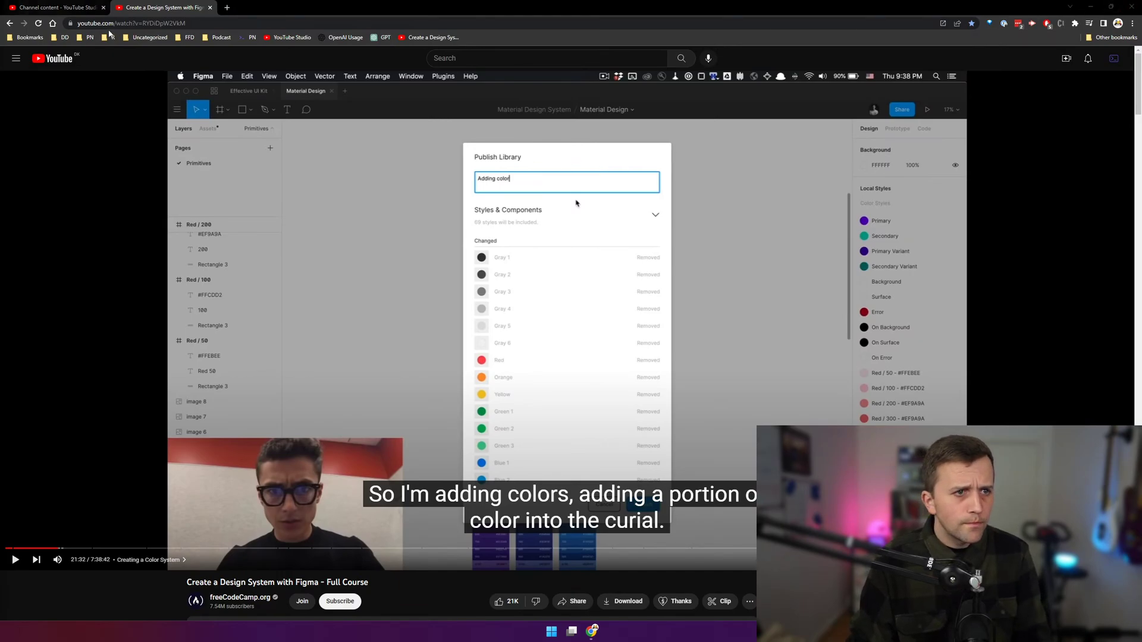
- Close the channel content browser page and switch to the Programmer Network Design System file in Figma
{"action": "left_click", "coordinate": [56, 7]}
{"action": "left_click", "coordinate": [104, 7]}
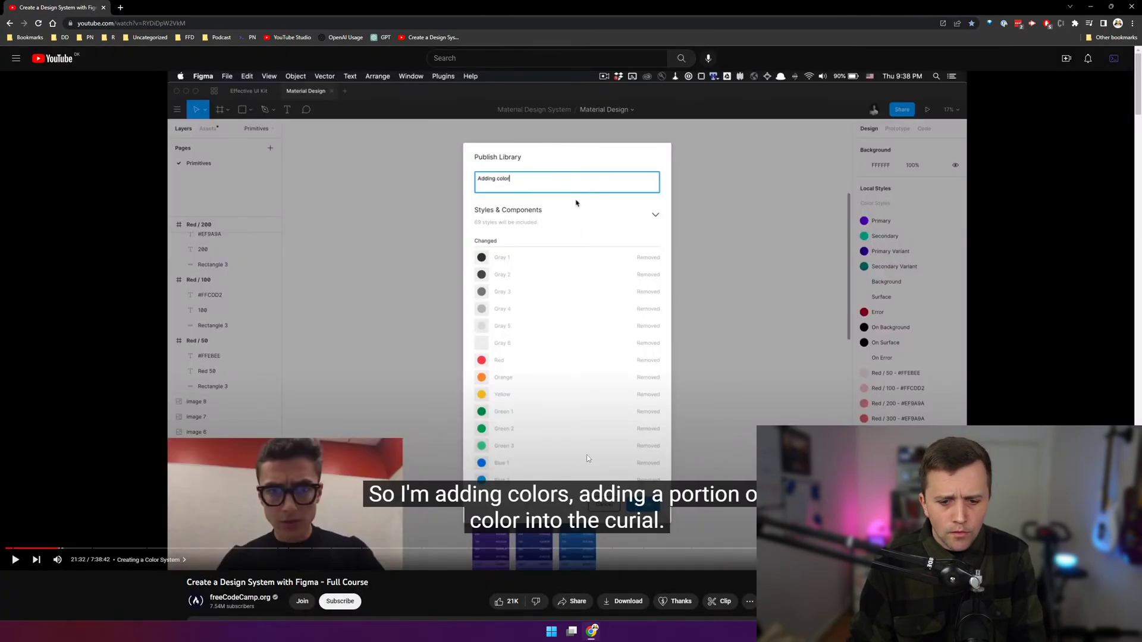
{"action": "key", "text": "alt+Tab"}
{"action": "key", "text": "alt+Tab"}
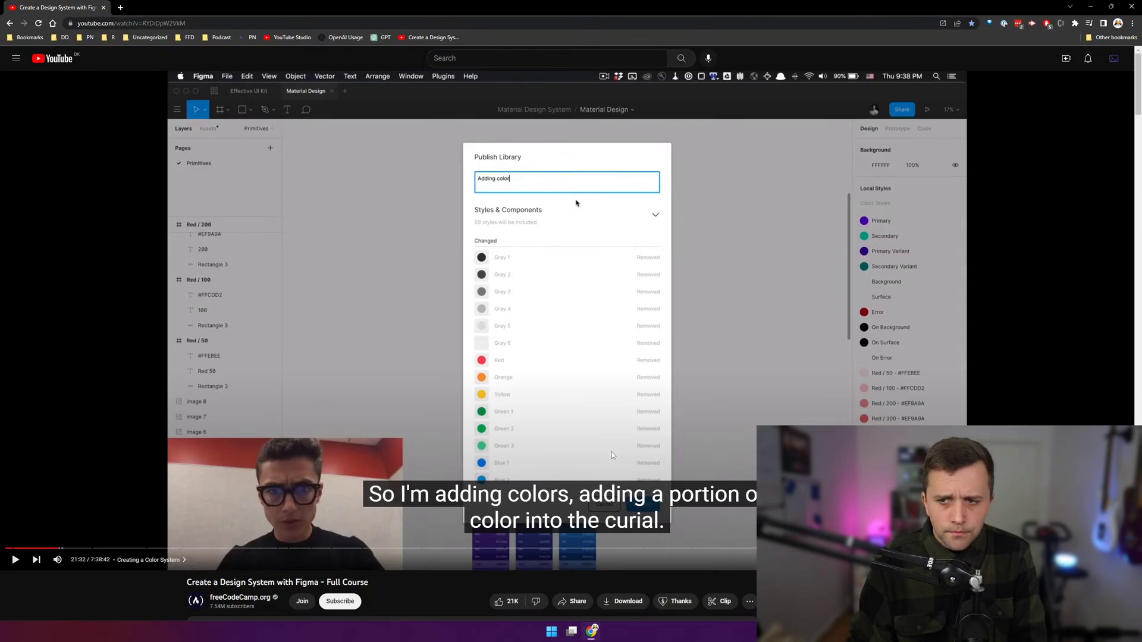
{"action": "key", "text": "alt+Tab"}
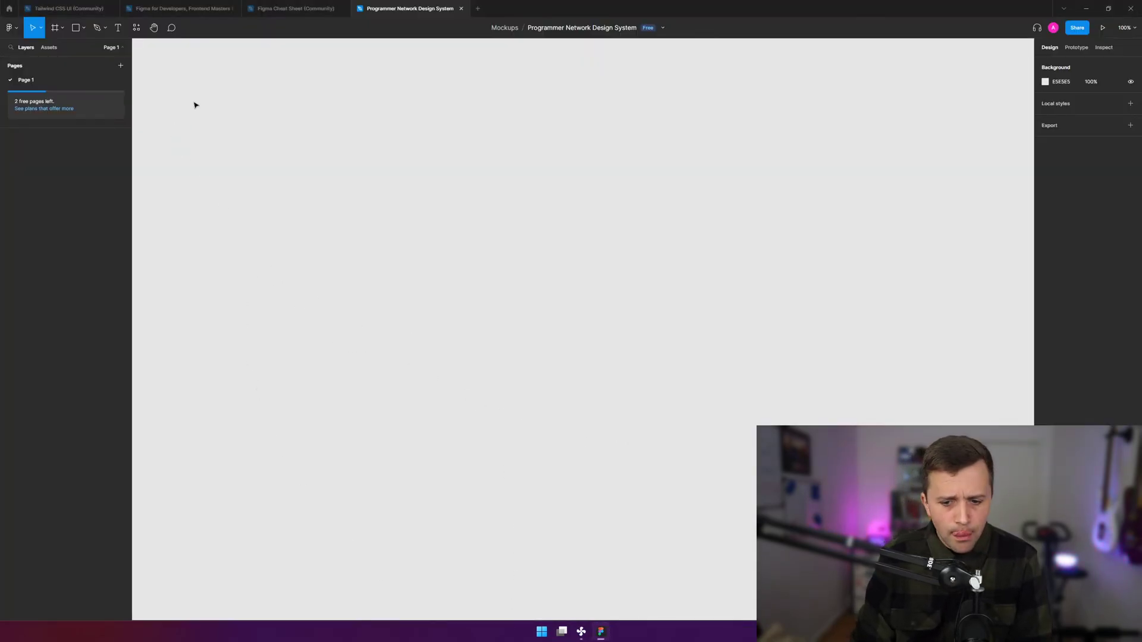
- Bring up the Fan Control window and close it
{"action": "mouse_move", "coordinate": [43, 4]}
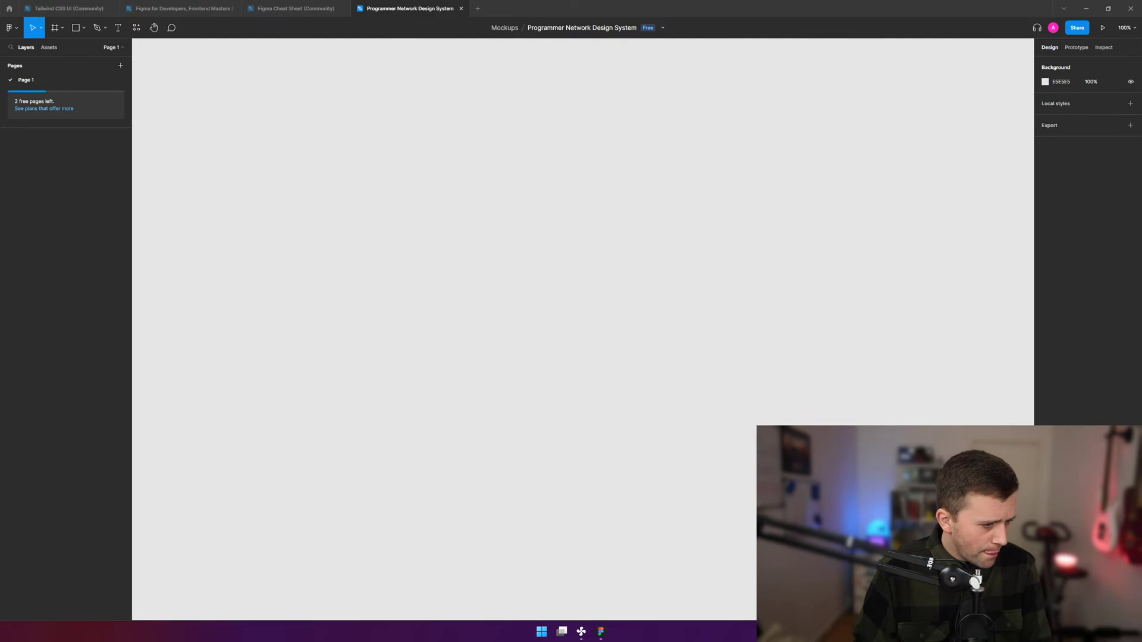
{"action": "left_click", "coordinate": [581, 632]}
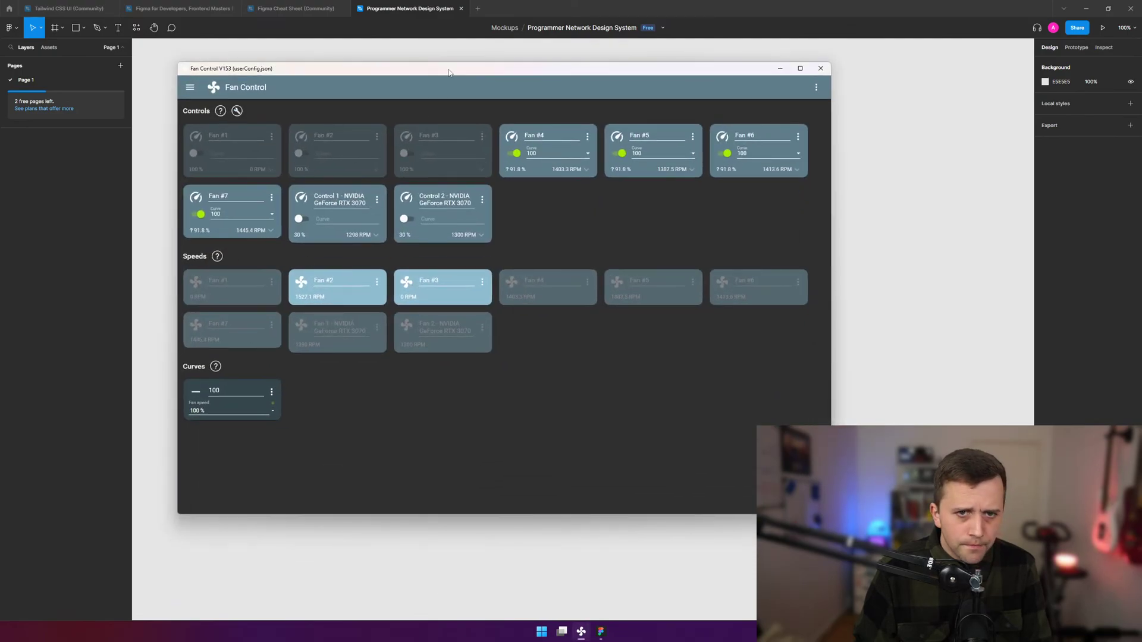
{"action": "key", "text": "alt+F4"}
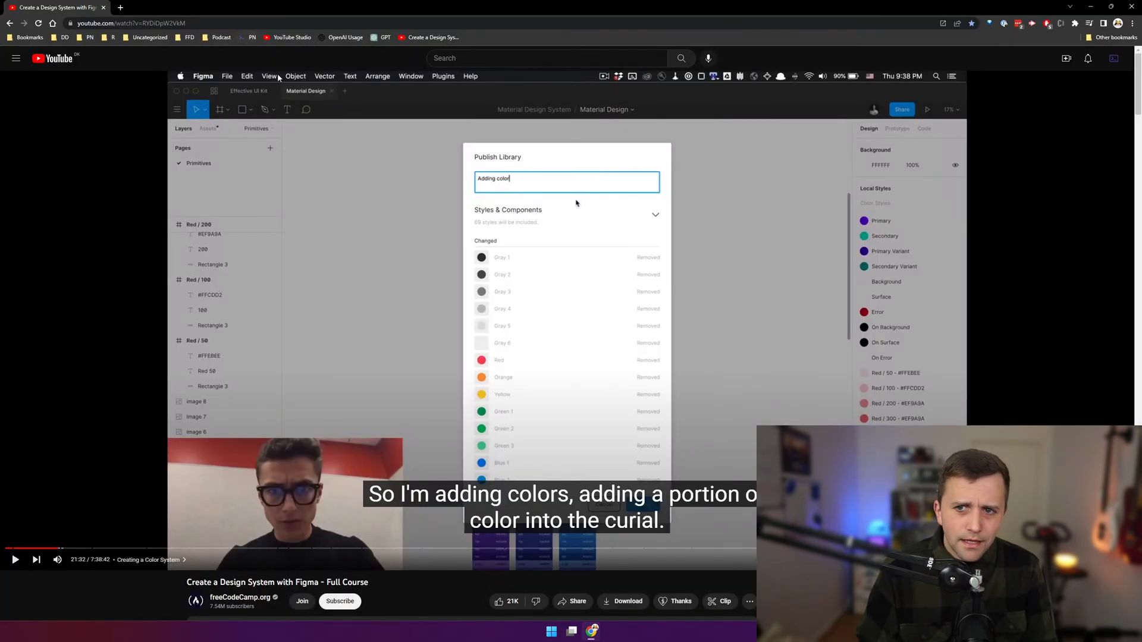
- Open the bookmarked Programmer Network backlog board on a new browser page and enlarge it to 150%
{"action": "key", "text": "ctrl+t"}
{"action": "left_click", "coordinate": [88, 38]}
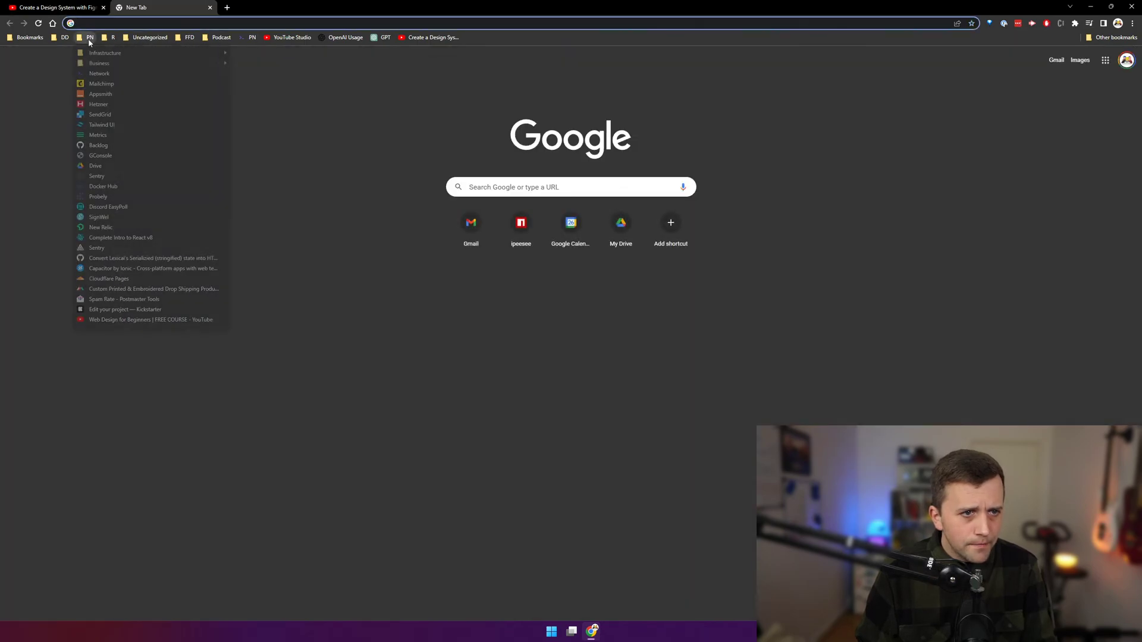
{"action": "left_click", "coordinate": [126, 146]}
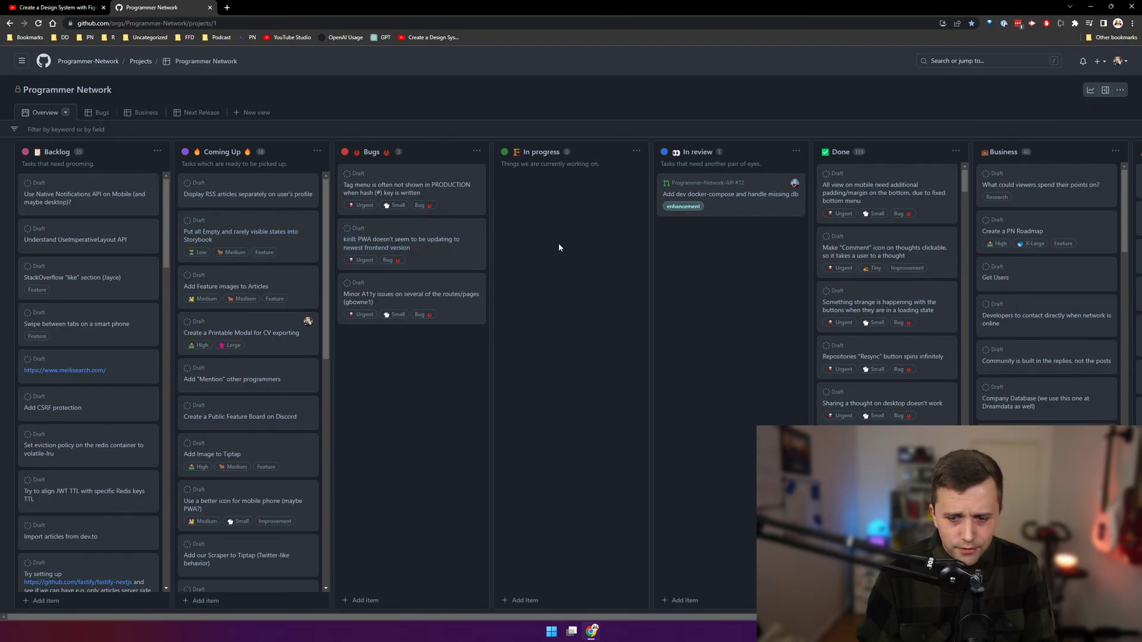
{"action": "key", "text": "ctrl+plus"}
{"action": "key", "text": "ctrl+plus"}
{"action": "key", "text": "ctrl+plus"}
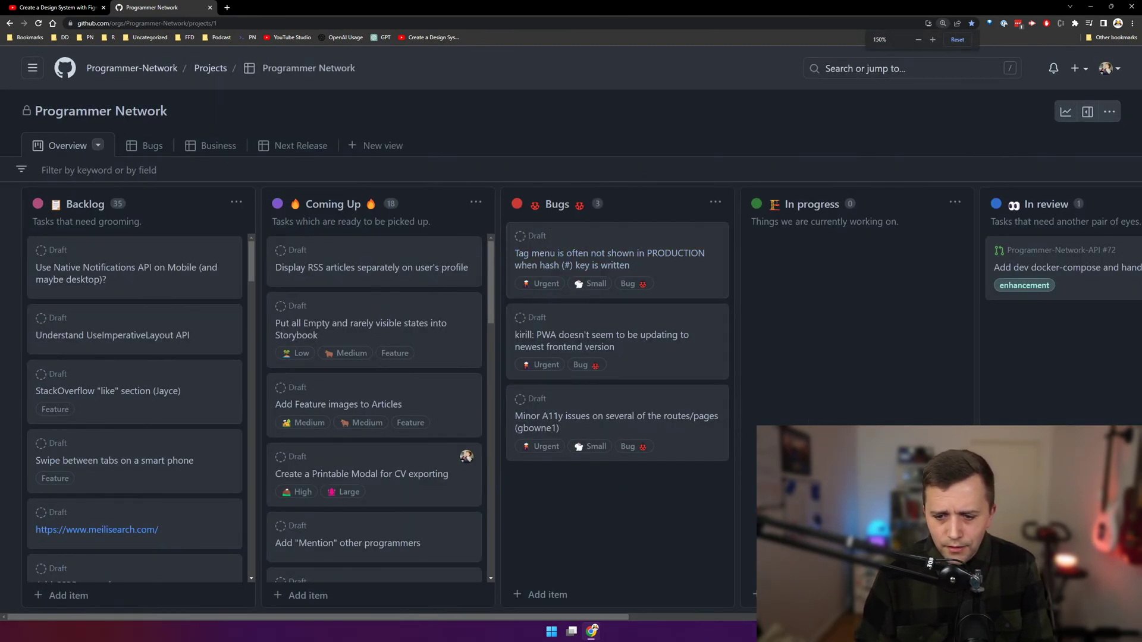
- Add a draft item titled "Learn Figma and Create a Programmer Network Design System" to the In progress column
{"action": "left_click", "coordinate": [773, 594]}
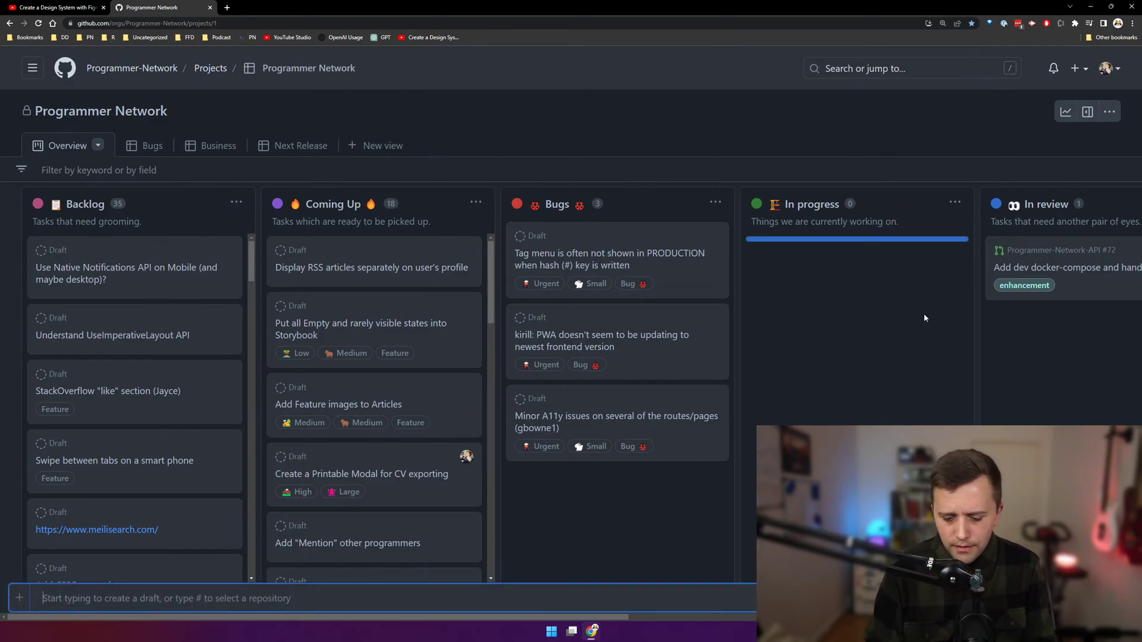
{"action": "type", "text": "Learn Figma and Crea"}
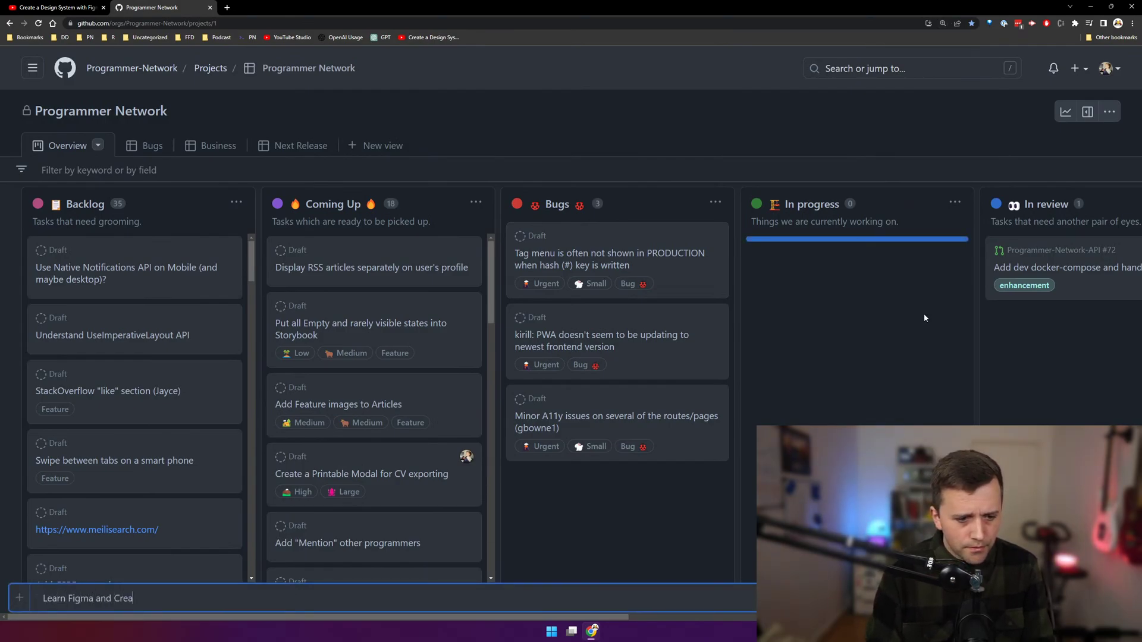
{"action": "type", "text": "te a Programm"}
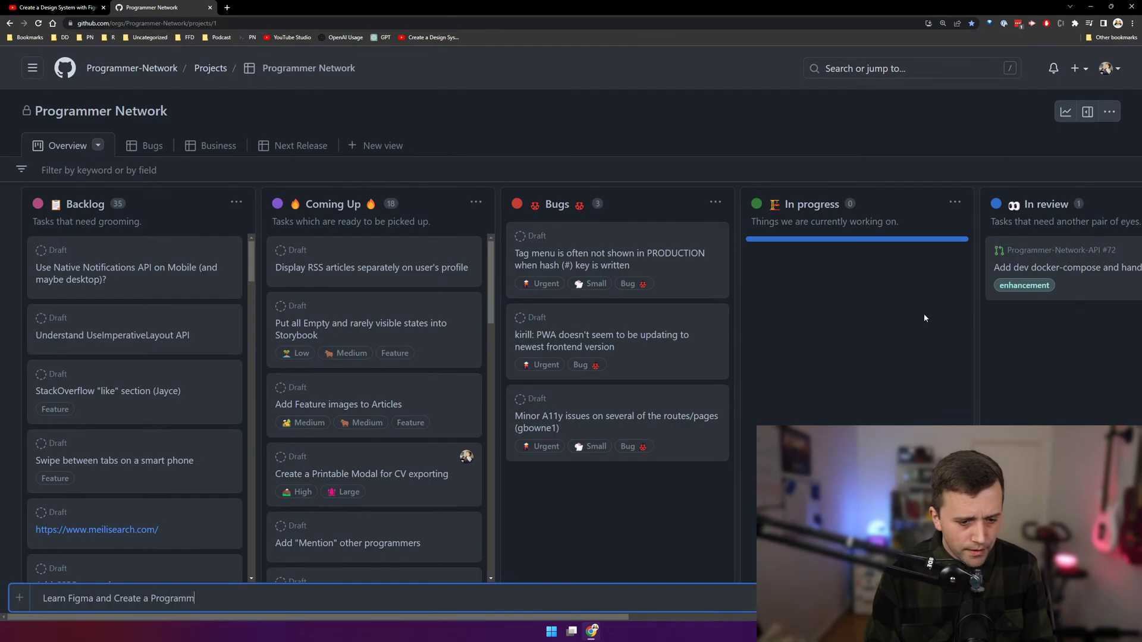
{"action": "type", "text": "er Network Design System"}
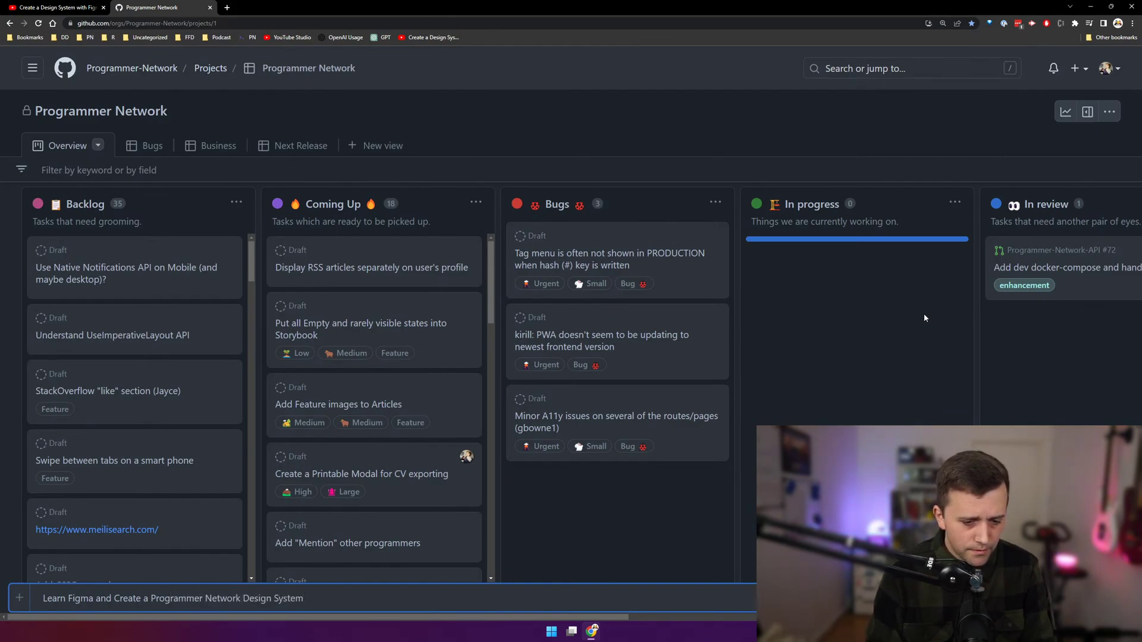
{"action": "key", "text": "Return"}
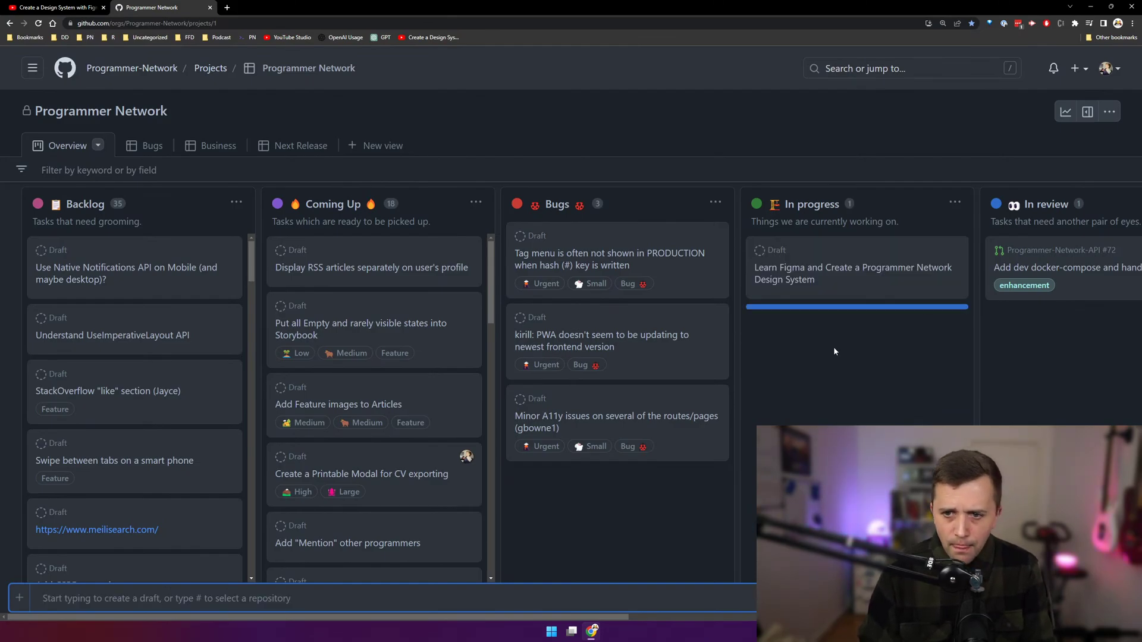
- Save the new draft's description as "Create a design system for Programmer Network, and somehow mix it up with our Storybook, for an amazing workflow."
{"action": "left_click", "coordinate": [830, 269]}
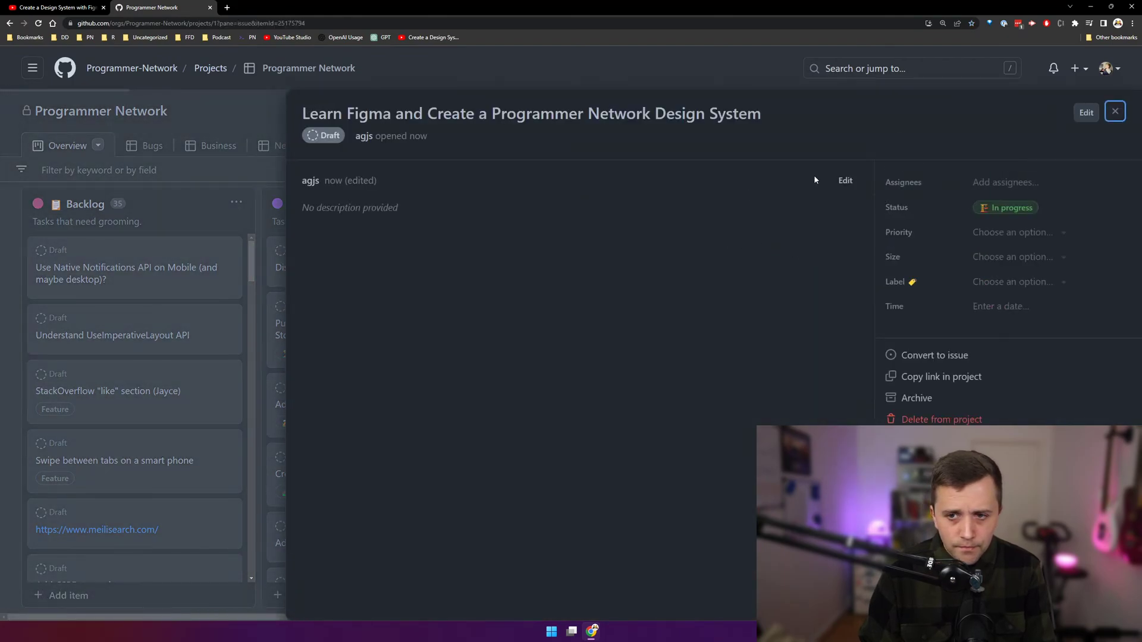
{"action": "left_click", "coordinate": [845, 179]}
{"action": "type", "text": "Create a de"}
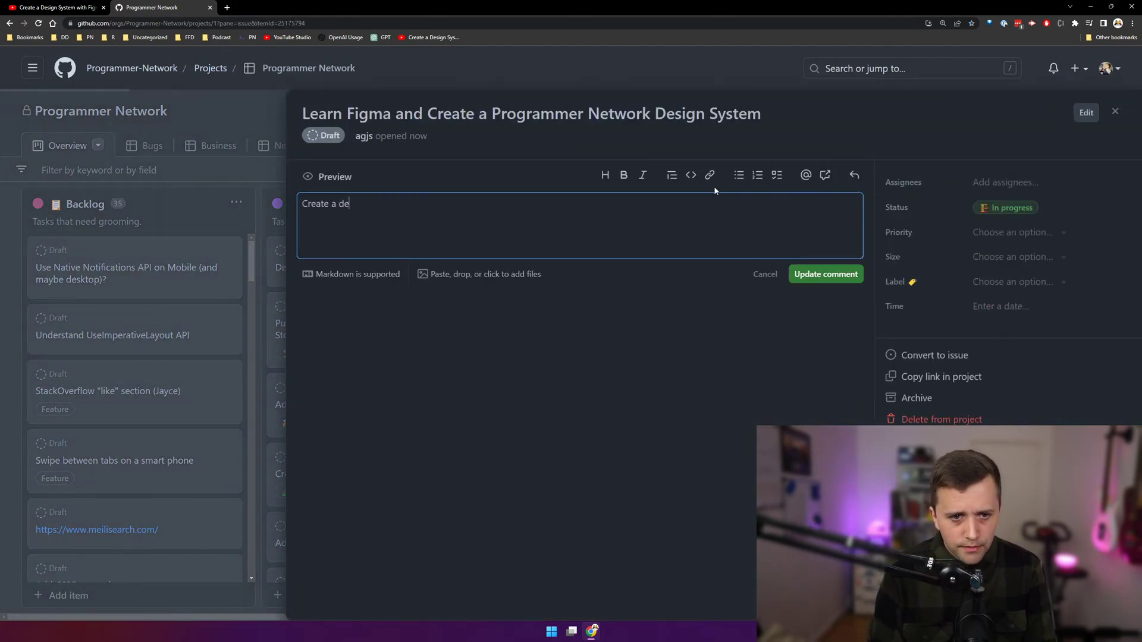
{"action": "type", "text": "sign system for Program"}
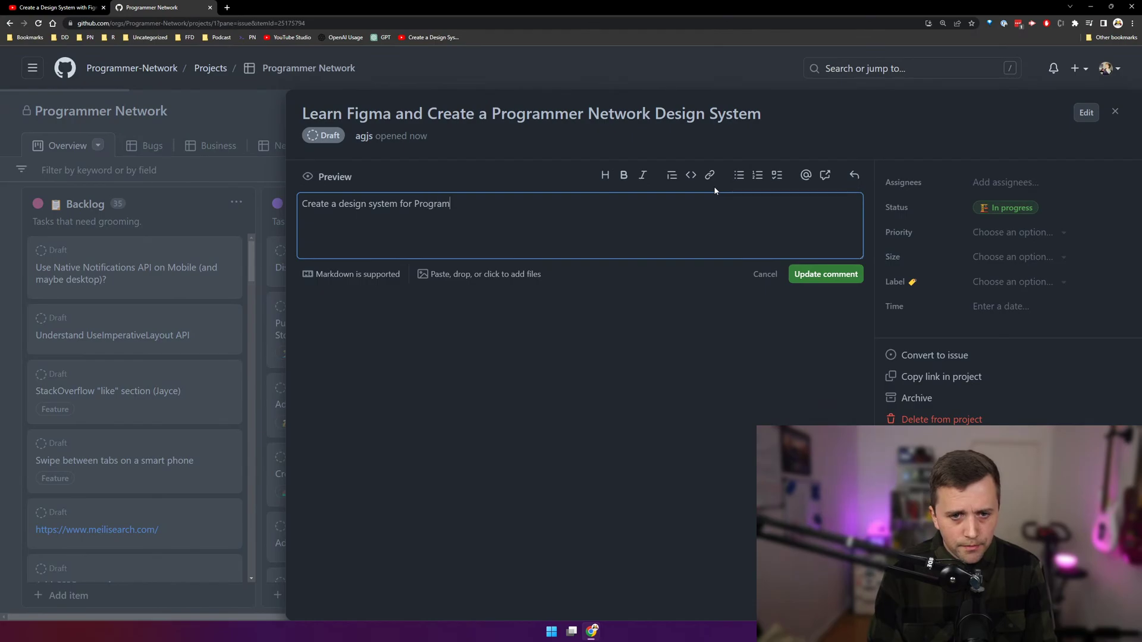
{"action": "type", "text": "mer Network, and so"}
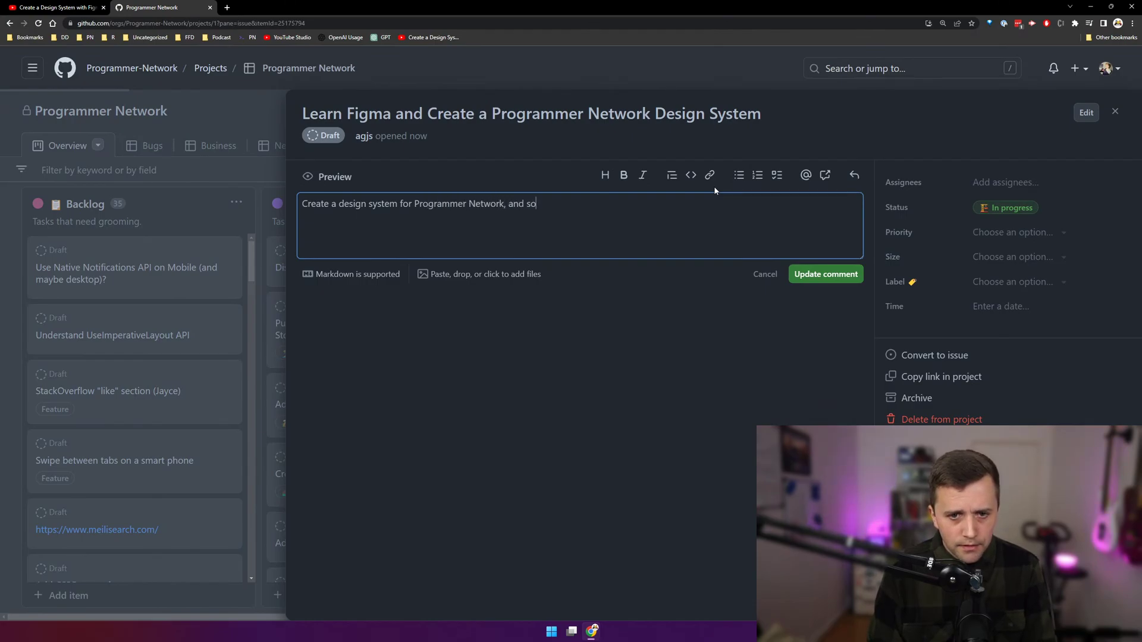
{"action": "type", "text": "mehow mix it up with "}
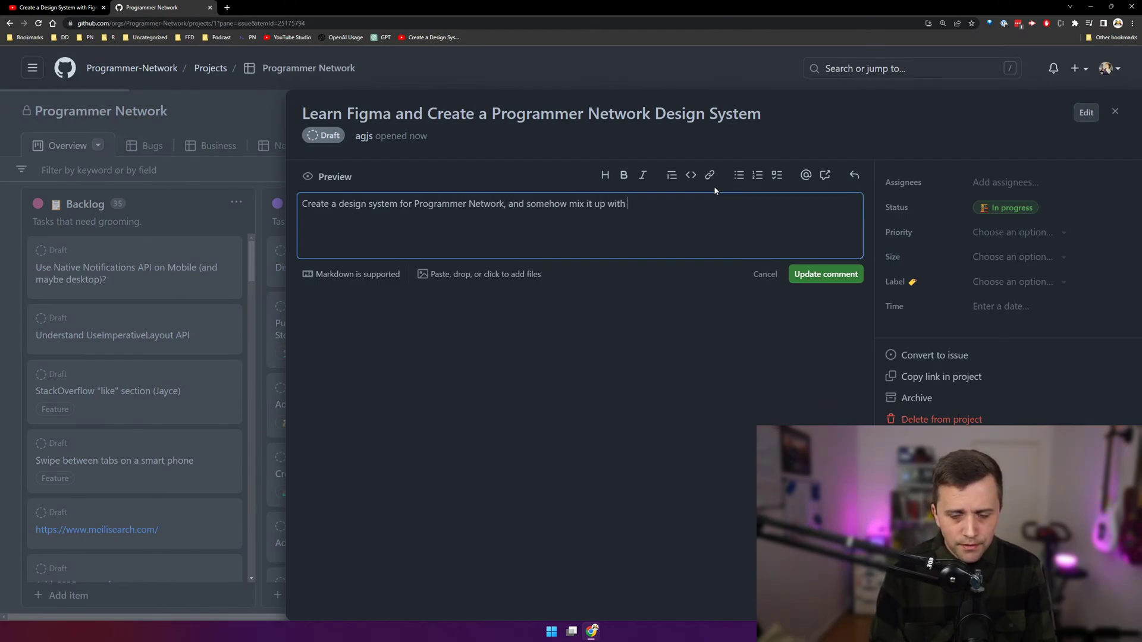
{"action": "type", "text": "our Storybook, for a"}
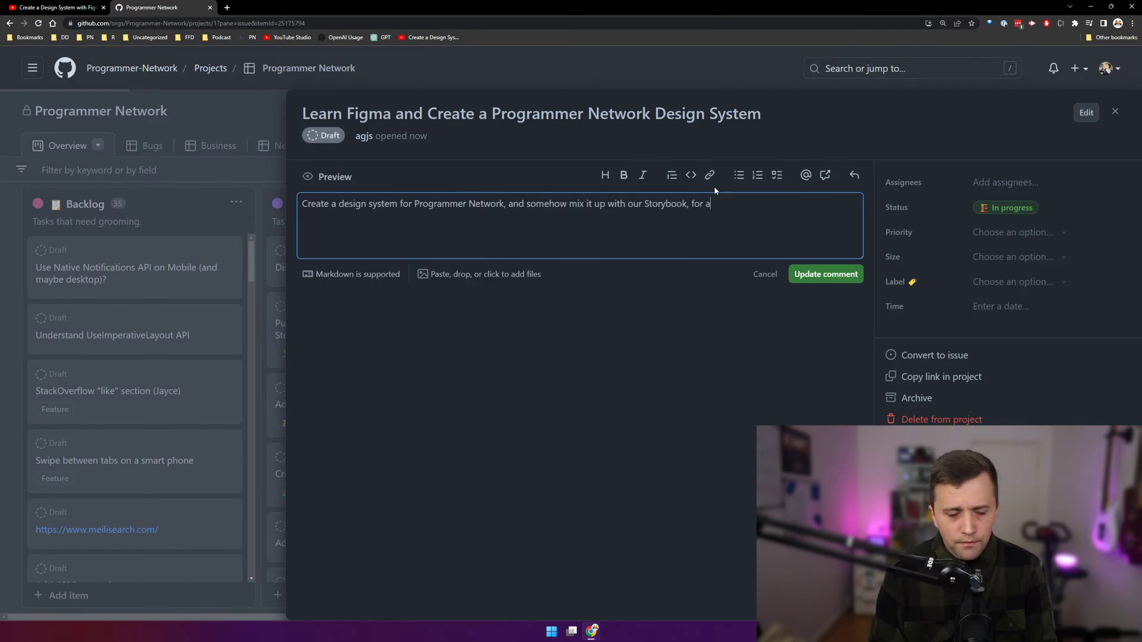
{"action": "type", "text": "n amazing wor"}
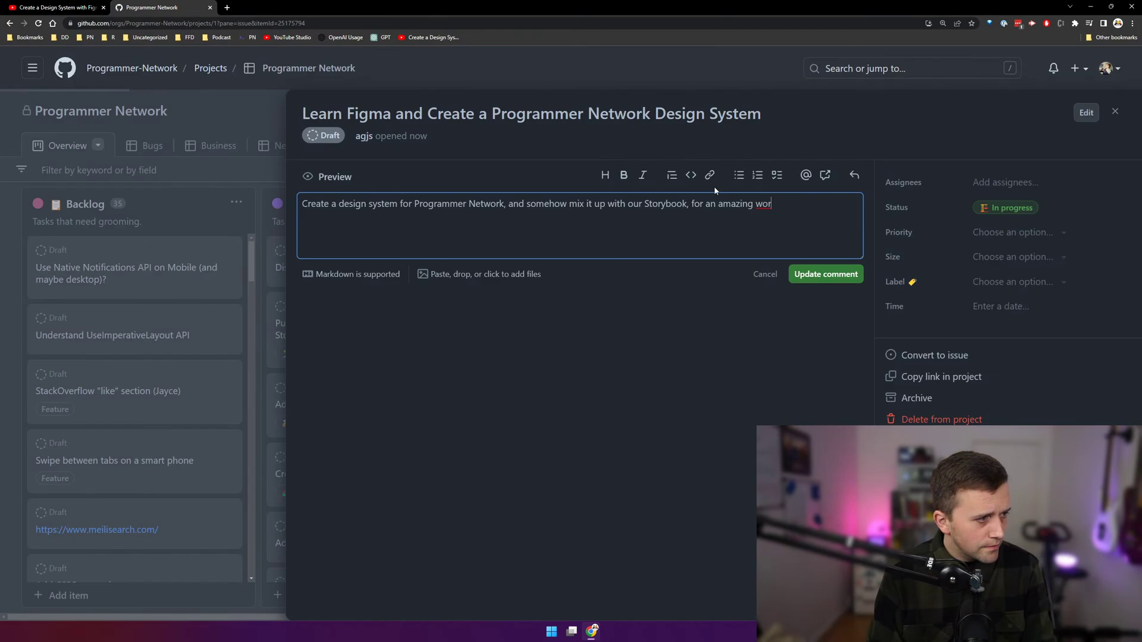
{"action": "type", "text": "fkflow."}
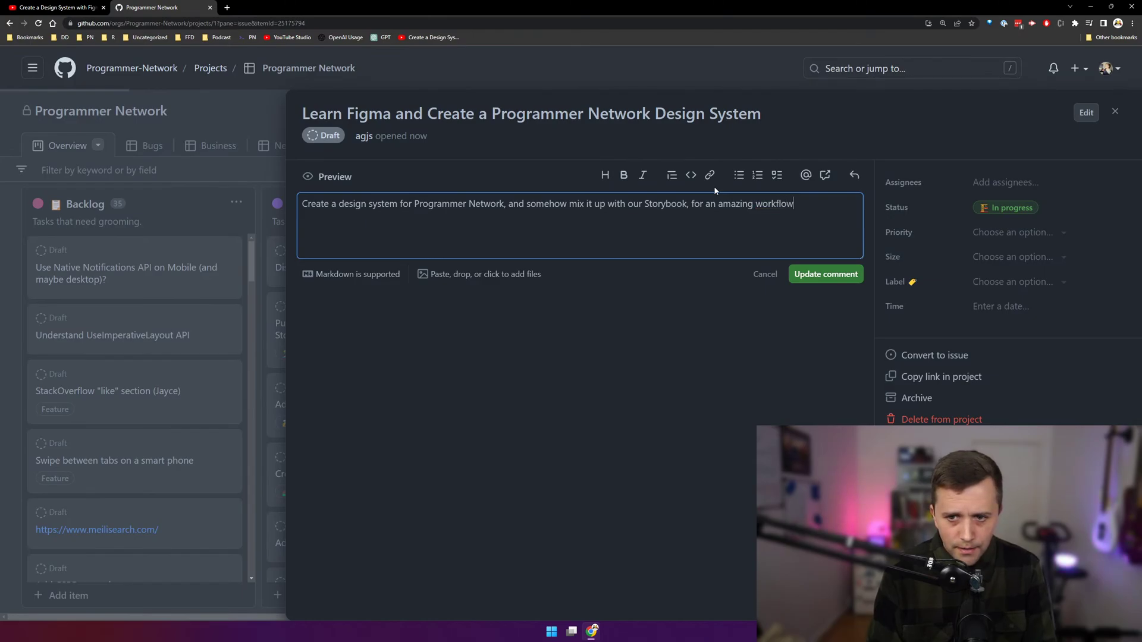
{"action": "left_click", "coordinate": [830, 275]}
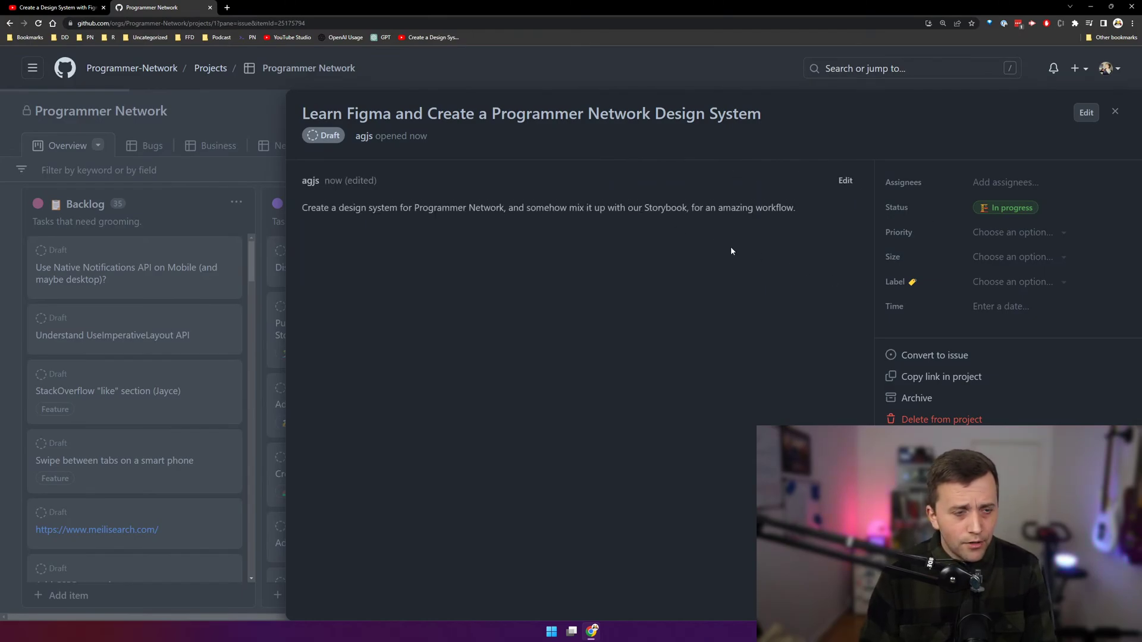
{"action": "left_click", "coordinate": [212, 235]}
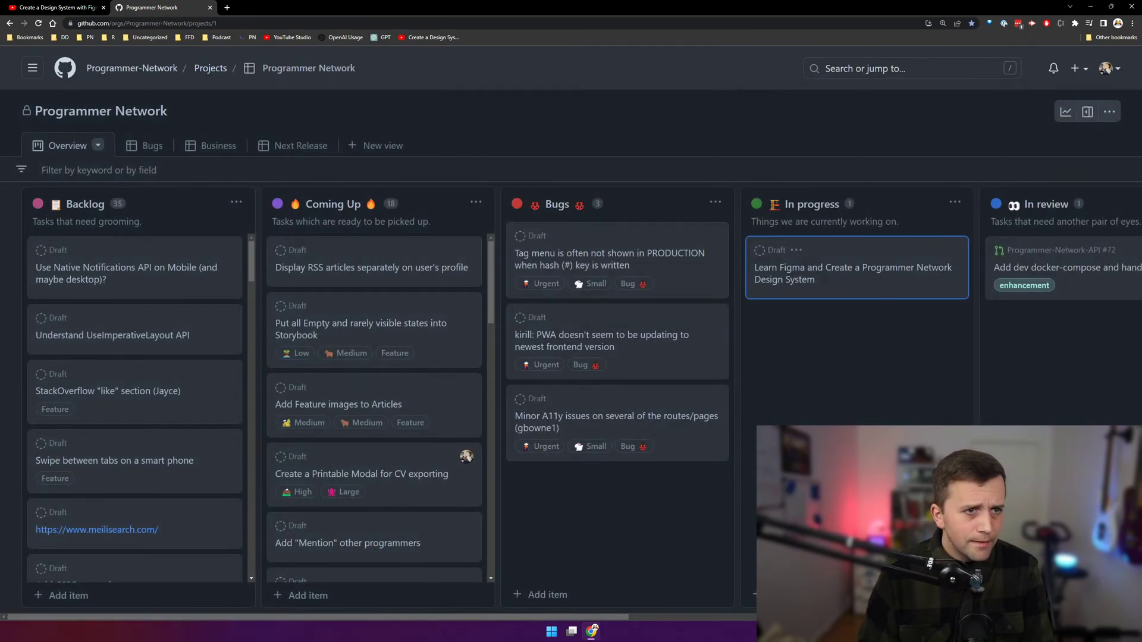
- Switch to Figma, draw a rectangle about 122 × 71 on the empty canvas, and set its fill to 175CA1
{"action": "left_click", "coordinate": [62, 9]}
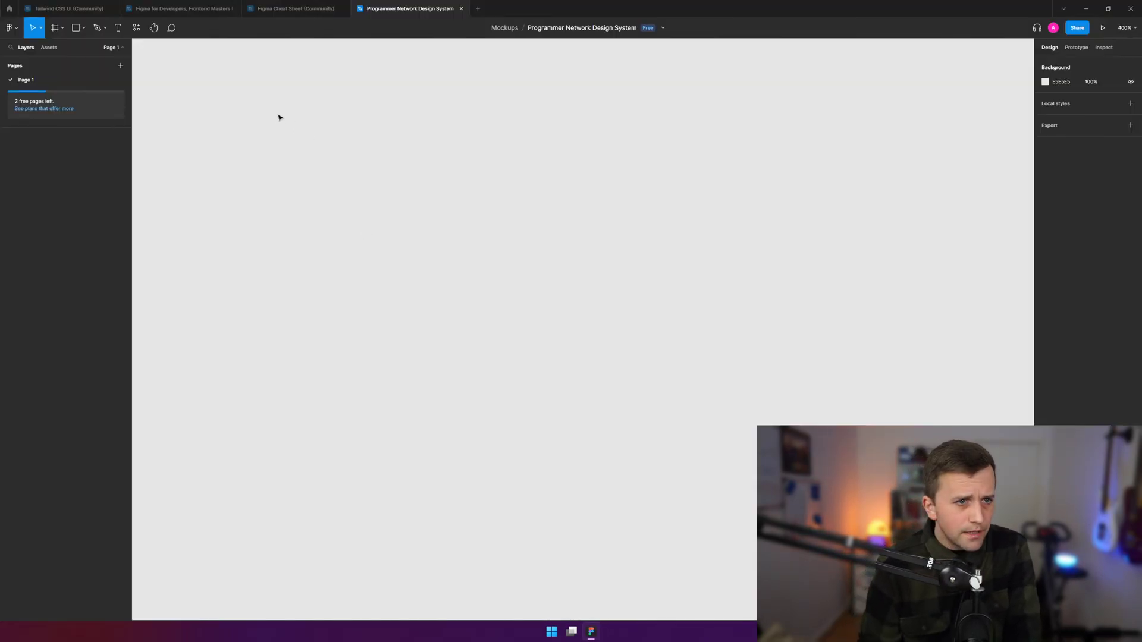
{"action": "scroll", "coordinate": [299, 227], "scroll_direction": "up", "scroll_amount": 1}
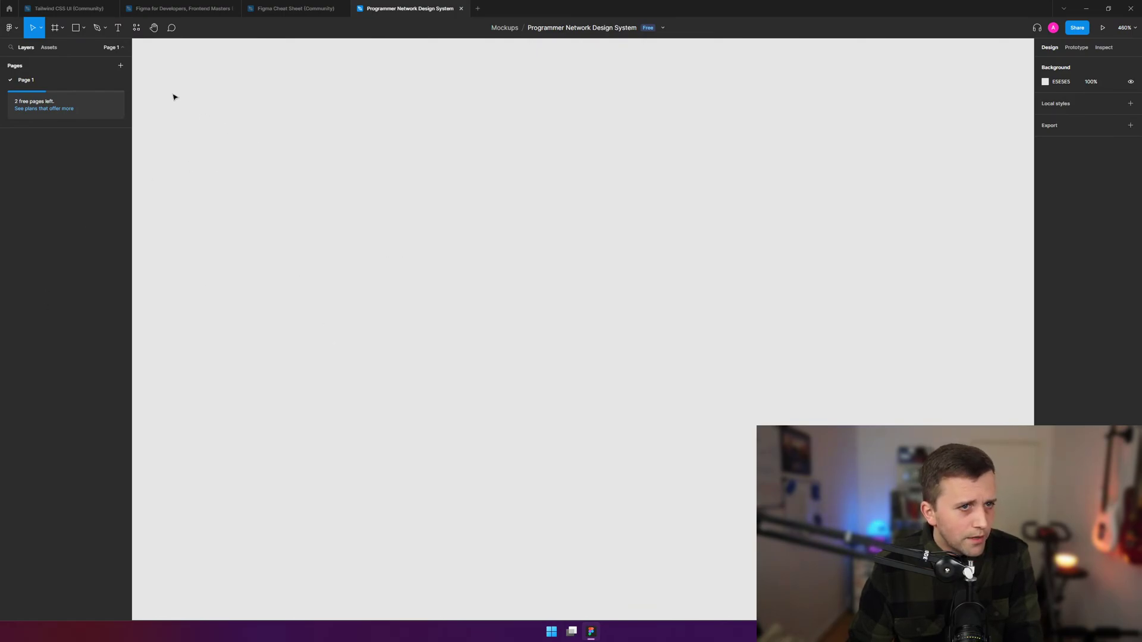
{"action": "key", "text": "r"}
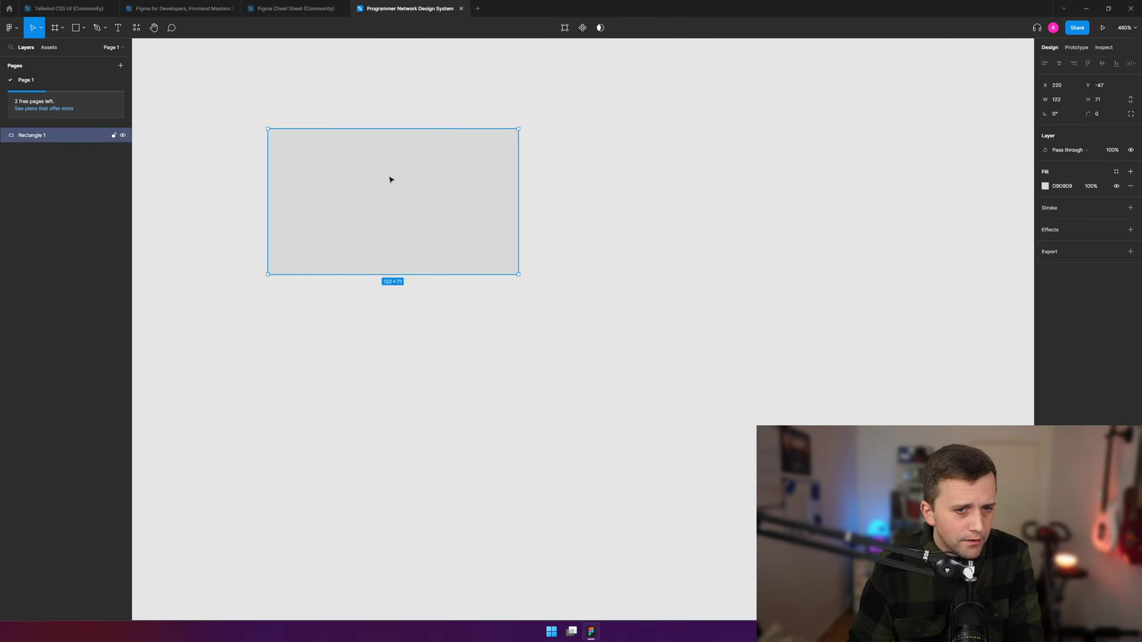
{"action": "left_click", "coordinate": [1056, 185]}
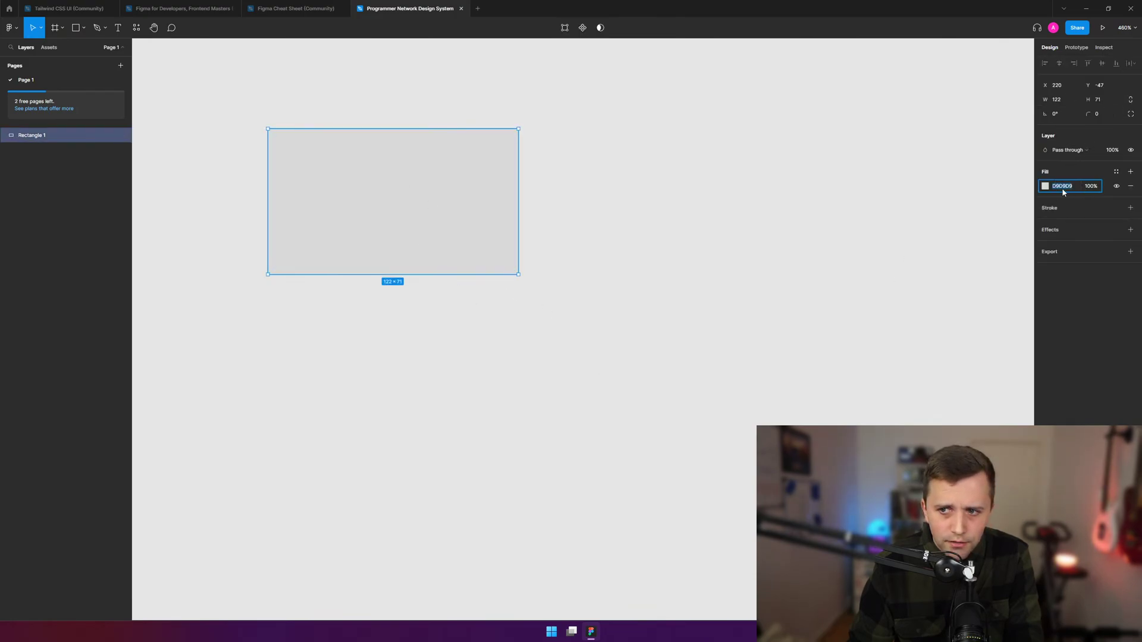
{"action": "type", "text": "175CA1"}
{"action": "key", "text": "Return"}
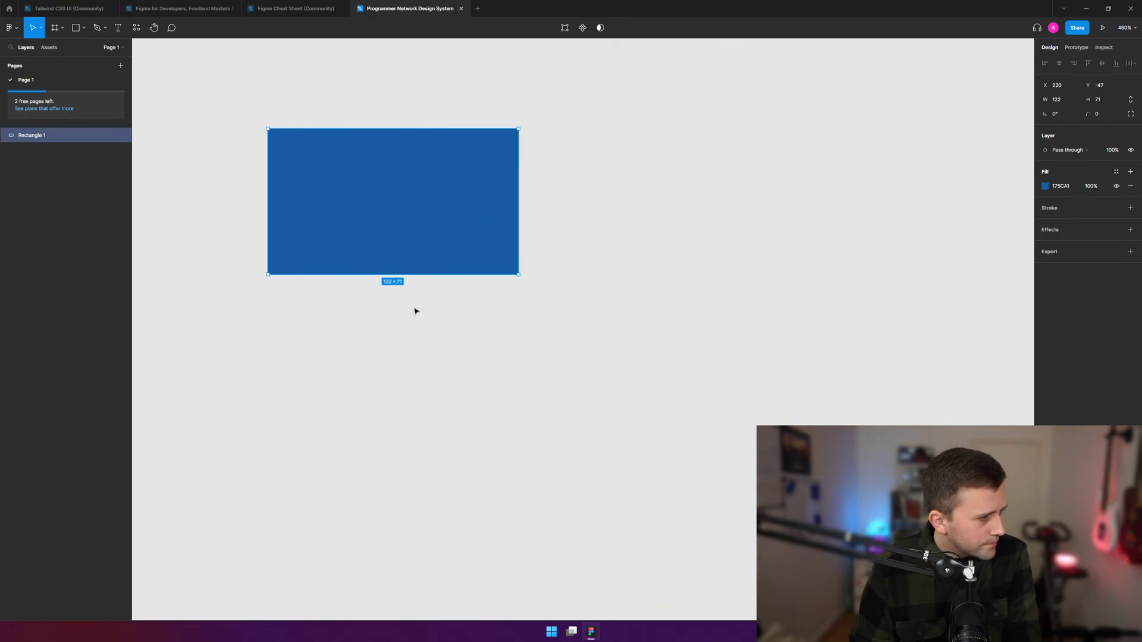
- Delete the blue rectangle from the canvas
{"action": "left_click", "coordinate": [544, 351]}
{"action": "left_click", "coordinate": [448, 250]}
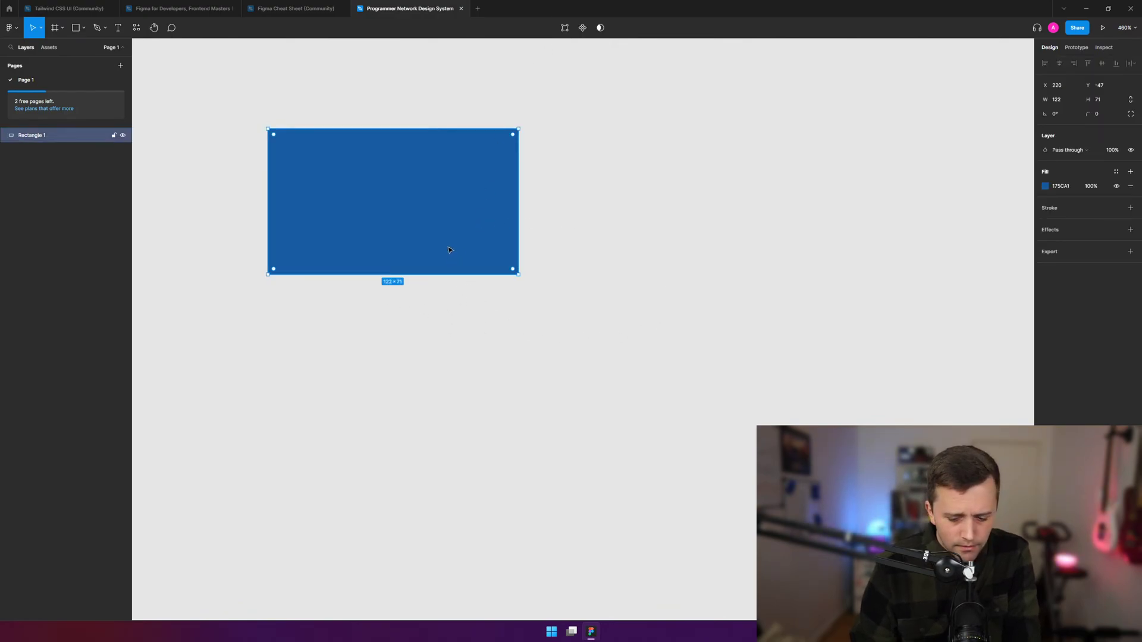
{"action": "key", "text": "Delete"}
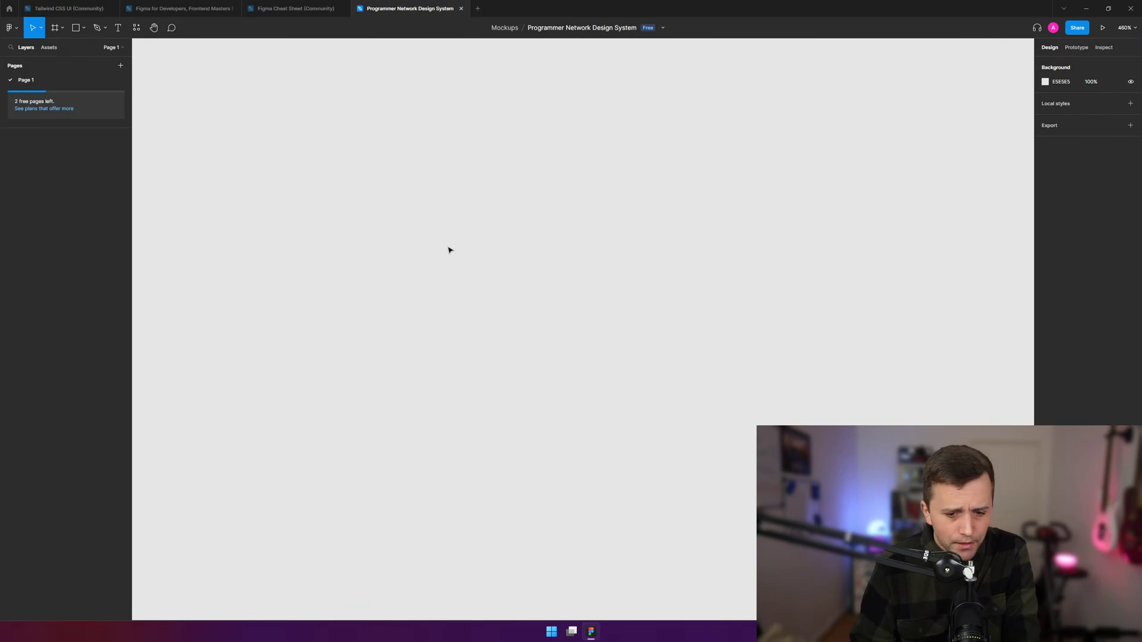
- Look through the Figma Cheat Sheet, Figma for Developers and Tailwind CSS UI files, and examine the Tailwind Colors frame
{"action": "left_click", "coordinate": [295, 9]}
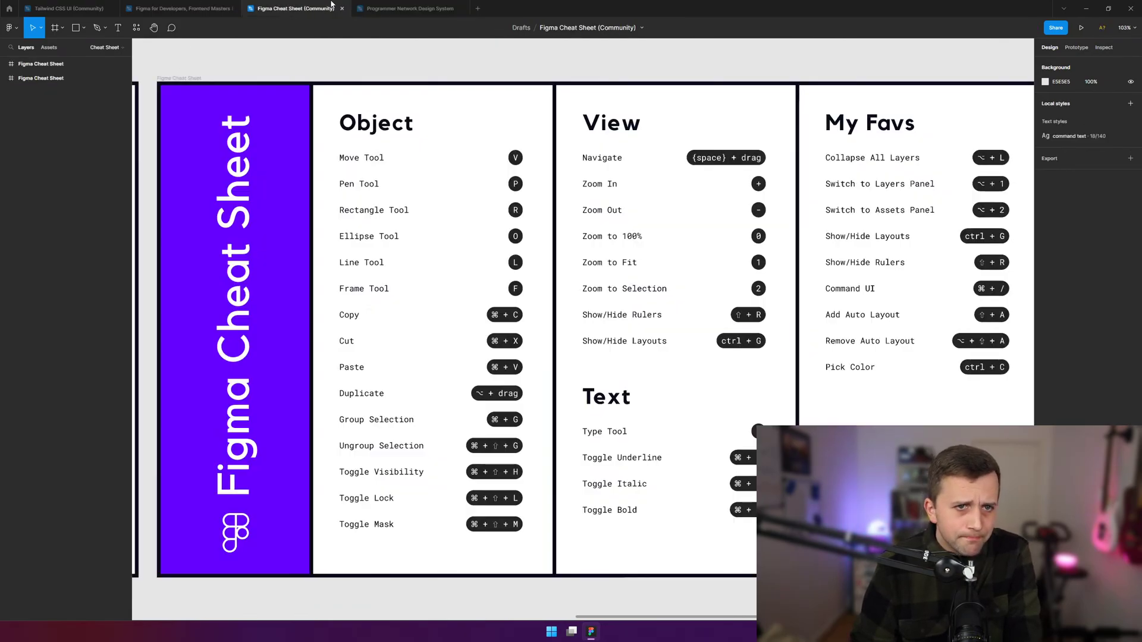
{"action": "left_click", "coordinate": [361, 5]}
{"action": "left_click", "coordinate": [294, 6]}
{"action": "left_click", "coordinate": [181, 6]}
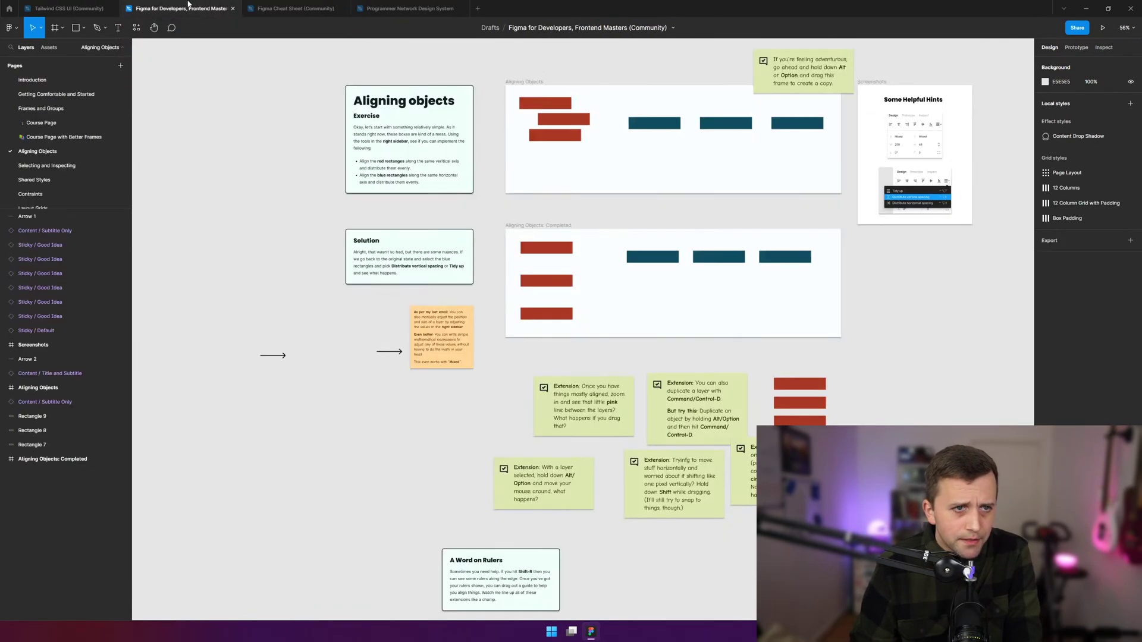
{"action": "left_click", "coordinate": [96, 5]}
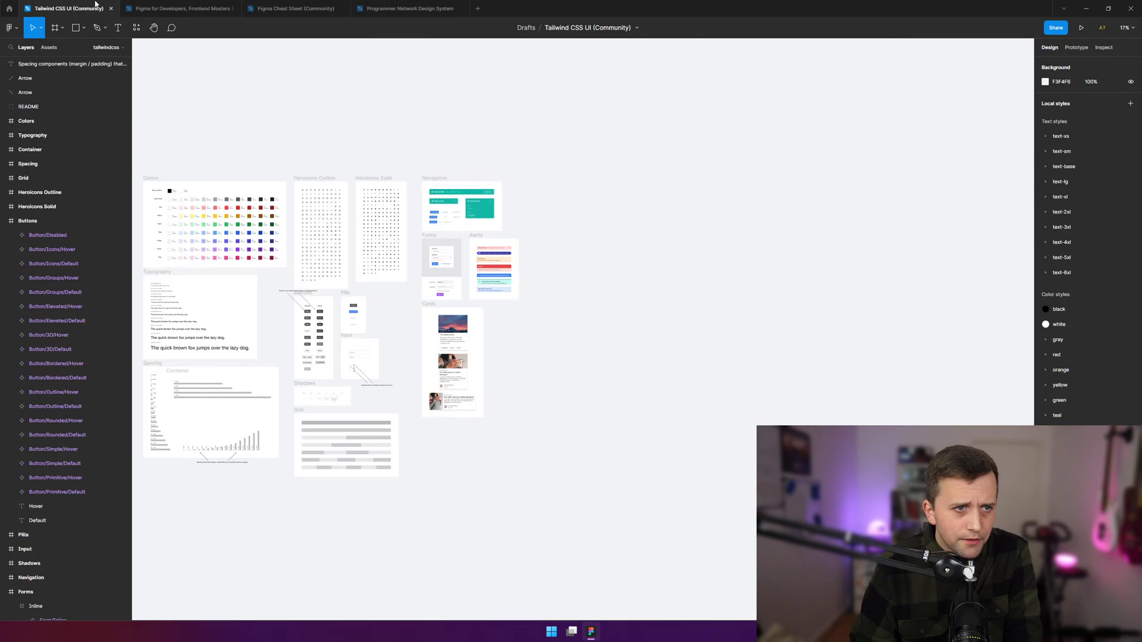
{"action": "left_click", "coordinate": [231, 190]}
{"action": "left_click", "coordinate": [232, 181]}
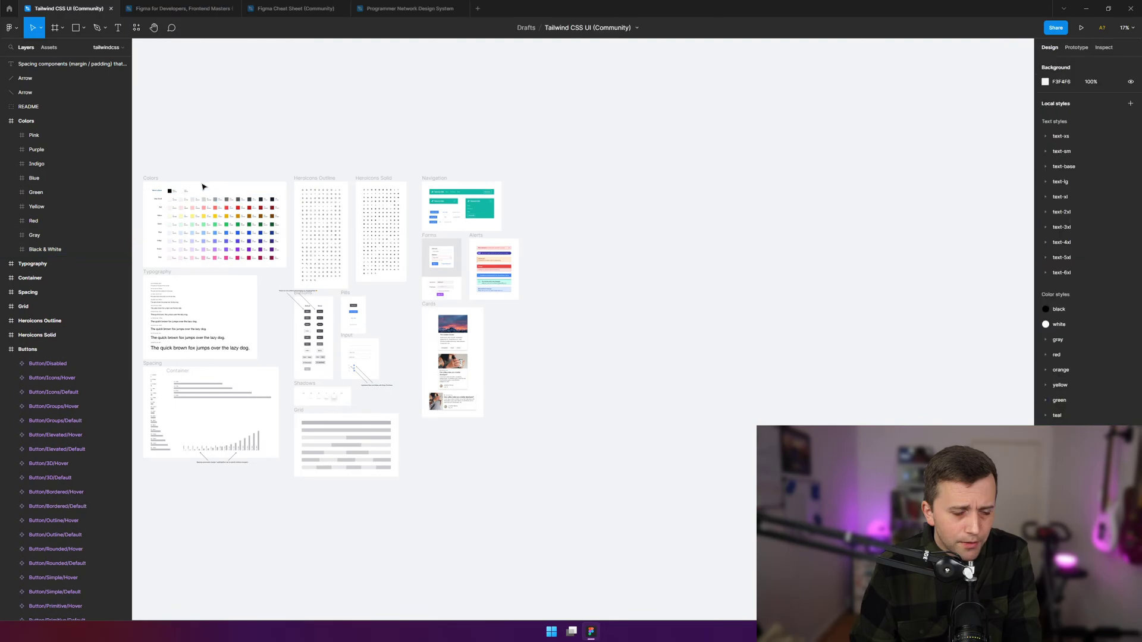
- Examine the Black & White row and the overview of the Tailwind CSS UI file, and return to the Programmer Network Design System file
{"action": "key", "text": "shift+1"}
{"action": "left_click", "coordinate": [384, 159]}
{"action": "key", "text": "shift+2"}
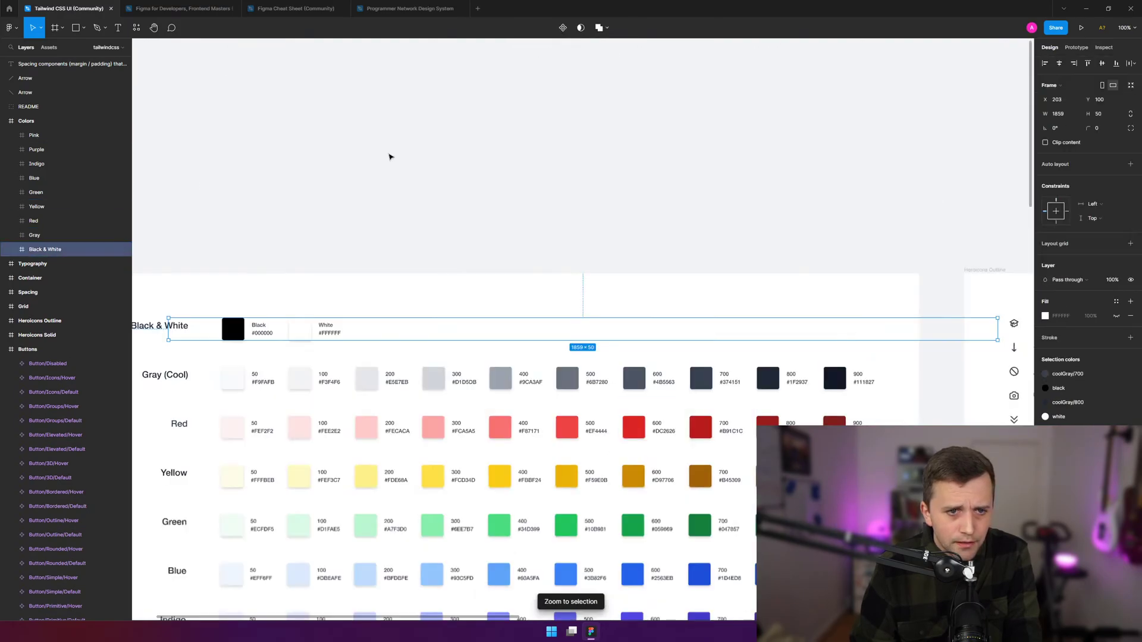
{"action": "key", "text": "shift+1"}
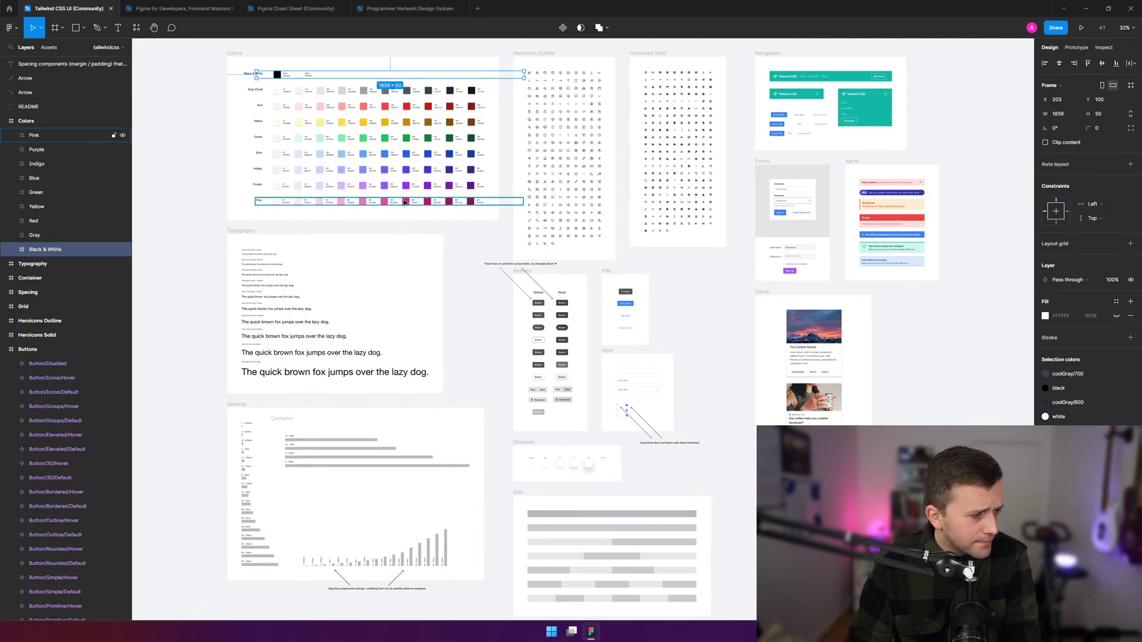
{"action": "left_click", "coordinate": [372, 9]}
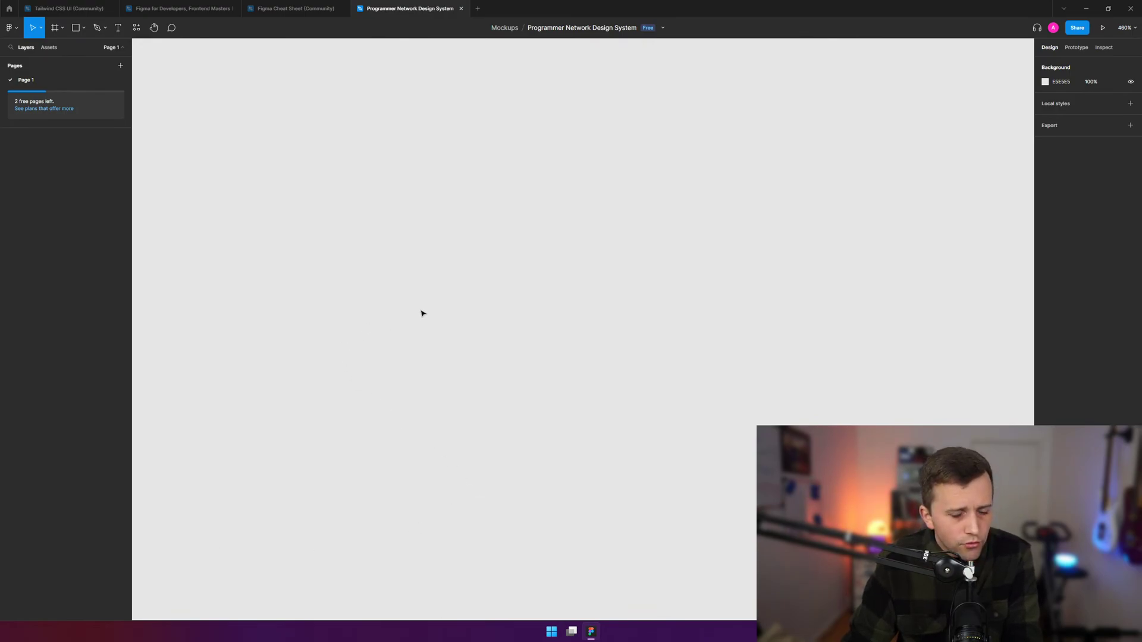
- Draw a trial rectangle about 187 × 139 on the empty canvas and delete it
{"action": "left_click", "coordinate": [83, 29]}
{"action": "left_click_drag", "start_coordinate": [418, 179], "coordinate": [802, 464]}
{"action": "left_click_drag", "start_coordinate": [672, 378], "coordinate": [527, 292]}
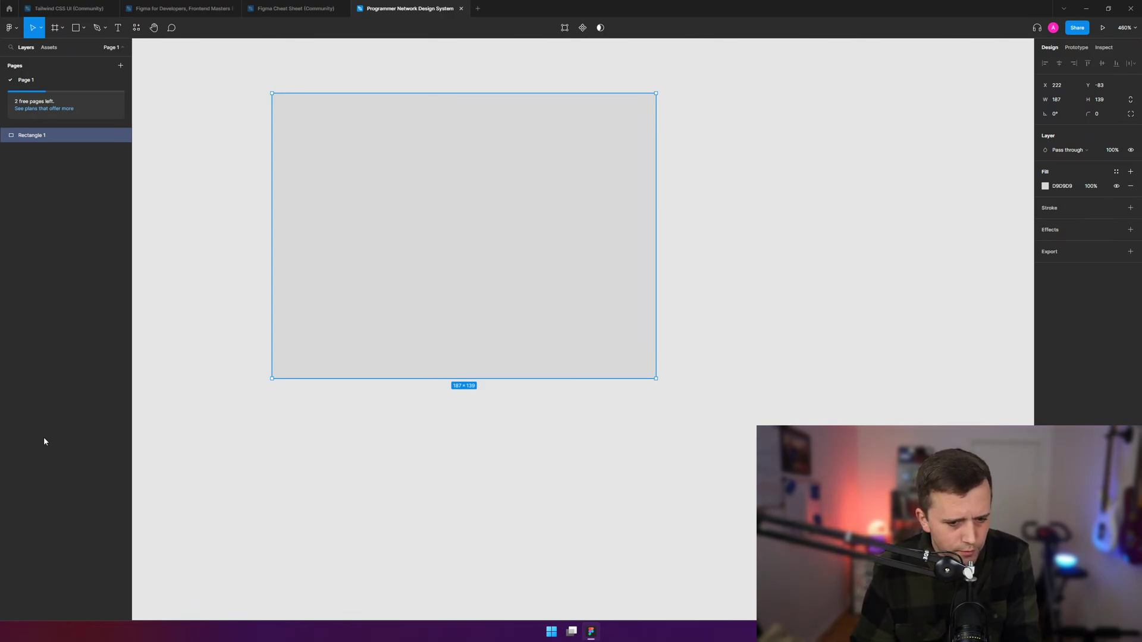
{"action": "key", "text": "Delete"}
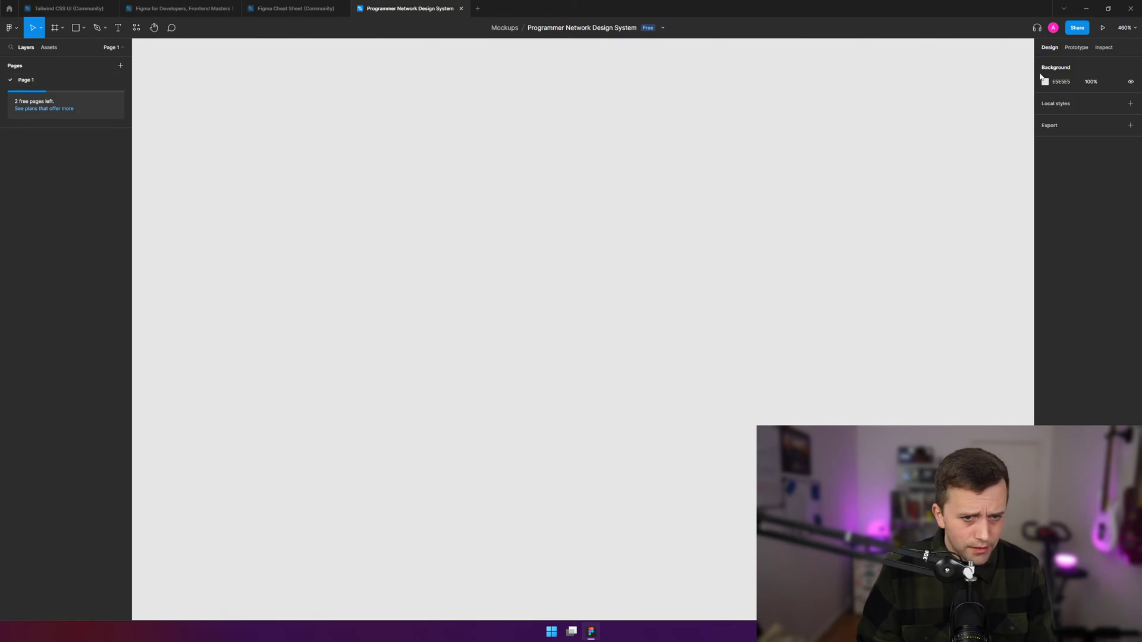
- Switch to the browser and look through the "Create a Design System with Figma" course contents and the Programmer Network project board
{"action": "key", "text": "alt+Tab"}
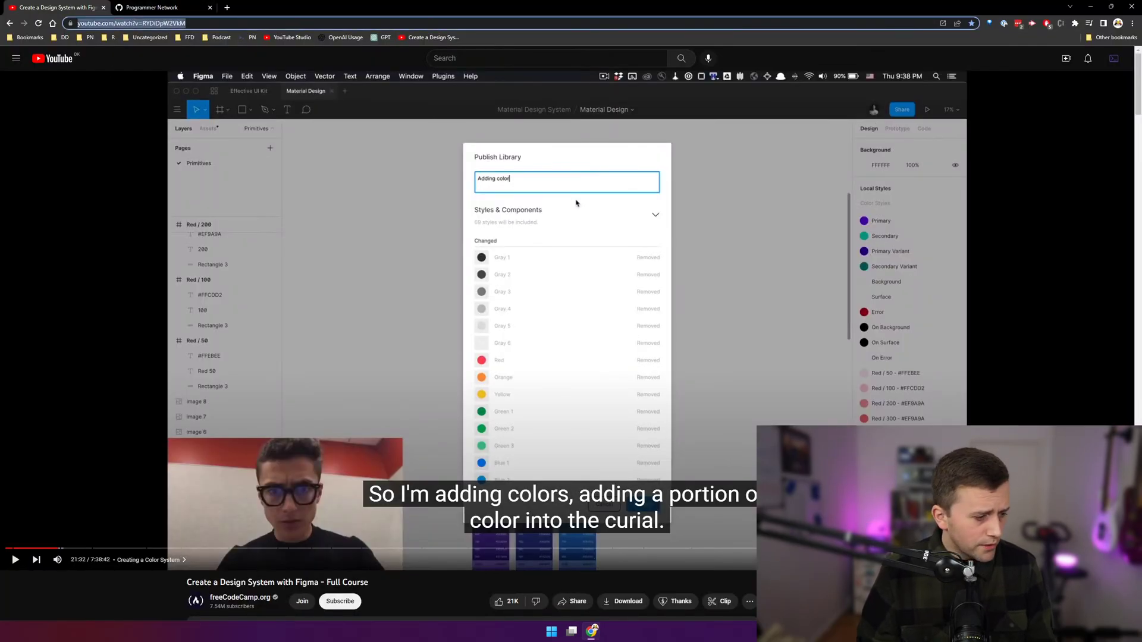
{"action": "key", "text": "alt+Tab"}
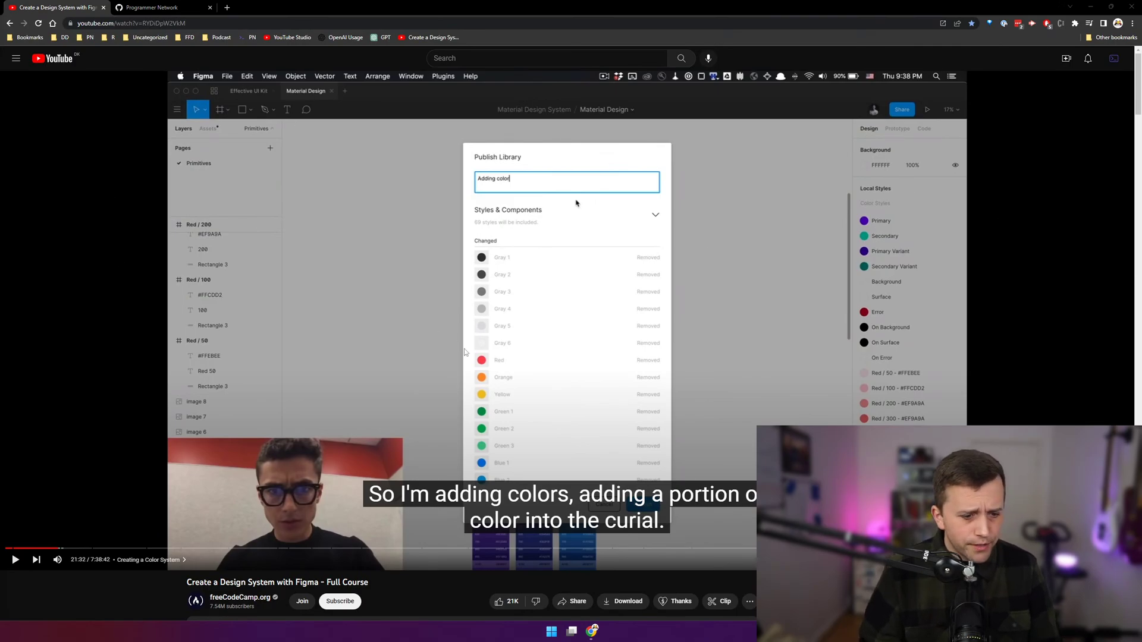
{"action": "key", "text": "alt+Tab"}
{"action": "key", "text": "t"}
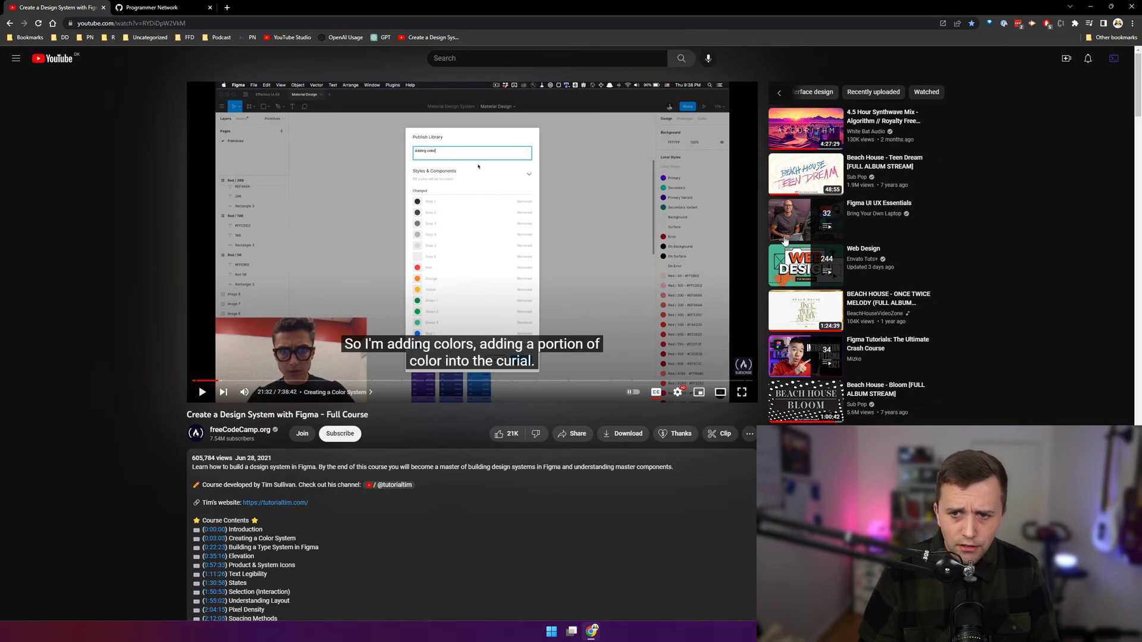
{"action": "left_click", "coordinate": [720, 392]}
{"action": "scroll", "coordinate": [658, 371], "scroll_direction": "down", "scroll_amount": 3}
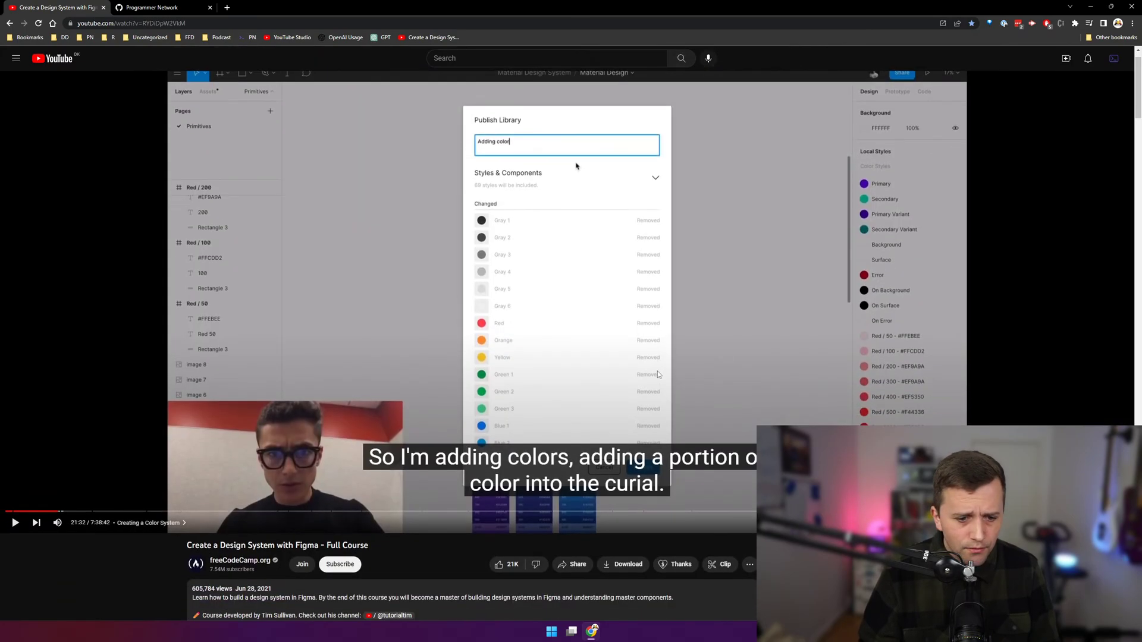
{"action": "scroll", "coordinate": [383, 468], "scroll_direction": "down", "scroll_amount": 1}
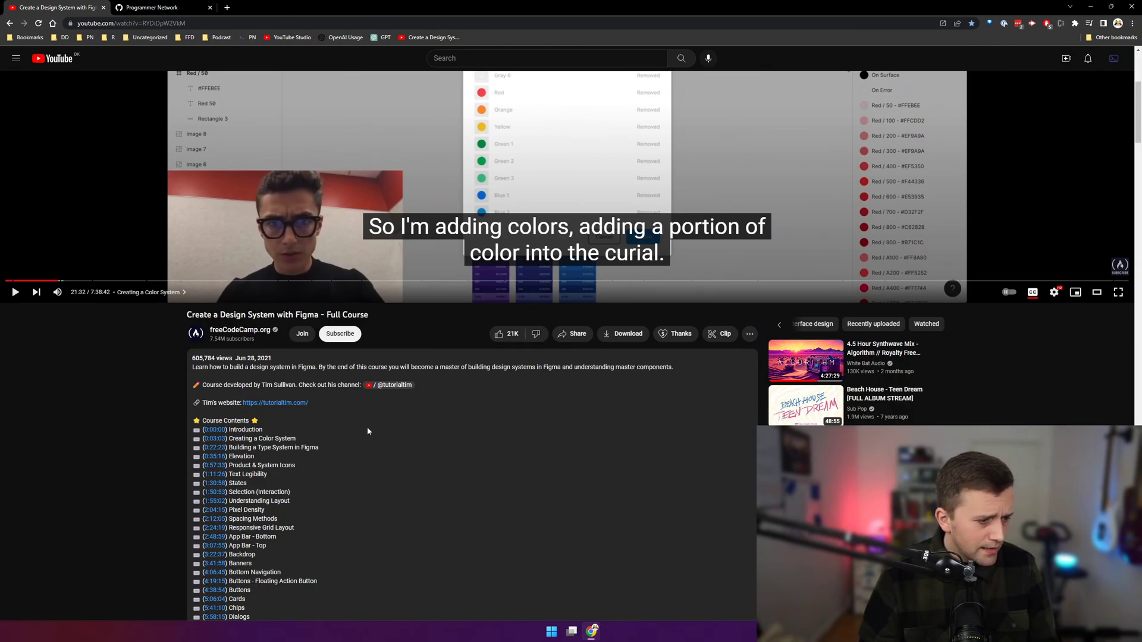
{"action": "scroll", "coordinate": [366, 427], "scroll_direction": "up", "scroll_amount": 4}
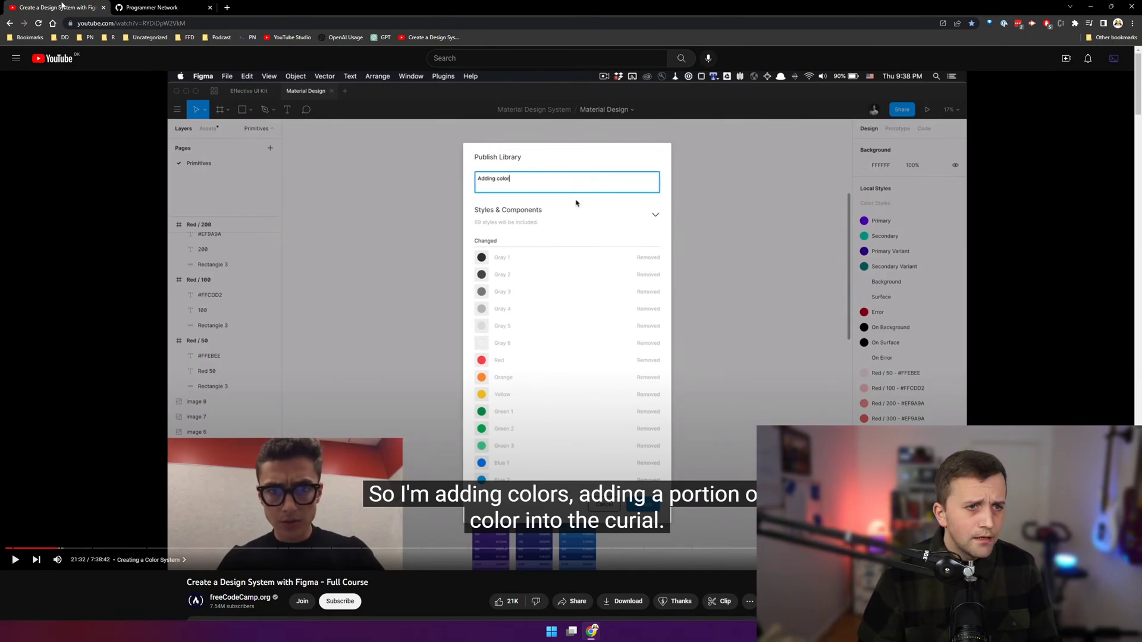
{"action": "key", "text": "ctrl+Tab"}
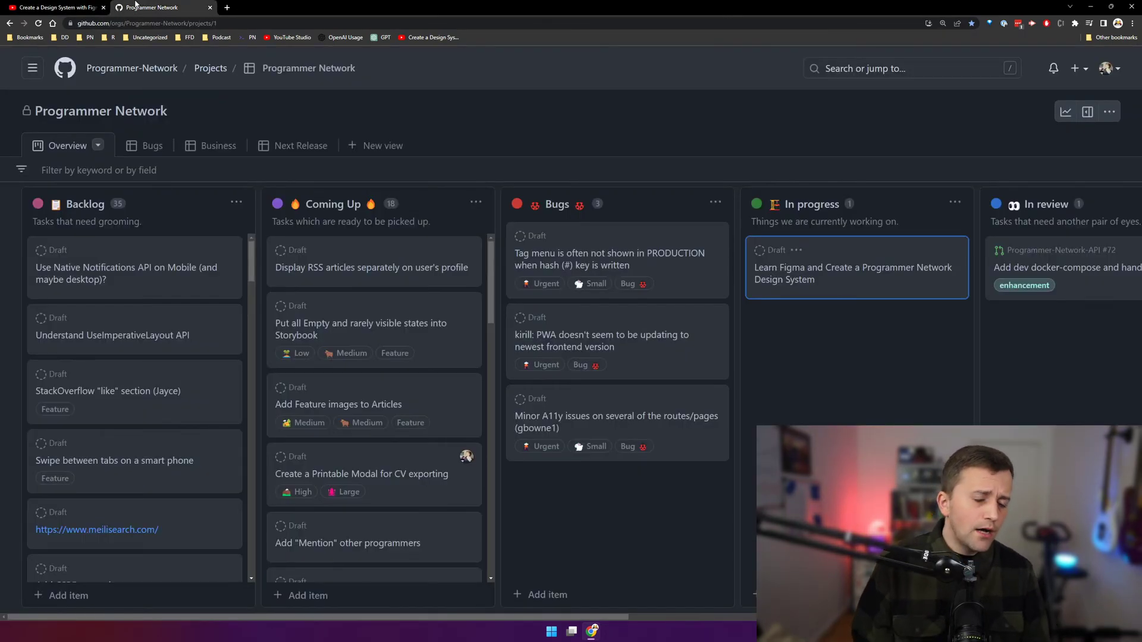
{"action": "key", "text": "ctrl+Tab"}
- Switch back to Figma and rename the file's only page as Colors
{"action": "key", "text": "alt+Tab"}
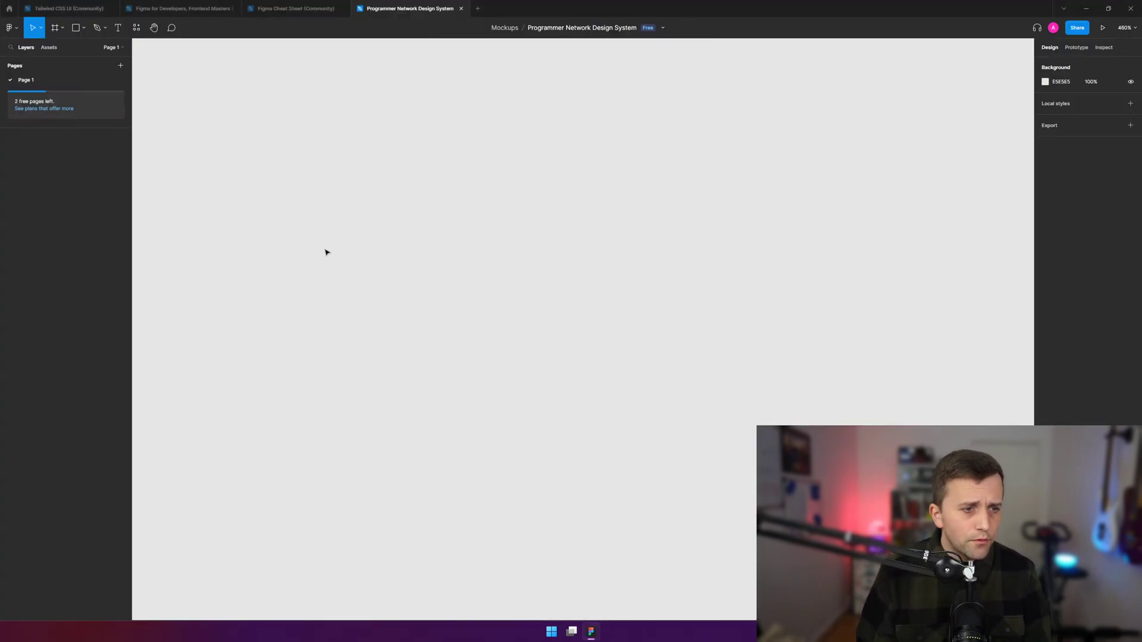
{"action": "double_click", "coordinate": [51, 79]}
{"action": "type", "text": "cOL"}
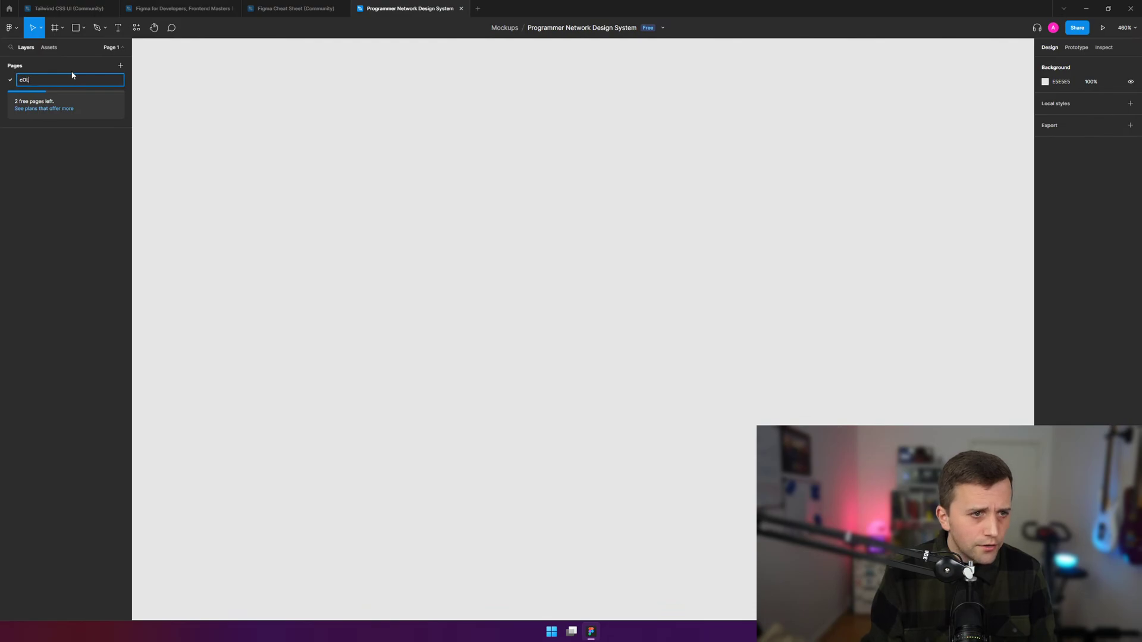
{"action": "type", "text": "ORS"}
{"action": "key", "text": "BackSpace"}
{"action": "key", "text": "BackSpace"}
{"action": "key", "text": "BackSpace"}
{"action": "key", "text": "BackSpace"}
{"action": "key", "text": "BackSpace"}
{"action": "type", "text": "olors"}
{"action": "key", "text": "Return"}
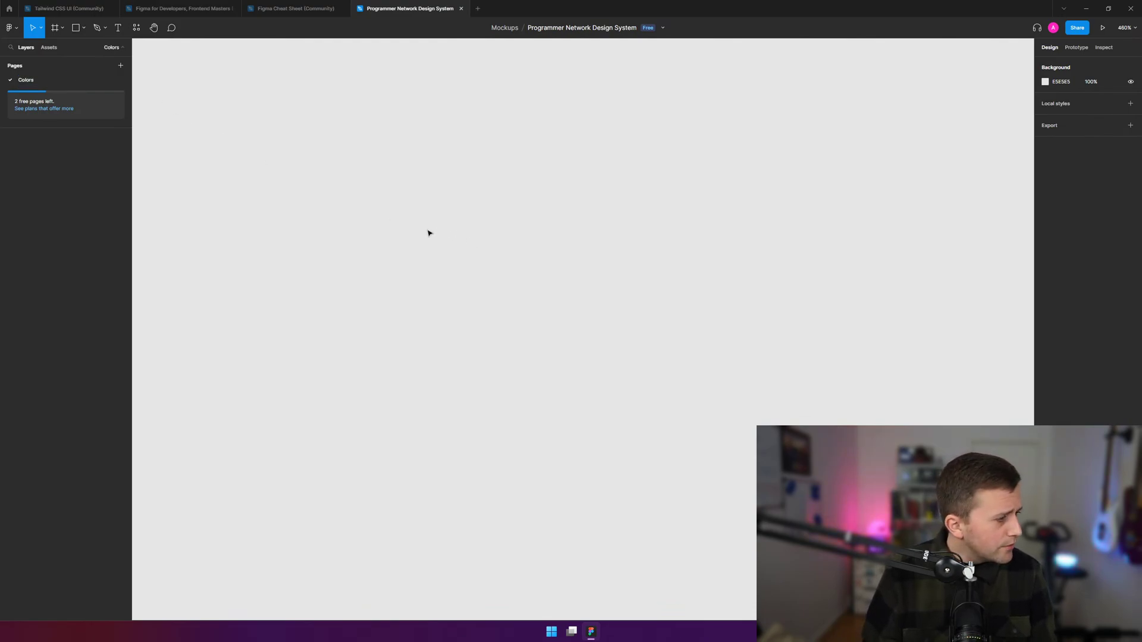
{"action": "key", "text": "r"}
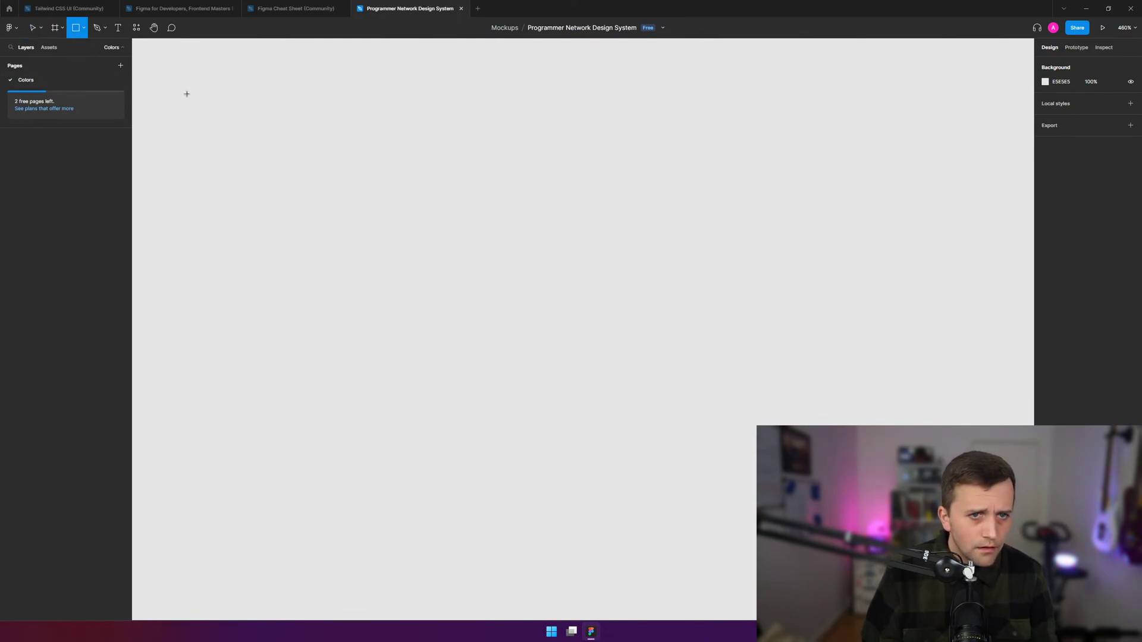
{"action": "left_click_drag", "start_coordinate": [184, 93], "coordinate": [193, 109]}
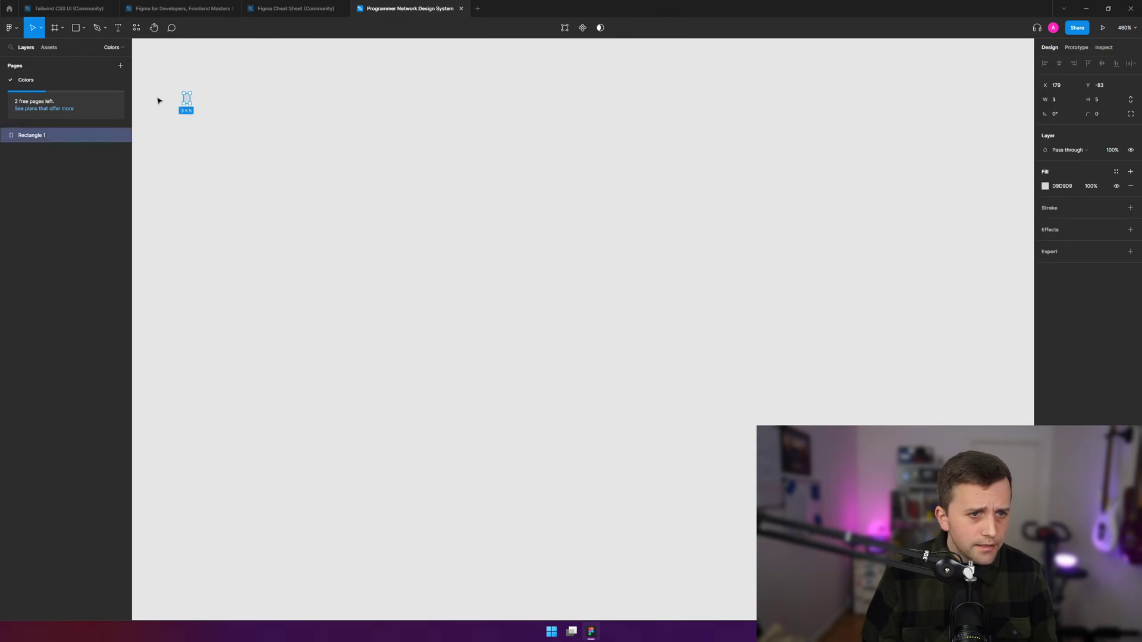
{"action": "key", "text": "Delete"}
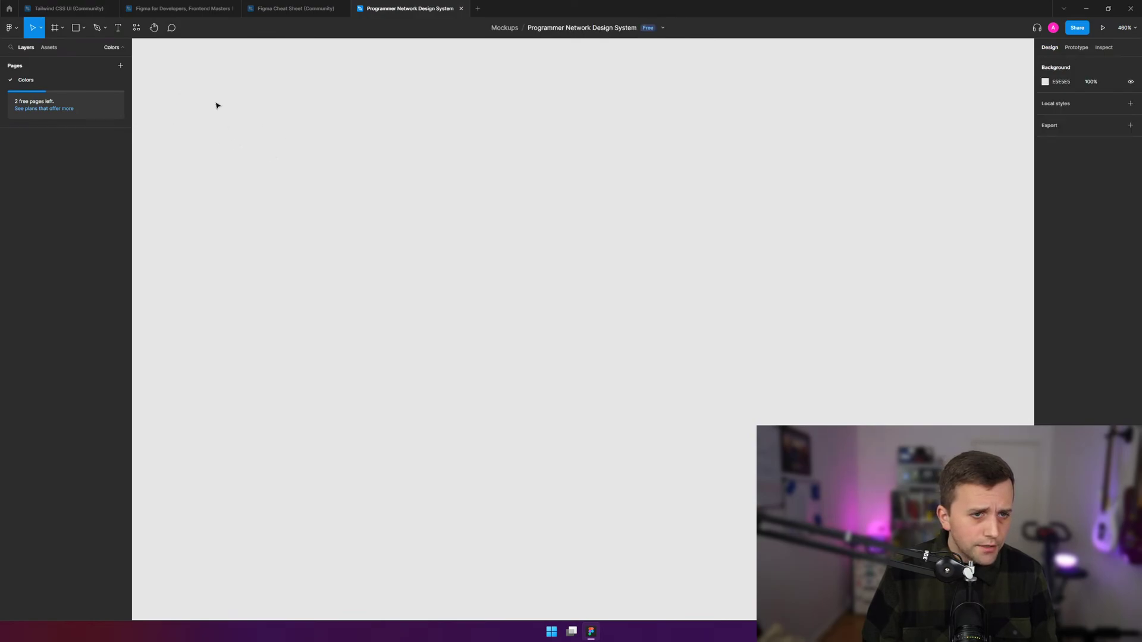
- Draw a rectangle about 40 × 44 and add a black inside stroke, a drop shadow and a 1x PNG export setting
{"action": "left_click", "coordinate": [74, 27]}
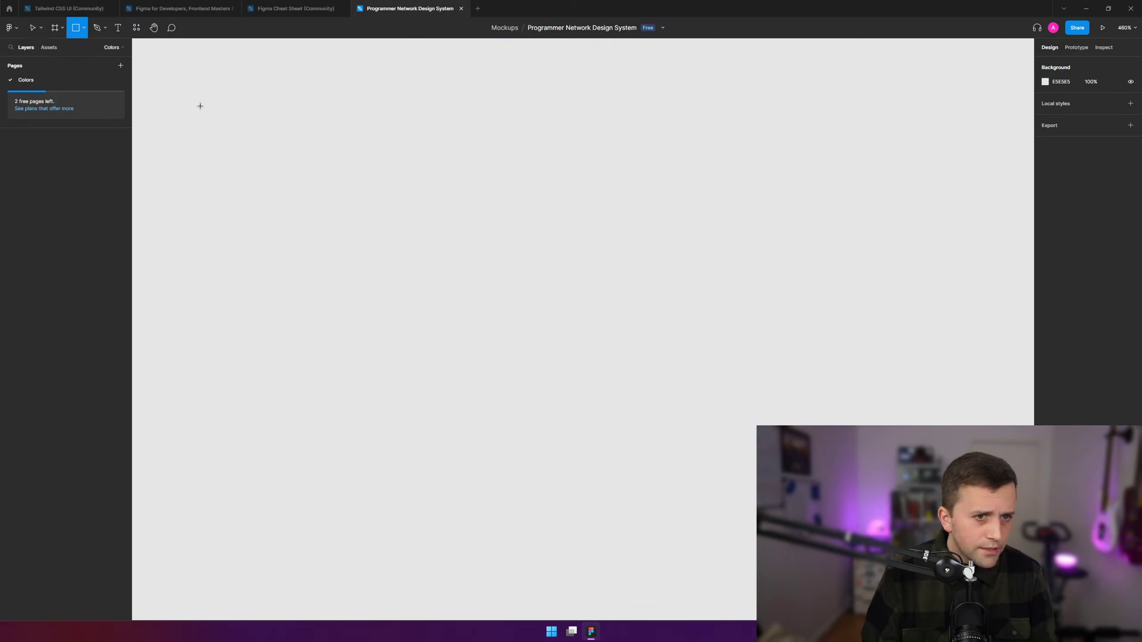
{"action": "mouse_move", "coordinate": [227, 107]}
{"action": "left_mouse_down"}
{"action": "mouse_move", "coordinate": [256, 145]}
{"action": "mouse_move", "coordinate": [332, 188]}
{"action": "mouse_move", "coordinate": [310, 197]}
{"action": "left_mouse_up"}
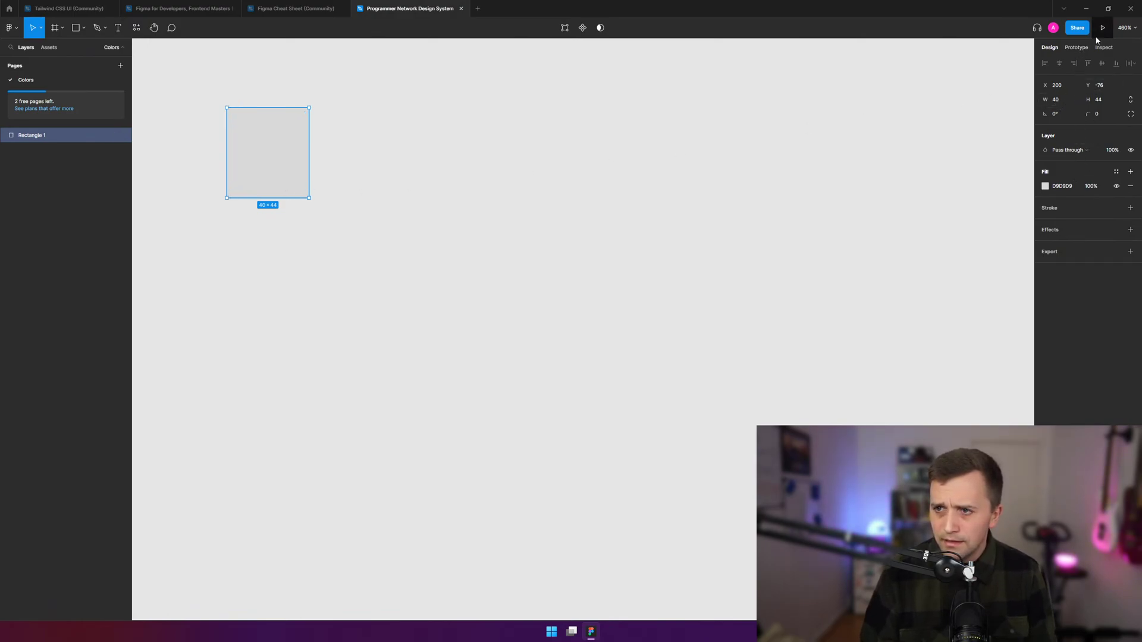
{"action": "left_click", "coordinate": [1089, 205]}
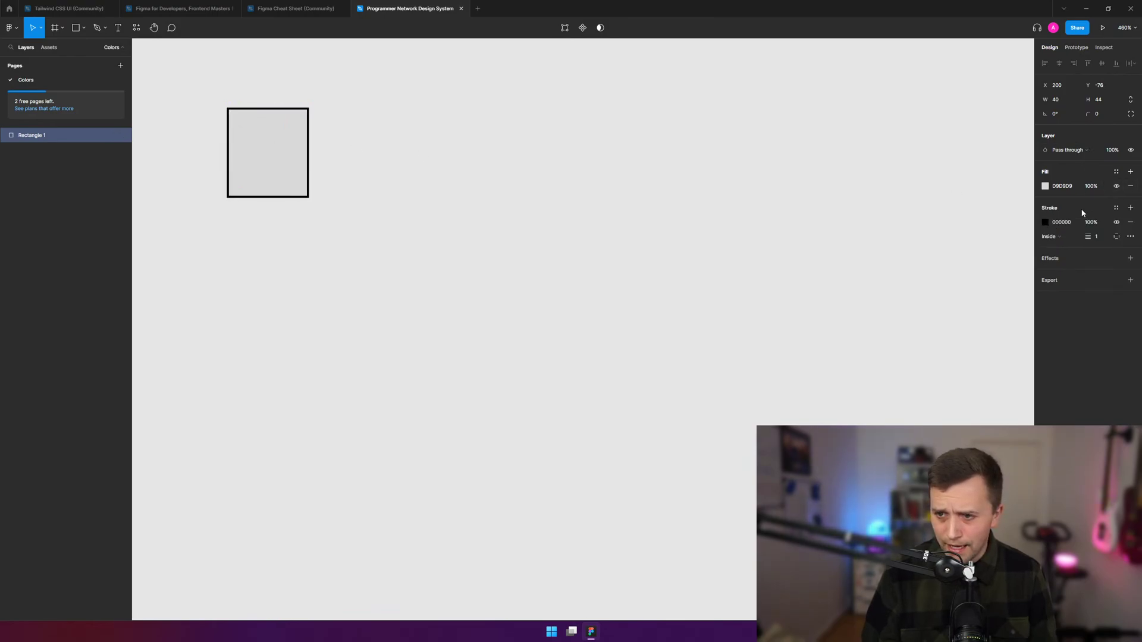
{"action": "left_click", "coordinate": [1054, 259]}
{"action": "left_click", "coordinate": [1130, 294]}
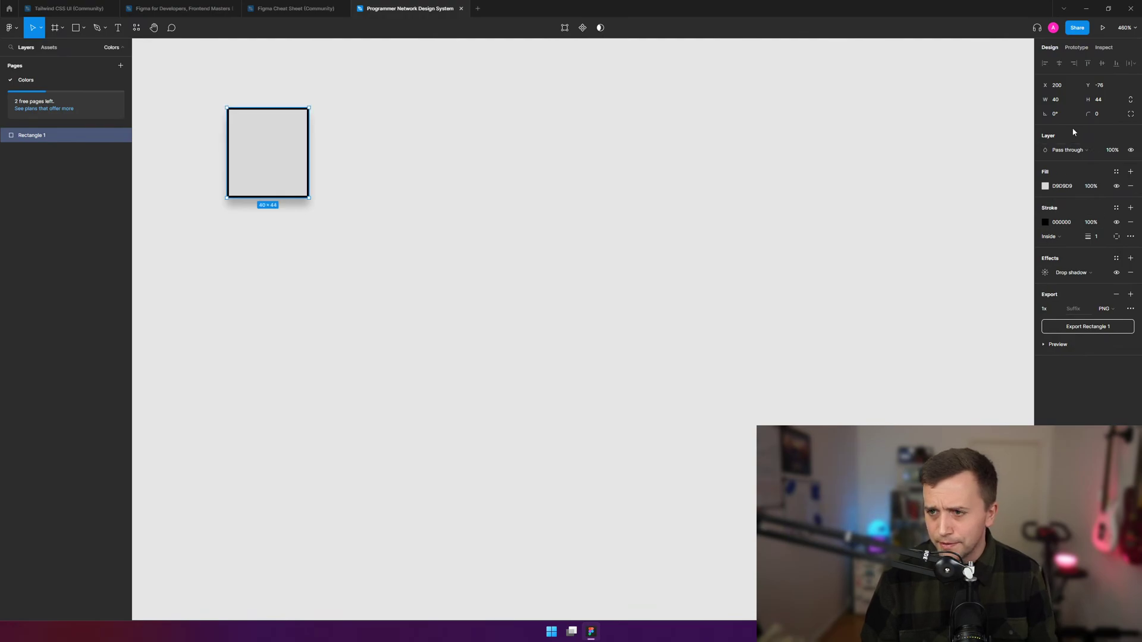
- Set the outlined rectangle's width to 44 and delete the shape from the canvas
{"action": "left_click", "coordinate": [1054, 100]}
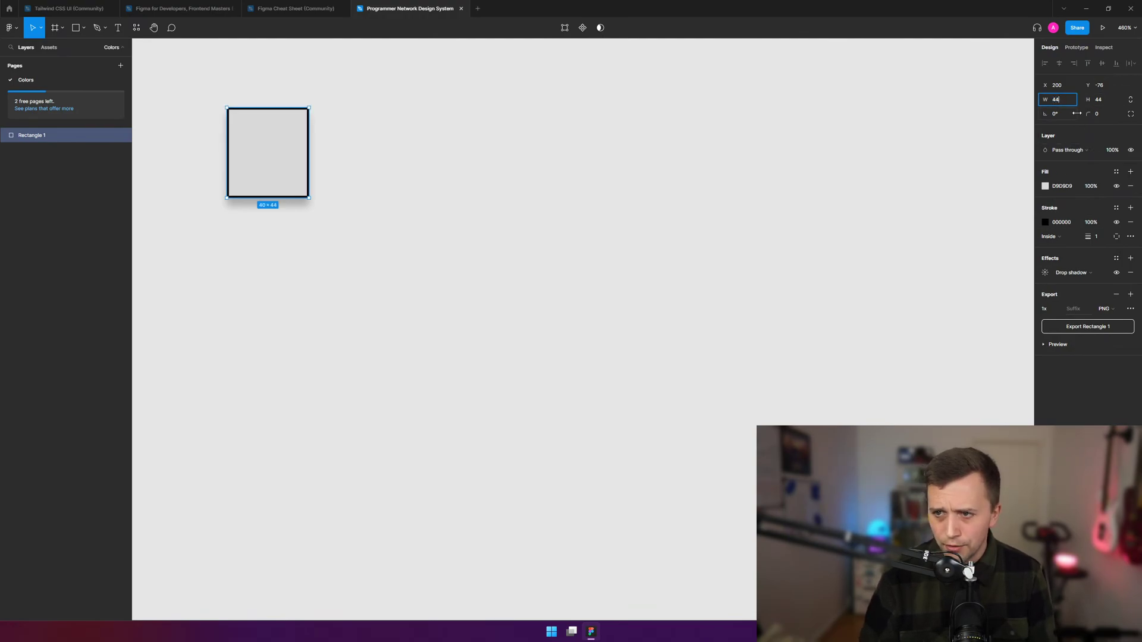
{"action": "type", "text": "44"}
{"action": "key", "text": "Return"}
{"action": "left_click", "coordinate": [441, 301]}
{"action": "scroll", "coordinate": [241, 99], "scroll_direction": "up", "scroll_amount": 1}
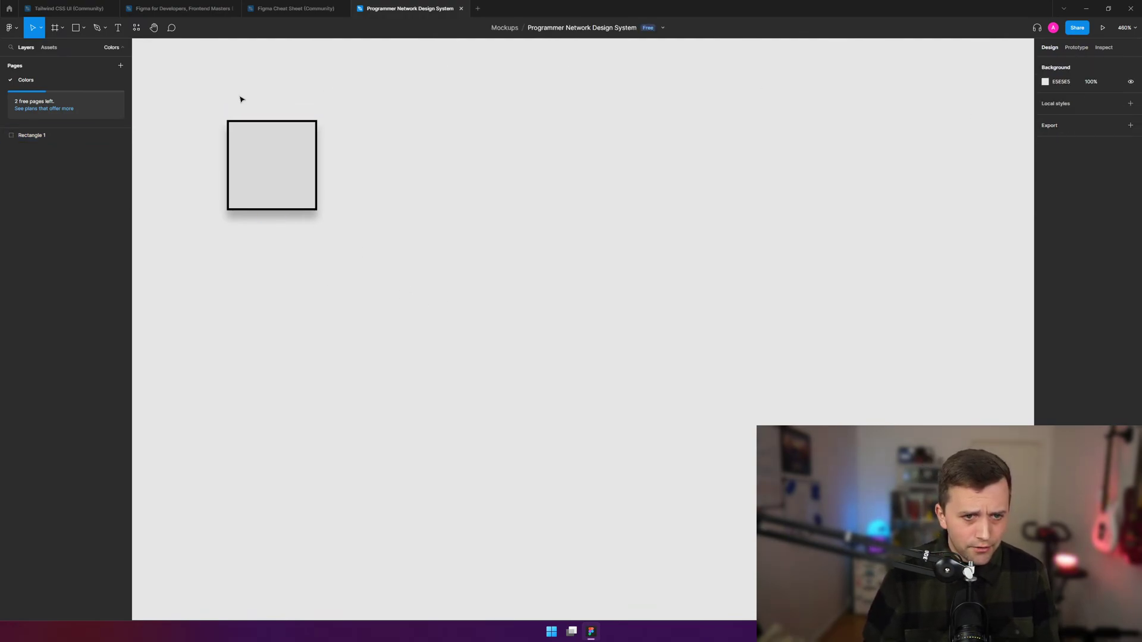
{"action": "left_click", "coordinate": [256, 134]}
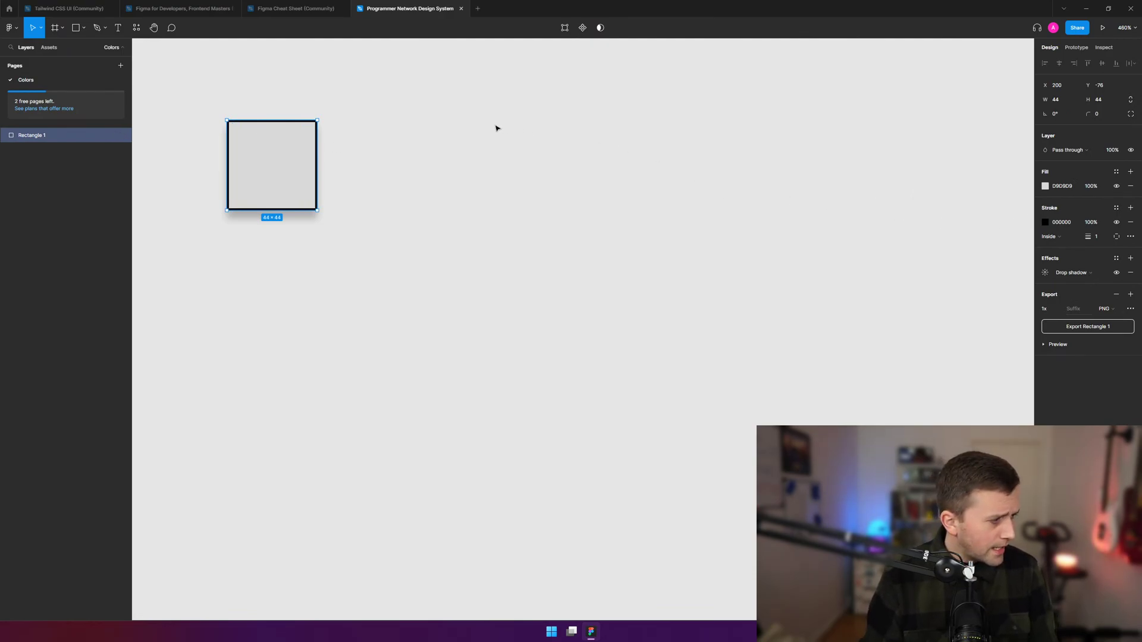
{"action": "key", "text": "Delete"}
- Draw a new rectangle sized 40 × 40 on the Colors page and place it at about X 257, Y -34
{"action": "left_click", "coordinate": [76, 27]}
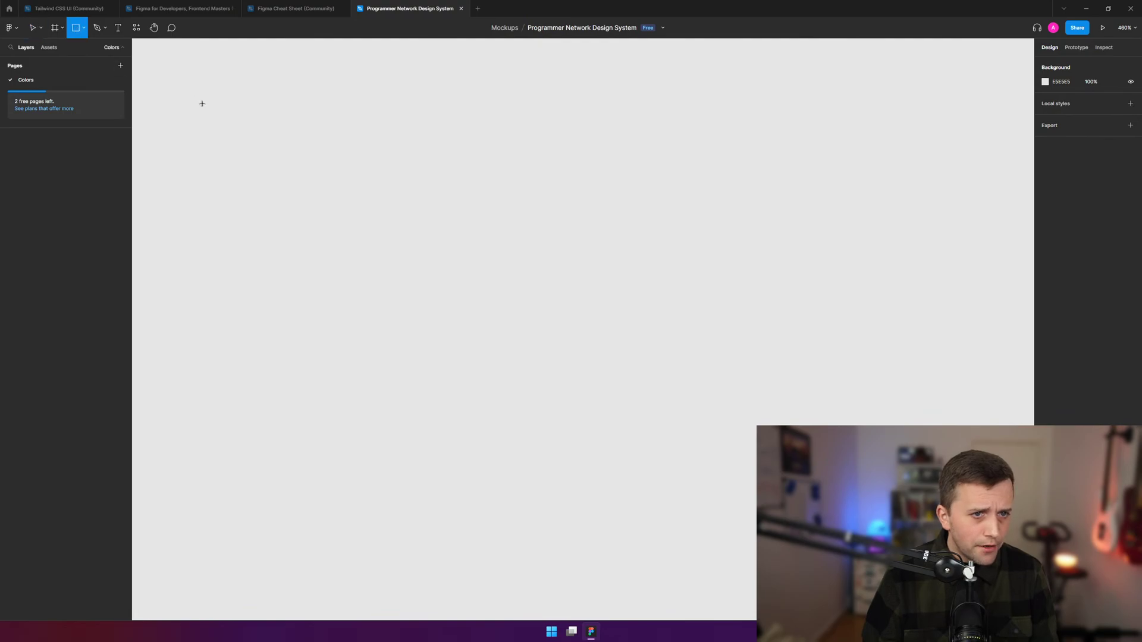
{"action": "mouse_move", "coordinate": [268, 126]}
{"action": "left_mouse_down"}
{"action": "mouse_move", "coordinate": [367, 231]}
{"action": "mouse_move", "coordinate": [384, 220]}
{"action": "left_mouse_up"}
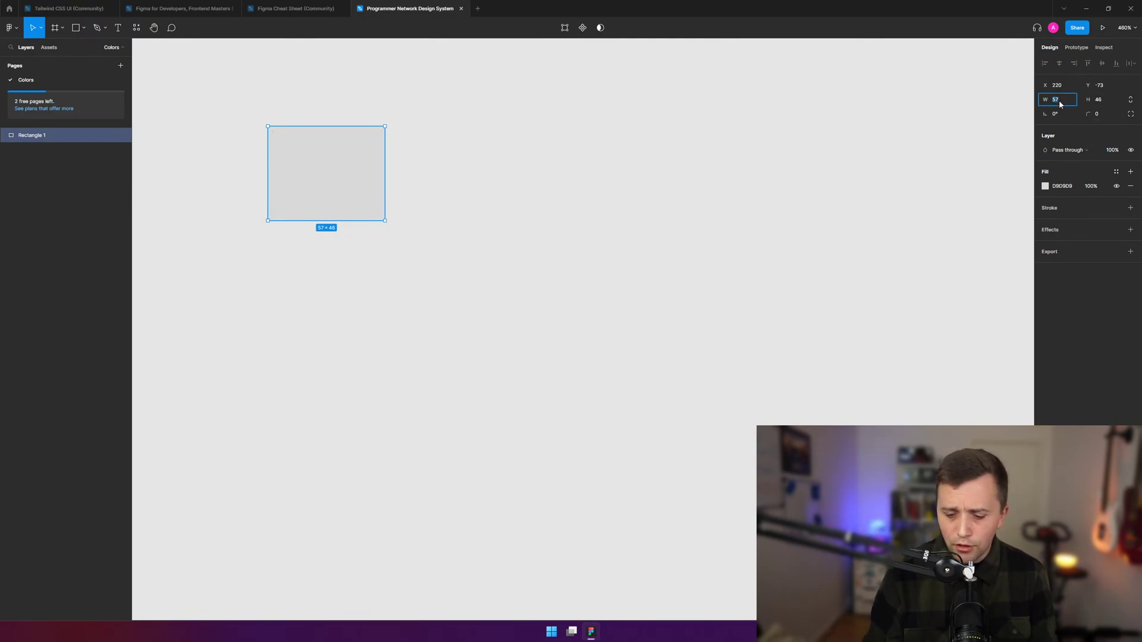
{"action": "type", "text": "40"}
{"action": "key", "text": "Tab"}
{"action": "type", "text": "40"}
{"action": "key", "text": "Return"}
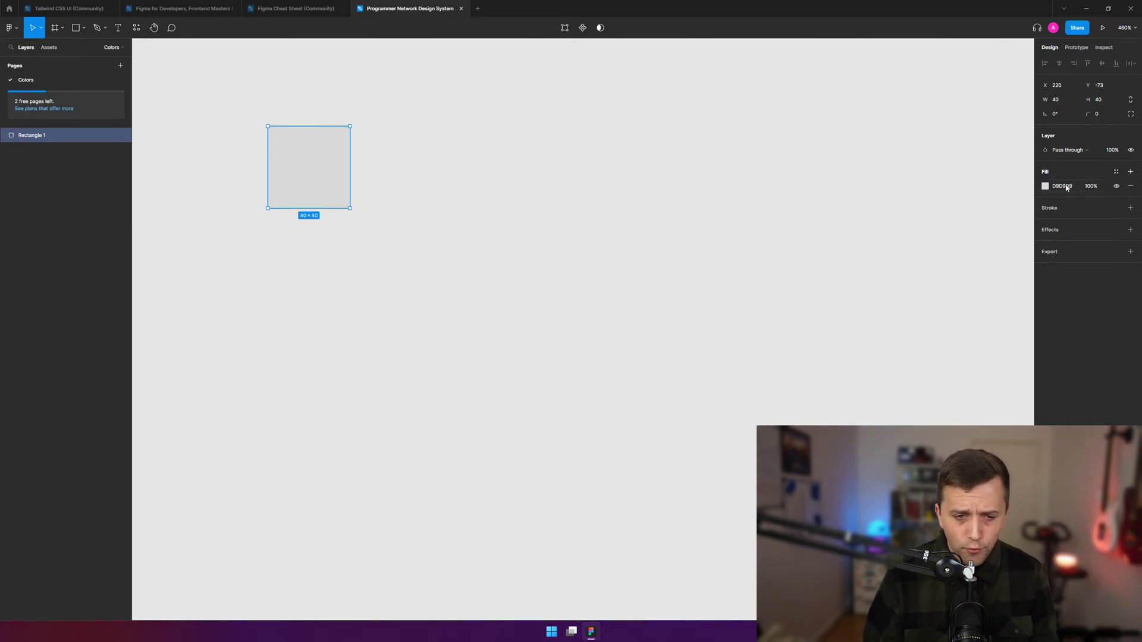
{"action": "left_click_drag", "start_coordinate": [318, 165], "coordinate": [395, 245]}
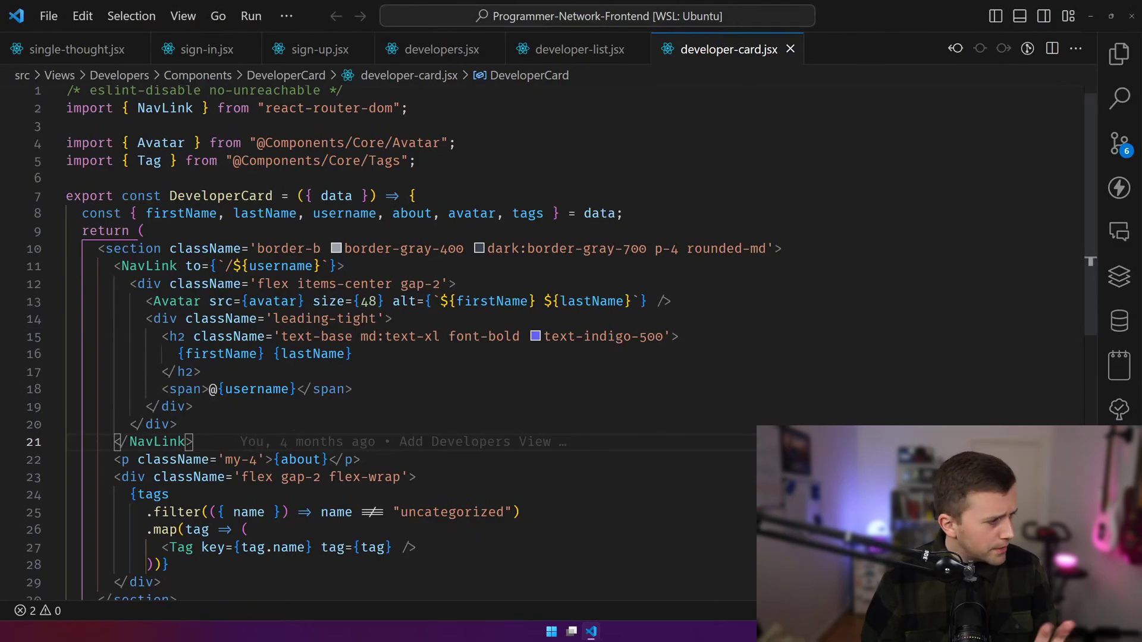
- Open tailwind.config.cjs in the Programmer-Network-Frontend project and select the base-100 color value #1b1f23
{"action": "key", "text": "ctrl+p"}
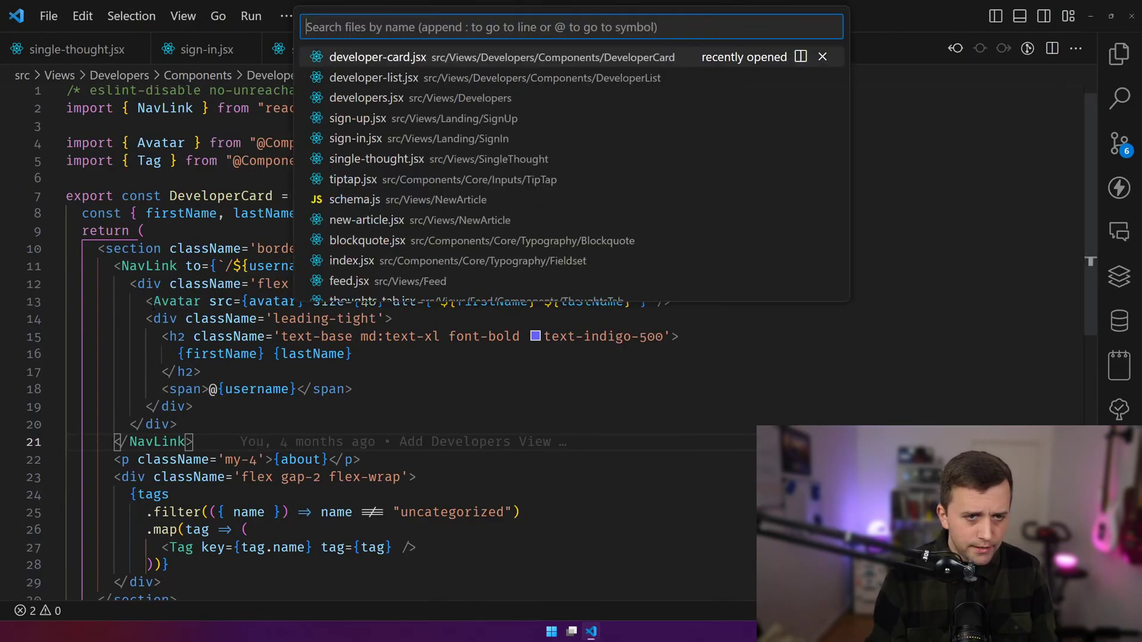
{"action": "type", "text": "tailw"}
{"action": "key", "text": "Return"}
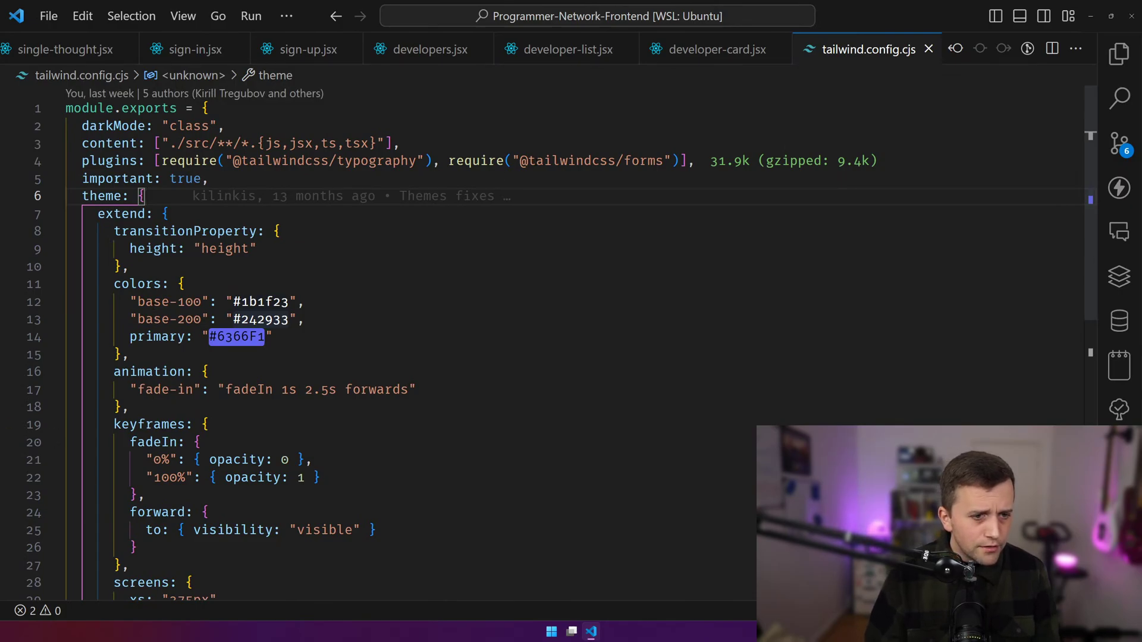
{"action": "left_click_drag", "start_coordinate": [519, 161], "coordinate": [664, 160]}
{"action": "left_click", "coordinate": [289, 302]}
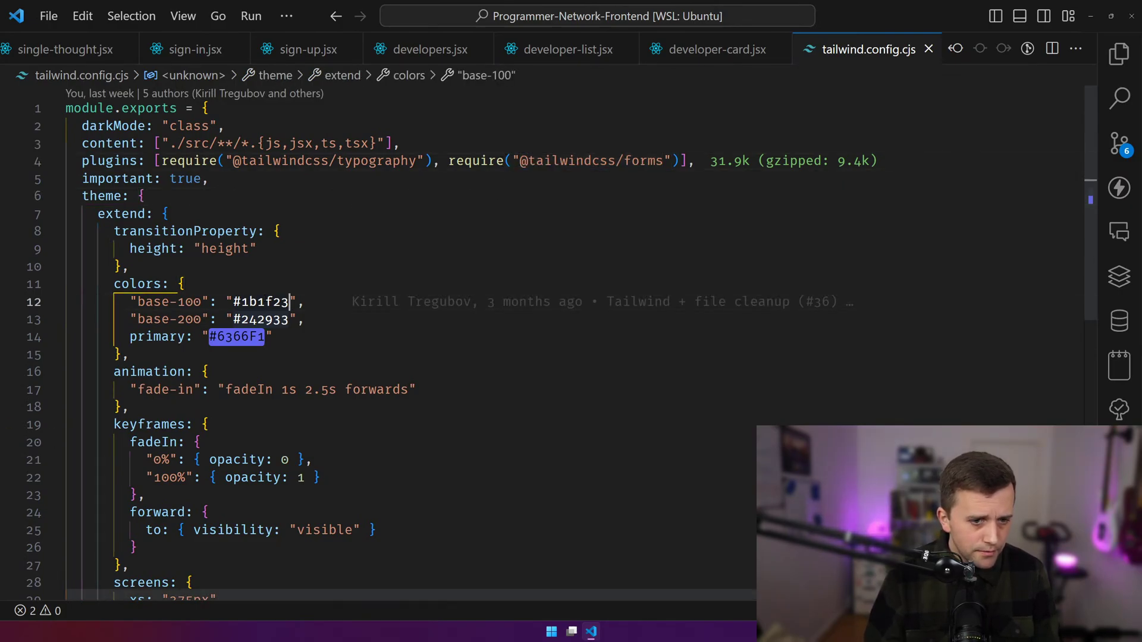
{"action": "left_click_drag", "start_coordinate": [233, 302], "coordinate": [289, 301]}
- Switch to Figma and create a color style named base-100 with the description 1b1f23 from the rectangle's fill
{"action": "key", "text": "alt+Tab"}
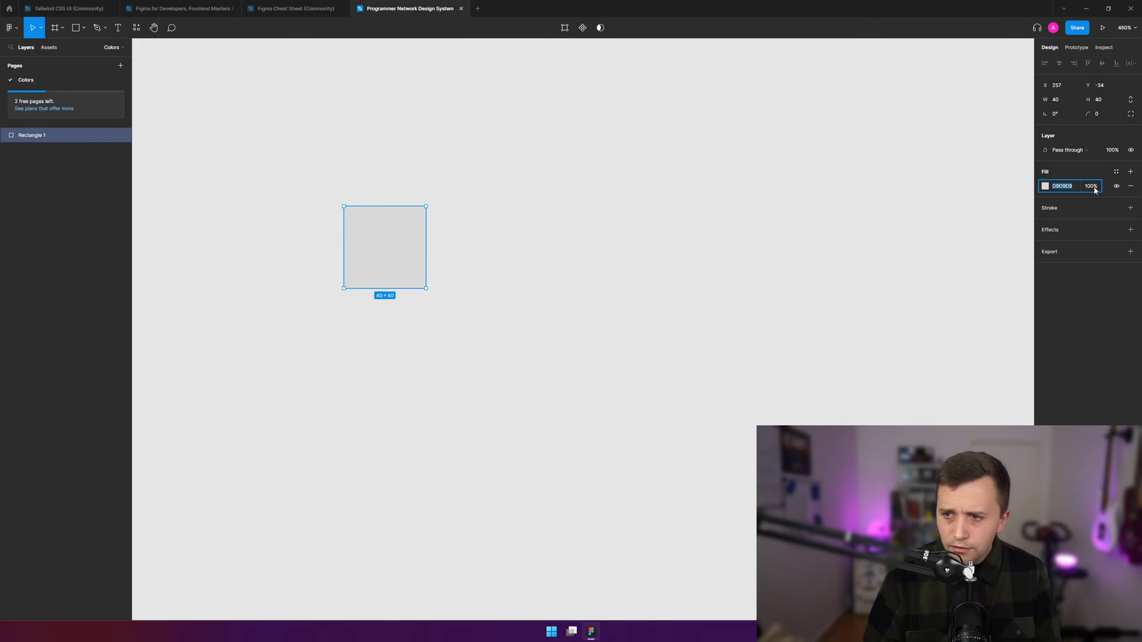
{"action": "left_click", "coordinate": [1116, 172]}
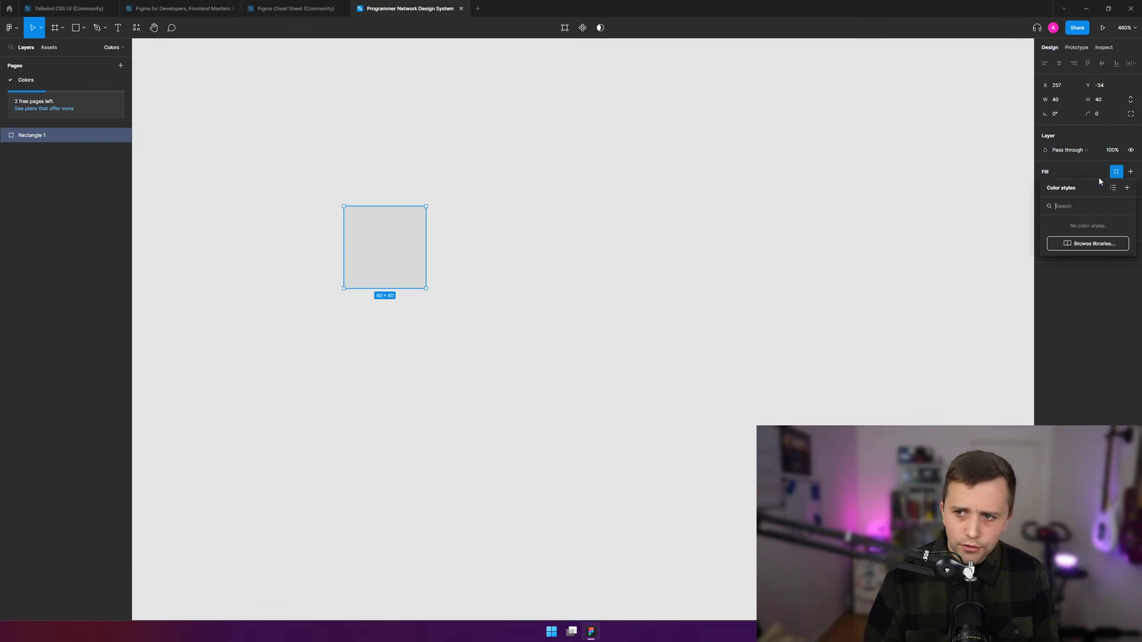
{"action": "left_click", "coordinate": [1127, 187]}
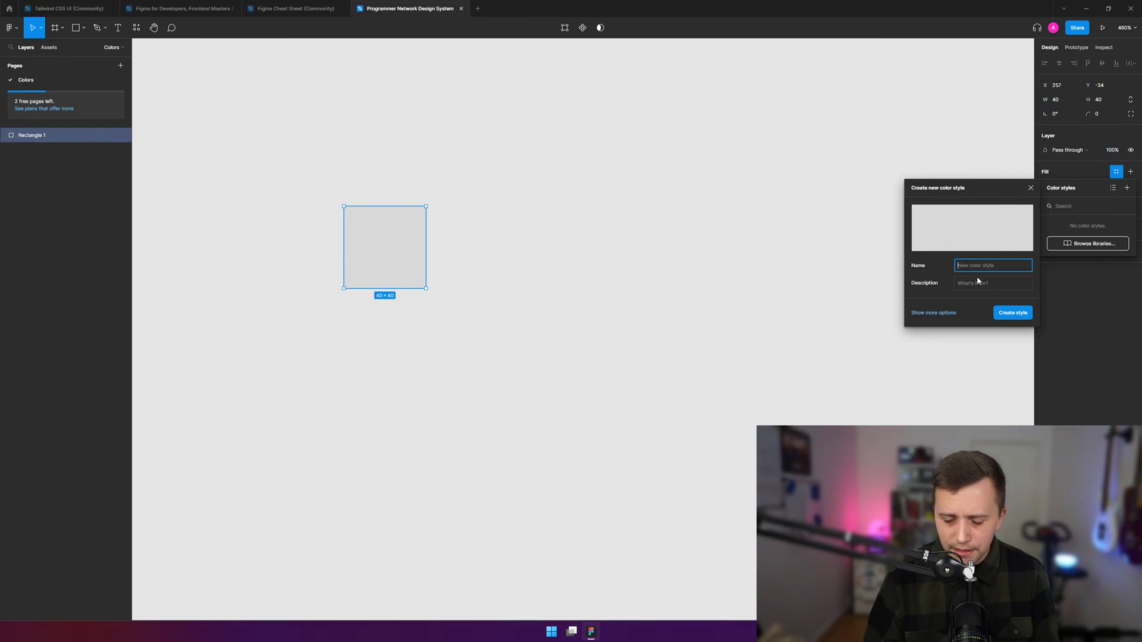
{"action": "type", "text": "base-100"}
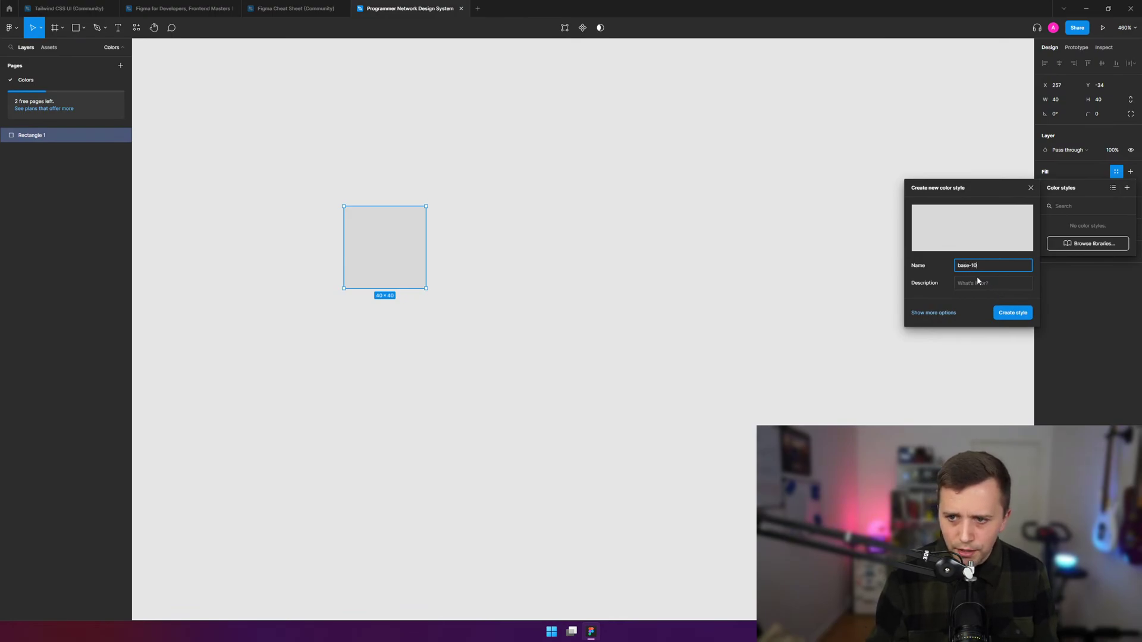
{"action": "key", "text": "Tab"}
{"action": "type", "text": "1b1f23"}
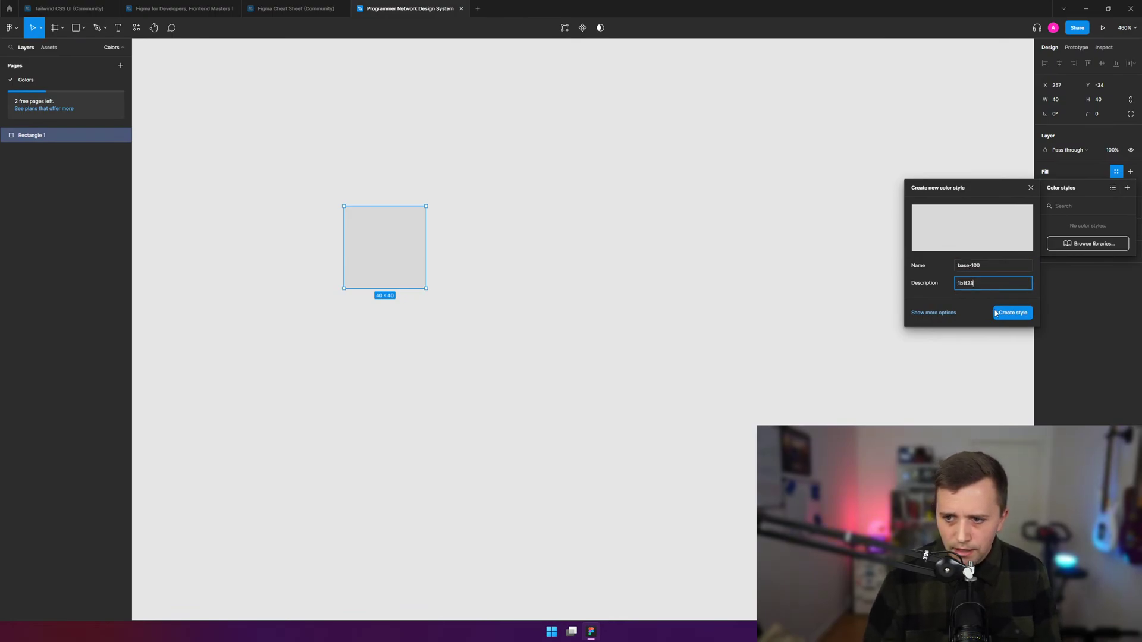
{"action": "left_click", "coordinate": [1005, 314]}
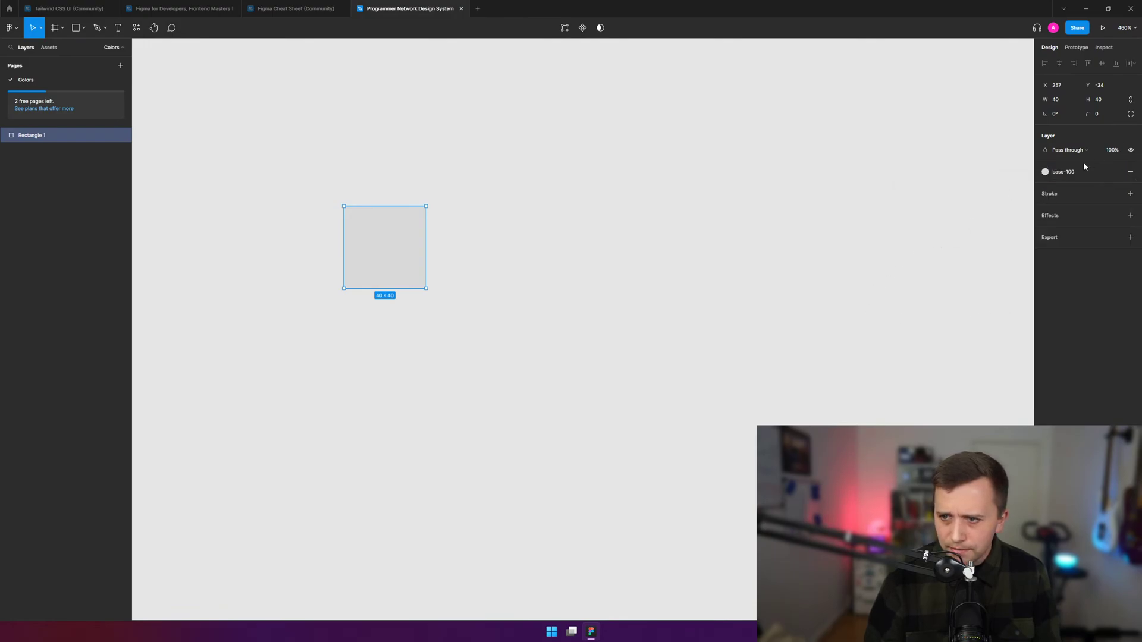
- Look up the base-100 hex value in tailwind.config.cjs in VS Code and return to Figma
{"action": "key", "text": "alt+Tab"}
{"action": "left_click", "coordinate": [289, 331]}
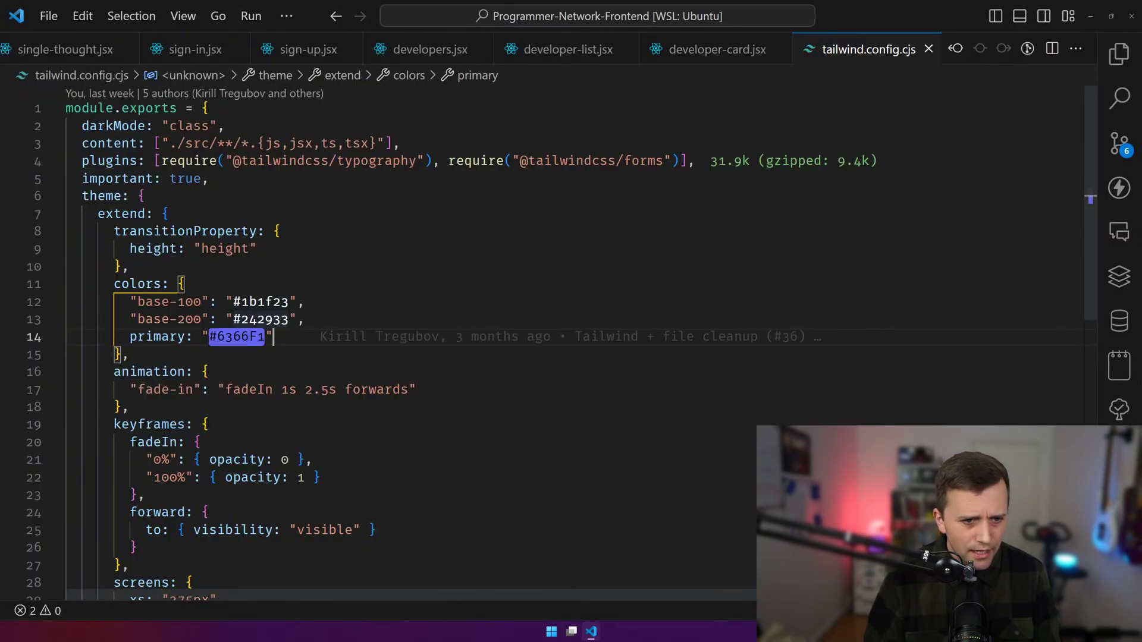
{"action": "left_click", "coordinate": [286, 301]}
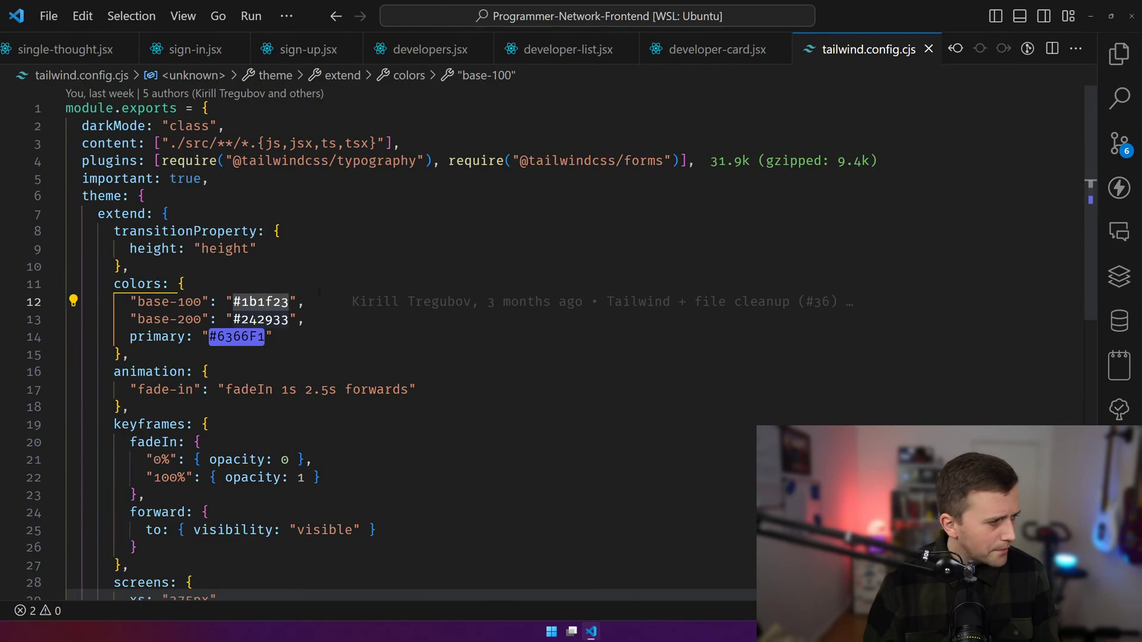
{"action": "key", "text": "alt+Tab"}
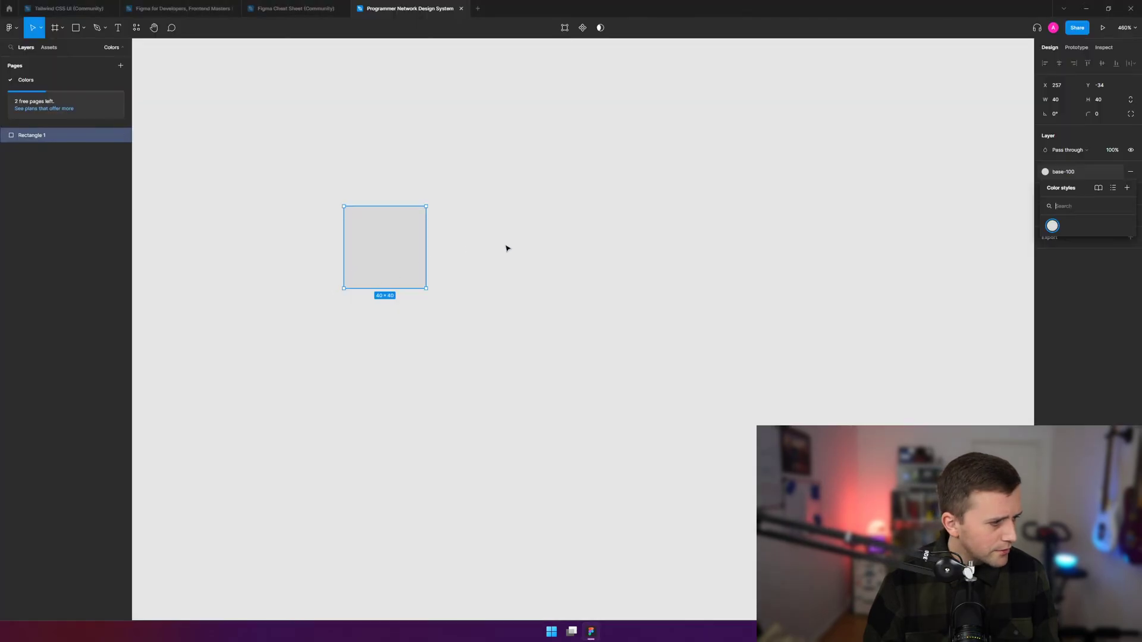
- Edit the base-100 color style, setting its color property to the hex value 1B1F23 copied from its description
{"action": "left_click", "coordinate": [1052, 225]}
{"action": "left_click", "coordinate": [1063, 172]}
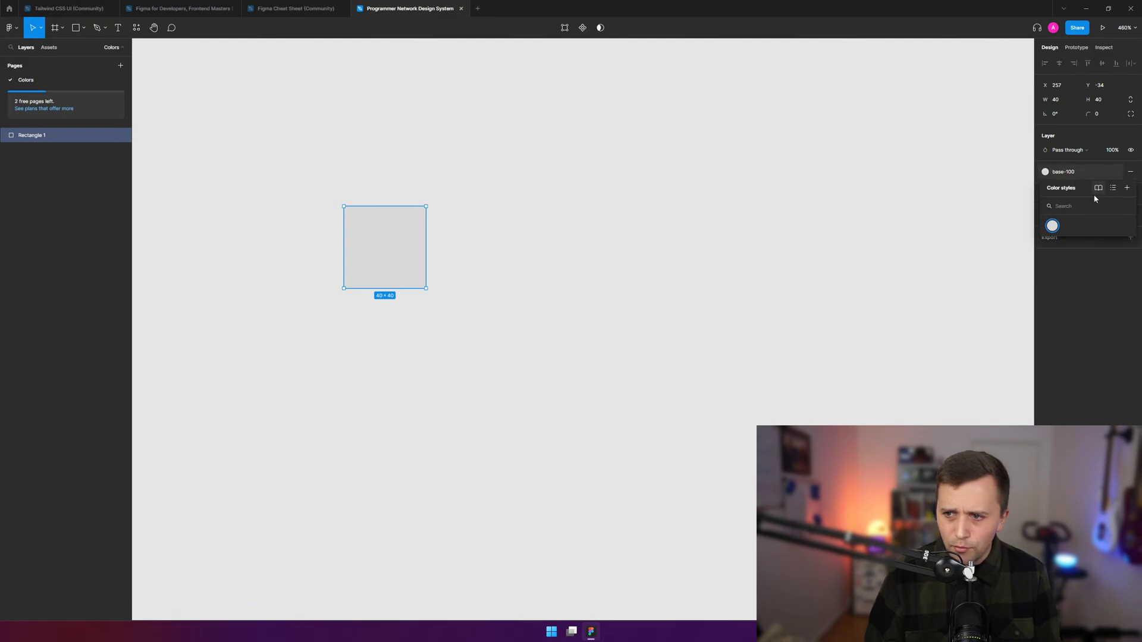
{"action": "left_click", "coordinate": [1052, 226]}
{"action": "left_click", "coordinate": [1065, 171]}
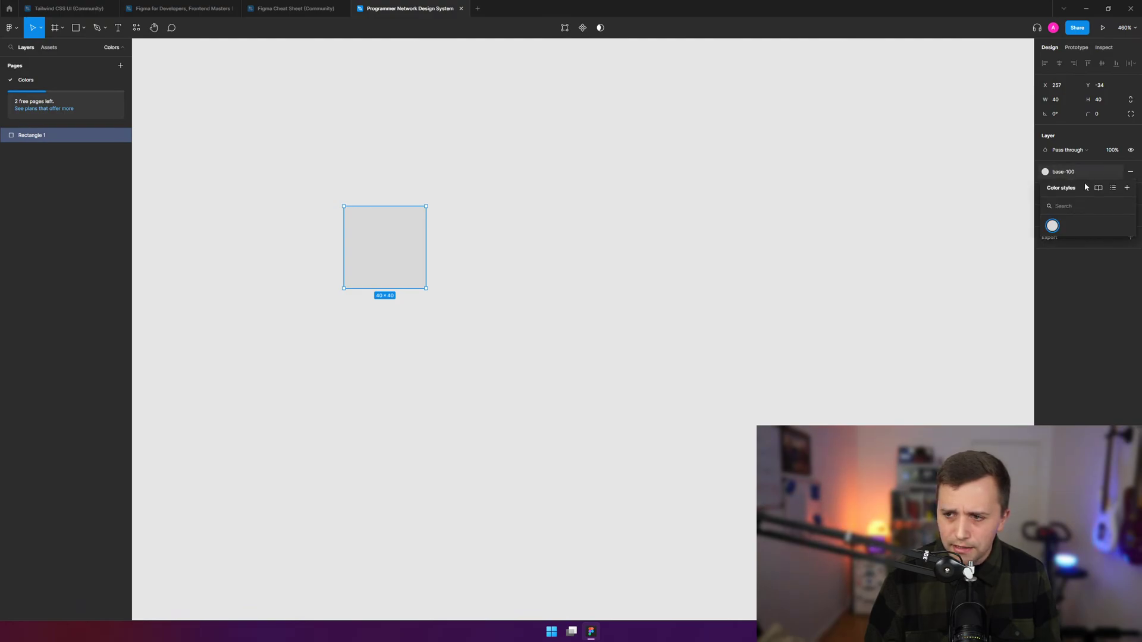
{"action": "right_click", "coordinate": [1053, 226]}
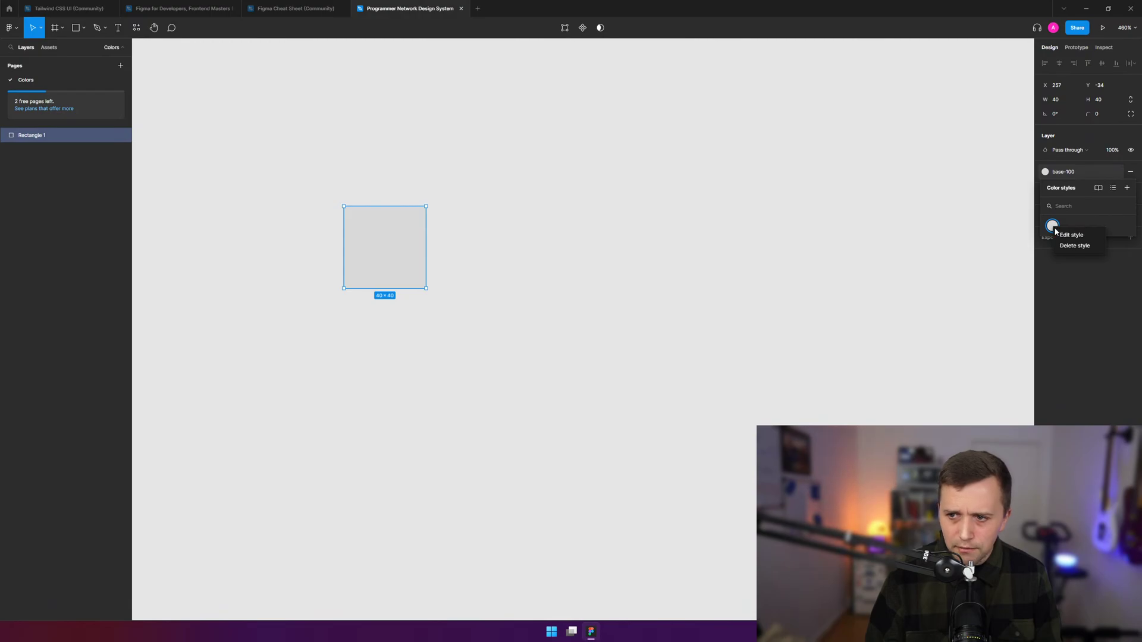
{"action": "left_click", "coordinate": [1059, 234]}
{"action": "left_click", "coordinate": [998, 330]}
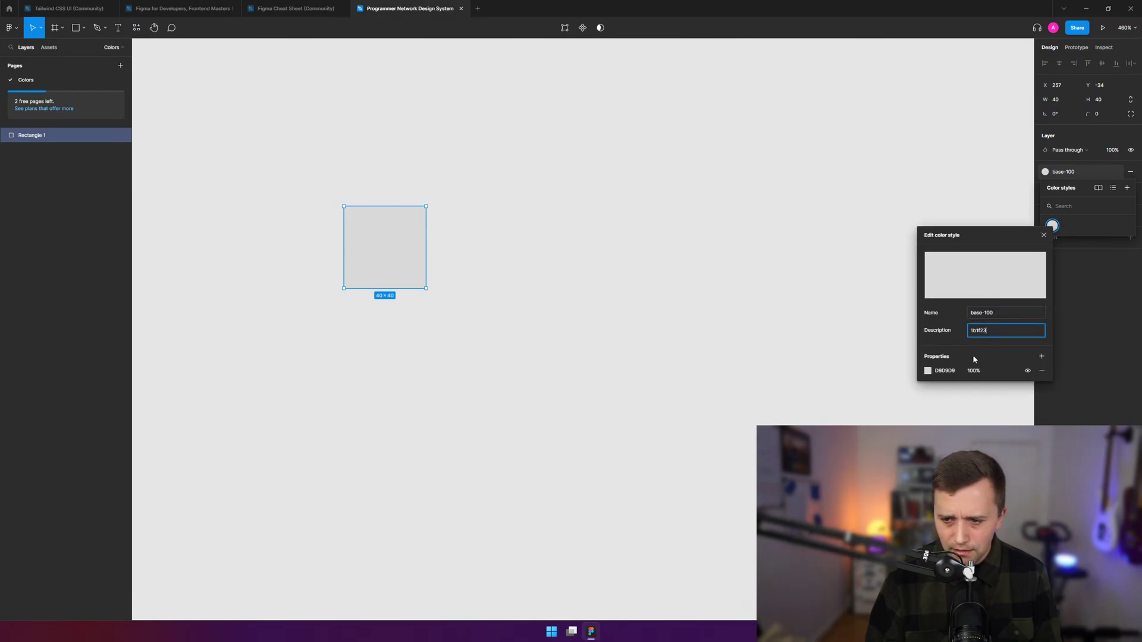
{"action": "key", "text": "ctrl+a"}
{"action": "key", "text": "ctrl+c"}
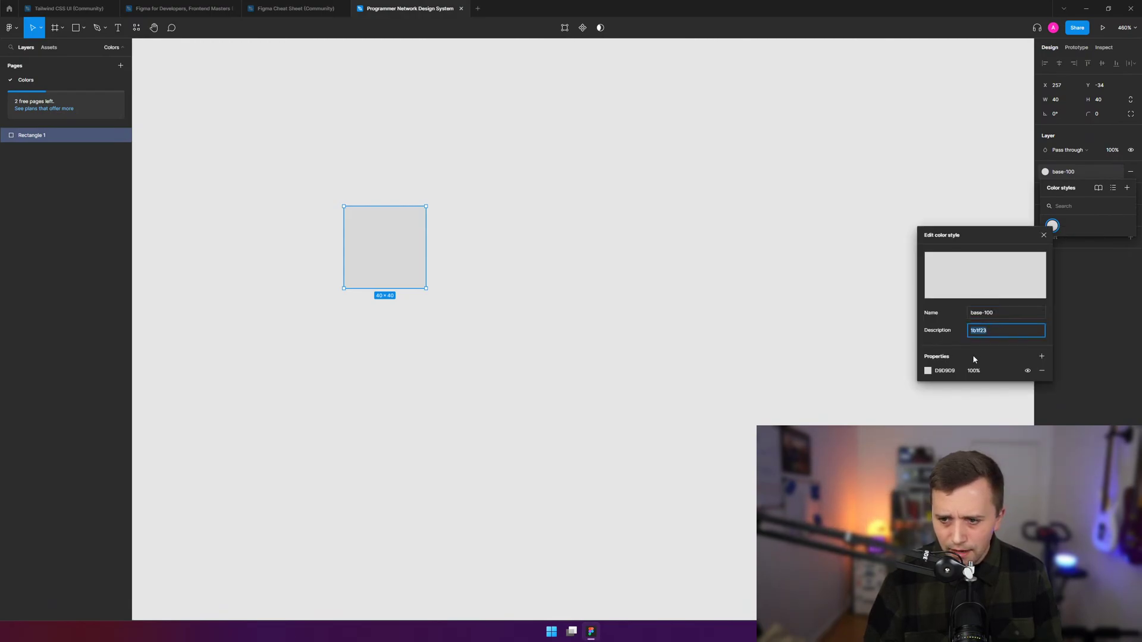
{"action": "left_click", "coordinate": [948, 376]}
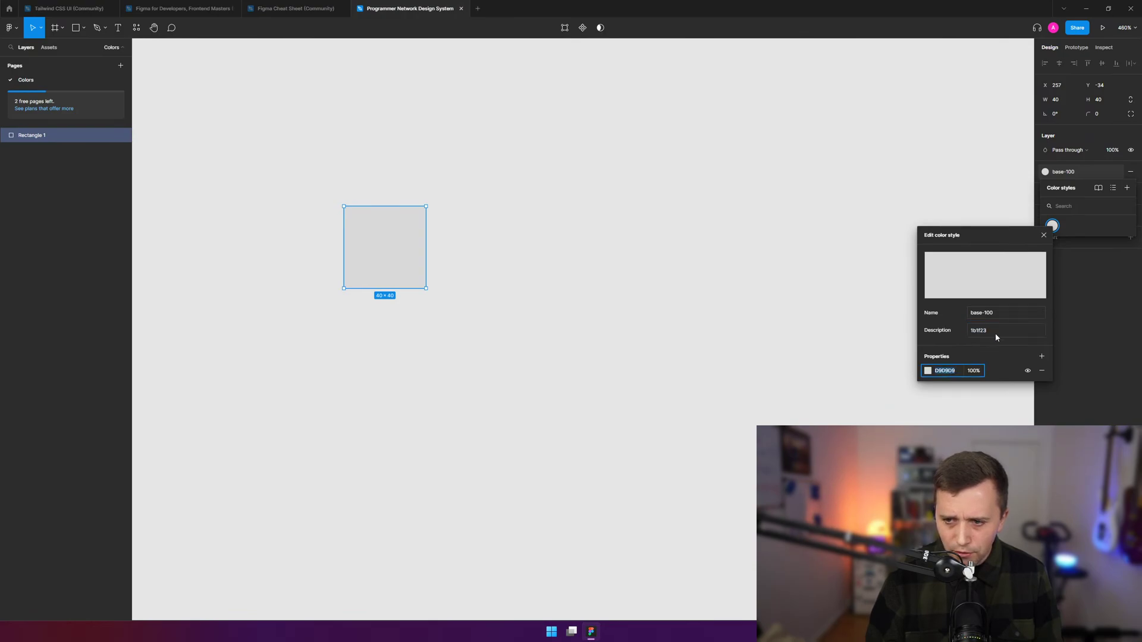
{"action": "key", "text": "ctrl+v"}
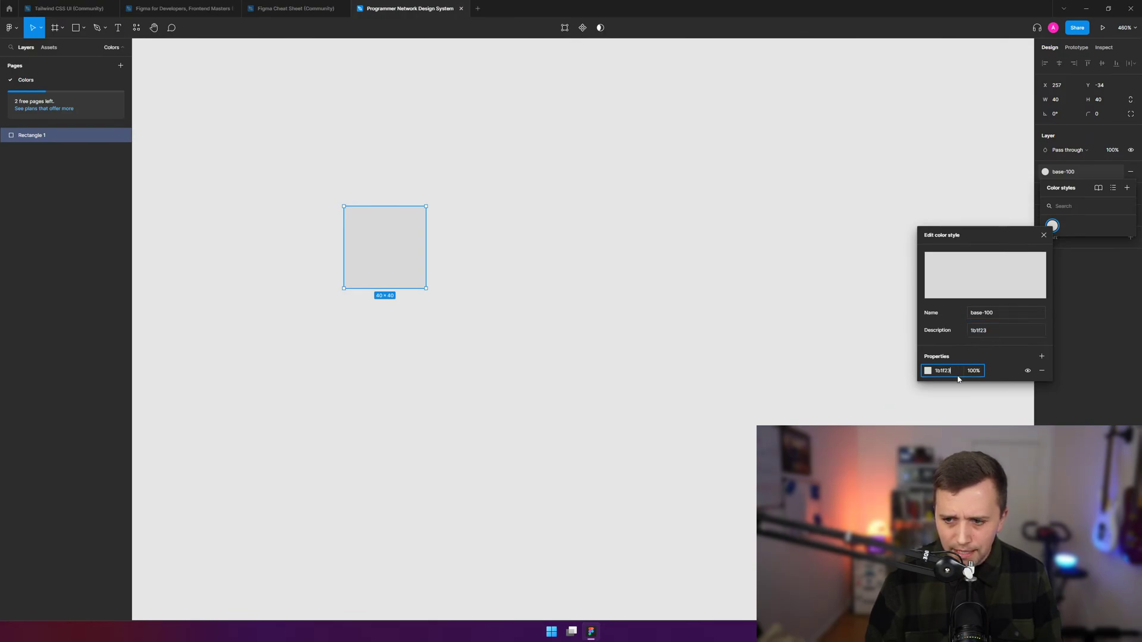
{"action": "key", "text": "Return"}
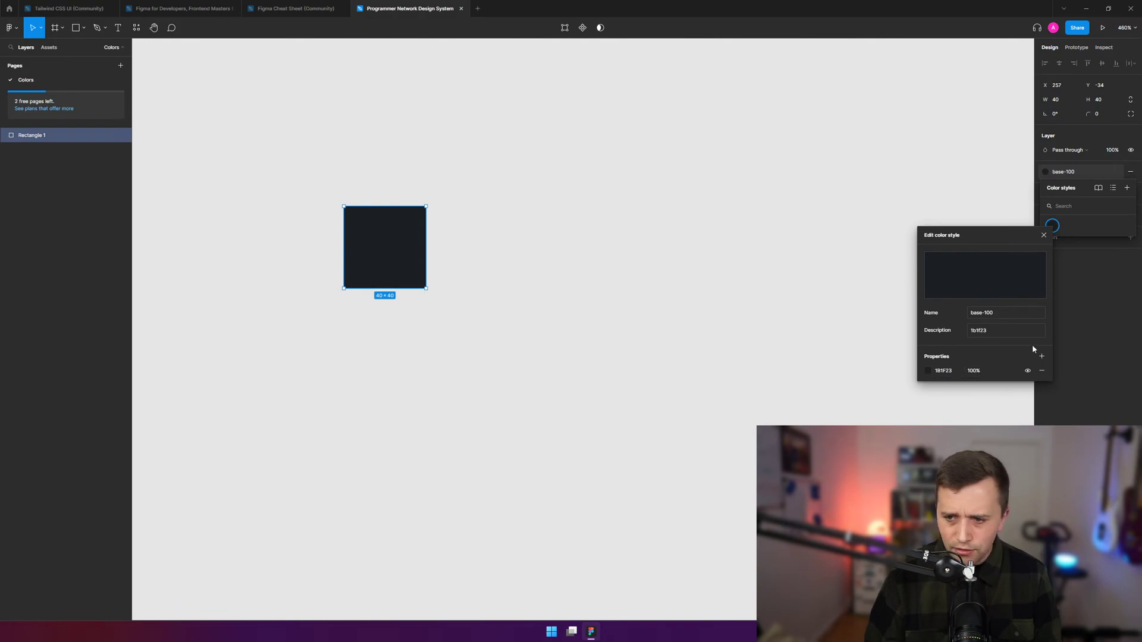
{"action": "left_click", "coordinate": [767, 288]}
- Look up the base-200 color value in tailwind.config.cjs in VS Code and return to Figma
{"action": "left_click", "coordinate": [403, 254]}
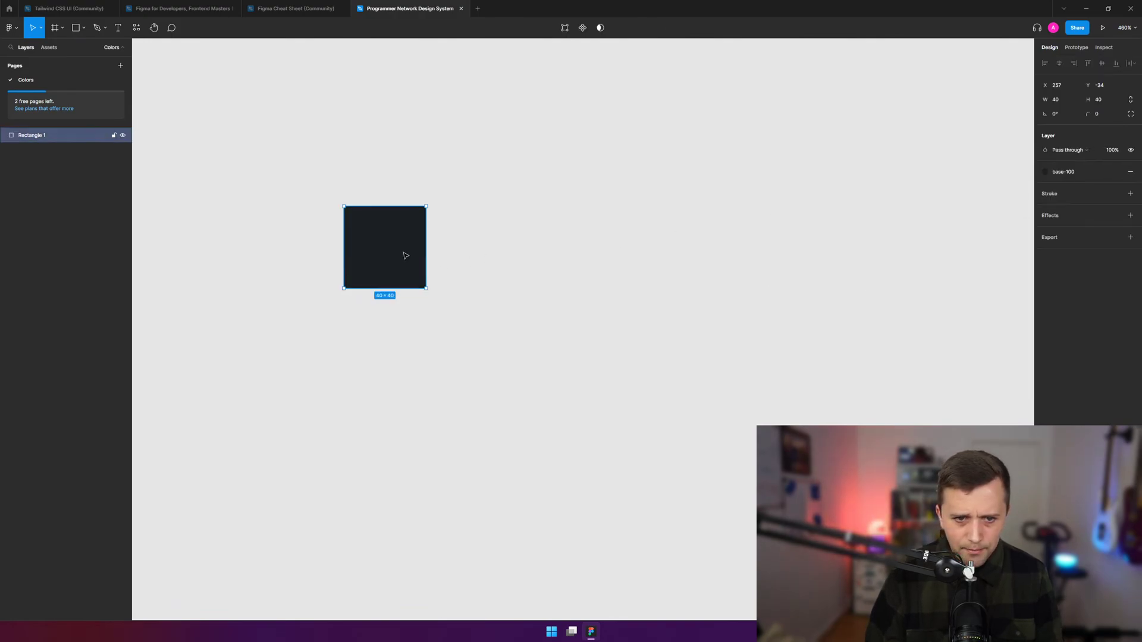
{"action": "key", "text": "alt+Tab"}
{"action": "key", "text": "Down"}
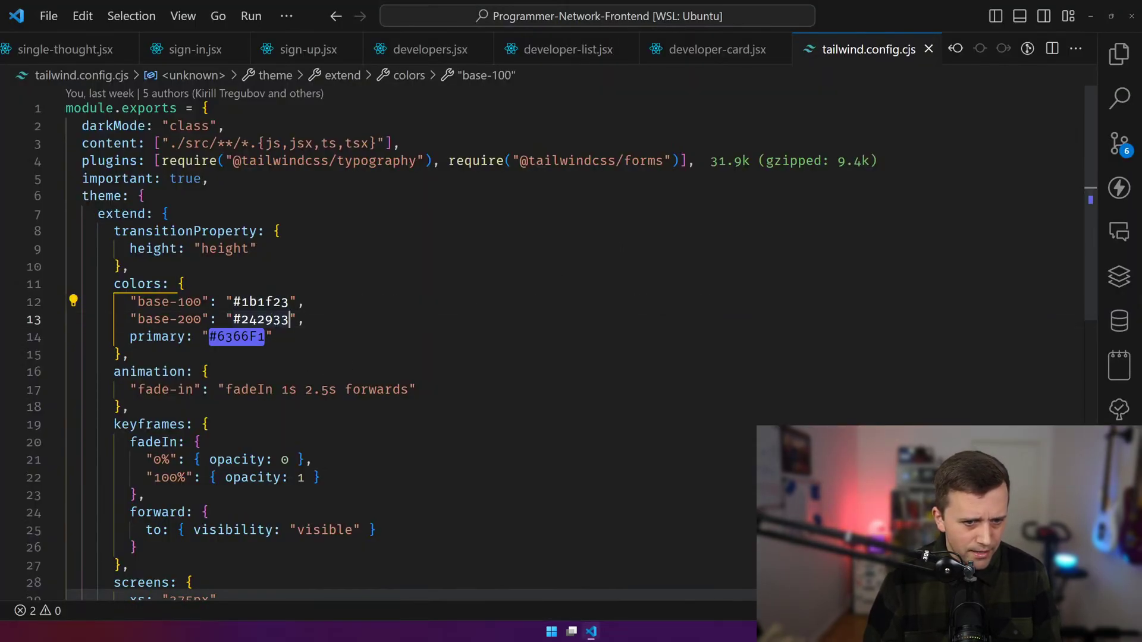
{"action": "key", "text": "alt+Tab"}
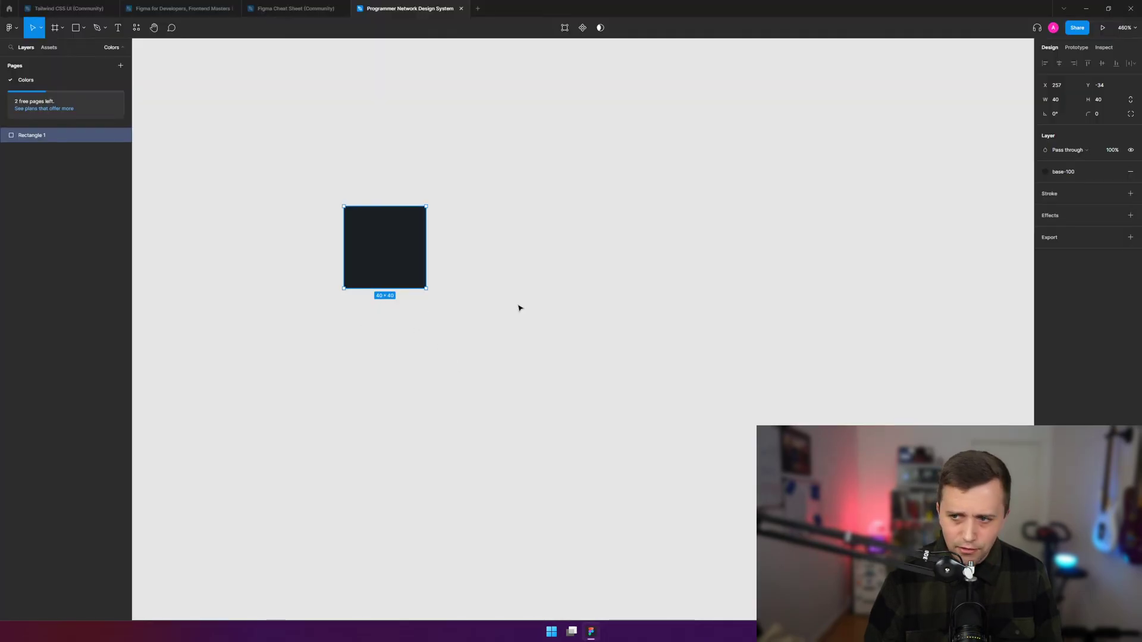
- Duplicate the dark rectangle and place the copy just to its right at X 300, Y -34
{"action": "left_click", "coordinate": [752, 209]}
{"action": "left_click", "coordinate": [392, 253]}
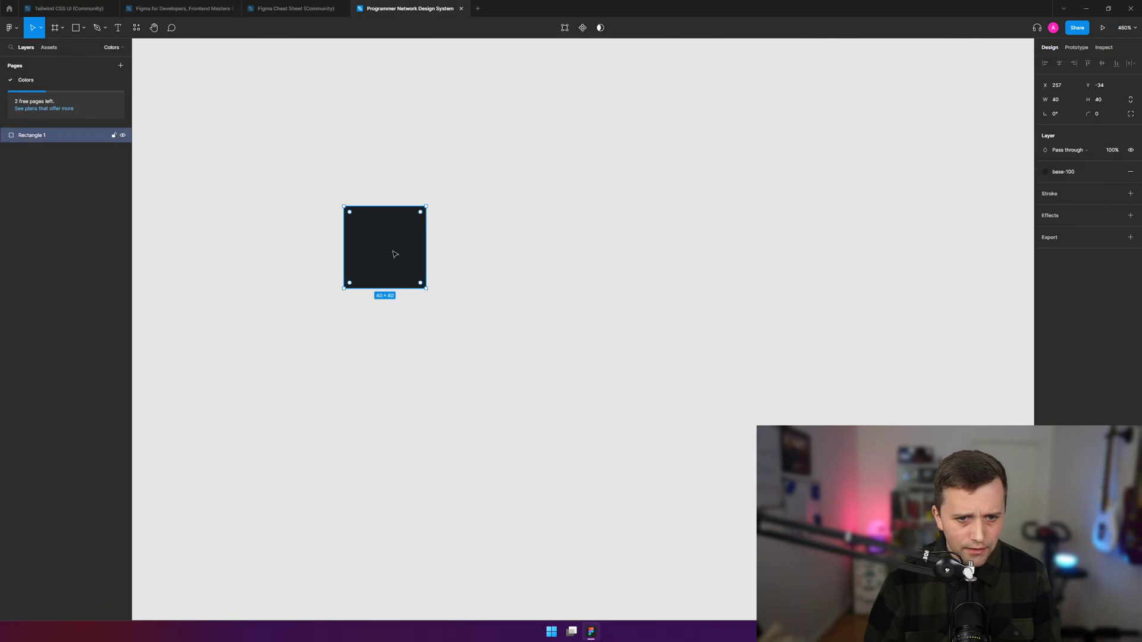
{"action": "key", "text": "ctrl+d"}
{"action": "left_click_drag", "start_coordinate": [383, 285], "coordinate": [466, 271]}
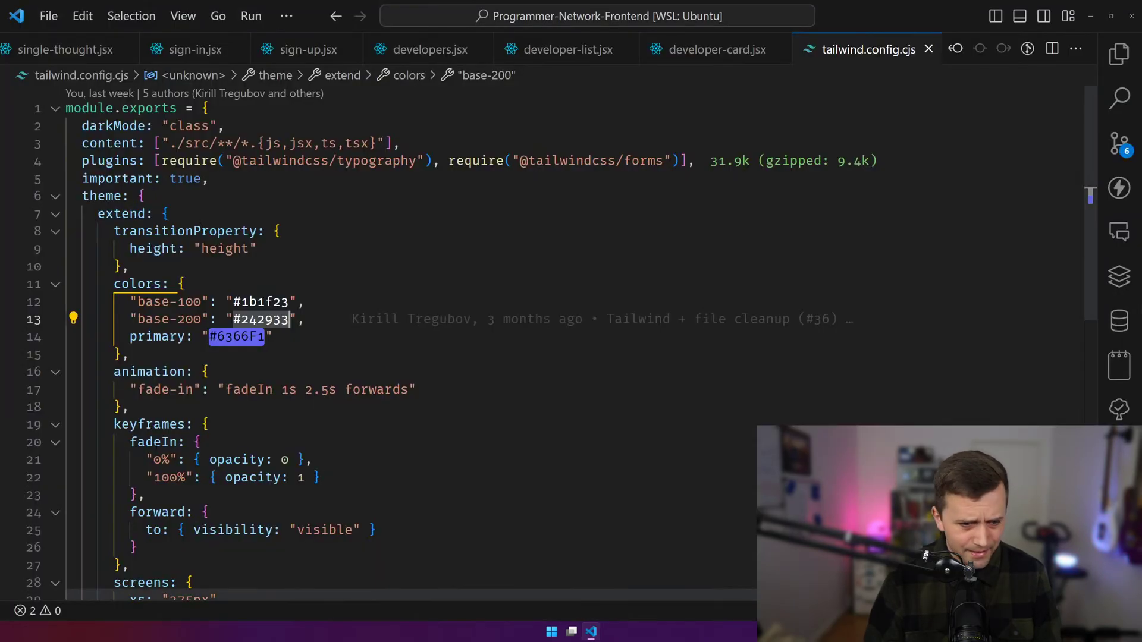
- Select the base-200 value #242933 in tailwind.config.cjs, and remove the base-100 fill style from the duplicated rectangle in Figma
{"action": "left_click", "coordinate": [265, 319]}
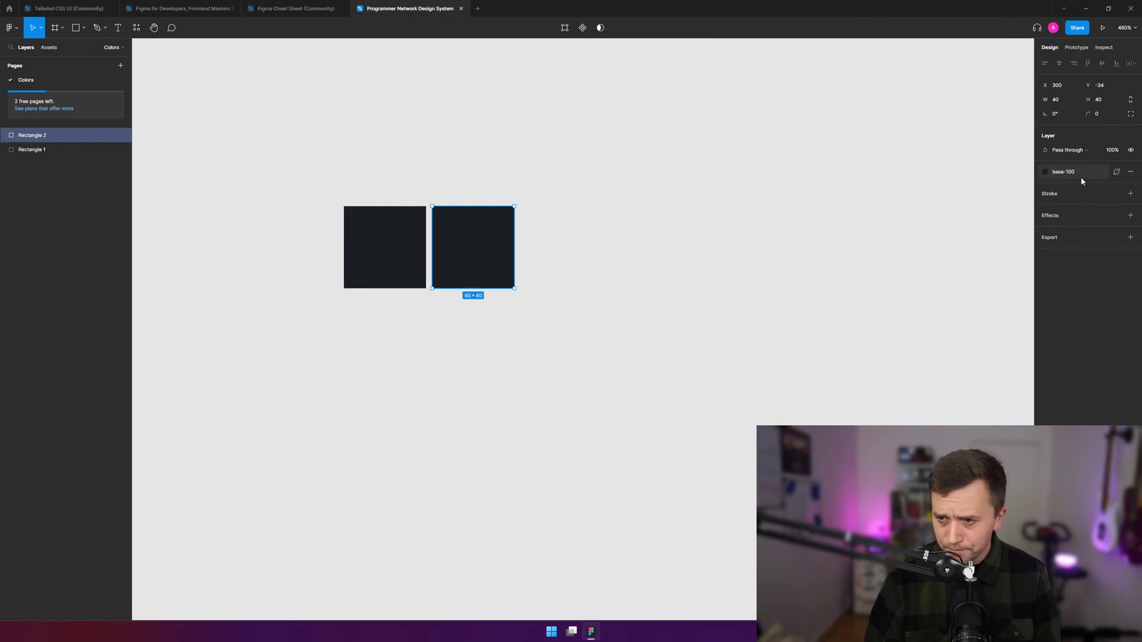
{"action": "left_click", "coordinate": [1130, 171]}
{"action": "left_click", "coordinate": [1115, 171]}
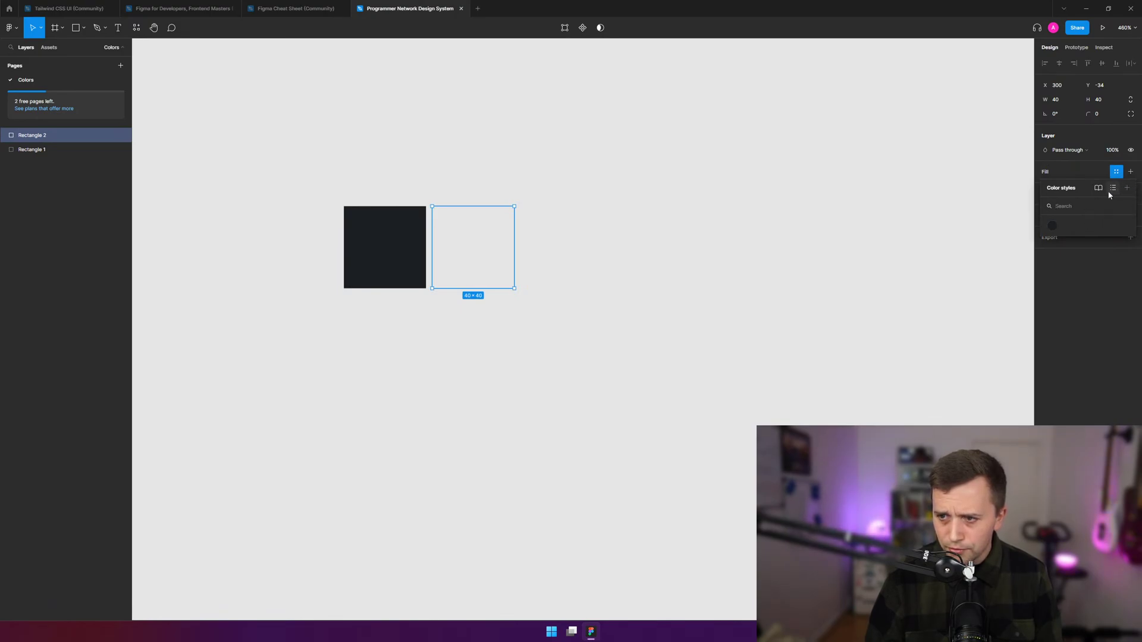
{"action": "left_click", "coordinate": [633, 283]}
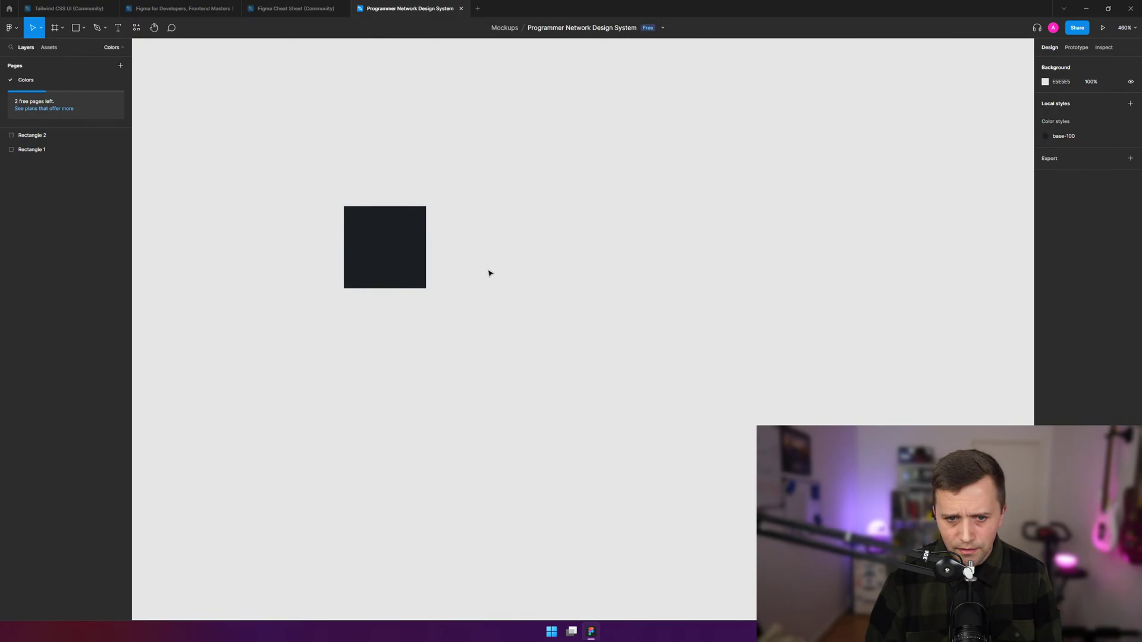
- Add two fills to the unfilled second rectangle, D9D9D9 at 100% and 000000 at 20%
{"action": "left_click", "coordinate": [39, 134]}
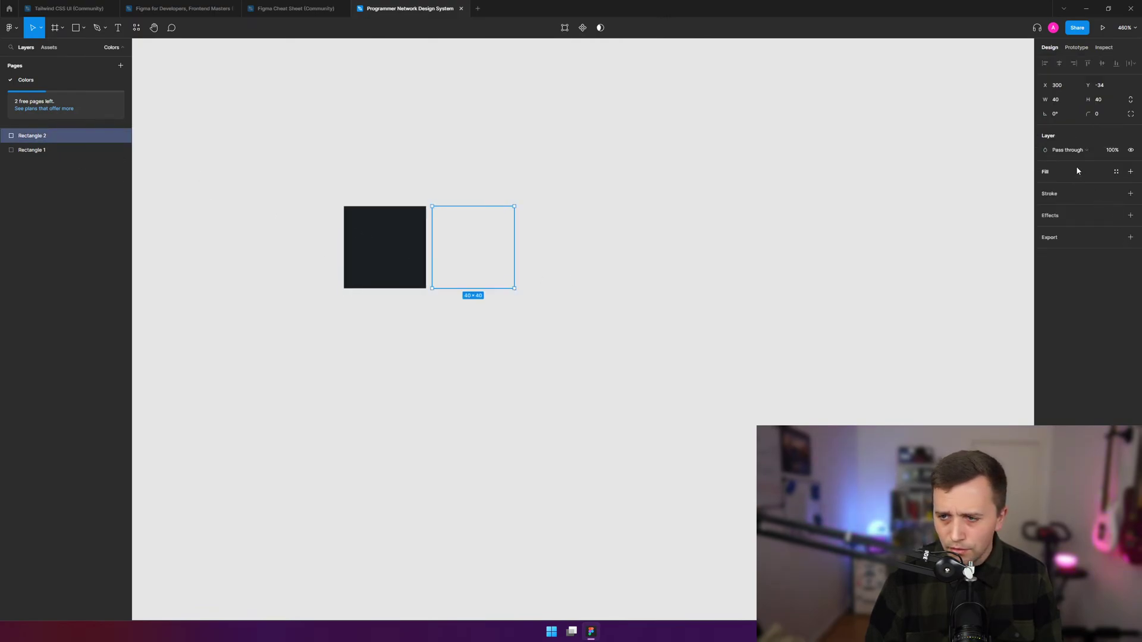
{"action": "left_click", "coordinate": [1056, 175]}
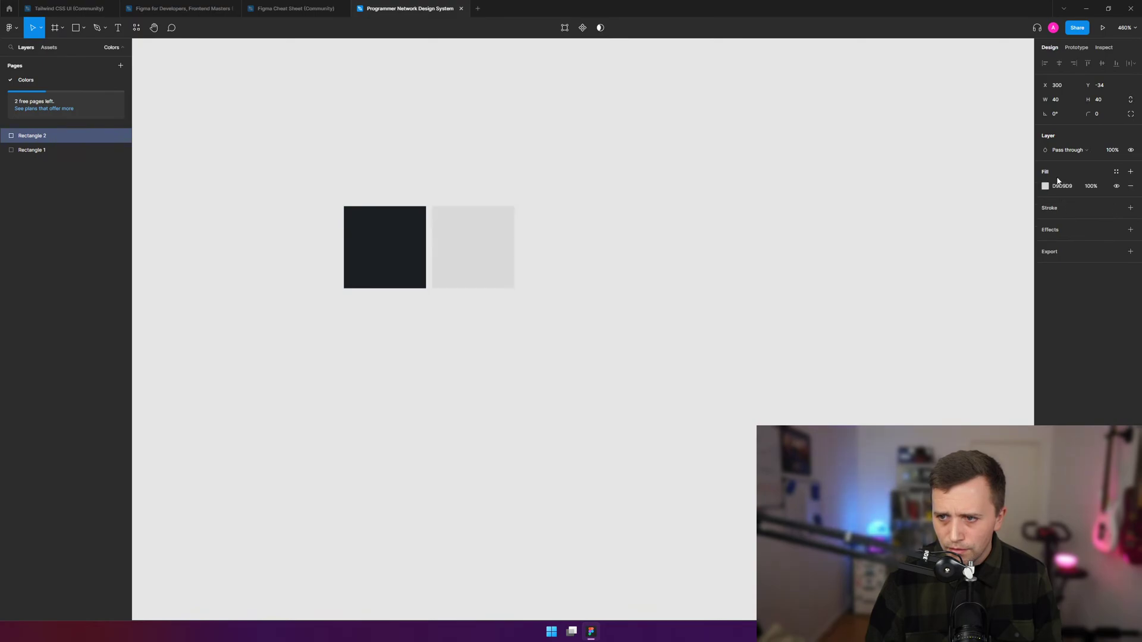
{"action": "left_click", "coordinate": [1129, 172]}
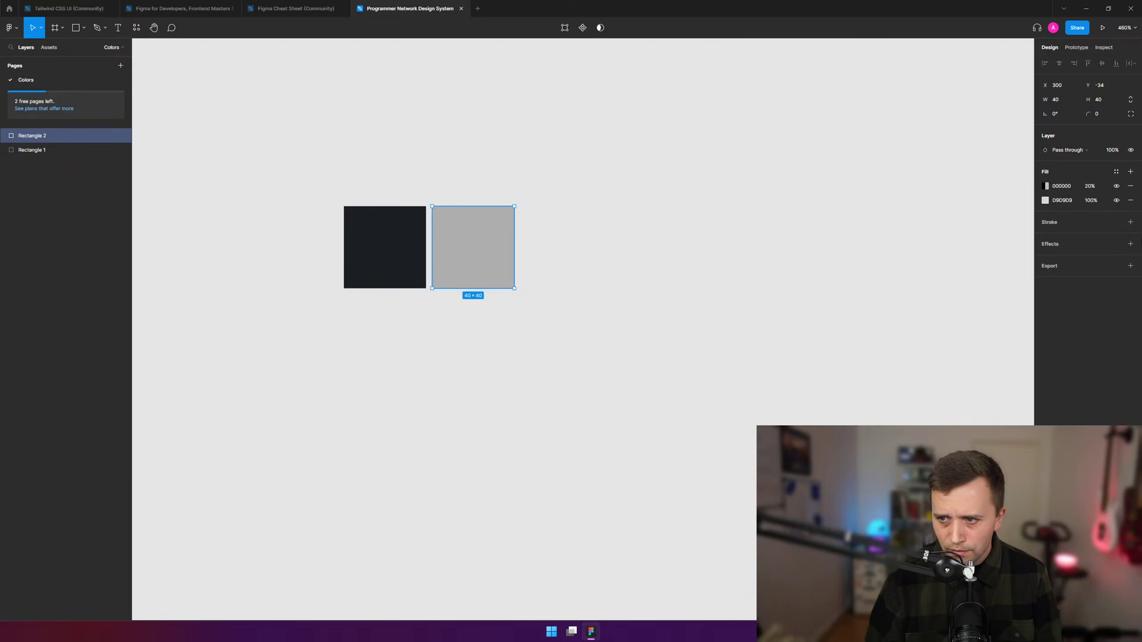
- Start a new color style from the second rectangle's fill, name it base-200 and show its additional options
{"action": "left_click", "coordinate": [1116, 172]}
{"action": "left_click", "coordinate": [1128, 189]}
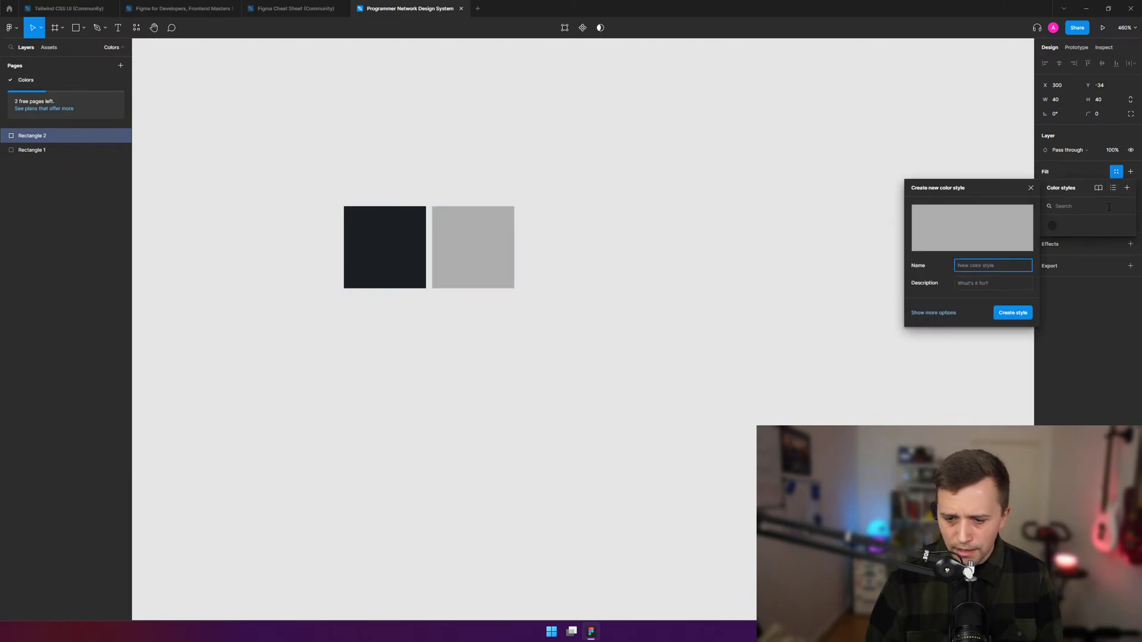
{"action": "type", "text": "base-"}
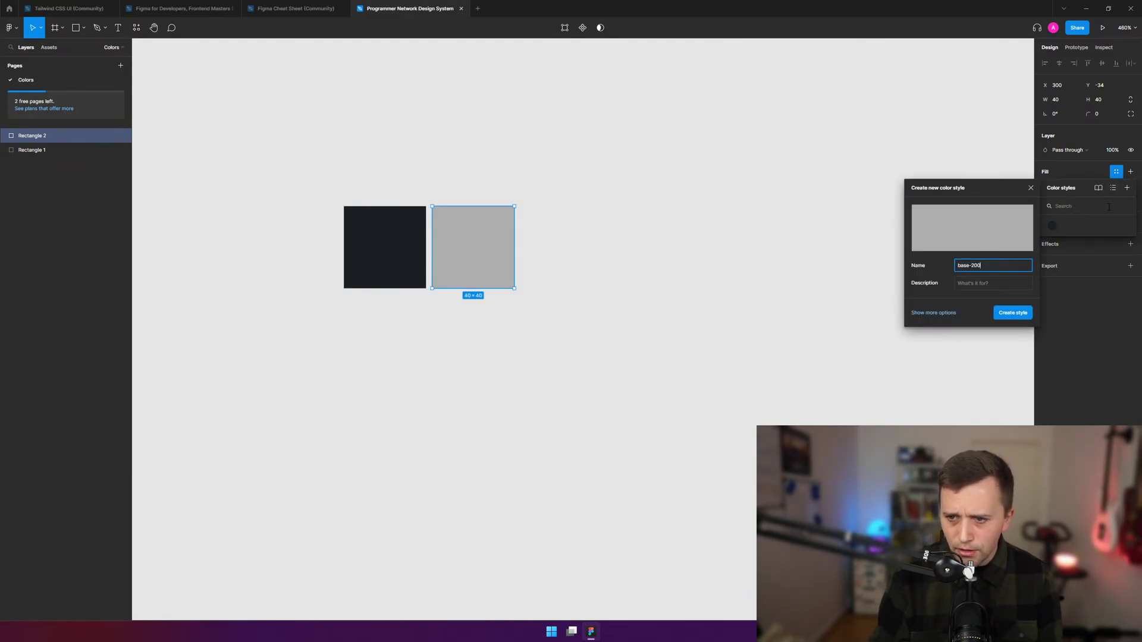
{"action": "type", "text": "200"}
{"action": "key", "text": "Tab"}
{"action": "left_click", "coordinate": [929, 313]}
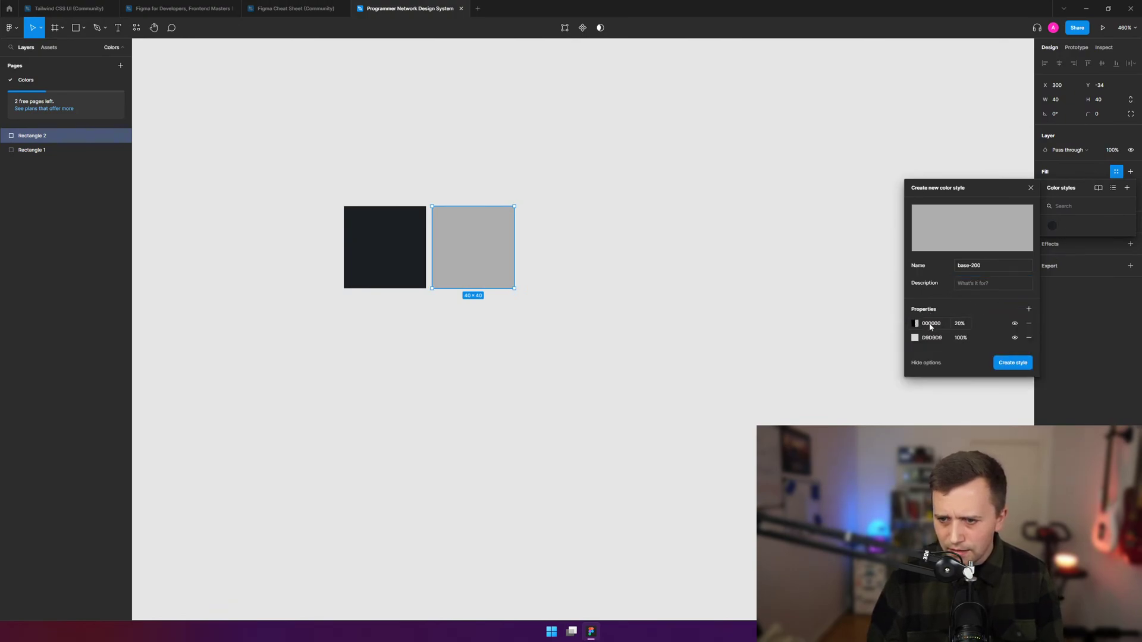
- Set the 000000 fill's color to 242933 with 100% opacity and leave the new color style dialog
{"action": "left_click", "coordinate": [929, 325]}
{"action": "type", "text": "242933"}
{"action": "key", "text": "Return"}
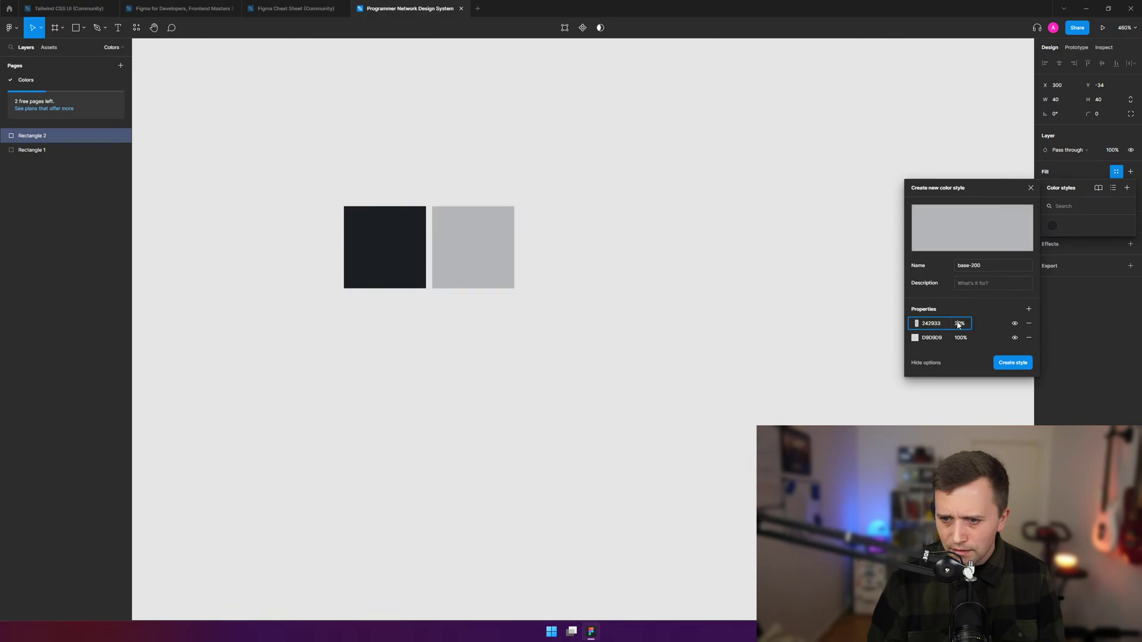
{"action": "type", "text": "100"}
{"action": "key", "text": "Return"}
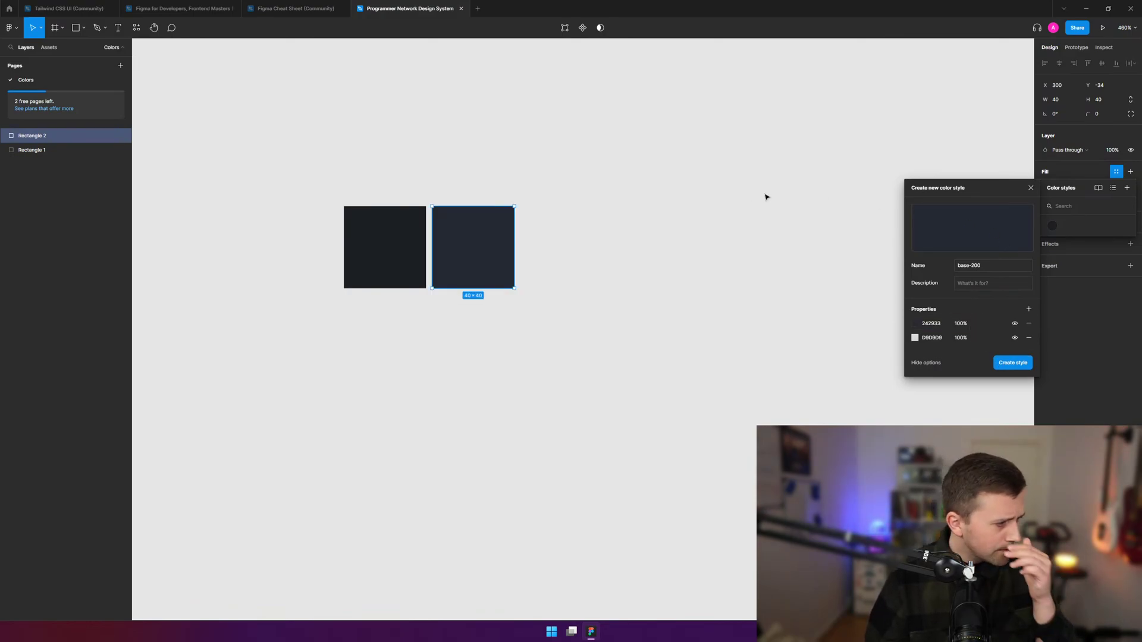
{"action": "left_click", "coordinate": [595, 378]}
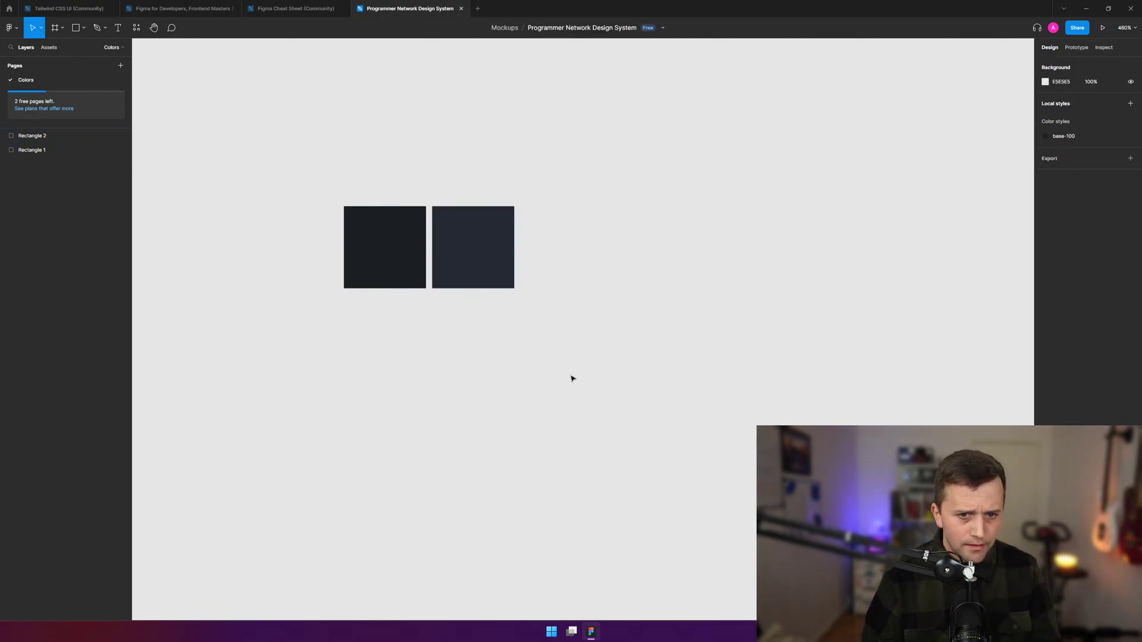
{"action": "scroll", "coordinate": [535, 285], "scroll_direction": "up", "scroll_amount": 2}
{"action": "scroll", "coordinate": [270, 159], "scroll_direction": "up", "scroll_amount": 1}
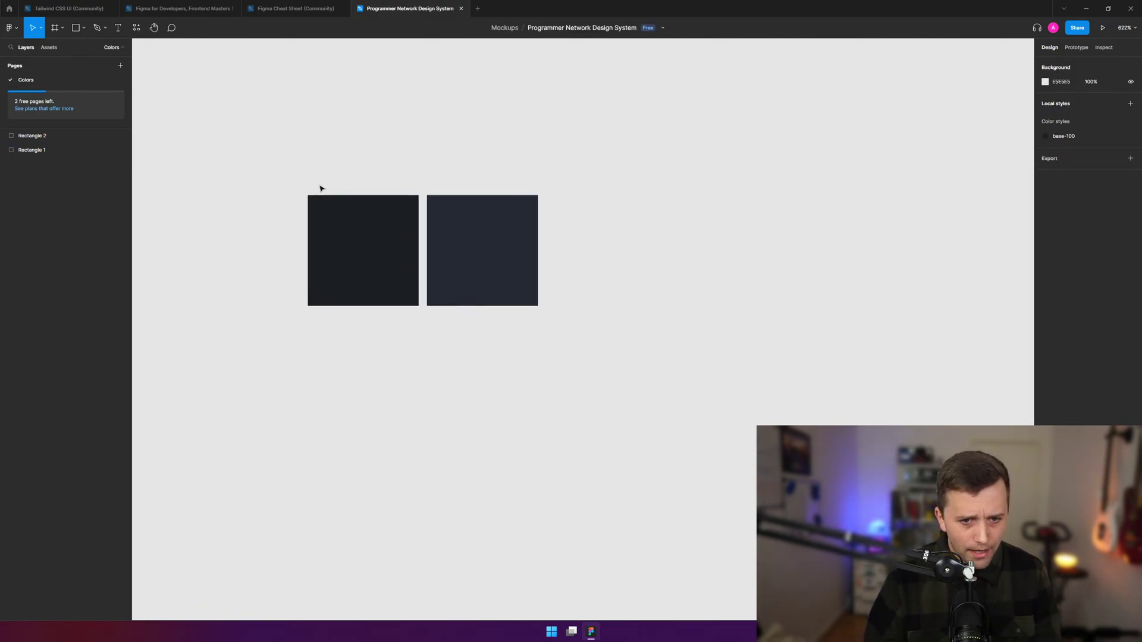
- Select both swatch rectangles and move them together toward the middle of the canvas, then clear the selection
{"action": "scroll", "coordinate": [392, 214], "scroll_direction": "up", "scroll_amount": 1}
{"action": "left_click_drag", "start_coordinate": [630, 145], "coordinate": [98, 470]}
{"action": "left_click", "coordinate": [661, 402]}
{"action": "left_click_drag", "start_coordinate": [661, 146], "coordinate": [202, 417]}
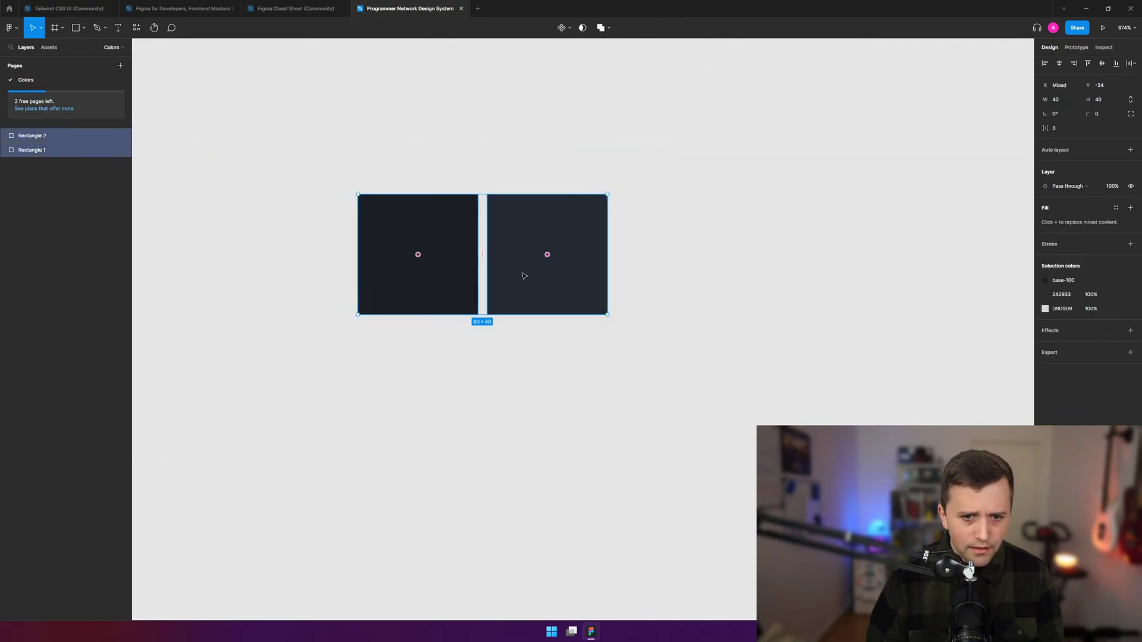
{"action": "left_click_drag", "start_coordinate": [527, 268], "coordinate": [597, 301]}
{"action": "left_click", "coordinate": [604, 226]}
{"action": "left_click", "coordinate": [594, 385]}
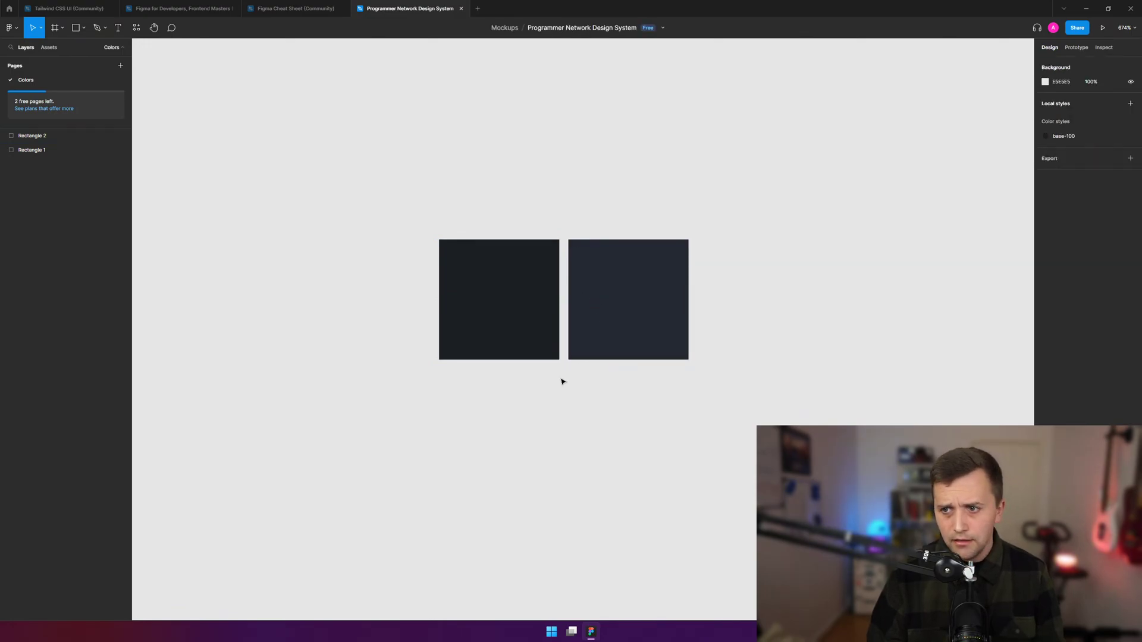
- Compare the fill settings of the two swatch rectangles by inspecting each in turn
{"action": "scroll", "coordinate": [560, 380], "scroll_direction": "down", "scroll_amount": 1}
{"action": "left_click", "coordinate": [626, 296]}
{"action": "left_click", "coordinate": [476, 340]}
{"action": "left_click", "coordinate": [613, 328]}
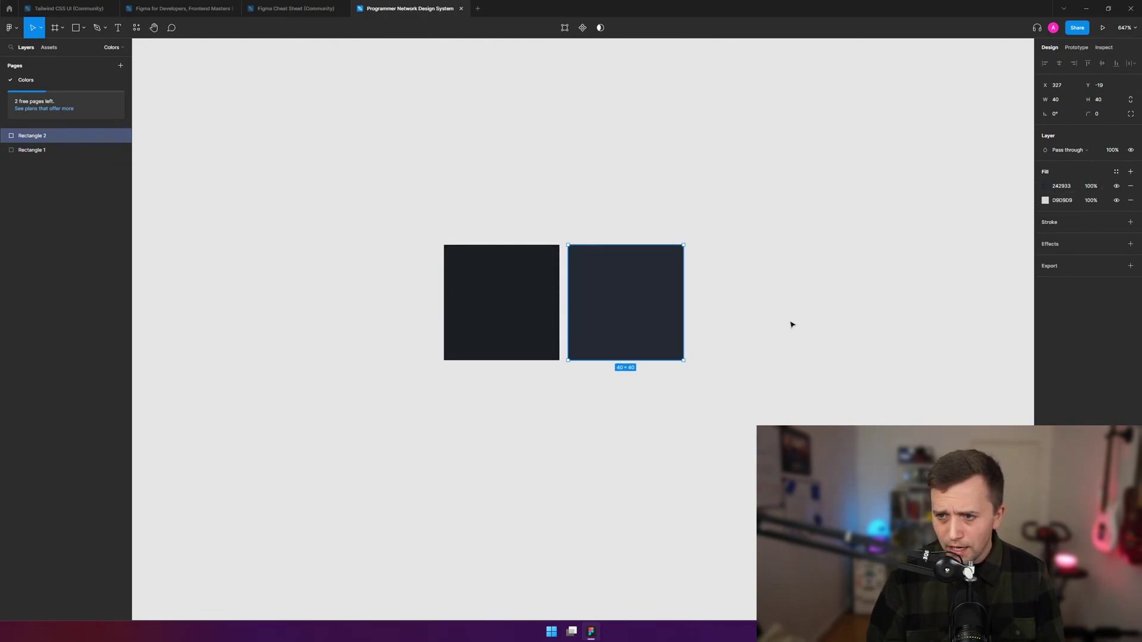
{"action": "left_click", "coordinate": [467, 336]}
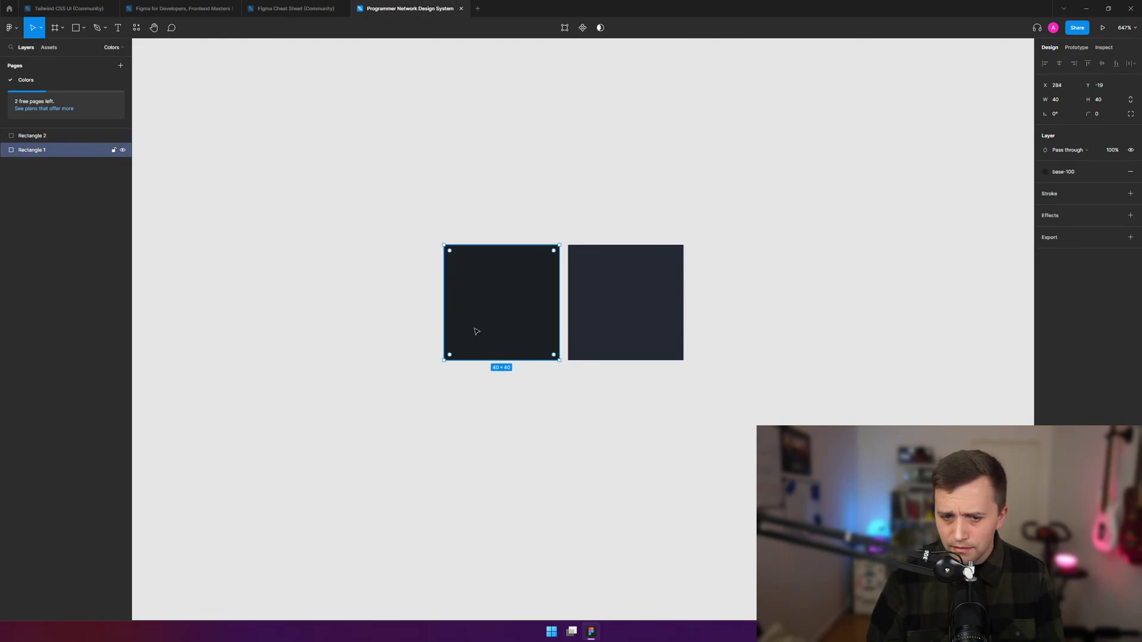
{"action": "left_click", "coordinate": [608, 311]}
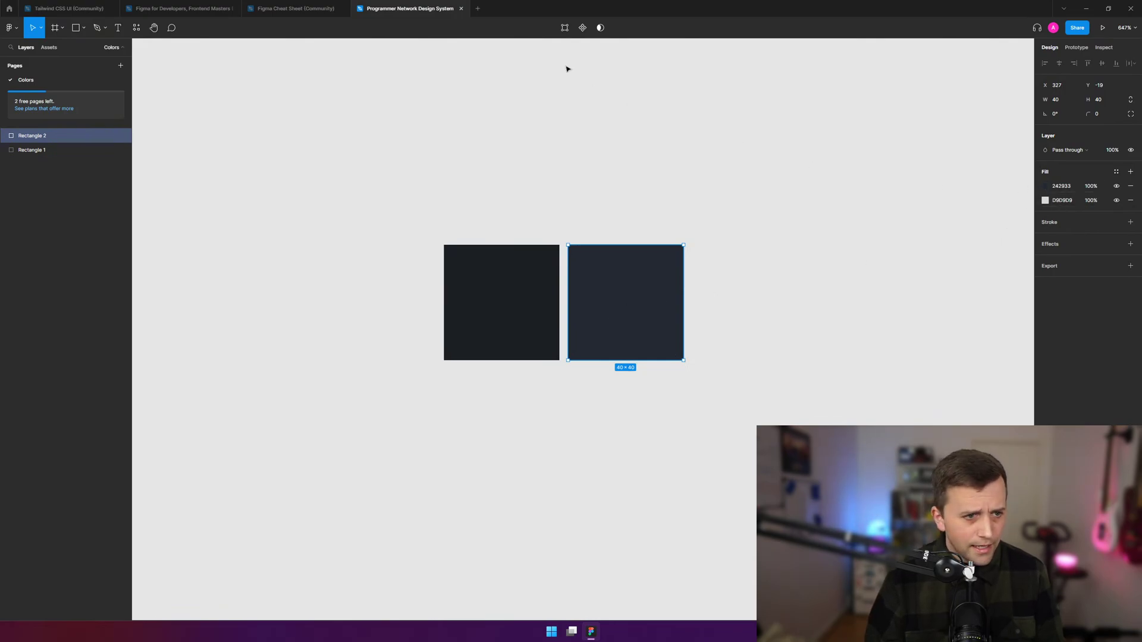
{"action": "left_click", "coordinate": [458, 315]}
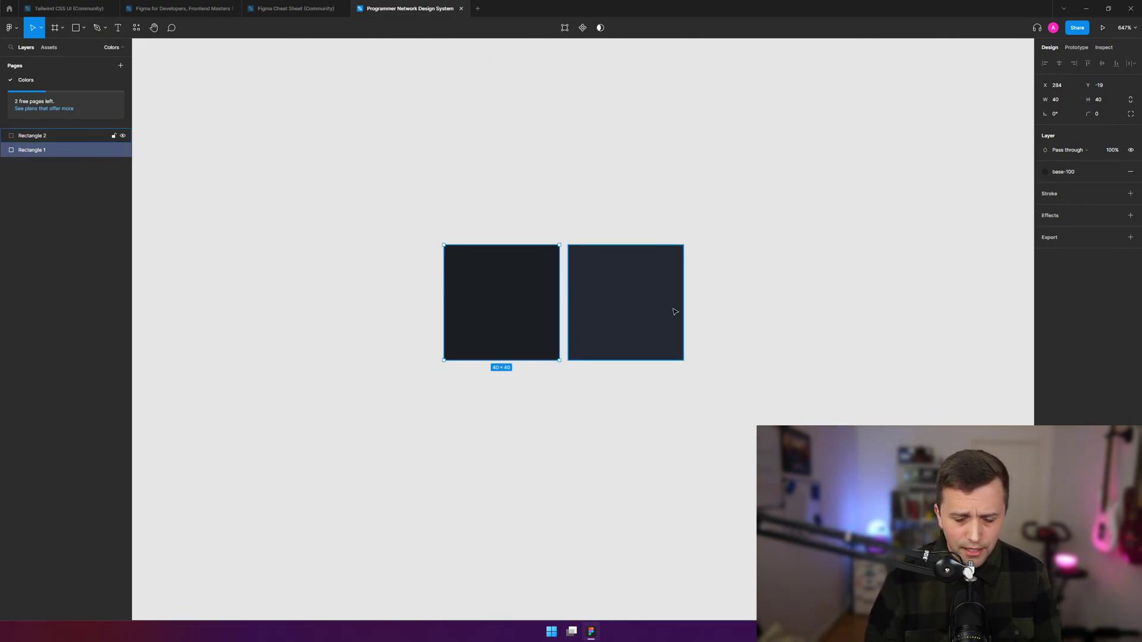
- Remove the D9D9D9 fill from the second rectangle and create a color style named base-200 from its 242933 fill
{"action": "left_click", "coordinate": [677, 311]}
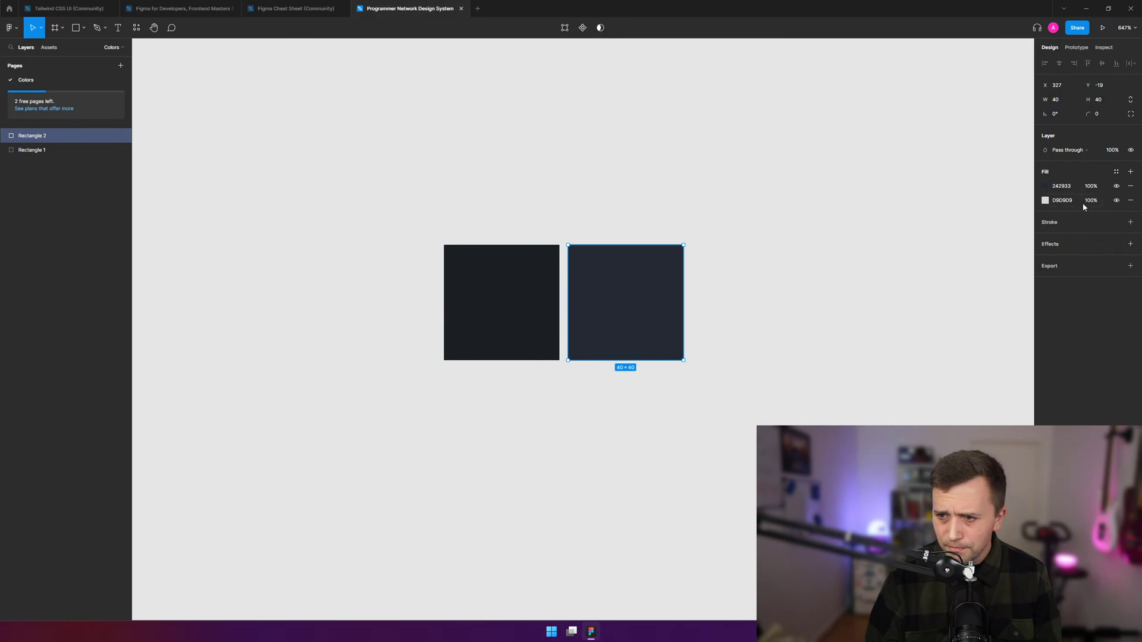
{"action": "left_click", "coordinate": [1130, 201]}
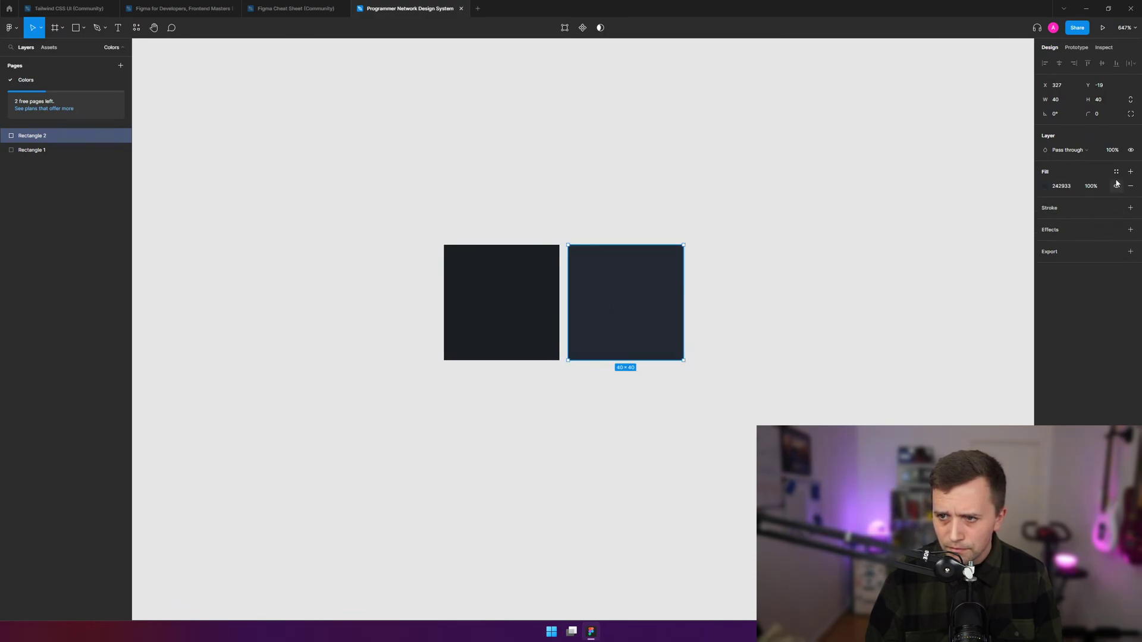
{"action": "left_click", "coordinate": [1116, 172]}
{"action": "left_click", "coordinate": [1127, 188]}
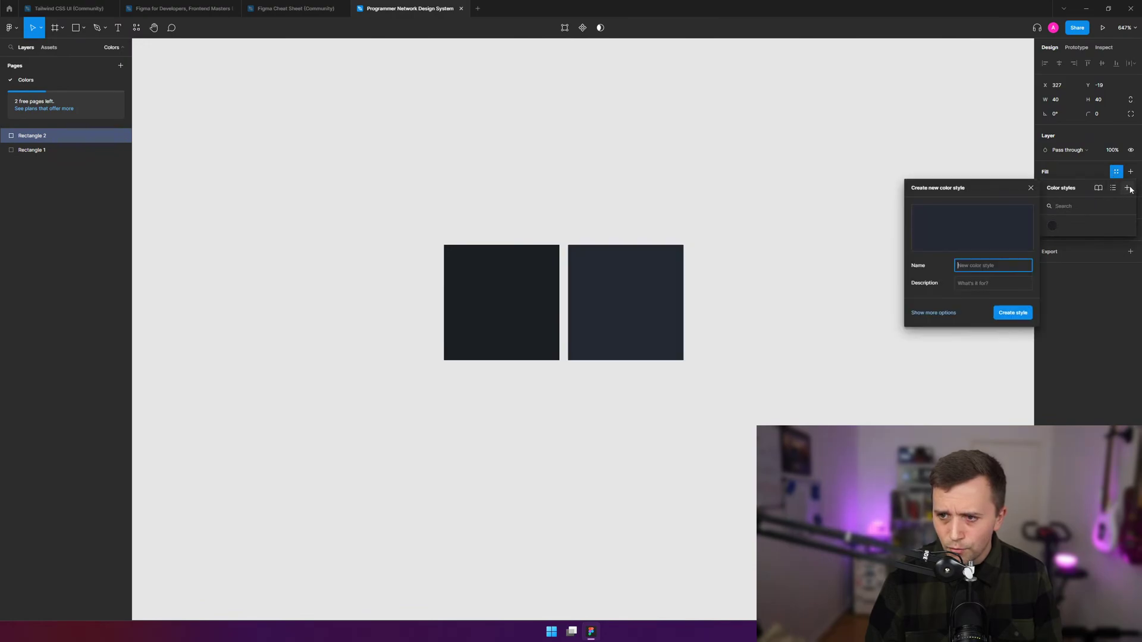
{"action": "type", "text": "base-800"}
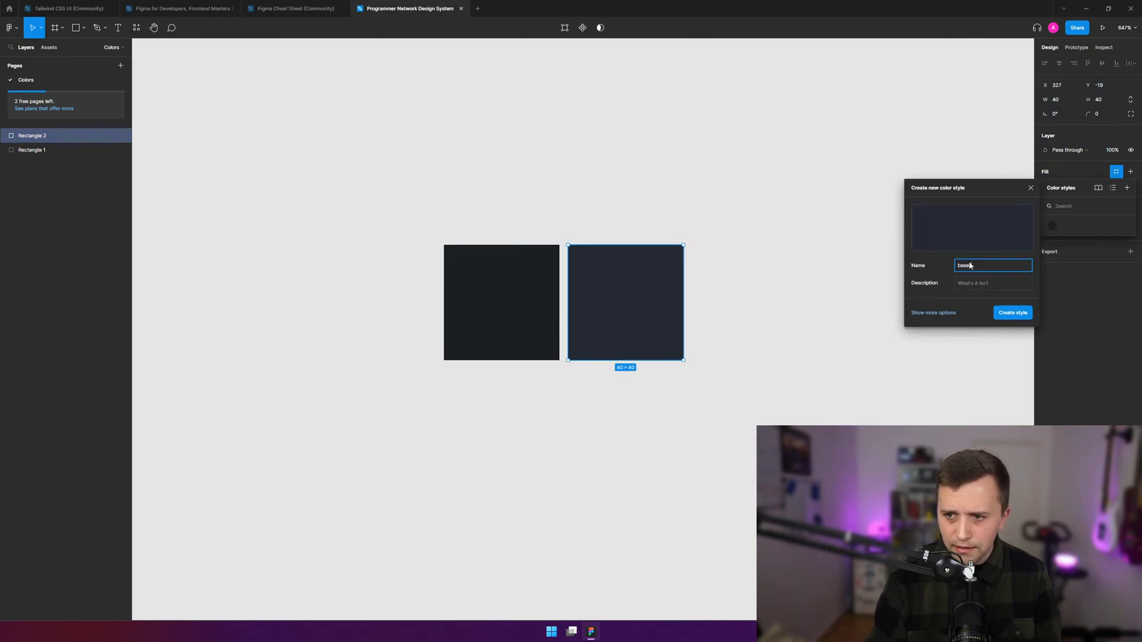
{"action": "key", "text": "Tab"}
{"action": "left_click", "coordinate": [931, 313]}
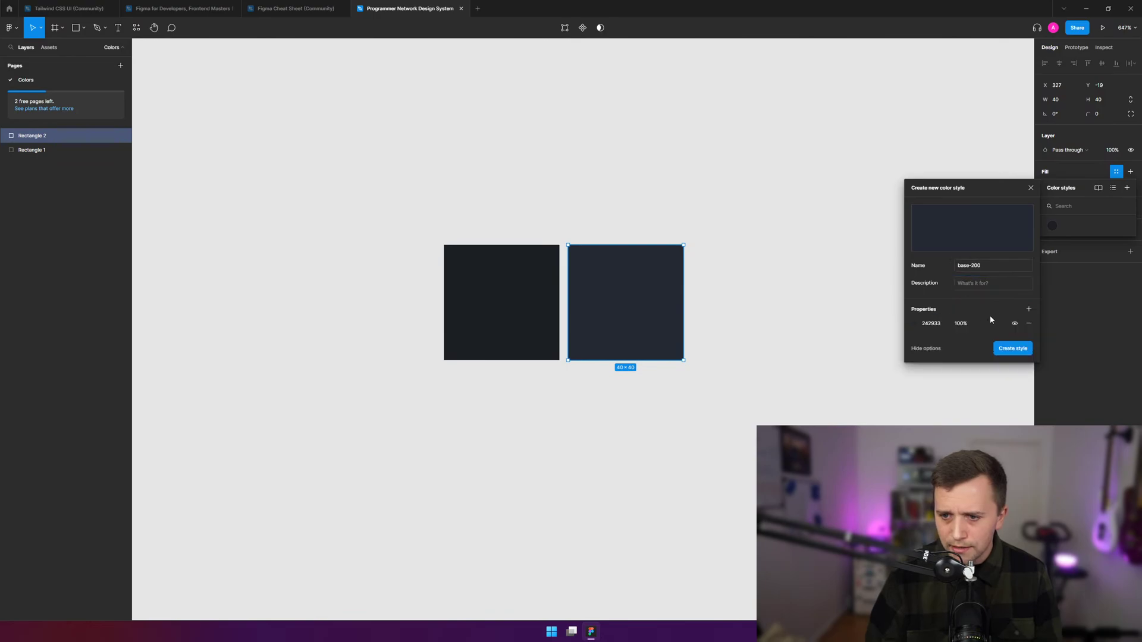
{"action": "left_click", "coordinate": [1012, 348]}
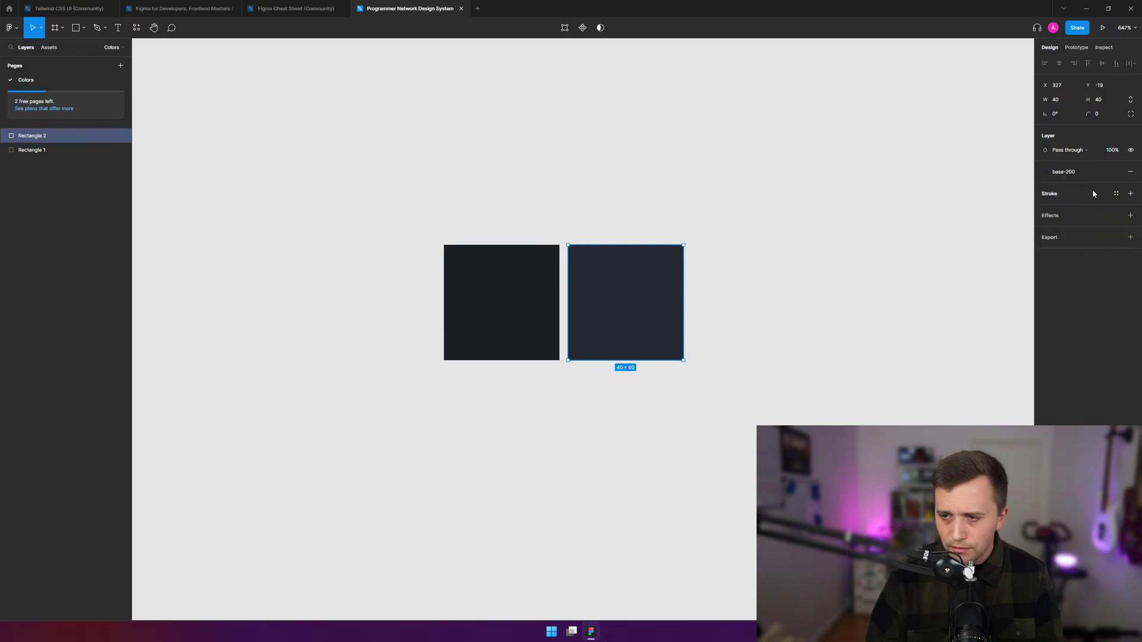
- Select both swatches and move them together up and to the left on the canvas, to Y -49
{"action": "left_click", "coordinate": [525, 319]}
{"action": "left_click", "coordinate": [630, 303]}
{"action": "left_click", "coordinate": [554, 171]}
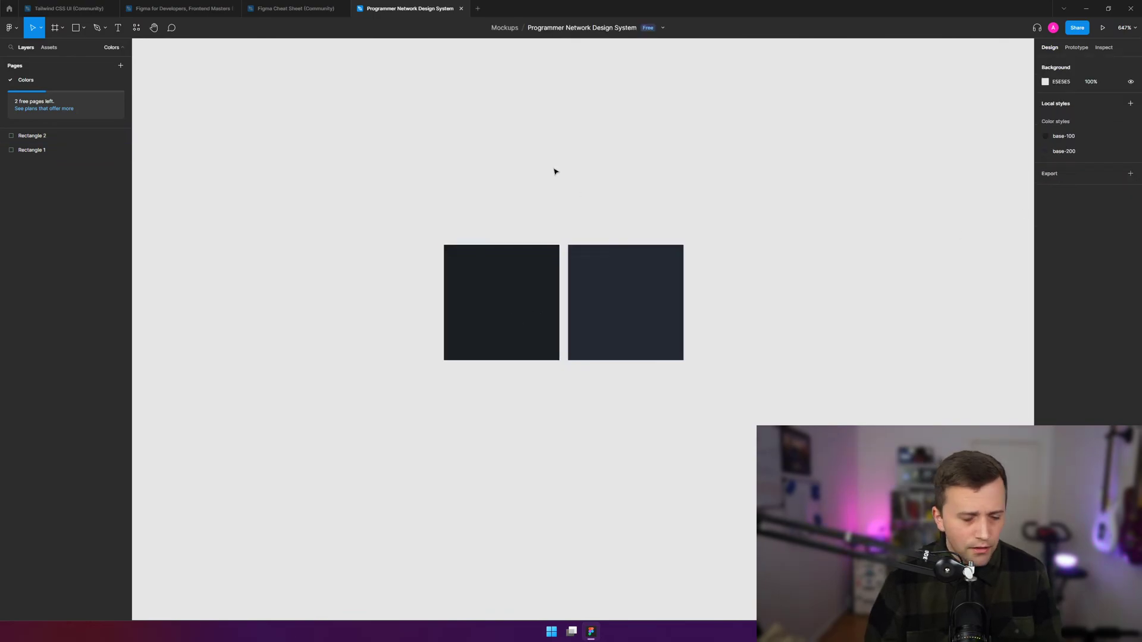
{"action": "left_click_drag", "start_coordinate": [724, 208], "coordinate": [426, 423]}
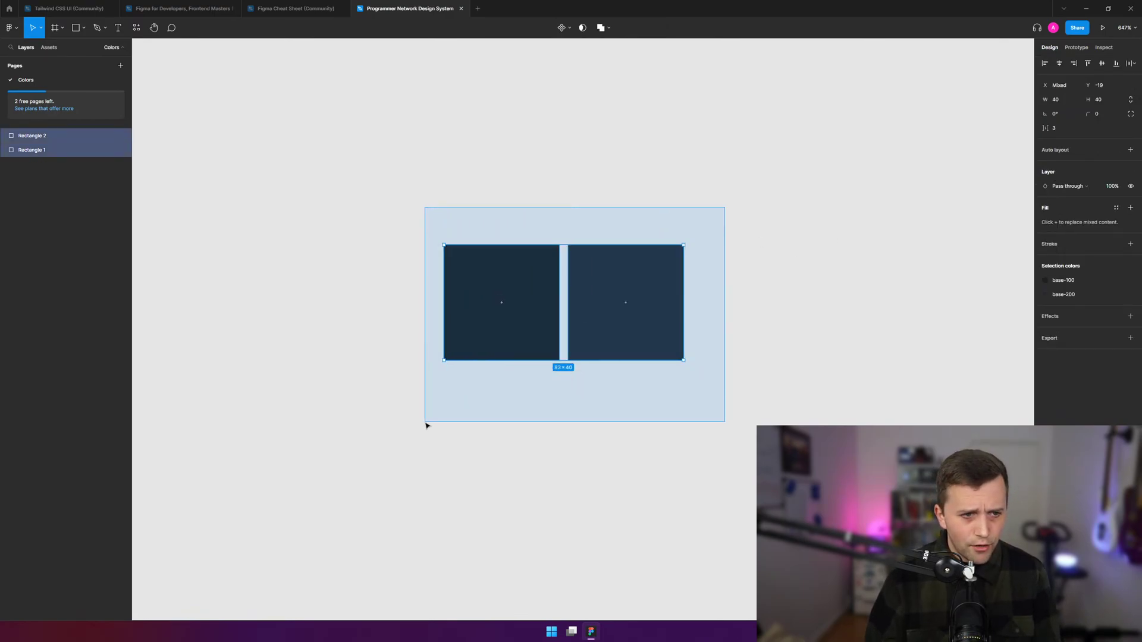
{"action": "left_click_drag", "start_coordinate": [529, 316], "coordinate": [422, 230]}
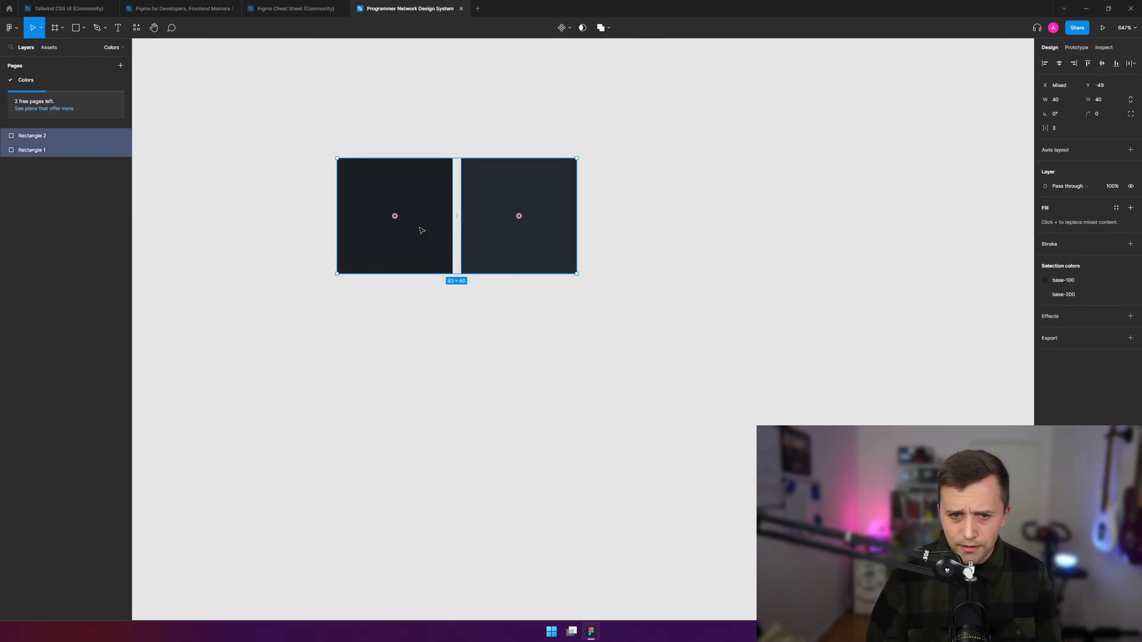
{"action": "left_click", "coordinate": [575, 219]}
{"action": "left_click", "coordinate": [686, 226]}
- View the color styles available for the first rectangle's fill and close the list without changing the style
{"action": "left_click", "coordinate": [364, 238]}
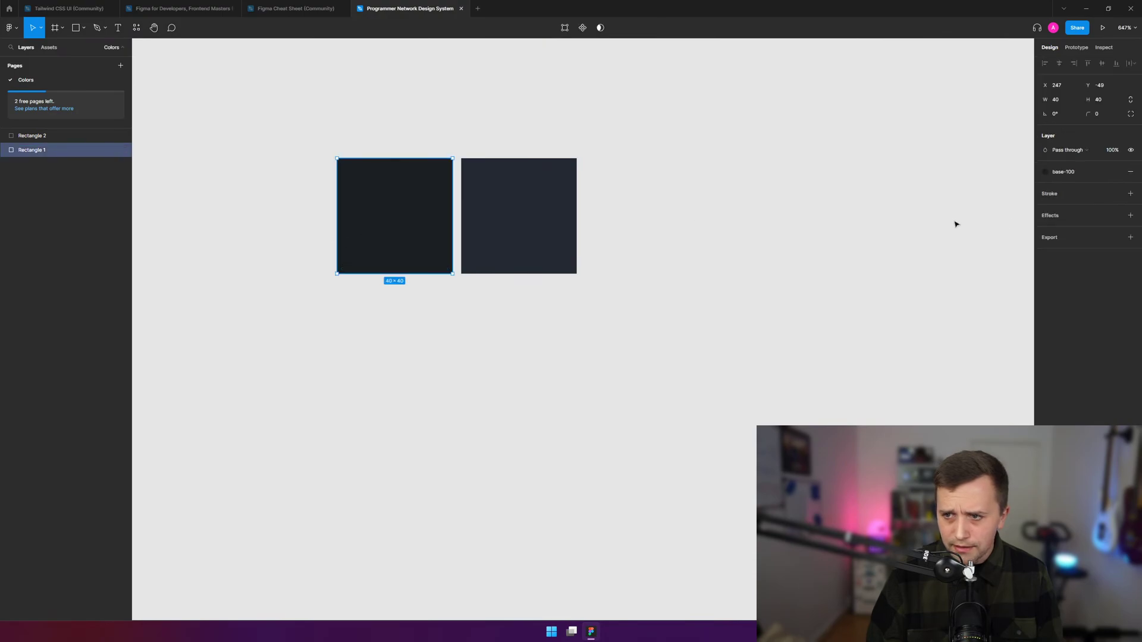
{"action": "left_click", "coordinate": [1073, 174]}
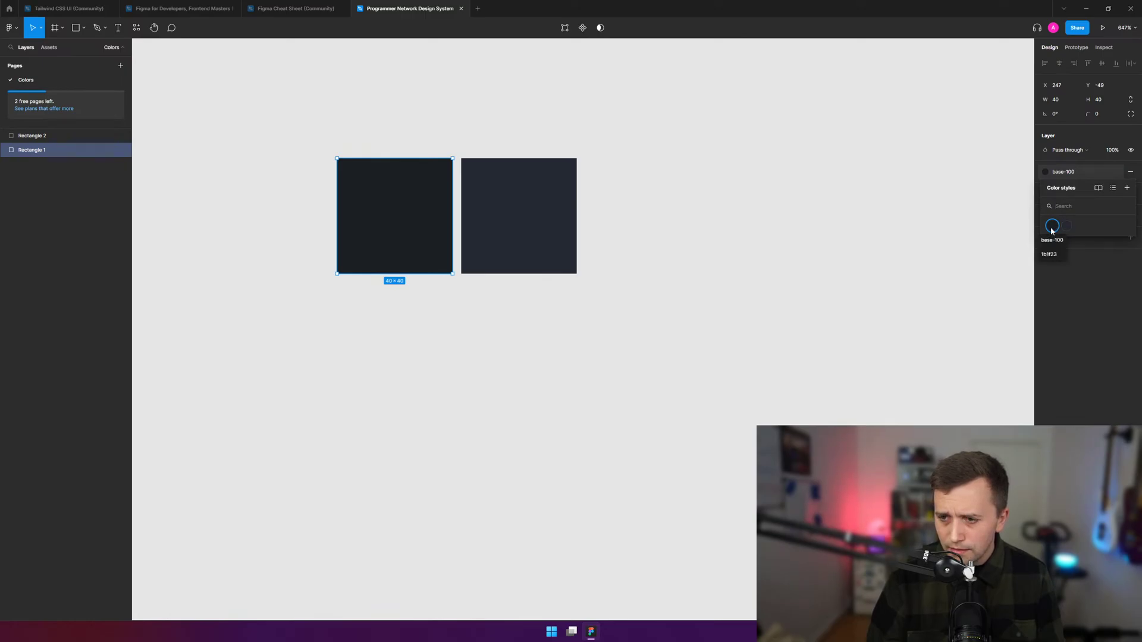
{"action": "left_click", "coordinate": [844, 215]}
{"action": "scroll", "coordinate": [526, 312], "scroll_direction": "up", "scroll_amount": 1}
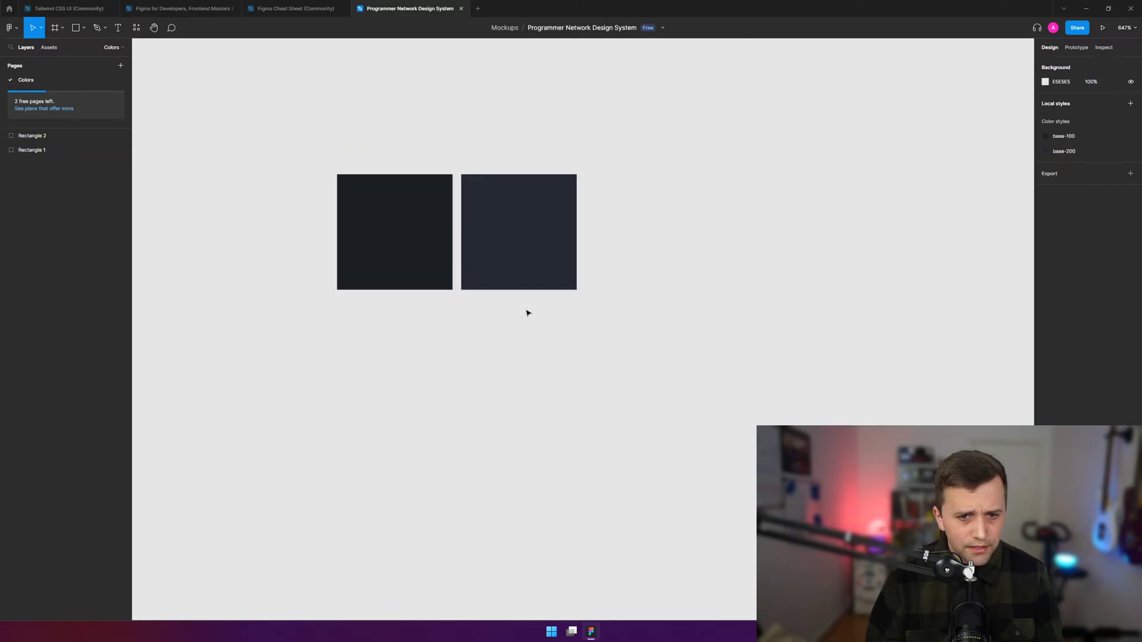
- Switch to VS Code and check the primary color value in tailwind.config.cjs
{"action": "key", "text": "alt+Tab"}
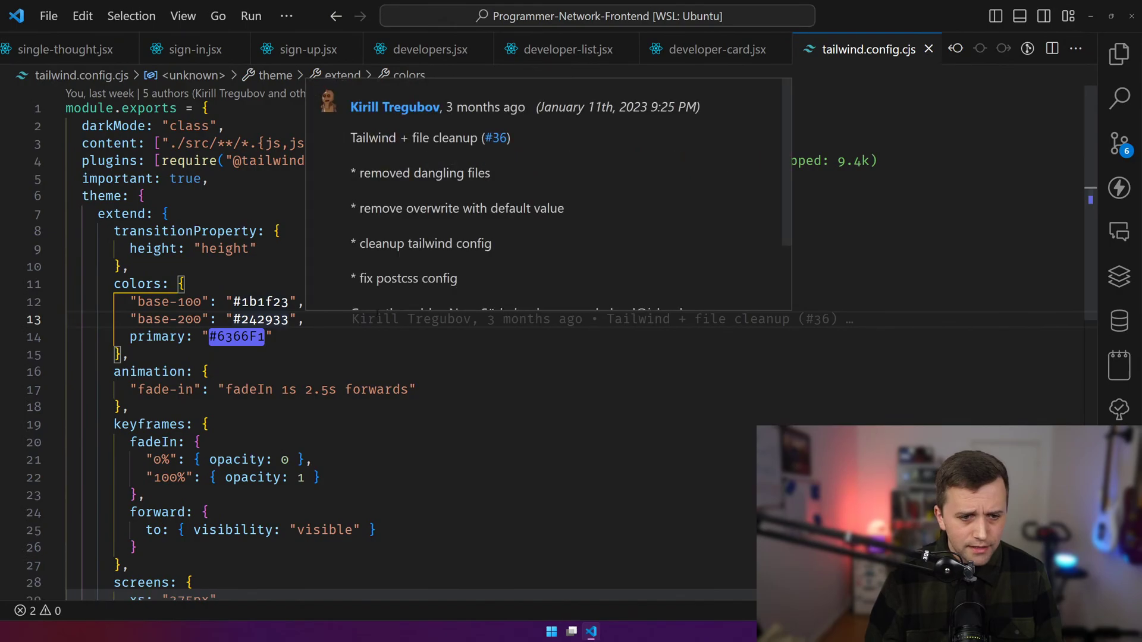
{"action": "key", "text": "alt+Tab"}
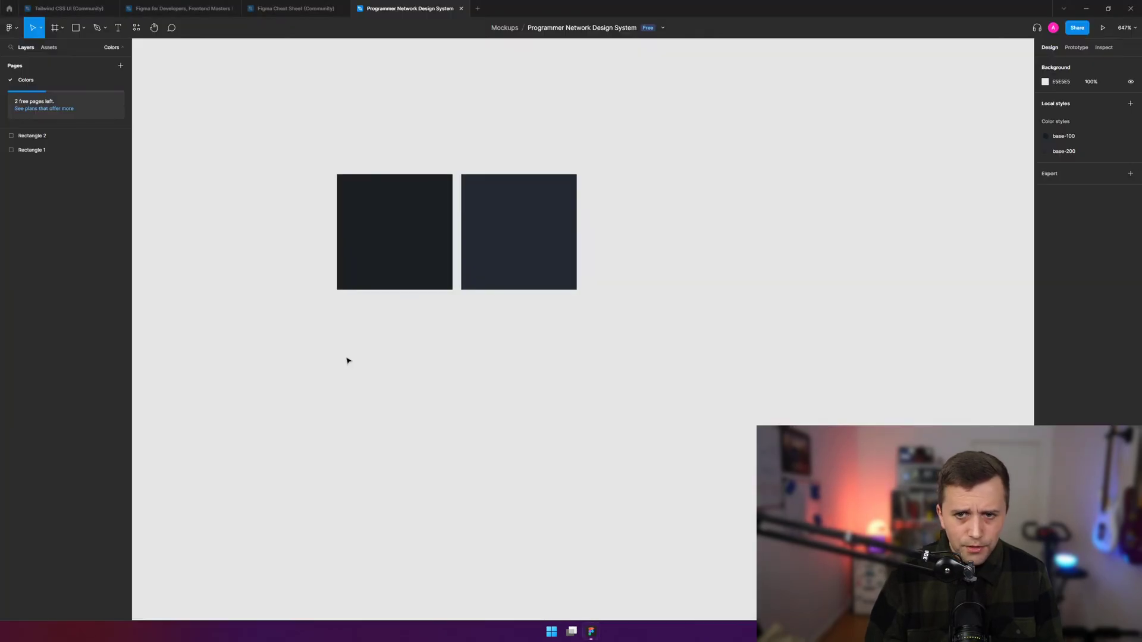
{"action": "key", "text": "alt+Tab"}
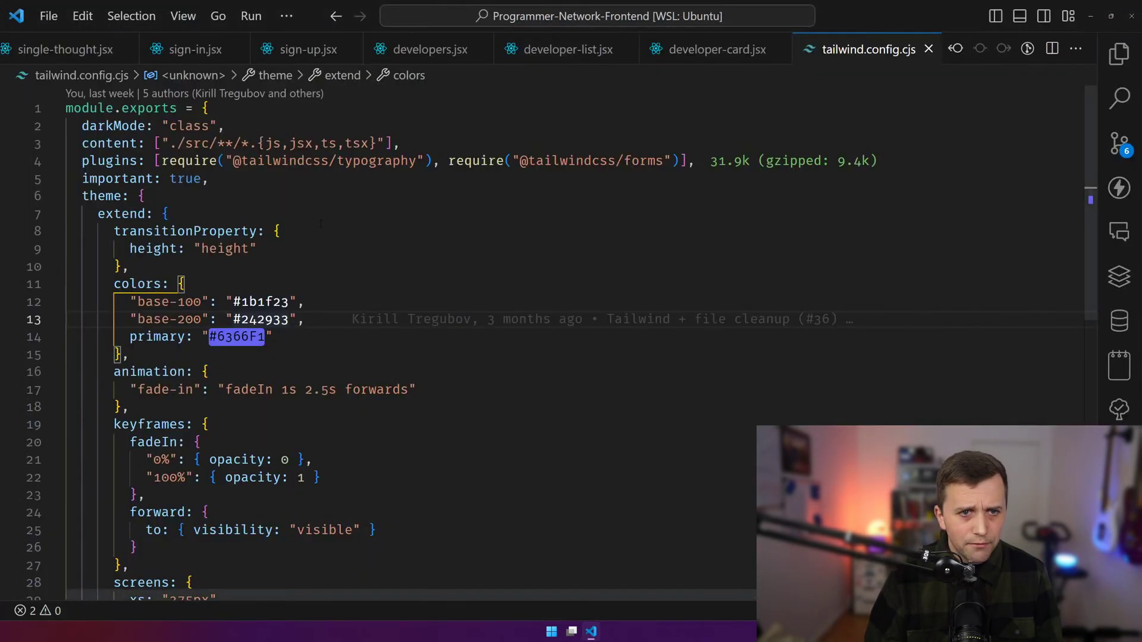
- Switch to Chrome and search Google for "tailwind color pallete" in a new tab
{"action": "key", "text": "alt+Tab"}
{"action": "key", "text": "alt+Tab"}
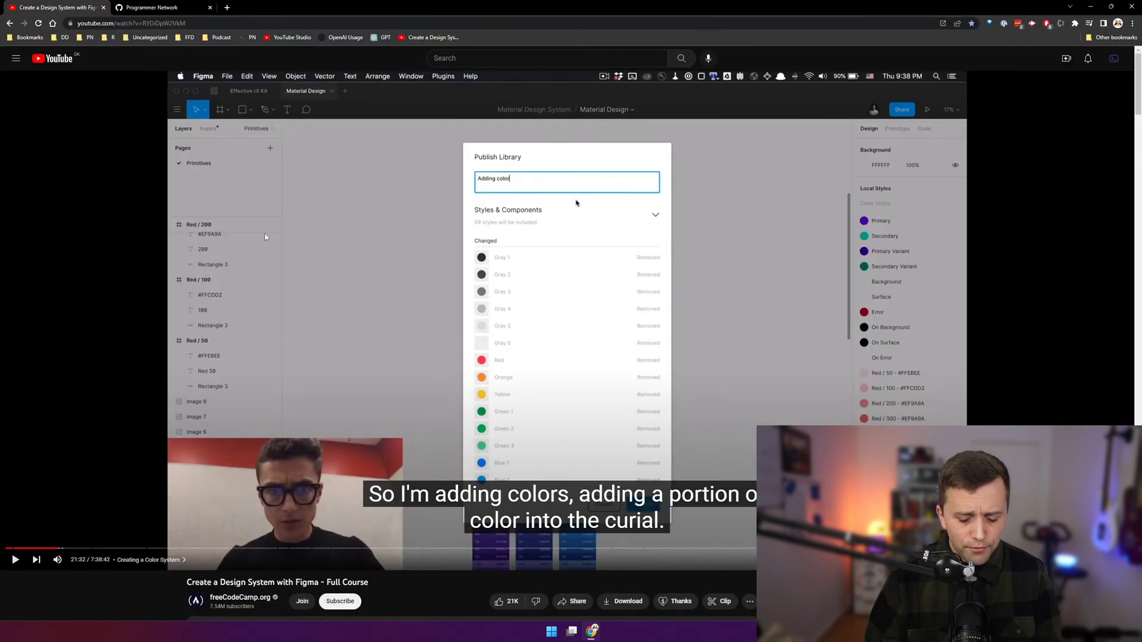
{"action": "key", "text": "ctrl+t"}
{"action": "type", "text": "tailwind color pallet"}
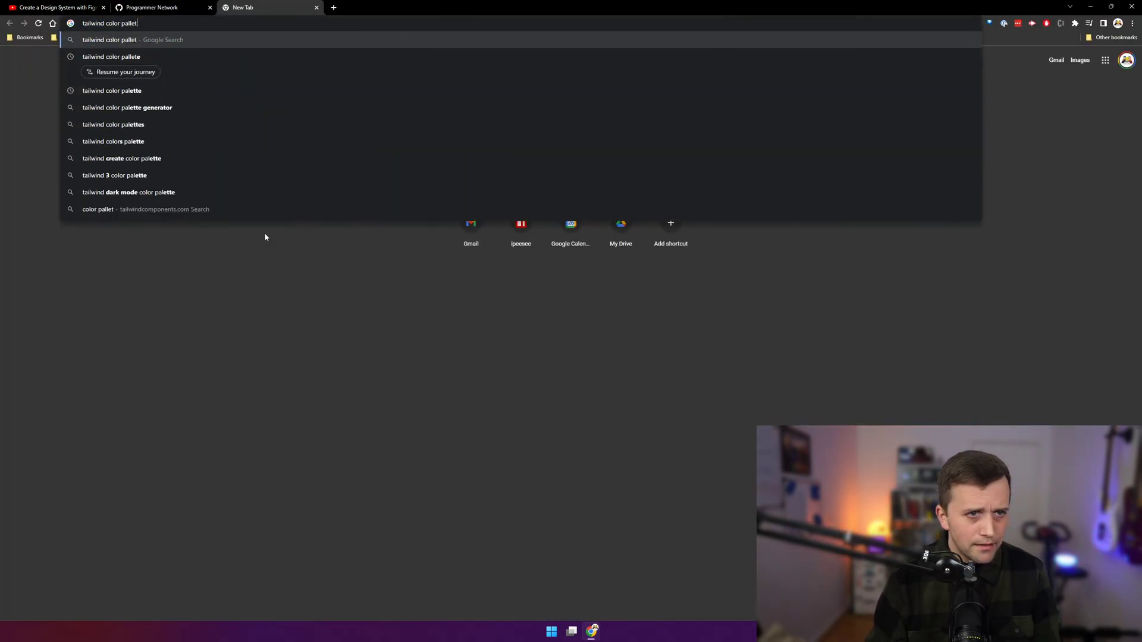
{"action": "key", "text": "Return"}
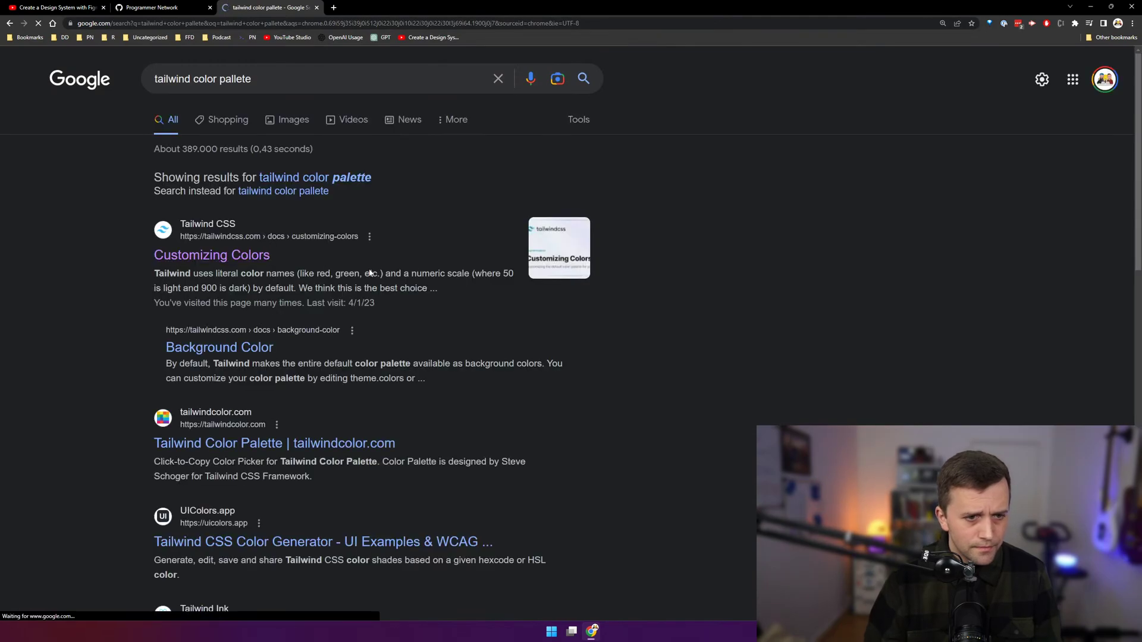
- Open Tailwind's Customizing Colors page, find "indigo" and select the 500 shade's value #6366f1
{"action": "left_click", "coordinate": [226, 257]}
{"action": "key", "text": "ctrl+f"}
{"action": "type", "text": "indigo"}
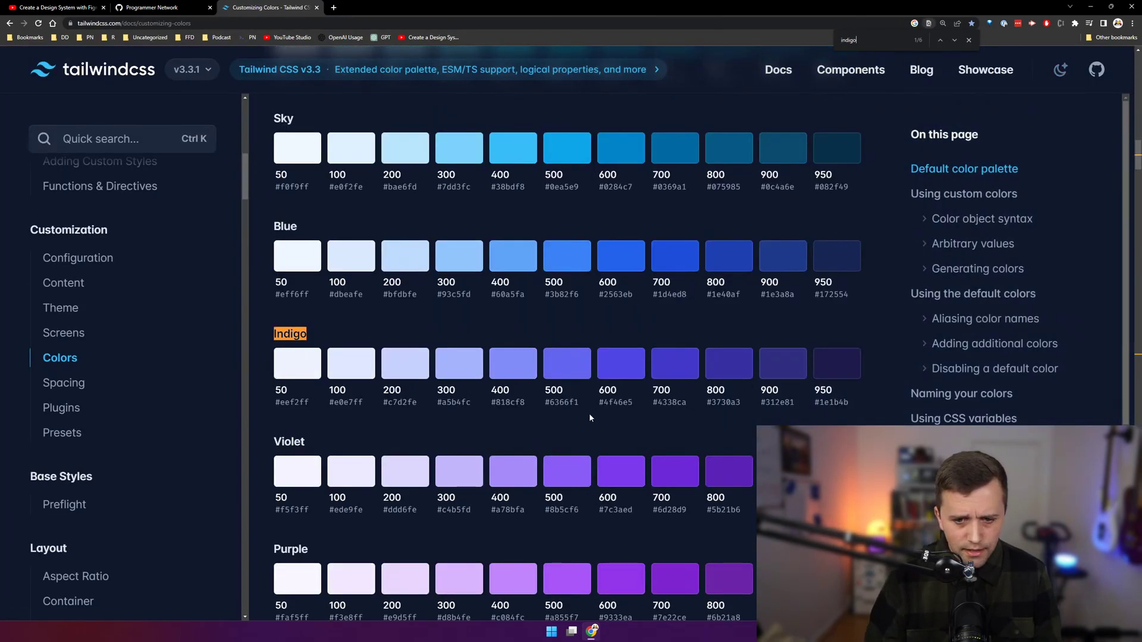
{"action": "left_click_drag", "start_coordinate": [543, 402], "coordinate": [578, 405]}
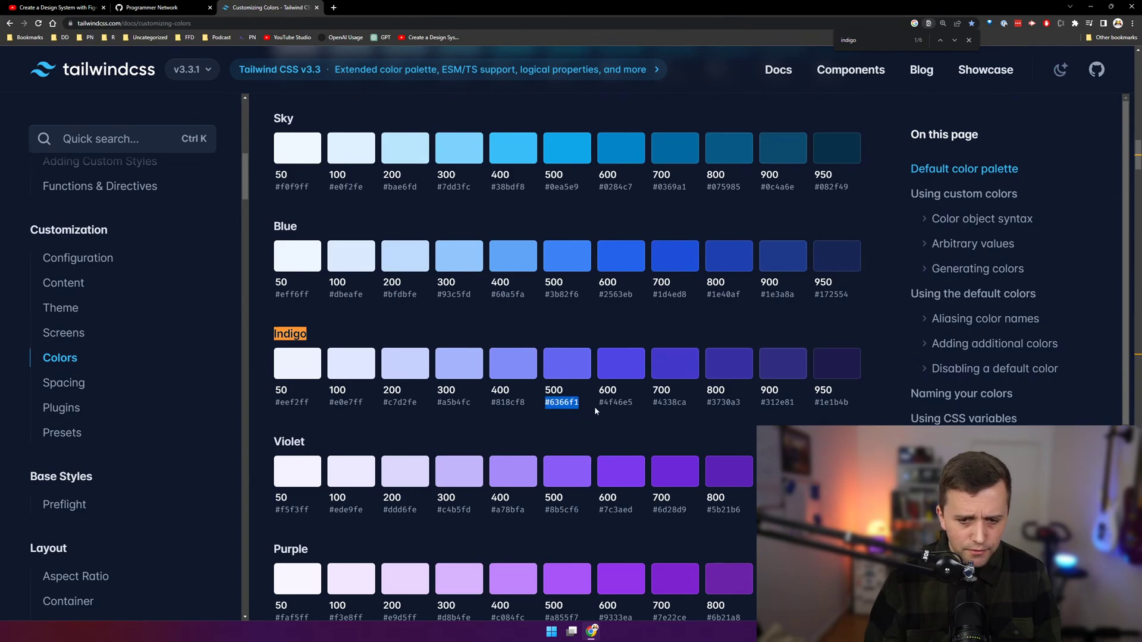
- Compare the primary color in tailwind.config.cjs in VS Code with the Indigo 500 value on the Tailwind page in Chrome
{"action": "key", "text": "alt+Tab"}
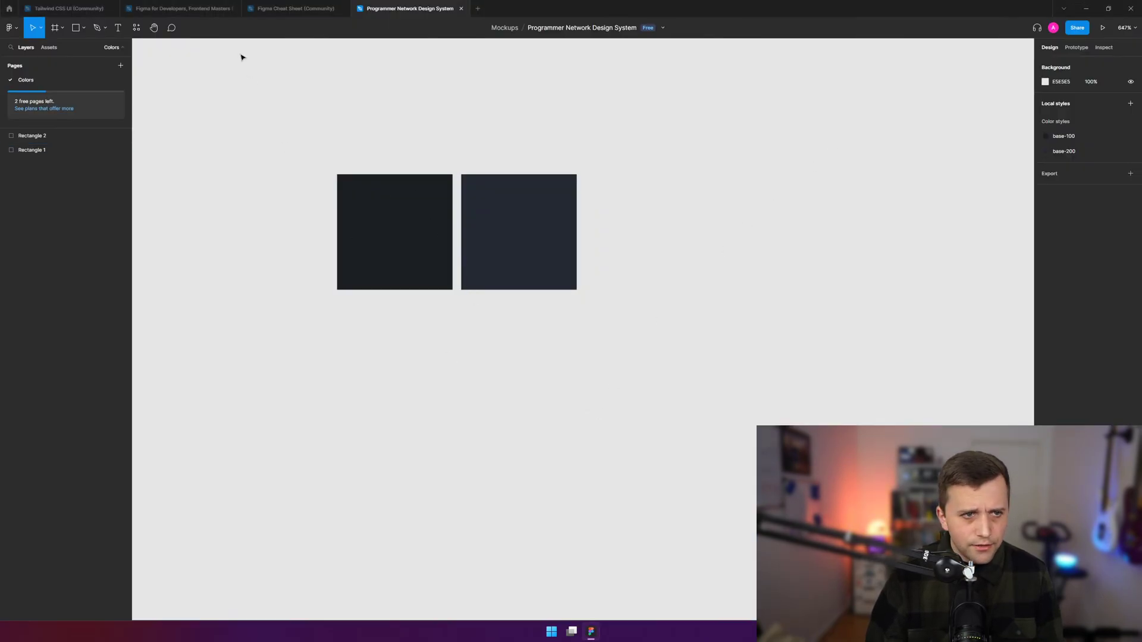
{"action": "key", "text": "alt+Tab"}
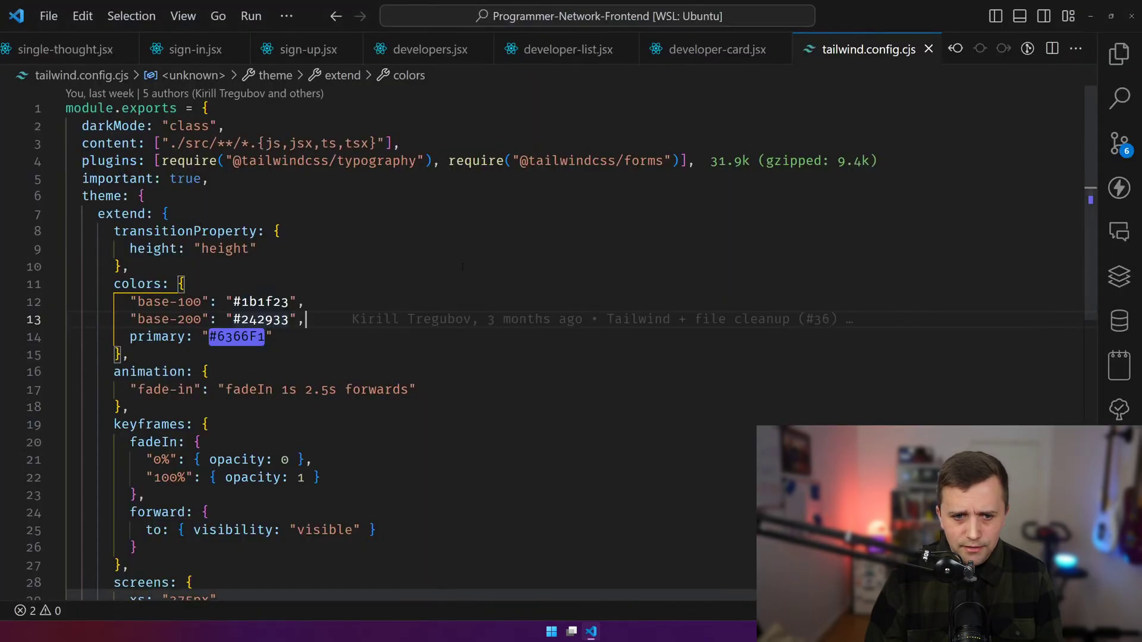
{"action": "key", "text": "alt+Tab"}
{"action": "key", "text": "alt+Tab"}
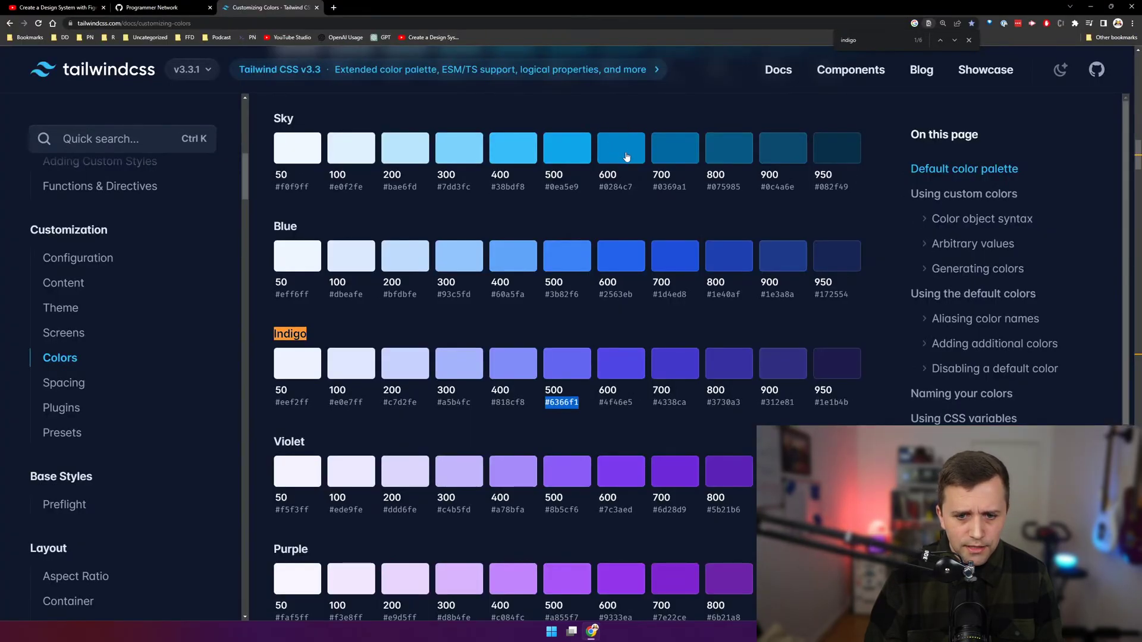
- Switch to Figma, duplicate the base-200 swatch to its right at X 333, Y -49, and remove the copy's fill style
{"action": "key", "text": "alt+Tab"}
{"action": "key", "text": "ctrl+d"}
{"action": "left_click_drag", "start_coordinate": [517, 242], "coordinate": [629, 243]}
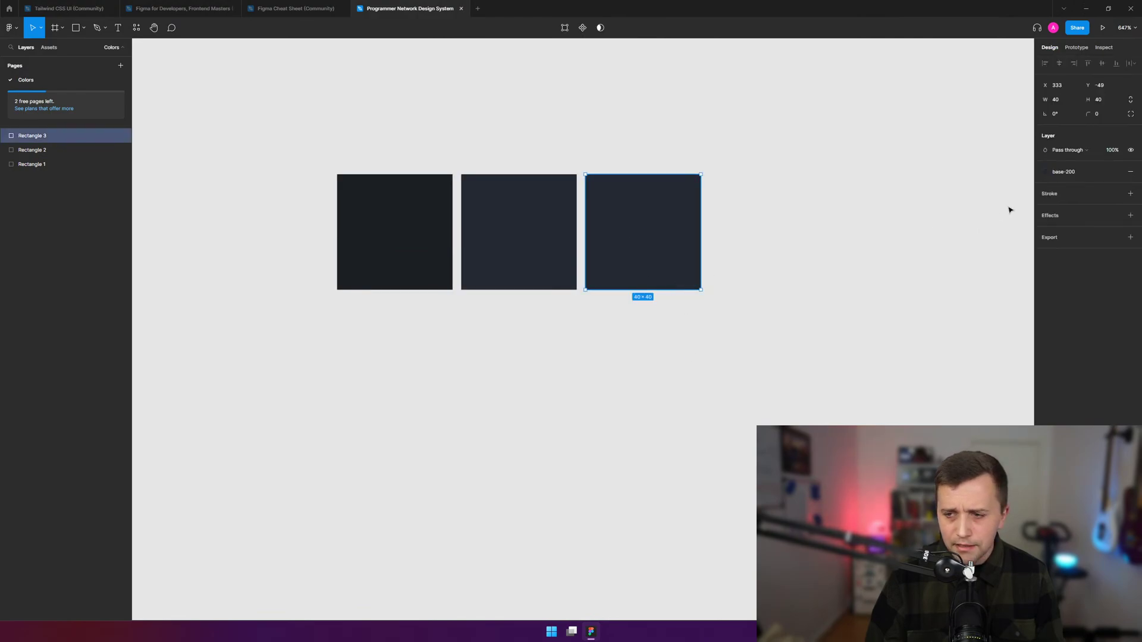
{"action": "left_click", "coordinate": [1130, 171]}
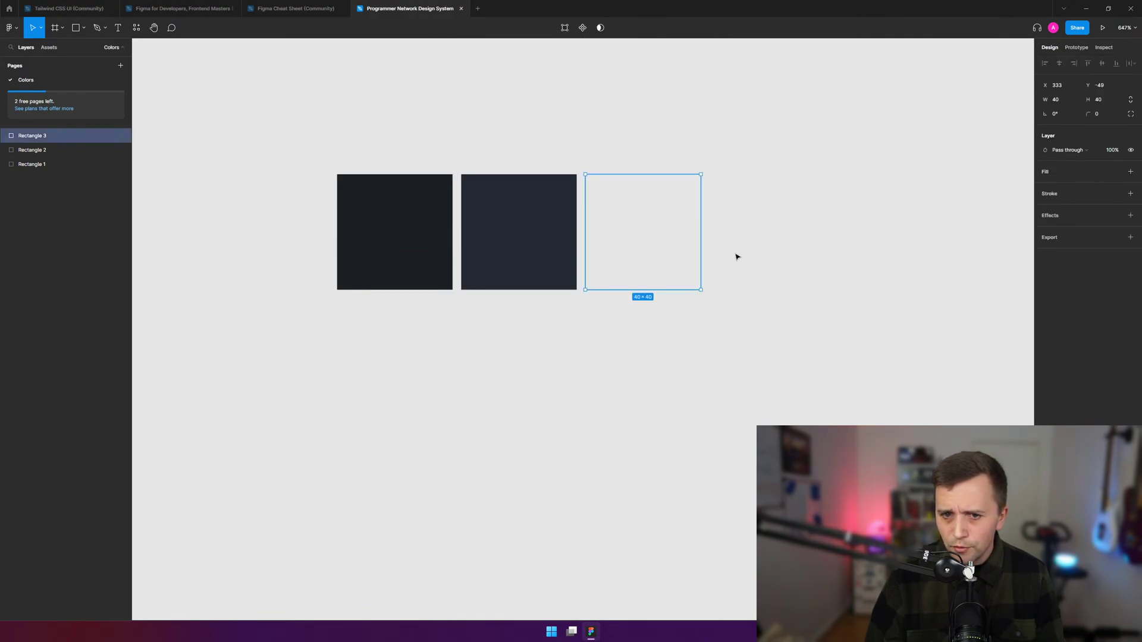
{"action": "left_click", "coordinate": [640, 246]}
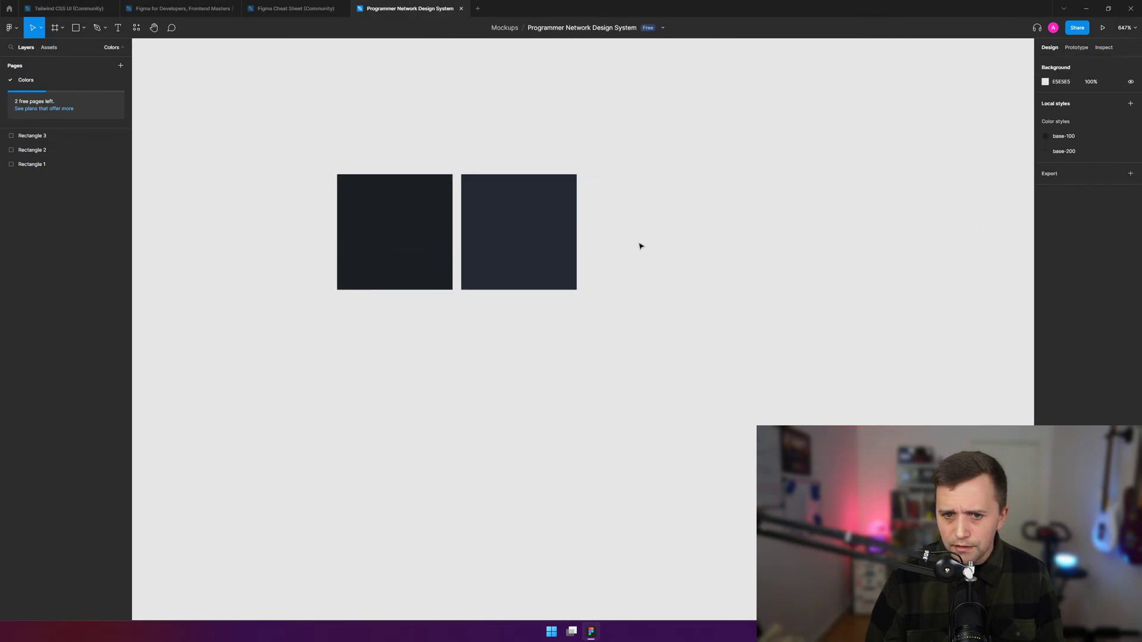
{"action": "left_click", "coordinate": [32, 135]}
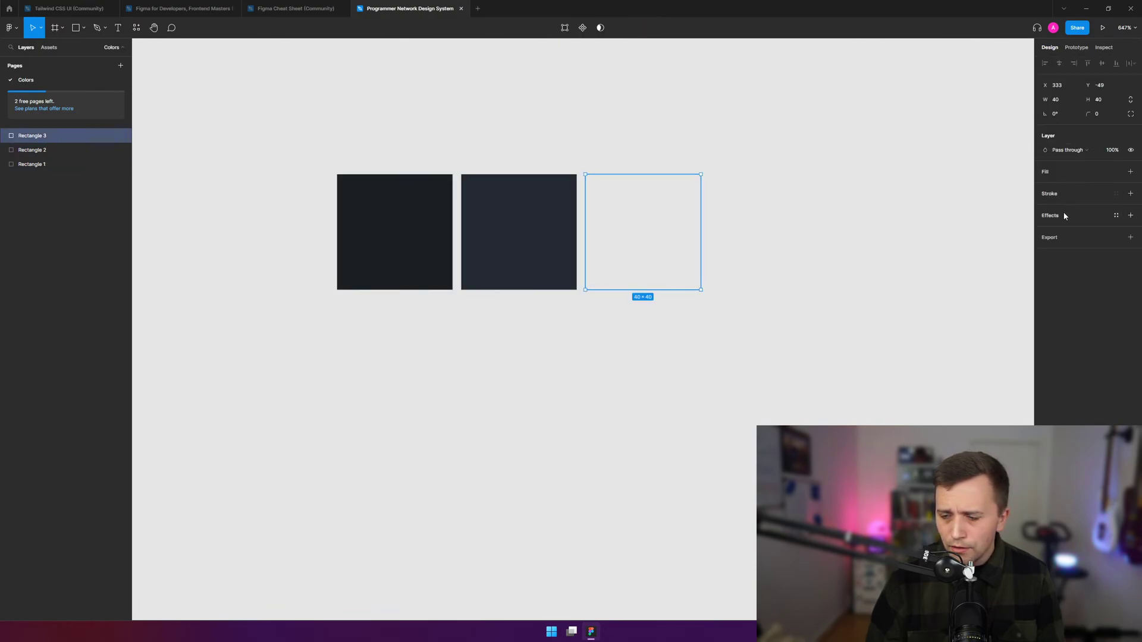
{"action": "left_click", "coordinate": [1060, 173]}
{"action": "left_click", "coordinate": [1130, 186]}
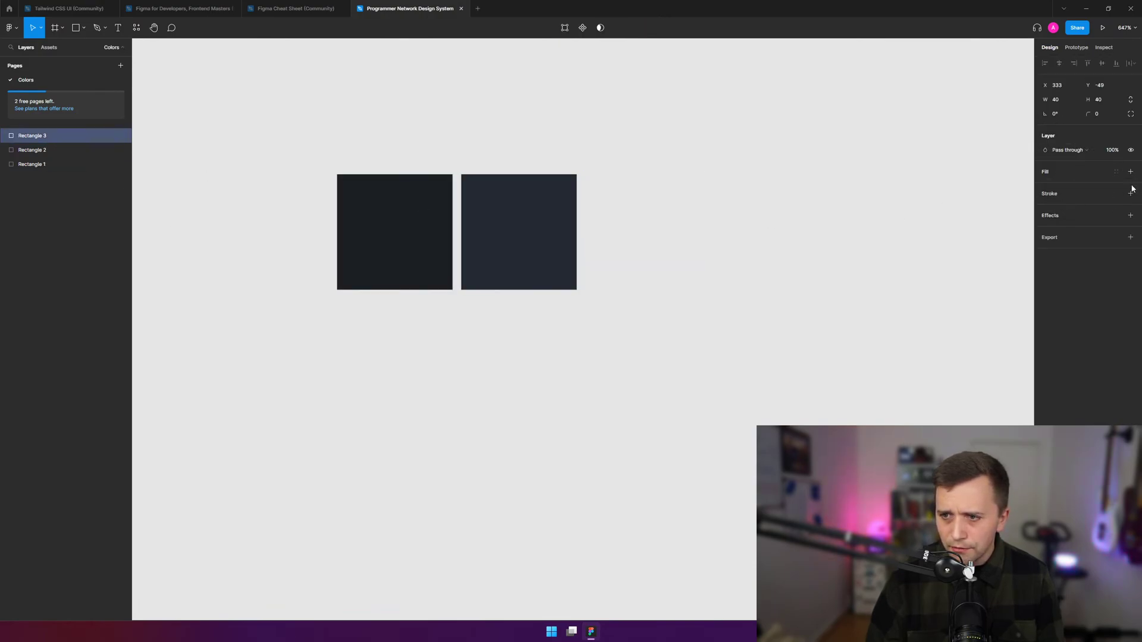
{"action": "left_click", "coordinate": [1114, 172]}
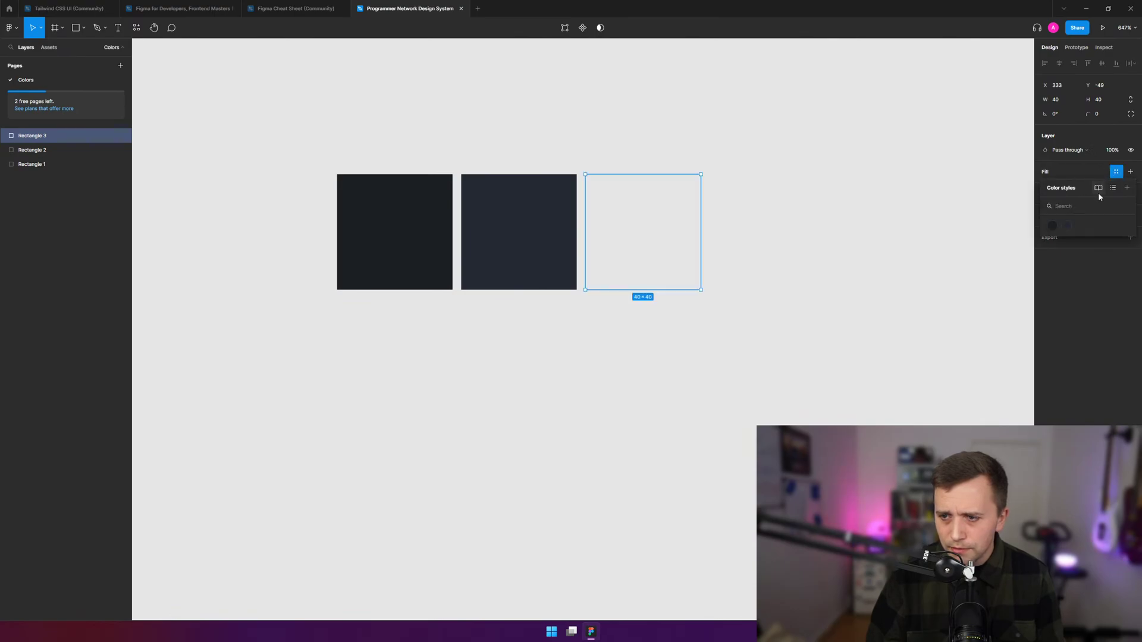
{"action": "left_click", "coordinate": [581, 254]}
{"action": "left_click", "coordinate": [575, 240]}
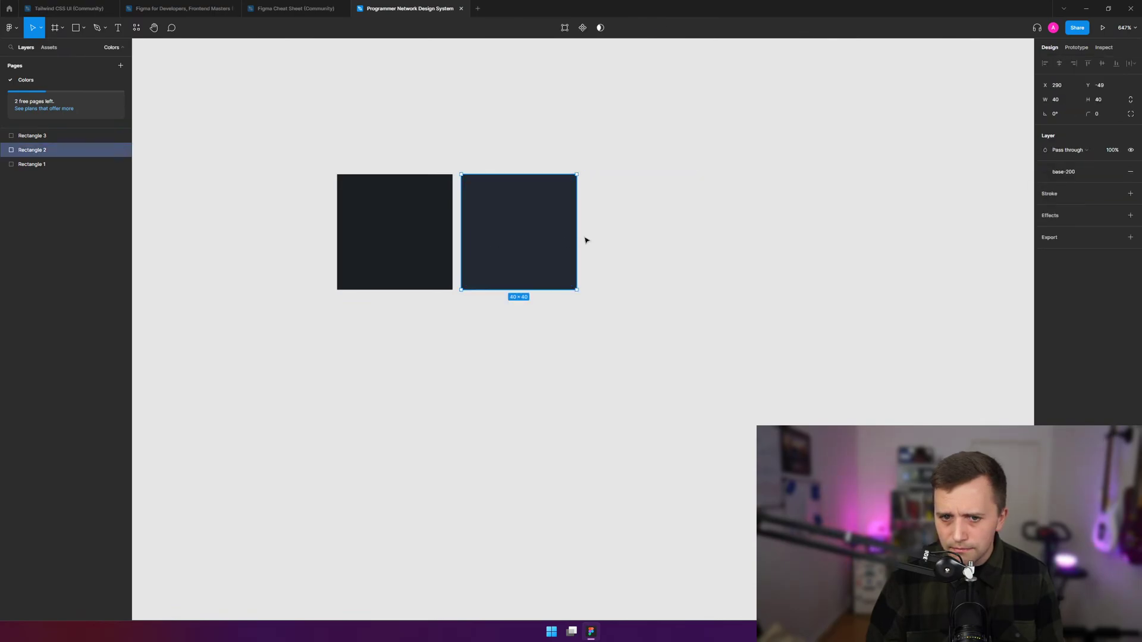
{"action": "key", "text": "Escape"}
{"action": "left_click", "coordinate": [68, 135]}
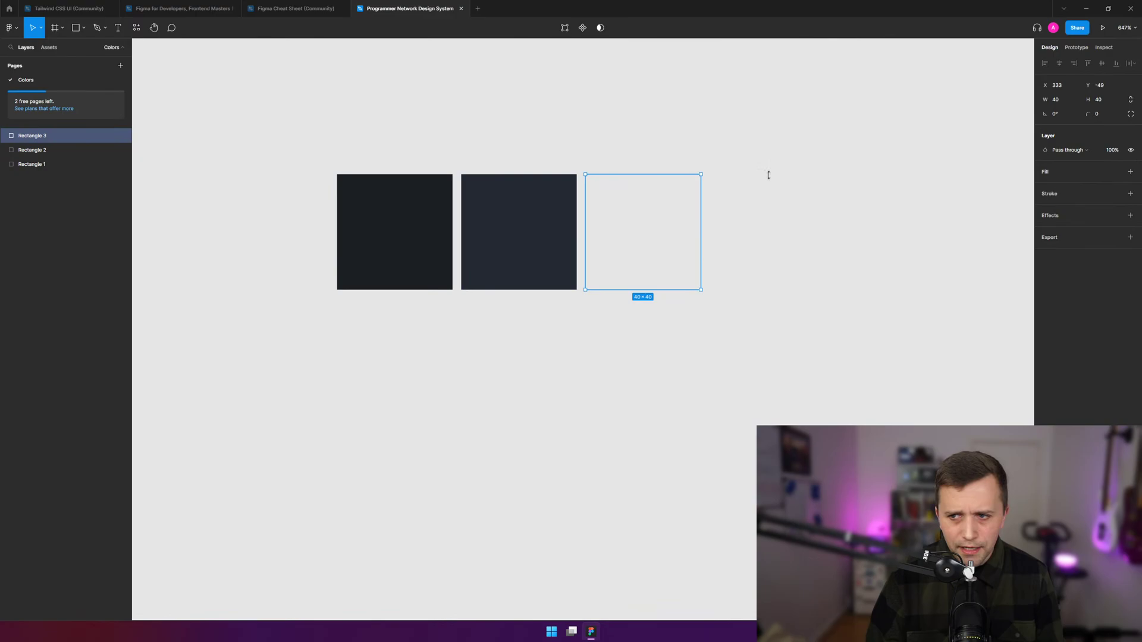
- Try to add a new fill to the empty third swatch as the basis for a color style
{"action": "left_click", "coordinate": [1130, 172]}
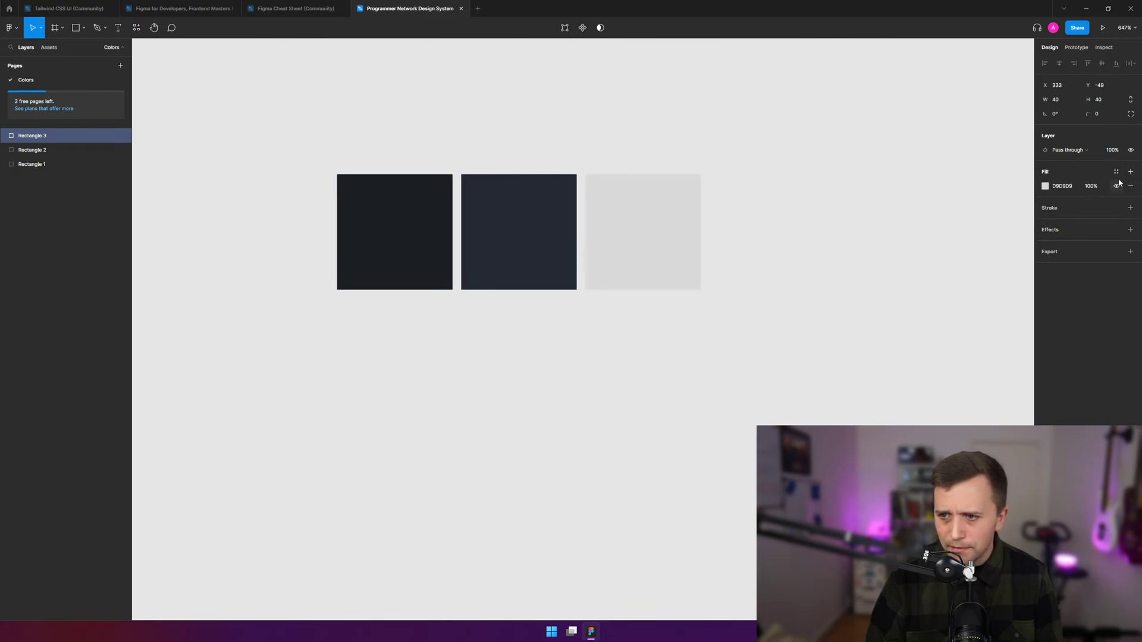
{"action": "left_click", "coordinate": [1130, 172]}
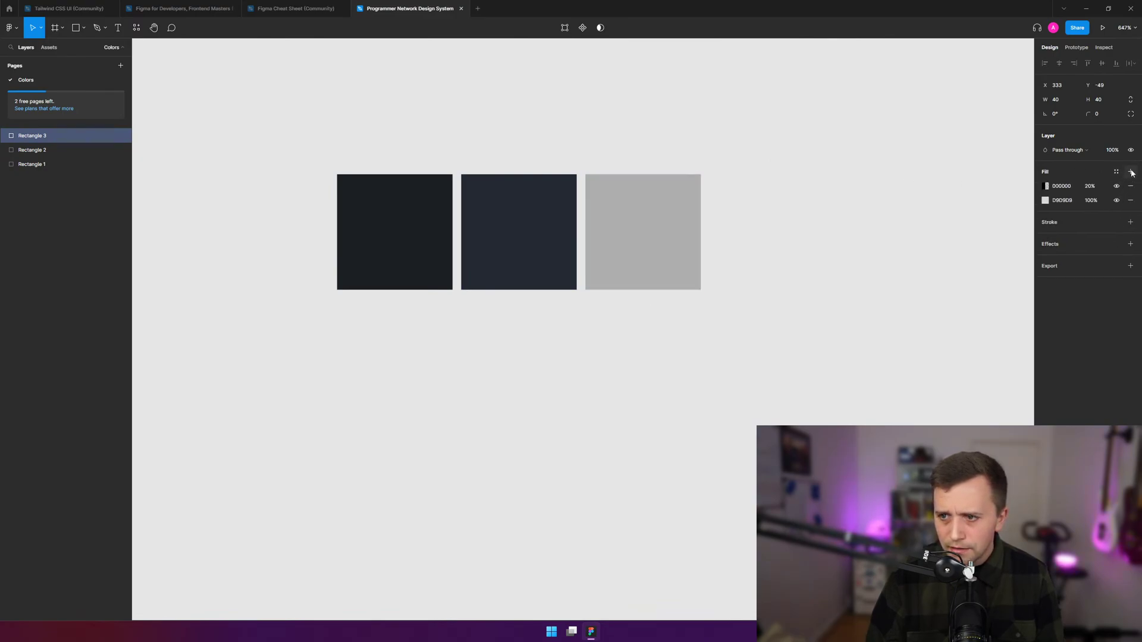
{"action": "left_click", "coordinate": [1130, 186]}
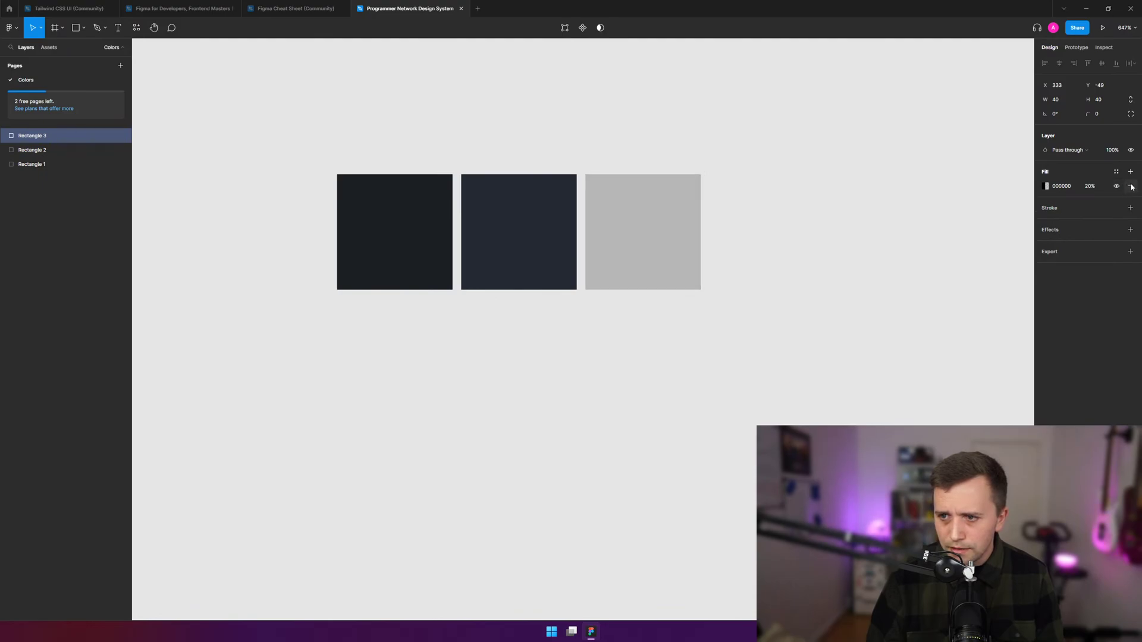
{"action": "left_click", "coordinate": [1130, 186]}
{"action": "left_click", "coordinate": [1116, 173]}
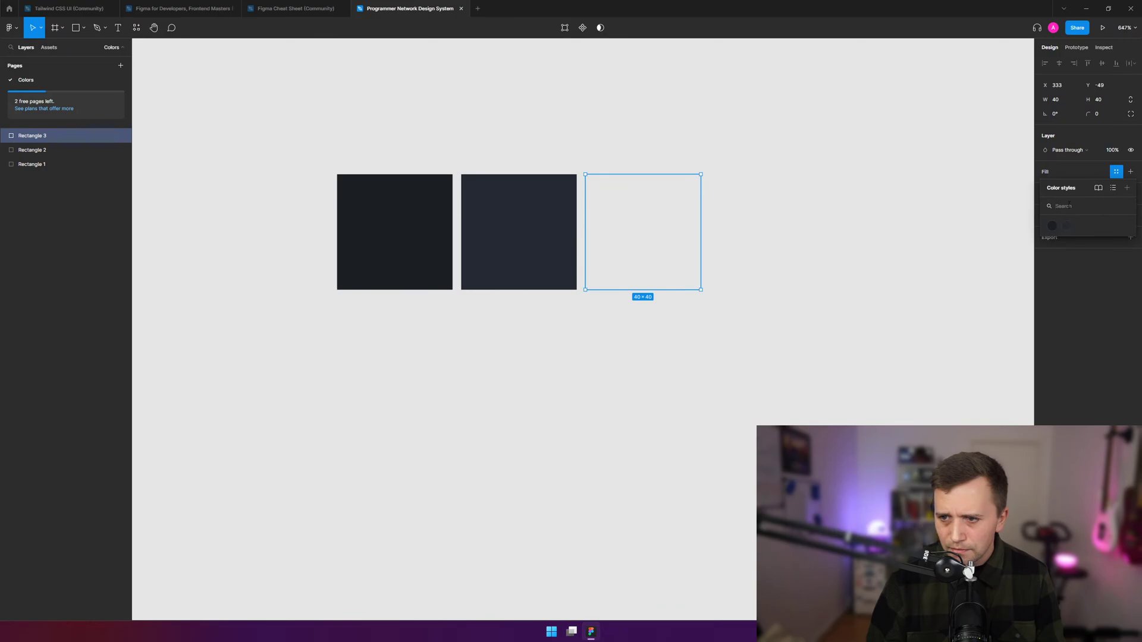
{"action": "left_click", "coordinate": [807, 203]}
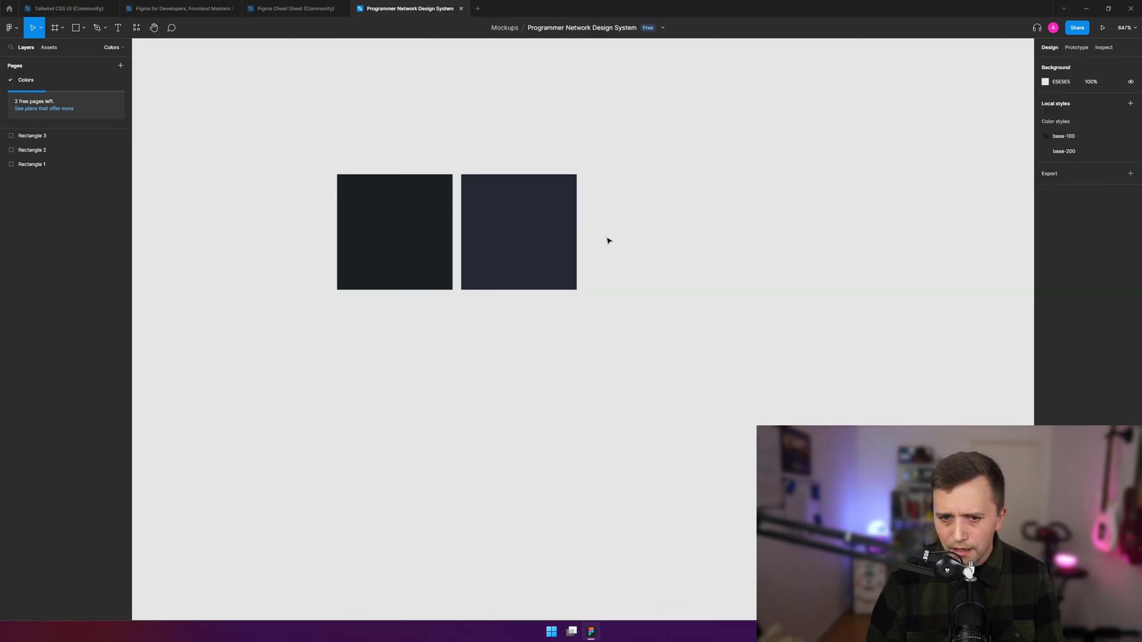
- Delete the unfilled third rectangle from the Colors page
{"action": "left_click", "coordinate": [51, 138]}
{"action": "key", "text": "Delete"}
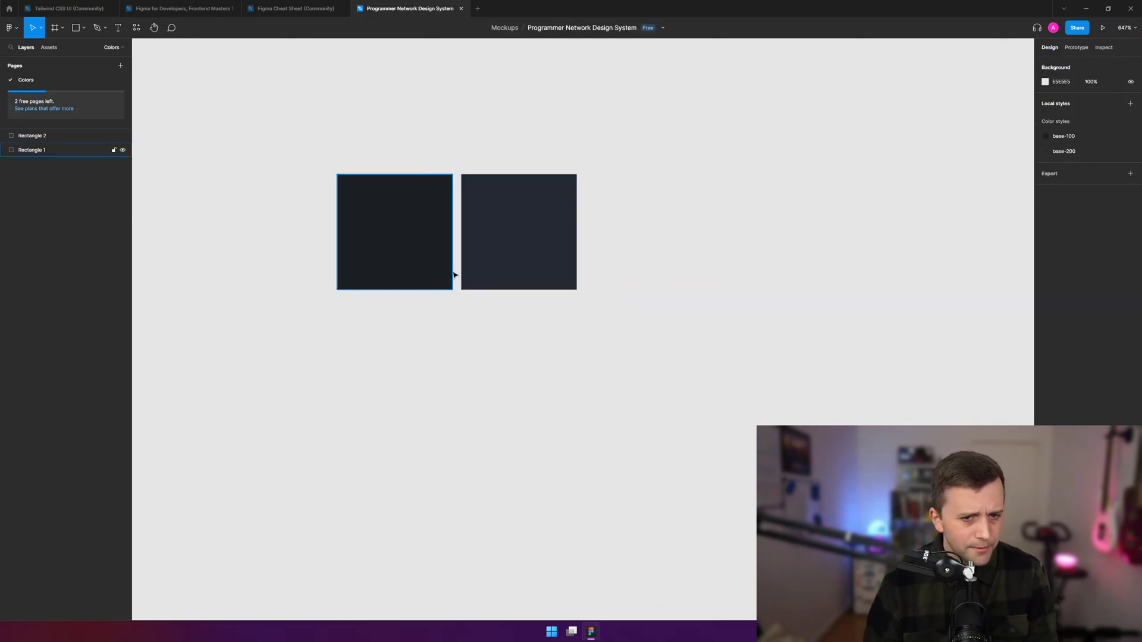
{"action": "left_click", "coordinate": [548, 224]}
{"action": "left_click", "coordinate": [600, 334]}
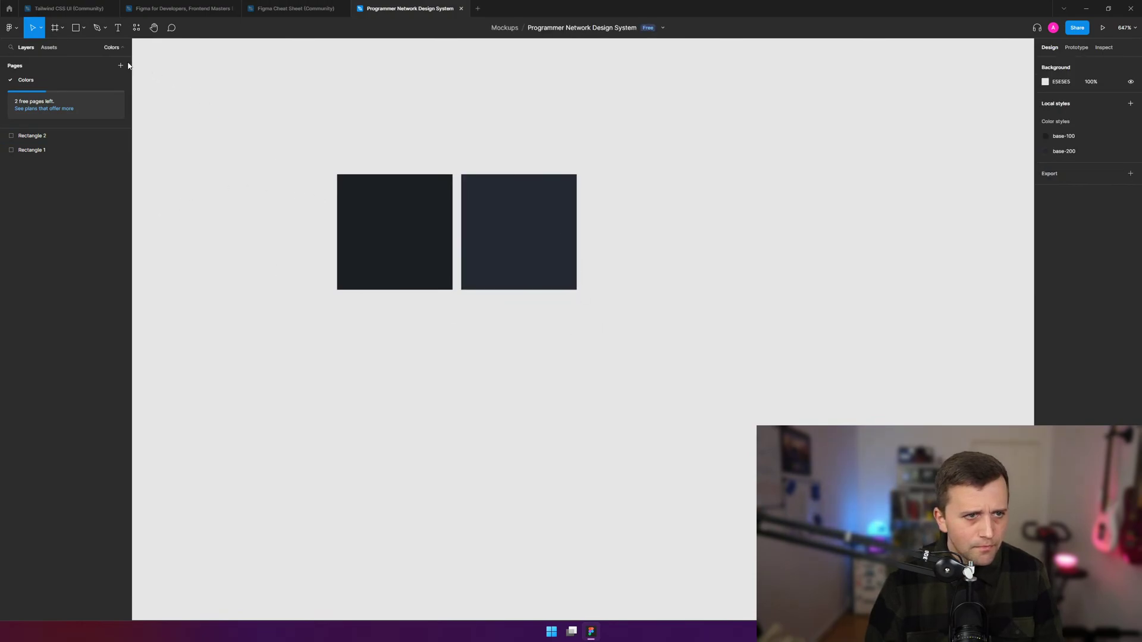
- Duplicate the base-200 swatch to its right at X 333, Y -49, and detach the copy from the base-200 style
{"action": "left_click", "coordinate": [76, 27]}
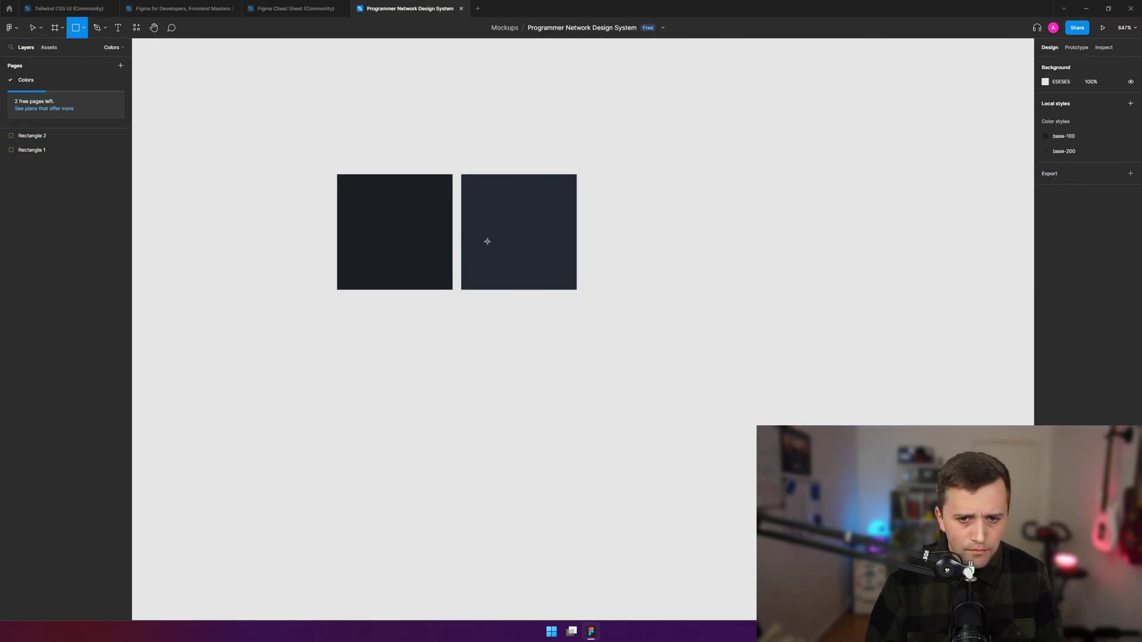
{"action": "key", "text": "v"}
{"action": "left_click", "coordinate": [558, 228]}
{"action": "left_click_drag", "start_coordinate": [557, 228], "coordinate": [660, 241]}
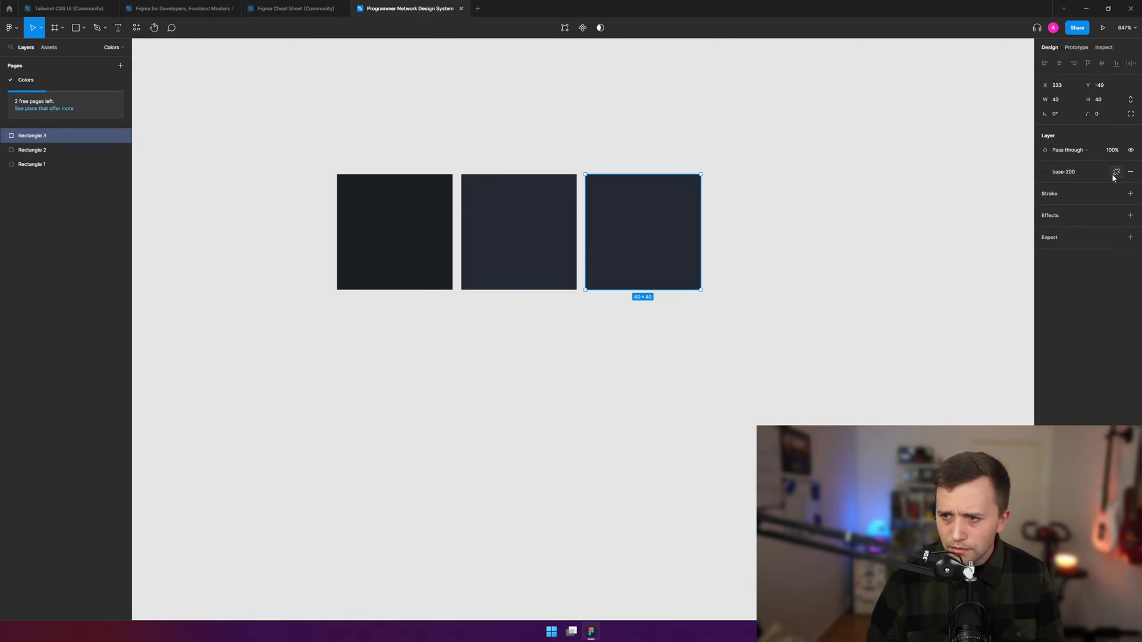
{"action": "left_click", "coordinate": [1115, 172]}
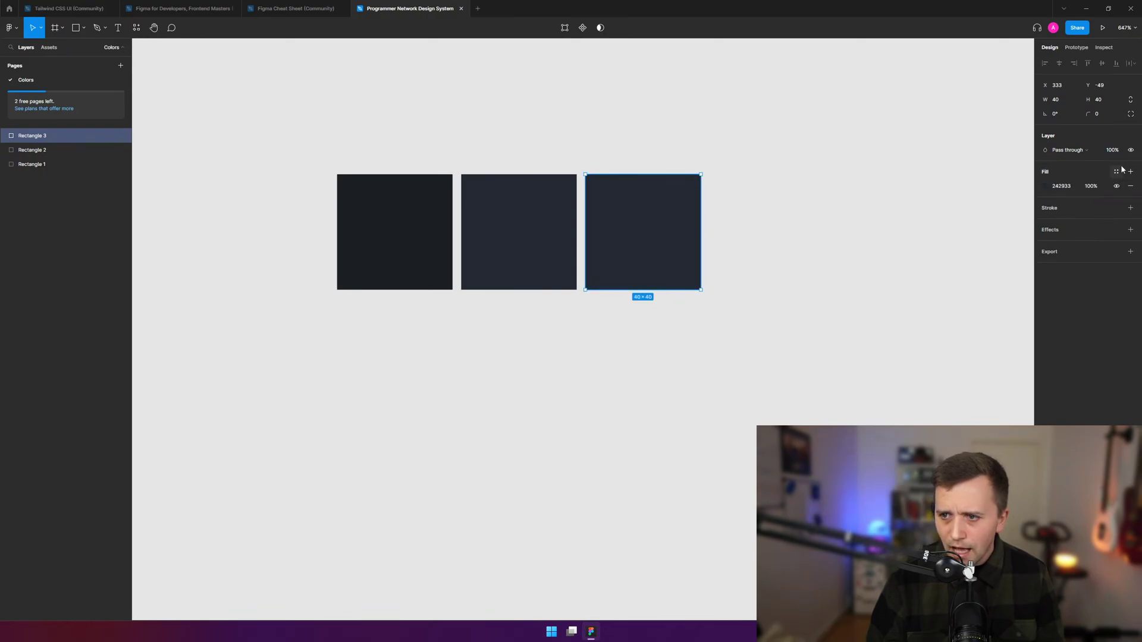
- Begin a new color style from the third swatch's fill and name it "primary / purple"
{"action": "left_click", "coordinate": [1117, 172]}
{"action": "left_click", "coordinate": [1126, 188]}
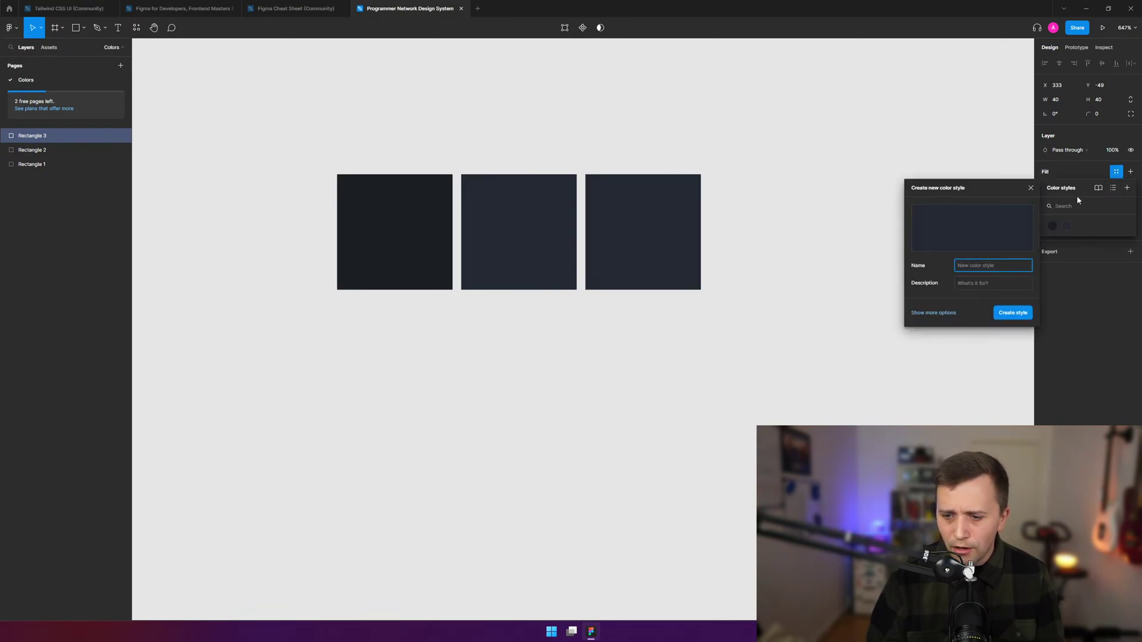
{"action": "type", "text": "indigo-"}
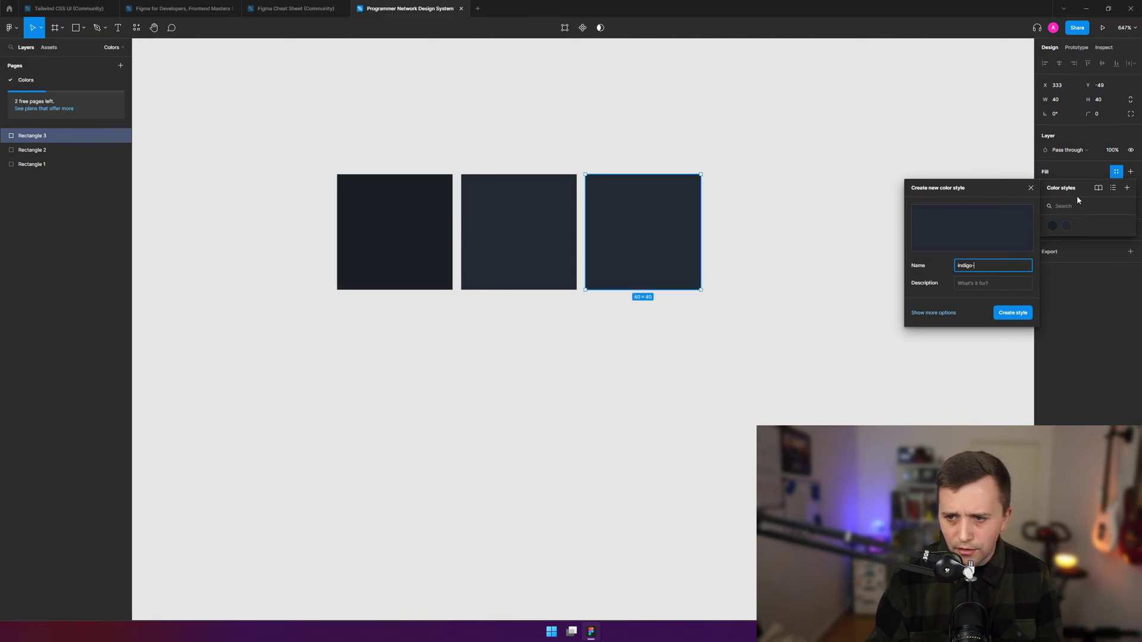
{"action": "type", "text": "500"}
{"action": "key", "text": "Tab"}
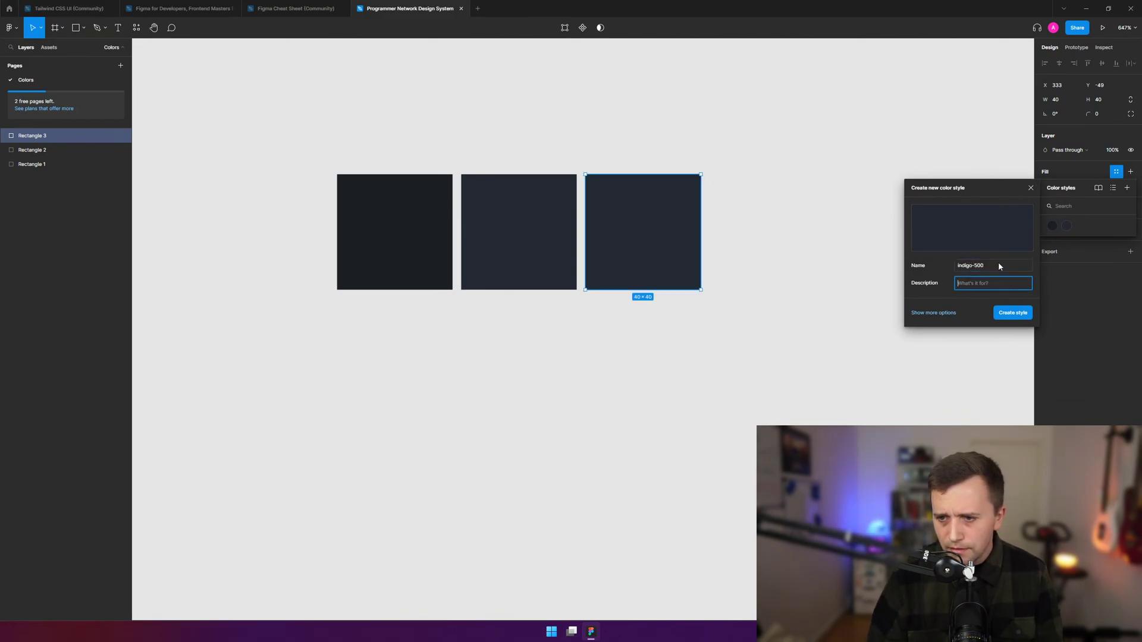
{"action": "type", "text": "primary"}
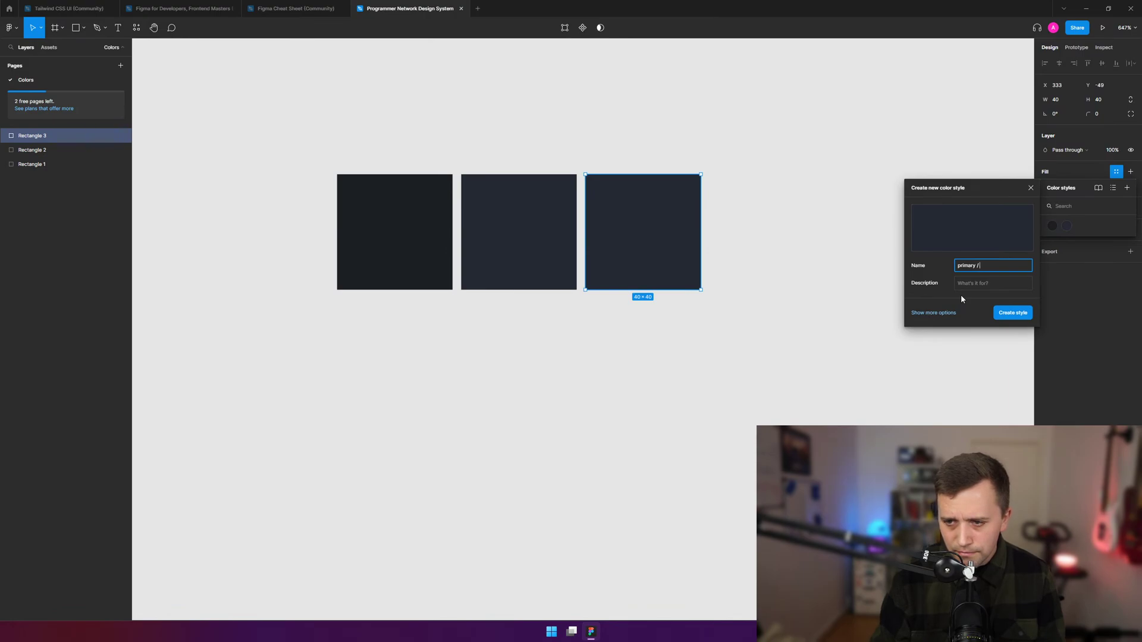
{"action": "type", "text": " / purple"}
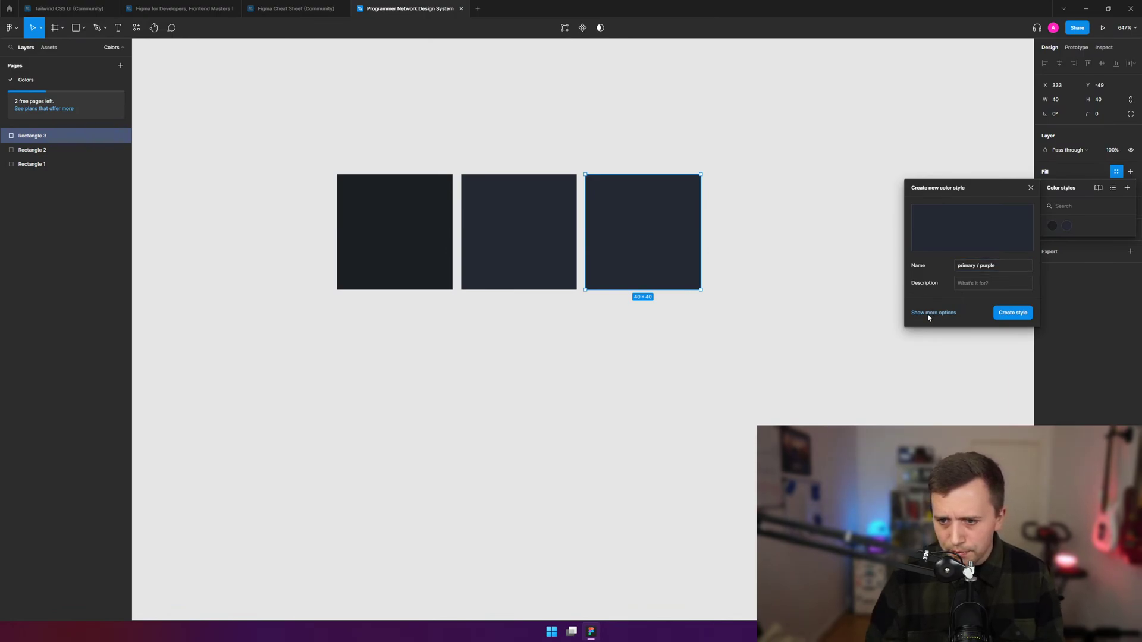
- Set the new style's color to the Indigo 500 value #6366F1 from the Tailwind page and create the style
{"action": "left_click", "coordinate": [928, 312]}
{"action": "left_click", "coordinate": [948, 322]}
{"action": "key", "text": "alt+Tab"}
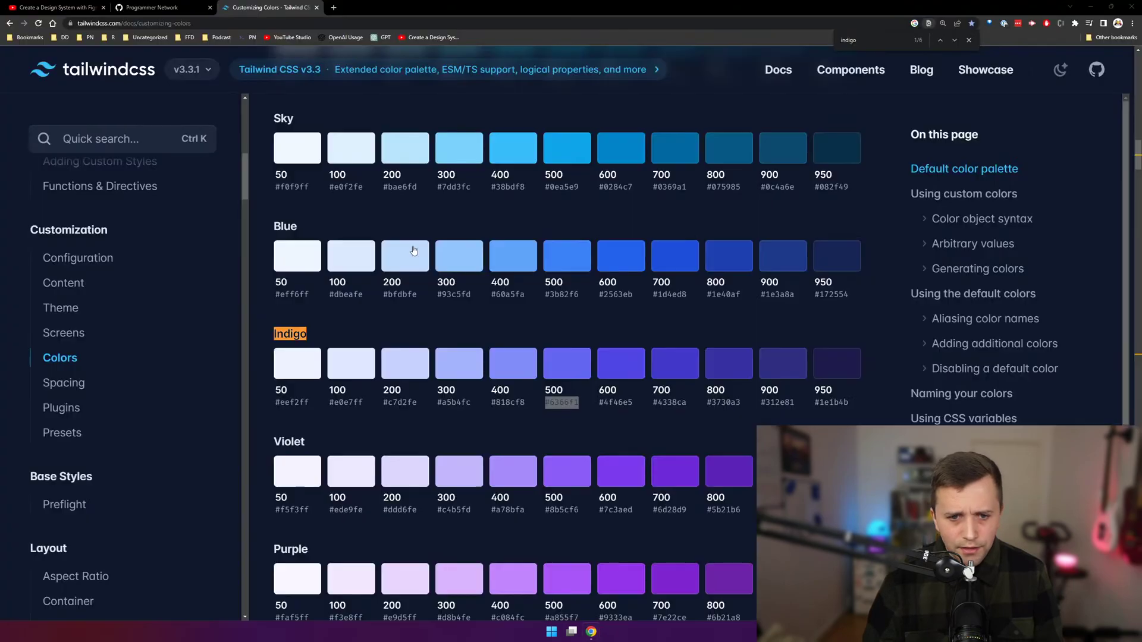
{"action": "key", "text": "alt+Tab"}
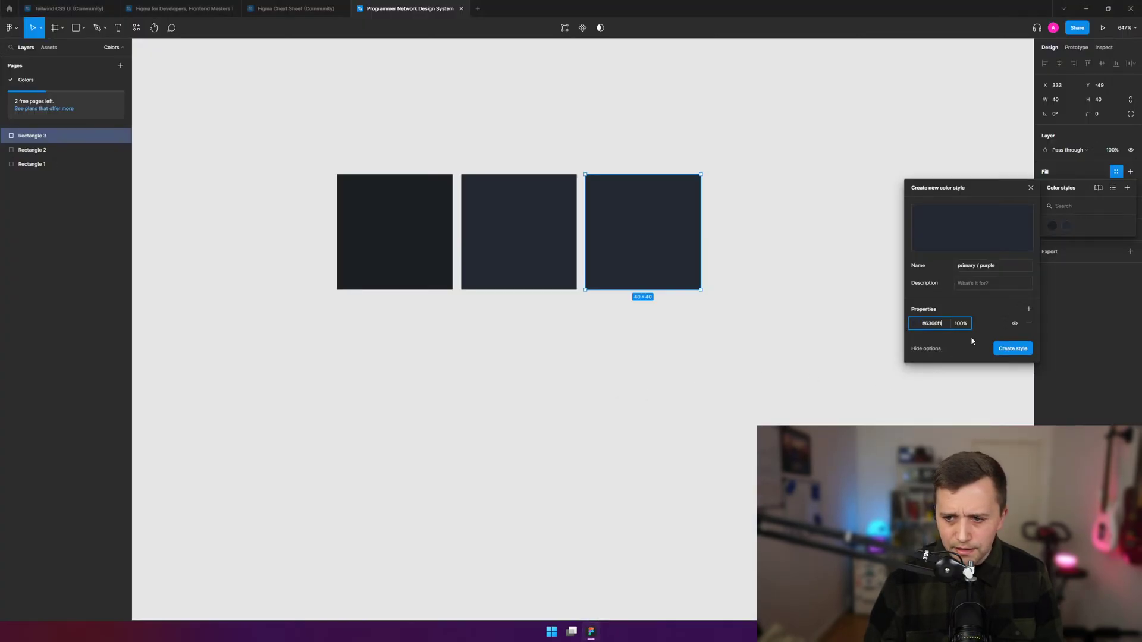
{"action": "key", "text": "Return"}
{"action": "left_click", "coordinate": [1013, 349]}
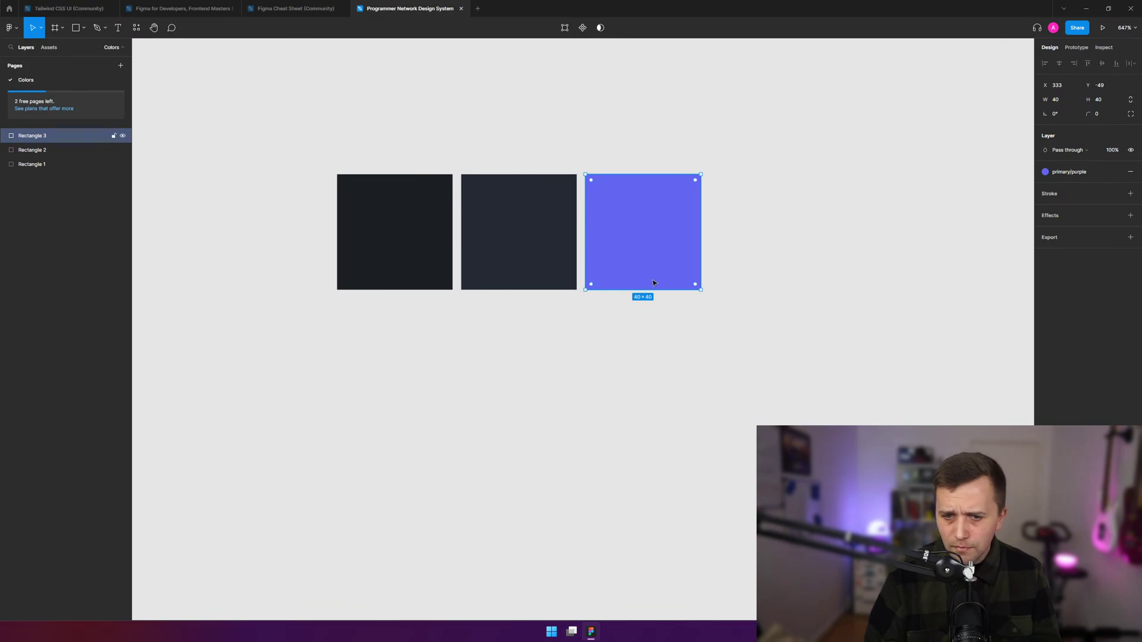
- Review the name and color properties of the third swatch's primary/purple style
{"action": "left_click", "coordinate": [535, 254]}
{"action": "left_click", "coordinate": [614, 252]}
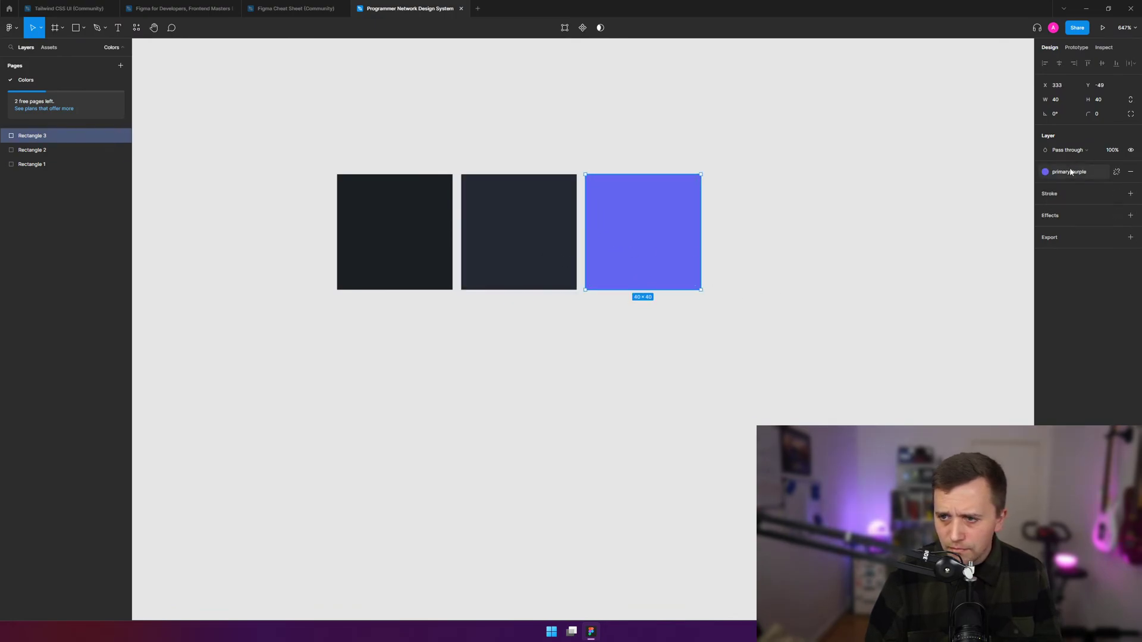
{"action": "left_click", "coordinate": [1045, 172]}
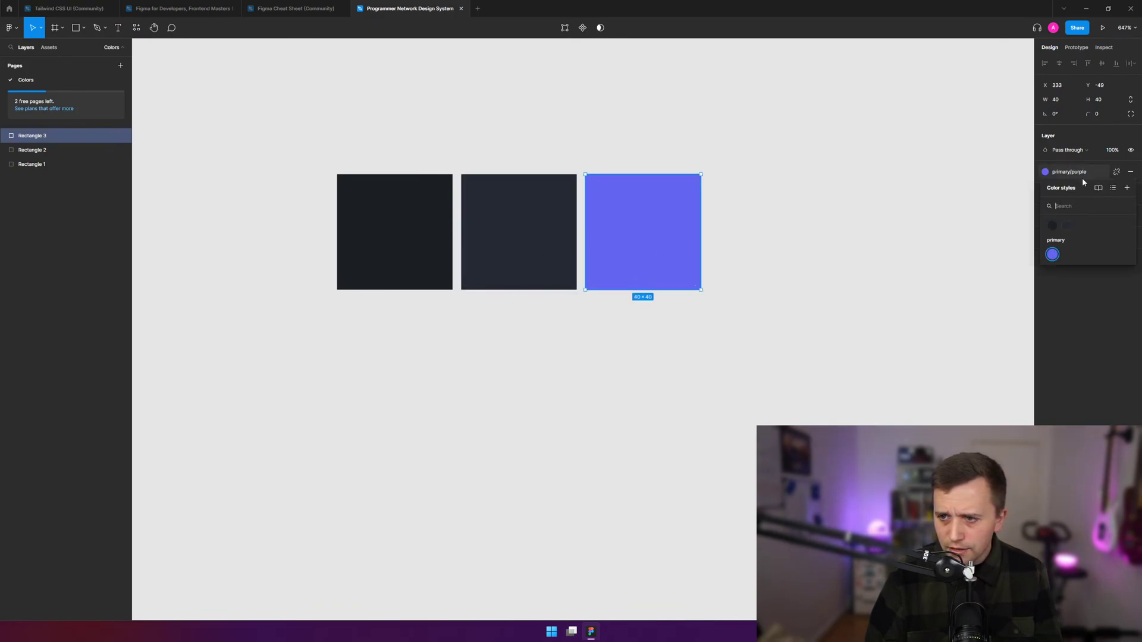
{"action": "right_click", "coordinate": [1053, 254]}
{"action": "left_click", "coordinate": [1062, 258]}
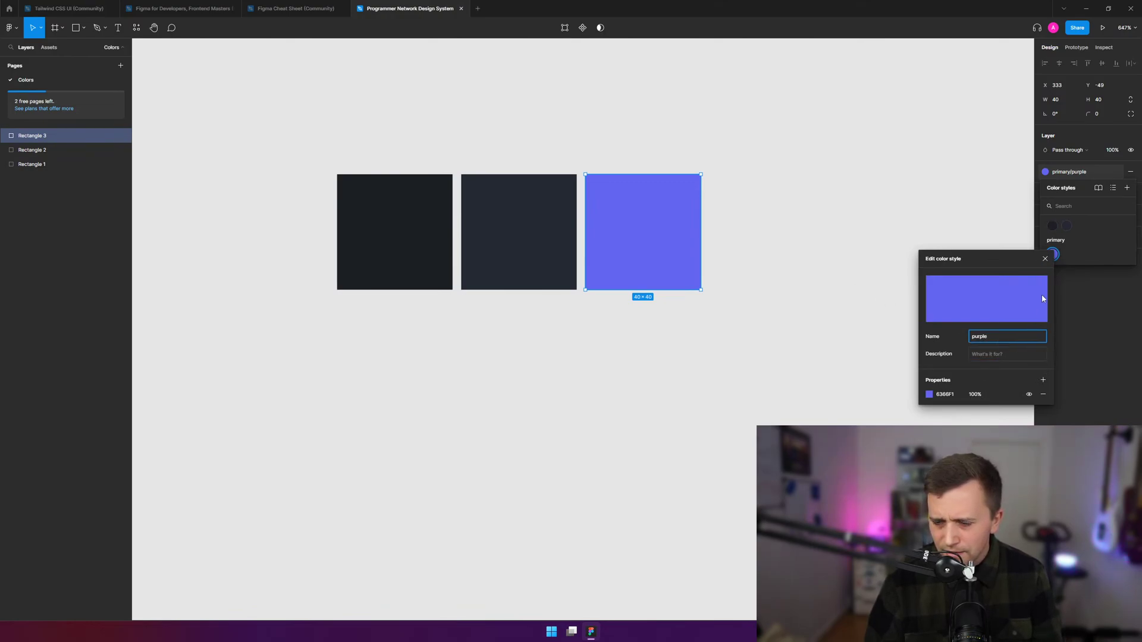
{"action": "left_click", "coordinate": [1045, 259]}
{"action": "left_click", "coordinate": [981, 252]}
{"action": "left_click", "coordinate": [605, 244]}
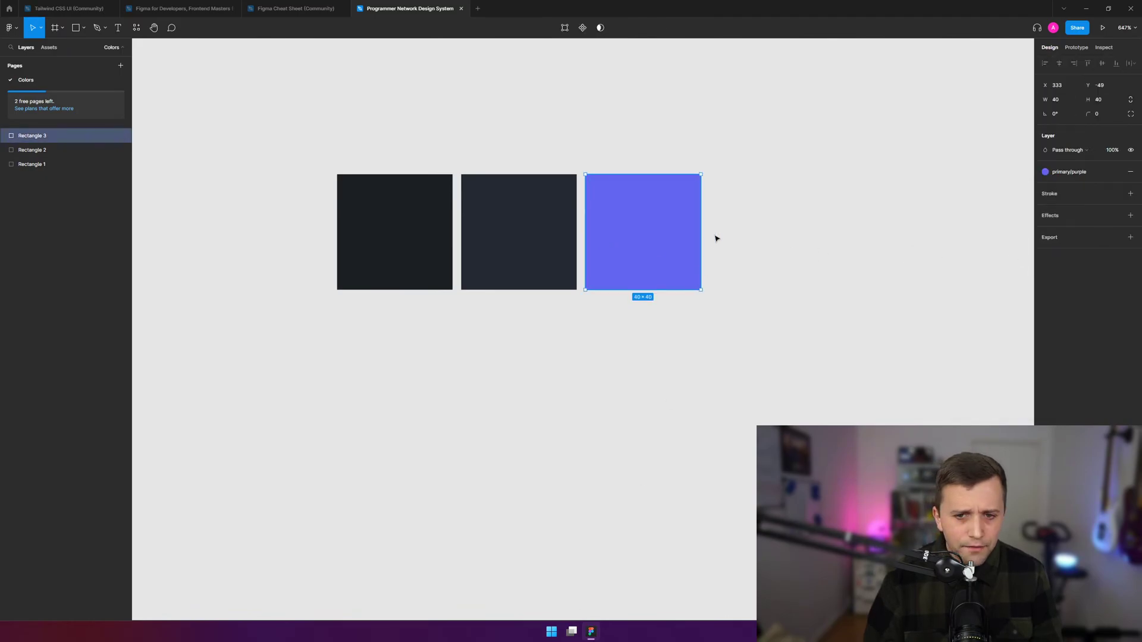
- Switch to VS Code, select the primary color value in tailwind.config.cjs, and return to Figma
{"action": "key", "text": "alt+Tab"}
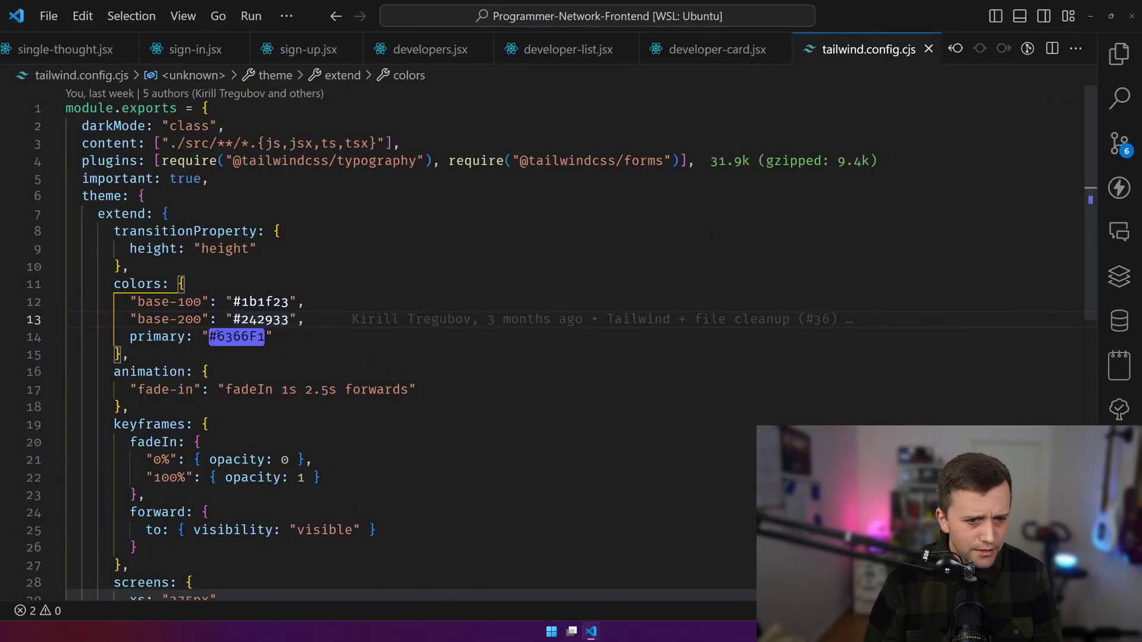
{"action": "double_click", "coordinate": [218, 335]}
{"action": "key", "text": "alt+Tab"}
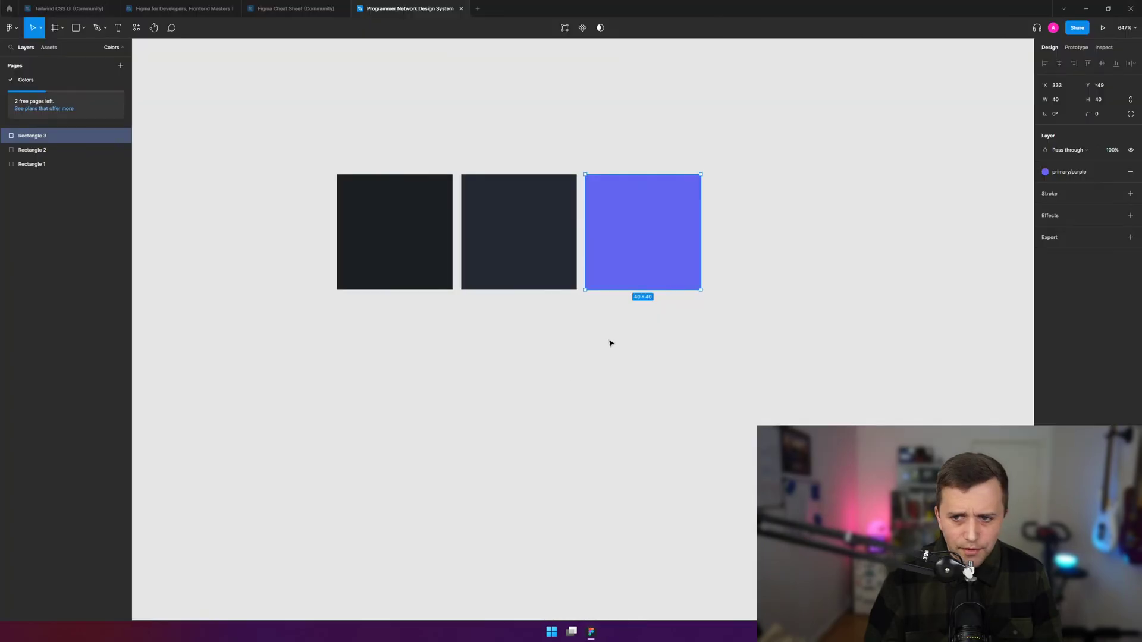
- Reopen the purple style's settings in Figma and check its color against the configured primary value
{"action": "left_click", "coordinate": [1088, 170]}
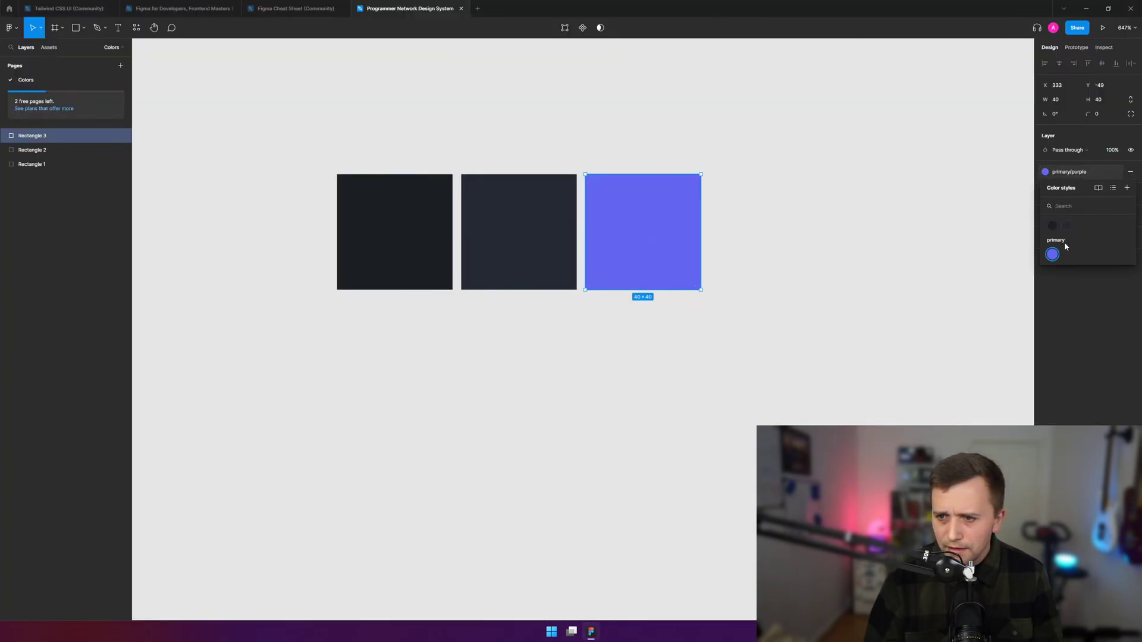
{"action": "left_click", "coordinate": [1054, 254]}
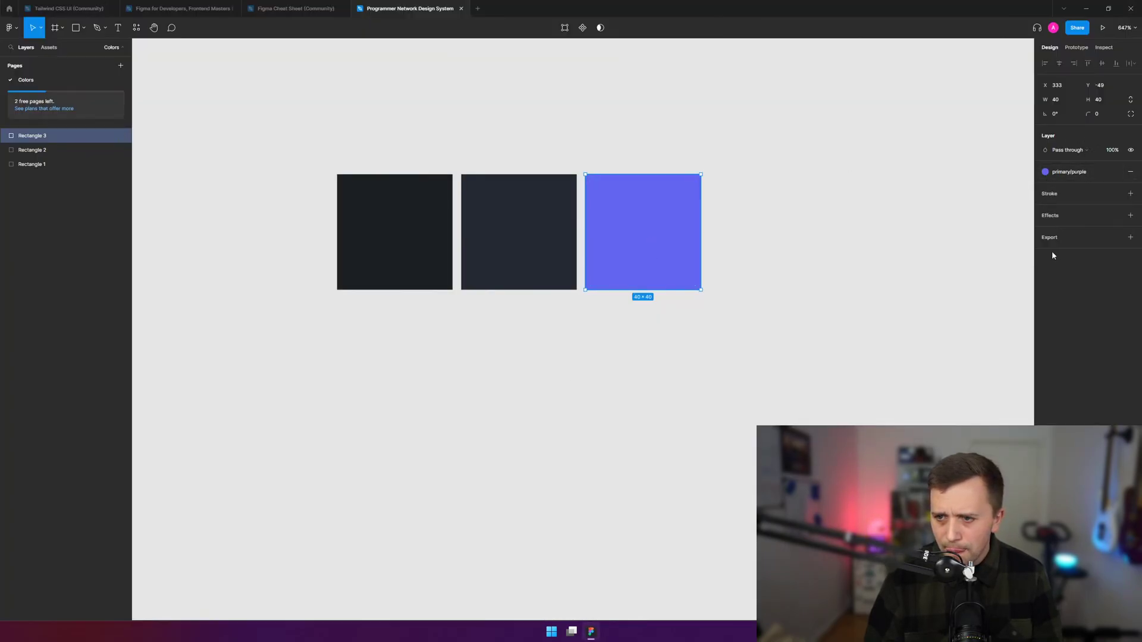
{"action": "left_click", "coordinate": [1070, 172]}
{"action": "right_click", "coordinate": [1052, 255]}
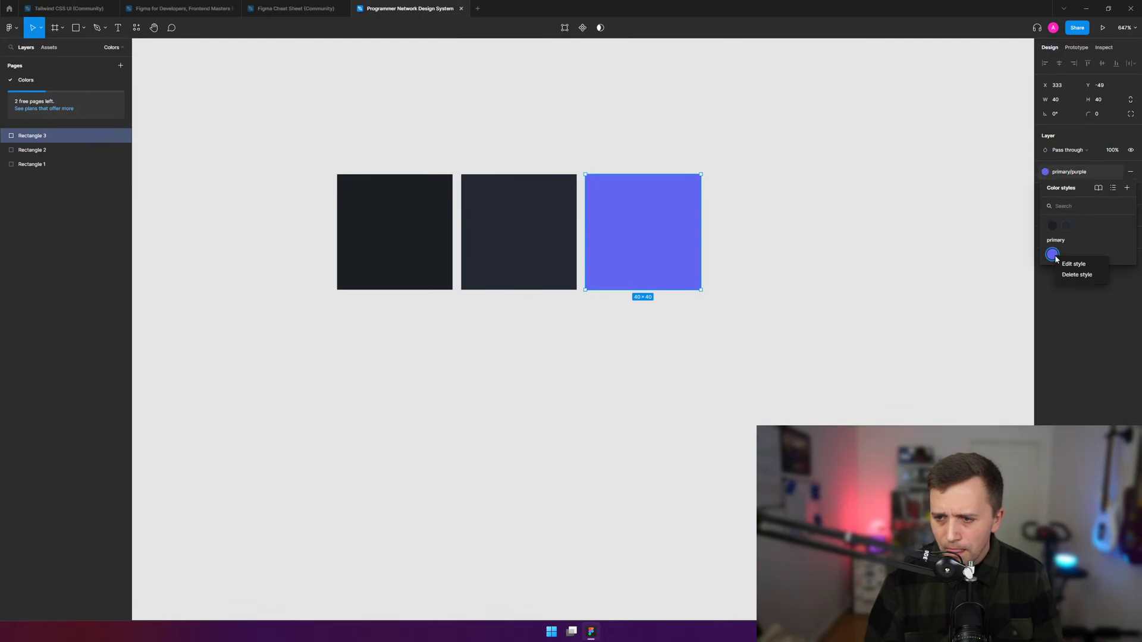
{"action": "left_click", "coordinate": [1074, 263]}
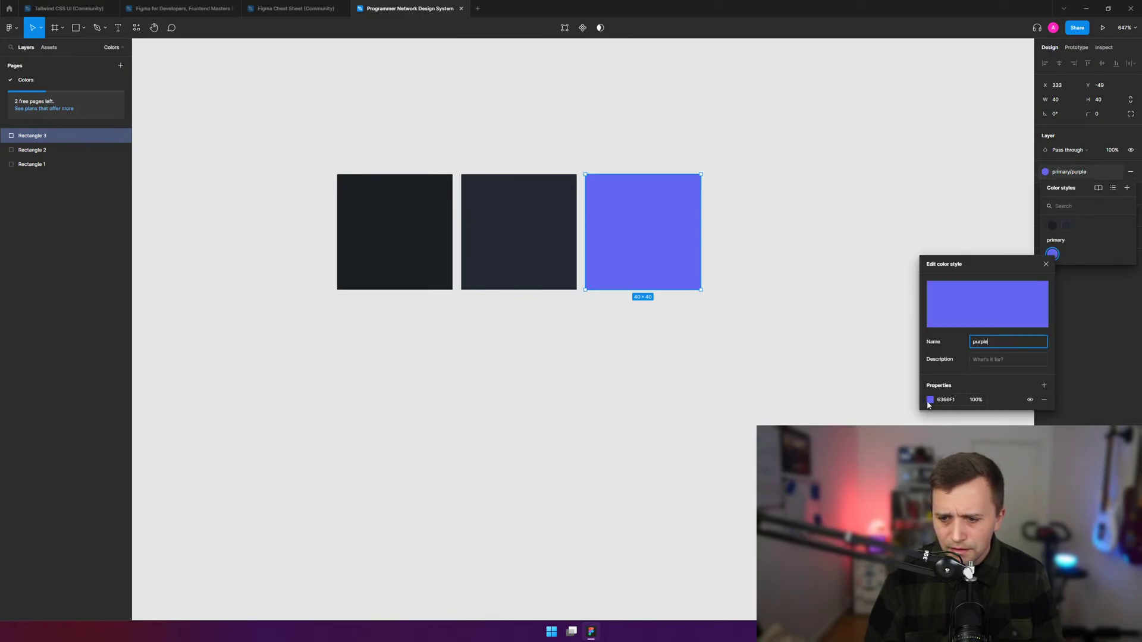
{"action": "left_click", "coordinate": [862, 396]}
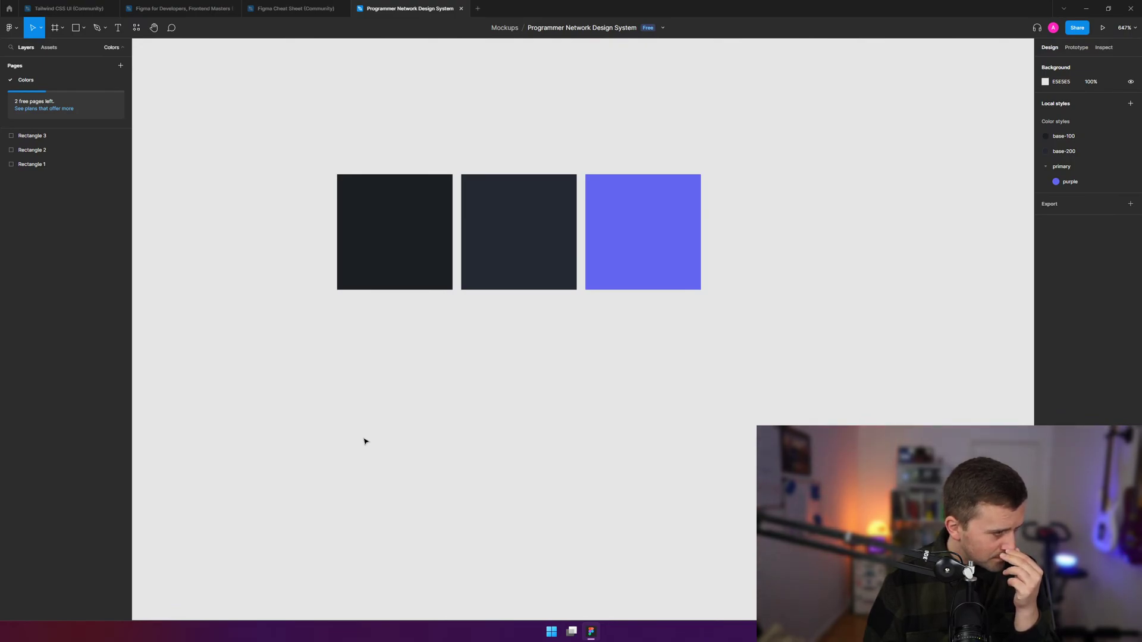
- Switch to VS Code, search the whole project for "rose-", and widen the search results to read the matching classes
{"action": "key", "text": "ctrl+super+Right"}
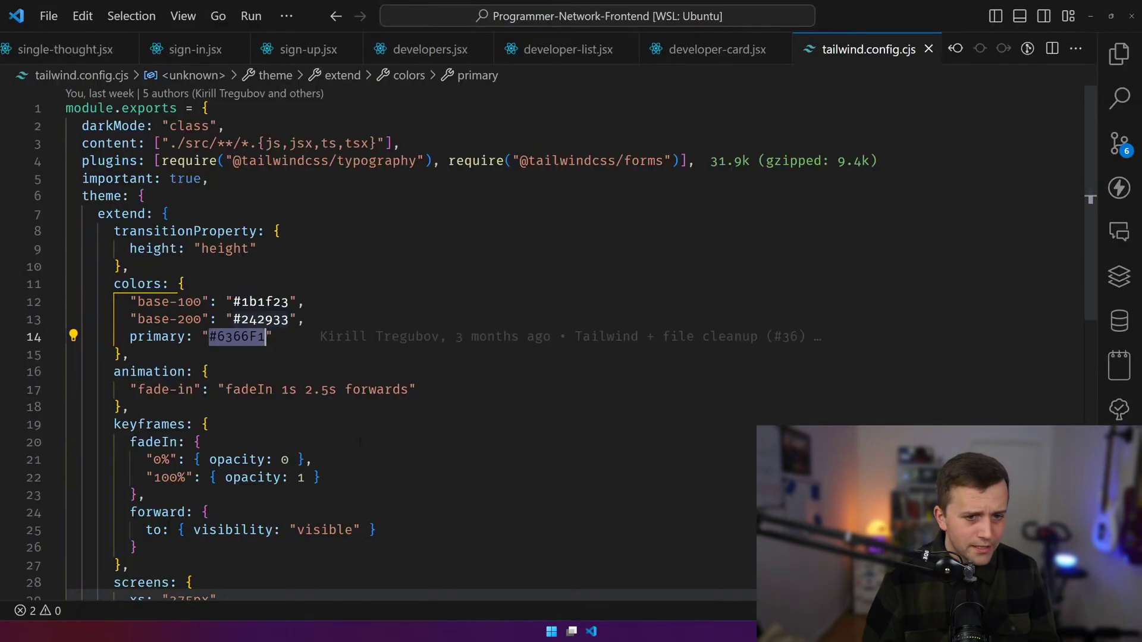
{"action": "key", "text": "ctrl+super+Left"}
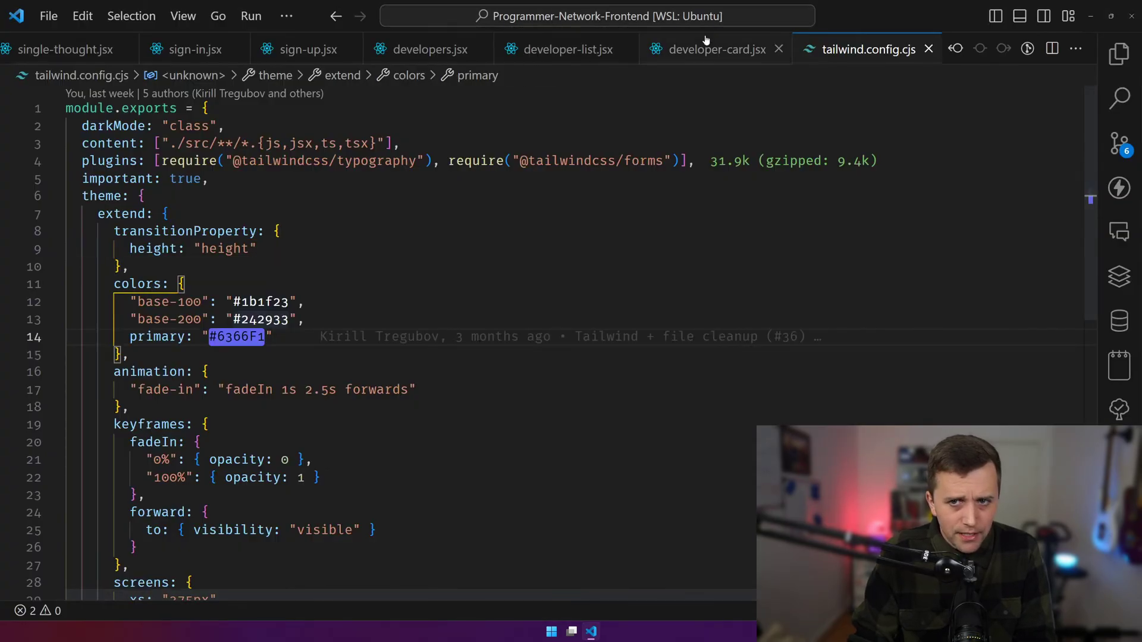
{"action": "left_click", "coordinate": [790, 39]}
{"action": "left_click", "coordinate": [867, 49]}
{"action": "scroll", "coordinate": [462, 314], "scroll_direction": "down", "scroll_amount": 3}
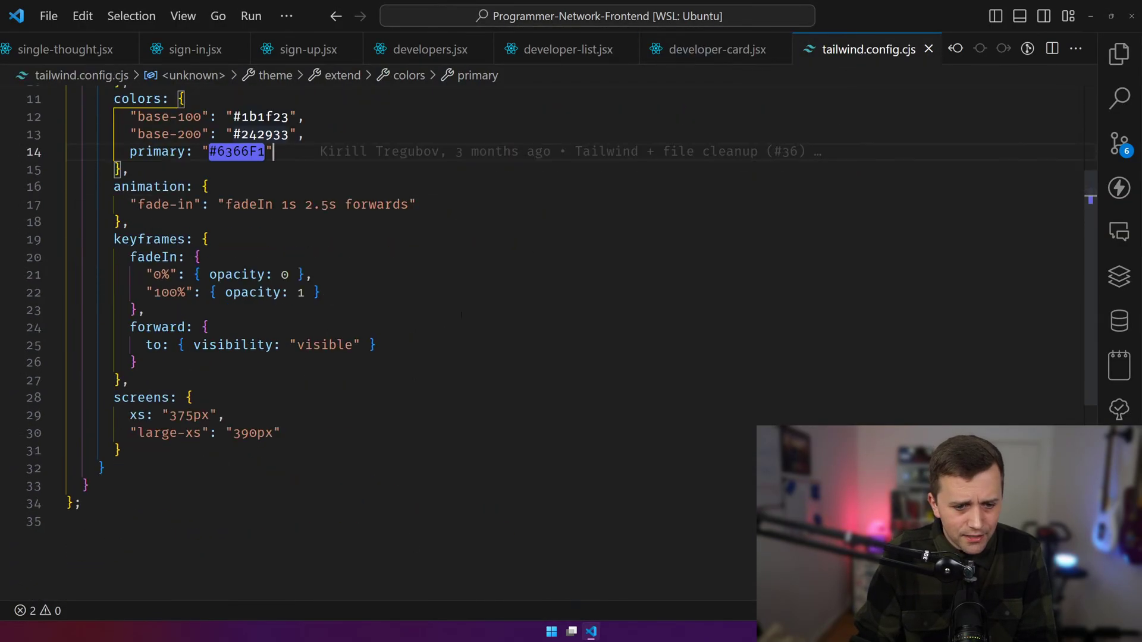
{"action": "key", "text": "ctrl+shift+f"}
{"action": "type", "text": "rose"}
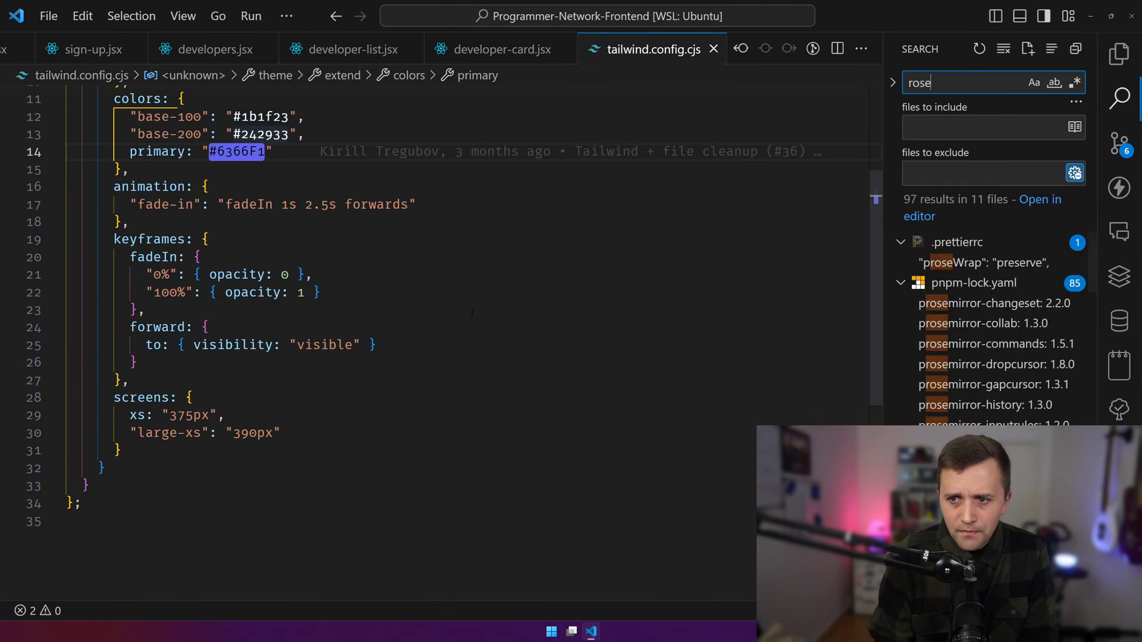
{"action": "type", "text": "-"}
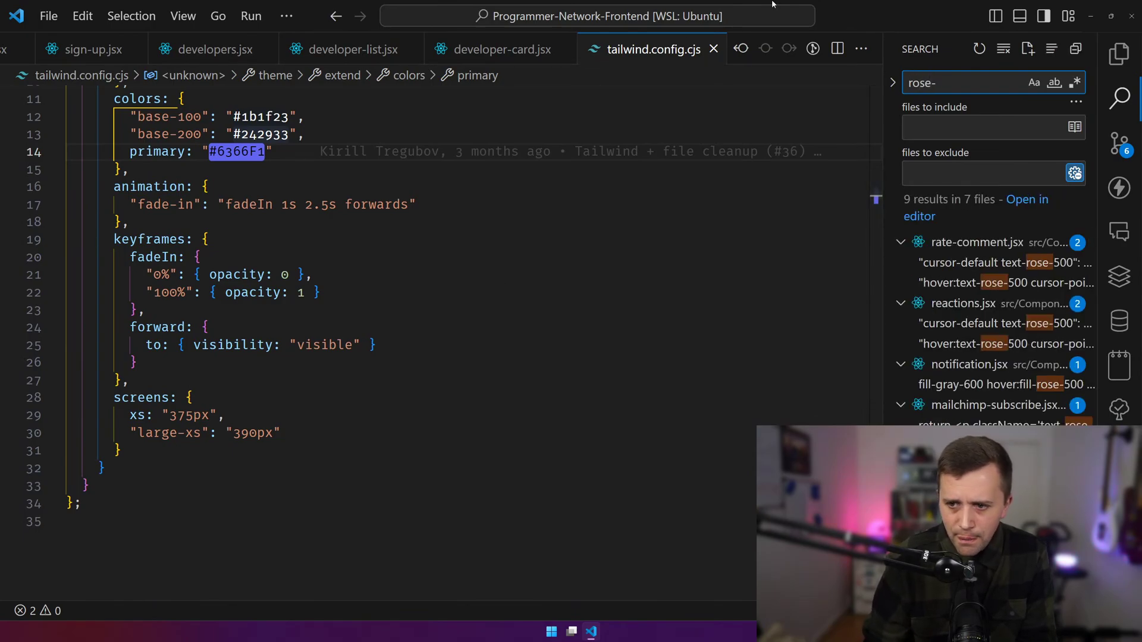
{"action": "left_click_drag", "start_coordinate": [884, 384], "coordinate": [699, 385]}
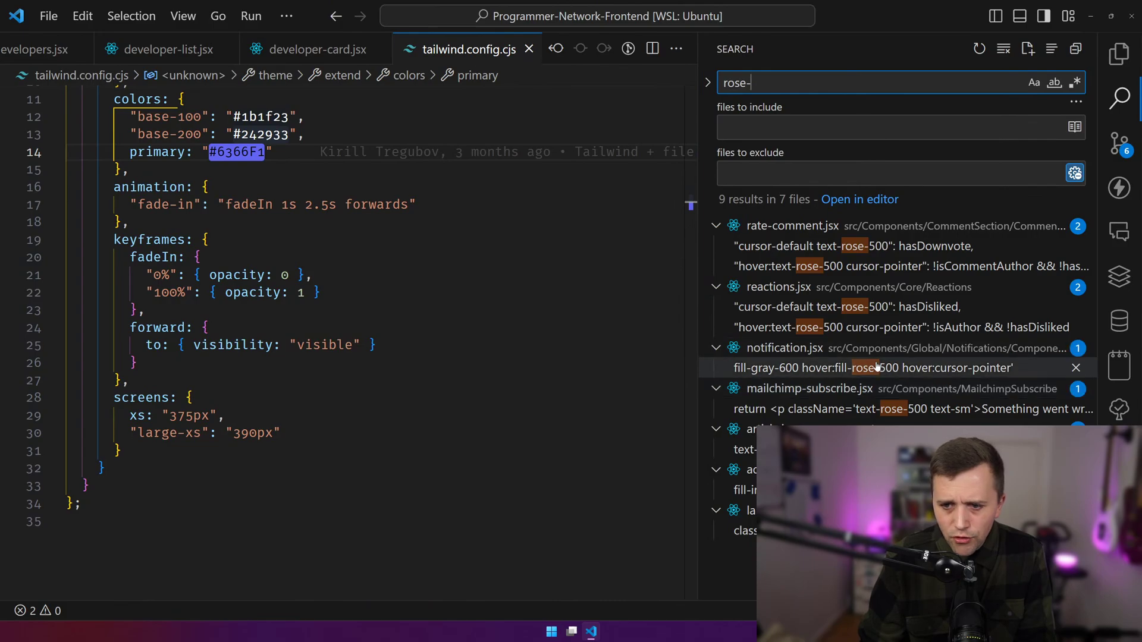
- Switch to the browser, find Rose on the Tailwind colors page, and copy the Rose 500 value #f43f5e
{"action": "key", "text": "alt+Tab"}
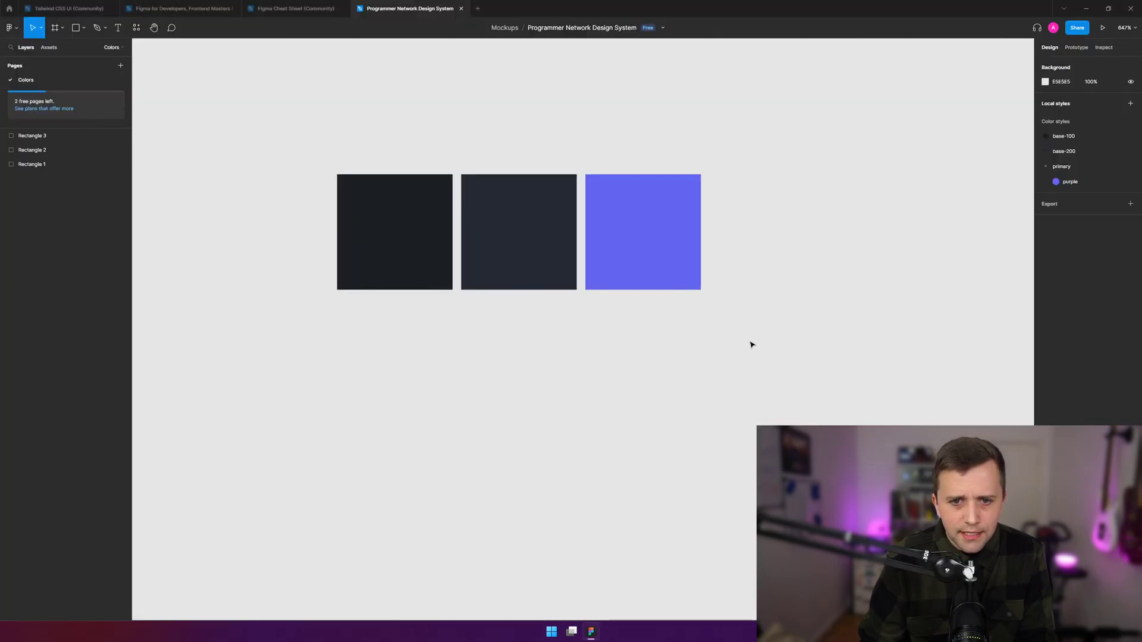
{"action": "key", "text": "alt+Tab"}
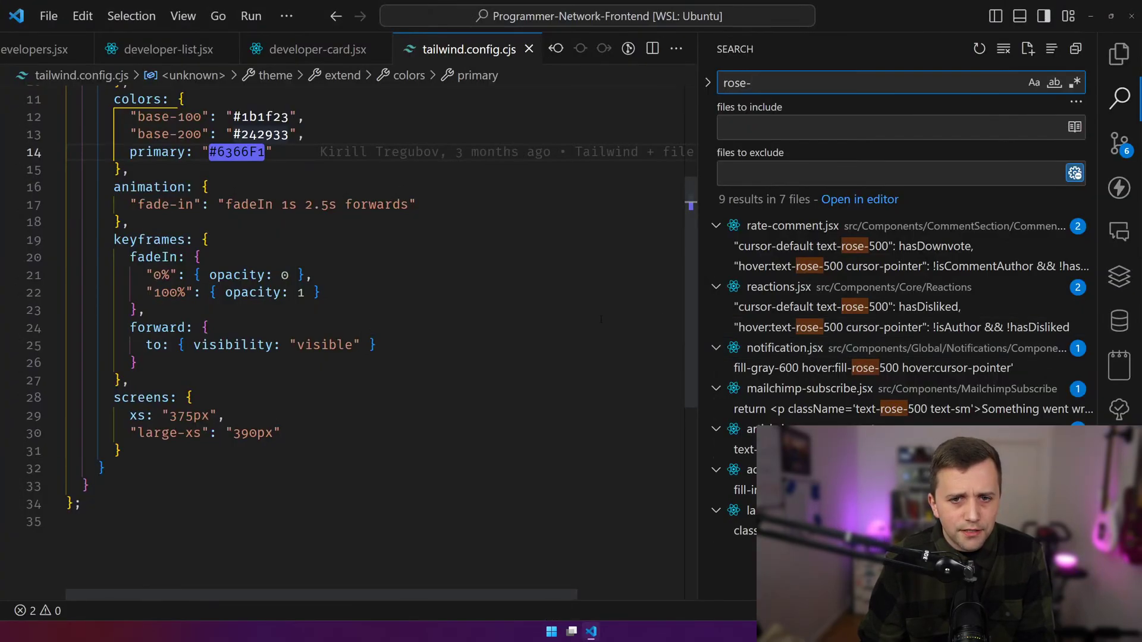
{"action": "key", "text": "alt+Tab"}
{"action": "key", "text": "alt+Tab"}
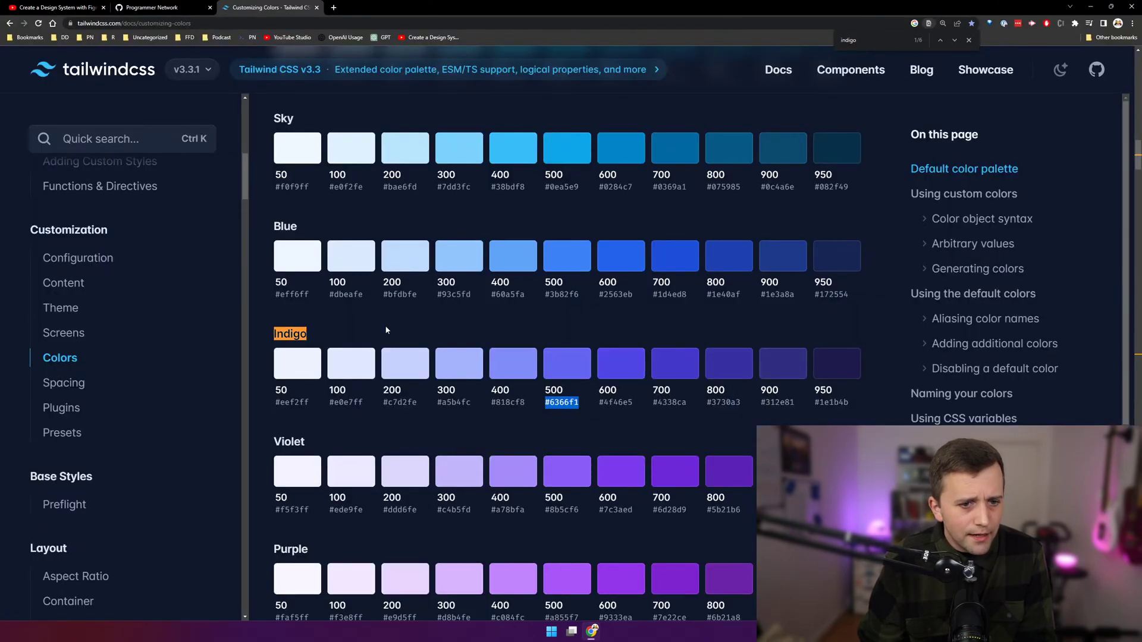
{"action": "key", "text": "ctrl+f"}
{"action": "type", "text": "rose"}
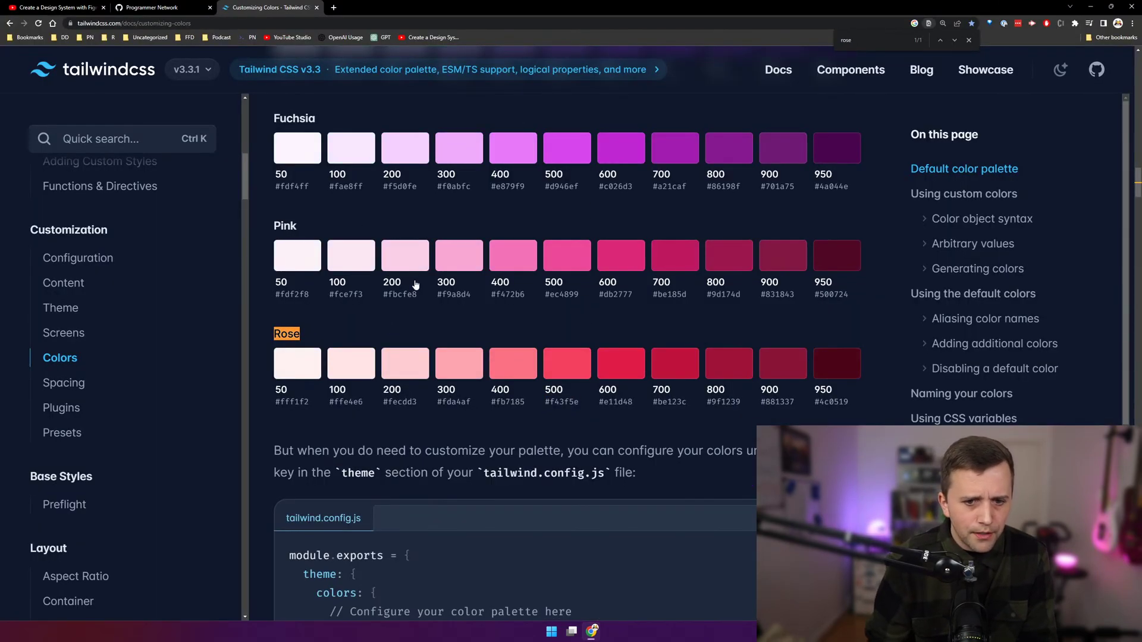
{"action": "left_click", "coordinate": [556, 404]}
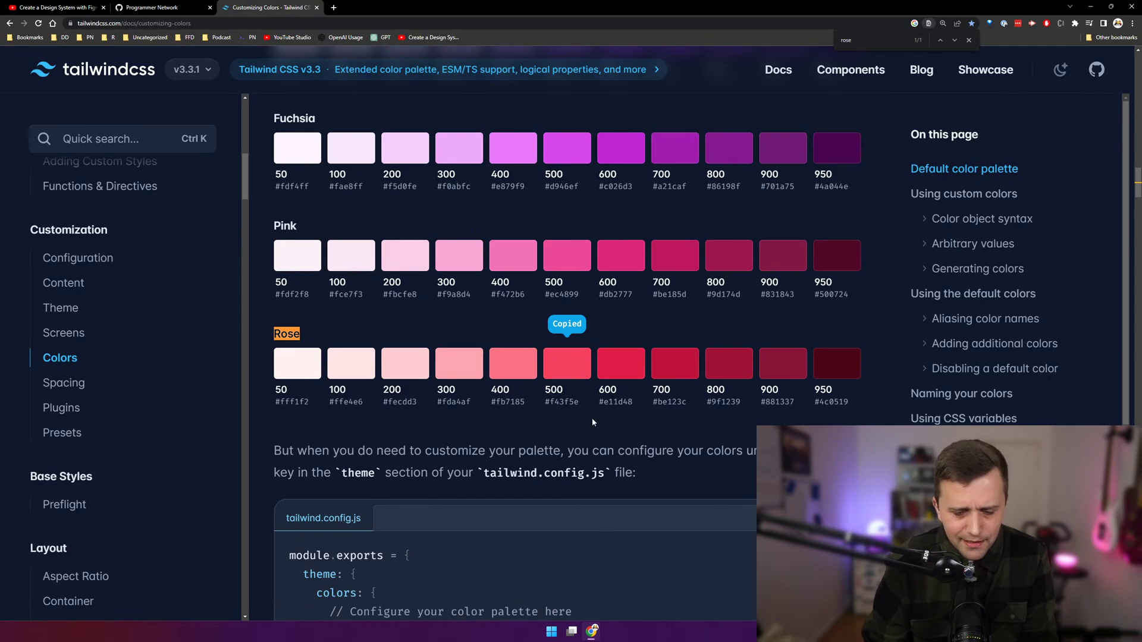
- Switch to Figma and duplicate the purple swatch, placing the copy beside it at X 376, Y -49
{"action": "key", "text": "alt+Tab"}
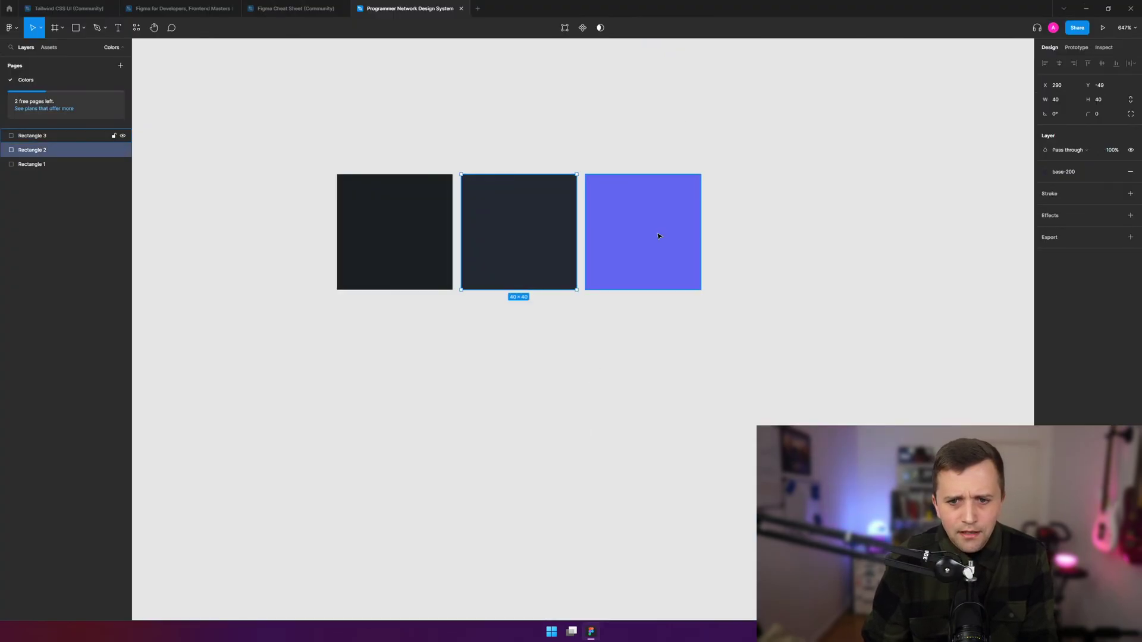
{"action": "left_click", "coordinate": [687, 246]}
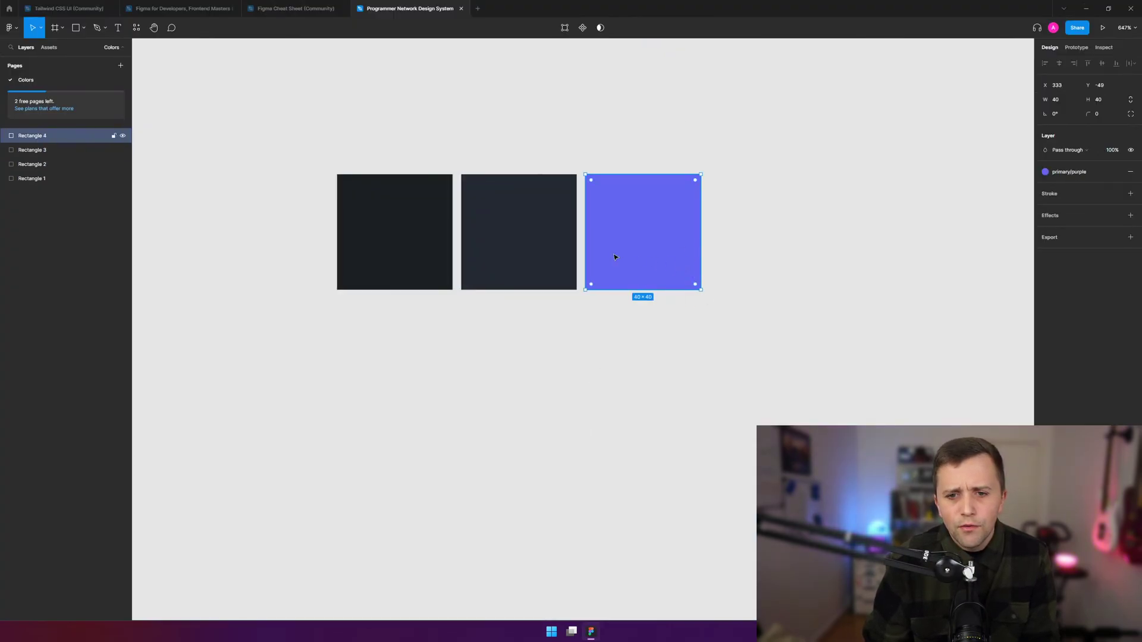
{"action": "left_click_drag", "start_coordinate": [615, 256], "coordinate": [743, 246]}
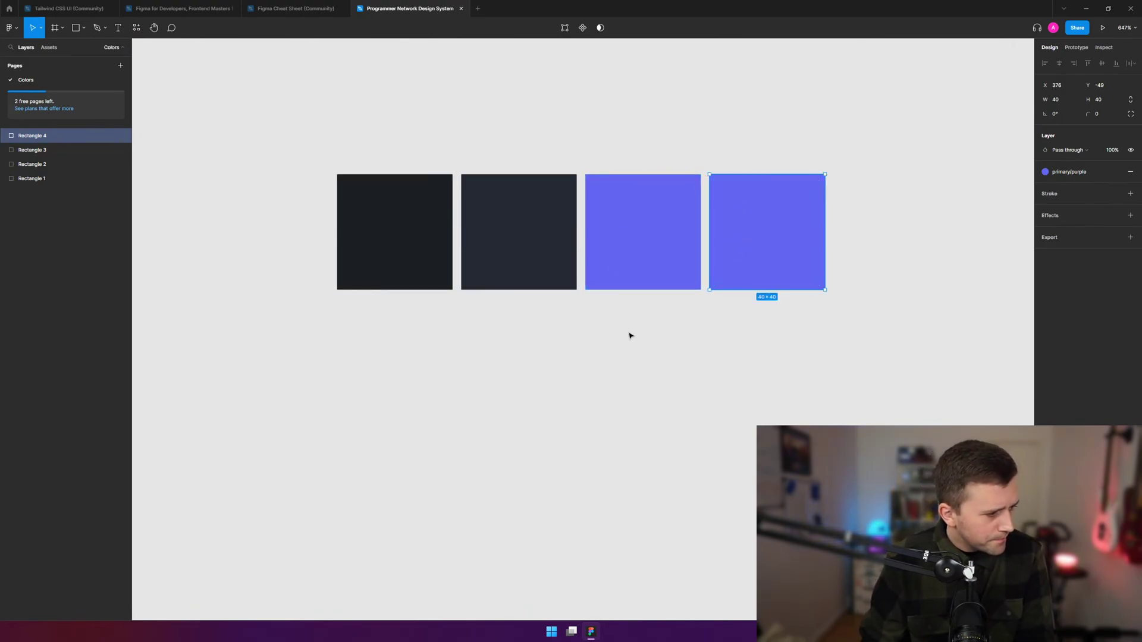
{"action": "left_click", "coordinate": [700, 413]}
- Detach the primary/purple style from the fourth swatch so it has a plain fill
{"action": "left_click", "coordinate": [744, 256]}
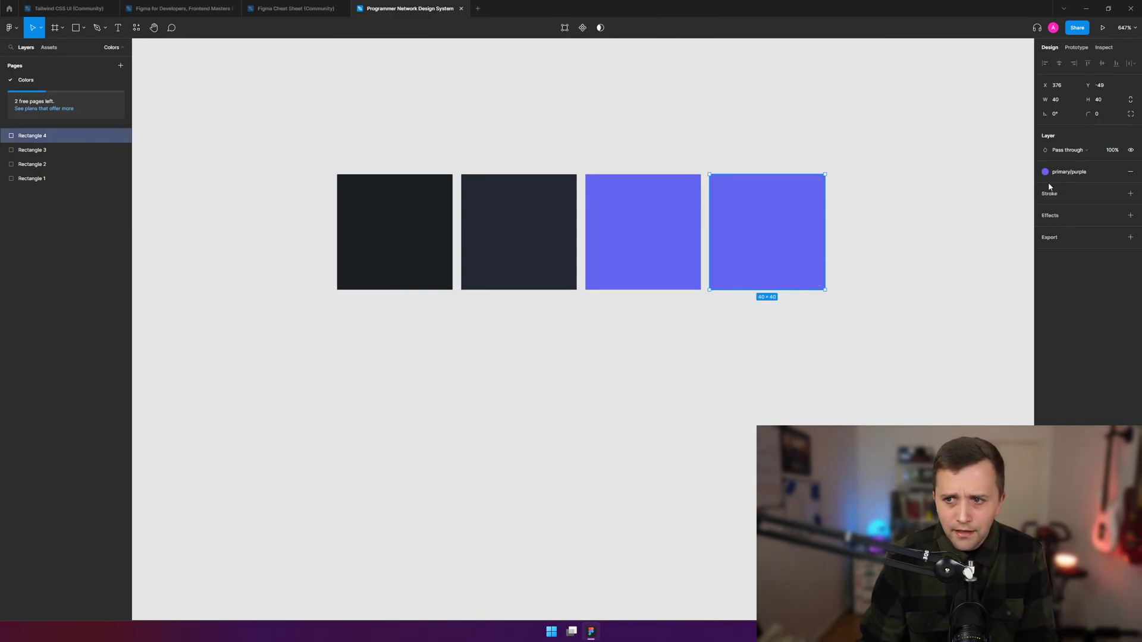
{"action": "left_click", "coordinate": [1116, 172]}
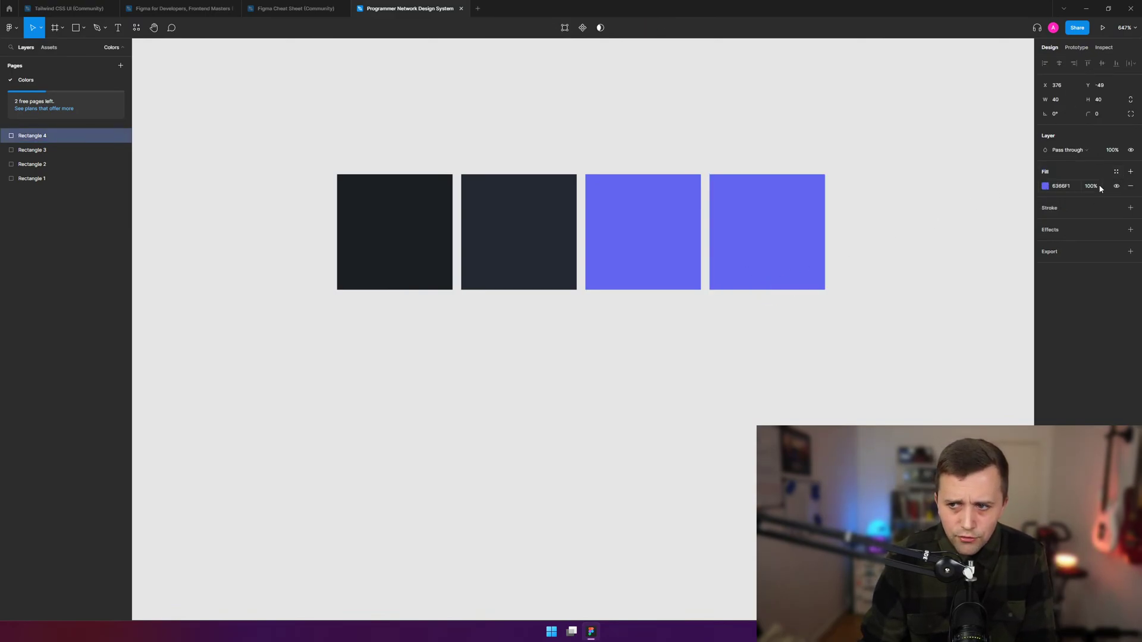
{"action": "left_click", "coordinate": [846, 232]}
{"action": "left_click", "coordinate": [796, 236]}
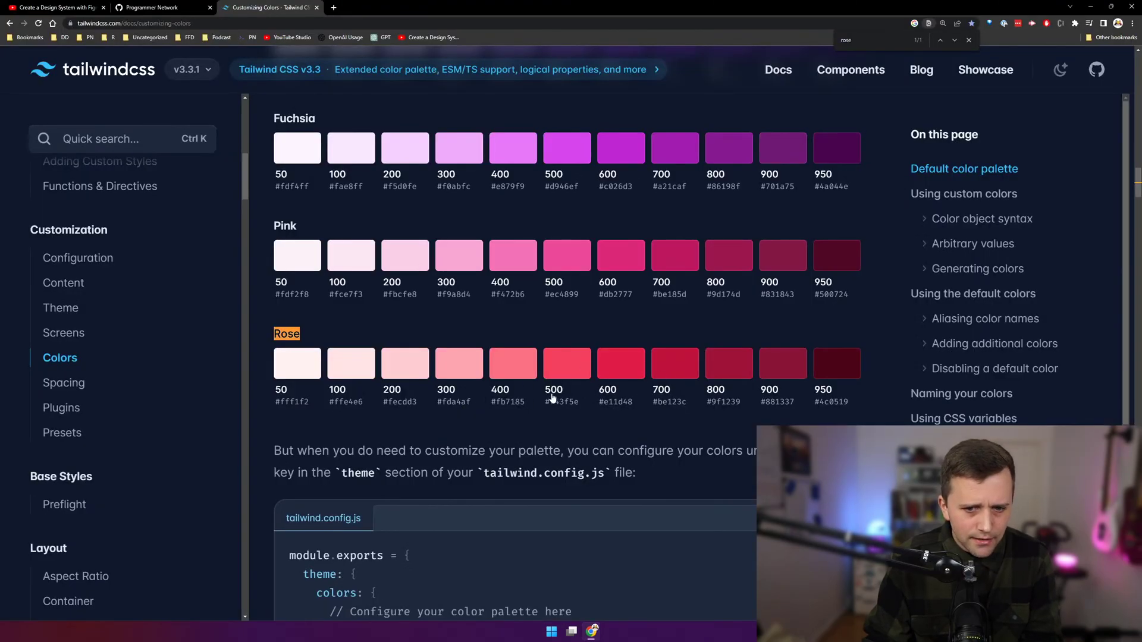
- Copy the Rose 500 value again from the Tailwind page and reselect the fourth swatch in Figma
{"action": "left_click", "coordinate": [552, 398]}
{"action": "key", "text": "alt+Tab"}
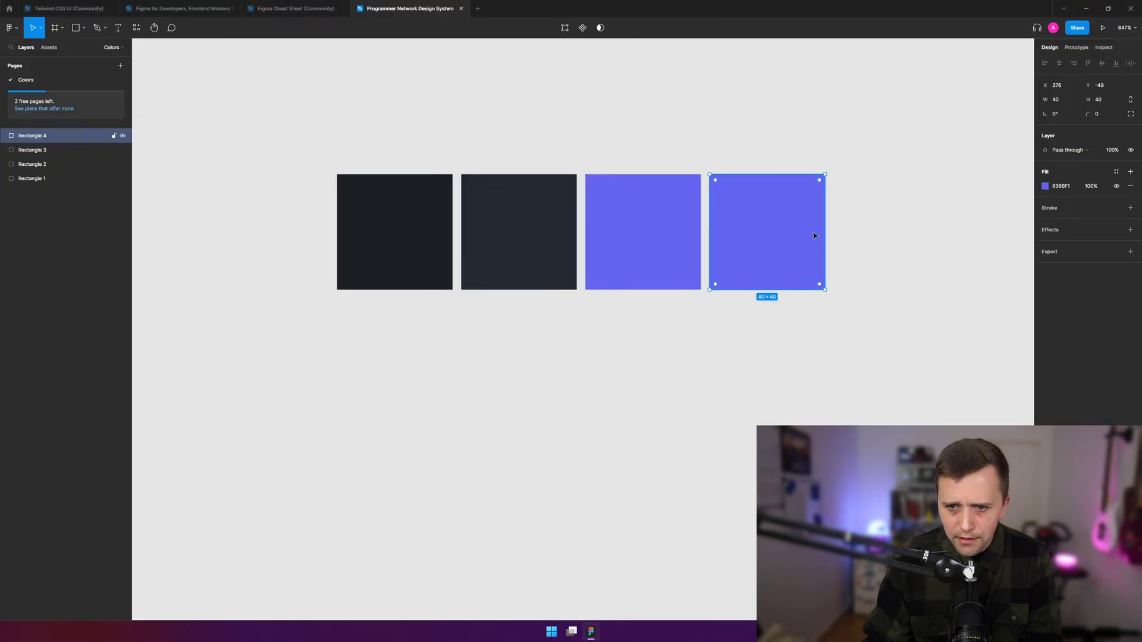
{"action": "left_click", "coordinate": [874, 245]}
{"action": "left_click", "coordinate": [739, 244]}
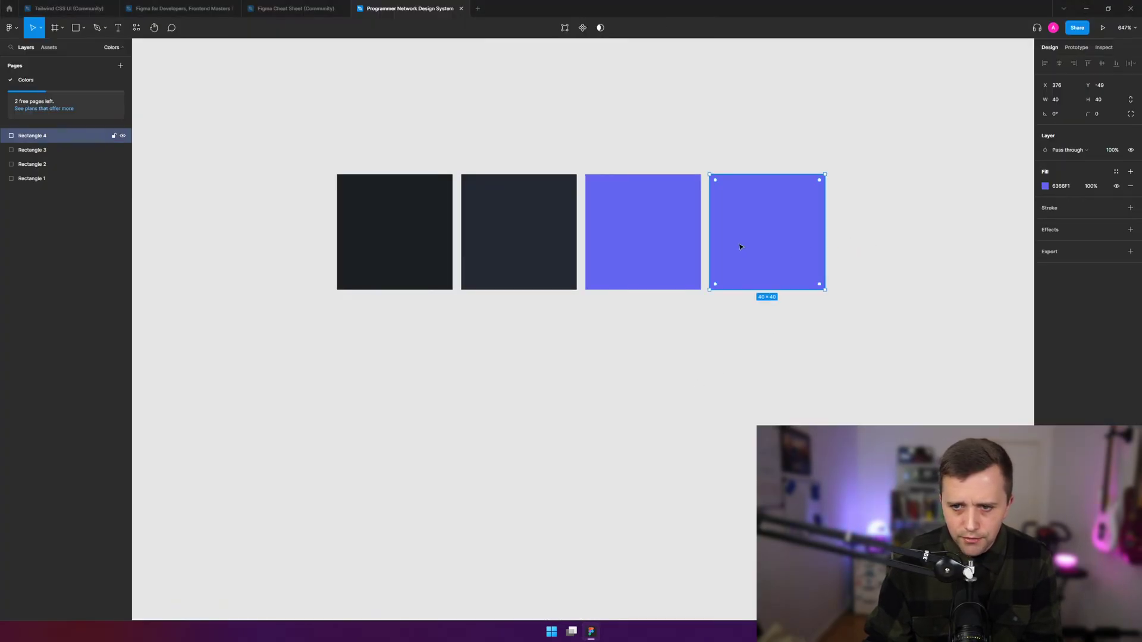
- Create a color style named rose-500 with the color #F43F5E from the fourth swatch's fill
{"action": "left_click", "coordinate": [1116, 171]}
{"action": "left_click", "coordinate": [1126, 187]}
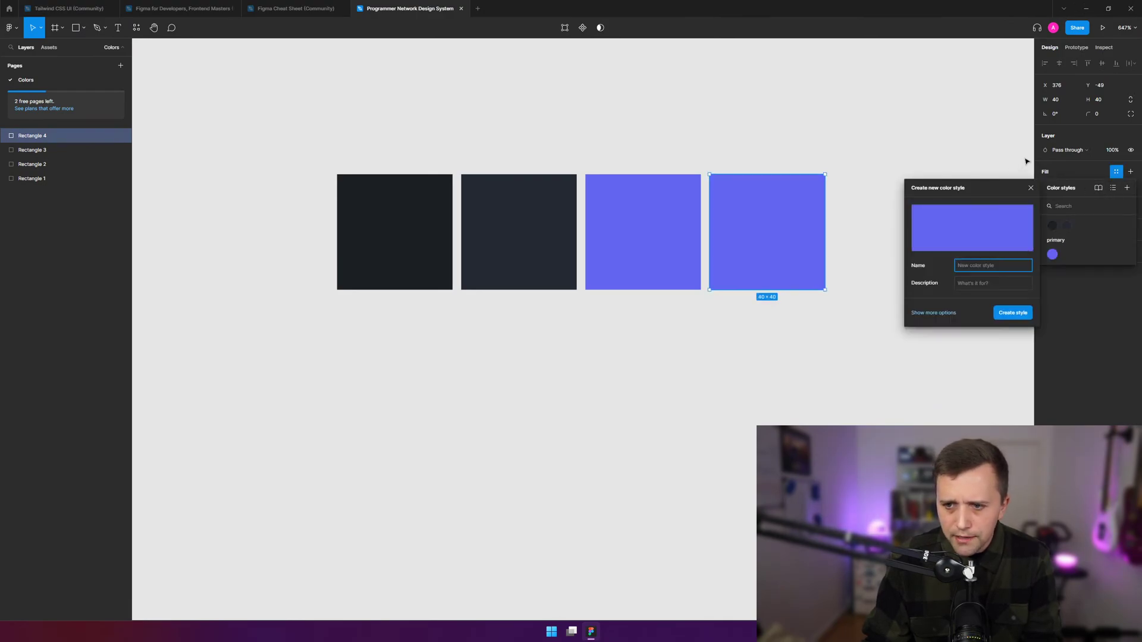
{"action": "type", "text": "rose-500"}
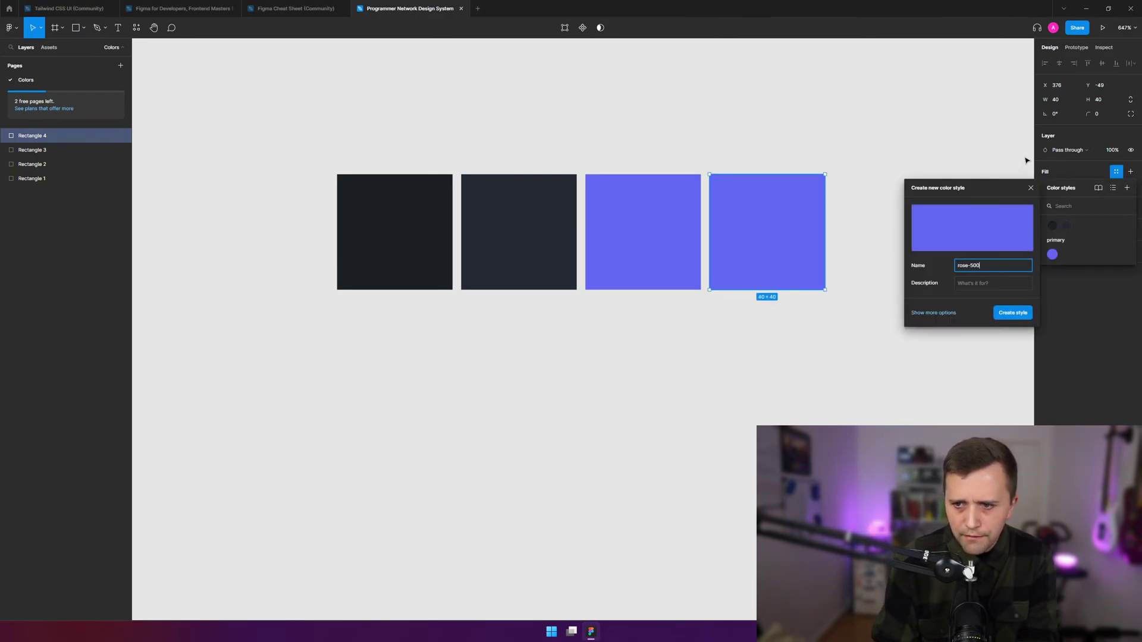
{"action": "key", "text": "Tab"}
{"action": "left_click", "coordinate": [933, 312]}
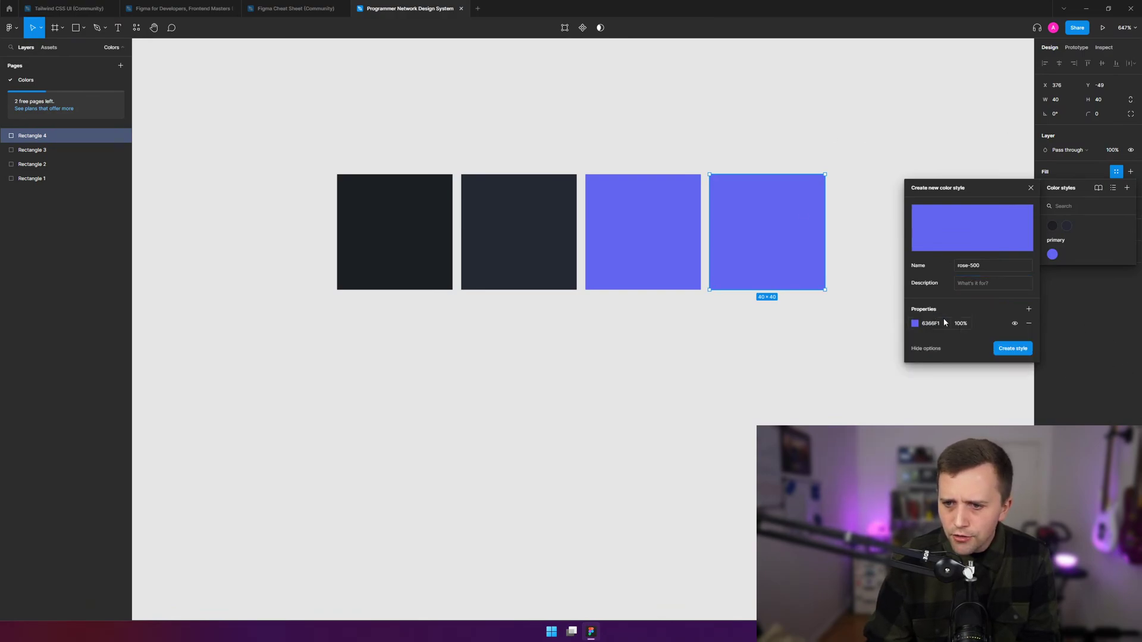
{"action": "left_click", "coordinate": [925, 326]}
{"action": "left_click", "coordinate": [997, 349]}
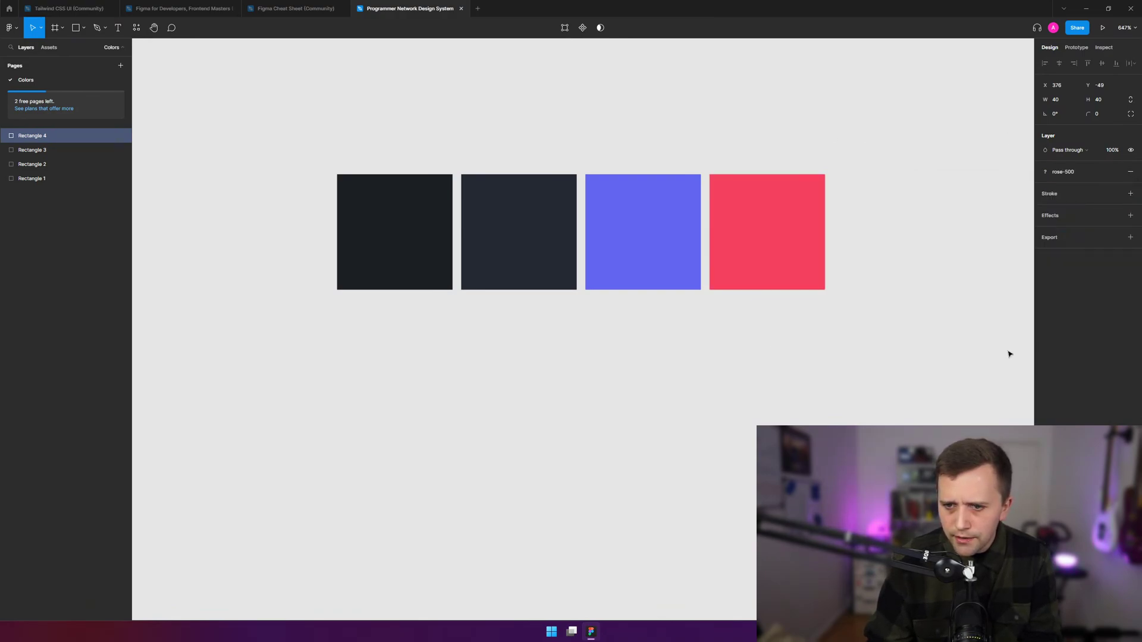
{"action": "left_click", "coordinate": [952, 260]}
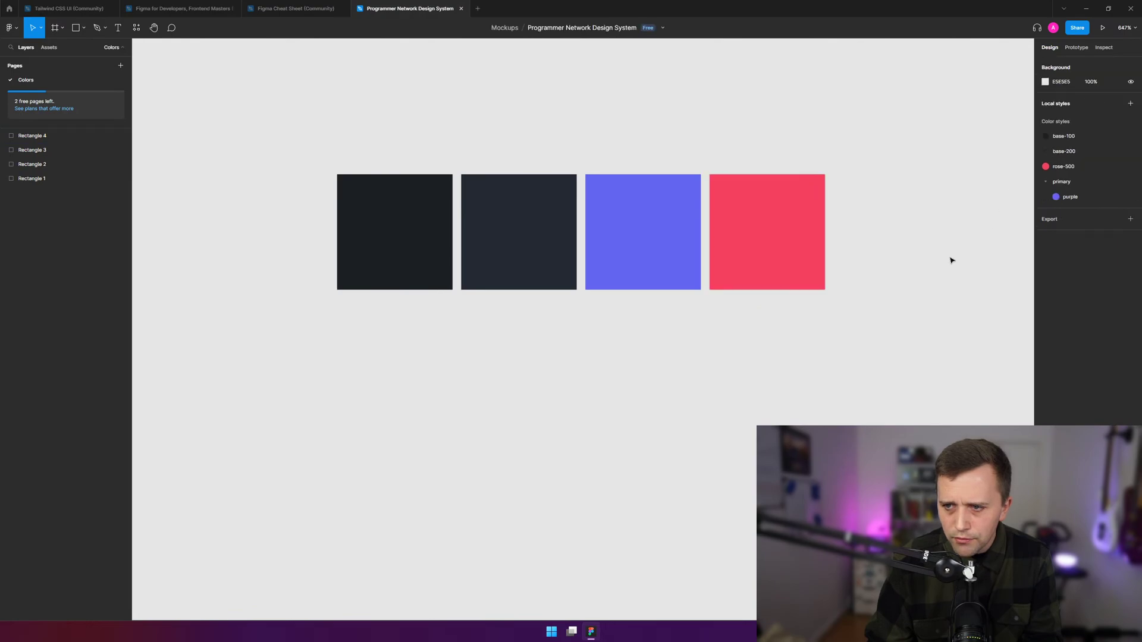
- Duplicate the rose-500 swatch beside itself at X 419 and detach the color style from the copy
{"action": "left_click", "coordinate": [793, 232]}
{"action": "key", "text": "ctrl+d"}
{"action": "left_click_drag", "start_coordinate": [796, 262], "coordinate": [898, 260]}
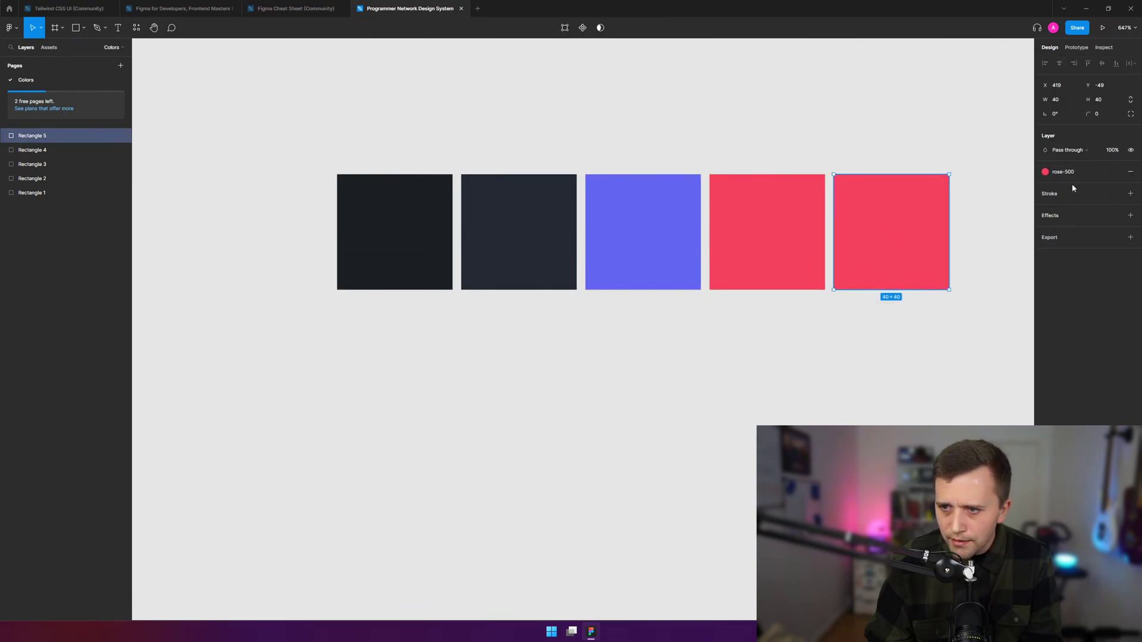
{"action": "left_click", "coordinate": [1116, 173]}
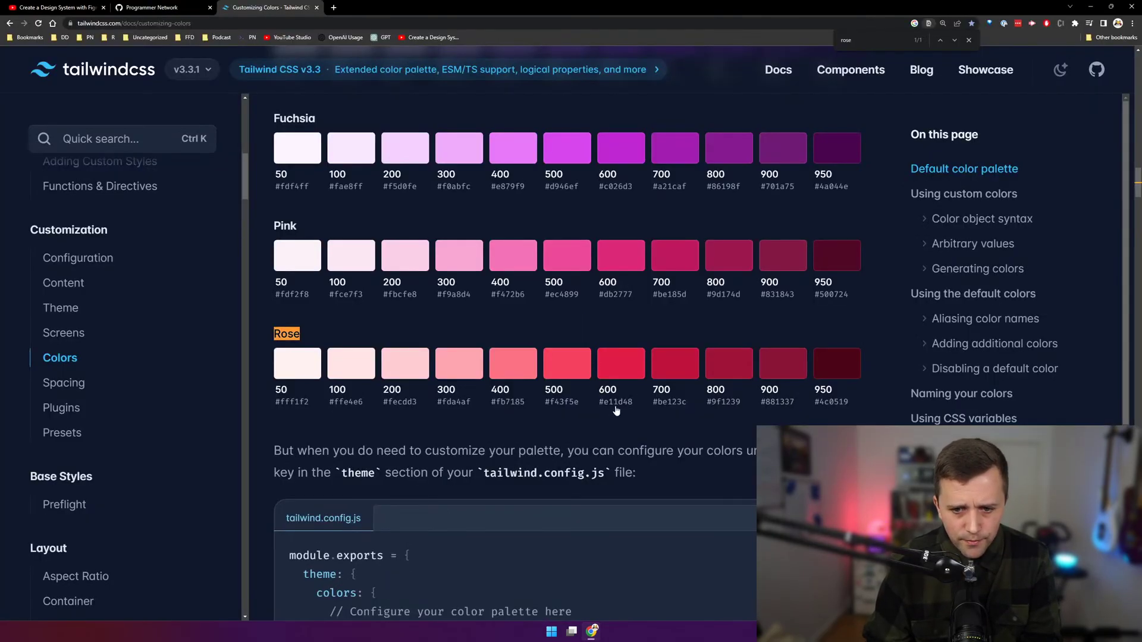
- Copy the Rose 600 value from the Tailwind page and start a color style named rose-600 for the fifth swatch
{"action": "left_click", "coordinate": [616, 410]}
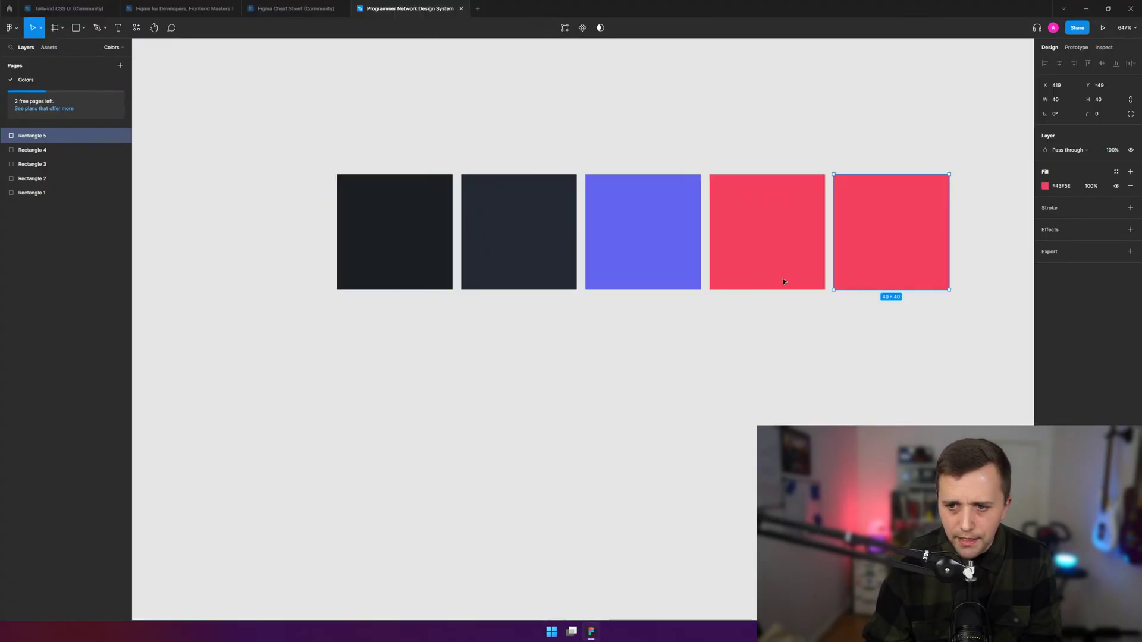
{"action": "left_click", "coordinate": [1116, 171]}
{"action": "left_click", "coordinate": [1127, 188]}
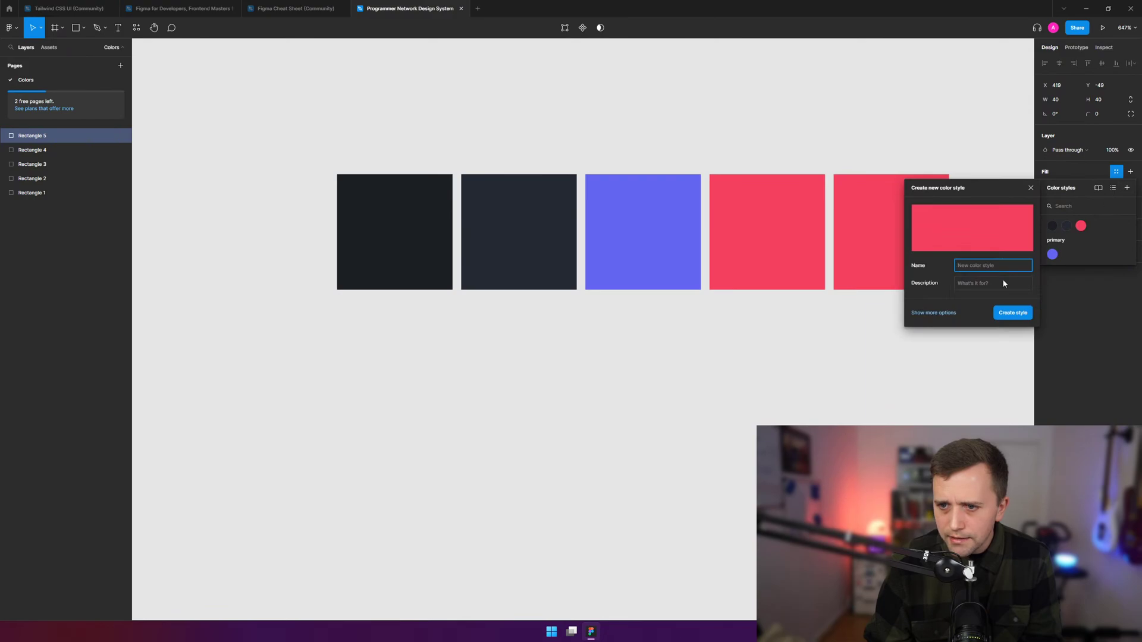
{"action": "type", "text": "rose-600"}
{"action": "key", "text": "Tab"}
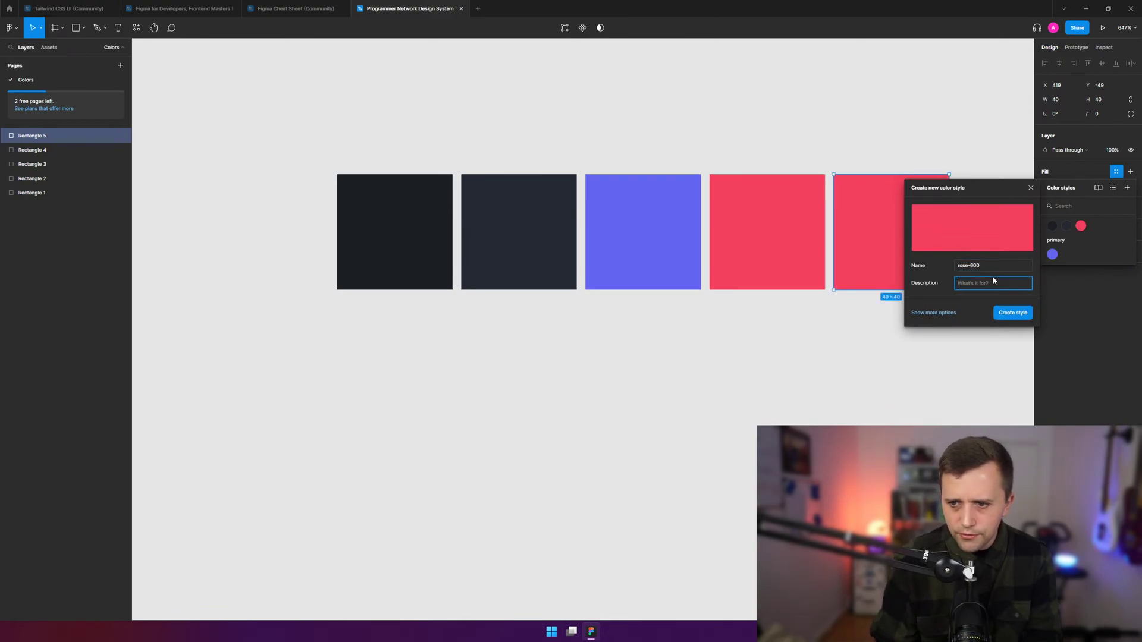
- Set the color in the new style's properties to #E11D48 and leave the style settings
{"action": "left_click", "coordinate": [933, 312]}
{"action": "left_click", "coordinate": [931, 324]}
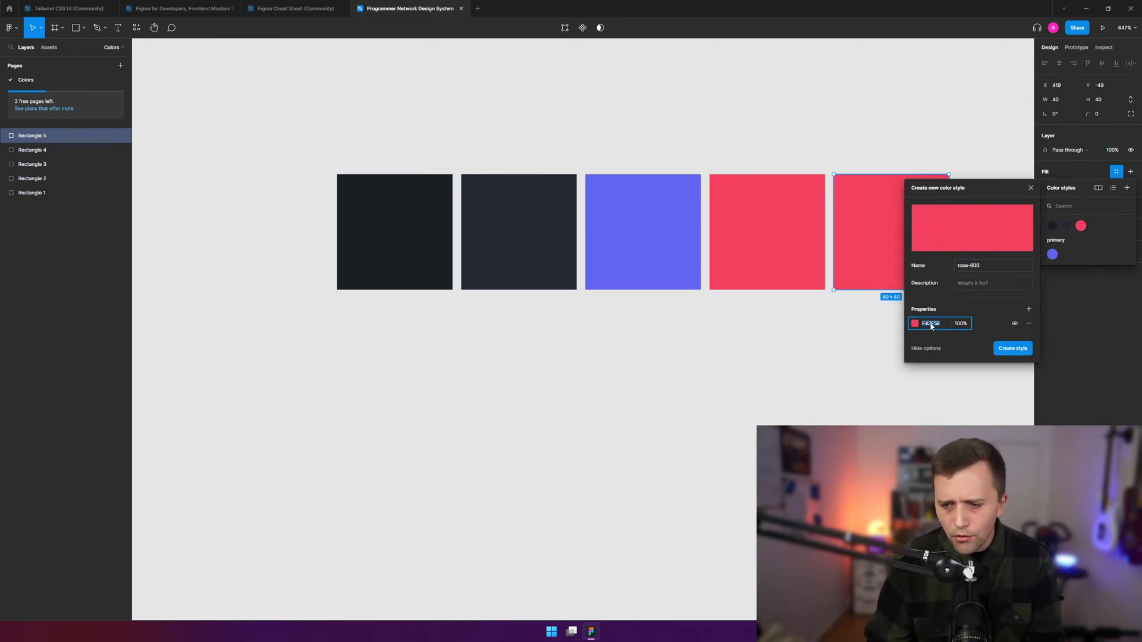
{"action": "type", "text": "#e11d48"}
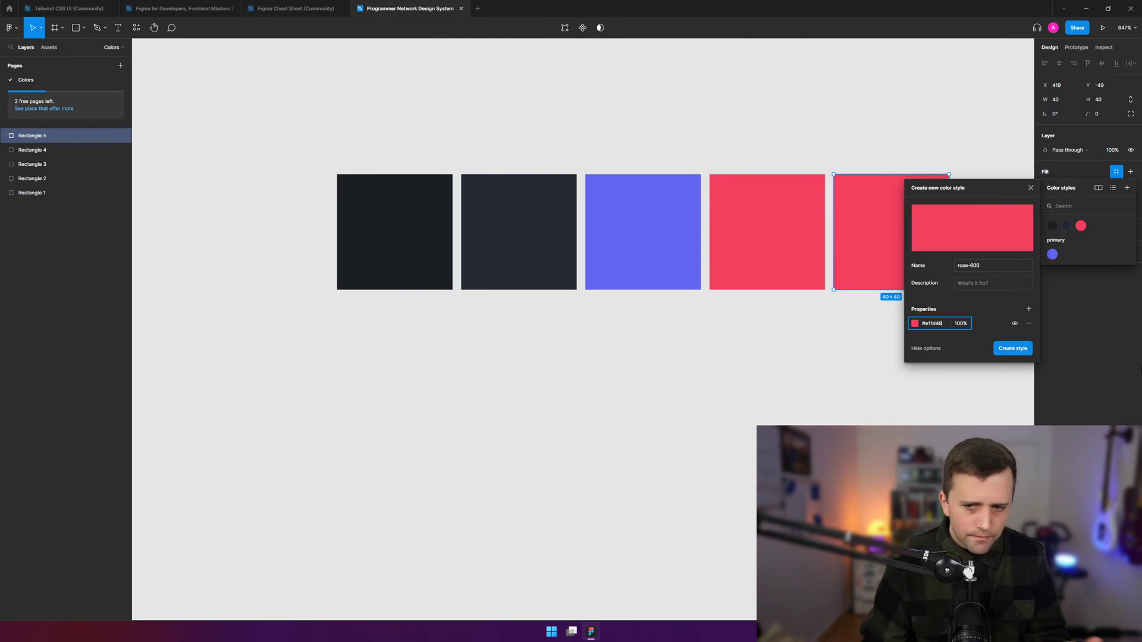
{"action": "key", "text": "Return"}
{"action": "left_click", "coordinate": [845, 379]}
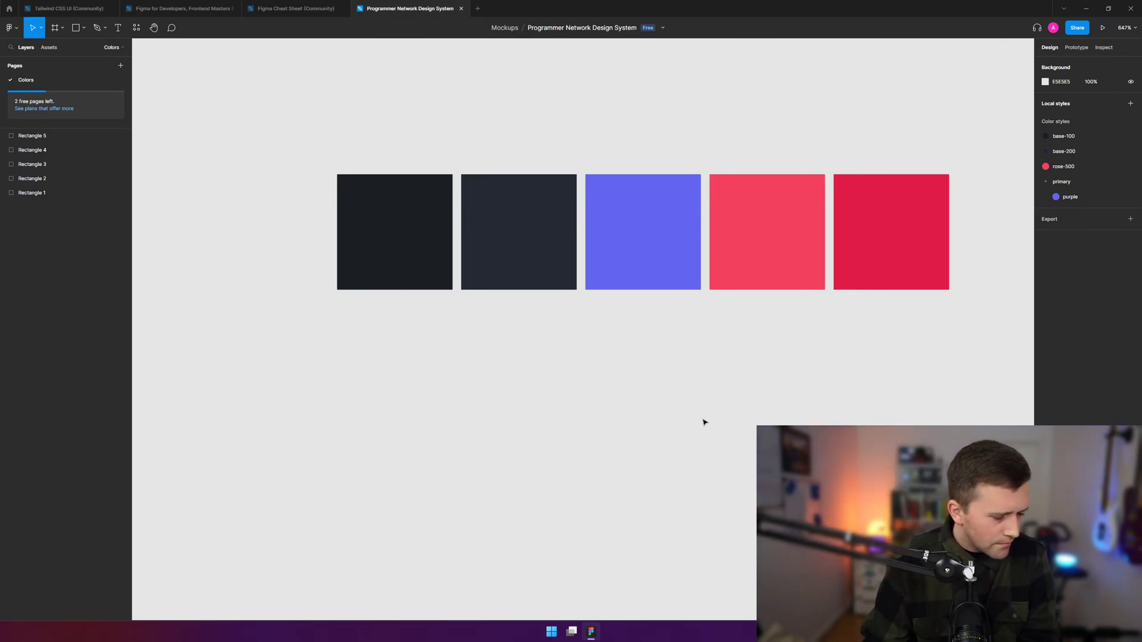
- Select all five swatches, move them together to the left on the canvas, and deselect them
{"action": "left_click_drag", "start_coordinate": [938, 192], "coordinate": [242, 351]}
{"action": "left_click_drag", "start_coordinate": [515, 232], "coordinate": [419, 246]}
{"action": "left_click", "coordinate": [460, 368]}
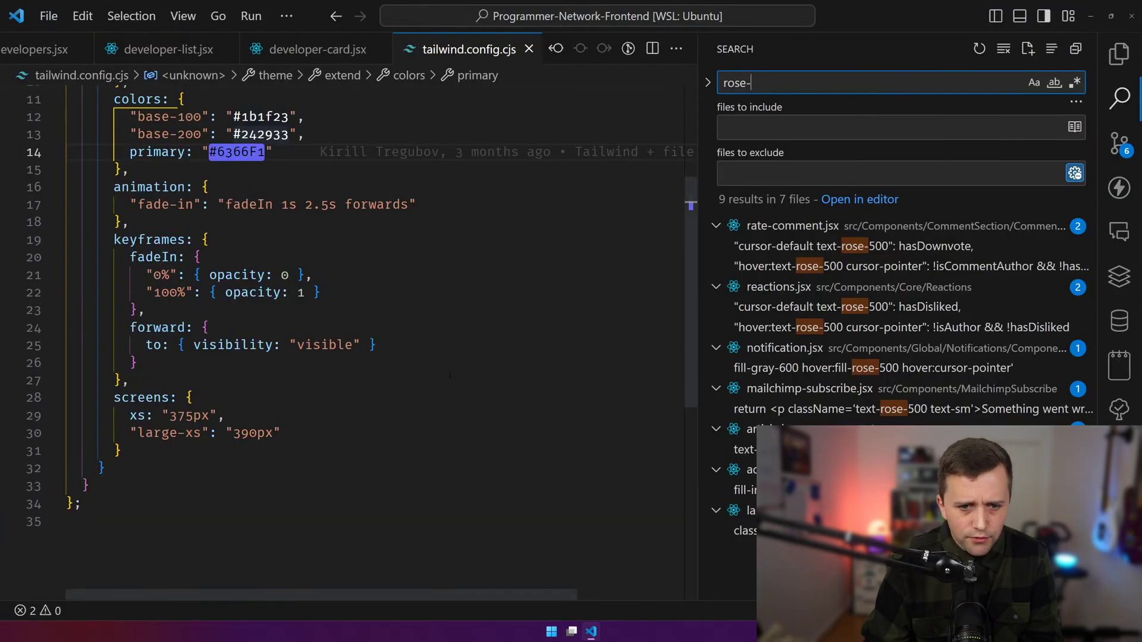
- Switch to VS Code and search the whole project for "bg-" to look up the background color classes in use
{"action": "double_click", "coordinate": [236, 152]}
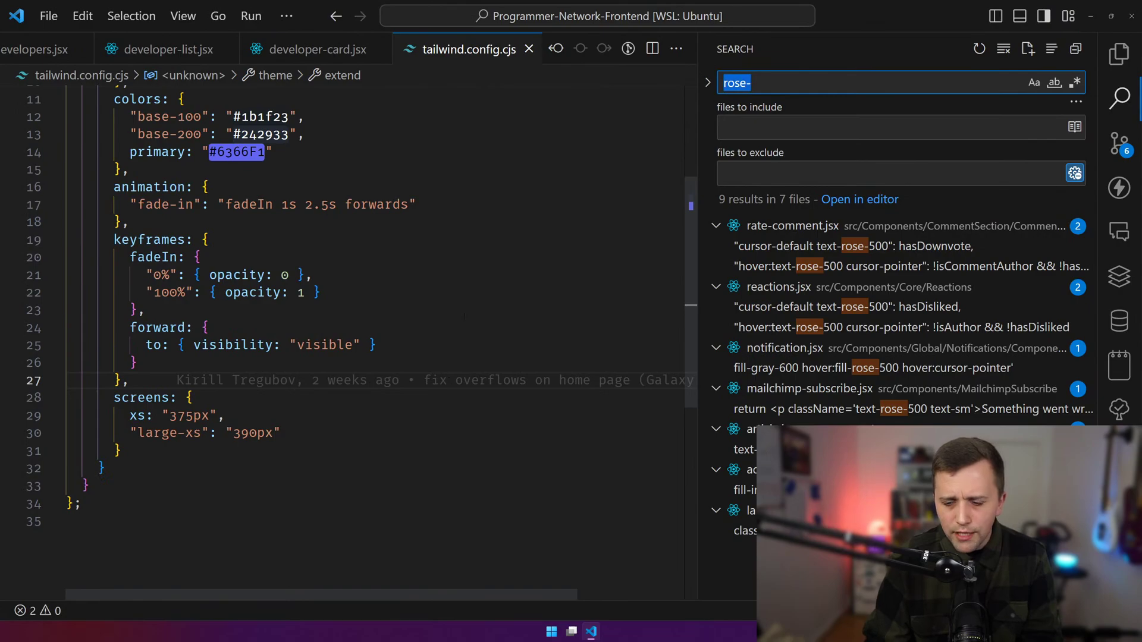
{"action": "type", "text": "bg-"}
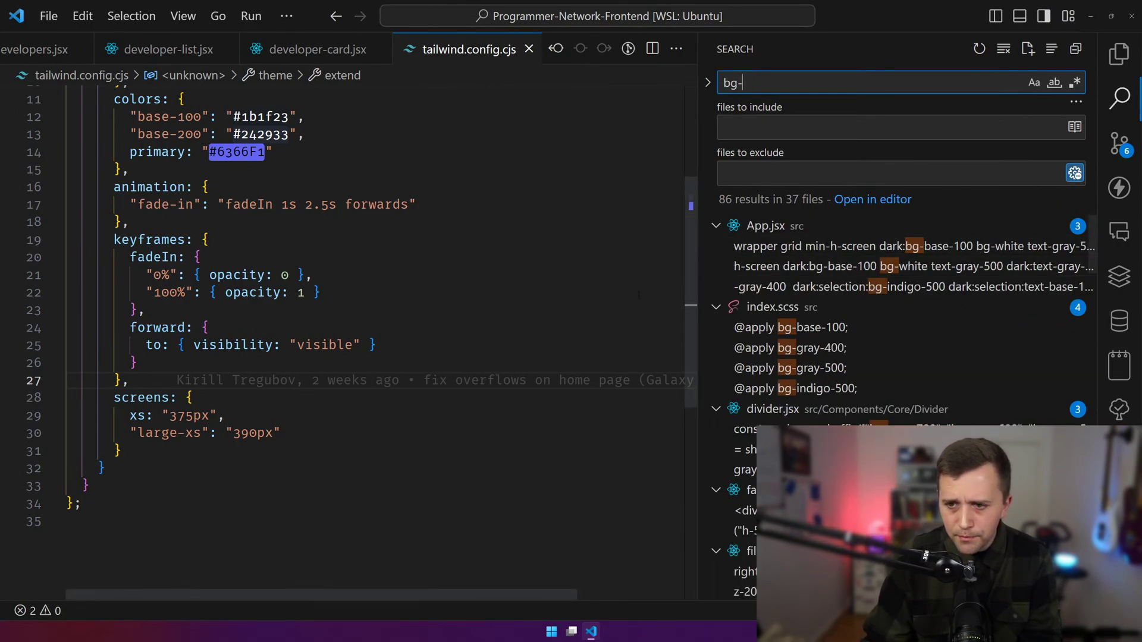
- Widen the search results area so that the full matching code lines can be read
{"action": "left_click_drag", "start_coordinate": [701, 262], "coordinate": [582, 262]}
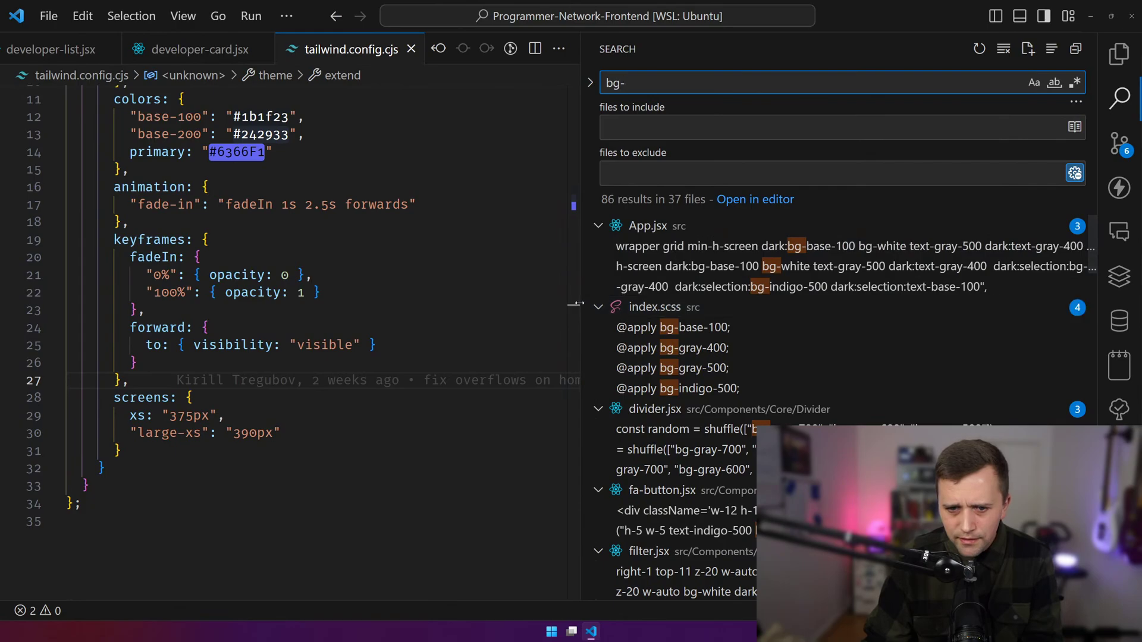
{"action": "left_click_drag", "start_coordinate": [581, 297], "coordinate": [280, 295]}
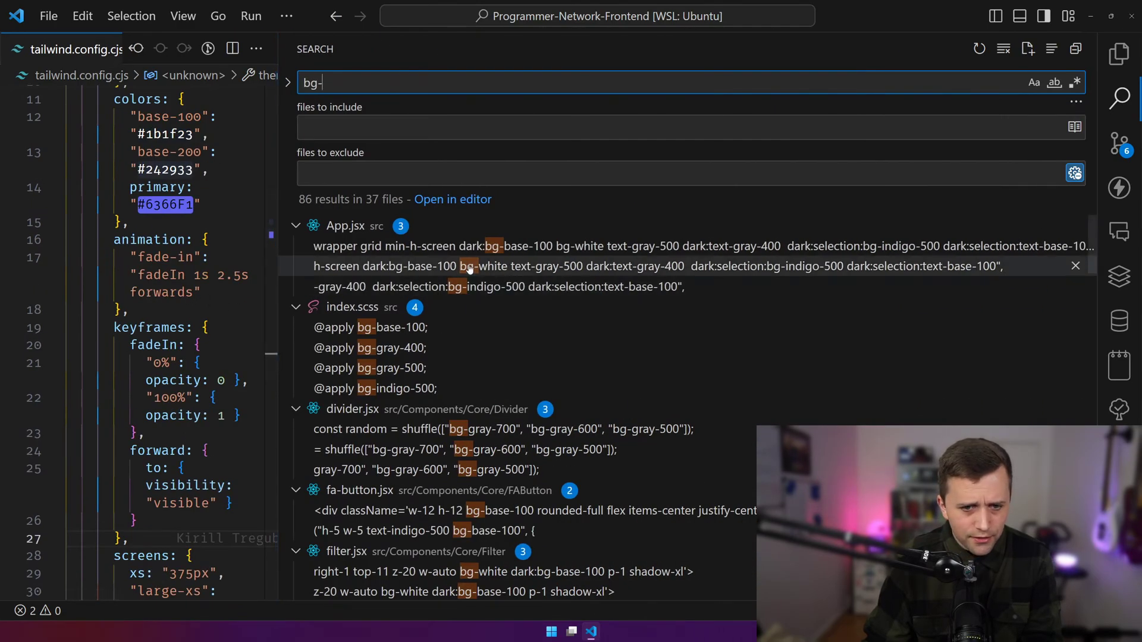
{"action": "scroll", "coordinate": [602, 257], "scroll_direction": "down", "scroll_amount": 2}
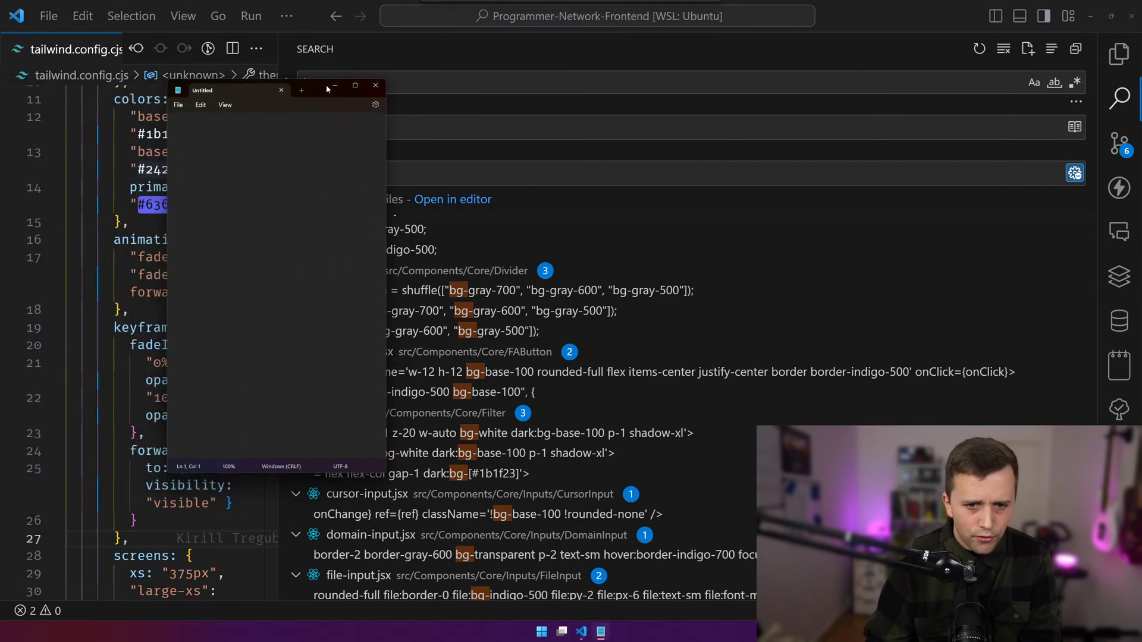
- Switch to an empty Notepad note, write bg-gray-600 in it and enlarge the text to 170%
{"action": "type", "text": "bg-gray-600"}
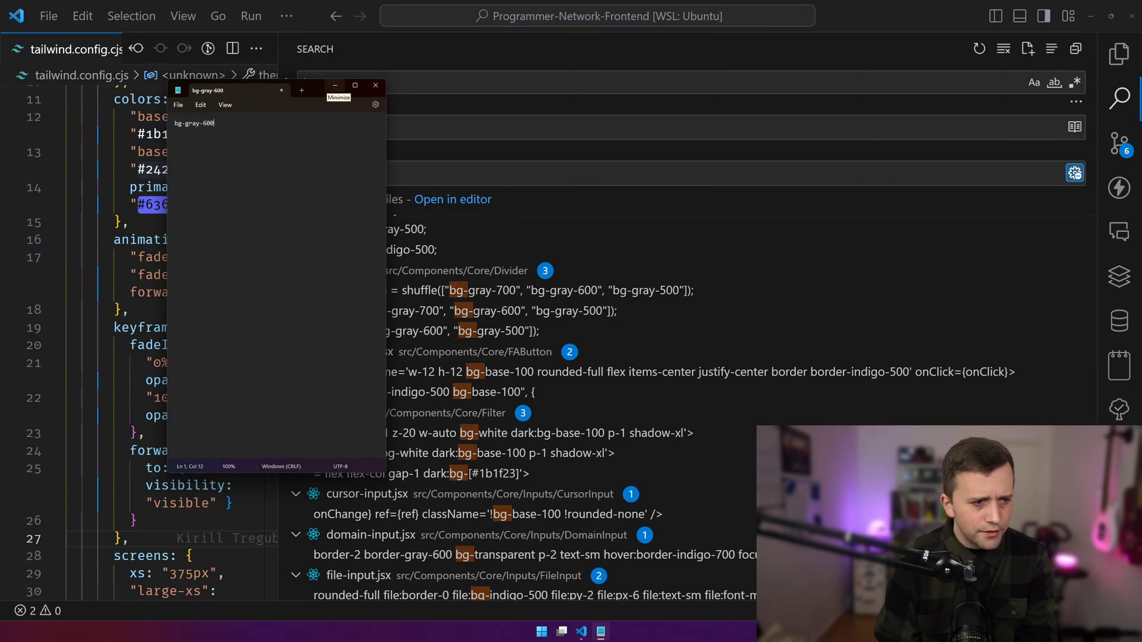
{"action": "key", "text": "ctrl+plus"}
{"action": "key", "text": "ctrl+plus"}
{"action": "key", "text": "ctrl+plus"}
{"action": "key", "text": "ctrl+plus"}
{"action": "key", "text": "ctrl+plus"}
{"action": "key", "text": "ctrl+plus"}
{"action": "key", "text": "ctrl+plus"}
- Insert the class bg-gray-500 on a new line above bg-gray-600 in the note
{"action": "key", "text": "Left"}
{"action": "key", "text": "Left"}
{"action": "key", "text": "Left"}
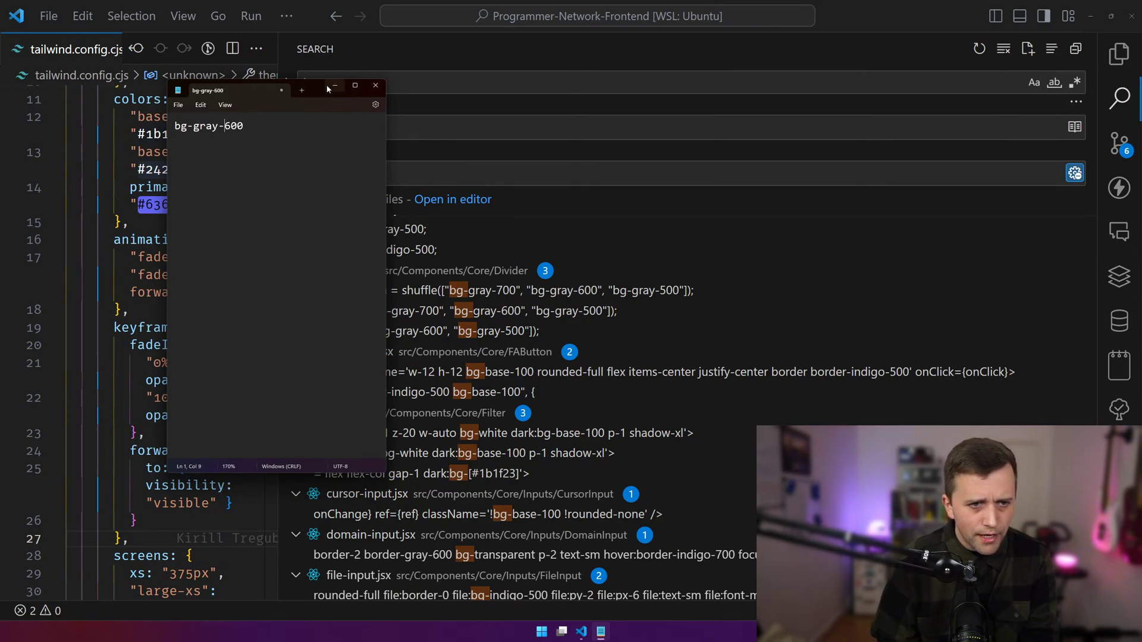
{"action": "key", "text": "Return"}
{"action": "key", "text": "Up"}
{"action": "type", "text": "bg-"}
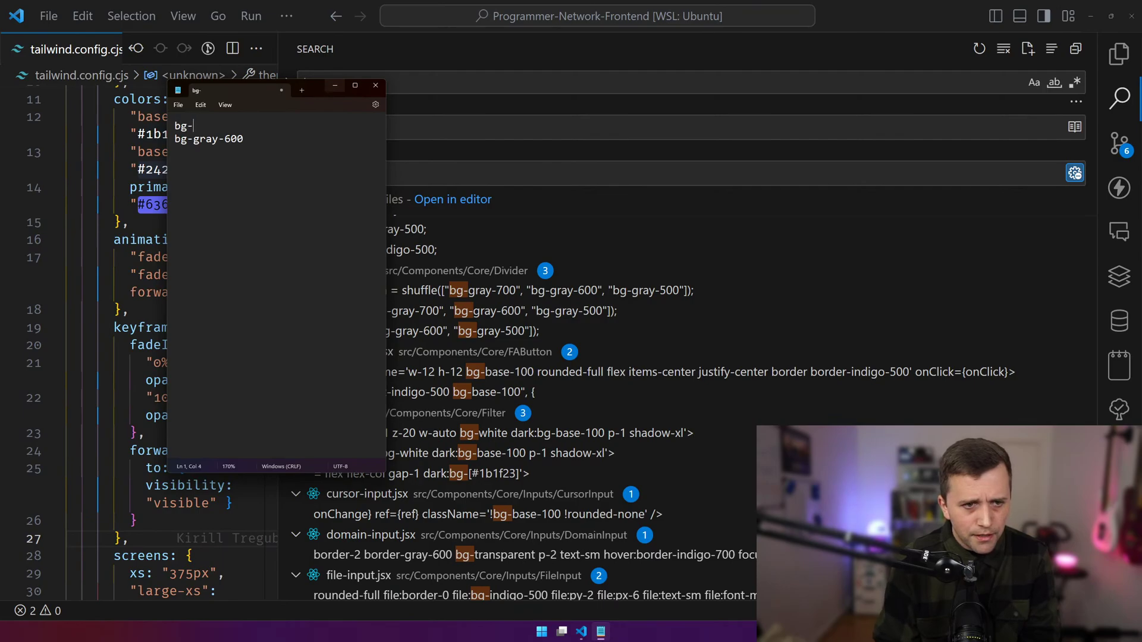
{"action": "type", "text": "gray-"}
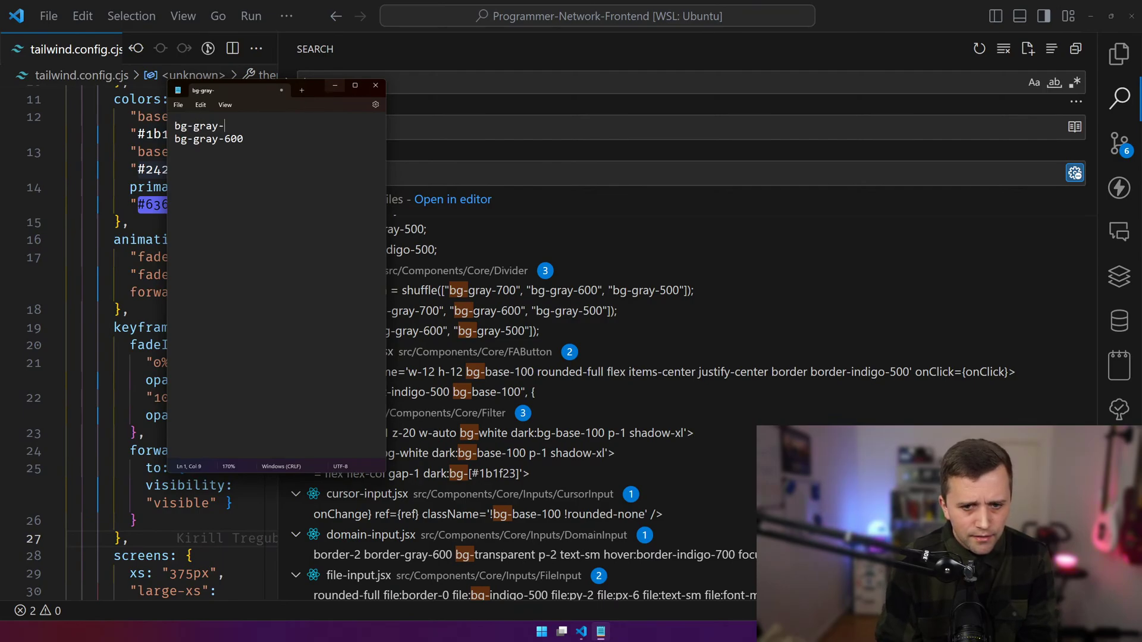
{"action": "type", "text": "500"}
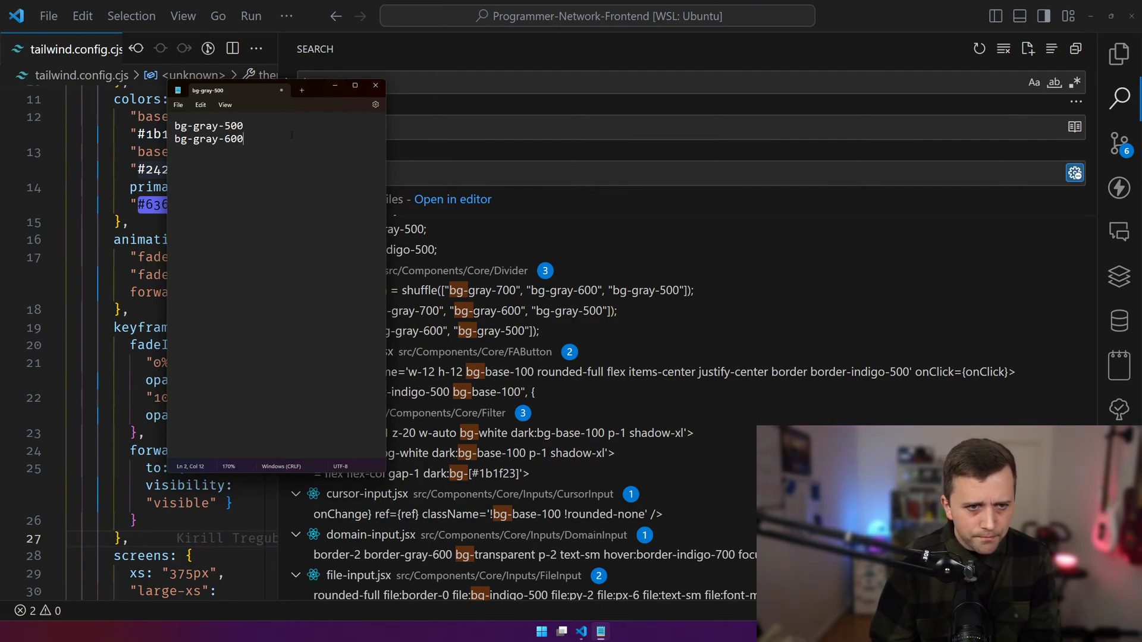
- Add bg-gray-700 as the third line of the note and move the note window off the search results
{"action": "key", "text": "Return"}
{"action": "type", "text": "bg-g"}
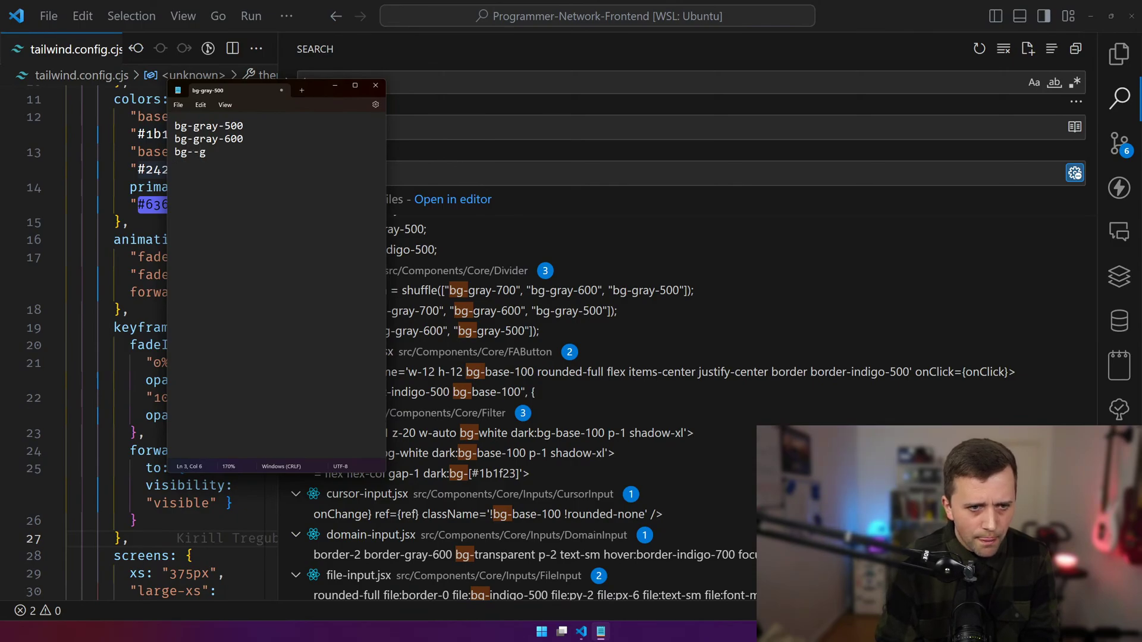
{"action": "key", "text": "BackSpace"}
{"action": "key", "text": "BackSpace"}
{"action": "type", "text": "gray-700"}
{"action": "key", "text": "Return"}
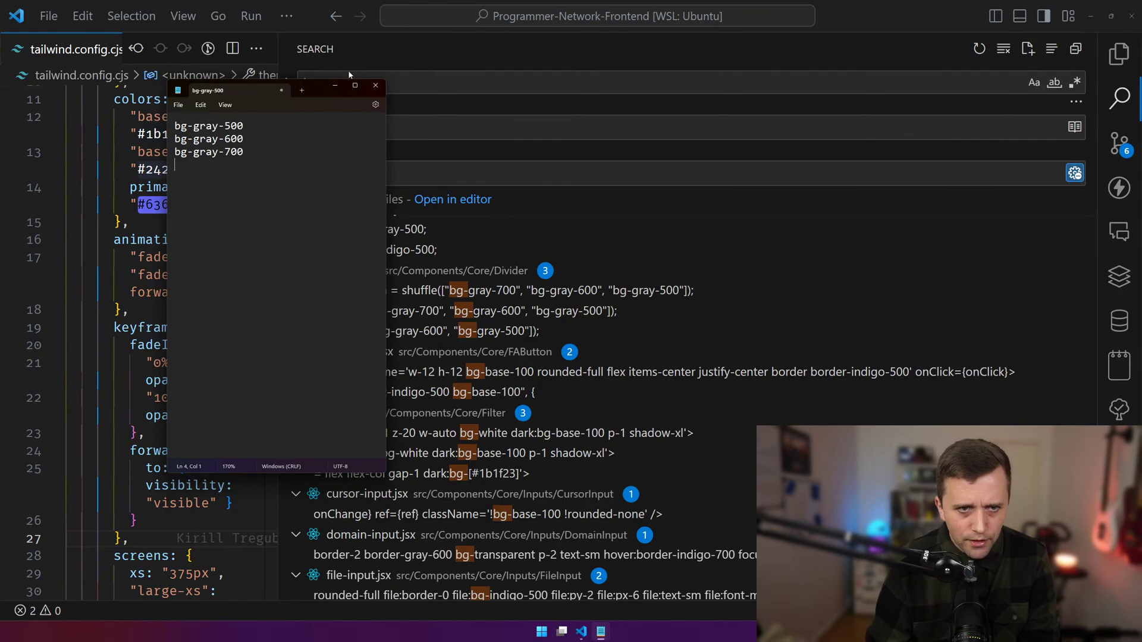
{"action": "left_click_drag", "start_coordinate": [350, 89], "coordinate": [265, 93]}
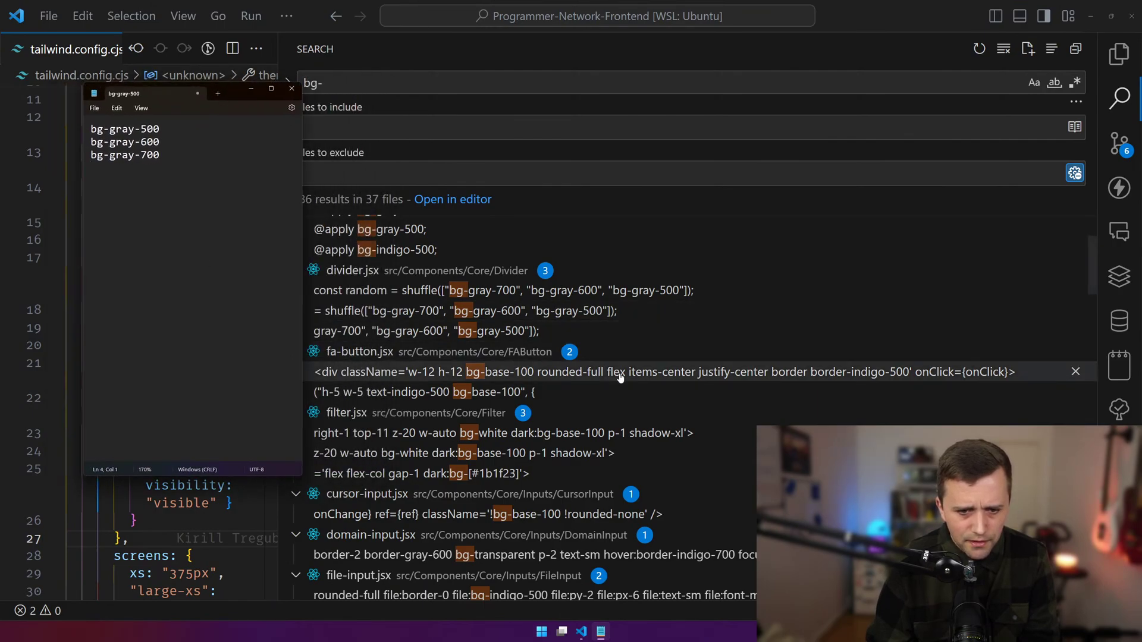
- Go through the "bg-" search results down to navbar.jsx and add bg-base-300 as the note's fourth line
{"action": "scroll", "coordinate": [620, 377], "scroll_direction": "down", "scroll_amount": 3}
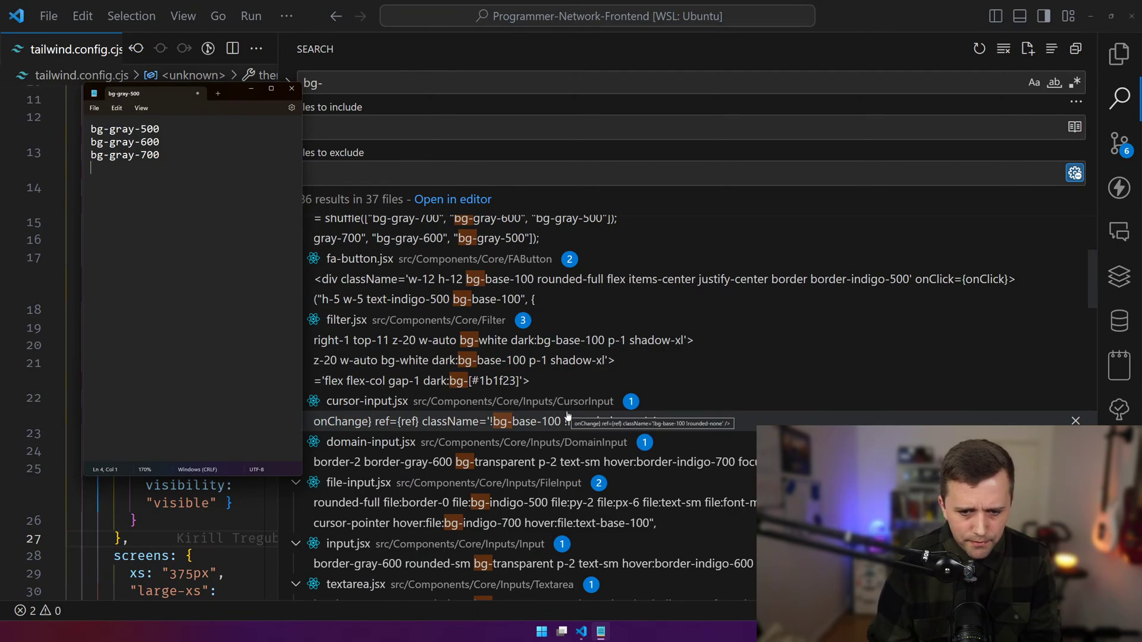
{"action": "scroll", "coordinate": [568, 415], "scroll_direction": "down", "scroll_amount": 3}
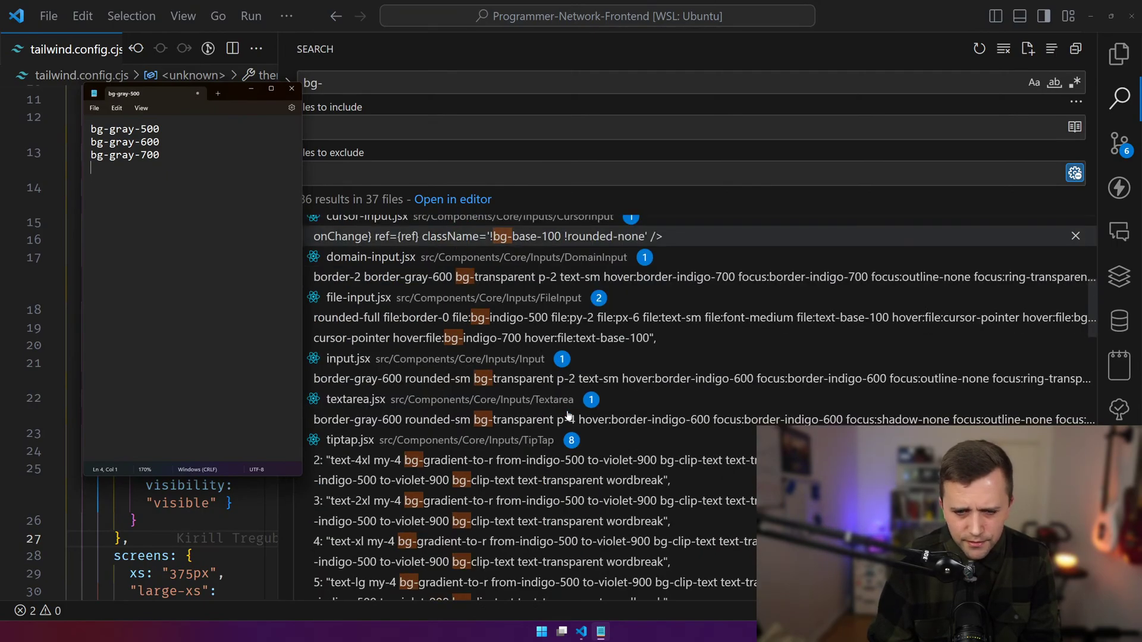
{"action": "scroll", "coordinate": [568, 415], "scroll_direction": "down", "scroll_amount": 3}
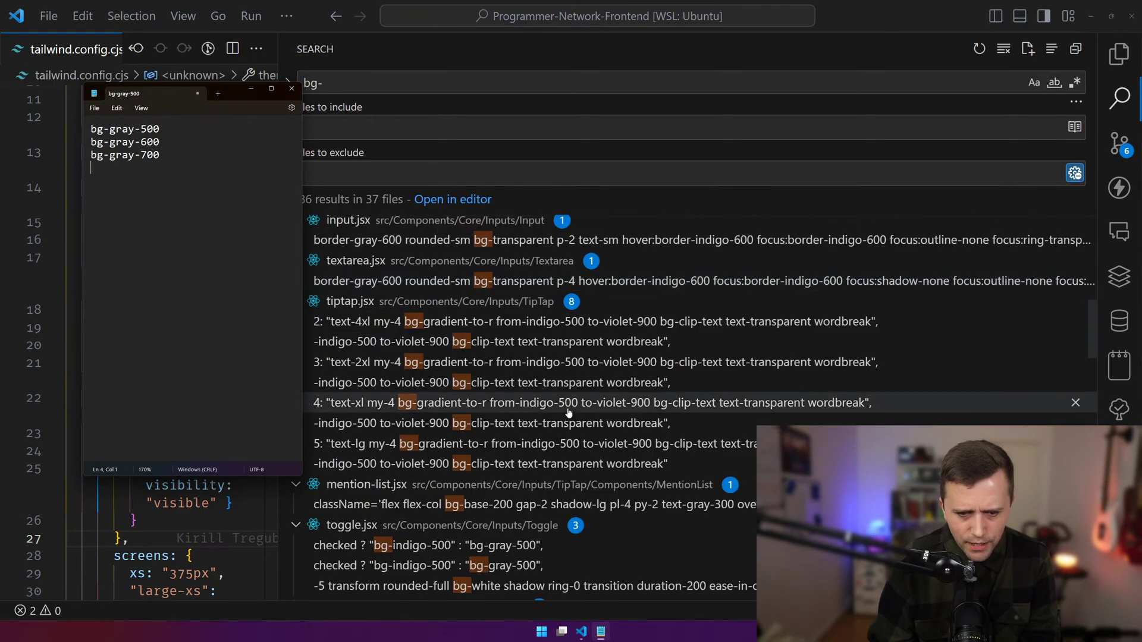
{"action": "scroll", "coordinate": [568, 412], "scroll_direction": "down", "scroll_amount": 3}
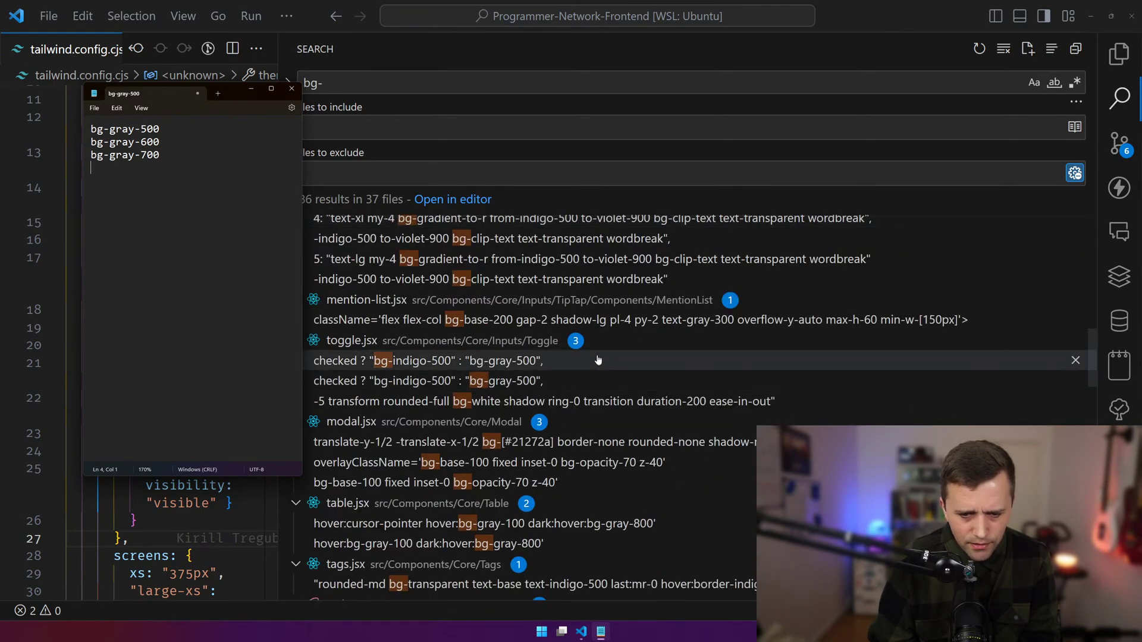
{"action": "scroll", "coordinate": [604, 348], "scroll_direction": "down", "scroll_amount": 3}
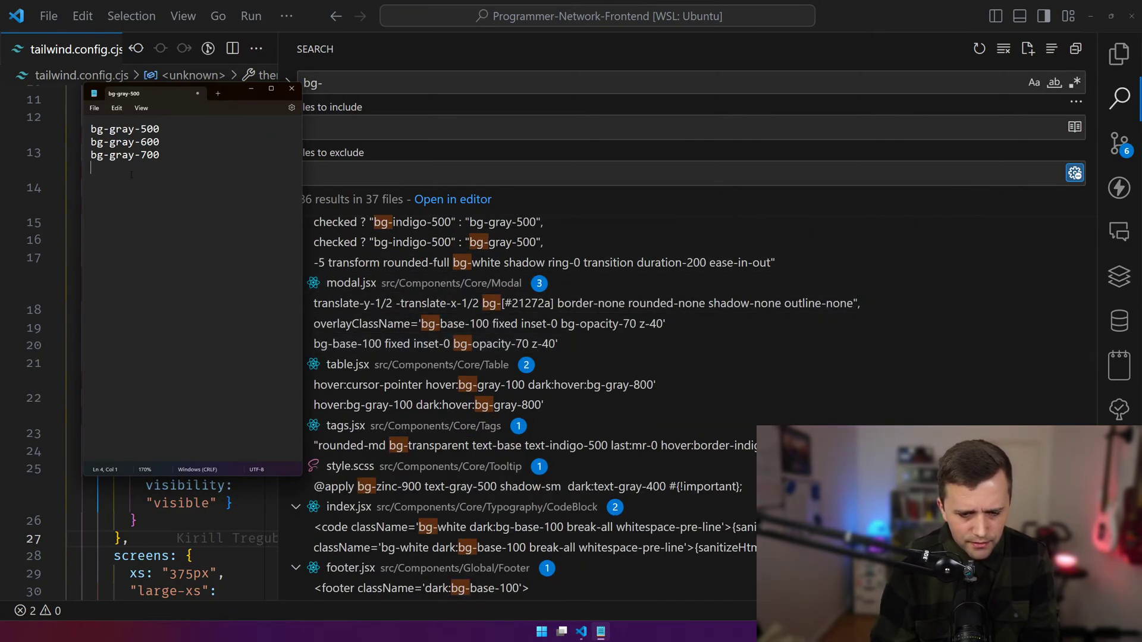
{"action": "scroll", "coordinate": [690, 436], "scroll_direction": "down", "scroll_amount": 3}
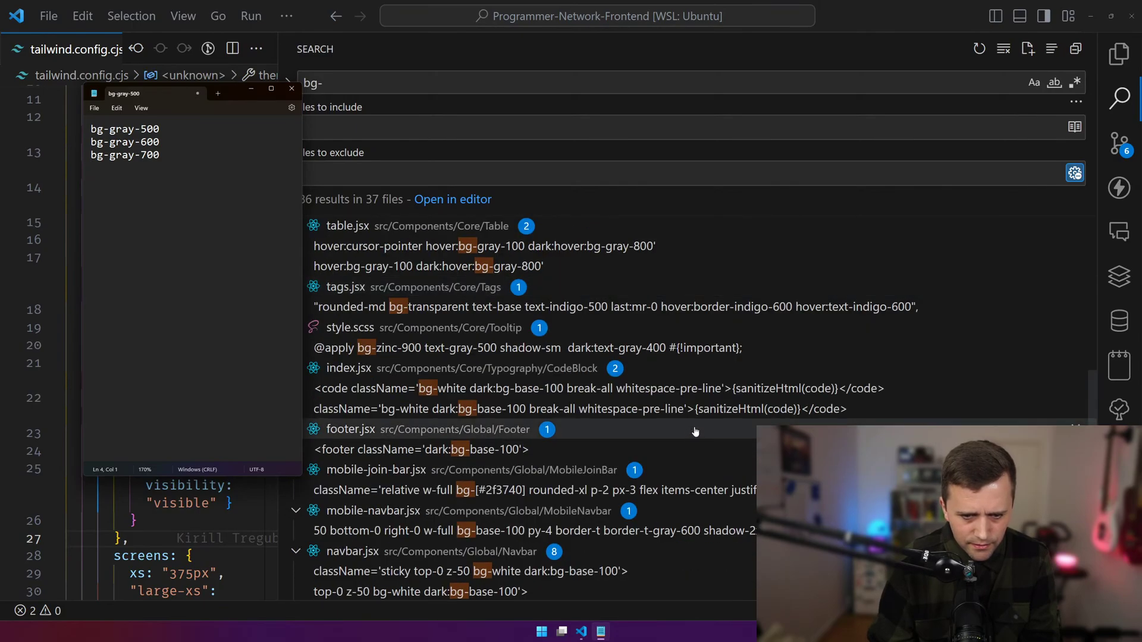
{"action": "scroll", "coordinate": [695, 432], "scroll_direction": "down", "scroll_amount": 4}
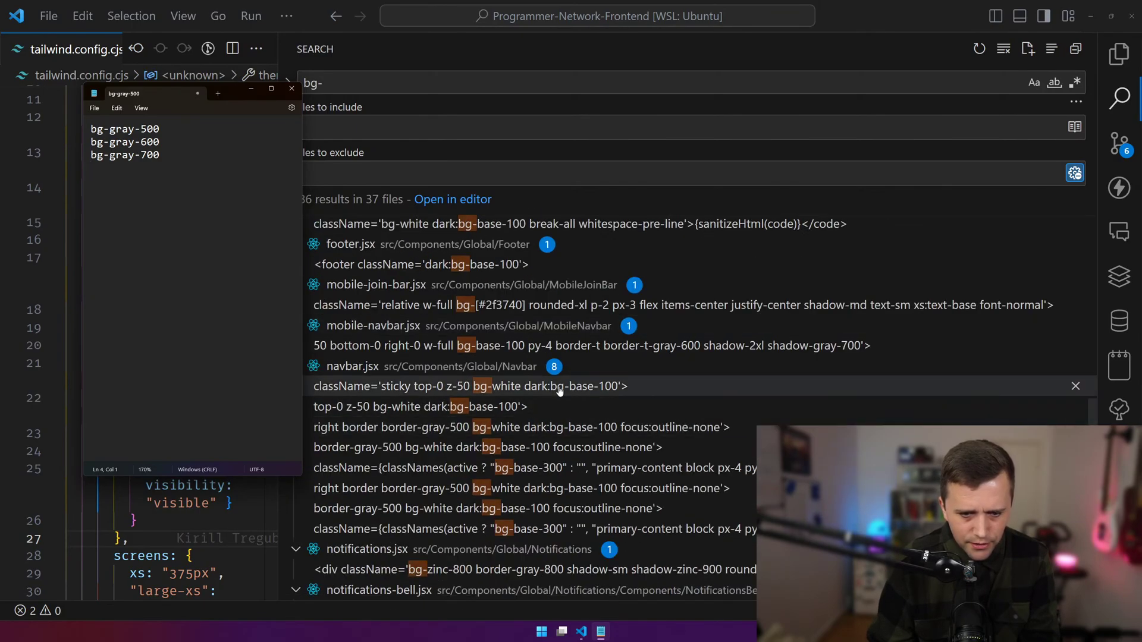
{"action": "type", "text": "bg-b"}
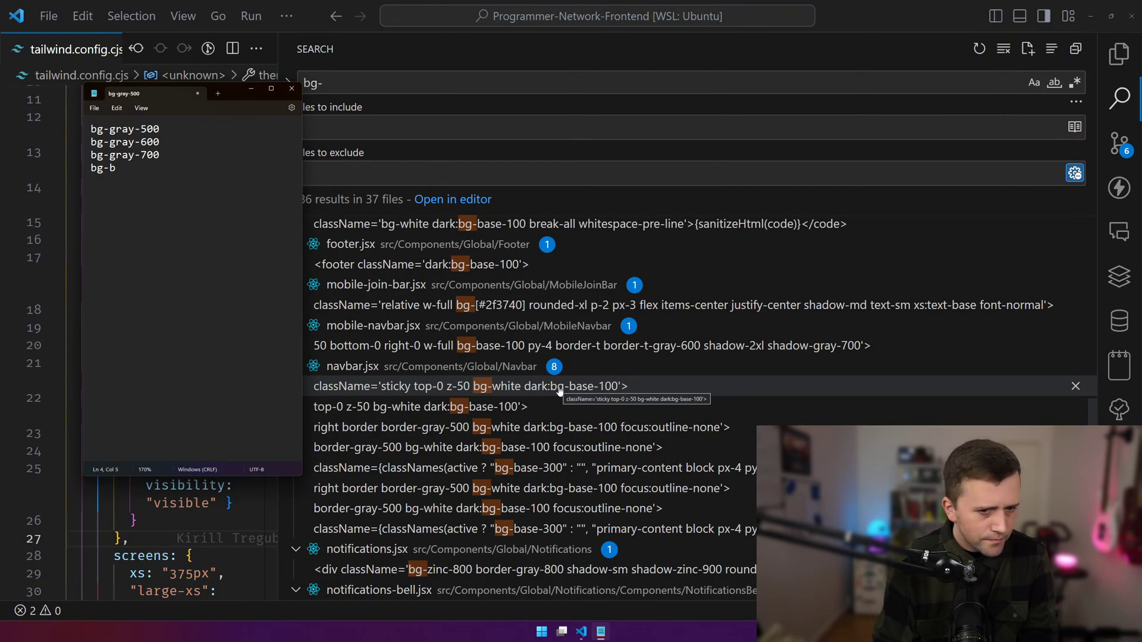
{"action": "type", "text": "ase-300"}
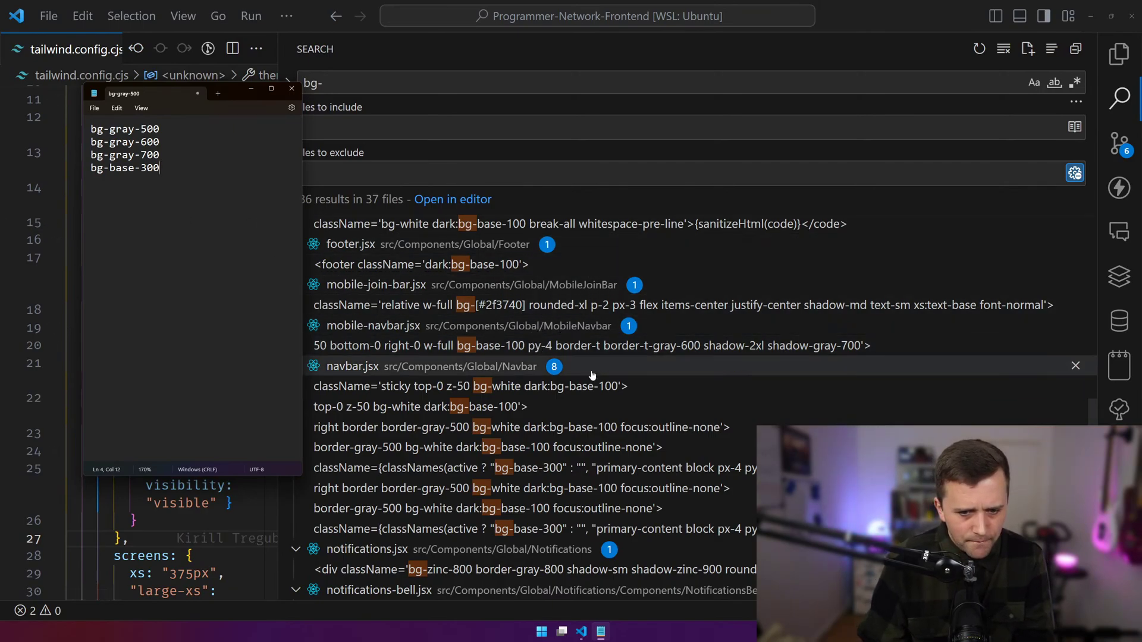
- Open the last bg-base-300 match in navbar.jsx in VS Code and view its code at full width
{"action": "left_click", "coordinate": [541, 528]}
{"action": "key", "text": "ctrl+b"}
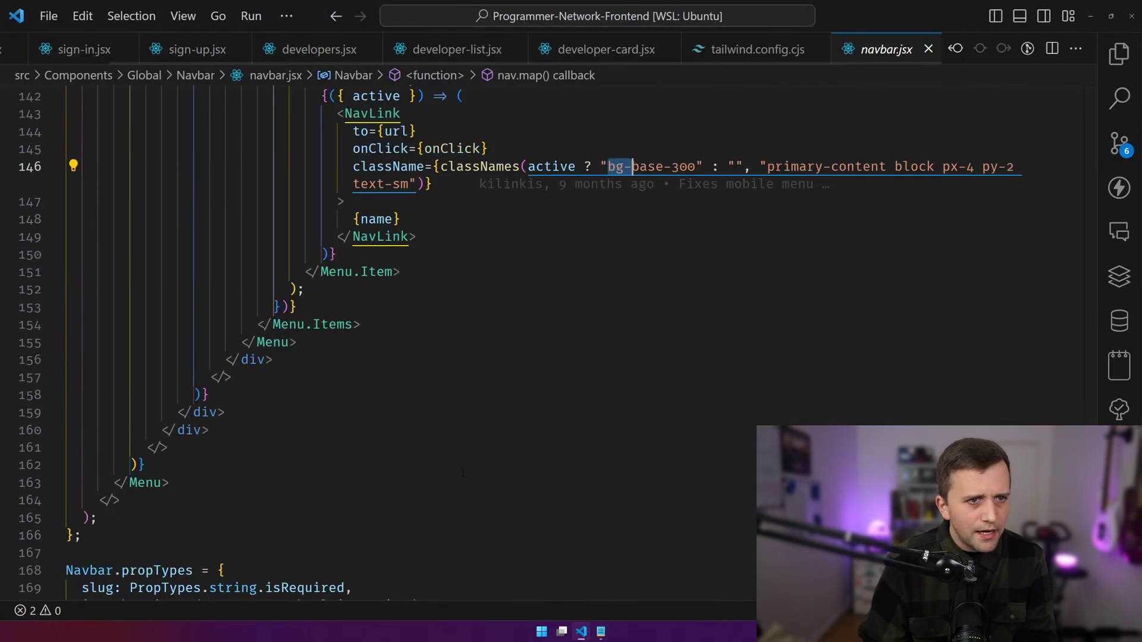
{"action": "left_click", "coordinate": [553, 324]}
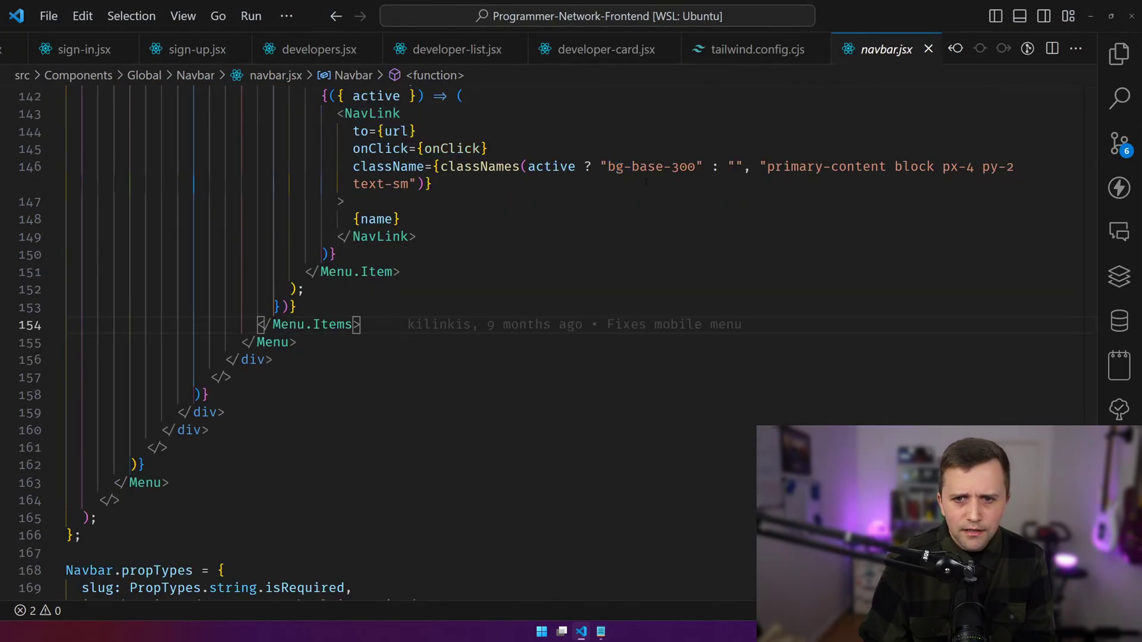
- Search the whole project for "base-300" and inspect the first match in navbar.jsx
{"action": "key", "text": "ctrl+shift+f"}
{"action": "type", "text": "base-300"}
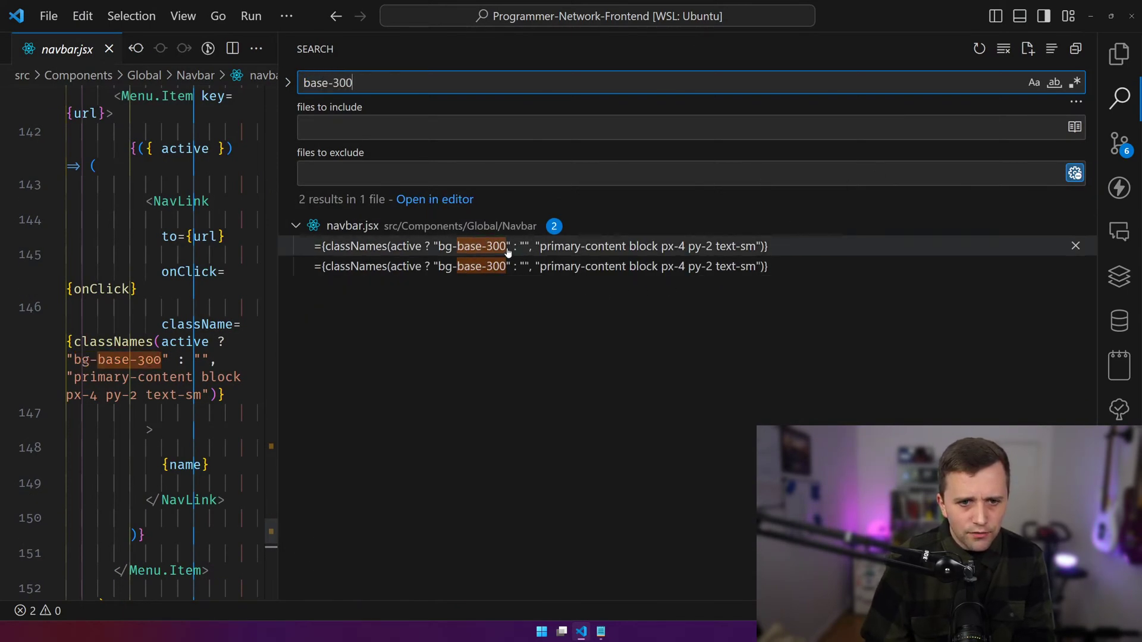
{"action": "left_click", "coordinate": [485, 246]}
{"action": "key", "text": "ctrl+b"}
{"action": "scroll", "coordinate": [740, 370], "scroll_direction": "up", "scroll_amount": 3}
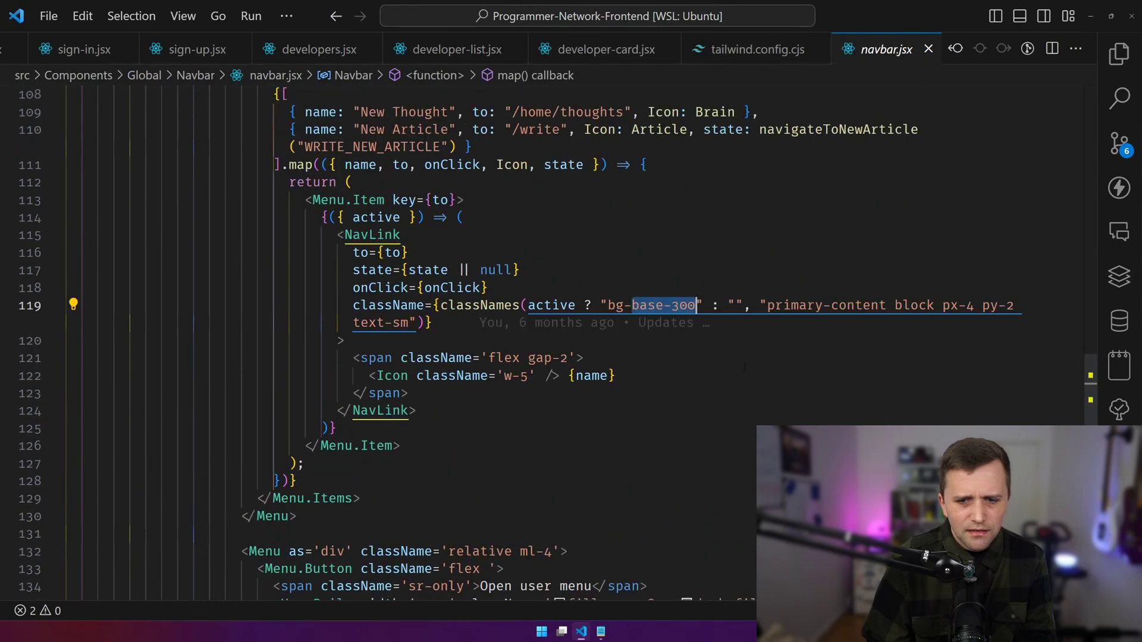
- Search the project for "bg-" again and review the background classes used in the remaining view files
{"action": "key", "text": "ctrl+shift+f"}
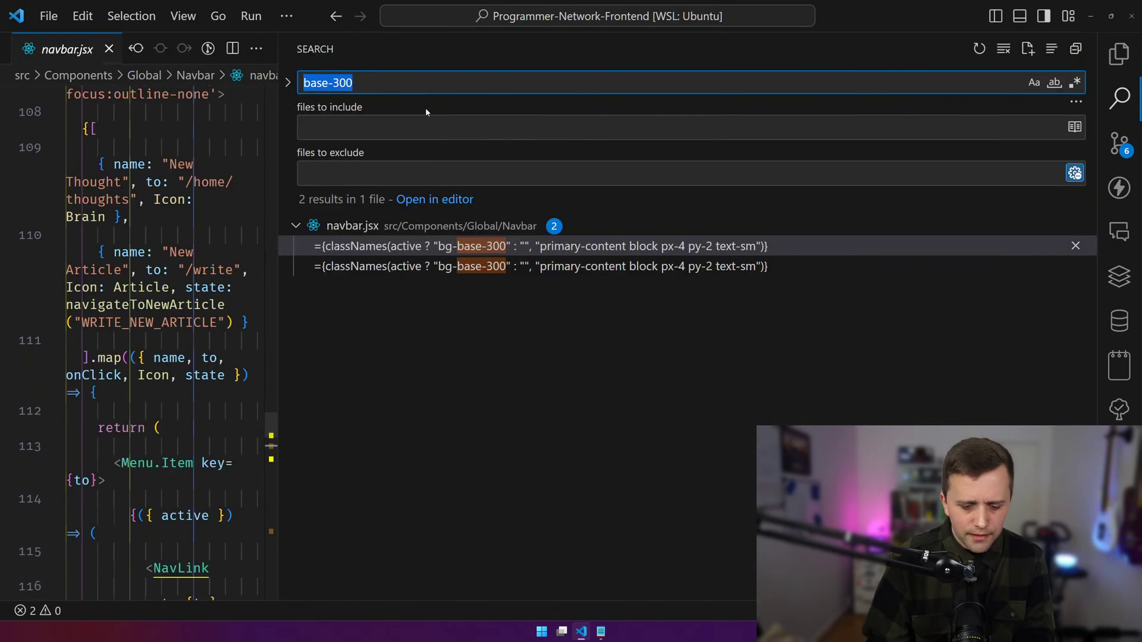
{"action": "type", "text": "bg-"}
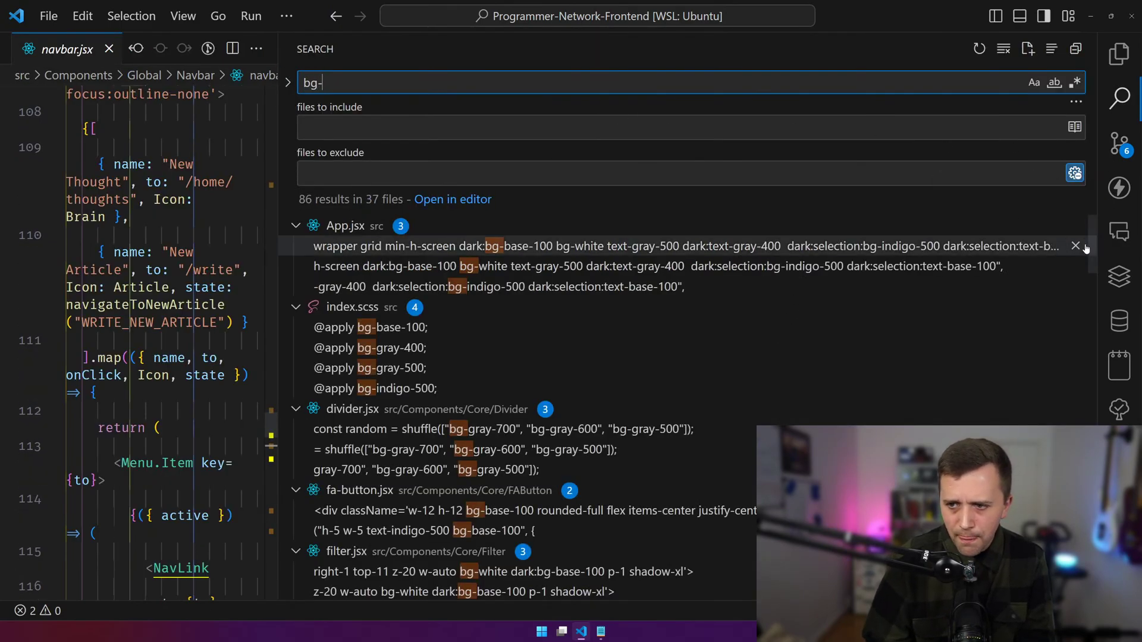
{"action": "scroll", "coordinate": [1086, 248], "scroll_direction": "down", "scroll_amount": 10}
{"action": "scroll", "coordinate": [523, 405], "scroll_direction": "up", "scroll_amount": 1}
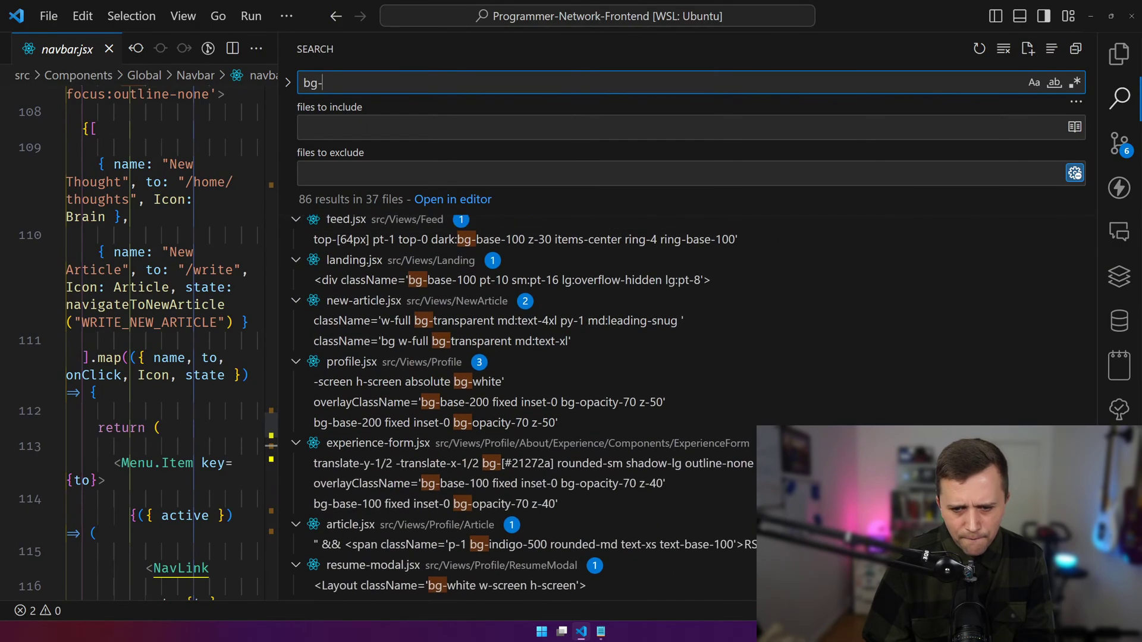
{"action": "scroll", "coordinate": [523, 405], "scroll_direction": "down", "scroll_amount": 1}
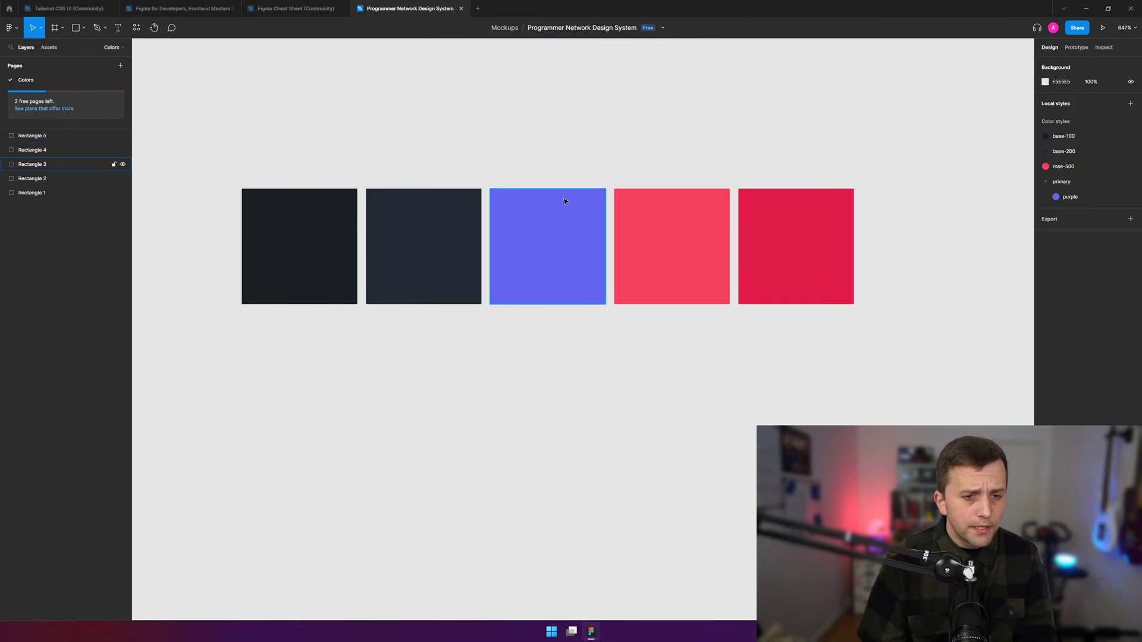
- Switch to the Tailwind CSS UI file in Figma and zoom in on its Colors frame to examine the palette
{"action": "scroll", "coordinate": [535, 191], "scroll_direction": "up", "scroll_amount": 1}
{"action": "key", "text": "ctrl+Tab"}
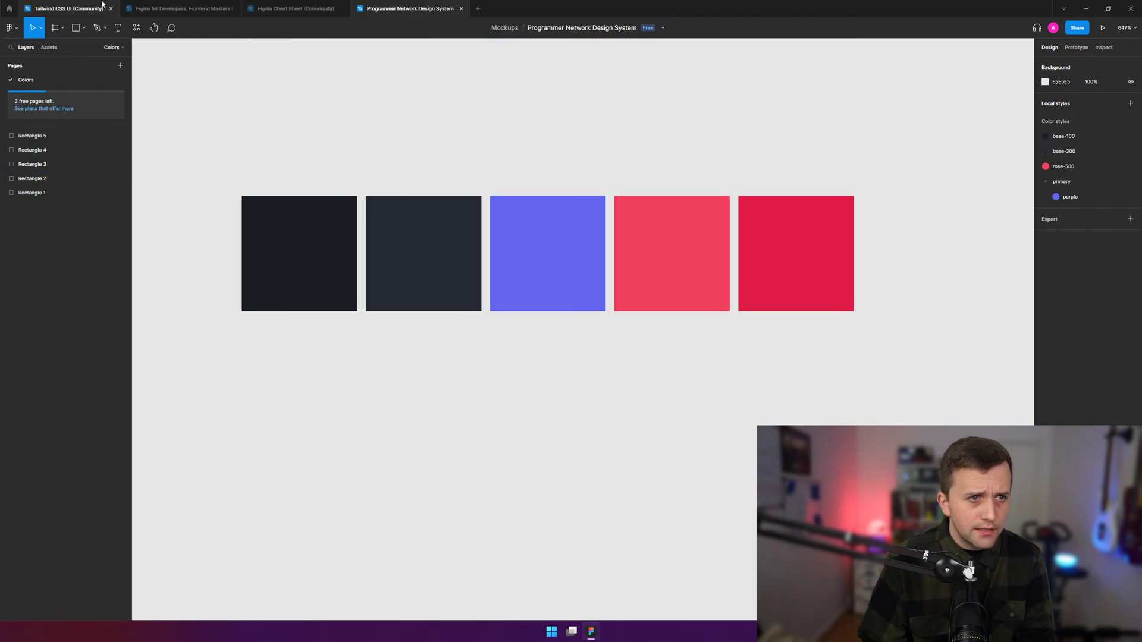
{"action": "scroll", "coordinate": [349, 123], "scroll_direction": "up", "scroll_amount": 2}
{"action": "key", "text": "Escape"}
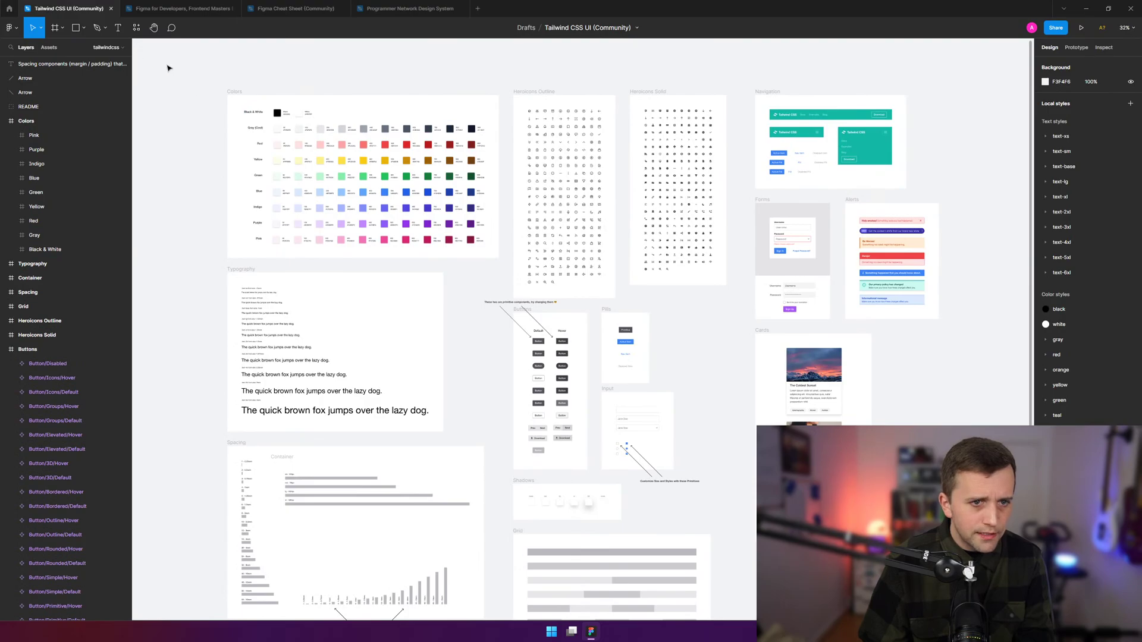
{"action": "left_click_drag", "start_coordinate": [186, 70], "coordinate": [479, 247]}
{"action": "key", "text": "shift+2"}
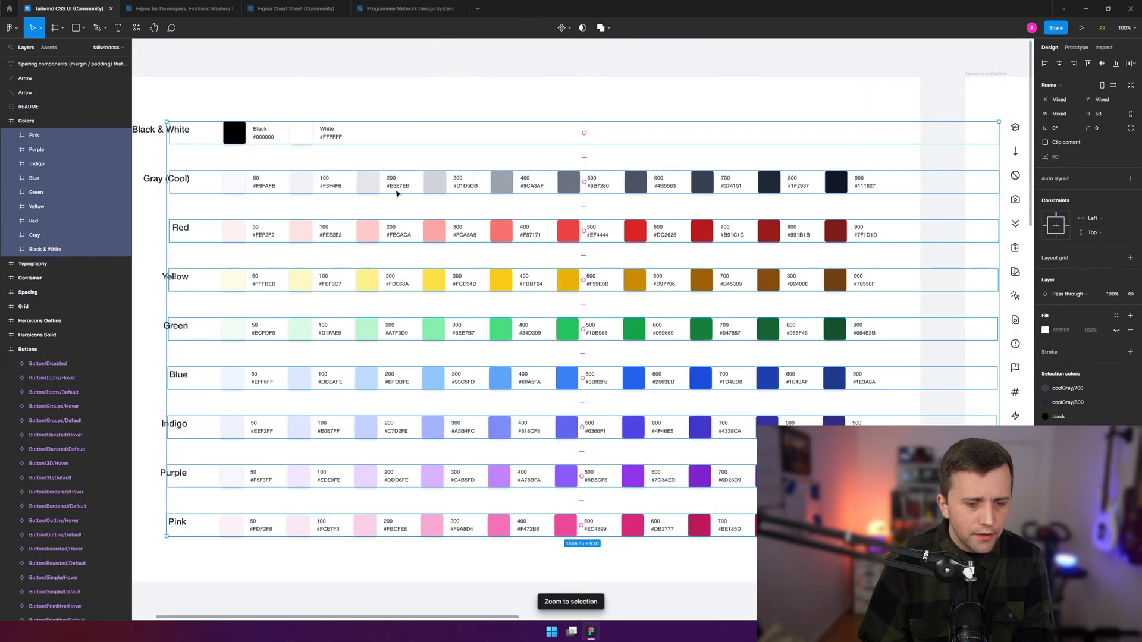
{"action": "left_click", "coordinate": [387, 96]}
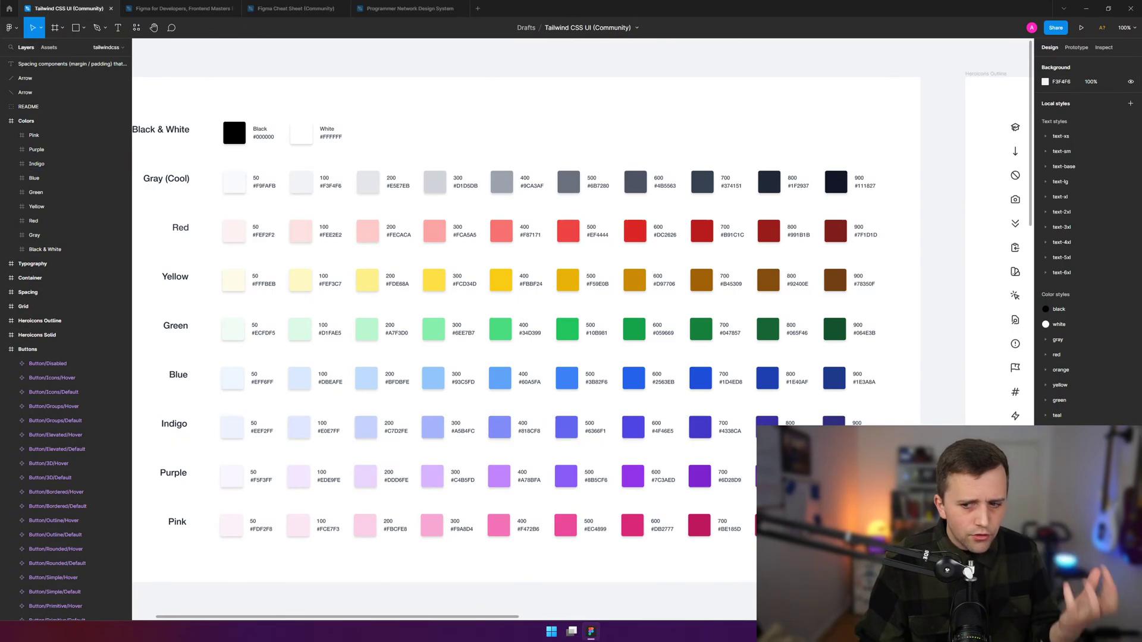
- Switch to the Programmer Network Design System file and check the color styles available for the crimson swatch
{"action": "left_click", "coordinate": [410, 8]}
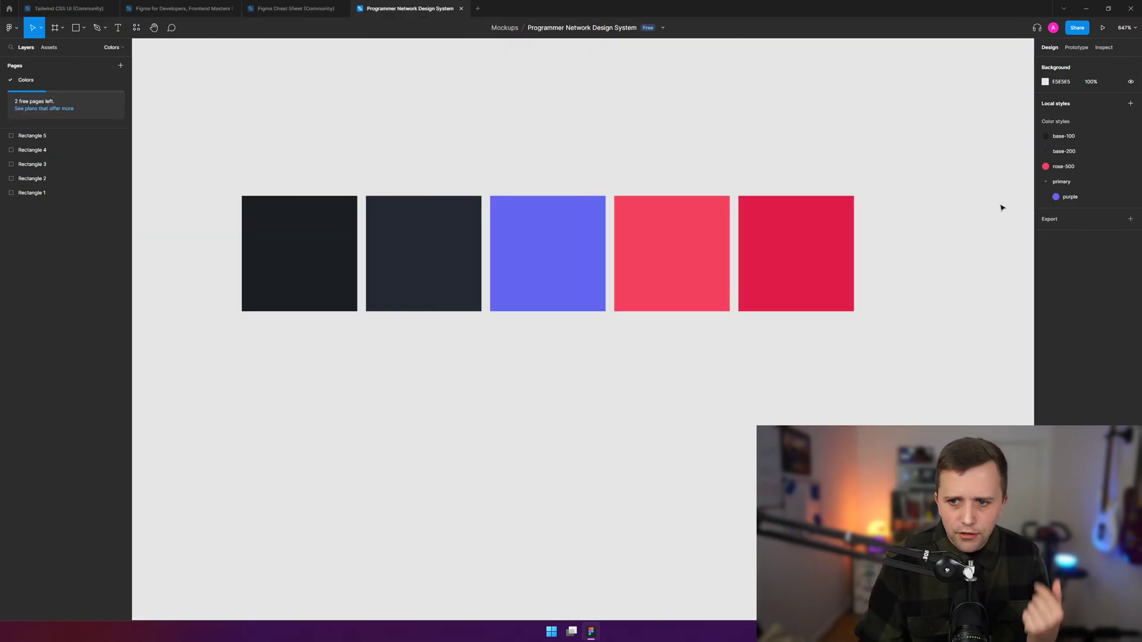
{"action": "left_click", "coordinate": [794, 201]}
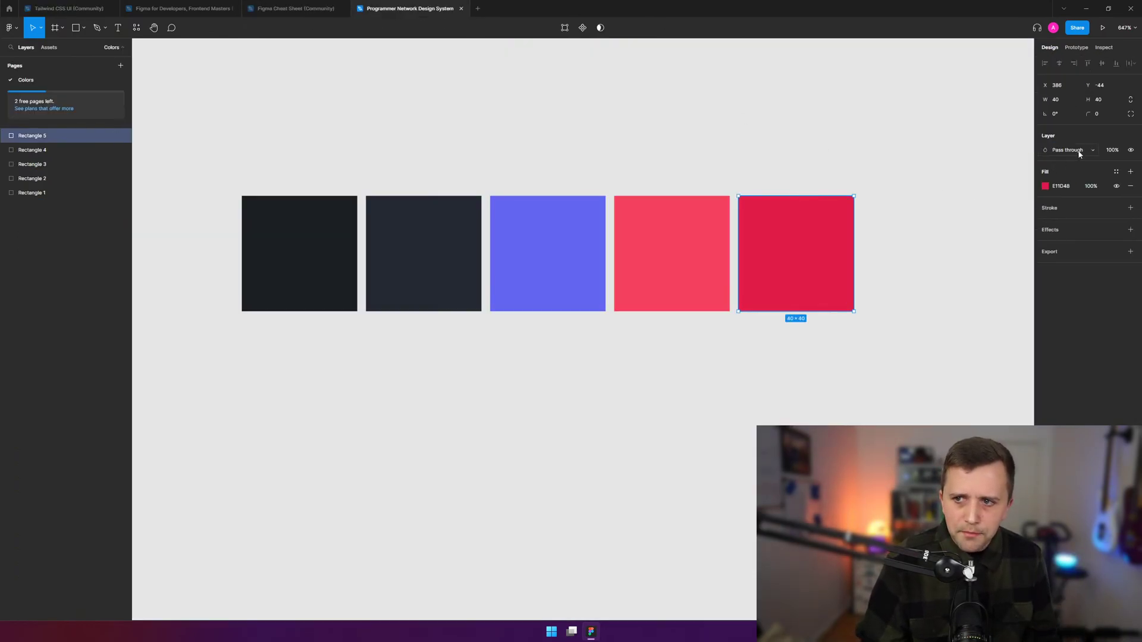
{"action": "left_click", "coordinate": [1117, 174]}
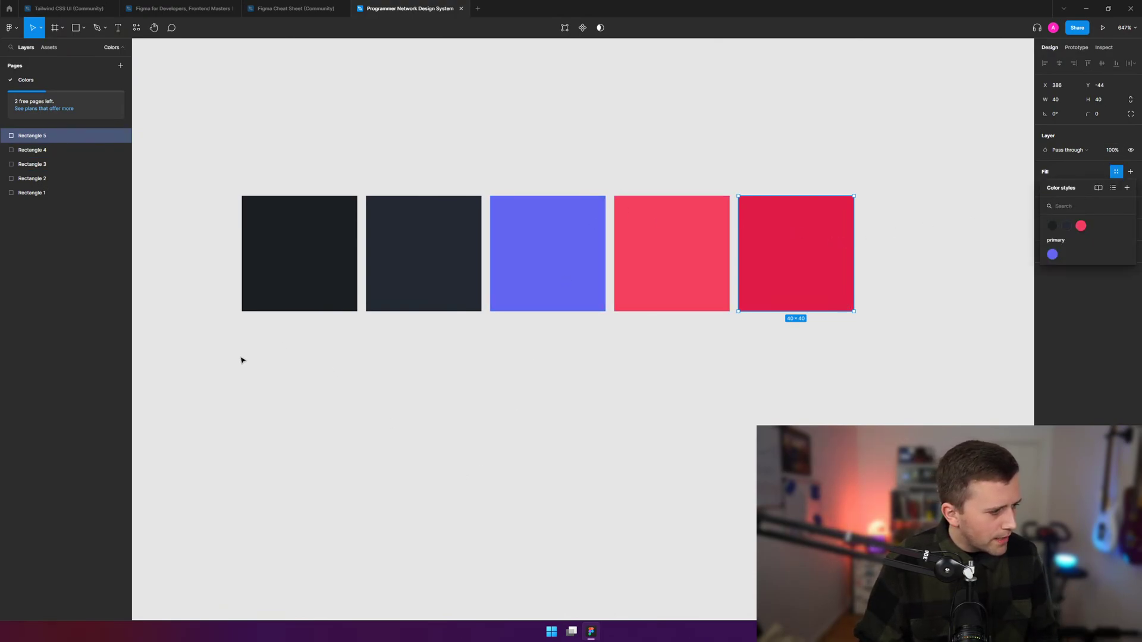
{"action": "left_click", "coordinate": [304, 412]}
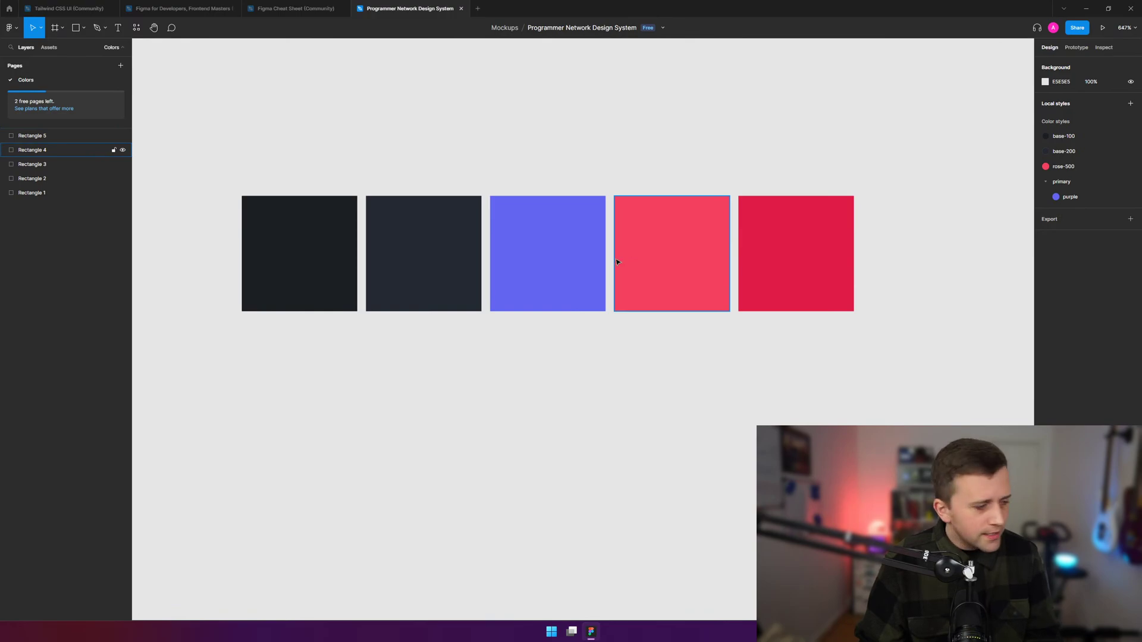
{"action": "left_click", "coordinate": [773, 280]}
{"action": "left_click", "coordinate": [711, 411]}
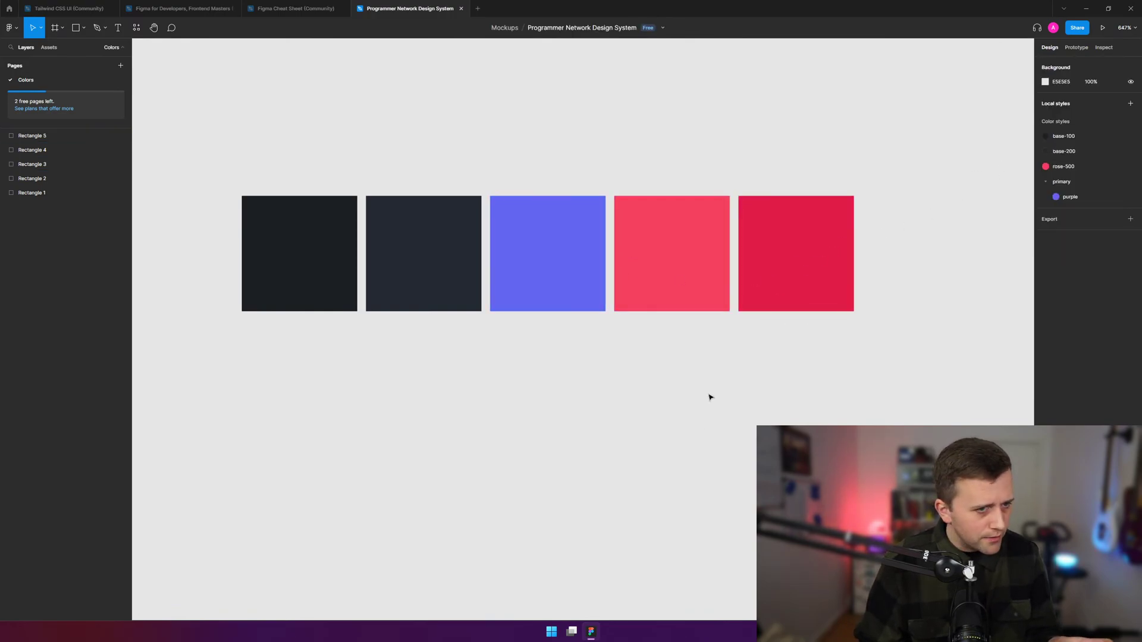
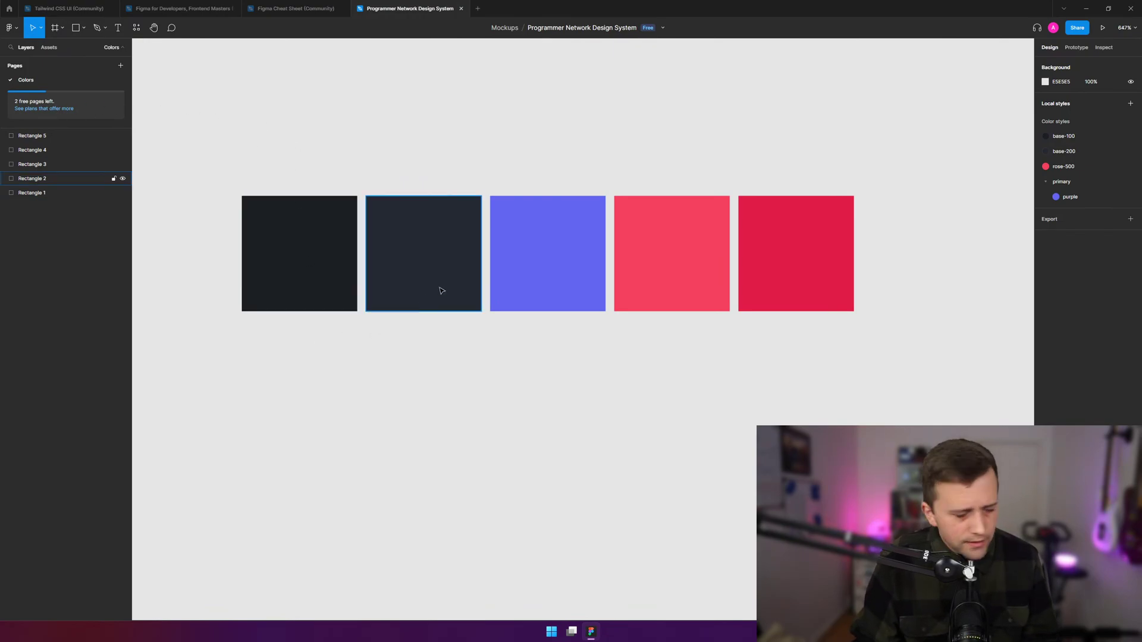
- Duplicate the base-100 swatch directly below the original to start a second row
{"action": "left_click", "coordinate": [327, 242]}
{"action": "left_click_drag", "start_coordinate": [318, 259], "coordinate": [322, 388], "text": "alt"}
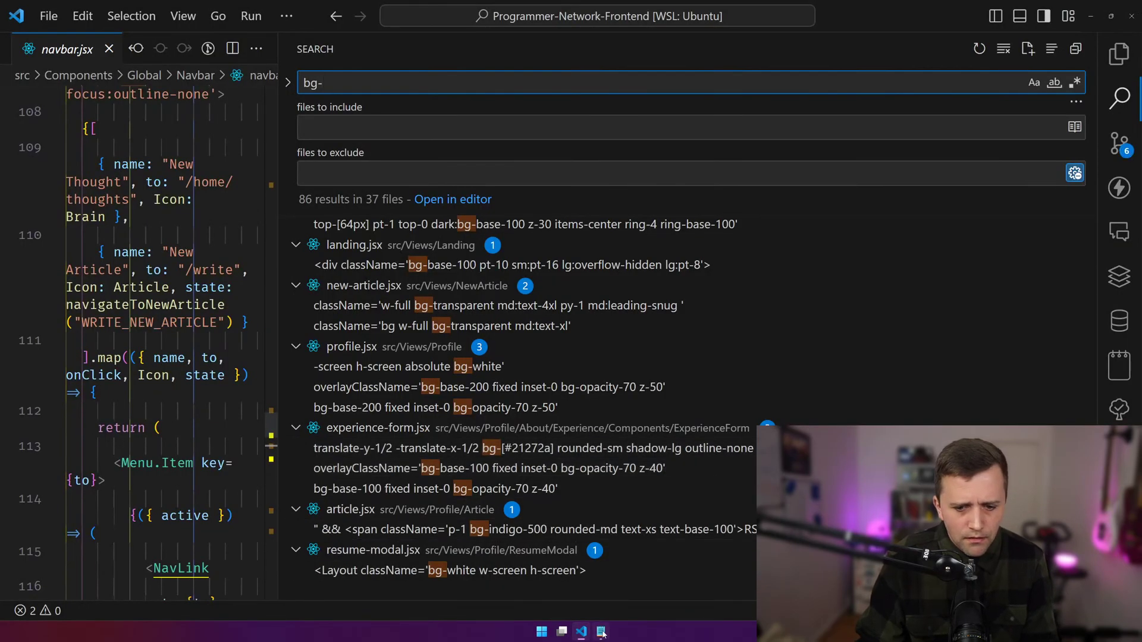
- Switch to the Notepad class list on the other desktop and delete the bg-base-300 line
{"action": "left_click", "coordinate": [601, 631]}
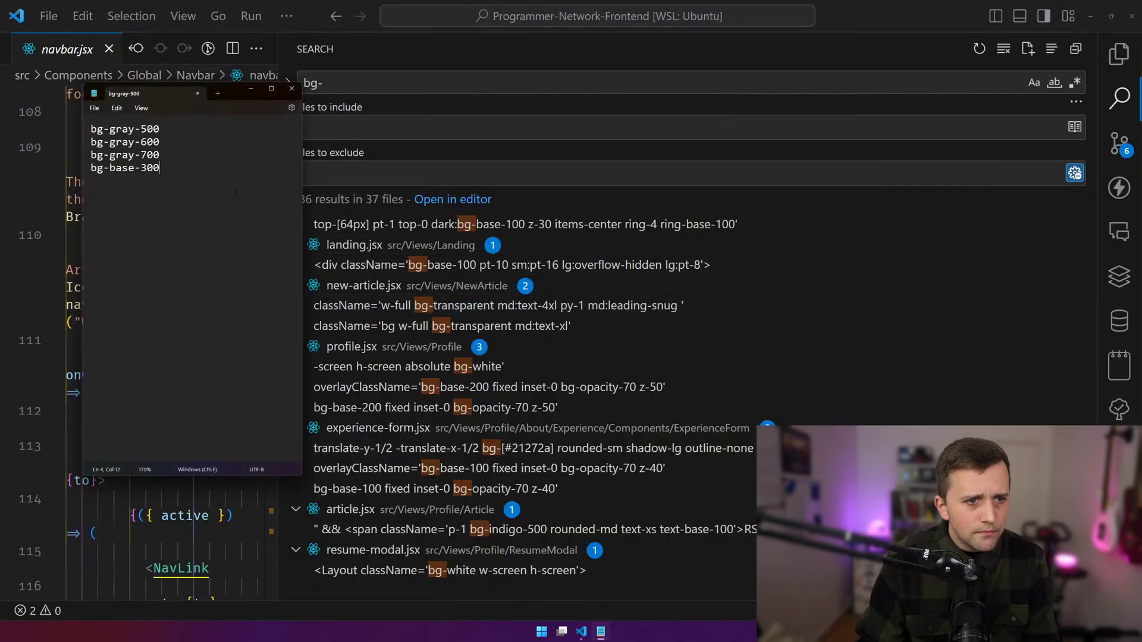
{"action": "left_click_drag", "start_coordinate": [177, 172], "coordinate": [91, 154]}
{"action": "key", "text": "shift+Down"}
{"action": "key", "text": "BackSpace"}
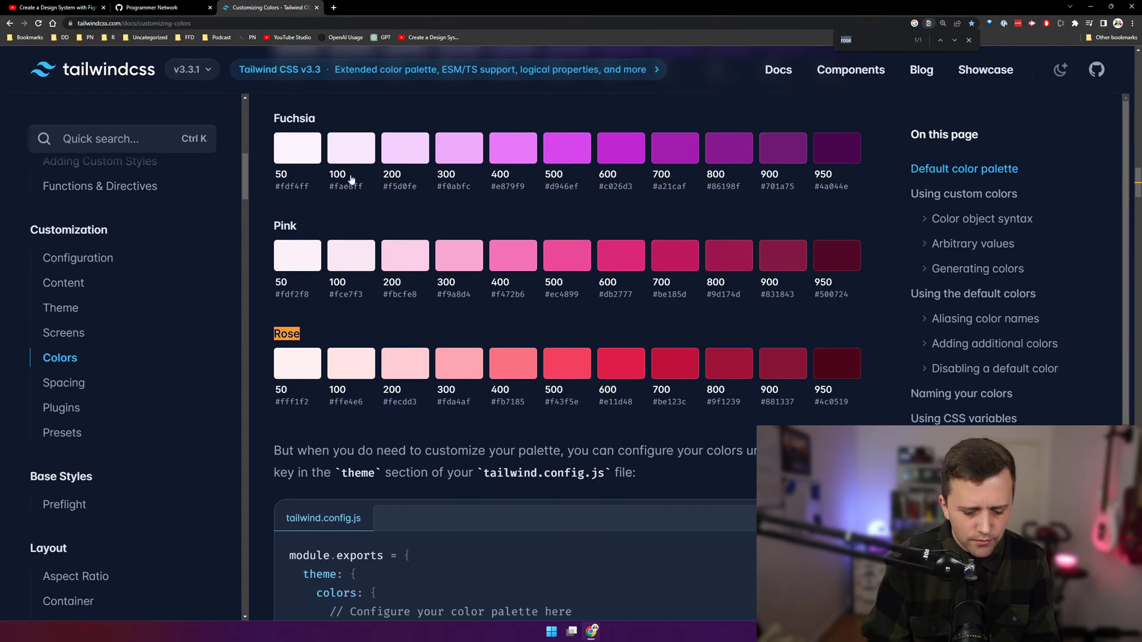
- Find the Gray palette in the Tailwind colors documentation in the browser and copy the gray 500 hex code #6b7280
{"action": "type", "text": "gray-"}
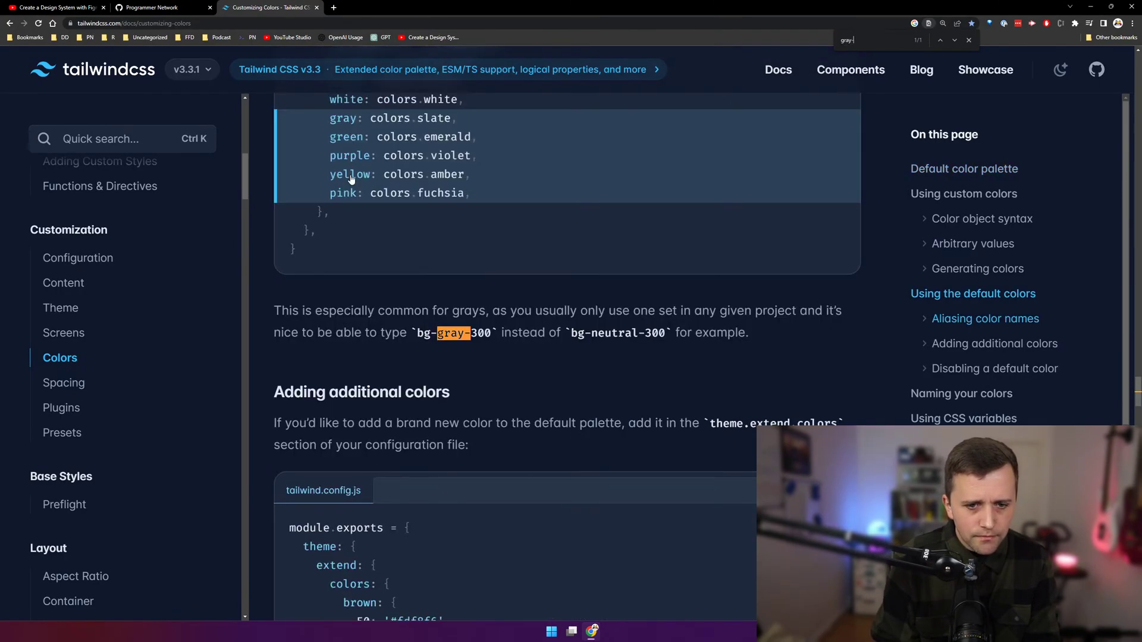
{"action": "key", "text": "Escape"}
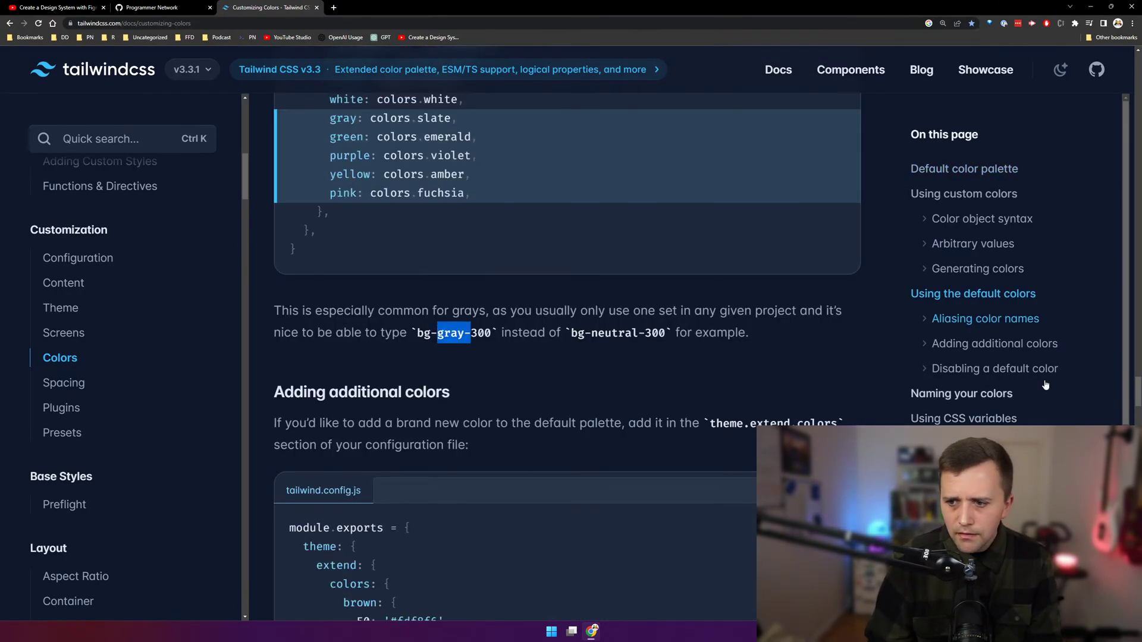
{"action": "scroll", "coordinate": [567, 335], "scroll_direction": "up", "scroll_amount": 10}
{"action": "scroll", "coordinate": [567, 280], "scroll_direction": "up", "scroll_amount": 15}
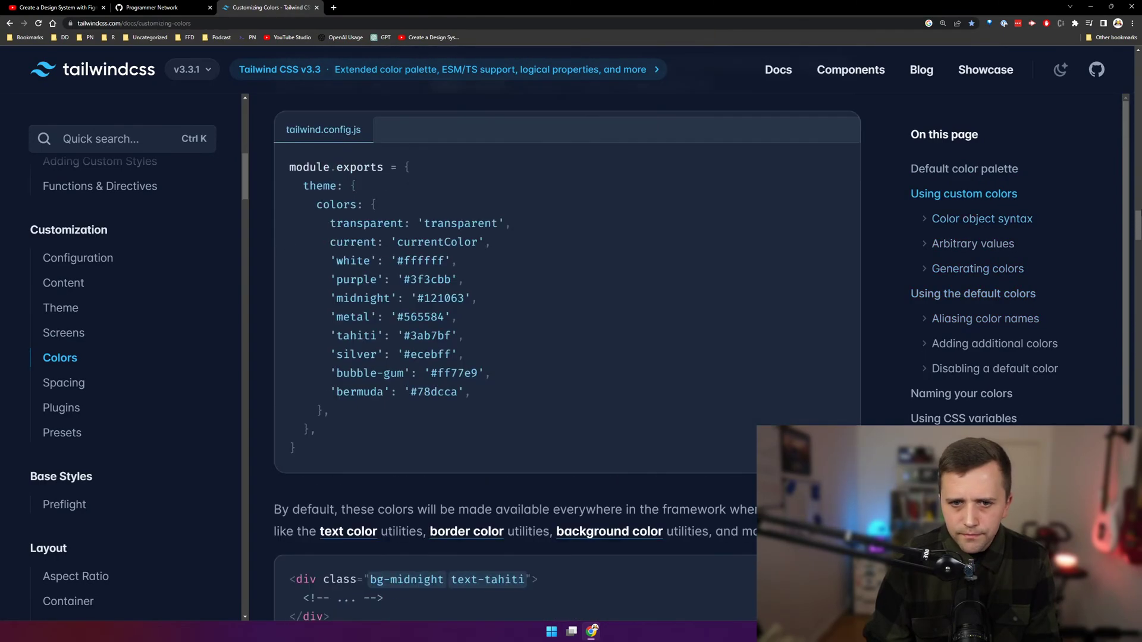
{"action": "scroll", "coordinate": [418, 207], "scroll_direction": "up", "scroll_amount": 15}
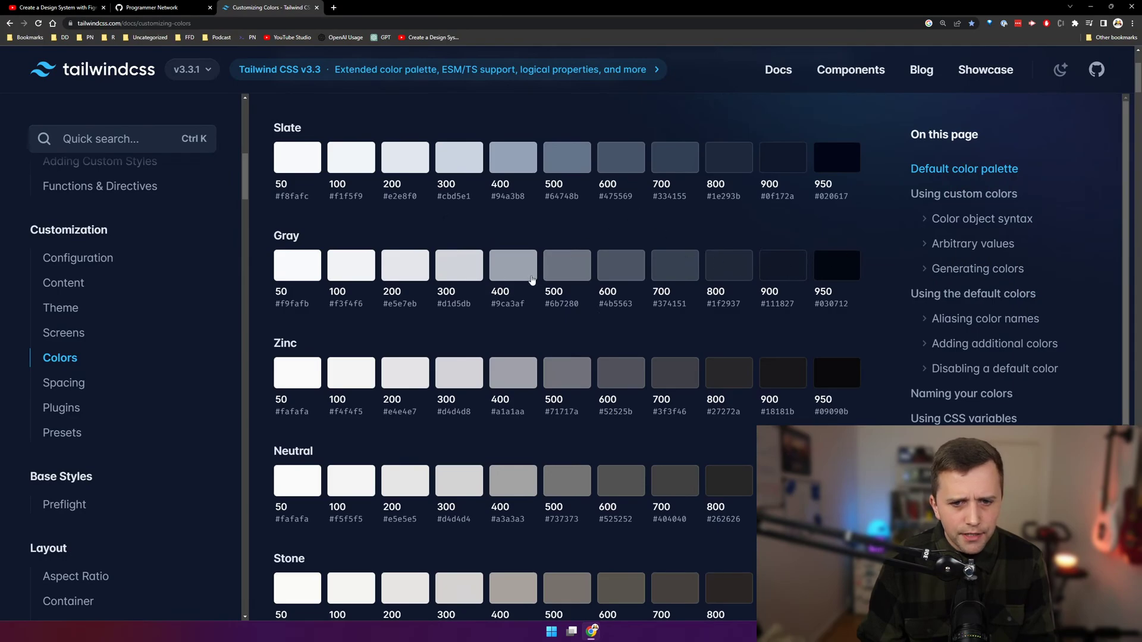
{"action": "left_click", "coordinate": [557, 300]}
- Back in Figma, detach the duplicated swatch's base-100 style and create a color style named gray-300 with the value #6b7280 for it
{"action": "key", "text": "alt+Tab"}
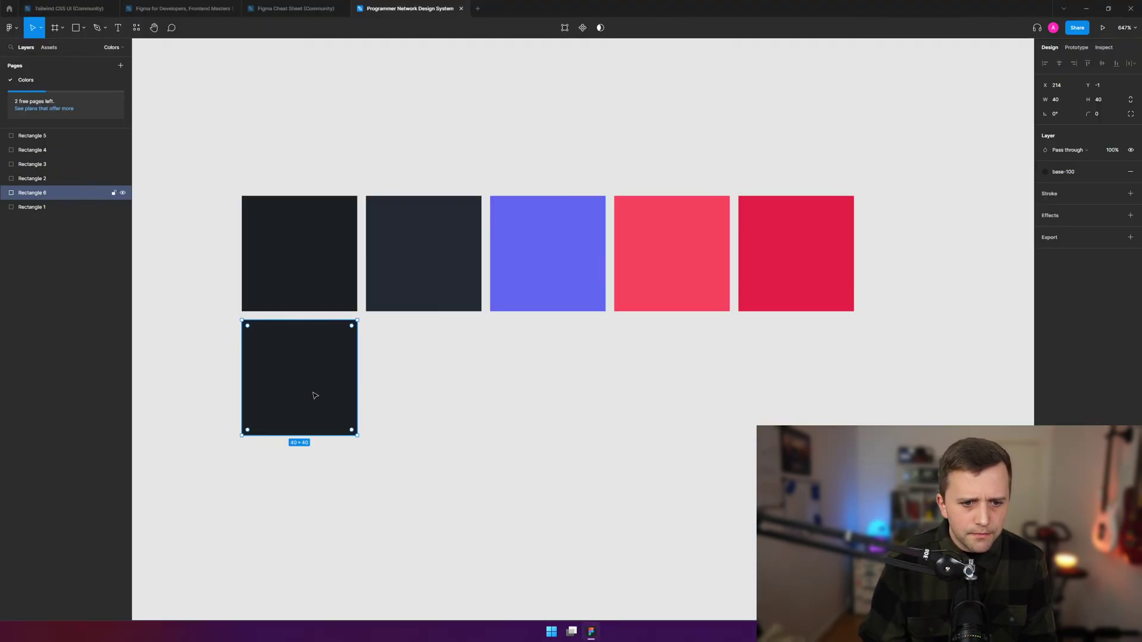
{"action": "left_click", "coordinate": [1117, 173]}
{"action": "left_click", "coordinate": [1116, 172]}
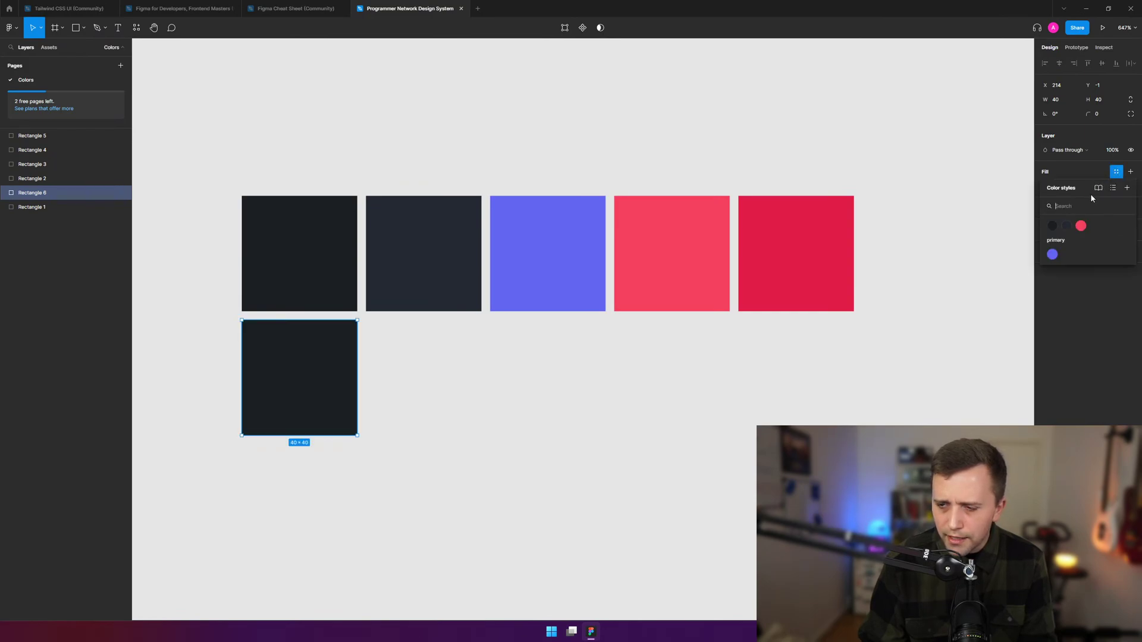
{"action": "left_click", "coordinate": [1127, 188]}
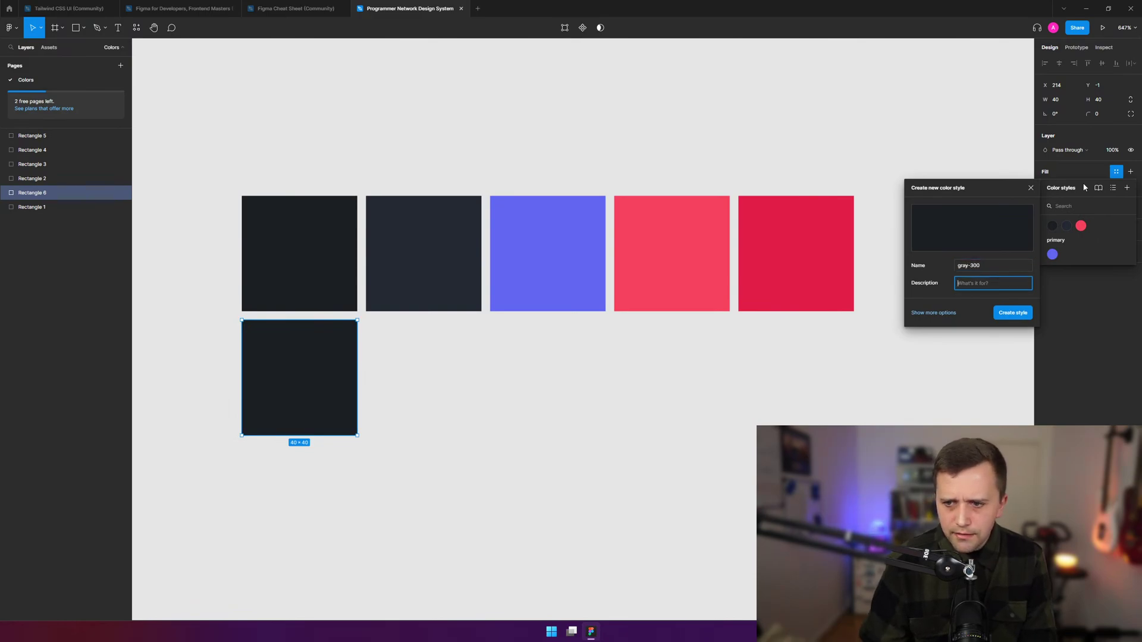
{"action": "left_click", "coordinate": [931, 312]}
{"action": "left_click", "coordinate": [926, 327]}
{"action": "key", "text": "ctrl+v"}
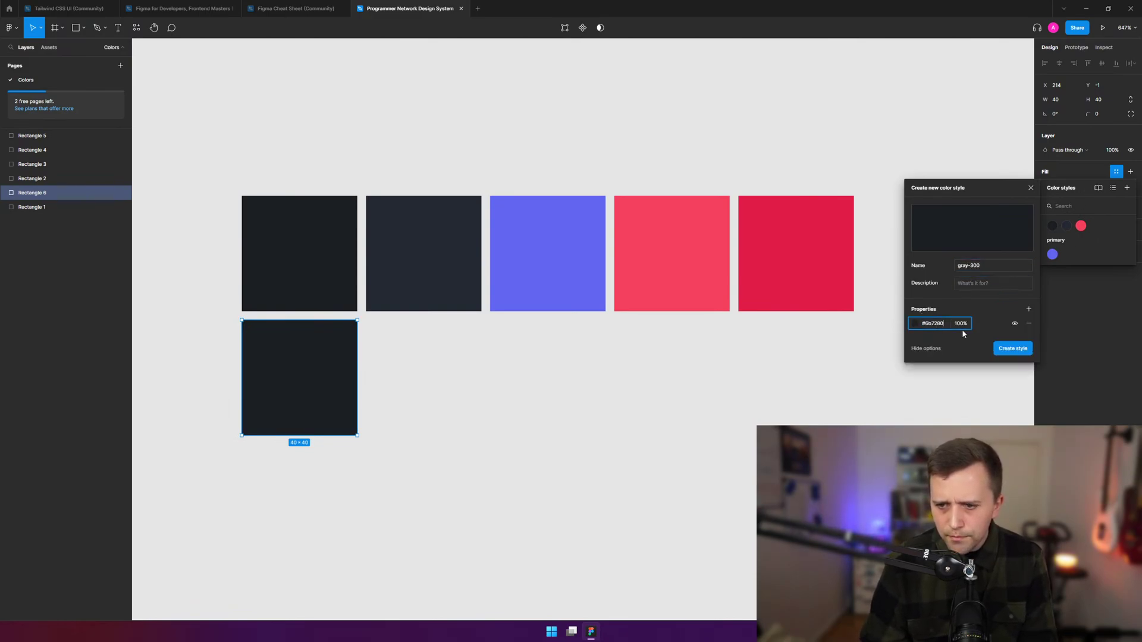
{"action": "key", "text": "Return"}
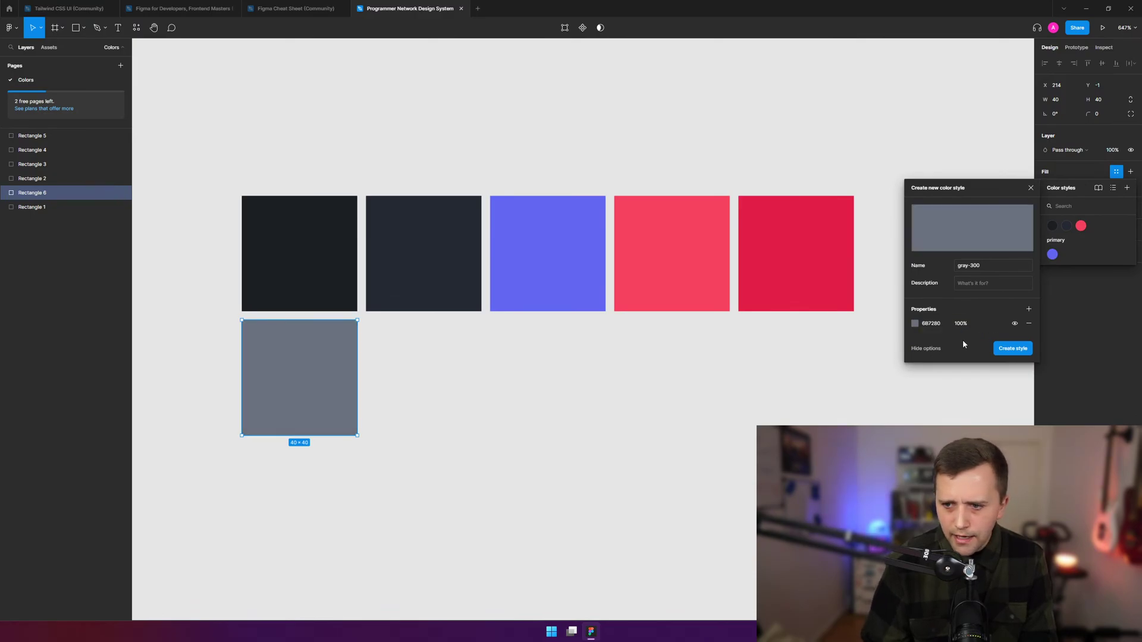
{"action": "left_click", "coordinate": [1013, 348]}
{"action": "left_click", "coordinate": [1007, 355]}
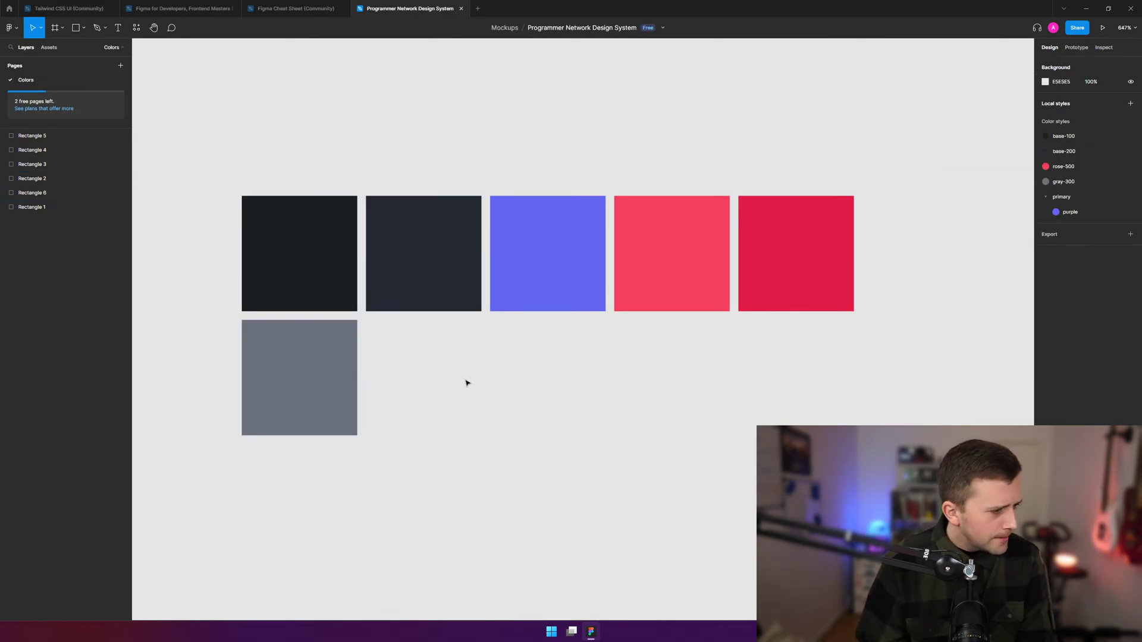
- Check the class list in Notepad, and rename the gray swatch's color style to gray-500
{"action": "key", "text": "ctrl+super+Right"}
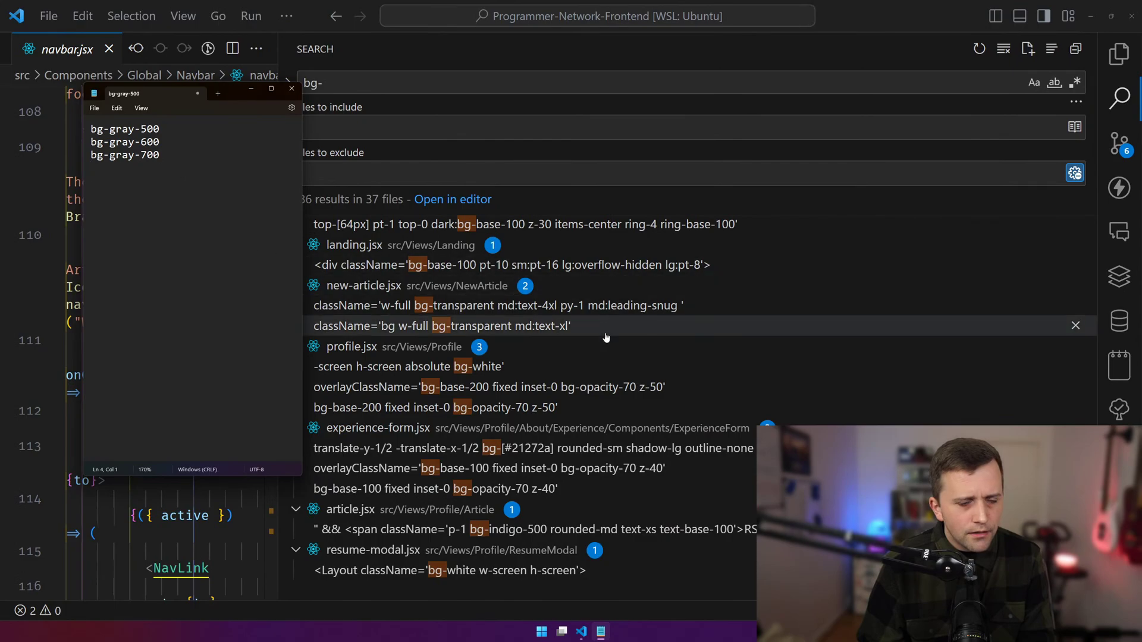
{"action": "key", "text": "ctrl+super+Left"}
{"action": "left_click", "coordinate": [267, 387]}
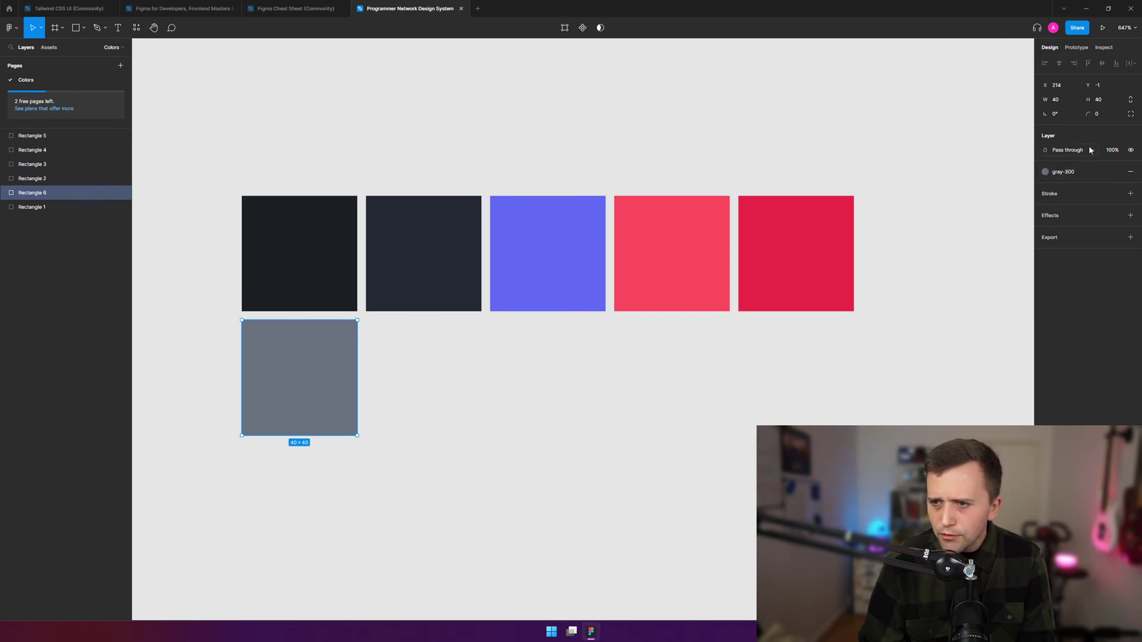
{"action": "left_click", "coordinate": [1054, 171]}
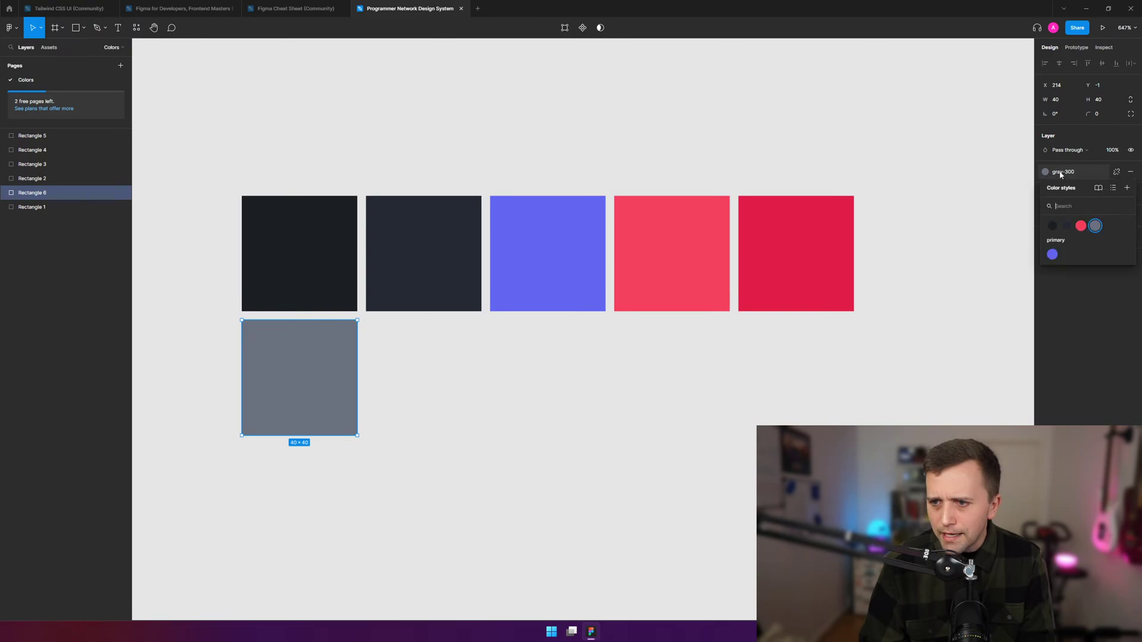
{"action": "right_click", "coordinate": [1097, 230]}
{"action": "left_click", "coordinate": [1110, 238]}
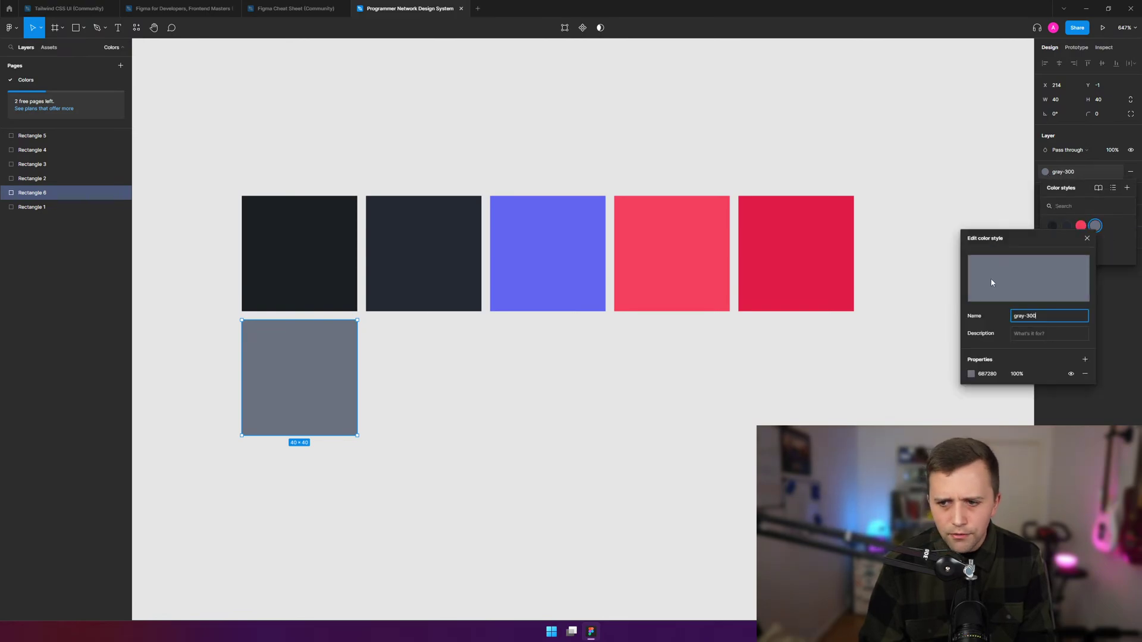
{"action": "type", "text": "500"}
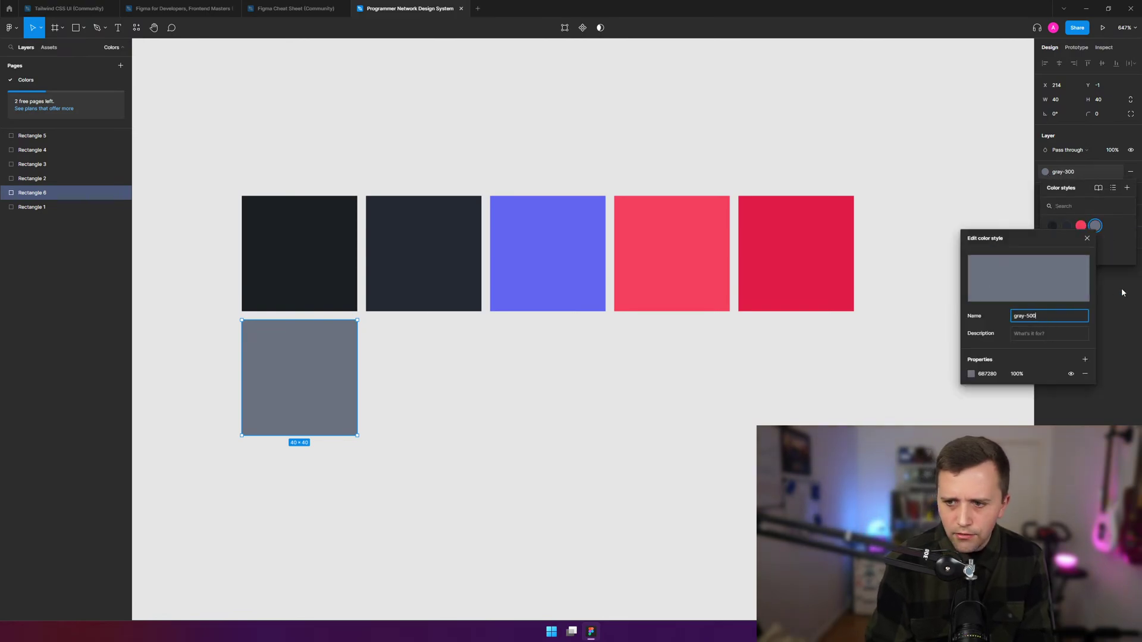
{"action": "key", "text": "Return"}
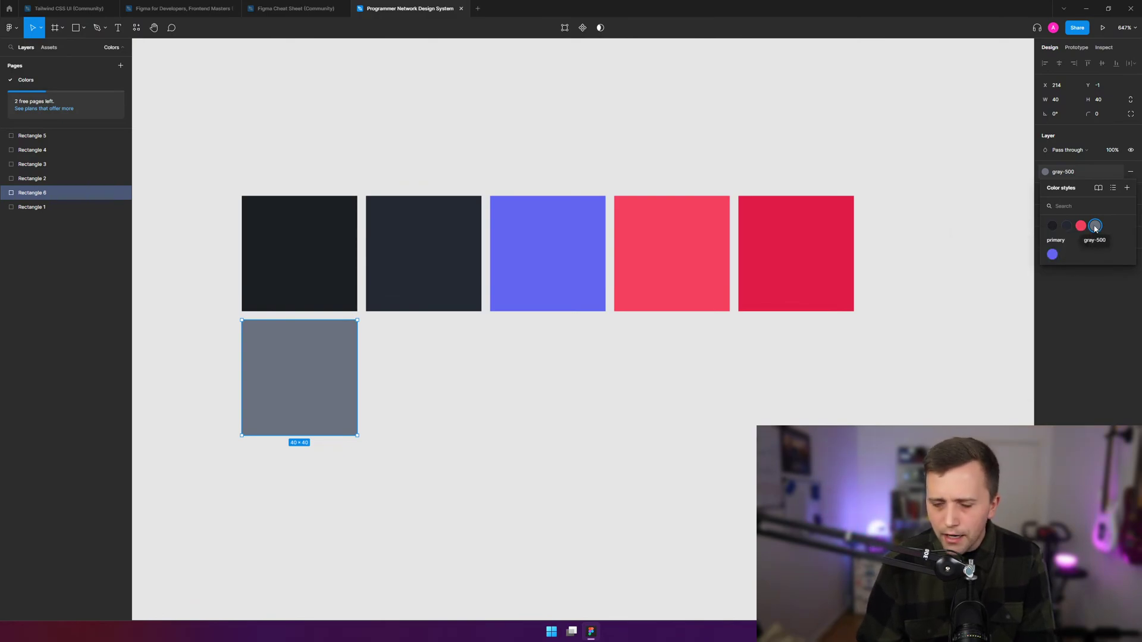
{"action": "left_click", "coordinate": [496, 422]}
- Duplicate the gray-500 swatch beside the original, aligned under the base-200 swatch
{"action": "left_click", "coordinate": [280, 433]}
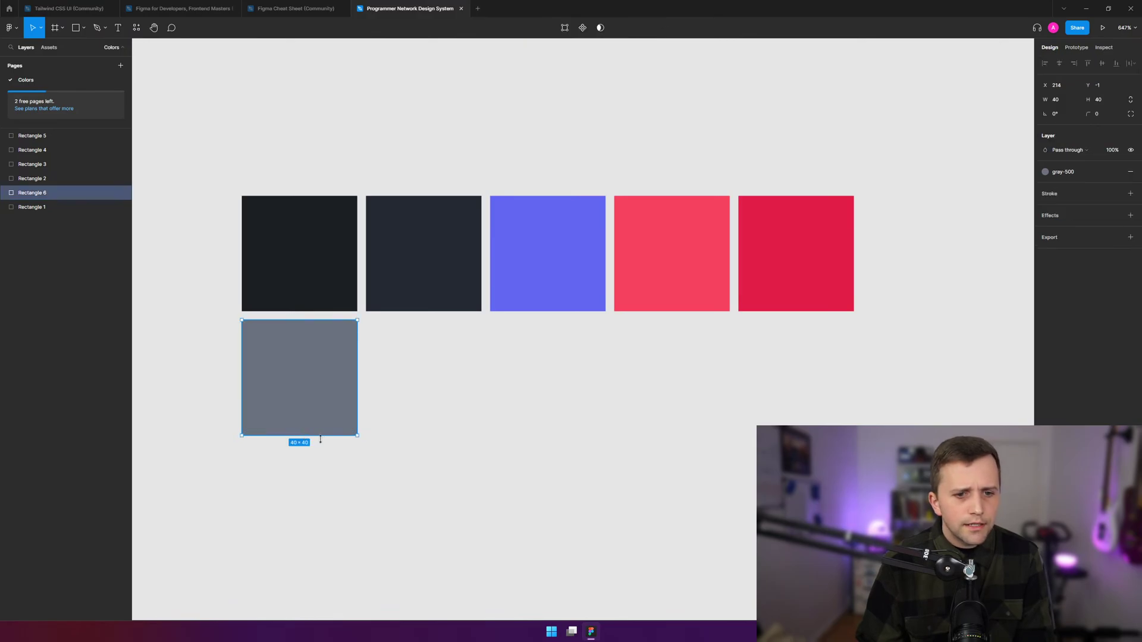
{"action": "left_click_drag", "start_coordinate": [316, 410], "coordinate": [404, 403]}
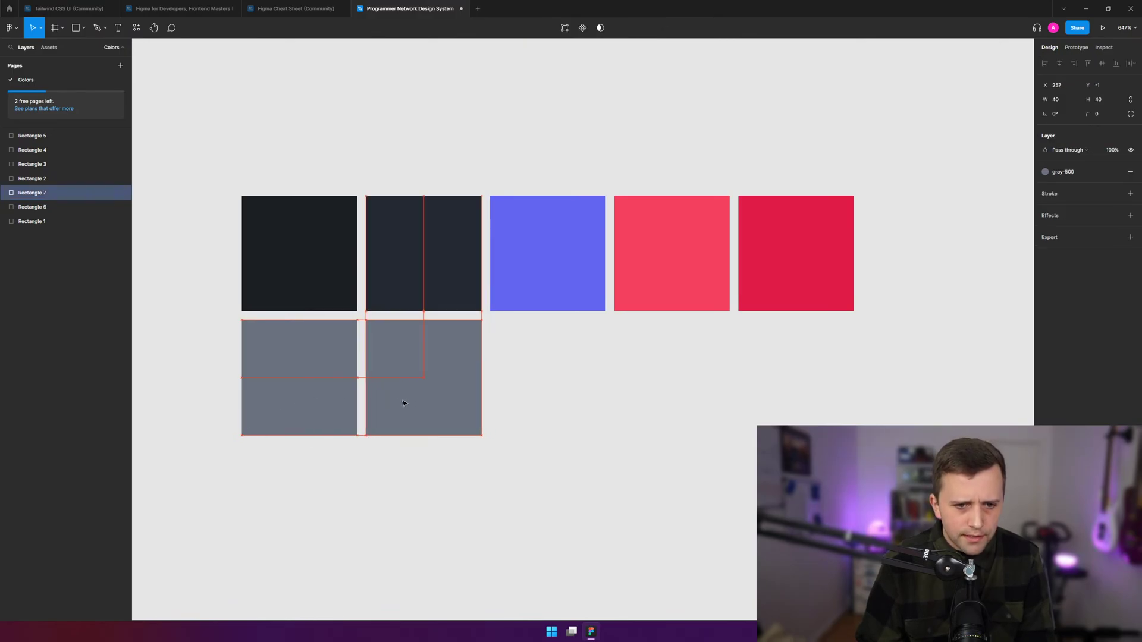
{"action": "left_click", "coordinate": [506, 427]}
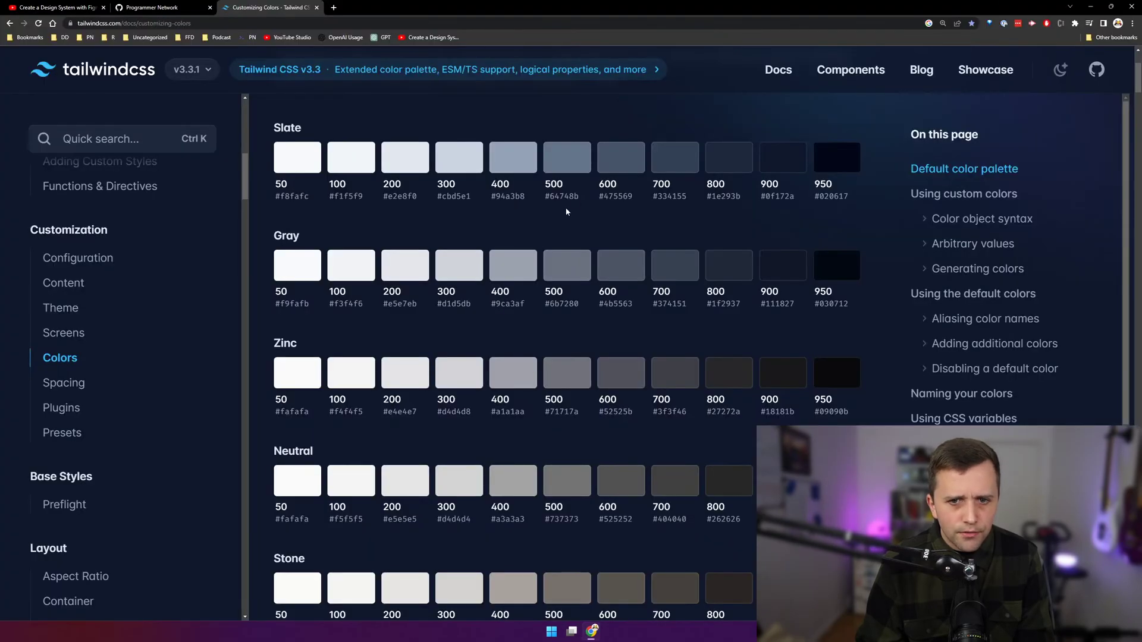
- Copy the Slate 600 hex code #475569 and, back in Figma, detach the gray-500 style from the duplicated swatch
{"action": "left_click", "coordinate": [616, 195]}
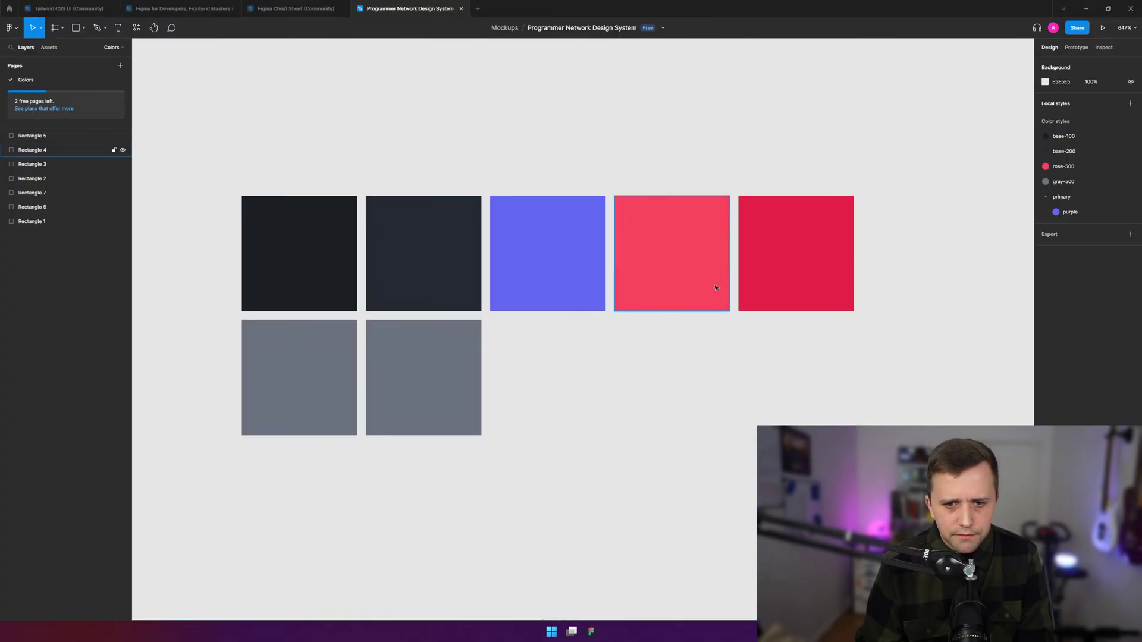
{"action": "left_click", "coordinate": [463, 368]}
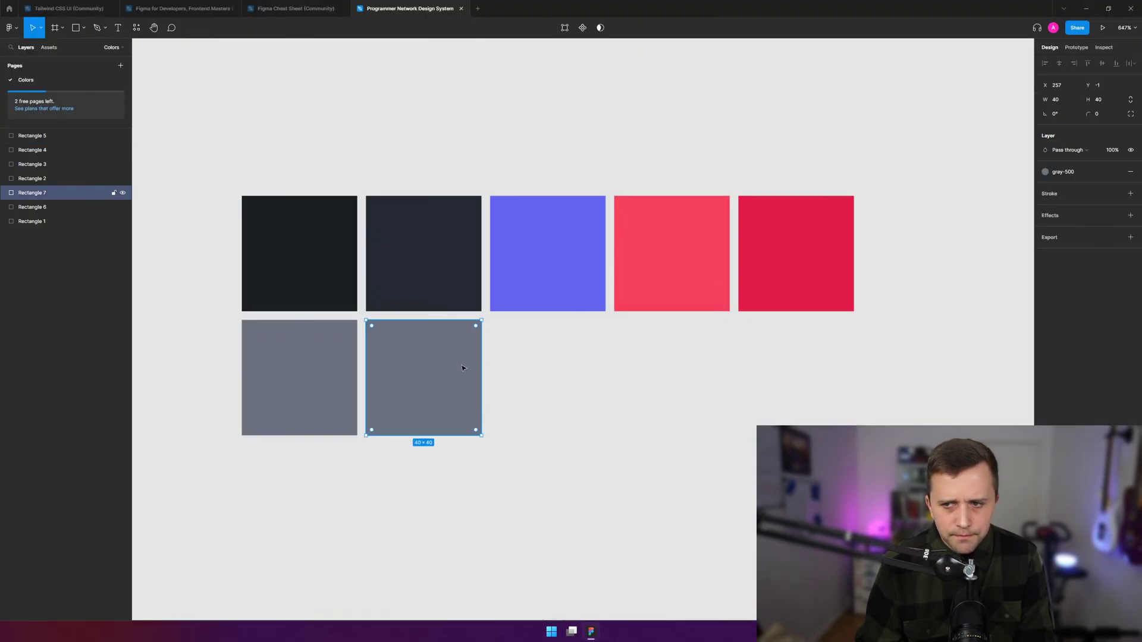
{"action": "left_click", "coordinate": [1116, 171]}
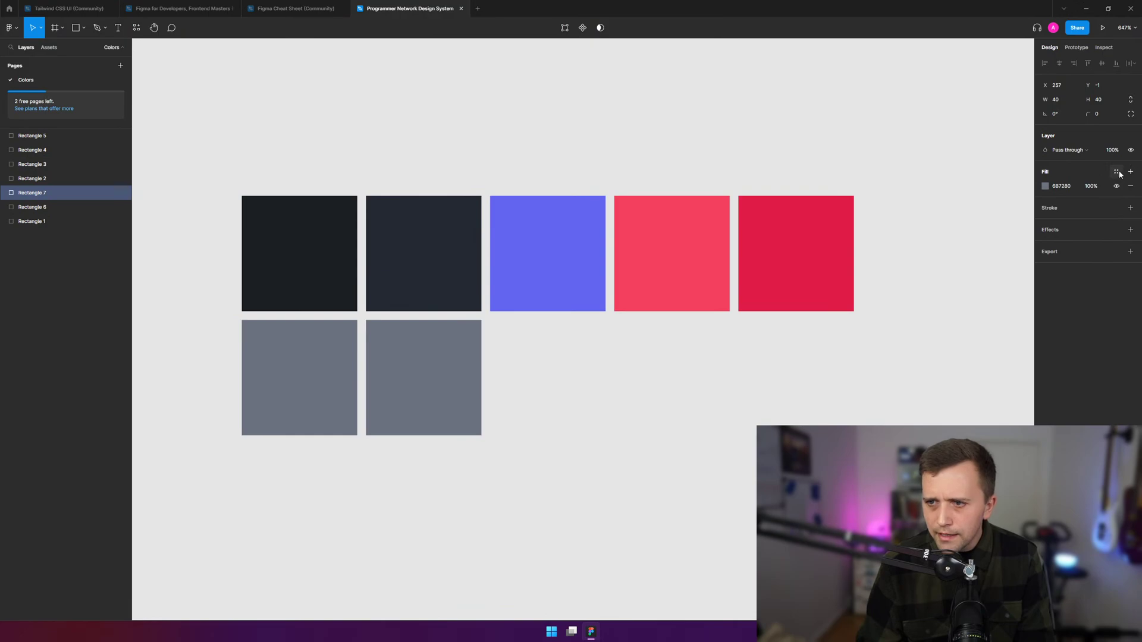
- Create a color style named gray-600 with the value #475569 for the duplicated gray swatch
{"action": "left_click", "coordinate": [1119, 174]}
{"action": "left_click", "coordinate": [1127, 187]}
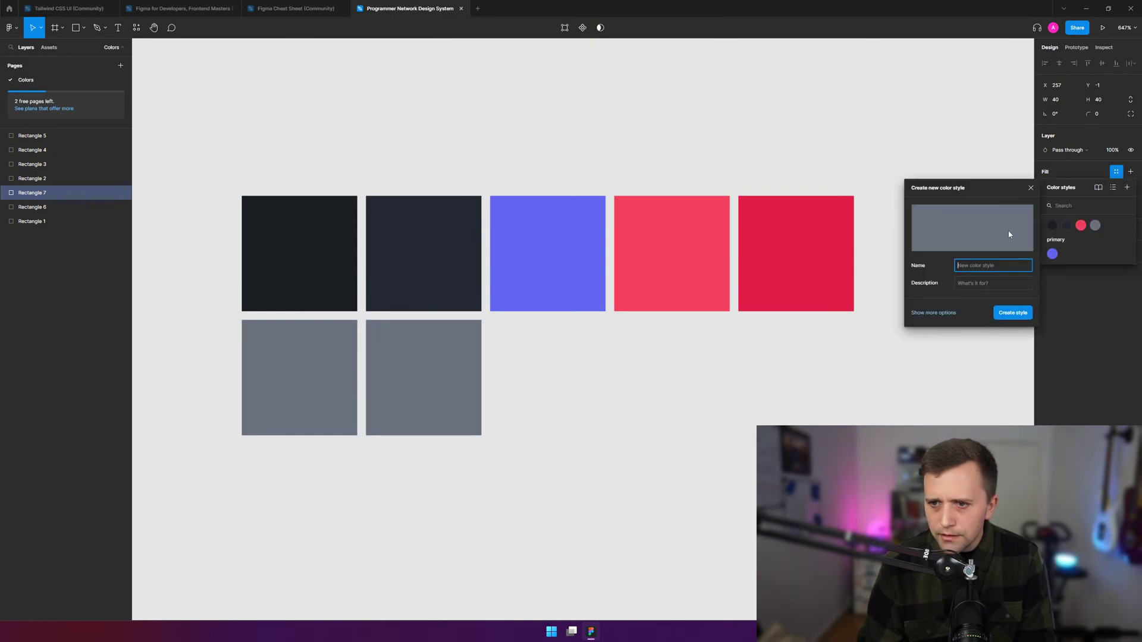
{"action": "type", "text": "gray"}
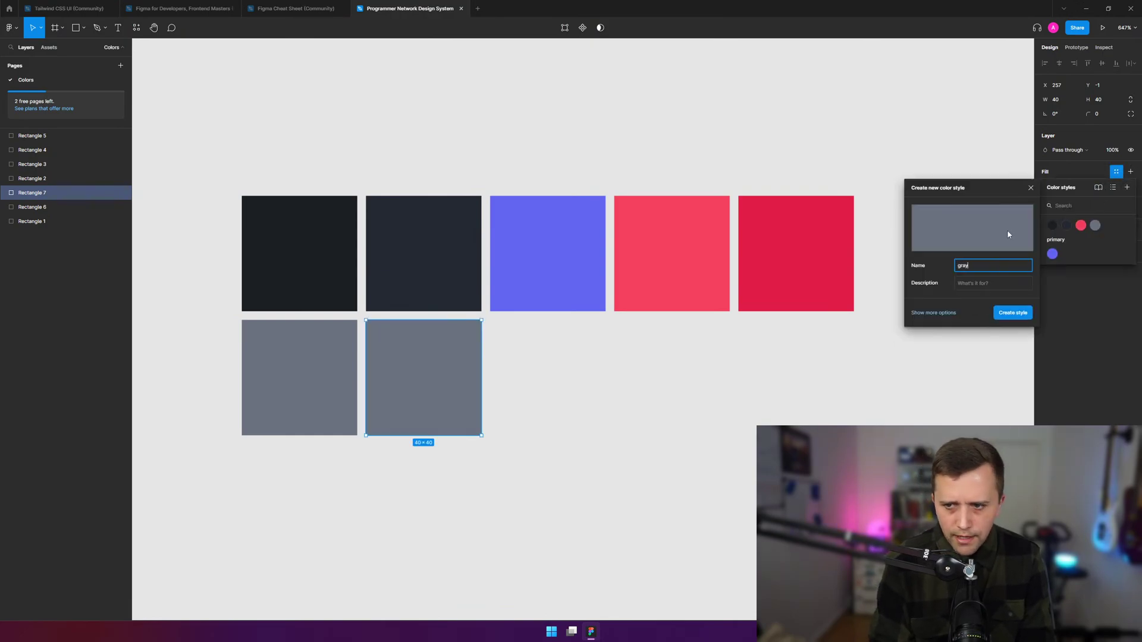
{"action": "type", "text": "-600"}
{"action": "key", "text": "Tab"}
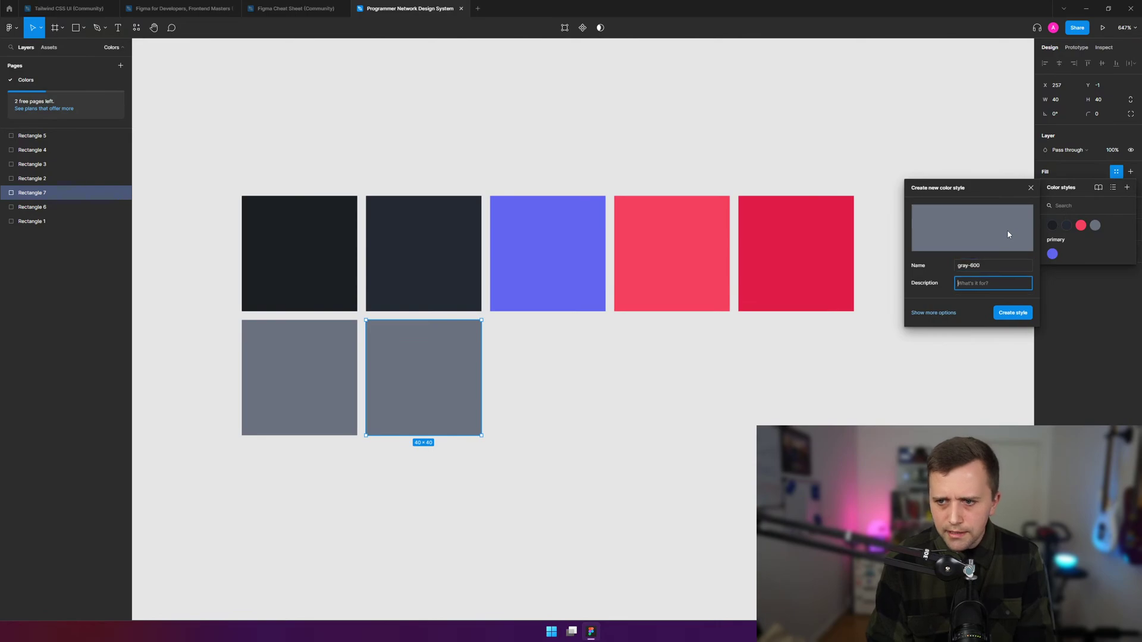
{"action": "left_click", "coordinate": [932, 310]}
{"action": "left_click", "coordinate": [931, 323]}
{"action": "type", "text": "#475569"}
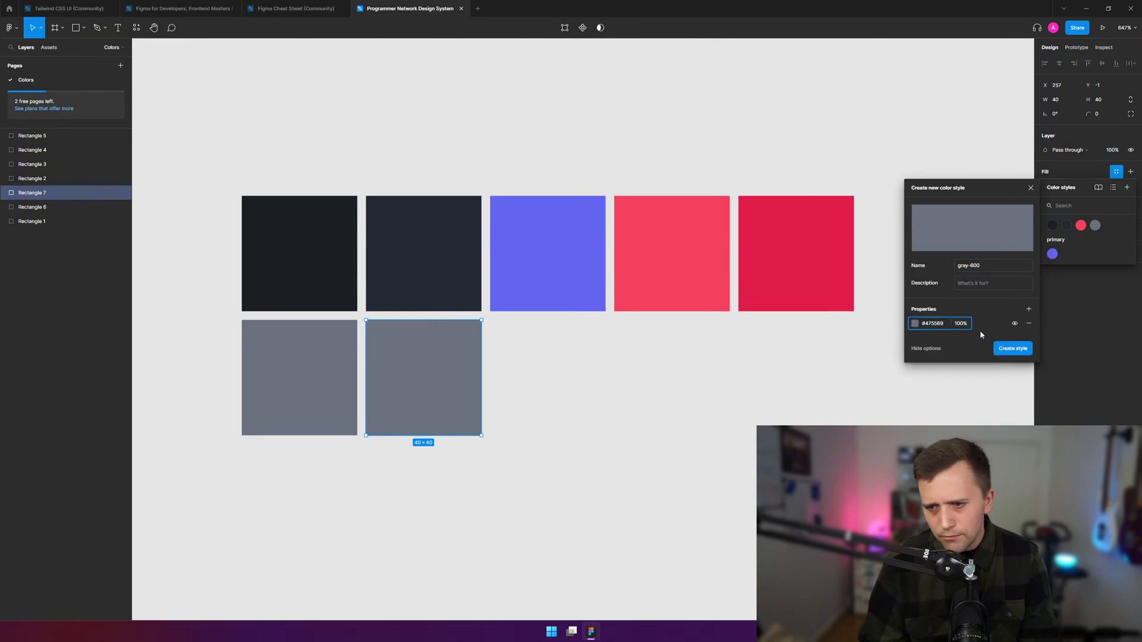
{"action": "left_click", "coordinate": [1011, 348]}
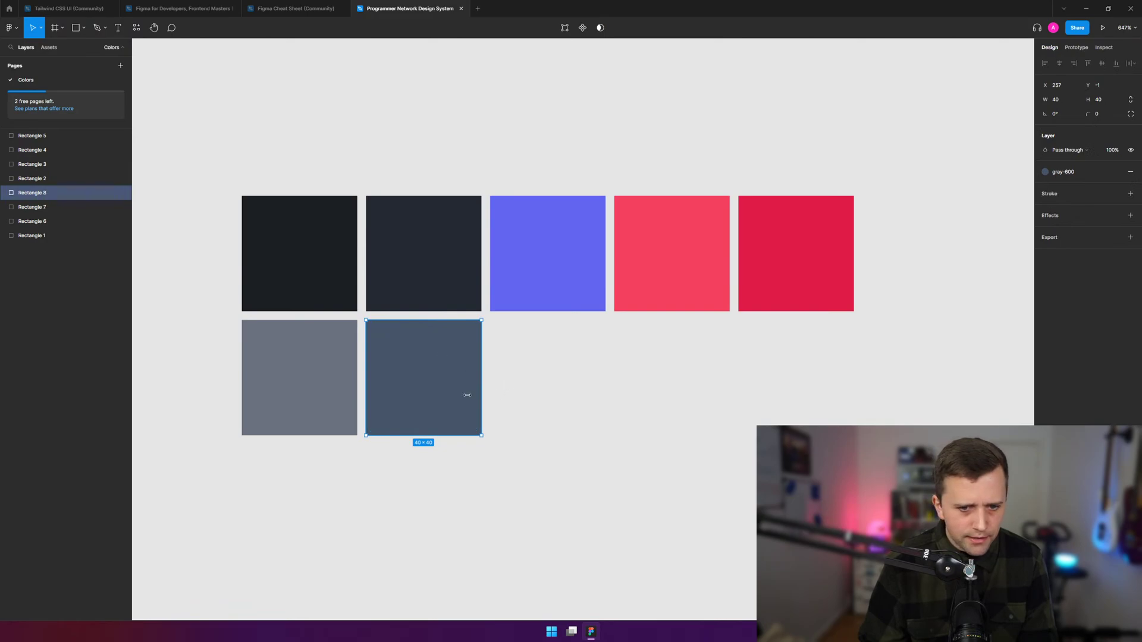
- Duplicate the gray-600 swatch under the purple swatch, and copy the Slate 700 hex code #334155 from the Tailwind documentation in the browser
{"action": "left_click_drag", "start_coordinate": [409, 395], "coordinate": [532, 394]}
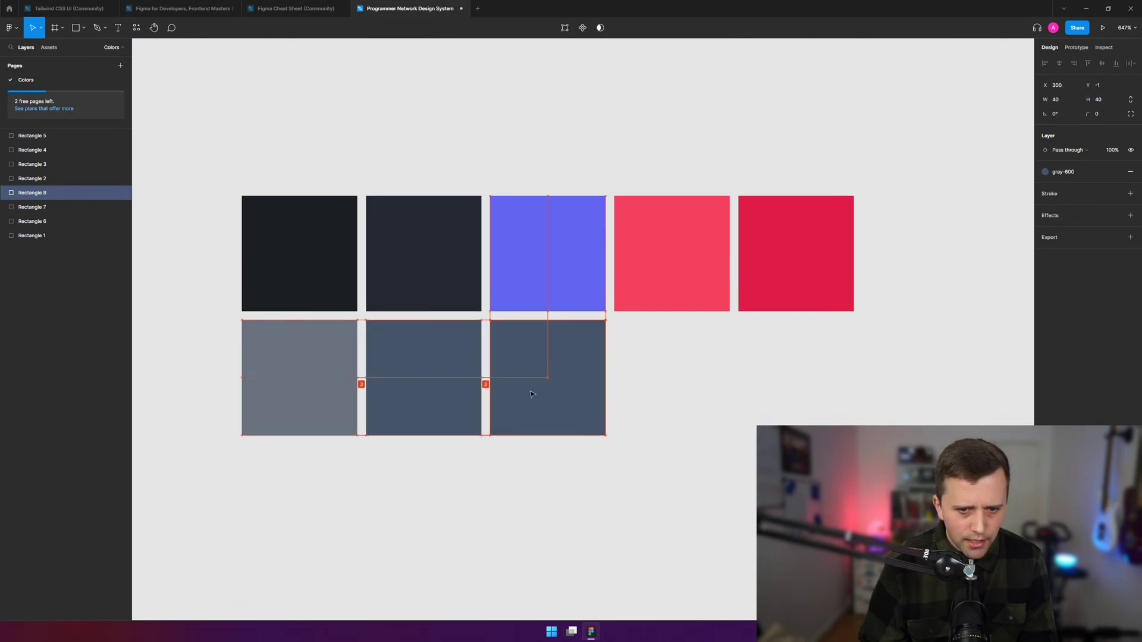
{"action": "left_click", "coordinate": [759, 370]}
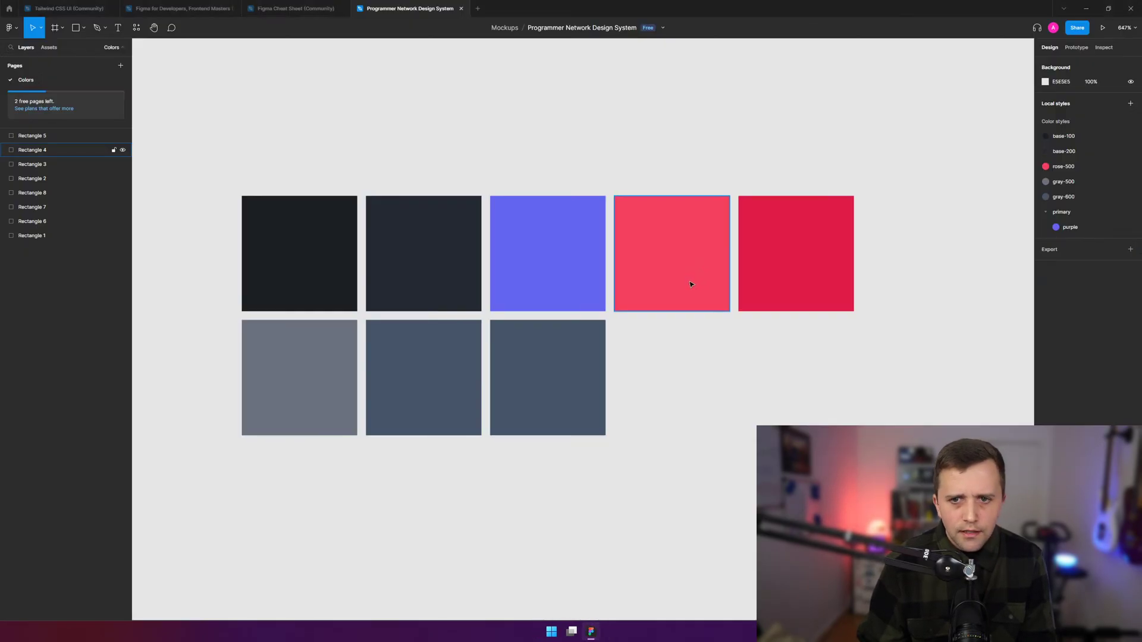
{"action": "key", "text": "alt+Tab"}
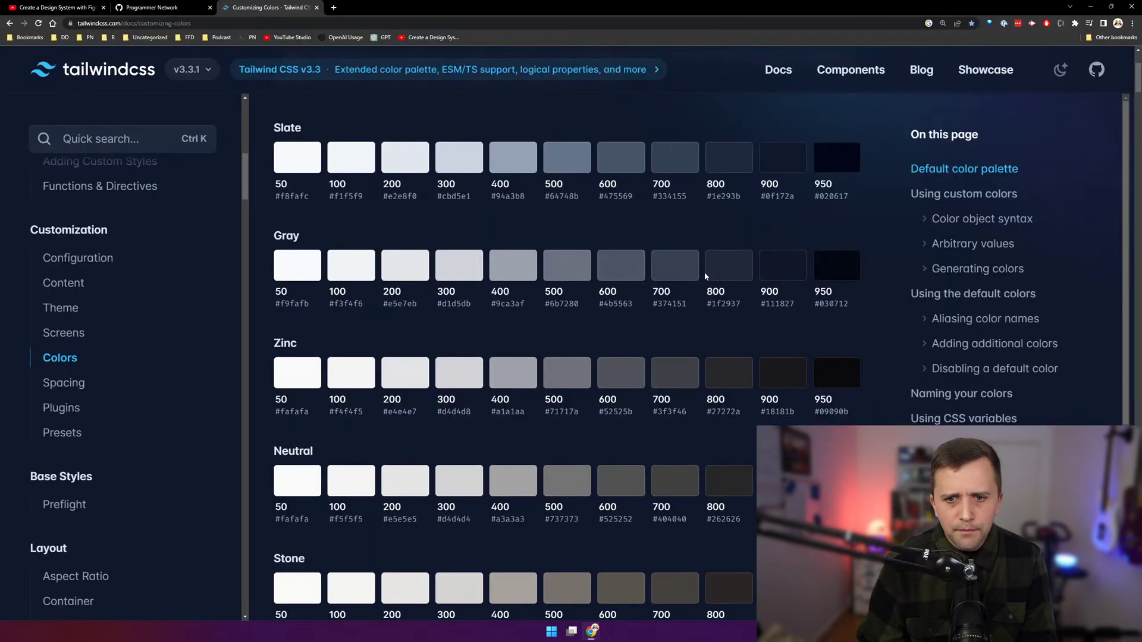
{"action": "left_click", "coordinate": [674, 157]}
- Back in Figma, detach the gray-600 style from the new swatch under the purple one
{"action": "key", "text": "alt+Tab"}
{"action": "left_click", "coordinate": [531, 381]}
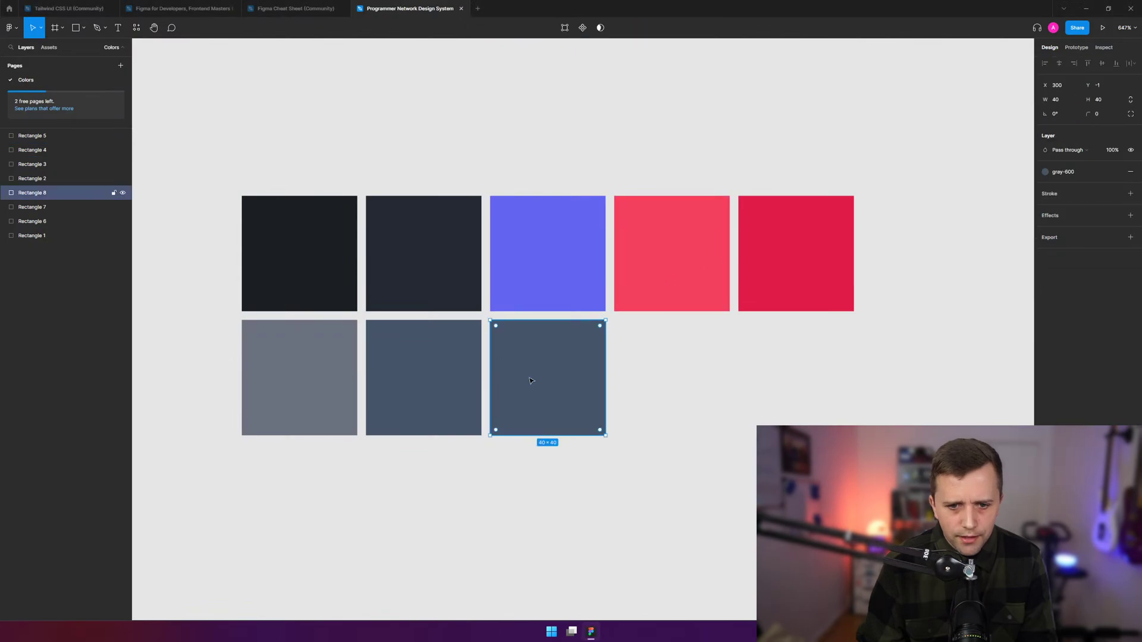
{"action": "left_click", "coordinate": [1062, 170]}
{"action": "left_click", "coordinate": [1115, 171]}
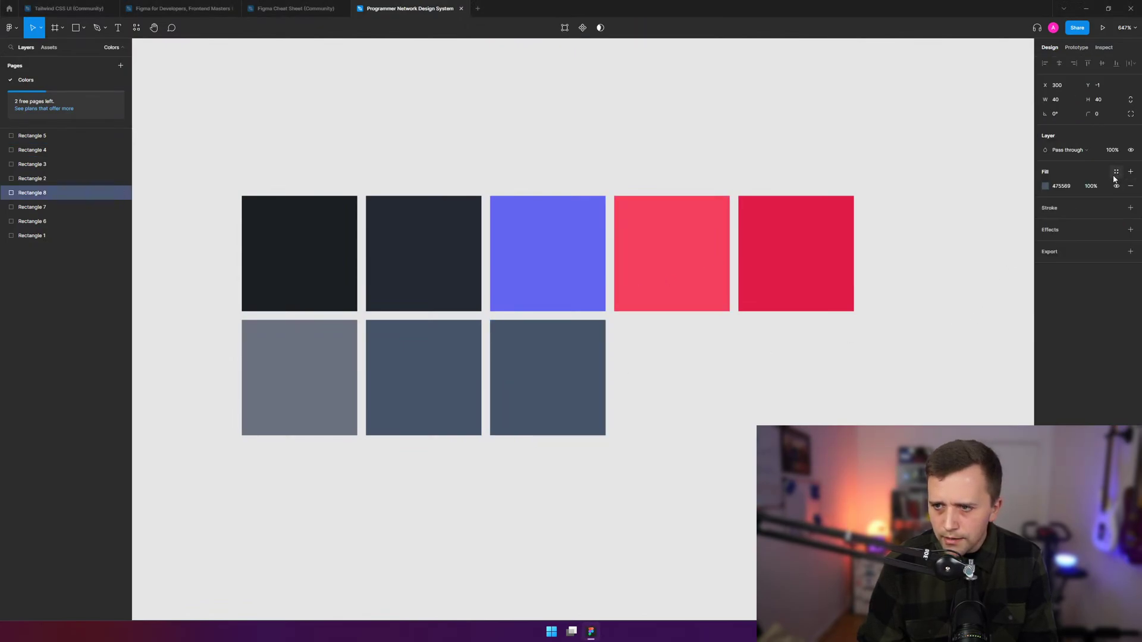
- Create a color style named gray-700 with the value #334155 for the swatch under the purple one
{"action": "left_click", "coordinate": [1115, 171]}
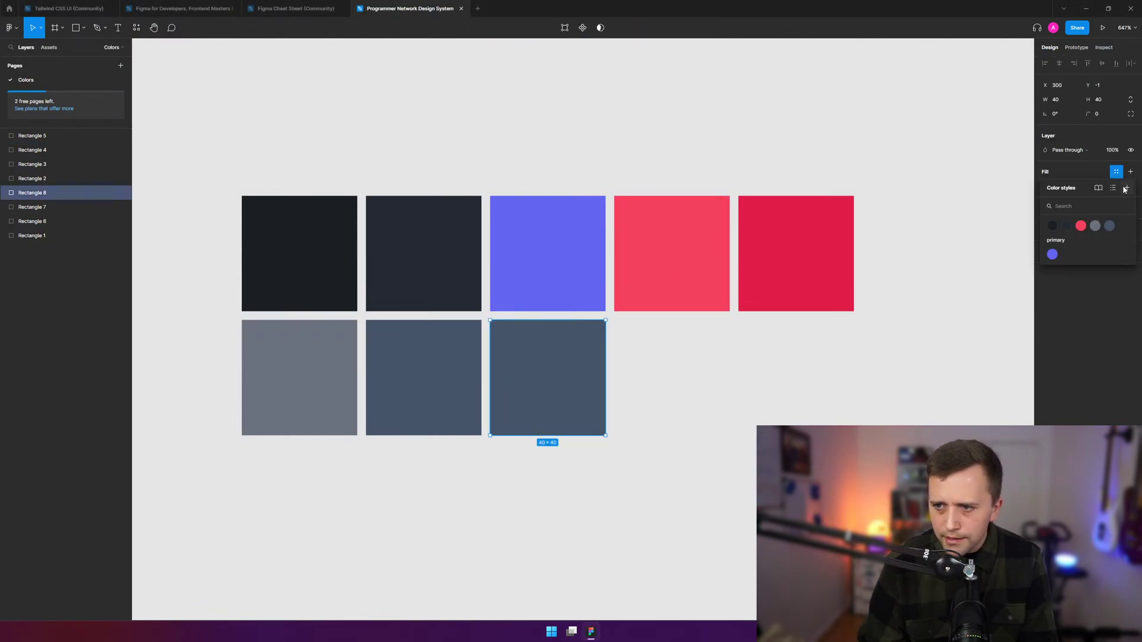
{"action": "left_click", "coordinate": [1126, 188]}
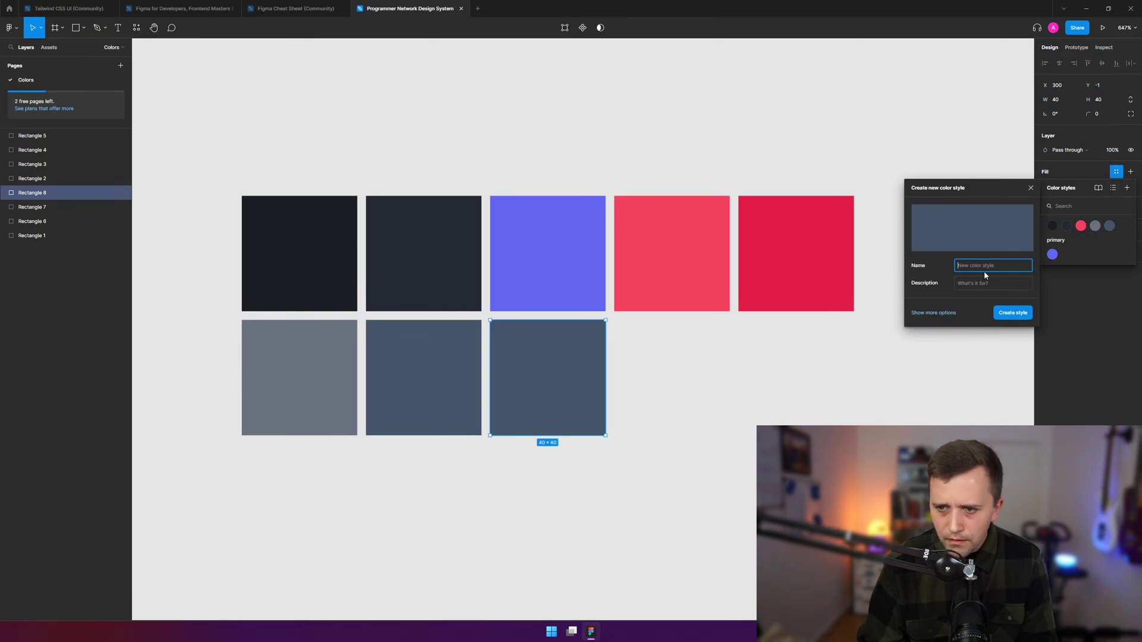
{"action": "type", "text": "grya"}
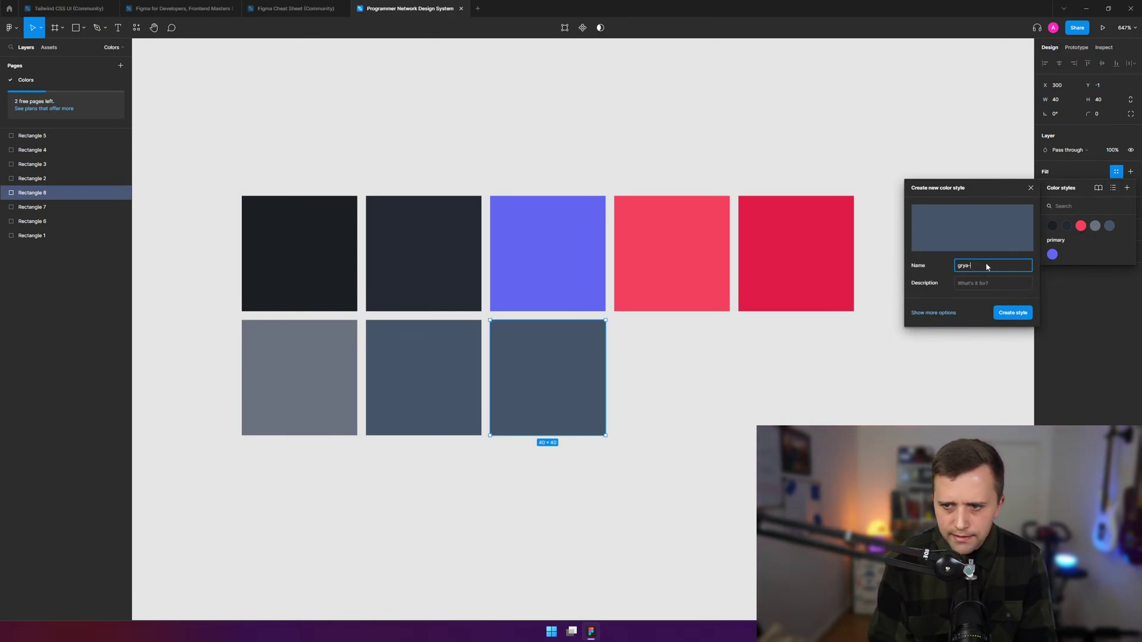
{"action": "type", "text": "-700"}
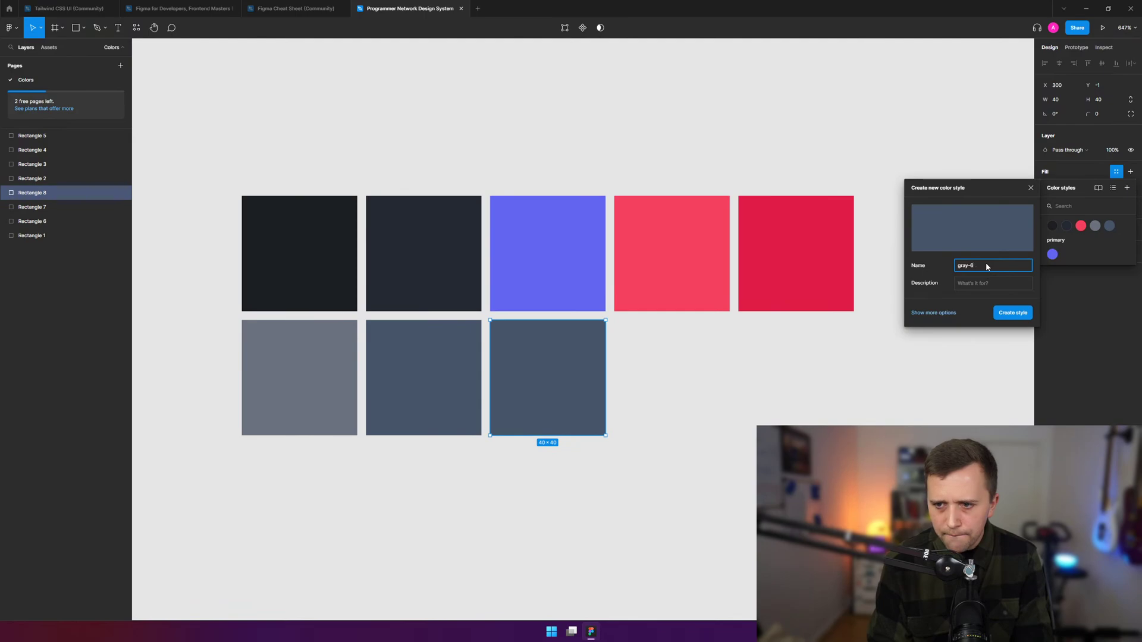
{"action": "key", "text": "Tab"}
{"action": "left_click", "coordinate": [921, 313]}
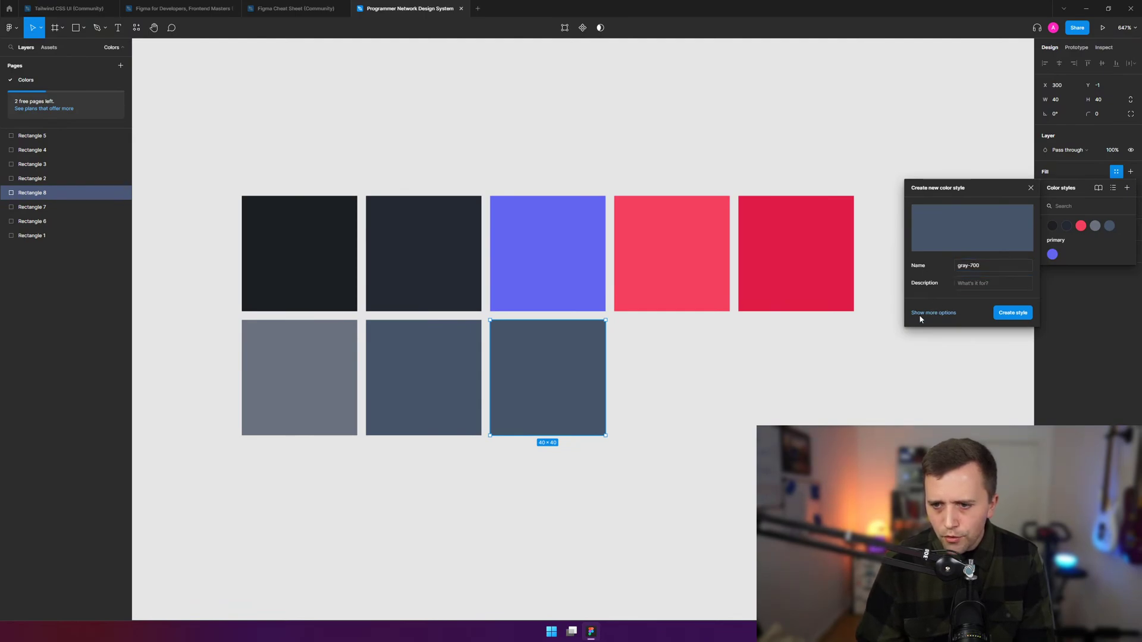
{"action": "left_click", "coordinate": [929, 324]}
{"action": "type", "text": "334155"}
{"action": "key", "text": "Return"}
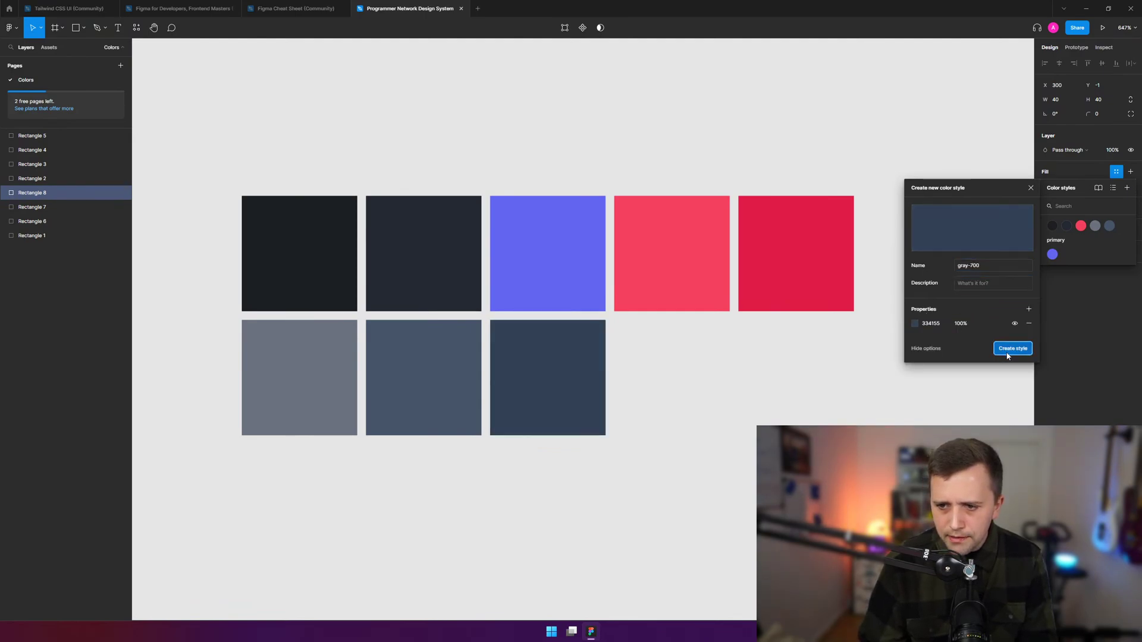
{"action": "left_click", "coordinate": [1011, 348]}
{"action": "left_click", "coordinate": [865, 366]}
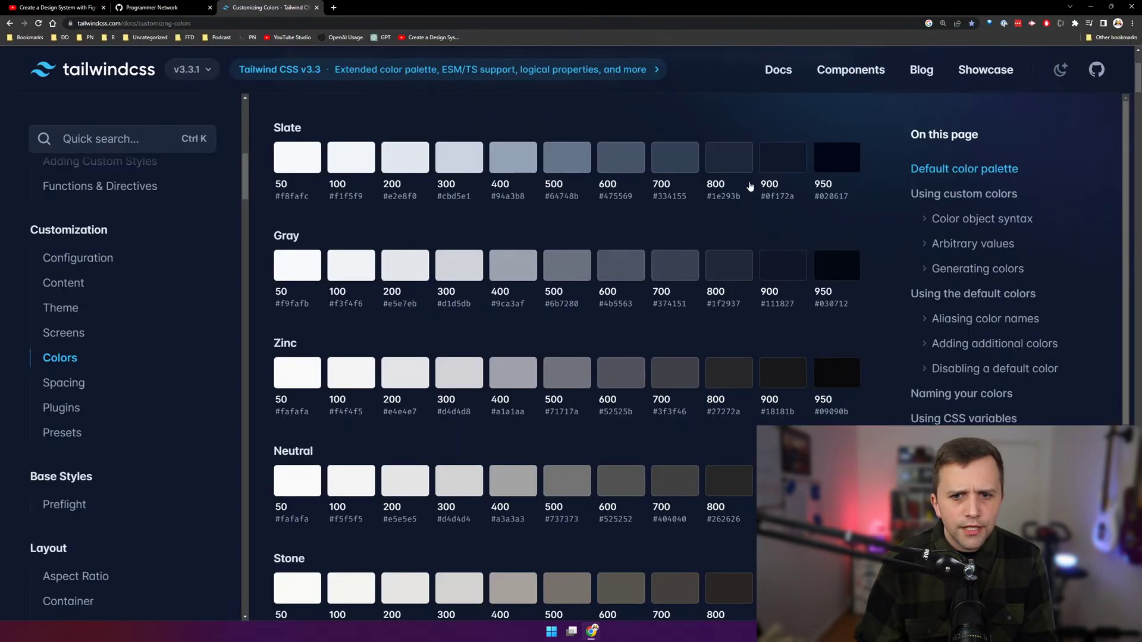
- Check the gray-500 style's color value in Figma against the Gray 500 hex code in the Tailwind documentation
{"action": "left_click", "coordinate": [569, 307]}
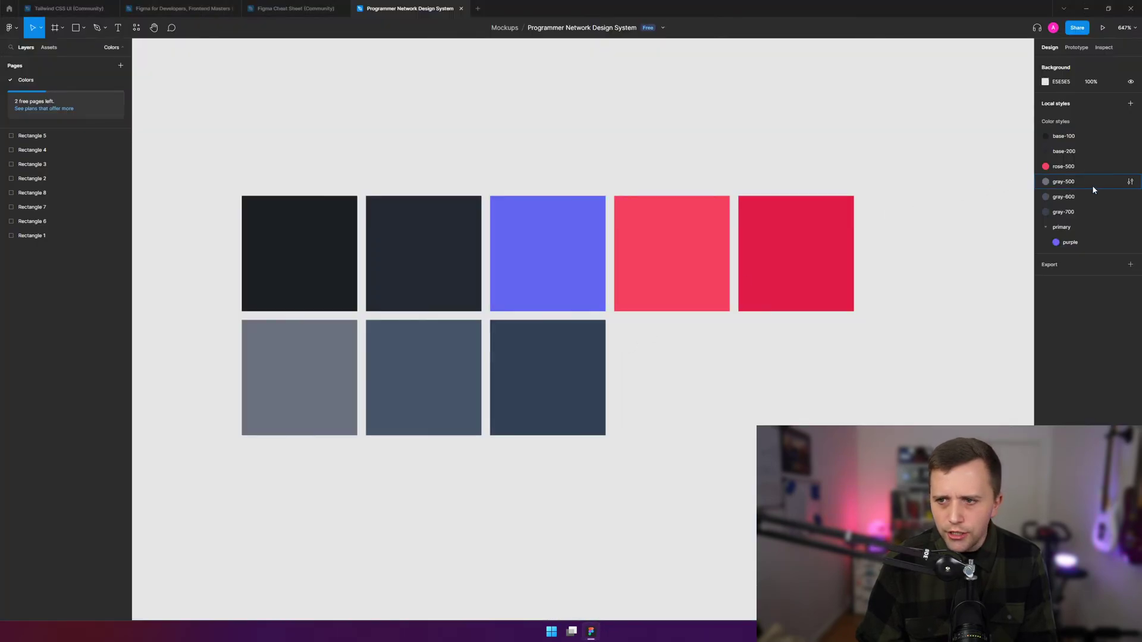
{"action": "right_click", "coordinate": [1093, 187]}
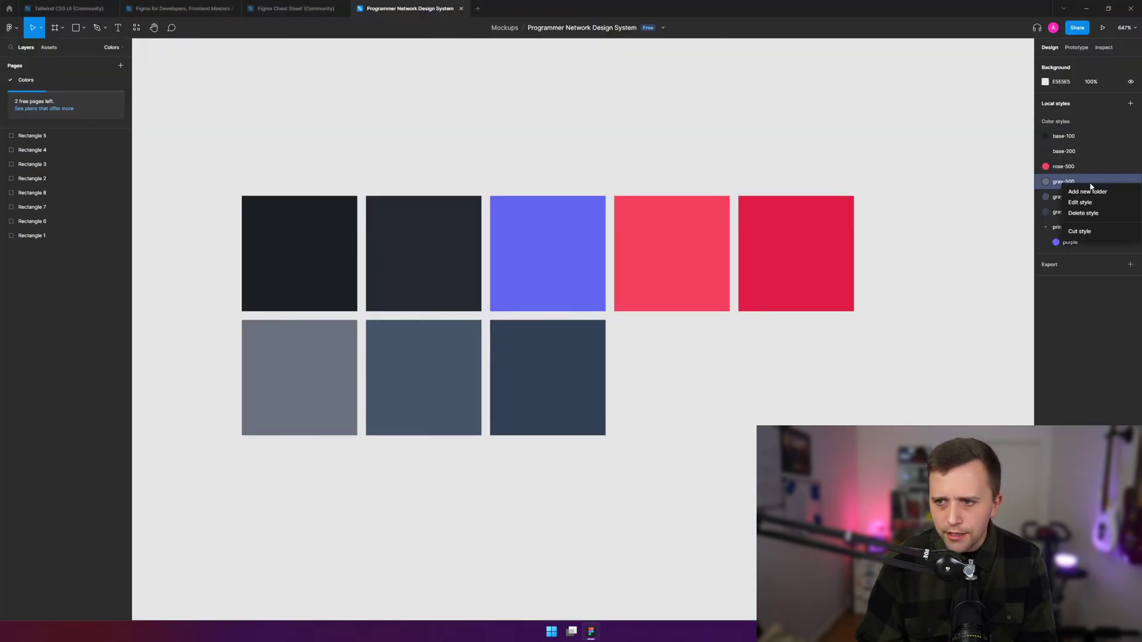
{"action": "left_click", "coordinate": [1086, 204]}
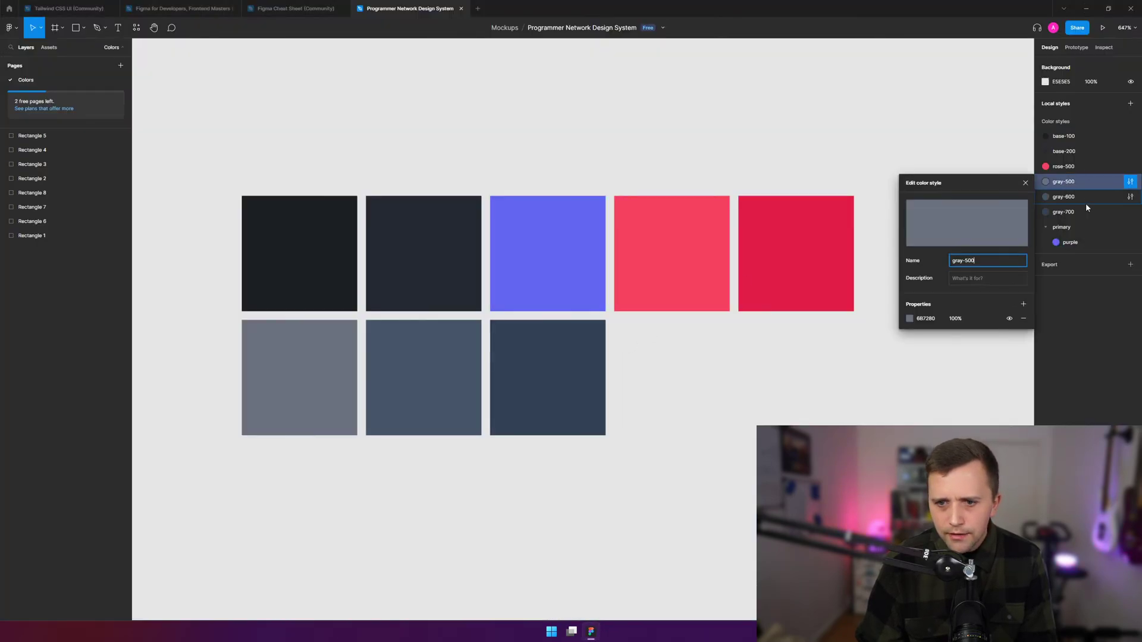
{"action": "left_click", "coordinate": [930, 319]}
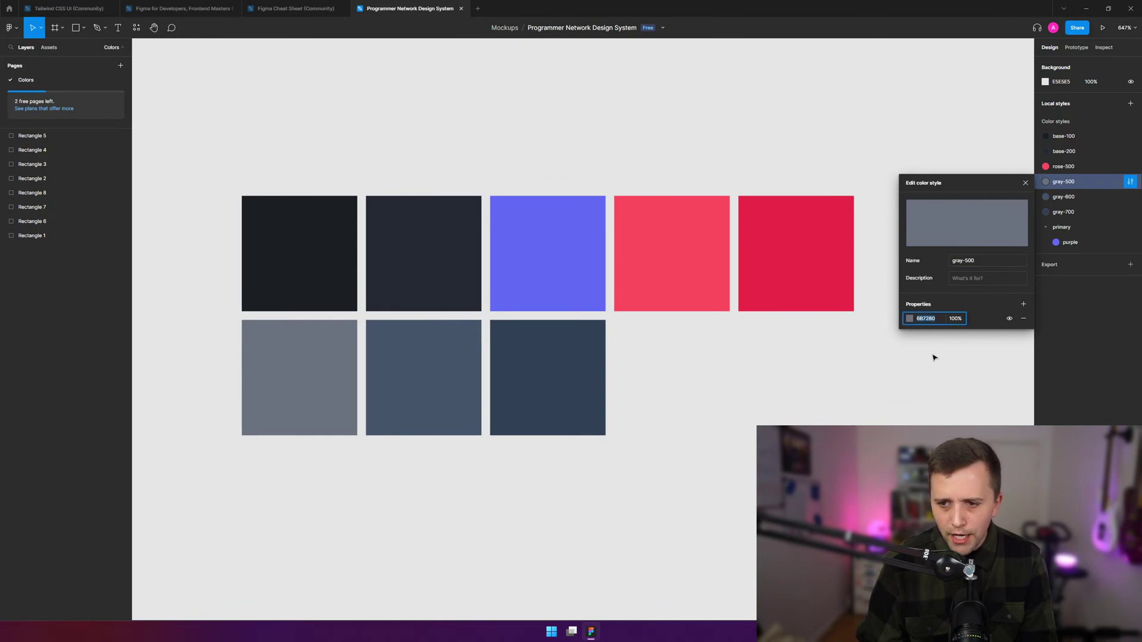
{"action": "key", "text": "Escape"}
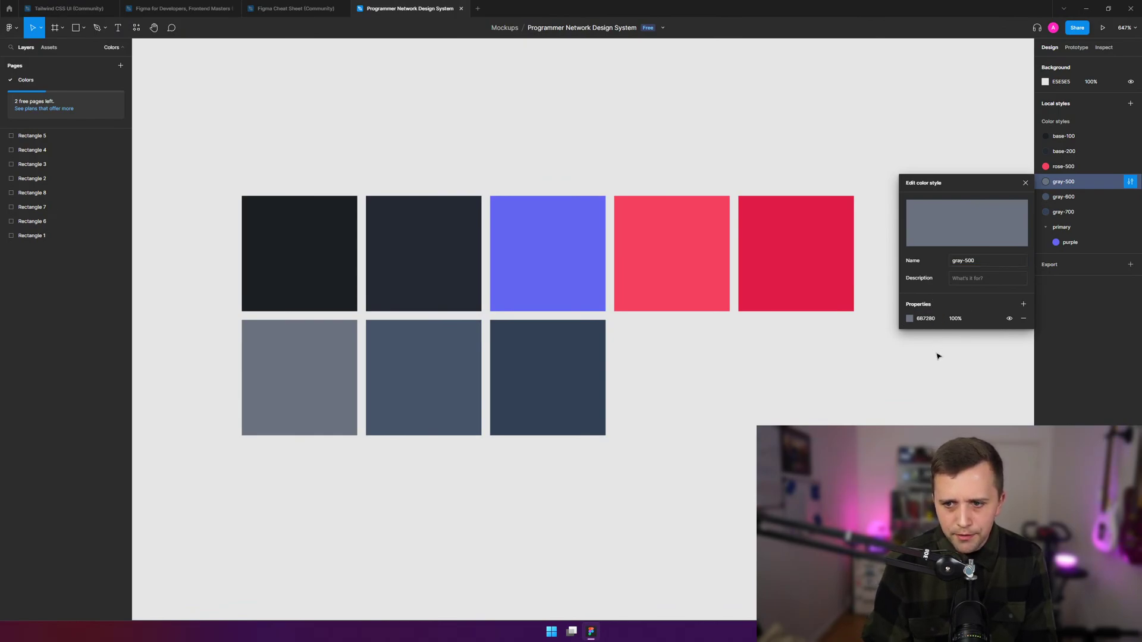
{"action": "key", "text": "Escape"}
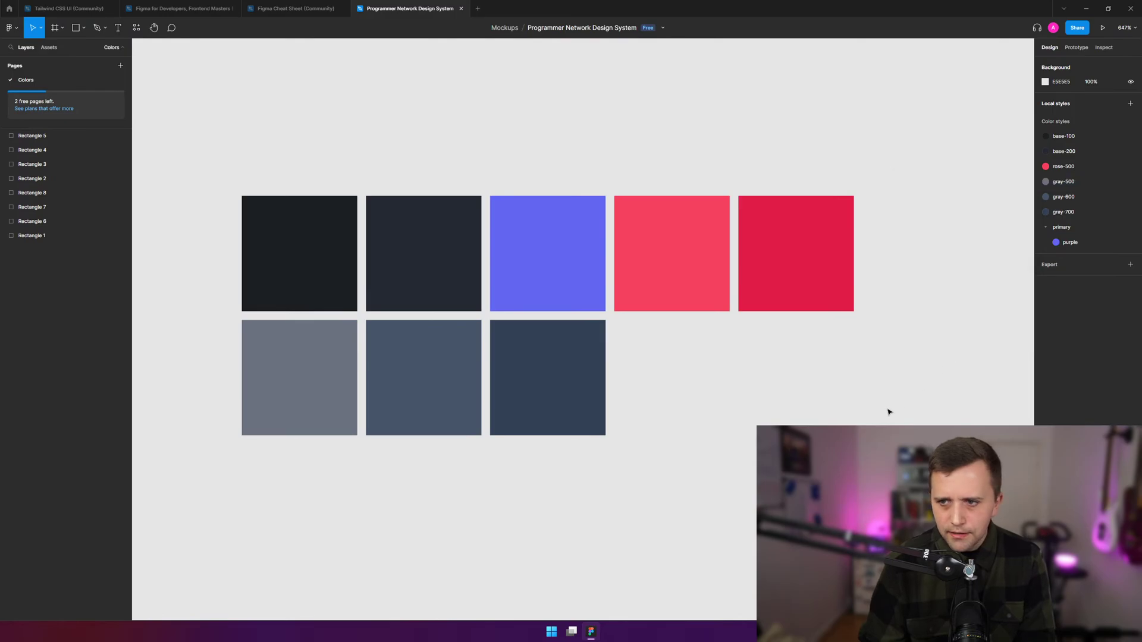
- Change the gray-600 color style to #4b5563, copied from the Gray 600 color in the Tailwind documentation in the browser
{"action": "right_click", "coordinate": [1071, 200]}
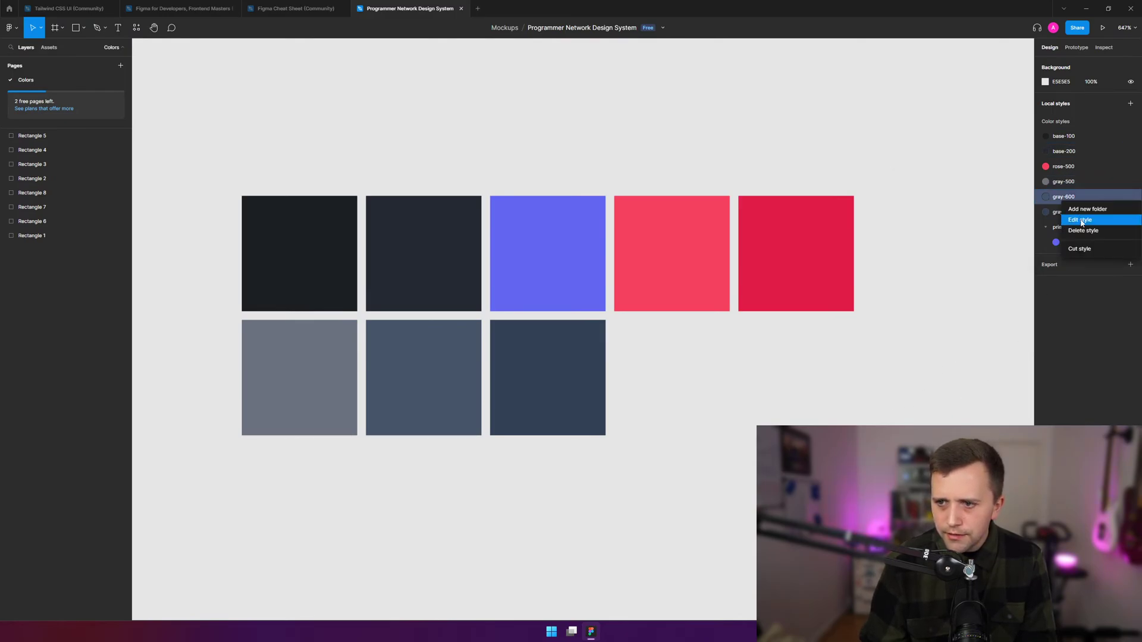
{"action": "left_click", "coordinate": [1080, 221]}
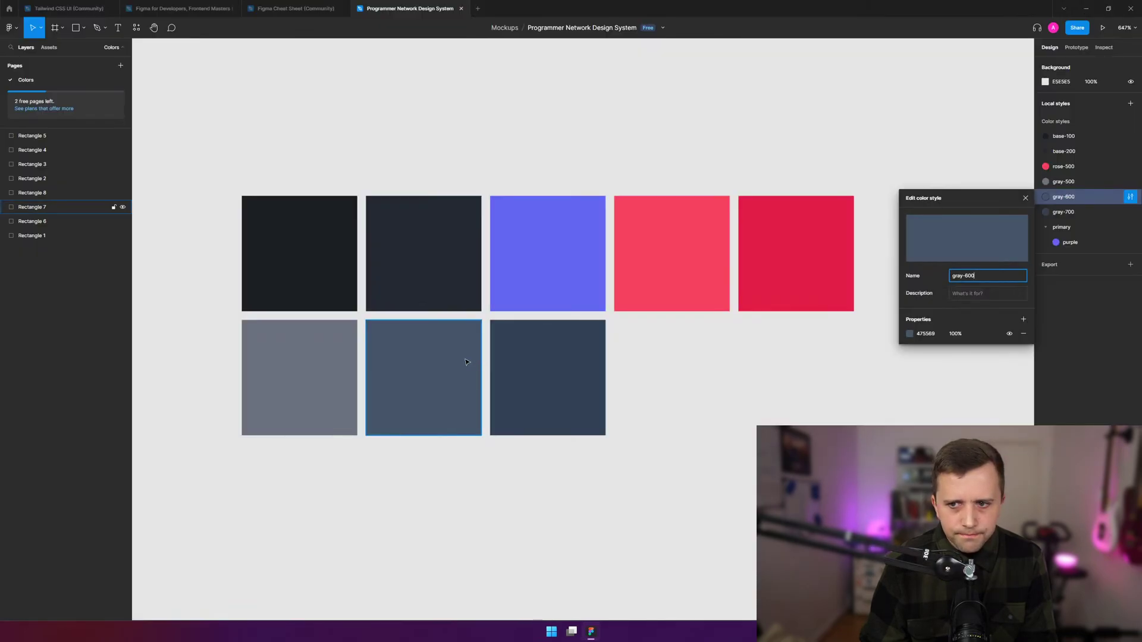
{"action": "key", "text": "alt+Tab"}
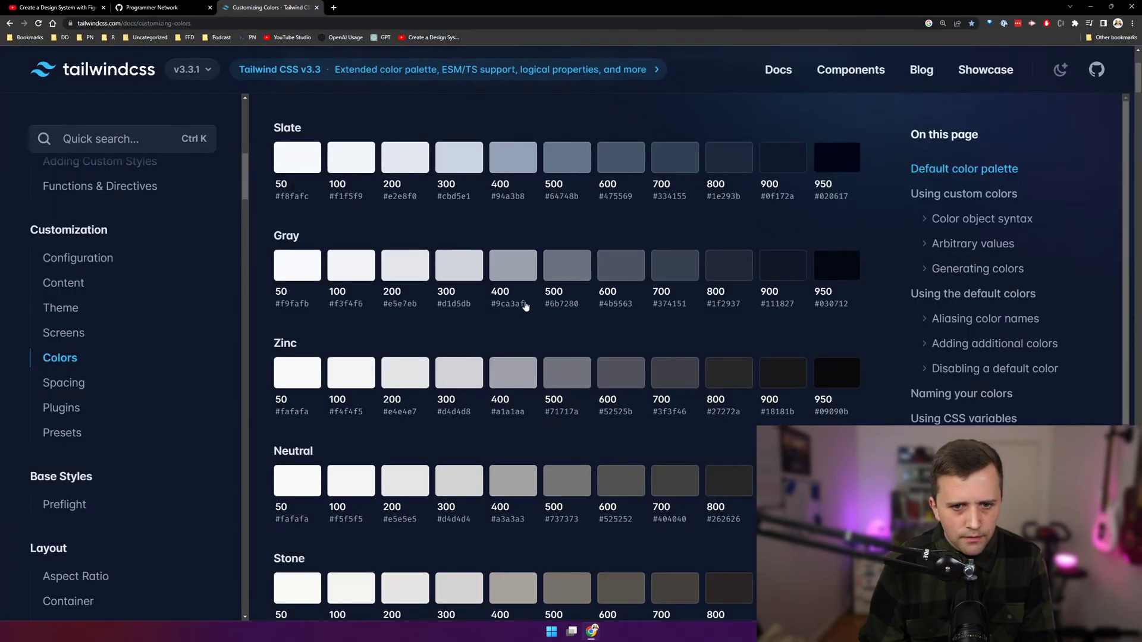
{"action": "left_click", "coordinate": [622, 304]}
{"action": "key", "text": "alt+Tab"}
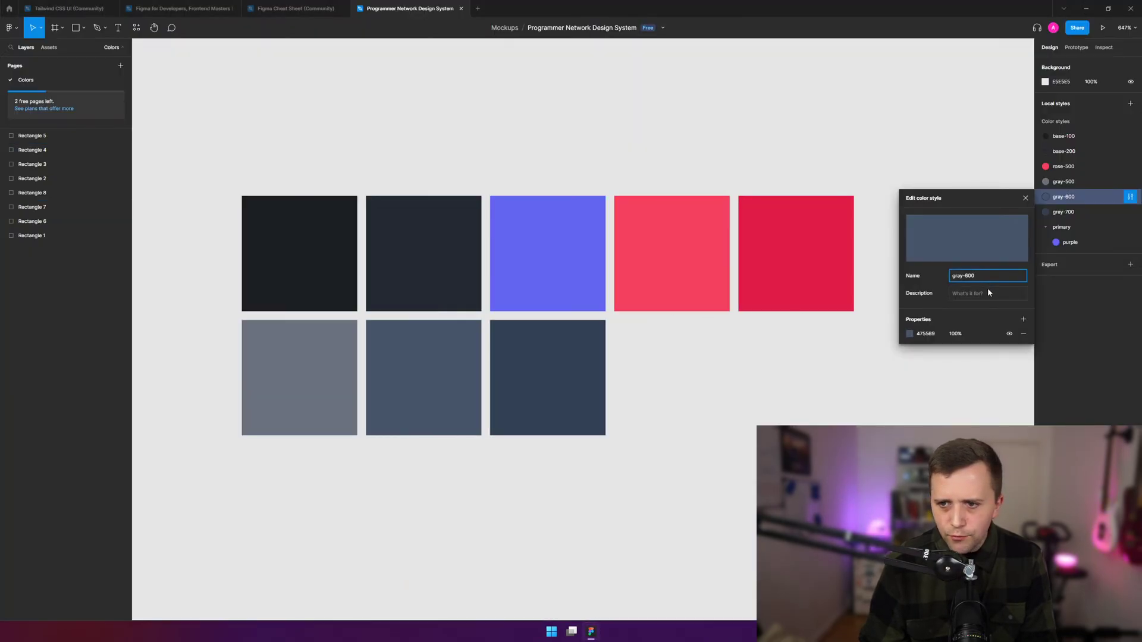
{"action": "left_click", "coordinate": [925, 334]}
{"action": "key", "text": "ctrl+v"}
{"action": "key", "text": "Return"}
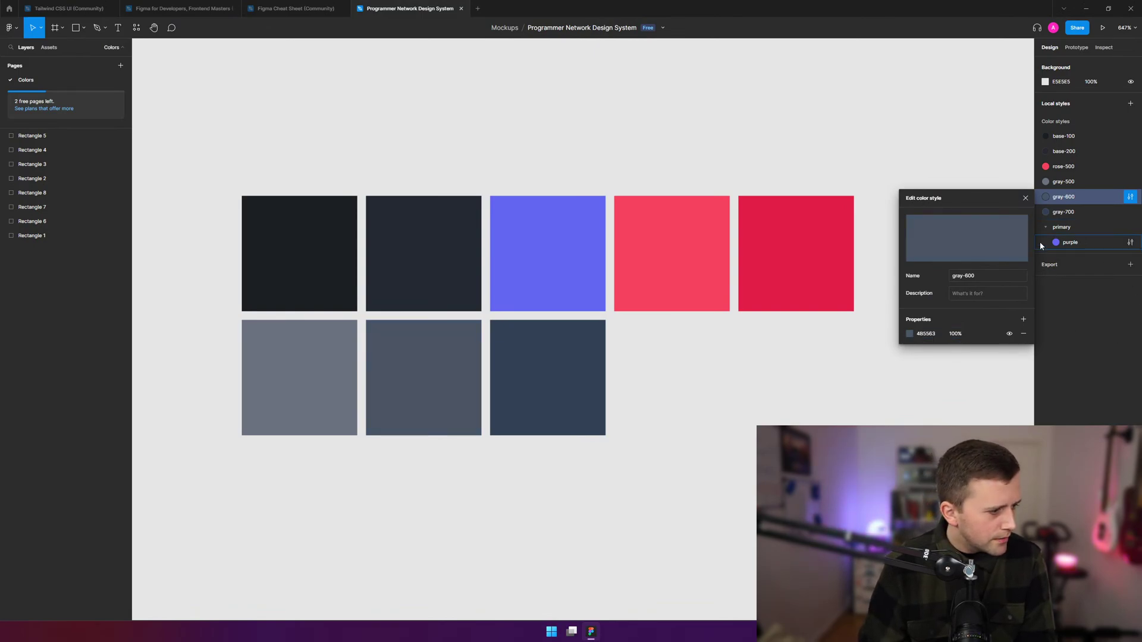
- Change the gray-700 color style to the Tailwind Gray 700 value #374151
{"action": "left_click", "coordinate": [1063, 212]}
{"action": "right_click", "coordinate": [1063, 212]}
{"action": "left_click", "coordinate": [1076, 222]}
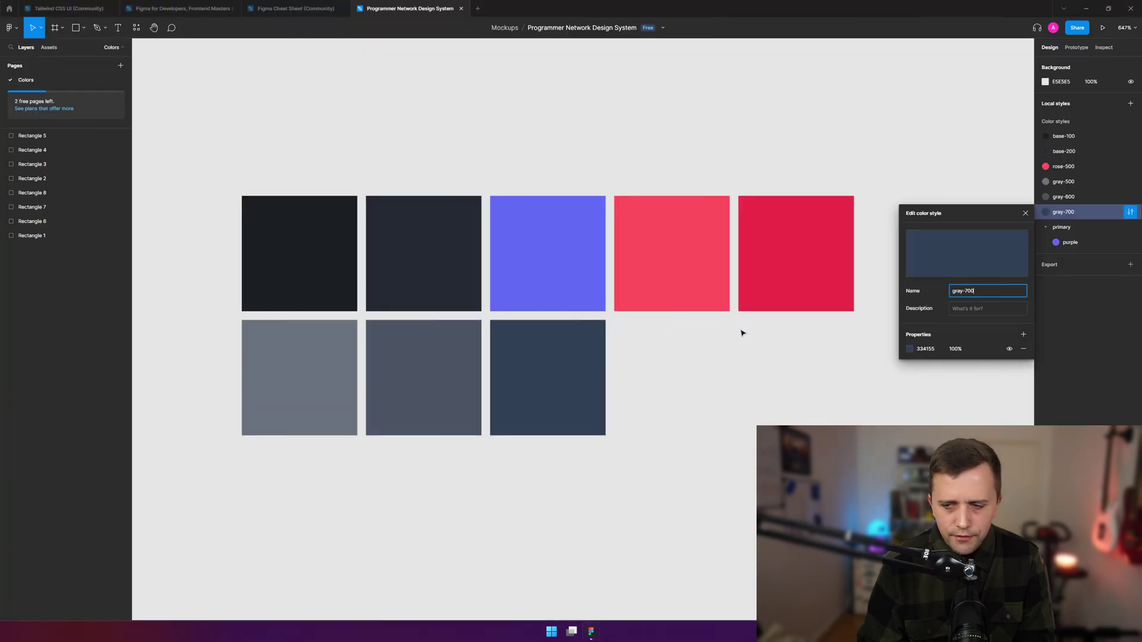
{"action": "left_click", "coordinate": [925, 349]}
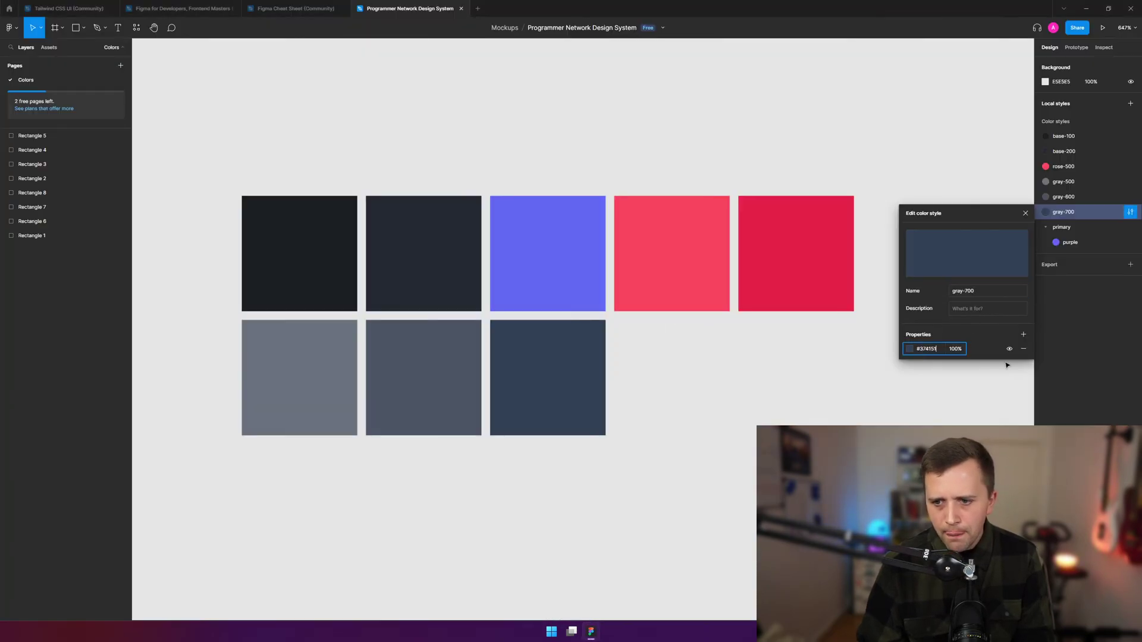
{"action": "left_click", "coordinate": [839, 399]}
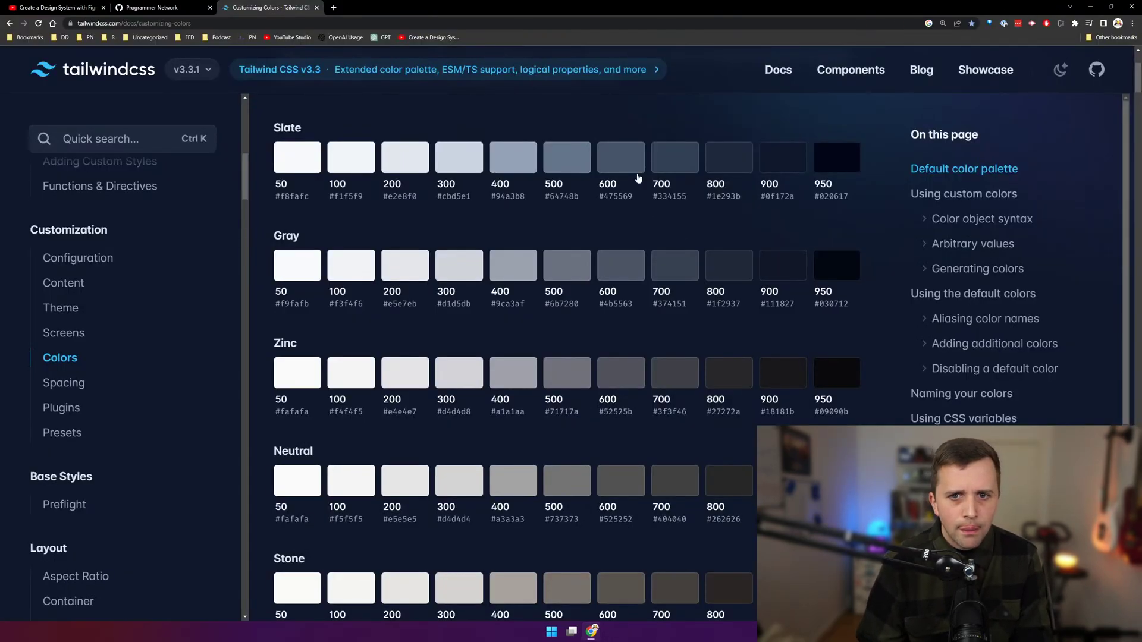
- Open youtube.com in a new tab of the browser
{"action": "key", "text": "ctrl+t"}
{"action": "type", "text": "youtube.com"}
{"action": "key", "text": "Return"}
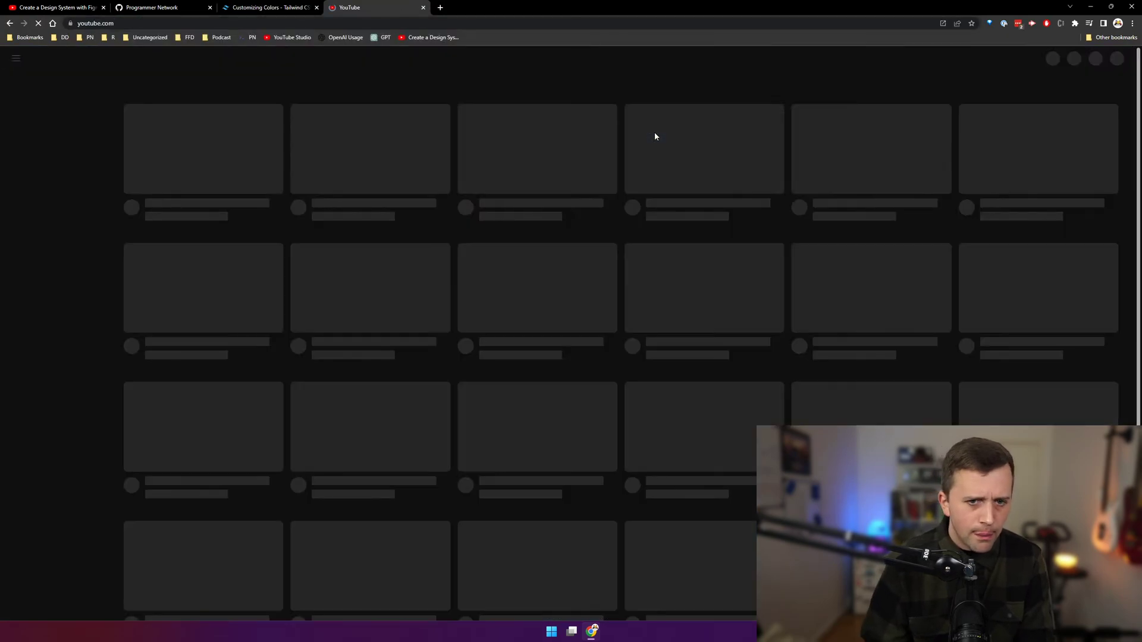
- Search YouTube for "sheeeeeet", play the first result and adjust the video's volume
{"action": "key", "text": "slash"}
{"action": "type", "text": "sheeee"}
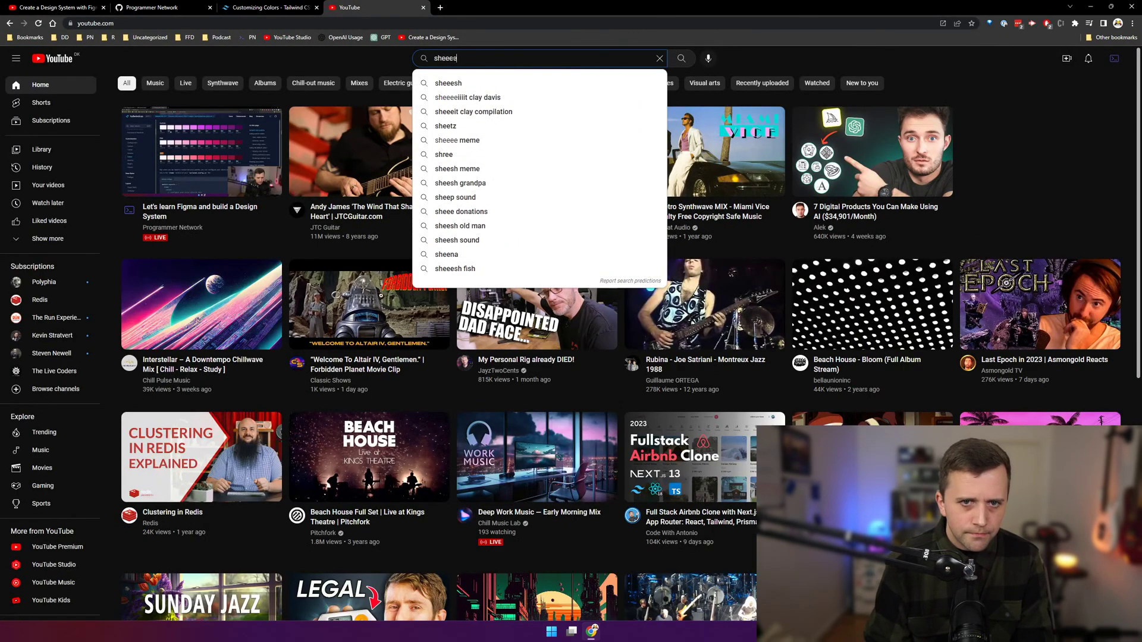
{"action": "type", "text": "eet"}
{"action": "key", "text": "Return"}
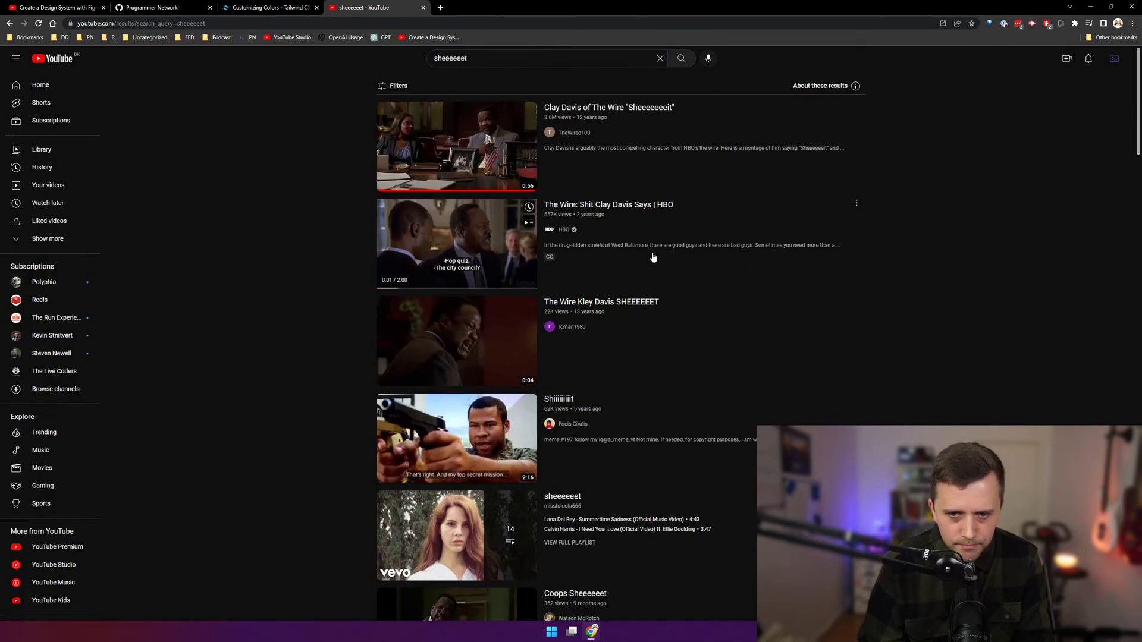
{"action": "left_click", "coordinate": [631, 157]}
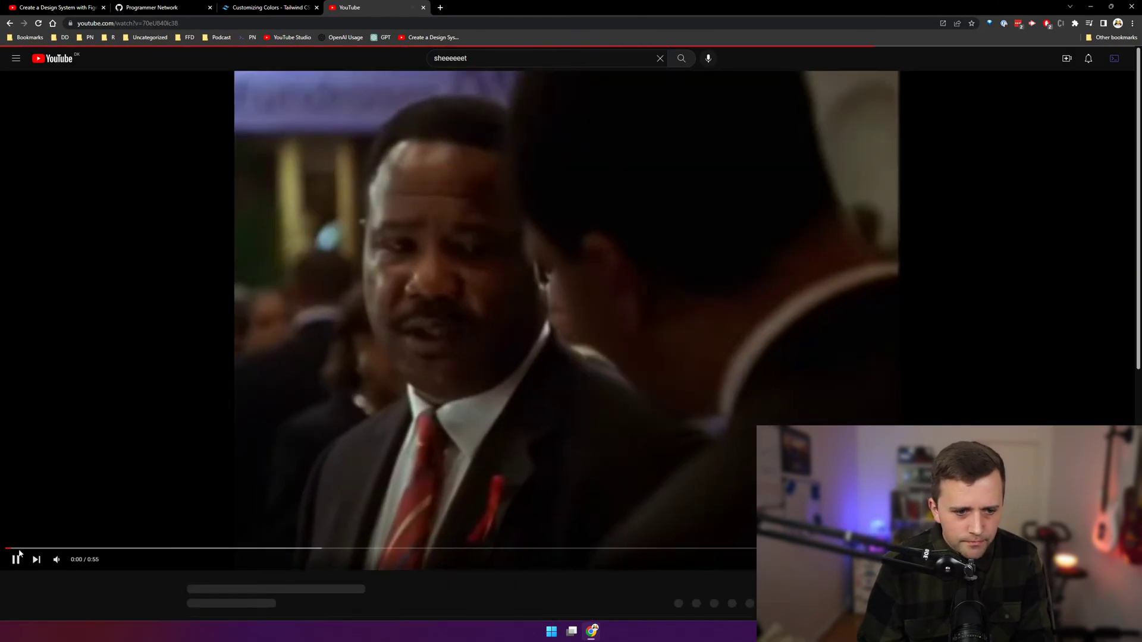
{"action": "left_click_drag", "start_coordinate": [81, 568], "coordinate": [127, 559]}
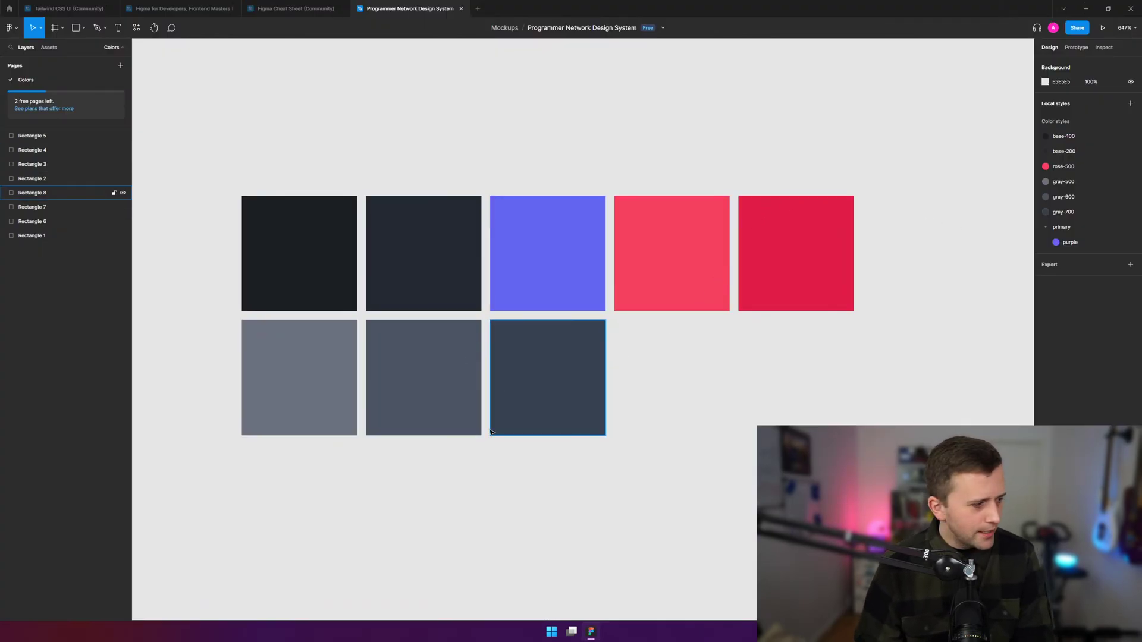
- Switch to the text note of background classes and add base-100, base-200, rose-500, rose-600 and indigo-500 below the gray entries
{"action": "key", "text": "alt+Tab"}
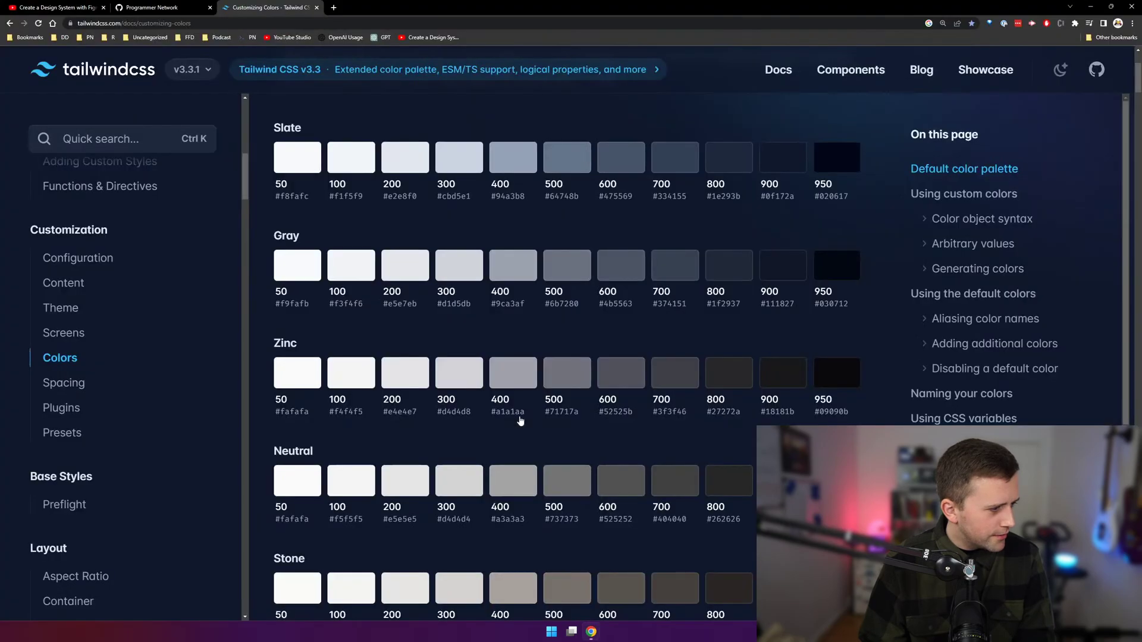
{"action": "left_click", "coordinate": [186, 6]}
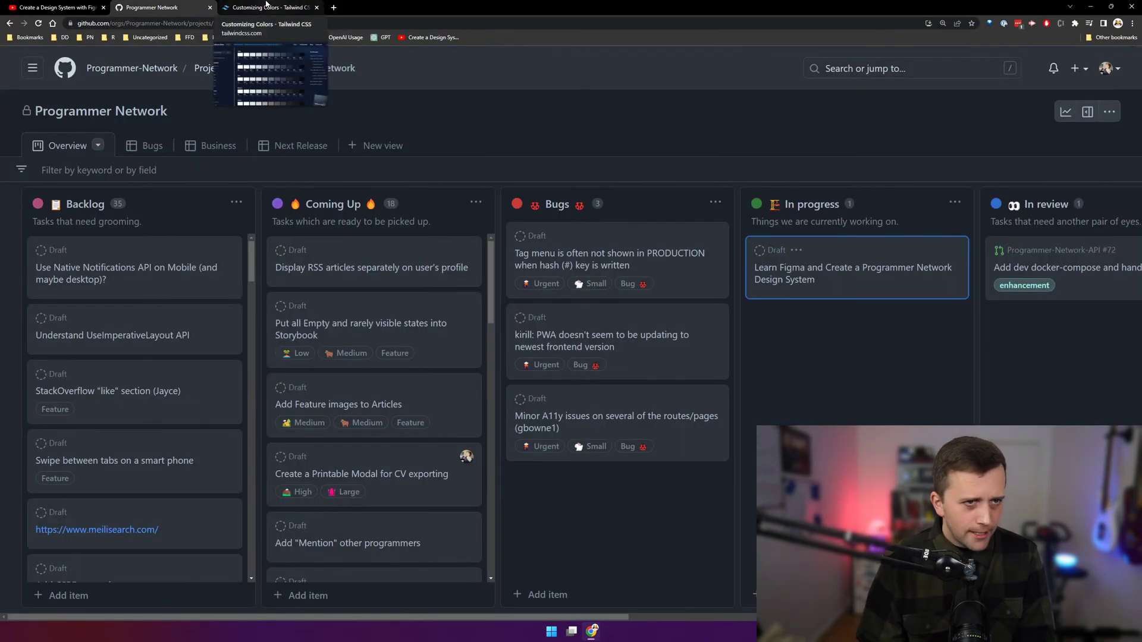
{"action": "left_click", "coordinate": [314, 6]}
{"action": "key", "text": "alt+Tab"}
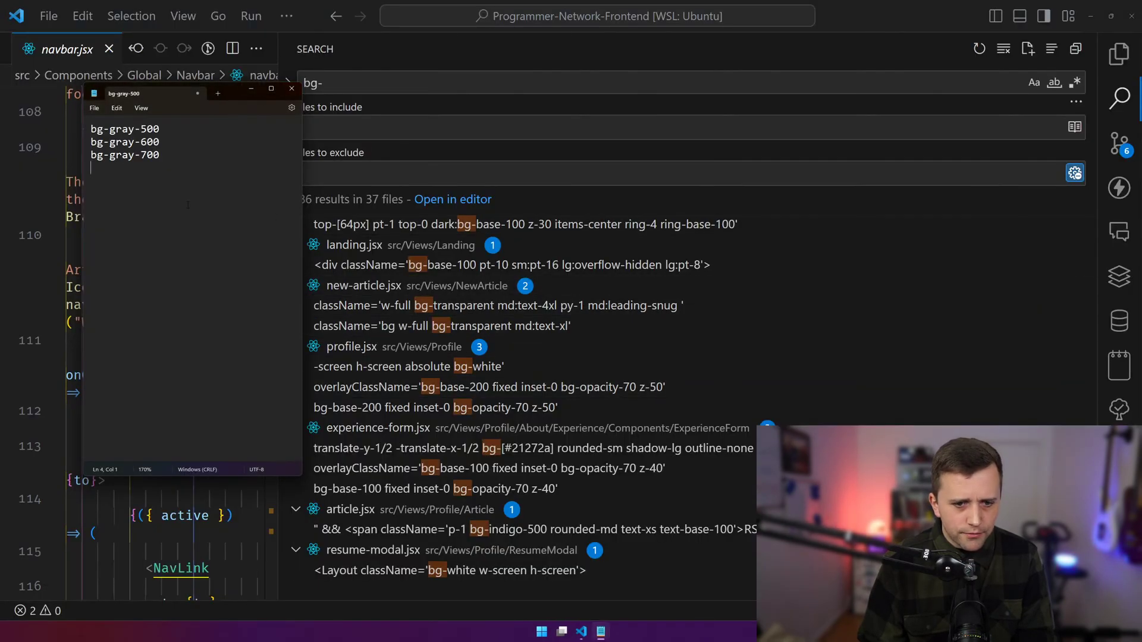
{"action": "key", "text": "ctrl+a"}
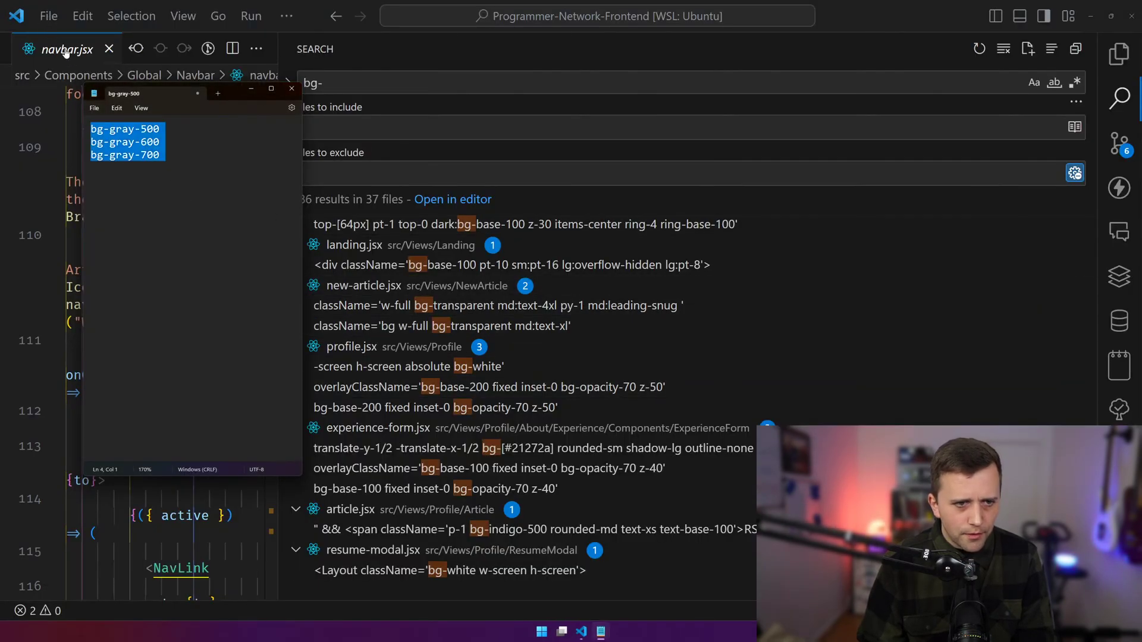
{"action": "left_click", "coordinate": [198, 241]}
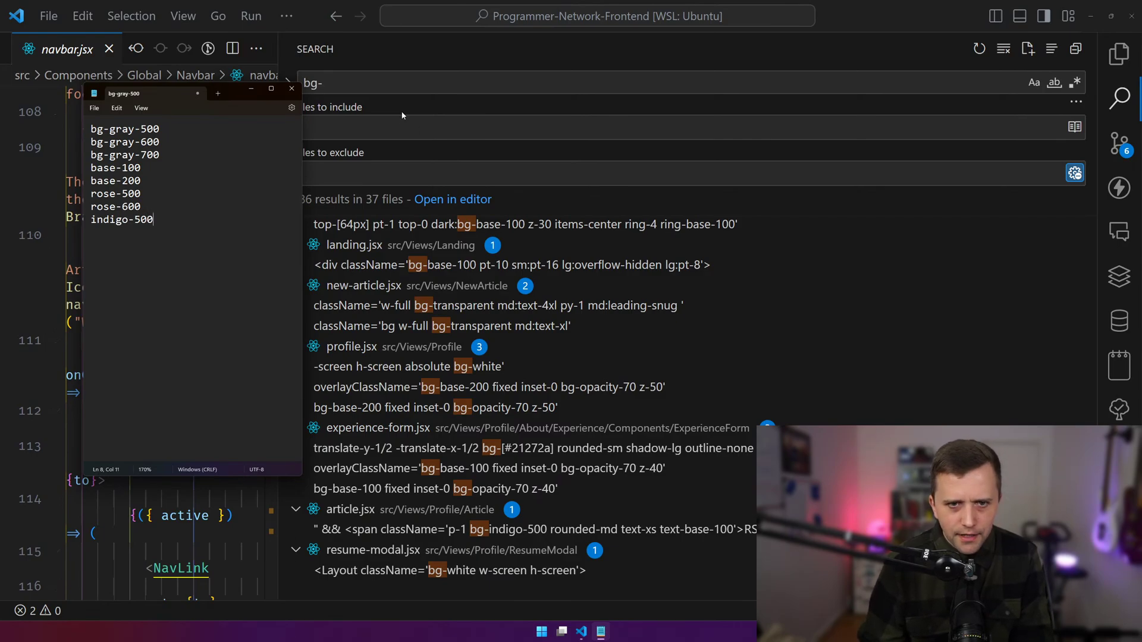
- Search the frontend project for bg-indigo with case and whole-word matching, and examine which indigo shades are used
{"action": "left_click", "coordinate": [399, 85]}
{"action": "type", "text": "indigo"}
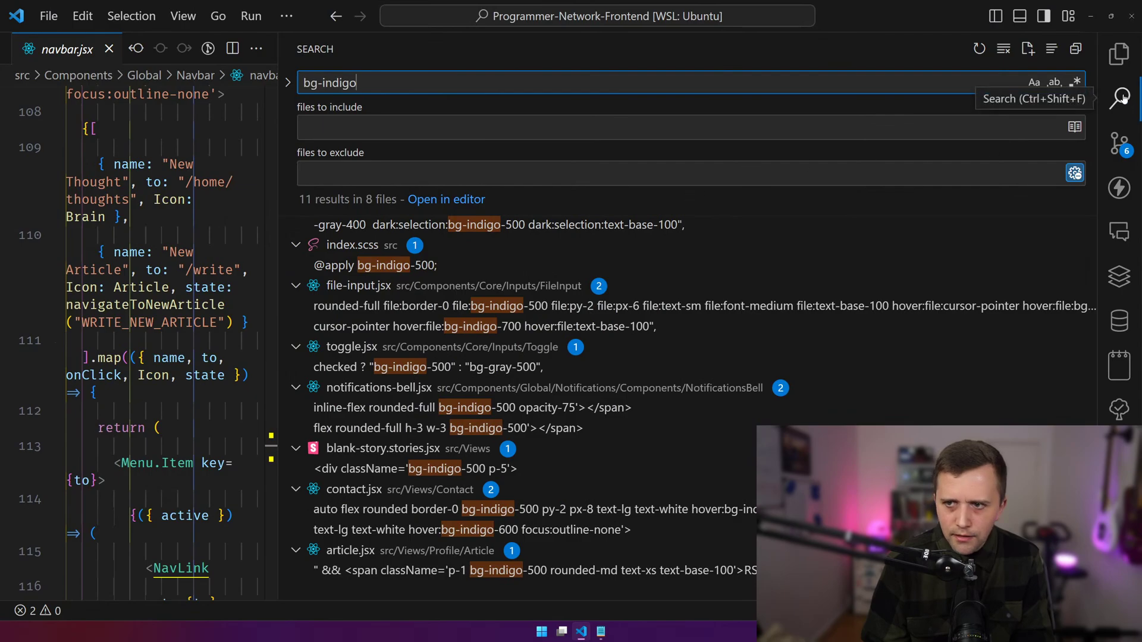
{"action": "left_click", "coordinate": [1033, 83]}
{"action": "left_click", "coordinate": [1056, 83]}
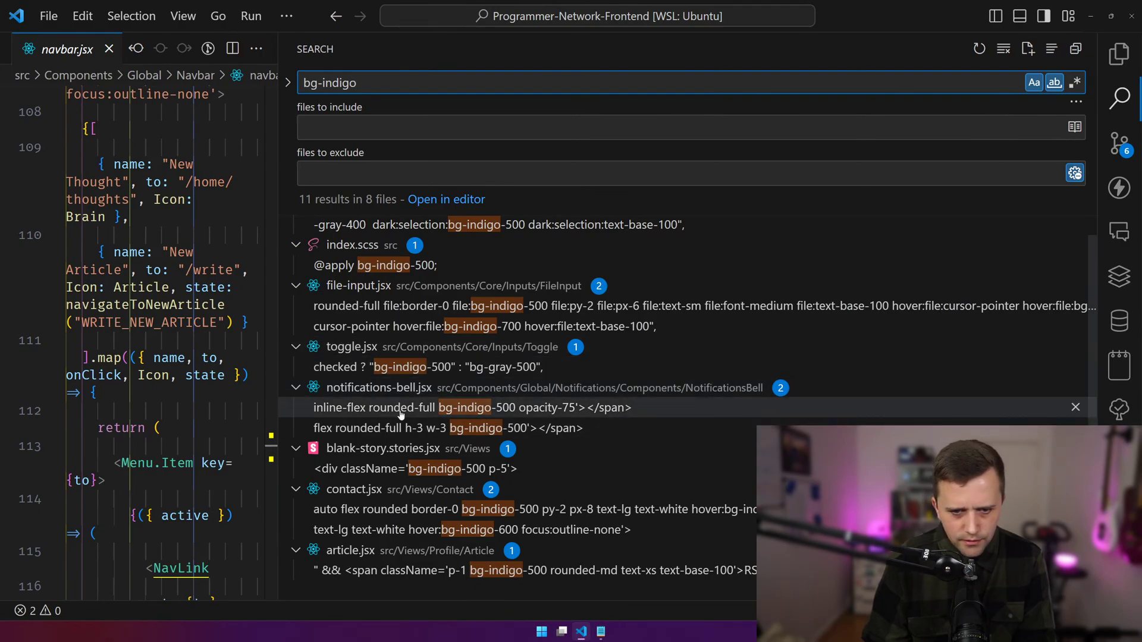
{"action": "scroll", "coordinate": [497, 332], "scroll_direction": "up", "scroll_amount": 1}
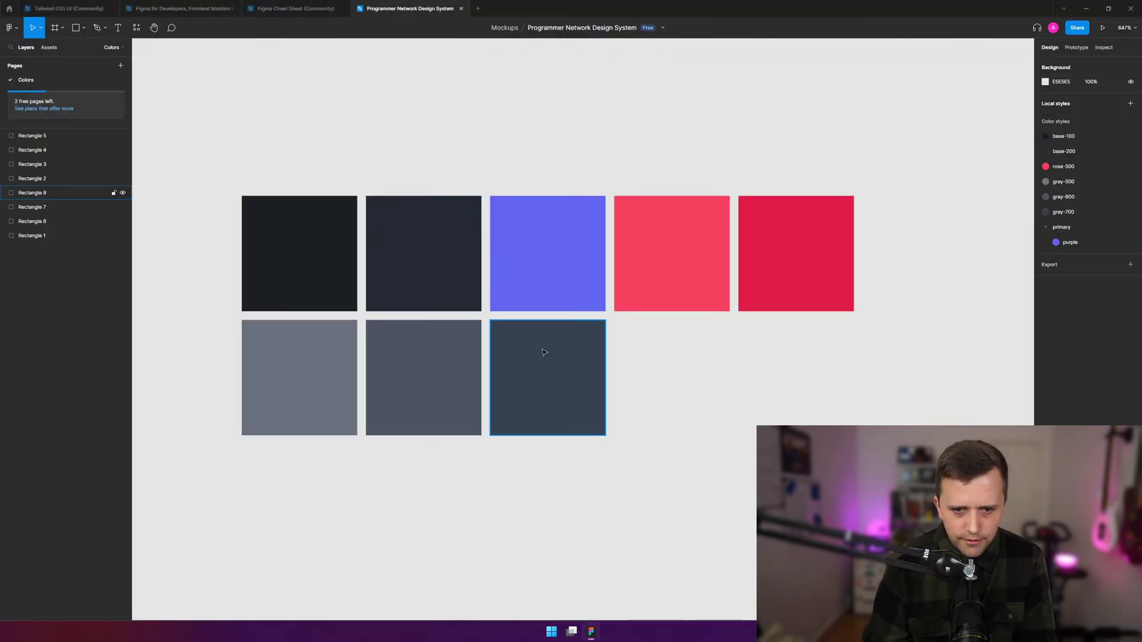
- In the Figma design system, move the two rose swatches together to the right to free a slot beside the purple swatch
{"action": "left_click", "coordinate": [553, 273]}
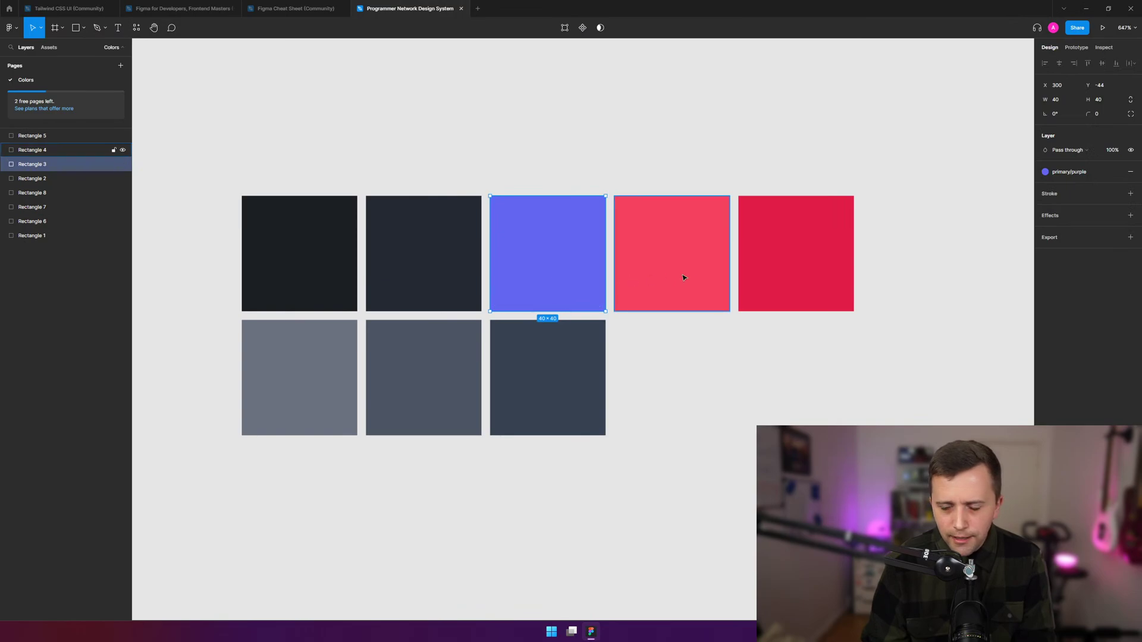
{"action": "left_click", "coordinate": [815, 250]}
{"action": "left_click", "coordinate": [672, 253], "text": "shift"}
{"action": "left_click_drag", "start_coordinate": [797, 266], "coordinate": [950, 264]}
{"action": "left_click", "coordinate": [862, 335]}
- Duplicate the purple swatch into the slot beside it and move the two rose swatches back next to the copy
{"action": "left_click", "coordinate": [566, 270]}
{"action": "left_click_drag", "start_coordinate": [555, 277], "coordinate": [678, 275]}
{"action": "left_click", "coordinate": [786, 265]}
{"action": "left_click_drag", "start_coordinate": [787, 265], "coordinate": [758, 266]}
{"action": "left_click_drag", "start_coordinate": [936, 266], "coordinate": [905, 264]}
{"action": "key", "text": "Escape"}
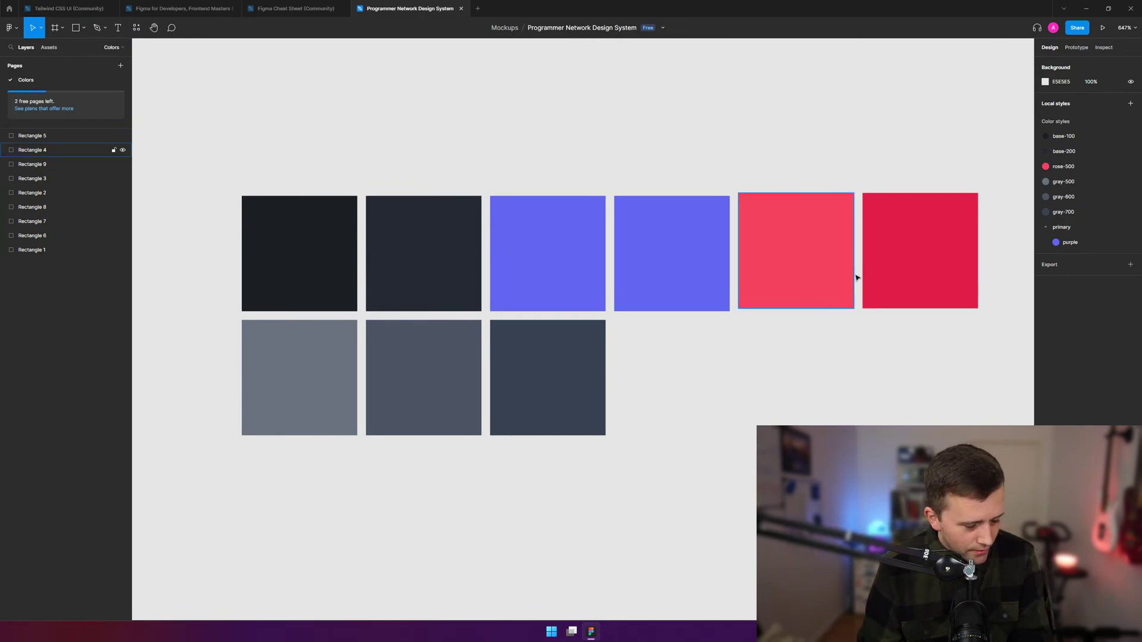
- Detach the original purple swatch from its style and open the primary/purple color style for editing
{"action": "left_click", "coordinate": [681, 234]}
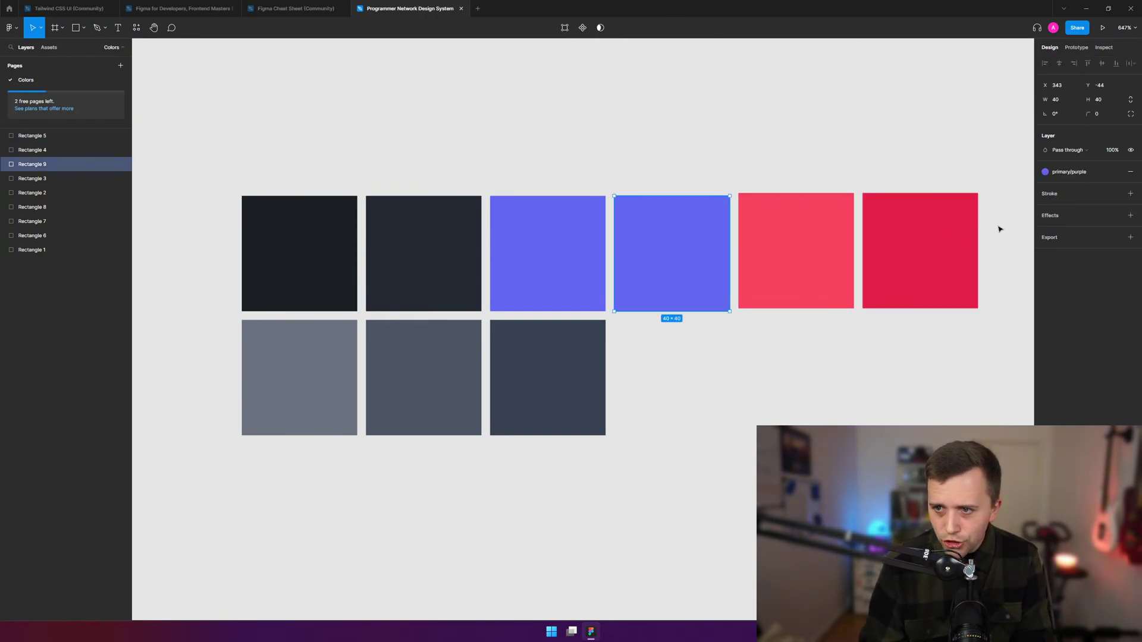
{"action": "left_click", "coordinate": [543, 244]}
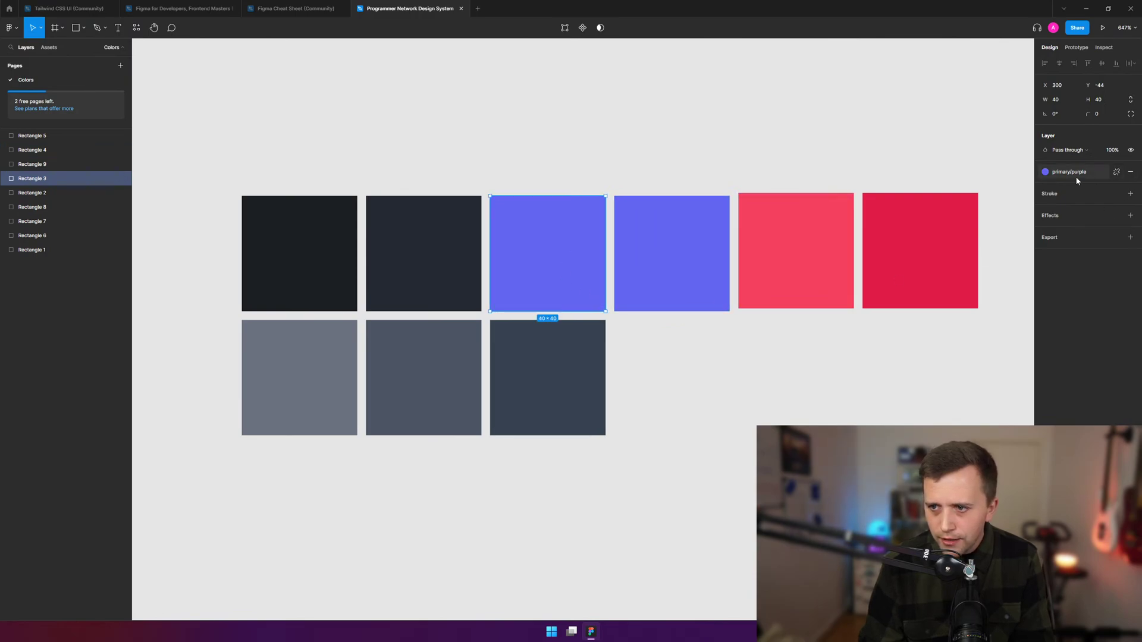
{"action": "left_click", "coordinate": [1116, 172]}
{"action": "left_click", "coordinate": [1116, 173]}
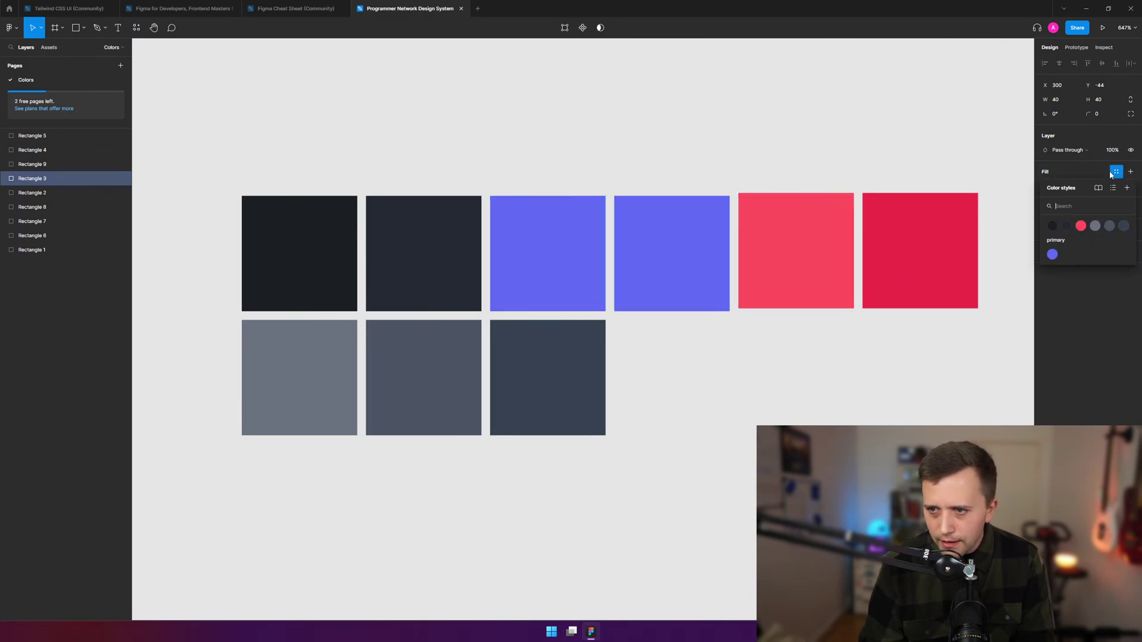
{"action": "right_click", "coordinate": [1056, 255]}
{"action": "left_click", "coordinate": [1064, 261]}
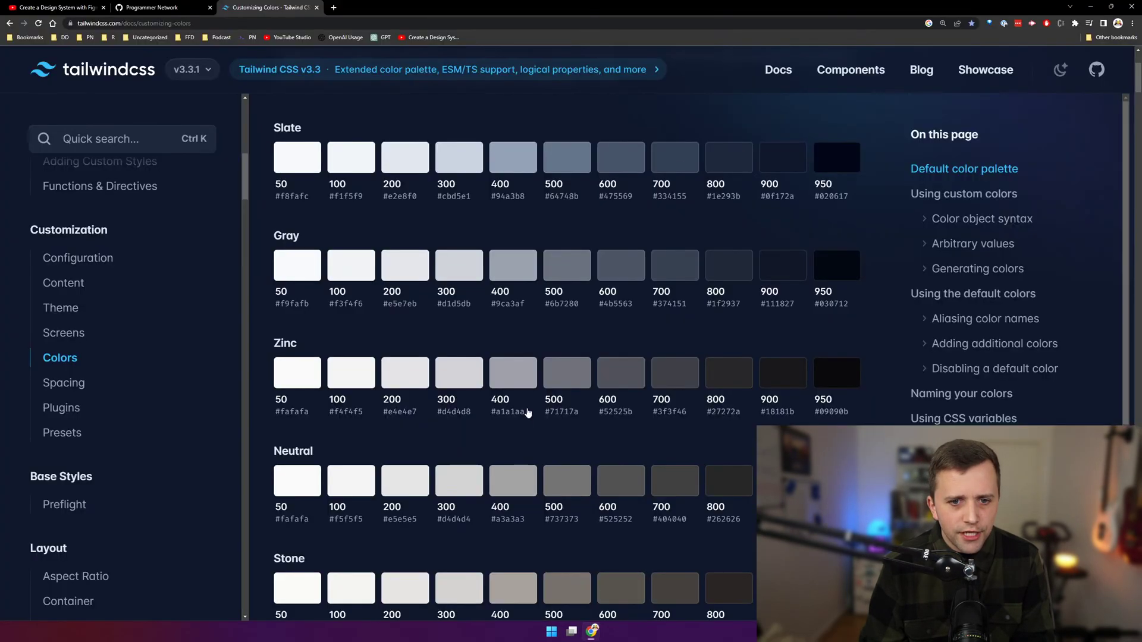
- Look up Indigo 500 in the Tailwind documentation in the browser and rename the purple color style to indigo-500 in Figma
{"action": "key", "text": "ctrl+f"}
{"action": "type", "text": "indigo"}
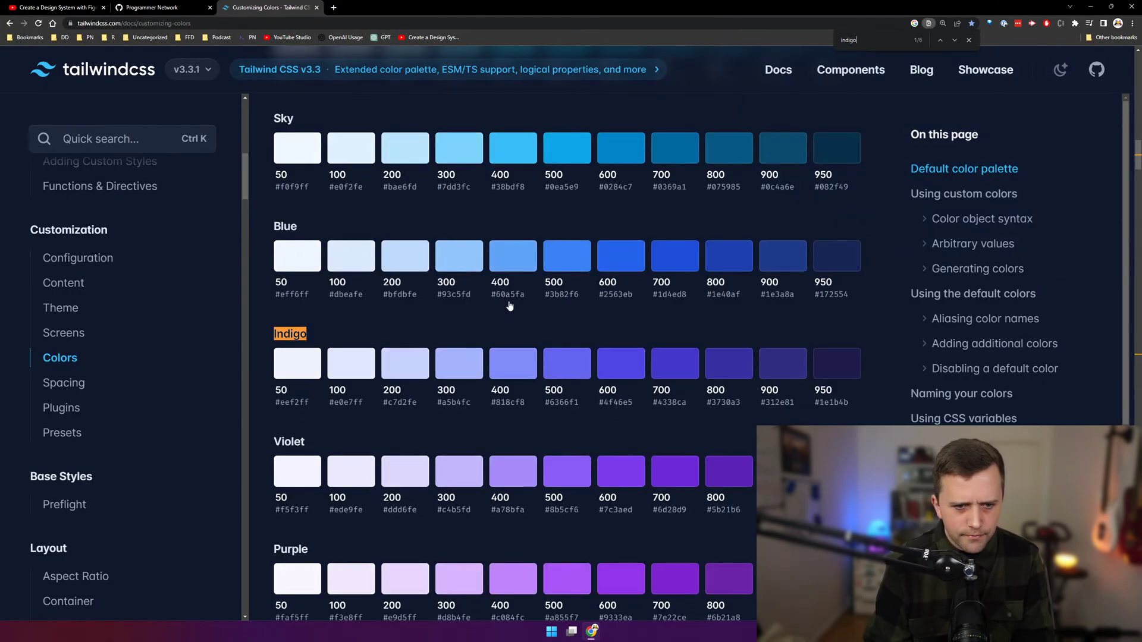
{"action": "left_click", "coordinate": [562, 405]}
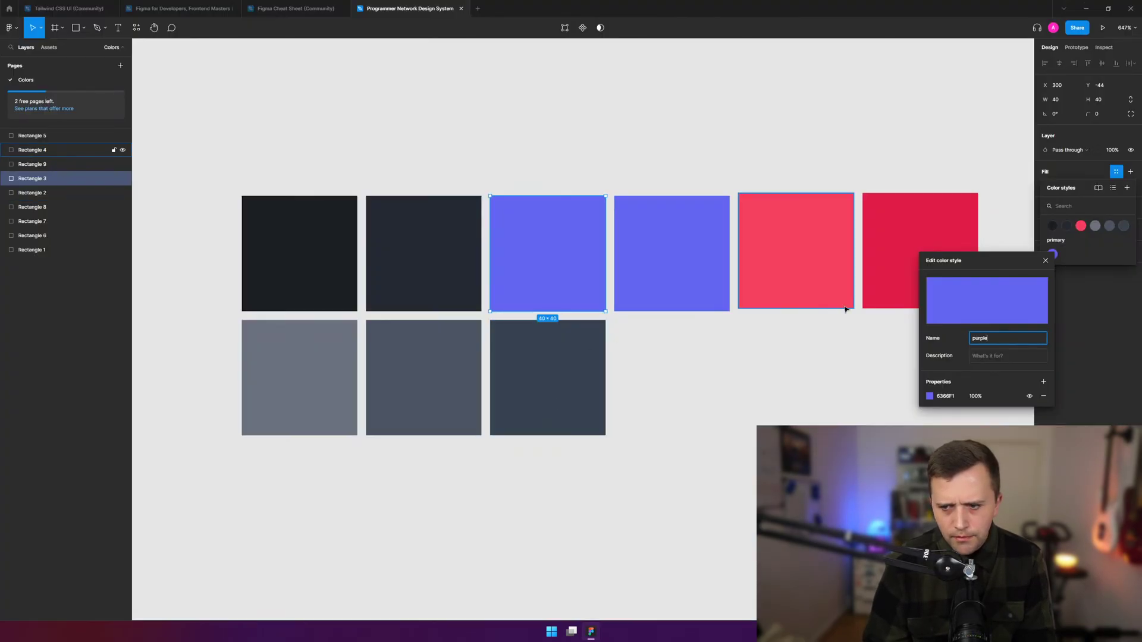
{"action": "double_click", "coordinate": [991, 339]}
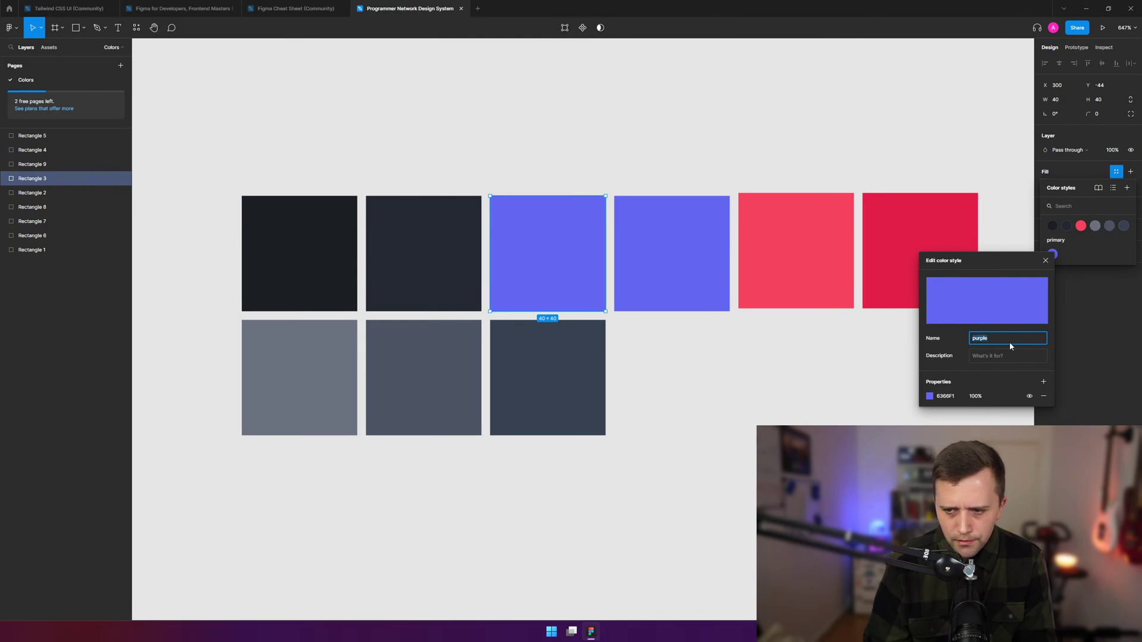
{"action": "type", "text": "indigo-500"}
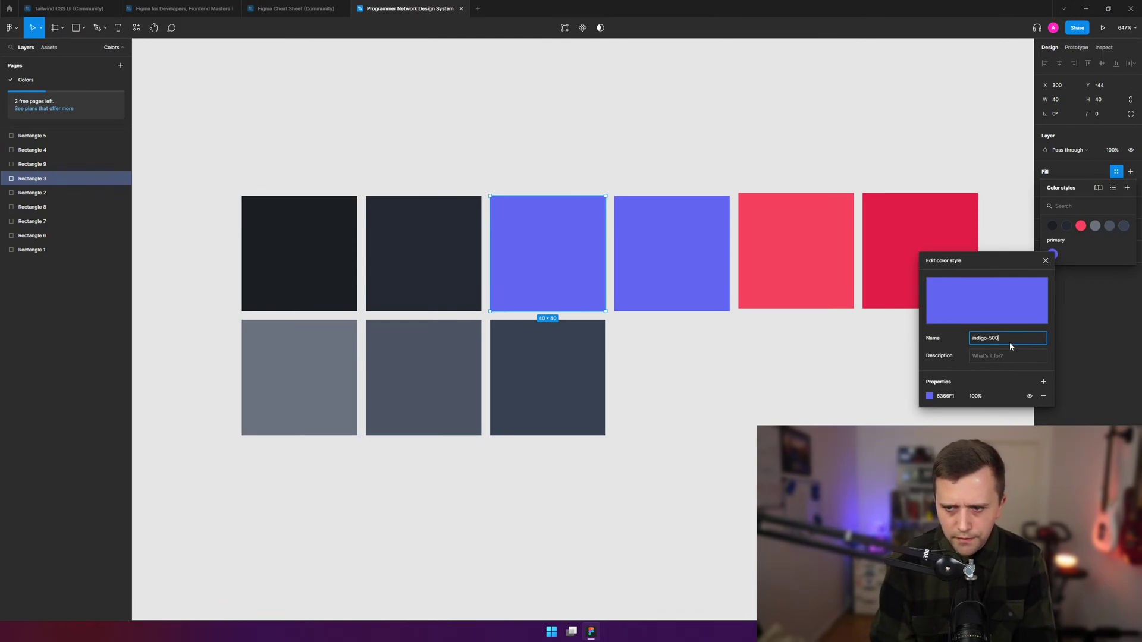
{"action": "left_click", "coordinate": [946, 397]}
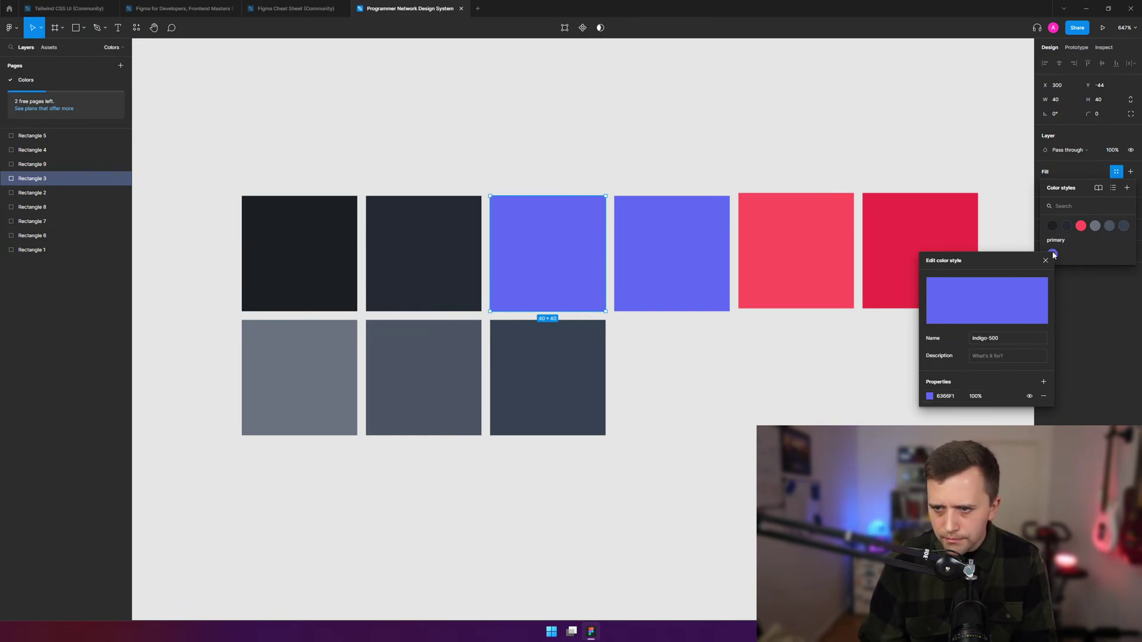
{"action": "key", "text": "Escape"}
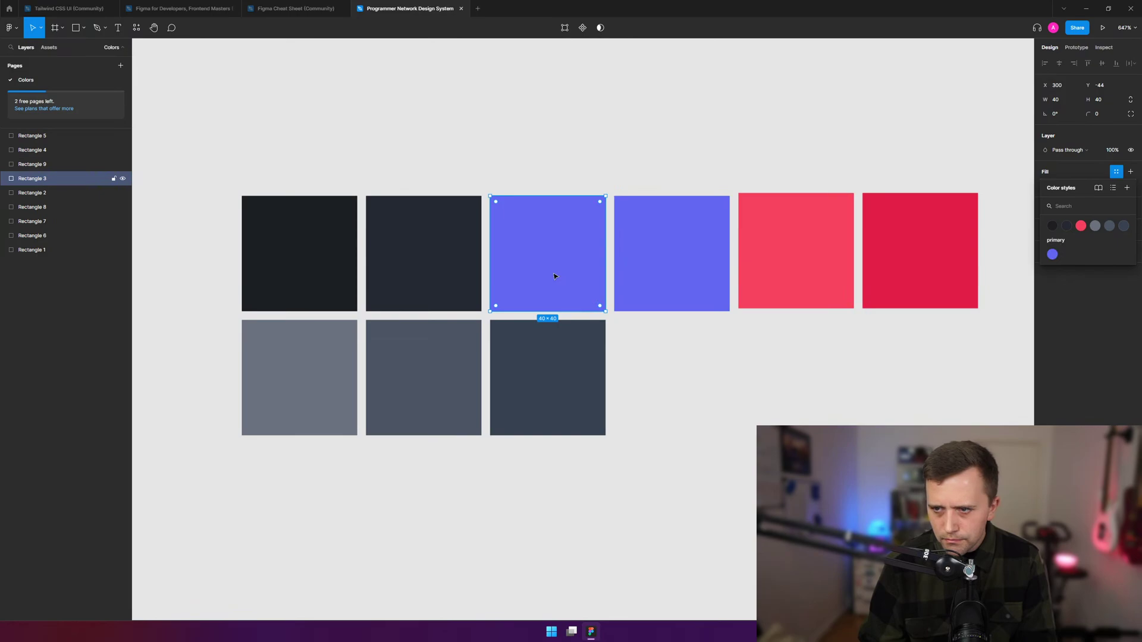
- Apply the primary/indigo-500 color style to the original purple swatch
{"action": "left_click", "coordinate": [650, 260]}
{"action": "left_click", "coordinate": [563, 260]}
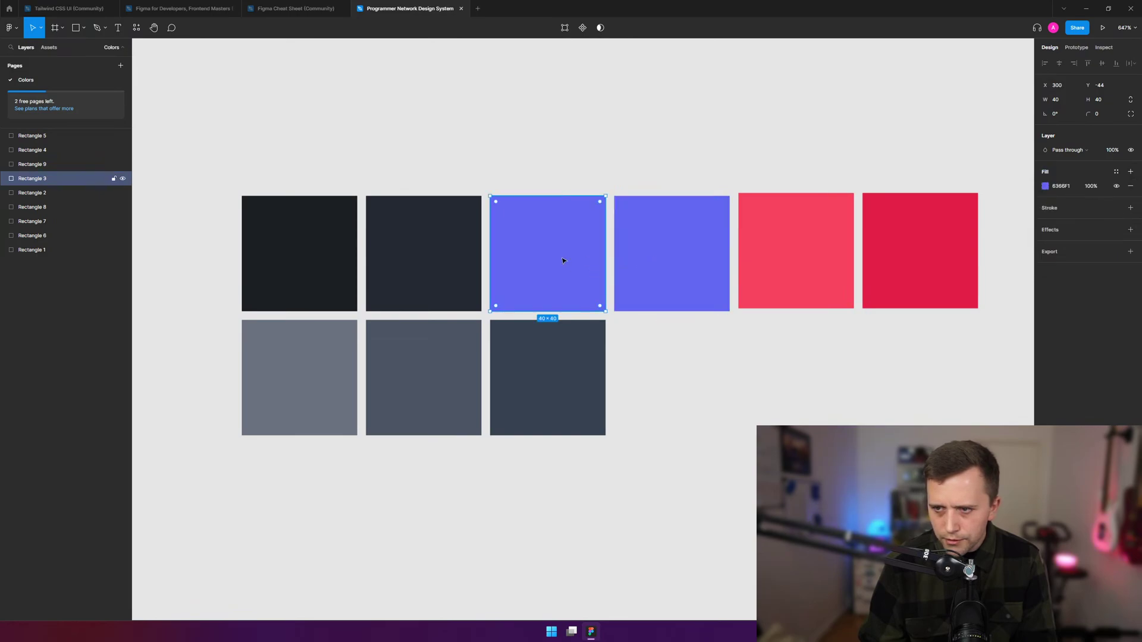
{"action": "left_click", "coordinate": [1117, 173]}
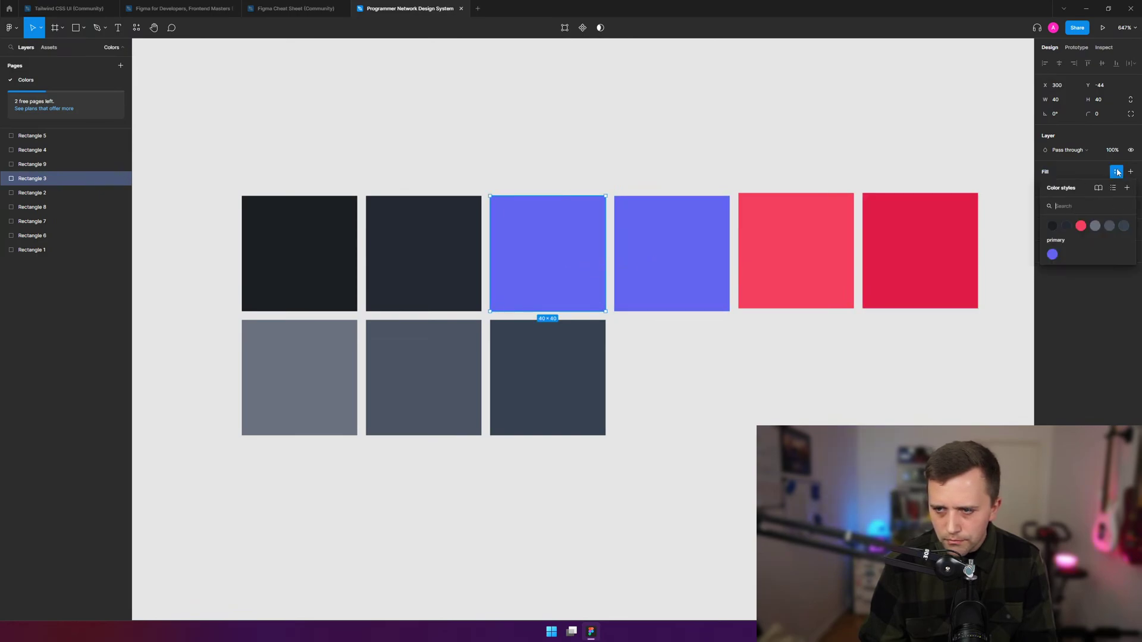
{"action": "left_click", "coordinate": [1053, 255]}
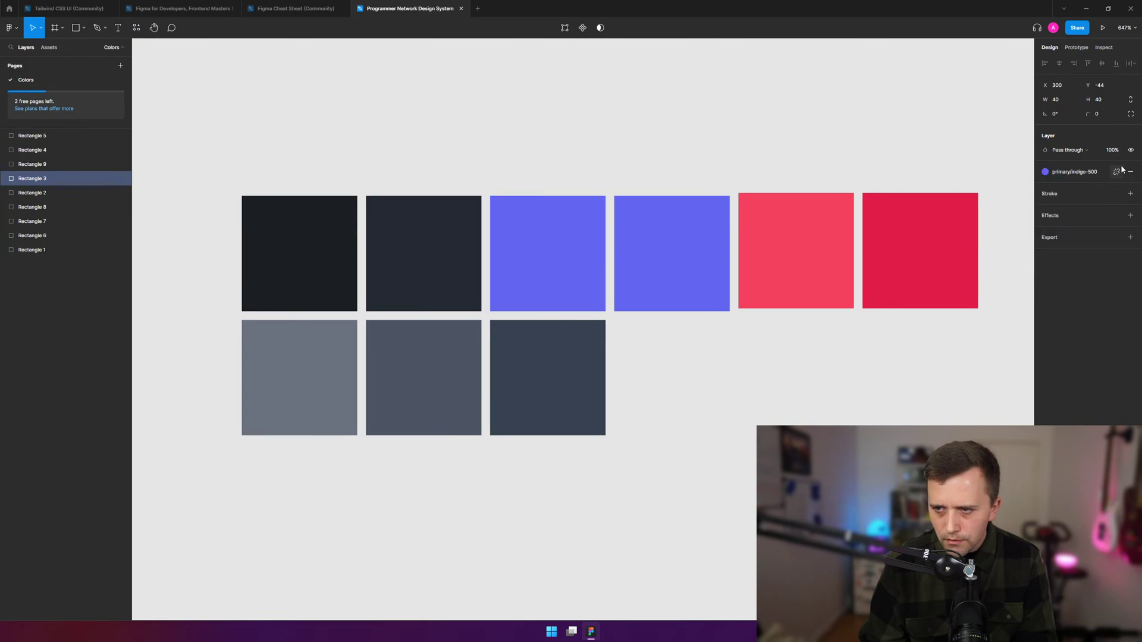
- Detach the swatch from primary/indigo-500 and inspect that style's name and color properties
{"action": "left_click", "coordinate": [1117, 171]}
{"action": "left_click", "coordinate": [1116, 172]}
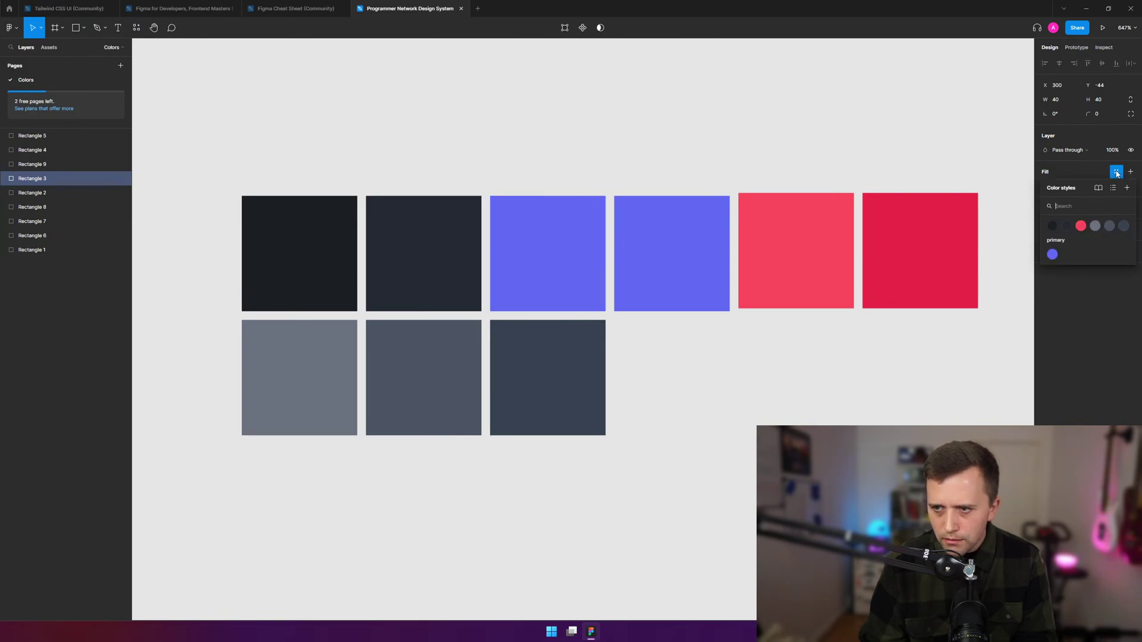
{"action": "right_click", "coordinate": [1052, 255]}
{"action": "left_click", "coordinate": [1068, 260]}
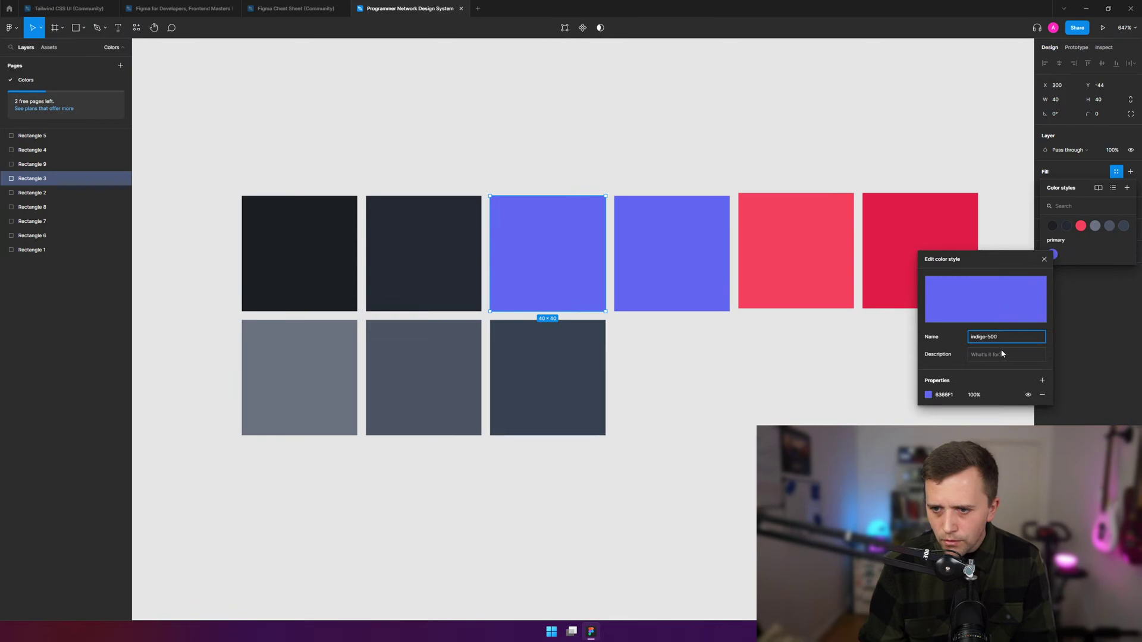
{"action": "left_click", "coordinate": [936, 394]}
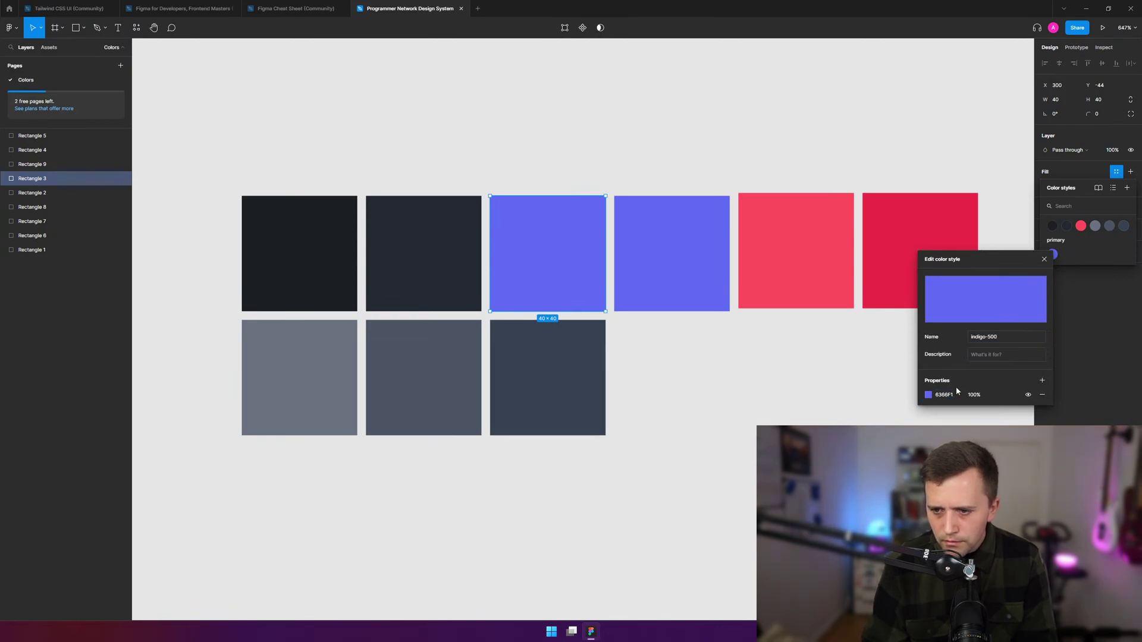
{"action": "left_click", "coordinate": [942, 384]}
{"action": "left_click", "coordinate": [1100, 410]}
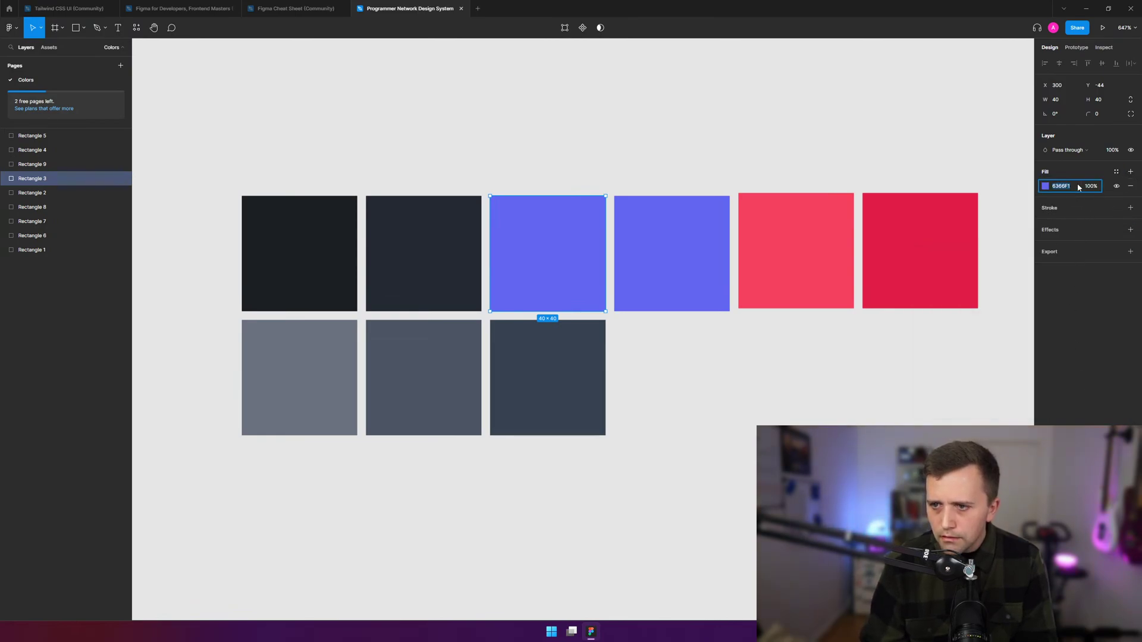
- Delete the indigo-500 color style from the primary group
{"action": "left_click", "coordinate": [1116, 172]}
{"action": "right_click", "coordinate": [1050, 258]}
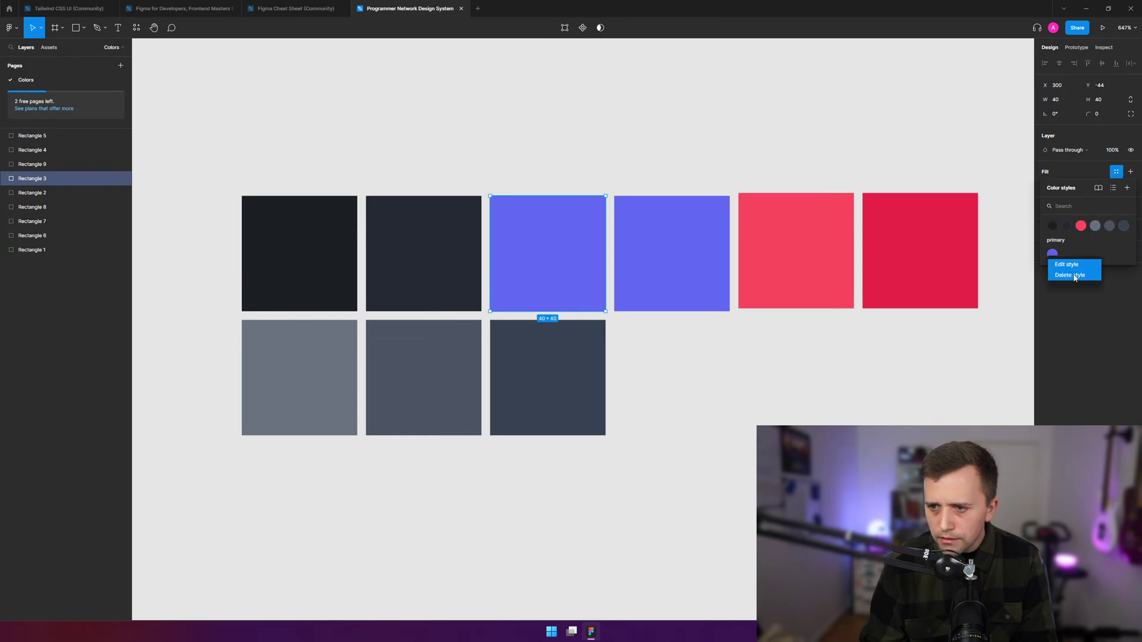
{"action": "left_click", "coordinate": [1071, 268]}
- Create a color style named indigo-500 with the value #6366F1 from the original purple swatch's fill
{"action": "left_click", "coordinate": [1128, 188]}
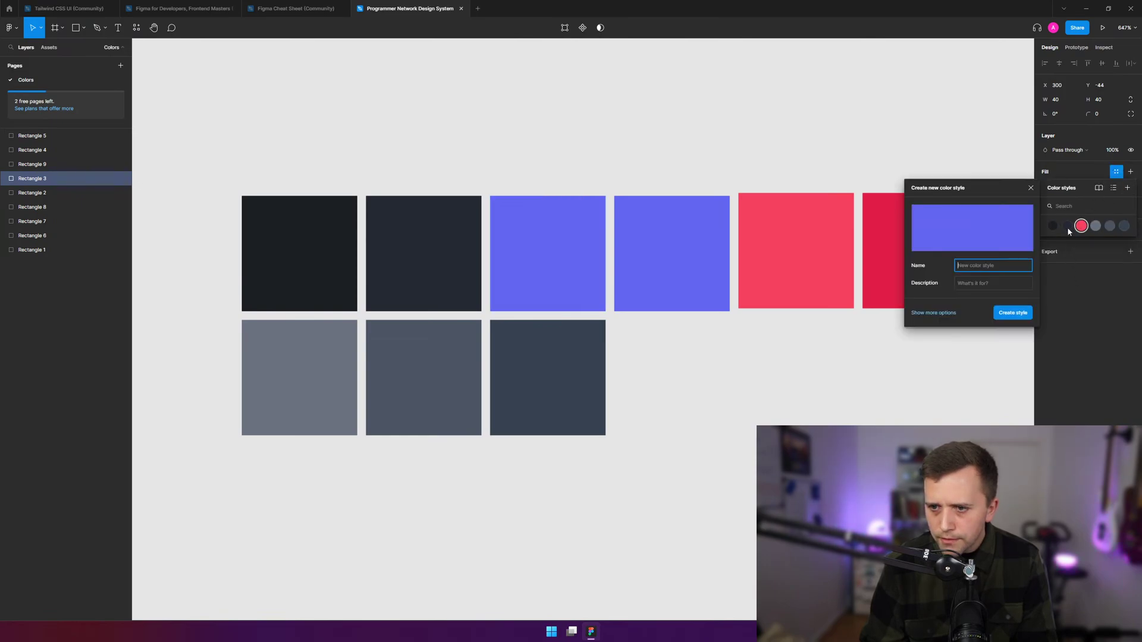
{"action": "key", "text": "BackSpace"}
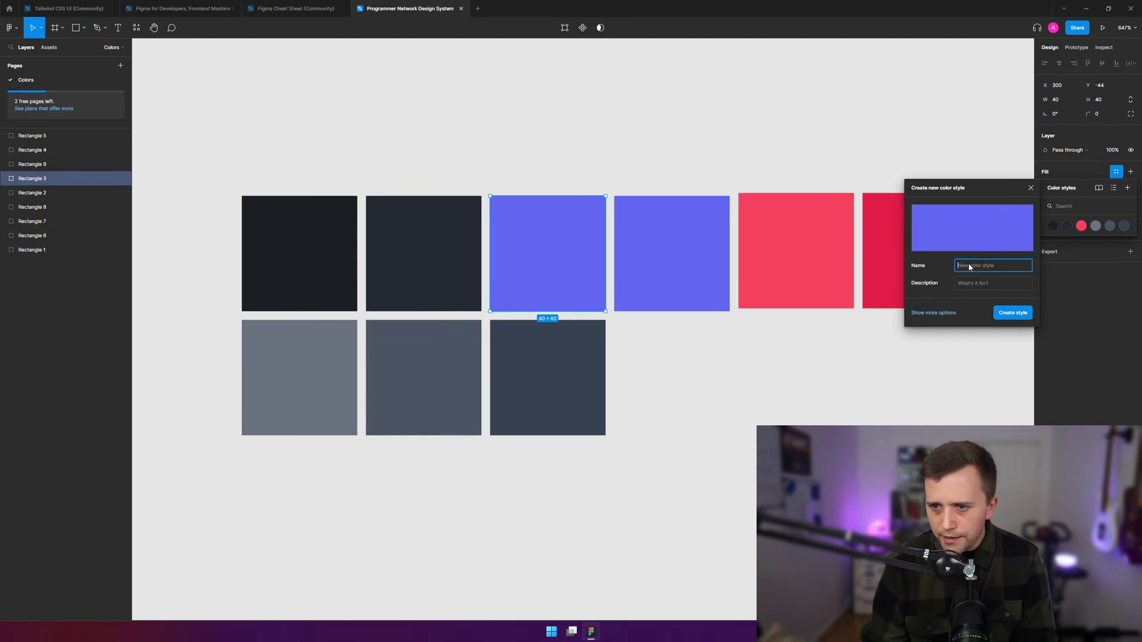
{"action": "type", "text": "indigo/500"}
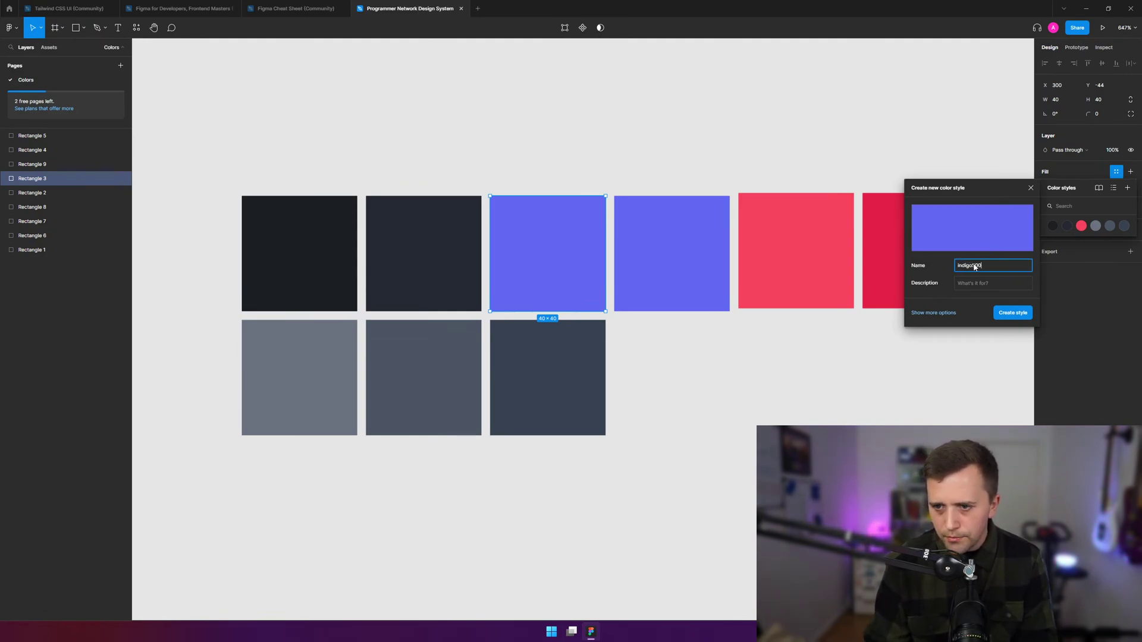
{"action": "key", "text": "BackSpace"}
{"action": "key", "text": "BackSpace"}
{"action": "key", "text": "BackSpace"}
{"action": "key", "text": "BackSpace"}
{"action": "key", "text": "BackSpace"}
{"action": "key", "text": "BackSpace"}
{"action": "key", "text": "BackSpace"}
{"action": "key", "text": "BackSpace"}
{"action": "key", "text": "BackSpace"}
{"action": "key", "text": "BackSpace"}
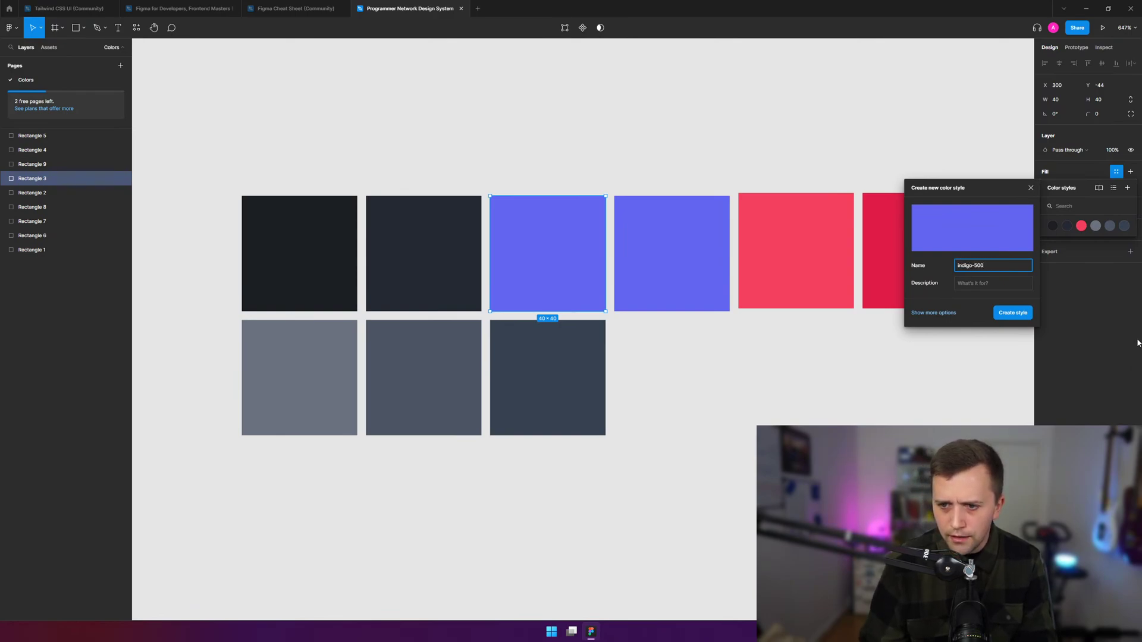
{"action": "left_click", "coordinate": [926, 313]}
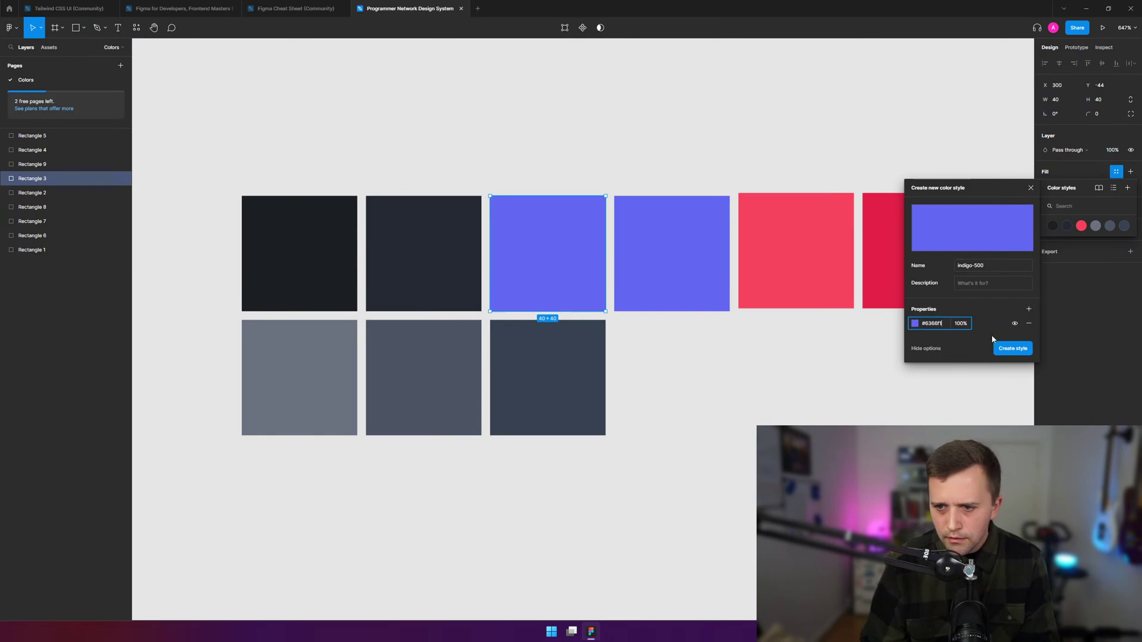
{"action": "left_click", "coordinate": [1012, 348]}
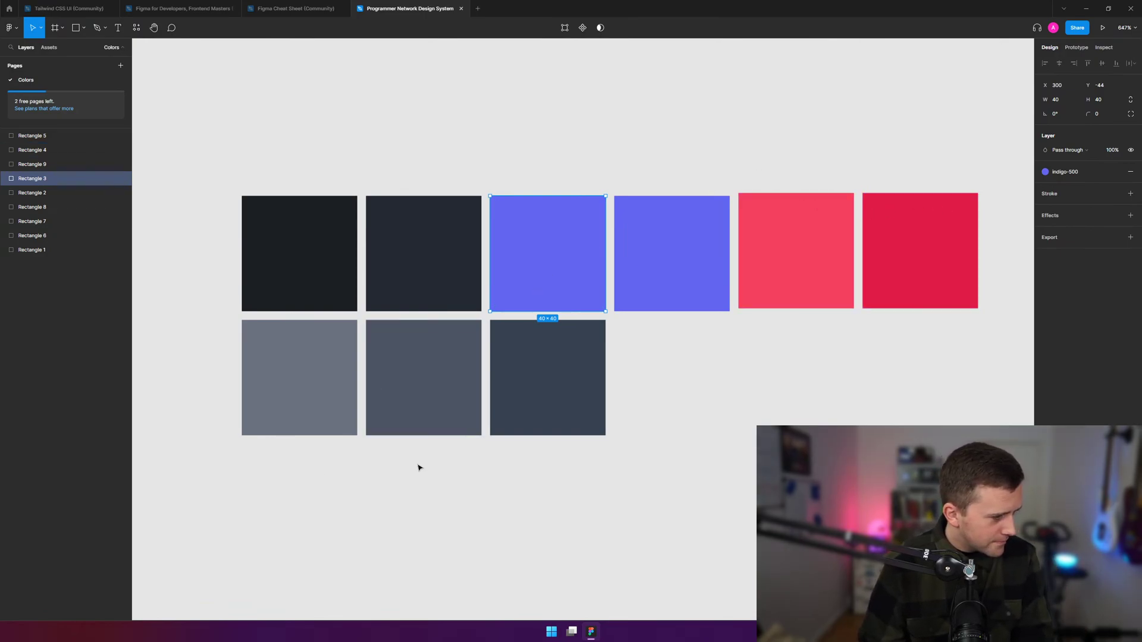
- Select the duplicate purple swatch, copy the Indigo 600 hex code from the Tailwind documentation in the browser, and return to Figma
{"action": "left_click", "coordinate": [673, 246]}
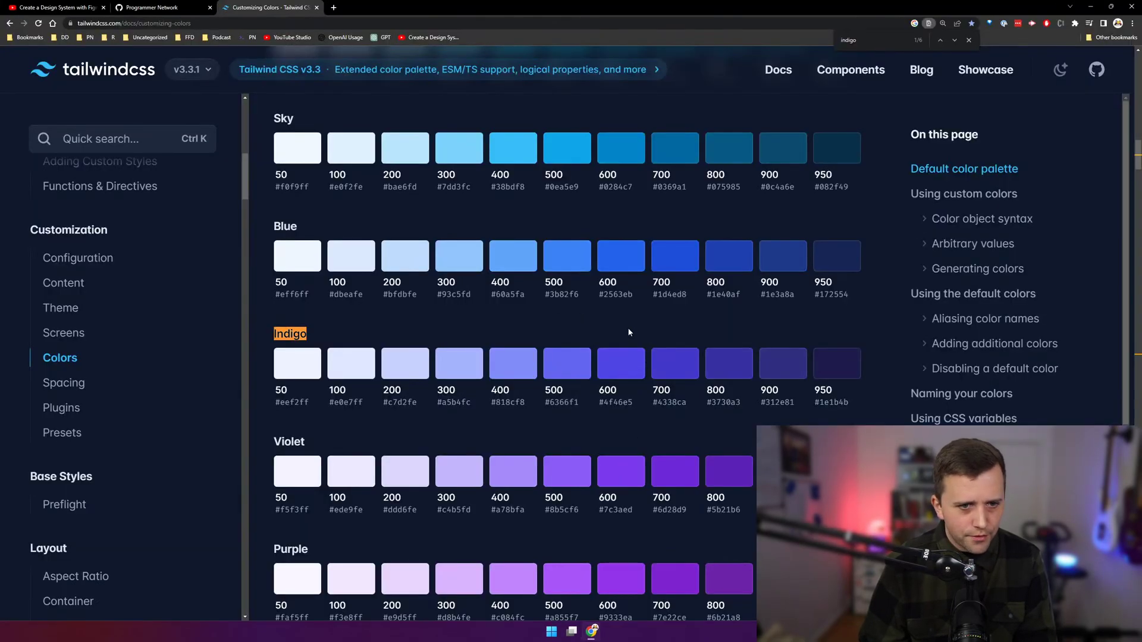
{"action": "left_click", "coordinate": [607, 398]}
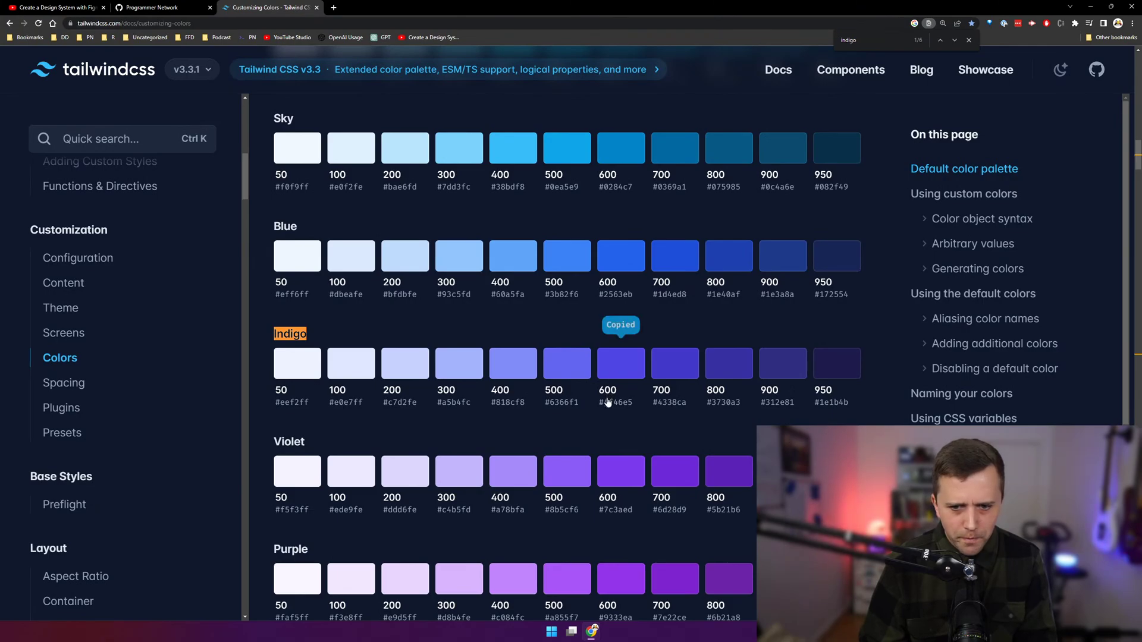
{"action": "key", "text": "alt+Tab"}
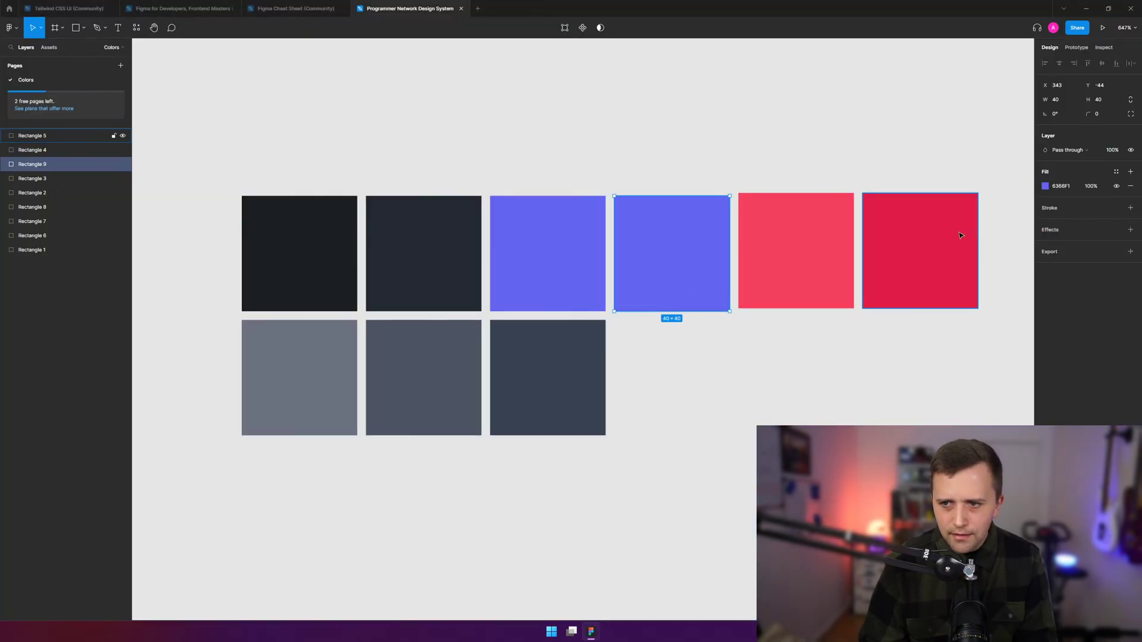
- Create a color style named indigo-600 with the value #4F46E5 for the duplicate purple swatch
{"action": "left_click", "coordinate": [1116, 172]}
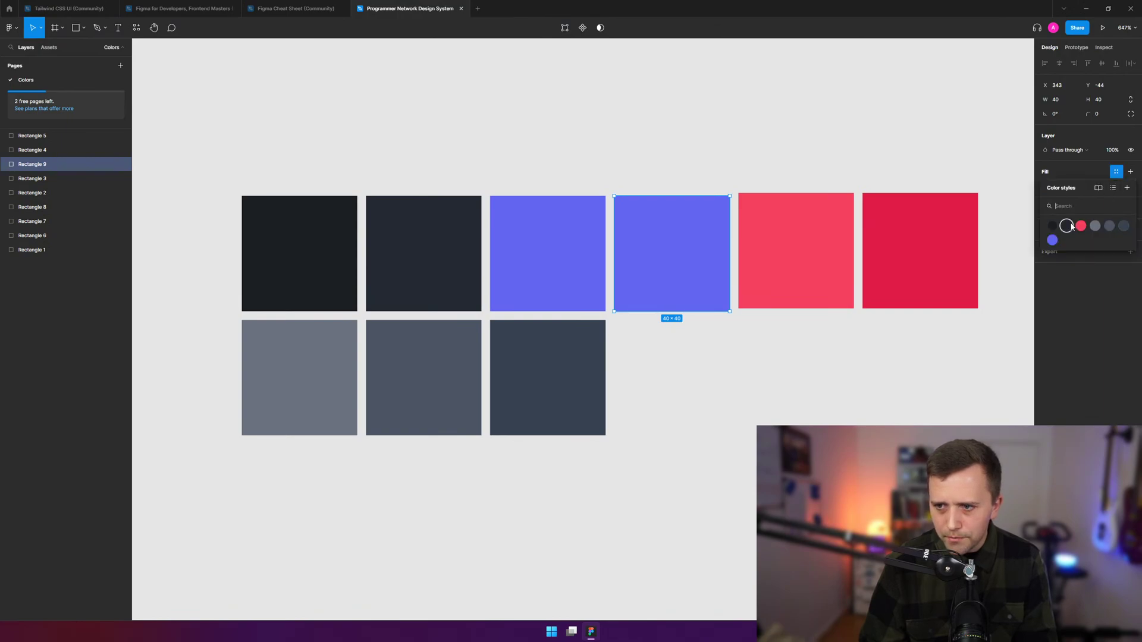
{"action": "left_click", "coordinate": [1126, 187]}
{"action": "type", "text": "base"}
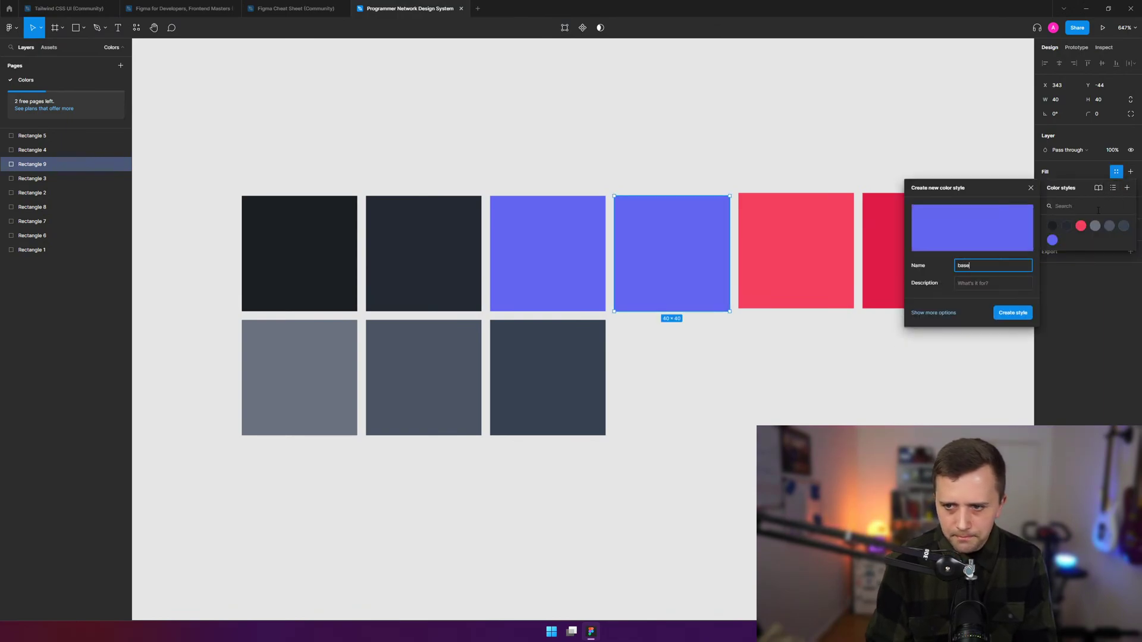
{"action": "key", "text": "BackSpace"}
{"action": "key", "text": "BackSpace"}
{"action": "key", "text": "BackSpace"}
{"action": "type", "text": "indigo-600"}
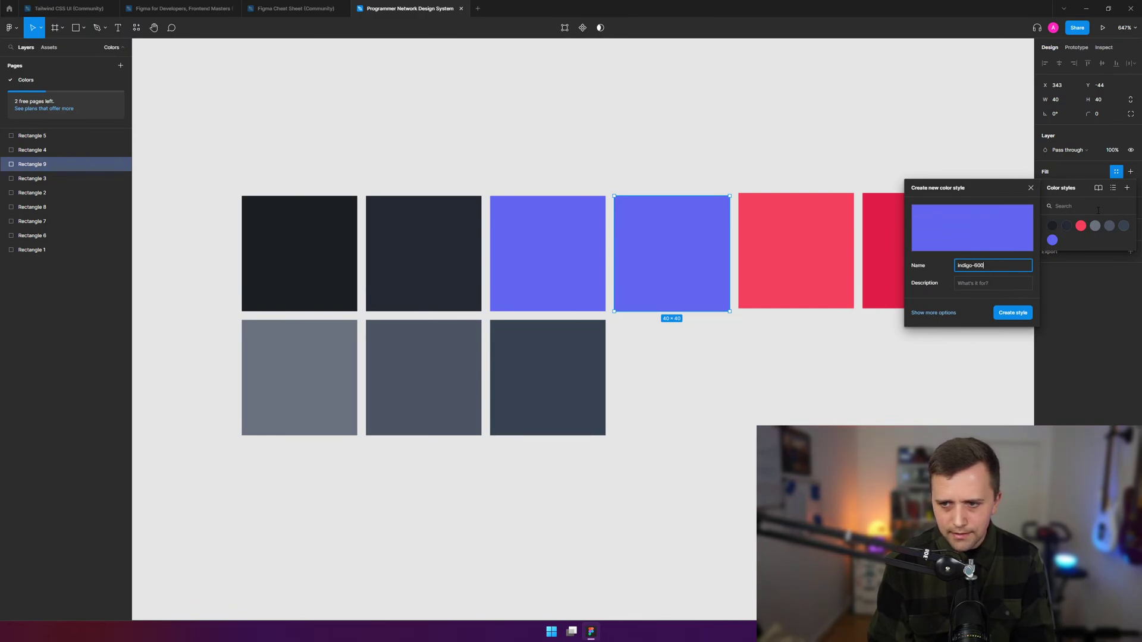
{"action": "key", "text": "Tab"}
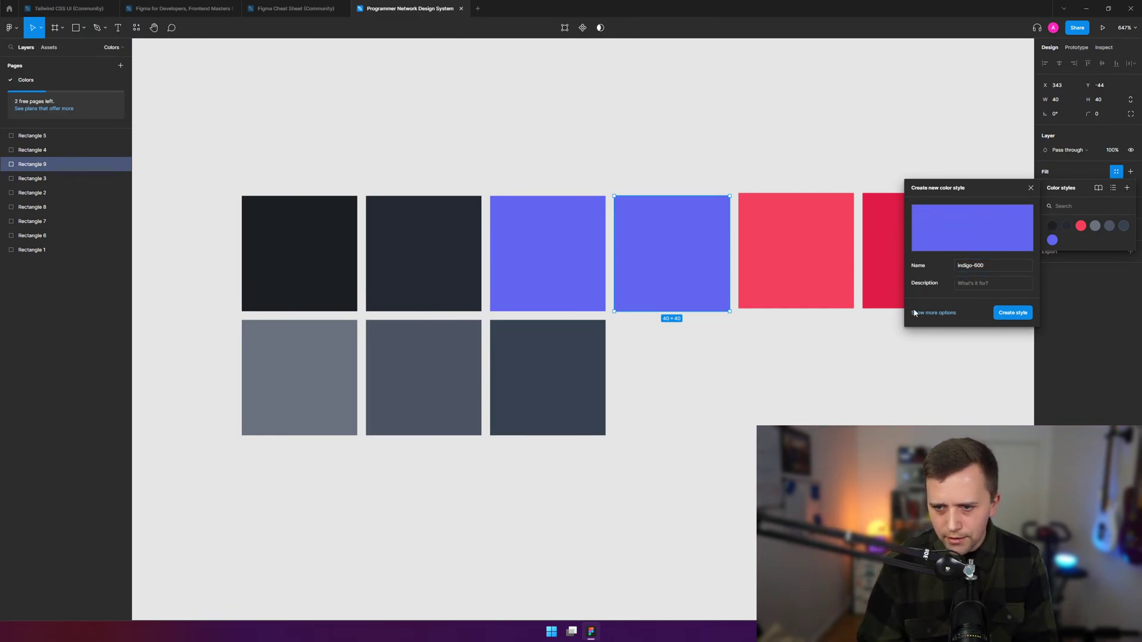
{"action": "left_click", "coordinate": [928, 313]}
{"action": "type", "text": "4F46E5"}
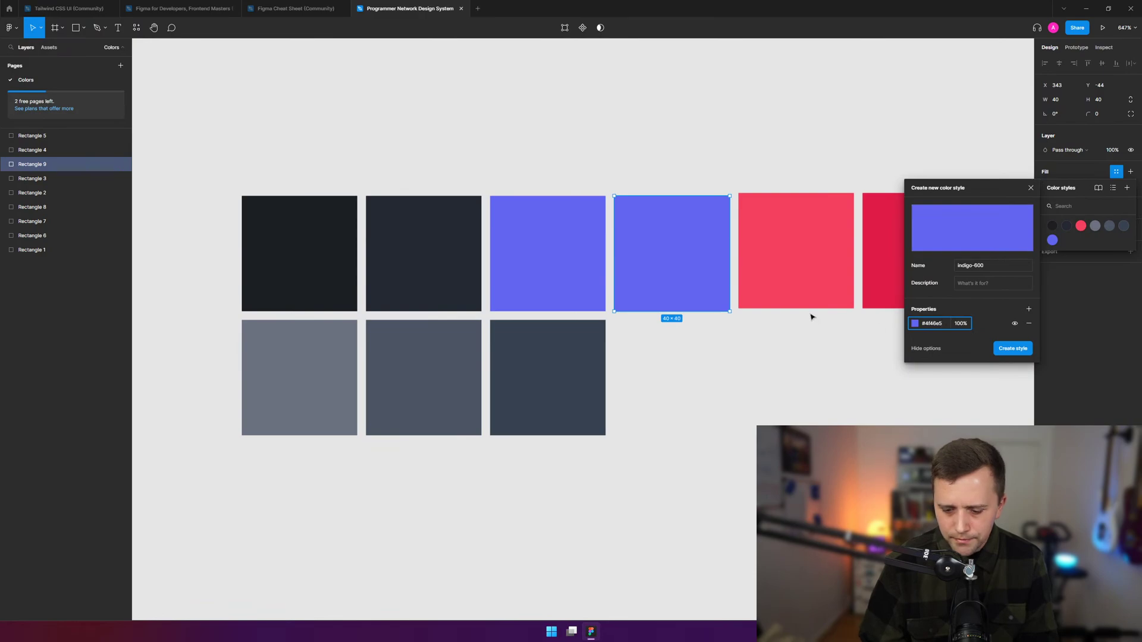
{"action": "key", "text": "Return"}
{"action": "left_click", "coordinate": [1012, 348]}
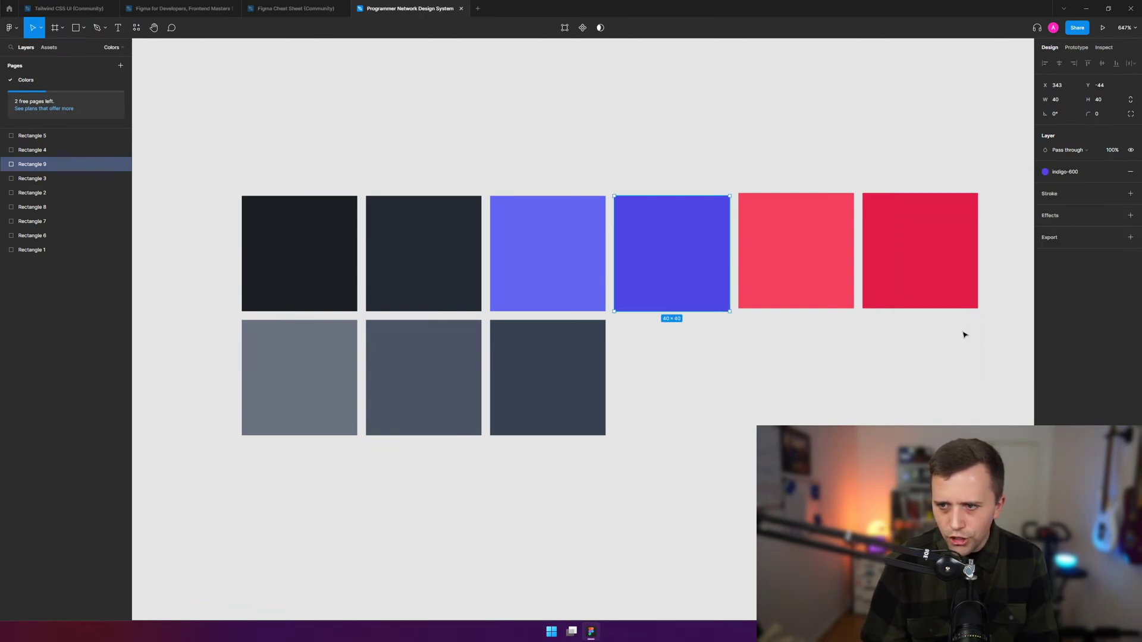
- Check the color styles applied to the two indigo swatches, the darkest gray swatch and the whole set of swatches
{"action": "left_click", "coordinate": [541, 267]}
{"action": "left_click", "coordinate": [666, 262]}
{"action": "left_click", "coordinate": [553, 381]}
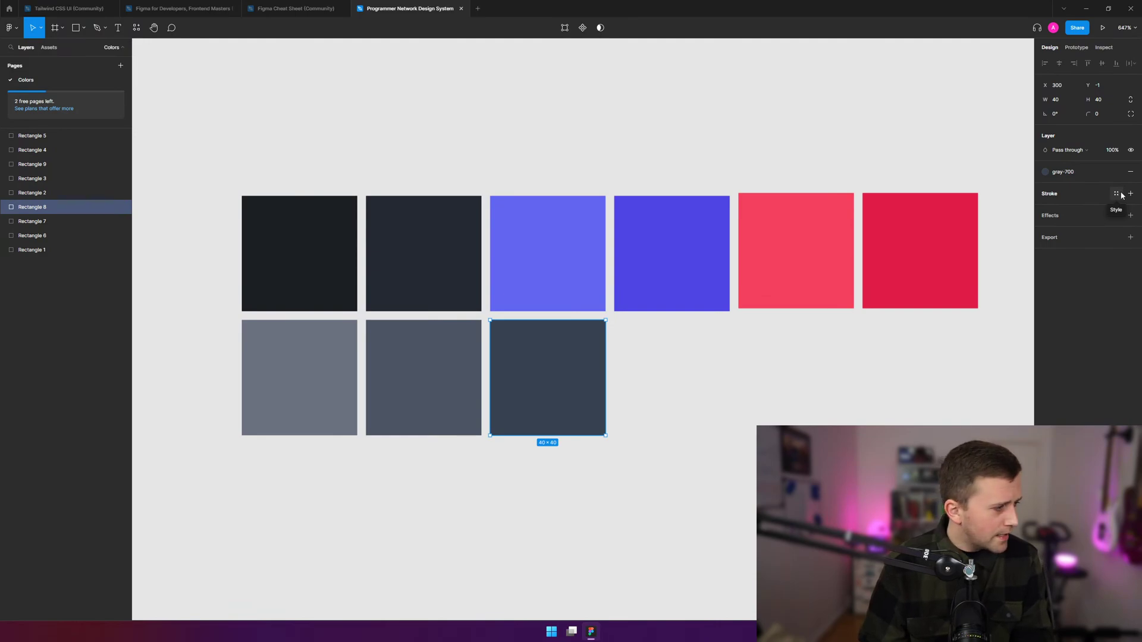
{"action": "left_click", "coordinate": [784, 390]}
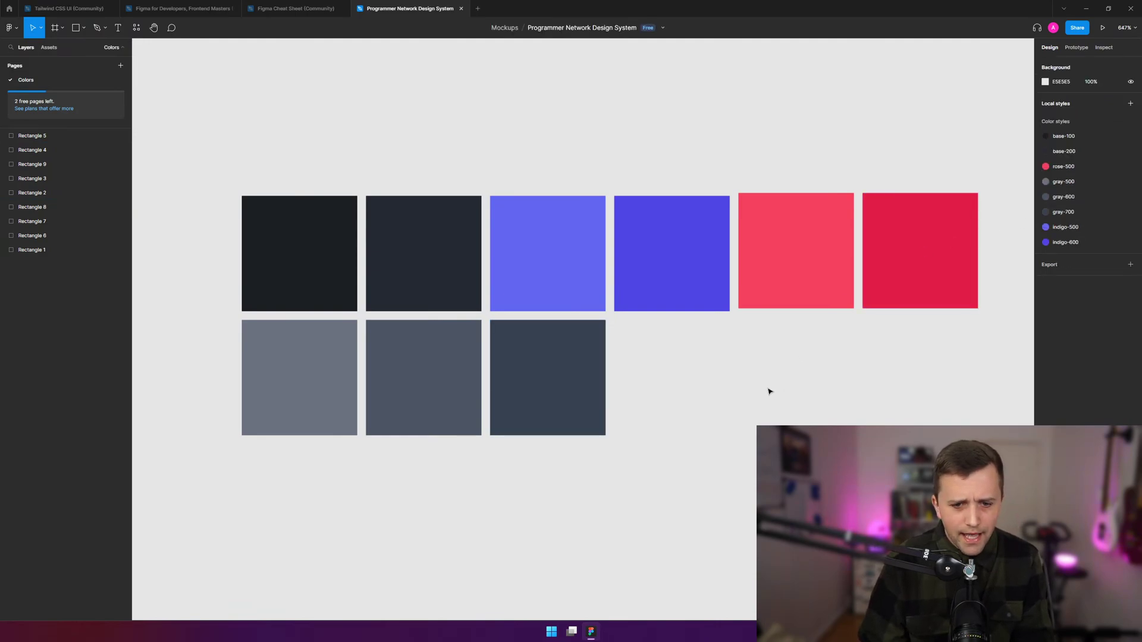
{"action": "left_click_drag", "start_coordinate": [209, 119], "coordinate": [977, 484]}
{"action": "scroll", "coordinate": [553, 235], "scroll_direction": "down", "scroll_amount": 2}
{"action": "scroll", "coordinate": [554, 234], "scroll_direction": "right", "scroll_amount": 2}
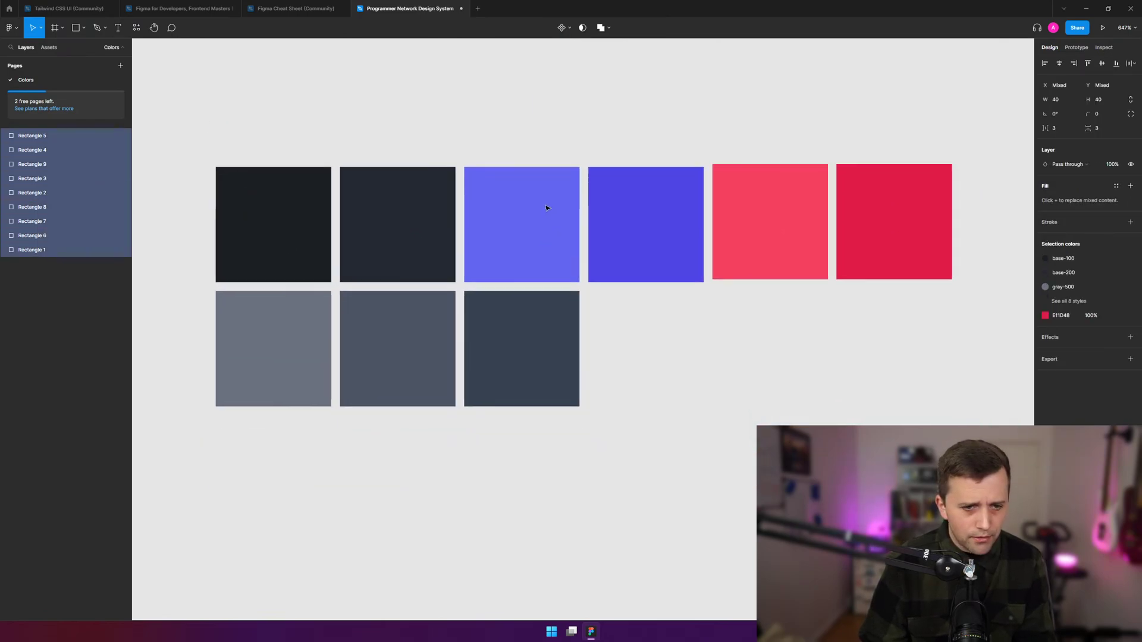
{"action": "left_click", "coordinate": [459, 502]}
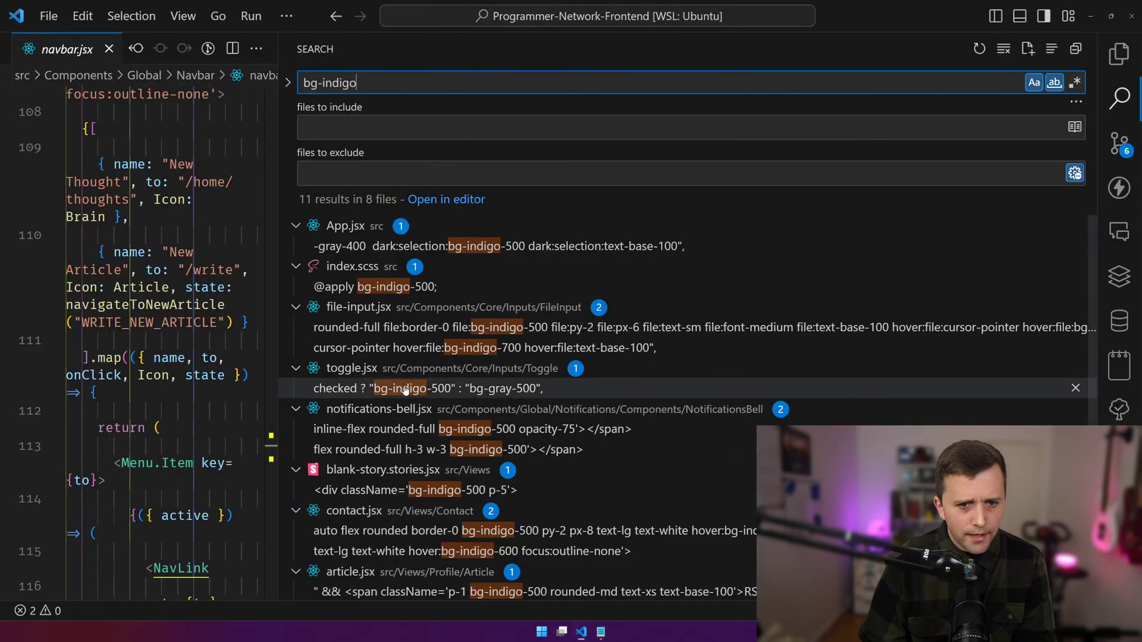
- In VS Code, review the bg-indigo matches and inspect the class names in App.jsx where bg-indigo-500 is used
{"action": "left_click_drag", "start_coordinate": [290, 246], "coordinate": [579, 246]}
{"action": "scroll", "coordinate": [813, 414], "scroll_direction": "down", "scroll_amount": 1}
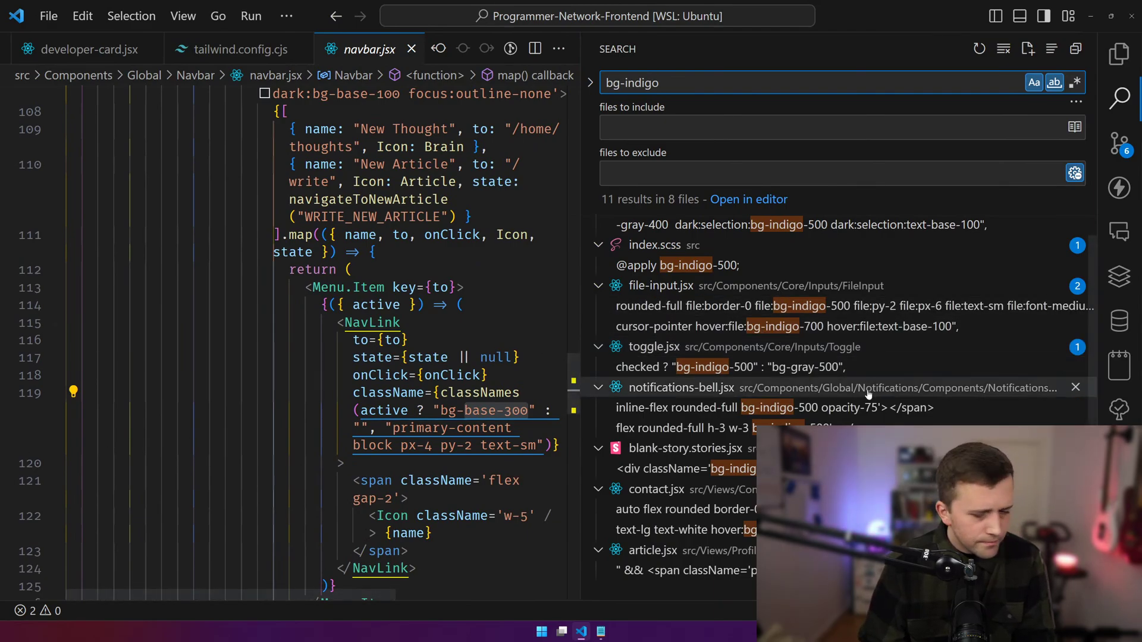
{"action": "scroll", "coordinate": [951, 398], "scroll_direction": "up", "scroll_amount": 1}
{"action": "left_click", "coordinate": [752, 247]}
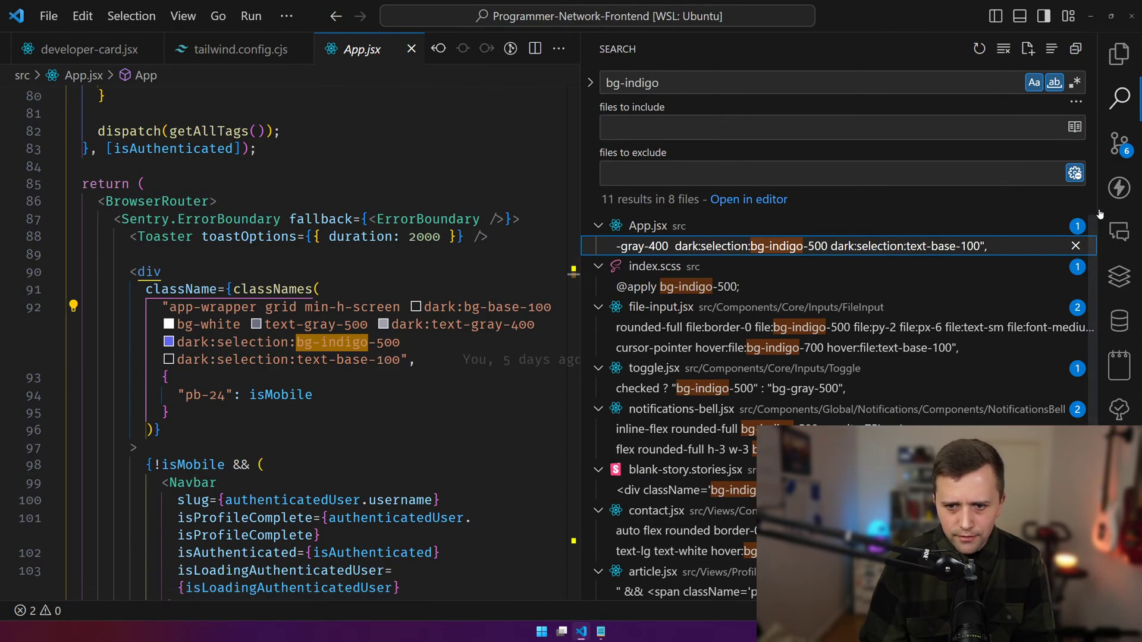
{"action": "scroll", "coordinate": [950, 252], "scroll_direction": "down", "scroll_amount": 1}
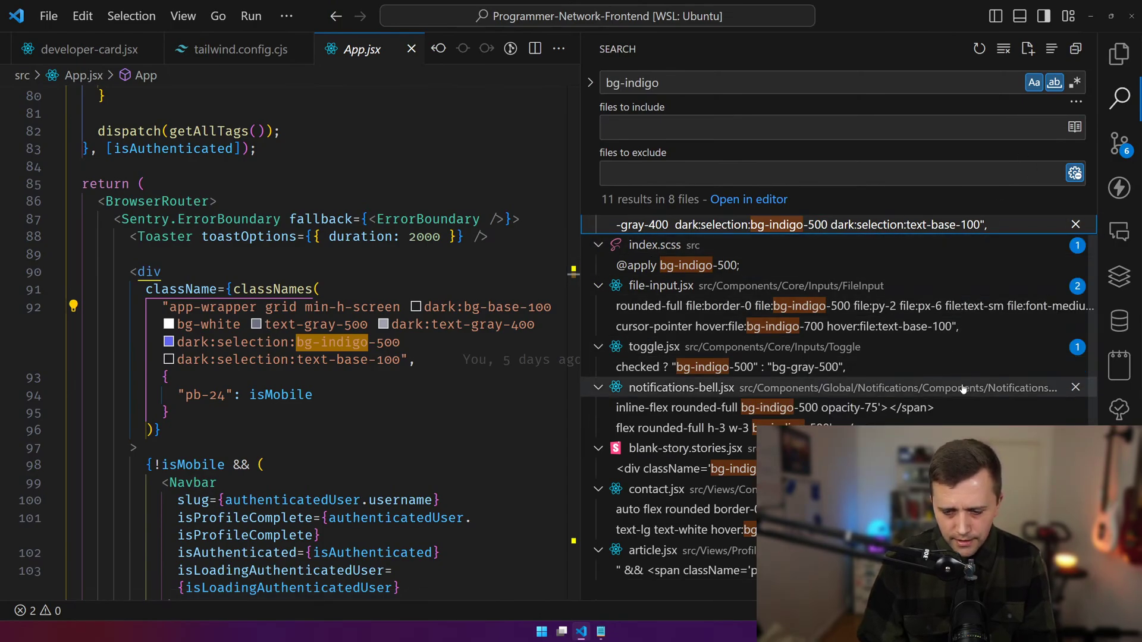
{"action": "key", "text": "ctrl+b"}
{"action": "left_click", "coordinate": [688, 308]}
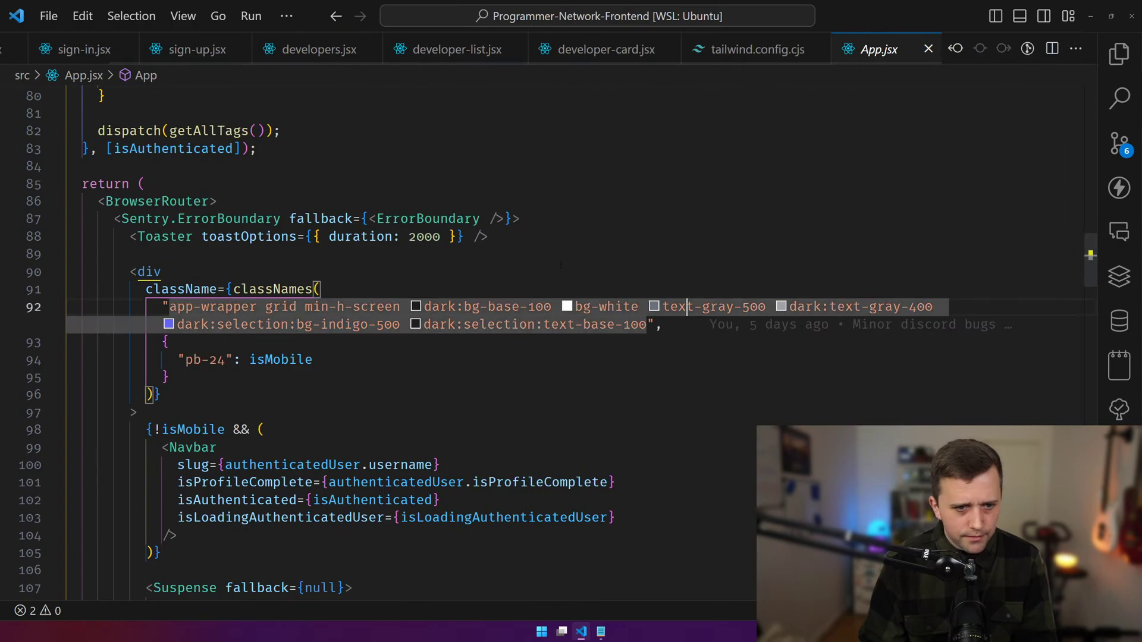
{"action": "left_click", "coordinate": [689, 254]}
{"action": "left_click", "coordinate": [699, 271]}
{"action": "key", "text": "ctrl+super+Left"}
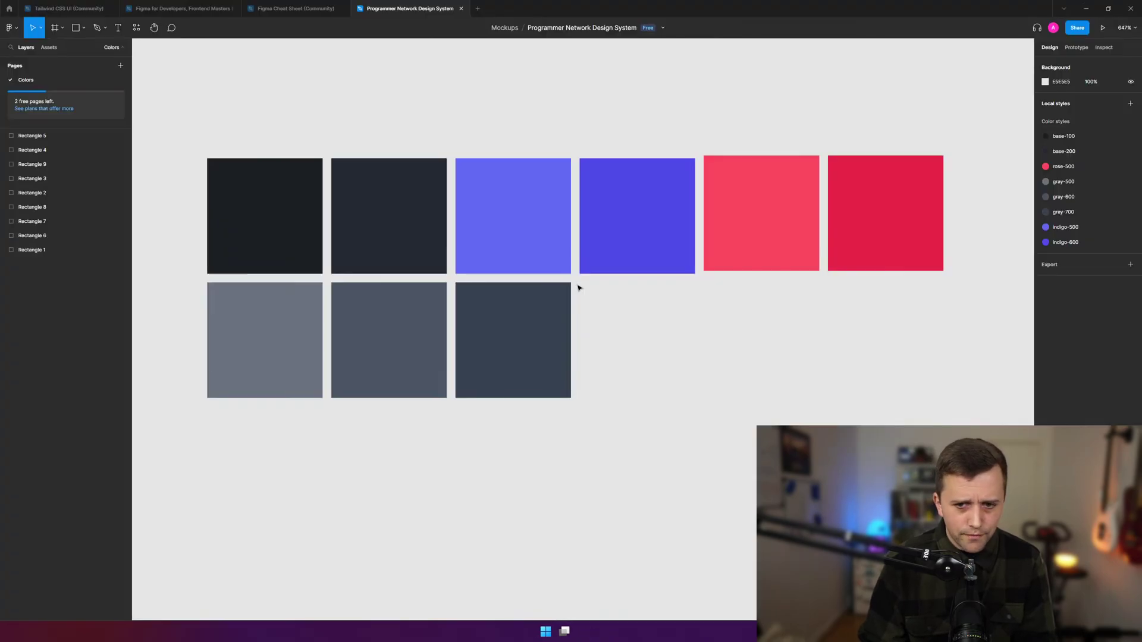
- Search the Programmer Network project in VS Code for "-300" and read through the matching class names
{"action": "scroll", "coordinate": [202, 166], "scroll_direction": "up", "scroll_amount": 1}
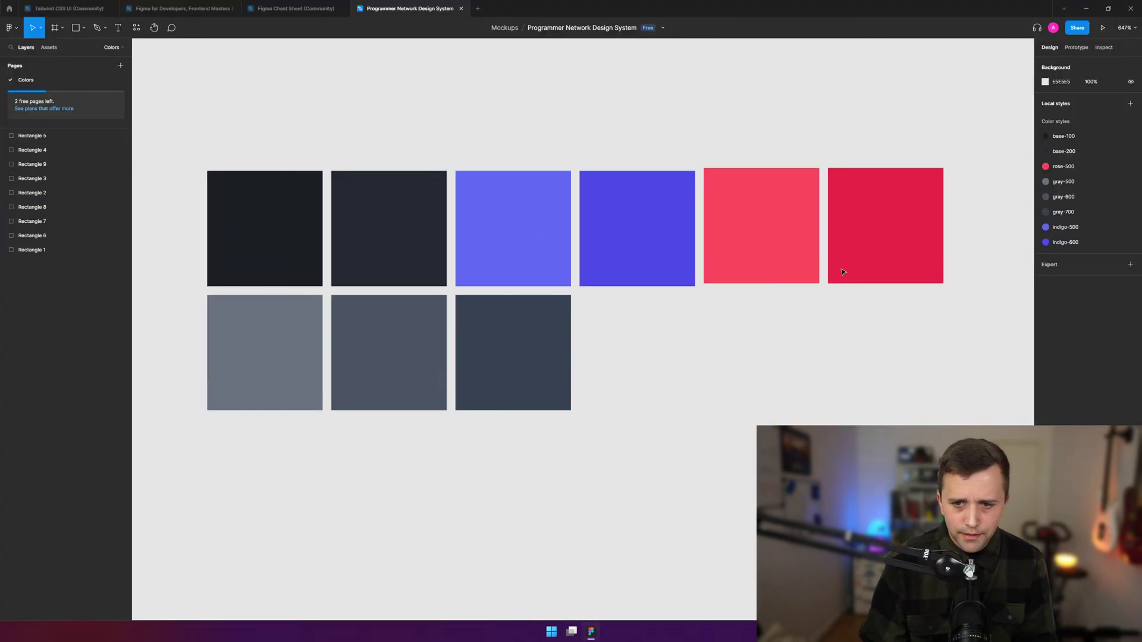
{"action": "key", "text": "ctrl+super+Right"}
{"action": "key", "text": "ctrl+shift+f"}
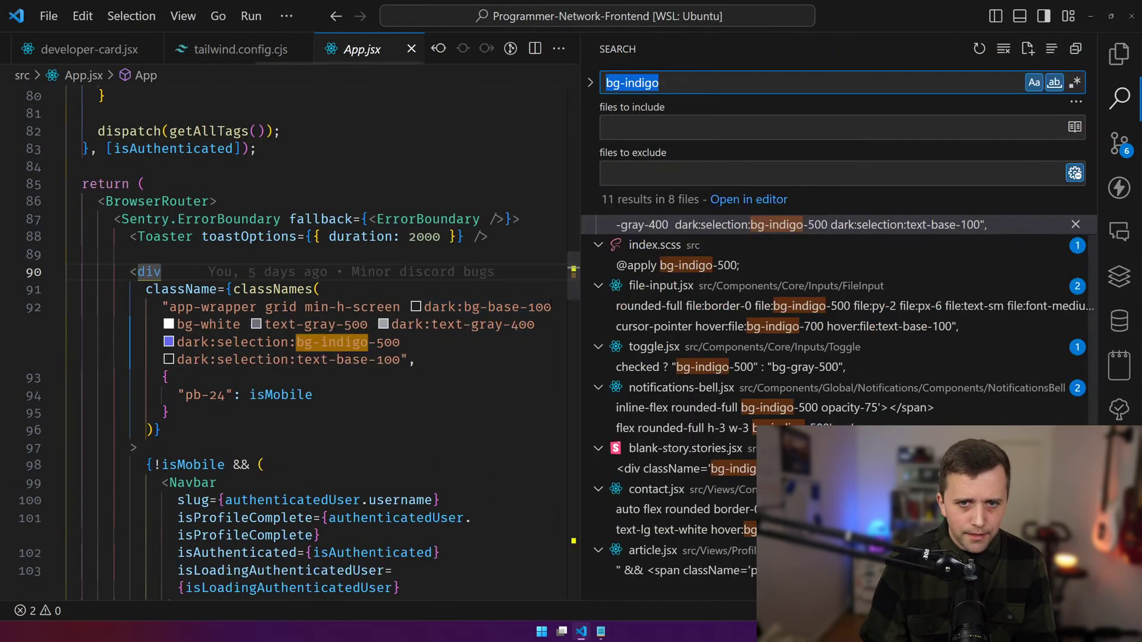
{"action": "type", "text": "-300"}
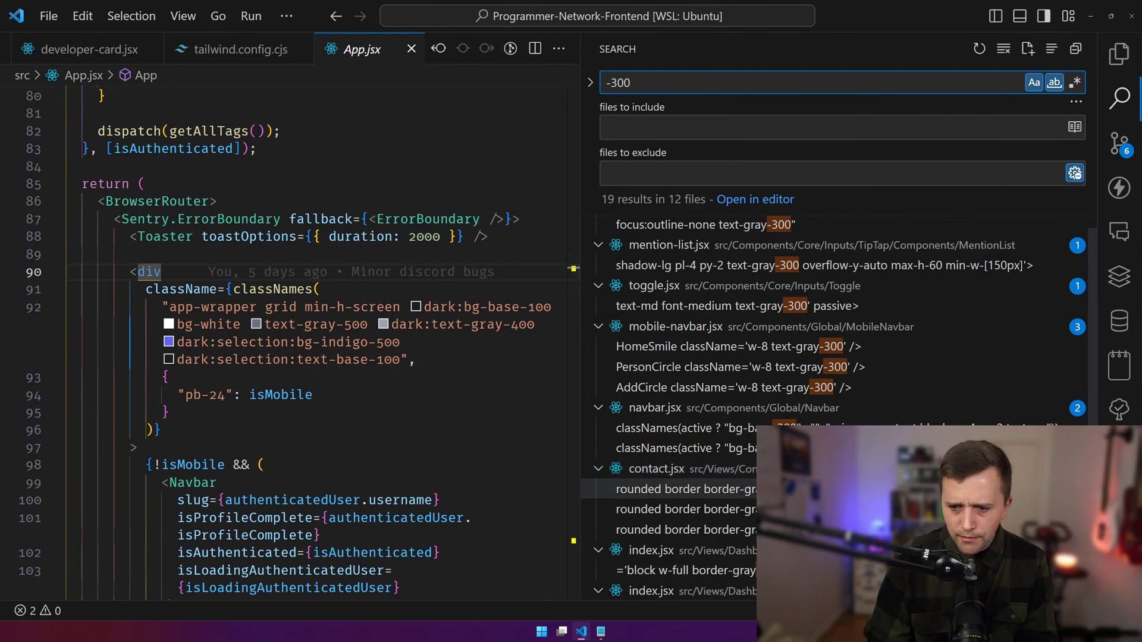
{"action": "scroll", "coordinate": [683, 487], "scroll_direction": "down", "scroll_amount": 5}
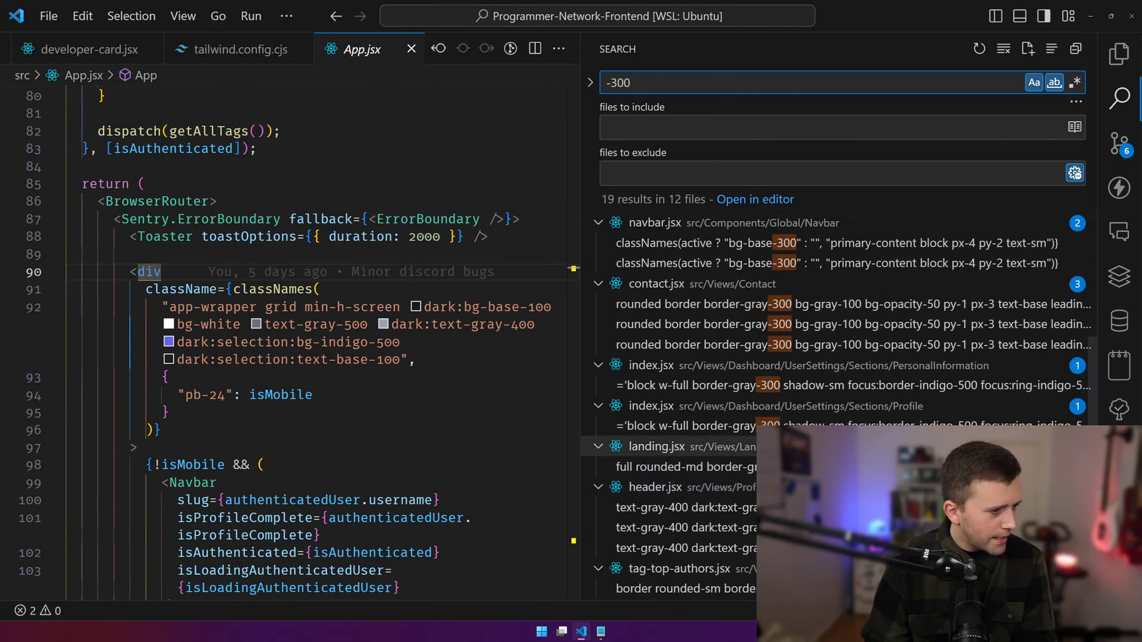
{"action": "scroll", "coordinate": [684, 487], "scroll_direction": "down", "scroll_amount": 2}
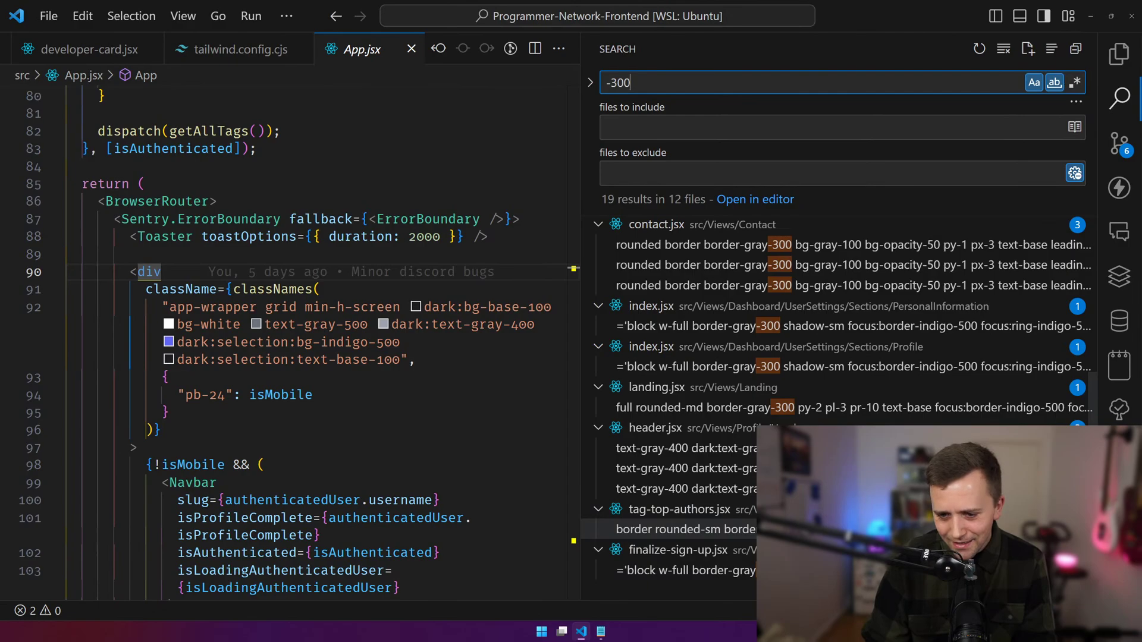
{"action": "scroll", "coordinate": [892, 523], "scroll_direction": "up", "scroll_amount": 3}
{"action": "scroll", "coordinate": [833, 511], "scroll_direction": "up", "scroll_amount": 2}
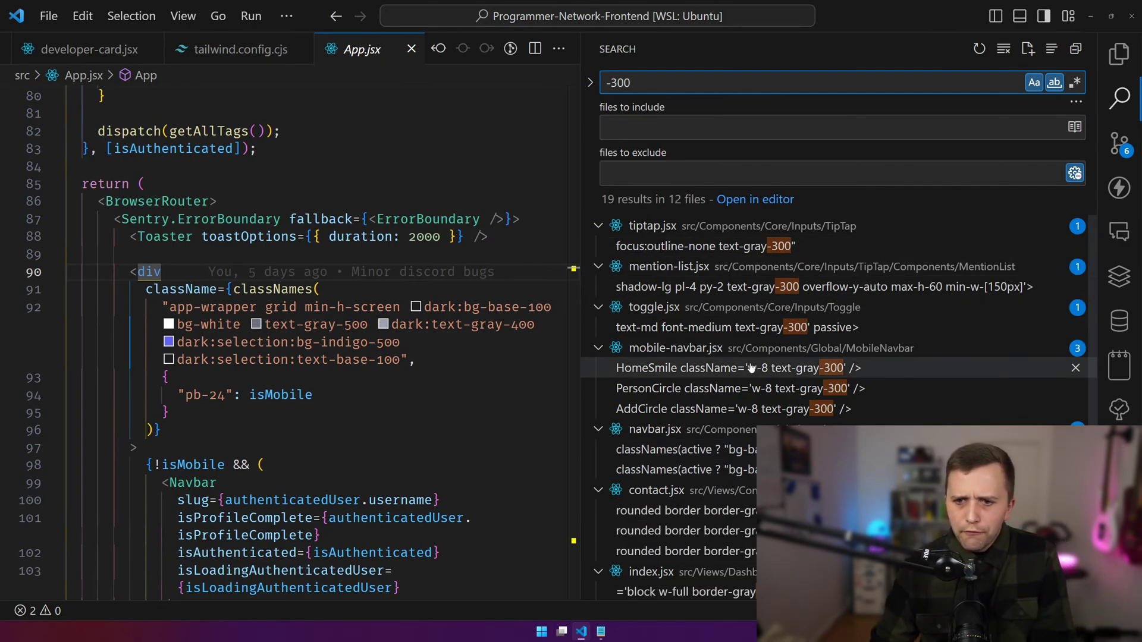
- Search the project for "text-gray" to examine which gray text shades are used
{"action": "key", "text": "ctrl+a"}
{"action": "key", "text": "BackSpace"}
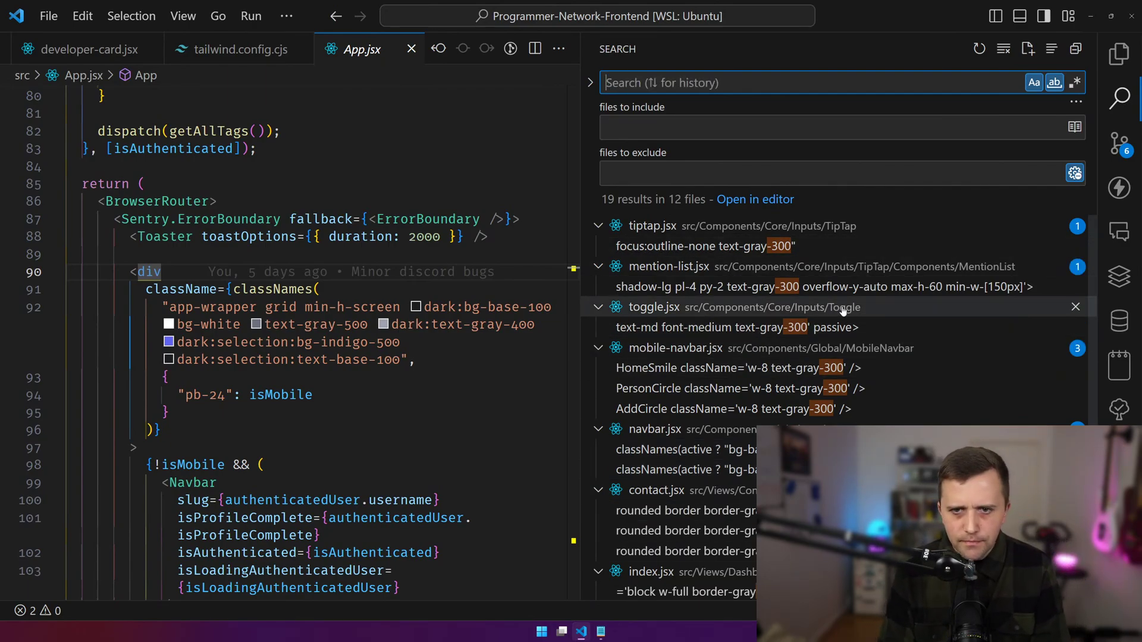
{"action": "type", "text": "text-gray"}
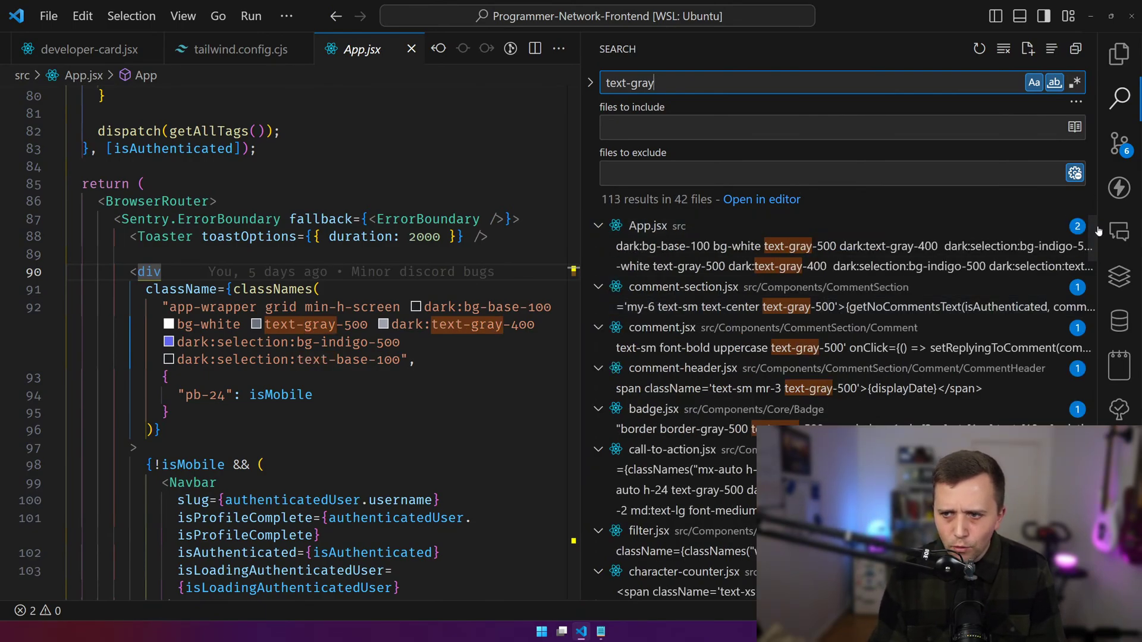
- Copy the Gray 400 hex code #9ca3af from the Tailwind documentation in the browser and return to the swatches in Figma
{"action": "left_click", "coordinate": [600, 631]}
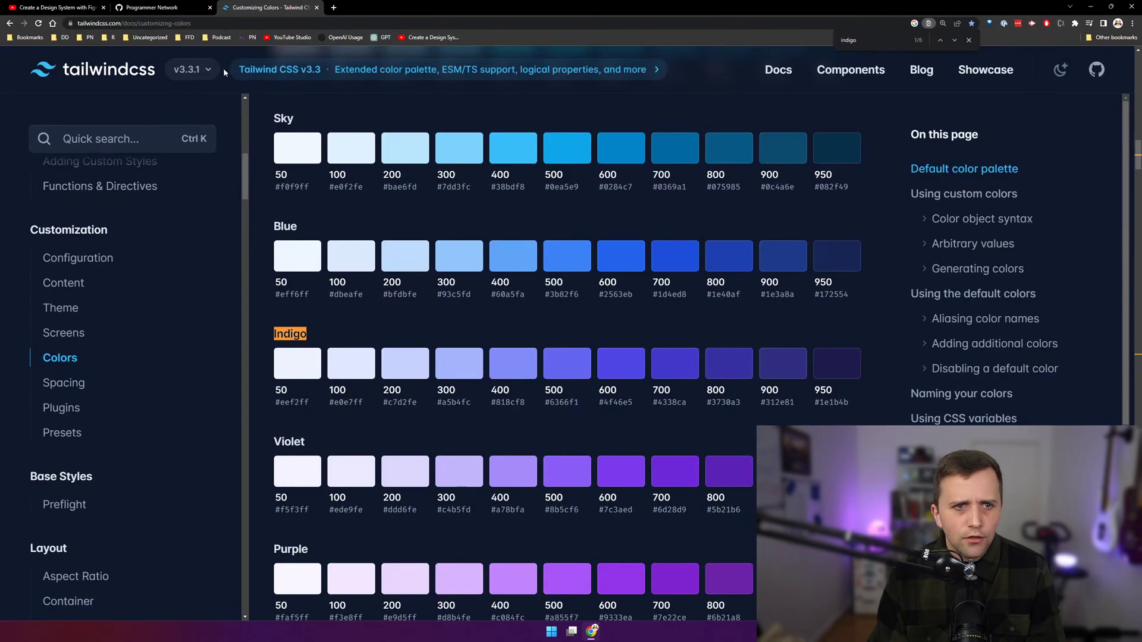
{"action": "scroll", "coordinate": [374, 328], "scroll_direction": "up", "scroll_amount": 7}
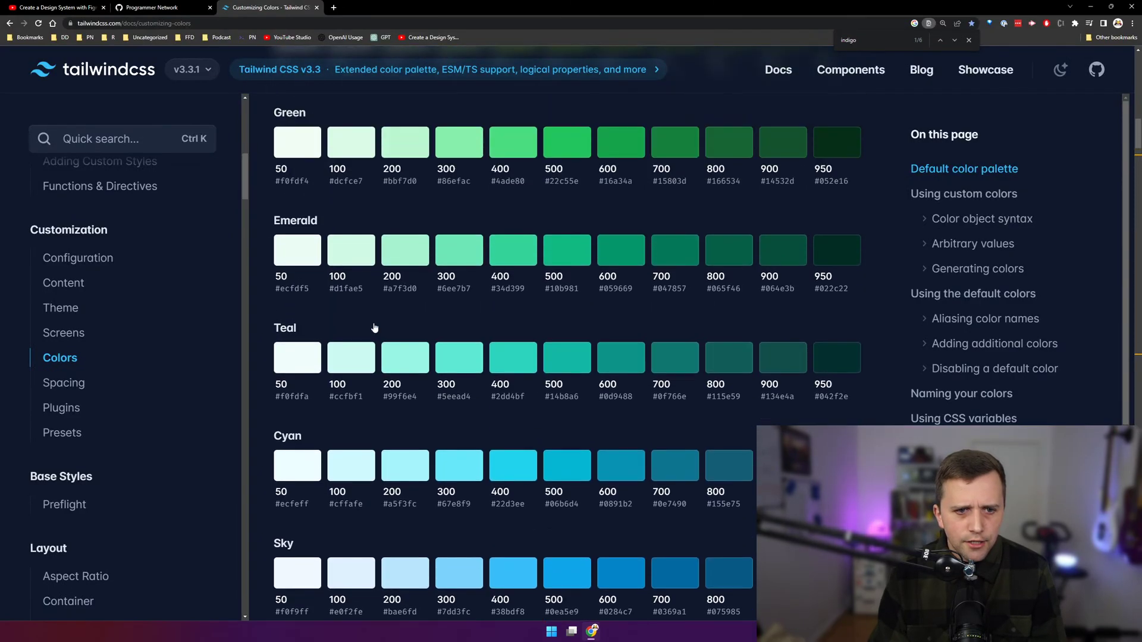
{"action": "scroll", "coordinate": [374, 327], "scroll_direction": "up", "scroll_amount": 15}
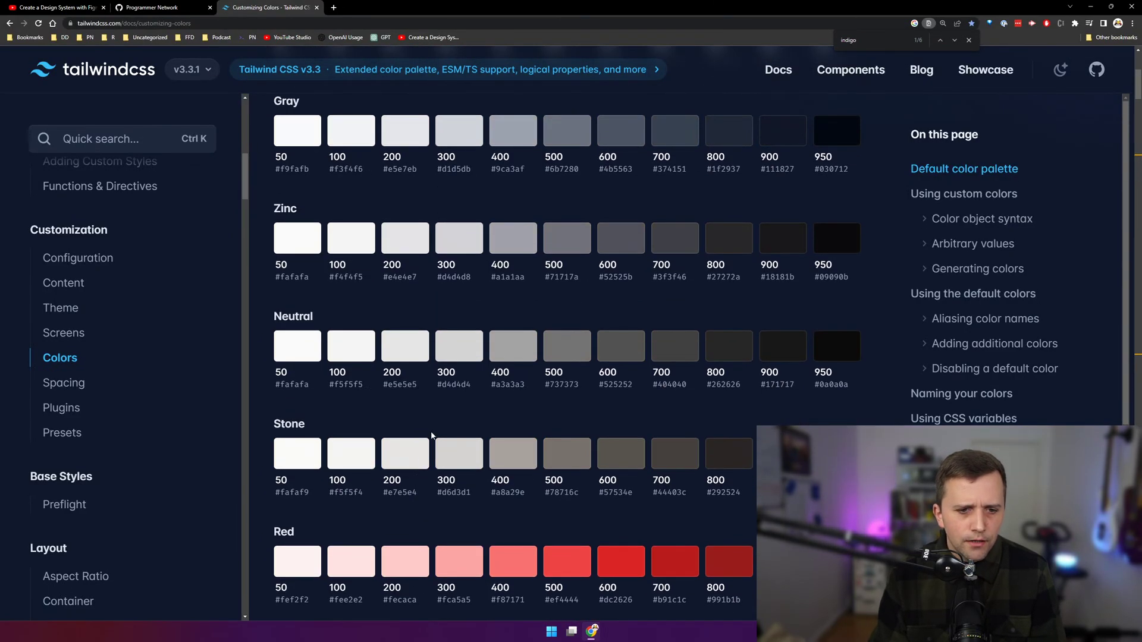
{"action": "scroll", "coordinate": [432, 435], "scroll_direction": "up", "scroll_amount": 4}
{"action": "left_click", "coordinate": [505, 396]}
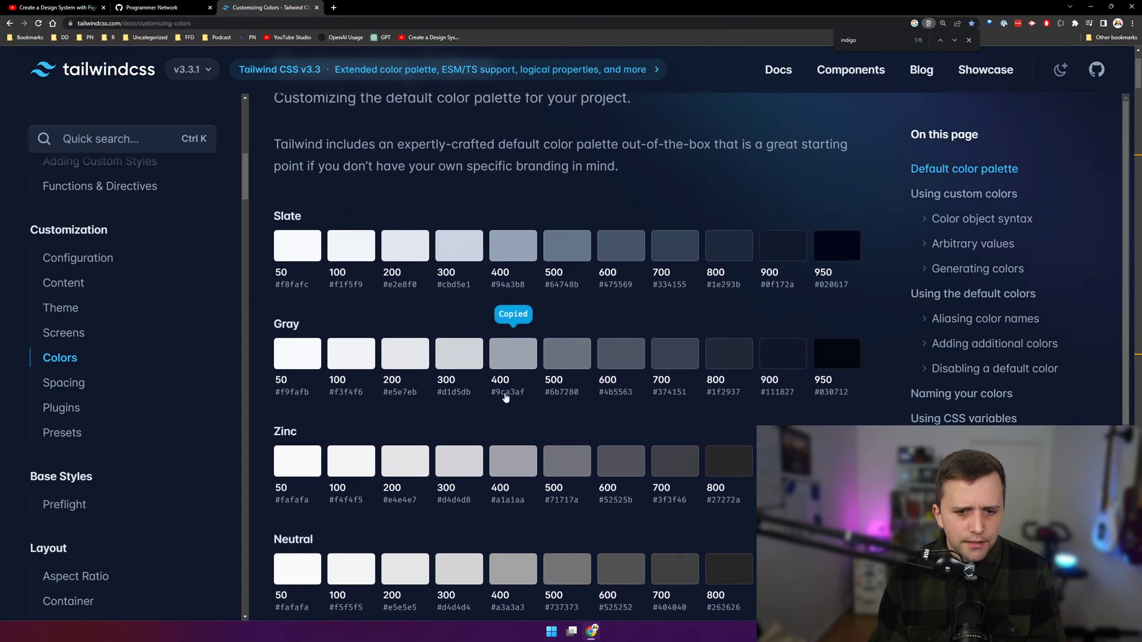
{"action": "key", "text": "alt+Tab"}
{"action": "left_click", "coordinate": [466, 406]}
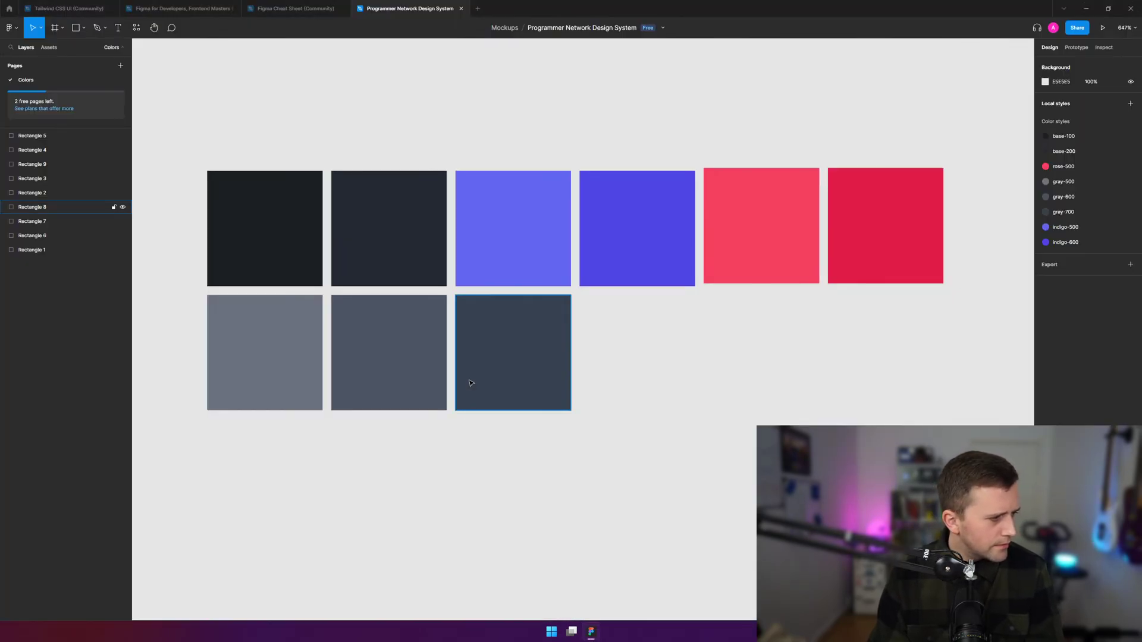
{"action": "key", "text": "Escape"}
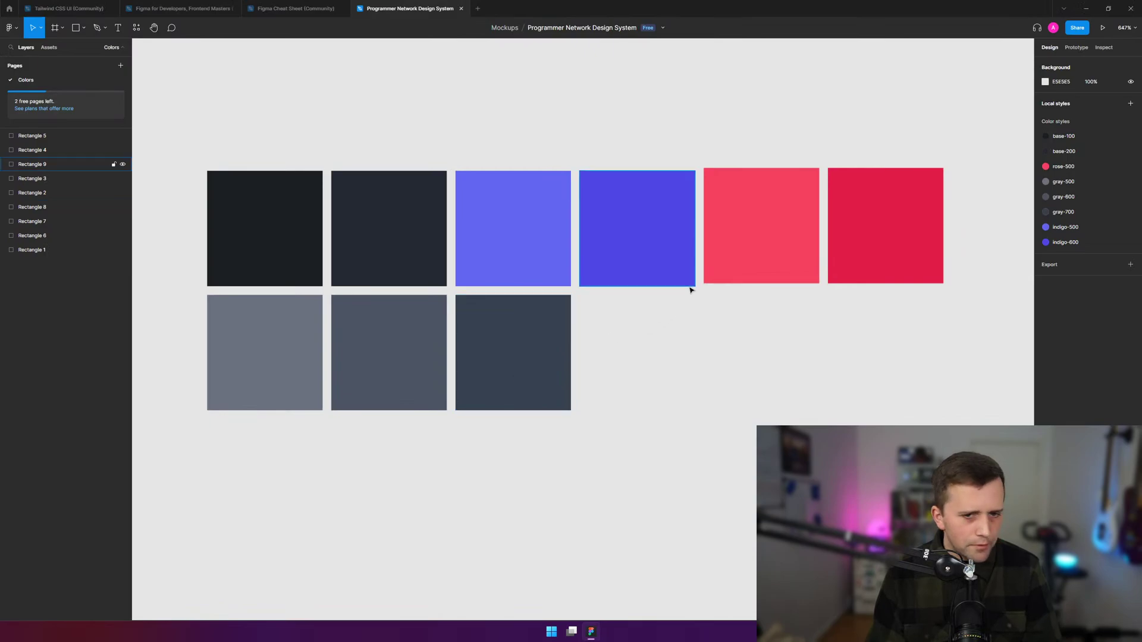
- Duplicate the gray-700 swatch, place the copy next to it at the row's end, and detach the copy's color style
{"action": "left_click", "coordinate": [570, 373]}
{"action": "key", "text": "ctrl+d"}
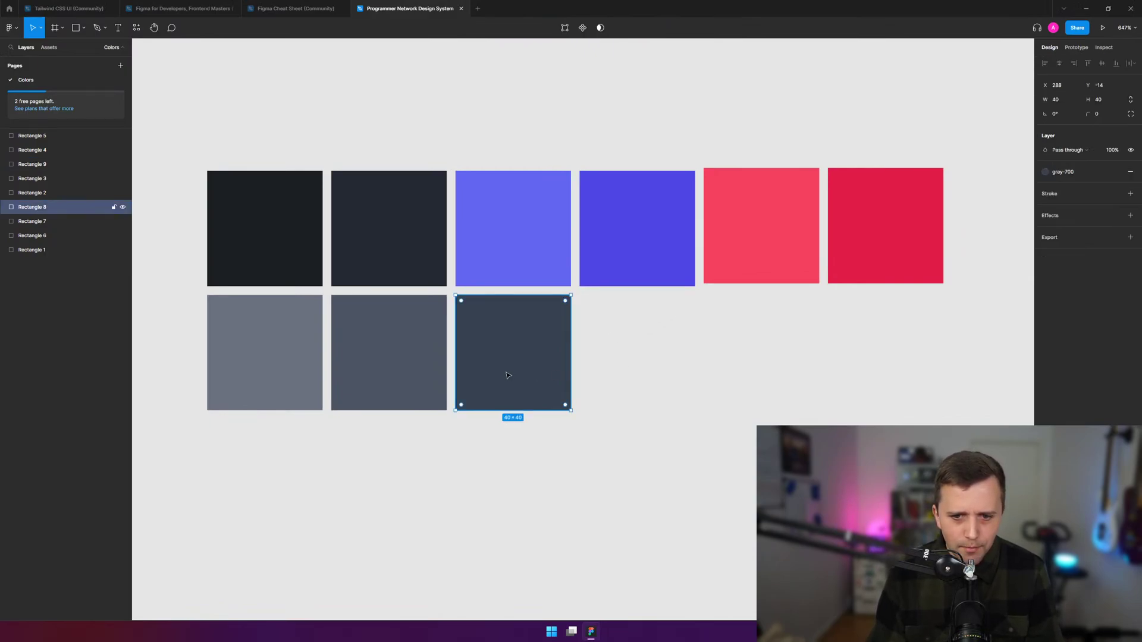
{"action": "left_click_drag", "start_coordinate": [523, 381], "coordinate": [646, 379]}
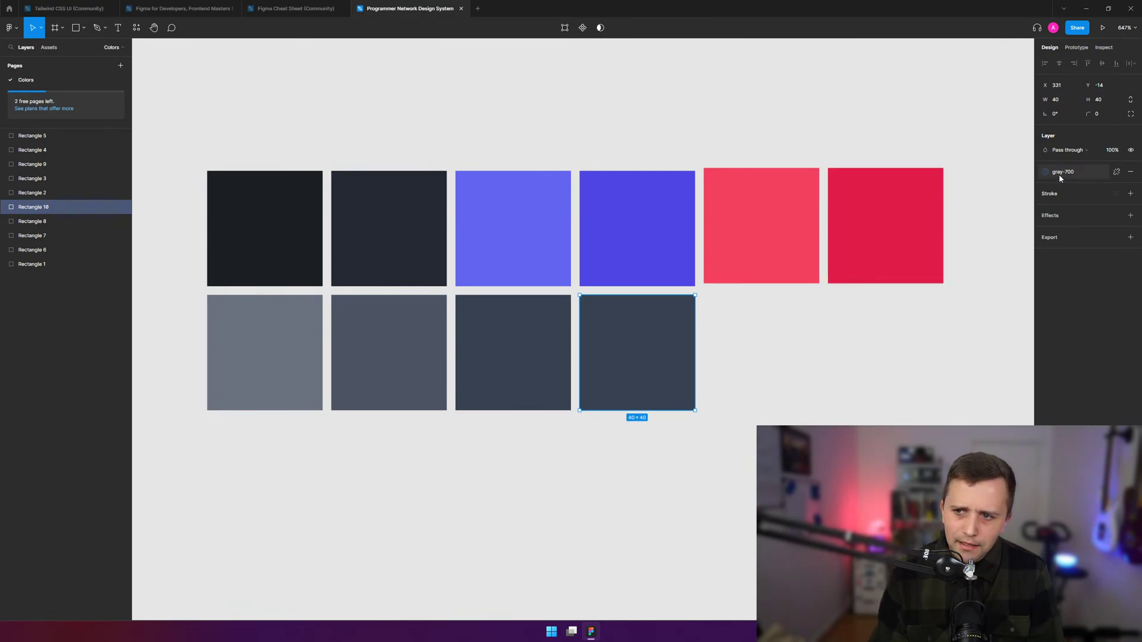
{"action": "left_click", "coordinate": [1116, 172]}
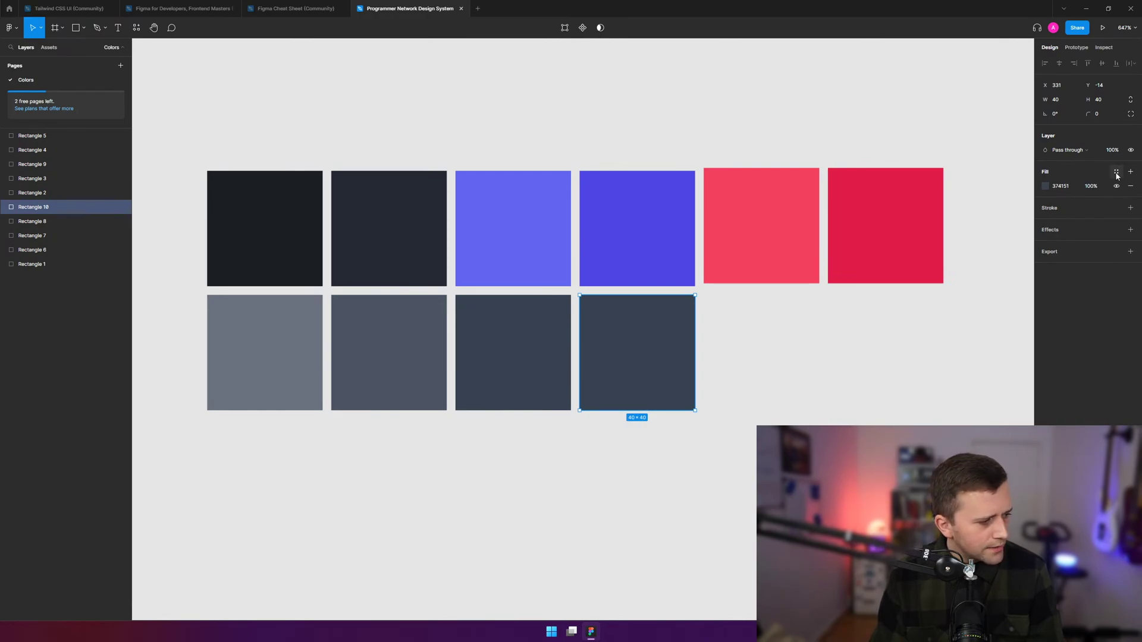
- Start a new color style named gray-400 from the duplicated swatch's fill and show its color properties
{"action": "left_click", "coordinate": [1116, 173]}
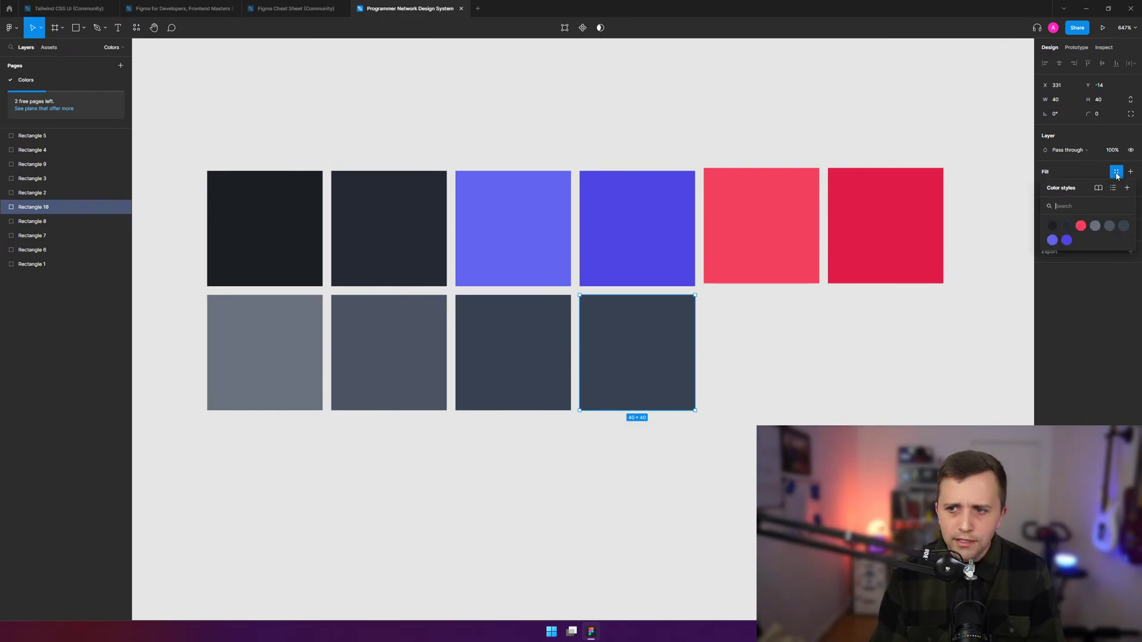
{"action": "left_click", "coordinate": [1127, 188]}
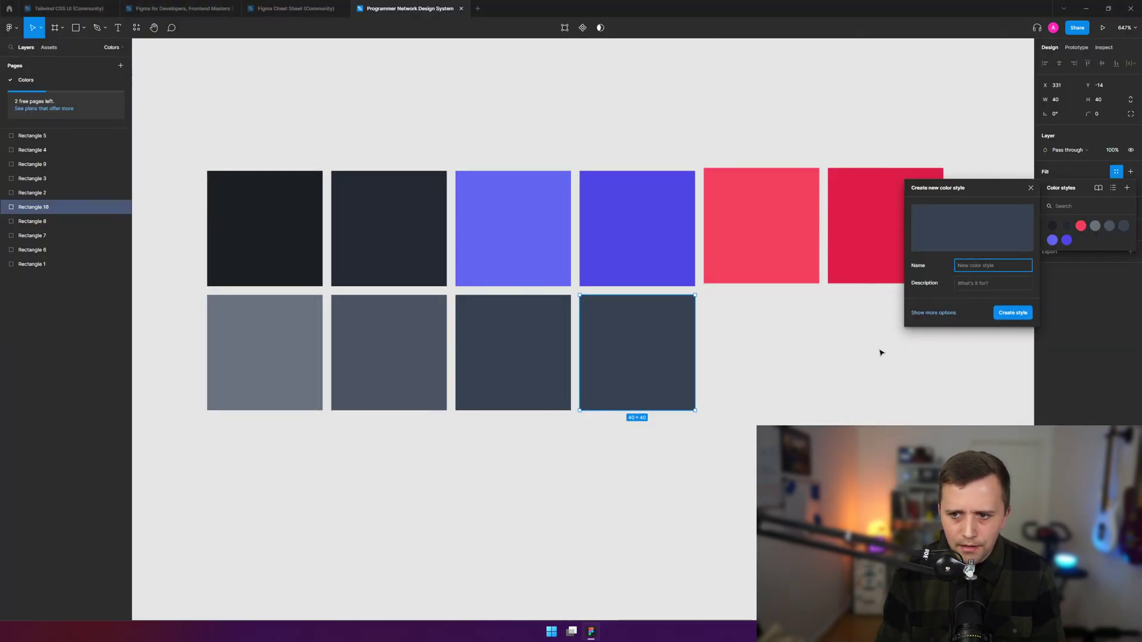
{"action": "type", "text": "gray-400"}
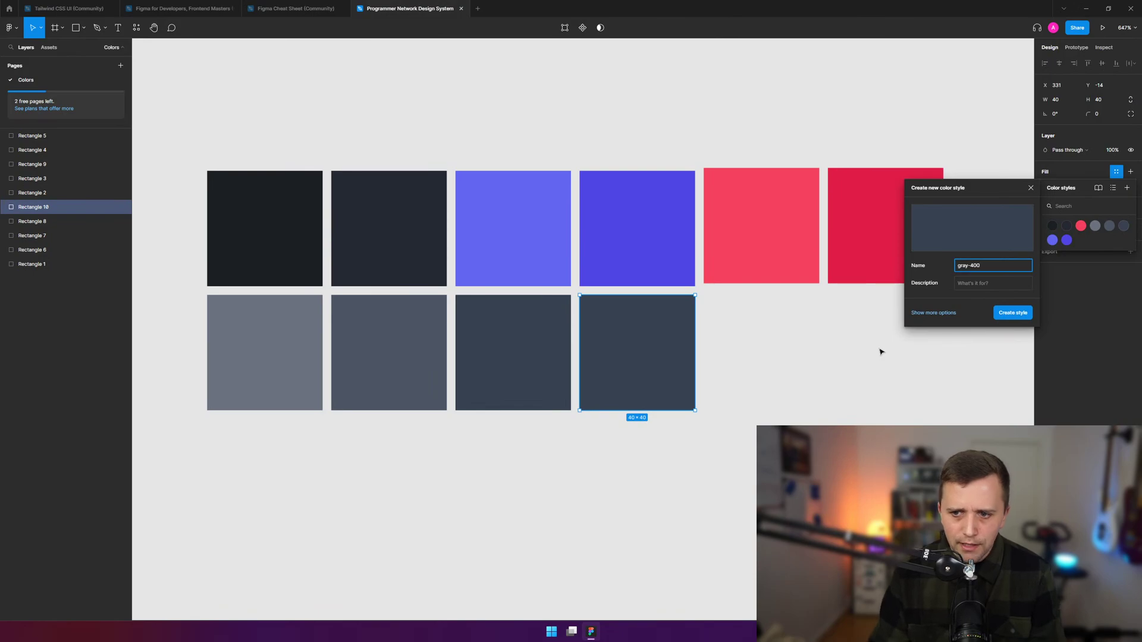
{"action": "left_click", "coordinate": [931, 313]}
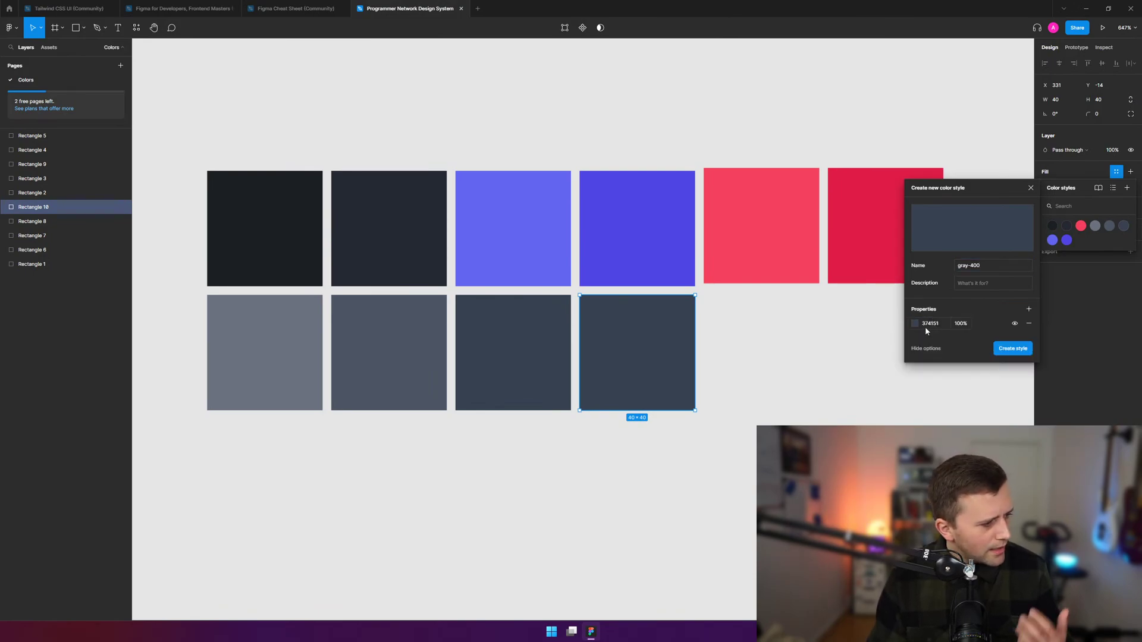
- Copy the Gray 400 hex from the Tailwind colors page in the browser, set the style's color to 9CA3AF and create it
{"action": "left_click", "coordinate": [934, 323]}
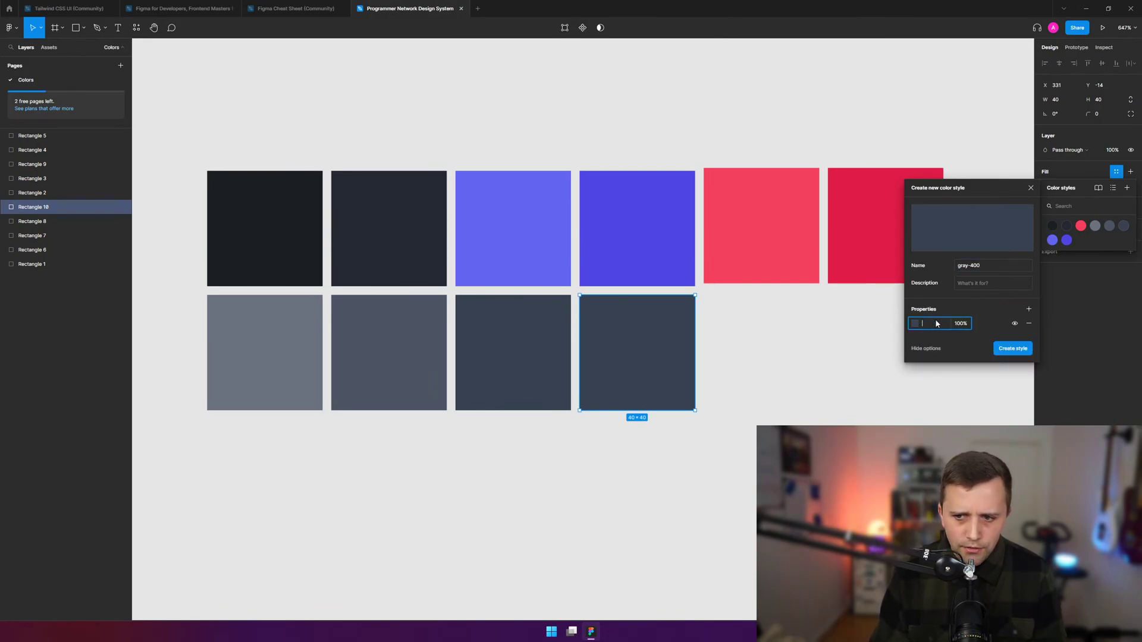
{"action": "key", "text": "ctrl+z"}
{"action": "key", "text": "alt+Tab"}
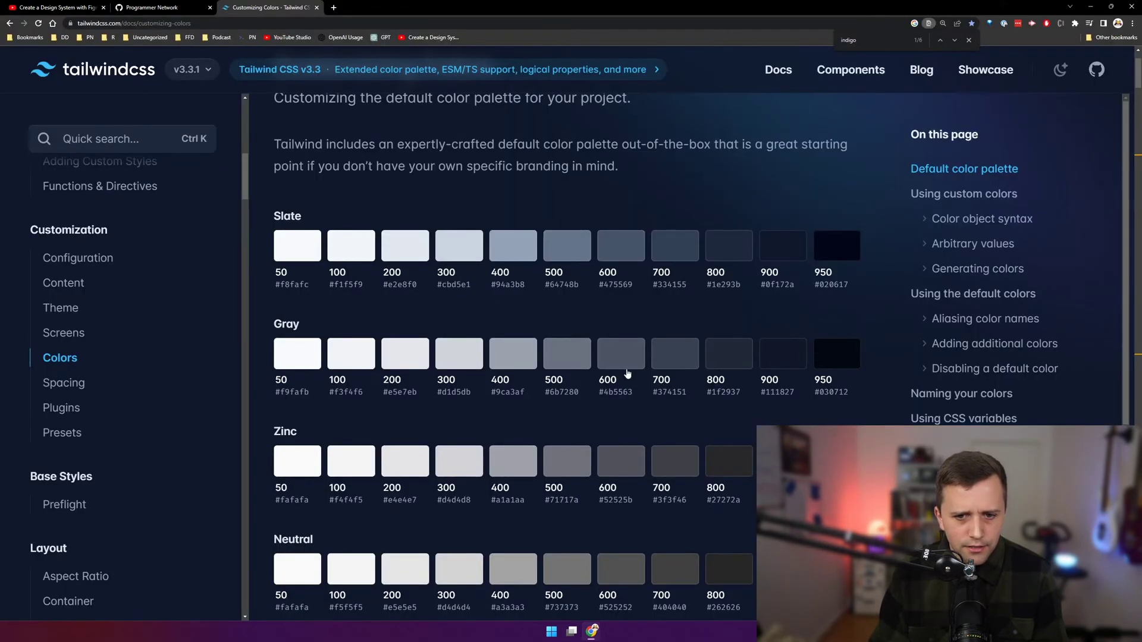
{"action": "left_click", "coordinate": [563, 395]}
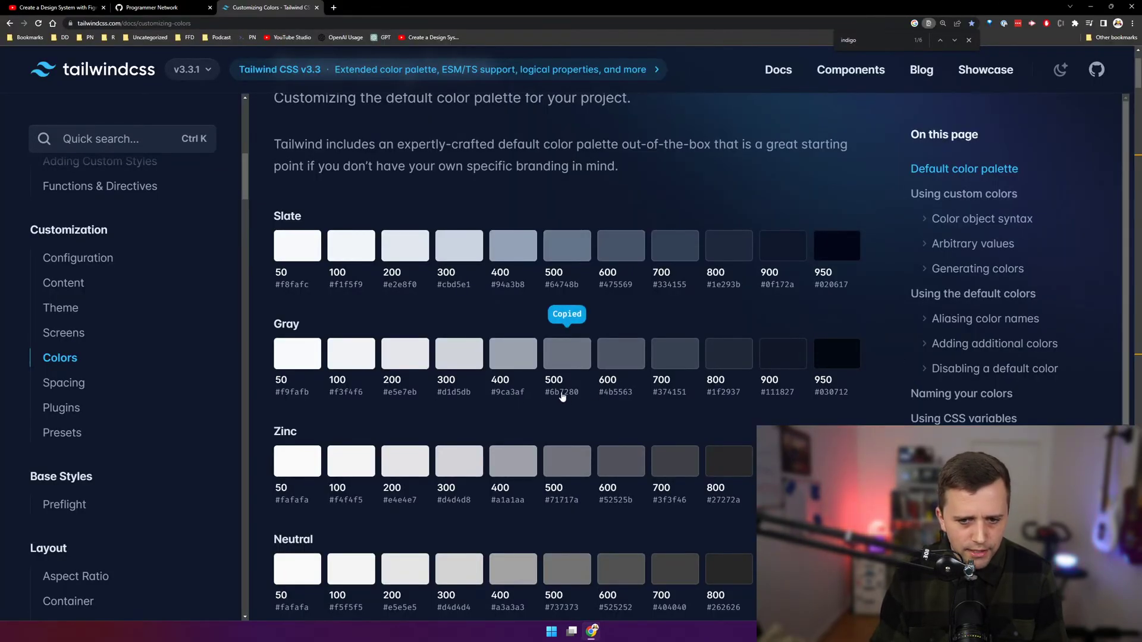
{"action": "key", "text": "alt+Tab"}
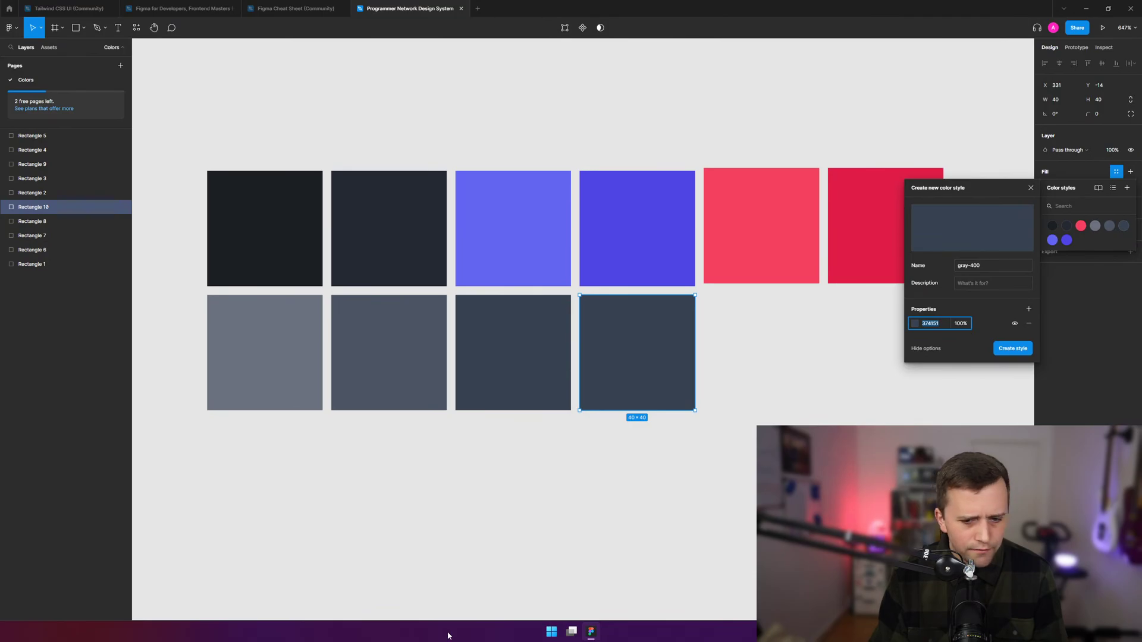
{"action": "key", "text": "alt+Tab"}
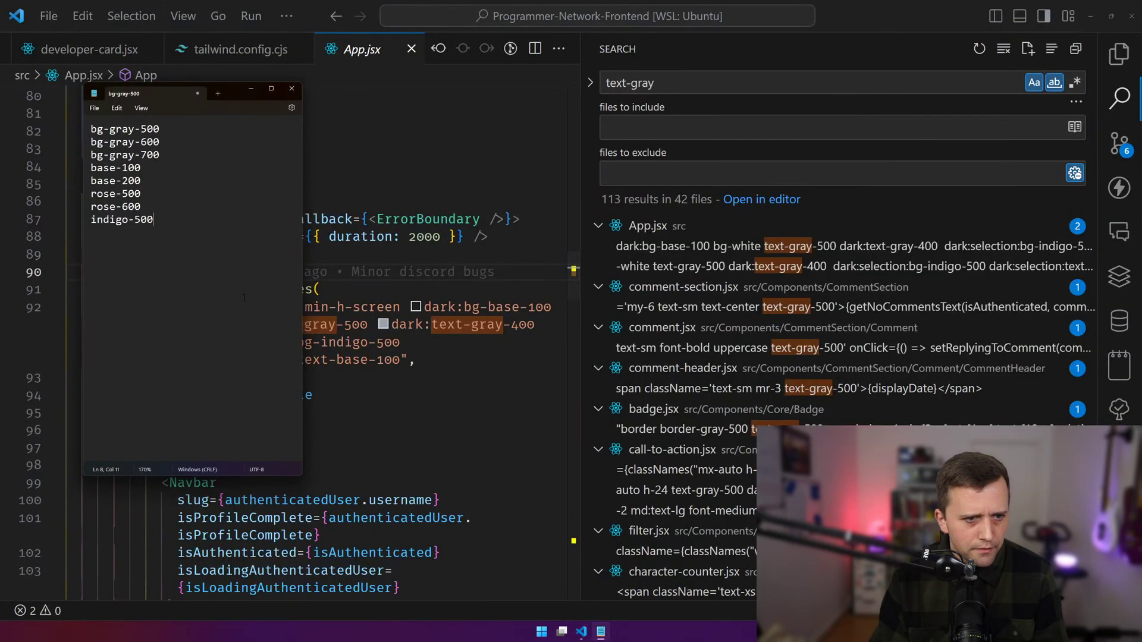
{"action": "key", "text": "alt+Tab"}
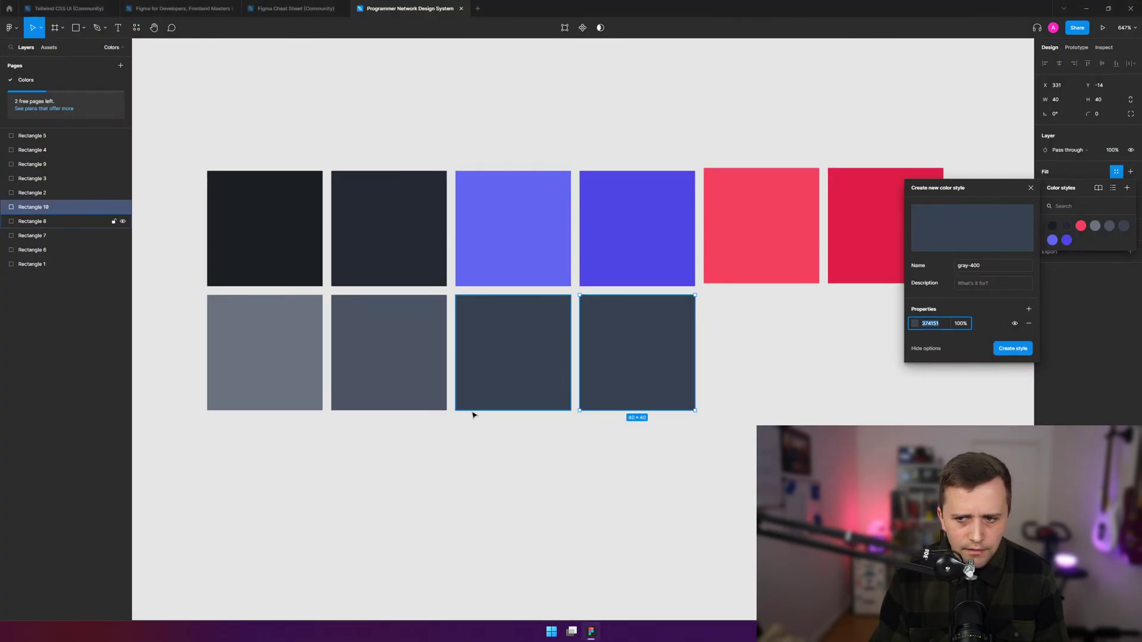
{"action": "key", "text": "alt+Tab"}
{"action": "left_click", "coordinate": [512, 394]}
{"action": "key", "text": "alt+Tab"}
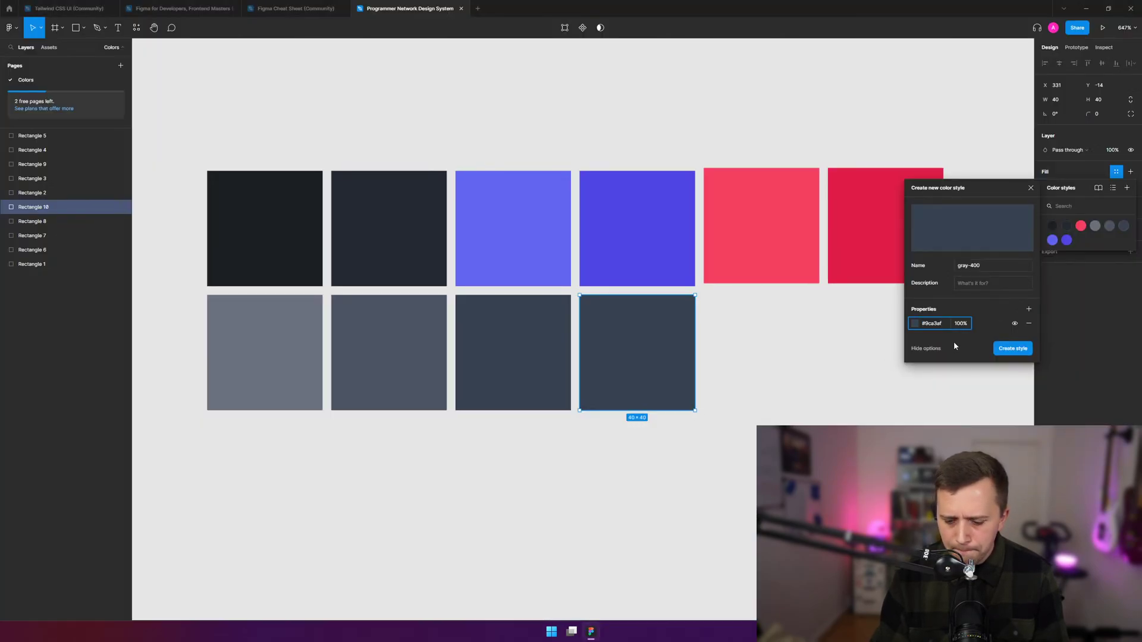
{"action": "key", "text": "Return"}
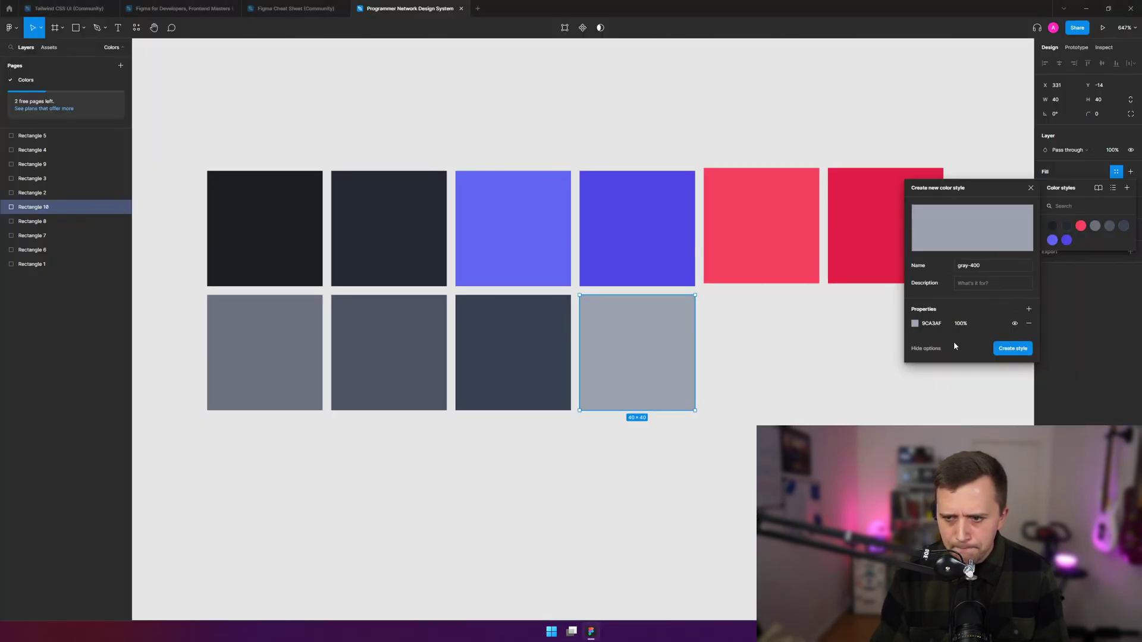
{"action": "left_click", "coordinate": [1015, 348]}
- Shift the three darker gray swatches over one place and put the gray-400 swatch first in their row, aligned with them
{"action": "left_click_drag", "start_coordinate": [656, 368], "coordinate": [498, 492]}
{"action": "left_click_drag", "start_coordinate": [620, 301], "coordinate": [171, 389]}
{"action": "left_click_drag", "start_coordinate": [351, 351], "coordinate": [472, 347]}
{"action": "left_click_drag", "start_coordinate": [540, 476], "coordinate": [312, 341]}
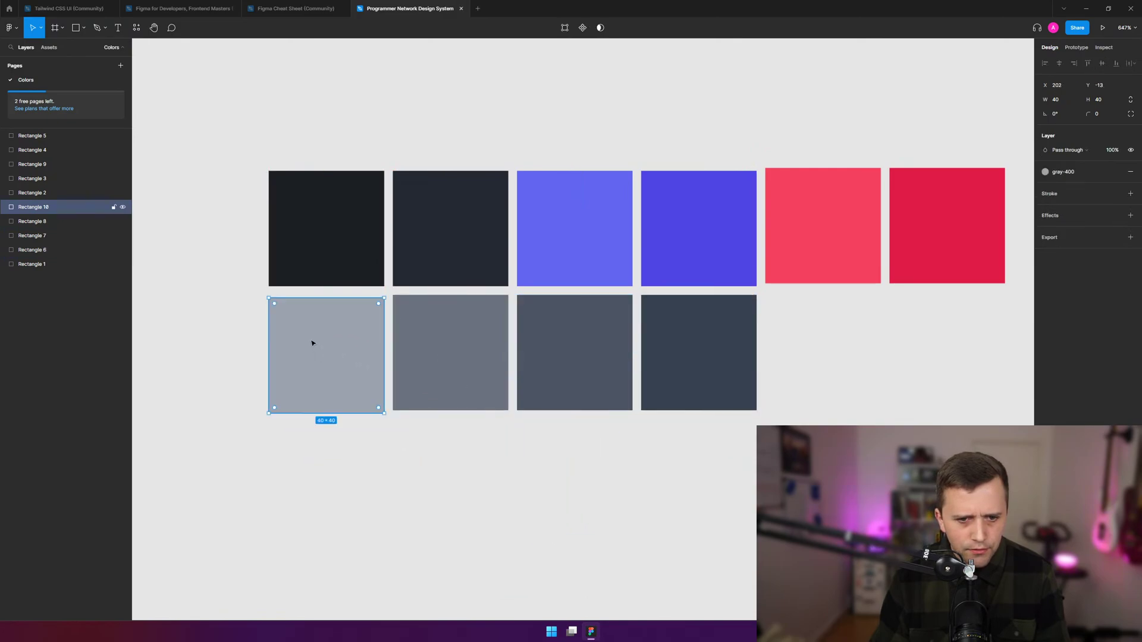
{"action": "left_click", "coordinate": [216, 556]}
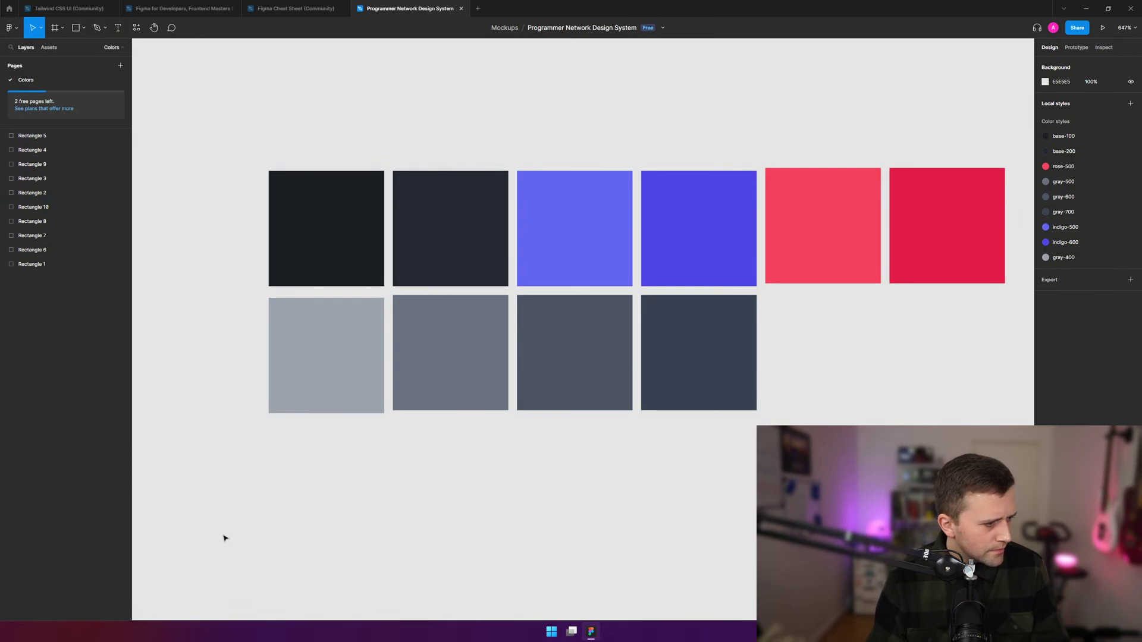
{"action": "left_click_drag", "start_coordinate": [303, 385], "coordinate": [311, 381]}
{"action": "left_click", "coordinate": [314, 474]}
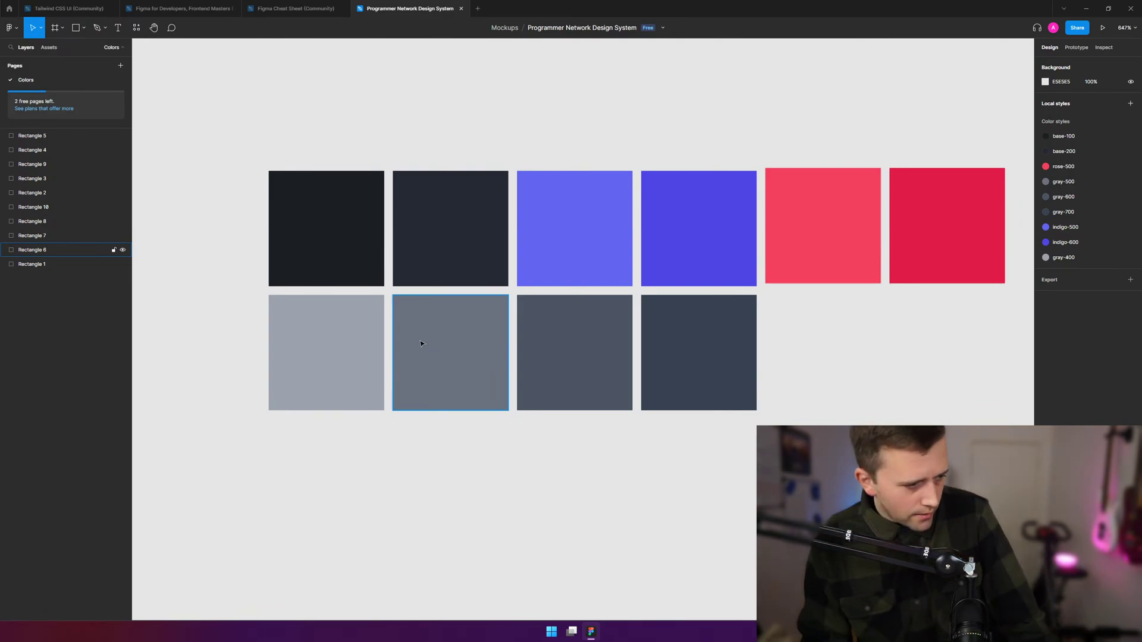
- Check the Figma design system course video in the browser and return to the design file
{"action": "left_click", "coordinate": [657, 292]}
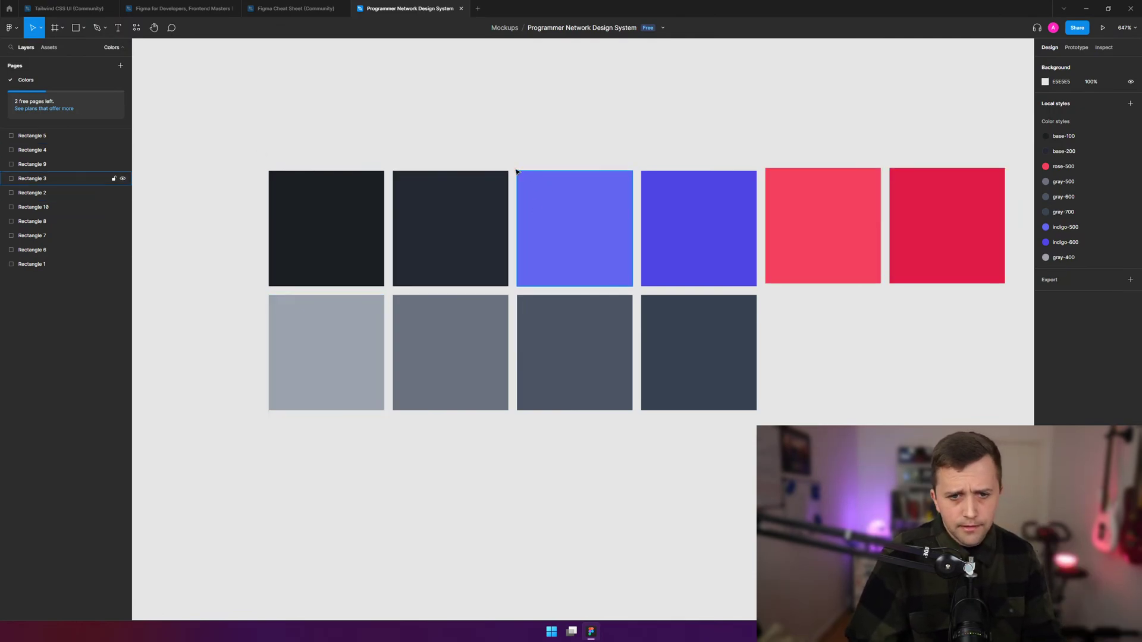
{"action": "scroll", "coordinate": [344, 104], "scroll_direction": "up", "scroll_amount": 1}
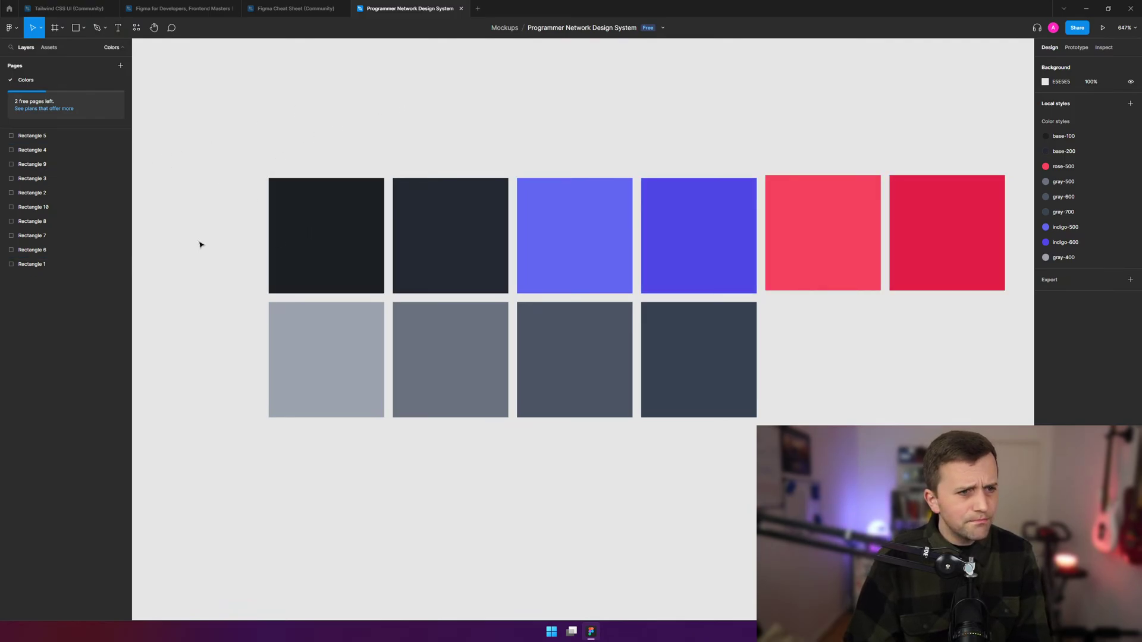
{"action": "right_click", "coordinate": [30, 136]}
{"action": "left_click", "coordinate": [347, 177]}
{"action": "key", "text": "alt+Tab"}
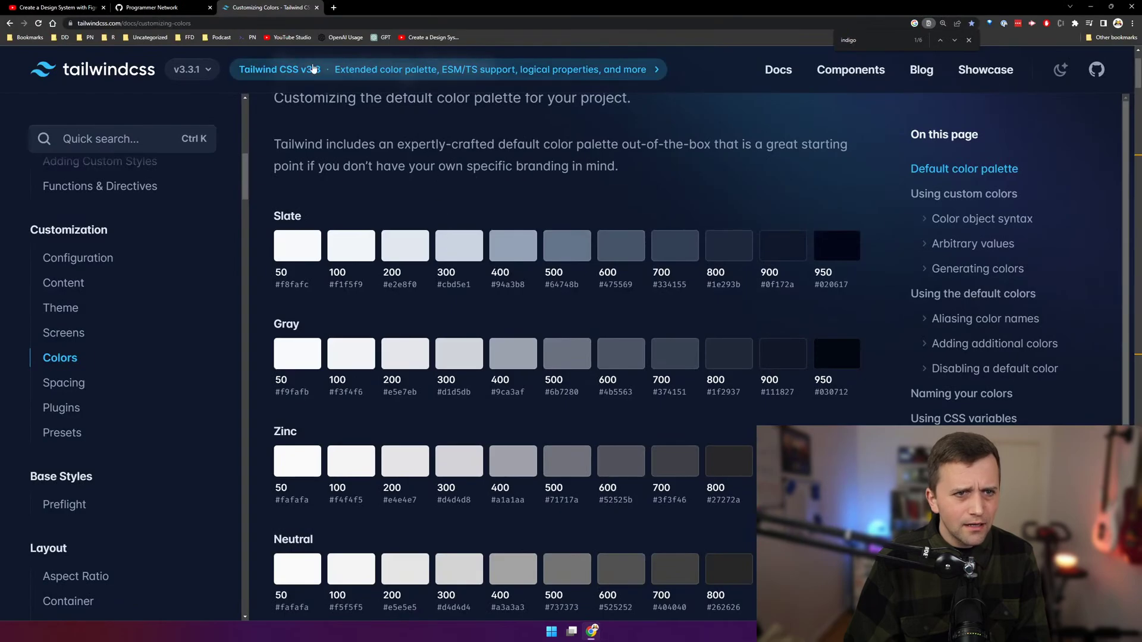
{"action": "left_click", "coordinate": [75, 6]}
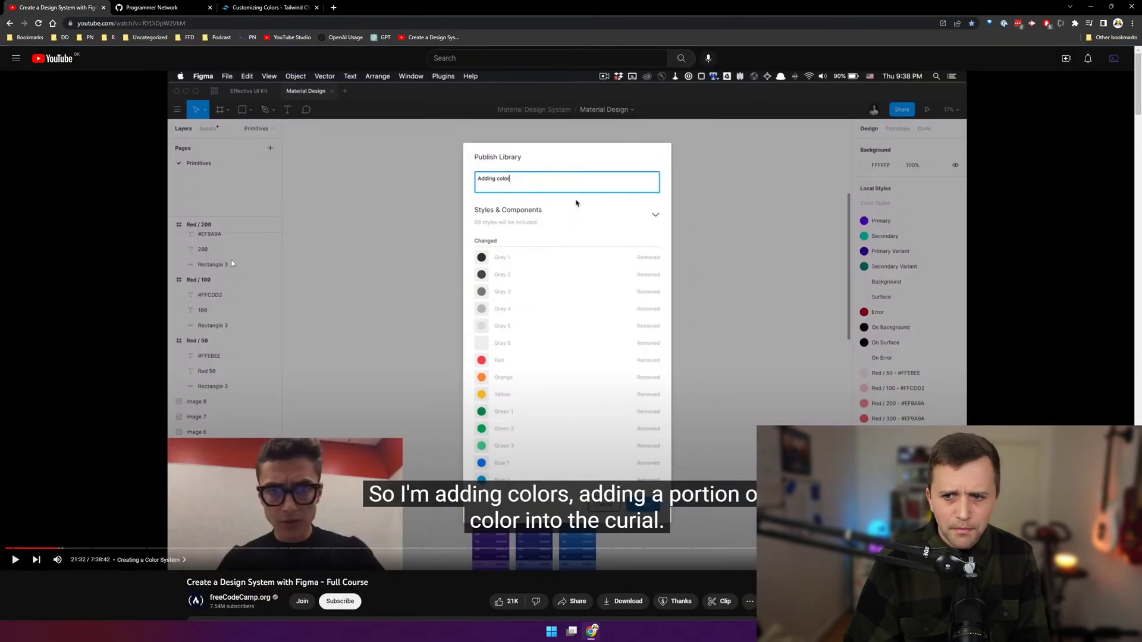
{"action": "key", "text": "alt+Tab"}
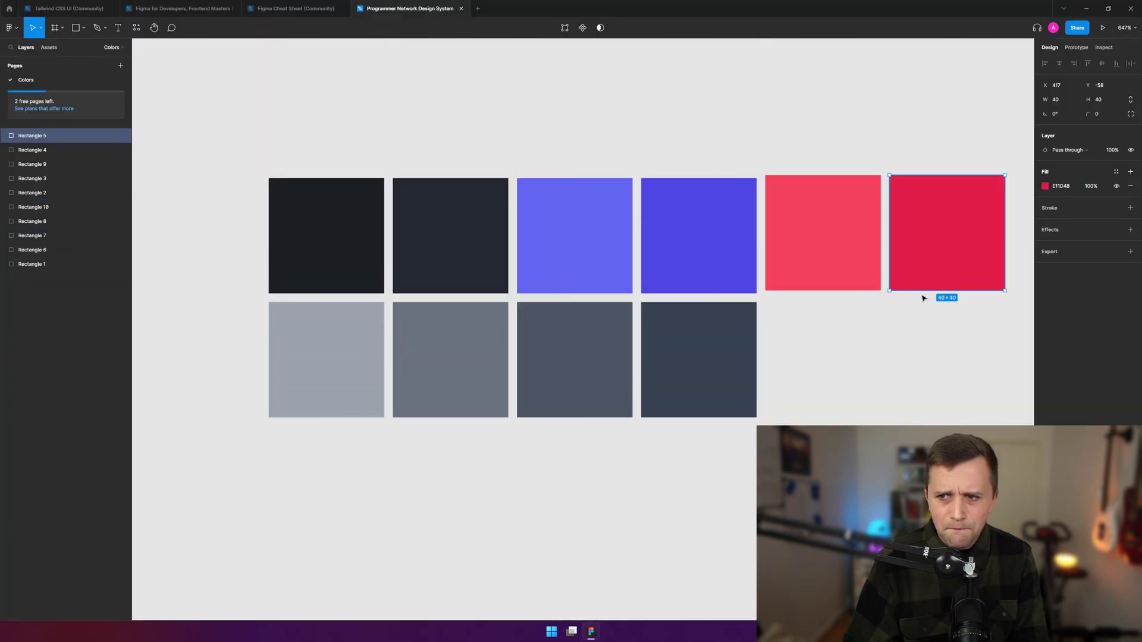
- Add a drop shadow and a black inside stroke of 1 to the darker red swatch
{"action": "left_click", "coordinate": [1052, 232]}
{"action": "left_click", "coordinate": [1051, 208]}
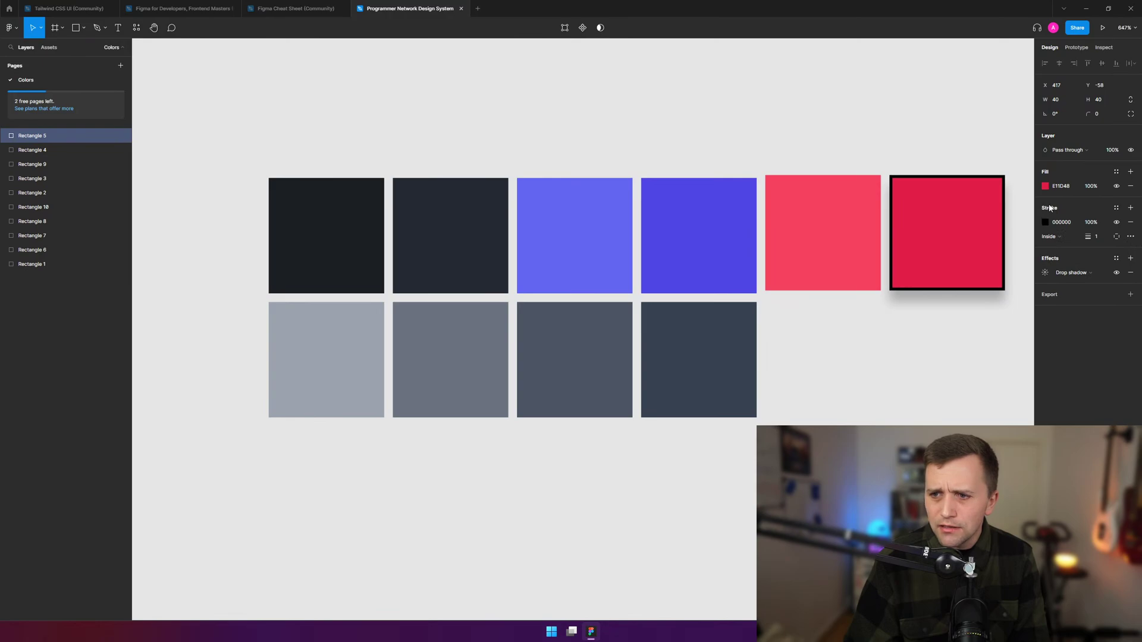
{"action": "left_click", "coordinate": [862, 338]}
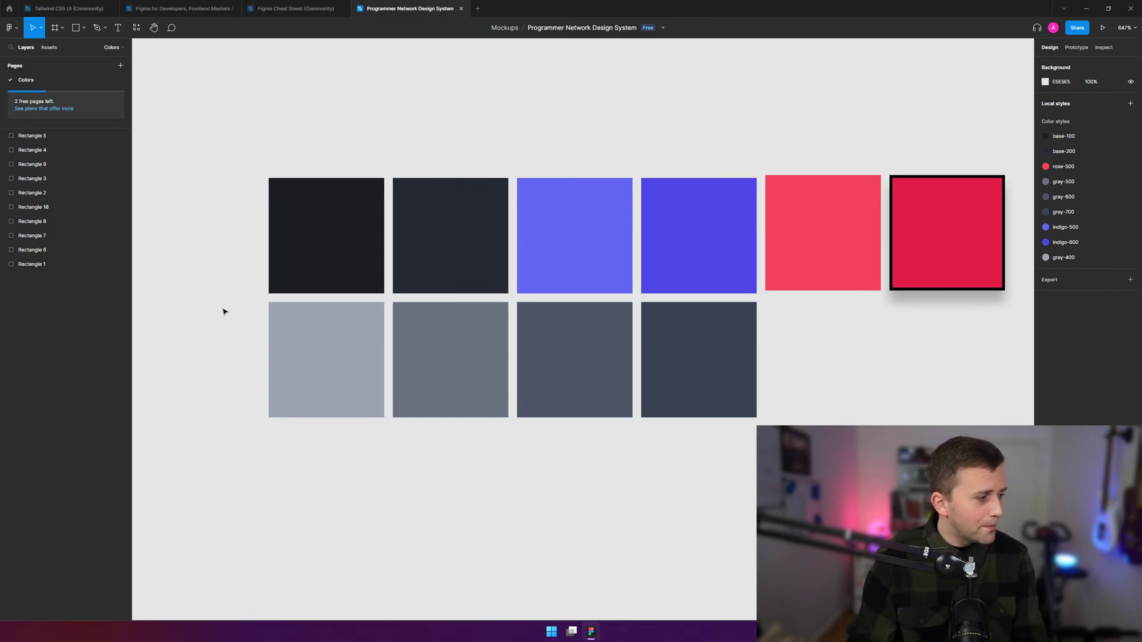
{"action": "left_click", "coordinate": [60, 136]}
{"action": "left_click", "coordinate": [60, 164]}
{"action": "left_click", "coordinate": [64, 295]}
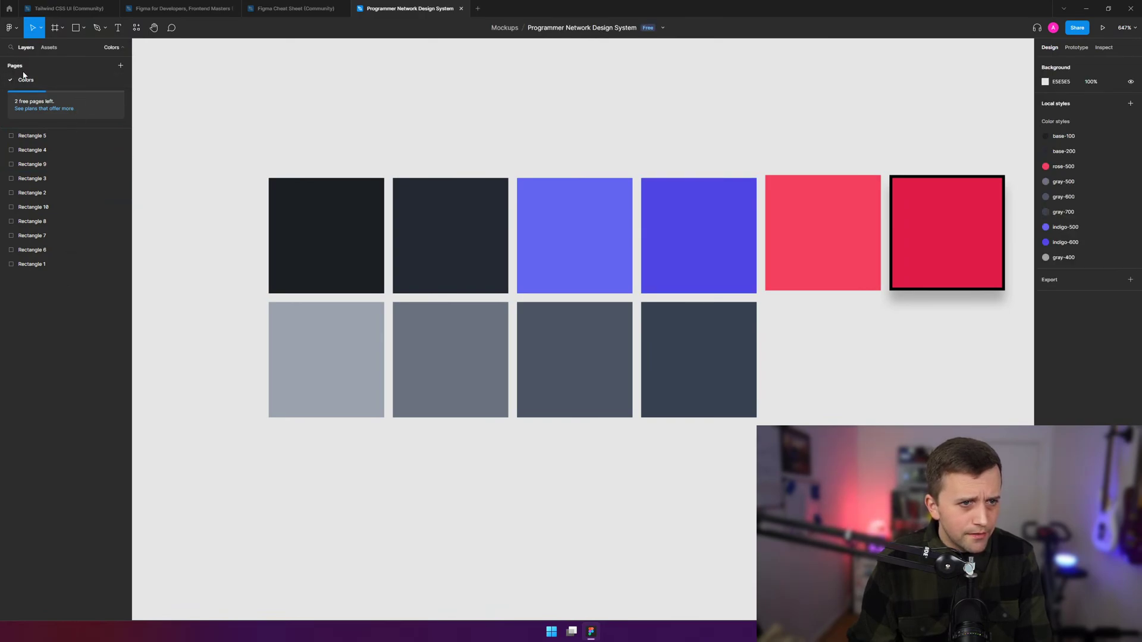
{"action": "right_click", "coordinate": [12, 83]}
{"action": "left_click", "coordinate": [46, 68]}
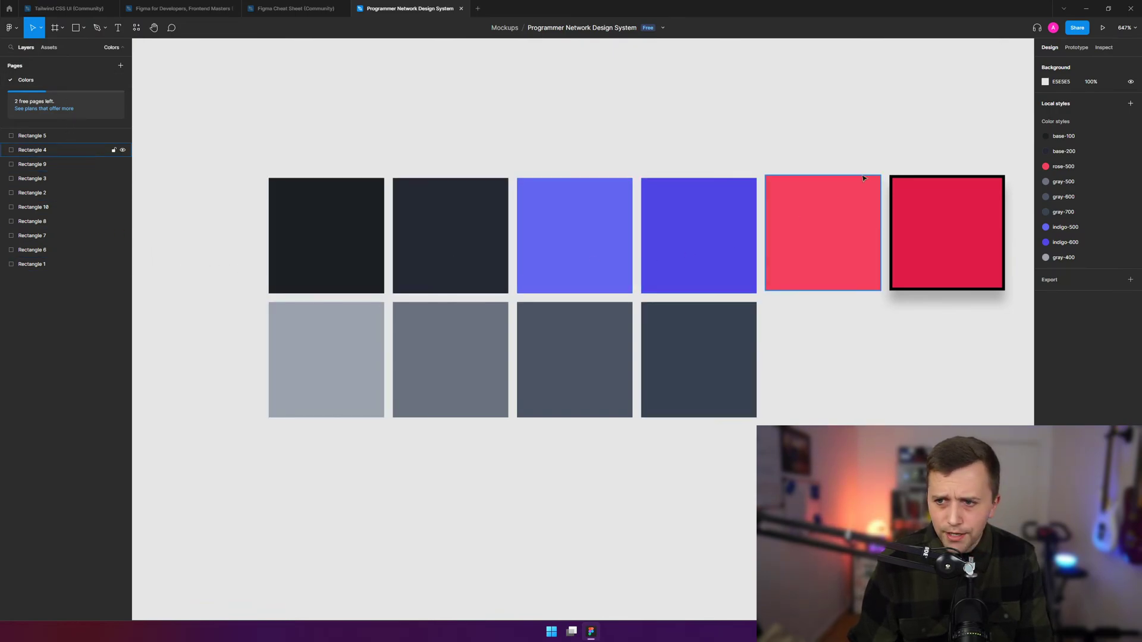
{"action": "left_click", "coordinate": [110, 136]}
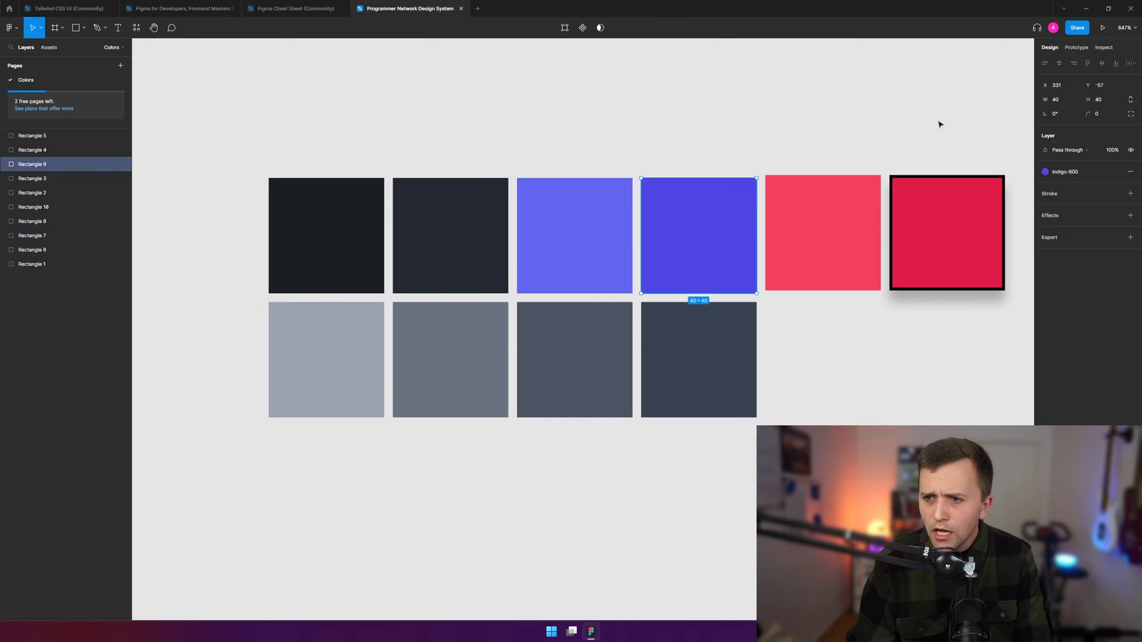
- Undo the black stroke on the darker red swatch
{"action": "left_click", "coordinate": [944, 233]}
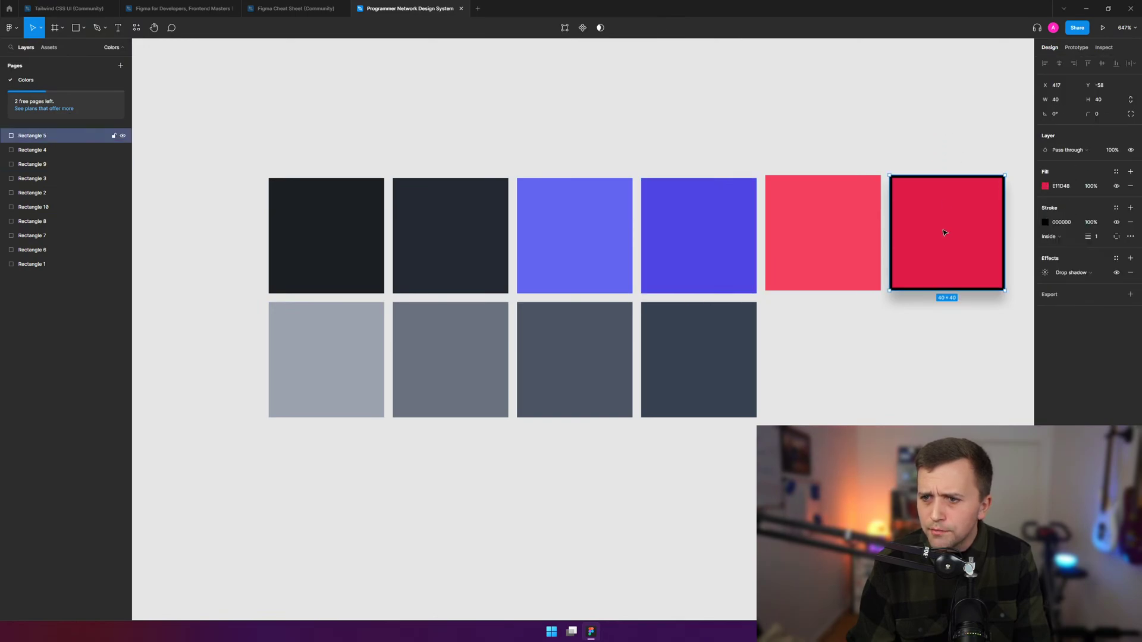
{"action": "left_click", "coordinate": [945, 94]}
{"action": "key", "text": "ctrl+z"}
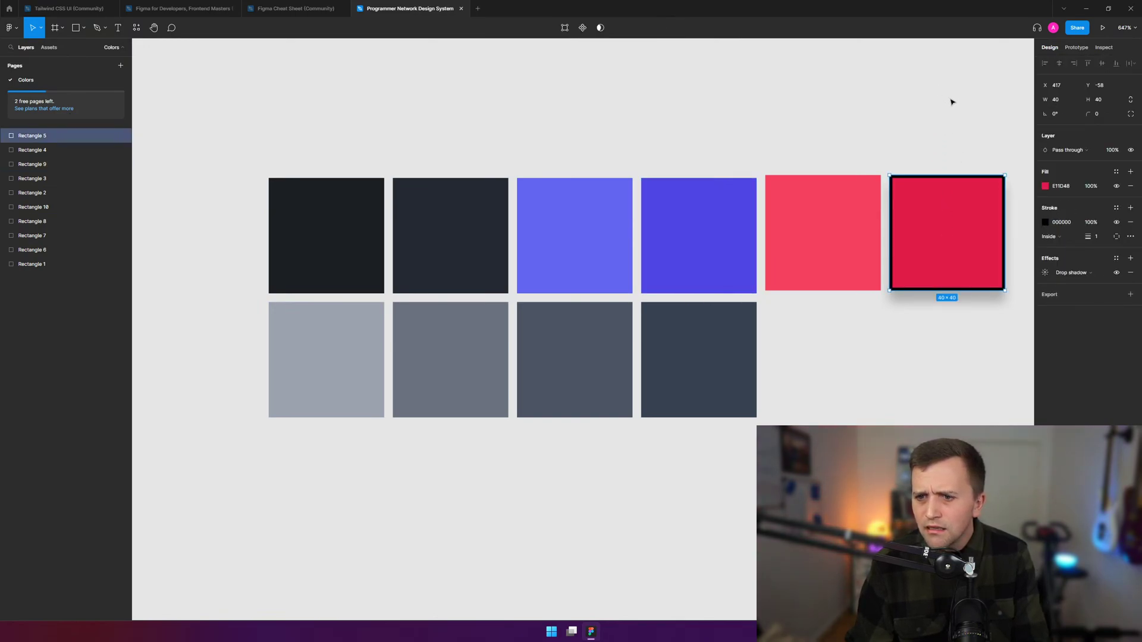
{"action": "key", "text": "ctrl+z"}
{"action": "left_click", "coordinate": [965, 133]}
{"action": "key", "text": "ctrl+z"}
{"action": "left_click", "coordinate": [949, 134]}
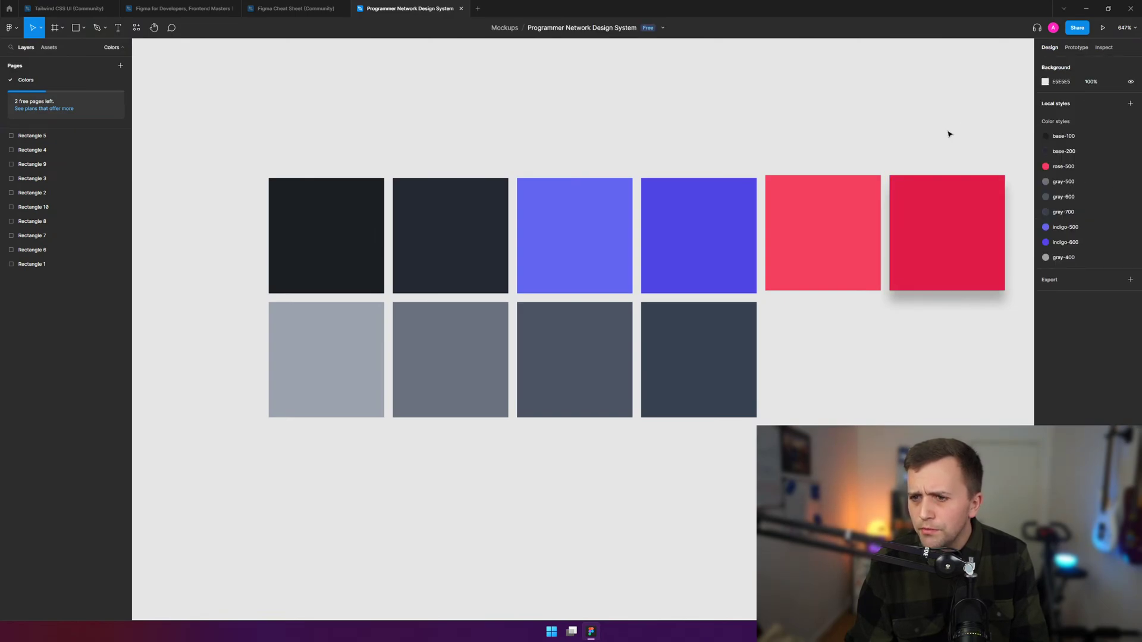
- Add a drop shadow to the rose-500 swatch and to the indigo-600 swatch
{"action": "left_click", "coordinate": [963, 233]}
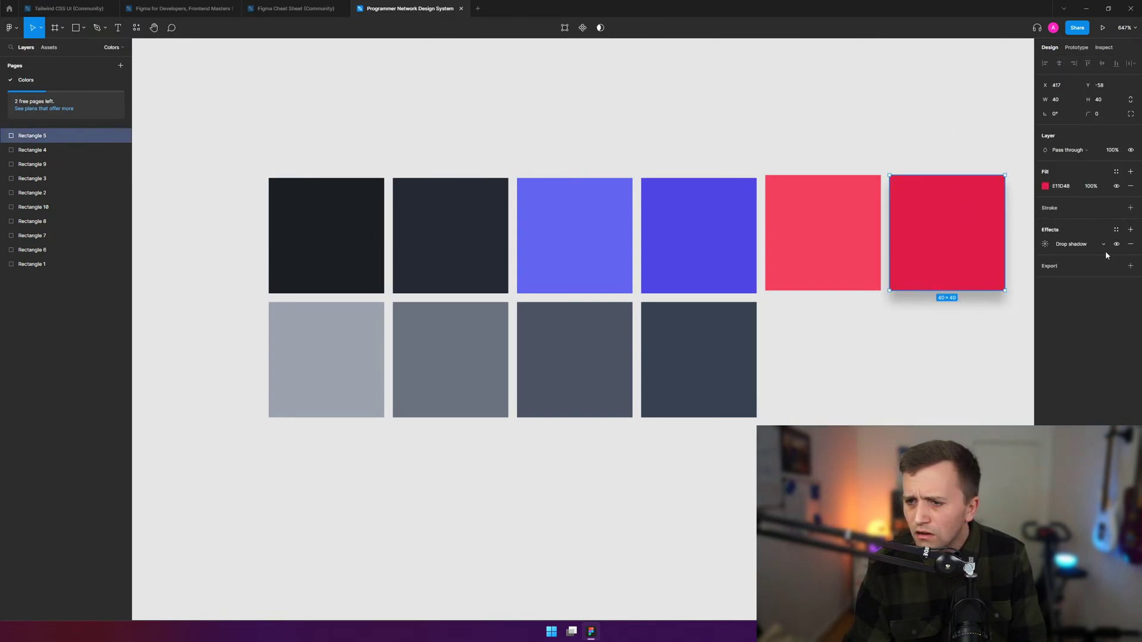
{"action": "left_click", "coordinate": [813, 237]}
{"action": "left_click", "coordinate": [1002, 242]}
{"action": "left_click", "coordinate": [843, 257]}
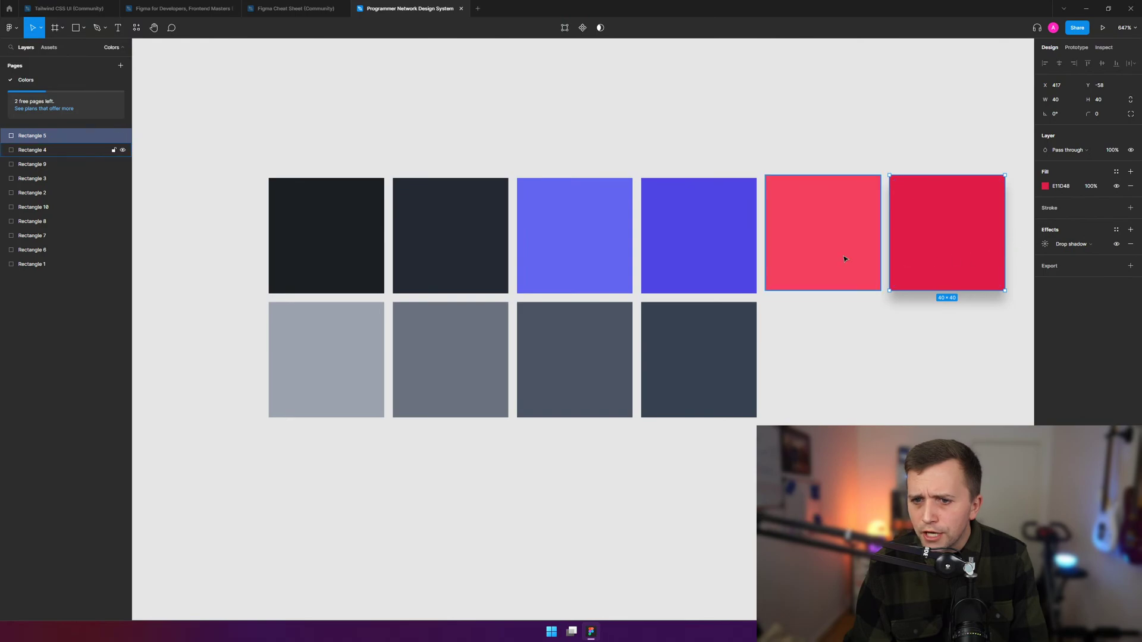
{"action": "left_click", "coordinate": [1075, 215]}
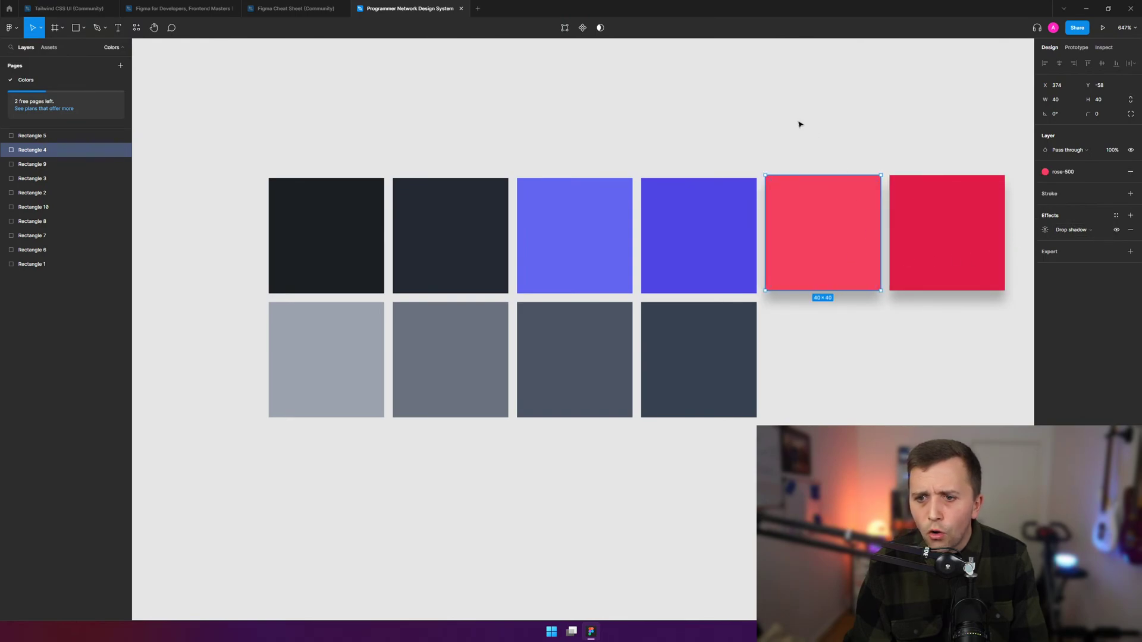
{"action": "left_click", "coordinate": [702, 226]}
{"action": "left_click", "coordinate": [1069, 217]}
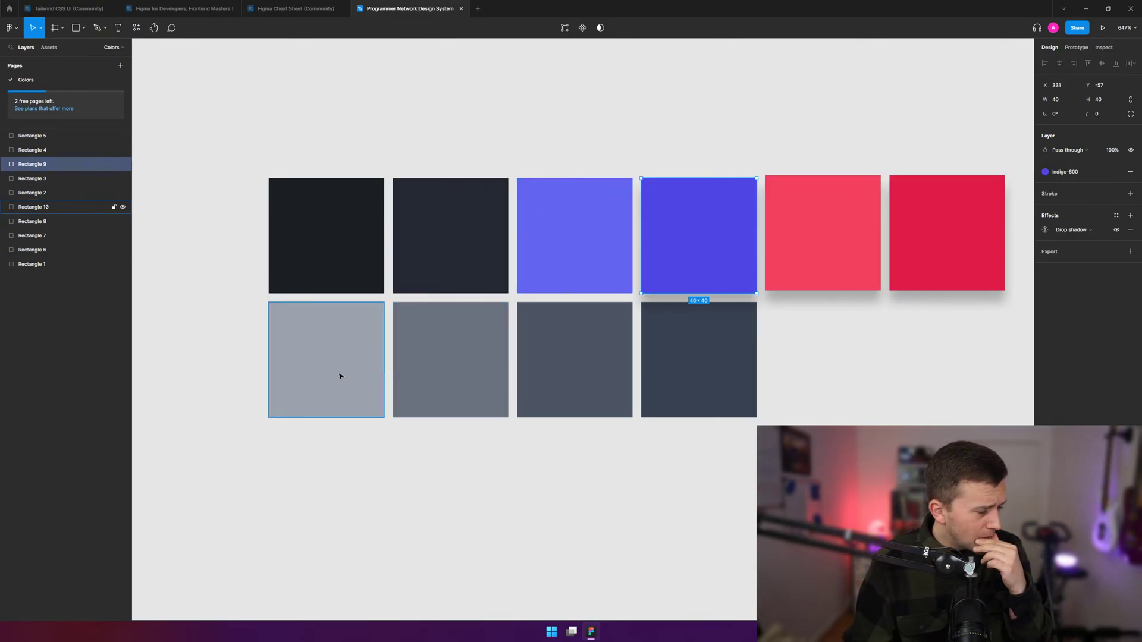
- Compare the design file with the Figma design system course video in the browser
{"action": "left_click", "coordinate": [349, 498]}
{"action": "key", "text": "alt+Tab"}
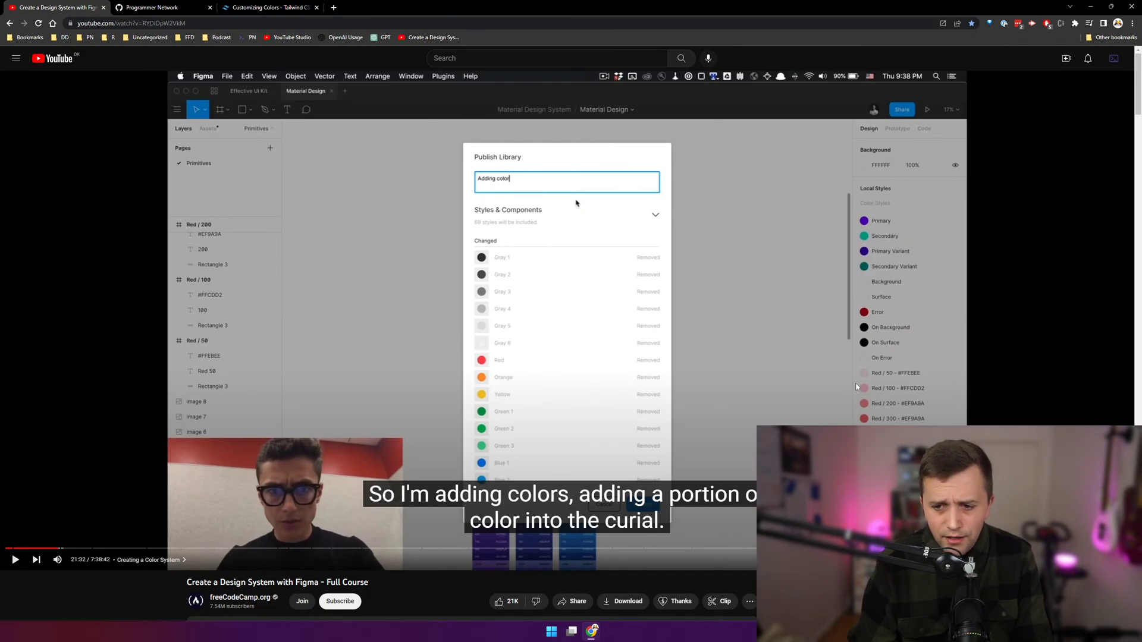
{"action": "scroll", "coordinate": [418, 311], "scroll_direction": "down", "scroll_amount": 2}
{"action": "scroll", "coordinate": [419, 310], "scroll_direction": "up", "scroll_amount": 2}
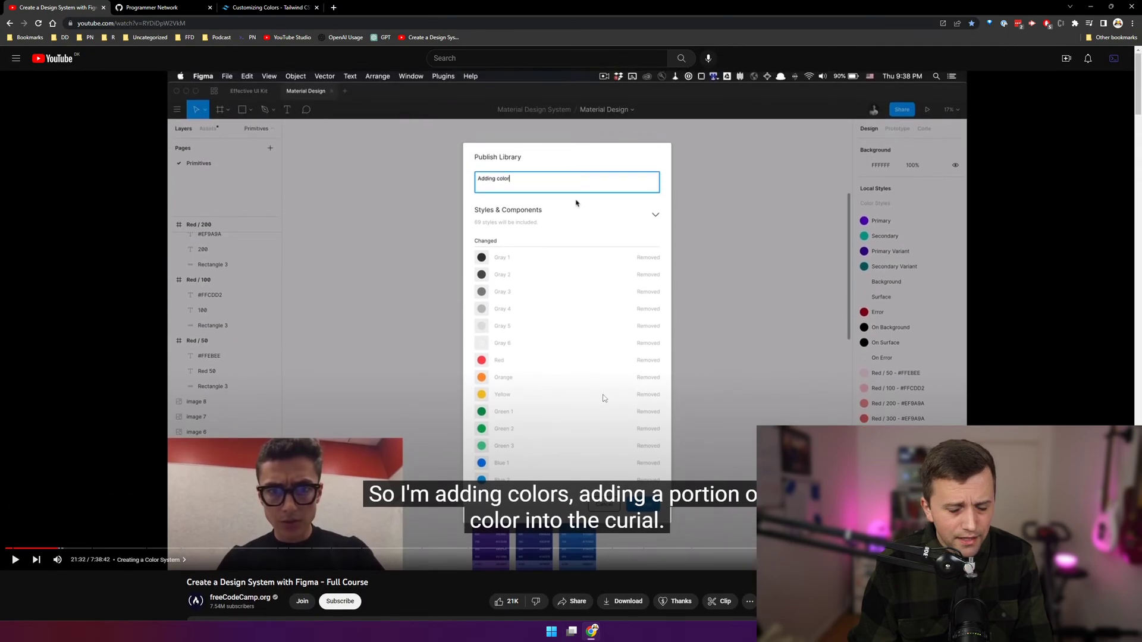
{"action": "key", "text": "alt+Tab"}
{"action": "left_click", "coordinate": [35, 136]}
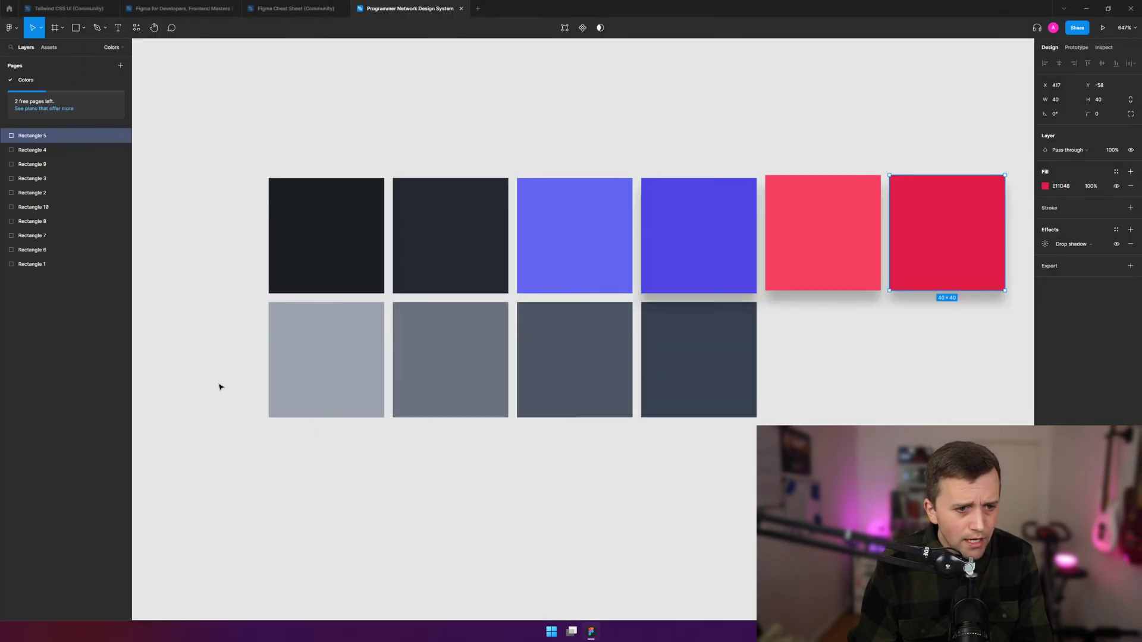
{"action": "key", "text": "alt+Tab"}
{"action": "key", "text": "alt+Tab"}
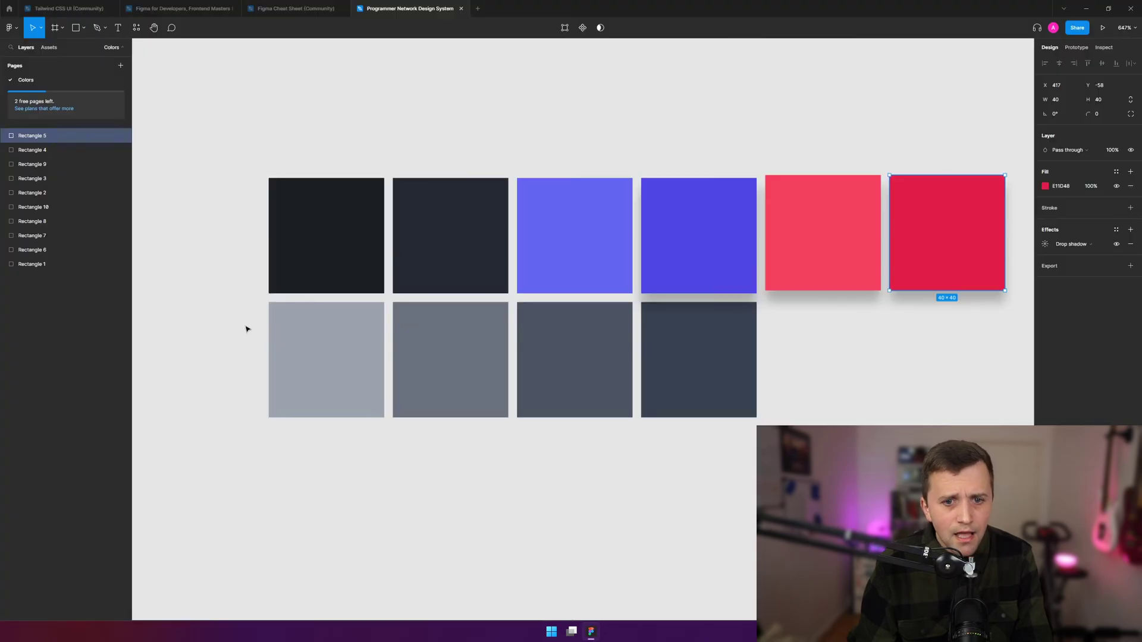
- Rename the layer of the base-100 swatch as Something
{"action": "left_click", "coordinate": [313, 258]}
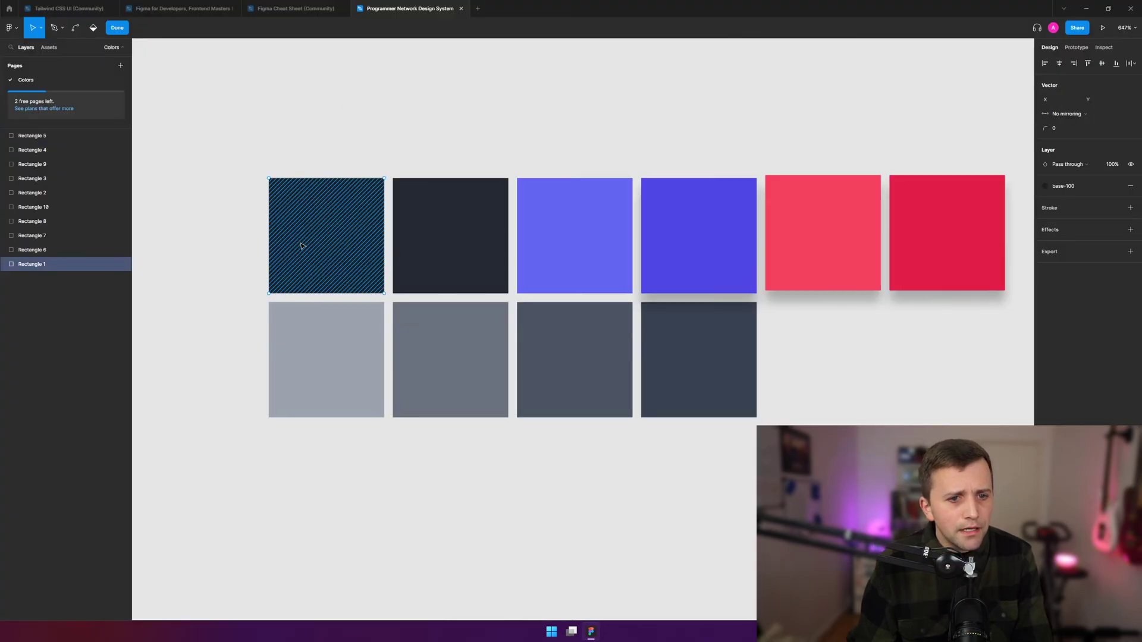
{"action": "key", "text": "Escape"}
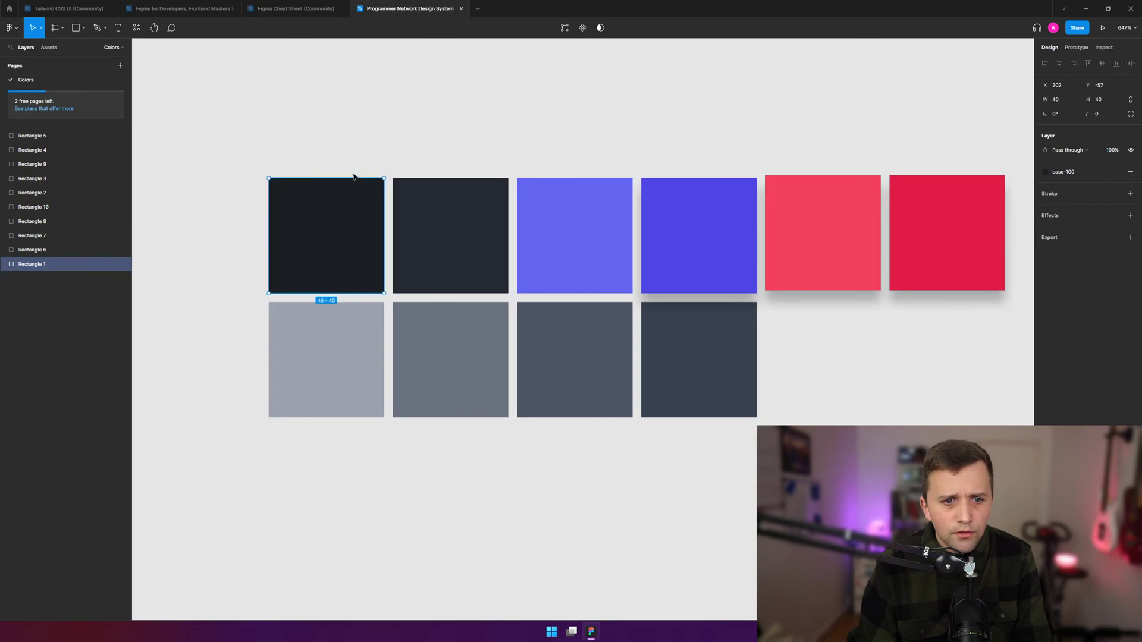
{"action": "double_click", "coordinate": [39, 266]}
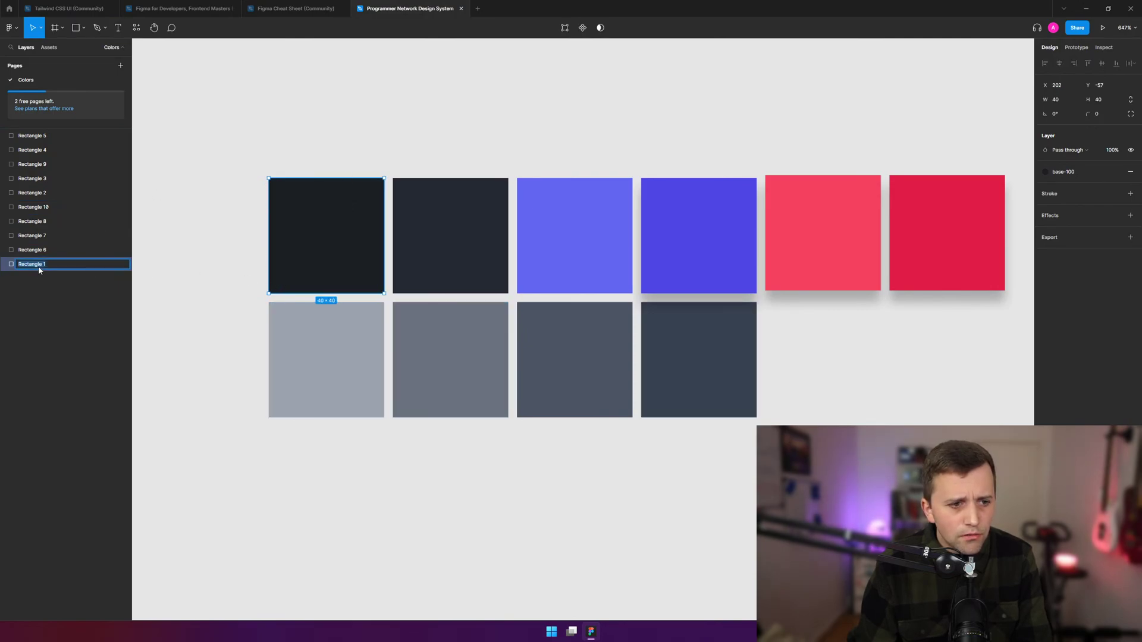
{"action": "type", "text": "Sm"}
{"action": "type", "text": "meth"}
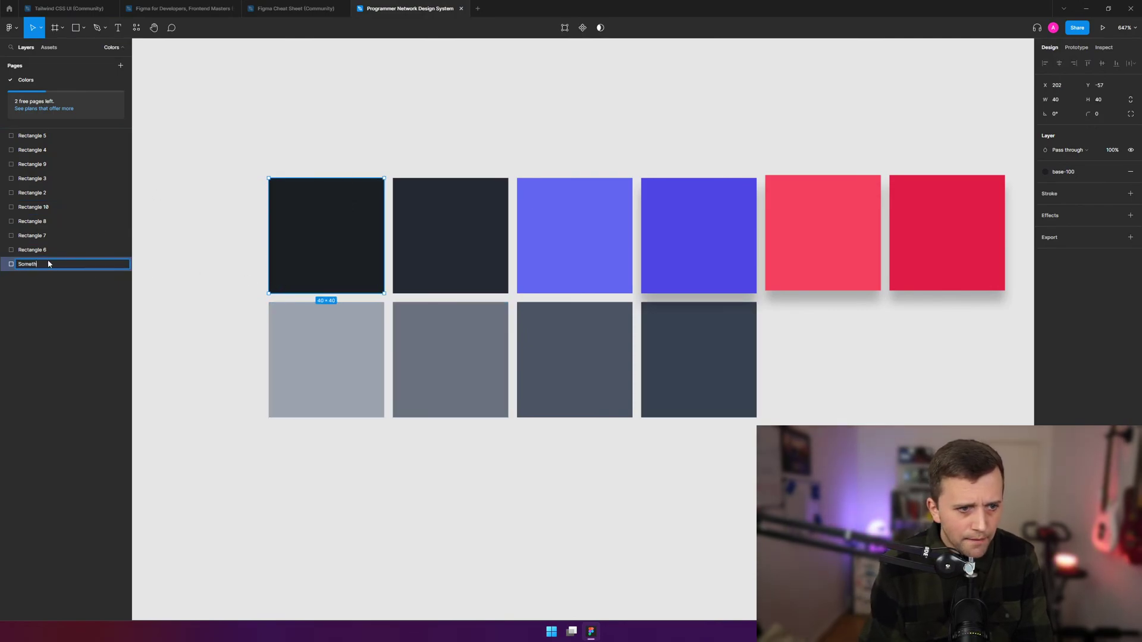
{"action": "type", "text": "ing"}
{"action": "key", "text": "Return"}
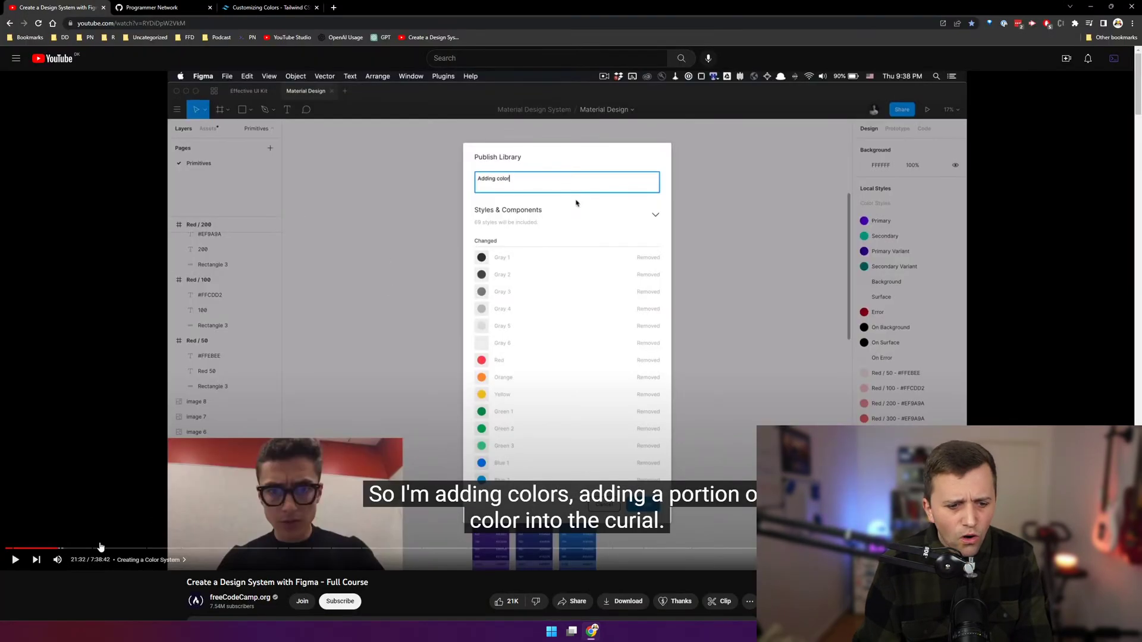
- Switch to the browser and play the course video from its Creating a Color System chapter
{"action": "scroll", "coordinate": [101, 546], "scroll_direction": "down", "scroll_amount": 4}
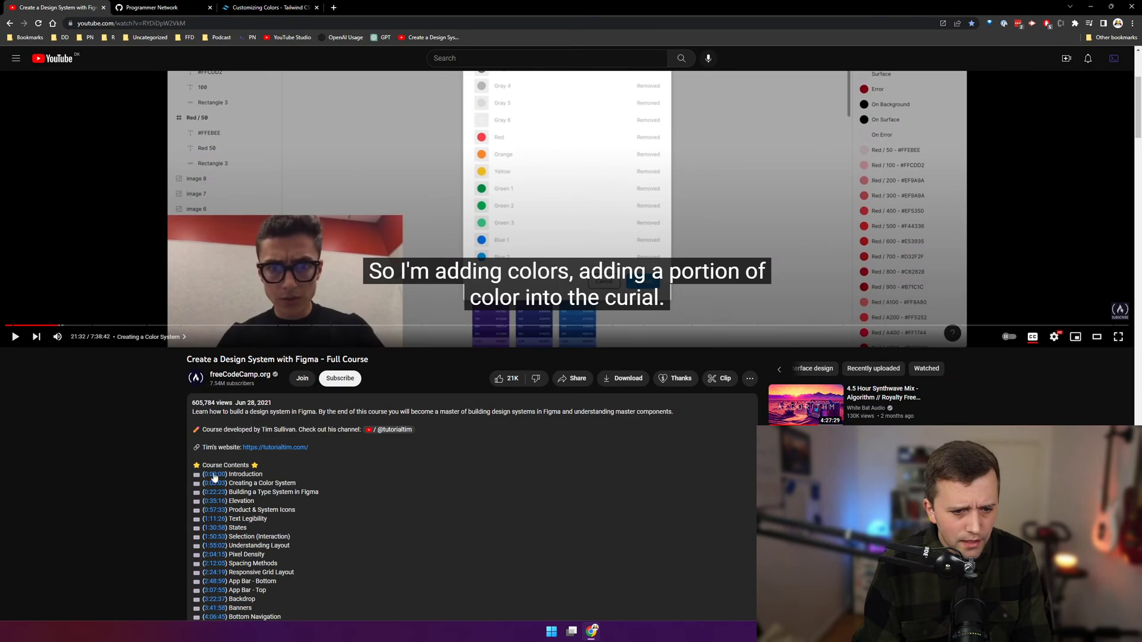
{"action": "left_click", "coordinate": [214, 484]}
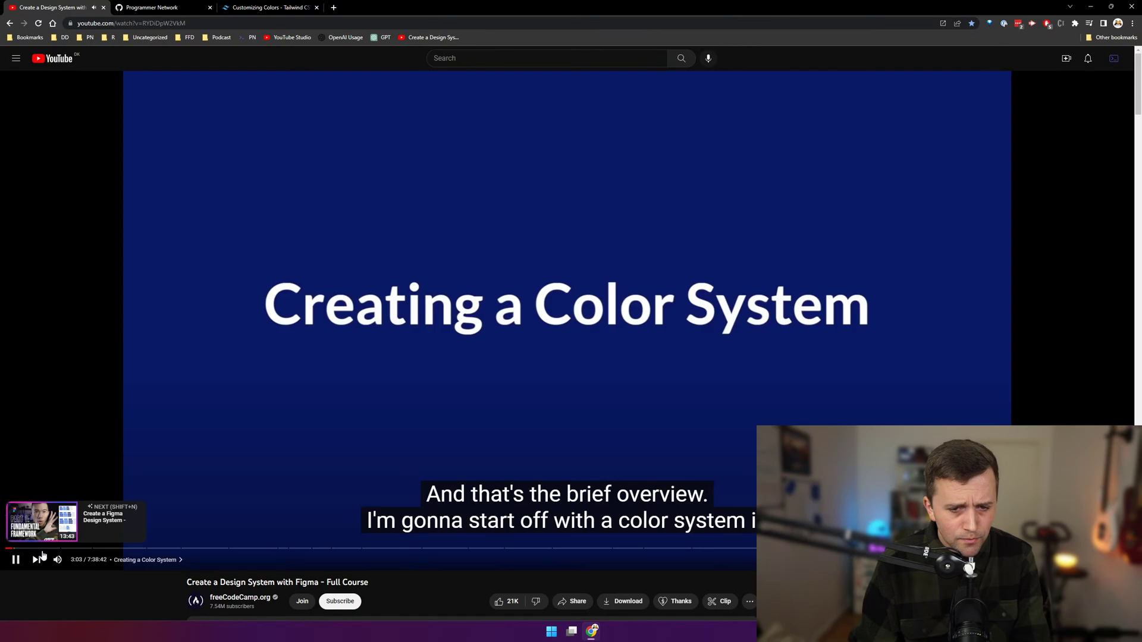
{"action": "left_click", "coordinate": [42, 555]}
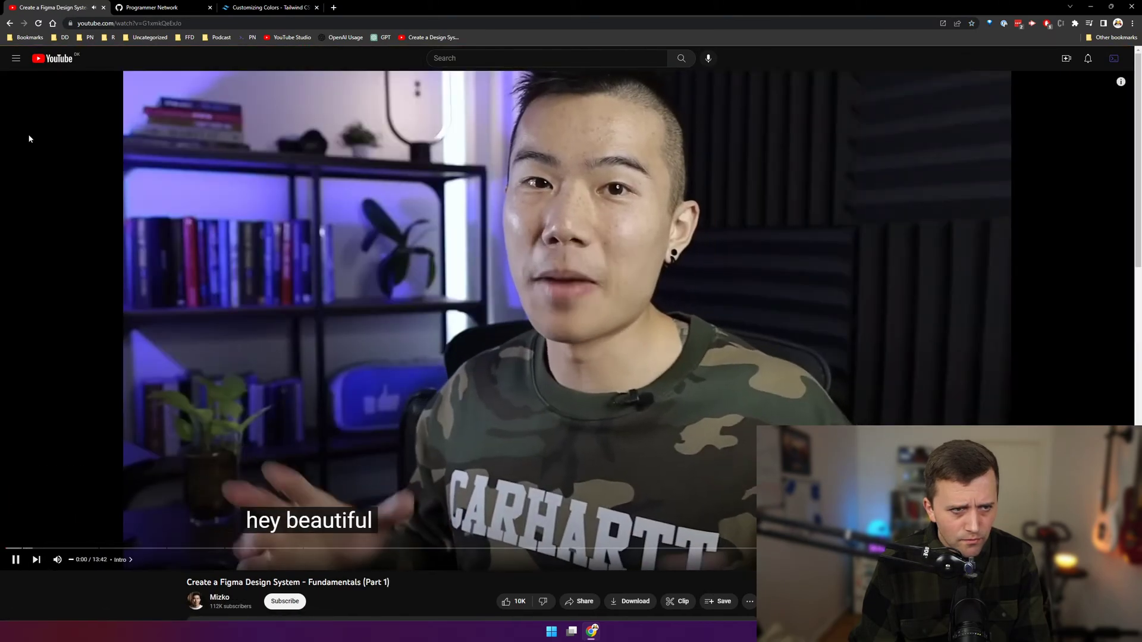
{"action": "left_click", "coordinate": [10, 23]}
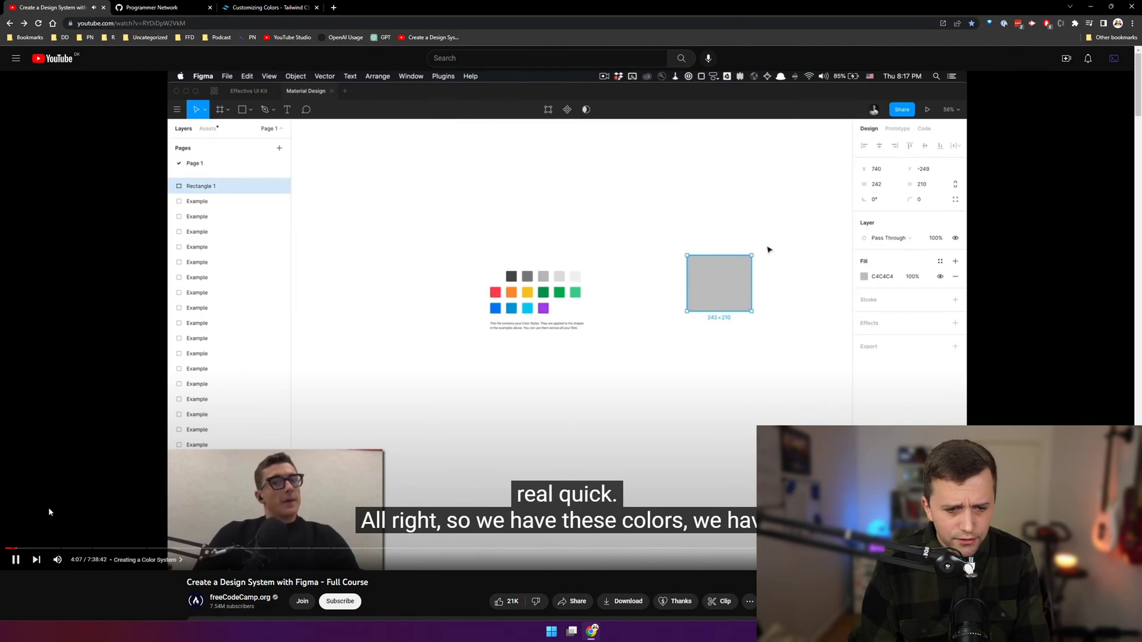
{"action": "scroll", "coordinate": [107, 501], "scroll_direction": "down", "scroll_amount": 3}
{"action": "scroll", "coordinate": [106, 423], "scroll_direction": "up", "scroll_amount": 3}
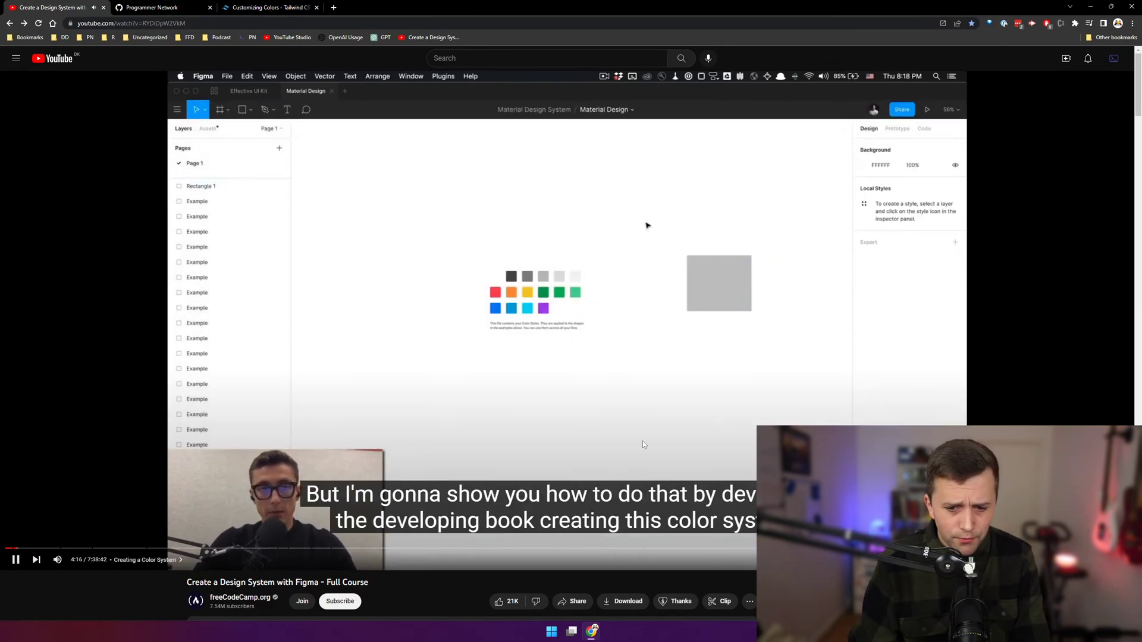
- Set the course video's playback speed to 1.5
{"action": "scroll", "coordinate": [634, 493], "scroll_direction": "down", "scroll_amount": 2}
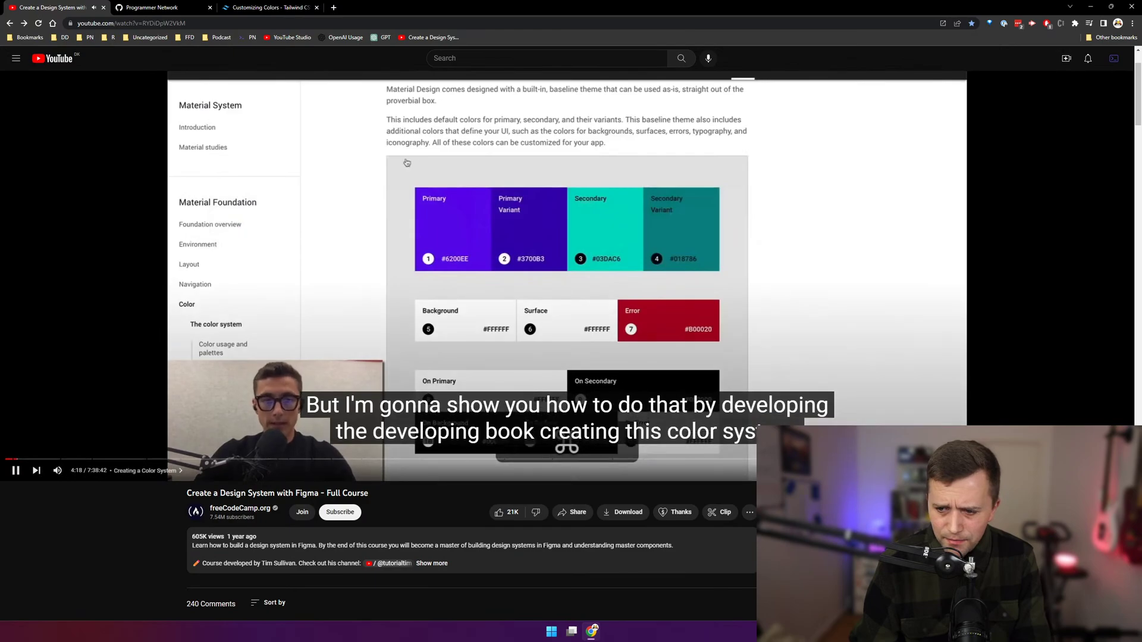
{"action": "left_click", "coordinate": [1048, 470]}
{"action": "left_click", "coordinate": [1065, 405]}
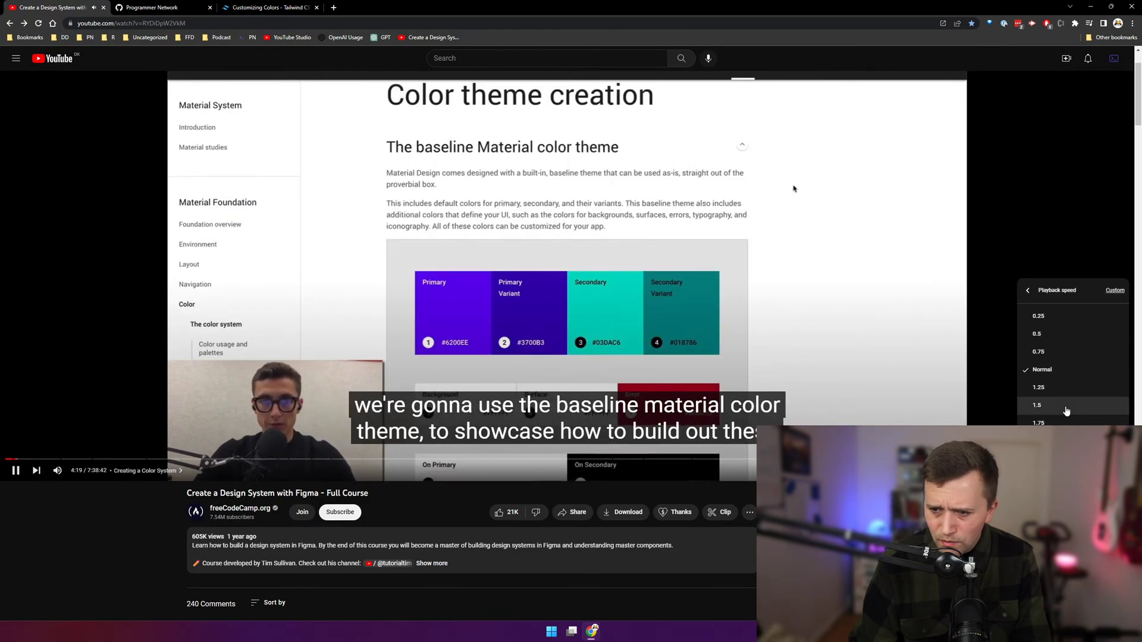
{"action": "left_click", "coordinate": [1047, 405]}
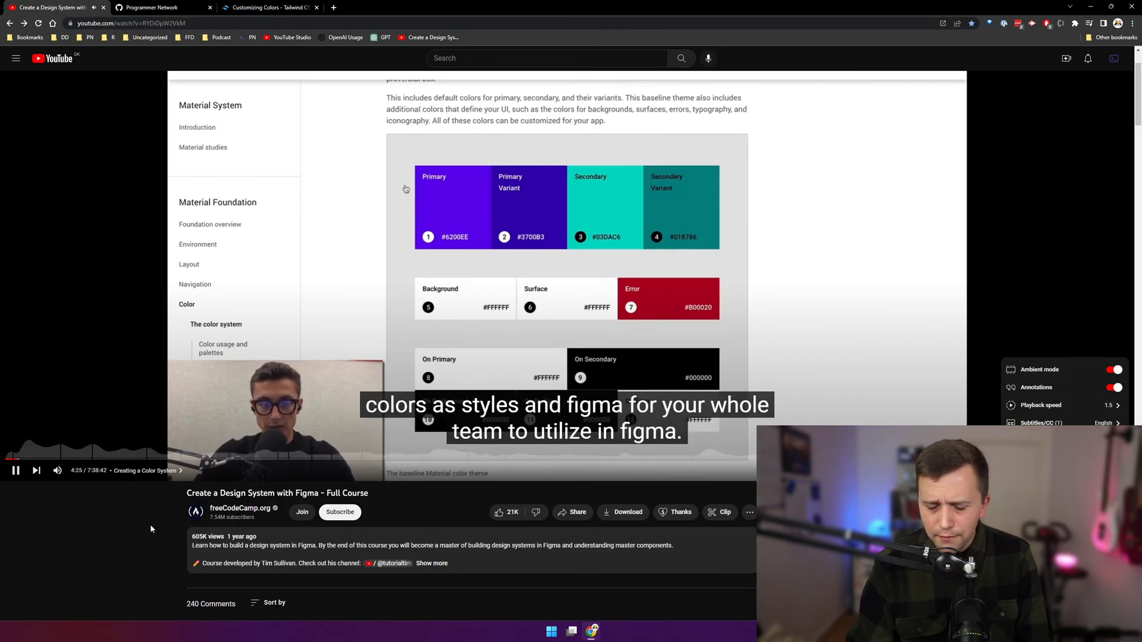
{"action": "left_click", "coordinate": [133, 441]}
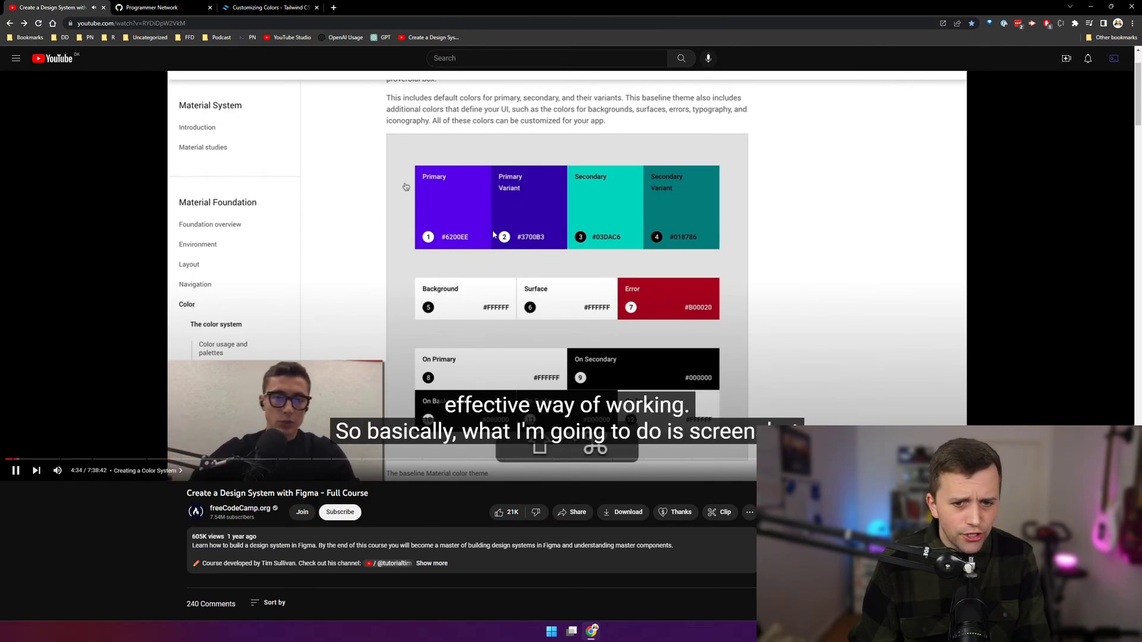
- Watch how the course builds its labeled color blocks, replay that part, and return to the design file
{"action": "scroll", "coordinate": [516, 229], "scroll_direction": "up", "scroll_amount": 2}
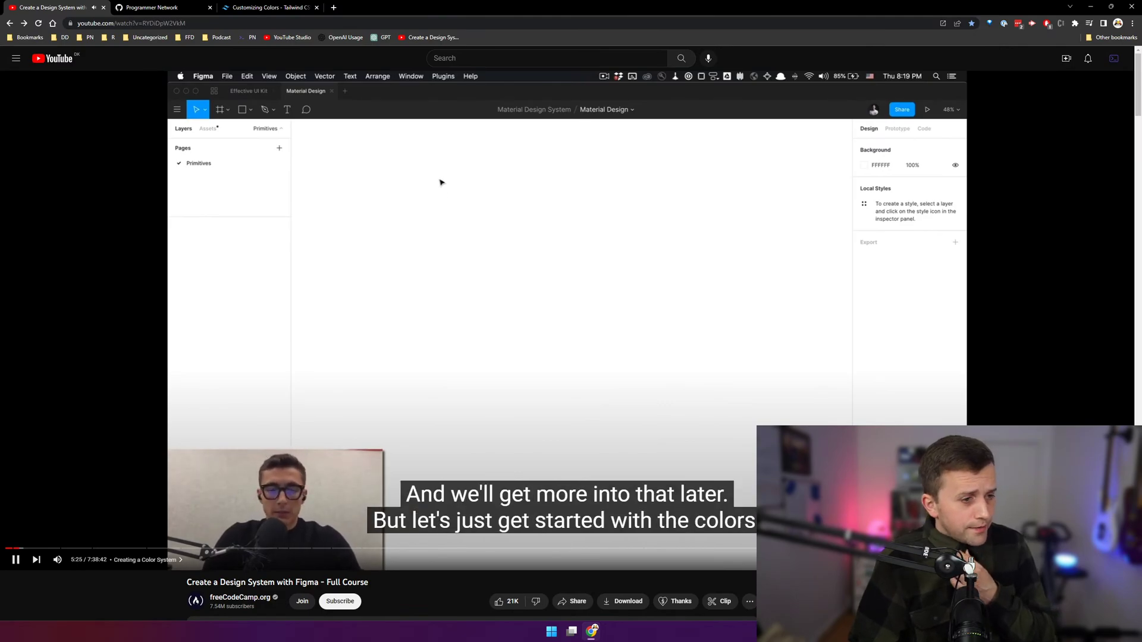
{"action": "left_click", "coordinate": [291, 317]}
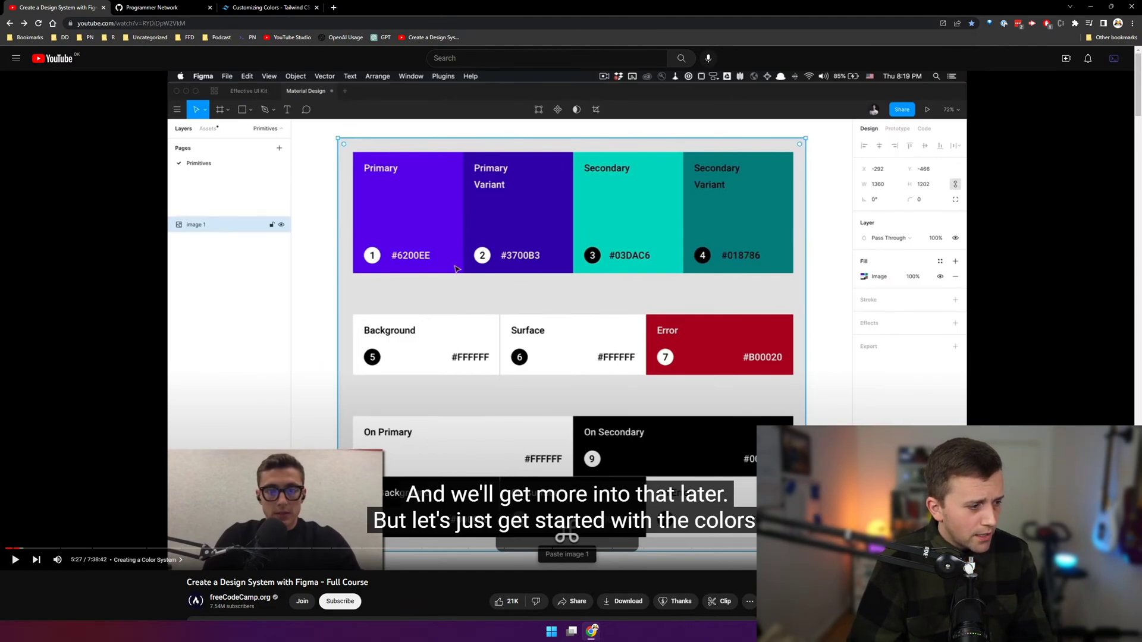
{"action": "left_click", "coordinate": [653, 331]}
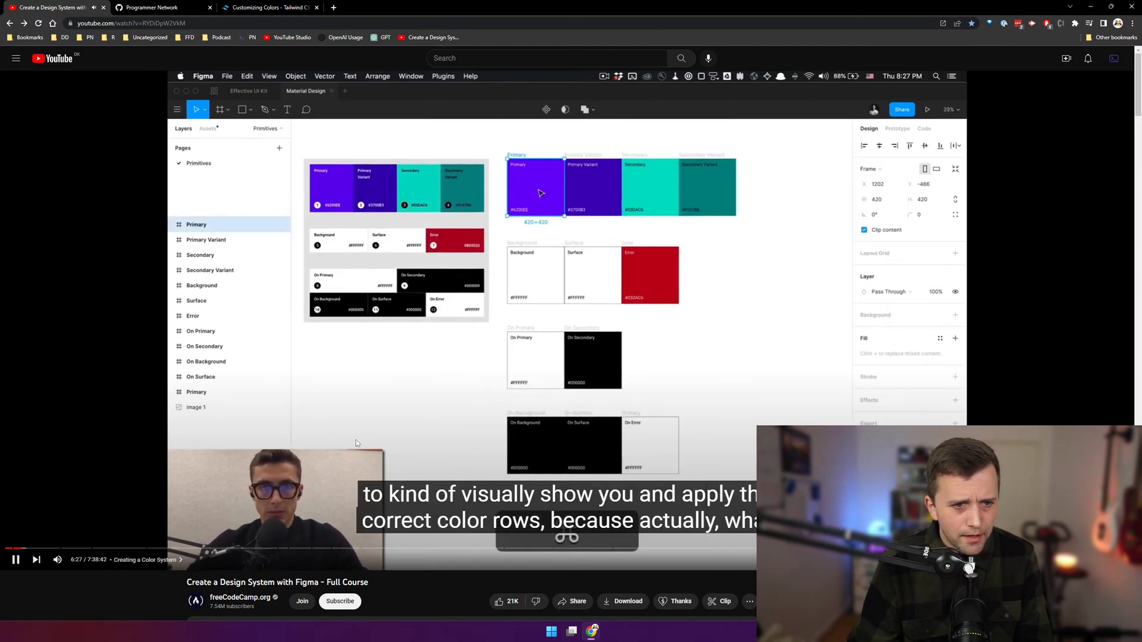
{"action": "left_click", "coordinate": [21, 548]}
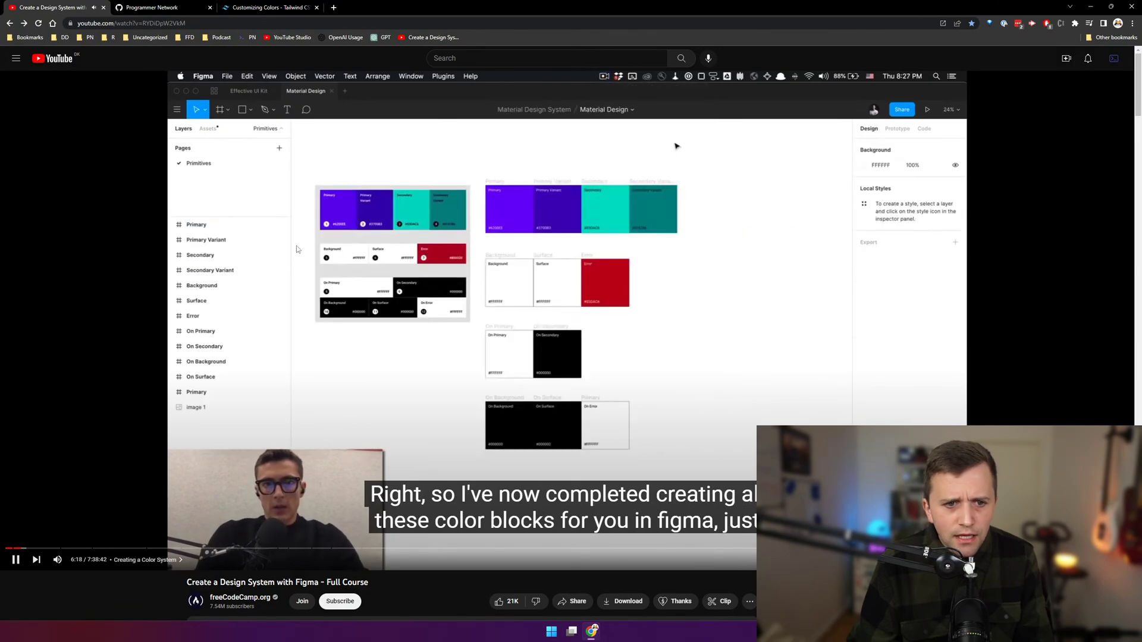
{"action": "left_click", "coordinate": [241, 229]}
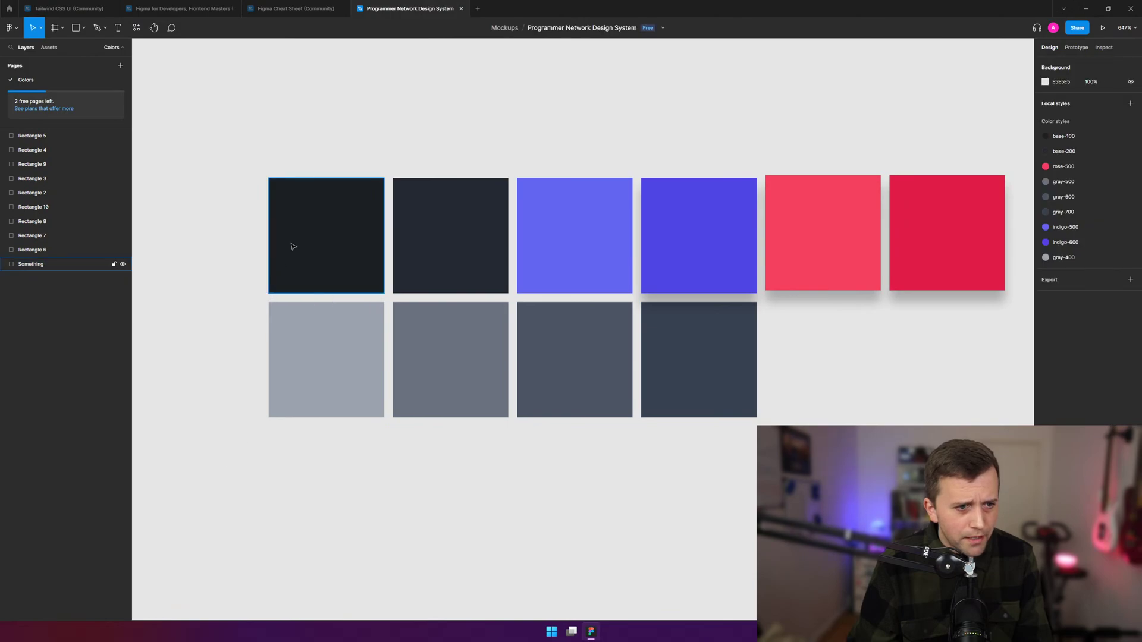
{"action": "double_click", "coordinate": [305, 248]}
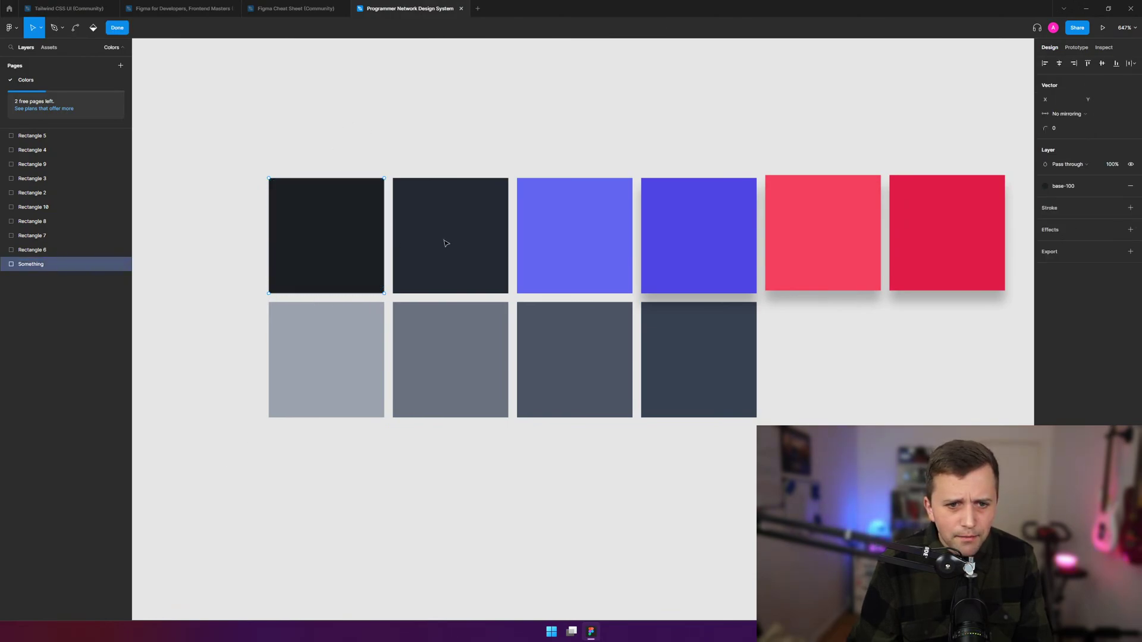
{"action": "key", "text": "ctrl"}
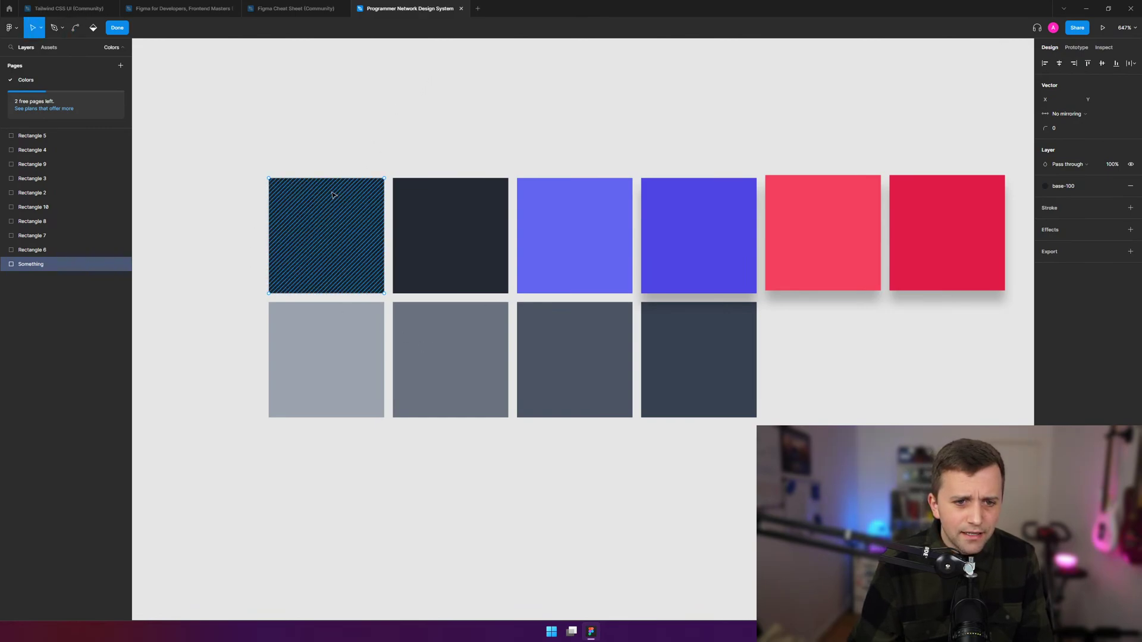
{"action": "key", "text": "ctrl"}
{"action": "key", "text": "ctrl"}
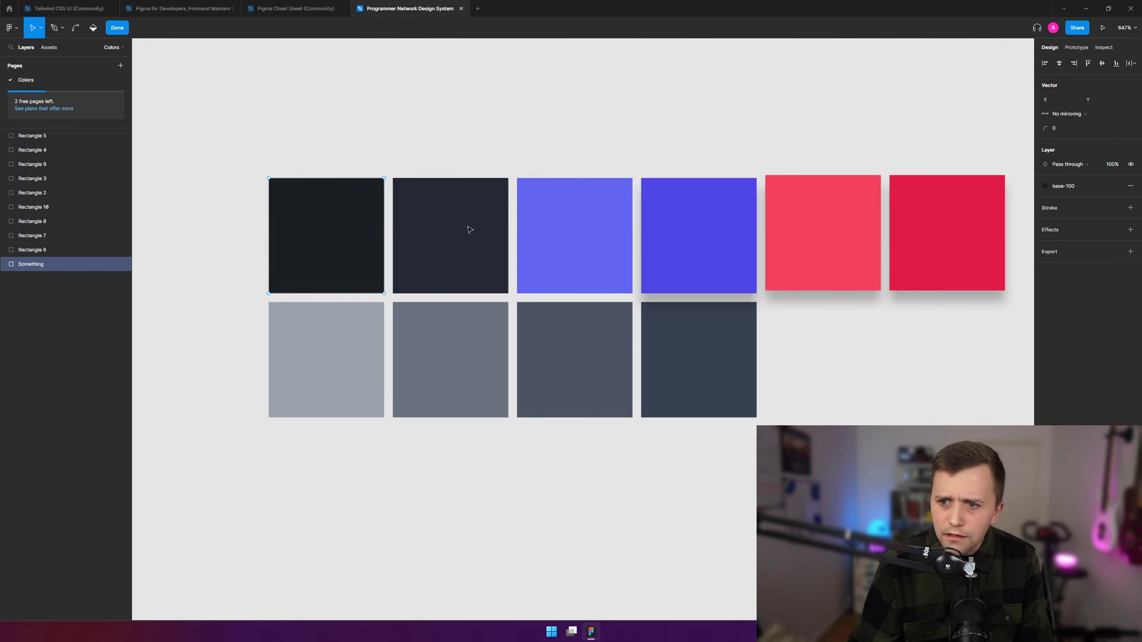
{"action": "key", "text": "Escape"}
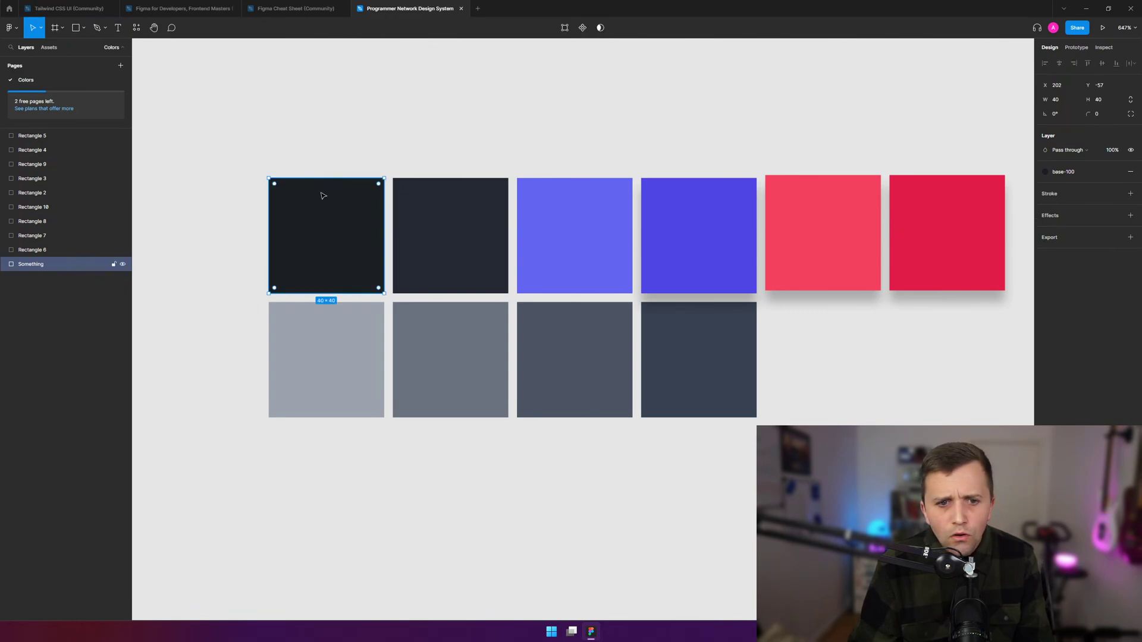
- Add a black inside stroke of 1, a drop shadow and a 1x PNG export setting to the base-100 swatch
{"action": "left_click", "coordinate": [382, 135]}
{"action": "left_click", "coordinate": [298, 196]}
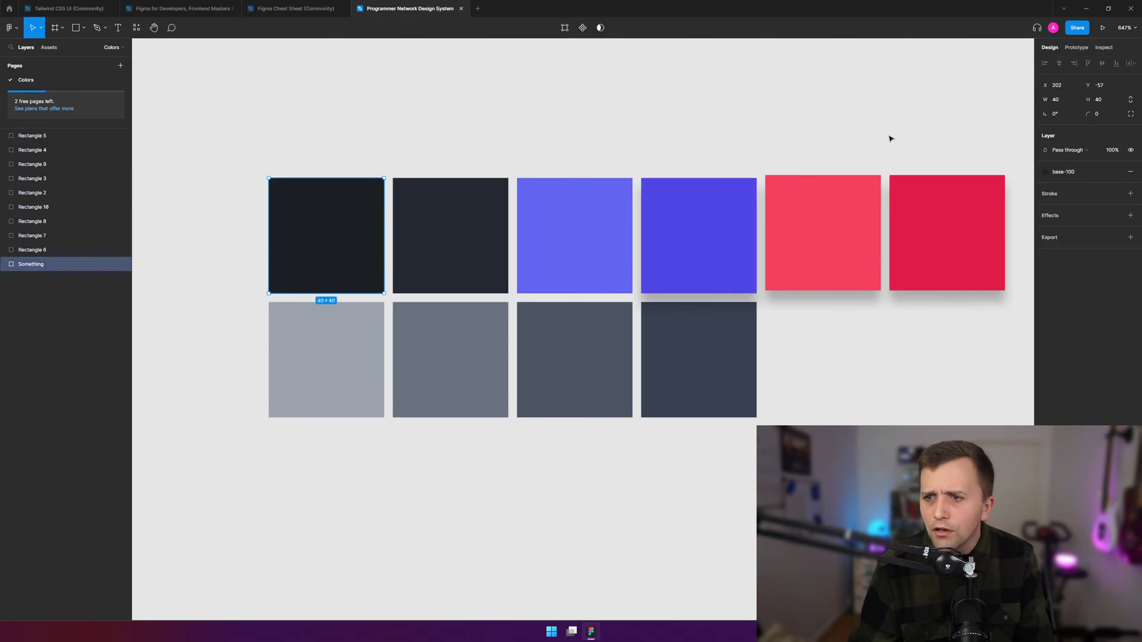
{"action": "left_click", "coordinate": [1068, 189]}
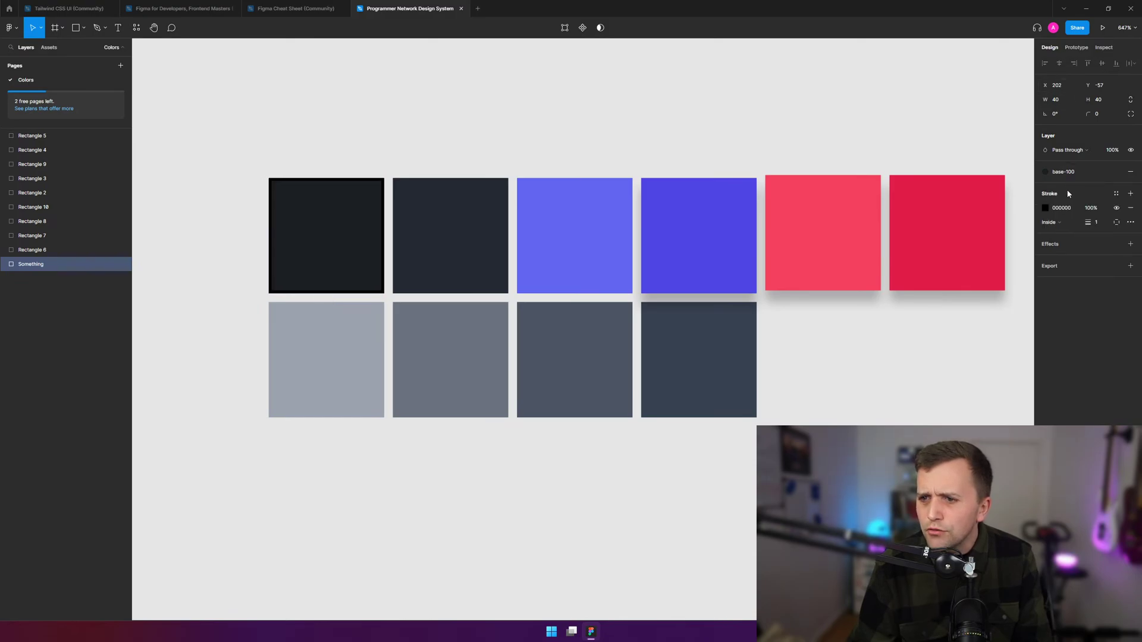
{"action": "left_click", "coordinate": [1063, 244]}
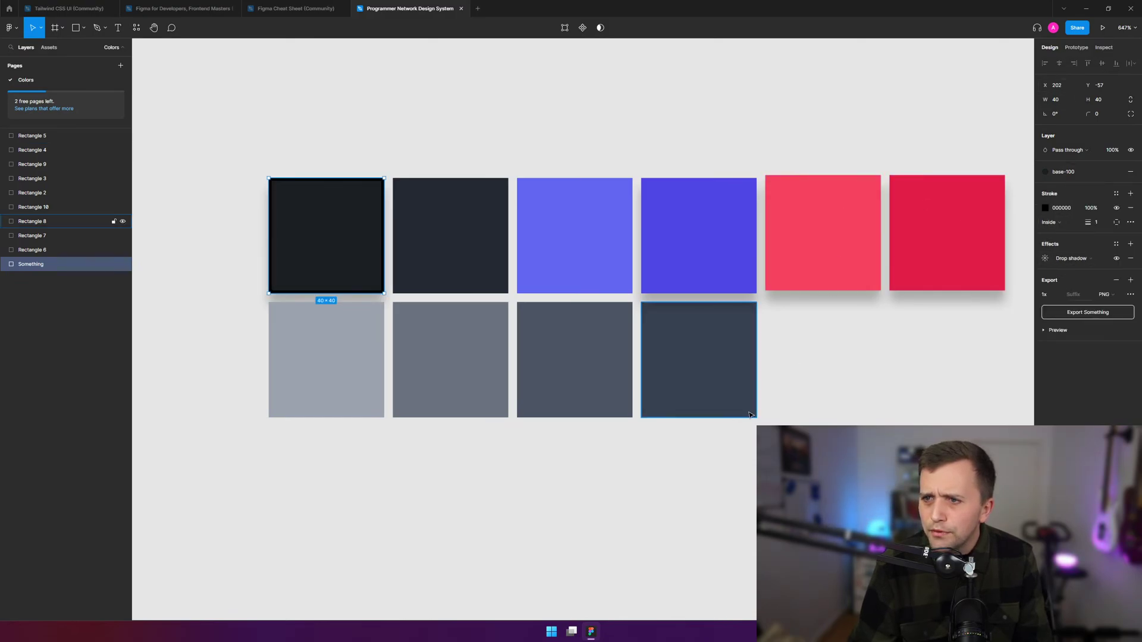
{"action": "key", "text": "alt+Tab"}
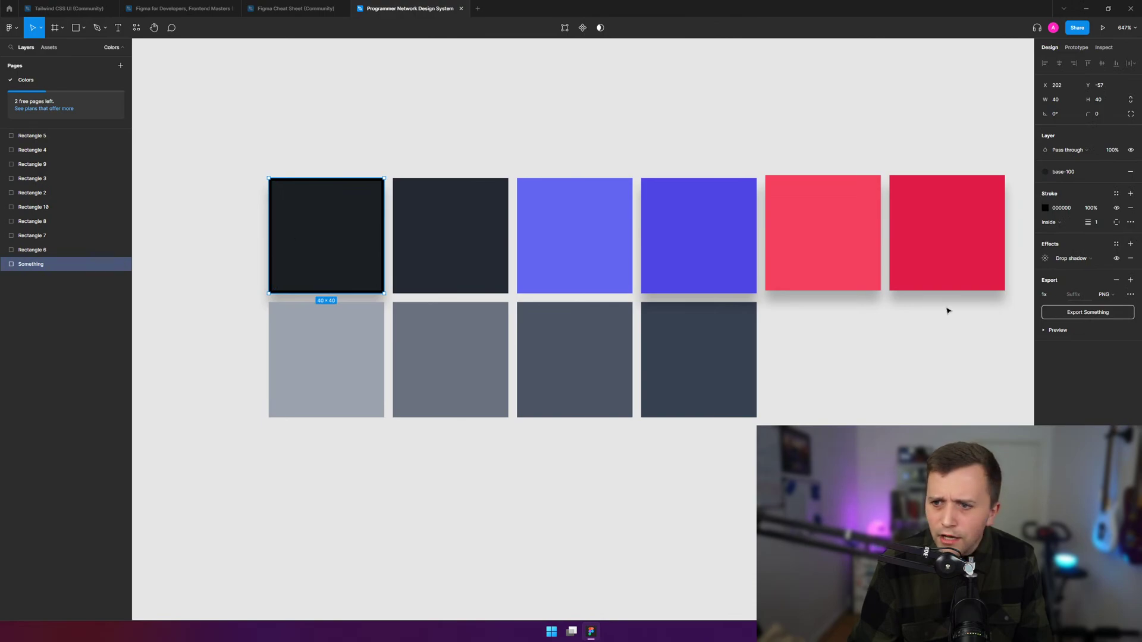
- Remove the black stroke from the base-100 swatch and deselect the swatch
{"action": "left_click", "coordinate": [1129, 209]}
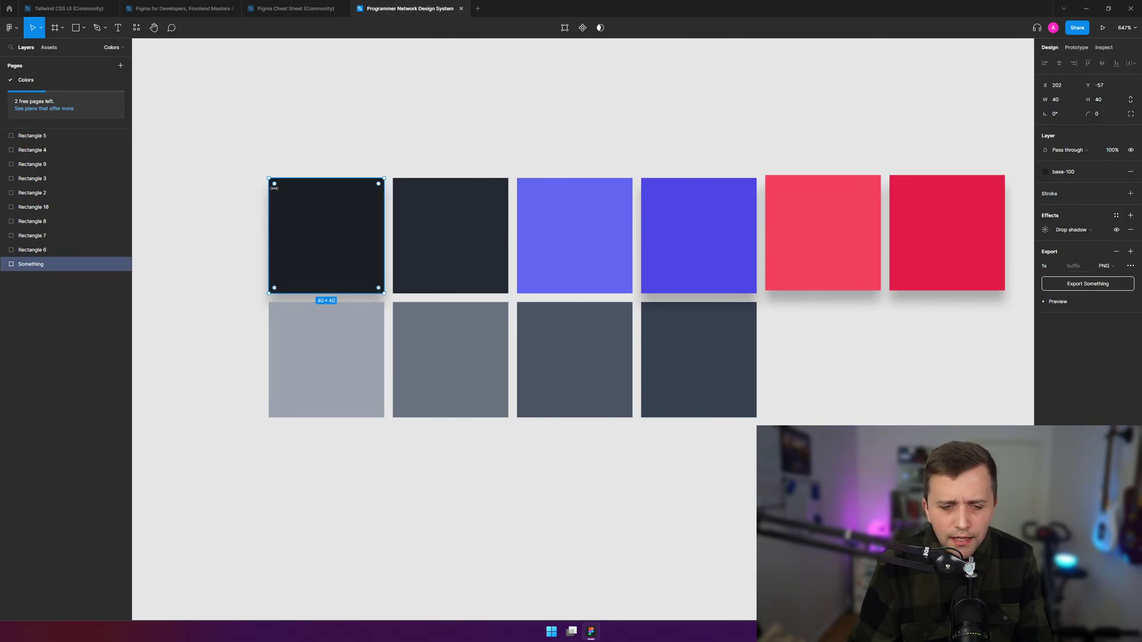
{"action": "double_click", "coordinate": [319, 212]}
{"action": "key", "text": "Escape"}
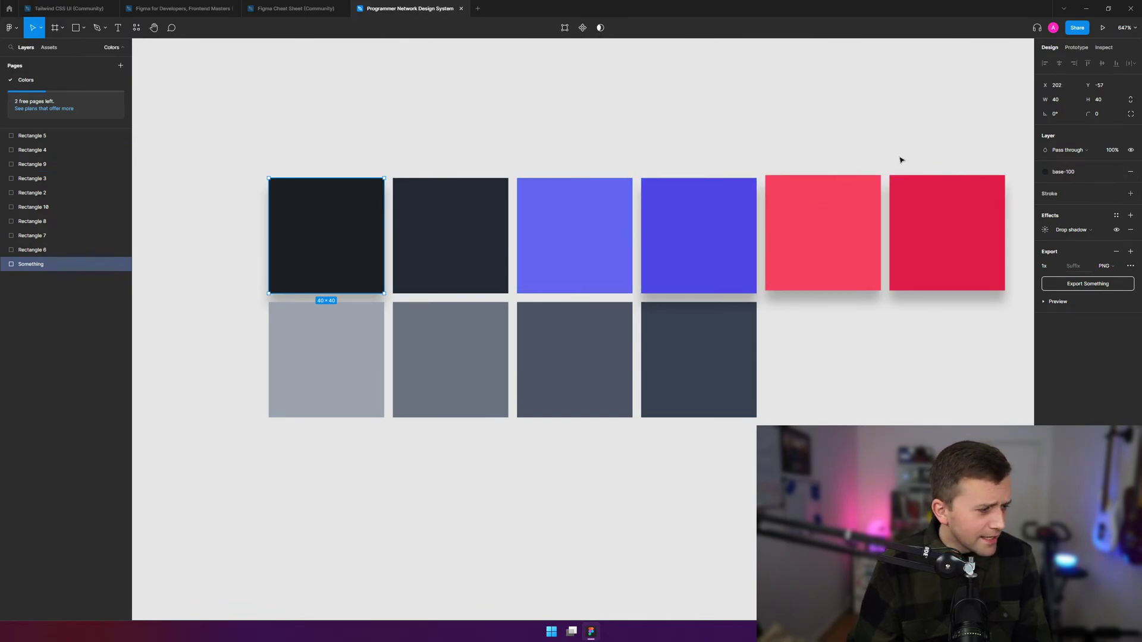
{"action": "left_click", "coordinate": [797, 139]}
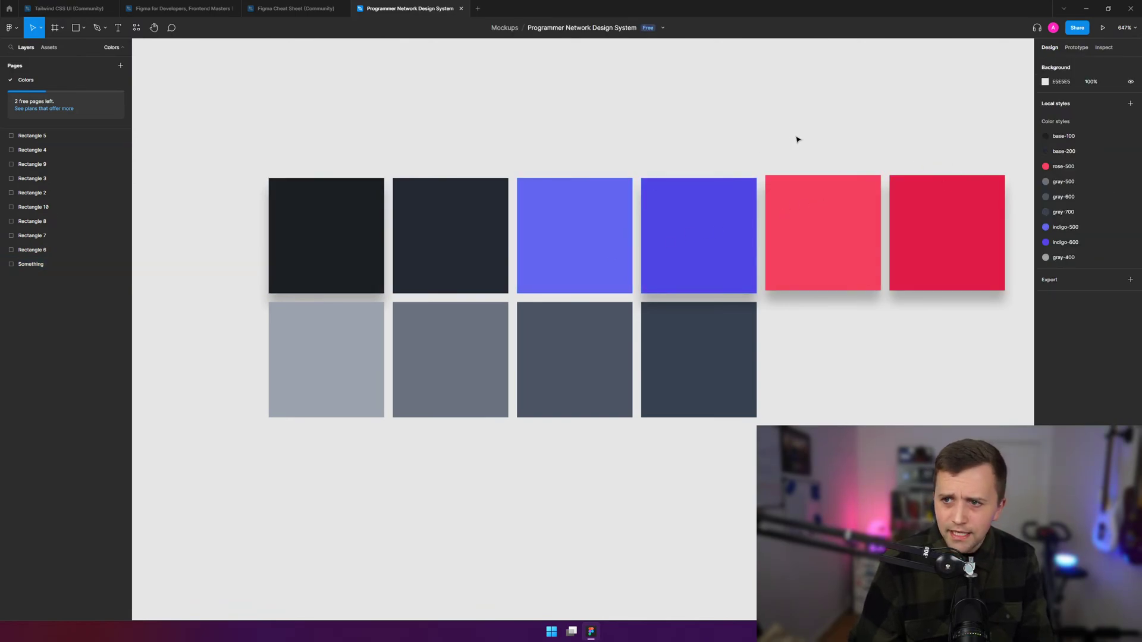
- Inspect the base-100 swatch's properties, color, shadow and CSS code, and deselect the swatch
{"action": "left_click", "coordinate": [365, 218]}
{"action": "left_click", "coordinate": [1084, 50]}
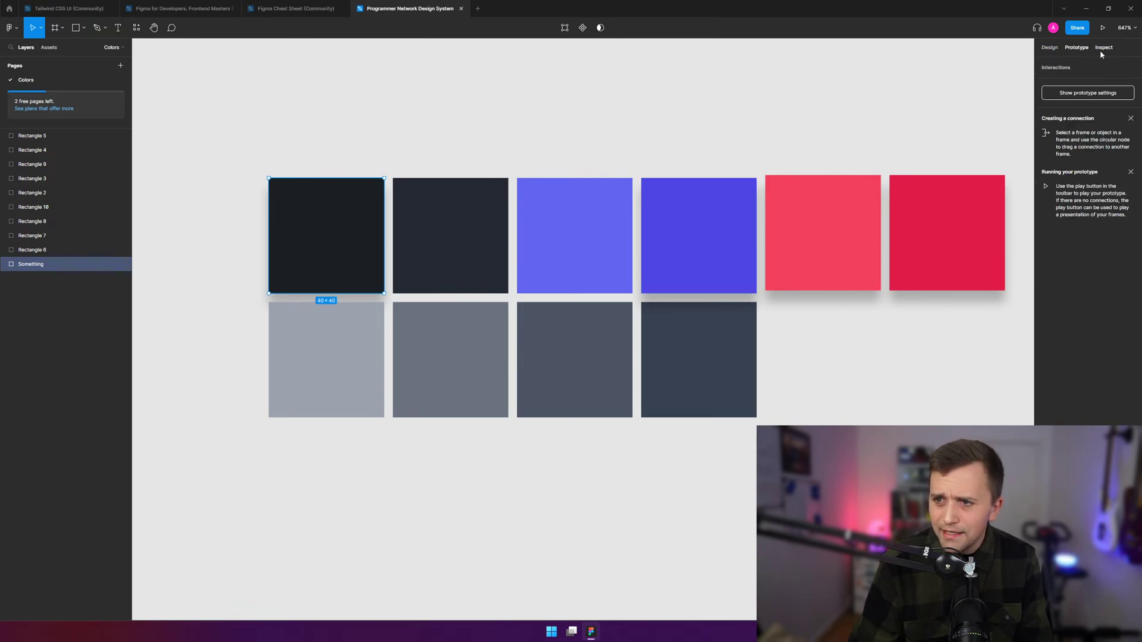
{"action": "left_click", "coordinate": [1105, 49]}
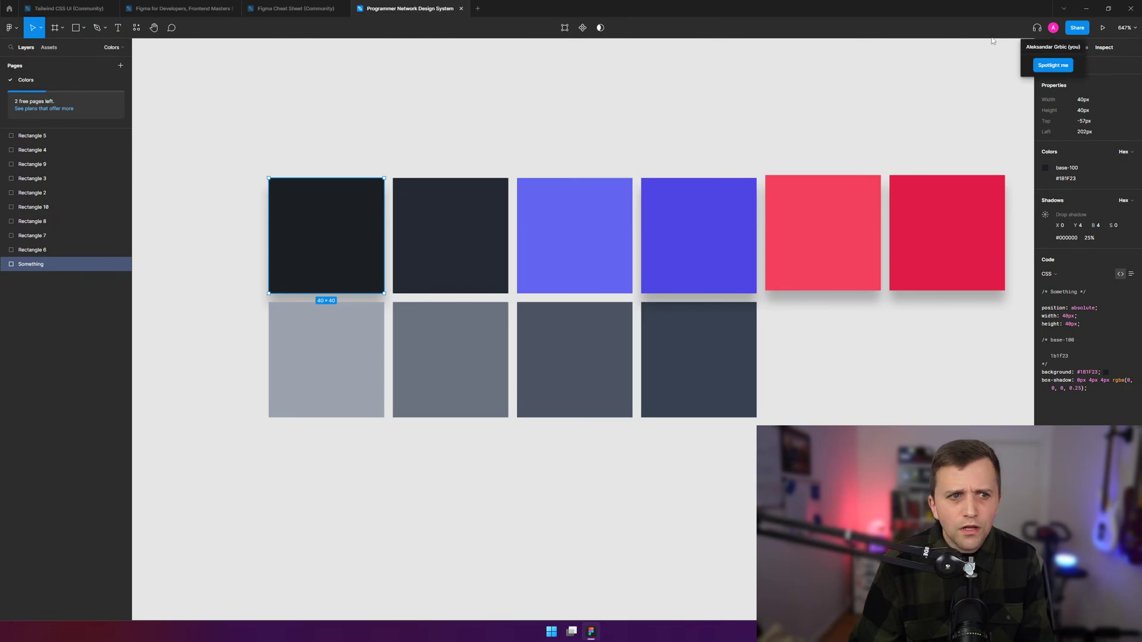
{"action": "left_click", "coordinate": [491, 98]}
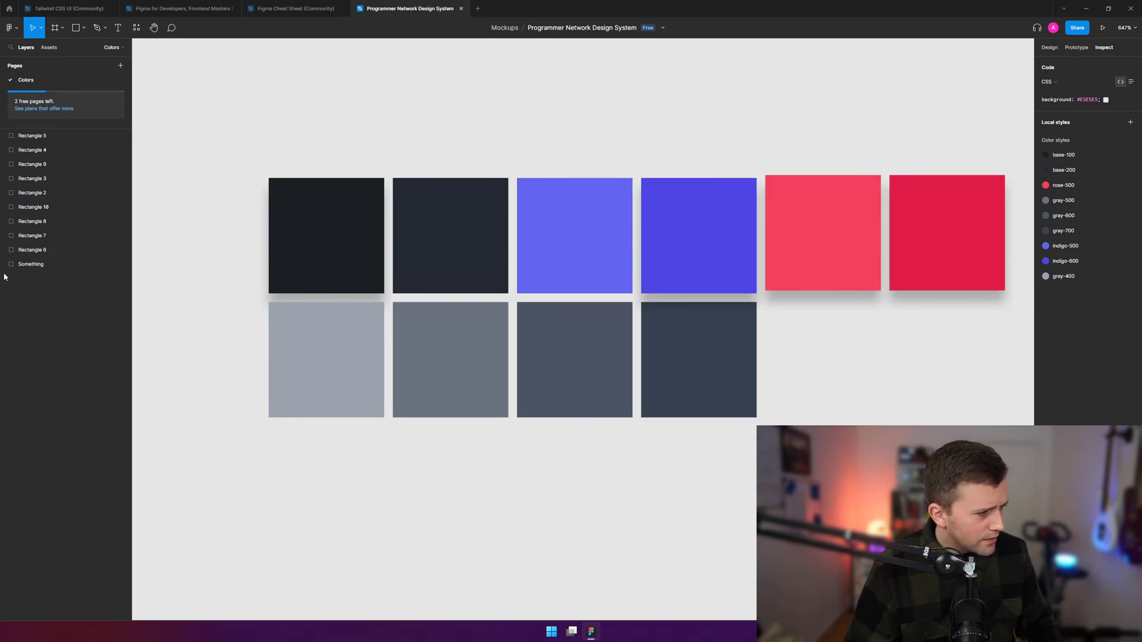
- Publish all nine color styles of the Programmer Network design file as a library and return to the layer list
{"action": "left_click", "coordinate": [49, 47]}
{"action": "left_click", "coordinate": [120, 66]}
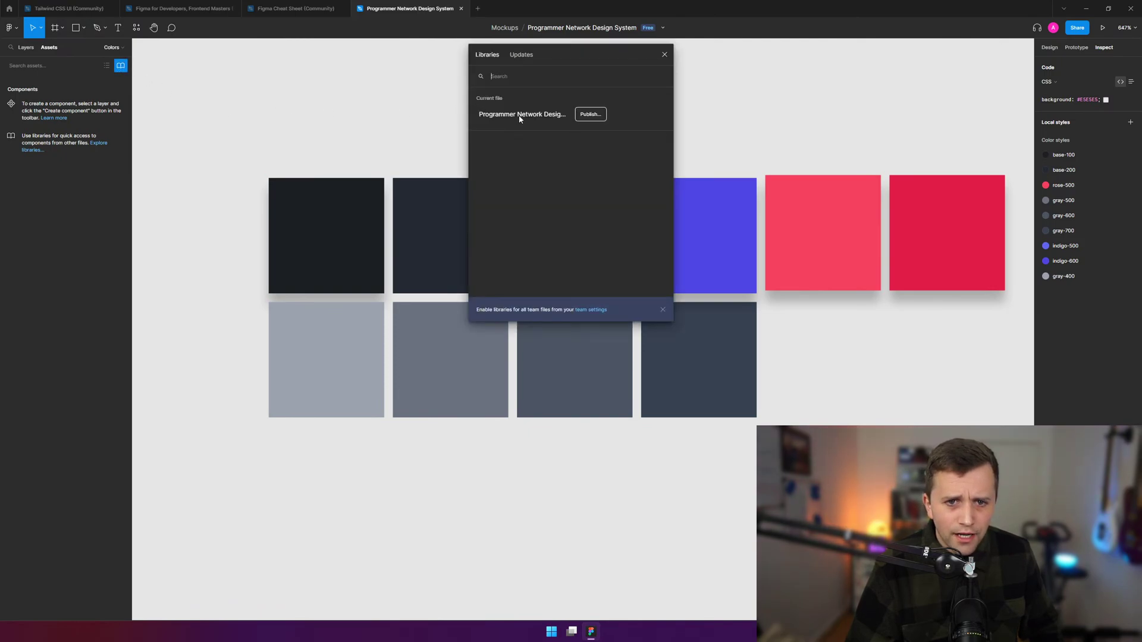
{"action": "left_click", "coordinate": [596, 116]}
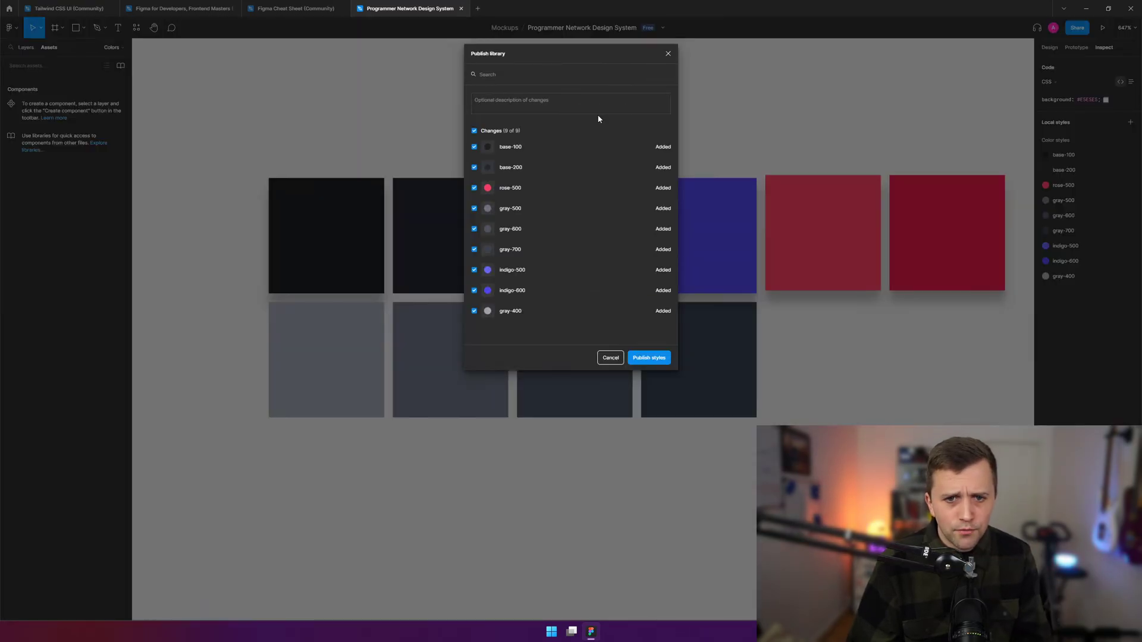
{"action": "left_click", "coordinate": [650, 357]}
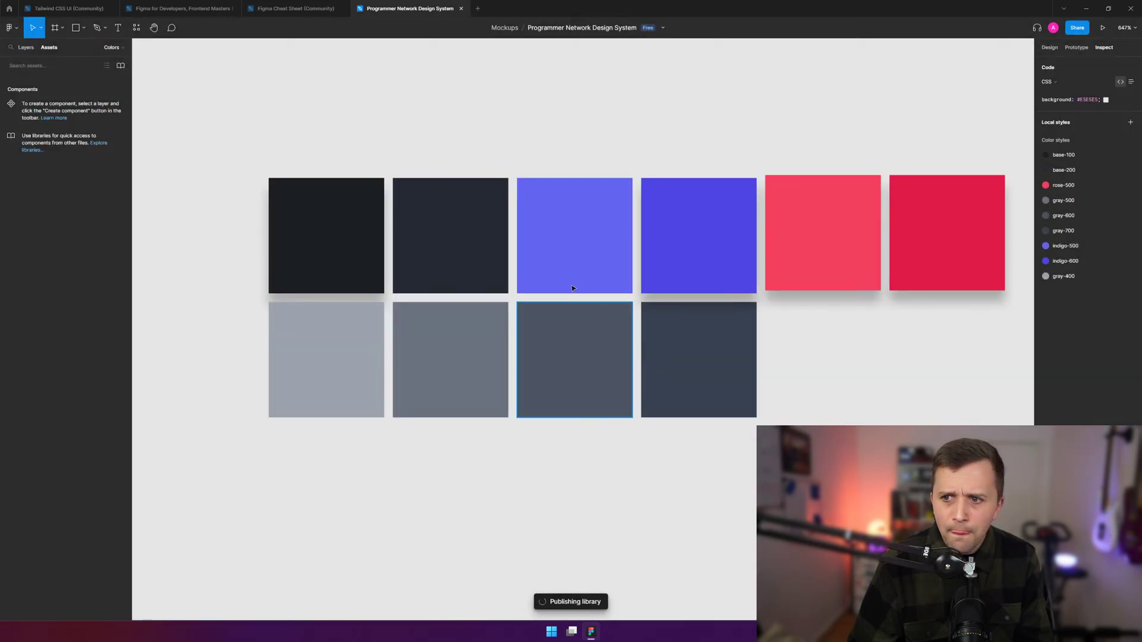
{"action": "left_click", "coordinate": [26, 48]}
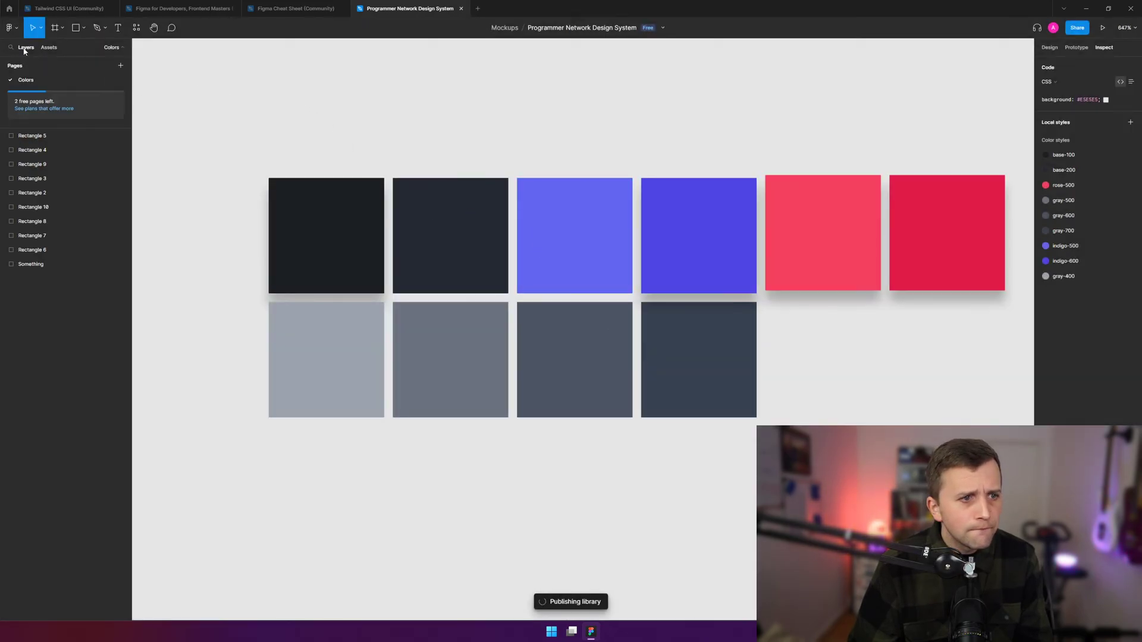
{"action": "left_click", "coordinate": [54, 166]}
{"action": "left_click", "coordinate": [30, 267]}
{"action": "right_click", "coordinate": [27, 265]}
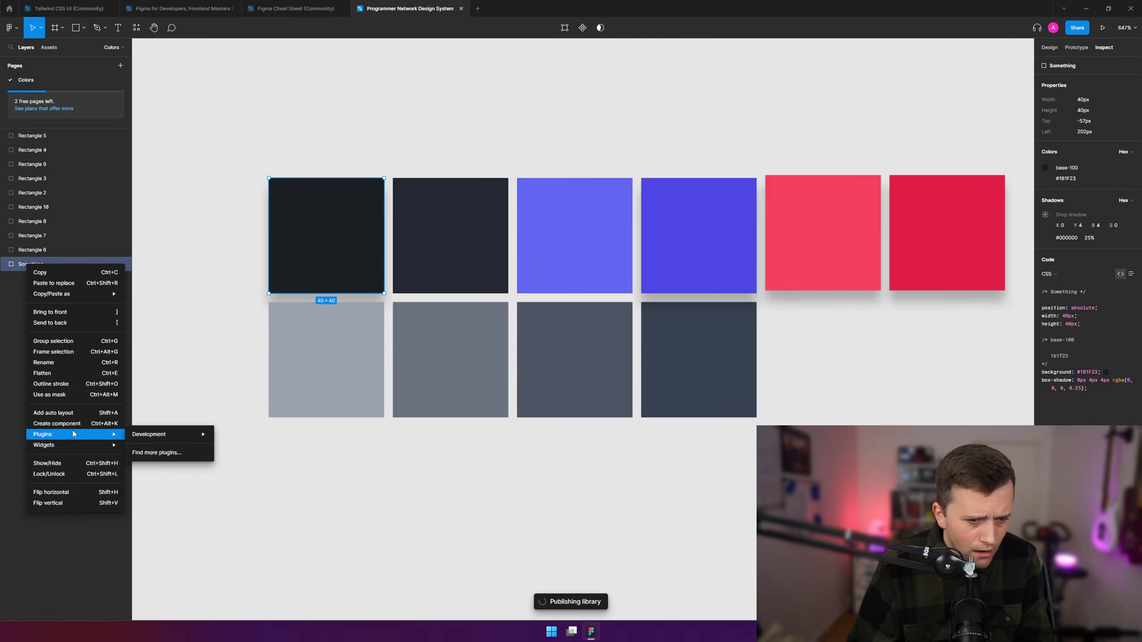
{"action": "mouse_move", "coordinate": [41, 436]}
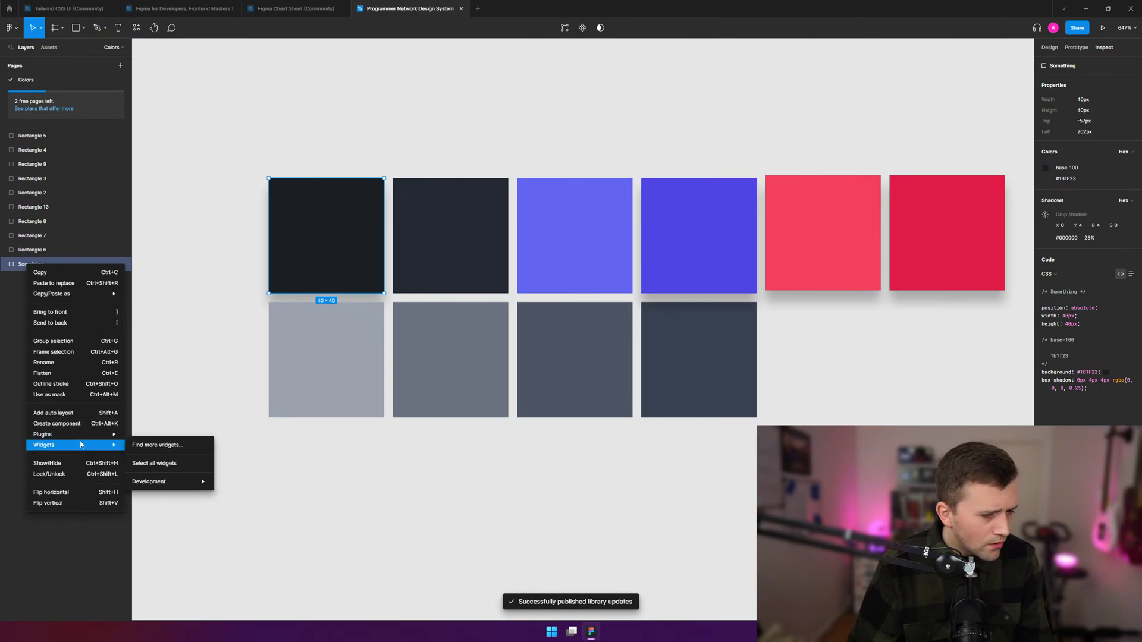
{"action": "left_click", "coordinate": [288, 354]}
{"action": "left_click", "coordinate": [288, 354]}
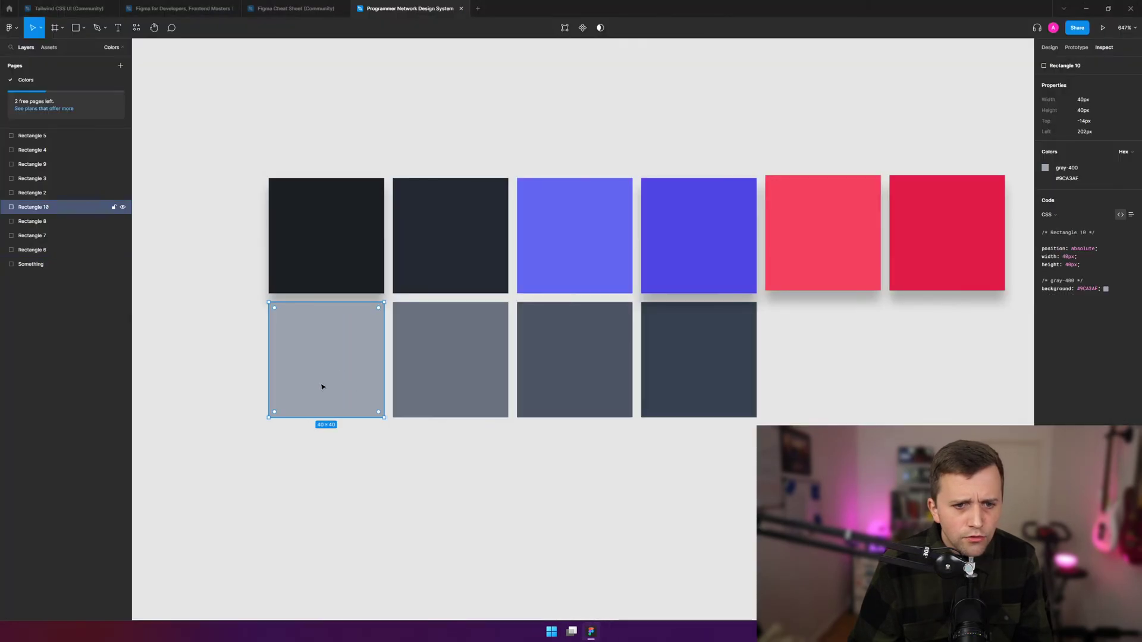
{"action": "left_click", "coordinate": [246, 333]}
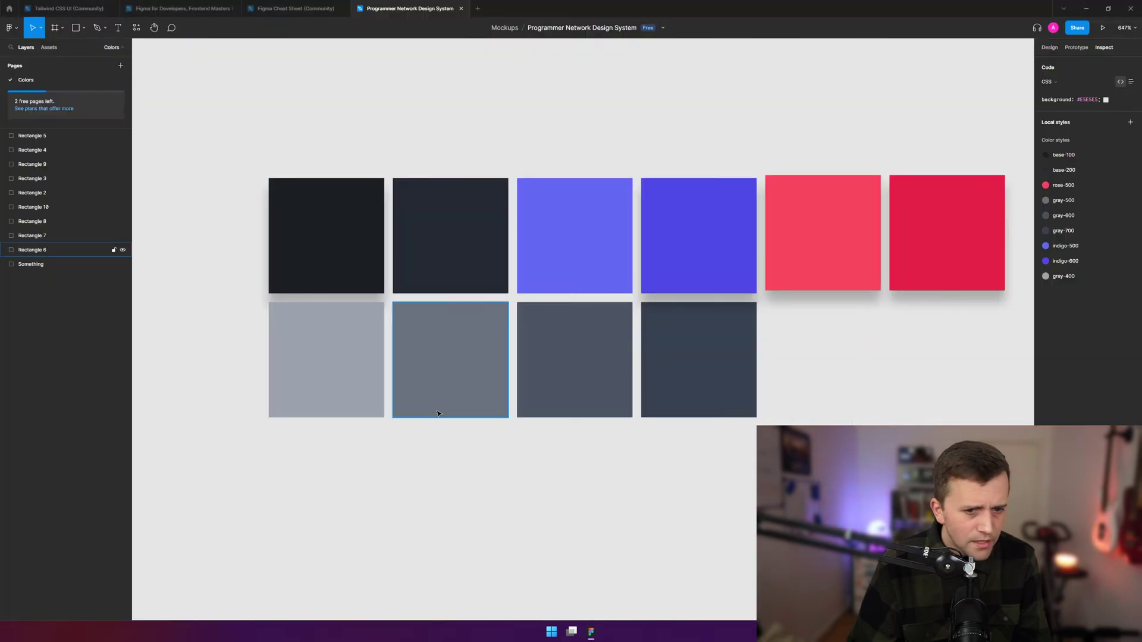
{"action": "left_click", "coordinate": [324, 196]}
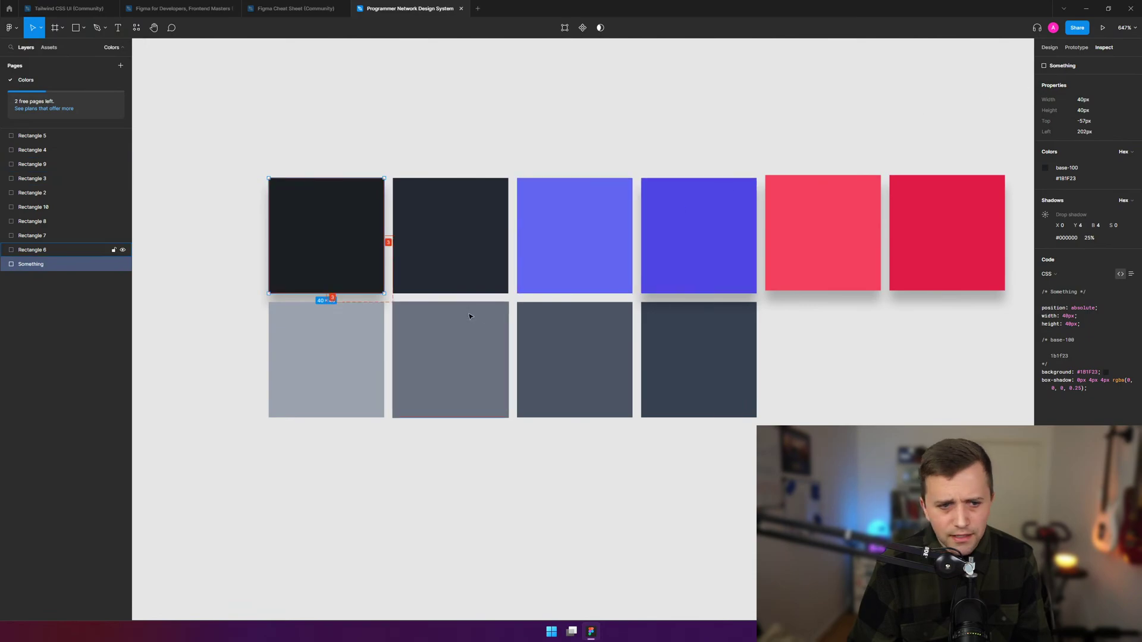
{"action": "left_click", "coordinate": [286, 326]}
{"action": "right_click", "coordinate": [283, 271]}
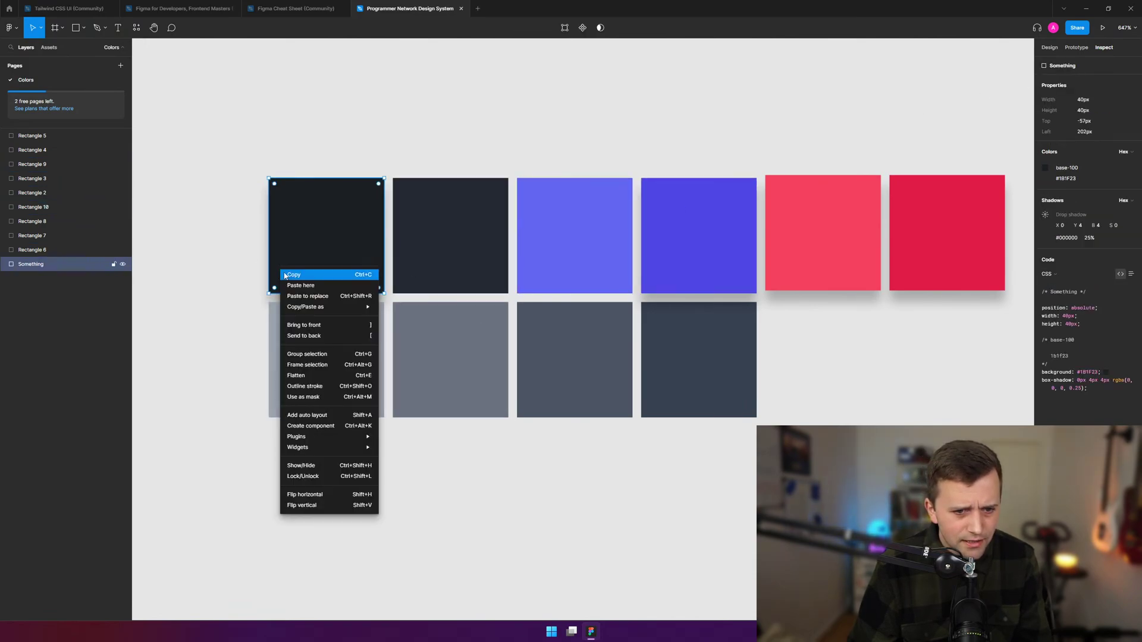
{"action": "mouse_move", "coordinate": [313, 450]}
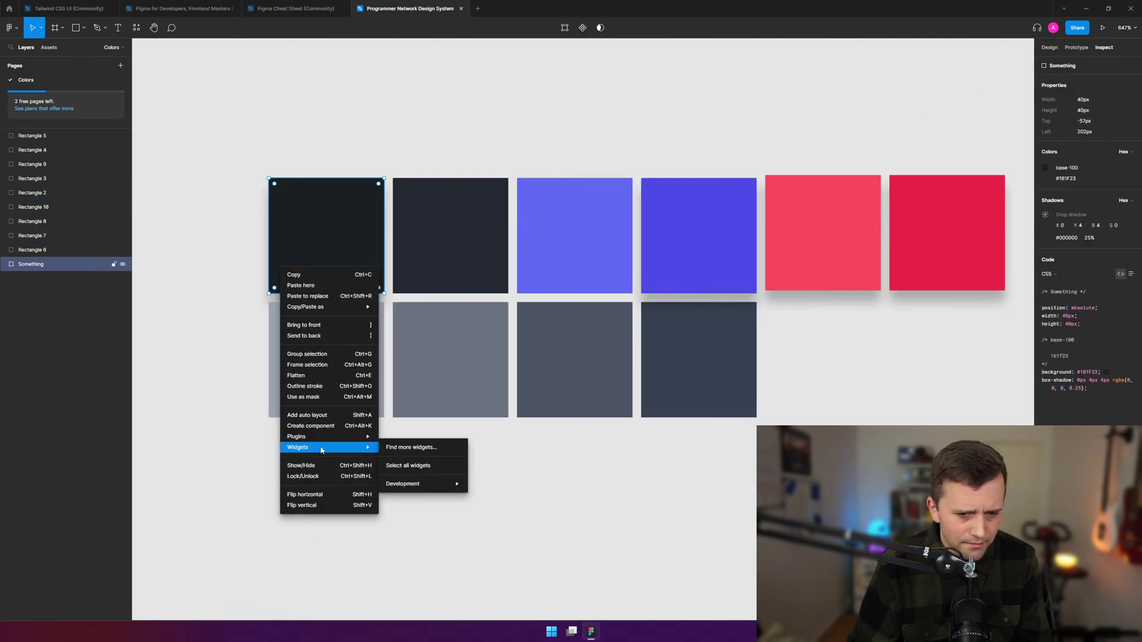
{"action": "mouse_move", "coordinate": [344, 438]}
{"action": "mouse_move", "coordinate": [456, 445]}
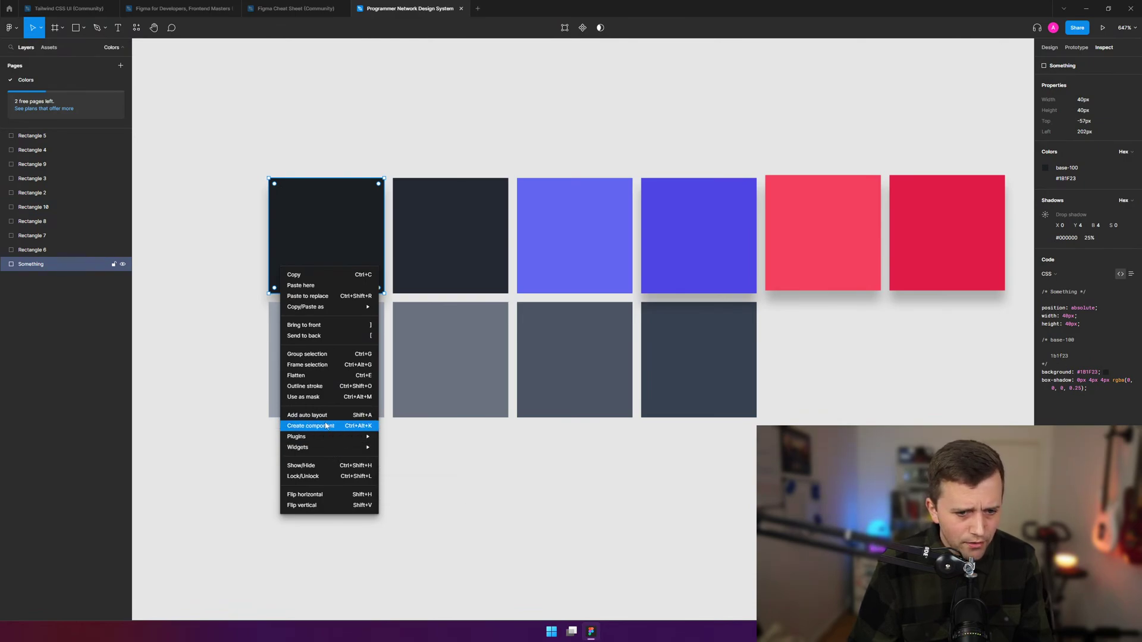
{"action": "left_click", "coordinate": [354, 278]}
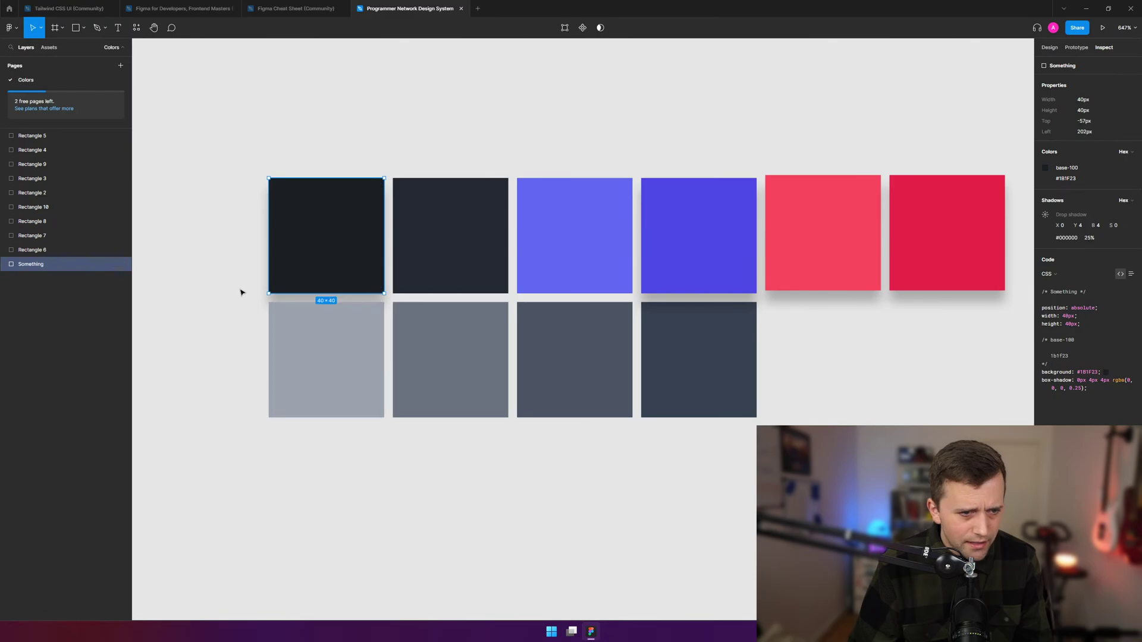
- Switch to the course video in the browser, check its page and layer structure, and return to the design file
{"action": "key", "text": "alt+Tab"}
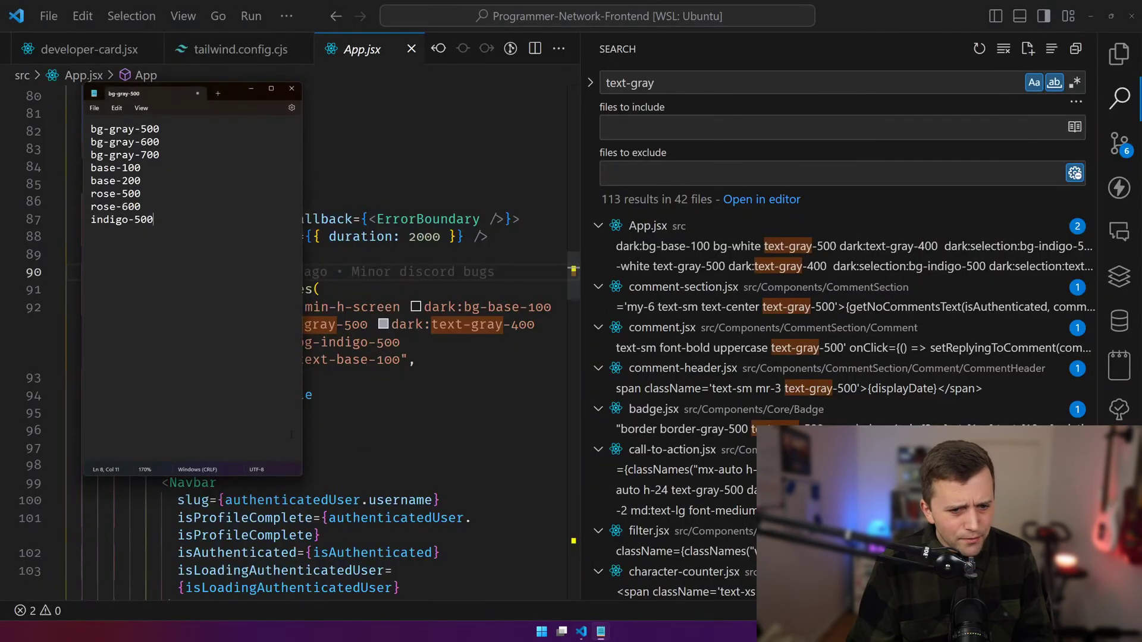
{"action": "key", "text": "alt+Tab"}
{"action": "key", "text": "alt+Tab"}
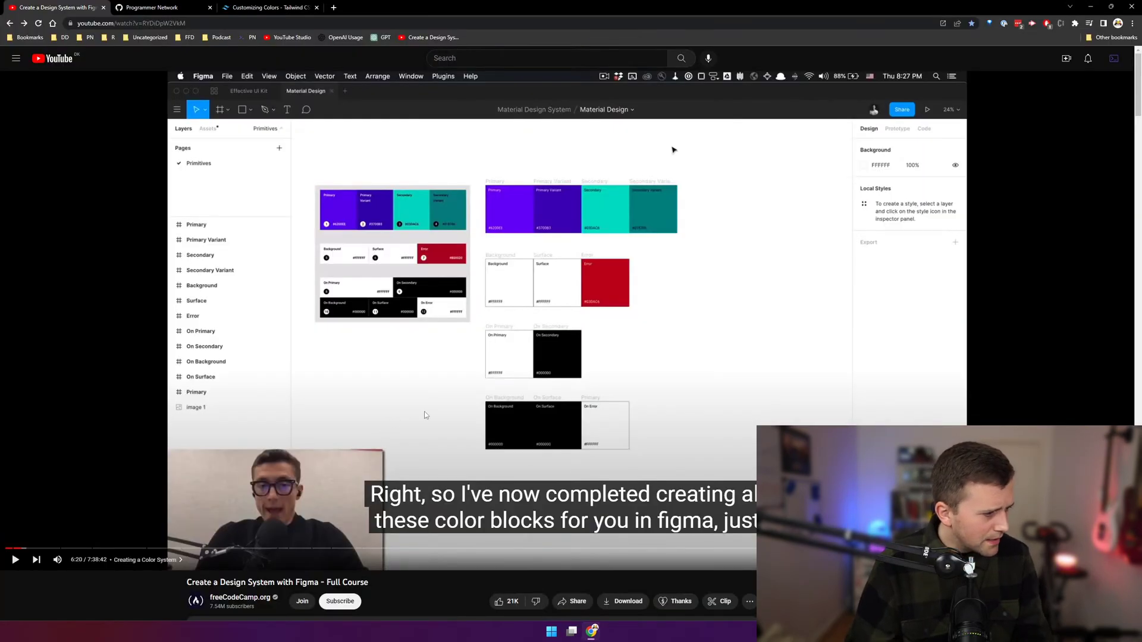
{"action": "scroll", "coordinate": [223, 357], "scroll_direction": "down", "scroll_amount": 2}
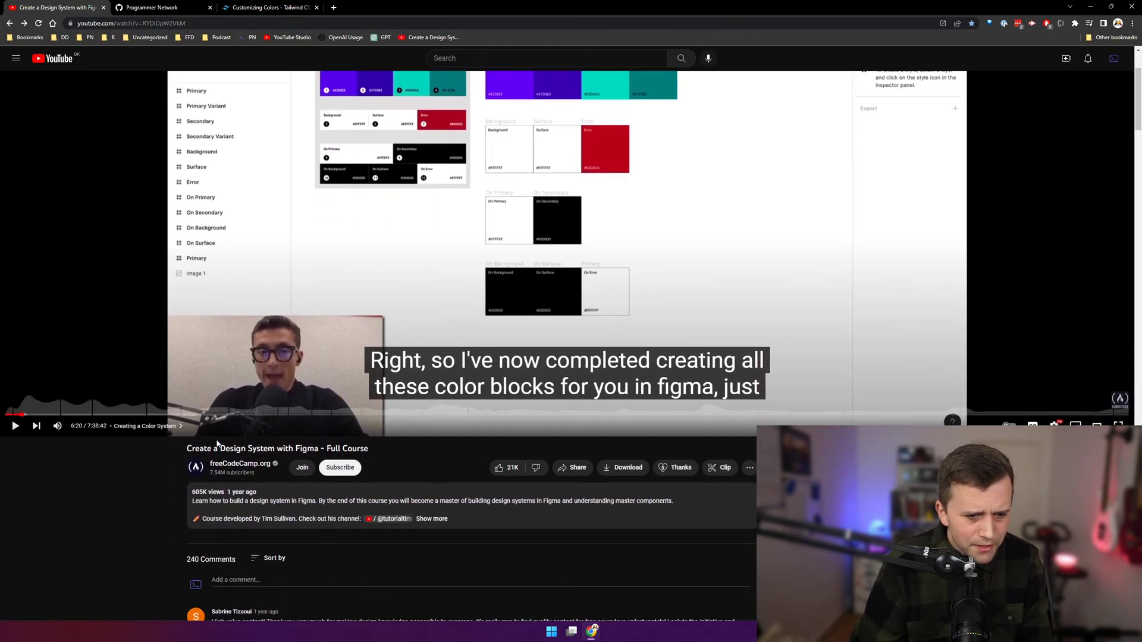
{"action": "scroll", "coordinate": [169, 494], "scroll_direction": "up", "scroll_amount": 2}
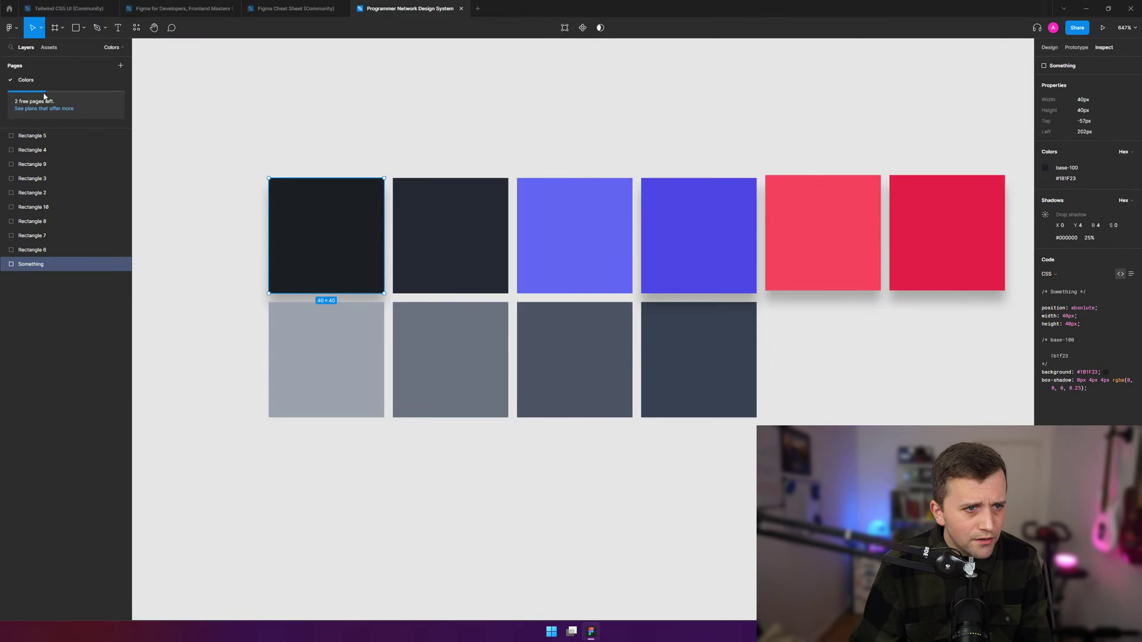
- Rename the Colors page as Primitives
{"action": "type", "text": "Colors"}
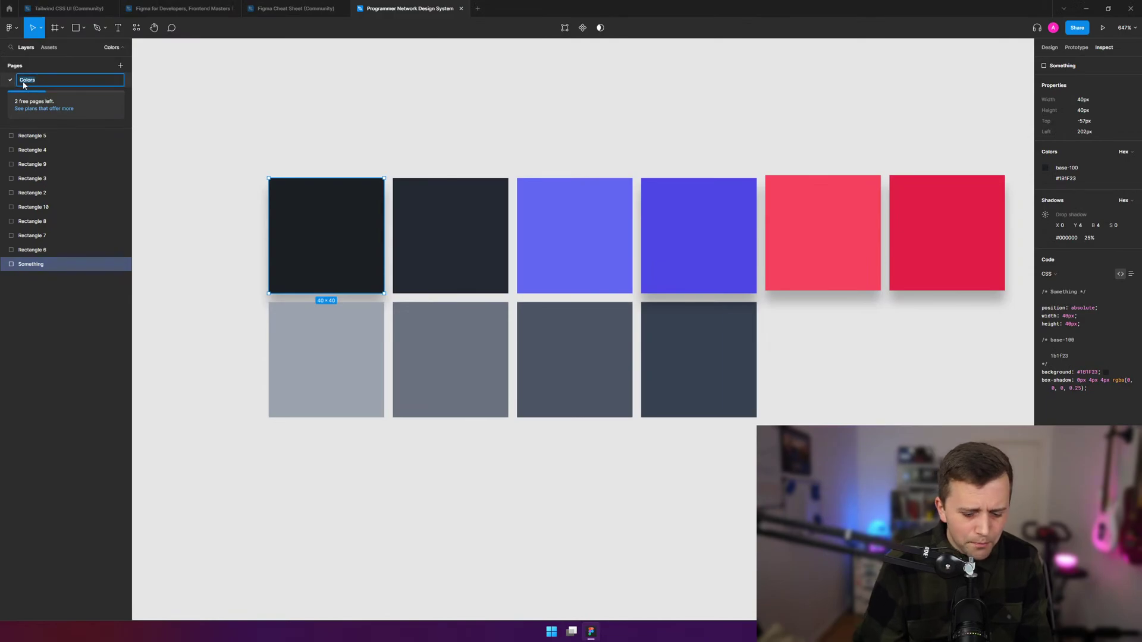
{"action": "type", "text": "Primitives"}
{"action": "key", "text": "Return"}
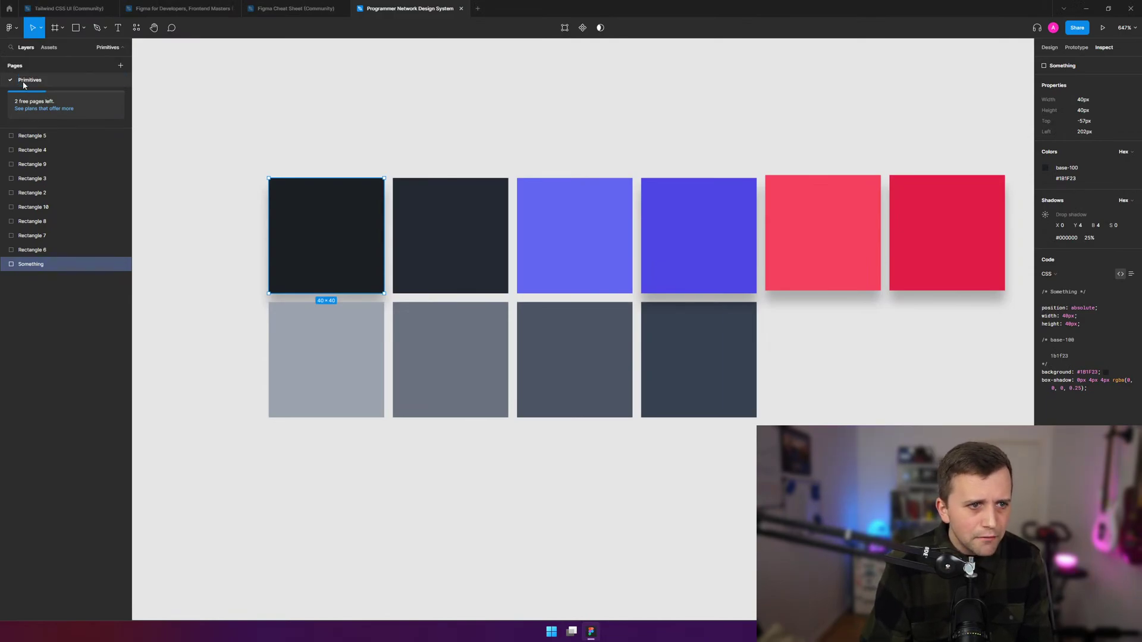
{"action": "left_click", "coordinate": [118, 49]}
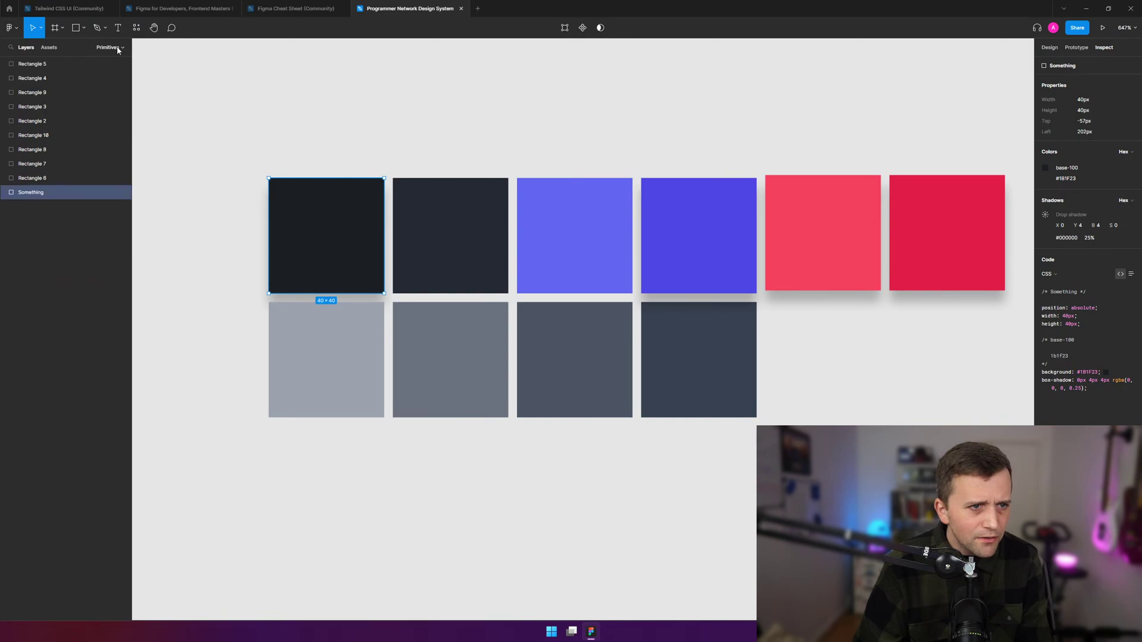
{"action": "left_click", "coordinate": [117, 48]}
- Try to move all ten swatch layers into the Primitives page entry, and deselect them
{"action": "left_click", "coordinate": [51, 138]}
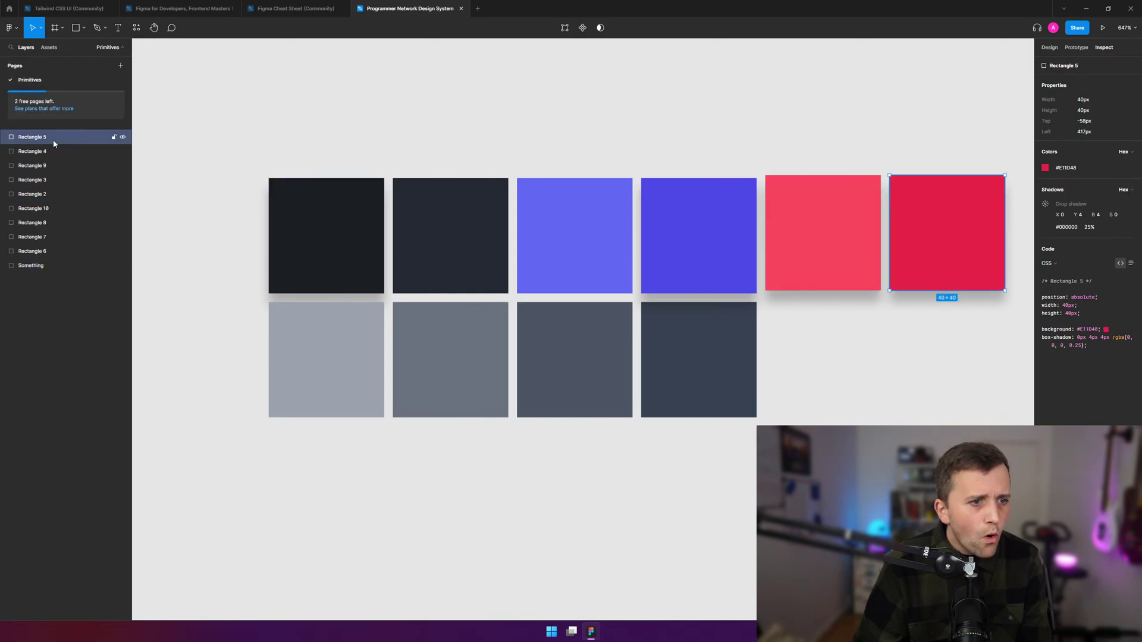
{"action": "left_click", "coordinate": [50, 266], "text": "shift"}
{"action": "left_click_drag", "start_coordinate": [50, 267], "coordinate": [34, 84]}
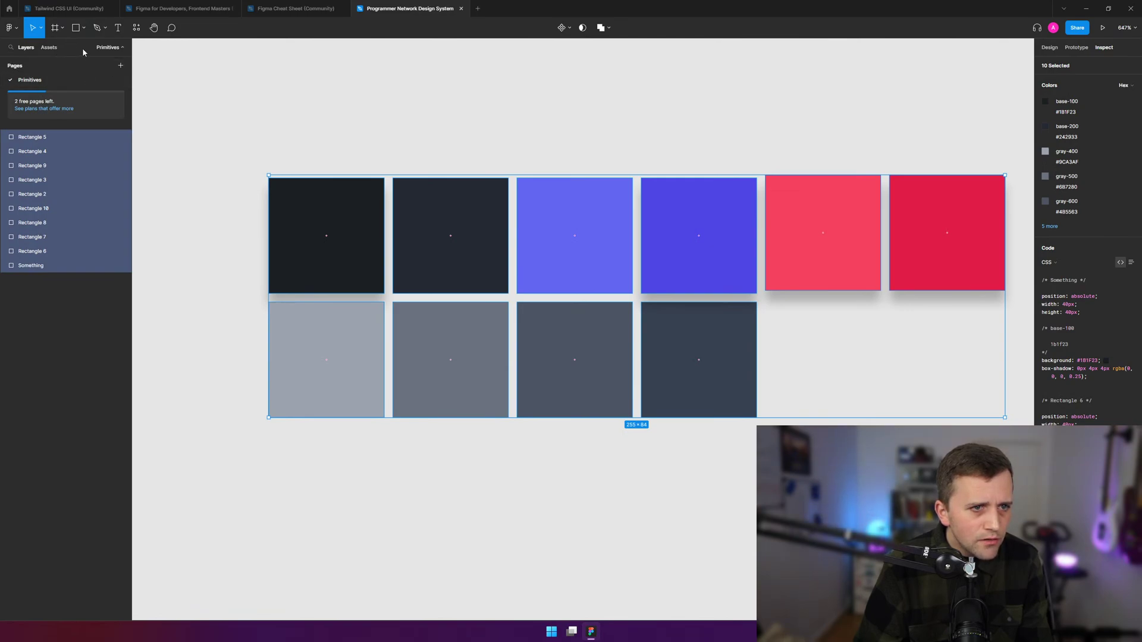
{"action": "left_click", "coordinate": [111, 48]}
{"action": "left_click", "coordinate": [109, 50]}
{"action": "left_click", "coordinate": [19, 272]}
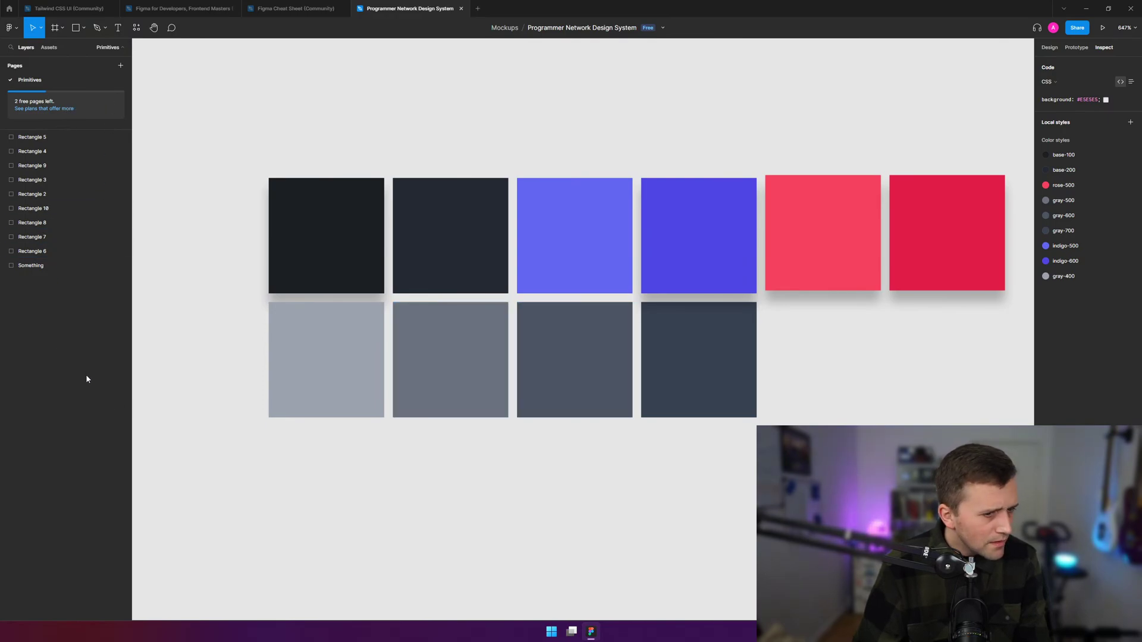
{"action": "left_click", "coordinate": [48, 266]}
{"action": "left_click", "coordinate": [48, 136], "text": "shift"}
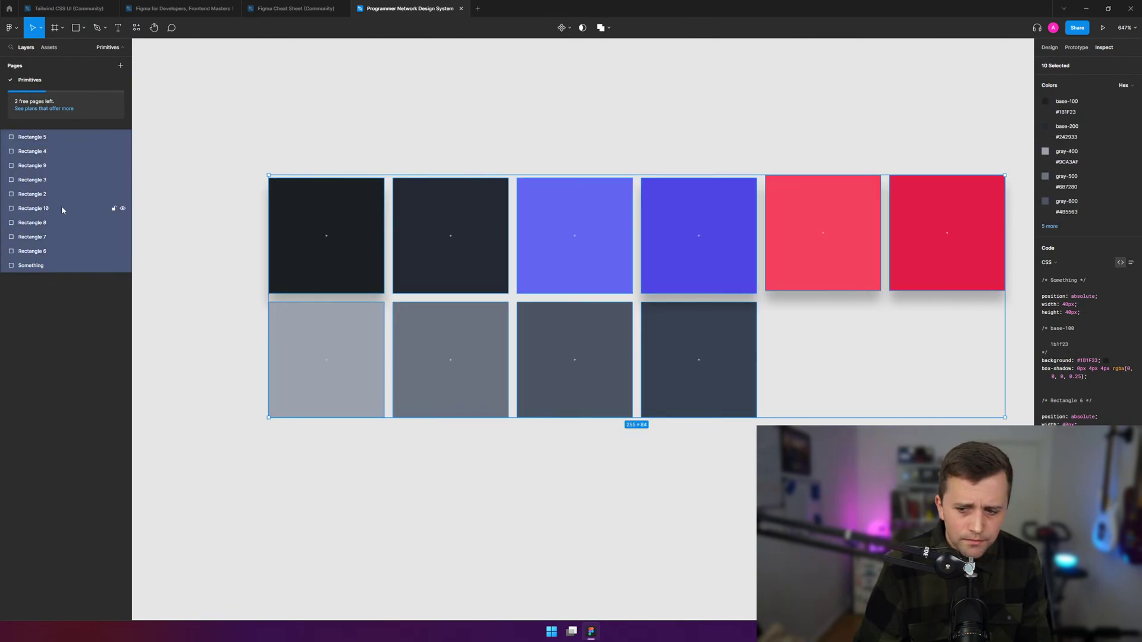
{"action": "right_click", "coordinate": [42, 145]}
{"action": "mouse_move", "coordinate": [54, 173]}
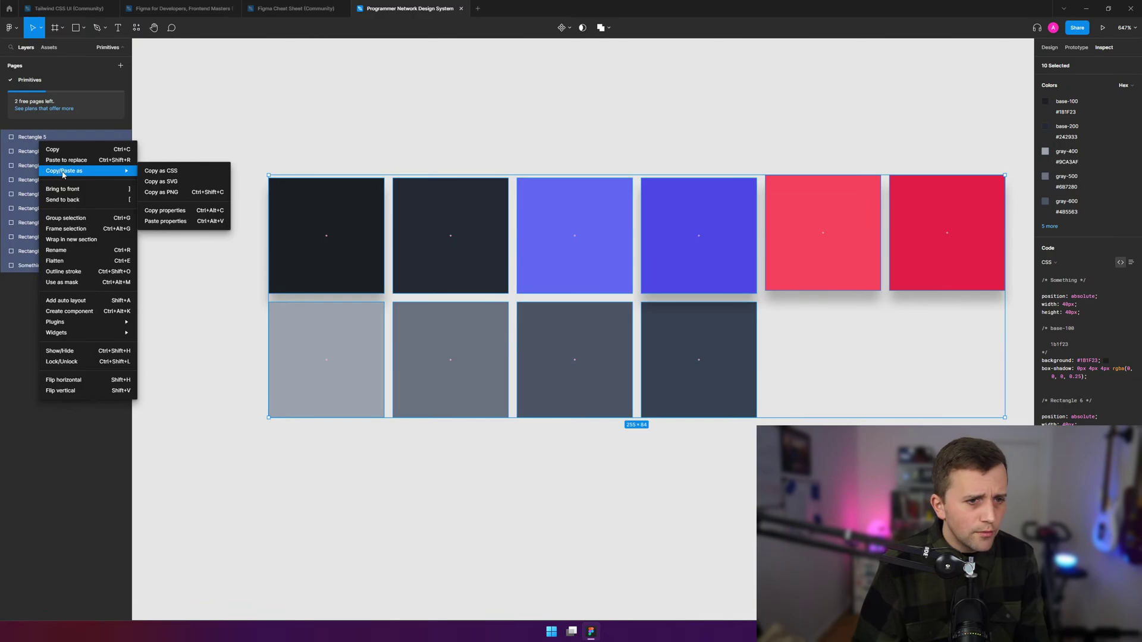
{"action": "mouse_move", "coordinate": [69, 321]}
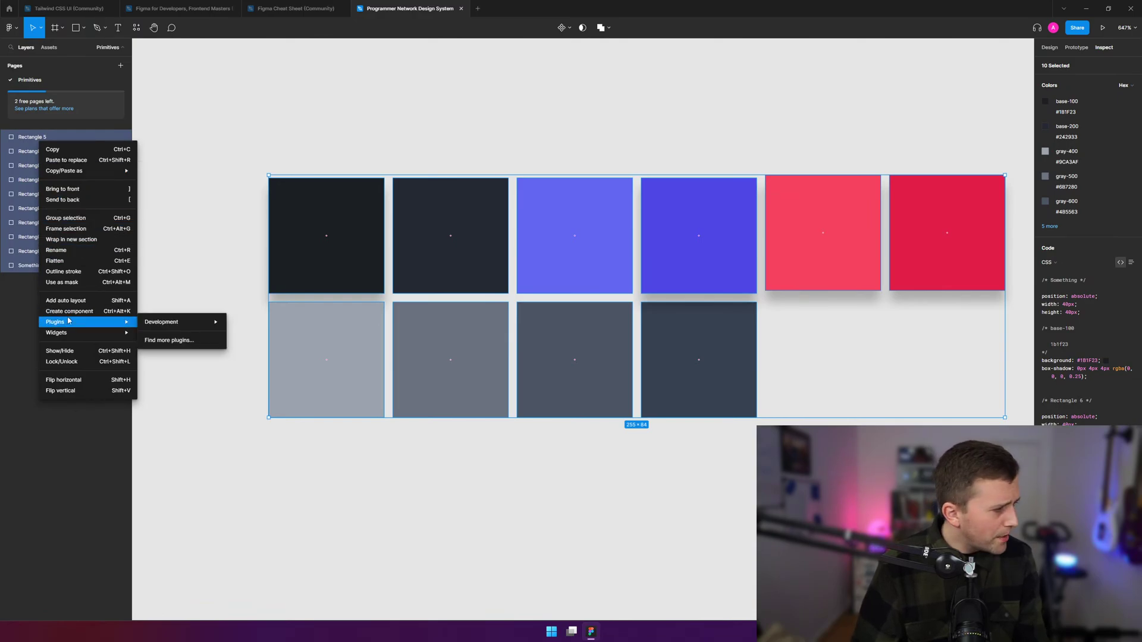
{"action": "mouse_move", "coordinate": [179, 369]}
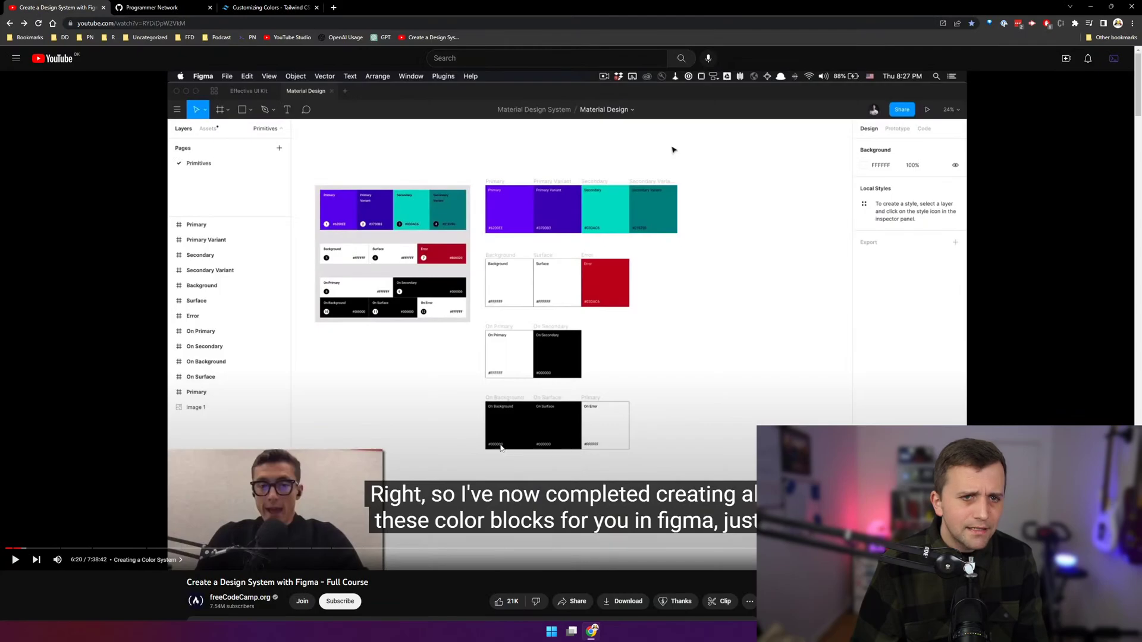
- Switch to the browser, search for "go playground" in a new tab and open the official Go Playground
{"action": "key", "text": "ctrl+t"}
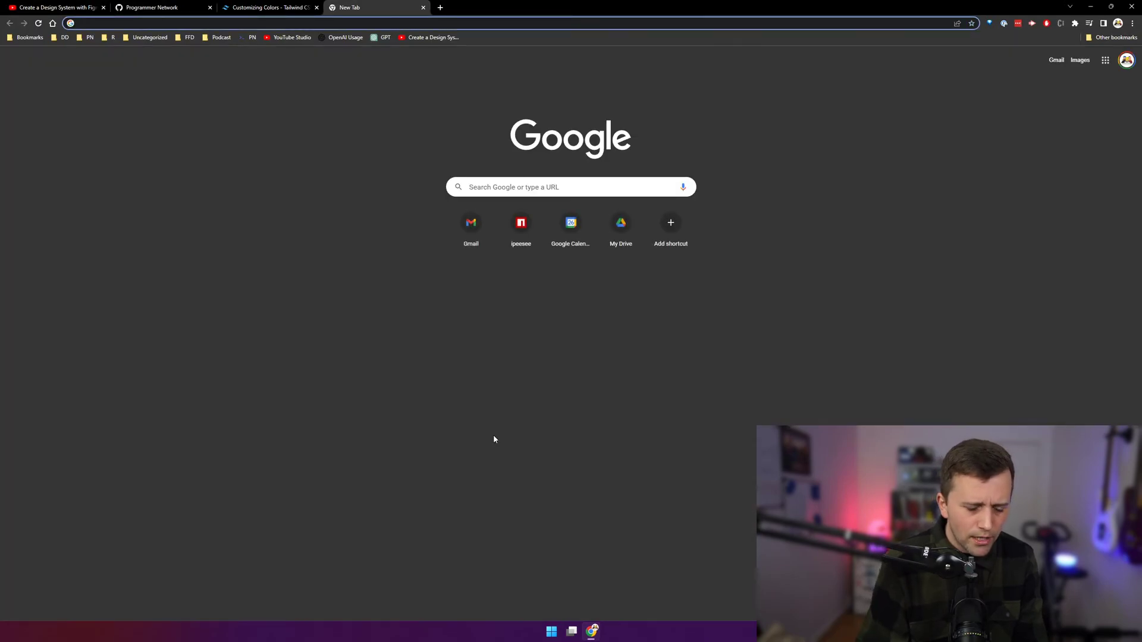
{"action": "type", "text": "go playground"}
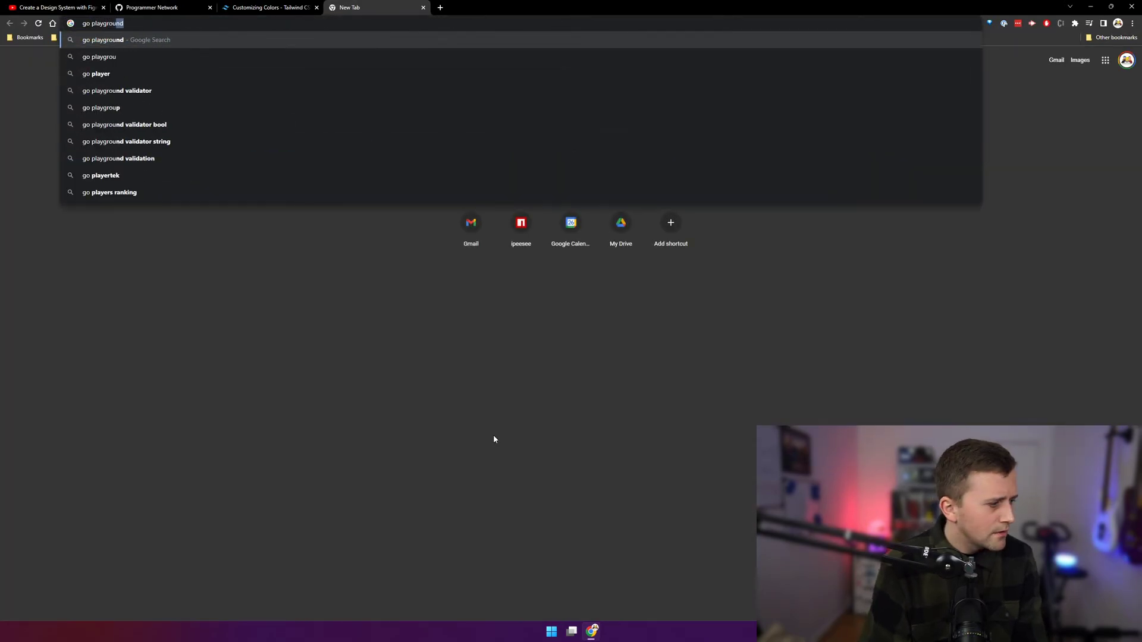
{"action": "key", "text": "Return"}
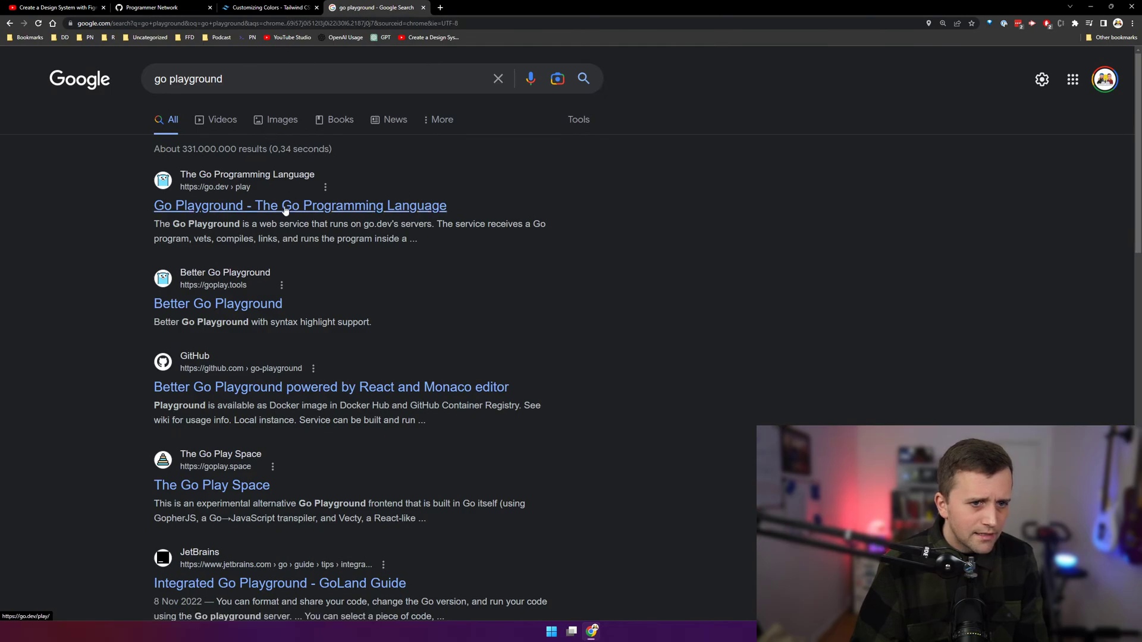
{"action": "left_click", "coordinate": [279, 204]}
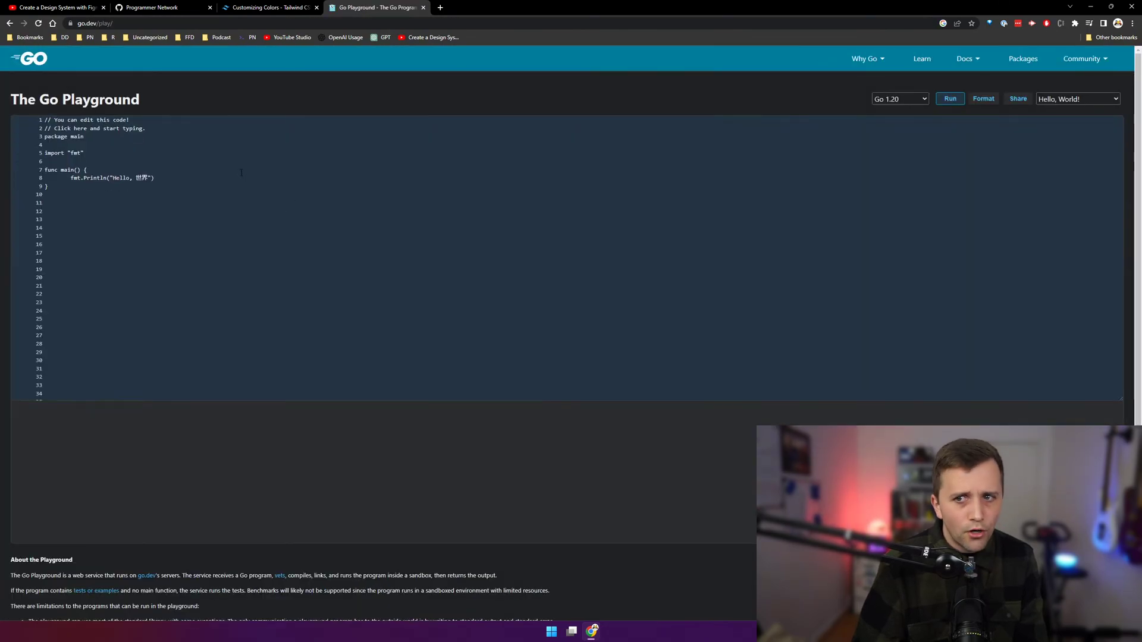
- Check the Go Playground's example programs at a larger zoom and close its tab
{"action": "key", "text": "BackSpace"}
{"action": "key", "text": "BackSpace"}
{"action": "key", "text": "ctrl+plus"}
{"action": "key", "text": "ctrl+plus"}
{"action": "key", "text": "ctrl+plus"}
{"action": "key", "text": "ctrl+plus"}
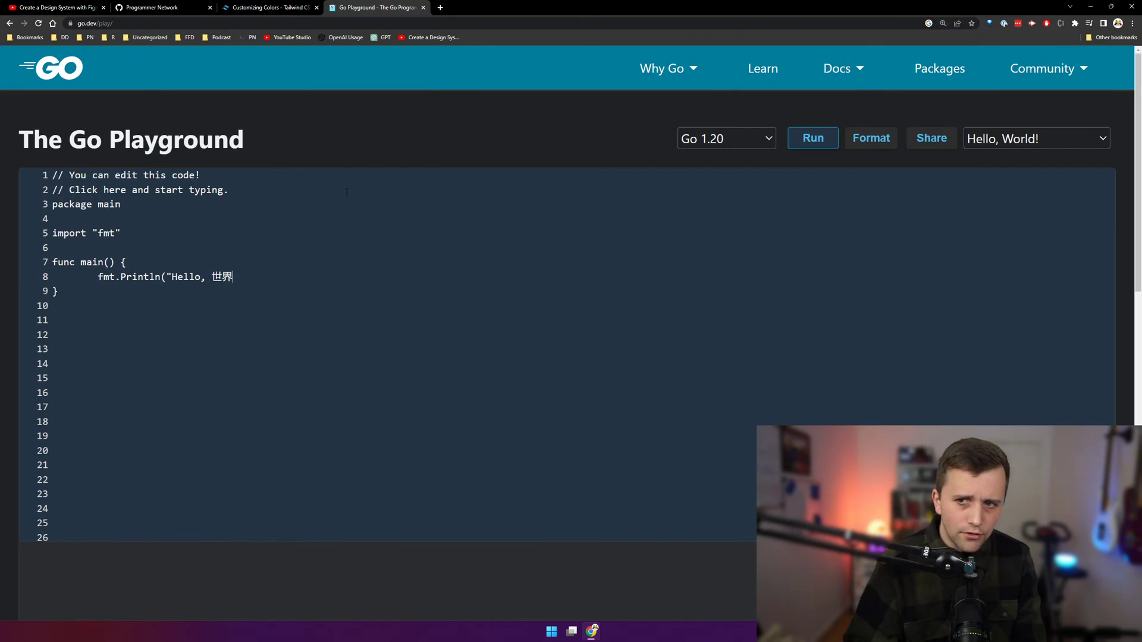
{"action": "left_click", "coordinate": [972, 140]}
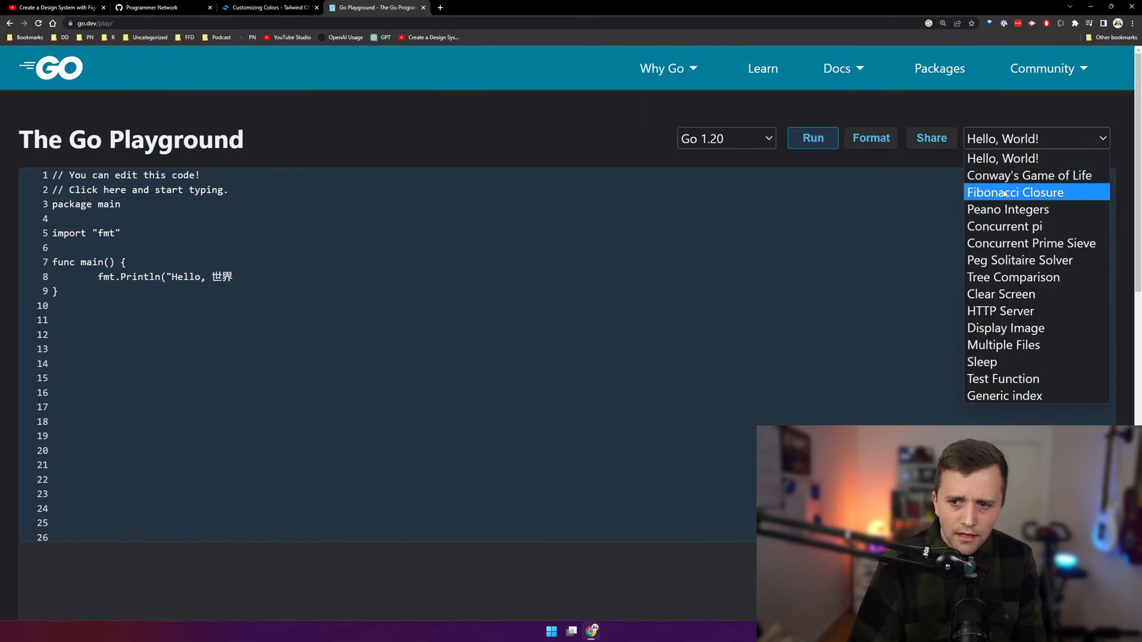
{"action": "left_click", "coordinate": [791, 225]}
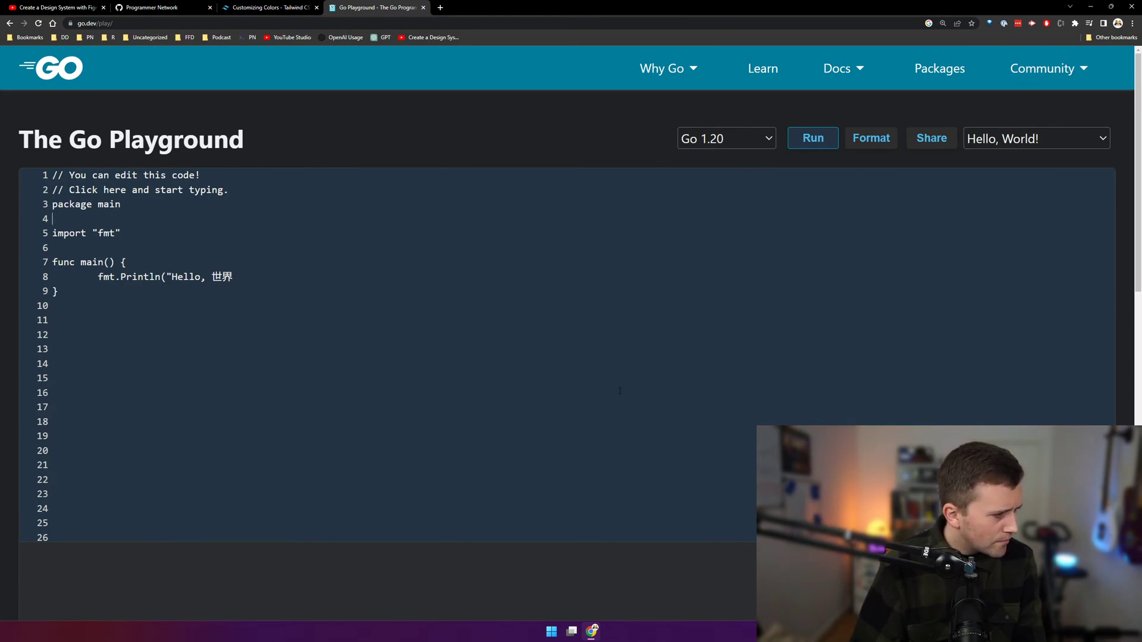
{"action": "key", "text": "ctrl+w"}
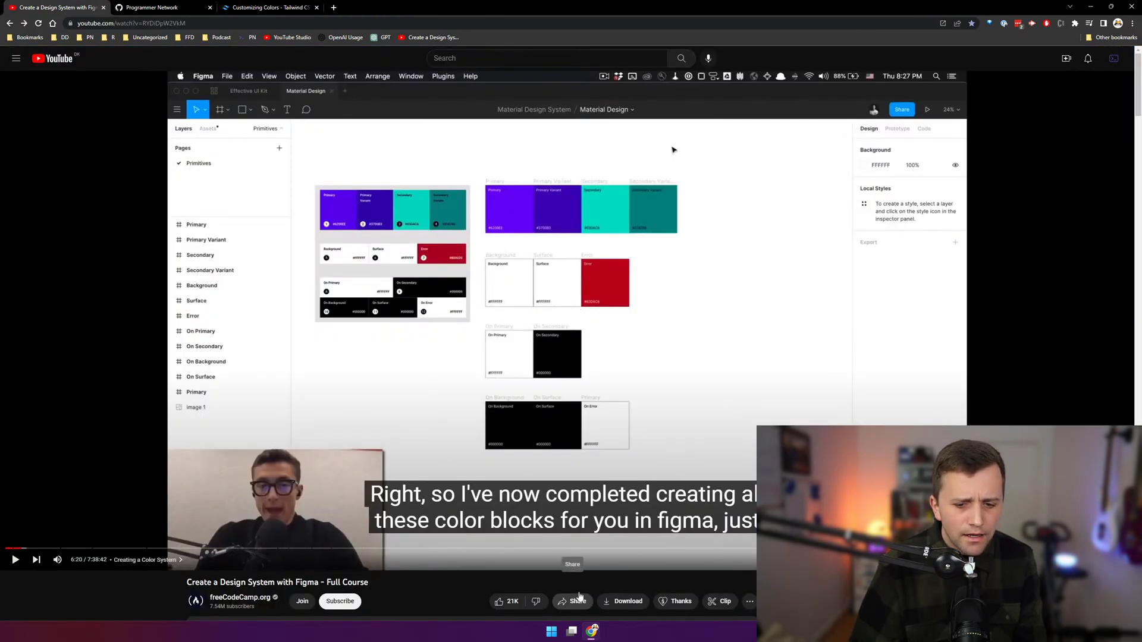
- Switch to the Figma design file and draw a frame about 264 × 118 px around all ten swatches
{"action": "left_click", "coordinate": [592, 631]}
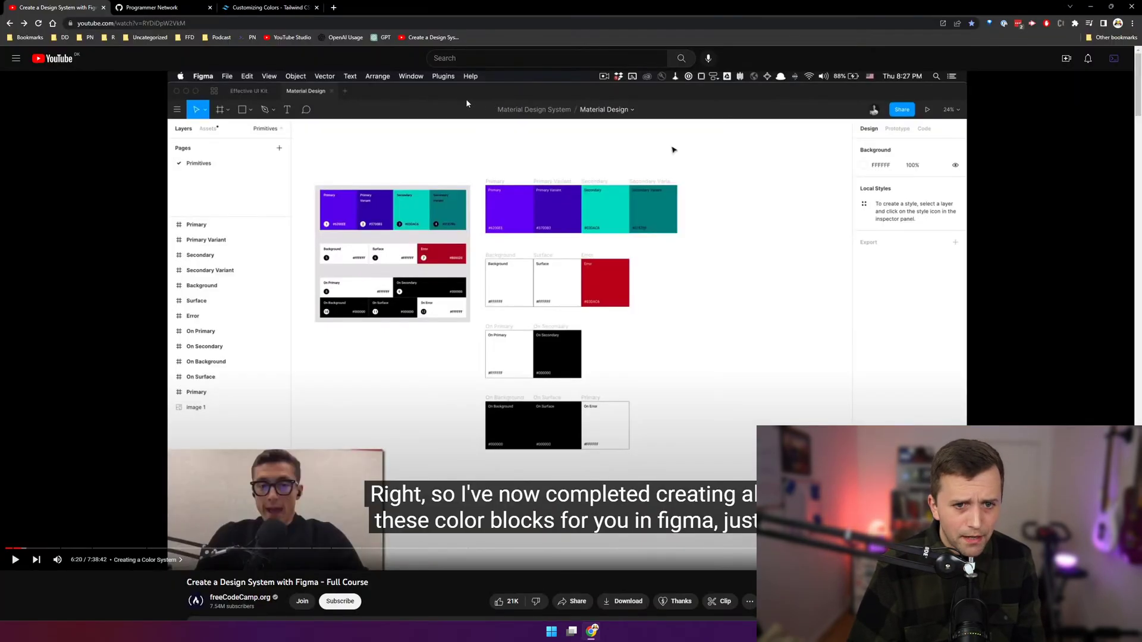
{"action": "left_click", "coordinate": [744, 209]}
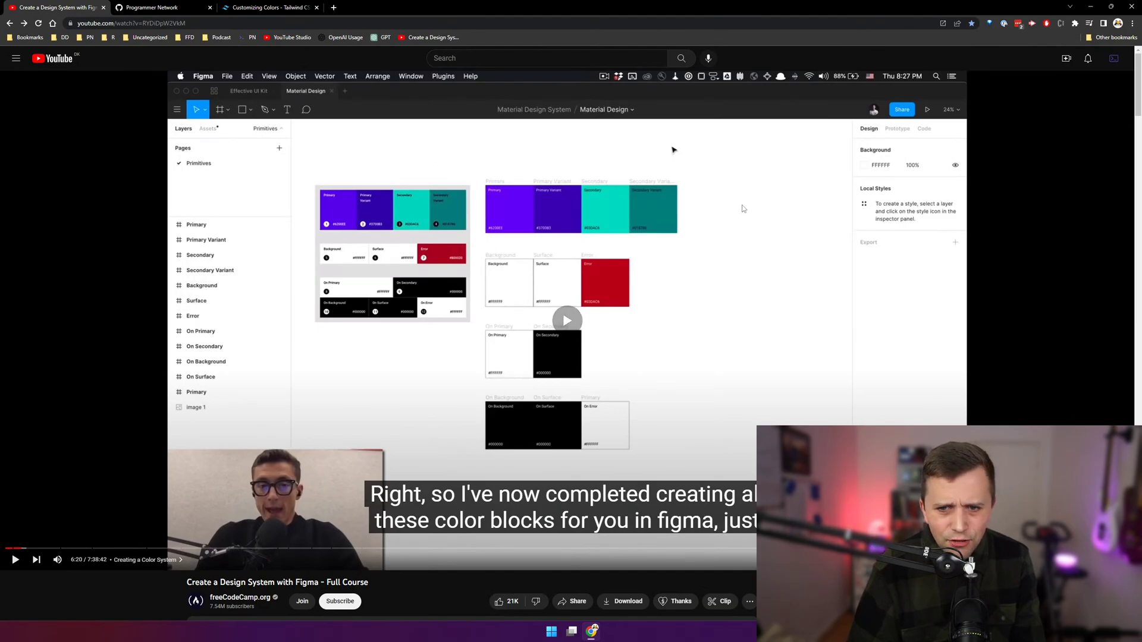
{"action": "left_click", "coordinate": [521, 171]}
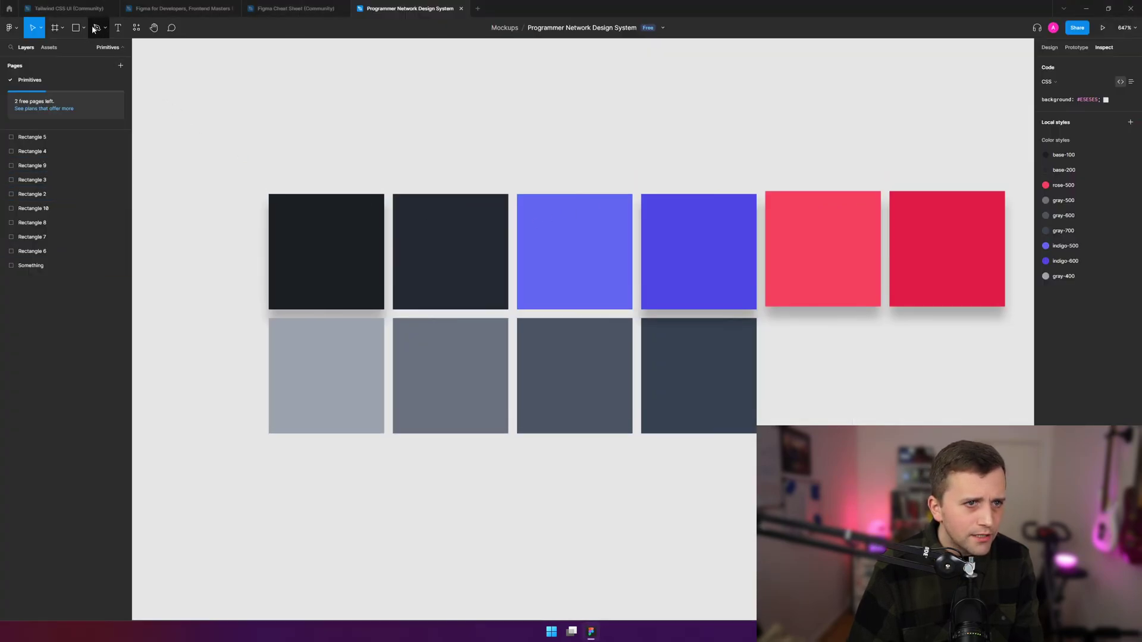
{"action": "left_click", "coordinate": [93, 29]}
{"action": "left_click", "coordinate": [83, 31]}
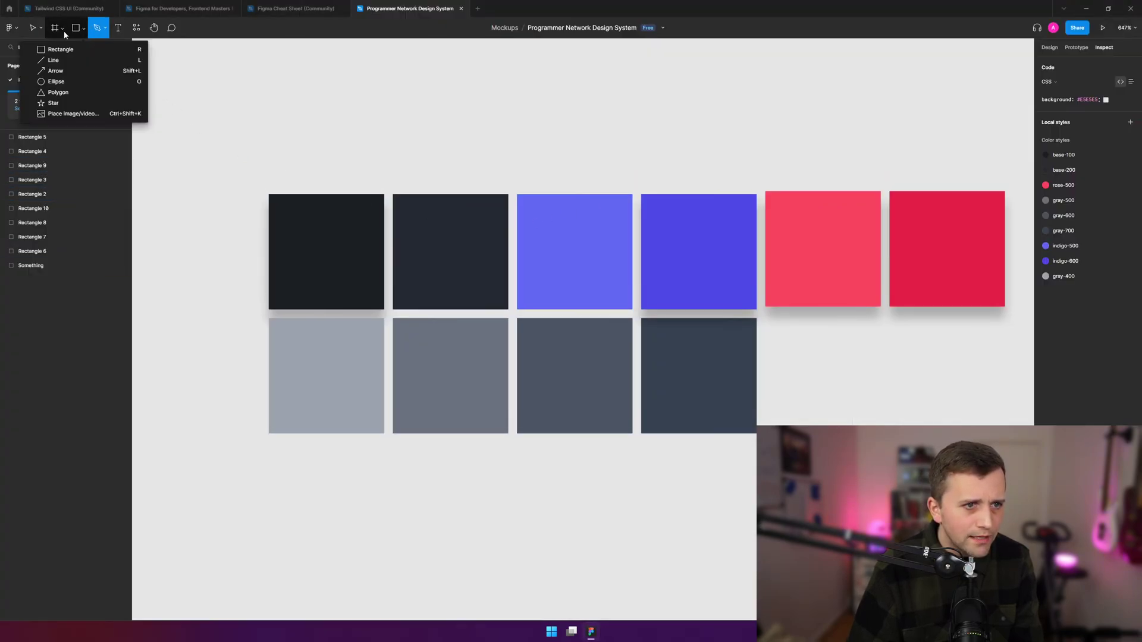
{"action": "left_click", "coordinate": [63, 30]}
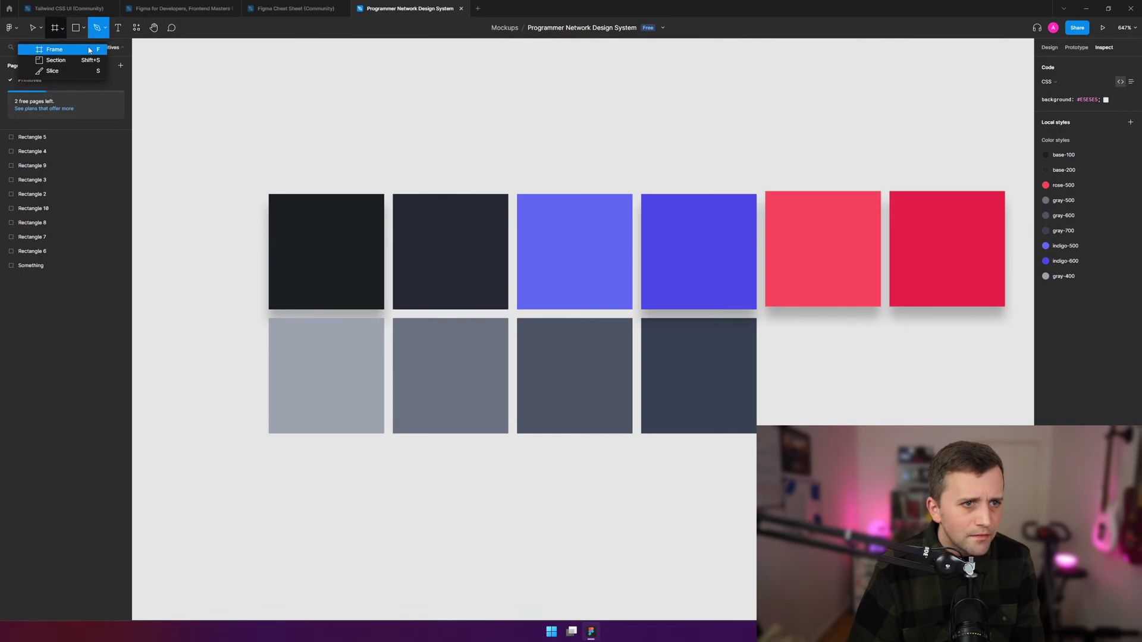
{"action": "left_click", "coordinate": [43, 50]}
{"action": "left_click_drag", "start_coordinate": [256, 125], "coordinate": [834, 422]}
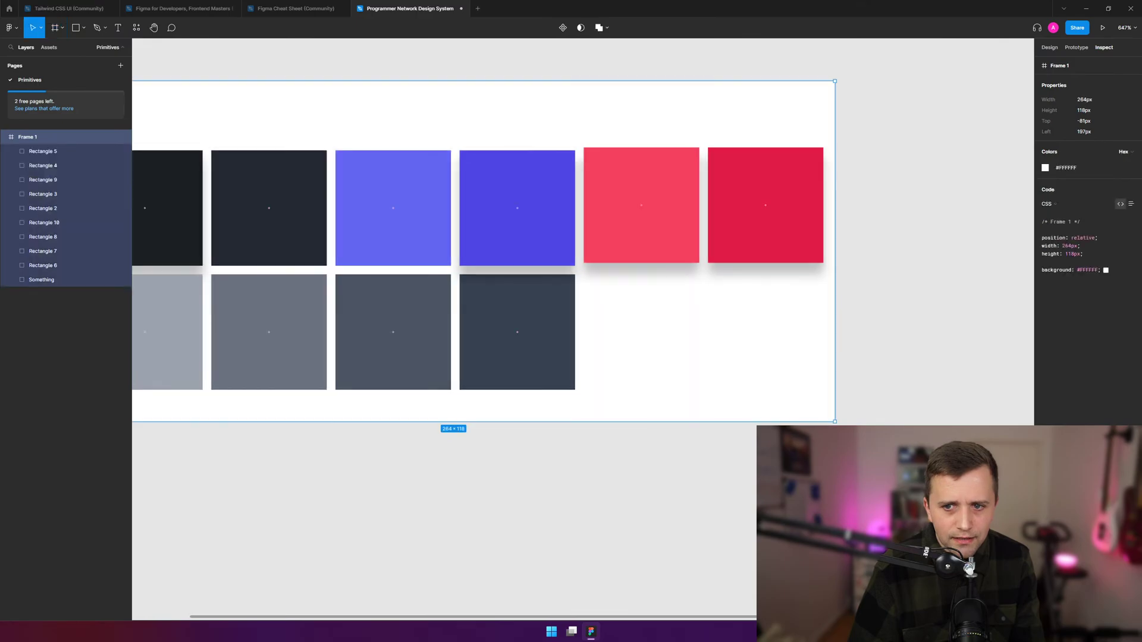
{"action": "left_click", "coordinate": [682, 492]}
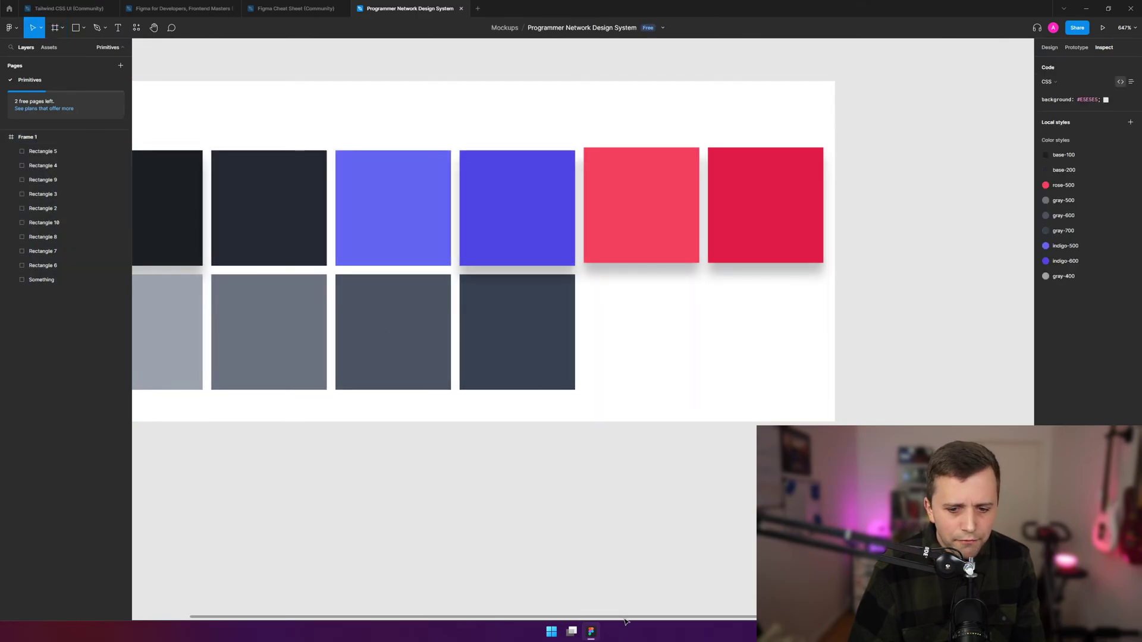
- Move the frame with its swatches to about X 200, Y -59 on the canvas
{"action": "left_click_drag", "start_coordinate": [625, 622], "coordinate": [498, 618]}
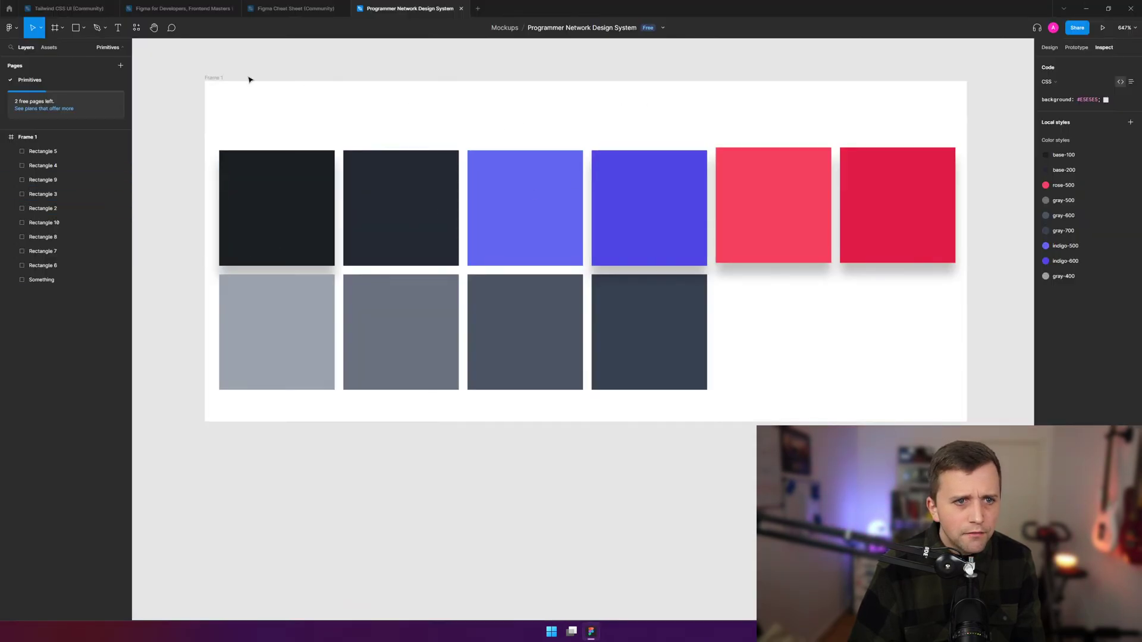
{"action": "left_click", "coordinate": [226, 84]}
{"action": "scroll", "coordinate": [224, 117], "scroll_direction": "up", "scroll_amount": 1}
{"action": "scroll", "coordinate": [249, 174], "scroll_direction": "down", "scroll_amount": 2}
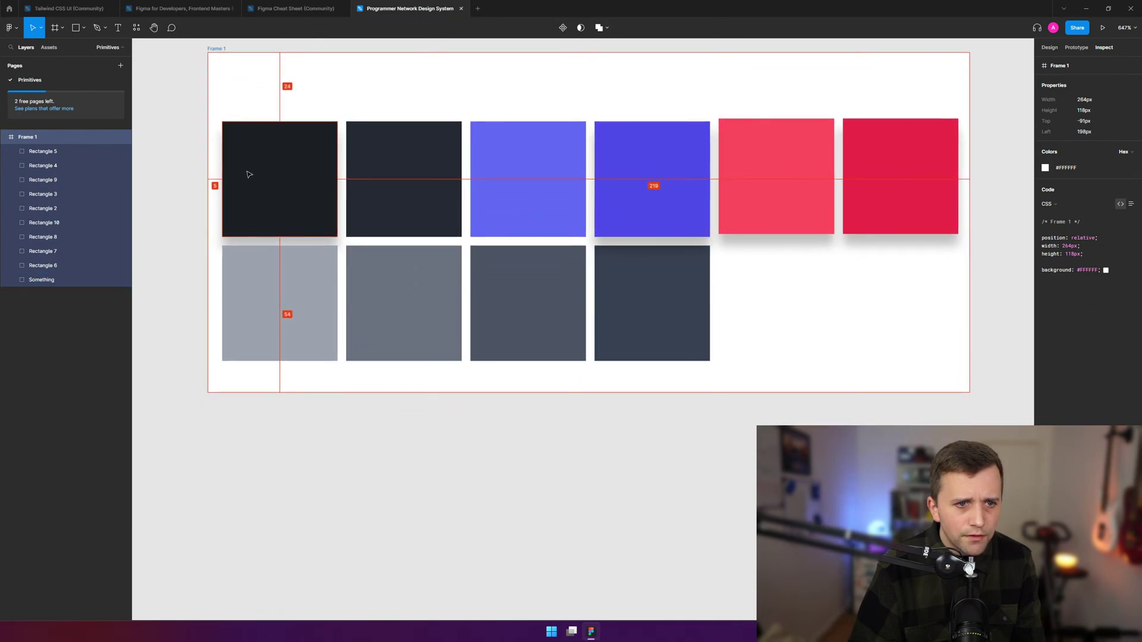
{"action": "scroll", "coordinate": [248, 174], "scroll_direction": "up", "scroll_amount": 3}
- Move the six top-row swatches up near the frame's upper edge, opening a gap above the gray row
{"action": "left_click_drag", "start_coordinate": [241, 257], "coordinate": [236, 196]}
{"action": "left_click_drag", "start_coordinate": [416, 301], "coordinate": [416, 242]}
{"action": "left_click_drag", "start_coordinate": [574, 313], "coordinate": [528, 236]}
{"action": "left_click", "coordinate": [657, 271]}
{"action": "left_click", "coordinate": [782, 271], "text": "shift"}
{"action": "left_click", "coordinate": [892, 298], "text": "shift"}
{"action": "left_click_drag", "start_coordinate": [799, 306], "coordinate": [793, 248]}
{"action": "left_click", "coordinate": [793, 247]}
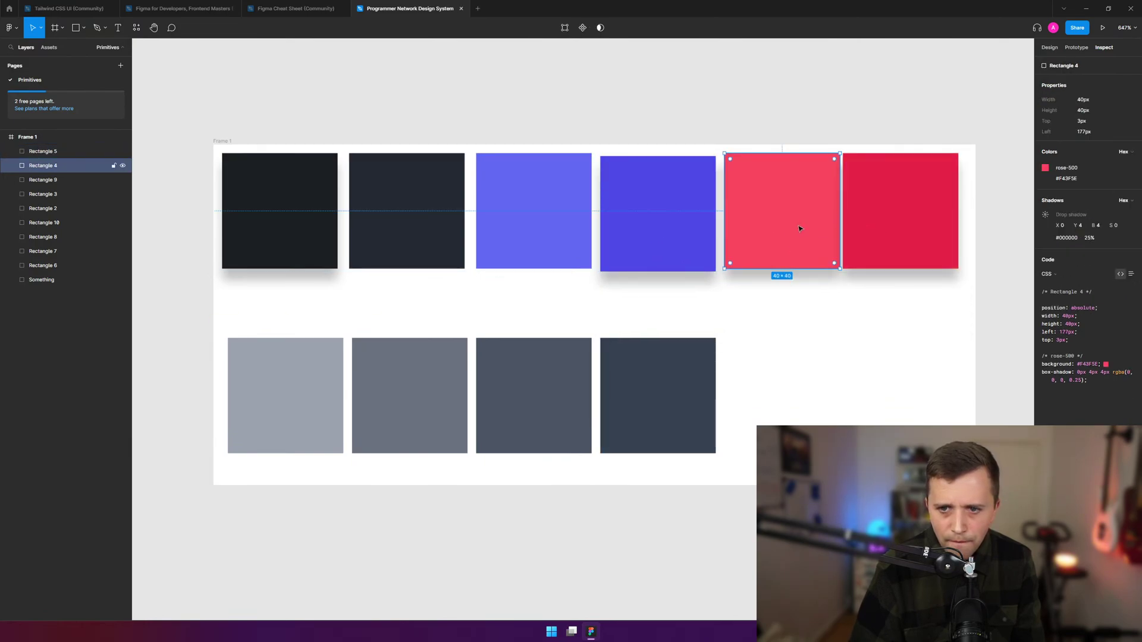
{"action": "left_click_drag", "start_coordinate": [749, 214], "coordinate": [750, 219]}
{"action": "left_click_drag", "start_coordinate": [604, 224], "coordinate": [608, 220]}
{"action": "left_click", "coordinate": [519, 214]}
{"action": "left_click_drag", "start_coordinate": [517, 214], "coordinate": [517, 214]}
- Align the six top-row swatches along their bottom edges and tidy up their horizontal spacing
{"action": "left_click", "coordinate": [313, 219]}
{"action": "left_click", "coordinate": [394, 229], "text": "shift"}
{"action": "left_click", "coordinate": [530, 213], "text": "shift"}
{"action": "left_click", "coordinate": [693, 235], "text": "shift"}
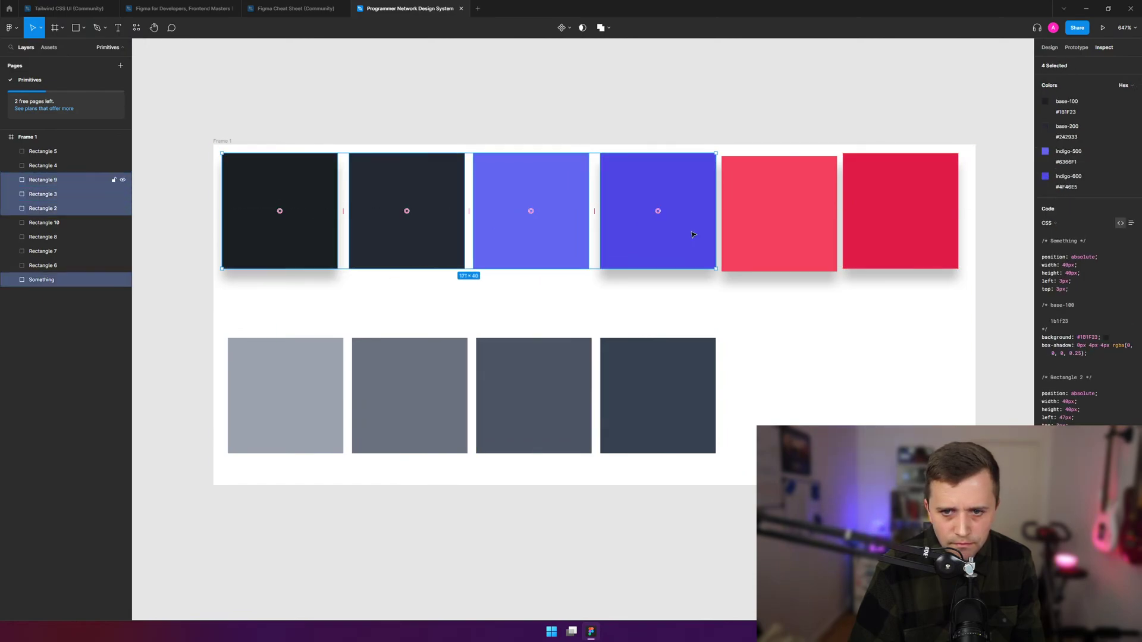
{"action": "left_click", "coordinate": [773, 220], "text": "shift"}
{"action": "left_click", "coordinate": [862, 219], "text": "shift"}
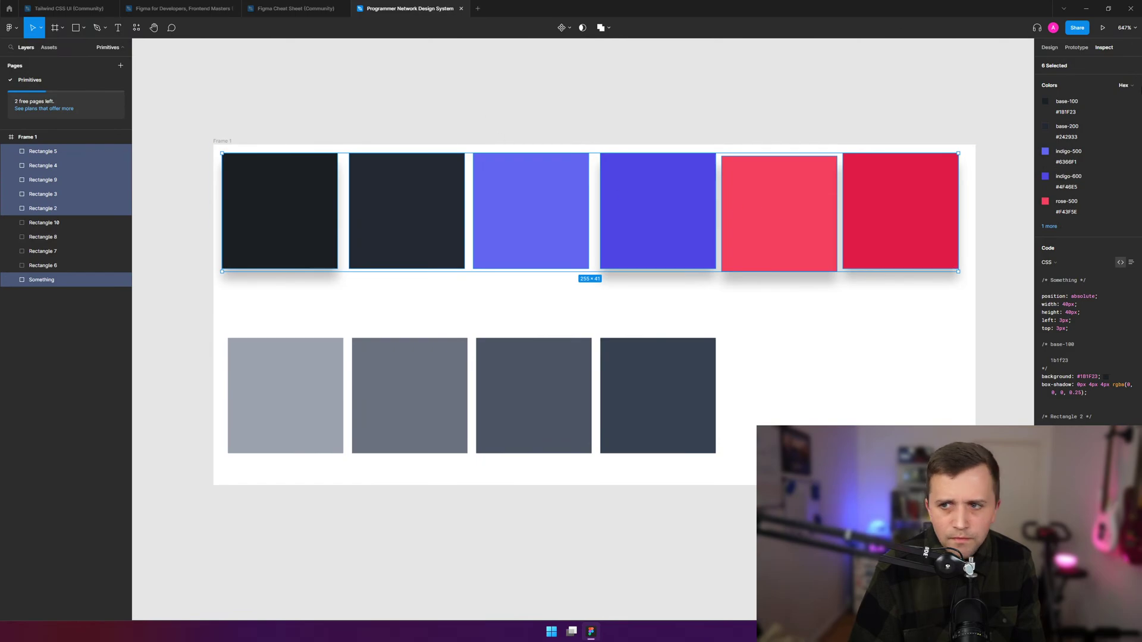
{"action": "left_click", "coordinate": [1049, 47]}
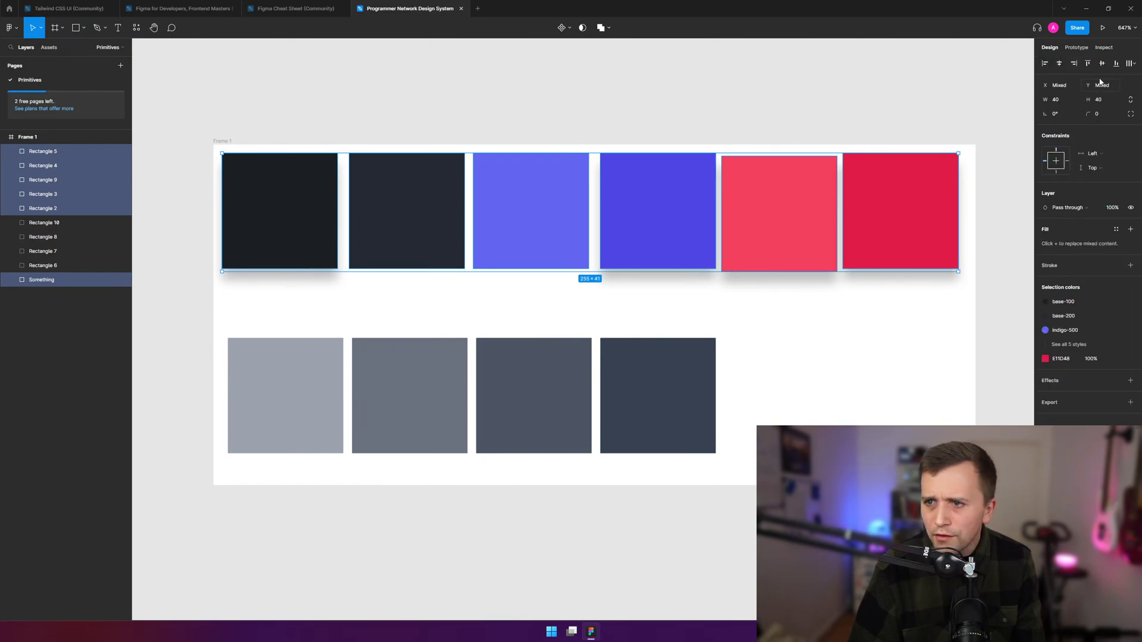
{"action": "left_click", "coordinate": [1057, 64]}
{"action": "key", "text": "ctrl+z"}
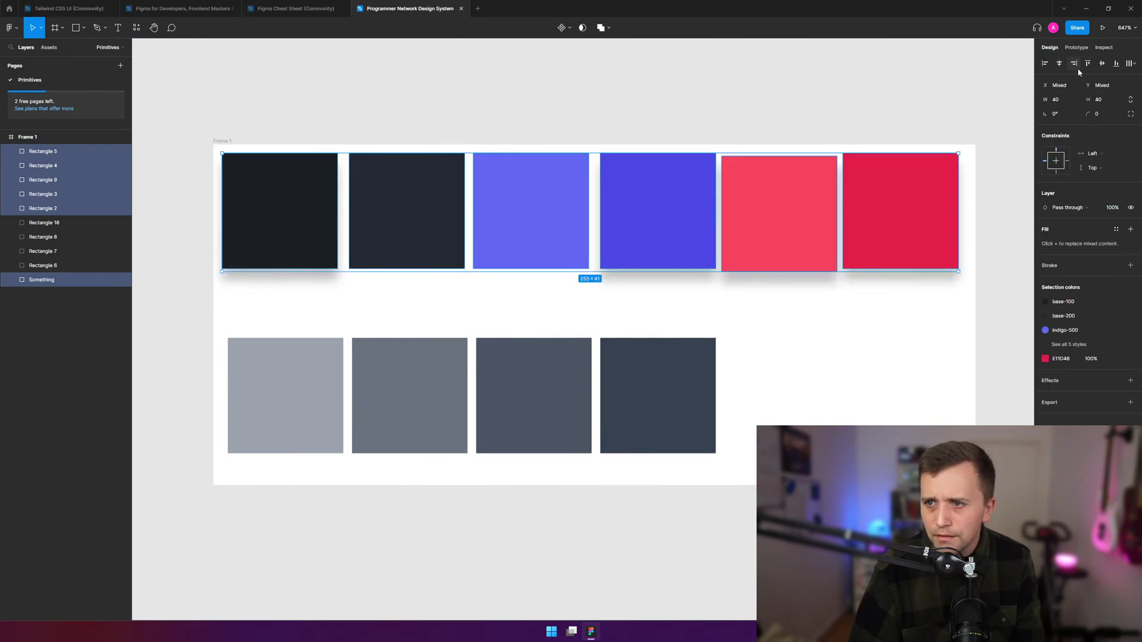
{"action": "left_click", "coordinate": [1116, 64]}
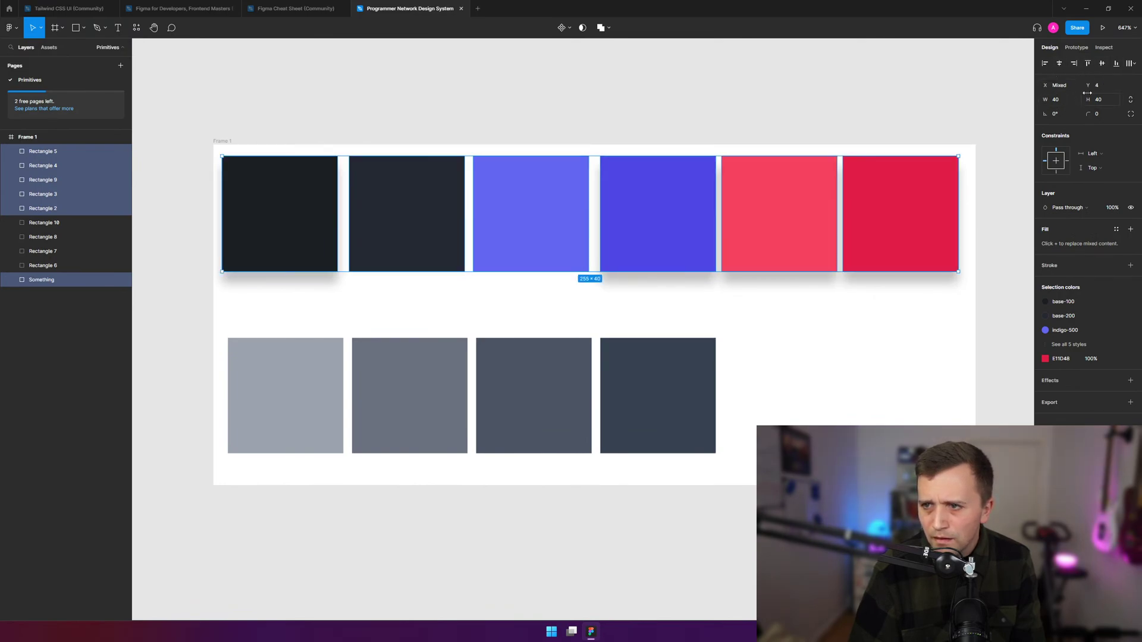
{"action": "left_click", "coordinate": [1131, 64]}
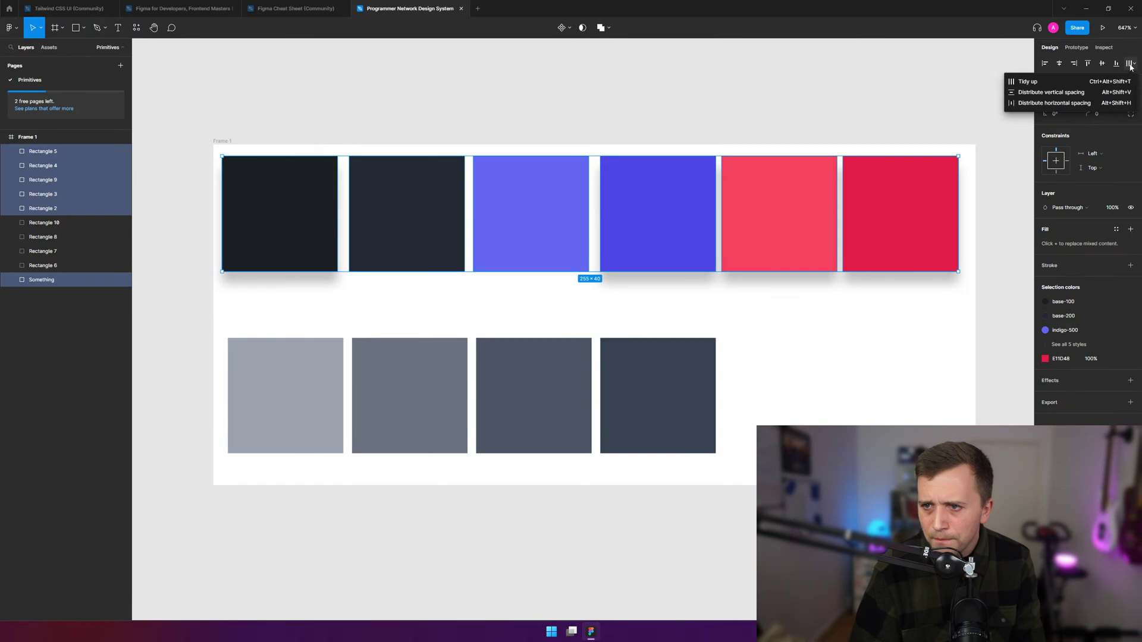
{"action": "left_click", "coordinate": [1049, 82]}
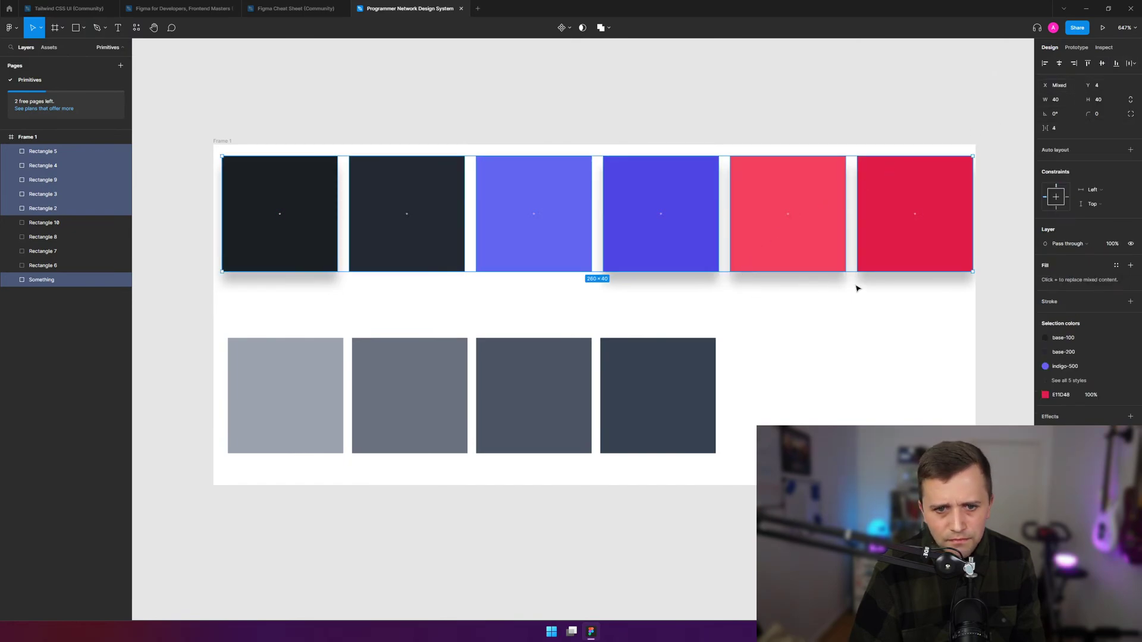
- Move the four gray swatches up directly beneath the top row, with the first one flush under the base-100 swatch
{"action": "left_click", "coordinate": [331, 401]}
{"action": "left_click", "coordinate": [453, 395], "text": "shift"}
{"action": "left_click", "coordinate": [533, 395], "text": "shift"}
{"action": "left_click", "coordinate": [658, 395], "text": "shift"}
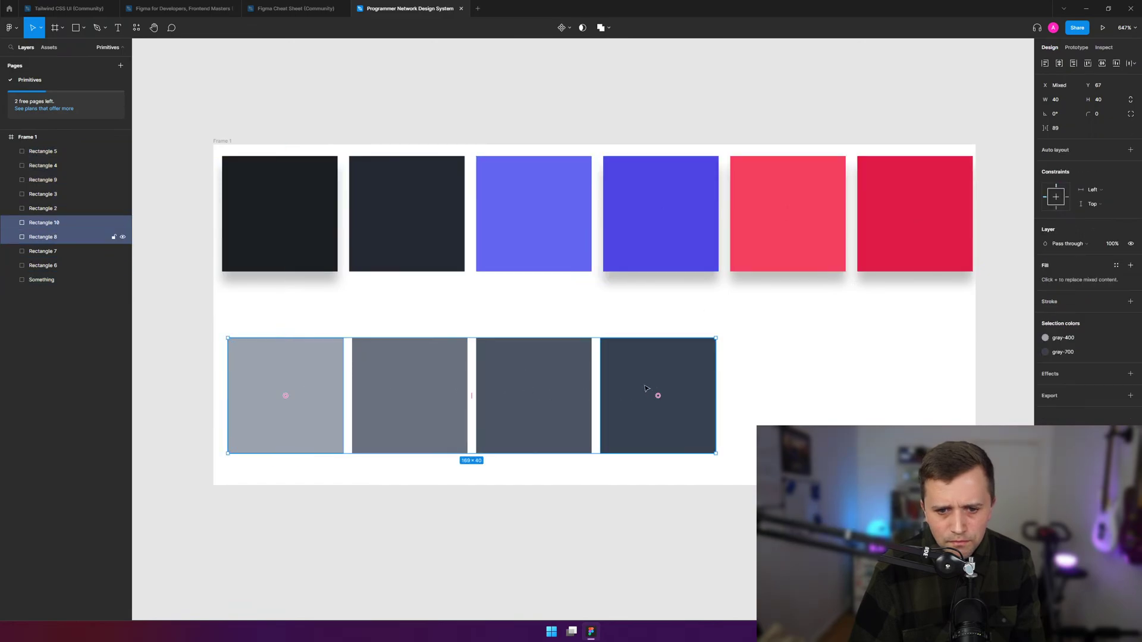
{"action": "key", "text": "ctrl+alt+t"}
{"action": "left_click_drag", "start_coordinate": [387, 395], "coordinate": [381, 339]}
- Shift the second to sixth top-row swatches left so the columns line up with the gray swatches below
{"action": "left_click_drag", "start_coordinate": [492, 227], "coordinate": [484, 226]}
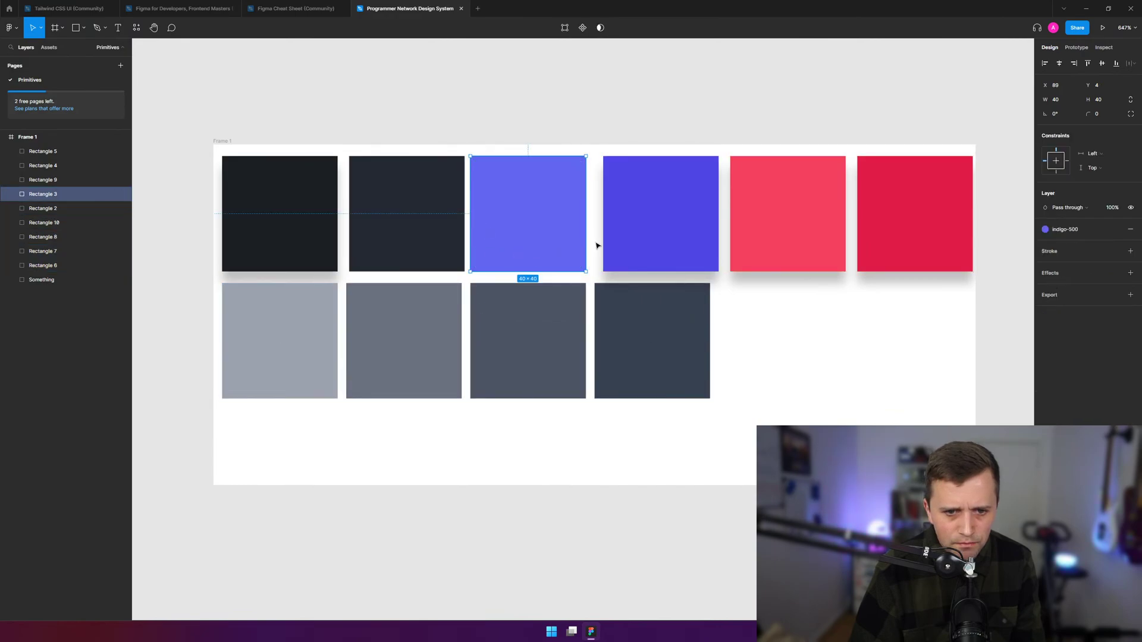
{"action": "left_click", "coordinate": [748, 345]}
{"action": "left_click_drag", "start_coordinate": [418, 237], "coordinate": [418, 238]}
{"action": "left_click", "coordinate": [518, 220]}
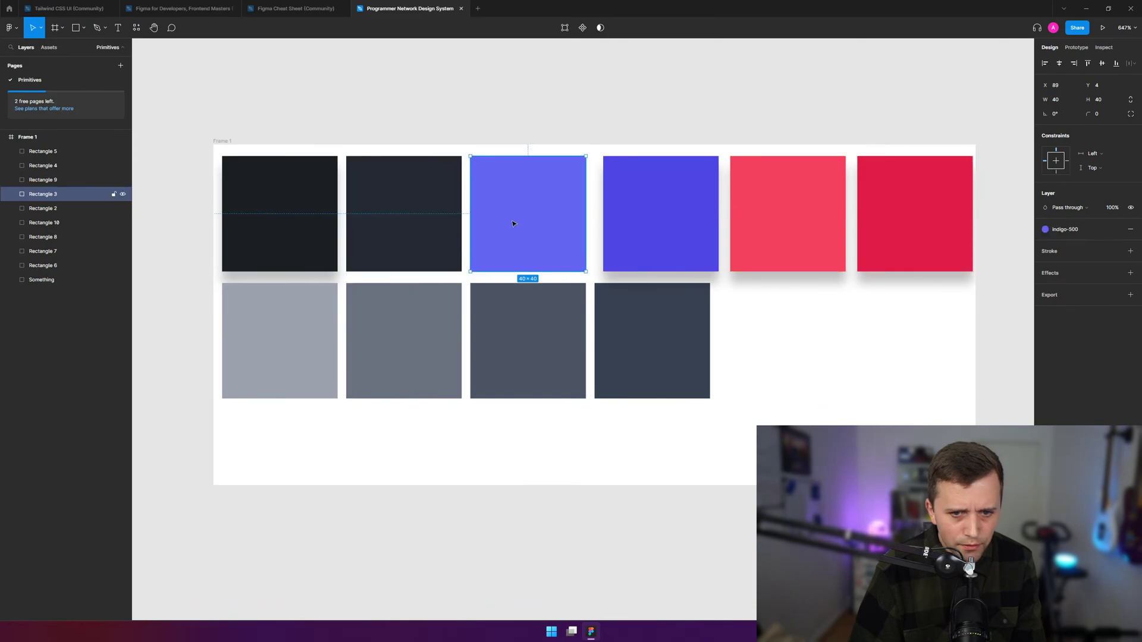
{"action": "left_click_drag", "start_coordinate": [670, 214], "coordinate": [661, 214]}
{"action": "left_click_drag", "start_coordinate": [755, 216], "coordinate": [744, 219]}
{"action": "mouse_move", "coordinate": [889, 217]}
{"action": "left_mouse_down"}
{"action": "mouse_move", "coordinate": [859, 218]}
{"action": "mouse_move", "coordinate": [875, 218]}
{"action": "left_mouse_up"}
{"action": "left_click", "coordinate": [811, 326]}
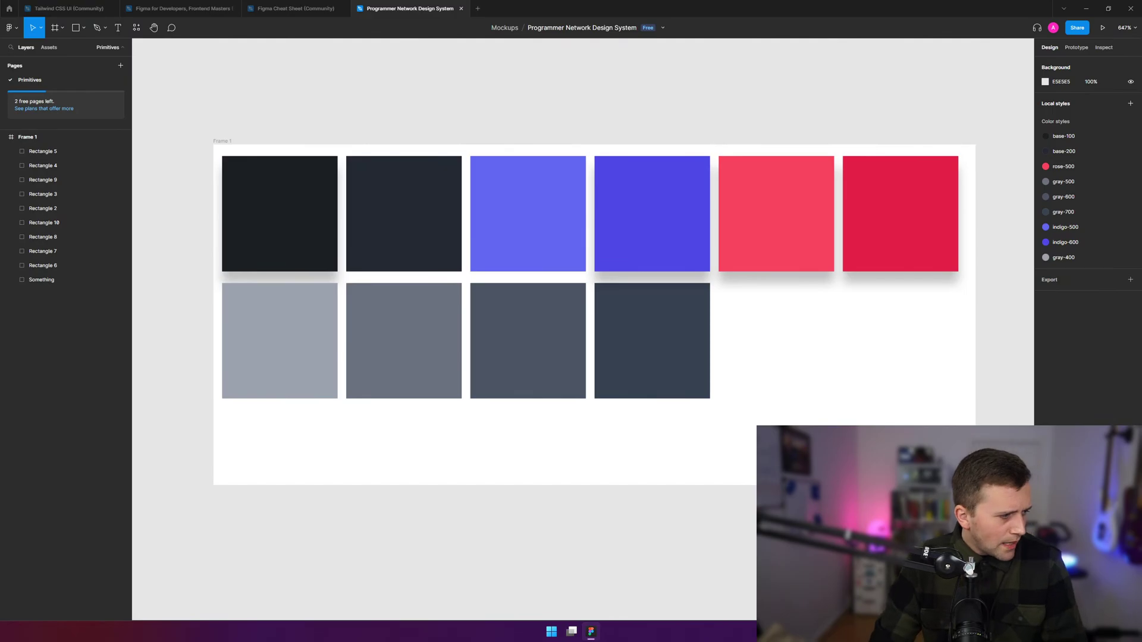
- Switch to the course video, replay the start of the color system section, and return to the design file
{"action": "key", "text": "ctrl+super+Right"}
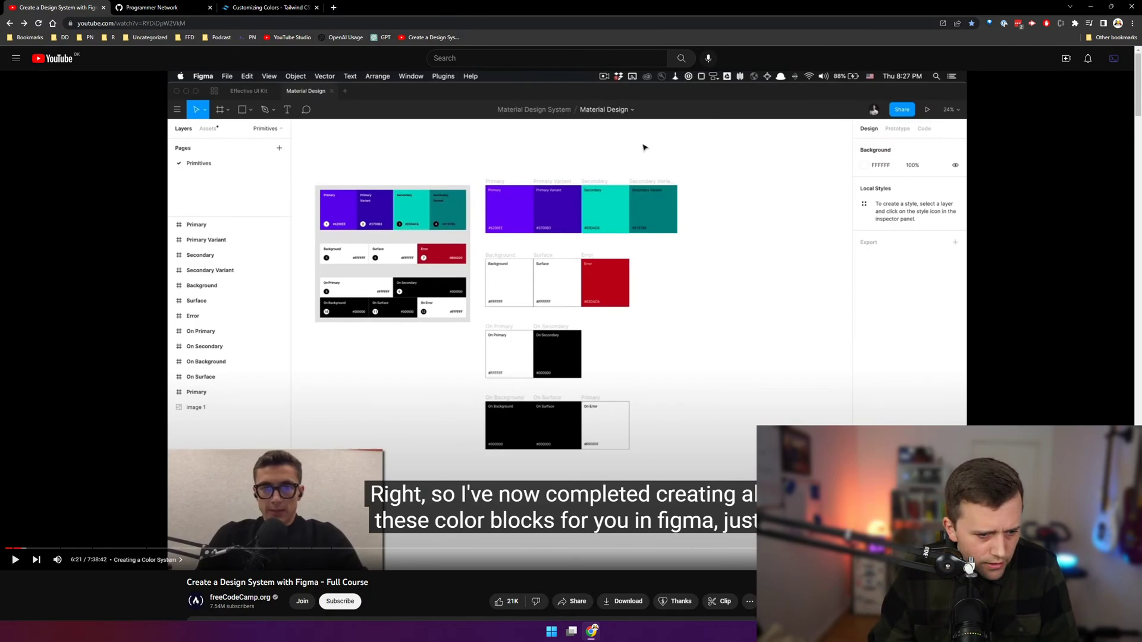
{"action": "left_click_drag", "start_coordinate": [21, 552], "coordinate": [17, 552]}
{"action": "left_click", "coordinate": [22, 560]}
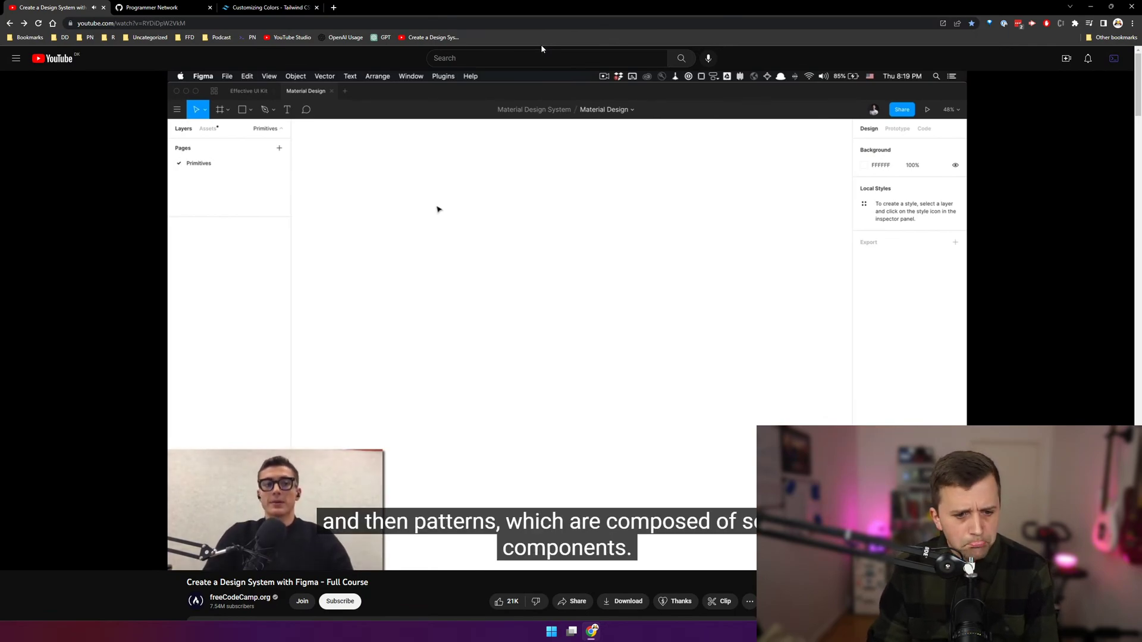
{"action": "mouse_move", "coordinate": [528, 132]}
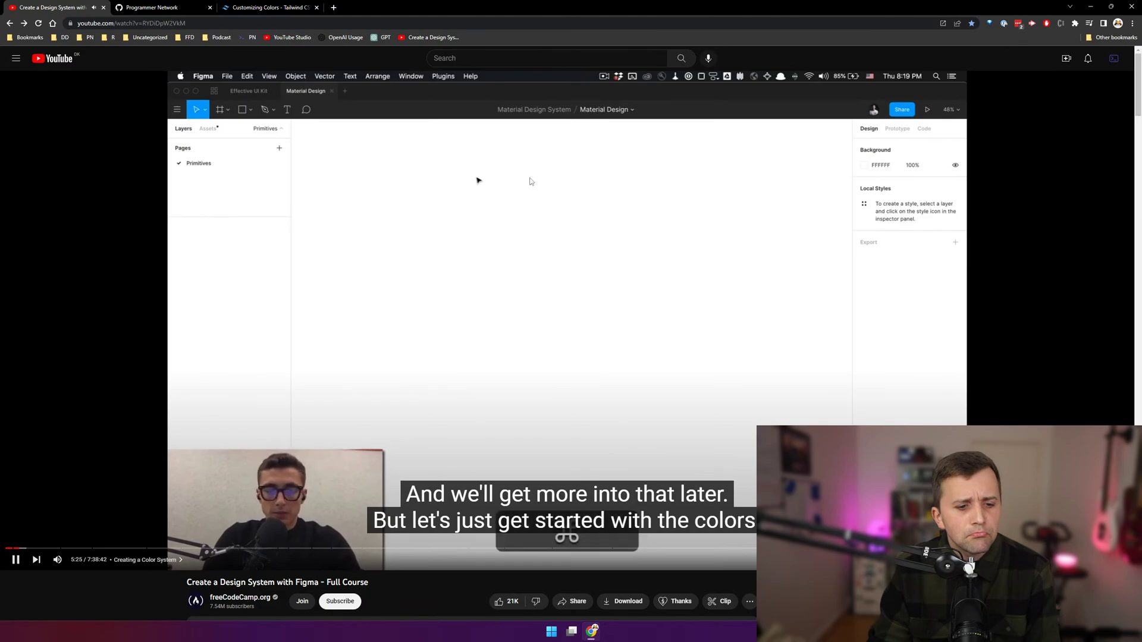
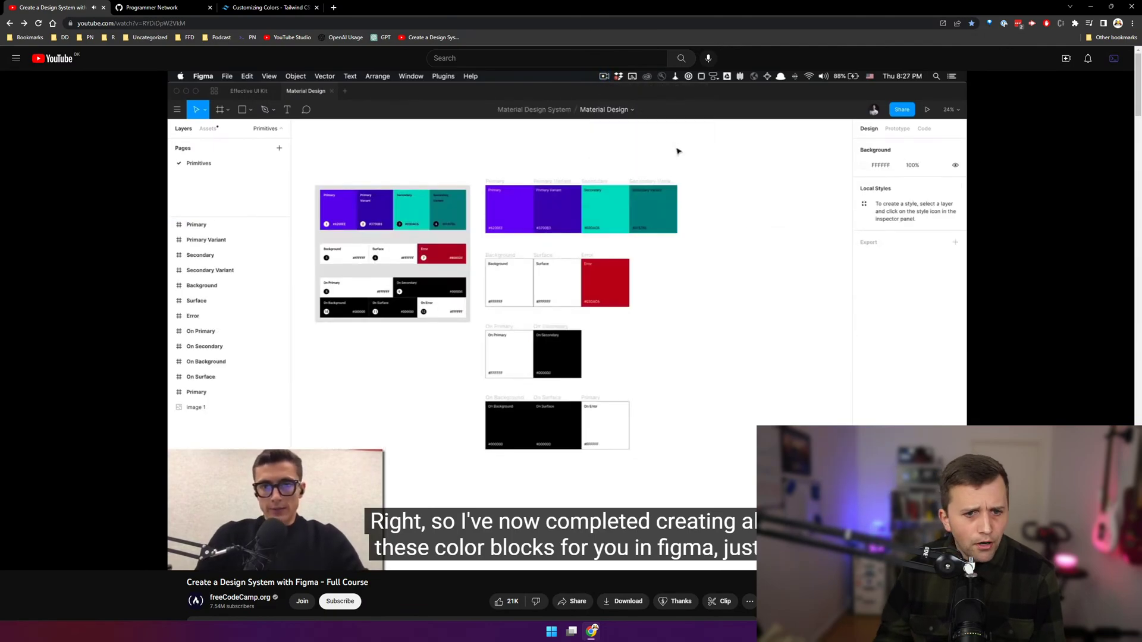
{"action": "left_click", "coordinate": [660, 253]}
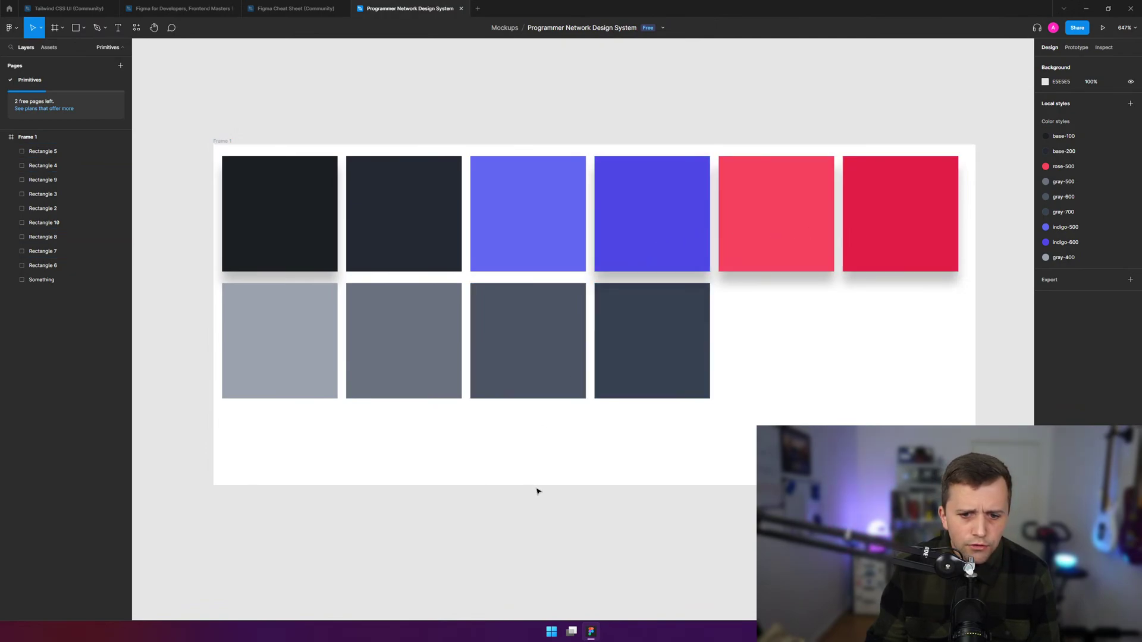
- Shrink the frame to about 91 px high, trim its right edge closer to the swatches, and collapse its layers
{"action": "left_click", "coordinate": [228, 145]}
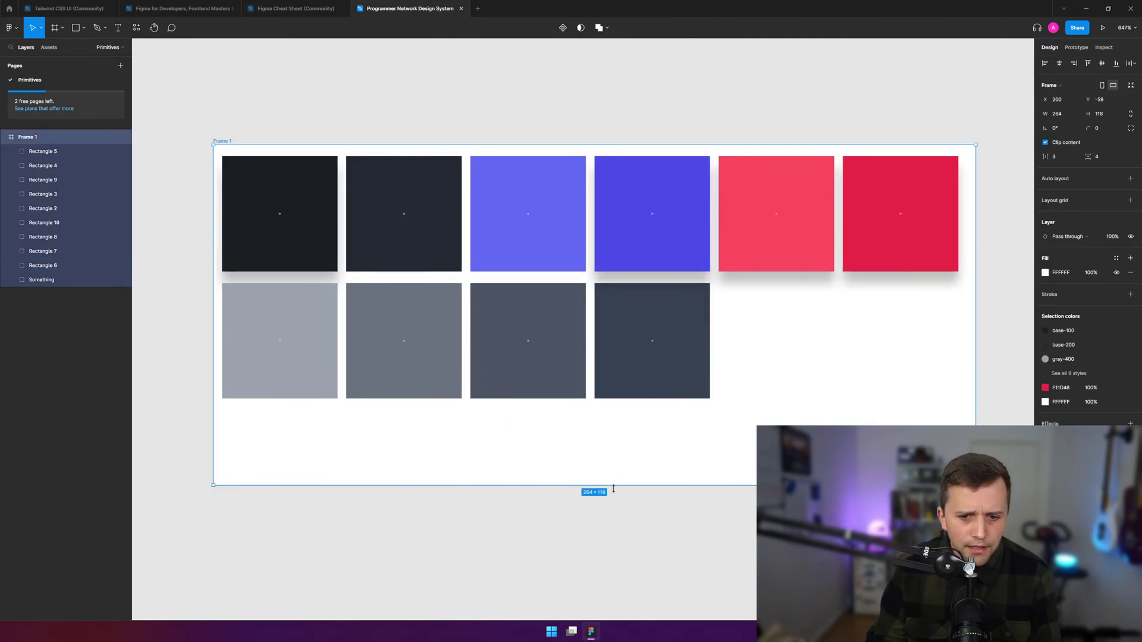
{"action": "left_click_drag", "start_coordinate": [610, 485], "coordinate": [618, 408]}
{"action": "left_click", "coordinate": [622, 451]}
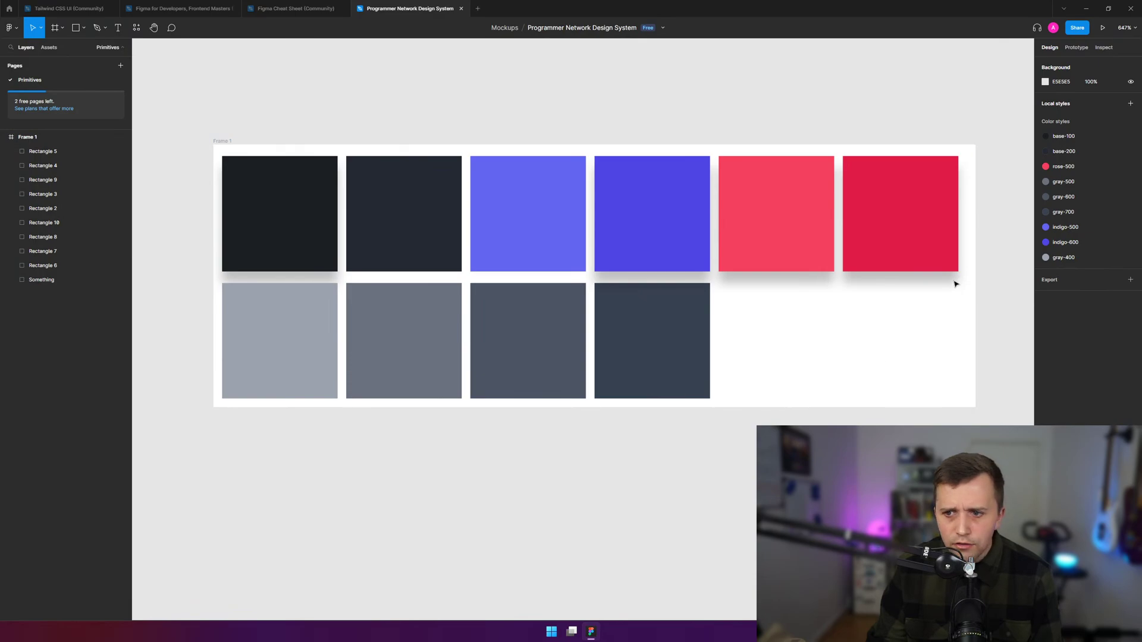
{"action": "left_click", "coordinate": [225, 141]}
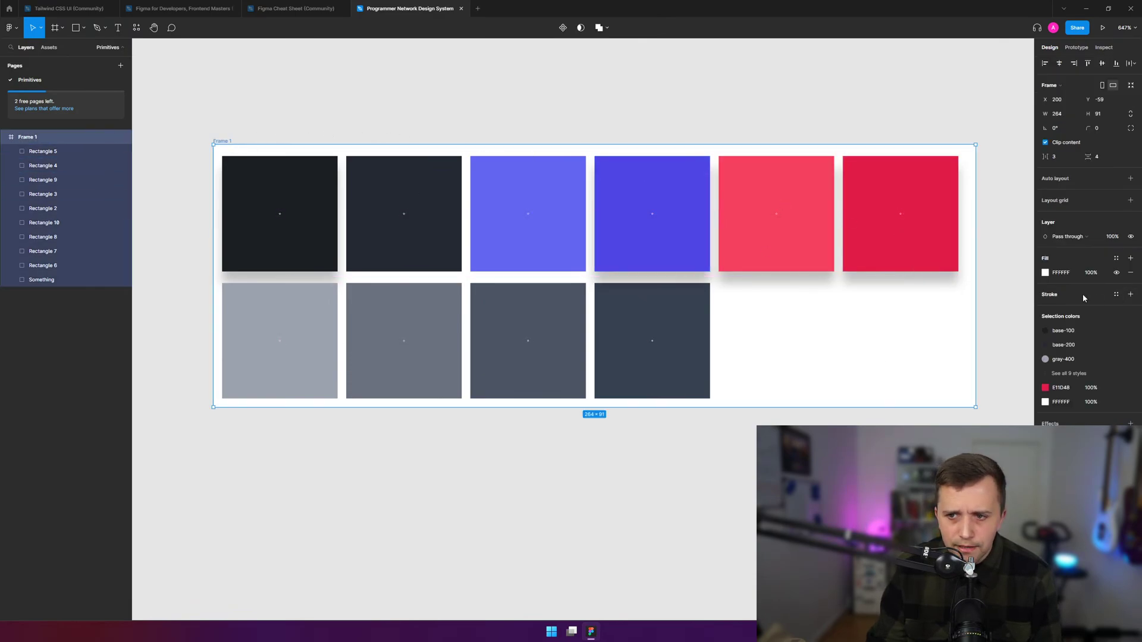
{"action": "left_click_drag", "start_coordinate": [978, 292], "coordinate": [966, 292]}
{"action": "left_click", "coordinate": [1001, 316]}
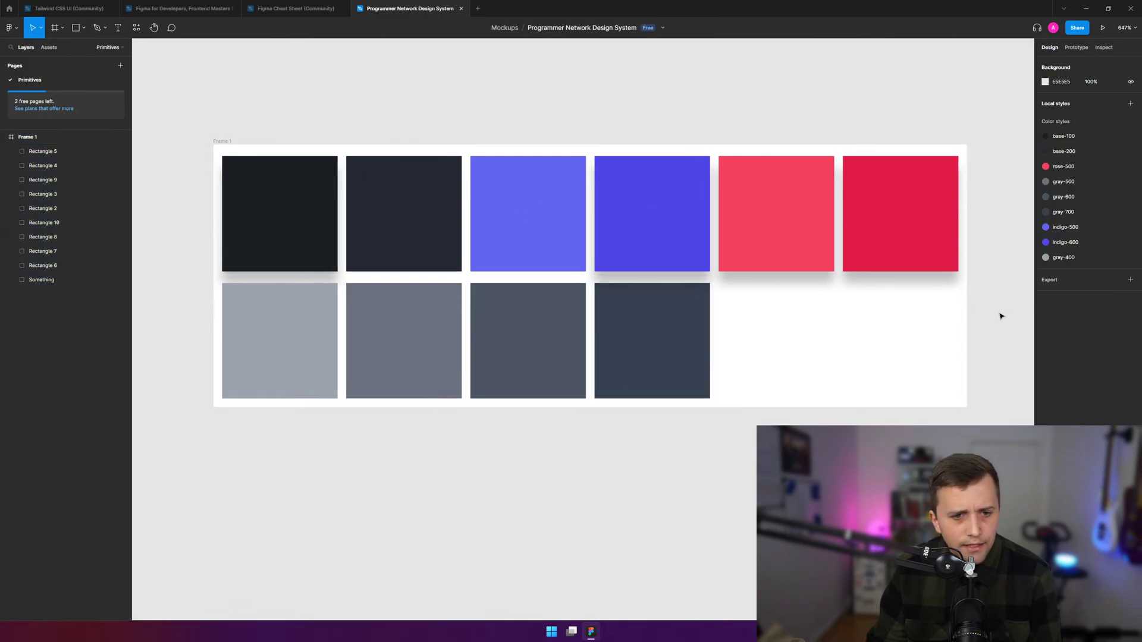
{"action": "left_click", "coordinate": [5, 137]}
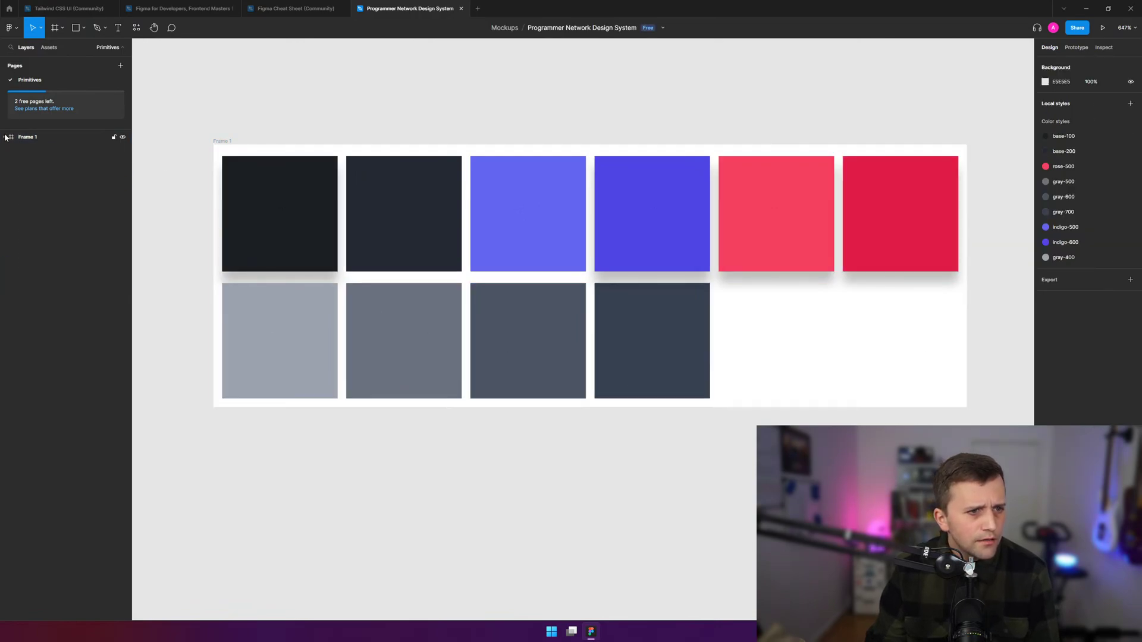
- Rename the swatch frame as Colors
{"action": "double_click", "coordinate": [25, 138]}
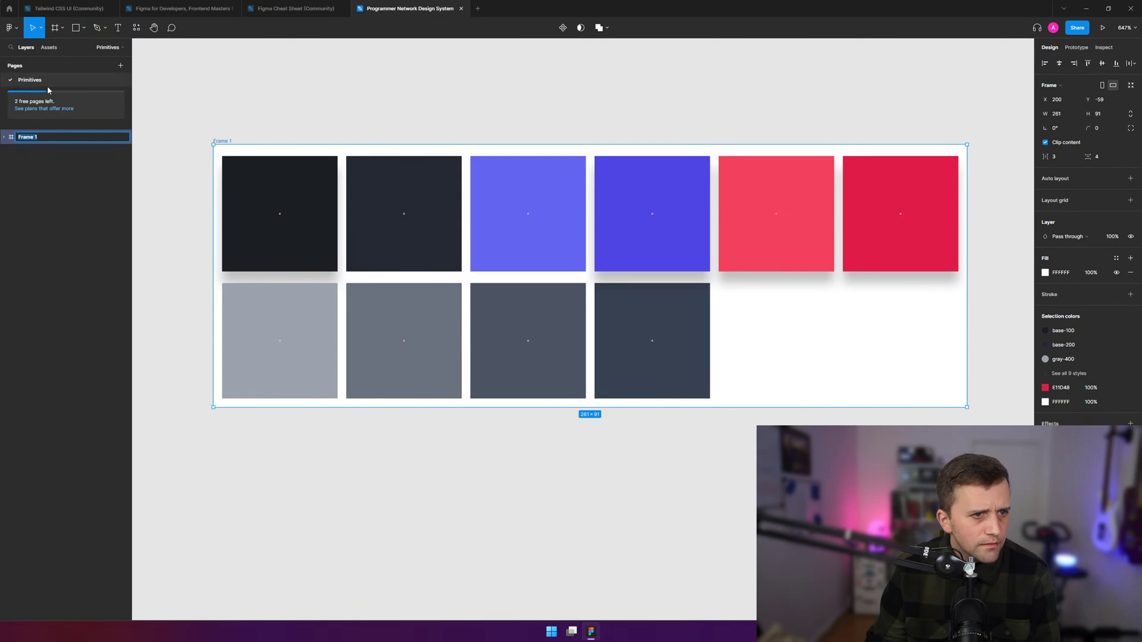
{"action": "type", "text": "Colors"}
{"action": "key", "text": "Return"}
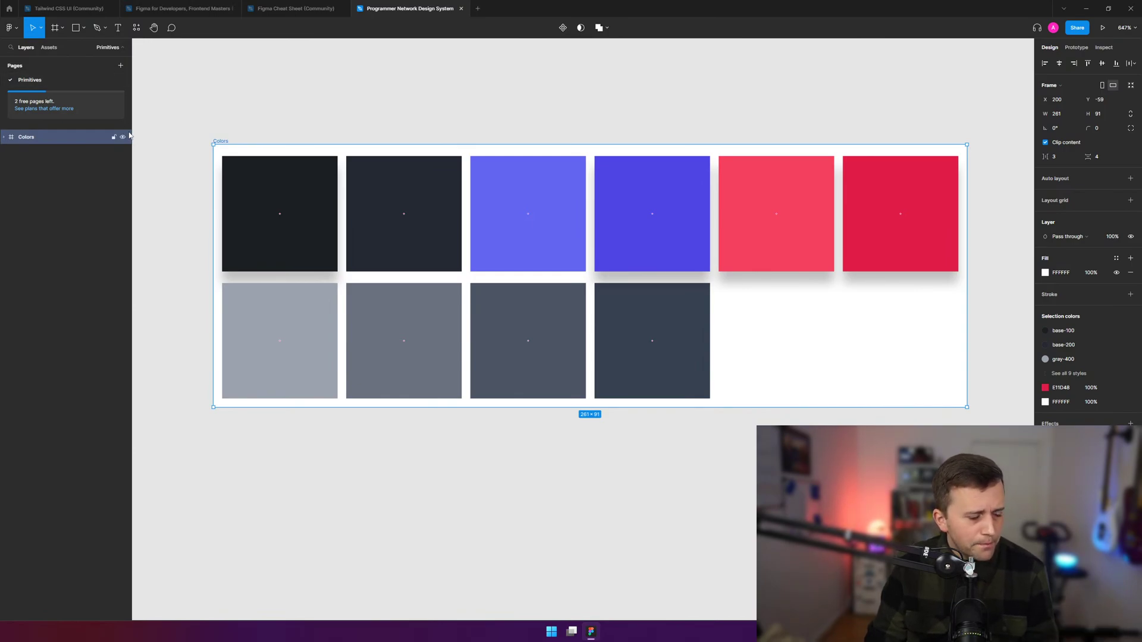
{"action": "left_click", "coordinate": [439, 474]}
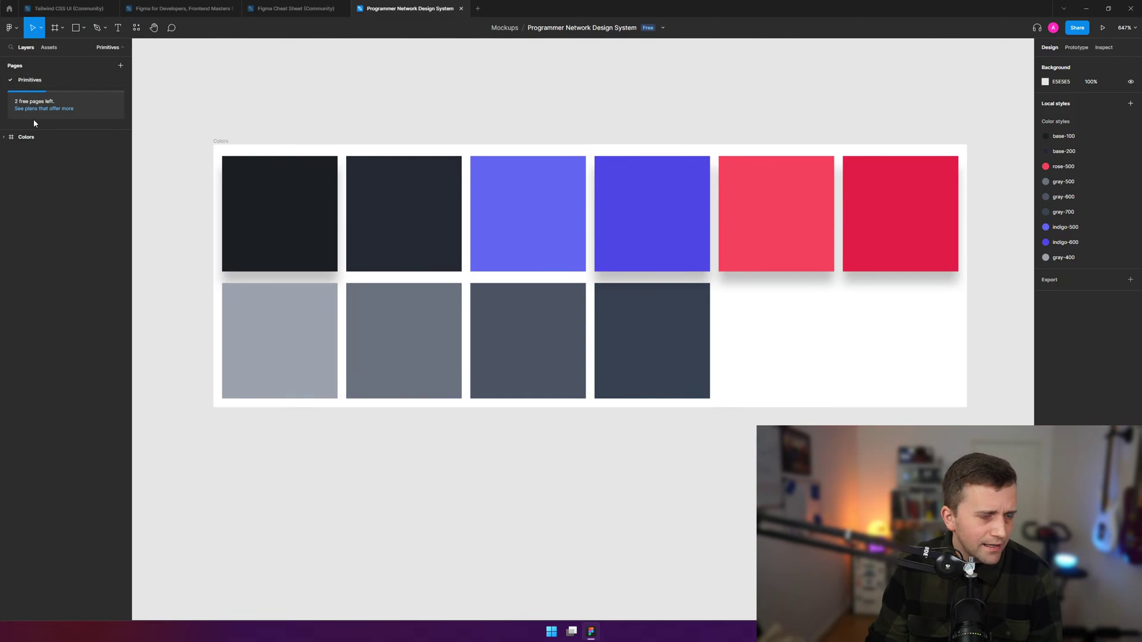
{"action": "left_click", "coordinate": [36, 137]}
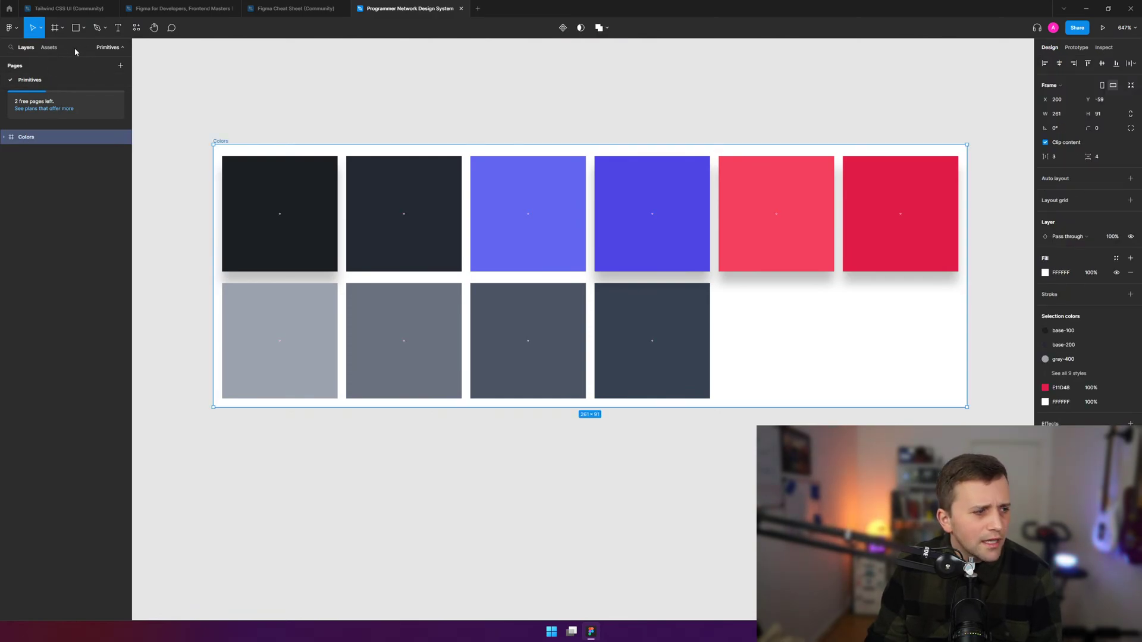
{"action": "left_click", "coordinate": [116, 52]}
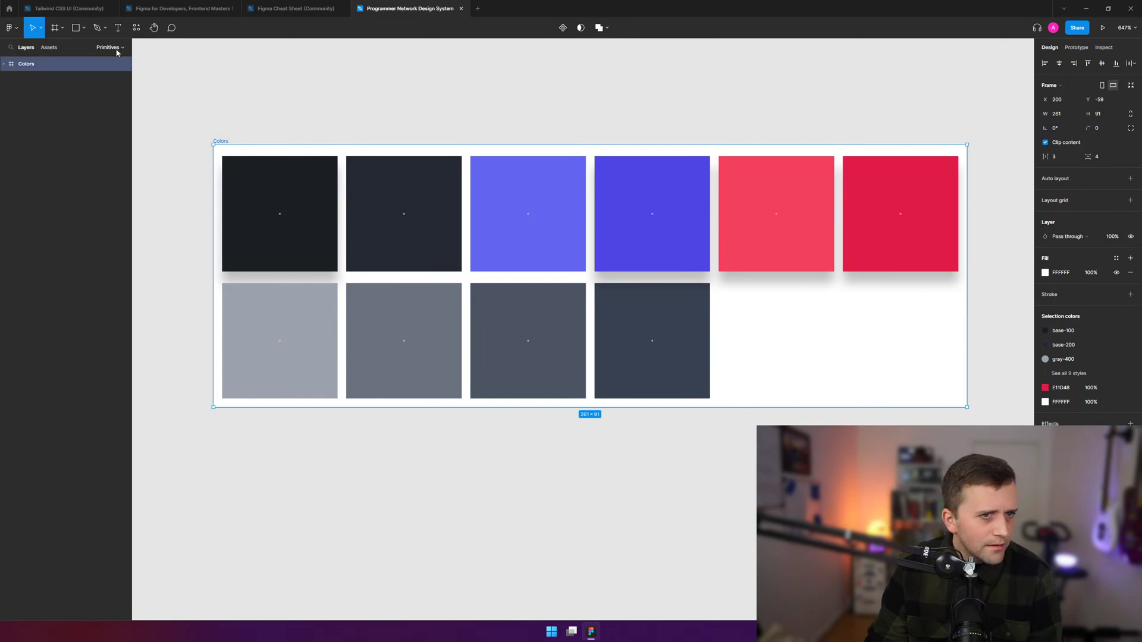
{"action": "left_click", "coordinate": [116, 52]}
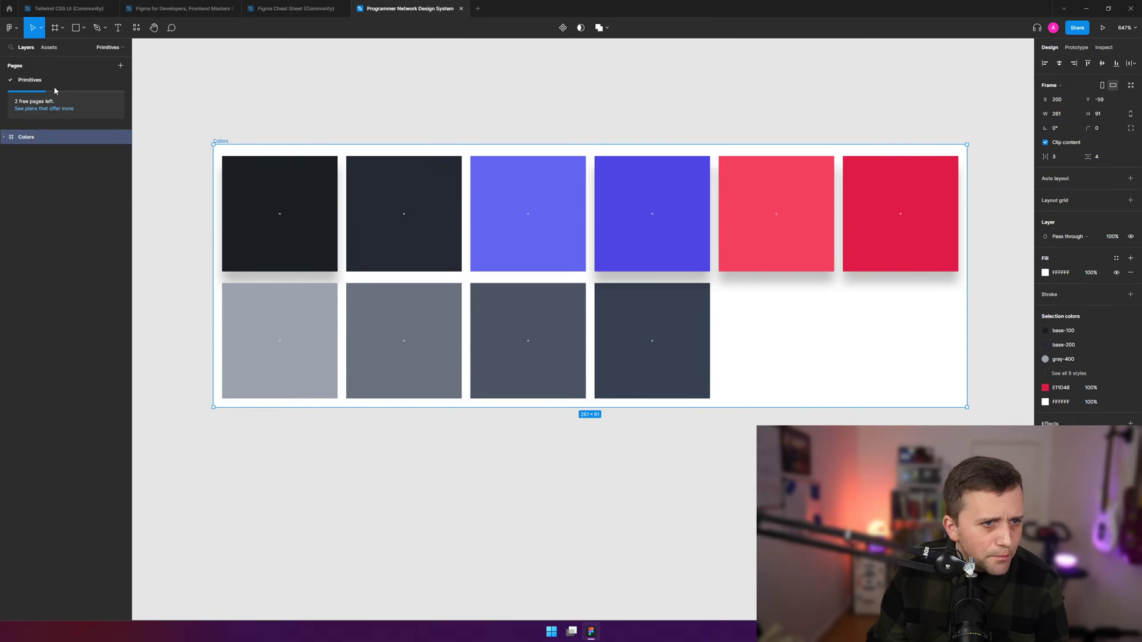
{"action": "right_click", "coordinate": [20, 82]}
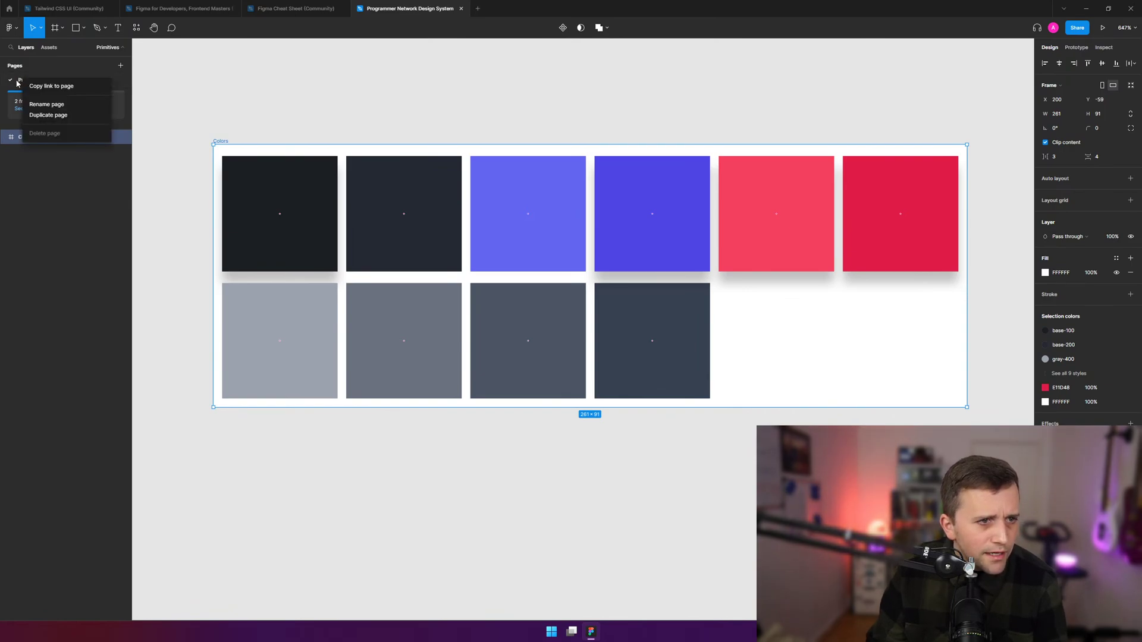
{"action": "key", "text": "Escape"}
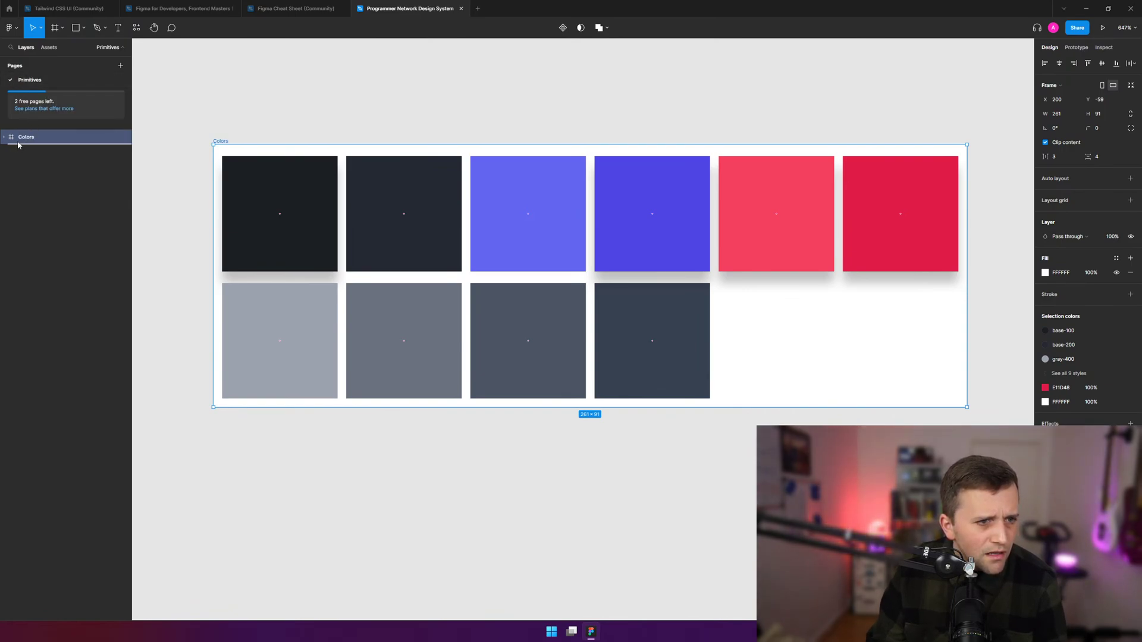
{"action": "right_click", "coordinate": [37, 136]}
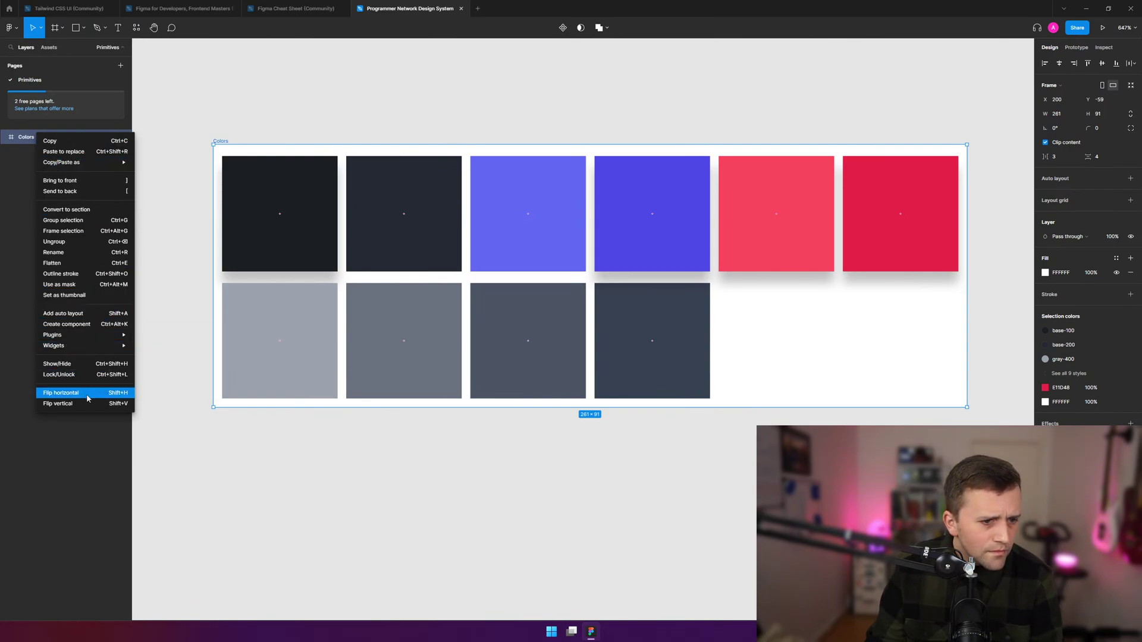
{"action": "mouse_move", "coordinate": [91, 339]}
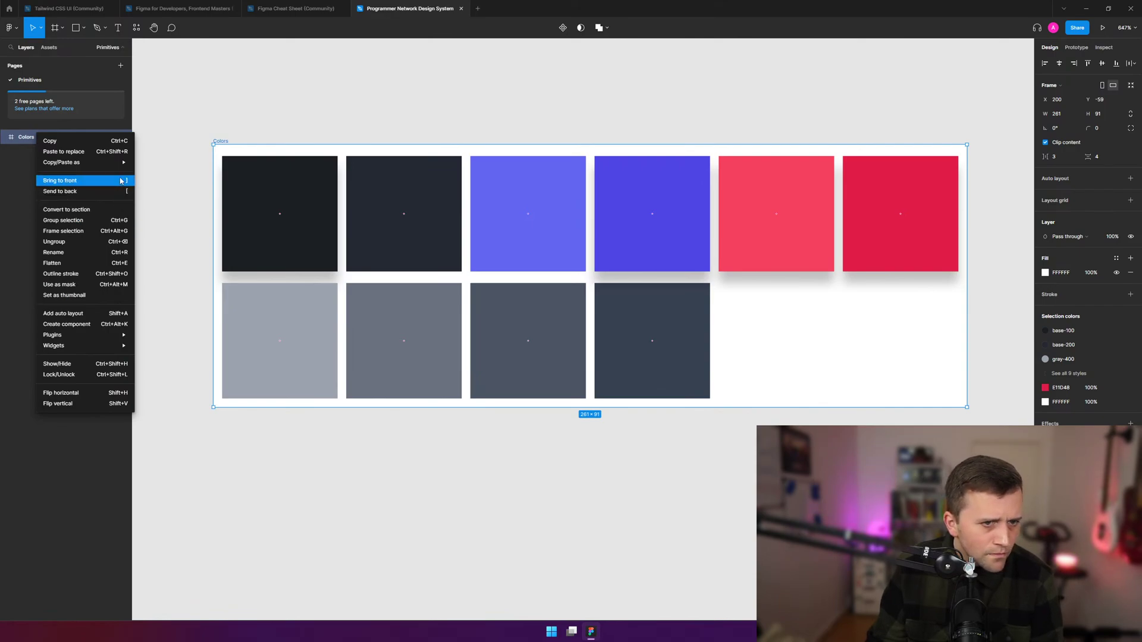
{"action": "mouse_move", "coordinate": [123, 163]}
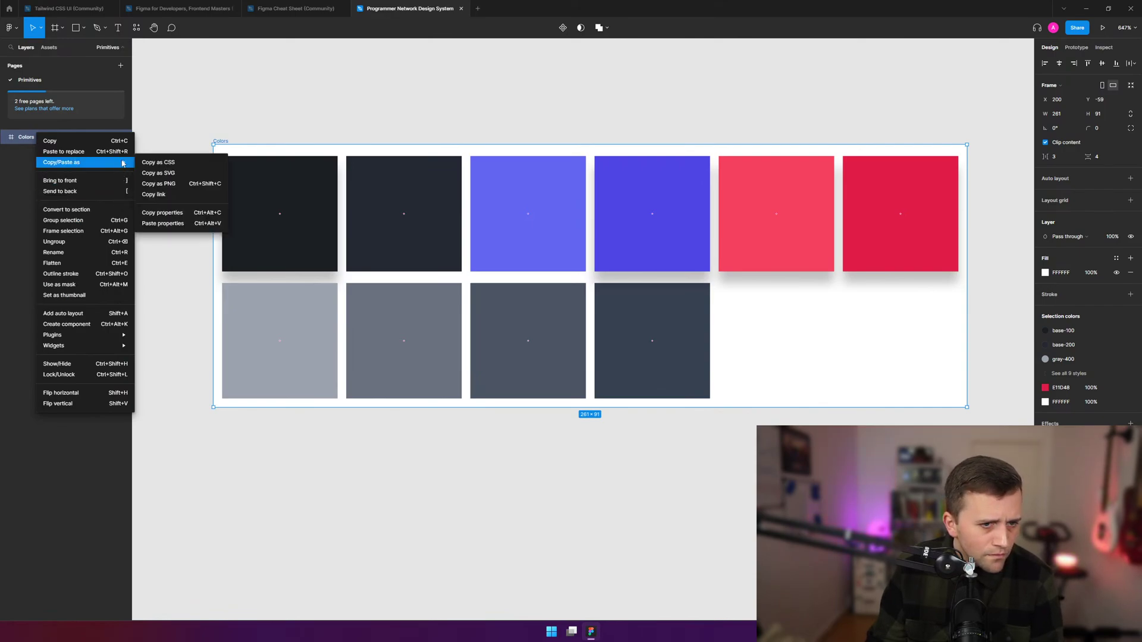
{"action": "left_click", "coordinate": [346, 122]}
{"action": "left_click", "coordinate": [343, 129]}
{"action": "left_click", "coordinate": [296, 182]}
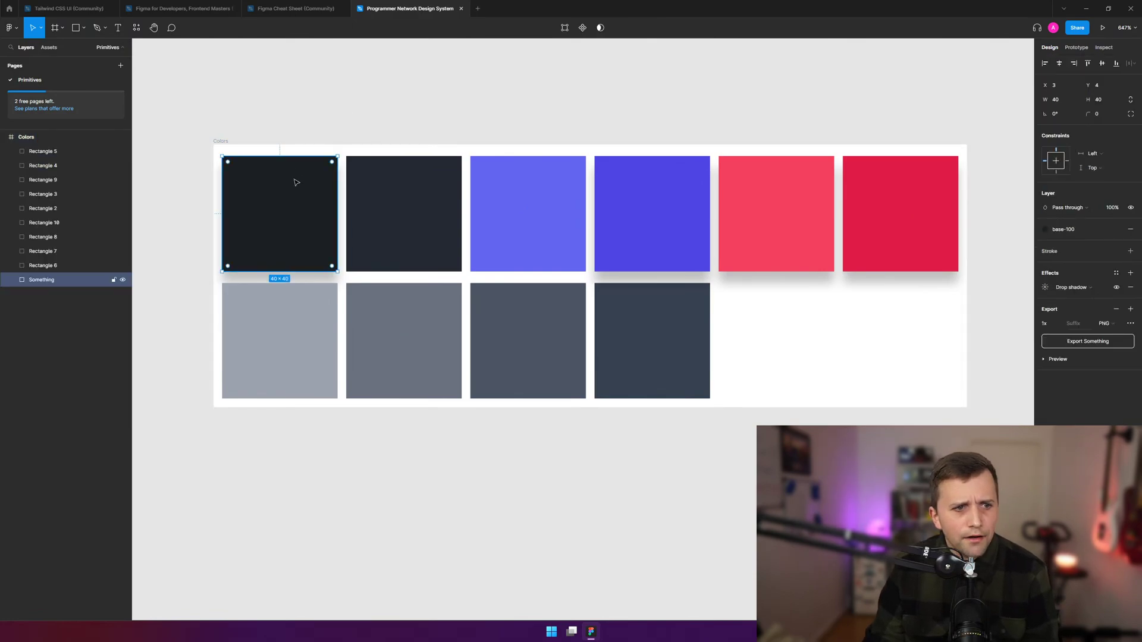
{"action": "left_click", "coordinate": [27, 137]}
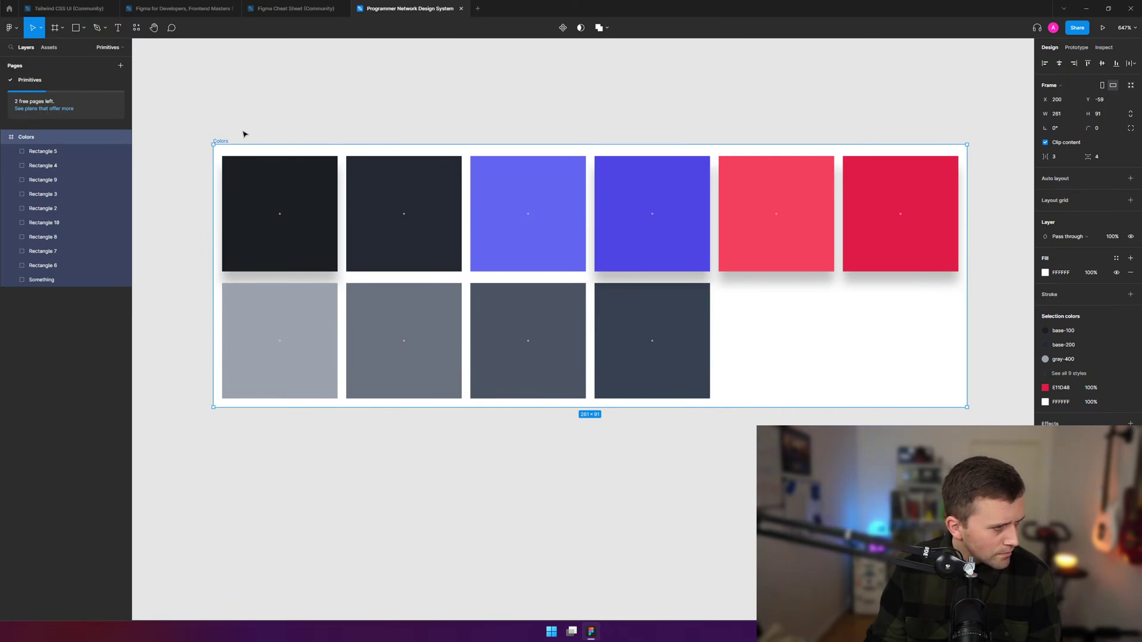
{"action": "left_click", "coordinate": [486, 119]}
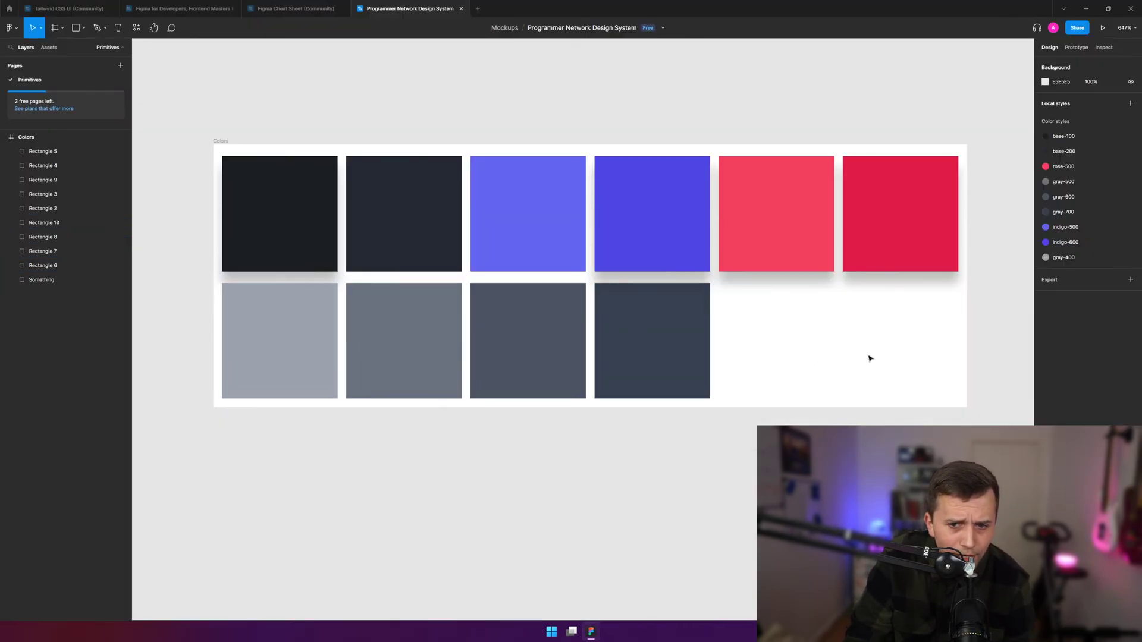
- Switch to the course video, play a little more of the color system section, and return to the design file
{"action": "key", "text": "alt+Tab"}
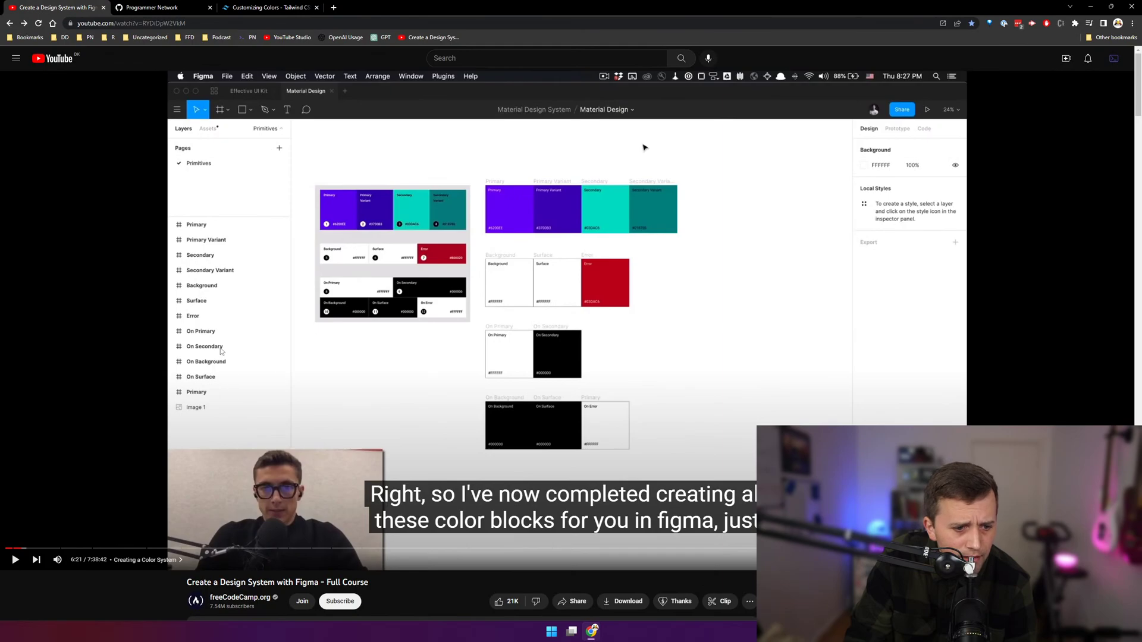
{"action": "key", "text": "space"}
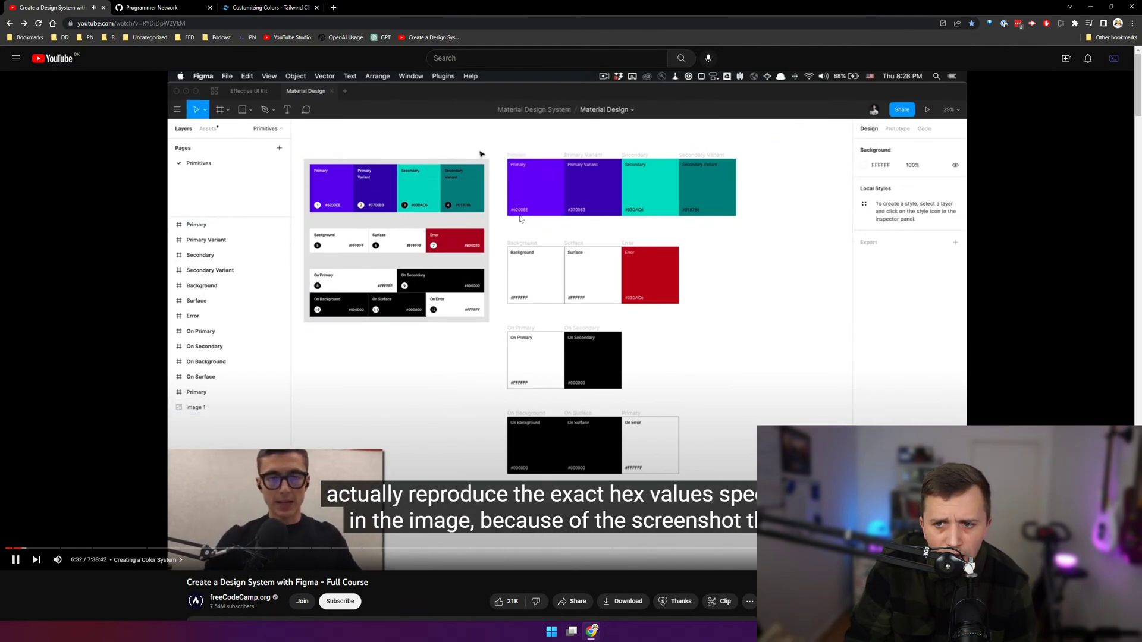
{"action": "key", "text": "k"}
{"action": "key", "text": "alt+Tab"}
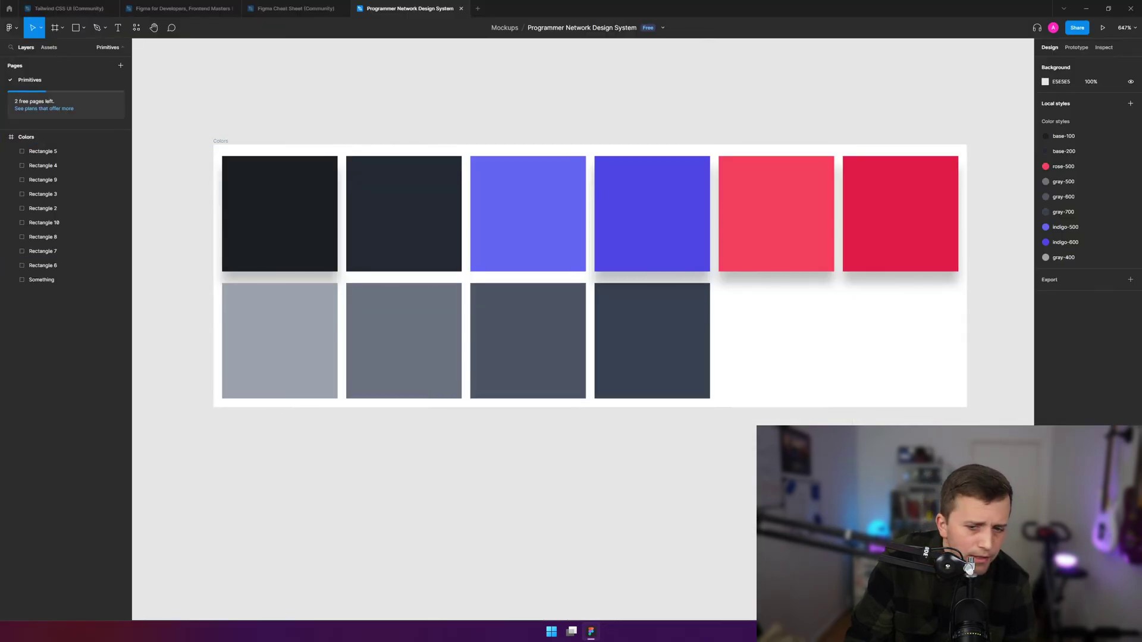
{"action": "left_click", "coordinate": [220, 141]}
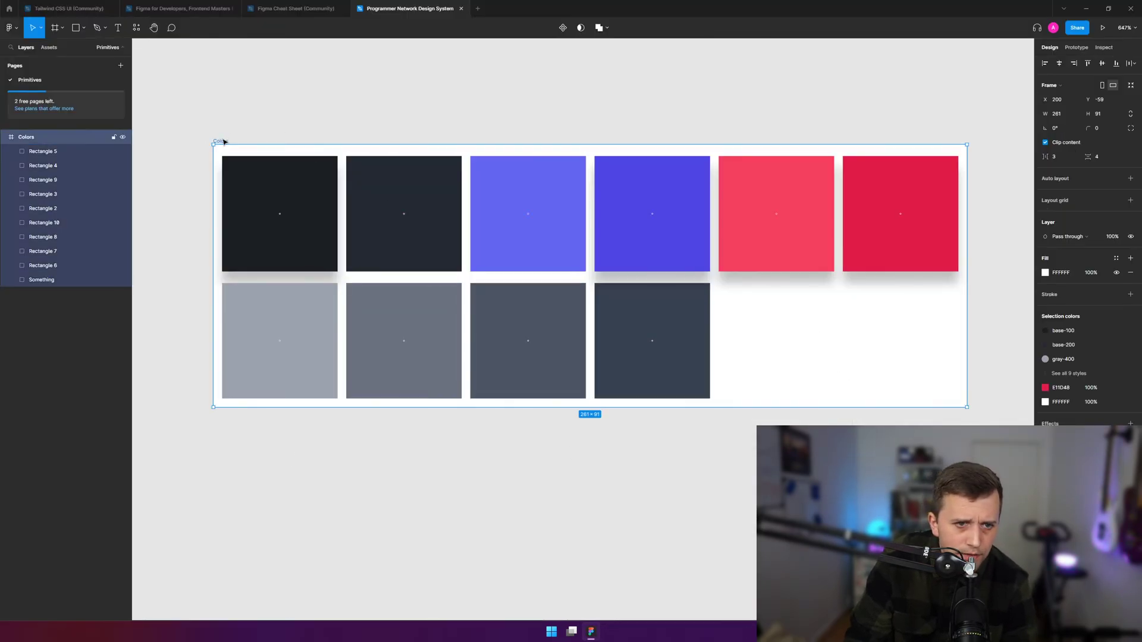
{"action": "key", "text": "Delete"}
{"action": "key", "text": "ctrl+z"}
- Move all ten swatches out of the Colors frame to just below it and delete the empty frame
{"action": "left_click", "coordinate": [297, 226]}
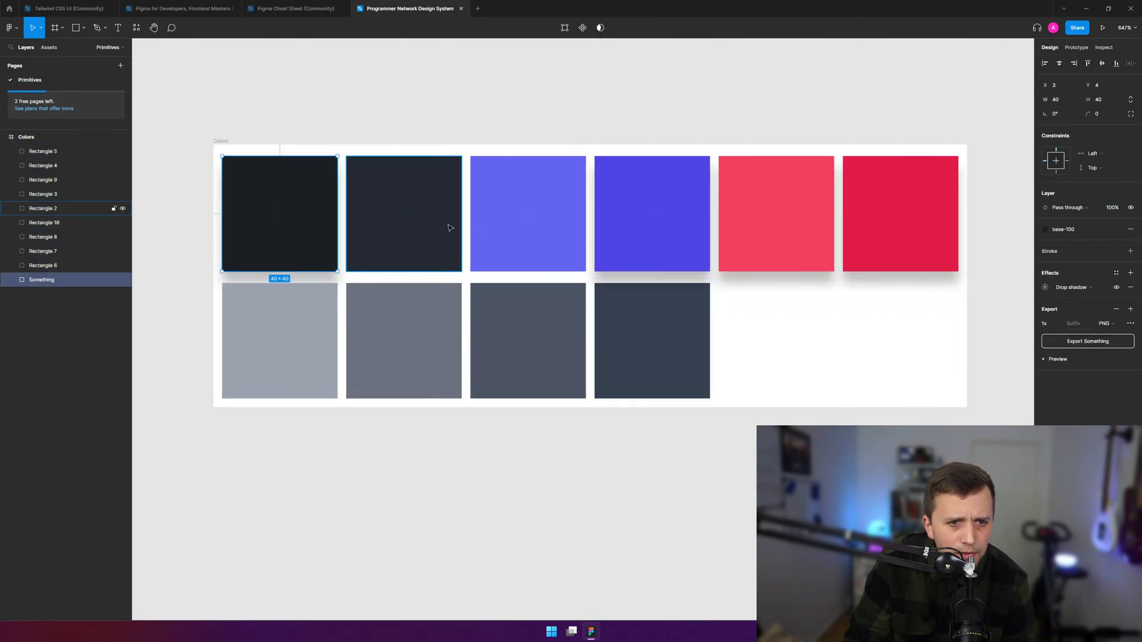
{"action": "left_click", "coordinate": [866, 234], "text": "shift"}
{"action": "key", "text": "ctrl+a"}
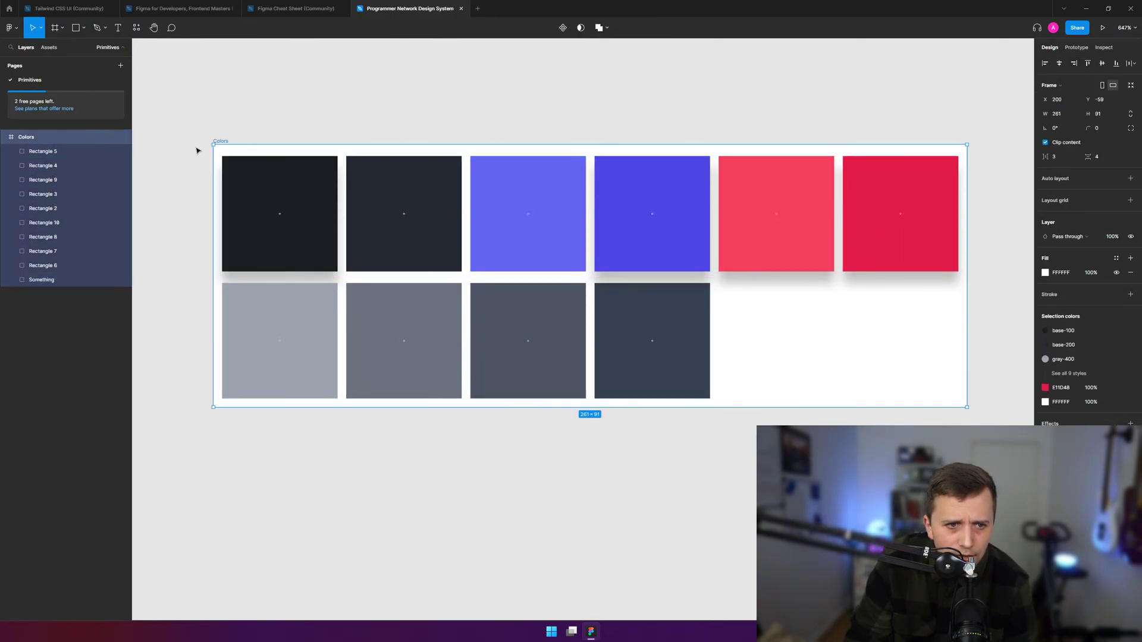
{"action": "left_click_drag", "start_coordinate": [185, 154], "coordinate": [982, 400]}
{"action": "left_click_drag", "start_coordinate": [502, 361], "coordinate": [505, 561]}
{"action": "left_click", "coordinate": [420, 252]}
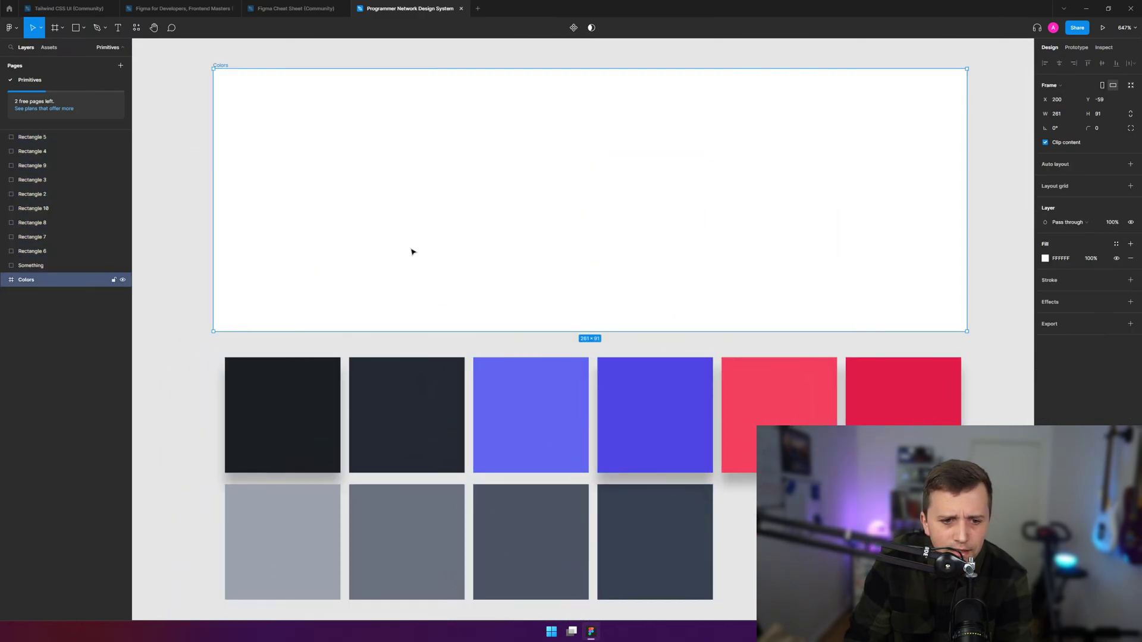
{"action": "key", "text": "Delete"}
- Move the base-100 swatch up into the empty canvas area above the other swatches
{"action": "scroll", "coordinate": [384, 319], "scroll_direction": "up", "scroll_amount": 3}
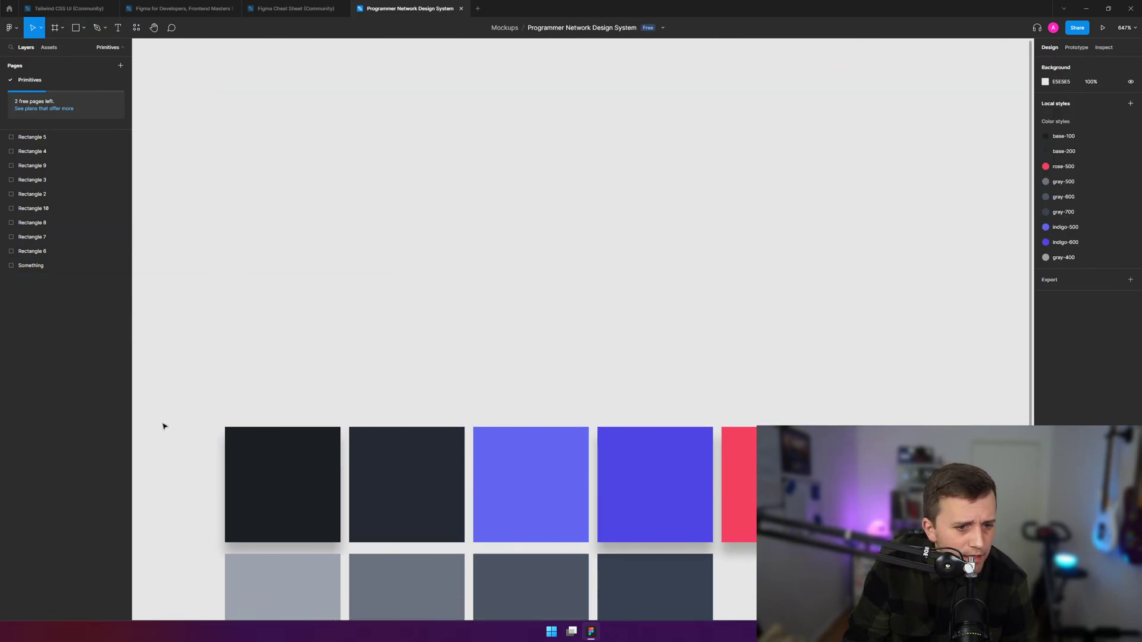
{"action": "left_click", "coordinate": [280, 486]}
{"action": "left_click_drag", "start_coordinate": [280, 486], "coordinate": [319, 220]}
{"action": "left_click", "coordinate": [247, 181]}
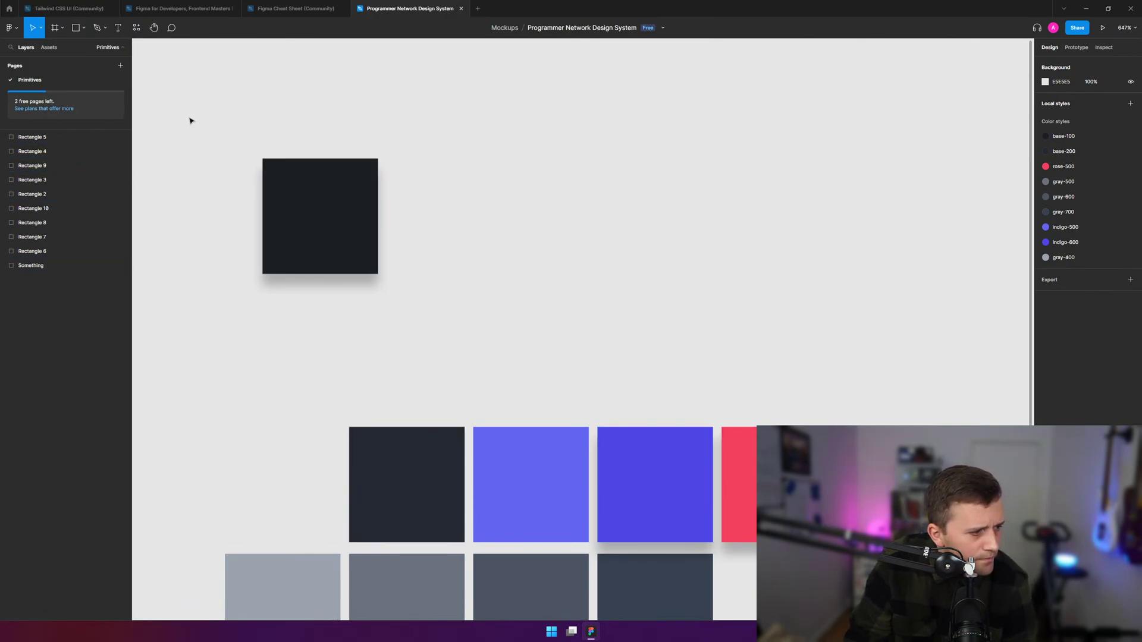
- Draw a frame about 40 by 44 px over the base-100 swatch and move it to the right
{"action": "left_click", "coordinate": [62, 27]}
{"action": "left_click", "coordinate": [66, 48]}
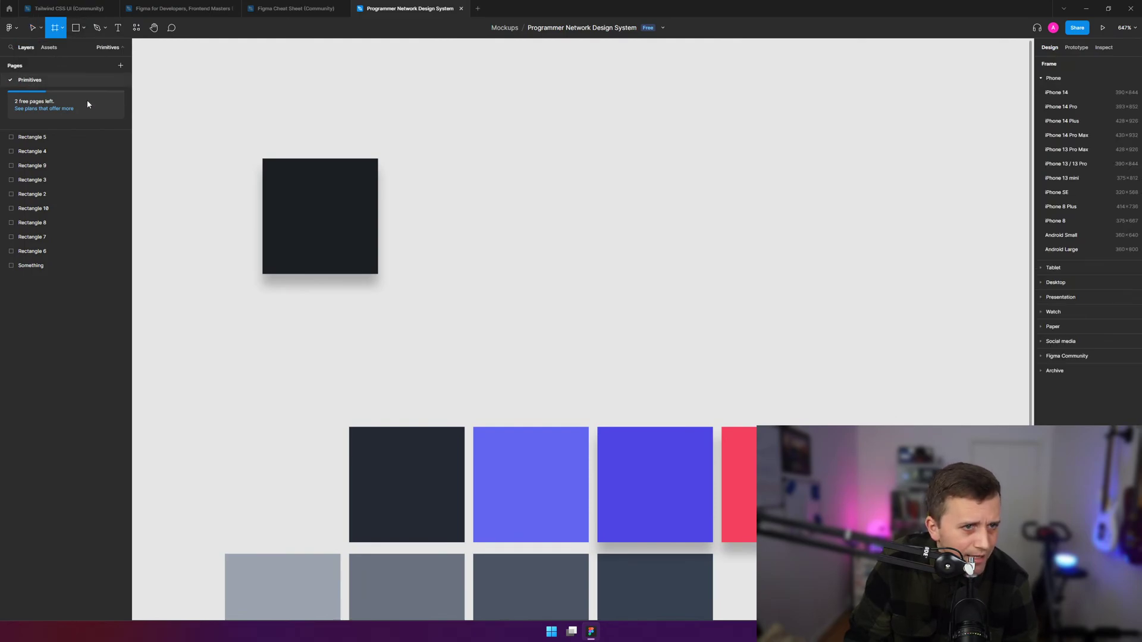
{"action": "left_click_drag", "start_coordinate": [259, 152], "coordinate": [376, 277]}
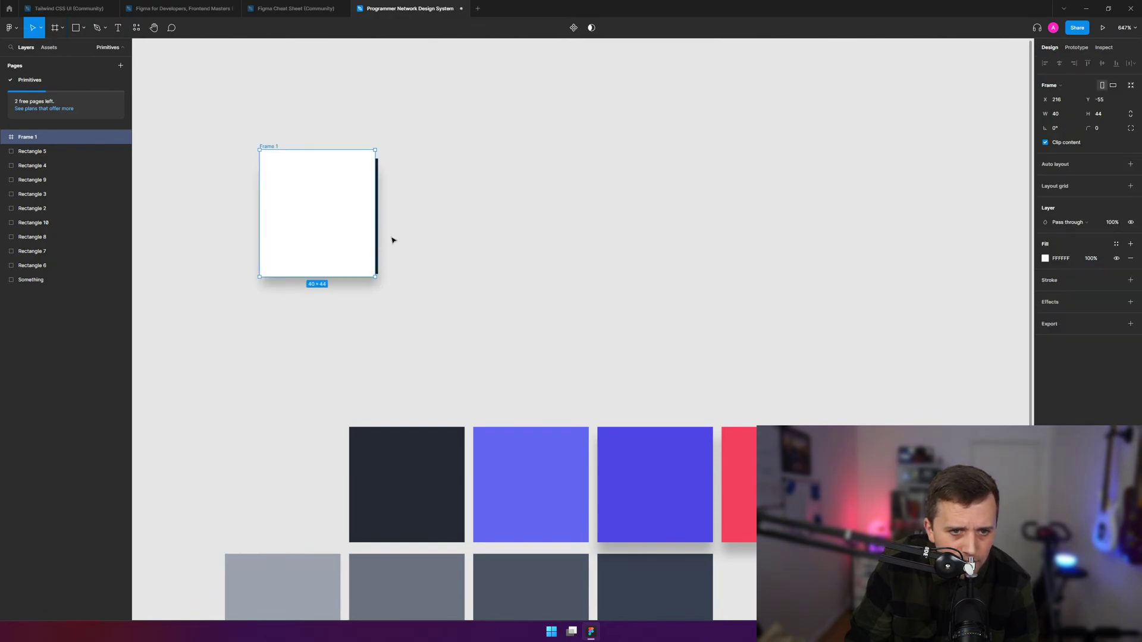
{"action": "left_click_drag", "start_coordinate": [322, 188], "coordinate": [474, 204]}
- Place the base-100 swatch inside the new frame and shrink it to leave a white margin on all sides
{"action": "left_click_drag", "start_coordinate": [268, 212], "coordinate": [608, 227]}
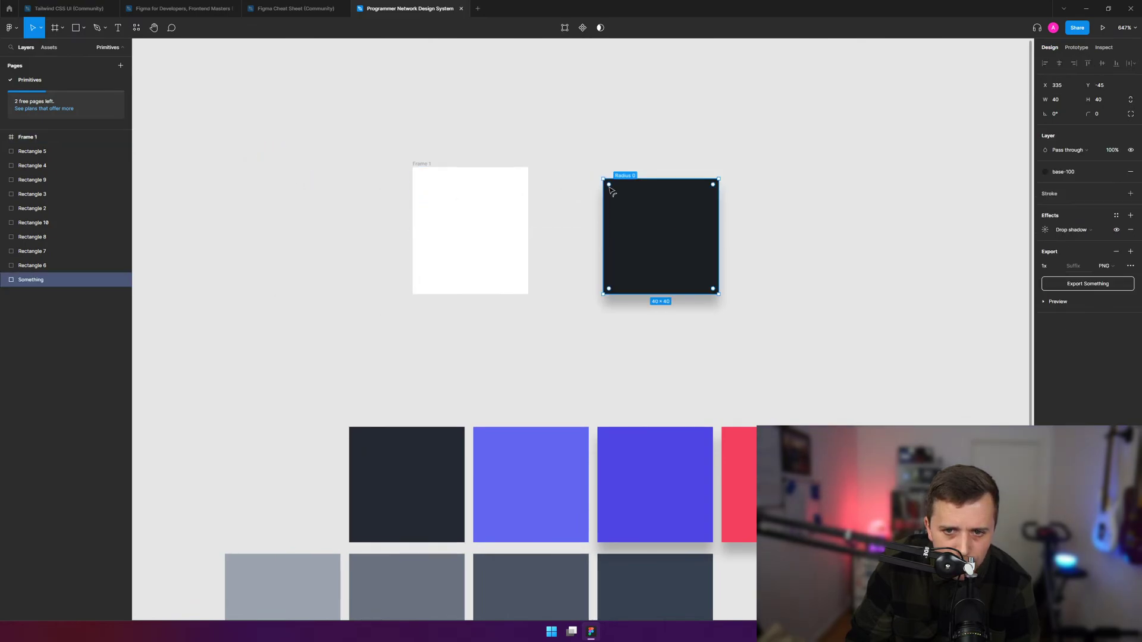
{"action": "left_click_drag", "start_coordinate": [611, 187], "coordinate": [468, 226]}
{"action": "left_click", "coordinate": [619, 198]}
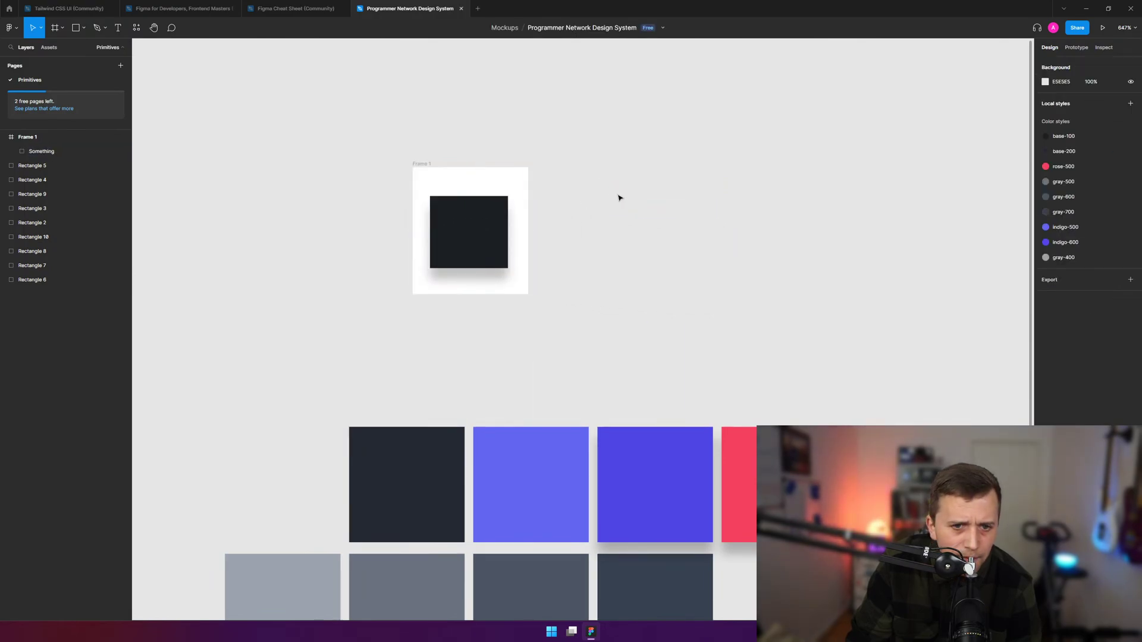
- Rename the new frame as base-100
{"action": "double_click", "coordinate": [36, 136]}
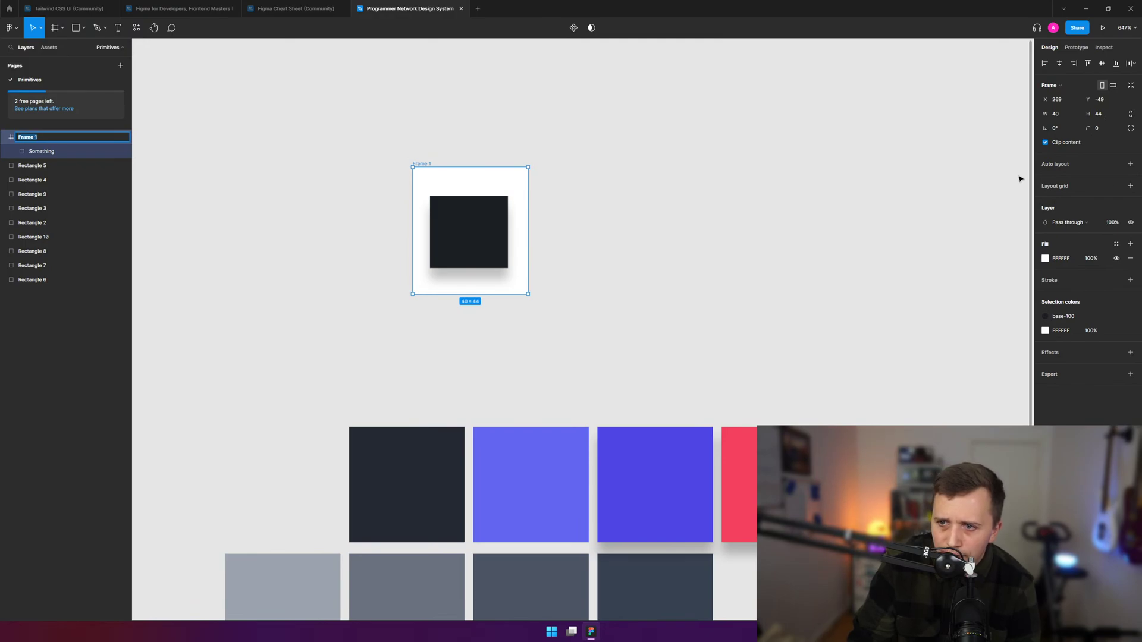
{"action": "type", "text": "base"}
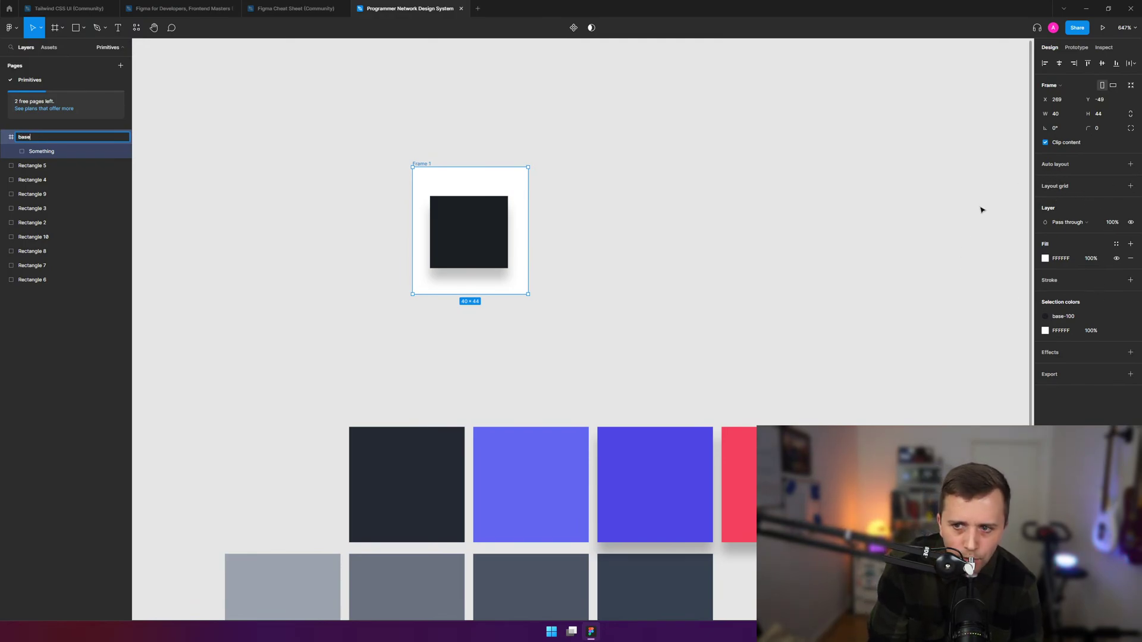
{"action": "type", "text": "-100"}
{"action": "key", "text": "Return"}
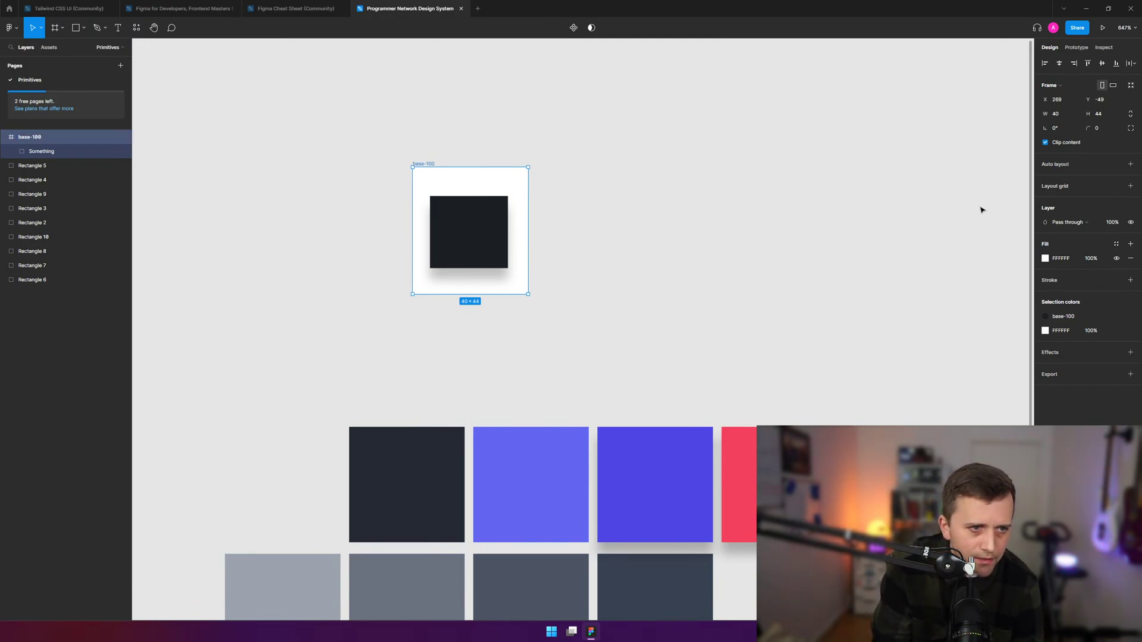
{"action": "left_click", "coordinate": [664, 224]}
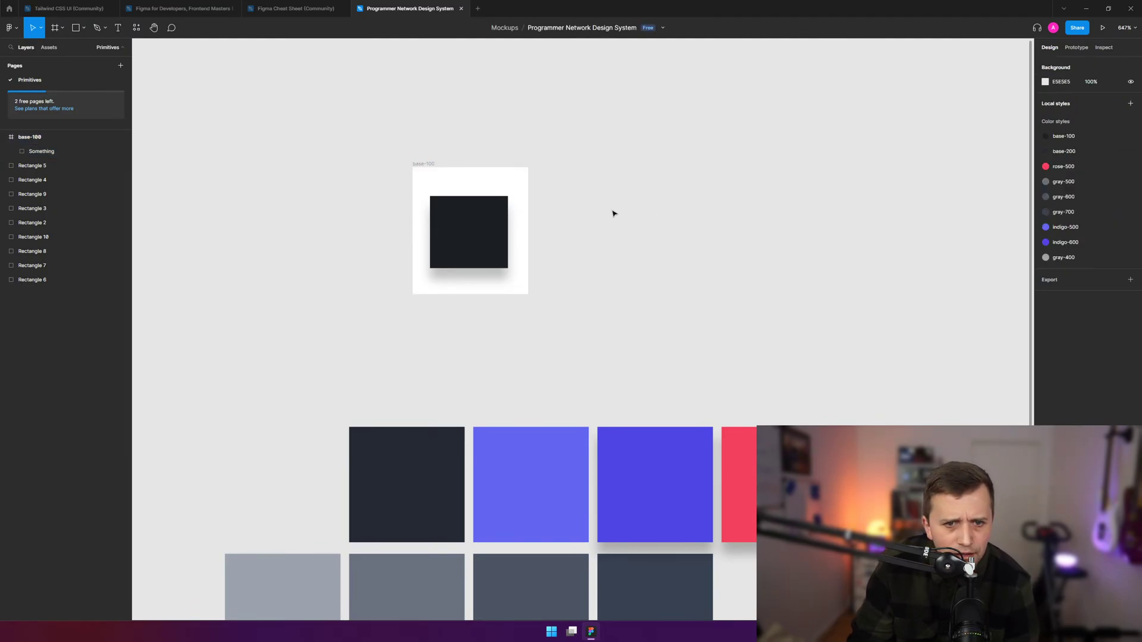
{"action": "key", "text": "alt+Tab"}
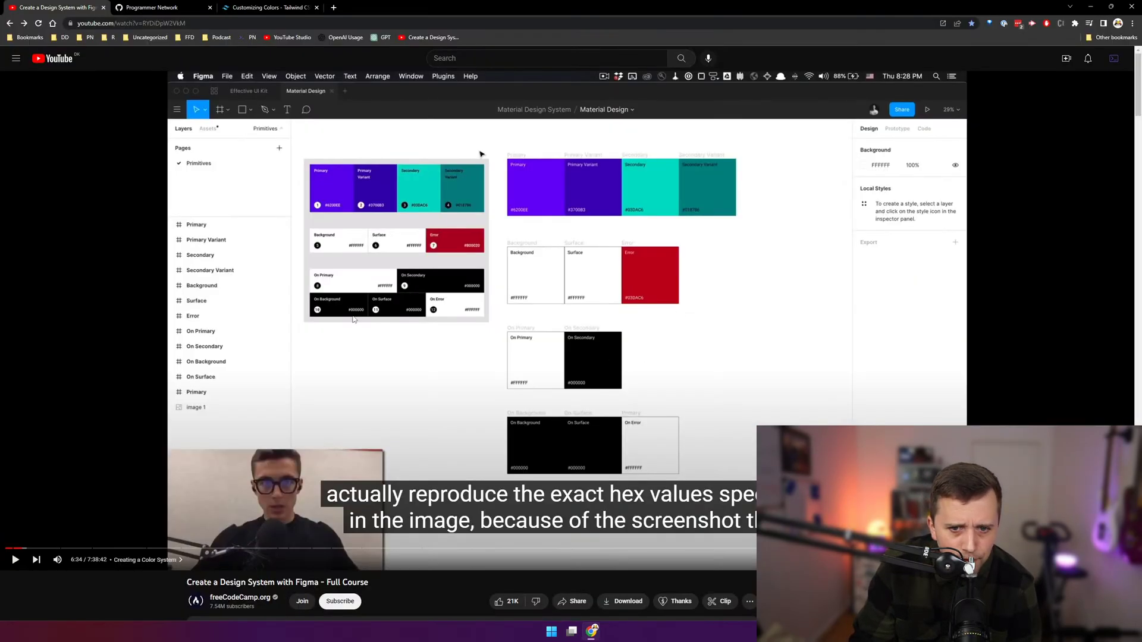
{"action": "key", "text": "alt+Tab"}
{"action": "left_click", "coordinate": [426, 165]}
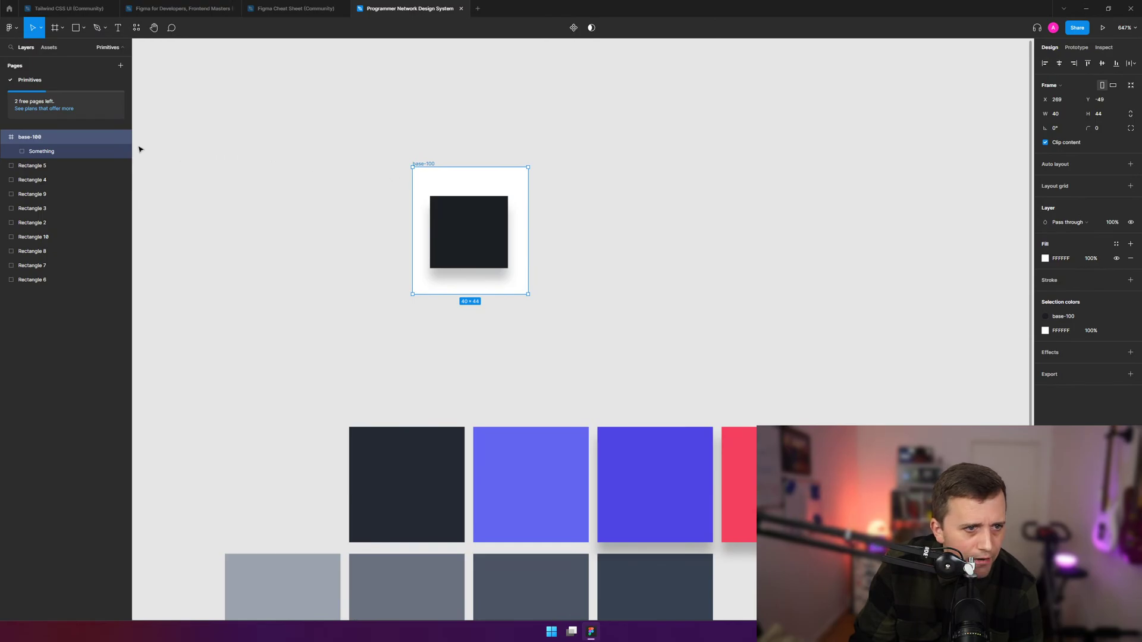
{"action": "left_click", "coordinate": [114, 31]}
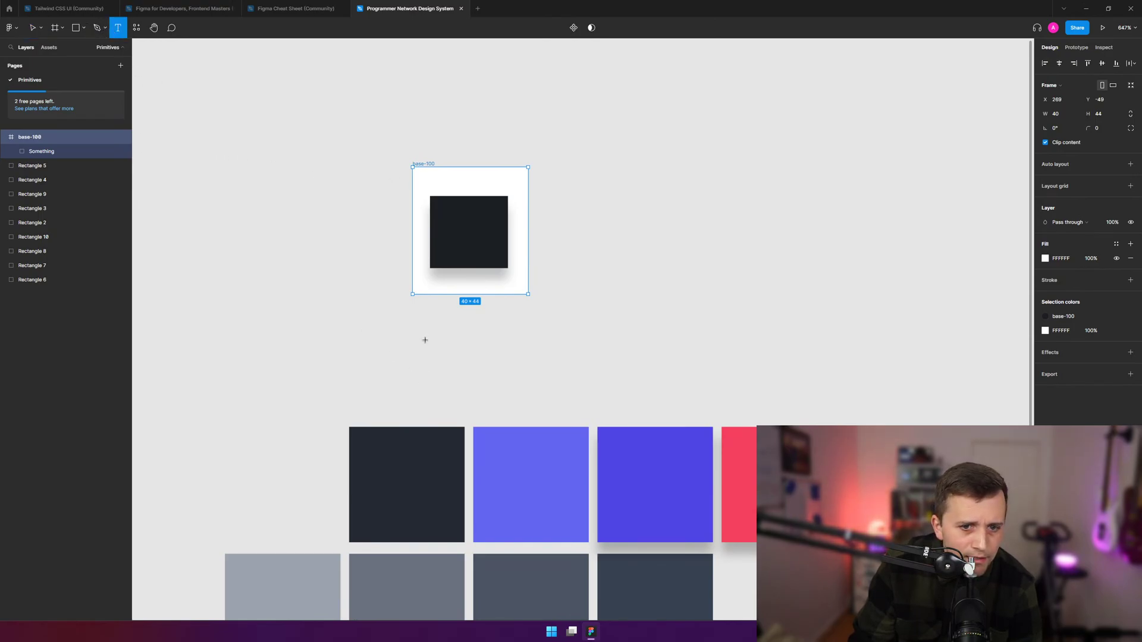
{"action": "left_click_drag", "start_coordinate": [436, 280], "coordinate": [522, 290]}
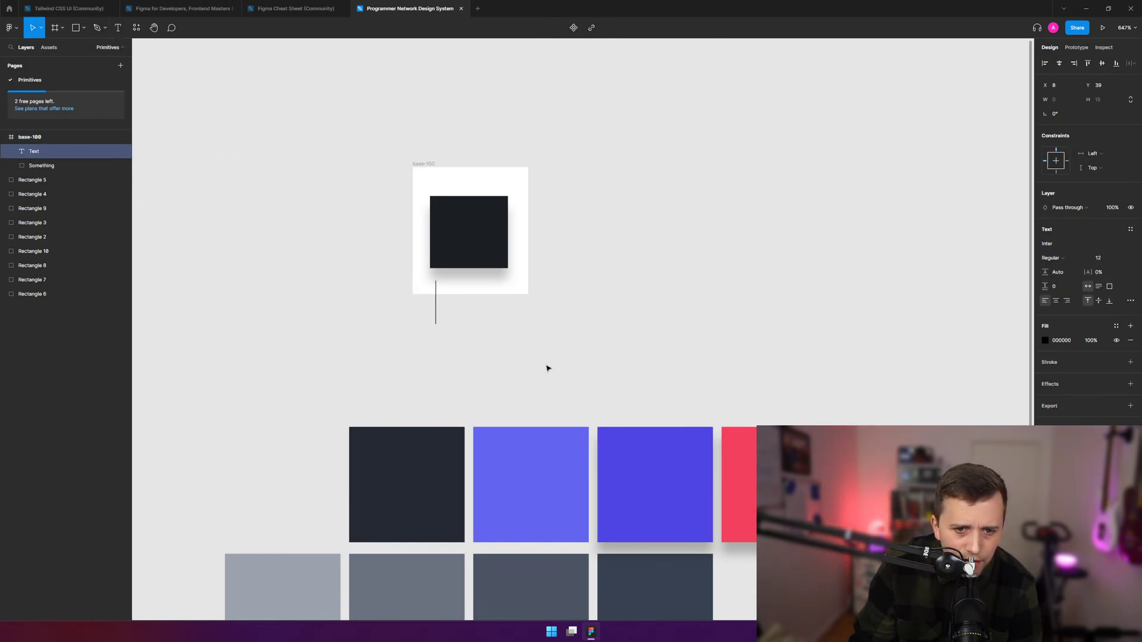
{"action": "key", "text": "alt+Tab"}
{"action": "key", "text": "alt+Tab"}
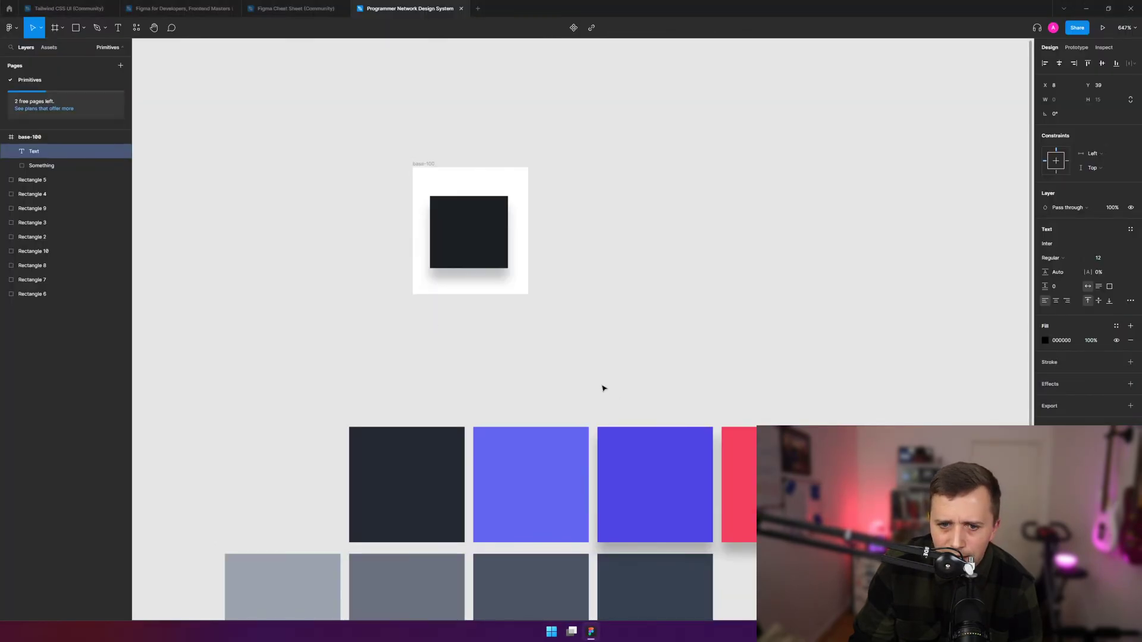
{"action": "key", "text": "alt+Tab"}
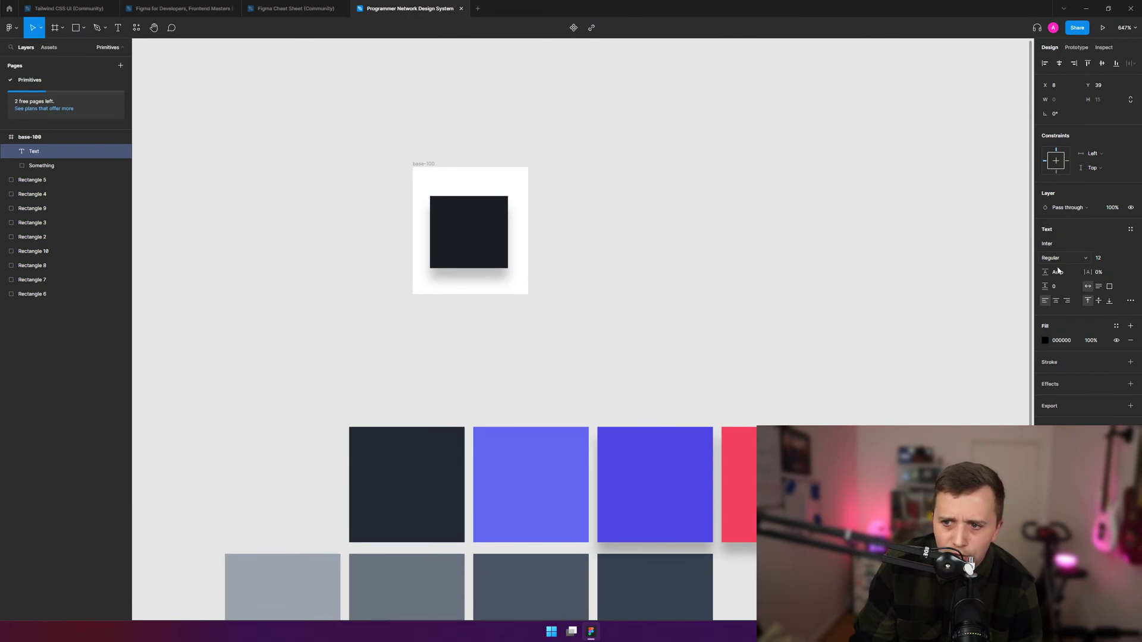
- Open the base-100 color style of the swatch for editing and copy the hex code from its description
{"action": "left_click", "coordinate": [505, 232]}
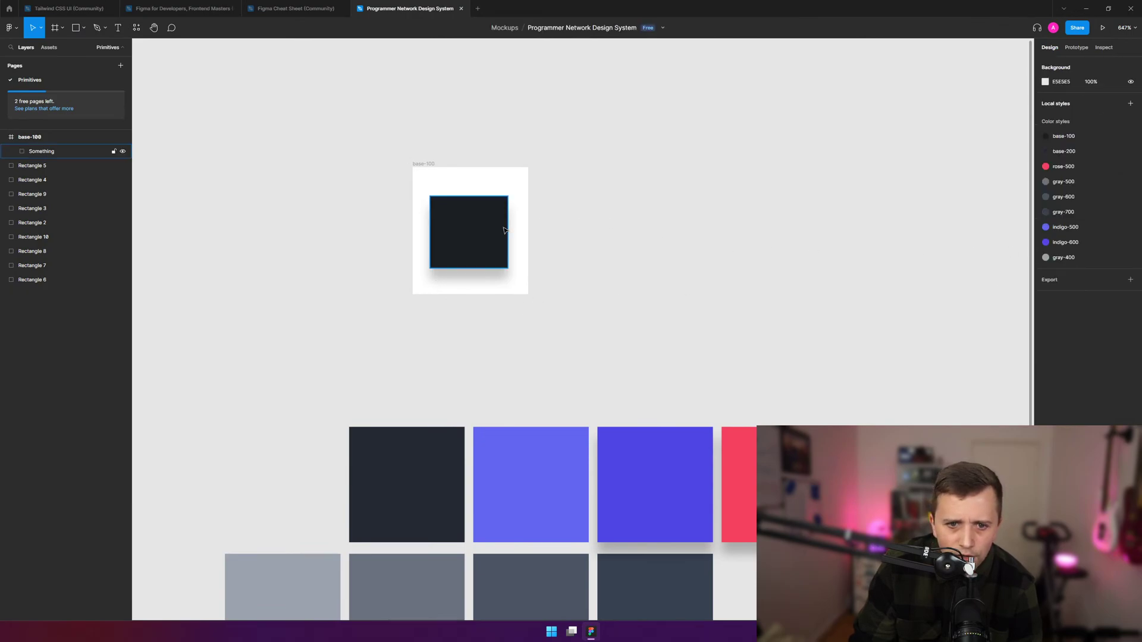
{"action": "left_click", "coordinate": [1062, 229]}
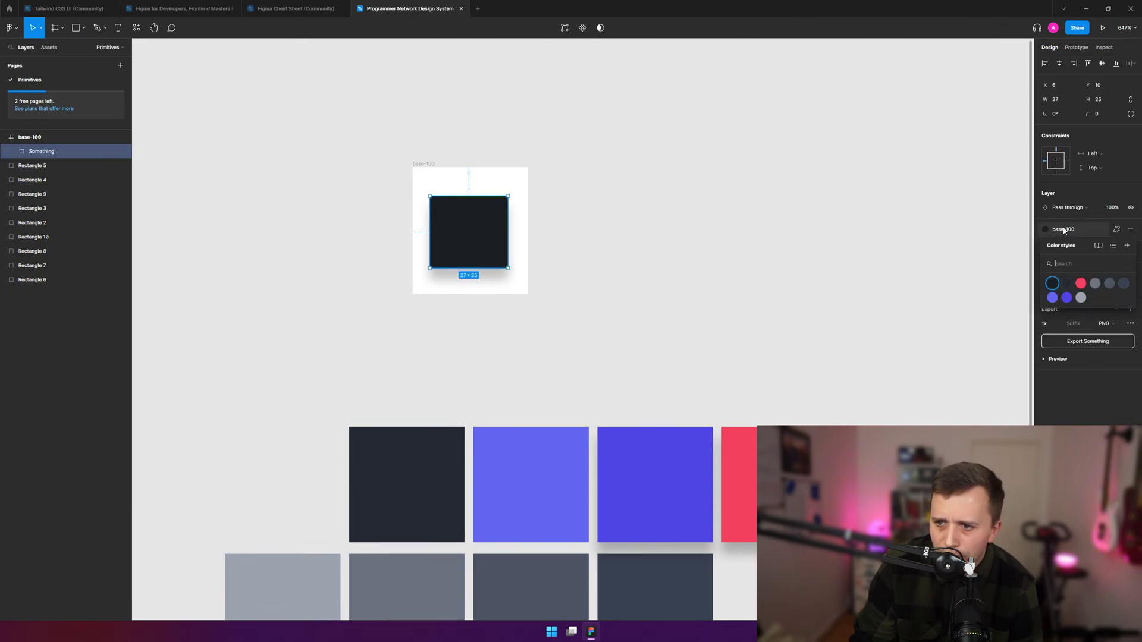
{"action": "right_click", "coordinate": [1052, 284]}
{"action": "left_click", "coordinate": [1070, 290]}
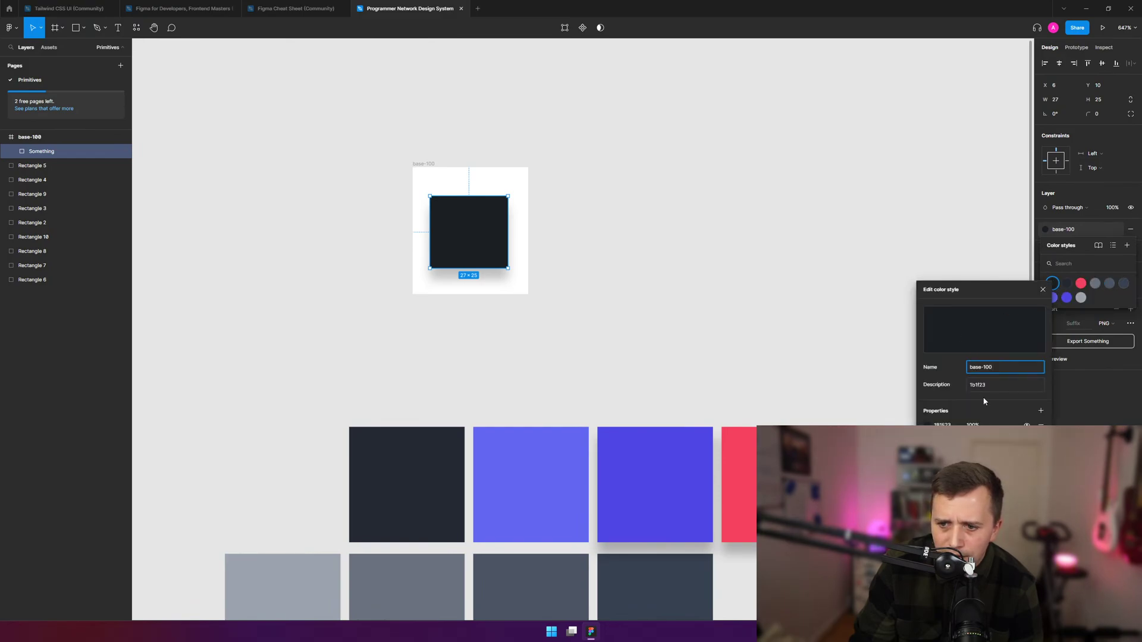
{"action": "key", "text": "Tab"}
{"action": "key", "text": "ctrl+c"}
{"action": "left_click", "coordinate": [759, 349]}
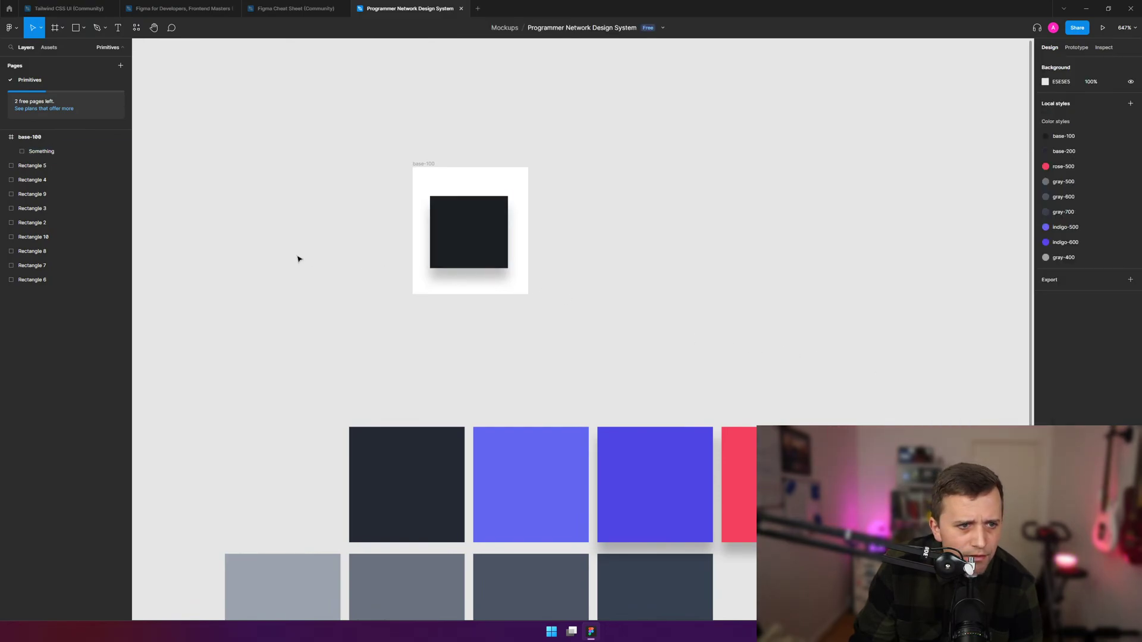
- Add a text box about 29 by 6 px below the swatch in the base-100 frame and paste the hex code 1b1f23
{"action": "left_click", "coordinate": [71, 151]}
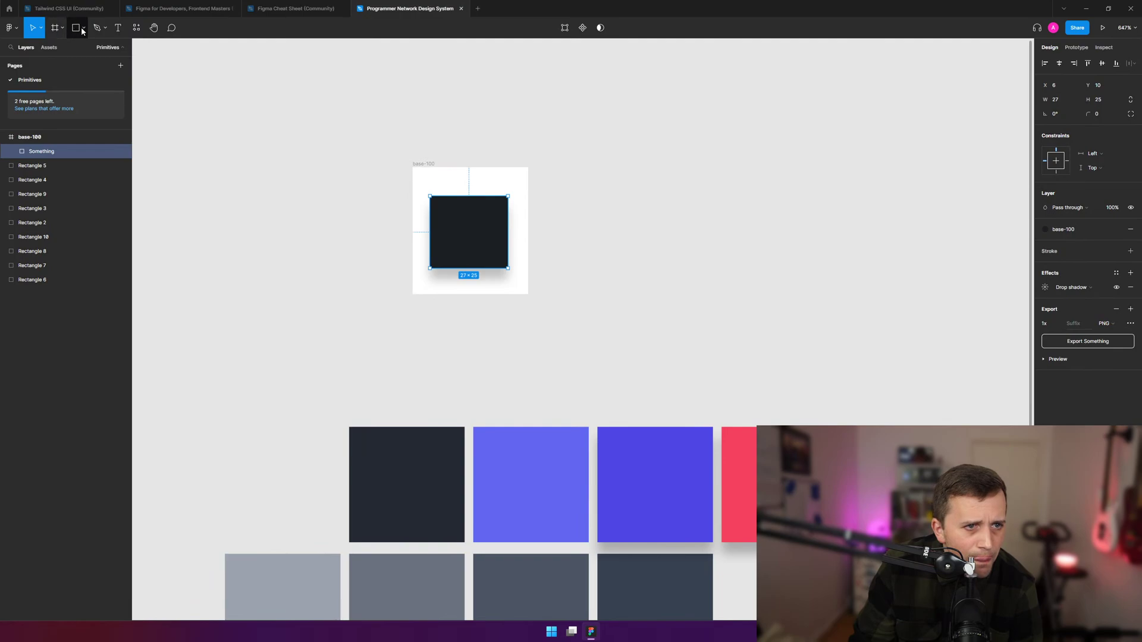
{"action": "left_click", "coordinate": [118, 27]}
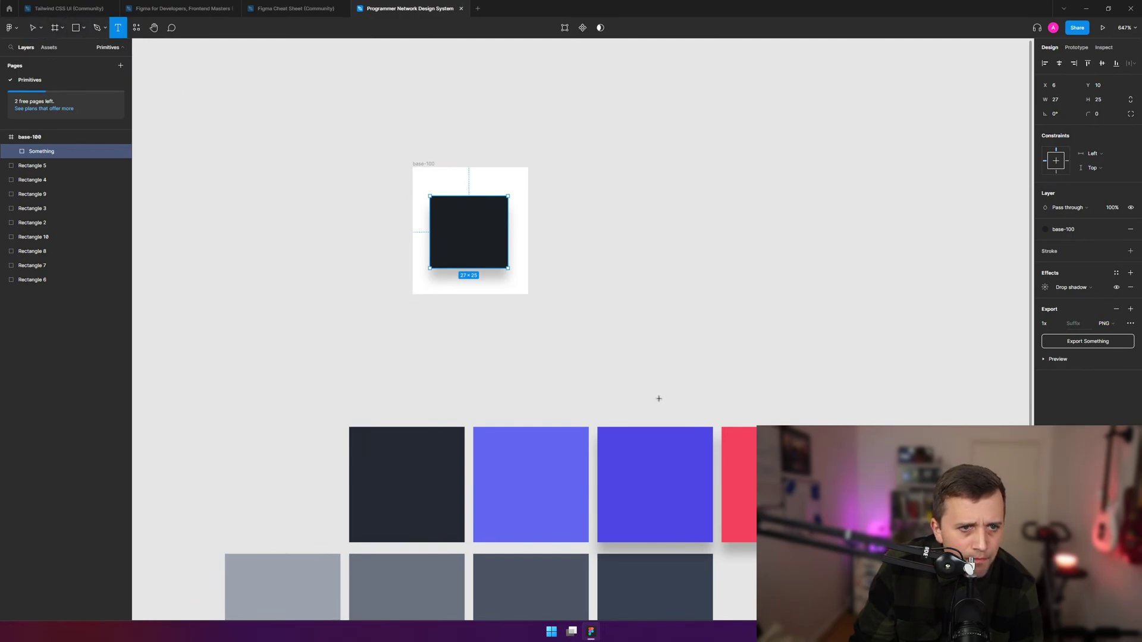
{"action": "left_click_drag", "start_coordinate": [434, 276], "coordinate": [511, 294]}
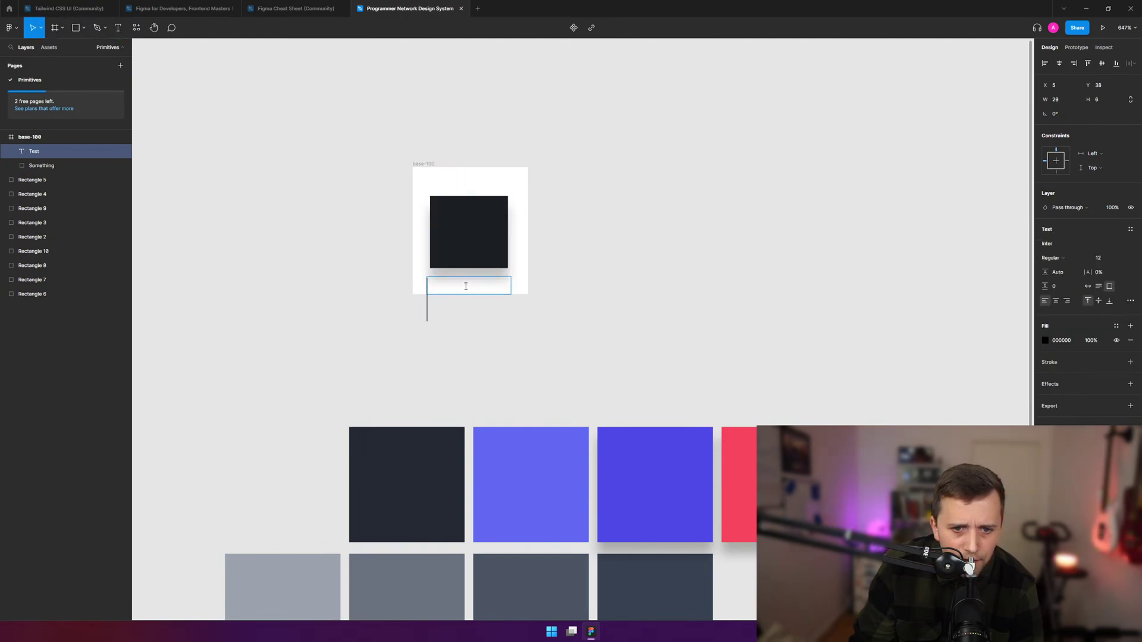
{"action": "key", "text": "ctrl+v"}
{"action": "key", "text": "ctrl+a"}
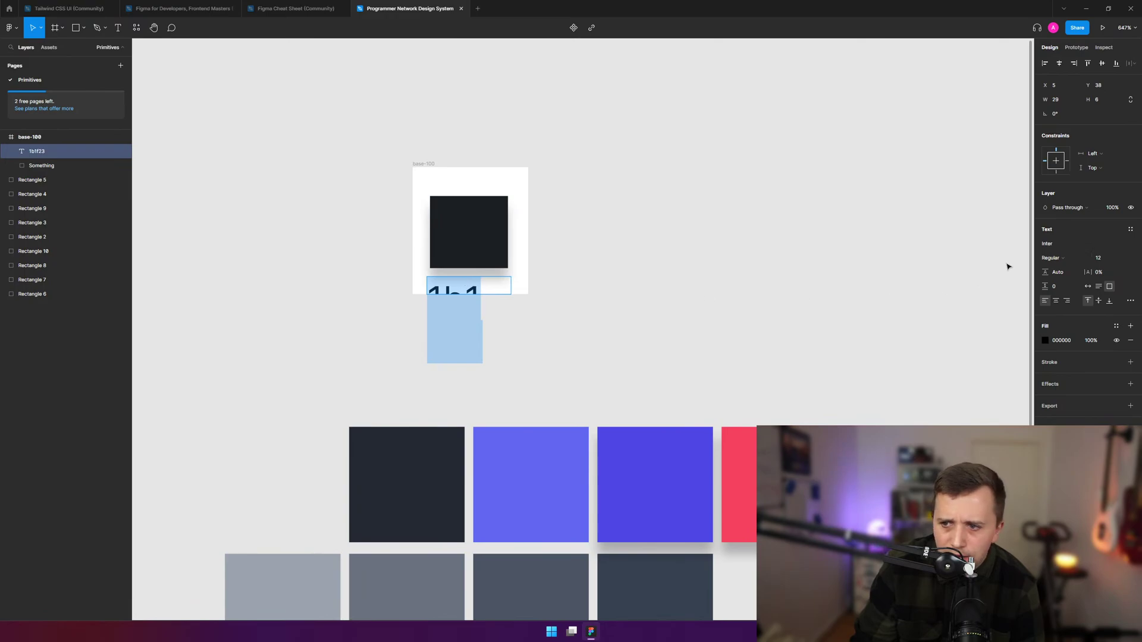
- Move the hex code text box out of the base-100 frame, over the swatch's upper edge, and enlarge it to about 104 by 19 px
{"action": "left_click", "coordinate": [1105, 259]}
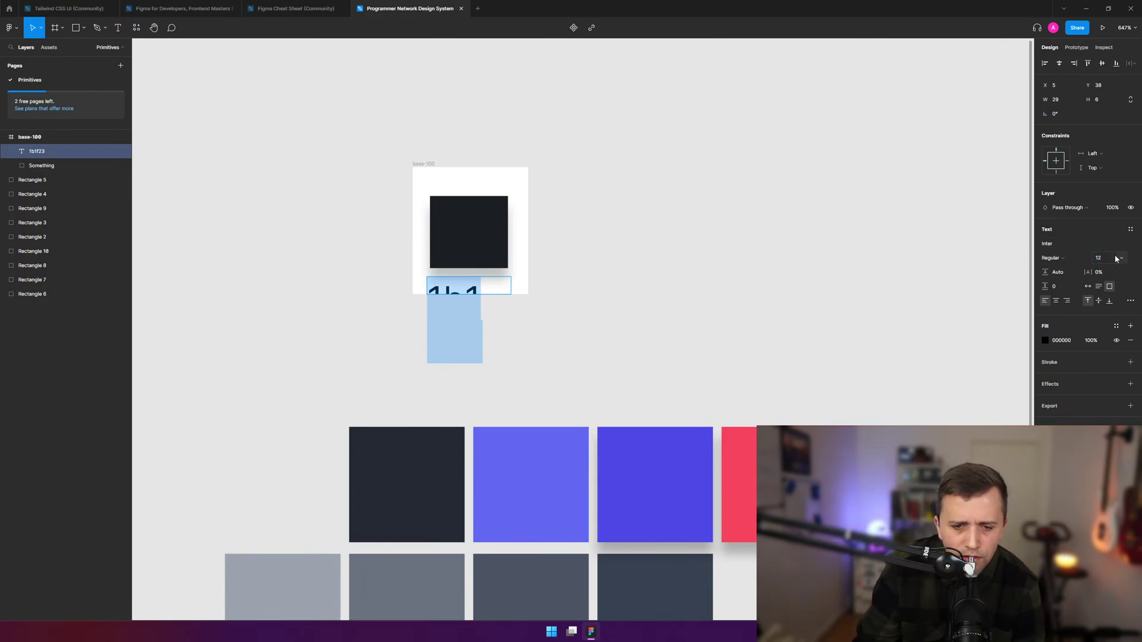
{"action": "key", "text": "Escape"}
{"action": "left_click_drag", "start_coordinate": [465, 293], "coordinate": [733, 210]}
{"action": "double_click", "coordinate": [487, 185]}
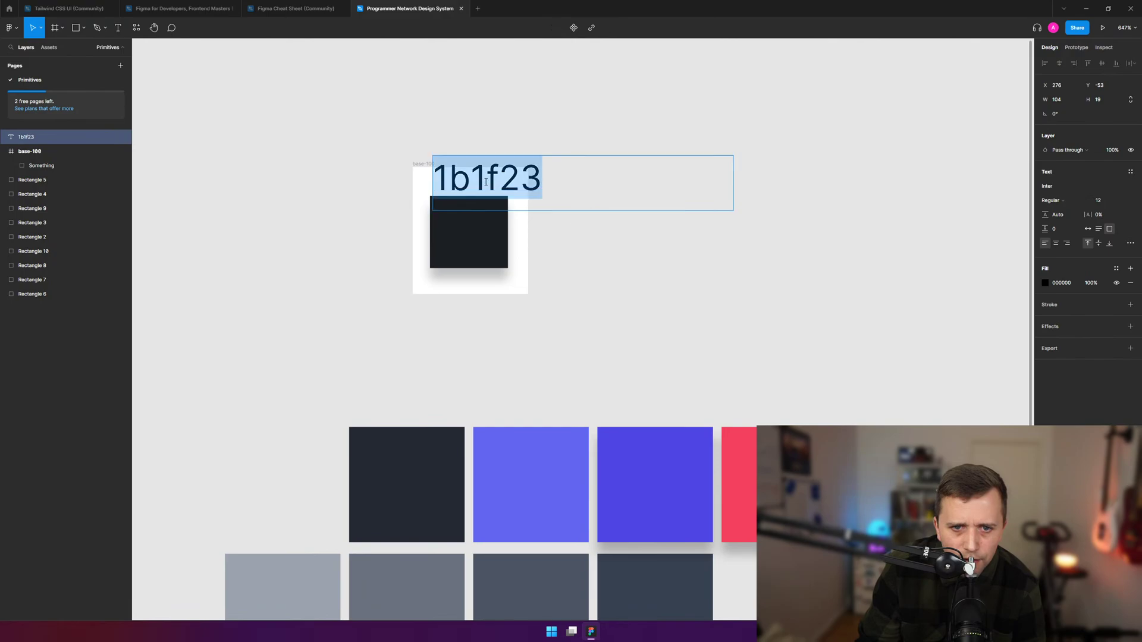
- Prefix the hex code label with a hash so it reads #1b1f23
{"action": "left_click", "coordinate": [450, 184]}
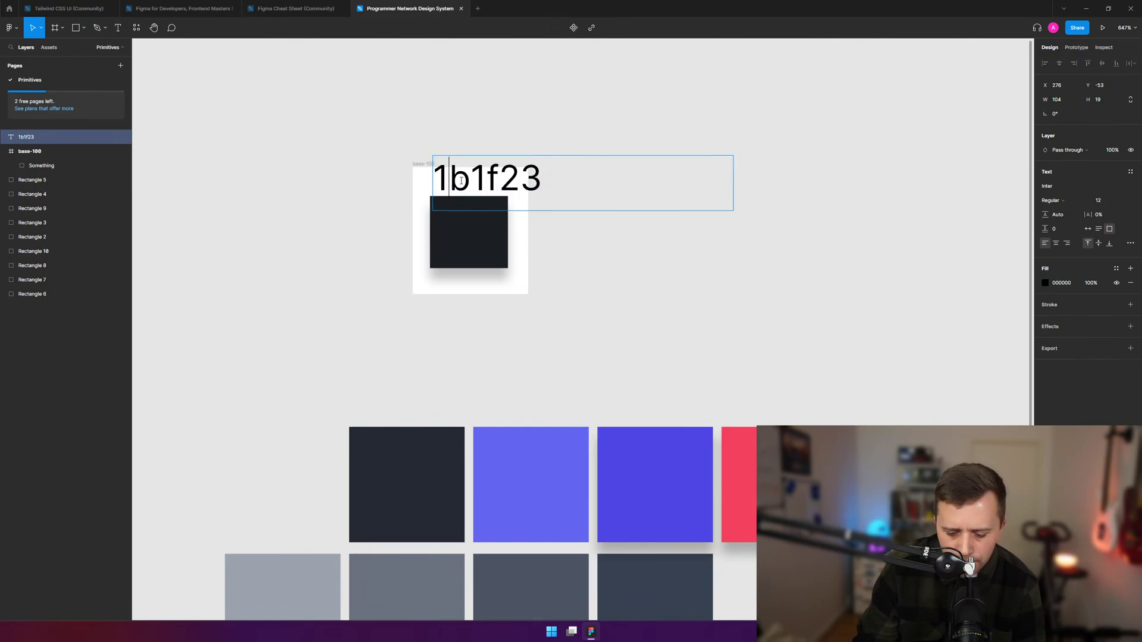
{"action": "key", "text": "Left"}
{"action": "type", "text": "#"}
- Set the font size of the entire hex code label to 15
{"action": "key", "text": "ctrl+a"}
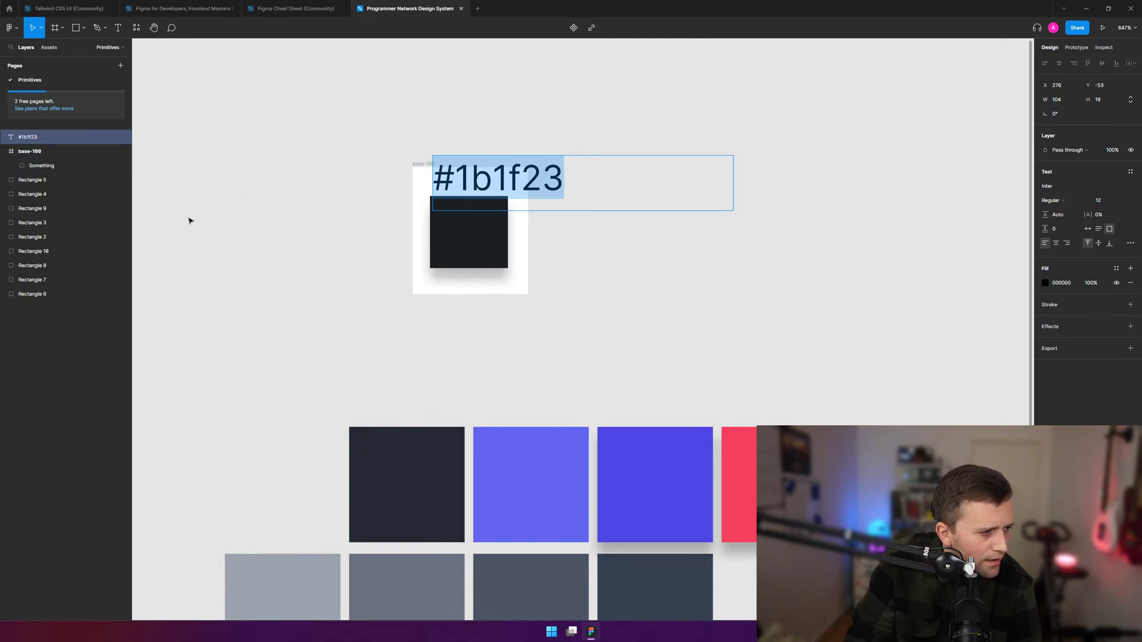
{"action": "left_click", "coordinate": [1121, 201]}
{"action": "left_click", "coordinate": [1121, 233]}
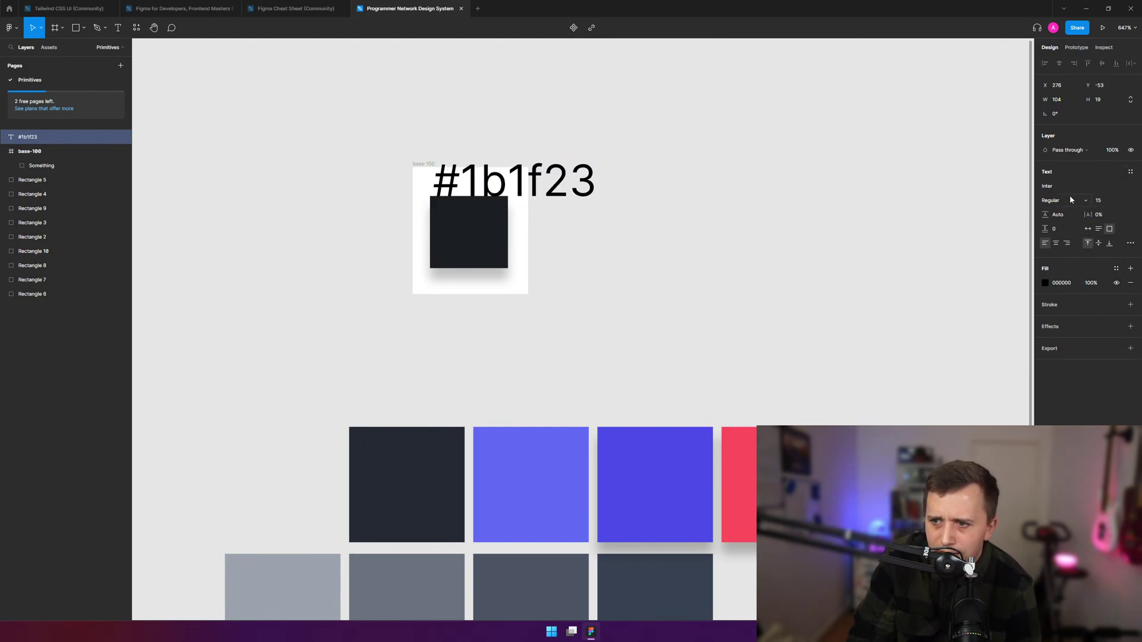
{"action": "key", "text": "ctrl+a"}
- Examine how the swatches in the Tailwind CSS UI file are labelled, then return to the Programmer Network Design System file
{"action": "key", "text": "ctrl+Tab"}
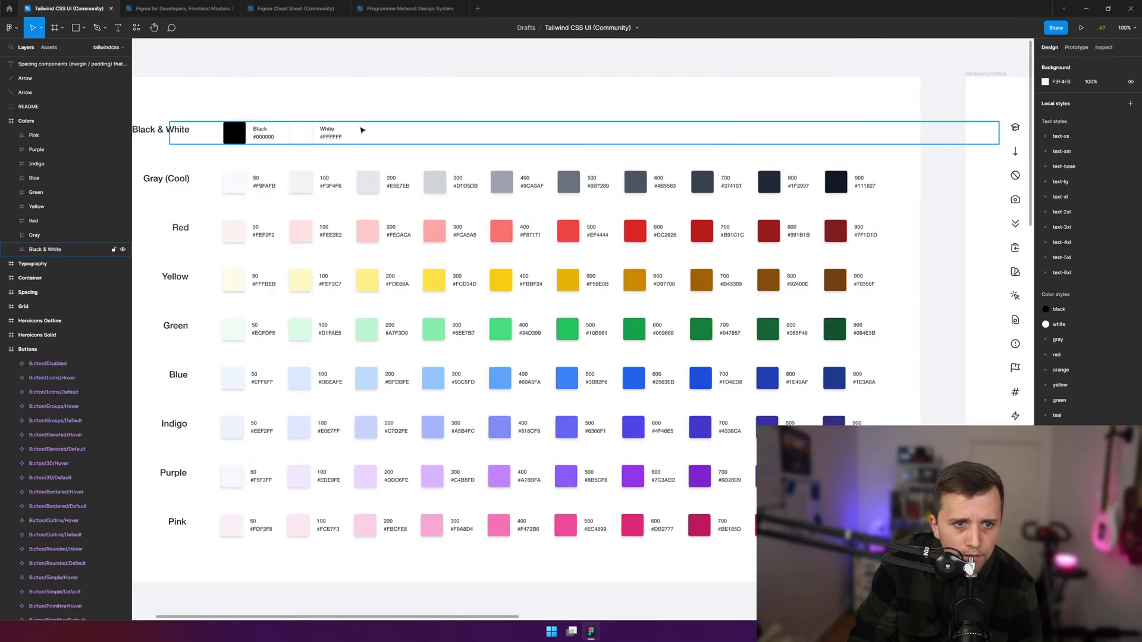
{"action": "left_click", "coordinate": [396, 10]}
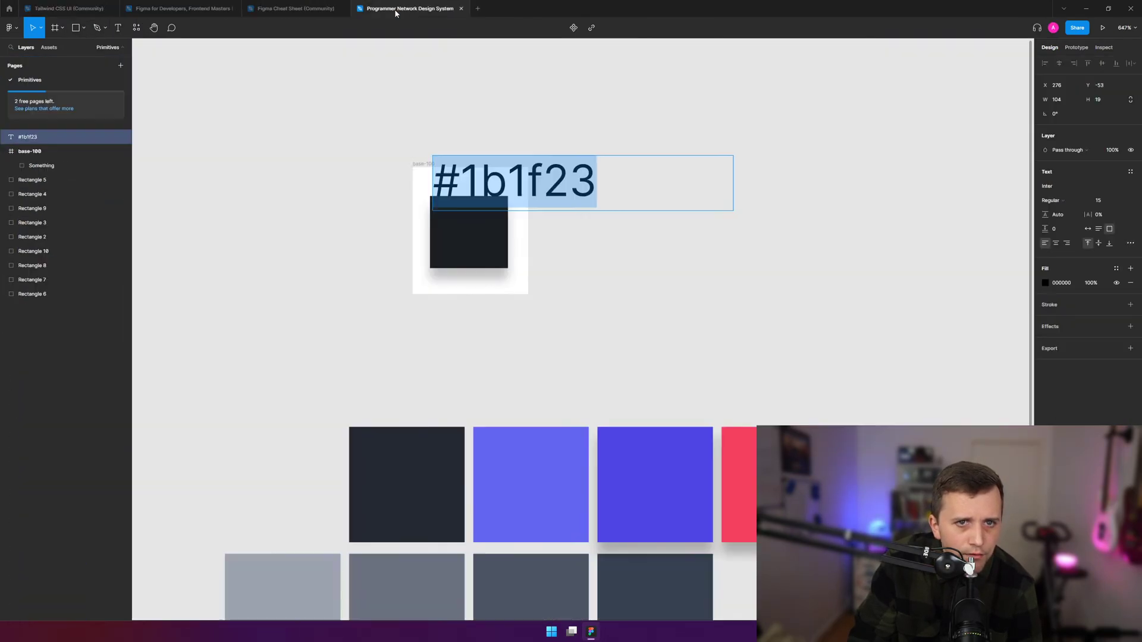
{"action": "key", "text": "ctrl+Tab"}
{"action": "key", "text": "ctrl+shift+Tab"}
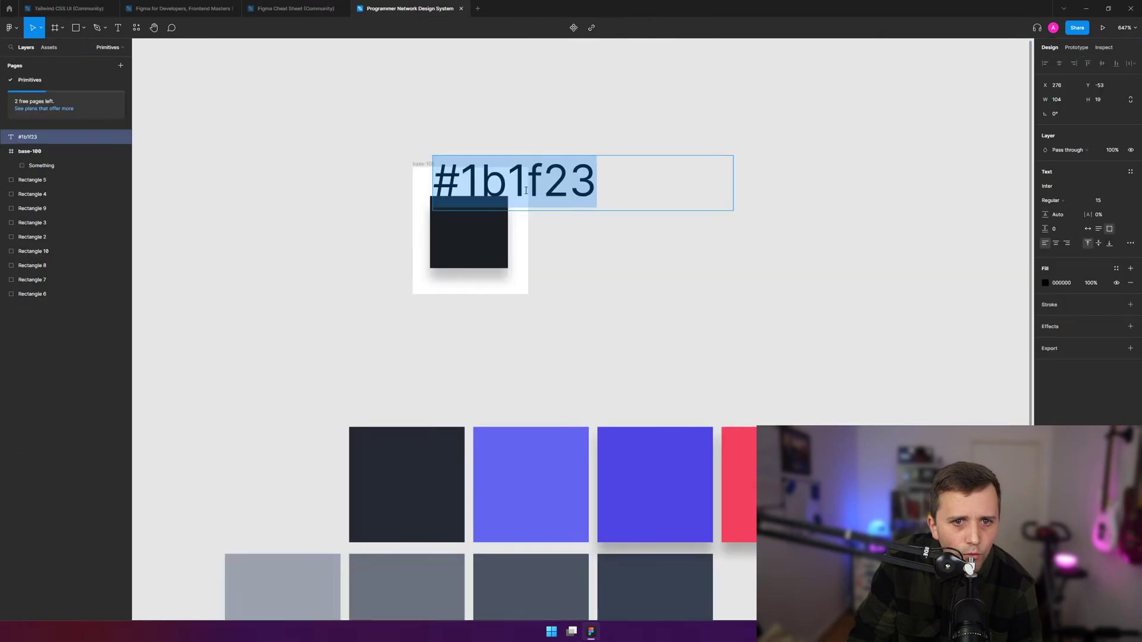
{"action": "key", "text": "Escape"}
{"action": "key", "text": "ctrl+Tab"}
{"action": "key", "text": "ctrl+Tab"}
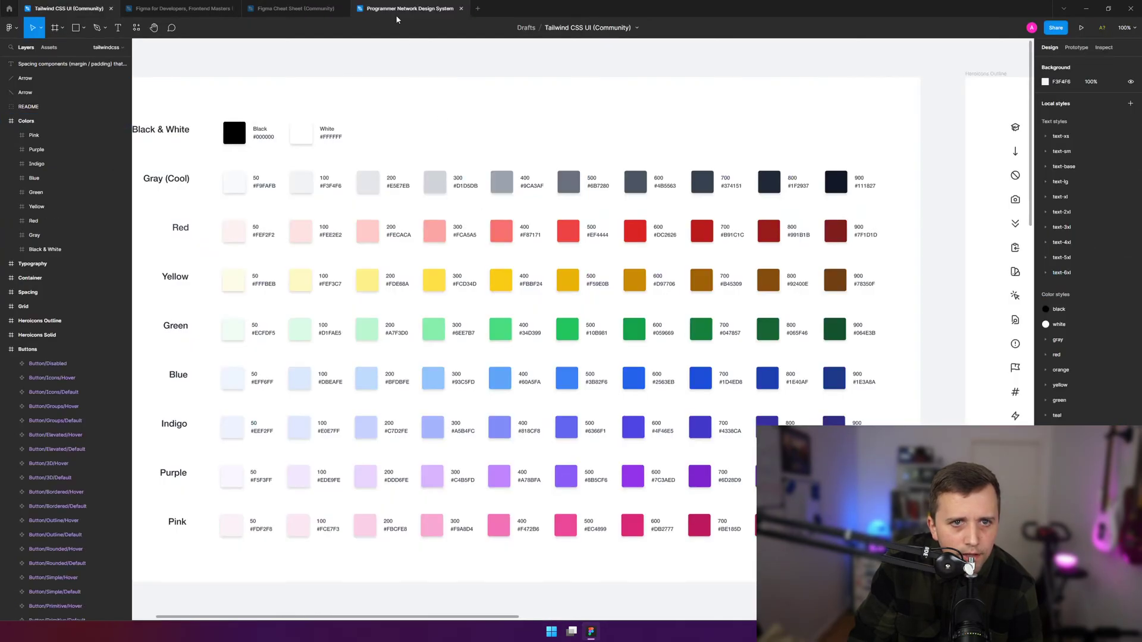
{"action": "left_click", "coordinate": [404, 8]}
- Set the font size of the #1b1f23 label to 12
{"action": "key", "text": "shift+2"}
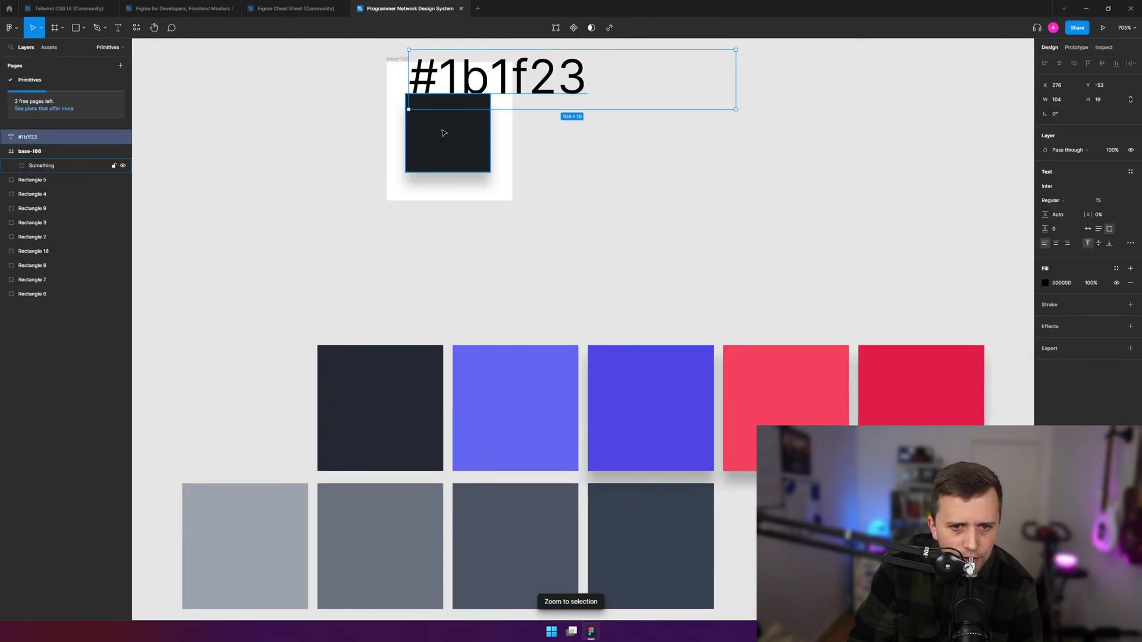
{"action": "scroll", "coordinate": [568, 344], "scroll_direction": "down", "scroll_amount": 2}
{"action": "key", "text": "shift+2"}
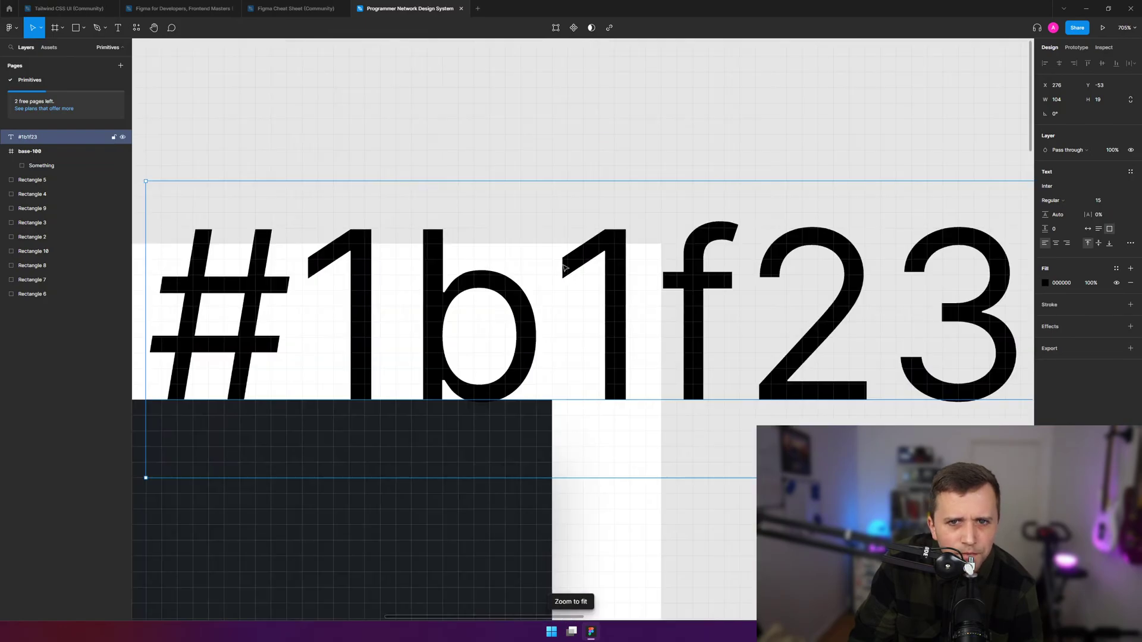
{"action": "key", "text": "shift+1"}
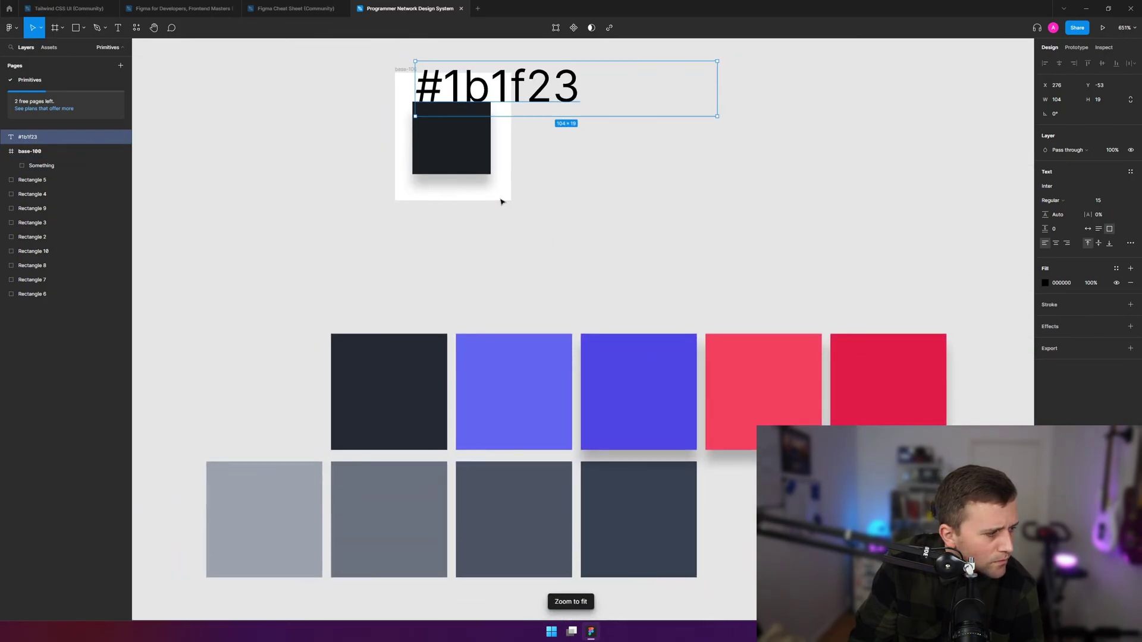
{"action": "scroll", "coordinate": [502, 202], "scroll_direction": "up", "scroll_amount": 5}
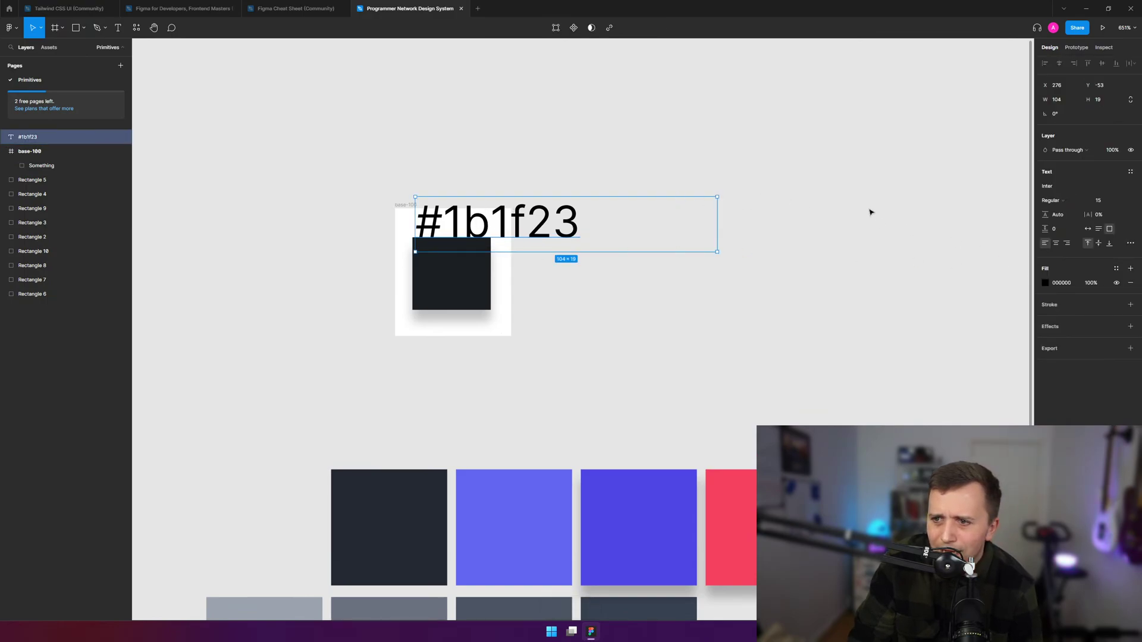
{"action": "left_click", "coordinate": [1109, 204]}
{"action": "type", "text": "12"}
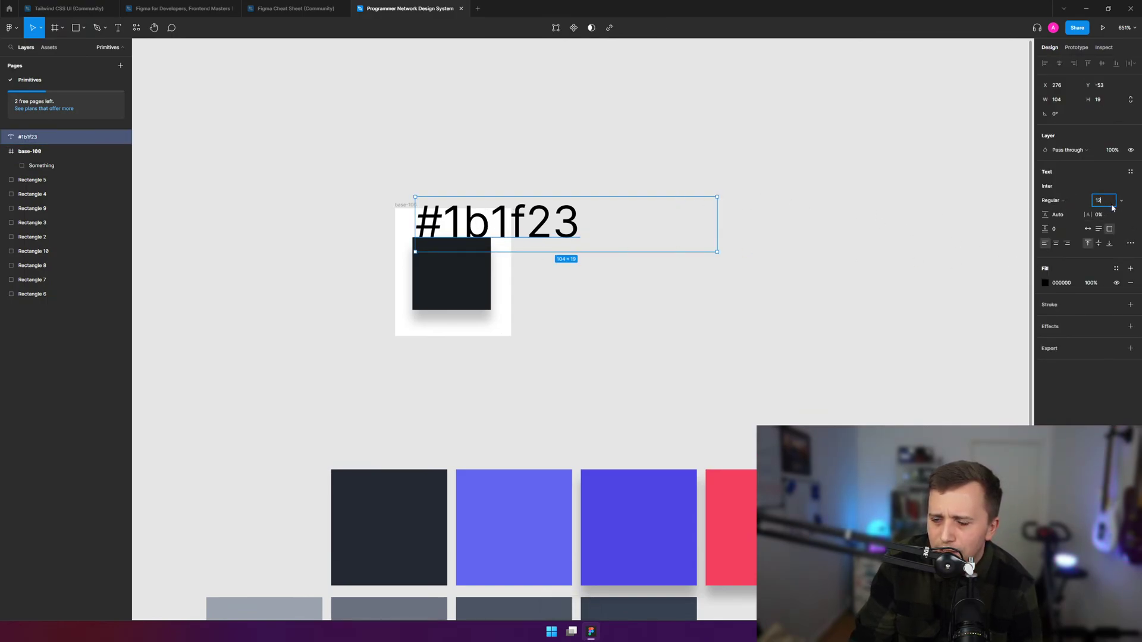
{"action": "key", "text": "Return"}
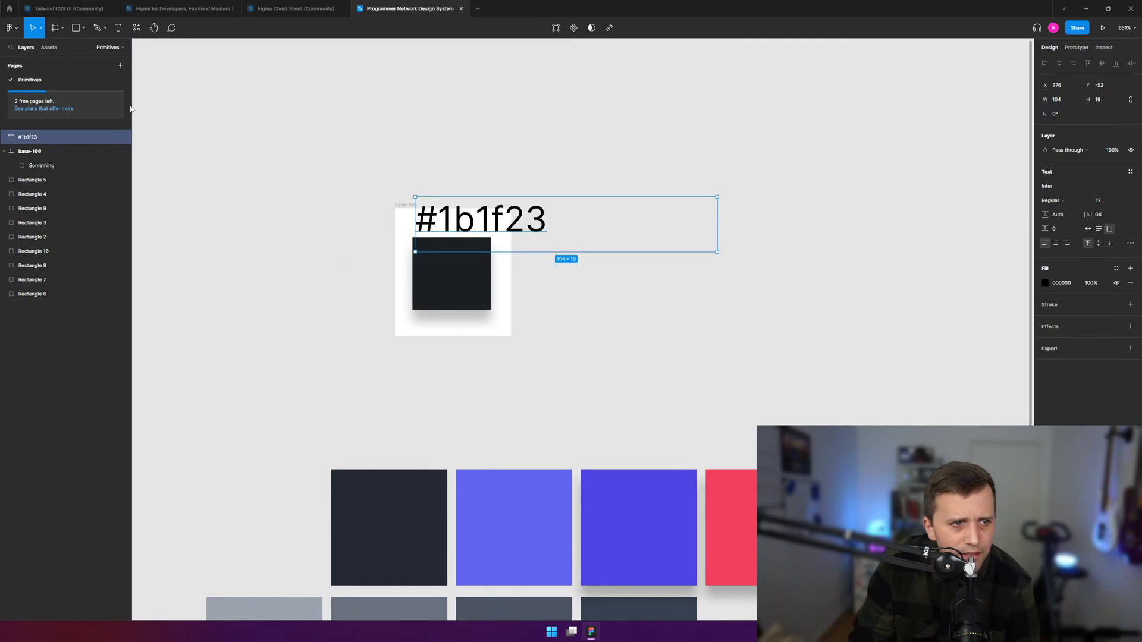
- Move the #1b1f23 label down to the lower edge of the base-100 frame, aligned with the frame's left side
{"action": "left_click_drag", "start_coordinate": [453, 228], "coordinate": [436, 321]}
{"action": "left_click", "coordinate": [455, 230]}
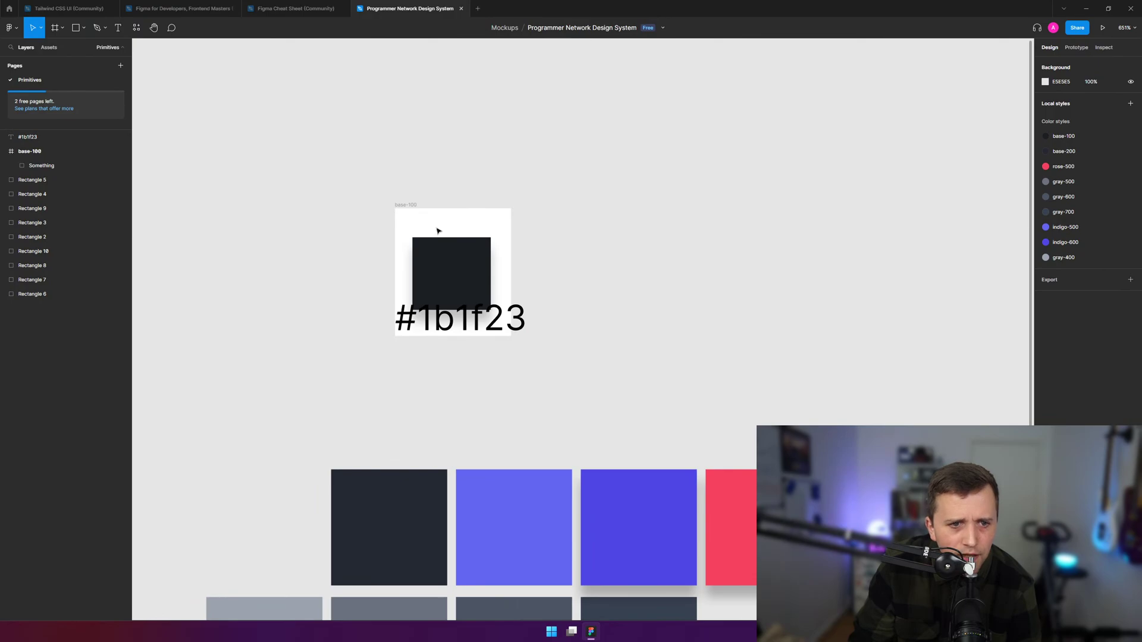
{"action": "left_click", "coordinate": [407, 205]}
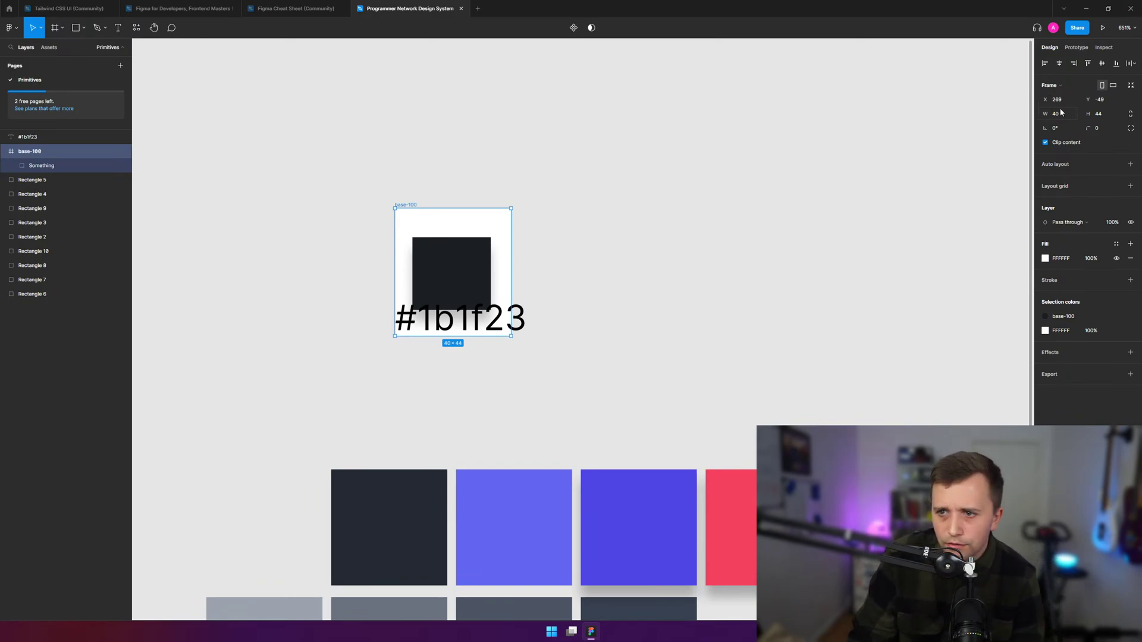
{"action": "left_click", "coordinate": [926, 112]}
{"action": "scroll", "coordinate": [632, 209], "scroll_direction": "down", "scroll_amount": 5}
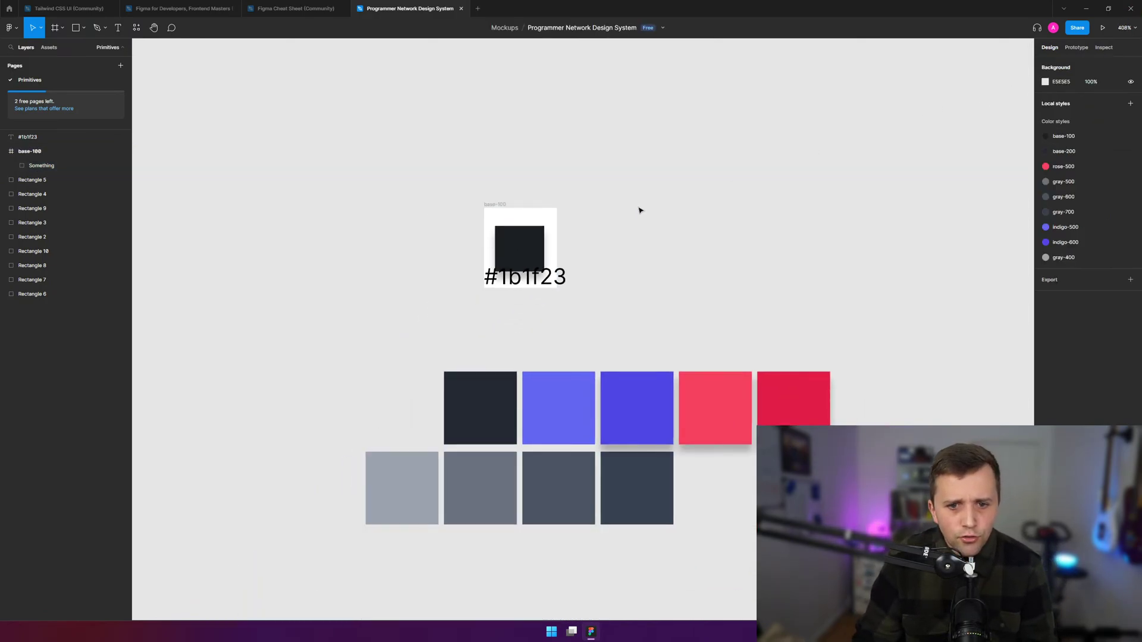
{"action": "scroll", "coordinate": [662, 264], "scroll_direction": "up", "scroll_amount": 5}
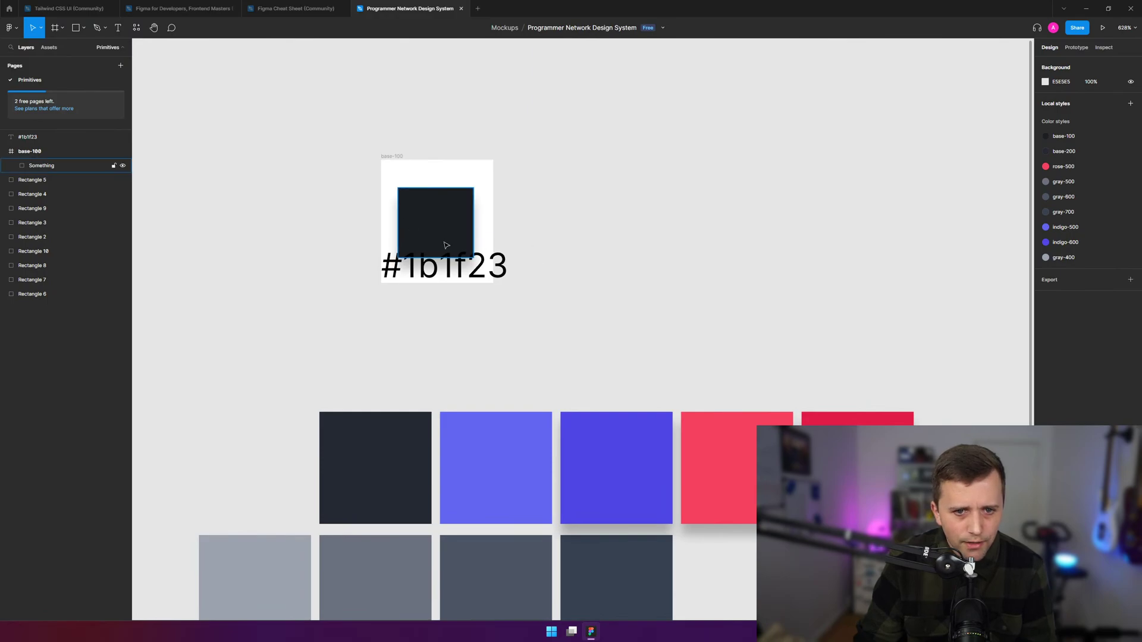
- Move the dark swatch up inside the base-100 frame so it sits clear above the hex label
{"action": "left_click", "coordinate": [447, 219]}
{"action": "key", "text": "ctrl+z"}
{"action": "left_click", "coordinate": [489, 203]}
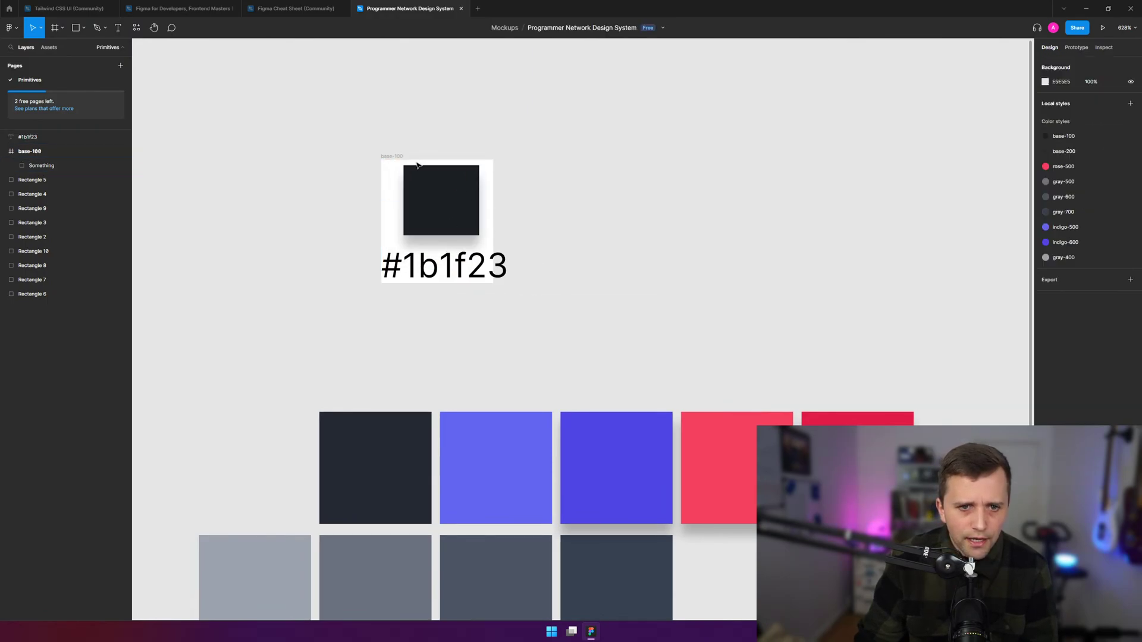
- Resize the base-100 frame to a width of 100 and a height of 100
{"action": "left_click", "coordinate": [402, 157]}
{"action": "left_click", "coordinate": [1068, 117]}
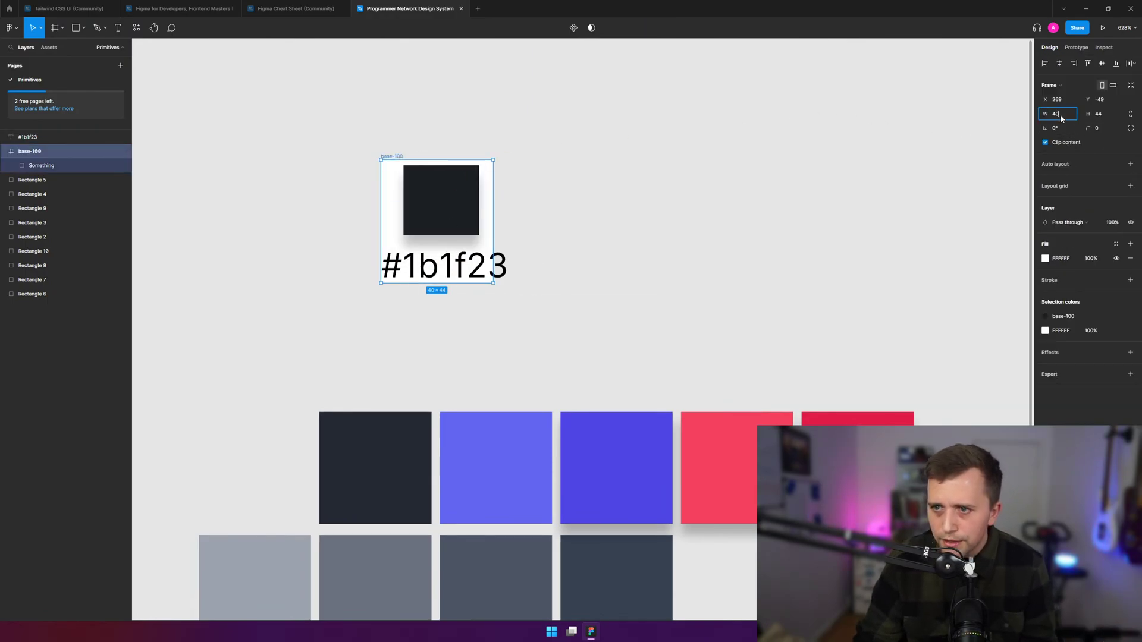
{"action": "type", "text": "100"}
{"action": "key", "text": "Tab"}
{"action": "type", "text": "100"}
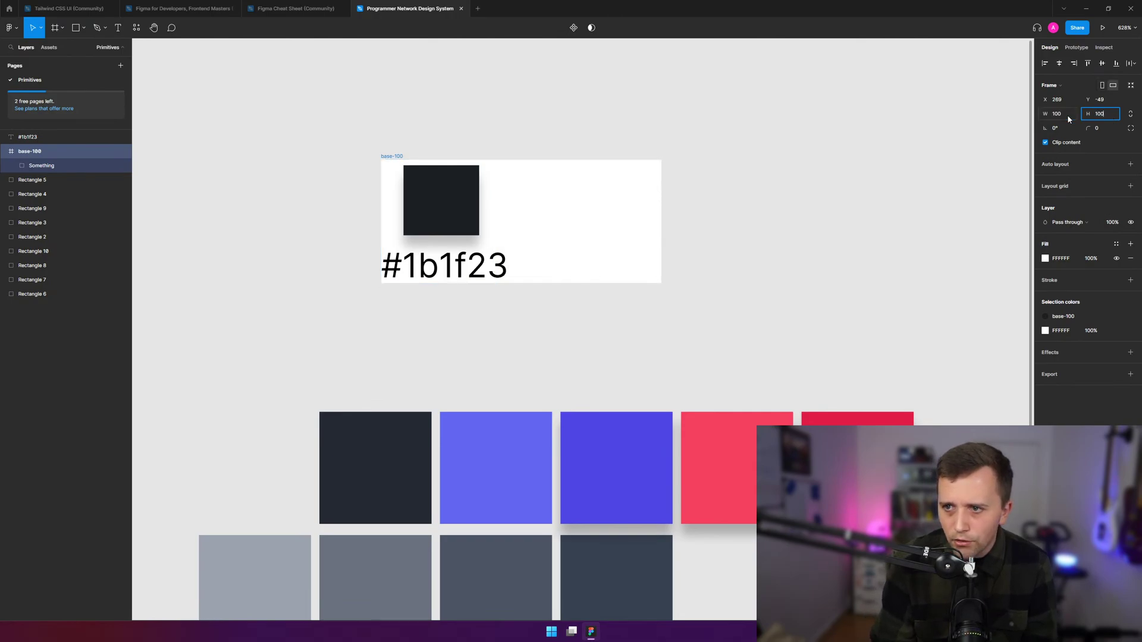
{"action": "key", "text": "Return"}
- Move the base-100 frame to about X 285, Y -79 and place the #1b1f23 label outside its left side
{"action": "left_click_drag", "start_coordinate": [517, 321], "coordinate": [586, 263]}
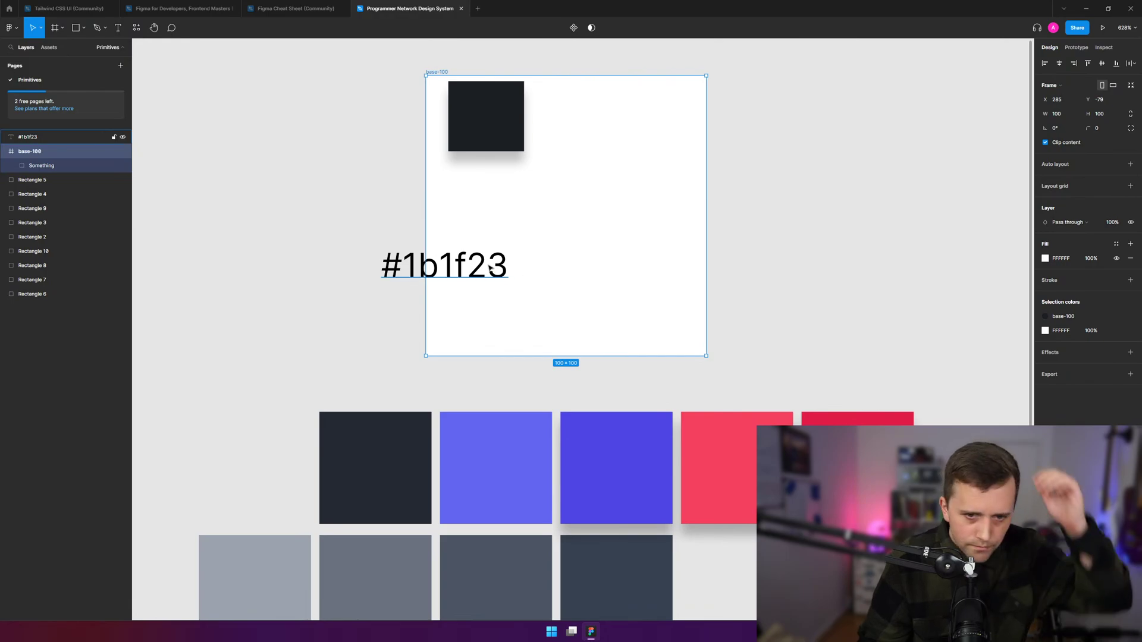
{"action": "left_click", "coordinate": [438, 275]}
{"action": "left_click_drag", "start_coordinate": [438, 276], "coordinate": [266, 265]}
- Resize the dark swatch to 80 by 80 and position it at about X 10, Y 9 inside the base-100 frame
{"action": "left_click", "coordinate": [510, 123]}
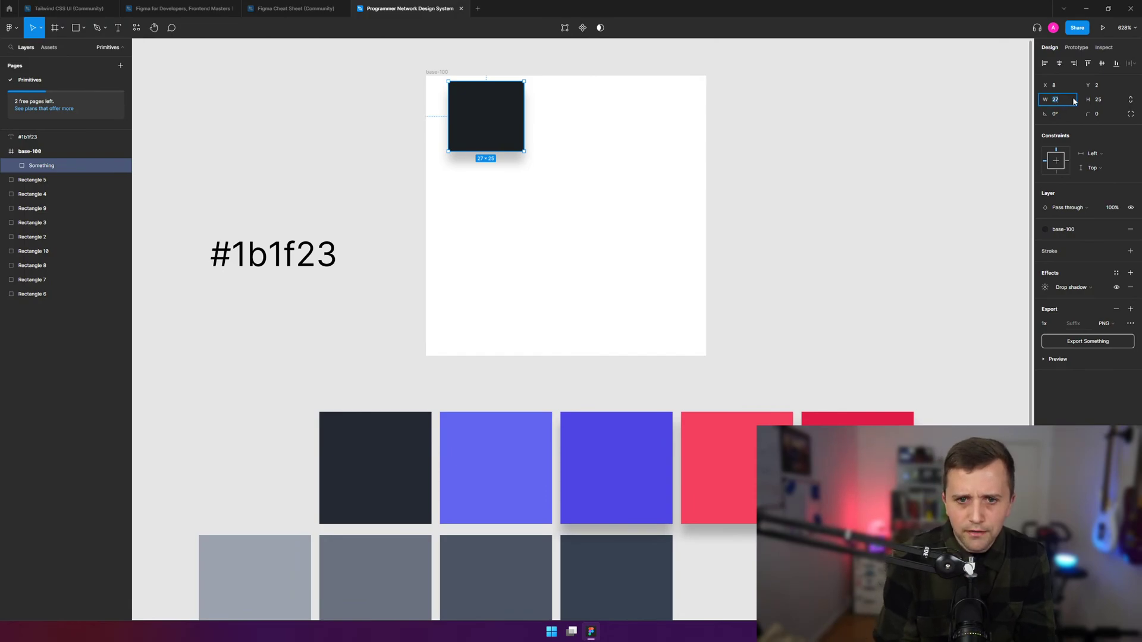
{"action": "type", "text": "80"}
{"action": "key", "text": "Tab"}
{"action": "type", "text": "80"}
{"action": "key", "text": "Return"}
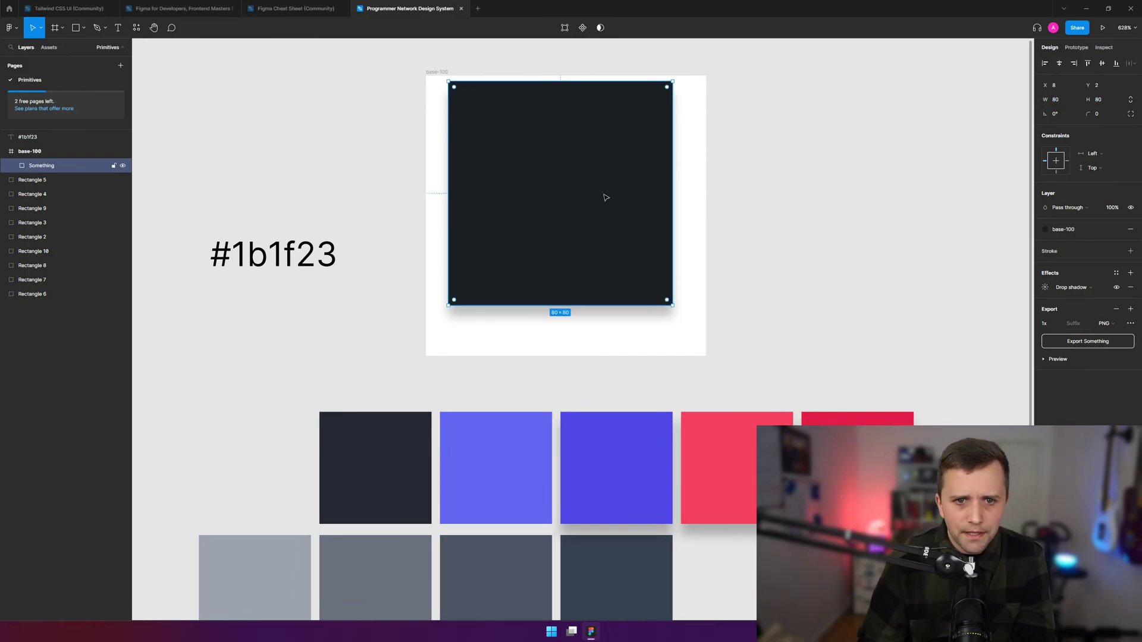
{"action": "mouse_move", "coordinate": [575, 208]}
{"action": "left_mouse_down"}
{"action": "mouse_move", "coordinate": [578, 242]}
{"action": "mouse_move", "coordinate": [584, 227]}
{"action": "left_mouse_up"}
- Move the #1b1f23 label into the base-100 frame, onto the middle of the dark swatch
{"action": "left_click", "coordinate": [357, 241]}
{"action": "left_click_drag", "start_coordinate": [310, 254], "coordinate": [567, 219]}
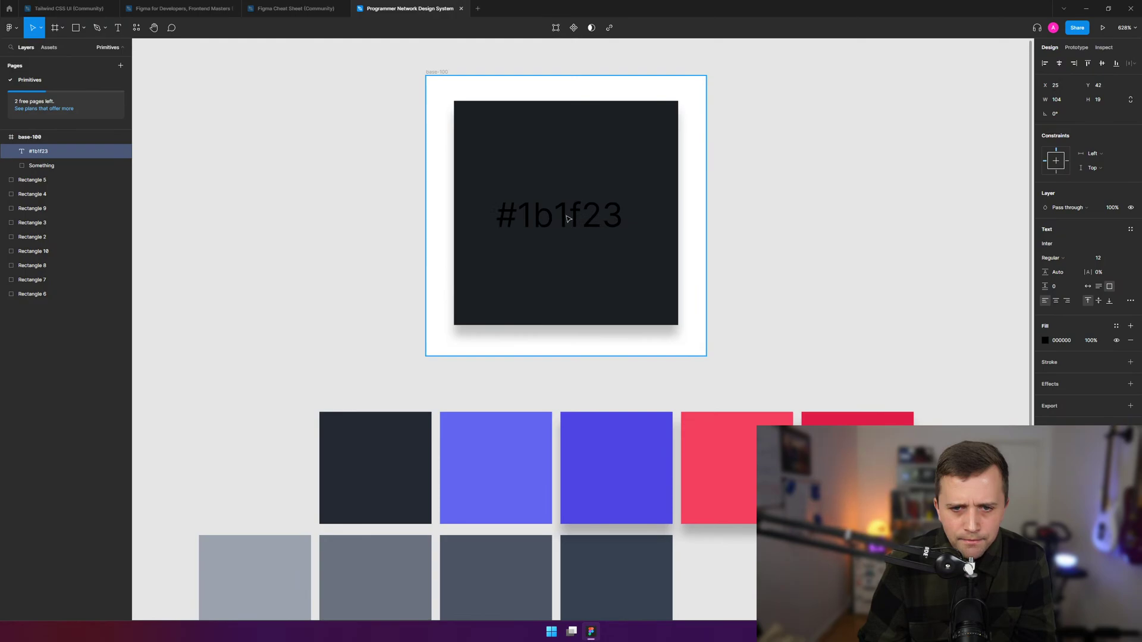
- Try to center the #1b1f23 label and the dark swatch on each other horizontally
{"action": "left_click", "coordinate": [576, 163]}
{"action": "left_click", "coordinate": [567, 211], "text": "shift"}
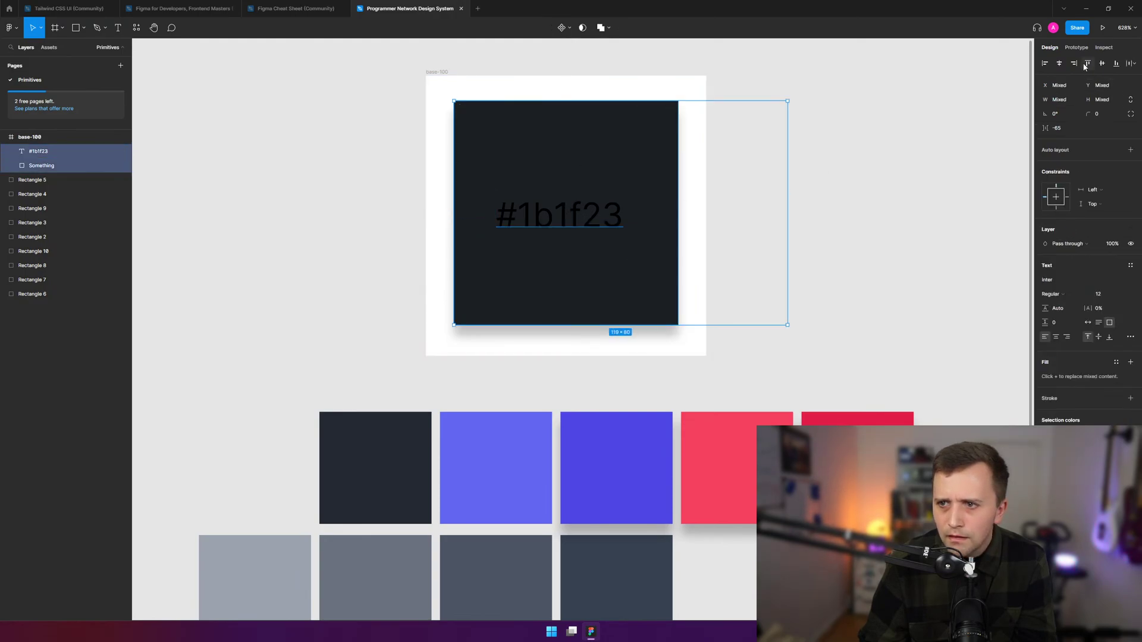
{"action": "left_click", "coordinate": [1059, 63]}
{"action": "key", "text": "ctrl+z"}
{"action": "left_click", "coordinate": [815, 198]}
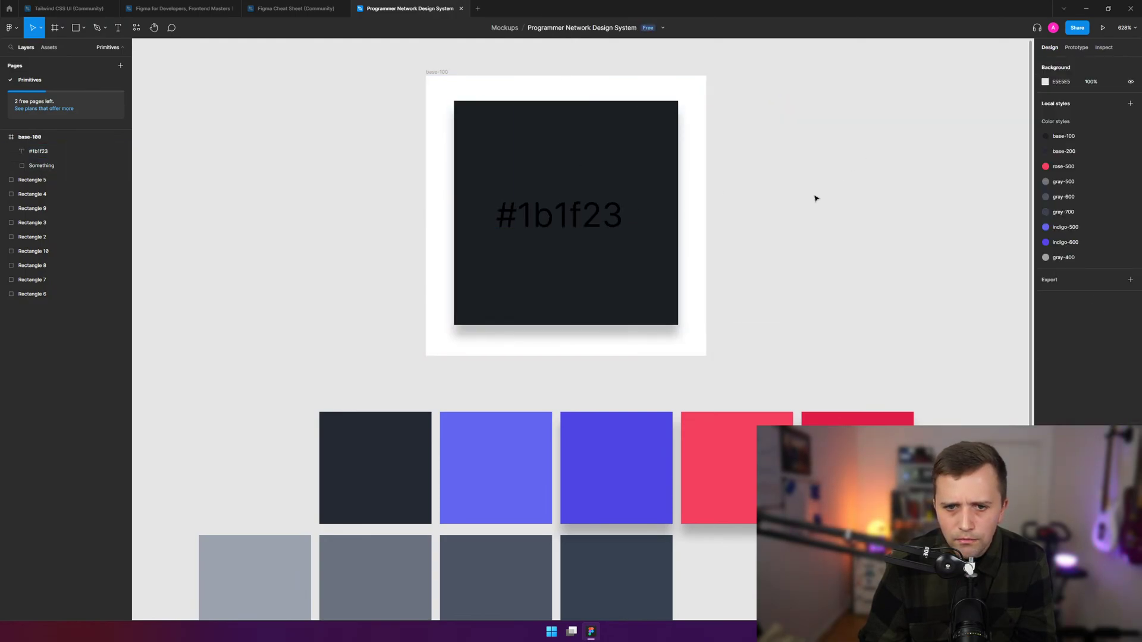
- Try to narrow the label and swatch together so their right side meets the edge of the base-100 frame
{"action": "left_click", "coordinate": [562, 217]}
{"action": "left_click", "coordinate": [593, 135], "text": "shift"}
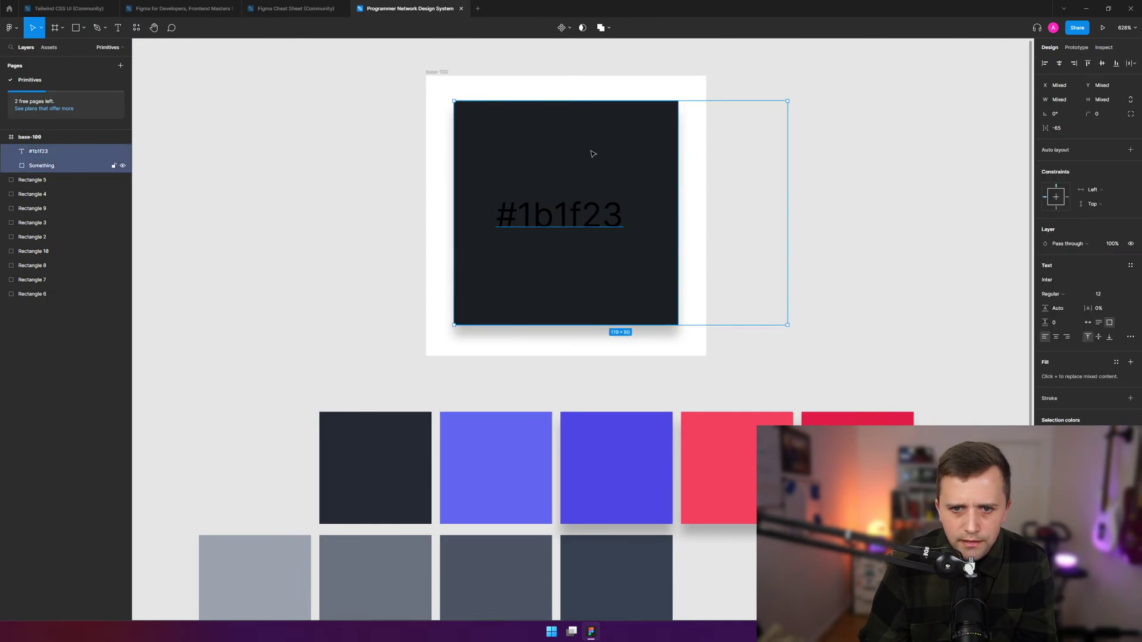
{"action": "left_click_drag", "start_coordinate": [785, 209], "coordinate": [706, 212]}
{"action": "key", "text": "ctrl+z"}
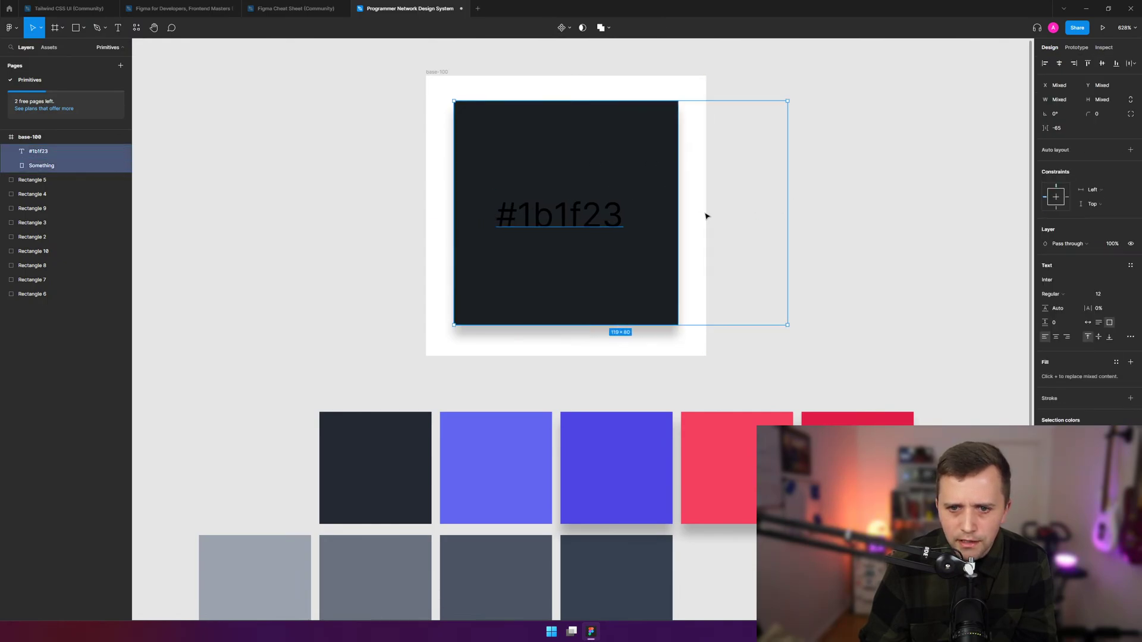
{"action": "left_click", "coordinate": [893, 233]}
- Try to align the left sides of the dark swatch and the #1b1f23 label
{"action": "left_click", "coordinate": [638, 175]}
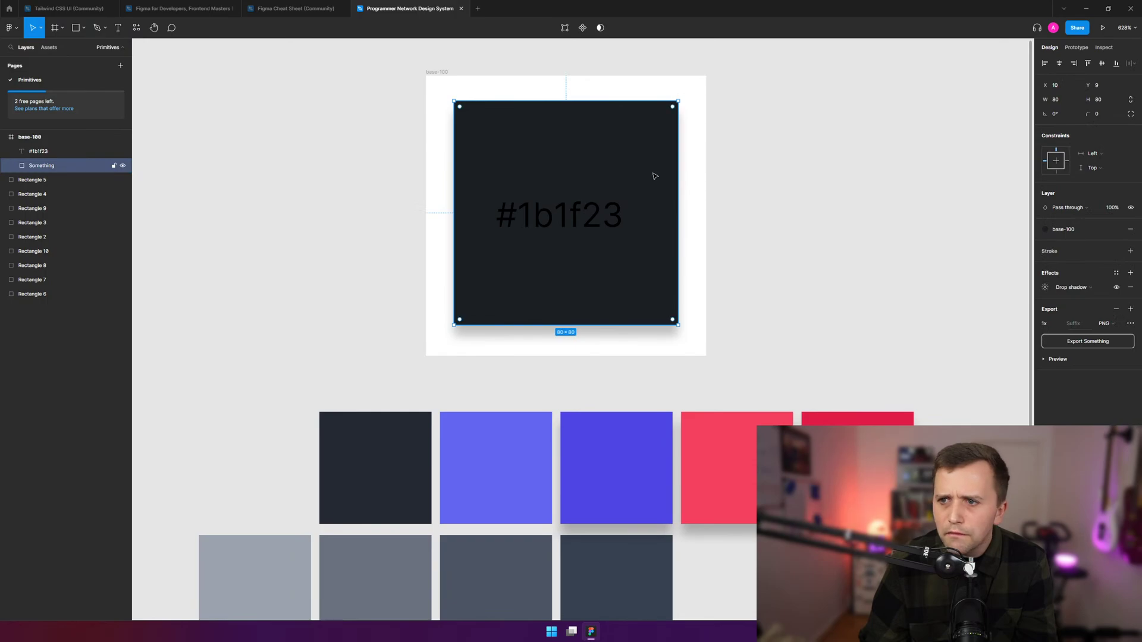
{"action": "left_click", "coordinate": [594, 220], "text": "shift"}
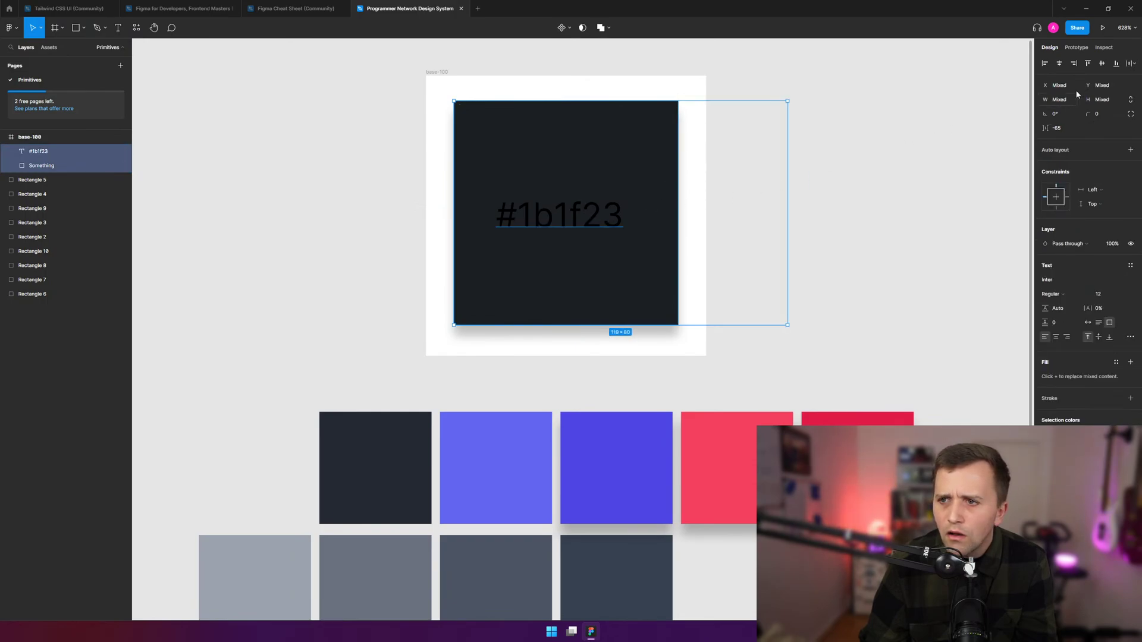
{"action": "left_click", "coordinate": [1047, 63]}
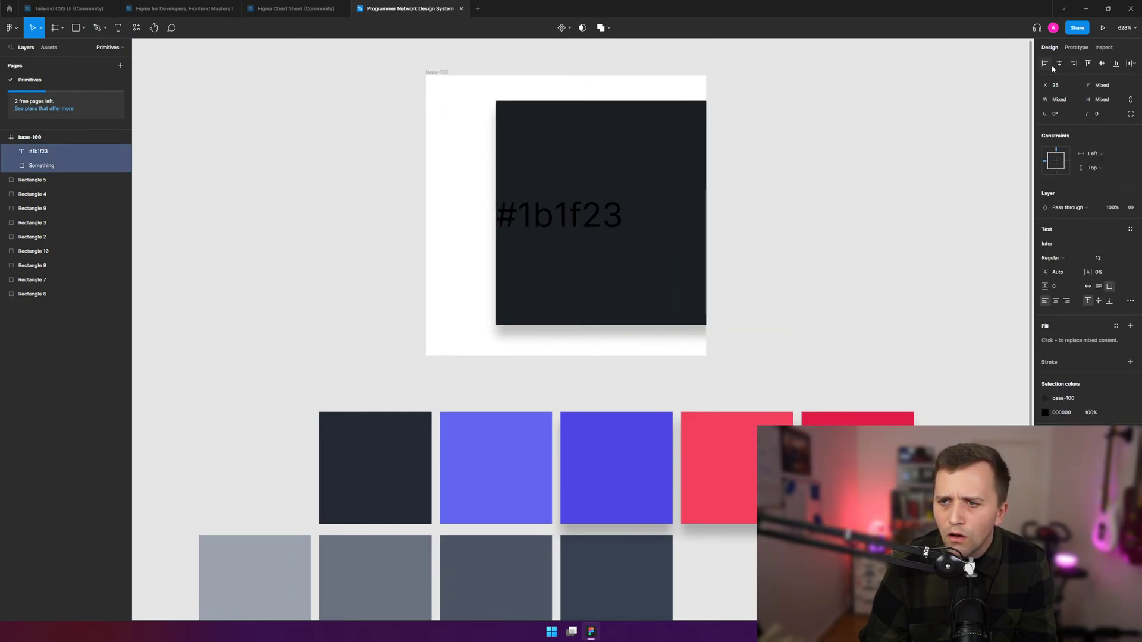
{"action": "key", "text": "ctrl+z"}
{"action": "left_click", "coordinate": [944, 142]}
{"action": "left_click", "coordinate": [559, 215]}
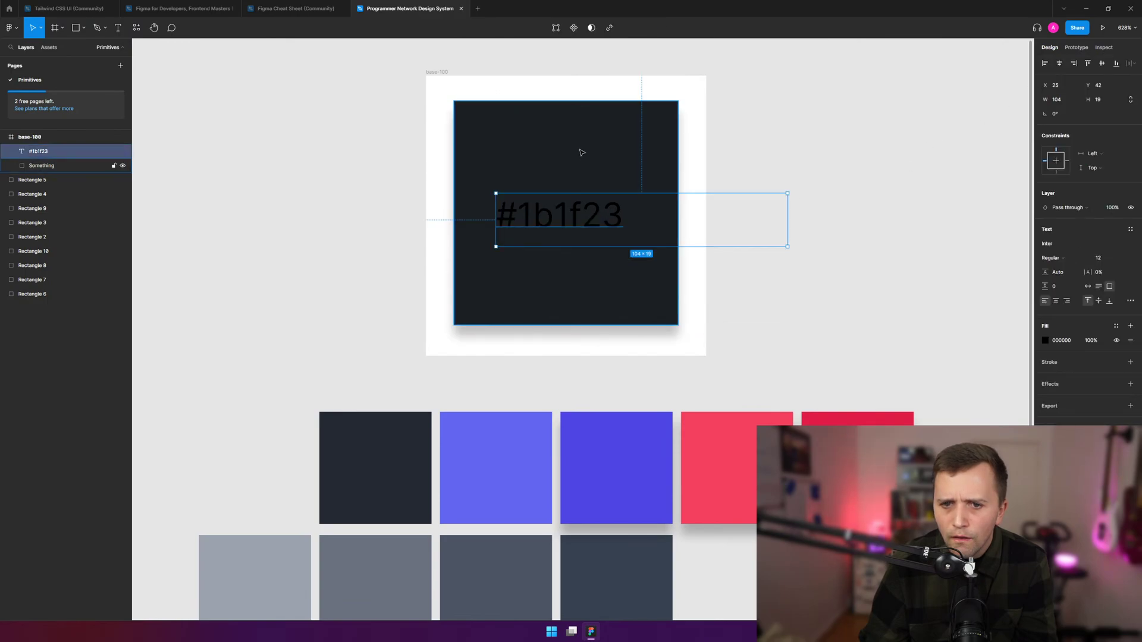
{"action": "left_click", "coordinate": [581, 152], "text": "shift"}
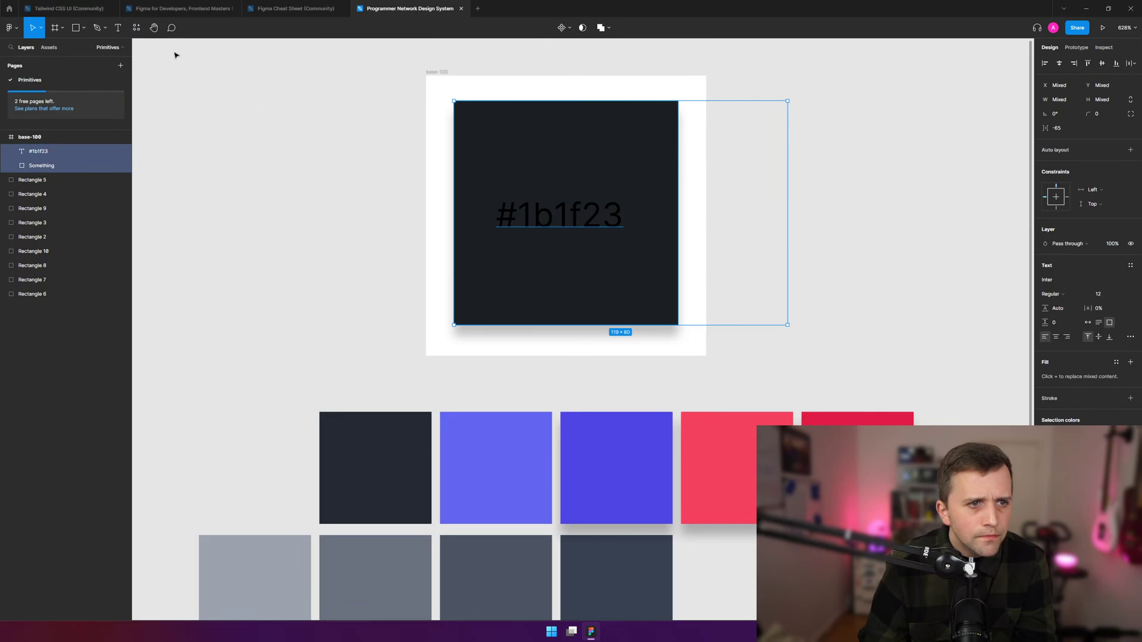
{"action": "right_click", "coordinate": [224, 94]}
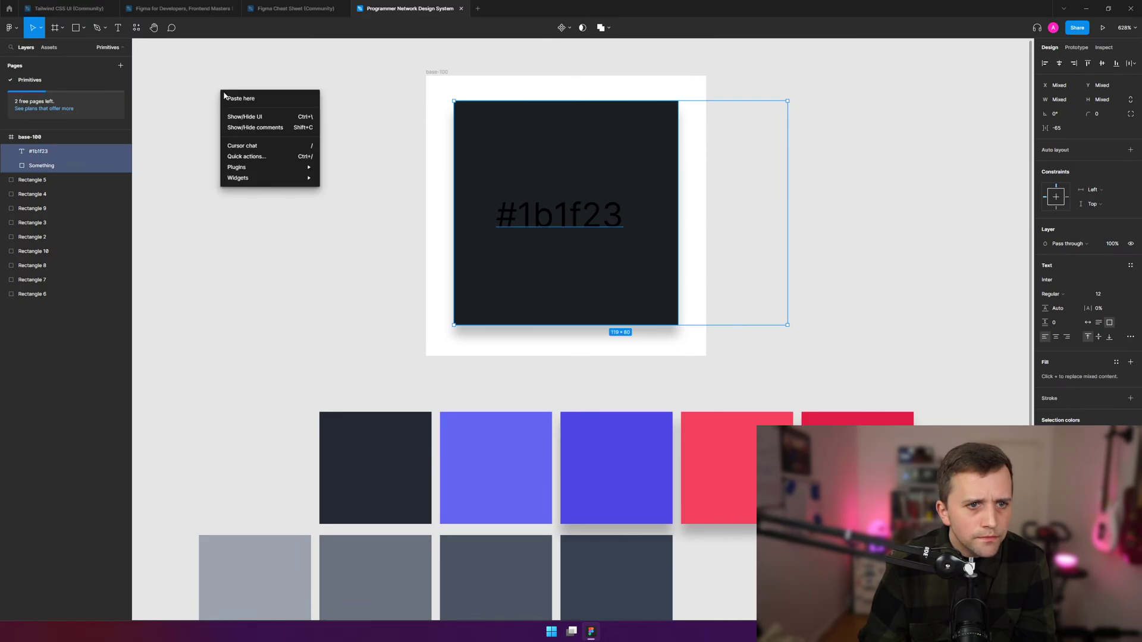
{"action": "left_click", "coordinate": [338, 74]}
{"action": "left_click", "coordinate": [336, 69]}
{"action": "left_click", "coordinate": [442, 106]}
{"action": "left_click", "coordinate": [442, 106]}
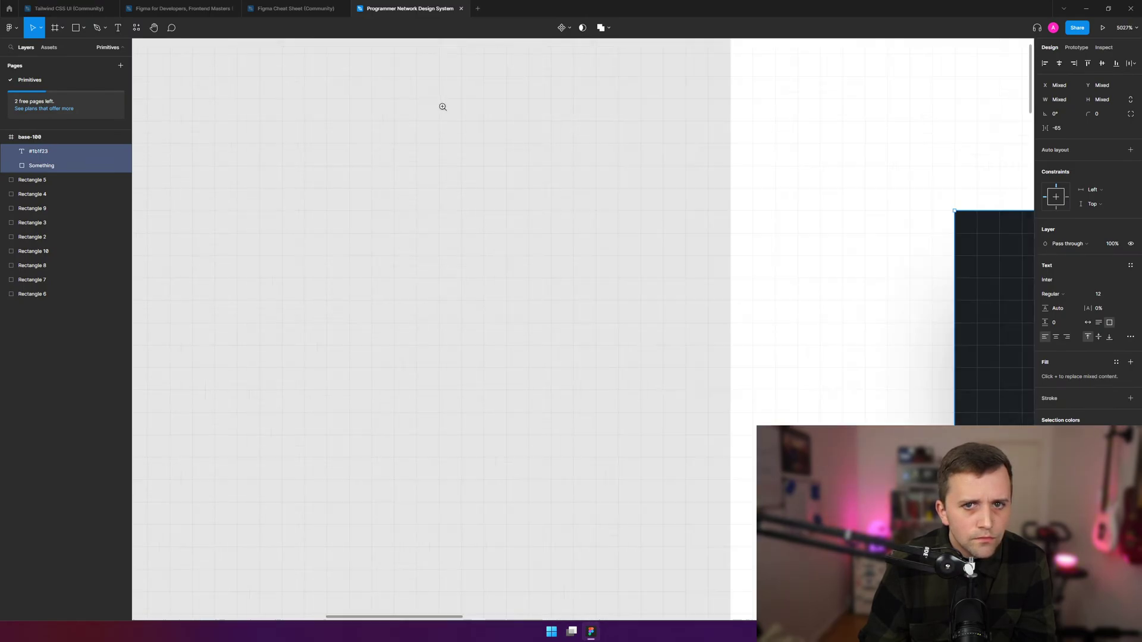
{"action": "left_click", "coordinate": [442, 106]}
{"action": "right_click", "coordinate": [501, 126]}
{"action": "key", "text": "Escape"}
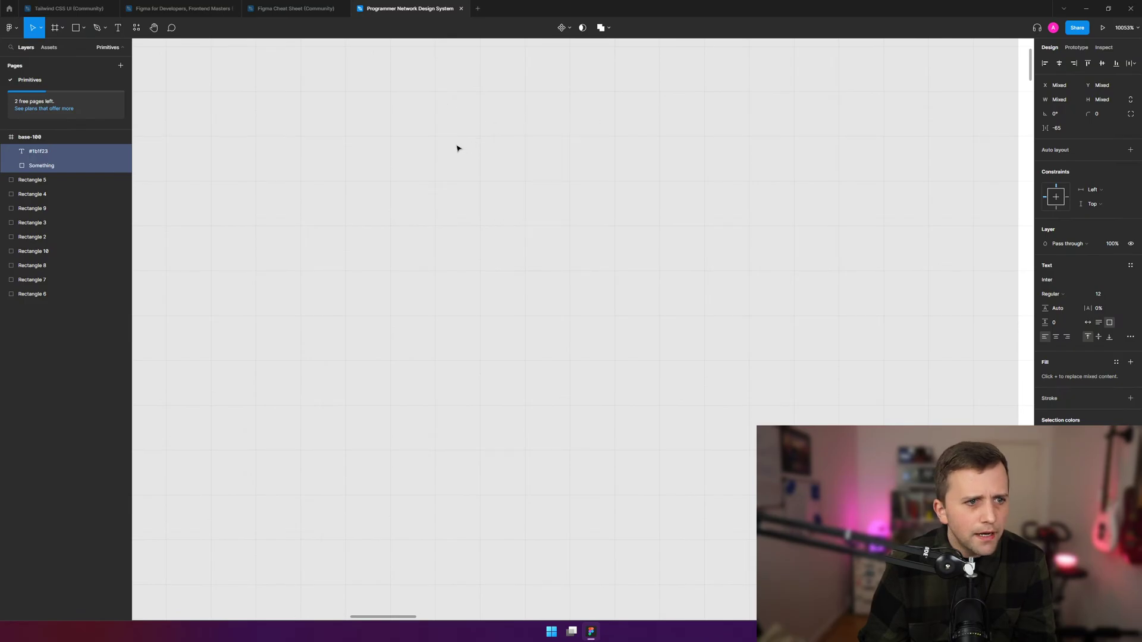
{"action": "scroll", "coordinate": [458, 173], "scroll_direction": "down", "scroll_amount": 10}
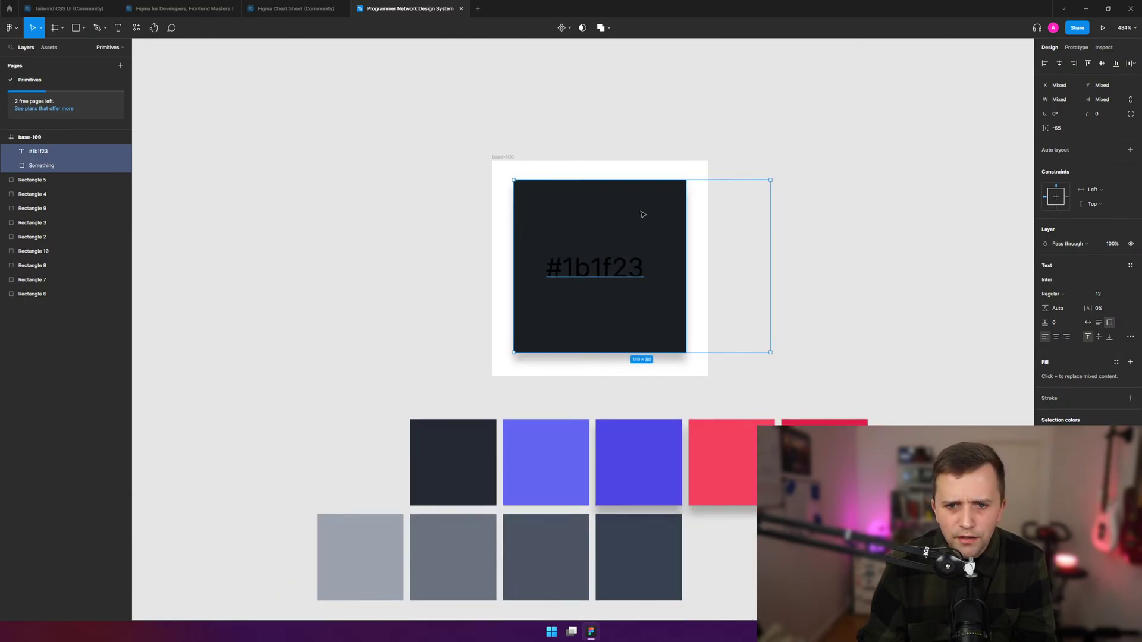
- Narrow the #1b1f23 label's text box from its right side to a width of about 47 so it fits the text
{"action": "scroll", "coordinate": [744, 283], "scroll_direction": "up", "scroll_amount": 5}
{"action": "left_click", "coordinate": [883, 279]}
{"action": "left_click", "coordinate": [680, 294]}
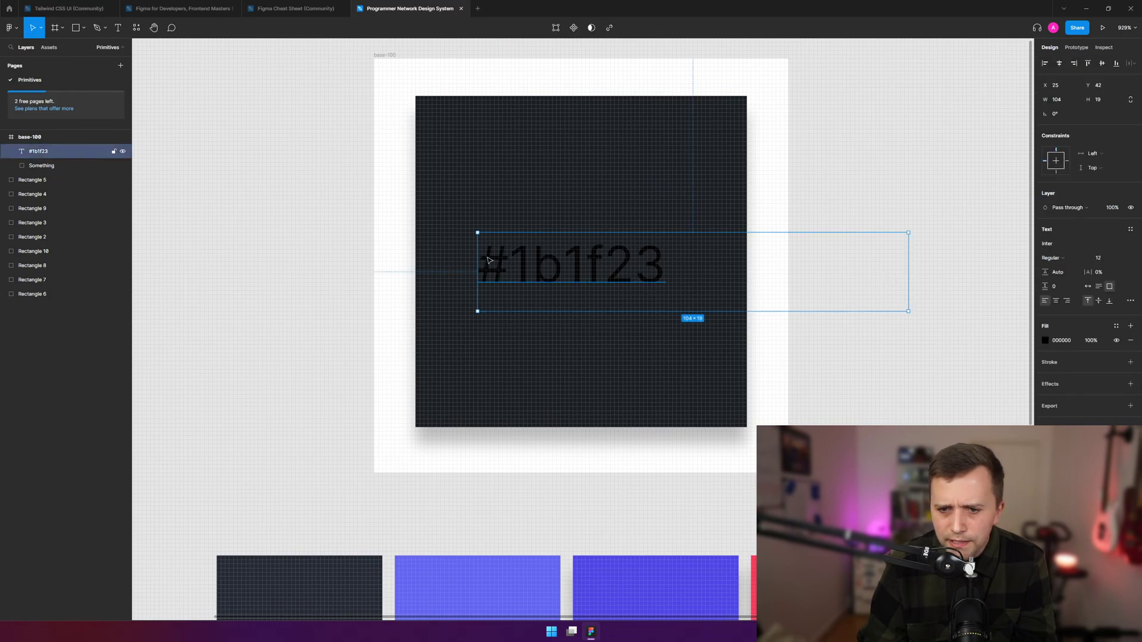
{"action": "left_click", "coordinate": [621, 168]}
{"action": "left_click", "coordinate": [616, 288]}
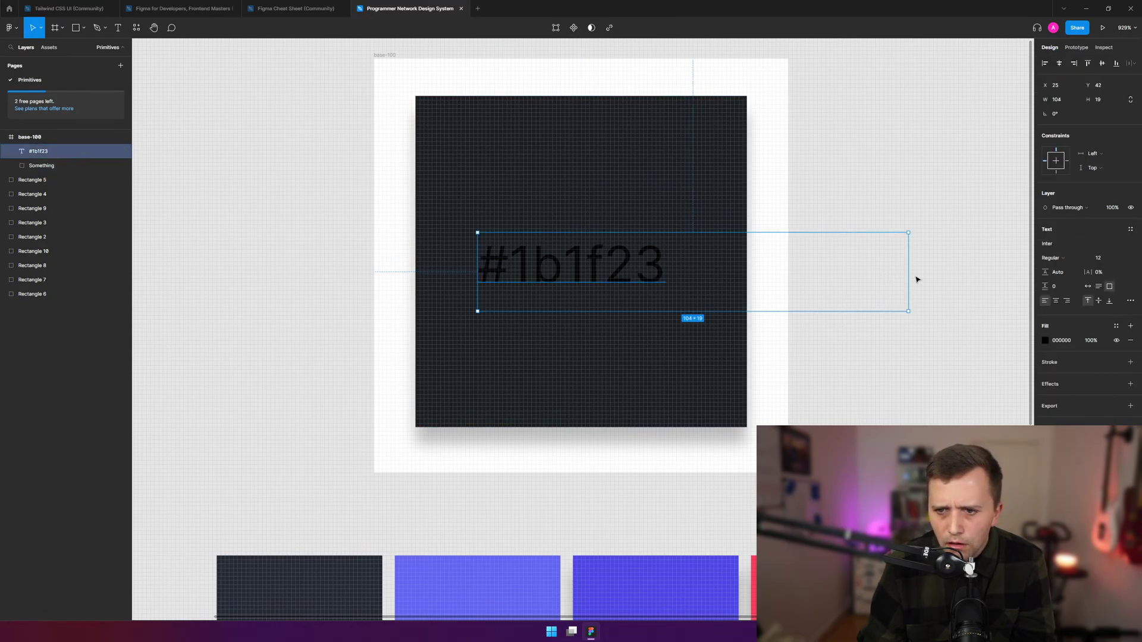
{"action": "left_click_drag", "start_coordinate": [906, 275], "coordinate": [672, 275]}
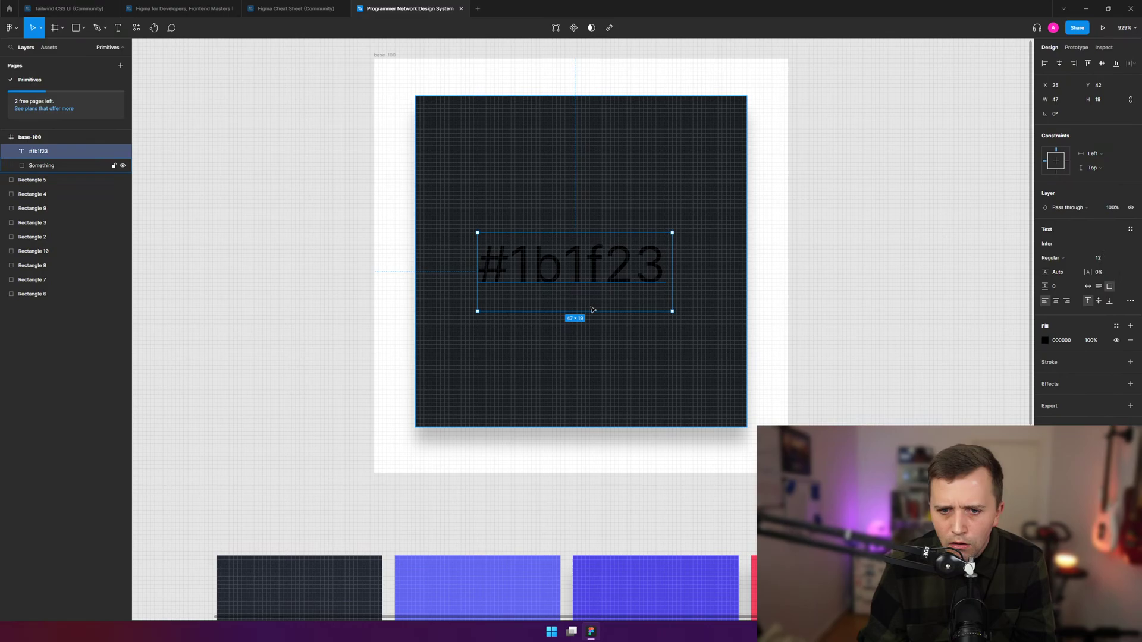
- Center the #1b1f23 label on the dark swatch both horizontally and vertically
{"action": "left_click", "coordinate": [723, 312]}
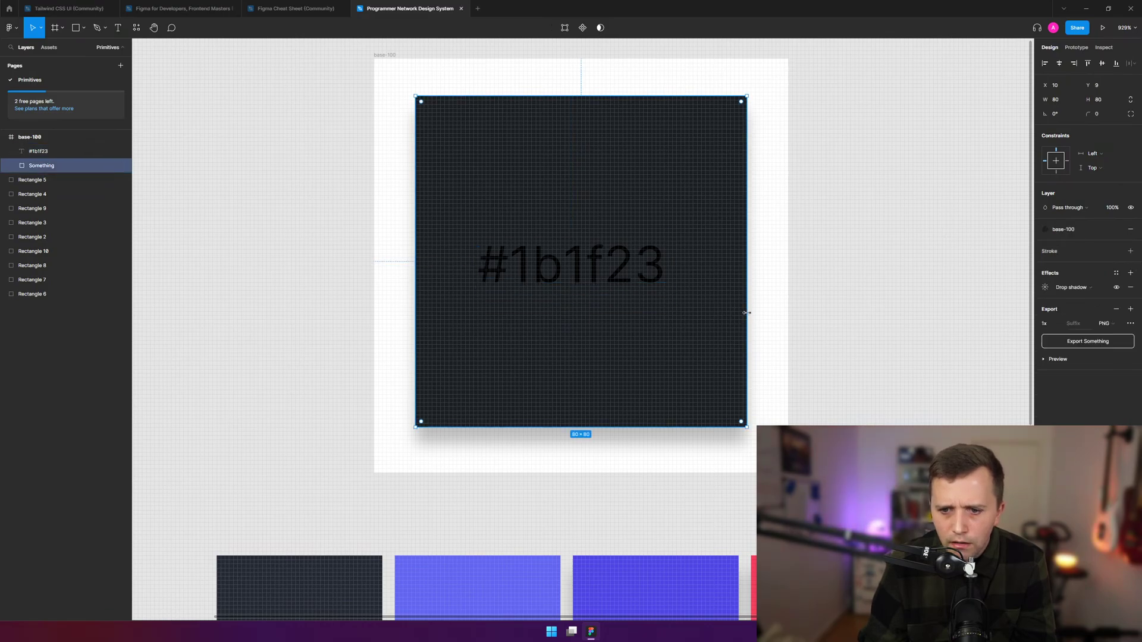
{"action": "left_click", "coordinate": [622, 269], "text": "shift"}
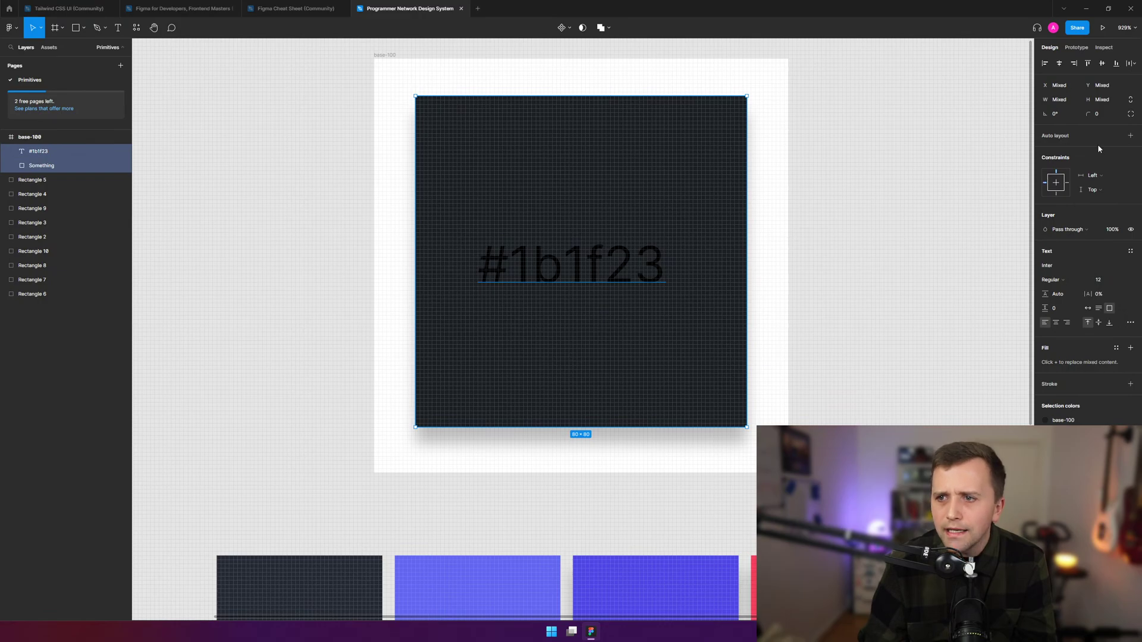
{"action": "left_click", "coordinate": [1059, 66]}
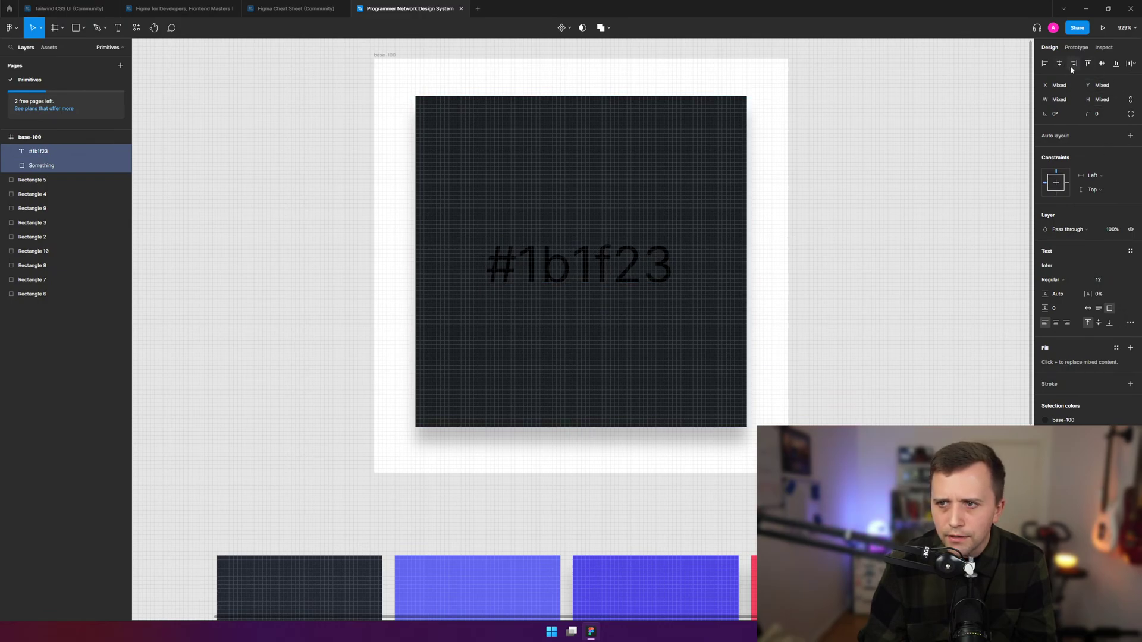
{"action": "left_click", "coordinate": [1102, 64]}
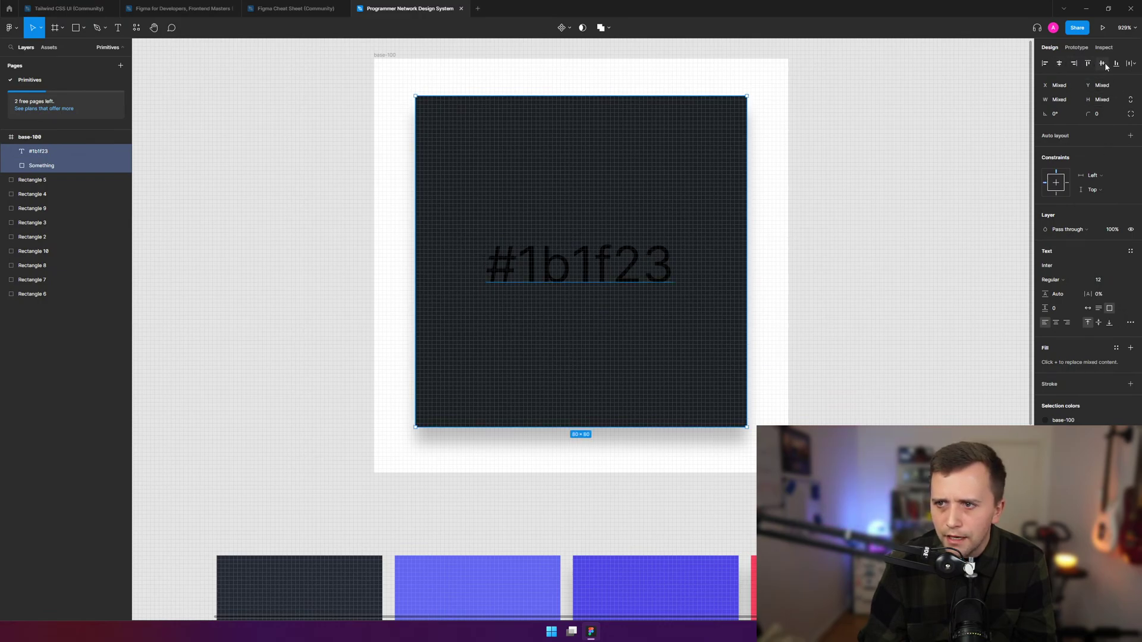
{"action": "left_click", "coordinate": [845, 165]}
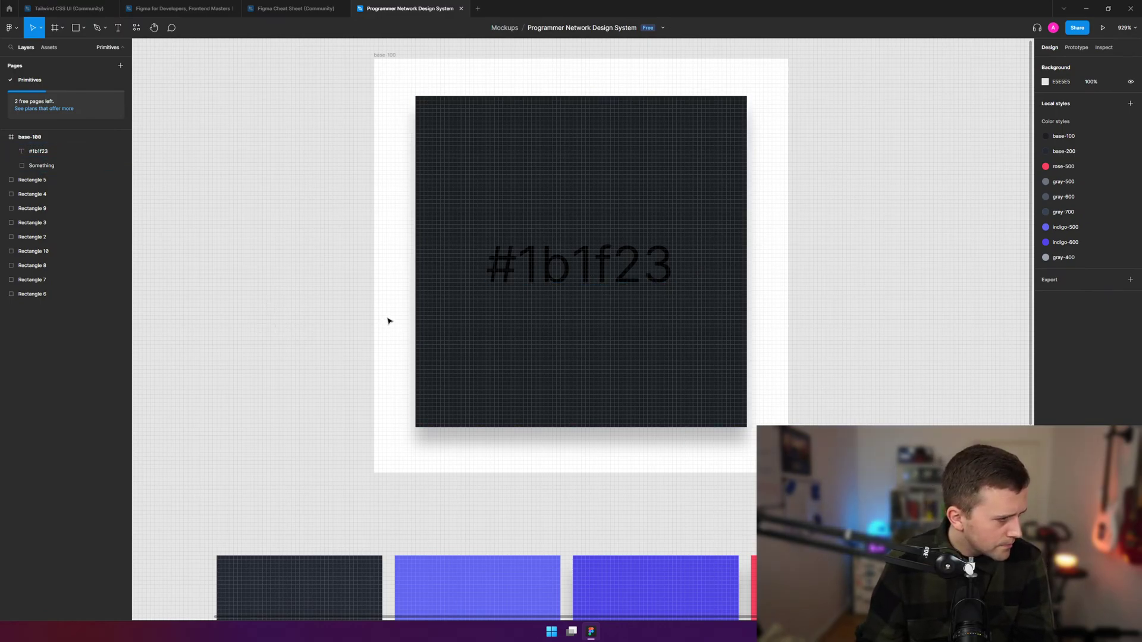
- Change the #1b1f23 label's text color to white
{"action": "left_click", "coordinate": [571, 262]}
{"action": "double_click", "coordinate": [576, 262]}
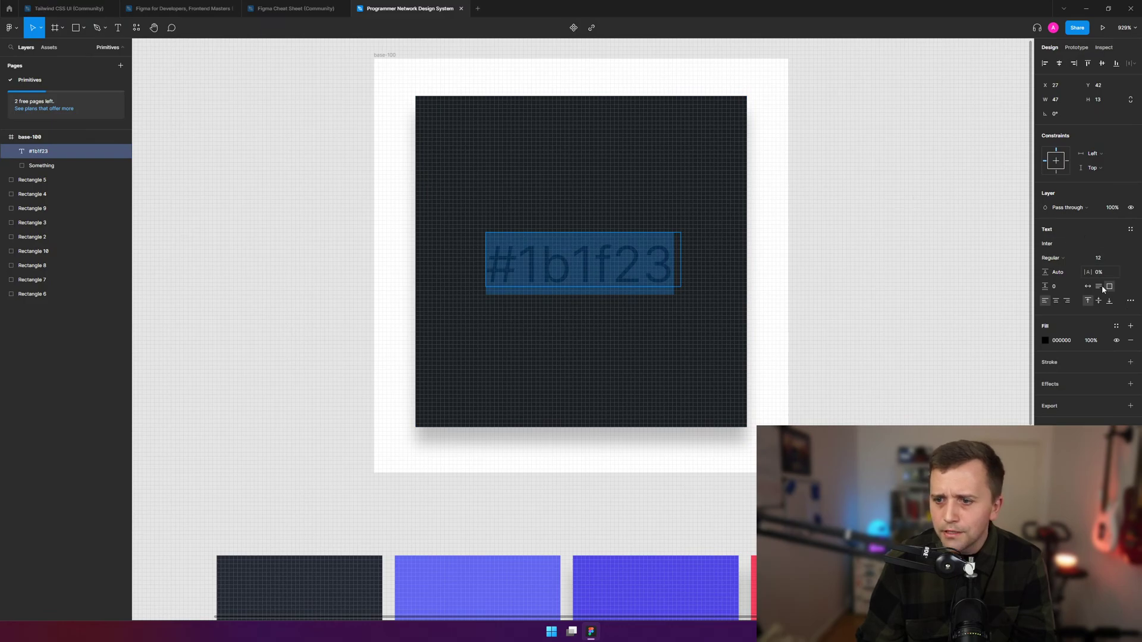
{"action": "left_click", "coordinate": [1045, 341]}
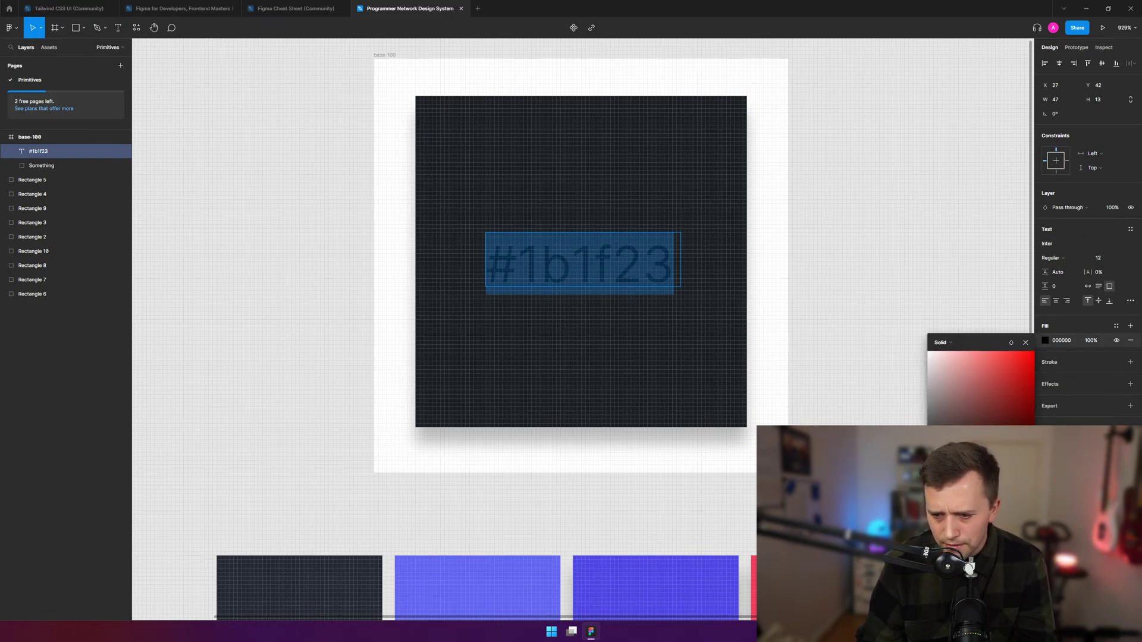
{"action": "left_click_drag", "start_coordinate": [952, 352], "coordinate": [853, 353]}
{"action": "left_click", "coordinate": [844, 299]}
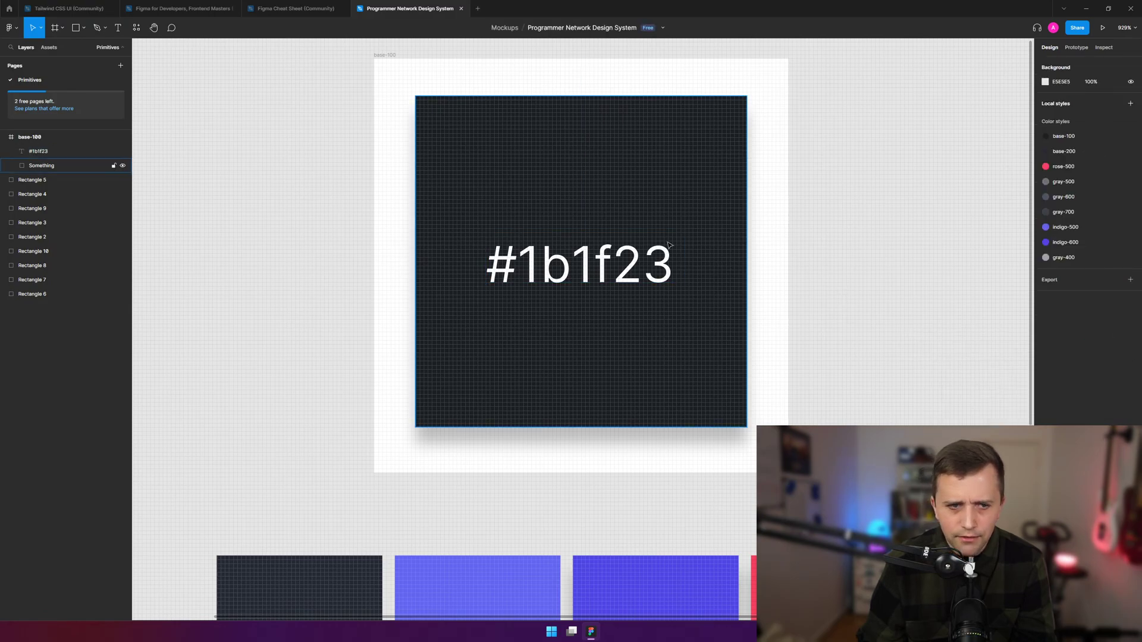
- Move the base-100 frame left to about X 187, Y -89, above the other swatches
{"action": "scroll", "coordinate": [845, 299], "scroll_direction": "down", "scroll_amount": 5}
{"action": "left_click_drag", "start_coordinate": [826, 184], "coordinate": [566, 387]}
{"action": "left_click_drag", "start_coordinate": [613, 217], "coordinate": [474, 203]}
{"action": "left_click", "coordinate": [546, 172]}
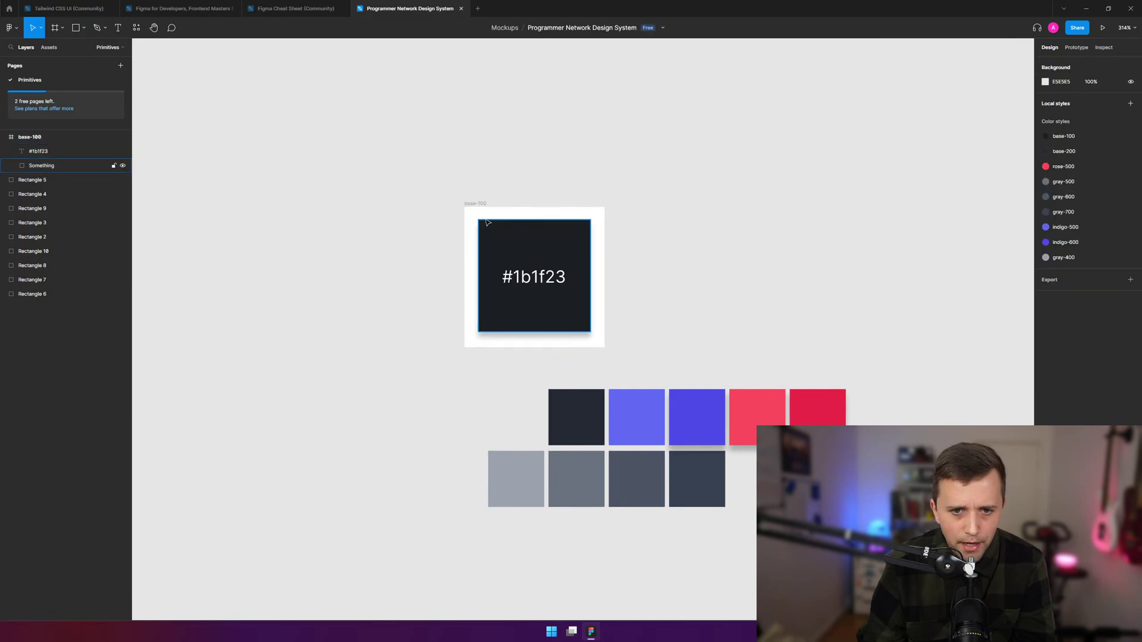
- Add a 1x PNG export setting to the base-100 frame
{"action": "left_click", "coordinate": [474, 204]}
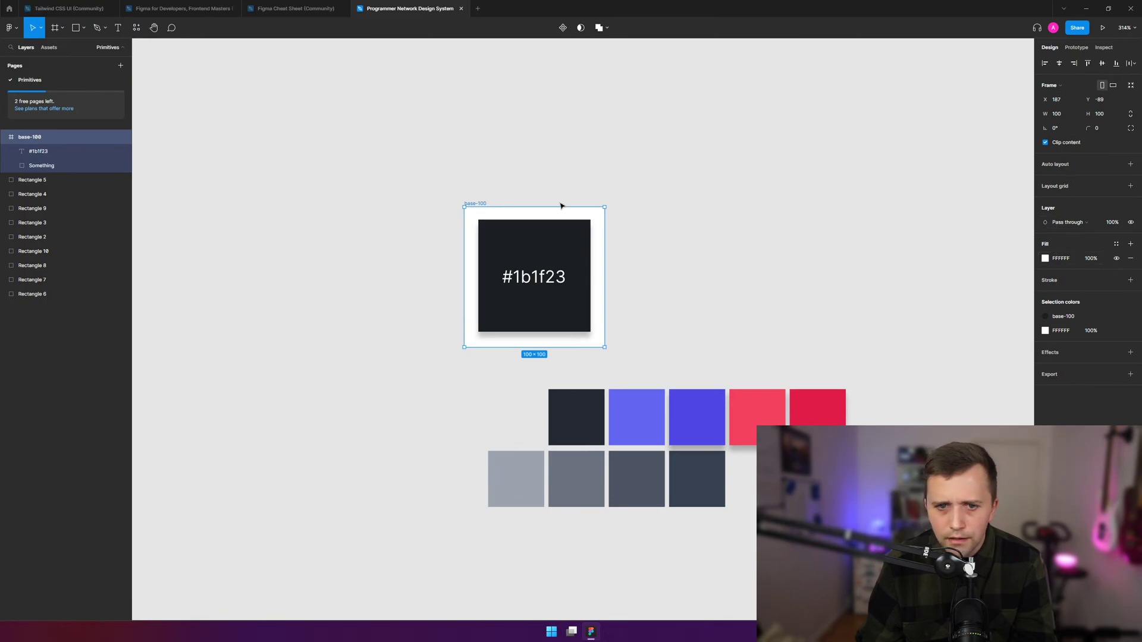
{"action": "key", "text": "Escape"}
{"action": "double_click", "coordinate": [480, 203]}
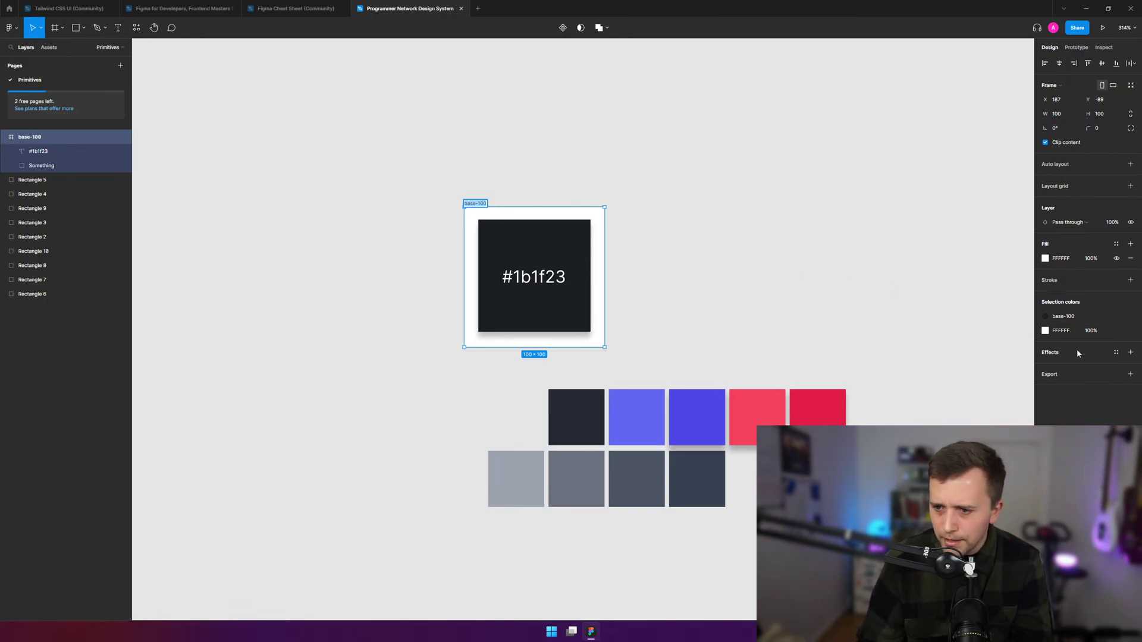
{"action": "left_click", "coordinate": [1070, 373]}
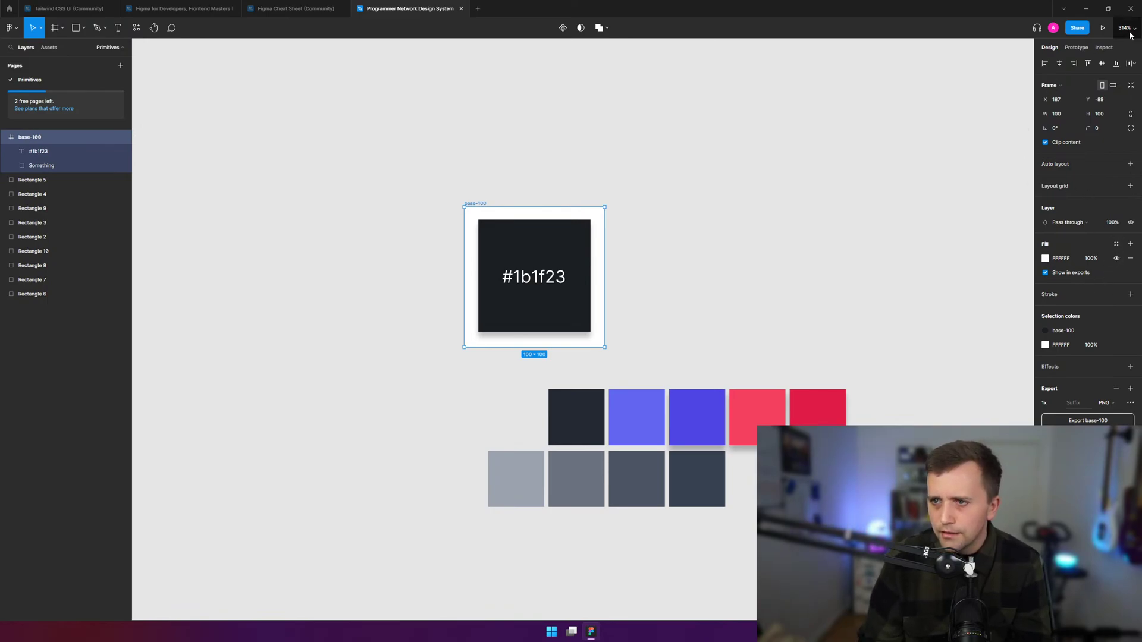
- Inspect the base-100 frame's properties and generated CSS code
{"action": "left_click", "coordinate": [1084, 49]}
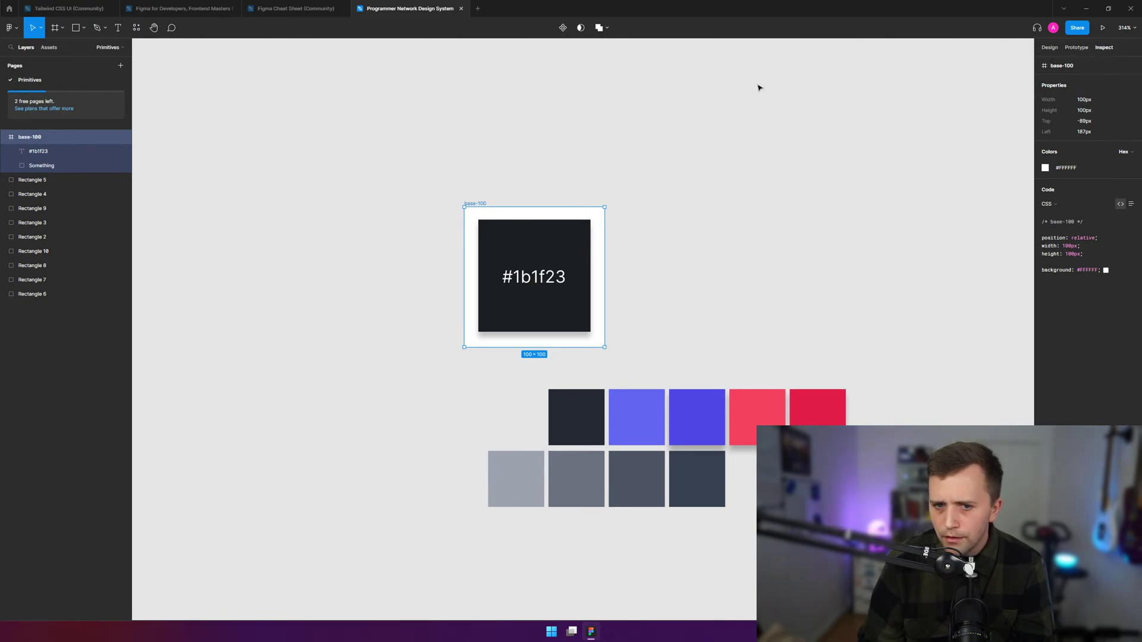
- Move the base-100 frame farther up and to the left on the canvas, away from the other swatches
{"action": "left_click", "coordinate": [660, 138]}
{"action": "left_click", "coordinate": [482, 207]}
{"action": "left_click", "coordinate": [560, 163]}
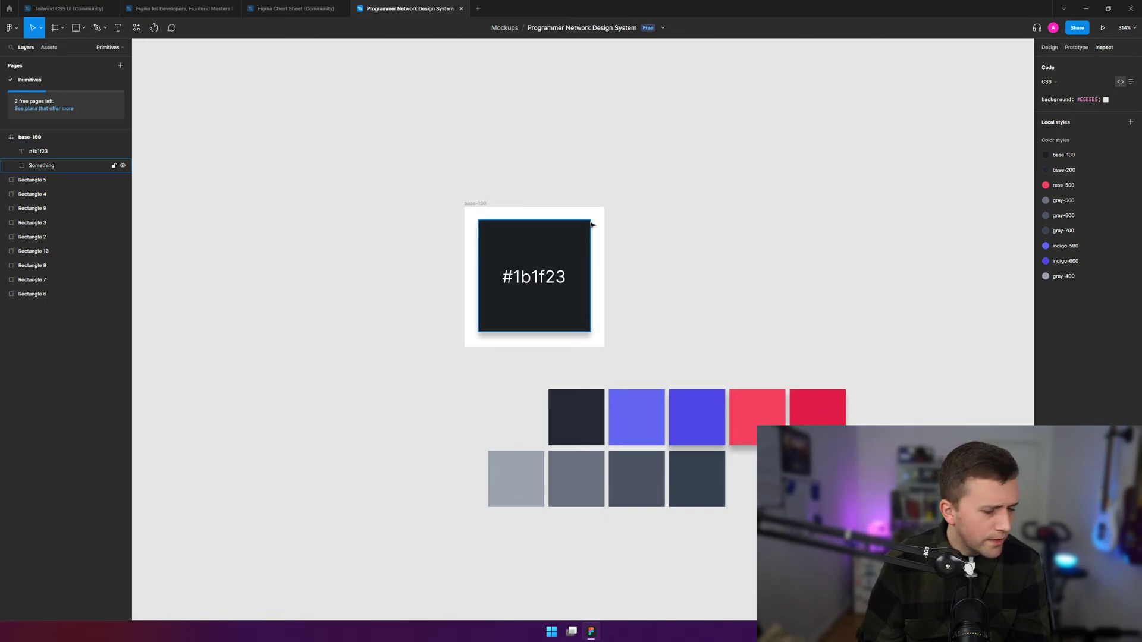
{"action": "left_click_drag", "start_coordinate": [696, 165], "coordinate": [404, 351]}
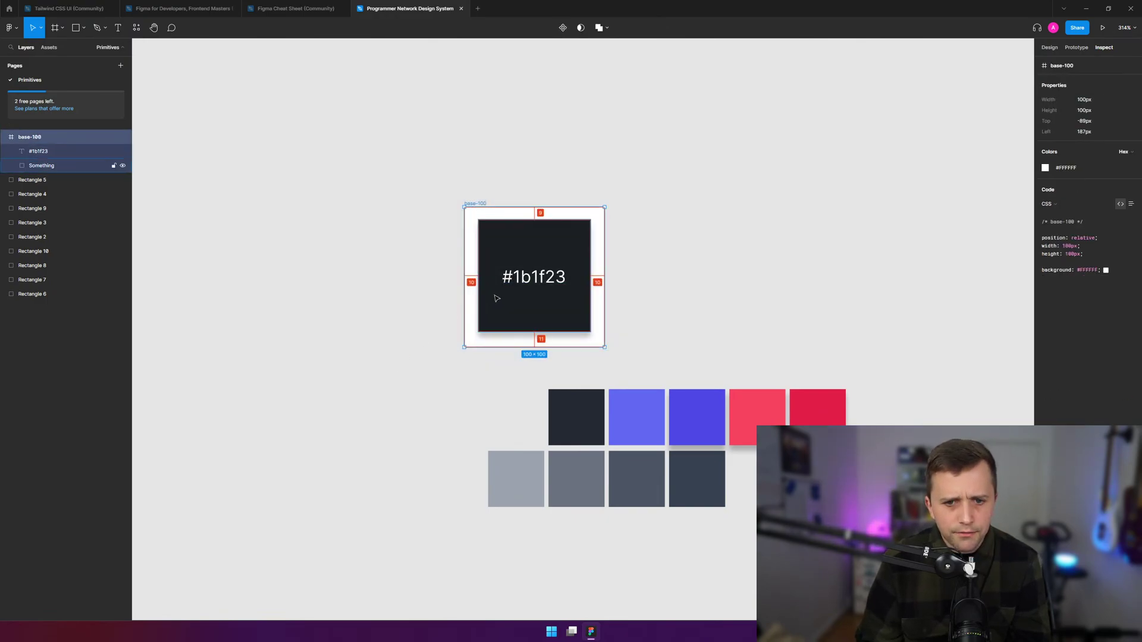
{"action": "left_click_drag", "start_coordinate": [497, 299], "coordinate": [410, 250]}
{"action": "left_click", "coordinate": [564, 240]}
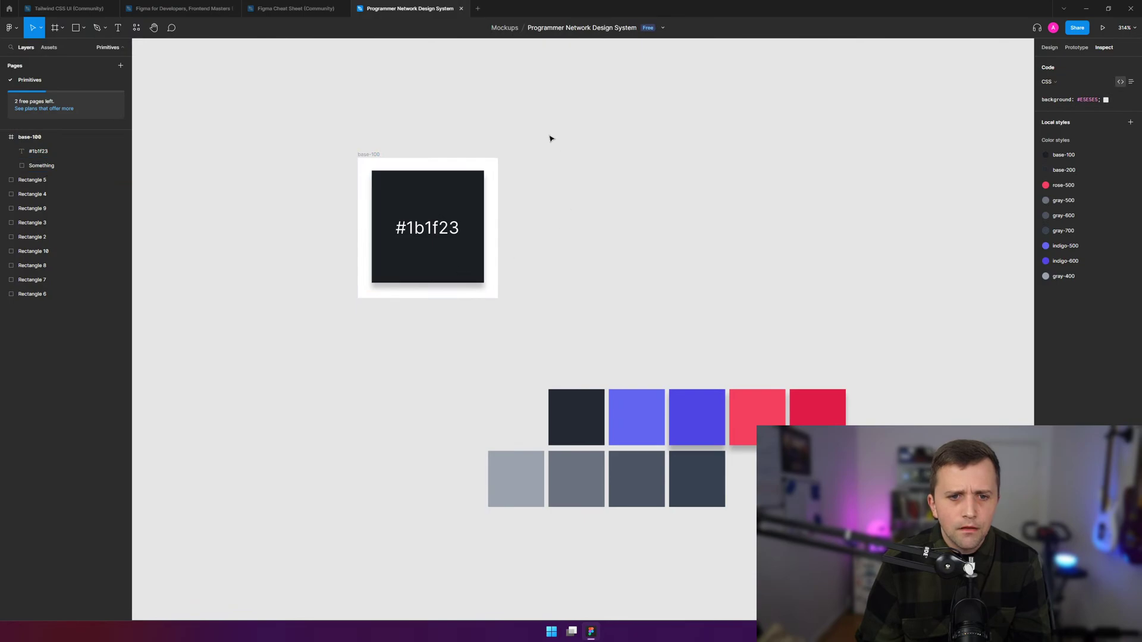
- Duplicate the base-100 frame and place the copy directly to its right at about X 213, Y -124
{"action": "left_click_drag", "start_coordinate": [547, 137], "coordinate": [313, 311]}
{"action": "left_click_drag", "start_coordinate": [411, 235], "coordinate": [555, 235]}
{"action": "left_click", "coordinate": [914, 204]}
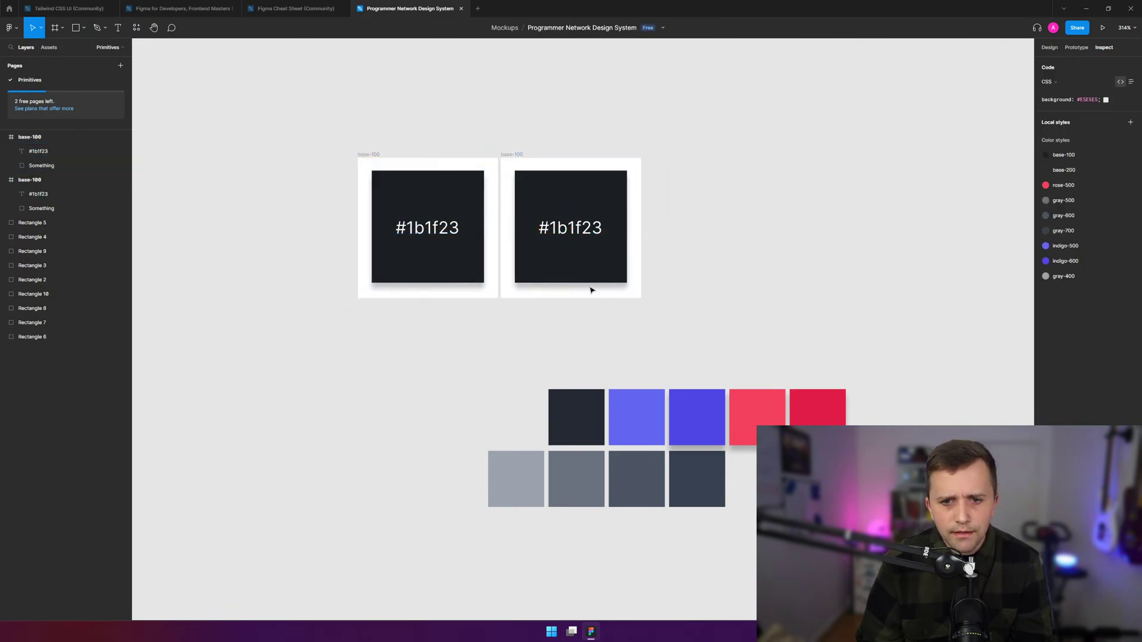
- Apply the base-200 color style to the square inside the duplicated frame
{"action": "left_click", "coordinate": [583, 268]}
{"action": "left_click", "coordinate": [588, 231], "text": "shift"}
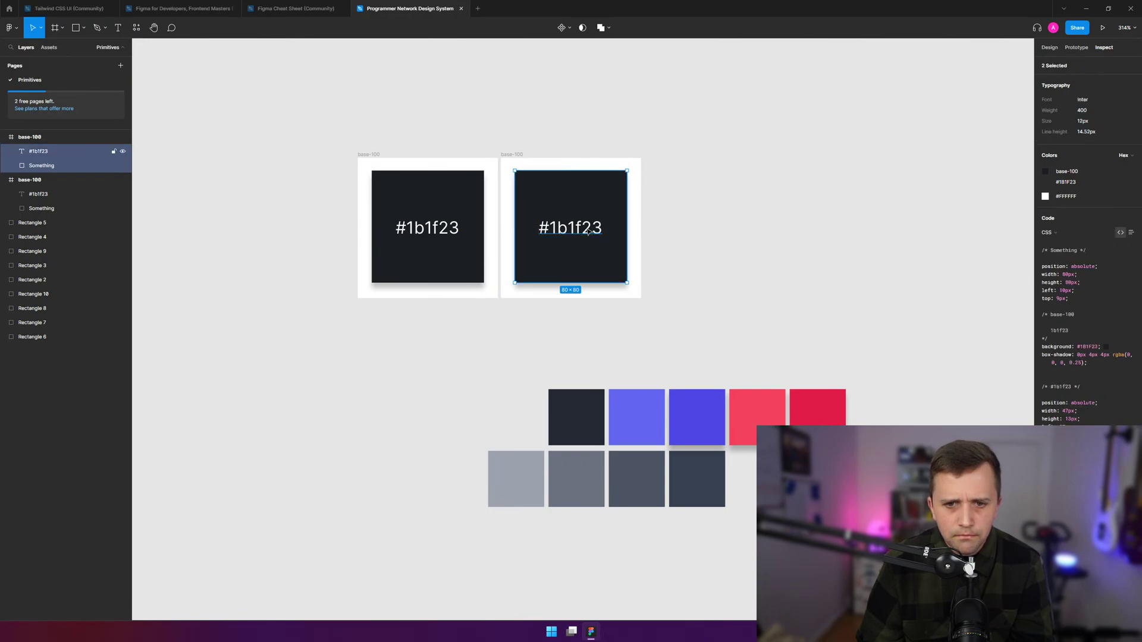
{"action": "mouse_move", "coordinate": [586, 267]}
{"action": "left_mouse_down"}
{"action": "mouse_move", "coordinate": [747, 263]}
{"action": "mouse_move", "coordinate": [572, 258]}
{"action": "left_mouse_up"}
{"action": "left_click", "coordinate": [569, 258]}
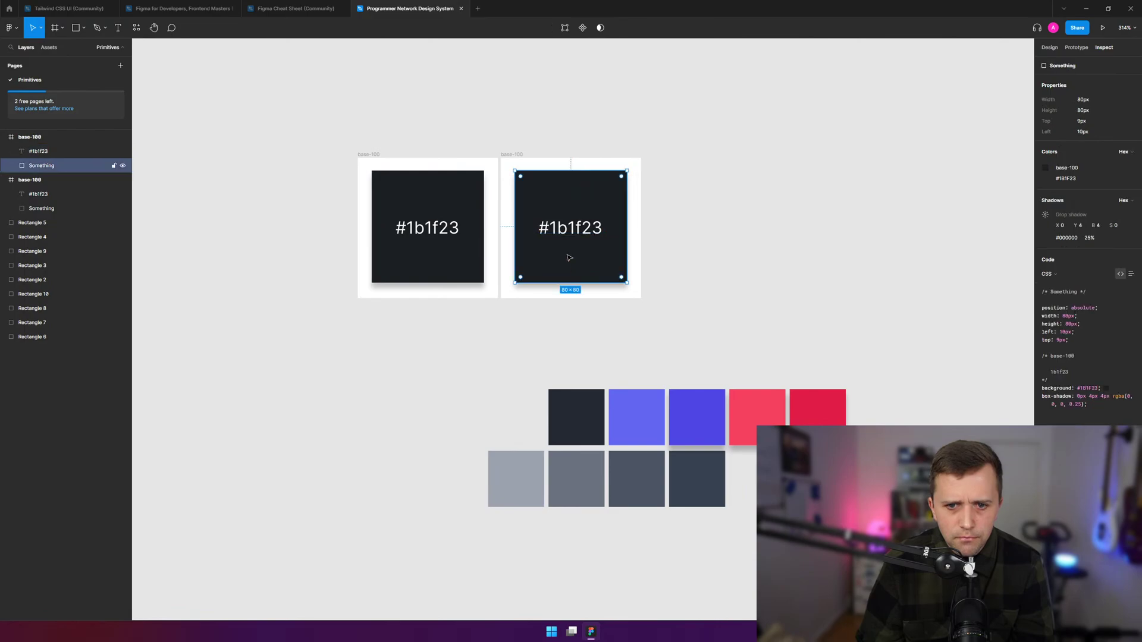
{"action": "left_click", "coordinate": [1076, 170]}
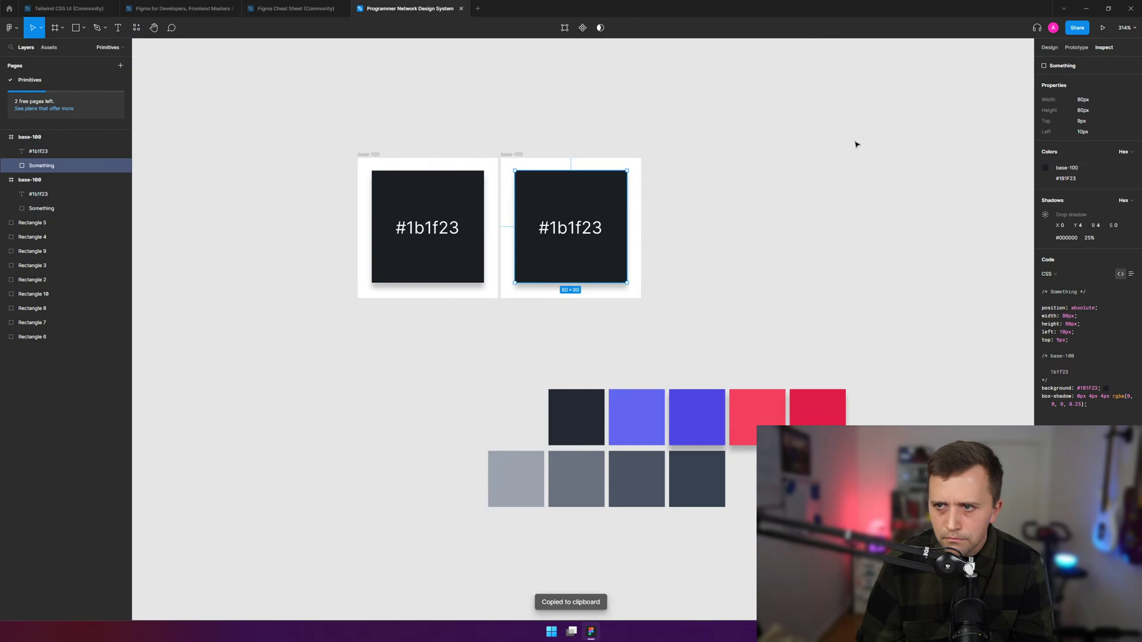
{"action": "left_click", "coordinate": [1048, 48]}
{"action": "left_click", "coordinate": [1061, 229]}
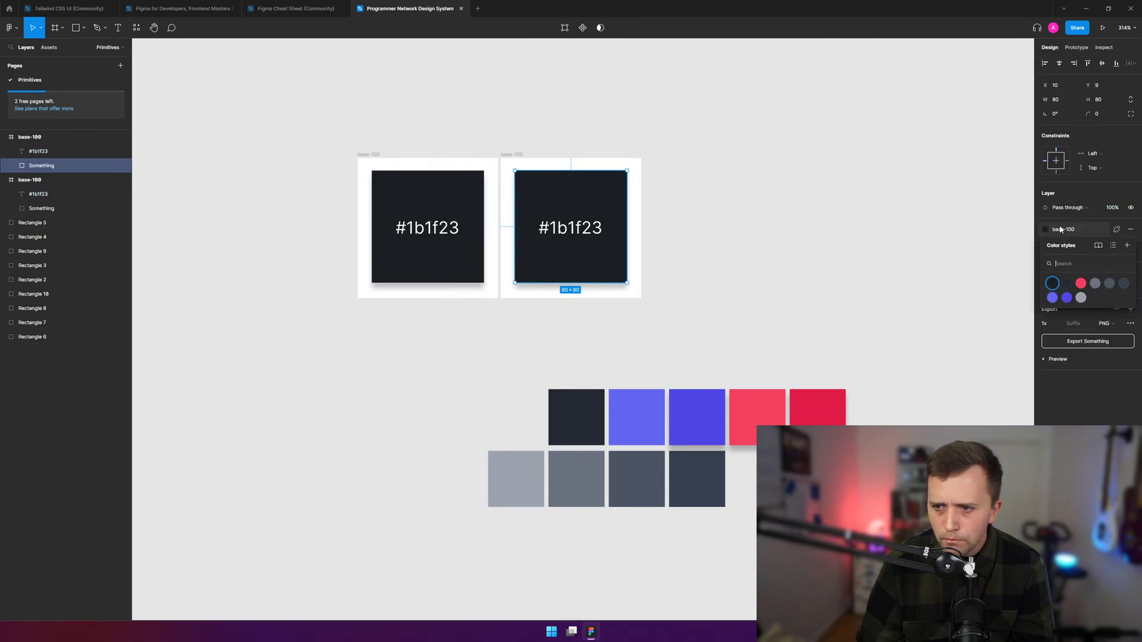
{"action": "left_click", "coordinate": [1065, 284]}
- Copy the base-200 style's hex value and replace the duplicated frame's label text with #242933
{"action": "left_click", "coordinate": [1062, 229]}
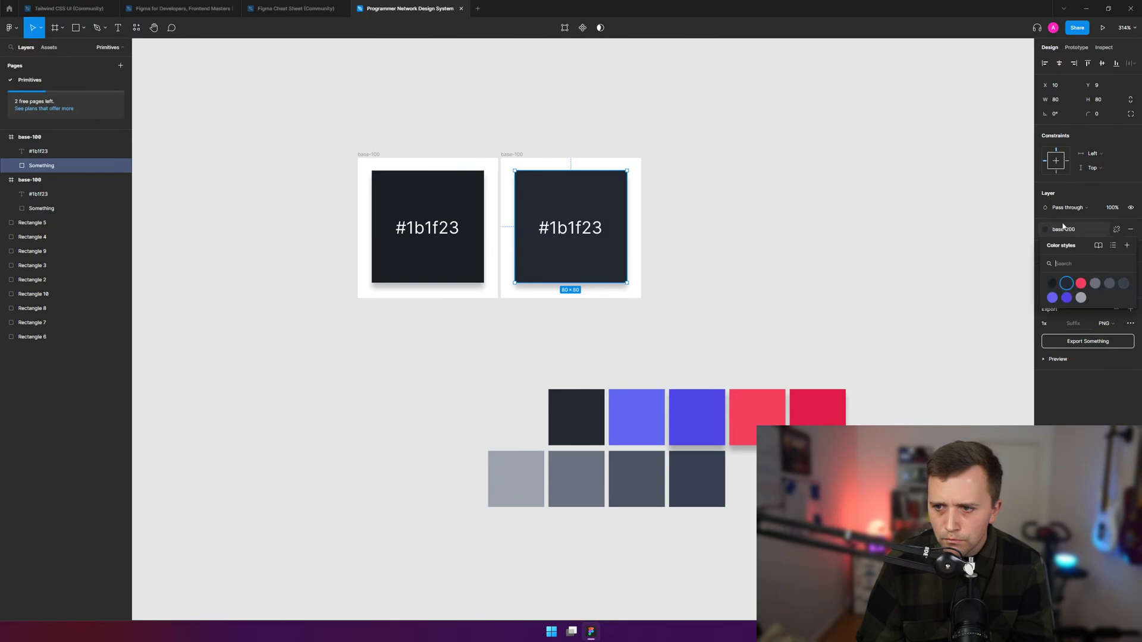
{"action": "right_click", "coordinate": [1070, 283]}
{"action": "left_click", "coordinate": [1085, 290]}
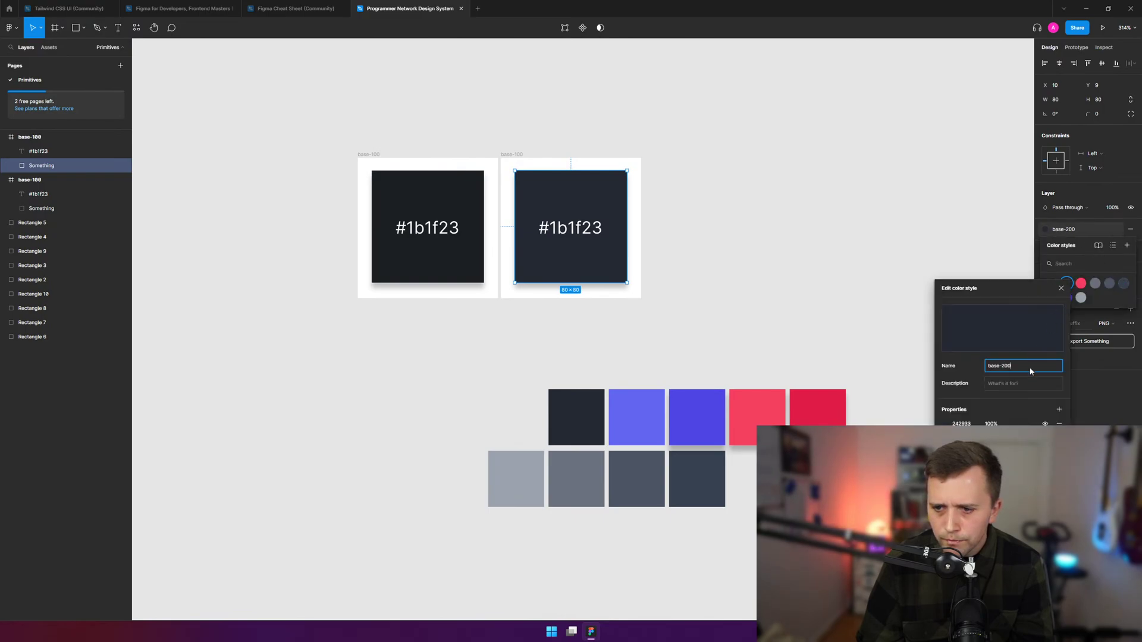
{"action": "left_click", "coordinate": [961, 423]}
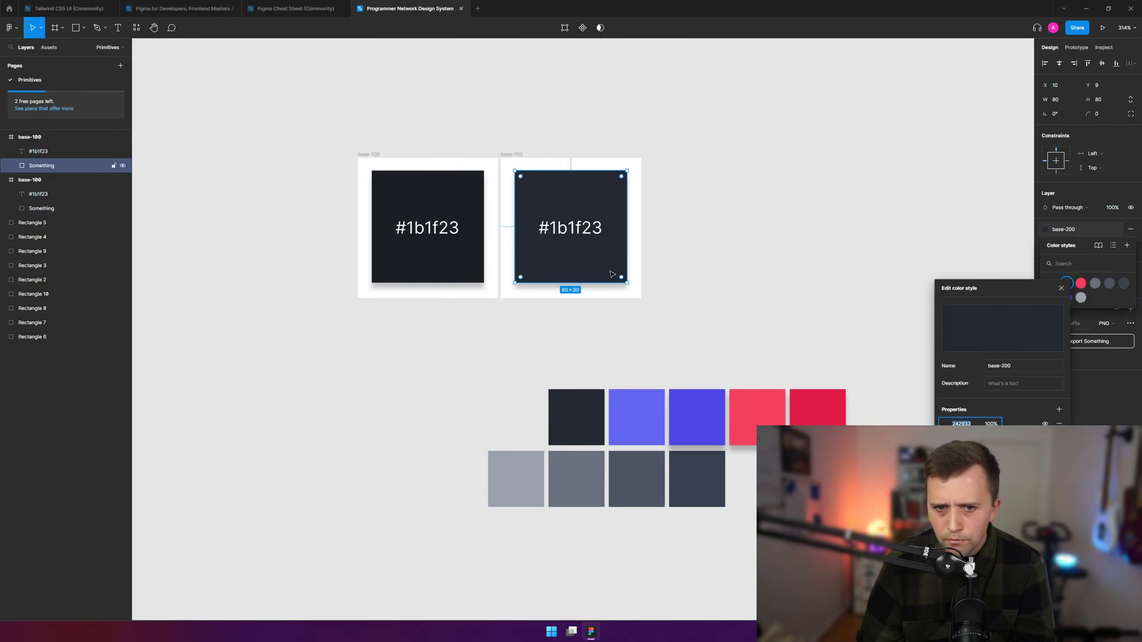
{"action": "key", "text": "Escape"}
{"action": "double_click", "coordinate": [569, 228]}
{"action": "key", "text": "ctrl+v"}
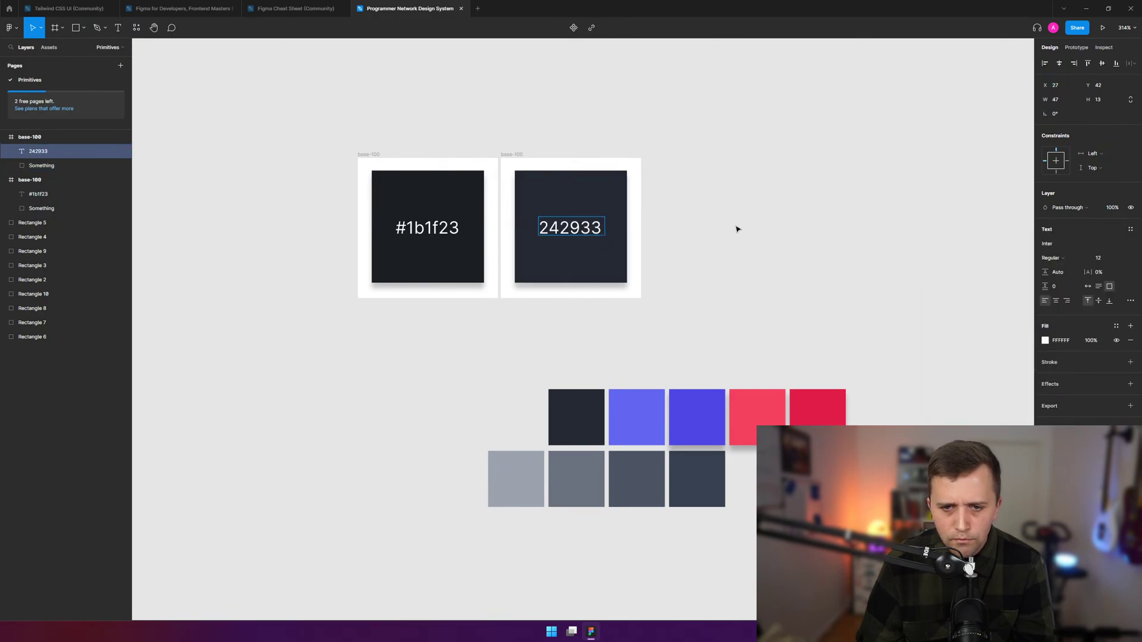
{"action": "type", "text": "#"}
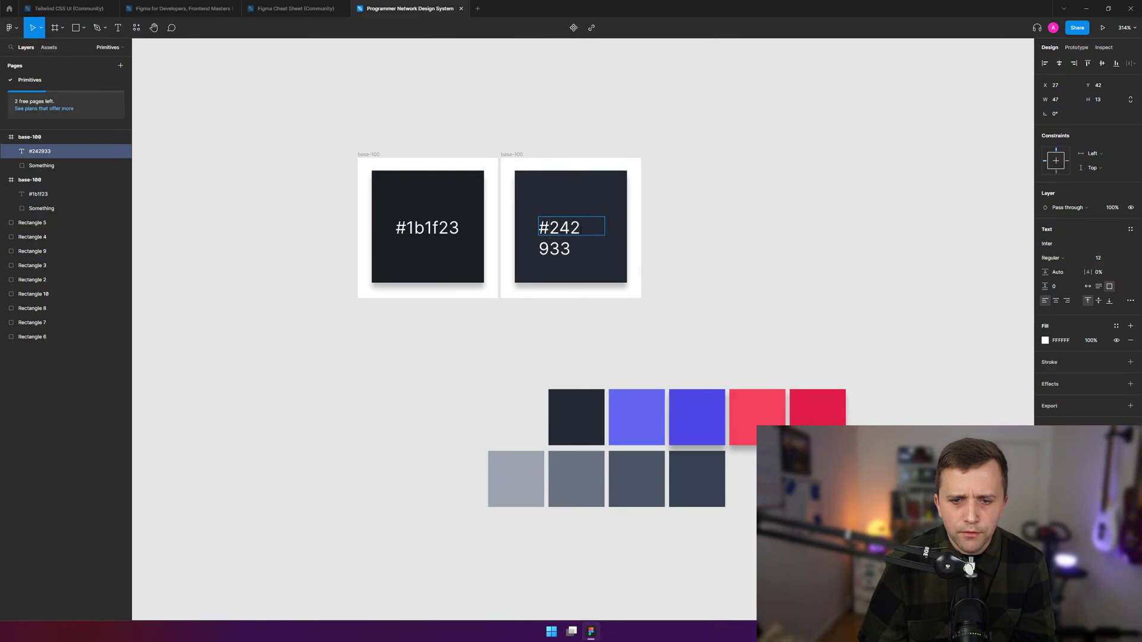
- Resize the #242933 label to about 54 × 15 so it fits on one line, centered on its square
{"action": "key", "text": "Escape"}
{"action": "left_click_drag", "start_coordinate": [601, 233], "coordinate": [569, 227]}
{"action": "left_click", "coordinate": [683, 209]}
- Delete the loose base-200 swatch rectangle beside the indigo swatches below the frames
{"action": "scroll", "coordinate": [671, 235], "scroll_direction": "up", "scroll_amount": 1}
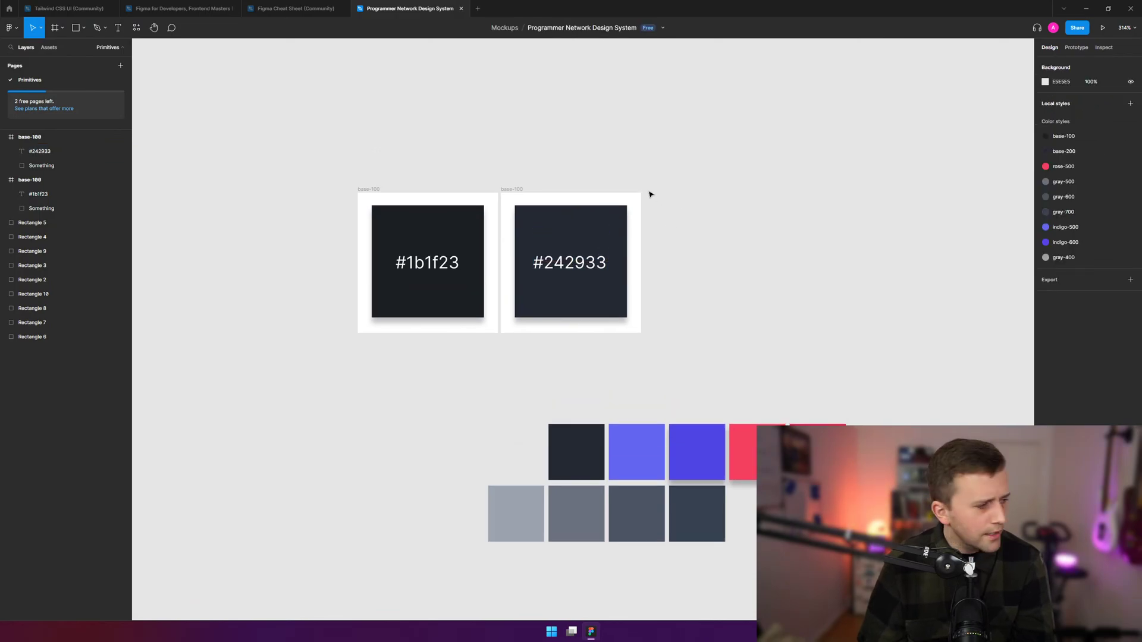
{"action": "scroll", "coordinate": [659, 202], "scroll_direction": "up", "scroll_amount": 1}
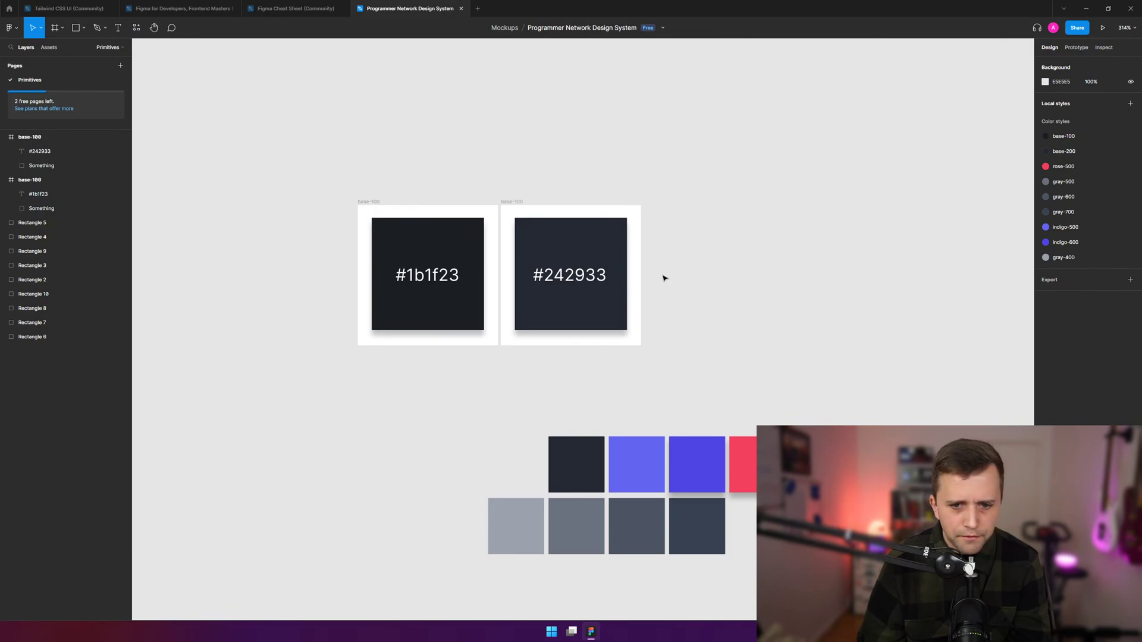
{"action": "left_click", "coordinate": [570, 453]}
{"action": "key", "text": "Delete"}
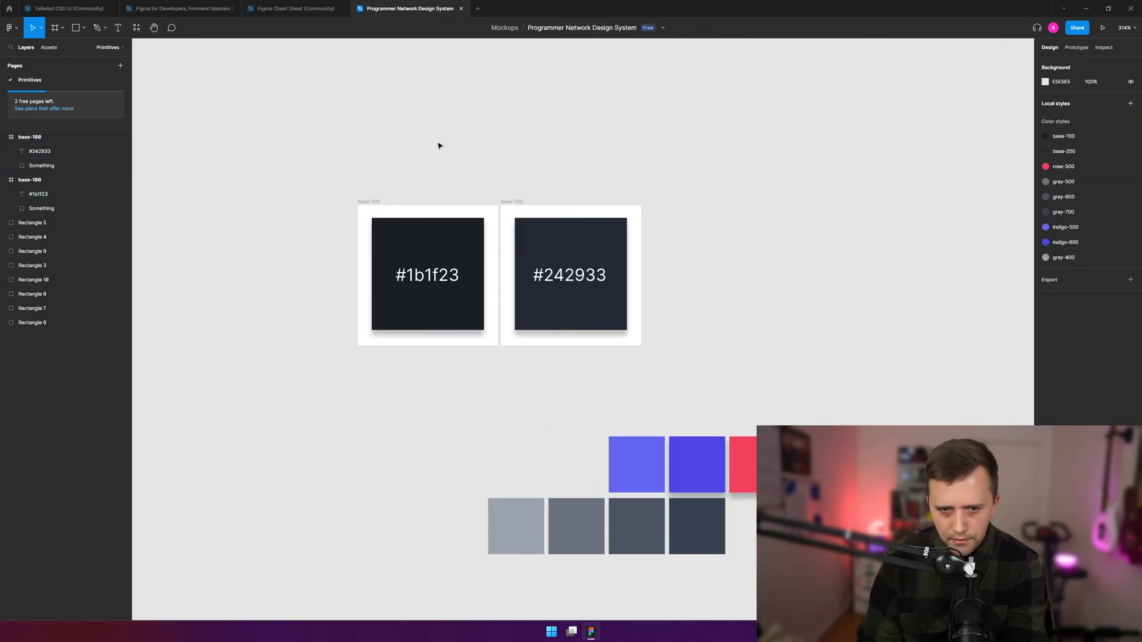
- Rename the frame containing the #242933 label to base-200
{"action": "left_click", "coordinate": [515, 201]}
{"action": "type", "text": "bas"}
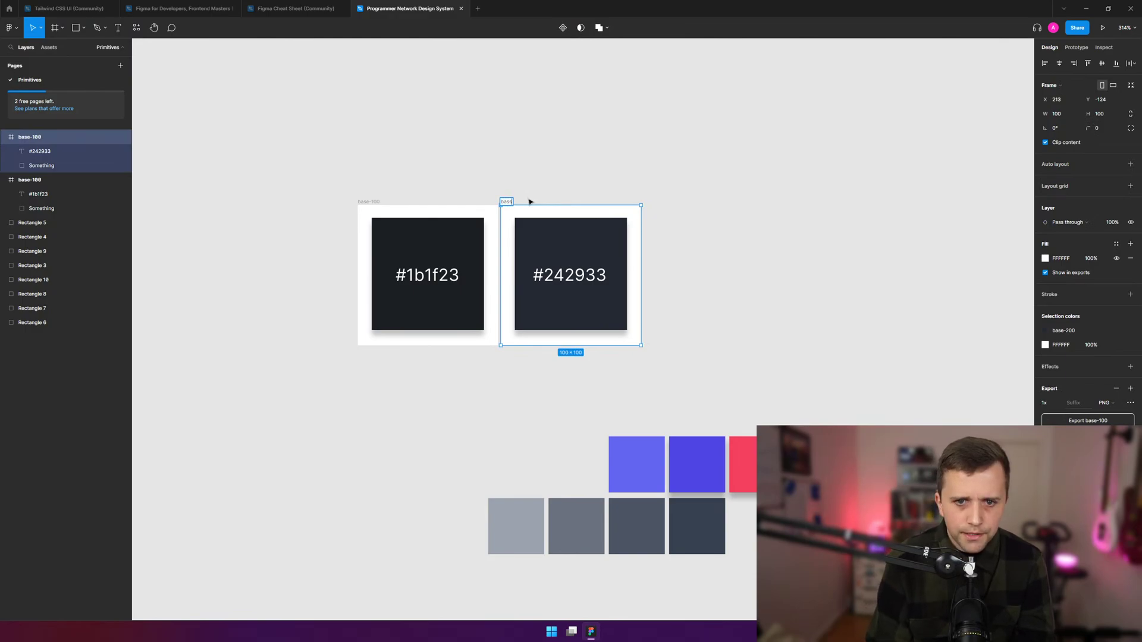
{"action": "type", "text": "e-200"}
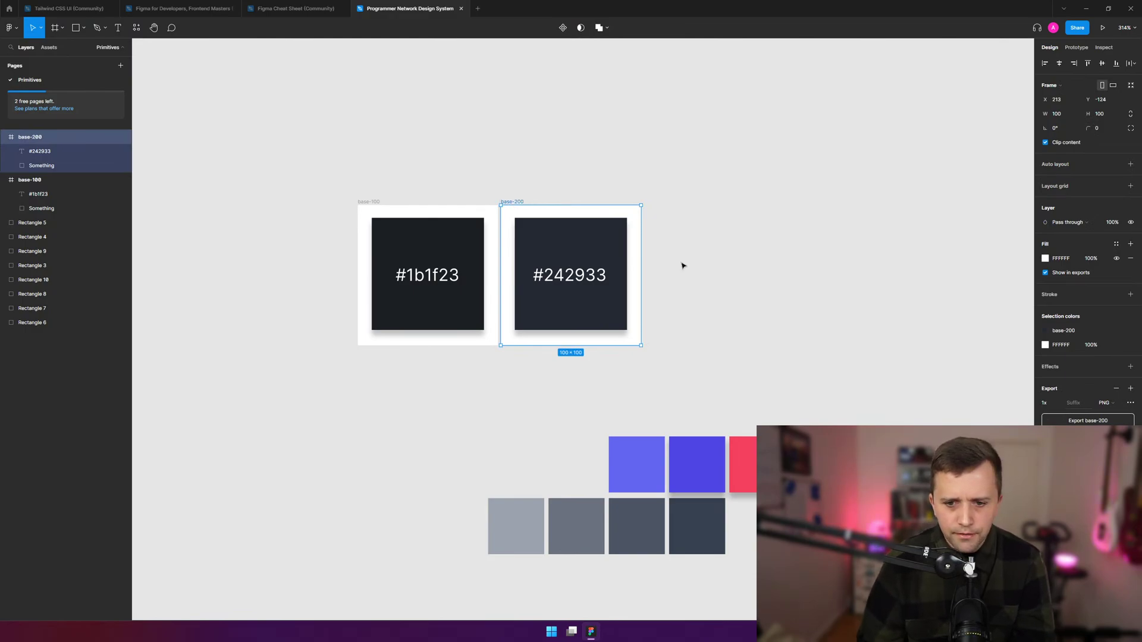
{"action": "left_click", "coordinate": [747, 233]}
- Duplicate the base-200 frame and place the copy directly to its right at X 315, Y -124
{"action": "left_click_drag", "start_coordinate": [679, 192], "coordinate": [502, 359]}
{"action": "left_click", "coordinate": [574, 305]}
{"action": "left_click", "coordinate": [519, 204]}
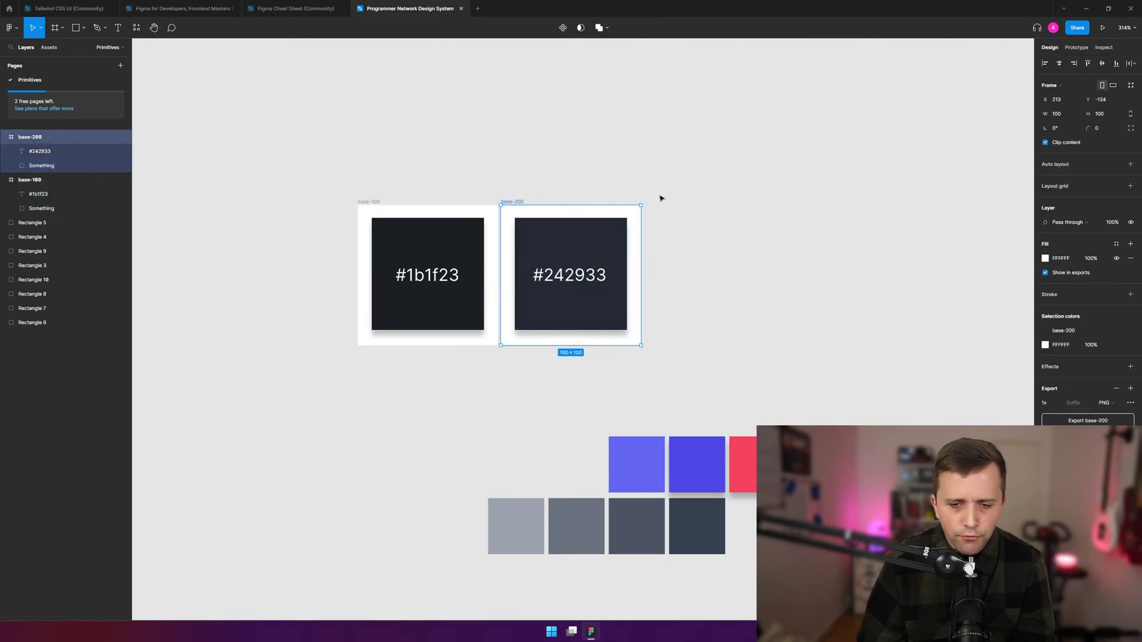
{"action": "key", "text": "ctrl+d"}
{"action": "left_click_drag", "start_coordinate": [771, 280], "coordinate": [727, 280]}
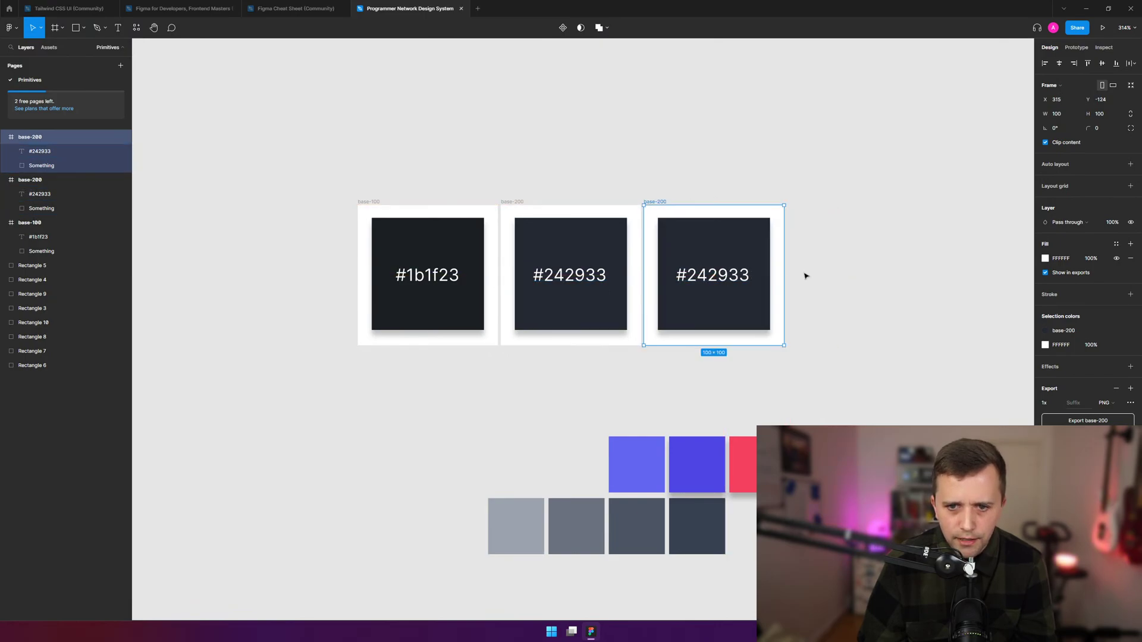
{"action": "left_click", "coordinate": [805, 276]}
- Copy the style name of the lighter indigo swatch and rename the third frame indigo-500
{"action": "left_click", "coordinate": [619, 484]}
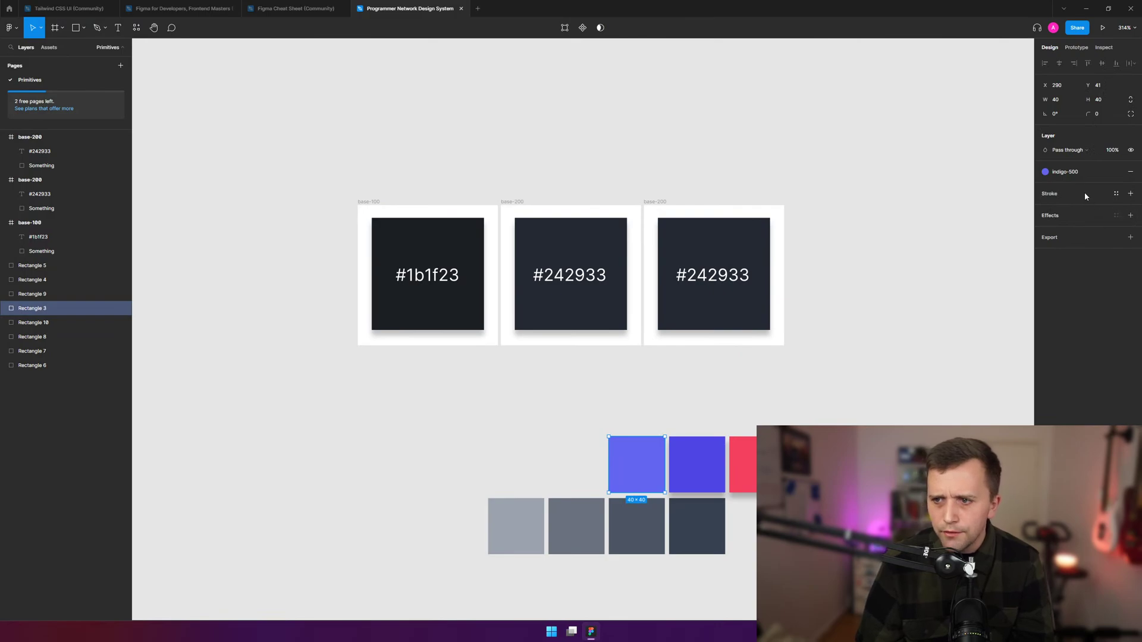
{"action": "left_click", "coordinate": [1069, 173]}
{"action": "right_click", "coordinate": [1052, 239]}
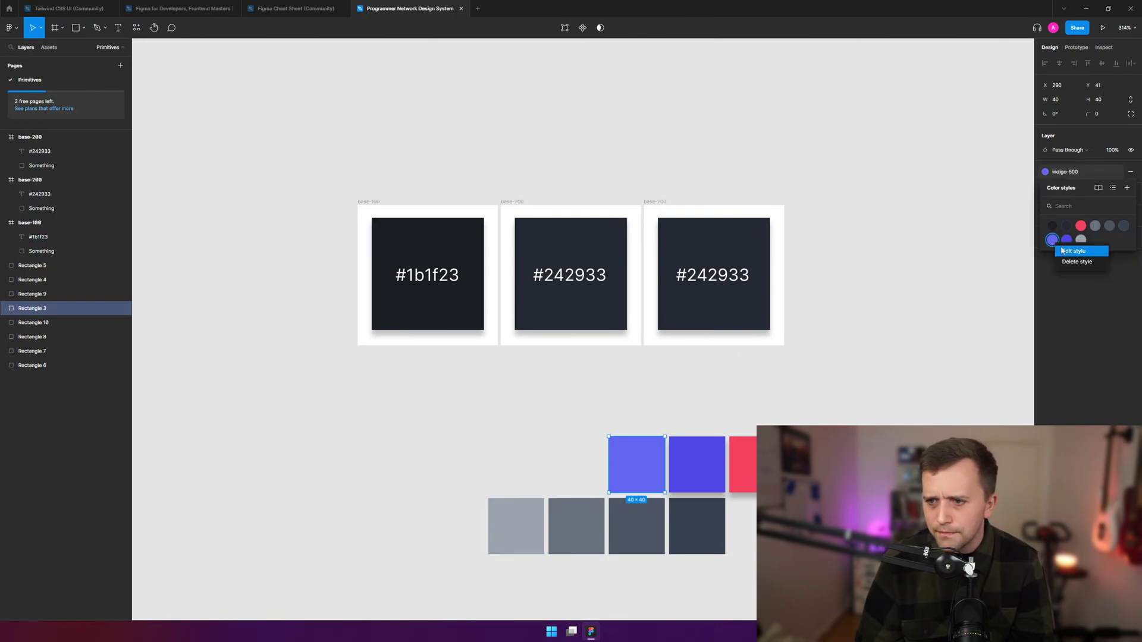
{"action": "left_click", "coordinate": [1076, 250]}
{"action": "triple_click", "coordinate": [1005, 328]}
{"action": "key", "text": "ctrl+c"}
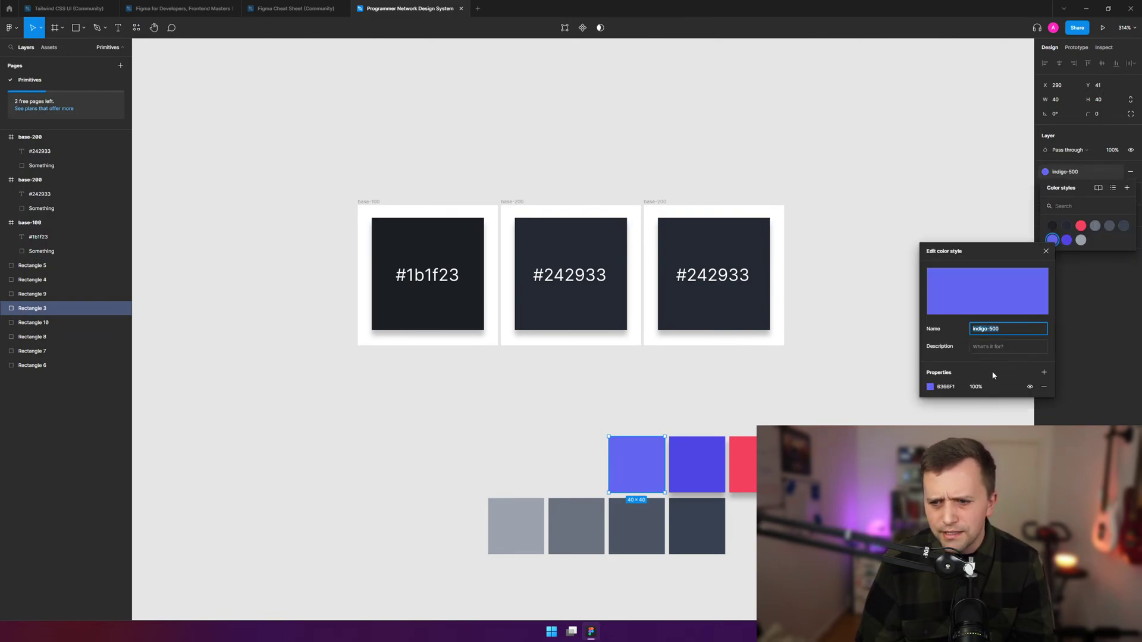
{"action": "left_click", "coordinate": [657, 202]}
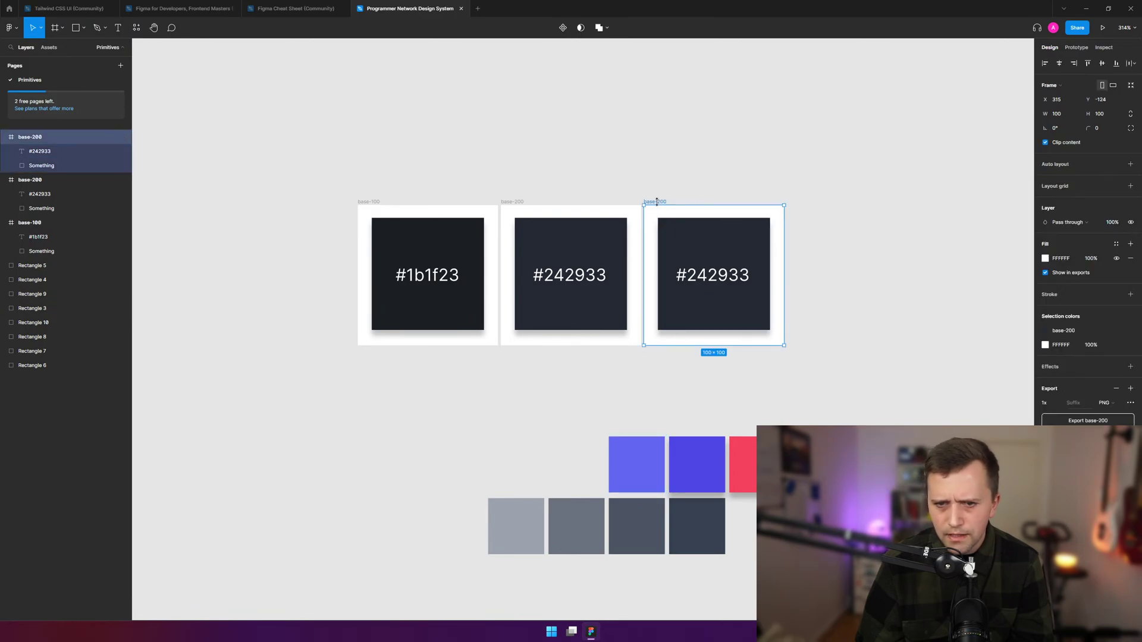
{"action": "double_click", "coordinate": [657, 201]}
{"action": "key", "text": "ctrl+v"}
{"action": "key", "text": "Return"}
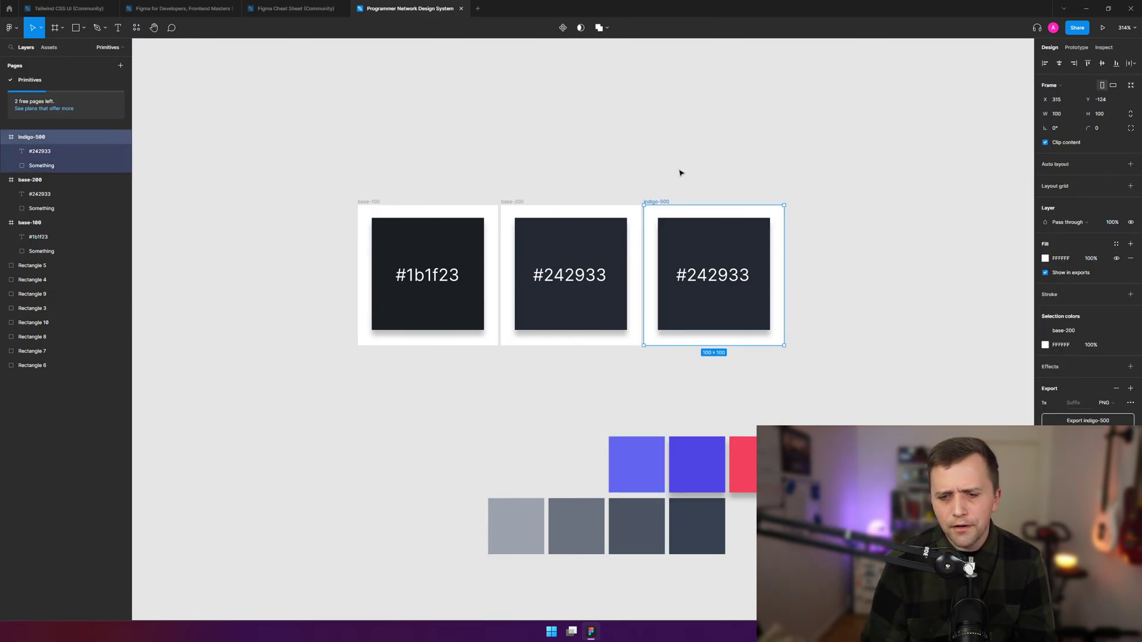
{"action": "left_click", "coordinate": [809, 210]}
- Open the indigo-500 color style's details from the third frame's square and copy its hex value
{"action": "left_click", "coordinate": [713, 301]}
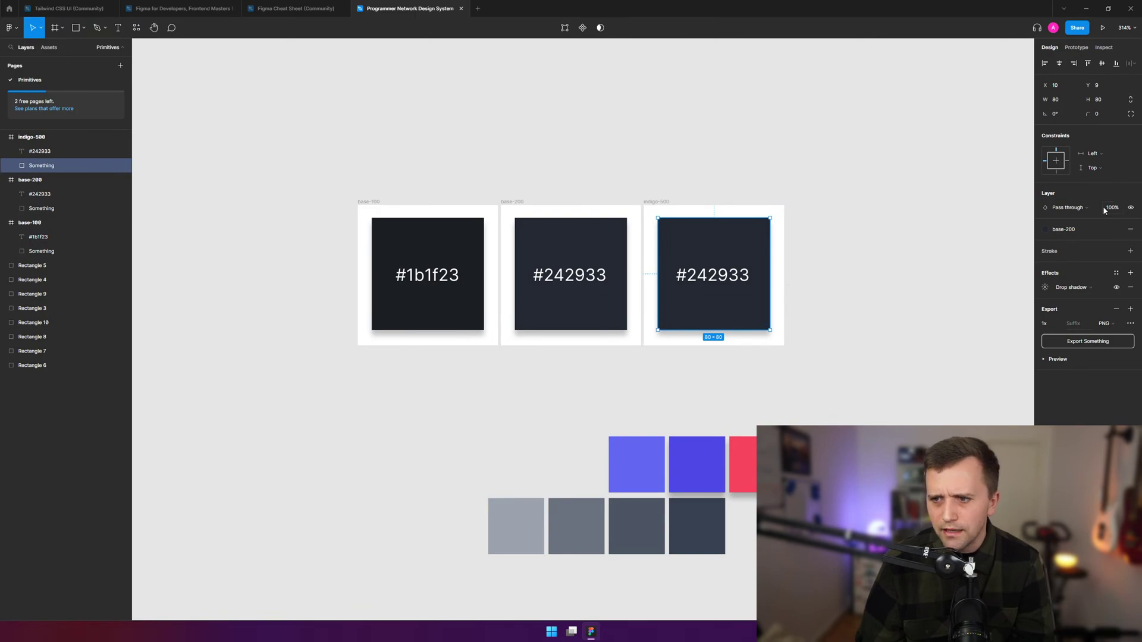
{"action": "left_click", "coordinate": [1064, 231]}
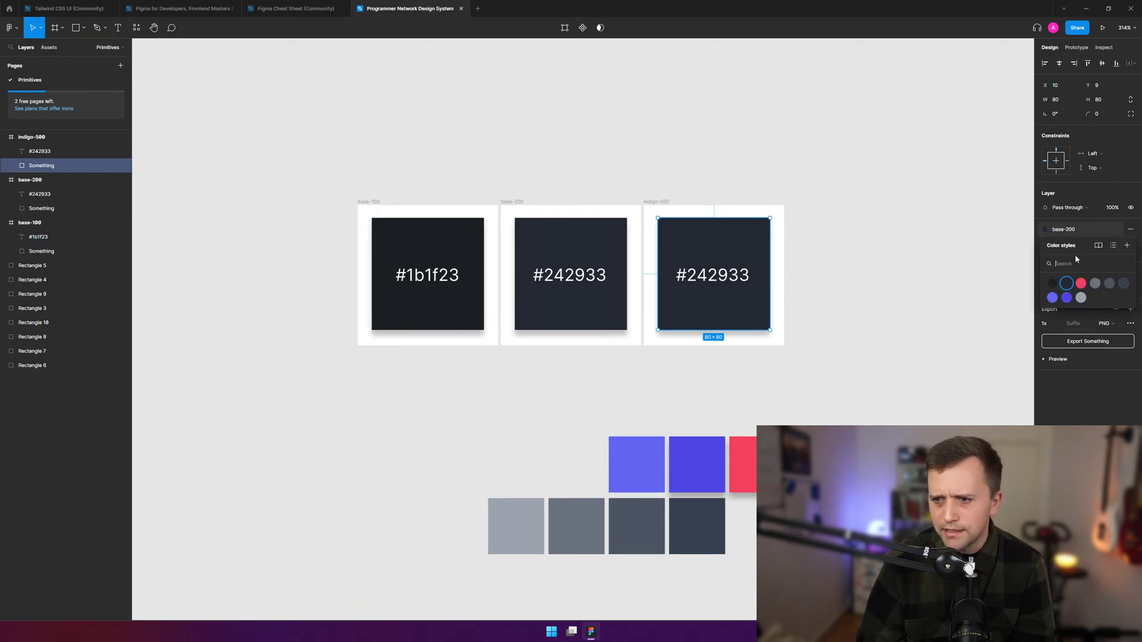
{"action": "right_click", "coordinate": [1055, 300]}
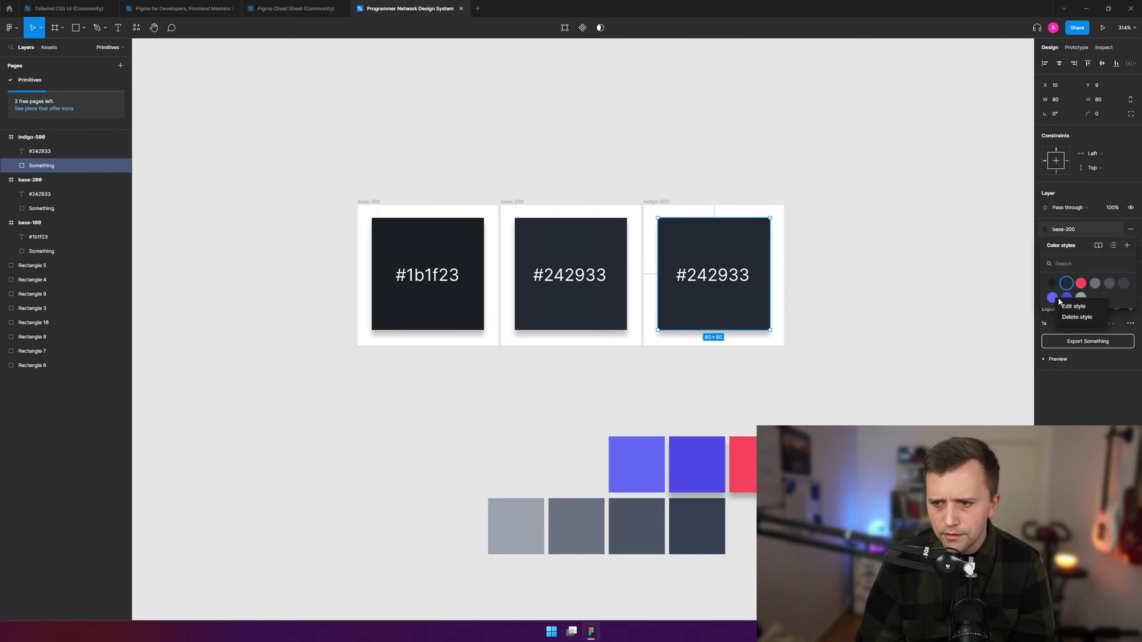
{"action": "left_click", "coordinate": [1068, 307]}
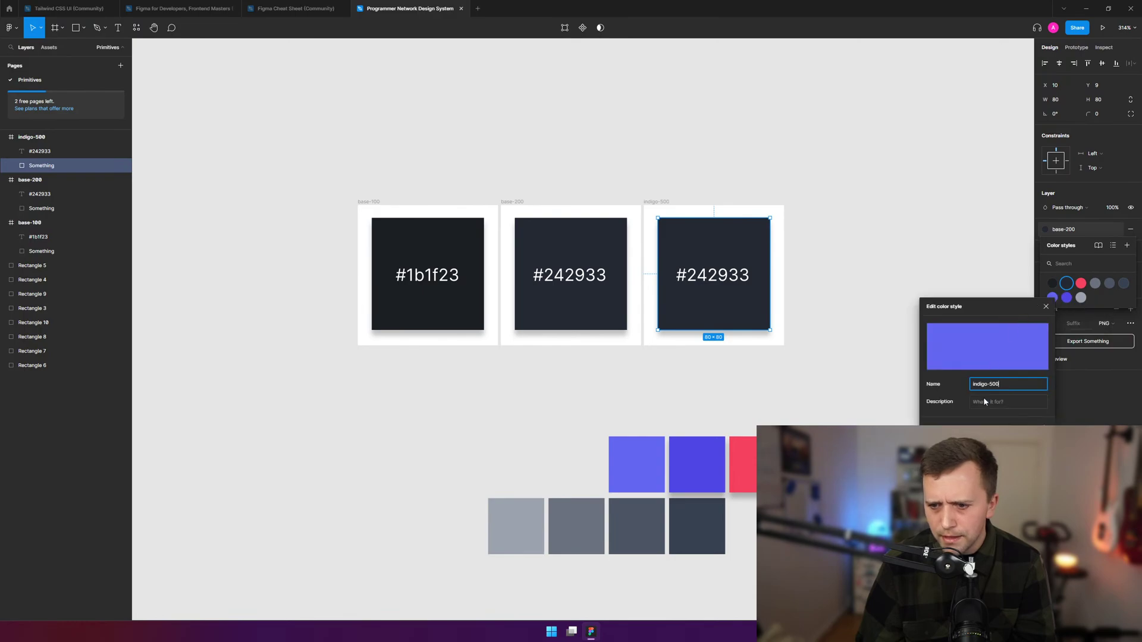
{"action": "left_click", "coordinate": [886, 311]}
{"action": "left_click", "coordinate": [719, 314]}
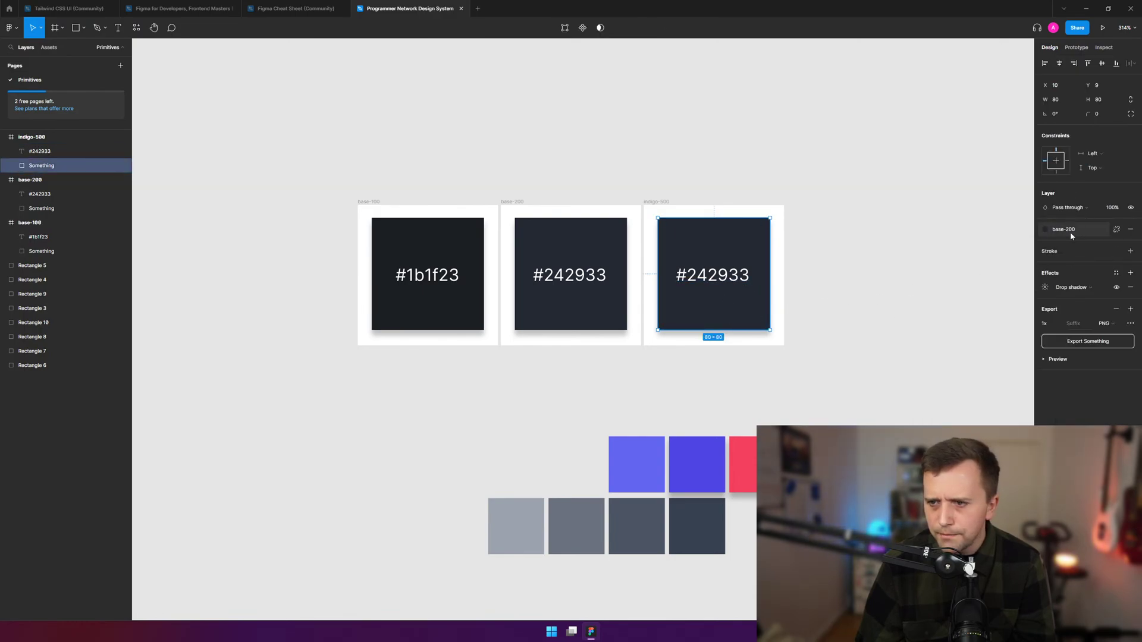
- Apply the indigo-500 color style to the square in the third frame
{"action": "left_click", "coordinate": [1069, 232]}
{"action": "left_click", "coordinate": [1054, 300]}
{"action": "left_click", "coordinate": [787, 298]}
- Replace the label text in the indigo-500 frame with #6366F1
{"action": "left_click", "coordinate": [722, 284]}
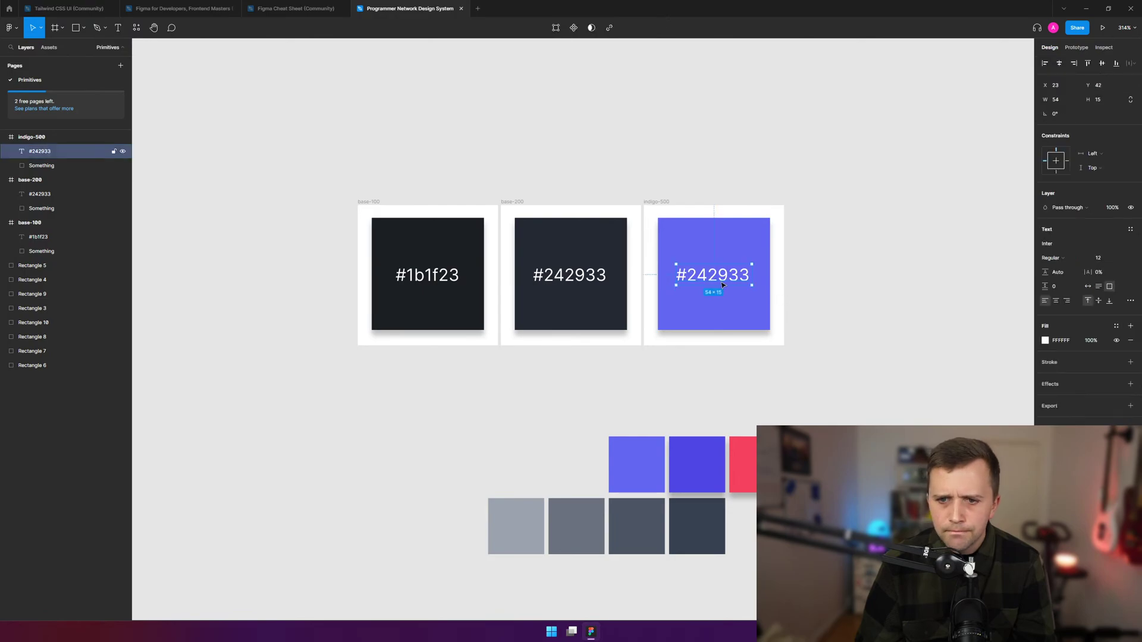
{"action": "key", "text": "Return"}
{"action": "type", "text": "6366F1"}
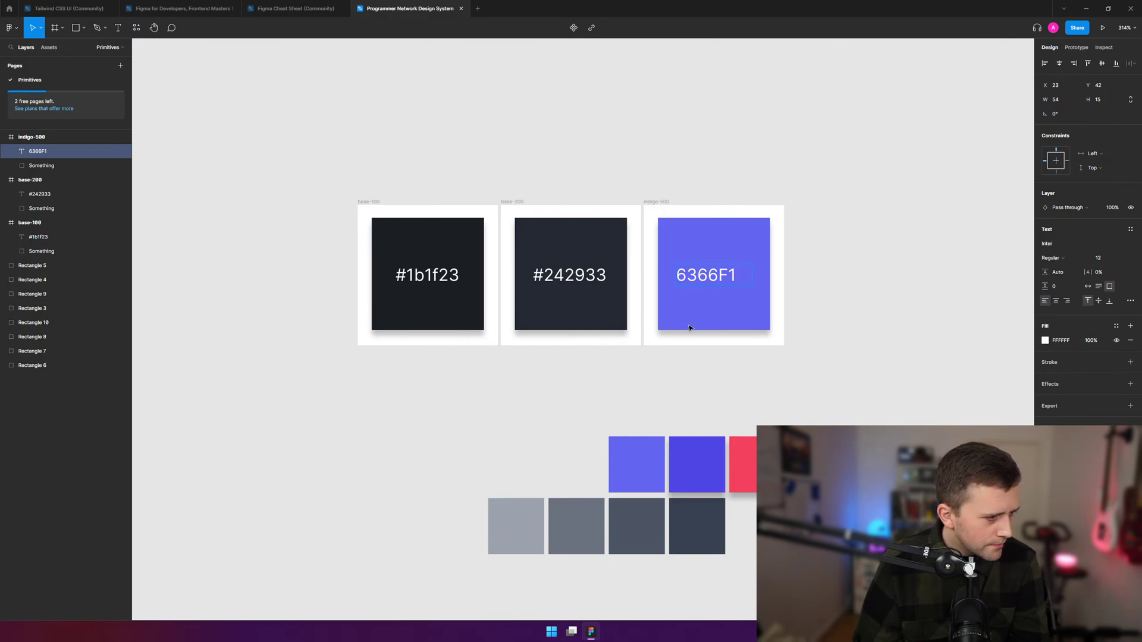
{"action": "key", "text": "Home"}
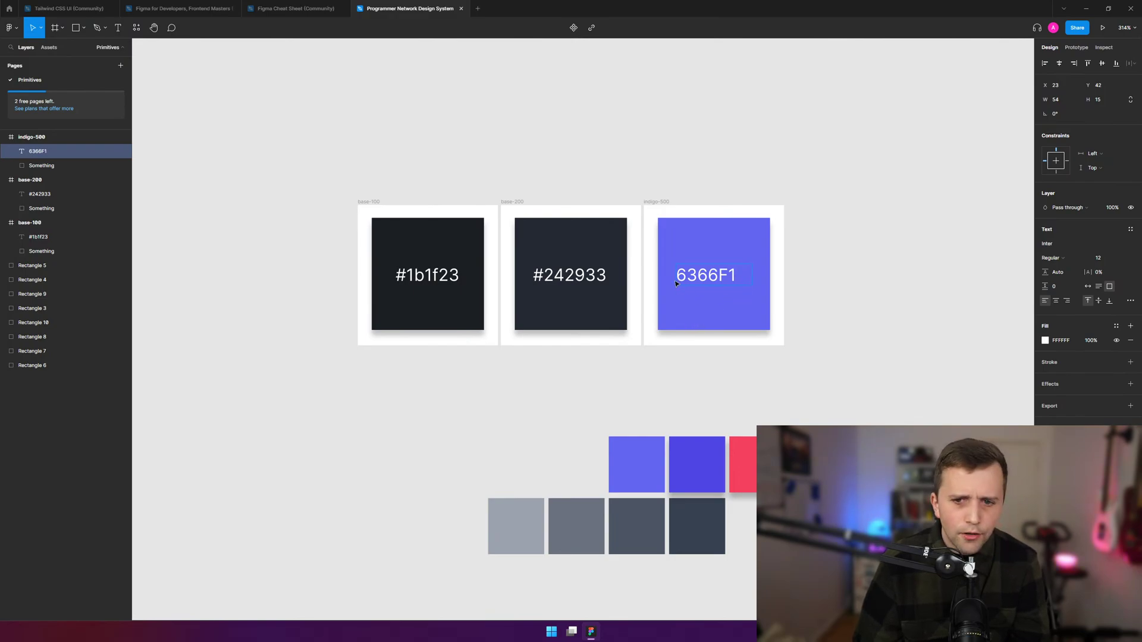
{"action": "type", "text": "#"}
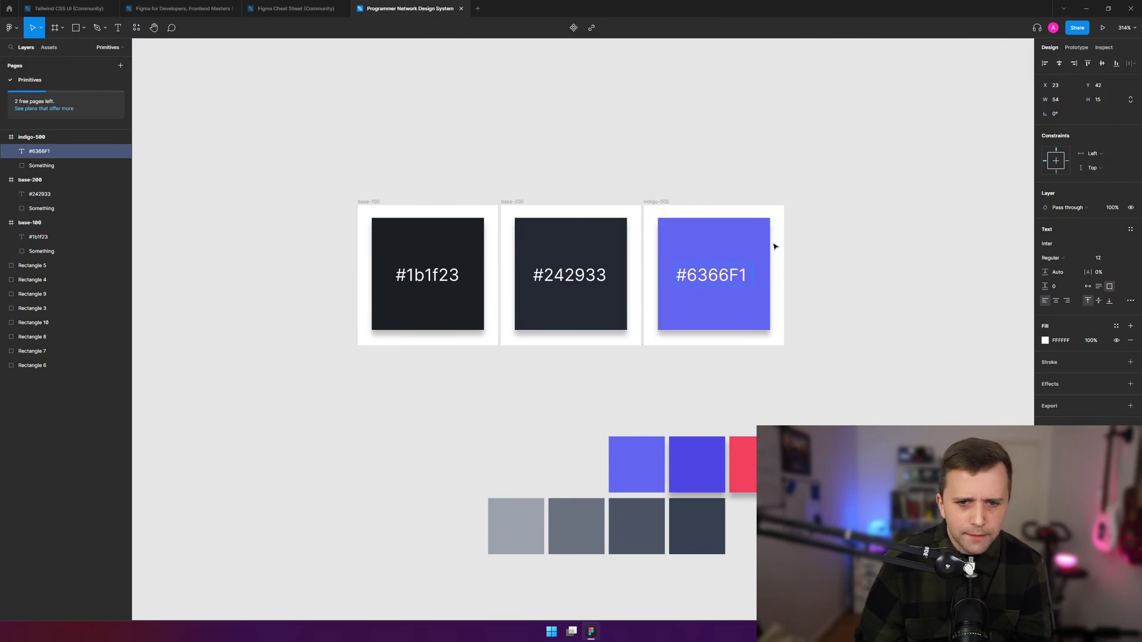
{"action": "left_click", "coordinate": [826, 223]}
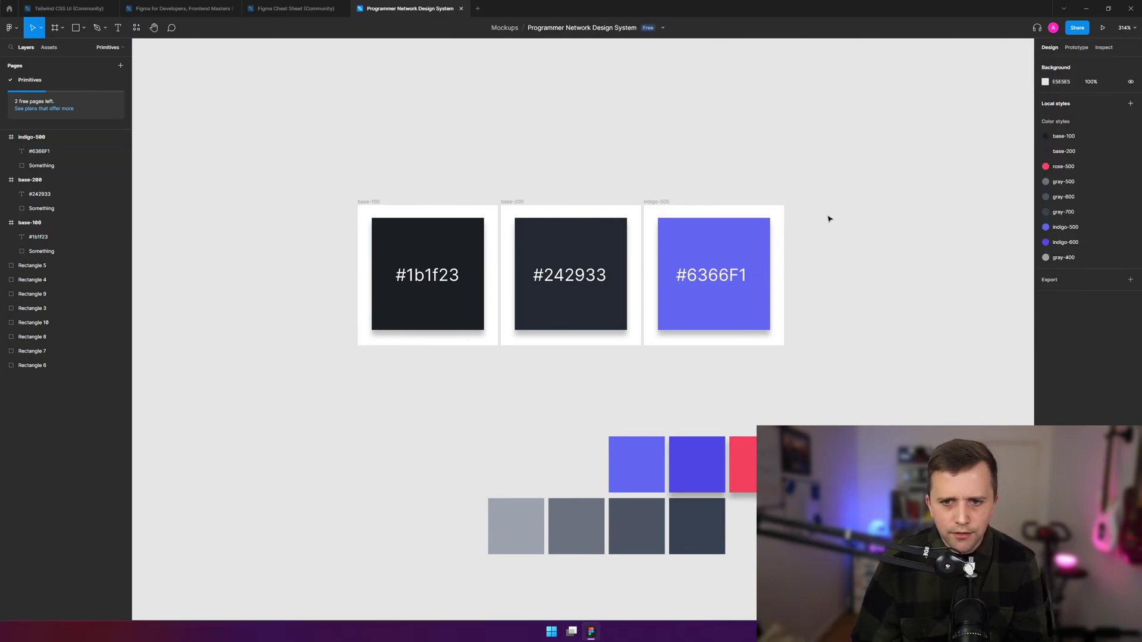
- Duplicate the indigo-500 frame and place the copy directly beside the original at the end of the row
{"action": "left_click_drag", "start_coordinate": [818, 200], "coordinate": [644, 359]}
{"action": "key", "text": "ctrl+d"}
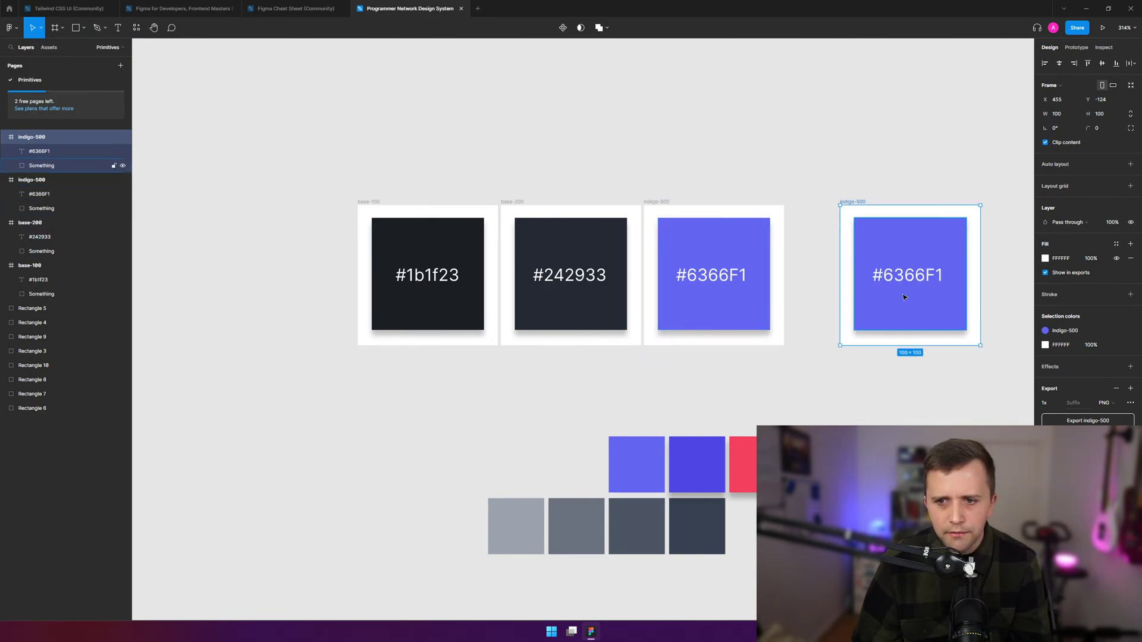
{"action": "left_click_drag", "start_coordinate": [904, 298], "coordinate": [851, 298]}
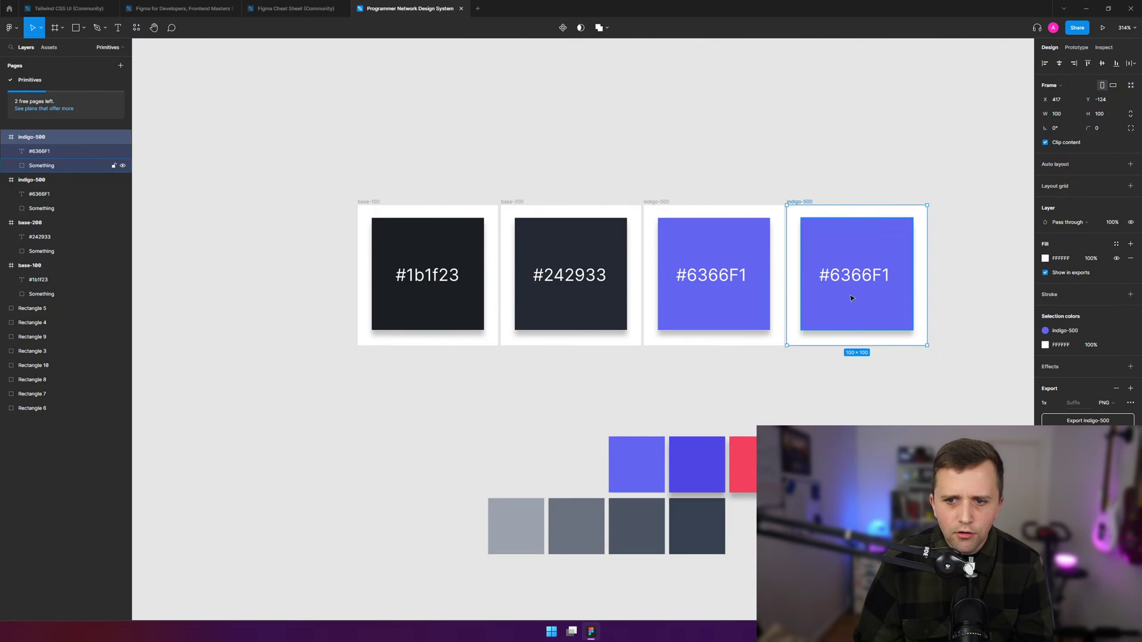
{"action": "left_click", "coordinate": [879, 400]}
- Delete the loose lighter indigo swatch below the frame row
{"action": "left_click", "coordinate": [630, 456]}
{"action": "key", "text": "Delete"}
{"action": "left_click", "coordinate": [696, 462]}
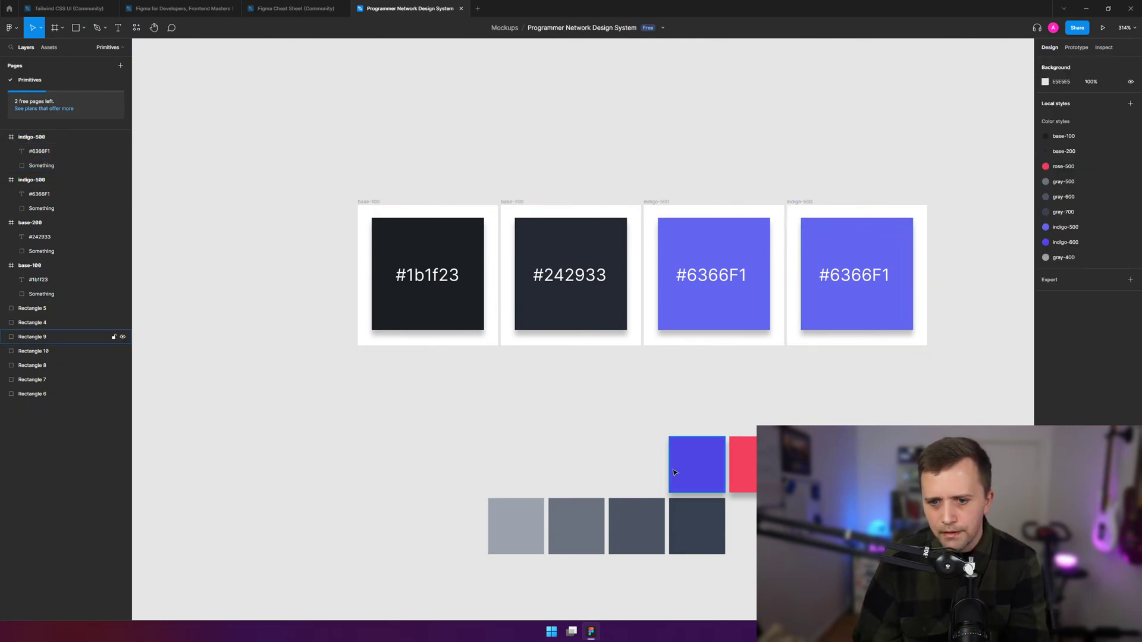
- Apply the indigo-600 color style to the square in the fourth frame and rename that frame indigo-600
{"action": "left_click", "coordinate": [875, 324]}
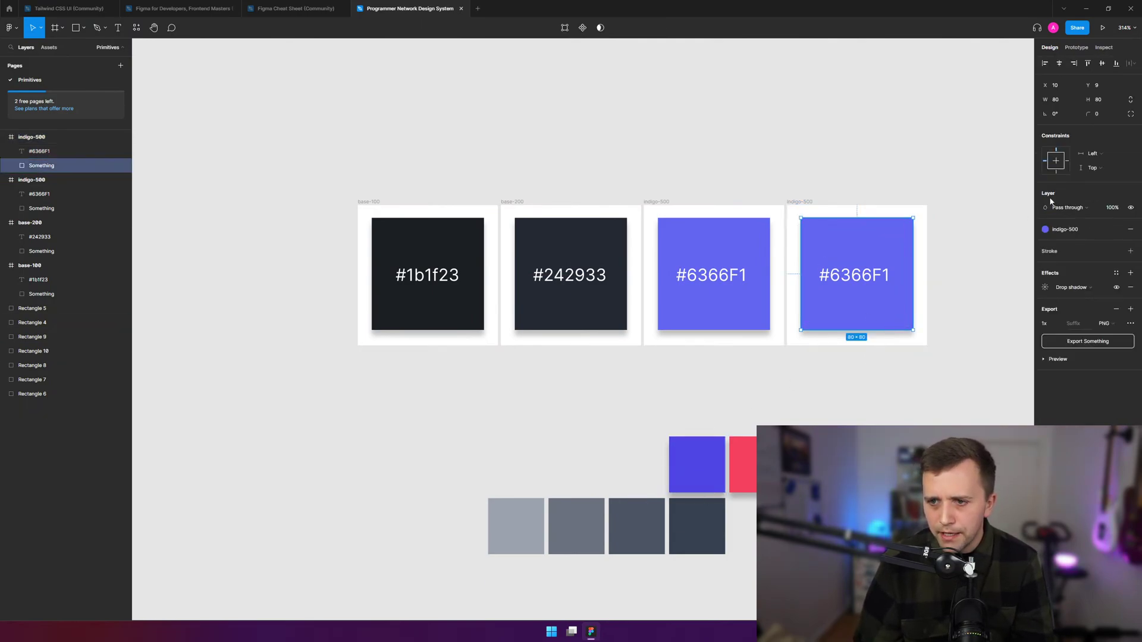
{"action": "left_click", "coordinate": [1076, 228]}
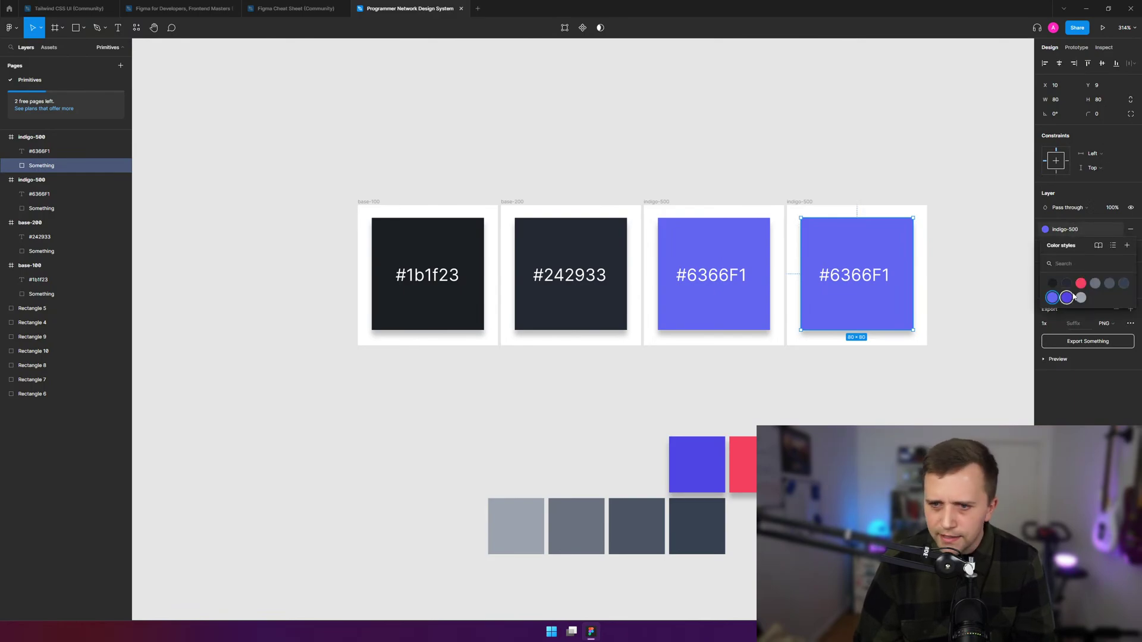
{"action": "left_click", "coordinate": [1067, 297]}
{"action": "left_click", "coordinate": [803, 201]}
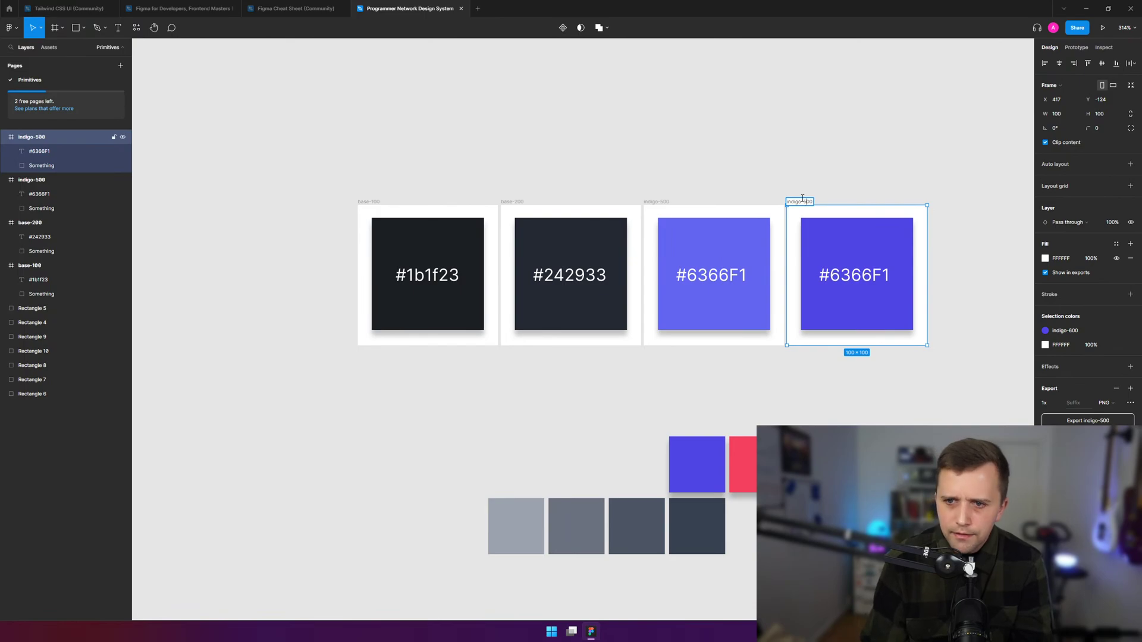
{"action": "left_click", "coordinate": [902, 158]}
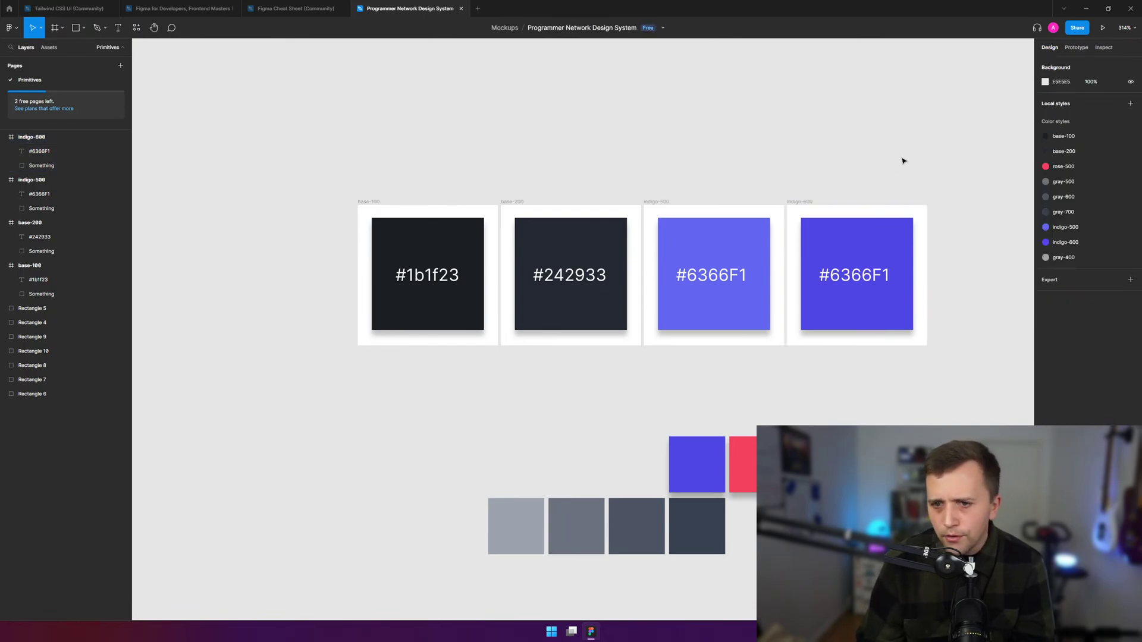
- Copy the hex value from the indigo-600 style's details and replace the fourth frame's label with #4F46E5
{"action": "left_click", "coordinate": [891, 262]}
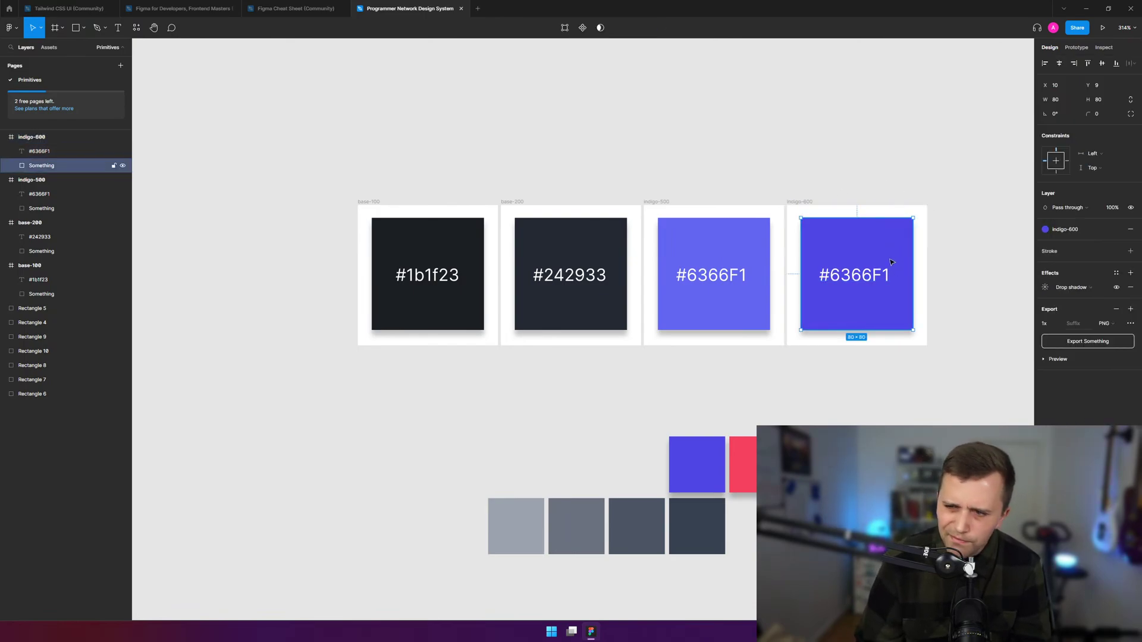
{"action": "left_click", "coordinate": [1076, 232]}
{"action": "right_click", "coordinate": [1069, 297]}
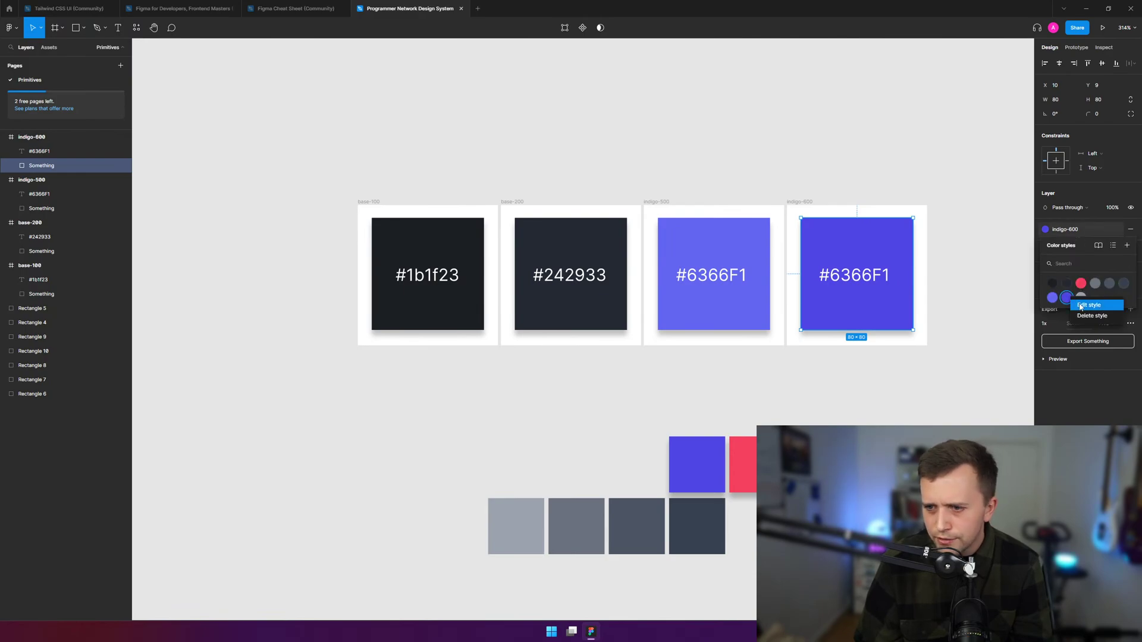
{"action": "left_click", "coordinate": [1081, 305]}
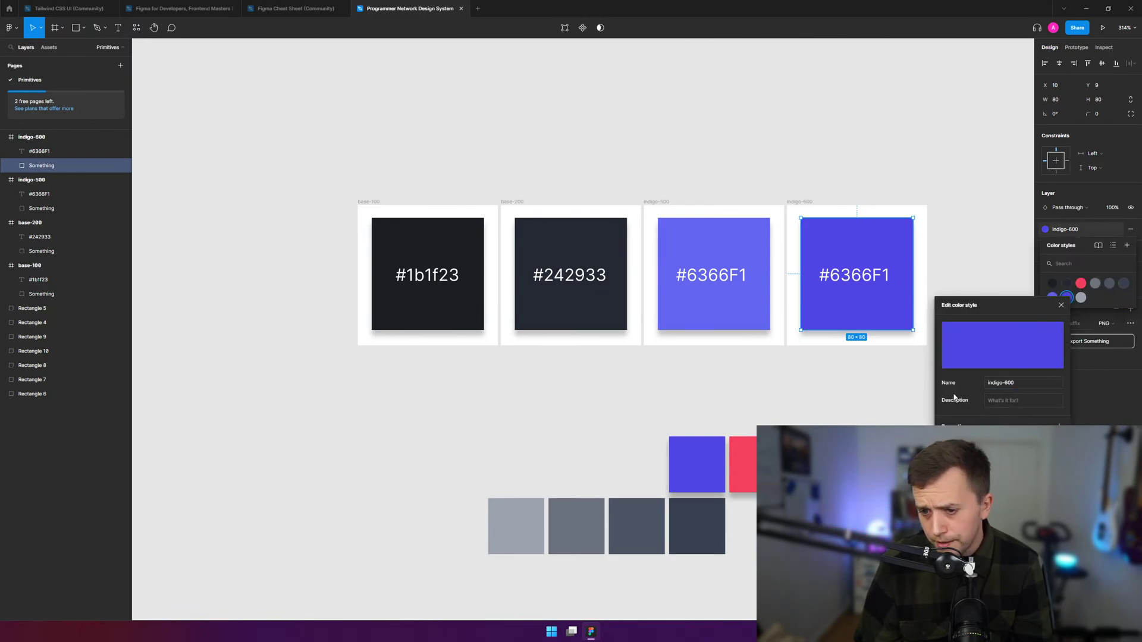
{"action": "left_click", "coordinate": [868, 279]}
{"action": "type", "text": "4F46E5"}
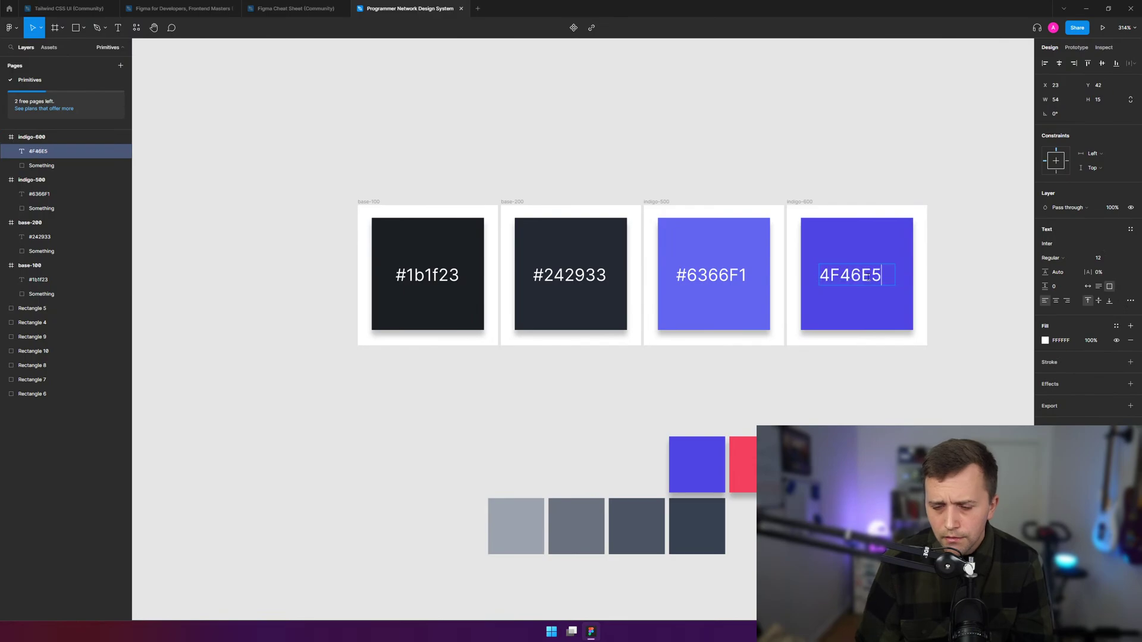
{"action": "type", "text": "#"}
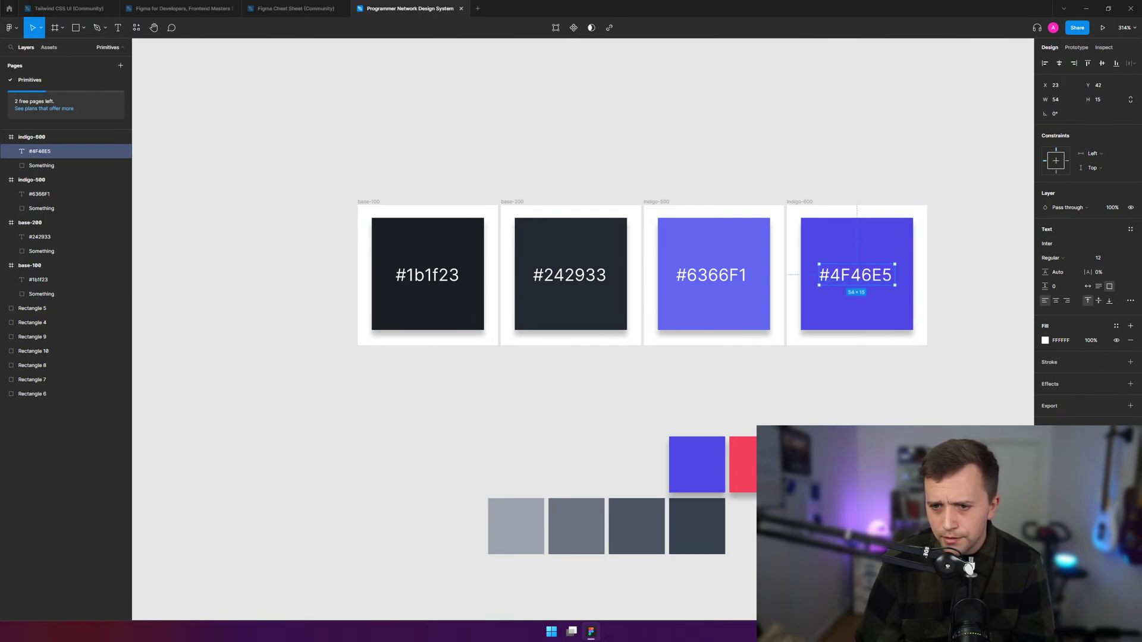
{"action": "key", "text": "Escape"}
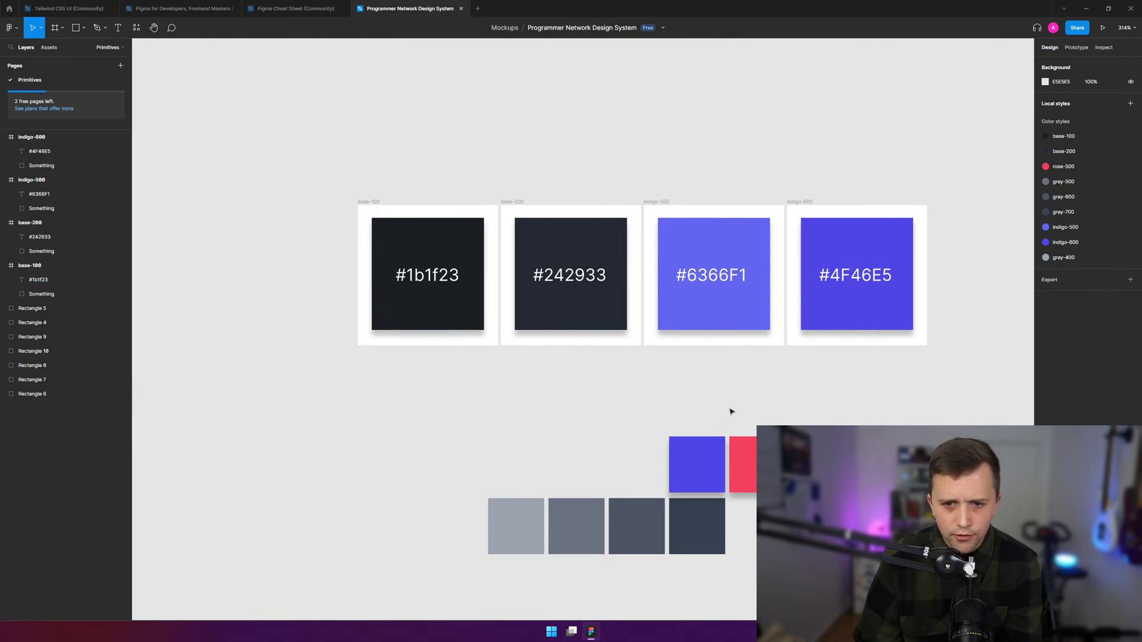
- Select all color frames and loose swatches and shift them together to the left on the canvas
{"action": "scroll", "coordinate": [783, 293], "scroll_direction": "down", "scroll_amount": 3}
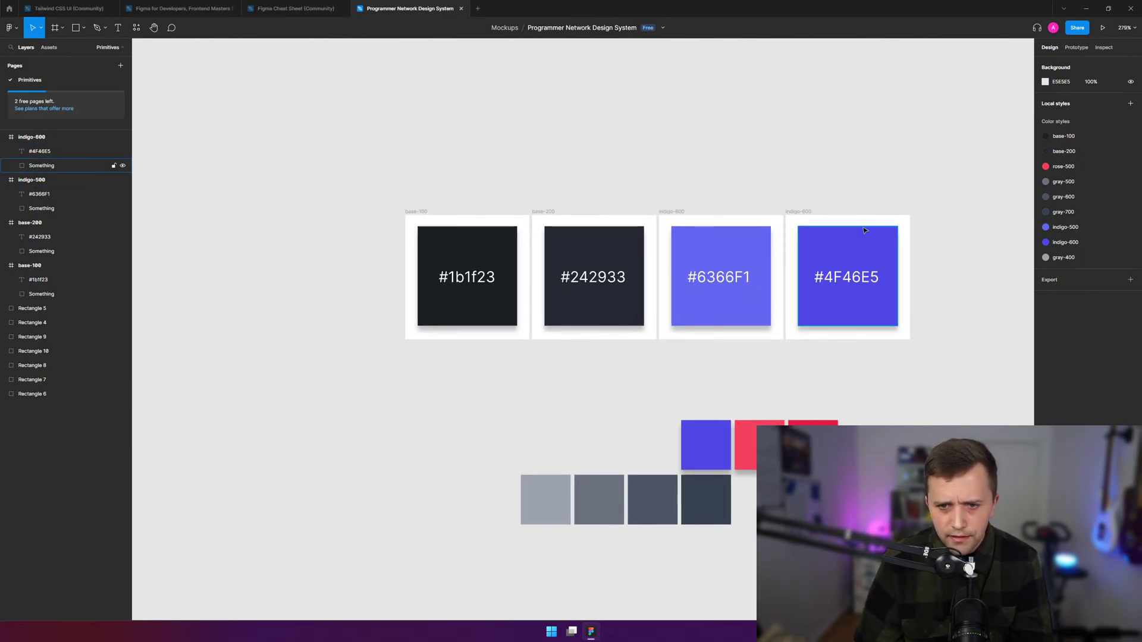
{"action": "left_click_drag", "start_coordinate": [830, 355], "coordinate": [374, 581]}
{"action": "left_click_drag", "start_coordinate": [472, 250], "coordinate": [350, 235]}
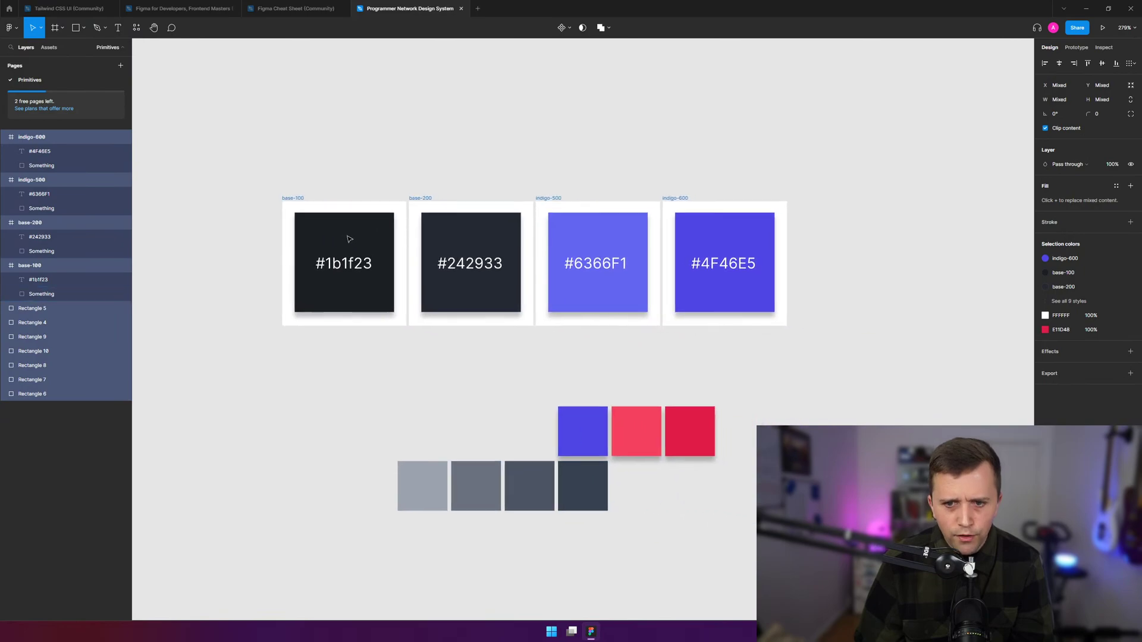
{"action": "left_click", "coordinate": [422, 132]}
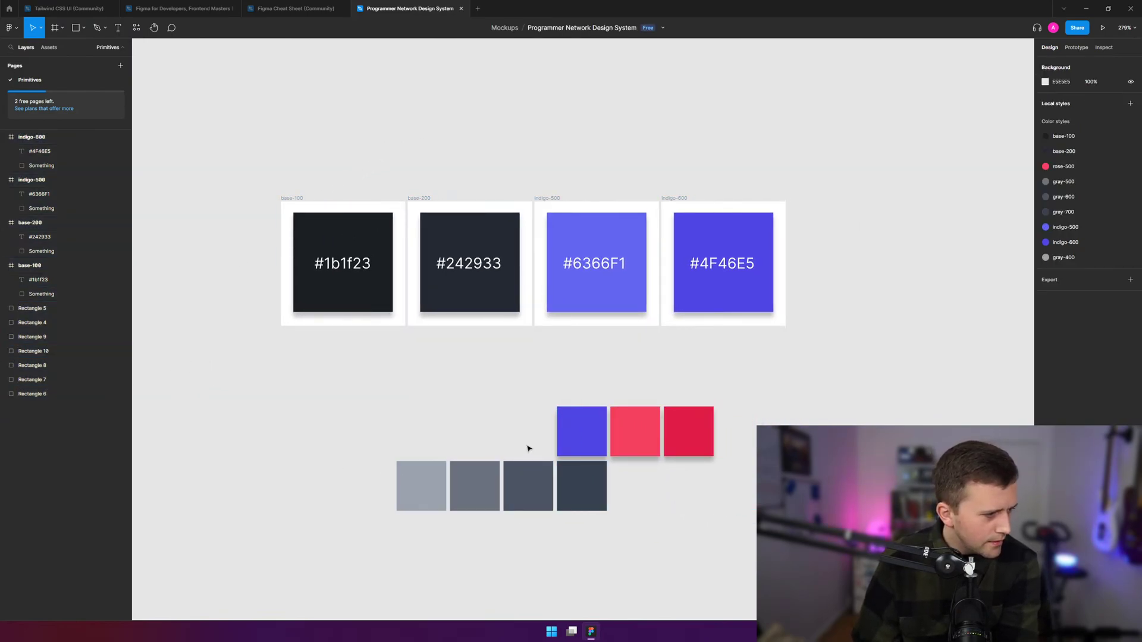
- Delete the remaining loose indigo swatch next to the red ones
{"action": "left_click", "coordinate": [579, 435]}
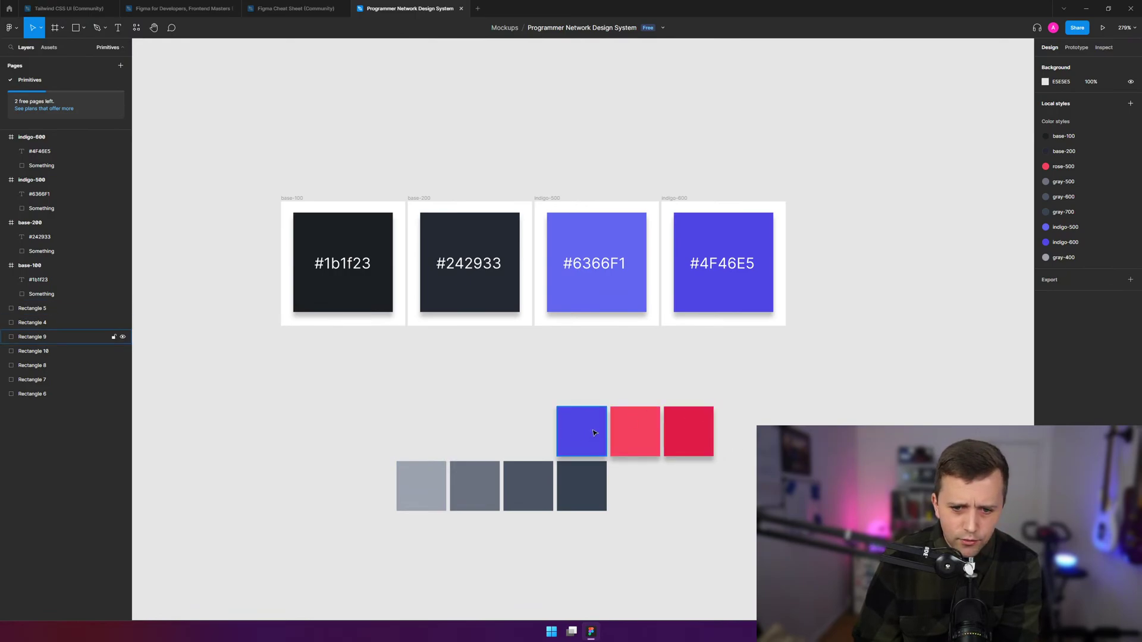
{"action": "key", "text": "Delete"}
{"action": "scroll", "coordinate": [968, 268], "scroll_direction": "up", "scroll_amount": 2}
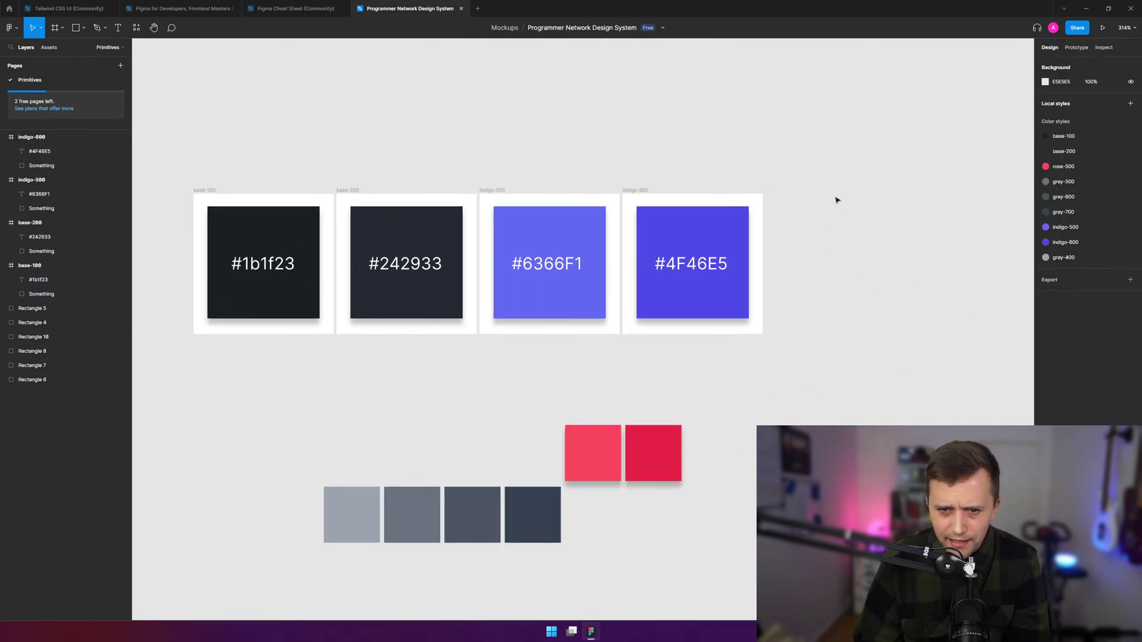
- Duplicate the indigo-600 frame and place the copy beside it as the fifth frame in the row
{"action": "left_click_drag", "start_coordinate": [800, 161], "coordinate": [624, 370]}
{"action": "key", "text": "ctrl+d"}
{"action": "left_click_drag", "start_coordinate": [822, 304], "coordinate": [770, 299]}
{"action": "left_click", "coordinate": [807, 404]}
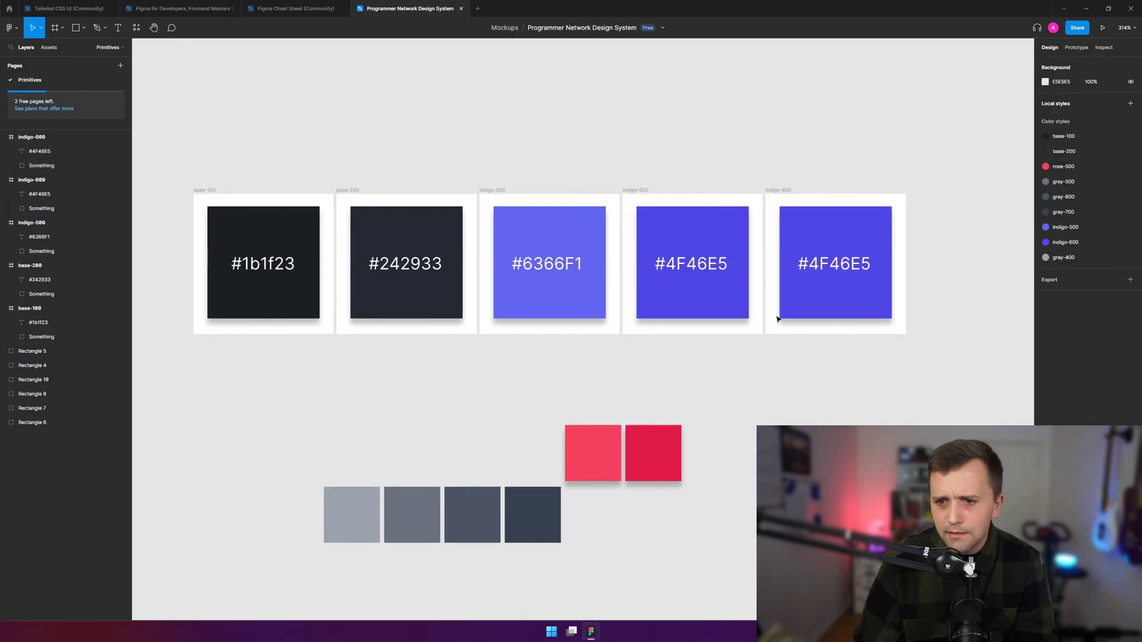
- Apply the rose-500 color style to the square in the fifth frame
{"action": "left_click", "coordinate": [807, 302]}
{"action": "left_click", "coordinate": [1065, 229]}
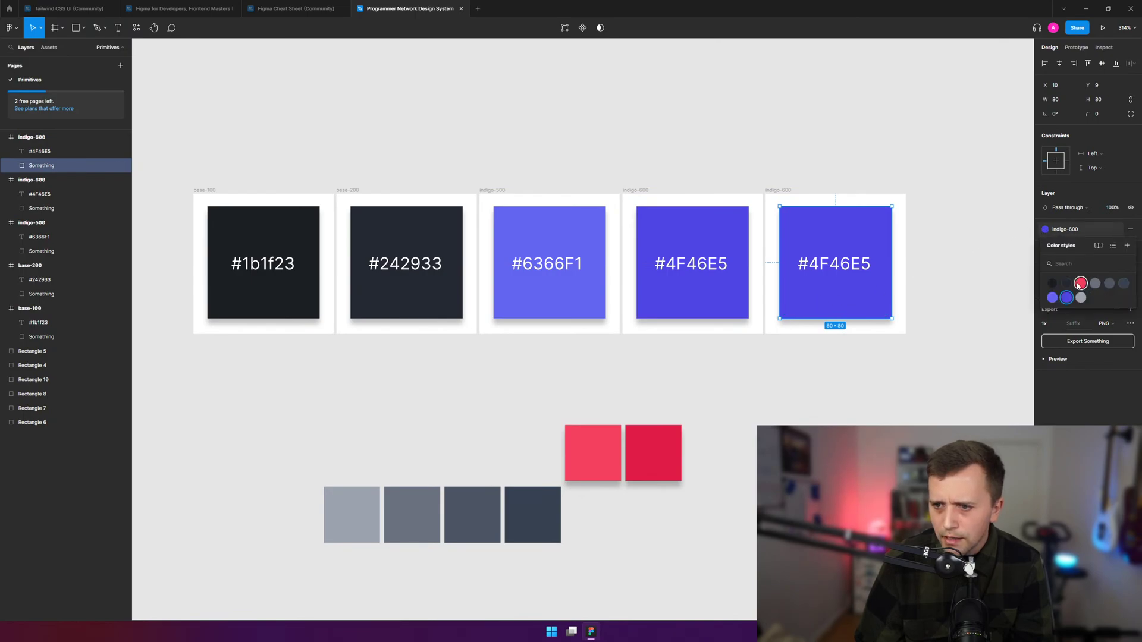
{"action": "left_click", "coordinate": [1079, 283]}
- Open the rose-500 color style's details from the fifth frame's square and copy its hex value
{"action": "left_click", "coordinate": [1065, 232]}
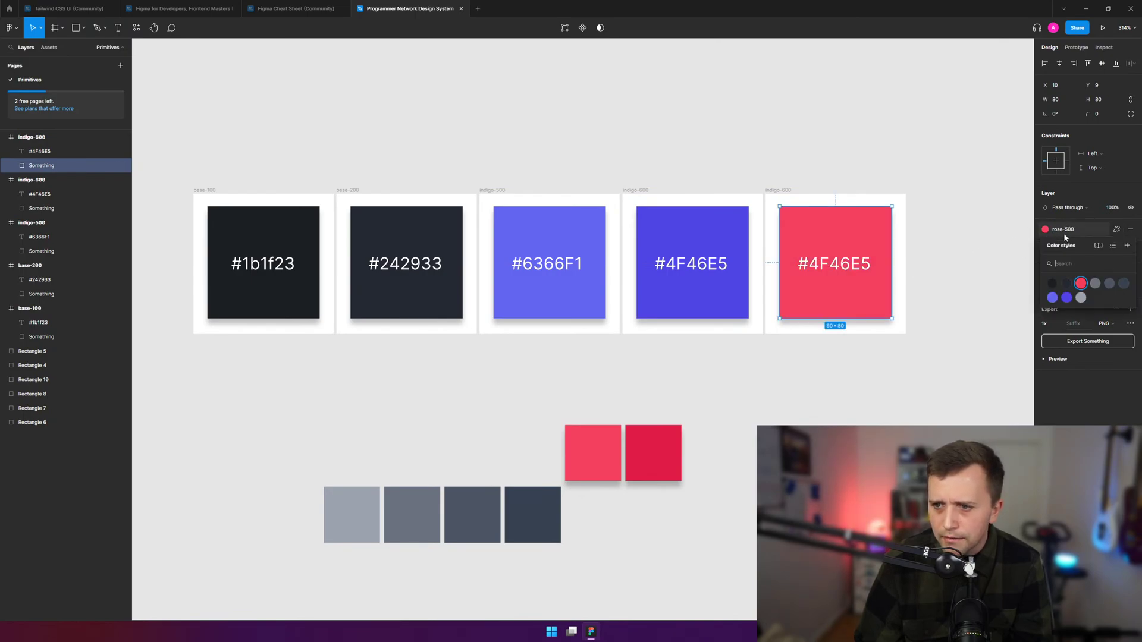
{"action": "right_click", "coordinate": [1081, 285]}
{"action": "left_click", "coordinate": [1089, 292]}
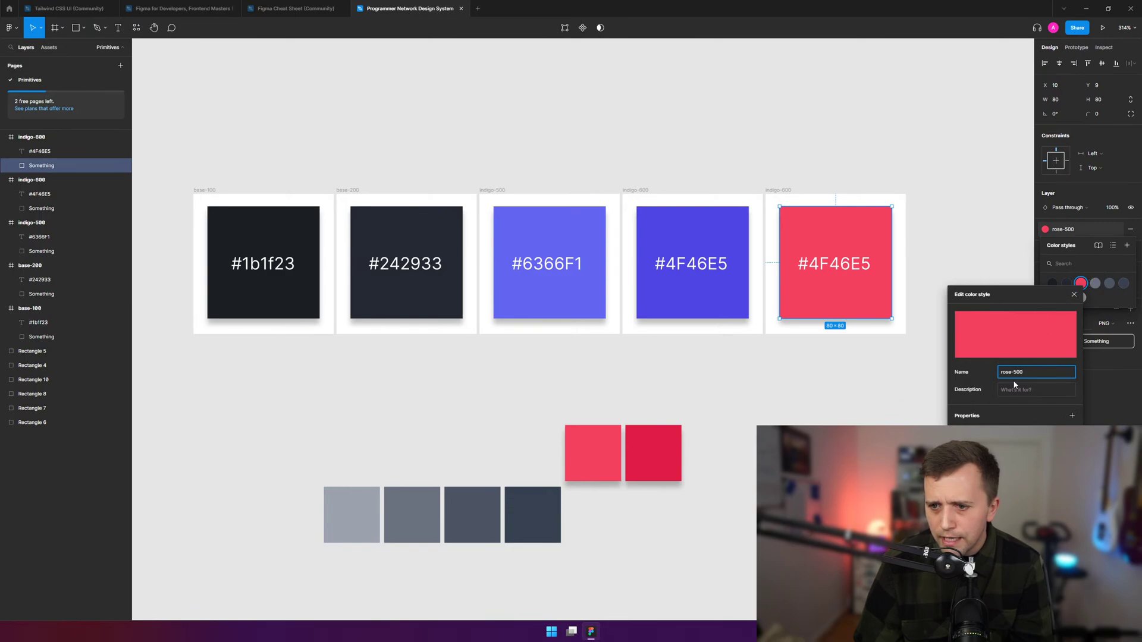
{"action": "key", "text": "Return"}
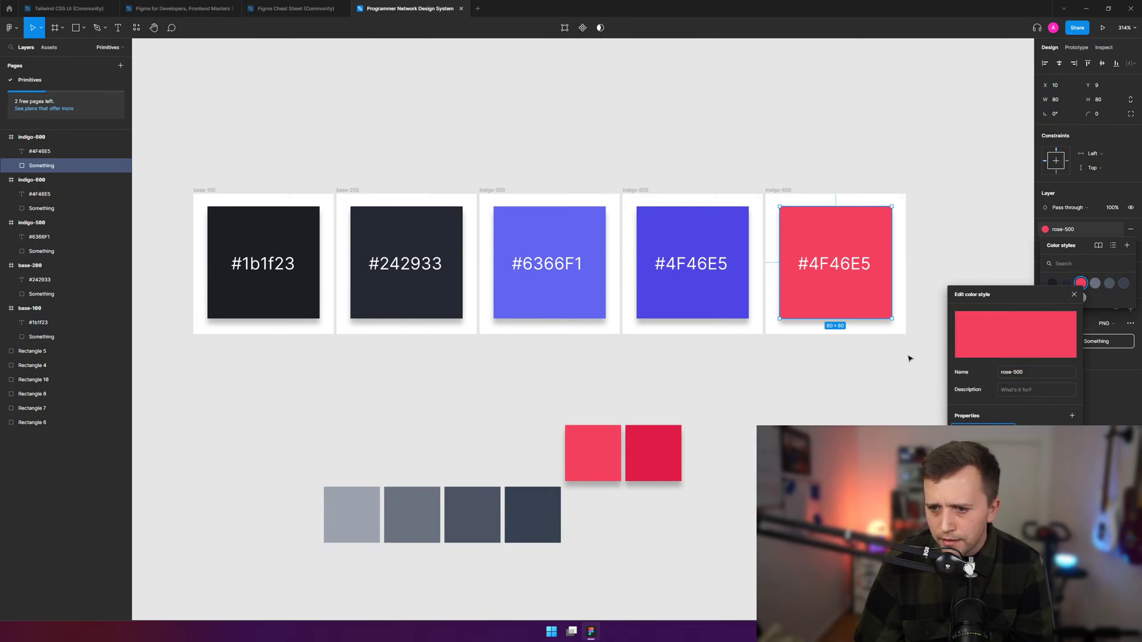
{"action": "left_click", "coordinate": [842, 384]}
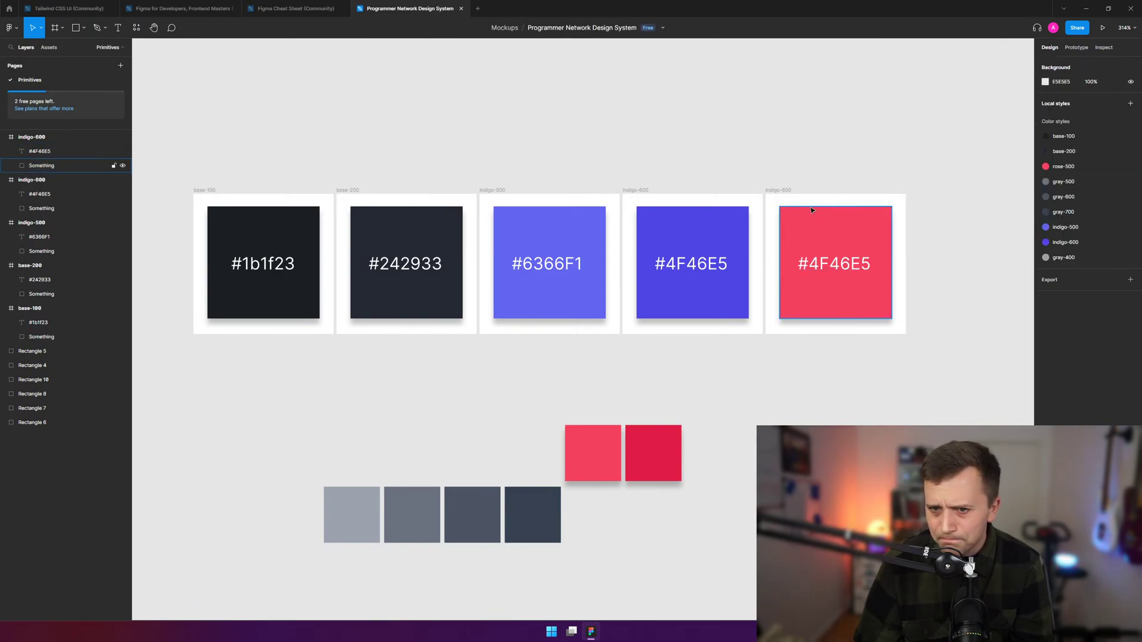
- Rename the fifth frame rose-500
{"action": "left_click", "coordinate": [779, 190]}
{"action": "type", "text": "rose"}
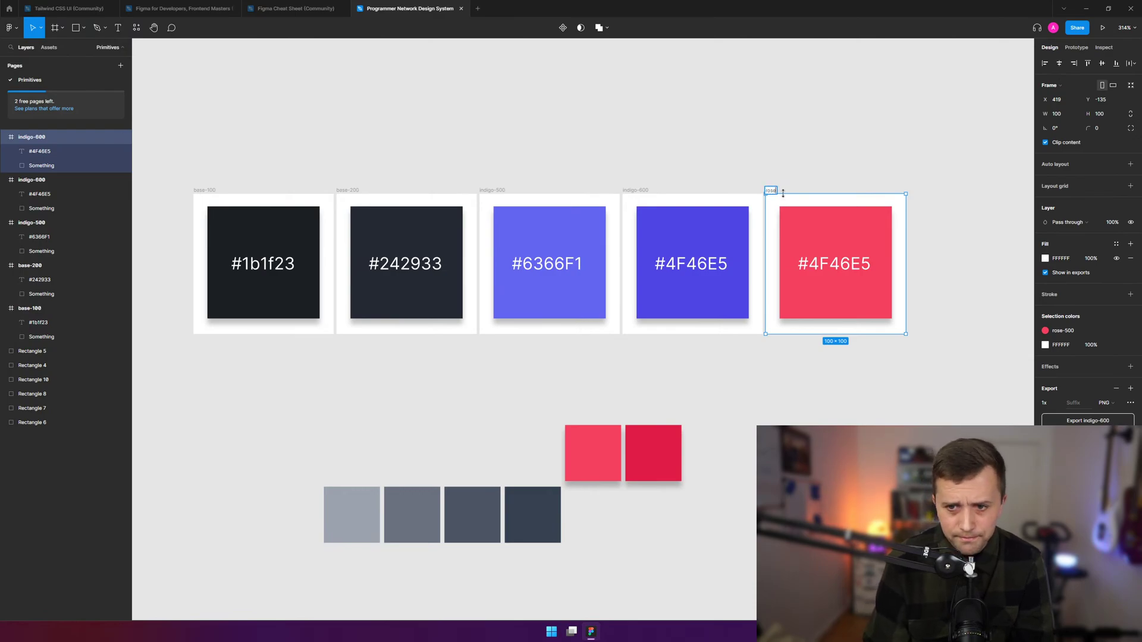
{"action": "type", "text": "-500"}
{"action": "left_click", "coordinate": [799, 161]}
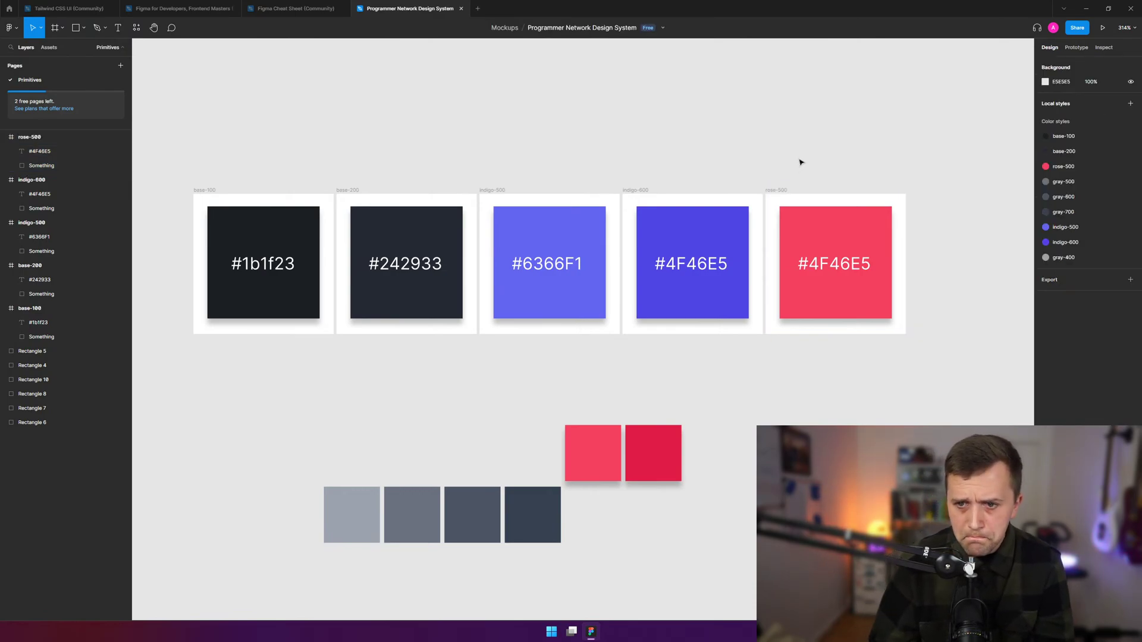
- Replace the label text in the rose-500 frame with #F43F5E
{"action": "double_click", "coordinate": [841, 274]}
{"action": "type", "text": "F43F5E"}
{"action": "key", "text": "Home"}
{"action": "type", "text": "#"}
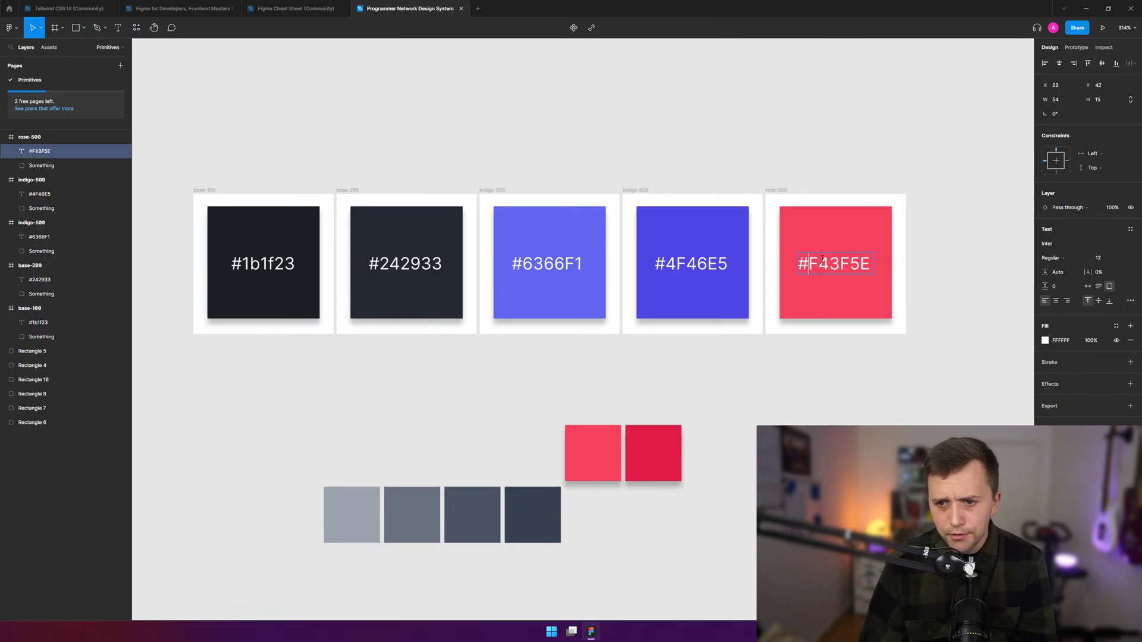
{"action": "key", "text": "Escape"}
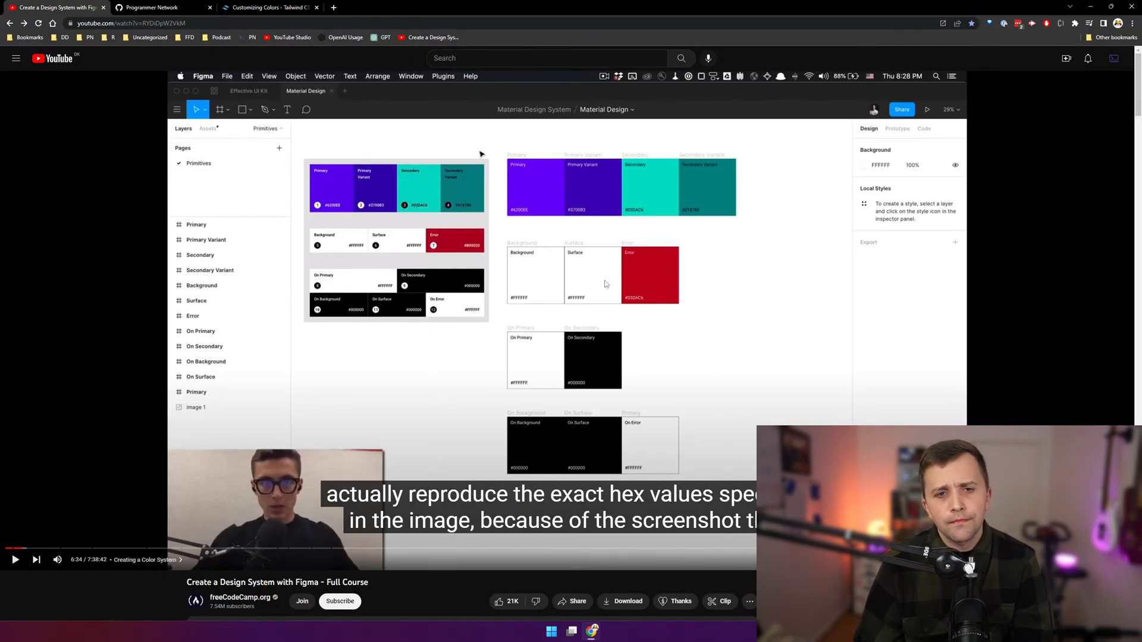
- Open YouTube in a new Chrome tab and search for "big data meme"
{"action": "key", "text": "ctrl+t"}
{"action": "type", "text": "you"}
{"action": "key", "text": "Return"}
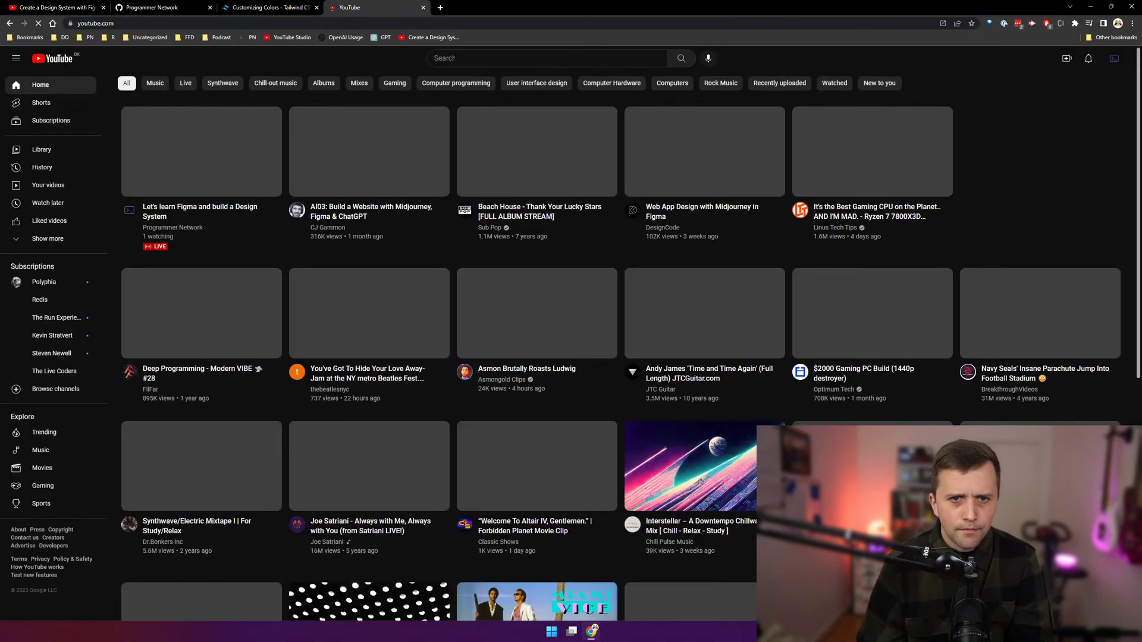
{"action": "left_click", "coordinate": [535, 57]}
{"action": "type", "text": "big data m"}
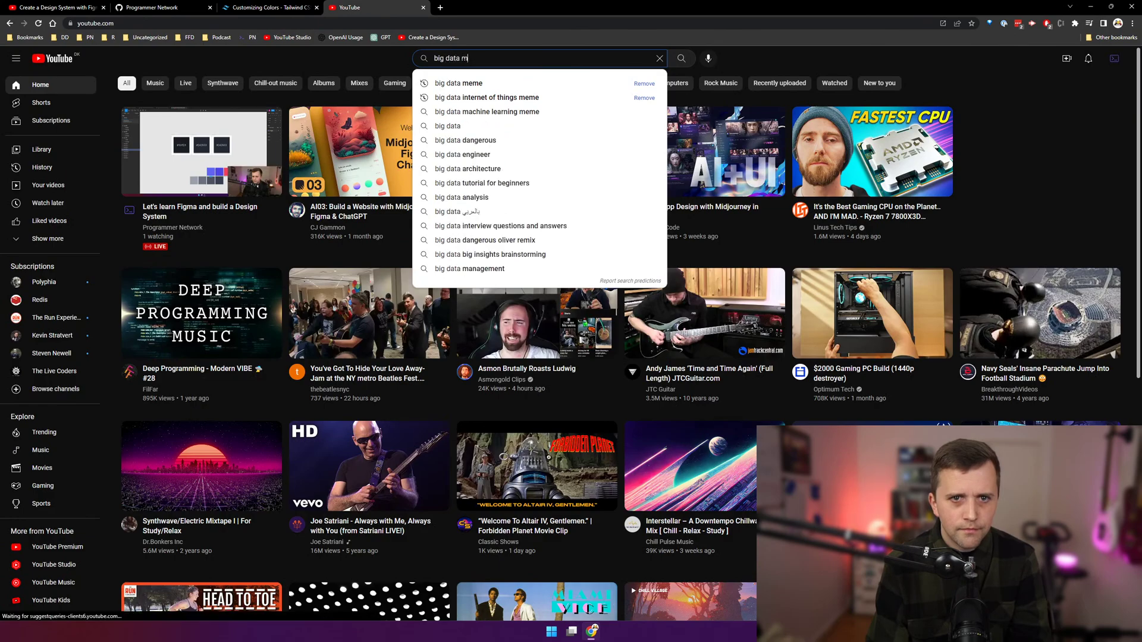
{"action": "type", "text": "eme"}
{"action": "key", "text": "Return"}
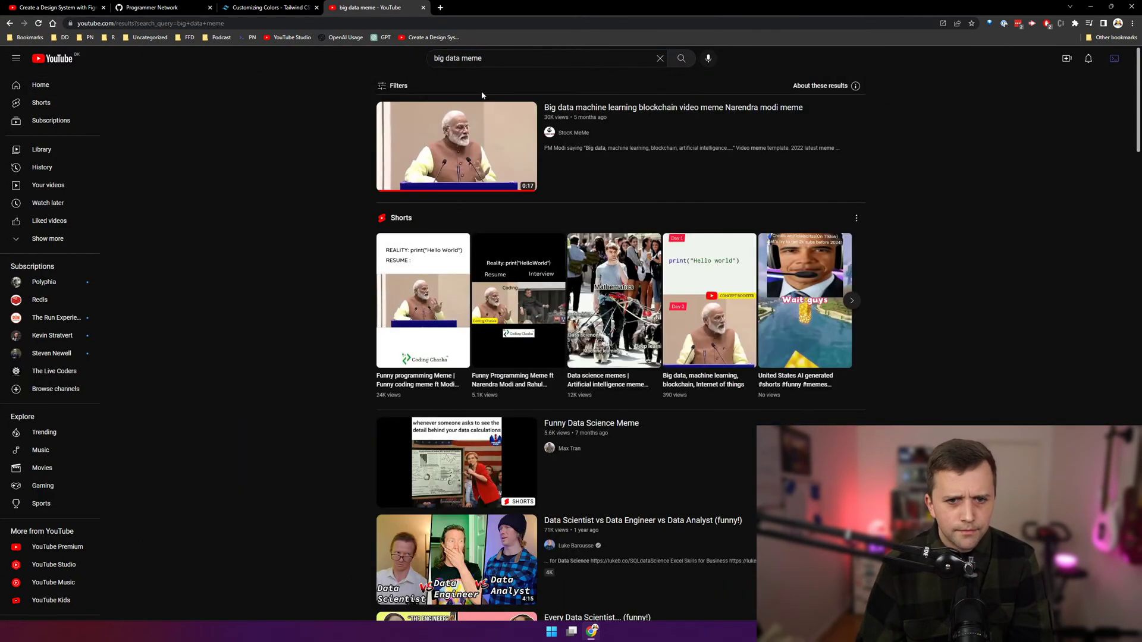
- Play the first funny programming meme Short from the search results and reload the page to watch it again
{"action": "left_click", "coordinate": [422, 283]}
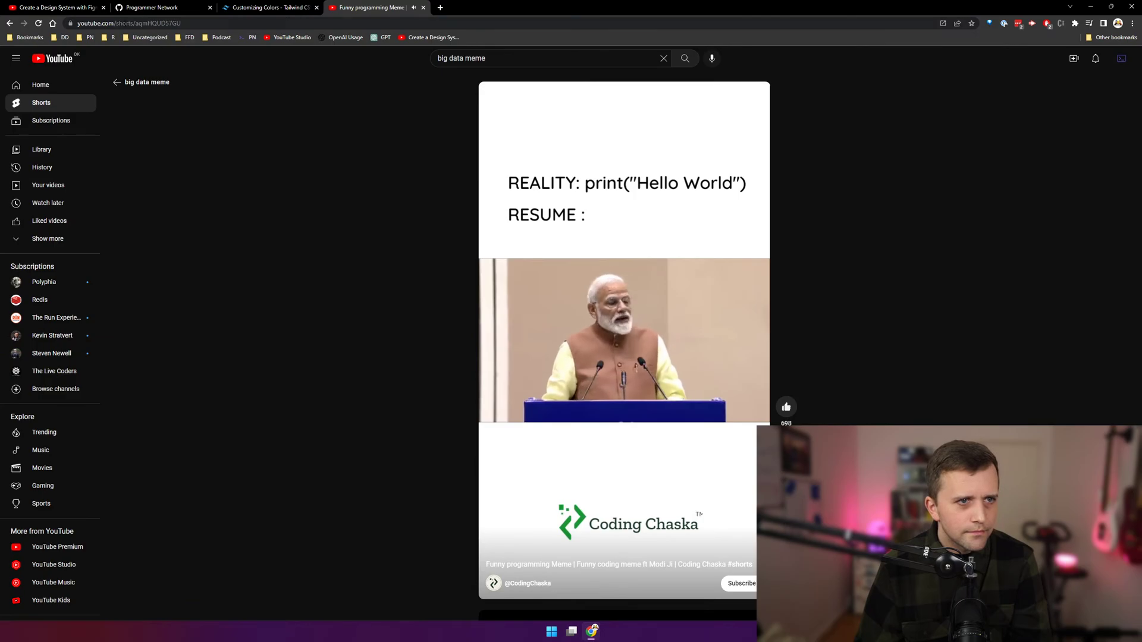
{"action": "left_click", "coordinate": [71, 12]}
{"action": "left_click", "coordinate": [374, 8]}
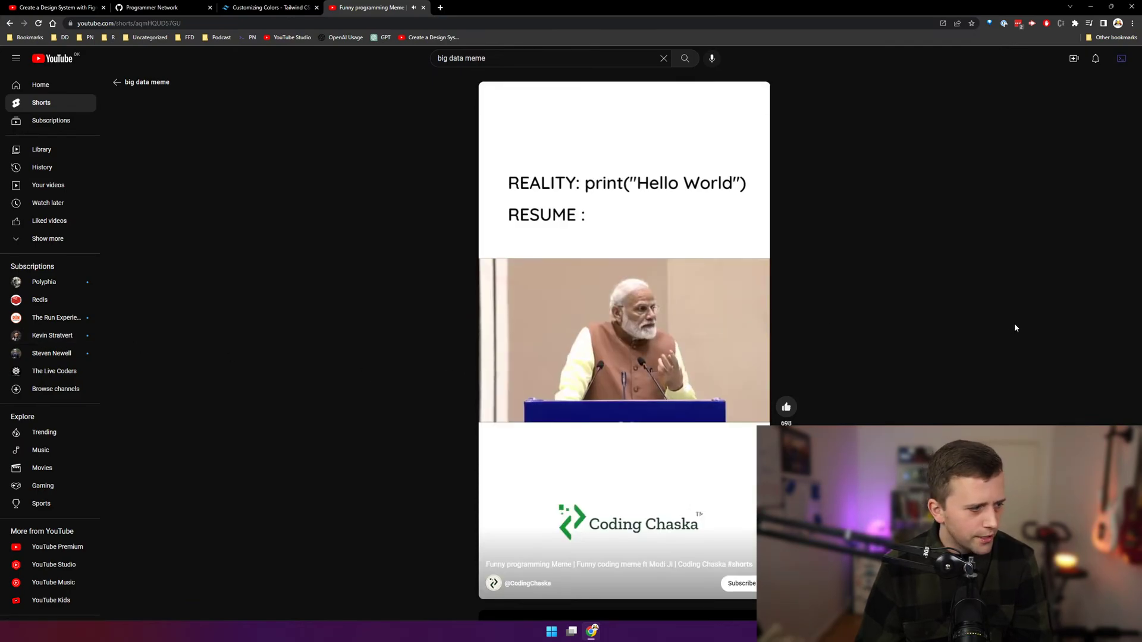
{"action": "key", "text": "F5"}
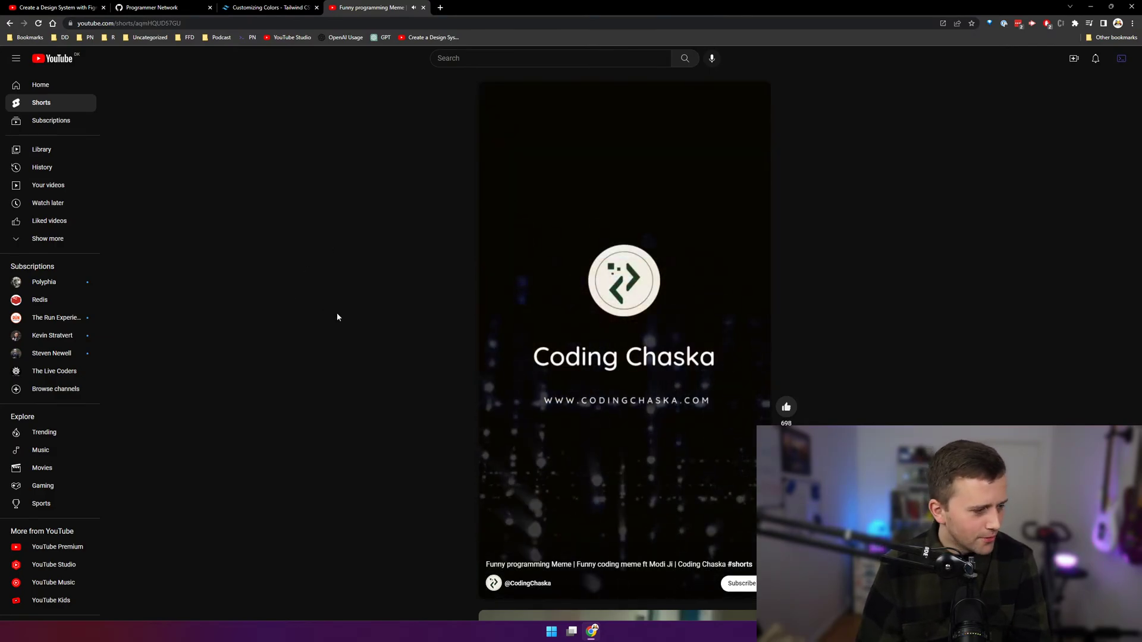
{"action": "left_click", "coordinate": [347, 27]}
{"action": "key", "text": "alt+Tab"}
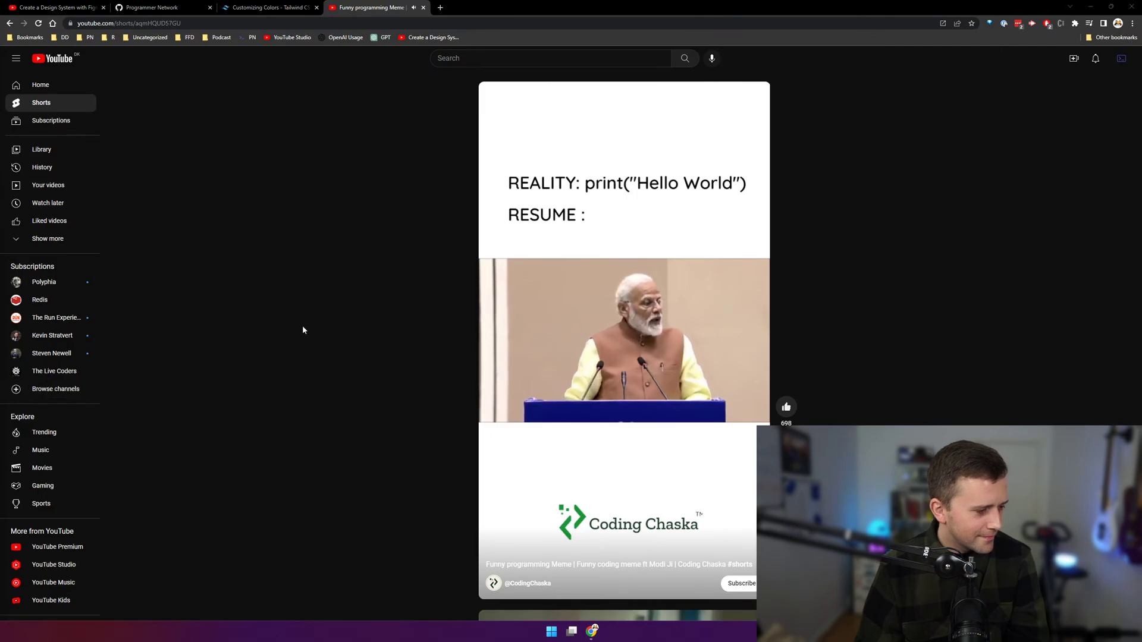
- Close the YouTube tab, switch back to Figma, and delete the loose light rose swatch below the frames
{"action": "key", "text": "ctrl+w"}
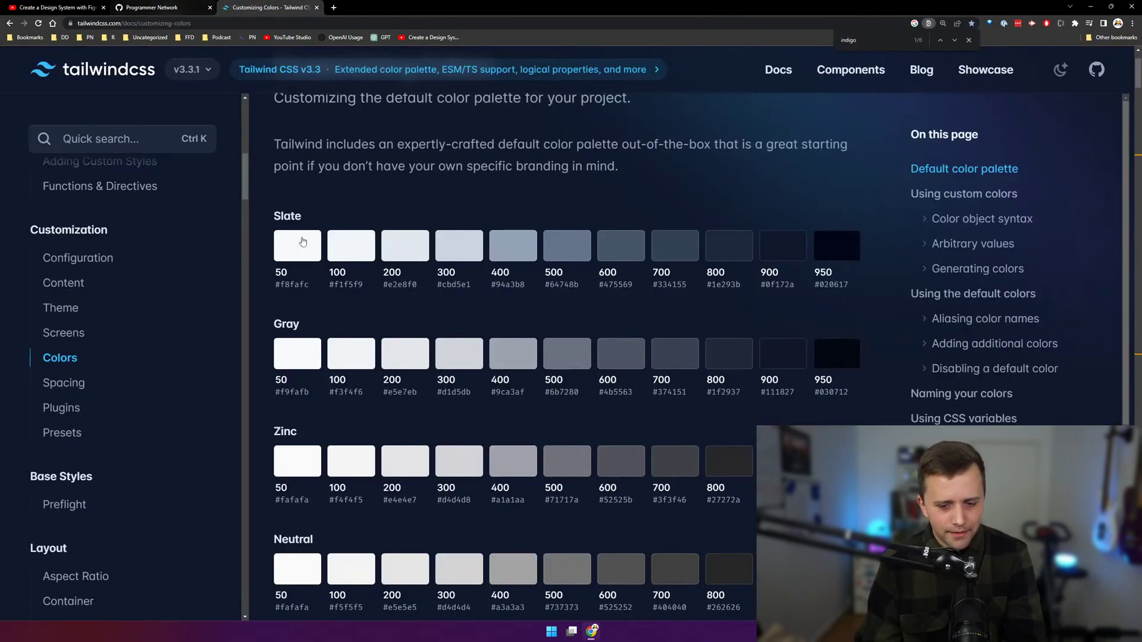
{"action": "key", "text": "alt+Tab"}
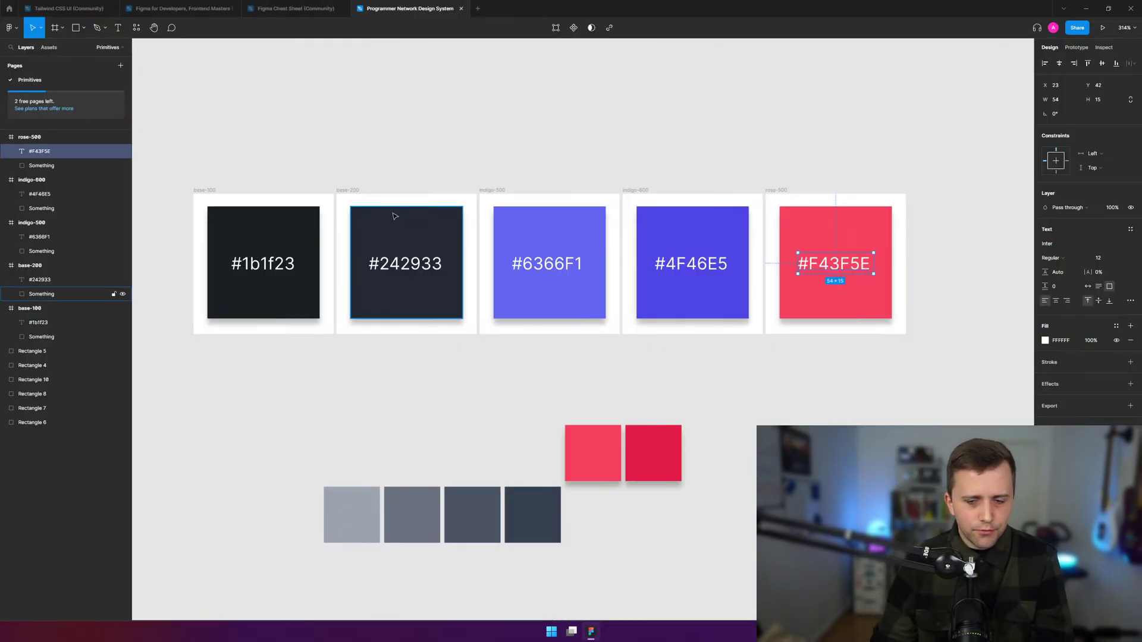
{"action": "left_click", "coordinate": [512, 178]}
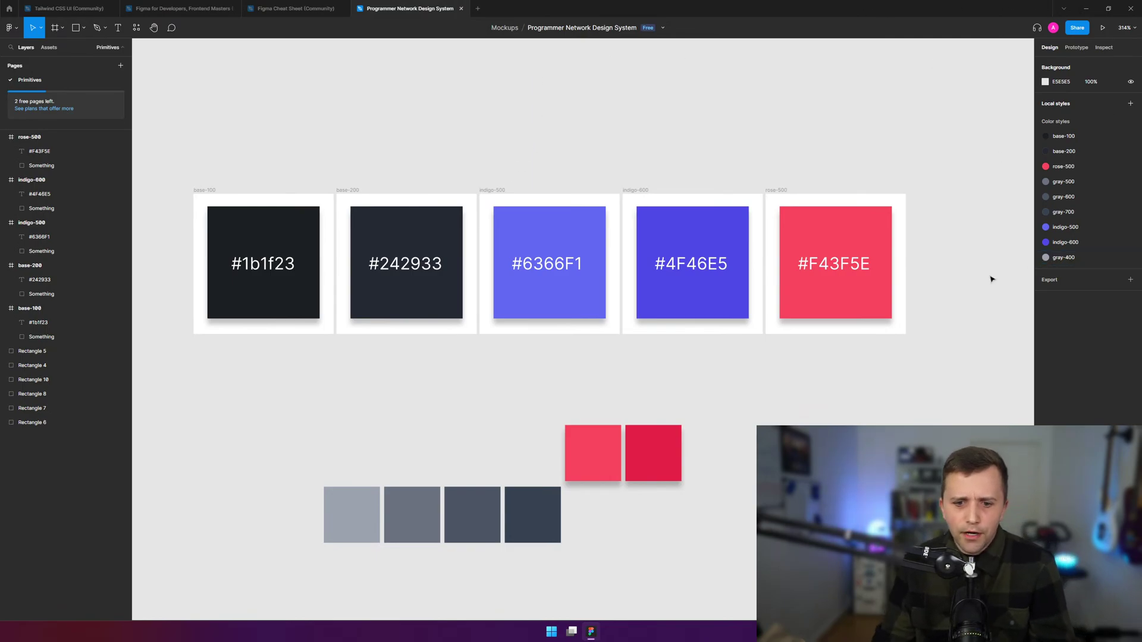
{"action": "left_click", "coordinate": [595, 453]}
{"action": "key", "text": "Delete"}
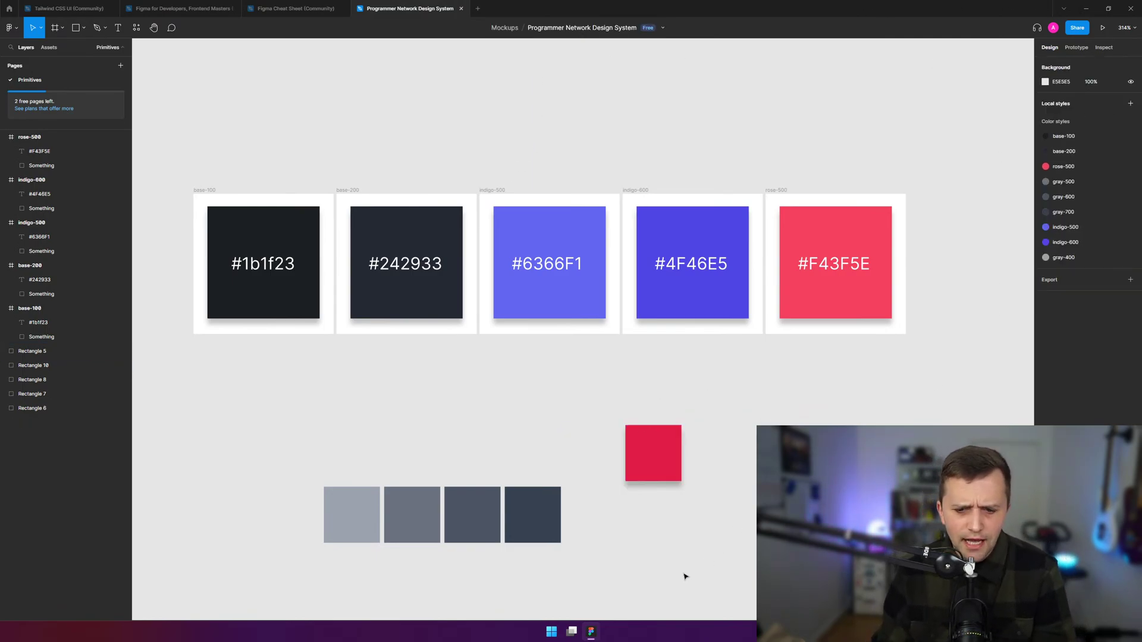
- Duplicate the rose-500 frame and place the copy directly beside it as the sixth frame in the row
{"action": "left_click_drag", "start_coordinate": [939, 169], "coordinate": [768, 375]}
{"action": "key", "text": "ctrl+d"}
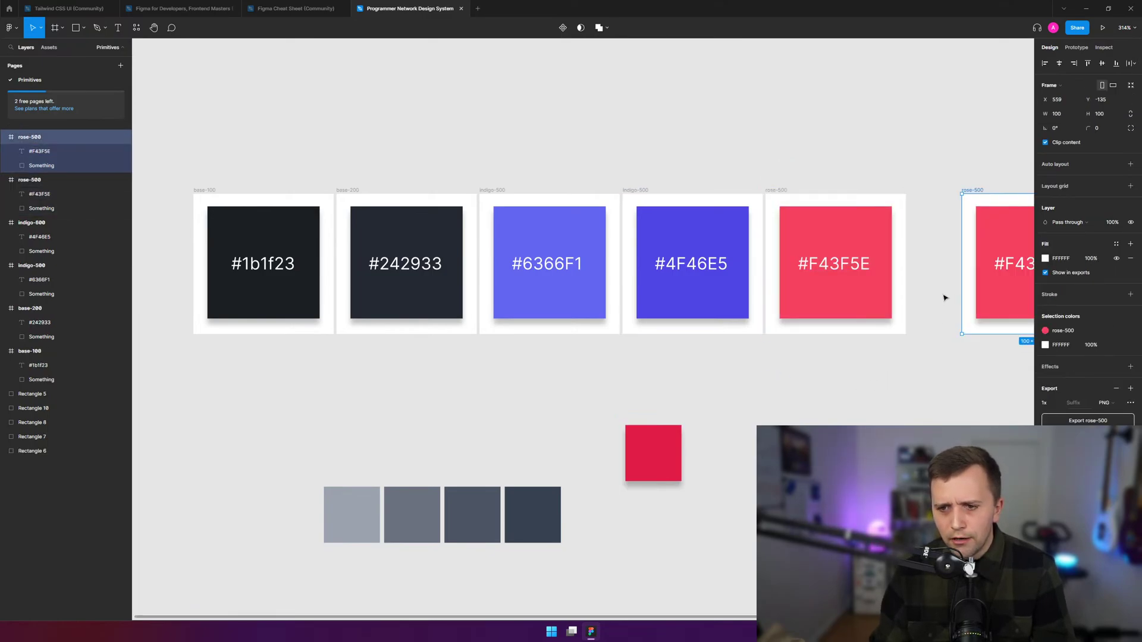
{"action": "left_click_drag", "start_coordinate": [973, 294], "coordinate": [925, 295]}
{"action": "left_click", "coordinate": [915, 397]}
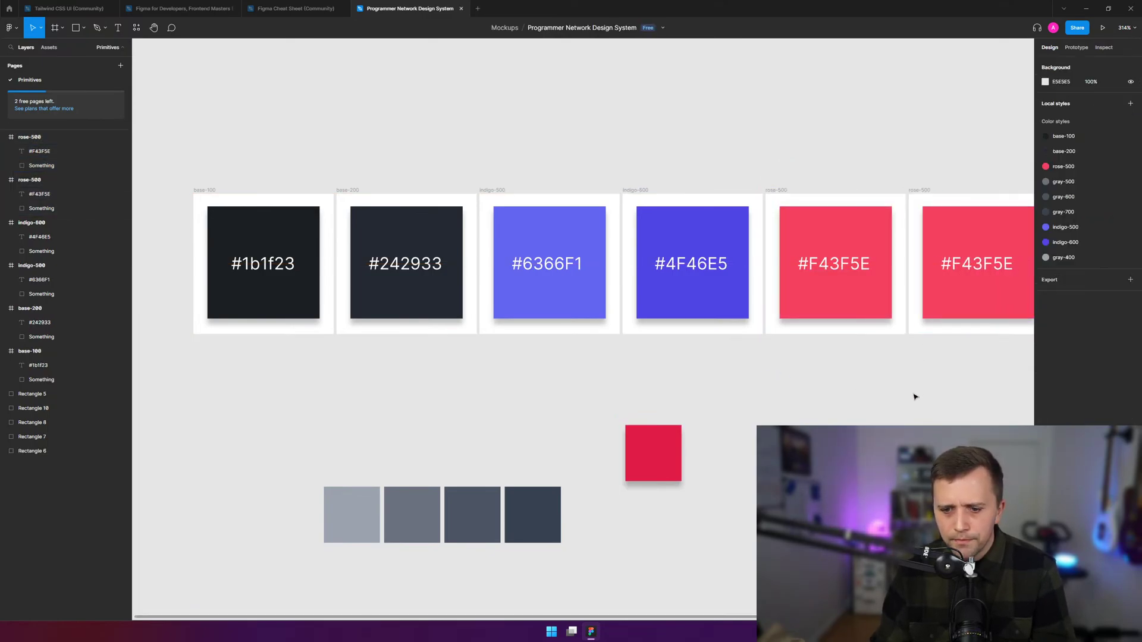
{"action": "scroll", "coordinate": [754, 619], "scroll_direction": "right", "scroll_amount": 2}
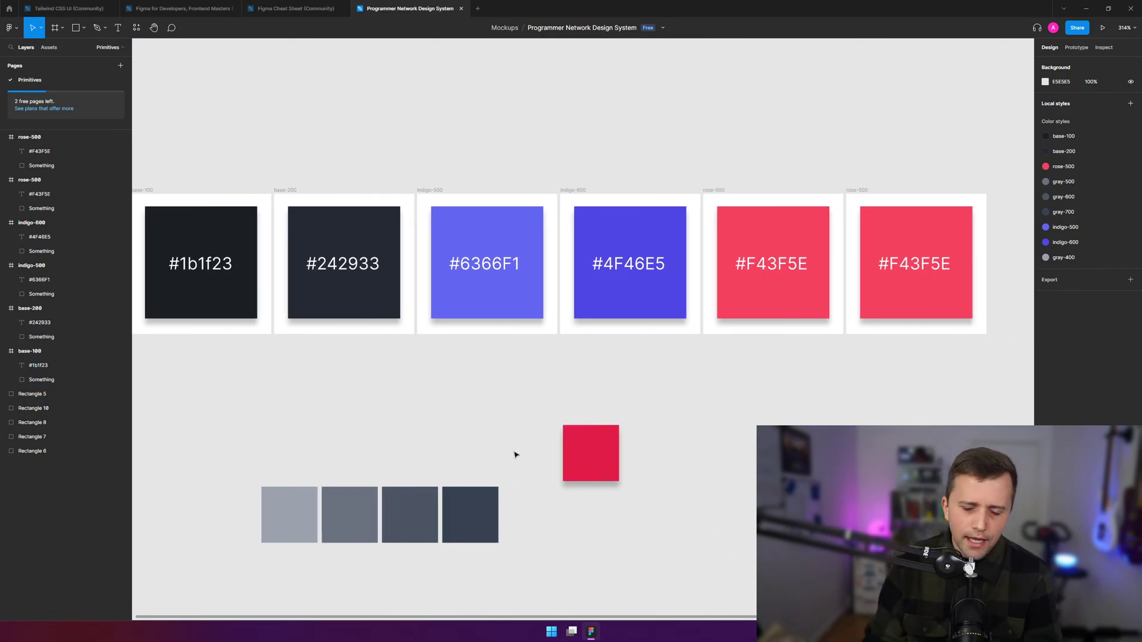
{"action": "left_click", "coordinate": [905, 287]}
{"action": "left_click", "coordinate": [1059, 228]}
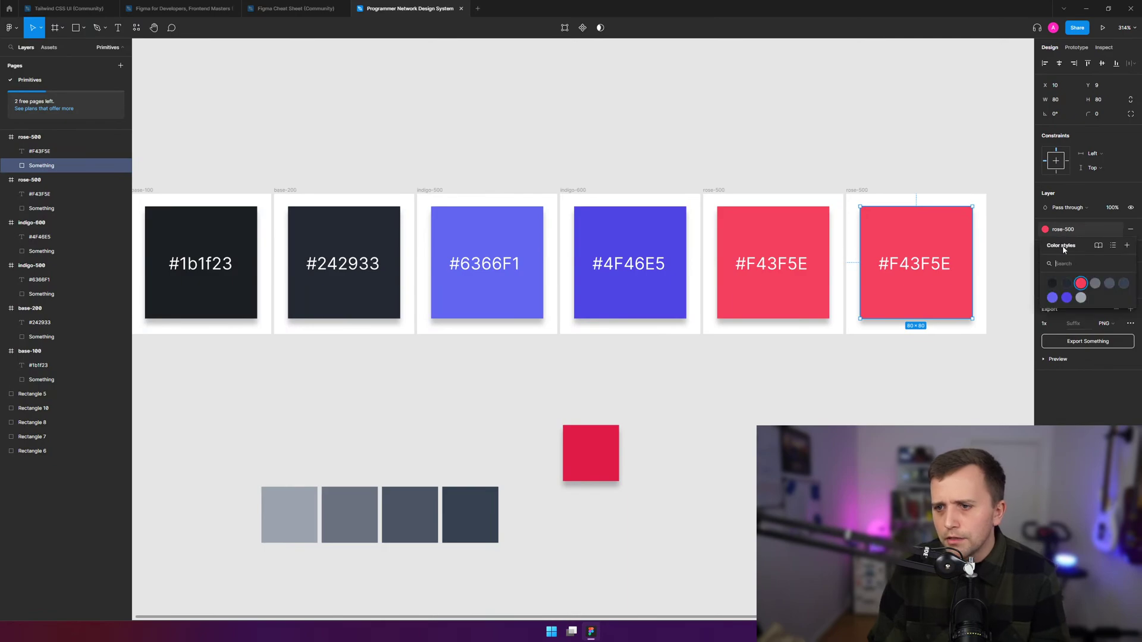
{"action": "left_click", "coordinate": [845, 424]}
{"action": "left_click", "coordinate": [936, 298]}
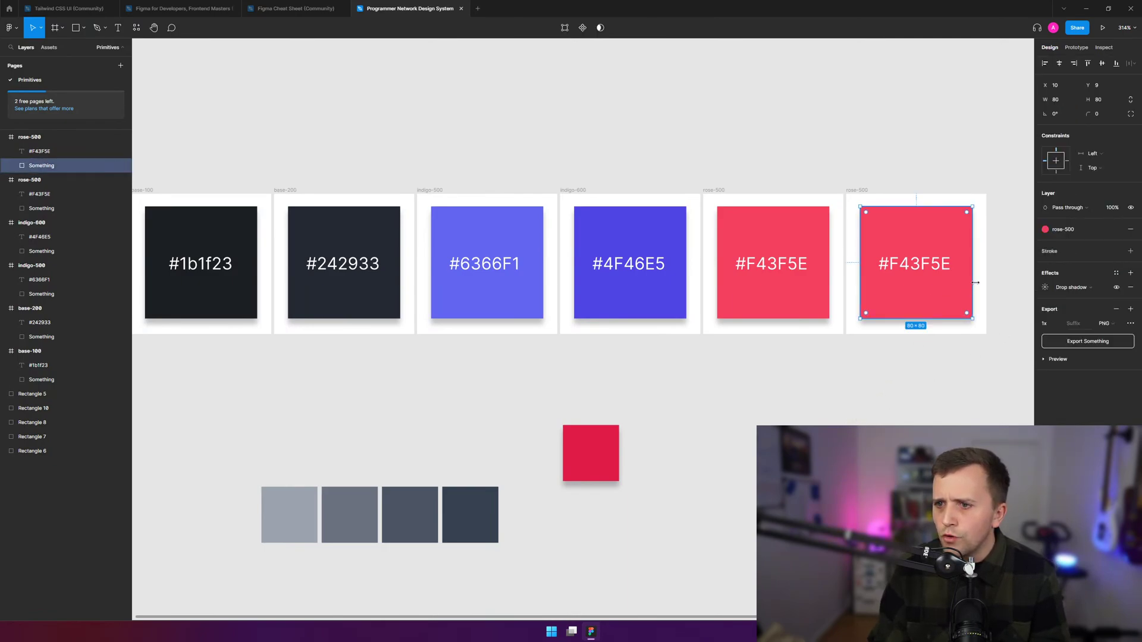
- Replace the sixth frame's label text with #E11D48, the hex code of the loose crimson swatch
{"action": "left_click", "coordinate": [595, 455]}
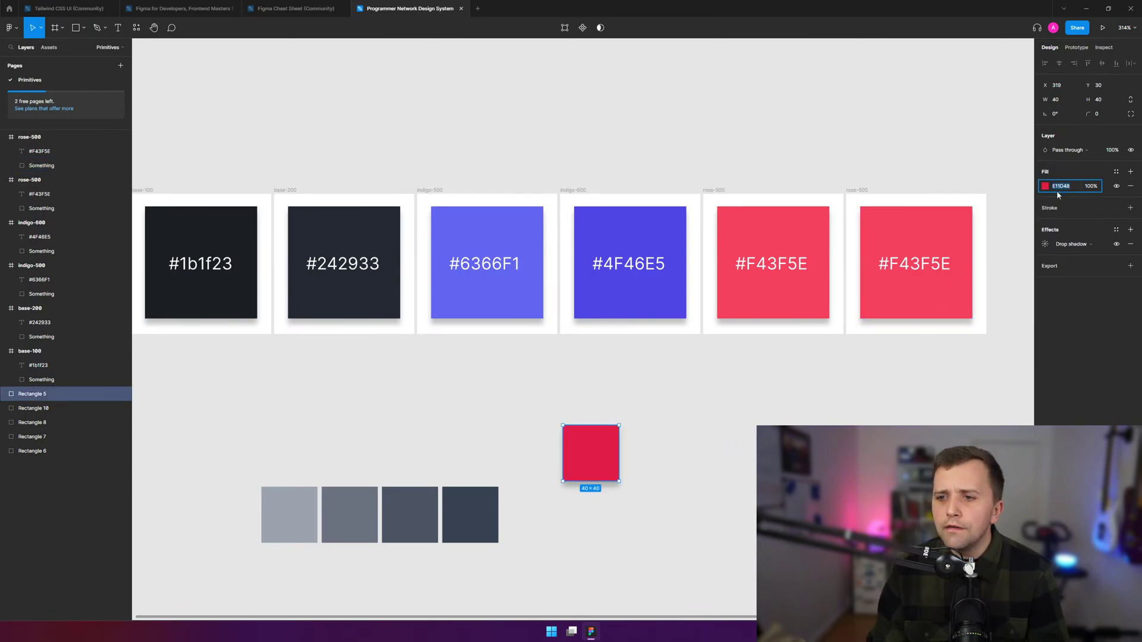
{"action": "left_click", "coordinate": [931, 291]}
{"action": "double_click", "coordinate": [937, 263]}
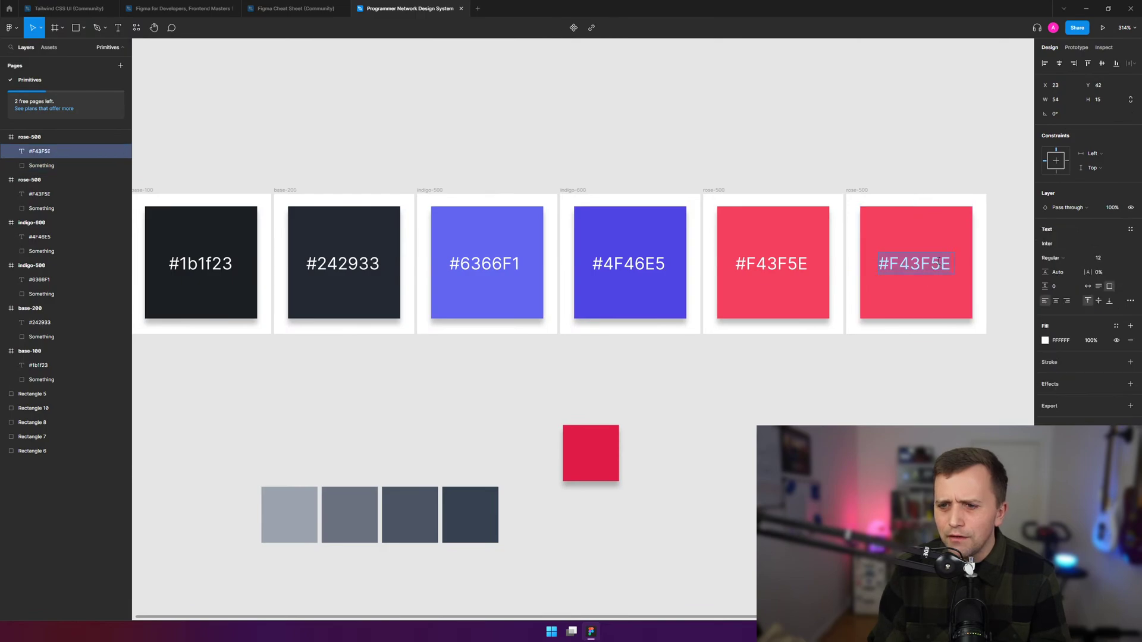
{"action": "type", "text": "#E11D48"}
- Create a new color style named rose-600 with the value E11D48 for the sixth frame's square
{"action": "left_click", "coordinate": [940, 290]}
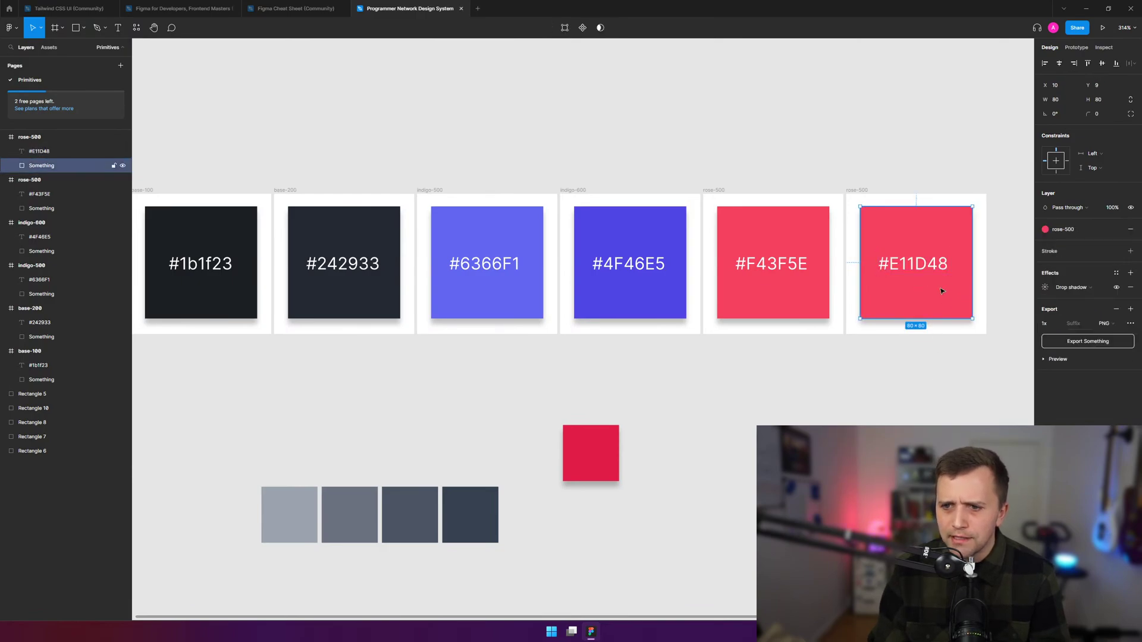
{"action": "left_click", "coordinate": [1090, 228]}
{"action": "left_click", "coordinate": [1127, 245]}
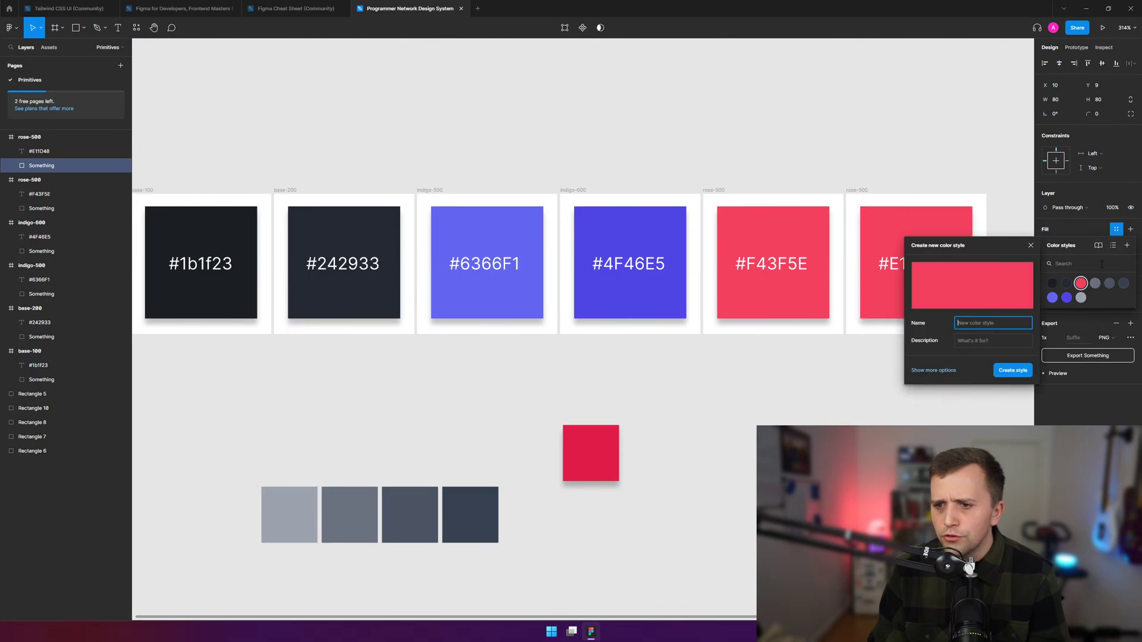
{"action": "type", "text": "rose-600"}
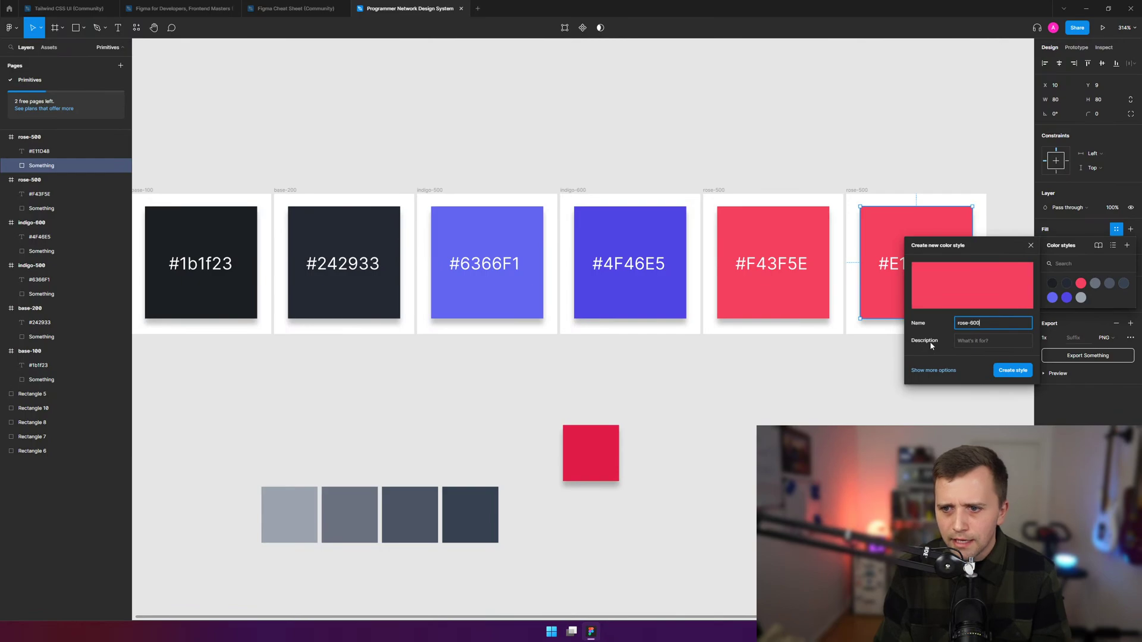
{"action": "left_click", "coordinate": [933, 370]}
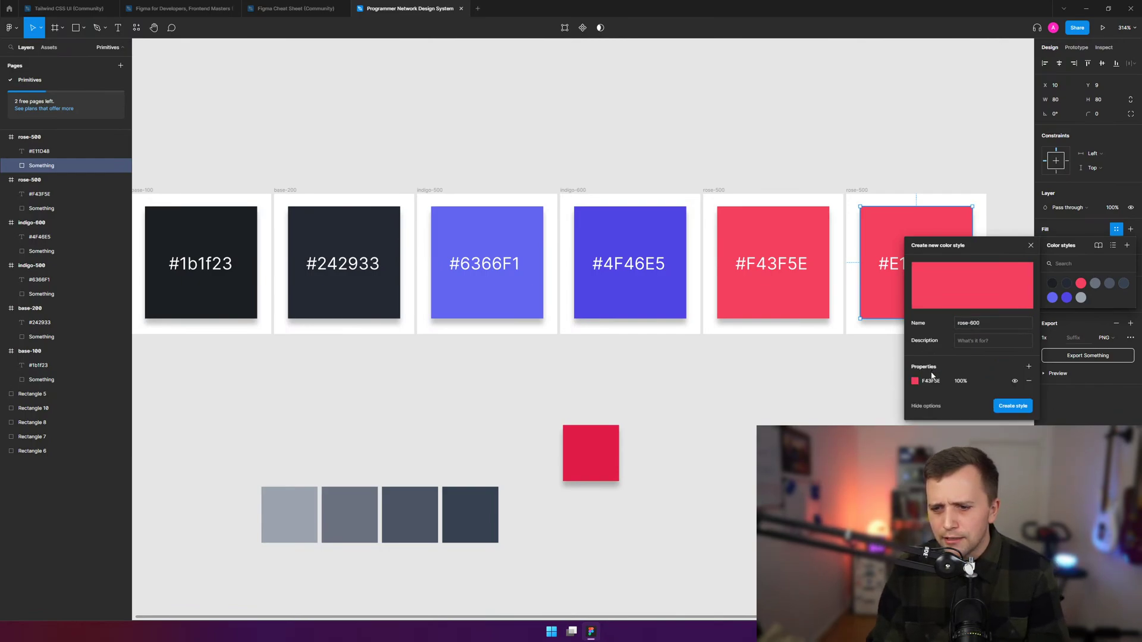
{"action": "left_click", "coordinate": [933, 379]}
{"action": "type", "text": "E11D48"}
{"action": "left_click", "coordinate": [1005, 406]}
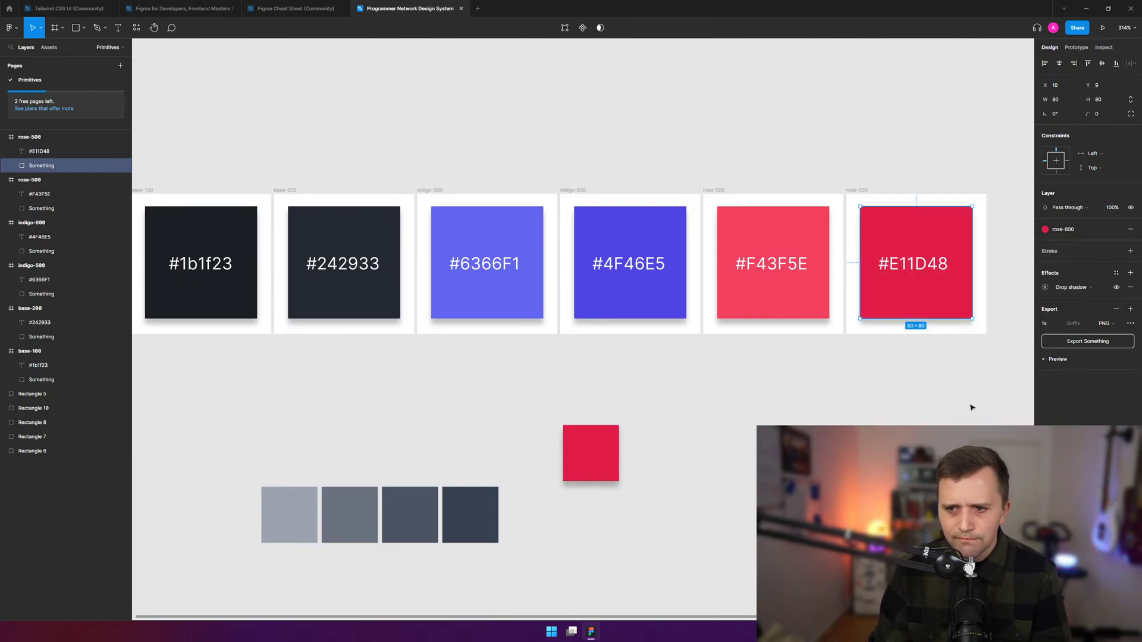
- Rename the sixth frame rose-600 and delete the loose crimson swatch
{"action": "left_click", "coordinate": [971, 408]}
{"action": "left_click", "coordinate": [856, 190]}
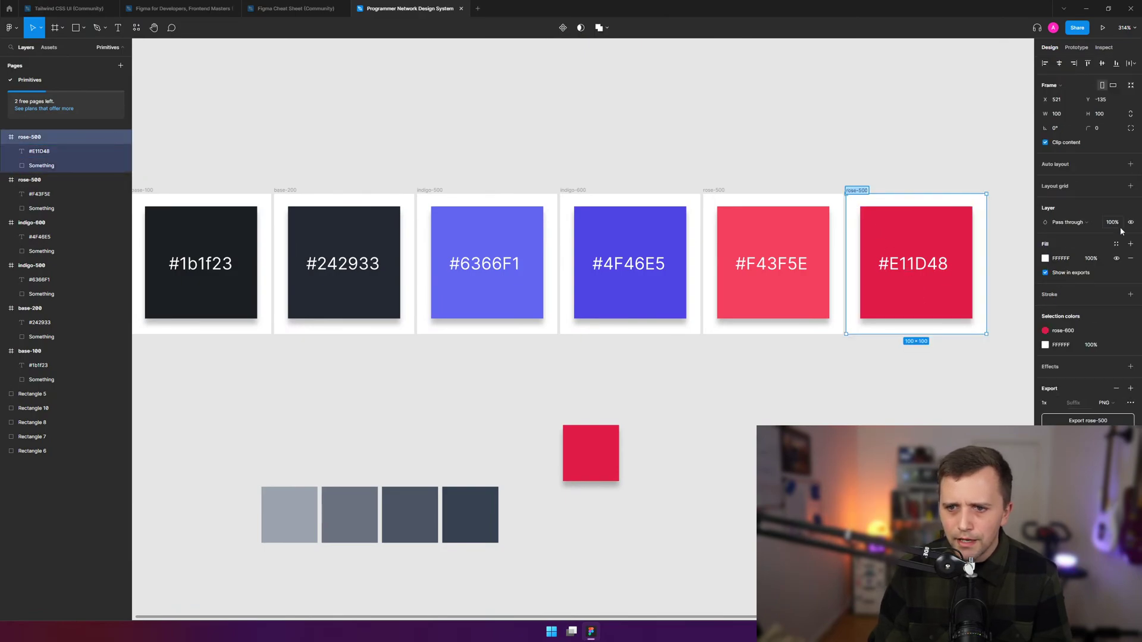
{"action": "key", "text": "BackSpace"}
{"action": "type", "text": "6"}
{"action": "key", "text": "Return"}
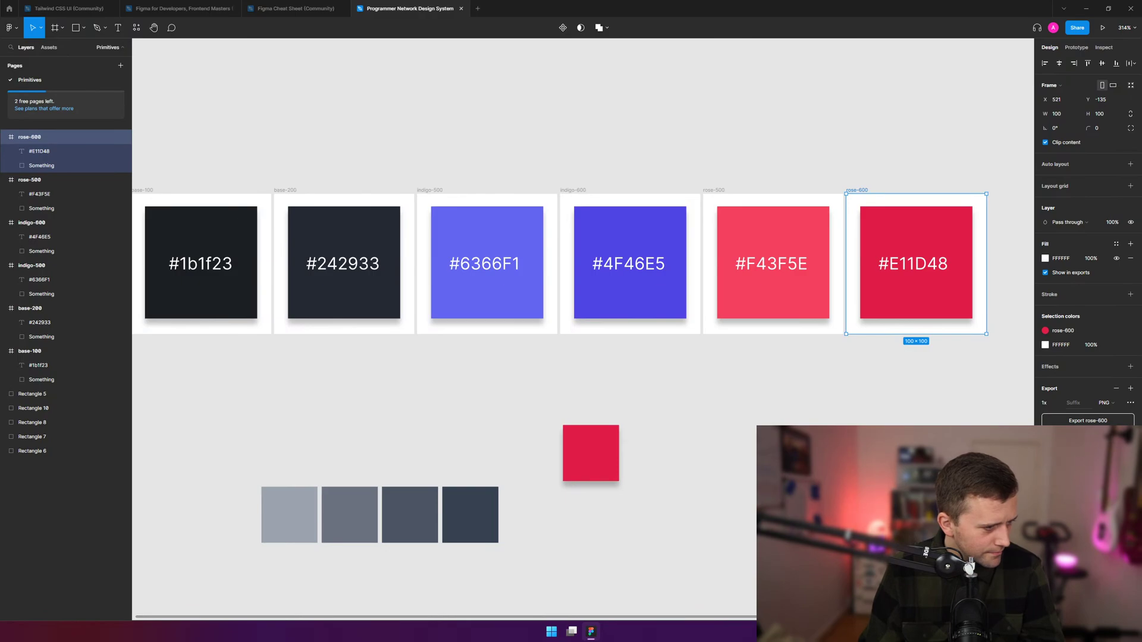
{"action": "left_click", "coordinate": [616, 460]}
{"action": "key", "text": "Delete"}
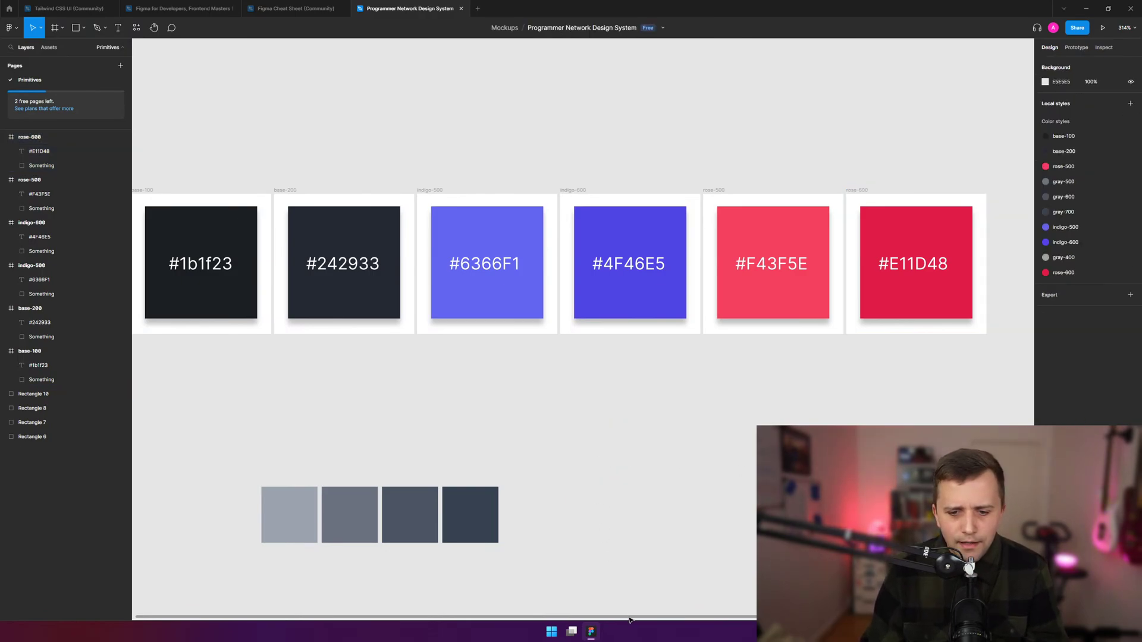
{"action": "scroll", "coordinate": [629, 620], "scroll_direction": "left", "scroll_amount": 2}
{"action": "left_click_drag", "start_coordinate": [164, 153], "coordinate": [1018, 384]}
{"action": "key", "text": "ctrl+d"}
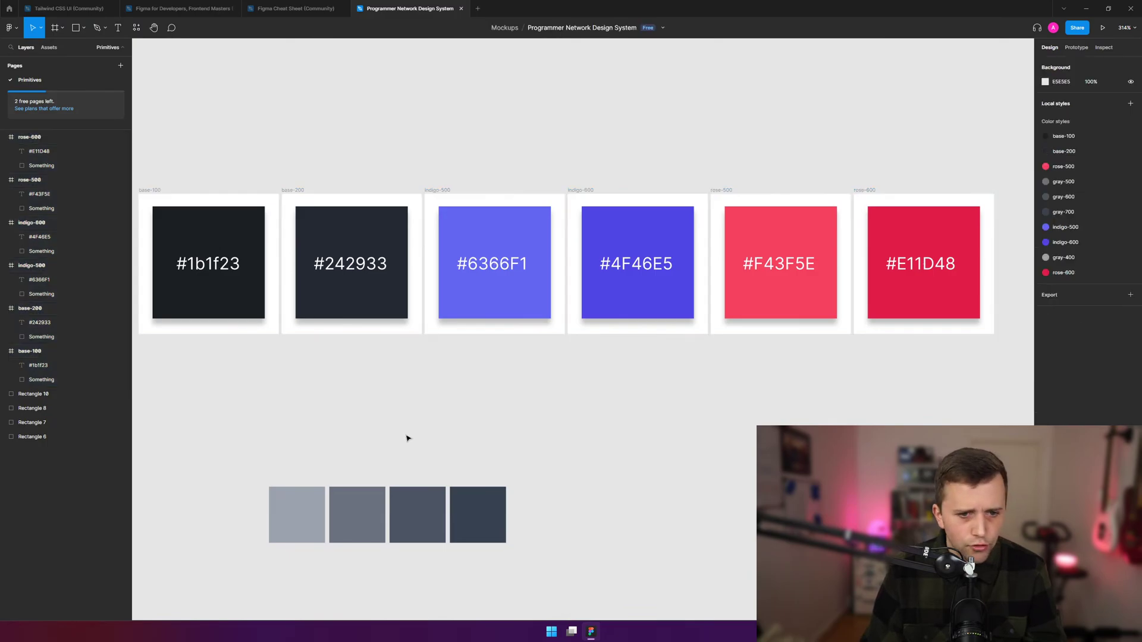
{"action": "left_click_drag", "start_coordinate": [355, 269], "coordinate": [355, 387]}
{"action": "key", "text": "Escape"}
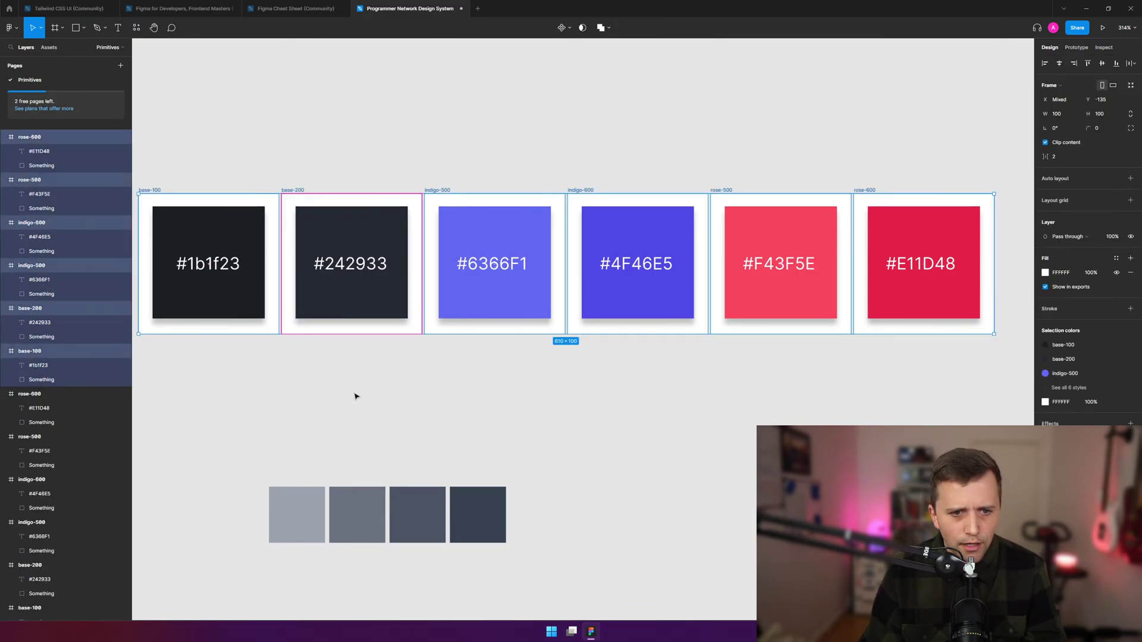
{"action": "key", "text": "Delete"}
{"action": "left_click_drag", "start_coordinate": [246, 439], "coordinate": [125, 408]}
{"action": "left_click_drag", "start_coordinate": [235, 250], "coordinate": [235, 249]}
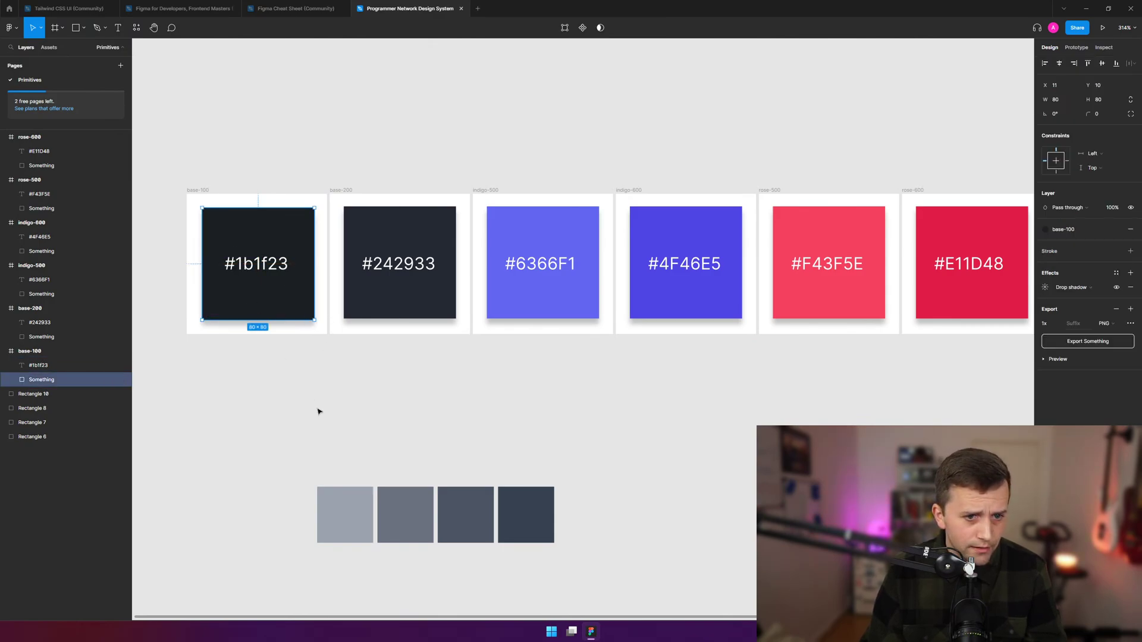
{"action": "left_click", "coordinate": [326, 422]}
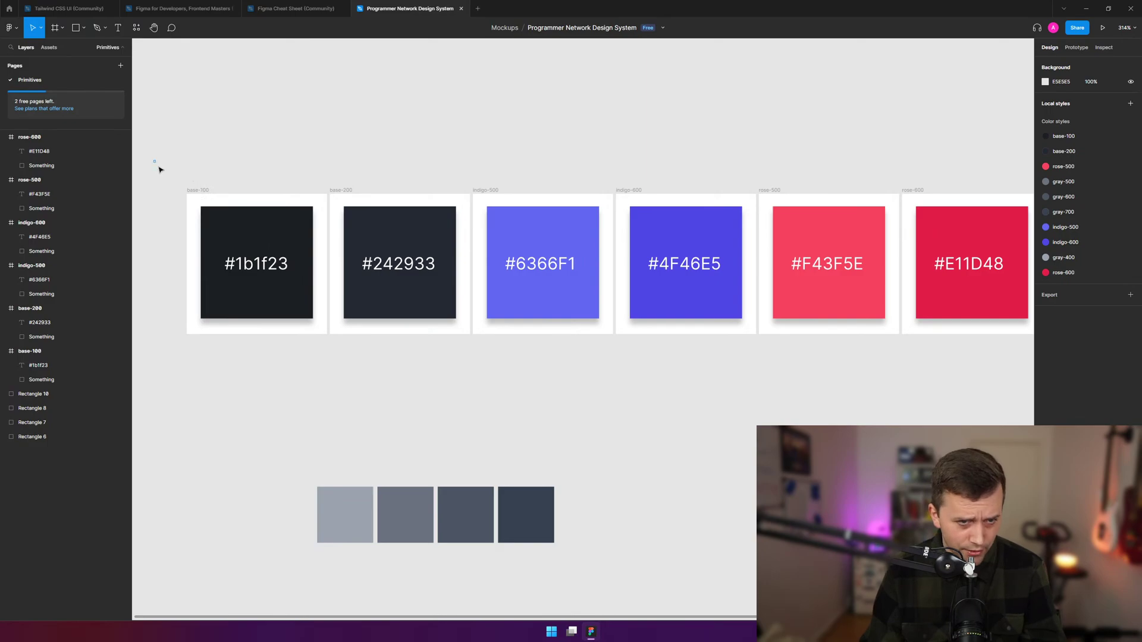
- Duplicate the base-100 frame and place the copy directly below the original to start a second row
{"action": "left_click_drag", "start_coordinate": [154, 160], "coordinate": [329, 341]}
{"action": "key", "text": "ctrl+d"}
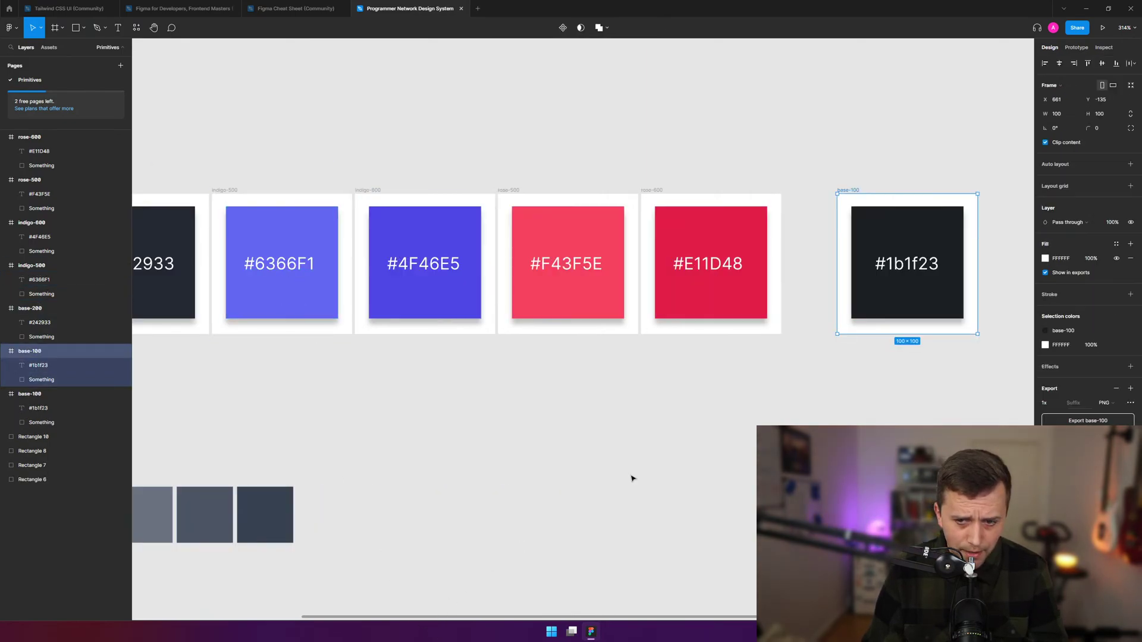
{"action": "left_click_drag", "start_coordinate": [889, 286], "coordinate": [283, 433]}
- Move the four loose gray swatches together to the right, clear of the second-row frame
{"action": "left_click", "coordinate": [391, 539]}
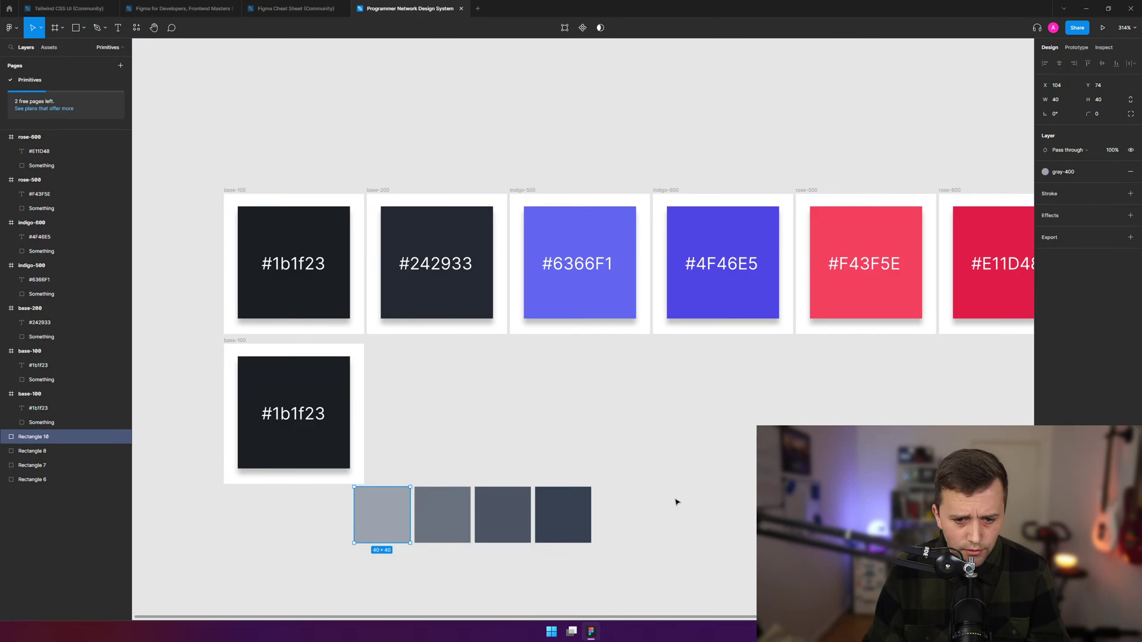
{"action": "left_click", "coordinate": [434, 525], "text": "shift"}
{"action": "left_click", "coordinate": [502, 524], "text": "shift"}
{"action": "left_click", "coordinate": [541, 527], "text": "shift"}
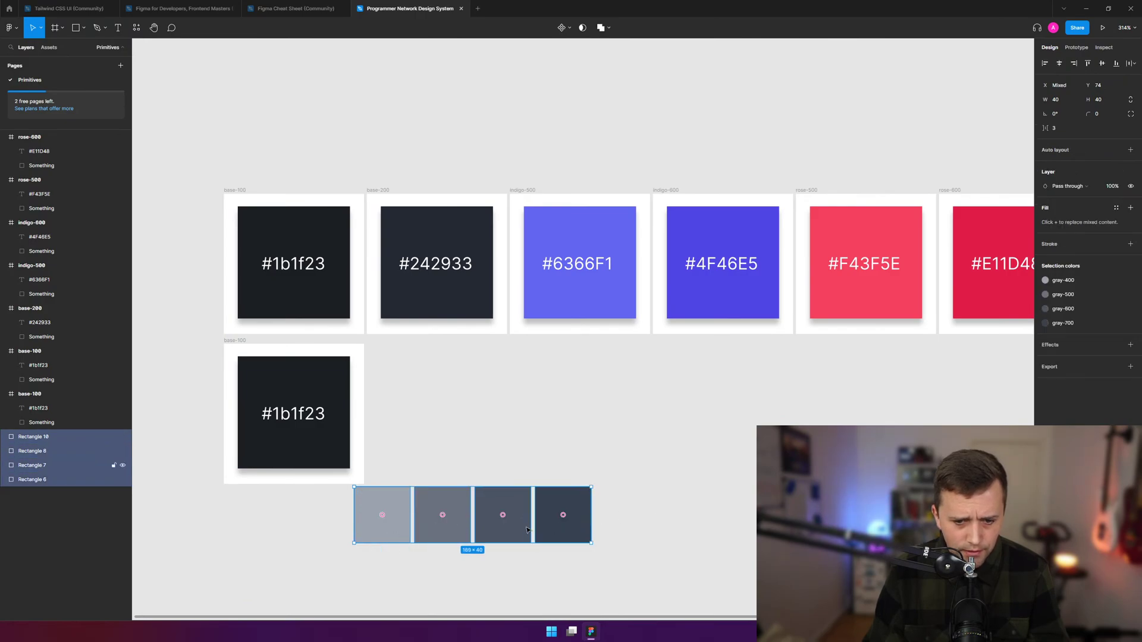
{"action": "left_click_drag", "start_coordinate": [526, 530], "coordinate": [674, 527]}
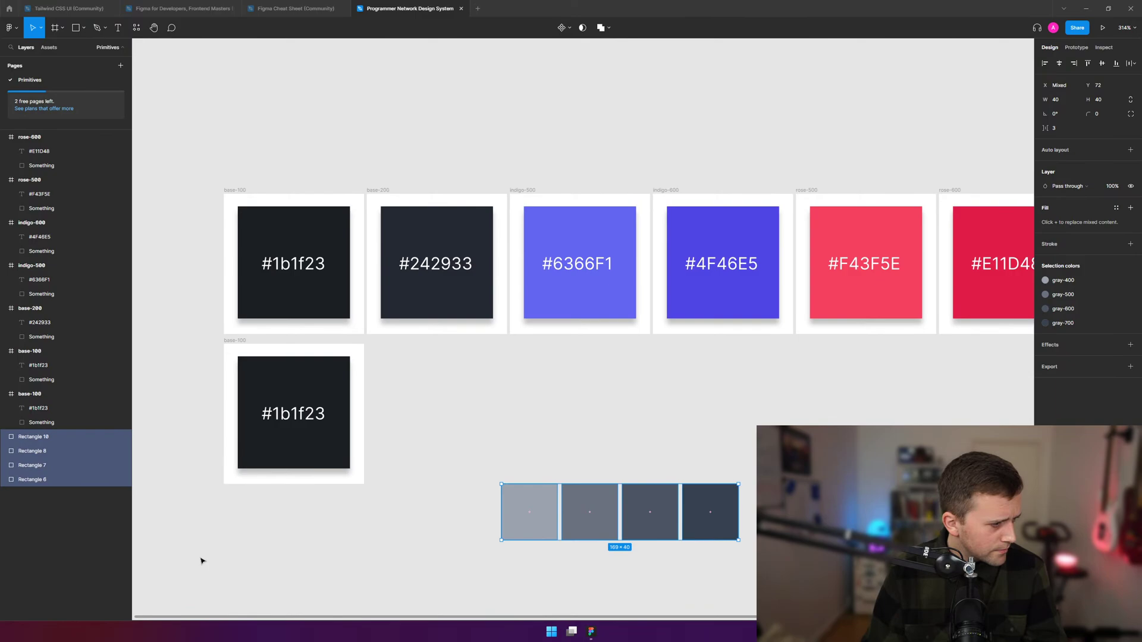
{"action": "left_click", "coordinate": [523, 461]}
- Apply the gray-500 color style to the second-row frame's square and rename the frame gray-400
{"action": "left_click", "coordinate": [254, 444]}
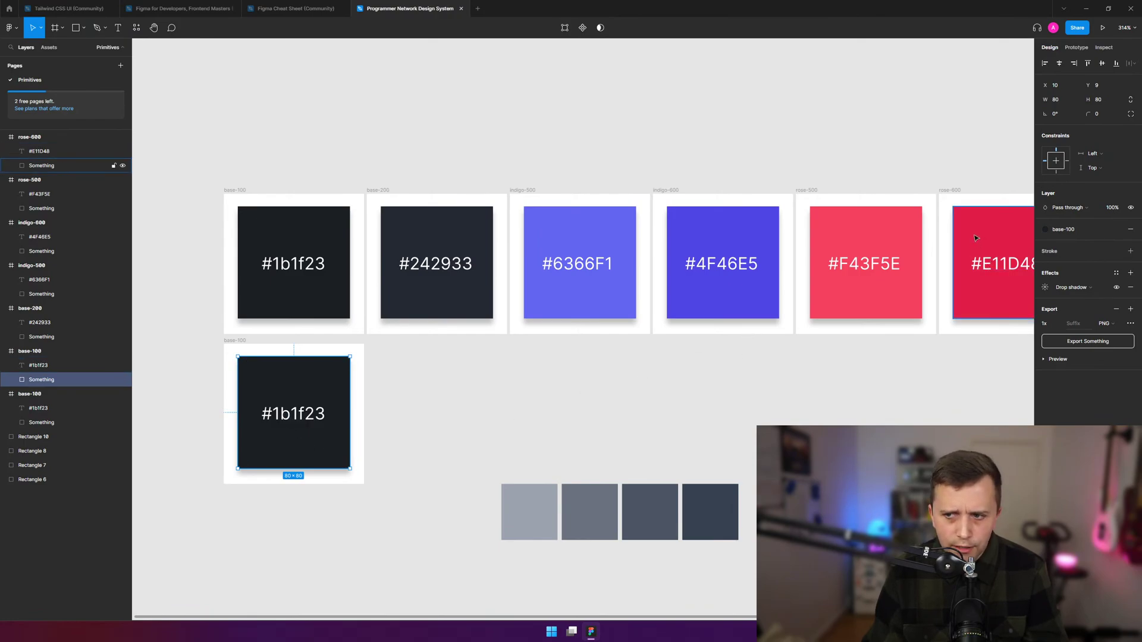
{"action": "left_click", "coordinate": [1058, 227]}
{"action": "left_click", "coordinate": [812, 390]}
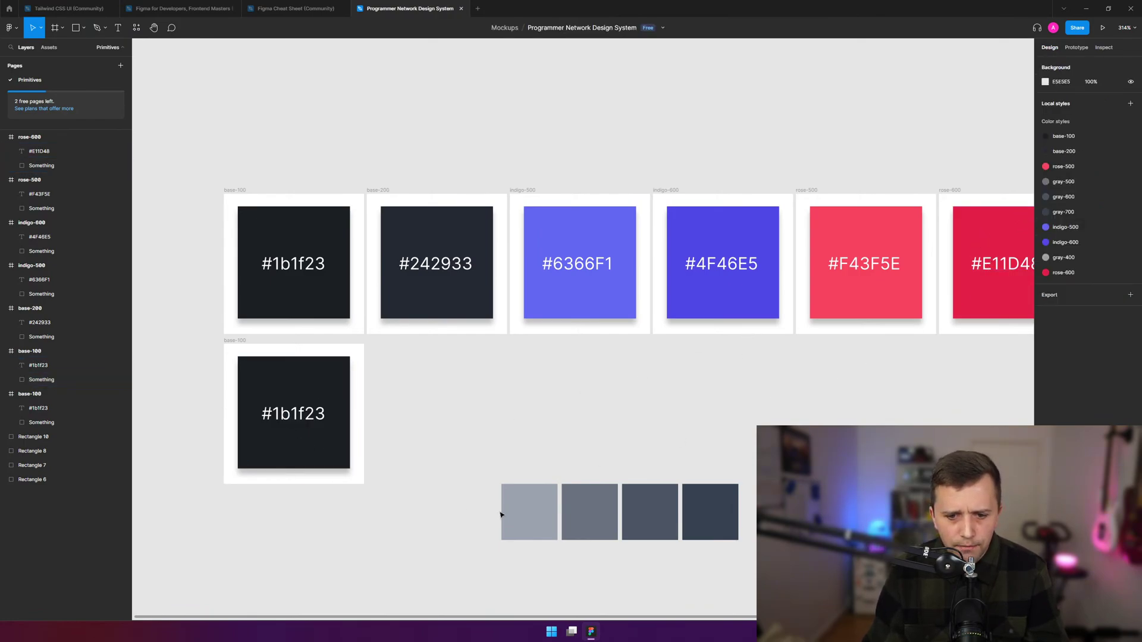
{"action": "left_click", "coordinate": [512, 515]}
{"action": "left_click", "coordinate": [340, 409]}
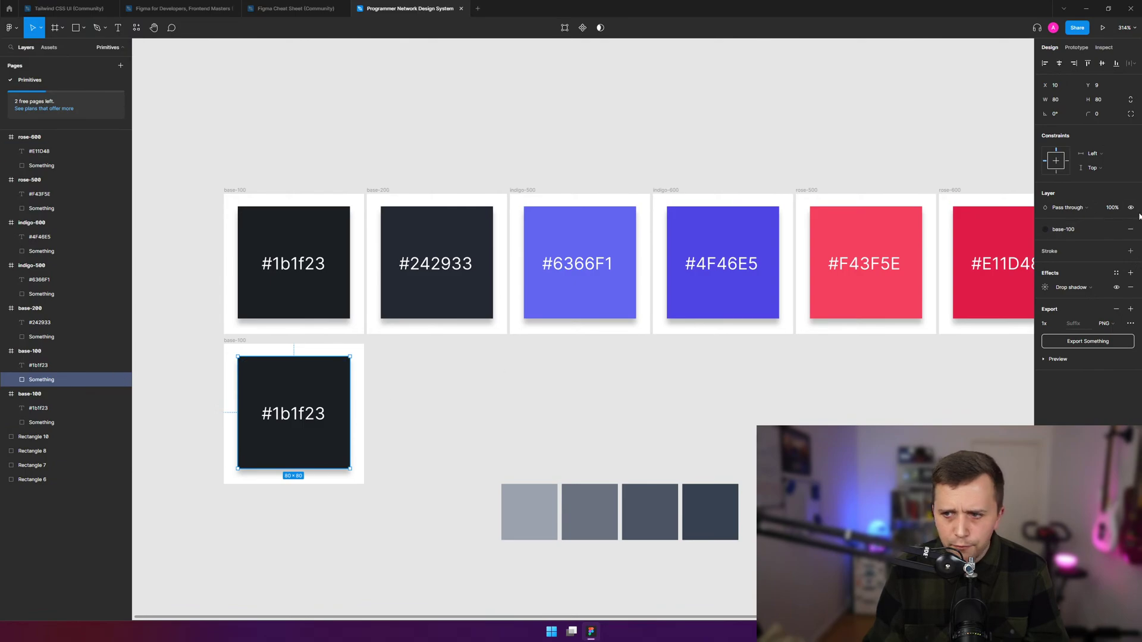
{"action": "left_click", "coordinate": [1080, 231]}
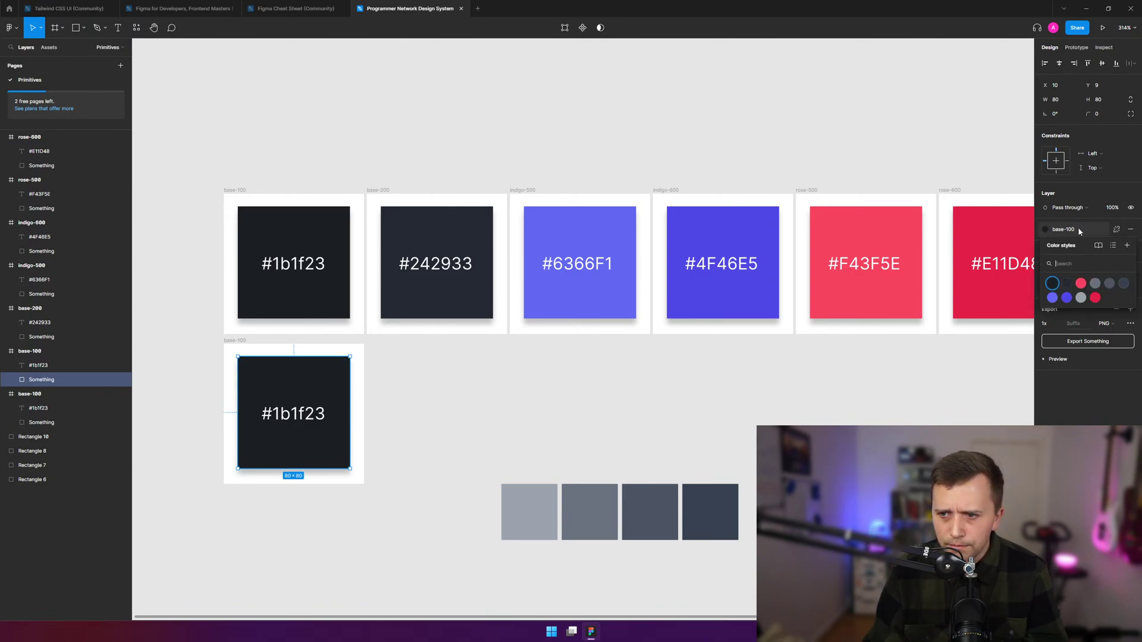
{"action": "left_click", "coordinate": [1096, 284]}
{"action": "left_click", "coordinate": [232, 343]}
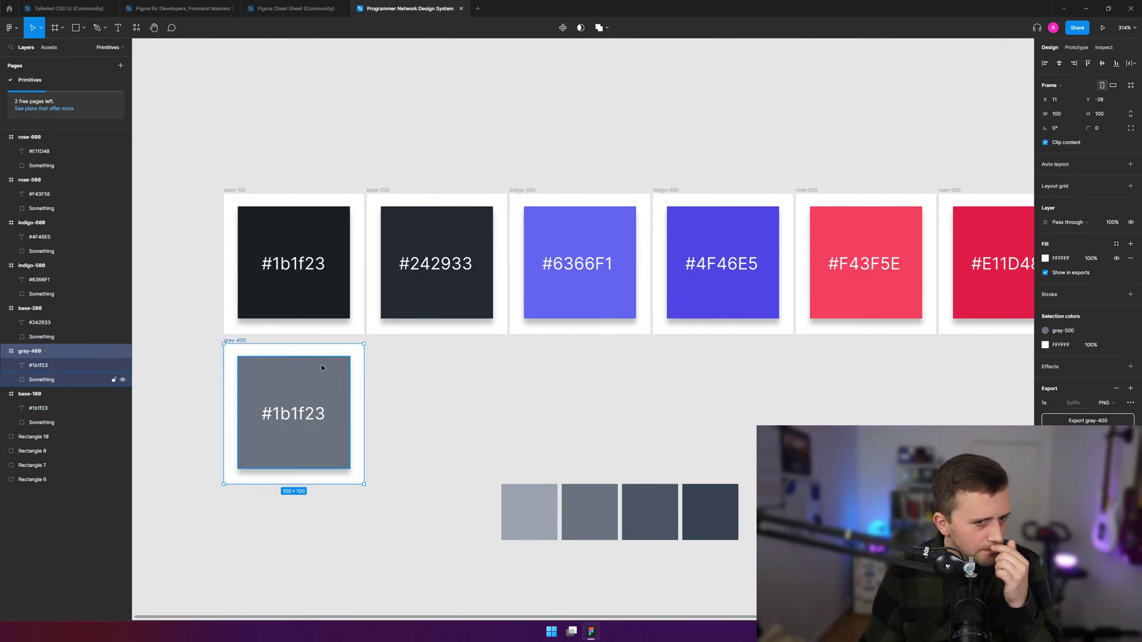
- Apply the gray-400 color style to the square in the second-row frame
{"action": "left_click", "coordinate": [366, 443]}
{"action": "left_click", "coordinate": [348, 416]}
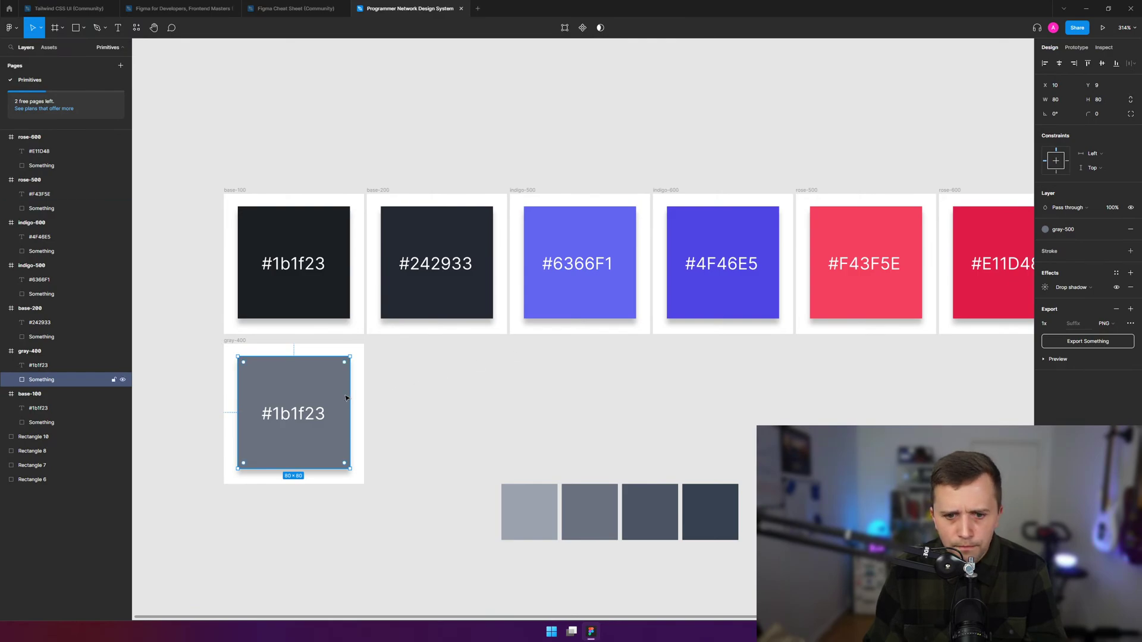
{"action": "left_click", "coordinate": [399, 370]}
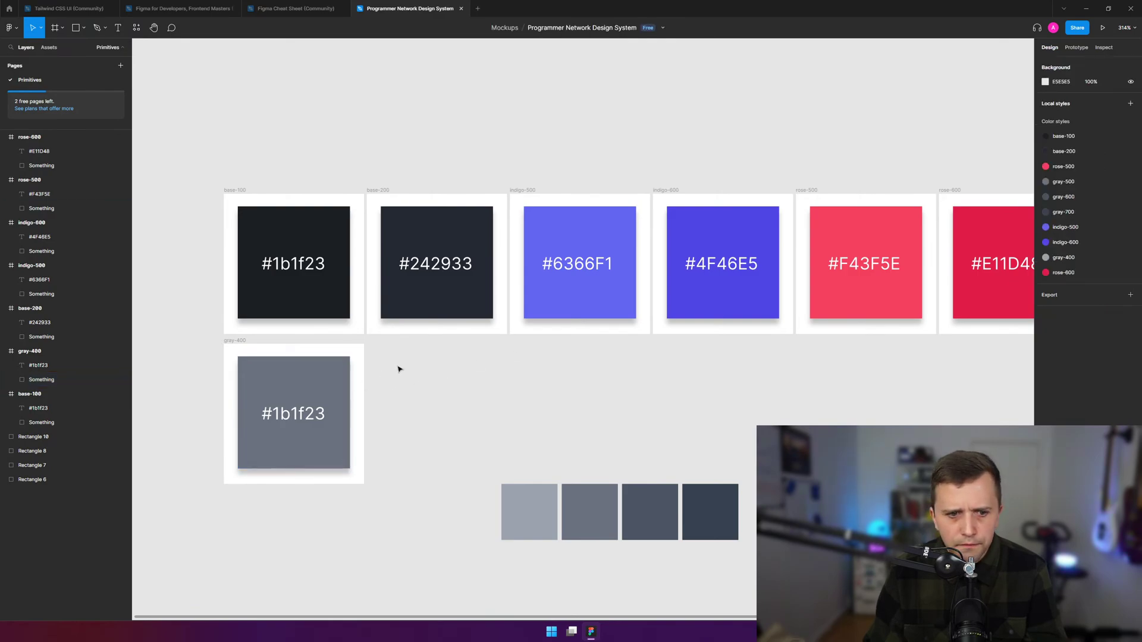
{"action": "left_click", "coordinate": [236, 341]}
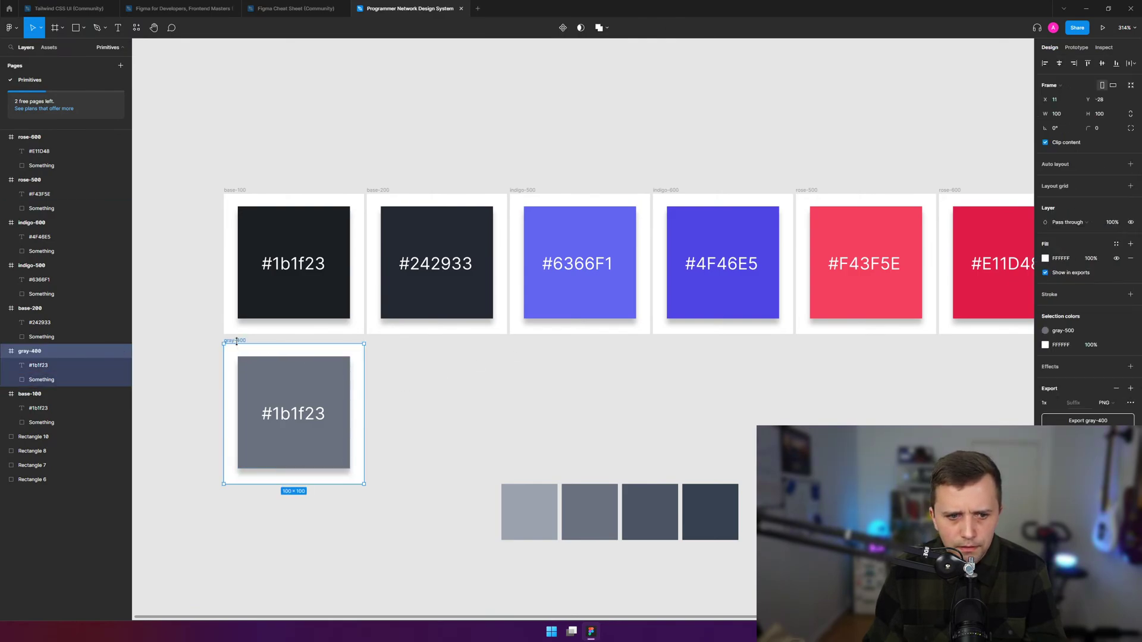
{"action": "left_click", "coordinate": [334, 383]}
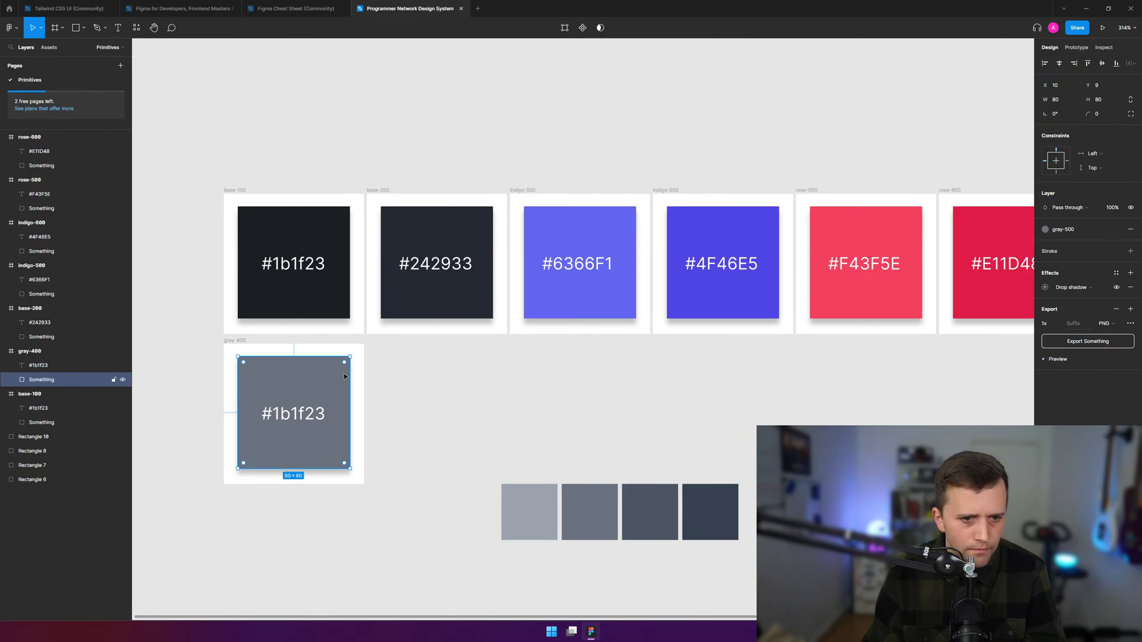
{"action": "left_click", "coordinate": [1064, 230]}
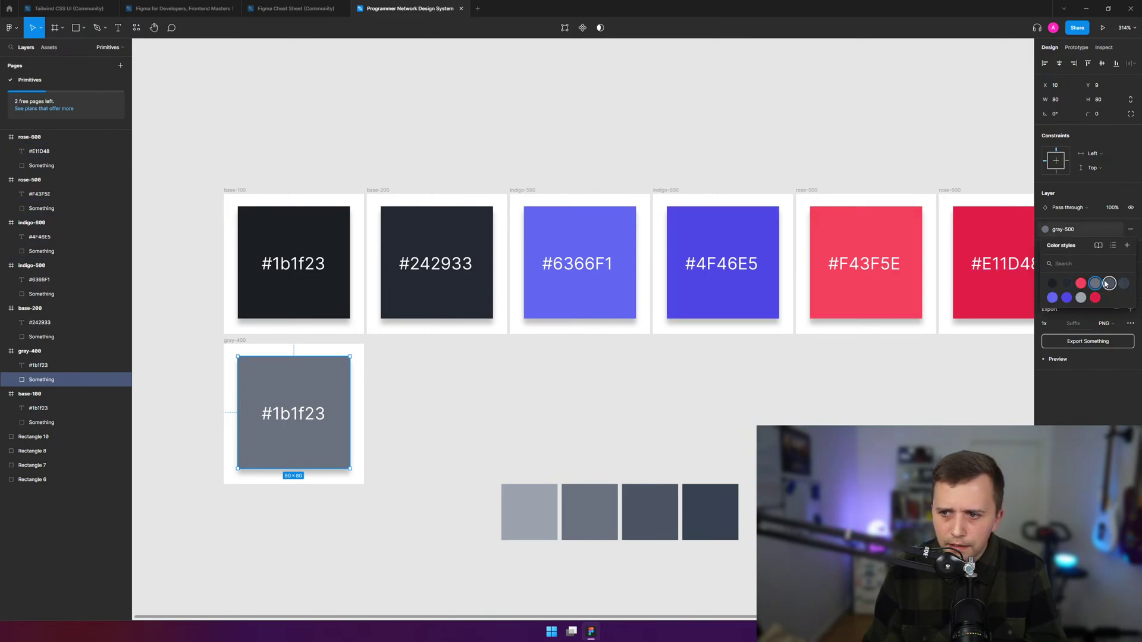
{"action": "left_click", "coordinate": [1081, 298]}
{"action": "left_click", "coordinate": [457, 380]}
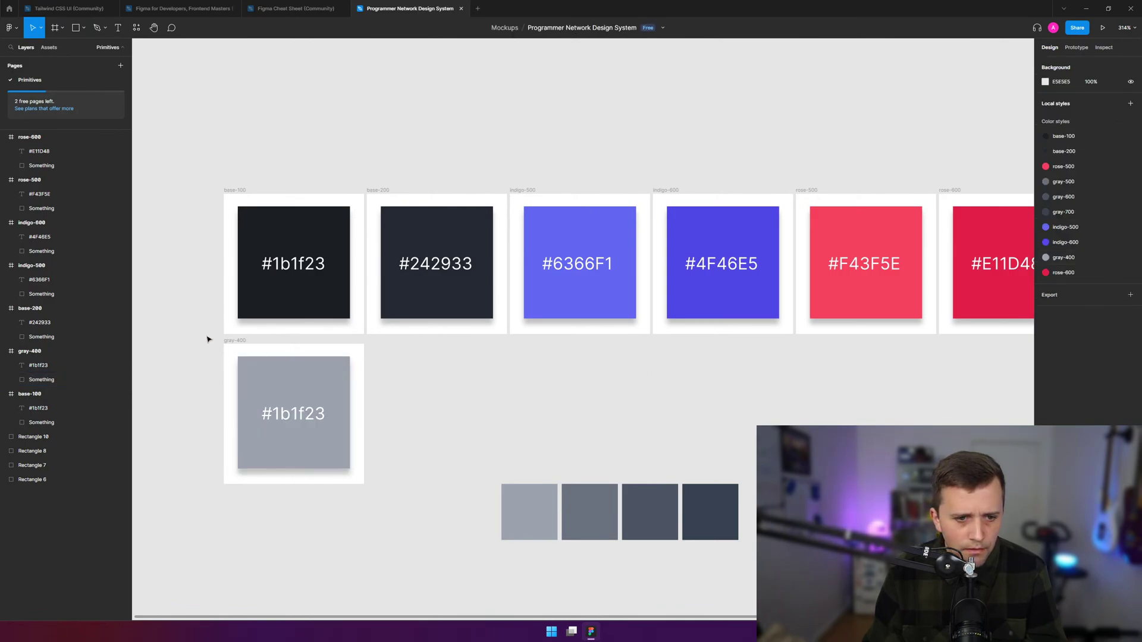
- Move the gray-400 frame slightly down to widen the gap below the first row, keeping it aligned under base-100
{"action": "left_click_drag", "start_coordinate": [207, 339], "coordinate": [402, 539]}
{"action": "left_click", "coordinate": [402, 538]}
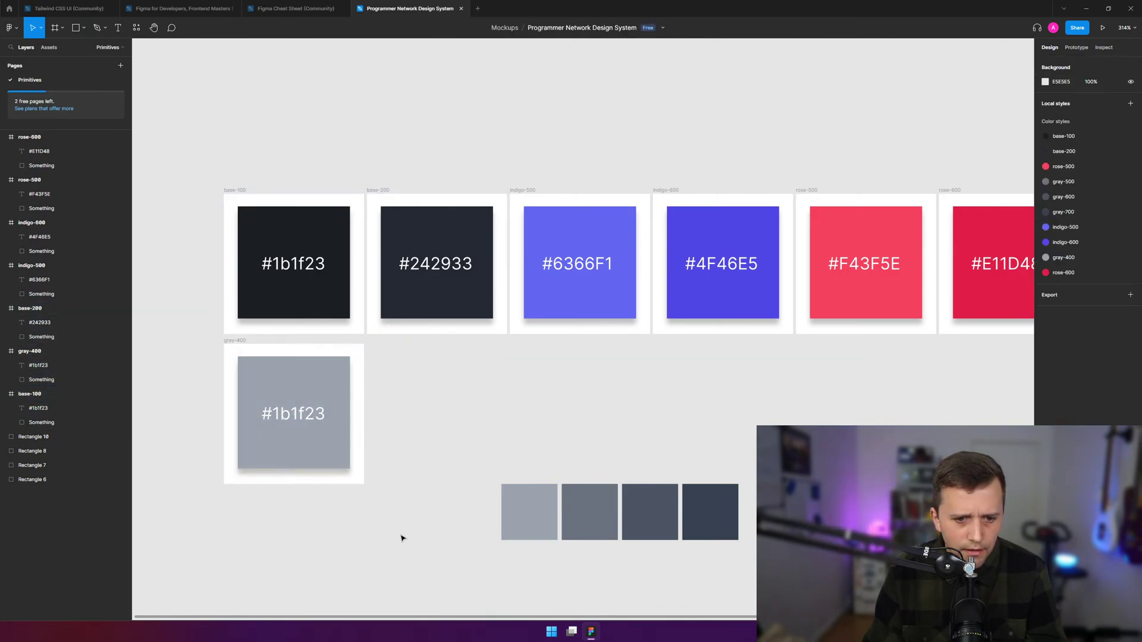
{"action": "left_click", "coordinate": [318, 443]}
{"action": "left_click", "coordinate": [237, 341]}
{"action": "left_click_drag", "start_coordinate": [237, 341], "coordinate": [241, 353]}
{"action": "left_click", "coordinate": [499, 367]}
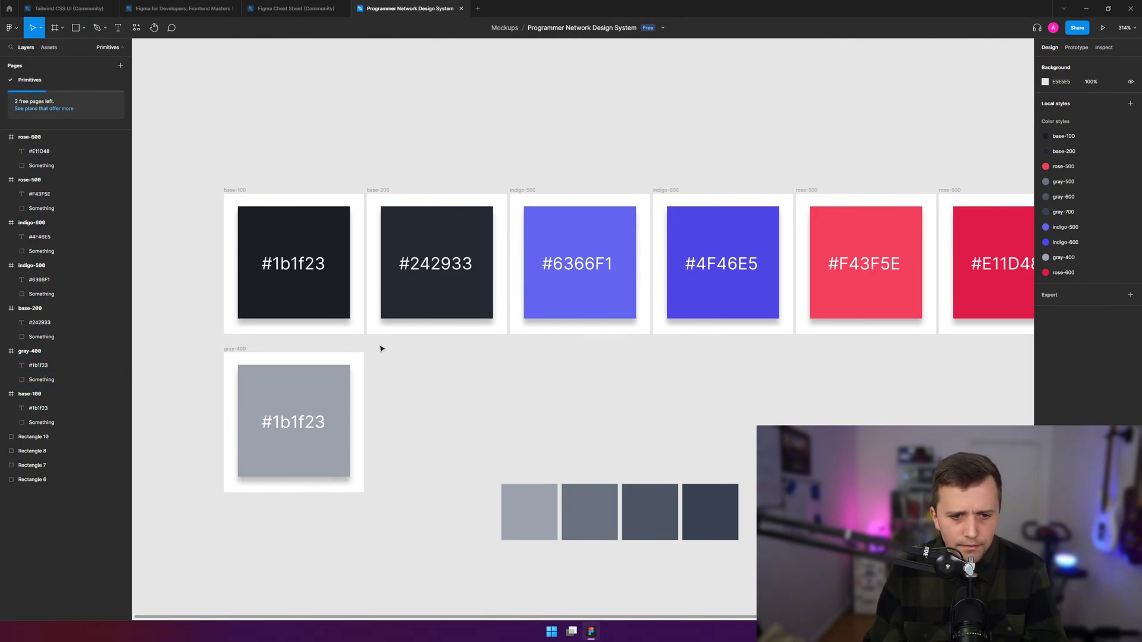
- Look up the gray-400 style's hex value and change the gray-400 frame's label to #9CA3AF
{"action": "left_click", "coordinate": [325, 416]}
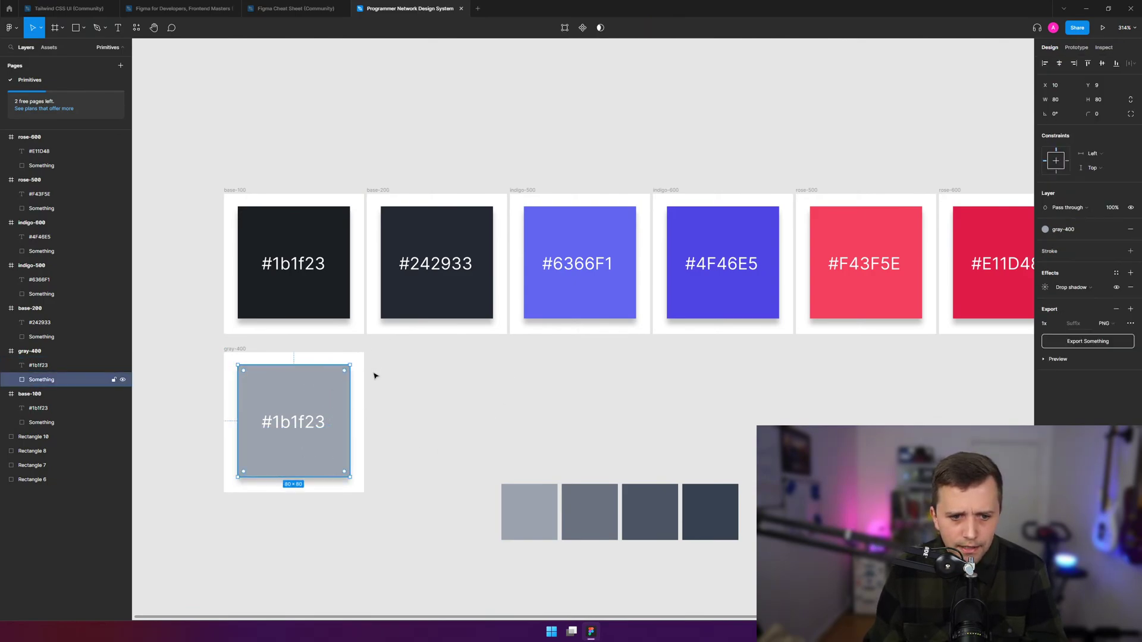
{"action": "left_click", "coordinate": [1062, 229]}
{"action": "right_click", "coordinate": [1080, 297]}
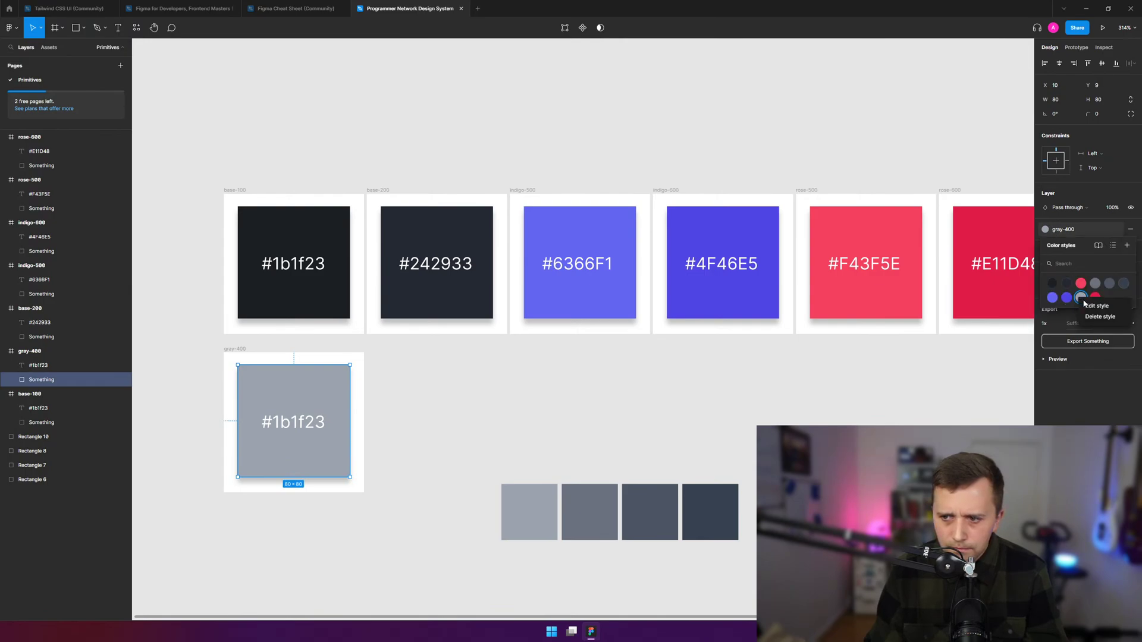
{"action": "left_click", "coordinate": [1088, 306]}
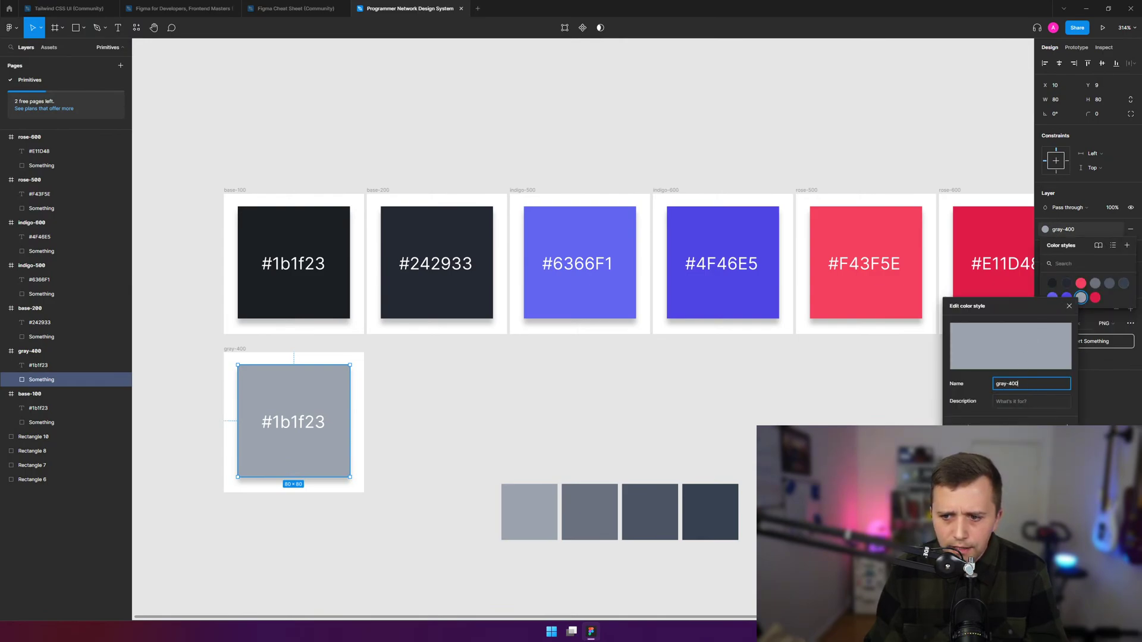
{"action": "key", "text": "Return"}
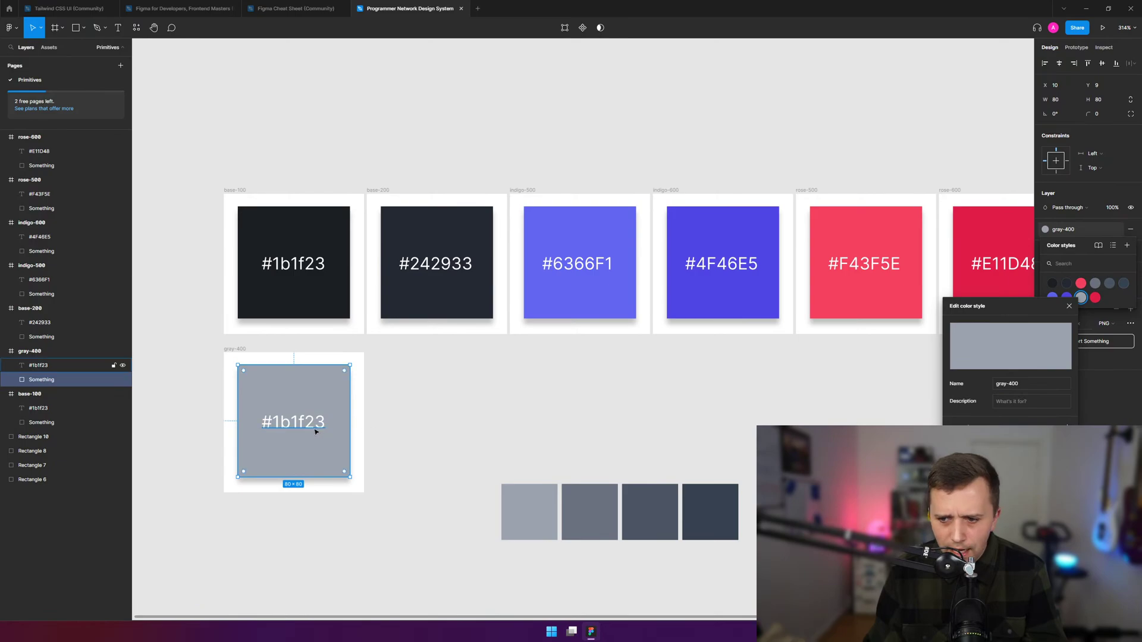
{"action": "double_click", "coordinate": [293, 421]}
{"action": "left_click", "coordinate": [294, 420]}
{"action": "double_click", "coordinate": [294, 420]}
{"action": "type", "text": "9CA3AF"}
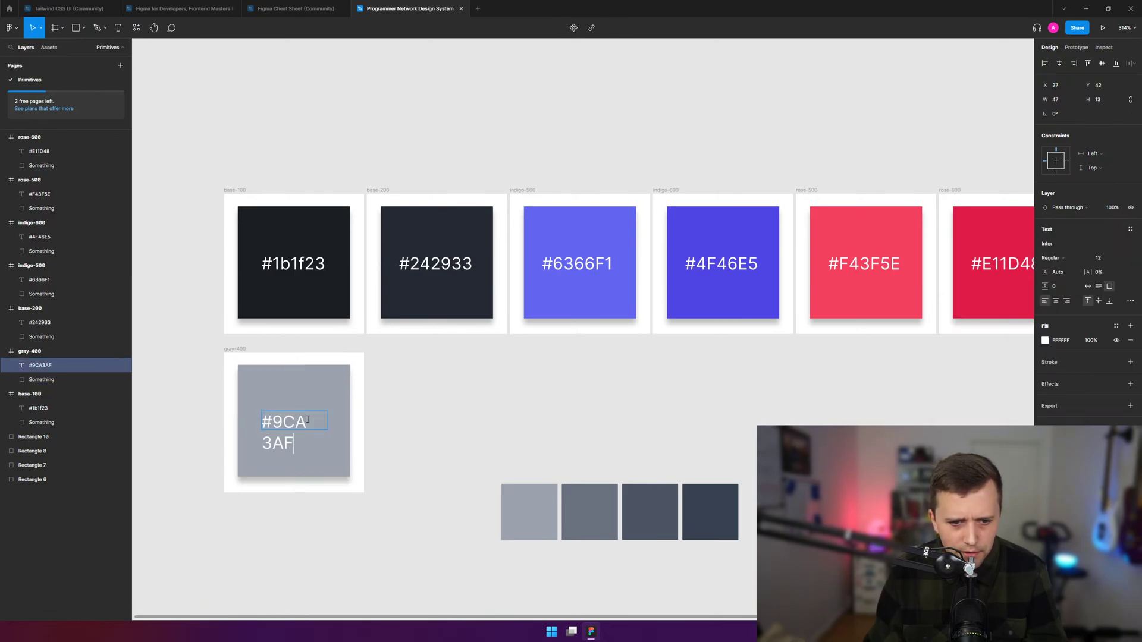
{"action": "key", "text": "Escape"}
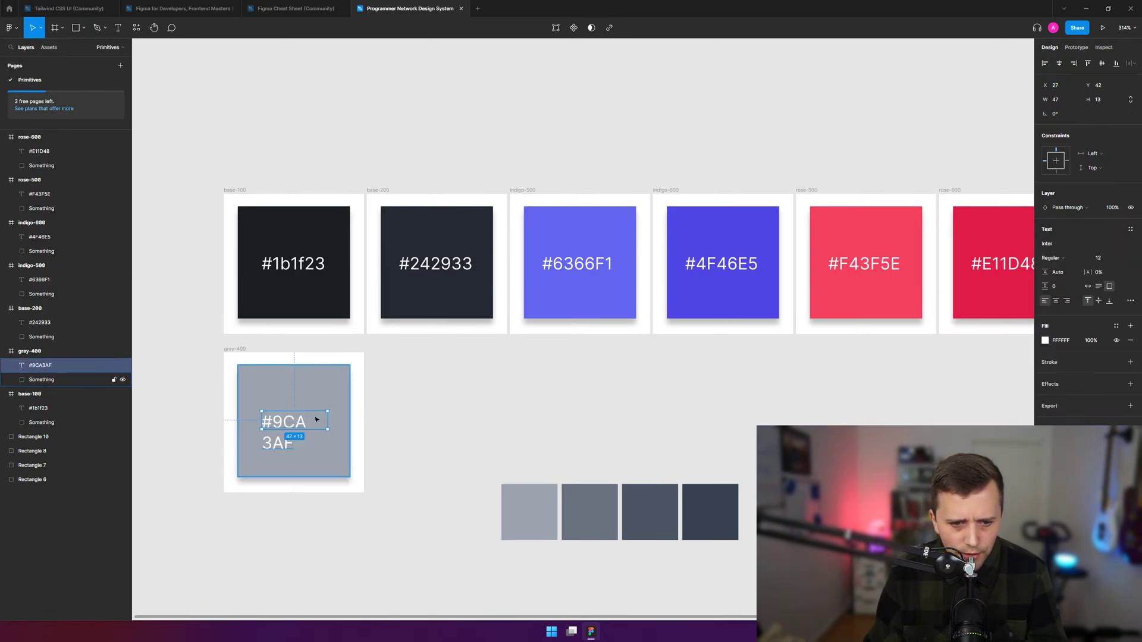
- Resize the #9CA3AF label's text box to fit on one line and center it horizontally in the square
{"action": "left_click_drag", "start_coordinate": [327, 427], "coordinate": [291, 419]}
{"action": "left_click", "coordinate": [401, 424]}
{"action": "left_click", "coordinate": [472, 398]}
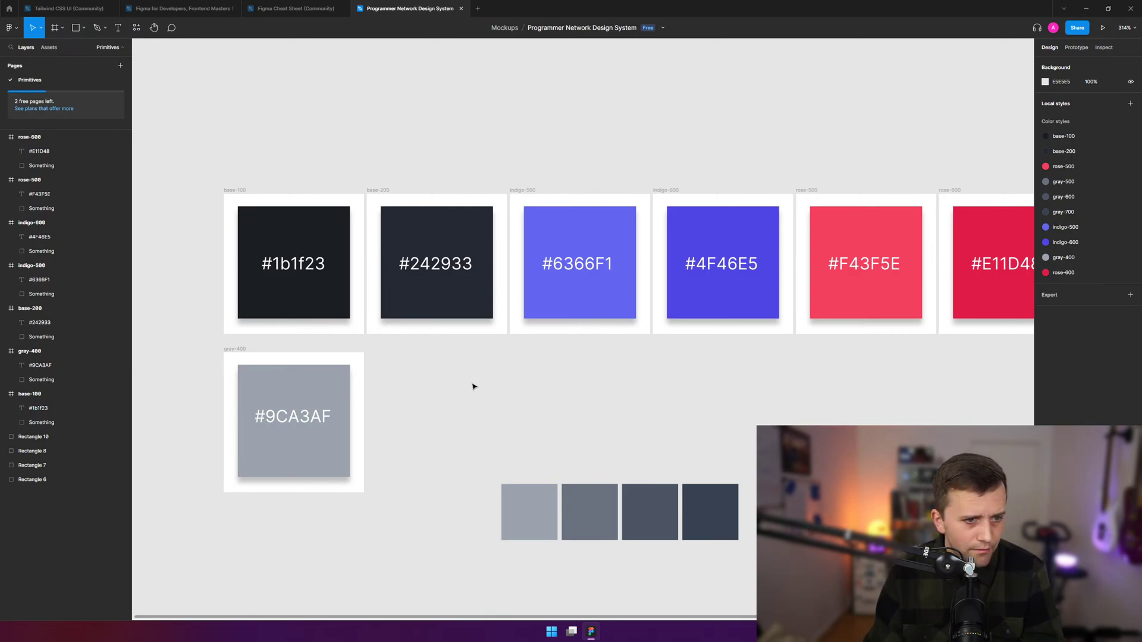
- Collapse the contents of all seven color frames in the layer list, from rose-600 through base-100
{"action": "left_click", "coordinate": [65, 137]}
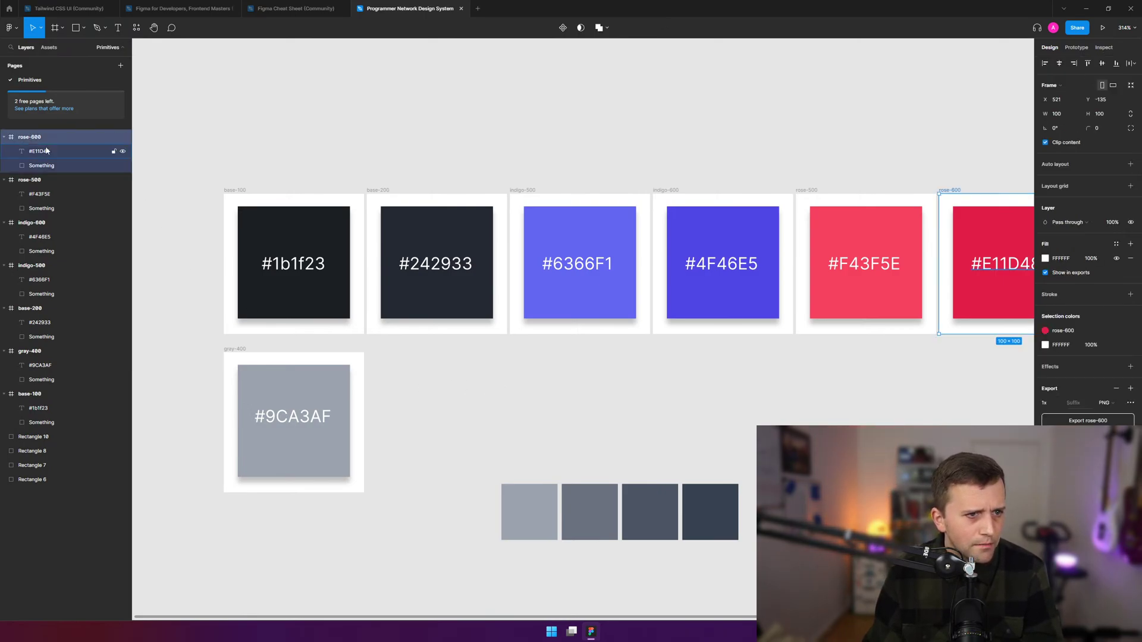
{"action": "left_click", "coordinate": [5, 137]}
{"action": "left_click", "coordinate": [4, 151]}
{"action": "left_click", "coordinate": [4, 166]}
{"action": "left_click", "coordinate": [4, 179]}
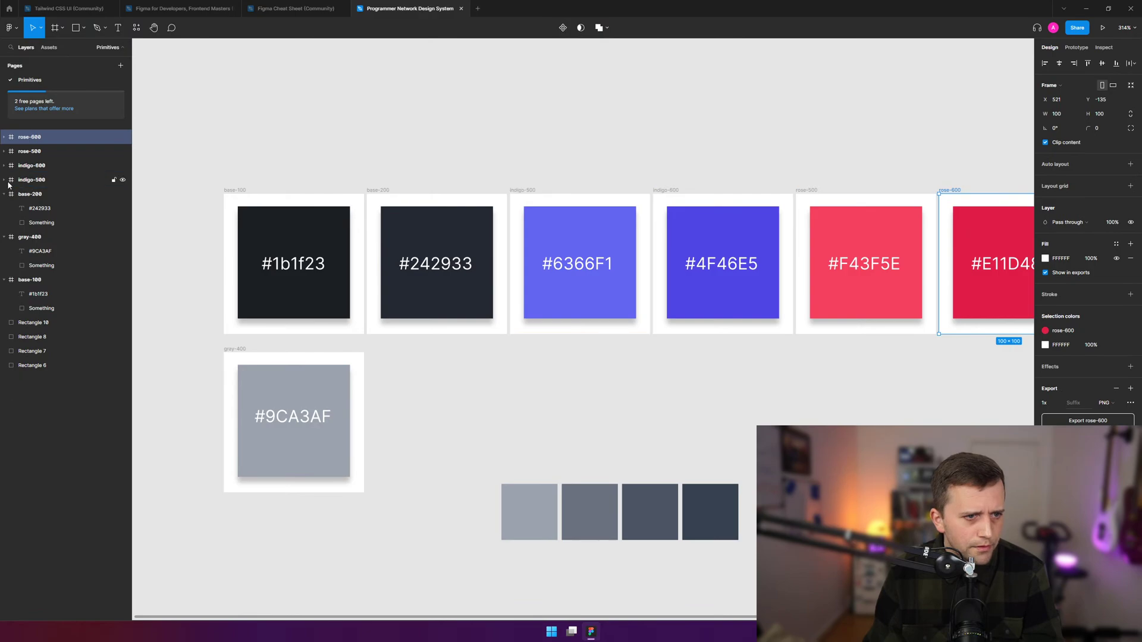
{"action": "left_click", "coordinate": [4, 194]}
{"action": "left_click", "coordinate": [4, 208]}
{"action": "left_click", "coordinate": [4, 222]}
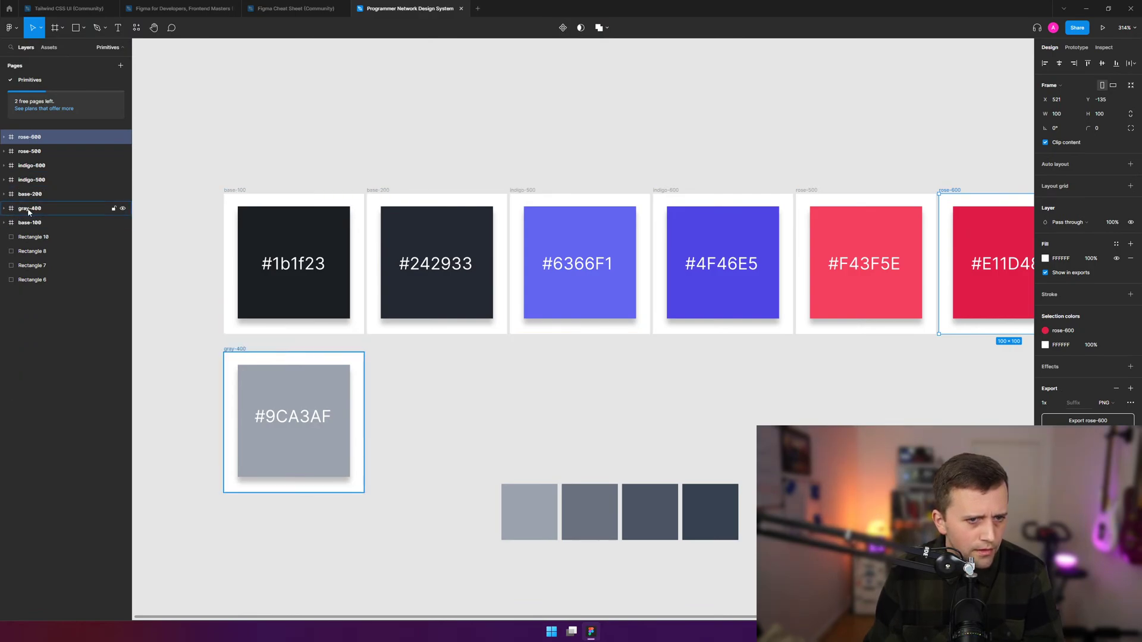
{"action": "left_click", "coordinate": [251, 136]}
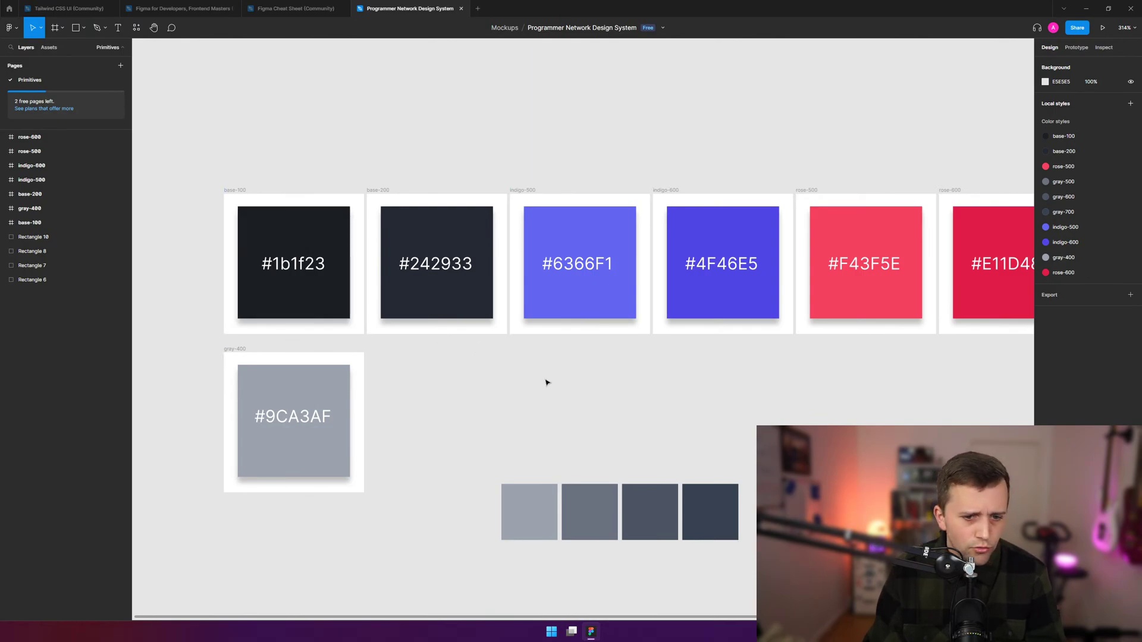
- Check the color style definition of the lightest loose gray swatch and delete that swatch
{"action": "left_click", "coordinate": [506, 498]}
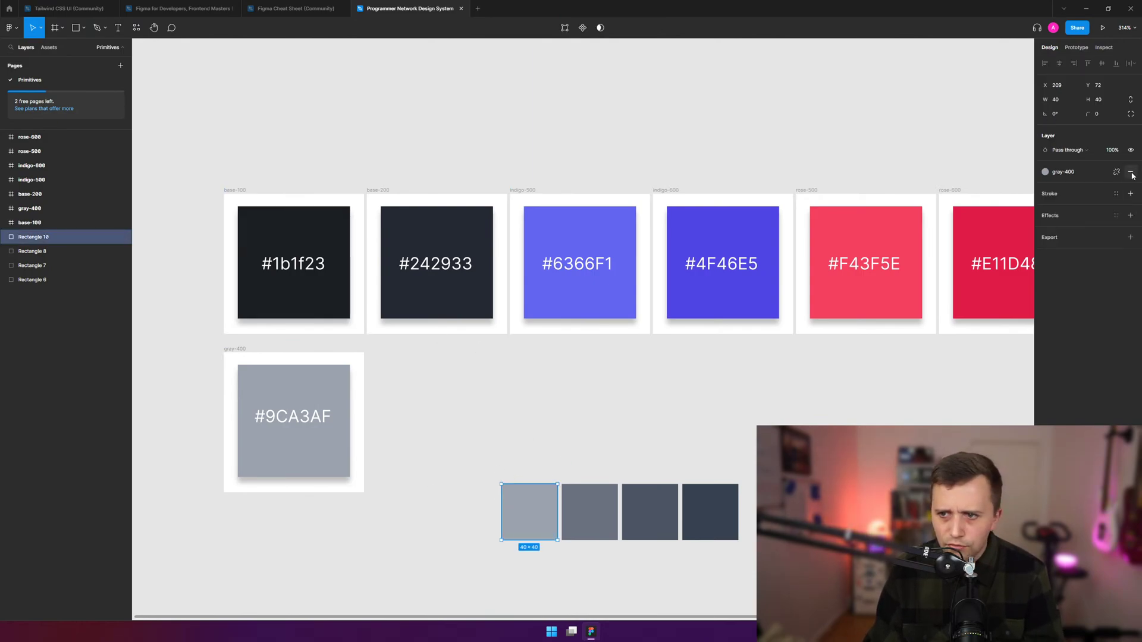
{"action": "left_click", "coordinate": [1062, 174]}
{"action": "right_click", "coordinate": [1079, 240]}
{"action": "left_click", "coordinate": [1097, 249]}
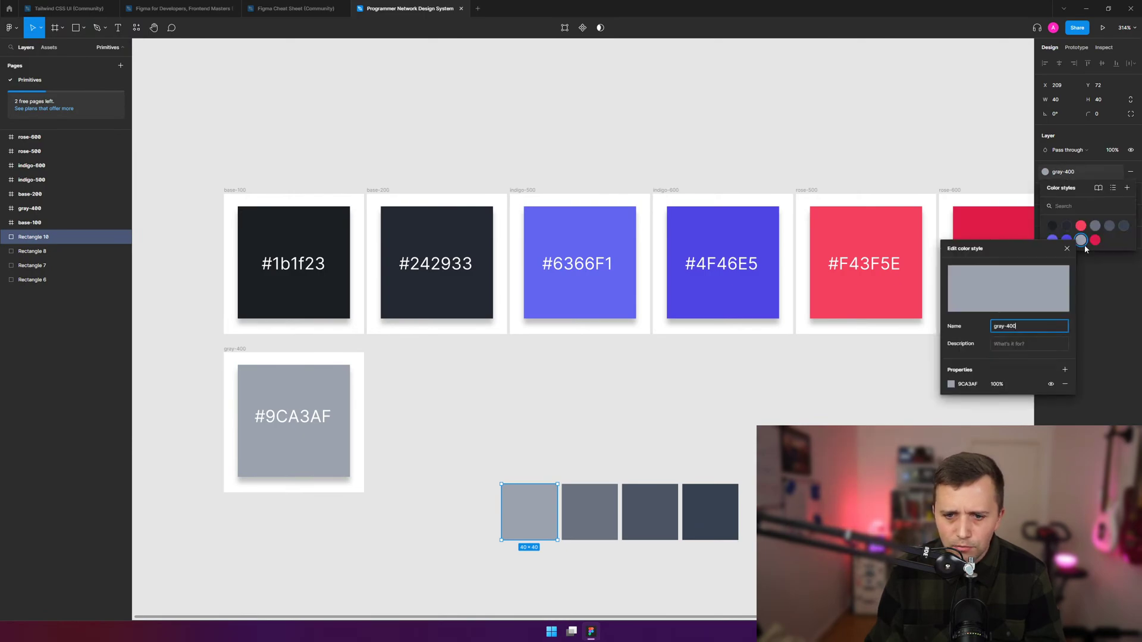
{"action": "left_click", "coordinate": [765, 419]}
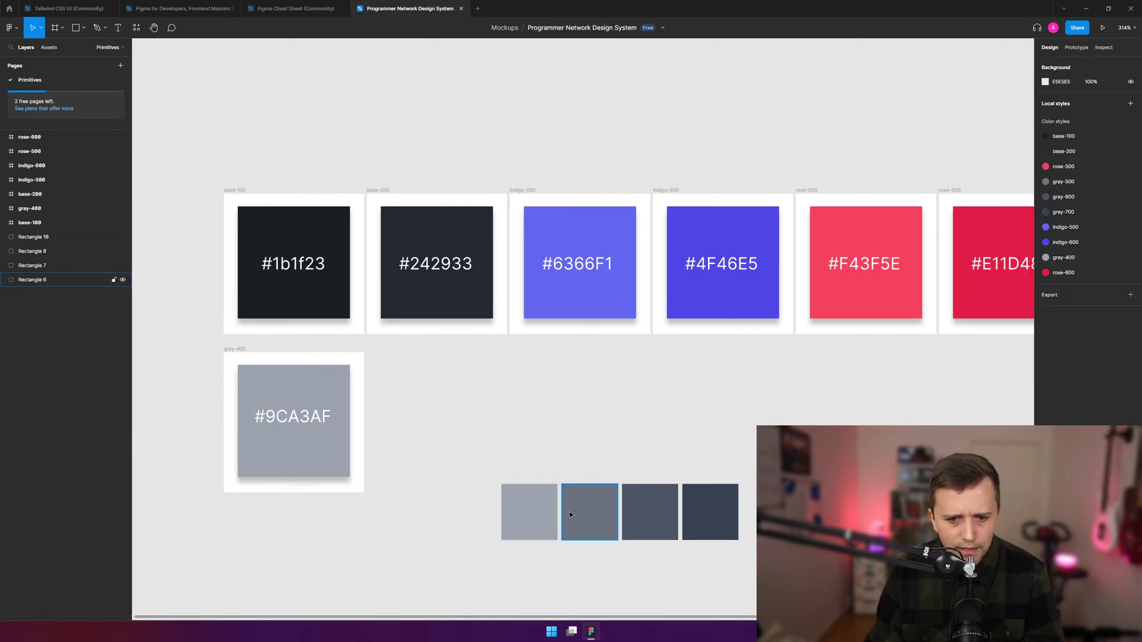
{"action": "left_click", "coordinate": [523, 510]}
{"action": "key", "text": "Delete"}
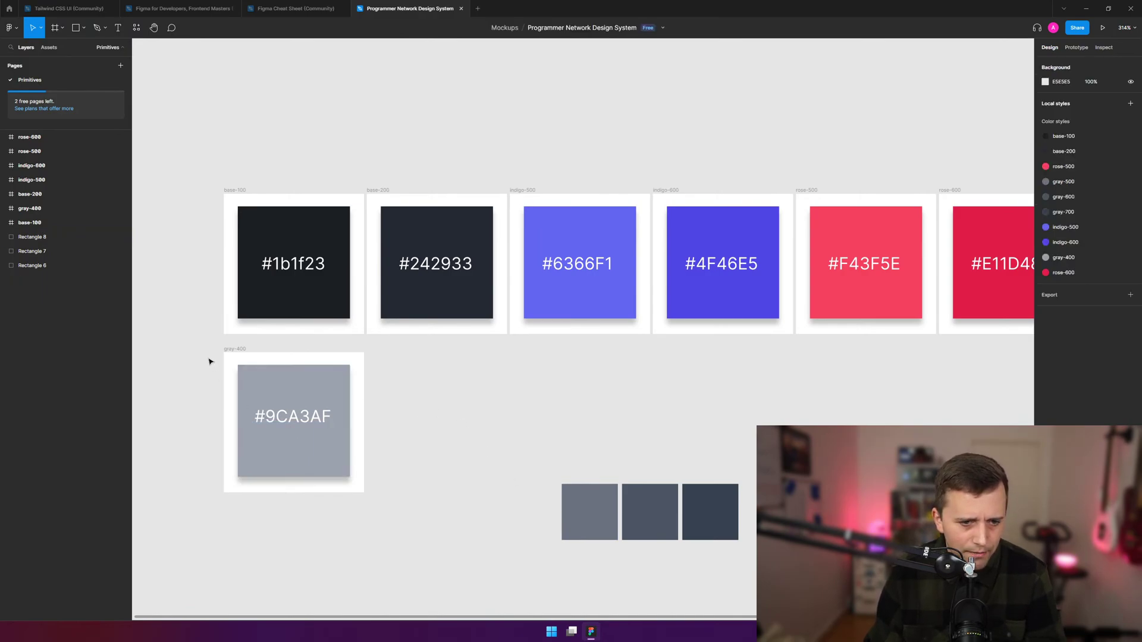
- Duplicate the gray-400 frame and place the copy beside the original, directly below base-200
{"action": "left_click_drag", "start_coordinate": [204, 339], "coordinate": [413, 509]}
{"action": "key", "text": "ctrl+d"}
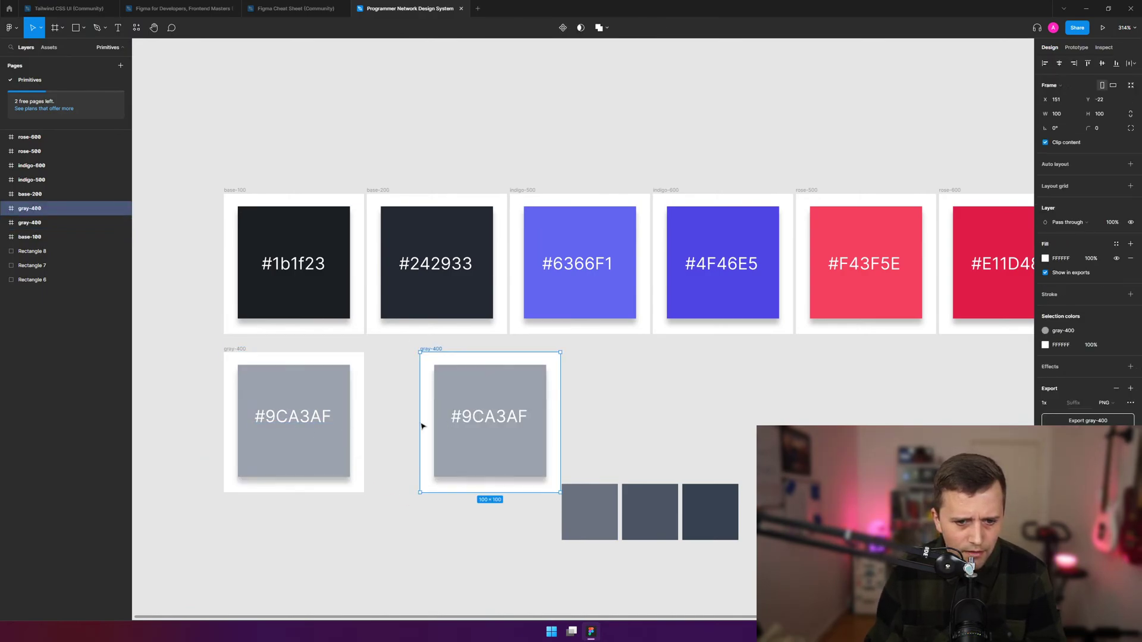
{"action": "left_click_drag", "start_coordinate": [496, 423], "coordinate": [447, 426]}
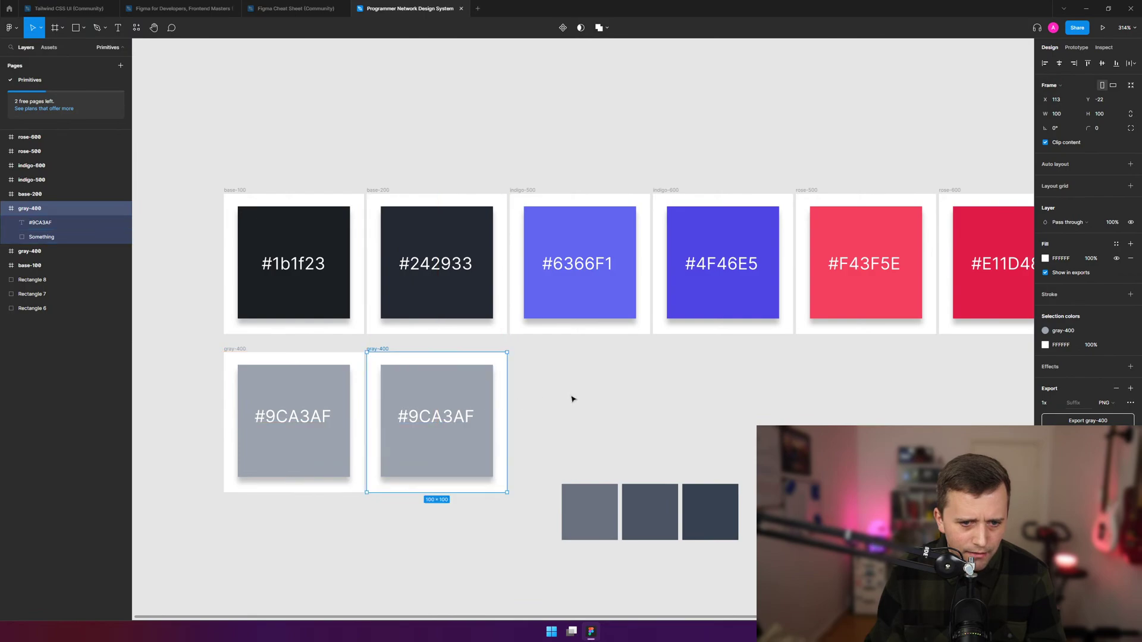
{"action": "left_click", "coordinate": [579, 410]}
- Check the lightest remaining loose swatch's color style and open the color style choices for the duplicated frame's square
{"action": "left_click", "coordinate": [574, 502]}
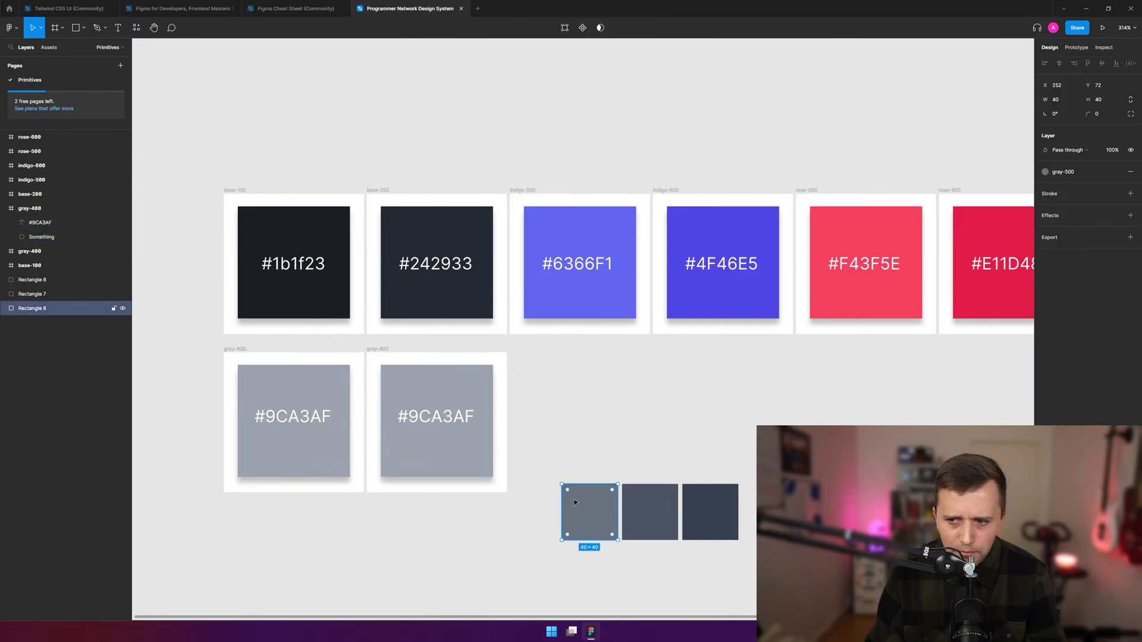
{"action": "left_click", "coordinate": [1055, 172]}
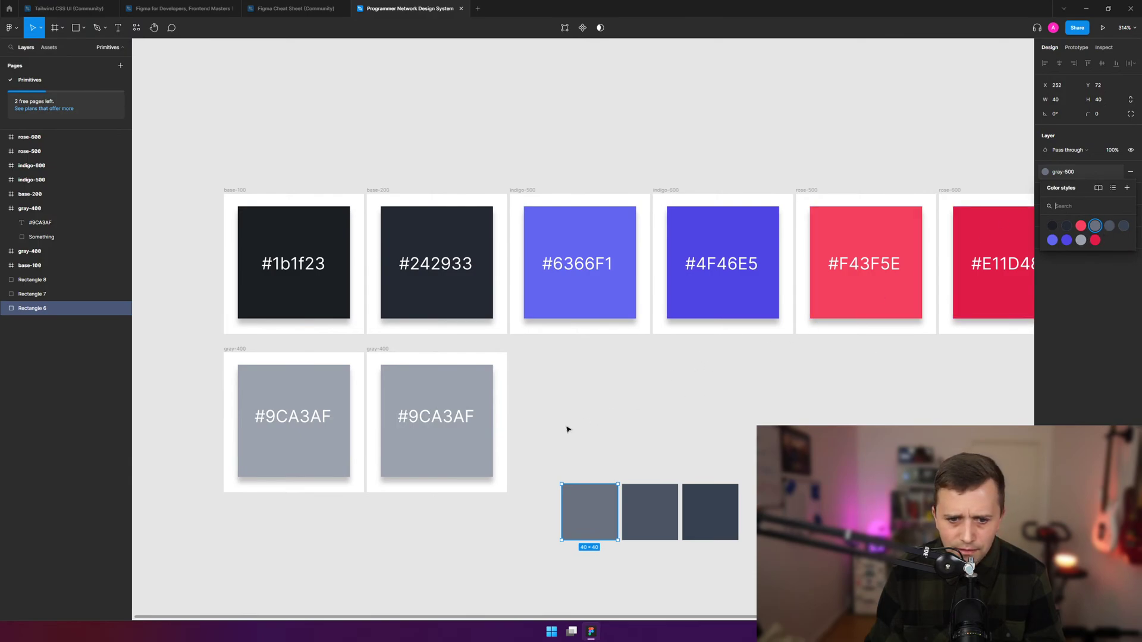
{"action": "left_click", "coordinate": [458, 449]}
{"action": "left_click", "coordinate": [1063, 229]}
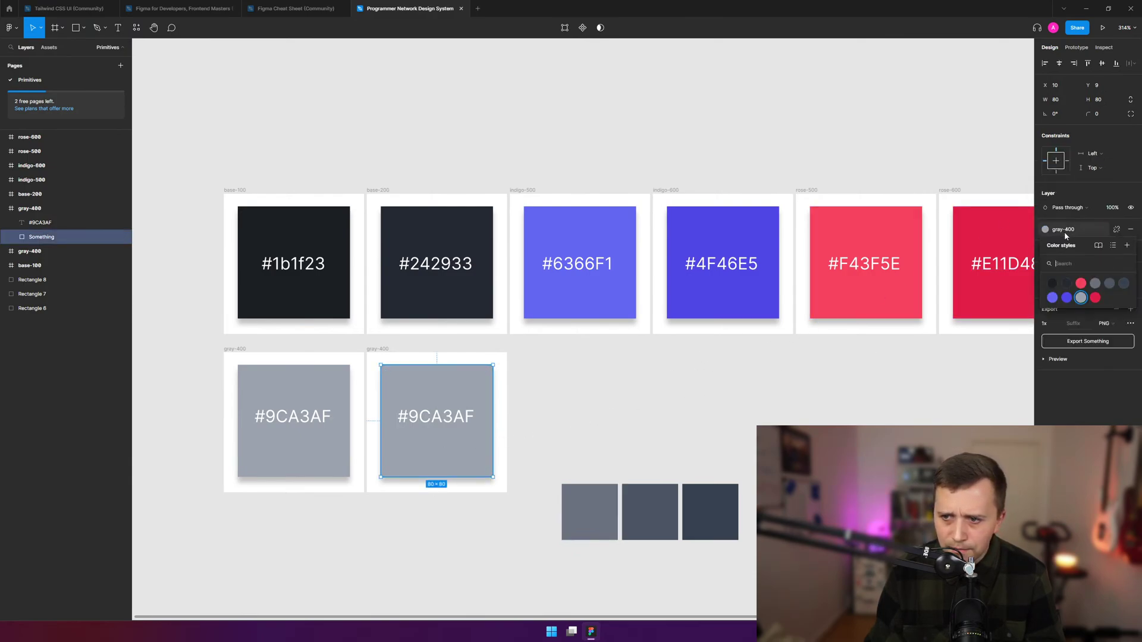
- Apply the gray-500 color style to the second gray card's square and change its label to the style's hex code, #6B7280
{"action": "left_click", "coordinate": [1098, 284]}
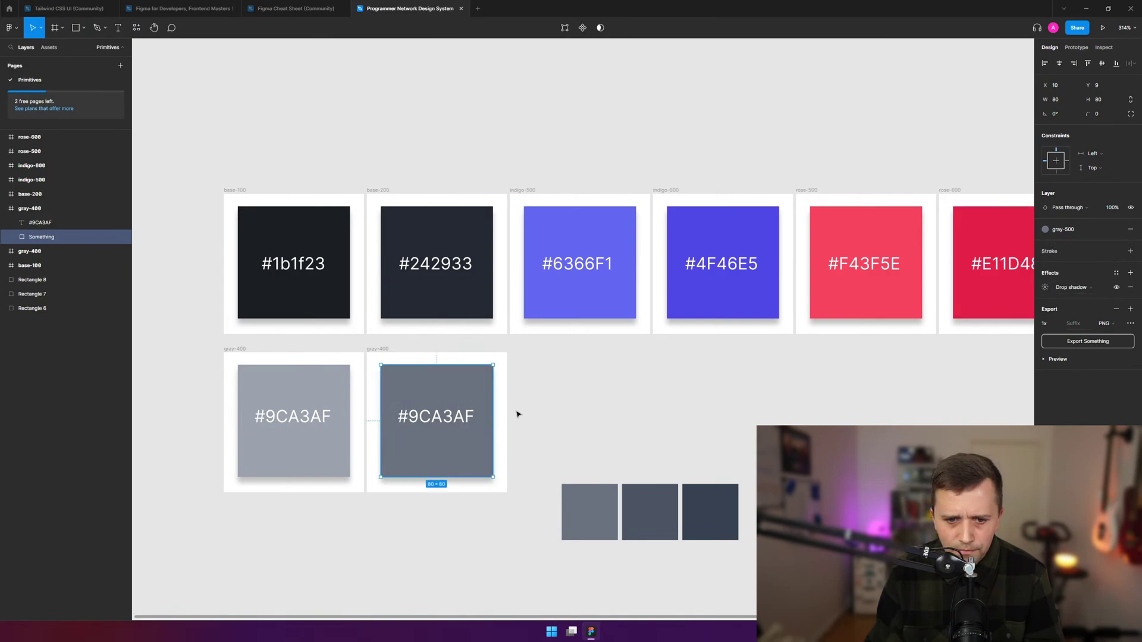
{"action": "left_click", "coordinate": [1063, 234]}
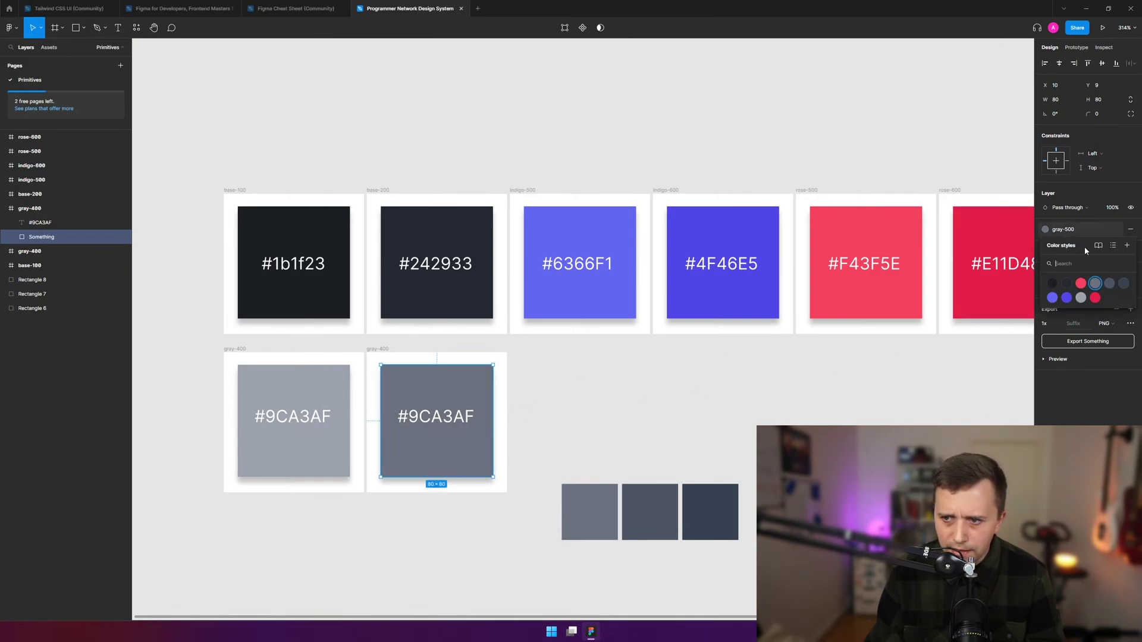
{"action": "right_click", "coordinate": [1093, 290]}
{"action": "left_click", "coordinate": [1109, 298]}
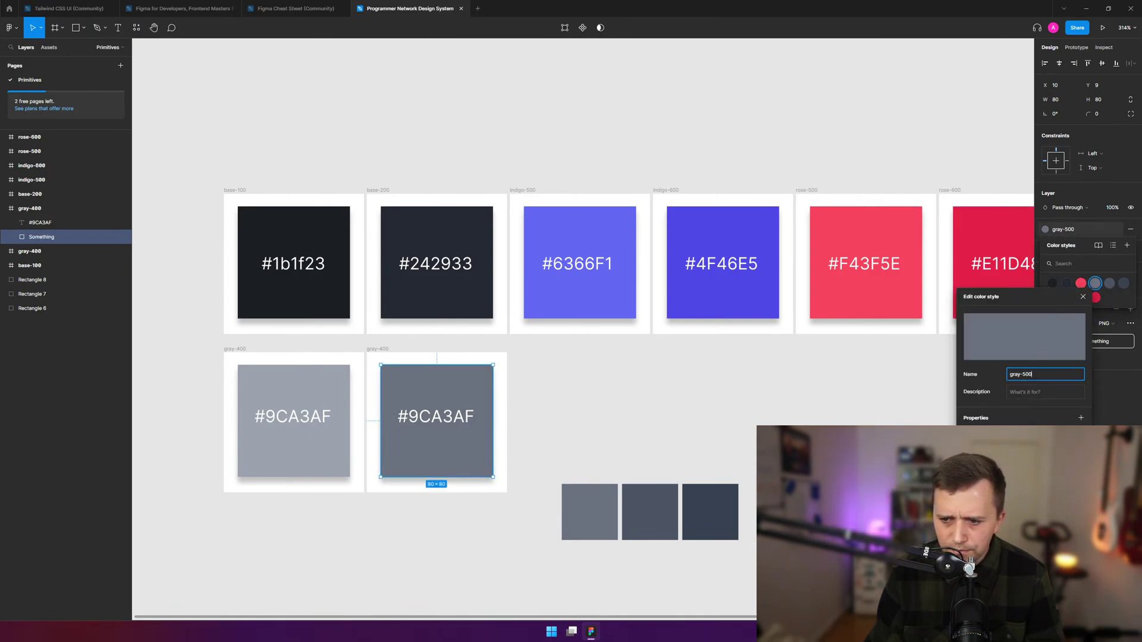
{"action": "key", "text": "Return"}
{"action": "left_click", "coordinate": [684, 418]}
{"action": "double_click", "coordinate": [453, 410]}
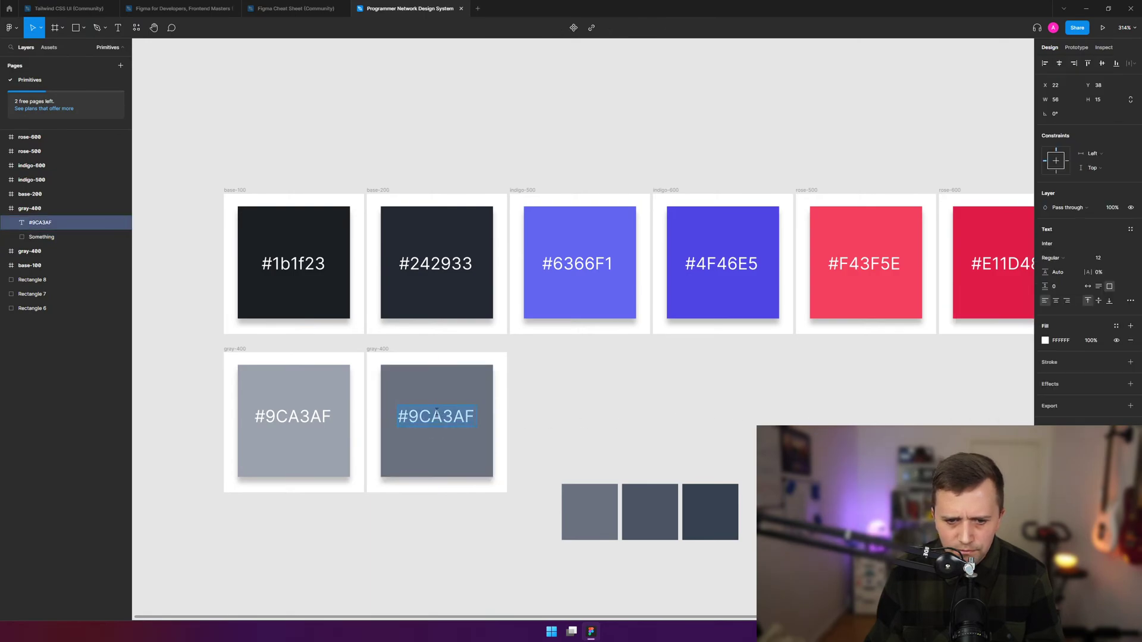
{"action": "type", "text": "6B7280"}
{"action": "key", "text": "Home"}
{"action": "type", "text": "#"}
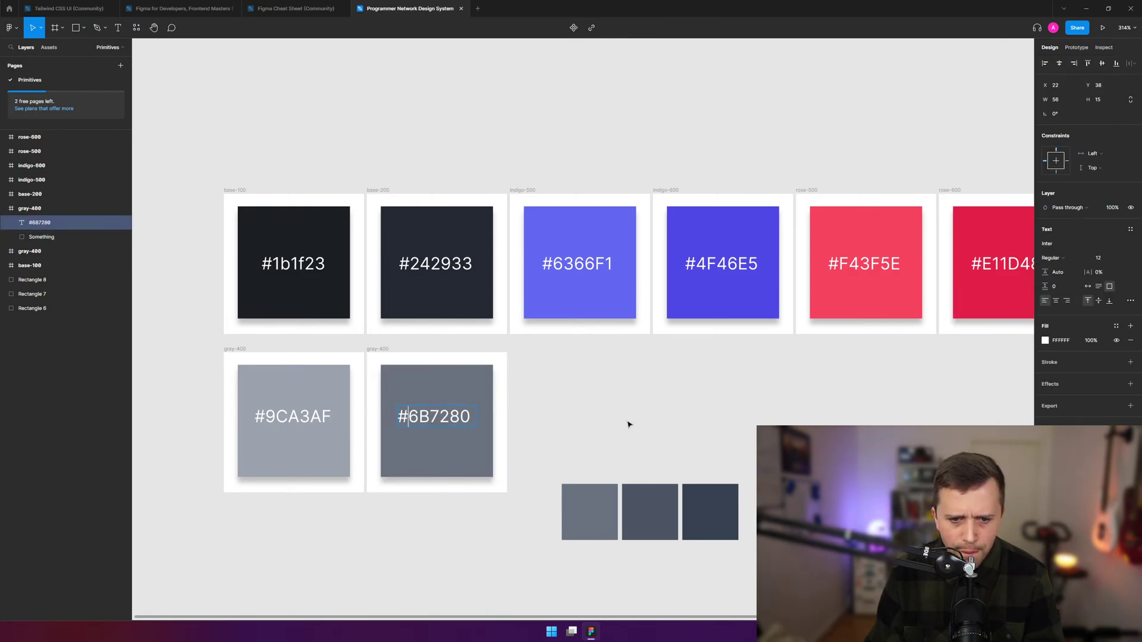
{"action": "key", "text": "Escape"}
{"action": "key", "text": "Escape"}
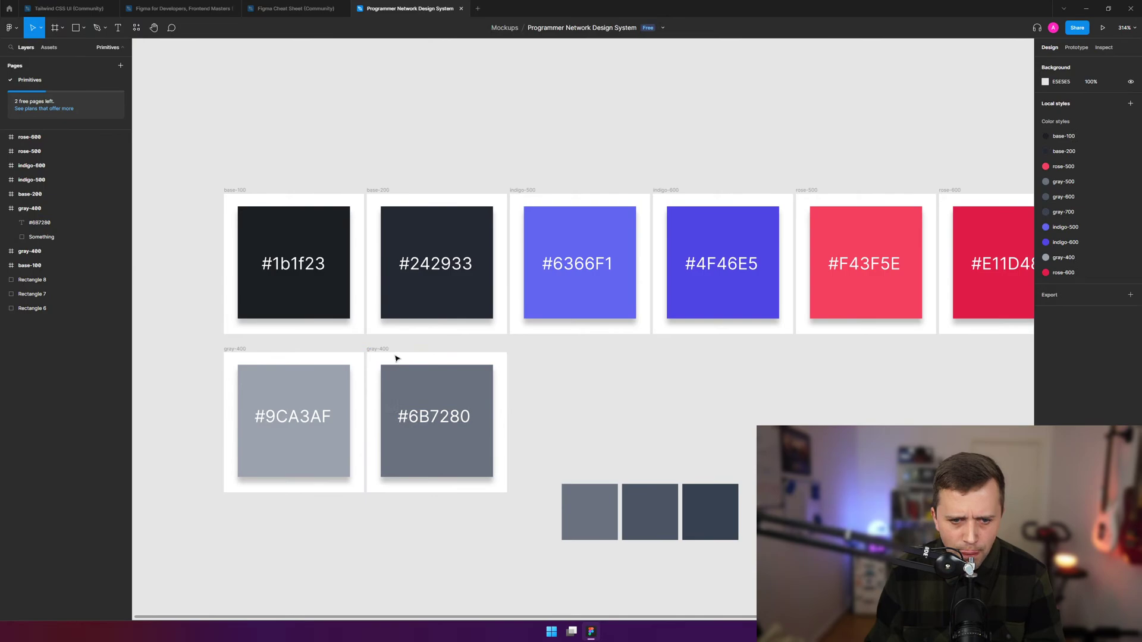
- Rename the #6B7280 card's frame to gray-500 and delete the matching loose rectangle below the cards
{"action": "left_click", "coordinate": [397, 358]}
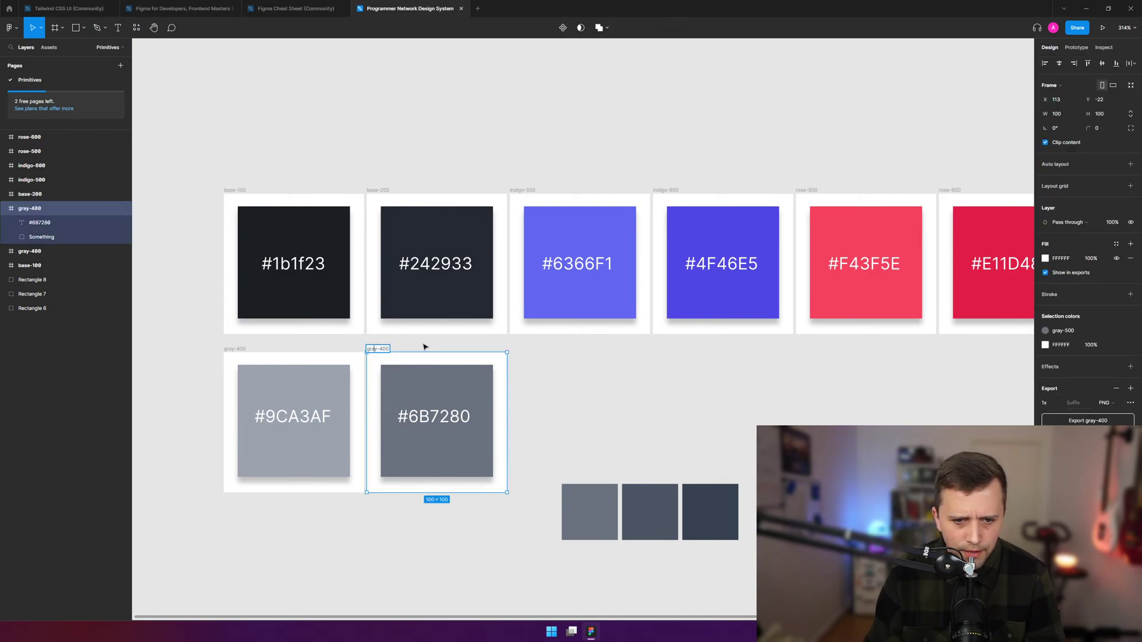
{"action": "left_click", "coordinate": [599, 417]}
{"action": "left_click", "coordinate": [565, 492]}
{"action": "key", "text": "Delete"}
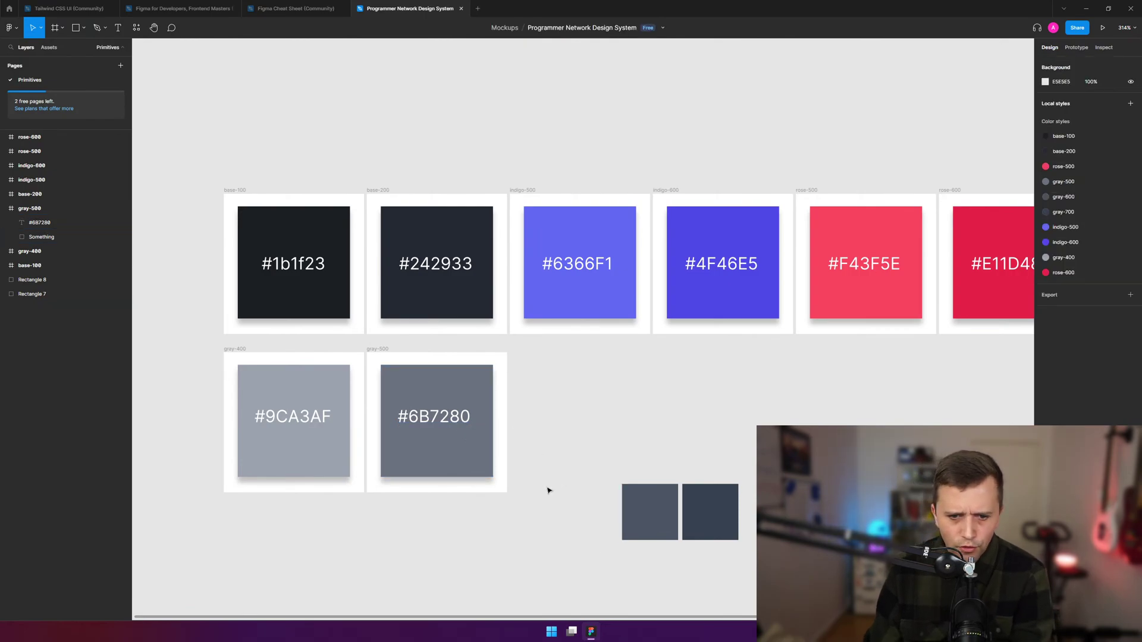
- Duplicate the gray-500 card into the third place of the gray row and move the loose rectangles clear of it
{"action": "left_click_drag", "start_coordinate": [559, 509], "coordinate": [364, 345]}
{"action": "key", "text": "ctrl+d"}
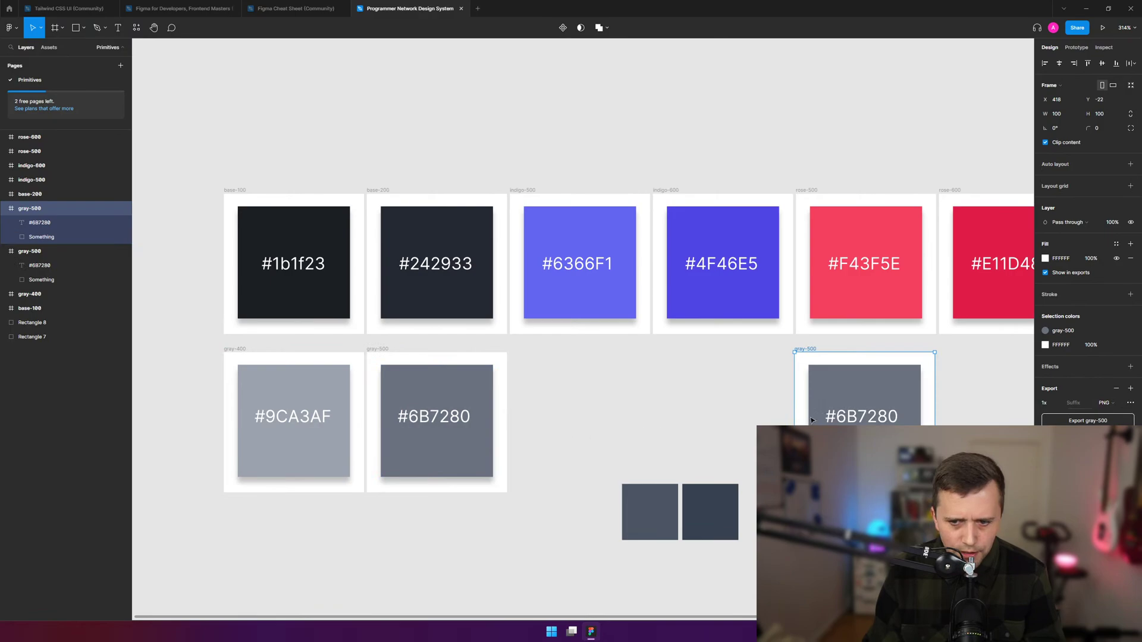
{"action": "left_click_drag", "start_coordinate": [811, 420], "coordinate": [538, 419]}
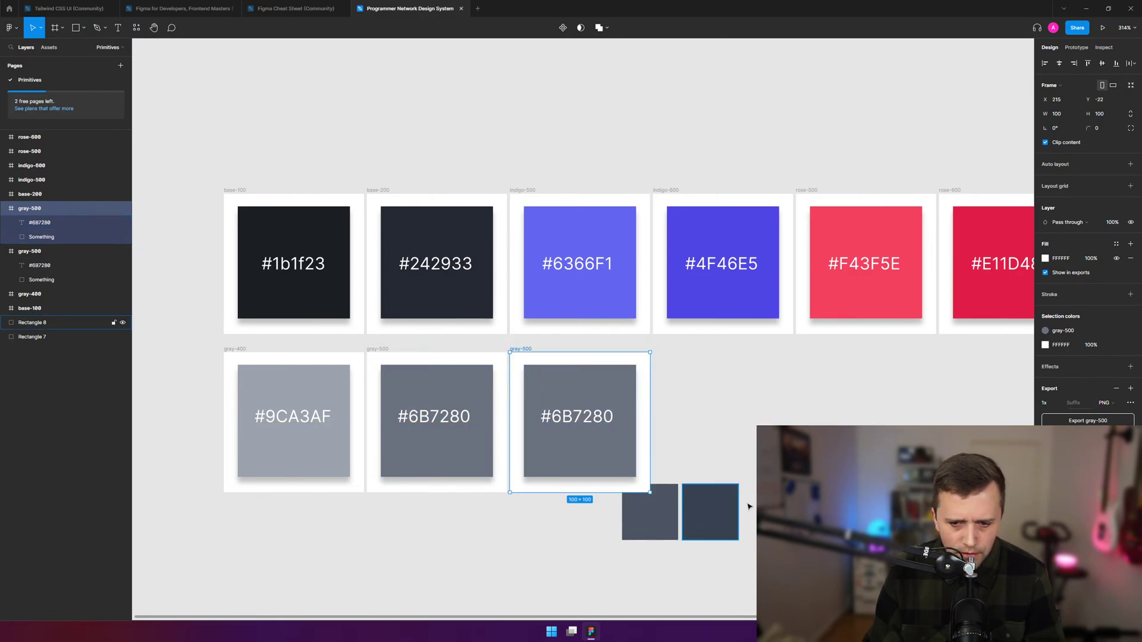
{"action": "left_click", "coordinate": [650, 512]}
- Apply the gray-600 color style to the square in the third gray card
{"action": "left_click", "coordinate": [579, 441]}
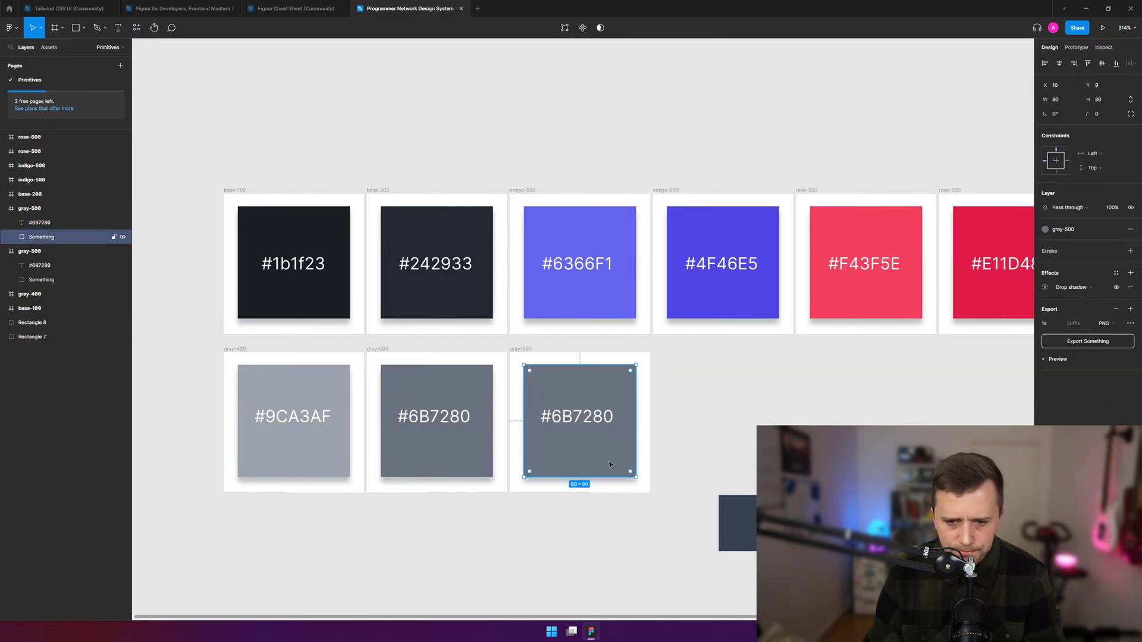
{"action": "left_click", "coordinate": [1075, 231]}
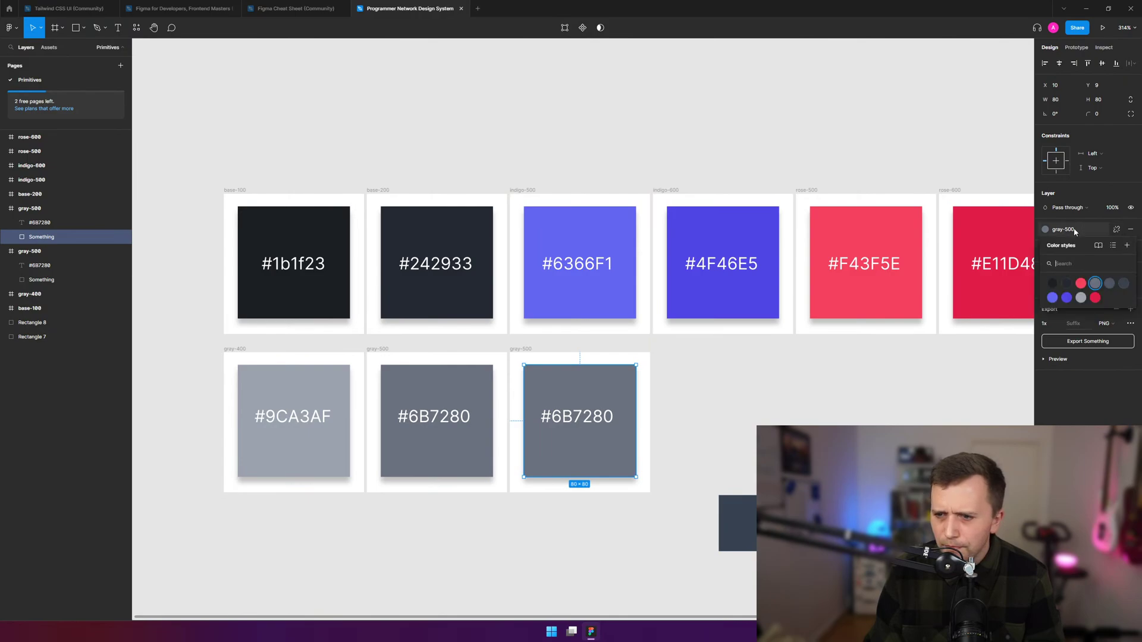
{"action": "left_click", "coordinate": [1109, 284]}
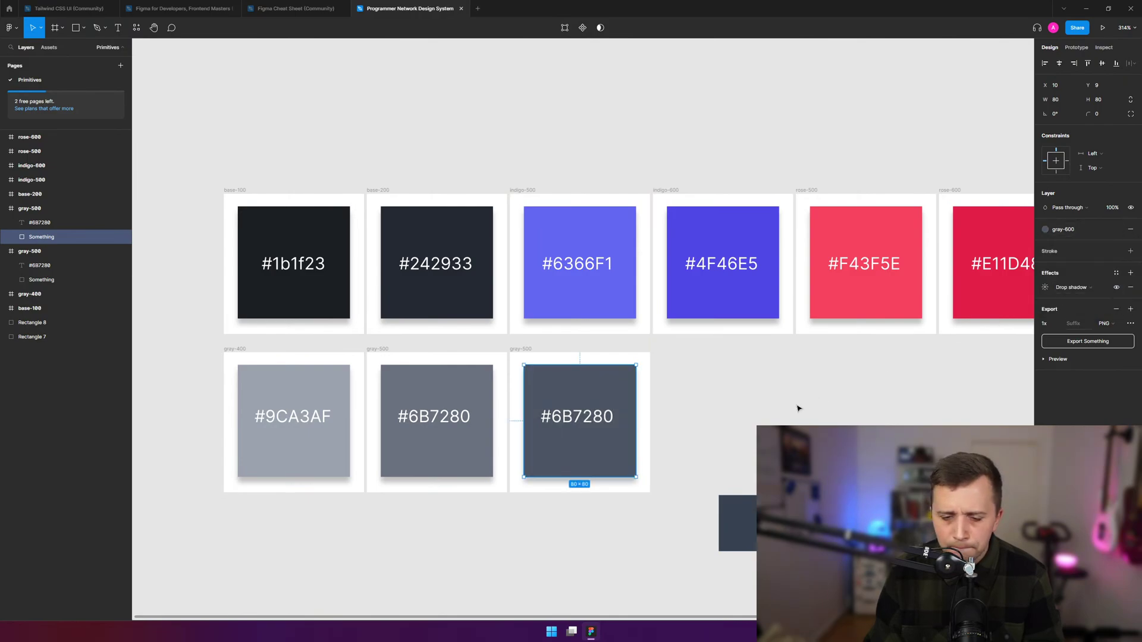
- Replace the third gray card's label with the gray-600 style's hex code, #4B5563
{"action": "left_click", "coordinate": [1064, 231]}
{"action": "right_click", "coordinate": [1109, 283]}
{"action": "left_click", "coordinate": [1111, 288]}
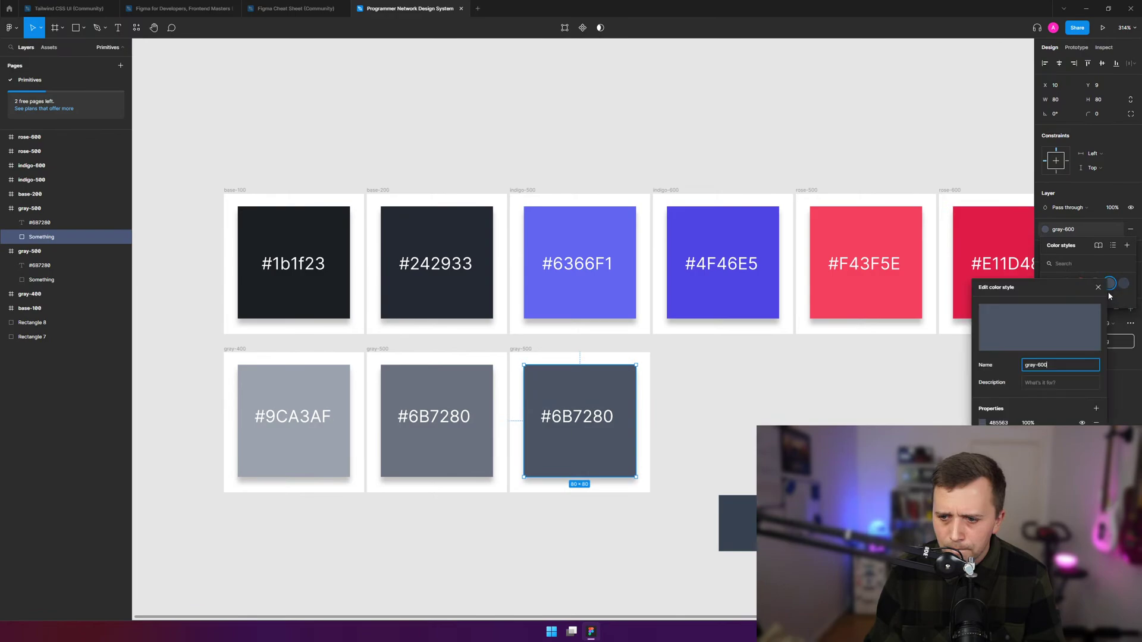
{"action": "left_click", "coordinate": [960, 418]}
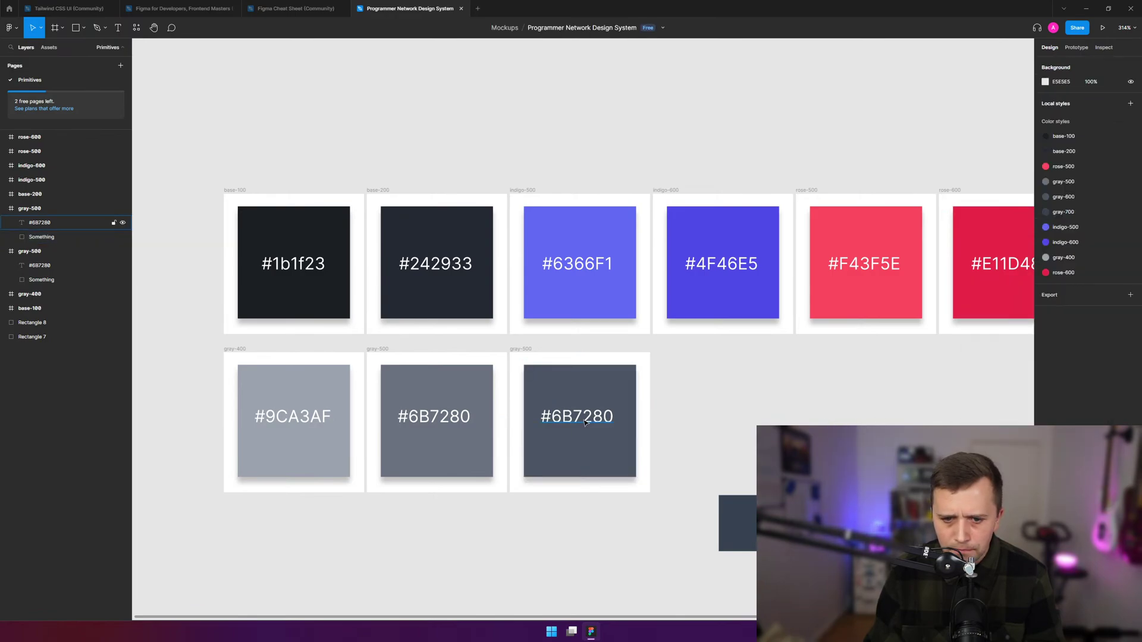
{"action": "double_click", "coordinate": [586, 423]}
{"action": "type", "text": "4B5563"}
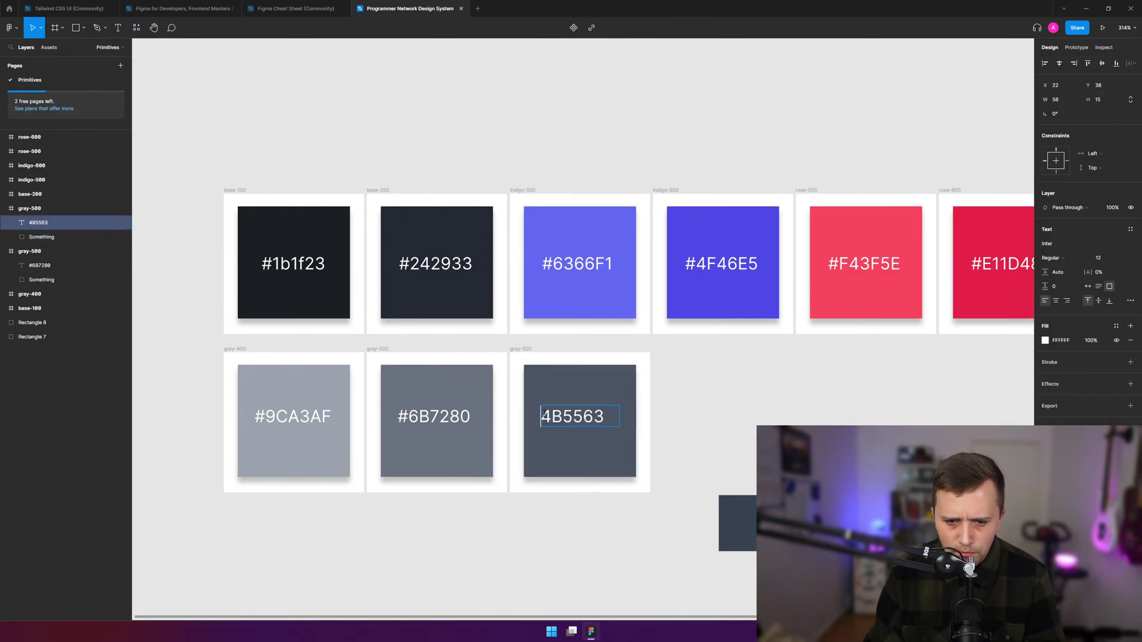
{"action": "type", "text": "#"}
{"action": "key", "text": "Escape"}
- Rename the #4B5563 card's frame to gray-600 and delete the loose gray-700 rectangle below the cards
{"action": "left_click", "coordinate": [532, 352]}
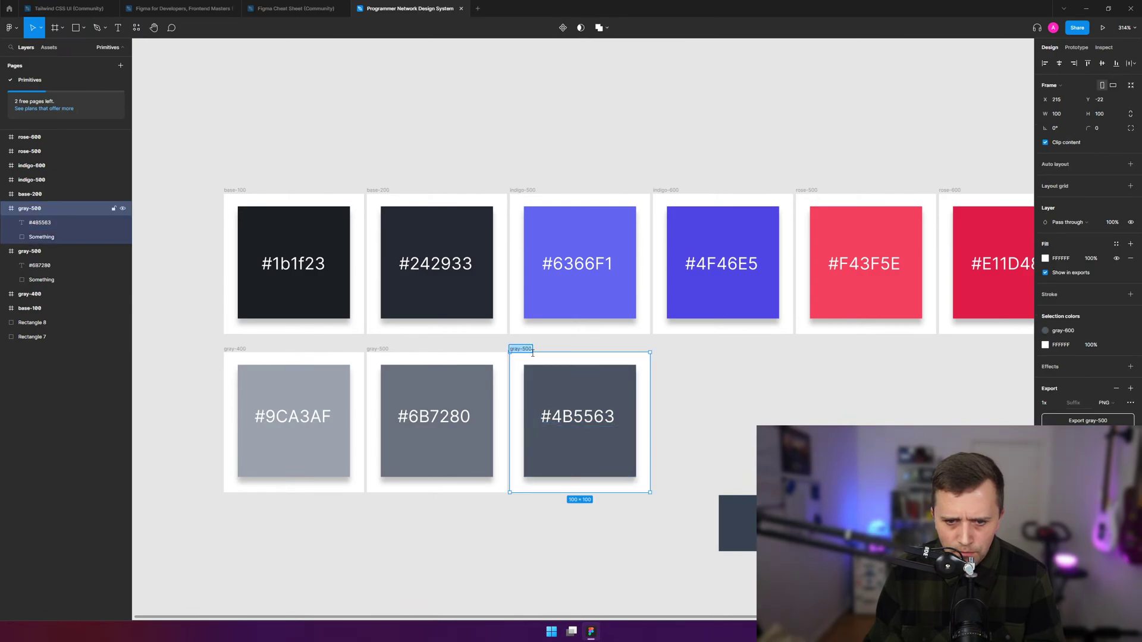
{"action": "left_click", "coordinate": [525, 349]}
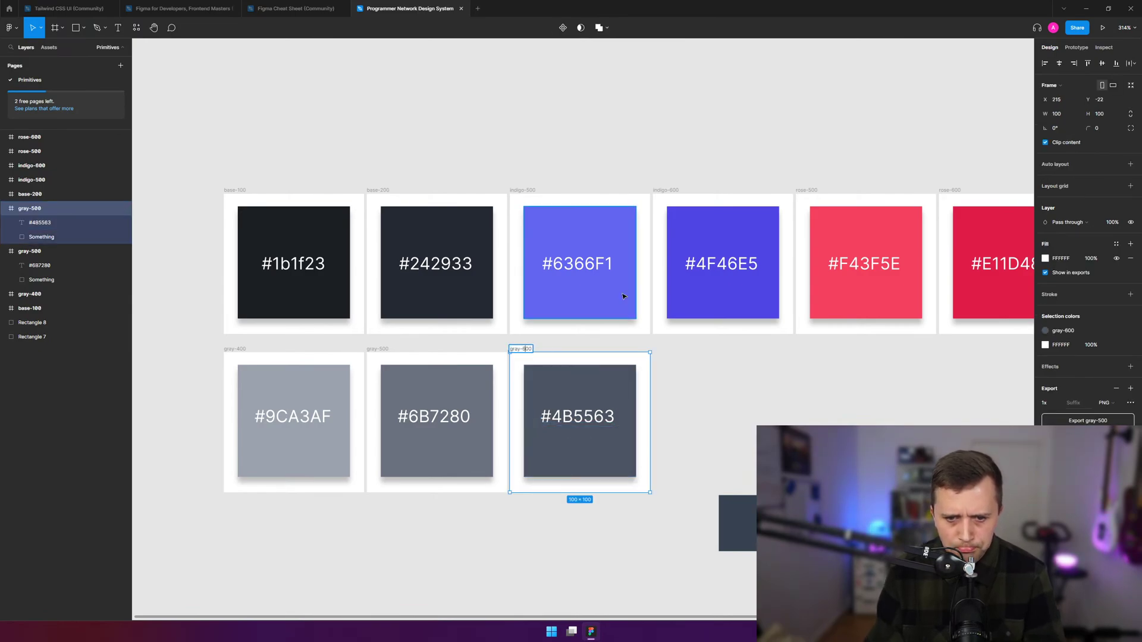
{"action": "key", "text": "Delete"}
{"action": "type", "text": "6"}
{"action": "key", "text": "Return"}
{"action": "left_click", "coordinate": [751, 520]}
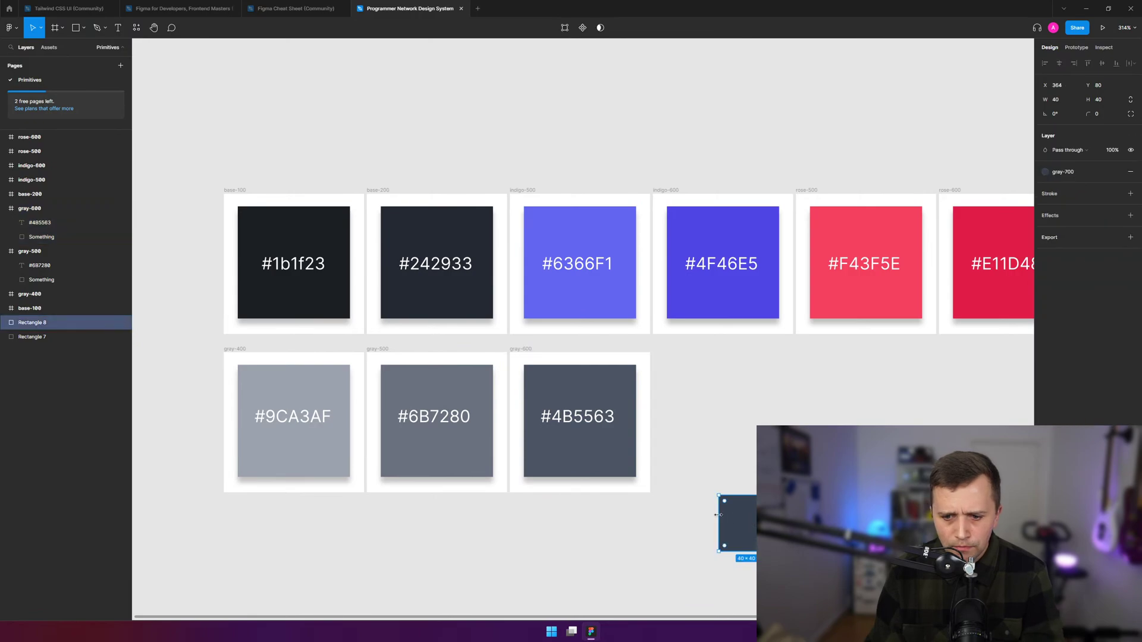
{"action": "key", "text": "Delete"}
- Duplicate the gray-600 card and place the copy beside it as the fourth card of the gray row
{"action": "left_click_drag", "start_coordinate": [667, 345], "coordinate": [506, 498]}
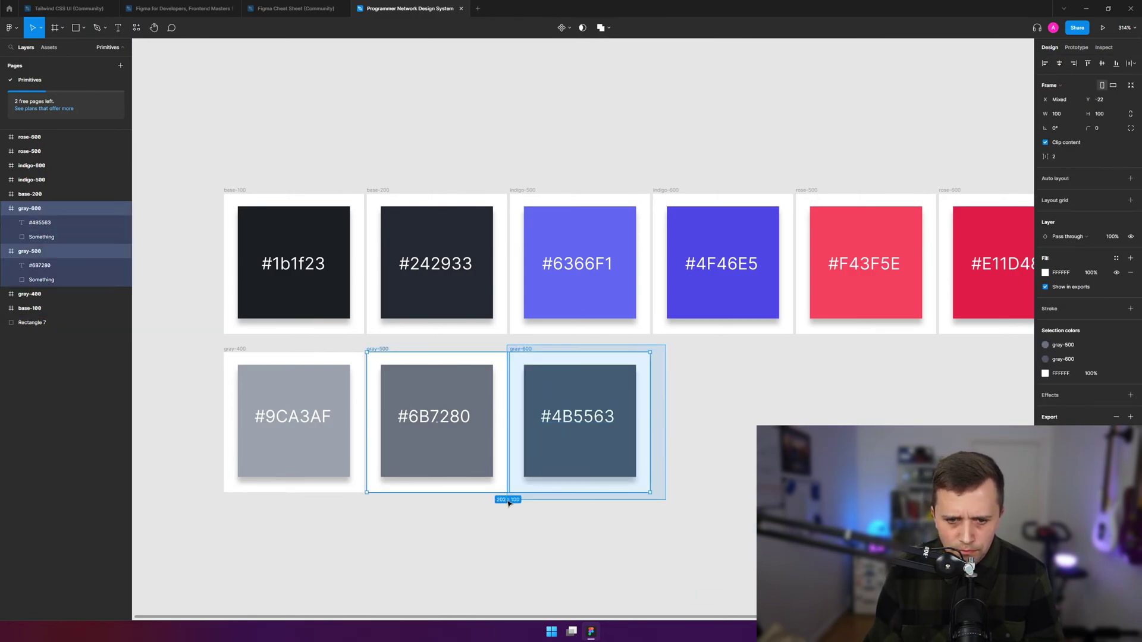
{"action": "key", "text": "ctrl+d"}
{"action": "left_click", "coordinate": [588, 428]}
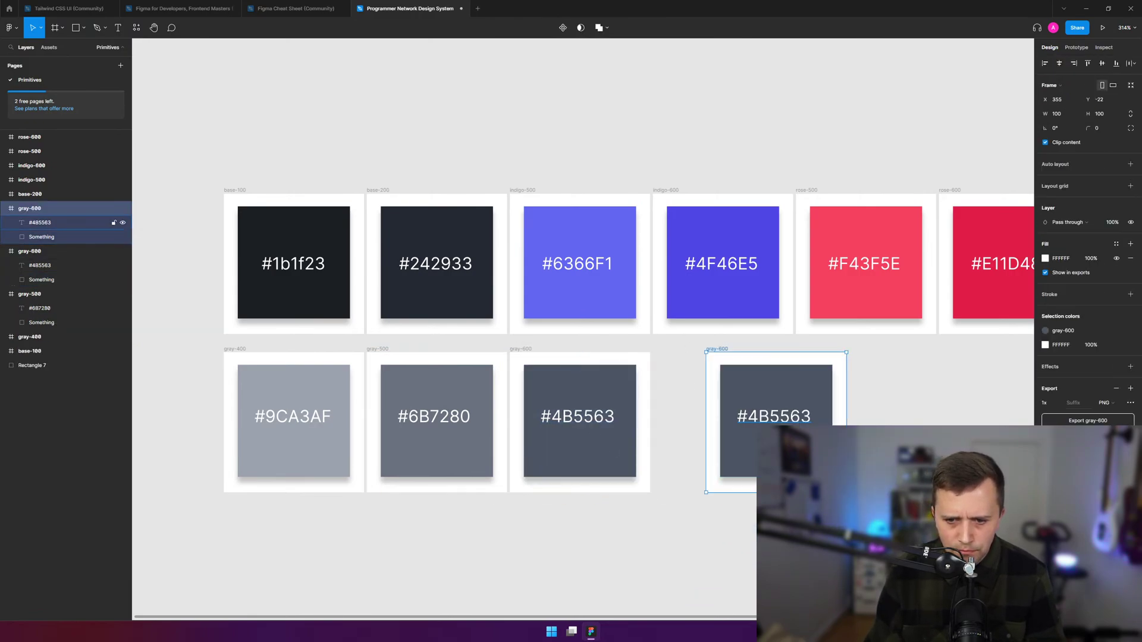
{"action": "left_click_drag", "start_coordinate": [882, 346], "coordinate": [688, 505]}
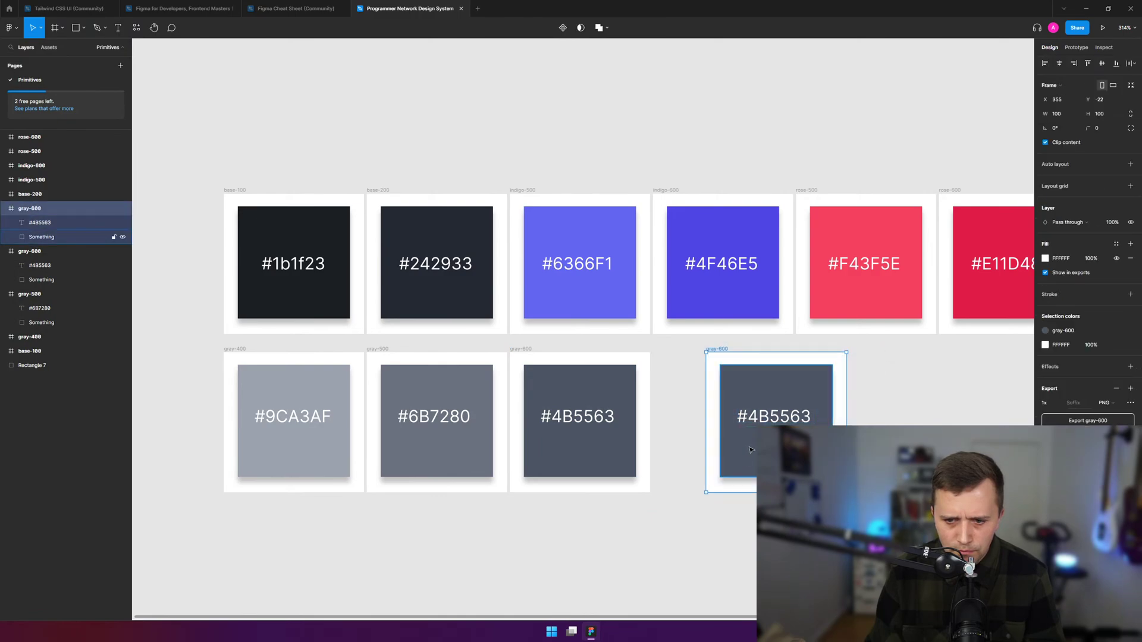
{"action": "left_click_drag", "start_coordinate": [752, 452], "coordinate": [699, 452]}
- Apply the gray-700 color style to the square in the fourth gray card
{"action": "left_click", "coordinate": [737, 452]}
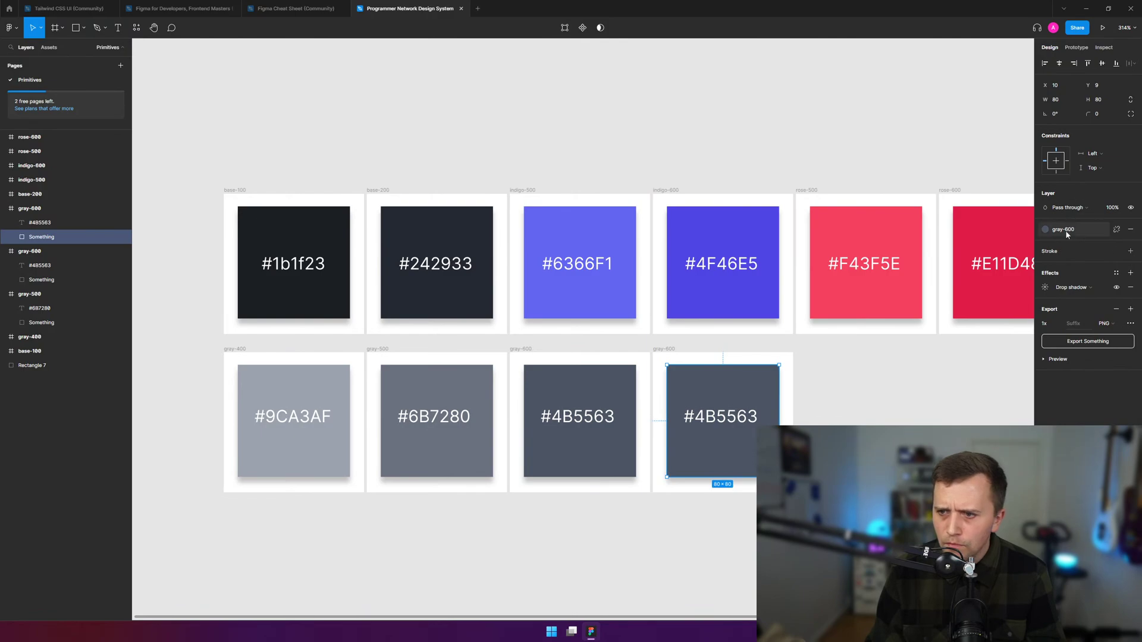
{"action": "left_click", "coordinate": [1067, 231]}
{"action": "left_click", "coordinate": [1103, 286]}
{"action": "left_click", "coordinate": [862, 386]}
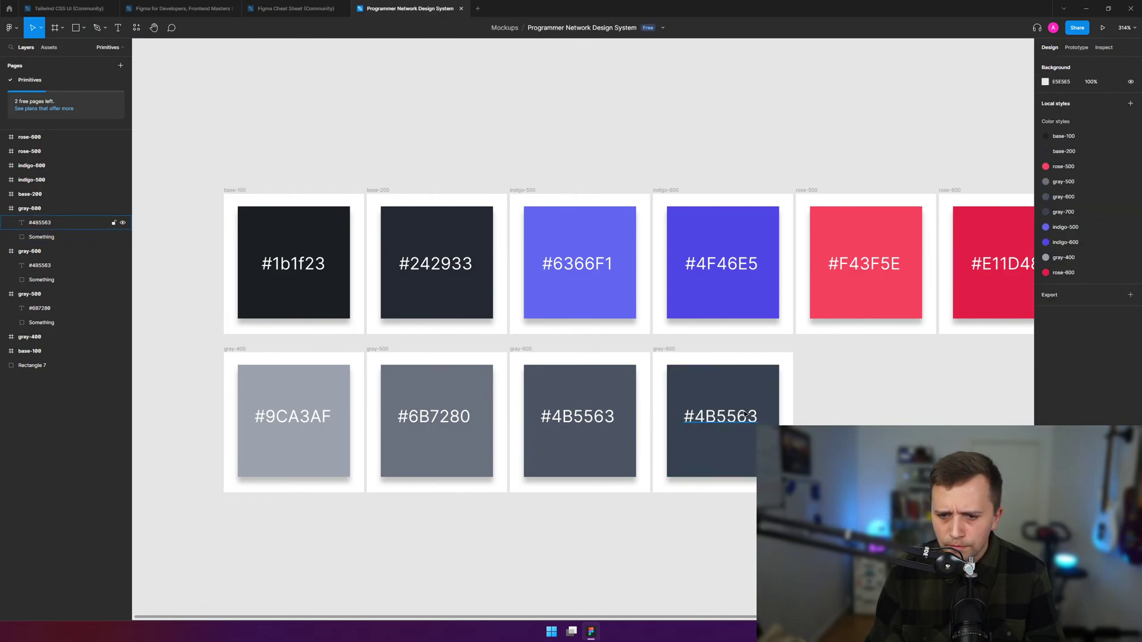
- Copy the hex code from the gray-700 style and use it as the fourth gray card's label, #374151
{"action": "left_click", "coordinate": [767, 449]}
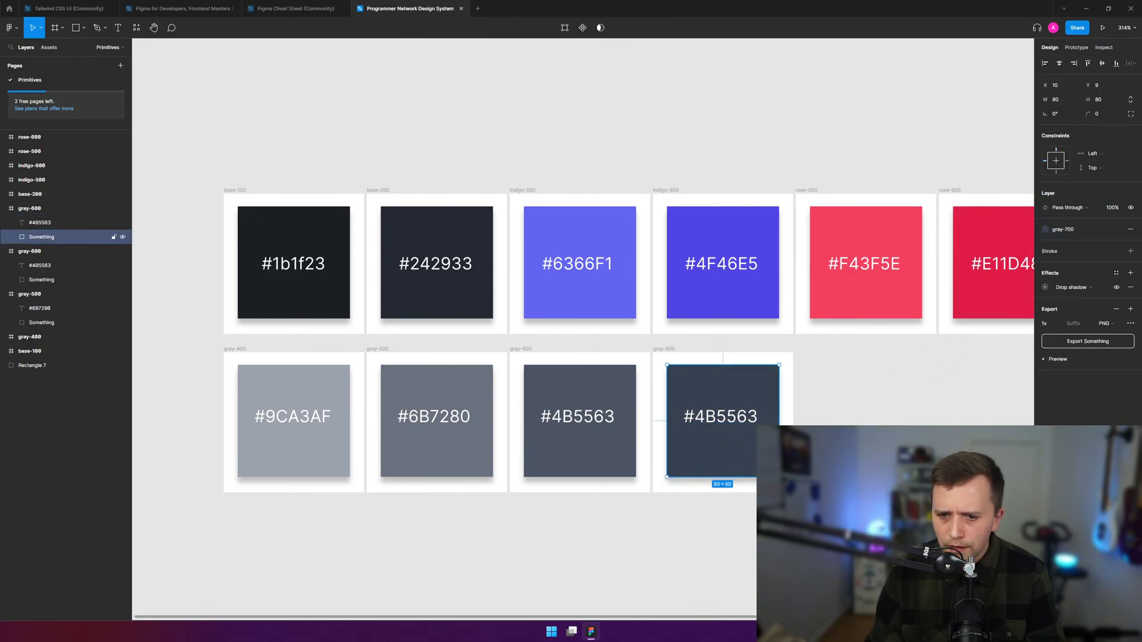
{"action": "left_click", "coordinate": [1064, 230]}
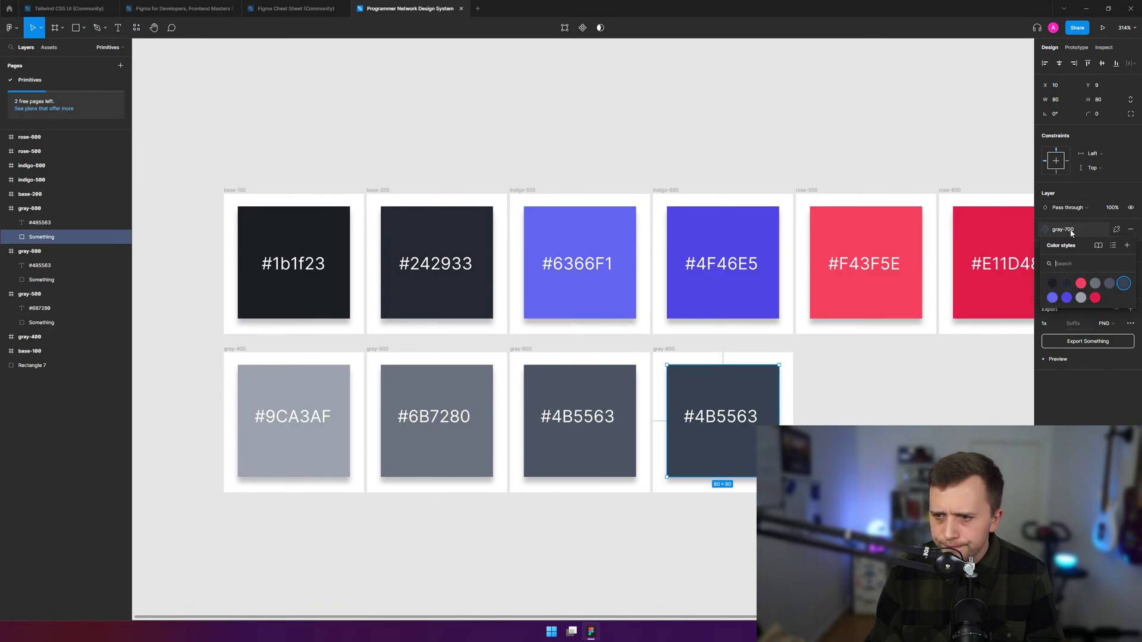
{"action": "right_click", "coordinate": [1123, 283]}
{"action": "left_click", "coordinate": [1133, 294]}
{"action": "left_click", "coordinate": [1017, 421]}
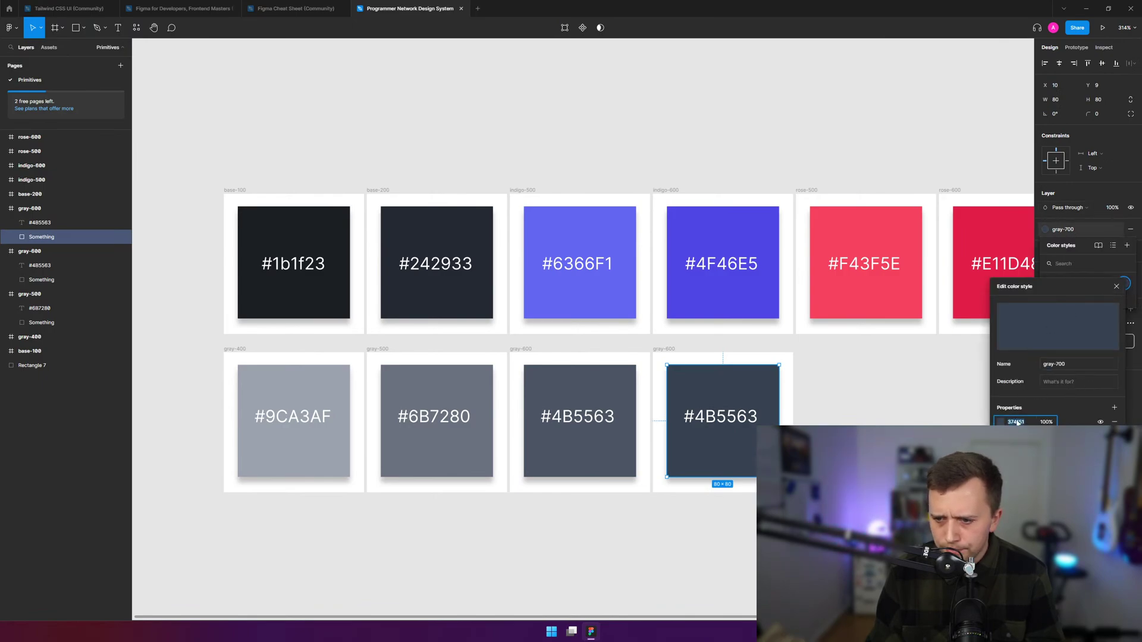
{"action": "key", "text": "ctrl+c"}
{"action": "double_click", "coordinate": [714, 416]}
{"action": "key", "text": "ctrl+v"}
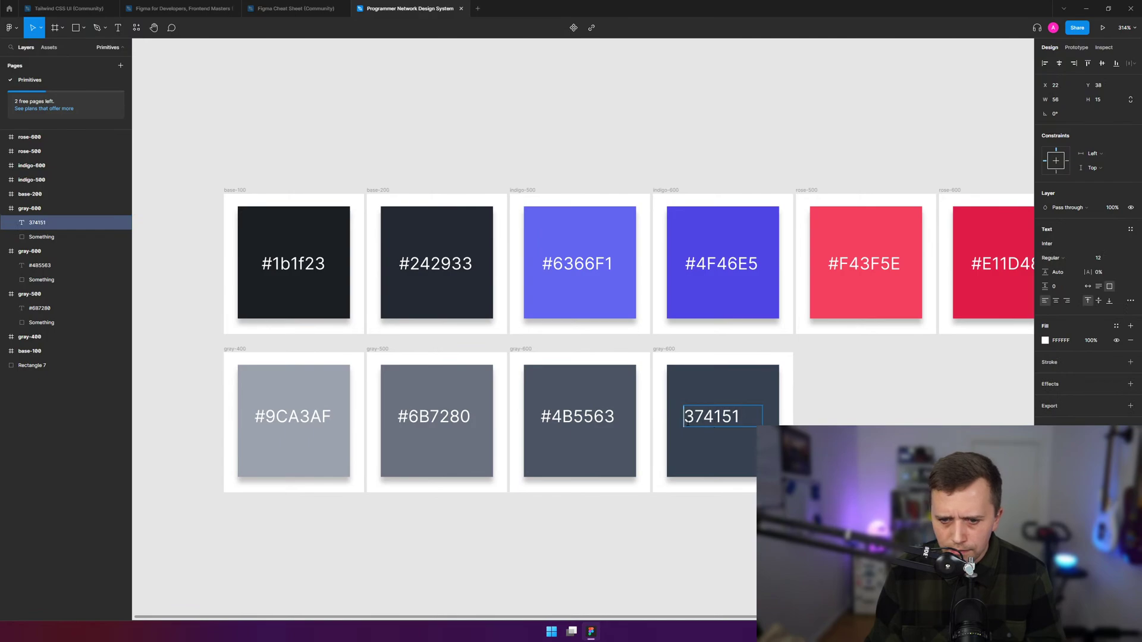
{"action": "type", "text": "#"}
{"action": "key", "text": "Escape"}
- Delete the last loose rectangle and rename the #374151 card's frame to gray-700
{"action": "left_click", "coordinate": [821, 408]}
{"action": "key", "text": "Delete"}
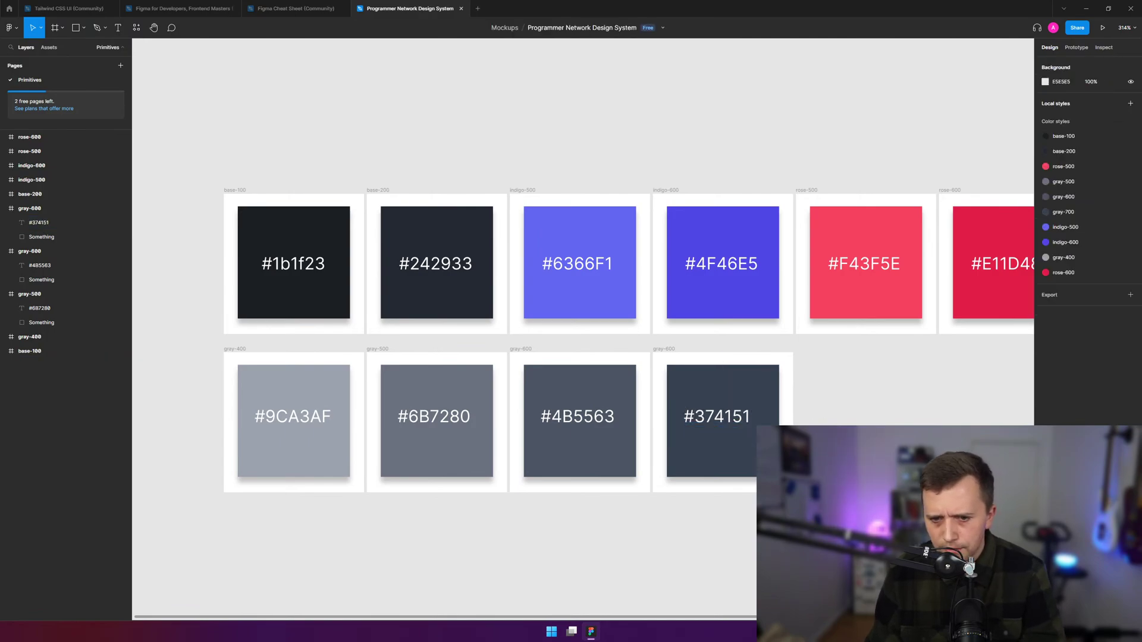
{"action": "left_click", "coordinate": [671, 350]}
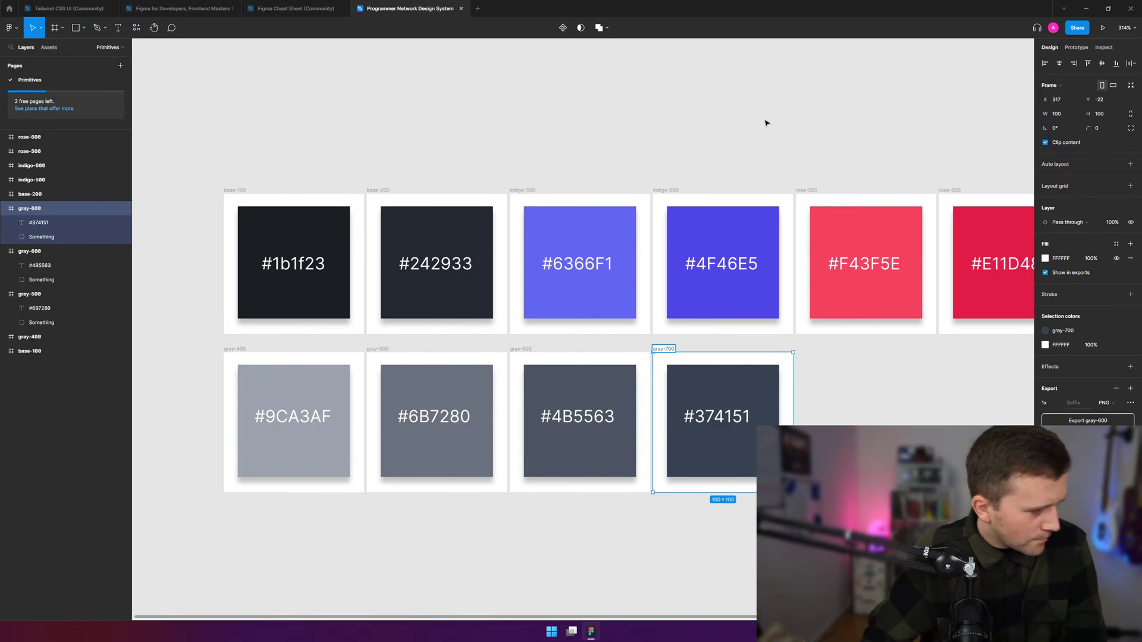
{"action": "left_click", "coordinate": [949, 384]}
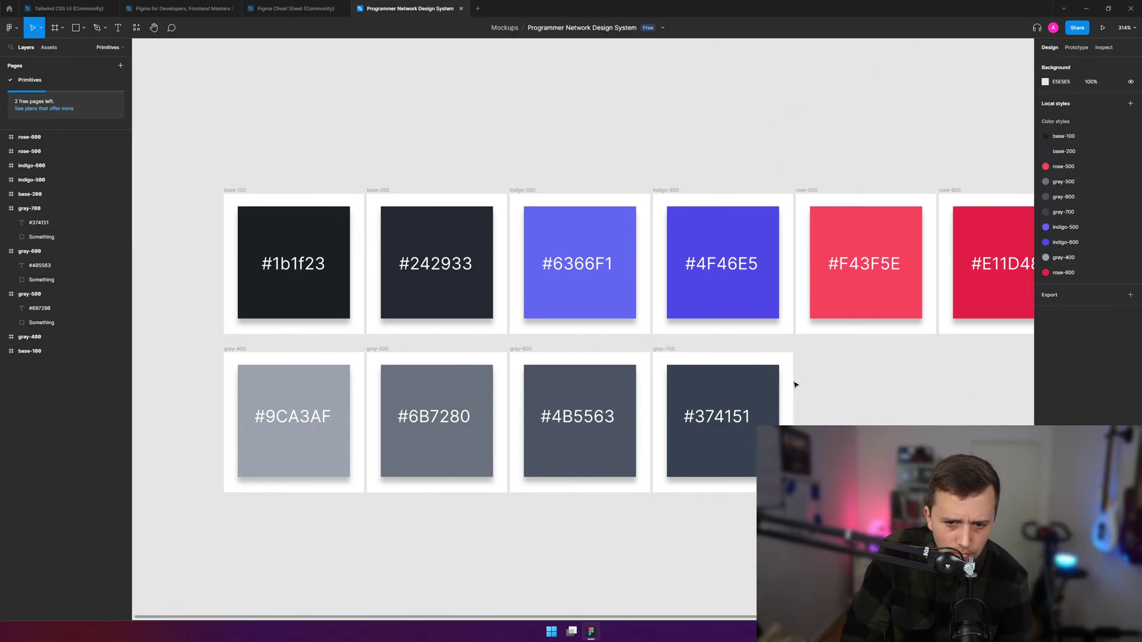
{"action": "scroll", "coordinate": [773, 383], "scroll_direction": "down", "scroll_amount": 3}
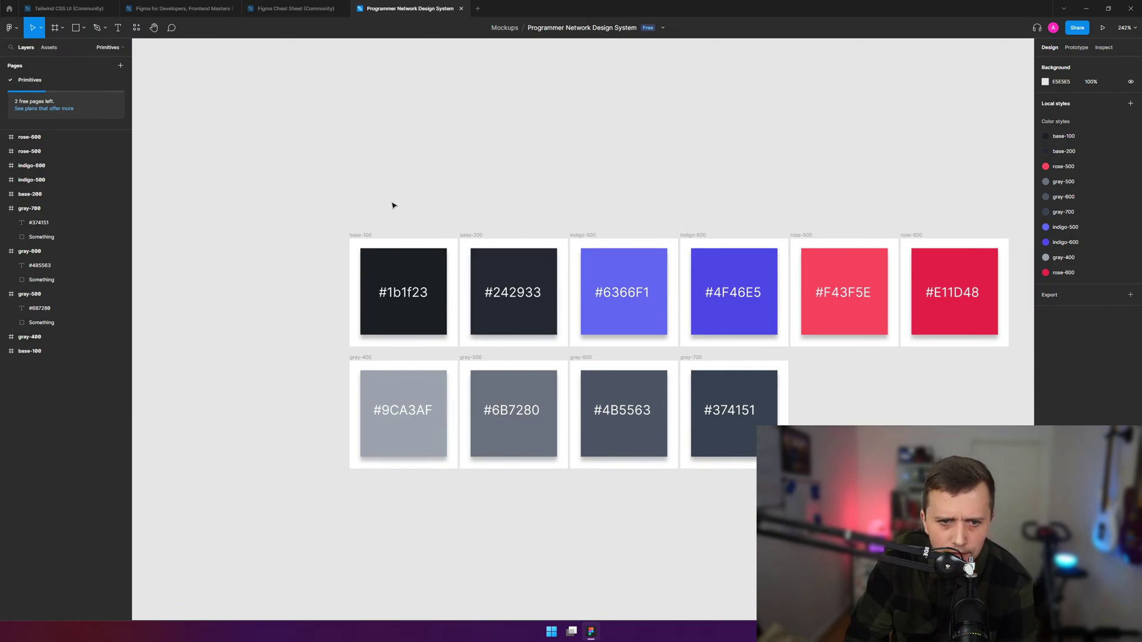
{"action": "left_click_drag", "start_coordinate": [312, 202], "coordinate": [881, 548]}
{"action": "scroll", "coordinate": [882, 548], "scroll_direction": "right", "scroll_amount": 2}
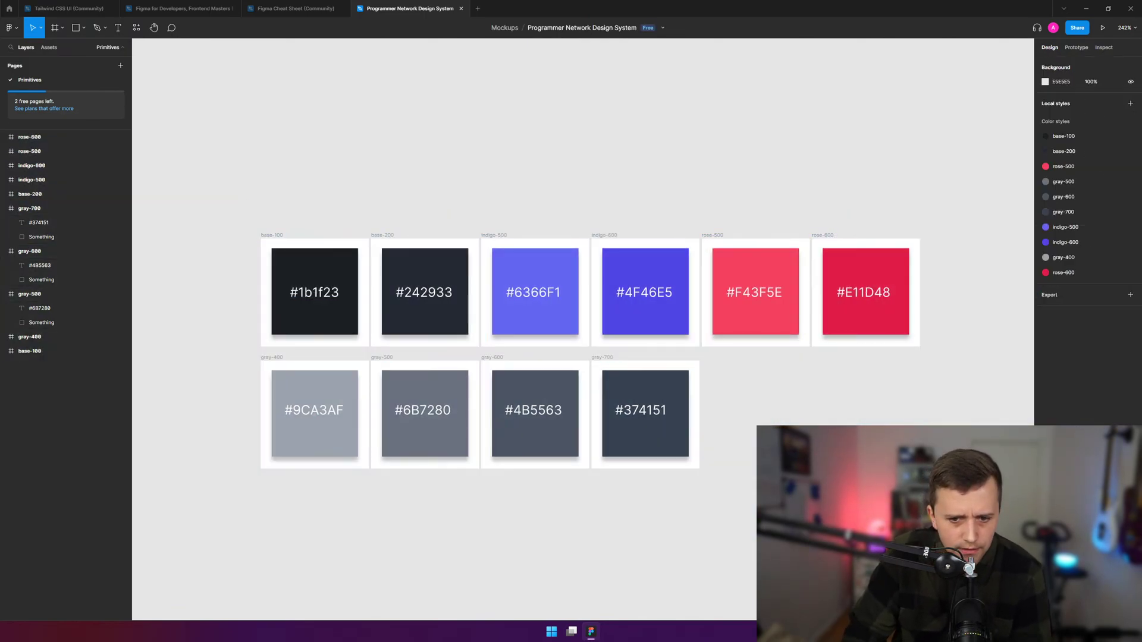
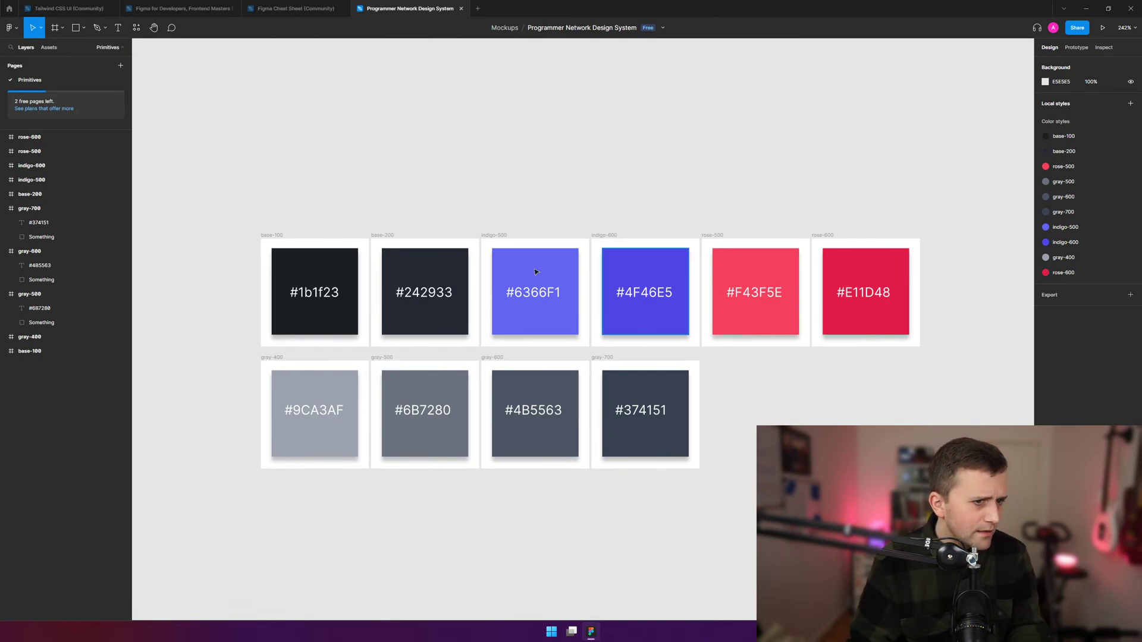
- Collapse the gray-500, gray-700 and gray-600 frames in the layer list
{"action": "left_click", "coordinate": [4, 294]}
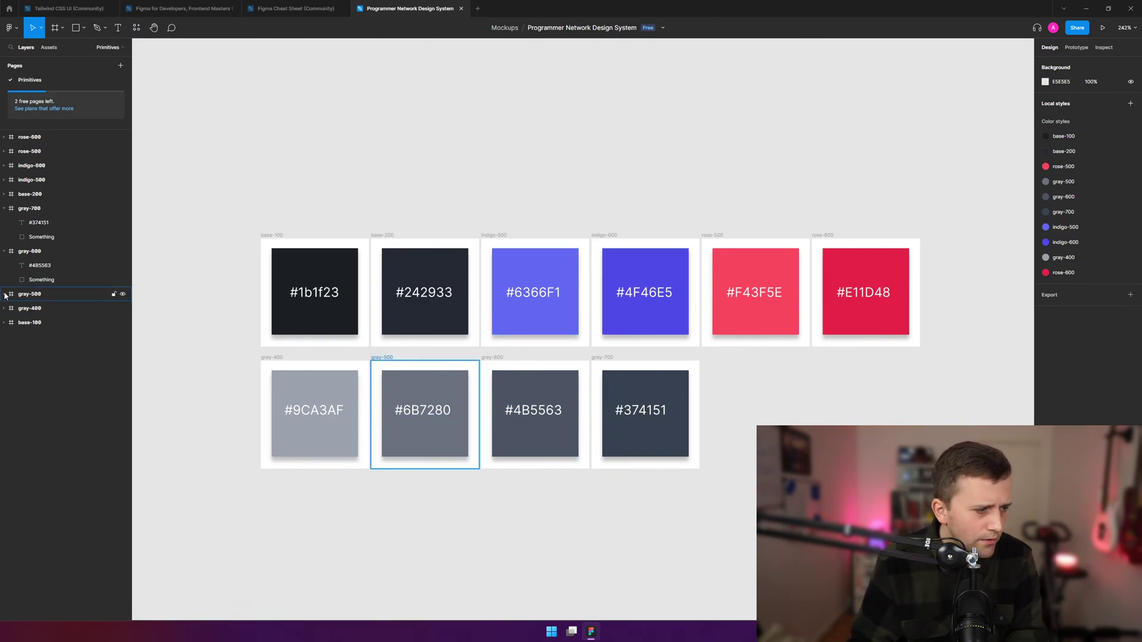
{"action": "left_click", "coordinate": [5, 208]}
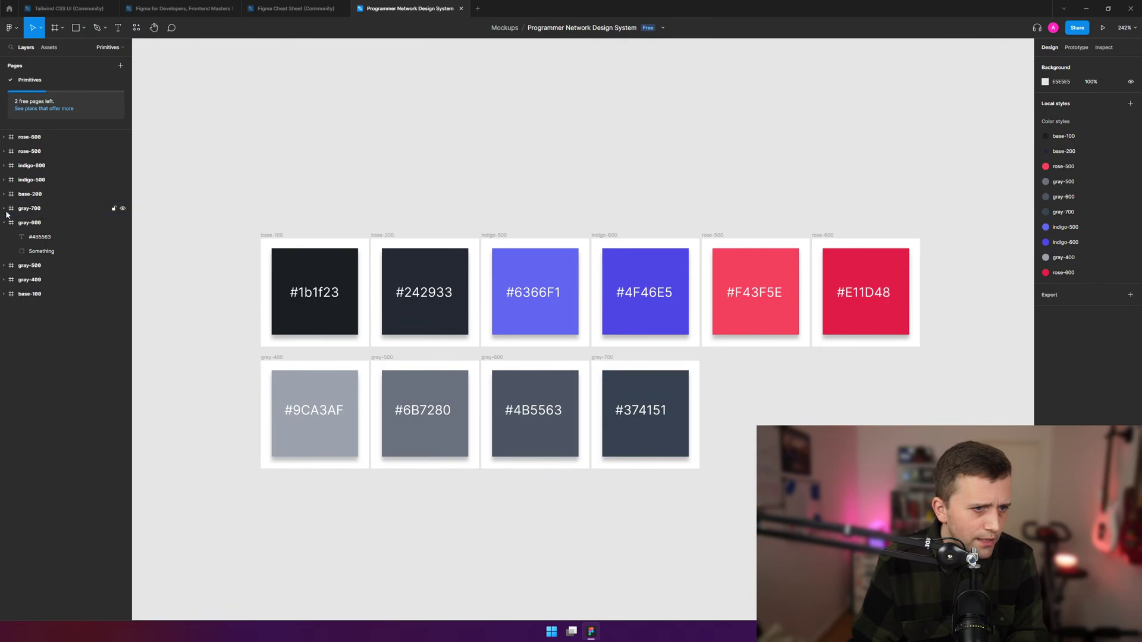
{"action": "left_click", "coordinate": [4, 222]}
{"action": "left_click_drag", "start_coordinate": [217, 203], "coordinate": [1029, 475]}
{"action": "scroll", "coordinate": [581, 402], "scroll_direction": "down", "scroll_amount": 1}
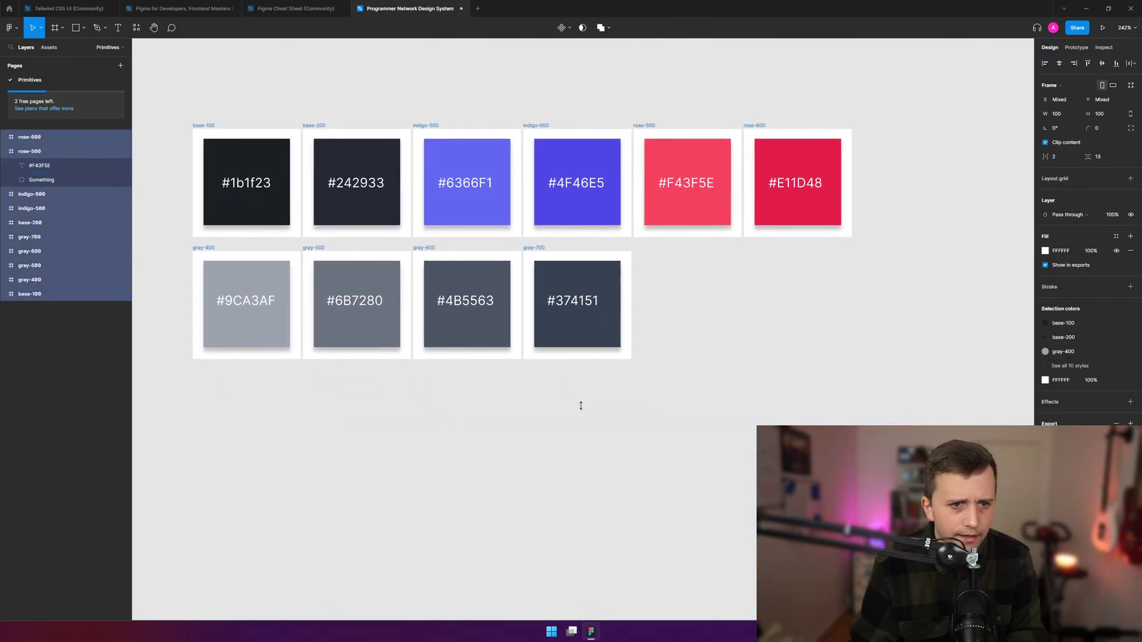
{"action": "left_click", "coordinate": [523, 504]}
{"action": "scroll", "coordinate": [538, 513], "scroll_direction": "up", "scroll_amount": 3}
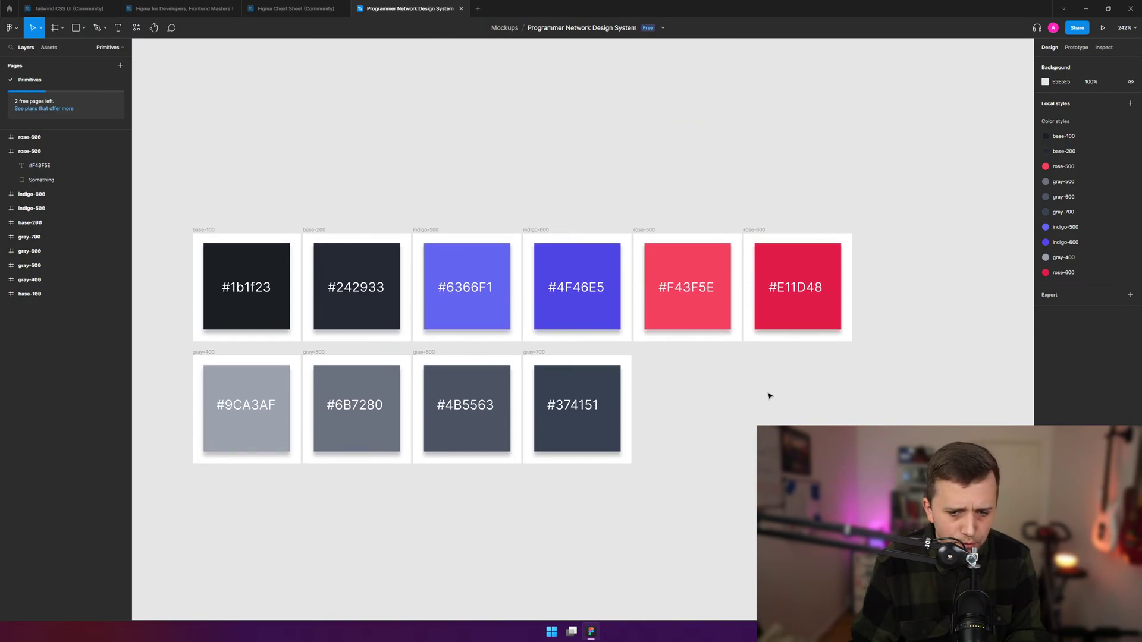
- Reposition the #374151 label around the middle of the gray-700 square, at about X 22, Y 42
{"action": "mouse_move", "coordinate": [564, 405]}
{"action": "left_mouse_down"}
{"action": "mouse_move", "coordinate": [576, 412]}
{"action": "mouse_move", "coordinate": [568, 407]}
{"action": "left_mouse_up"}
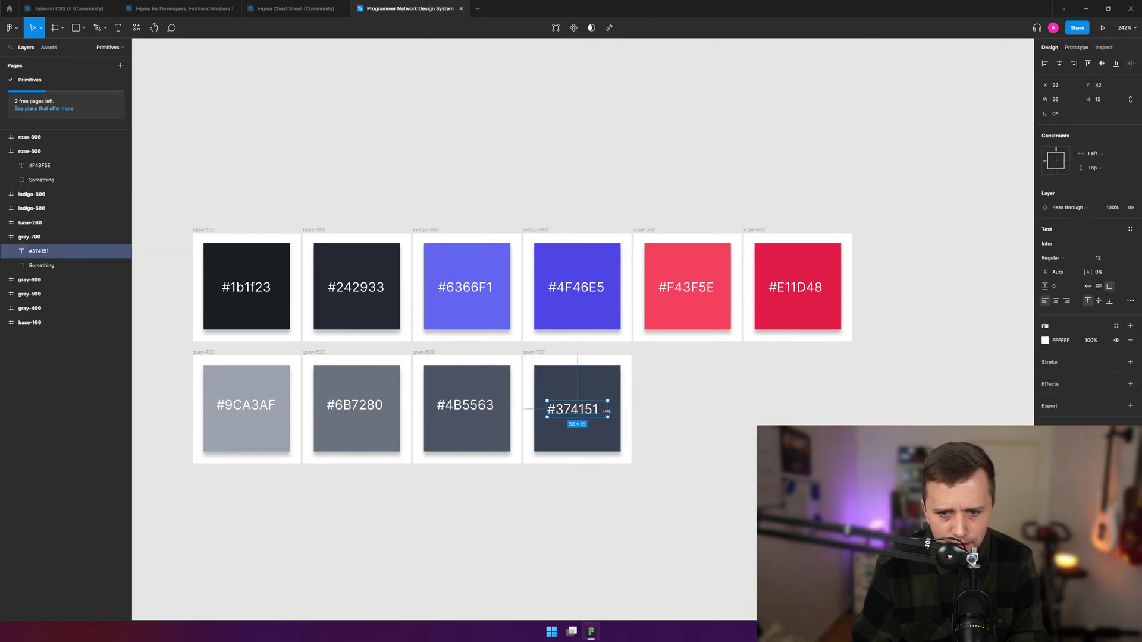
{"action": "left_click", "coordinate": [1088, 66]}
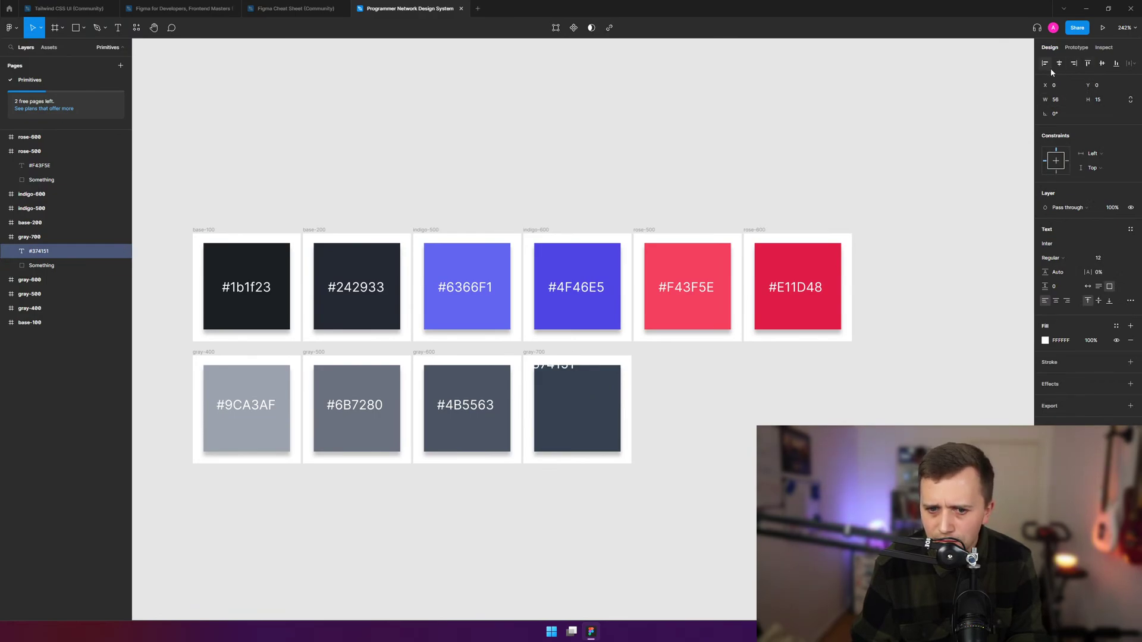
{"action": "left_click_drag", "start_coordinate": [555, 372], "coordinate": [574, 415]}
- Set the #374151 label's text alignment to horizontally centered and vertically middle within its text box
{"action": "double_click", "coordinate": [574, 414]}
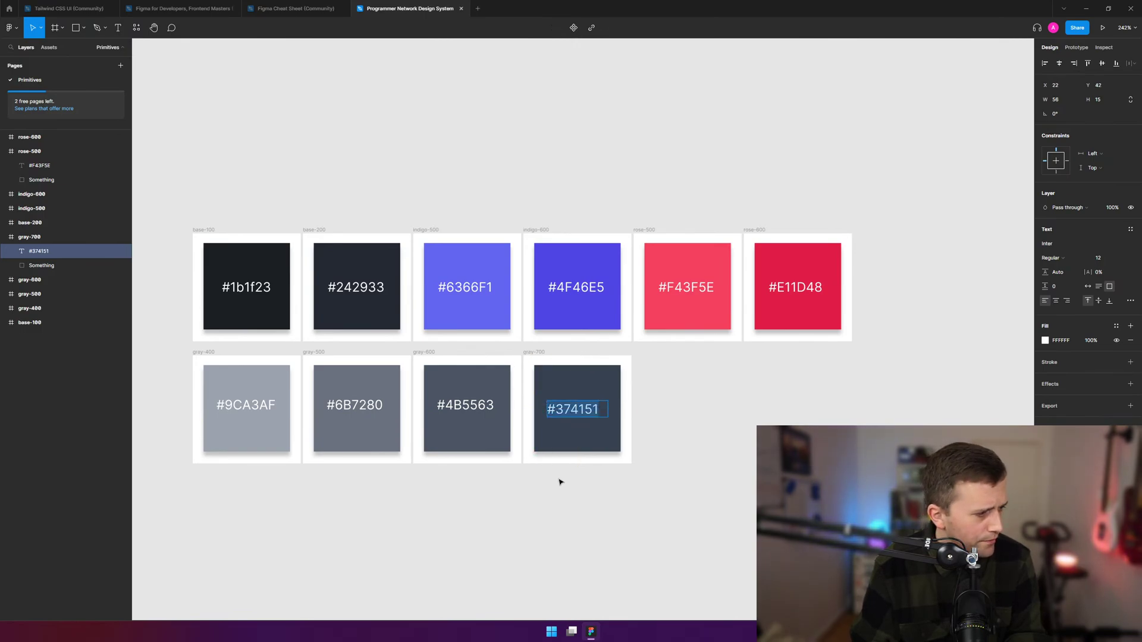
{"action": "scroll", "coordinate": [580, 425], "scroll_direction": "up", "scroll_amount": 5}
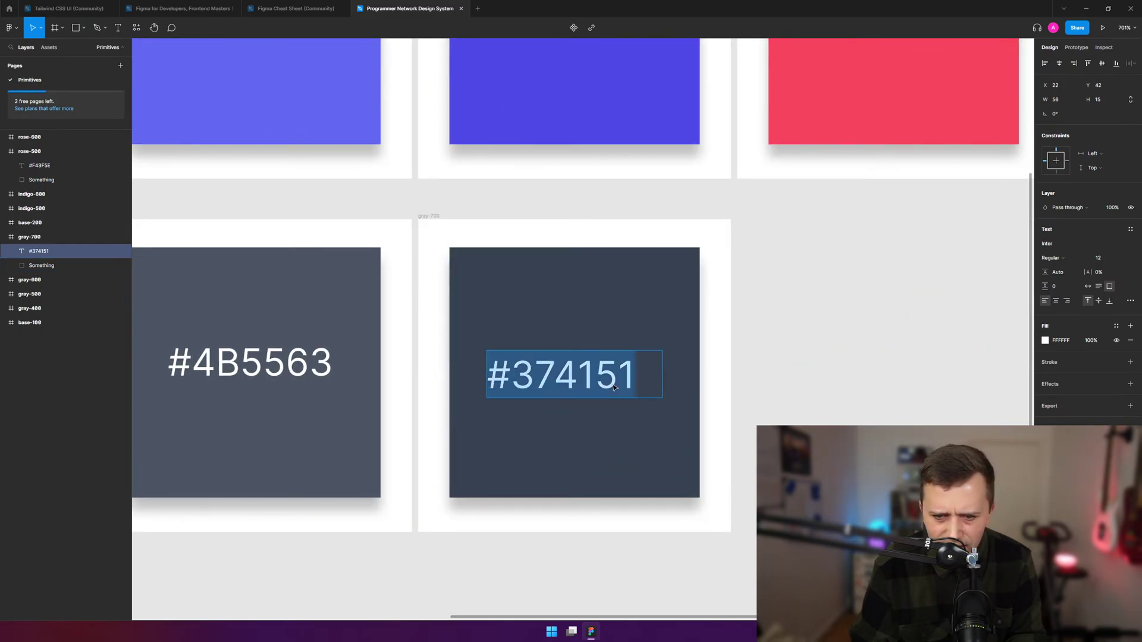
{"action": "key", "text": "Escape"}
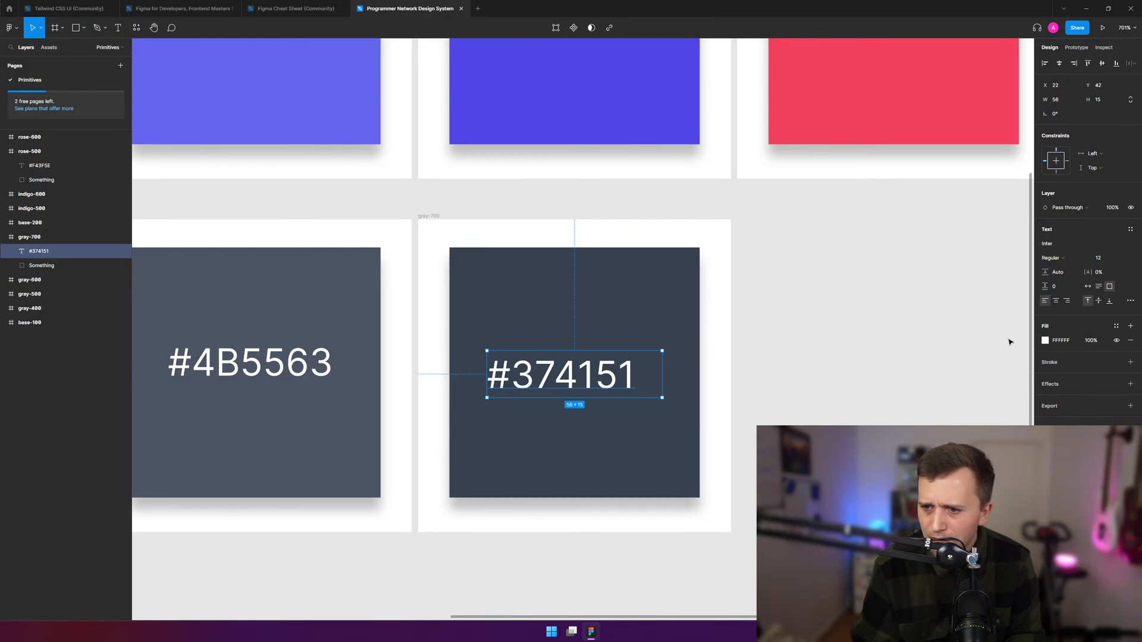
{"action": "left_click", "coordinate": [1057, 302]}
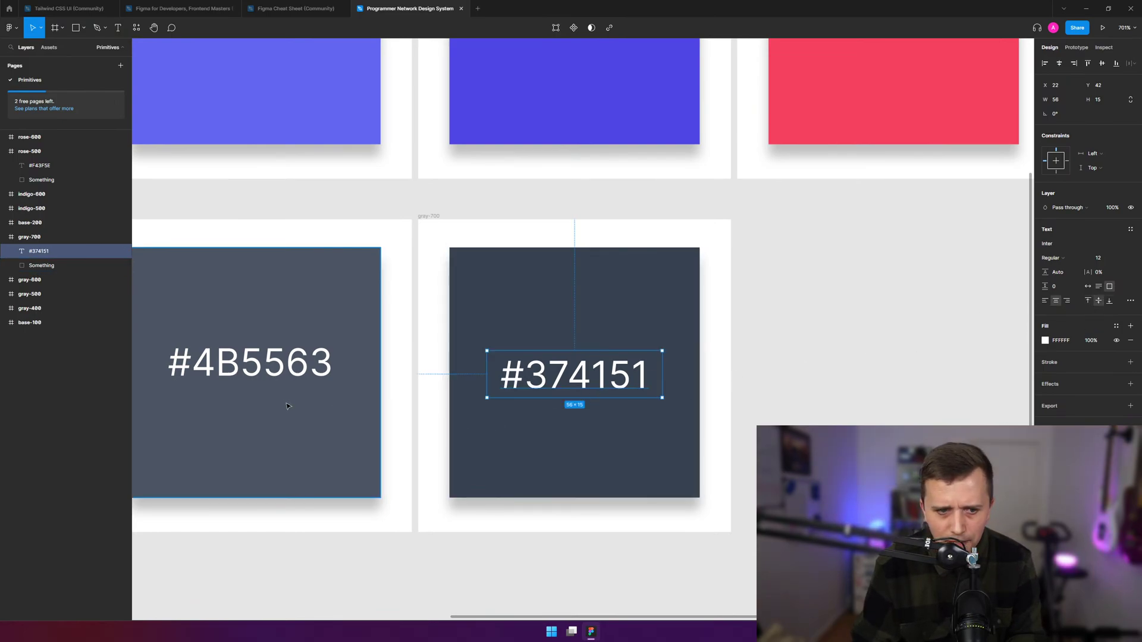
- Align the #4B5563 label's text to center and middle, and move the label down to Y 42
{"action": "left_click", "coordinate": [297, 378]}
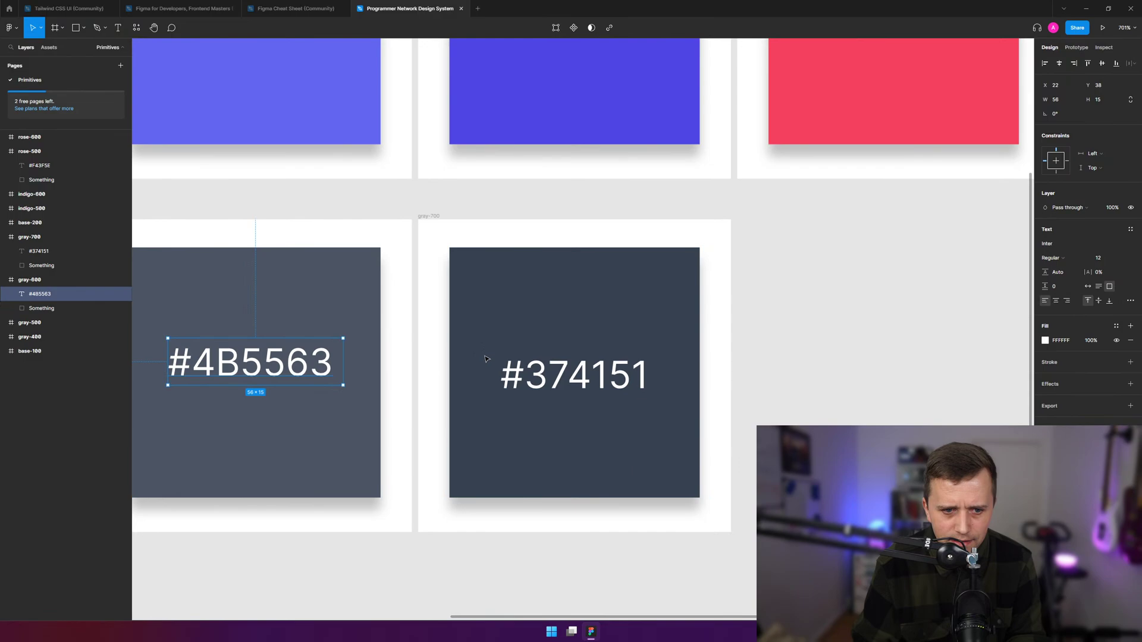
{"action": "left_click", "coordinate": [1057, 302]}
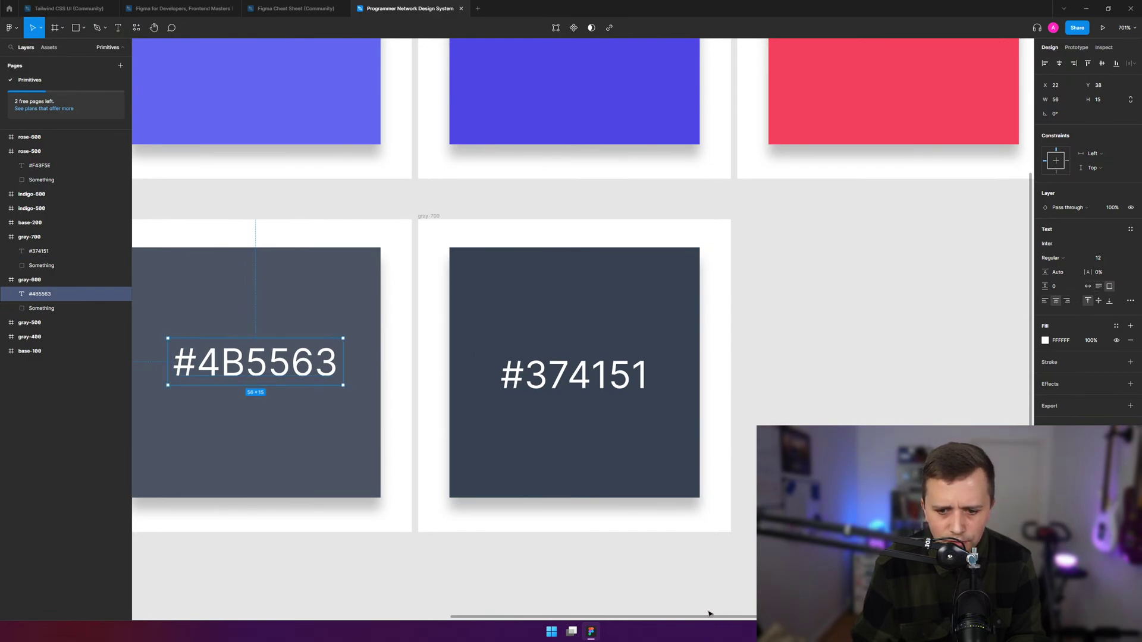
{"action": "left_click_drag", "start_coordinate": [709, 618], "coordinate": [545, 618]}
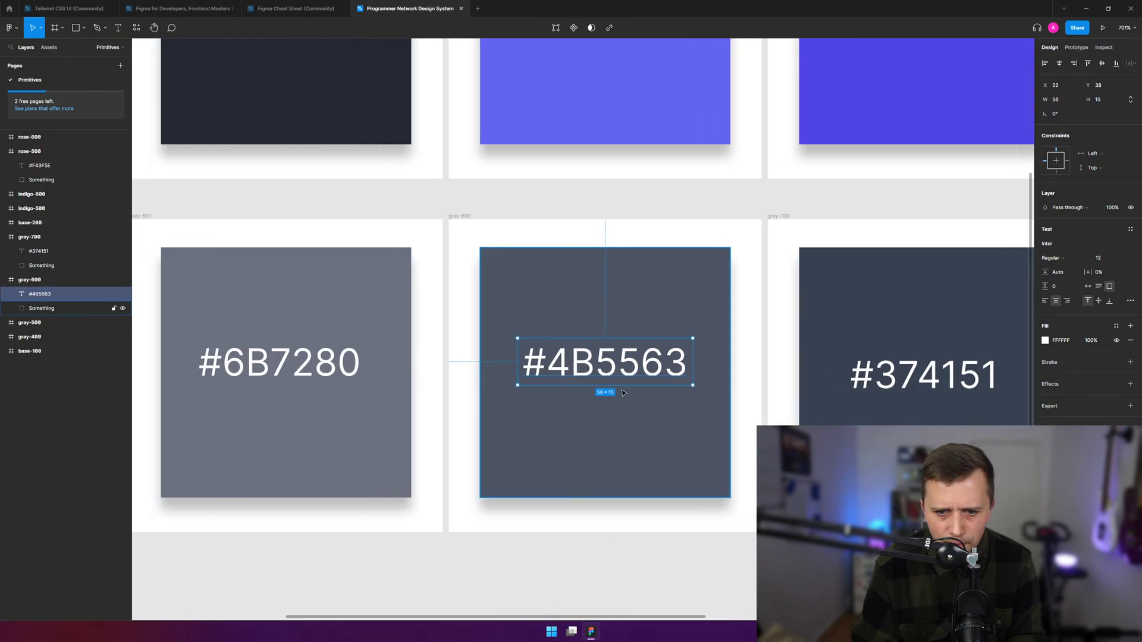
{"action": "left_click_drag", "start_coordinate": [622, 368], "coordinate": [622, 381]}
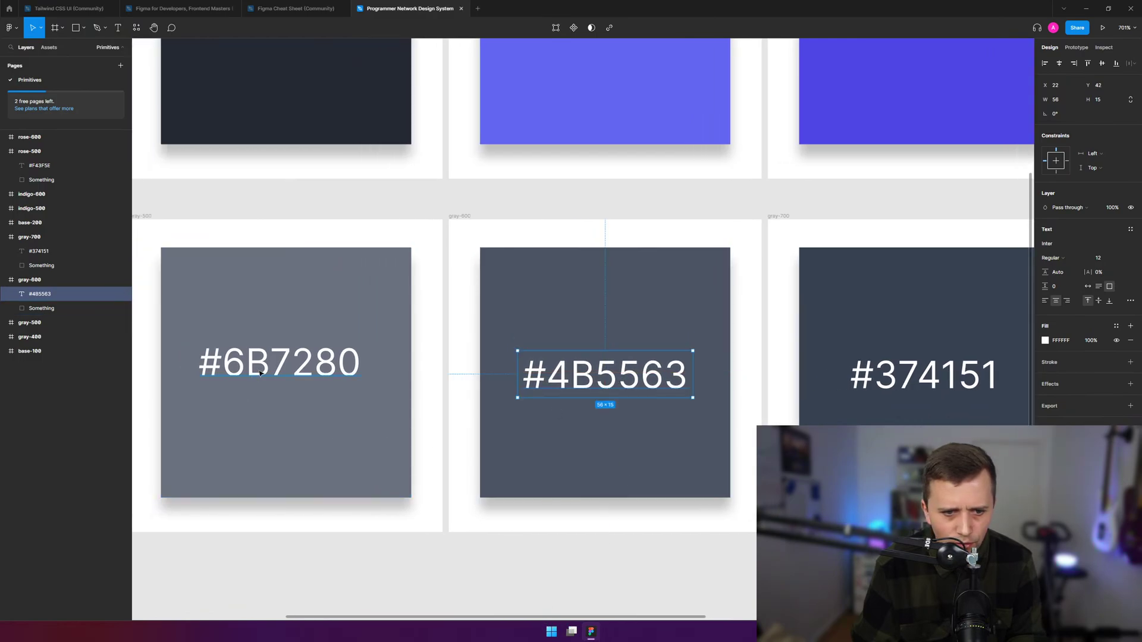
- Align the #6B7280 label's text to center and middle within its text box on the gray-500 card
{"action": "left_click", "coordinate": [286, 364]}
{"action": "left_click", "coordinate": [1056, 301]}
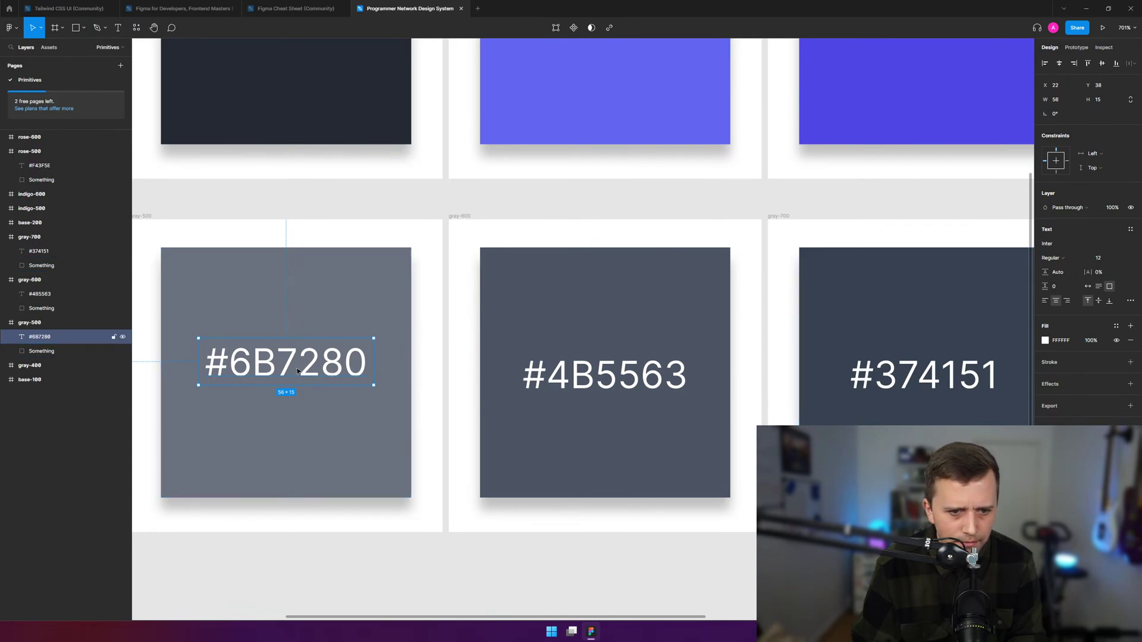
{"action": "left_click_drag", "start_coordinate": [297, 371], "coordinate": [297, 368]}
- Align the #9CA3AF label's text to center and middle within its text box on the gray-400 card
{"action": "left_click_drag", "start_coordinate": [542, 616], "coordinate": [391, 616]}
{"action": "left_click", "coordinate": [375, 366]}
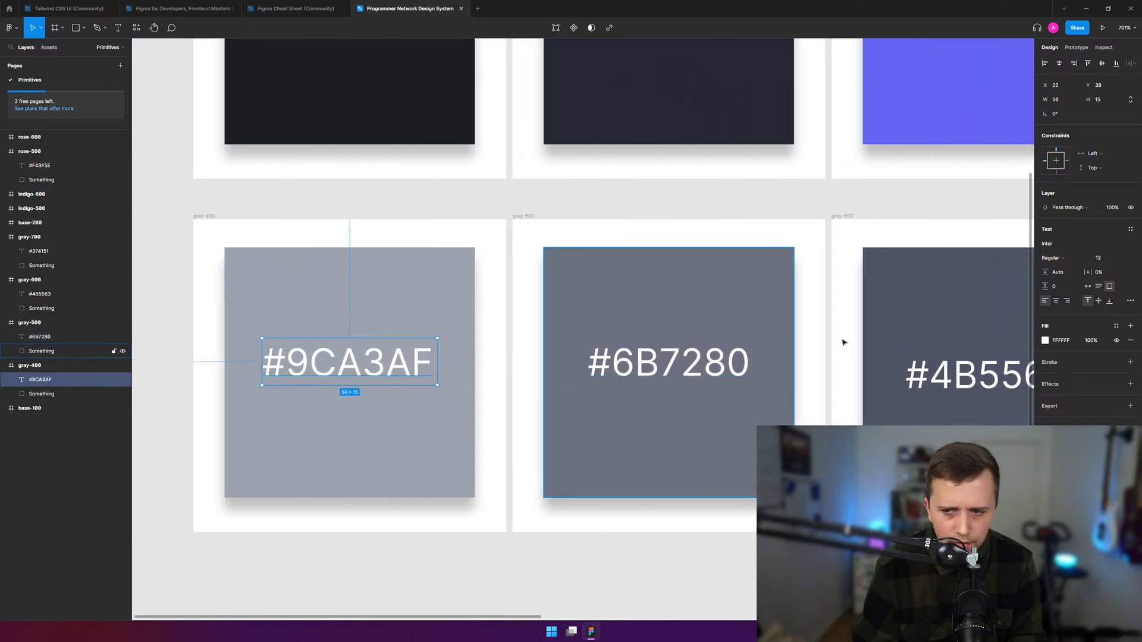
{"action": "left_click", "coordinate": [1056, 301]}
{"action": "left_click", "coordinate": [1099, 300]}
{"action": "mouse_move", "coordinate": [336, 362]}
{"action": "left_mouse_down"}
{"action": "mouse_move", "coordinate": [336, 371]}
{"action": "mouse_move", "coordinate": [336, 361]}
{"action": "left_mouse_up"}
- Align the #1b1f23 label's text to center and middle, and nudge the label slightly down on the base-100 card
{"action": "scroll", "coordinate": [440, 307], "scroll_direction": "up", "scroll_amount": 2}
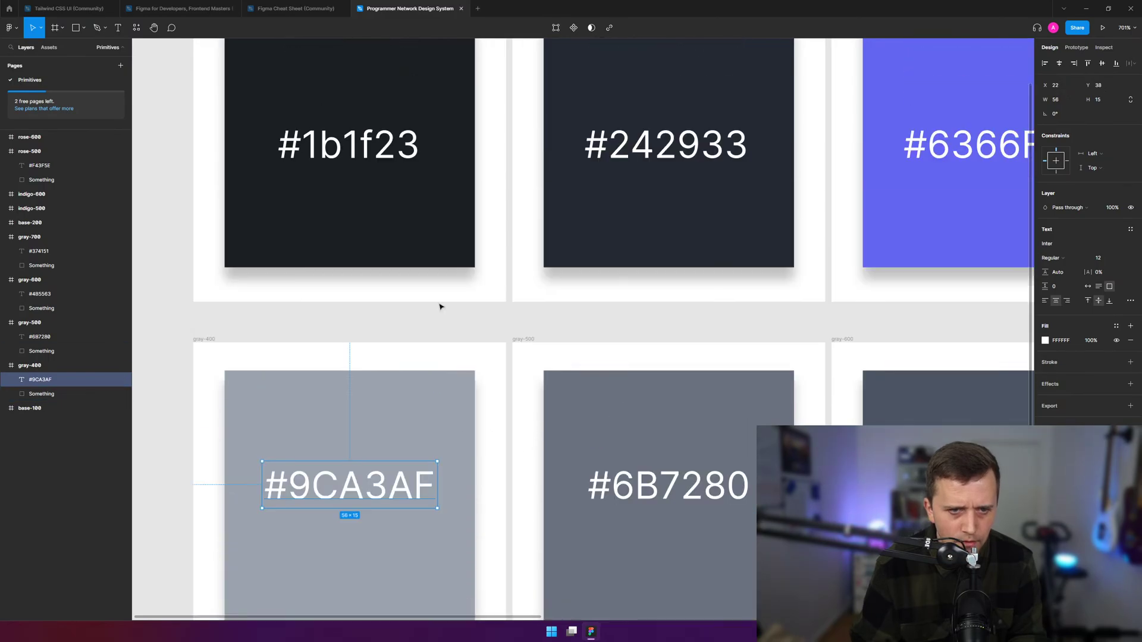
{"action": "scroll", "coordinate": [440, 307], "scroll_direction": "up", "scroll_amount": 3}
{"action": "left_click", "coordinate": [315, 293]}
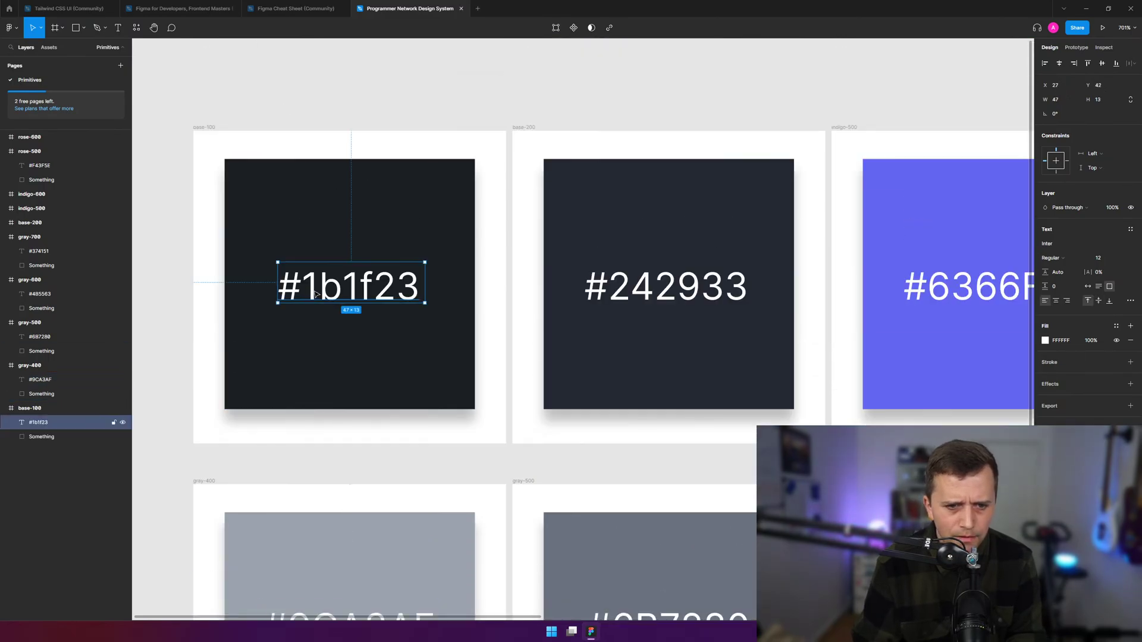
{"action": "left_click", "coordinate": [1056, 301]}
{"action": "left_click", "coordinate": [1099, 300]}
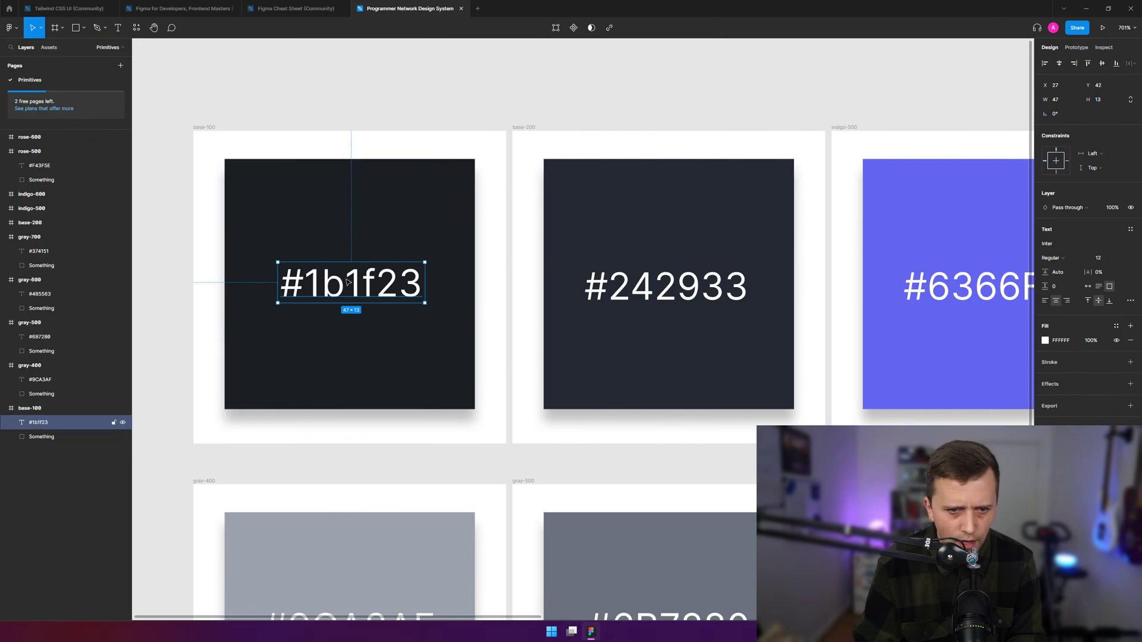
{"action": "mouse_move", "coordinate": [348, 282]}
{"action": "left_mouse_down"}
{"action": "mouse_move", "coordinate": [347, 295]}
{"action": "mouse_move", "coordinate": [350, 286]}
{"action": "left_mouse_up"}
- Align the #242933 label's text to center and middle, and nudge the label down to Y 43
{"action": "left_click", "coordinate": [670, 291]}
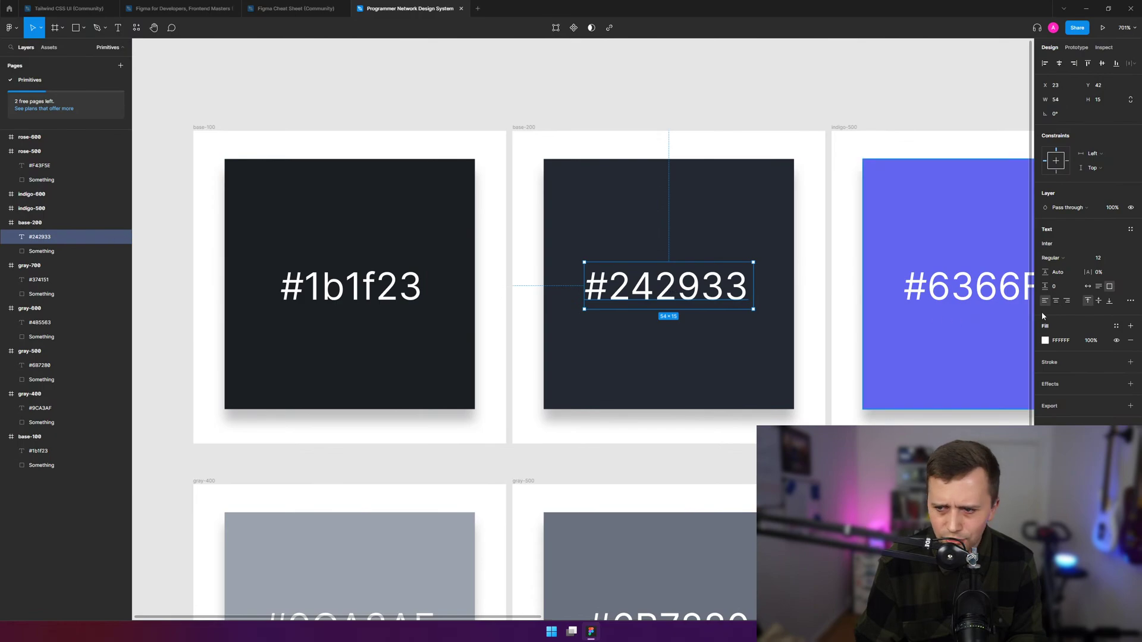
{"action": "left_click", "coordinate": [1056, 301]}
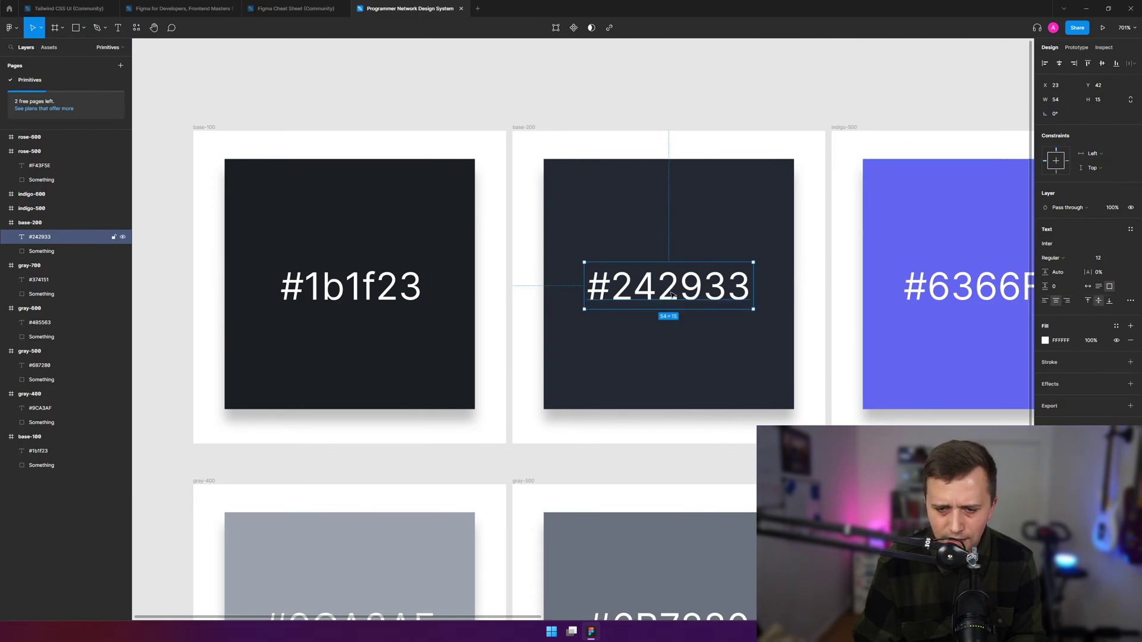
{"action": "left_click_drag", "start_coordinate": [668, 289], "coordinate": [669, 291]}
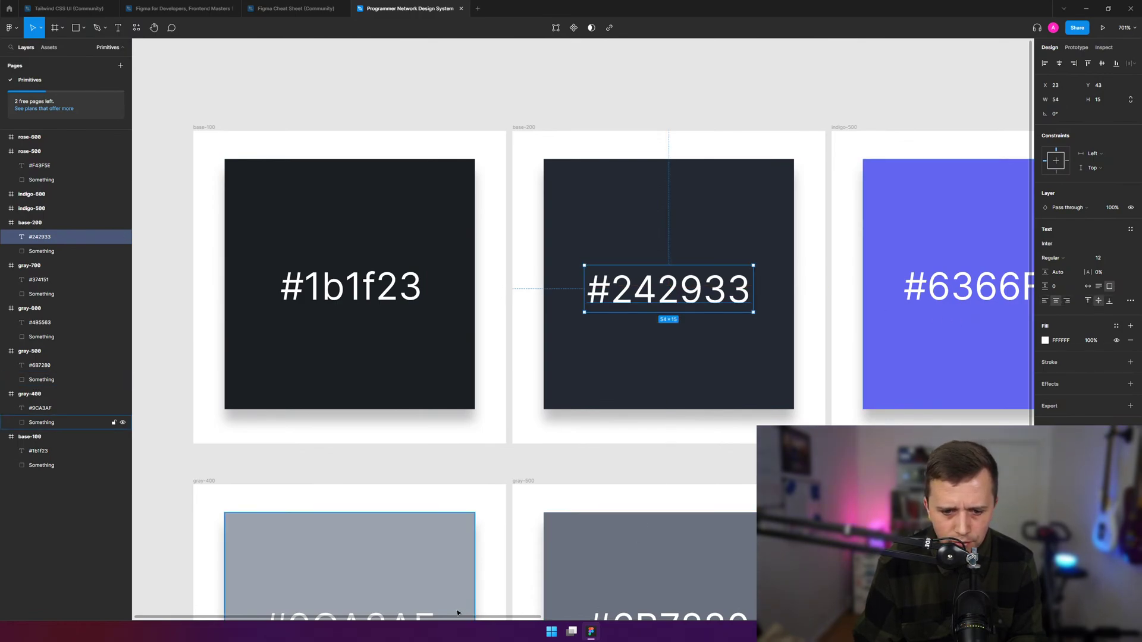
- Align the #6366F1 label's text to center and middle, and nudge the label down to Y 43
{"action": "scroll", "coordinate": [657, 482], "scroll_direction": "right", "scroll_amount": 5}
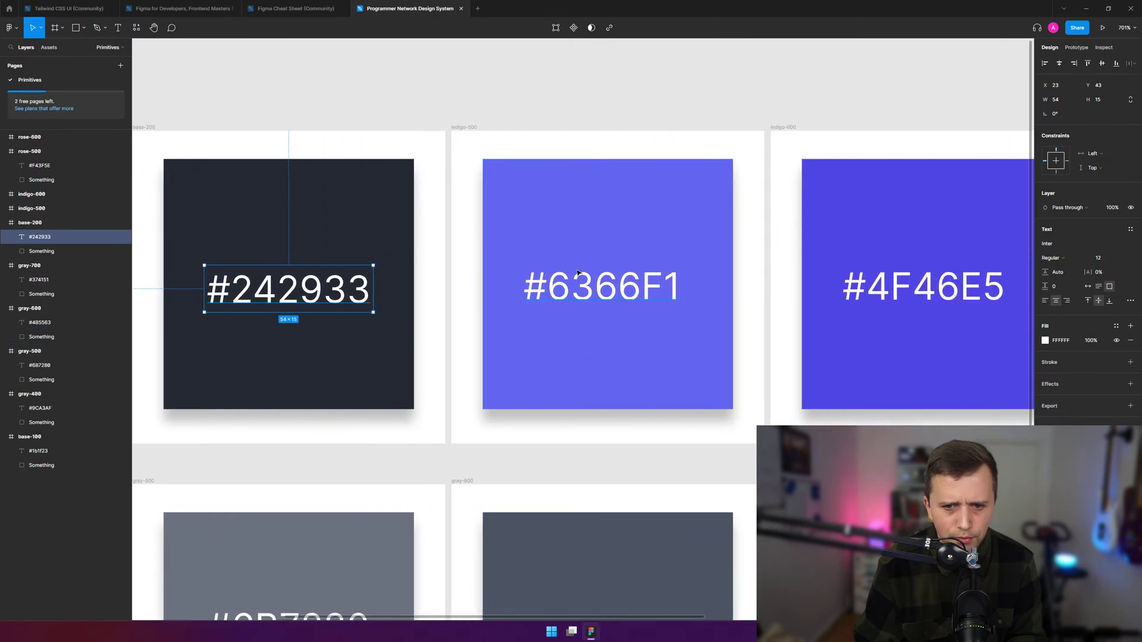
{"action": "left_click", "coordinate": [602, 287]}
{"action": "left_click", "coordinate": [1055, 301]}
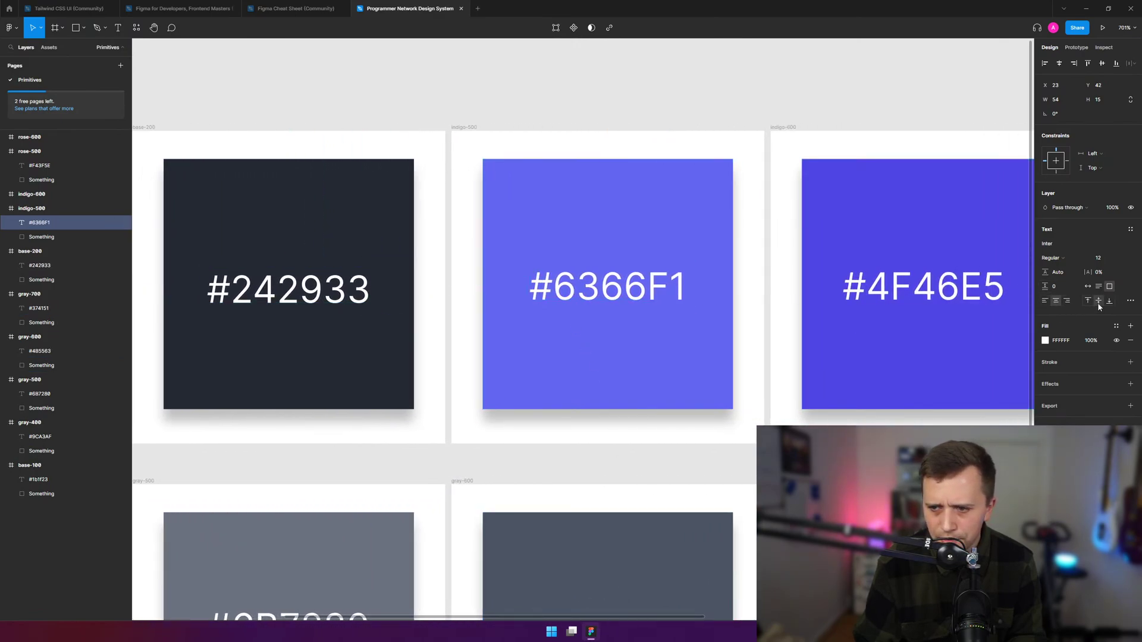
{"action": "left_click", "coordinate": [1098, 303]}
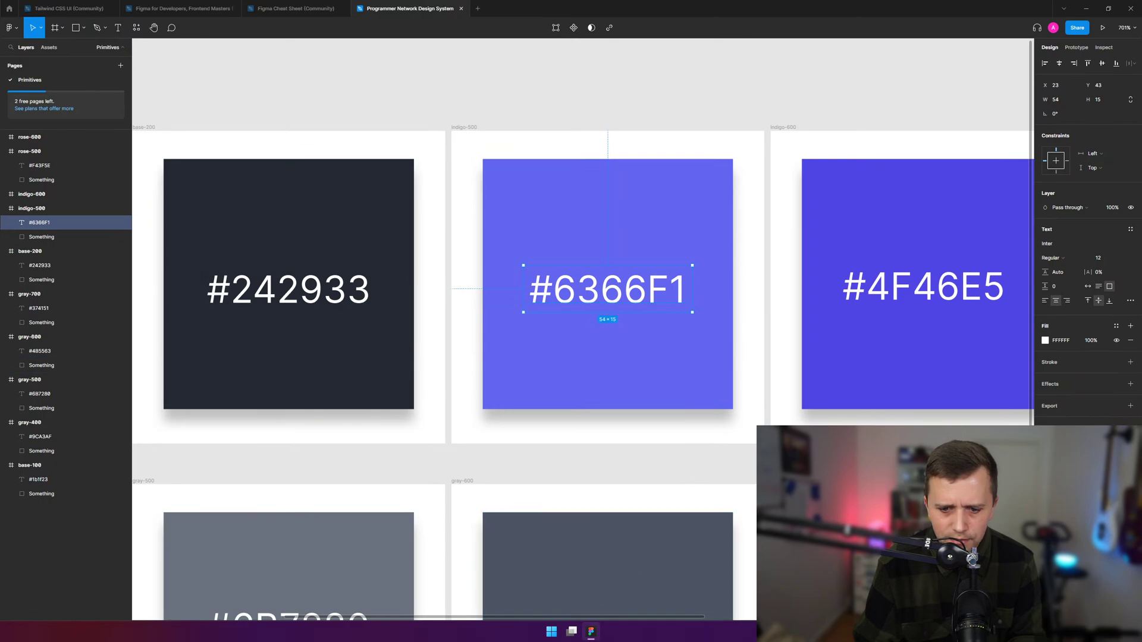
- Align the #4F46E5 label's text to center and middle within its text box on the indigo-600 card
{"action": "scroll", "coordinate": [737, 613], "scroll_direction": "right", "scroll_amount": 5}
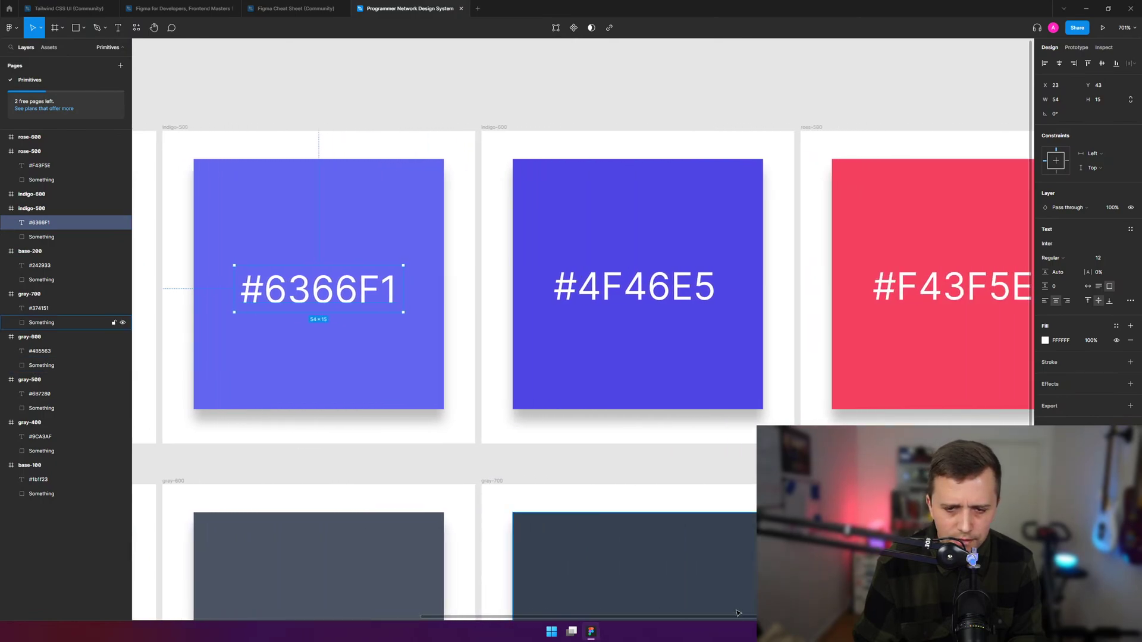
{"action": "left_click", "coordinate": [634, 286]}
{"action": "left_click", "coordinate": [1056, 301]}
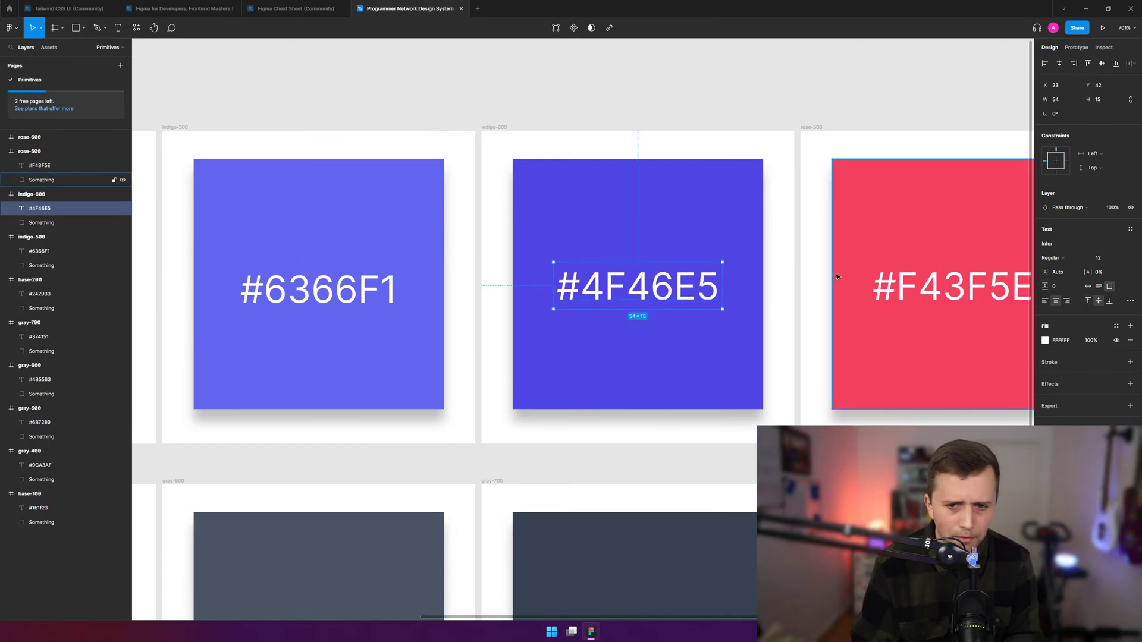
{"action": "mouse_move", "coordinate": [641, 291]}
{"action": "left_mouse_down"}
{"action": "mouse_move", "coordinate": [650, 292]}
{"action": "mouse_move", "coordinate": [639, 292]}
{"action": "left_mouse_up"}
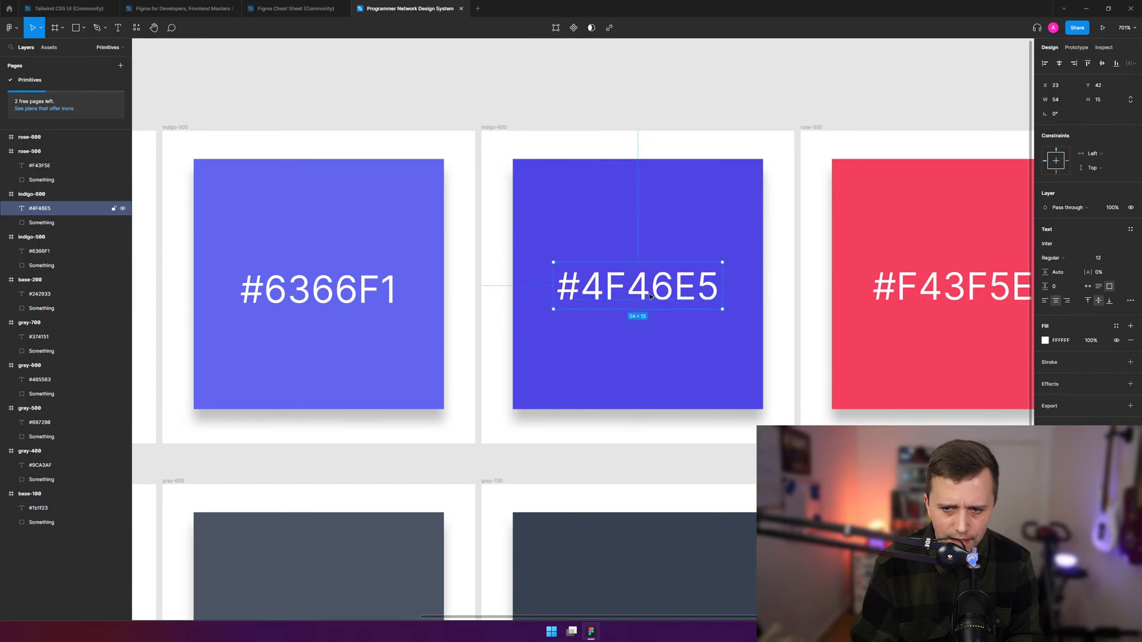
- Align the #F43F5E label's text to center and middle within its text box on the rose-500 card
{"action": "left_click_drag", "start_coordinate": [627, 618], "coordinate": [681, 619]}
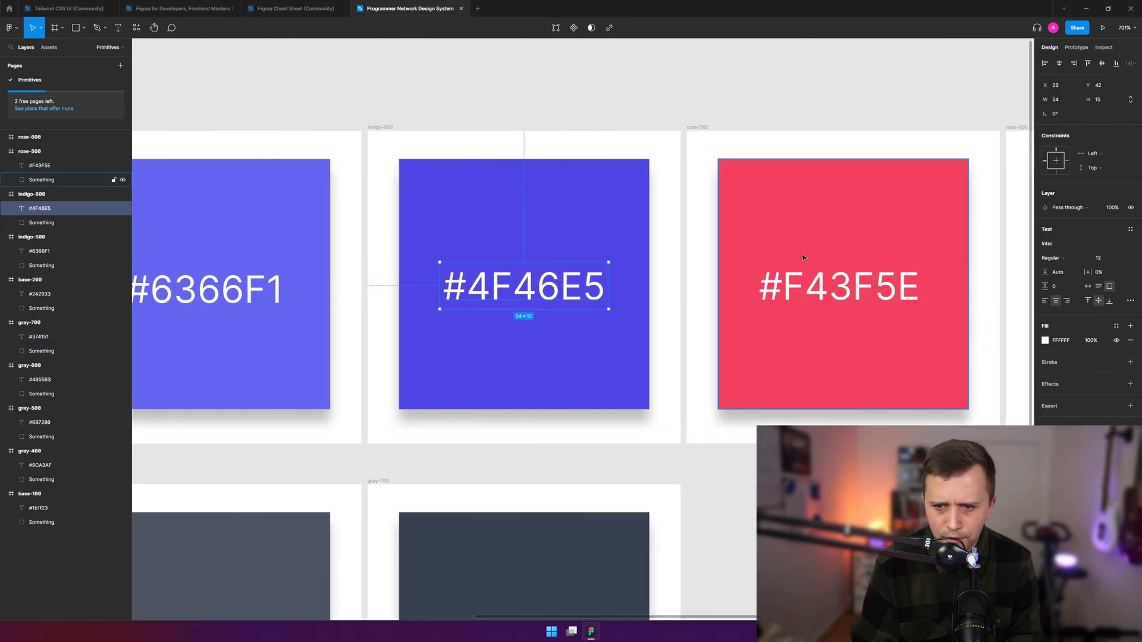
{"action": "left_click", "coordinate": [833, 280]}
{"action": "left_click", "coordinate": [1056, 301]}
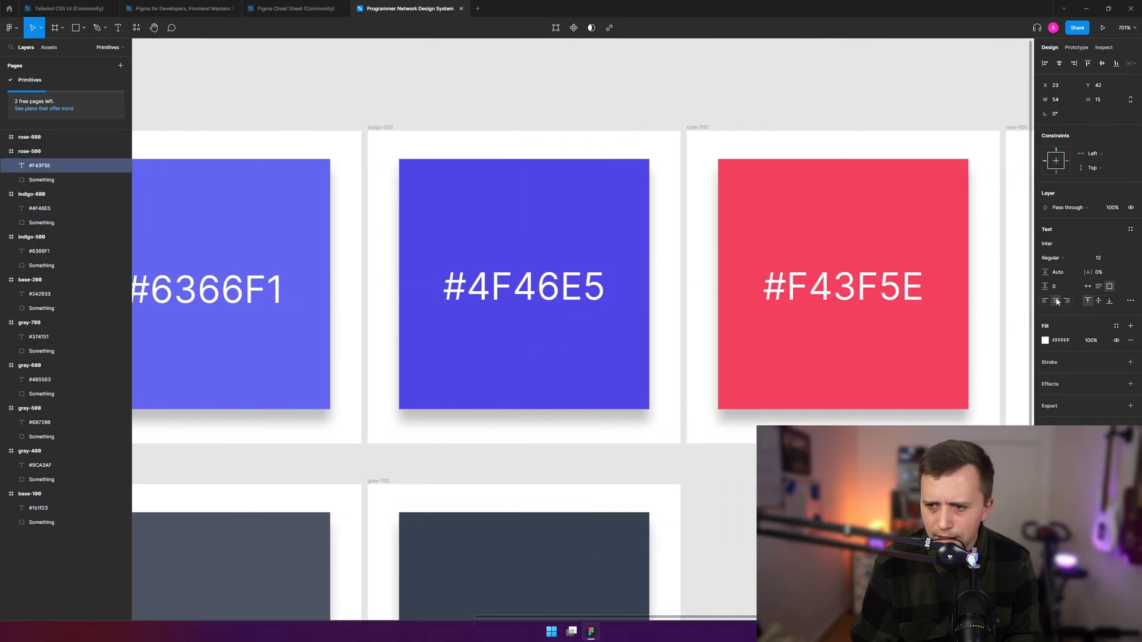
{"action": "left_click", "coordinate": [1098, 301]}
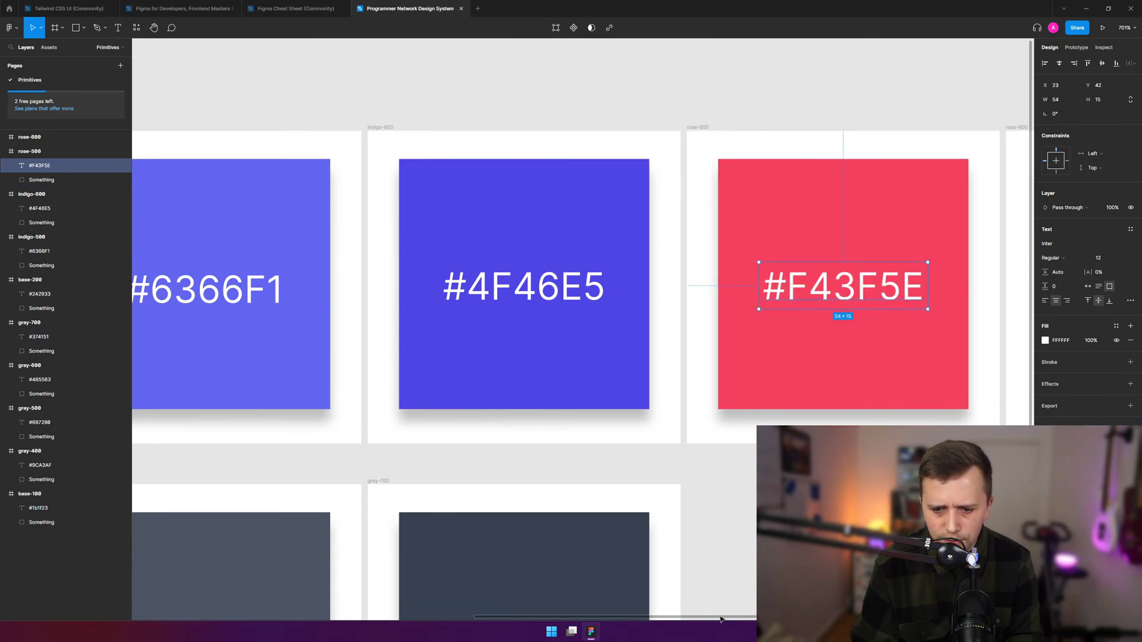
- Align the #E11D48 label's text to center and middle, and nudge the label down to Y 43 on the rose-600 card
{"action": "left_click_drag", "start_coordinate": [721, 619], "coordinate": [866, 619]}
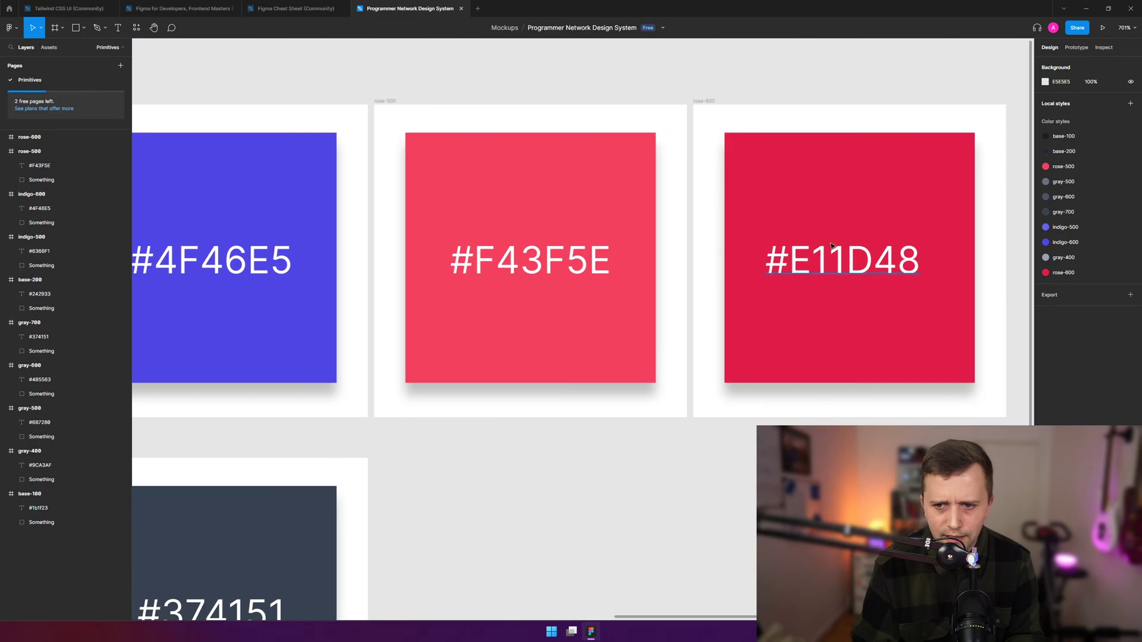
{"action": "left_click", "coordinate": [825, 259]}
{"action": "left_click", "coordinate": [1055, 300]}
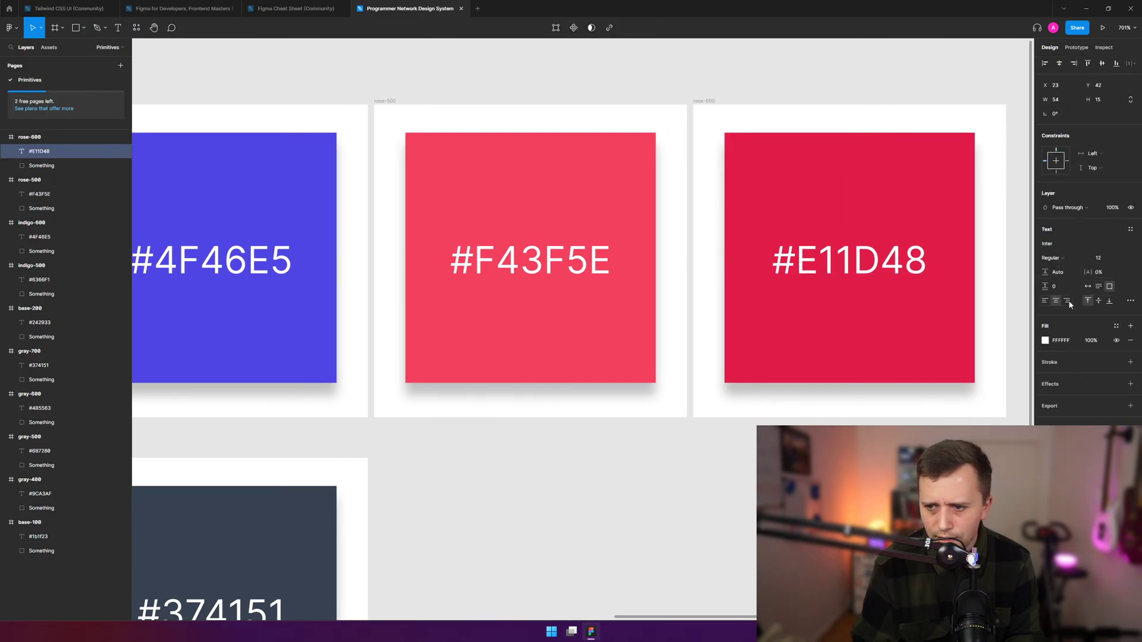
{"action": "left_click", "coordinate": [1098, 302]}
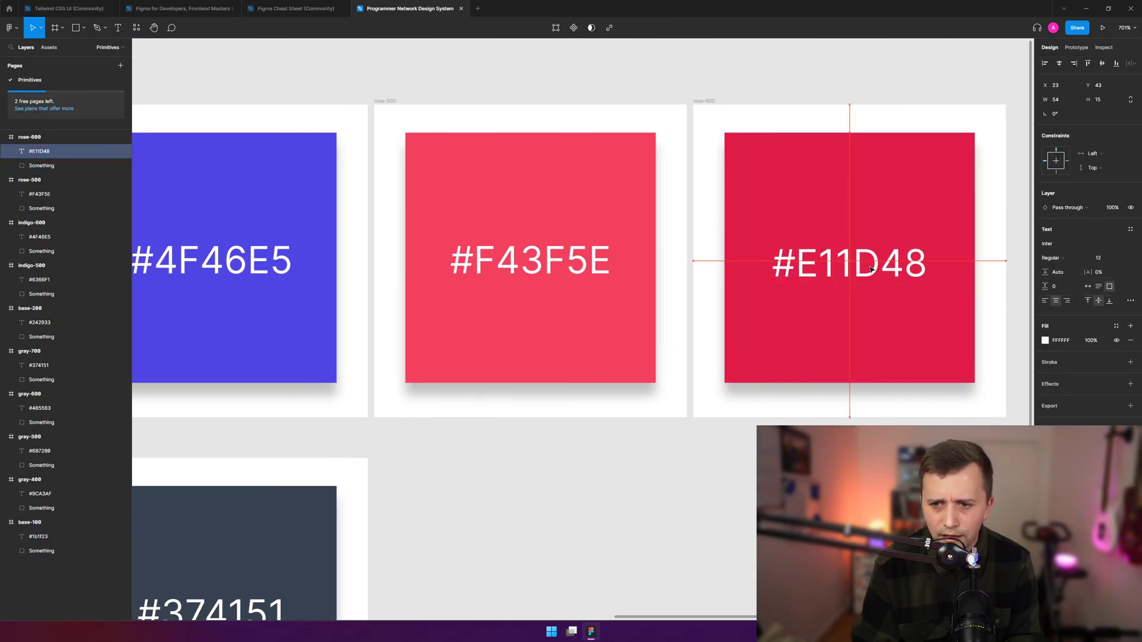
{"action": "left_click", "coordinate": [873, 345]}
{"action": "scroll", "coordinate": [724, 439], "scroll_direction": "down", "scroll_amount": 5}
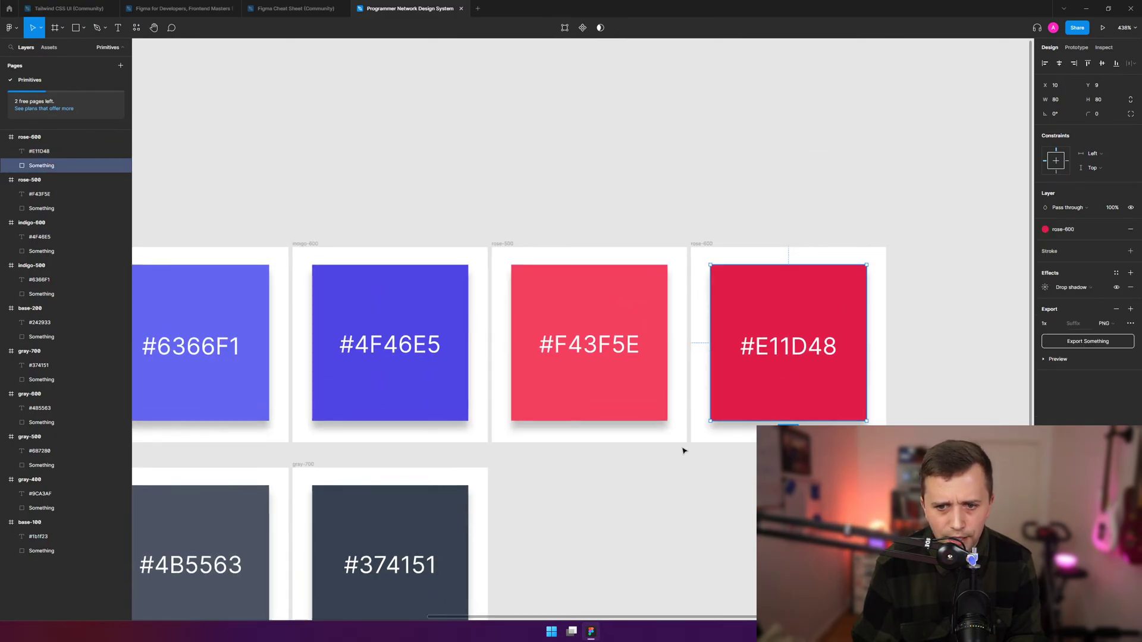
- Publish the added rose-600 color style to the Programmer Network Design System library
{"action": "scroll", "coordinate": [466, 614], "scroll_direction": "left", "scroll_amount": 5}
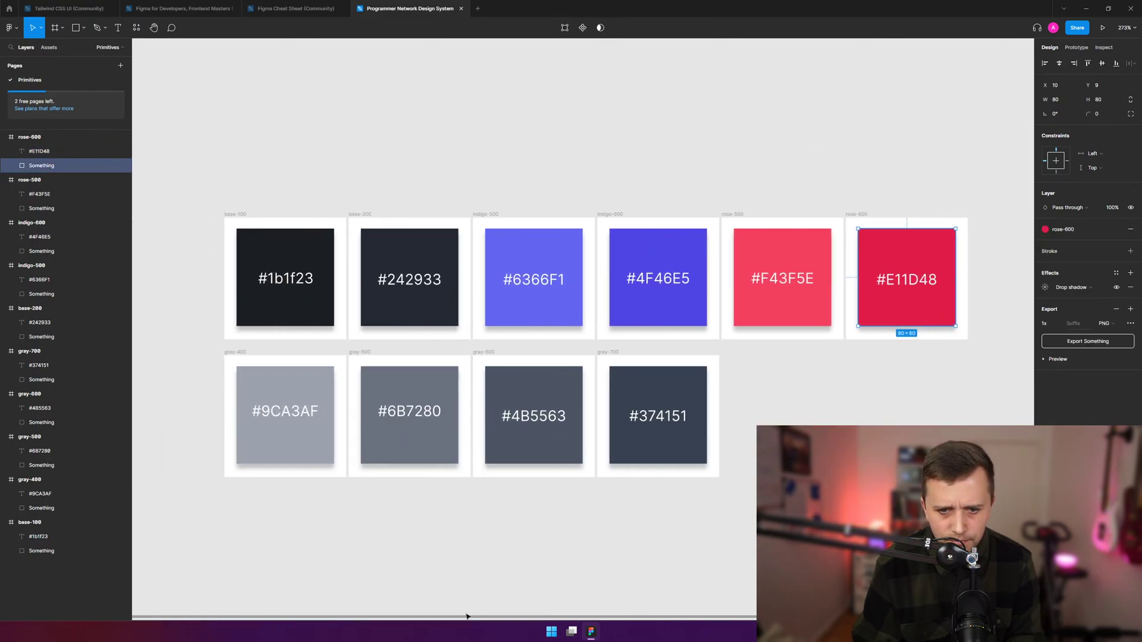
{"action": "scroll", "coordinate": [476, 551], "scroll_direction": "down", "scroll_amount": 1}
{"action": "left_click", "coordinate": [349, 121]}
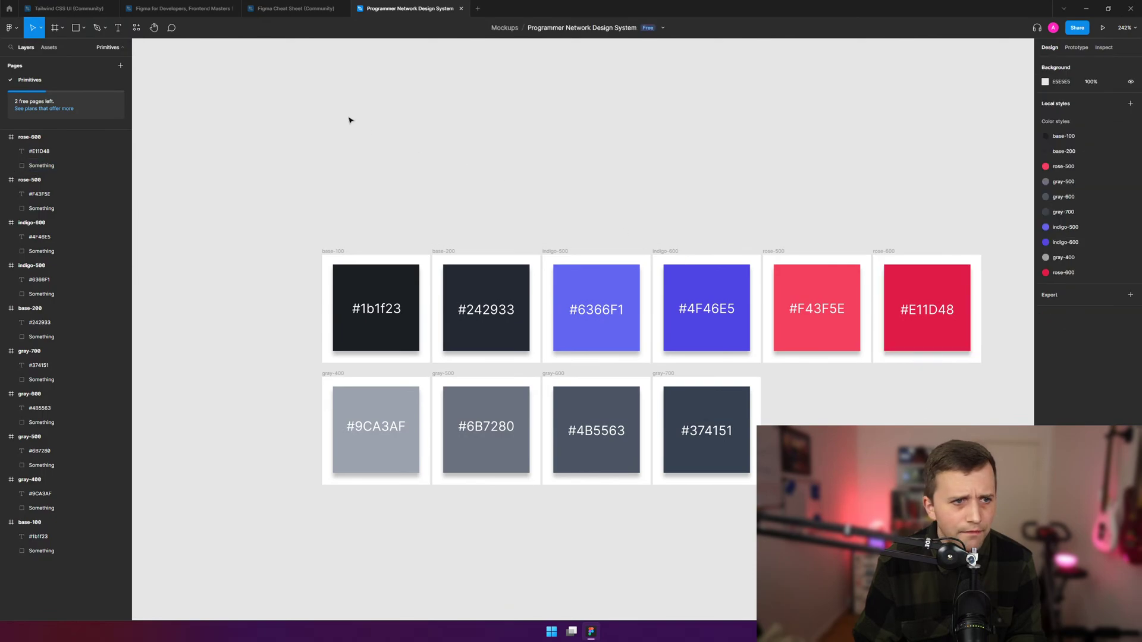
{"action": "left_click", "coordinate": [50, 51]}
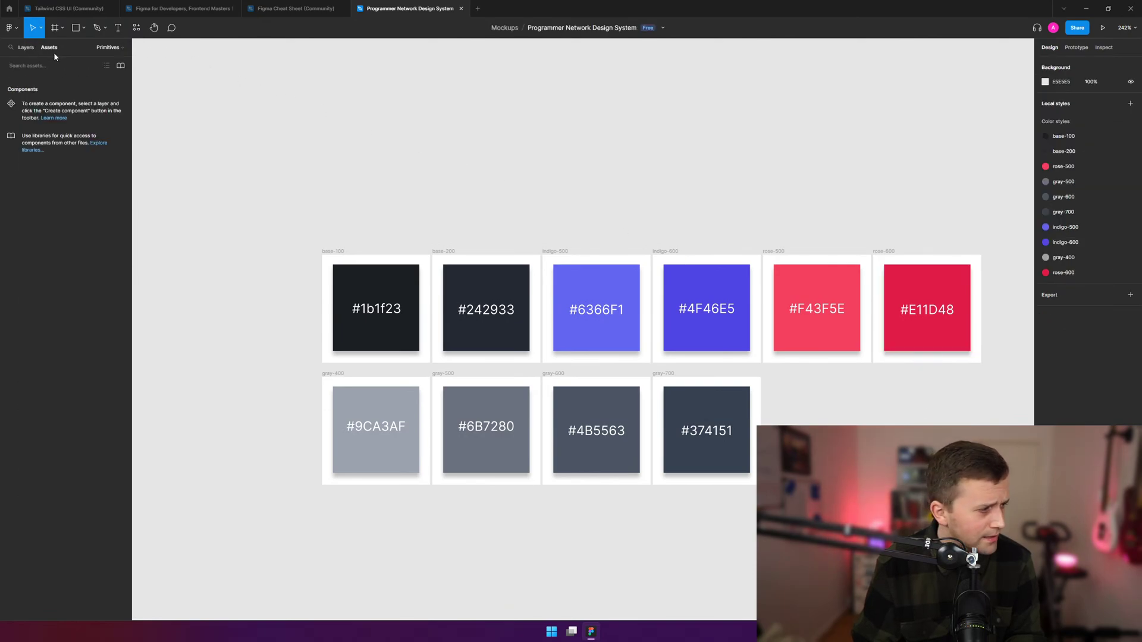
{"action": "left_click", "coordinate": [120, 66]}
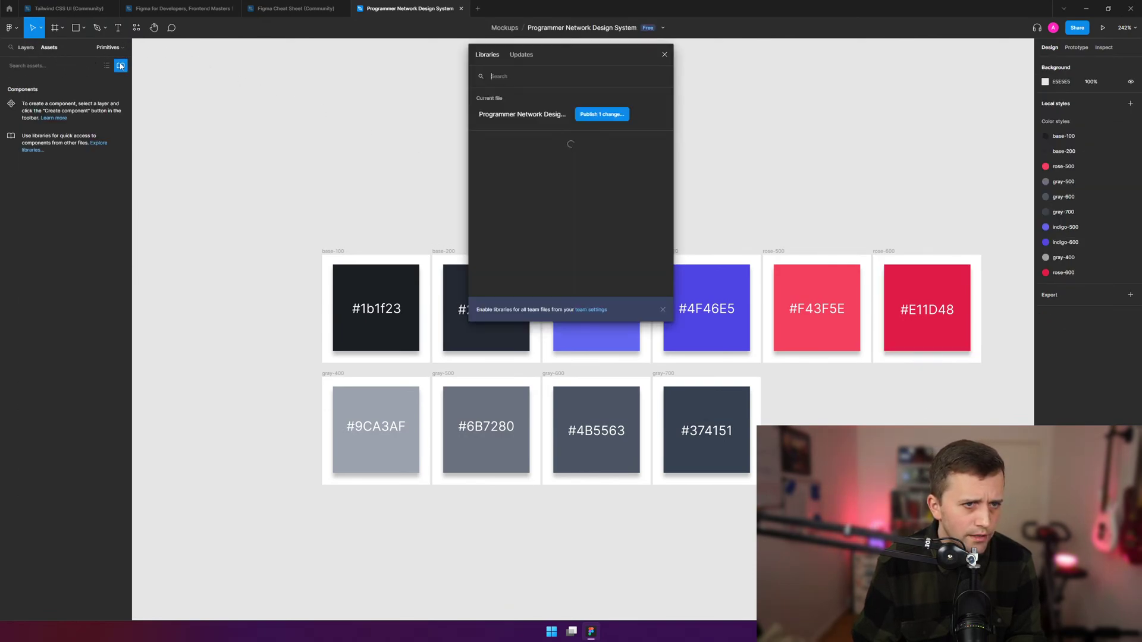
{"action": "left_click", "coordinate": [615, 112]}
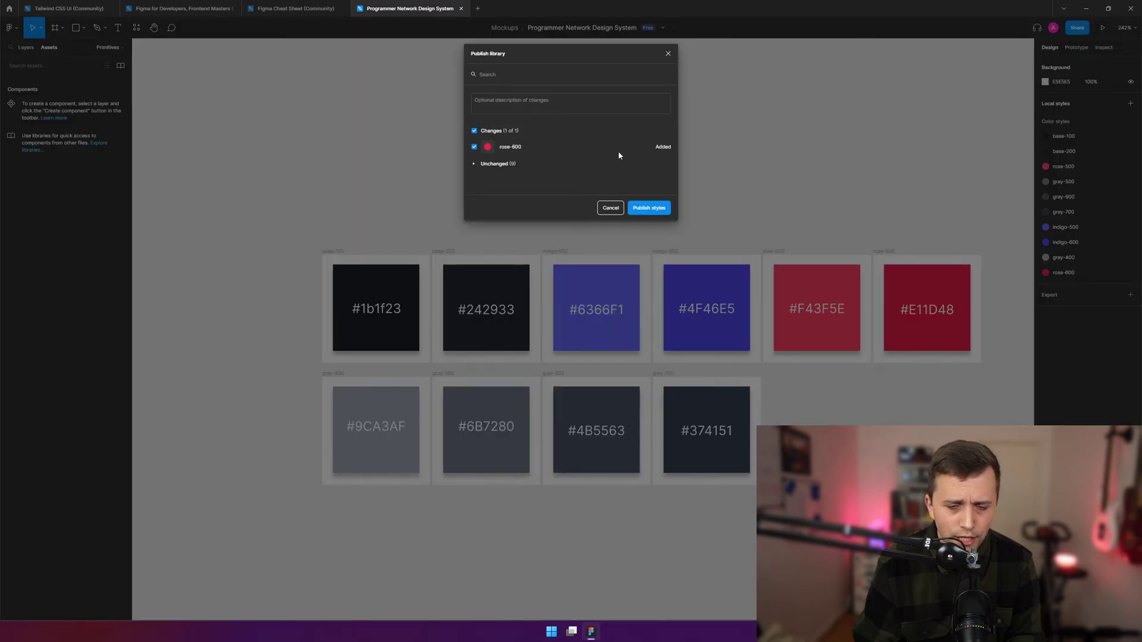
{"action": "left_click", "coordinate": [649, 207]}
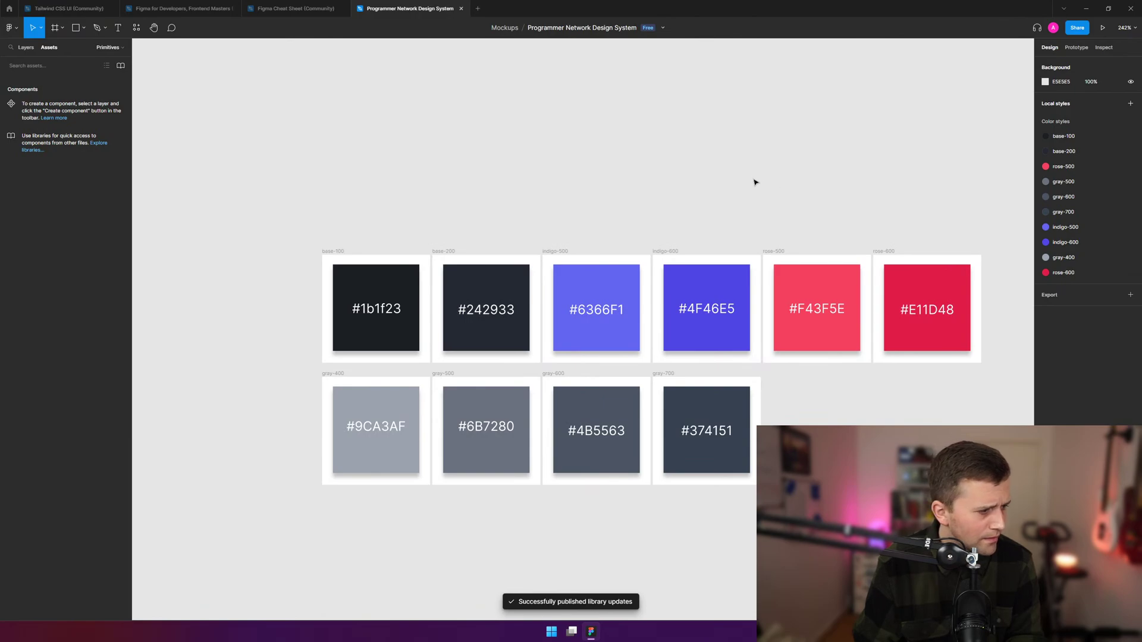
- Collapse all ten color card frames, from rose-600 to base-100, in the layer list and clear the selection
{"action": "scroll", "coordinate": [748, 254], "scroll_direction": "down", "scroll_amount": 2}
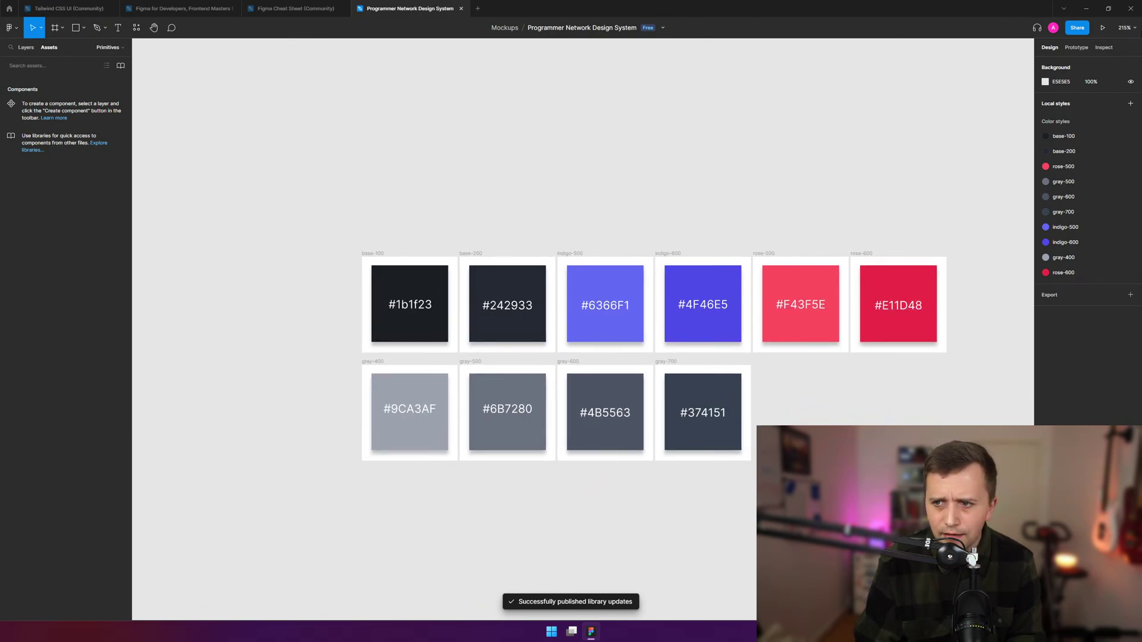
{"action": "left_click", "coordinate": [26, 49]}
{"action": "left_click", "coordinate": [29, 138]}
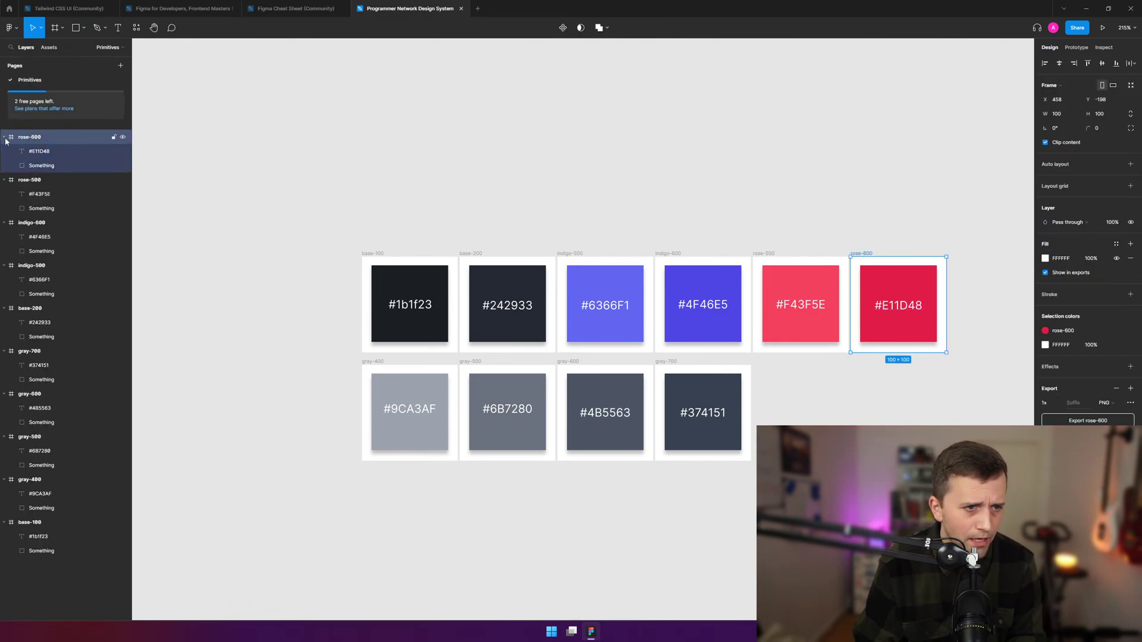
{"action": "left_click", "coordinate": [5, 139]}
{"action": "left_click", "coordinate": [5, 153]}
{"action": "left_click", "coordinate": [5, 167]}
{"action": "left_click", "coordinate": [6, 181]}
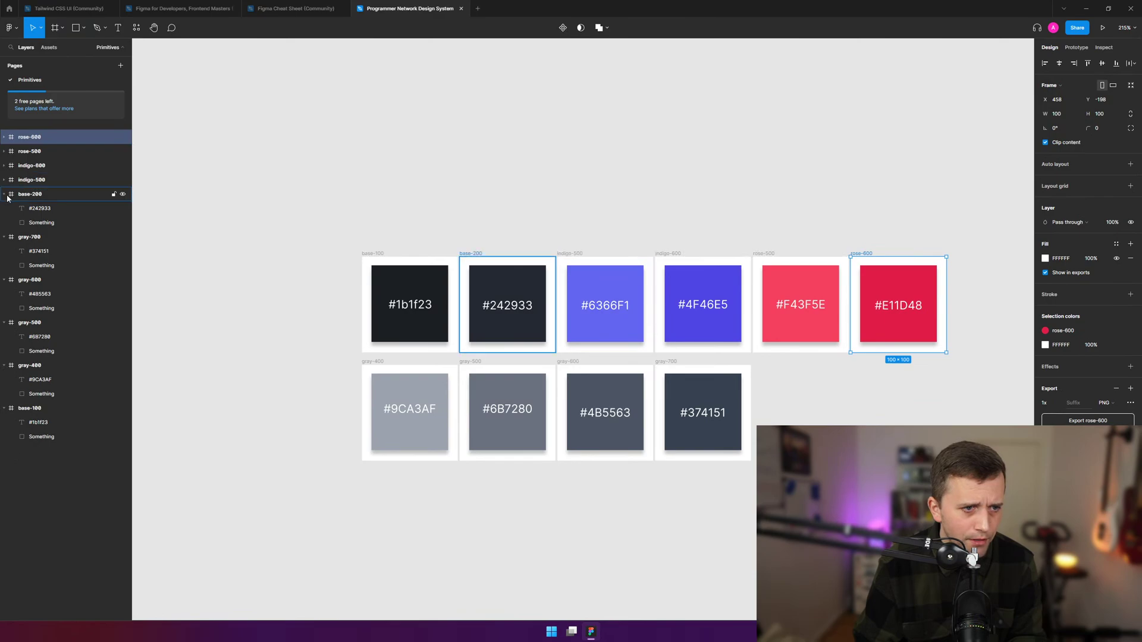
{"action": "left_click", "coordinate": [6, 195]}
{"action": "left_click", "coordinate": [7, 209]}
{"action": "left_click", "coordinate": [4, 210]}
{"action": "left_click", "coordinate": [3, 223]}
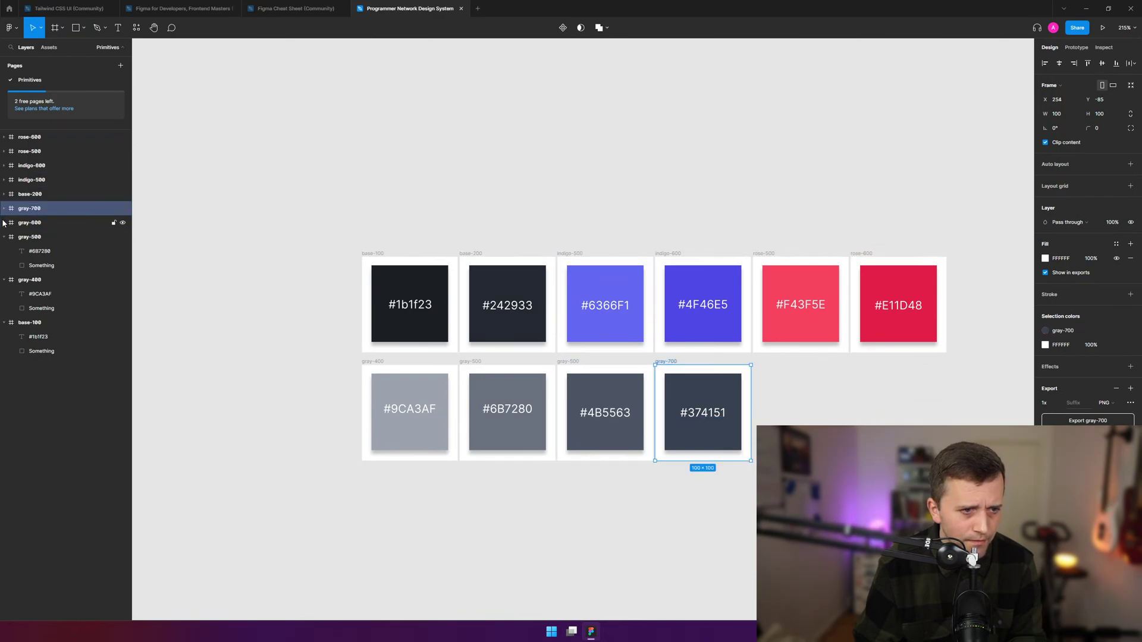
{"action": "left_click", "coordinate": [4, 238]}
{"action": "left_click", "coordinate": [4, 251]}
{"action": "left_click", "coordinate": [4, 266]}
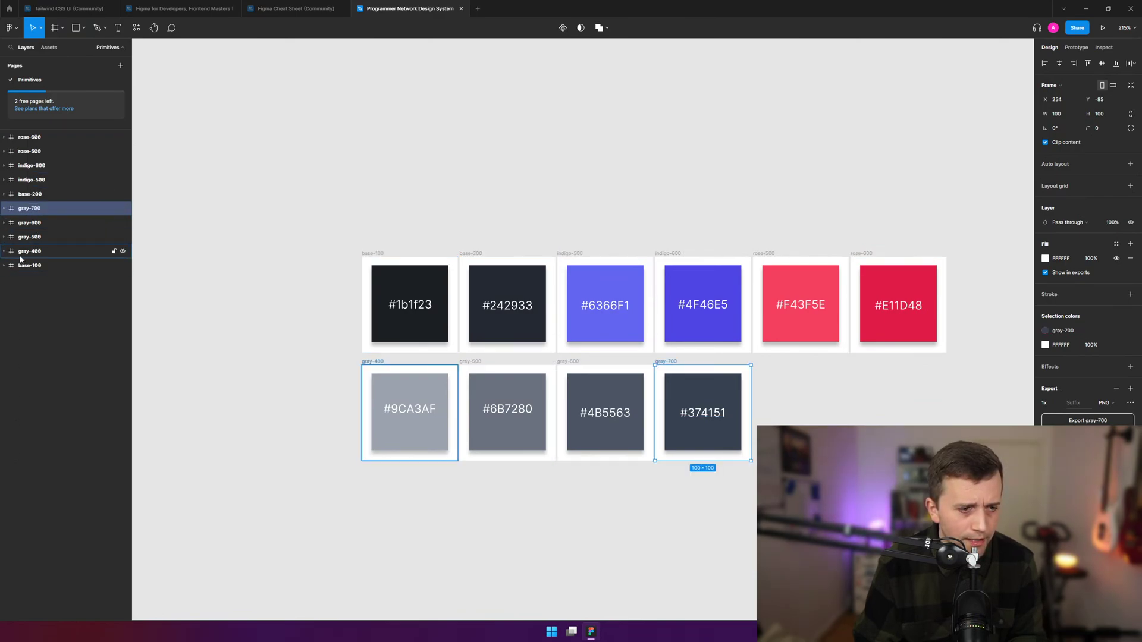
{"action": "left_click", "coordinate": [179, 190]}
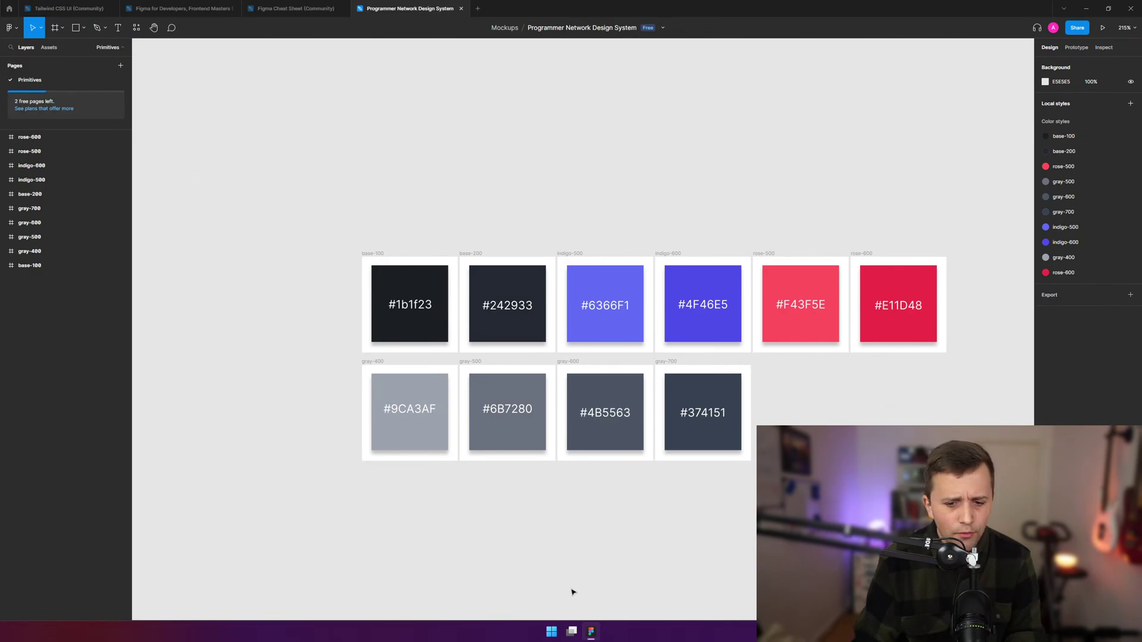
- With the YouTube design system course in the browser as reference, move the gray card row up to Y -91 and collapse the gray-600 layer
{"action": "scroll", "coordinate": [605, 495], "scroll_direction": "up", "scroll_amount": 5}
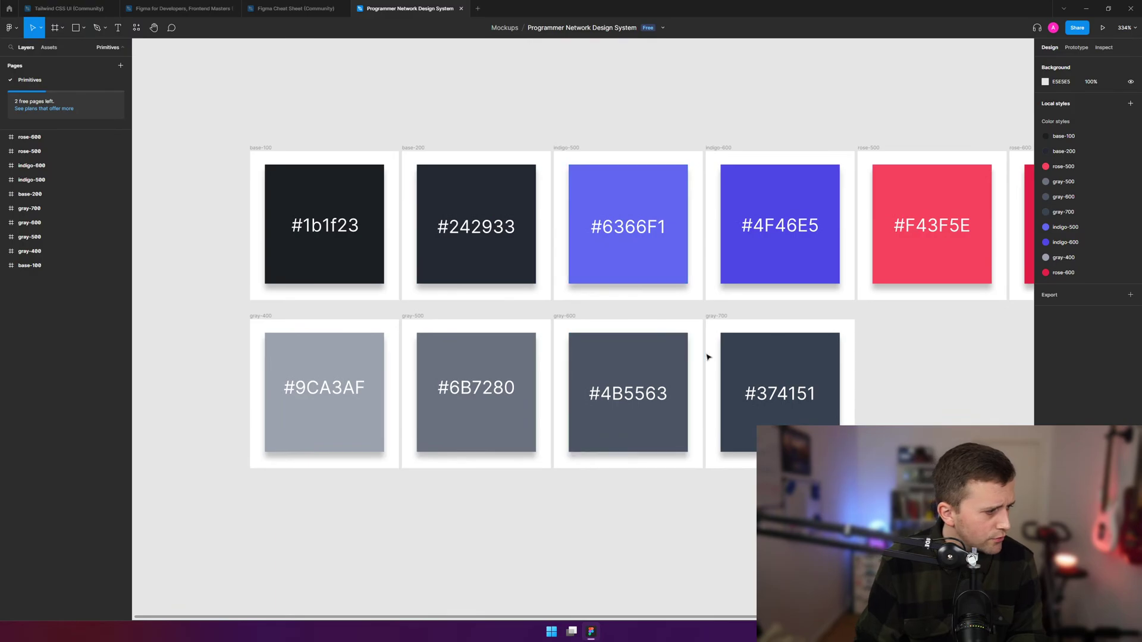
{"action": "key", "text": "alt+Tab"}
{"action": "key", "text": "ctrl+1"}
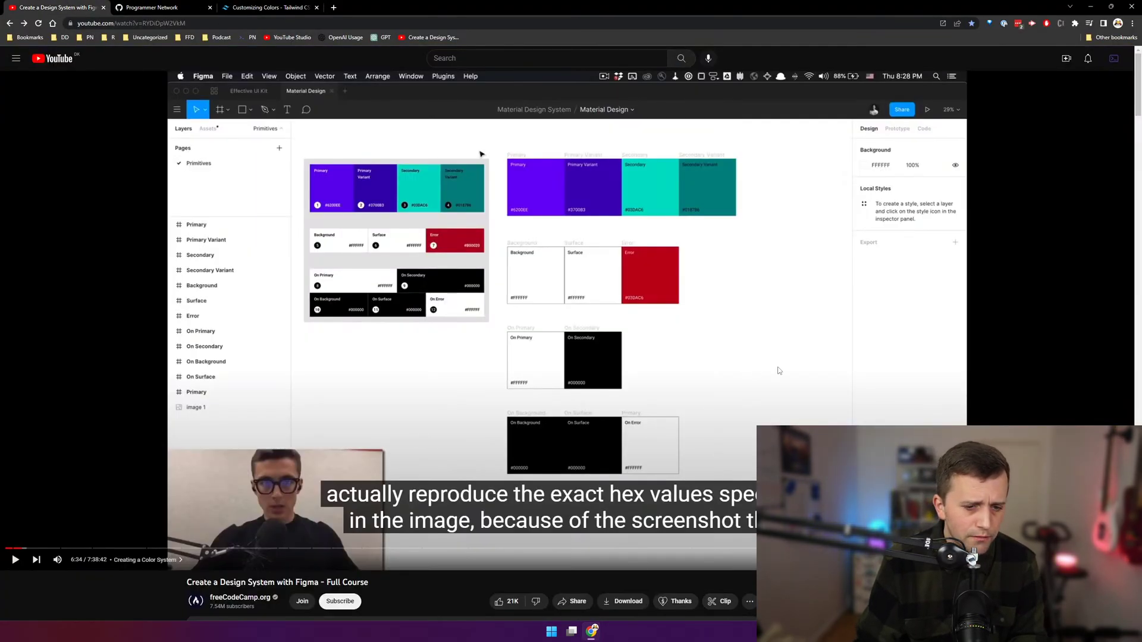
{"action": "key", "text": "alt+Tab"}
{"action": "left_click_drag", "start_coordinate": [218, 307], "coordinate": [860, 517]}
{"action": "left_click_drag", "start_coordinate": [615, 415], "coordinate": [614, 406]}
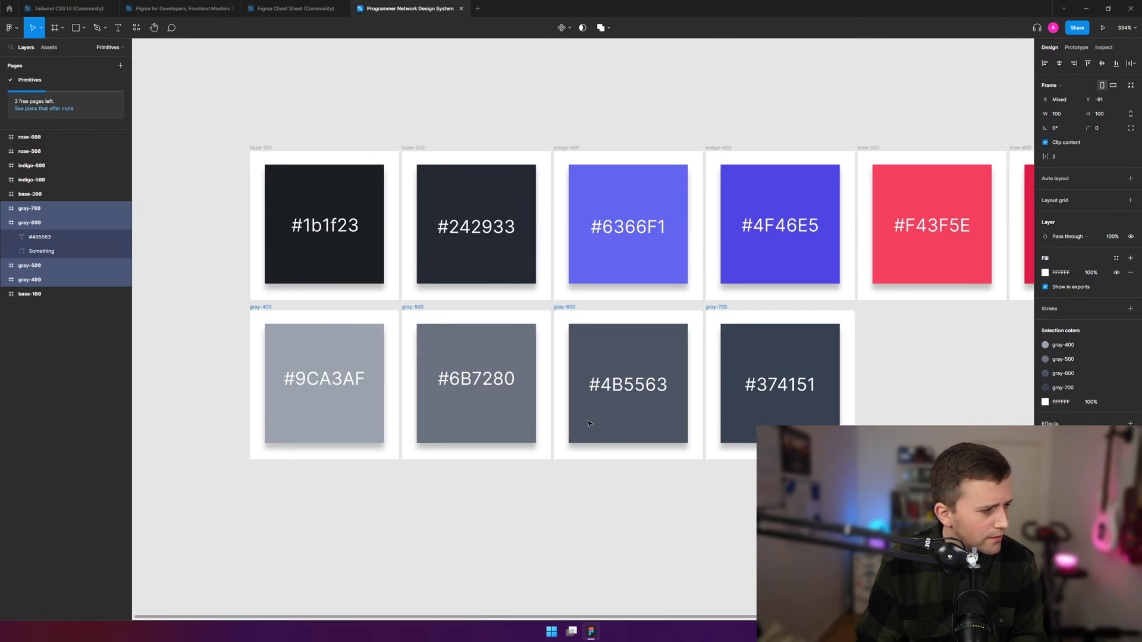
{"action": "left_click", "coordinate": [590, 536]}
{"action": "scroll", "coordinate": [653, 505], "scroll_direction": "up", "scroll_amount": 3}
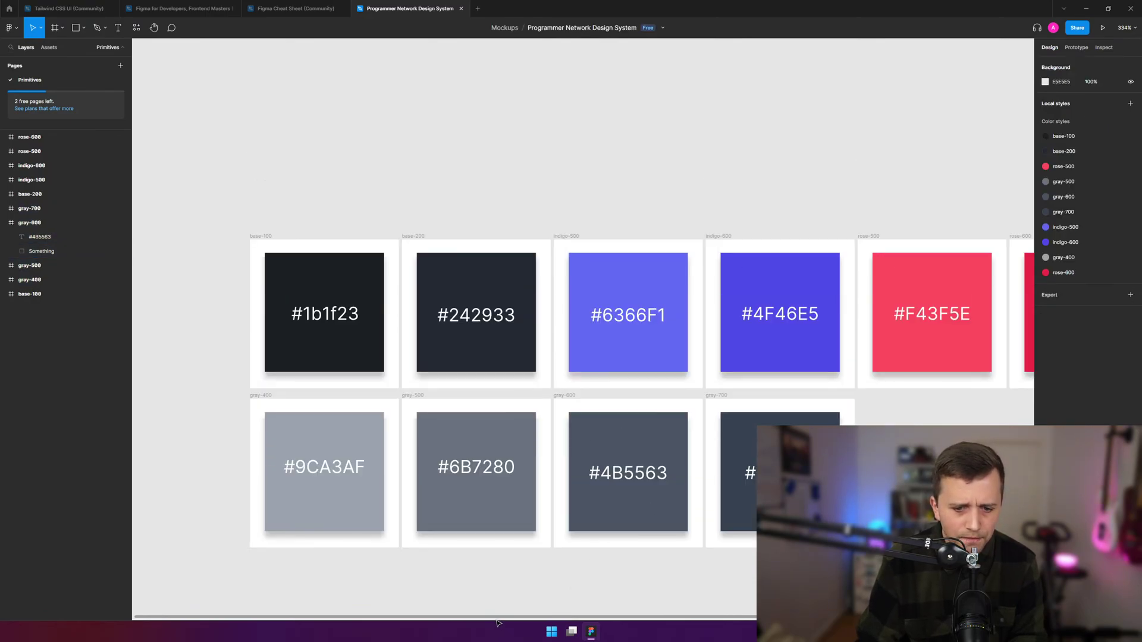
{"action": "left_click_drag", "start_coordinate": [497, 618], "coordinate": [578, 615]}
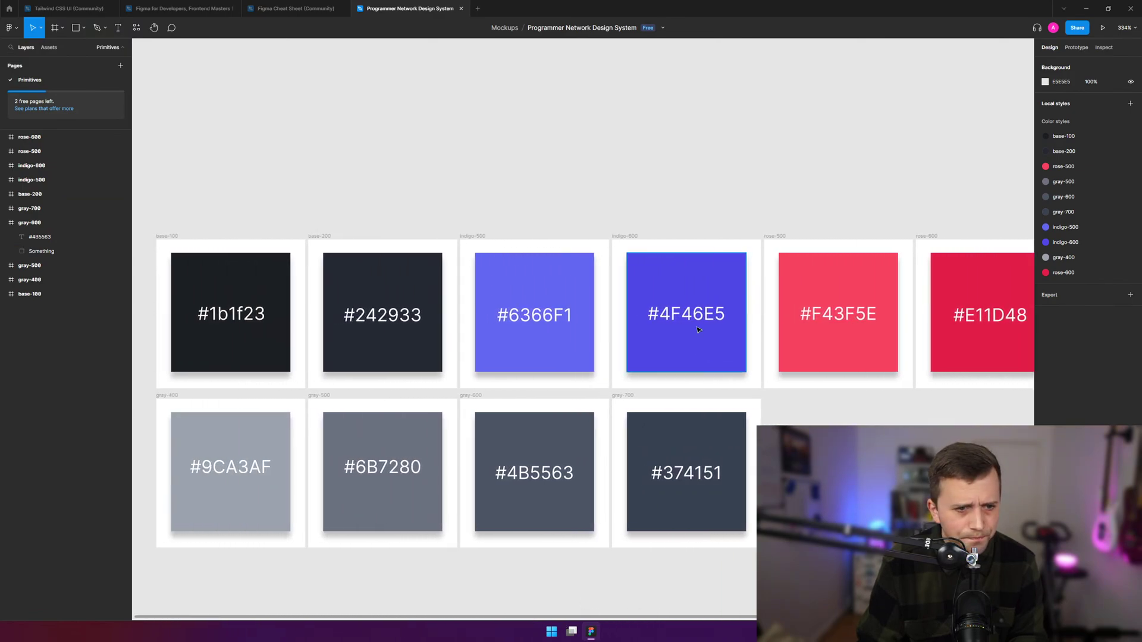
{"action": "left_click", "coordinate": [4, 223]}
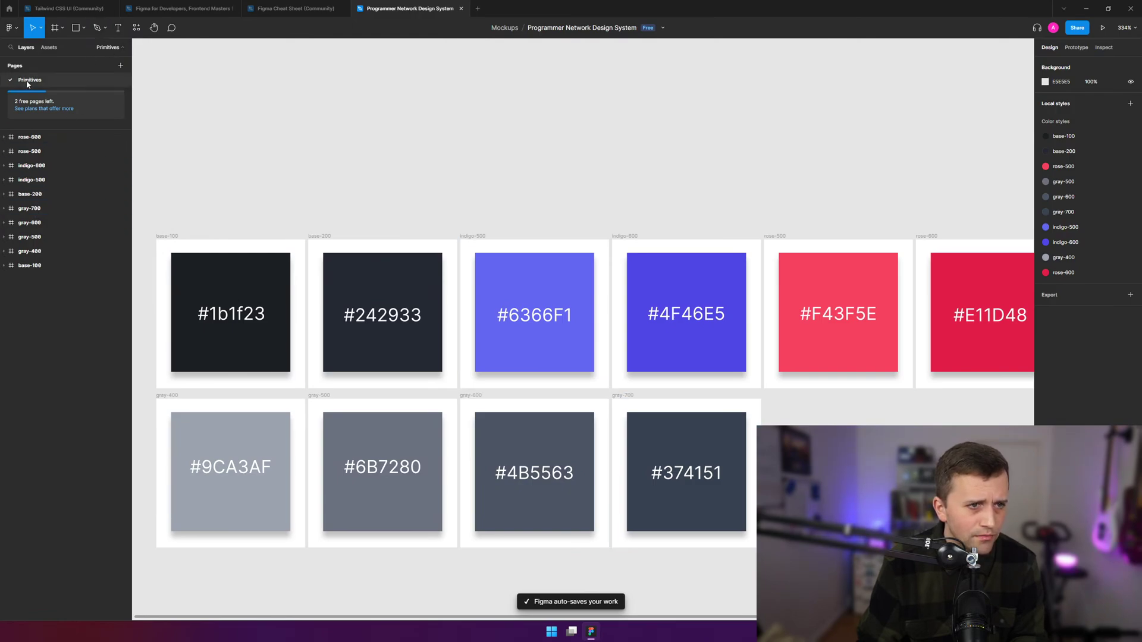
- Add a page named Components to the file, and leave it open after a look back at the Primitives page
{"action": "left_click", "coordinate": [118, 62]}
{"action": "type", "text": "Components"}
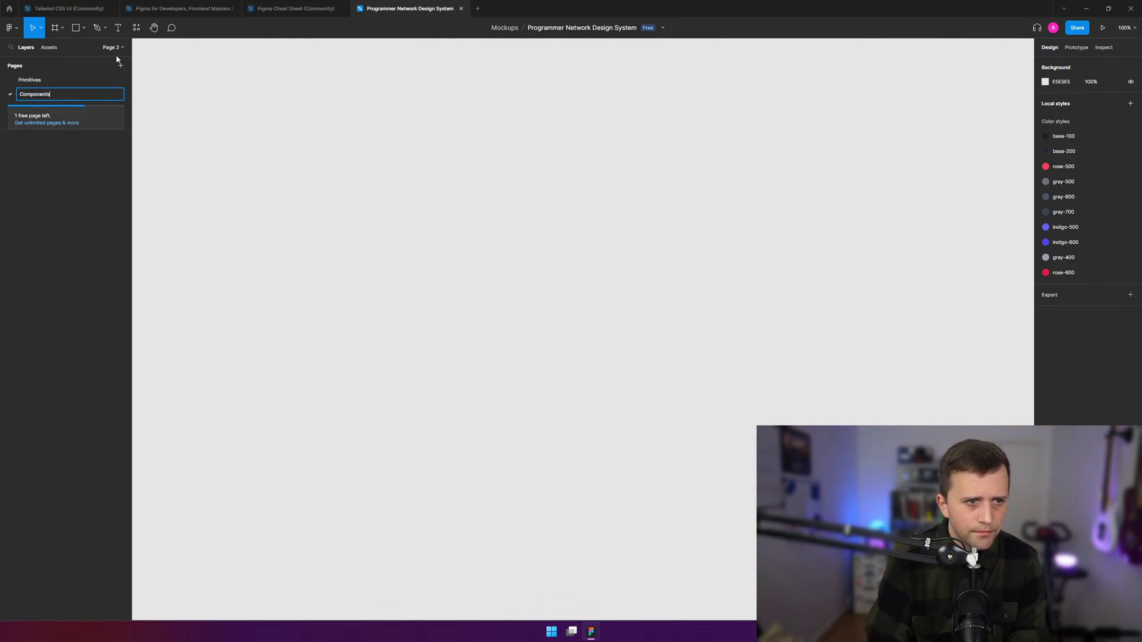
{"action": "key", "text": "Return"}
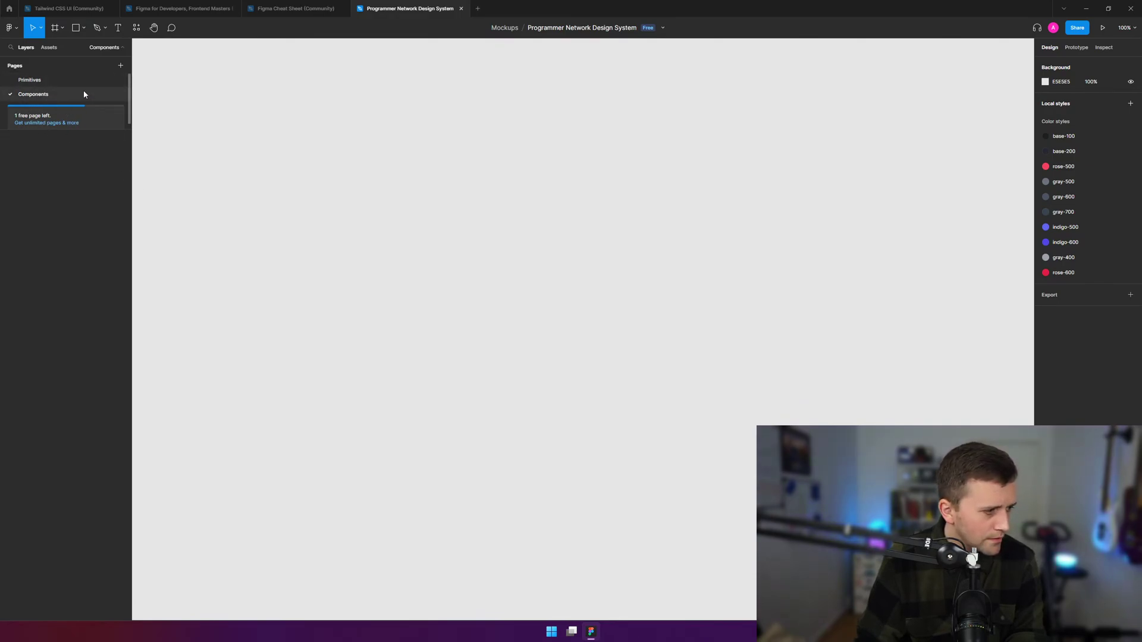
{"action": "left_click", "coordinate": [33, 80]}
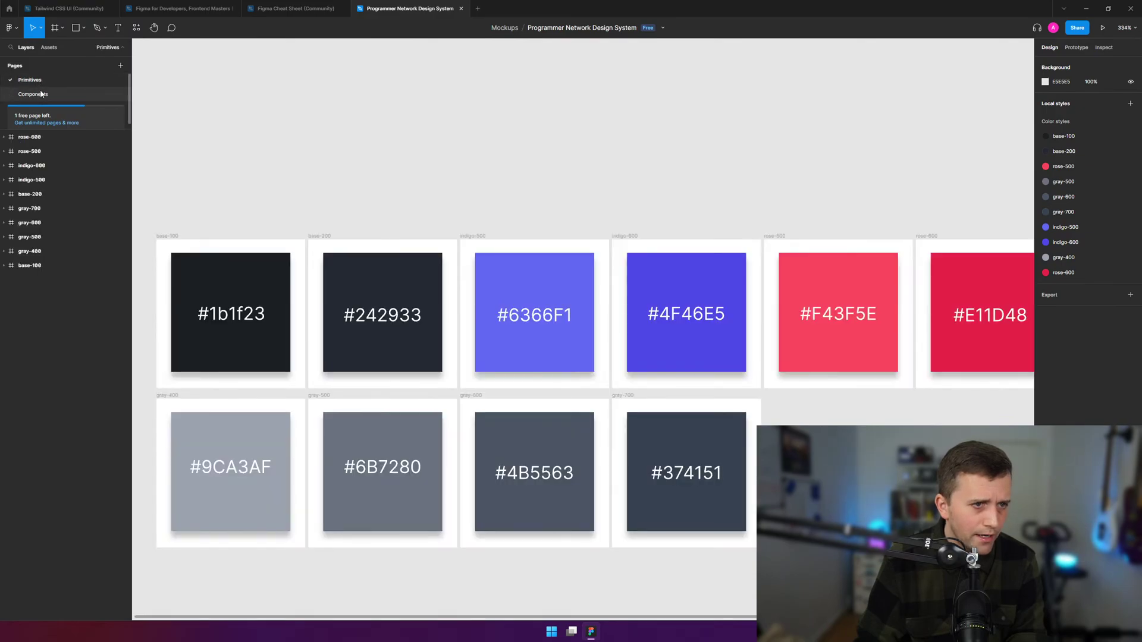
{"action": "left_click", "coordinate": [37, 93]}
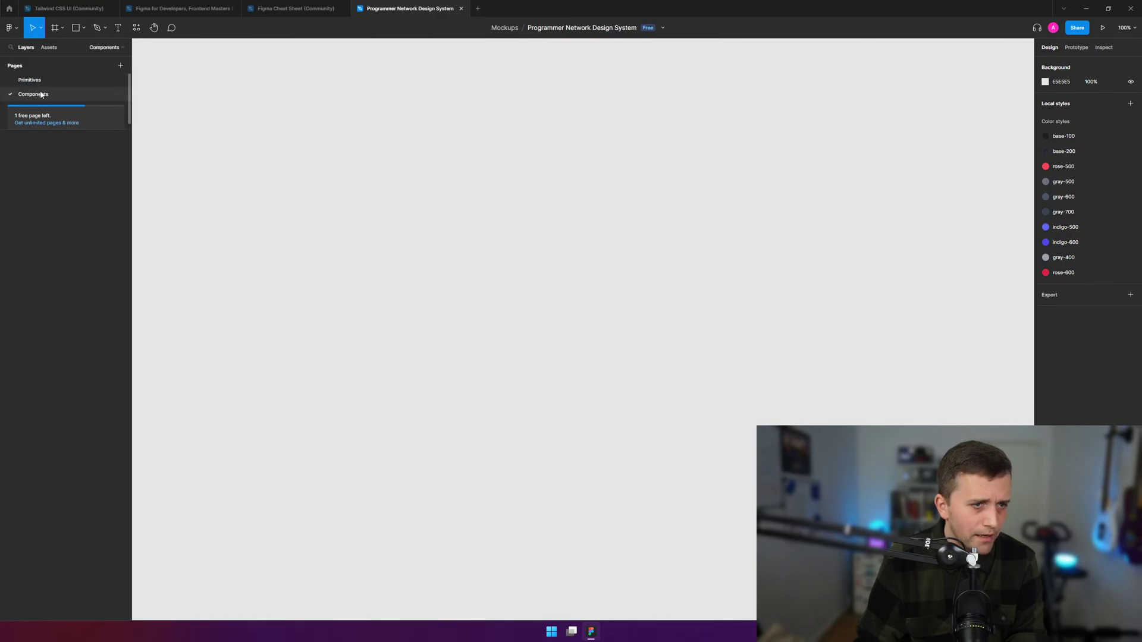
{"action": "left_click", "coordinate": [121, 65]}
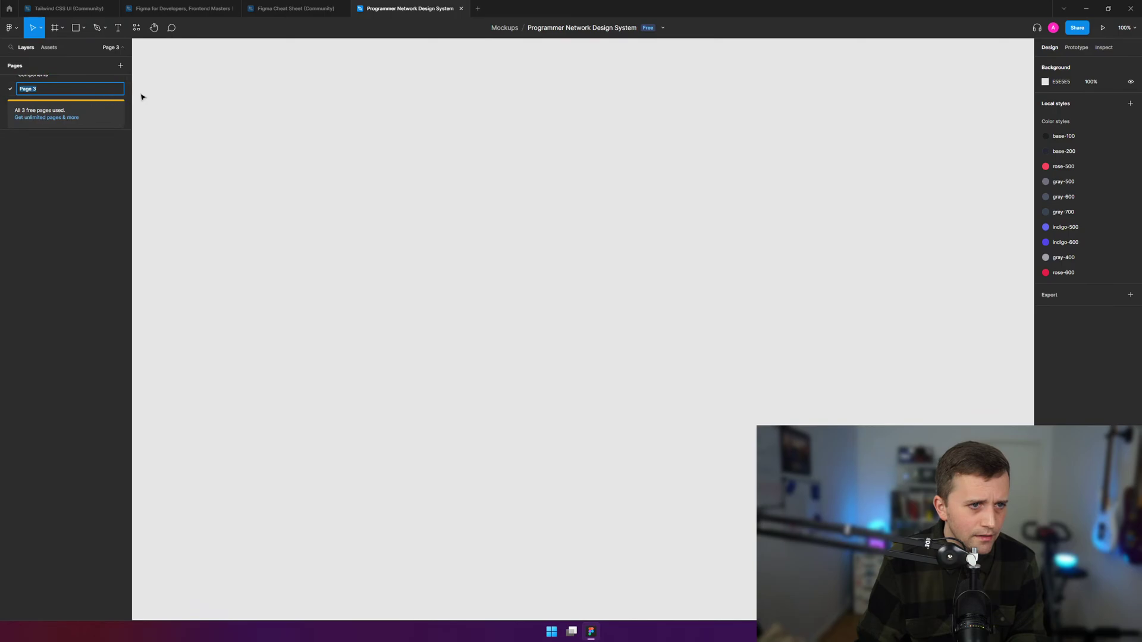
{"action": "key", "text": "Return"}
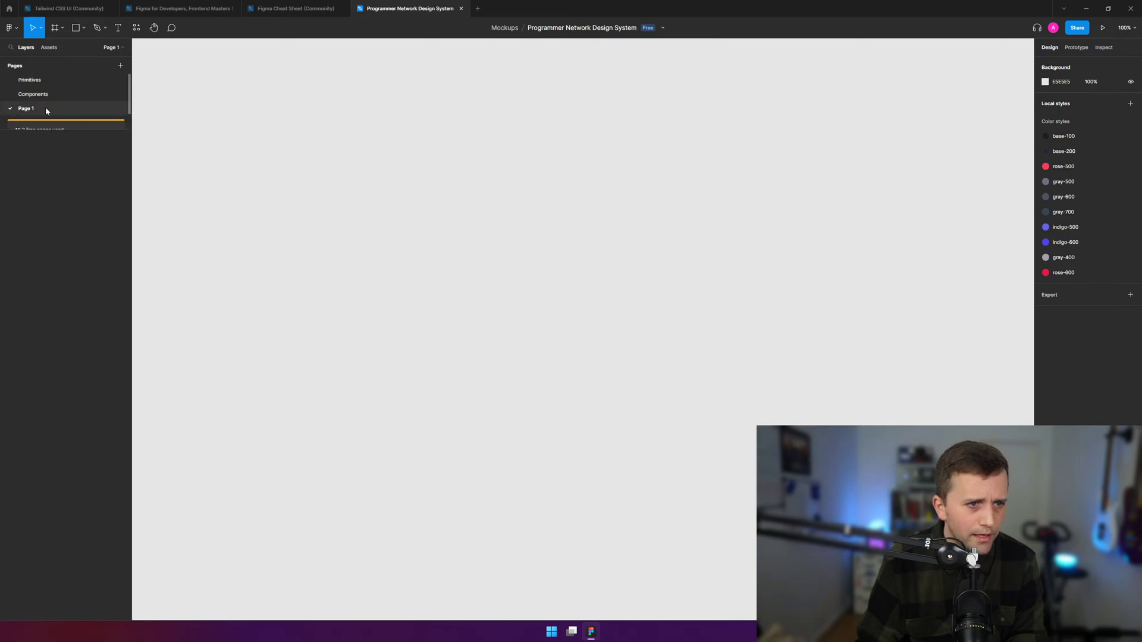
{"action": "right_click", "coordinate": [102, 105]}
{"action": "left_click", "coordinate": [126, 158]}
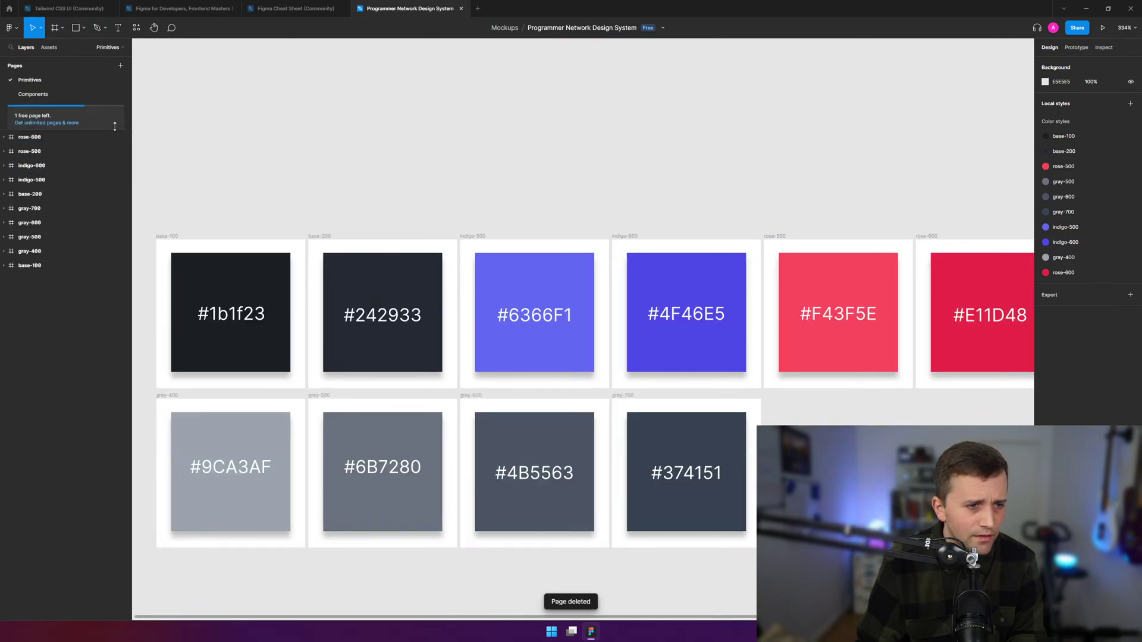
{"action": "left_click", "coordinate": [36, 94]}
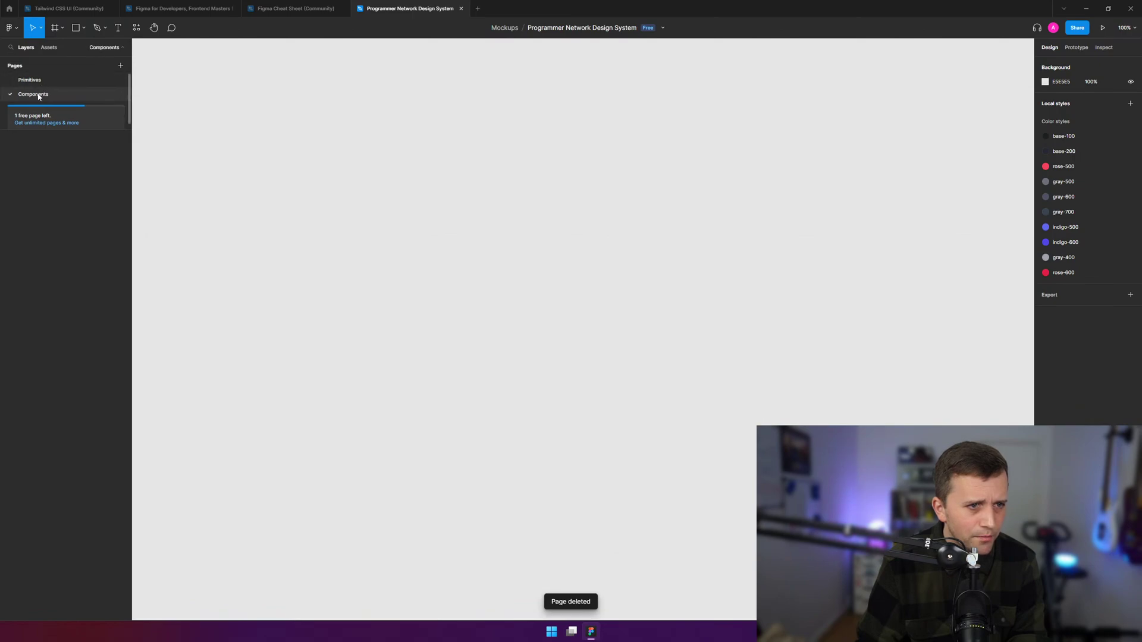
{"action": "right_click", "coordinate": [39, 96]}
{"action": "left_click", "coordinate": [37, 96]}
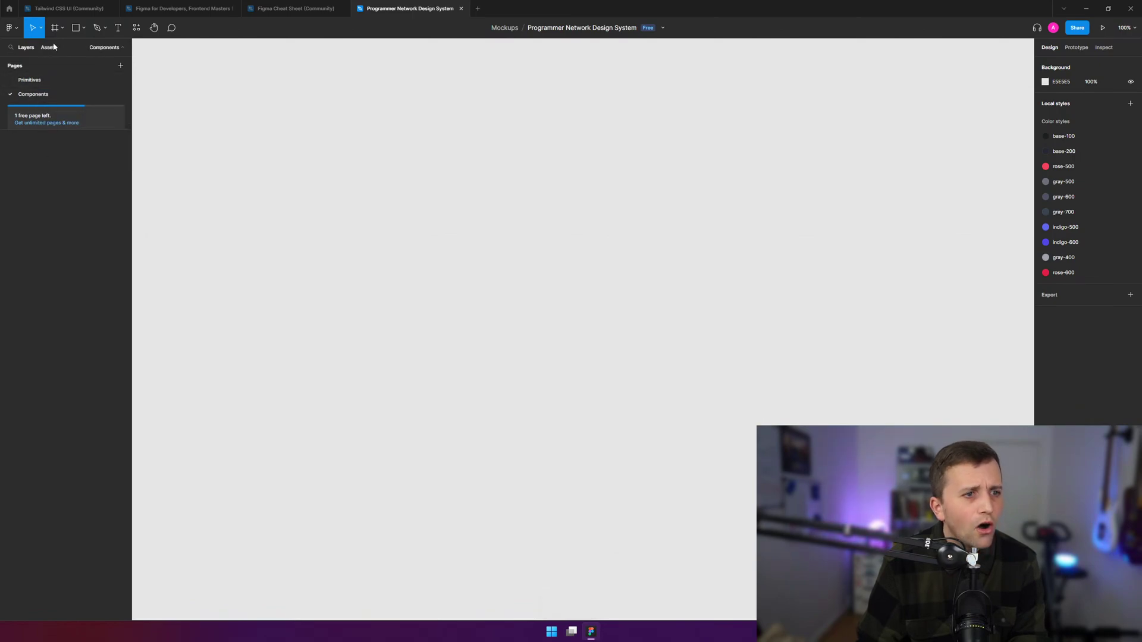
{"action": "left_click", "coordinate": [84, 28]}
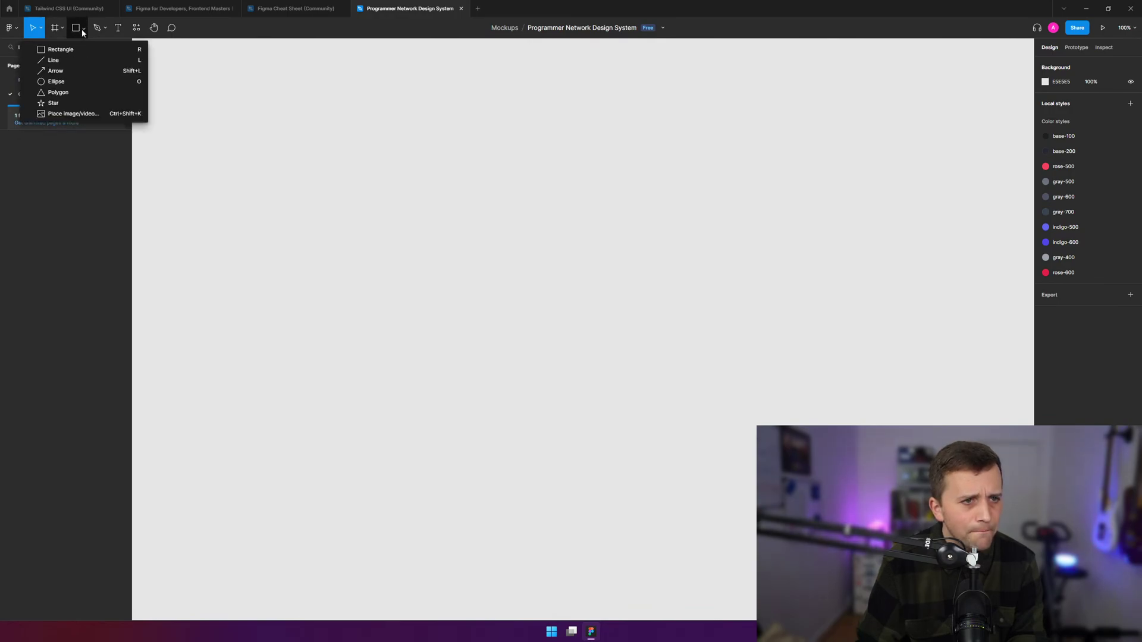
{"action": "left_click", "coordinate": [83, 28]}
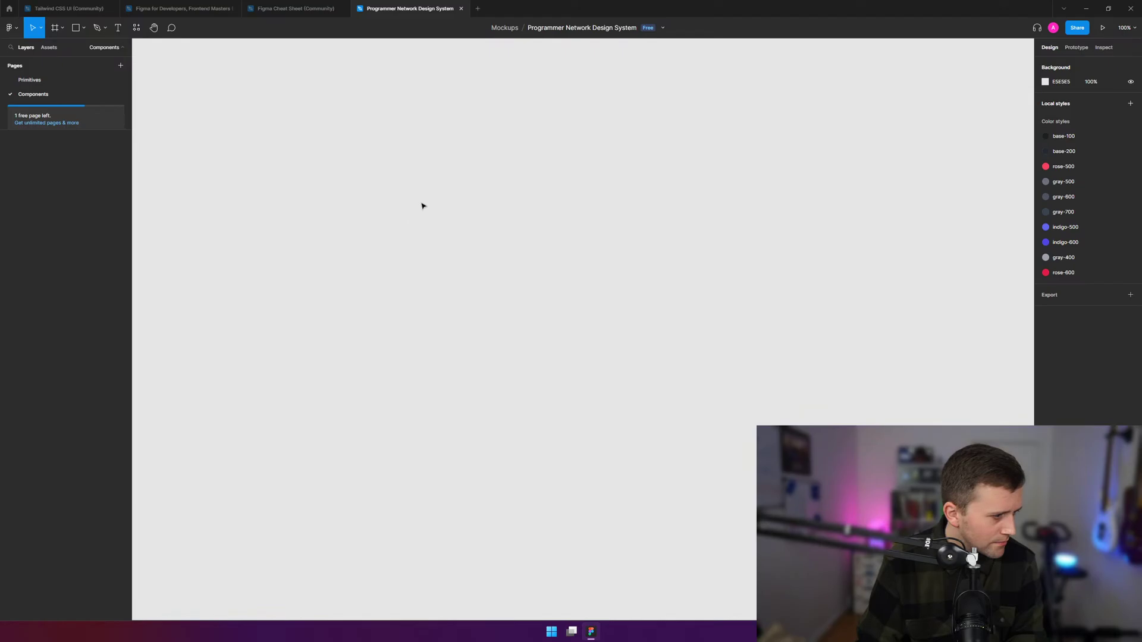
- In the Tailwind CSS UI file, examine how the Colors frame nests the Pink row and its numbered shade frames
{"action": "left_click", "coordinate": [69, 8]}
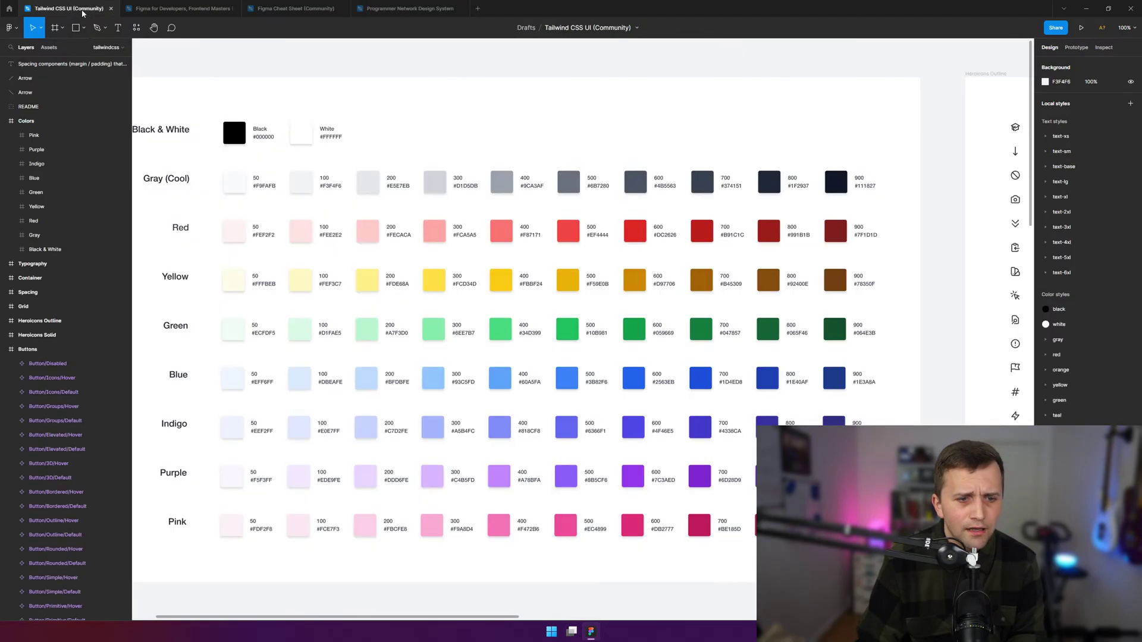
{"action": "left_click", "coordinate": [26, 121]}
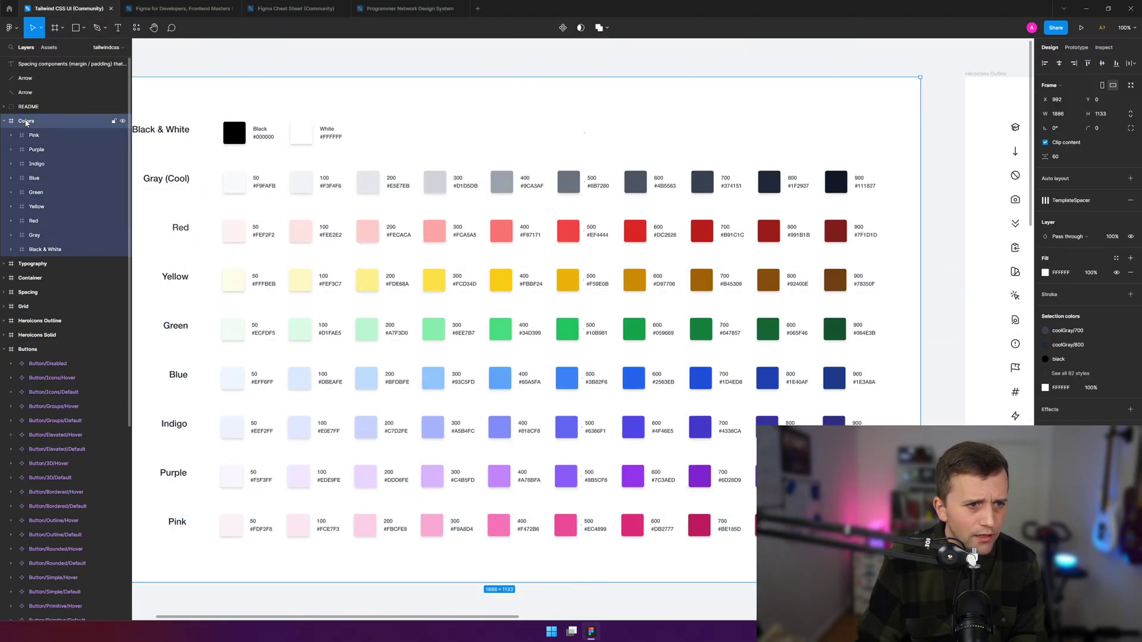
{"action": "left_click", "coordinate": [36, 135]}
{"action": "left_click", "coordinate": [16, 138]}
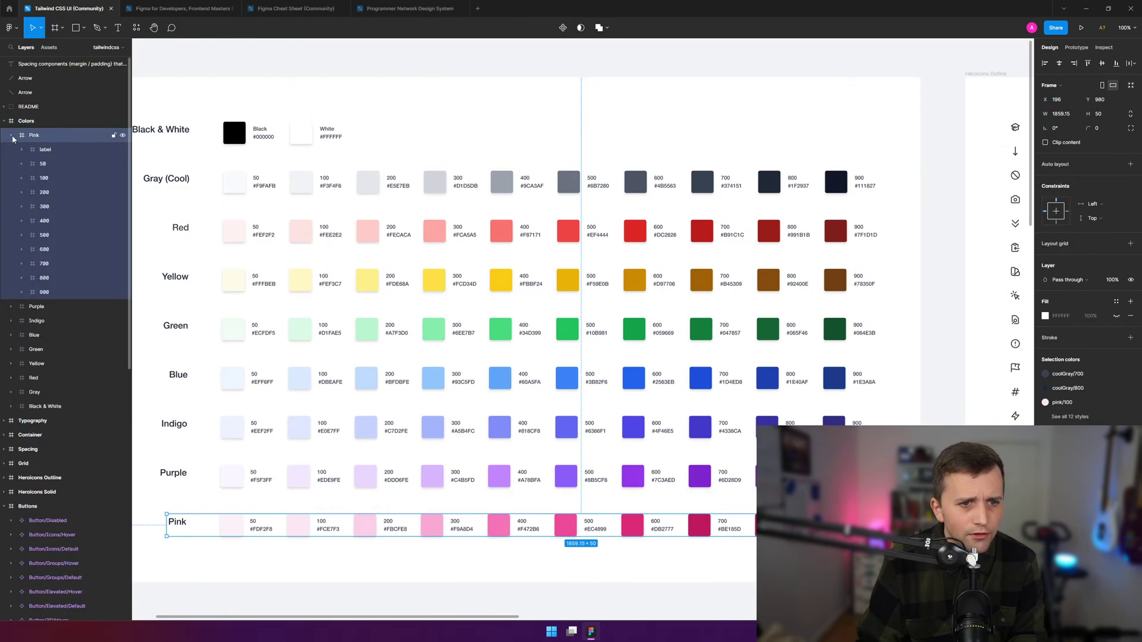
{"action": "left_click", "coordinate": [41, 164]}
{"action": "left_click", "coordinate": [43, 178]}
{"action": "left_click", "coordinate": [44, 206]}
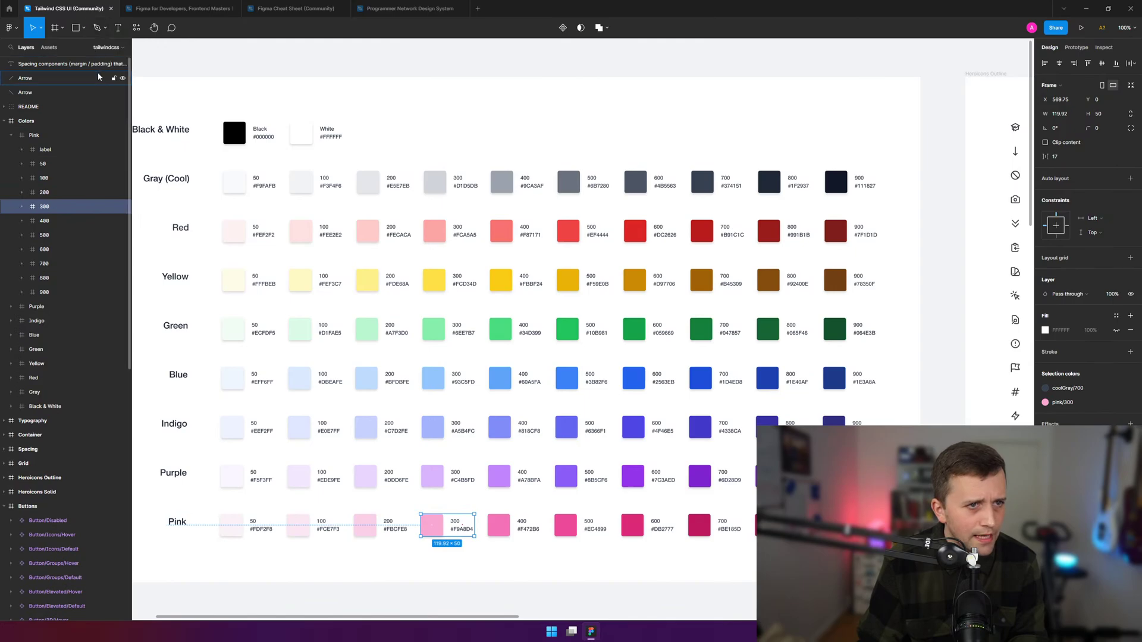
{"action": "left_click", "coordinate": [3, 123]}
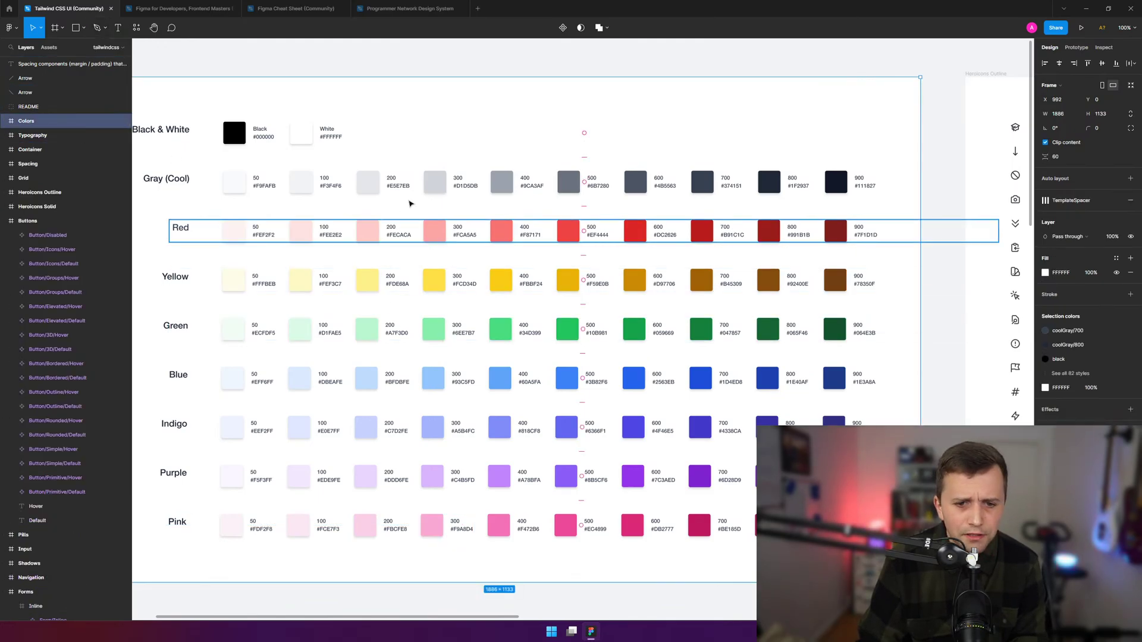
- Review the color row frames inside Colors again and compare them with the layer list in the YouTube design system course
{"action": "left_click", "coordinate": [33, 135]}
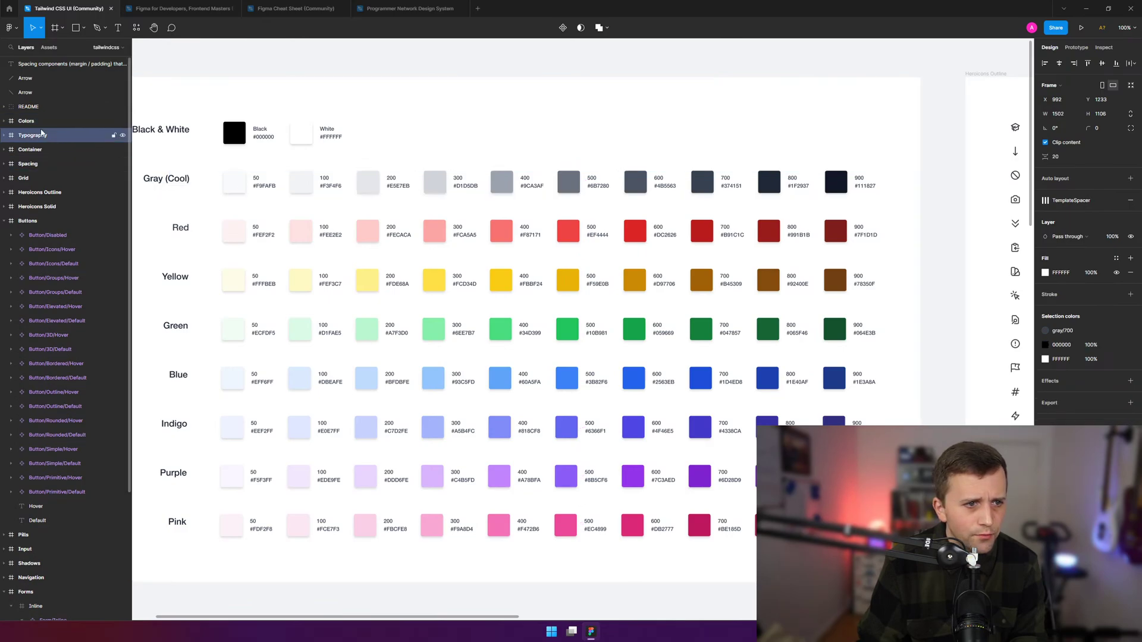
{"action": "left_click", "coordinate": [5, 122]}
{"action": "left_click", "coordinate": [24, 138]}
{"action": "left_click", "coordinate": [11, 136]}
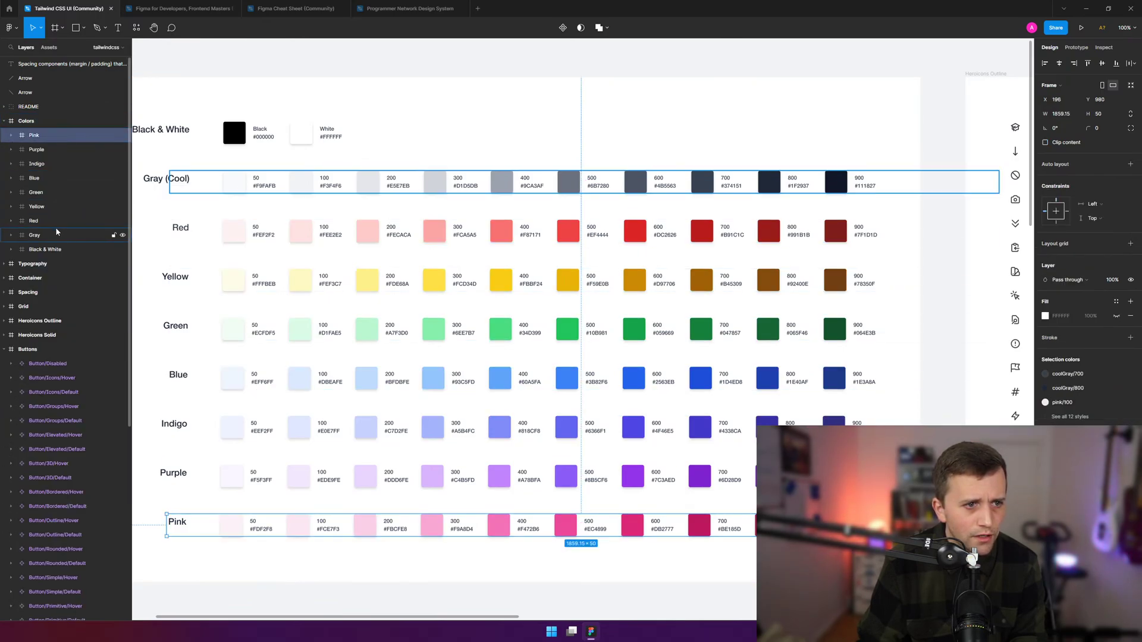
{"action": "key", "text": "alt+Tab"}
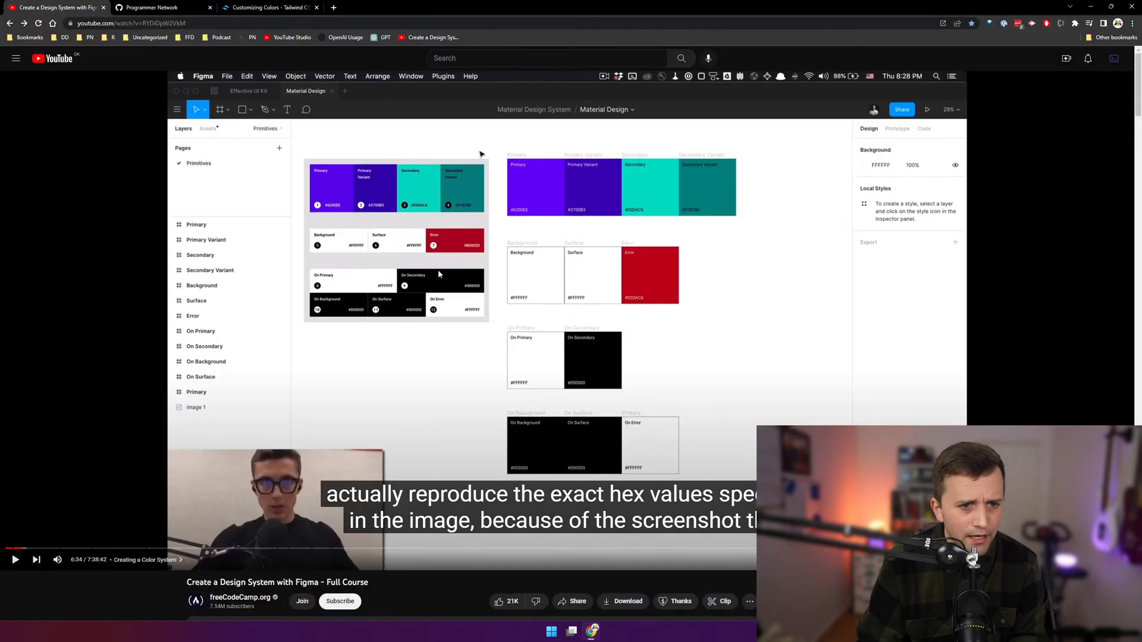
{"action": "key", "text": "alt+Tab"}
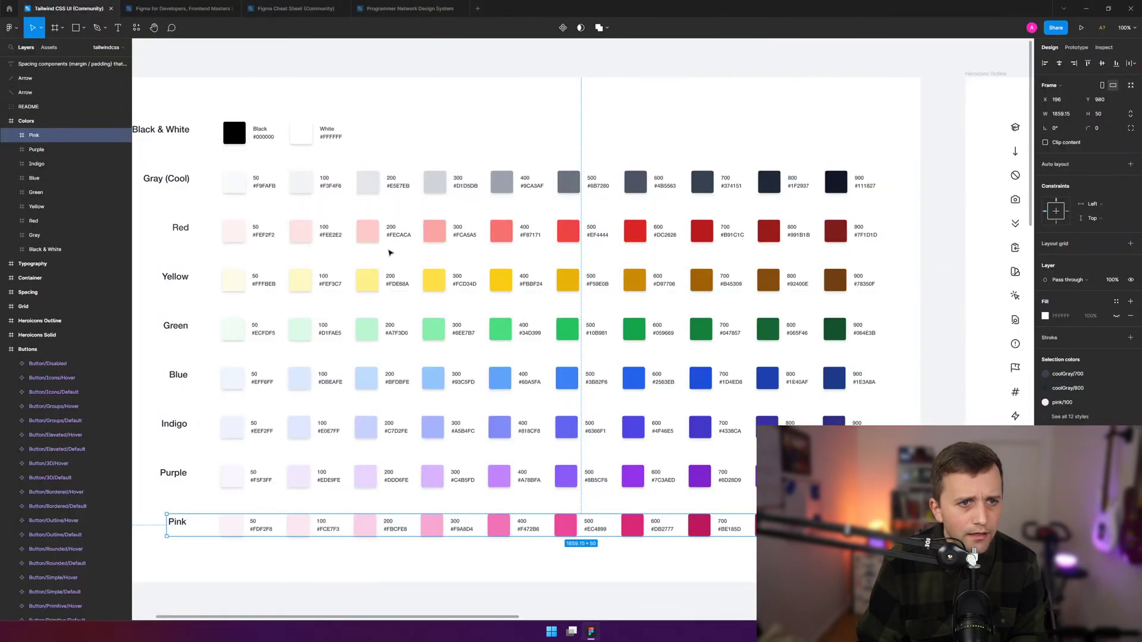
- On the Primitives page of the Programmer Network Design System, draw a frame of about 620 × 228 enclosing all ten color cards
{"action": "left_click", "coordinate": [411, 9]}
{"action": "left_click", "coordinate": [30, 79]}
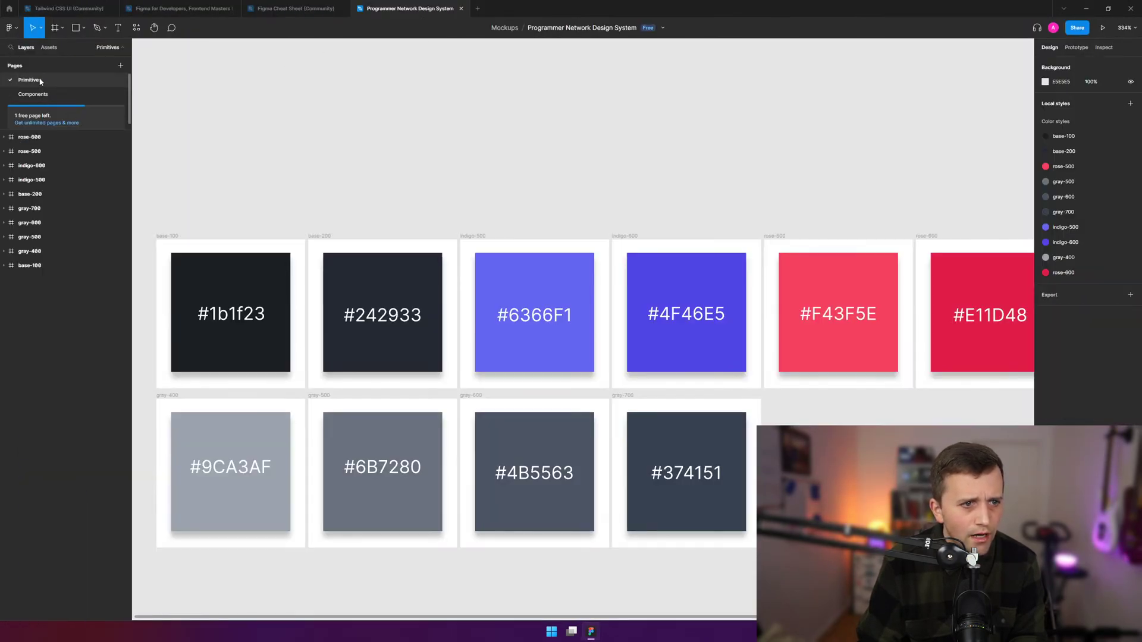
{"action": "scroll", "coordinate": [336, 196], "scroll_direction": "down", "scroll_amount": 3}
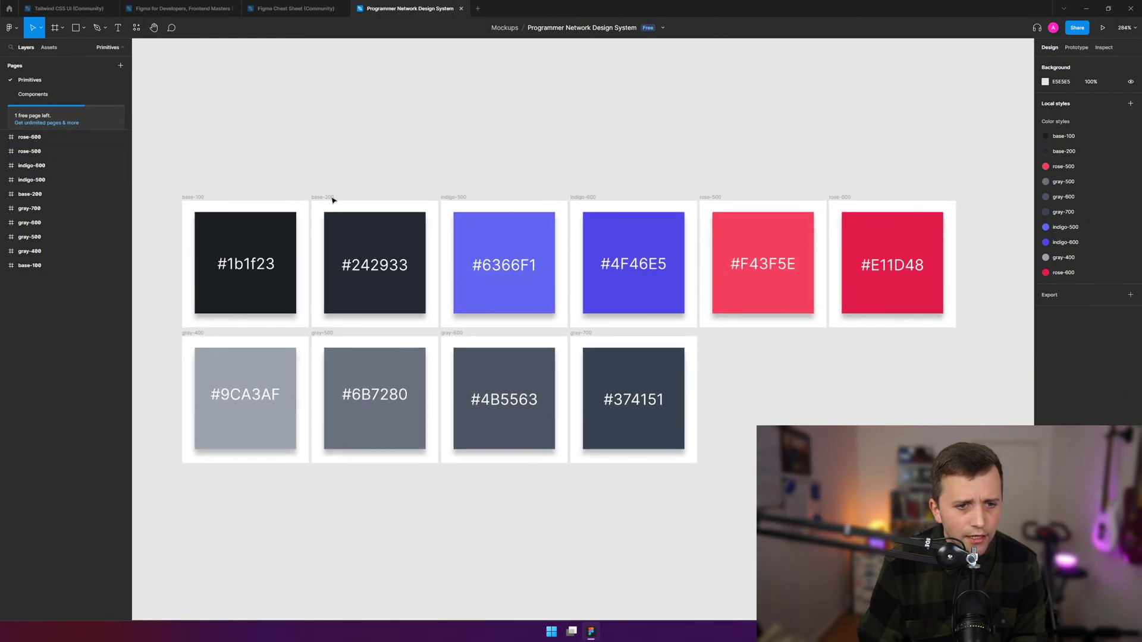
{"action": "left_click", "coordinate": [55, 27]}
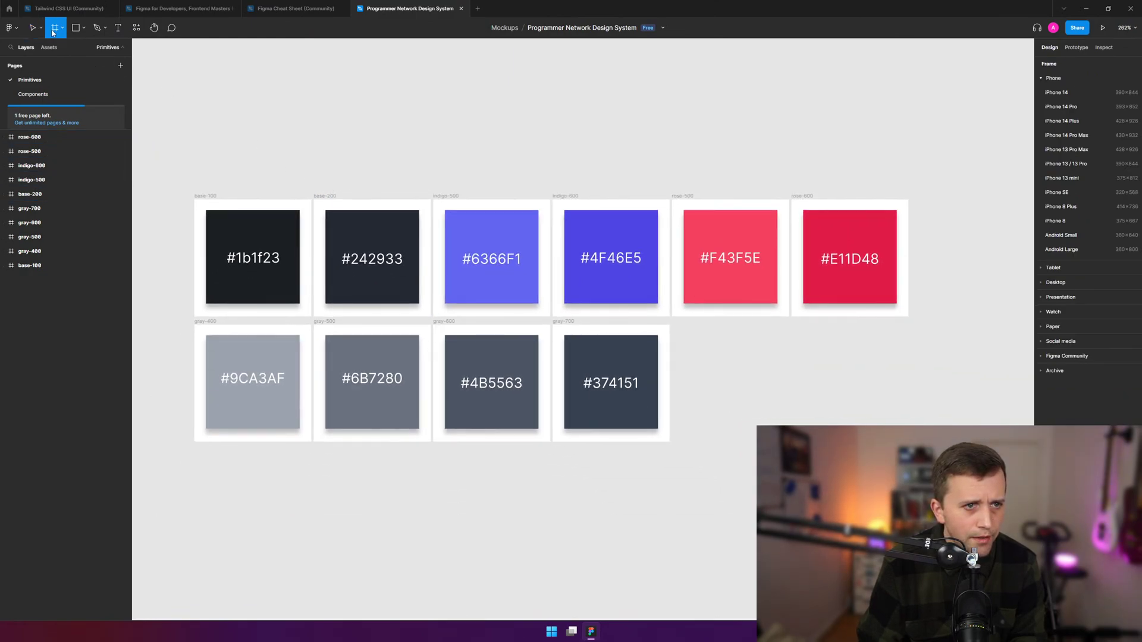
{"action": "left_click_drag", "start_coordinate": [187, 183], "coordinate": [843, 450]}
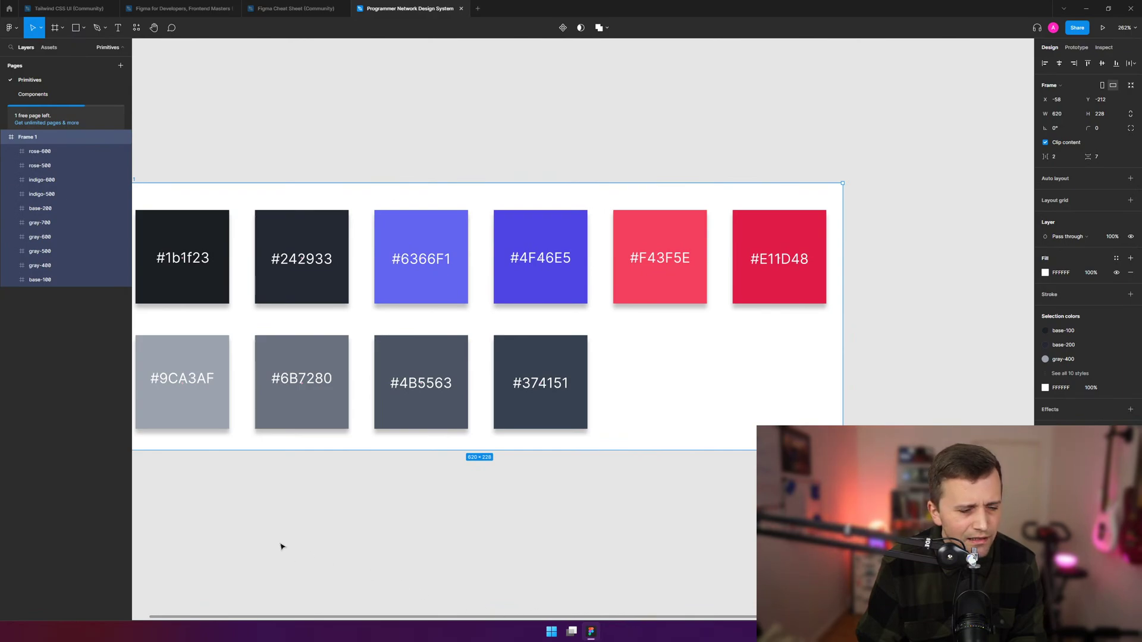
{"action": "scroll", "coordinate": [416, 535], "scroll_direction": "left", "scroll_amount": 5}
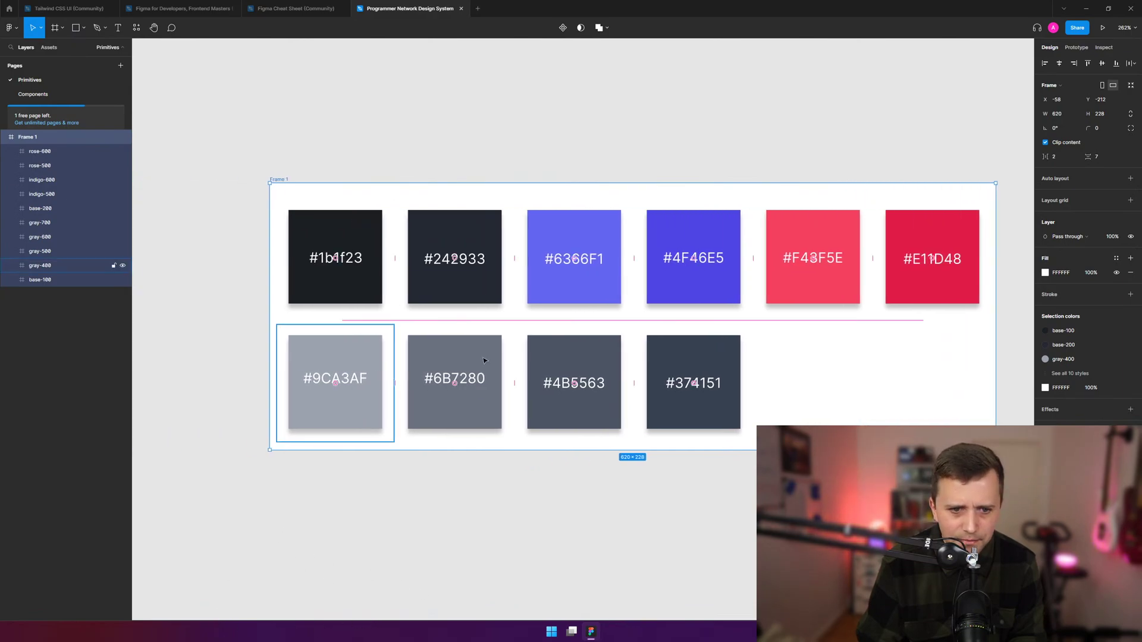
{"action": "right_click", "coordinate": [871, 327]}
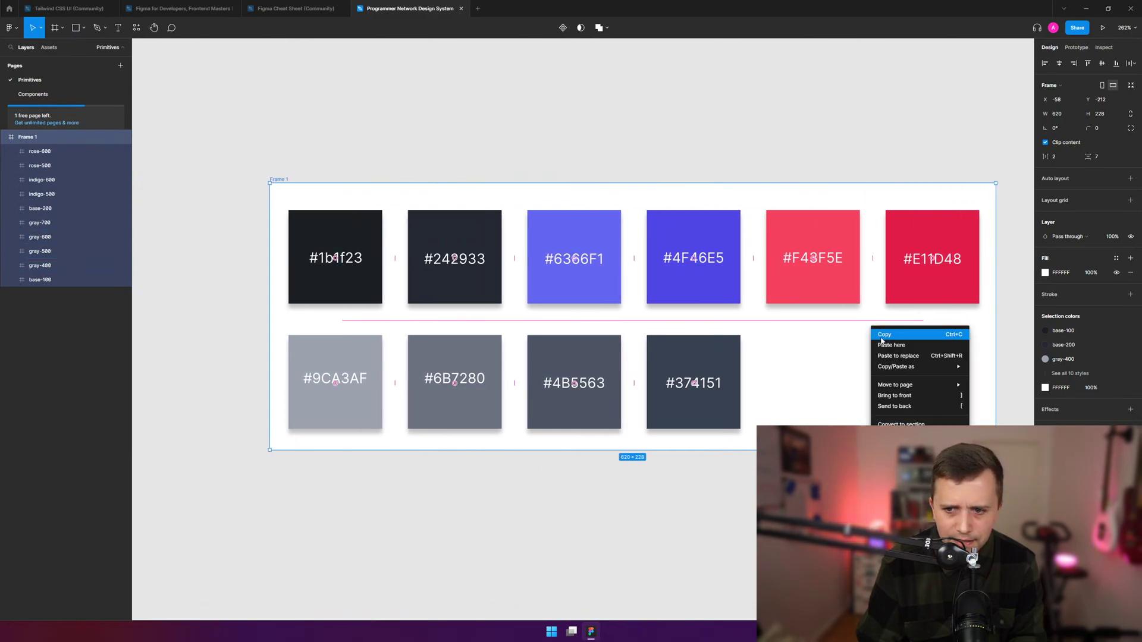
{"action": "left_click", "coordinate": [917, 410]}
{"action": "right_click", "coordinate": [917, 412]}
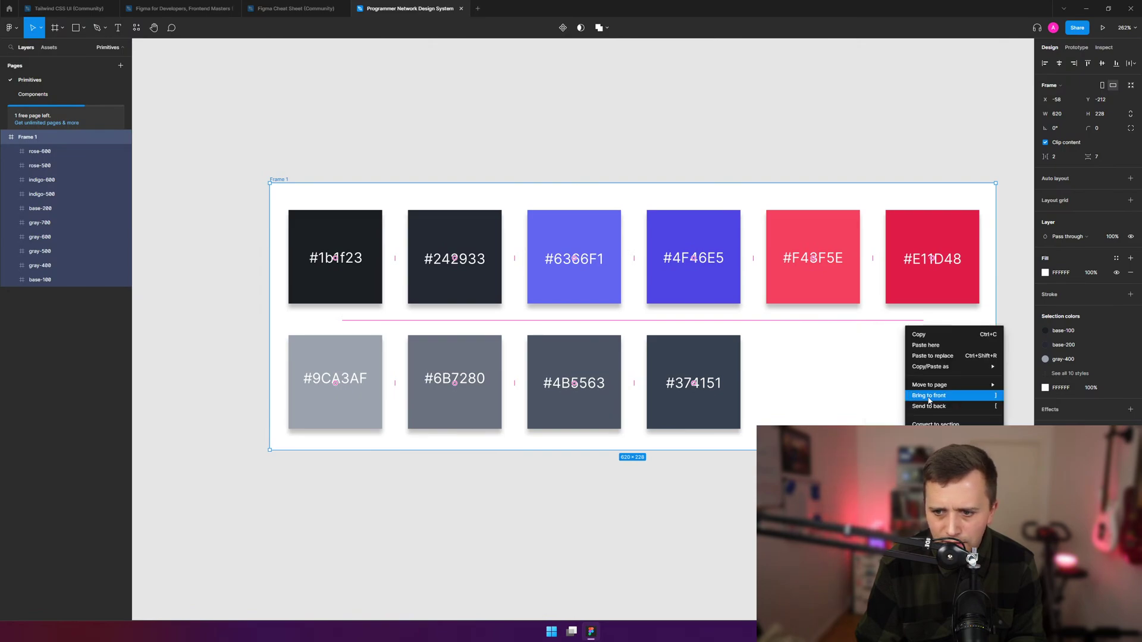
{"action": "left_click", "coordinate": [967, 407]}
{"action": "left_click", "coordinate": [916, 388]}
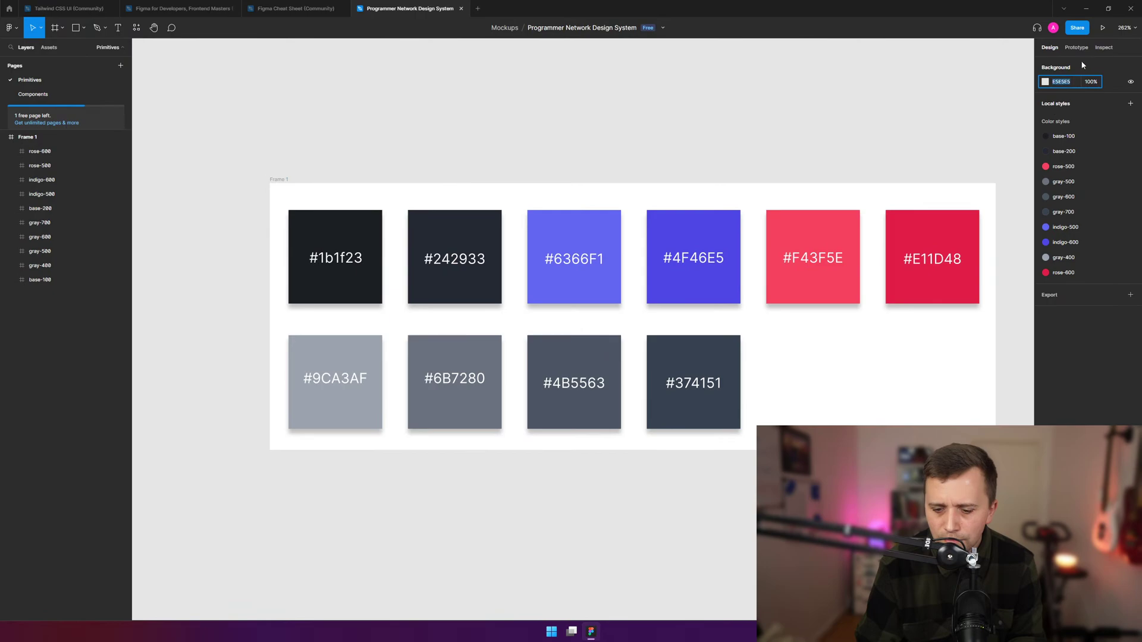
- Try to change the page background color to red
{"action": "type", "text": "red"}
{"action": "key", "text": "Return"}
{"action": "key", "text": "ctrl+z"}
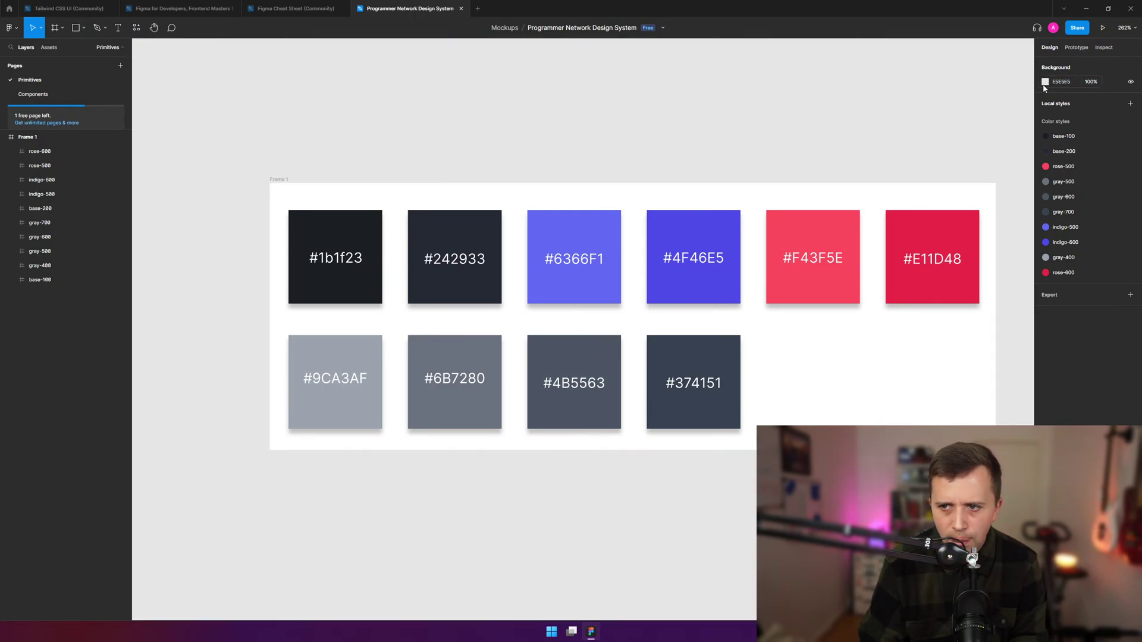
- Select the frame enclosing the color cards and change the white among its selection colors to AFAFAF
{"action": "left_click", "coordinate": [288, 204]}
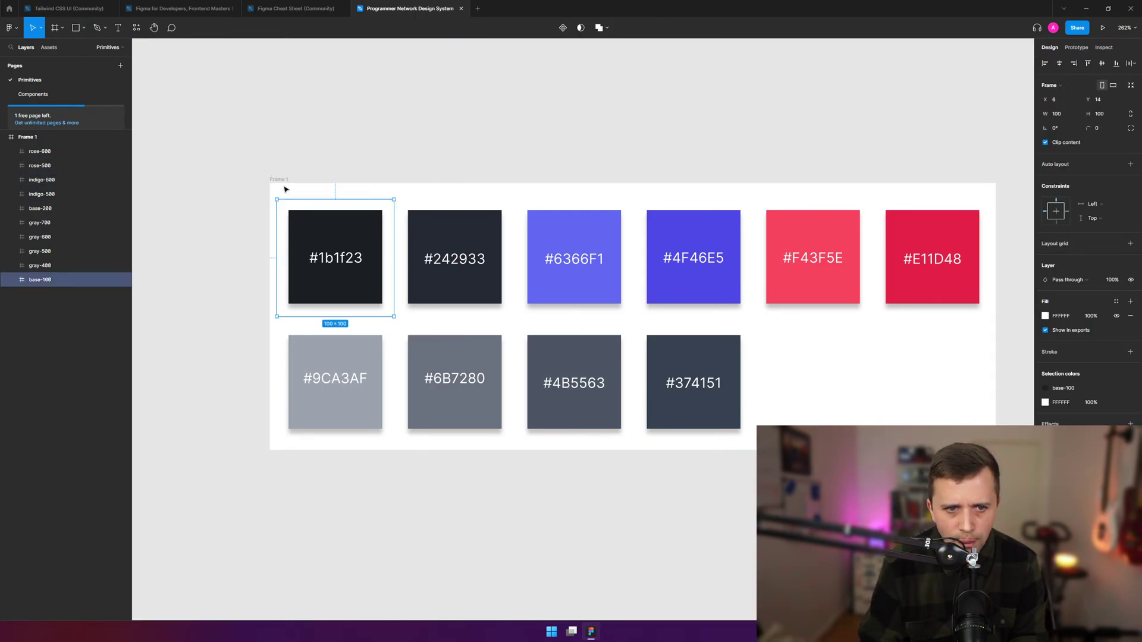
{"action": "left_click", "coordinate": [285, 189]}
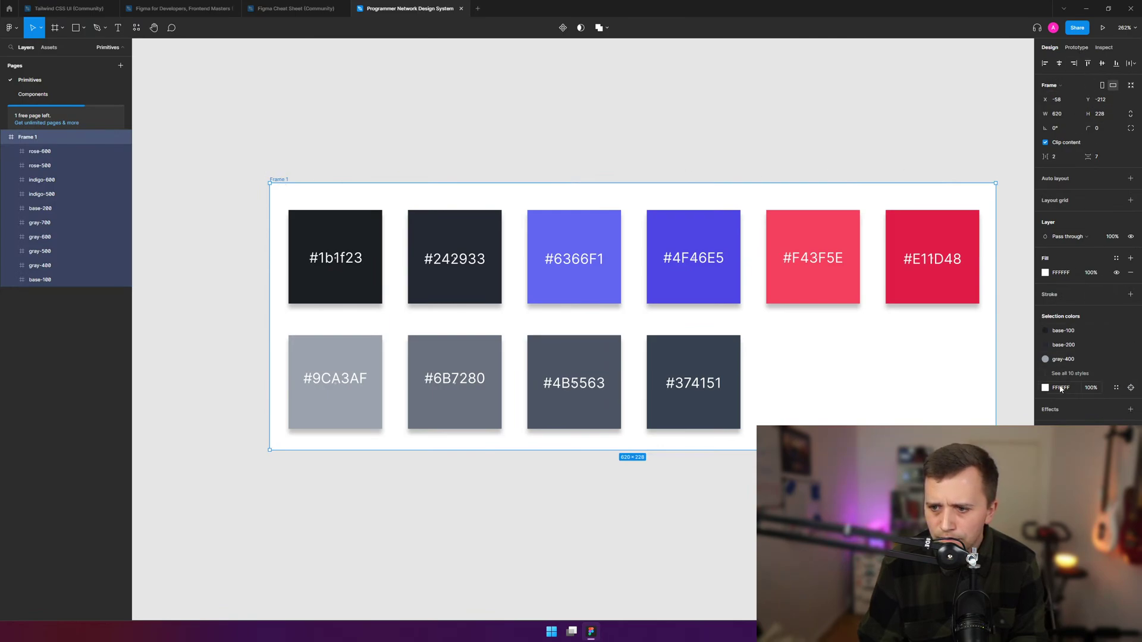
{"action": "key", "text": "Return"}
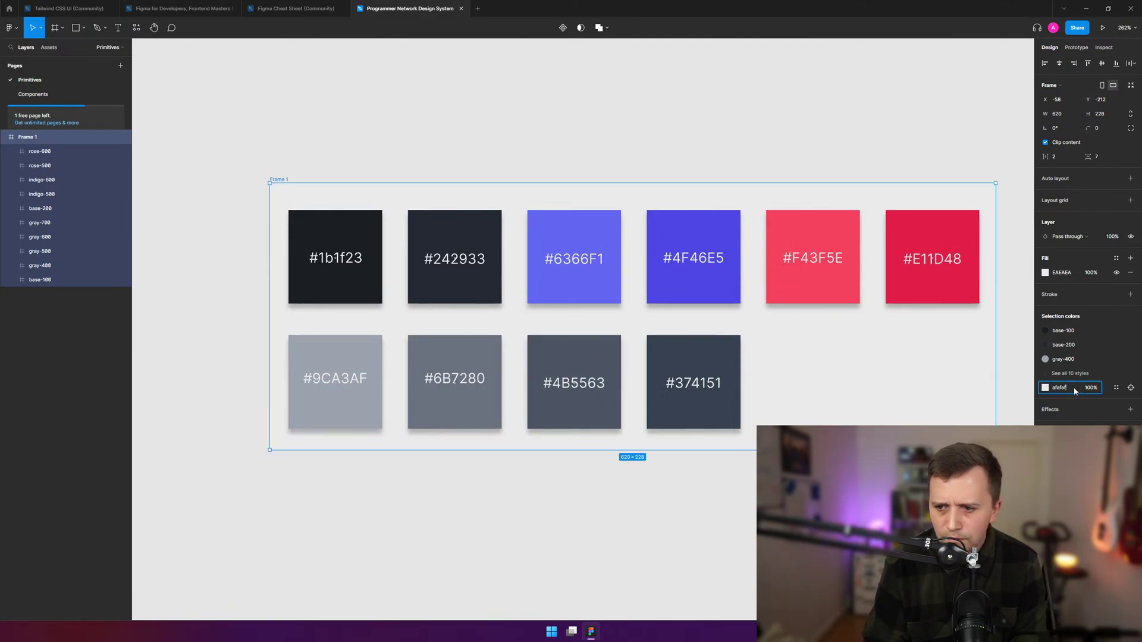
{"action": "key", "text": "Return"}
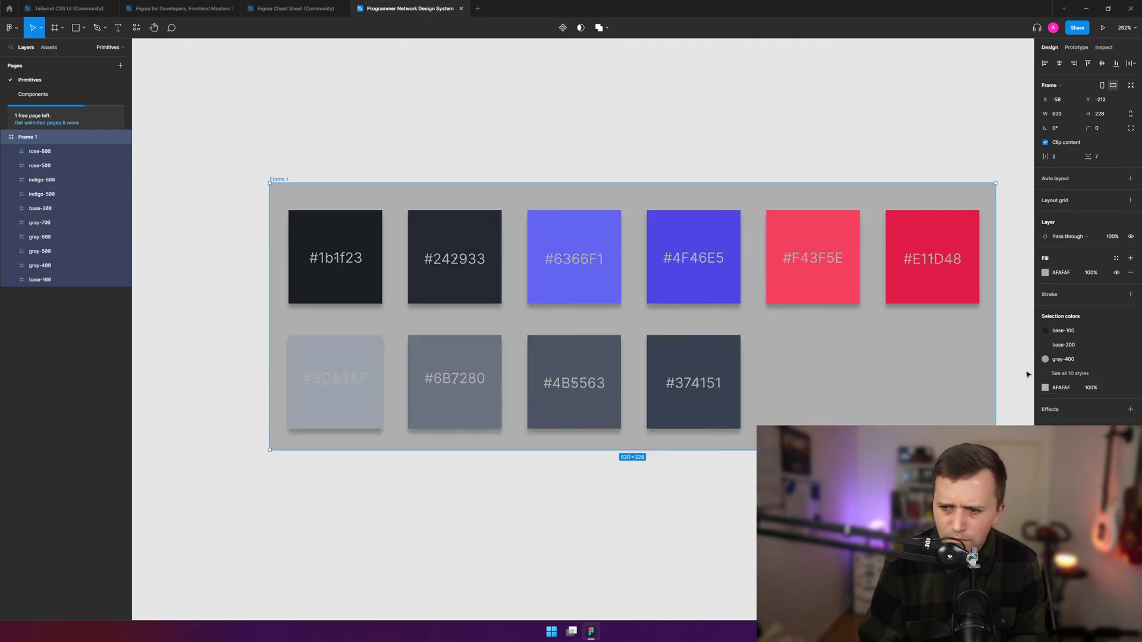
- Send the frame enclosing the color cards to the back and clear the selection
{"action": "right_click", "coordinate": [320, 188]}
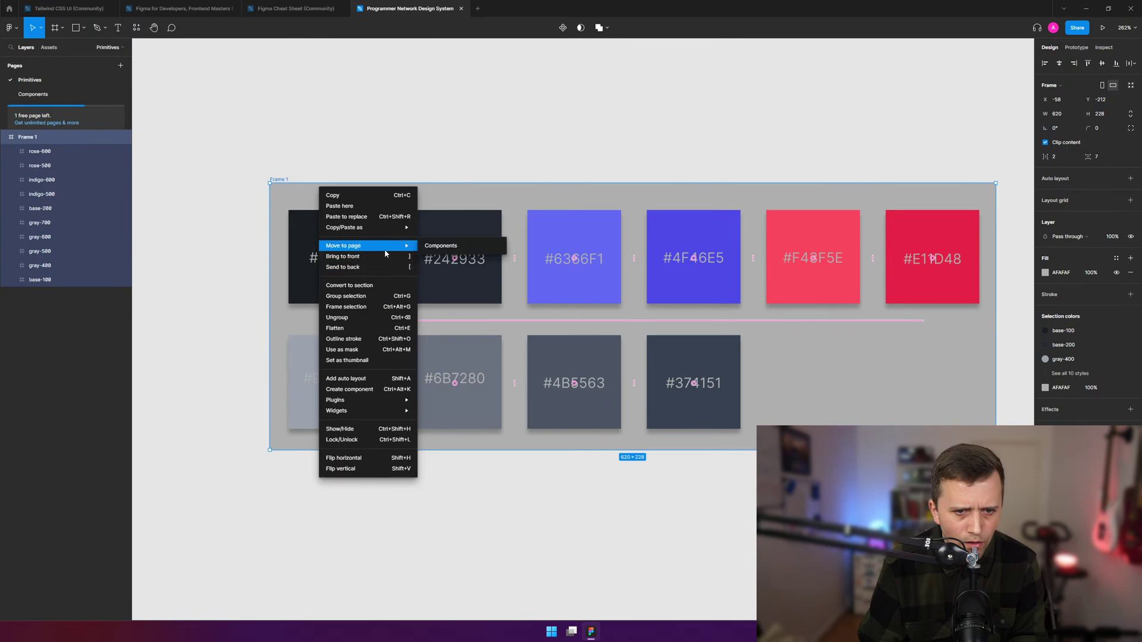
{"action": "left_click", "coordinate": [374, 268]}
{"action": "left_click", "coordinate": [853, 390]}
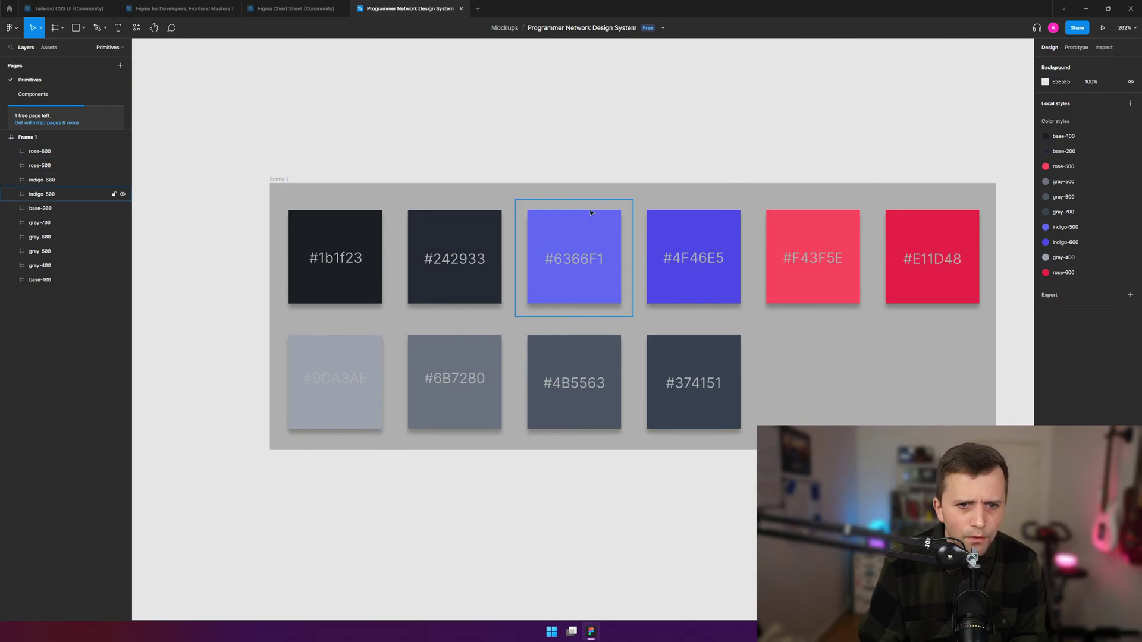
{"action": "scroll", "coordinate": [426, 246], "scroll_direction": "up", "scroll_amount": 3}
{"action": "left_click", "coordinate": [296, 205]}
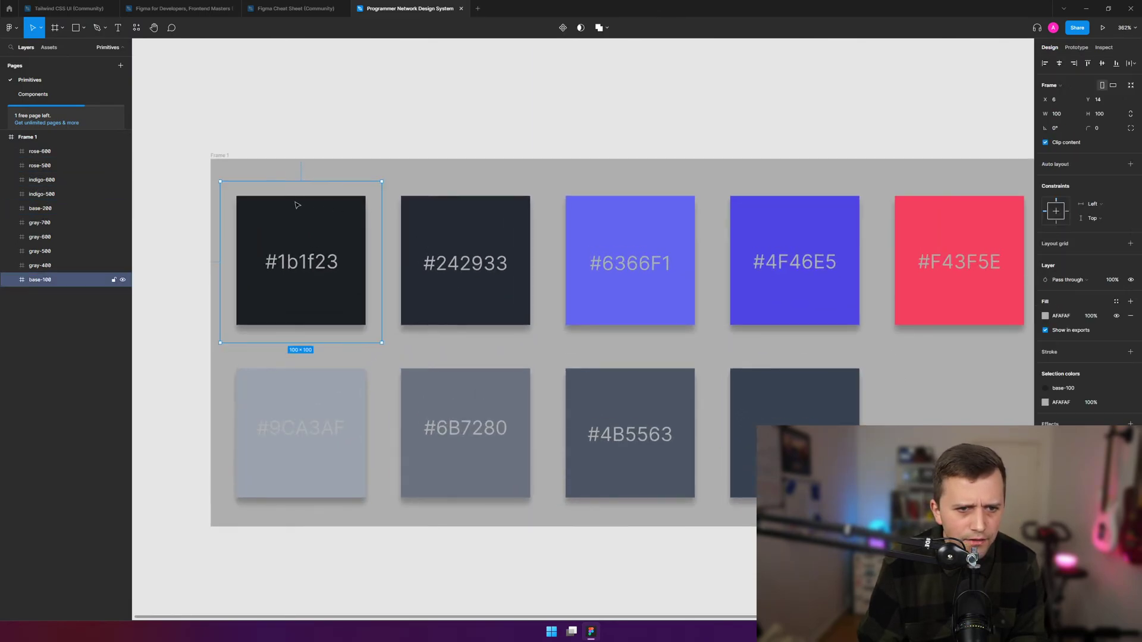
{"action": "left_click", "coordinate": [296, 138]}
{"action": "left_click", "coordinate": [243, 171]}
{"action": "left_click", "coordinate": [231, 182]}
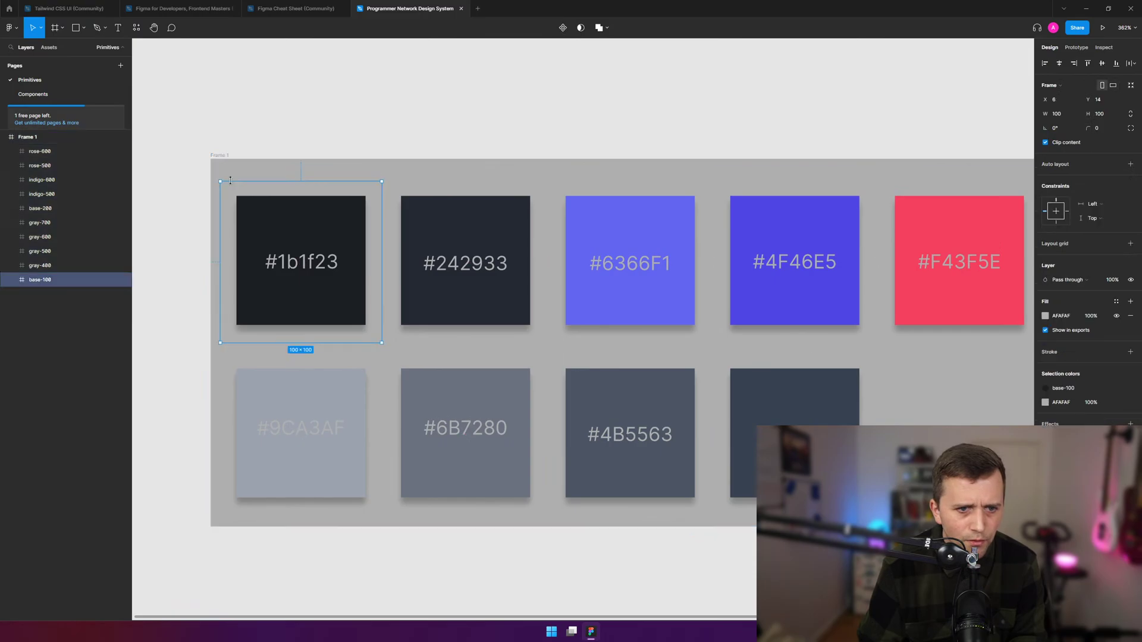
- Try deleting the frame that encloses the color cards, undo the deletion and clear the selection
{"action": "key", "text": "Escape"}
{"action": "left_click", "coordinate": [224, 158]}
{"action": "key", "text": "Delete"}
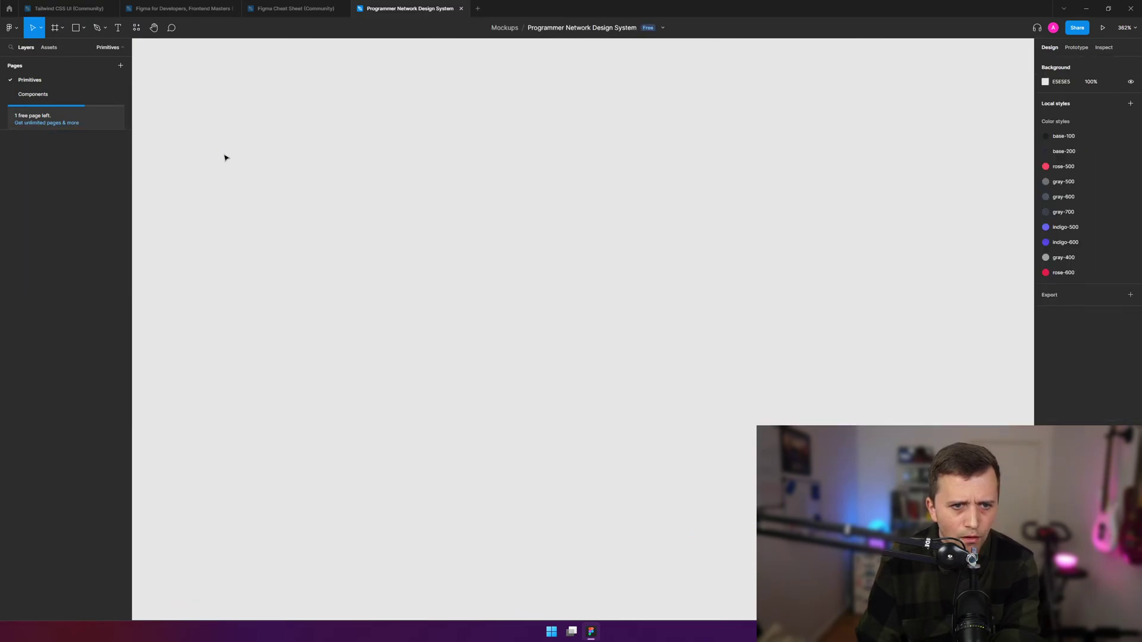
{"action": "key", "text": "ctrl+z"}
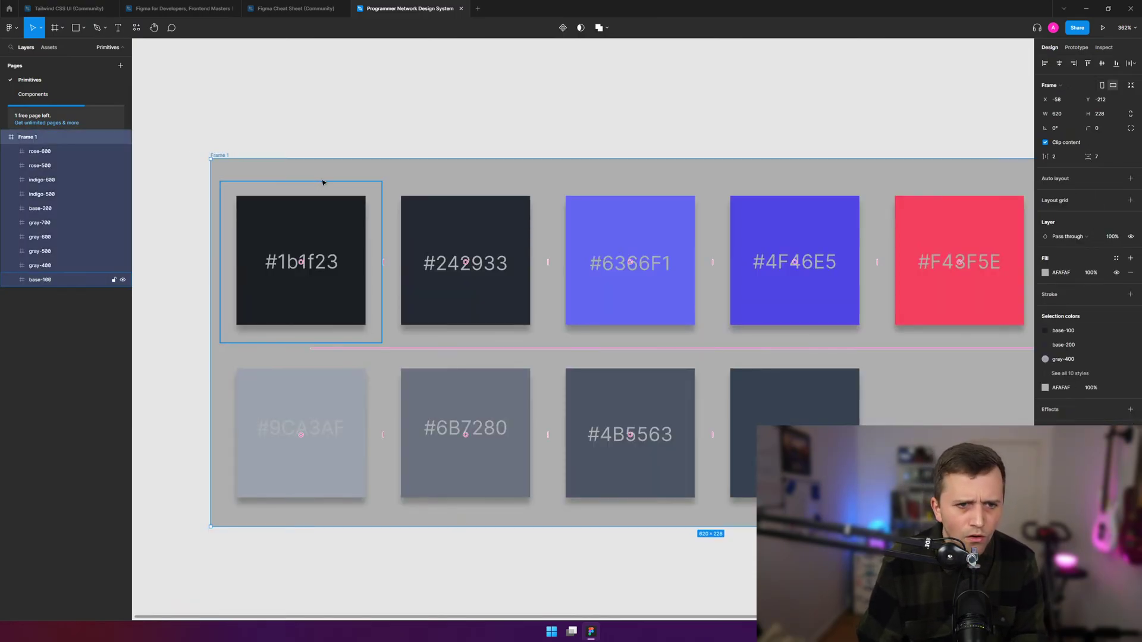
{"action": "key", "text": "Escape"}
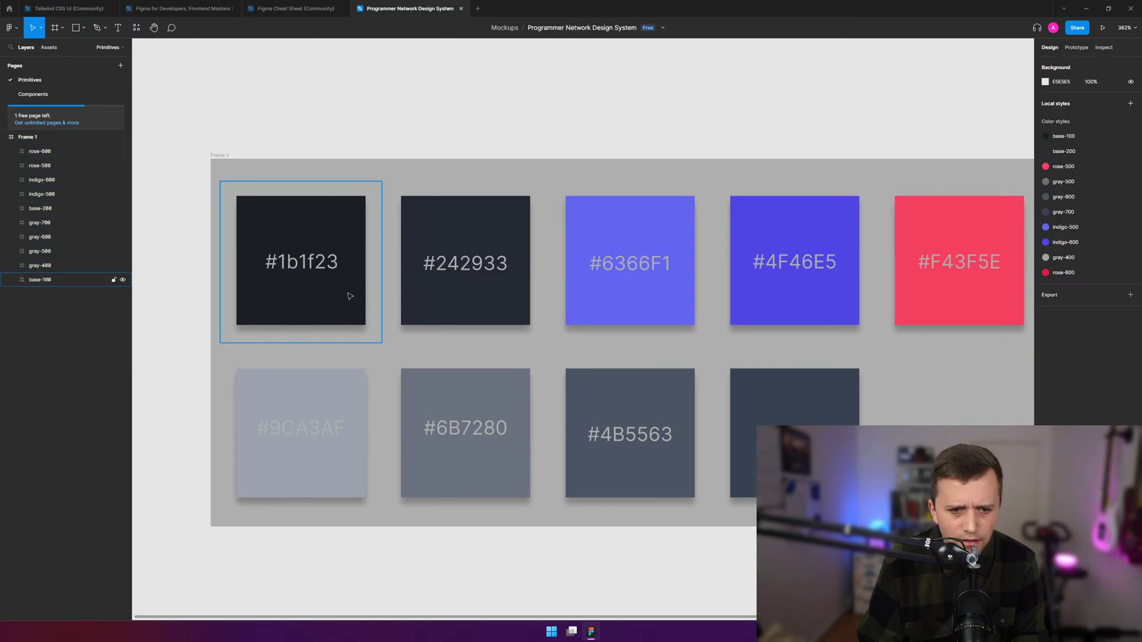
{"action": "left_click", "coordinate": [350, 296]}
{"action": "key", "text": "Escape"}
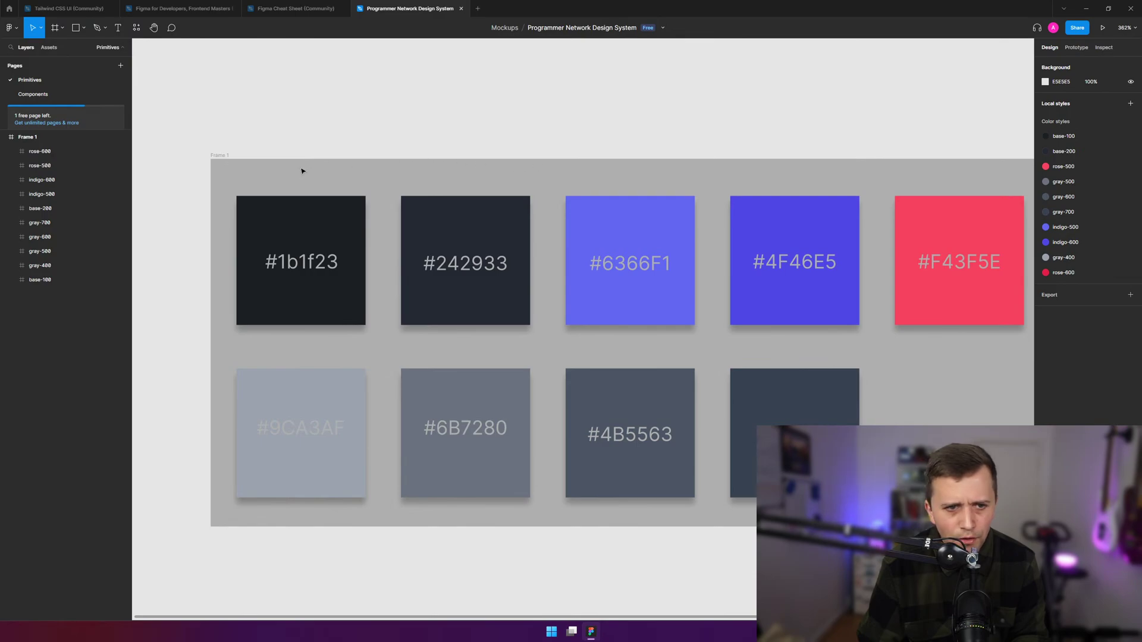
- Change the gray among the base-100 card's selection colors to FFFFFF and leave the card selected
{"action": "left_click", "coordinate": [231, 155]}
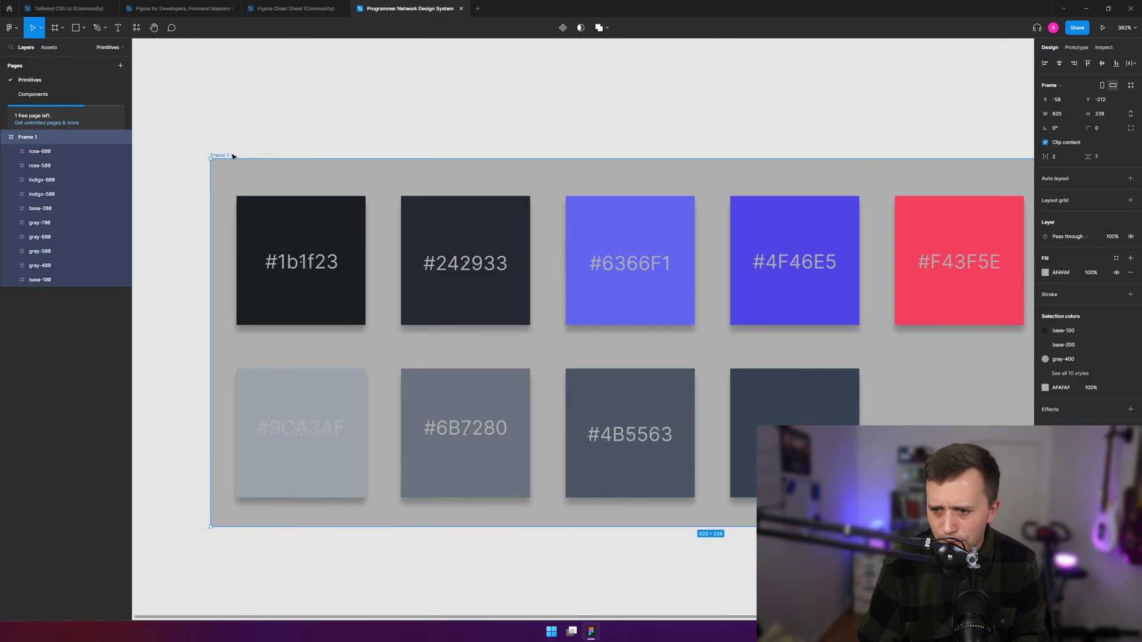
{"action": "left_click", "coordinate": [311, 236]}
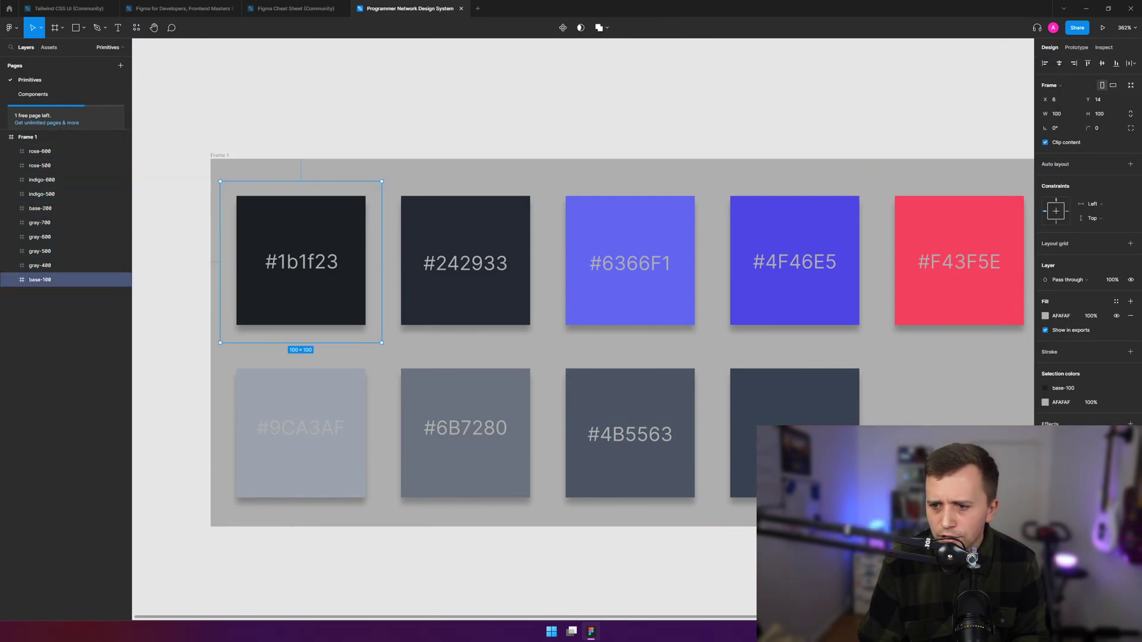
{"action": "type", "text": "FFFFFF"}
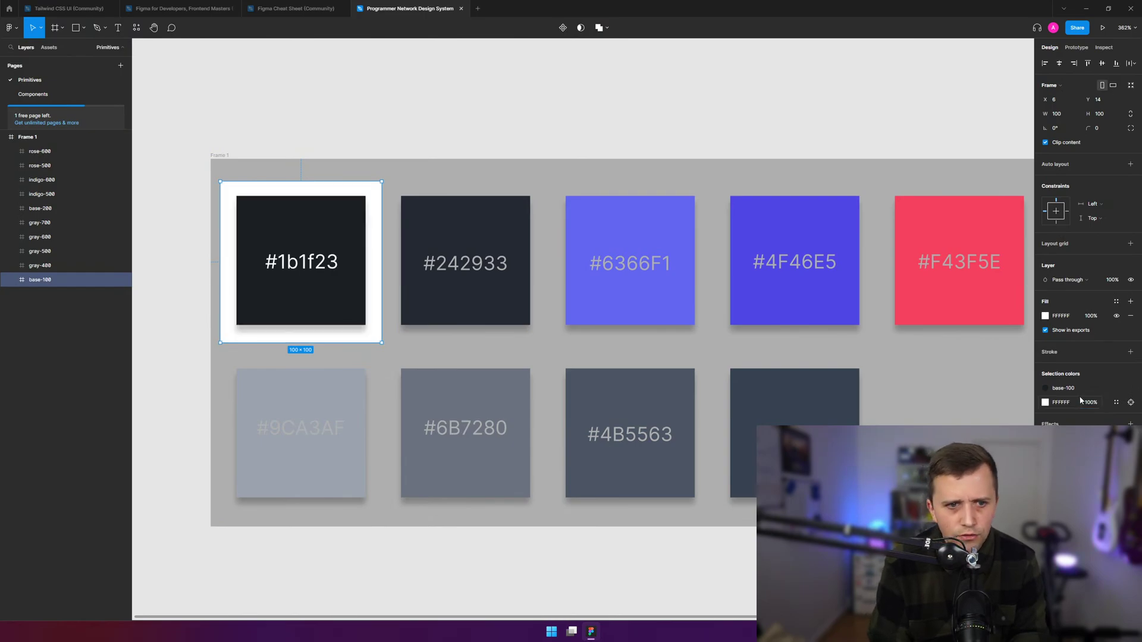
{"action": "key", "text": "Return"}
{"action": "key", "text": "Escape"}
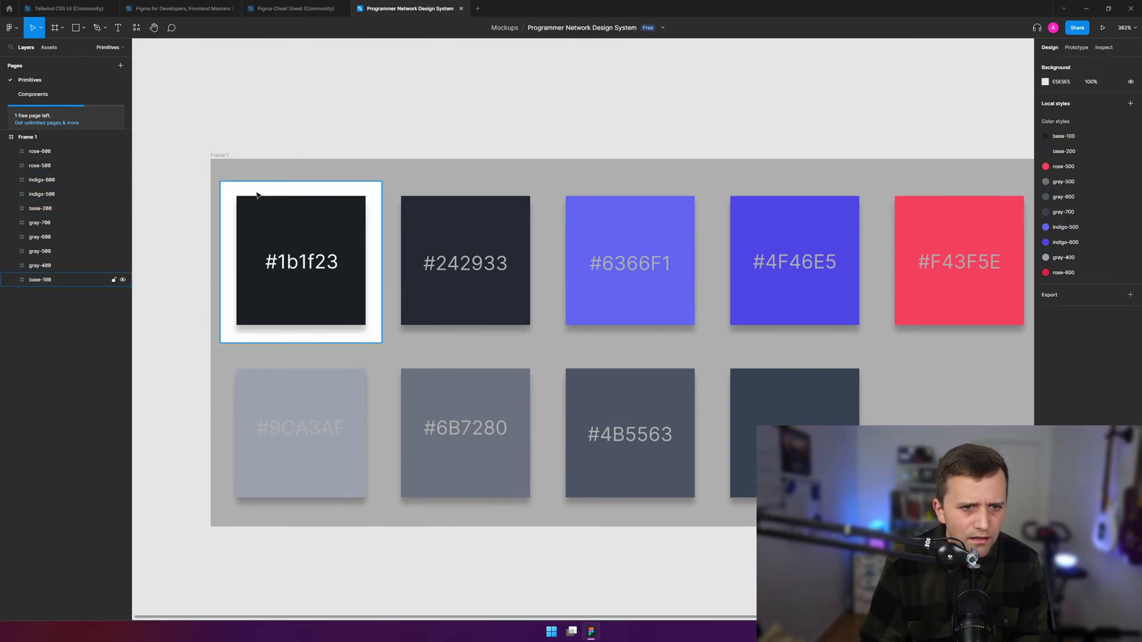
{"action": "left_click", "coordinate": [257, 195]}
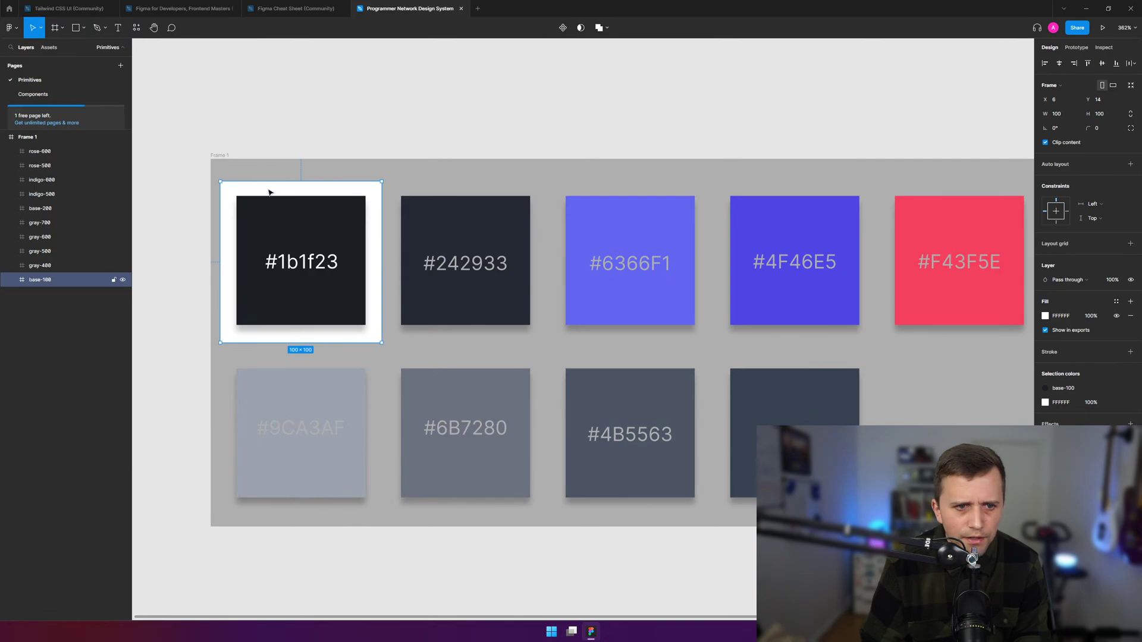
- Undo the recoloring of the color cards and the creation of the frame that encloses them
{"action": "left_click", "coordinate": [383, 161]}
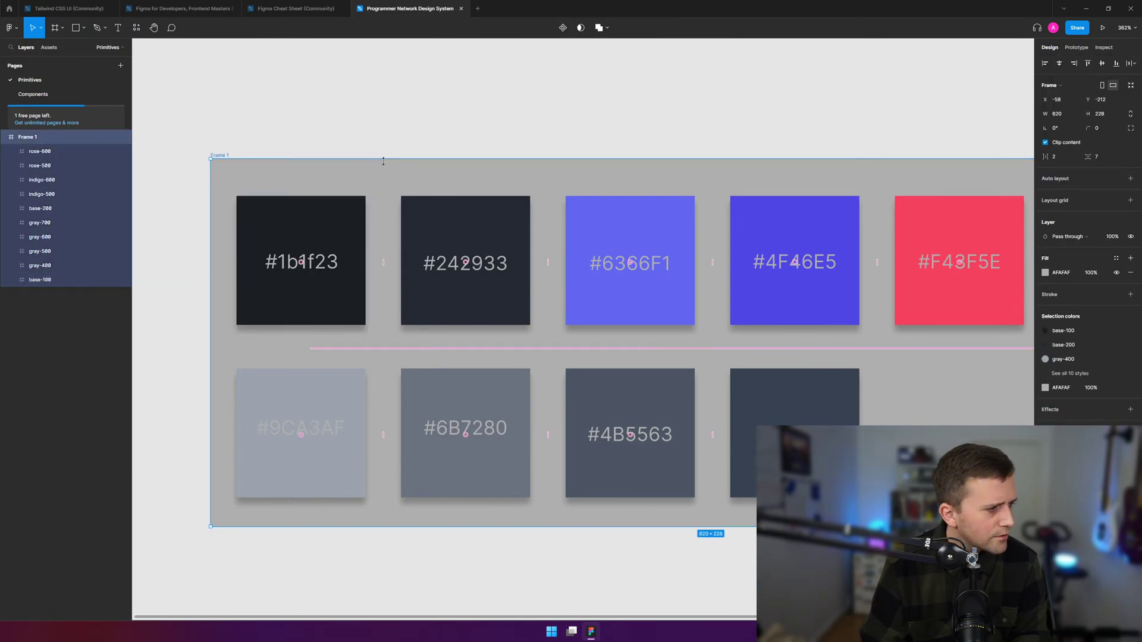
{"action": "left_click", "coordinate": [500, 186]}
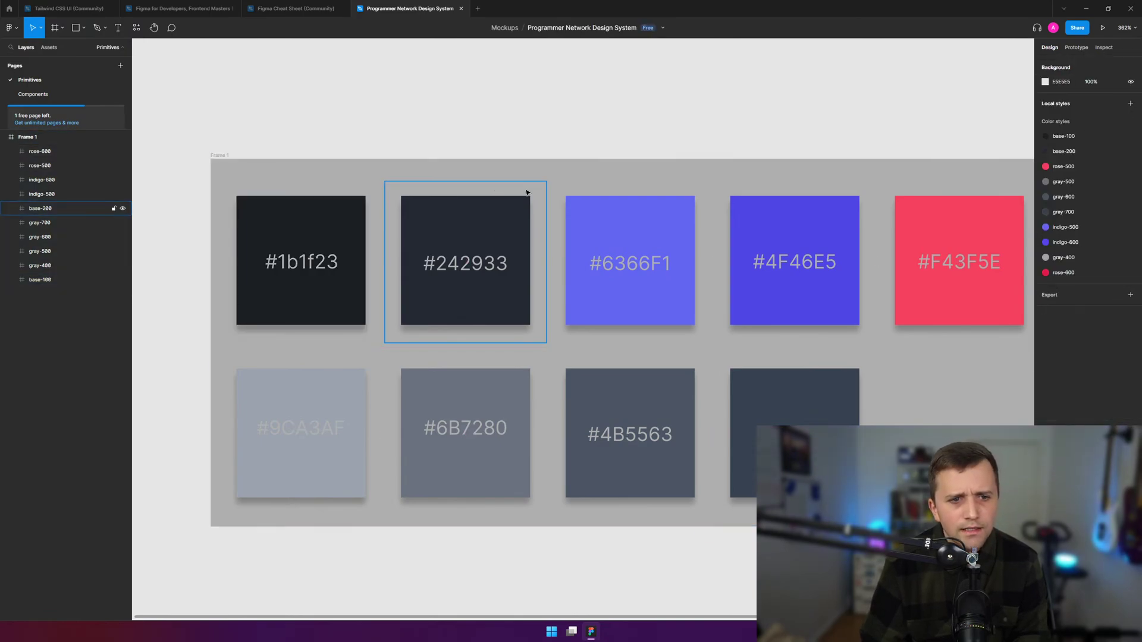
{"action": "left_click", "coordinate": [526, 183]}
{"action": "left_click", "coordinate": [570, 150]}
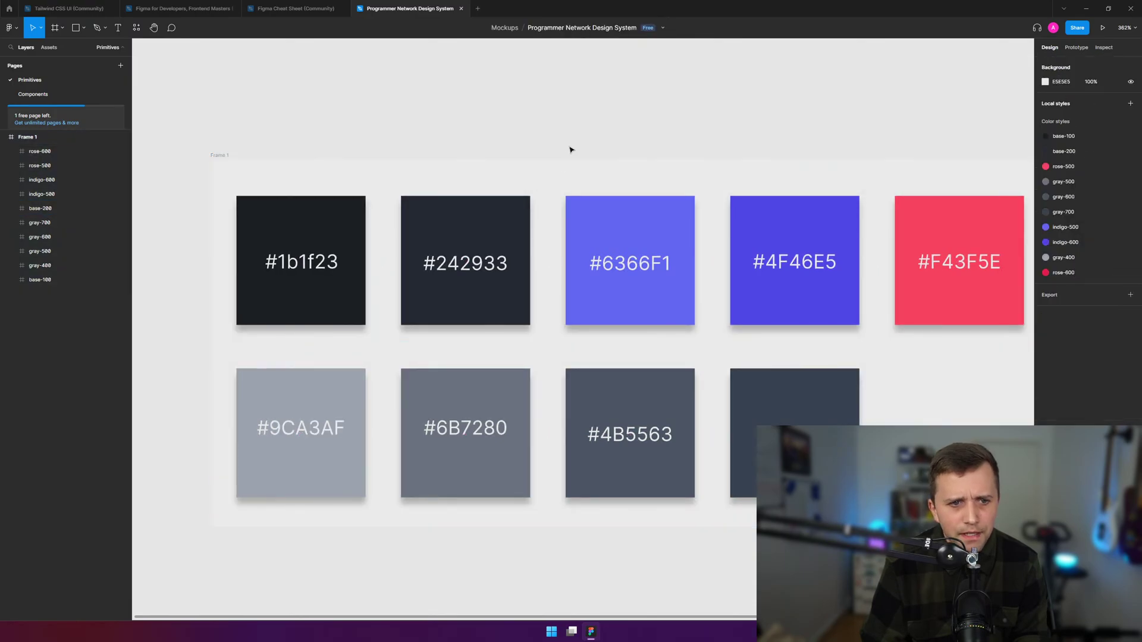
{"action": "key", "text": "ctrl+z"}
{"action": "key", "text": "ctrl+z"}
{"action": "key", "text": "ctrl+z"}
{"action": "key", "text": "ctrl+z"}
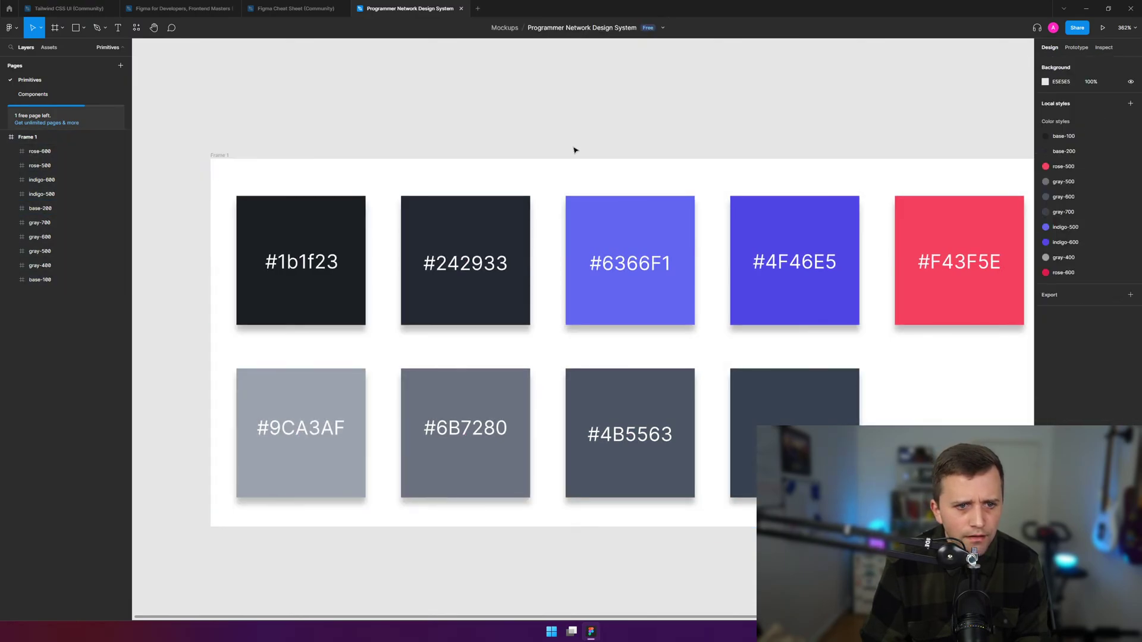
{"action": "key", "text": "ctrl+z"}
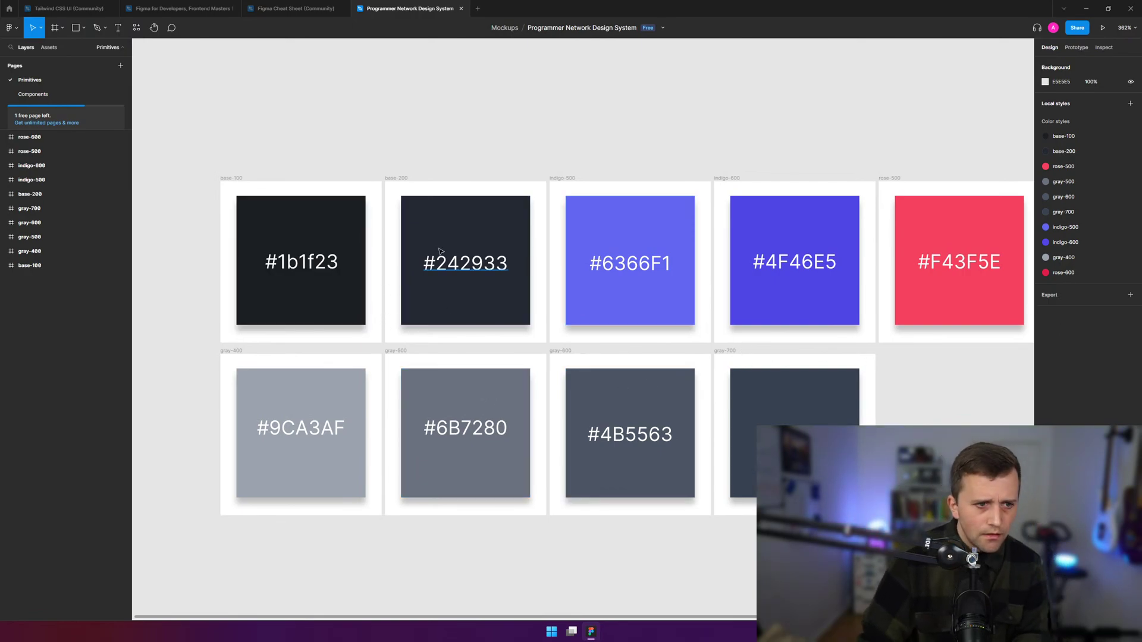
- Try enclosing all the color cards in a new frame about 662 by 244, and undo it
{"action": "key", "text": "f"}
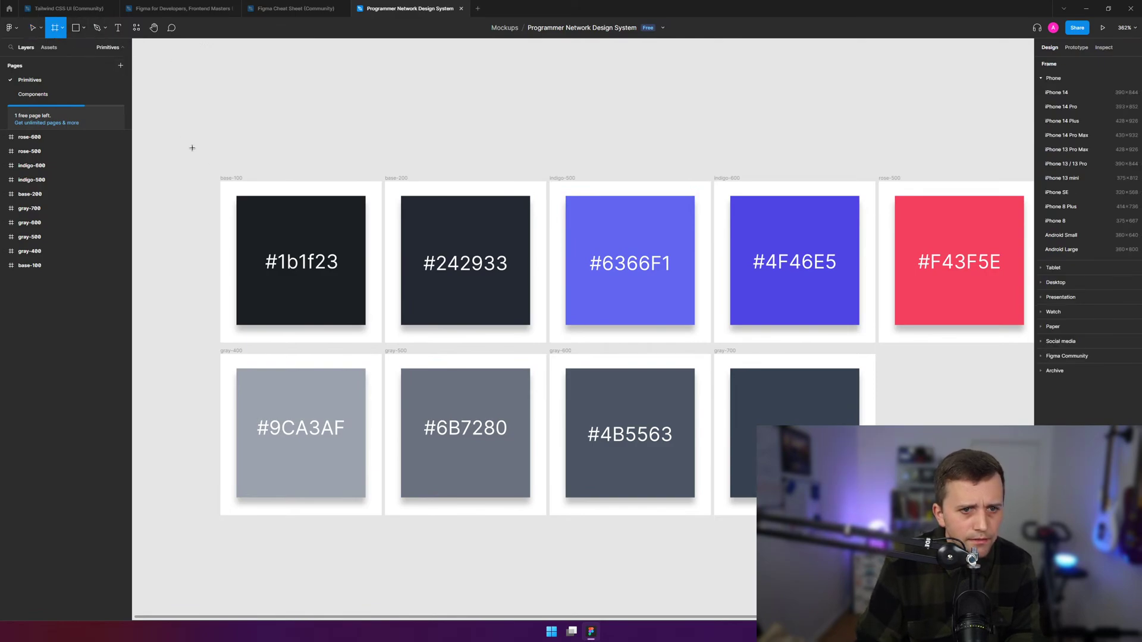
{"action": "left_click_drag", "start_coordinate": [192, 147], "coordinate": [952, 540]}
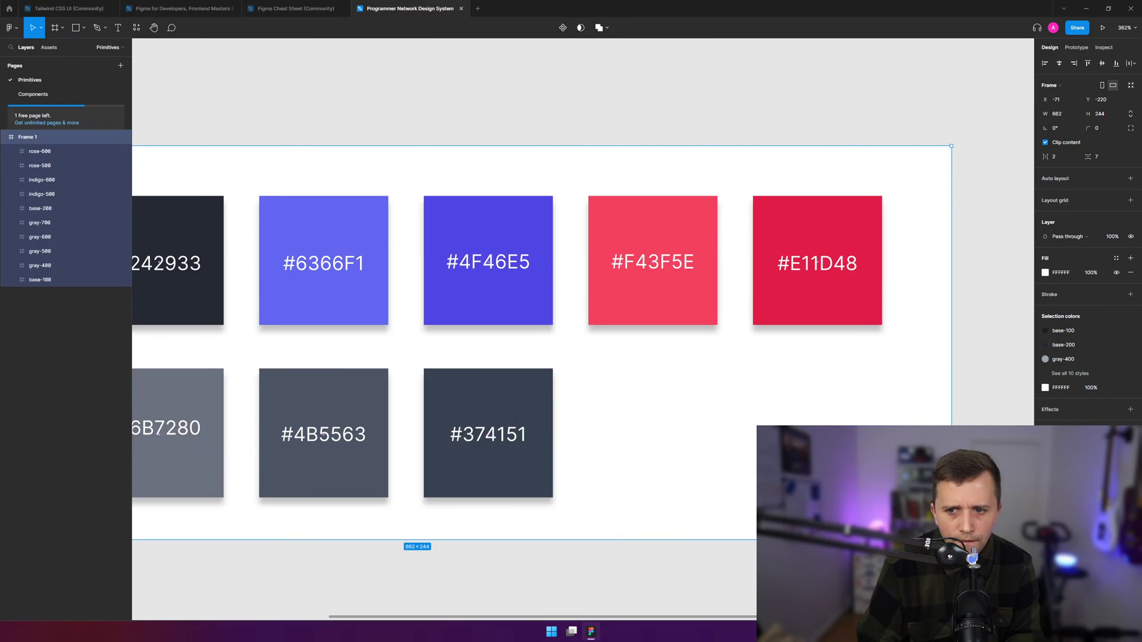
{"action": "key", "text": "ctrl+z"}
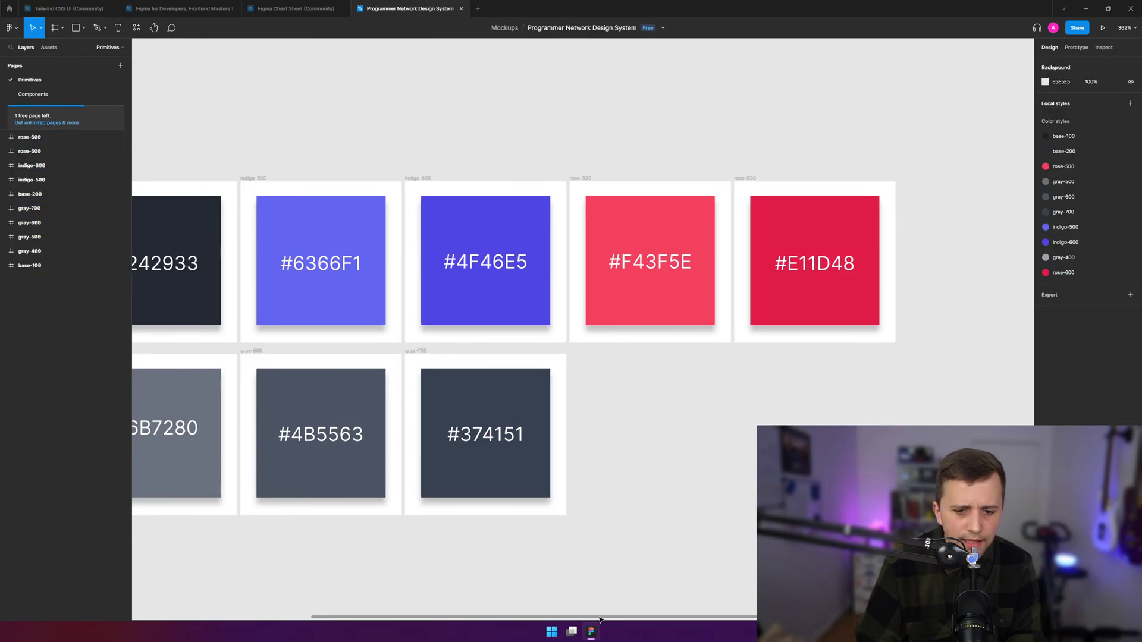
- Draw a test rectangle in the empty area above the color cards and set its fill to FF0000
{"action": "scroll", "coordinate": [747, 196], "scroll_direction": "left", "scroll_amount": 5}
{"action": "scroll", "coordinate": [445, 77], "scroll_direction": "up", "scroll_amount": 3}
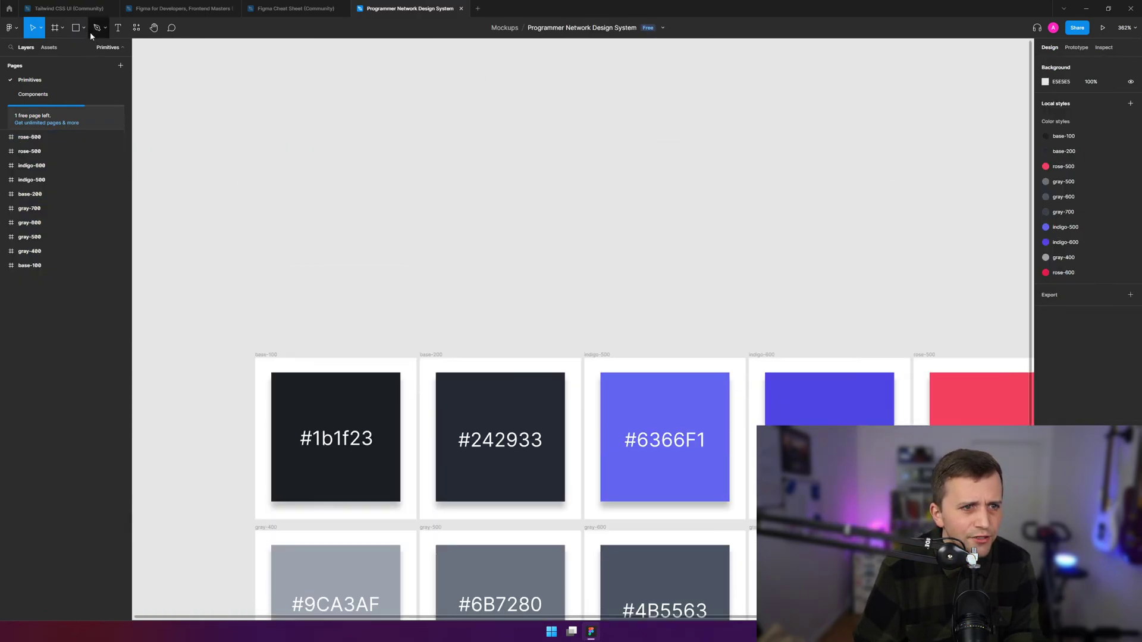
{"action": "key", "text": "r"}
{"action": "mouse_move", "coordinate": [289, 88]}
{"action": "left_mouse_down"}
{"action": "mouse_move", "coordinate": [314, 122]}
{"action": "mouse_move", "coordinate": [500, 209]}
{"action": "left_mouse_up"}
{"action": "double_click", "coordinate": [393, 149]}
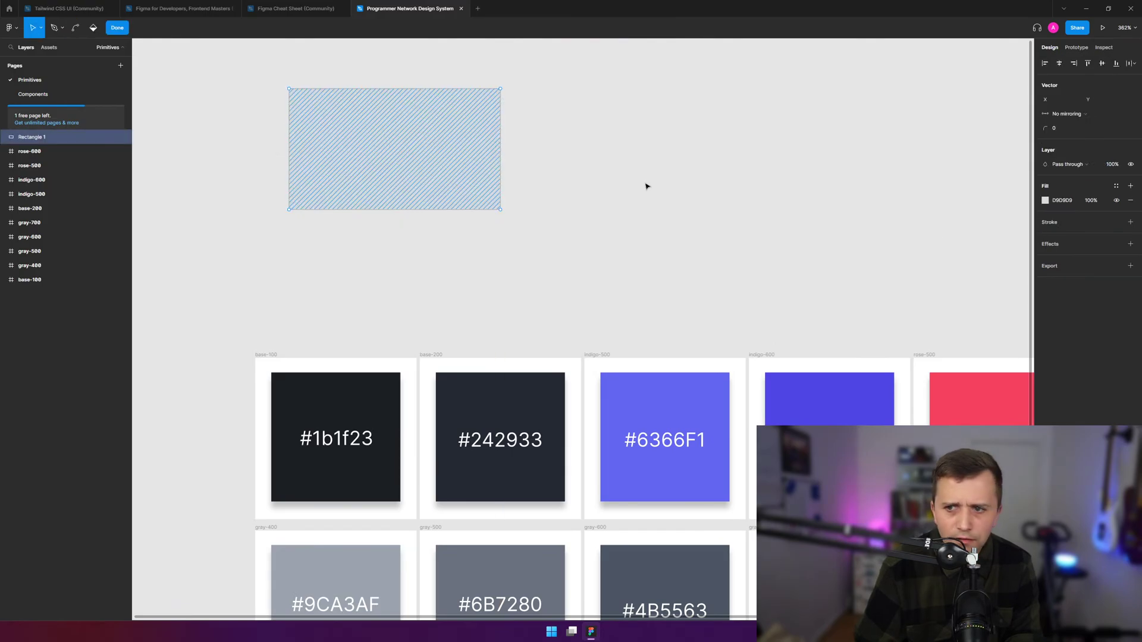
{"action": "type", "text": "FF0000"}
{"action": "key", "text": "Return"}
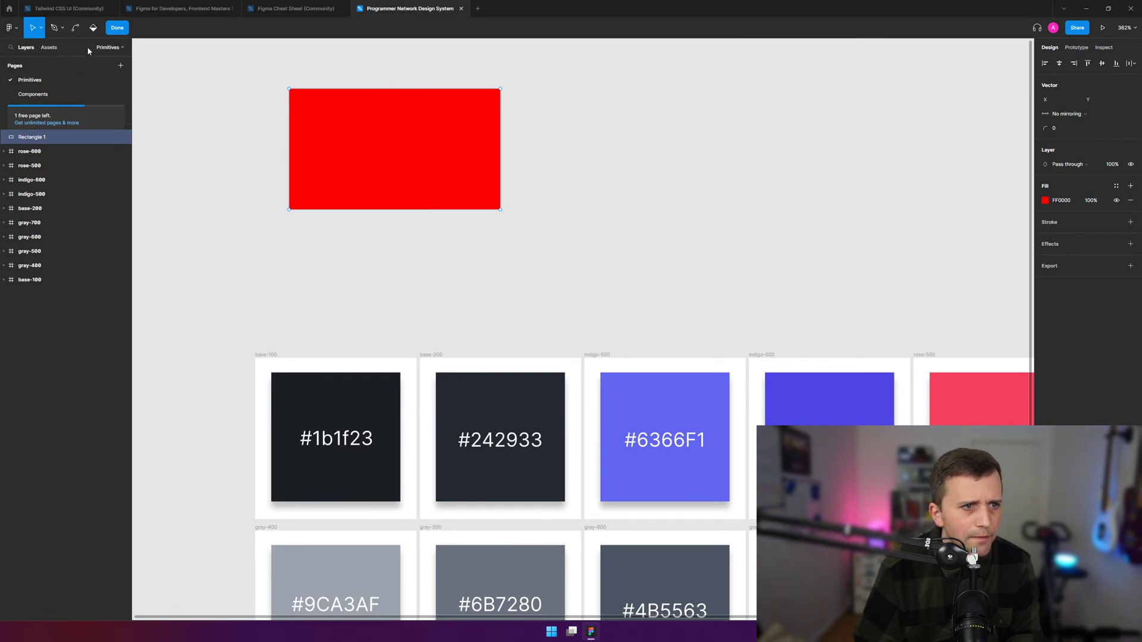
- Try drawing a pen path from inside the red rectangle, and undo the path and the rectangle's red fill
{"action": "left_click", "coordinate": [61, 31]}
{"action": "left_click", "coordinate": [61, 30]}
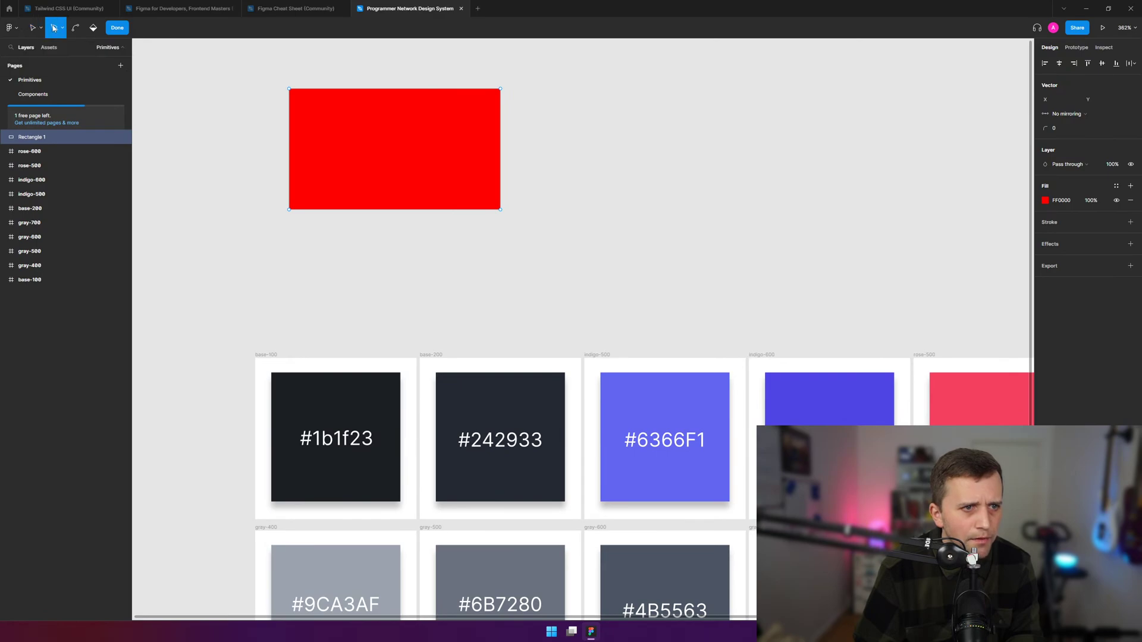
{"action": "left_click", "coordinate": [62, 29]}
{"action": "left_click", "coordinate": [371, 138]}
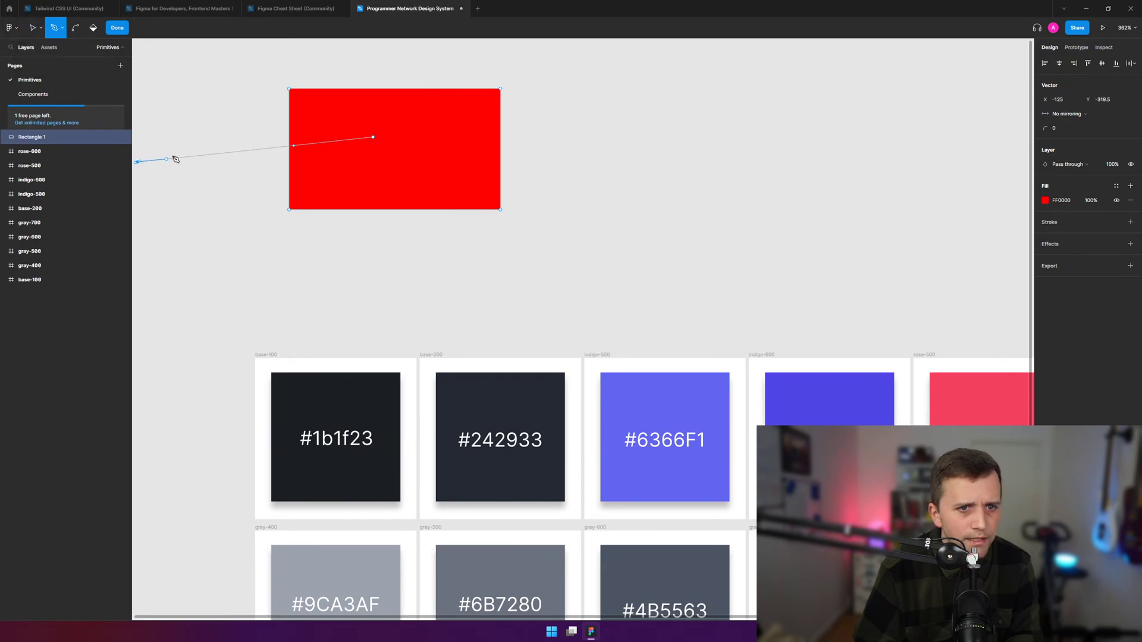
{"action": "left_click", "coordinate": [138, 162]}
{"action": "key", "text": "Escape"}
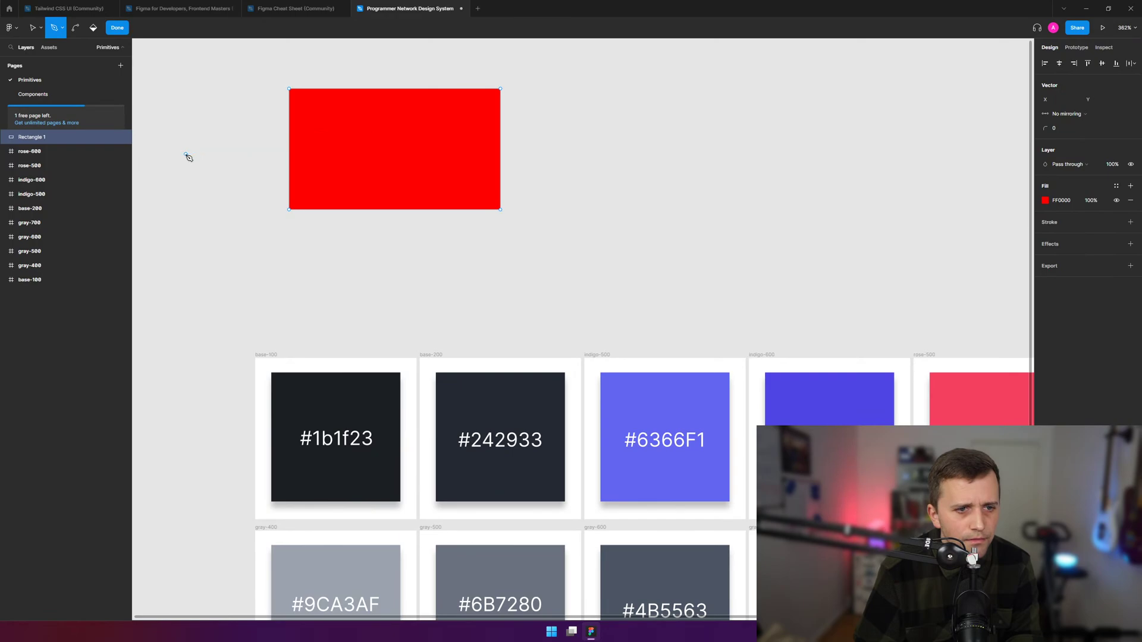
{"action": "key", "text": "ctrl+z"}
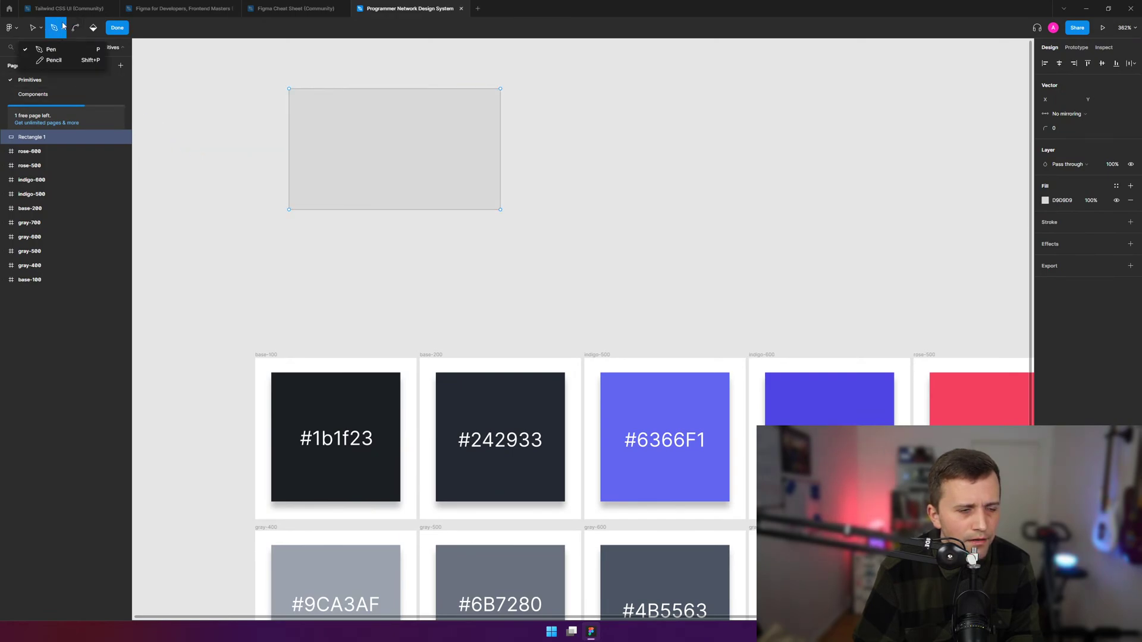
{"action": "left_click", "coordinate": [9, 28]}
{"action": "left_click", "coordinate": [153, 44]}
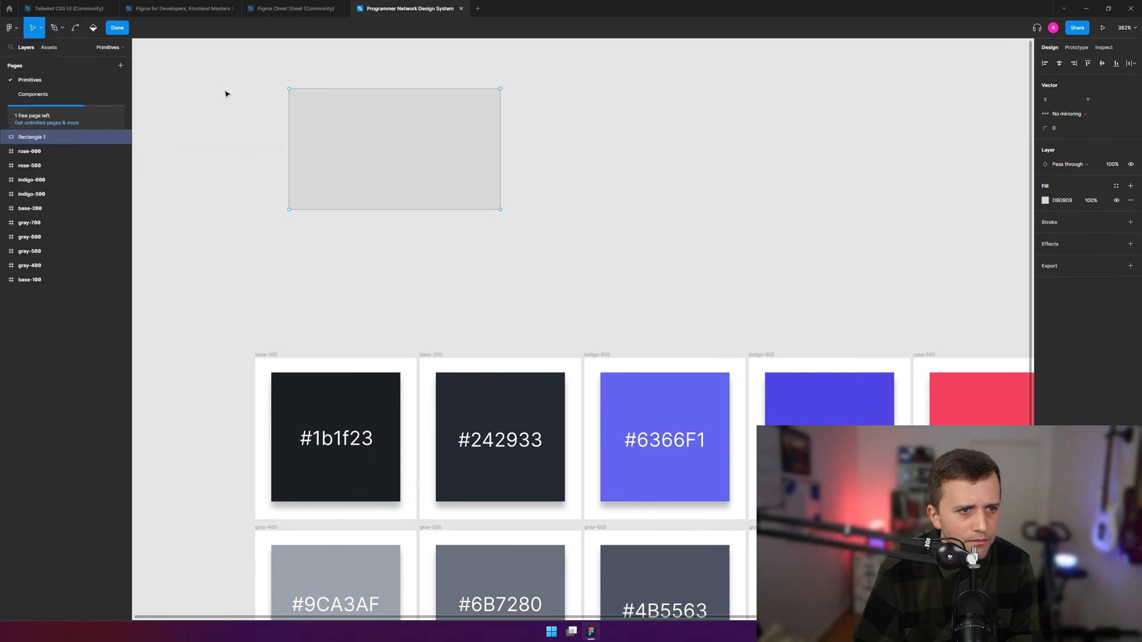
{"action": "key", "text": "ctrl+z"}
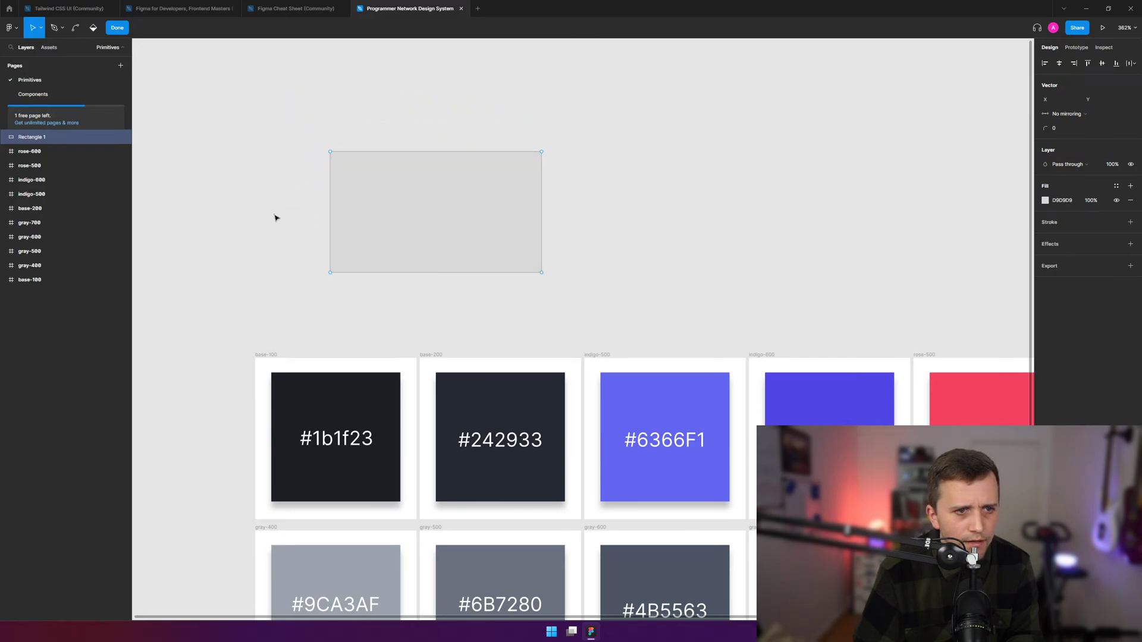
- Delete all points of the test rectangle above the cards and finish vector editing
{"action": "left_click", "coordinate": [374, 187]}
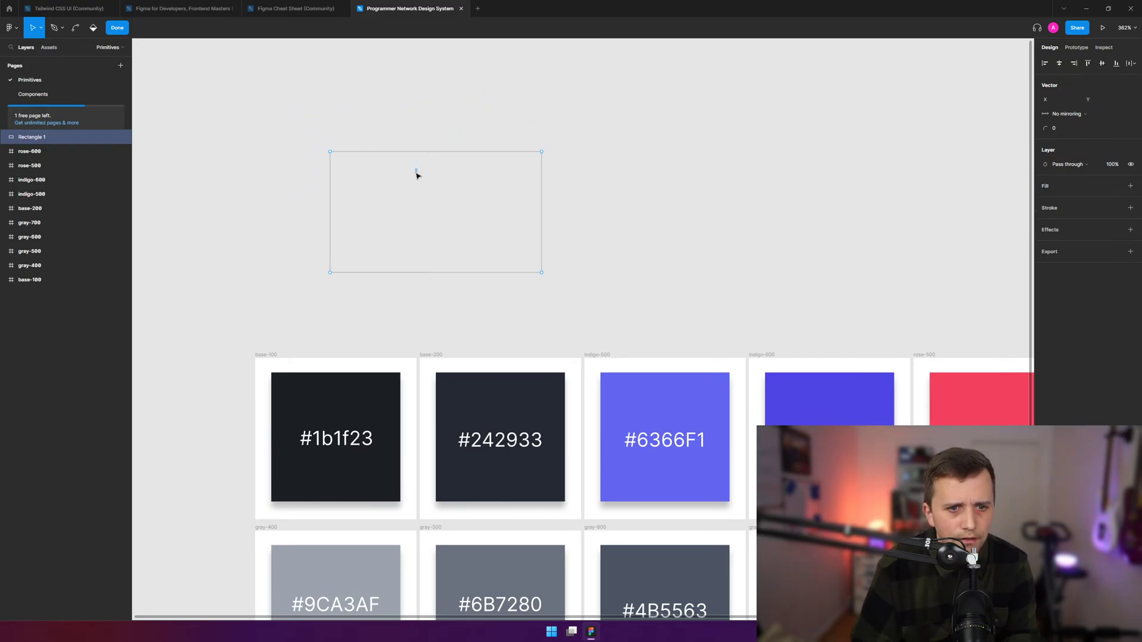
{"action": "left_click_drag", "start_coordinate": [623, 130], "coordinate": [235, 346]}
{"action": "key", "text": "Delete"}
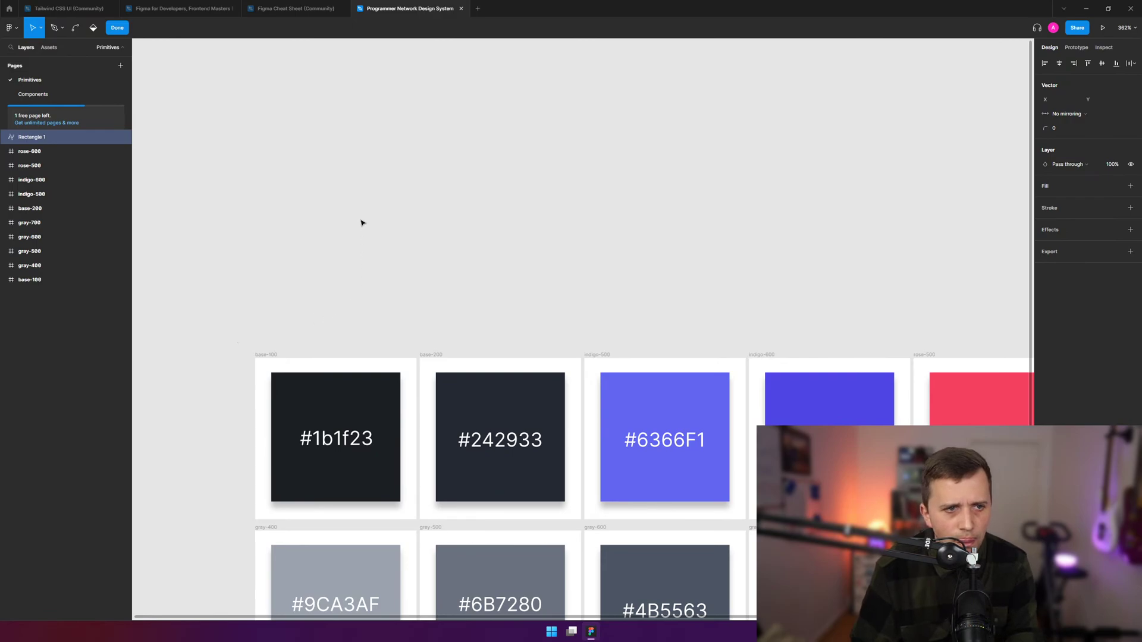
{"action": "left_click_drag", "start_coordinate": [319, 103], "coordinate": [607, 272]}
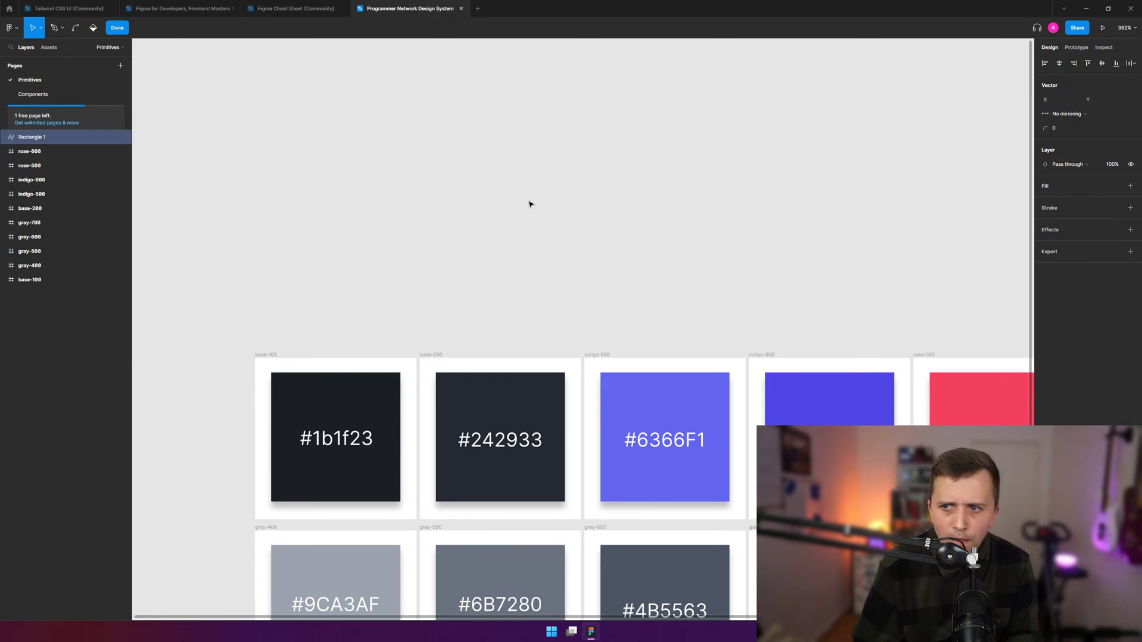
{"action": "left_click", "coordinate": [117, 27]}
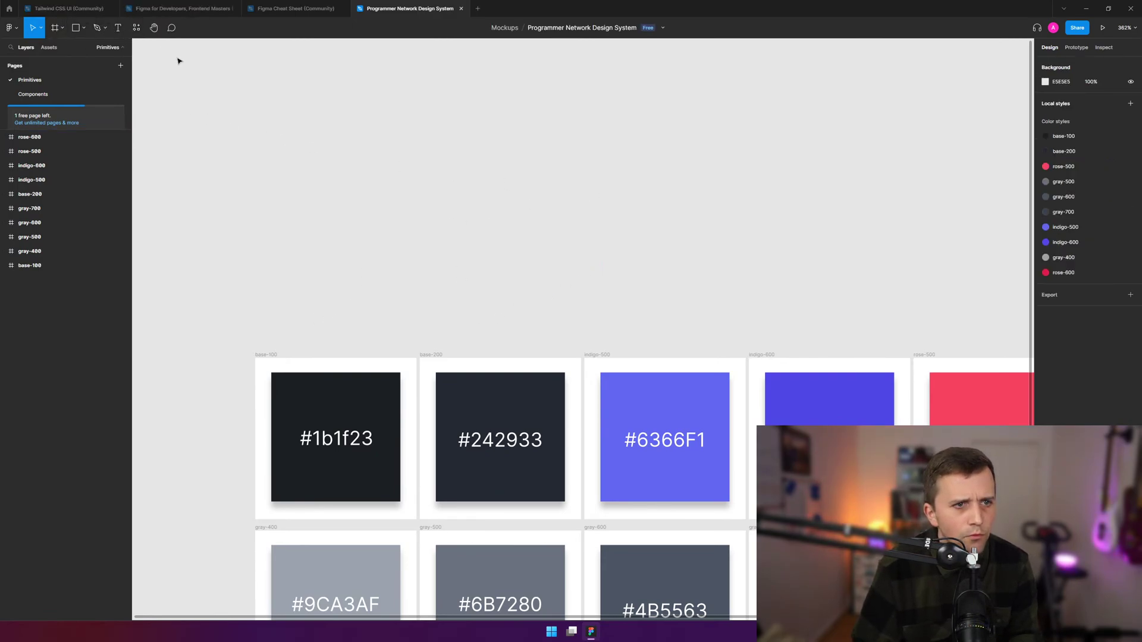
- Draw a rectangle about 156 by 98 above the color cards, fill it with FF0000 and clear the selection
{"action": "left_click", "coordinate": [64, 34]}
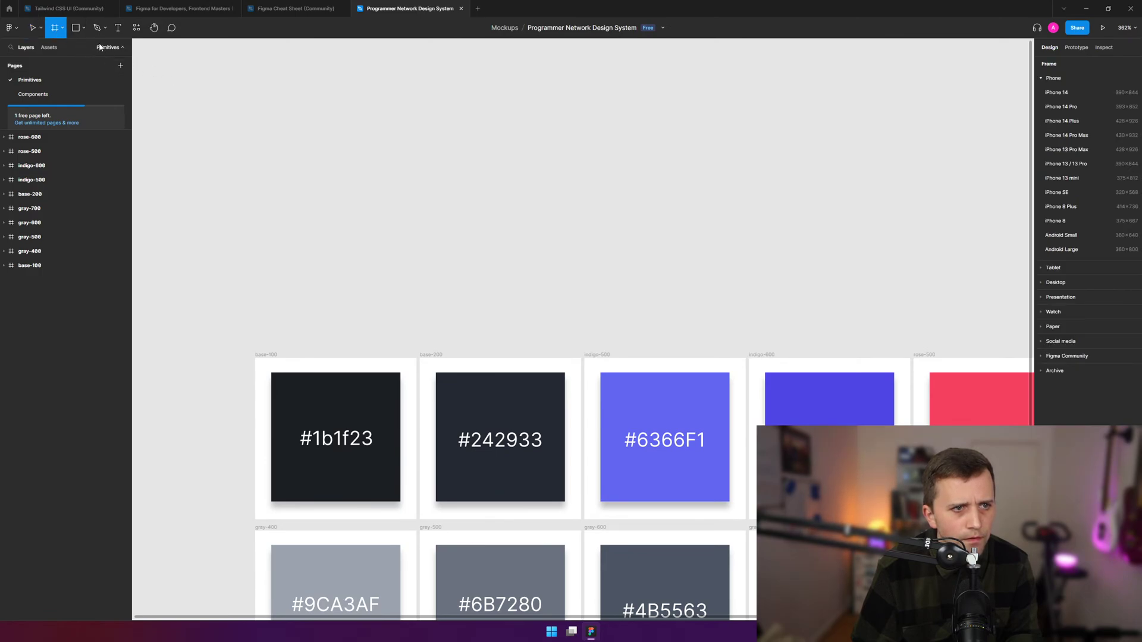
{"action": "key", "text": "r"}
{"action": "left_click_drag", "start_coordinate": [329, 116], "coordinate": [581, 275]}
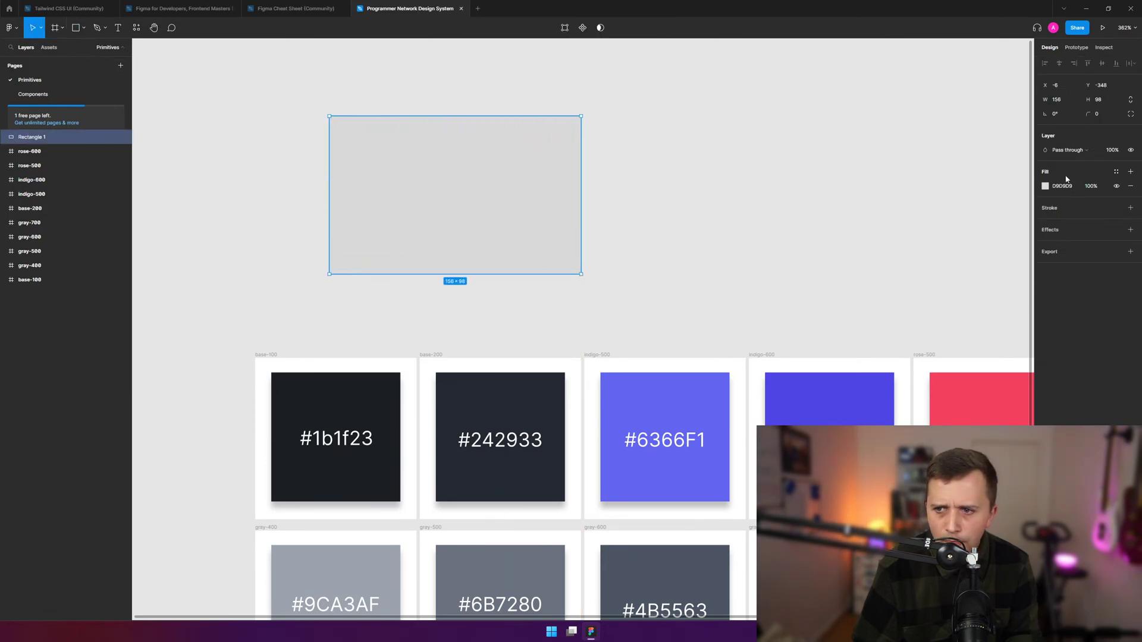
{"action": "type", "text": "ff0000"}
{"action": "key", "text": "Return"}
{"action": "left_click", "coordinate": [820, 244]}
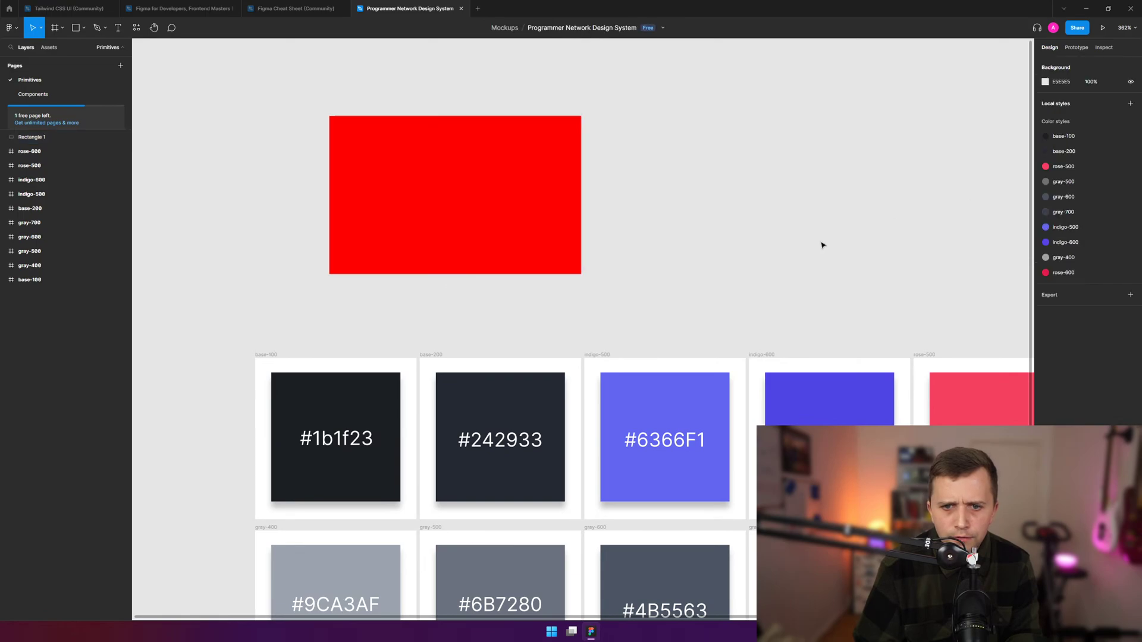
- Draw a frame about 189 by 122 around the red rectangle and clear the selection
{"action": "left_click", "coordinate": [62, 28]}
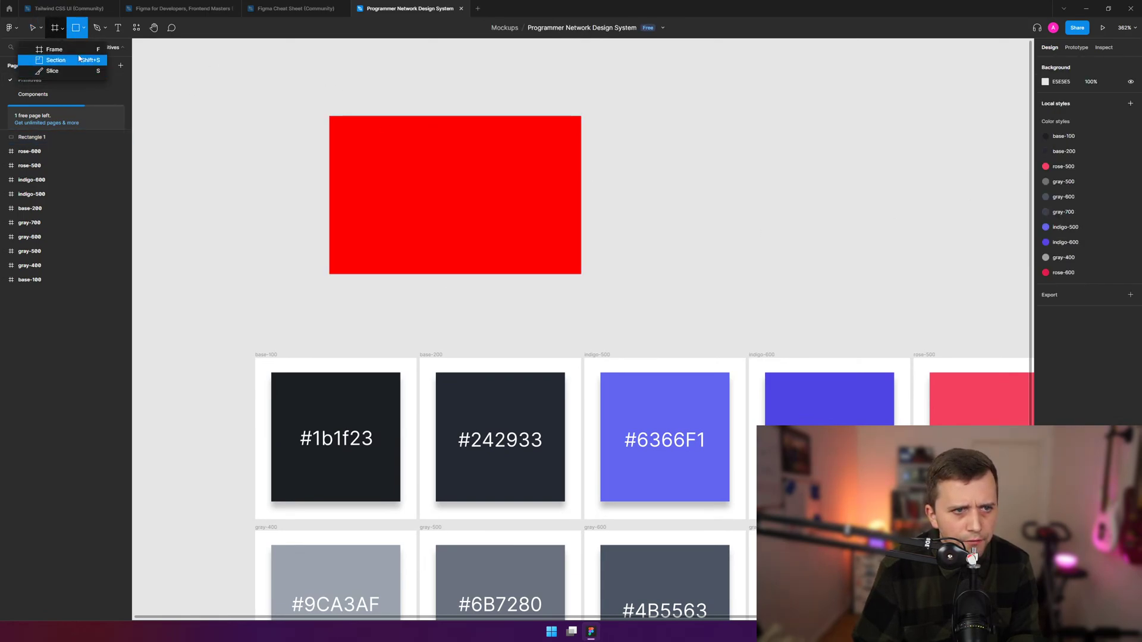
{"action": "left_click", "coordinate": [37, 49]}
{"action": "left_click_drag", "start_coordinate": [315, 96], "coordinate": [620, 291]}
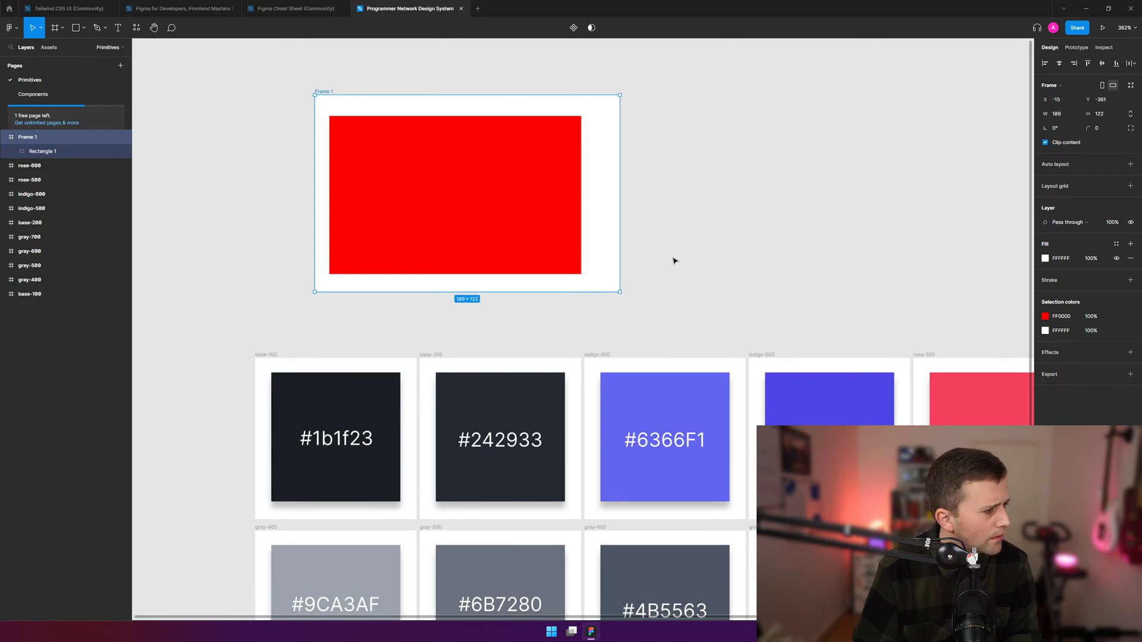
{"action": "key", "text": "Escape"}
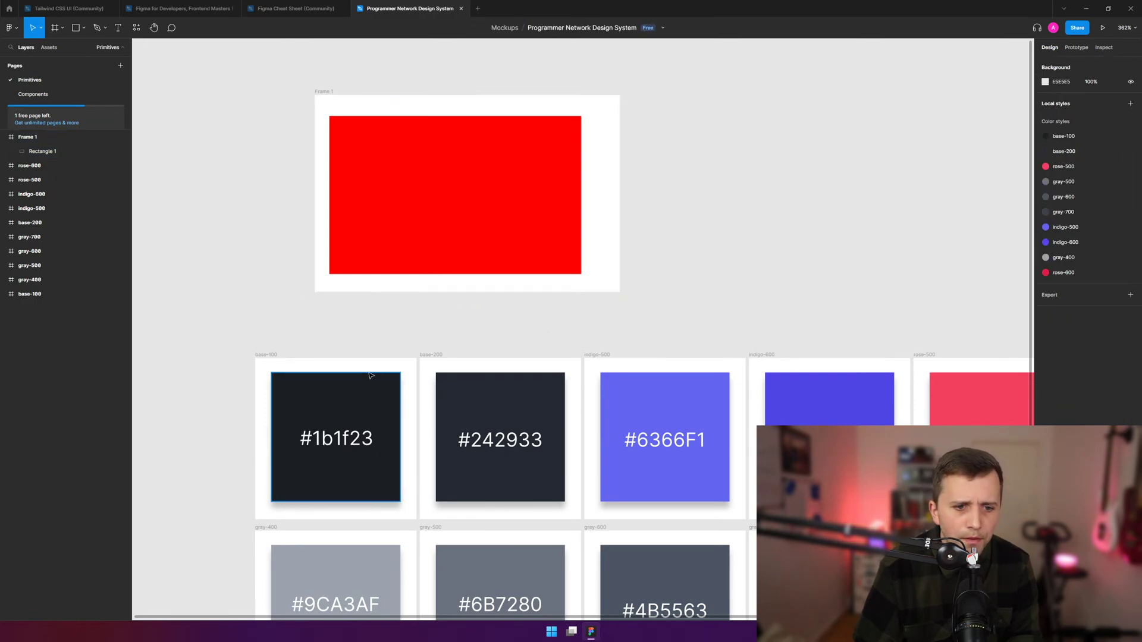
- Shift the red rectangle slightly inside its frame, and delete the frame together with the rectangle
{"action": "left_click", "coordinate": [450, 213]}
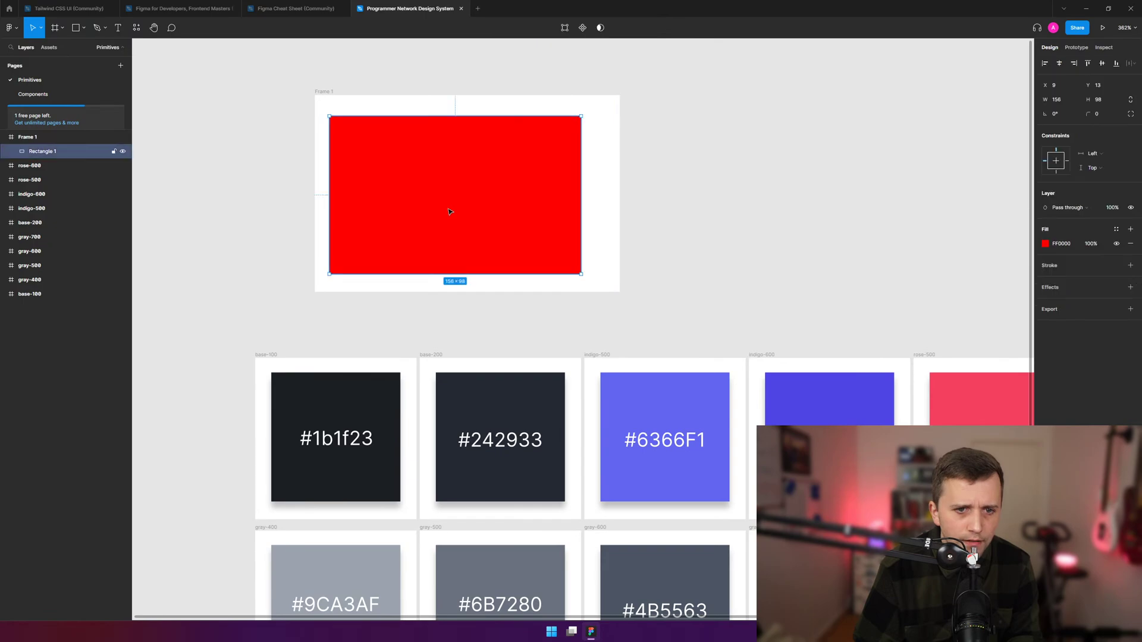
{"action": "left_click_drag", "start_coordinate": [450, 210], "coordinate": [471, 208]}
{"action": "left_click_drag", "start_coordinate": [687, 83], "coordinate": [260, 296]}
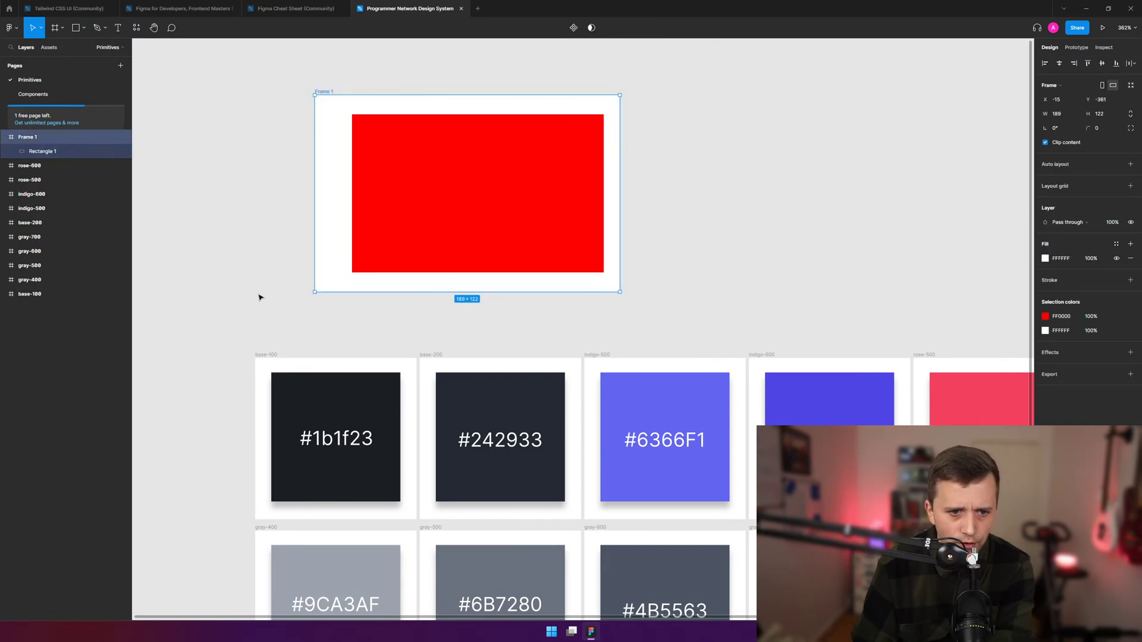
{"action": "key", "text": "Delete"}
- Inspect the base-100 card and its hex label's properties, and clear the selection
{"action": "left_click", "coordinate": [269, 355]}
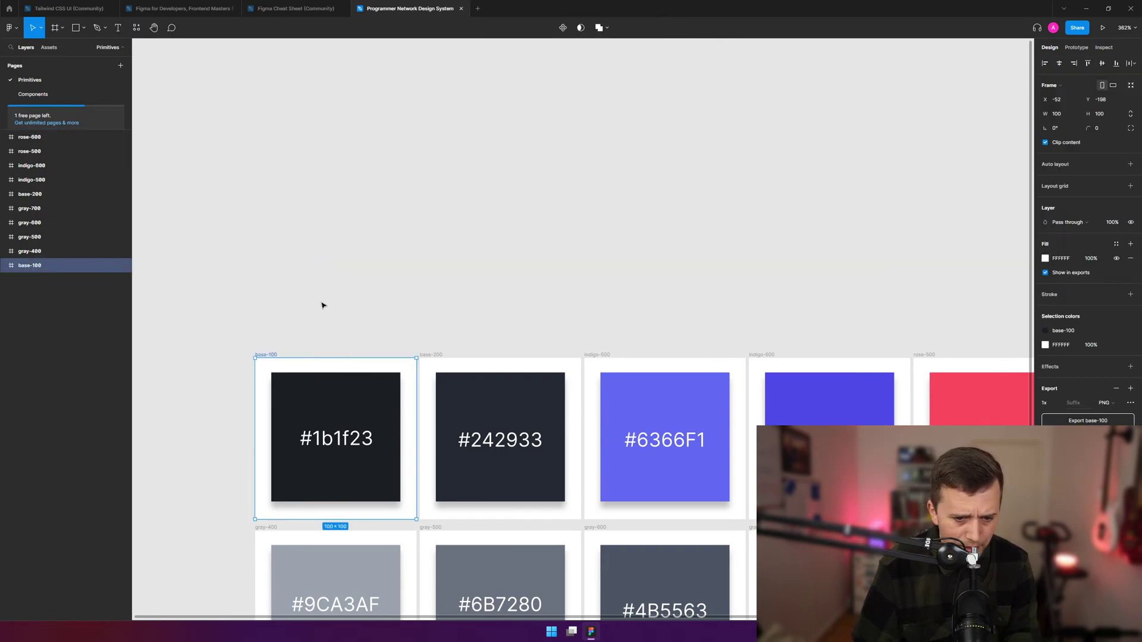
{"action": "scroll", "coordinate": [321, 305], "scroll_direction": "down", "scroll_amount": 3}
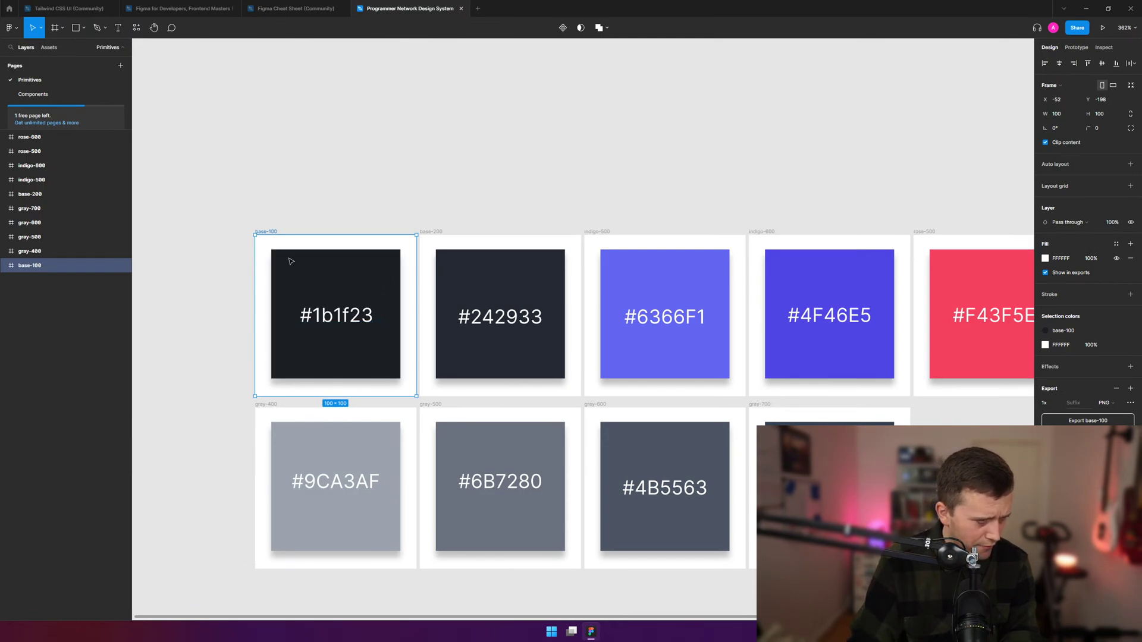
{"action": "left_click", "coordinate": [536, 129]}
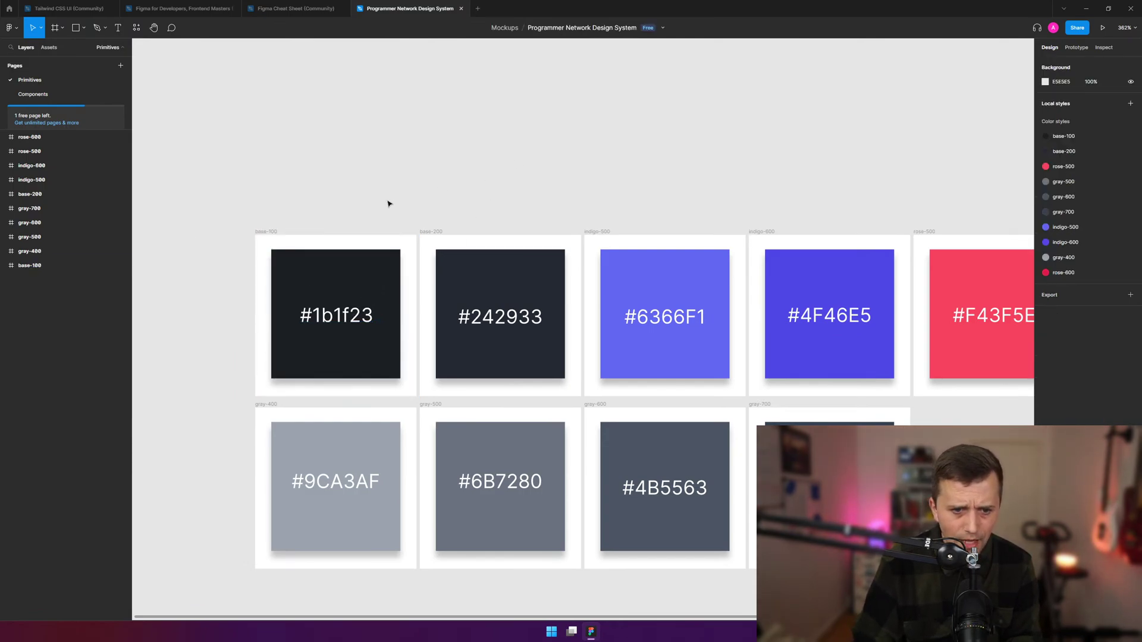
{"action": "left_click", "coordinate": [271, 233]}
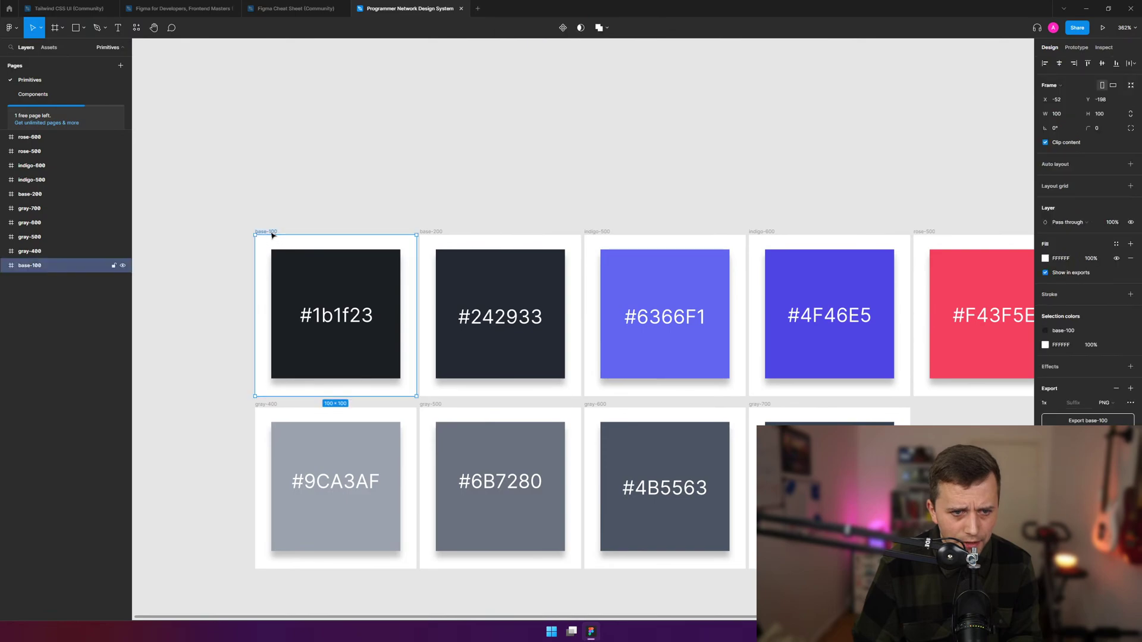
{"action": "key", "text": "Return"}
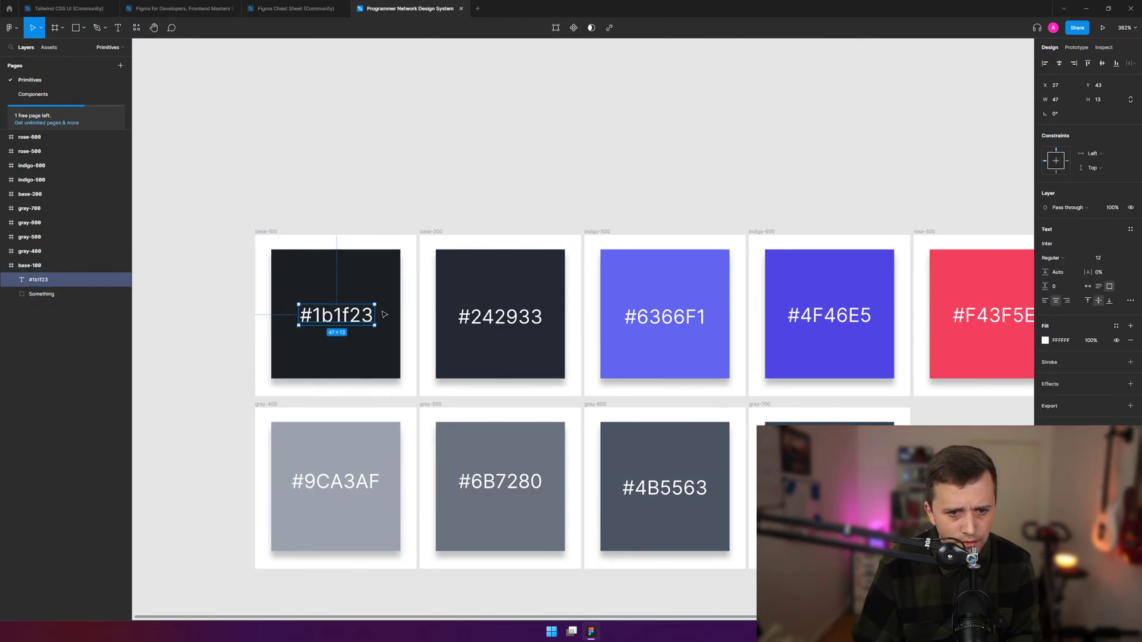
{"action": "left_click", "coordinate": [449, 153]}
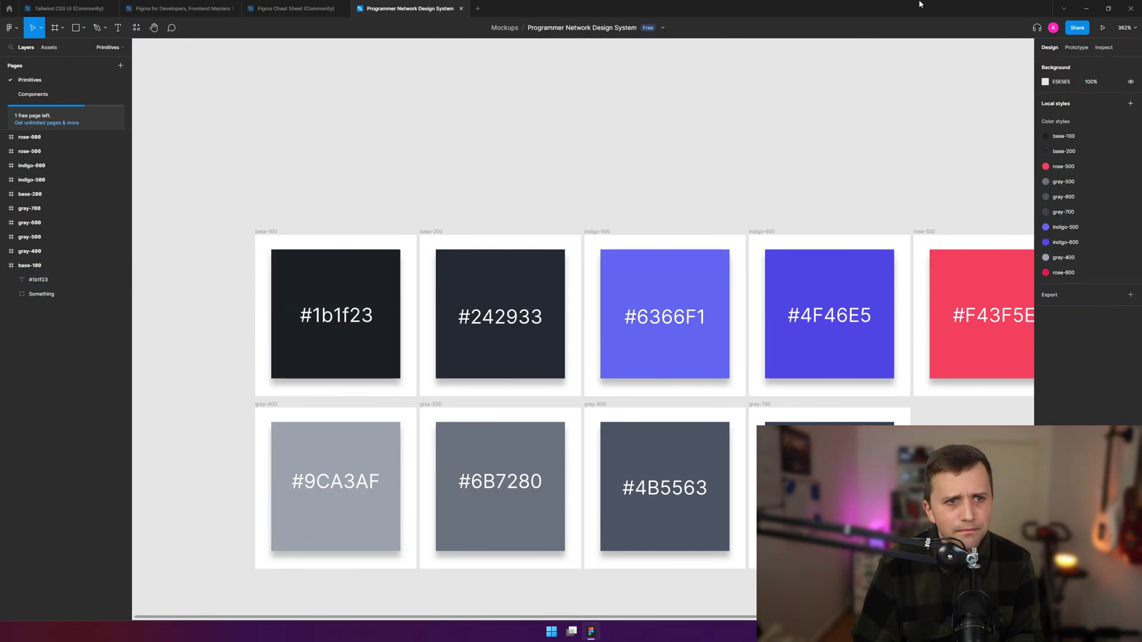
- Switch to the Tailwind CSS UI file and examine how the Colors and Typography frames group their color rows and text samples
{"action": "left_click", "coordinate": [69, 9]}
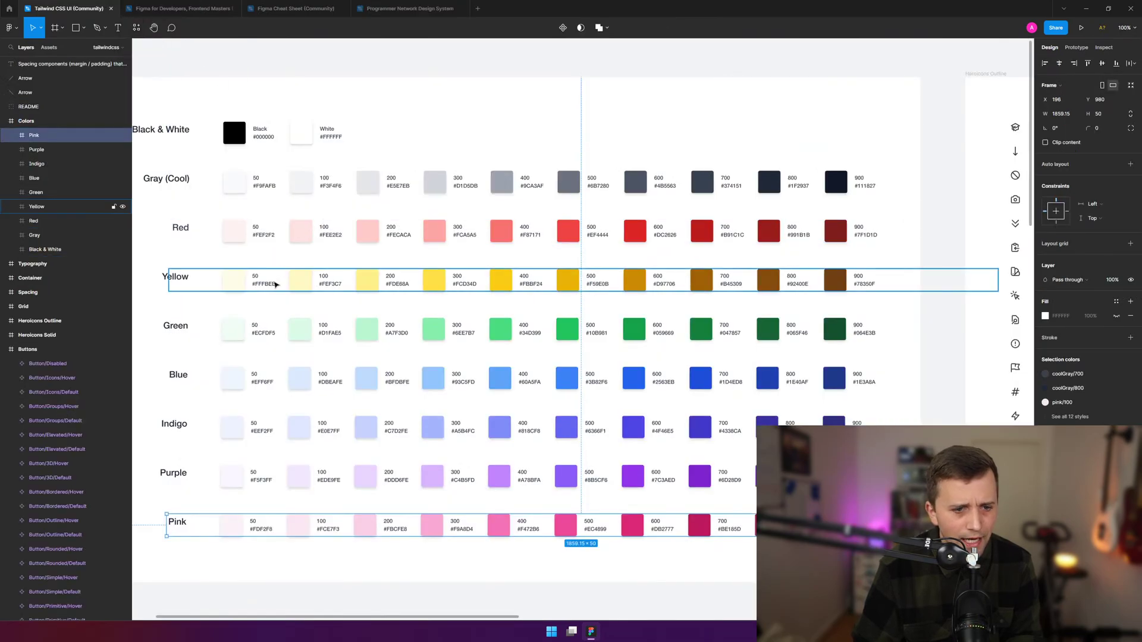
{"action": "left_click", "coordinate": [276, 285]}
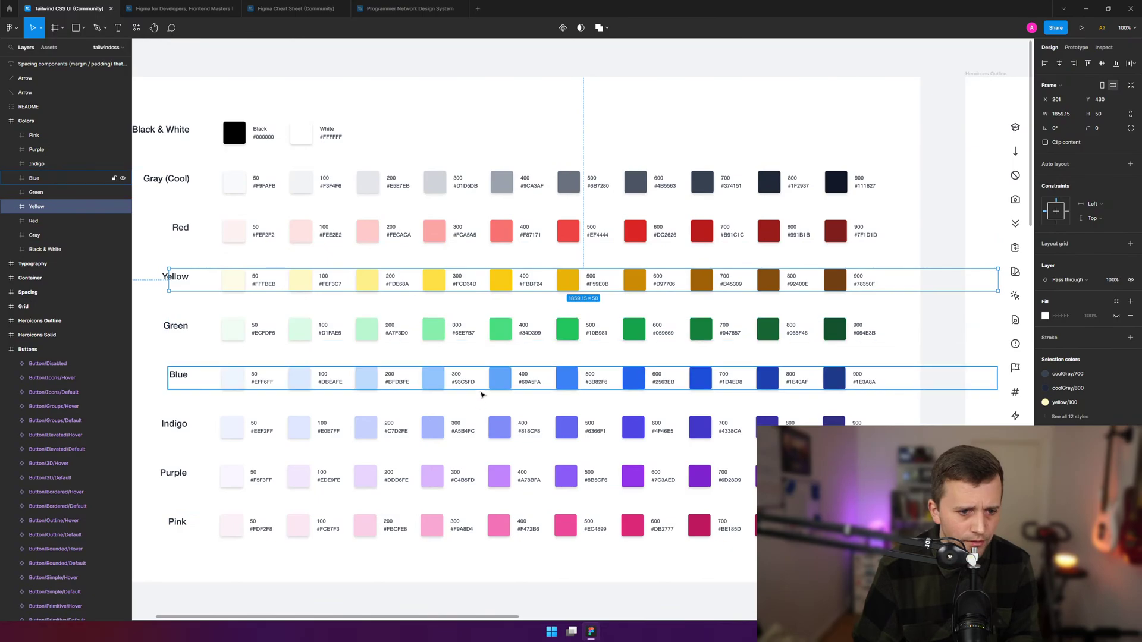
{"action": "left_click", "coordinate": [282, 133]}
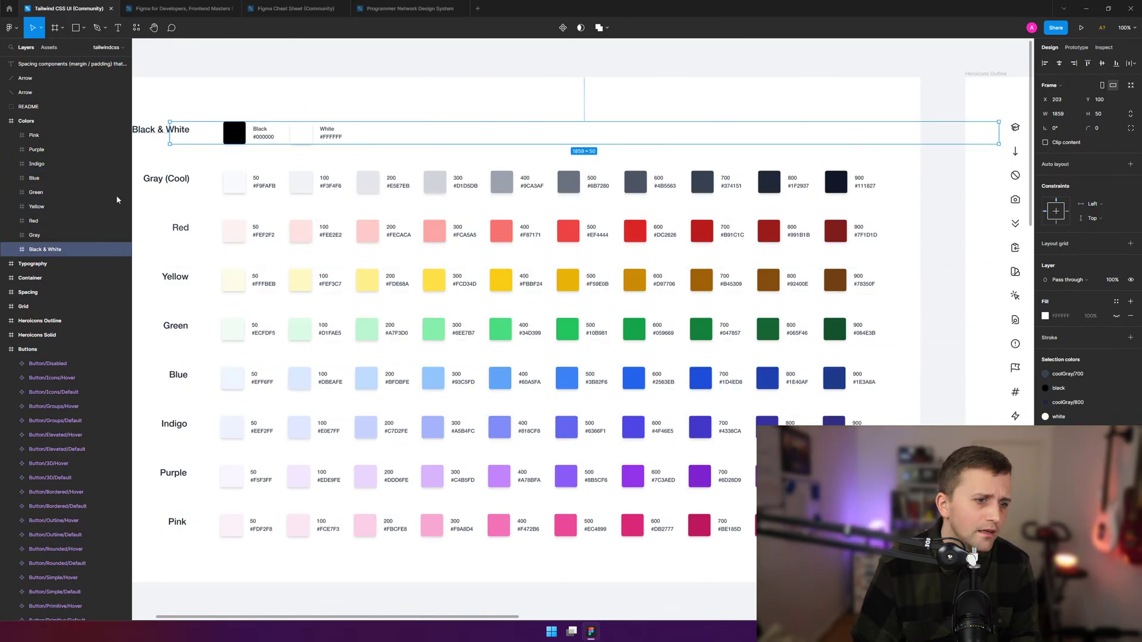
{"action": "left_click", "coordinate": [5, 125]}
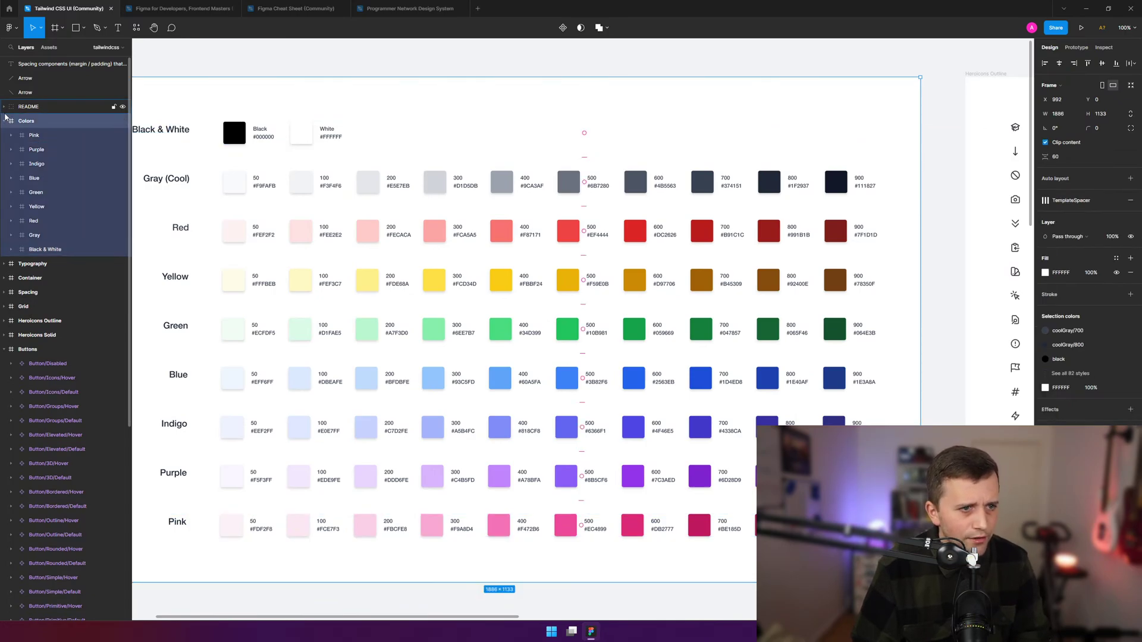
{"action": "left_click", "coordinate": [4, 121]}
{"action": "left_click", "coordinate": [4, 136]}
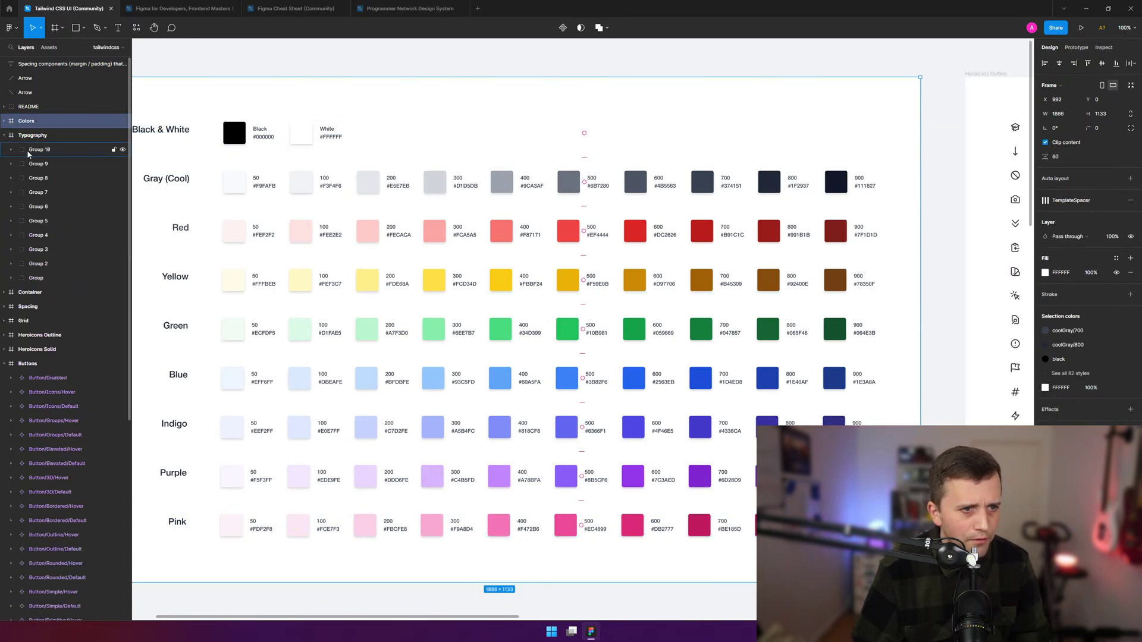
{"action": "left_click", "coordinate": [37, 152]}
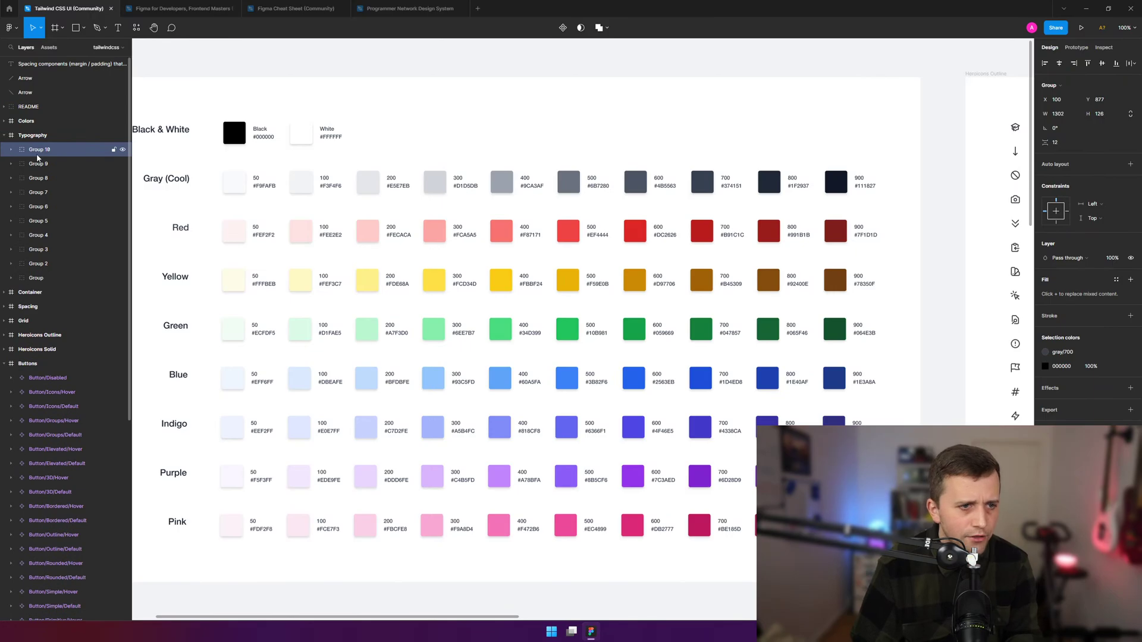
{"action": "key", "text": "shift+1"}
{"action": "key", "text": "shift+2"}
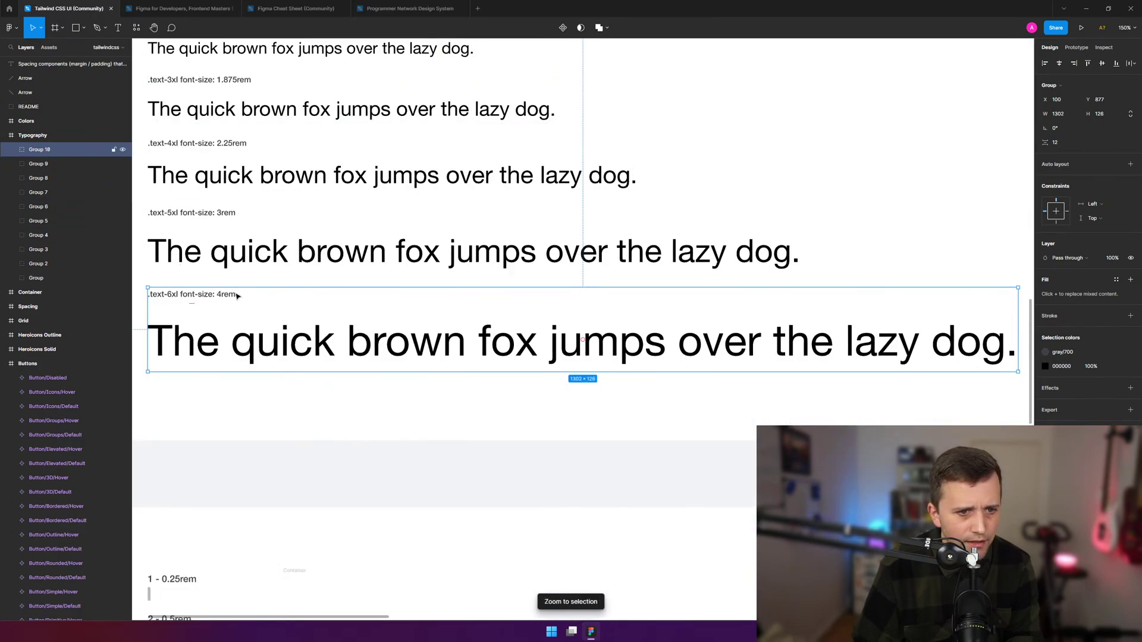
{"action": "scroll", "coordinate": [340, 445], "scroll_direction": "up", "scroll_amount": 5}
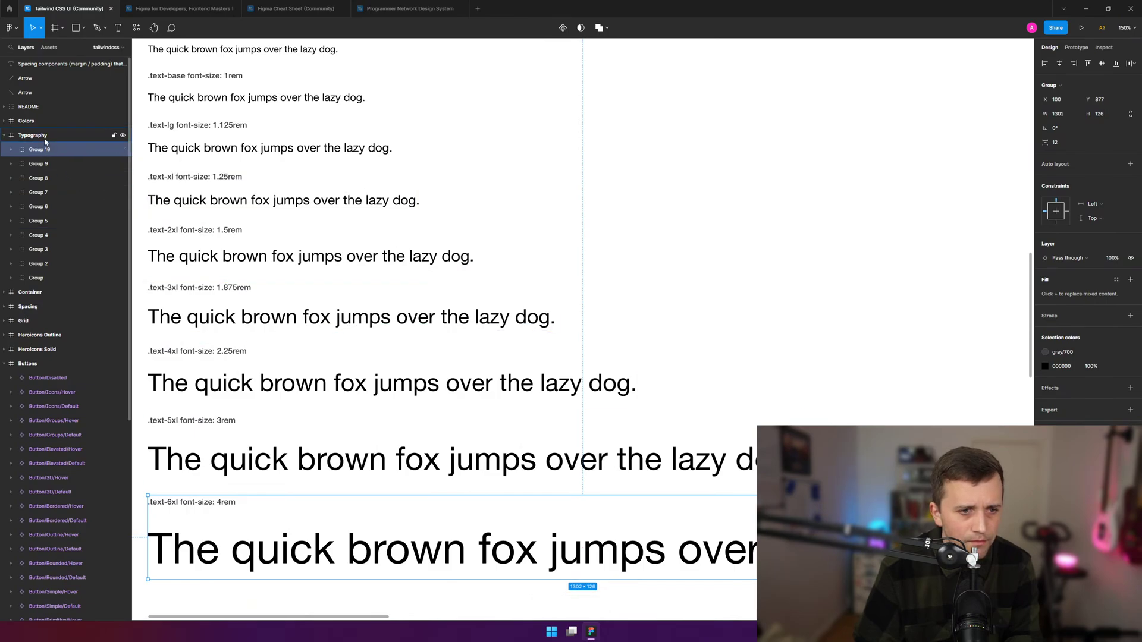
- Collapse the Typography frame in the layer list and copy the whole frame
{"action": "left_click", "coordinate": [4, 136]}
{"action": "left_click", "coordinate": [24, 136]}
{"action": "right_click", "coordinate": [32, 137]}
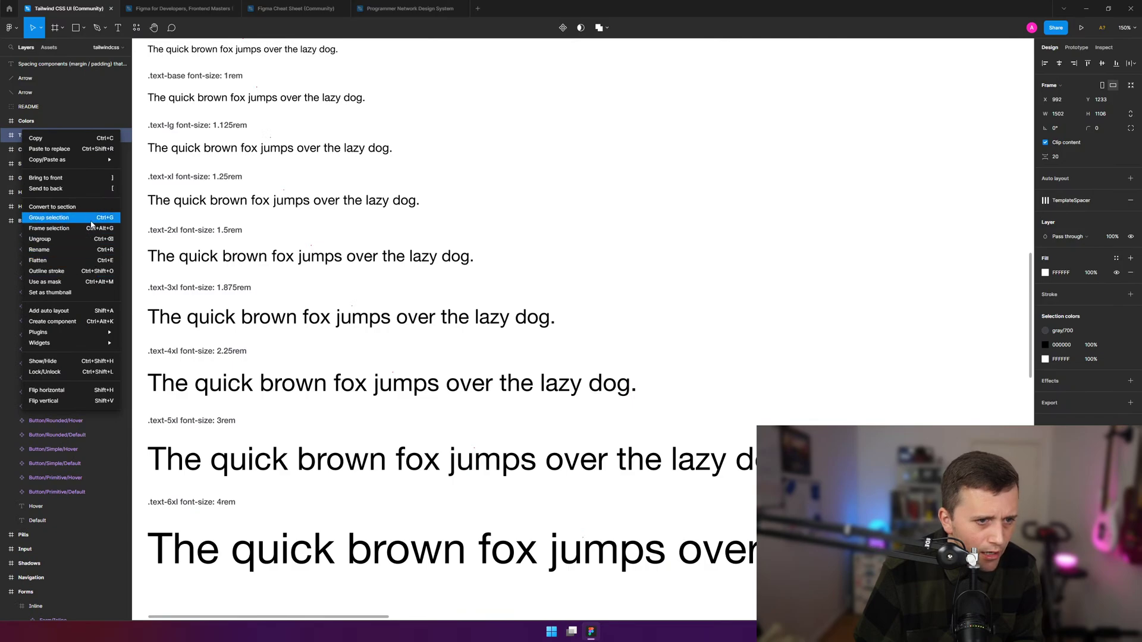
{"action": "left_click", "coordinate": [4, 131]}
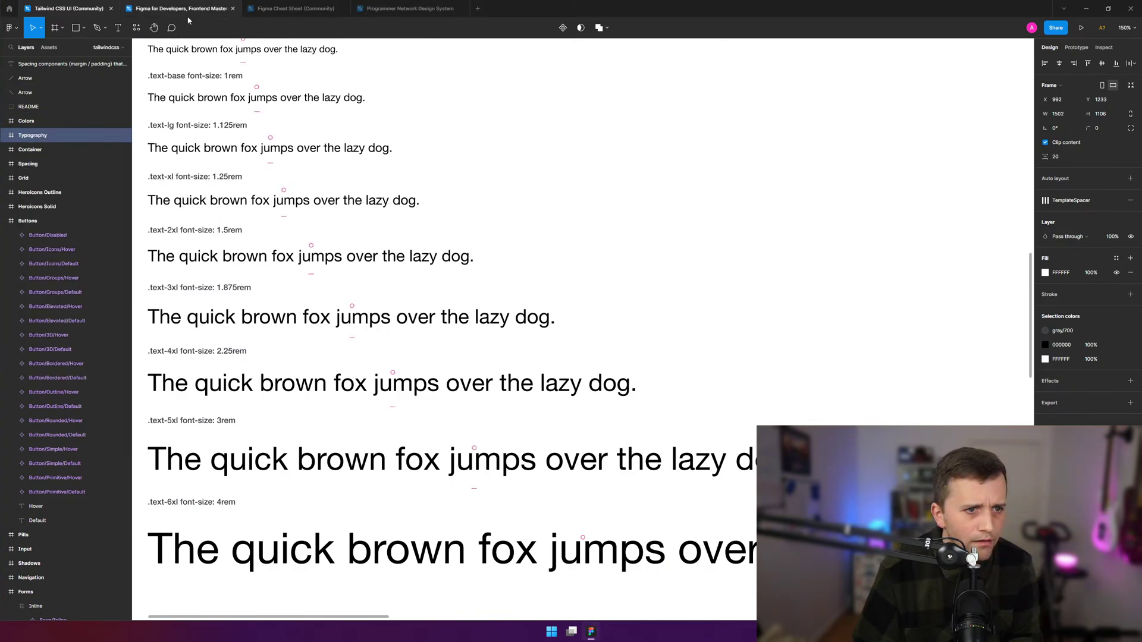
{"action": "right_click", "coordinate": [34, 136]}
{"action": "left_click", "coordinate": [43, 139]}
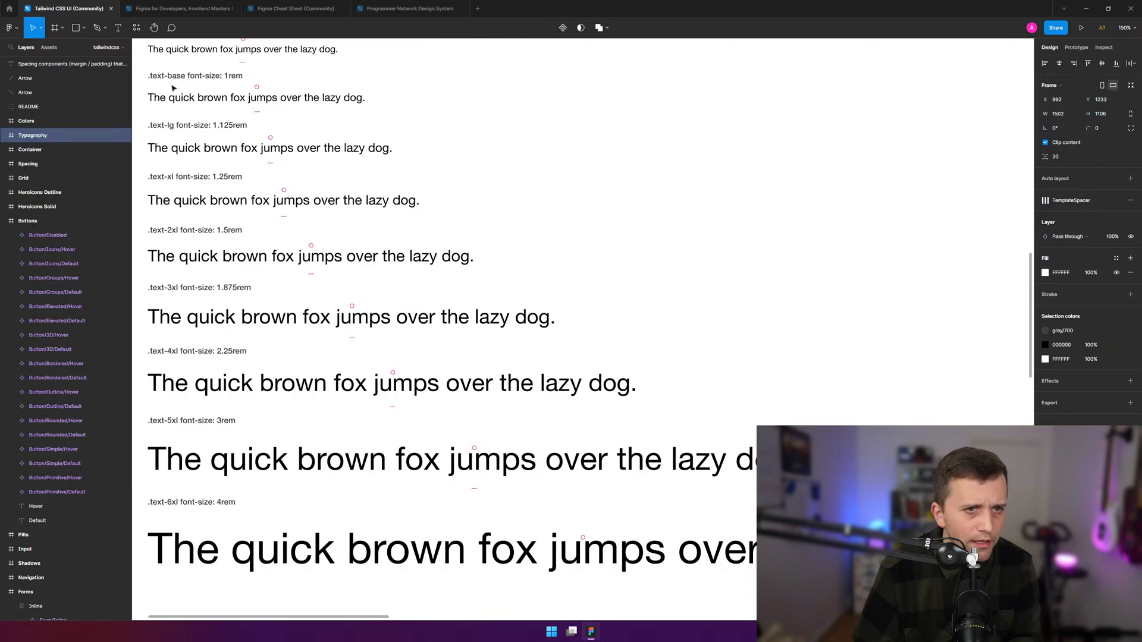
- Paste the Typography frame into the Primitives page of the Programmer Network Design System file and collapse the base-100 layer
{"action": "left_click", "coordinate": [409, 8]}
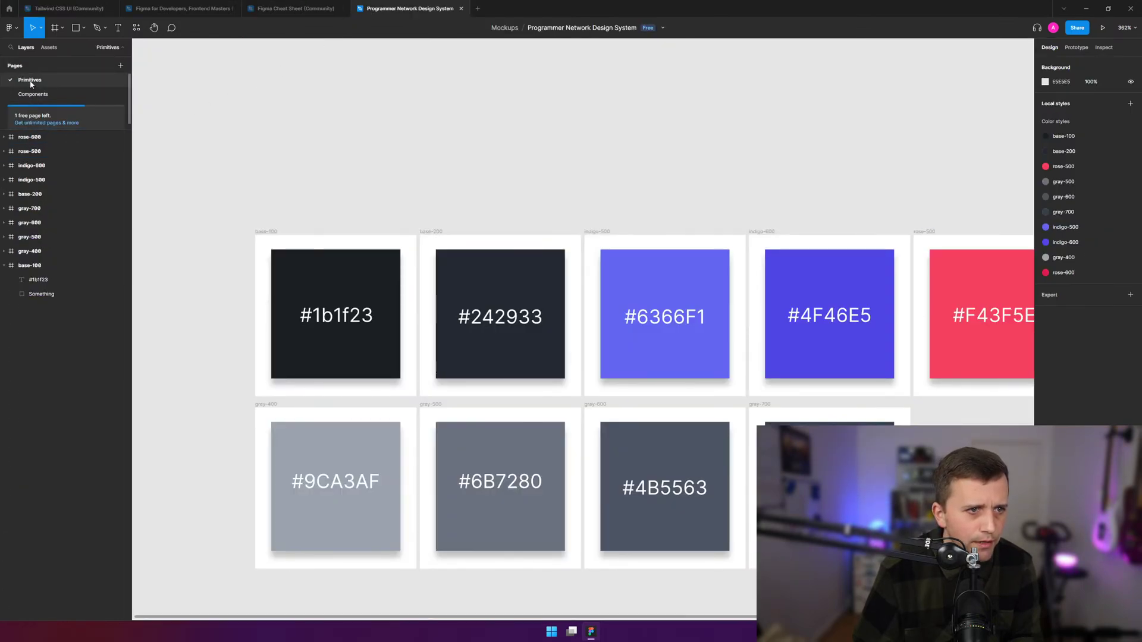
{"action": "right_click", "coordinate": [31, 85]}
{"action": "left_click", "coordinate": [35, 87]}
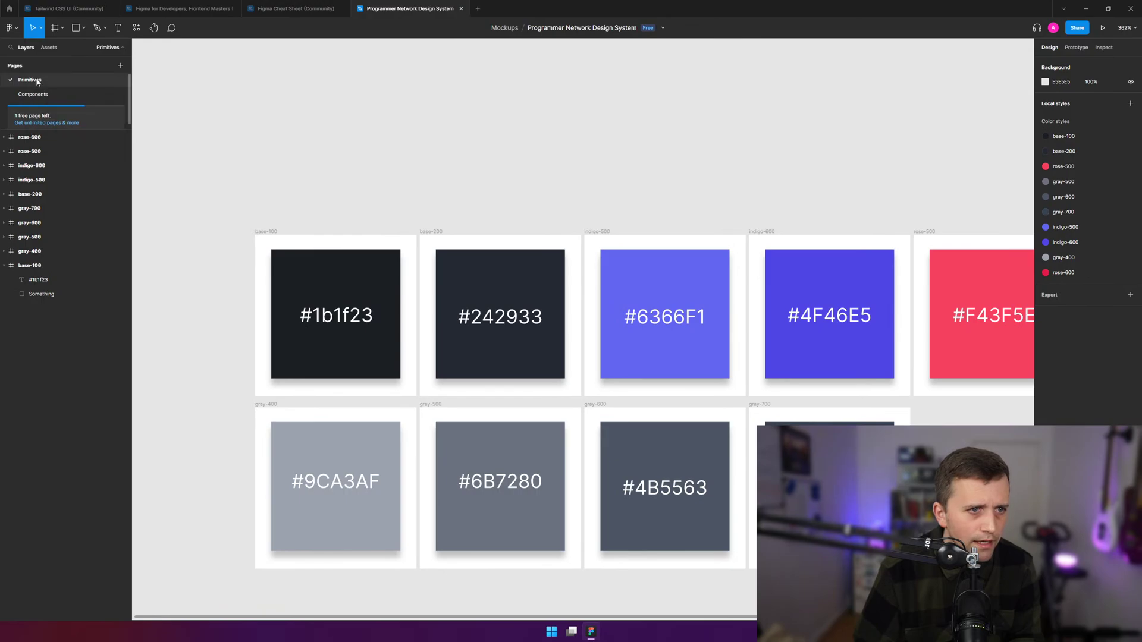
{"action": "key", "text": "ctrl+v"}
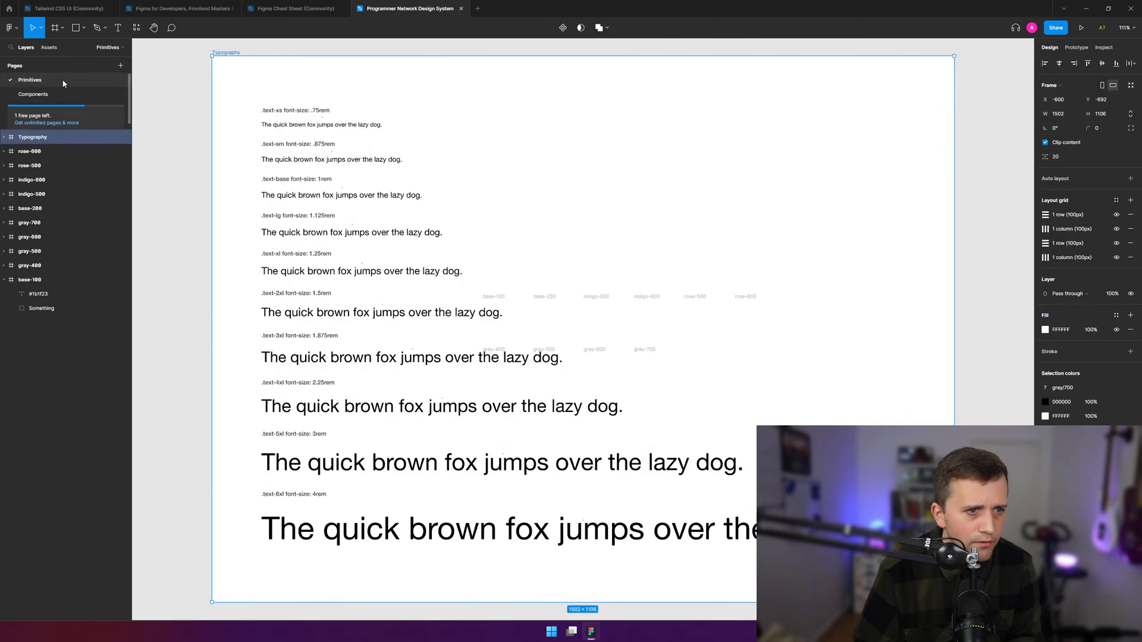
{"action": "left_click", "coordinate": [4, 279]}
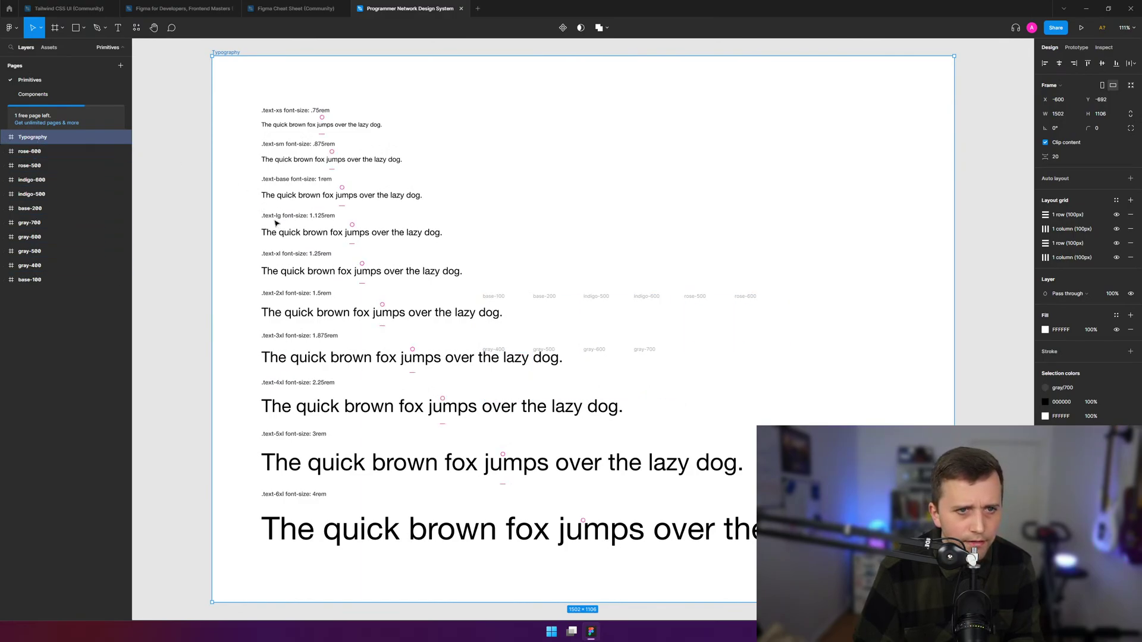
- Move the pasted Typography frame off the color cards so it sits to their right, and clear the selection
{"action": "scroll", "coordinate": [369, 214], "scroll_direction": "up", "scroll_amount": 1}
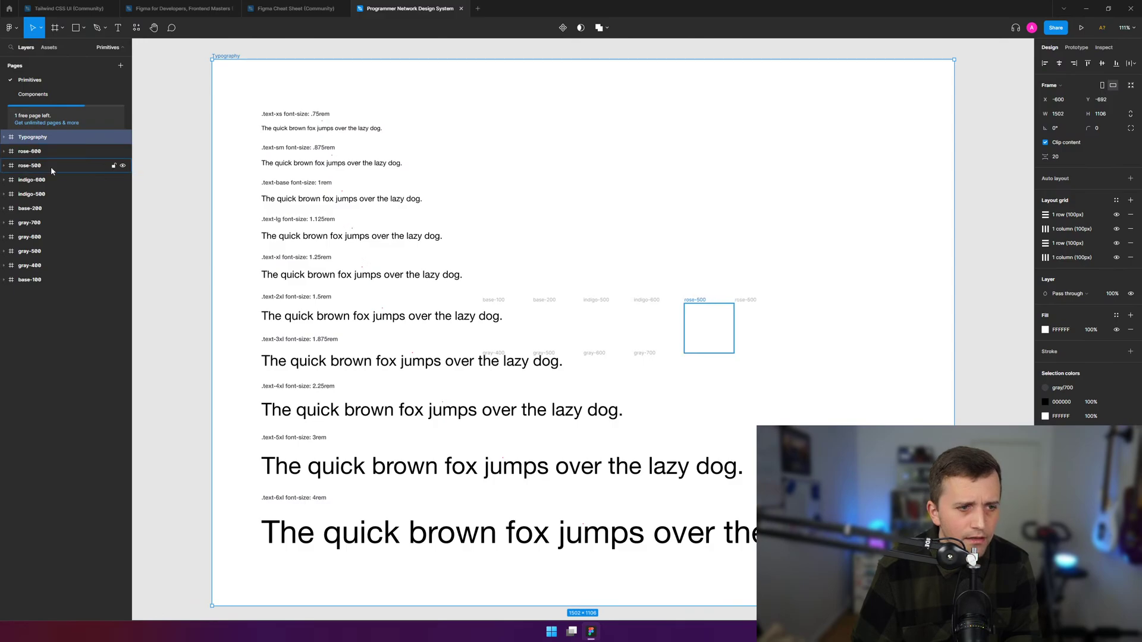
{"action": "left_click", "coordinate": [51, 151]}
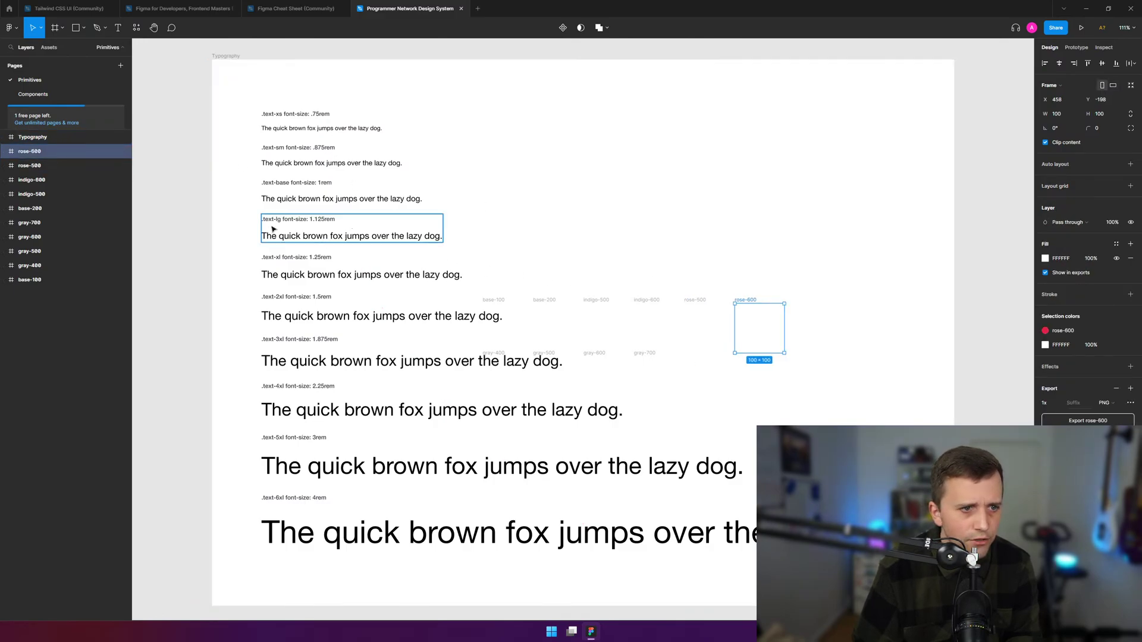
{"action": "left_click", "coordinate": [58, 141]}
{"action": "left_click_drag", "start_coordinate": [287, 70], "coordinate": [698, 315]}
{"action": "left_click", "coordinate": [252, 313]}
{"action": "scroll", "coordinate": [357, 256], "scroll_direction": "up", "scroll_amount": 5}
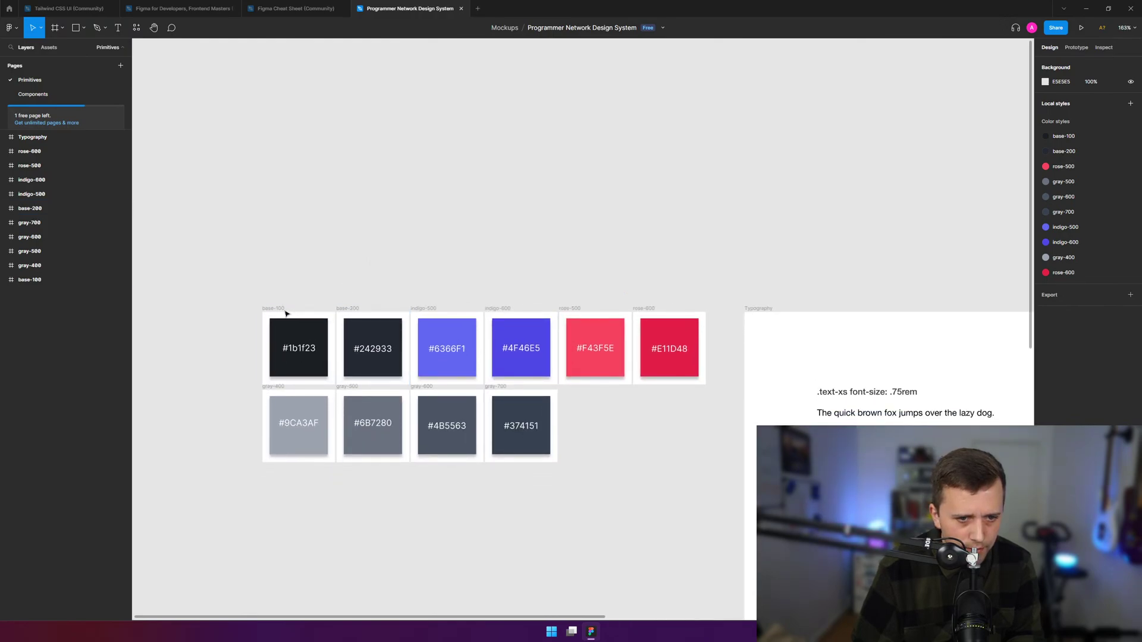
{"action": "left_click", "coordinate": [285, 314]}
{"action": "left_click", "coordinate": [360, 313], "text": "shift"}
{"action": "left_click", "coordinate": [434, 313], "text": "shift"}
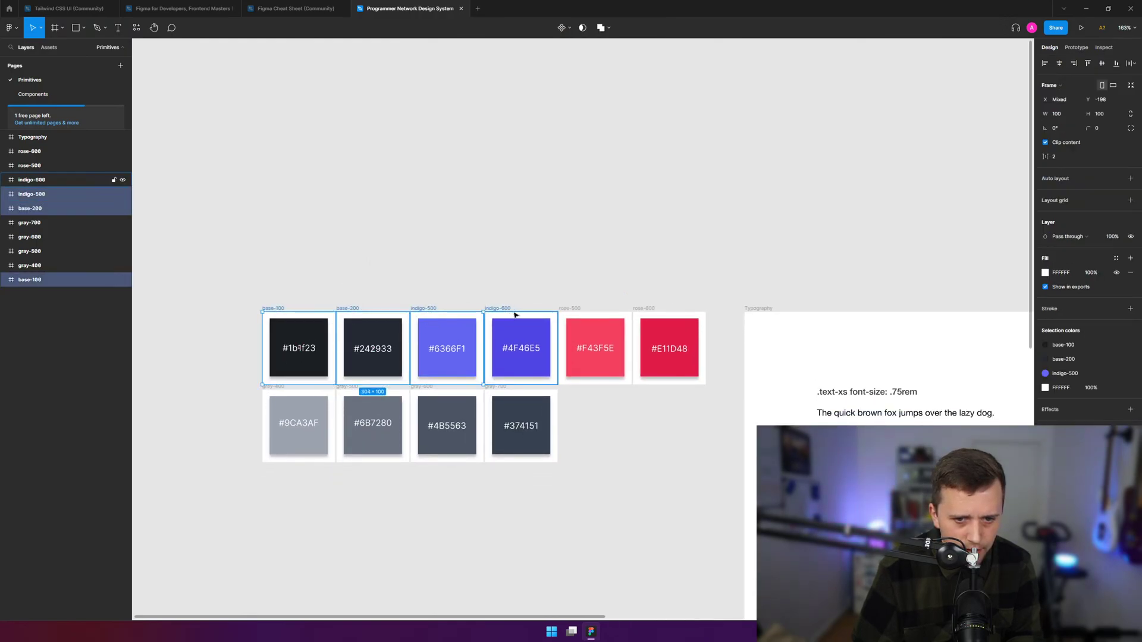
{"action": "left_click", "coordinate": [516, 315], "text": "shift"}
{"action": "left_click", "coordinate": [571, 312], "text": "shift"}
{"action": "left_click", "coordinate": [655, 309], "text": "shift"}
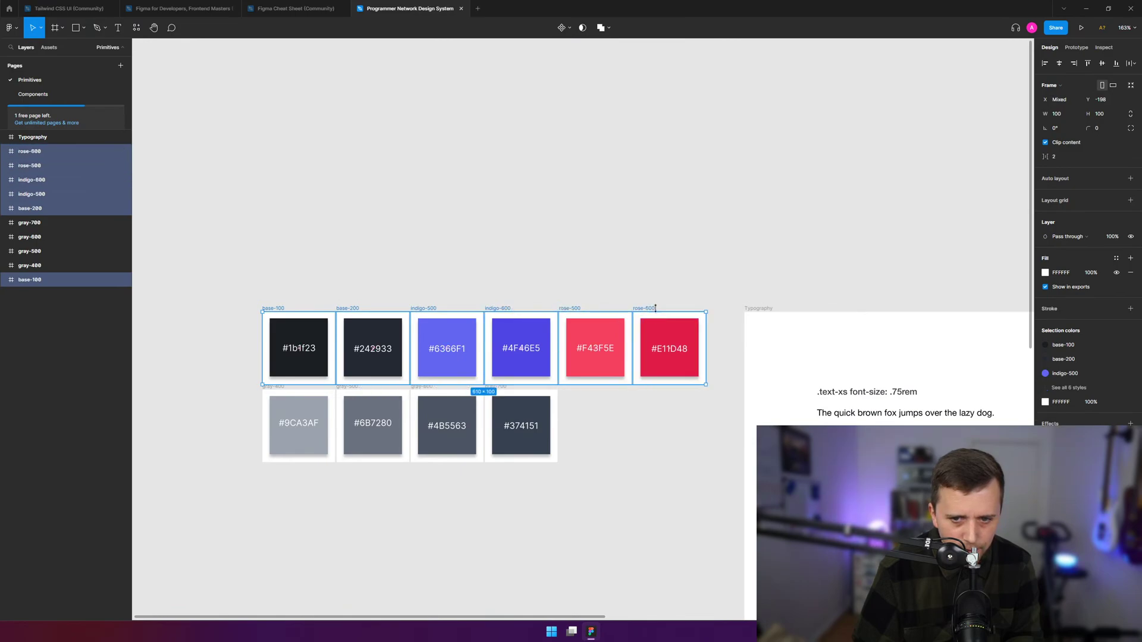
{"action": "left_click", "coordinate": [278, 387], "text": "shift"}
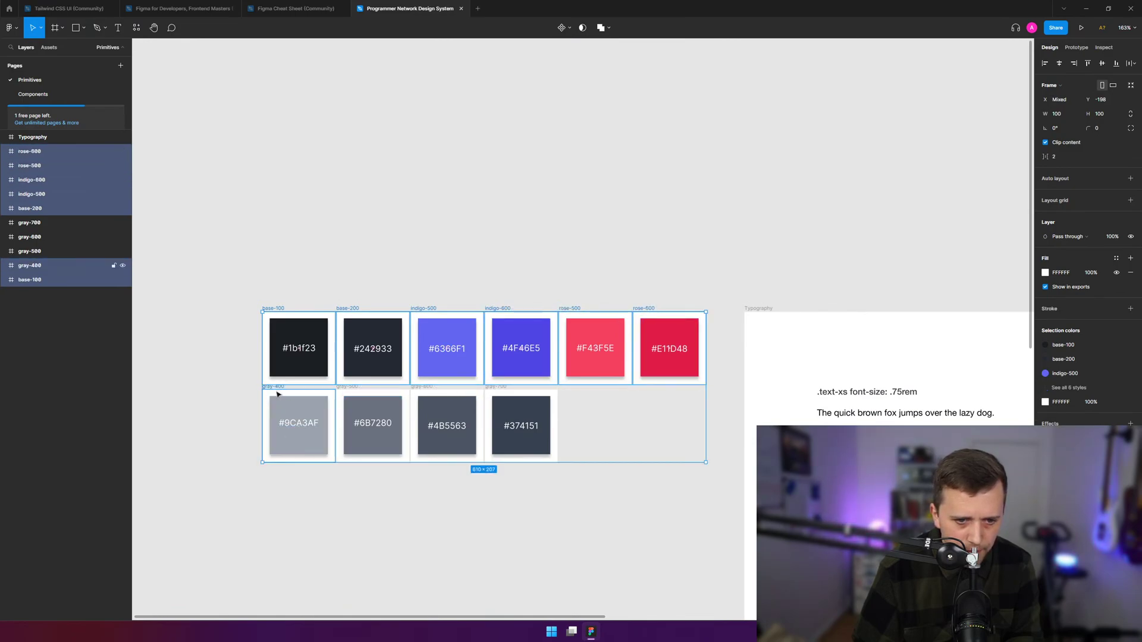
{"action": "left_click", "coordinate": [350, 390], "text": "shift"}
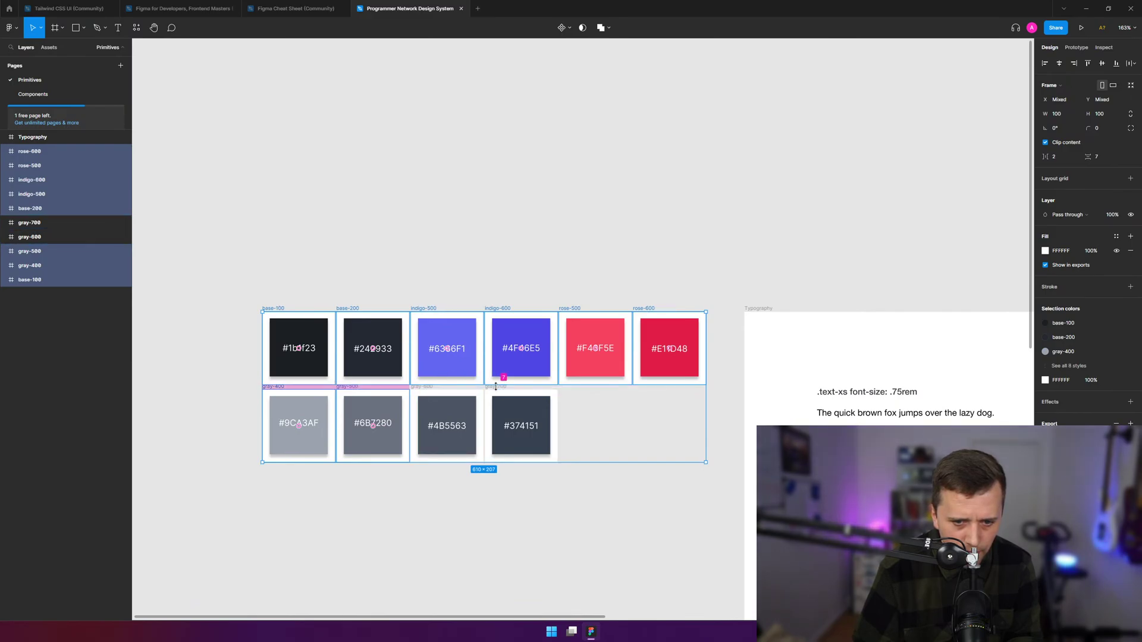
{"action": "key", "text": "Delete"}
{"action": "key", "text": "ctrl+z"}
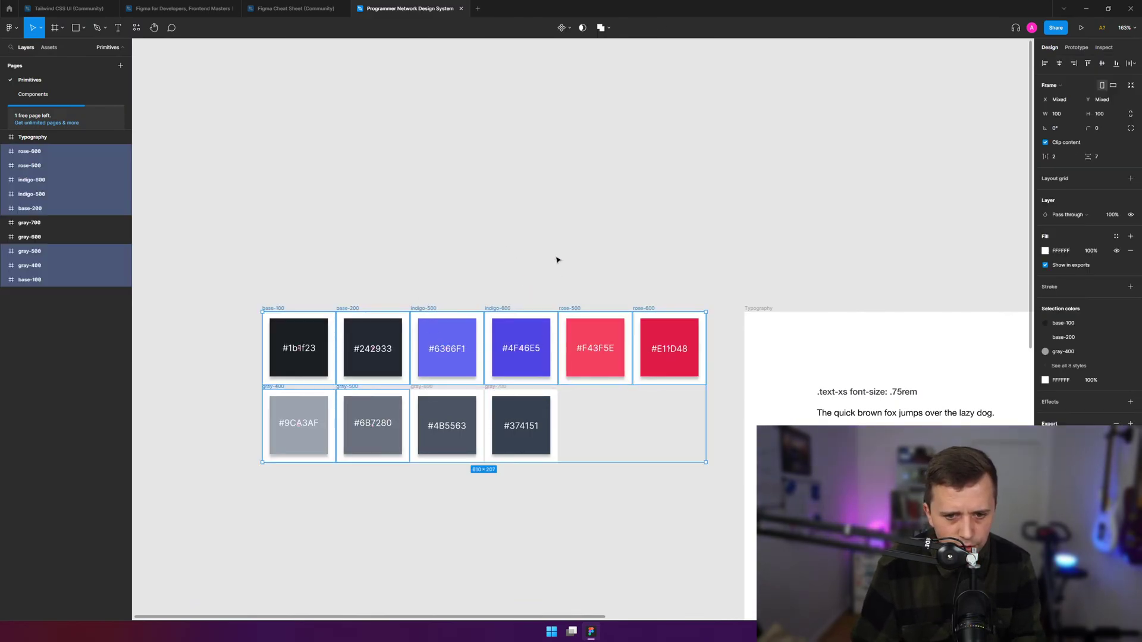
{"action": "key", "text": "Escape"}
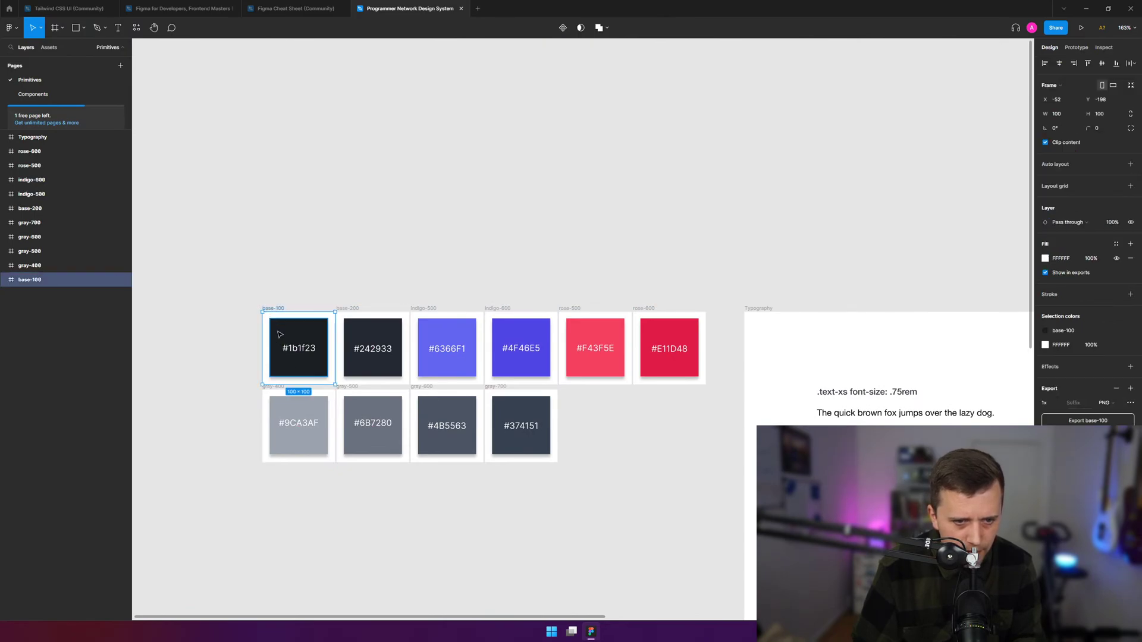
- Move the base-100 and base-200 swatches with their hex labels out of their frames, side by side in a new row above
{"action": "left_click_drag", "start_coordinate": [299, 358], "coordinate": [460, 206]}
{"action": "left_click", "coordinate": [307, 273]}
{"action": "left_click", "coordinate": [377, 347]}
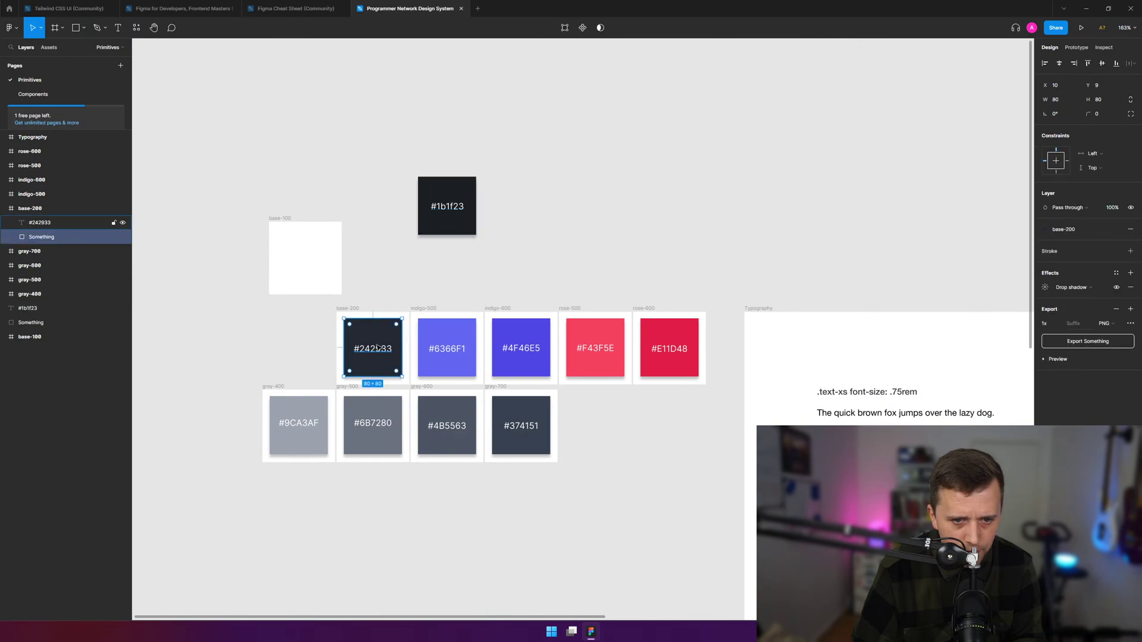
{"action": "left_click", "coordinate": [377, 351], "text": "shift"}
{"action": "left_click_drag", "start_coordinate": [377, 351], "coordinate": [514, 192]}
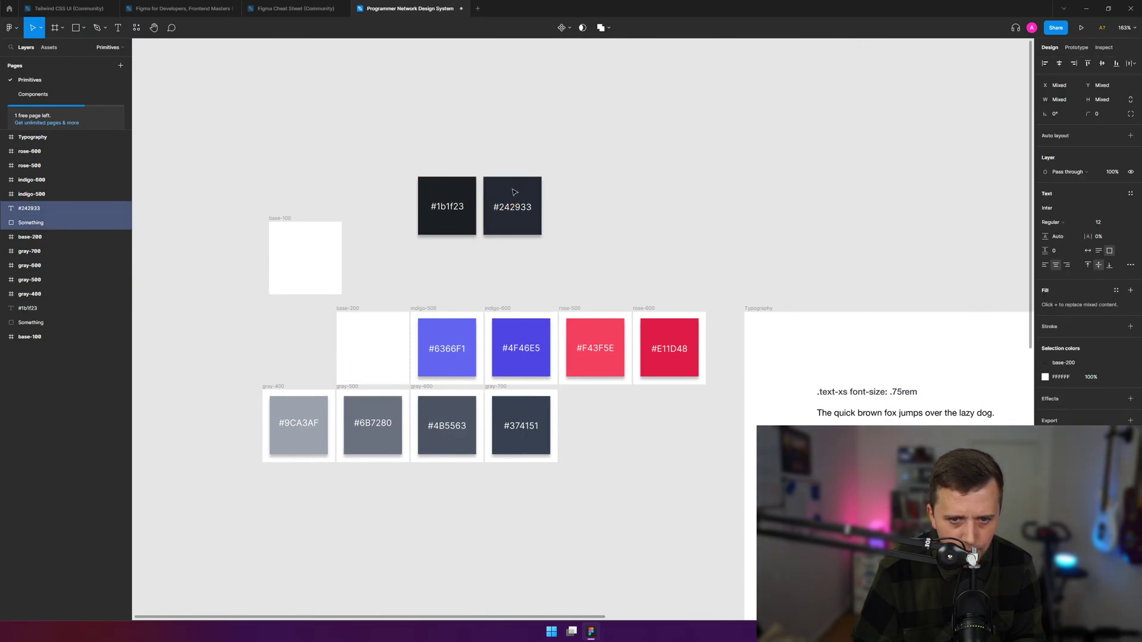
{"action": "left_click", "coordinate": [515, 193]}
- Move the indigo-500 and indigo-600 swatches with their hex labels out of their frames to continue the new row after #242933
{"action": "left_click", "coordinate": [442, 338]}
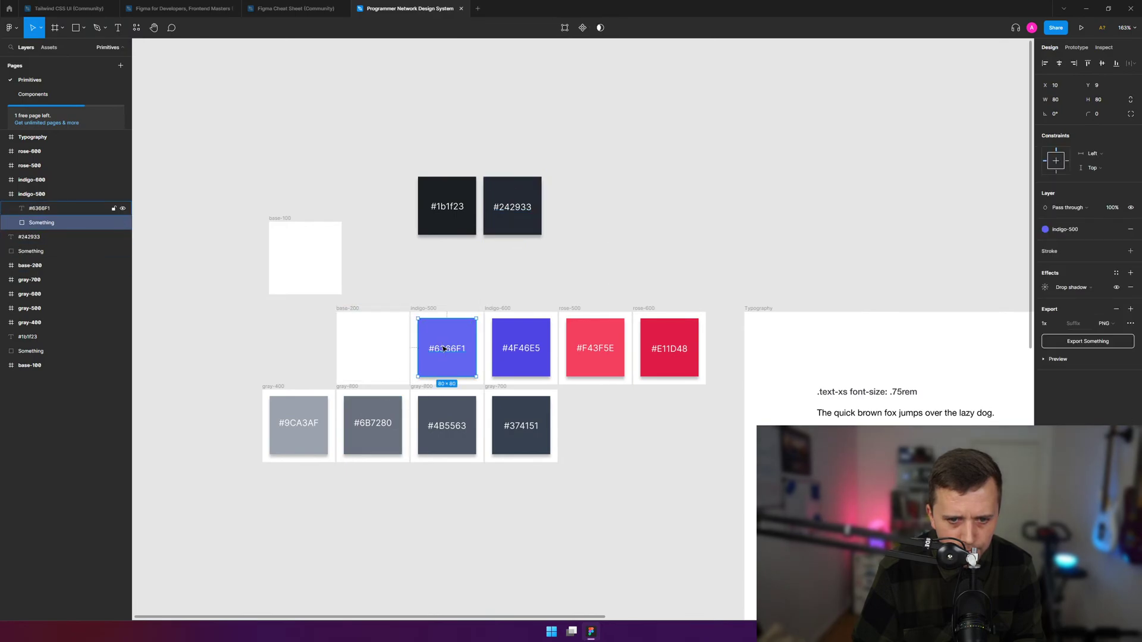
{"action": "left_click", "coordinate": [448, 352], "text": "shift"}
{"action": "left_click_drag", "start_coordinate": [448, 352], "coordinate": [578, 210]}
{"action": "left_click", "coordinate": [576, 279]}
{"action": "left_click", "coordinate": [521, 348]}
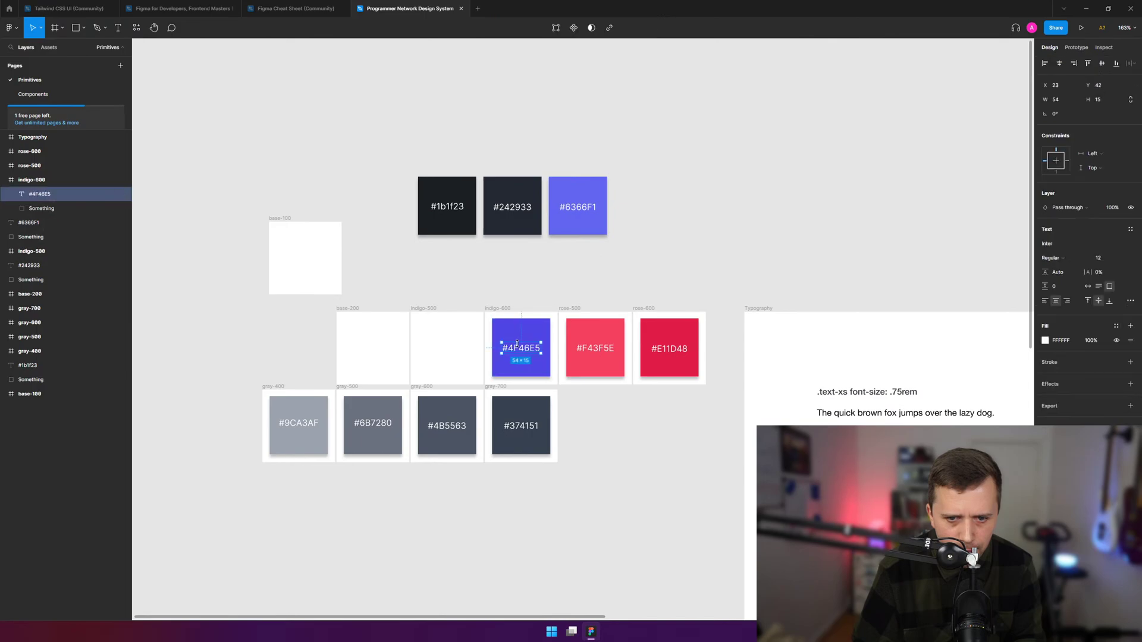
{"action": "left_click", "coordinate": [524, 369], "text": "shift"}
{"action": "left_click_drag", "start_coordinate": [517, 337], "coordinate": [638, 194]}
- Move the rose-500 and rose-600 swatches with their hex labels out of their frames to the end of the new row
{"action": "left_click", "coordinate": [591, 321]}
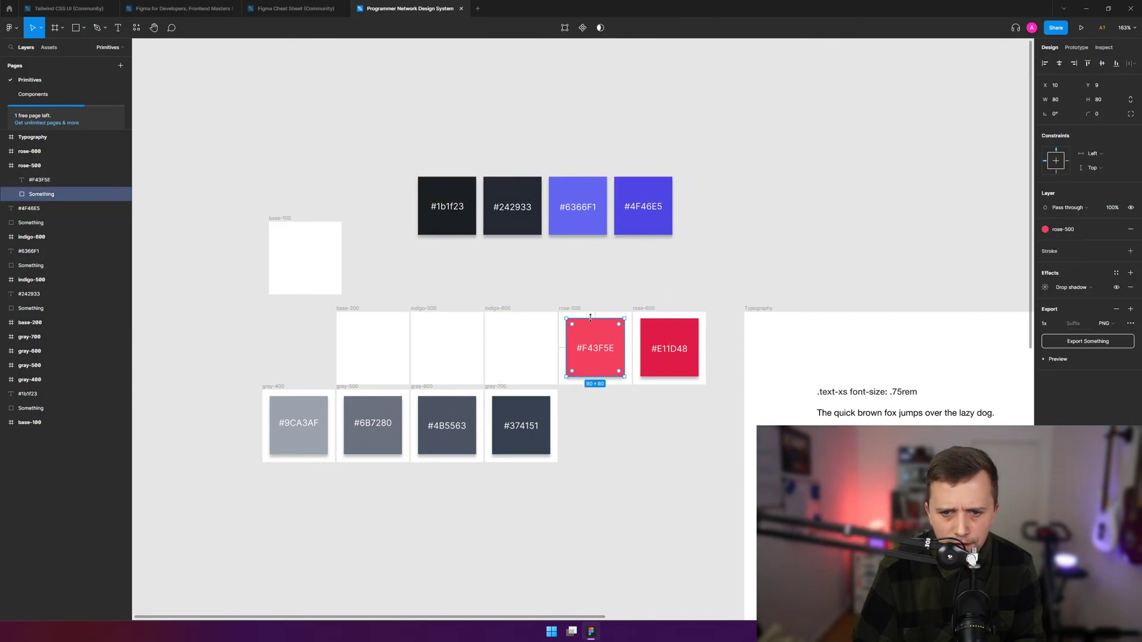
{"action": "left_click", "coordinate": [591, 356], "text": "shift"}
{"action": "left_click_drag", "start_coordinate": [591, 356], "coordinate": [699, 199]}
{"action": "left_click", "coordinate": [675, 367]}
{"action": "left_click", "coordinate": [672, 365], "text": "shift"}
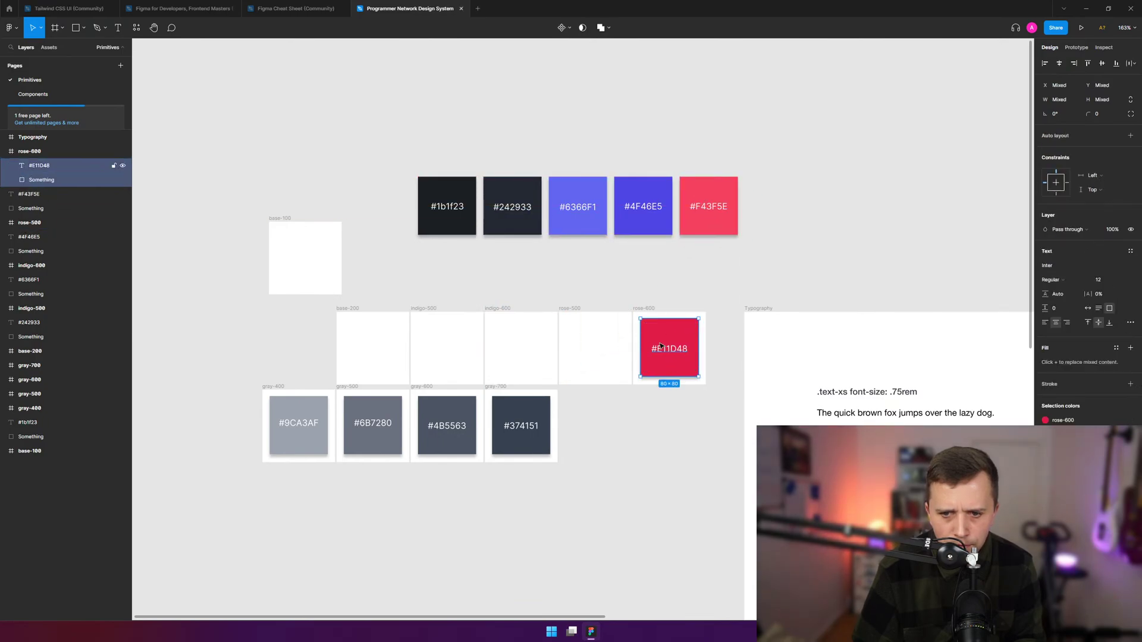
{"action": "left_click_drag", "start_coordinate": [665, 344], "coordinate": [764, 204]}
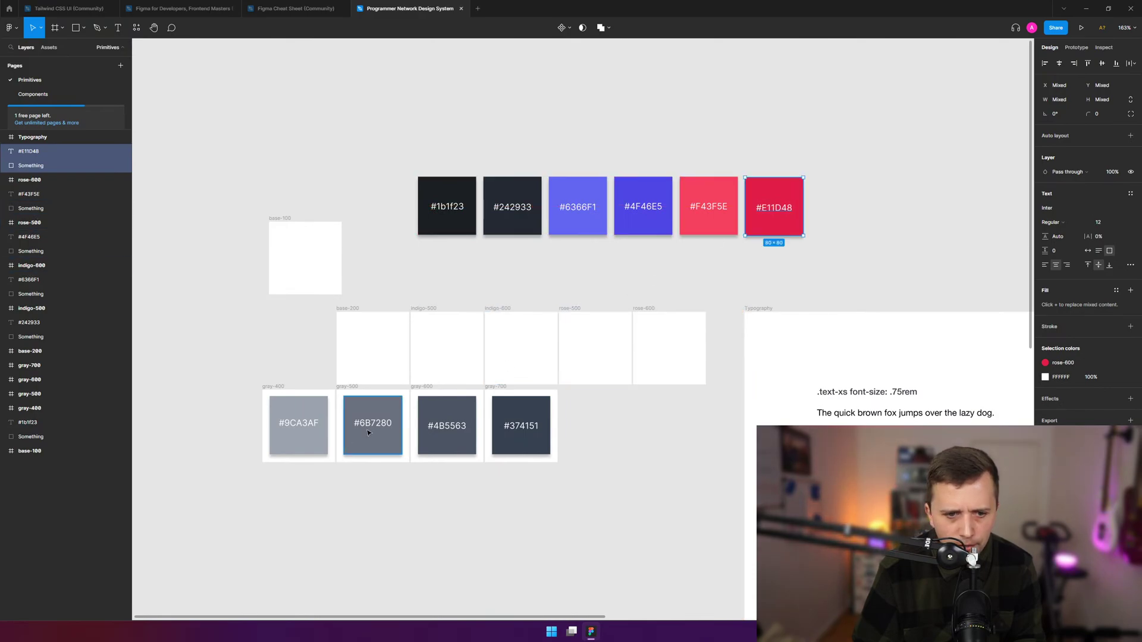
- Move the gray-400 and gray-500 swatches with their labels out of their frames into a second row below, aligned with each other
{"action": "left_click", "coordinate": [308, 410]}
{"action": "left_click_drag", "start_coordinate": [297, 445], "coordinate": [441, 293]}
{"action": "left_click", "coordinate": [382, 433]}
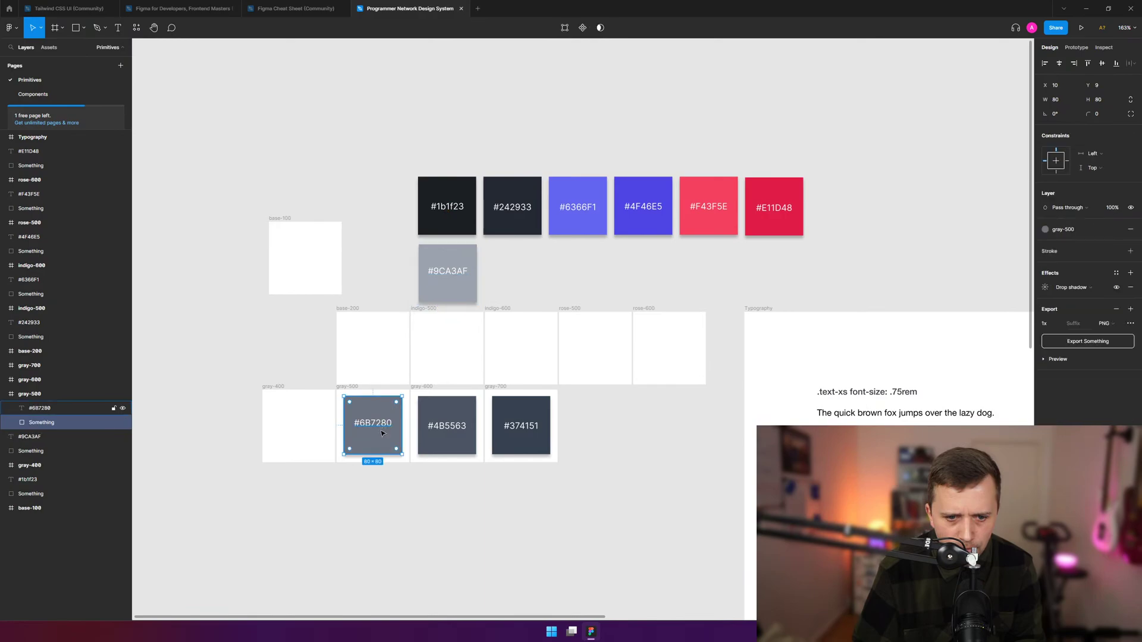
{"action": "left_click", "coordinate": [382, 433], "text": "shift"}
{"action": "left_click_drag", "start_coordinate": [382, 433], "coordinate": [509, 272]}
{"action": "left_click", "coordinate": [428, 273]}
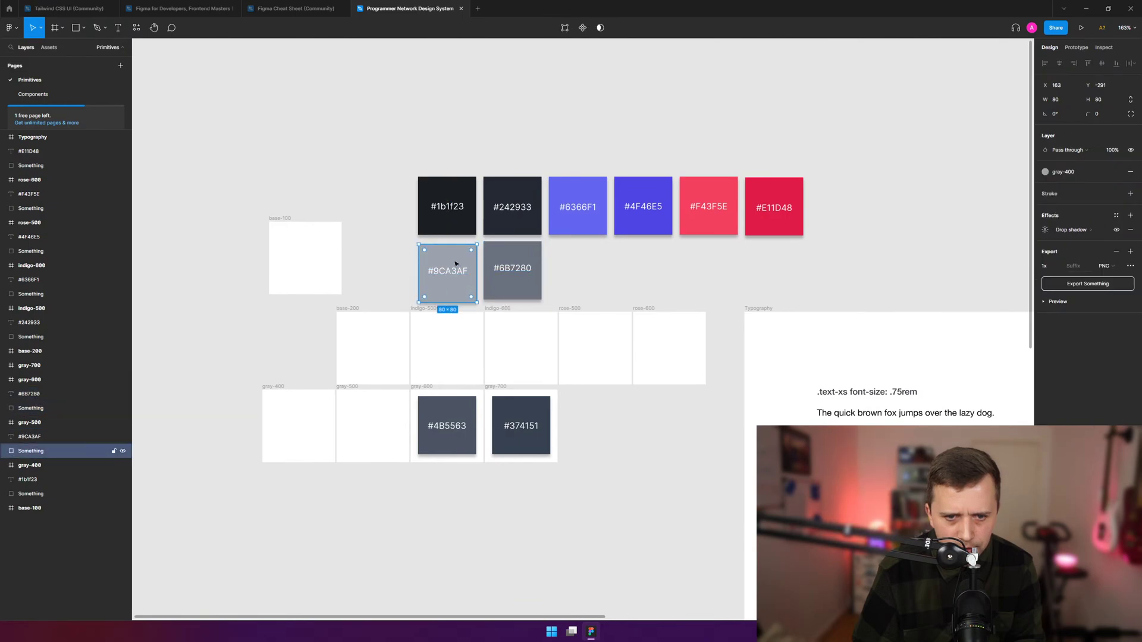
{"action": "left_click_drag", "start_coordinate": [428, 274], "coordinate": [452, 259]}
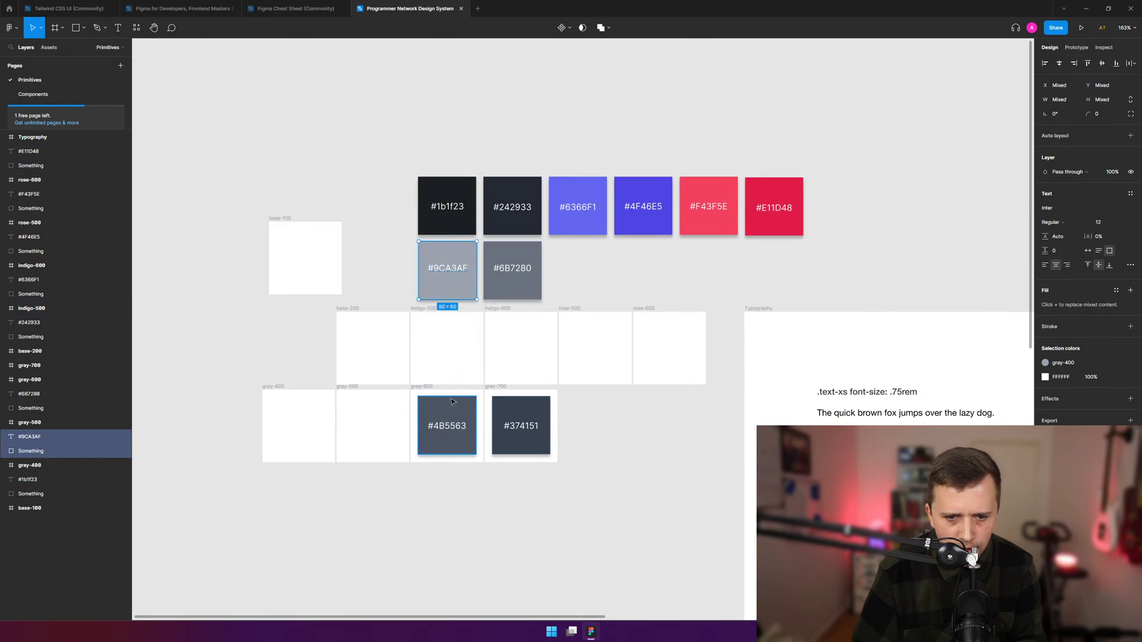
- Move the gray-600 and gray-700 swatches with their hex labels out of their frames to the end of the second row
{"action": "left_click", "coordinate": [447, 425]}
{"action": "left_click_drag", "start_coordinate": [574, 280], "coordinate": [567, 266]}
{"action": "left_click", "coordinate": [536, 406]}
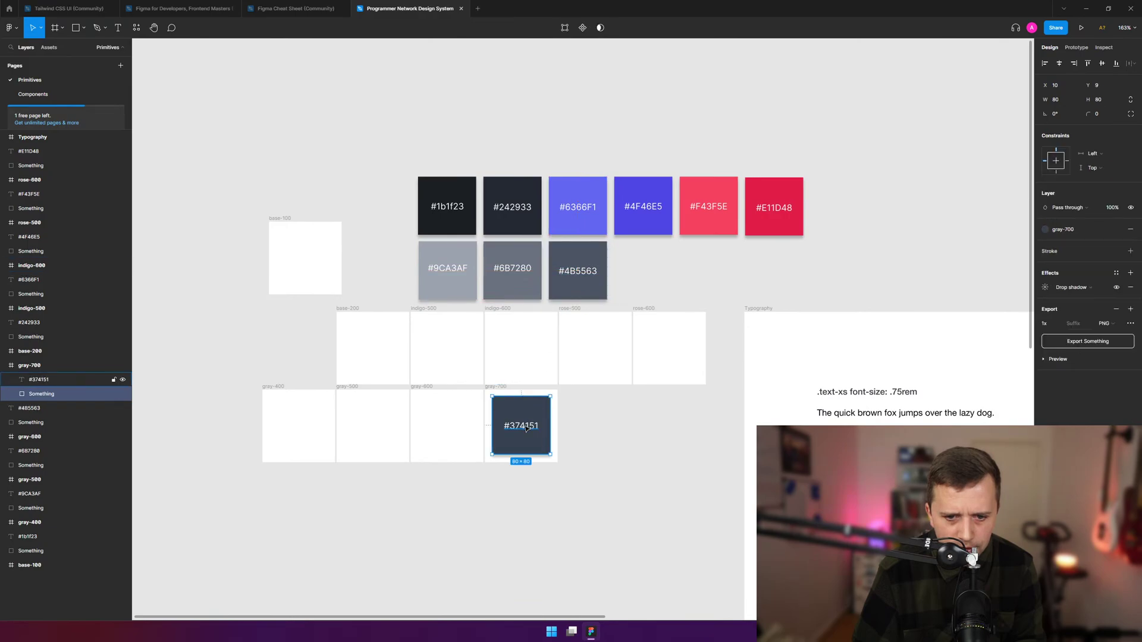
{"action": "left_click_drag", "start_coordinate": [527, 428], "coordinate": [638, 260]}
- Delete all the emptied base, indigo, rose and gray frames around the regrouped swatches
{"action": "left_click_drag", "start_coordinate": [626, 484], "coordinate": [362, 342]}
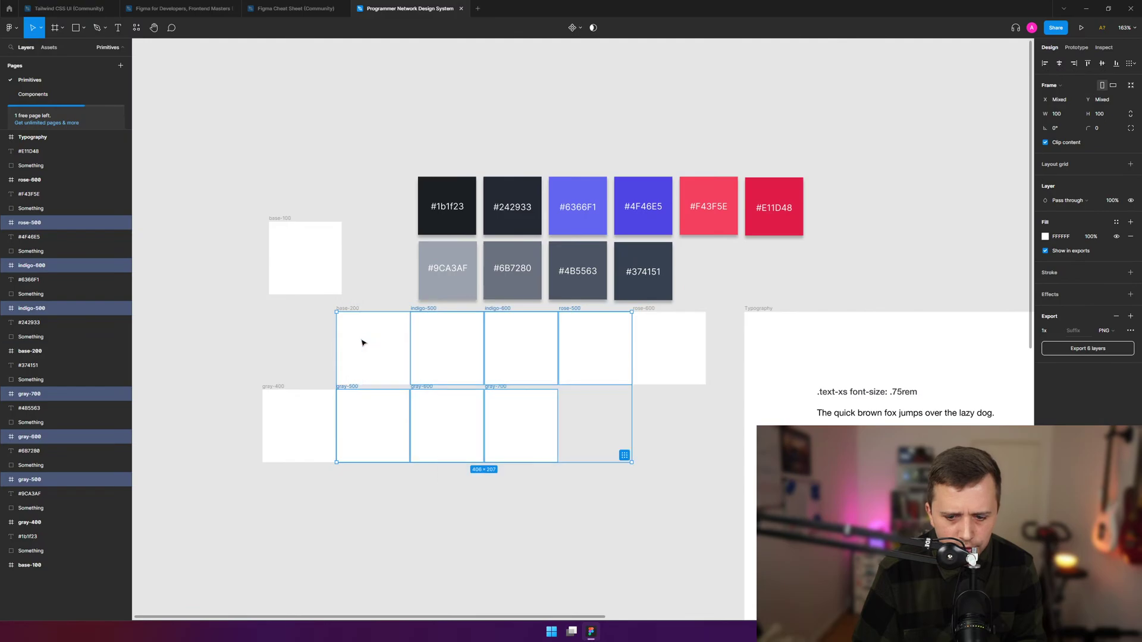
{"action": "key", "text": "Delete"}
{"action": "left_click", "coordinate": [680, 357]}
{"action": "key", "text": "Delete"}
{"action": "left_click", "coordinate": [363, 351]}
{"action": "key", "text": "Delete"}
{"action": "left_click", "coordinate": [307, 424]}
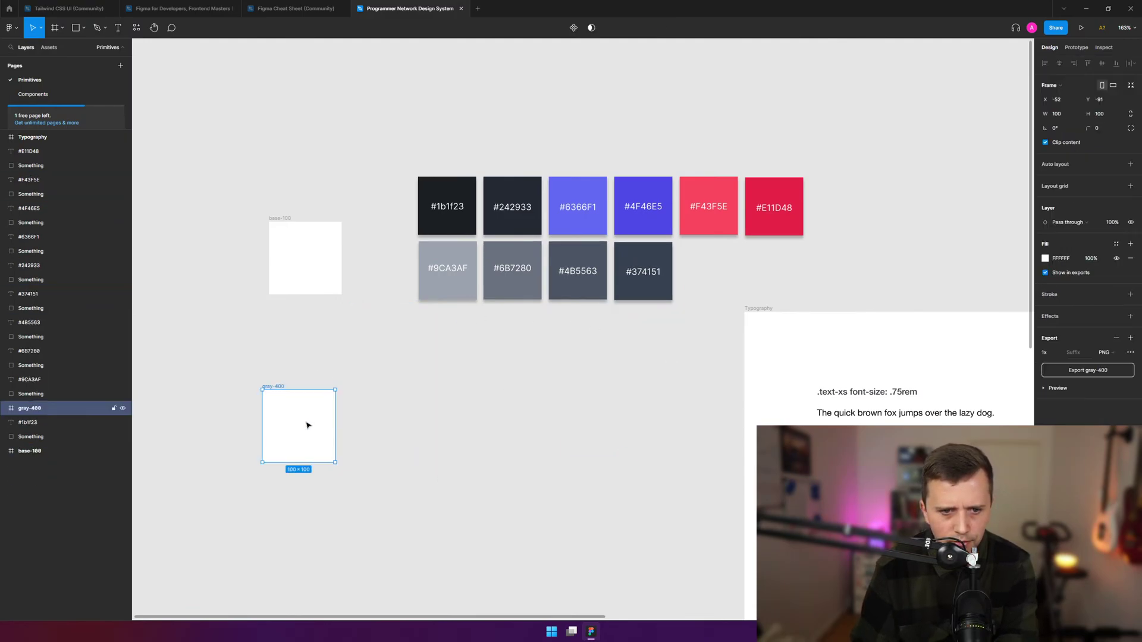
{"action": "key", "text": "Delete"}
{"action": "left_click", "coordinate": [314, 245]}
{"action": "key", "text": "Delete"}
- Draw a frame about 580 × 193 around both swatch rows, move it away from the Typography frame and rename it Colors
{"action": "key", "text": "f"}
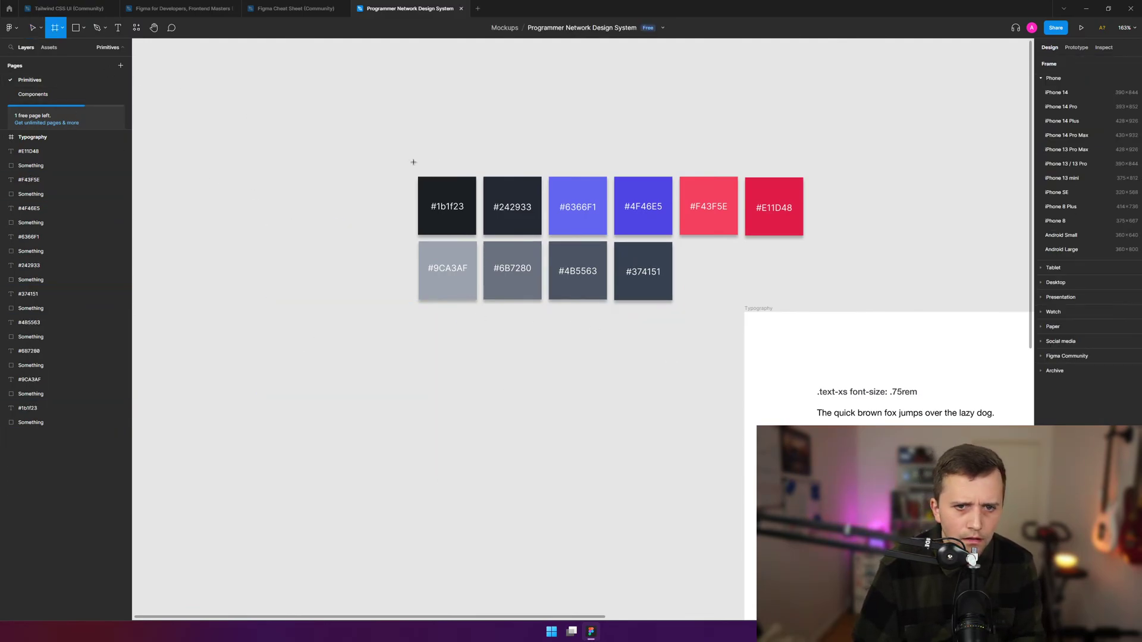
{"action": "left_click_drag", "start_coordinate": [399, 165], "coordinate": [821, 306]}
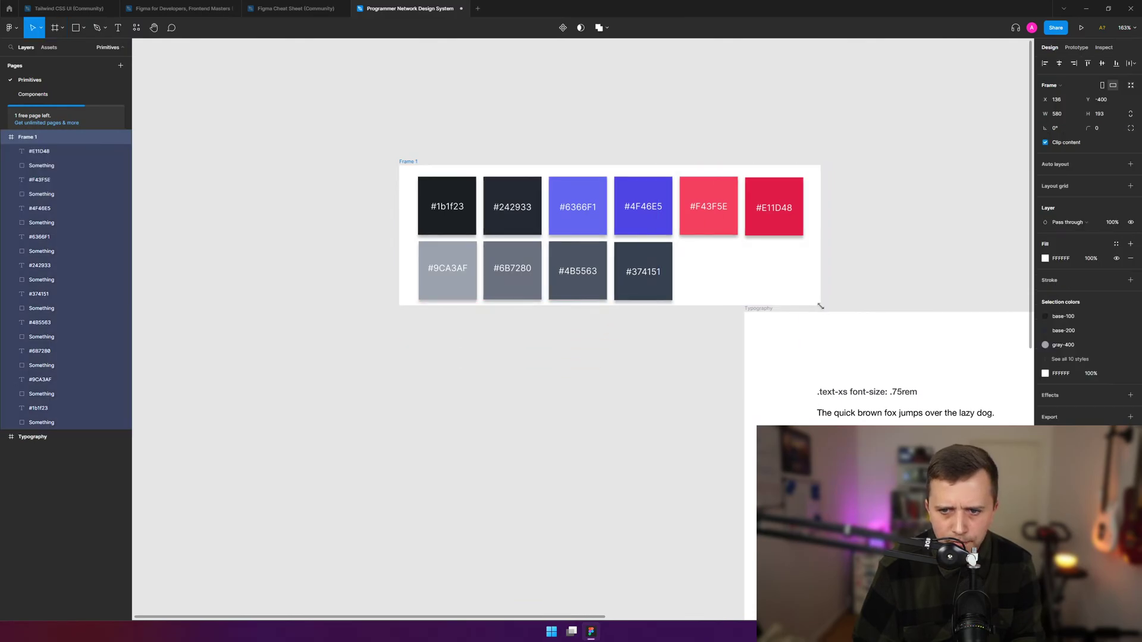
{"action": "left_click_drag", "start_coordinate": [747, 283], "coordinate": [563, 374]}
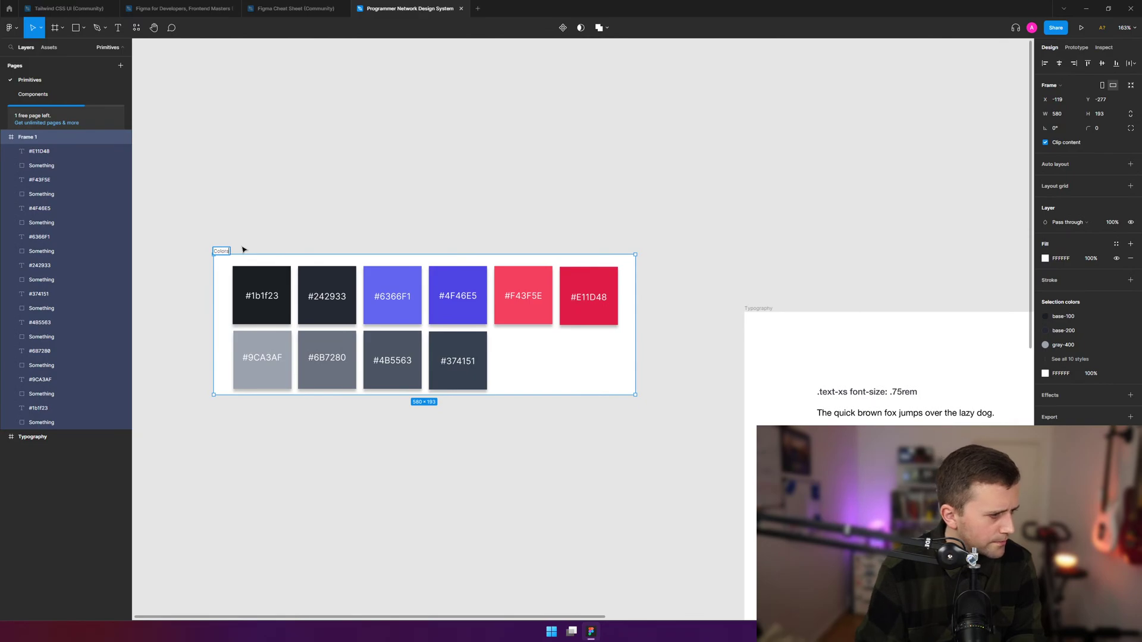
{"action": "left_click", "coordinate": [410, 188]}
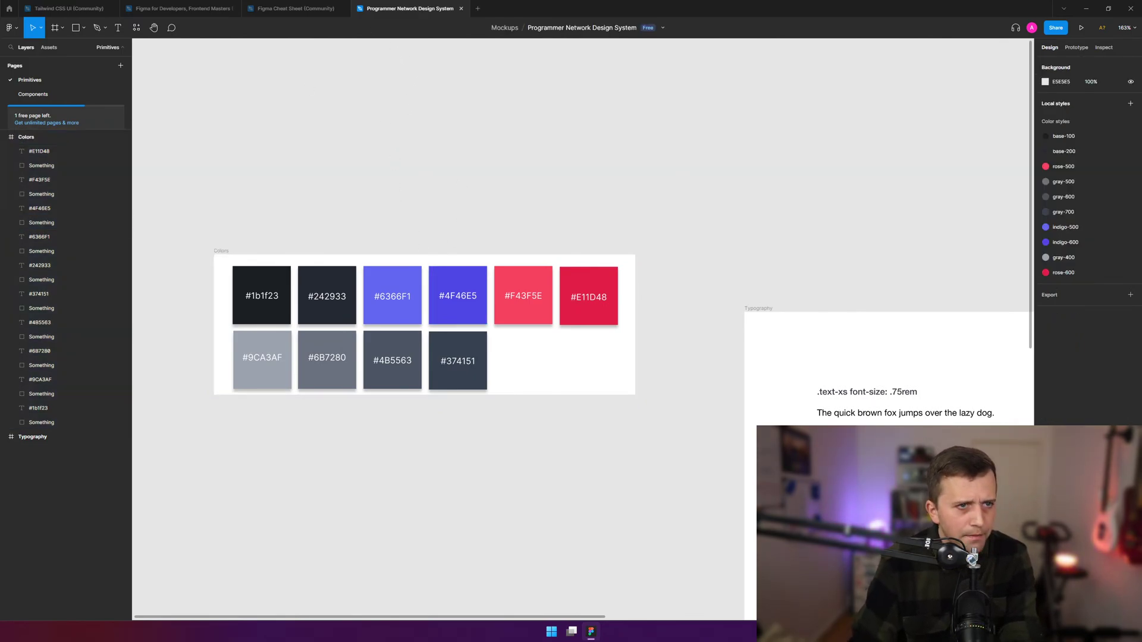
- Copy the share link of the Tailwind CSS UI (Community) file and return to the Programmer Network Design System file
{"action": "left_click", "coordinate": [82, 13]}
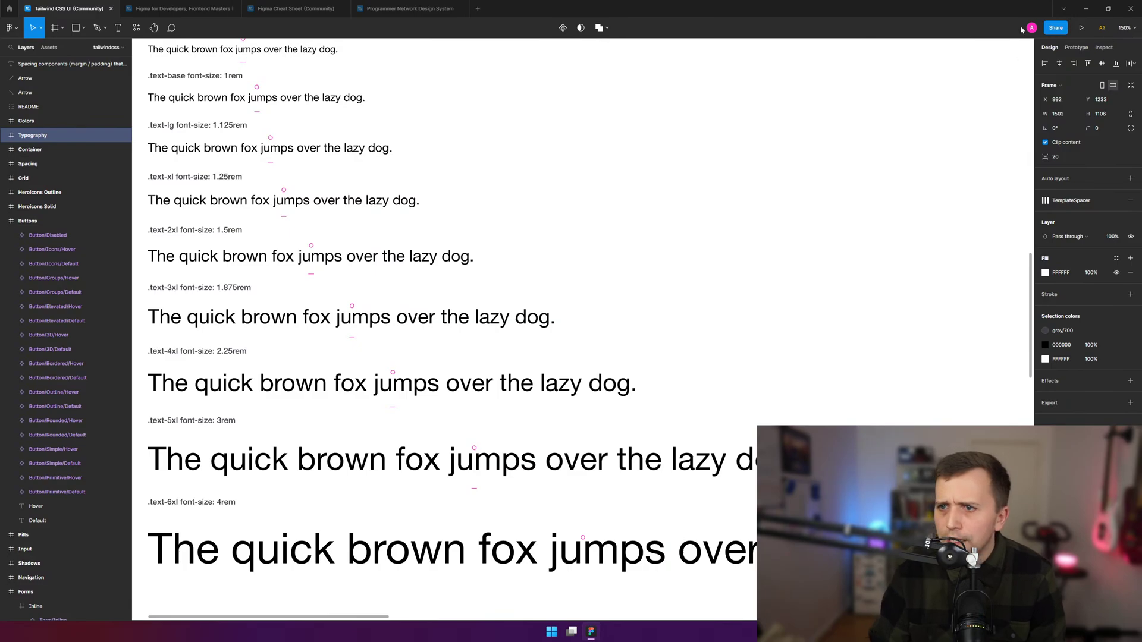
{"action": "left_click", "coordinate": [1056, 27]}
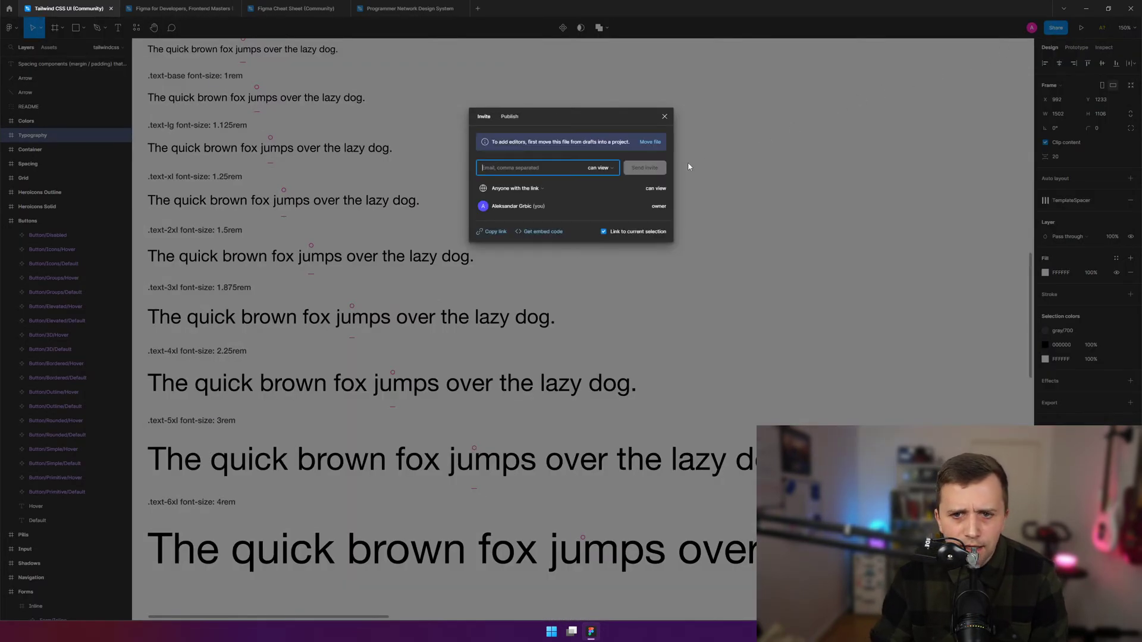
{"action": "left_click", "coordinate": [496, 232]}
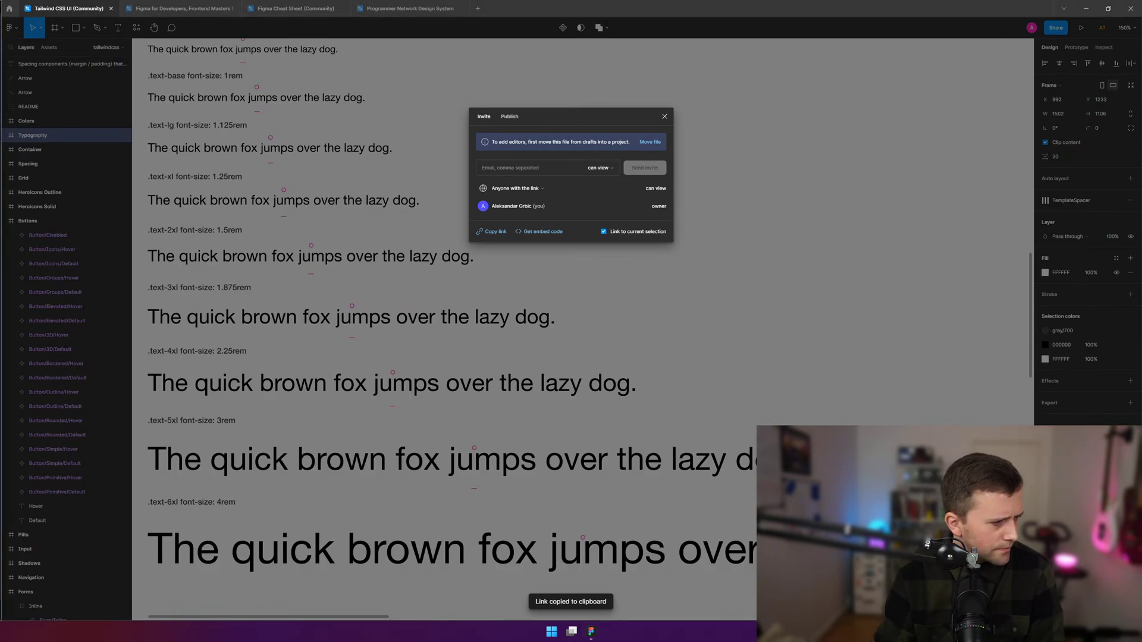
{"action": "key", "text": "Escape"}
{"action": "left_click", "coordinate": [410, 9]}
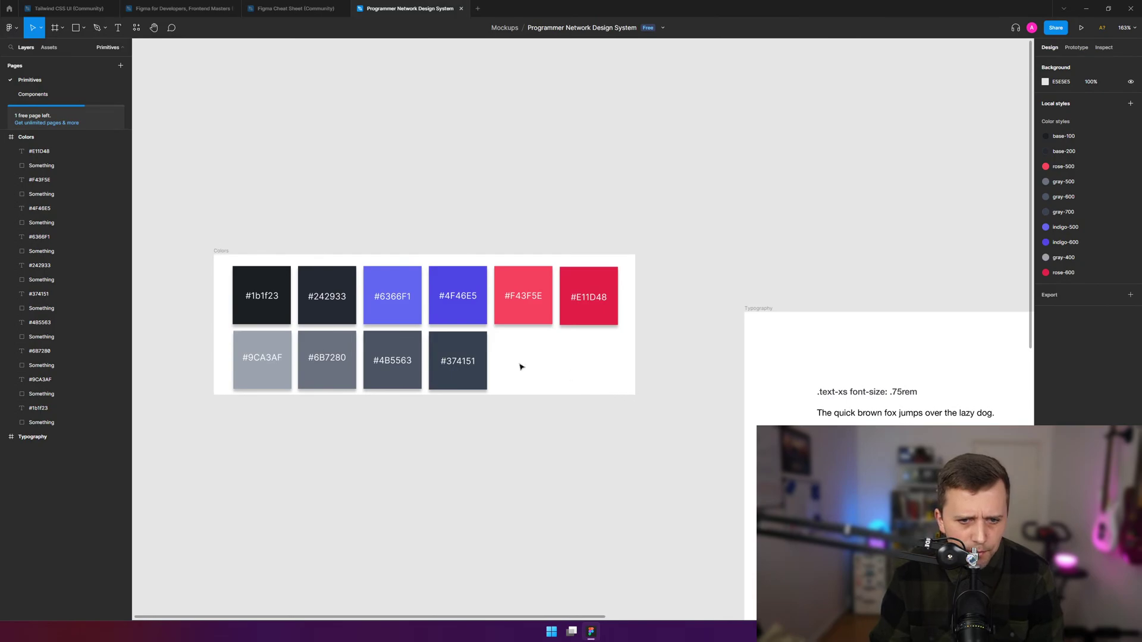
- Nudge all swatches and labels left and slightly up within the Colors frame
{"action": "left_click_drag", "start_coordinate": [179, 269], "coordinate": [613, 373]}
{"action": "key", "text": "Left"}
{"action": "key", "text": "Left"}
{"action": "key", "text": "Left"}
{"action": "key", "text": "Left"}
{"action": "key", "text": "Left"}
{"action": "key", "text": "Left"}
{"action": "key", "text": "Left"}
{"action": "key", "text": "Left"}
{"action": "key", "text": "Left"}
{"action": "key", "text": "Left"}
{"action": "key", "text": "Left"}
{"action": "key", "text": "Left"}
{"action": "key", "text": "Left"}
{"action": "key", "text": "Left"}
{"action": "key", "text": "Up"}
{"action": "key", "text": "Up"}
{"action": "key", "text": "Up"}
{"action": "key", "text": "Up"}
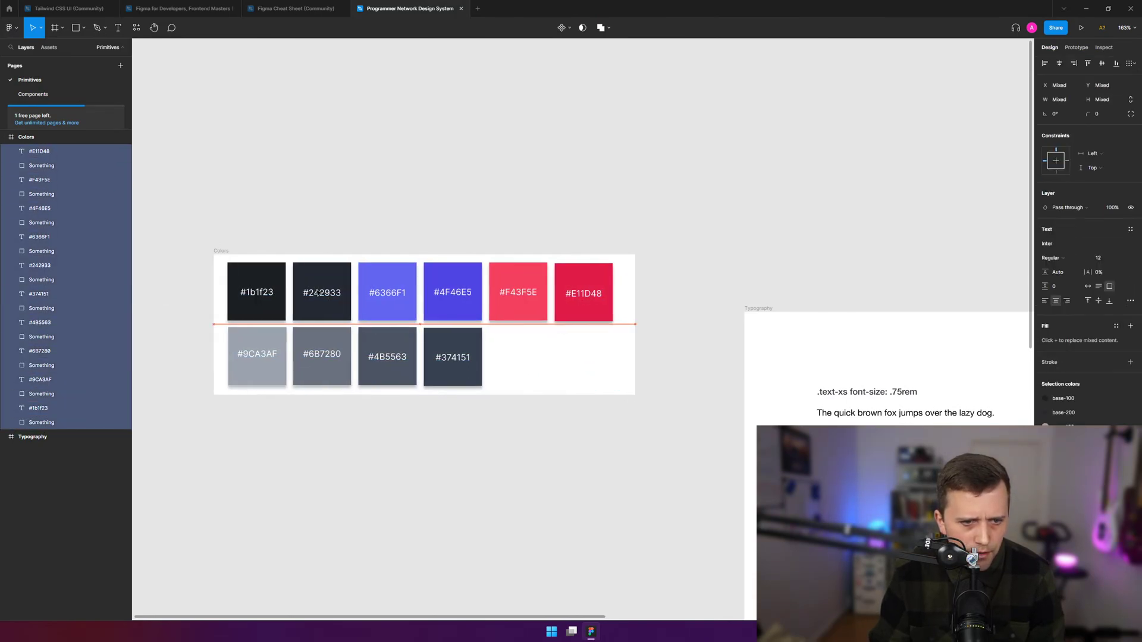
{"action": "left_click", "coordinate": [611, 386]}
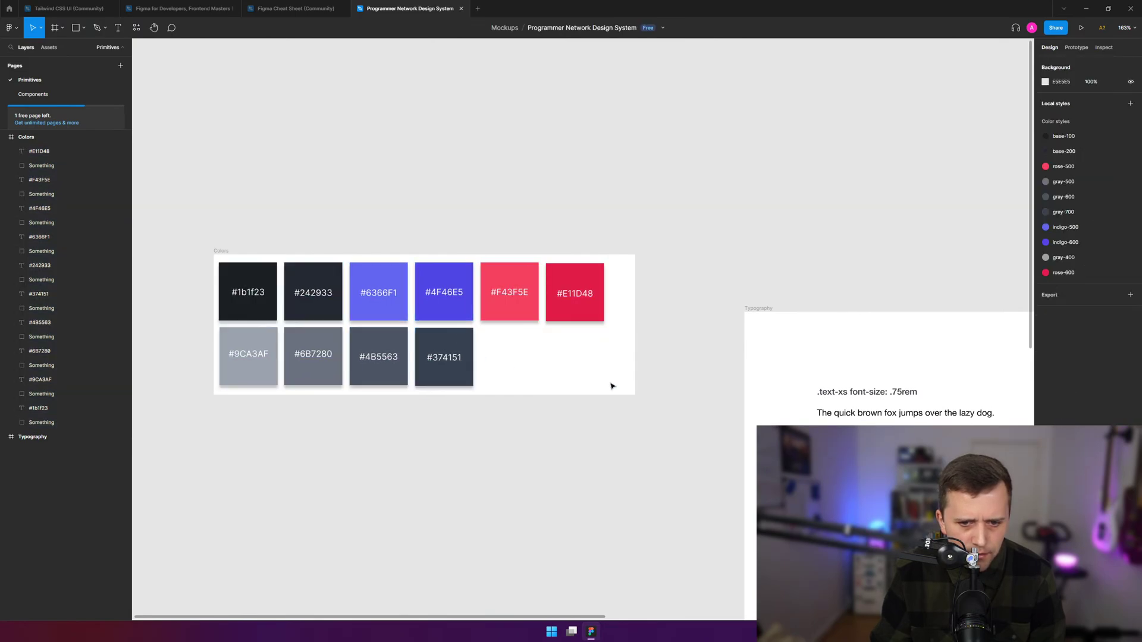
- Collapse the Colors layers, move the Typography frame up and left, and place the Colors frame beside it with top edges aligned
{"action": "left_click", "coordinate": [4, 137]}
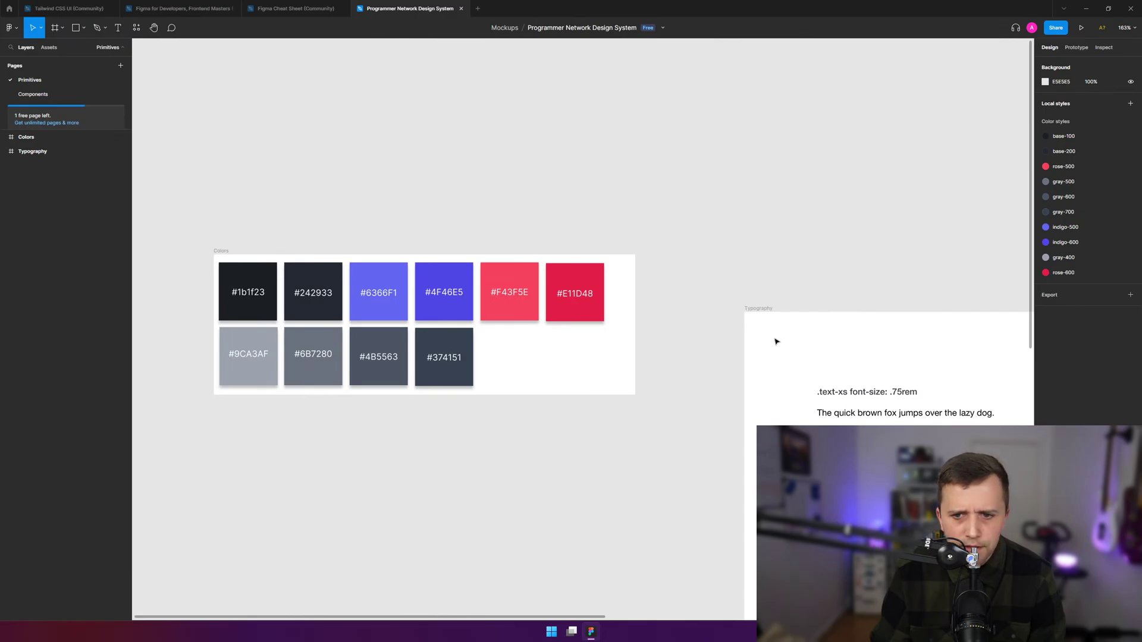
{"action": "left_click_drag", "start_coordinate": [759, 308], "coordinate": [642, 109]}
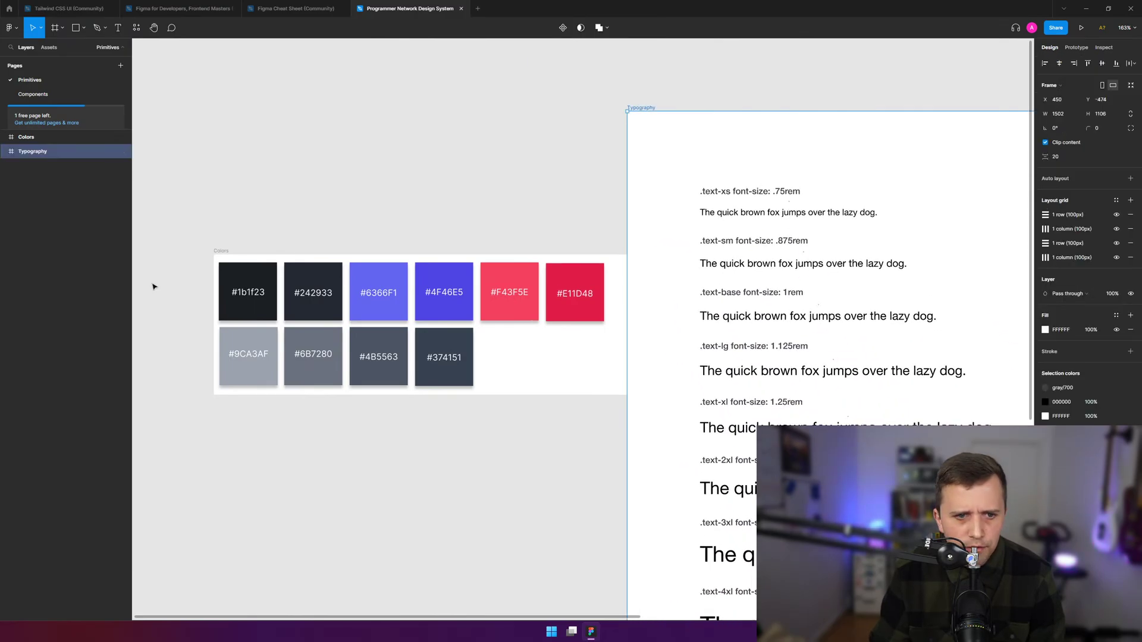
{"action": "left_click_drag", "start_coordinate": [217, 249], "coordinate": [204, 109]}
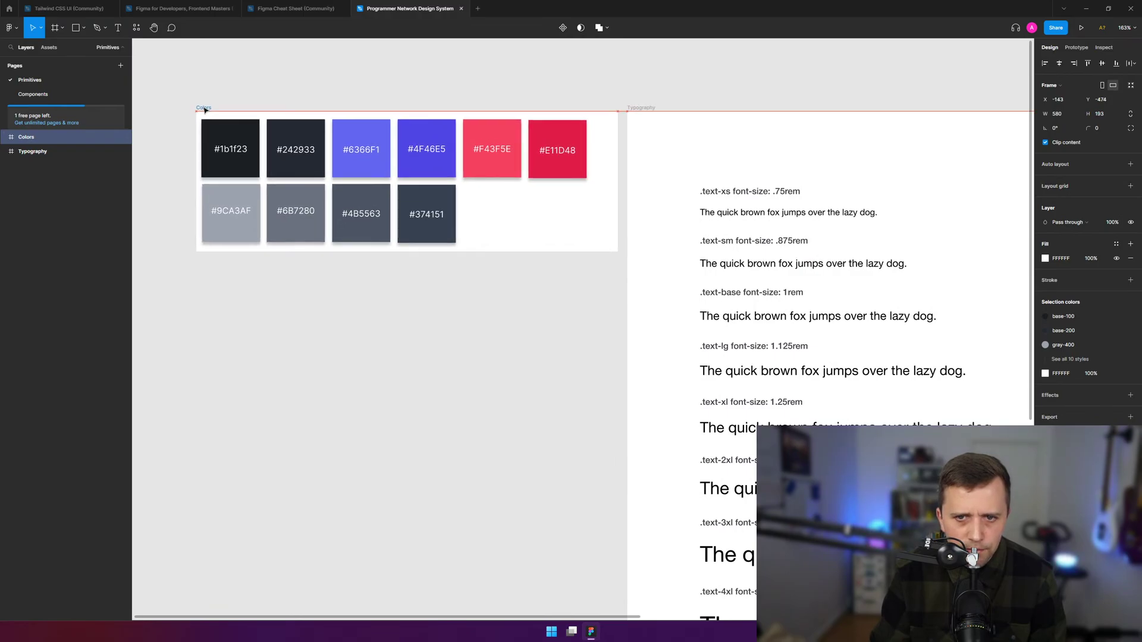
{"action": "left_click", "coordinate": [473, 81]}
- Examine the arrangement of the Colors and Typography frames, ending with a close view of the Colors frame
{"action": "scroll", "coordinate": [684, 602], "scroll_direction": "right", "scroll_amount": 10}
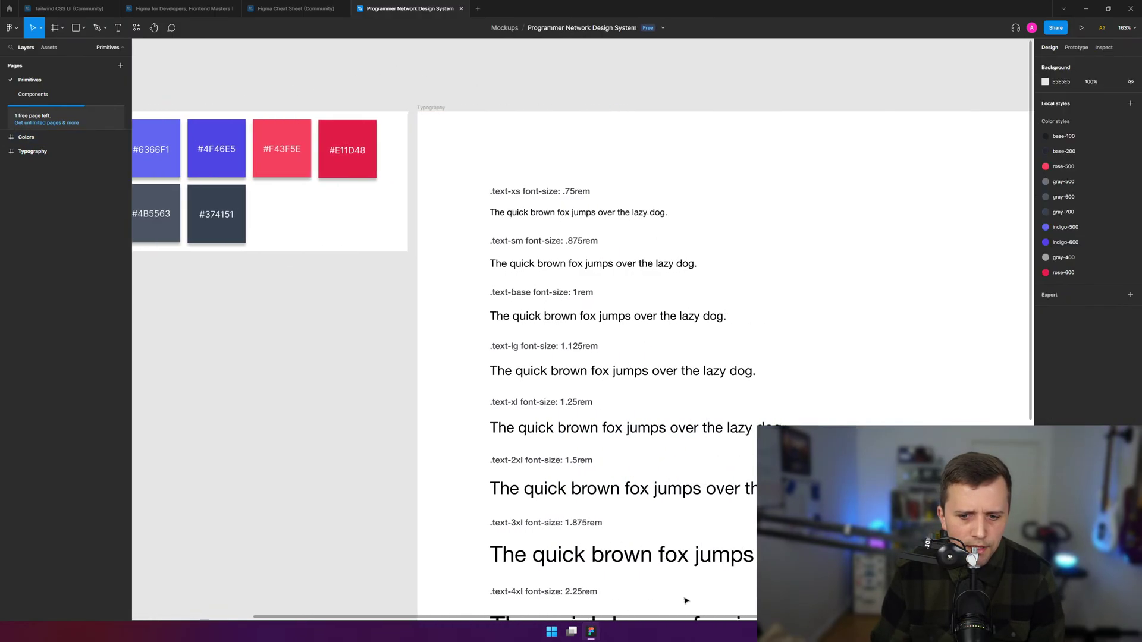
{"action": "scroll", "coordinate": [761, 405], "scroll_direction": "down", "scroll_amount": 2}
{"action": "scroll", "coordinate": [767, 395], "scroll_direction": "down", "scroll_amount": 2}
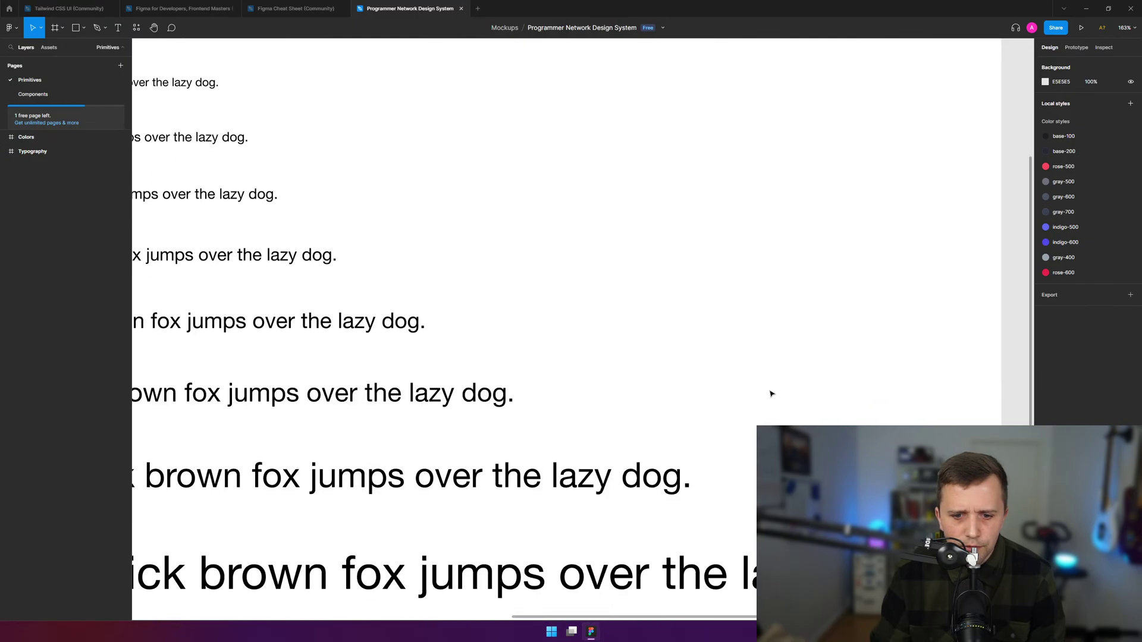
{"action": "scroll", "coordinate": [679, 421], "scroll_direction": "down", "scroll_amount": 5}
{"action": "key", "text": "Escape"}
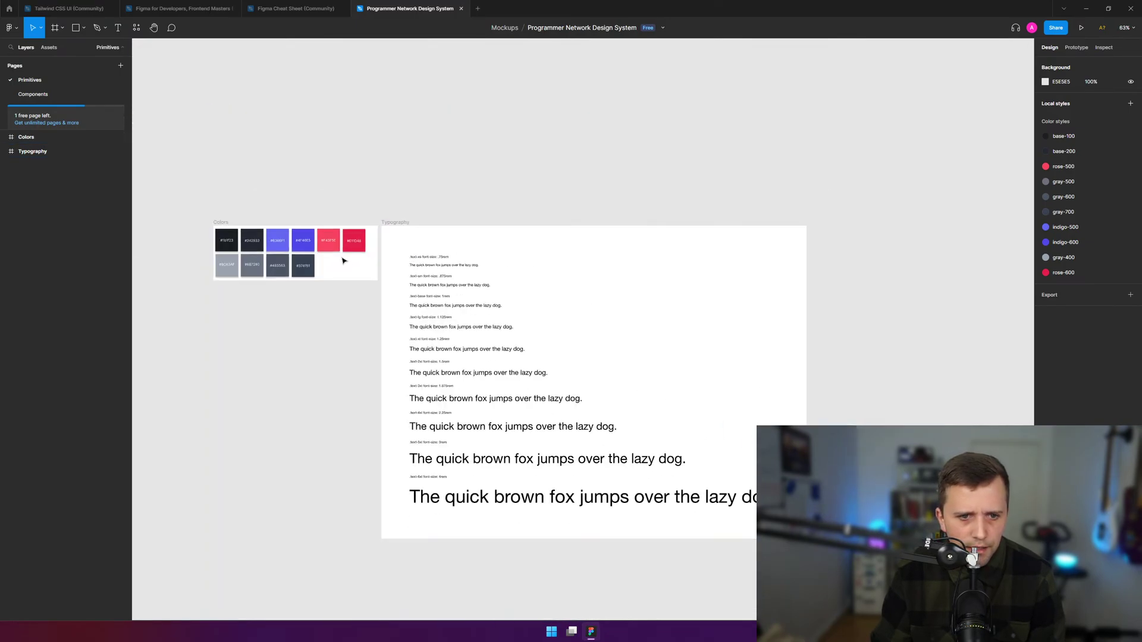
{"action": "key", "text": "shift+1"}
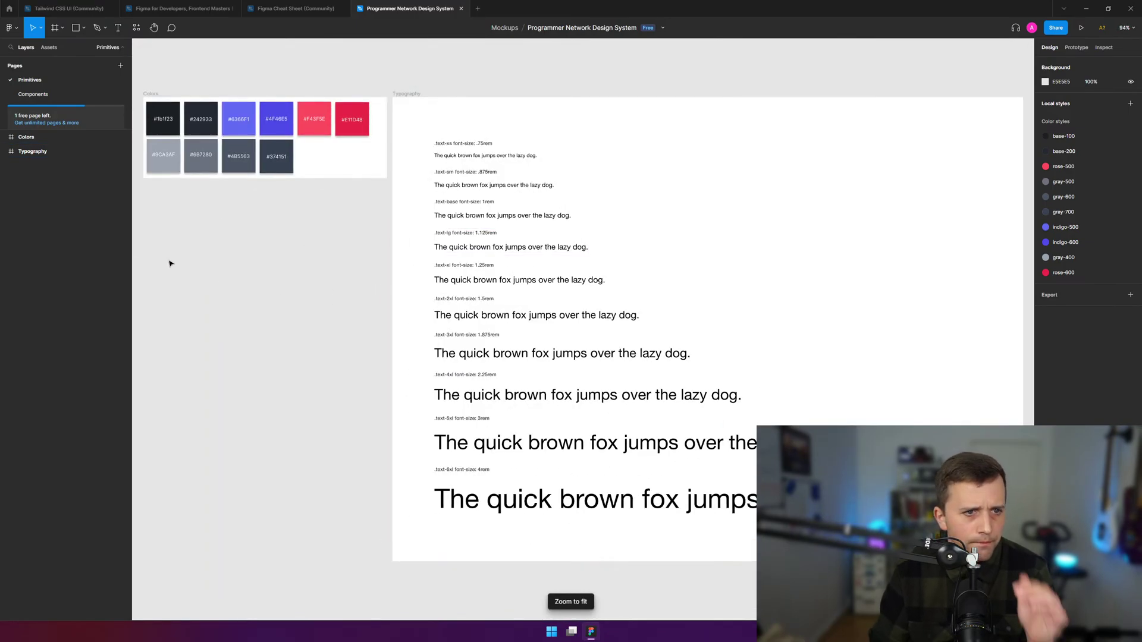
{"action": "scroll", "coordinate": [210, 132], "scroll_direction": "up", "scroll_amount": 3}
{"action": "scroll", "coordinate": [210, 132], "scroll_direction": "up", "scroll_amount": 1}
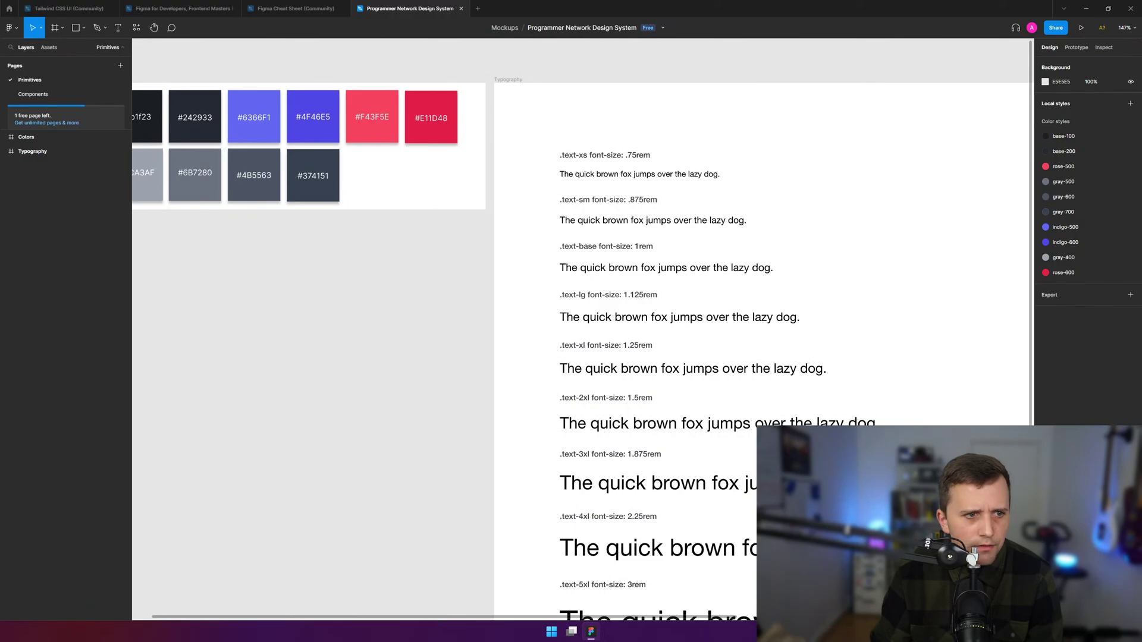
{"action": "left_click", "coordinate": [26, 137]}
{"action": "key", "text": "shift+1"}
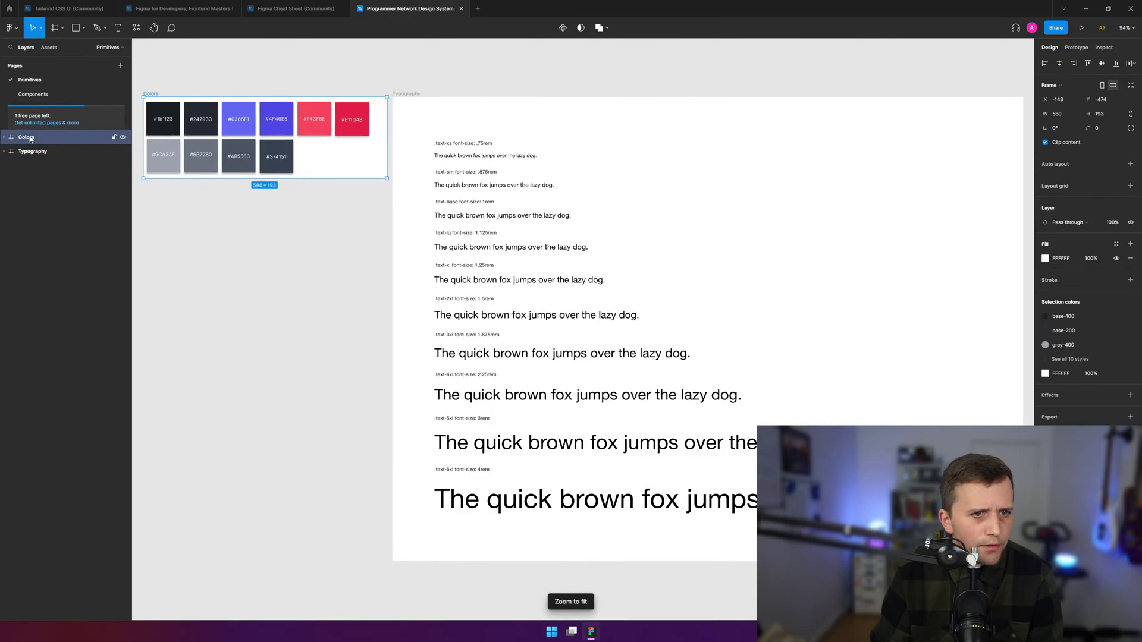
{"action": "key", "text": "shift+2"}
{"action": "left_click", "coordinate": [543, 109]}
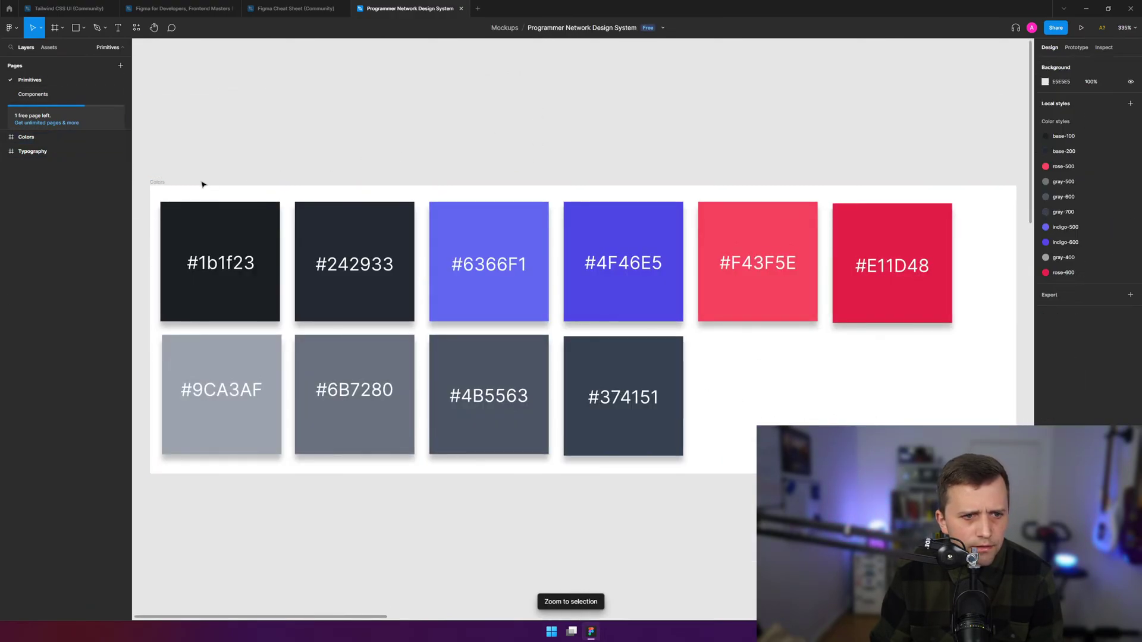
- Increase the Colors frame's height to 194 and shift the whole frame slightly up and right
{"action": "left_click", "coordinate": [202, 223]}
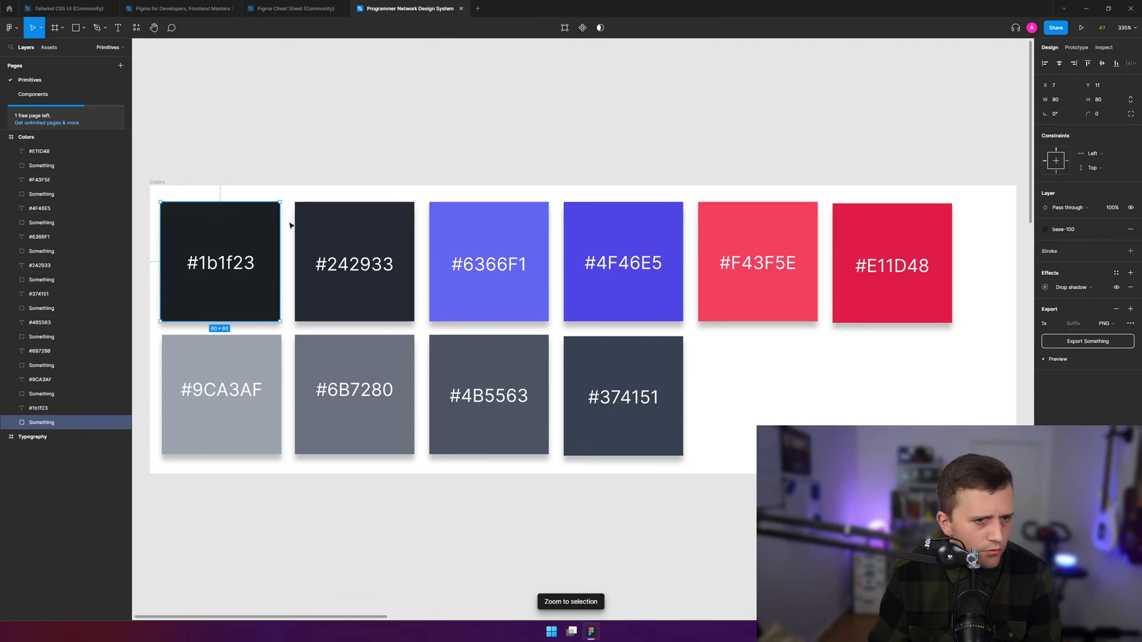
{"action": "left_click", "coordinate": [229, 194]}
{"action": "left_click", "coordinate": [158, 182]}
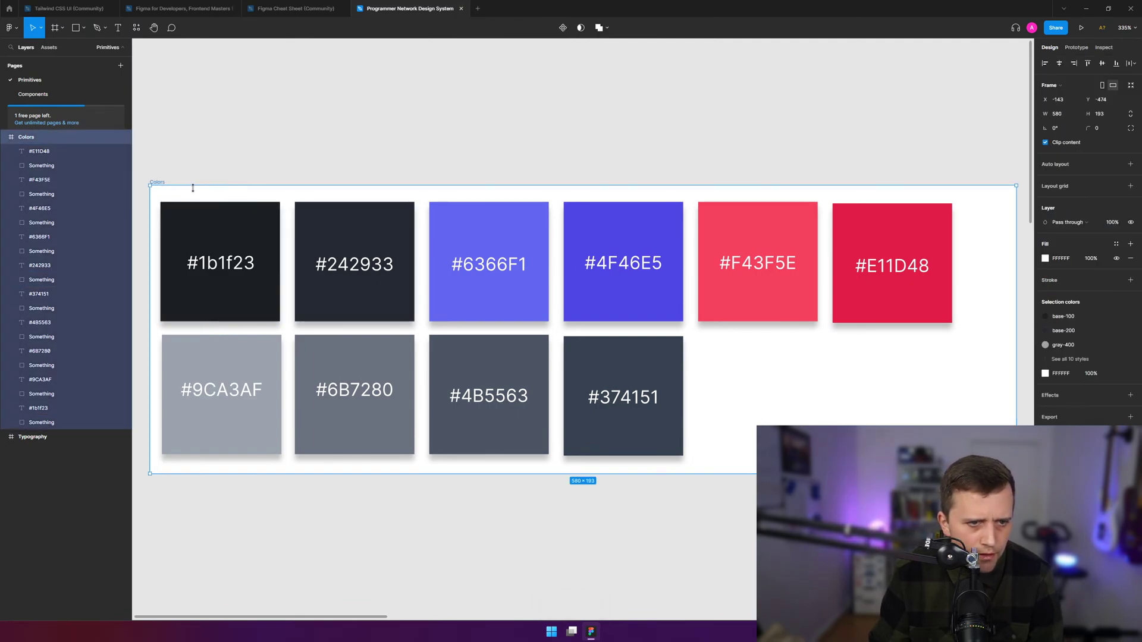
{"action": "mouse_move", "coordinate": [194, 187]}
{"action": "left_mouse_down"}
{"action": "mouse_move", "coordinate": [194, 201]}
{"action": "mouse_move", "coordinate": [195, 186]}
{"action": "left_mouse_up"}
{"action": "left_click_drag", "start_coordinate": [201, 232], "coordinate": [204, 230]}
{"action": "left_click", "coordinate": [290, 113]}
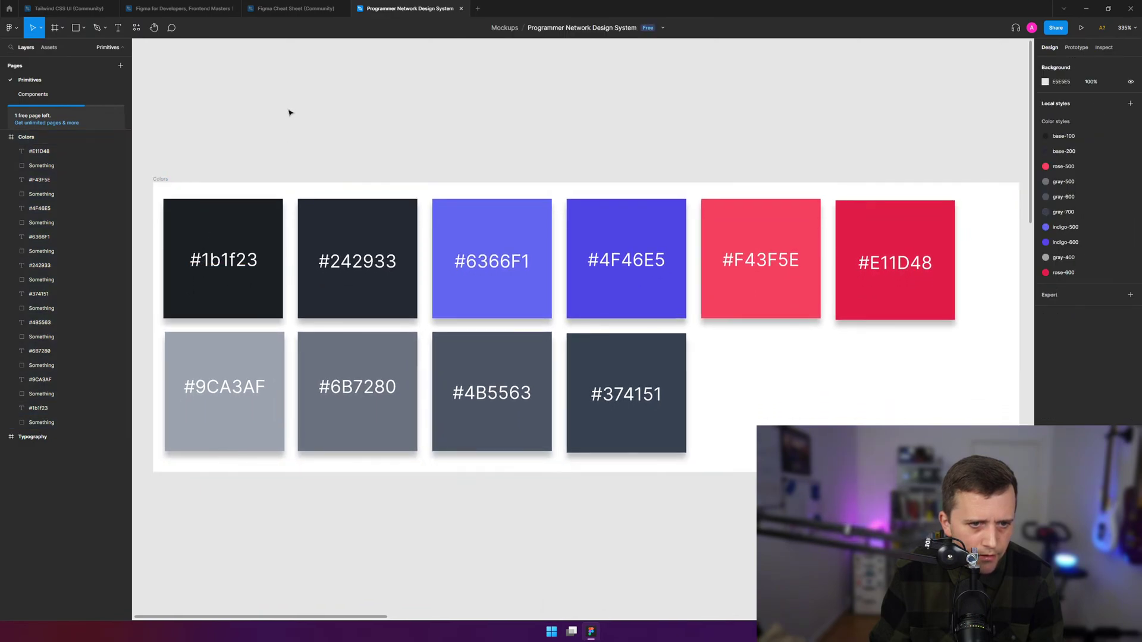
- Try Tidy up and the horizontal-center, right, top and vertical-center alignments on all swatches and labels in the Colors frame
{"action": "left_click_drag", "start_coordinate": [141, 196], "coordinate": [922, 422]}
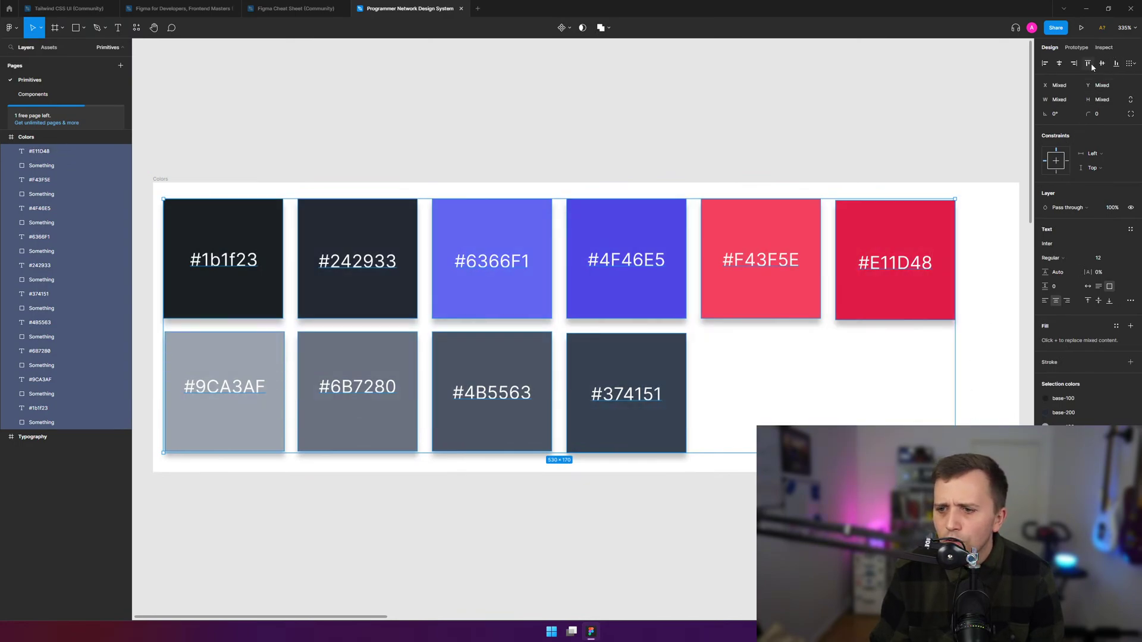
{"action": "left_click", "coordinate": [1132, 68]}
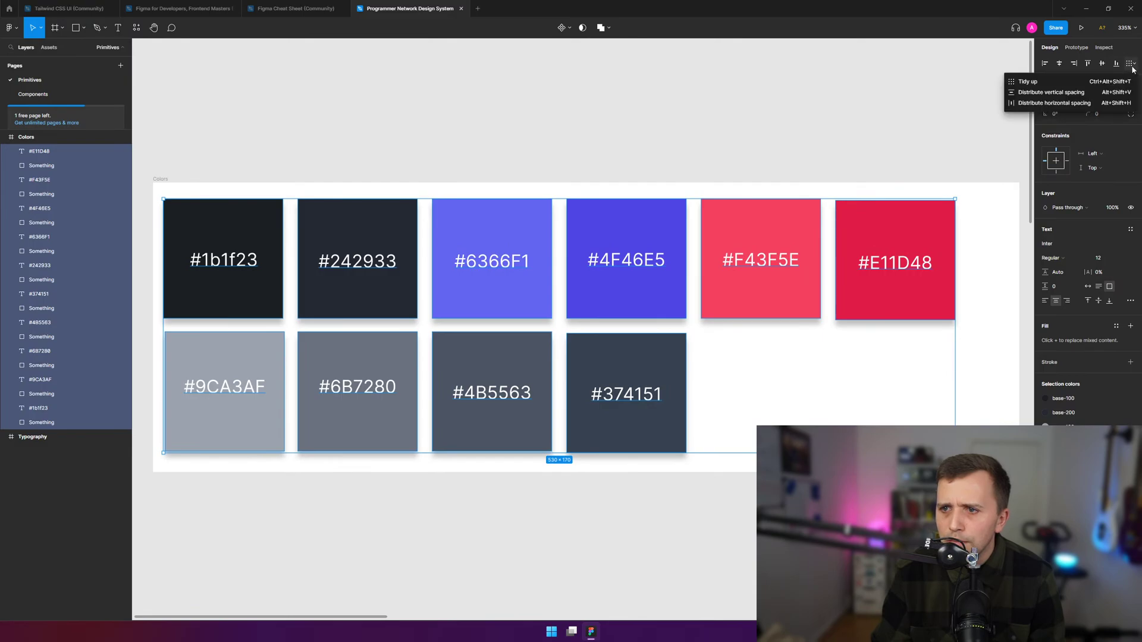
{"action": "left_click", "coordinate": [1101, 85]}
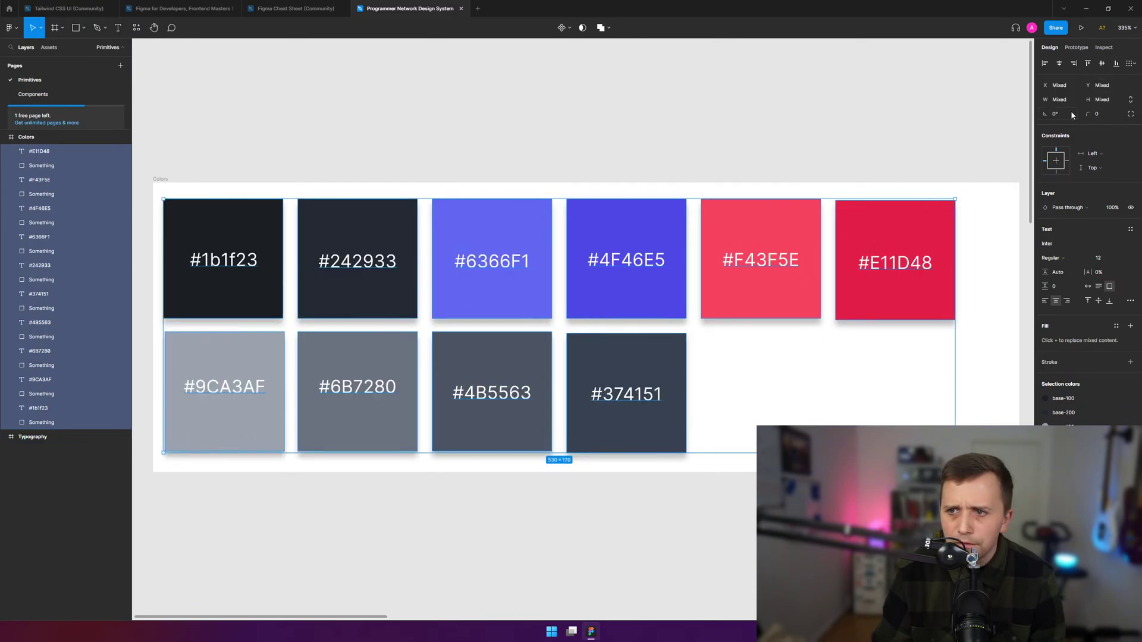
{"action": "left_click", "coordinate": [1063, 63]}
{"action": "key", "text": "ctrl+z"}
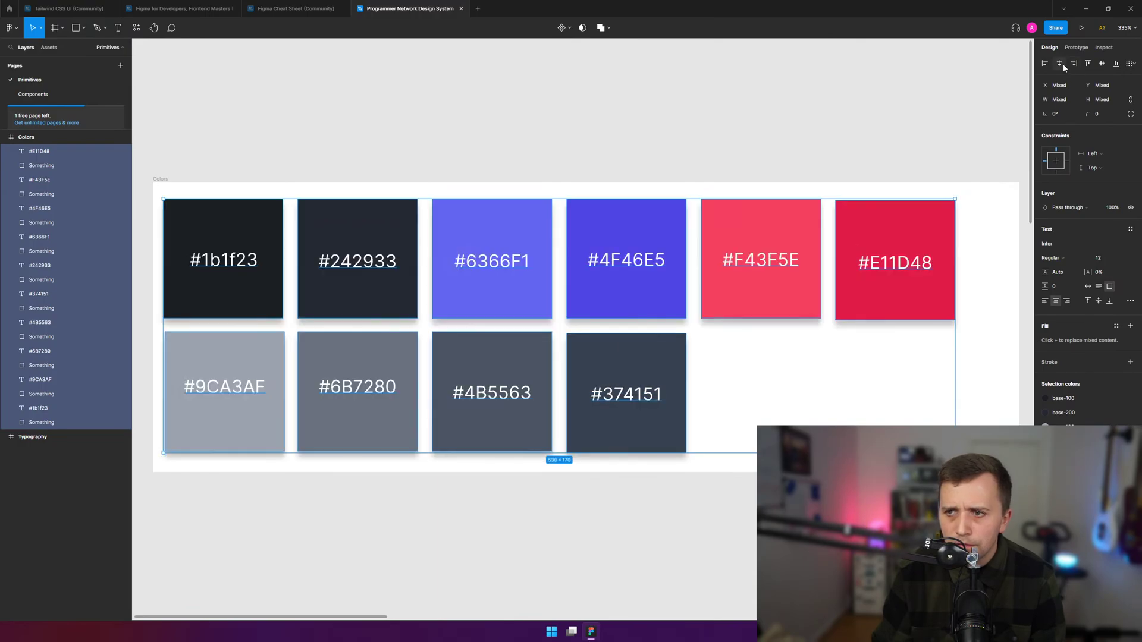
{"action": "left_click", "coordinate": [1077, 63]}
{"action": "key", "text": "ctrl+z"}
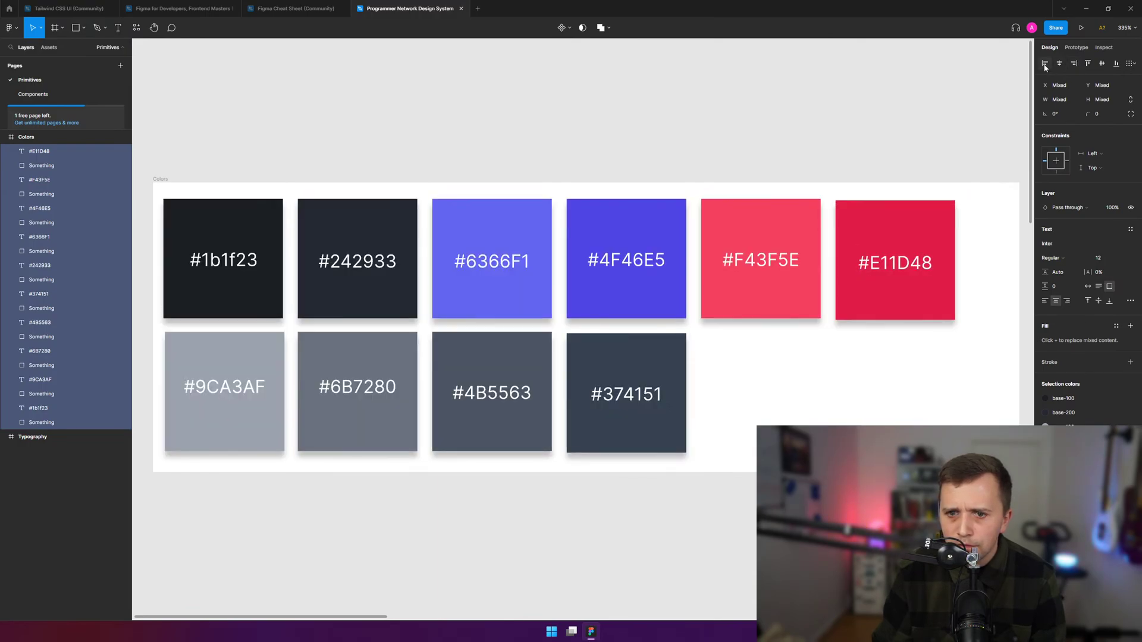
{"action": "left_click", "coordinate": [1087, 63]}
{"action": "key", "text": "ctrl+z"}
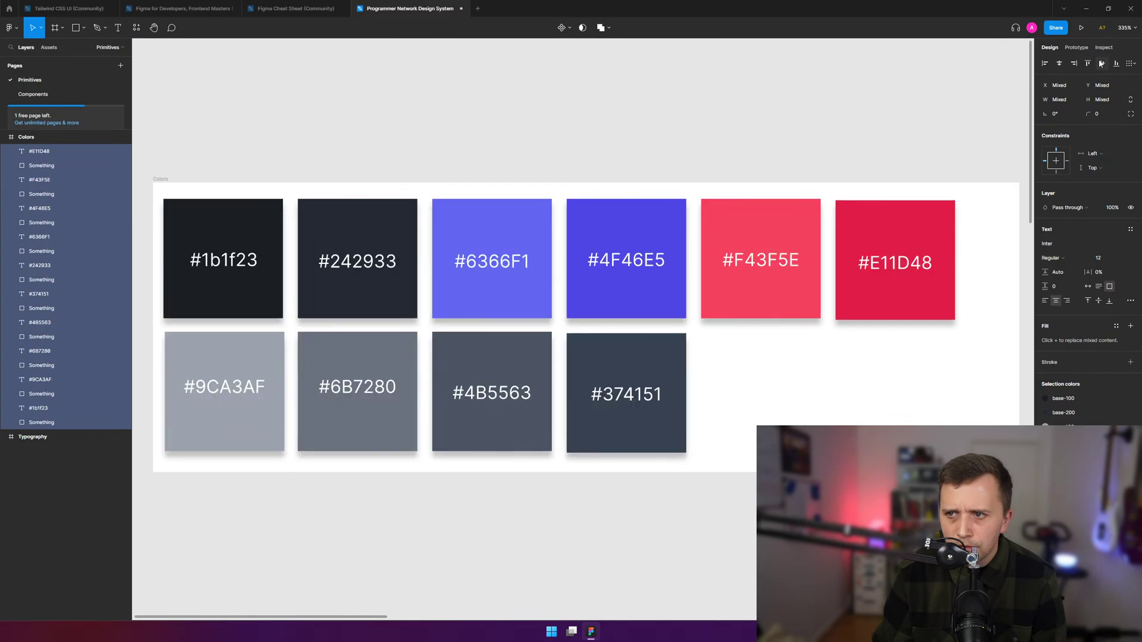
{"action": "left_click", "coordinate": [1103, 63]}
{"action": "key", "text": "ctrl+z"}
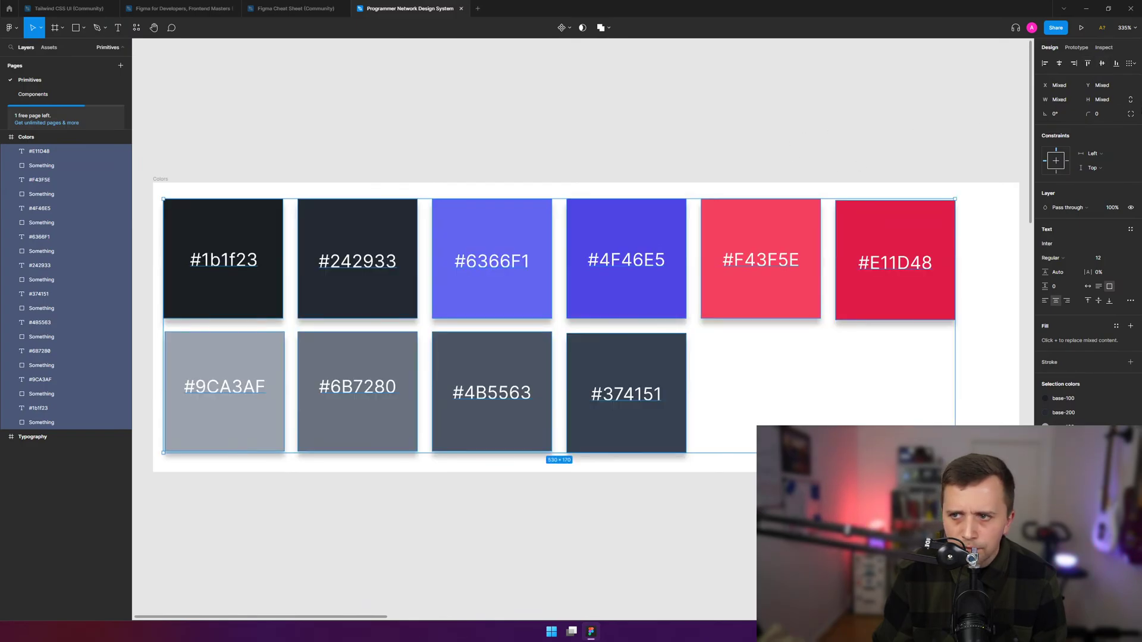
- Resize the Colors frame to 592 by 189 so that it fits more tightly around the swatches
{"action": "left_click", "coordinate": [751, 101]}
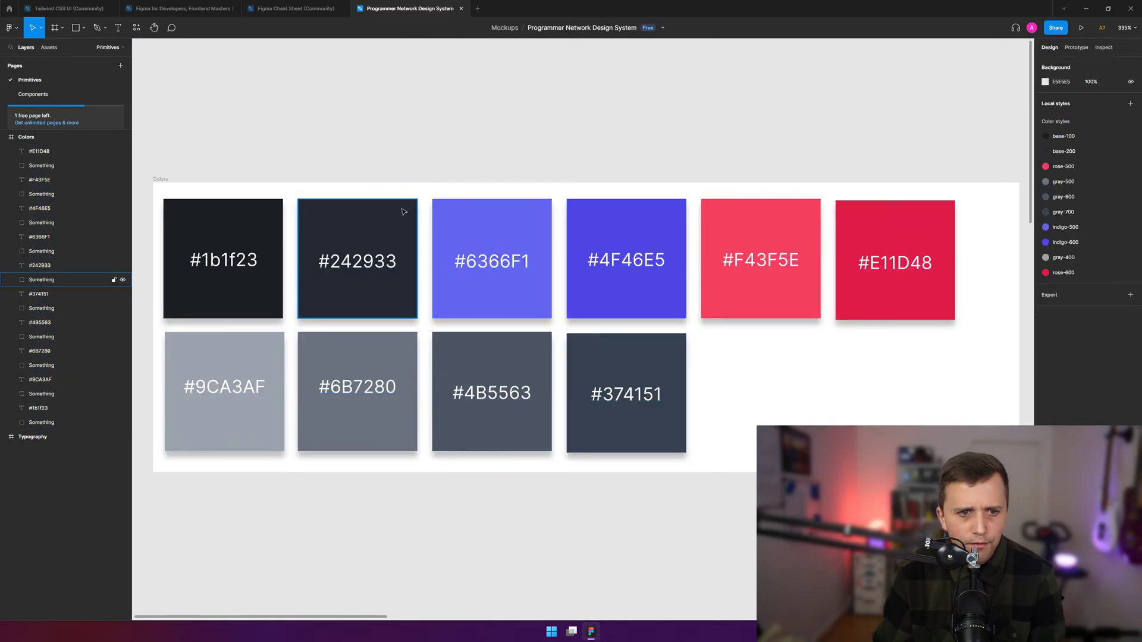
{"action": "left_click", "coordinate": [167, 179]}
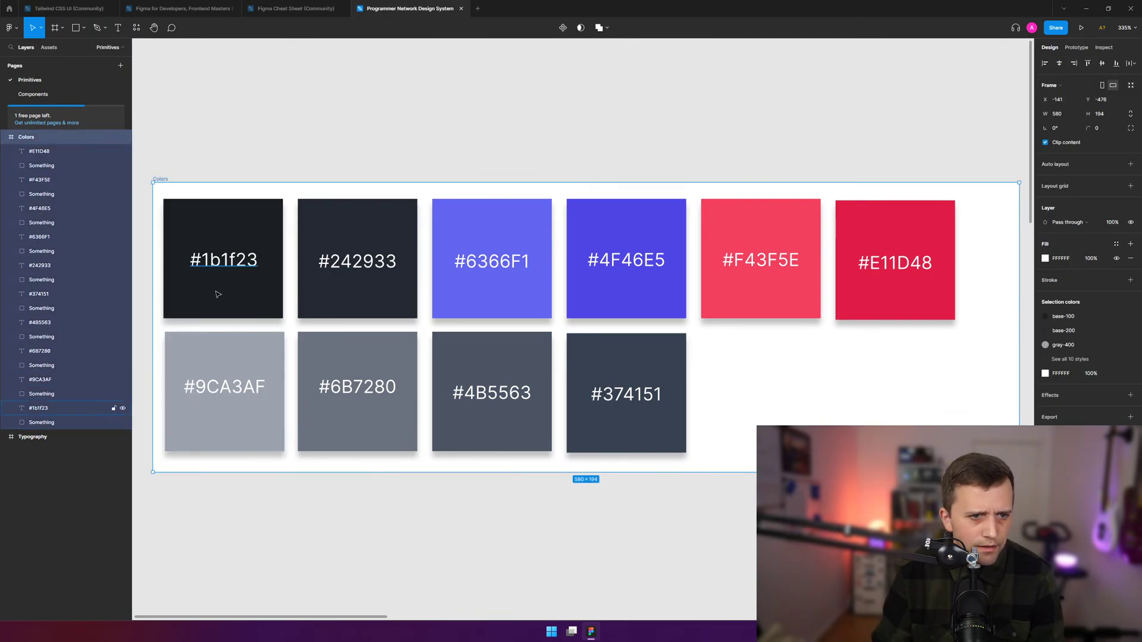
{"action": "left_click_drag", "start_coordinate": [602, 470], "coordinate": [608, 455]}
{"action": "left_click_drag", "start_coordinate": [609, 456], "coordinate": [610, 459]}
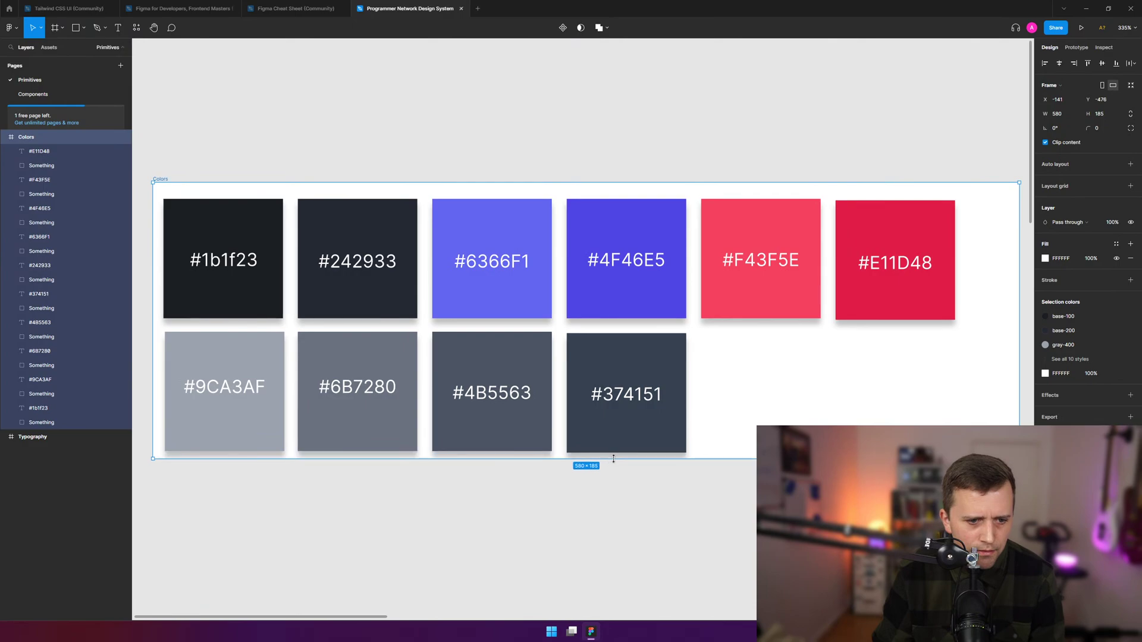
{"action": "mouse_move", "coordinate": [509, 181]}
{"action": "left_mouse_down"}
{"action": "mouse_move", "coordinate": [515, 190]}
{"action": "mouse_move", "coordinate": [523, 176]}
{"action": "left_mouse_up"}
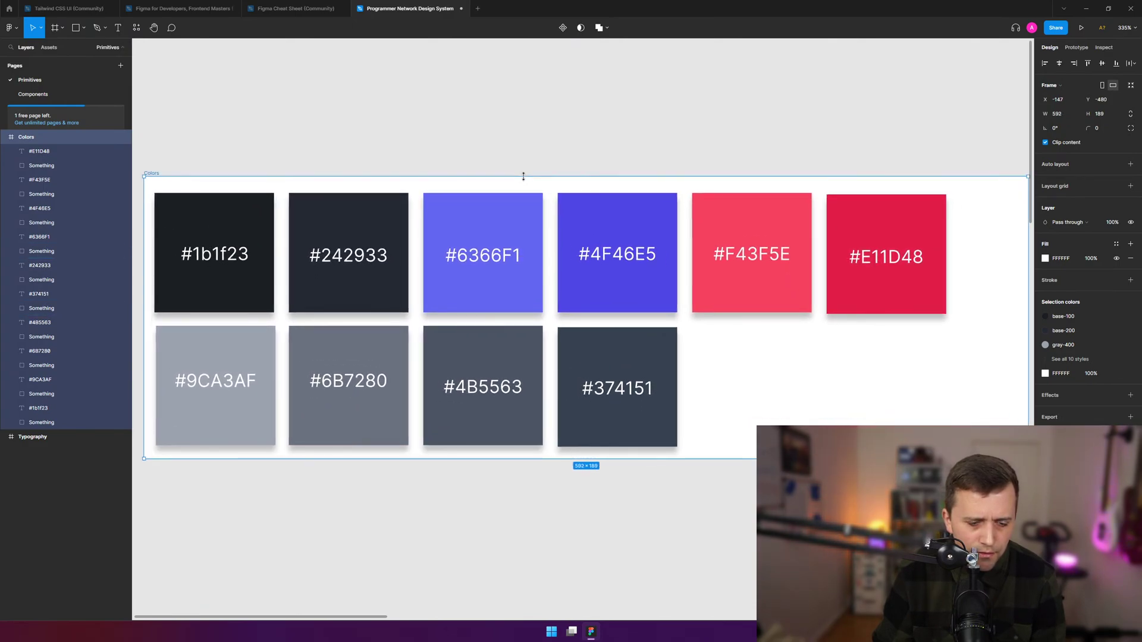
- Move the Colors frame slightly down and left so its top edge lines up with the Typography frame
{"action": "left_click", "coordinate": [538, 163]}
{"action": "scroll", "coordinate": [586, 191], "scroll_direction": "down", "scroll_amount": 4}
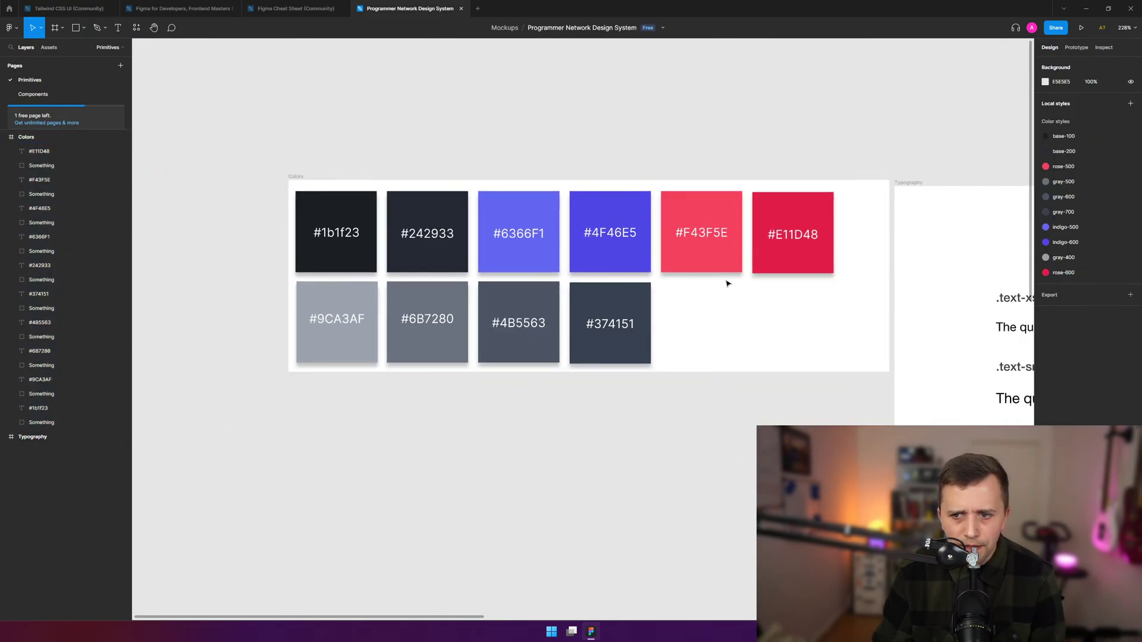
{"action": "left_click_drag", "start_coordinate": [286, 182], "coordinate": [283, 182]}
{"action": "left_click", "coordinate": [377, 107]}
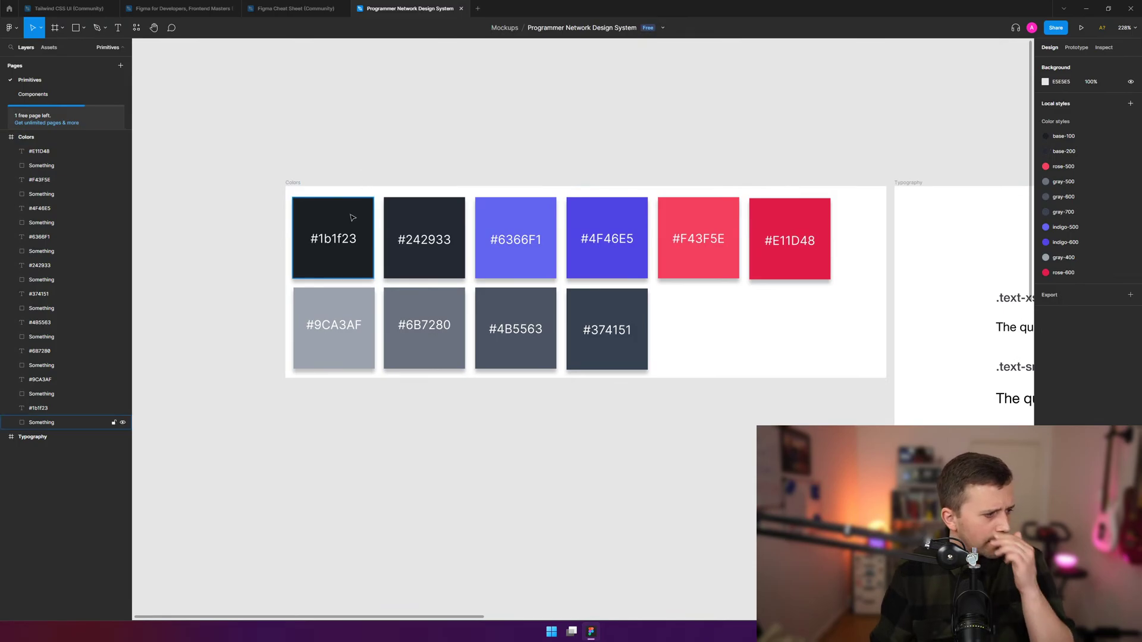
- Switch to the Tailwind CSS UI file, collapse the Buttons layers and examine the layout of the Grid frame
{"action": "left_click", "coordinate": [69, 9]}
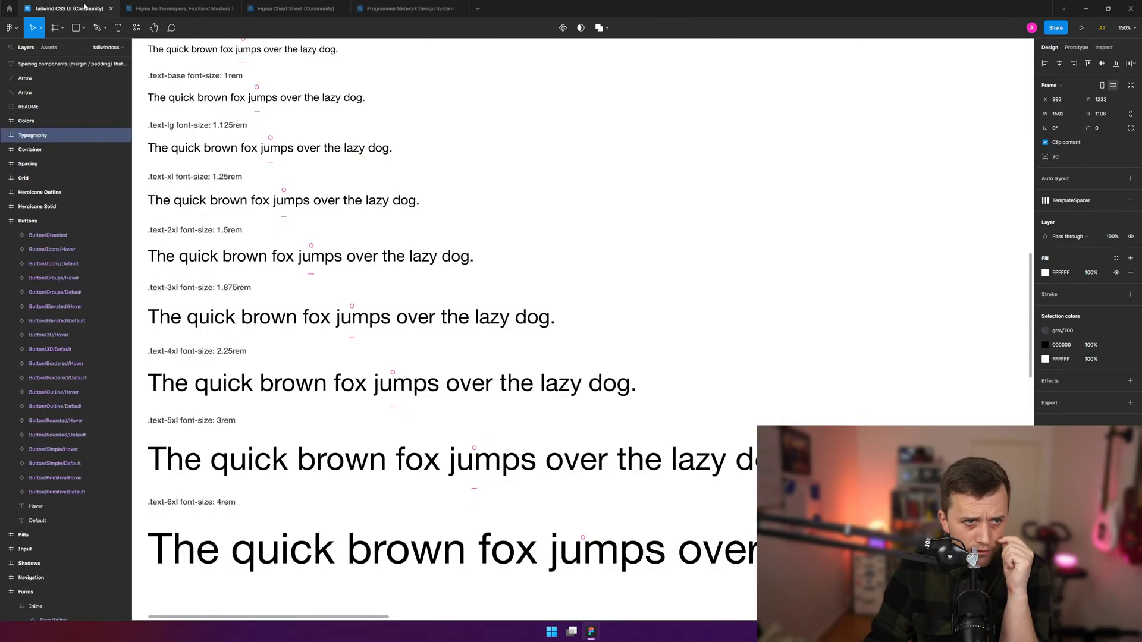
{"action": "left_click", "coordinate": [4, 221]}
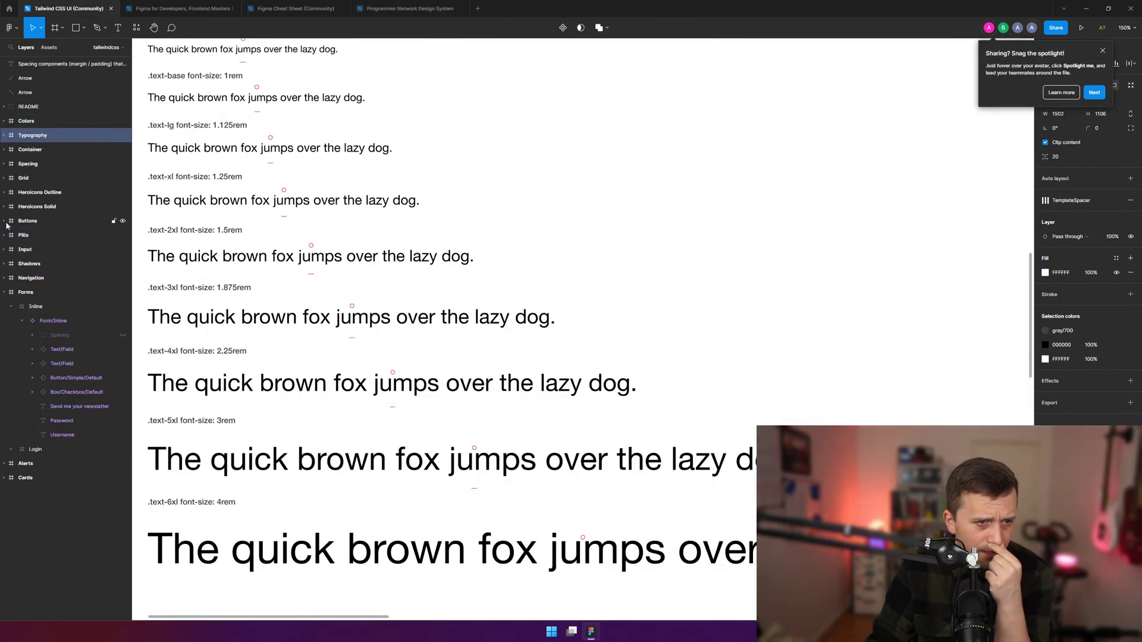
{"action": "left_click", "coordinate": [31, 183]}
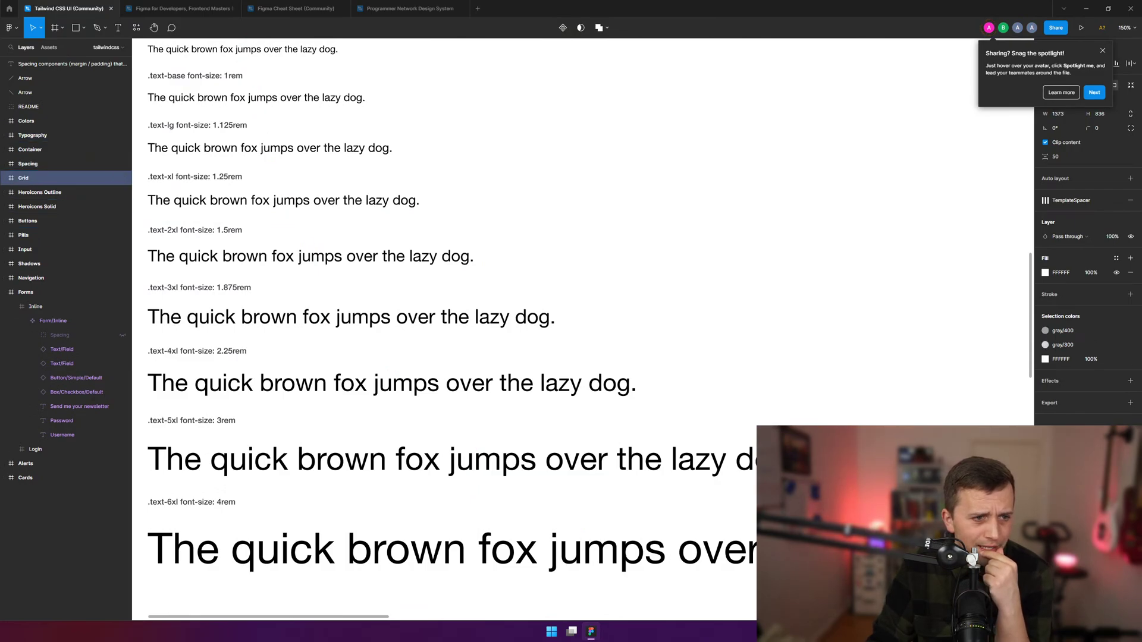
{"action": "key", "text": "shift+2"}
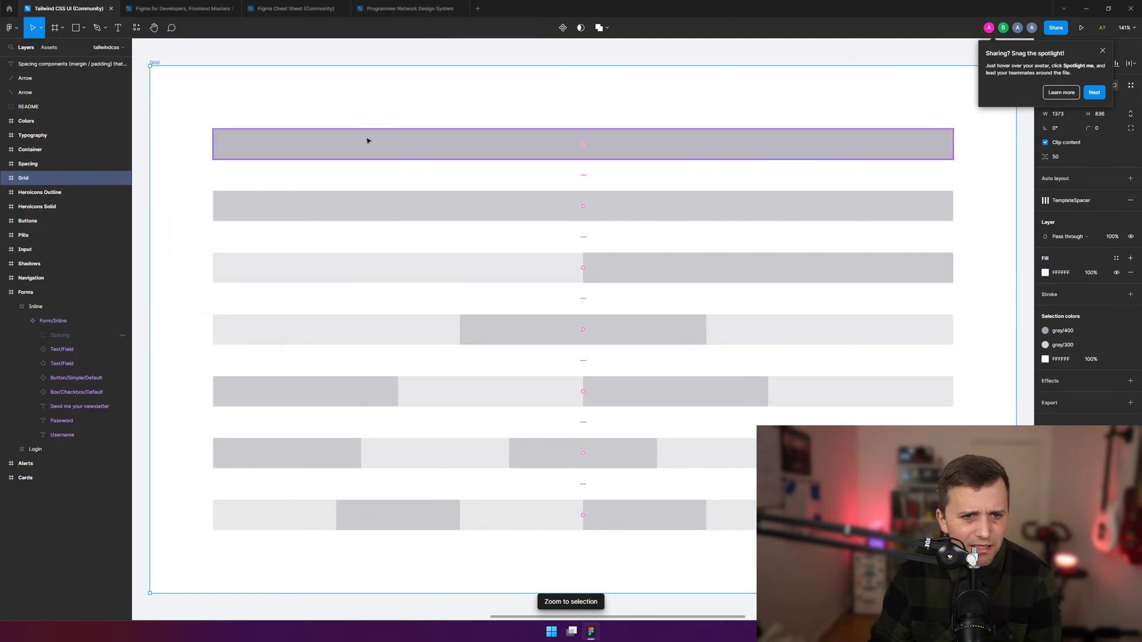
{"action": "scroll", "coordinate": [654, 241], "scroll_direction": "down", "scroll_amount": 3}
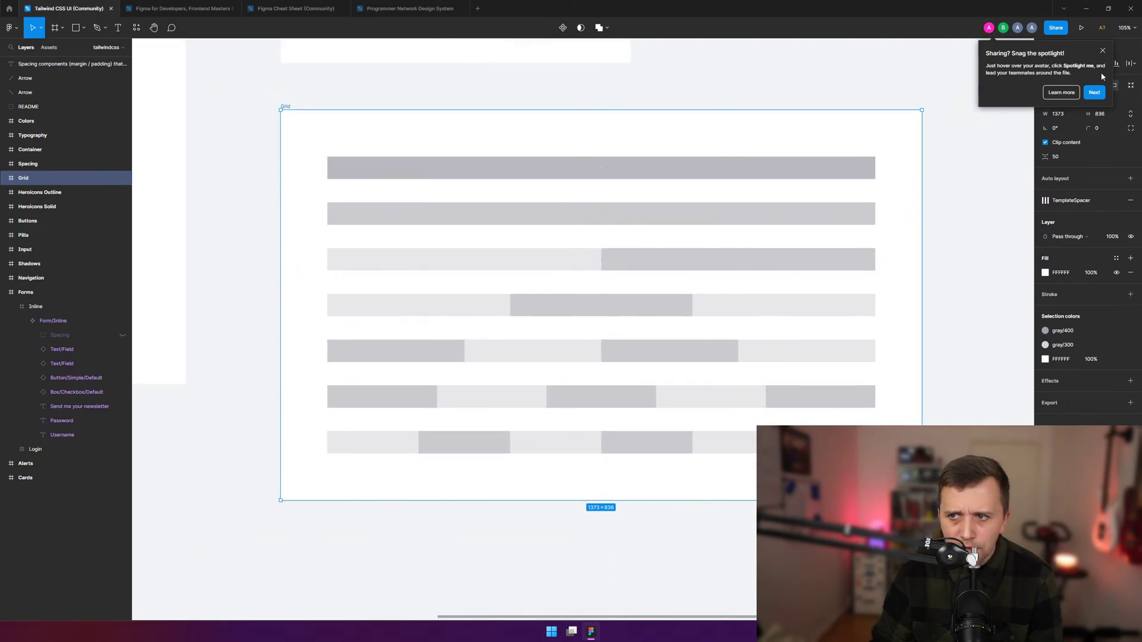
{"action": "left_click", "coordinate": [1104, 54]}
- Examine the Spacing frame and the Container frame of the reference file at close range
{"action": "left_click", "coordinate": [48, 165]}
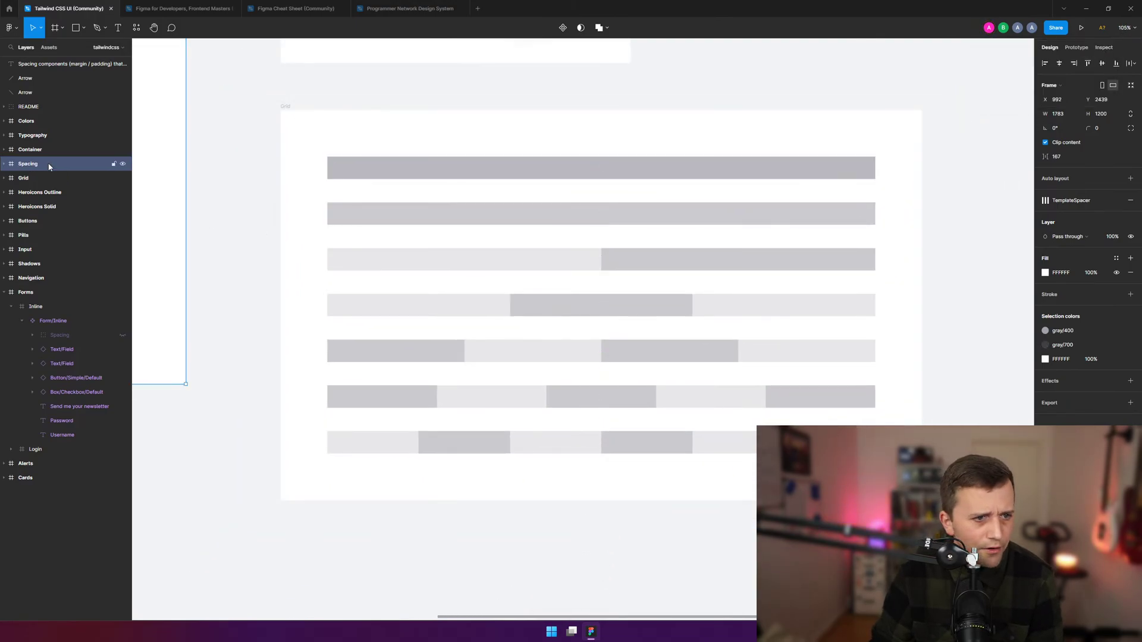
{"action": "key", "text": "shift+1"}
{"action": "key", "text": "shift+2"}
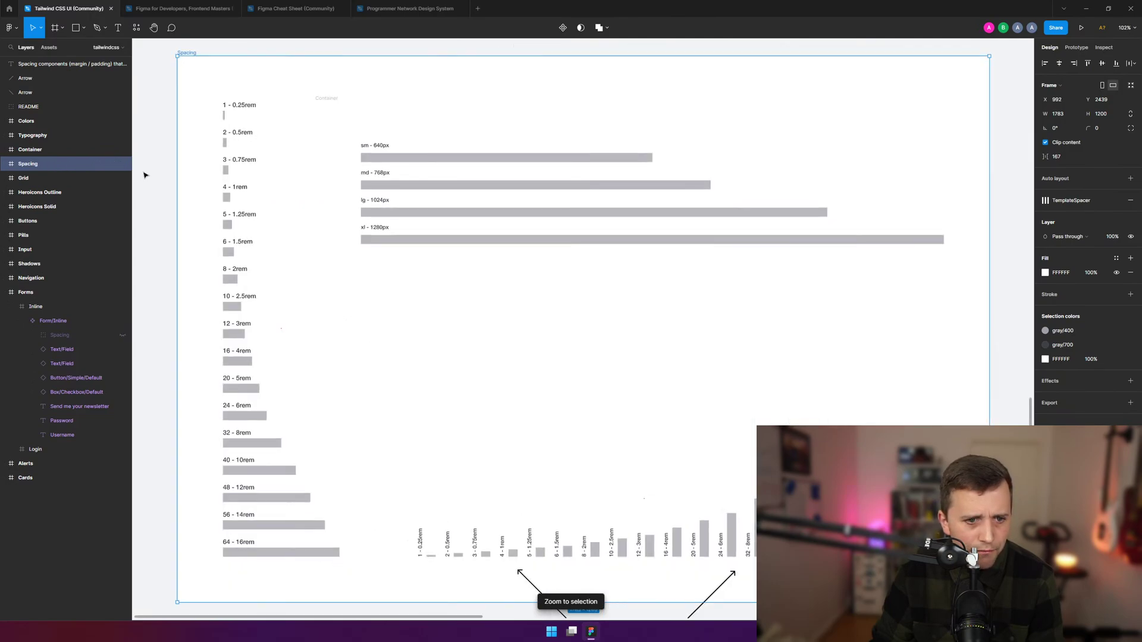
{"action": "left_click", "coordinate": [55, 154]}
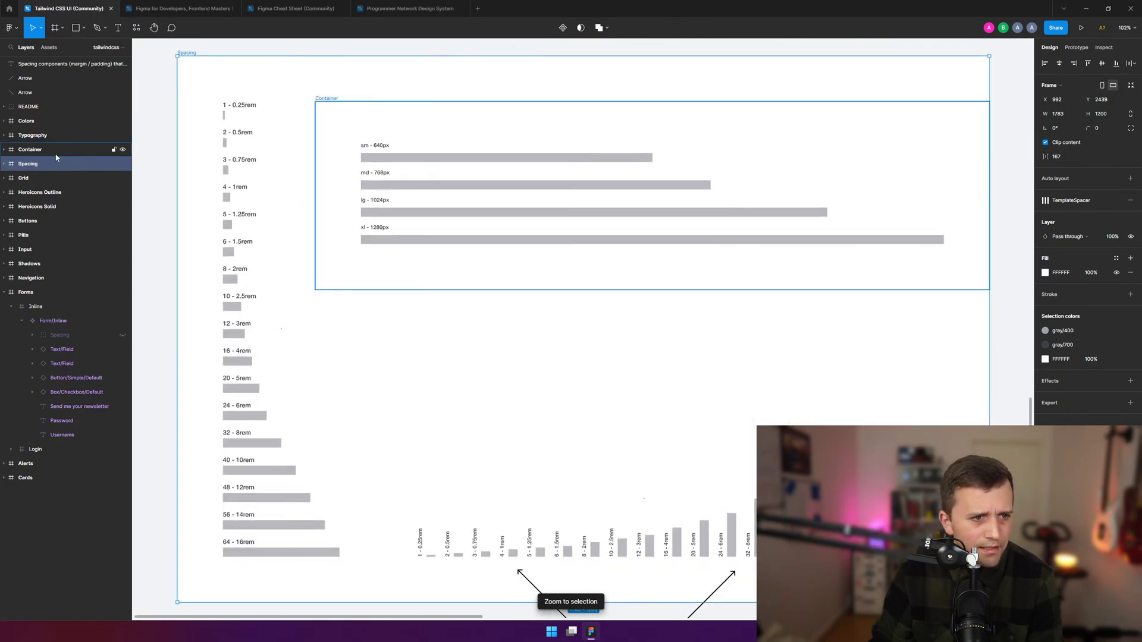
{"action": "key", "text": "shift+2"}
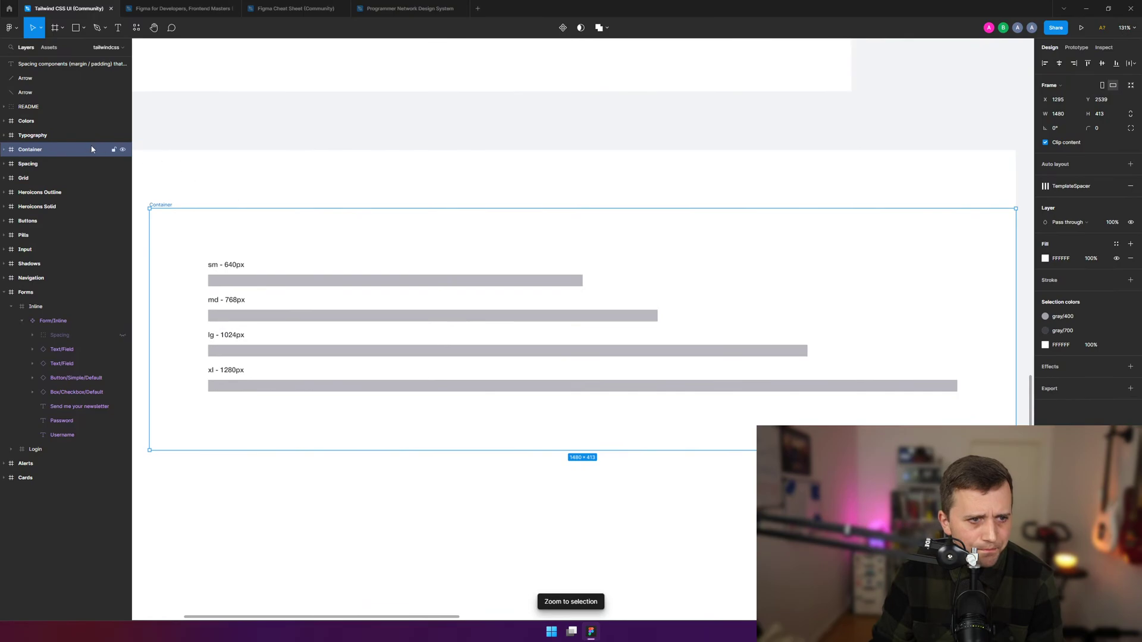
- Collapse the nested layers and examine the Forms frame together with its Login section
{"action": "left_click", "coordinate": [59, 122]}
{"action": "left_click", "coordinate": [12, 293]}
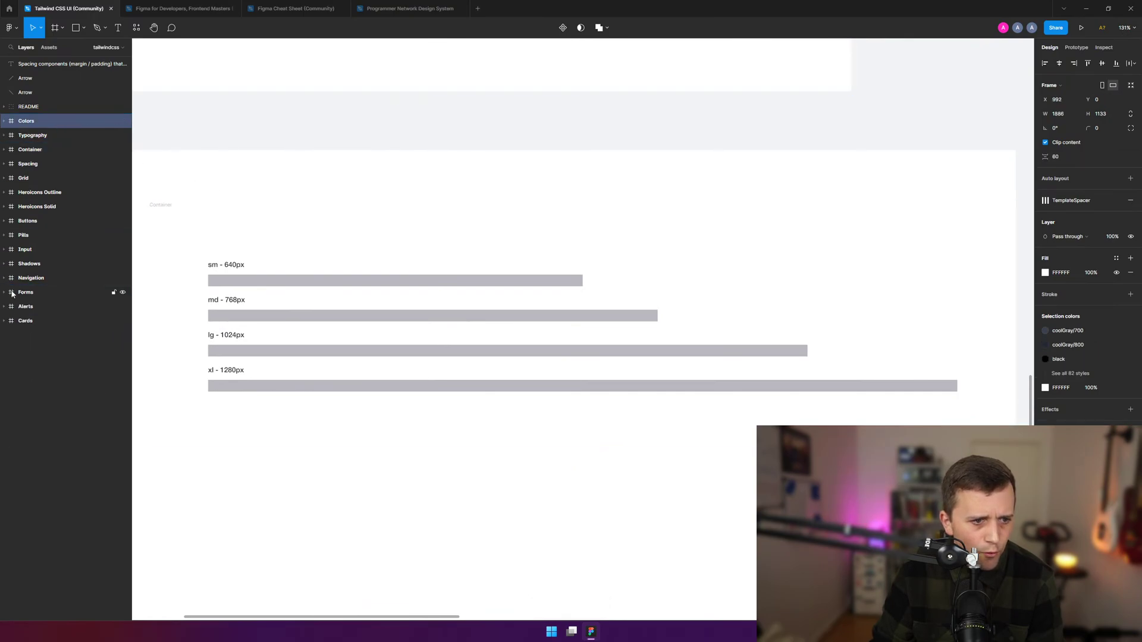
{"action": "left_click", "coordinate": [13, 292]}
{"action": "key", "text": "shift+2"}
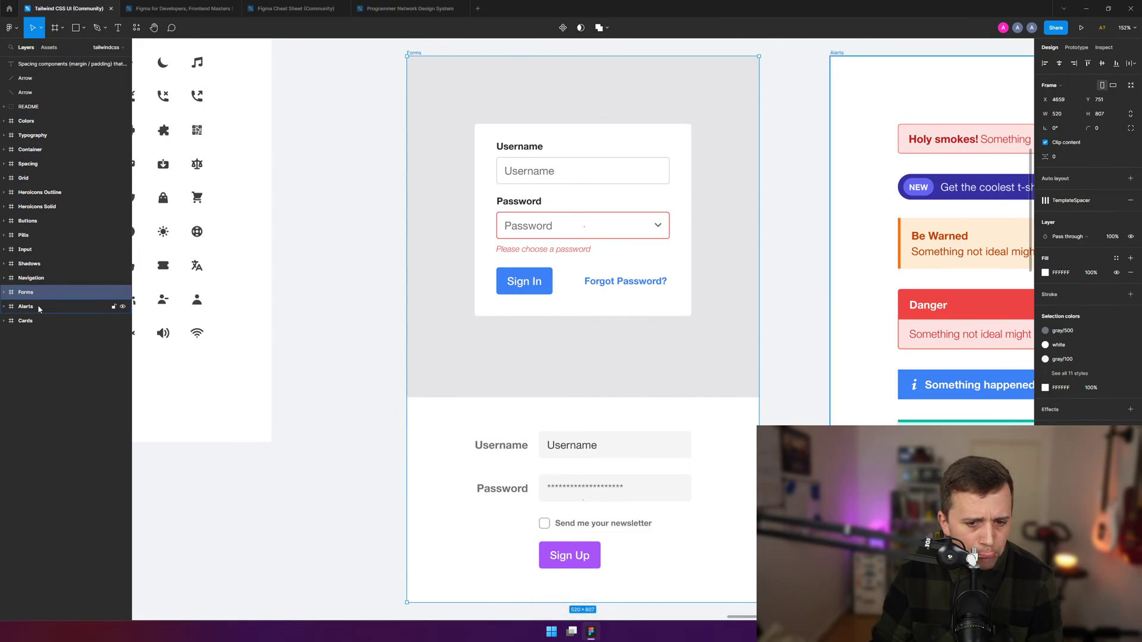
{"action": "left_click", "coordinate": [585, 169]}
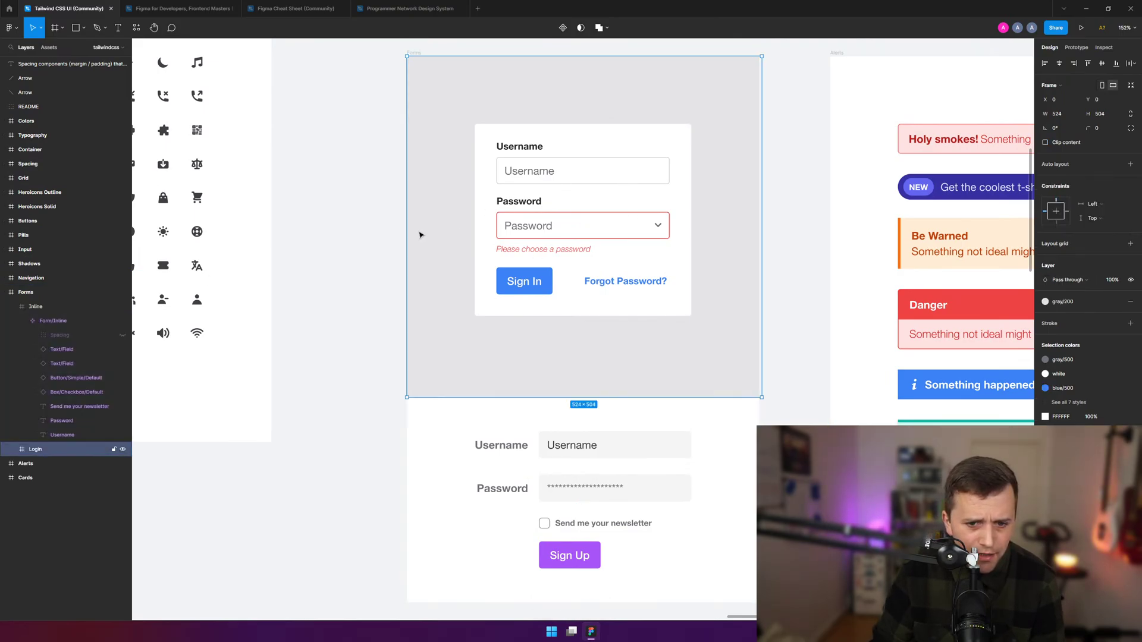
{"action": "left_click", "coordinate": [402, 240]}
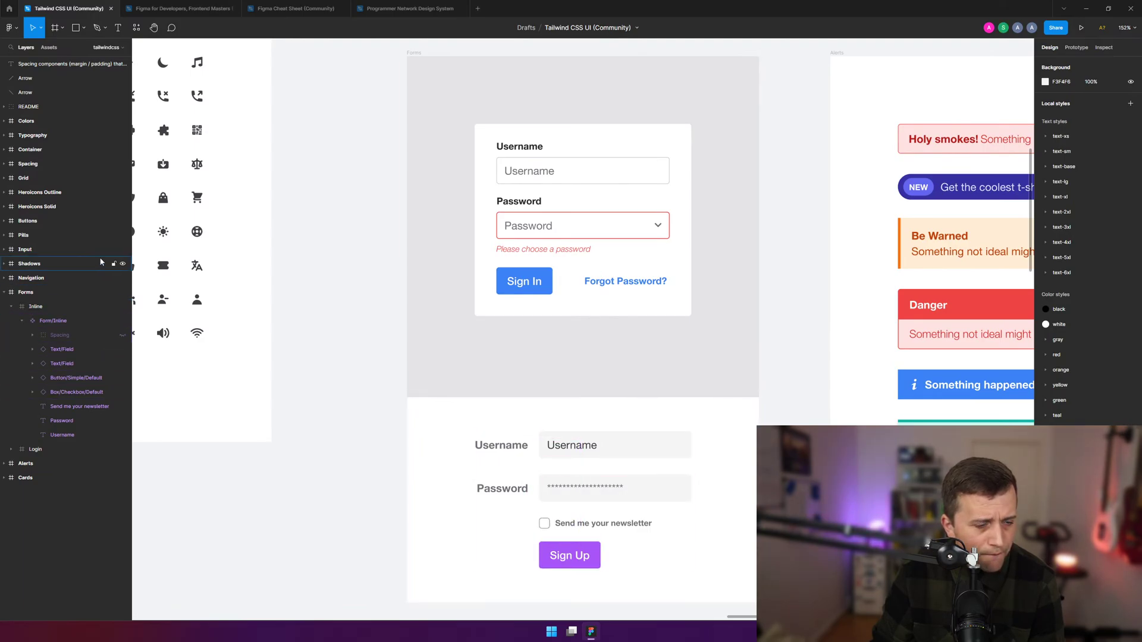
{"action": "left_click", "coordinate": [4, 292]}
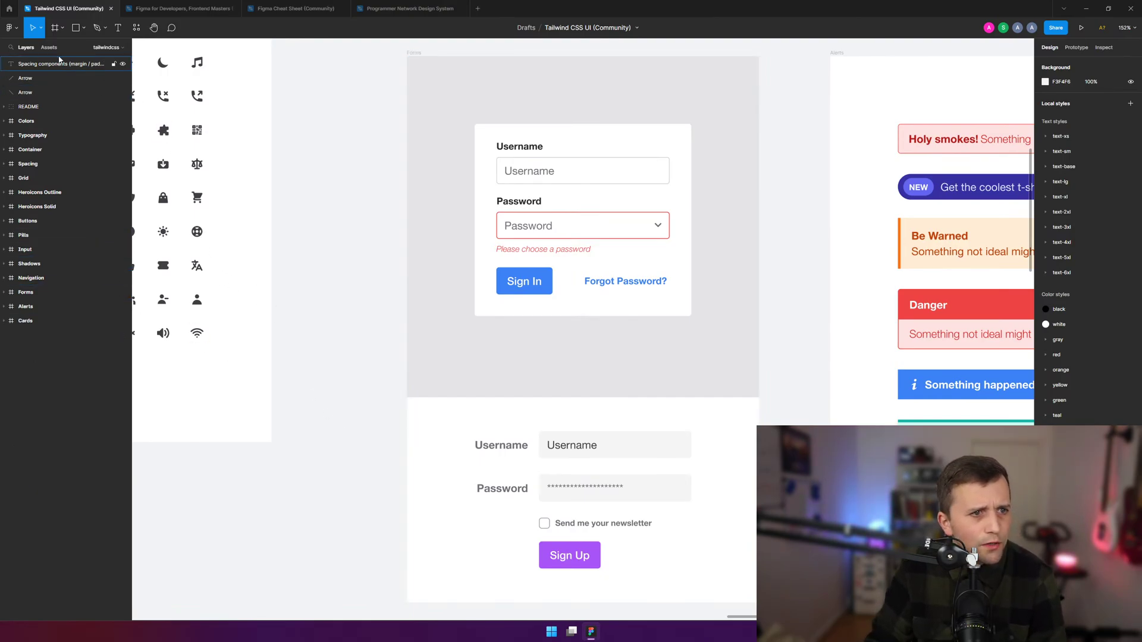
{"action": "left_click", "coordinate": [65, 28]}
{"action": "left_click", "coordinate": [63, 28]}
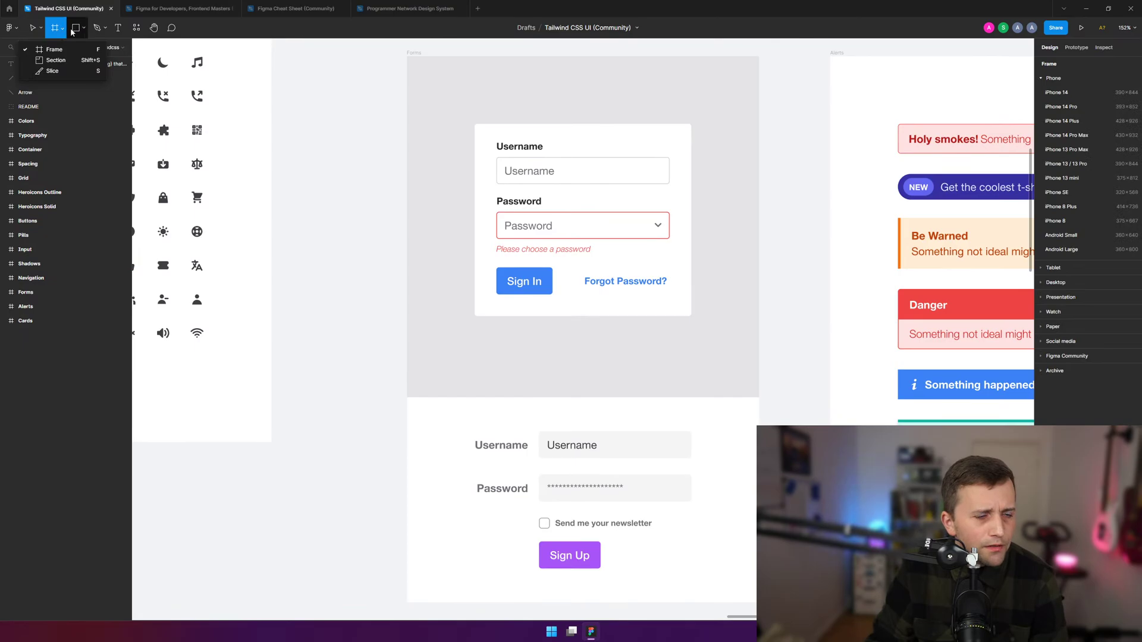
{"action": "left_click", "coordinate": [84, 28]}
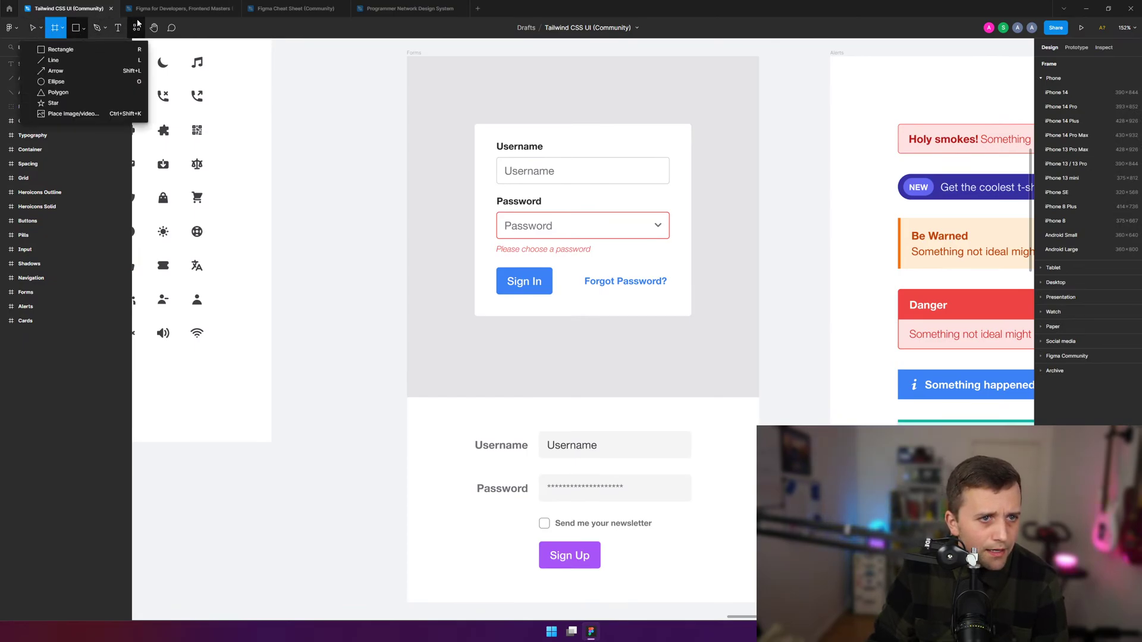
- Place the Stacked card component over the login form as a trial, and delete that instance
{"action": "left_click", "coordinate": [137, 25]}
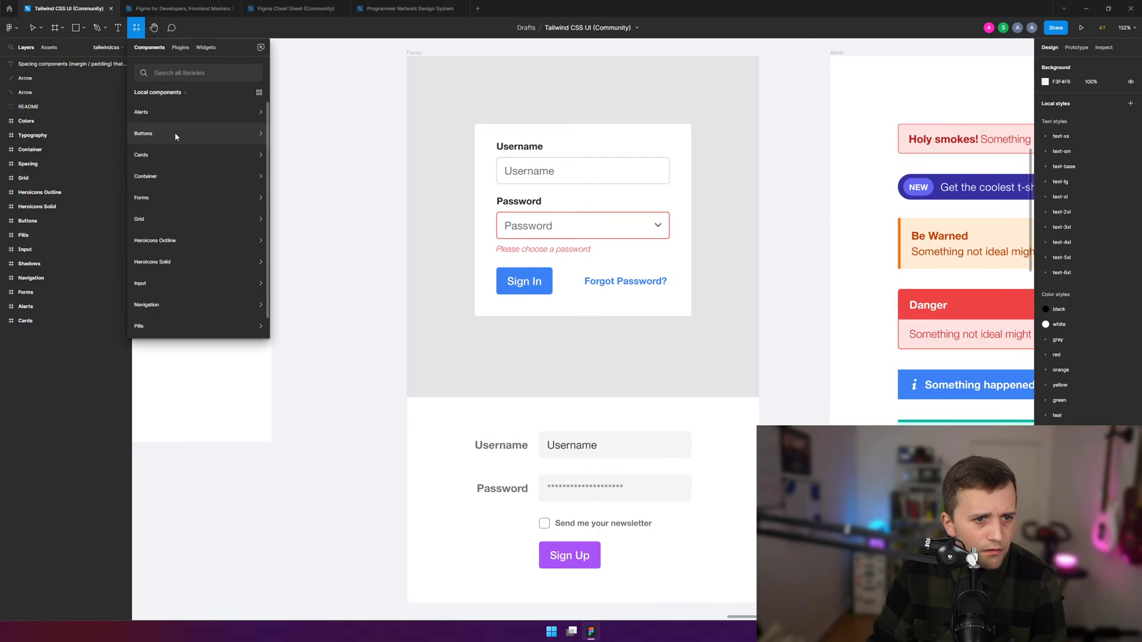
{"action": "left_click", "coordinate": [171, 155]}
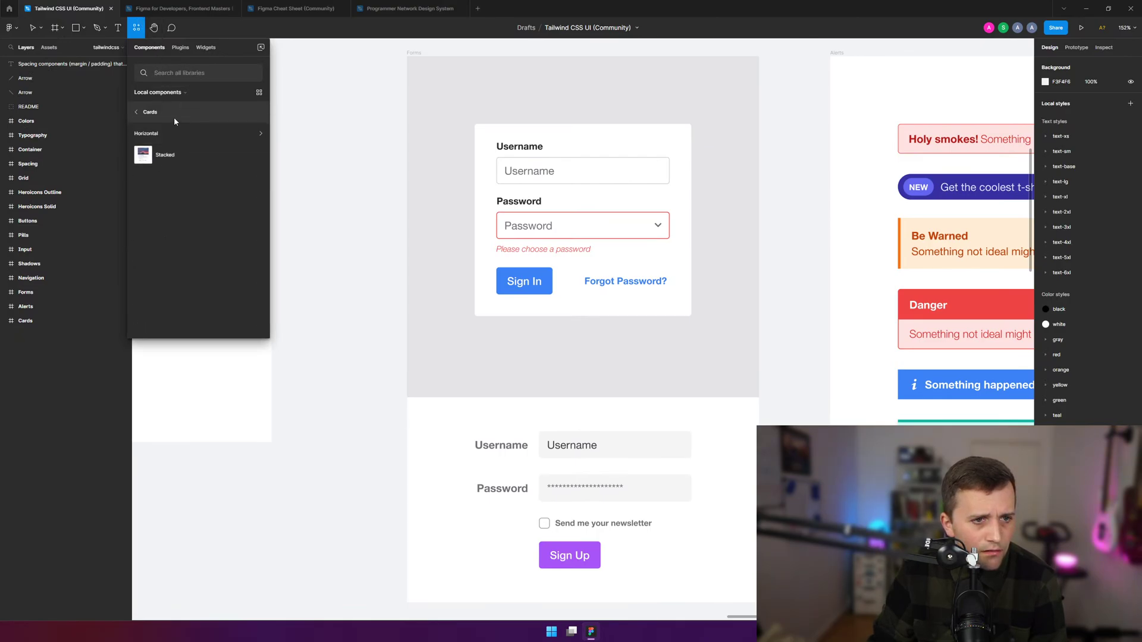
{"action": "left_click_drag", "start_coordinate": [165, 155], "coordinate": [583, 329]}
{"action": "left_click_drag", "start_coordinate": [595, 256], "coordinate": [640, 166]}
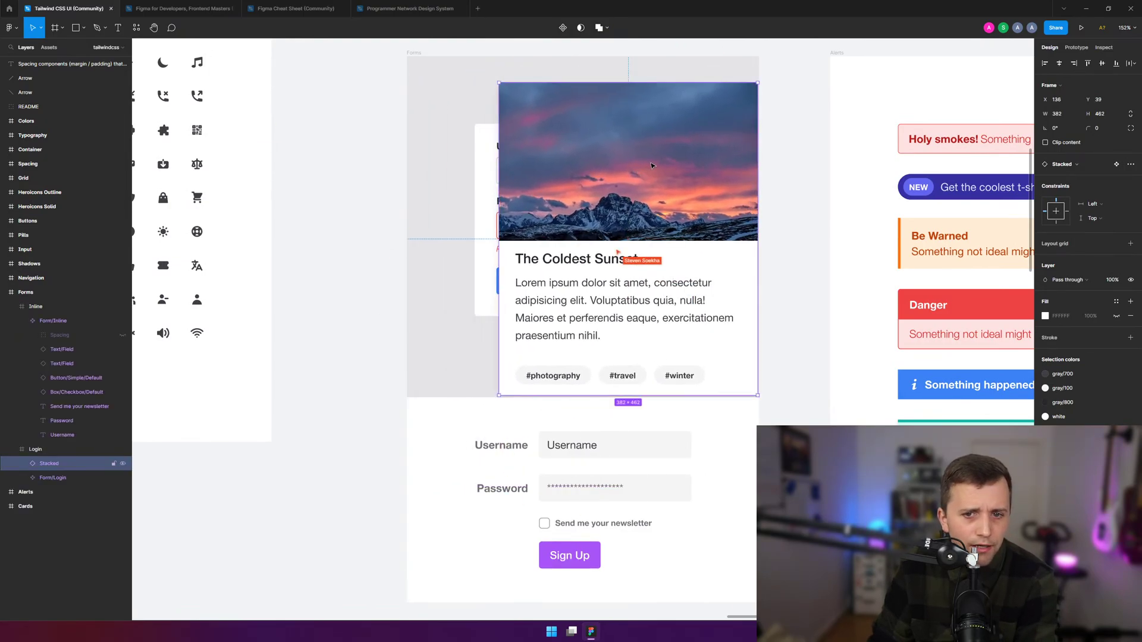
{"action": "key", "text": "Delete"}
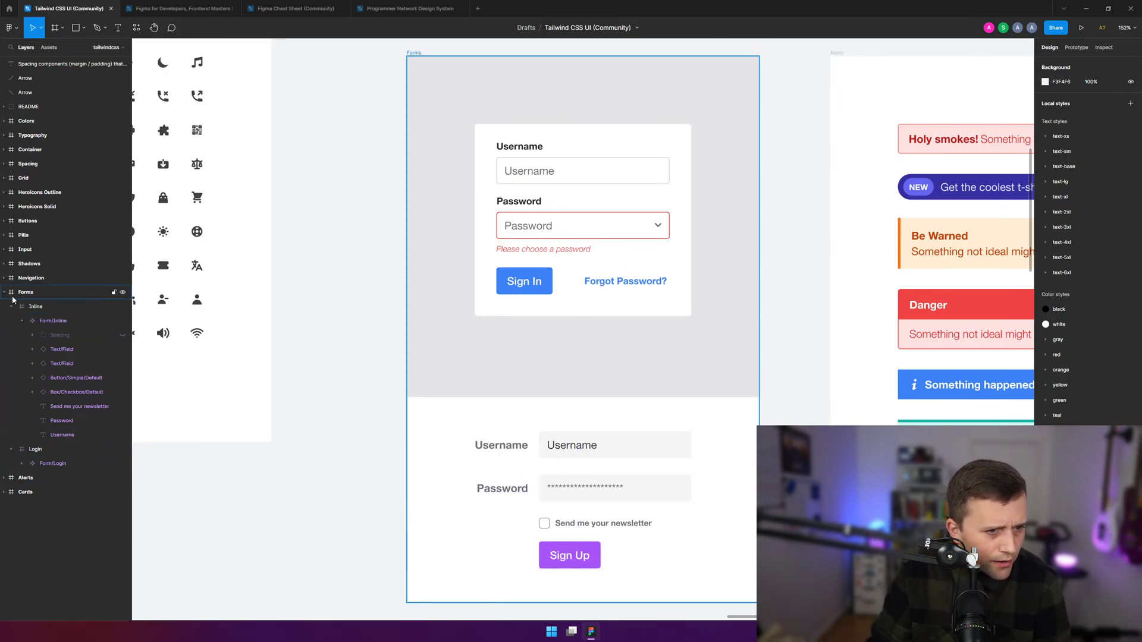
- Search the local components for "login", clear the search, and look over the component categories and available plugins
{"action": "left_click", "coordinate": [41, 295]}
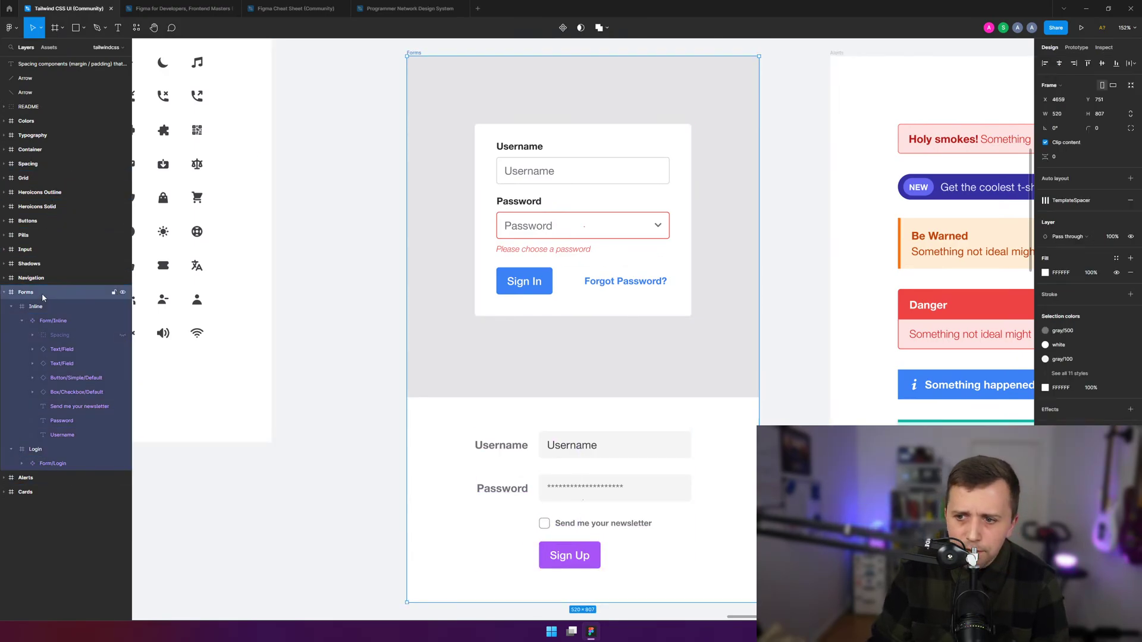
{"action": "left_click", "coordinate": [138, 28]}
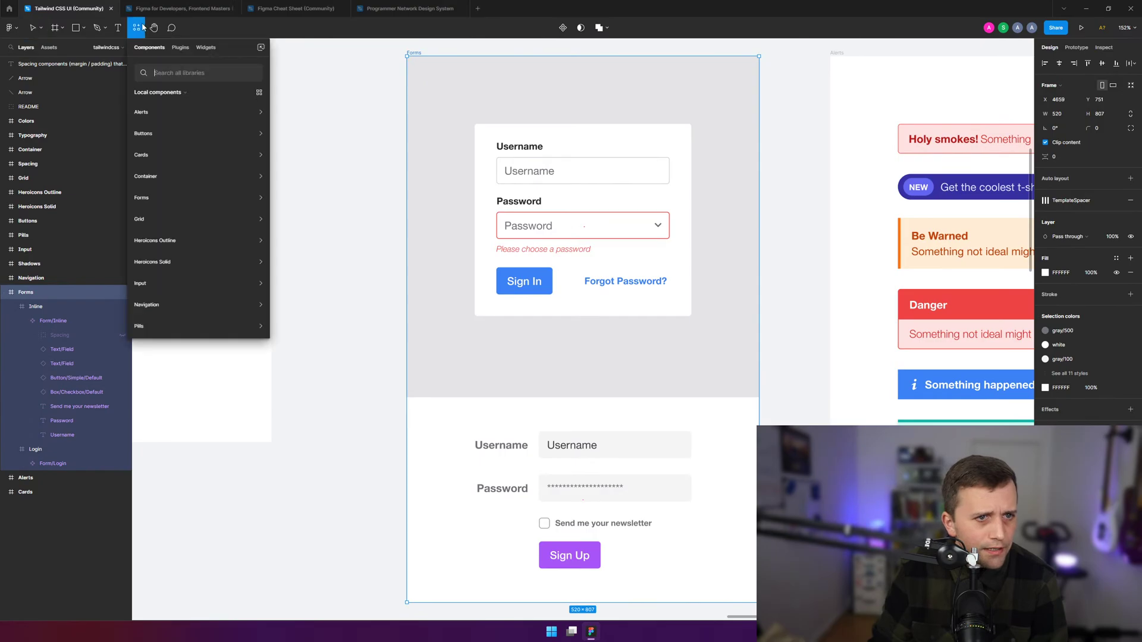
{"action": "type", "text": "login"}
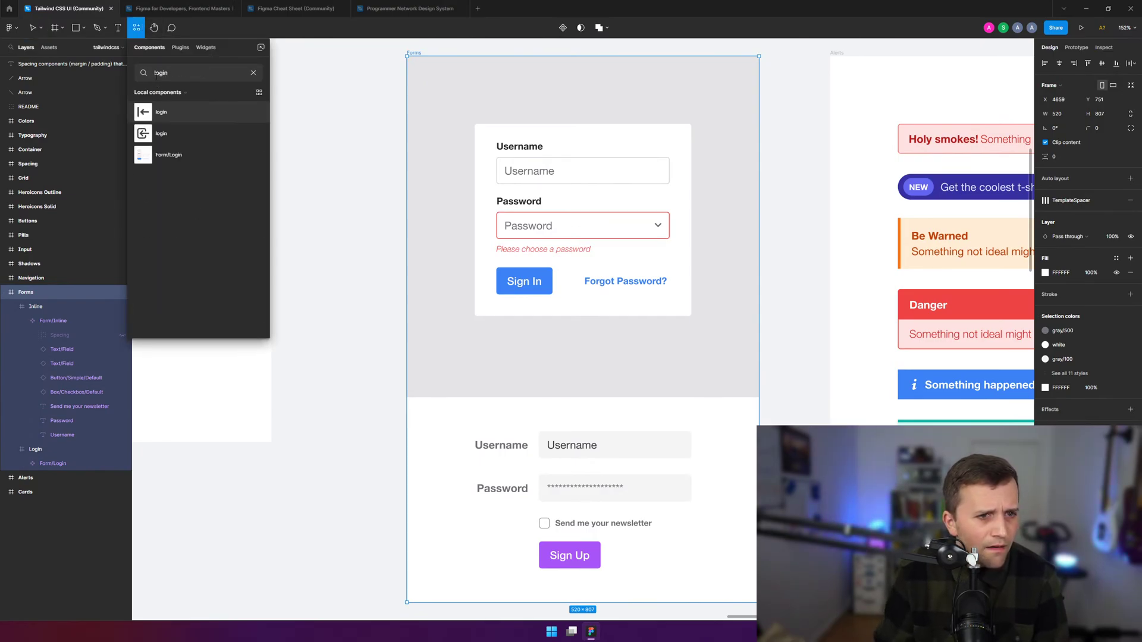
{"action": "key", "text": "ctrl+a"}
{"action": "key", "text": "BackSpace"}
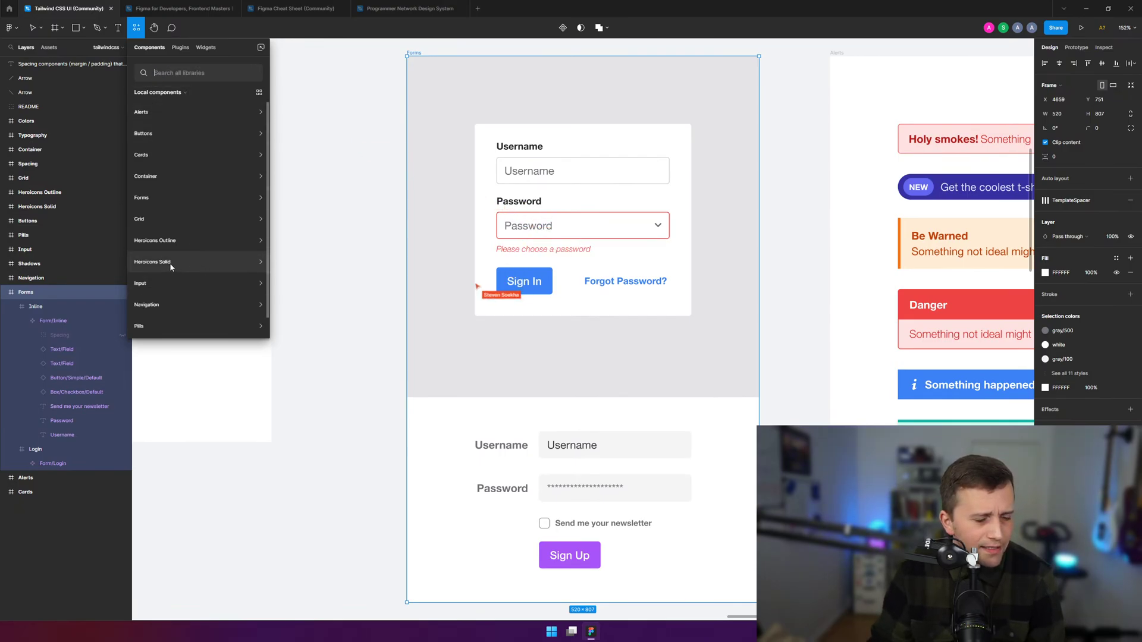
{"action": "scroll", "coordinate": [205, 262], "scroll_direction": "down", "scroll_amount": 1}
{"action": "scroll", "coordinate": [210, 259], "scroll_direction": "up", "scroll_amount": 1}
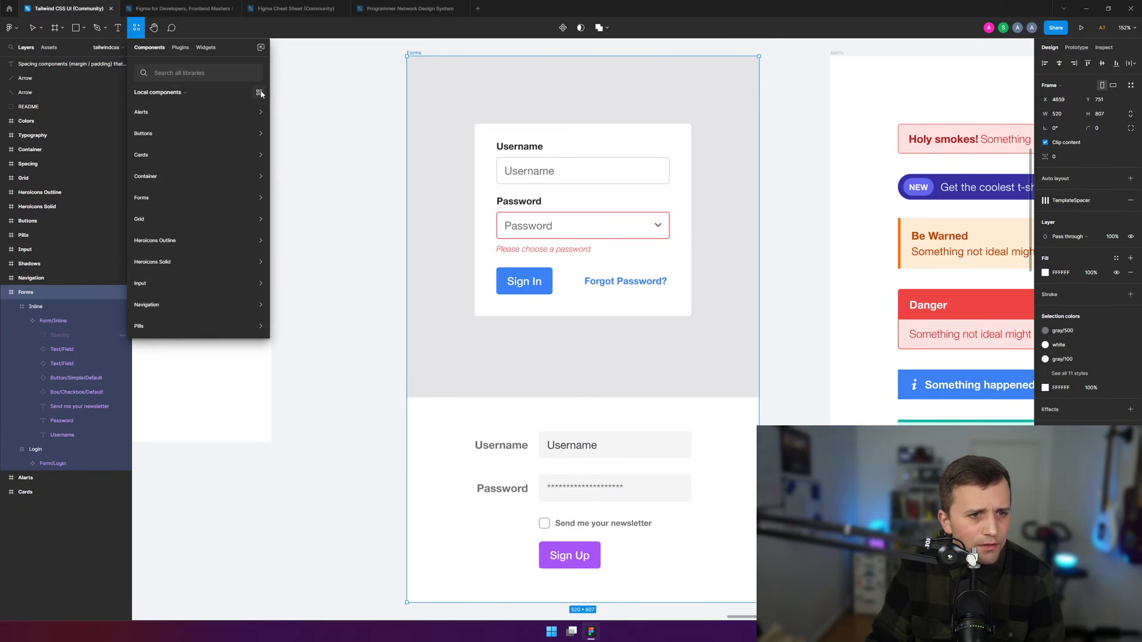
{"action": "left_click", "coordinate": [181, 48]}
{"action": "left_click", "coordinate": [200, 50]}
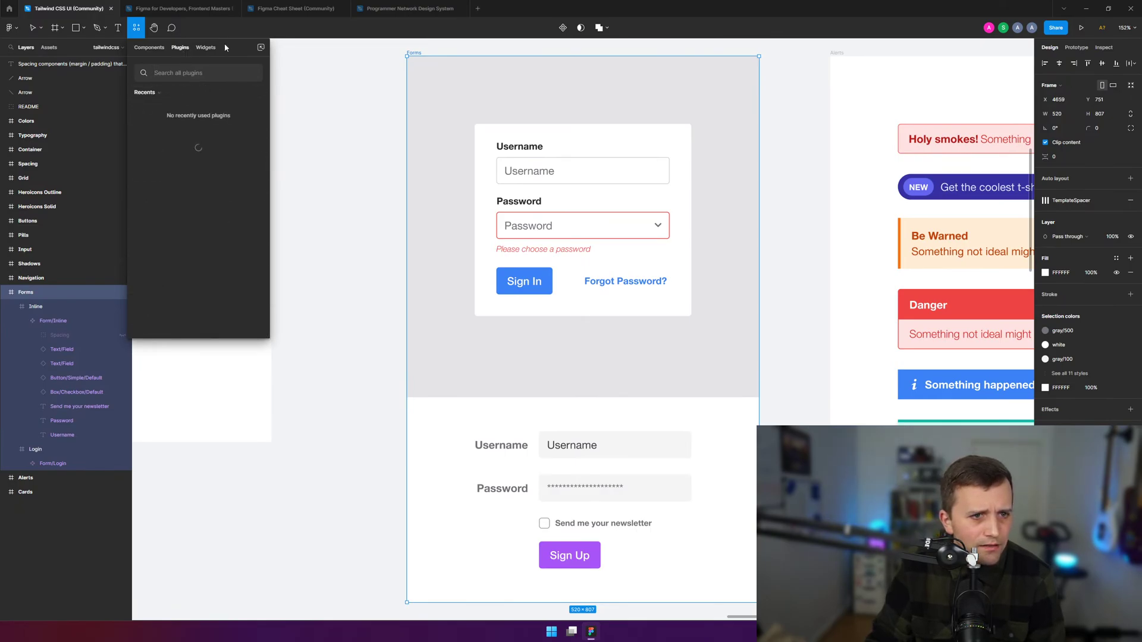
- Inspect the layers nested in the Forms frame, collapse them, and expand and select the Alerts frame
{"action": "left_click", "coordinate": [3, 292]}
{"action": "left_click", "coordinate": [4, 292]}
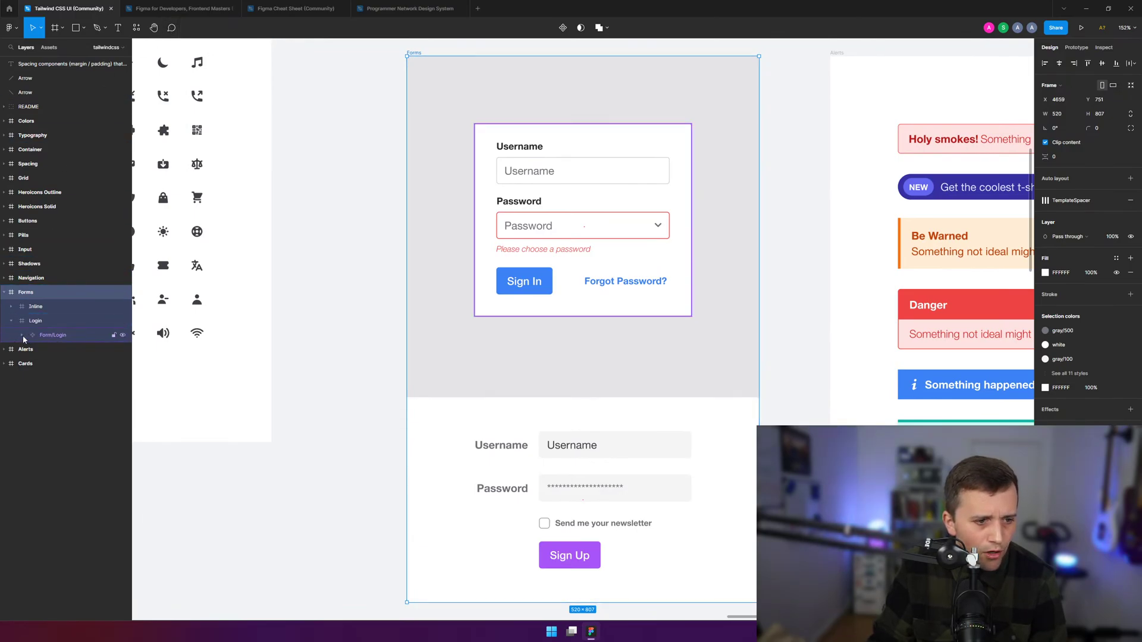
{"action": "left_click", "coordinate": [7, 293]}
{"action": "left_click", "coordinate": [8, 306]}
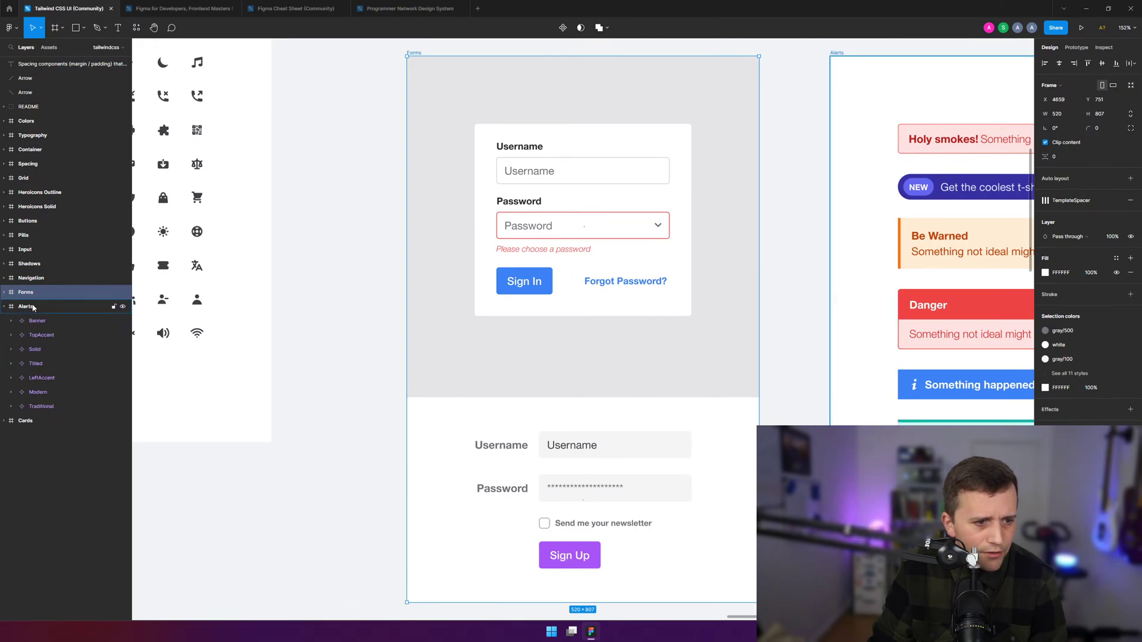
{"action": "right_click", "coordinate": [33, 307]}
{"action": "left_click", "coordinate": [26, 309]}
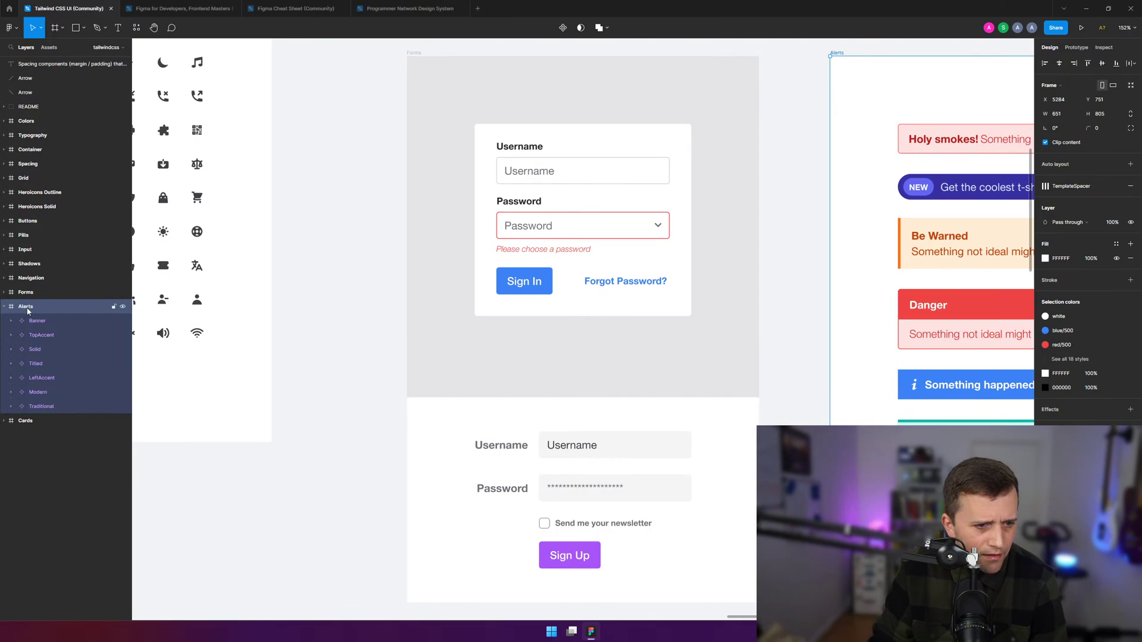
- Review the context options for the Alerts frame, inspect the layers inside its Banner component, and look over the whole page
{"action": "right_click", "coordinate": [27, 310]}
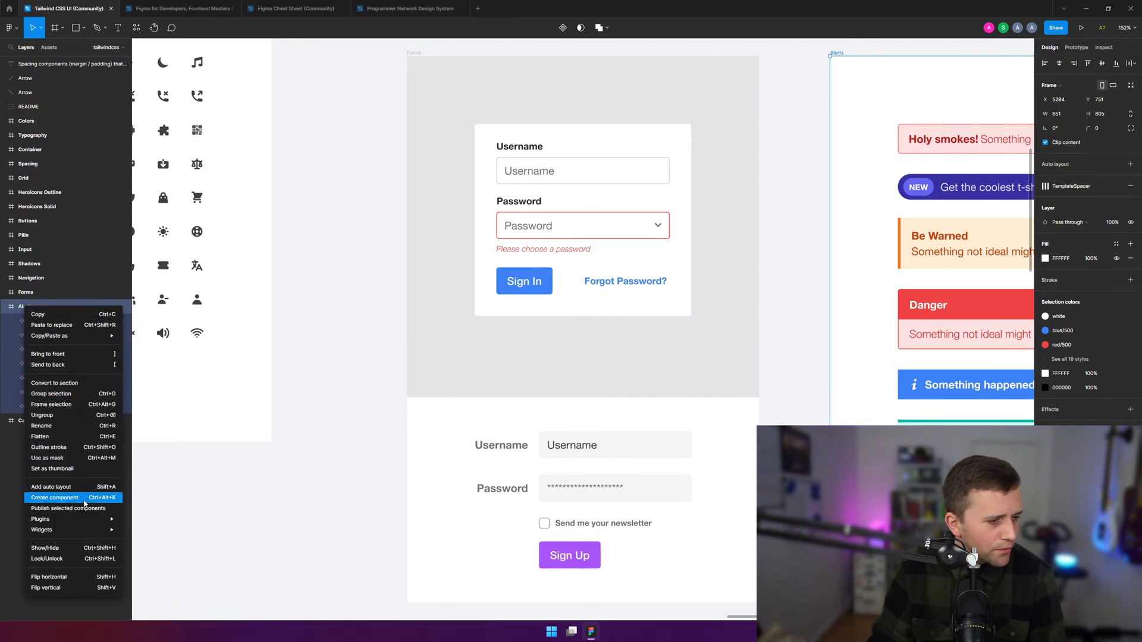
{"action": "mouse_move", "coordinate": [89, 530]}
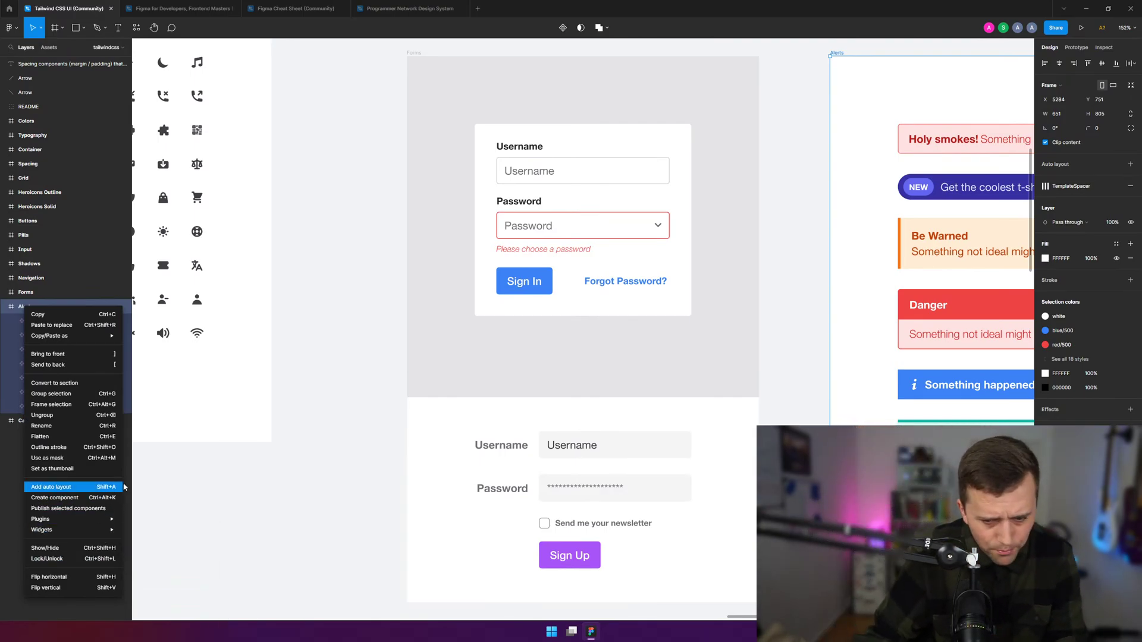
{"action": "key", "text": "Escape"}
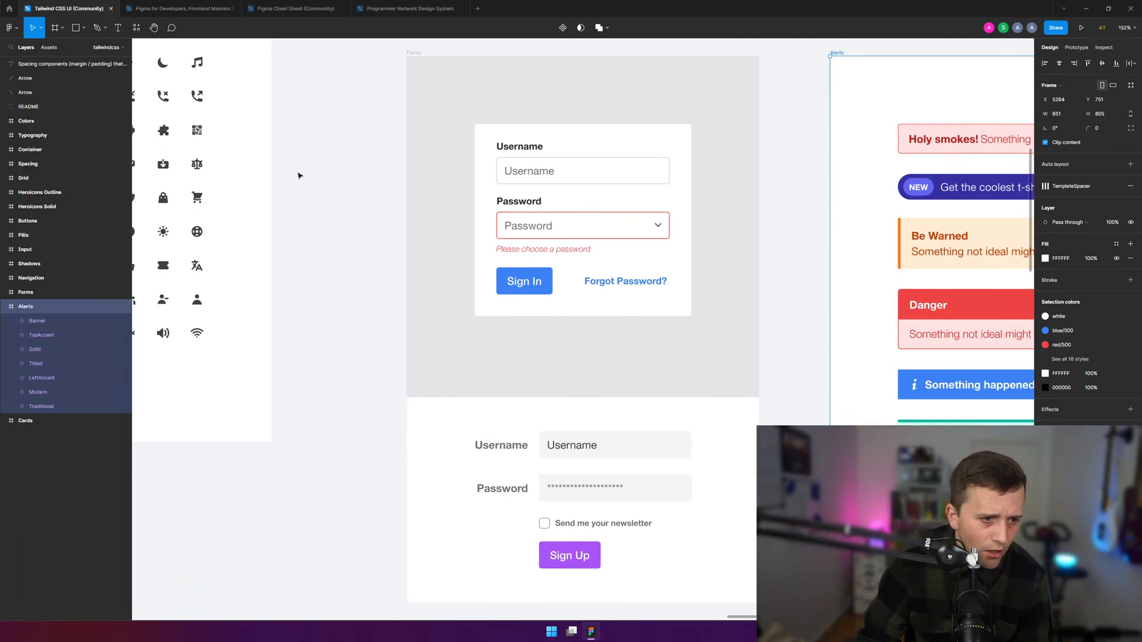
{"action": "left_click", "coordinate": [11, 321]}
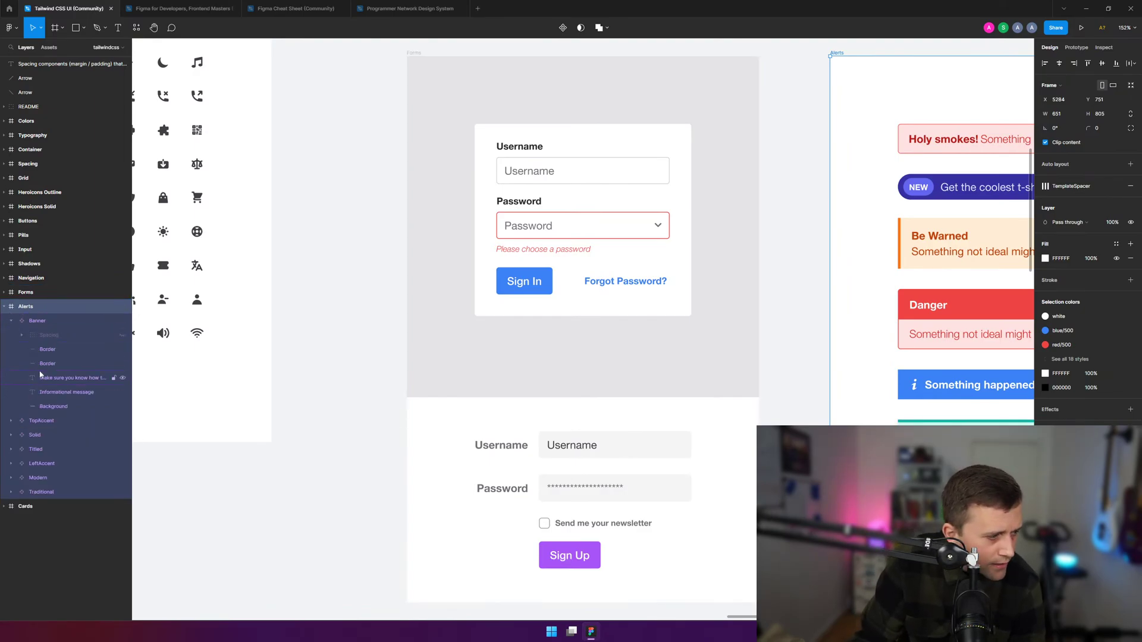
{"action": "left_click", "coordinate": [420, 214]}
{"action": "left_click", "coordinate": [499, 520]}
{"action": "key", "text": "Escape"}
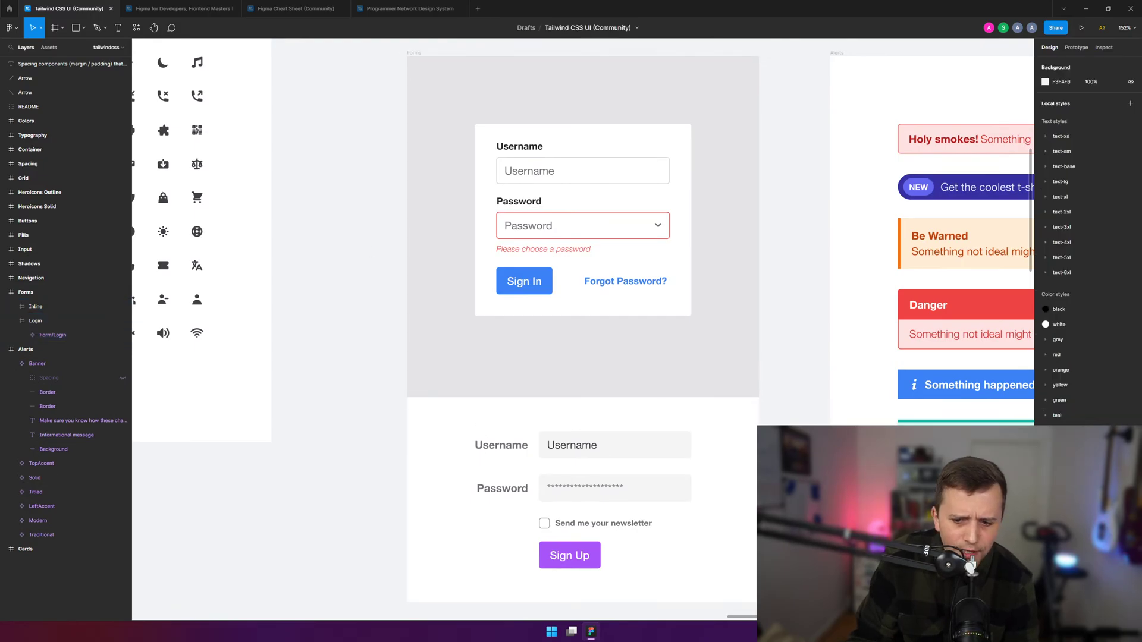
{"action": "key", "text": "shift+2"}
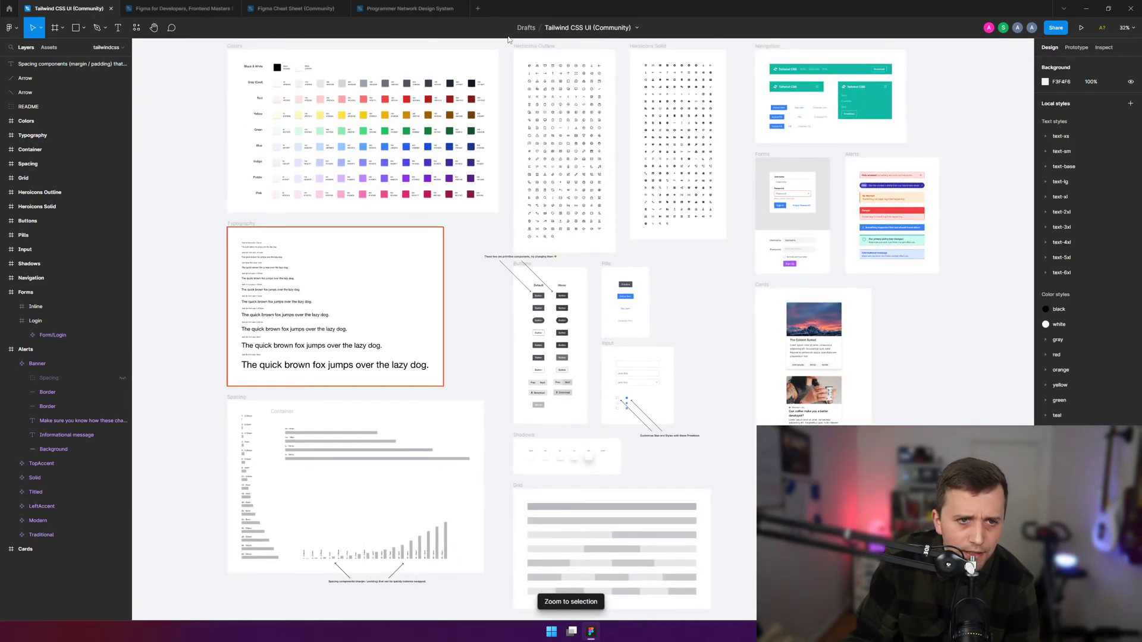
- Switch to the Figma Cheat Sheet file, fit both sheets in view, and copy the file's share link
{"action": "left_click", "coordinate": [298, 12]}
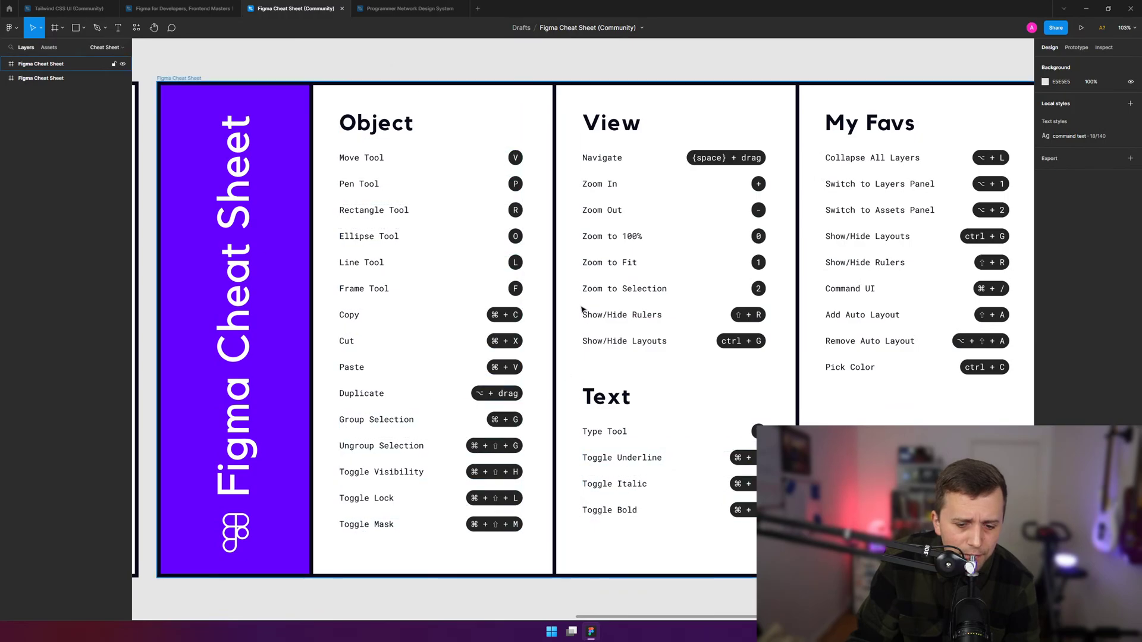
{"action": "scroll", "coordinate": [582, 297], "scroll_direction": "down", "scroll_amount": 5}
{"action": "key", "text": "shift+1"}
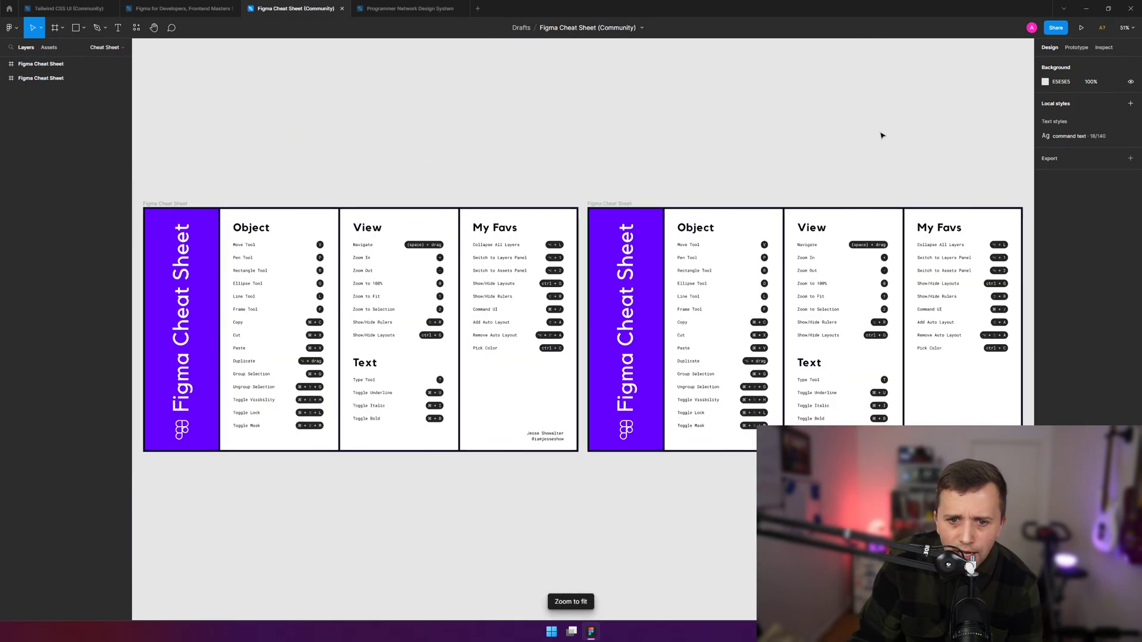
{"action": "left_click", "coordinate": [1056, 28]}
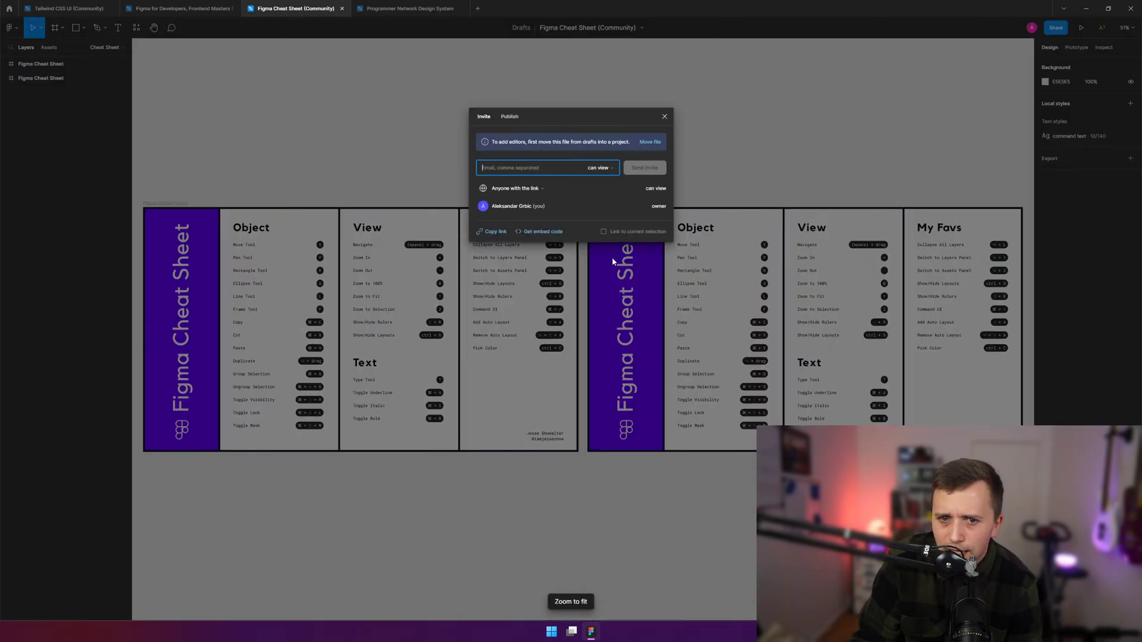
{"action": "left_click", "coordinate": [491, 235]}
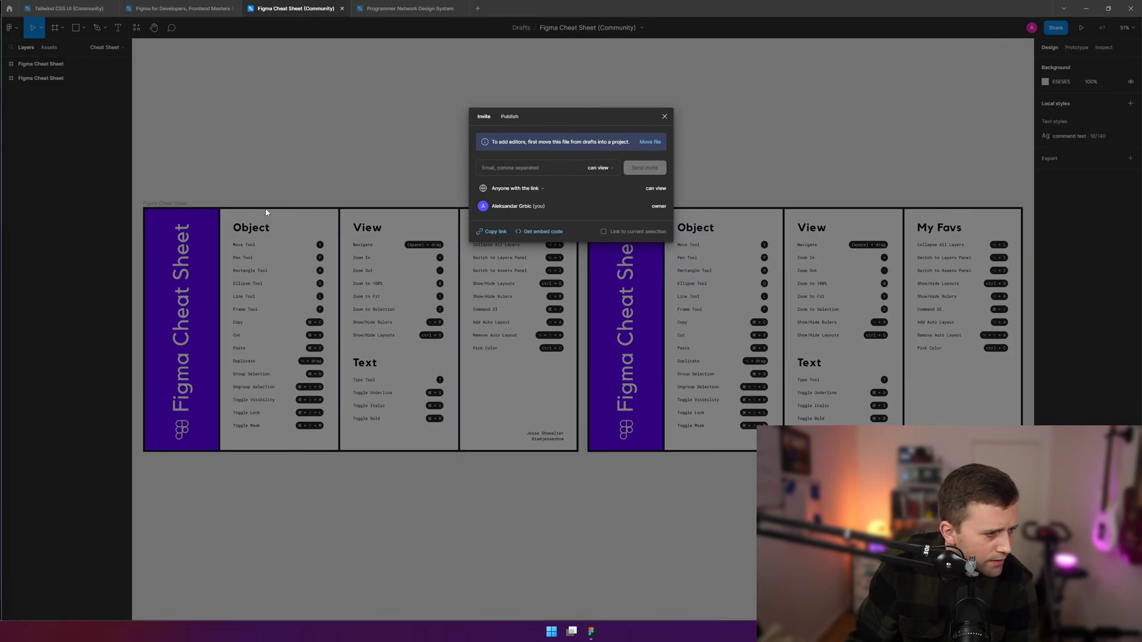
{"action": "left_click", "coordinate": [664, 116]}
- Switch to the Programmer Network Design System file and examine the Colors and Typography frames up close and side by side
{"action": "left_click", "coordinate": [401, 12]}
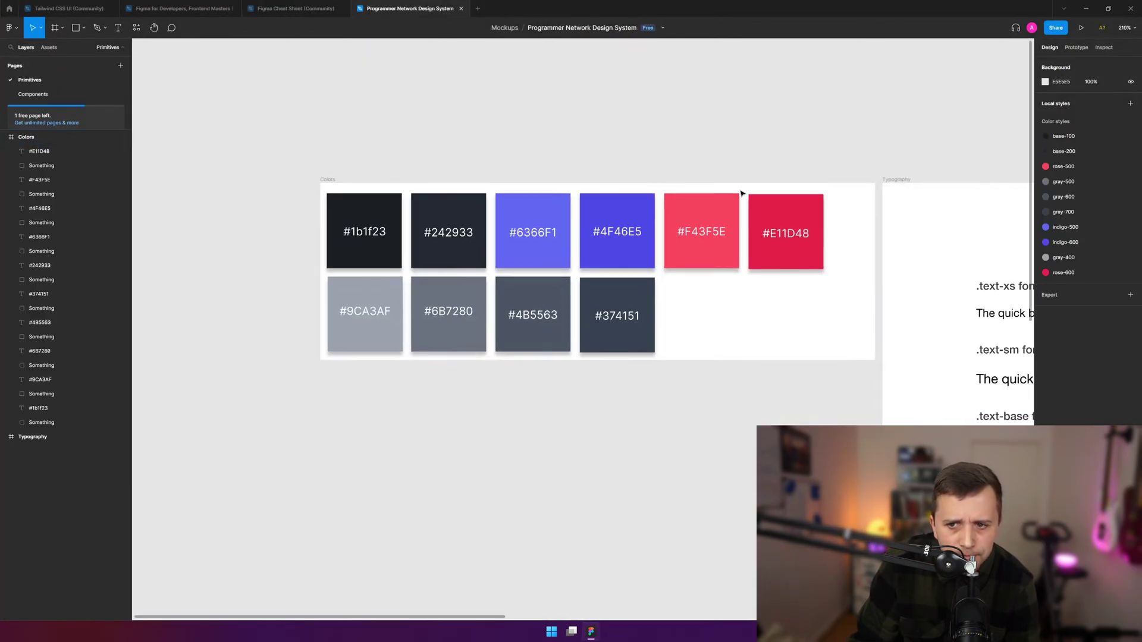
{"action": "key", "text": "shift+2"}
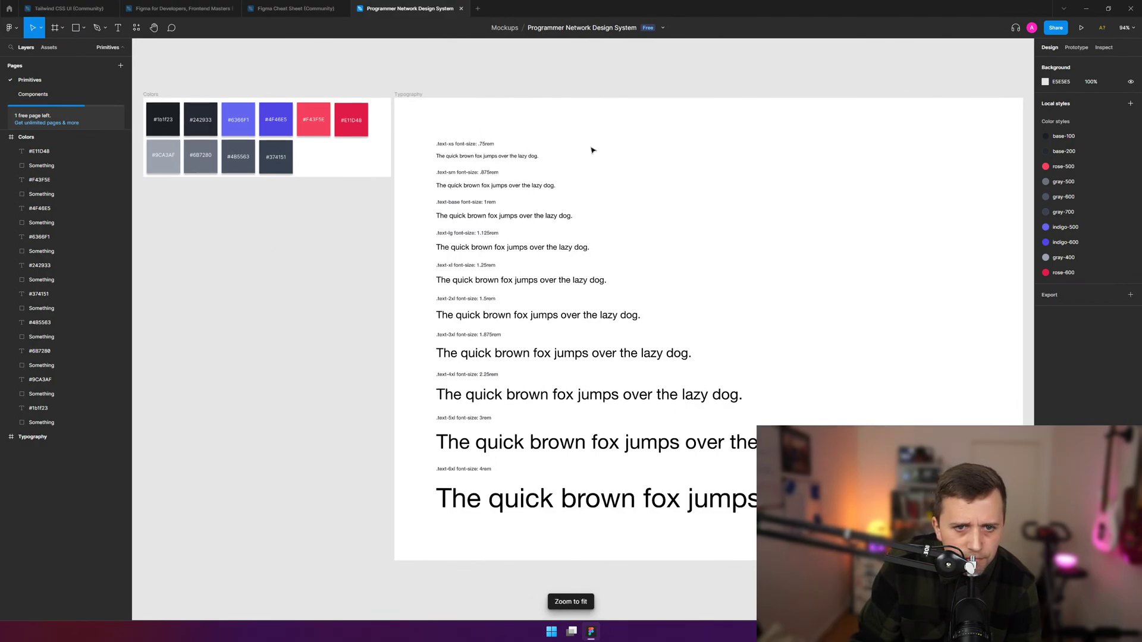
{"action": "left_click", "coordinate": [150, 95]}
{"action": "left_click", "coordinate": [157, 95]}
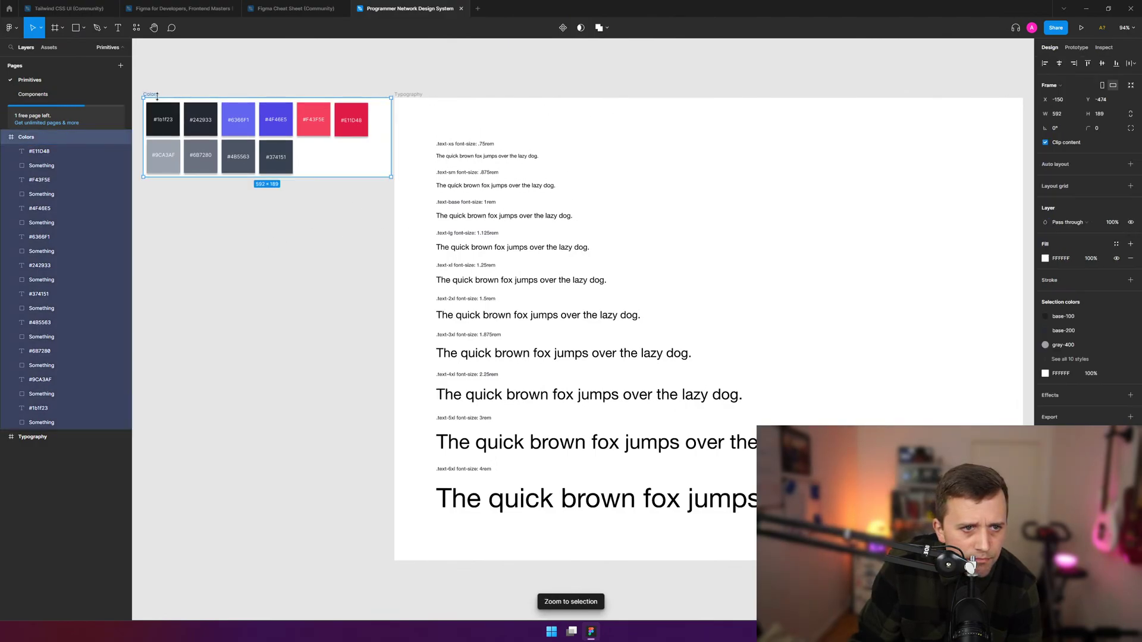
{"action": "key", "text": "shift+1"}
{"action": "key", "text": "shift+2"}
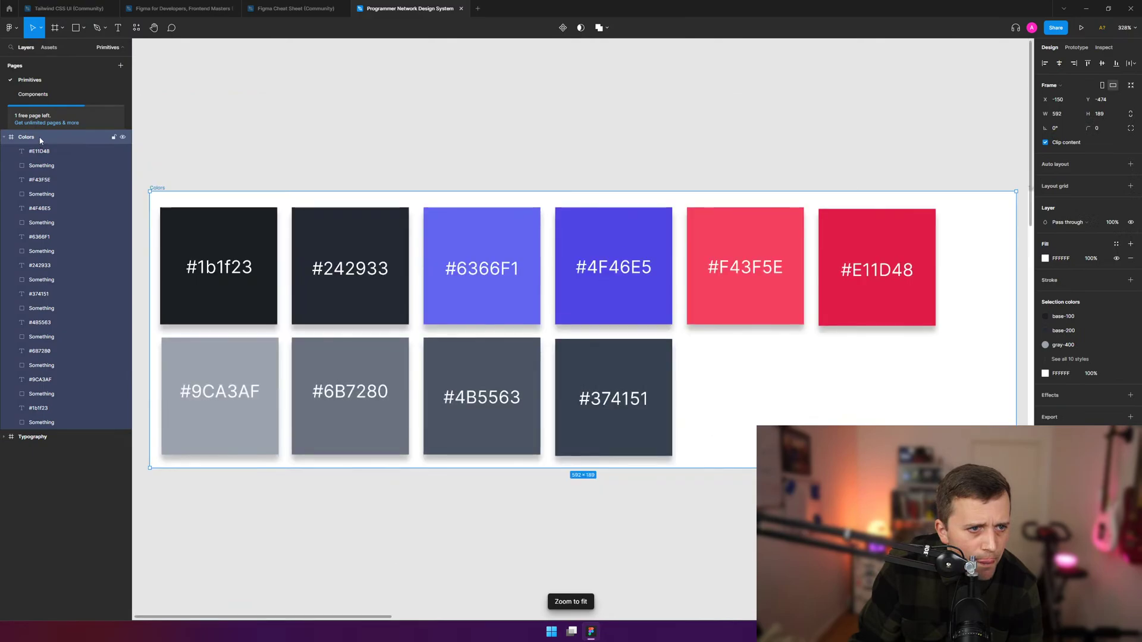
{"action": "key", "text": "shift+1"}
{"action": "key", "text": "shift+2"}
{"action": "key", "text": "shift+1"}
{"action": "left_click", "coordinate": [33, 436]}
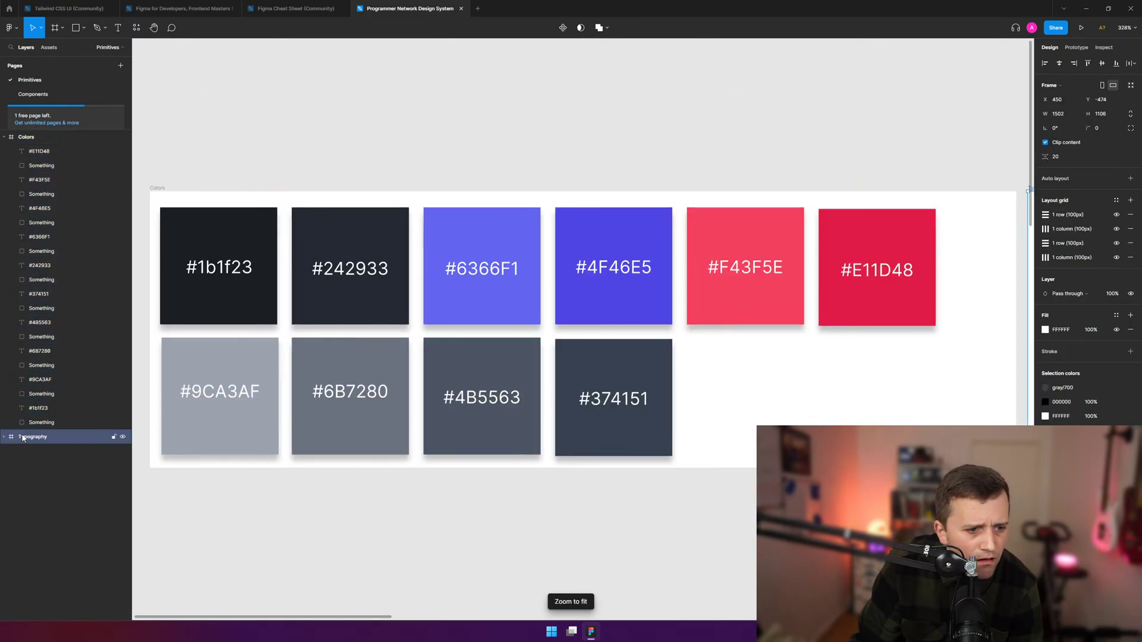
{"action": "key", "text": "shift+2"}
{"action": "key", "text": "shift+1"}
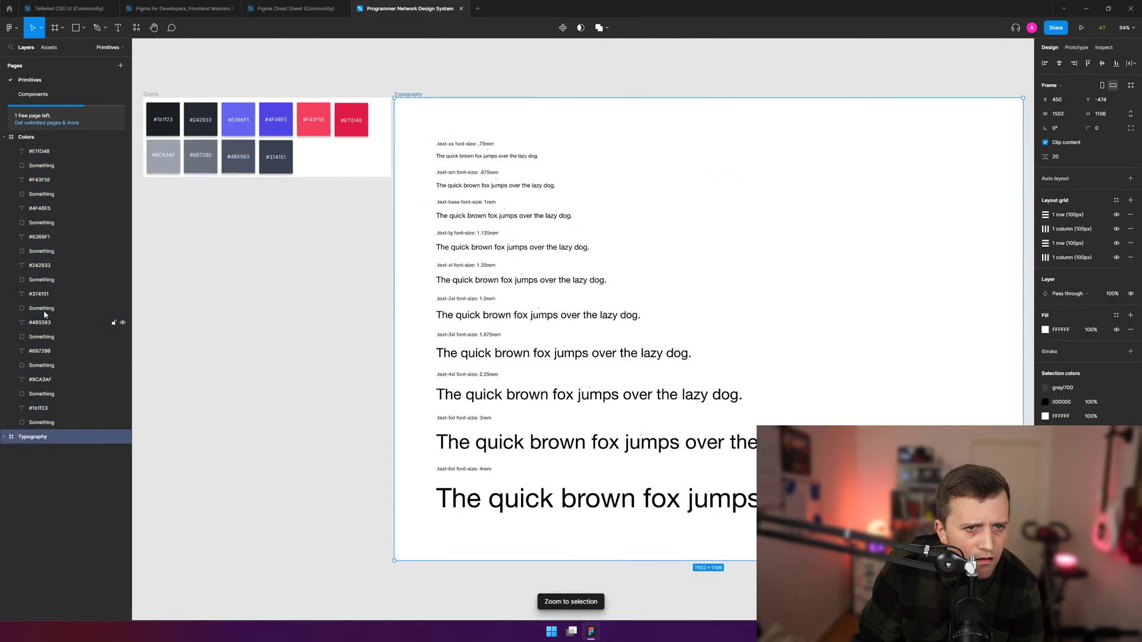
- Collapse the layers of the Colors frame and lock both the Colors and Typography frames
{"action": "left_click", "coordinate": [27, 138]}
{"action": "key", "text": "shift+1"}
{"action": "key", "text": "shift+2"}
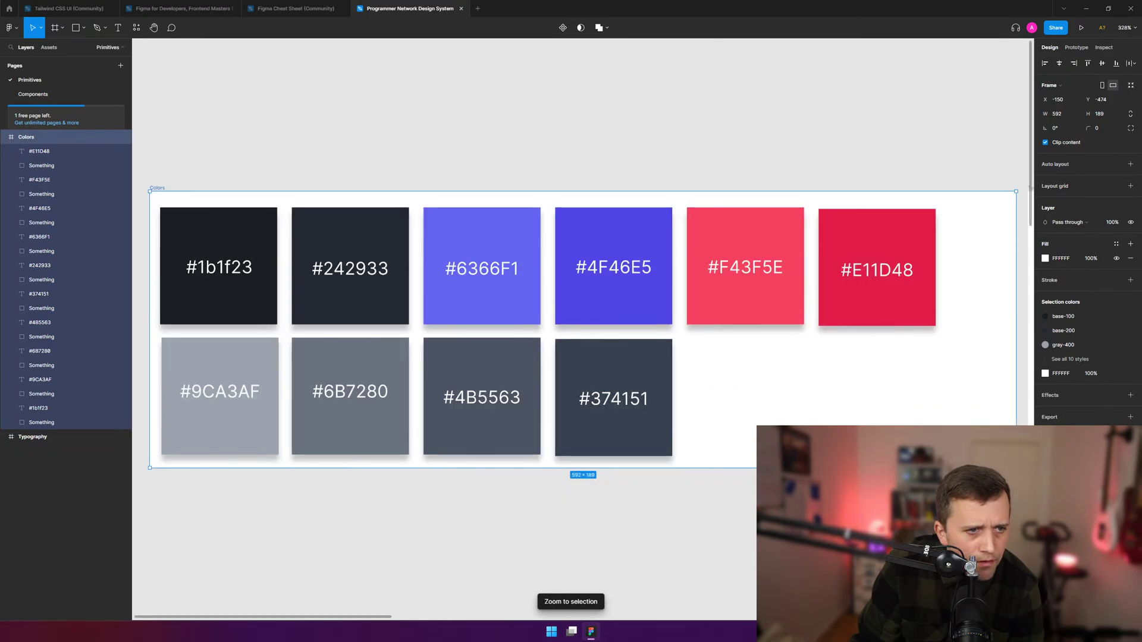
{"action": "left_click", "coordinate": [6, 139]}
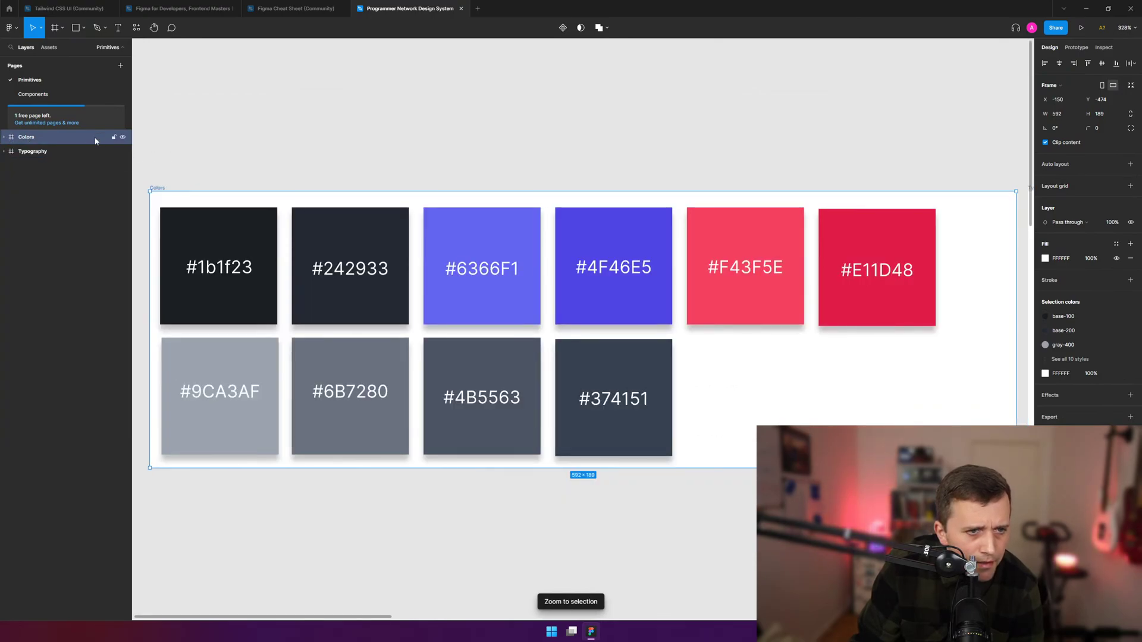
{"action": "left_click", "coordinate": [114, 137]}
{"action": "left_click", "coordinate": [105, 152]}
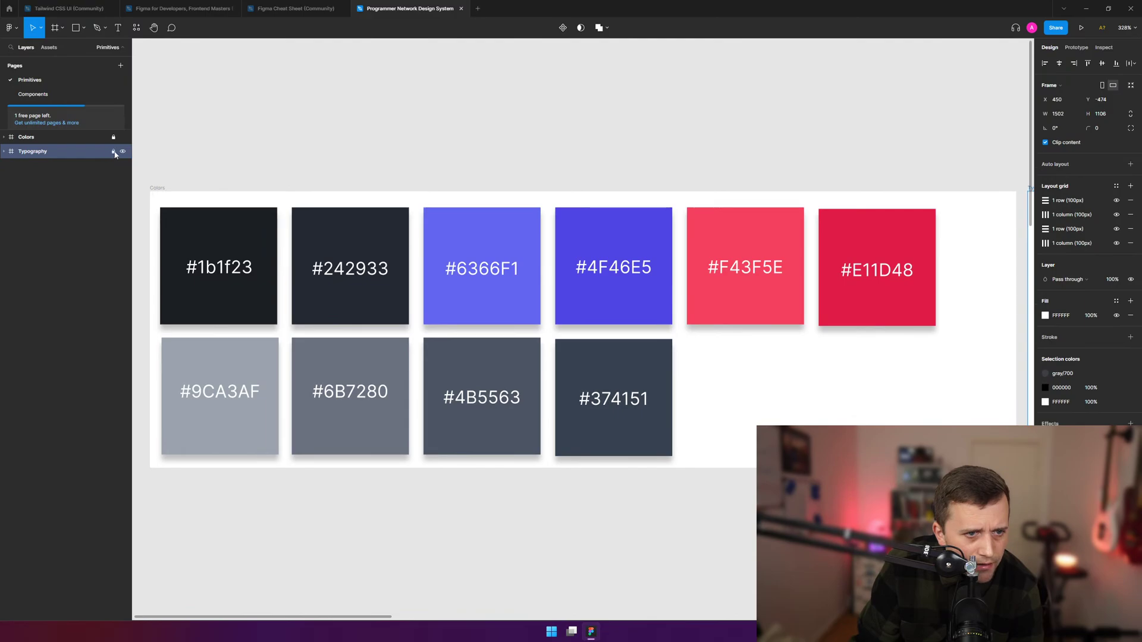
- Clear the selection, look over the two locked frames, and open the Components page
{"action": "scroll", "coordinate": [315, 164], "scroll_direction": "down", "scroll_amount": 3}
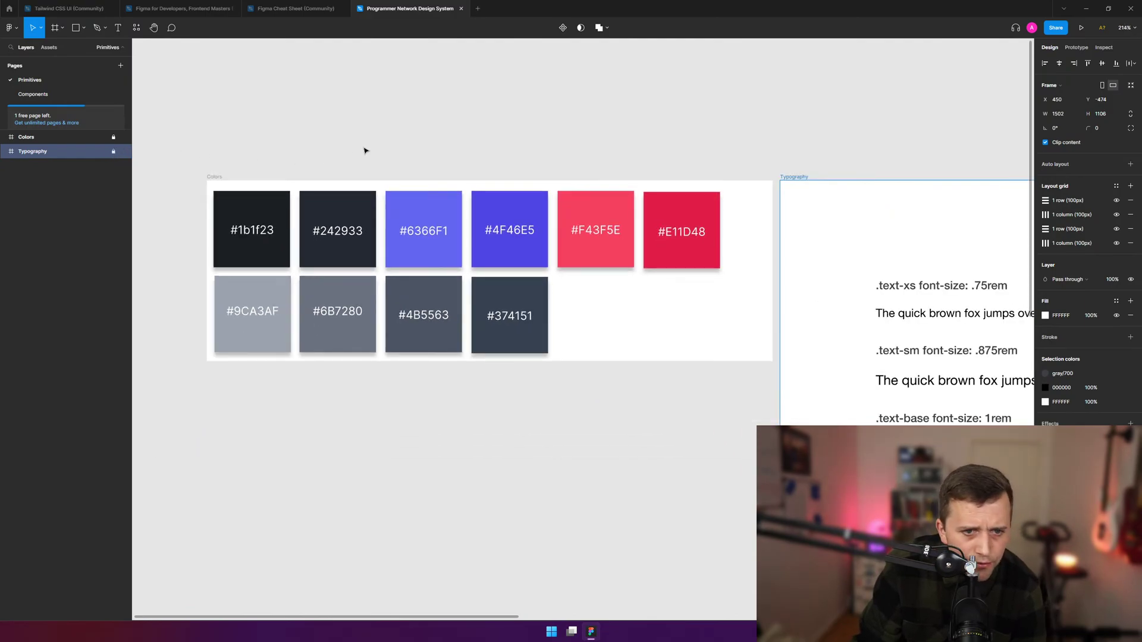
{"action": "scroll", "coordinate": [365, 151], "scroll_direction": "down", "scroll_amount": 5}
{"action": "scroll", "coordinate": [377, 153], "scroll_direction": "up", "scroll_amount": 4}
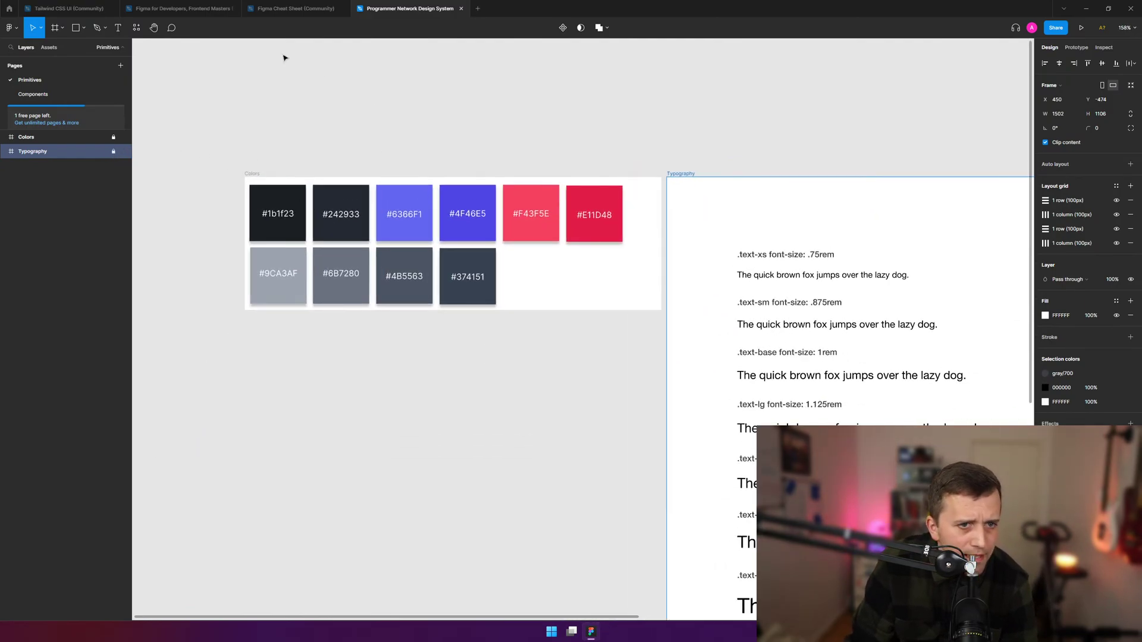
{"action": "scroll", "coordinate": [238, 55], "scroll_direction": "up", "scroll_amount": 2}
{"action": "key", "text": "Escape"}
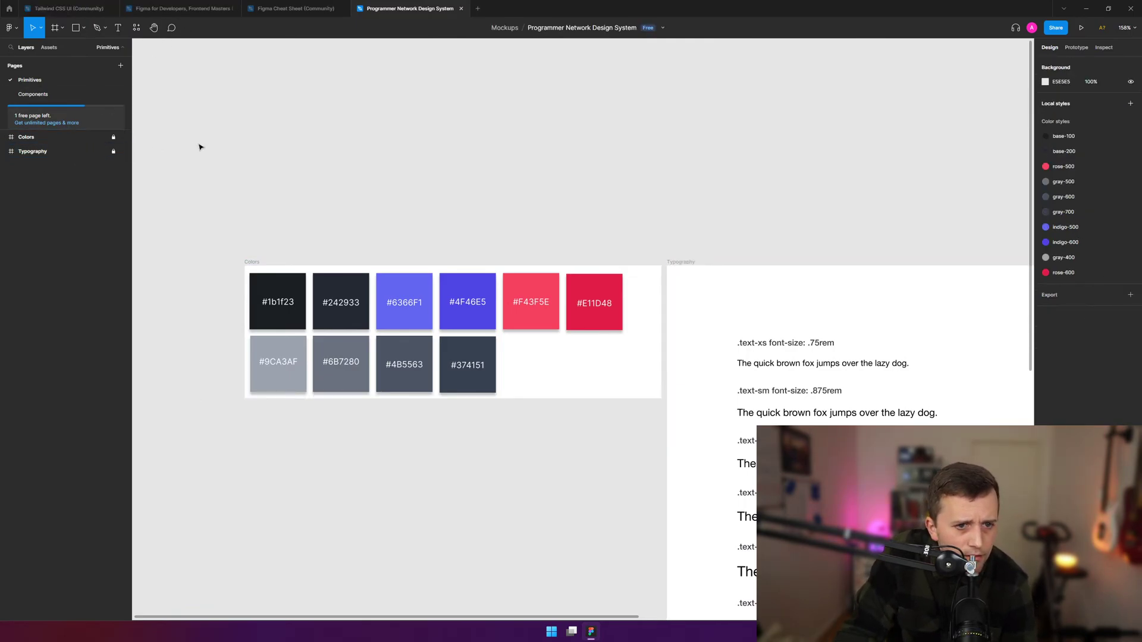
{"action": "scroll", "coordinate": [460, 252], "scroll_direction": "down", "scroll_amount": 3}
{"action": "scroll", "coordinate": [469, 336], "scroll_direction": "down", "scroll_amount": 3}
{"action": "scroll", "coordinate": [471, 334], "scroll_direction": "up", "scroll_amount": 4}
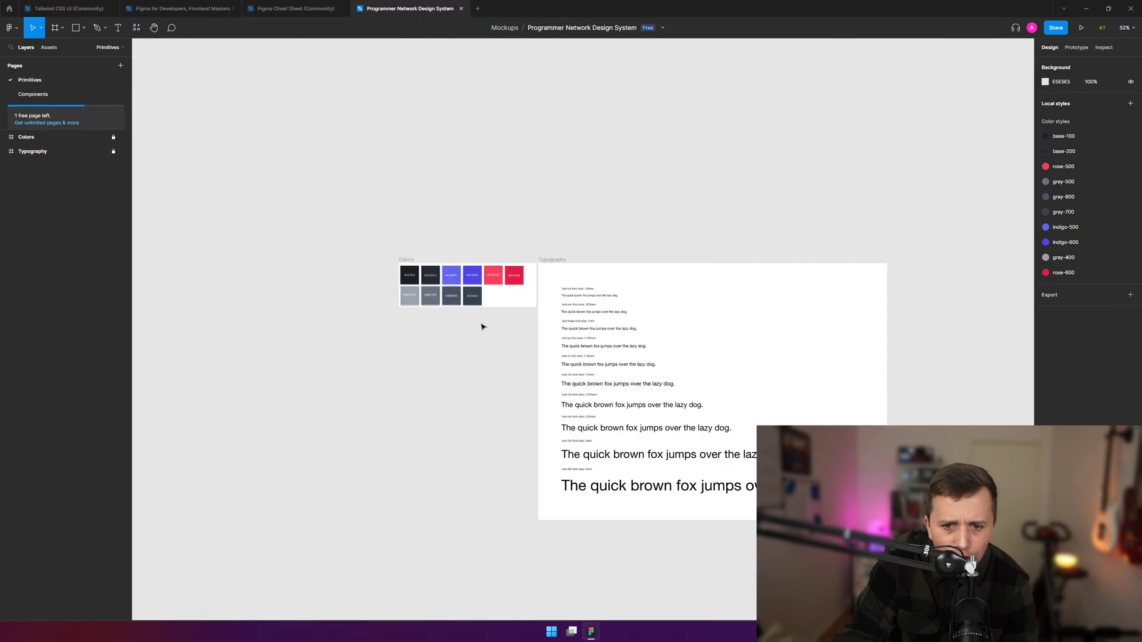
{"action": "left_click", "coordinate": [73, 94]}
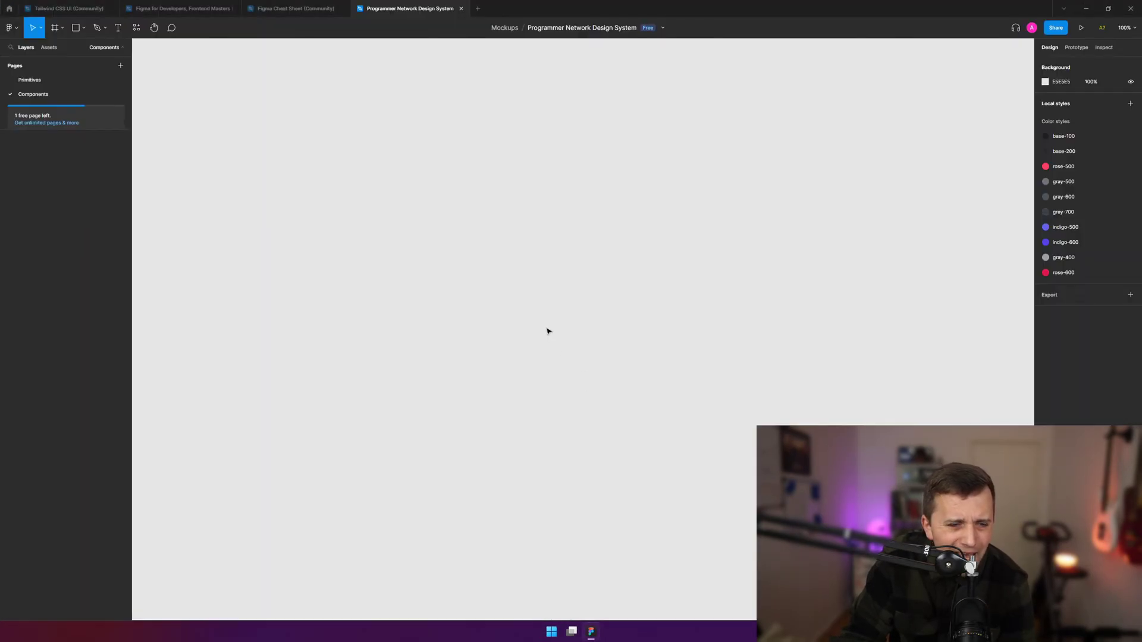
- Open a cleared terminal, run nvm use, and try to start Storybook with pnpm storybook in the redux-tutorial-programmer-network folder
{"action": "key", "text": "super+grave"}
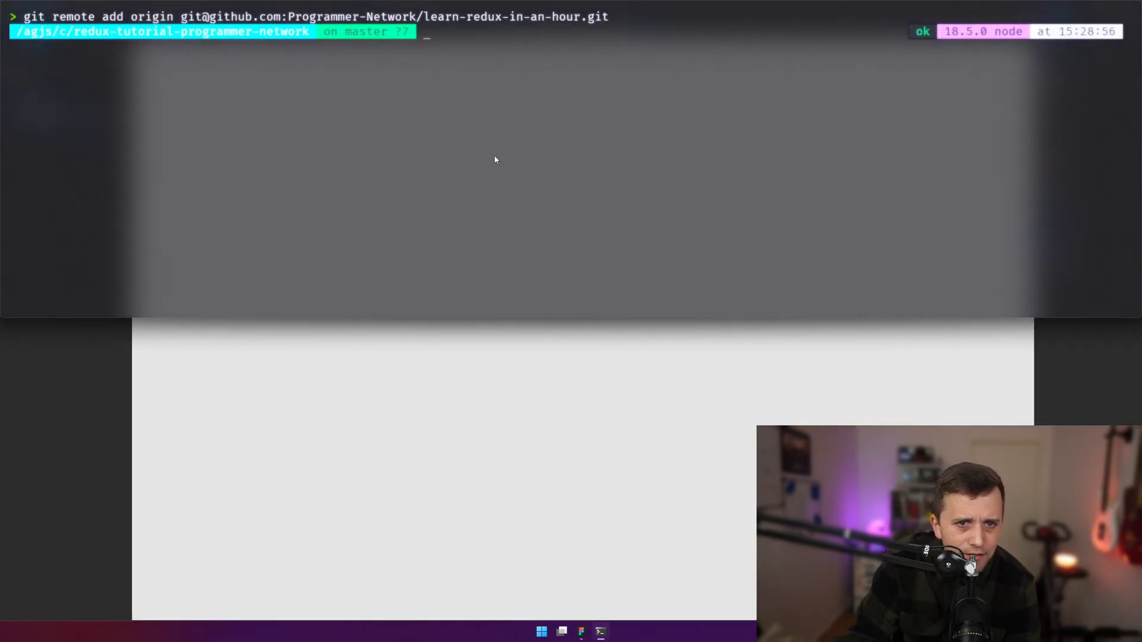
{"action": "type", "text": "clear"}
{"action": "key", "text": "Return"}
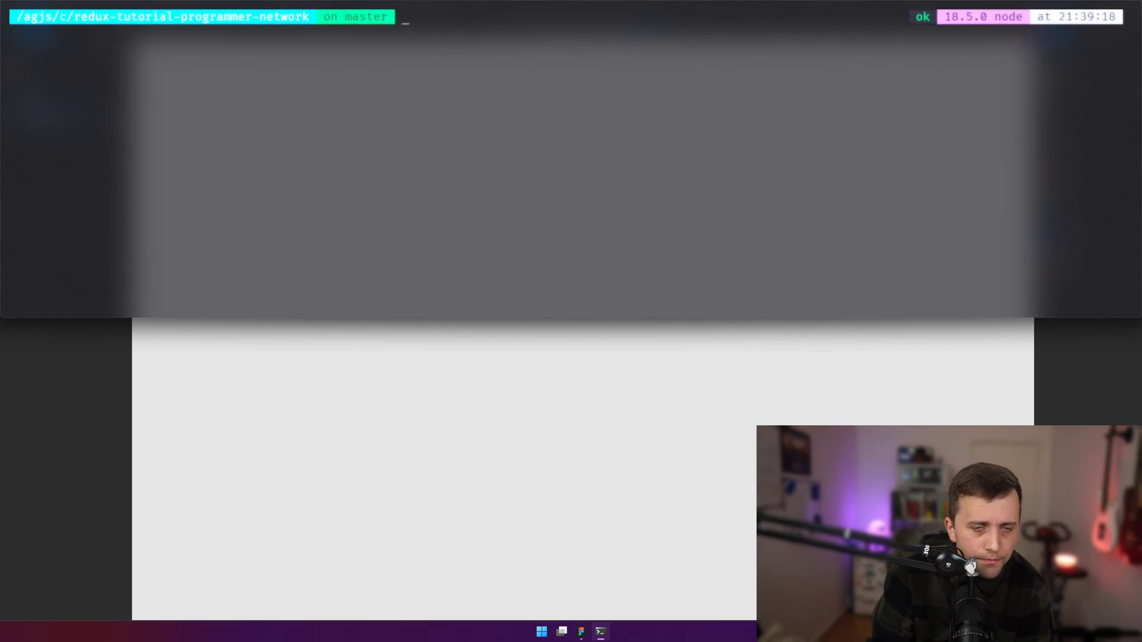
{"action": "type", "text": "nvm use"}
{"action": "key", "text": "Return"}
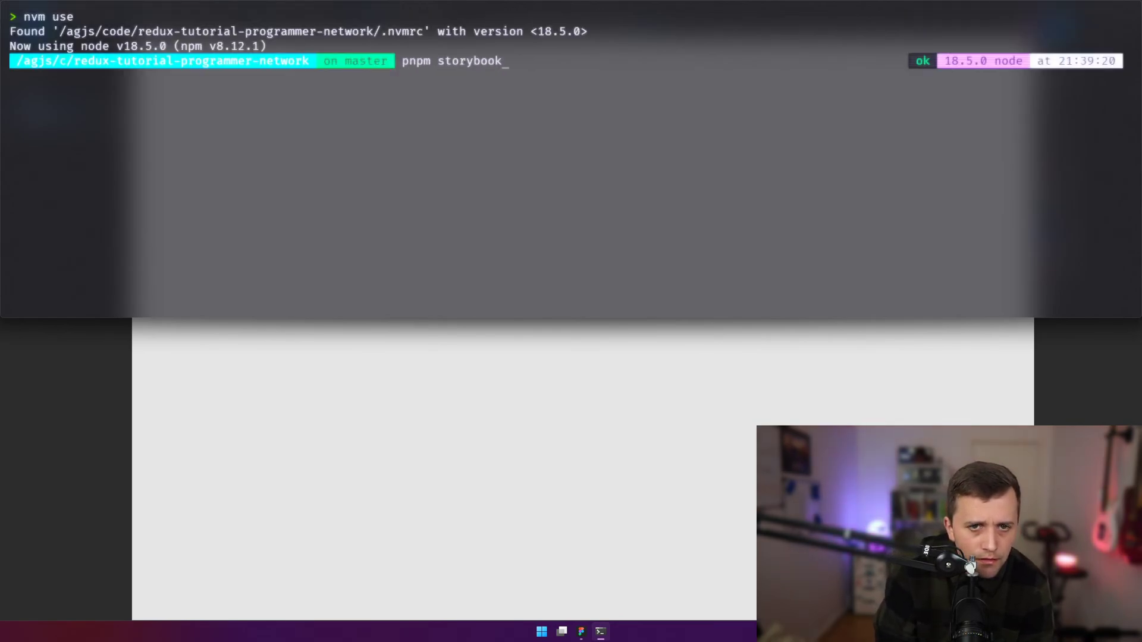
{"action": "type", "text": "pnpm storybook"}
{"action": "key", "text": "Return"}
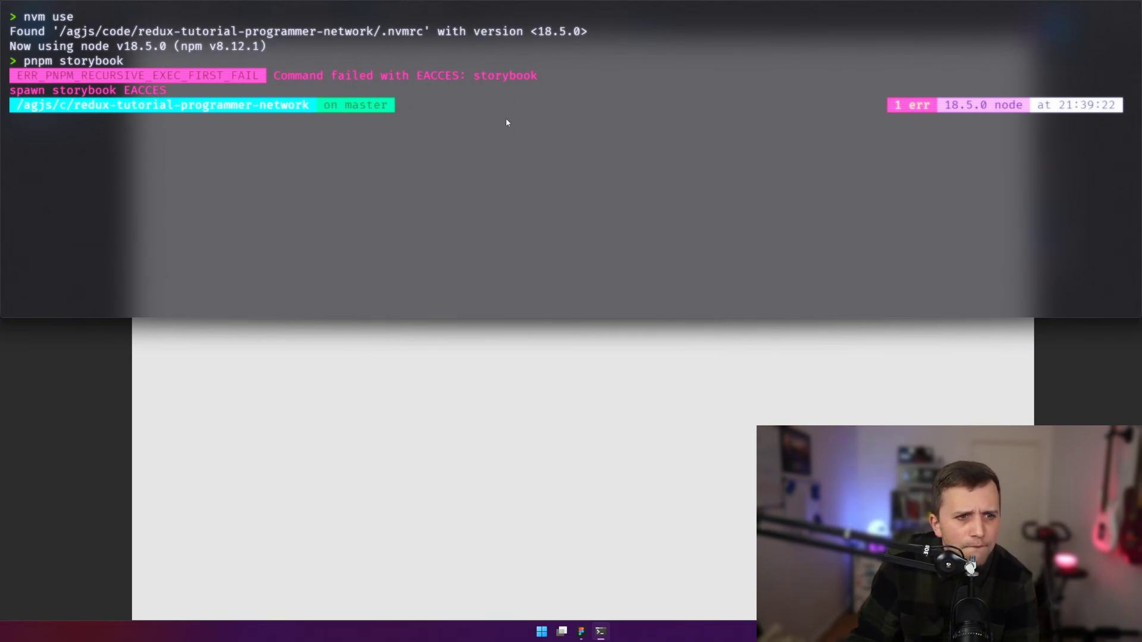
- Change to the Programmer-Network-Frontend folder using cd .. and the cdf shortcut command, and clear the terminal
{"action": "type", "text": "cd .."}
{"action": "key", "text": "Return"}
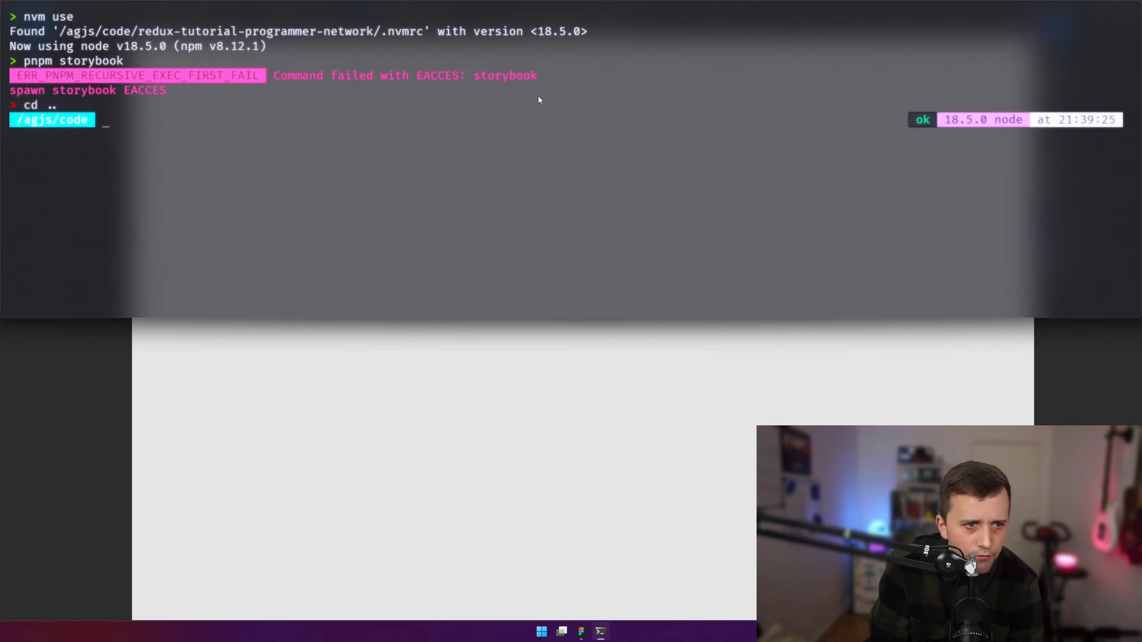
{"action": "type", "text": "cdf"}
{"action": "key", "text": "Return"}
{"action": "type", "text": "clear"}
{"action": "key", "text": "Return"}
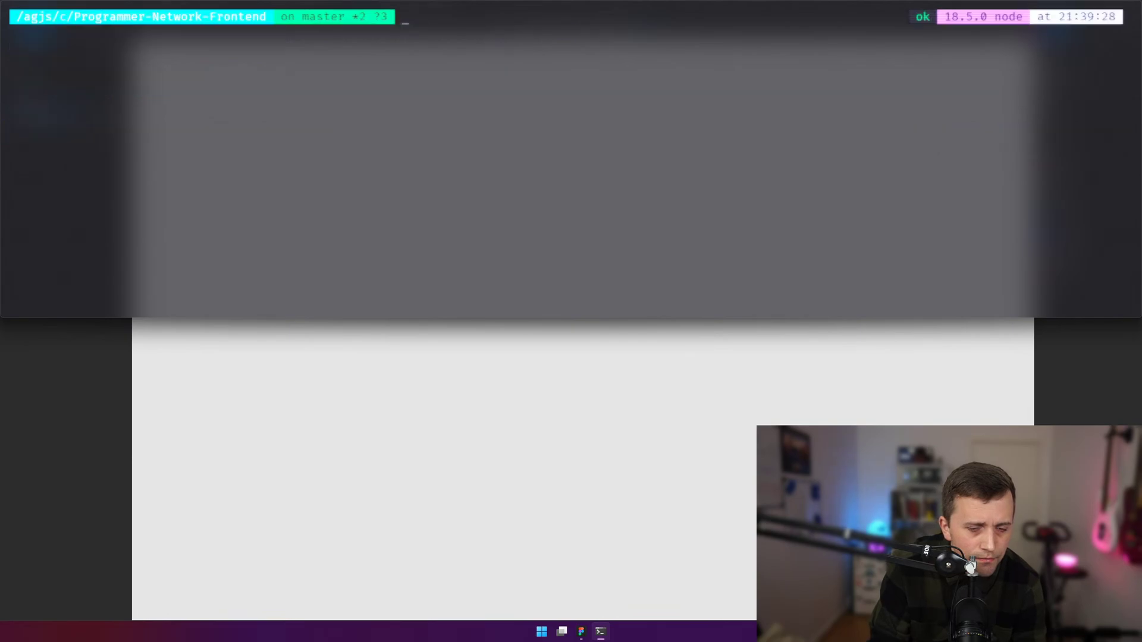
- Recall pnpm storybook from the command history and run it in the Programmer-Network-Frontend folder
{"action": "key", "text": "ctrl+r"}
{"action": "type", "text": "stre"}
{"action": "key", "text": "ctrl+g"}
{"action": "key", "text": "ctrl+r"}
{"action": "type", "text": "st"}
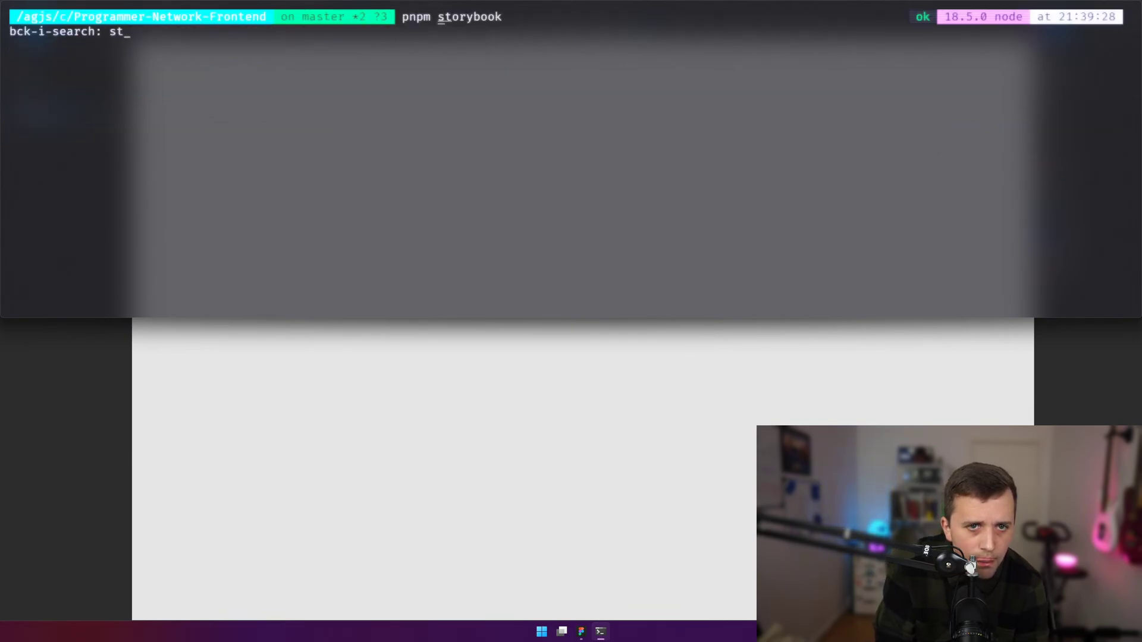
{"action": "key", "text": "Return"}
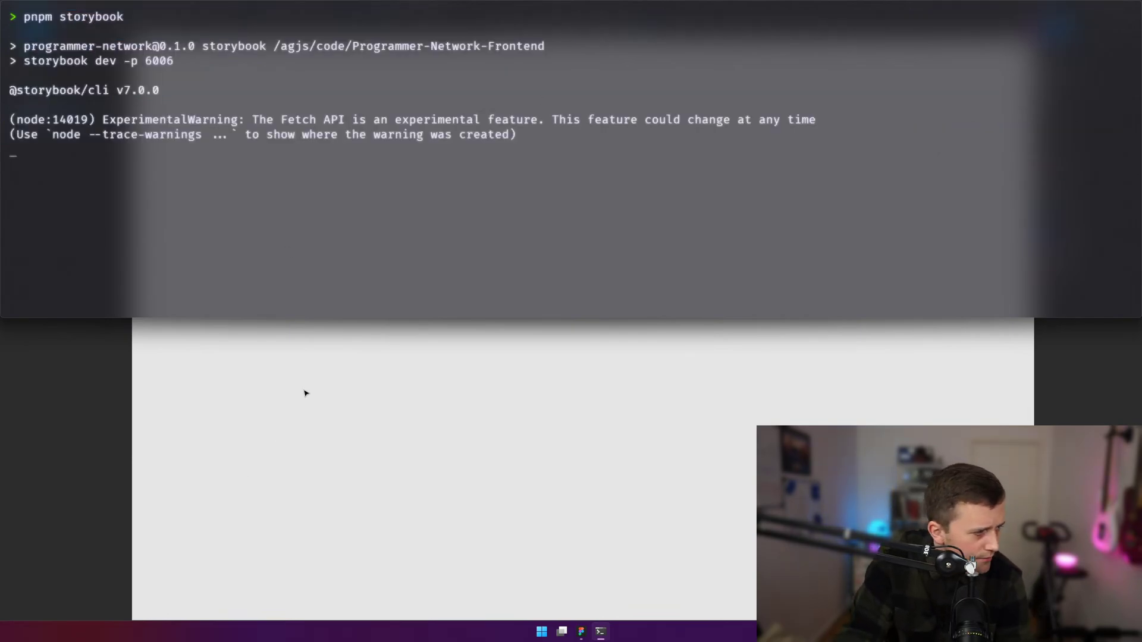
{"action": "left_click", "coordinate": [358, 223]}
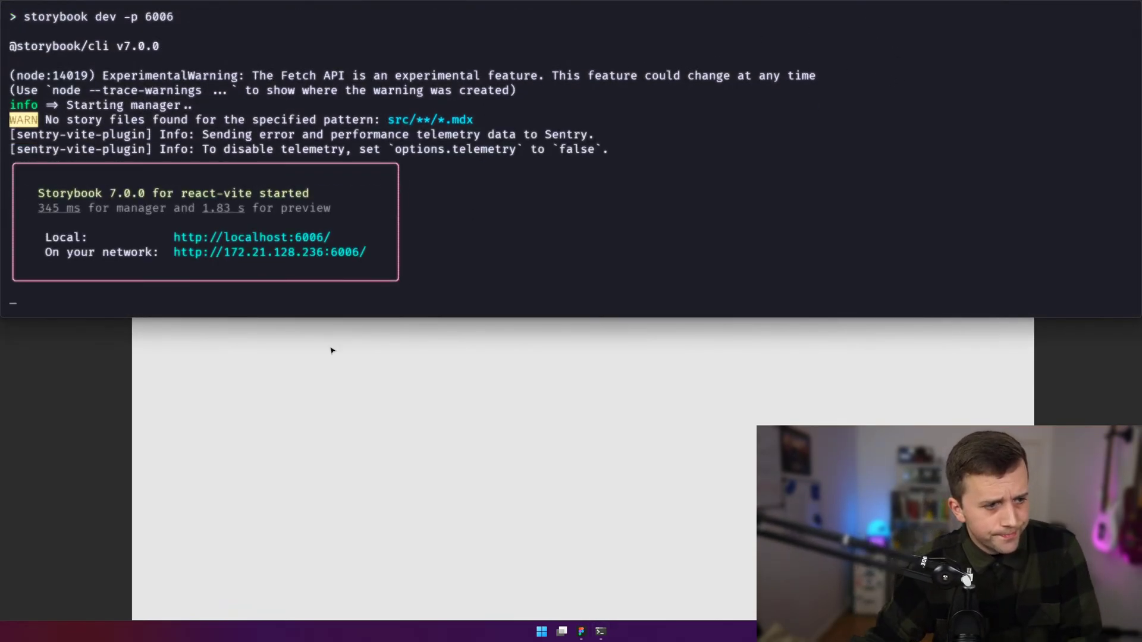
- Switch to the Chrome browser and load the running Storybook at localhost:6006 in a new tab
{"action": "left_click", "coordinate": [351, 325]}
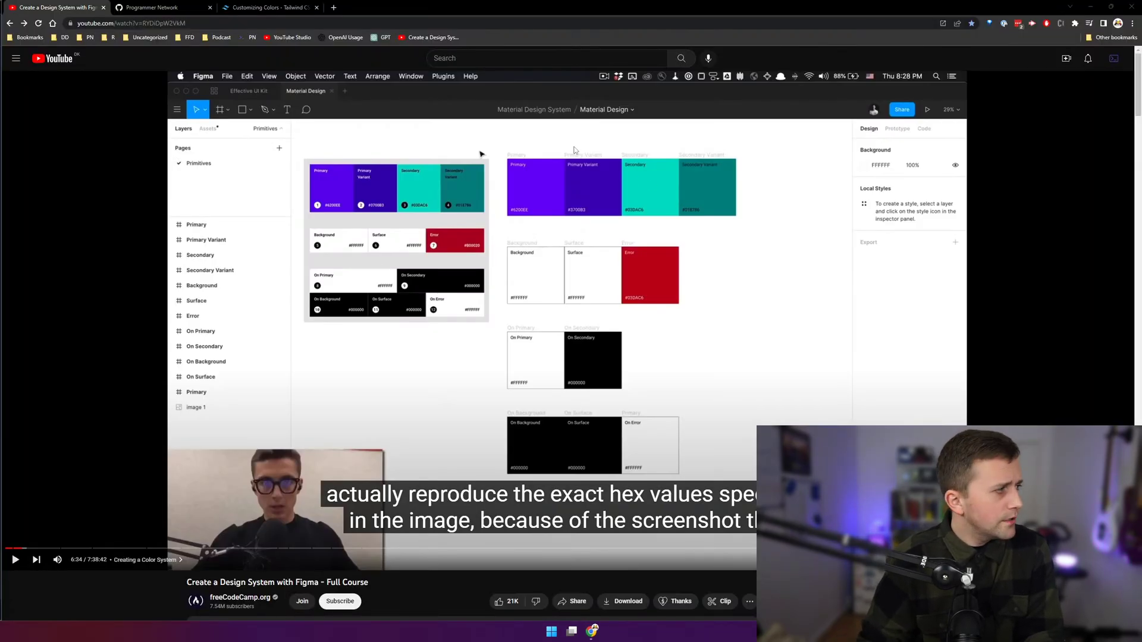
{"action": "left_click", "coordinate": [148, 155]}
{"action": "key", "text": "ctrl+t"}
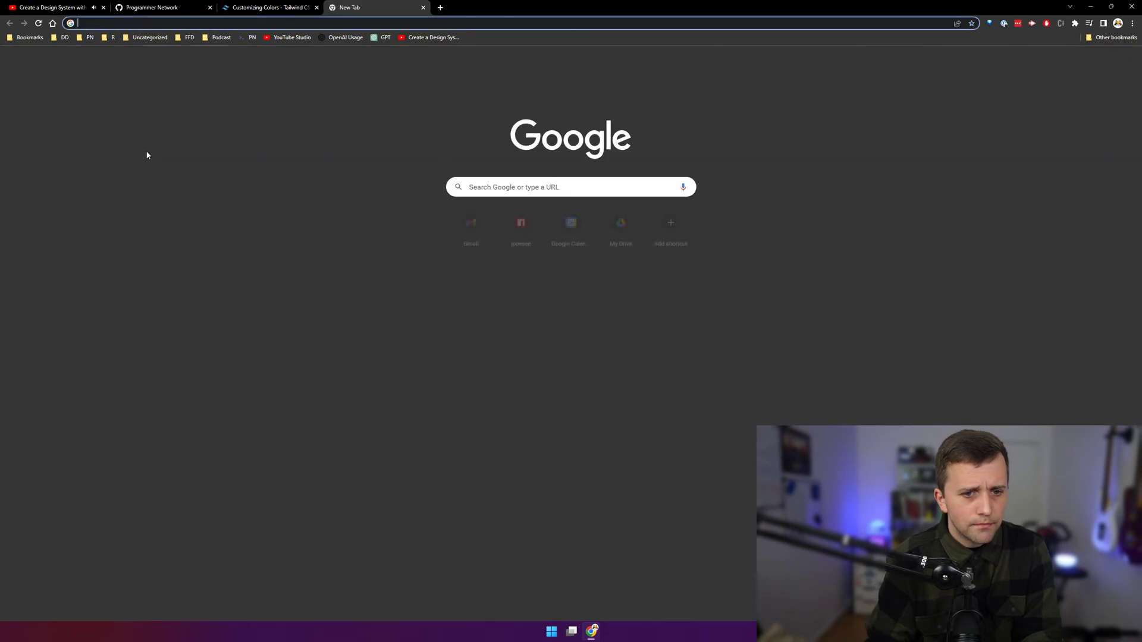
{"action": "type", "text": "localhost:6006"}
{"action": "key", "text": "Return"}
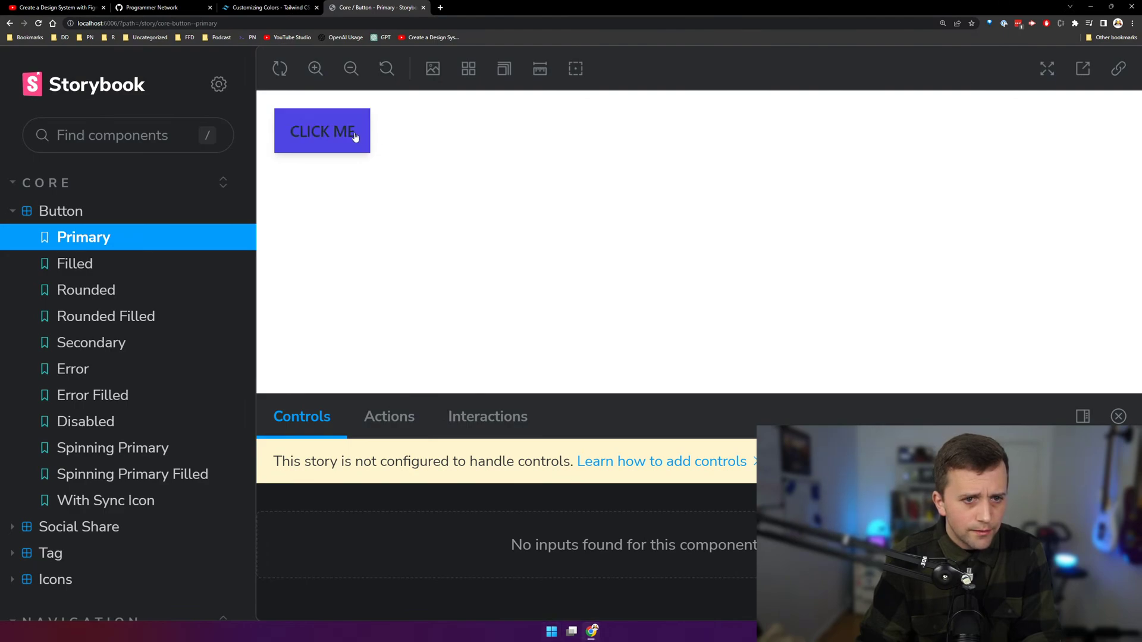
- Examine the Primary, Filled, Rounded and Secondary stories of the Button component in Storybook
{"action": "right_click", "coordinate": [318, 127]}
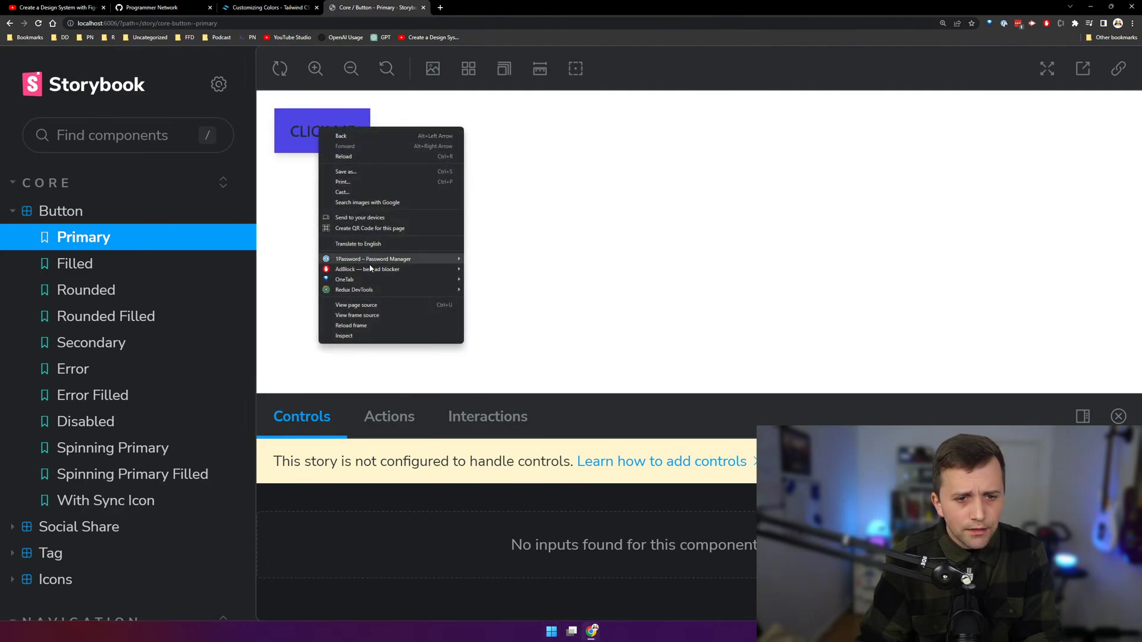
{"action": "left_click", "coordinate": [355, 326]}
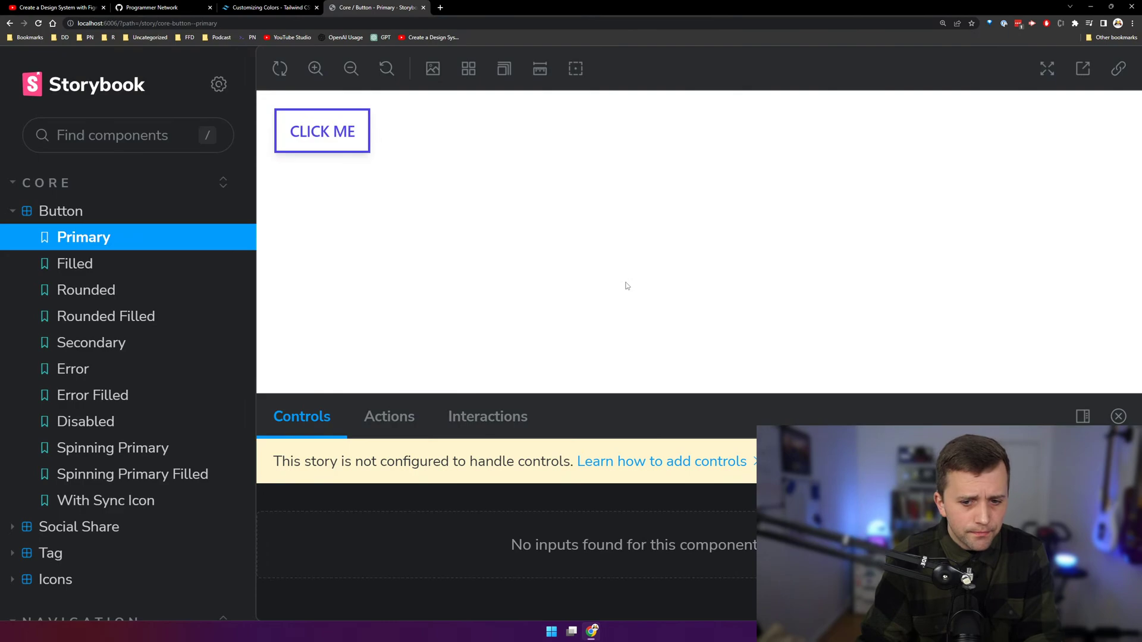
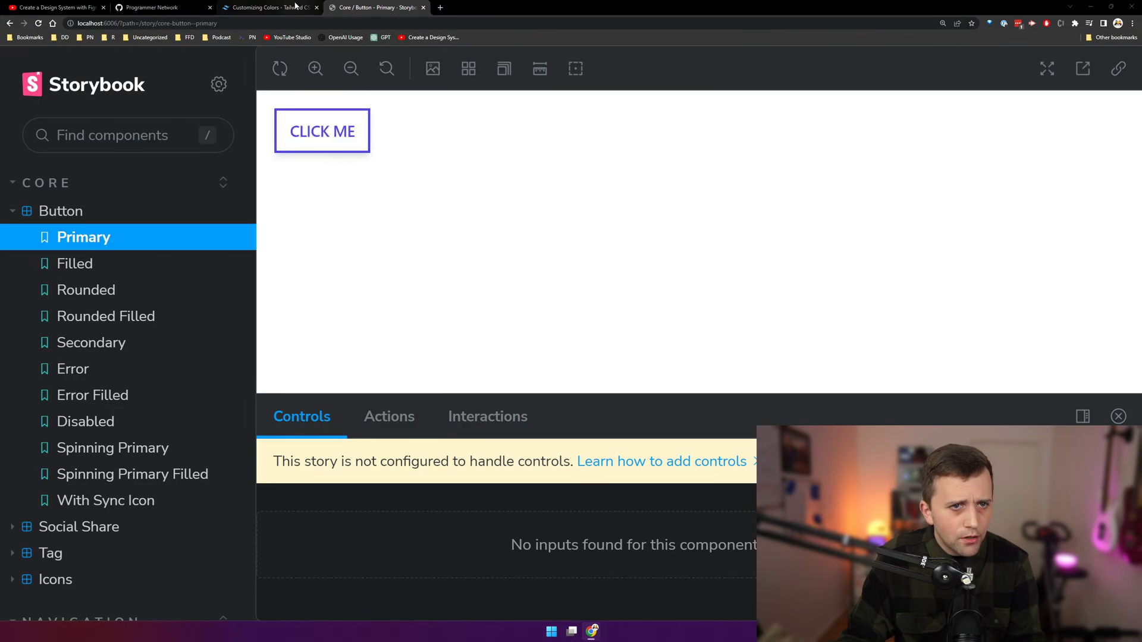
{"action": "left_click", "coordinate": [295, 6]}
{"action": "left_click", "coordinate": [381, 7]}
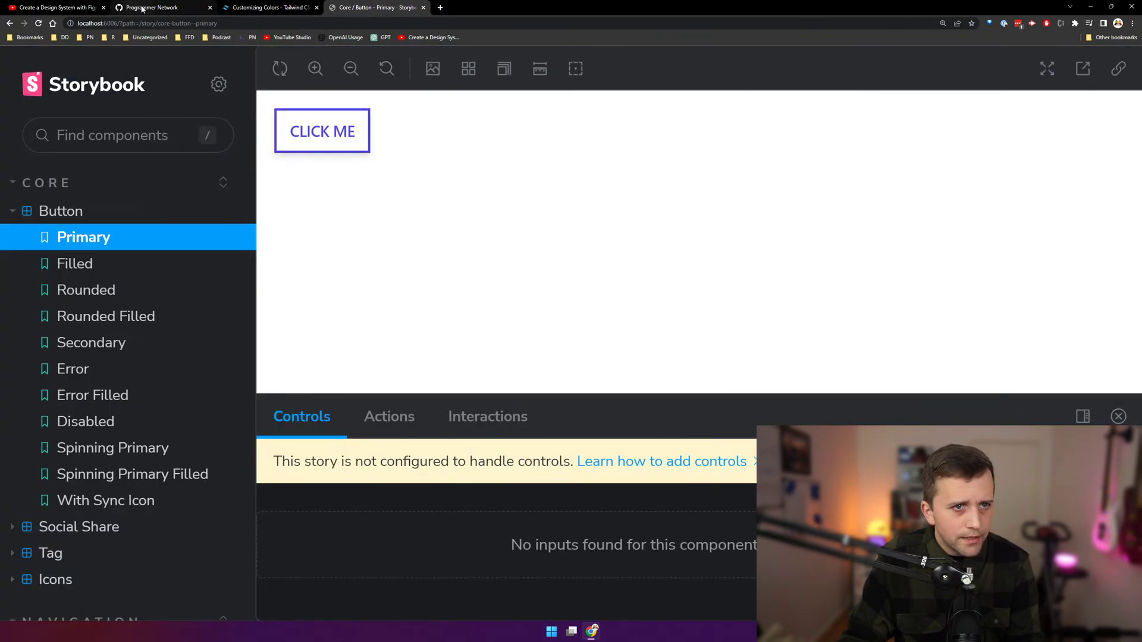
{"action": "left_click", "coordinate": [156, 264]}
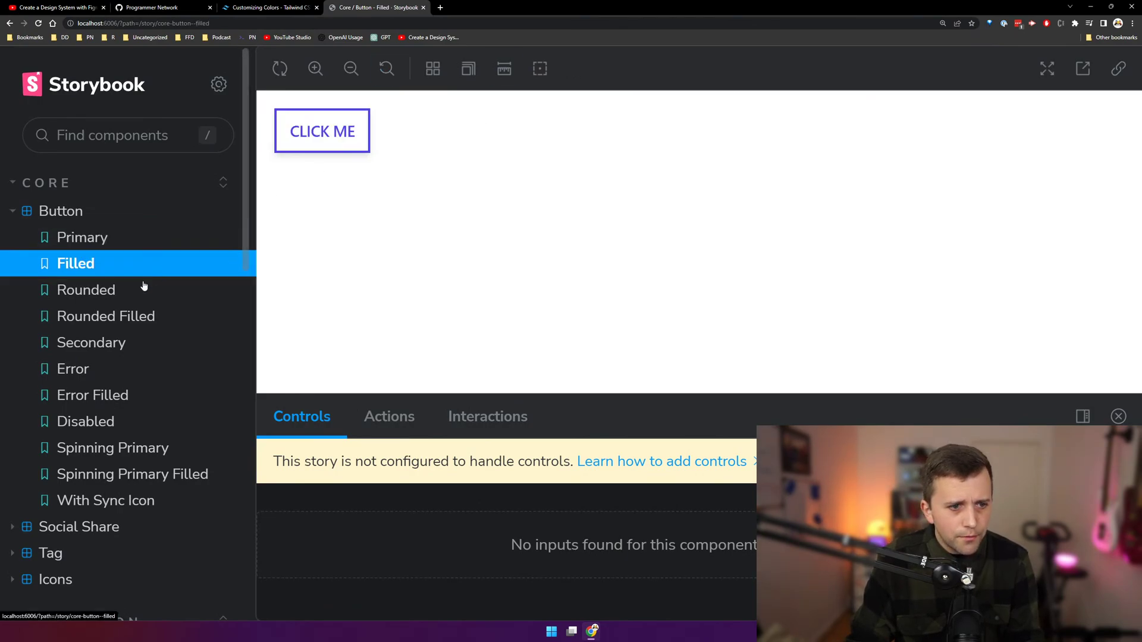
{"action": "left_click", "coordinate": [143, 290]}
{"action": "left_click", "coordinate": [106, 342]}
{"action": "left_click", "coordinate": [112, 212]}
{"action": "left_click", "coordinate": [107, 212]}
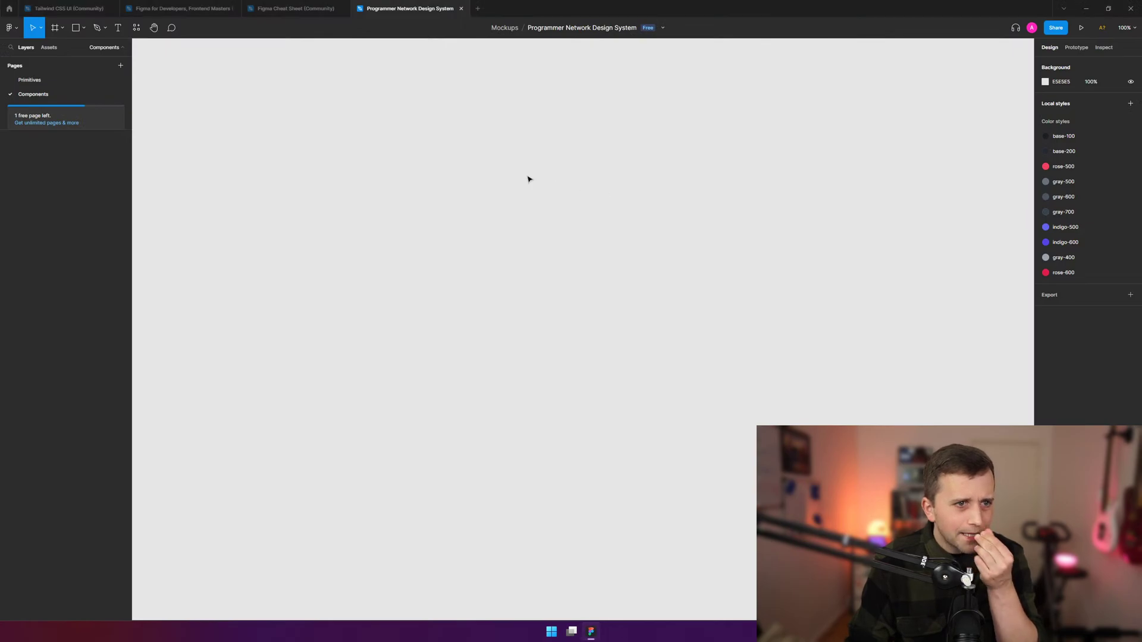
- Switch to Figma and draw a frame about 878 × 437 on the Components page
{"action": "right_click", "coordinate": [38, 92]}
{"action": "left_click", "coordinate": [38, 95]}
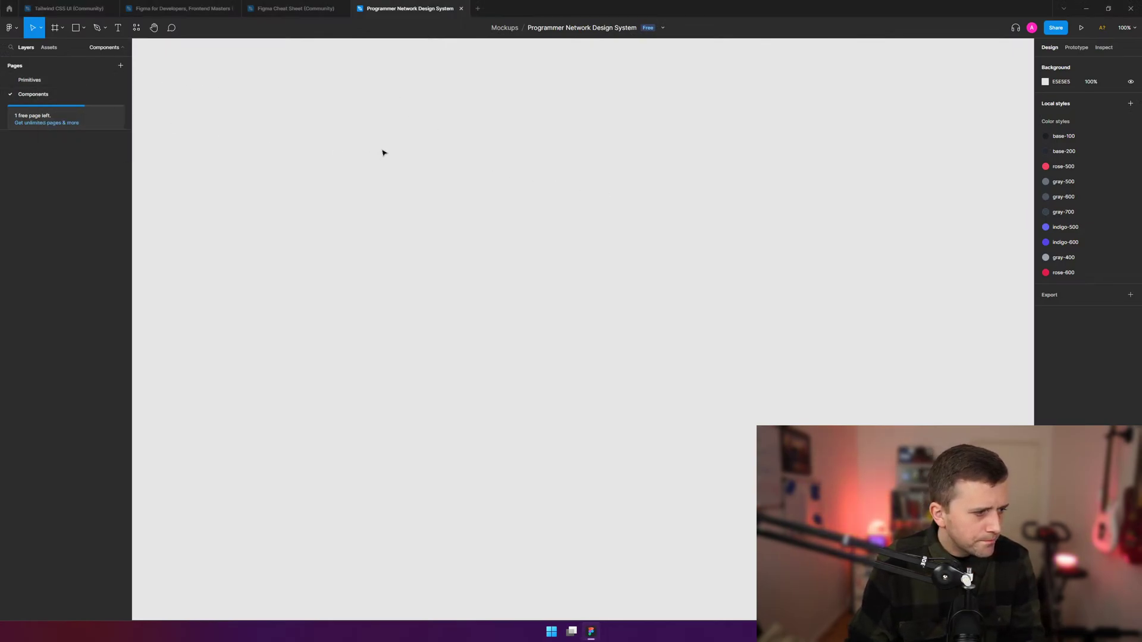
{"action": "key", "text": "f"}
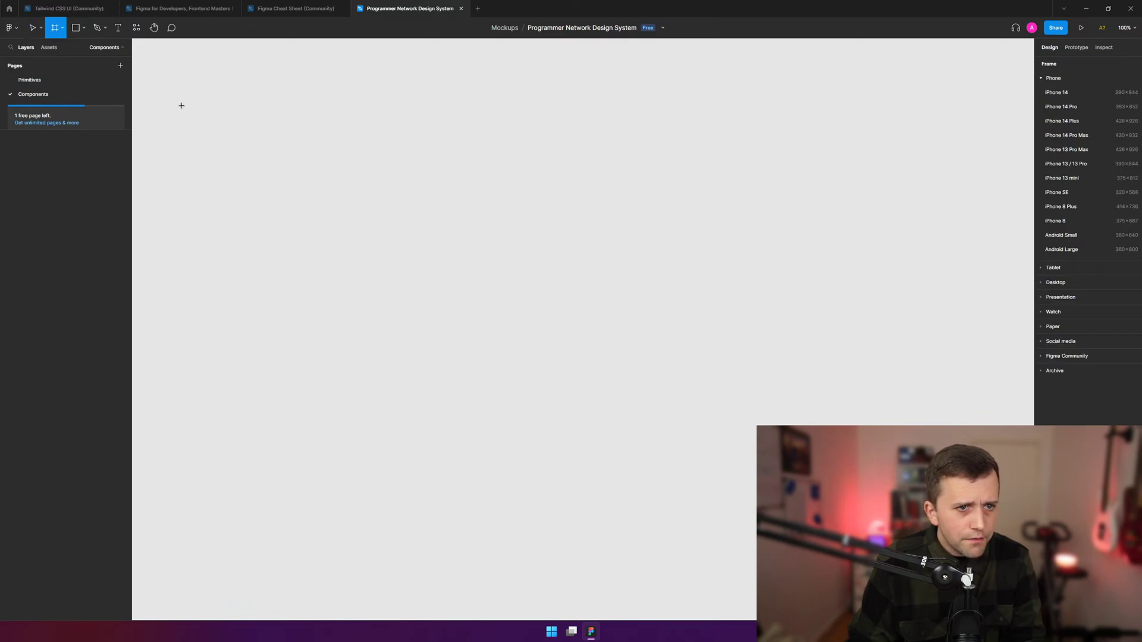
{"action": "left_click_drag", "start_coordinate": [181, 104], "coordinate": [573, 300]}
{"action": "left_click", "coordinate": [298, 398]}
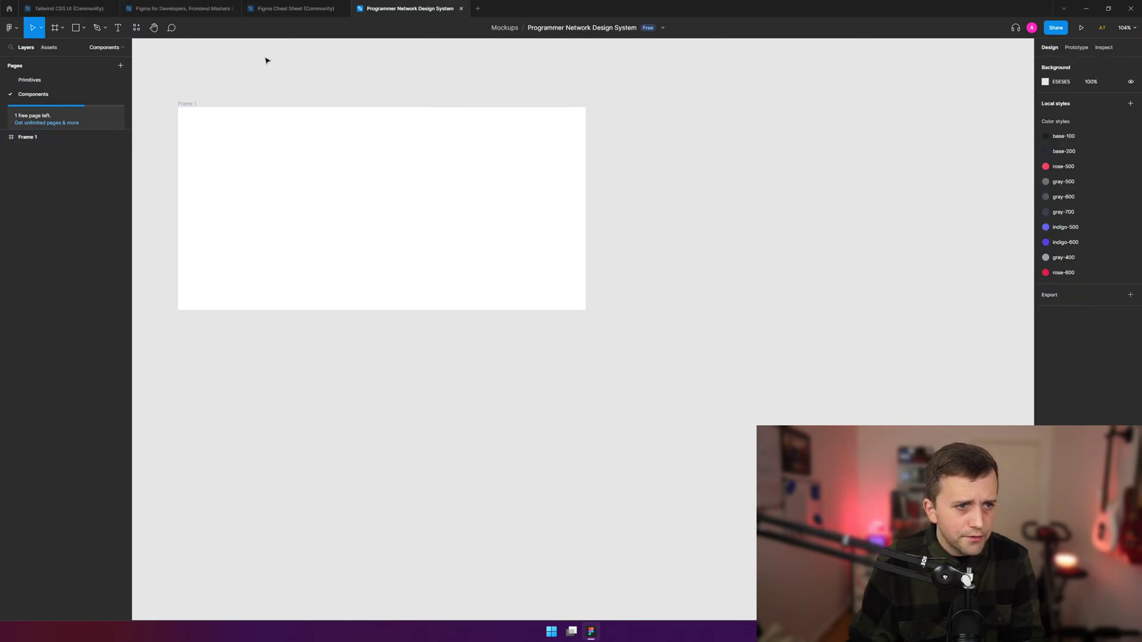
{"action": "left_click", "coordinate": [265, 160]}
{"action": "key", "text": "shift+1"}
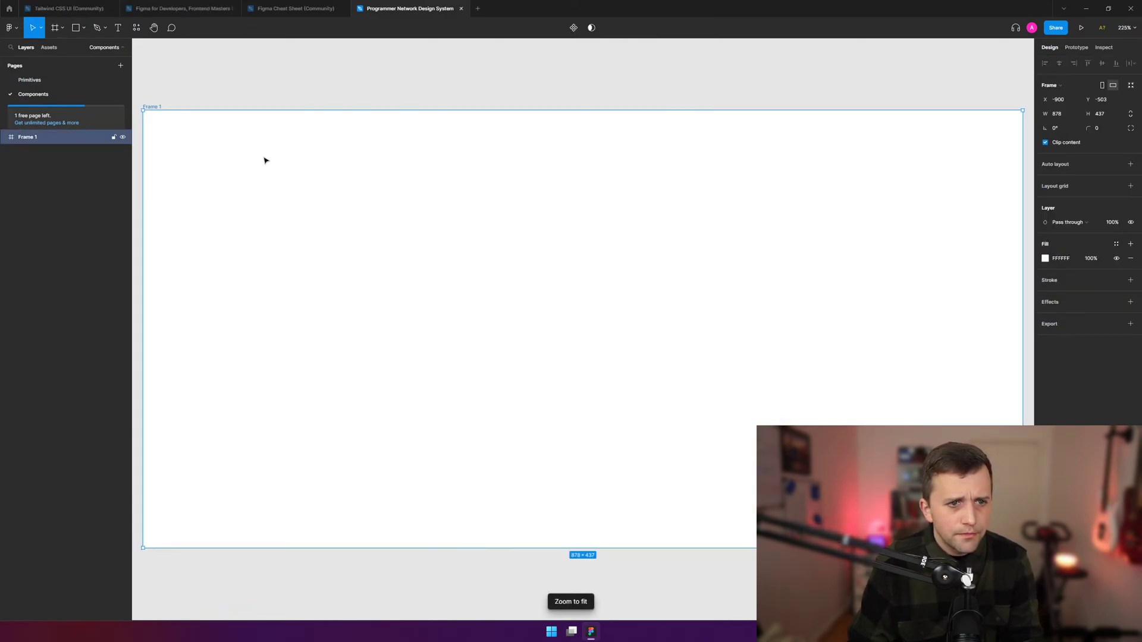
{"action": "left_click", "coordinate": [477, 64]}
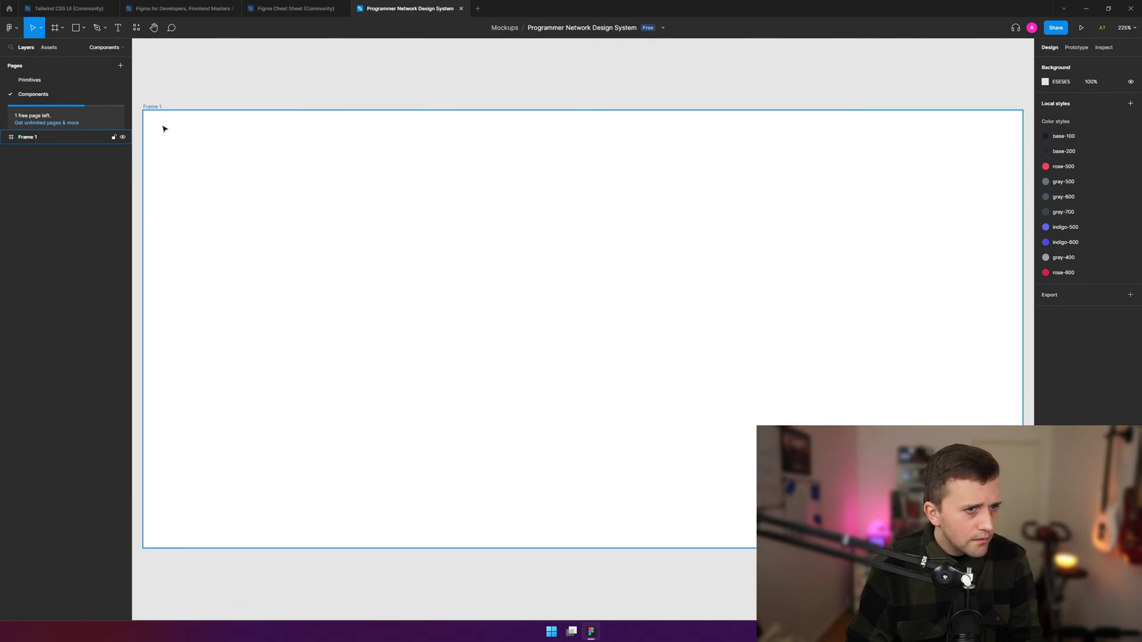
{"action": "left_click", "coordinate": [36, 140]}
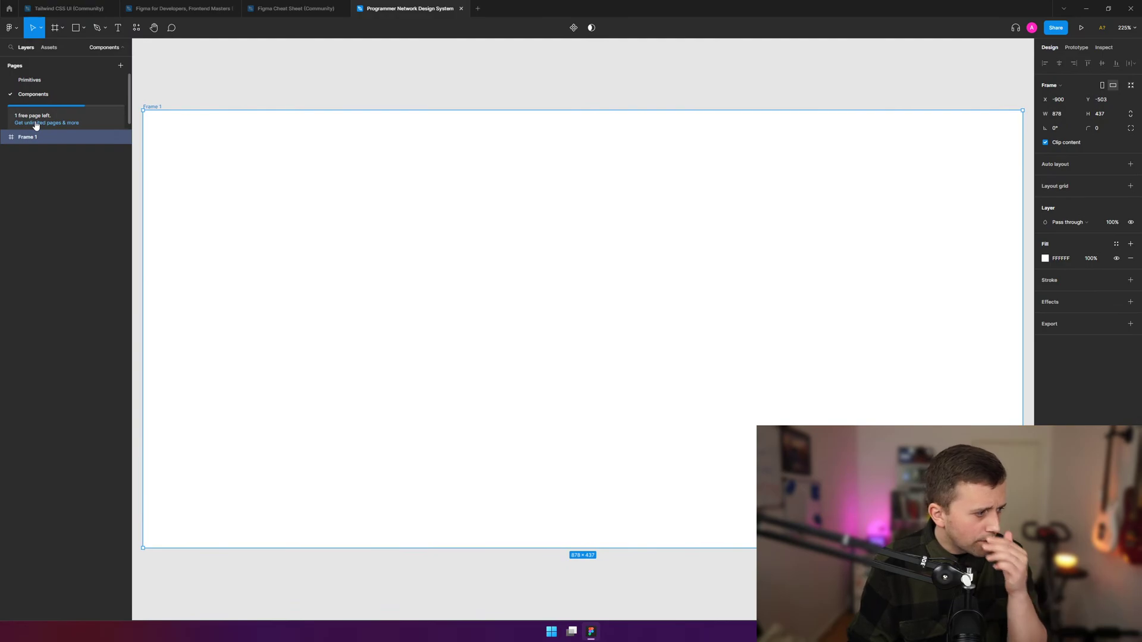
{"action": "left_click", "coordinate": [106, 48]}
{"action": "left_click", "coordinate": [107, 51]}
{"action": "left_click", "coordinate": [227, 61]}
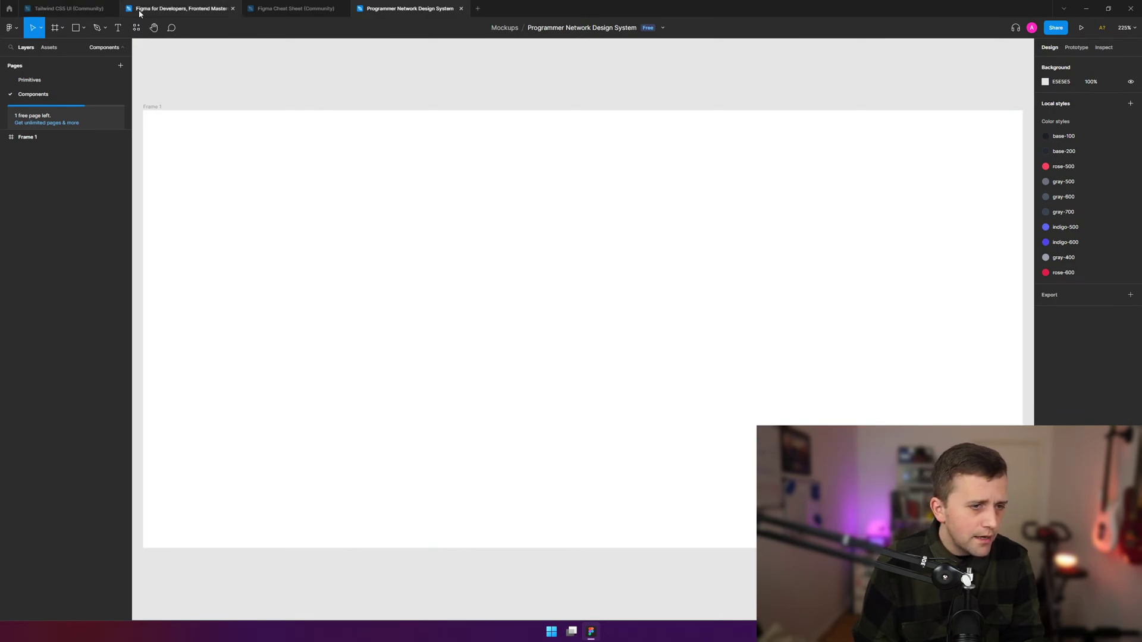
- Enable pixel preview and search the quick actions for "components"
{"action": "key", "text": "ctrl+alt+y"}
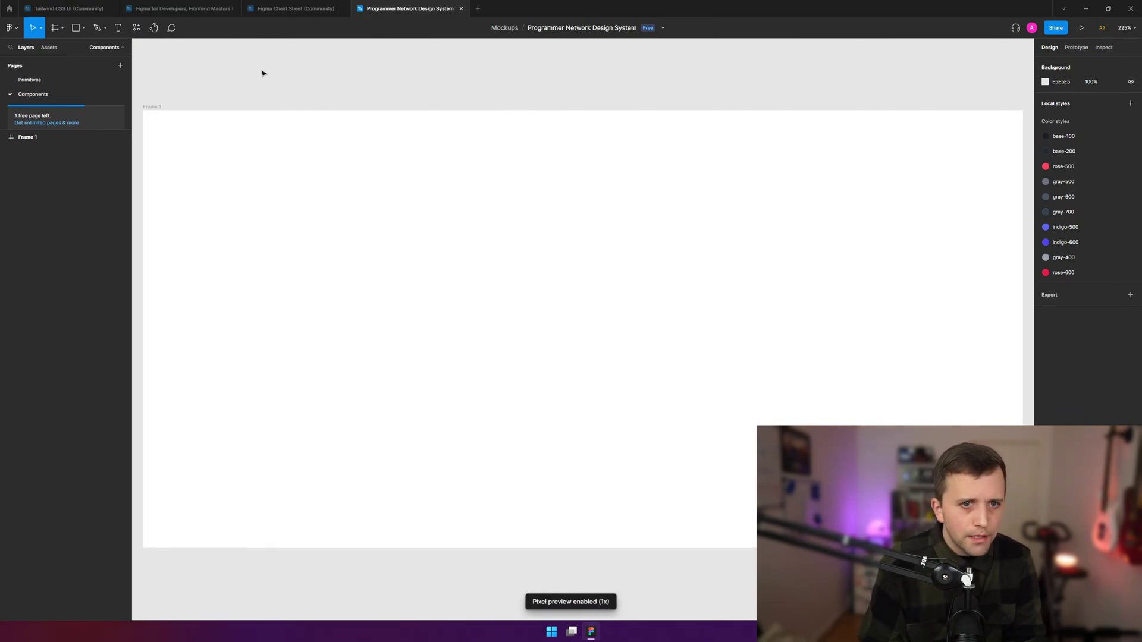
{"action": "key", "text": "ctrl+slash"}
{"action": "type", "text": "components"}
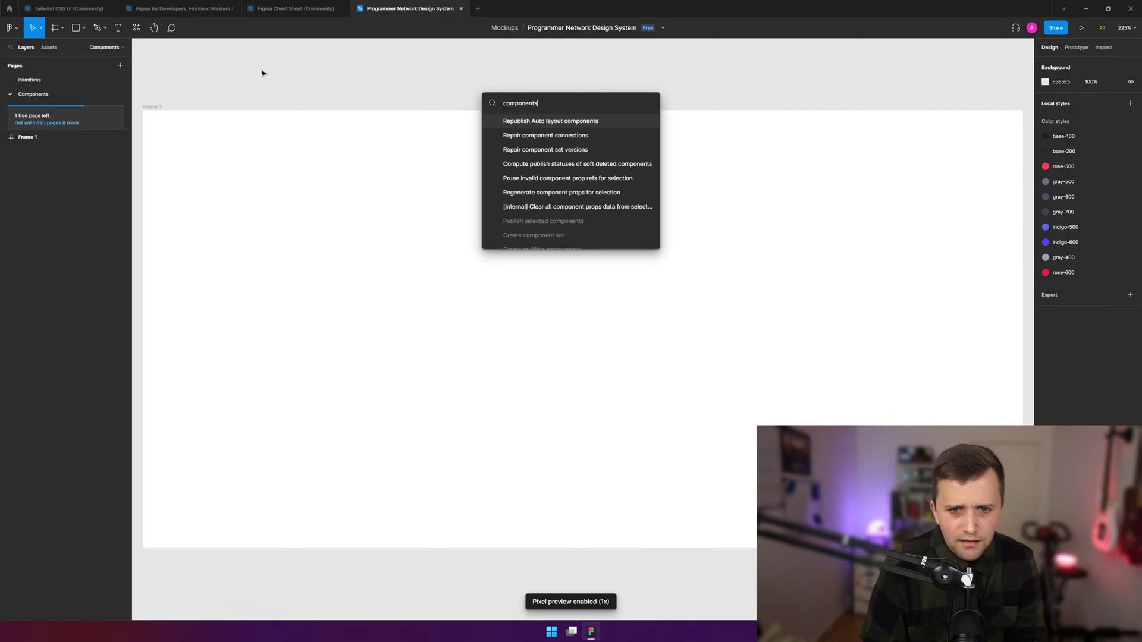
{"action": "key", "text": "Escape"}
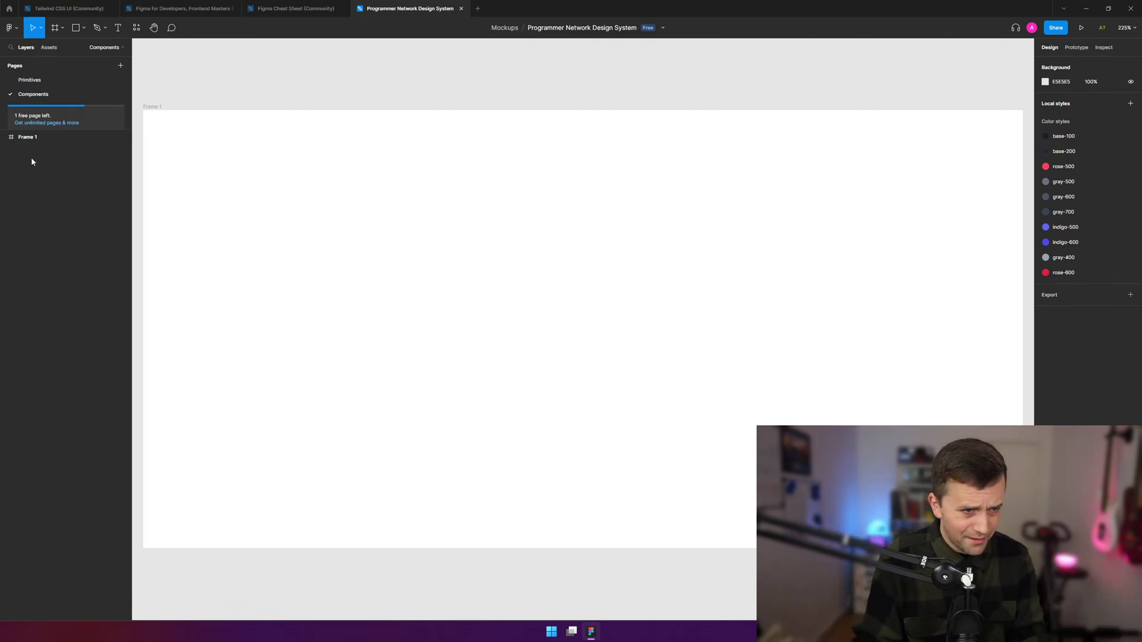
- Rename the new frame on the Components page as Button
{"action": "left_click", "coordinate": [35, 137]}
{"action": "double_click", "coordinate": [35, 138]}
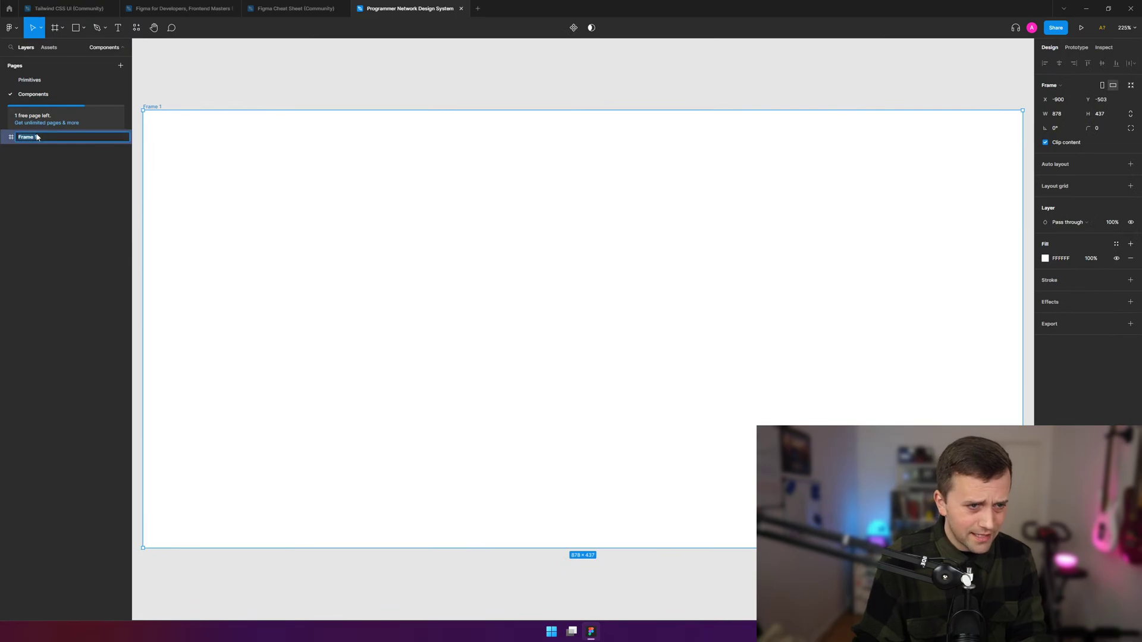
{"action": "type", "text": "Button"}
{"action": "key", "text": "Return"}
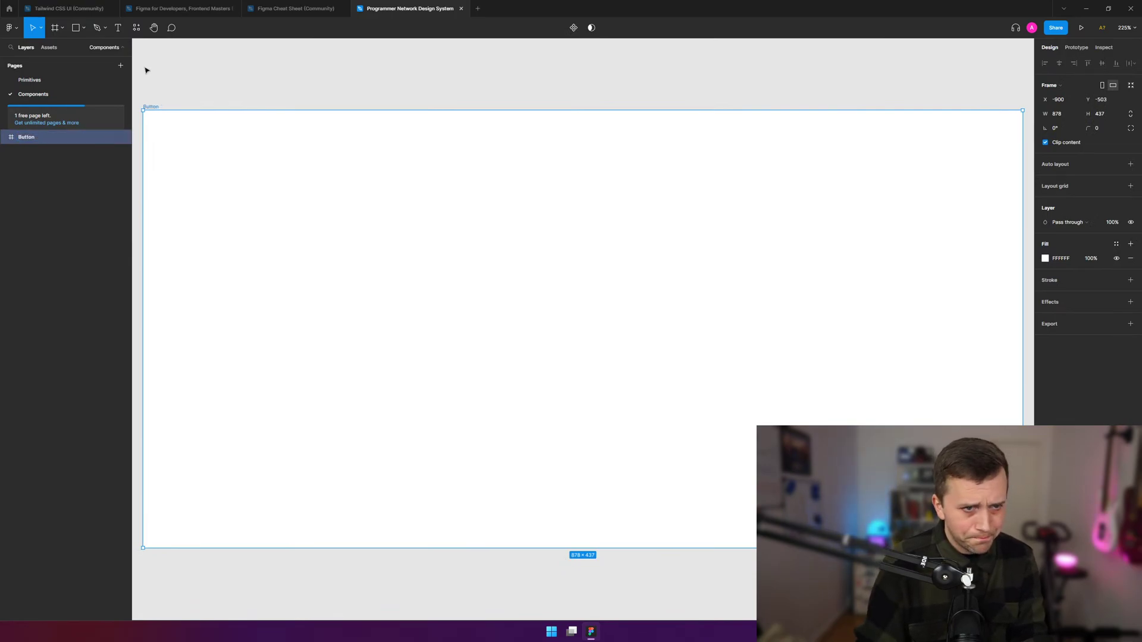
{"action": "left_click", "coordinate": [223, 79]}
- Draw a rectangle about 118 × 27 near the upper-left corner of the Button frame
{"action": "left_click", "coordinate": [75, 28]}
{"action": "left_click", "coordinate": [82, 30]}
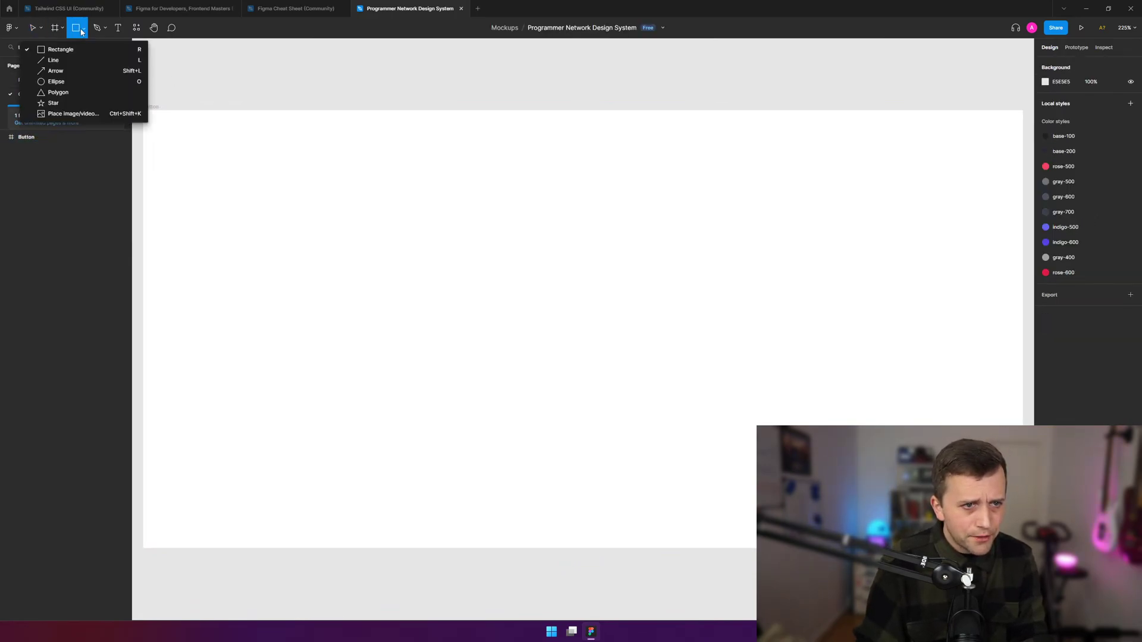
{"action": "left_click", "coordinate": [74, 32]}
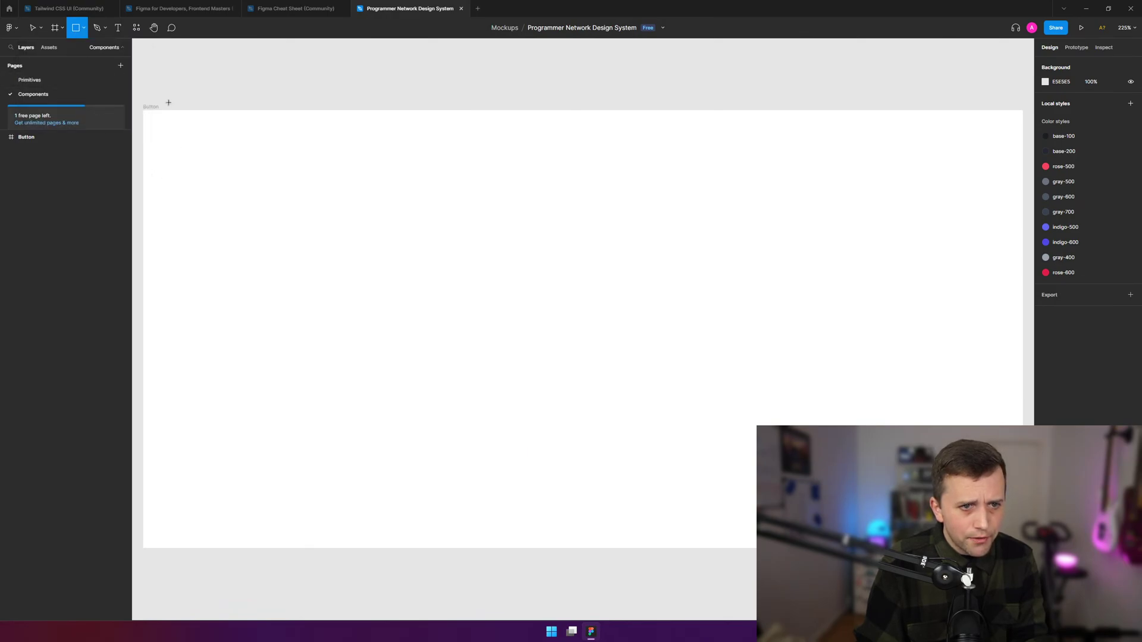
{"action": "mouse_move", "coordinate": [160, 133]}
{"action": "left_mouse_down"}
{"action": "mouse_move", "coordinate": [229, 170]}
{"action": "mouse_move", "coordinate": [280, 163]}
{"action": "left_mouse_up"}
{"action": "left_click", "coordinate": [288, 128]}
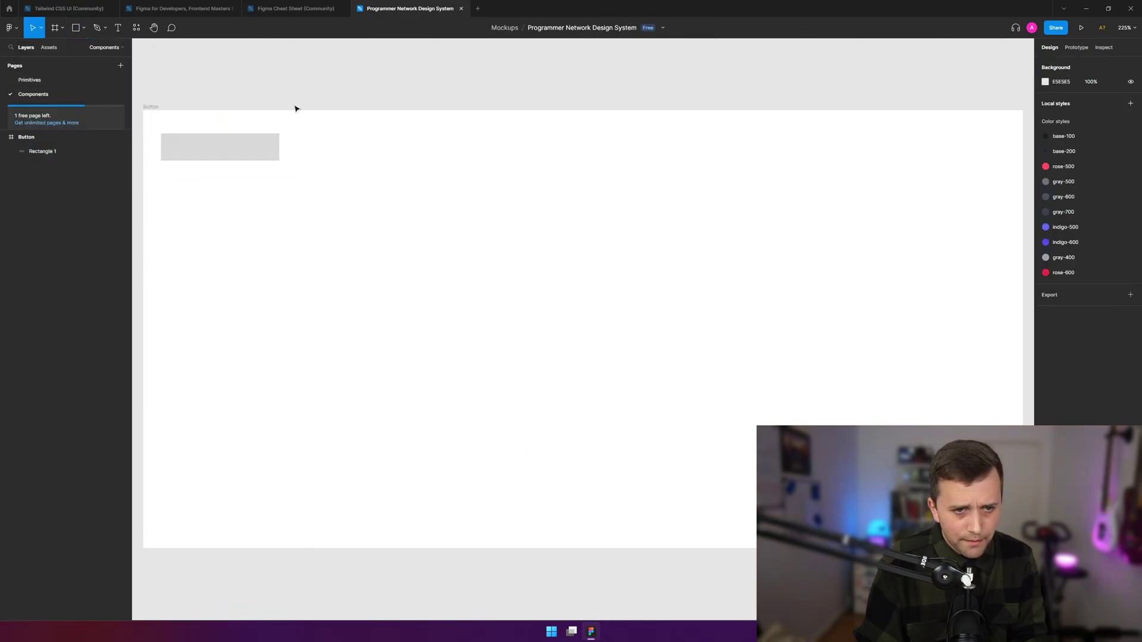
{"action": "left_click", "coordinate": [277, 148]}
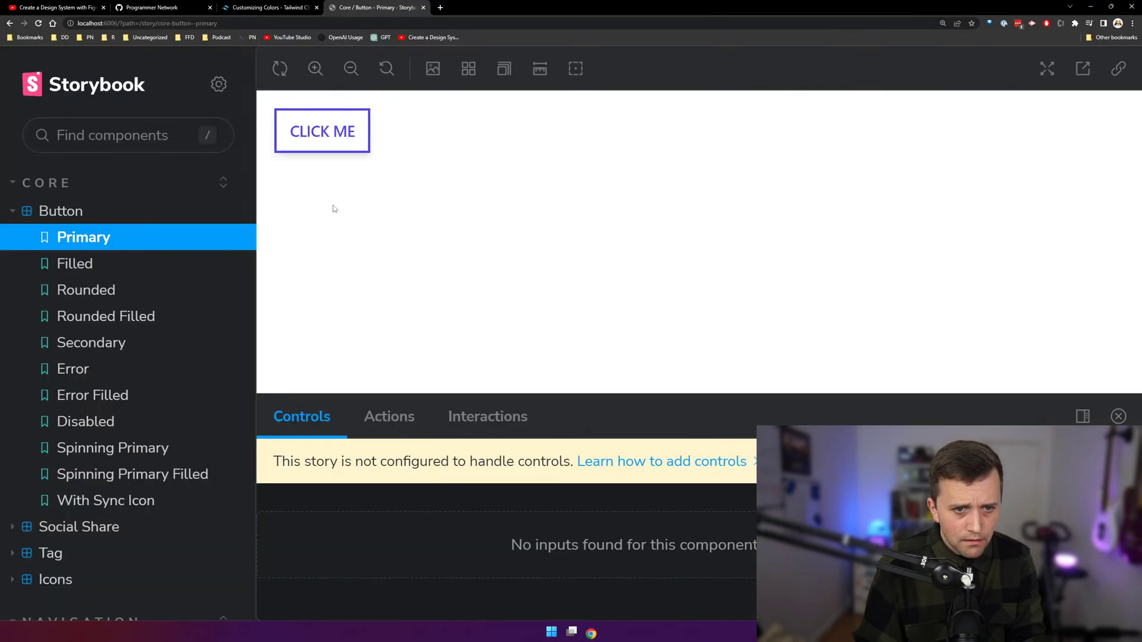
- Inspect the CLICK ME button of Storybook's Primary story in Chrome's developer tools, with the computed styles shown
{"action": "right_click", "coordinate": [331, 130]}
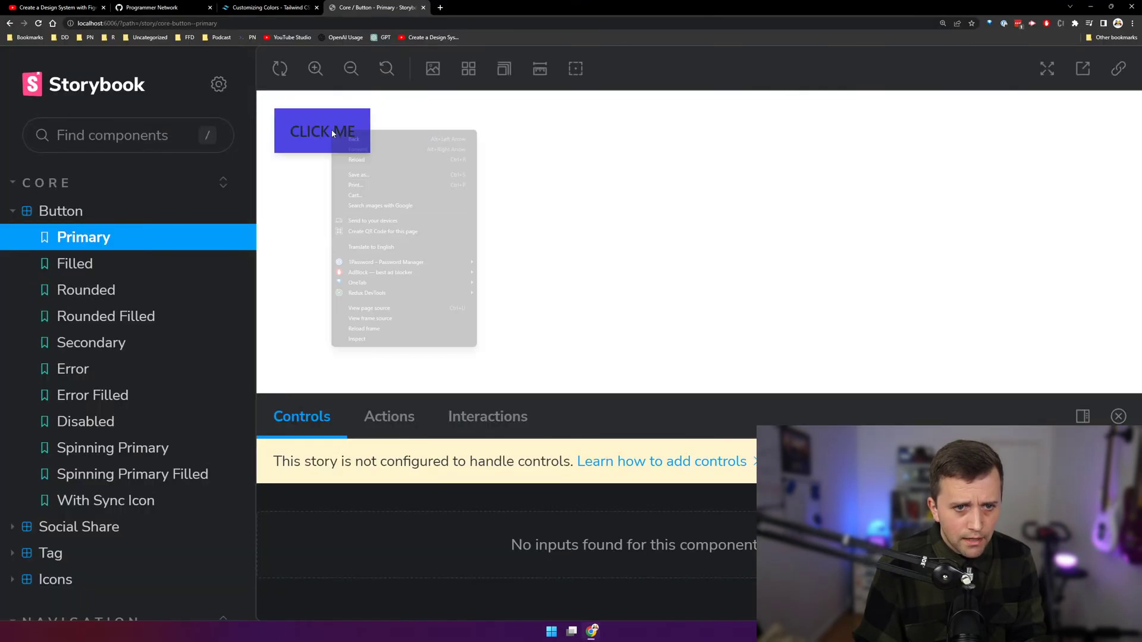
{"action": "left_click", "coordinate": [377, 340]}
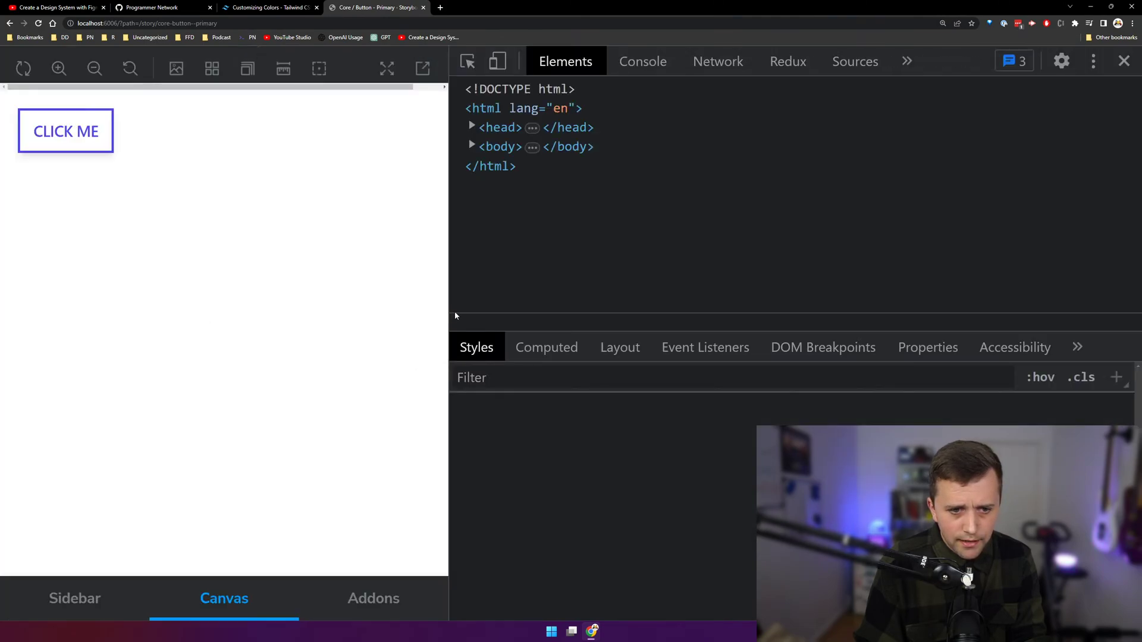
{"action": "left_click", "coordinate": [547, 349]}
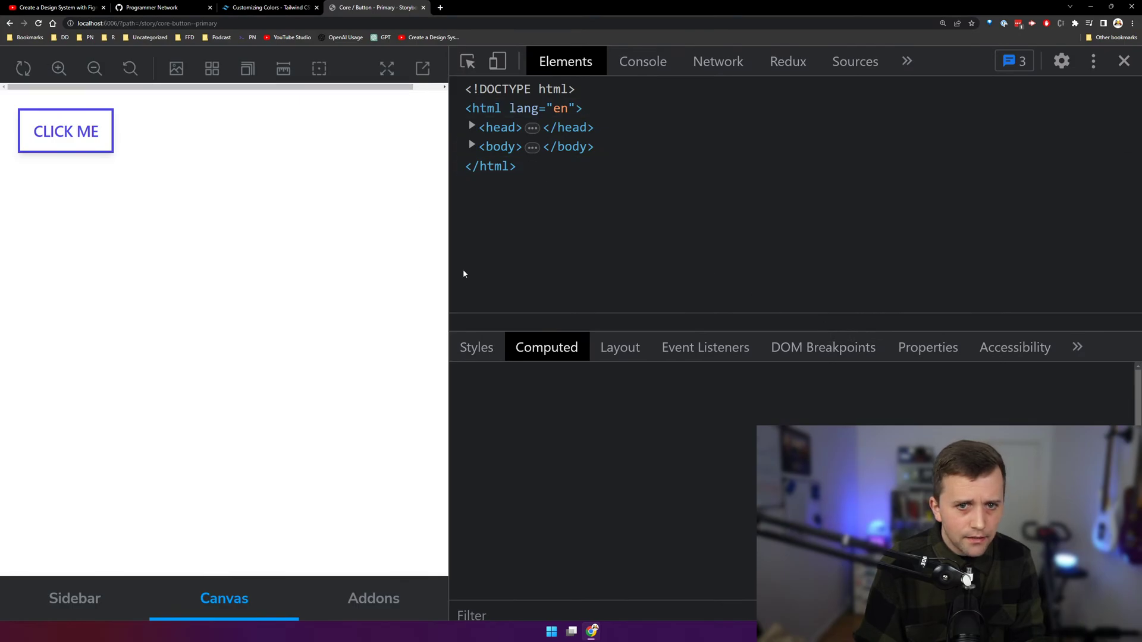
{"action": "left_click", "coordinate": [468, 61]}
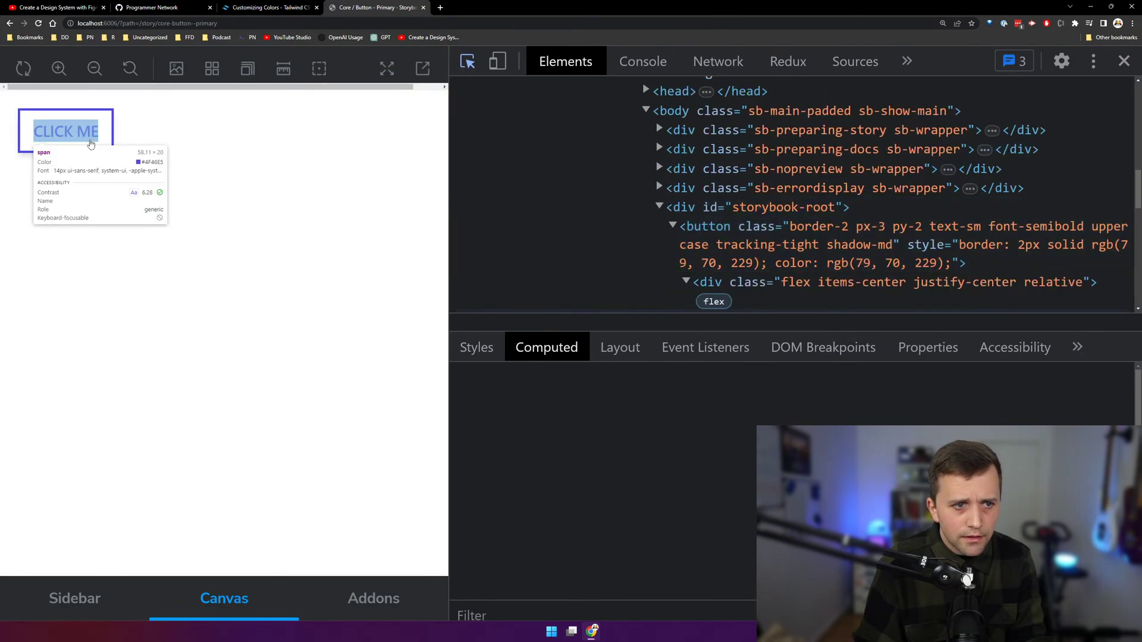
{"action": "left_click", "coordinate": [96, 121]}
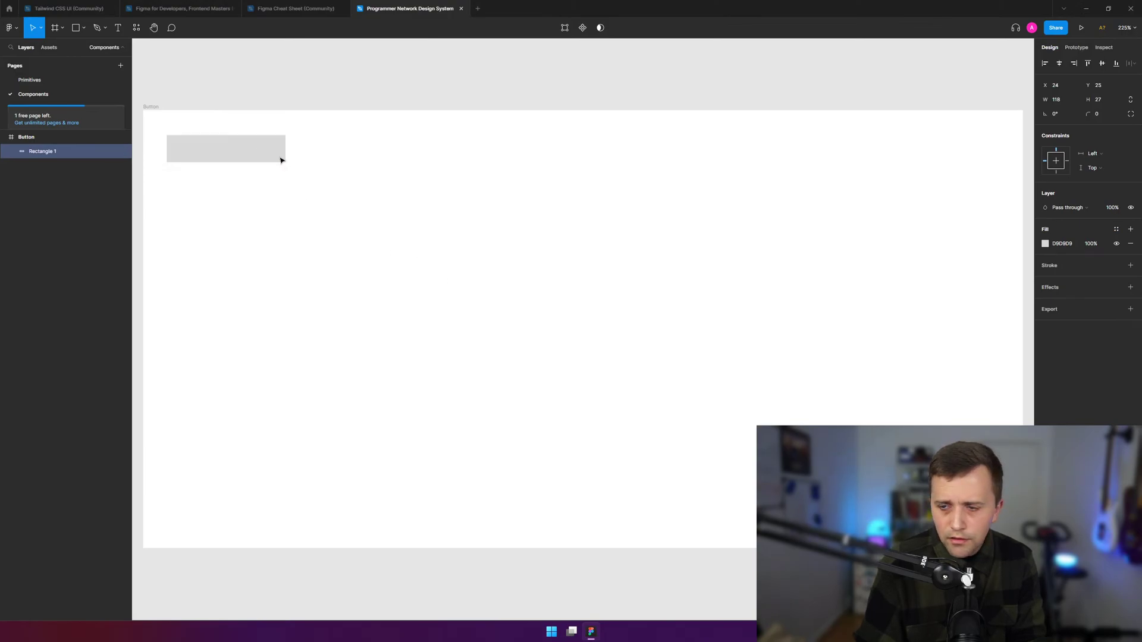
- In Figma, move the rectangle towards the middle of the Button frame, to about X 248, Y 180
{"action": "left_click_drag", "start_coordinate": [252, 146], "coordinate": [479, 301]}
{"action": "scroll", "coordinate": [484, 321], "scroll_direction": "up", "scroll_amount": 3}
{"action": "key", "text": "shift+2"}
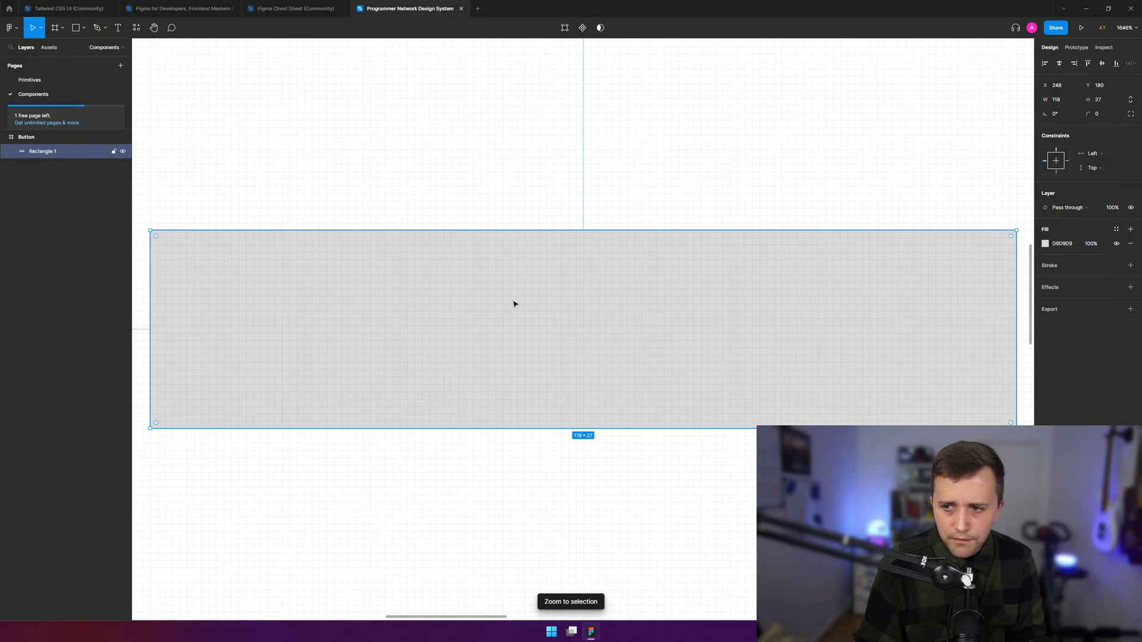
- Apply the indigo-500 color style to the rectangle's fill and add a stroke to it
{"action": "left_click", "coordinate": [1059, 243]}
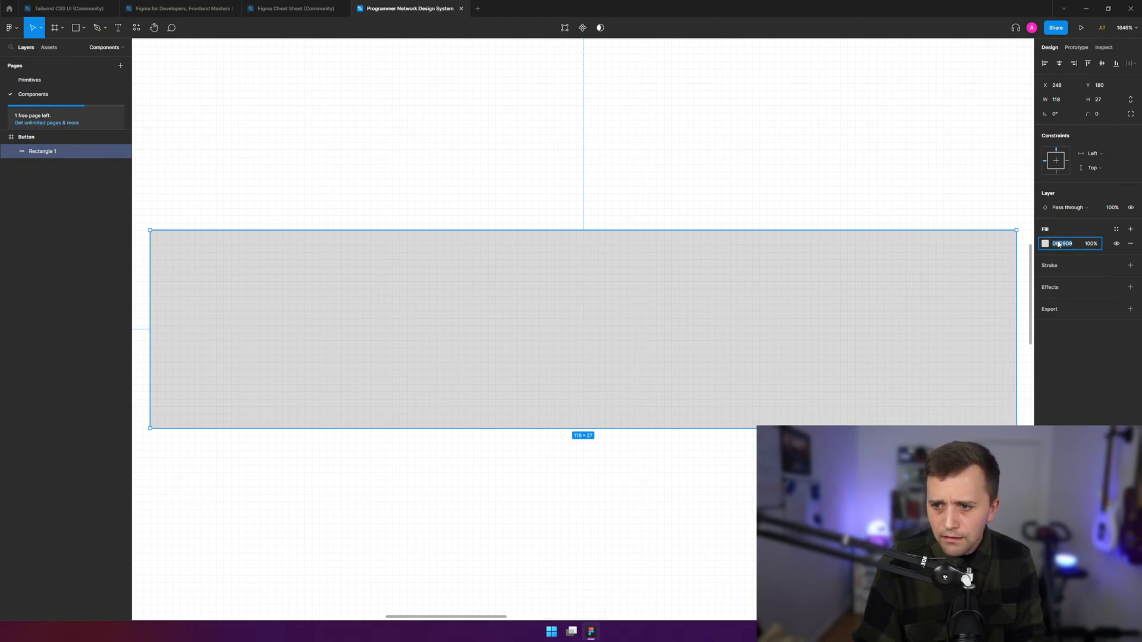
{"action": "left_click", "coordinate": [1068, 245]}
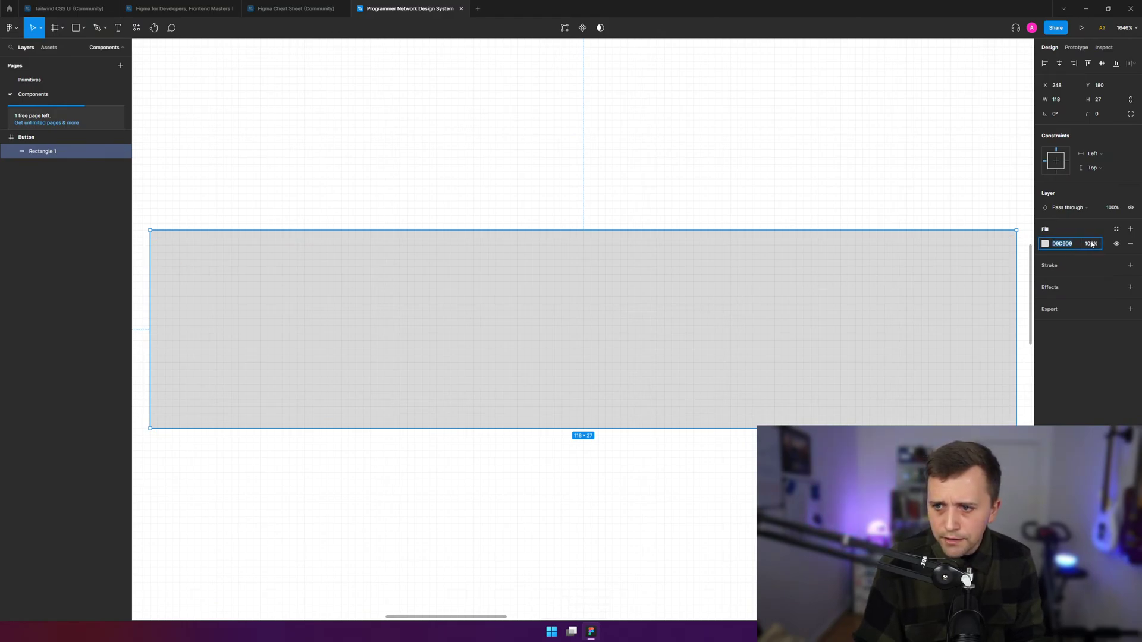
{"action": "left_click", "coordinate": [1076, 235]}
{"action": "left_click", "coordinate": [1118, 230]}
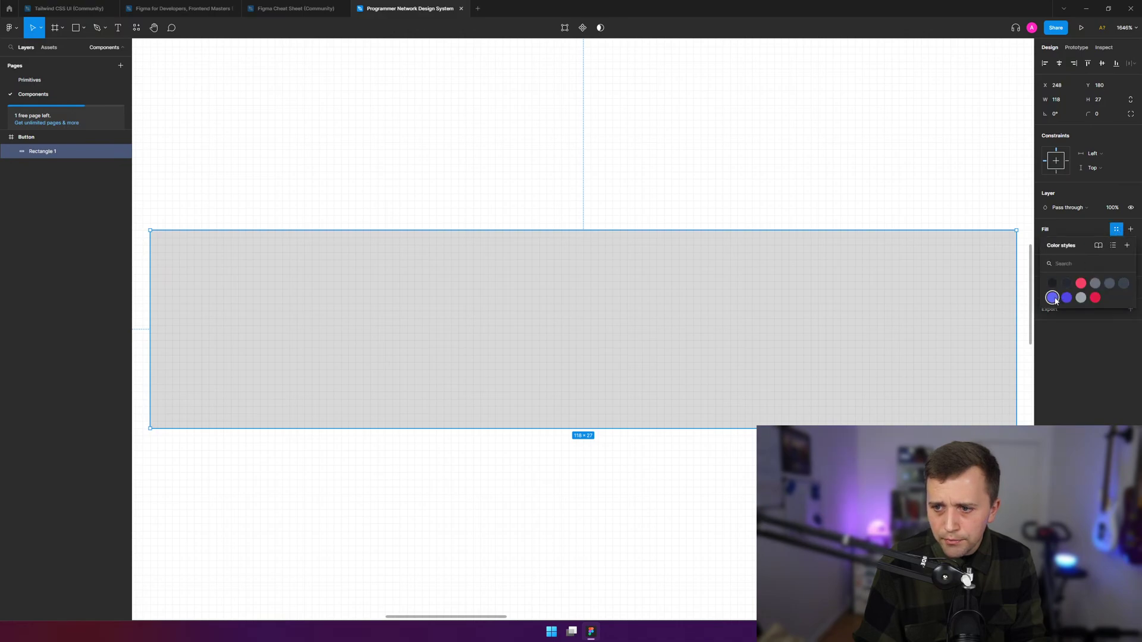
{"action": "left_click", "coordinate": [1051, 295]}
{"action": "left_click", "coordinate": [1053, 251]}
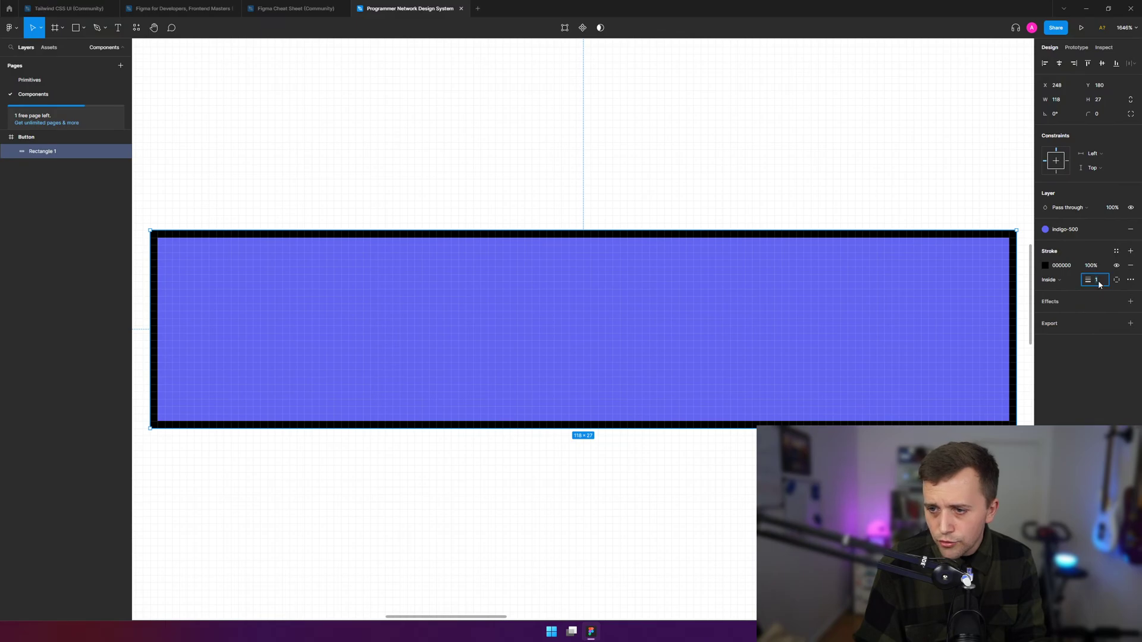
- Set the rectangle's inside stroke width to 2 and remove its indigo-500 fill
{"action": "key", "text": "Return"}
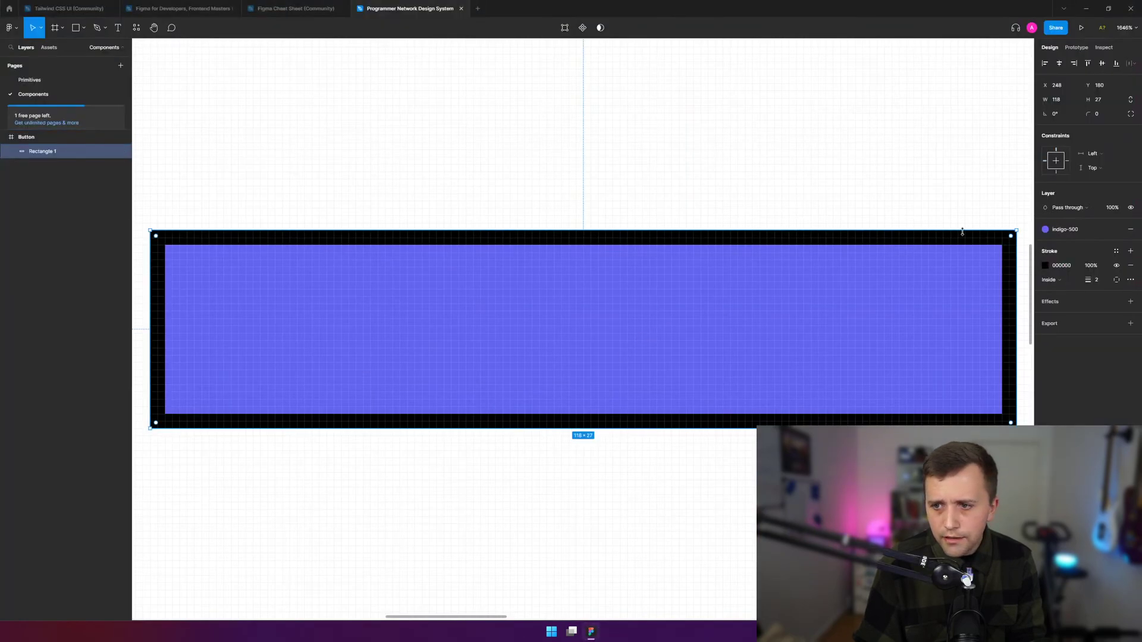
{"action": "left_click", "coordinate": [1064, 229]}
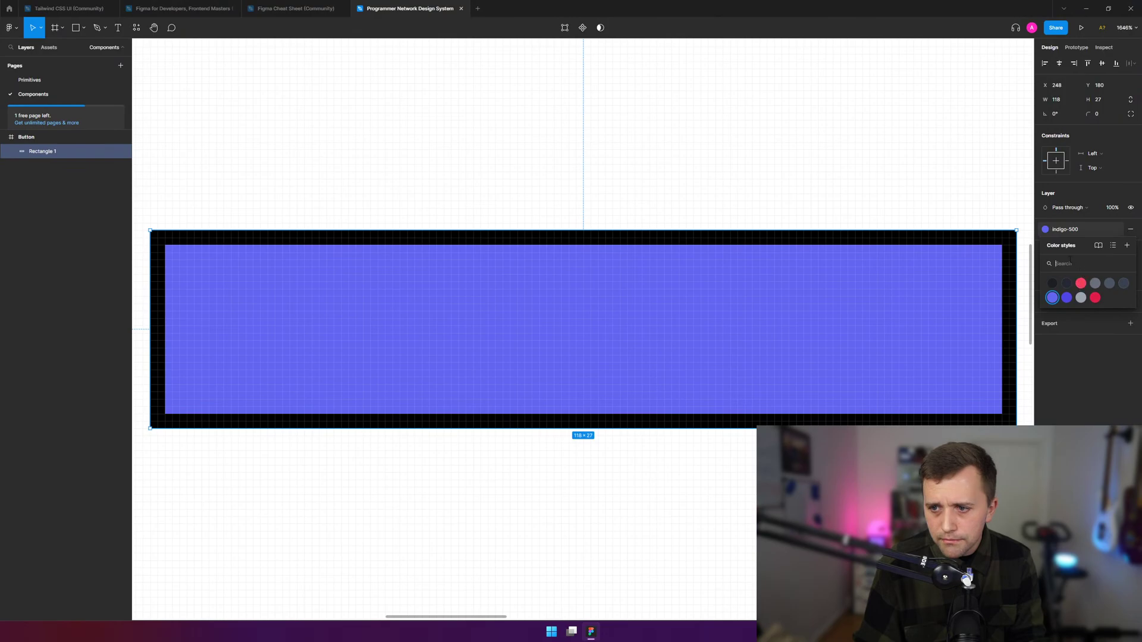
{"action": "left_click", "coordinate": [1129, 229]}
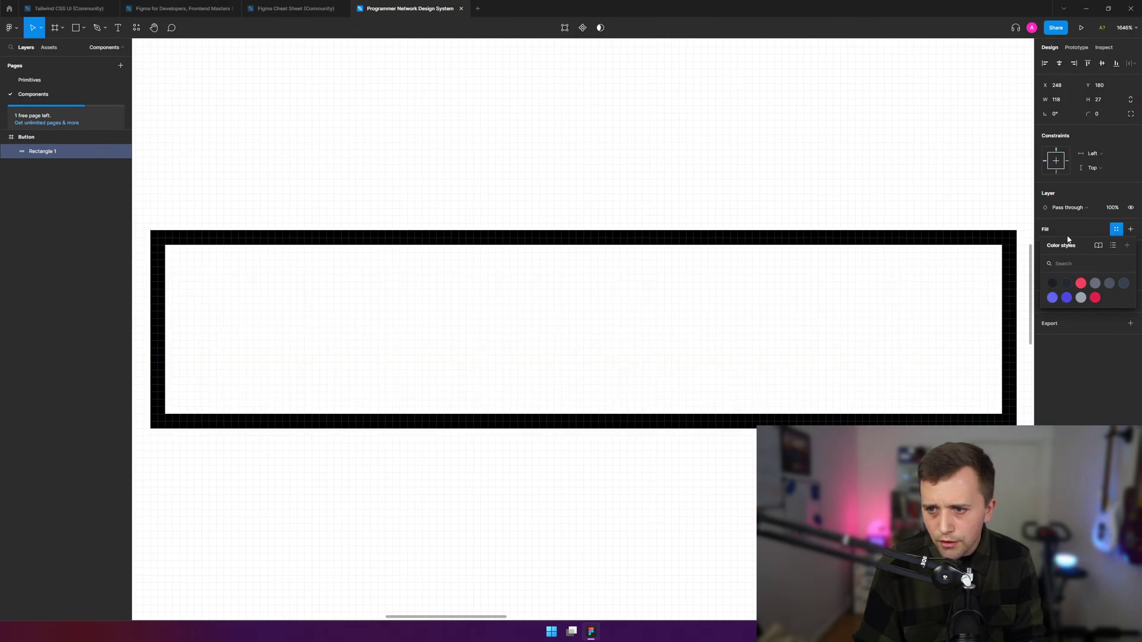
{"action": "left_click", "coordinate": [954, 222]}
{"action": "left_click", "coordinate": [835, 249]}
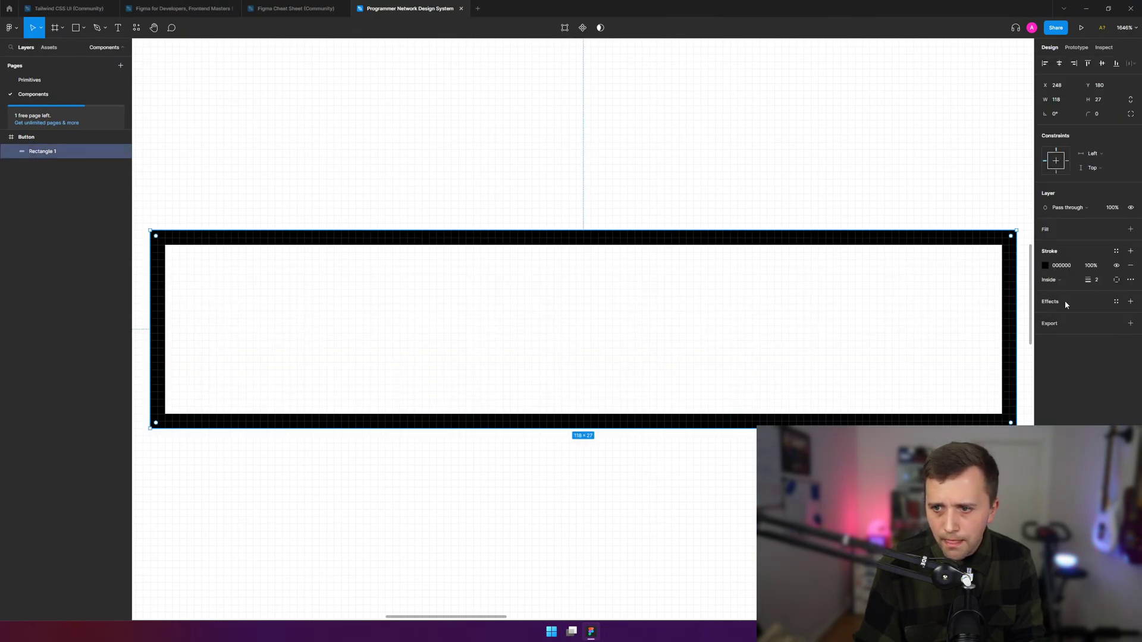
- Apply the indigo-500 color style to the rectangle's stroke
{"action": "left_click", "coordinate": [1045, 265]}
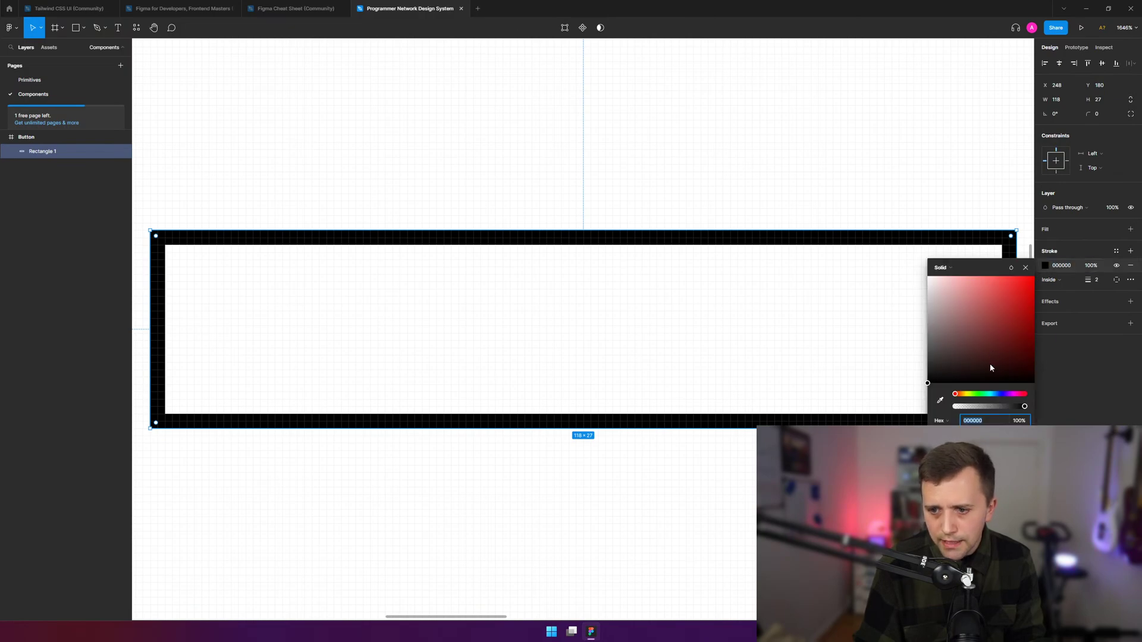
{"action": "left_click", "coordinate": [1051, 265]}
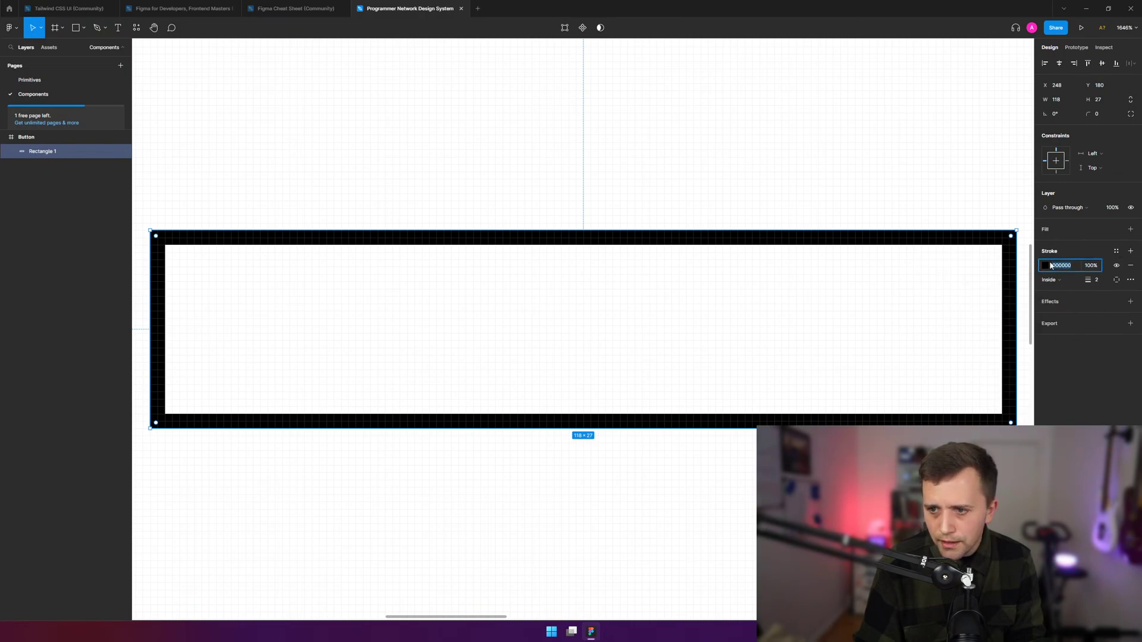
{"action": "left_click", "coordinate": [1115, 251]}
{"action": "left_click", "coordinate": [1060, 320]}
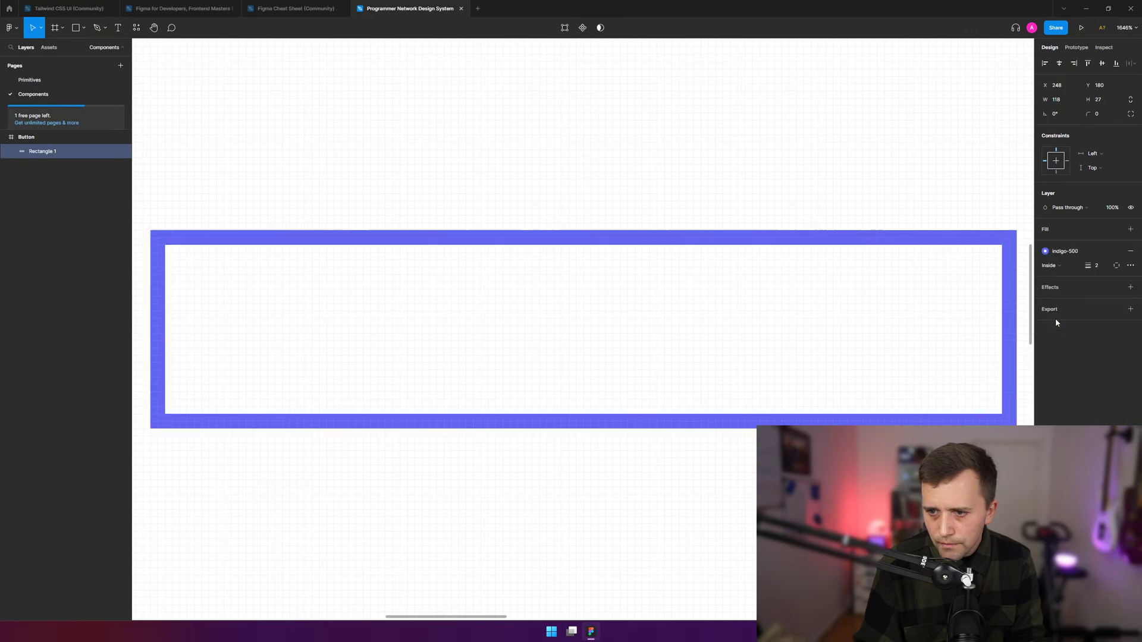
- Switch to Storybook in Chrome and enlarge the Primary story's CLICK ME button to examine its border and label
{"action": "key", "text": "alt+Tab"}
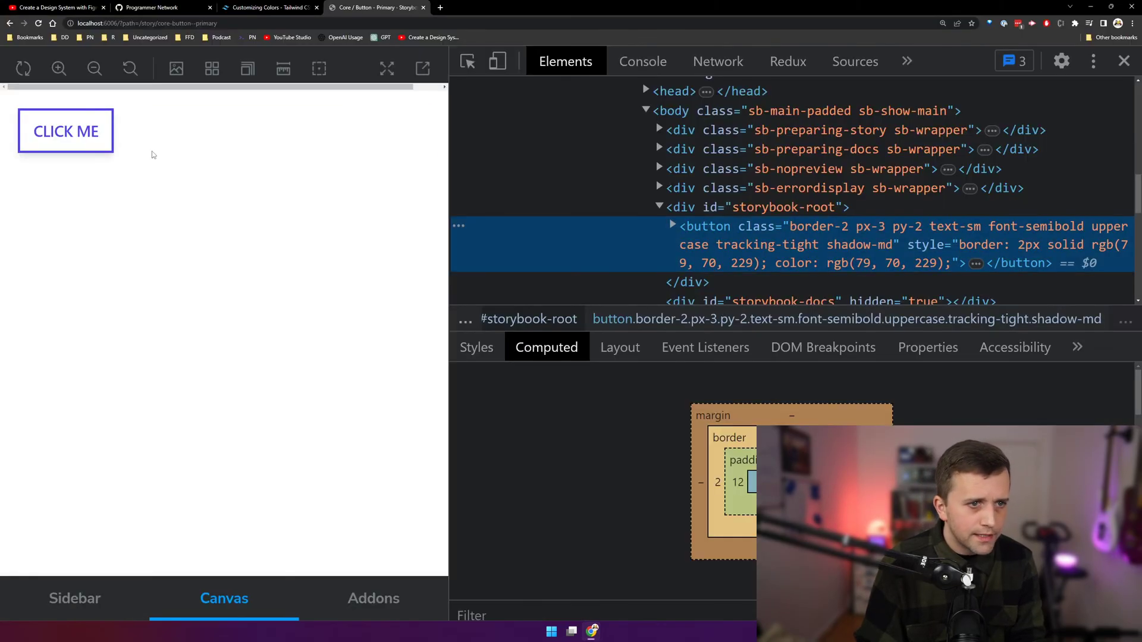
{"action": "left_click", "coordinate": [56, 65]}
{"action": "left_click", "coordinate": [55, 66]}
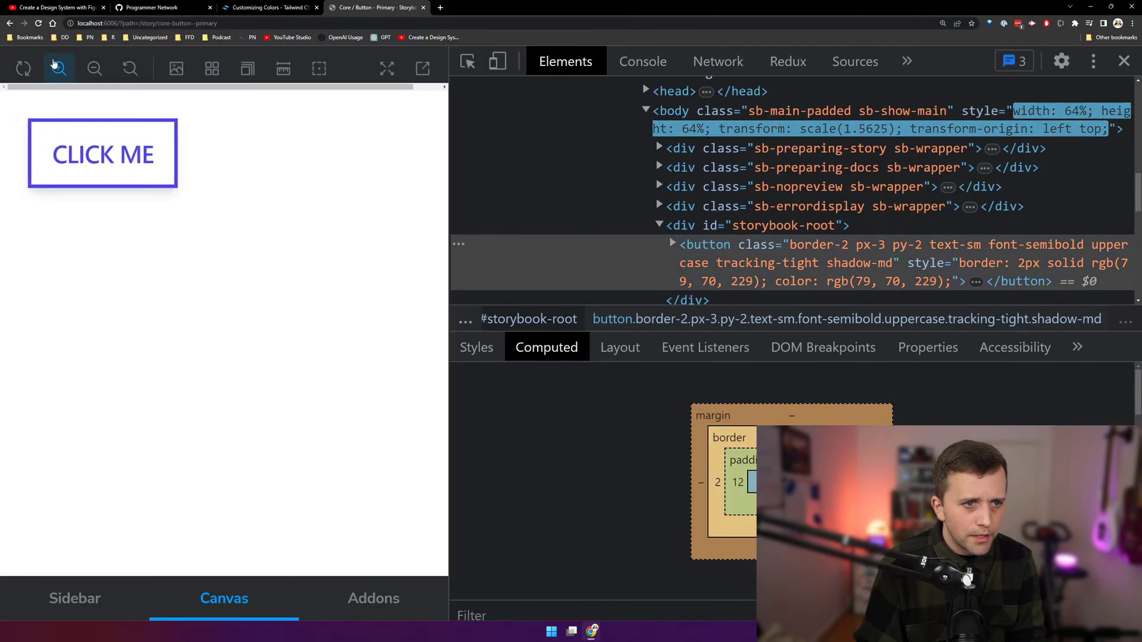
{"action": "left_click", "coordinate": [56, 65]}
{"action": "left_click", "coordinate": [55, 65]}
{"action": "left_click", "coordinate": [55, 65]}
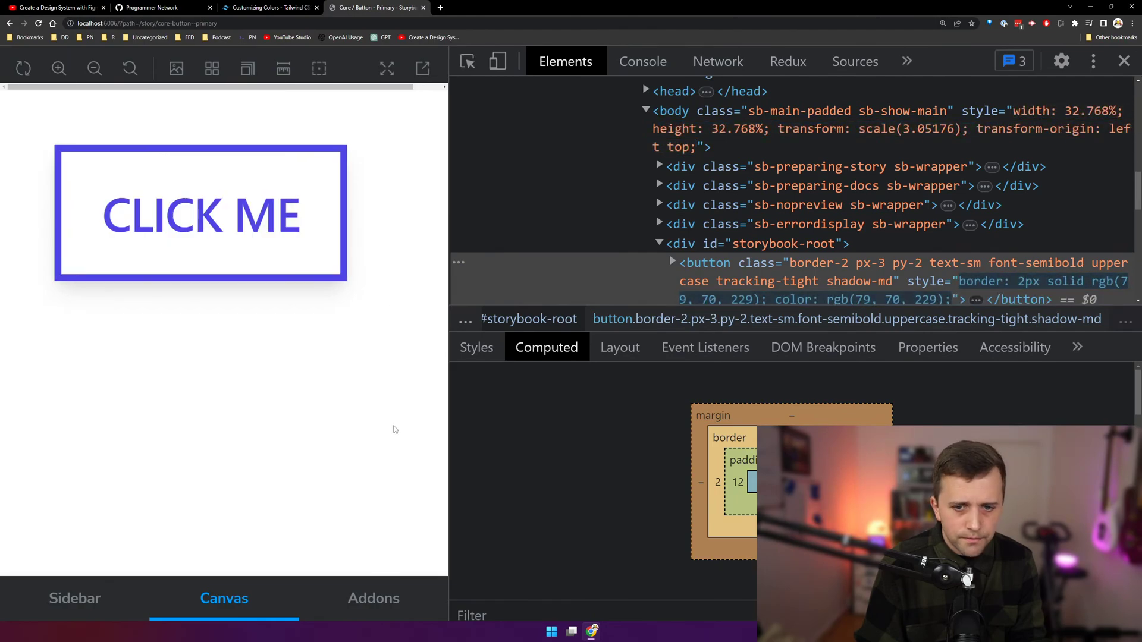
- In Figma, add a text box about 91 × 15 inside the rectangle with the text "CLICK ME"
{"action": "key", "text": "alt+Tab"}
{"action": "left_click", "coordinate": [421, 301]}
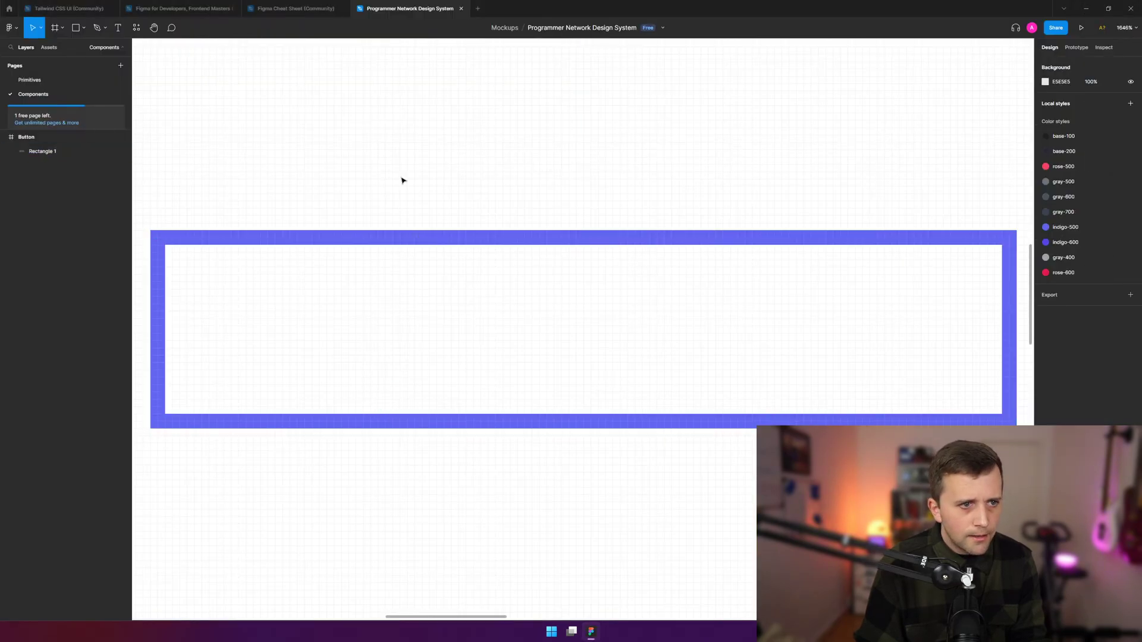
{"action": "key", "text": "t"}
{"action": "left_click_drag", "start_coordinate": [238, 266], "coordinate": [906, 377]}
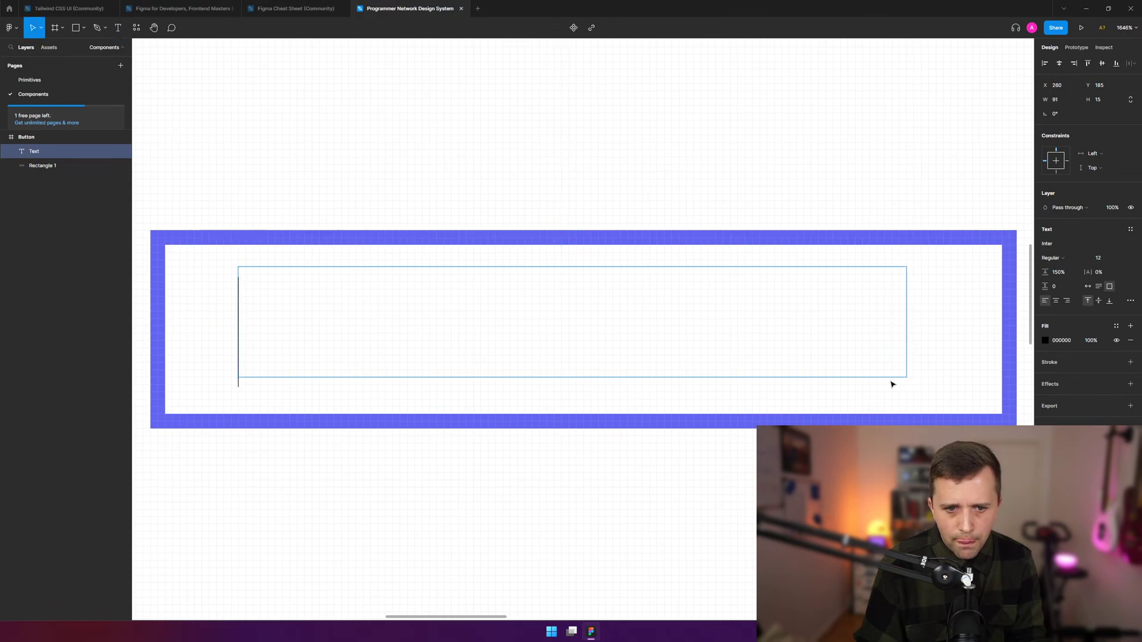
{"action": "type", "text": "CLICK ME"}
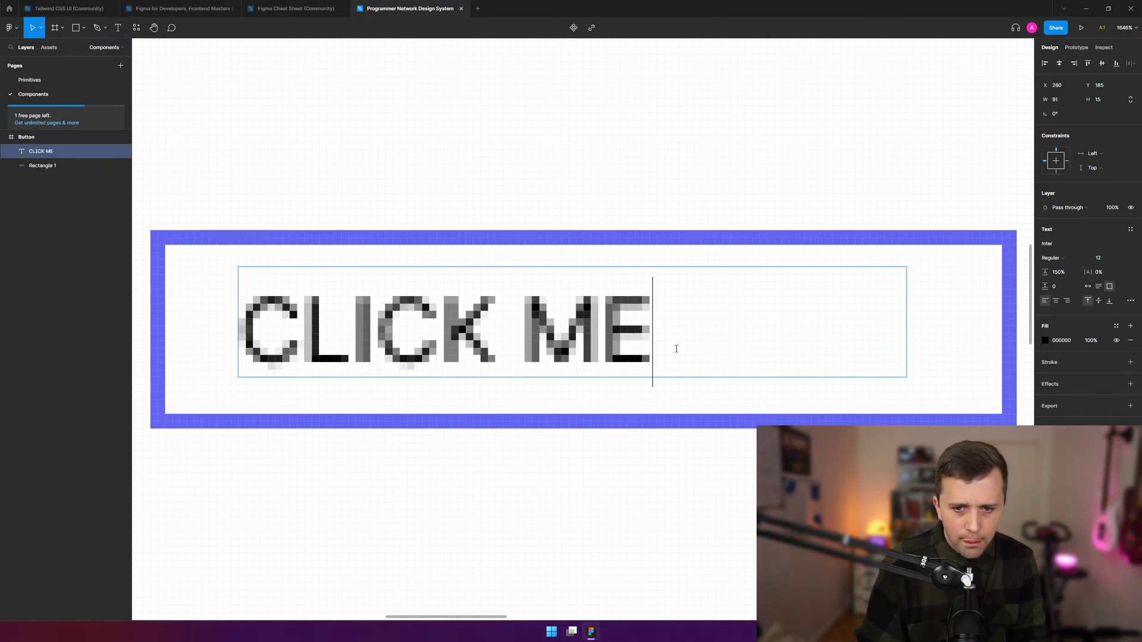
{"action": "key", "text": "ctrl+a"}
{"action": "left_click", "coordinate": [779, 313]}
{"action": "key", "text": "Escape"}
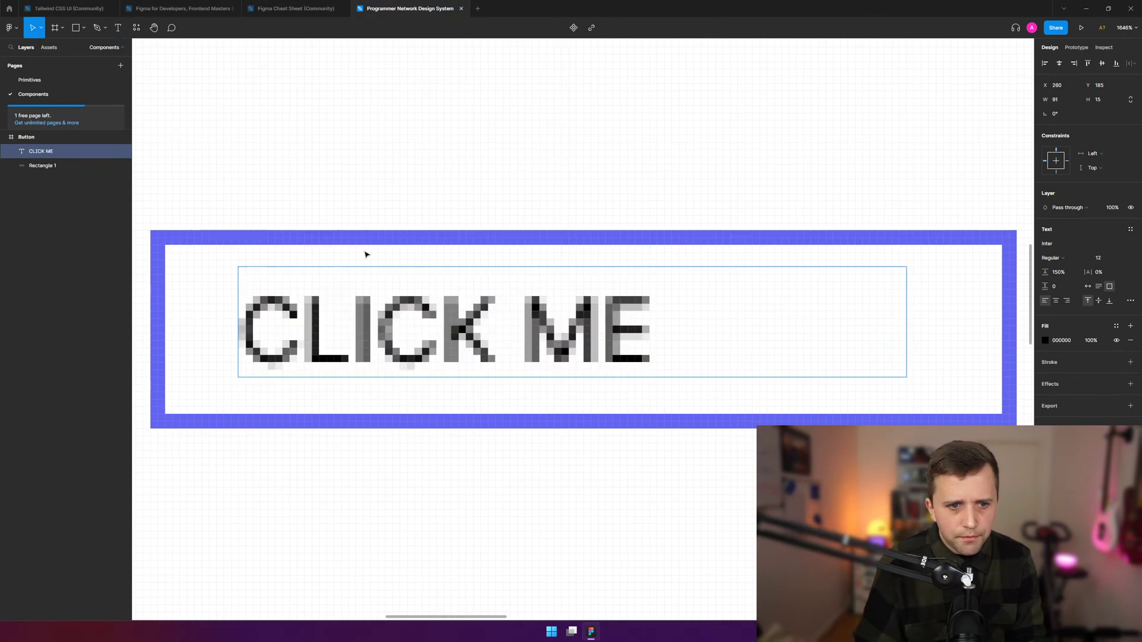
- Resize the CLICK ME text box to 114 × 23 to fill the area inside the stroke, and center its text horizontally and vertically
{"action": "left_click_drag", "start_coordinate": [239, 267], "coordinate": [162, 240]}
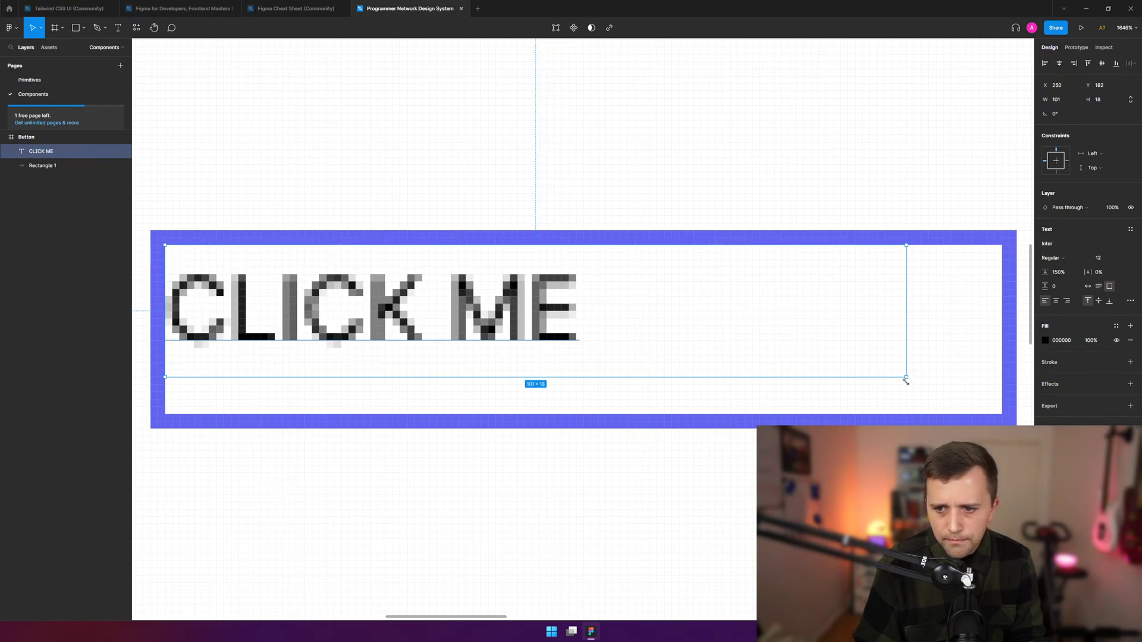
{"action": "left_click_drag", "start_coordinate": [906, 378], "coordinate": [1003, 416]}
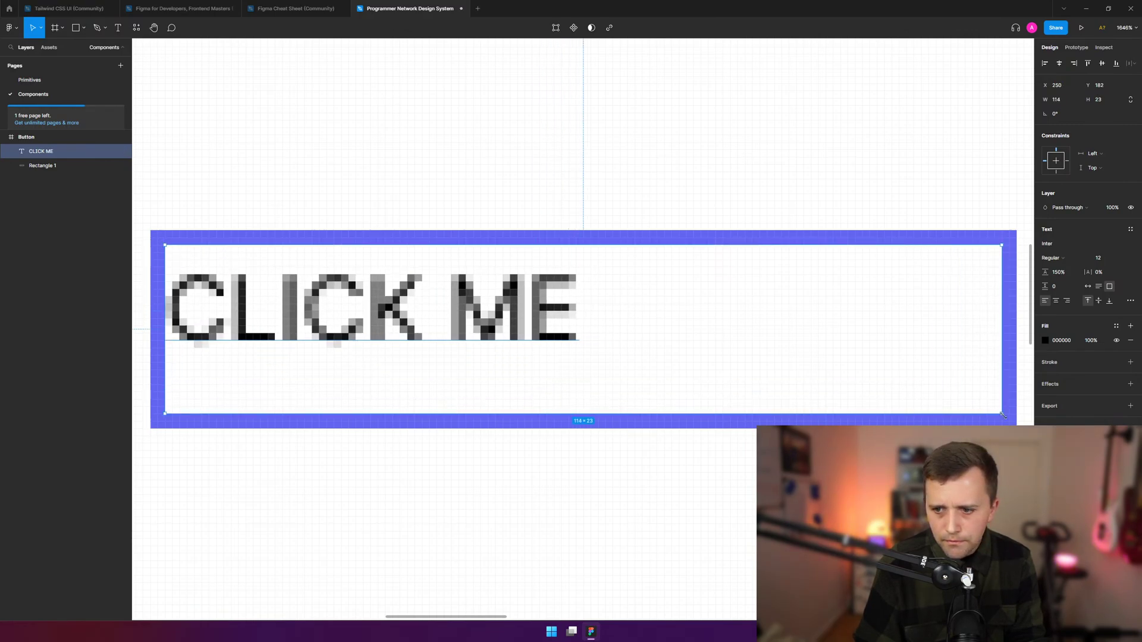
{"action": "double_click", "coordinate": [411, 300]}
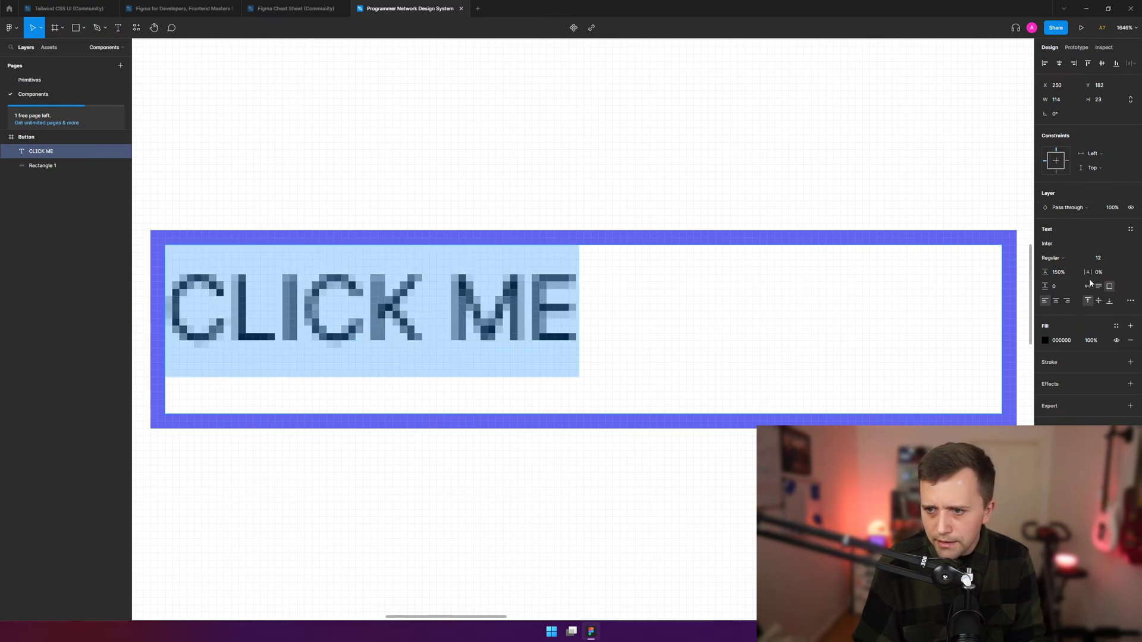
{"action": "left_click", "coordinate": [1055, 300]}
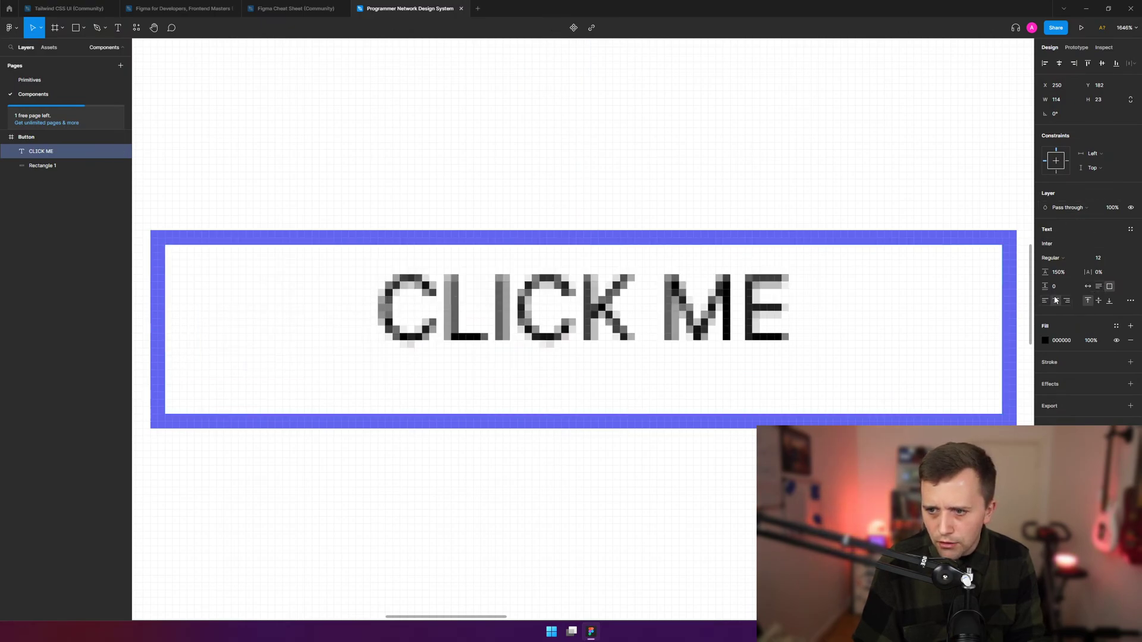
{"action": "left_click", "coordinate": [1099, 301]}
{"action": "key", "text": "ctrl+a"}
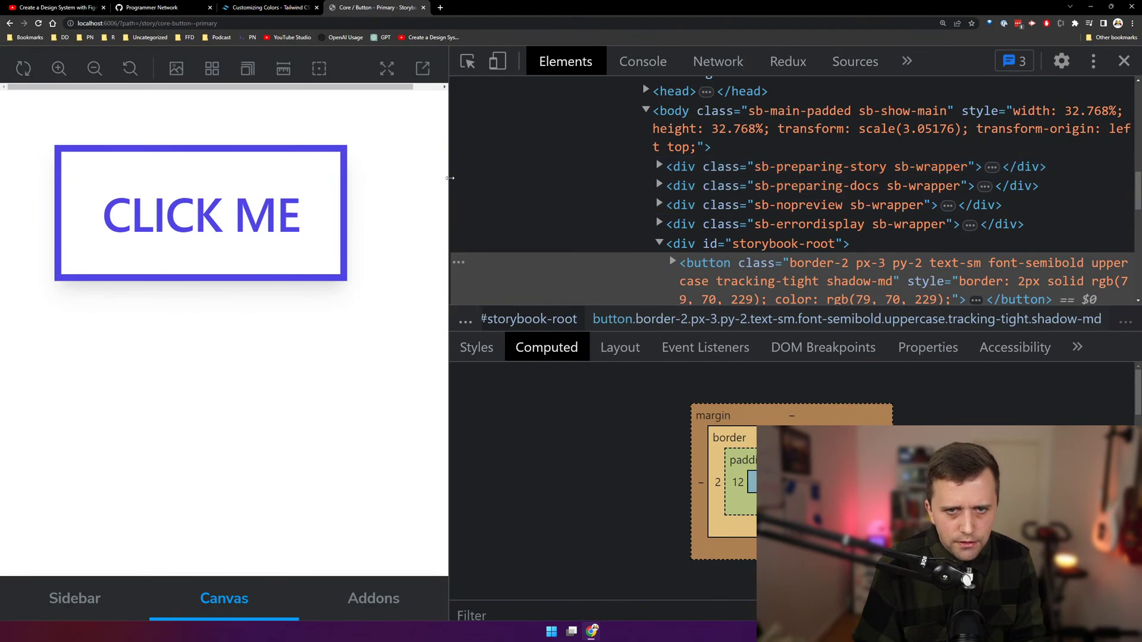
- In Chrome's developer tools, inspect the Storybook button's "Click me" label and filter its styles by font-family
{"action": "left_click", "coordinate": [467, 59]}
{"action": "left_click", "coordinate": [202, 214]}
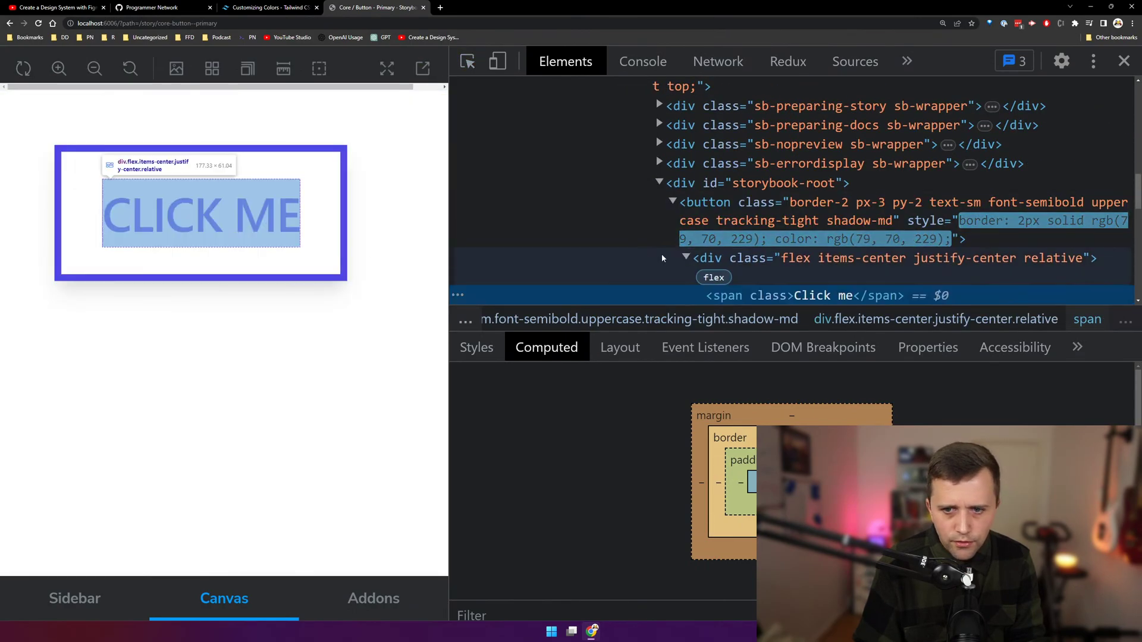
{"action": "left_click", "coordinate": [476, 347]}
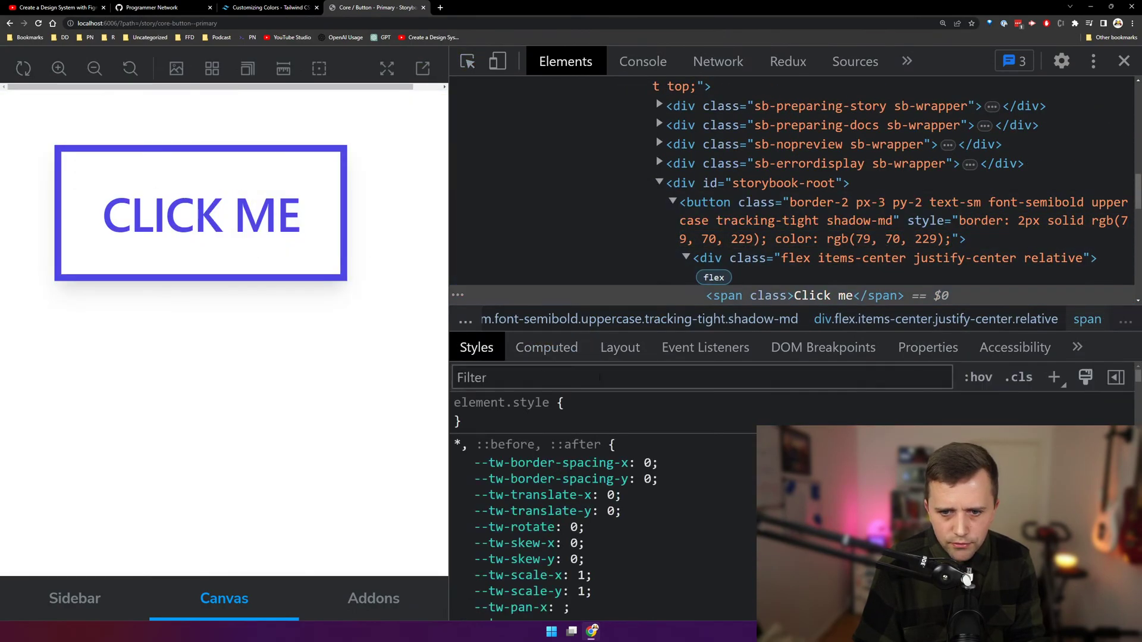
{"action": "type", "text": "font-family"}
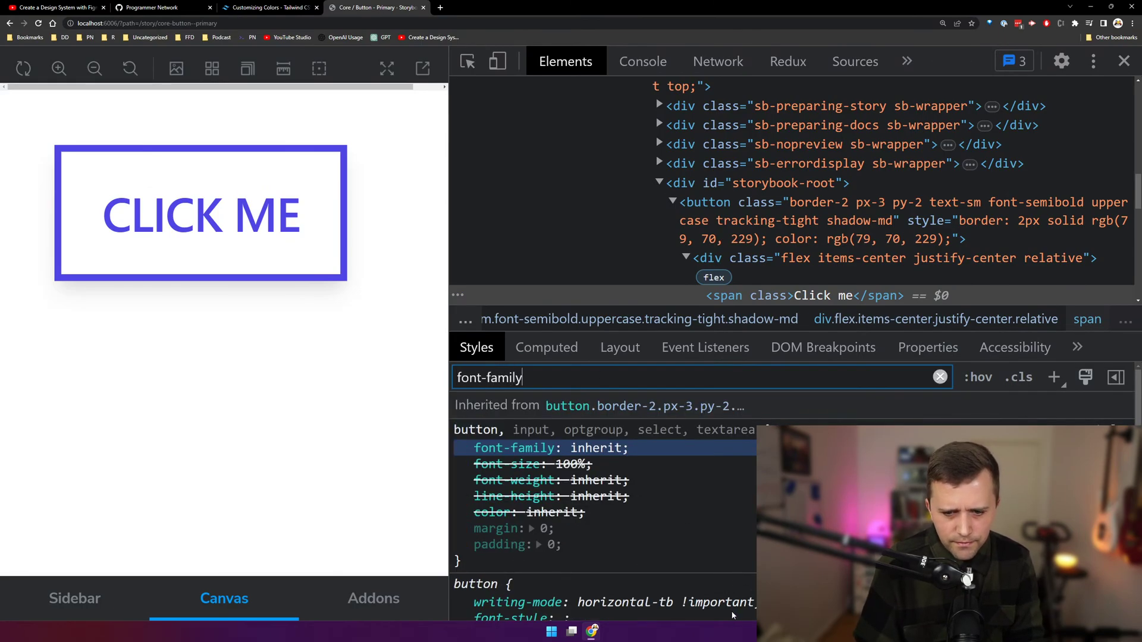
{"action": "scroll", "coordinate": [725, 472], "scroll_direction": "down", "scroll_amount": 2}
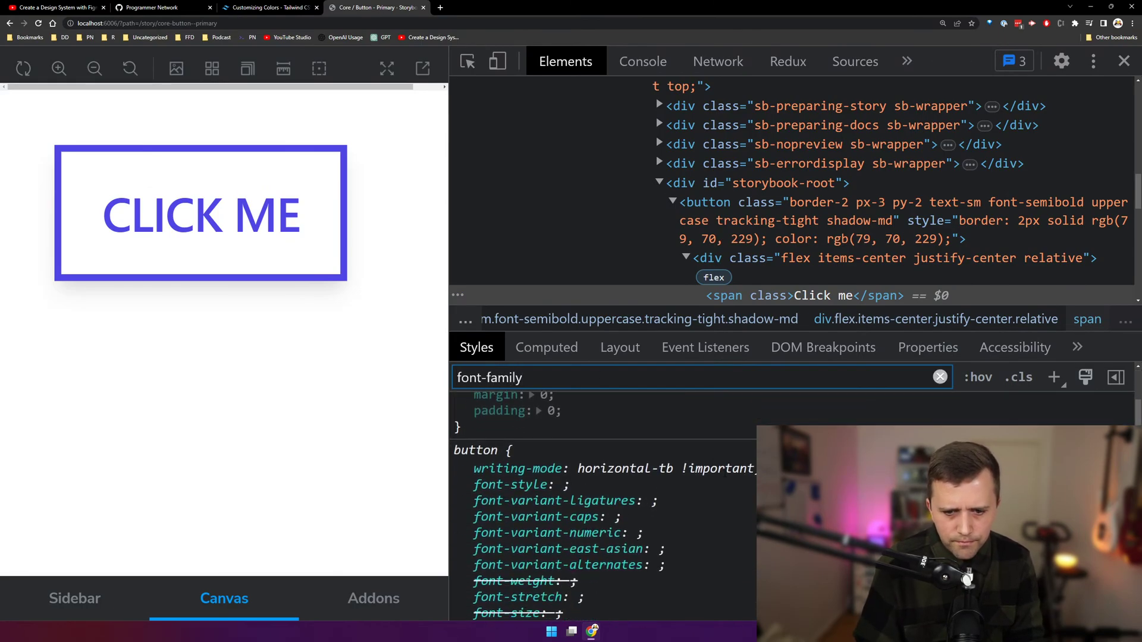
{"action": "scroll", "coordinate": [594, 476], "scroll_direction": "up", "scroll_amount": 2}
{"action": "left_click", "coordinate": [468, 61]}
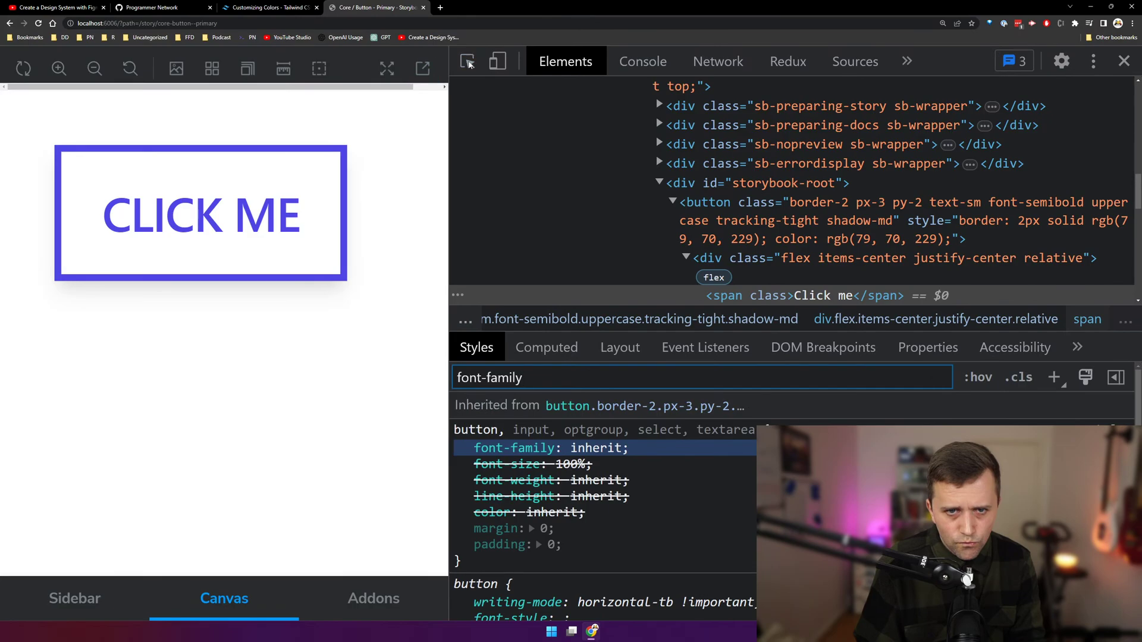
{"action": "left_click", "coordinate": [202, 219]}
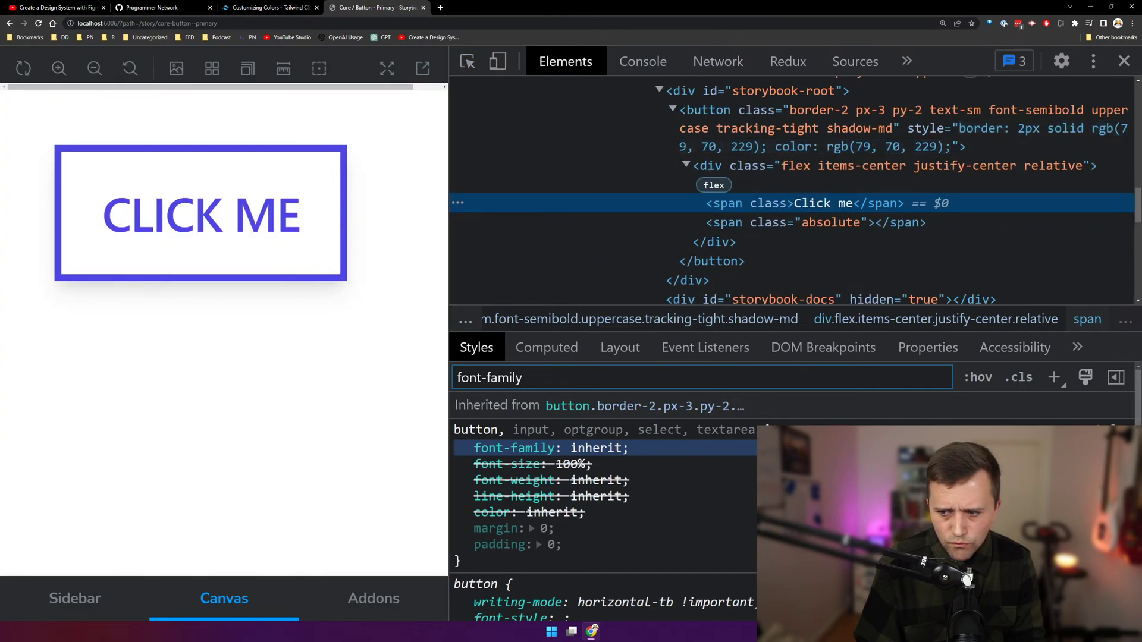
{"action": "mouse_move", "coordinate": [1138, 410]}
{"action": "left_mouse_down"}
{"action": "mouse_move", "coordinate": [1137, 506]}
{"action": "mouse_move", "coordinate": [1138, 410]}
{"action": "left_mouse_up"}
{"action": "scroll", "coordinate": [1132, 422], "scroll_direction": "up", "scroll_amount": 2}
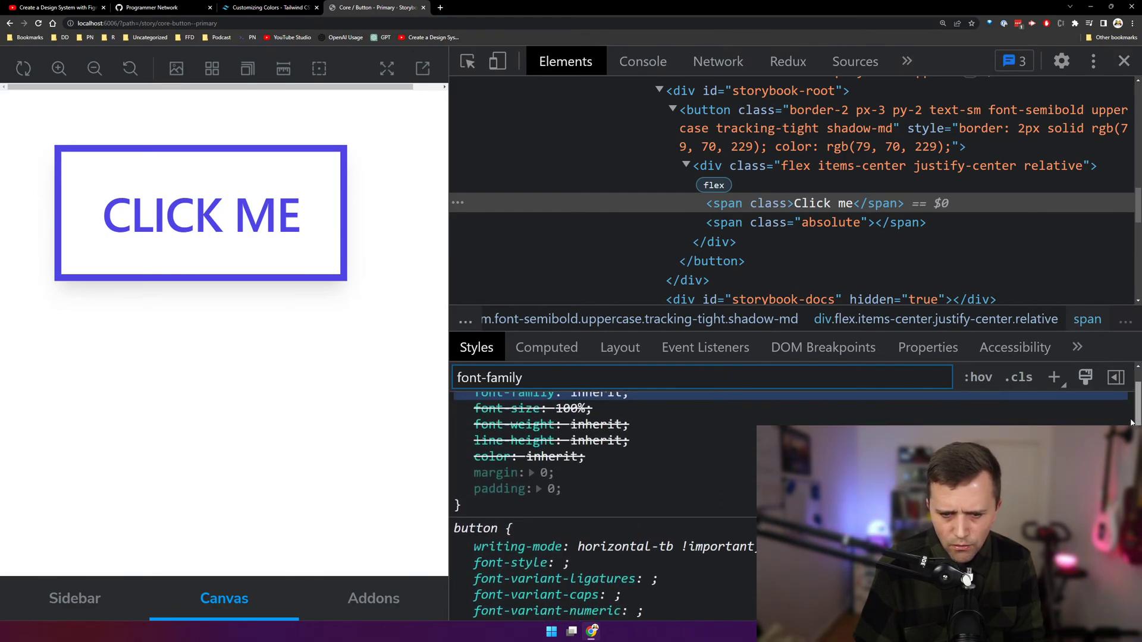
{"action": "scroll", "coordinate": [1132, 422], "scroll_direction": "up", "scroll_amount": 2}
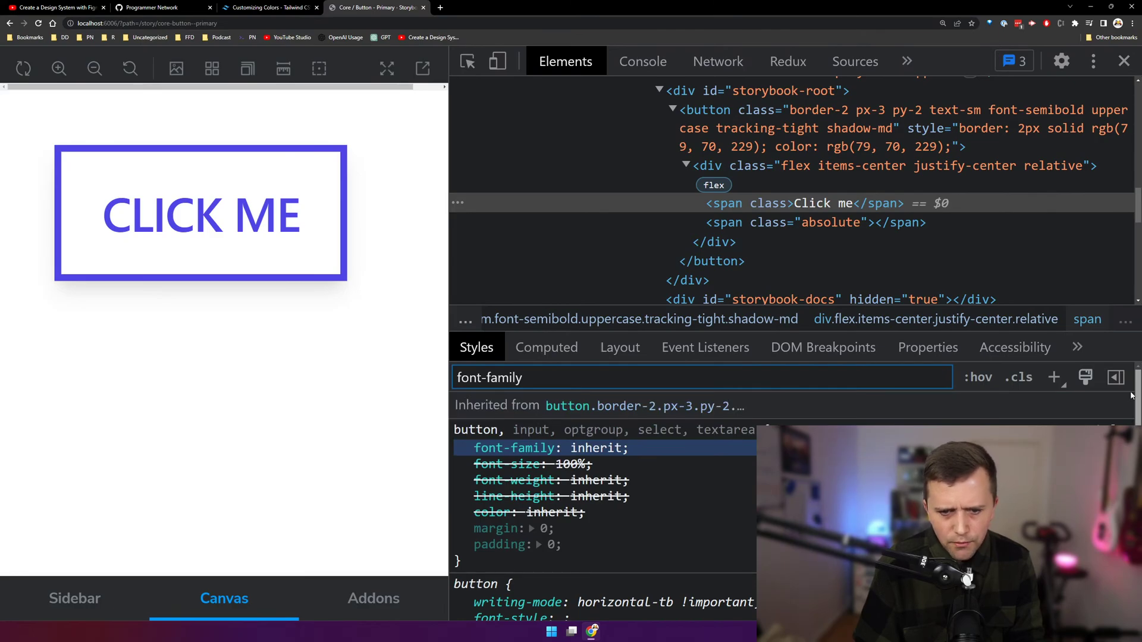
- Search the web for "tailwind font family" in a new browser tab
{"action": "key", "text": "ctrl+t"}
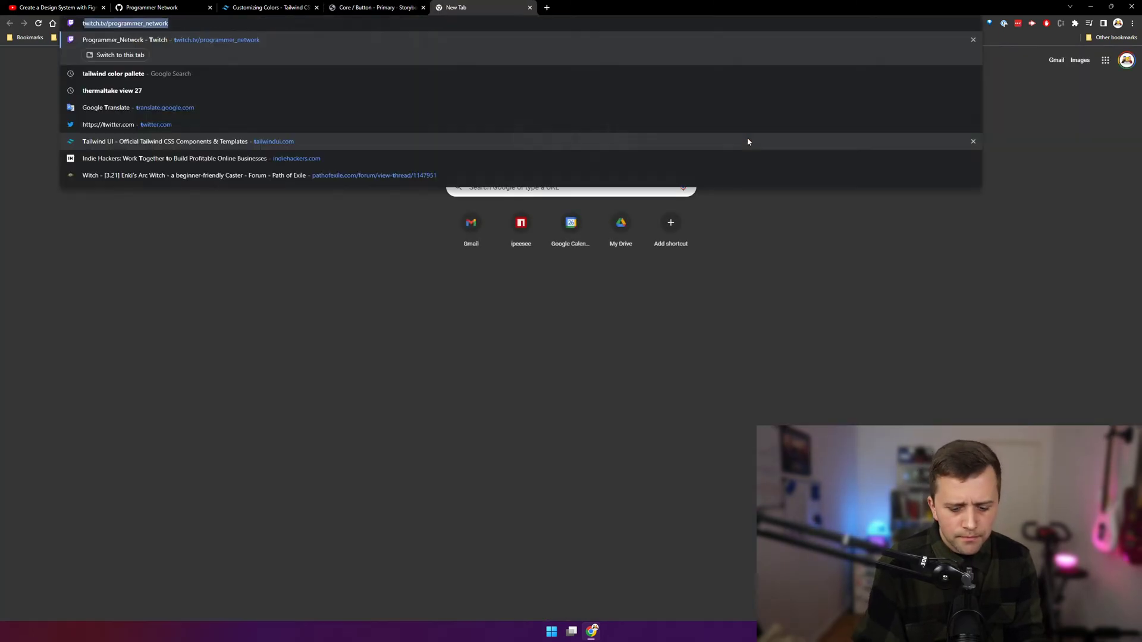
{"action": "type", "text": "tailwind font family"}
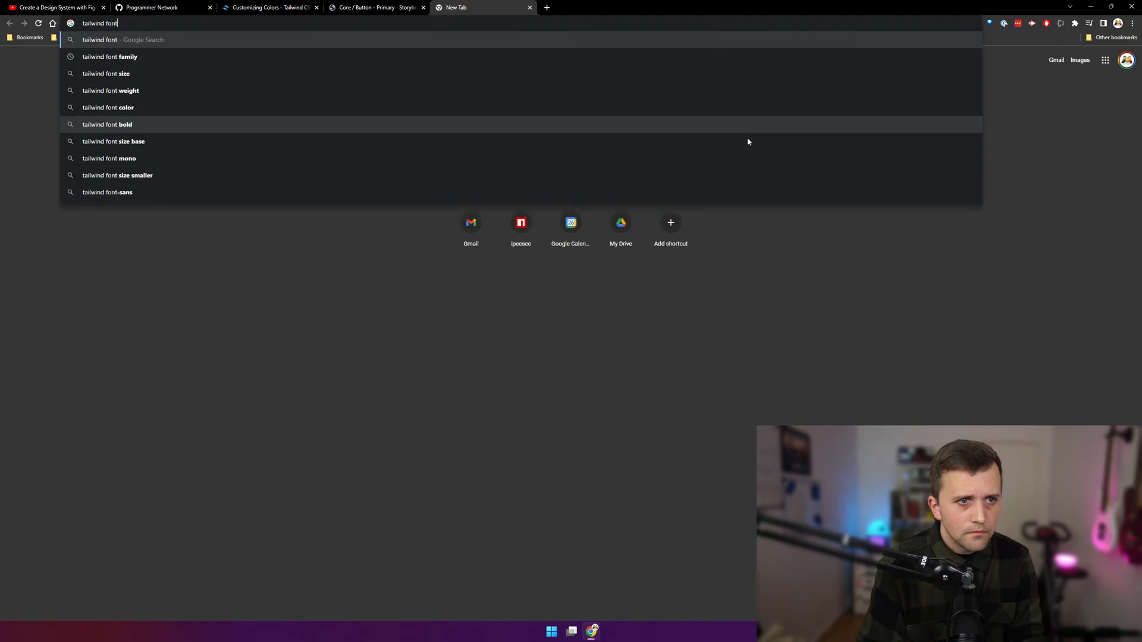
- Search the web for "tailwind font family", open the Tailwind CSS Font Family page and examine the font-sans stack
{"action": "key", "text": "Return"}
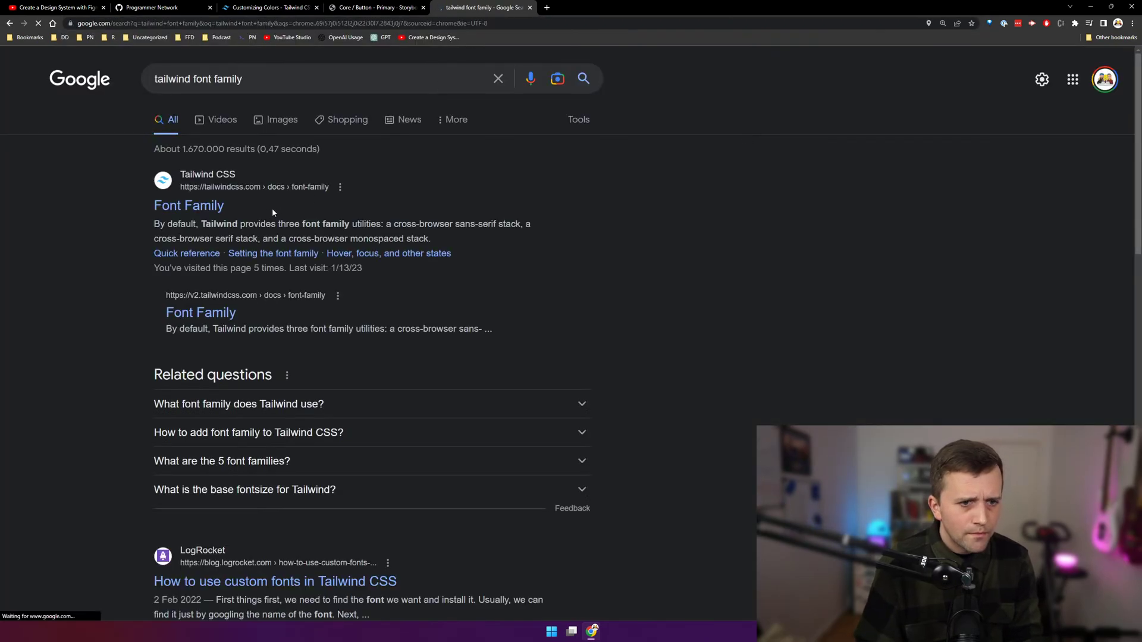
{"action": "left_click", "coordinate": [211, 213]}
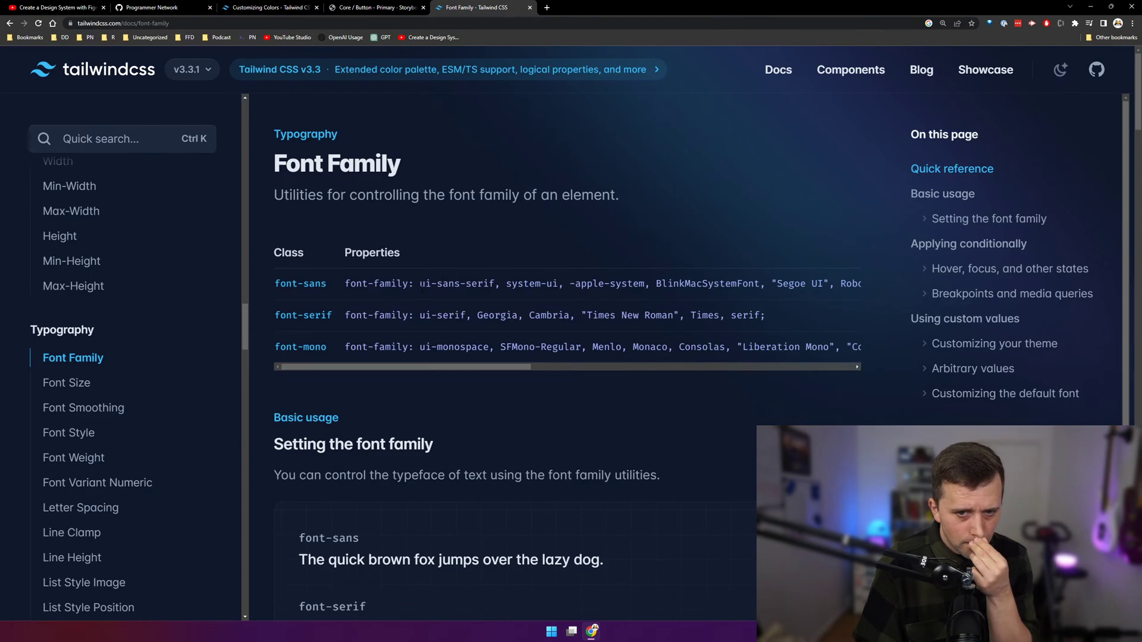
{"action": "left_click_drag", "start_coordinate": [420, 288], "coordinate": [484, 286]}
{"action": "triple_click", "coordinate": [486, 286]}
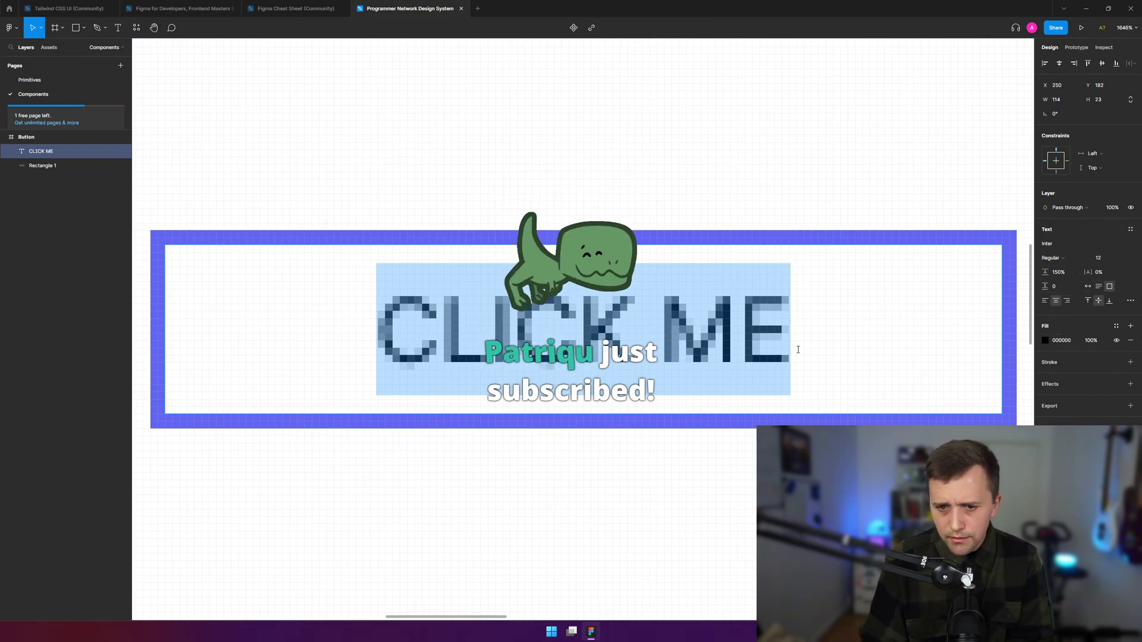
- In the Figma design file, change the font of the button's CLICK ME label to Open Sans
{"action": "left_click", "coordinate": [1051, 258]}
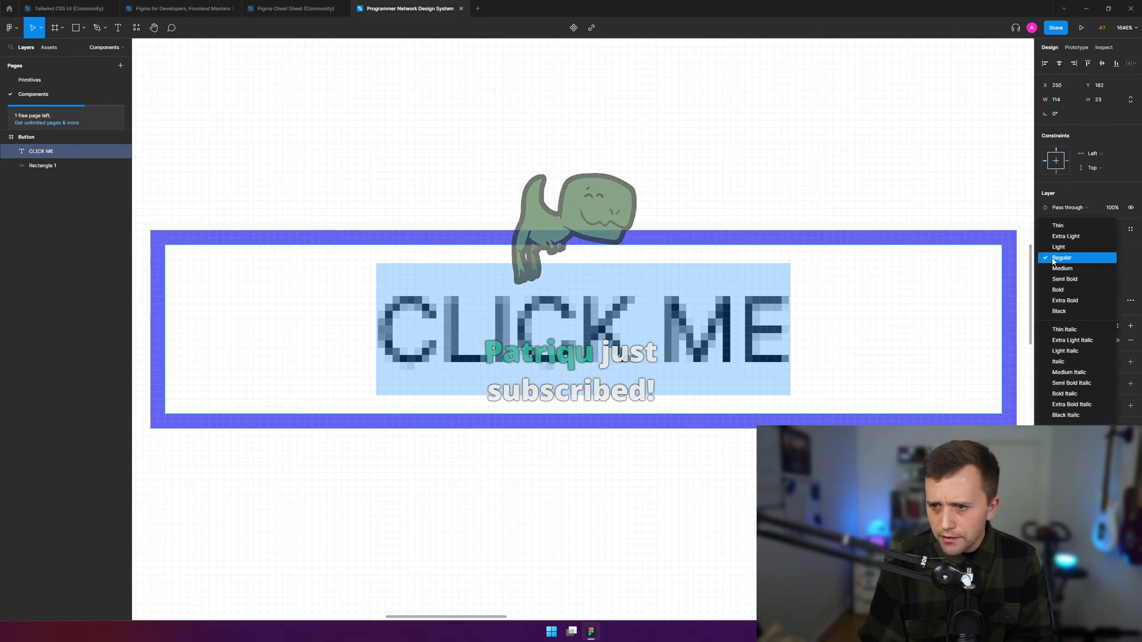
{"action": "left_click", "coordinate": [1054, 259]}
{"action": "left_click", "coordinate": [1047, 244]}
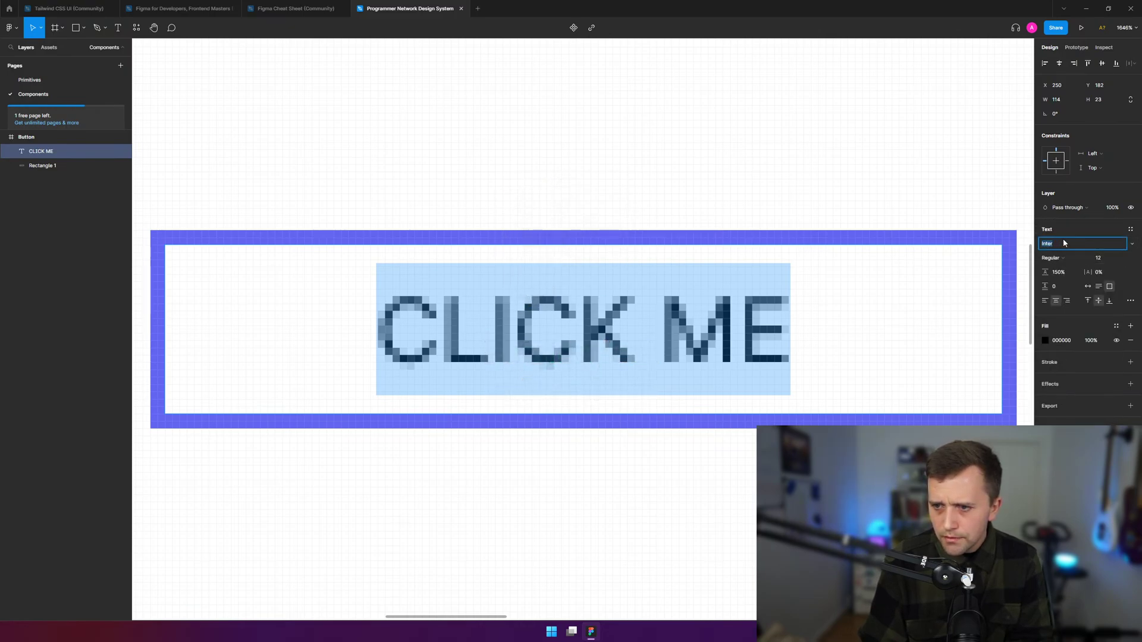
{"action": "left_click", "coordinate": [1132, 244]}
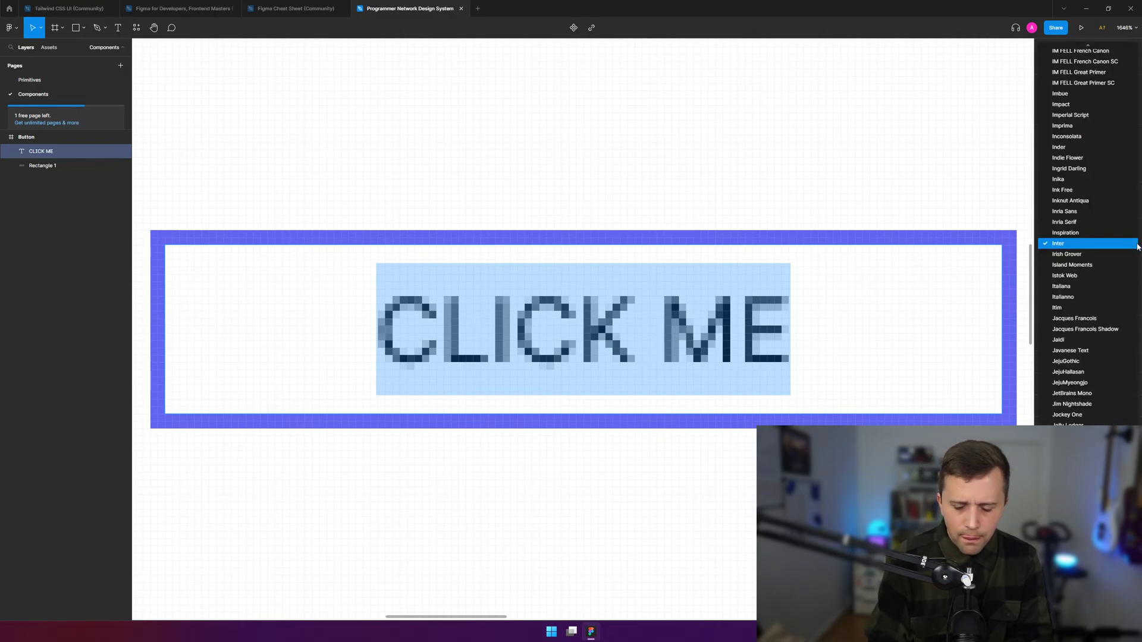
{"action": "scroll", "coordinate": [1137, 246], "scroll_direction": "down", "scroll_amount": 20}
{"action": "left_click", "coordinate": [1136, 244]}
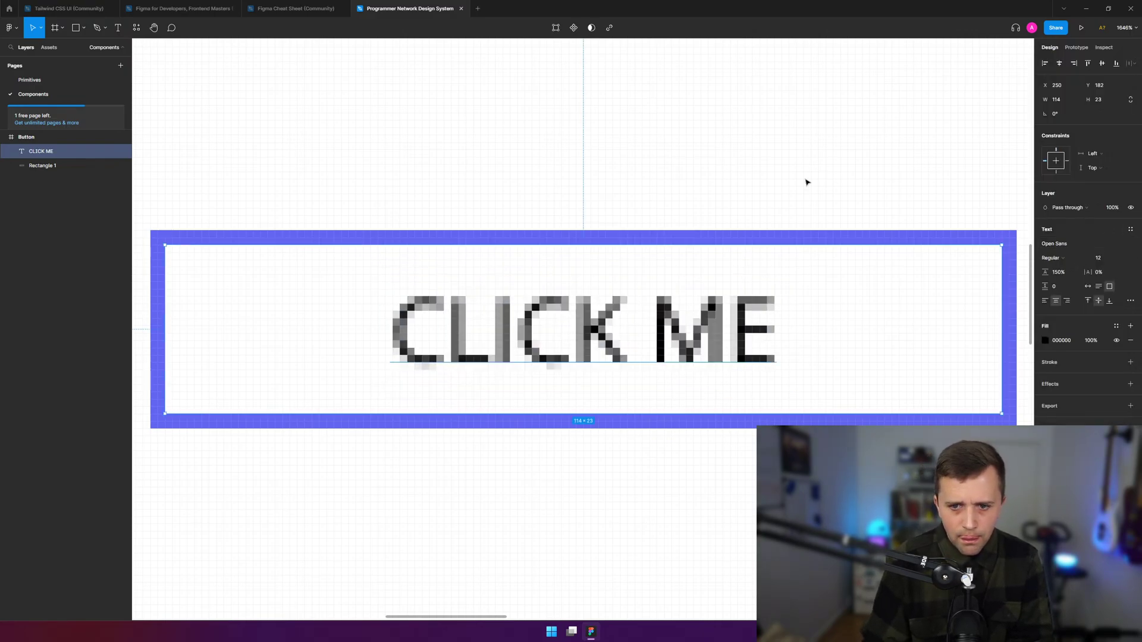
{"action": "key", "text": "Escape"}
{"action": "left_click", "coordinate": [700, 255]}
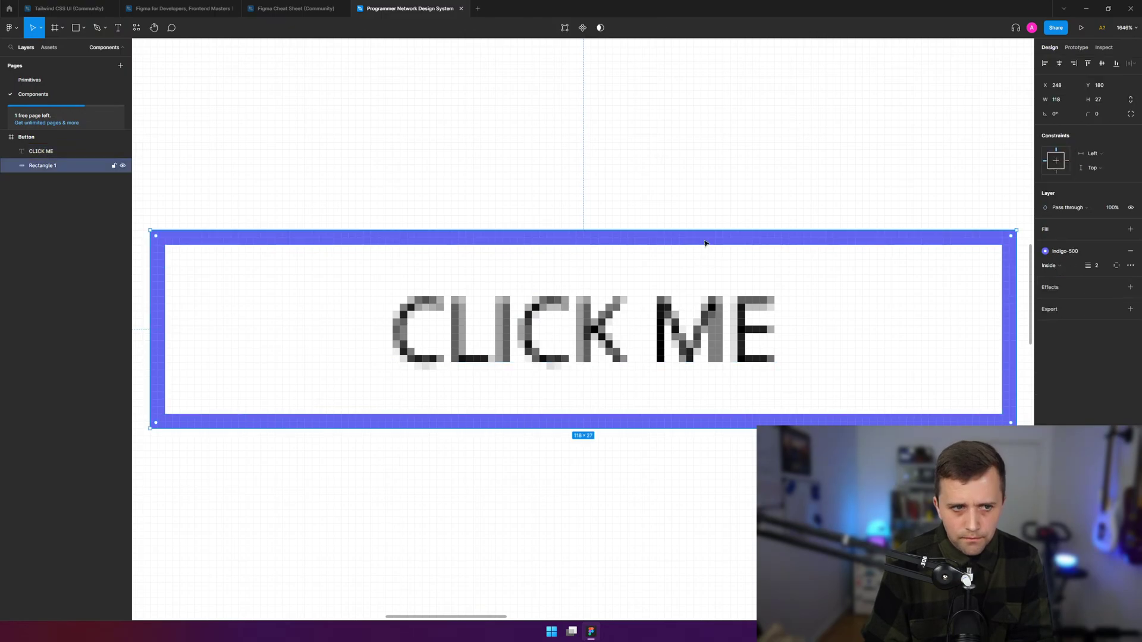
{"action": "key", "text": "shift+1"}
{"action": "left_click", "coordinate": [369, 223]}
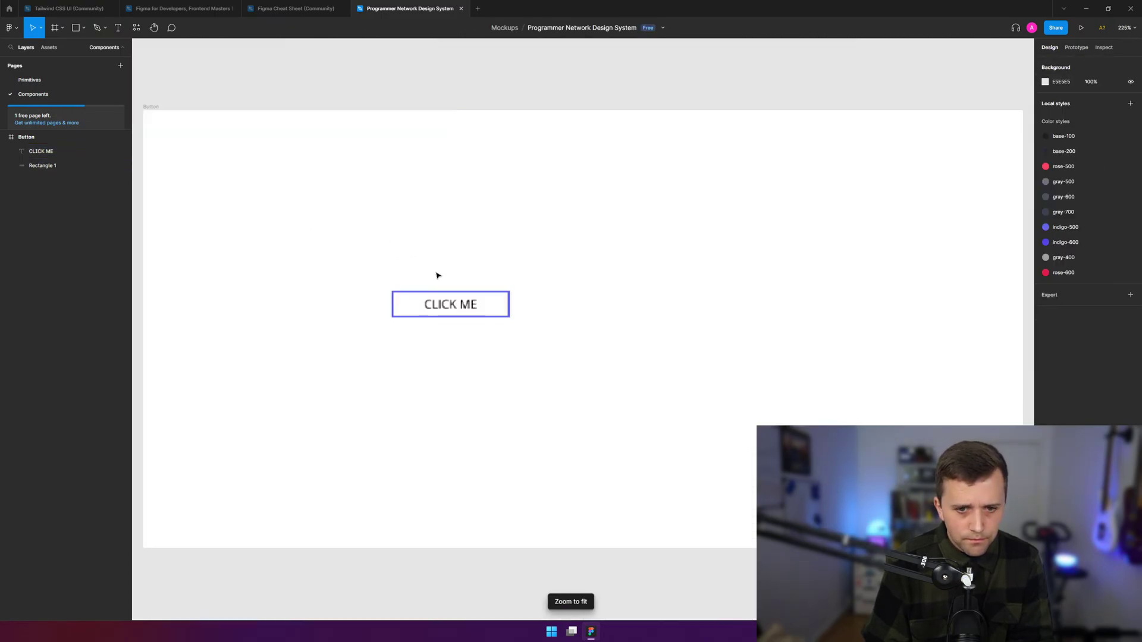
- Set the CLICK ME label's line height to 100%
{"action": "double_click", "coordinate": [454, 311]}
{"action": "type", "text": "CLICK ME"}
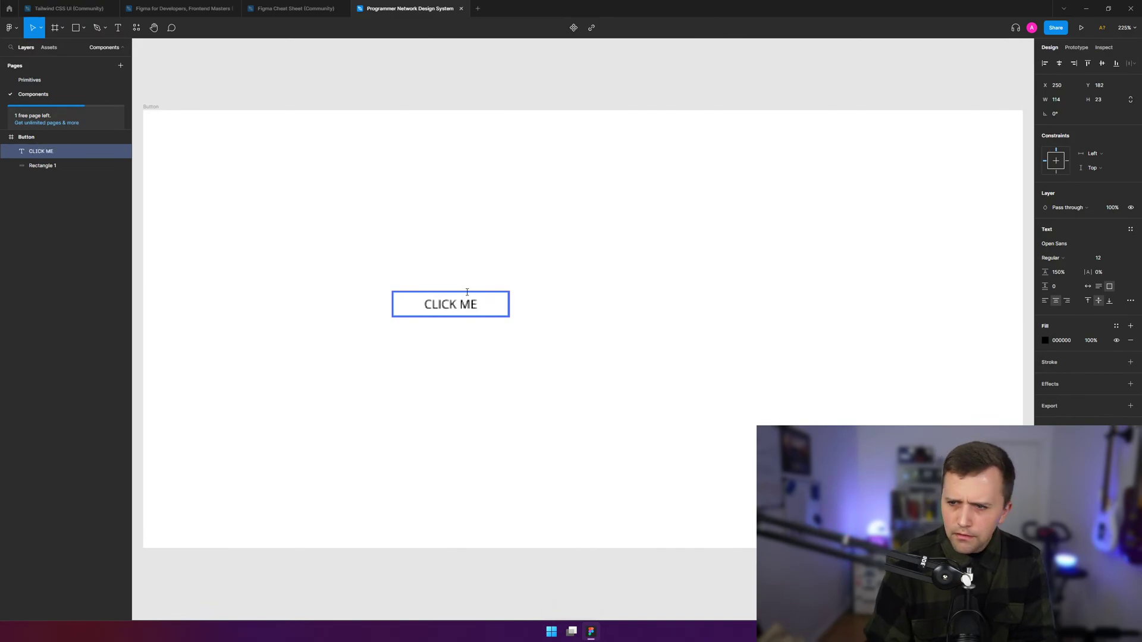
{"action": "key", "text": "Escape"}
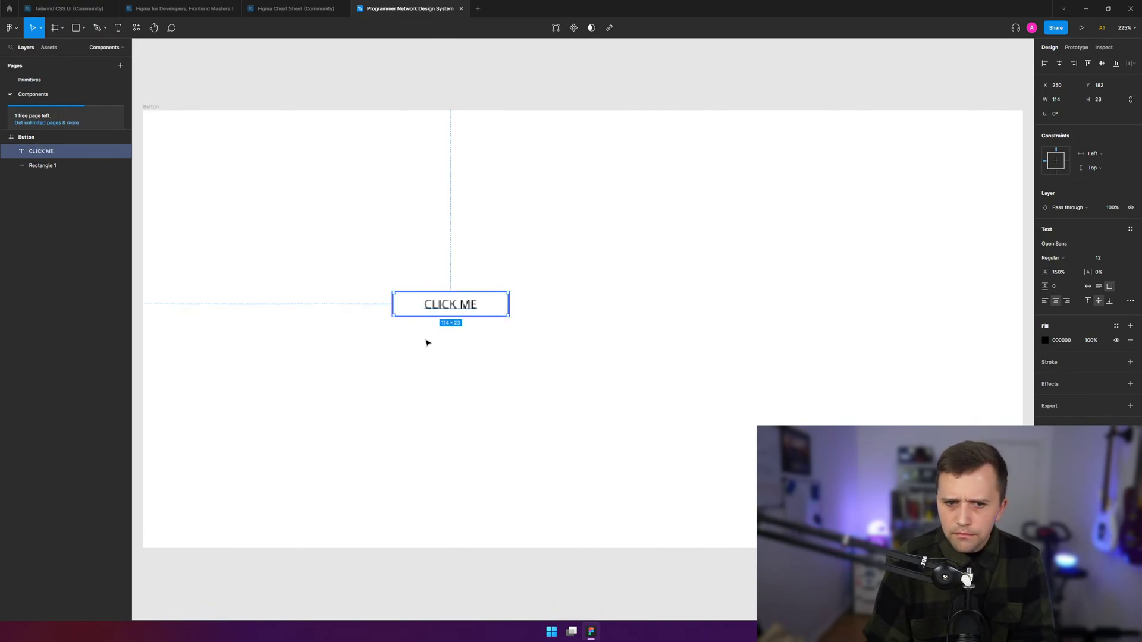
{"action": "key", "text": "Escape"}
{"action": "left_click", "coordinate": [470, 305]}
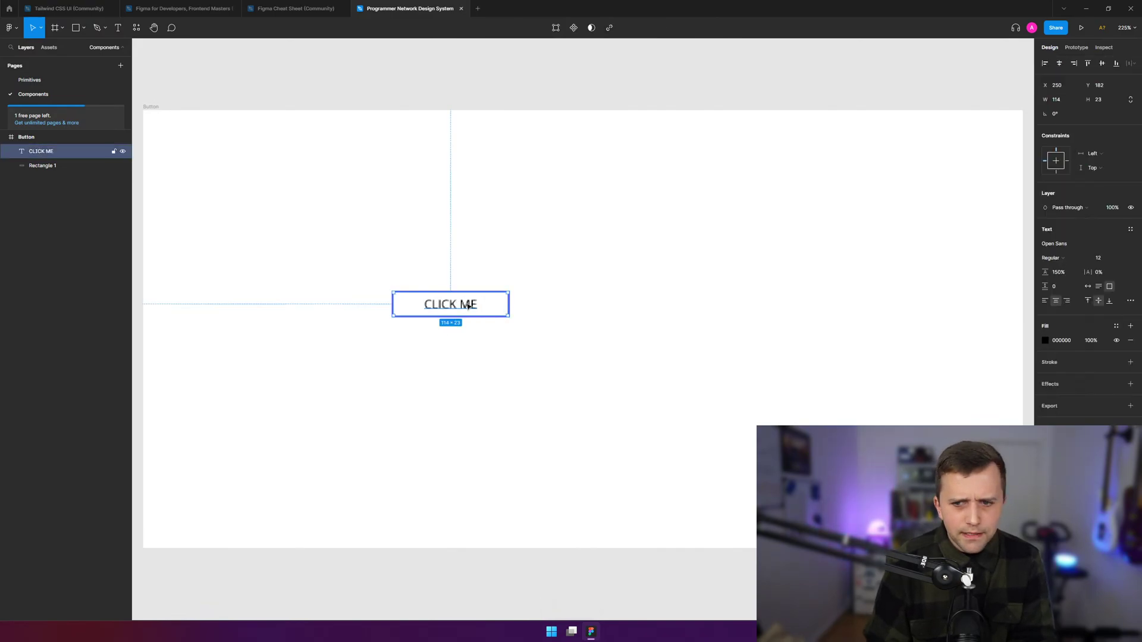
{"action": "left_click", "coordinate": [1069, 273]}
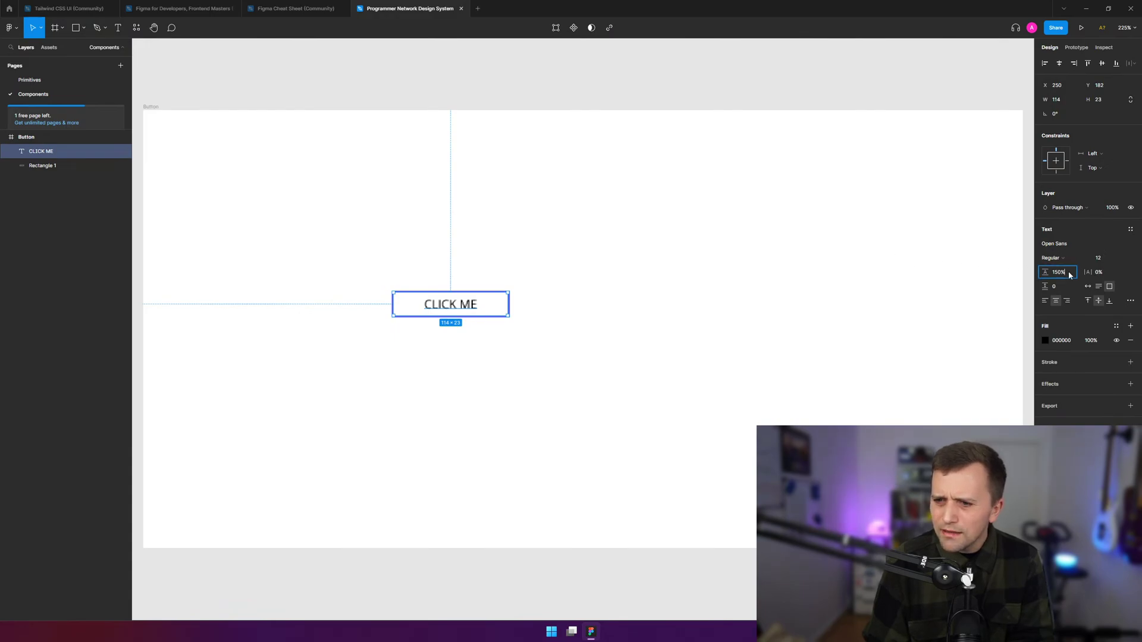
{"action": "type", "text": "100"}
{"action": "key", "text": "Return"}
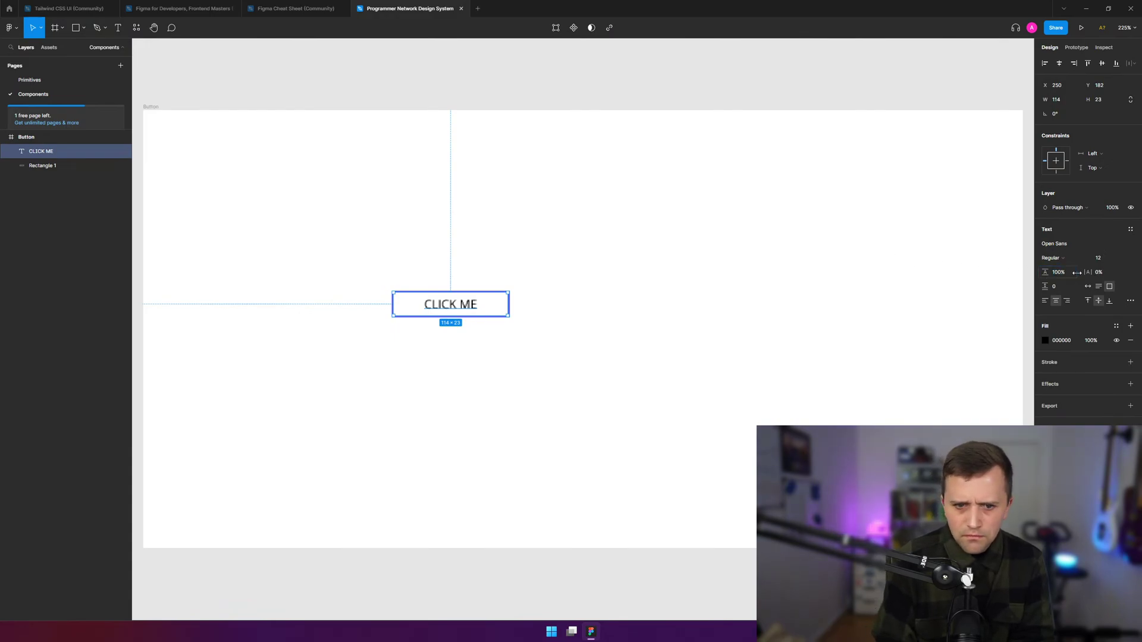
- Set the CLICK ME label's font size to 13
{"action": "left_click", "coordinate": [1101, 259]}
{"action": "type", "text": "1"}
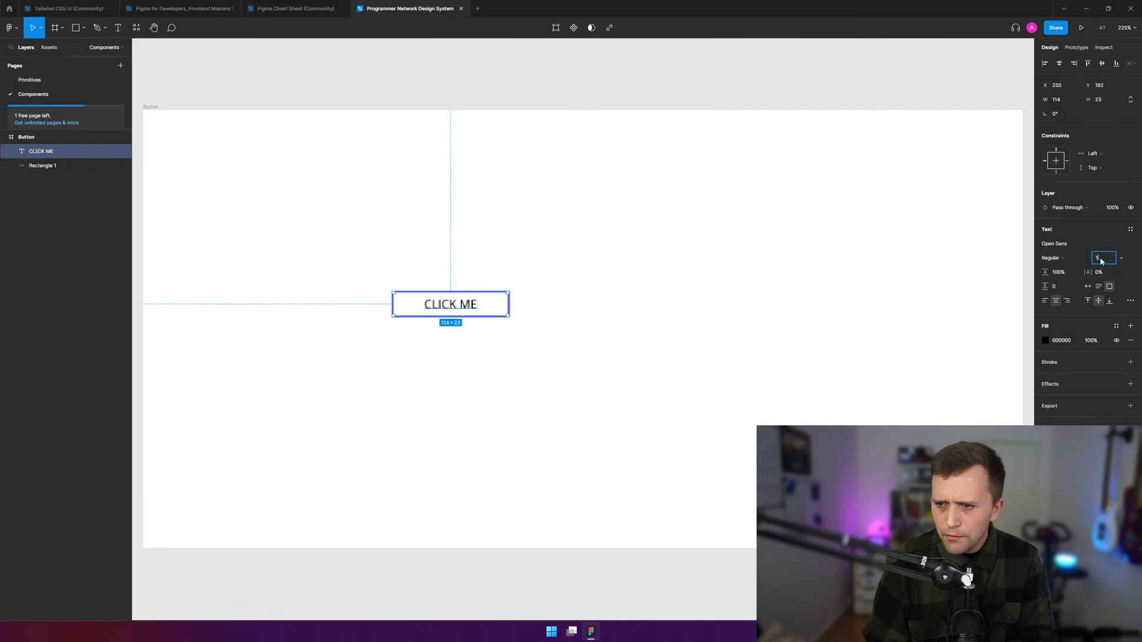
{"action": "type", "text": "3"}
{"action": "key", "text": "Return"}
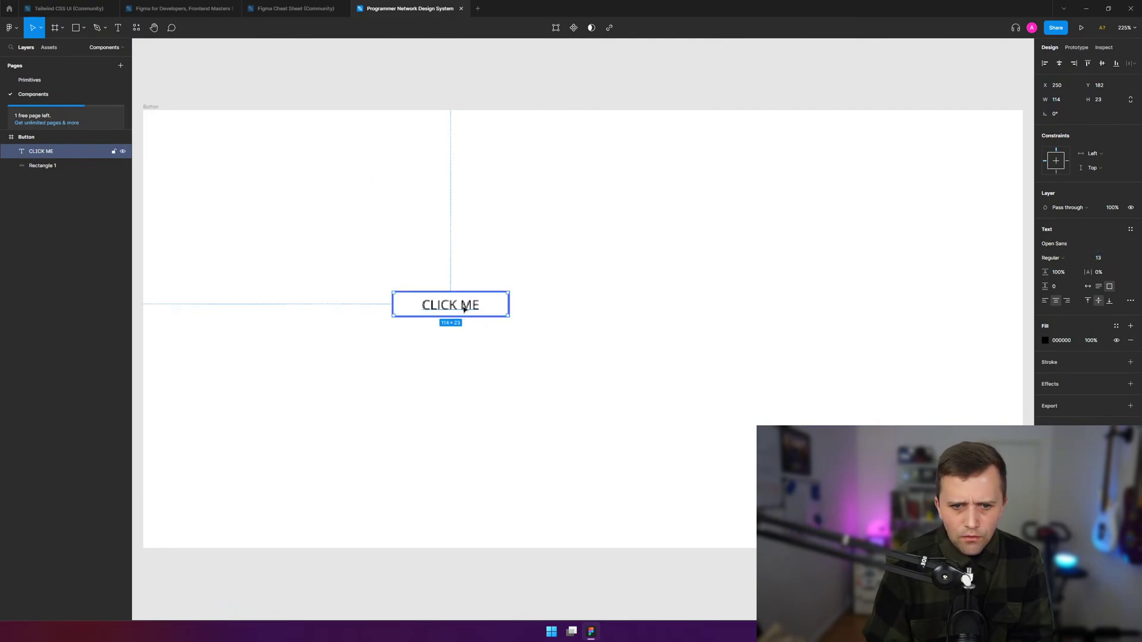
- Return the CLICK ME label's font size to 12 and deselect the label
{"action": "double_click", "coordinate": [464, 309]}
{"action": "type", "text": "12"}
{"action": "key", "text": "ctrl+z"}
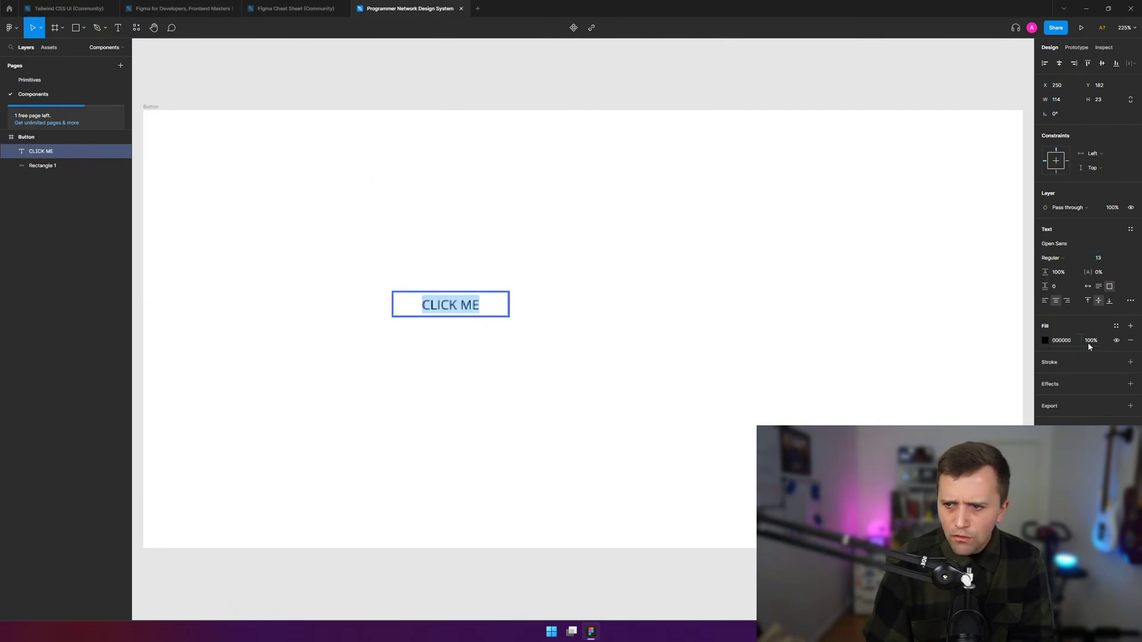
{"action": "left_click", "coordinate": [1117, 259]}
{"action": "type", "text": "12"}
{"action": "key", "text": "Return"}
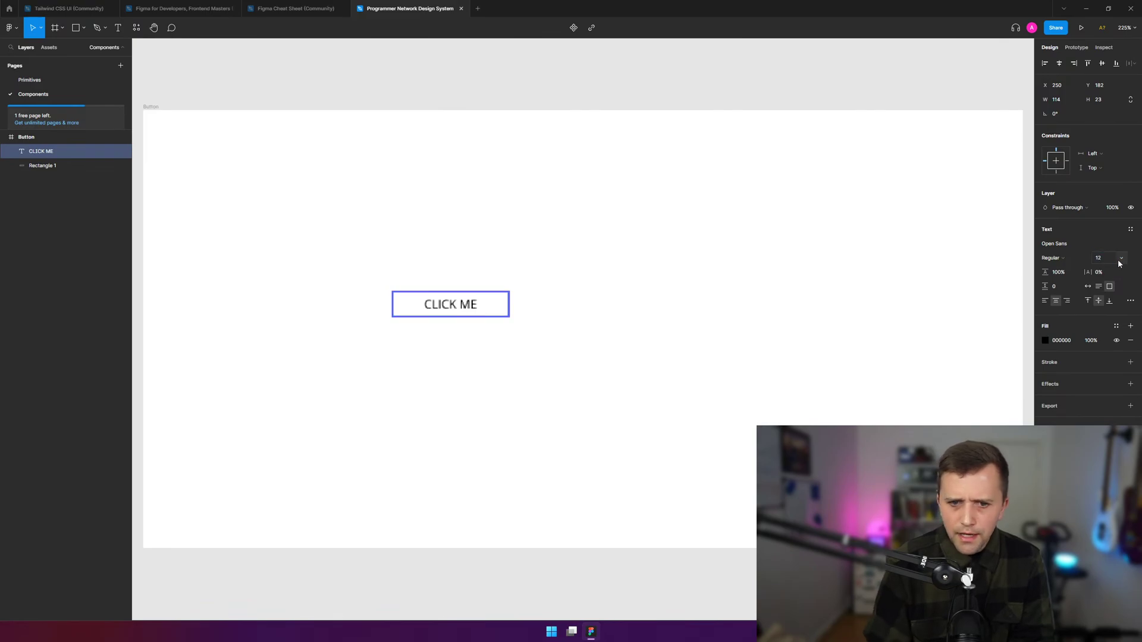
{"action": "scroll", "coordinate": [782, 216], "scroll_direction": "down", "scroll_amount": 5}
{"action": "left_click", "coordinate": [799, 216]}
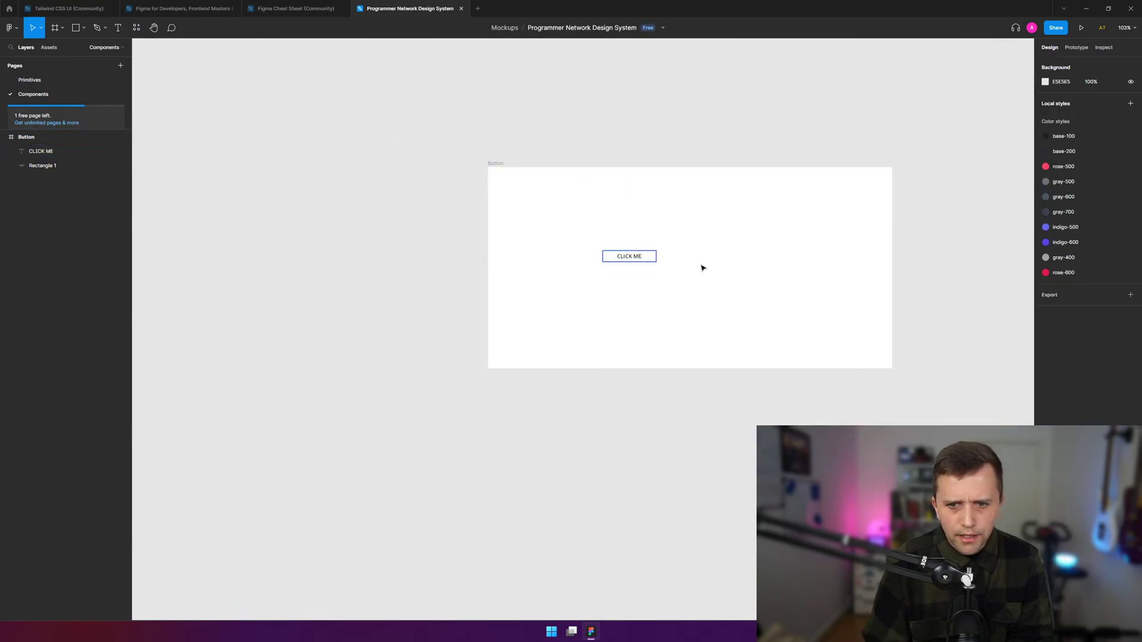
- Move the button's rectangle and CLICK ME label together toward the Button frame's left edge, the rectangle at about X 69, Y 225
{"action": "left_click", "coordinate": [651, 256]}
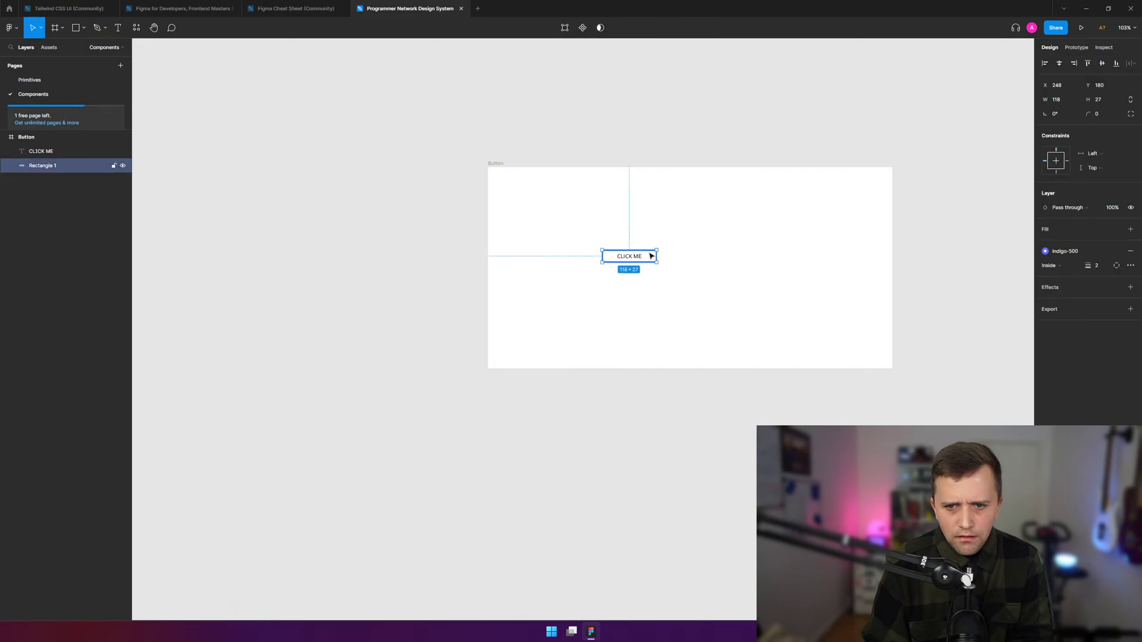
{"action": "left_click", "coordinate": [640, 258], "text": "shift"}
{"action": "left_click_drag", "start_coordinate": [627, 262], "coordinate": [544, 284]}
{"action": "scroll", "coordinate": [576, 300], "scroll_direction": "down", "scroll_amount": 2}
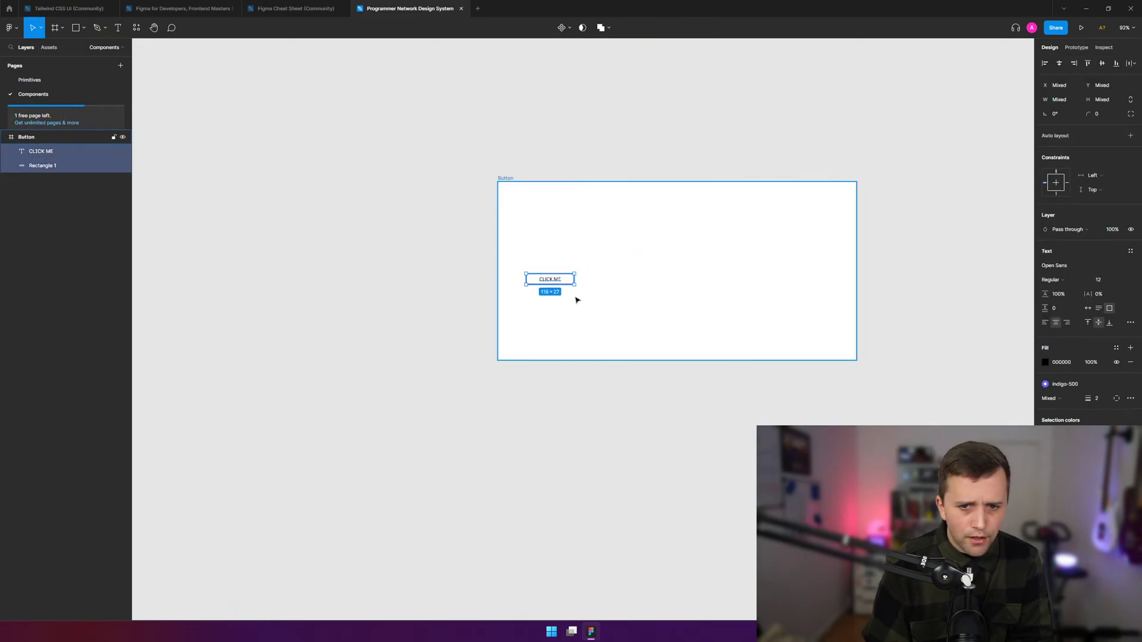
{"action": "left_click", "coordinate": [413, 169]}
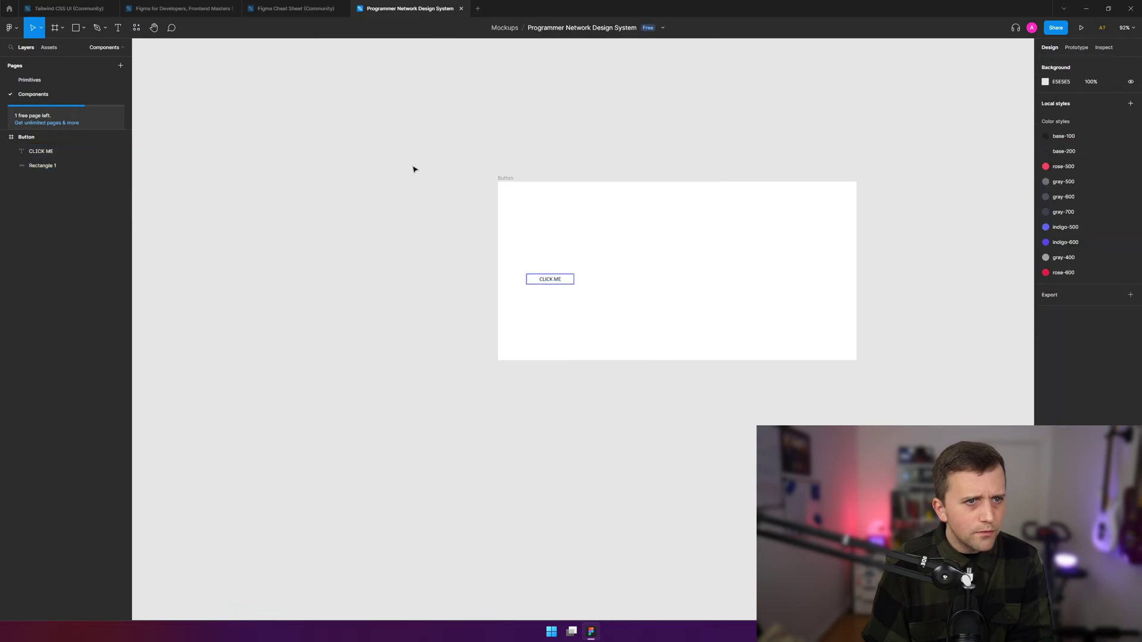
{"action": "left_click", "coordinate": [39, 28]}
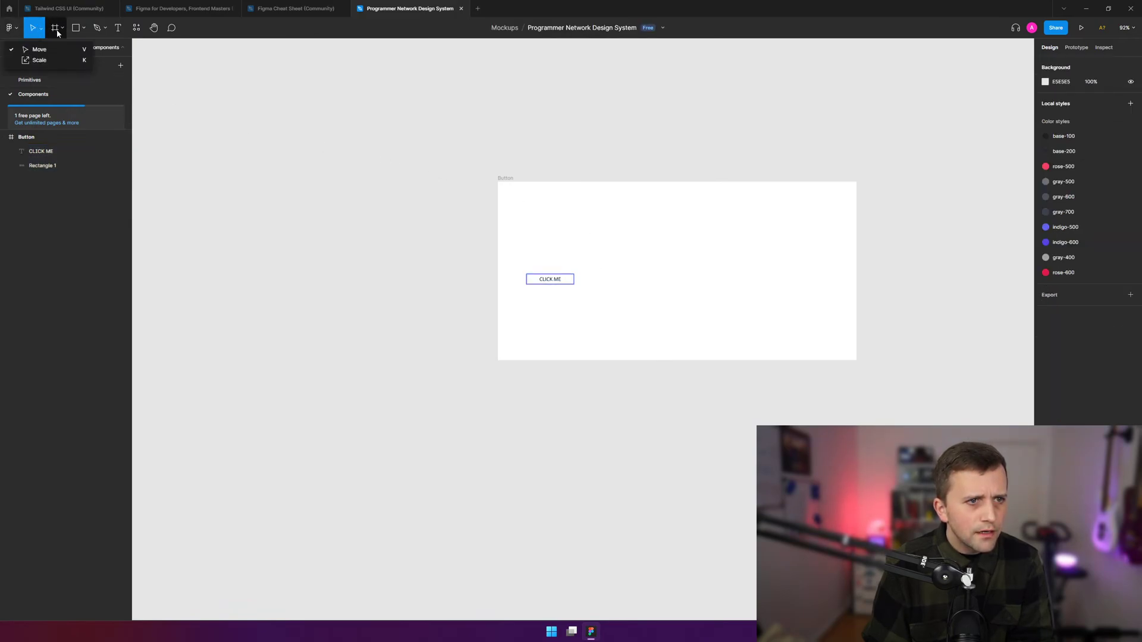
{"action": "left_click", "coordinate": [61, 34]}
{"action": "left_click", "coordinate": [329, 158]}
{"action": "key", "text": "shift+1"}
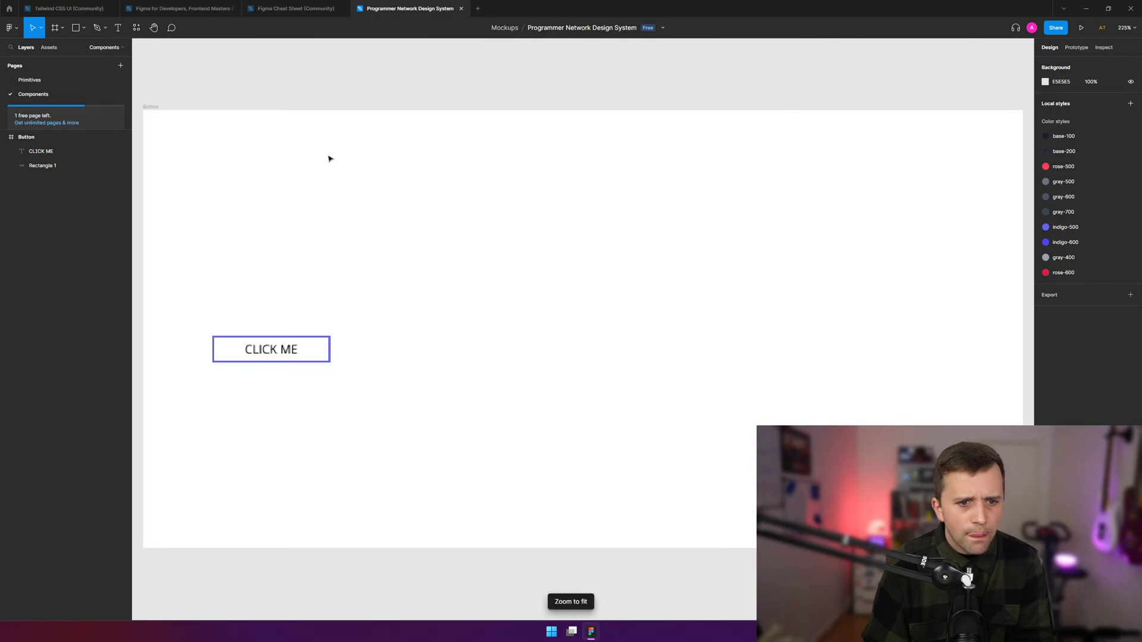
{"action": "key", "text": "shift+2"}
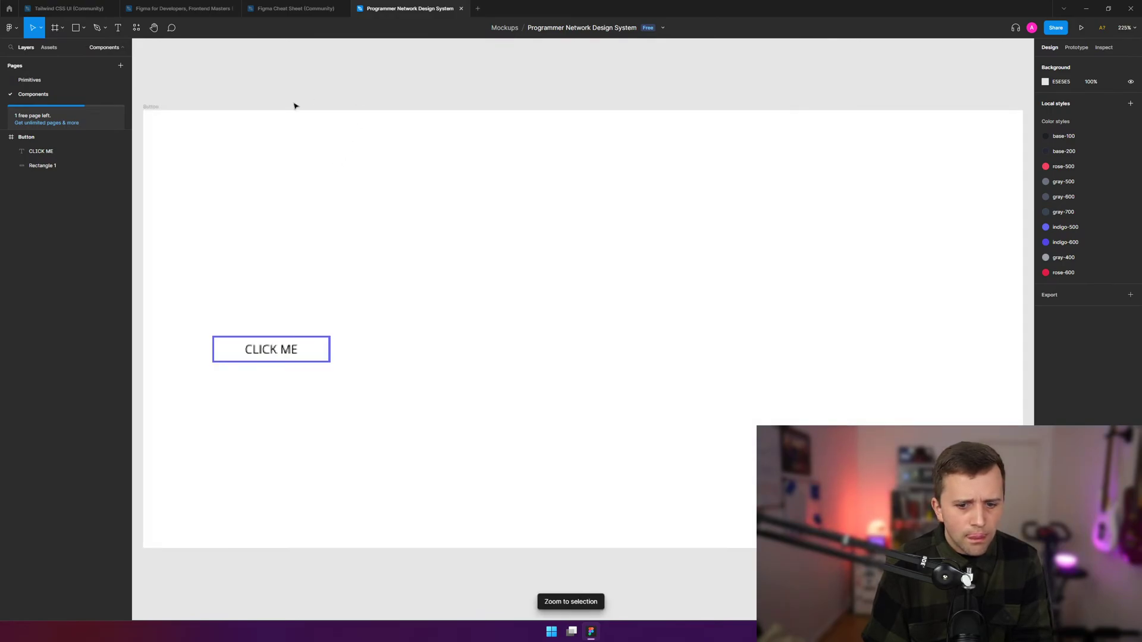
{"action": "key", "text": "shift+1"}
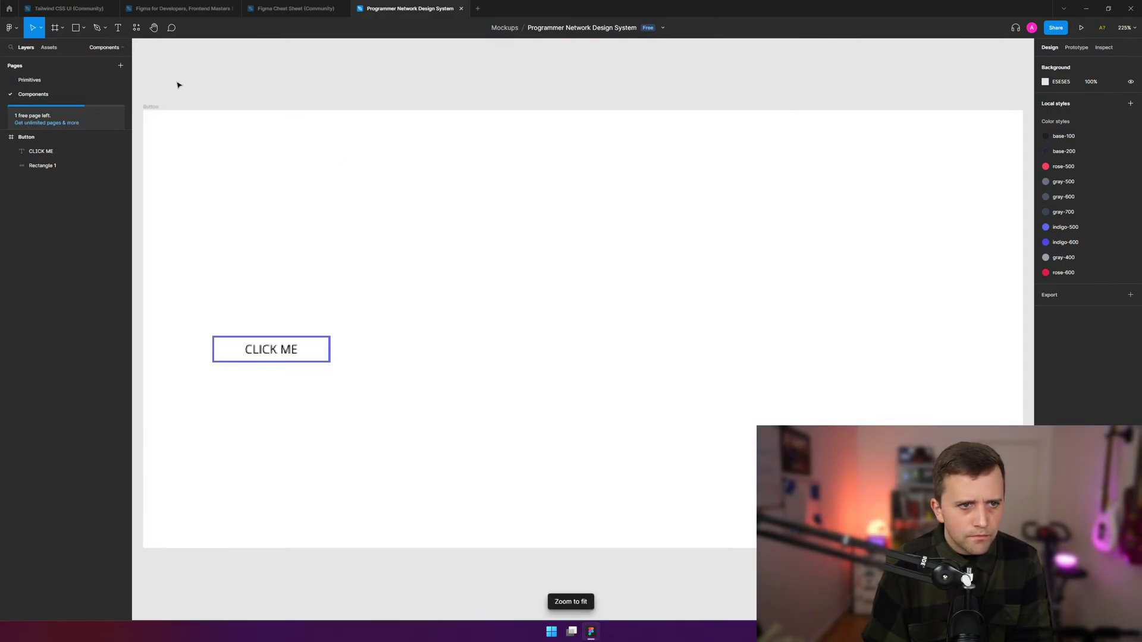
{"action": "key", "text": "shift+2"}
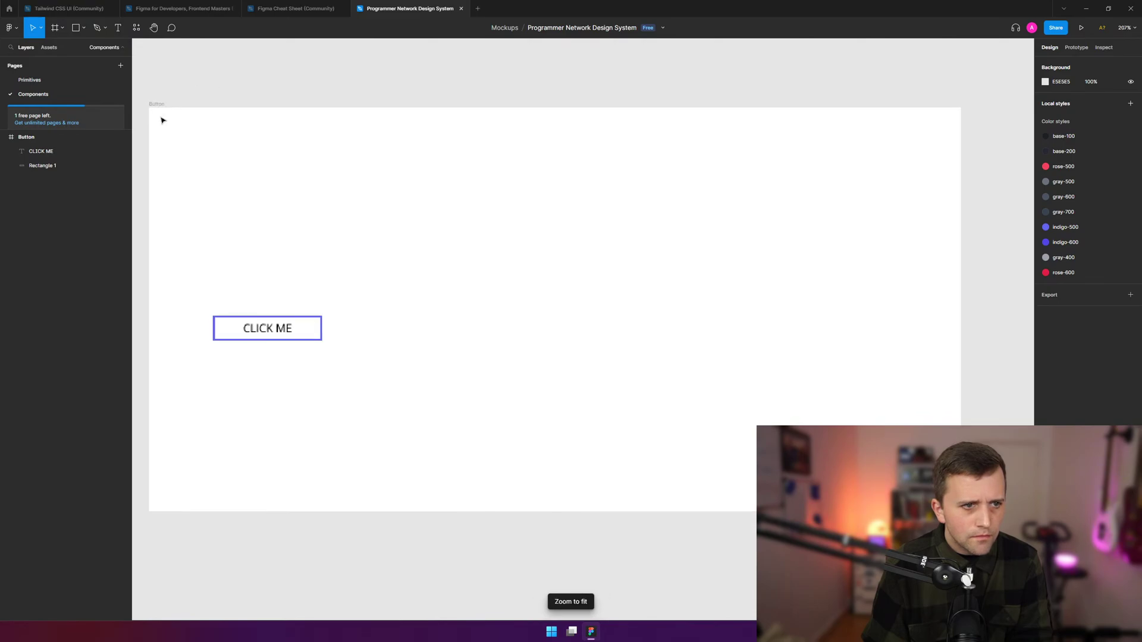
{"action": "key", "text": "shift+1"}
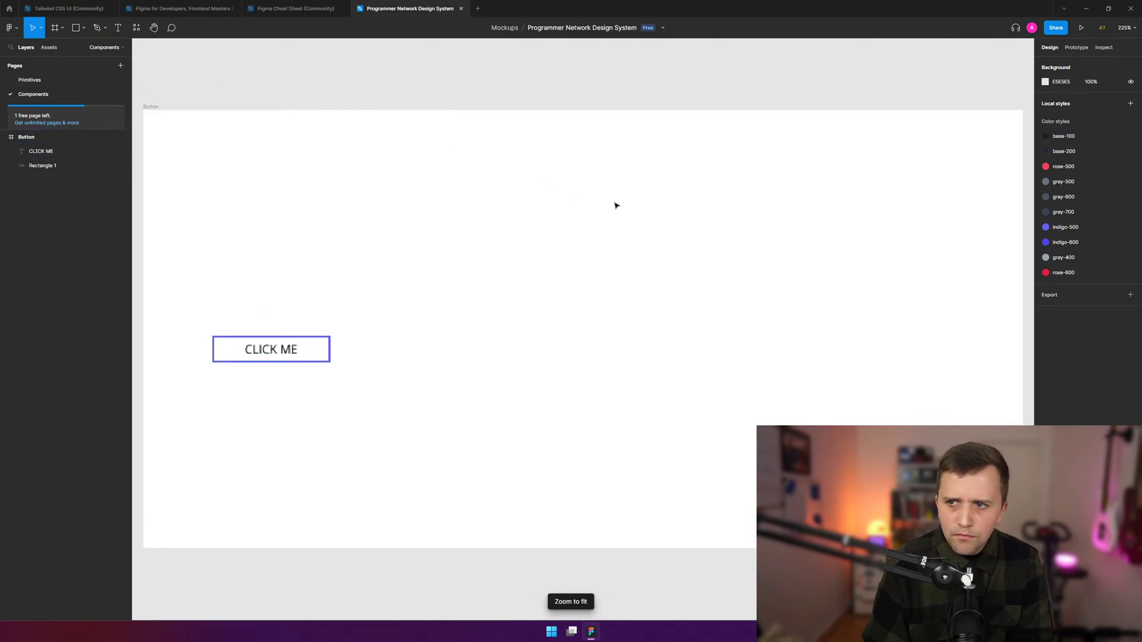
{"action": "key", "text": "shift+2"}
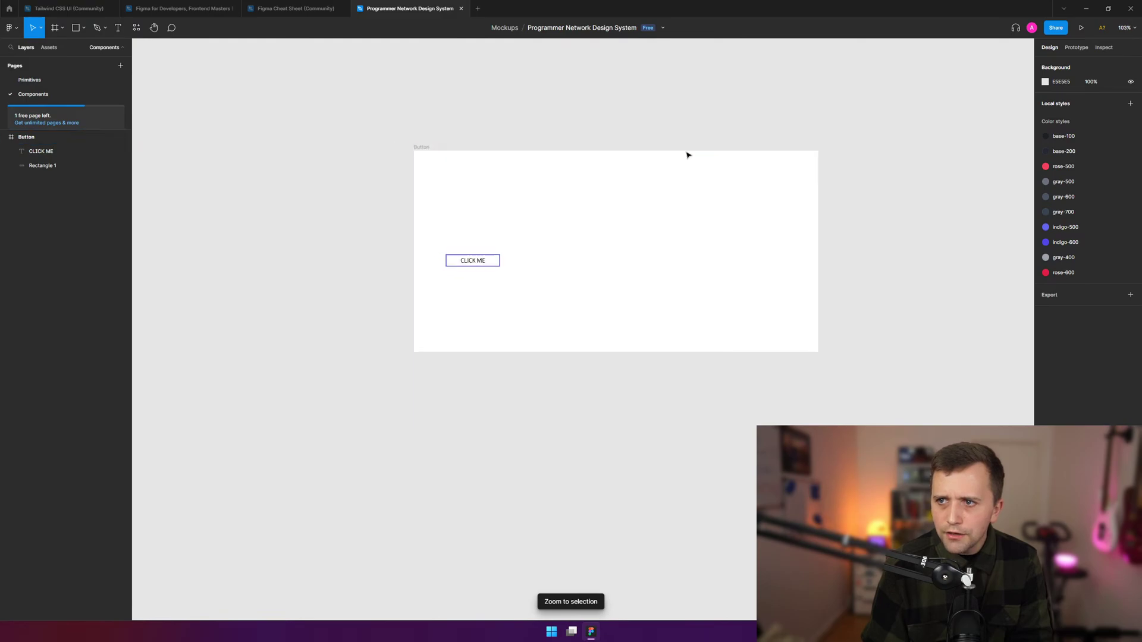
- View the Button frame at 100% zoom
{"action": "scroll", "coordinate": [687, 155], "scroll_direction": "down", "scroll_amount": 1}
{"action": "left_click", "coordinate": [1125, 28]}
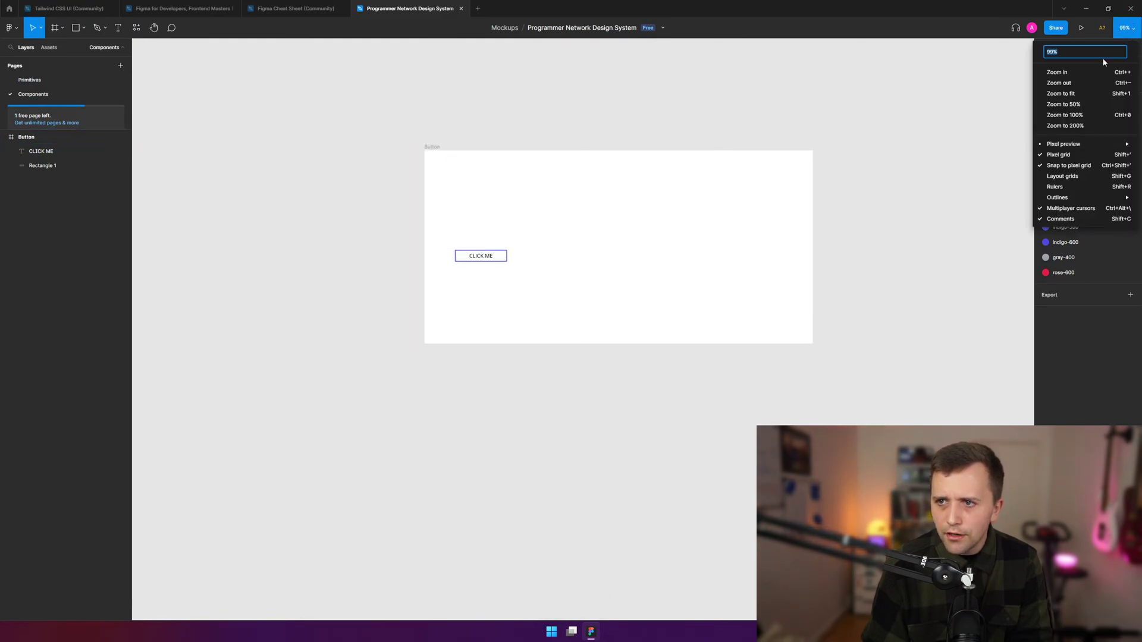
{"action": "left_click", "coordinate": [1093, 122]}
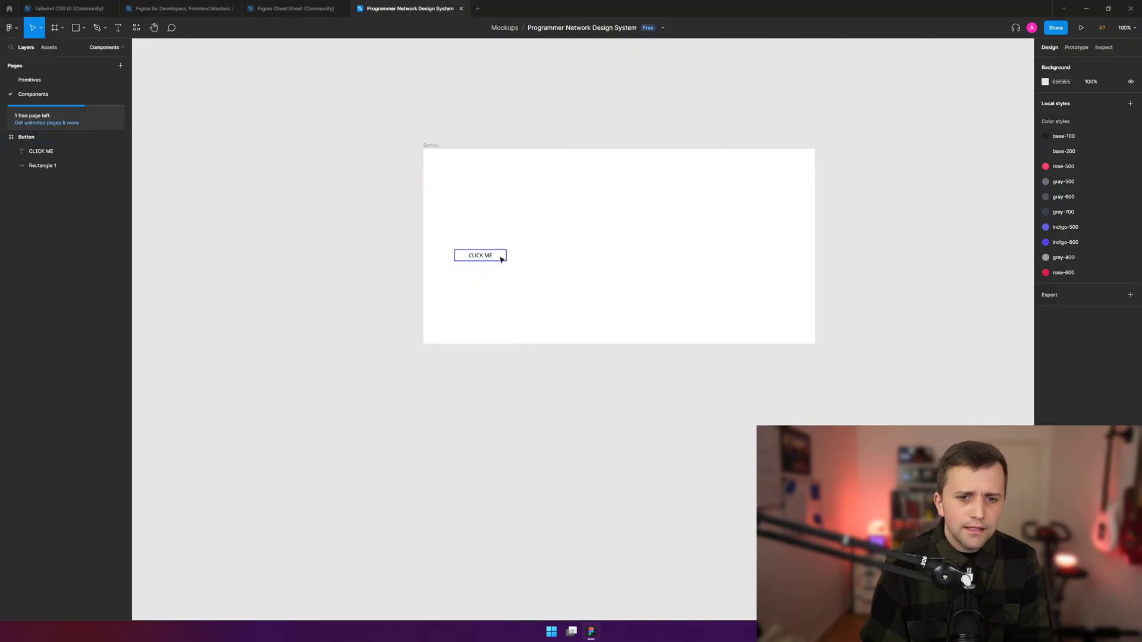
- Try enlarging the button's rectangle from its lower-right corner and undo the resize
{"action": "left_click", "coordinate": [502, 262]}
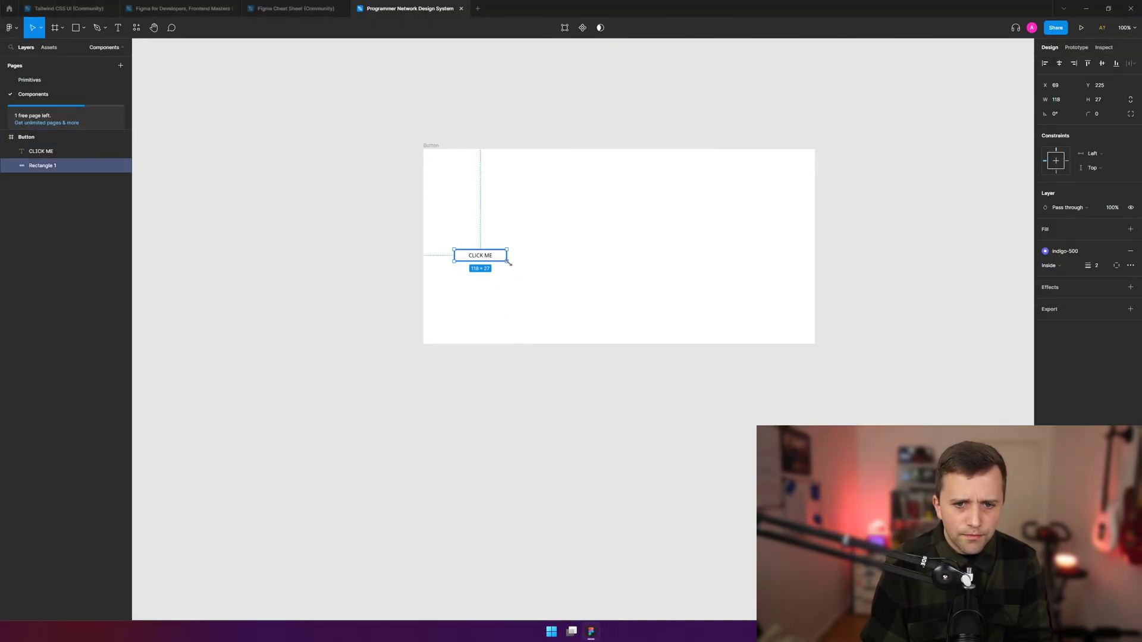
{"action": "left_click_drag", "start_coordinate": [509, 263], "coordinate": [577, 283]}
{"action": "key", "text": "ctrl+z"}
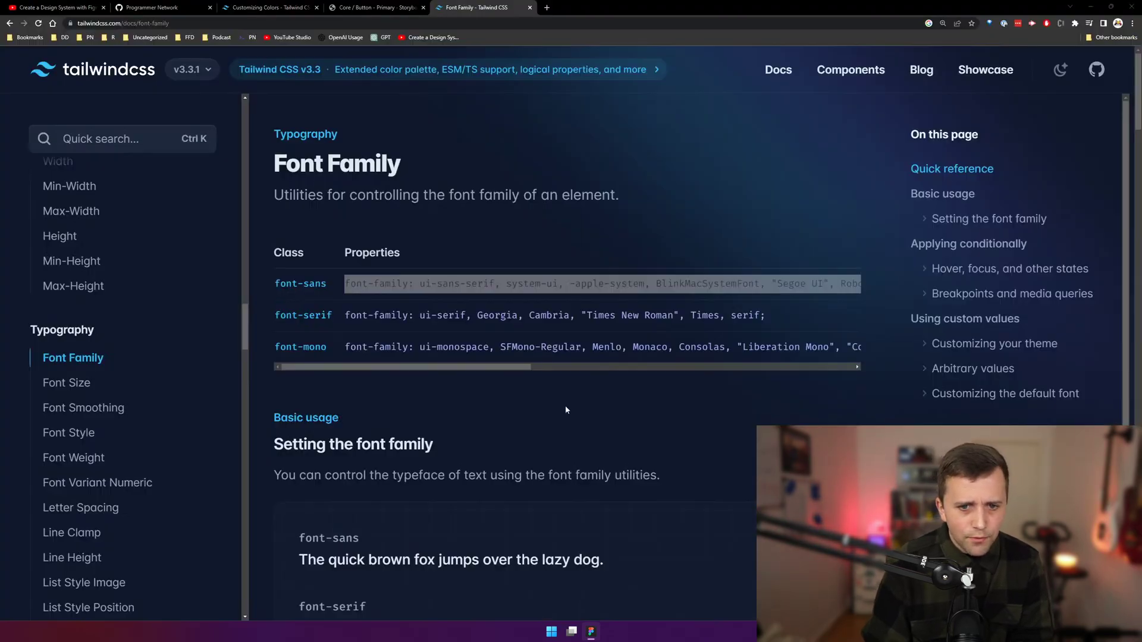
- Check the Storybook button reference in the browser, and enlarge the Figma button's rectangle to about 260 × 68
{"action": "left_click", "coordinate": [338, 7]}
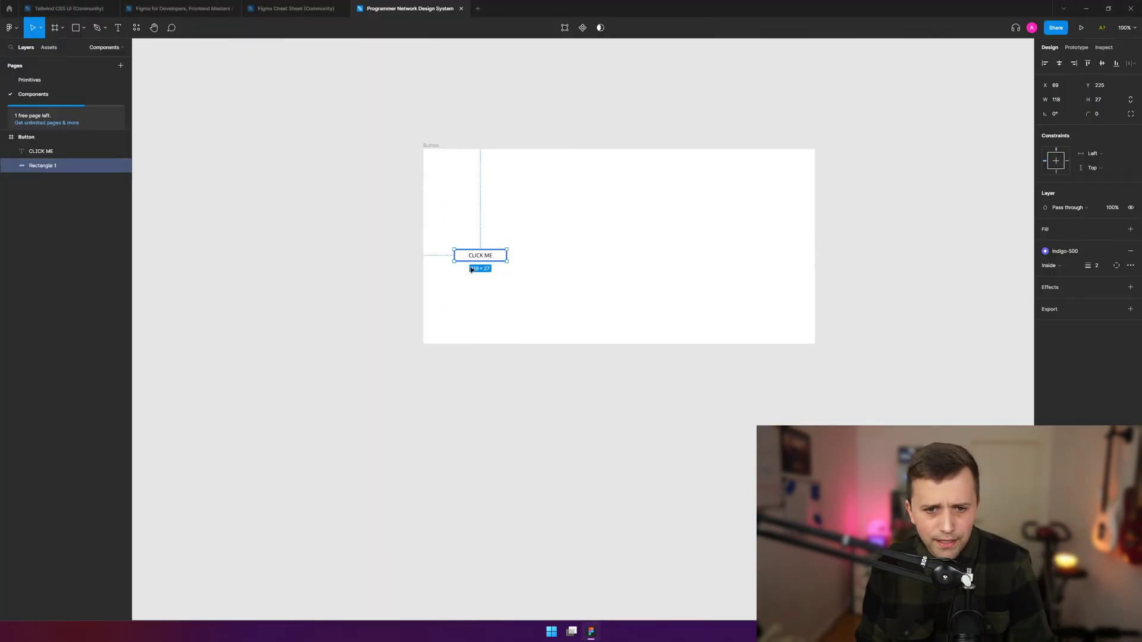
{"action": "left_click_drag", "start_coordinate": [506, 262], "coordinate": [569, 280]}
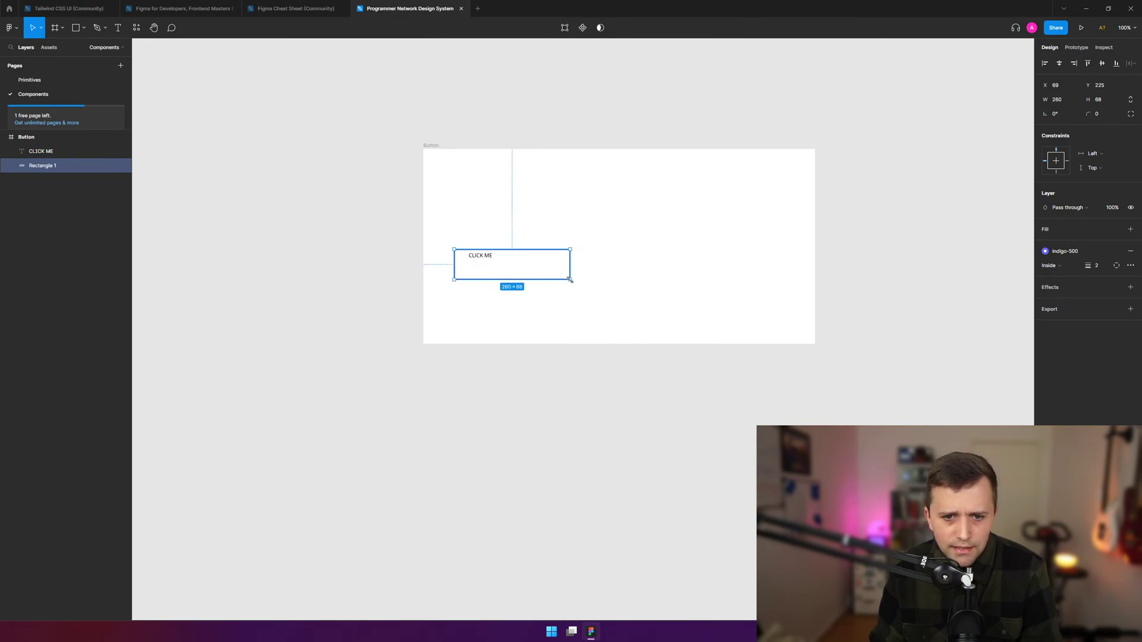
- Shrink the button's rectangle from its lower-right corner to about 174 × 54
{"action": "left_click", "coordinate": [484, 262]}
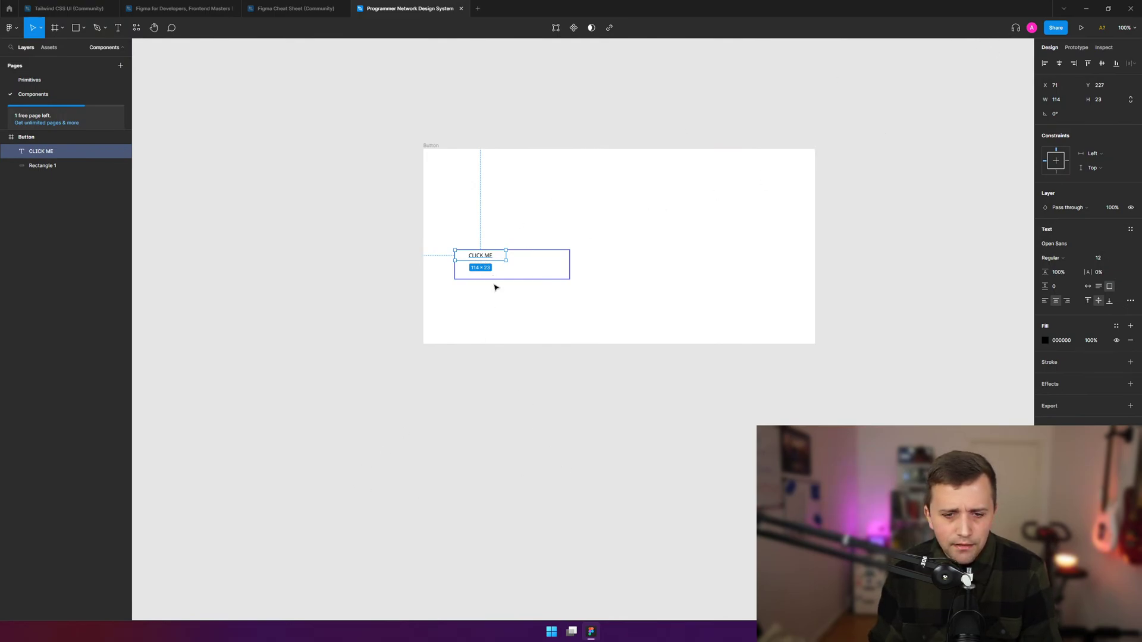
{"action": "left_click", "coordinate": [533, 275]}
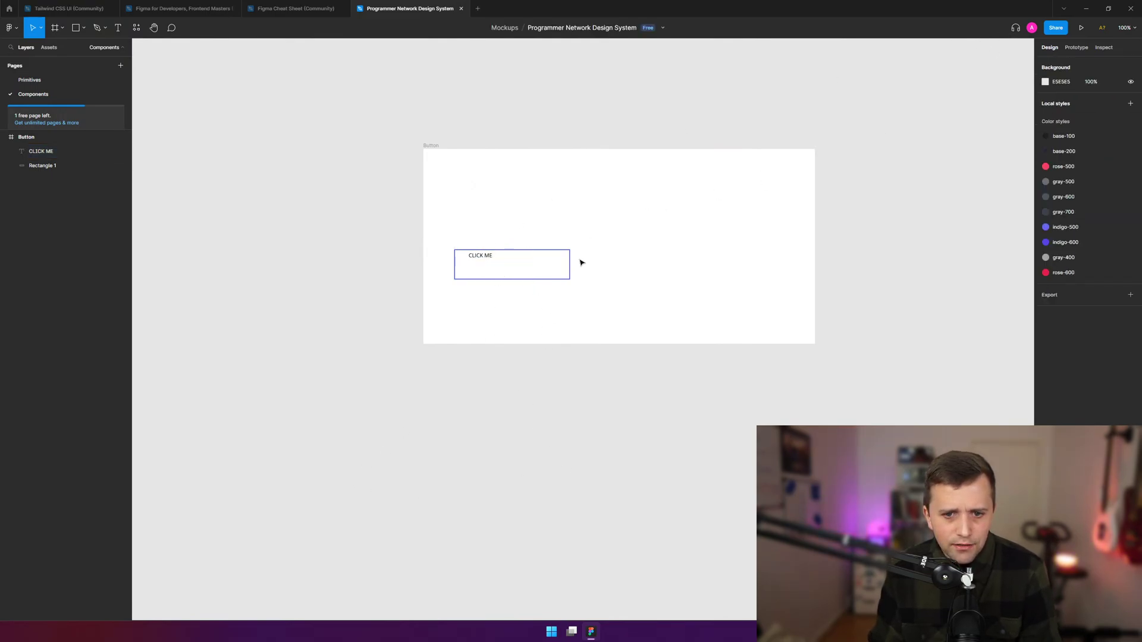
{"action": "left_click", "coordinate": [570, 279]}
{"action": "left_click_drag", "start_coordinate": [570, 279], "coordinate": [531, 274]}
{"action": "left_click", "coordinate": [485, 259]}
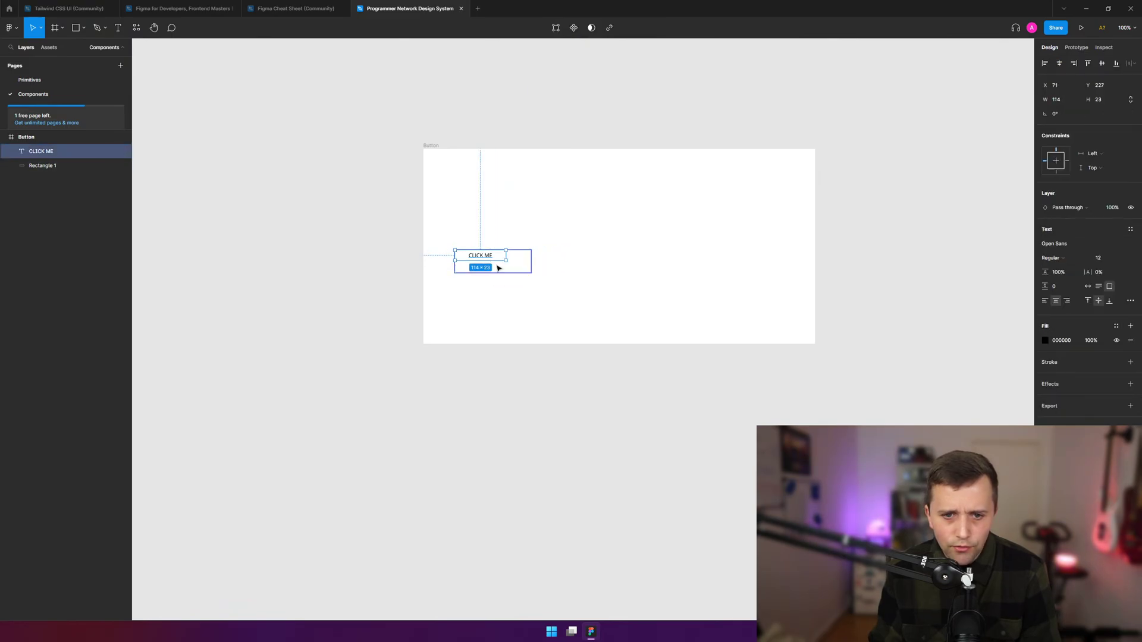
- Check the Storybook button's computed styles in the browser, and add a drop shadow effect to the Figma button's rectangle
{"action": "left_click", "coordinate": [515, 275]}
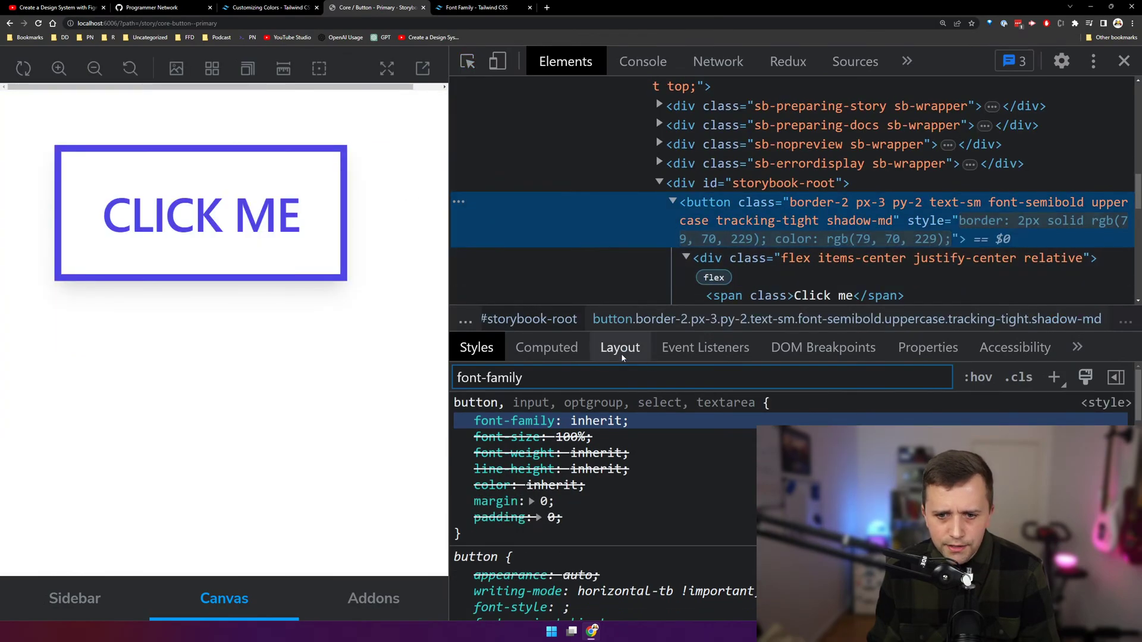
{"action": "left_click", "coordinate": [546, 348]}
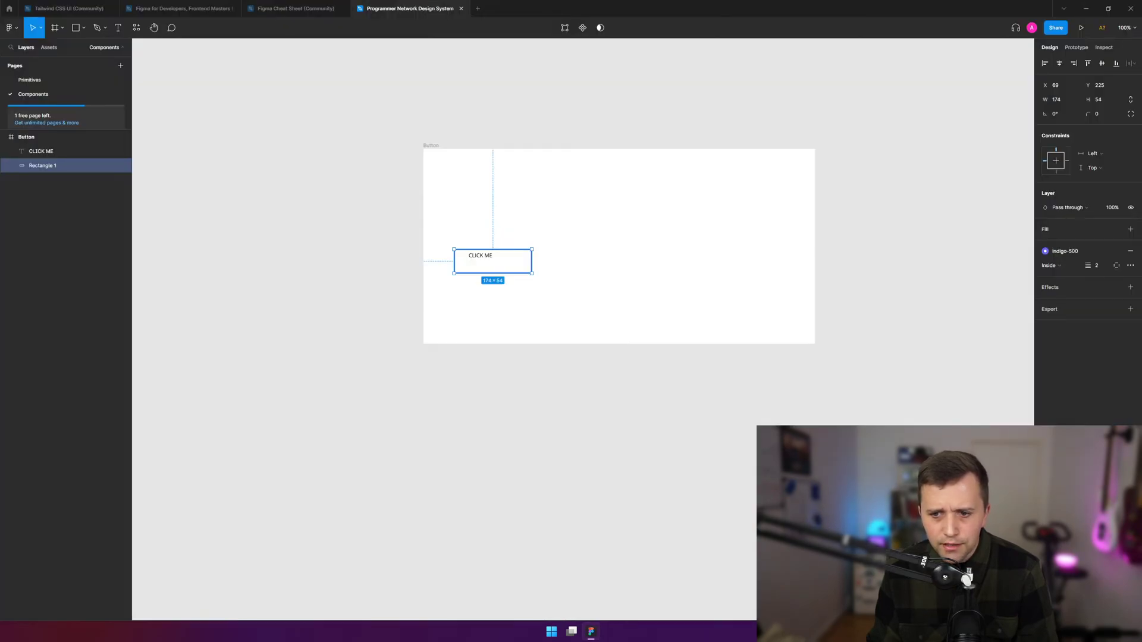
{"action": "left_click", "coordinate": [1068, 287]}
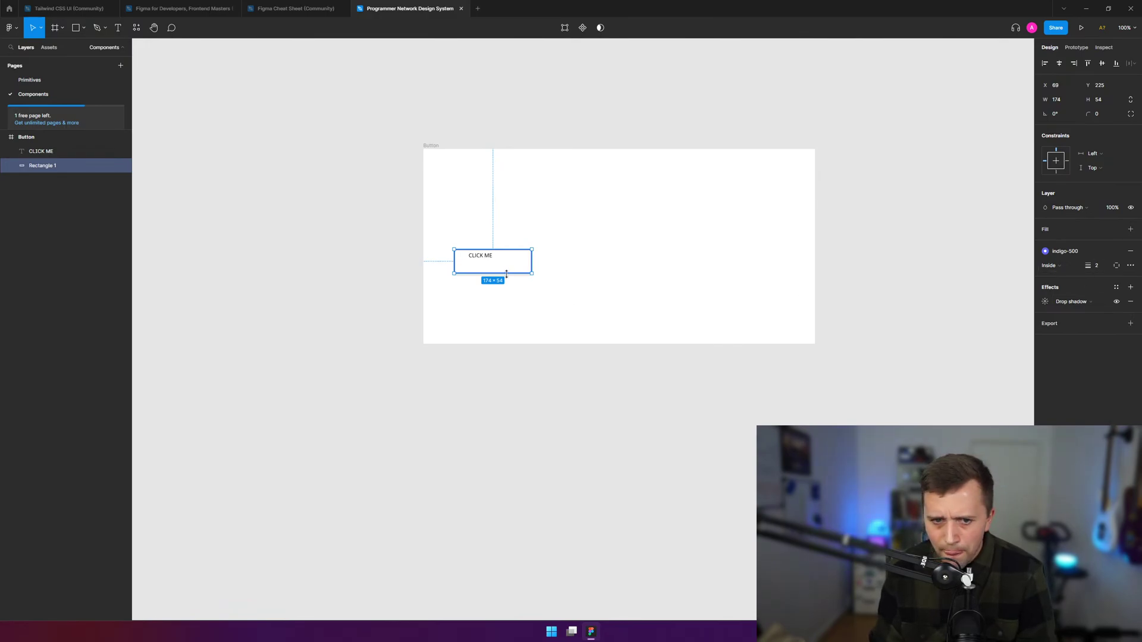
- Enlarge the CLICK ME text box to about 172 × 52 to fill the rectangle, and set its font size to 15
{"action": "left_click", "coordinate": [483, 258]}
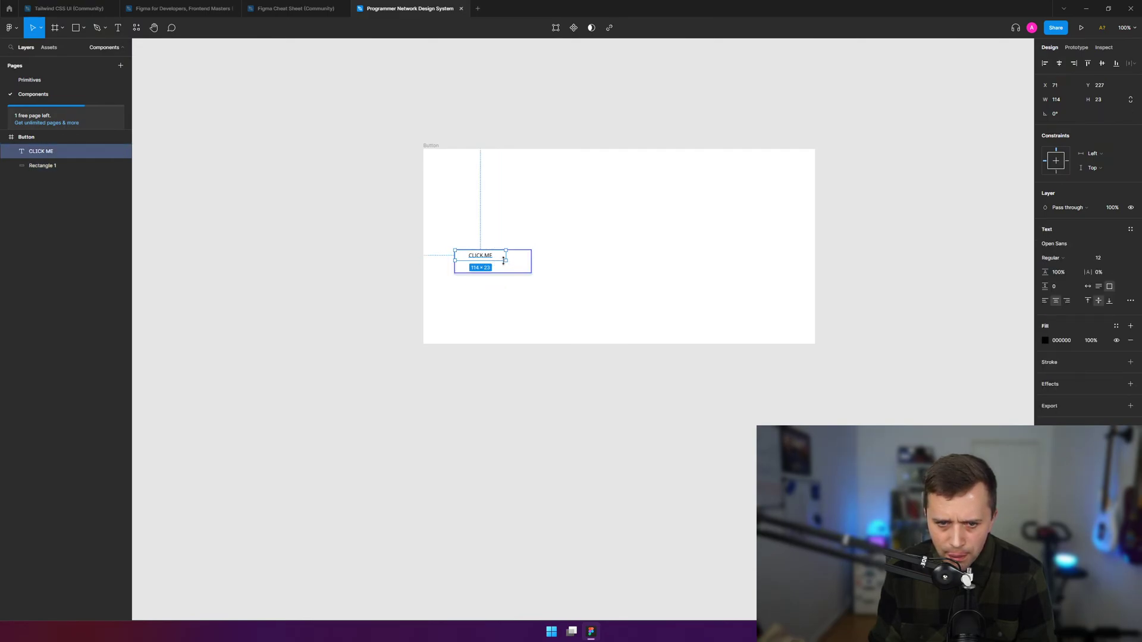
{"action": "left_click_drag", "start_coordinate": [510, 263], "coordinate": [531, 274]}
{"action": "double_click", "coordinate": [498, 264]}
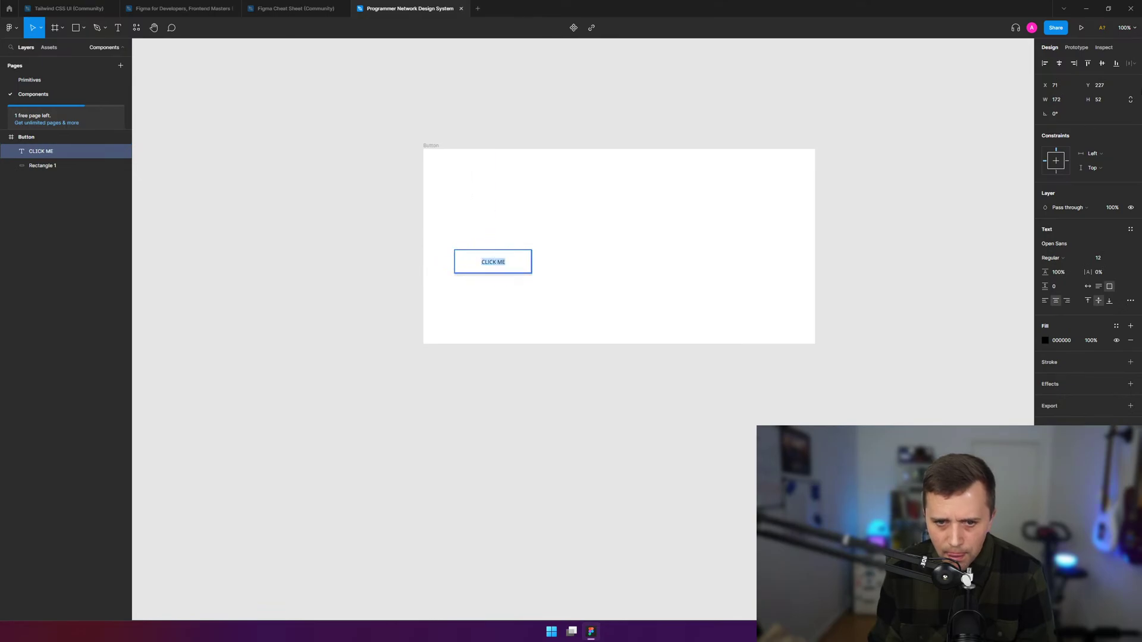
{"action": "left_click", "coordinate": [1100, 258]}
{"action": "type", "text": "15"}
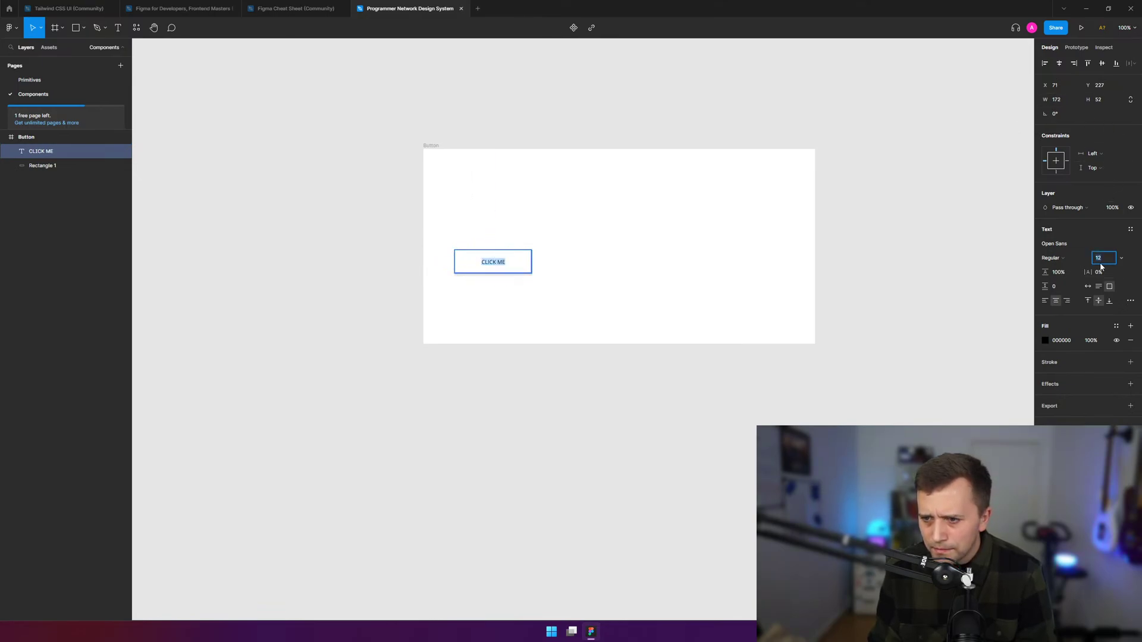
{"action": "key", "text": "Return"}
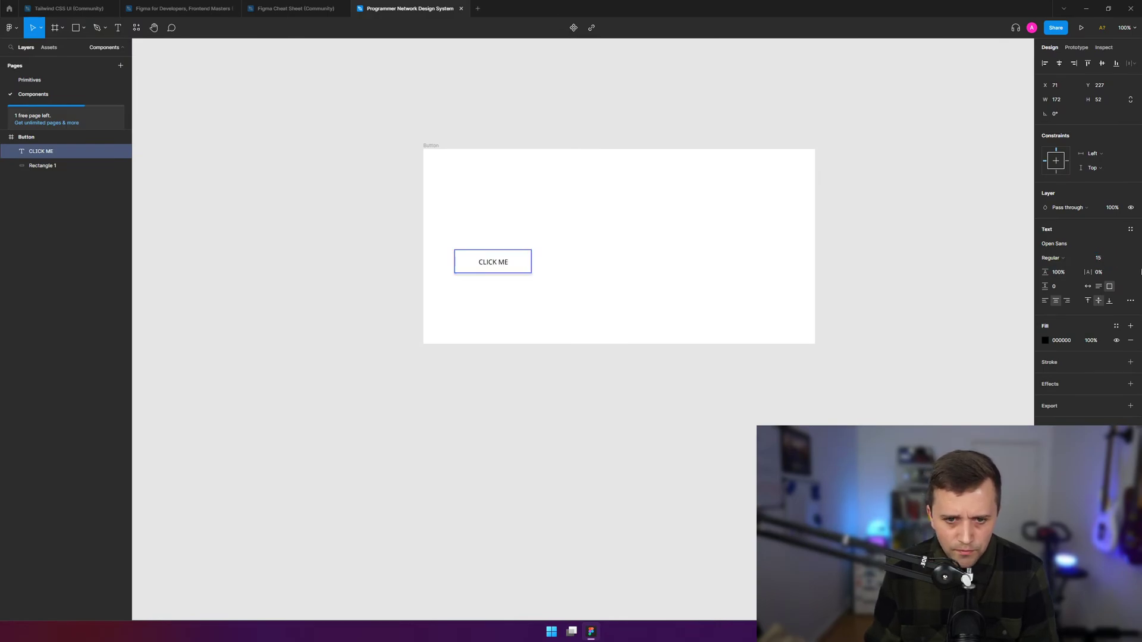
{"action": "double_click", "coordinate": [490, 261]}
{"action": "double_click", "coordinate": [487, 261]}
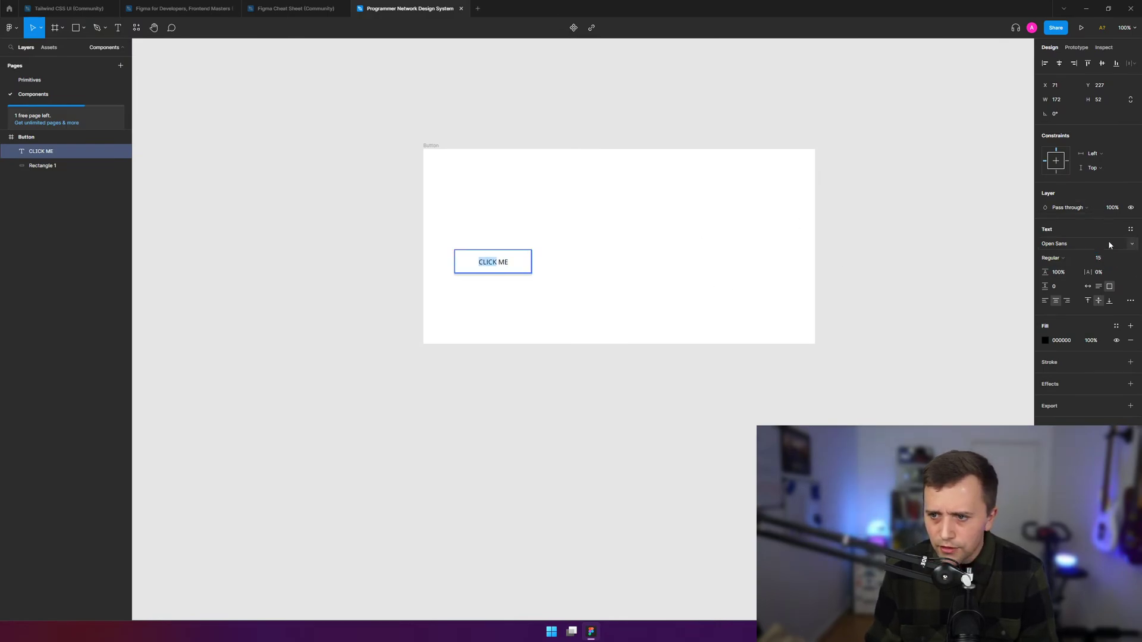
{"action": "type", "text": "20"}
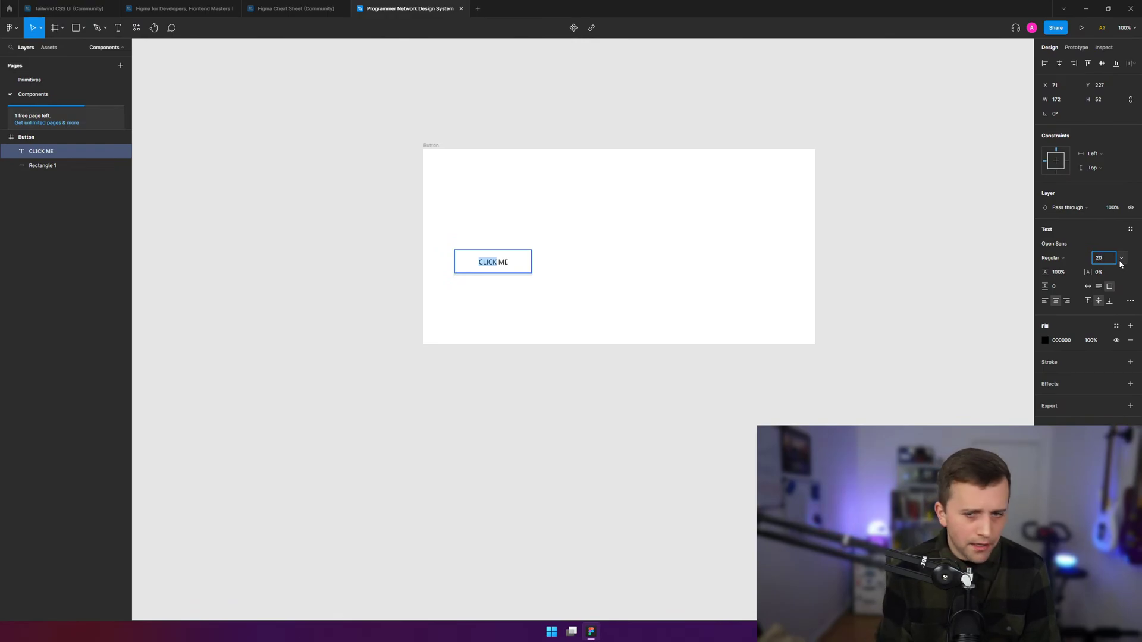
{"action": "key", "text": "Escape"}
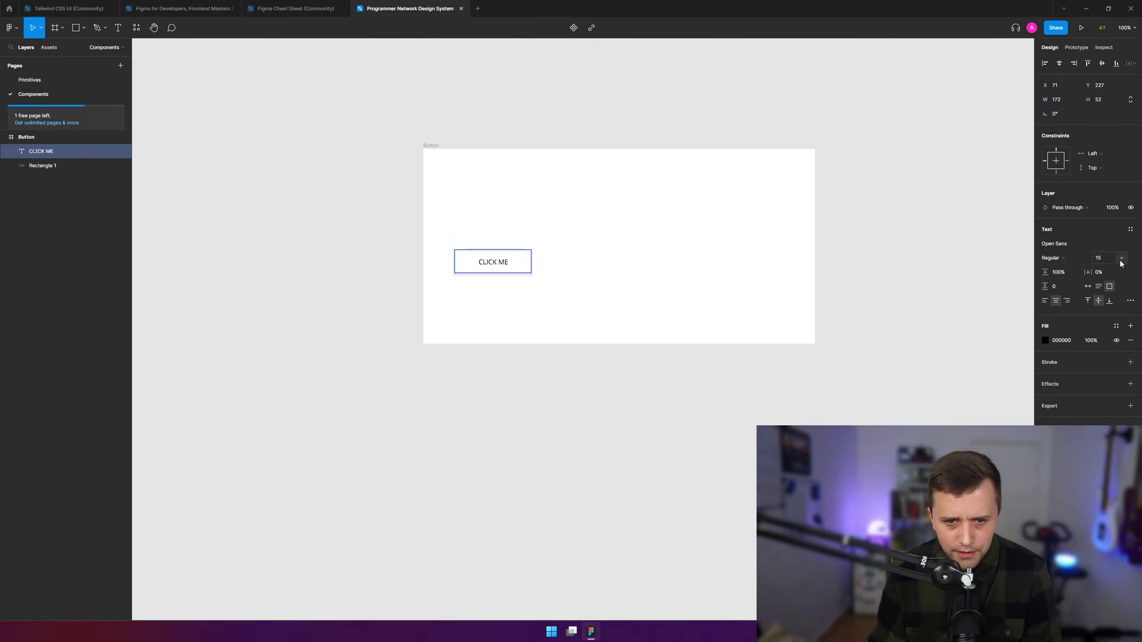
{"action": "key", "text": "Escape"}
{"action": "left_click", "coordinate": [586, 279]}
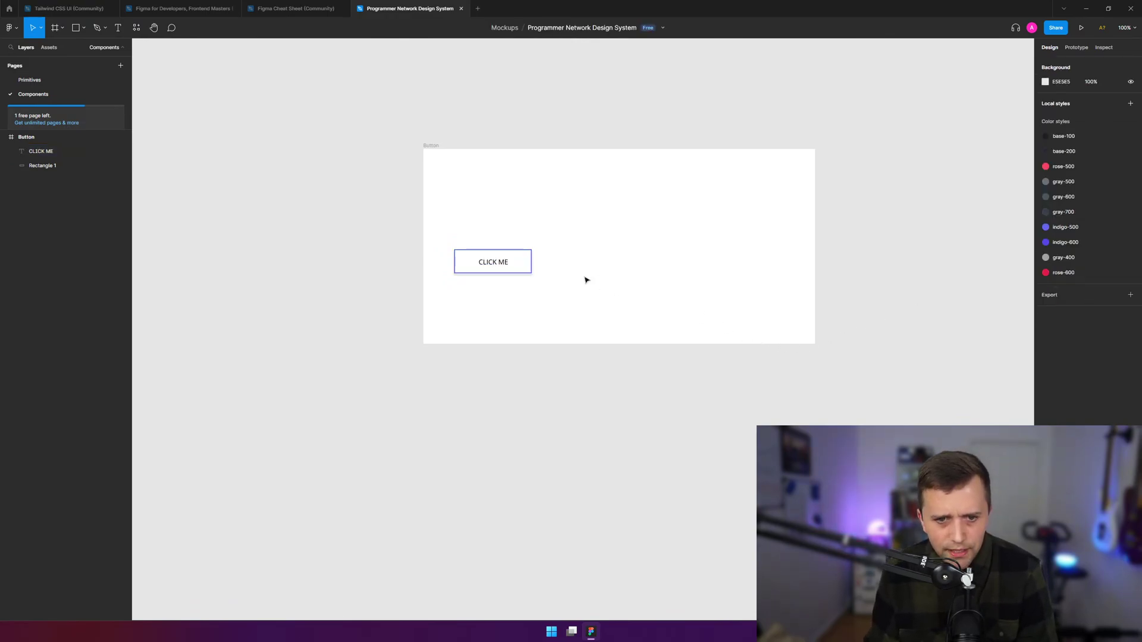
- Switch to the browser, view Storybook at 100% without the addons panel, and inspect the Primary button's element and computed styles
{"action": "left_click", "coordinate": [522, 255]}
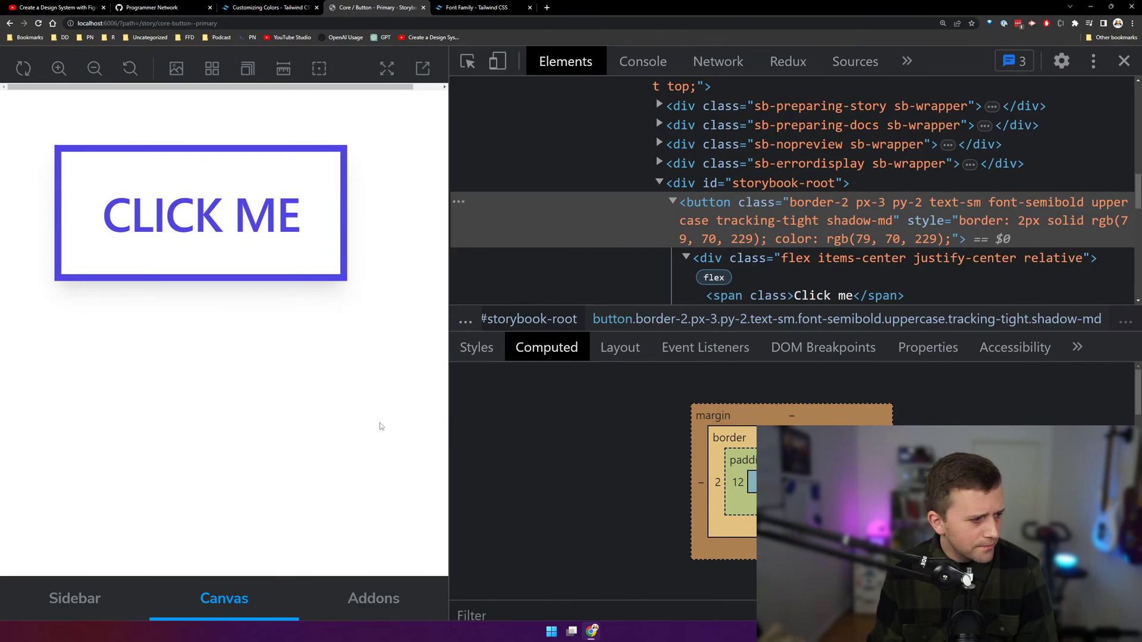
{"action": "key", "text": "ctrl+0"}
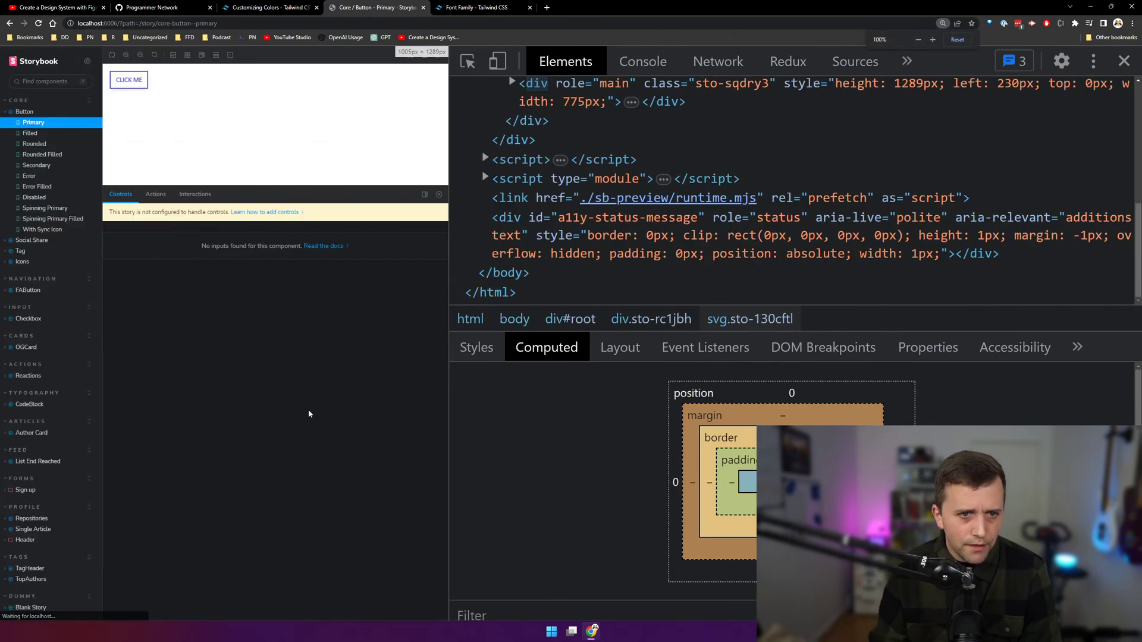
{"action": "left_click", "coordinate": [439, 195]}
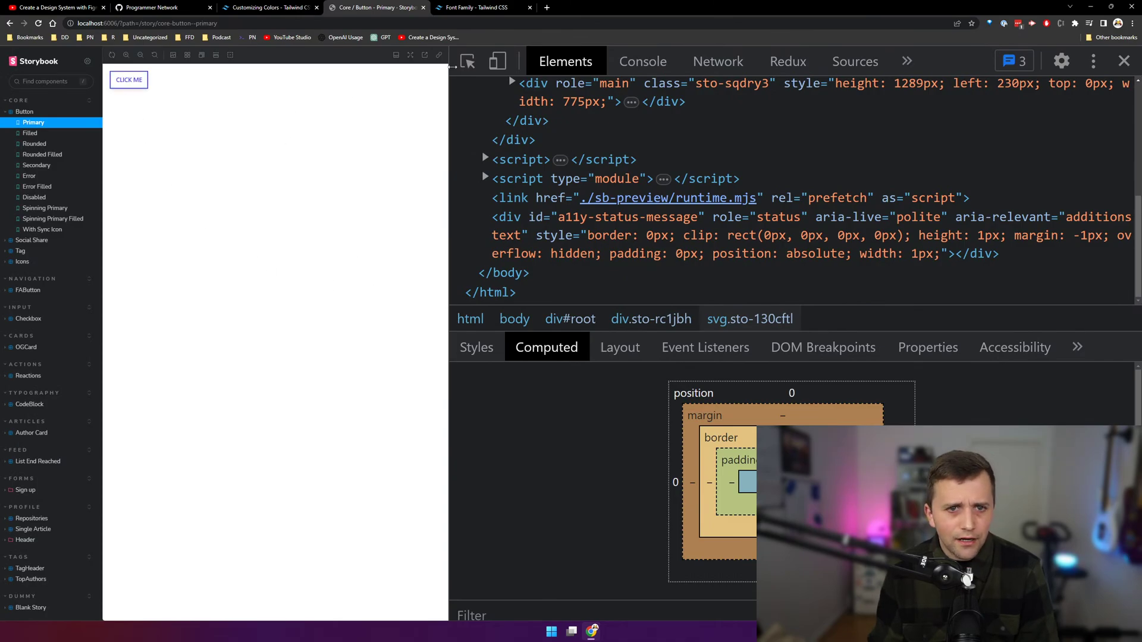
{"action": "left_click", "coordinate": [468, 62]}
{"action": "left_click", "coordinate": [130, 80]}
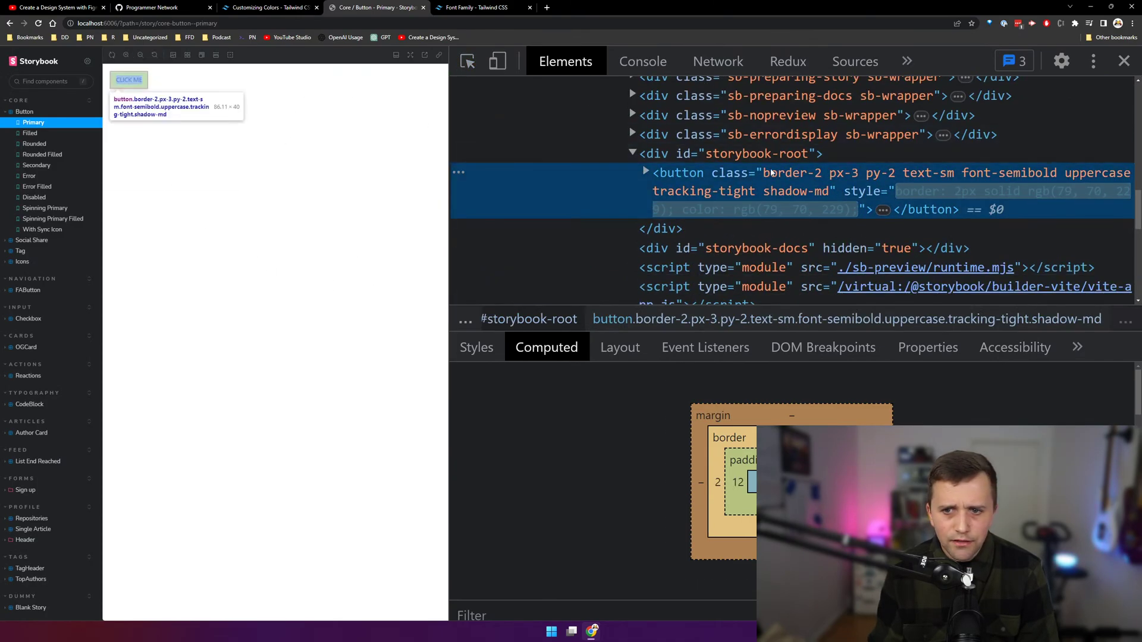
{"action": "left_click", "coordinate": [476, 348]}
{"action": "left_click", "coordinate": [570, 346]}
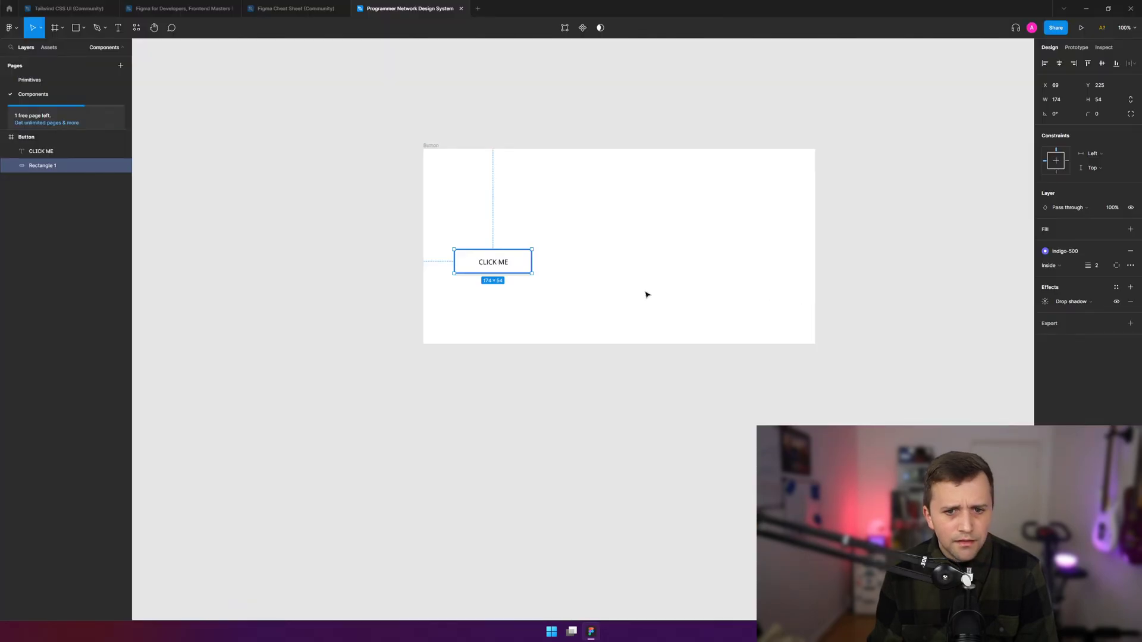
- Apply the indigo-500 color style to the fill of the CLICK ME label in Figma
{"action": "left_click", "coordinate": [646, 293]}
{"action": "left_click", "coordinate": [508, 271]}
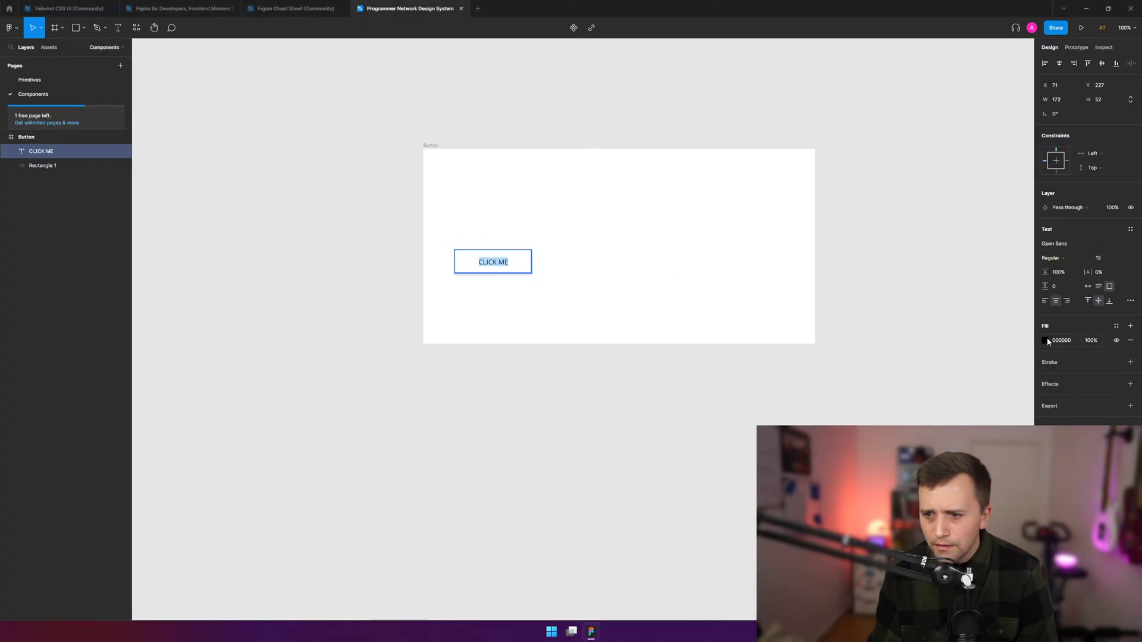
{"action": "left_click", "coordinate": [1047, 339]}
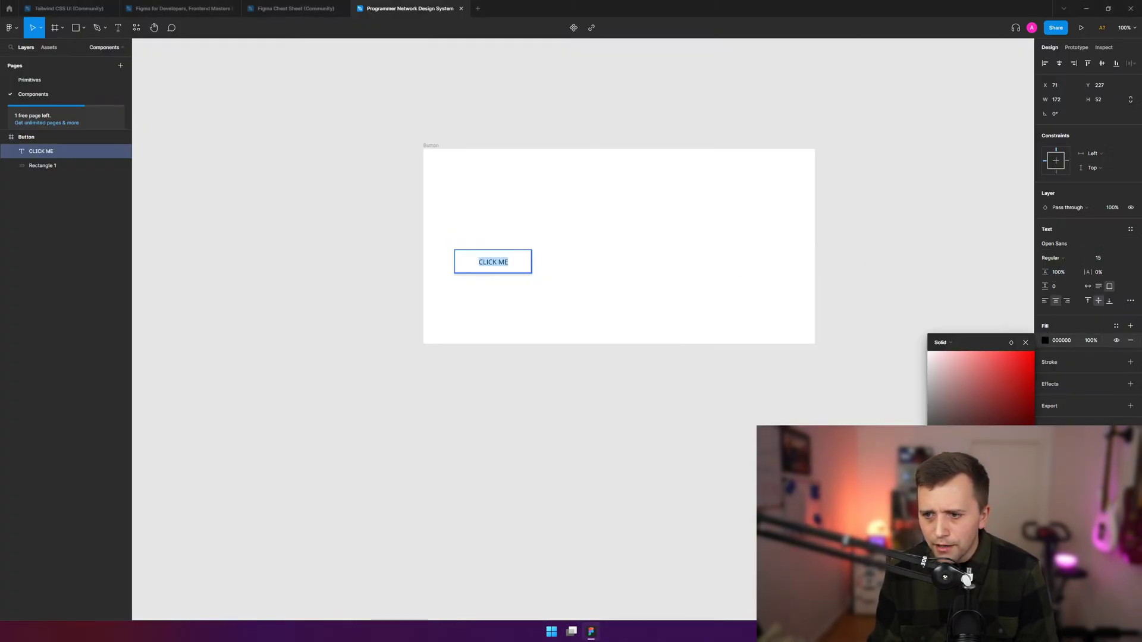
{"action": "left_click", "coordinate": [1115, 329]}
{"action": "left_click", "coordinate": [1059, 395]}
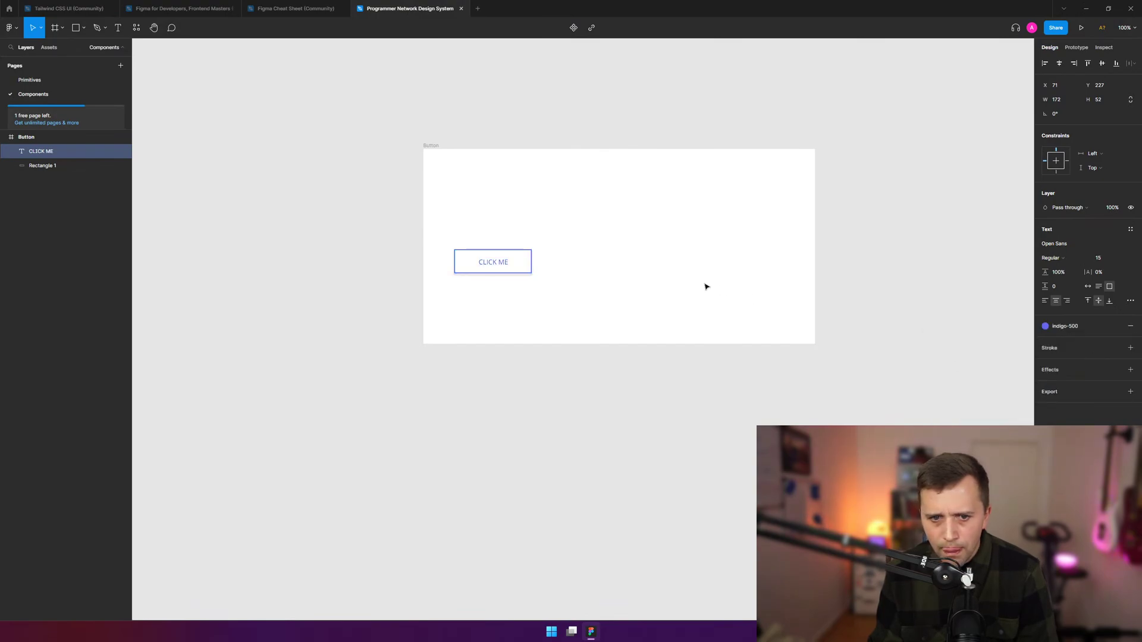
- Enlarge the Primary button in the Storybook canvas in the browser and inspect its label element
{"action": "double_click", "coordinate": [500, 262]}
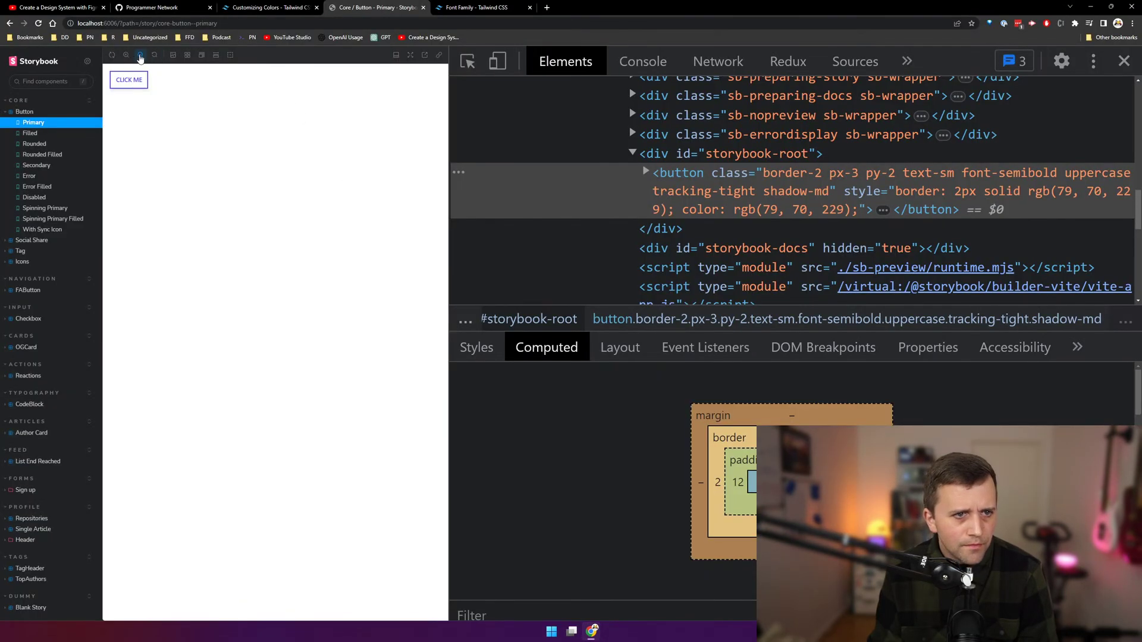
{"action": "left_click", "coordinate": [126, 55]}
{"action": "left_click", "coordinate": [126, 55]}
{"action": "left_click", "coordinate": [126, 54]}
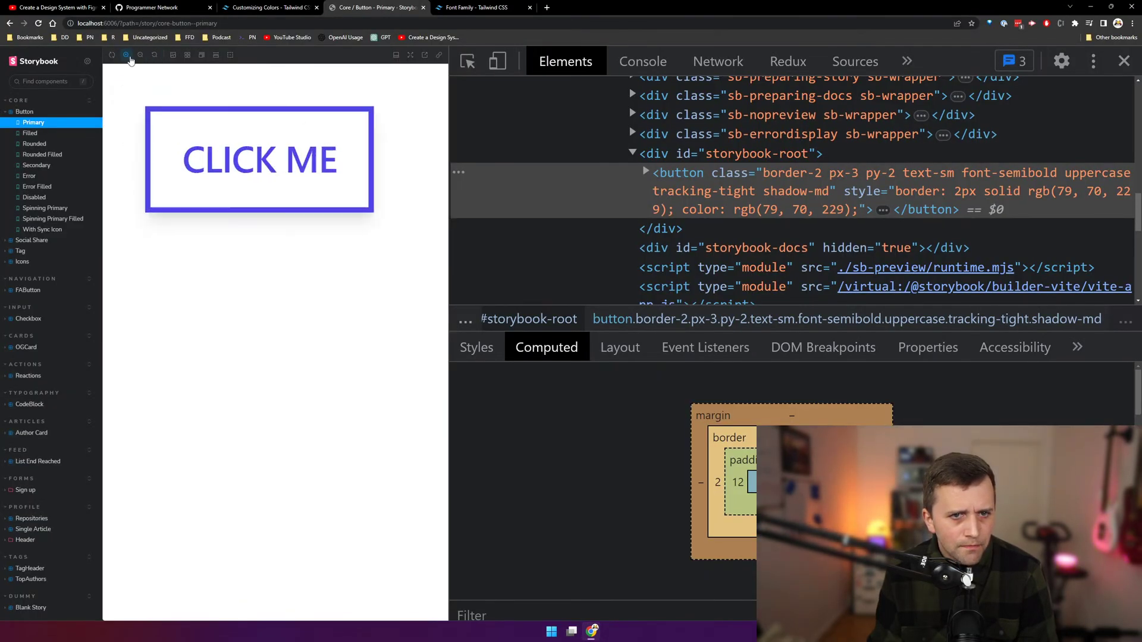
{"action": "left_click", "coordinate": [467, 61]}
{"action": "left_click", "coordinate": [294, 161]}
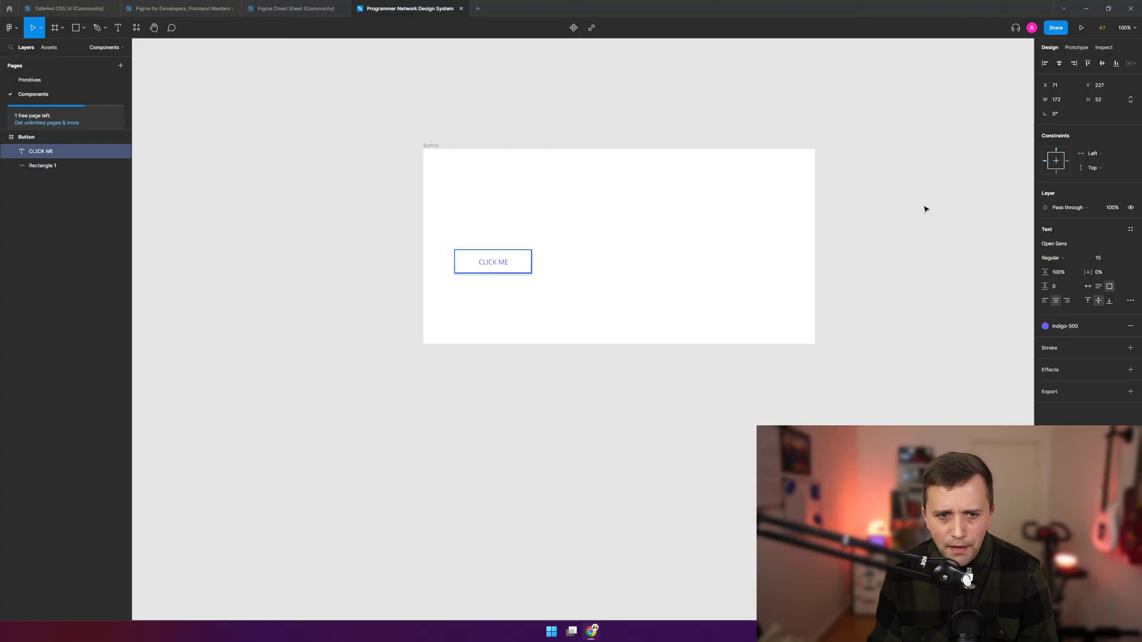
- Set the font weight of the whole CLICK ME label in Figma to SemiBold
{"action": "double_click", "coordinate": [493, 261]}
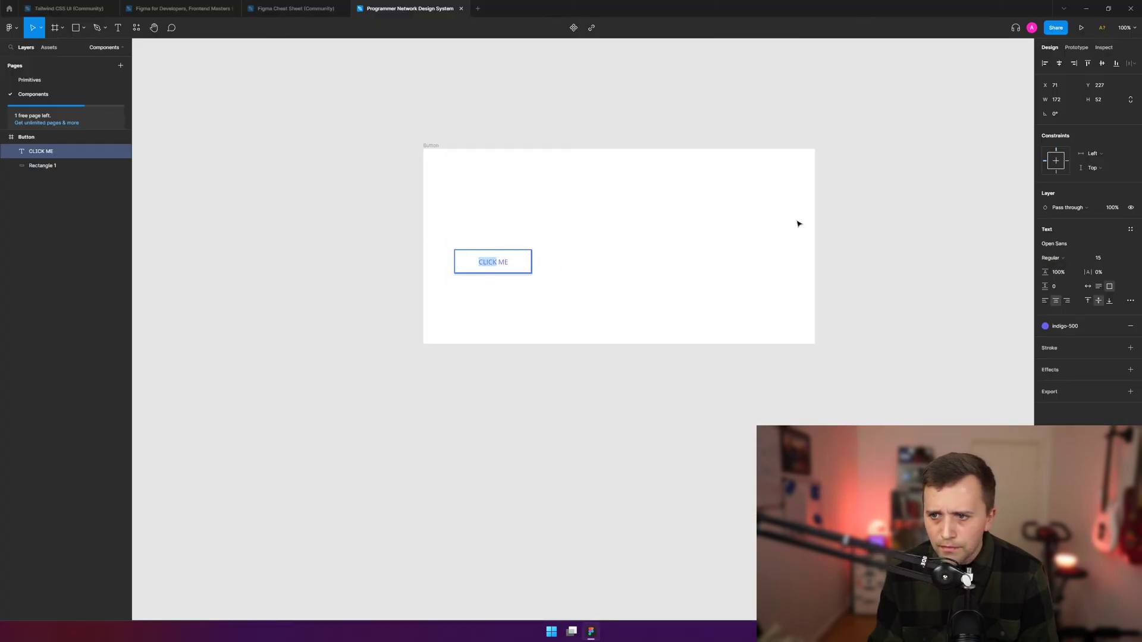
{"action": "key", "text": "ctrl+a"}
{"action": "left_click", "coordinate": [1053, 256]}
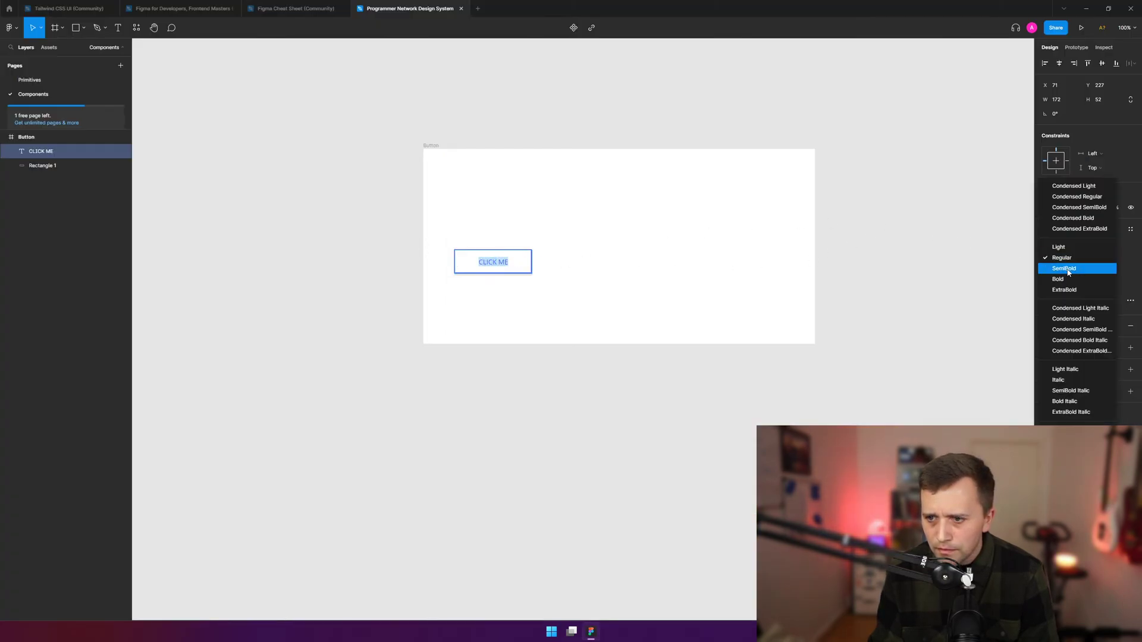
{"action": "left_click", "coordinate": [1064, 267]}
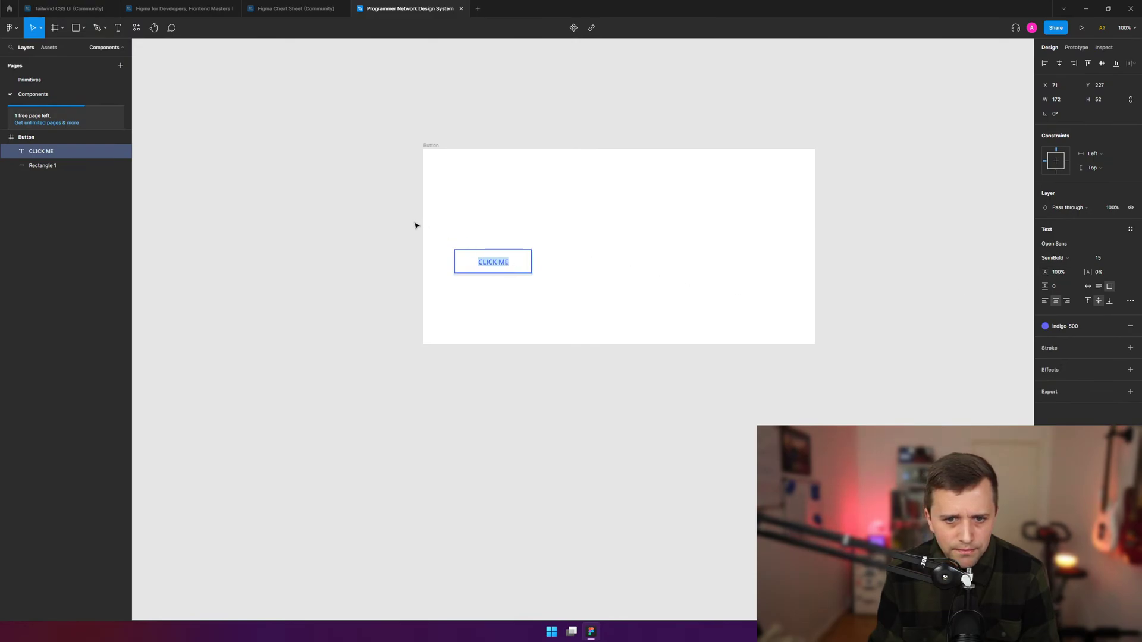
{"action": "key", "text": "Escape"}
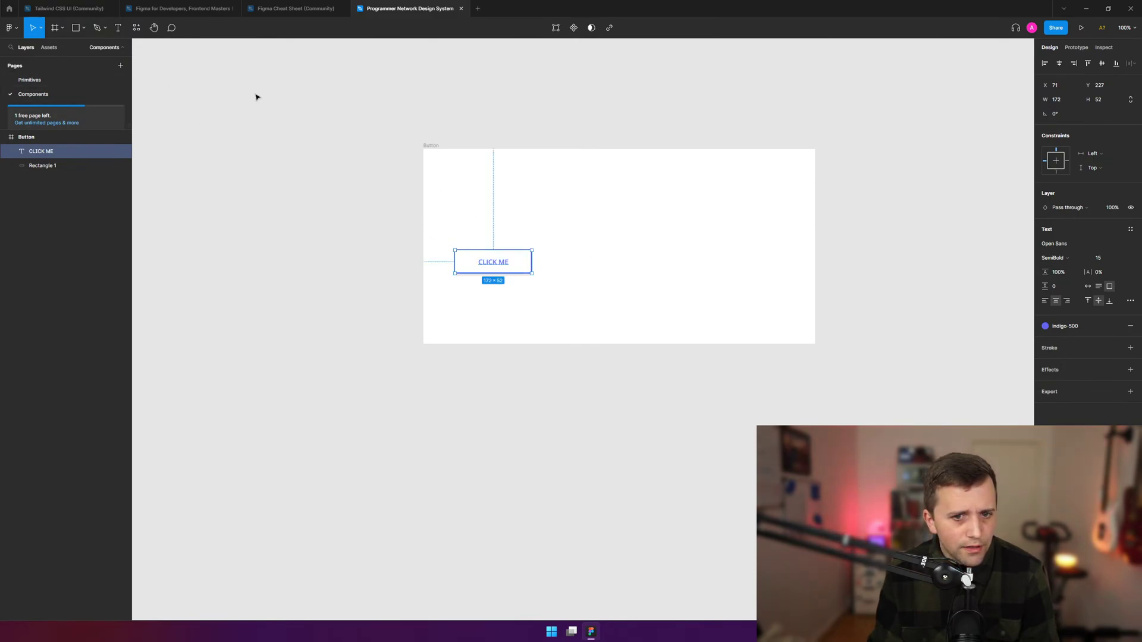
{"action": "left_click", "coordinate": [256, 97]}
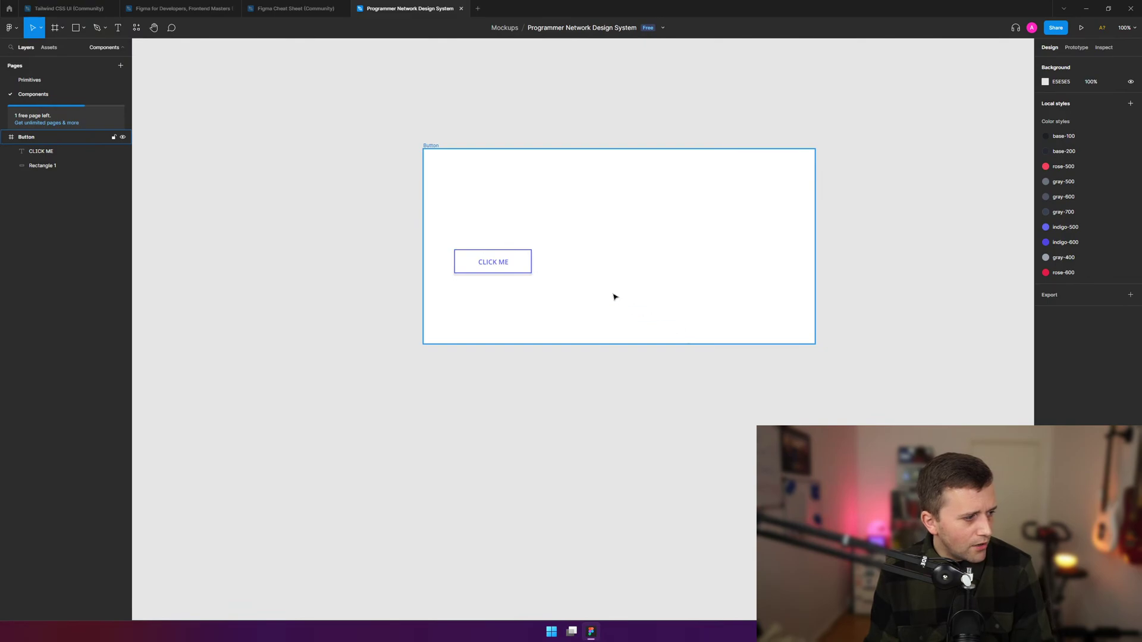
- Examine the Figma button up close and at 100% zoom, comparing it with the Storybook button at its default zoom
{"action": "scroll", "coordinate": [479, 225], "scroll_direction": "up", "scroll_amount": 5}
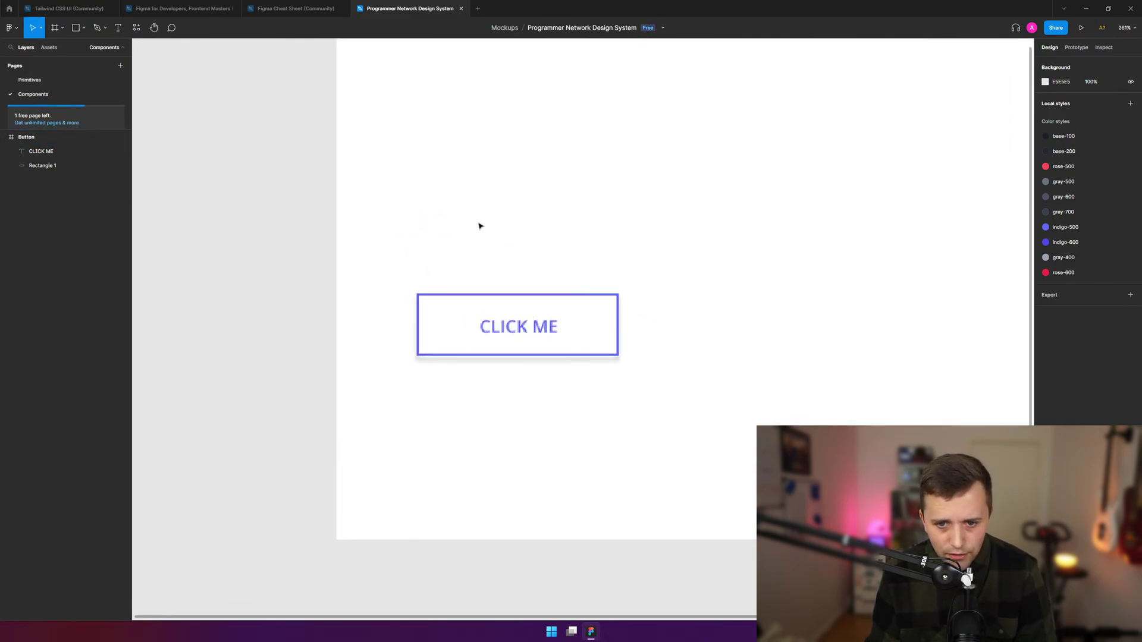
{"action": "scroll", "coordinate": [479, 226], "scroll_direction": "up", "scroll_amount": 2}
{"action": "key", "text": "shift+0"}
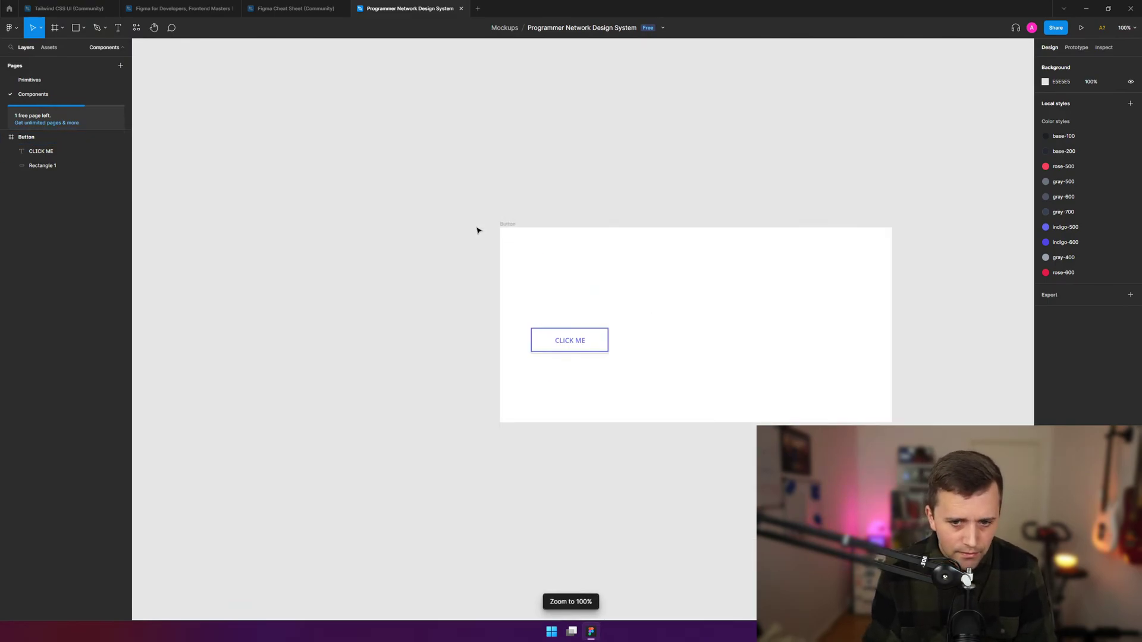
{"action": "key", "text": "alt+Tab"}
{"action": "key", "text": "alt+Tab"}
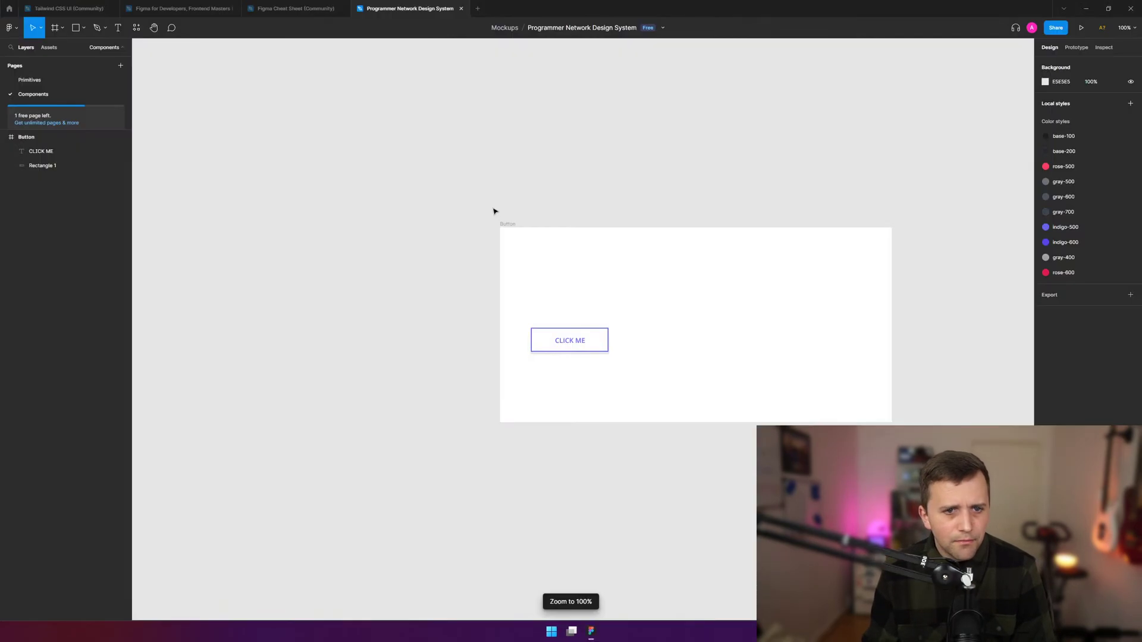
{"action": "key", "text": "alt+Tab"}
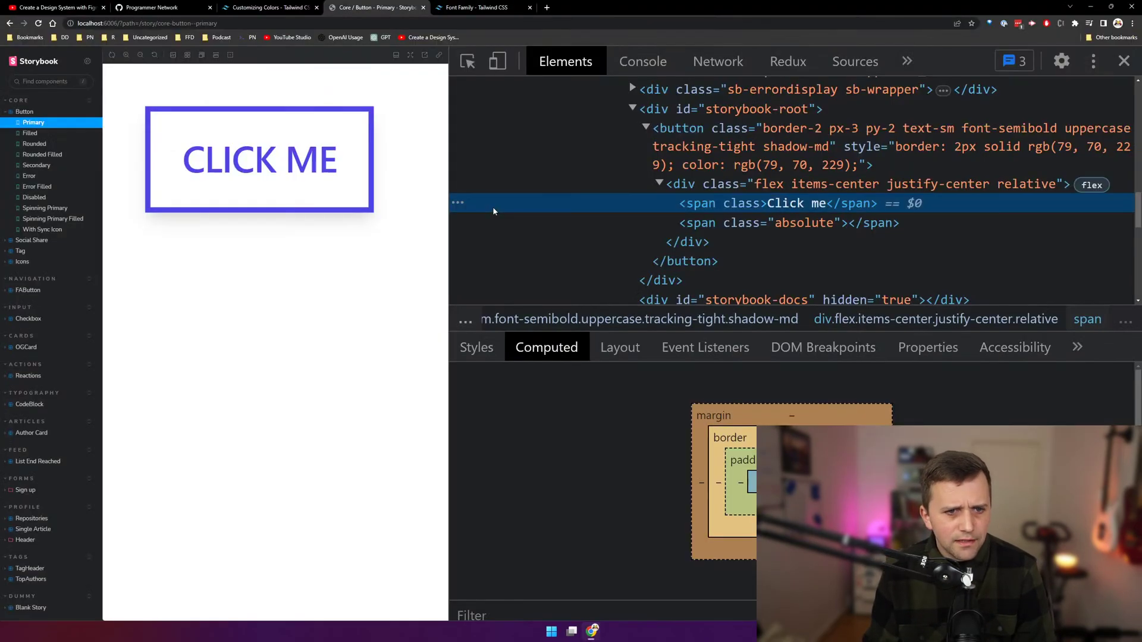
{"action": "left_click", "coordinate": [154, 57]}
{"action": "key", "text": "alt+Tab"}
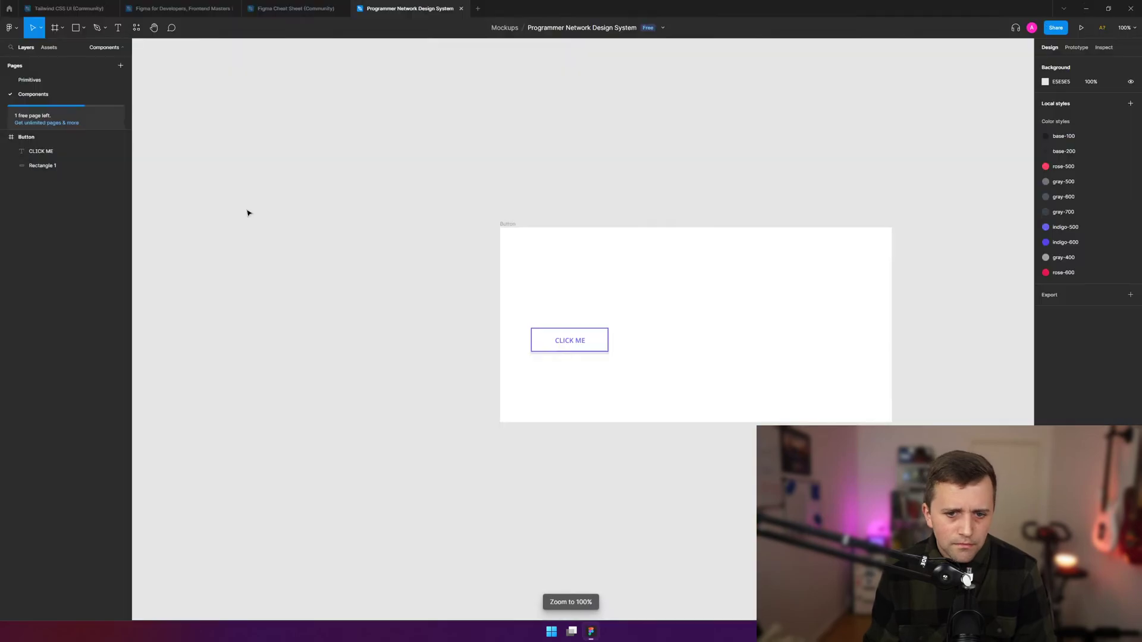
- Move the button rectangle and its CLICK ME label together into the upper-left corner of the Button frame
{"action": "left_click", "coordinate": [607, 351]}
{"action": "left_click", "coordinate": [641, 244]}
{"action": "left_click", "coordinate": [572, 342]}
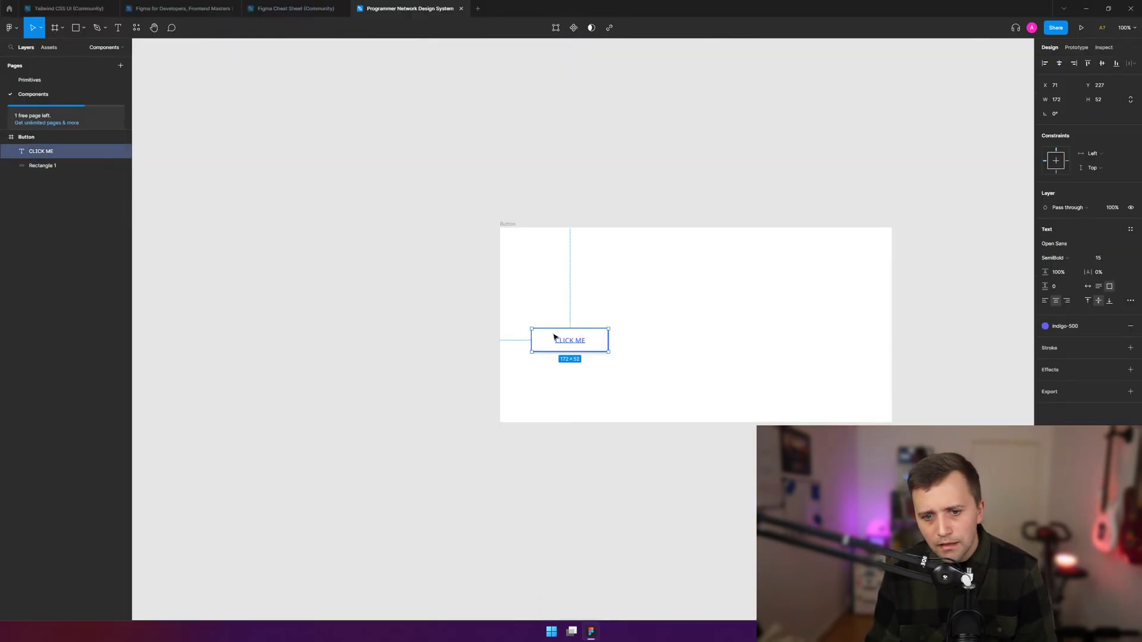
{"action": "left_click", "coordinate": [597, 327]}
{"action": "mouse_move", "coordinate": [627, 311]}
{"action": "left_mouse_down"}
{"action": "mouse_move", "coordinate": [516, 358]}
{"action": "mouse_move", "coordinate": [551, 263]}
{"action": "left_mouse_up"}
{"action": "left_click", "coordinate": [555, 286]}
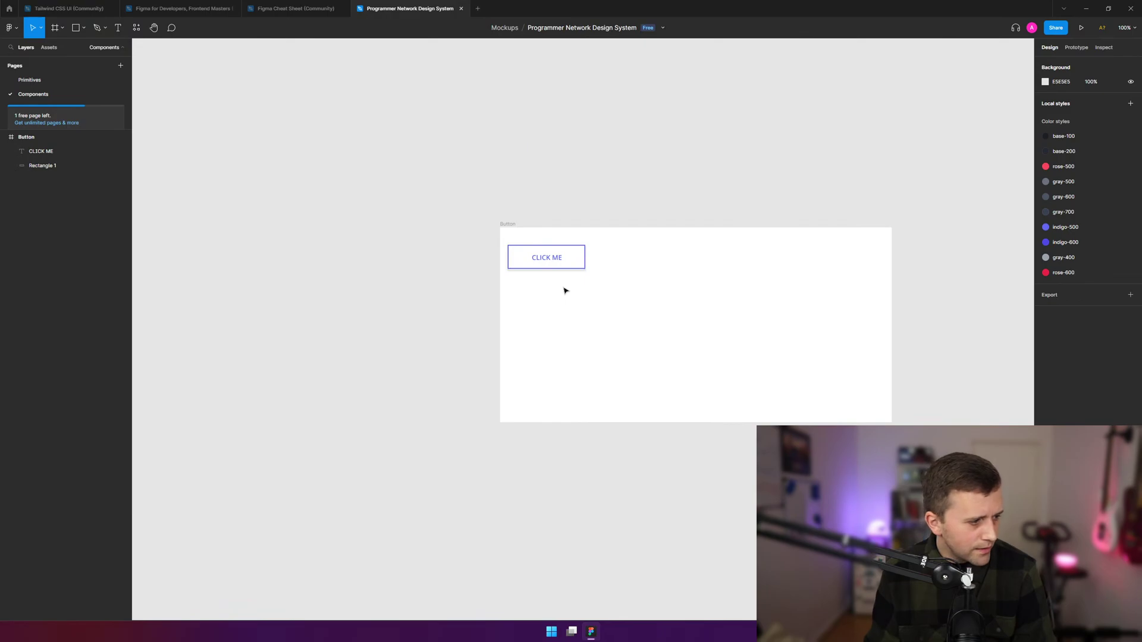
- Set the inside stroke weight of the rectangle around CLICK ME to 3
{"action": "left_click", "coordinate": [585, 256]}
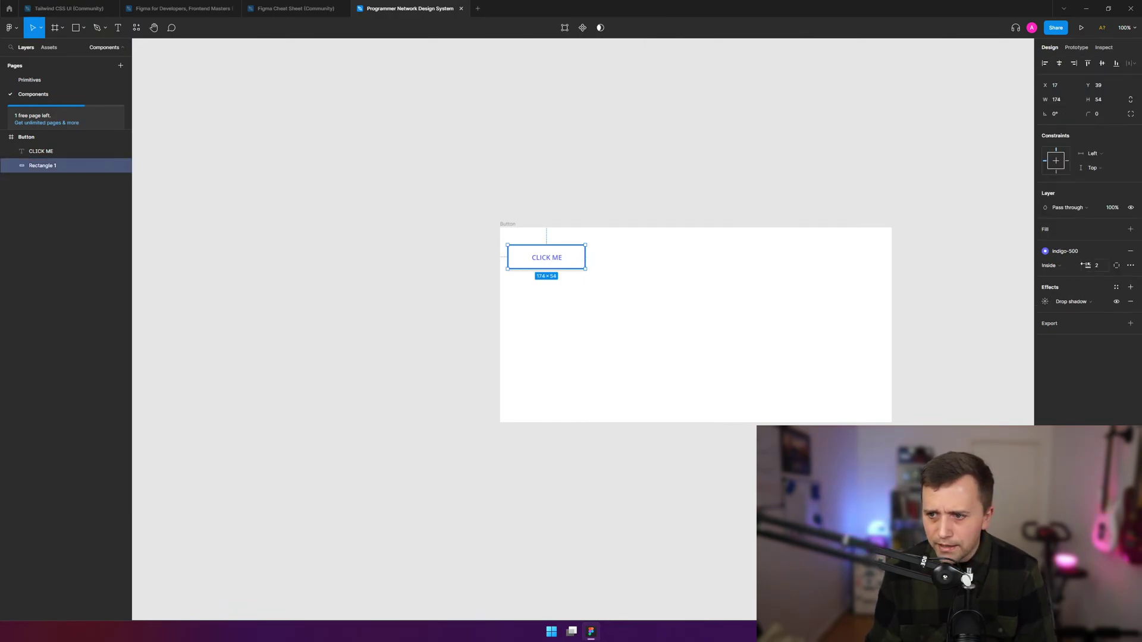
{"action": "left_click_drag", "start_coordinate": [1090, 265], "coordinate": [1092, 265]}
{"action": "left_click", "coordinate": [1097, 265]}
{"action": "type", "text": "3"}
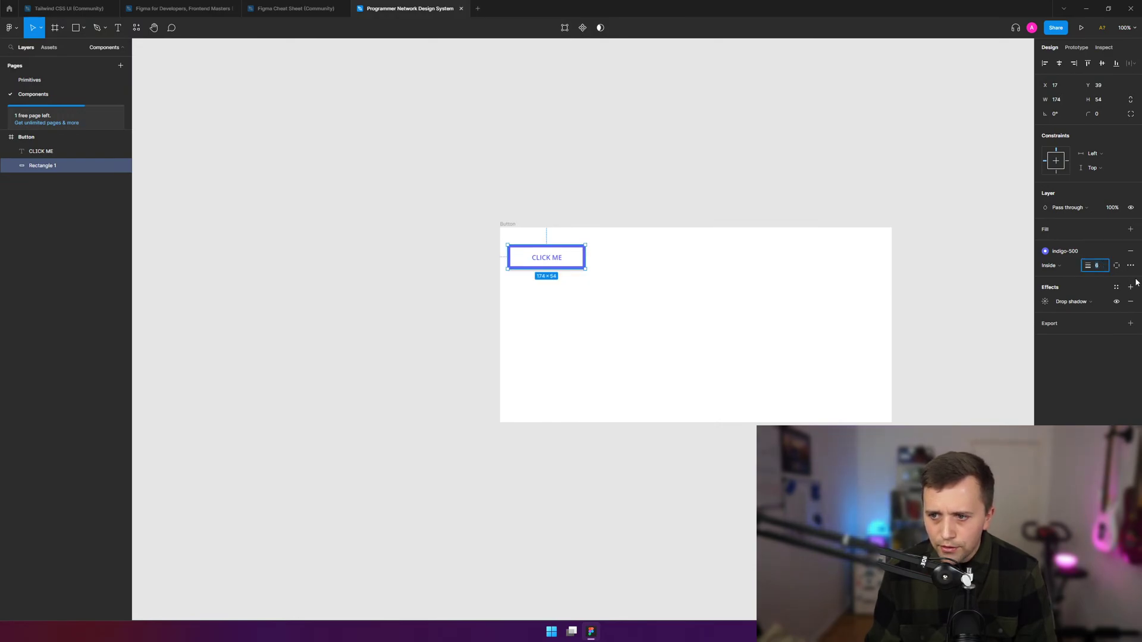
{"action": "key", "text": "Return"}
{"action": "left_click", "coordinate": [753, 246]}
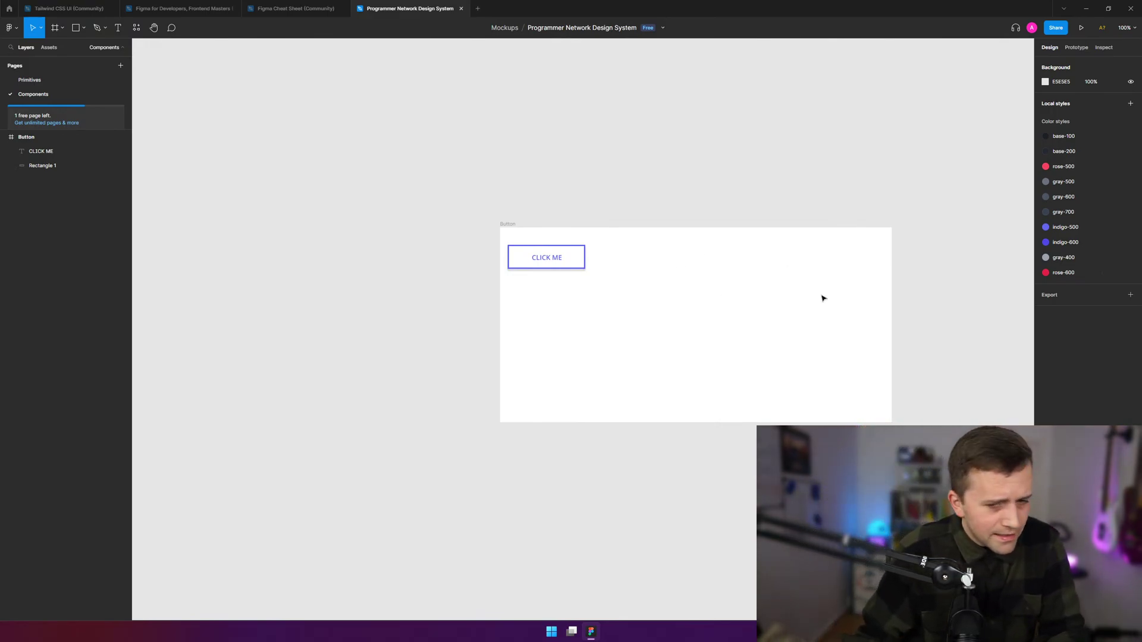
- Try font sizes 16 and 8 on the CLICK ME label
{"action": "double_click", "coordinate": [550, 253]}
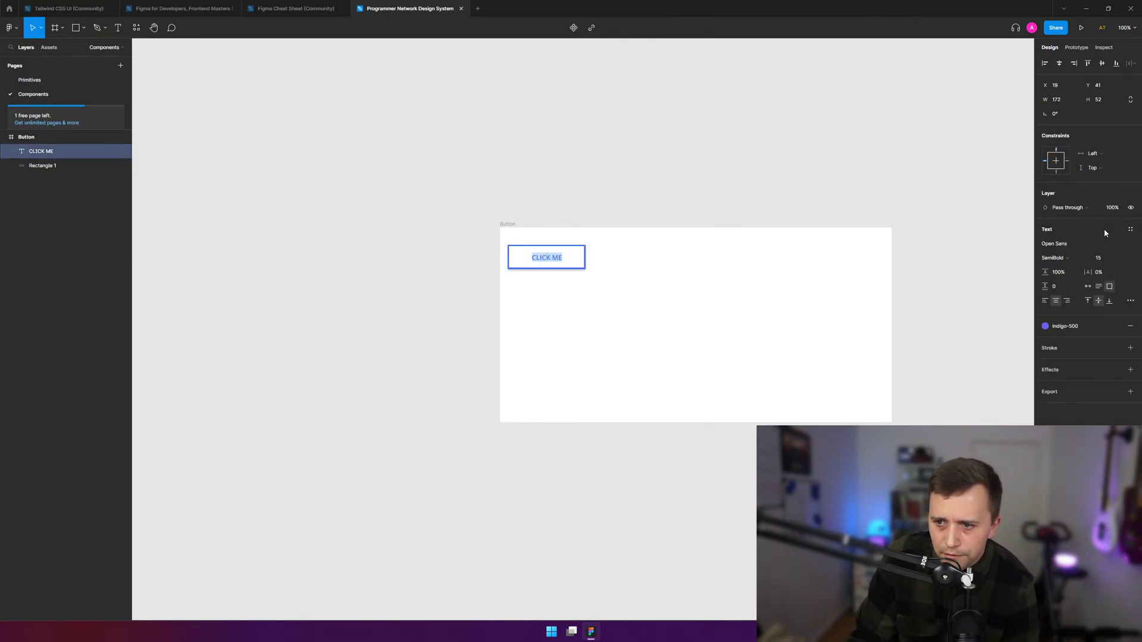
{"action": "left_click", "coordinate": [1099, 259]}
{"action": "type", "text": "16"}
{"action": "key", "text": "Return"}
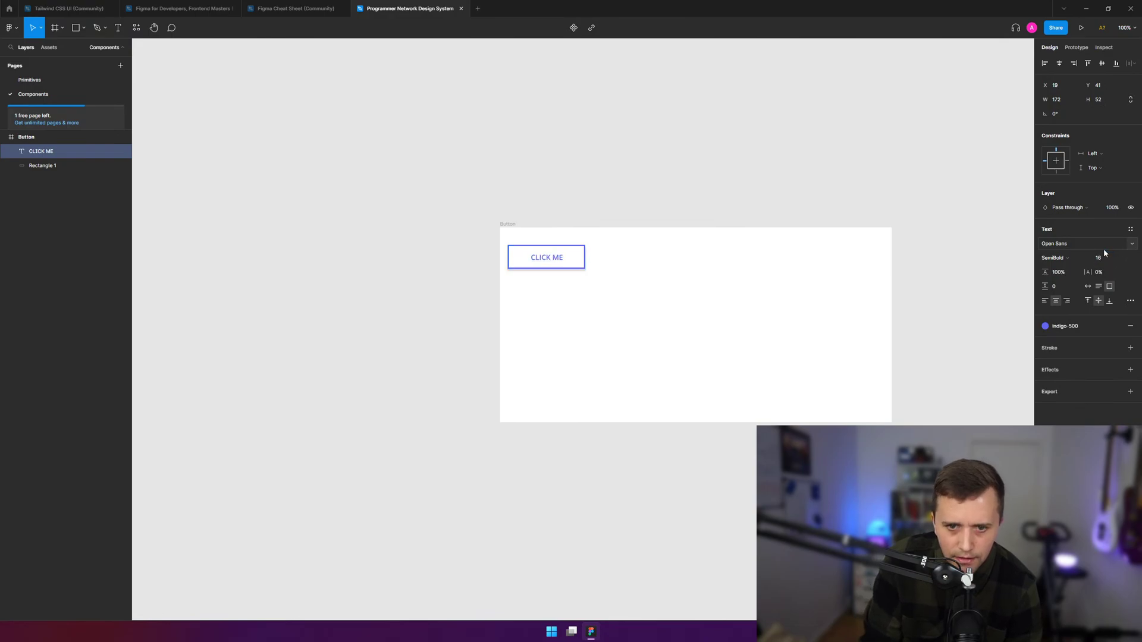
{"action": "scroll", "coordinate": [550, 258], "scroll_direction": "up", "scroll_amount": 2}
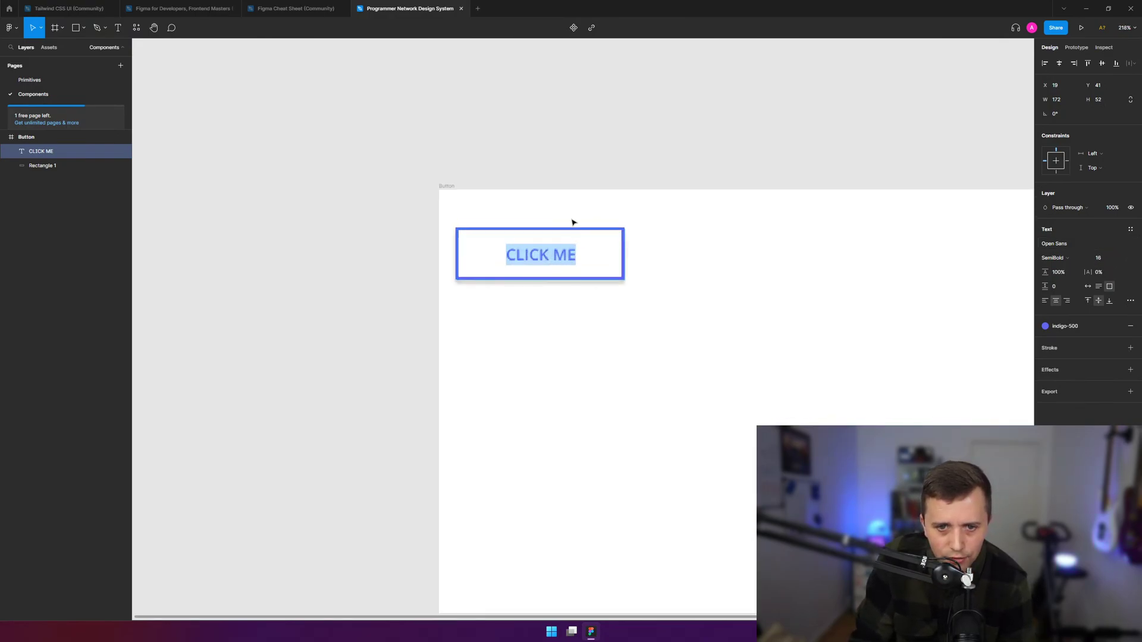
{"action": "key", "text": "Escape"}
{"action": "scroll", "coordinate": [570, 222], "scroll_direction": "up", "scroll_amount": 4}
{"action": "double_click", "coordinate": [528, 275]}
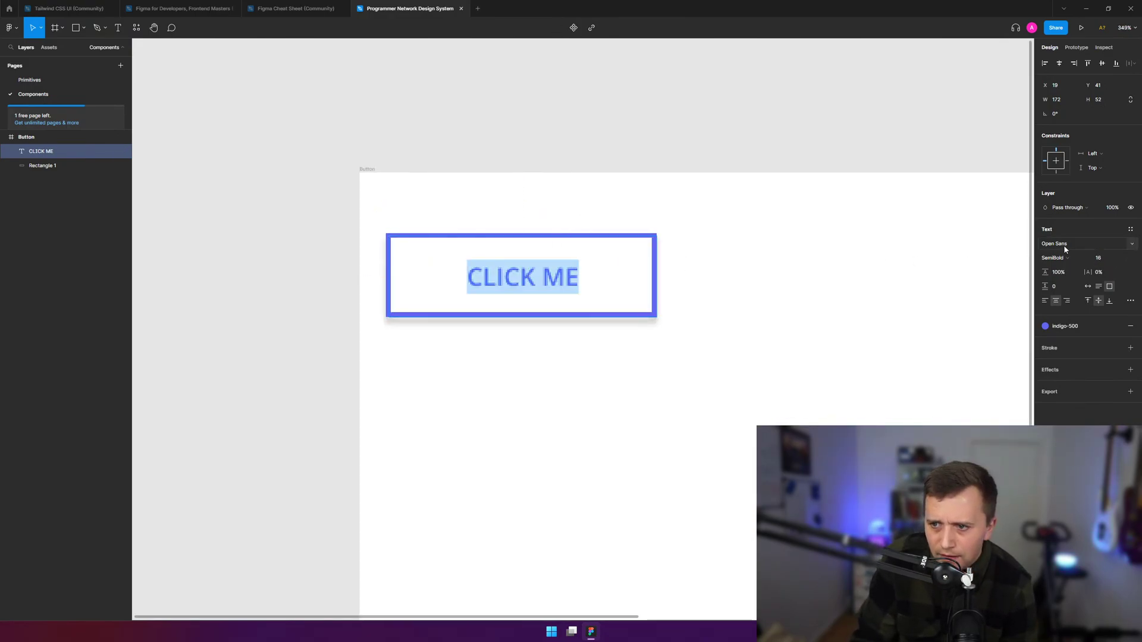
{"action": "left_click", "coordinate": [1108, 262]}
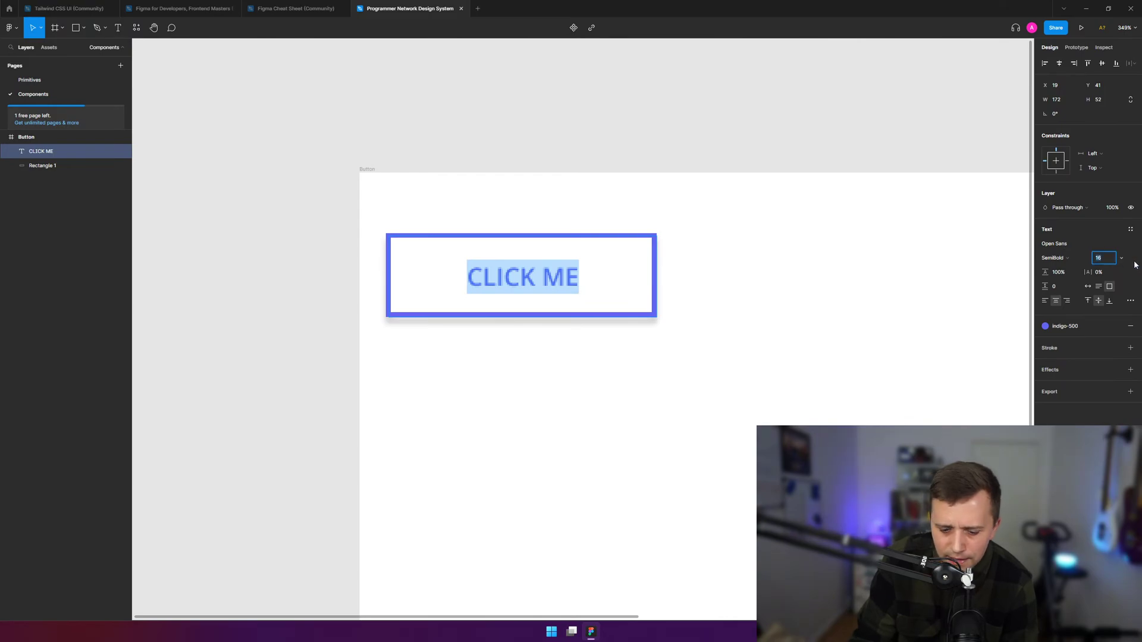
{"action": "key", "text": "Return"}
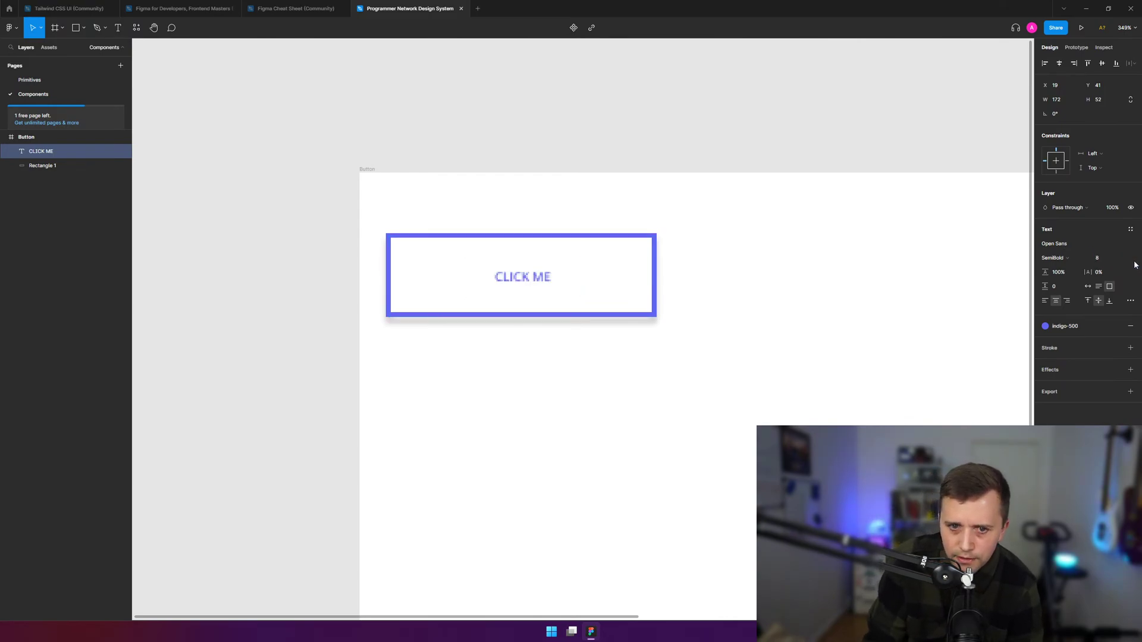
- Set the font size of the CLICK ME label to 20 and view the button at 100% zoom
{"action": "left_click", "coordinate": [1098, 258]}
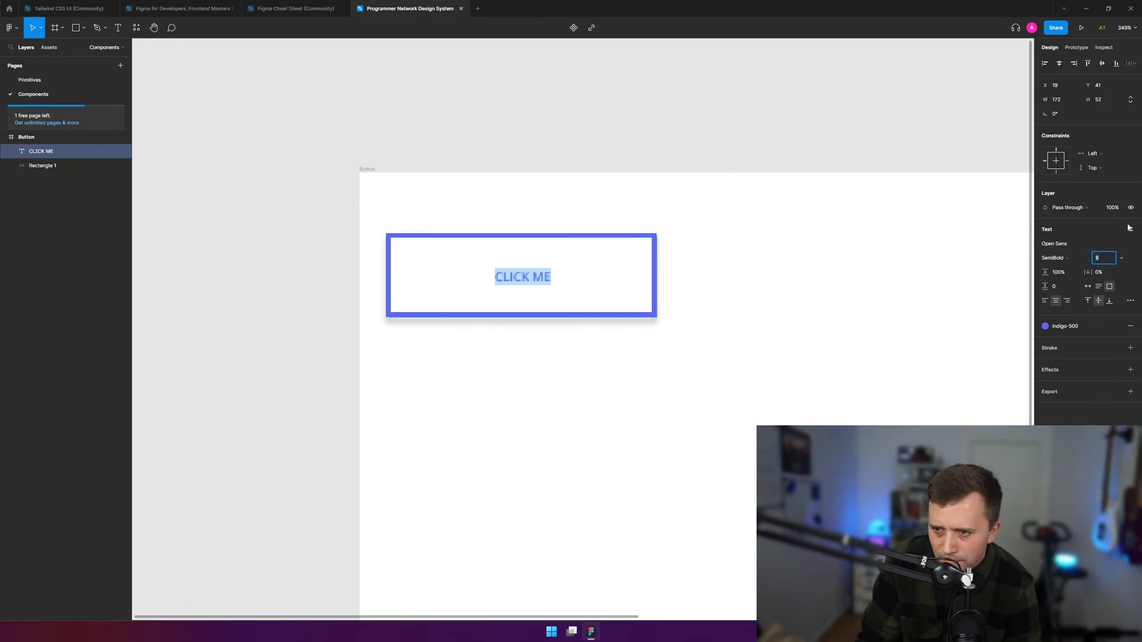
{"action": "type", "text": "20"}
{"action": "key", "text": "Return"}
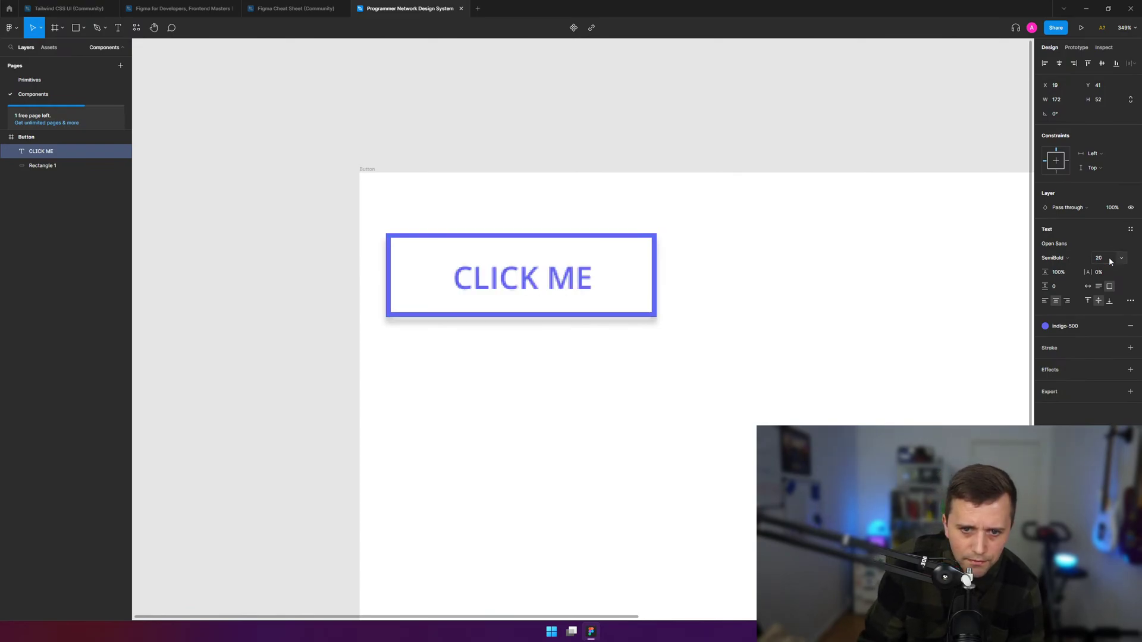
{"action": "left_click", "coordinate": [973, 201]}
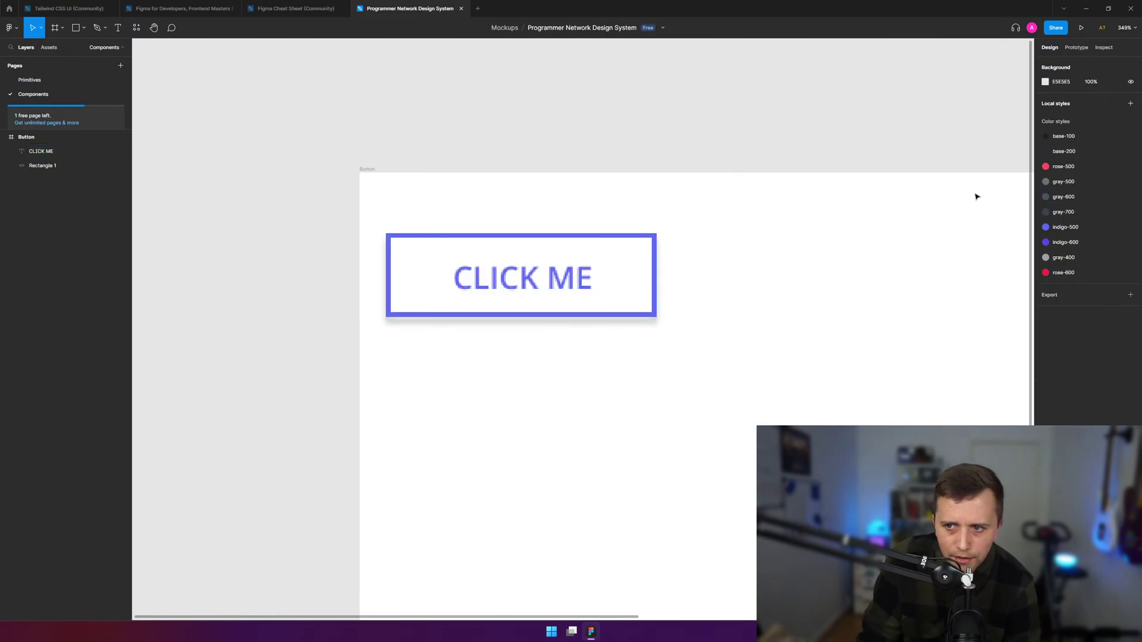
{"action": "left_click", "coordinate": [1124, 28]}
{"action": "key", "text": "Escape"}
{"action": "key", "text": "ctrl+0"}
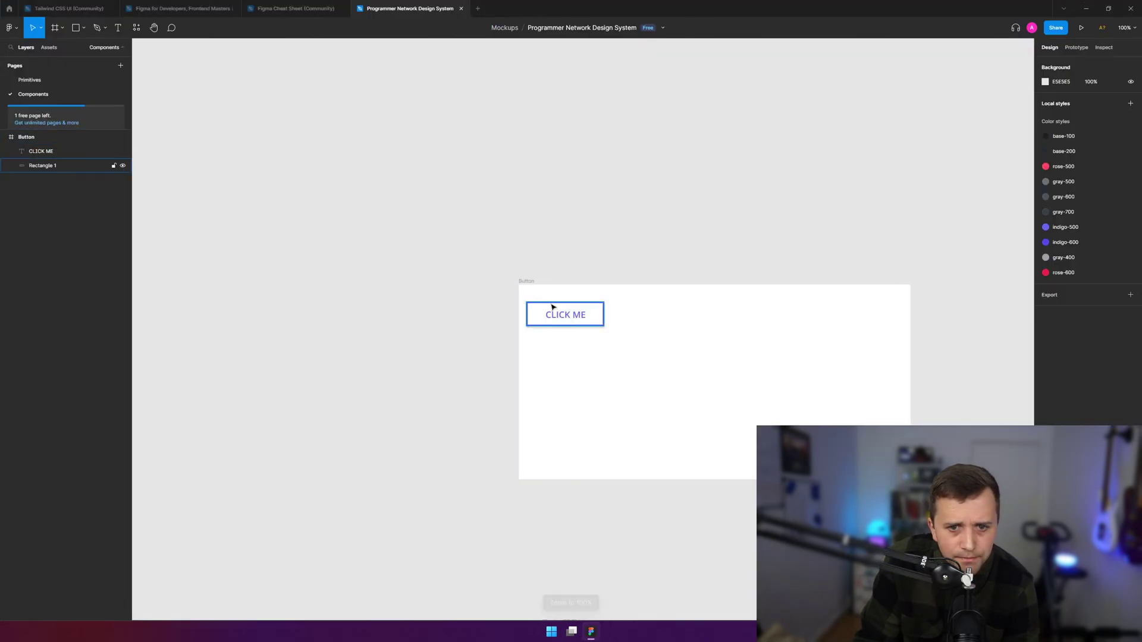
- Switch to Storybook in the browser and examine the Filled button variant enlarged
{"action": "key", "text": "alt+Tab"}
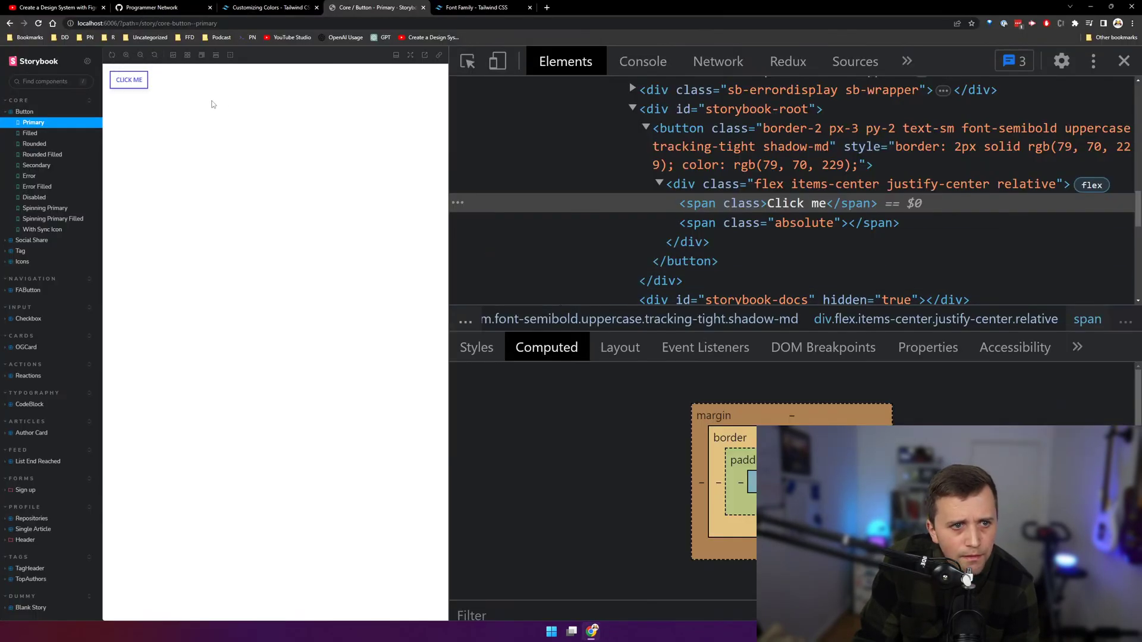
{"action": "left_click", "coordinate": [83, 134]}
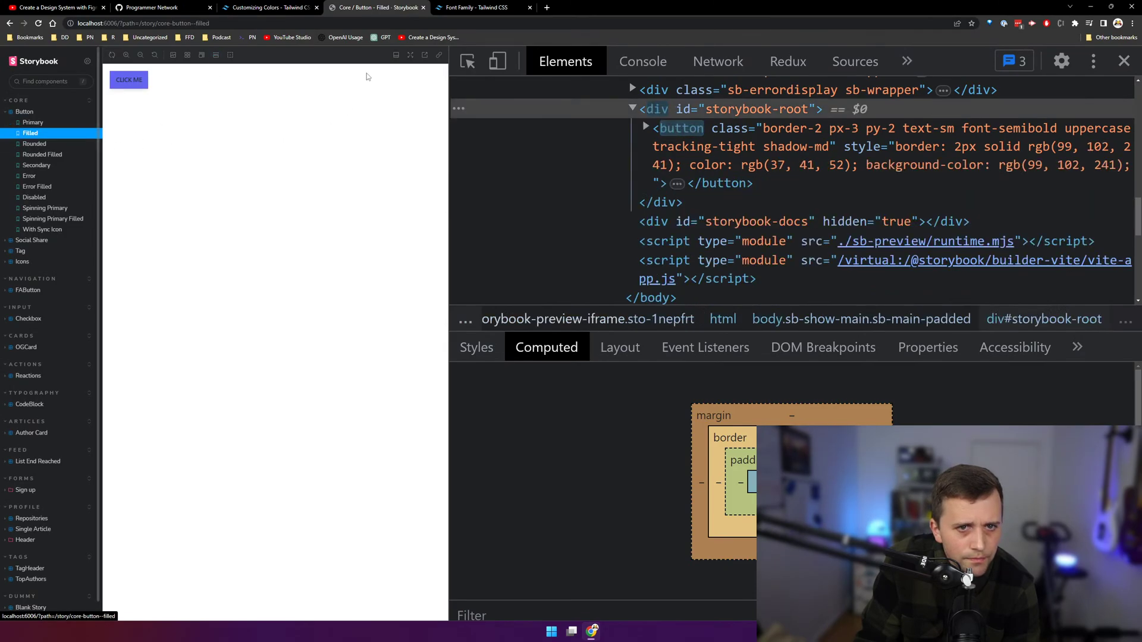
{"action": "left_click", "coordinate": [126, 55]}
{"action": "double_click", "coordinate": [127, 56]}
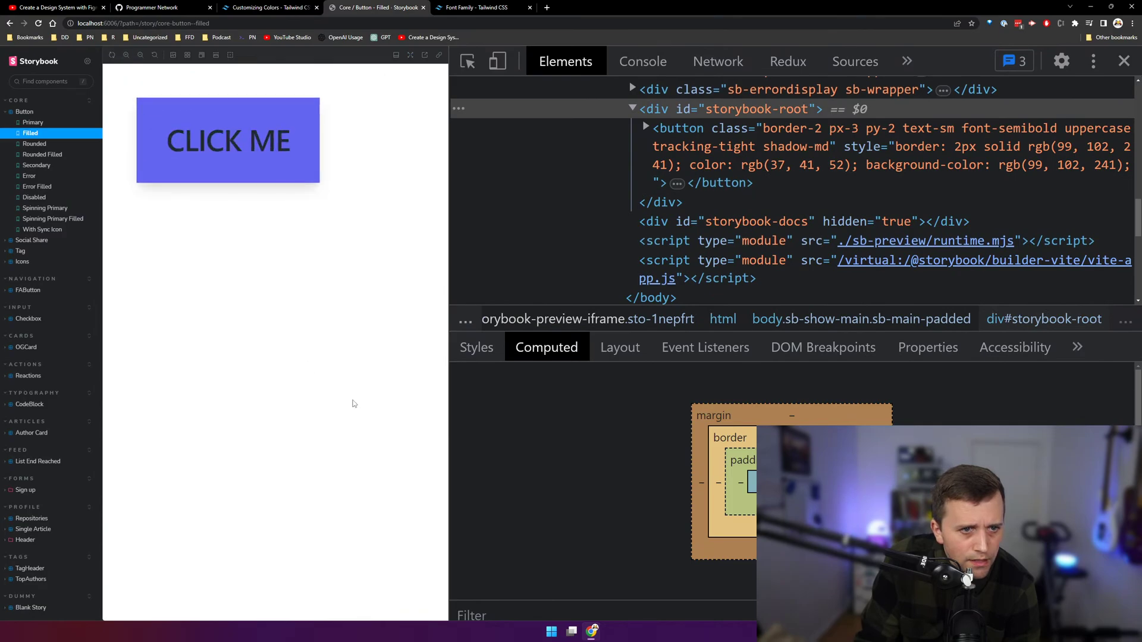
- Return to Figma and change the button label's text to OUTLINED
{"action": "key", "text": "alt+Tab"}
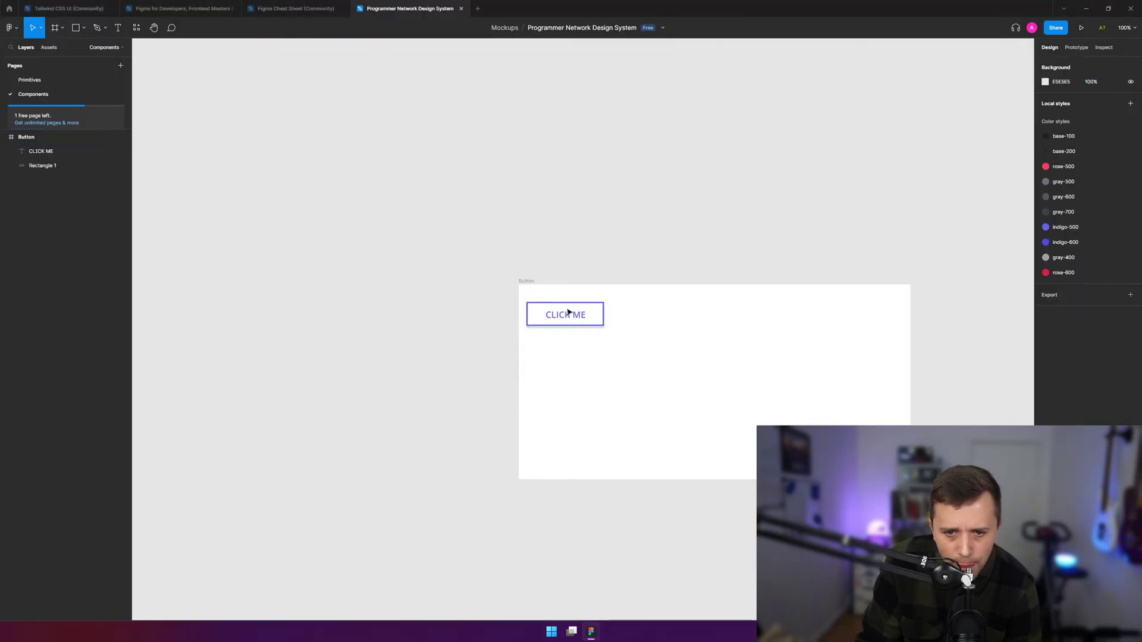
{"action": "left_click", "coordinate": [553, 322]}
{"action": "double_click", "coordinate": [553, 320]}
{"action": "type", "text": "OUTLINED"}
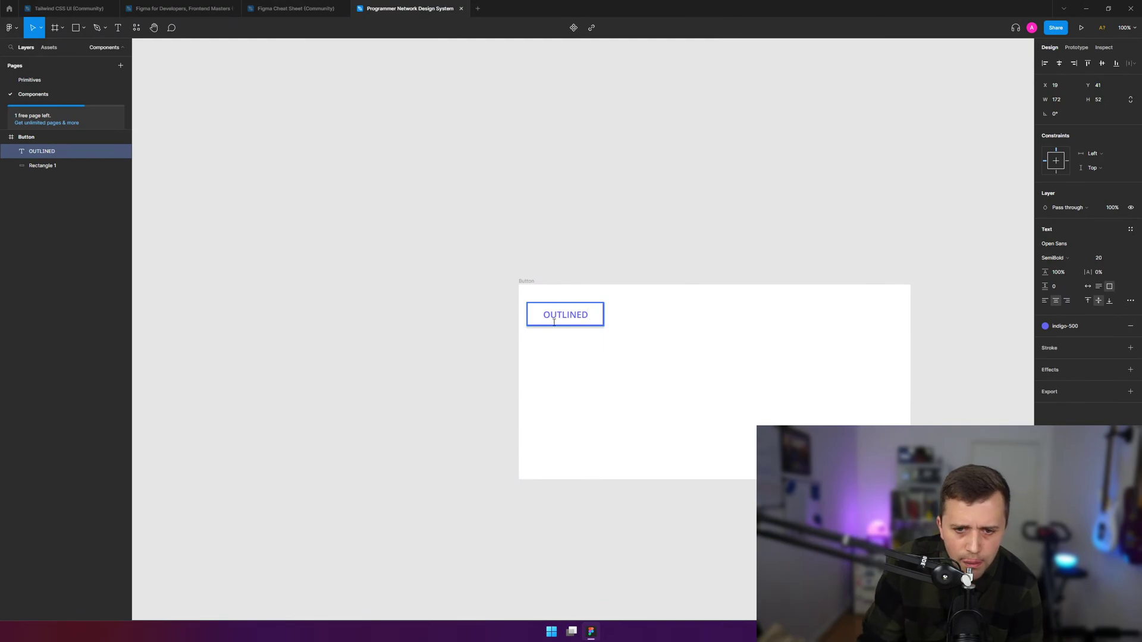
{"action": "key", "text": "Escape"}
{"action": "left_click", "coordinate": [630, 309]}
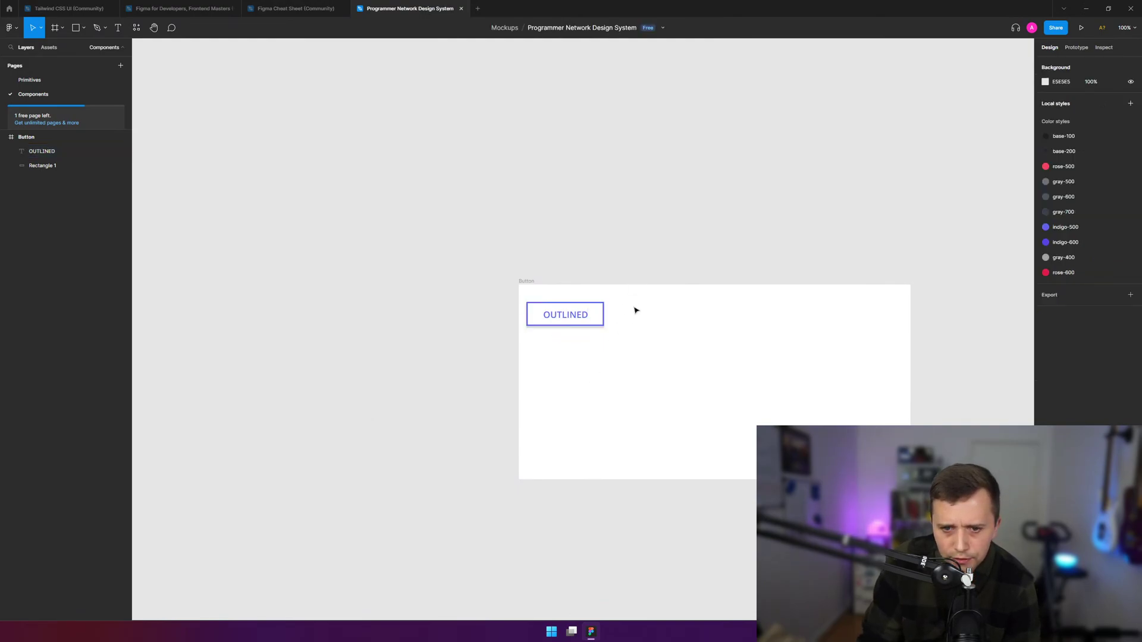
- Duplicate the OUTLINED button beside the original and change the copy's label to FILLED
{"action": "left_click_drag", "start_coordinate": [632, 296], "coordinate": [651, 320]}
{"action": "key", "text": "ctrl+d"}
{"action": "double_click", "coordinate": [650, 316]}
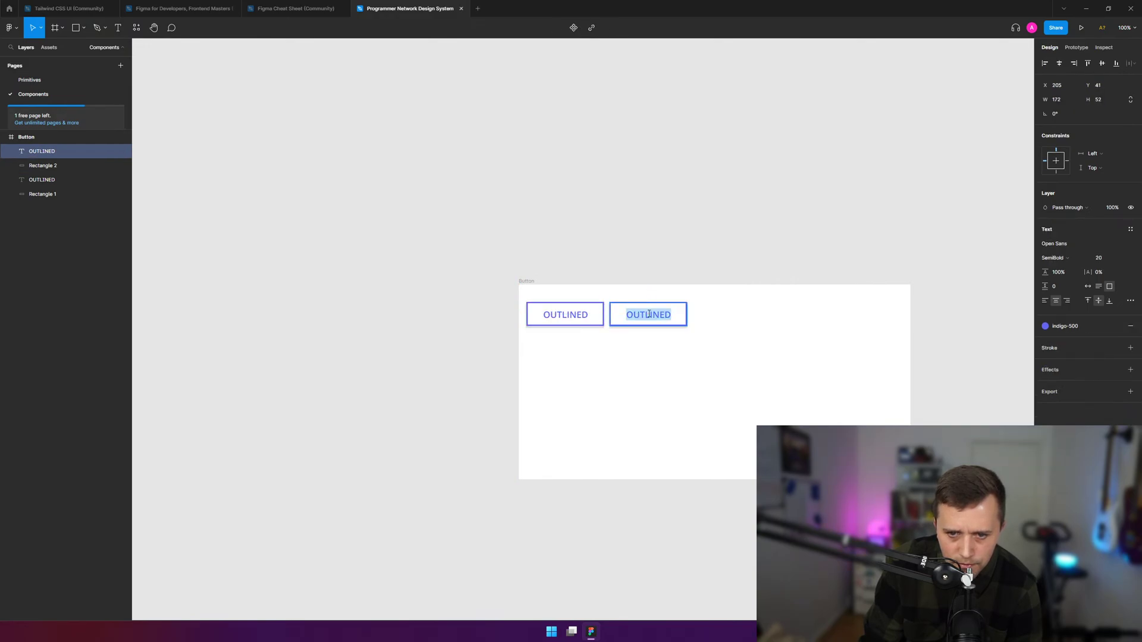
{"action": "type", "text": "FILLED"}
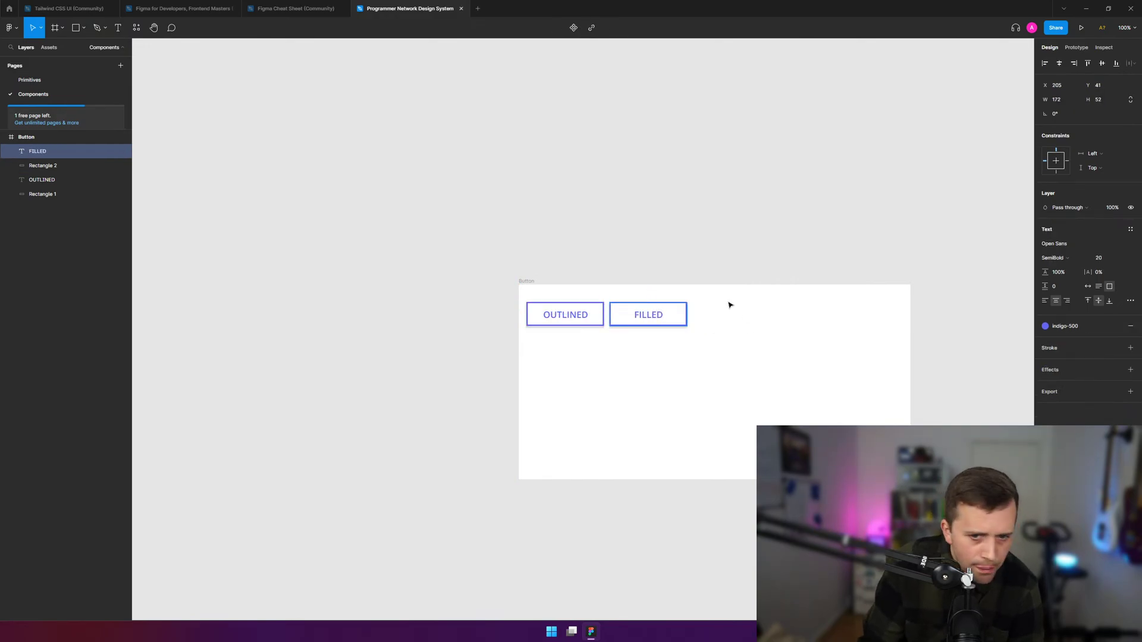
{"action": "key", "text": "Escape"}
{"action": "left_click", "coordinate": [716, 291]}
- Compare with the Storybook button and remove the stroke from the rectangle behind the FILLED label in Figma
{"action": "key", "text": "alt+Tab"}
{"action": "key", "text": "alt+Tab"}
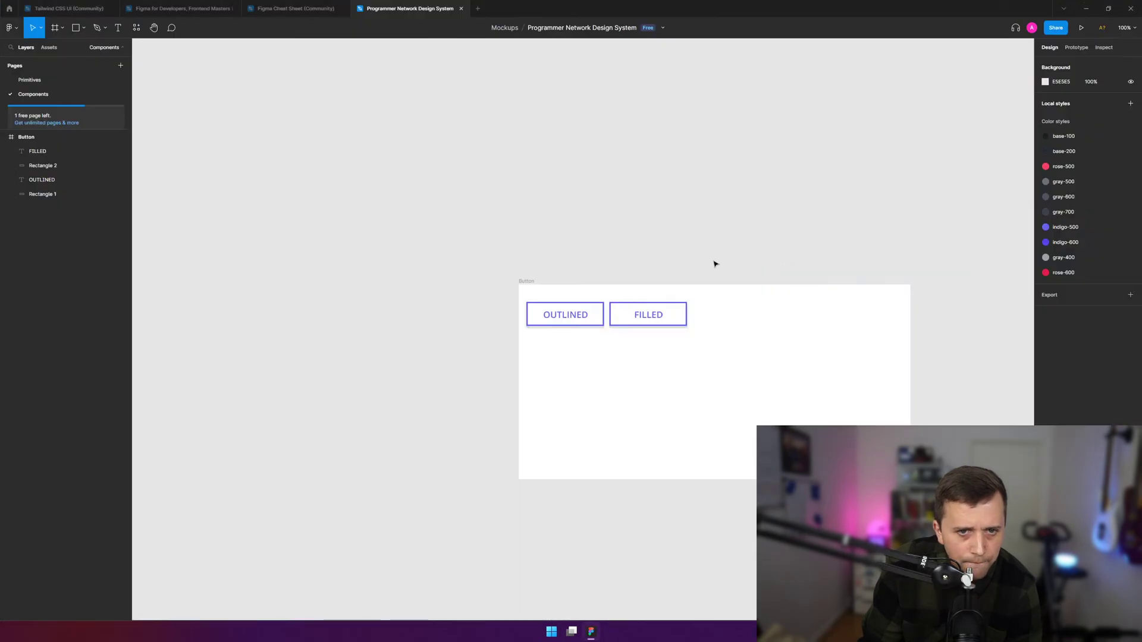
{"action": "key", "text": "alt+Tab"}
{"action": "key", "text": "alt+Tab"}
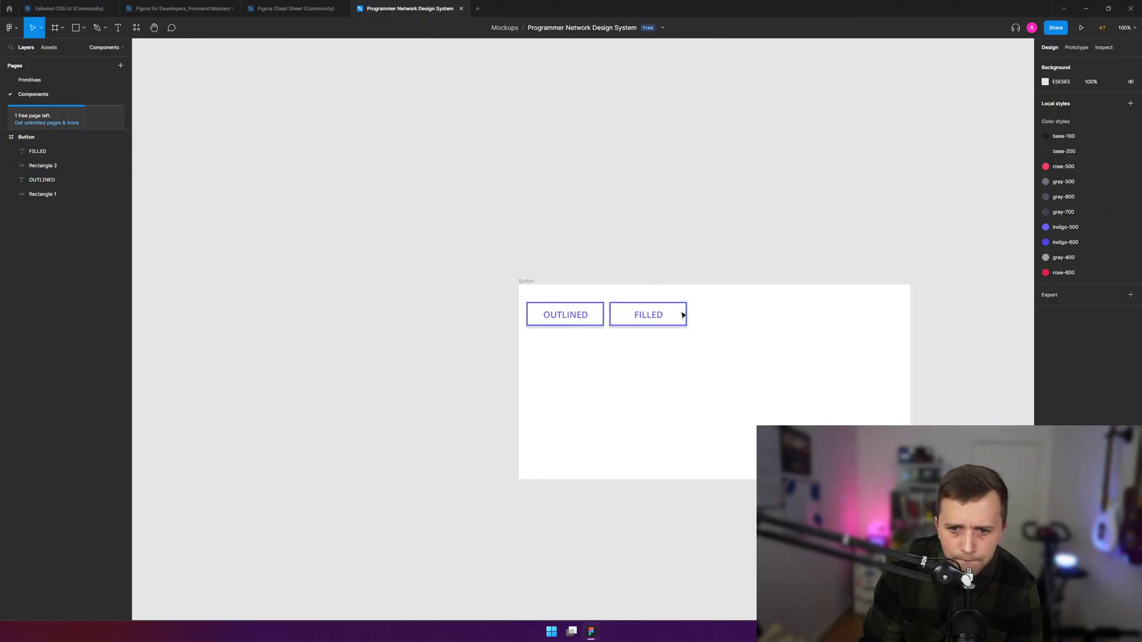
{"action": "left_click", "coordinate": [679, 321]}
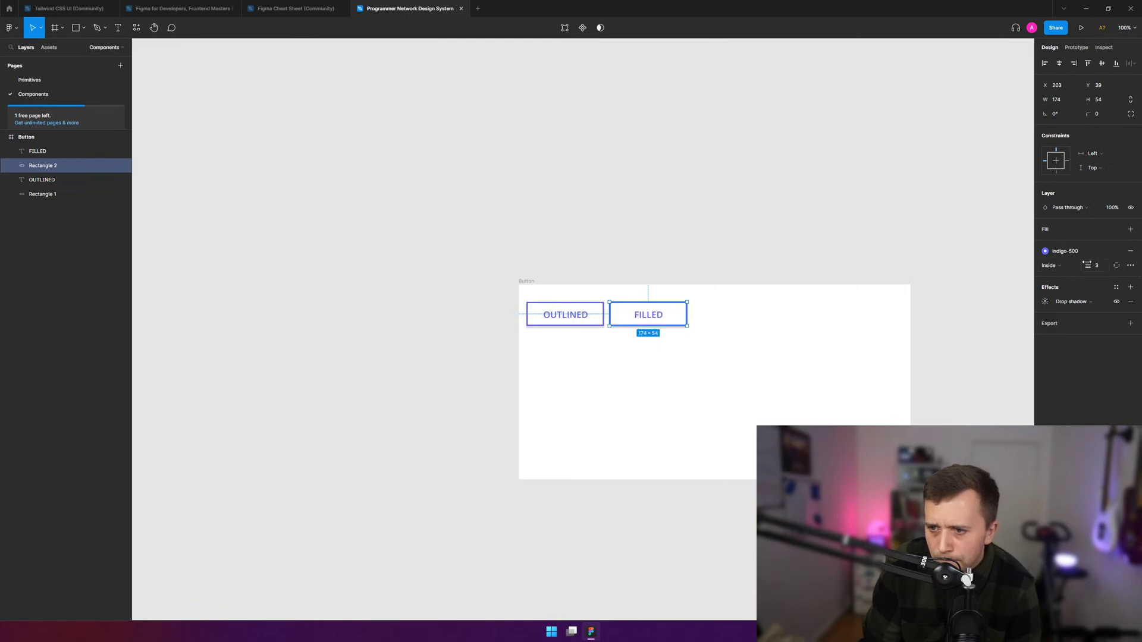
{"action": "left_click", "coordinate": [1130, 251]}
- Add a drop shadow and a black outside stroke of weight 1 to the FILLED label
{"action": "left_click", "coordinate": [664, 320]}
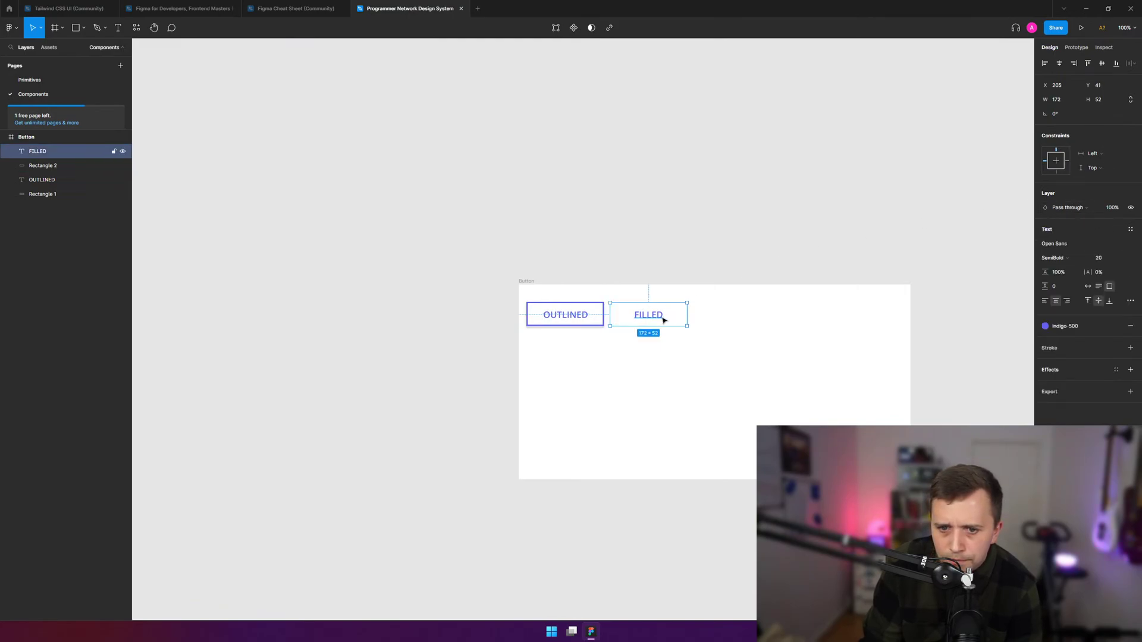
{"action": "key", "text": "Escape"}
{"action": "left_click", "coordinate": [661, 311]}
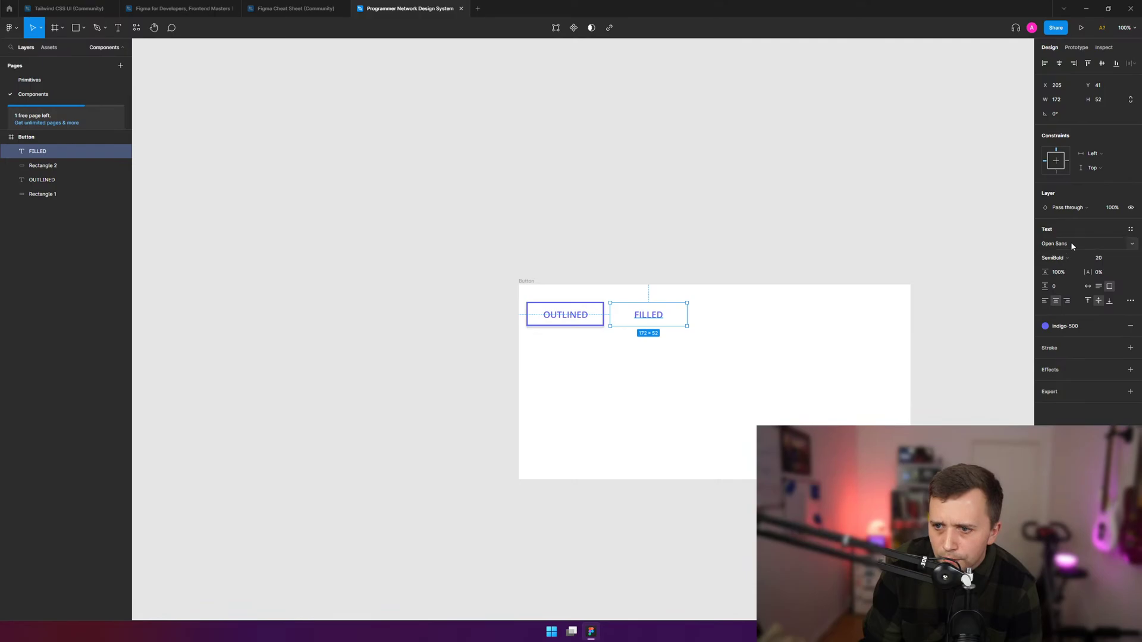
{"action": "left_click", "coordinate": [874, 288]}
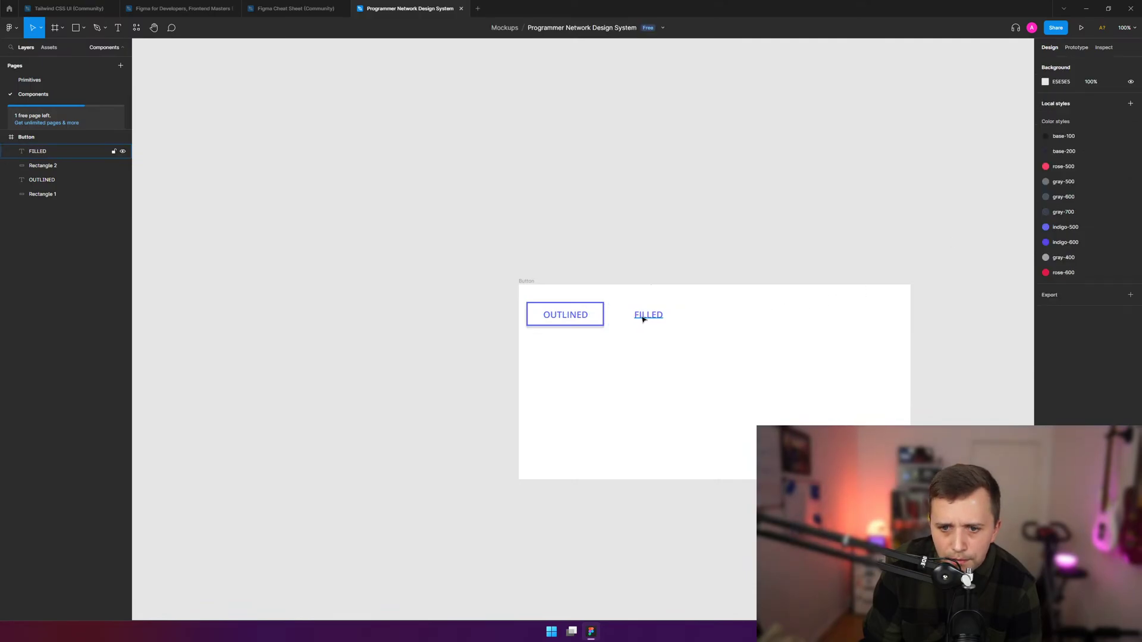
{"action": "left_click", "coordinate": [41, 152]}
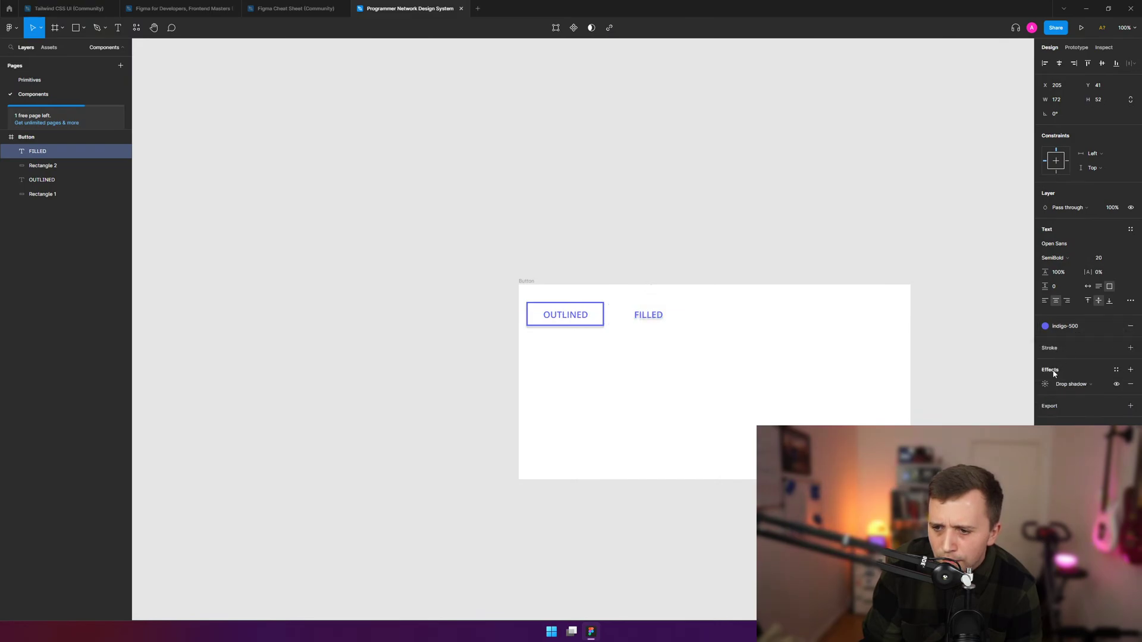
{"action": "key", "text": "ctrl+alt+v"}
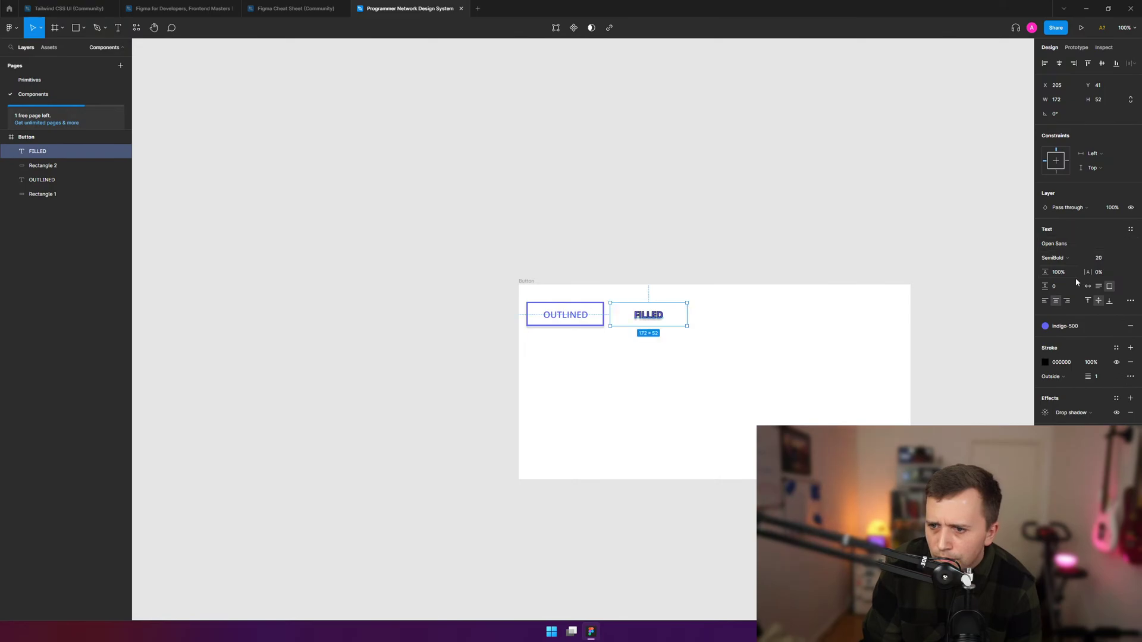
- Look through the FILLED label's blend mode, prototype and inspect properties, and return to its design properties
{"action": "left_click", "coordinate": [1064, 208]}
{"action": "left_click", "coordinate": [1067, 207]}
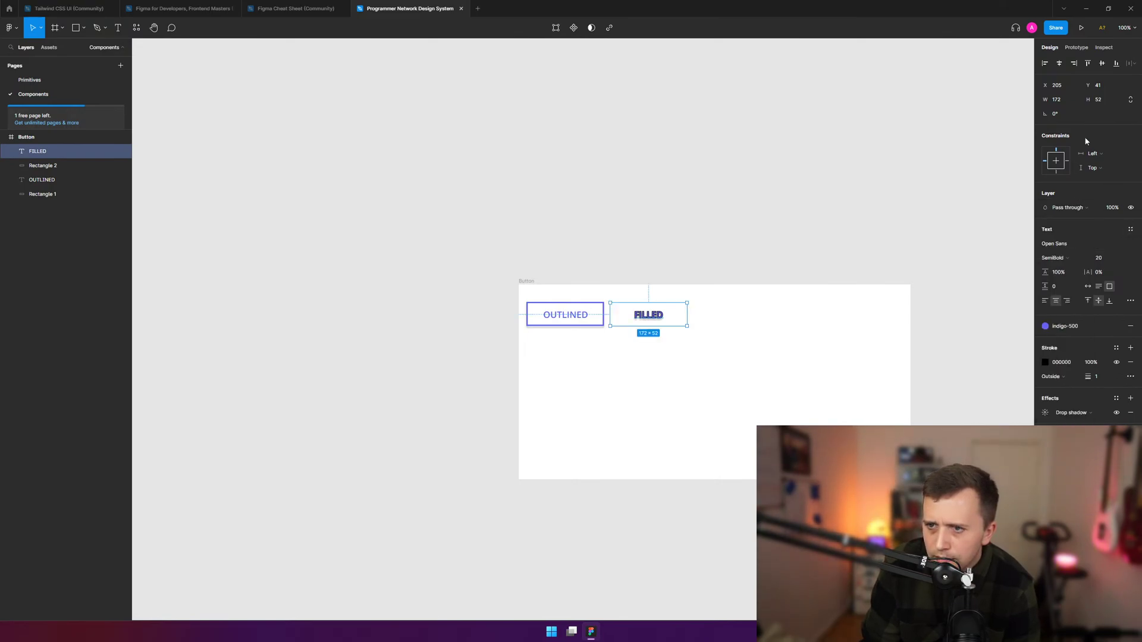
{"action": "left_click", "coordinate": [1074, 50]}
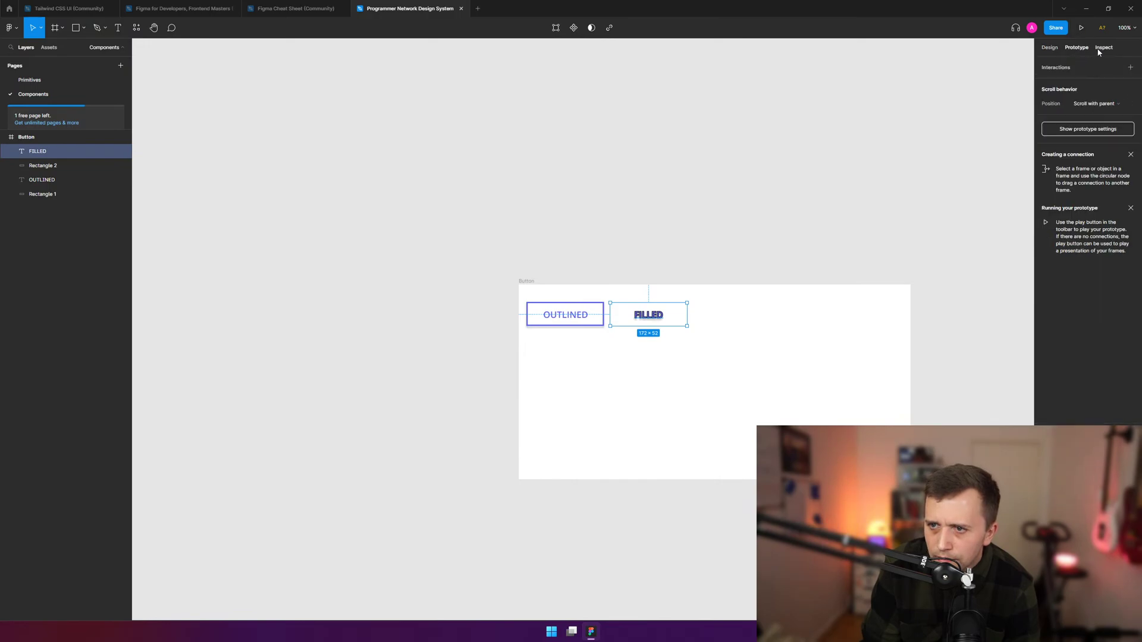
{"action": "left_click", "coordinate": [1098, 51]}
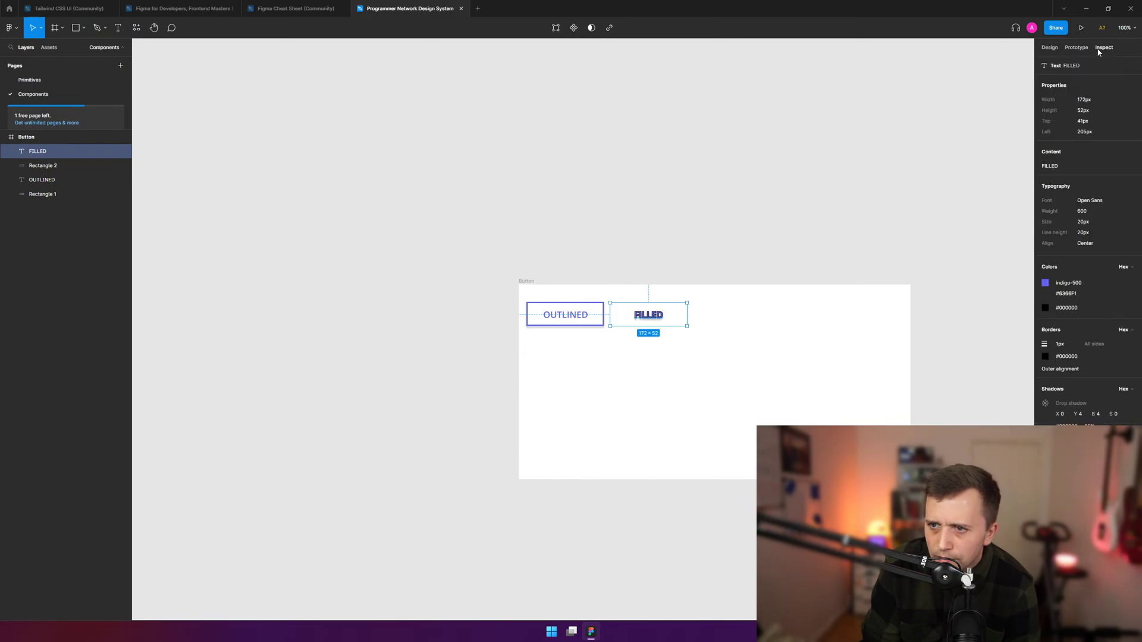
{"action": "left_click", "coordinate": [1048, 49]}
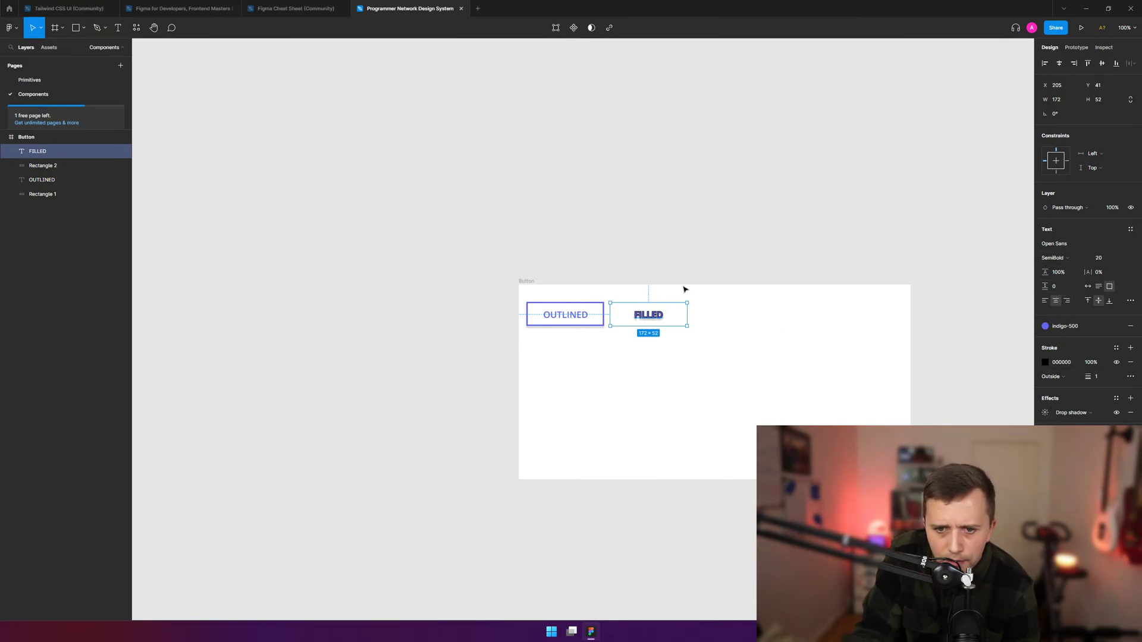
- Undo the FILLED label's stroke and drop shadow and the removal of the stroke from the rectangle behind it
{"action": "left_click", "coordinate": [717, 262]}
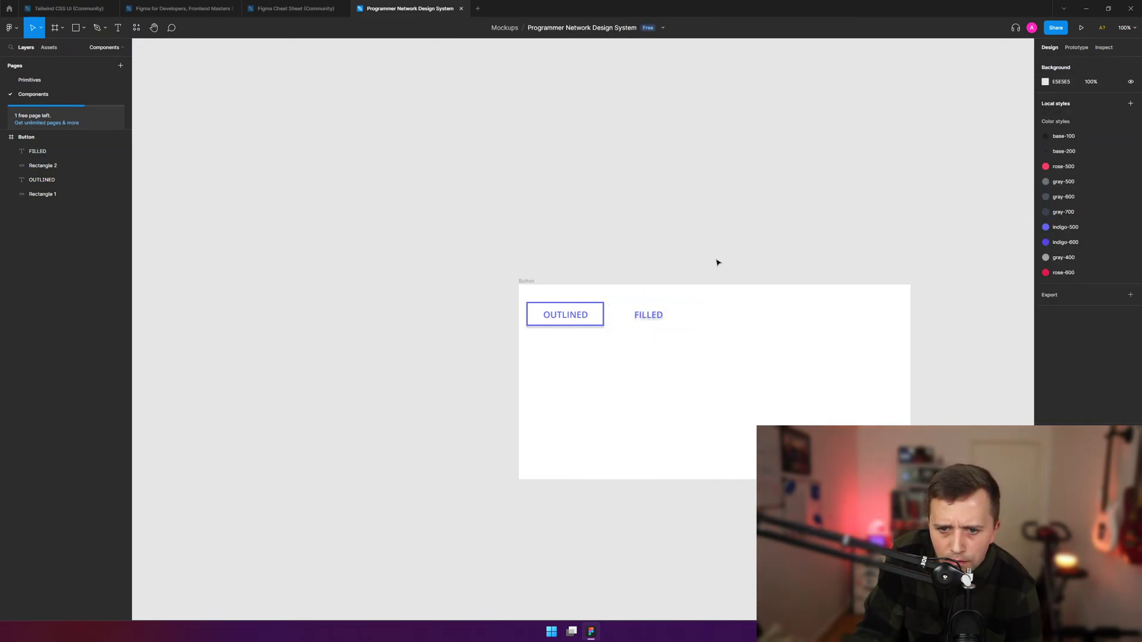
{"action": "key", "text": "ctrl+z"}
{"action": "key", "text": "ctrl+z"}
{"action": "key", "text": "Escape"}
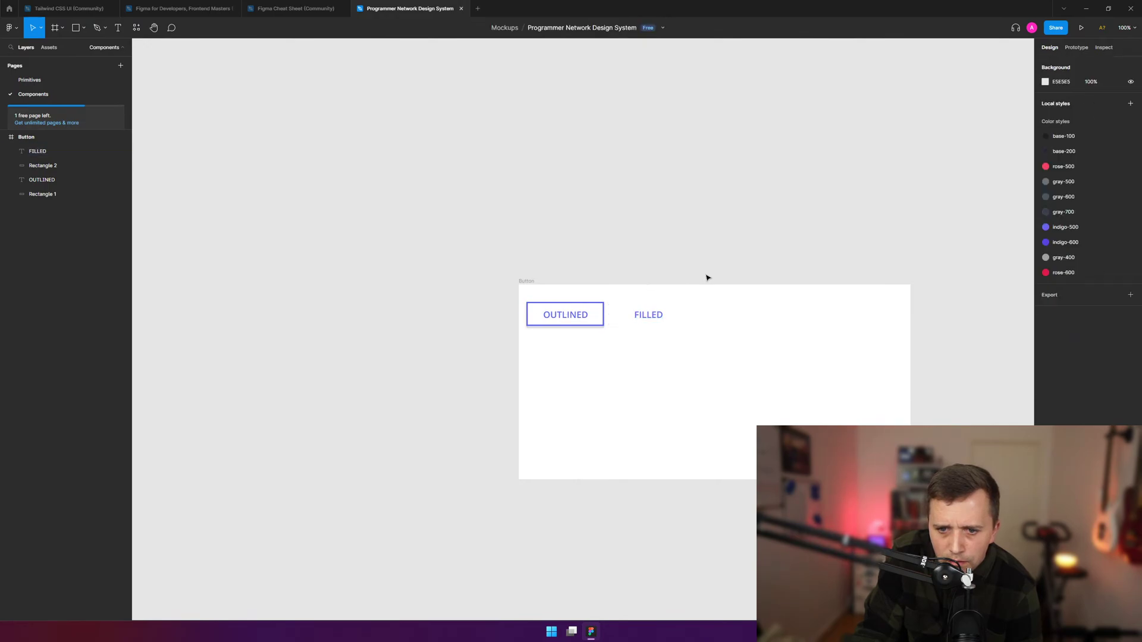
{"action": "key", "text": "ctrl+z"}
{"action": "key", "text": "ctrl+z"}
{"action": "key", "text": "ctrl+z"}
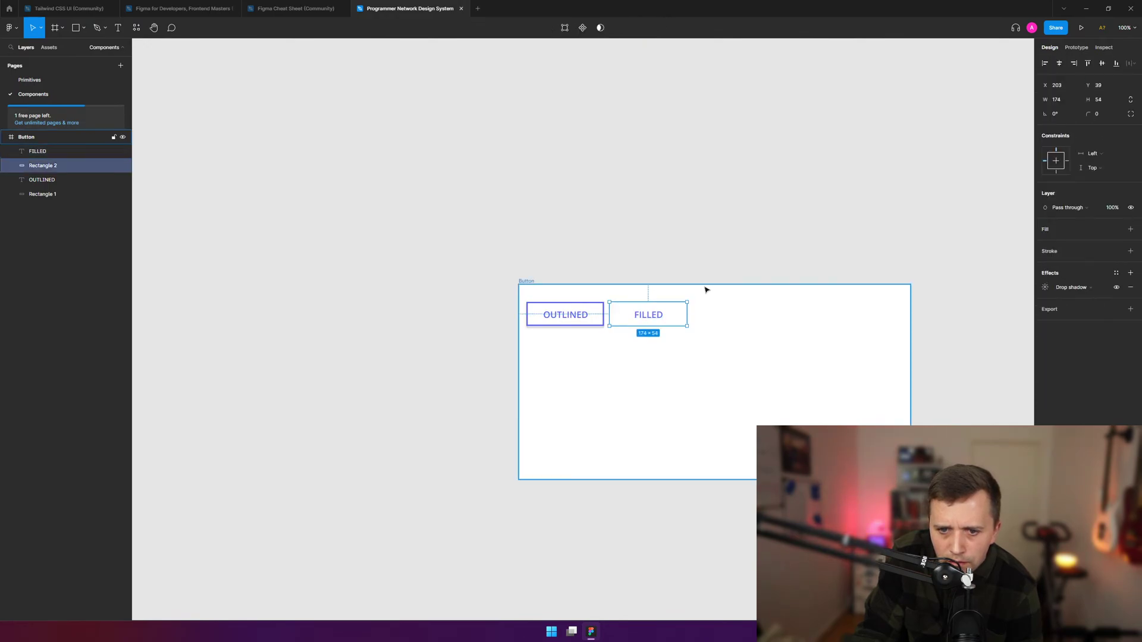
- Add a fill to the rectangle behind the FILLED label using the indigo-500 color style
{"action": "left_click", "coordinate": [686, 311]}
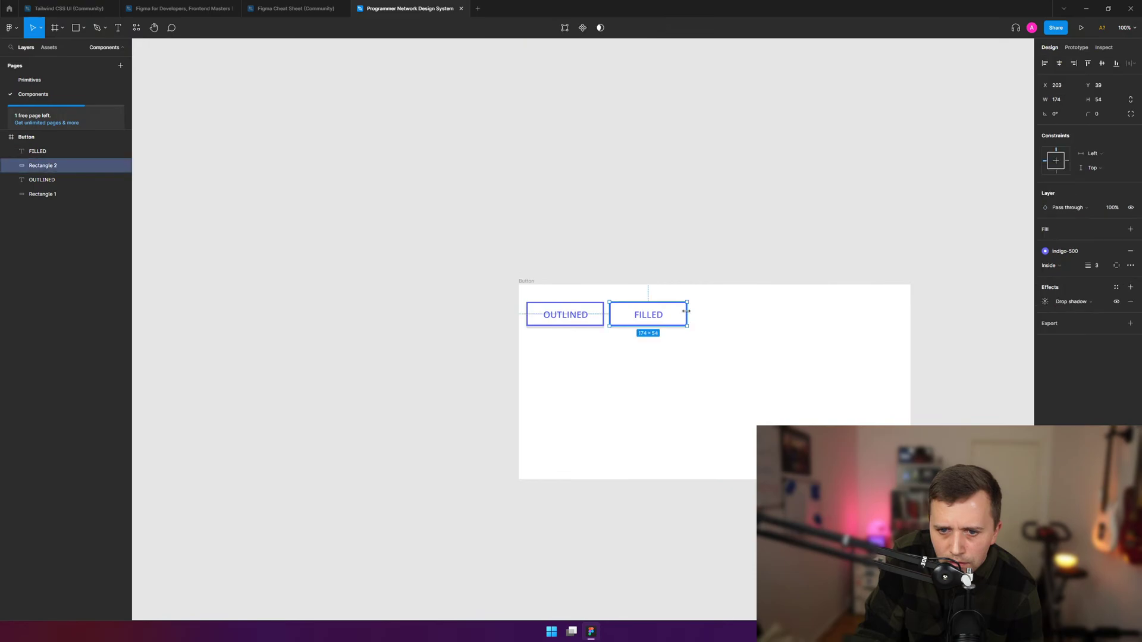
{"action": "left_click", "coordinate": [1130, 229]}
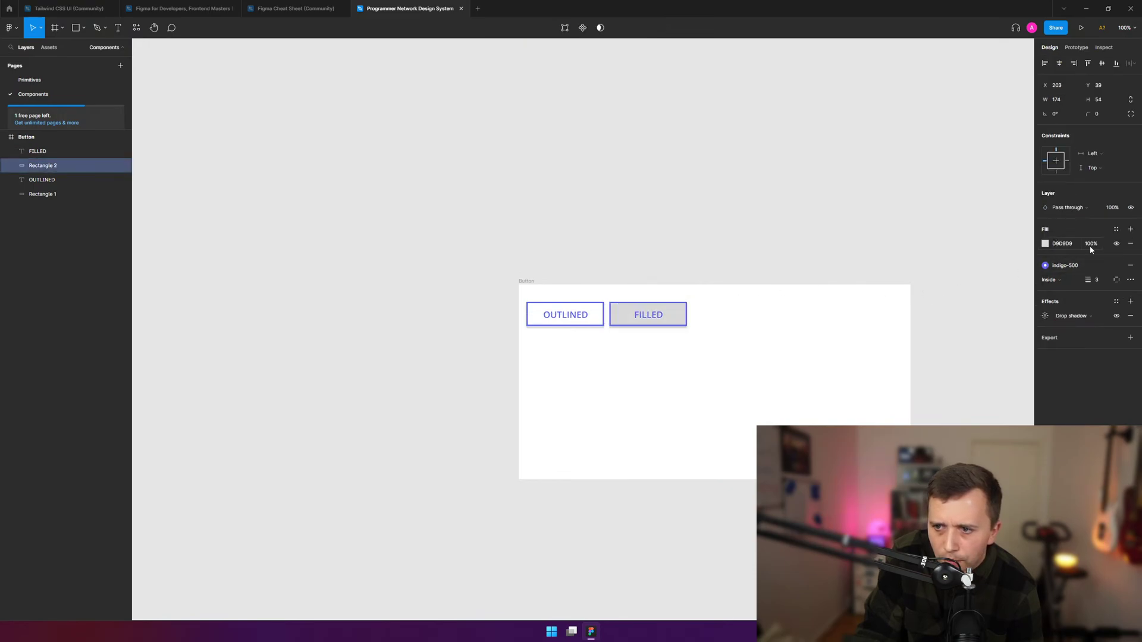
{"action": "left_click", "coordinate": [1117, 230]}
{"action": "left_click", "coordinate": [1051, 297]}
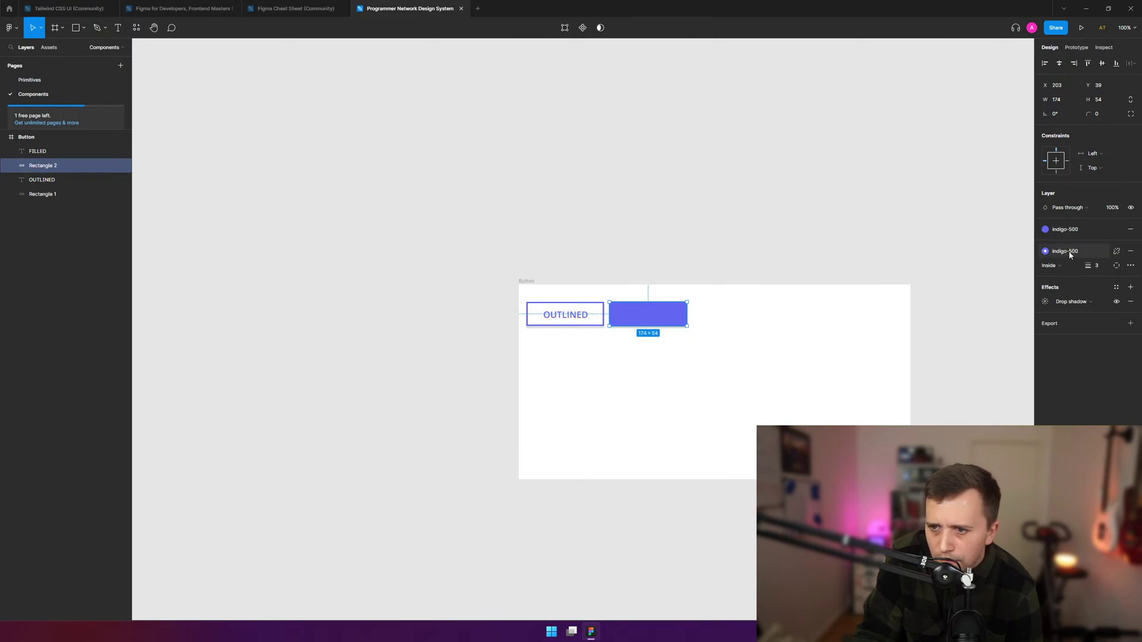
- Create a color style named white from the FILLED label's fill and apply it to the label
{"action": "left_click", "coordinate": [644, 314]}
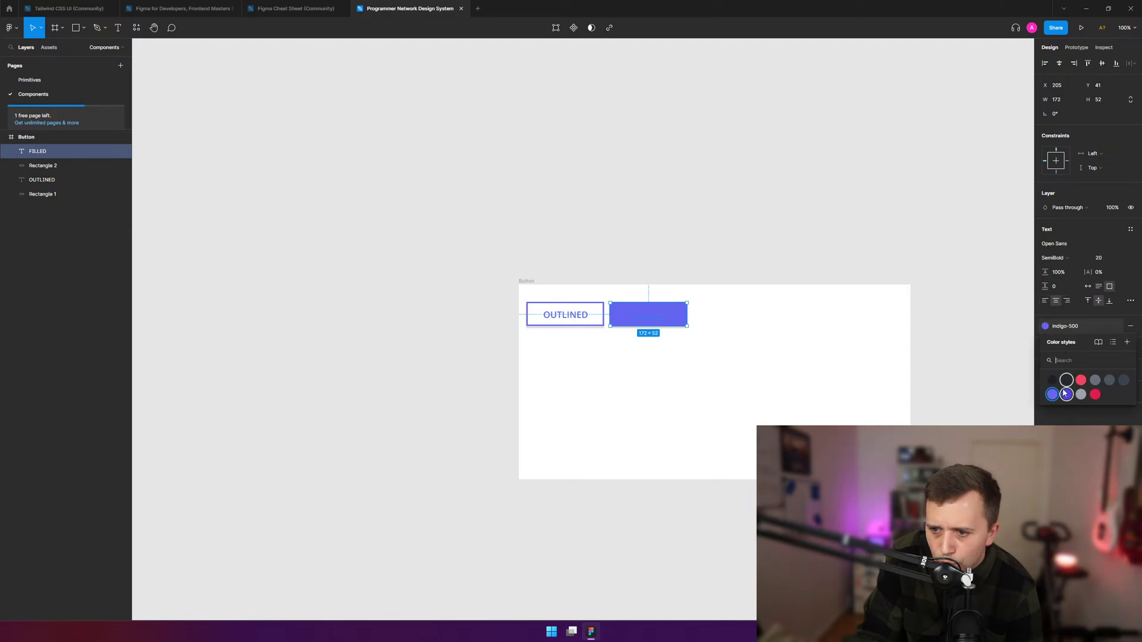
{"action": "left_click", "coordinate": [1126, 343]}
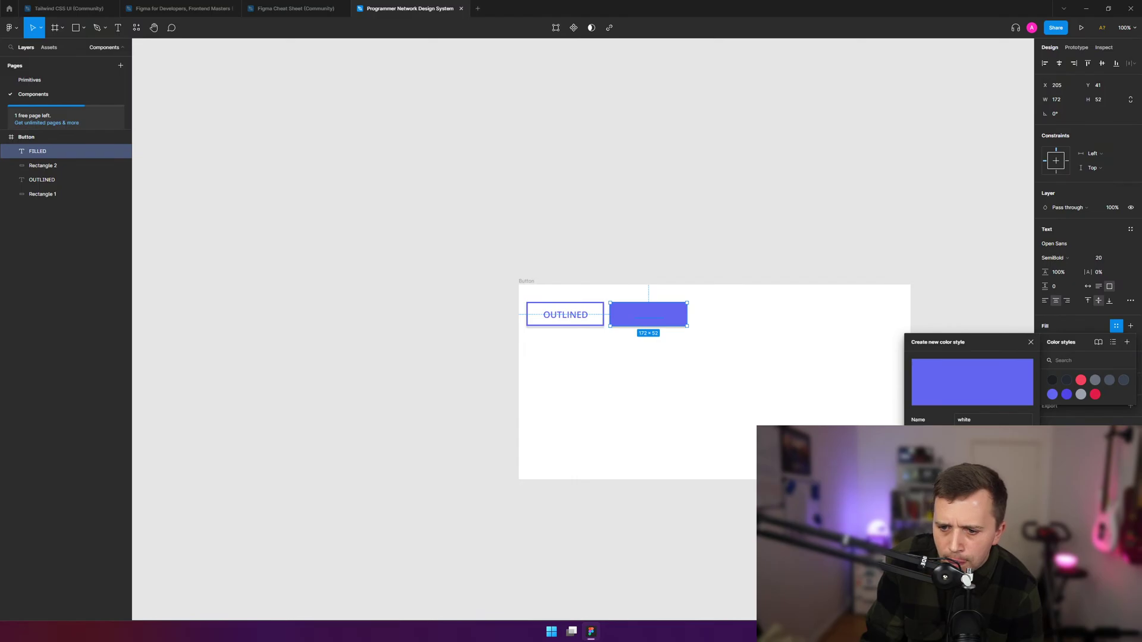
{"action": "key", "text": "Return"}
{"action": "left_click", "coordinate": [807, 378]}
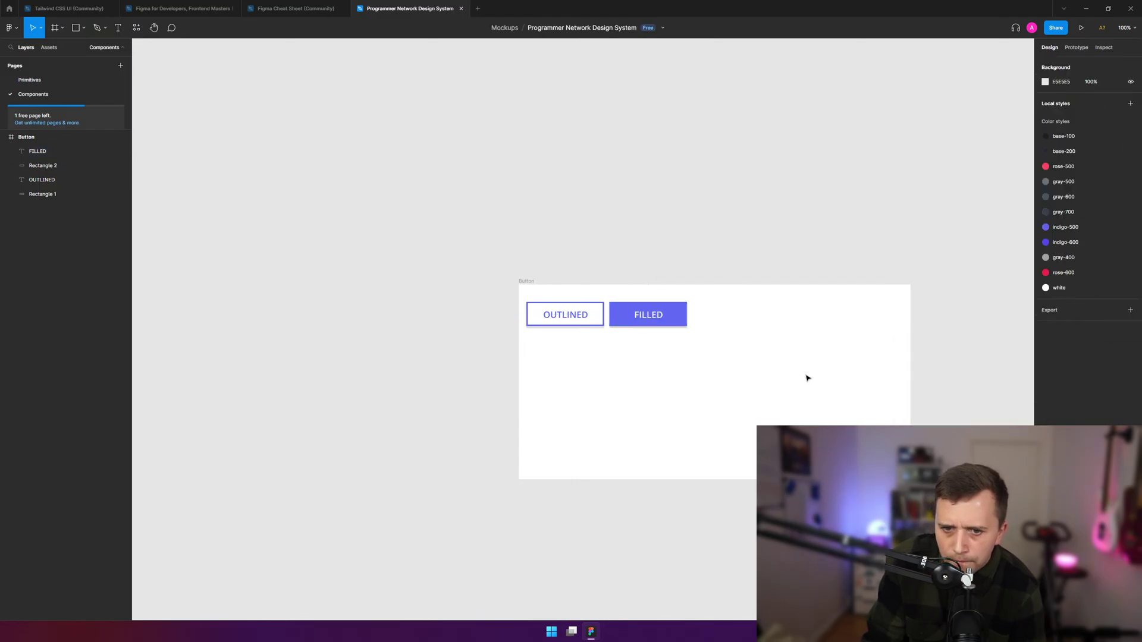
{"action": "left_click", "coordinate": [730, 478]}
- Compare with the Storybook button and set the FILLED label's fill to the base-100 color style in Figma
{"action": "key", "text": "alt+Tab"}
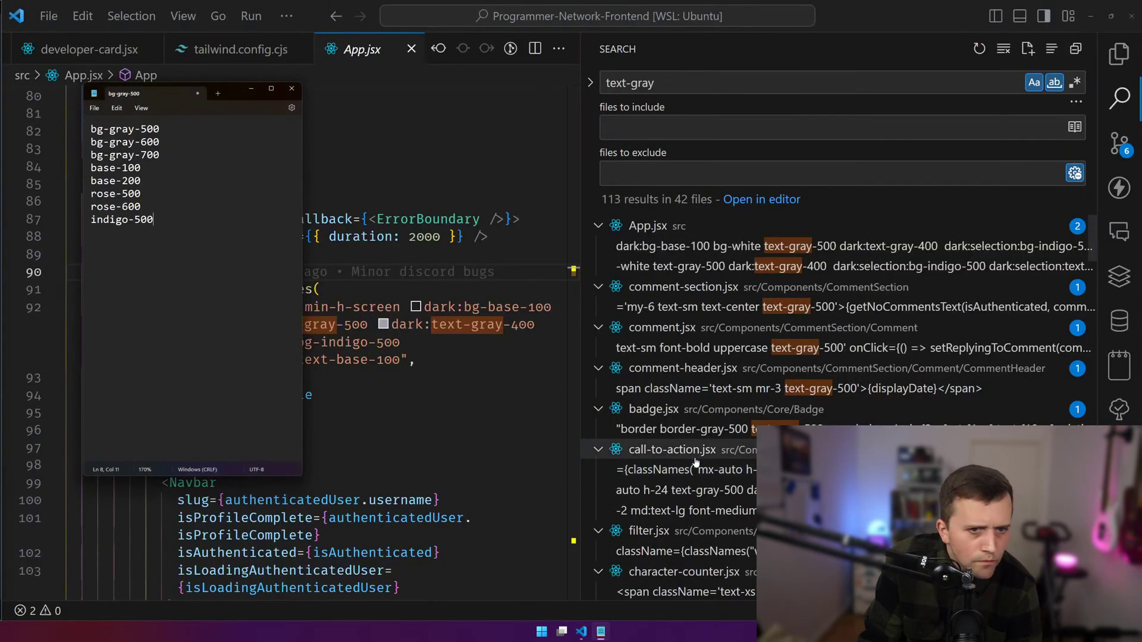
{"action": "key", "text": "alt+Tab"}
{"action": "key", "text": "alt+Tab"}
{"action": "key", "text": "alt+Tab"}
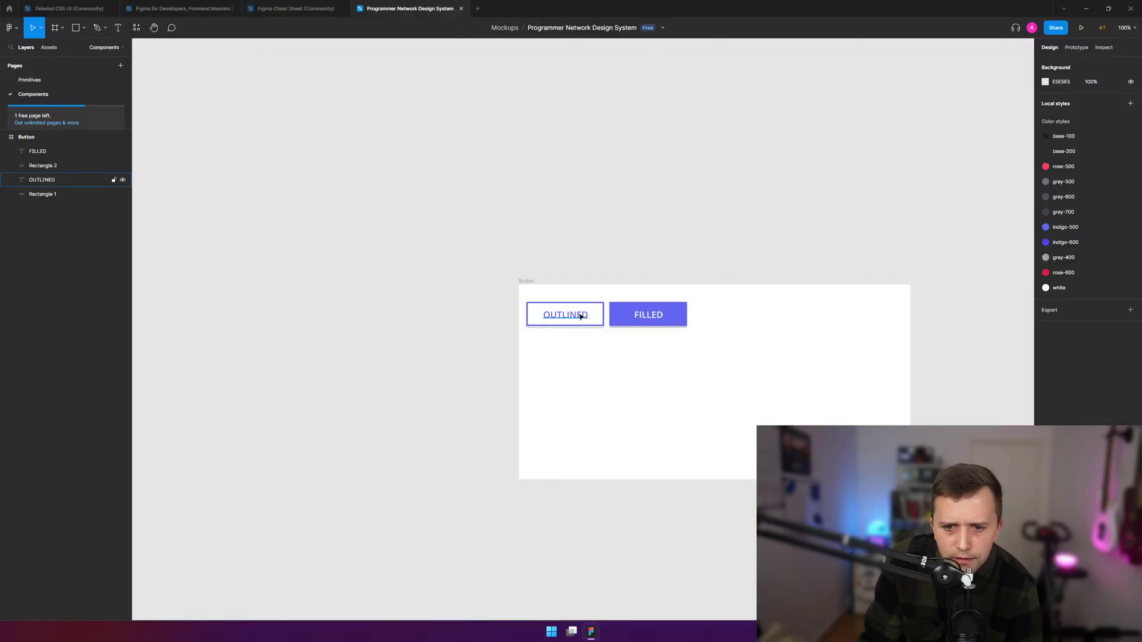
{"action": "left_click", "coordinate": [645, 319]}
{"action": "key", "text": "alt+Tab"}
{"action": "key", "text": "alt+Tab"}
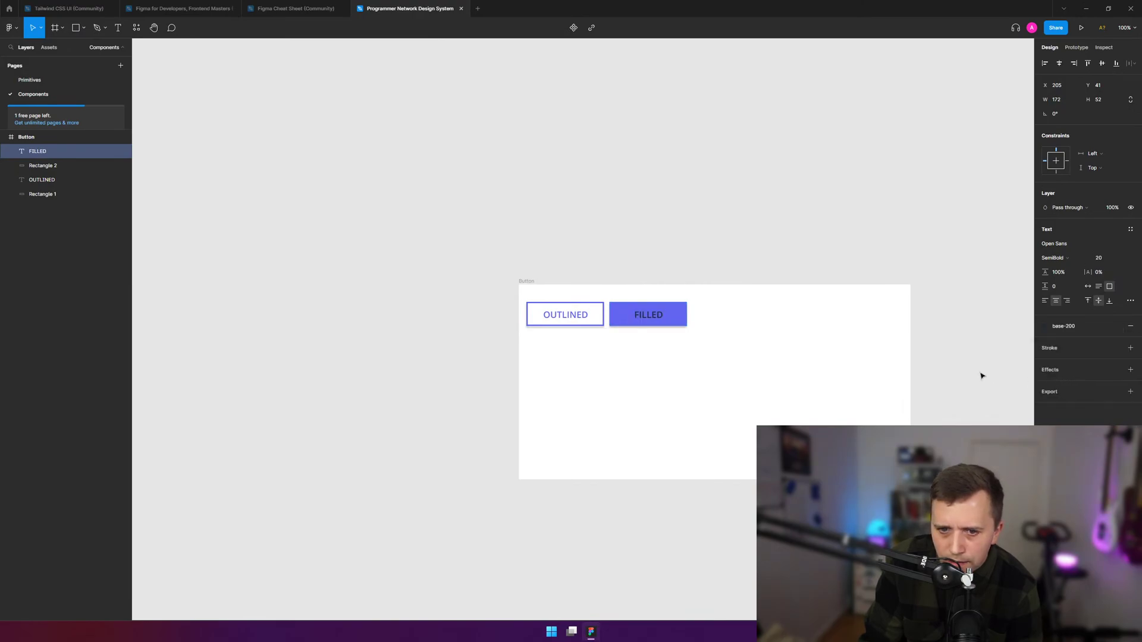
{"action": "left_click", "coordinate": [1060, 328]}
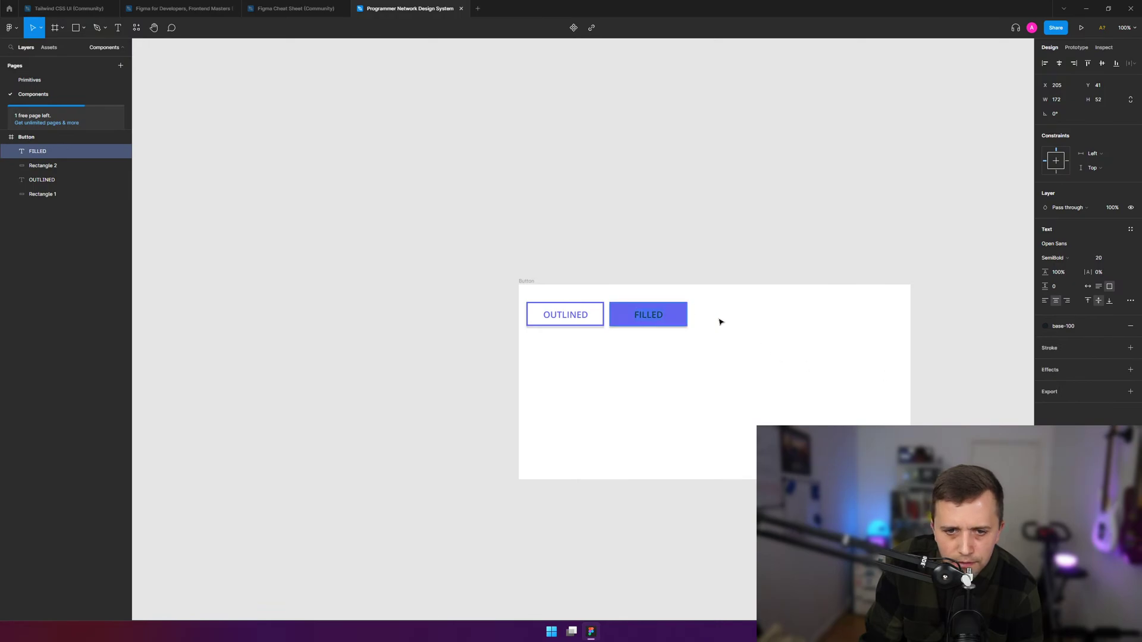
- Inspect the filled Storybook button's classes and inline colors in the browser, and compare them with the two Figma buttons up close
{"action": "key", "text": "alt+Tab"}
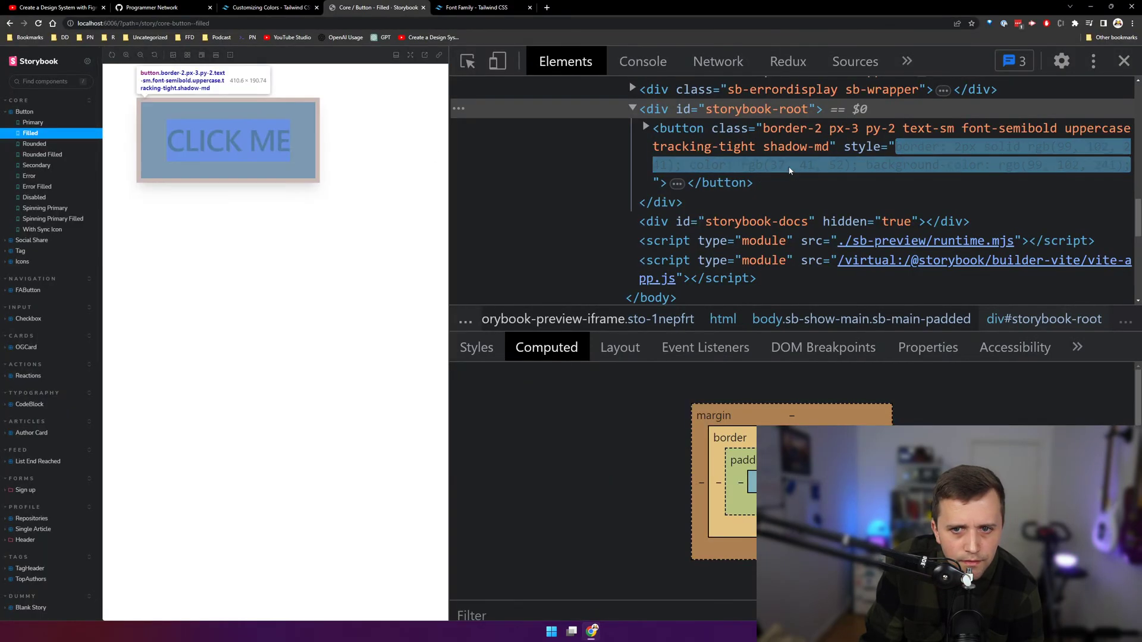
{"action": "left_click", "coordinate": [469, 62]}
{"action": "left_click", "coordinate": [229, 141]}
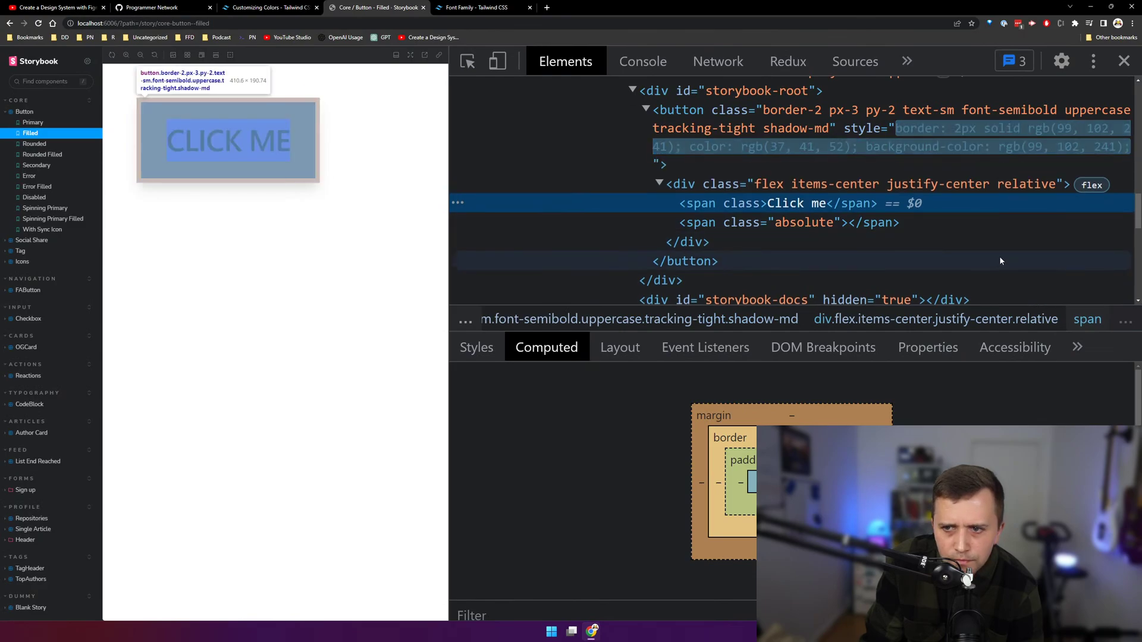
{"action": "scroll", "coordinate": [1012, 152], "scroll_direction": "up", "scroll_amount": 3}
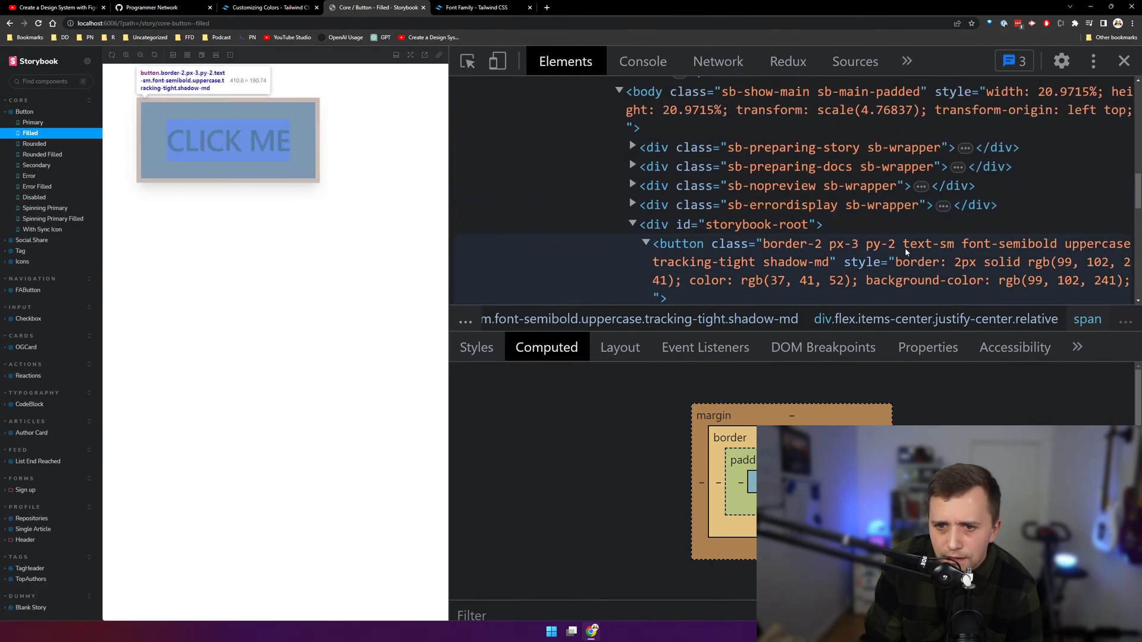
{"action": "left_click", "coordinate": [904, 248]}
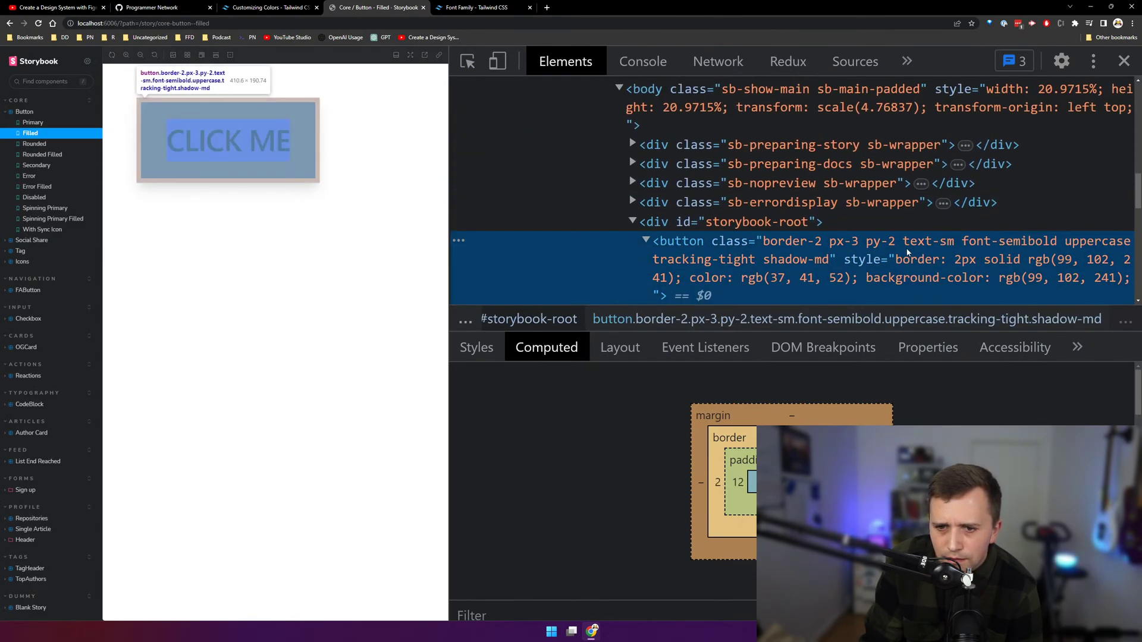
{"action": "double_click", "coordinate": [916, 252]}
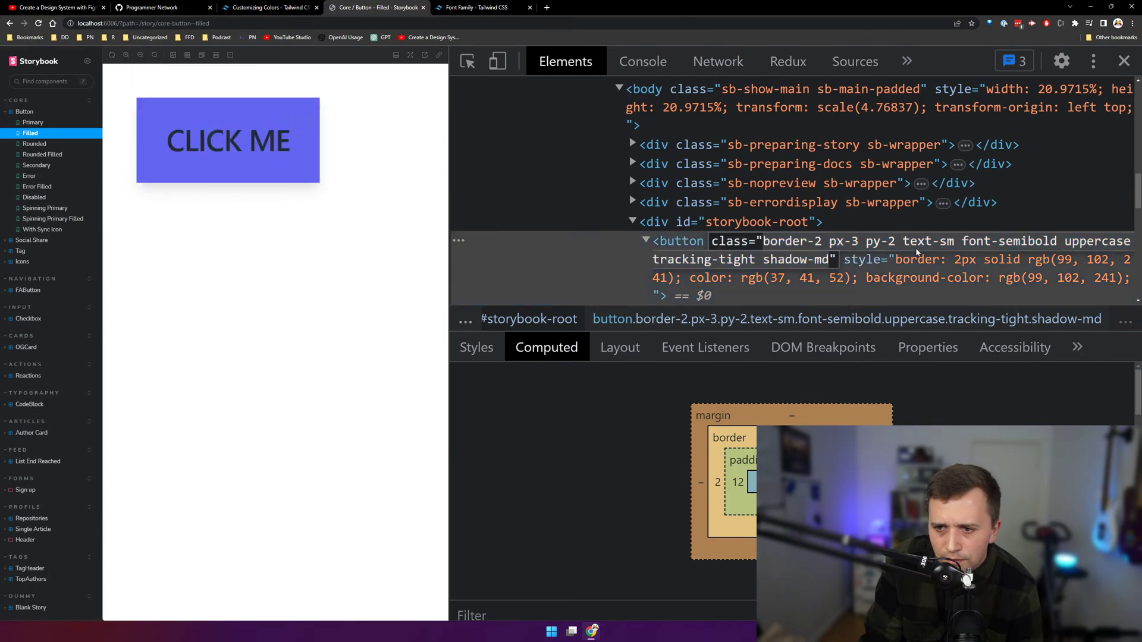
{"action": "left_click", "coordinate": [923, 248]}
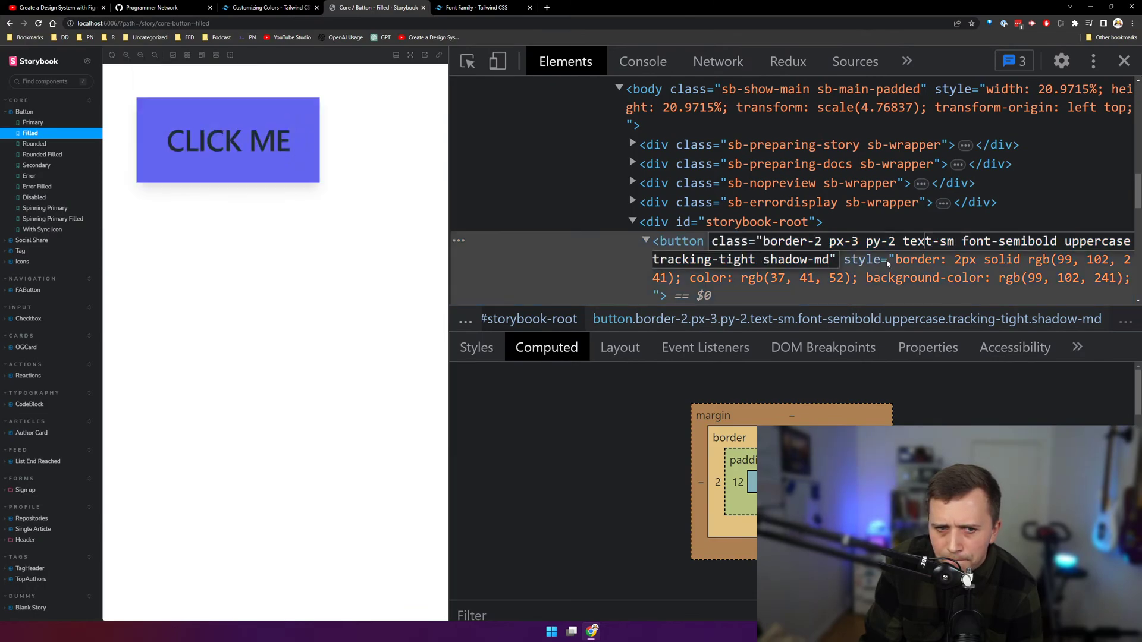
{"action": "key", "text": "ctrl+super+Right"}
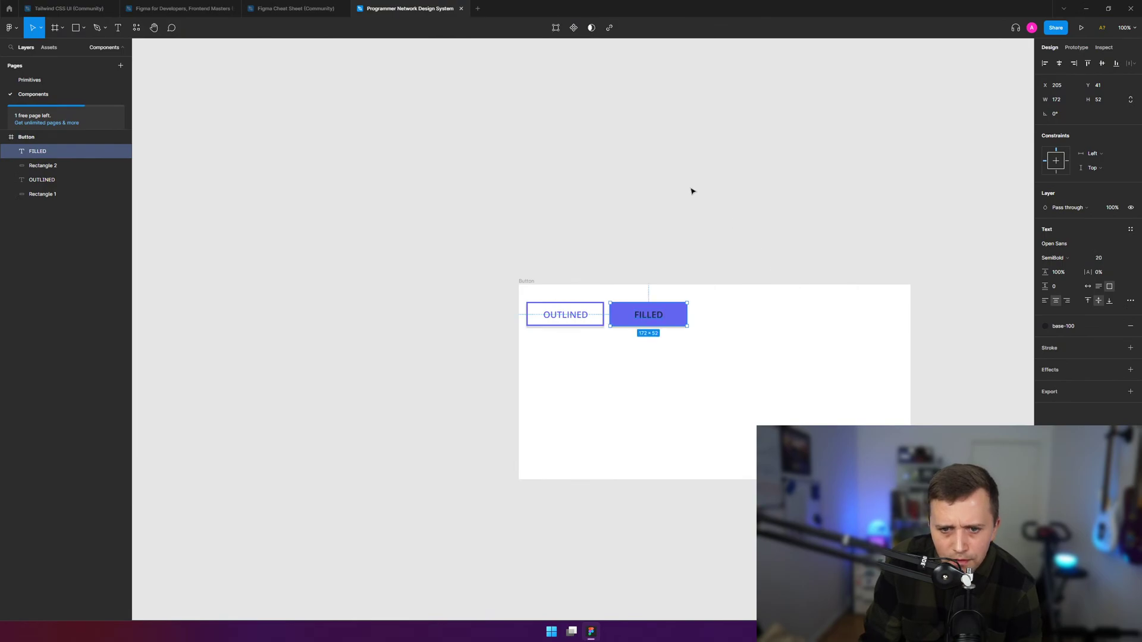
{"action": "left_click", "coordinate": [692, 191]}
{"action": "scroll", "coordinate": [554, 272], "scroll_direction": "up", "scroll_amount": 6}
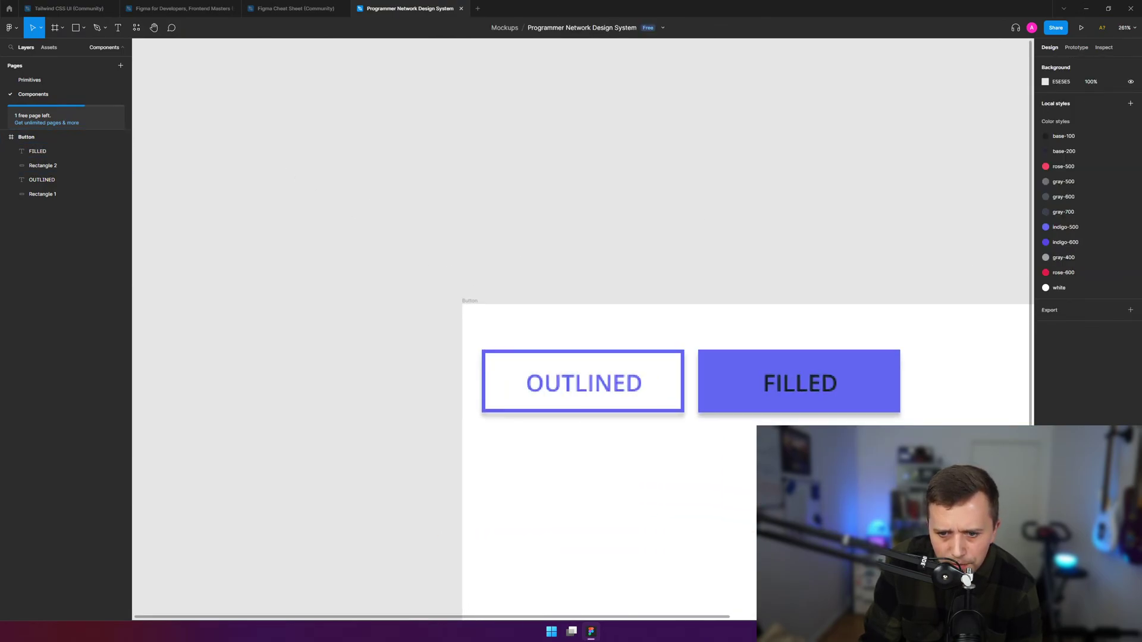
{"action": "scroll", "coordinate": [925, 456], "scroll_direction": "up", "scroll_amount": 2}
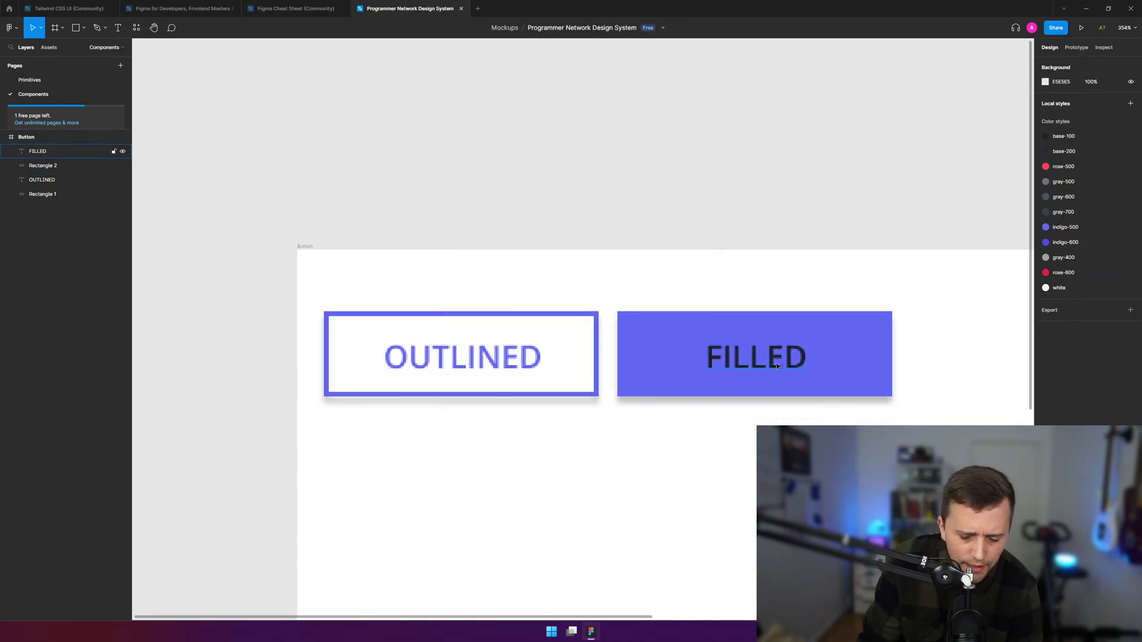
{"action": "key", "text": "shift+0"}
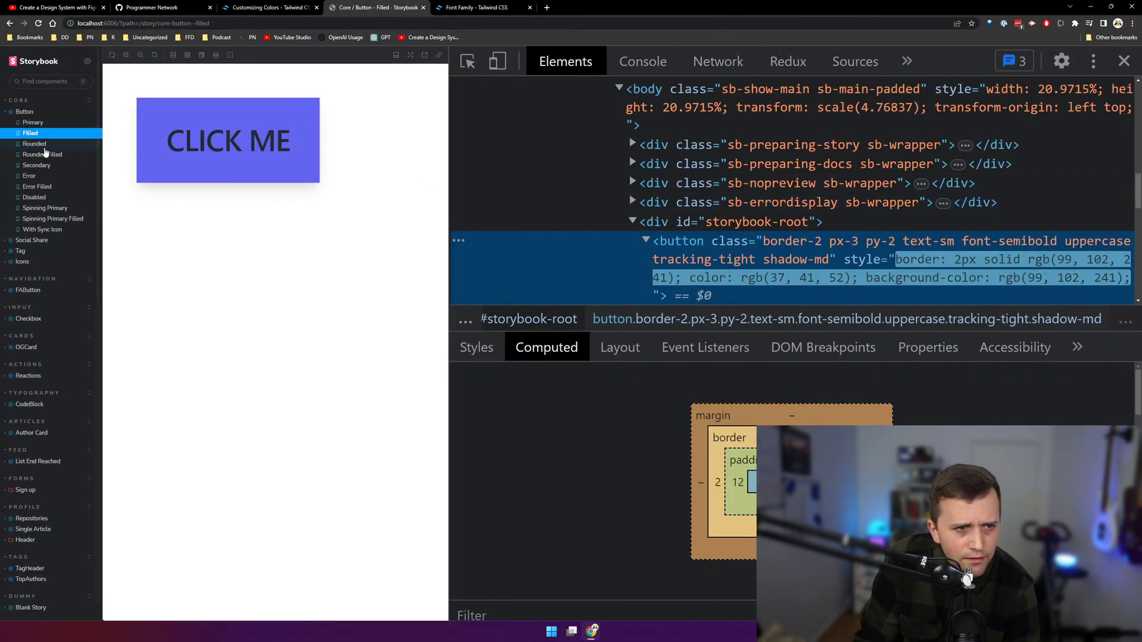
- Look through the Rounded, Rounded Filled and Secondary button stories in Storybook
{"action": "left_click", "coordinate": [34, 144]}
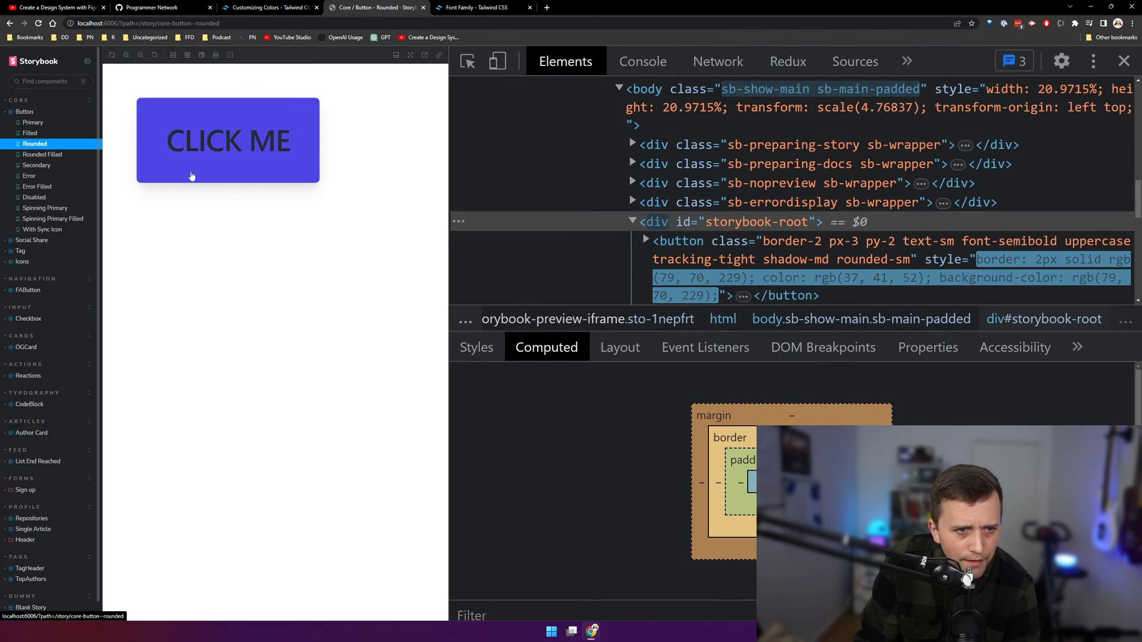
{"action": "left_click", "coordinate": [68, 146]}
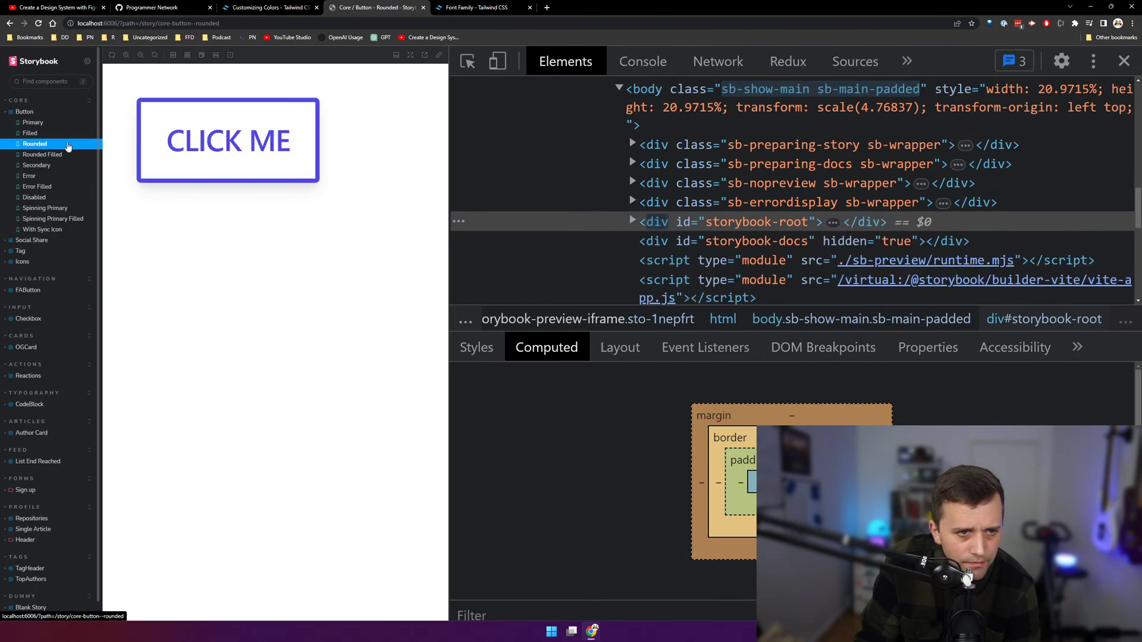
{"action": "left_click", "coordinate": [60, 154]}
{"action": "key", "text": "Down"}
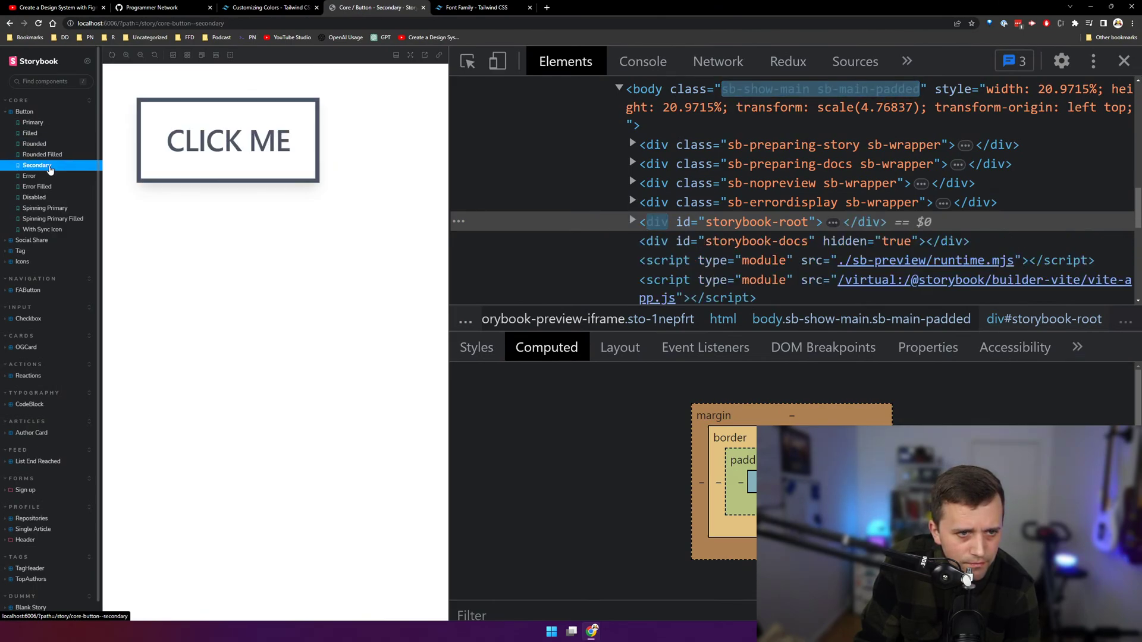
{"action": "key", "text": "Up"}
{"action": "key", "text": "Up"}
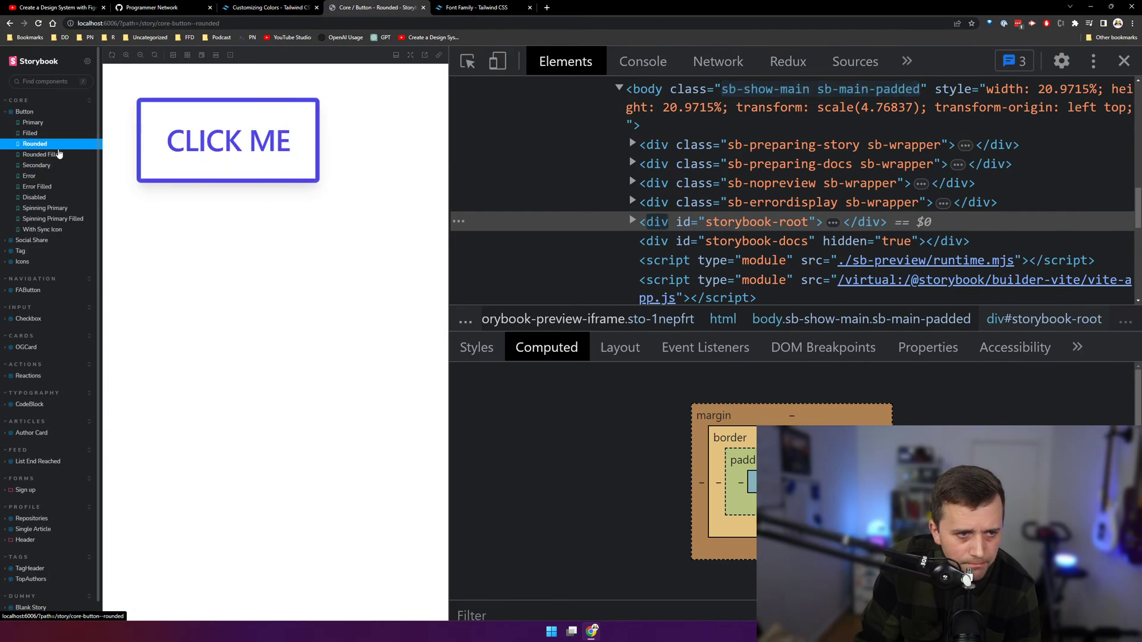
{"action": "key", "text": "alt+Tab"}
{"action": "key", "text": "alt+Tab"}
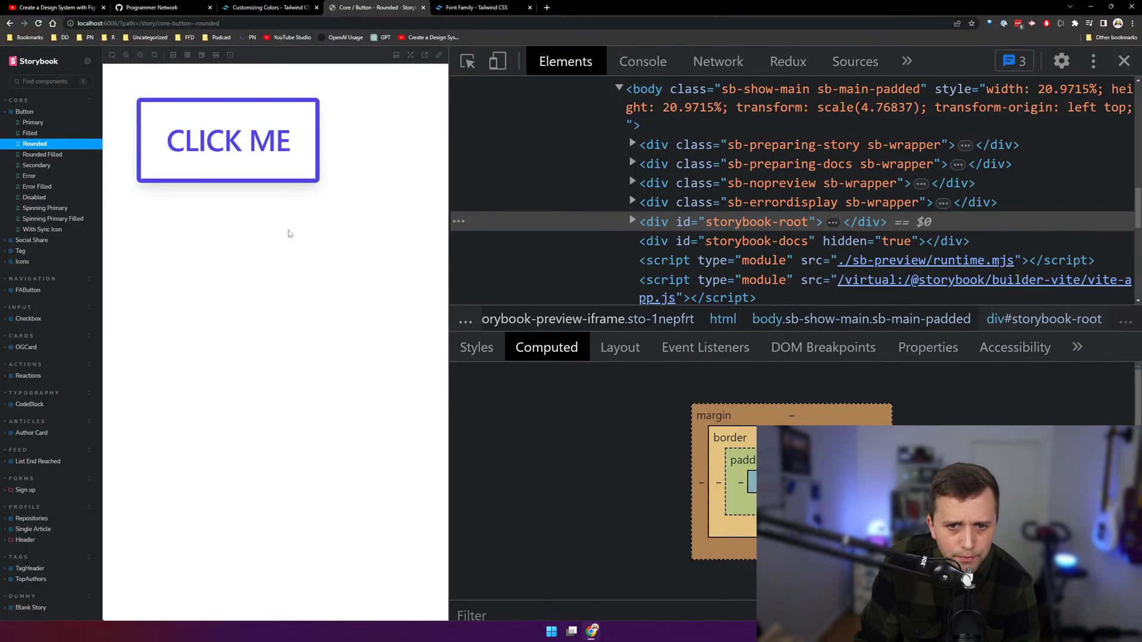
- Switch to VS Code, search the project for "rounded", remove the rounded prop from the Share button in comment-section.jsx, and save
{"action": "key", "text": "alt+Tab"}
{"action": "key", "text": "alt+Tab"}
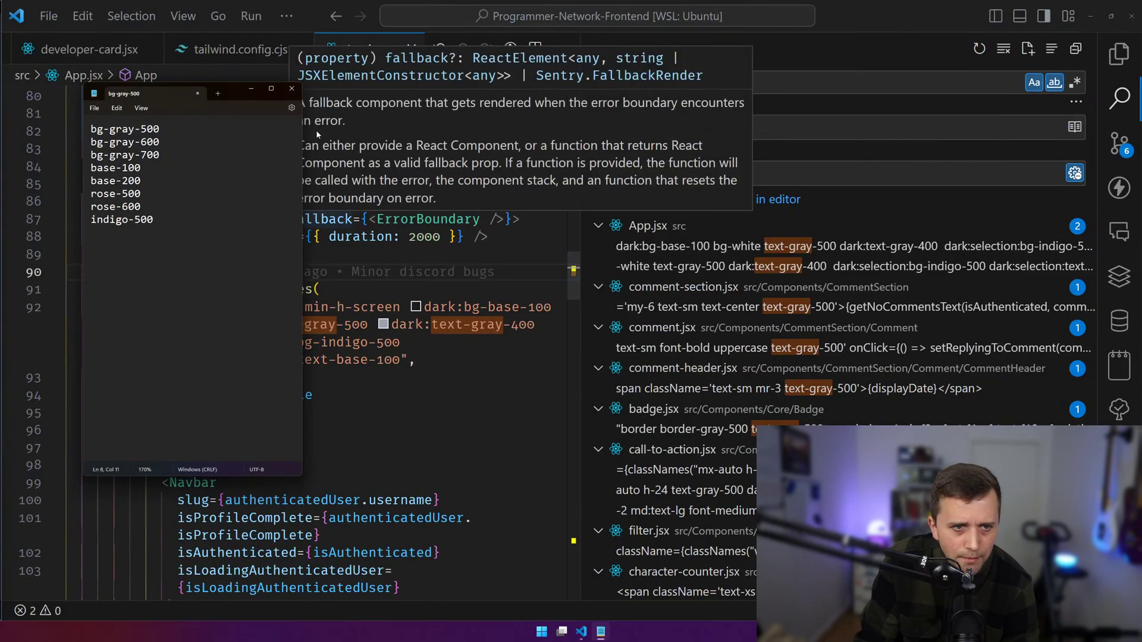
{"action": "key", "text": "ctrl+shift+f"}
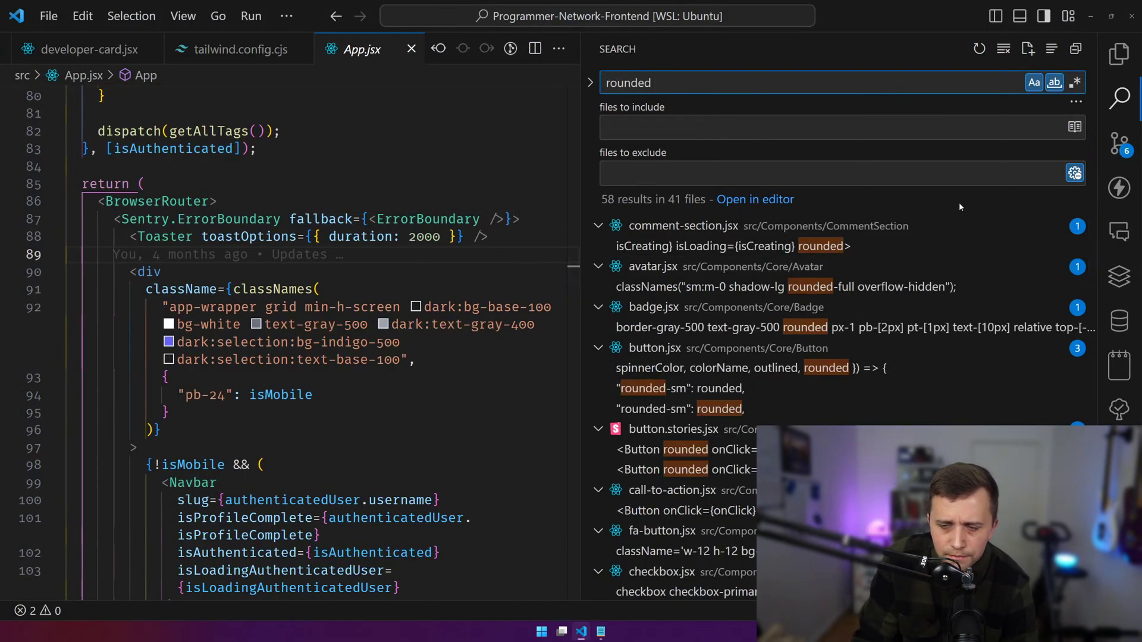
{"action": "left_click", "coordinate": [707, 245]}
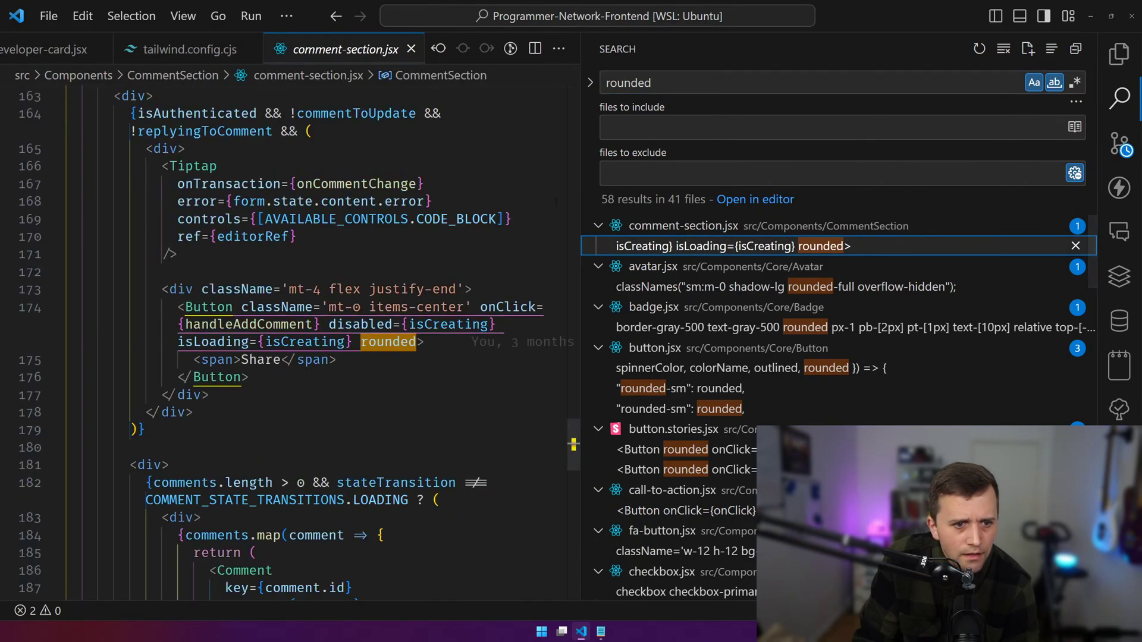
{"action": "double_click", "coordinate": [404, 342]}
{"action": "key", "text": "BackSpace"}
{"action": "key", "text": "BackSpace"}
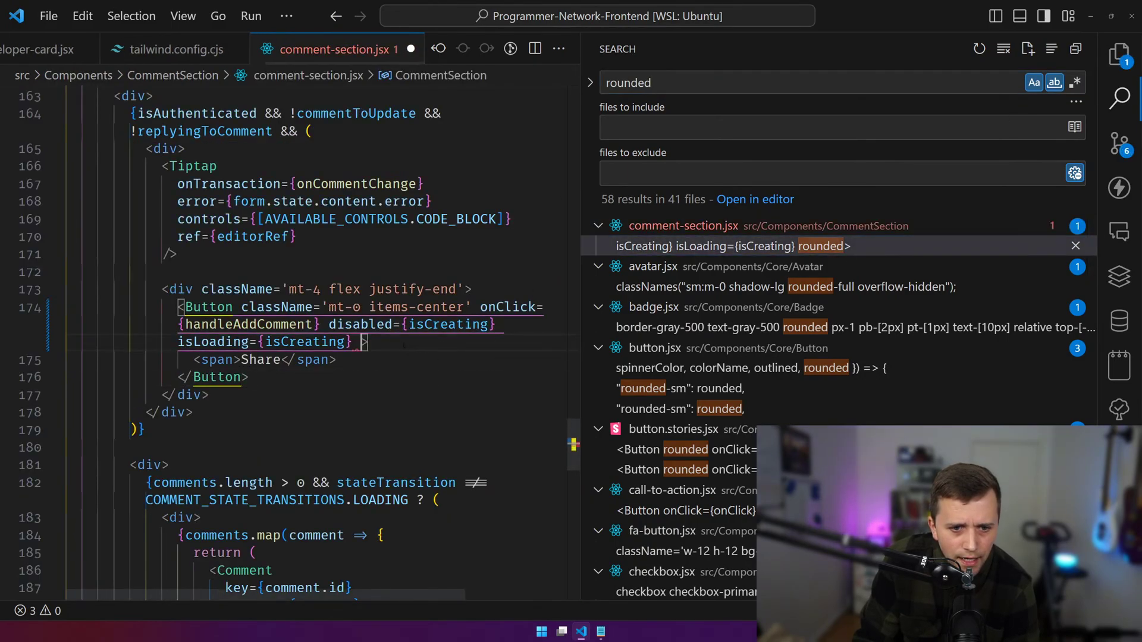
{"action": "key", "text": "ctrl+s"}
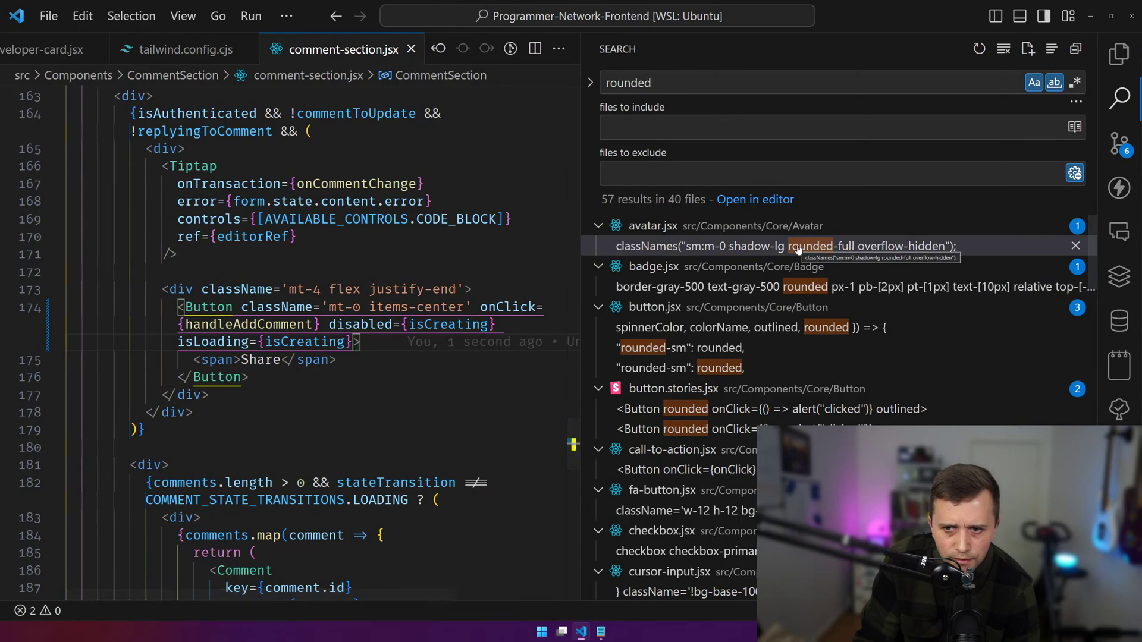
- Remove the rounded prop from the buttons in the Rounded and RoundedFilled stories in button.stories.jsx and save
{"action": "left_click", "coordinate": [797, 286]}
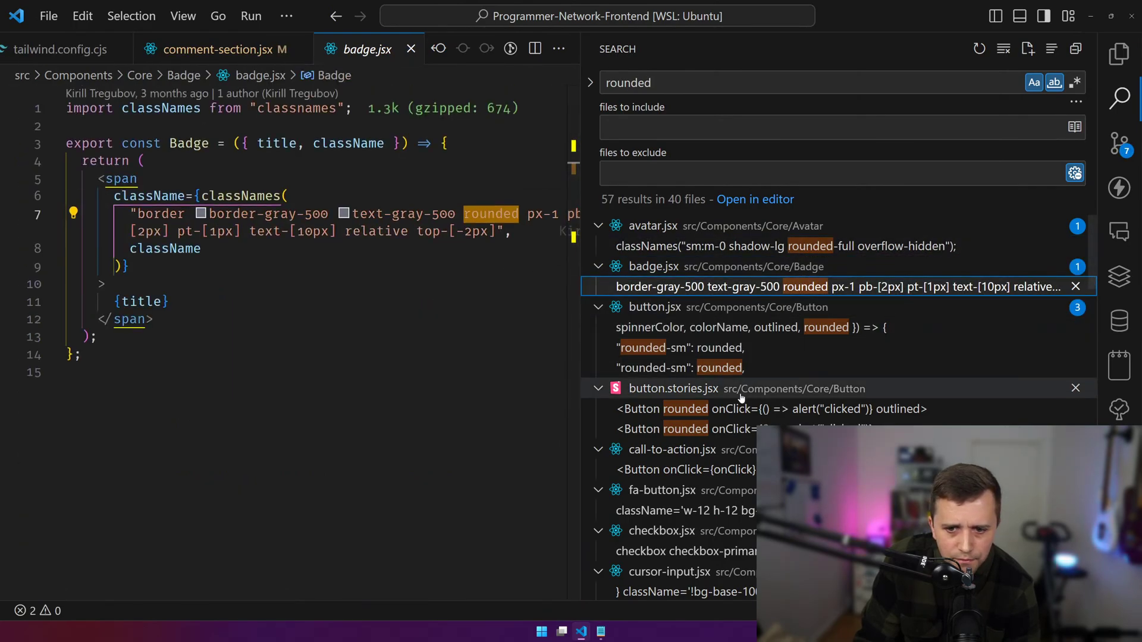
{"action": "left_click", "coordinate": [773, 408]}
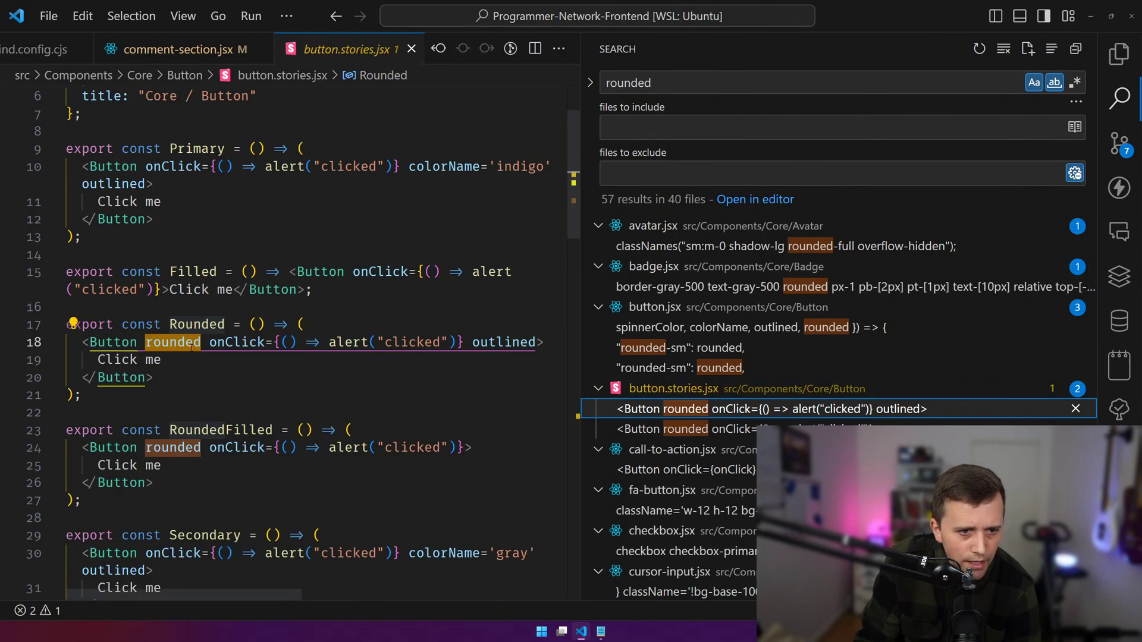
{"action": "double_click", "coordinate": [773, 409]}
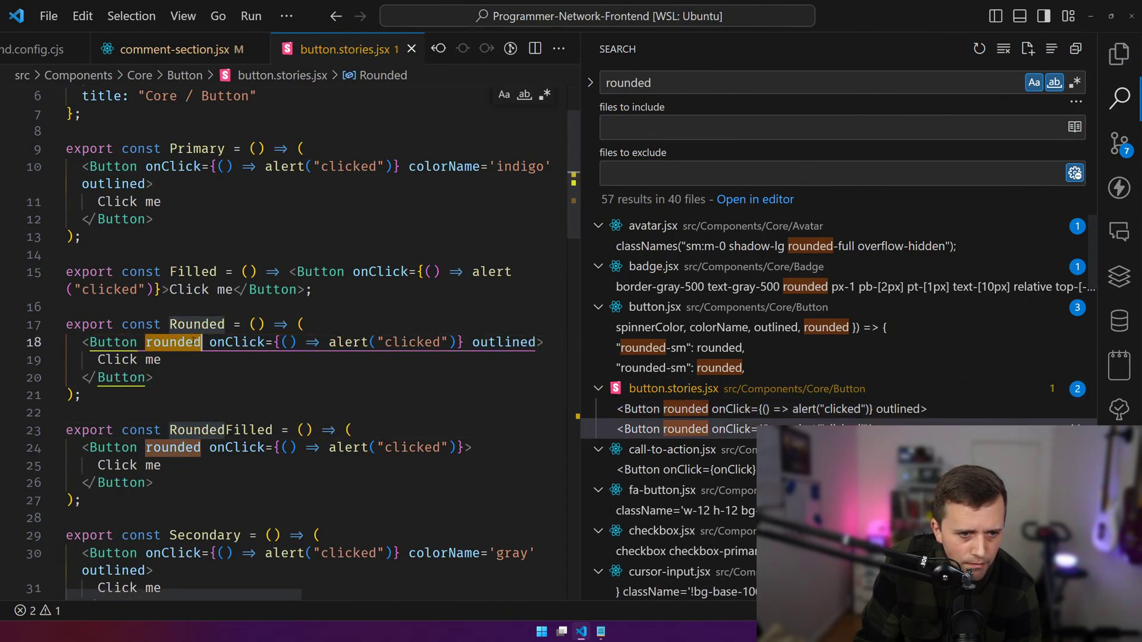
{"action": "key", "text": "BackSpace"}
{"action": "key", "text": "F4"}
{"action": "key", "text": "BackSpace"}
{"action": "key", "text": "ctrl+s"}
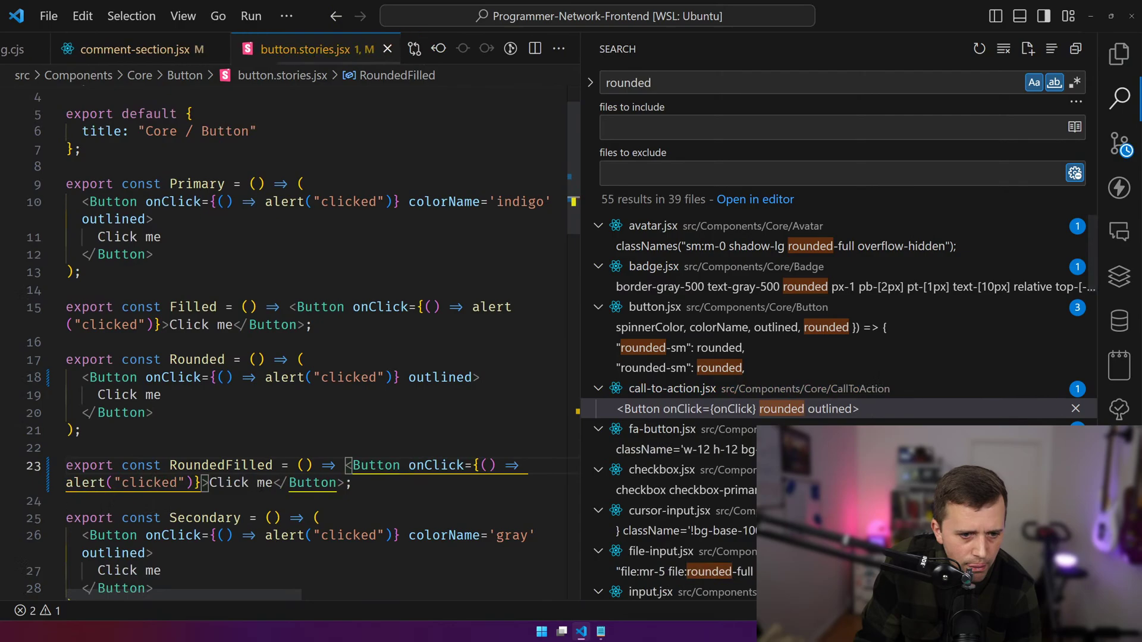
- Delete the entire Rounded and RoundedFilled stories from button.stories.jsx and save the file
{"action": "left_click_drag", "start_coordinate": [365, 482], "coordinate": [9, 360]}
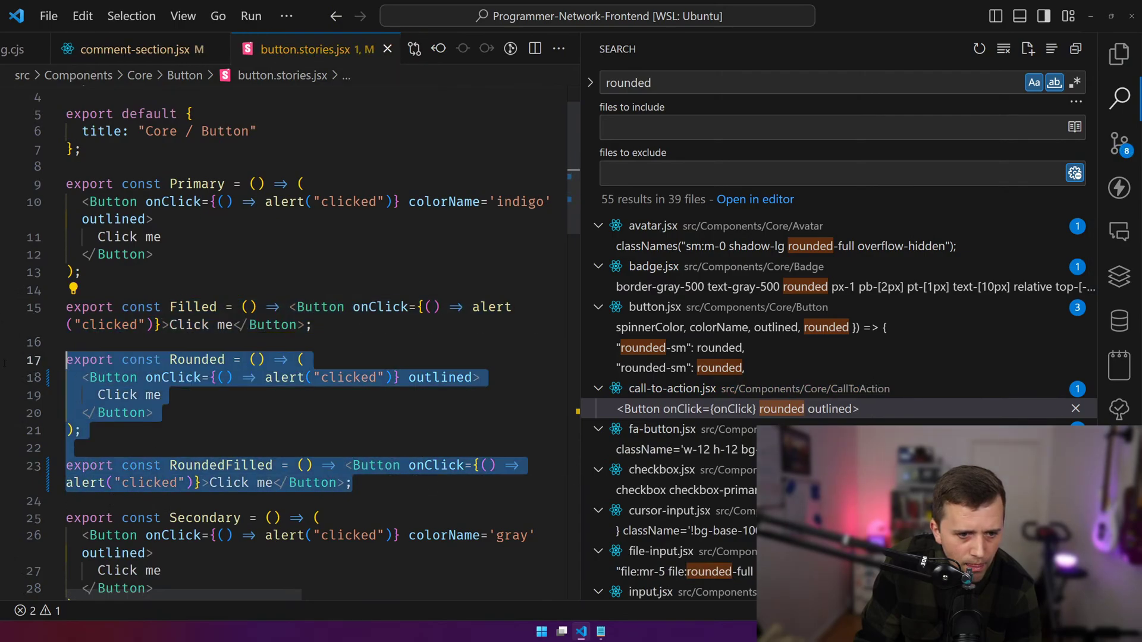
{"action": "key", "text": "BackSpace"}
{"action": "key", "text": "ctrl+s"}
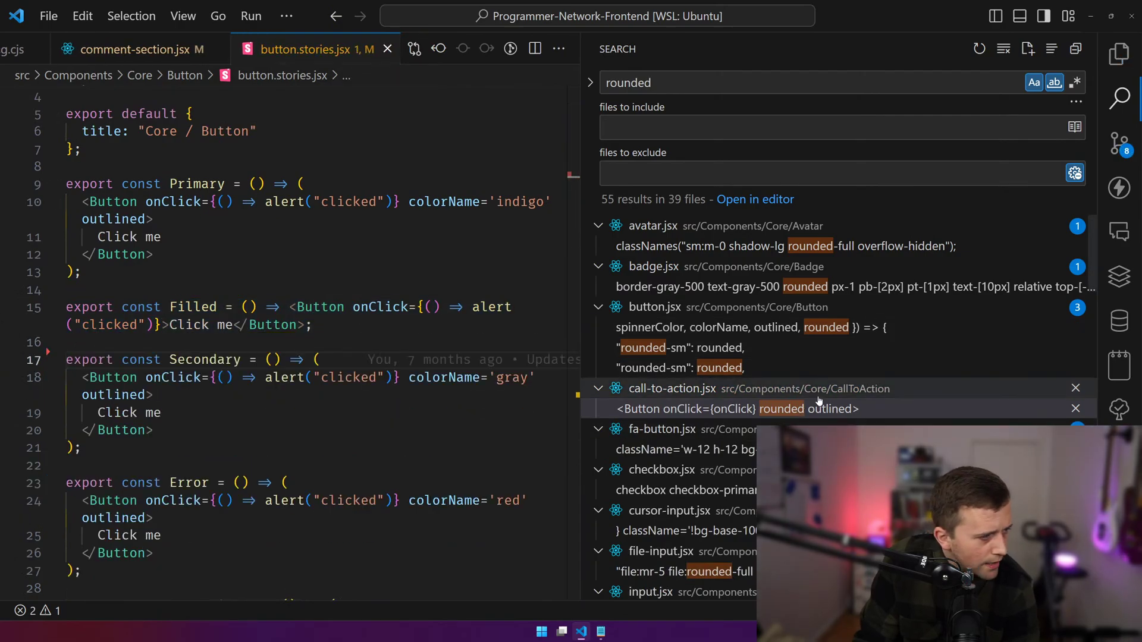
- Remove the rounded prop from the outlined Button in call-to-action.jsx
{"action": "scroll", "coordinate": [868, 387], "scroll_direction": "down", "scroll_amount": 3}
{"action": "scroll", "coordinate": [863, 365], "scroll_direction": "up", "scroll_amount": 3}
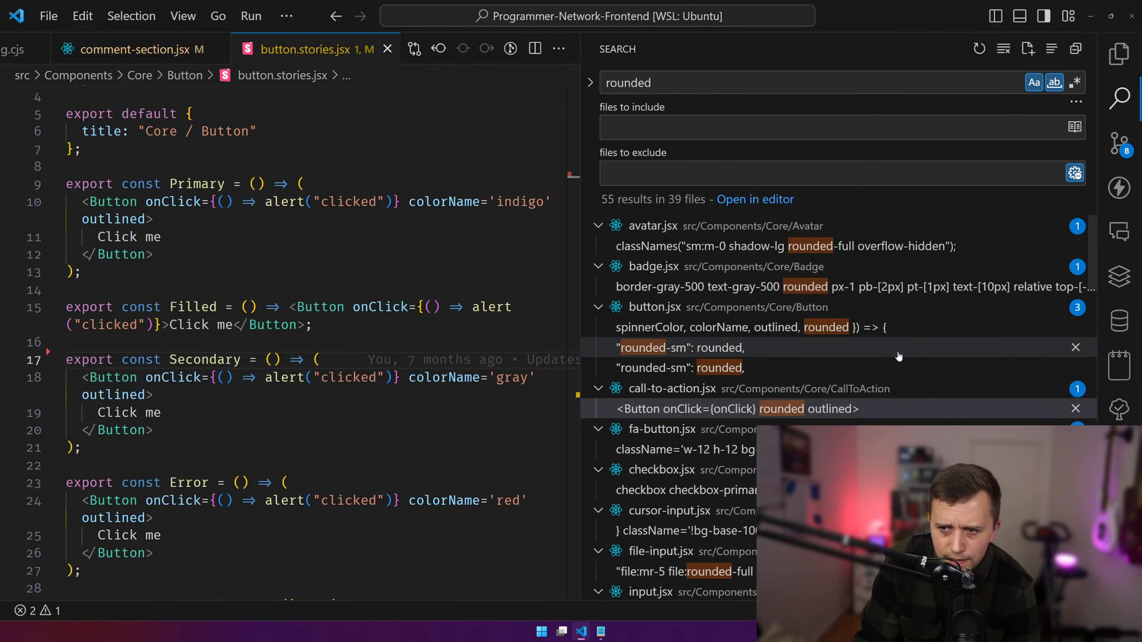
{"action": "left_click", "coordinate": [833, 408]}
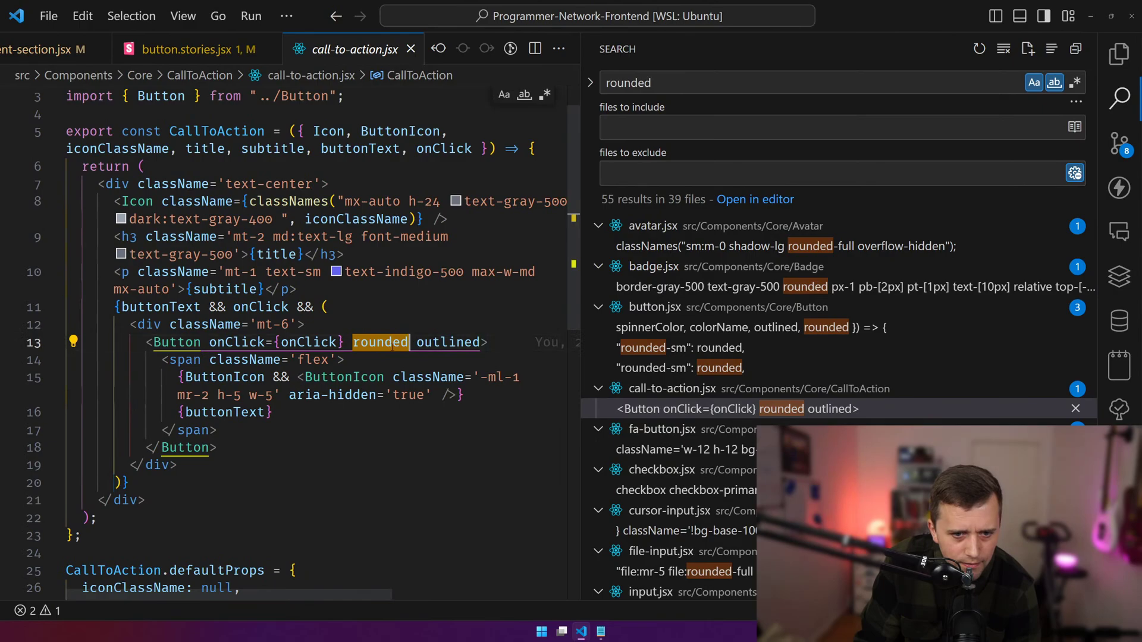
{"action": "key", "text": "ctrl+BackSpace"}
{"action": "key", "text": "BackSpace"}
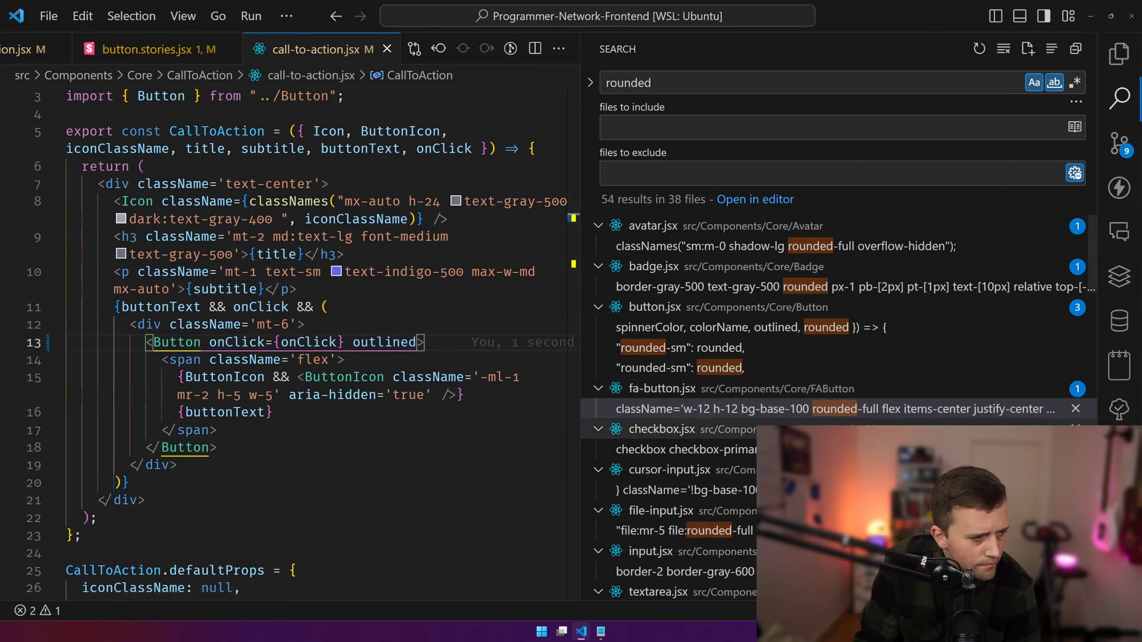
- Look through the remaining "rounded" matches, search the project for "<Button", and examine the buttons in comment-section.jsx and comment.jsx
{"action": "scroll", "coordinate": [834, 373], "scroll_direction": "down", "scroll_amount": 3}
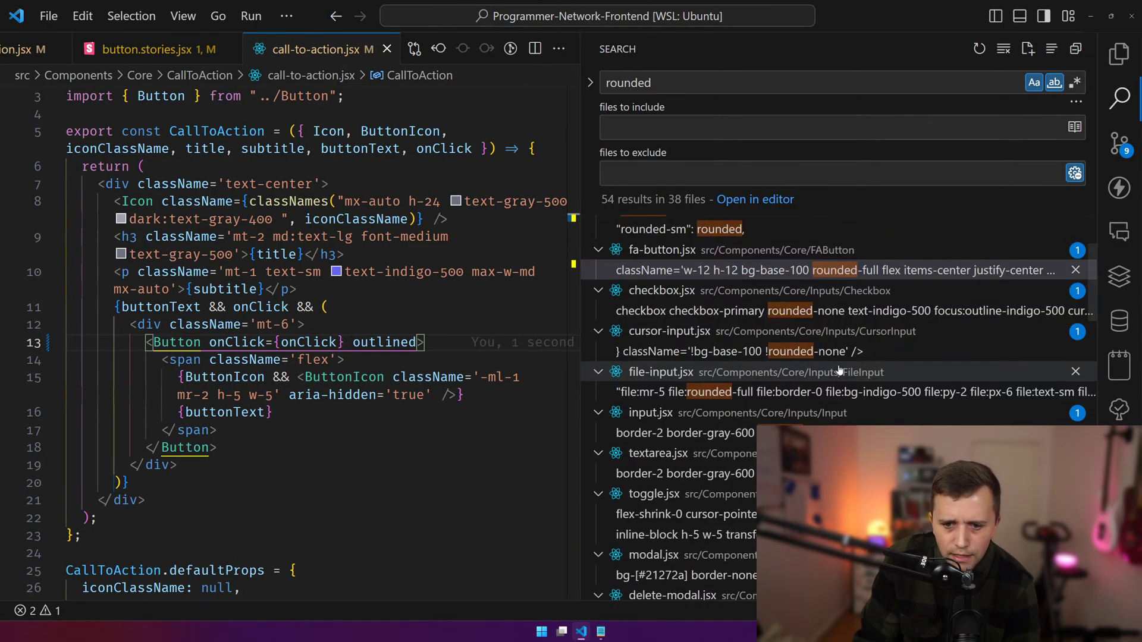
{"action": "scroll", "coordinate": [822, 413], "scroll_direction": "down", "scroll_amount": 4}
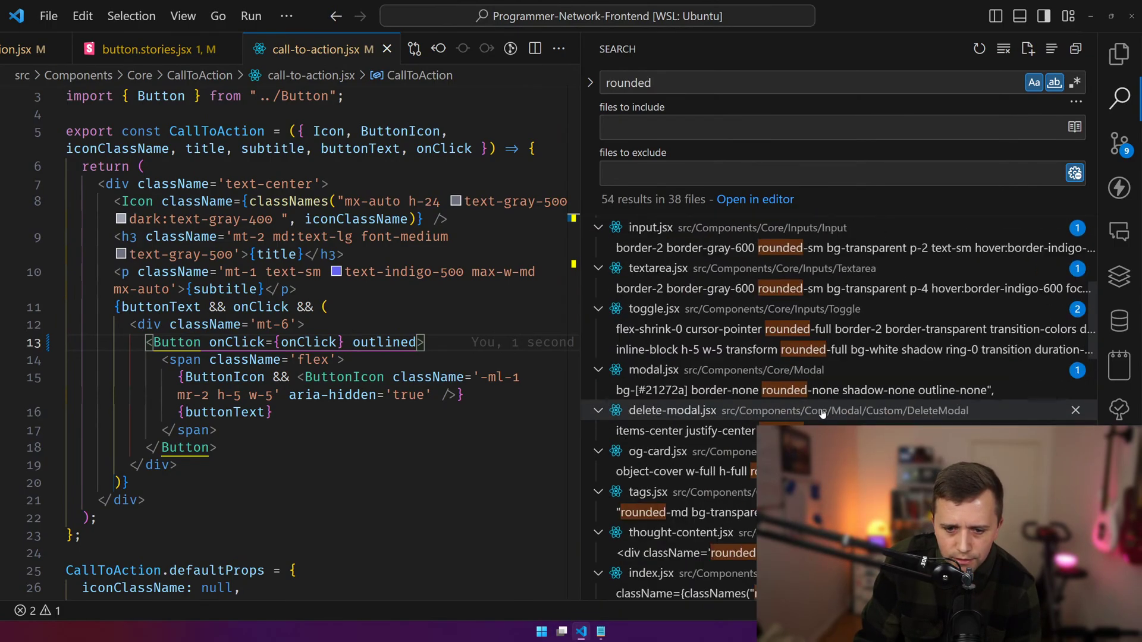
{"action": "scroll", "coordinate": [815, 416], "scroll_direction": "down", "scroll_amount": 3}
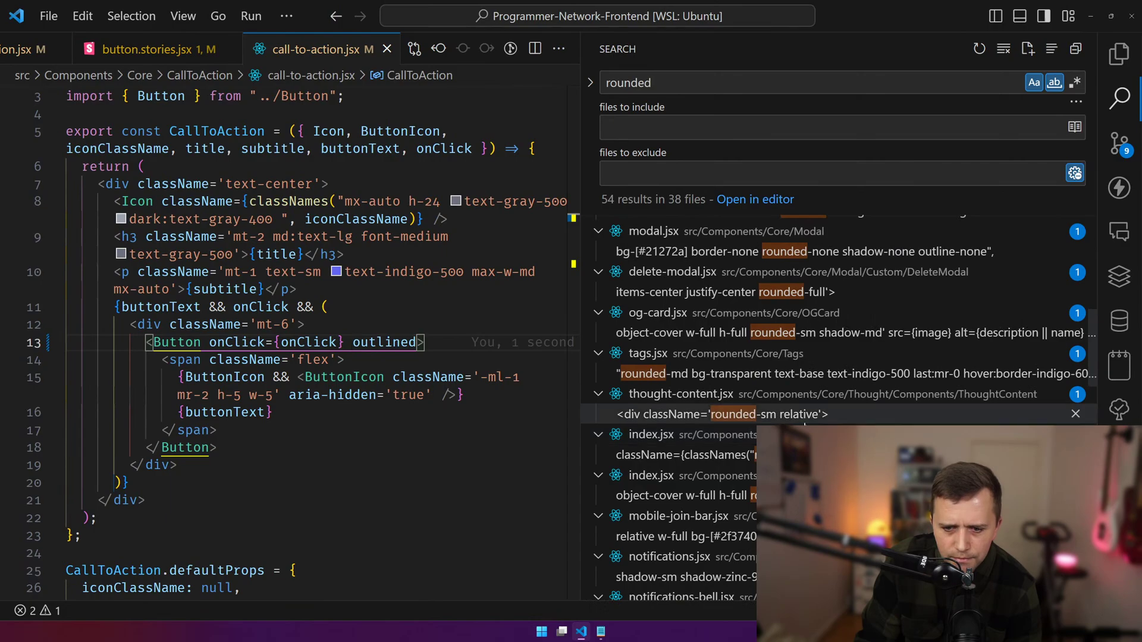
{"action": "scroll", "coordinate": [809, 419], "scroll_direction": "down", "scroll_amount": 3}
{"action": "key", "text": "ctrl+shift+f"}
{"action": "type", "text": "<Butt"}
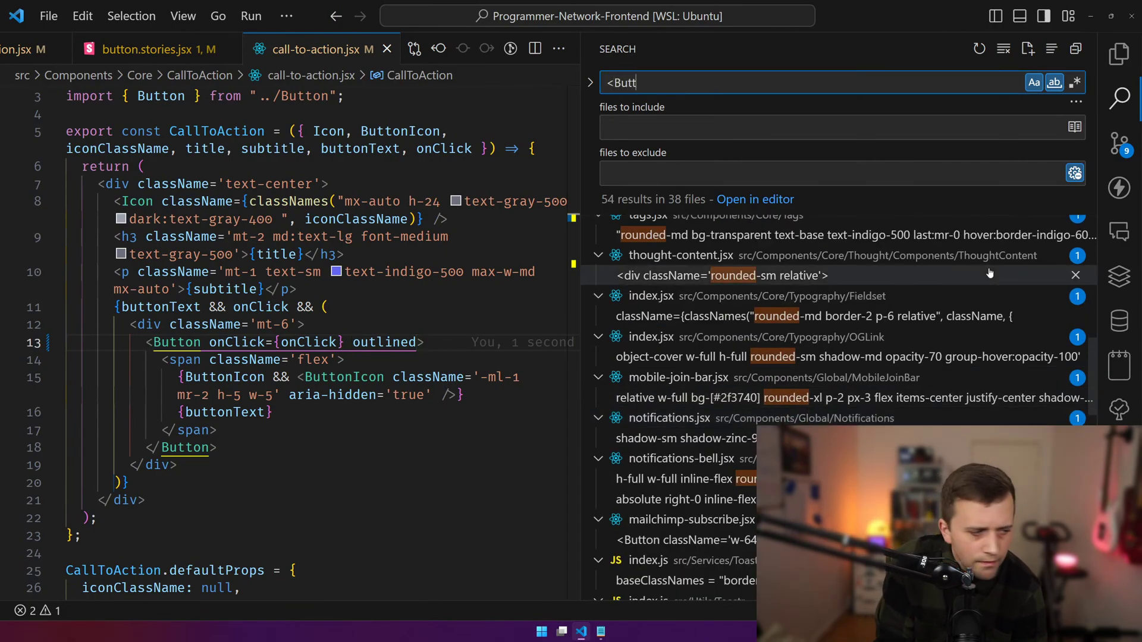
{"action": "type", "text": "on"}
{"action": "scroll", "coordinate": [989, 273], "scroll_direction": "up", "scroll_amount": 10}
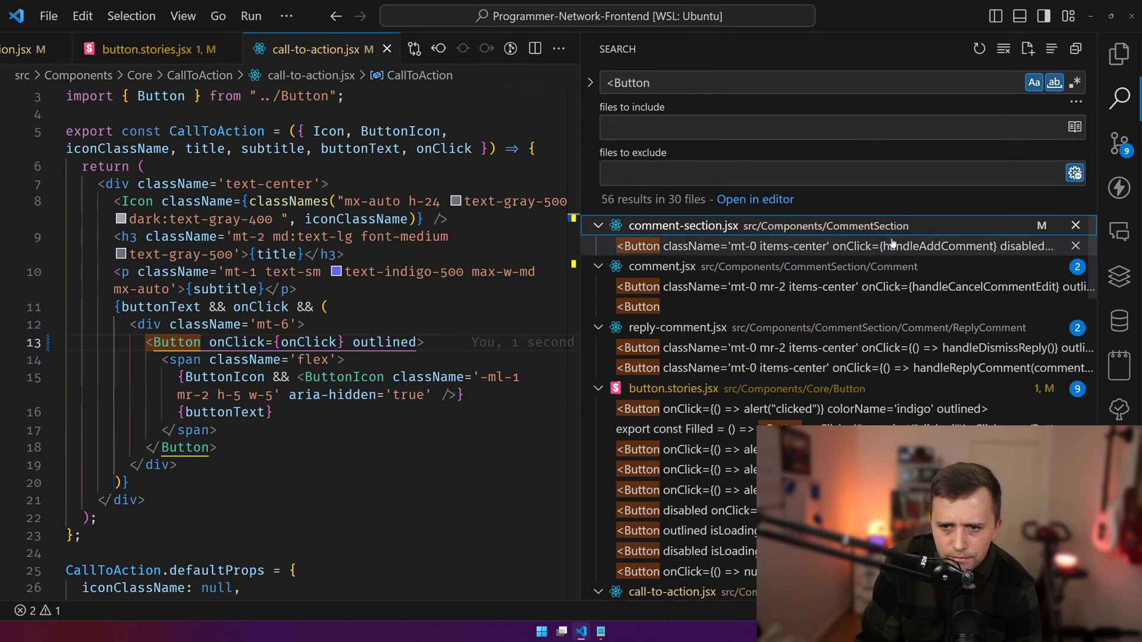
{"action": "left_click", "coordinate": [892, 245]}
{"action": "key", "text": "ctrl+b"}
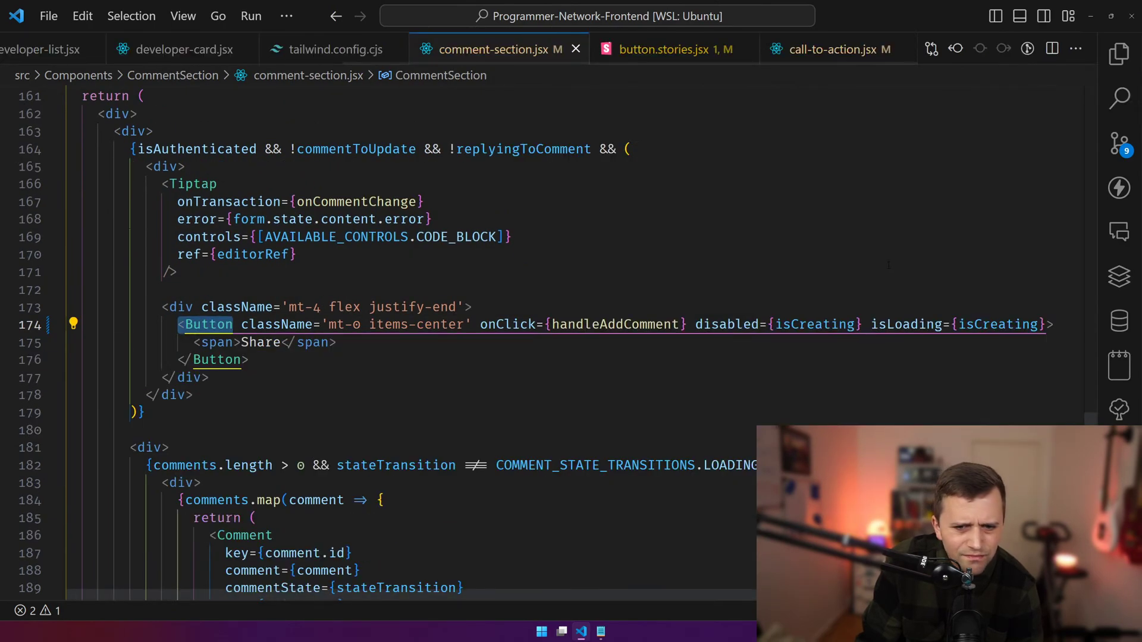
{"action": "key", "text": "ctrl+b"}
{"action": "left_click", "coordinate": [832, 283]}
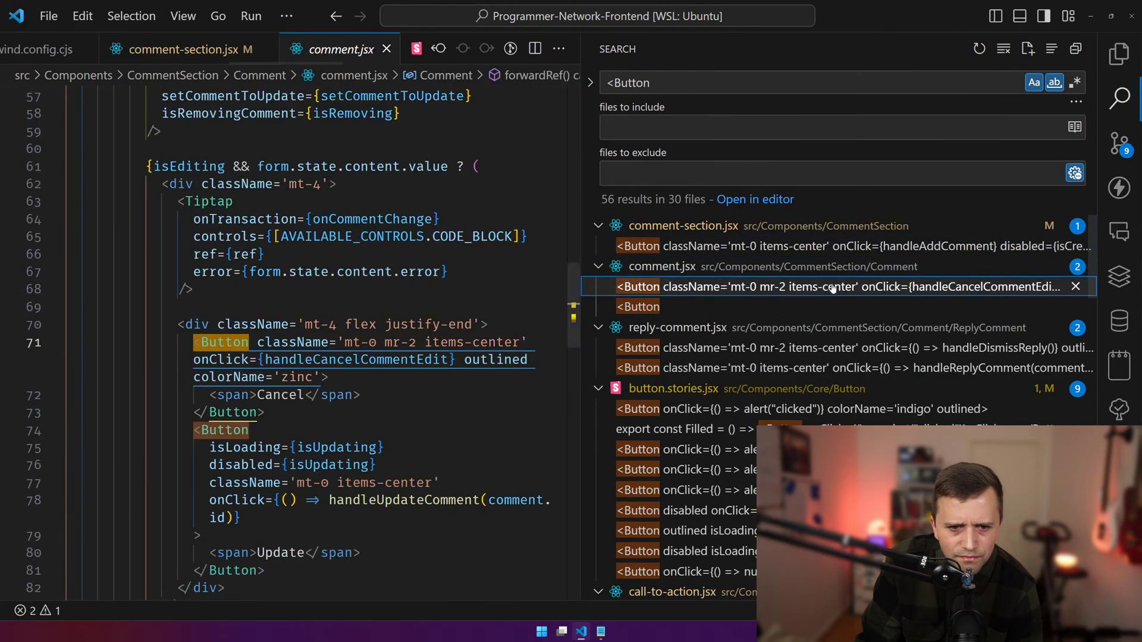
{"action": "key", "text": "ctrl+b"}
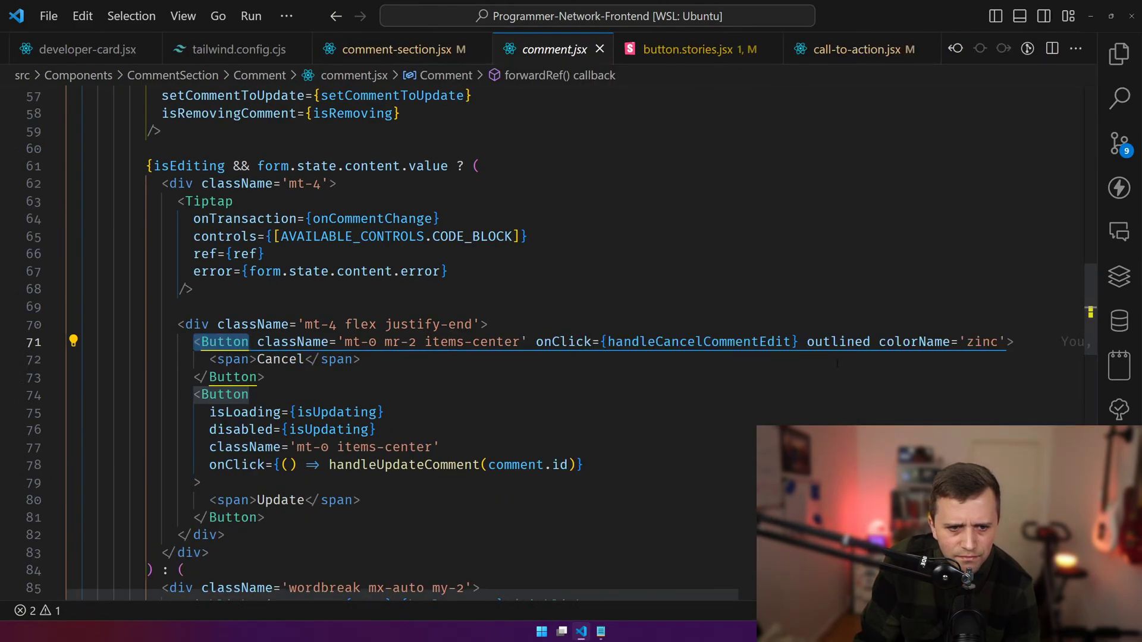
{"action": "key", "text": "ctrl+b"}
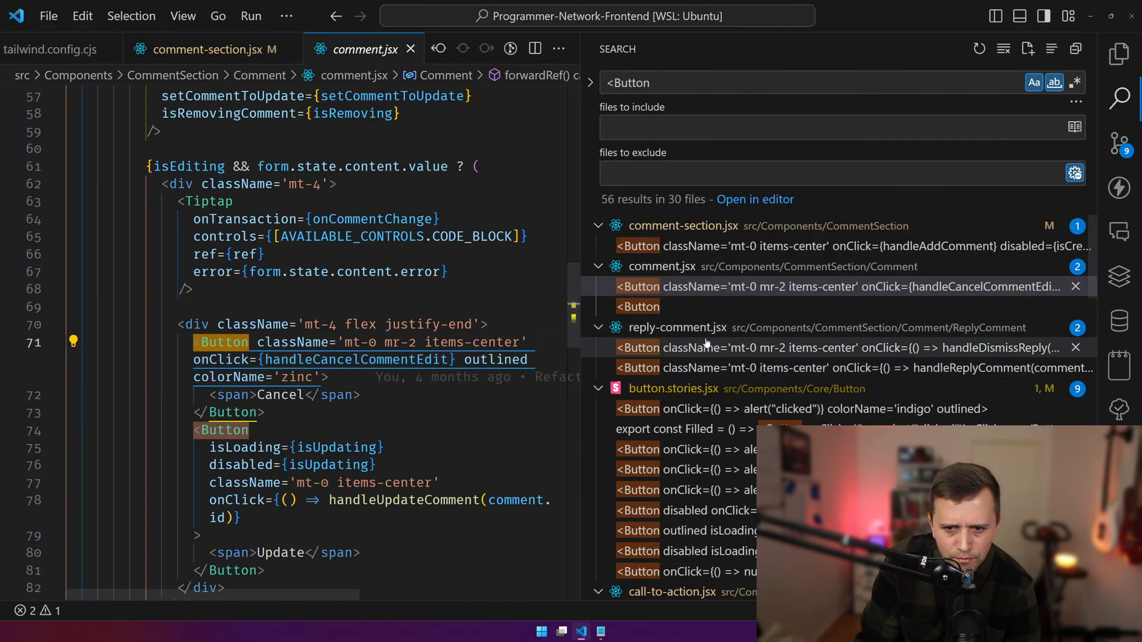
- Search the project for "rounded" again and delete the conditional "rounded-sm" class line from the Button component in button.jsx
{"action": "key", "text": "ctrl+shift+f"}
{"action": "type", "text": "roun"}
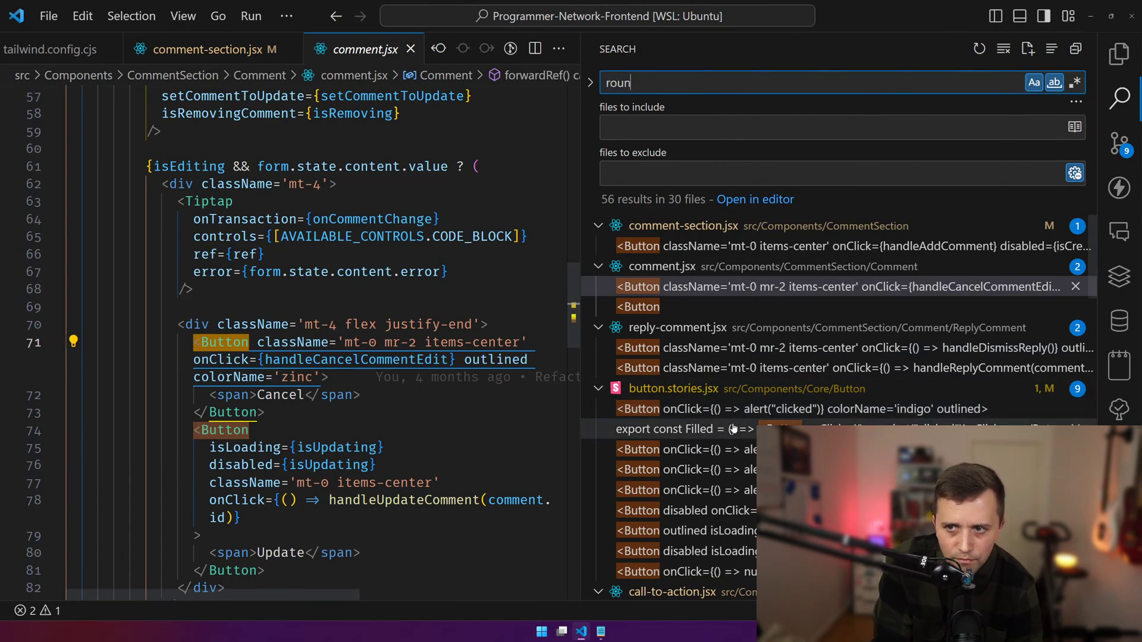
{"action": "type", "text": "ded"}
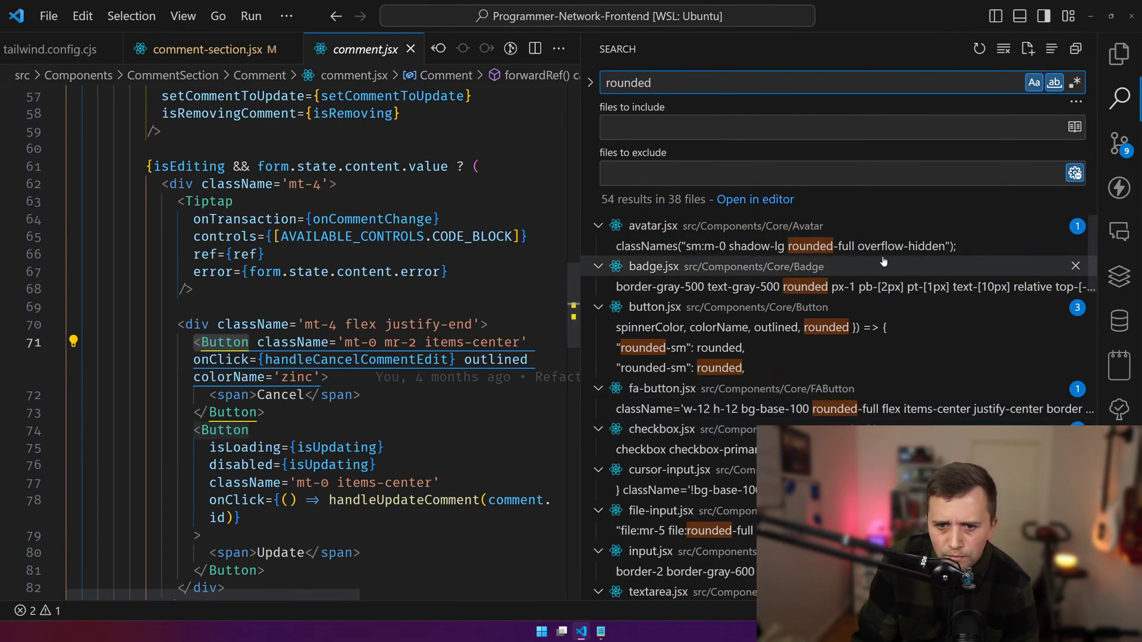
{"action": "left_click", "coordinate": [791, 327]}
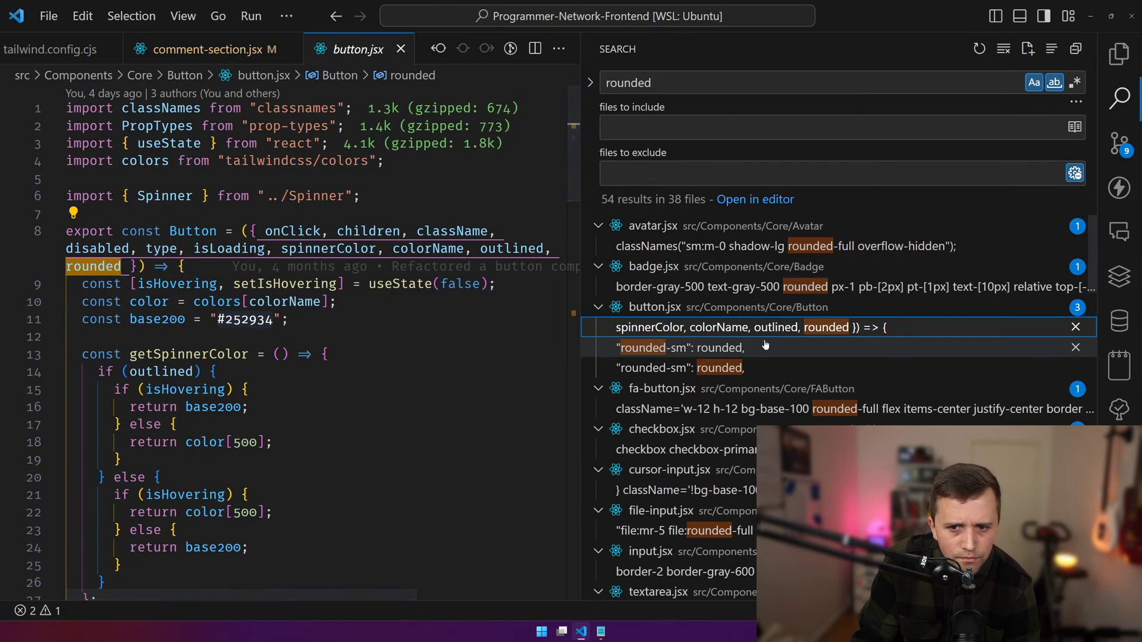
{"action": "left_click", "coordinate": [765, 347]}
{"action": "key", "text": "ctrl+b"}
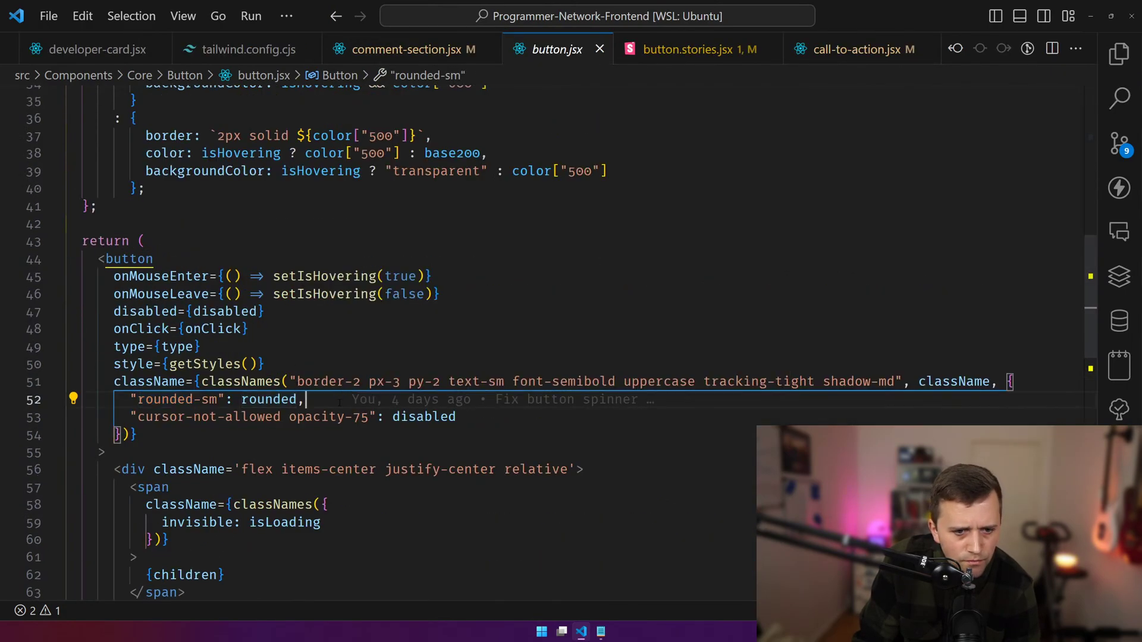
{"action": "key", "text": "ctrl+shift+k"}
- Remove rounded from the Button component's destructured props in button.jsx
{"action": "scroll", "coordinate": [389, 356], "scroll_direction": "up", "scroll_amount": 10}
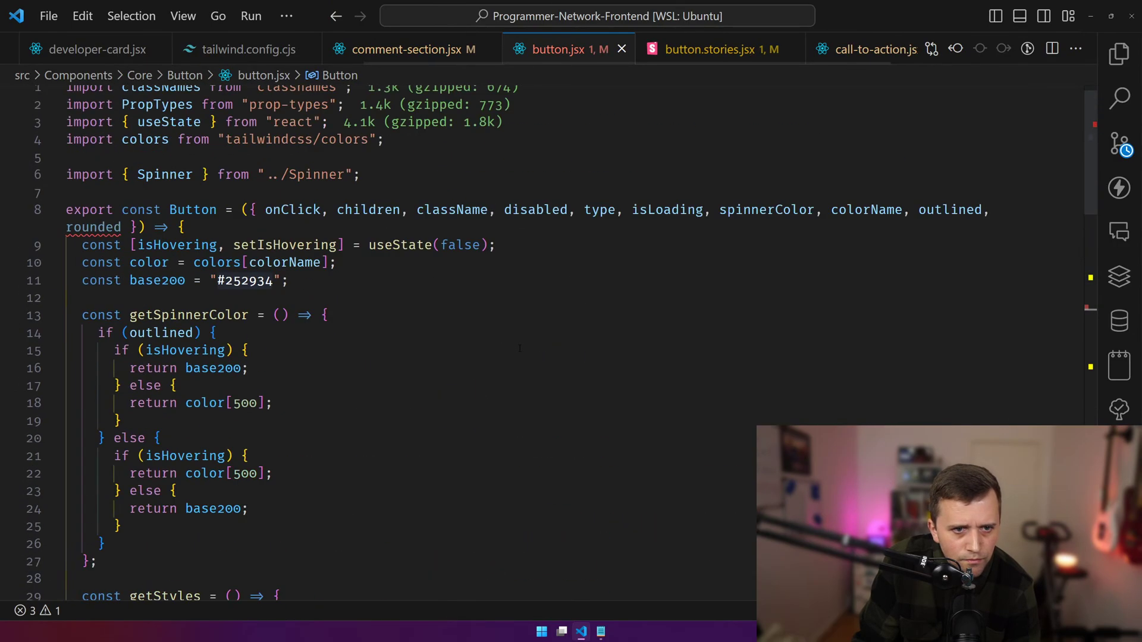
{"action": "double_click", "coordinate": [105, 227]}
{"action": "key", "text": "BackSpace"}
{"action": "key", "text": "BackSpace"}
{"action": "key", "text": "BackSpace"}
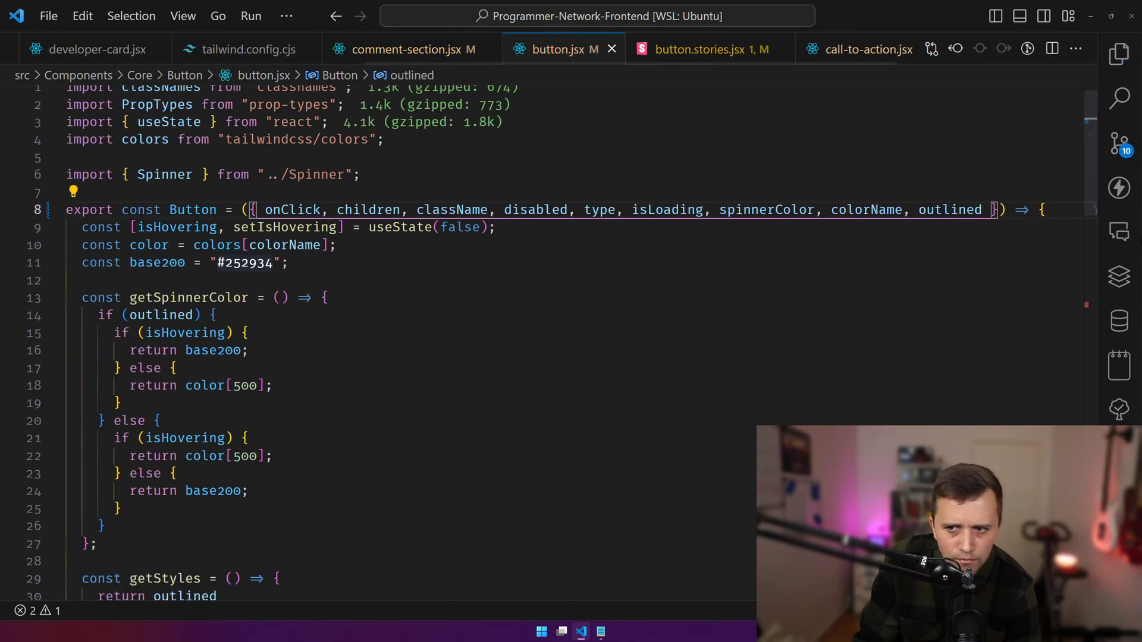
- Remove the rounded prop from the Back and Complete Profile buttons in finalize-sign-up.jsx and save
{"action": "key", "text": "ctrl+shift+f"}
{"action": "scroll", "coordinate": [838, 408], "scroll_direction": "down", "scroll_amount": 10}
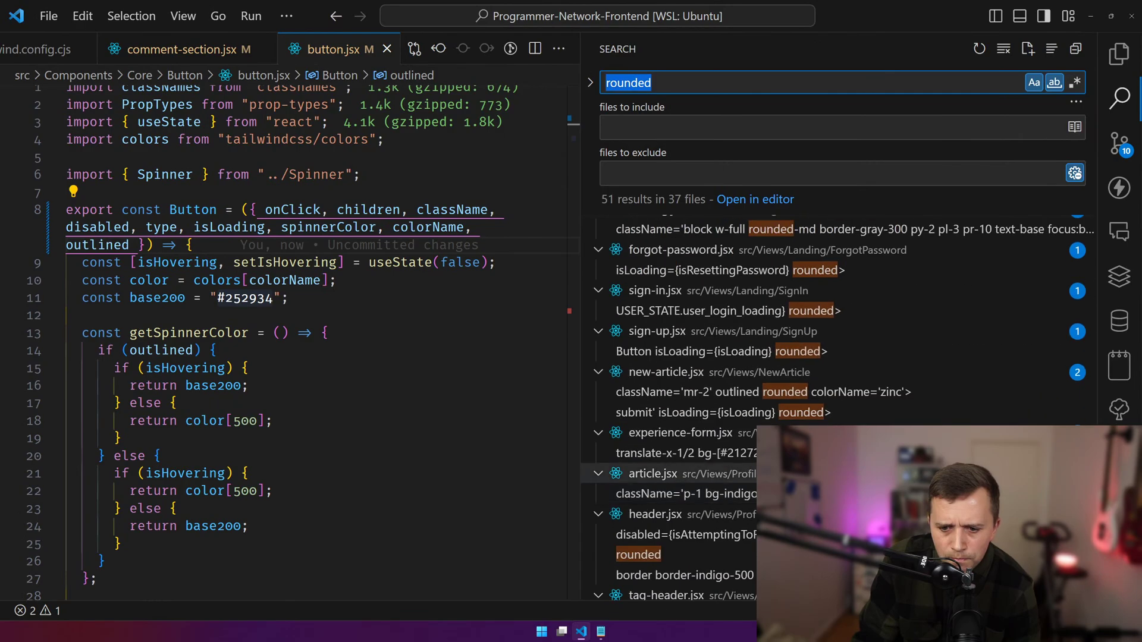
{"action": "scroll", "coordinate": [679, 416], "scroll_direction": "down", "scroll_amount": 4}
{"action": "left_click", "coordinate": [679, 549]}
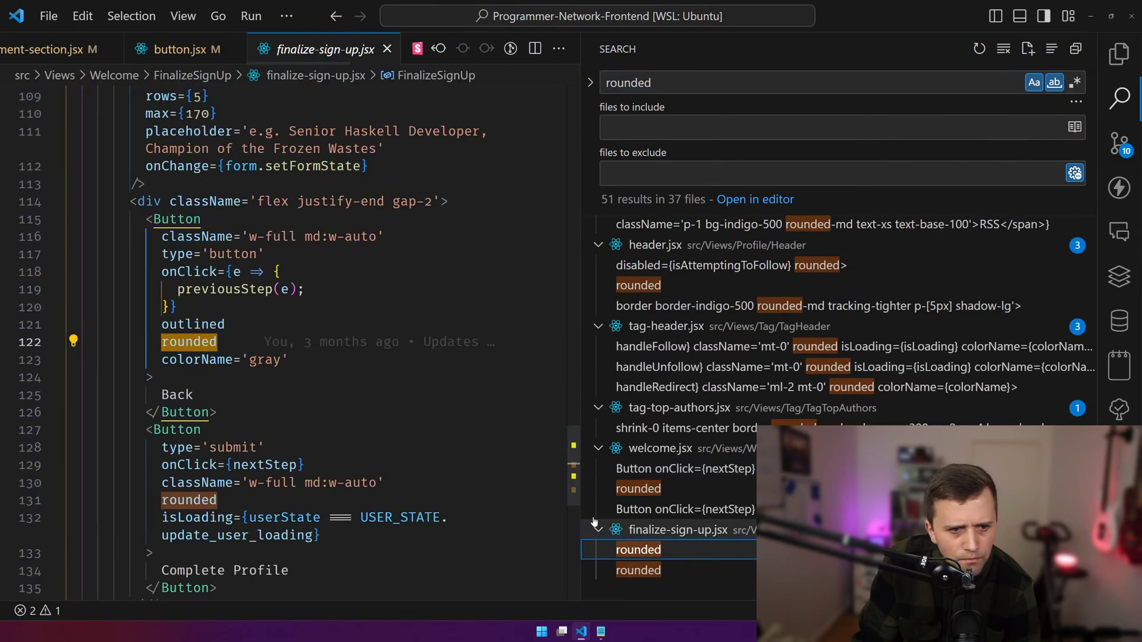
{"action": "left_click", "coordinate": [196, 341]}
{"action": "key", "text": "ctrl+shift+k"}
{"action": "left_click", "coordinate": [230, 480]}
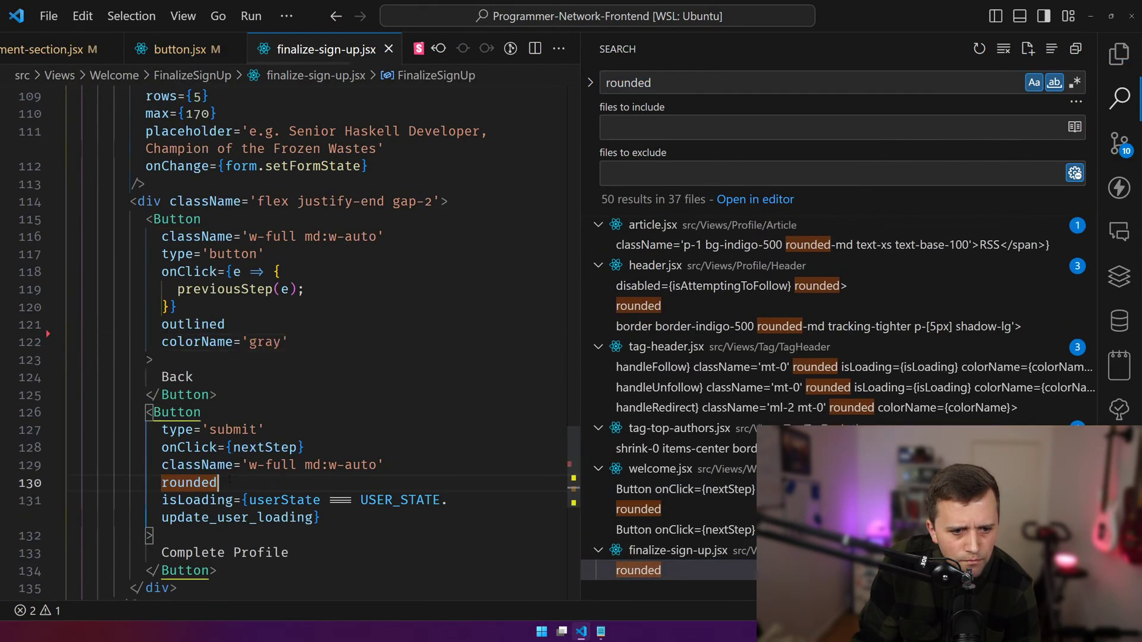
{"action": "key", "text": "ctrl+shift+k"}
{"action": "key", "text": "ctrl+s"}
- Remove the rounded prop from the Profile Details, Back and "I understand" buttons in welcome.jsx, saving after each change
{"action": "left_click", "coordinate": [679, 570]}
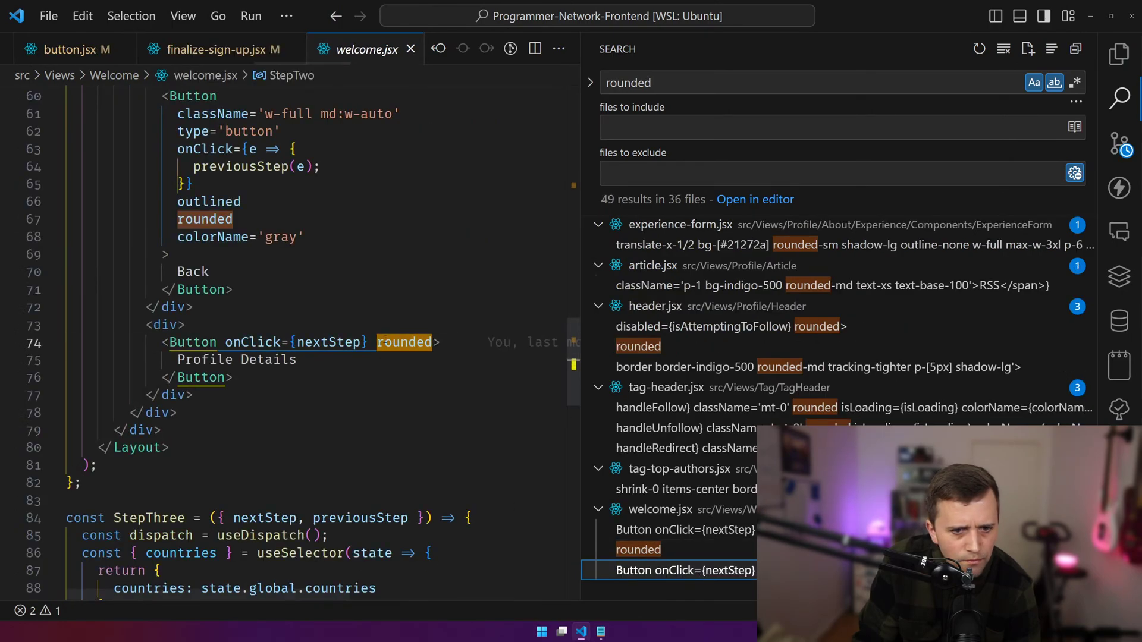
{"action": "key", "text": "BackSpace"}
{"action": "key", "text": "ctrl+s"}
{"action": "key", "text": "F4"}
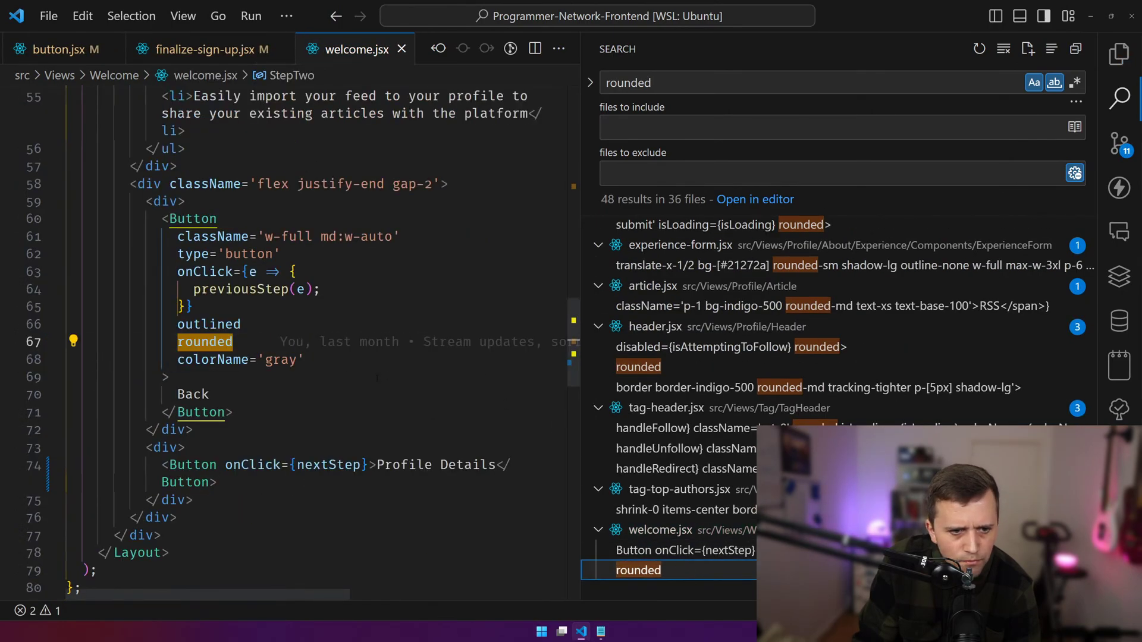
{"action": "key", "text": "BackSpace"}
{"action": "key", "text": "ctrl+s"}
{"action": "left_click", "coordinate": [696, 570]}
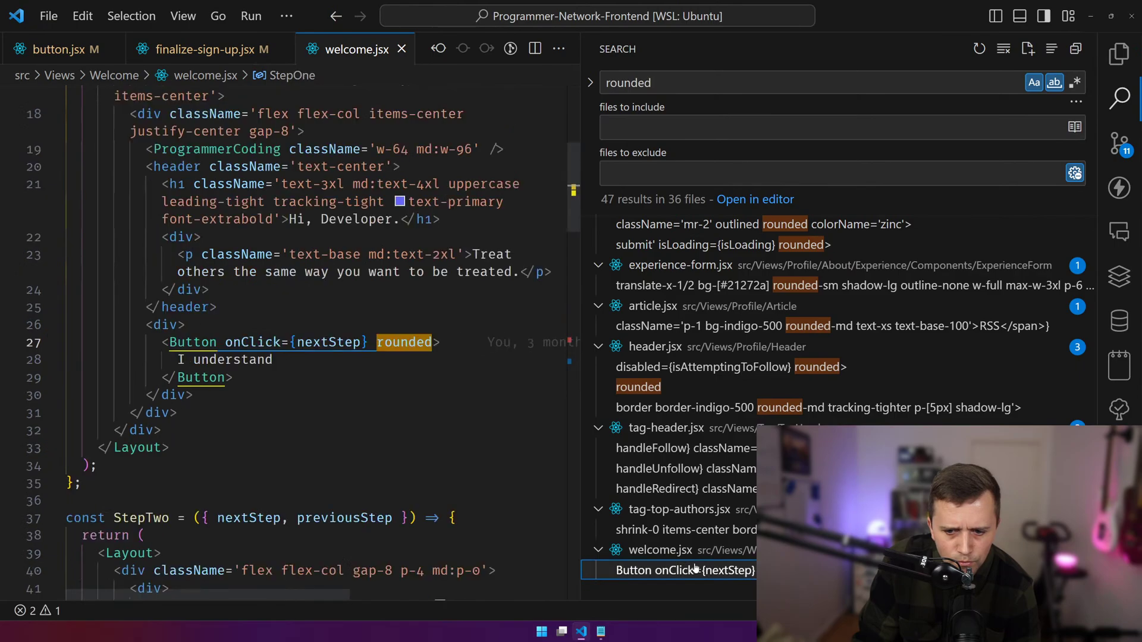
{"action": "key", "text": "BackSpace"}
{"action": "key", "text": "ctrl+s"}
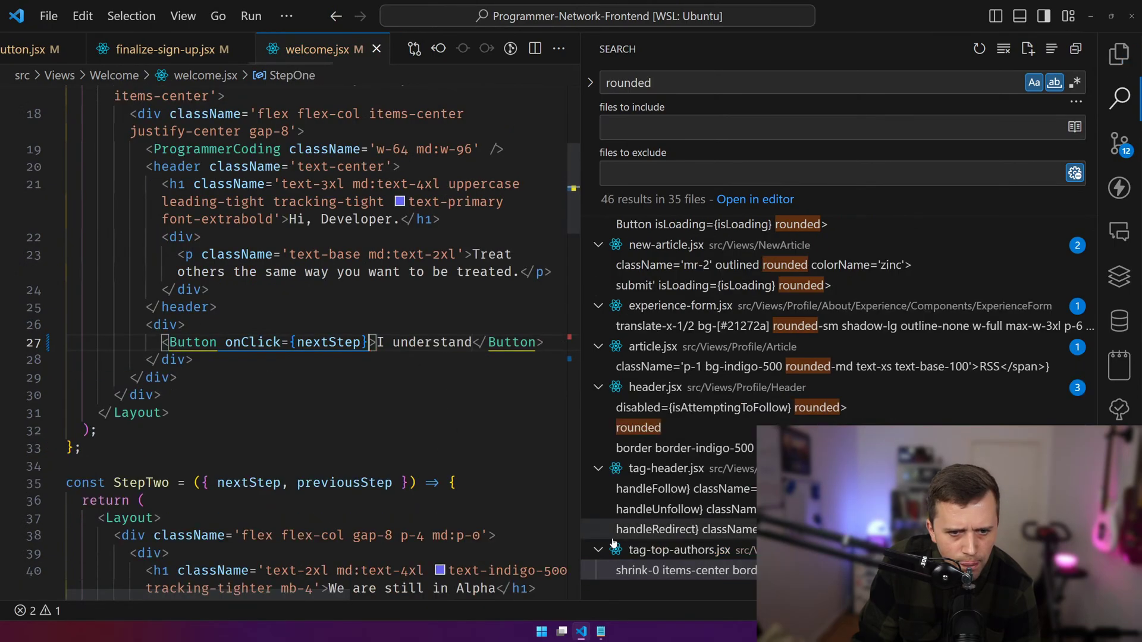
- Check the match in tag-top-authors.jsx, and remove the rounded prop from the Unfollow and Follow buttons in the profile header.jsx, saving both changes
{"action": "left_click", "coordinate": [683, 569]}
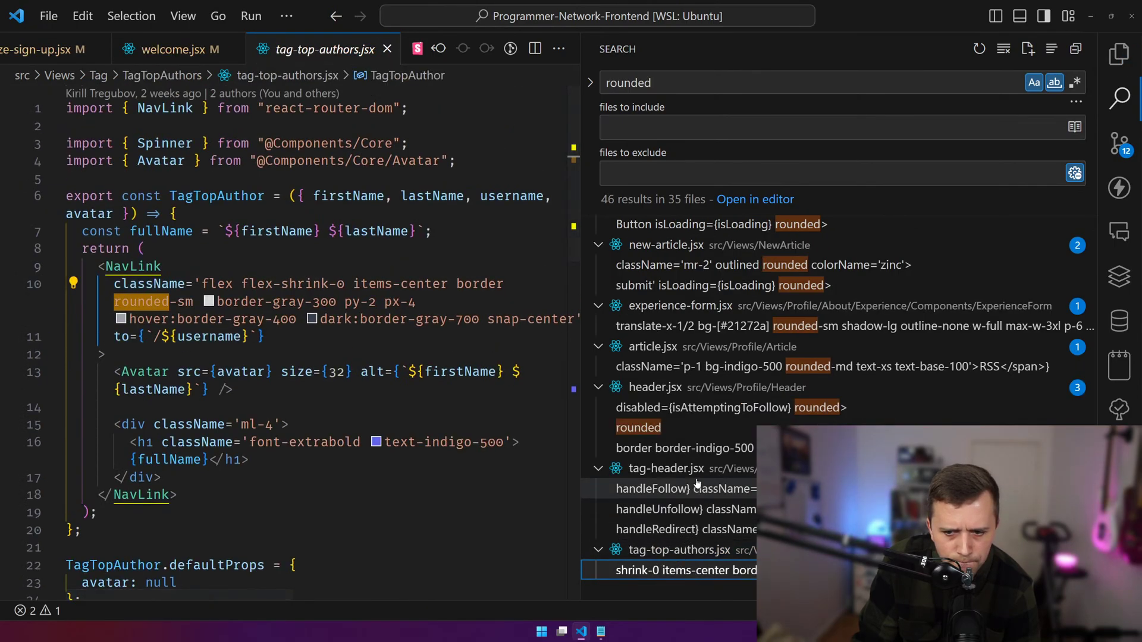
{"action": "left_click", "coordinate": [699, 436]}
{"action": "key", "text": "BackSpace"}
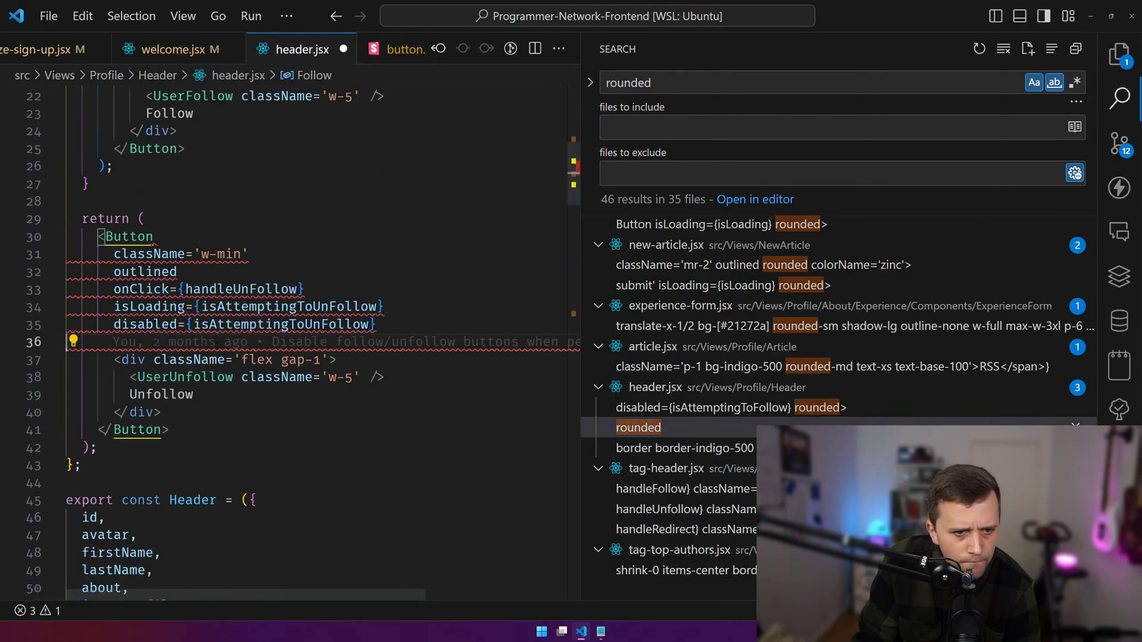
{"action": "key", "text": "ctrl+s"}
{"action": "left_click", "coordinate": [640, 428]}
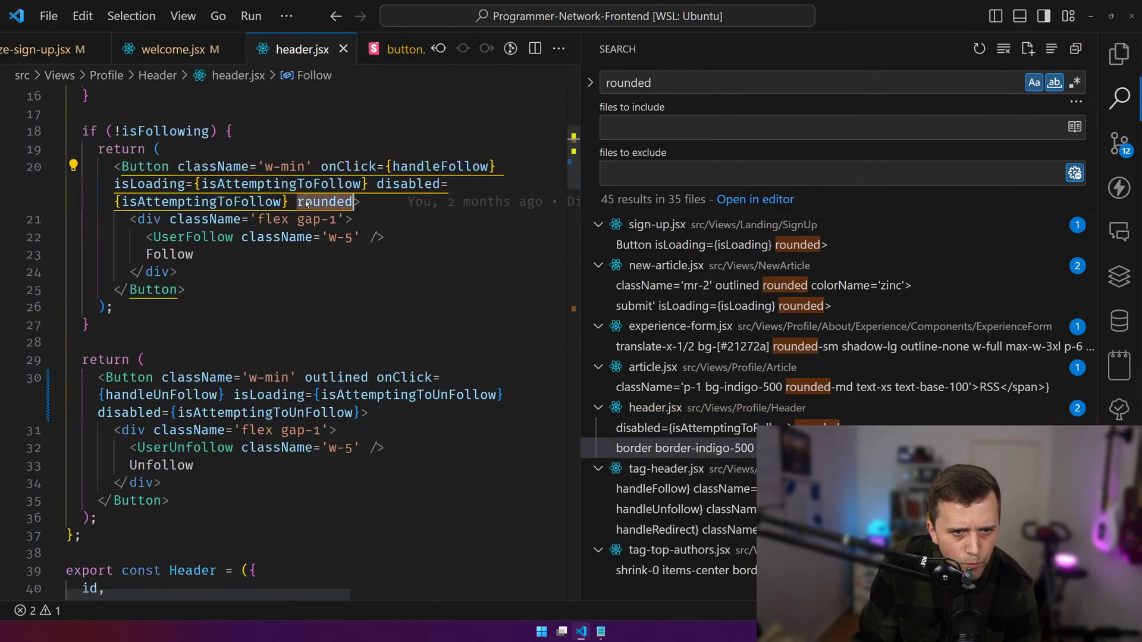
{"action": "key", "text": "BackSpace"}
{"action": "key", "text": "ctrl+s"}
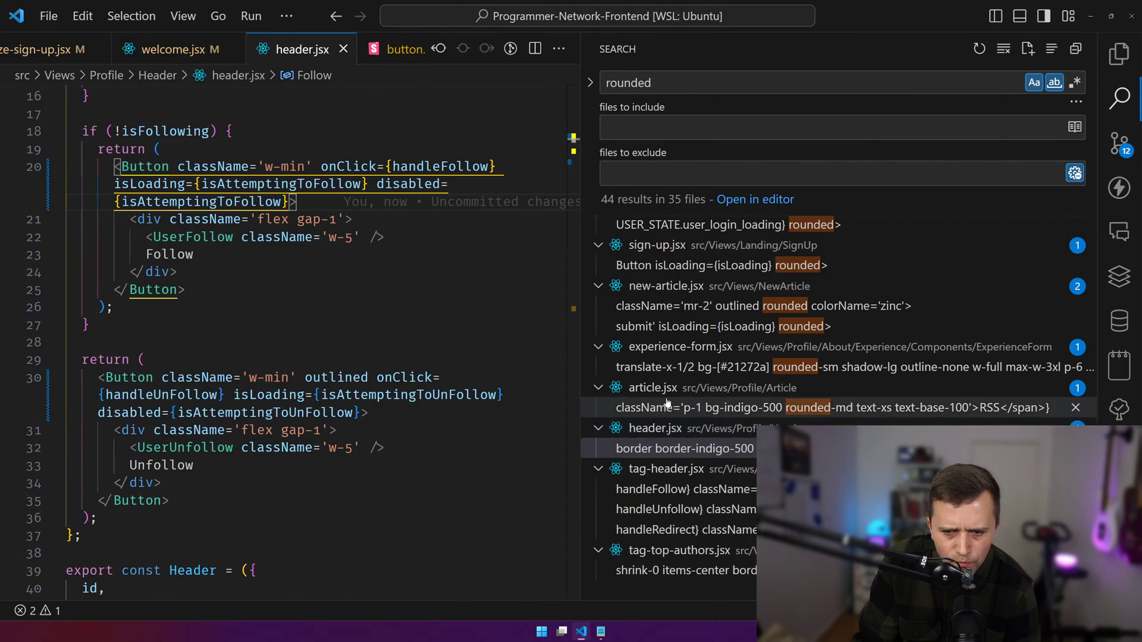
- Check the match in article.jsx, and remove the rounded prop from the Cancel and submit buttons in new-article.jsx
{"action": "left_click", "coordinate": [701, 408]}
{"action": "scroll", "coordinate": [731, 414], "scroll_direction": "up", "scroll_amount": 4}
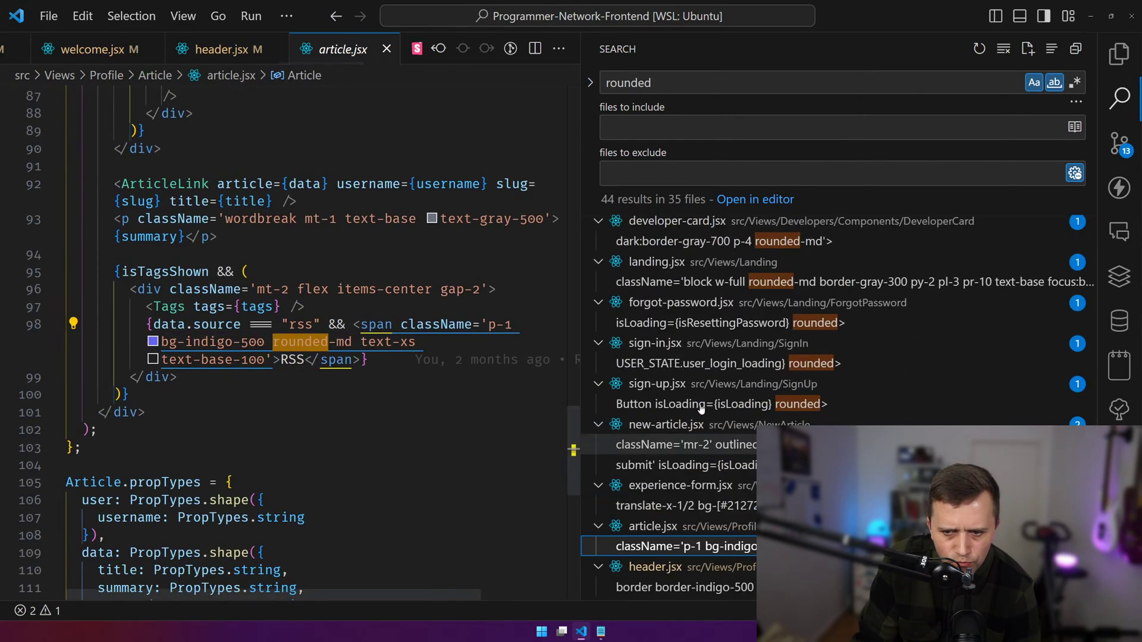
{"action": "scroll", "coordinate": [766, 419], "scroll_direction": "down", "scroll_amount": 3}
{"action": "left_click", "coordinate": [743, 372]}
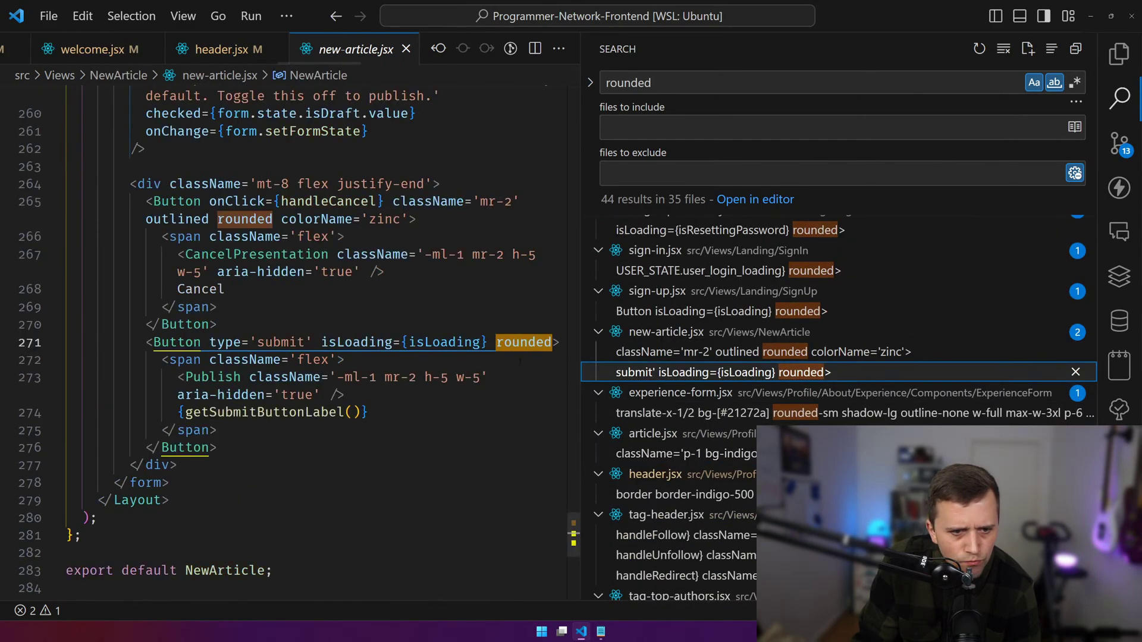
{"action": "key", "text": "BackSpace"}
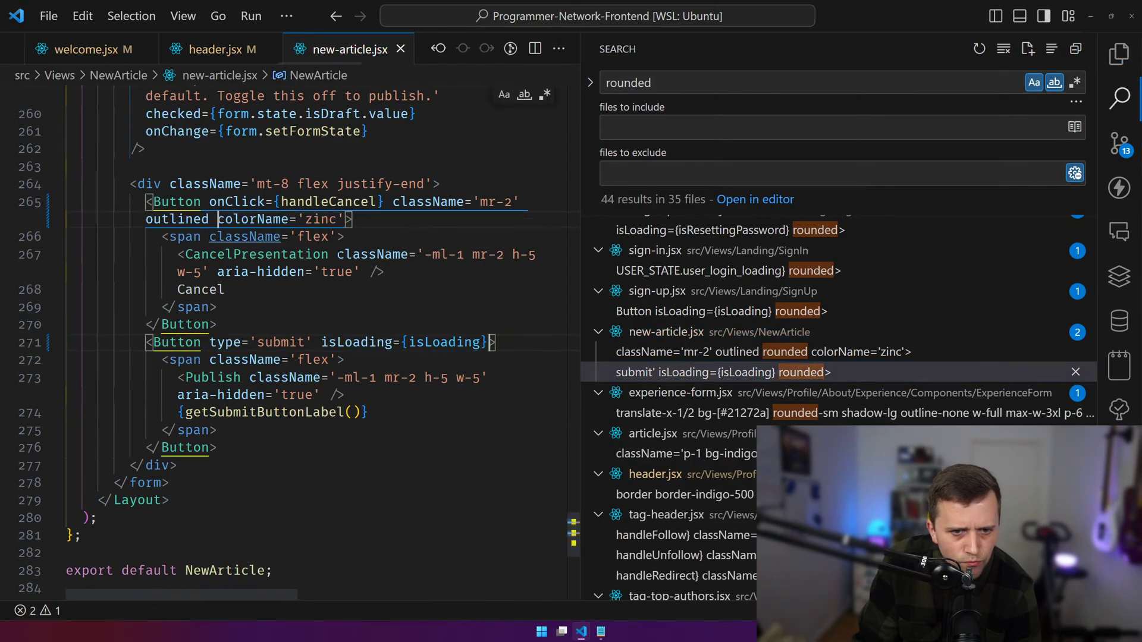
- Remove the rounded prop from the Create Account button in sign-up.jsx and the Sign In button in sign-in.jsx, saving both files
{"action": "left_click", "coordinate": [821, 287]}
{"action": "left_click", "coordinate": [750, 326]}
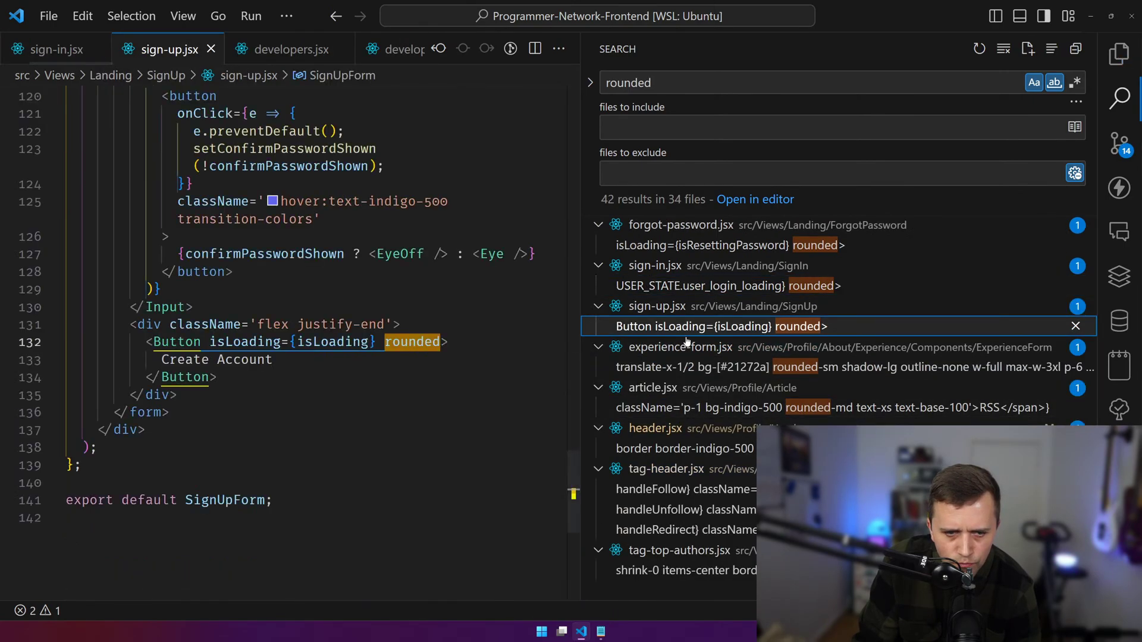
{"action": "key", "text": "BackSpace"}
{"action": "key", "text": "BackSpace"}
{"action": "left_click", "coordinate": [743, 326]}
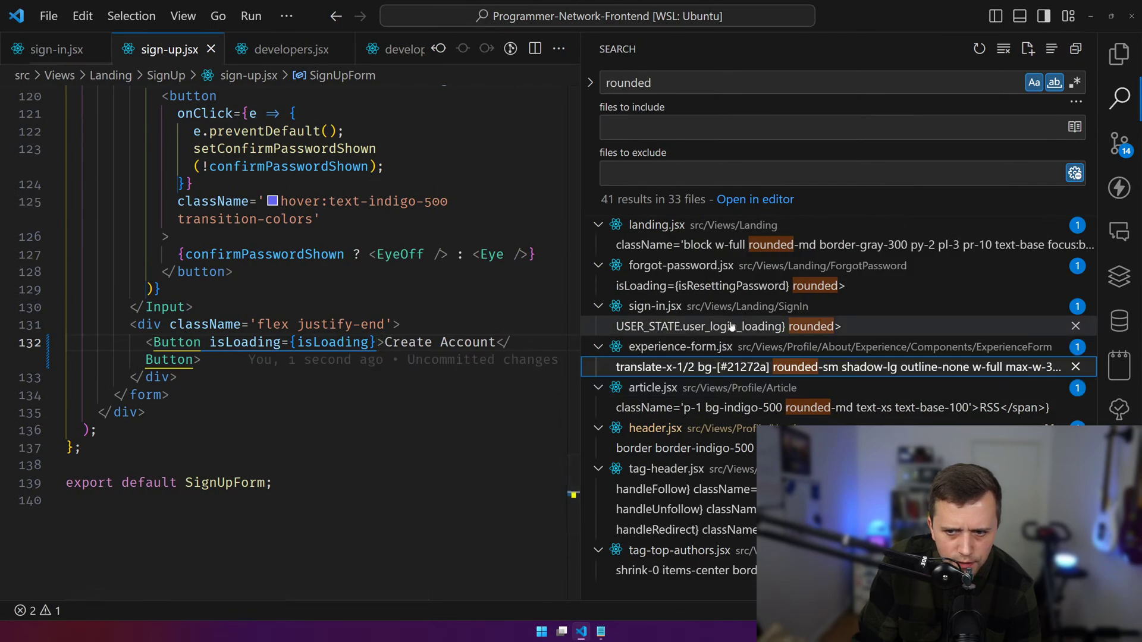
{"action": "key", "text": "BackSpace"}
{"action": "key", "text": "ctrl+s"}
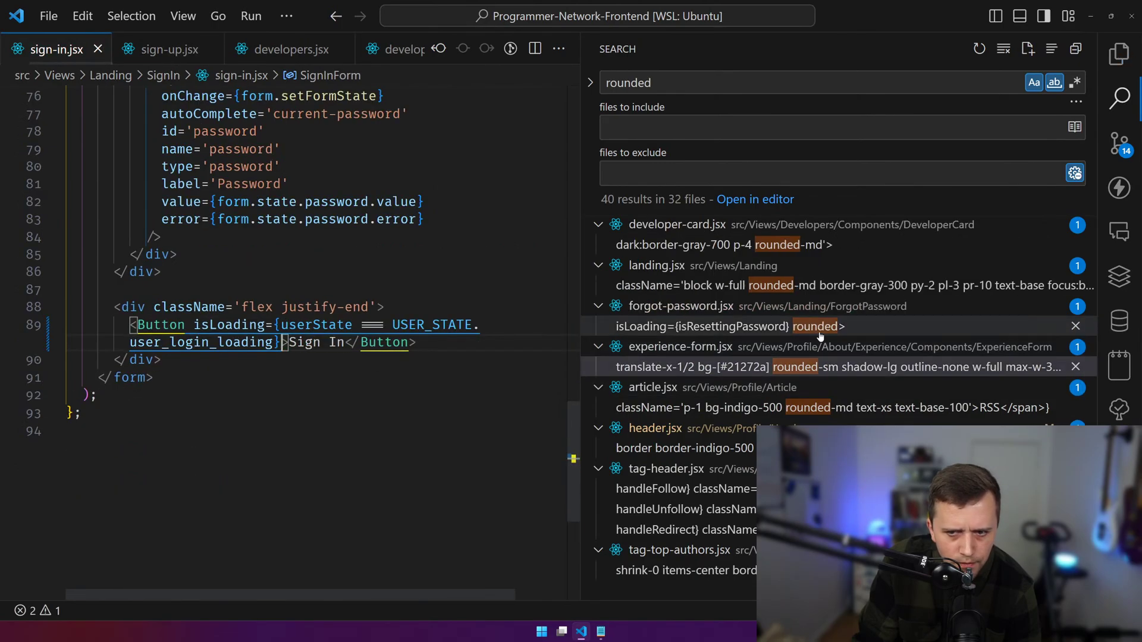
- Remove the rounded prop from the Reset Password button in forgot-password.jsx and save the file
{"action": "key", "text": "F4"}
{"action": "key", "text": "ctrl+shift+k"}
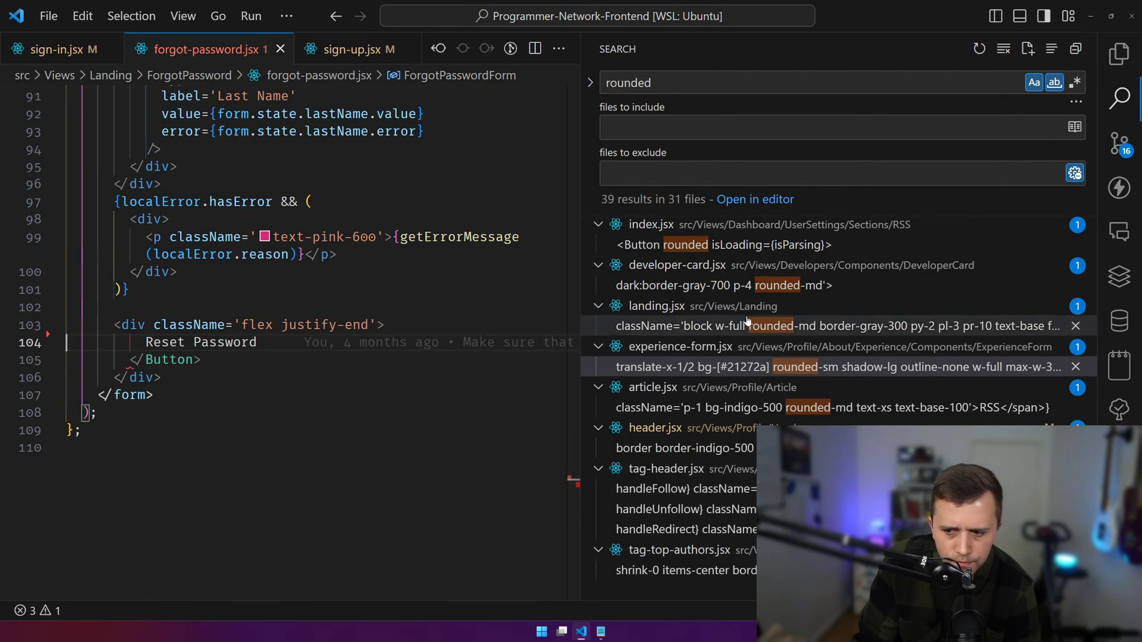
{"action": "key", "text": "ctrl+z"}
{"action": "key", "text": "Down"}
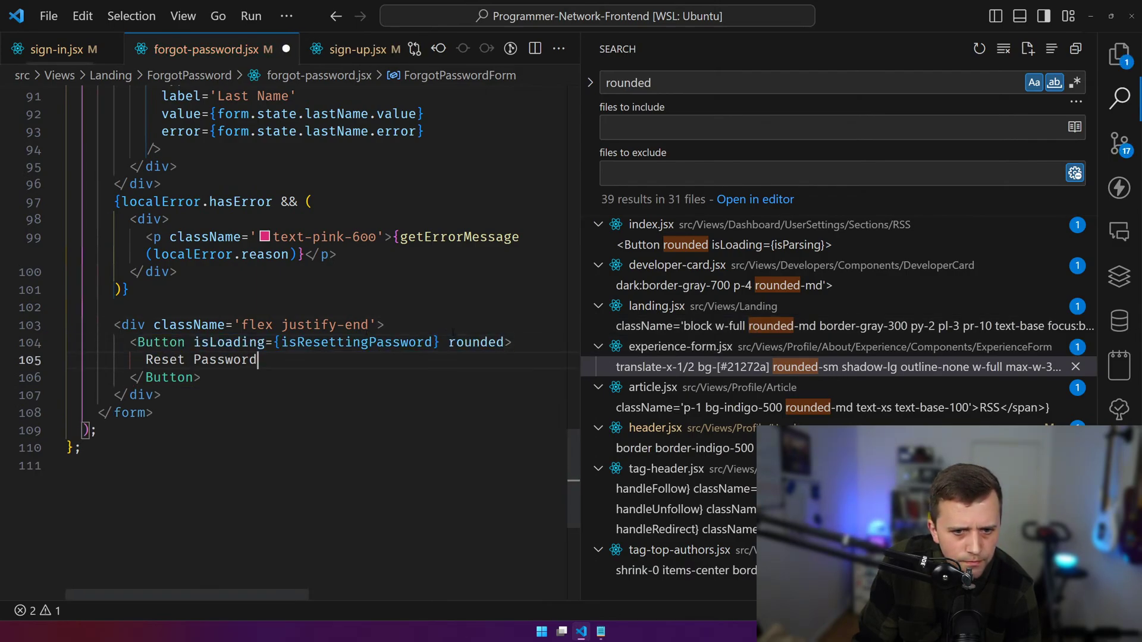
{"action": "key", "text": "ctrl+s"}
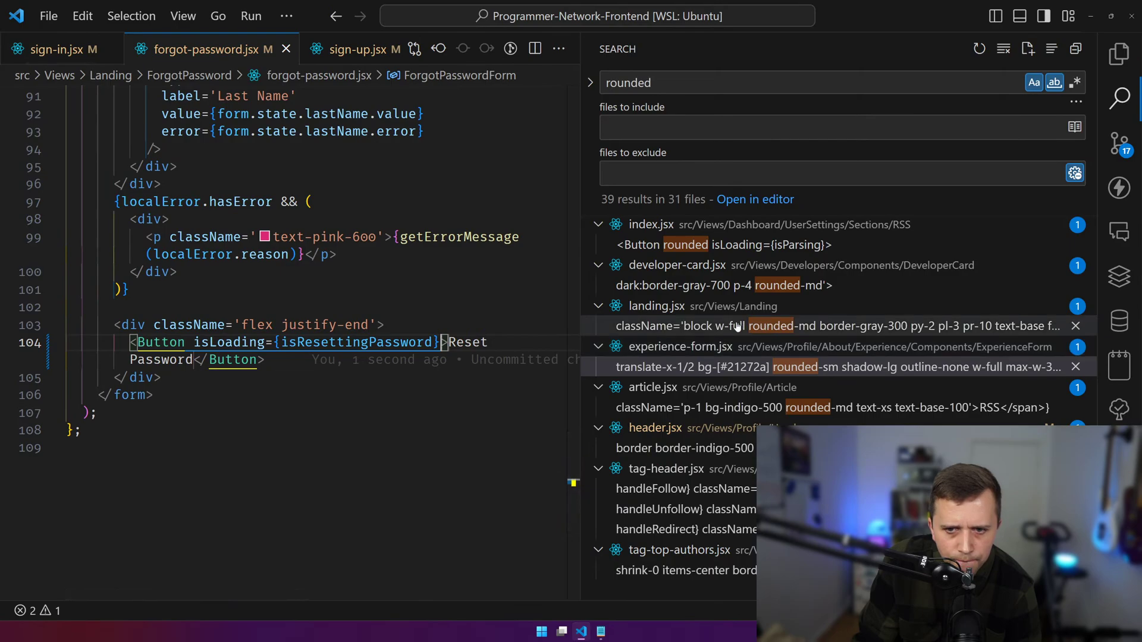
- Remove the rounded prop from the Add button in the RSS user settings index.jsx and save
{"action": "scroll", "coordinate": [707, 357], "scroll_direction": "down", "scroll_amount": 2}
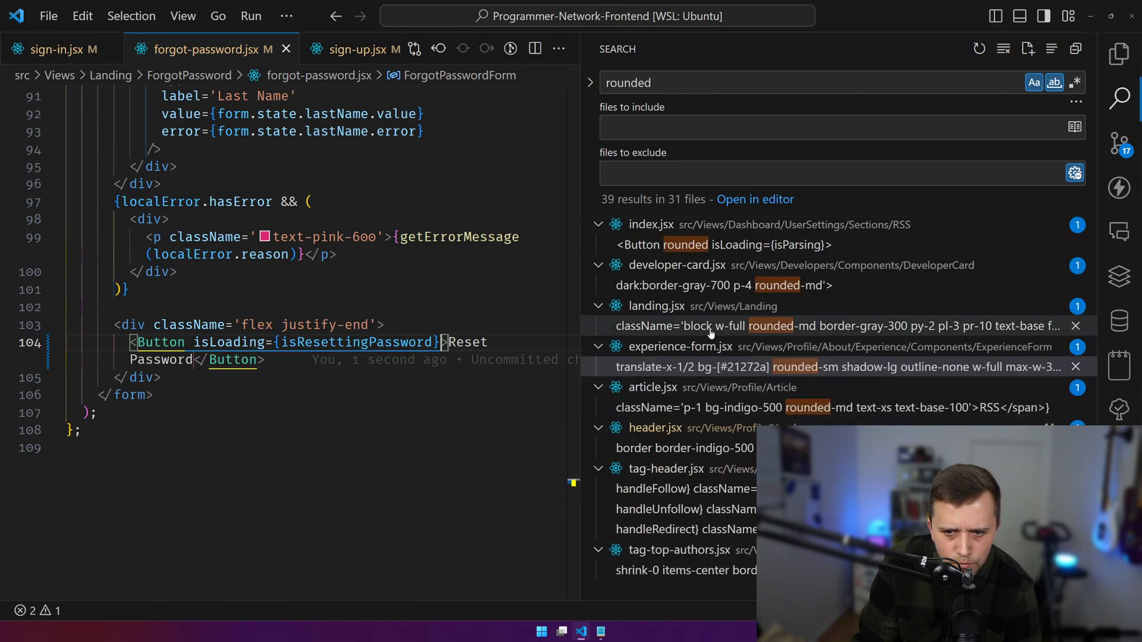
{"action": "left_click", "coordinate": [720, 245]}
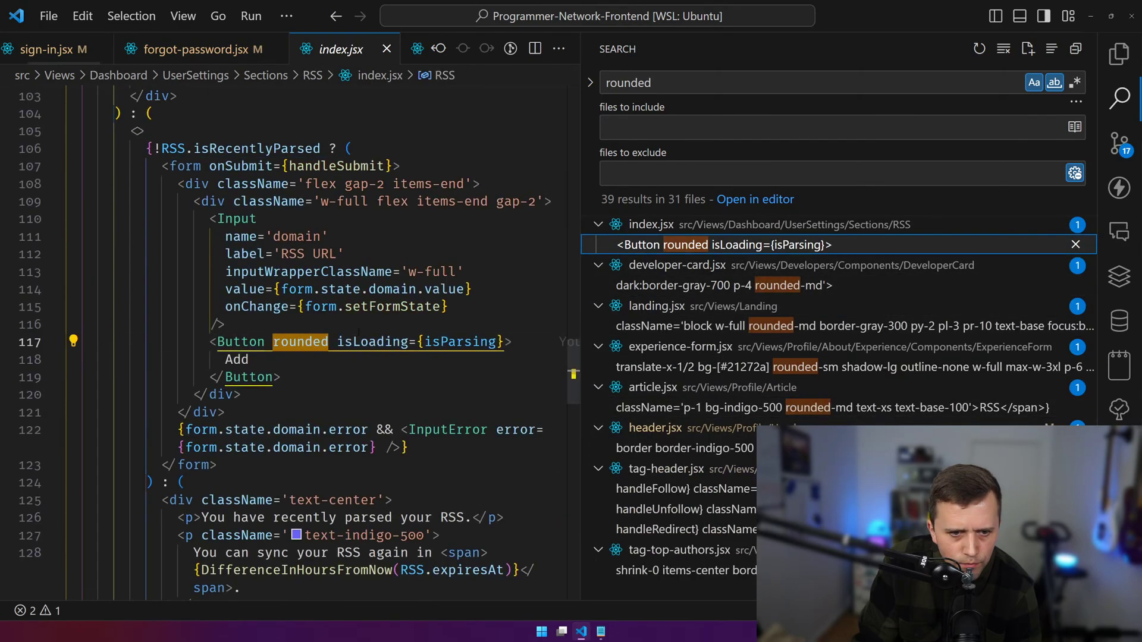
{"action": "key", "text": "BackSpace"}
{"action": "key", "text": "ctrl+s"}
- Remove the rounded prop from the Get Early Access button in mailchimp-subscribe.jsx and save
{"action": "scroll", "coordinate": [762, 367], "scroll_direction": "up", "scroll_amount": 2}
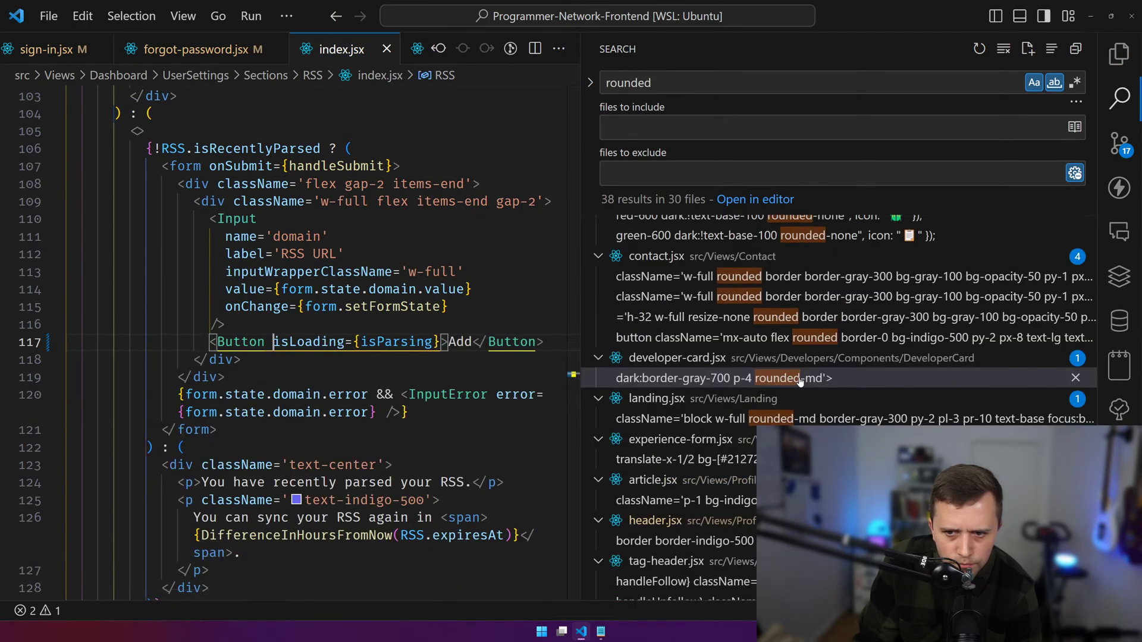
{"action": "scroll", "coordinate": [892, 411], "scroll_direction": "up", "scroll_amount": 2}
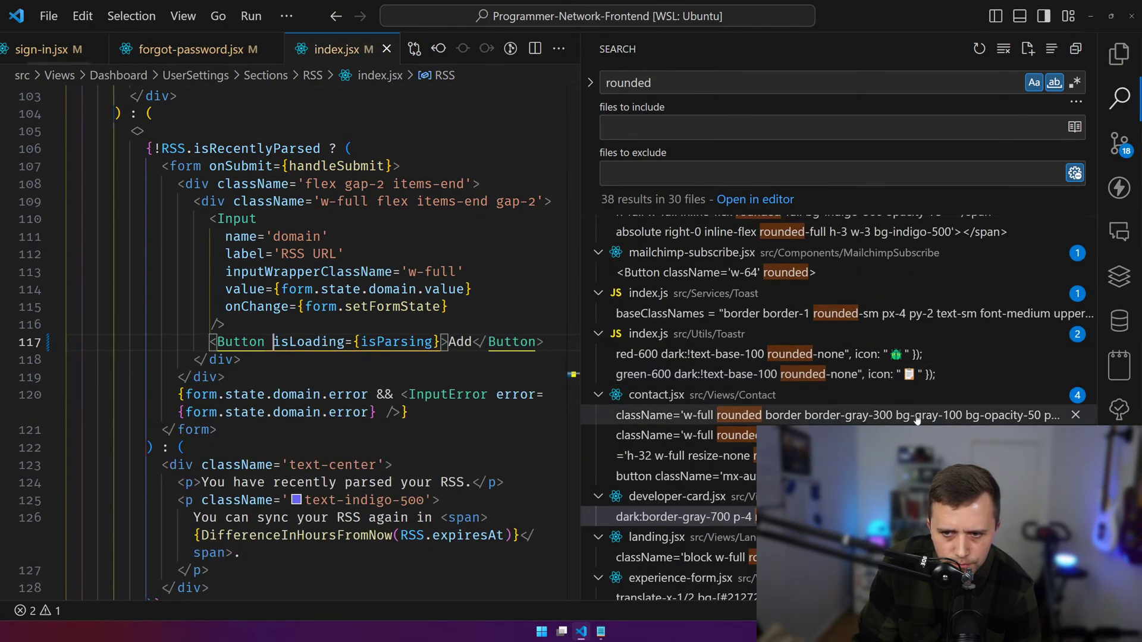
{"action": "left_click", "coordinate": [773, 272]}
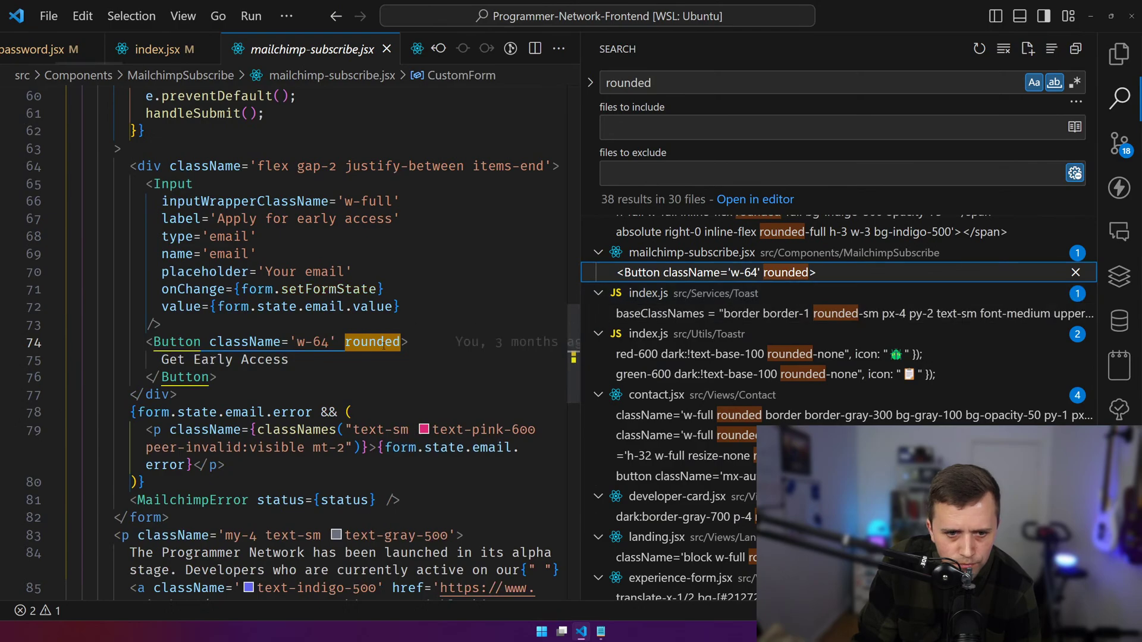
{"action": "key", "text": "BackSpace"}
{"action": "key", "text": "ctrl+s"}
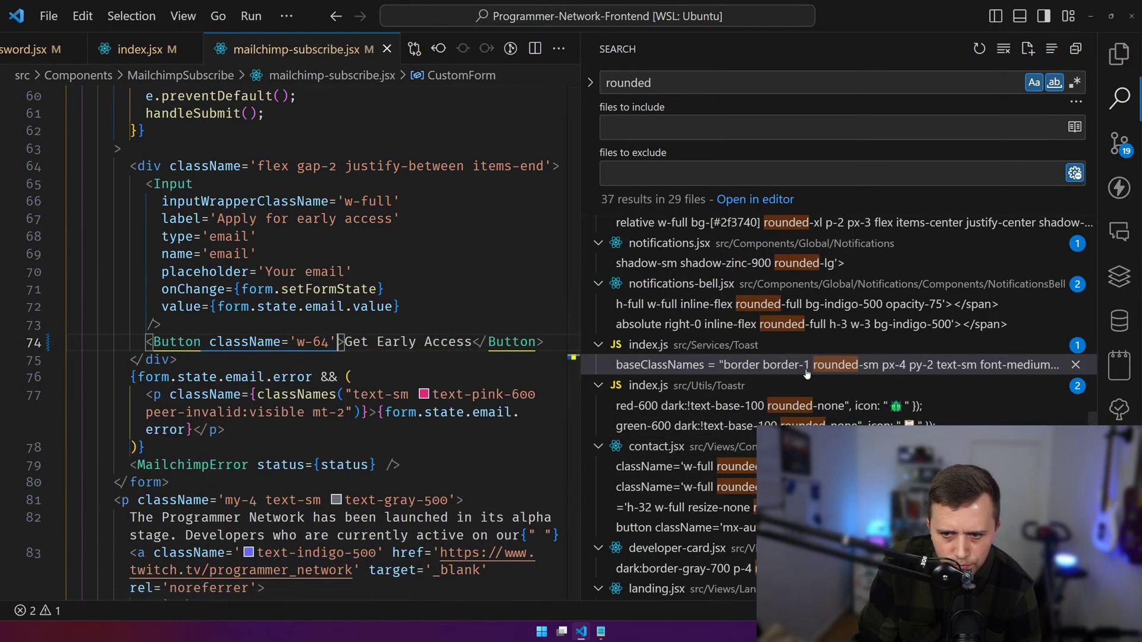
- Review the remaining rounded matches in the component files for Button props, and hide the search results
{"action": "scroll", "coordinate": [807, 373], "scroll_direction": "up", "scroll_amount": 1}
{"action": "scroll", "coordinate": [807, 373], "scroll_direction": "up", "scroll_amount": 3}
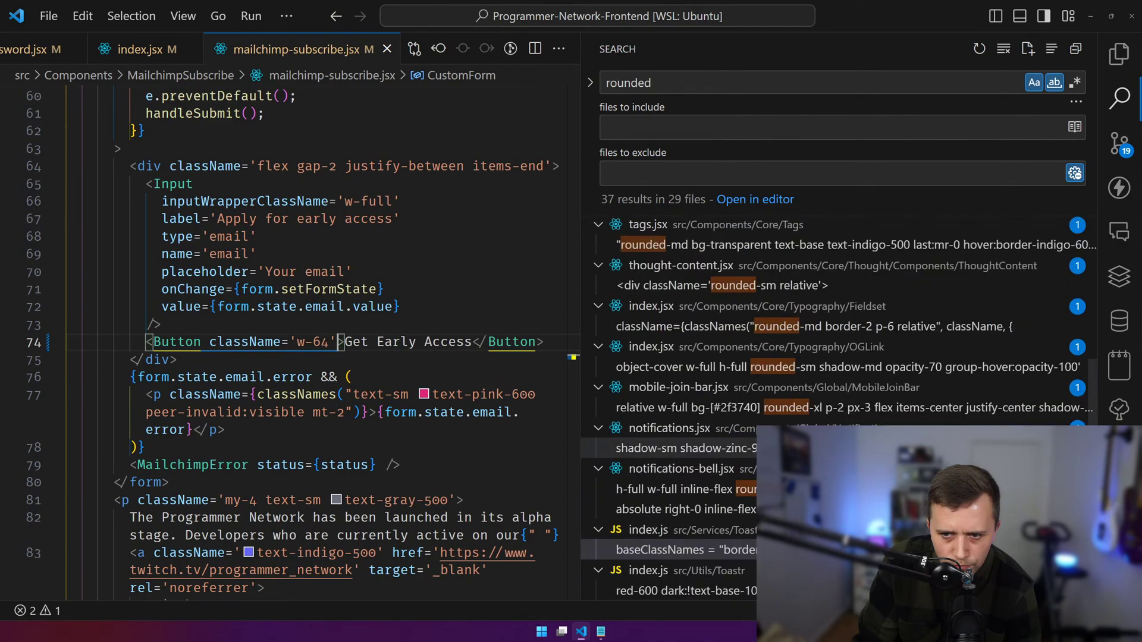
{"action": "scroll", "coordinate": [807, 373], "scroll_direction": "up", "scroll_amount": 5}
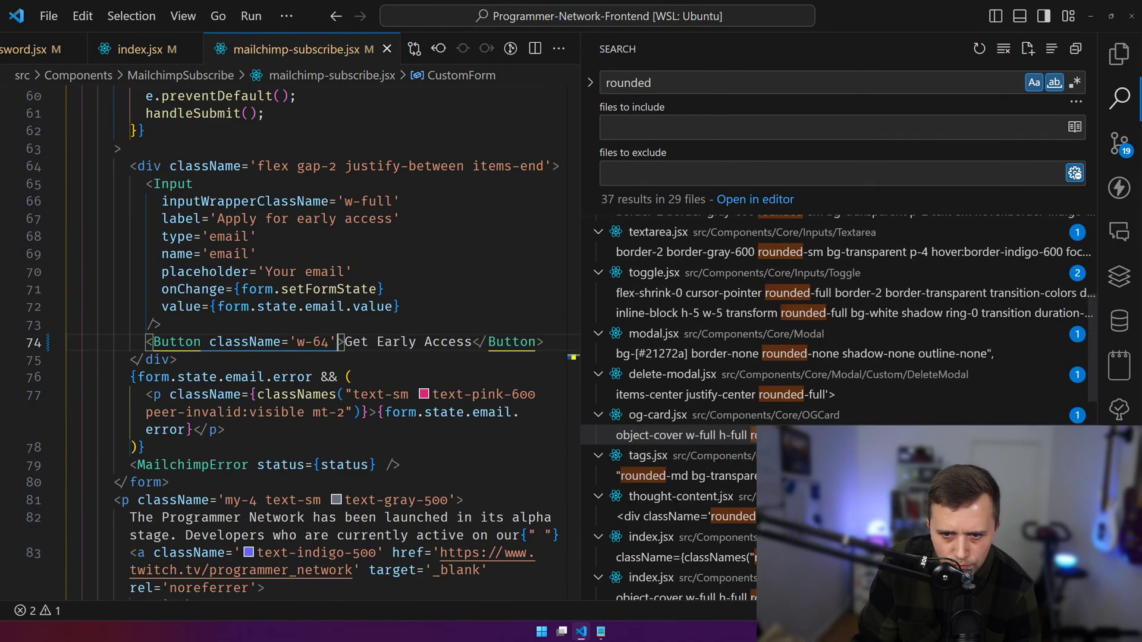
{"action": "scroll", "coordinate": [807, 434], "scroll_direction": "up", "scroll_amount": 2}
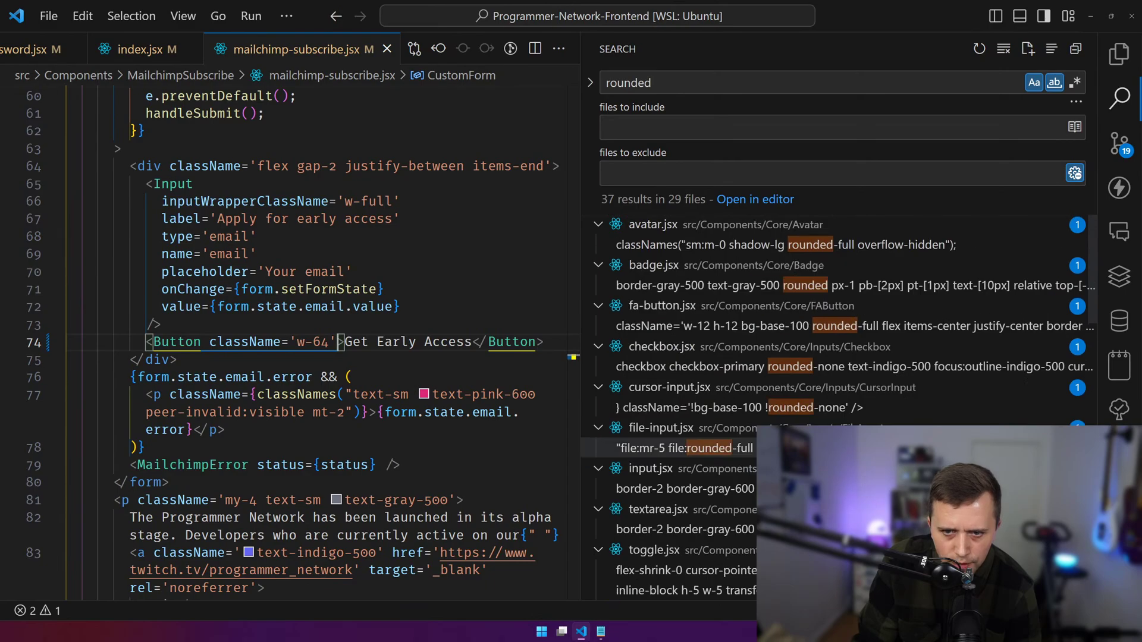
{"action": "key", "text": "ctrl+b"}
{"action": "left_click", "coordinate": [596, 274]}
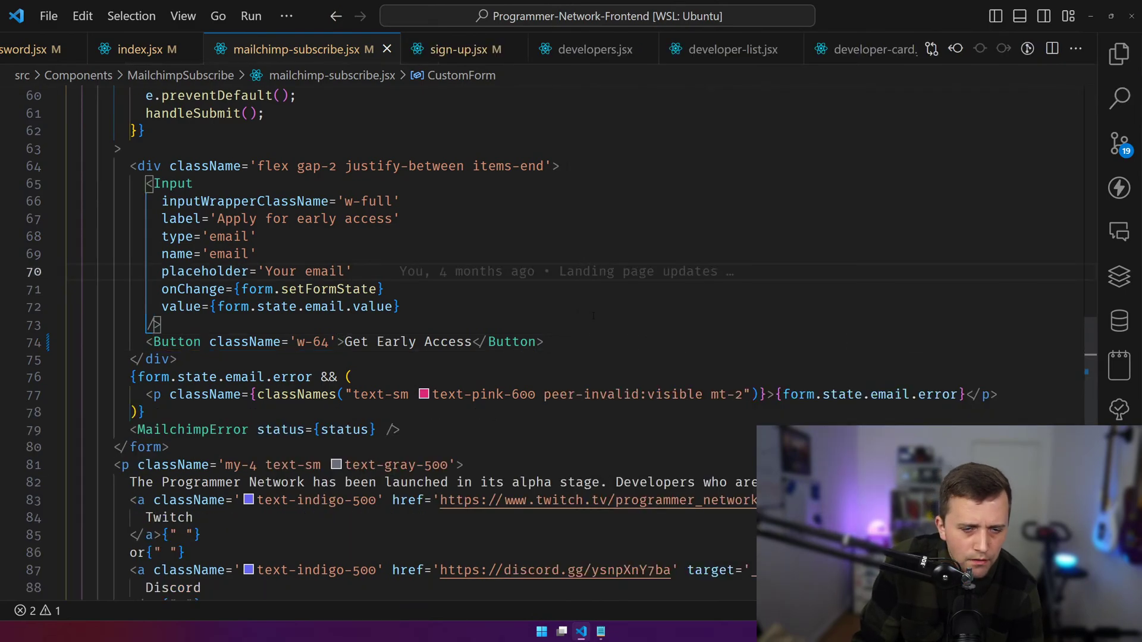
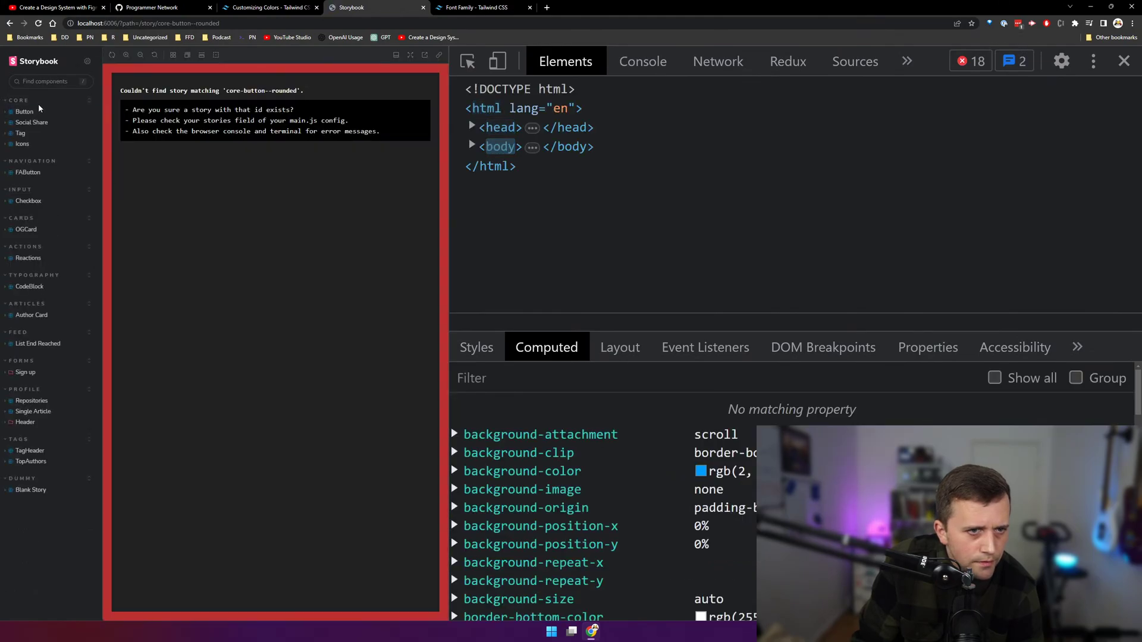
- Examine the Button stories in Storybook at a larger preview zoom, including the secondary, error, disabled and spinning variants
{"action": "left_click", "coordinate": [27, 113]}
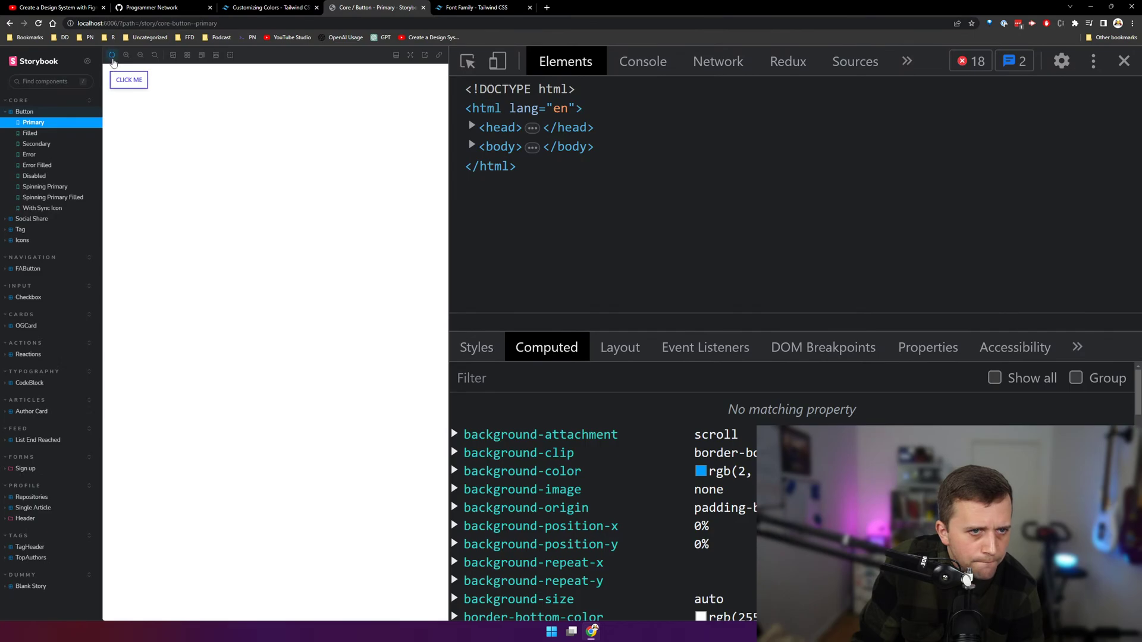
{"action": "left_click", "coordinate": [125, 60]}
{"action": "left_click", "coordinate": [125, 60]}
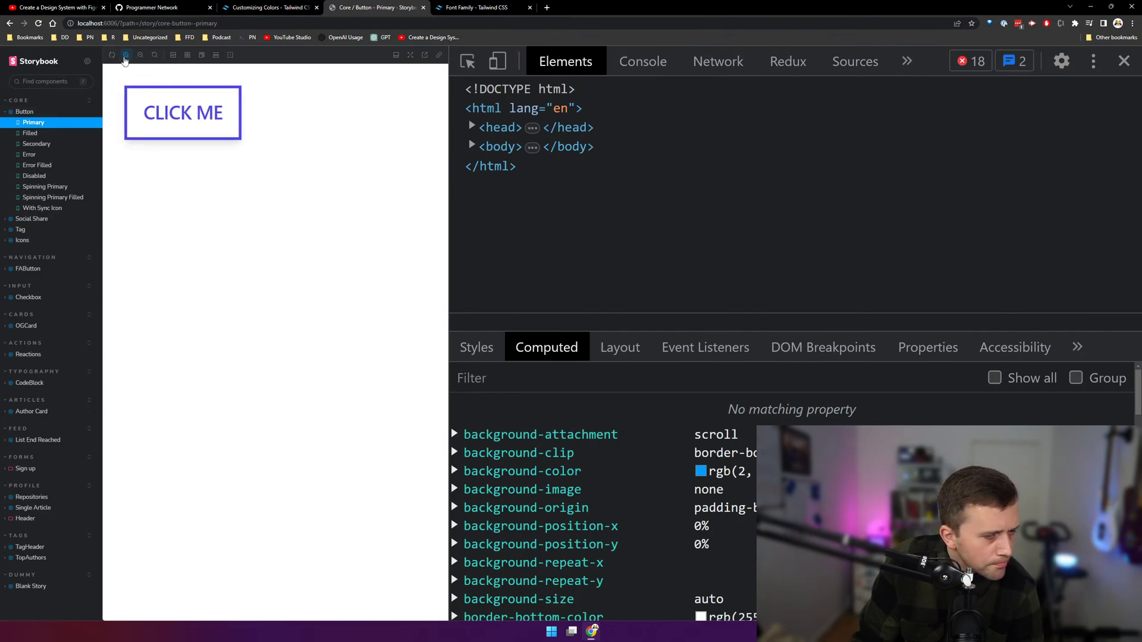
{"action": "left_click", "coordinate": [126, 60]}
{"action": "left_click", "coordinate": [66, 138]}
{"action": "left_click", "coordinate": [58, 144]}
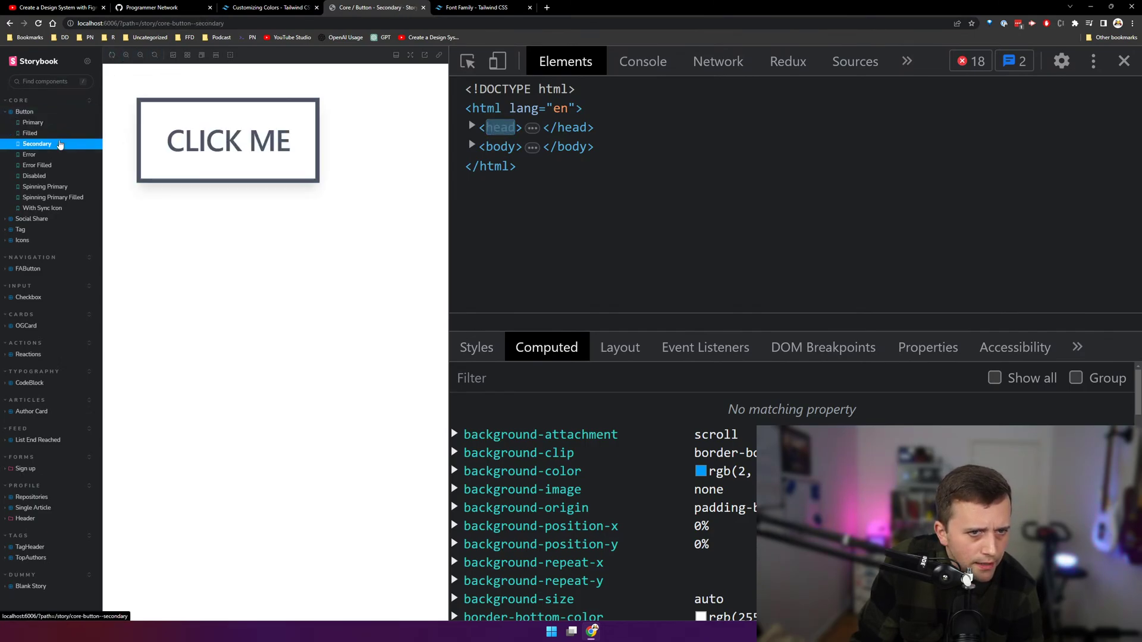
{"action": "left_click", "coordinate": [49, 155]}
{"action": "left_click", "coordinate": [45, 166]}
{"action": "left_click", "coordinate": [44, 176]}
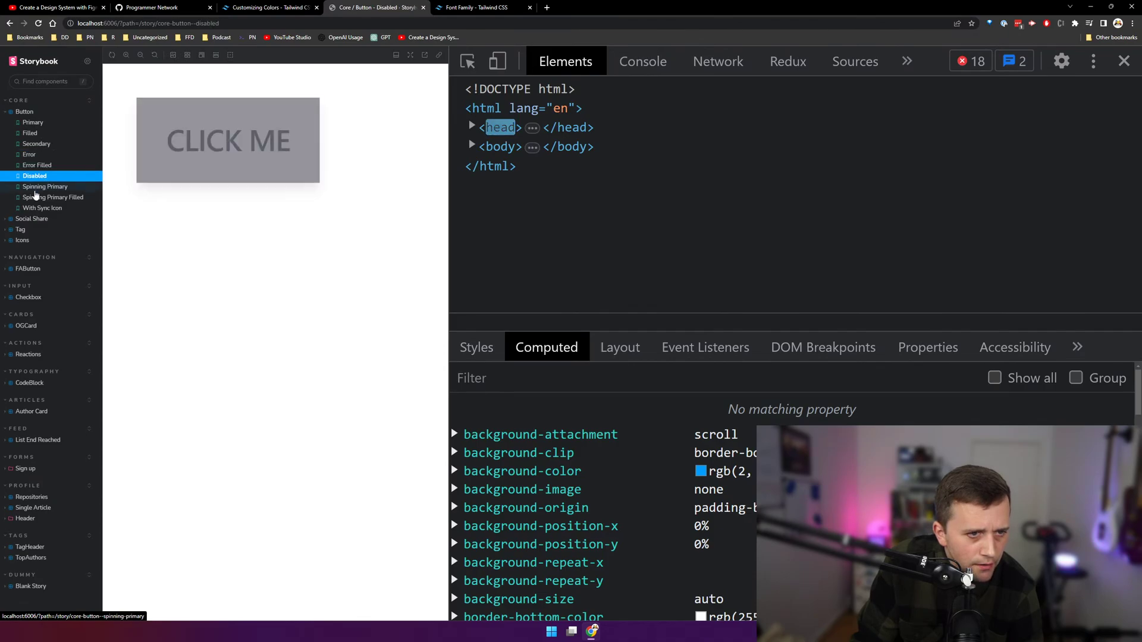
{"action": "left_click", "coordinate": [43, 187]}
{"action": "left_click", "coordinate": [40, 208]}
{"action": "left_click", "coordinate": [37, 219]}
{"action": "left_click", "coordinate": [52, 197]}
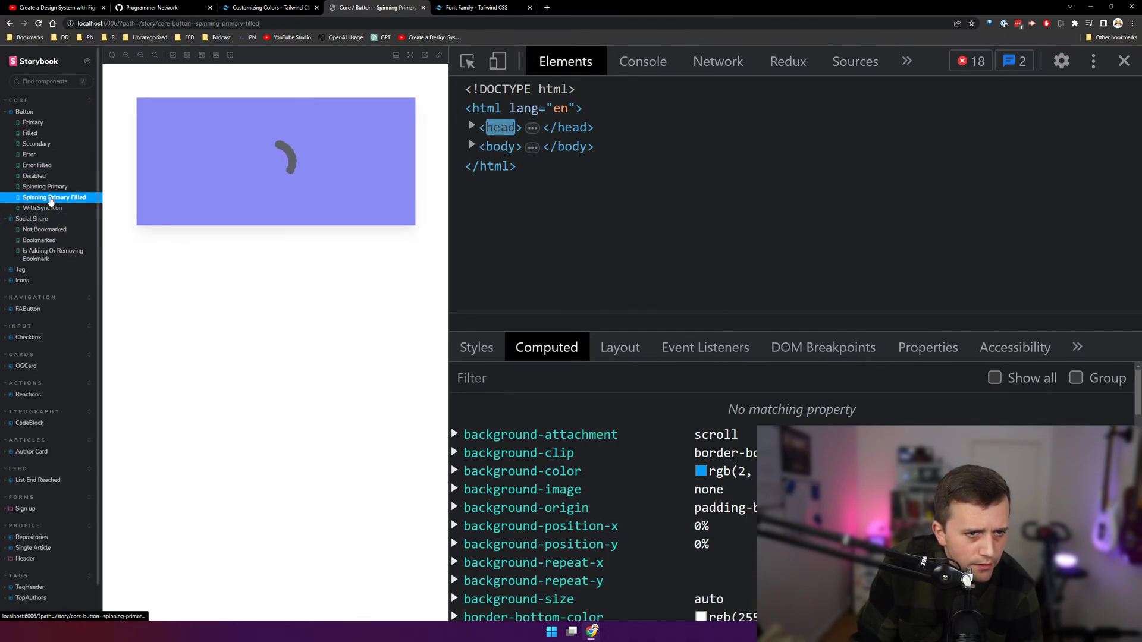
{"action": "left_click", "coordinate": [45, 187]}
- Switch to Figma, duplicate the OUTLINED and FILLED buttons together, and place the copies beside the originals in the Button frame
{"action": "key", "text": "ctrl+super+Right"}
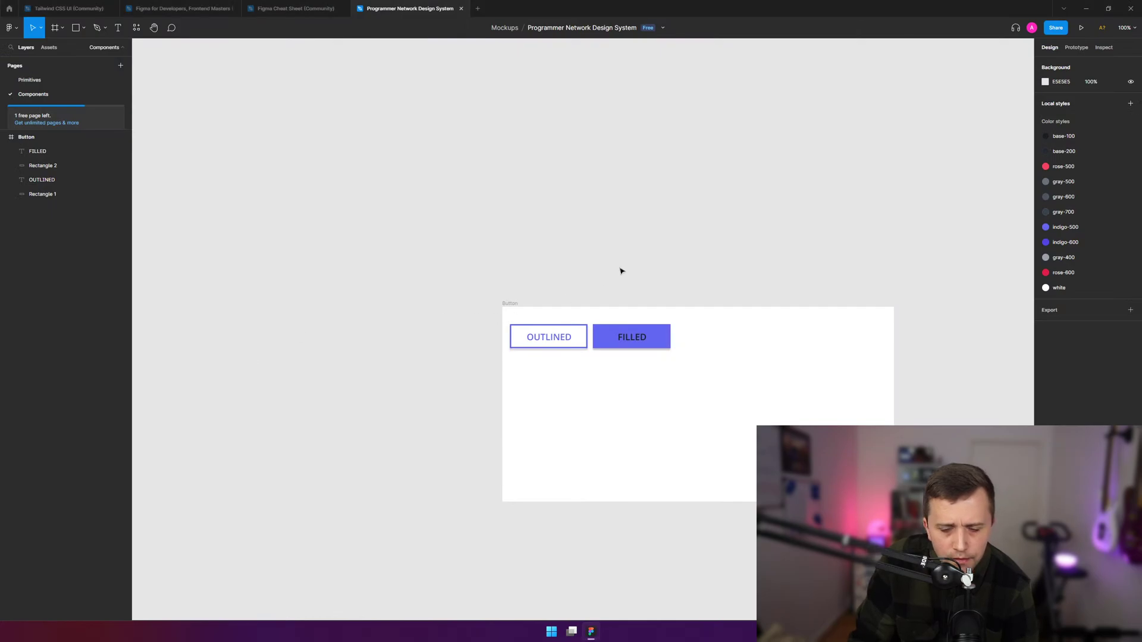
{"action": "left_click_drag", "start_coordinate": [726, 304], "coordinate": [492, 362]}
{"action": "key", "text": "ctrl+d"}
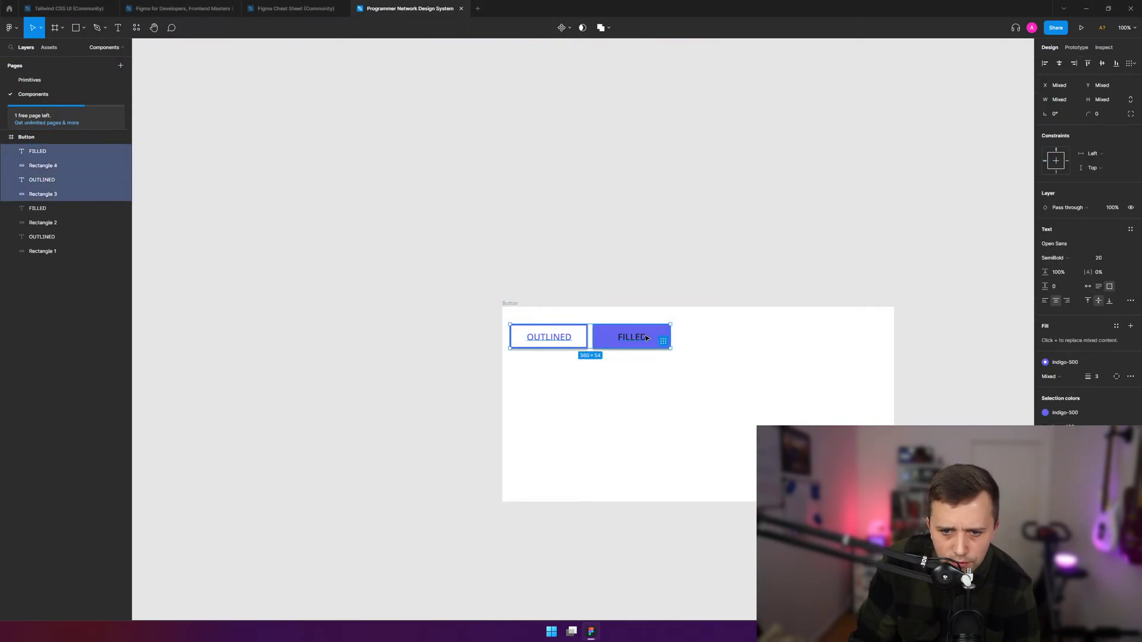
{"action": "left_click_drag", "start_coordinate": [646, 337], "coordinate": [812, 338]}
{"action": "left_click", "coordinate": [770, 234]}
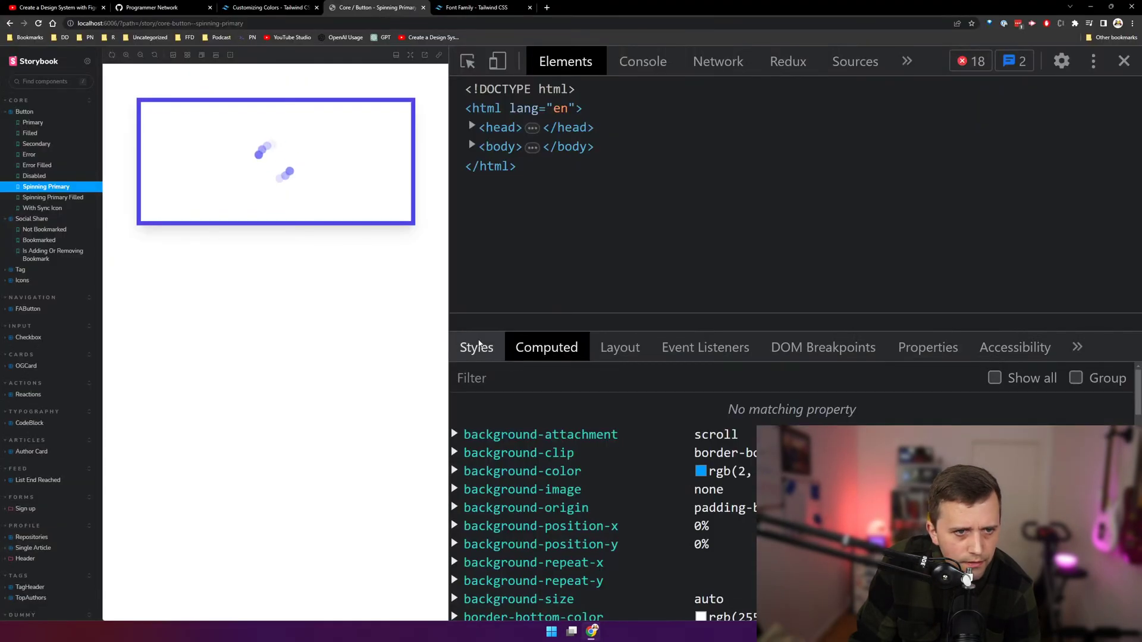
- Switch to Storybook and compare the Secondary, Filled, Error and Error Filled button stories
{"action": "left_click", "coordinate": [41, 144]}
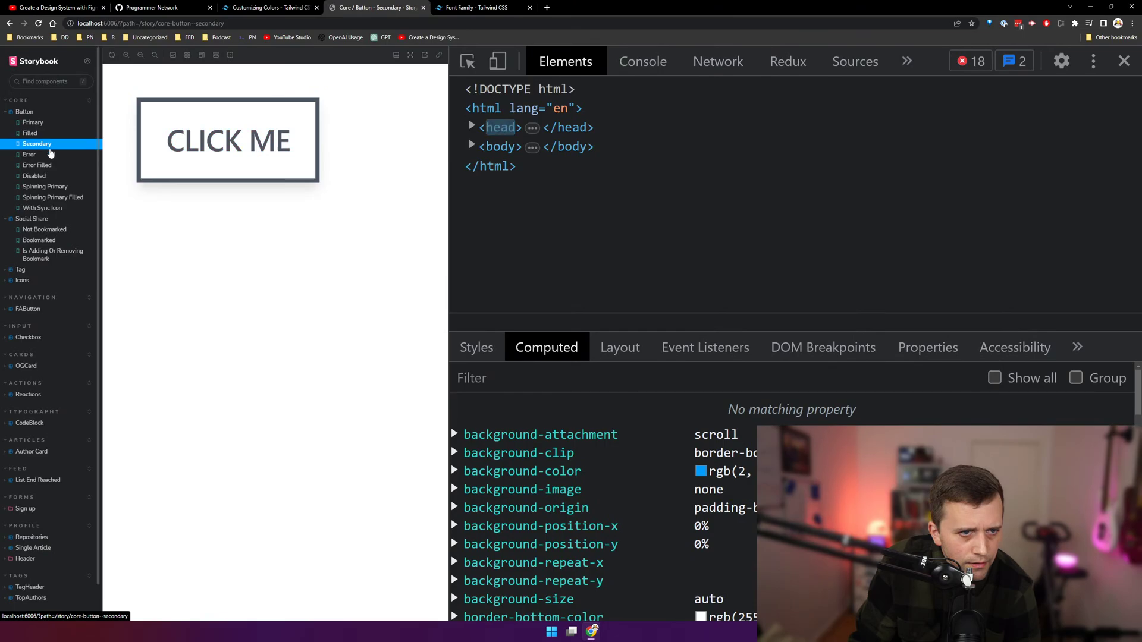
{"action": "left_click", "coordinate": [31, 133]}
{"action": "left_click", "coordinate": [37, 155]}
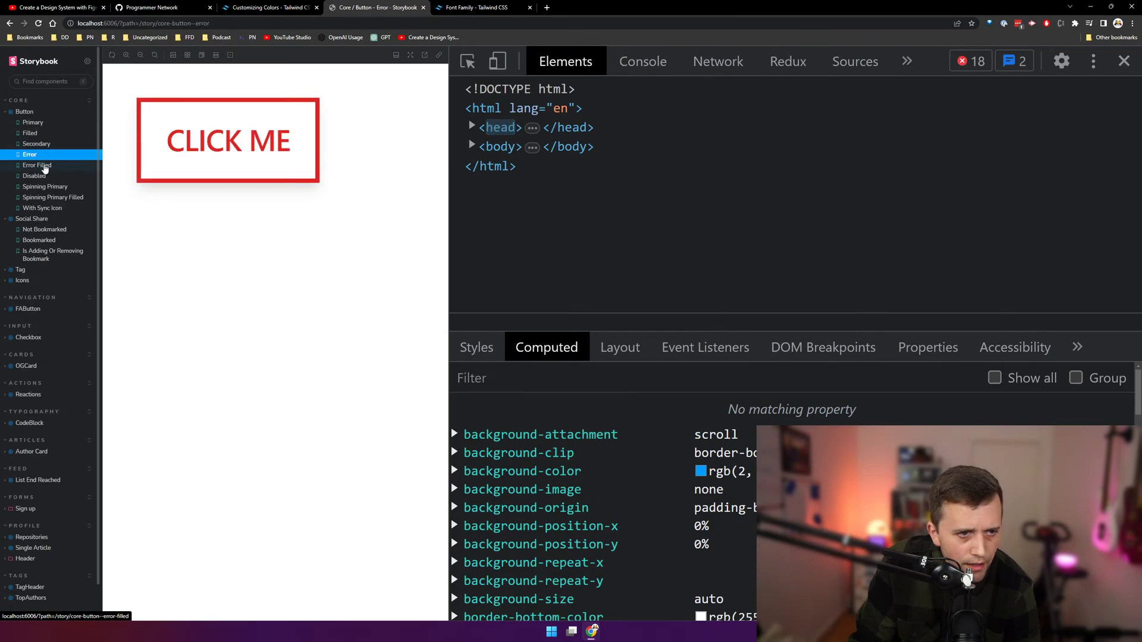
{"action": "left_click", "coordinate": [40, 165]}
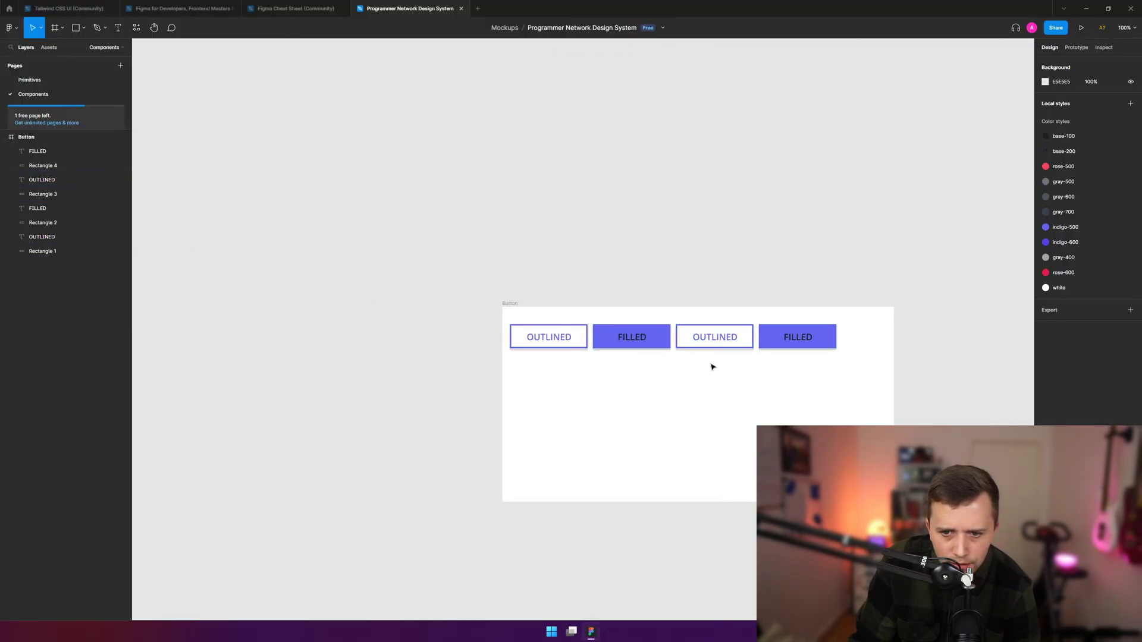
- In Figma, apply the rose-500 color style to the border and text of the duplicated OUTLINED button
{"action": "left_click", "coordinate": [716, 348]}
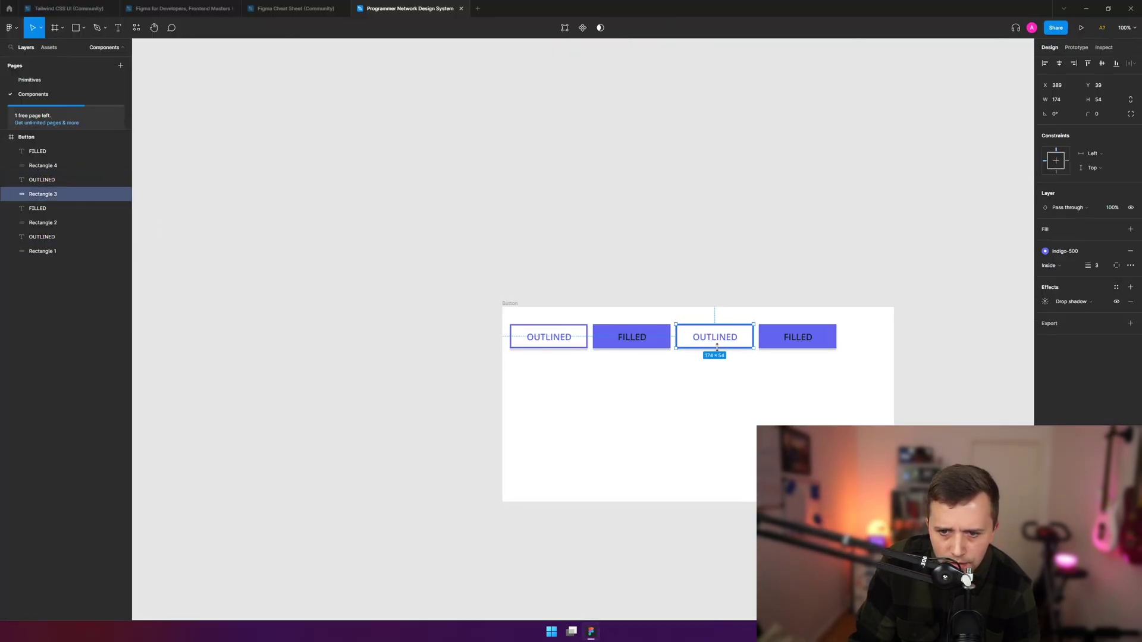
{"action": "left_click", "coordinate": [1074, 254]}
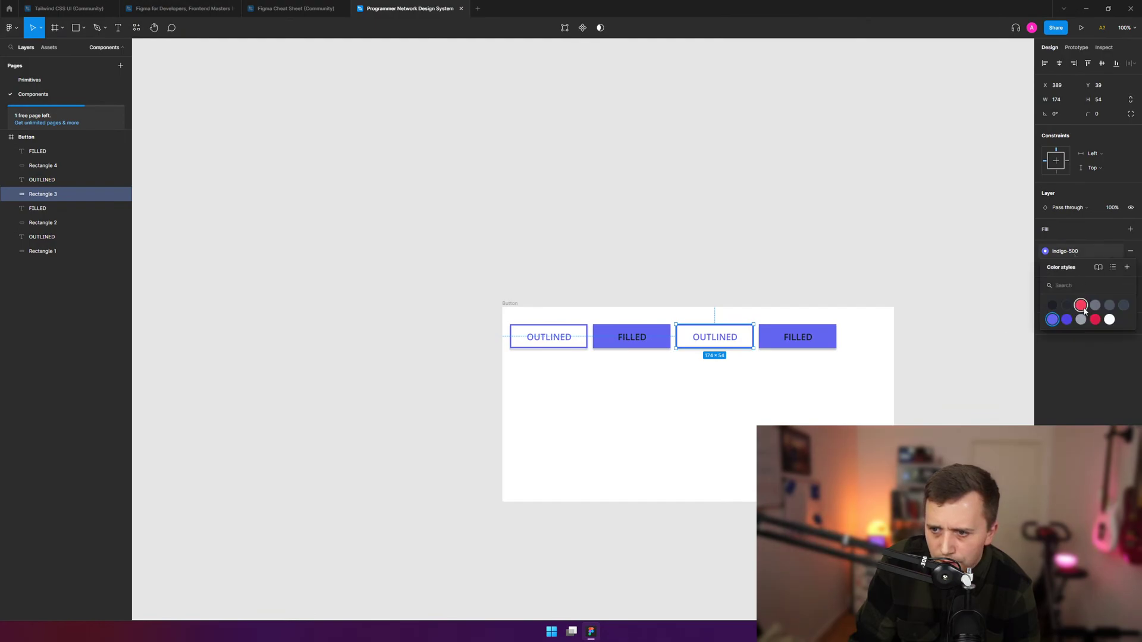
{"action": "left_click", "coordinate": [1082, 307]}
{"action": "left_click", "coordinate": [709, 337]}
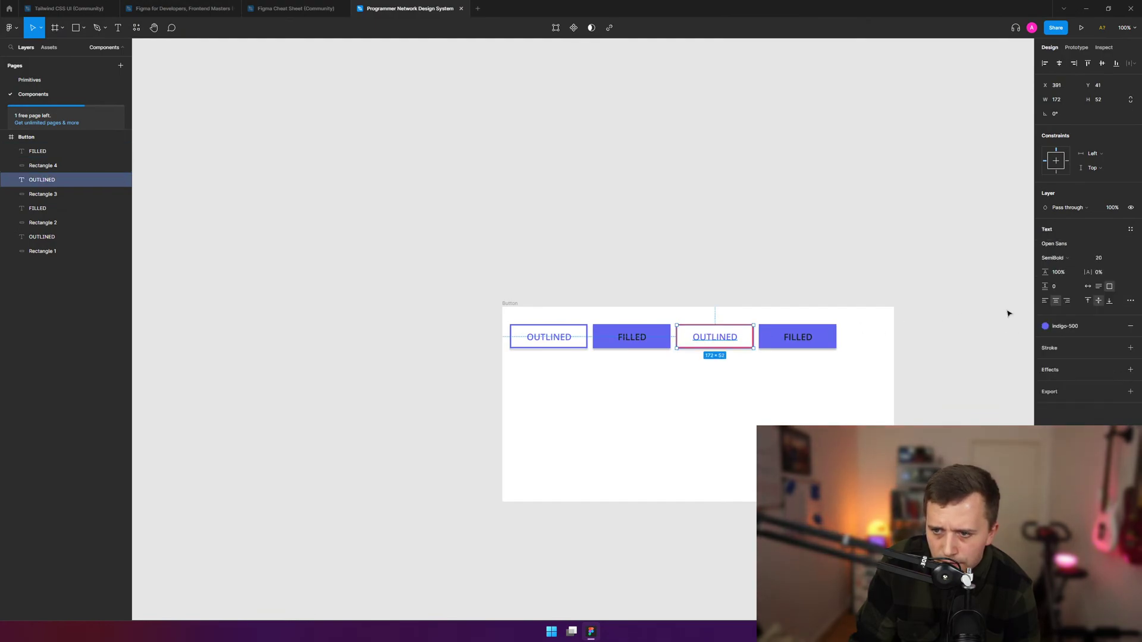
{"action": "left_click", "coordinate": [1045, 326]}
{"action": "left_click", "coordinate": [1079, 382]}
{"action": "left_click", "coordinate": [924, 272]}
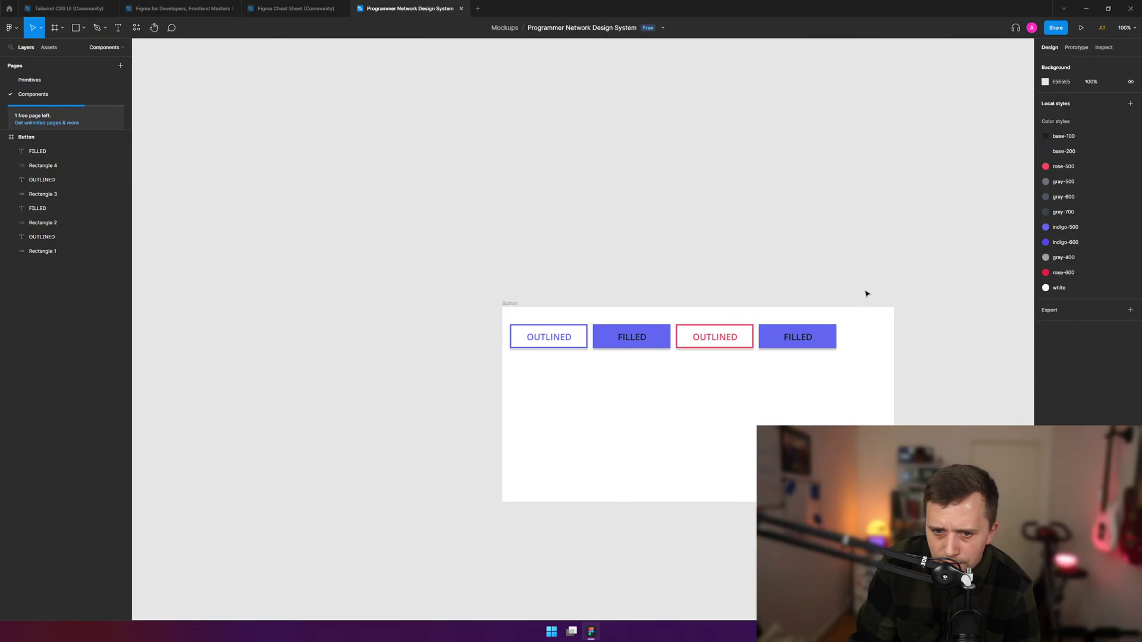
- After checking the Error Filled story in Storybook, try the base-200 and base-100 color styles on the rose OUTLINED button's text in Figma
{"action": "key", "text": "alt+Tab"}
{"action": "key", "text": "alt+Tab"}
{"action": "key", "text": "alt+Tab"}
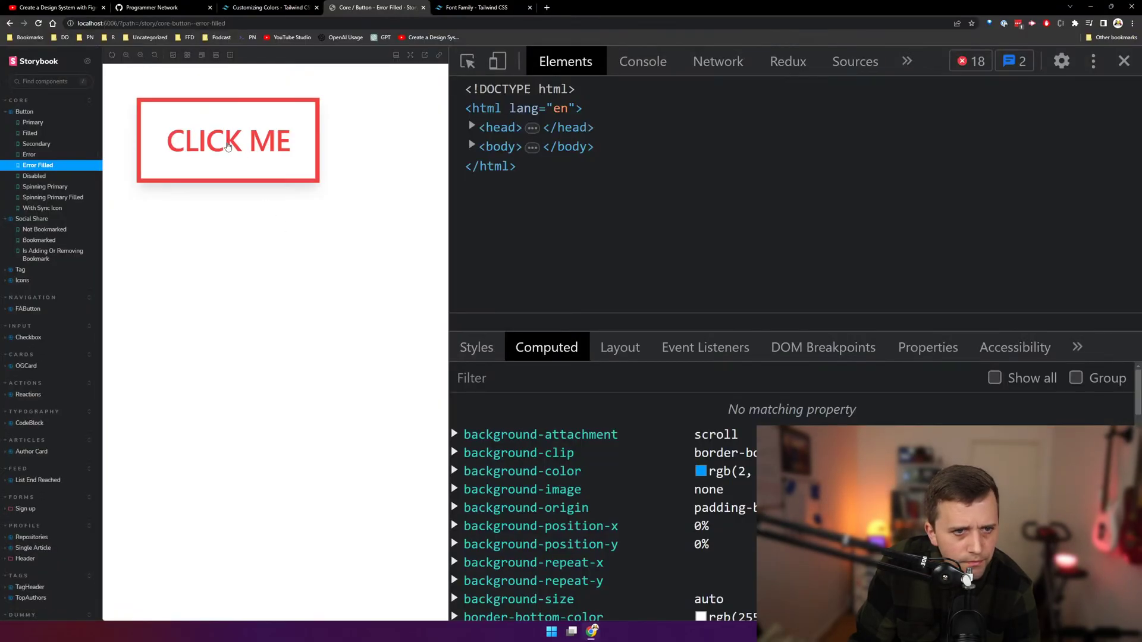
{"action": "key", "text": "alt+Tab"}
{"action": "left_click", "coordinate": [694, 336]}
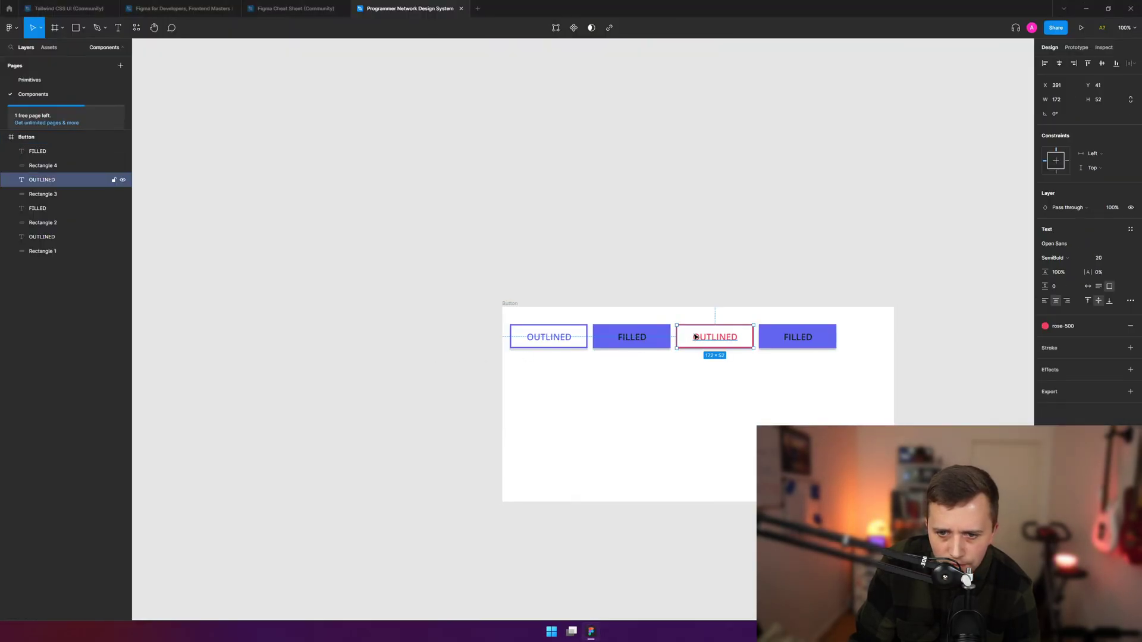
{"action": "left_click", "coordinate": [1063, 326]}
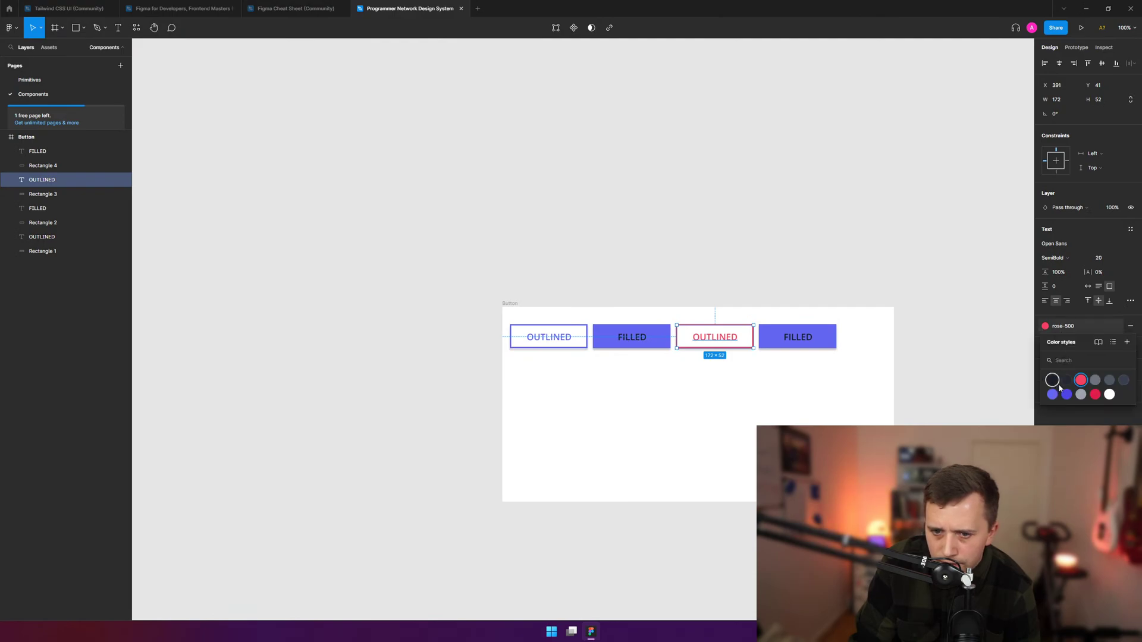
{"action": "left_click", "coordinate": [1055, 383]}
{"action": "left_click", "coordinate": [725, 323]}
{"action": "left_click", "coordinate": [707, 340]}
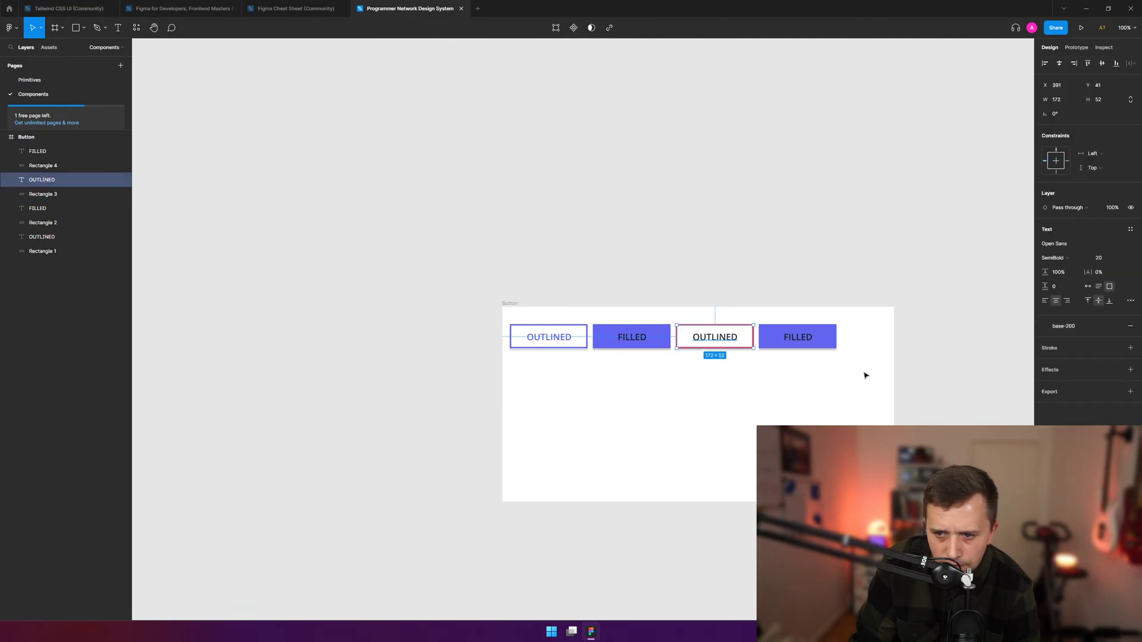
{"action": "left_click", "coordinate": [1039, 328]}
{"action": "left_click", "coordinate": [1051, 381]}
{"action": "left_click", "coordinate": [759, 235]}
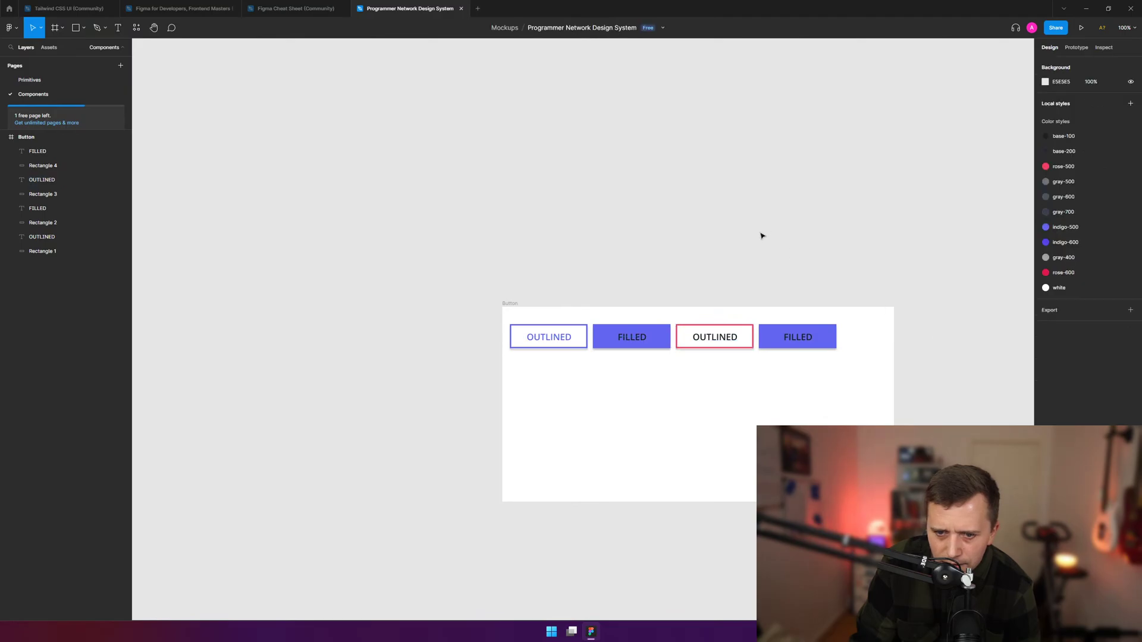
- Compare with the Error Filled story in Storybook, return to Figma and undo the dark text color on the rose OUTLINED button
{"action": "key", "text": "alt+Tab"}
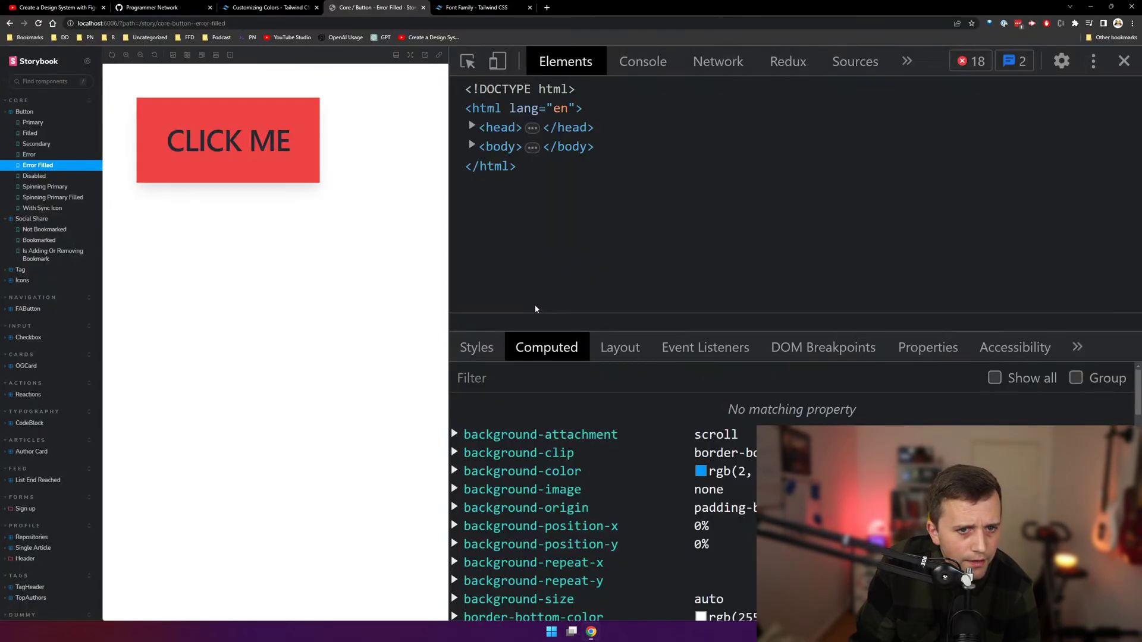
{"action": "key", "text": "alt+Tab"}
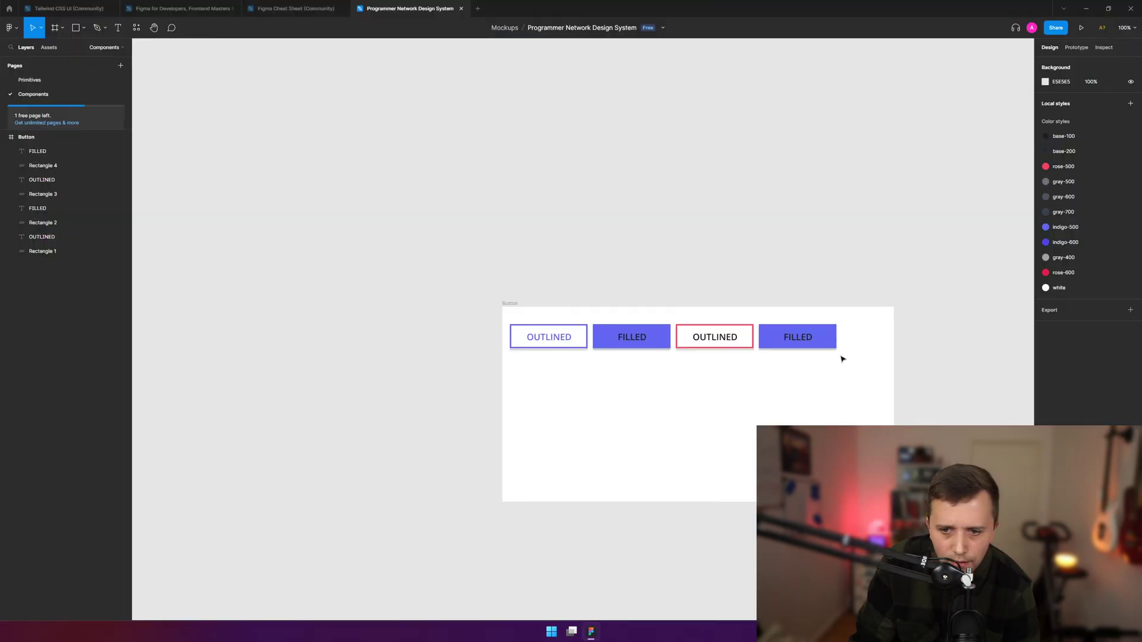
{"action": "key", "text": "Tab"}
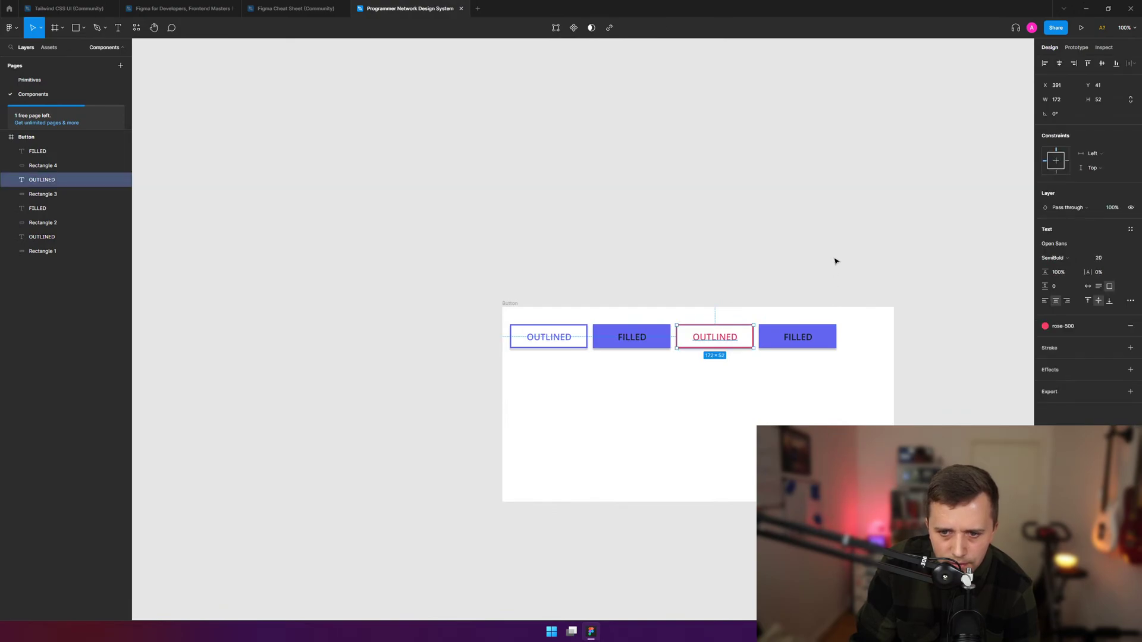
{"action": "left_click", "coordinate": [835, 262]}
- Apply the rose-500 color style to the fill of the duplicated FILLED button's rectangle
{"action": "left_click", "coordinate": [833, 336]}
{"action": "left_click", "coordinate": [1059, 233]}
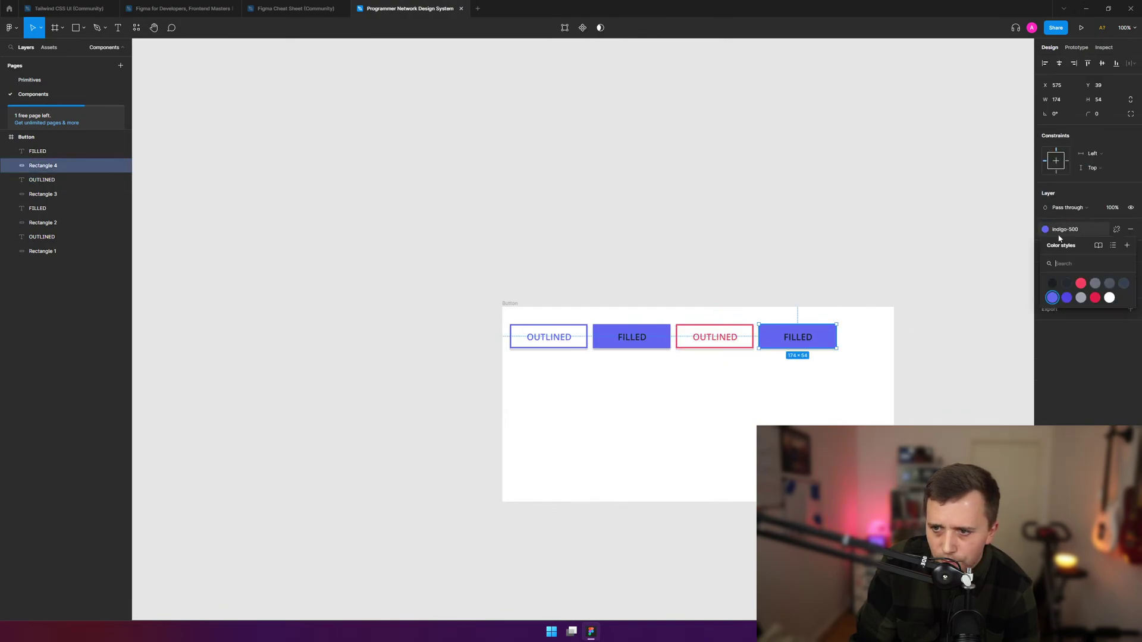
{"action": "left_click", "coordinate": [1082, 286]}
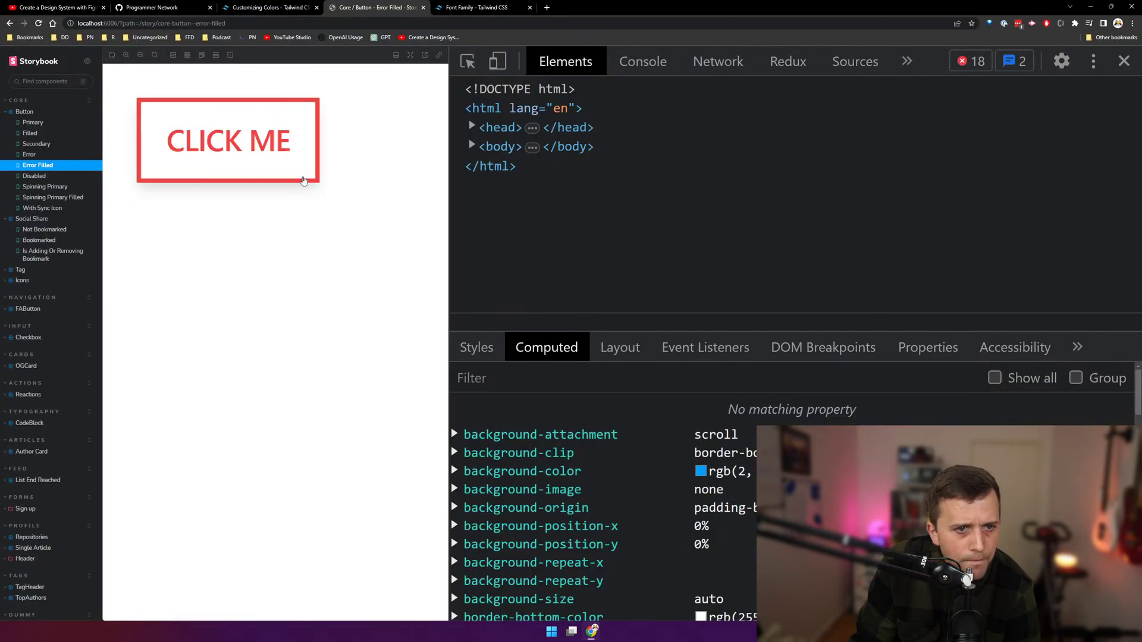
- In Storybook, reload the Error Filled preview frame, enlarge the preview and inspect the button element's styles
{"action": "right_click", "coordinate": [253, 169]}
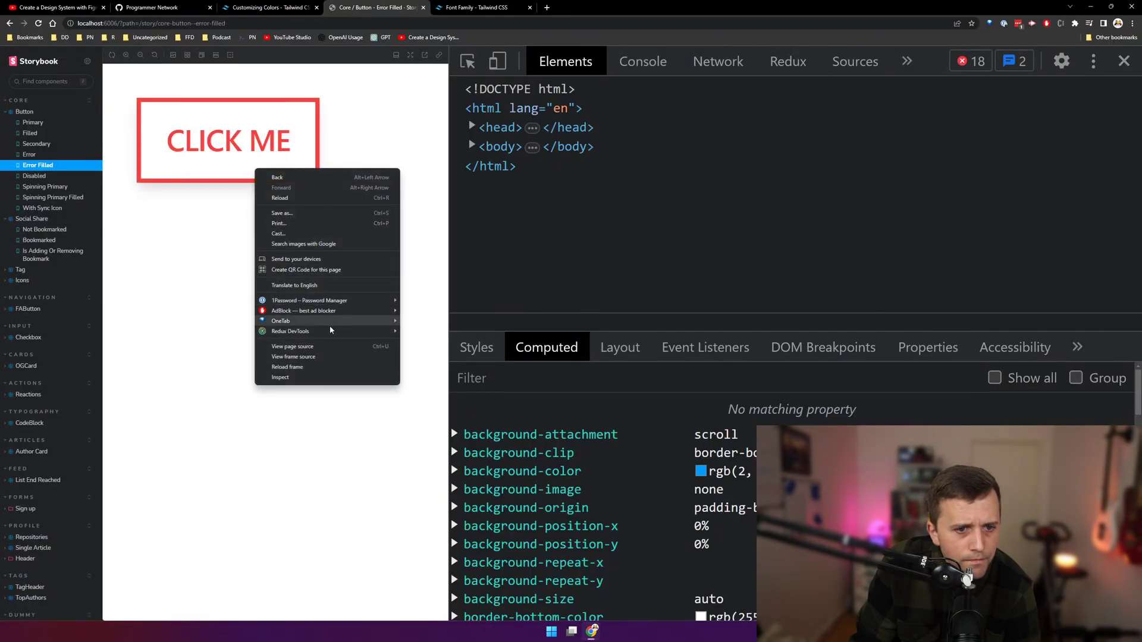
{"action": "left_click", "coordinate": [323, 370]}
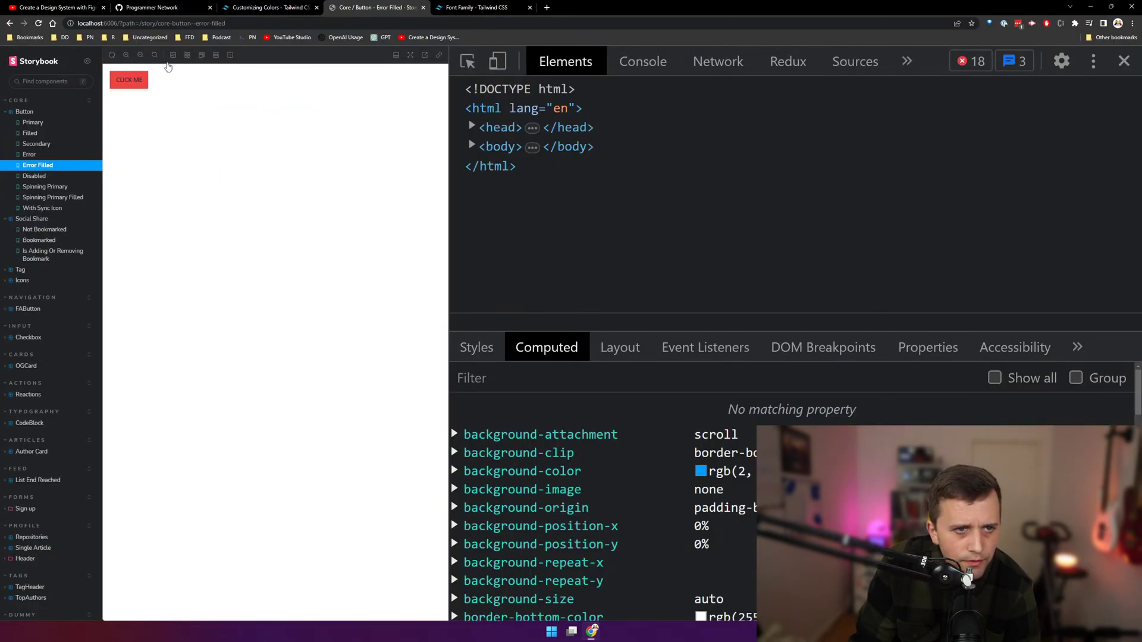
{"action": "left_click", "coordinate": [127, 55]}
{"action": "left_click", "coordinate": [126, 55]}
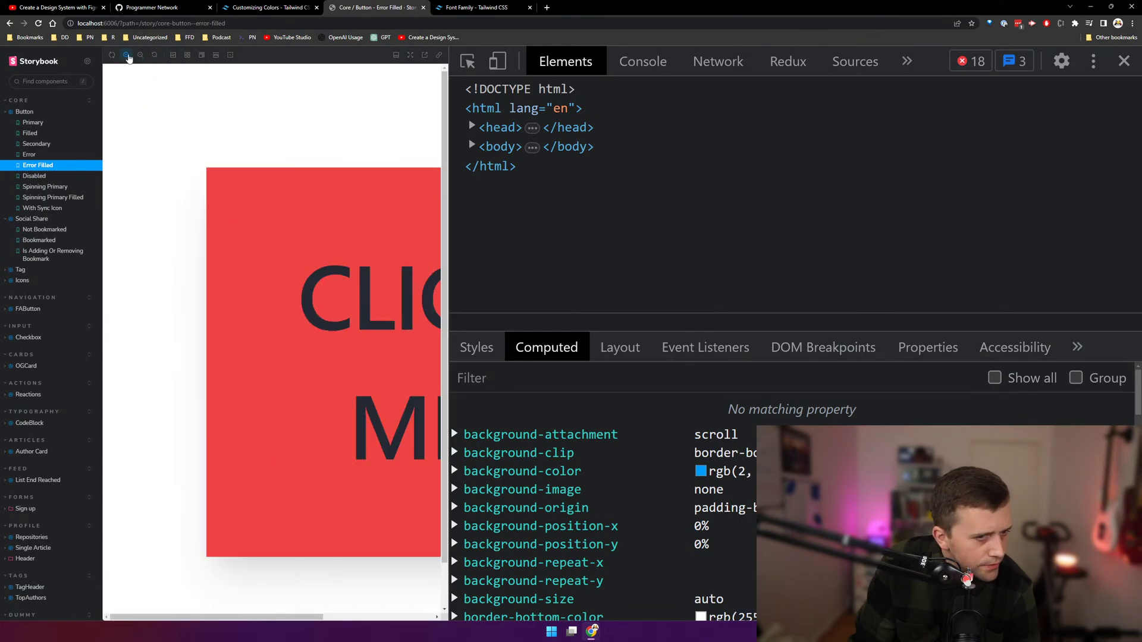
{"action": "left_click", "coordinate": [141, 57]}
{"action": "left_click", "coordinate": [141, 57]}
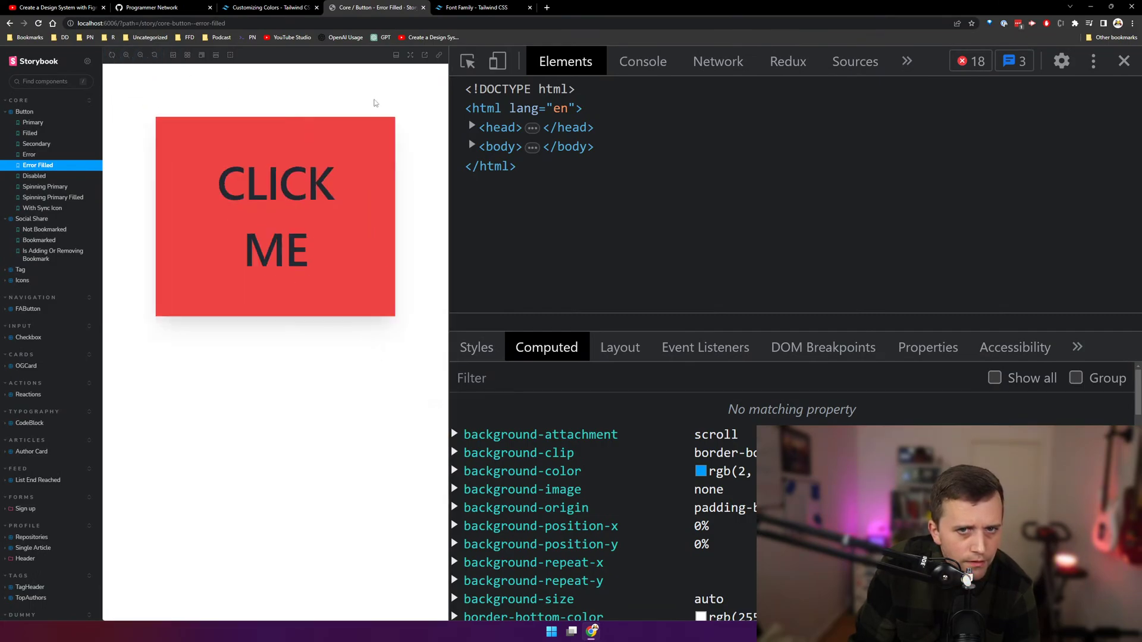
{"action": "left_click", "coordinate": [466, 63]}
{"action": "left_click", "coordinate": [392, 145]}
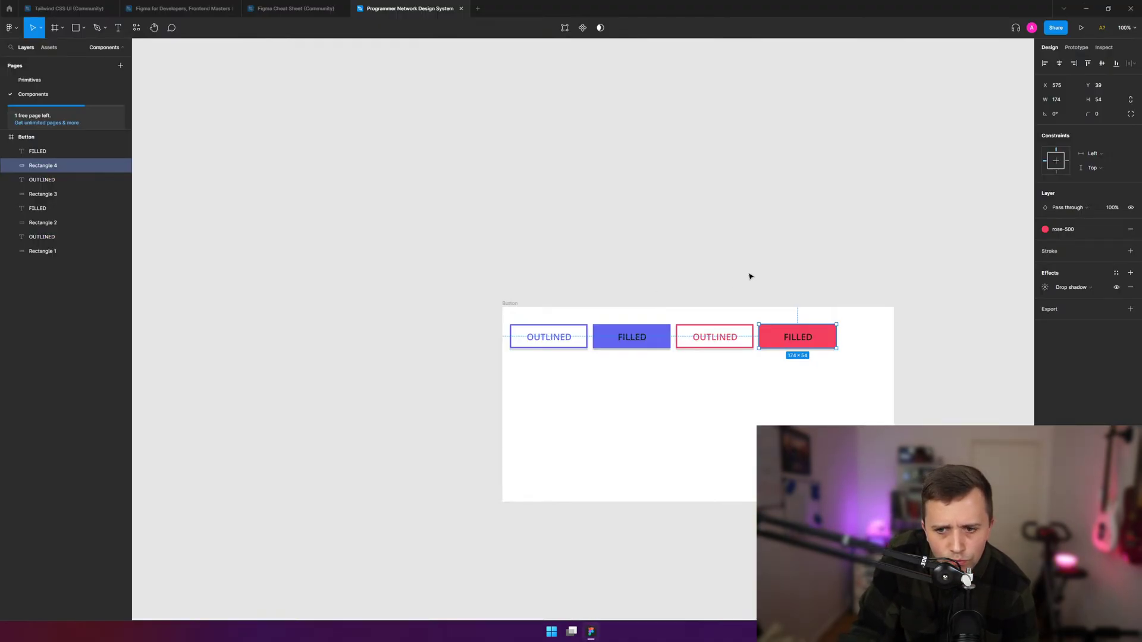
- Switch to Figma and check the text color style of the rose FILLED button up close
{"action": "left_click", "coordinate": [750, 277]}
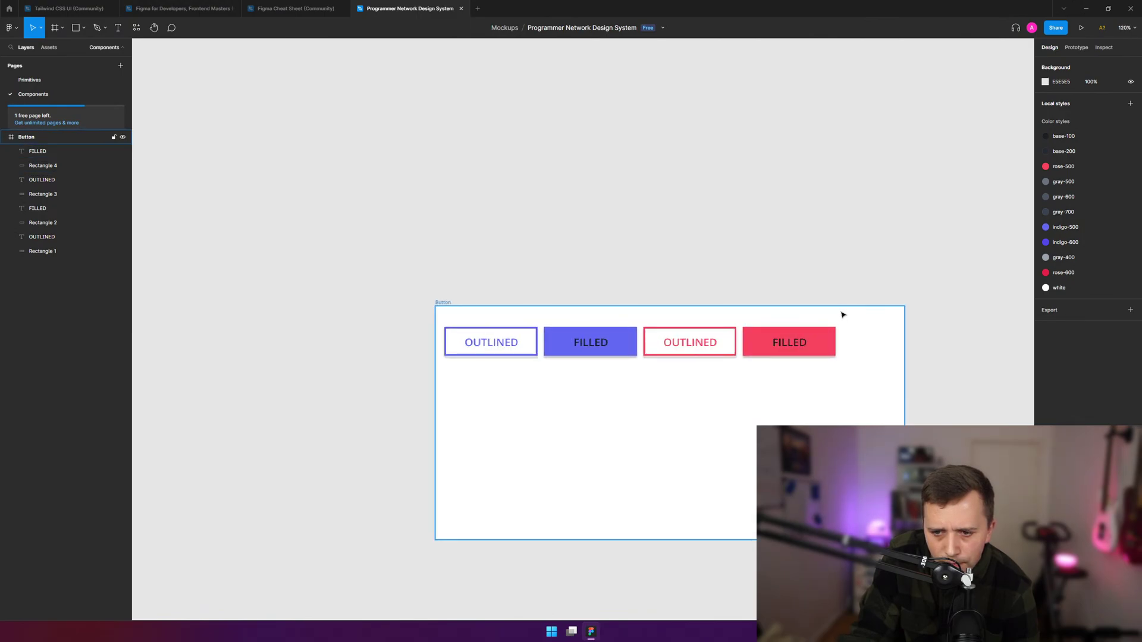
{"action": "scroll", "coordinate": [831, 336], "scroll_direction": "up", "scroll_amount": 5}
{"action": "left_click", "coordinate": [750, 341]}
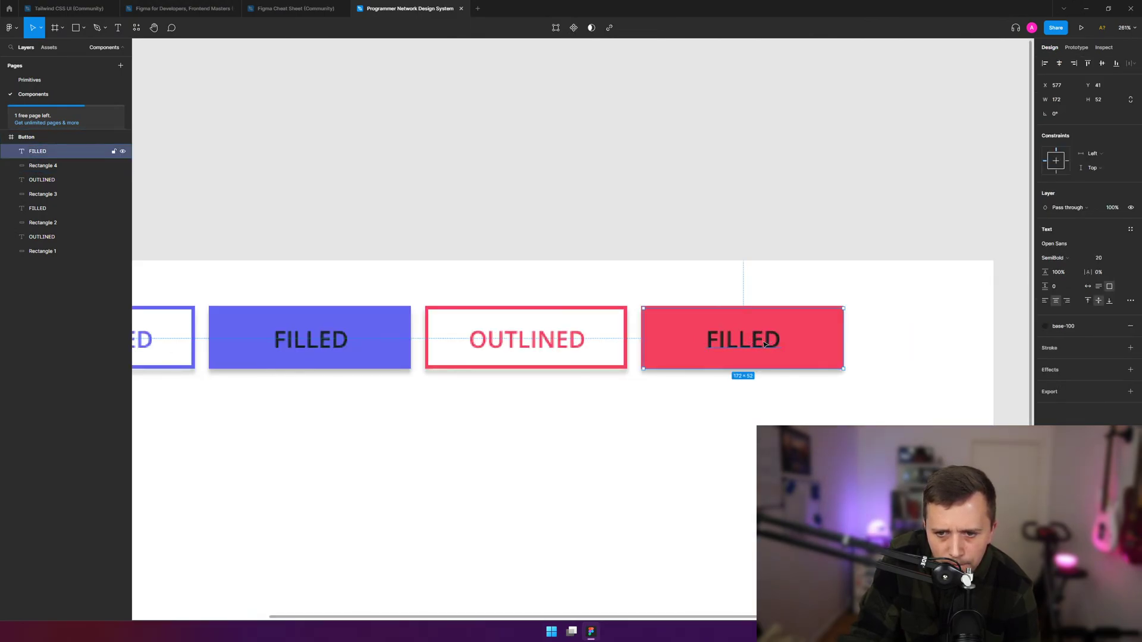
{"action": "scroll", "coordinate": [626, 408], "scroll_direction": "down", "scroll_amount": 4}
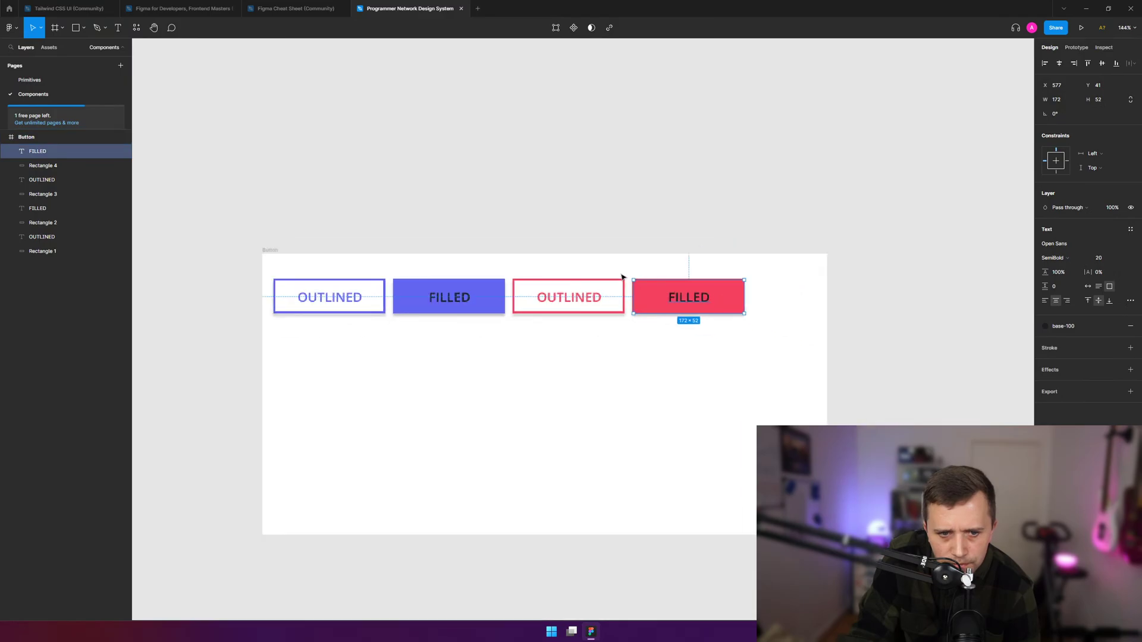
{"action": "left_click", "coordinate": [655, 206]}
{"action": "scroll", "coordinate": [637, 278], "scroll_direction": "down", "scroll_amount": 1}
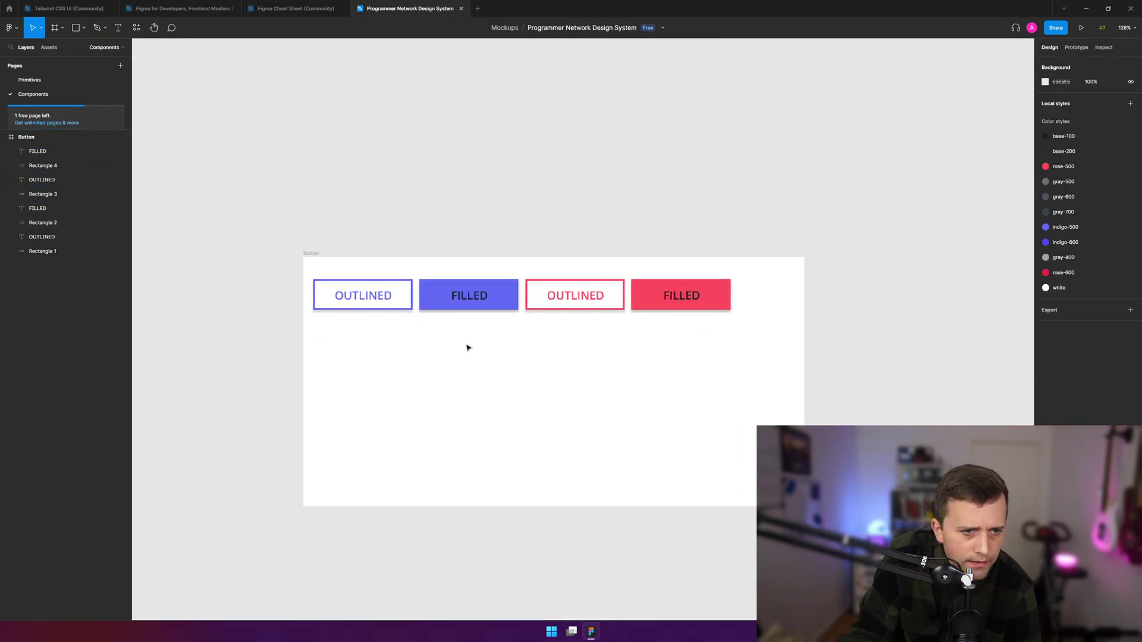
- Switch to Storybook, open the Disabled button story and inspect the disabled button element's styles
{"action": "left_click", "coordinate": [316, 295]}
{"action": "key", "text": "alt+Tab"}
{"action": "key", "text": "alt+Tab"}
{"action": "key", "text": "alt+Tab"}
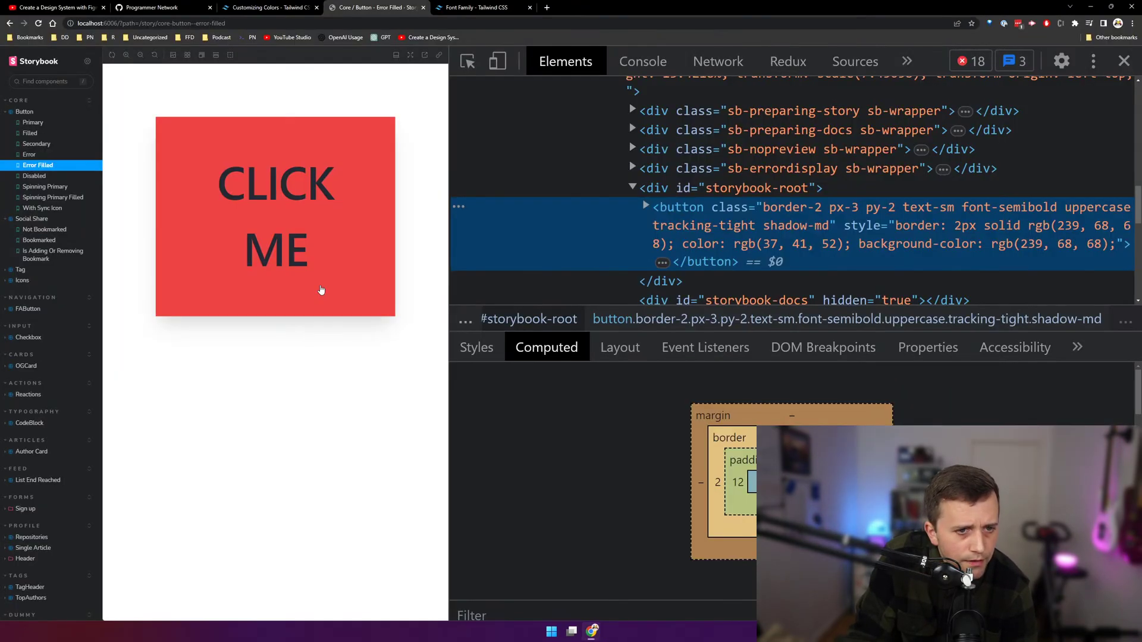
{"action": "left_click", "coordinate": [34, 175]}
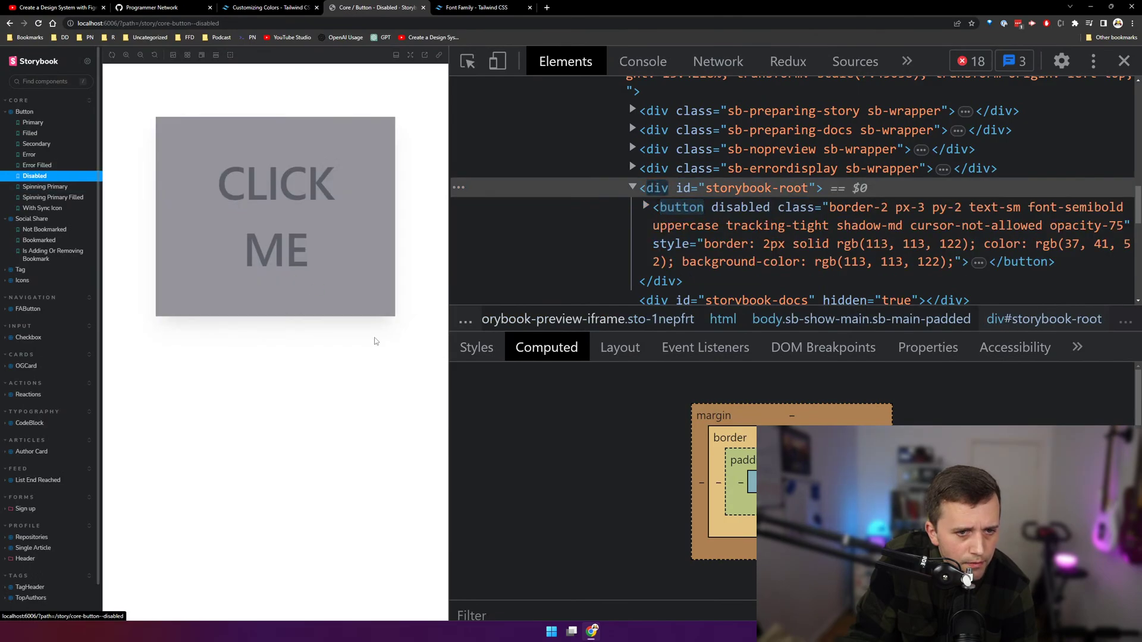
{"action": "key", "text": "alt+Tab"}
{"action": "left_click", "coordinate": [782, 300]}
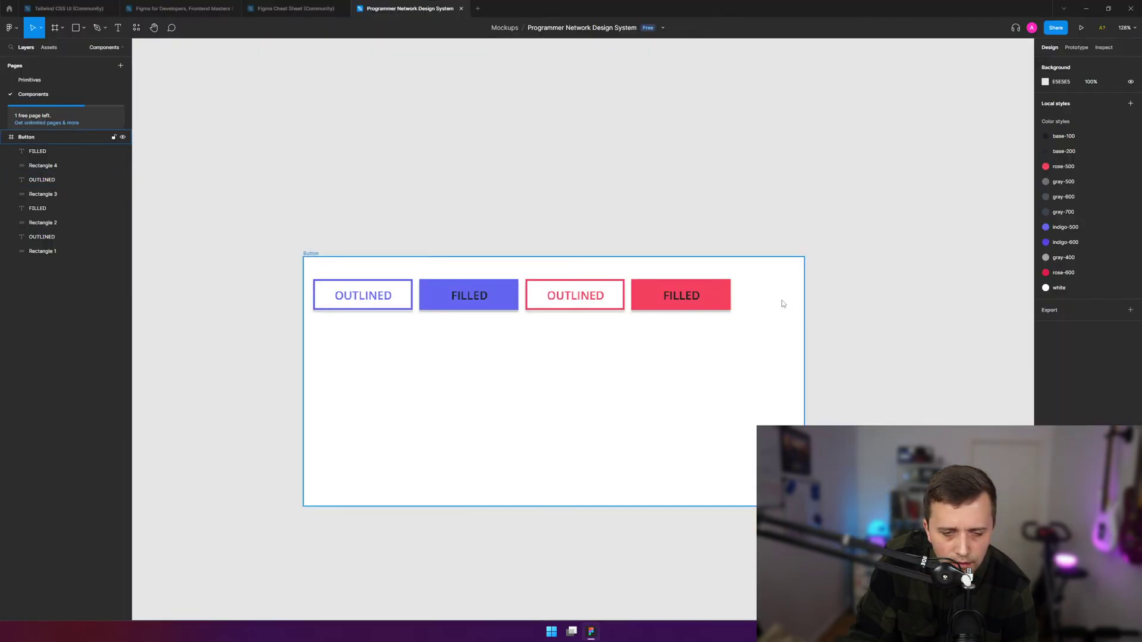
{"action": "key", "text": "alt+Tab"}
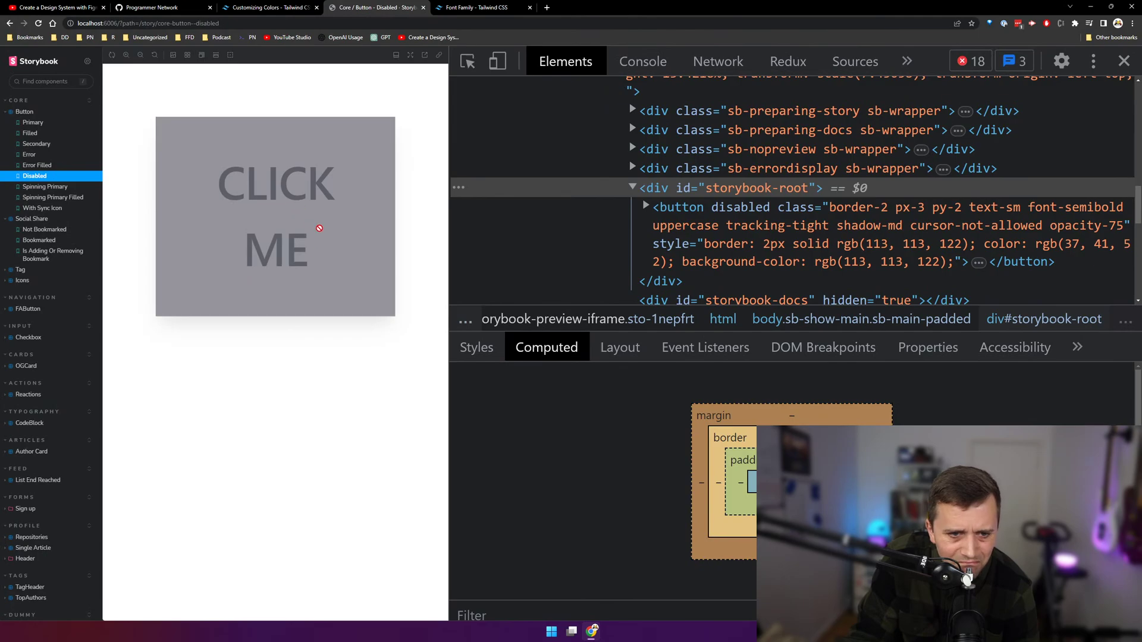
{"action": "key", "text": "ctrl+shift+c"}
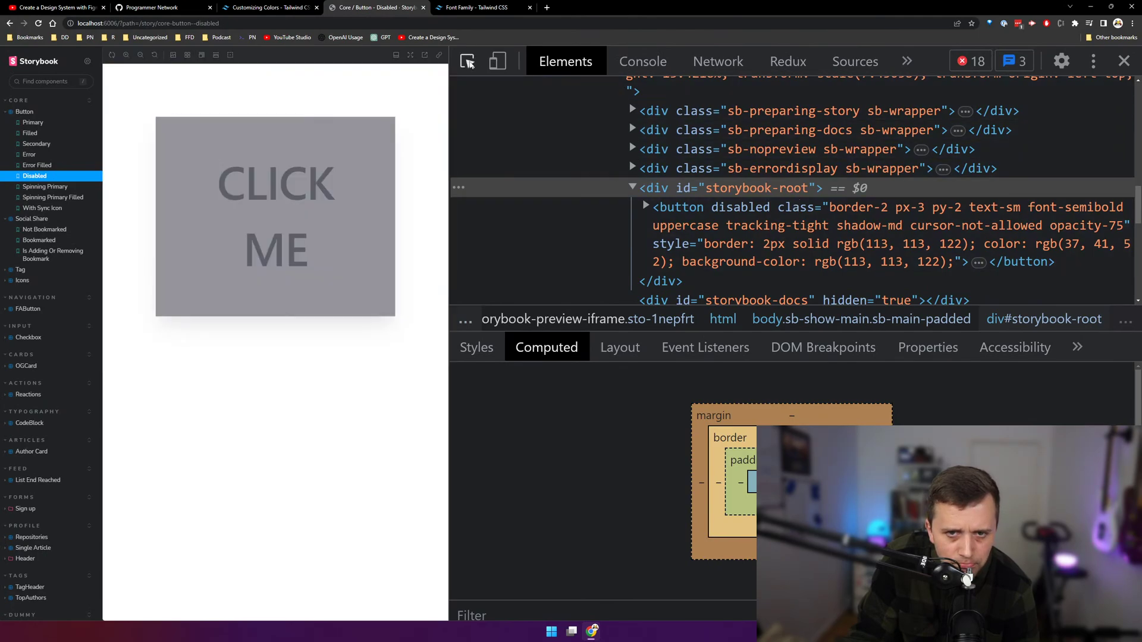
{"action": "left_click", "coordinate": [370, 140]}
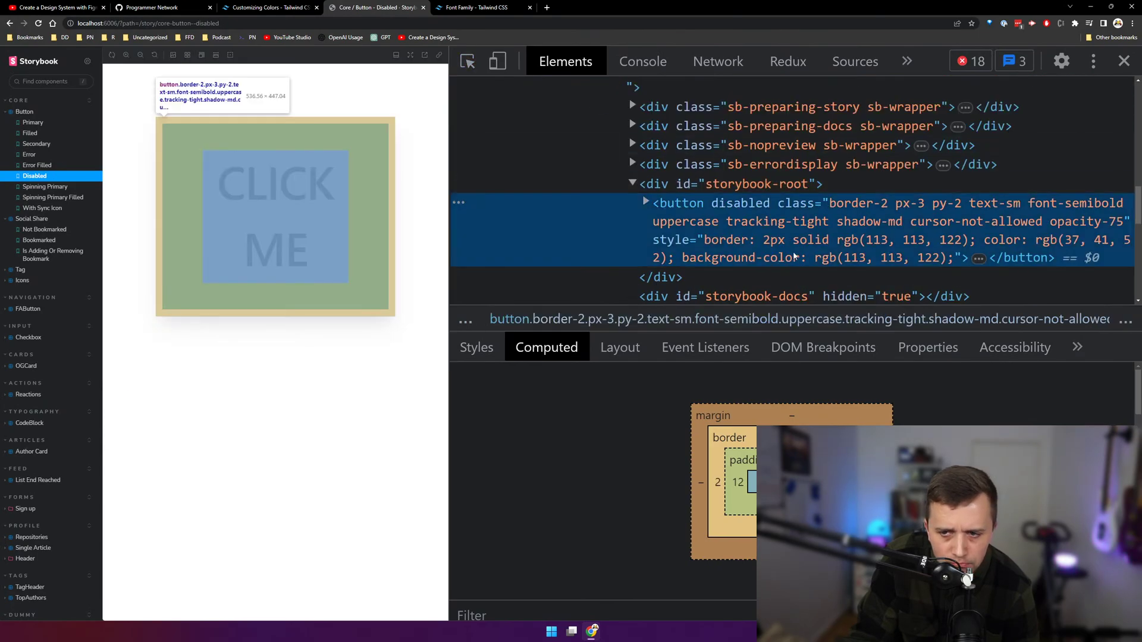
- Switch to Figma and move all four buttons together closer to the Button frame's upper-left corner
{"action": "key", "text": "alt+Tab"}
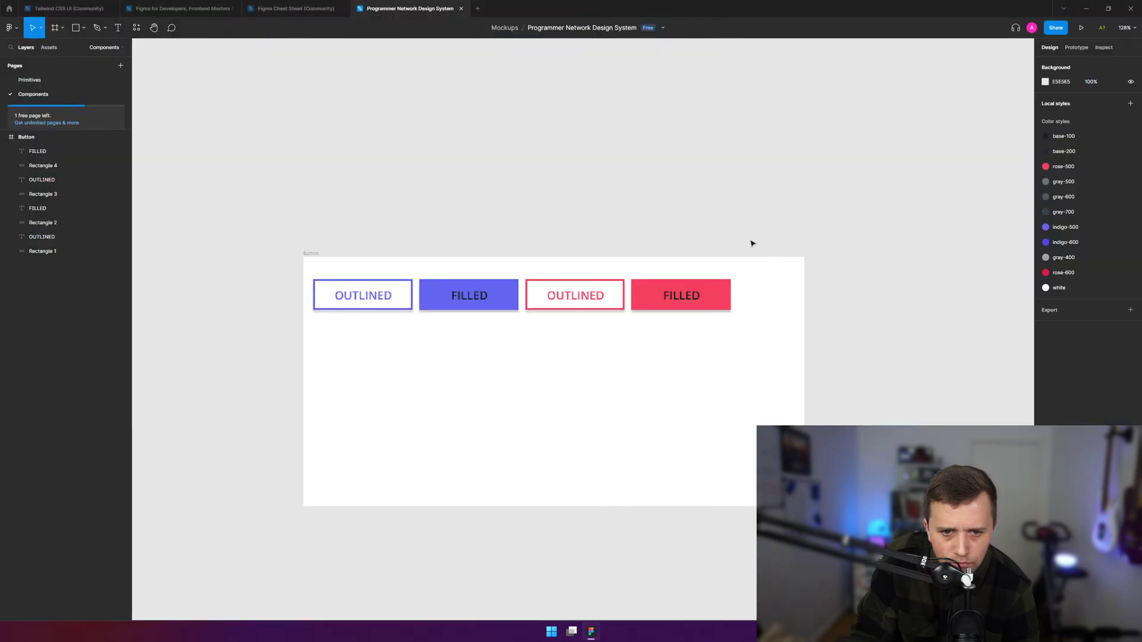
{"action": "left_click_drag", "start_coordinate": [776, 262], "coordinate": [370, 326]}
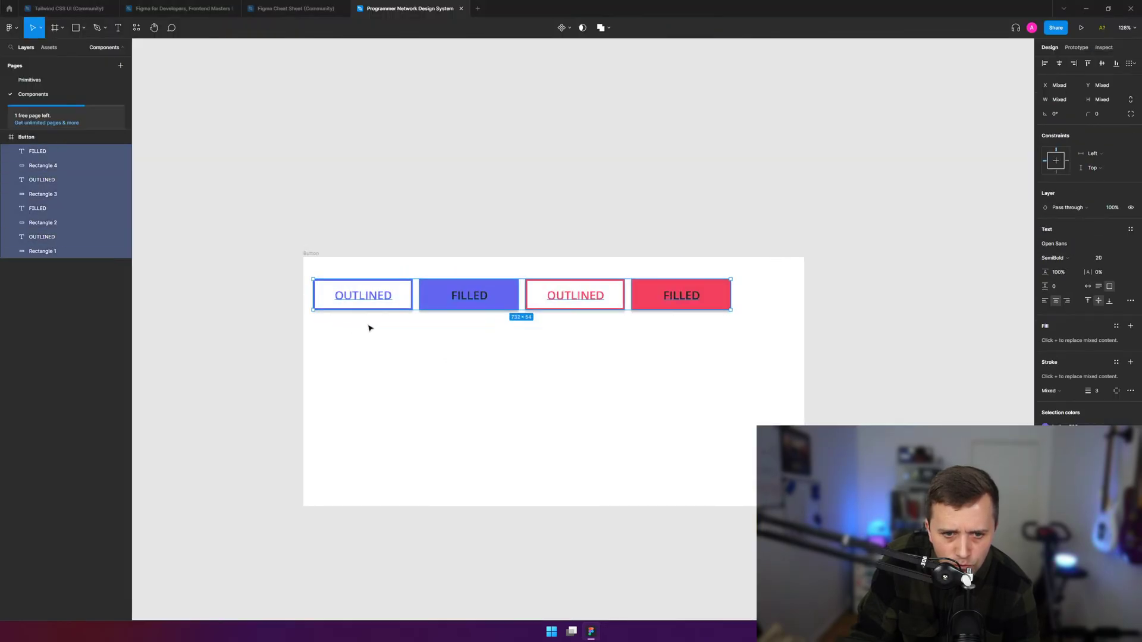
{"action": "mouse_move", "coordinate": [455, 295]}
{"action": "left_mouse_down"}
{"action": "mouse_move", "coordinate": [489, 297]}
{"action": "mouse_move", "coordinate": [452, 280]}
{"action": "left_mouse_up"}
{"action": "left_click", "coordinate": [628, 281]}
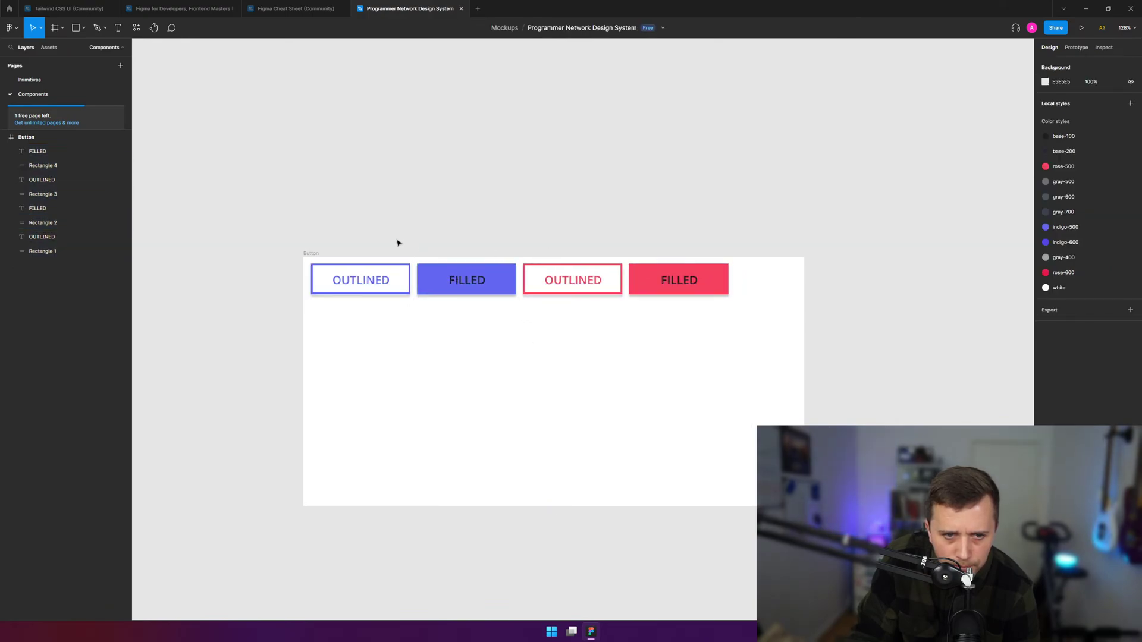
- Narrow the Button frame from its right edge to a width of about 758
{"action": "left_click", "coordinate": [310, 254]}
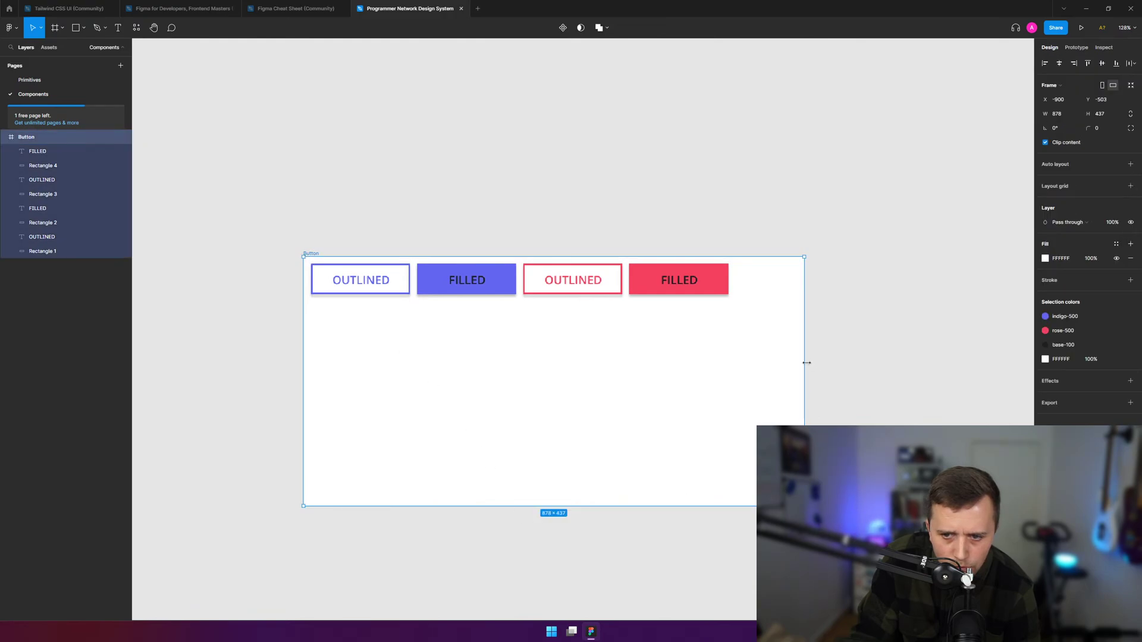
{"action": "left_click_drag", "start_coordinate": [807, 362], "coordinate": [736, 361]}
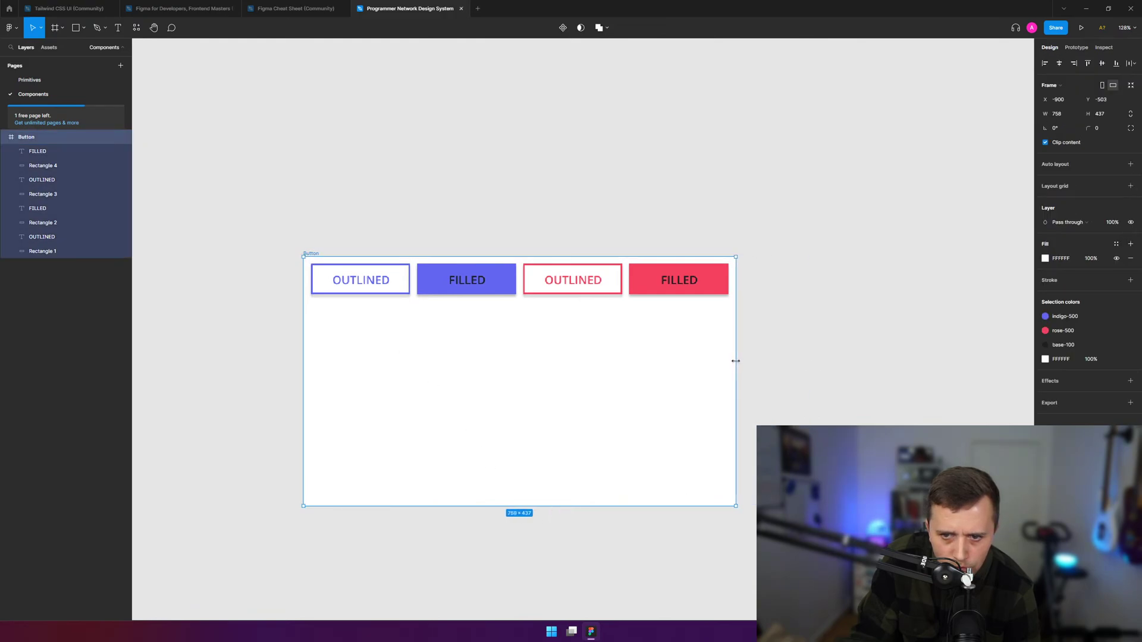
{"action": "left_click", "coordinate": [826, 360]}
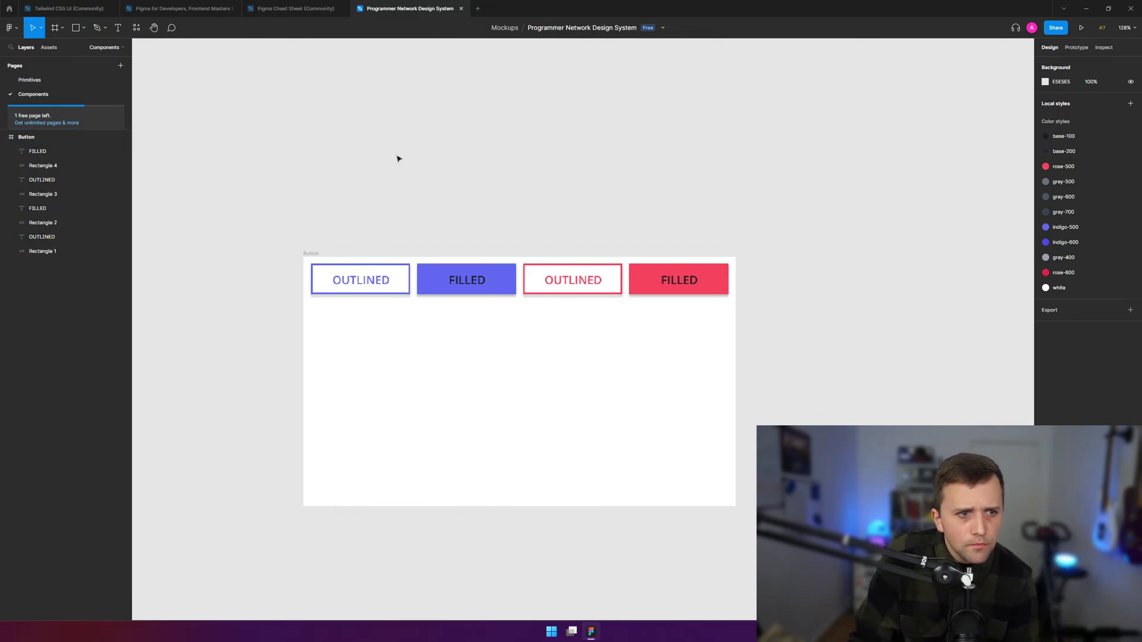
- Publish the pending change of the Programmer Network Design System file to its library
{"action": "left_click", "coordinate": [113, 50]}
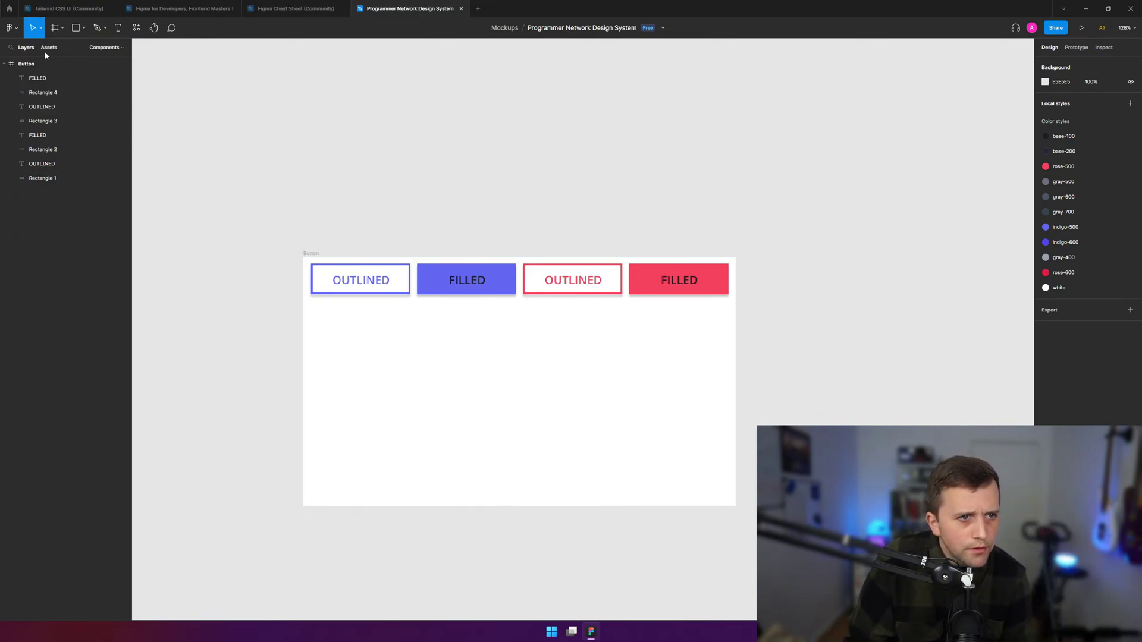
{"action": "left_click", "coordinate": [49, 47]}
{"action": "left_click", "coordinate": [121, 66]}
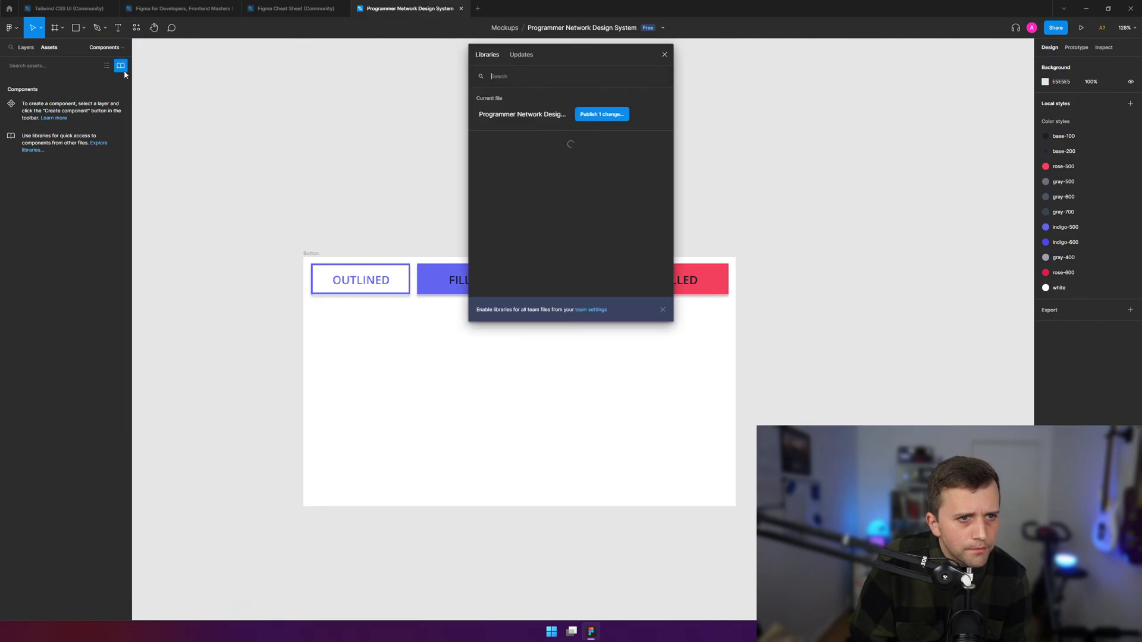
{"action": "left_click", "coordinate": [602, 114]}
{"action": "left_click", "coordinate": [653, 208]}
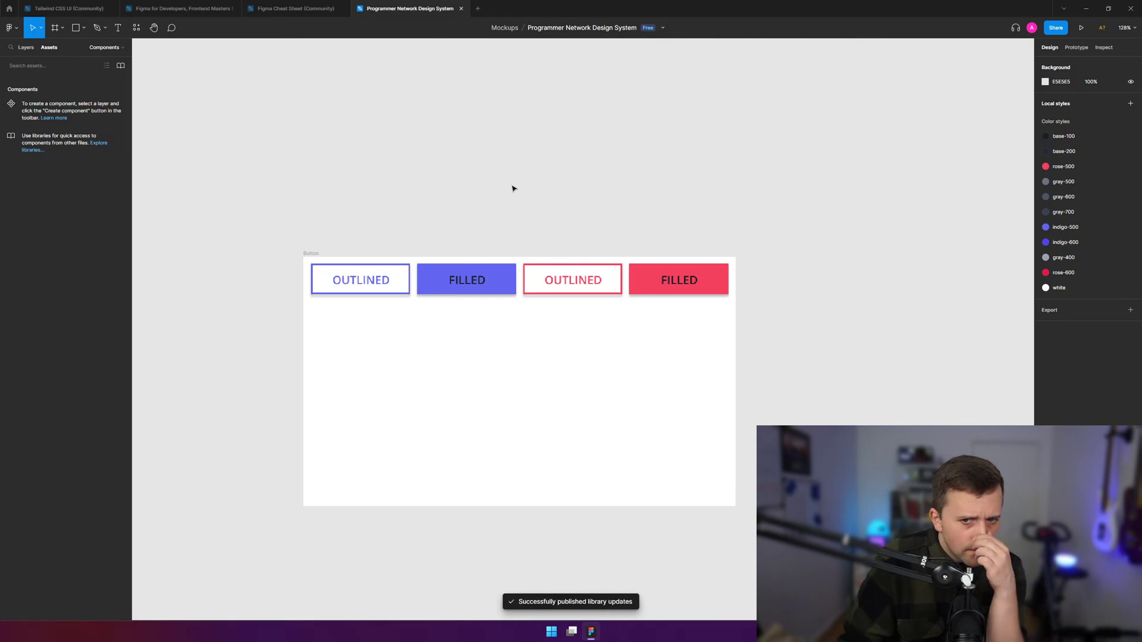
{"action": "key", "text": "shift+0"}
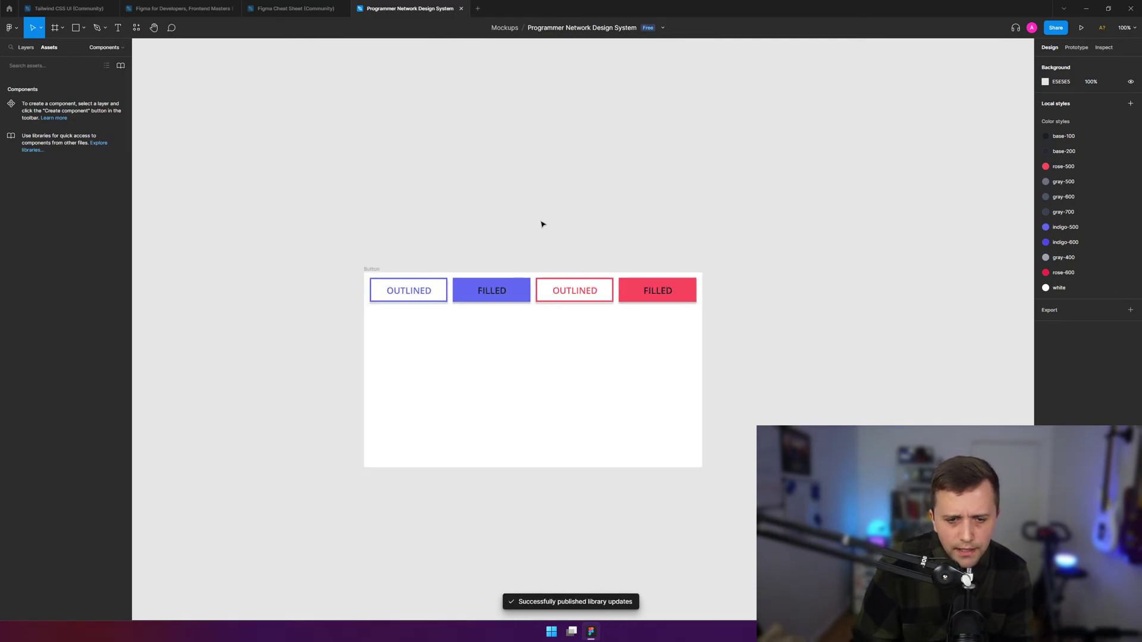
- Switch to Storybook, widen the preview and view the Spinning Primary, Spinning Primary Filled and Disabled button stories
{"action": "key", "text": "shift+0"}
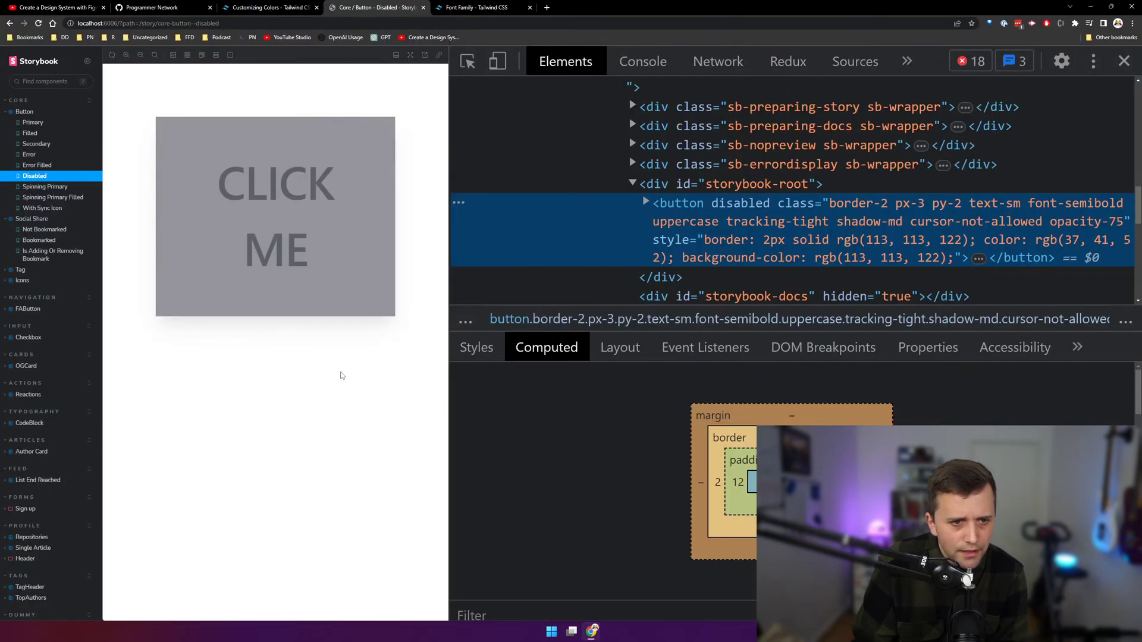
{"action": "left_click", "coordinate": [52, 187]}
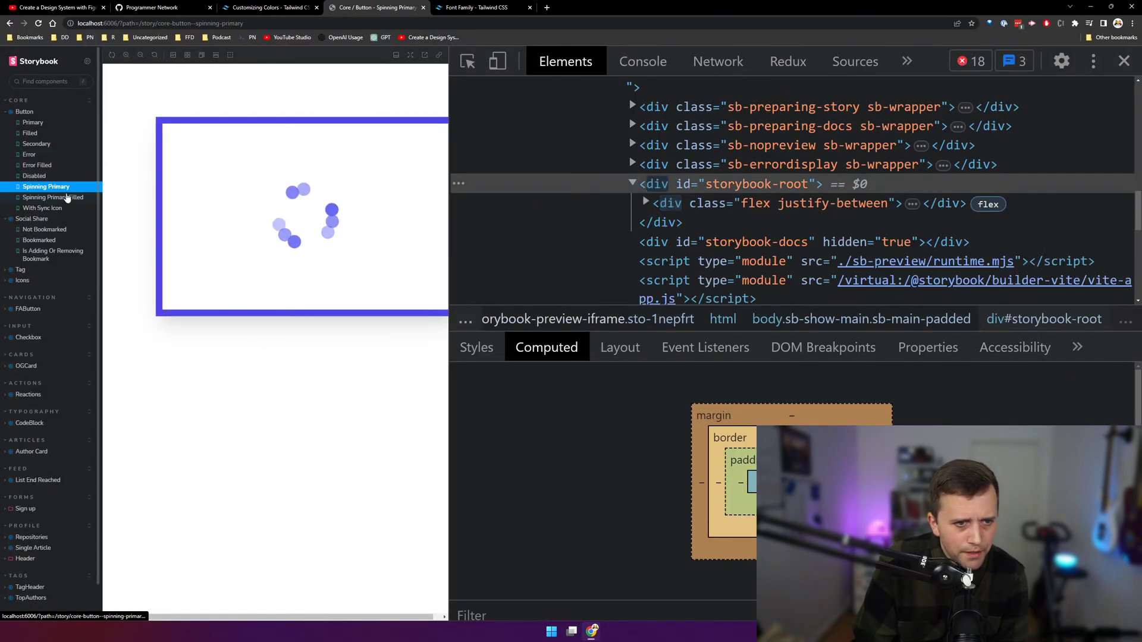
{"action": "left_click", "coordinate": [53, 197]}
{"action": "left_click_drag", "start_coordinate": [450, 262], "coordinate": [672, 261]}
{"action": "left_click", "coordinate": [53, 187]}
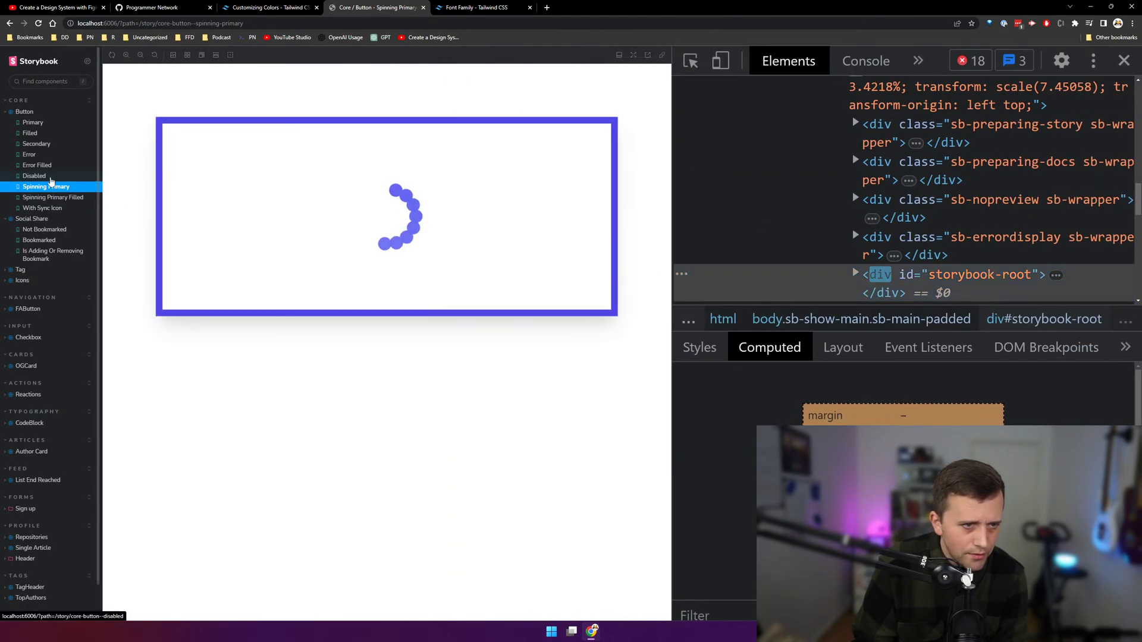
{"action": "left_click", "coordinate": [51, 176]}
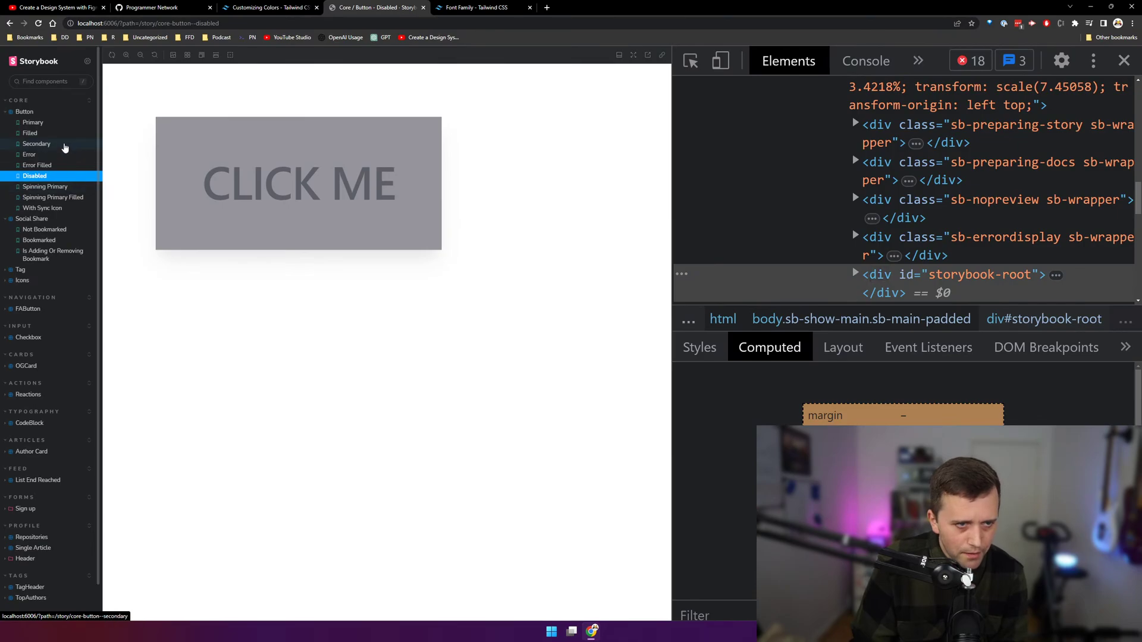
- Open the Secondary button story and inspect its CLICK ME button element
{"action": "left_click", "coordinate": [63, 145]}
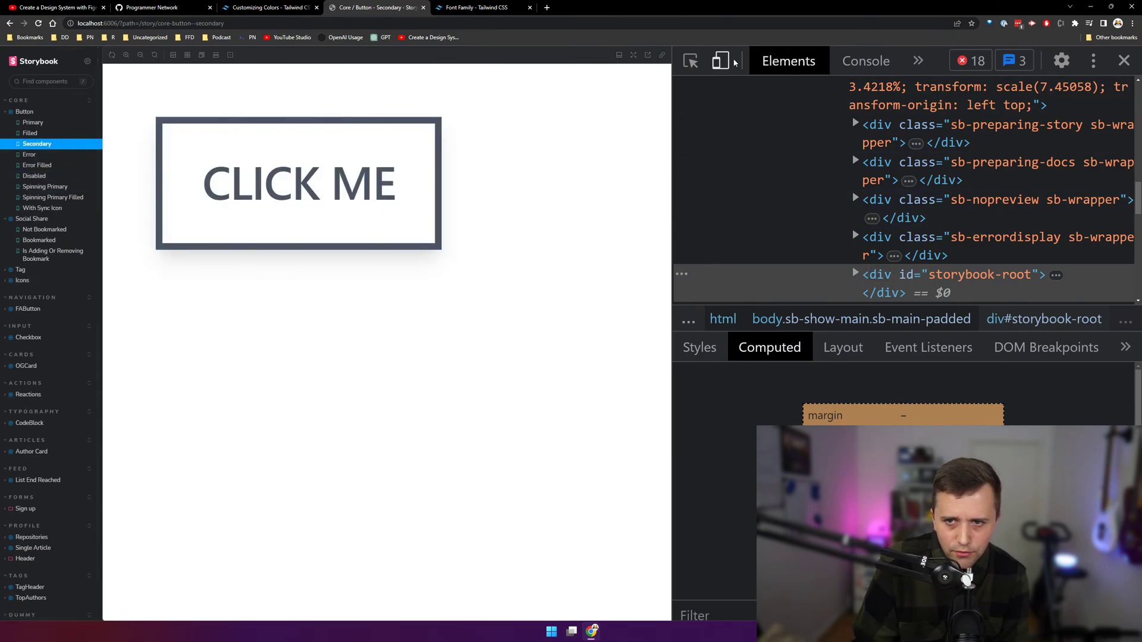
{"action": "left_click", "coordinate": [690, 60]}
{"action": "left_click", "coordinate": [297, 191]}
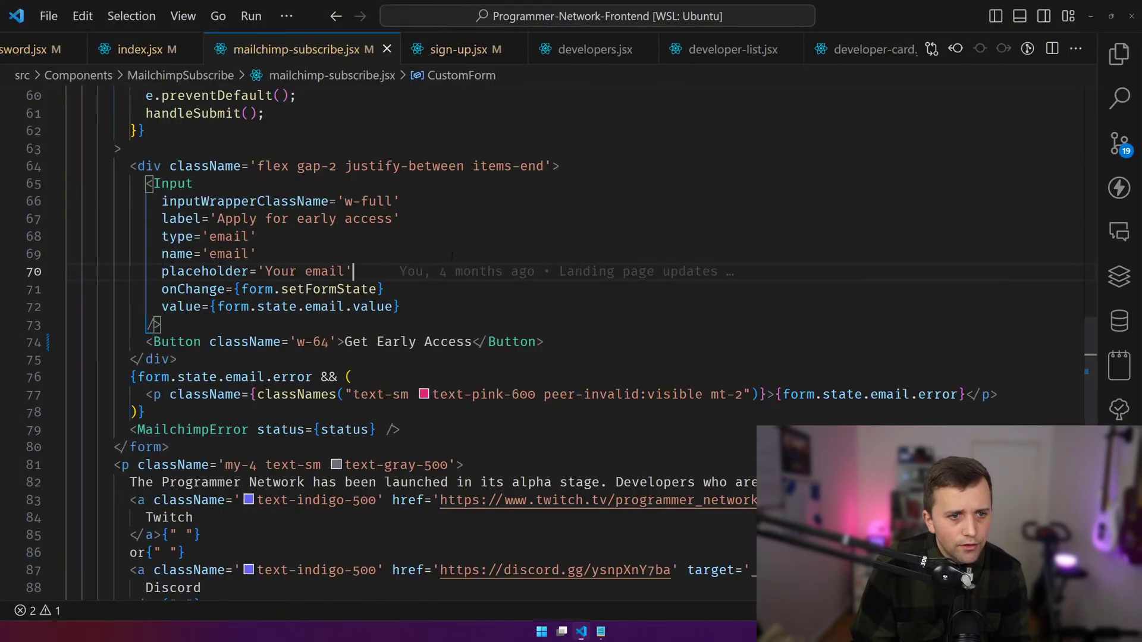
- Switch to VS Code, close the open editors, open button.jsx and search it for "secondary"
{"action": "left_click", "coordinate": [430, 215]}
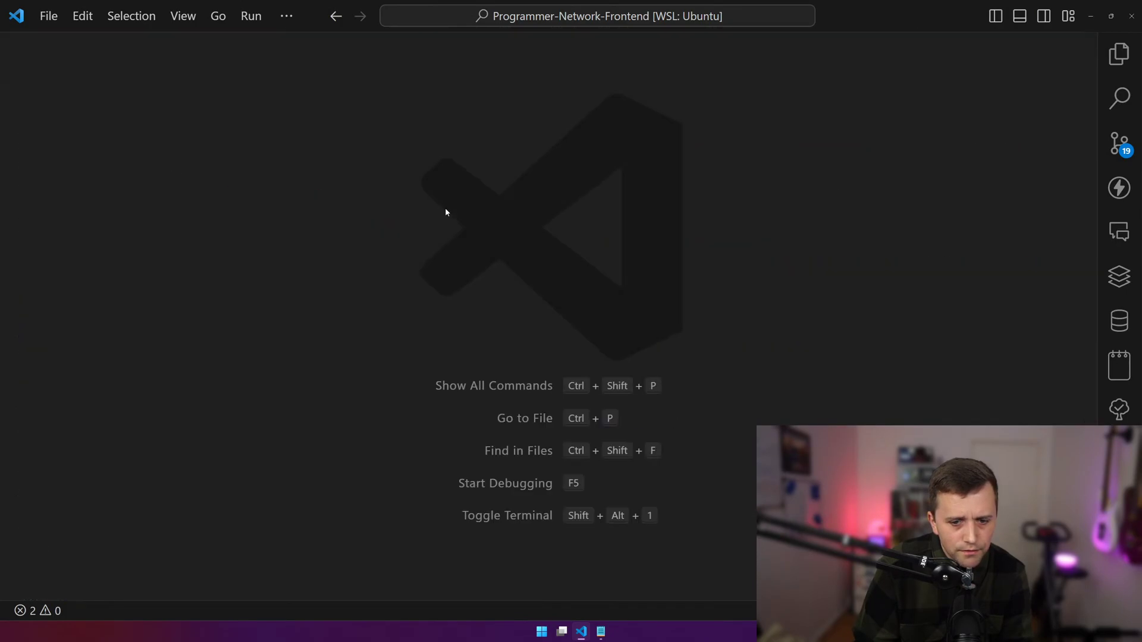
{"action": "key", "text": "ctrl+p"}
{"action": "type", "text": "button"}
{"action": "key", "text": "Return"}
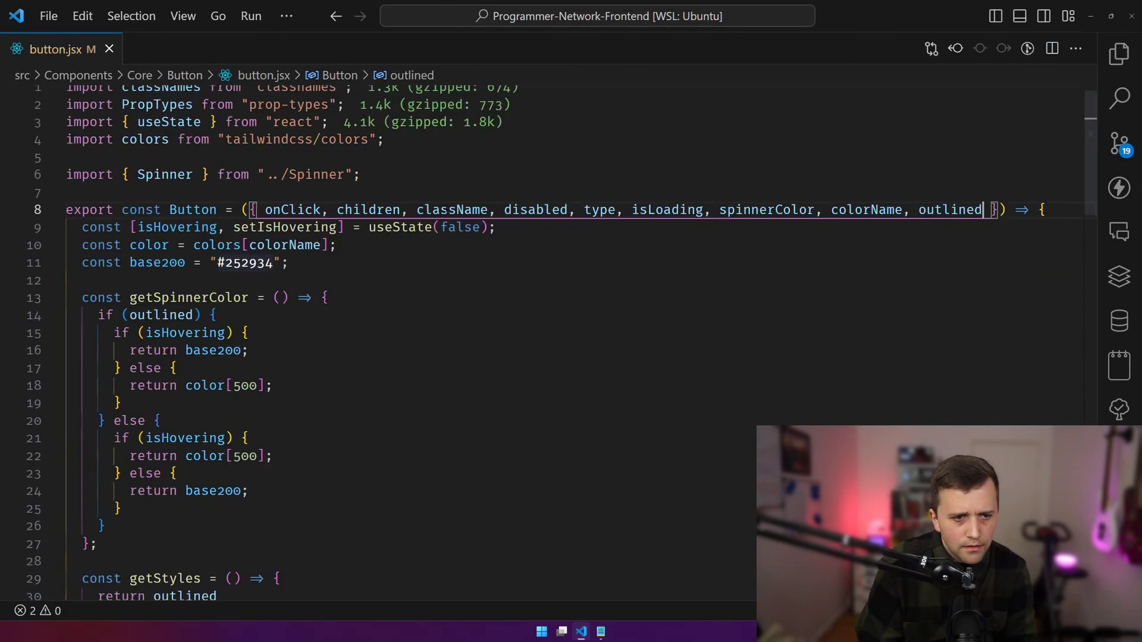
{"action": "key", "text": "ctrl+f"}
{"action": "type", "text": "secondary"}
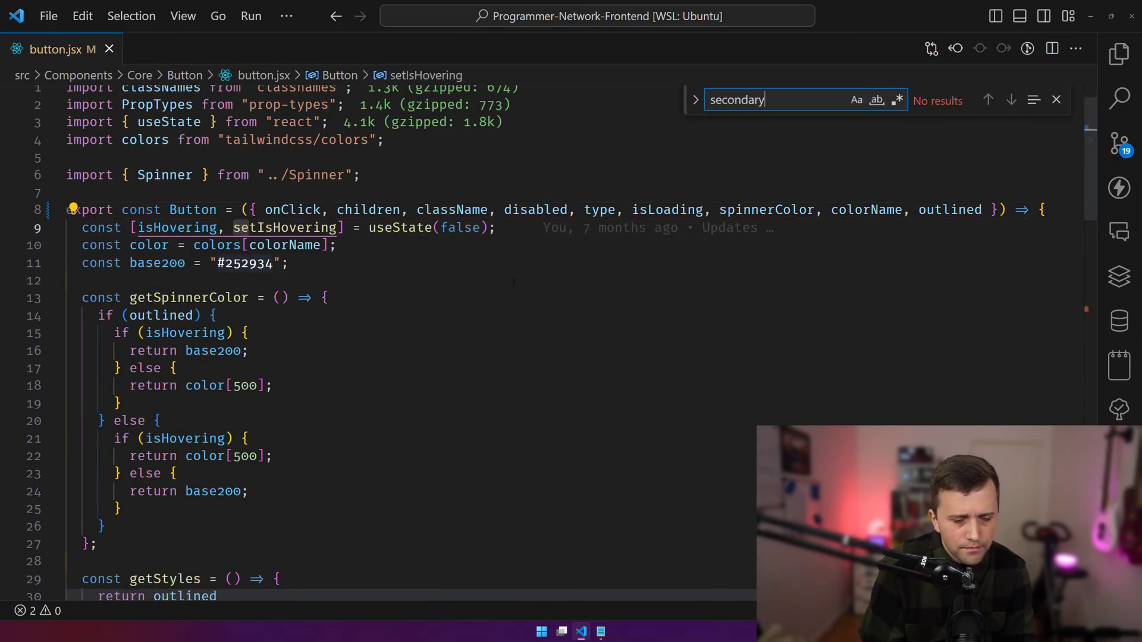
{"action": "key", "text": "Escape"}
{"action": "left_click", "coordinate": [1013, 172]}
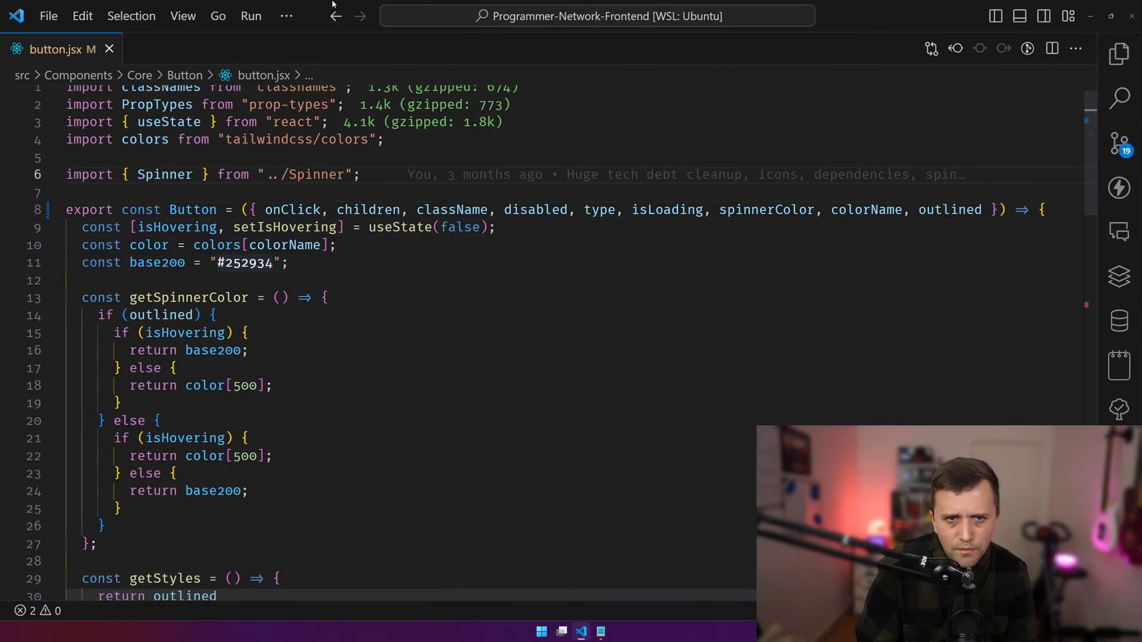
- Open button.stories.jsx from the Core/Button folder and examine the colorName prop of the Secondary story
{"action": "left_click", "coordinate": [1119, 54]}
{"action": "left_click", "coordinate": [765, 422]}
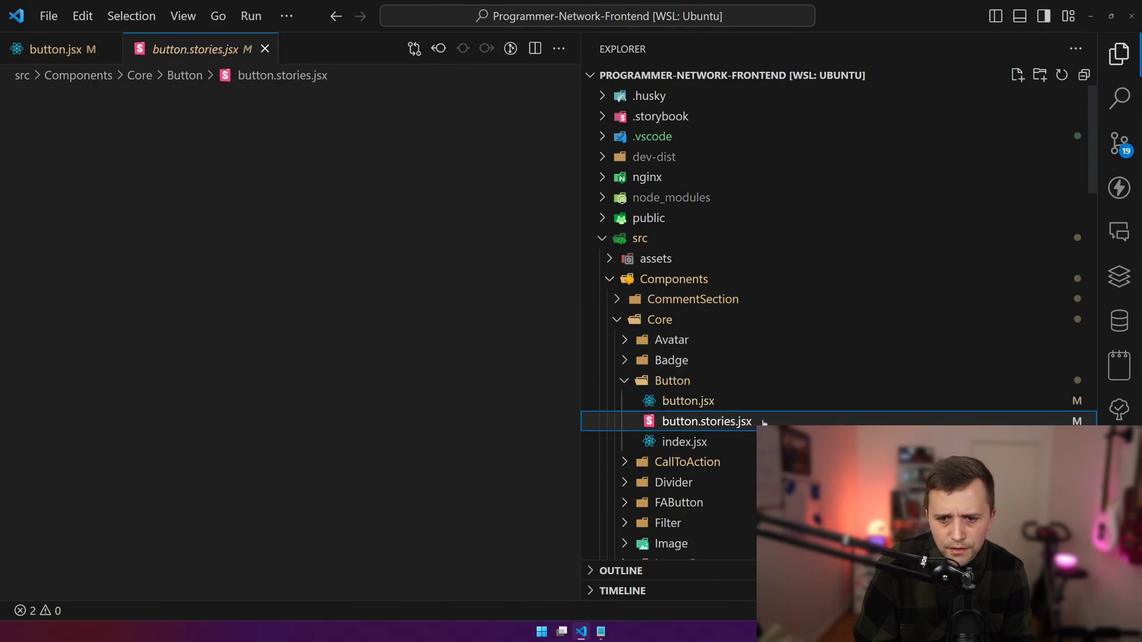
{"action": "key", "text": "ctrl+f"}
{"action": "key", "text": "Escape"}
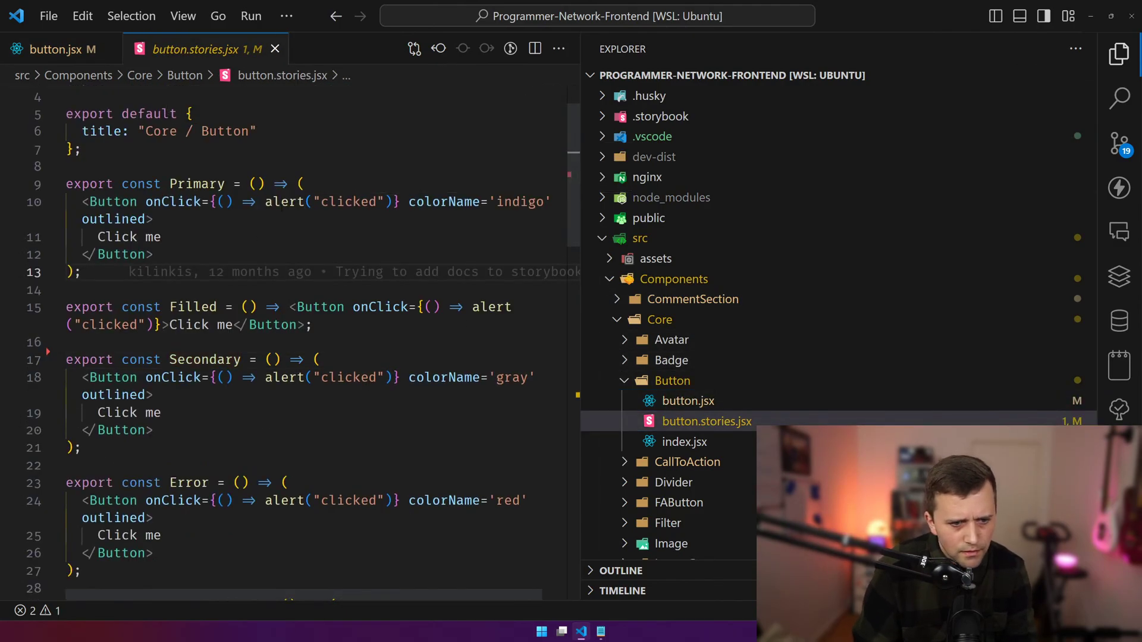
{"action": "key", "text": "ctrl+b"}
{"action": "left_click", "coordinate": [323, 325]}
{"action": "left_click", "coordinate": [480, 342]}
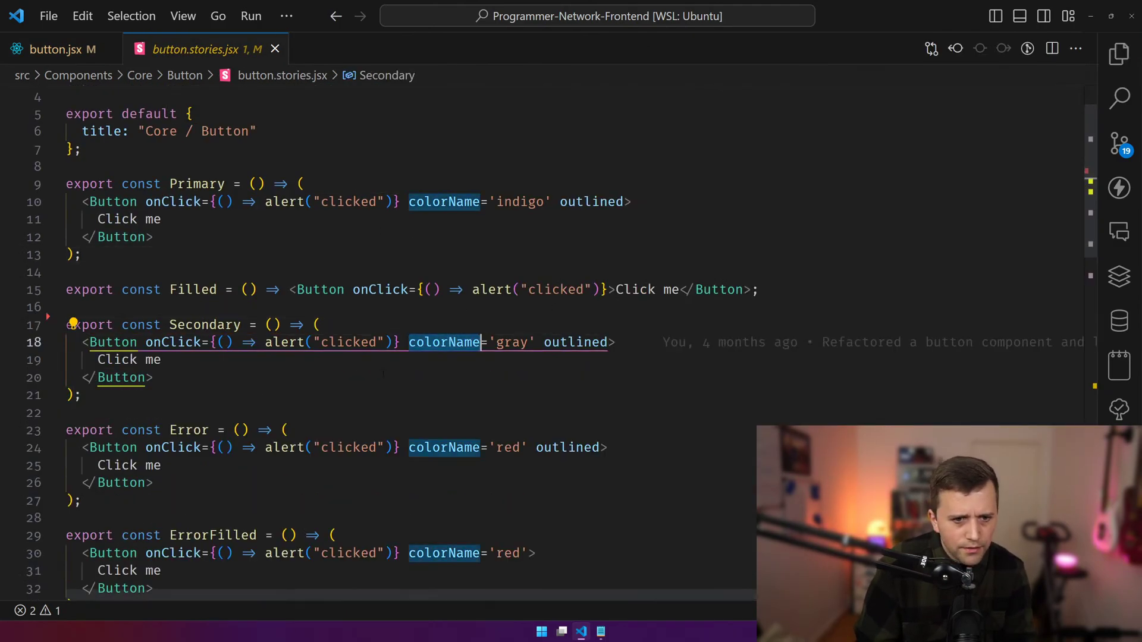
- Go to the Button component's definition and trace where colorName and color are used in button.jsx
{"action": "left_click", "coordinate": [116, 342], "text": "ctrl"}
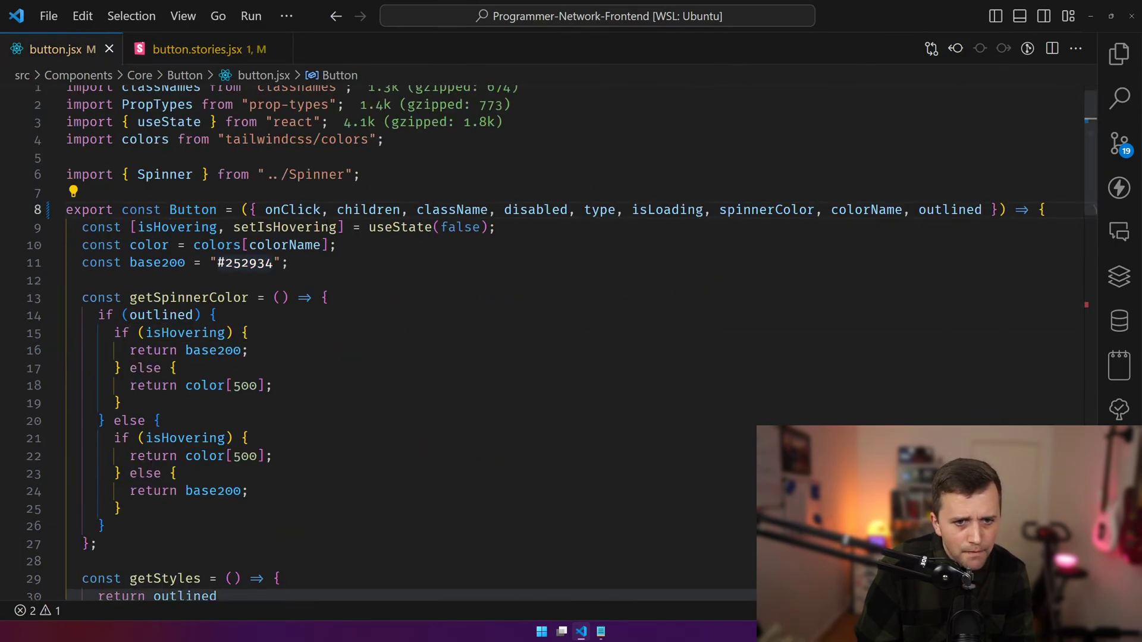
{"action": "double_click", "coordinate": [852, 212]}
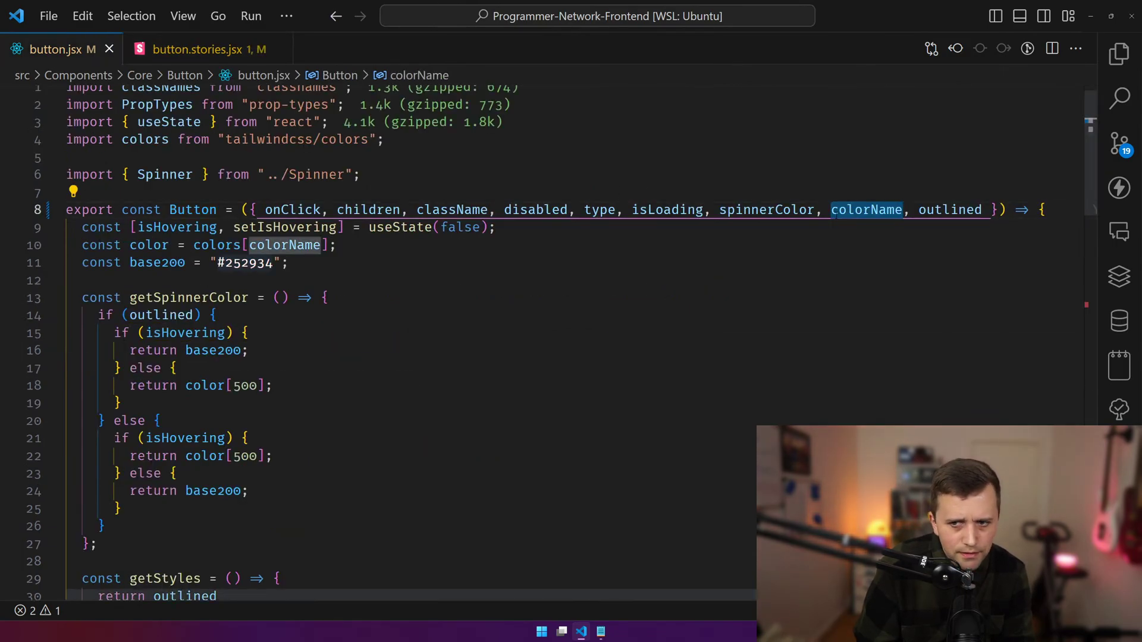
{"action": "key", "text": "ctrl+d"}
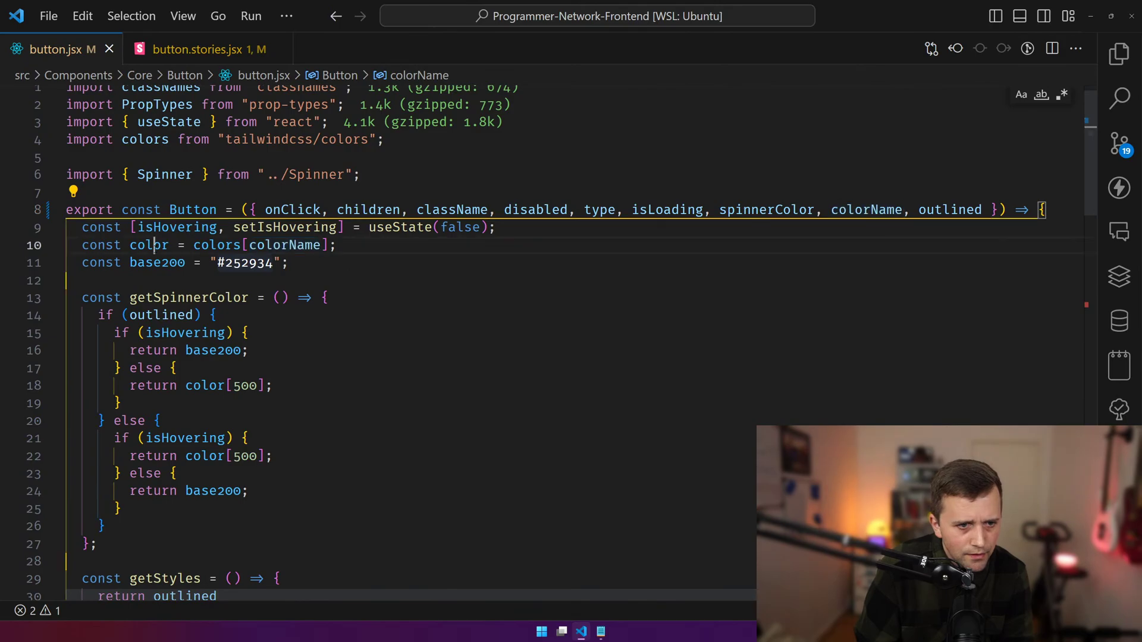
{"action": "double_click", "coordinate": [149, 245]}
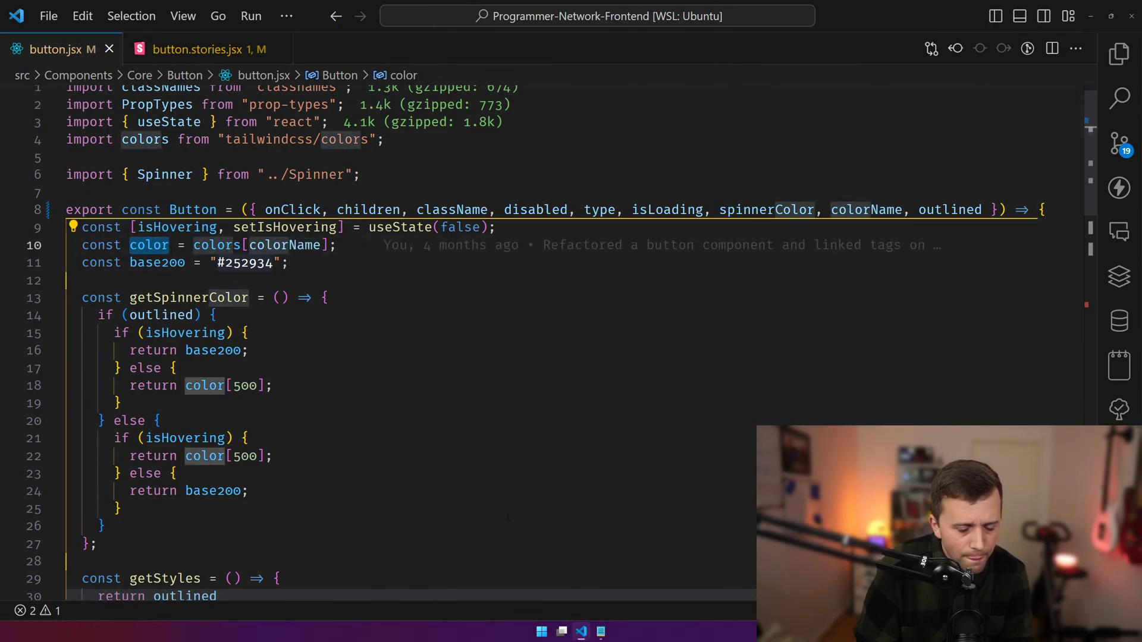
- Switch to Figma and widen the Button frame from its right edge to a width of about 1268
{"action": "key", "text": "ctrl+super+Right"}
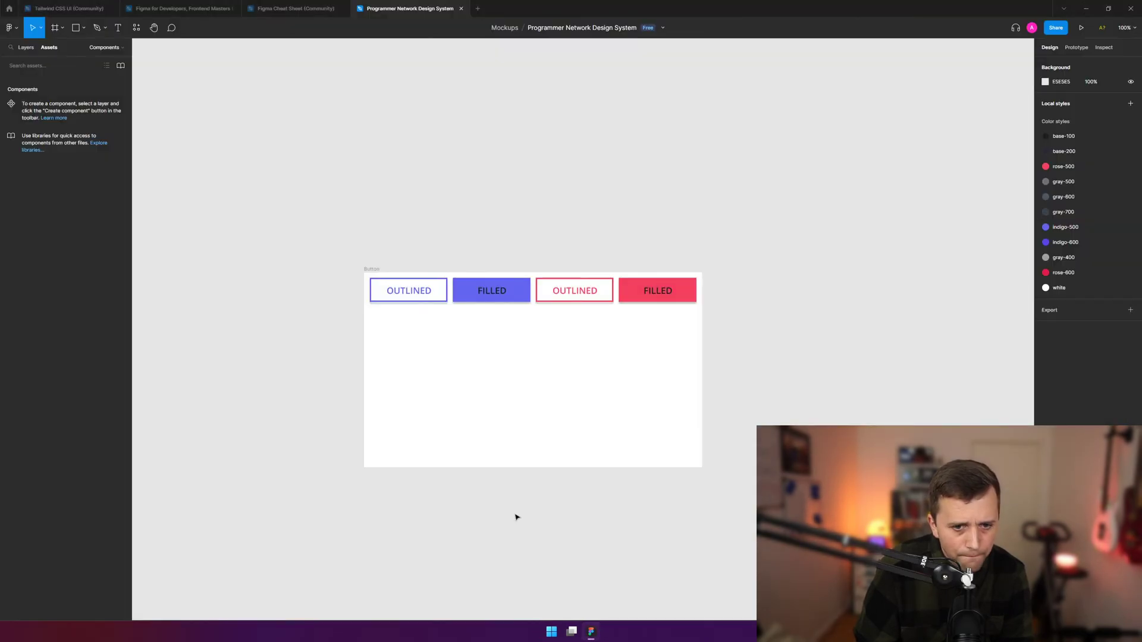
{"action": "left_click", "coordinate": [580, 296]}
{"action": "left_click", "coordinate": [595, 293]}
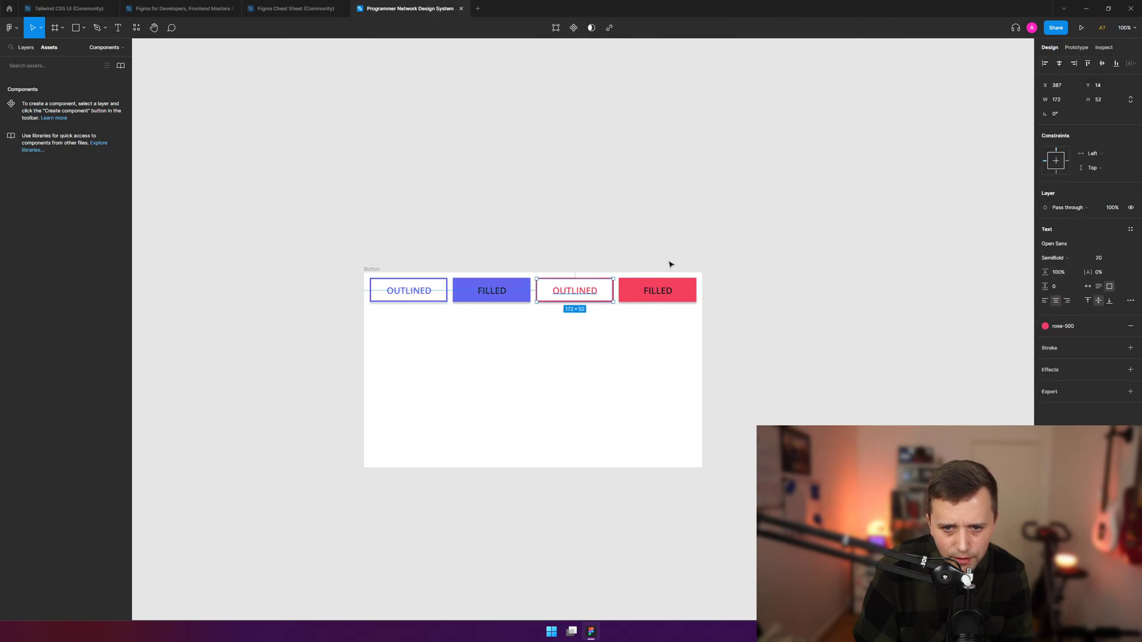
{"action": "left_click_drag", "start_coordinate": [718, 257], "coordinate": [717, 364]}
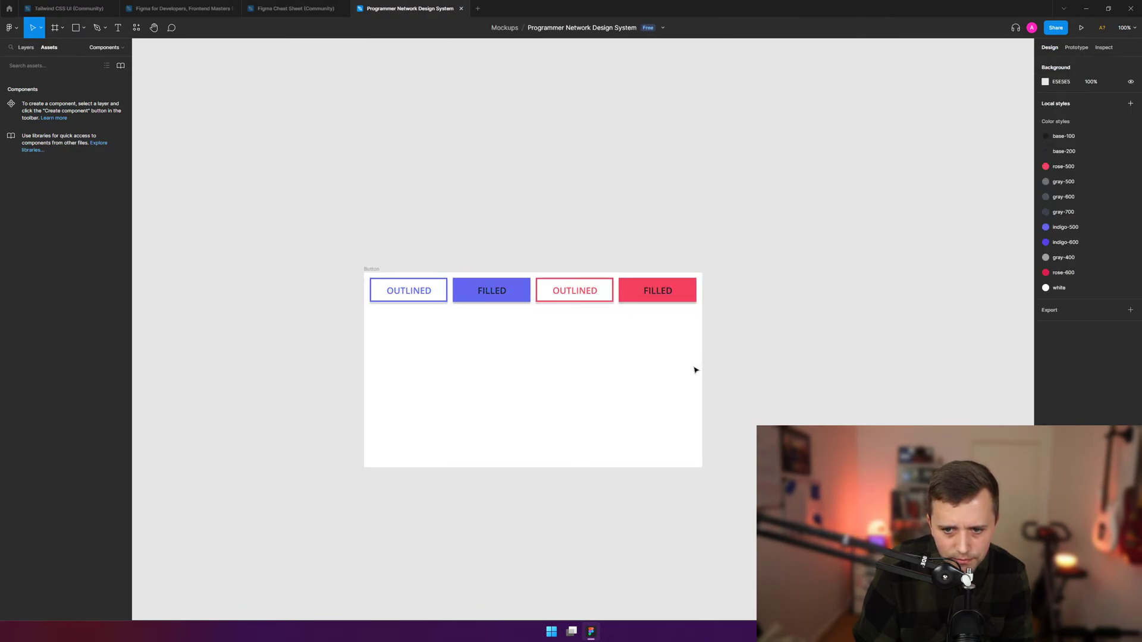
{"action": "left_click", "coordinate": [373, 269]}
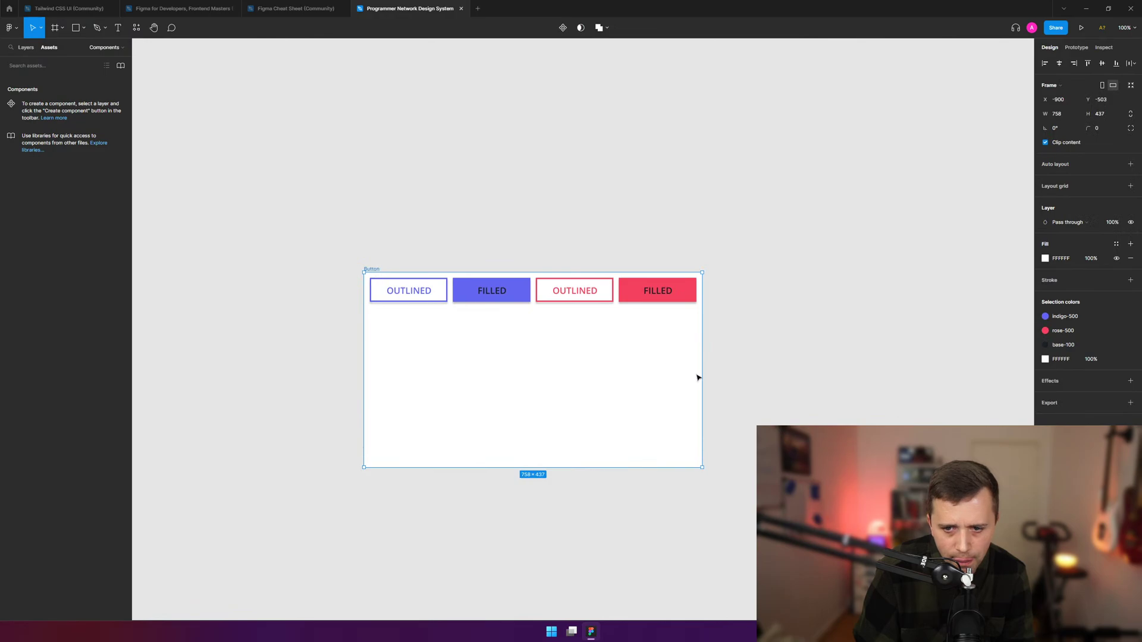
{"action": "left_click_drag", "start_coordinate": [702, 377], "coordinate": [930, 376]}
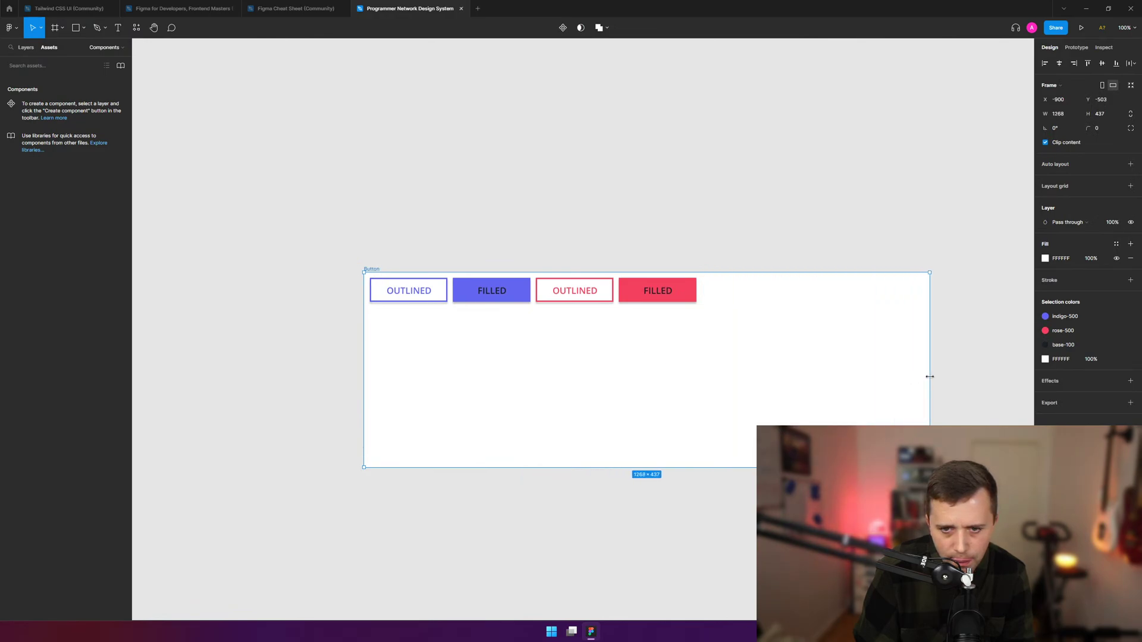
- Duplicate the outlined and filled rose buttons together and place the copies at the right end of the row
{"action": "left_click_drag", "start_coordinate": [724, 262], "coordinate": [535, 344]}
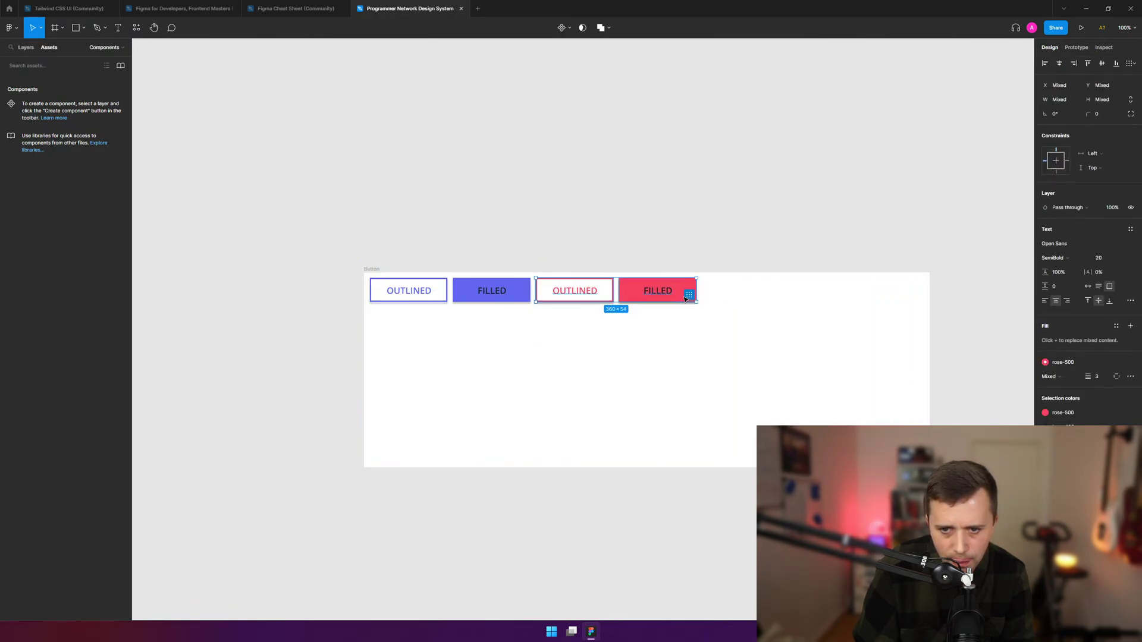
{"action": "left_click_drag", "start_coordinate": [685, 294], "coordinate": [846, 300]}
{"action": "left_click", "coordinate": [874, 271]}
{"action": "scroll", "coordinate": [874, 273], "scroll_direction": "up", "scroll_amount": 5}
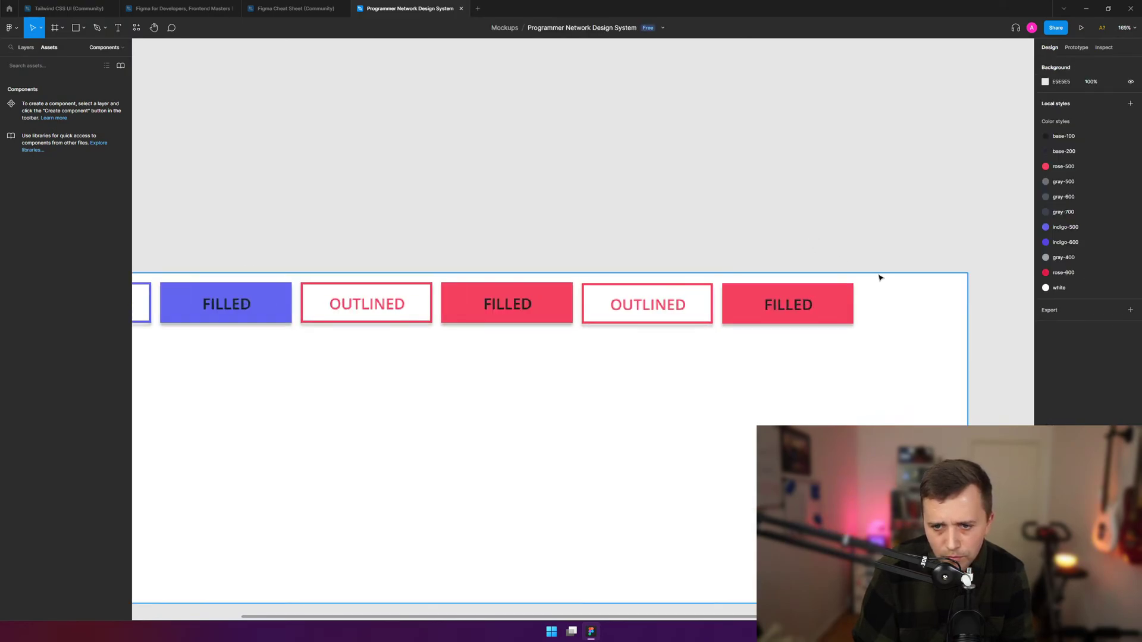
- Apply the gray-500 color style to the stroke and the text of the copied OUTLINED button
{"action": "left_click", "coordinate": [650, 315]}
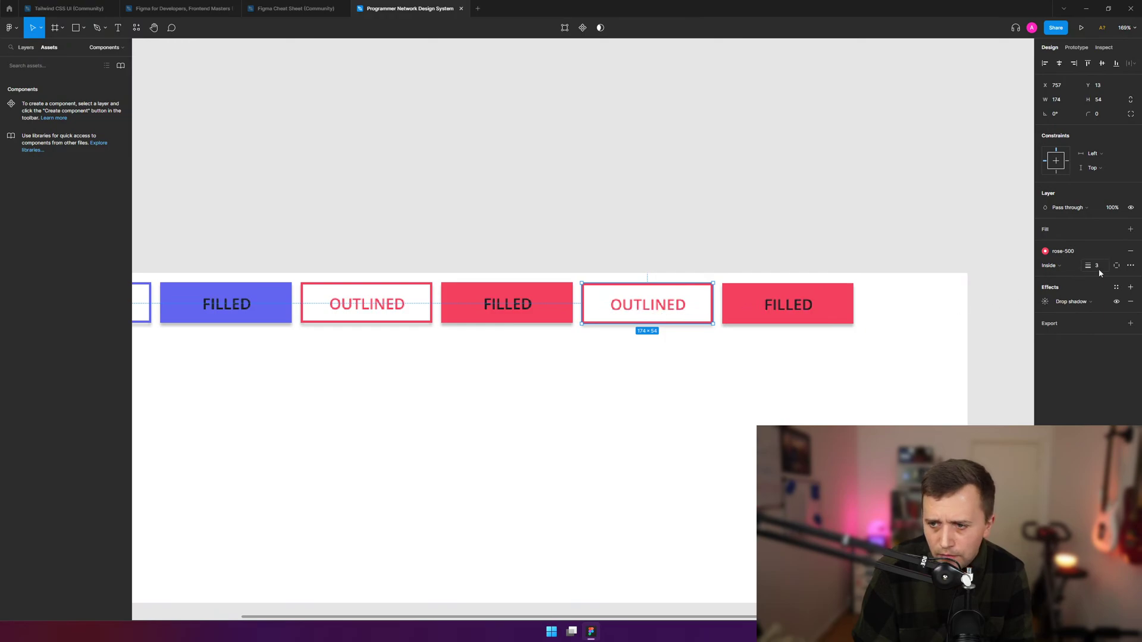
{"action": "left_click", "coordinate": [1056, 254]}
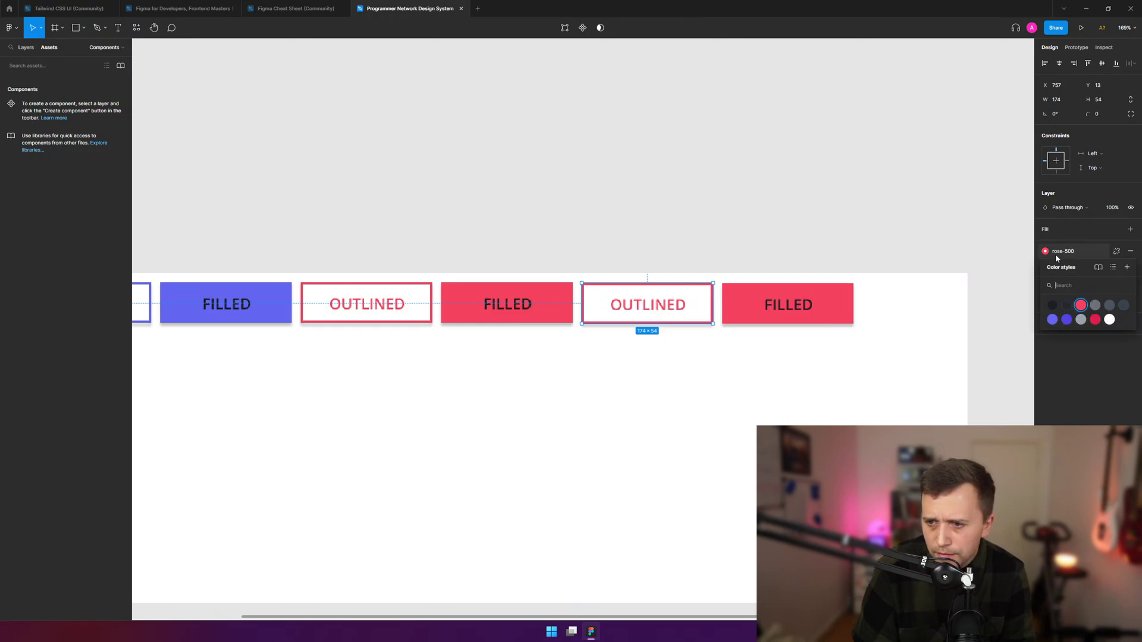
{"action": "left_click", "coordinate": [1098, 307]}
{"action": "double_click", "coordinate": [683, 316]}
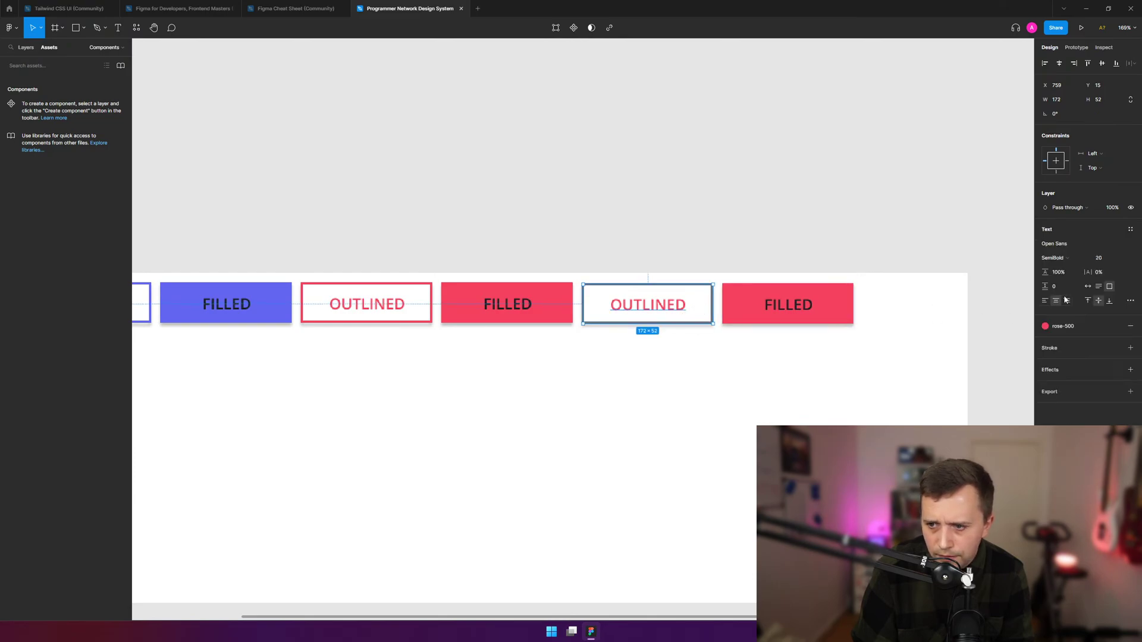
{"action": "left_click", "coordinate": [1062, 326]}
{"action": "left_click", "coordinate": [1096, 382]}
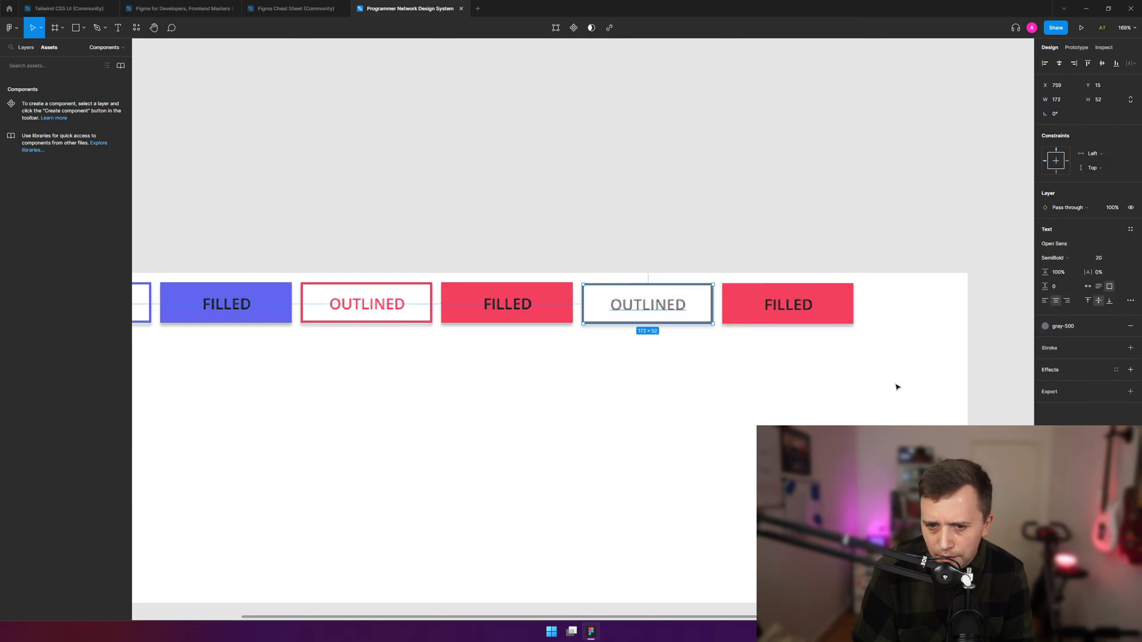
- Apply the gray-500 color style to the fill of the copied FILLED button
{"action": "left_click", "coordinate": [880, 385]}
{"action": "left_click", "coordinate": [839, 308]}
{"action": "left_click", "coordinate": [1063, 229]}
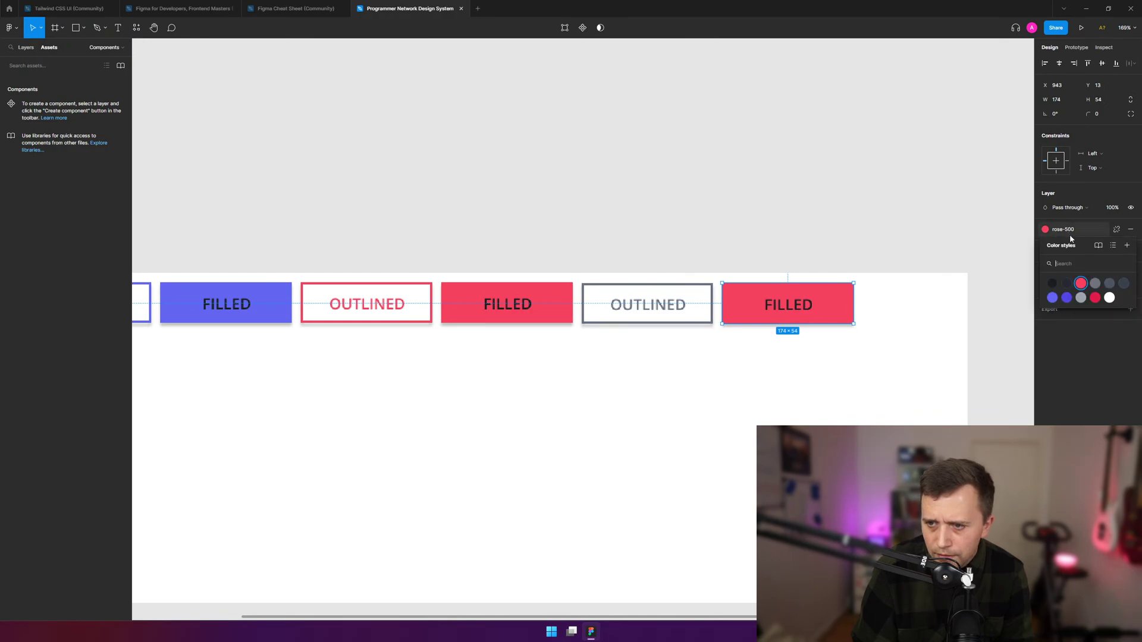
{"action": "left_click", "coordinate": [1102, 285]}
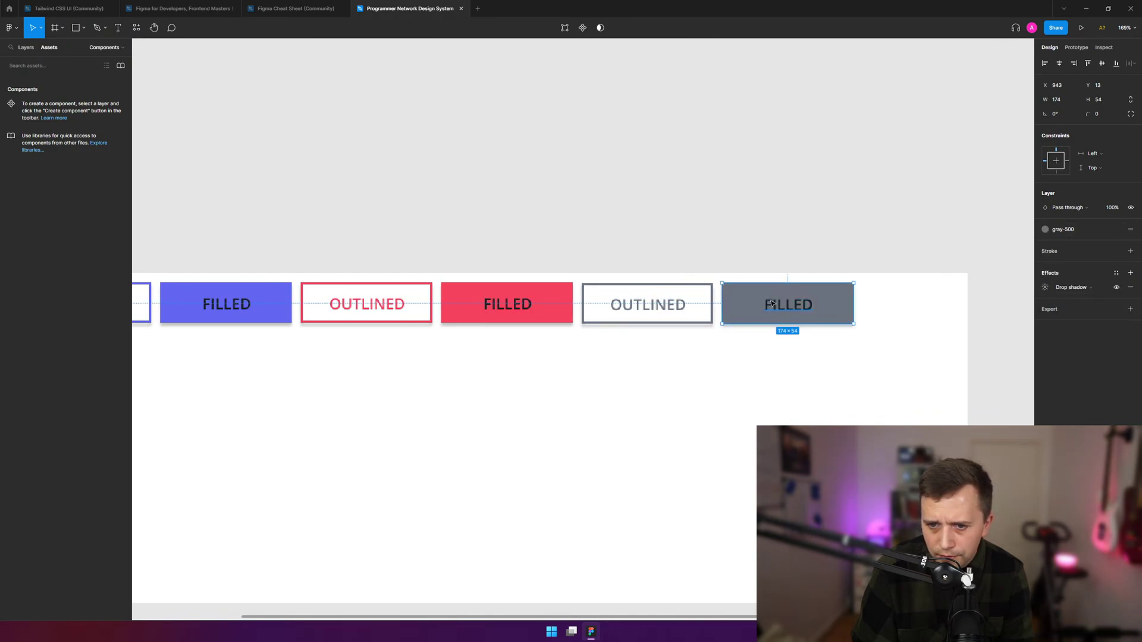
{"action": "left_click", "coordinate": [798, 240]}
{"action": "scroll", "coordinate": [696, 260], "scroll_direction": "down", "scroll_amount": 5}
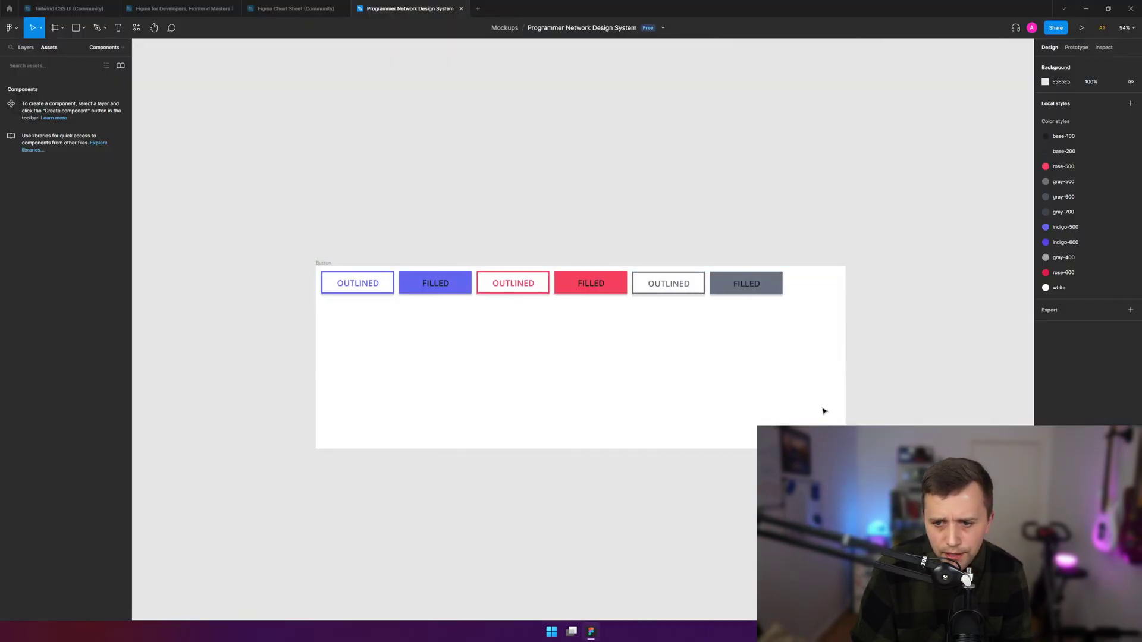
- Narrow the Button frame to a width of about 1131 and shorten it to end just below the button row
{"action": "left_click", "coordinate": [330, 272]}
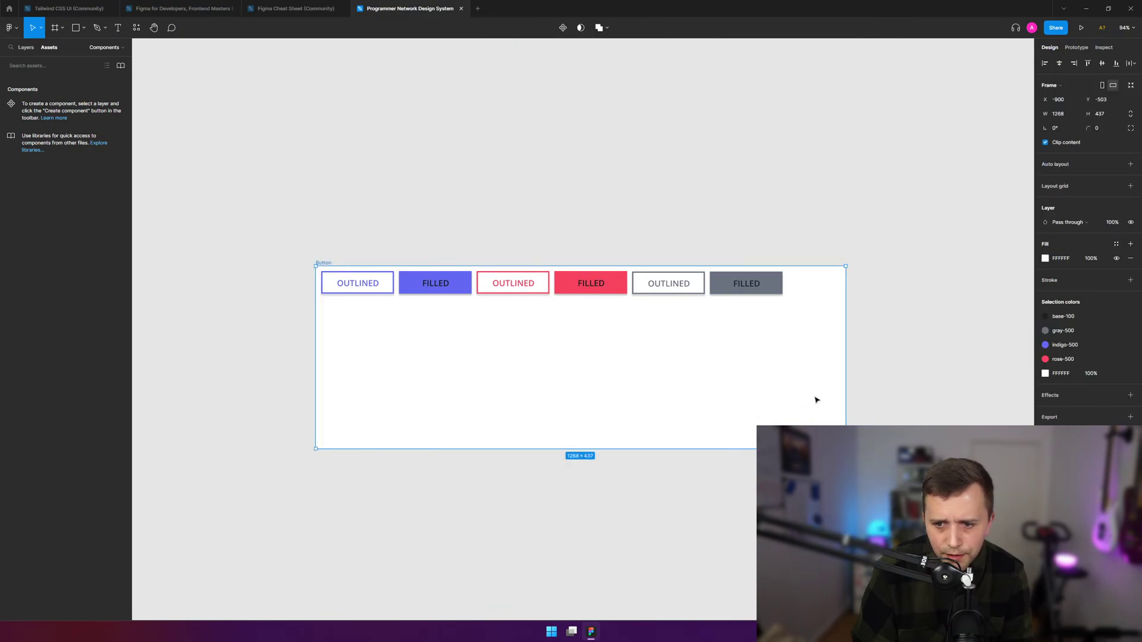
{"action": "left_click_drag", "start_coordinate": [845, 391], "coordinate": [790, 373]}
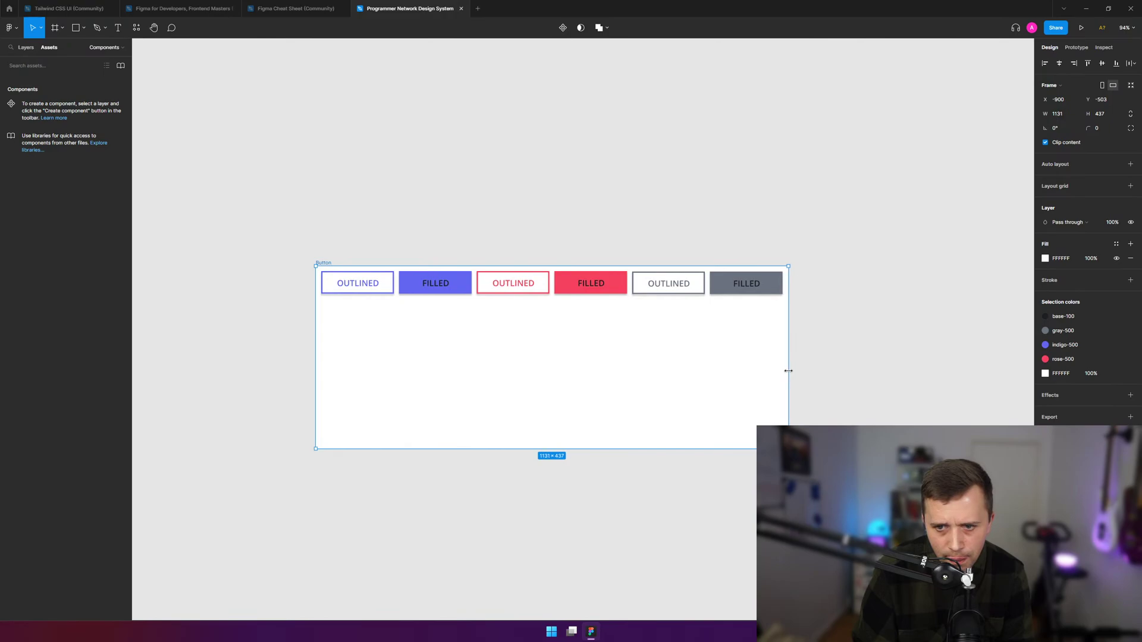
{"action": "left_click", "coordinate": [793, 378]}
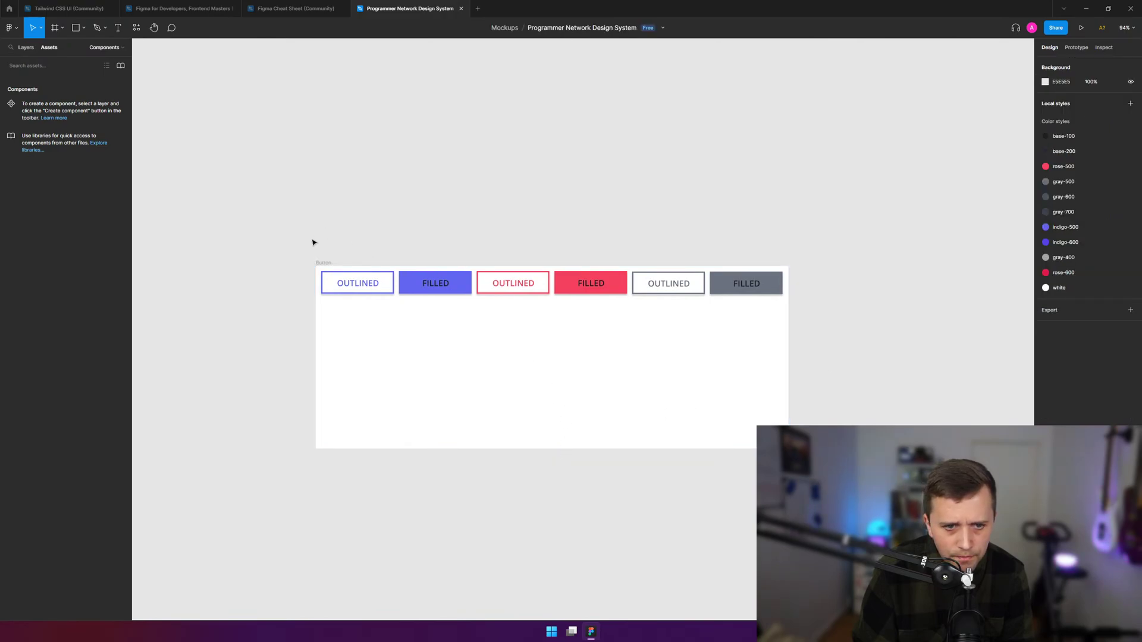
{"action": "left_click", "coordinate": [330, 267]}
{"action": "left_click_drag", "start_coordinate": [549, 447], "coordinate": [589, 301]}
{"action": "left_click", "coordinate": [589, 329]}
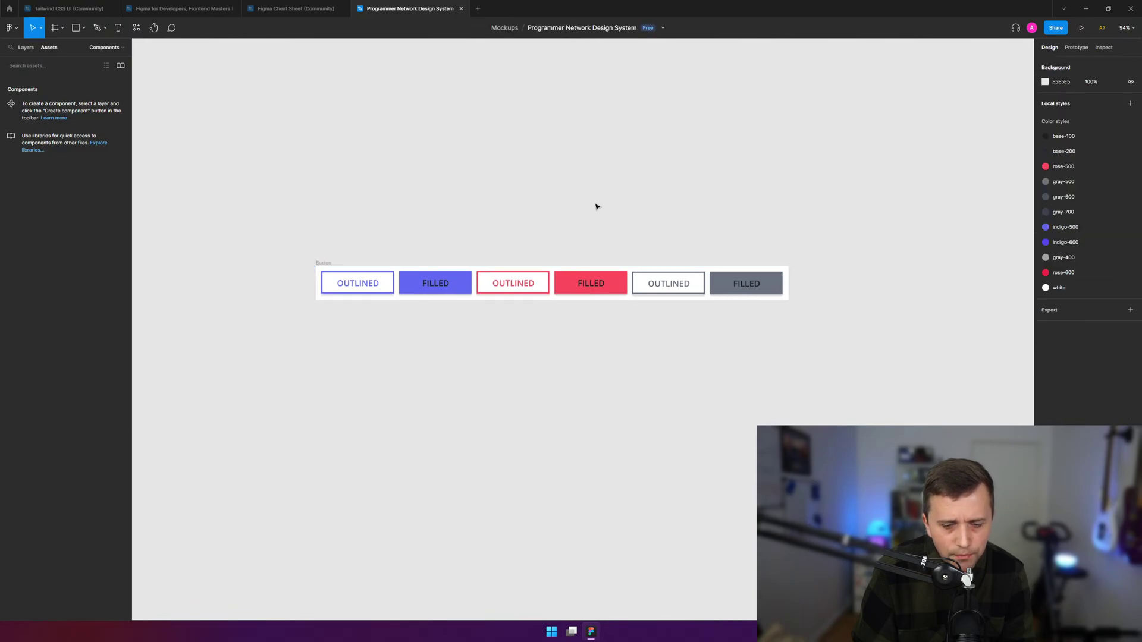
- Switch to Chrome, search Google for how to make a component in Figma, and open the "Guide to components in Figma" article
{"action": "scroll", "coordinate": [597, 207], "scroll_direction": "up", "scroll_amount": 3}
{"action": "key", "text": "alt+Tab"}
{"action": "key", "text": "ctrl+t"}
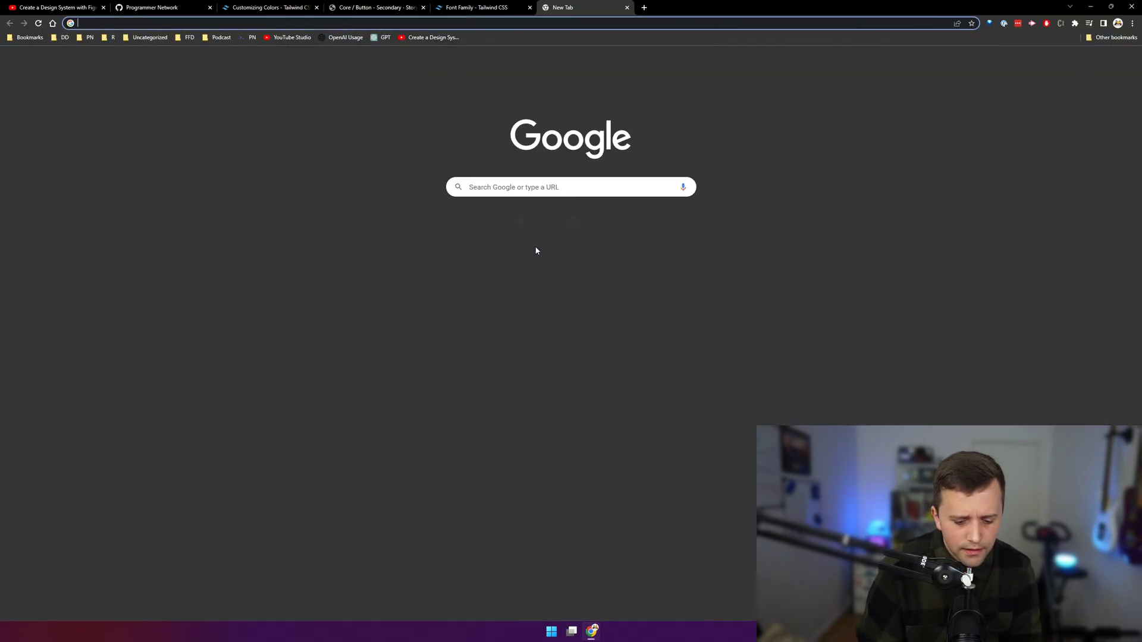
{"action": "type", "text": "how to make a componetn in figma"}
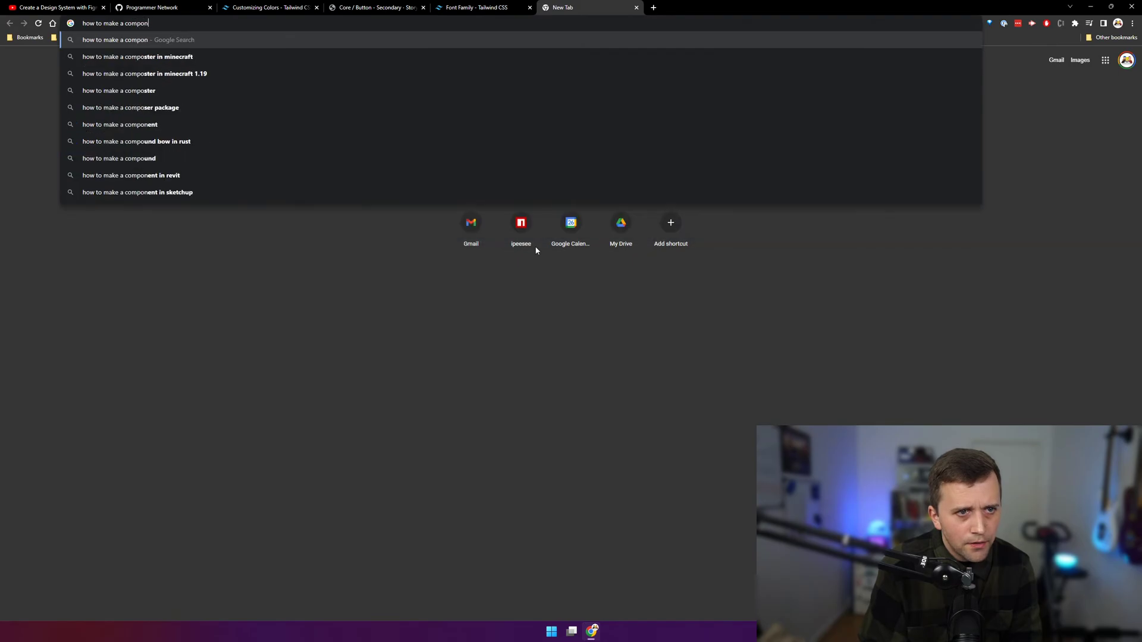
{"action": "key", "text": "Return"}
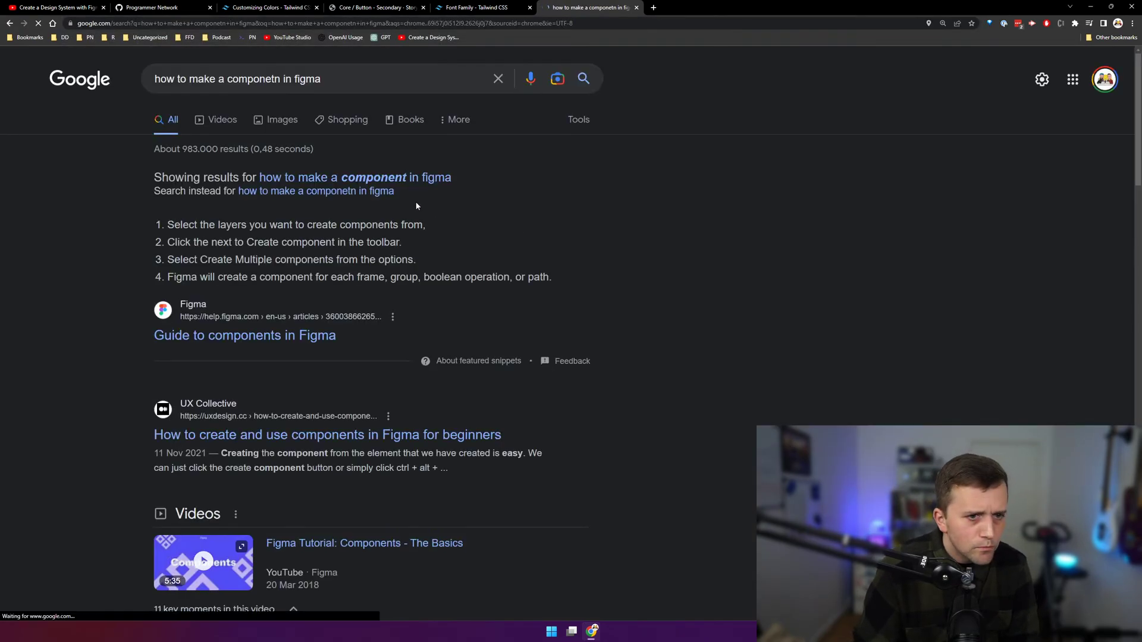
{"action": "left_click", "coordinate": [244, 334]}
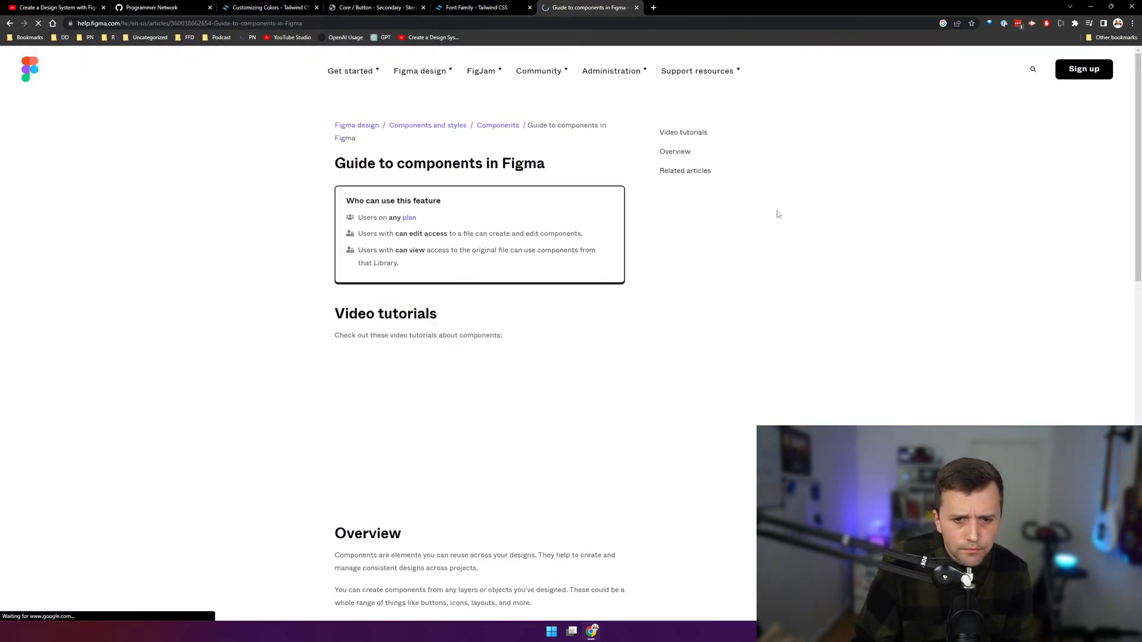
- Skim the components guide and open its "Figma Tutorial: Components - The Basics" video on YouTube, closing the guide
{"action": "scroll", "coordinate": [1139, 168], "scroll_direction": "down", "scroll_amount": 2}
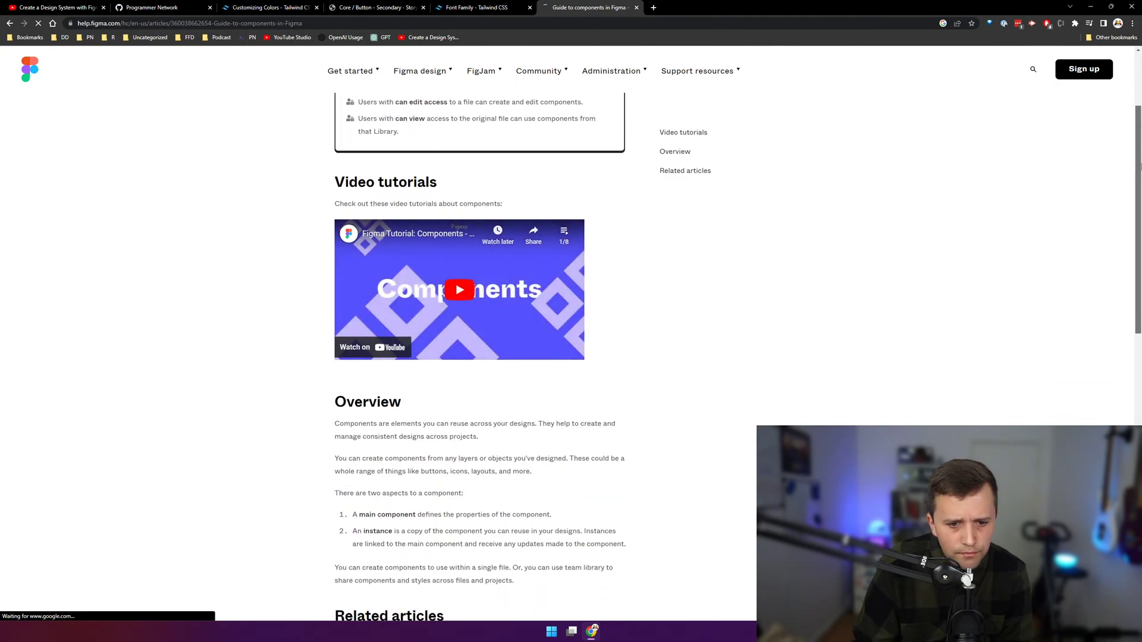
{"action": "scroll", "coordinate": [1140, 167], "scroll_direction": "down", "scroll_amount": 4}
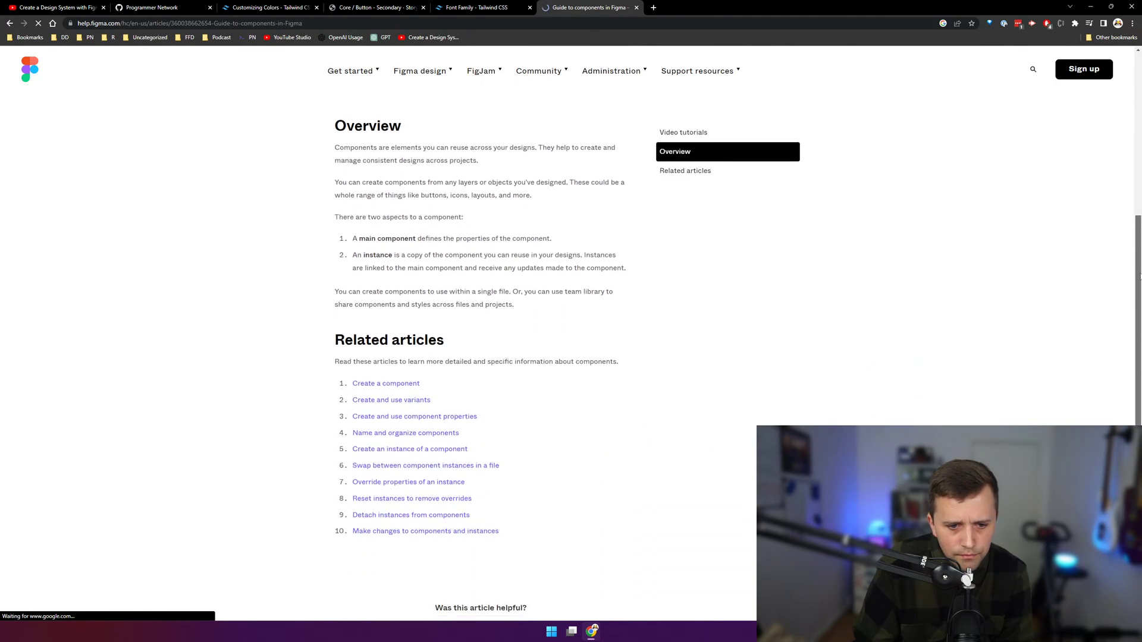
{"action": "scroll", "coordinate": [436, 406], "scroll_direction": "up", "scroll_amount": 7}
{"action": "left_click", "coordinate": [436, 406]}
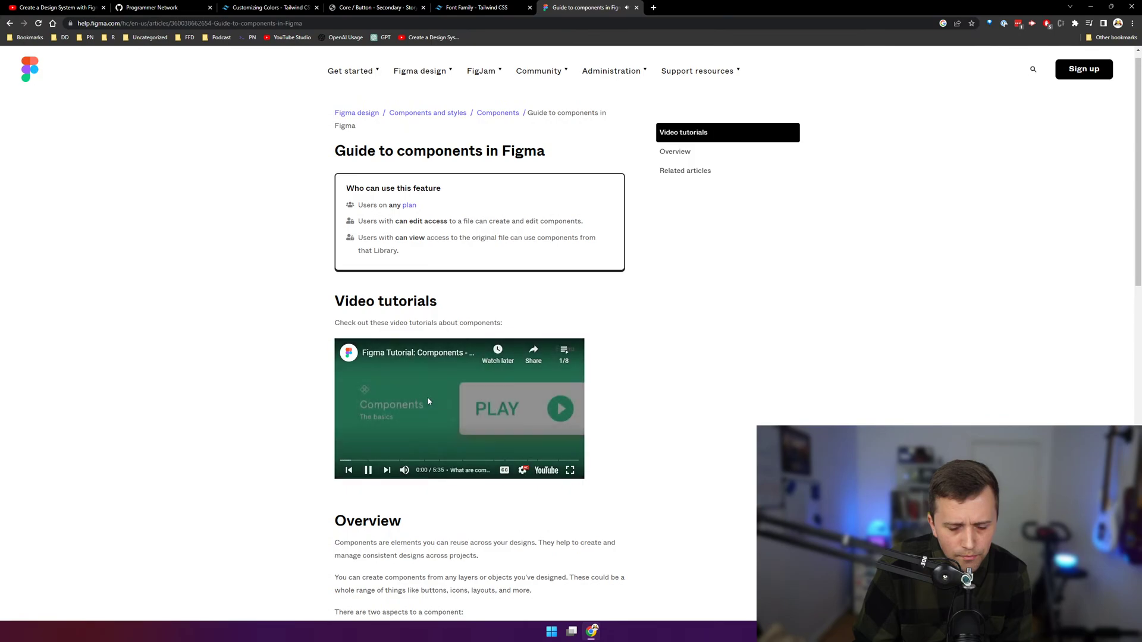
{"action": "left_click", "coordinate": [464, 354]}
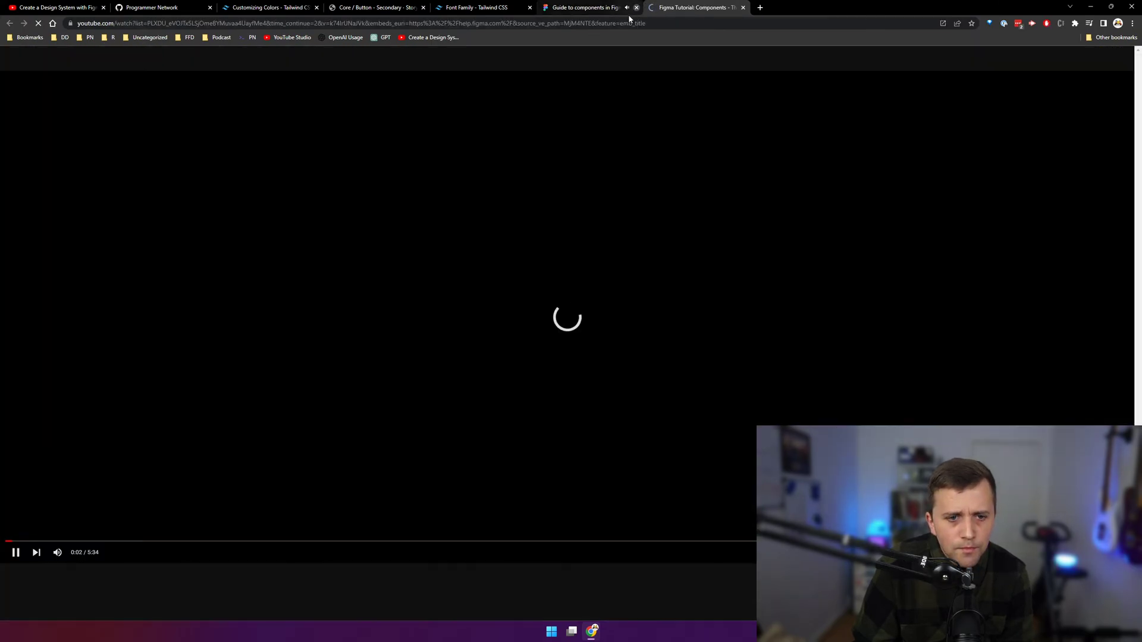
{"action": "left_click", "coordinate": [636, 8]}
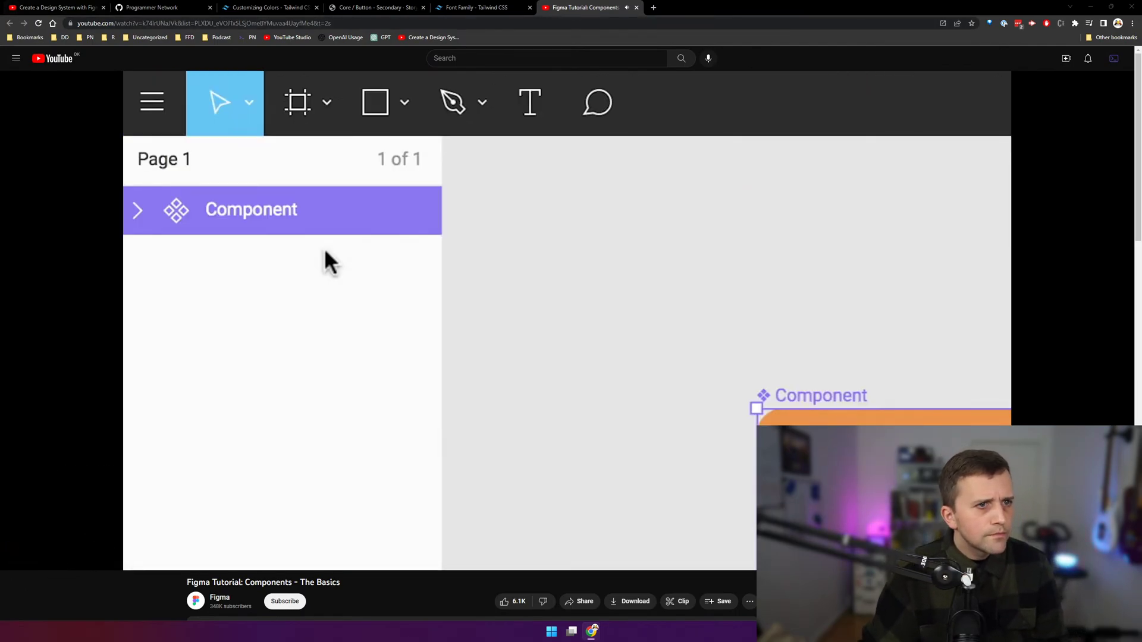
- Watch the tutorial video's sections on what components and instances are and how to create components
{"action": "left_click", "coordinate": [56, 7]}
{"action": "left_click", "coordinate": [564, 7]}
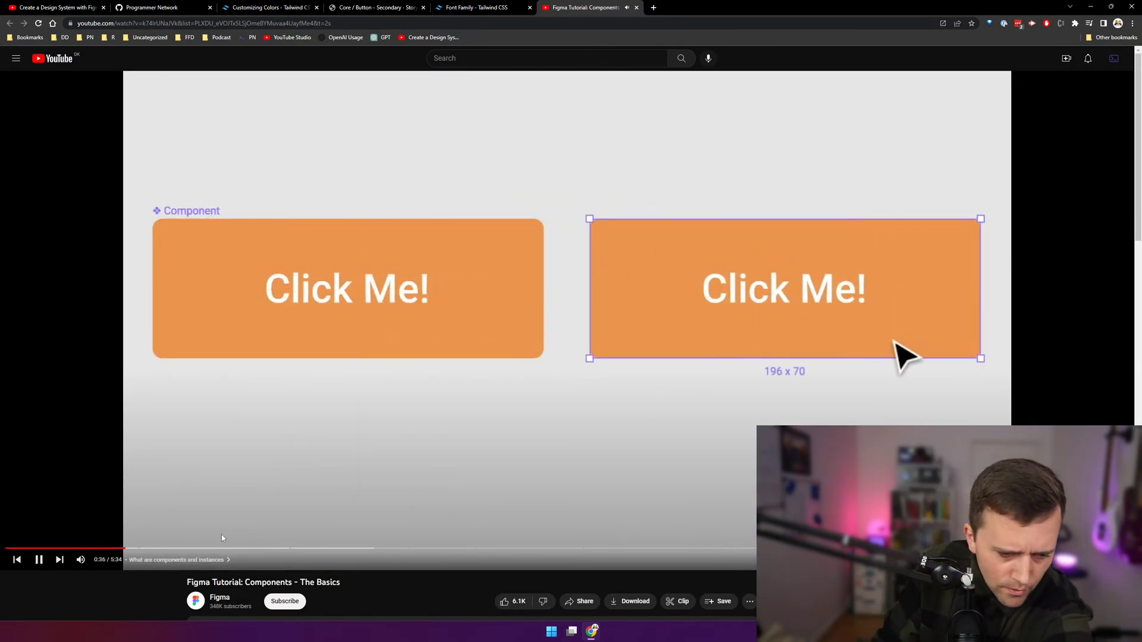
{"action": "left_click_drag", "start_coordinate": [125, 548], "coordinate": [43, 550]}
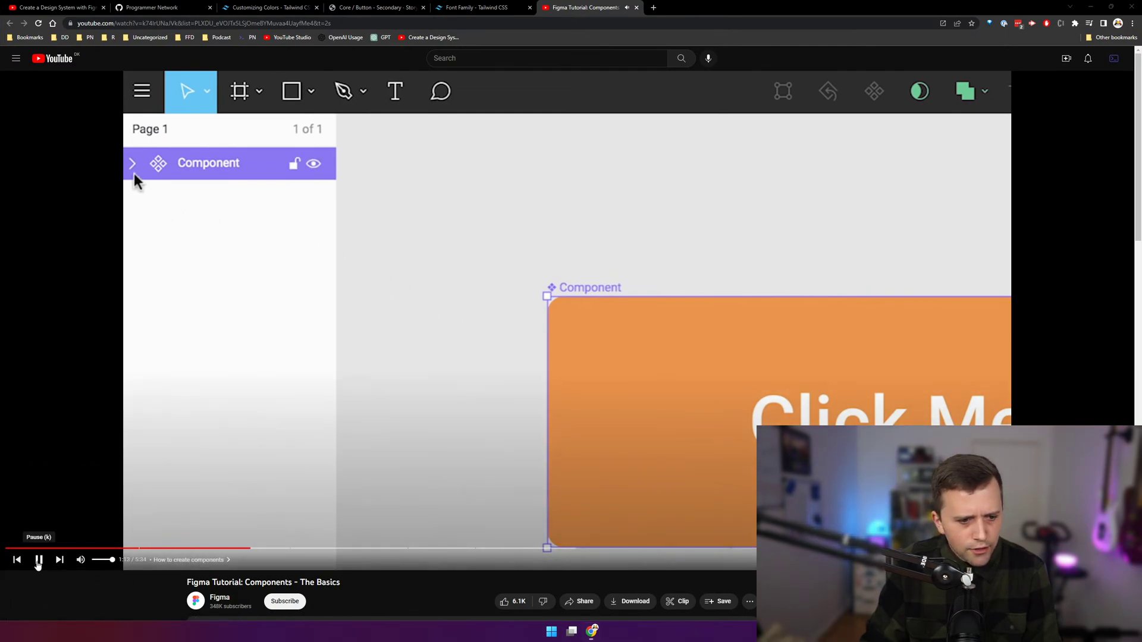
{"action": "left_click", "coordinate": [38, 560]}
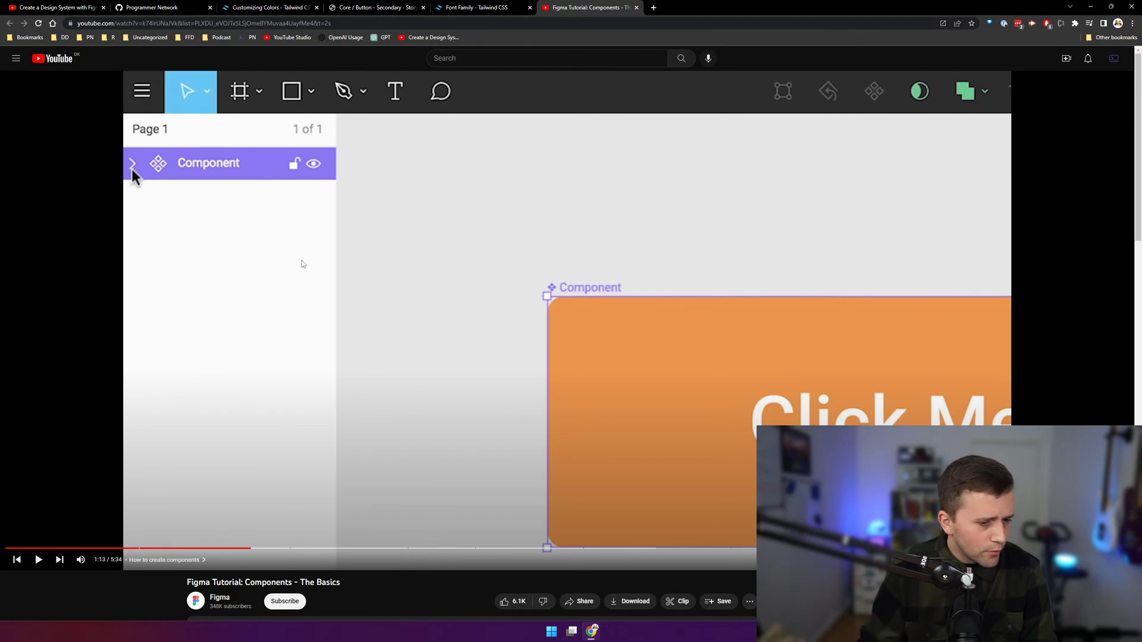
{"action": "left_click", "coordinate": [38, 559]}
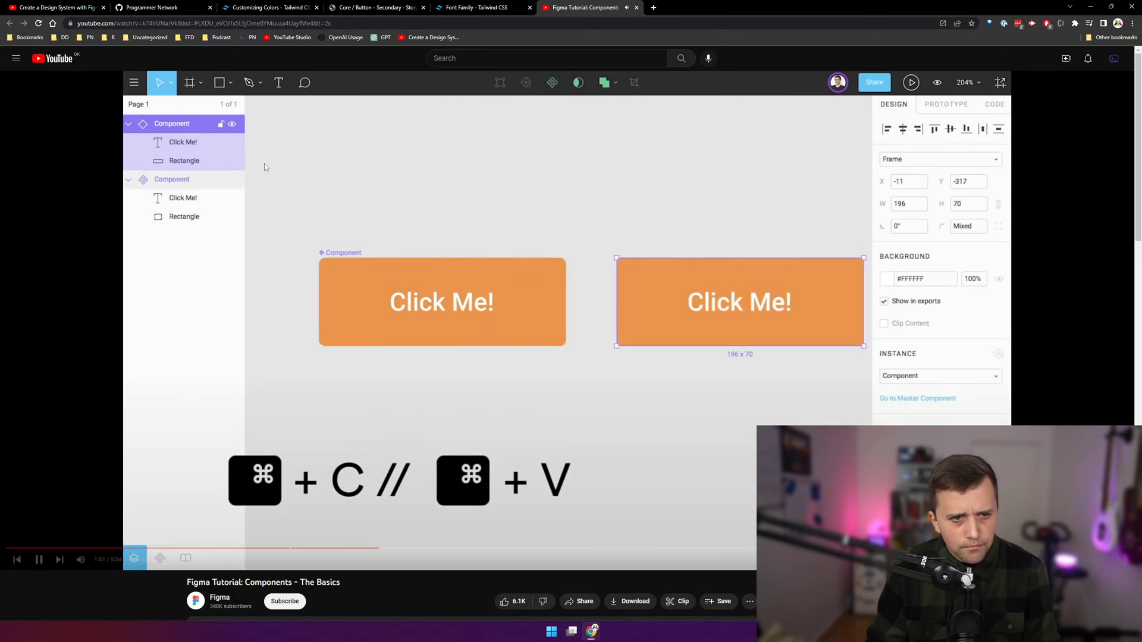
- Switch back to Figma and create a component from the rectangle and text of the indigo OUTLINED button
{"action": "left_click", "coordinate": [554, 206]}
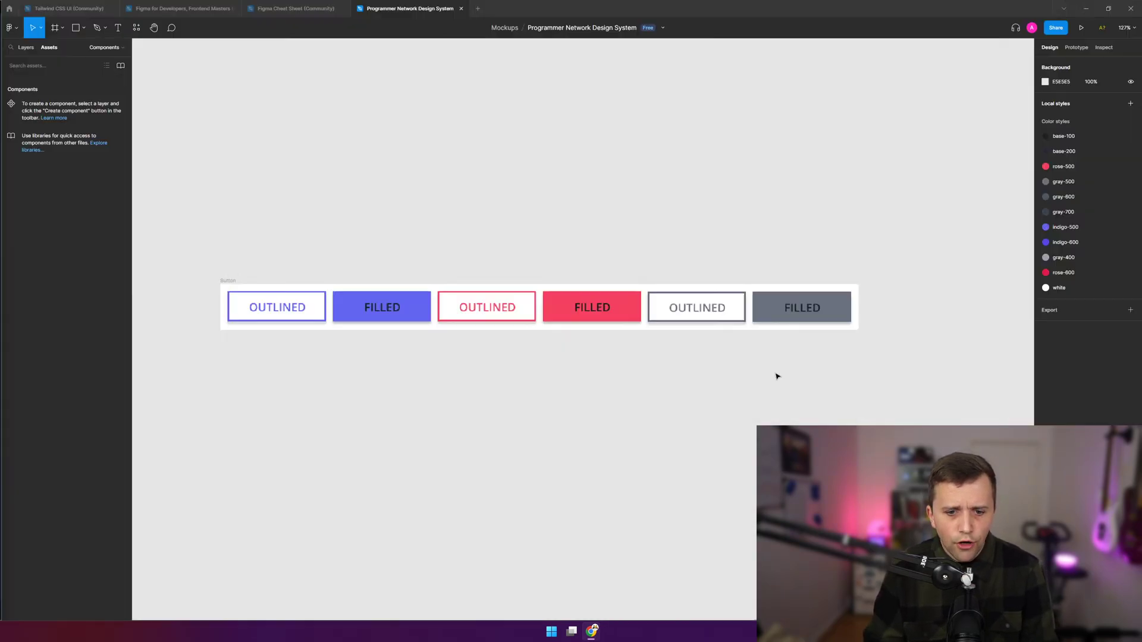
{"action": "left_click", "coordinate": [305, 295]}
{"action": "left_click", "coordinate": [347, 238]}
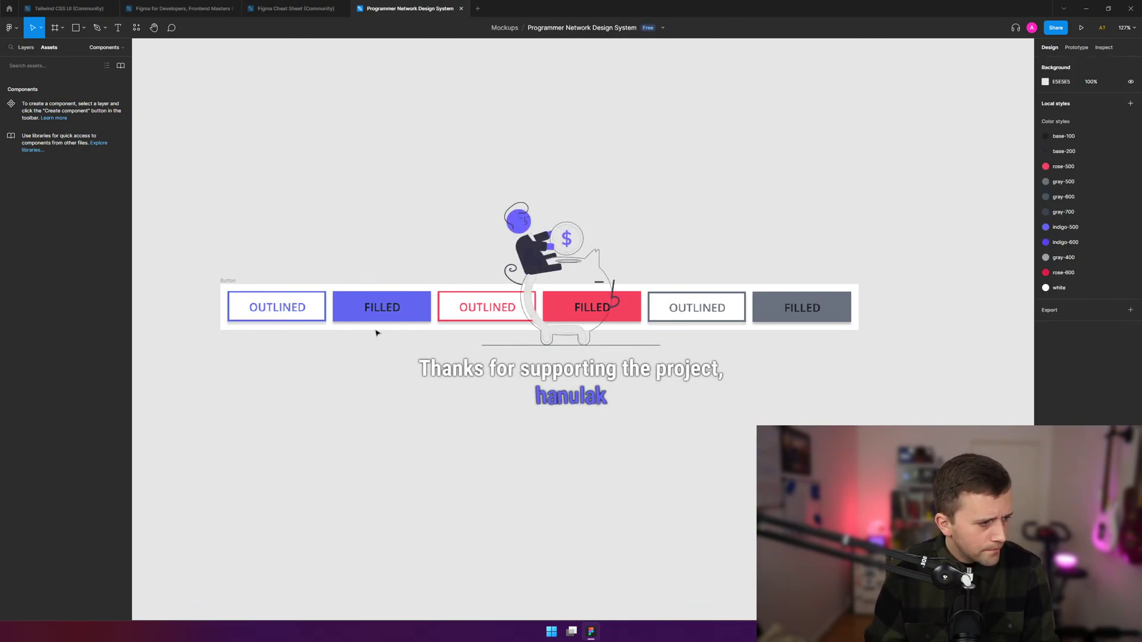
{"action": "scroll", "coordinate": [342, 275], "scroll_direction": "up", "scroll_amount": 3}
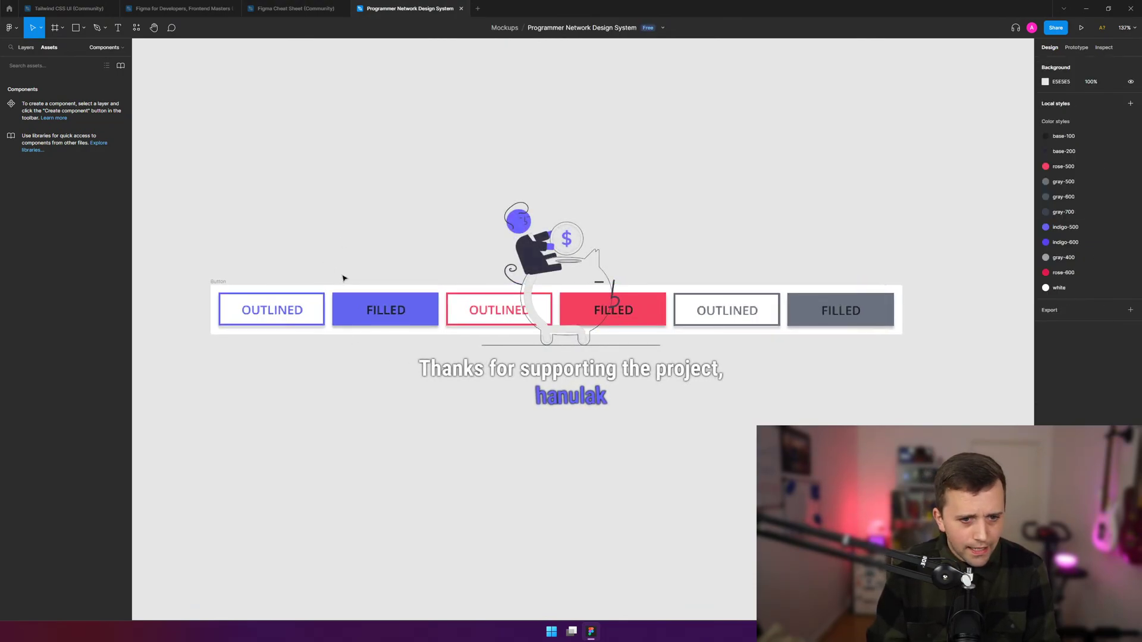
{"action": "left_click", "coordinate": [279, 299]}
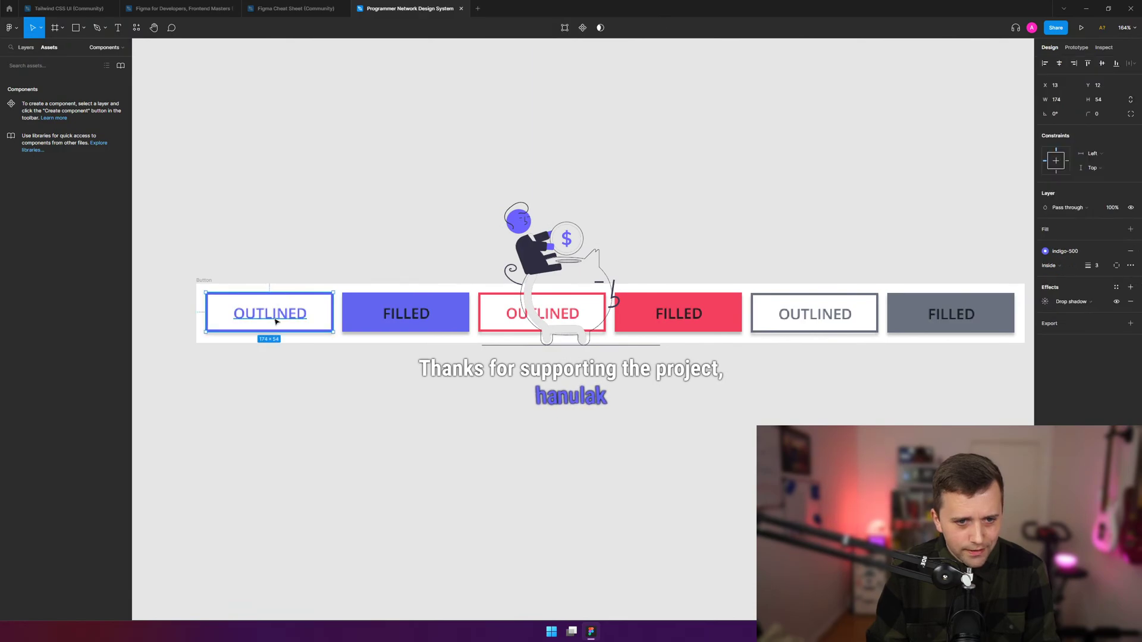
{"action": "left_click", "coordinate": [26, 48]}
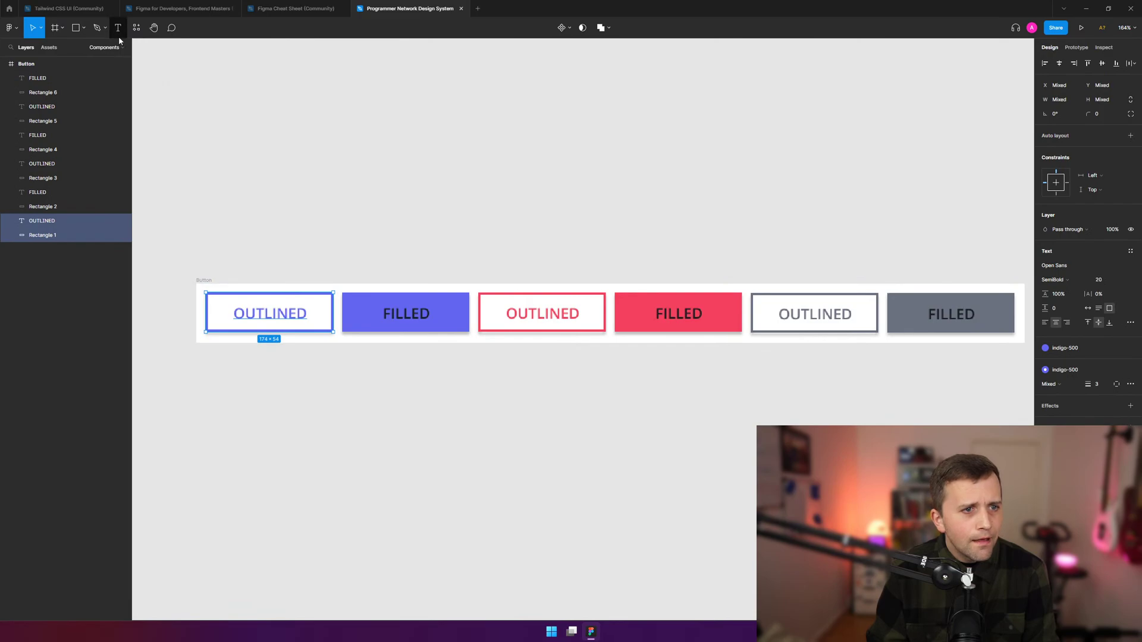
{"action": "right_click", "coordinate": [248, 315]}
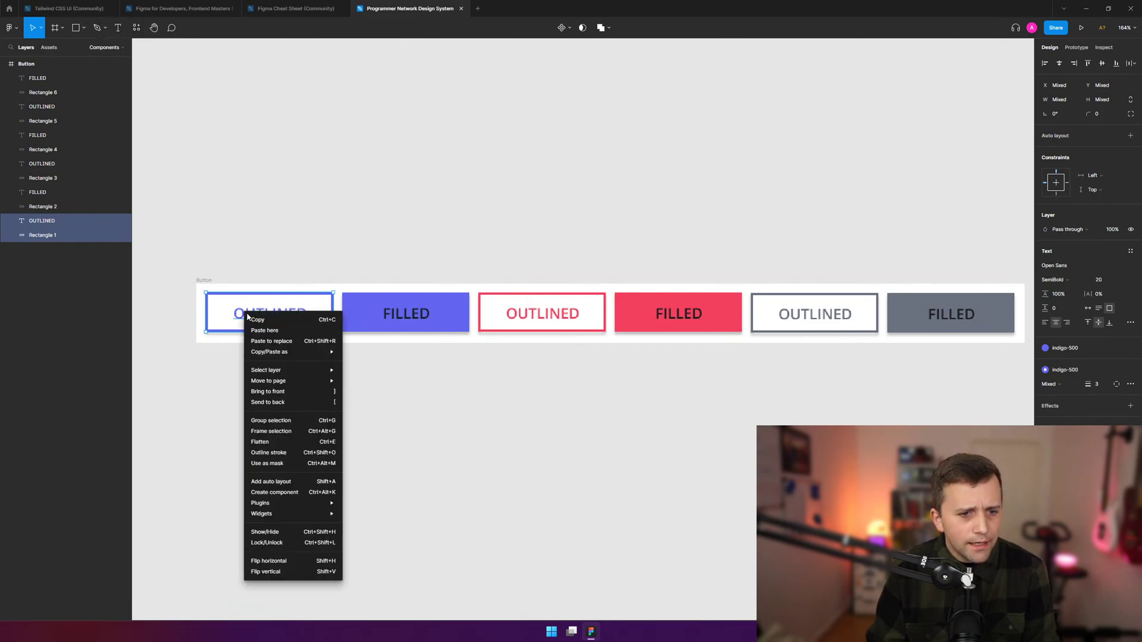
{"action": "left_click", "coordinate": [308, 492]}
{"action": "left_click", "coordinate": [246, 391]}
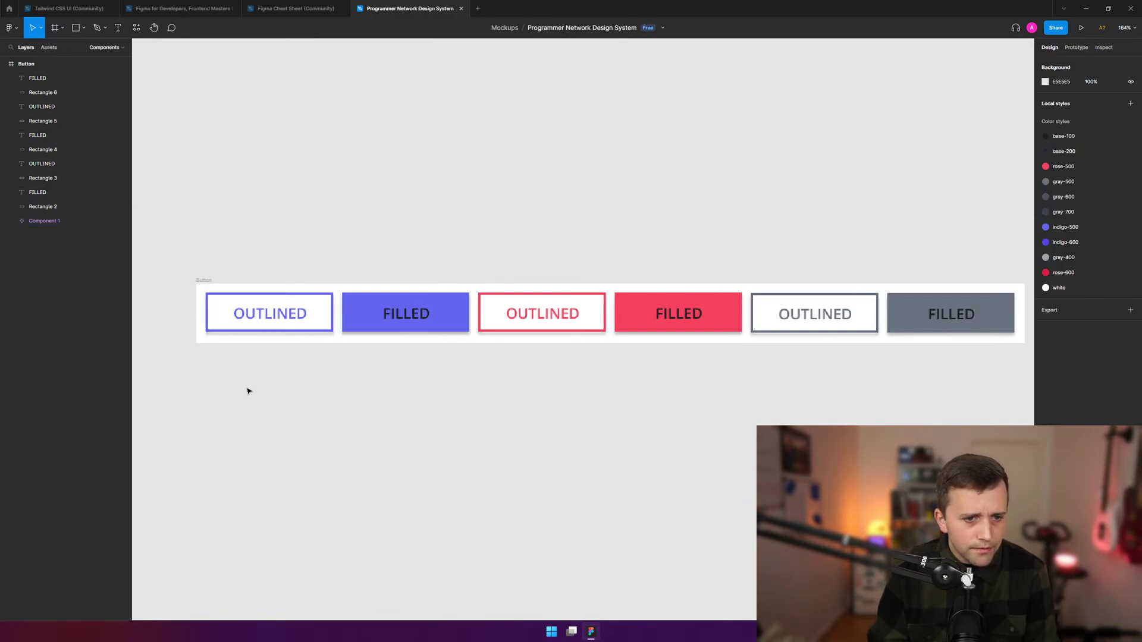
- Rename the indigo outlined button's component as "Primary Button - Outlined" and check its nested layers
{"action": "double_click", "coordinate": [66, 221]}
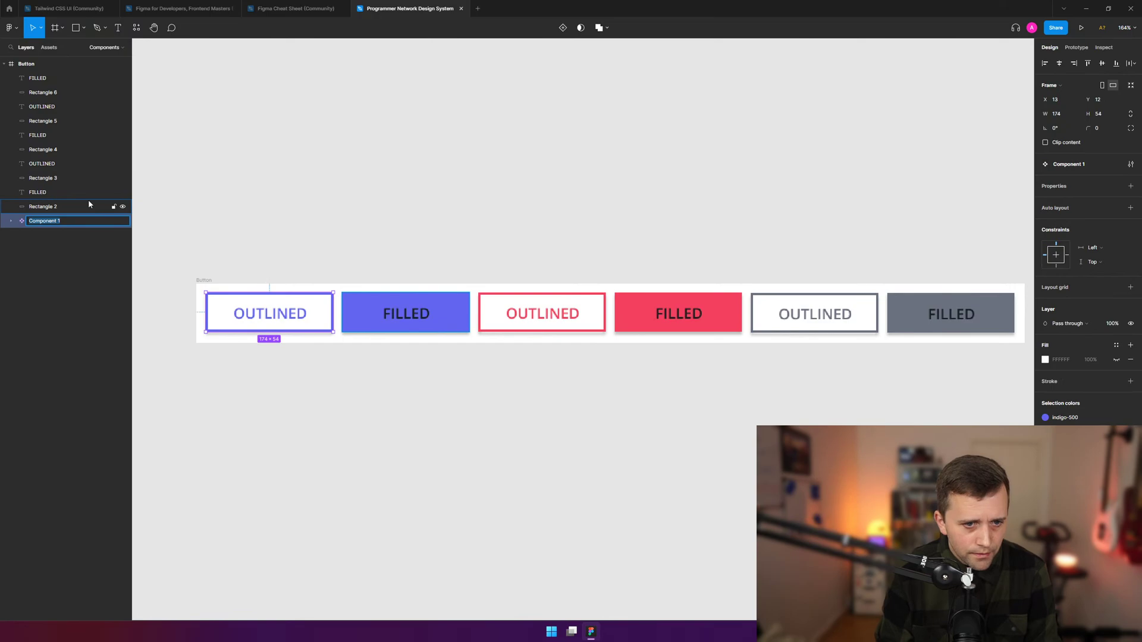
{"action": "type", "text": "Primary Button -"}
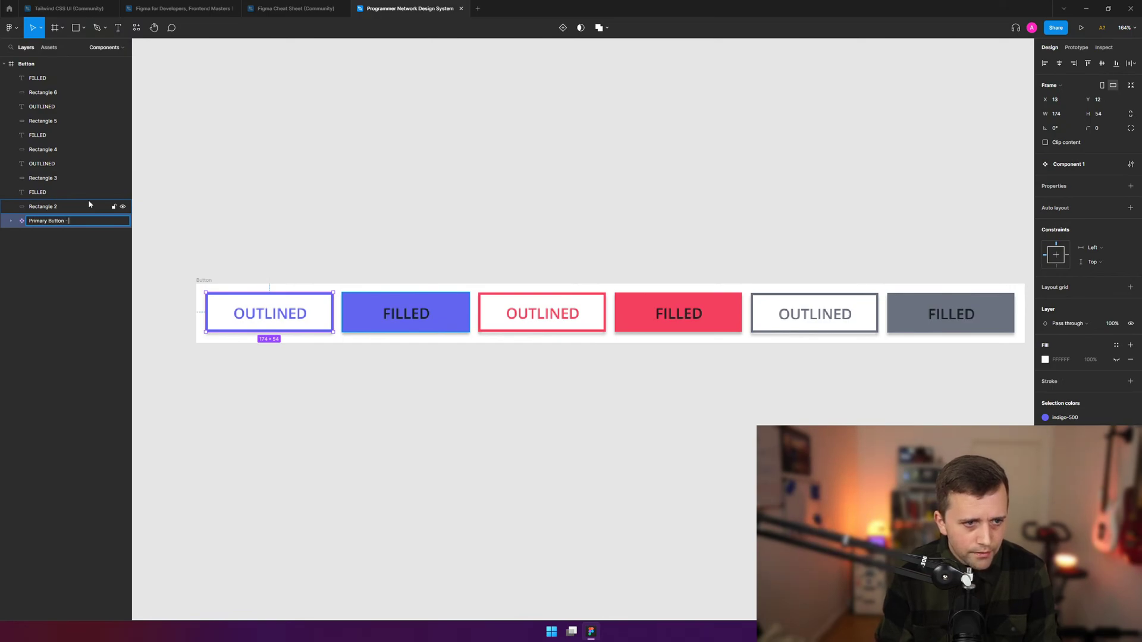
{"action": "type", "text": " Outlined"}
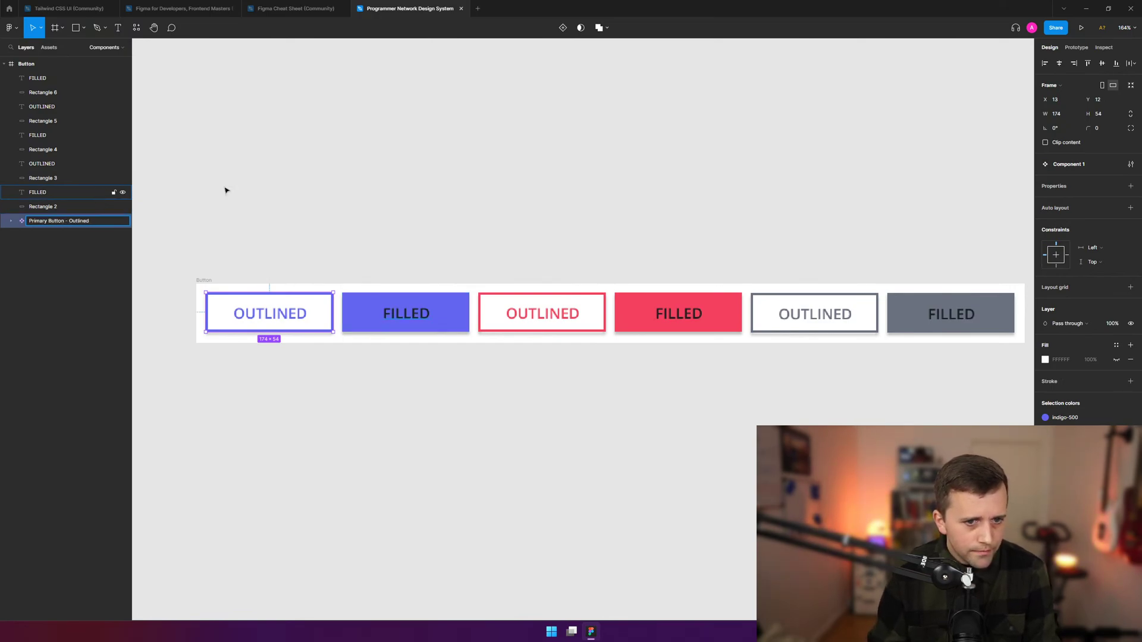
{"action": "left_click", "coordinate": [467, 232]}
{"action": "left_click", "coordinate": [8, 221]}
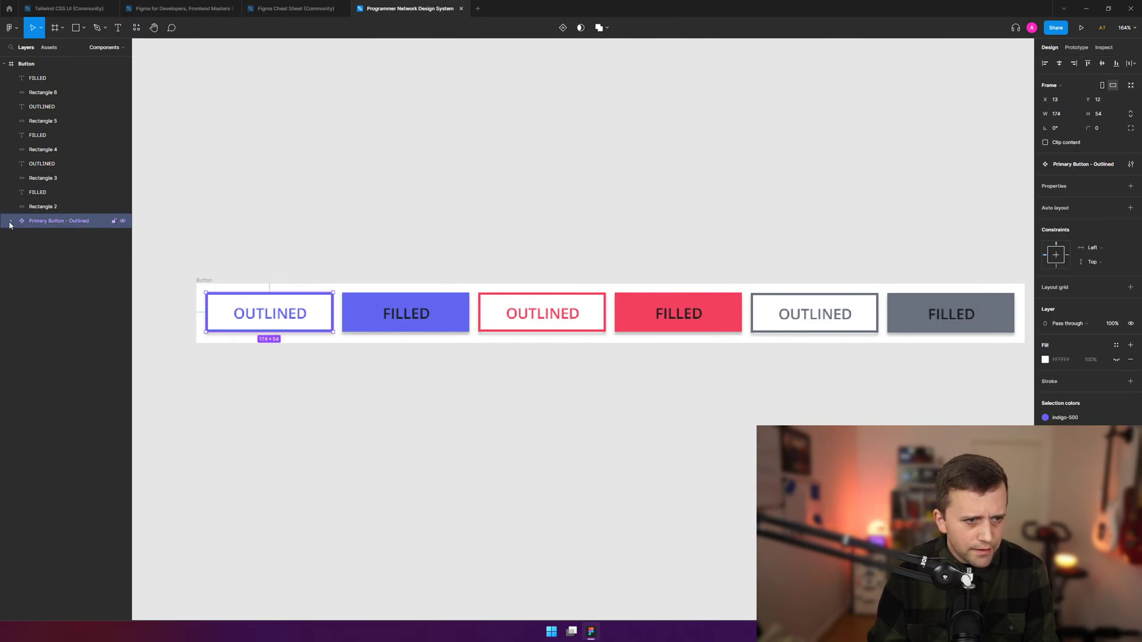
{"action": "left_click", "coordinate": [15, 221]}
{"action": "left_click", "coordinate": [15, 222]}
{"action": "left_click", "coordinate": [367, 245]}
- Create a component from the indigo FILLED button's rectangle and text and name it "Primary Button - Filled"
{"action": "left_click", "coordinate": [403, 320]}
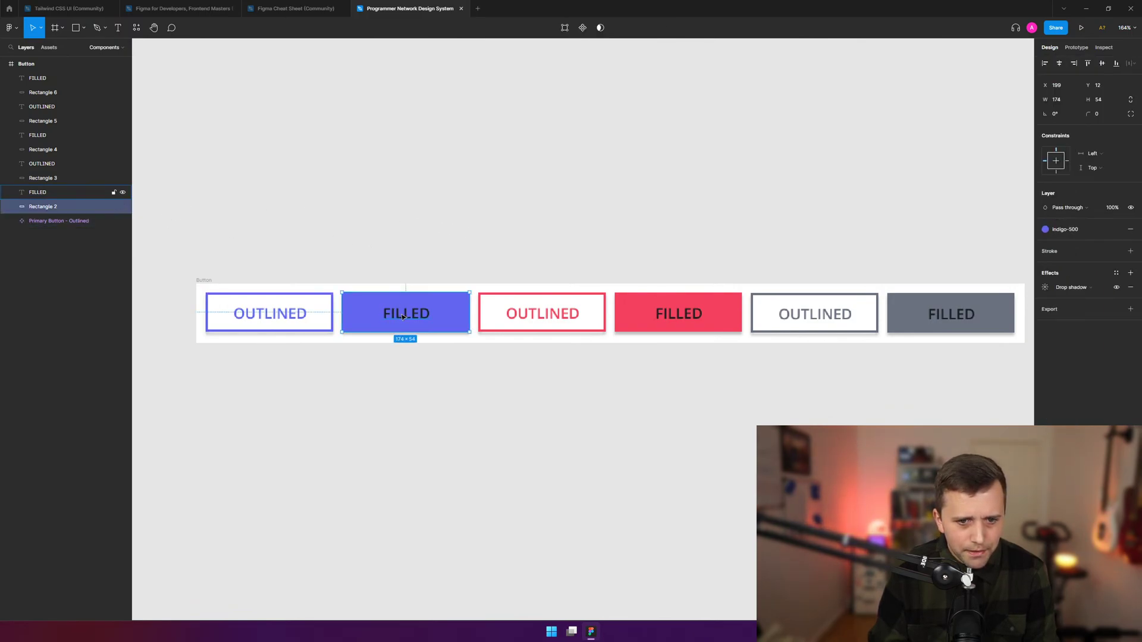
{"action": "left_click", "coordinate": [406, 314], "text": "shift"}
{"action": "right_click", "coordinate": [405, 308]}
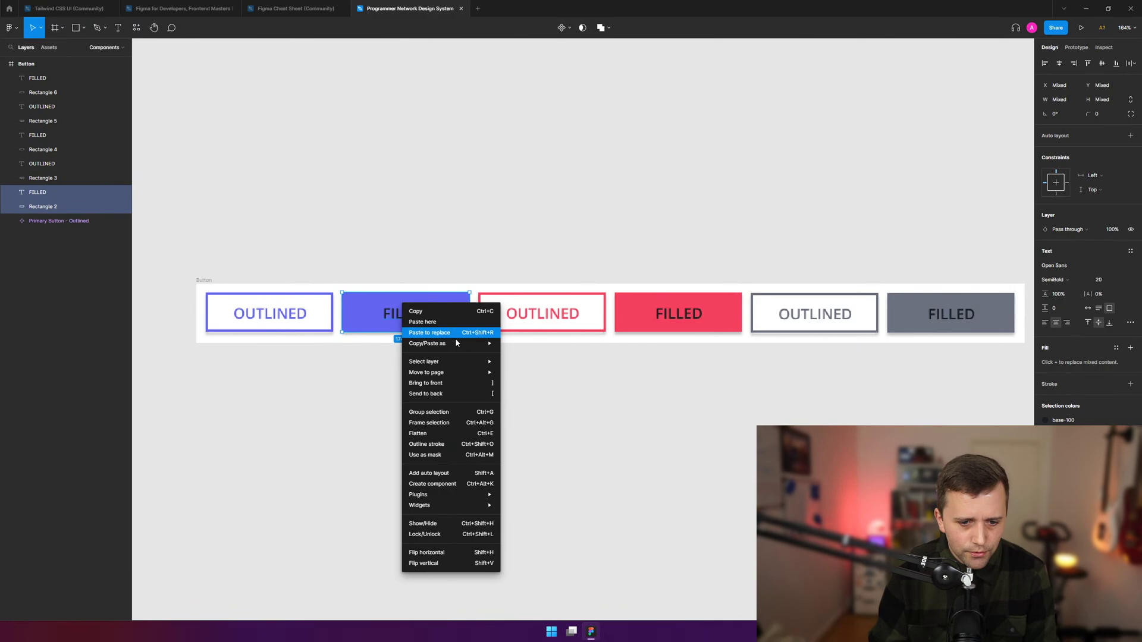
{"action": "left_click", "coordinate": [480, 484]}
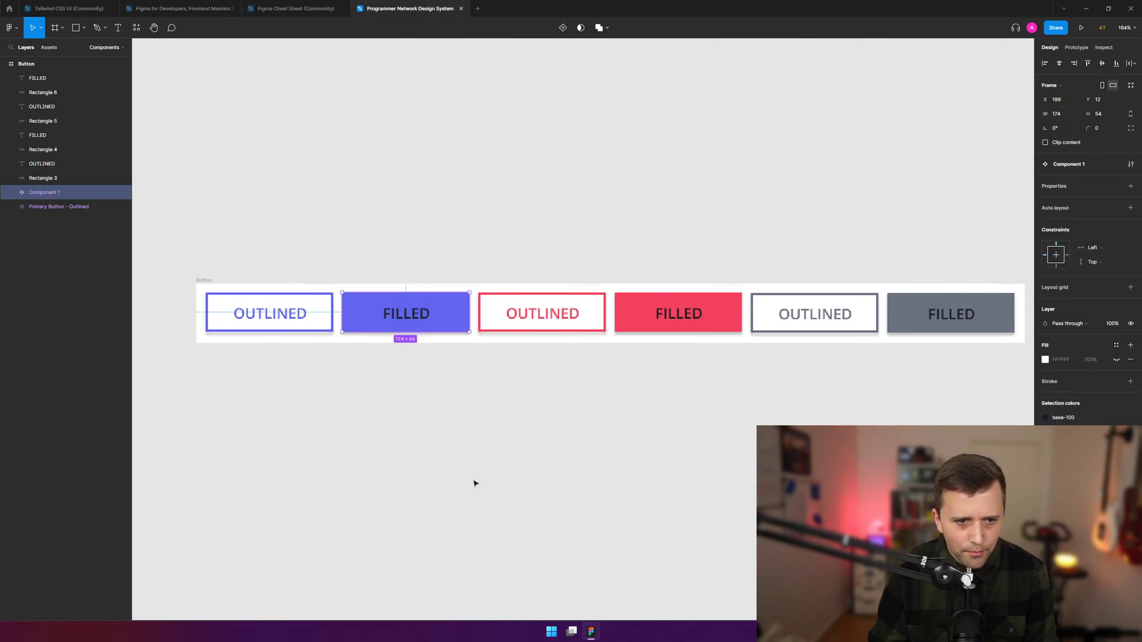
{"action": "double_click", "coordinate": [57, 193]}
{"action": "type", "text": "Primary Button -"}
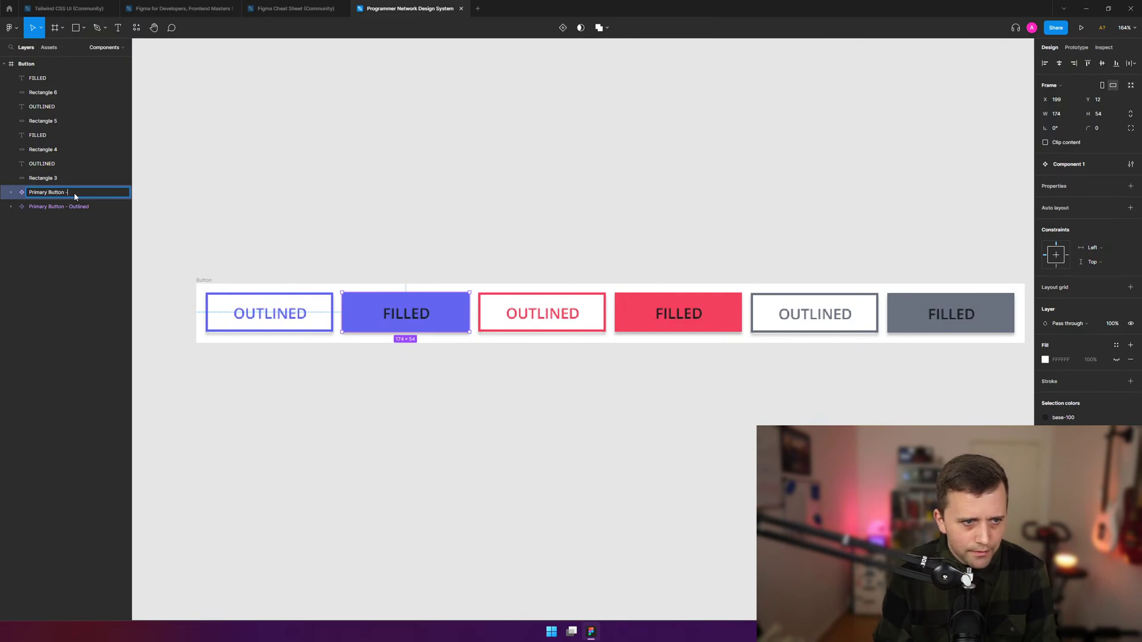
{"action": "type", "text": " Filled"}
{"action": "left_click", "coordinate": [219, 157]}
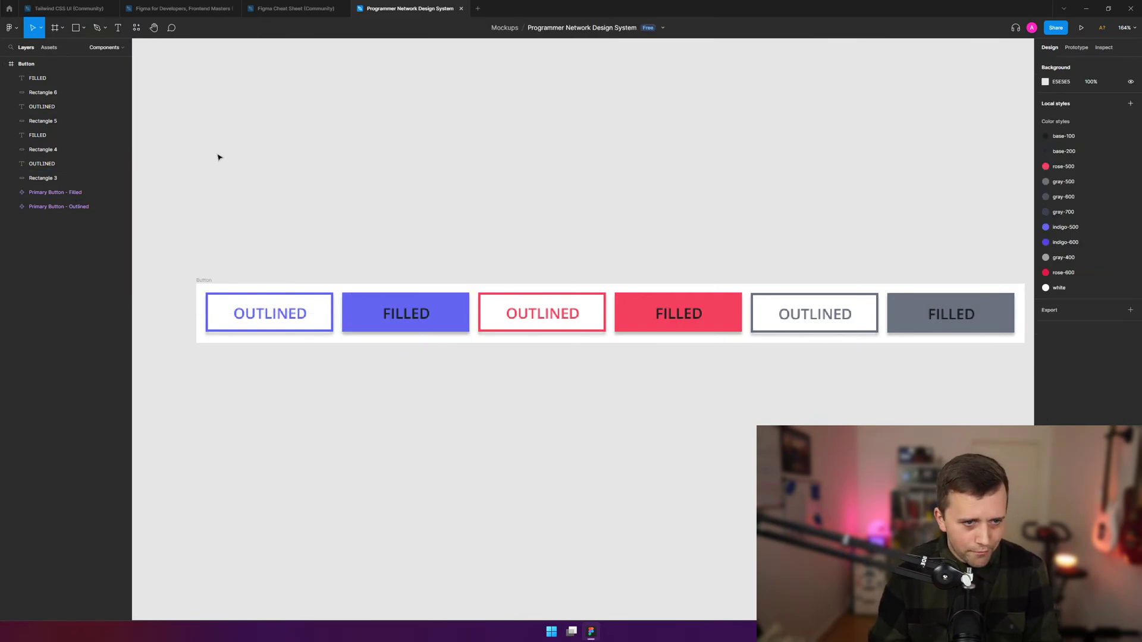
- Create a component from the red OUTLINED button's rectangle and text and name it "Error Button - Outlined"
{"action": "left_click", "coordinate": [551, 297]}
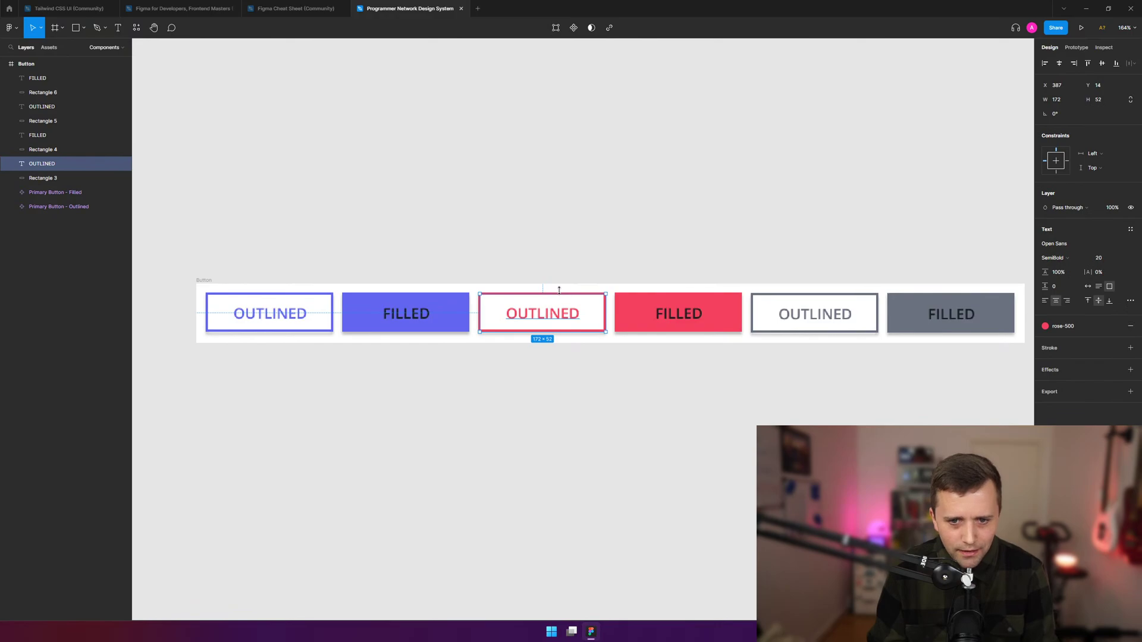
{"action": "left_click_drag", "start_coordinate": [574, 234], "coordinate": [512, 395]}
{"action": "right_click", "coordinate": [515, 313]}
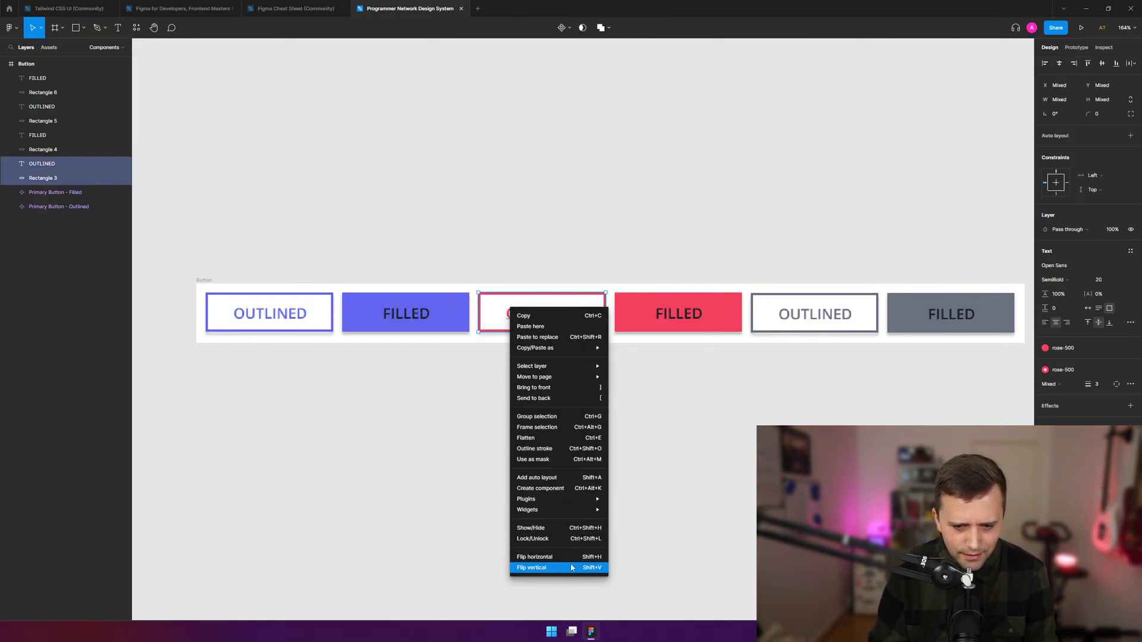
{"action": "left_click", "coordinate": [575, 484]}
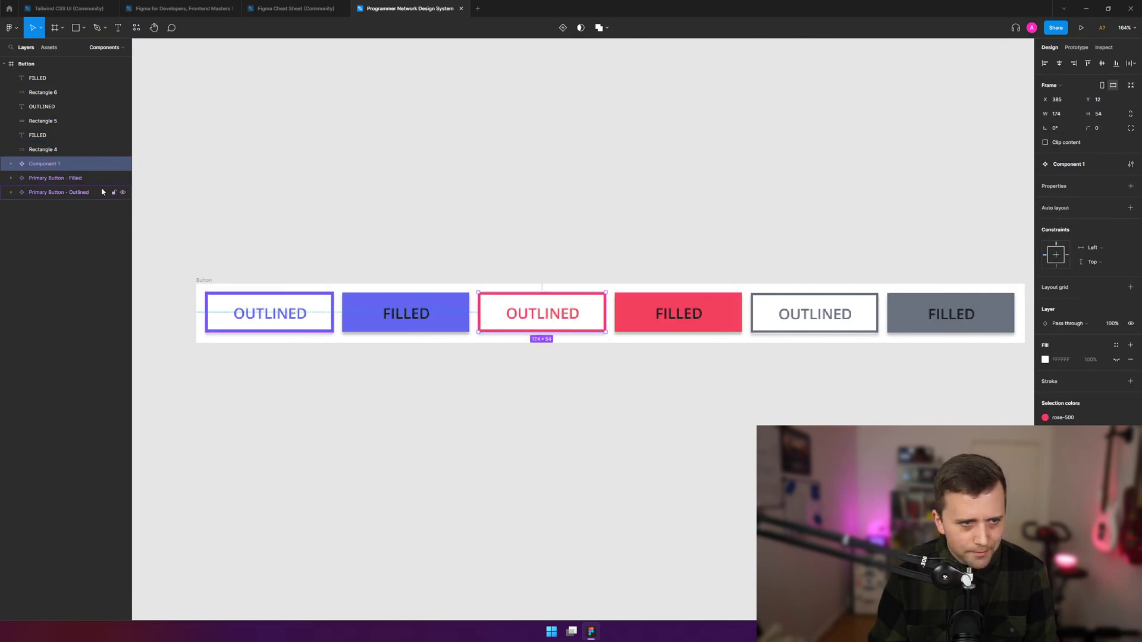
{"action": "double_click", "coordinate": [43, 165]}
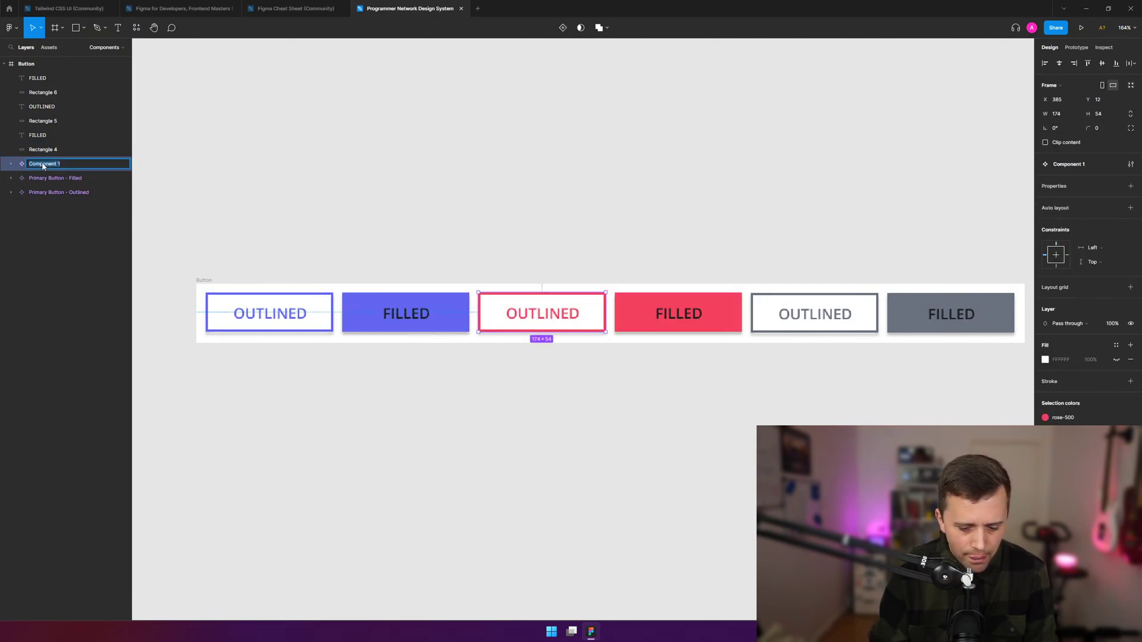
{"action": "type", "text": "Error Button"}
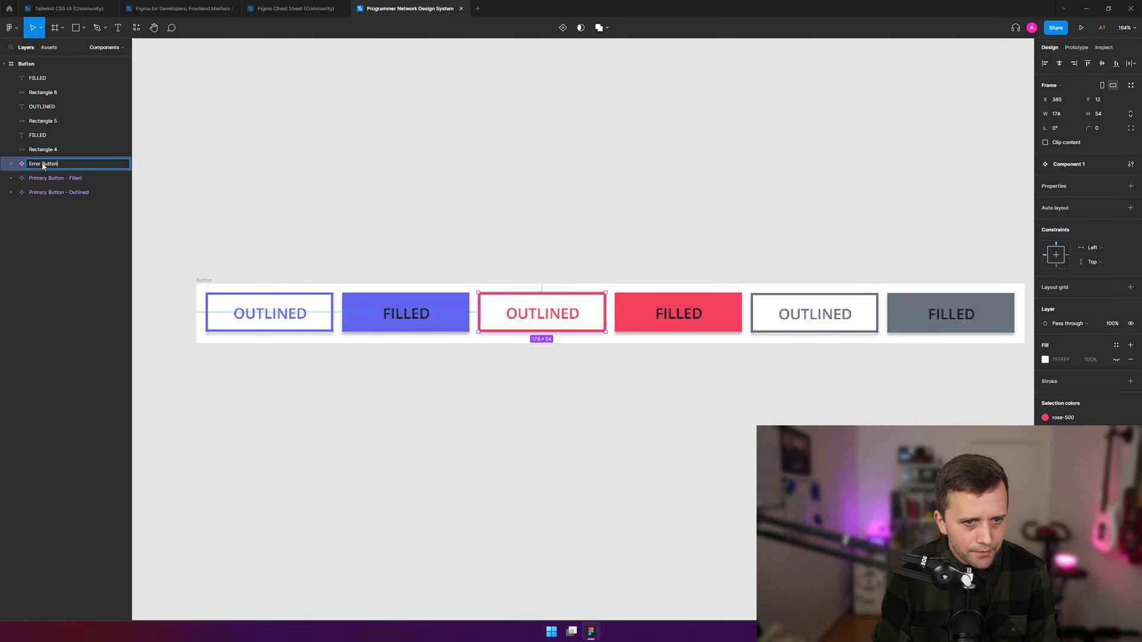
{"action": "type", "text": " - Outlined"}
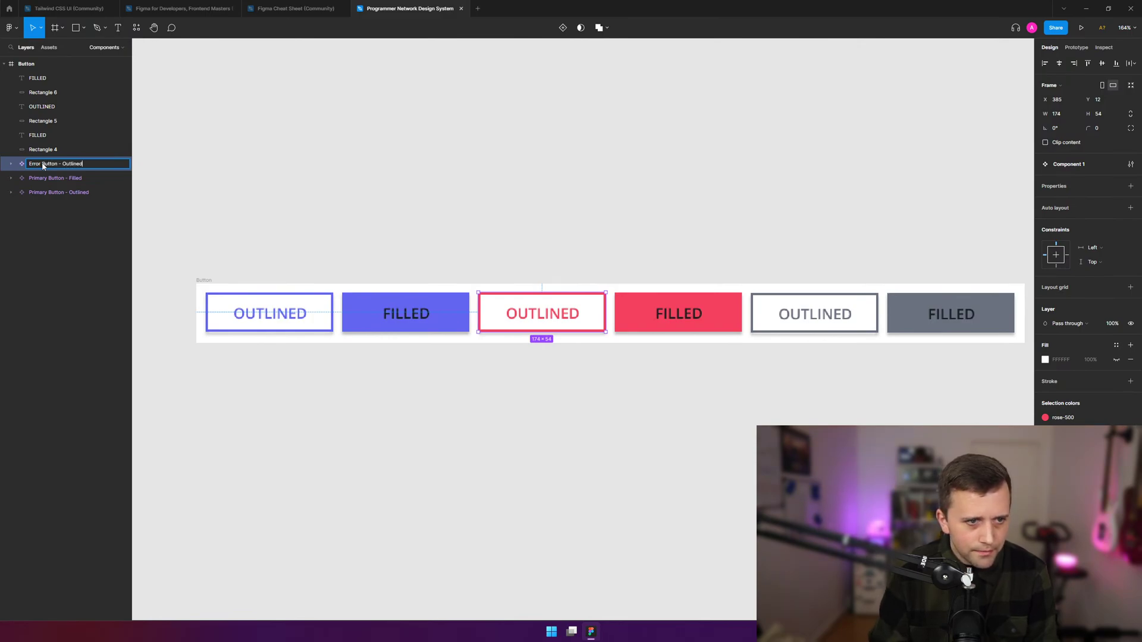
{"action": "left_click", "coordinate": [330, 162]}
- Create a component from the red FILLED button's rectangle and text and name it "Error Button - Filled"
{"action": "left_click_drag", "start_coordinate": [643, 253], "coordinate": [704, 393]}
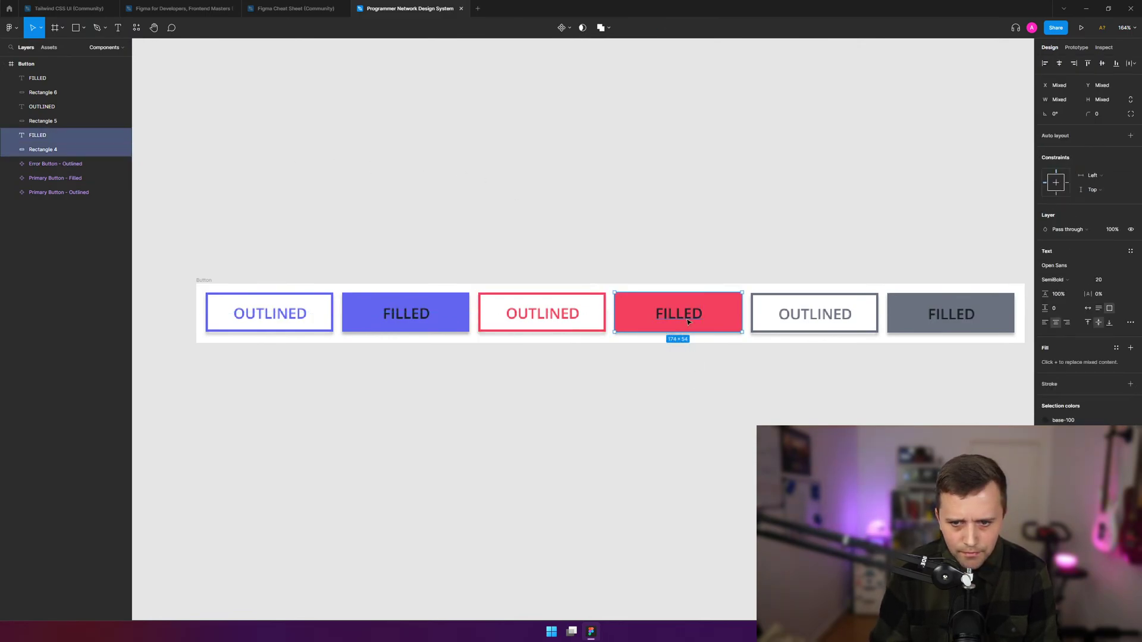
{"action": "right_click", "coordinate": [686, 314]}
{"action": "left_click", "coordinate": [737, 489]}
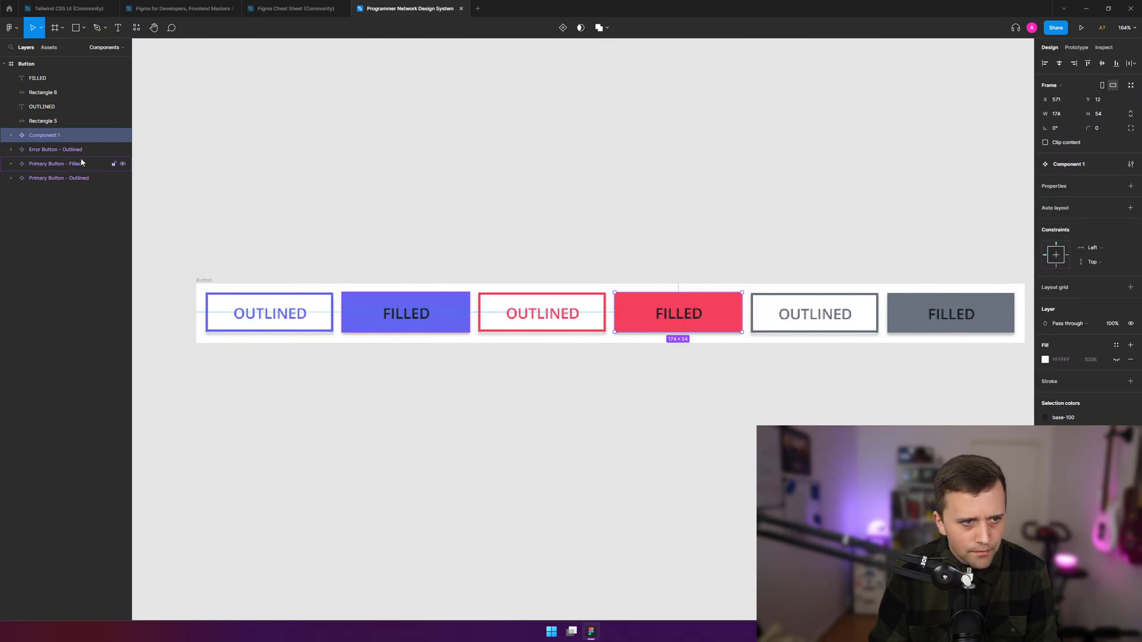
{"action": "double_click", "coordinate": [50, 139]}
{"action": "type", "text": "Error Button -"}
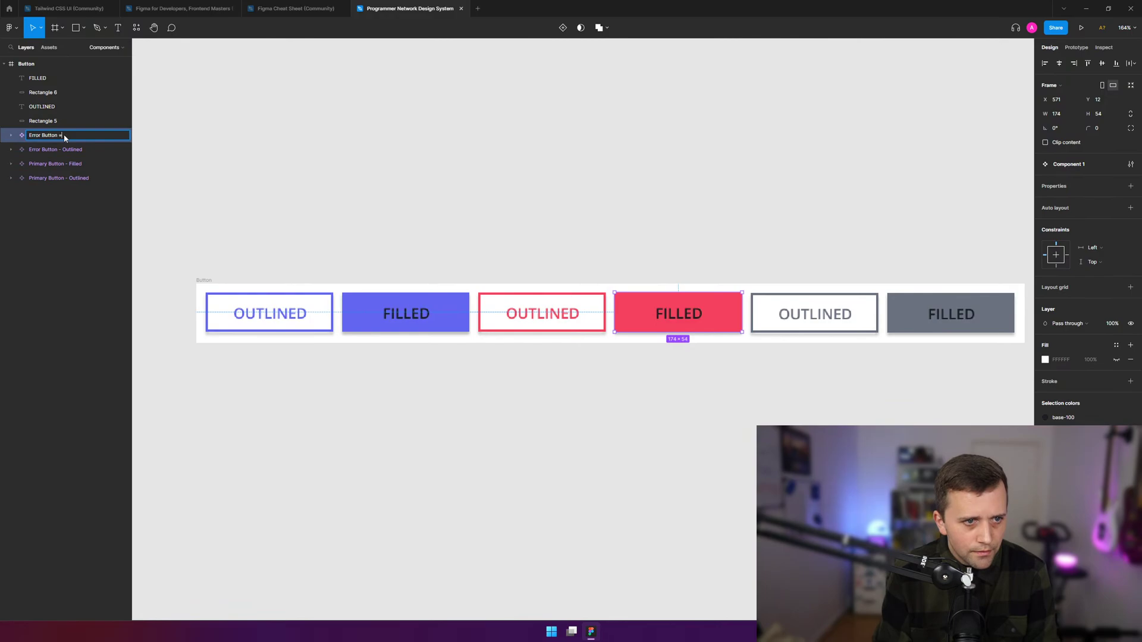
{"action": "type", "text": " Filled"}
{"action": "left_click", "coordinate": [819, 249]}
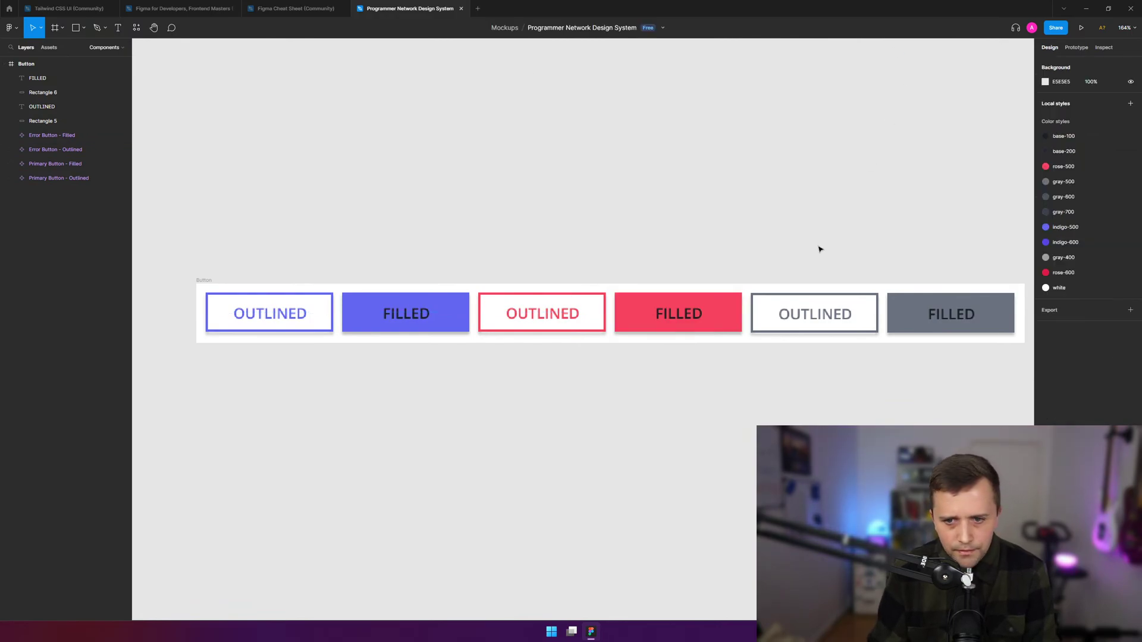
- Create a component from the gray OUTLINED button's rectangle and text and name it "Secondary Button - Outlined"
{"action": "left_click", "coordinate": [806, 302]}
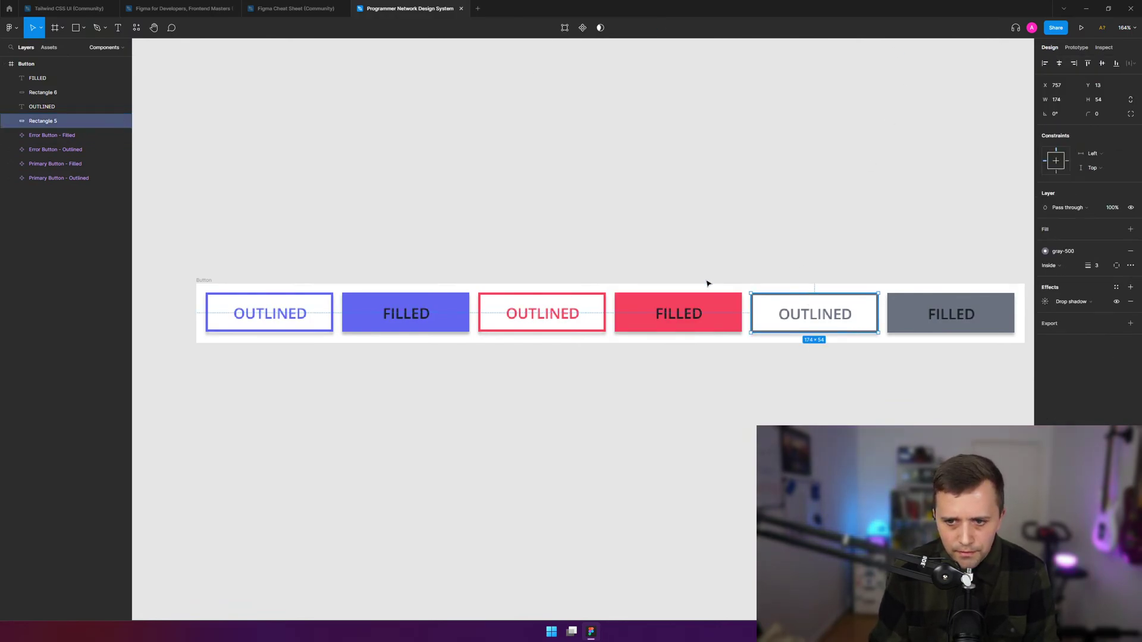
{"action": "left_click_drag", "start_coordinate": [864, 218], "coordinate": [785, 383]}
{"action": "right_click", "coordinate": [836, 315]}
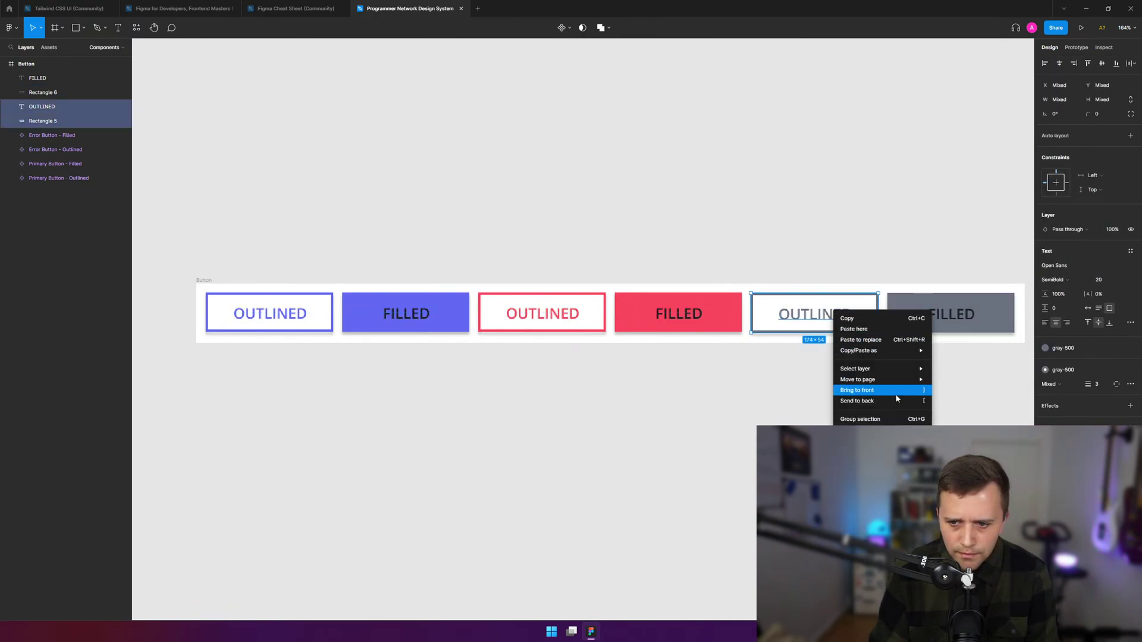
{"action": "left_click", "coordinate": [859, 482]}
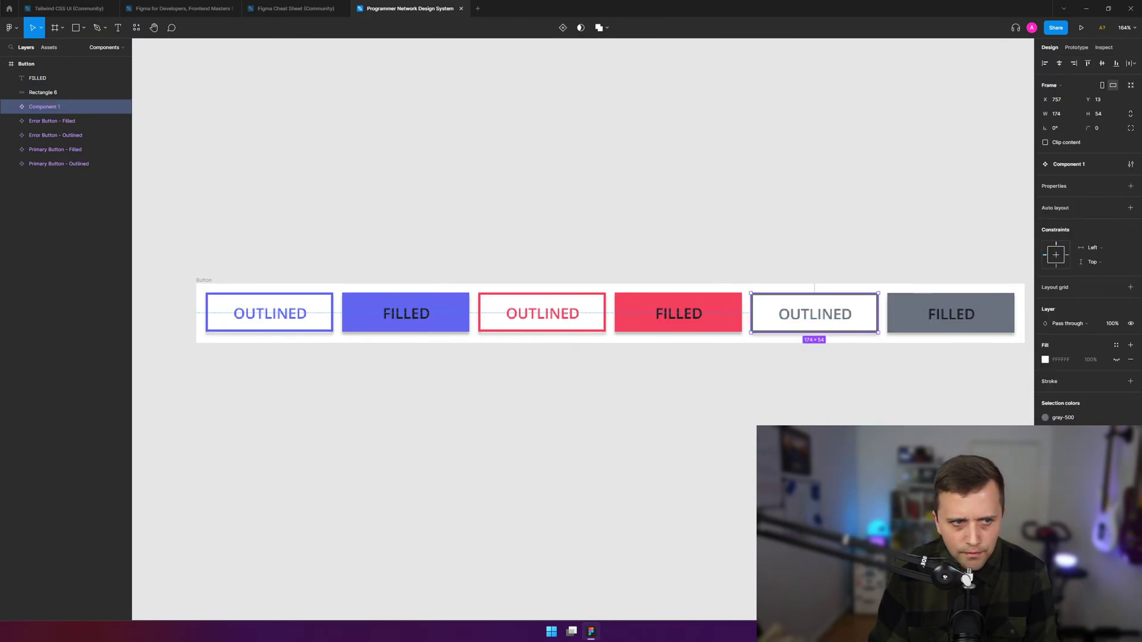
{"action": "double_click", "coordinate": [39, 106]}
{"action": "type", "text": "Secondary Bu"}
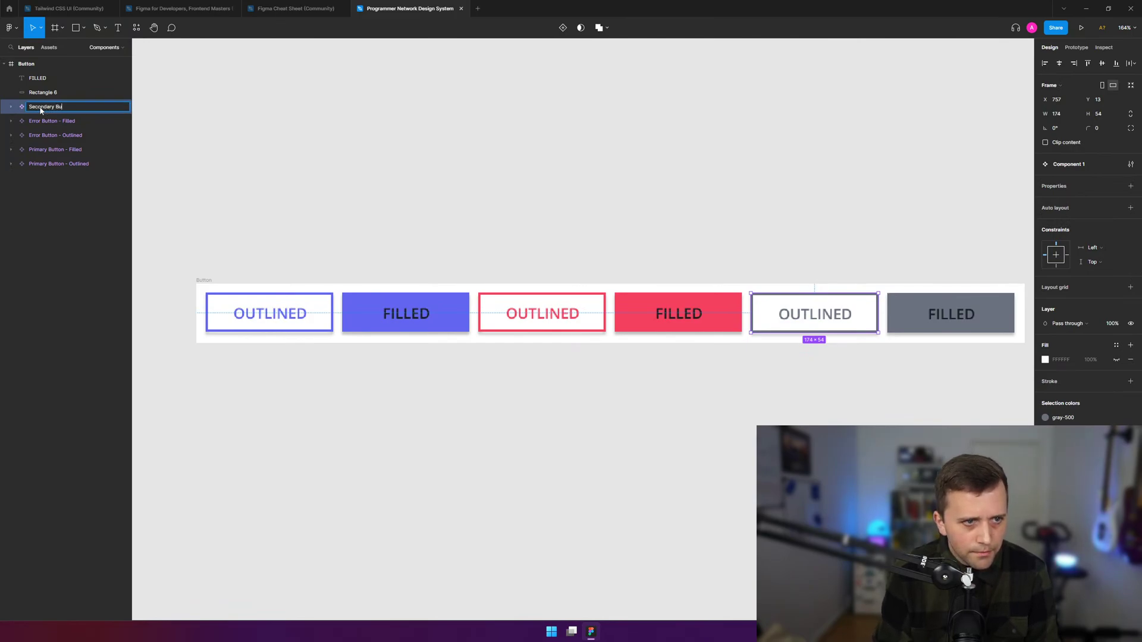
{"action": "type", "text": "tton - Outlined"}
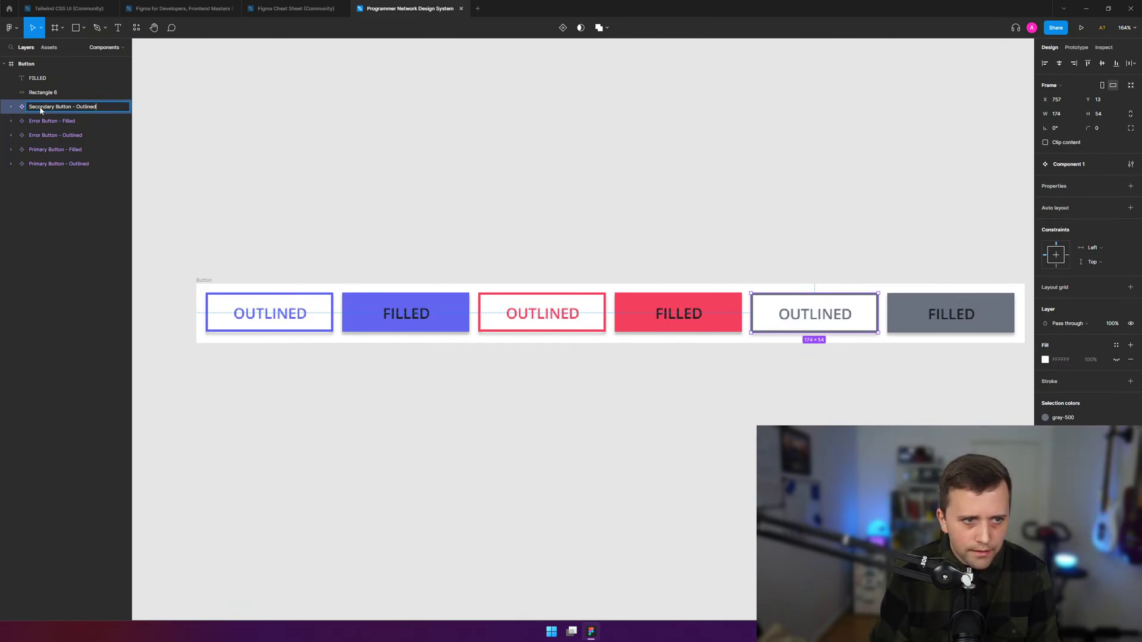
{"action": "left_click", "coordinate": [227, 173]}
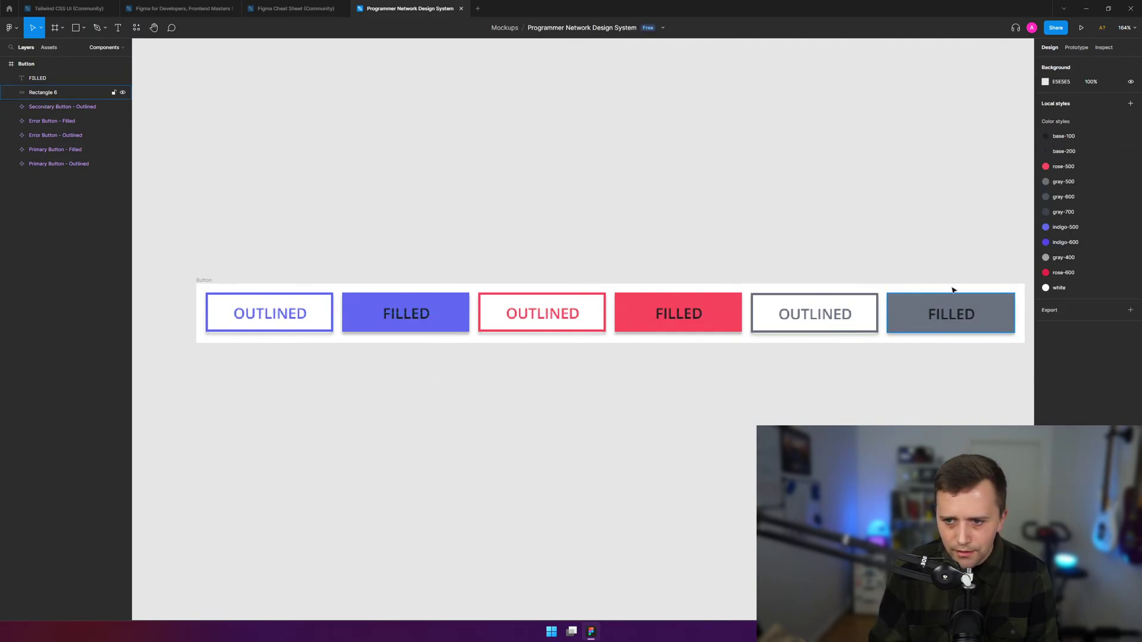
- Create a component from the gray FILLED button's rectangle and text and name it "Secondary Button - Filled"
{"action": "left_click_drag", "start_coordinate": [969, 205], "coordinate": [1018, 285]}
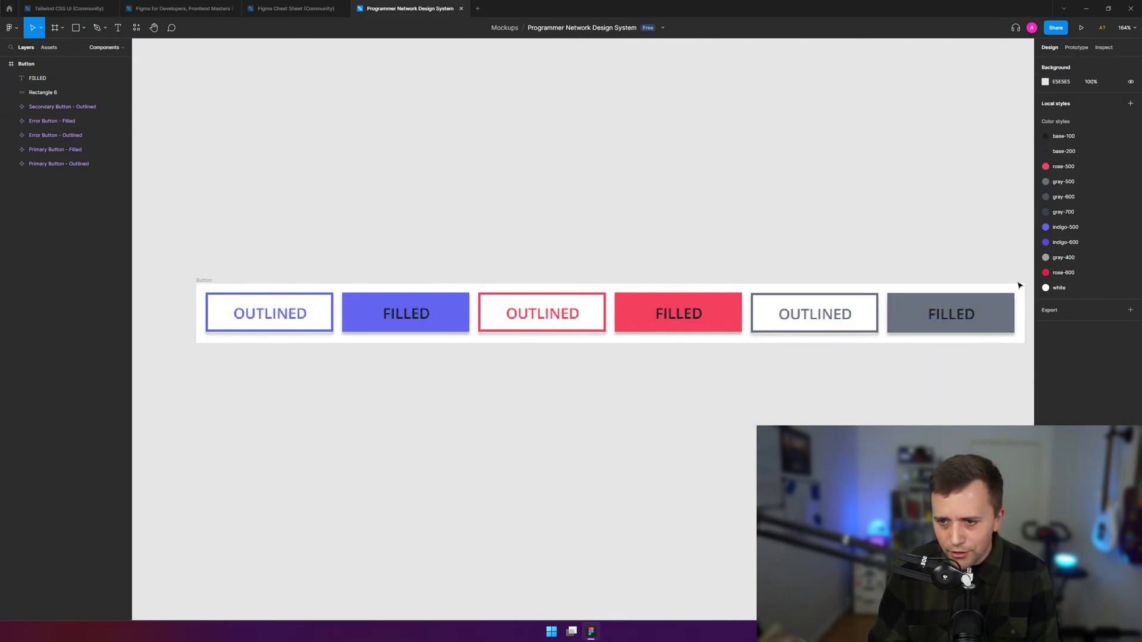
{"action": "left_click", "coordinate": [951, 305]}
{"action": "left_click", "coordinate": [941, 321], "text": "shift"}
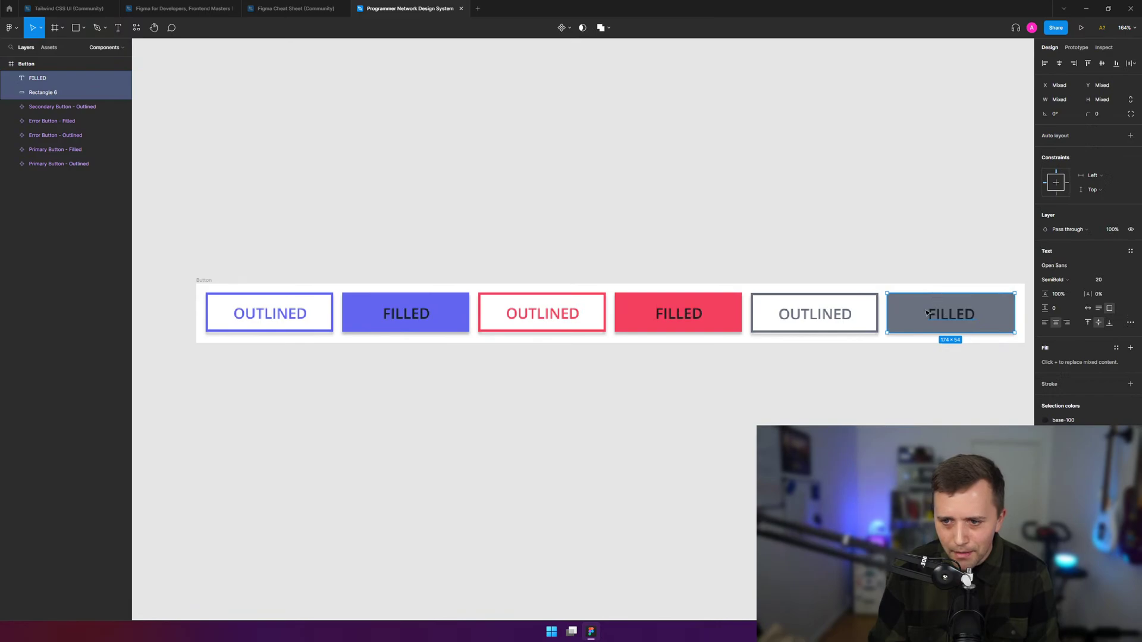
{"action": "right_click", "coordinate": [926, 314]}
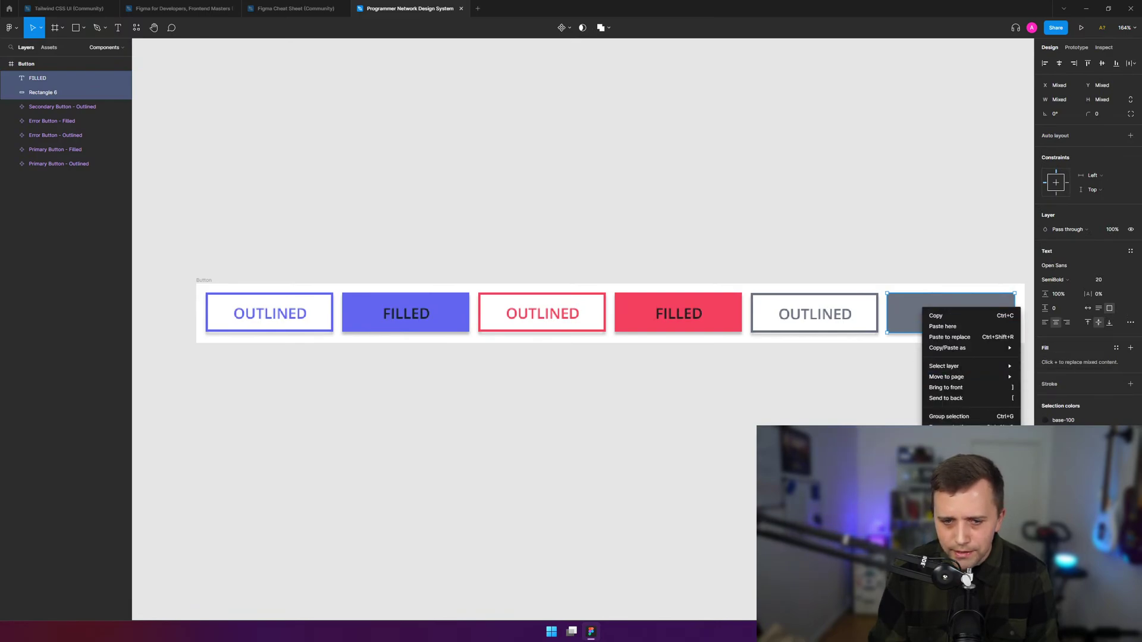
{"action": "left_click", "coordinate": [951, 470]}
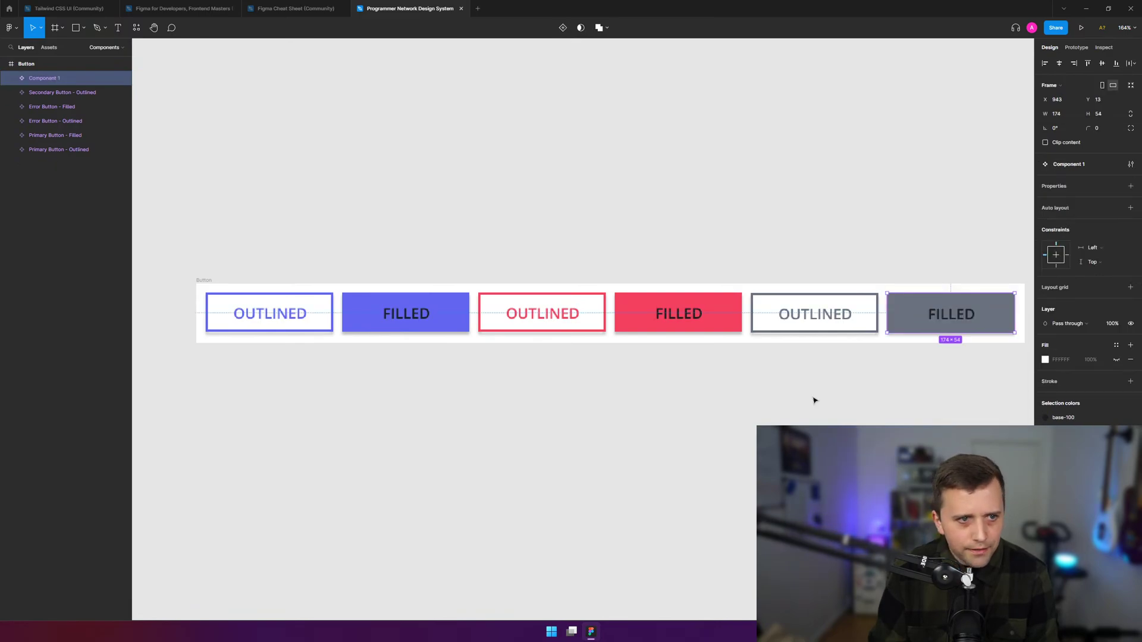
{"action": "double_click", "coordinate": [47, 81]}
{"action": "type", "text": "Secondary"}
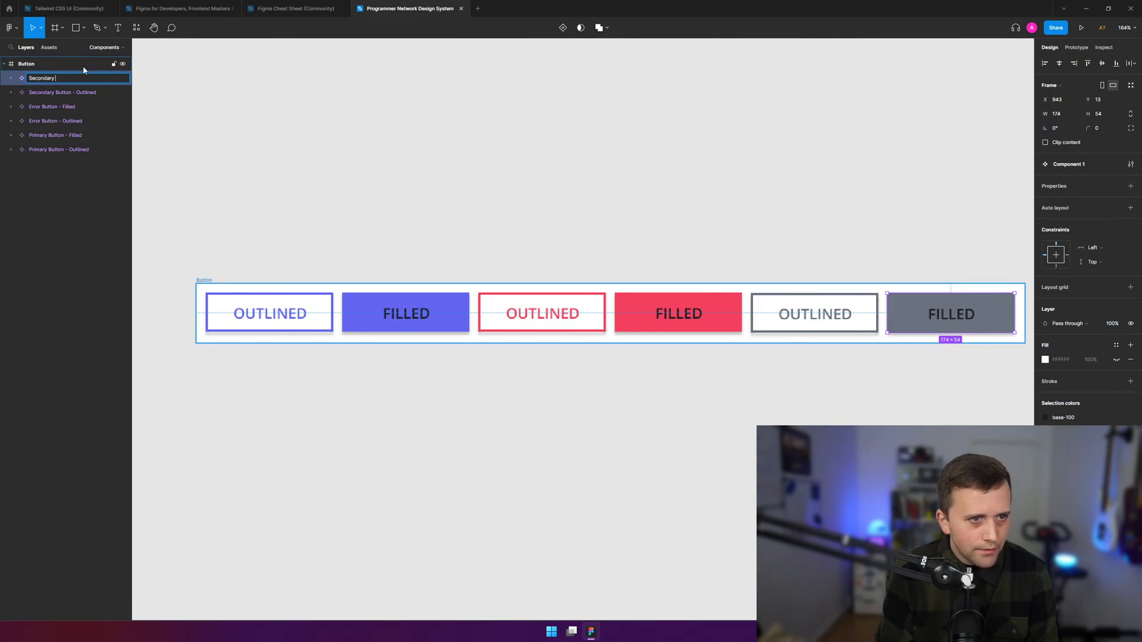
{"action": "type", "text": " Button - Filled"}
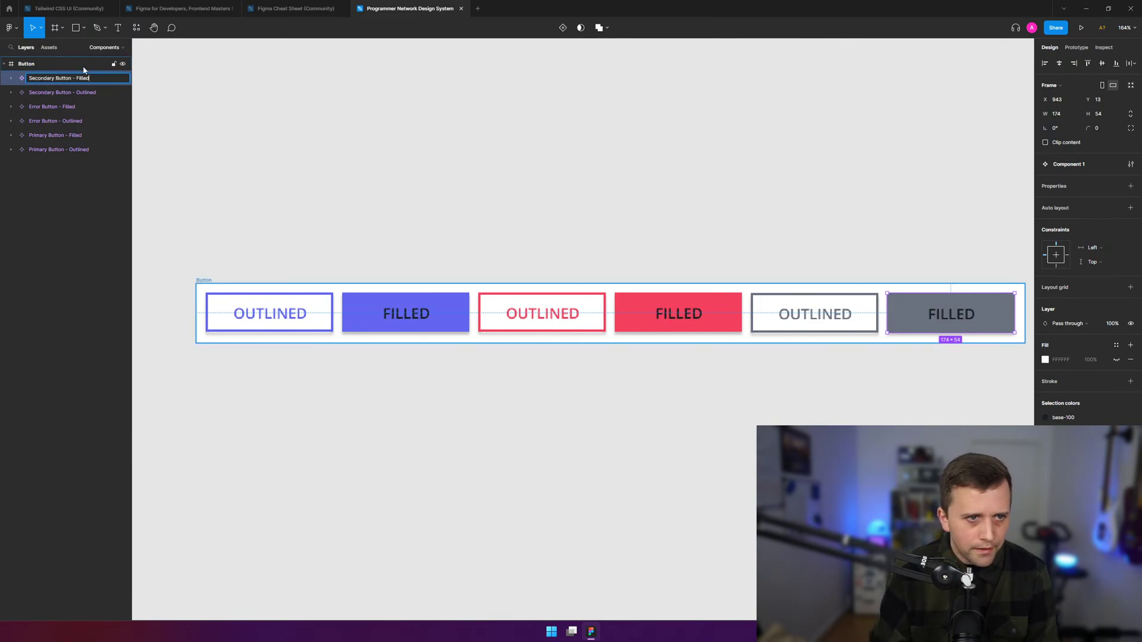
{"action": "left_click", "coordinate": [296, 123]}
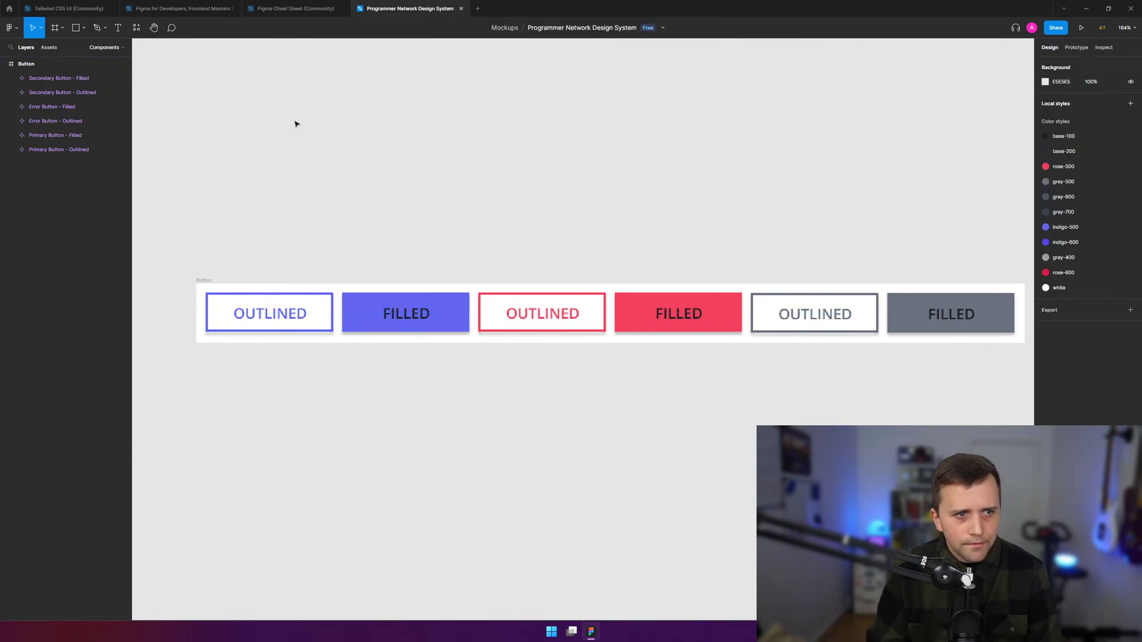
- Duplicate the Primary Button - Outlined component as an instance and undo moving the copy above the Button frame
{"action": "left_click", "coordinate": [299, 299]}
{"action": "key", "text": "ctrl+d"}
{"action": "left_click_drag", "start_coordinate": [311, 294], "coordinate": [410, 218]}
{"action": "key", "text": "ctrl+z"}
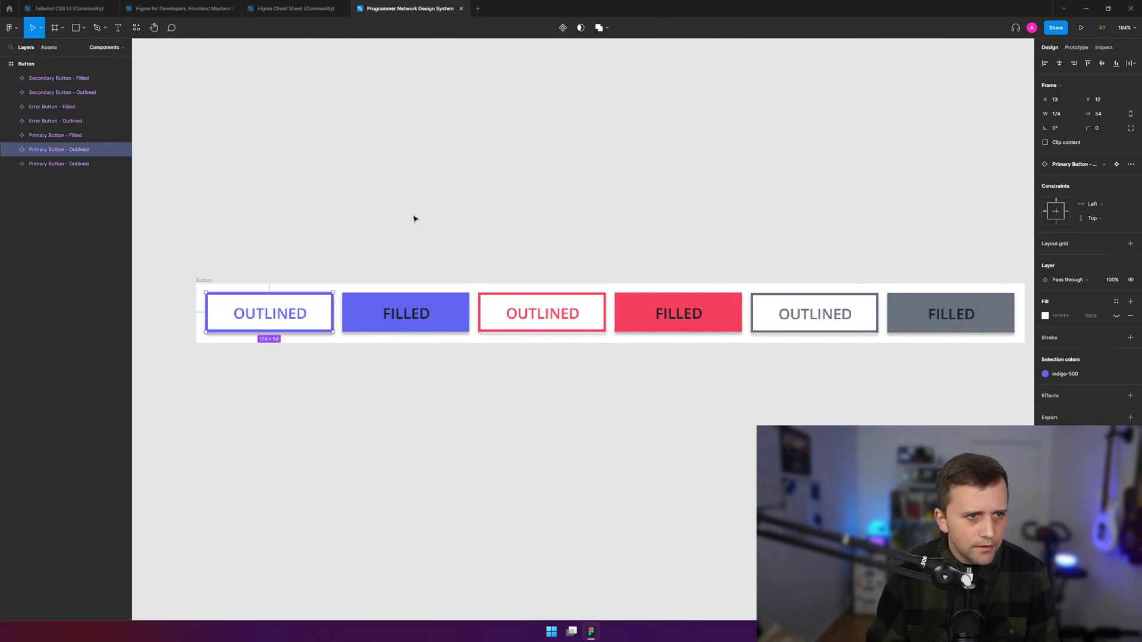
{"action": "left_click", "coordinate": [421, 222]}
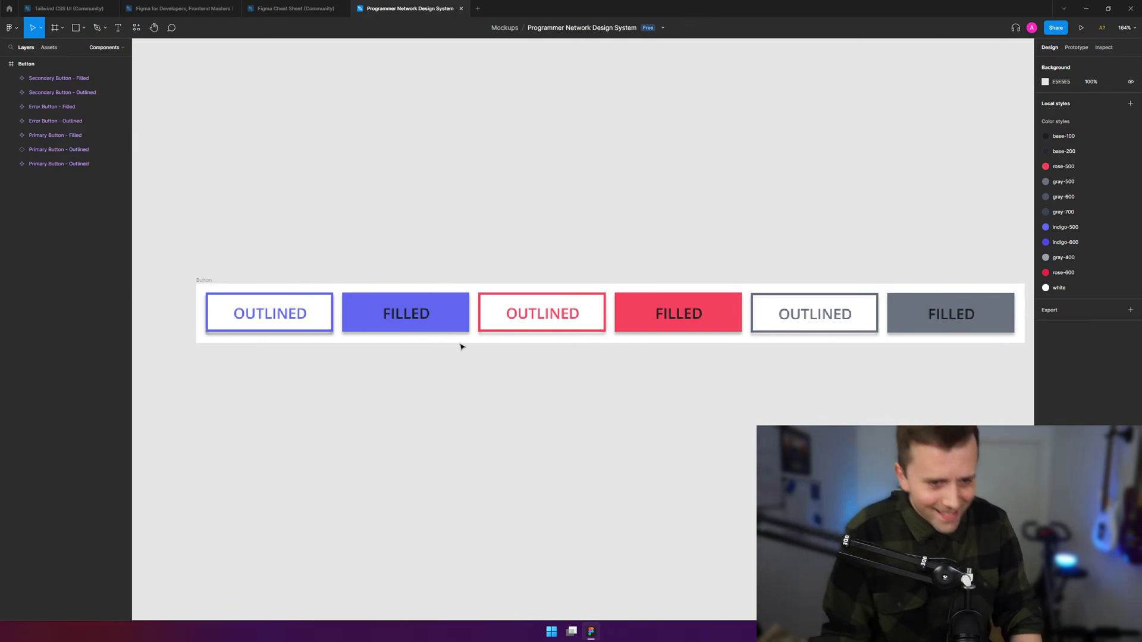
- Switch to the YouTube tutorial in the browser and watch how component instances are created and shown in the layers
{"action": "key", "text": "shift+0"}
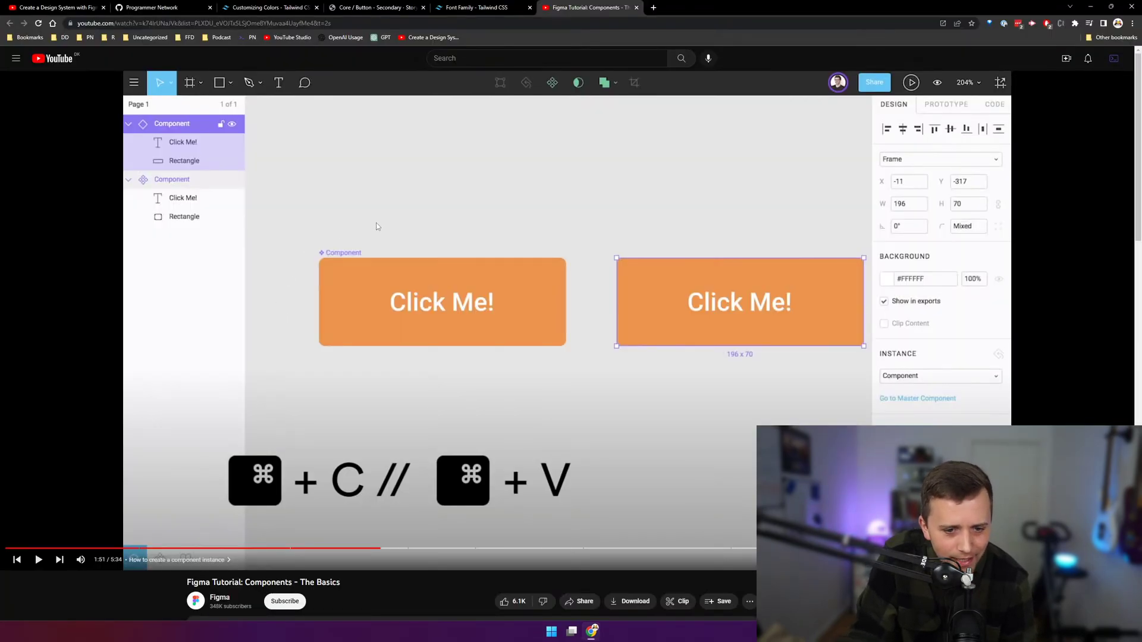
{"action": "left_click", "coordinate": [623, 163]}
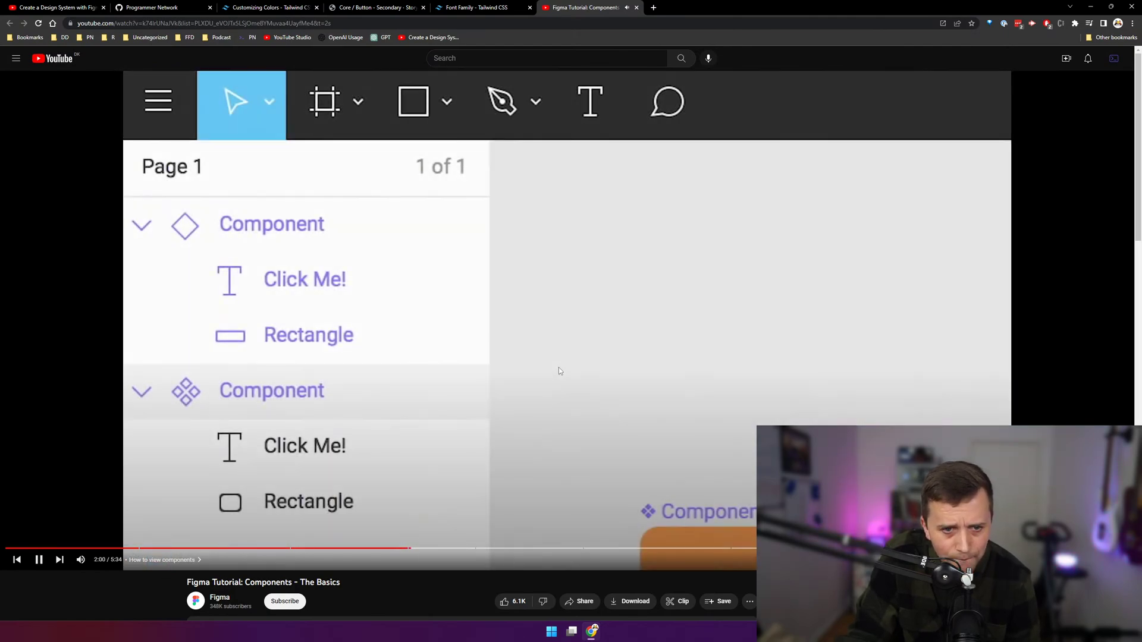
{"action": "left_click", "coordinate": [553, 336]}
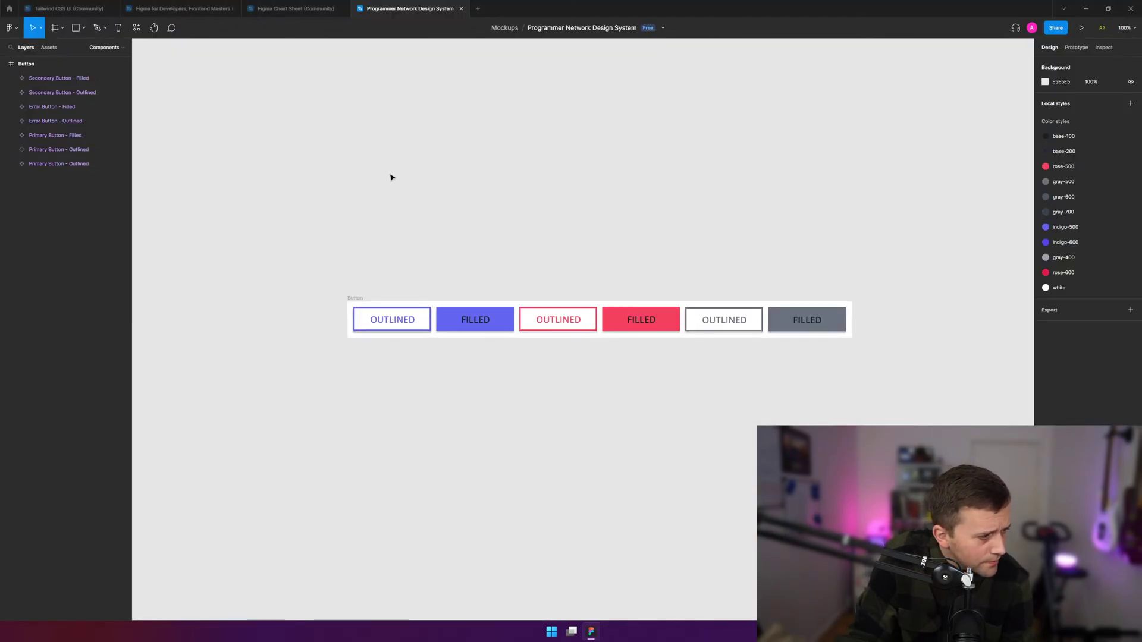
- Switch back to Figma and place two instances of the Primary Button - Filled component side by side above the Button frame
{"action": "scroll", "coordinate": [453, 169], "scroll_direction": "up", "scroll_amount": 1}
{"action": "scroll", "coordinate": [454, 170], "scroll_direction": "up", "scroll_amount": 2}
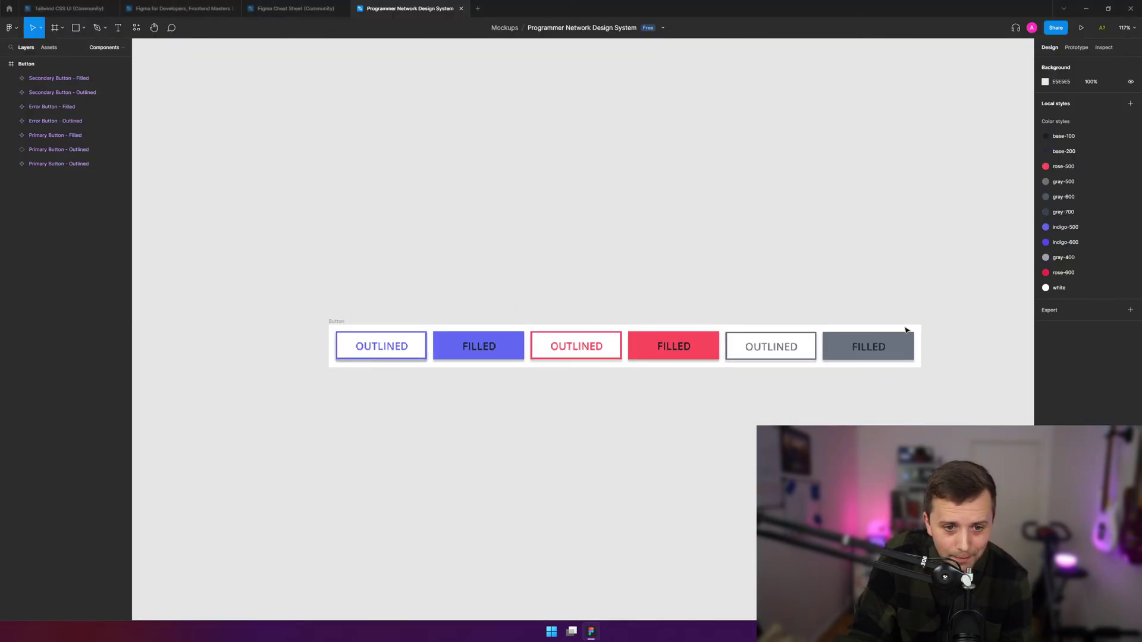
{"action": "scroll", "coordinate": [250, 198], "scroll_direction": "up", "scroll_amount": 3}
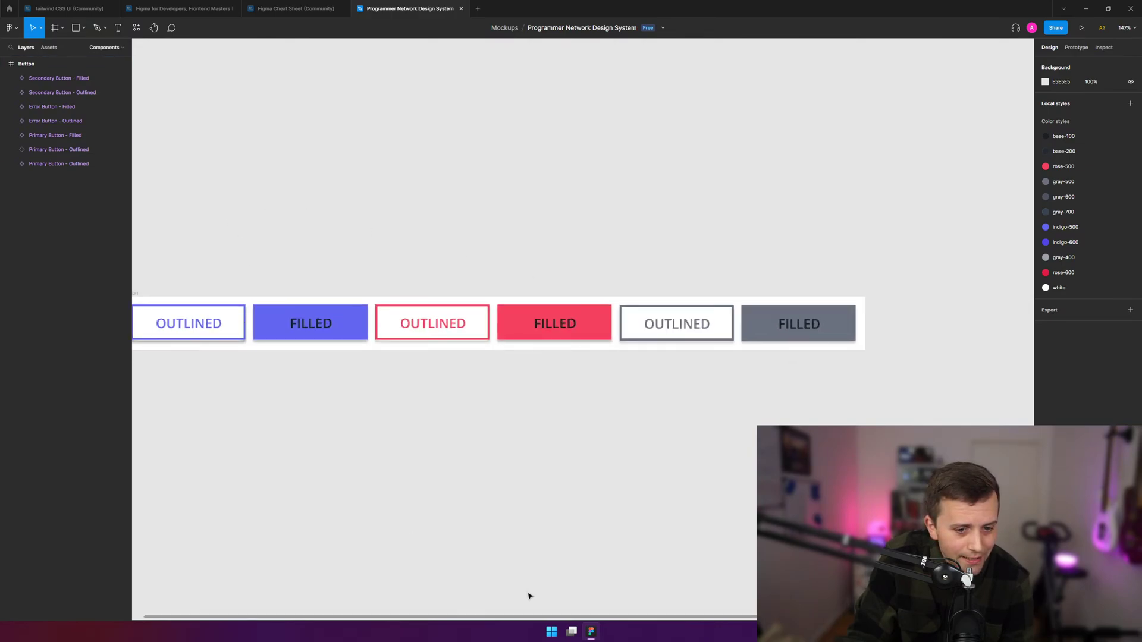
{"action": "left_click_drag", "start_coordinate": [483, 617], "coordinate": [423, 617]}
{"action": "scroll", "coordinate": [292, 400], "scroll_direction": "up", "scroll_amount": 1}
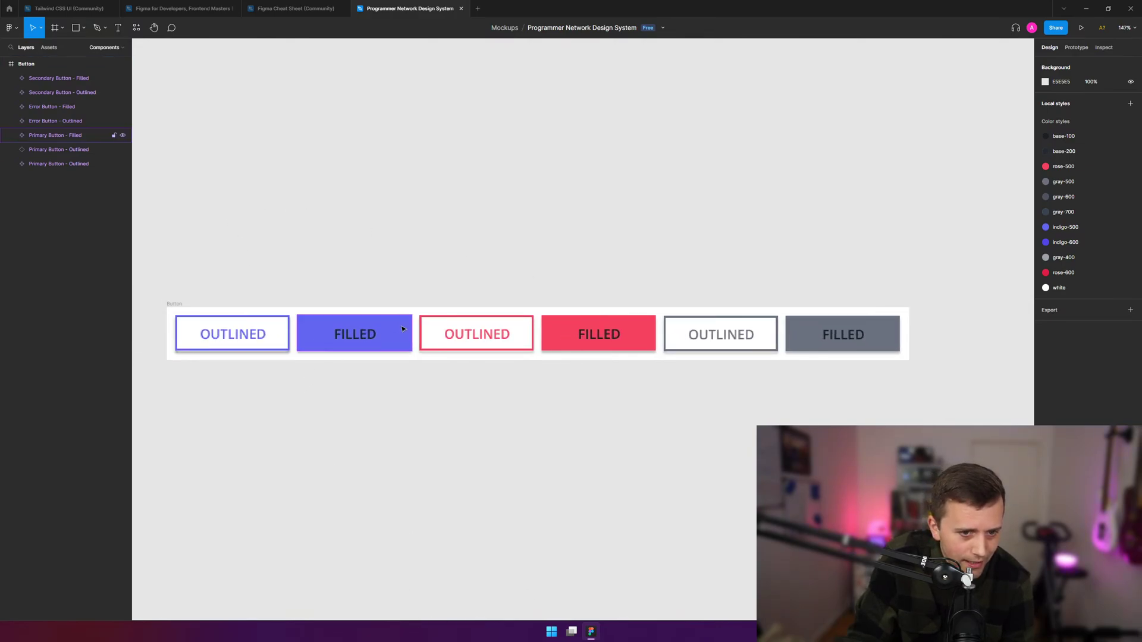
{"action": "left_click", "coordinate": [402, 327]}
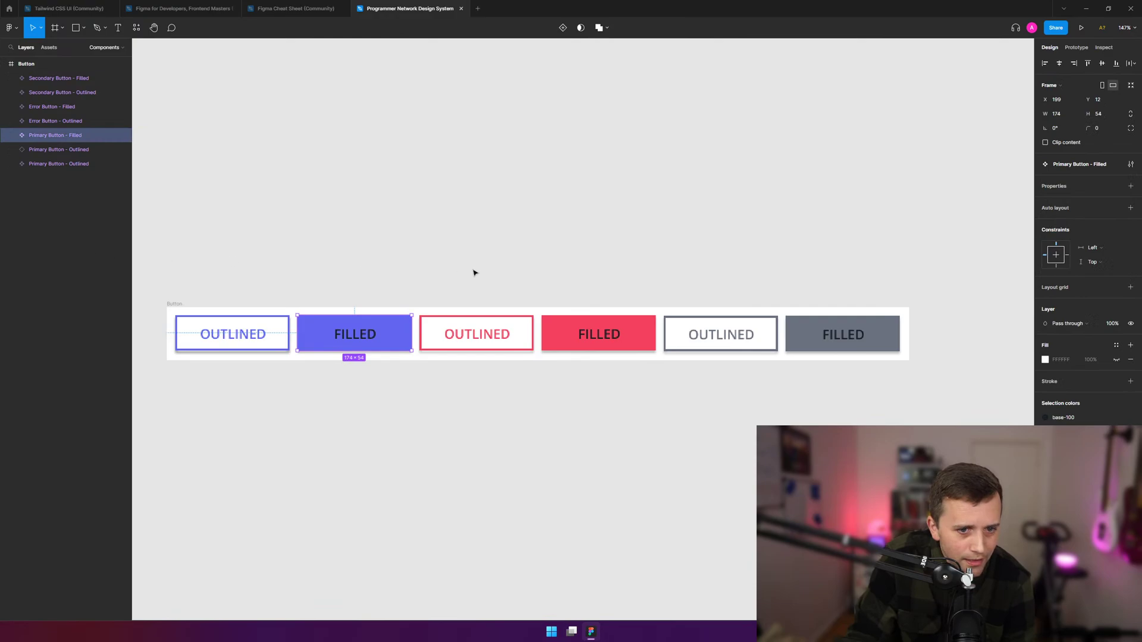
{"action": "left_click_drag", "start_coordinate": [394, 330], "coordinate": [515, 221]}
{"action": "left_click", "coordinate": [353, 140]}
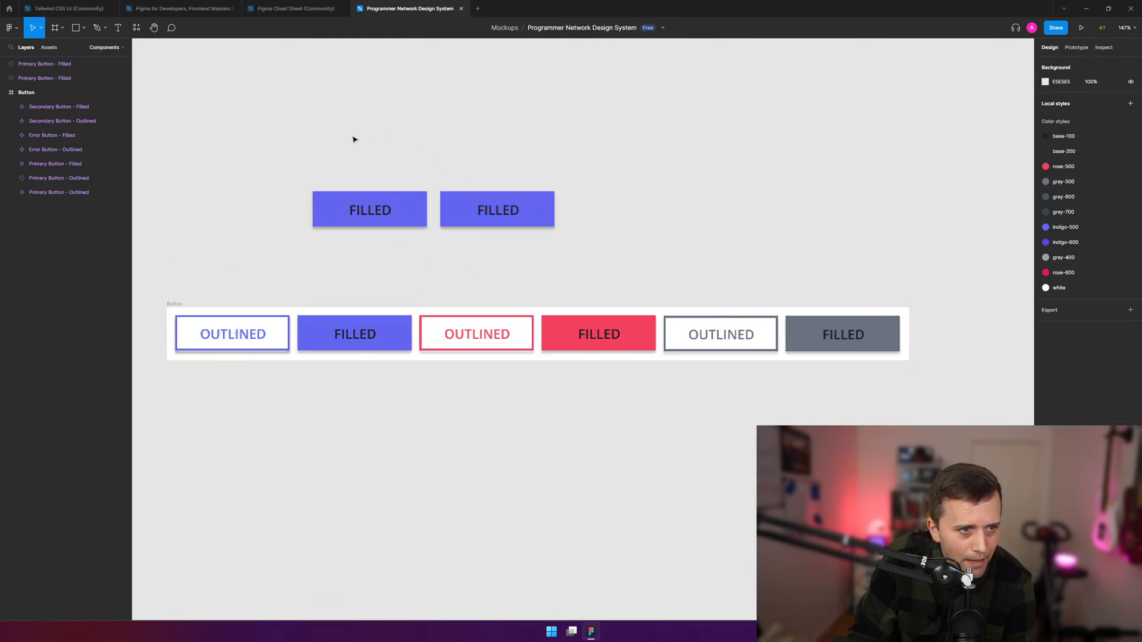
- Rename the text layer inside the Primary Button - Filled component to CRAP
{"action": "left_click", "coordinate": [370, 208]}
{"action": "left_click", "coordinate": [226, 139]}
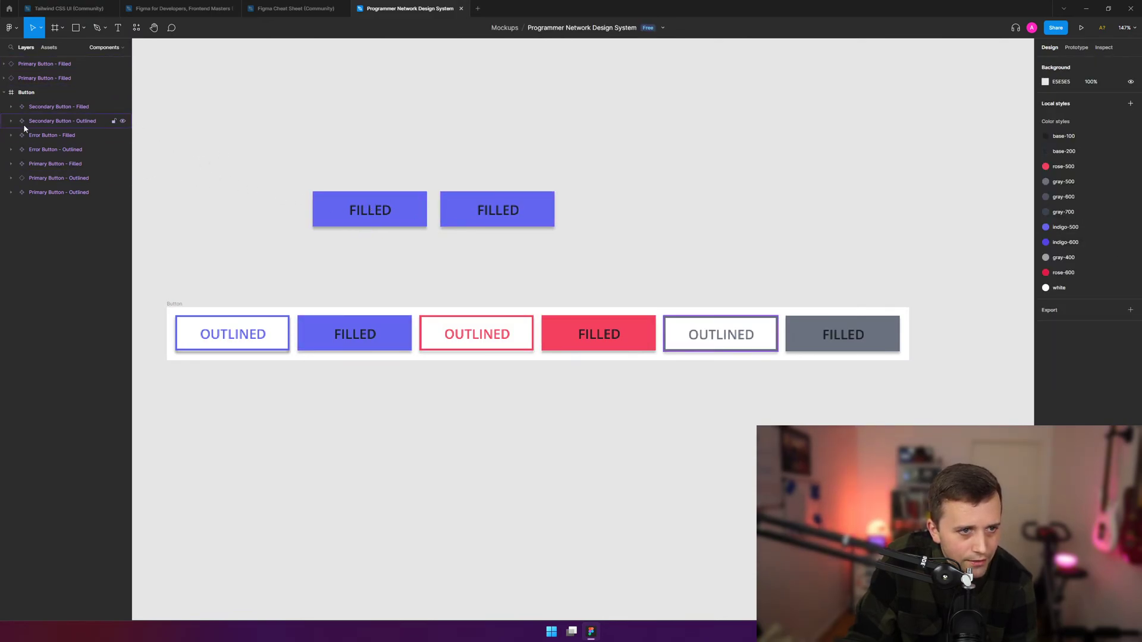
{"action": "left_click", "coordinate": [11, 164]}
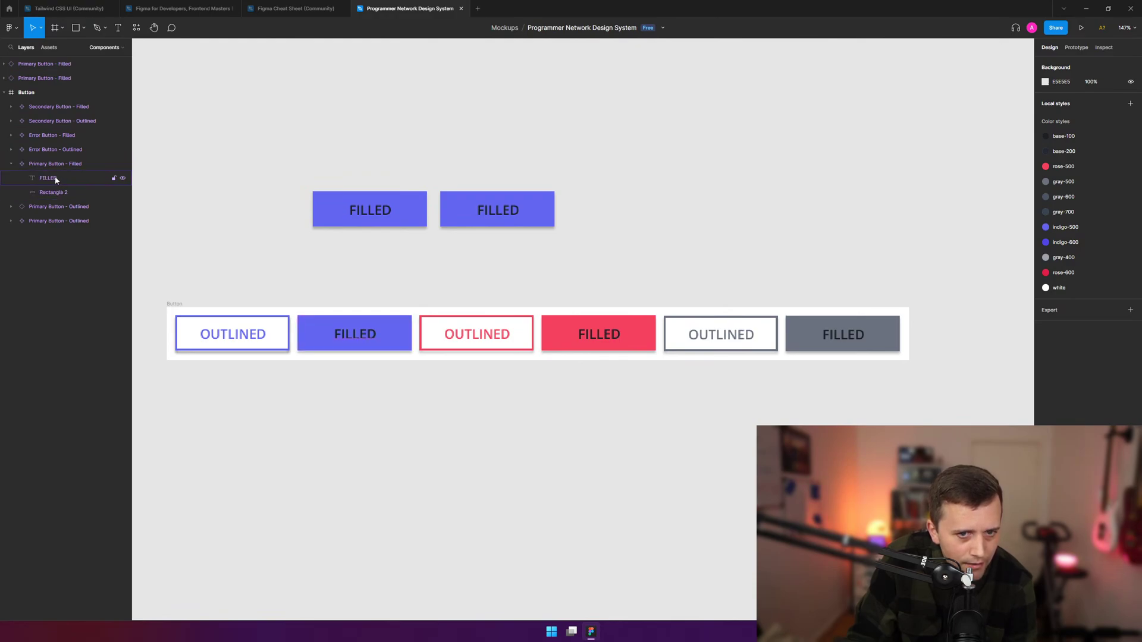
{"action": "double_click", "coordinate": [56, 179]}
{"action": "type", "text": "CRAP"}
{"action": "key", "text": "Return"}
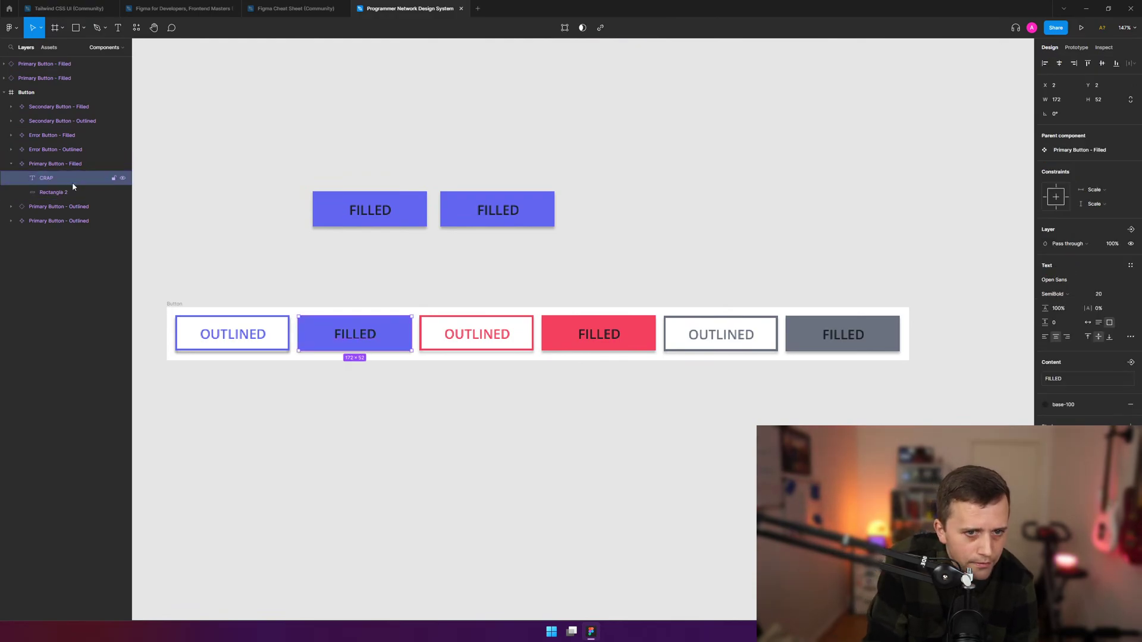
{"action": "left_click", "coordinate": [198, 180]}
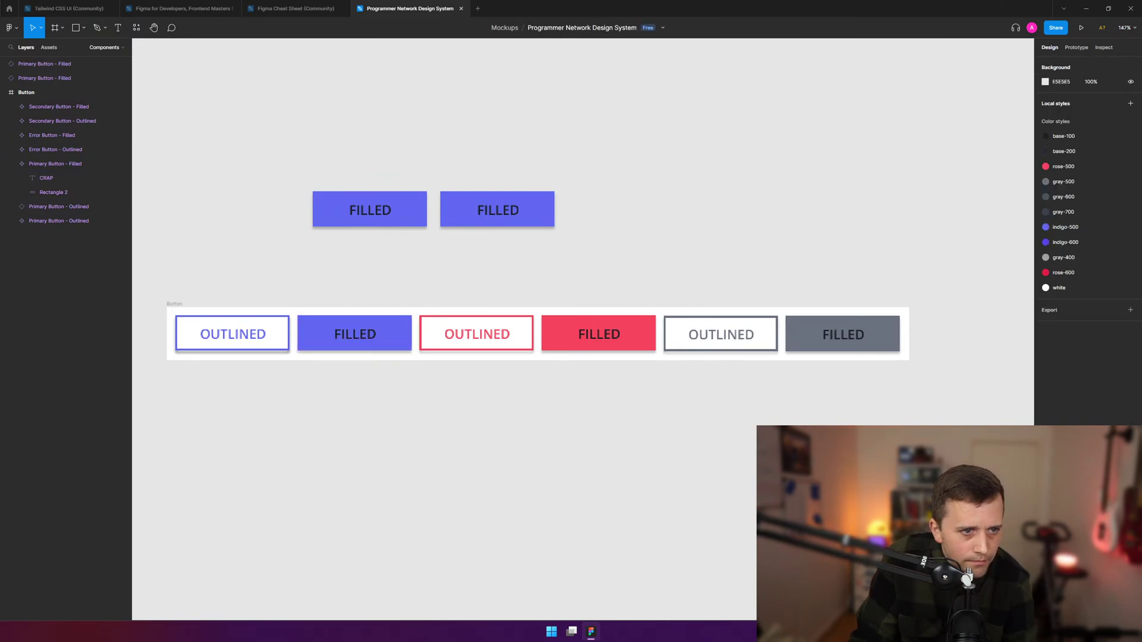
- Undo the renaming of the Primary Button - Filled component's text layer and select that layer
{"action": "left_click", "coordinate": [58, 178]}
{"action": "left_click", "coordinate": [56, 176], "text": "shift"}
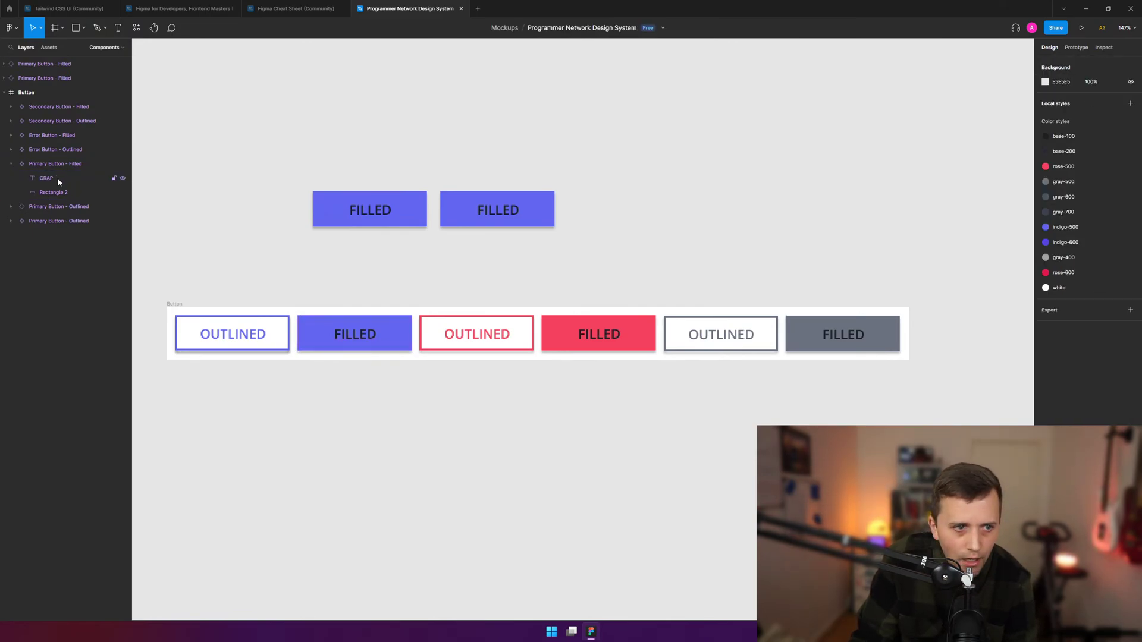
{"action": "left_click", "coordinate": [61, 181]}
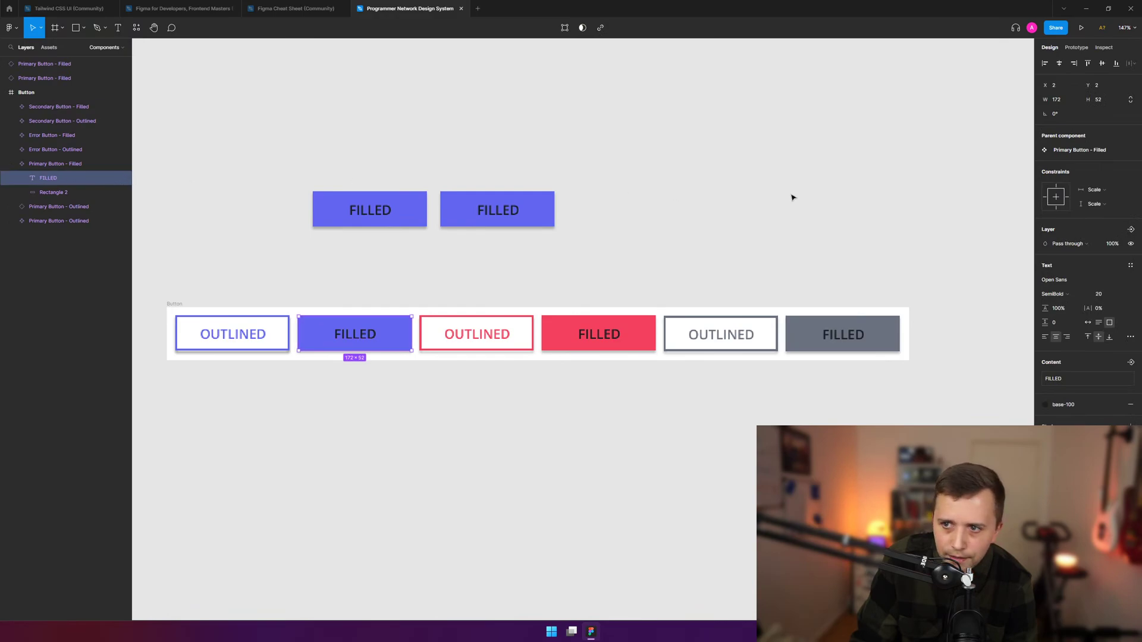
- Set the text content of the Primary Button - Filled component to CRAP to test its instances
{"action": "left_click", "coordinate": [1070, 377]}
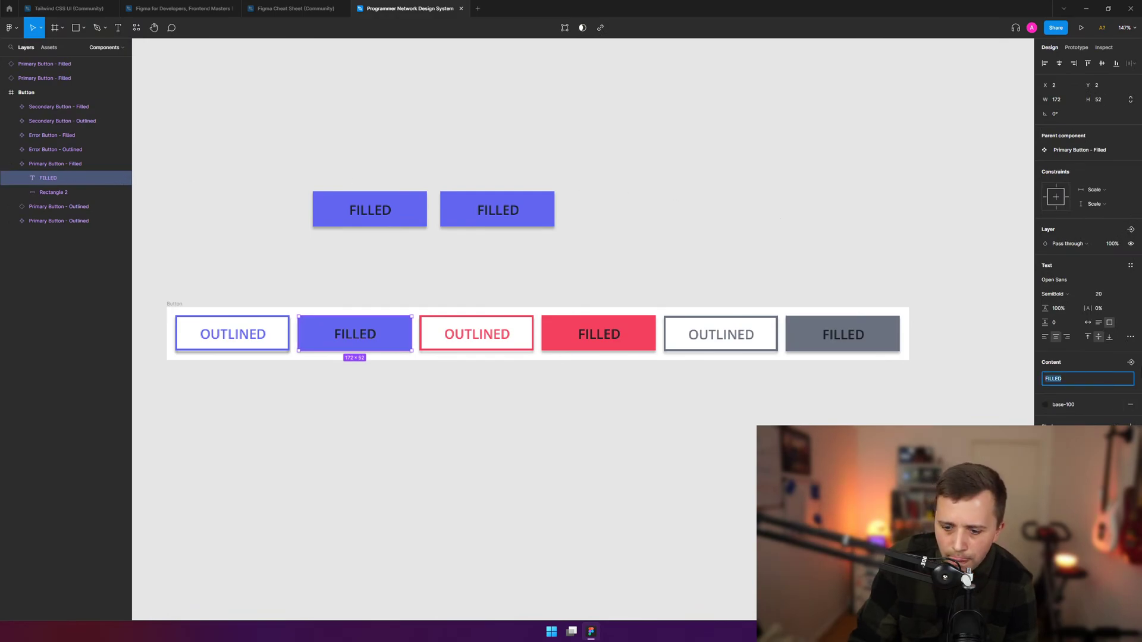
{"action": "type", "text": "CRAP"}
{"action": "key", "text": "Return"}
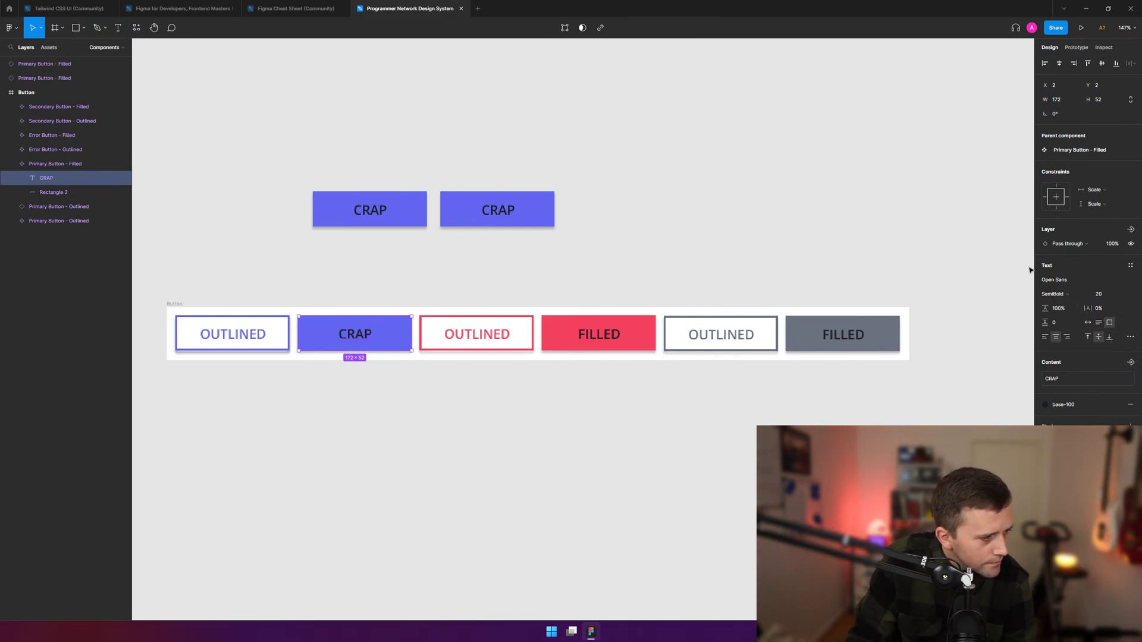
- Set the Primary Button - Filled component's text content back to FILLED and deselect it
{"action": "left_click", "coordinate": [1090, 380]}
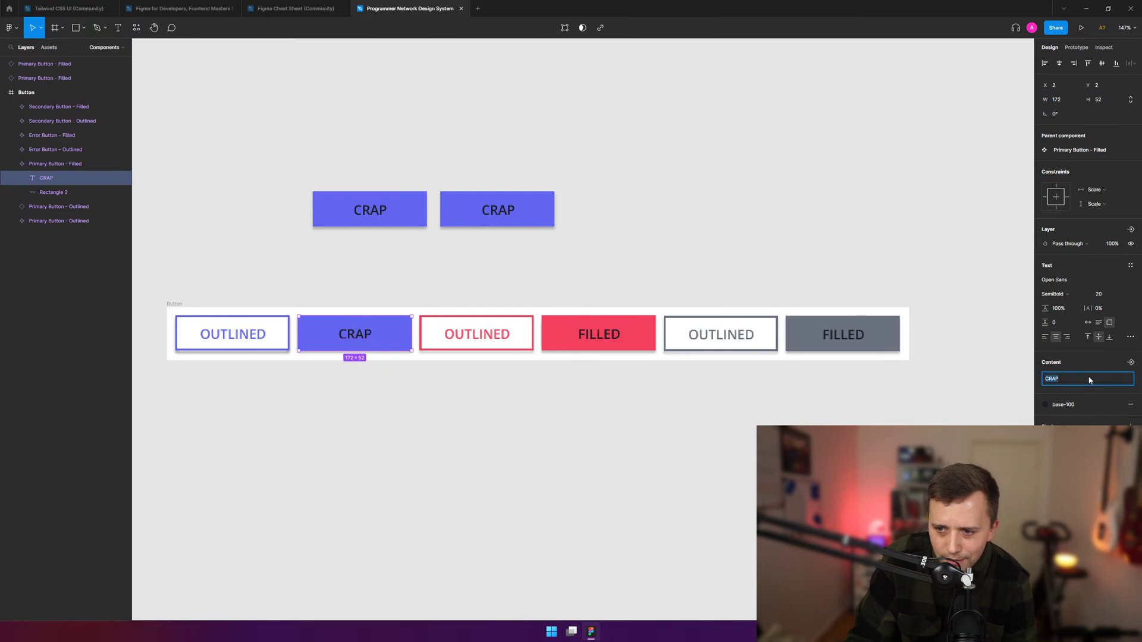
{"action": "type", "text": "CR"}
{"action": "key", "text": "ctrl+a"}
{"action": "type", "text": "FILLED"}
{"action": "key", "text": "Return"}
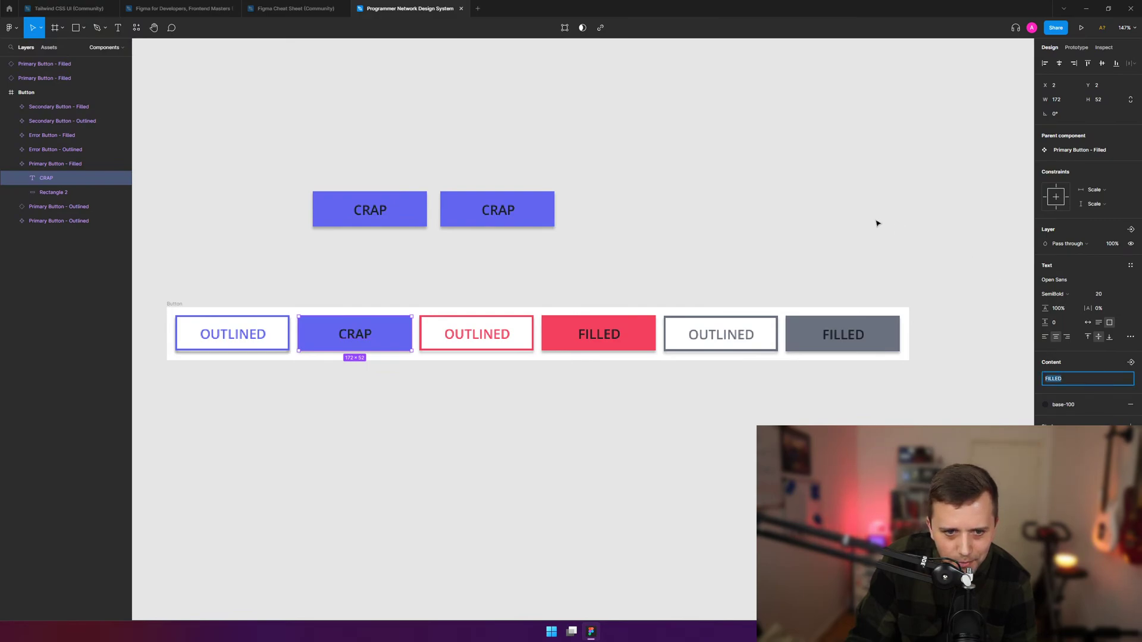
{"action": "left_click", "coordinate": [867, 202]}
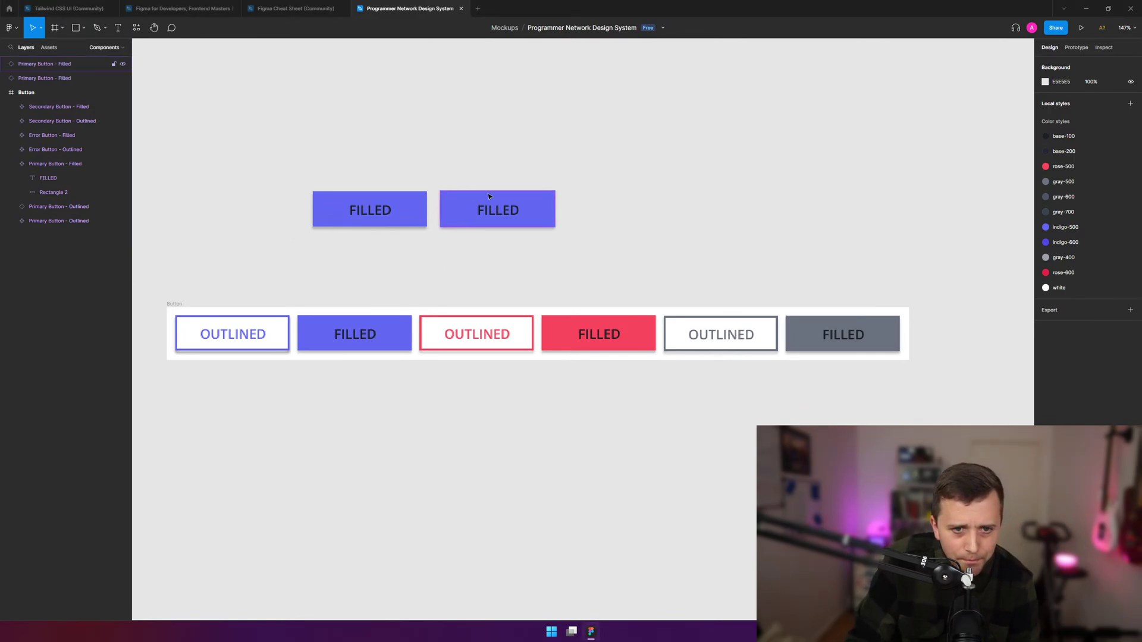
- Delete both Primary Button - Filled instances above the Button frame and collapse that component's layers
{"action": "left_click_drag", "start_coordinate": [600, 181], "coordinate": [292, 246]}
{"action": "key", "text": "Delete"}
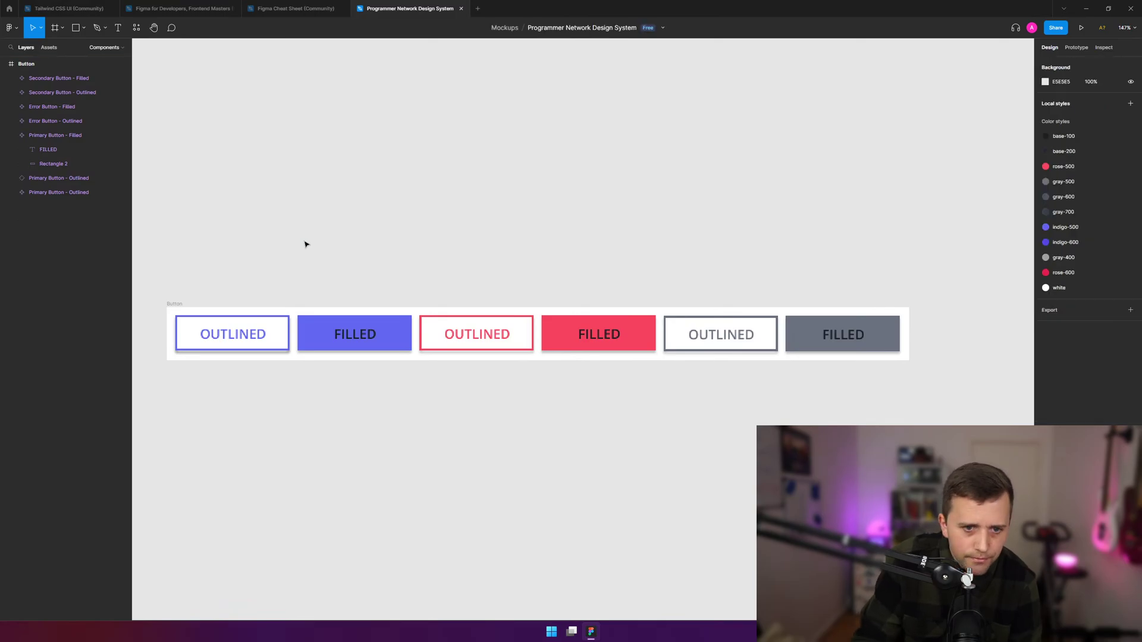
{"action": "left_click", "coordinate": [11, 135]}
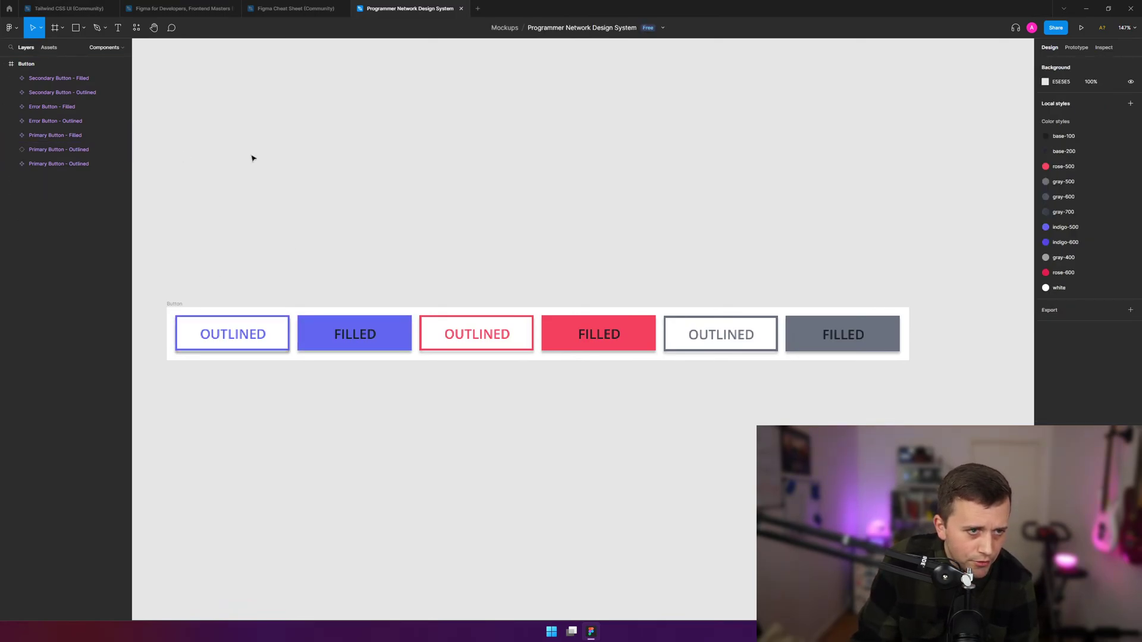
{"action": "scroll", "coordinate": [363, 122], "scroll_direction": "up", "scroll_amount": 1}
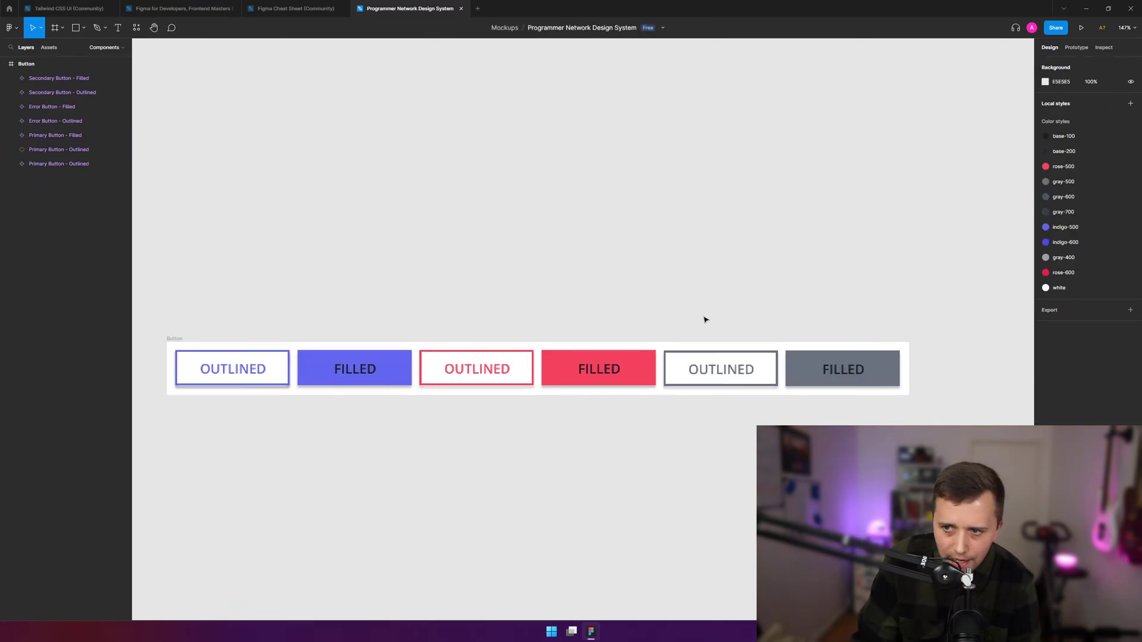
- Switch to the YouTube components tutorial in the browser, replay part of the How to use components chapter and pause it
{"action": "key", "text": "alt+Tab"}
{"action": "left_click", "coordinate": [426, 246]}
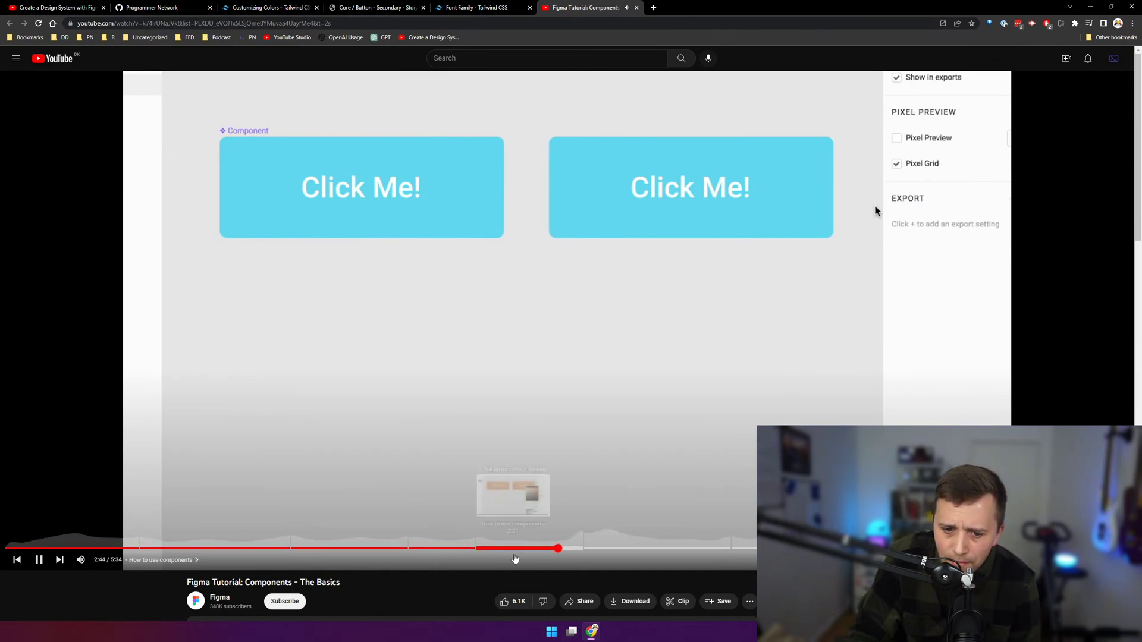
{"action": "left_click", "coordinate": [523, 549]}
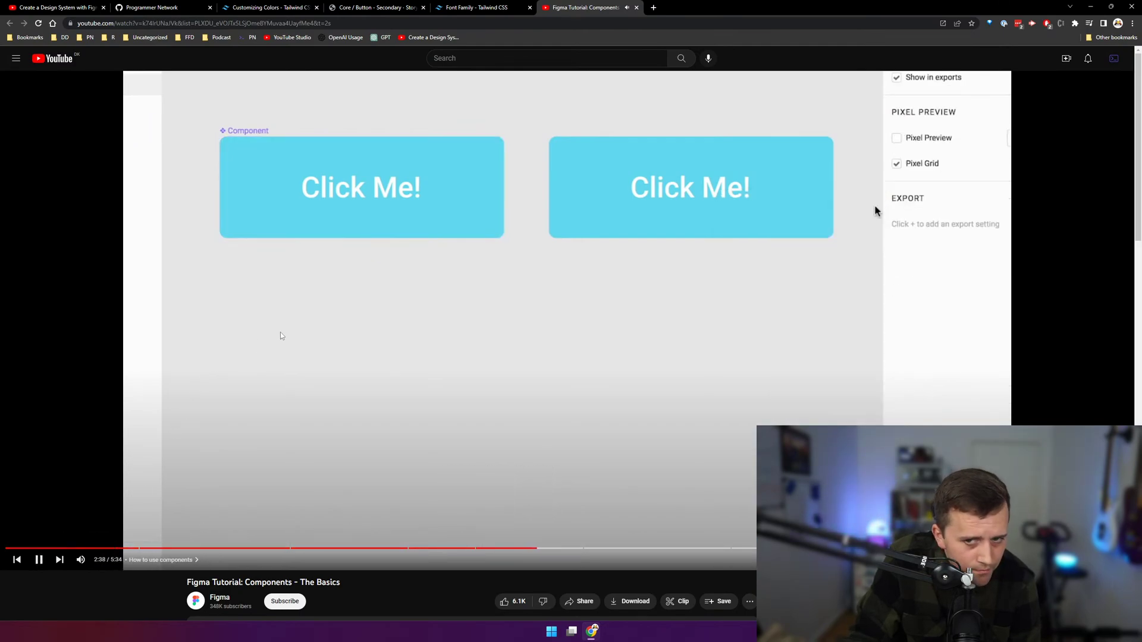
{"action": "left_click", "coordinate": [367, 324]}
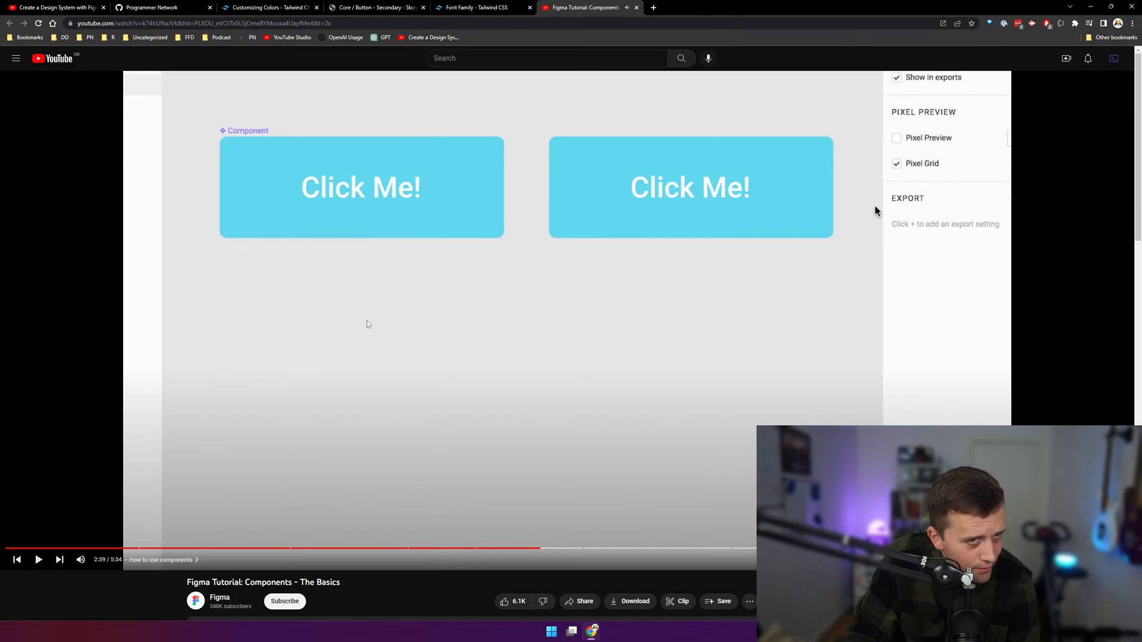
- Open the Programmer Network site in a new browser tab, view its Programmers list and close the tab
{"action": "key", "text": "ctrl+t"}
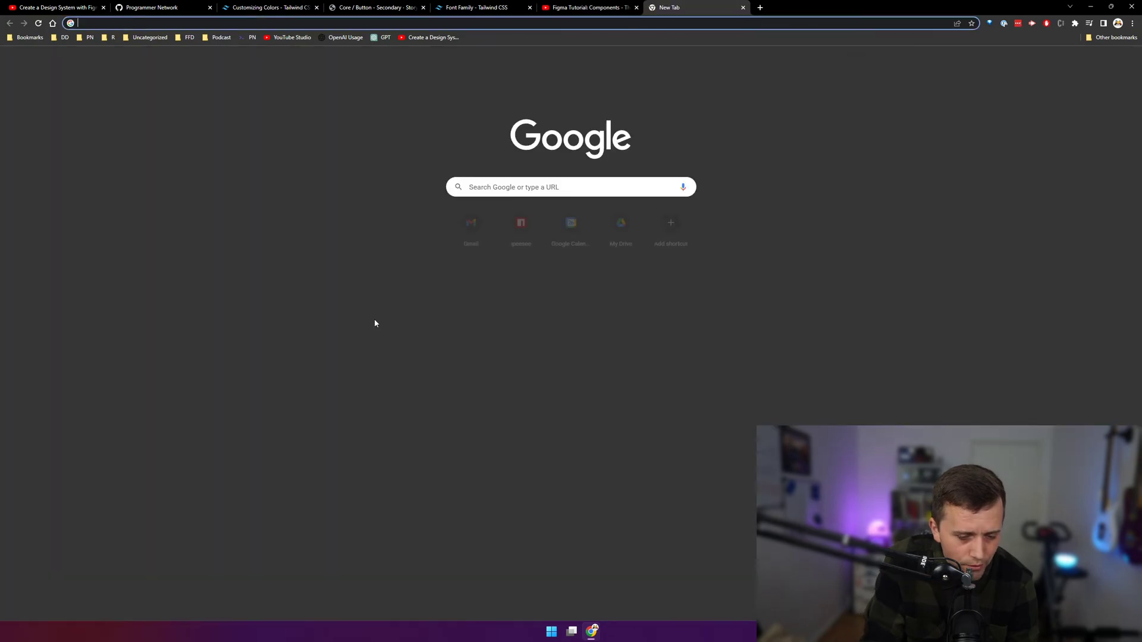
{"action": "type", "text": "pro"}
{"action": "key", "text": "Return"}
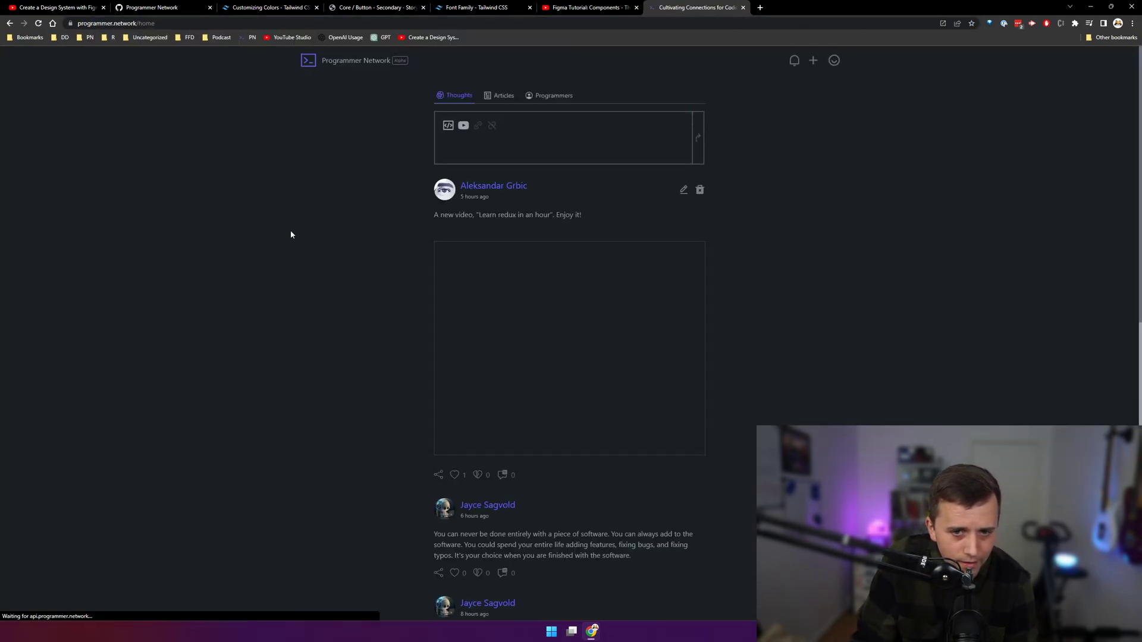
{"action": "left_click", "coordinate": [555, 96]}
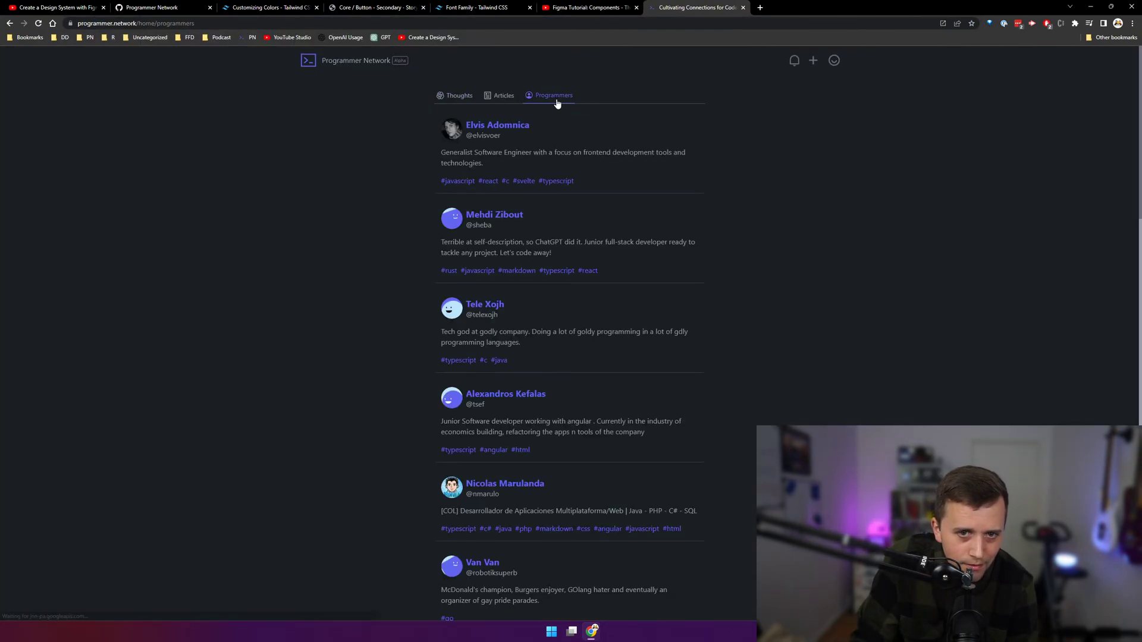
{"action": "key", "text": "ctrl+w"}
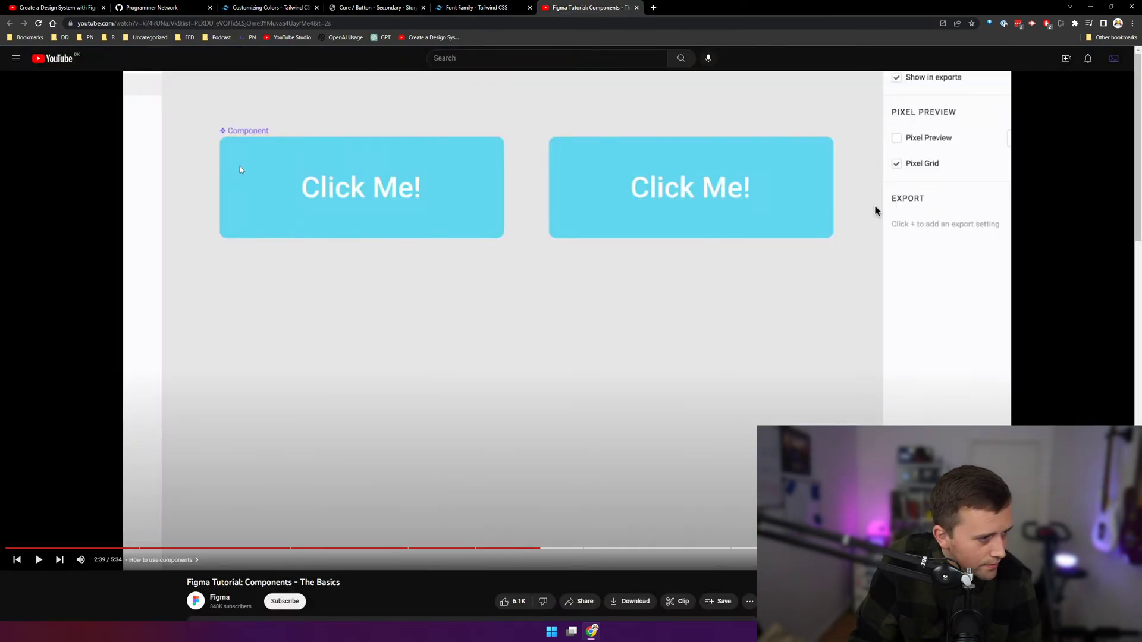
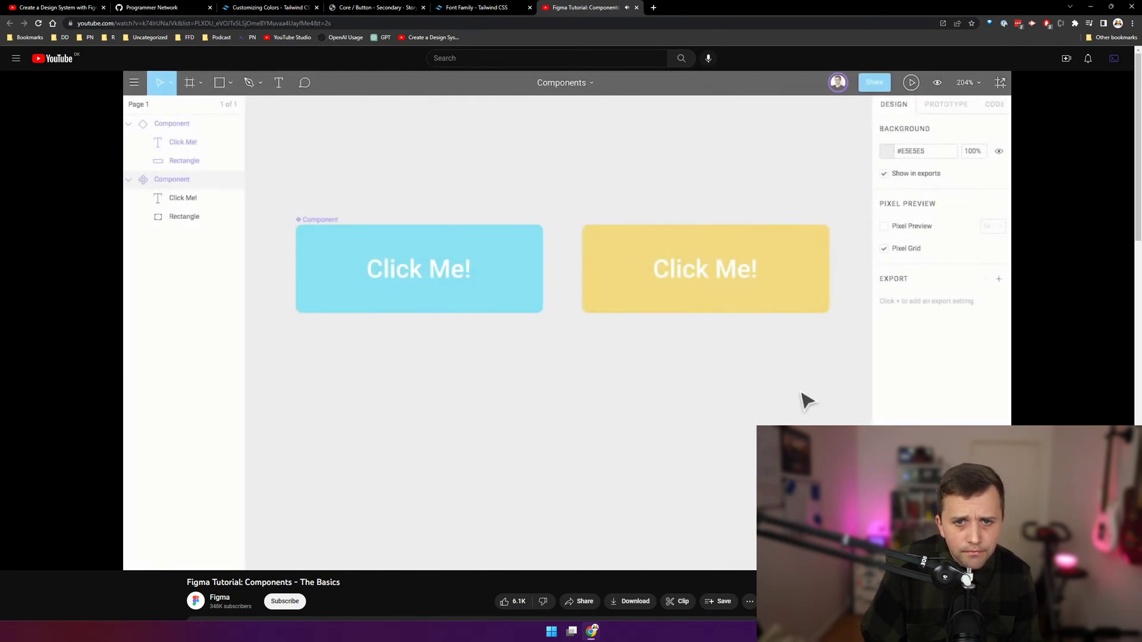
- Watch the tutorial's How to reset instances chapter, pausing it briefly, and glance at the Secondary button story in Storybook
{"action": "left_click", "coordinate": [711, 440]}
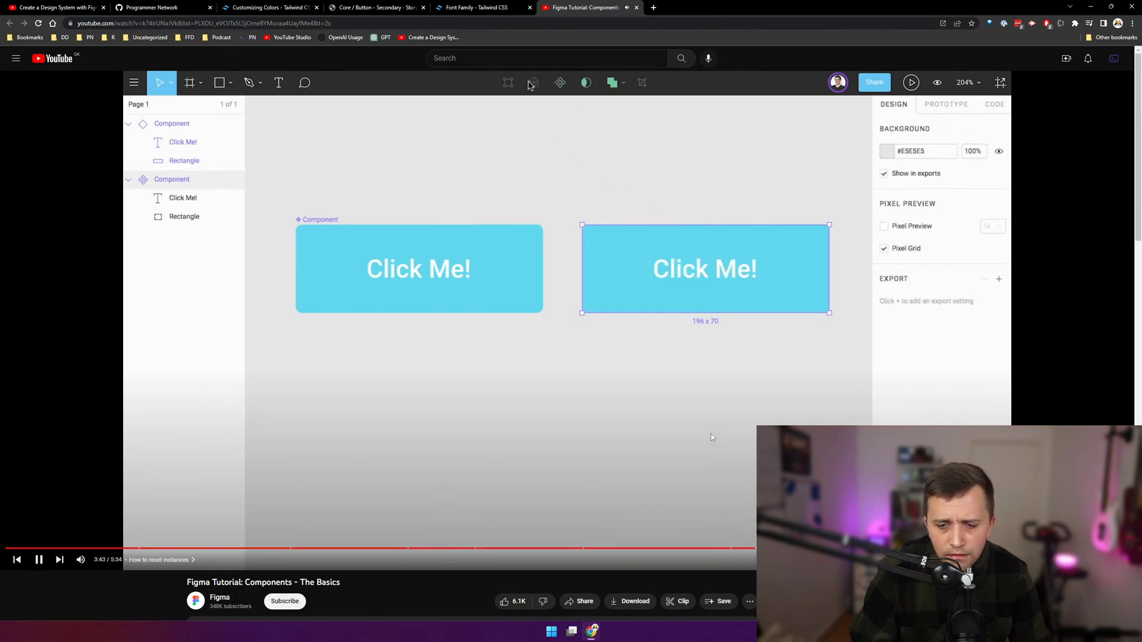
{"action": "left_click", "coordinate": [559, 375]}
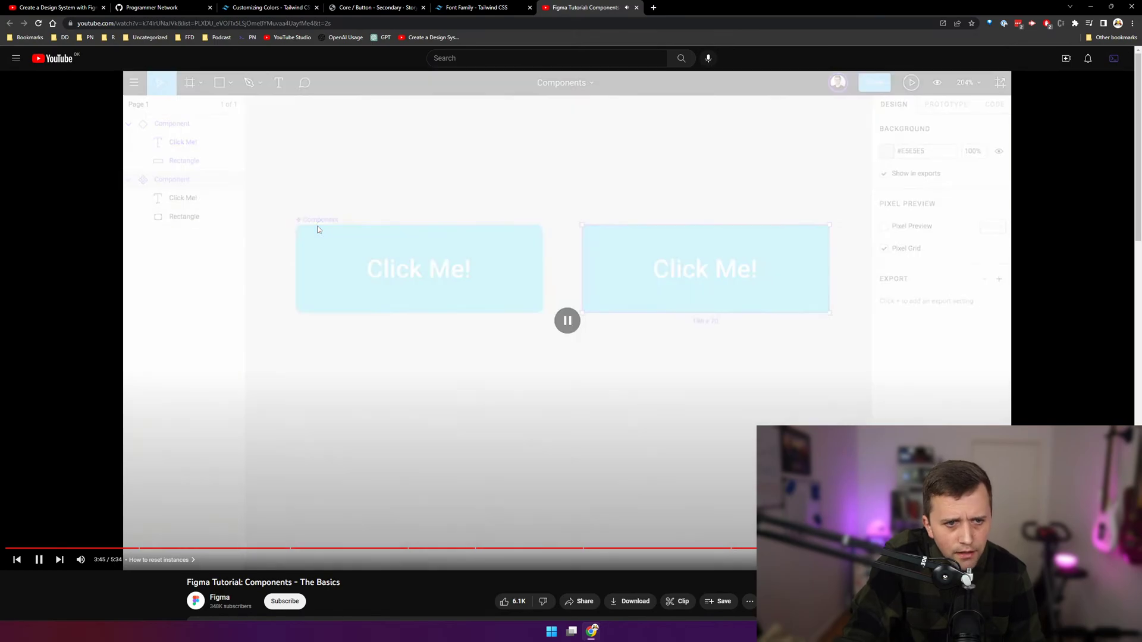
{"action": "left_click", "coordinate": [328, 5]}
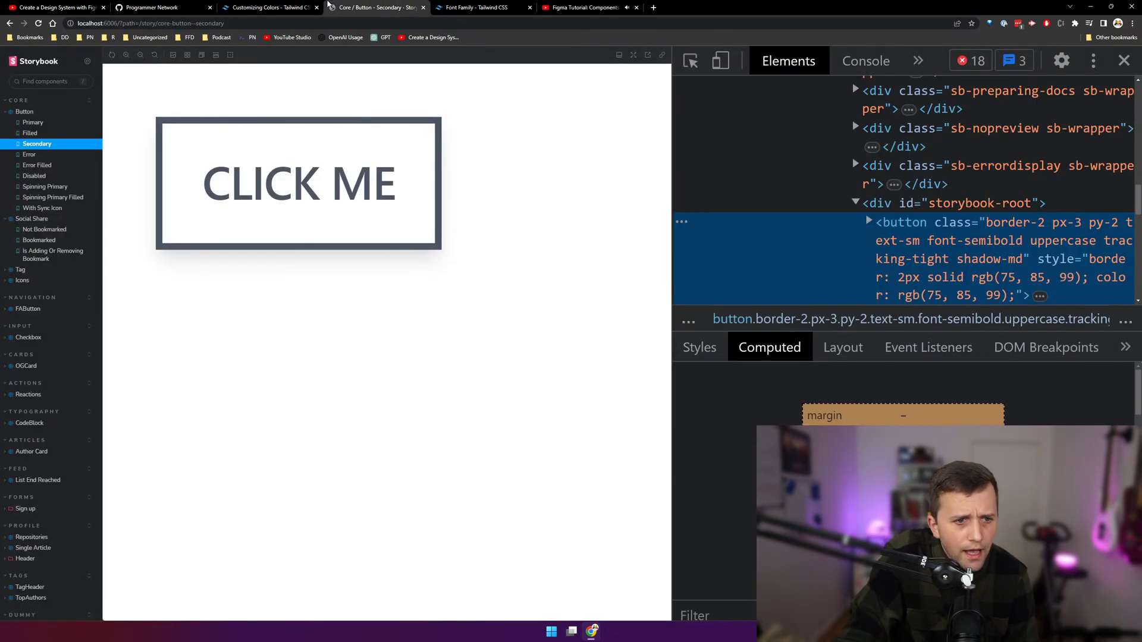
{"action": "left_click", "coordinate": [580, 7]}
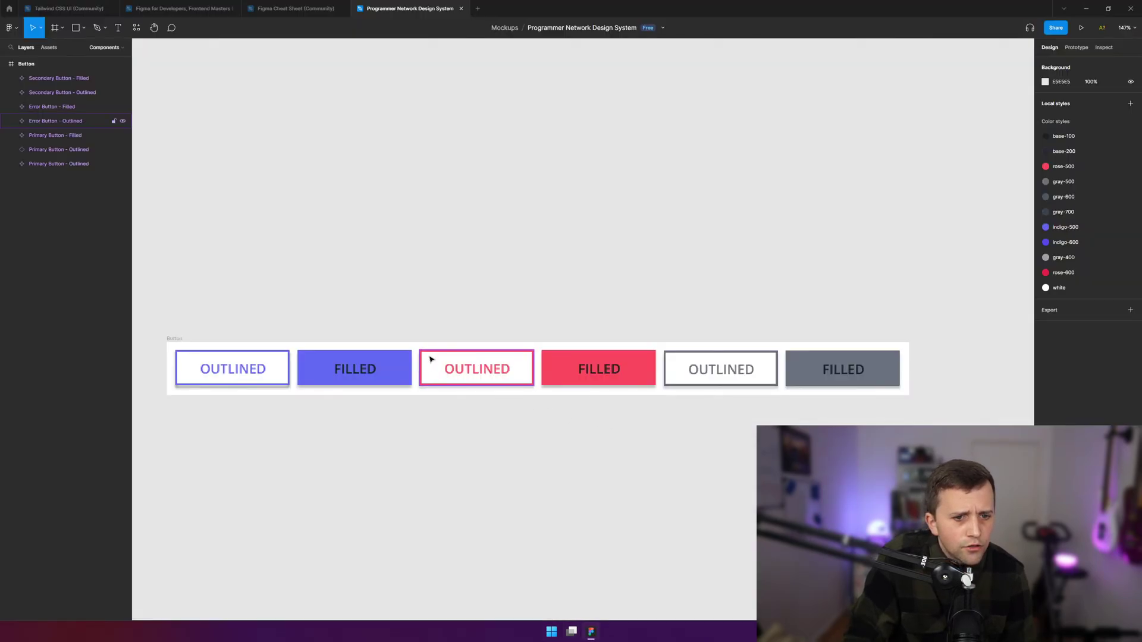
- Switch back to Figma and select the Button frame together with all its button components
{"action": "left_click_drag", "start_coordinate": [160, 275], "coordinate": [1033, 448]}
{"action": "left_click", "coordinate": [912, 355]}
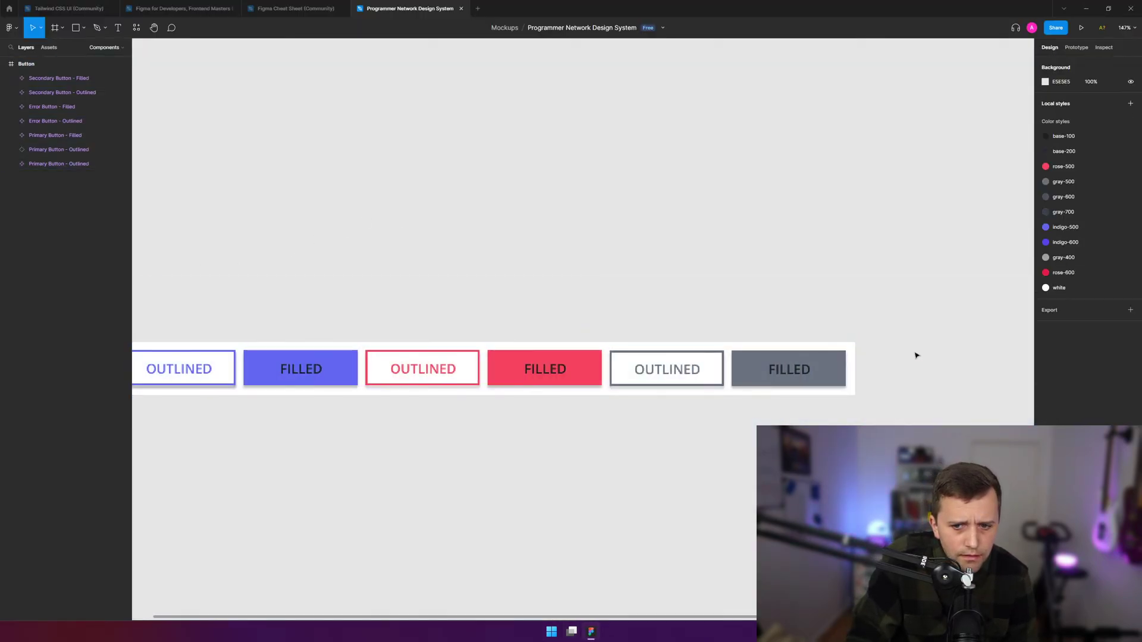
{"action": "left_click_drag", "start_coordinate": [940, 270], "coordinate": [48, 459]}
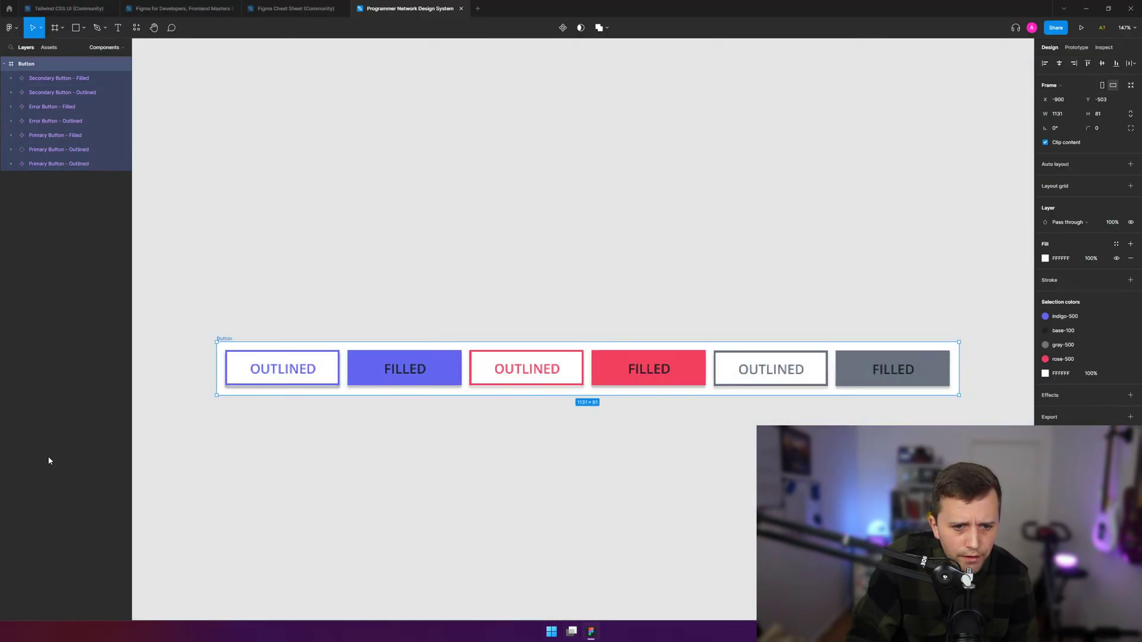
{"action": "left_click", "coordinate": [477, 598]}
{"action": "left_click", "coordinate": [300, 367]}
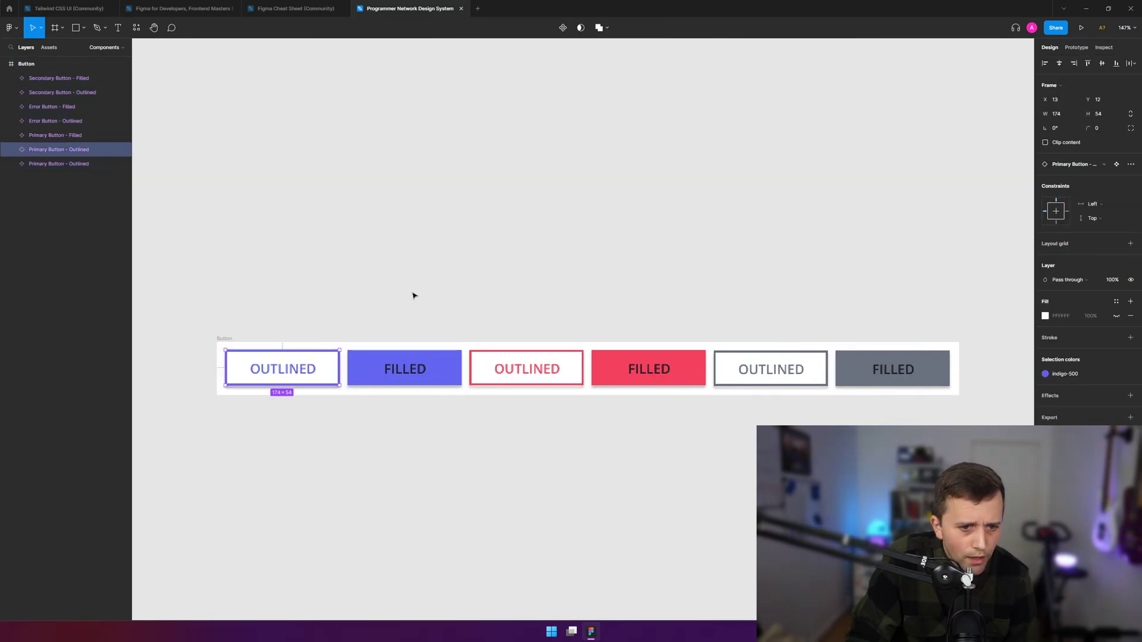
{"action": "left_click", "coordinate": [413, 295]}
{"action": "left_click_drag", "start_coordinate": [466, 320], "coordinate": [181, 439]}
{"action": "left_click_drag", "start_coordinate": [465, 316], "coordinate": [232, 407]}
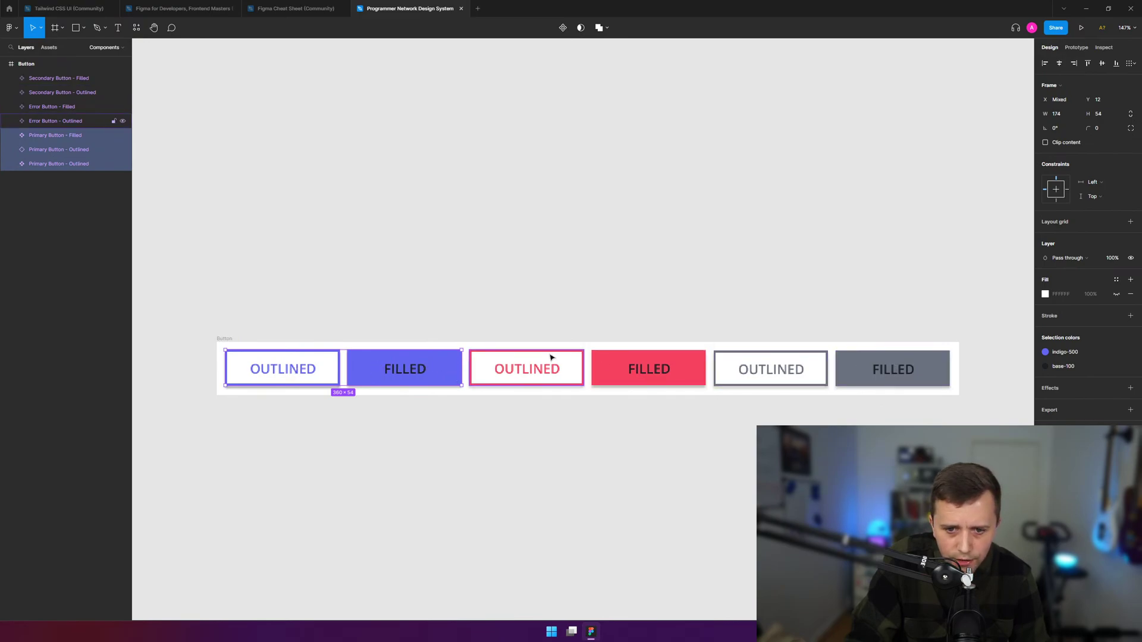
{"action": "left_click", "coordinate": [654, 458]}
{"action": "left_click_drag", "start_coordinate": [967, 318], "coordinate": [231, 387]}
{"action": "left_click", "coordinate": [252, 186]}
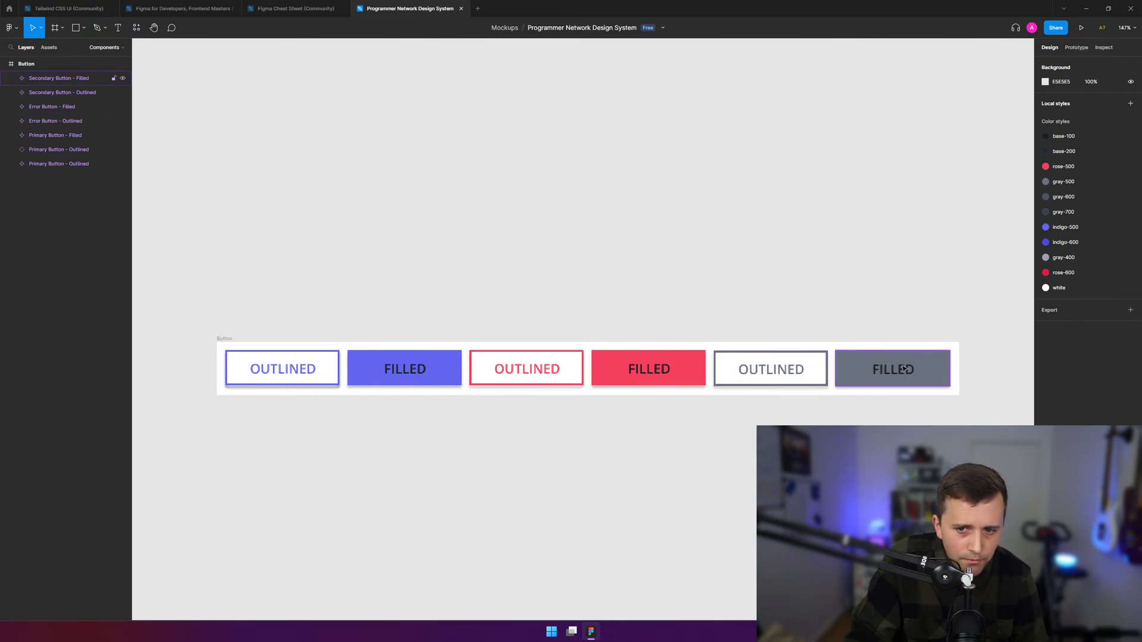
{"action": "left_click", "coordinate": [857, 378]}
{"action": "left_click", "coordinate": [823, 271]}
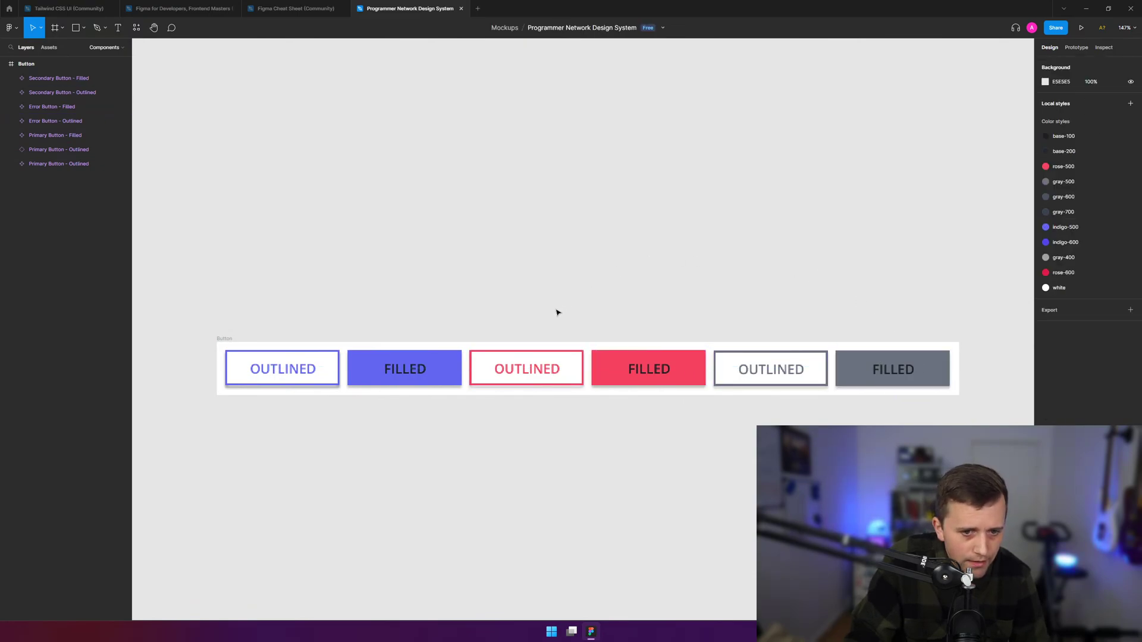
- Delete the Error and Secondary buttons and narrow the Button frame to about 388 px wide around the two Primary buttons
{"action": "left_click_drag", "start_coordinate": [467, 331], "coordinate": [954, 393]}
{"action": "key", "text": "Delete"}
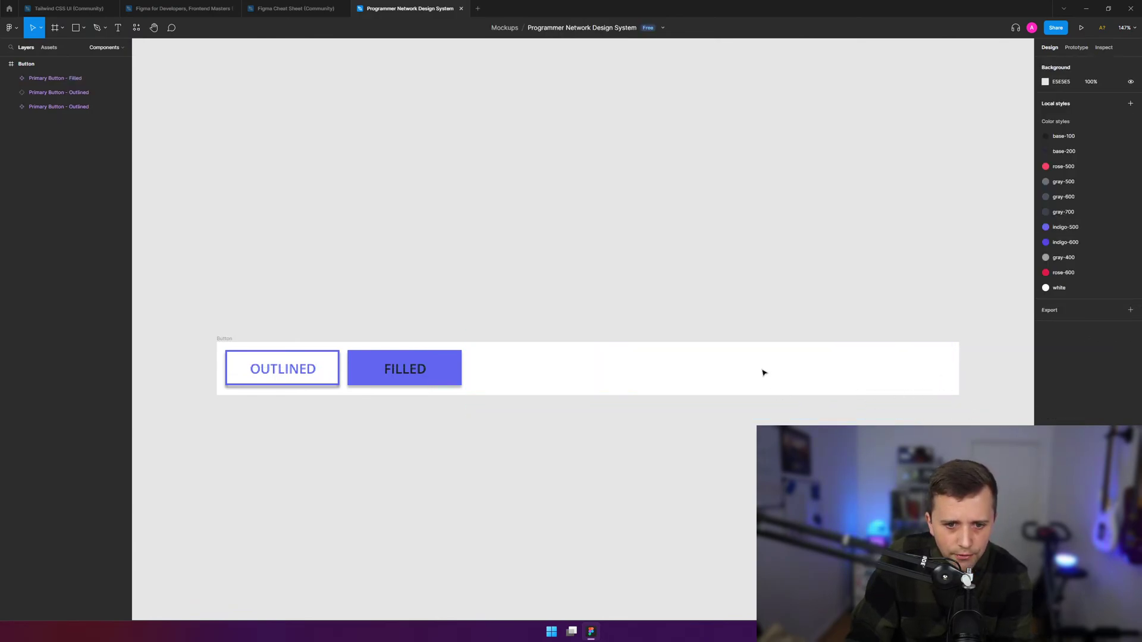
{"action": "left_click", "coordinate": [220, 339]}
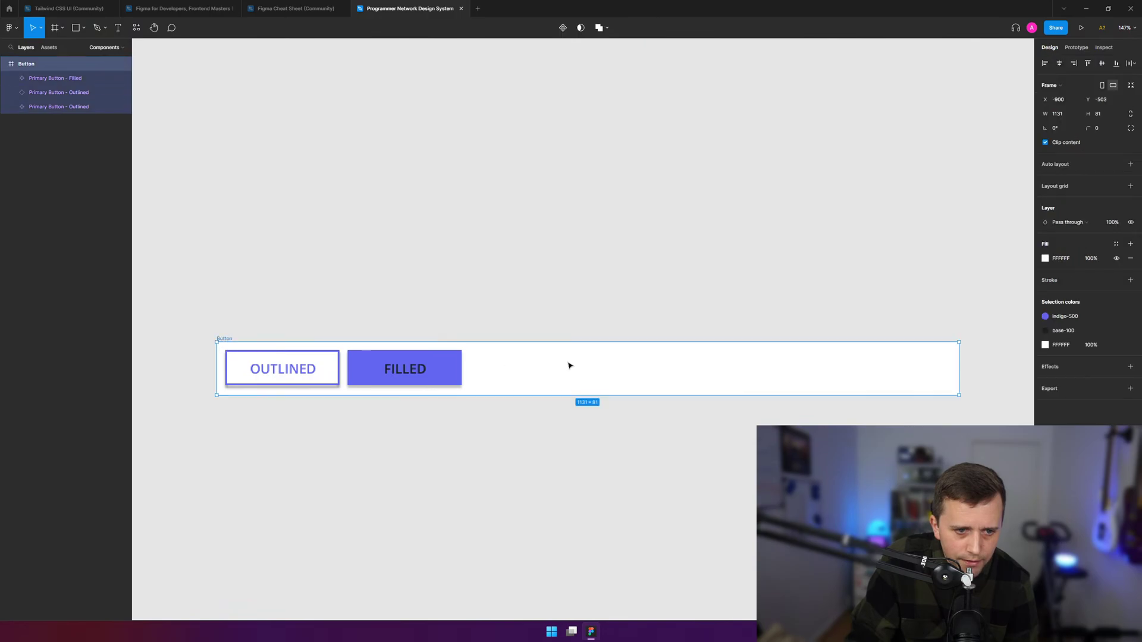
{"action": "left_click_drag", "start_coordinate": [959, 372], "coordinate": [471, 339]}
{"action": "left_click", "coordinate": [469, 291]}
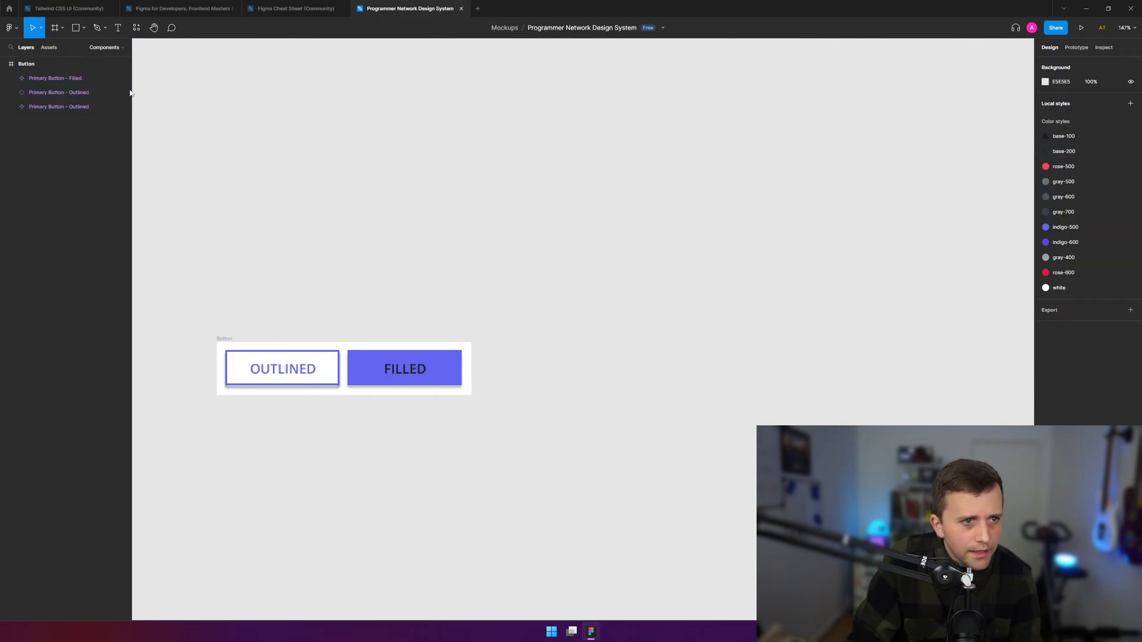
- Delete the duplicate Primary Button - Outlined instance from the Button frame, keeping the main component
{"action": "left_click", "coordinate": [61, 110]}
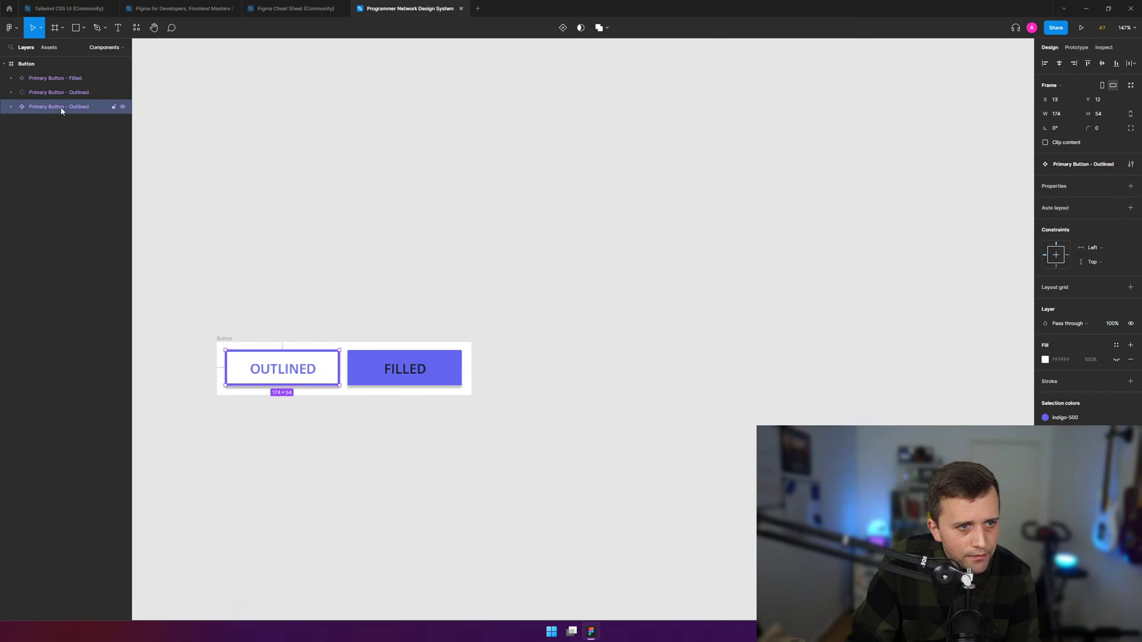
{"action": "left_click", "coordinate": [63, 94]}
{"action": "left_click", "coordinate": [63, 102]}
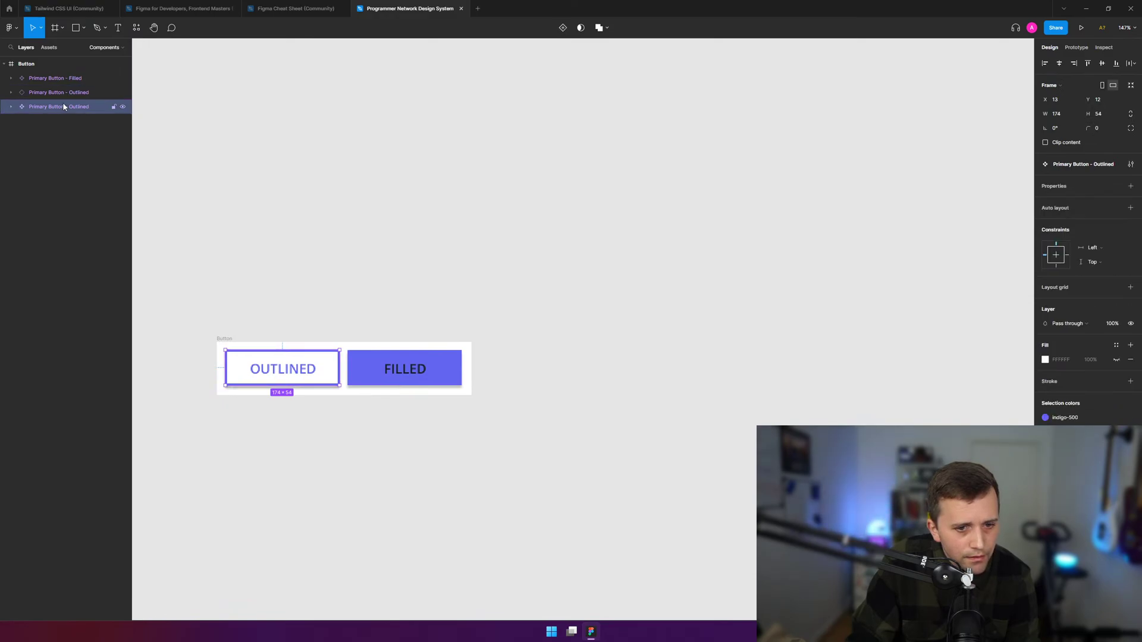
{"action": "left_click", "coordinate": [63, 90]}
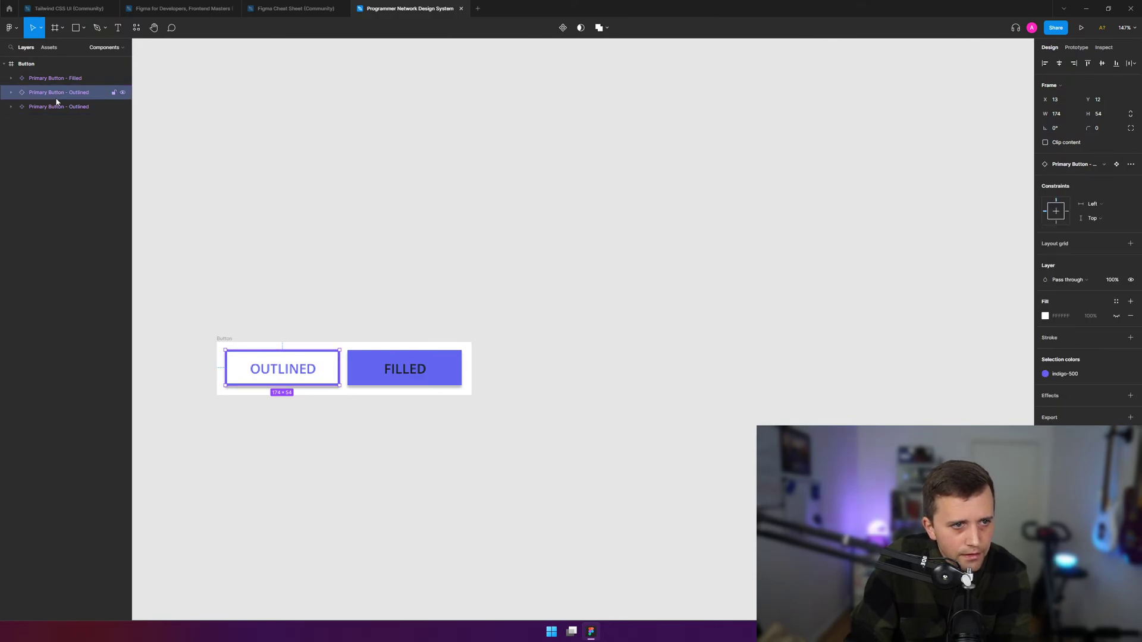
{"action": "key", "text": "Delete"}
{"action": "left_click", "coordinate": [51, 93]}
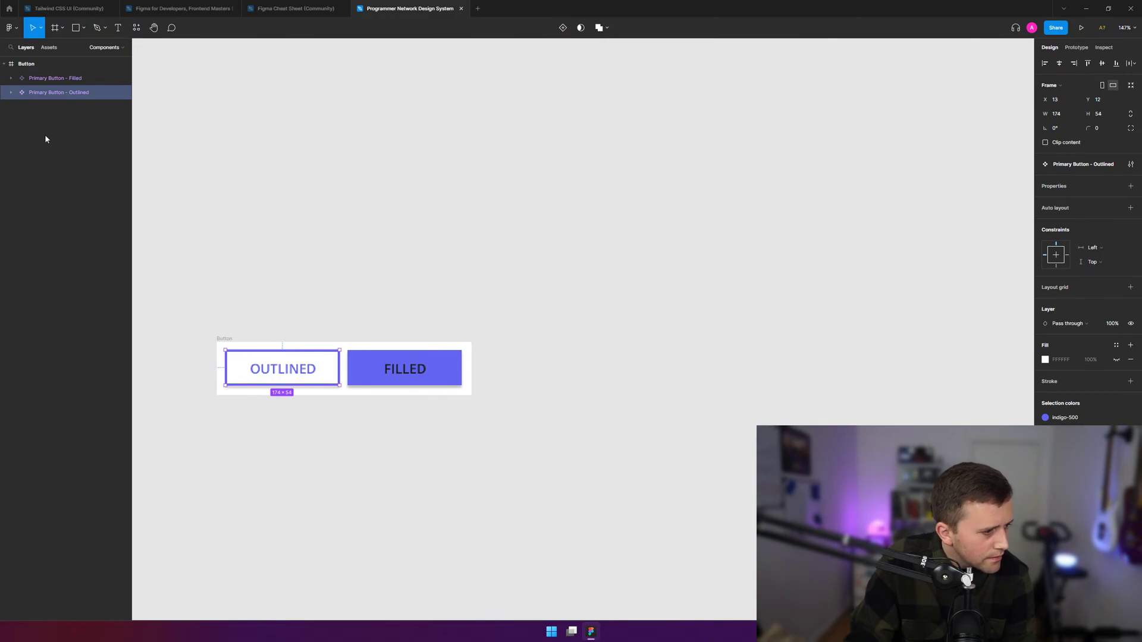
{"action": "left_click", "coordinate": [11, 93]}
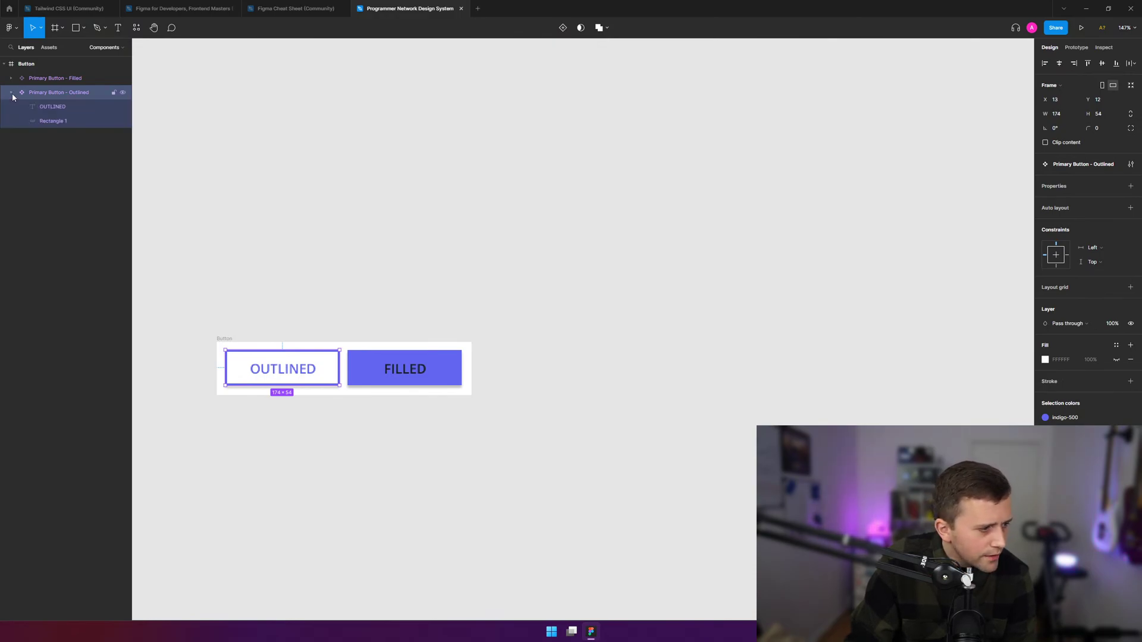
{"action": "left_click", "coordinate": [12, 94]}
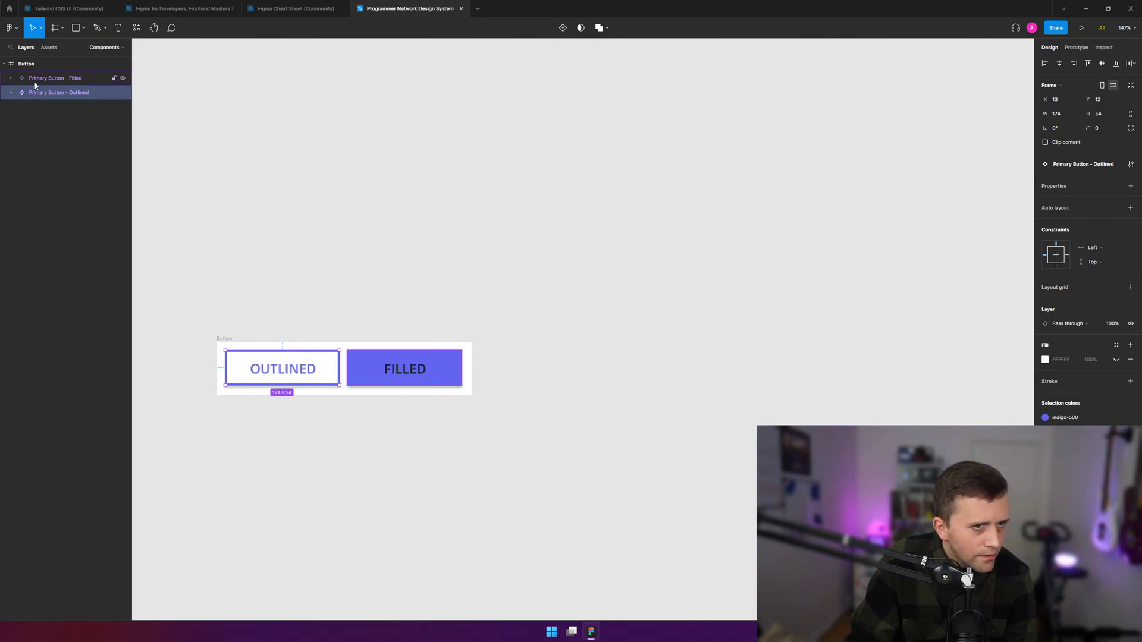
- Rename the Primary Button - Outlined component as Button - Outlined
{"action": "left_click", "coordinate": [41, 79]}
{"action": "left_click", "coordinate": [53, 92]}
{"action": "left_click", "coordinate": [53, 83]}
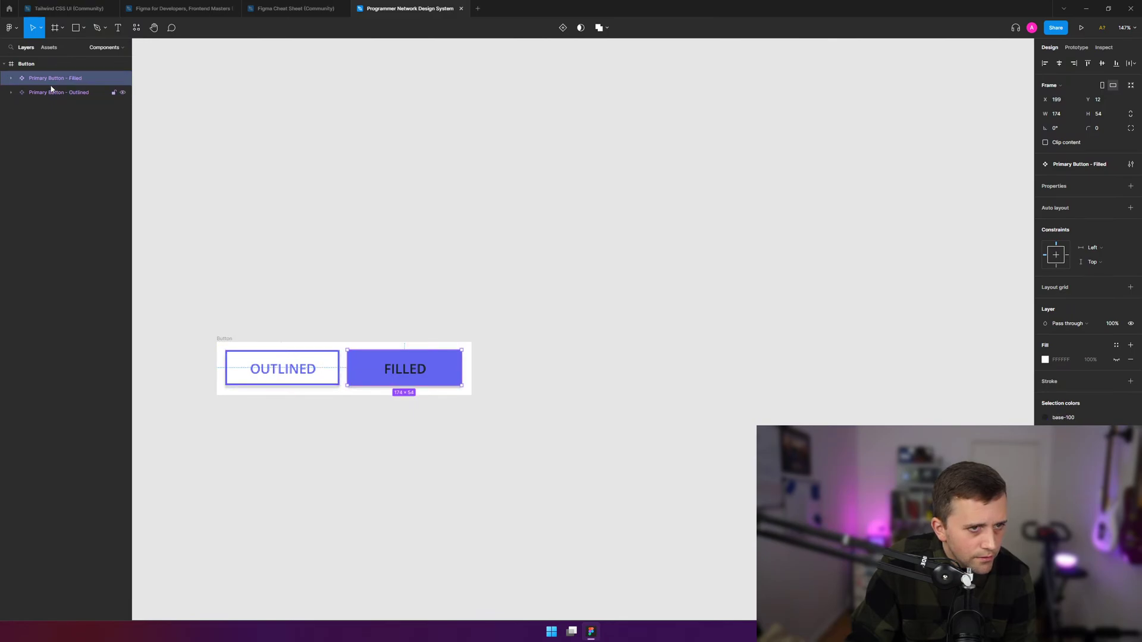
{"action": "double_click", "coordinate": [50, 93]}
{"action": "key", "text": "Left"}
{"action": "key", "text": "shift+Home"}
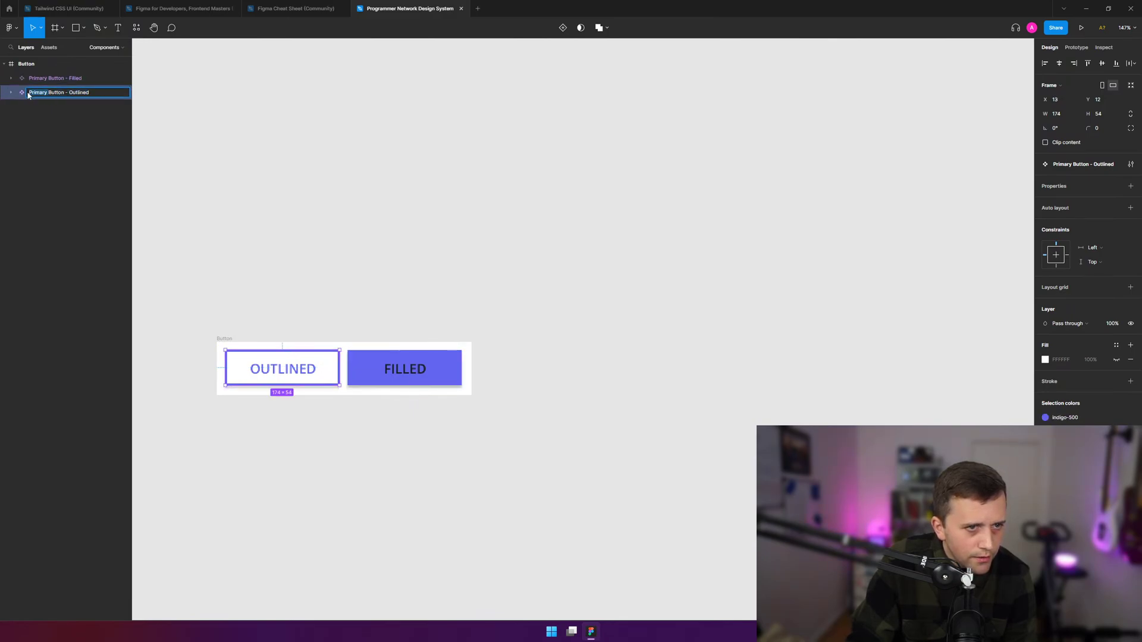
{"action": "key", "text": "BackSpace"}
{"action": "left_click", "coordinate": [48, 121]}
- Rename the Primary Button - Filled component as Button - Filled
{"action": "left_click", "coordinate": [44, 80]}
{"action": "double_click", "coordinate": [52, 83]}
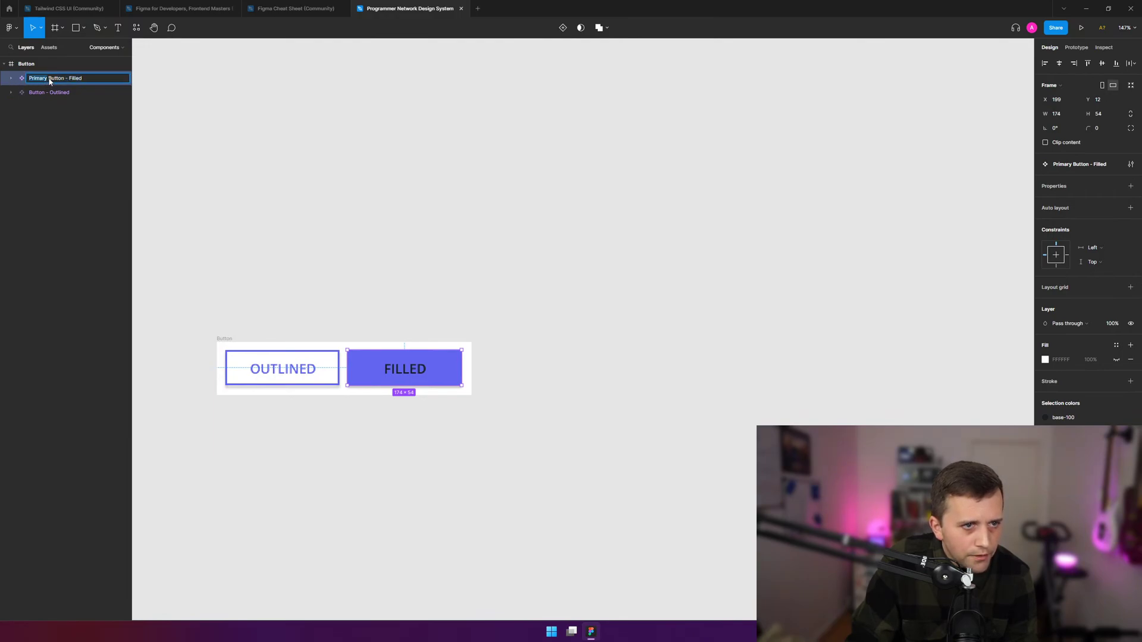
{"action": "left_click", "coordinate": [52, 81]}
{"action": "key", "text": "shift+Home"}
{"action": "key", "text": "BackSpace"}
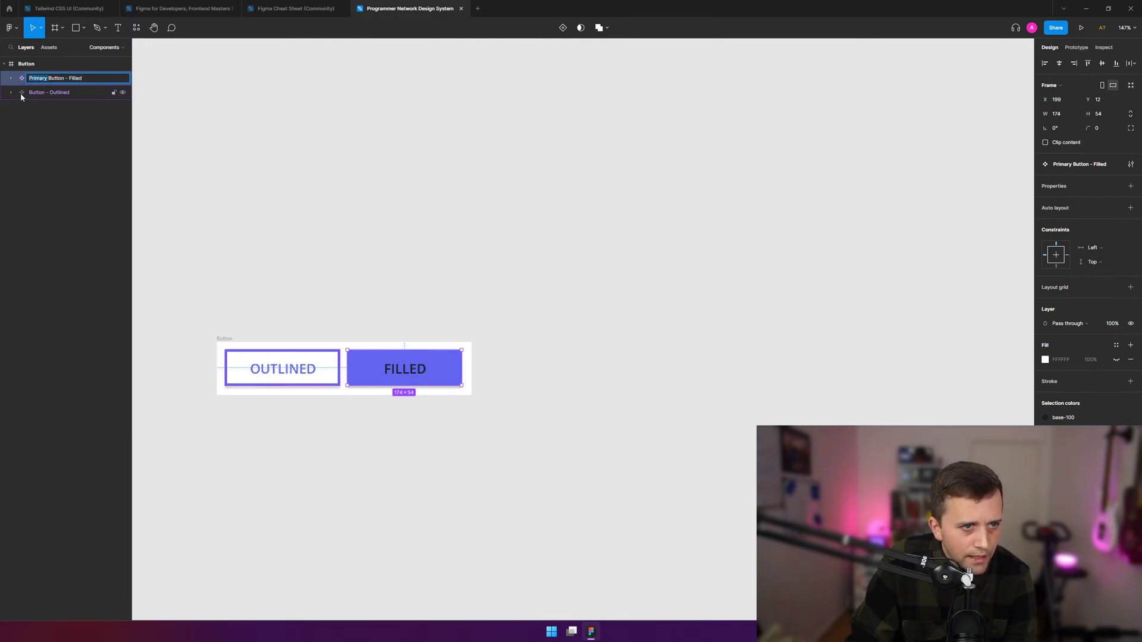
{"action": "left_click", "coordinate": [51, 128]}
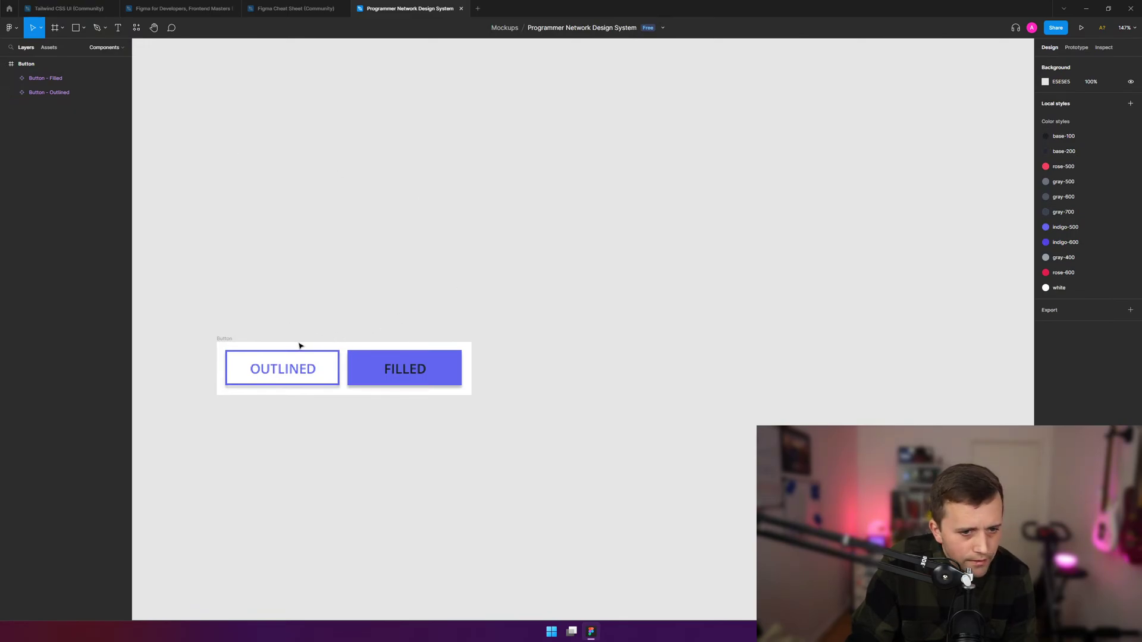
- Place an instance of Button - Outlined on the empty canvas above the Button frame
{"action": "left_click", "coordinate": [300, 363]}
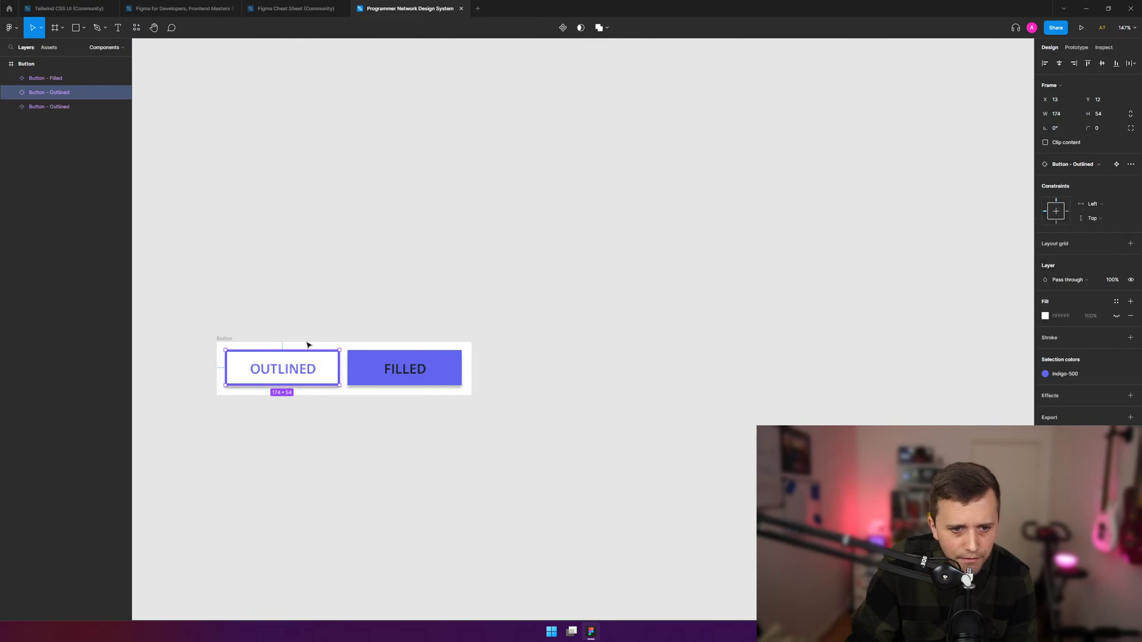
{"action": "left_click_drag", "start_coordinate": [309, 370], "coordinate": [566, 262]}
{"action": "scroll", "coordinate": [534, 219], "scroll_direction": "up", "scroll_amount": 2}
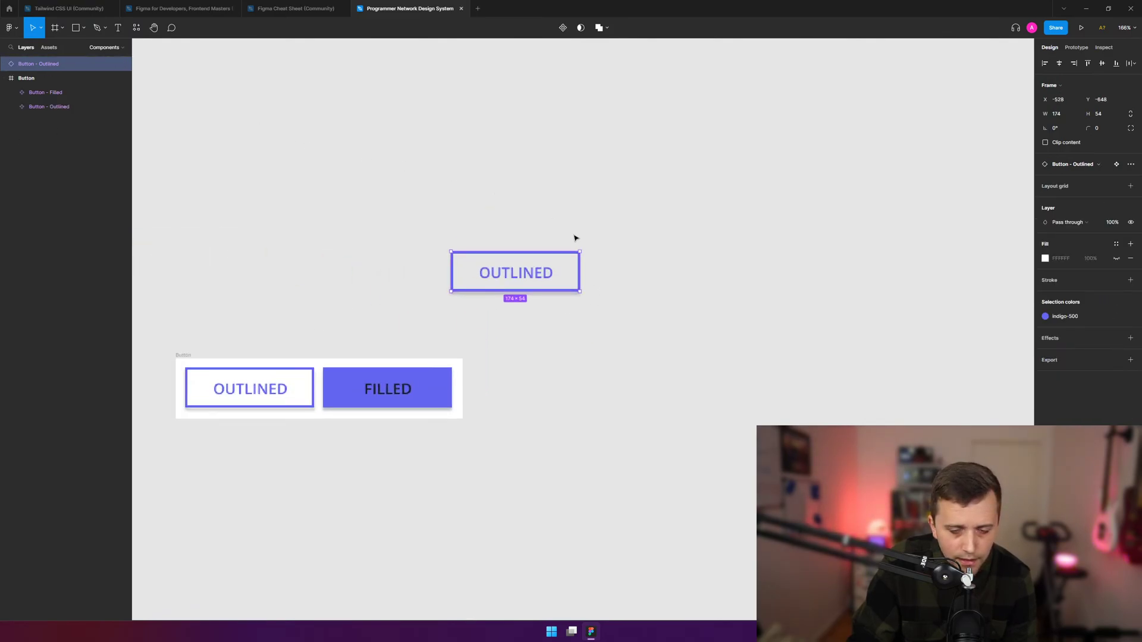
- Recolour the outlined button instance outside the frame with the rose-500 colour style
{"action": "left_click", "coordinate": [649, 241]}
{"action": "left_click", "coordinate": [573, 259]}
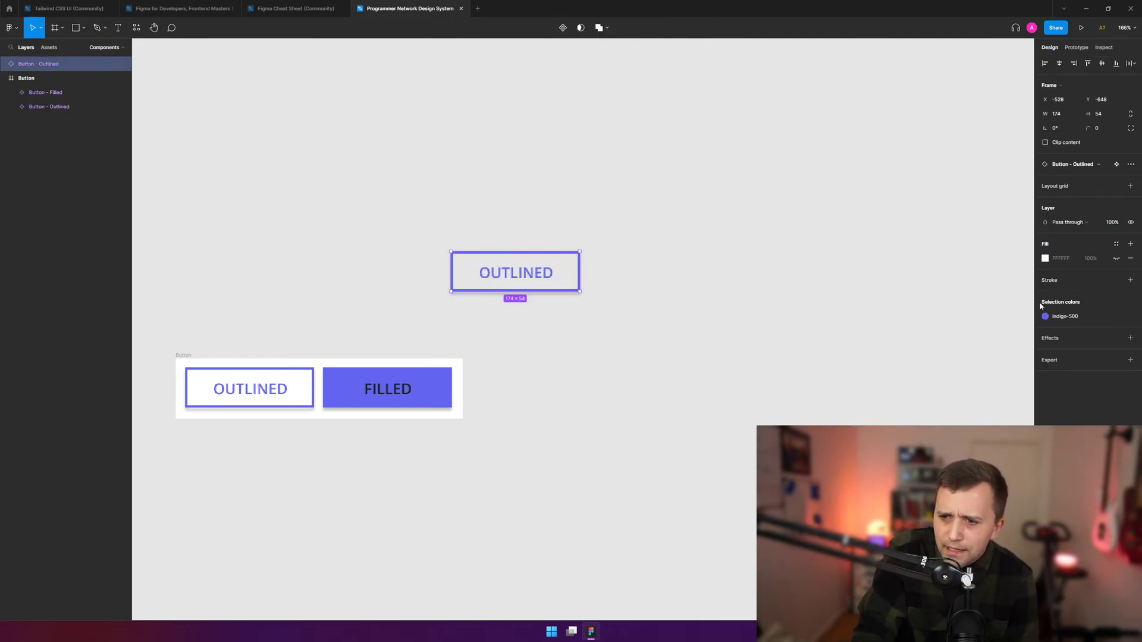
{"action": "left_click", "coordinate": [1045, 316]}
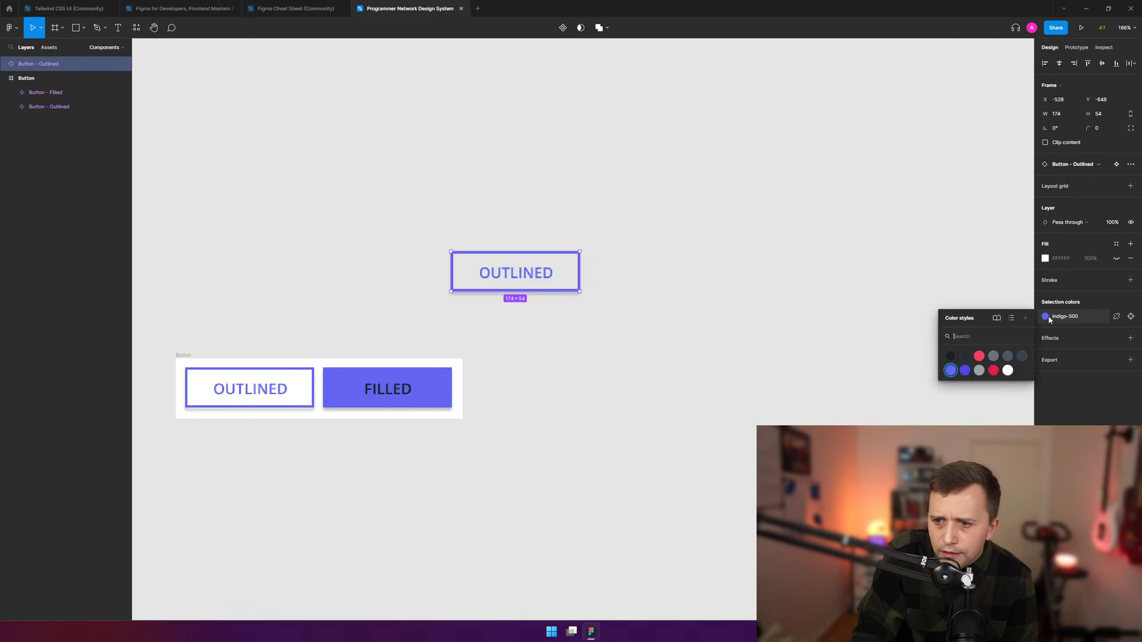
{"action": "left_click", "coordinate": [980, 359]}
{"action": "left_click", "coordinate": [631, 316]}
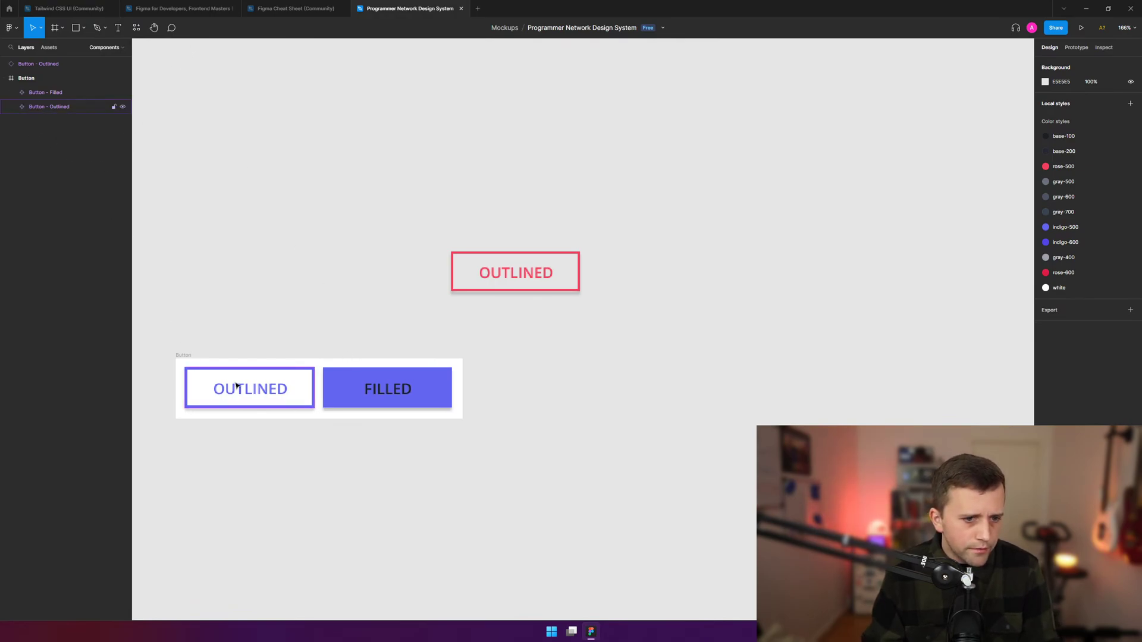
- Delete the rose outlined button instance from the canvas
{"action": "left_click_drag", "start_coordinate": [633, 200], "coordinate": [407, 301]}
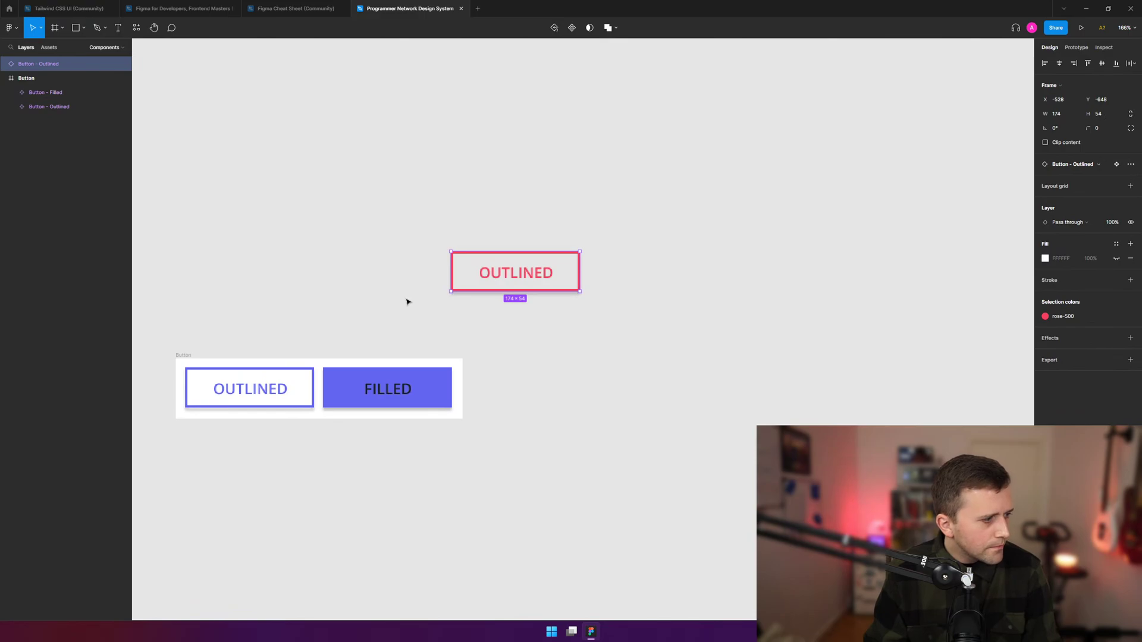
{"action": "left_click", "coordinate": [594, 278]}
{"action": "left_click_drag", "start_coordinate": [602, 261], "coordinate": [443, 292]}
{"action": "left_click", "coordinate": [575, 306]}
{"action": "left_click_drag", "start_coordinate": [525, 323], "coordinate": [517, 284]}
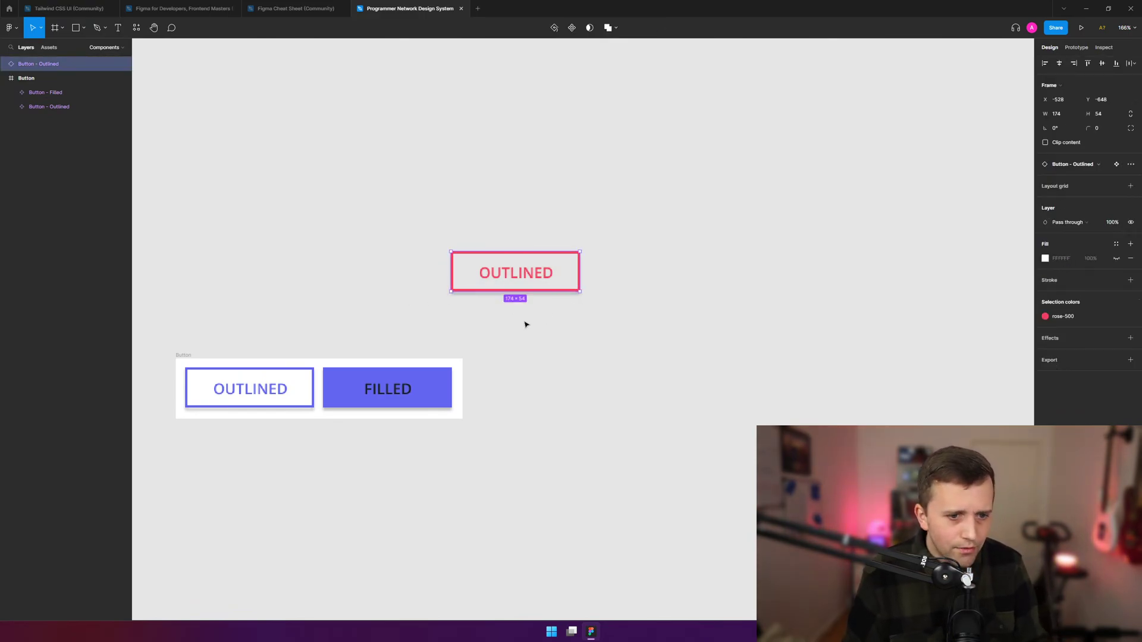
{"action": "key", "text": "Delete"}
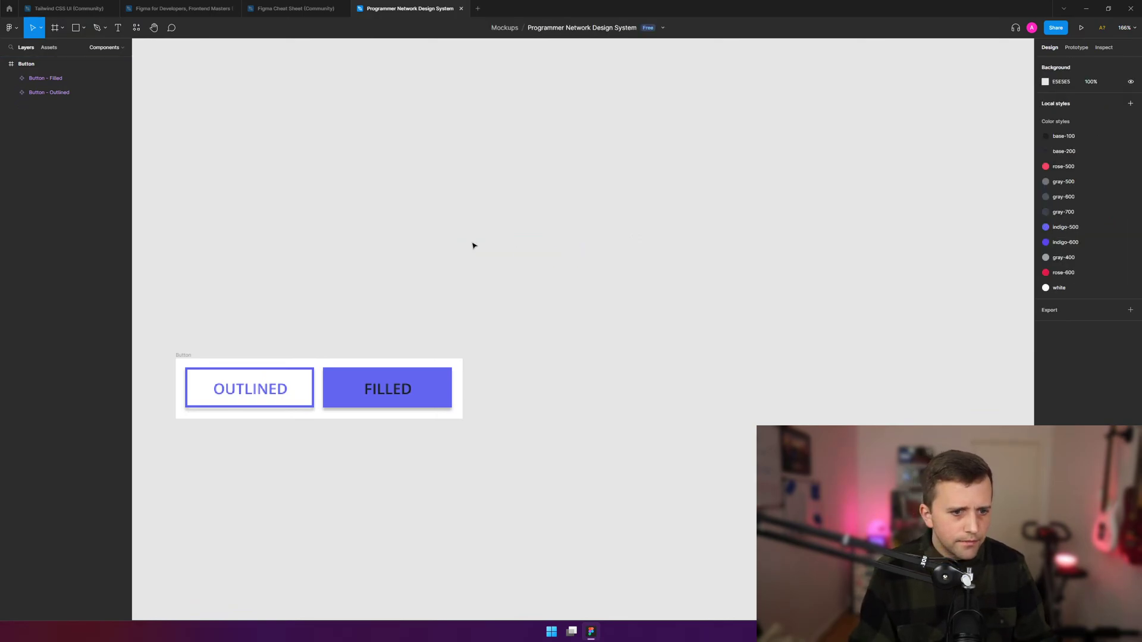
- Move the Button frame up on the canvas to about X -906, Y -761
{"action": "scroll", "coordinate": [512, 297], "scroll_direction": "down", "scroll_amount": 5}
{"action": "scroll", "coordinate": [528, 244], "scroll_direction": "up", "scroll_amount": 3}
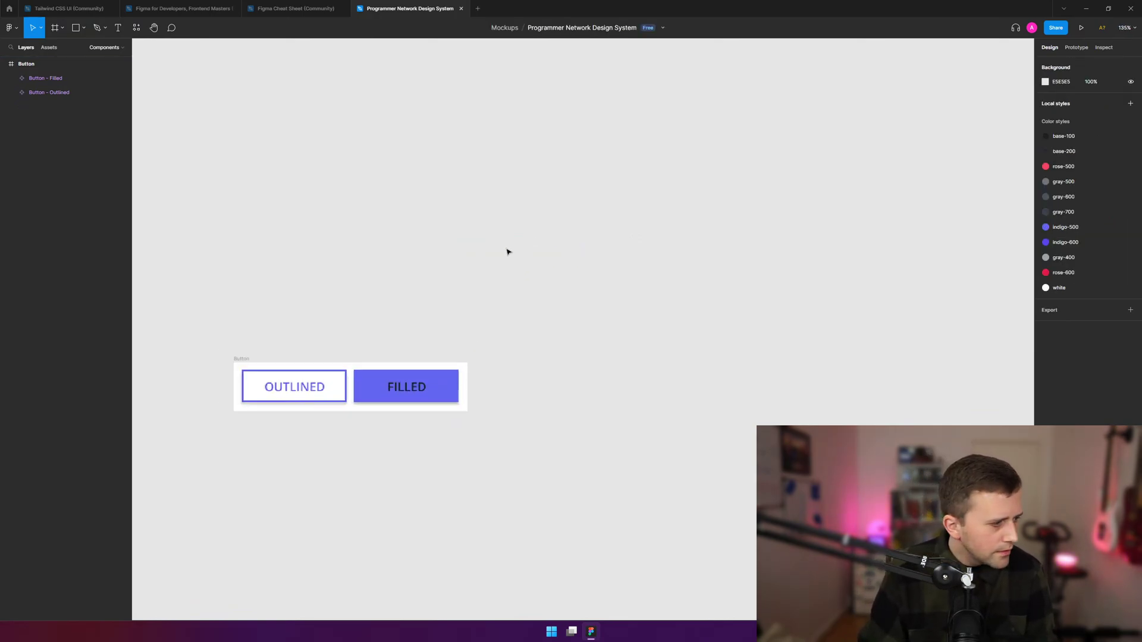
{"action": "left_click_drag", "start_coordinate": [528, 318], "coordinate": [239, 445]}
{"action": "scroll", "coordinate": [381, 258], "scroll_direction": "down", "scroll_amount": 3}
{"action": "scroll", "coordinate": [362, 285], "scroll_direction": "down", "scroll_amount": 1}
{"action": "left_click", "coordinate": [341, 315]}
{"action": "scroll", "coordinate": [380, 312], "scroll_direction": "up", "scroll_amount": 1}
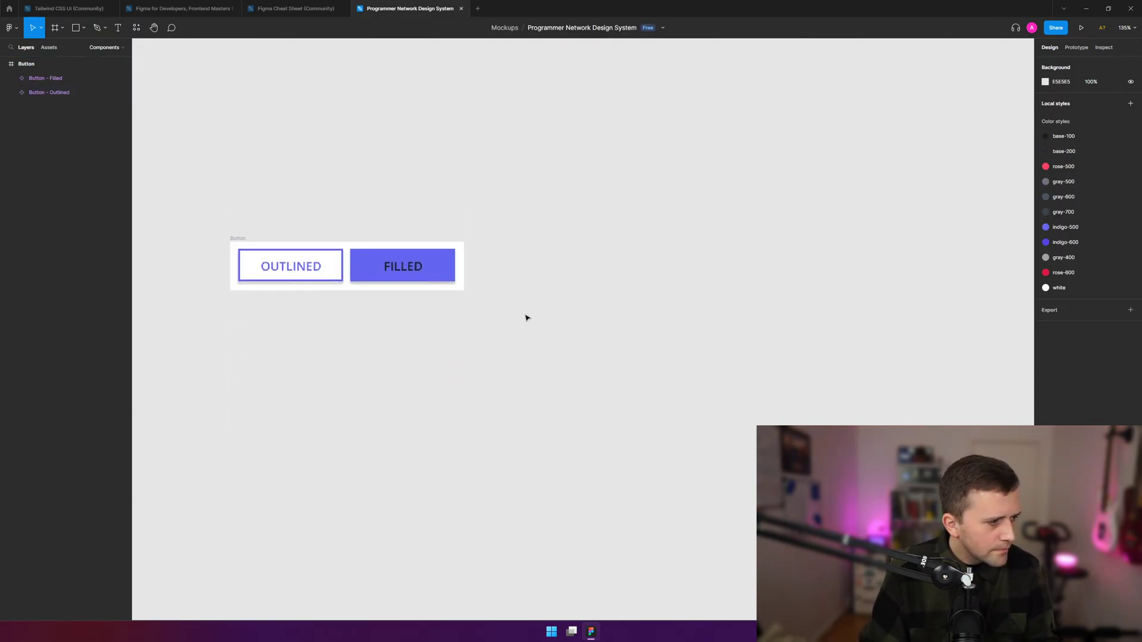
- Enlarge the Button frame to about 466 × 232 and stack the filled button directly beneath the outlined one with a 13 px gap
{"action": "left_click", "coordinate": [274, 244]}
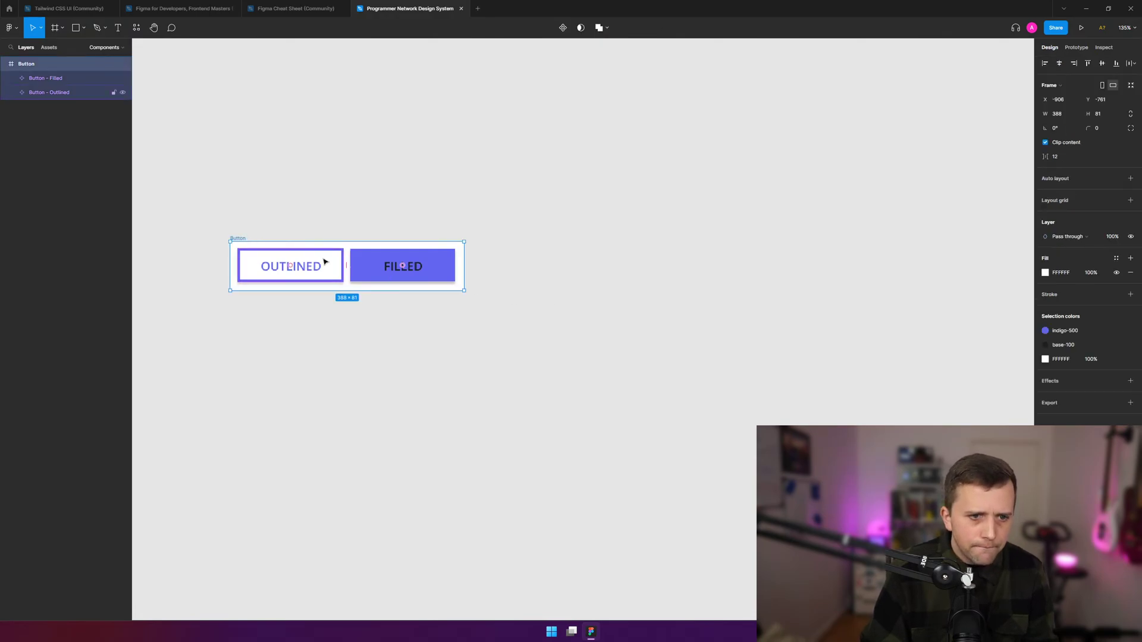
{"action": "left_click_drag", "start_coordinate": [463, 292], "coordinate": [511, 381]}
{"action": "left_click", "coordinate": [541, 321]}
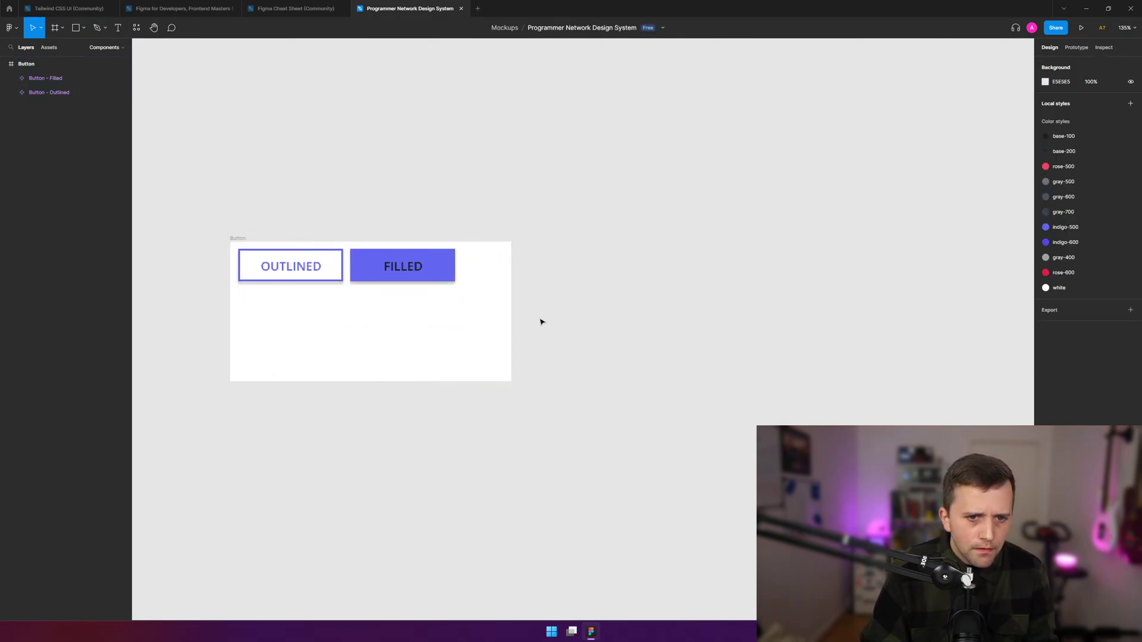
{"action": "left_click", "coordinate": [414, 263]}
{"action": "left_click_drag", "start_coordinate": [413, 263], "coordinate": [300, 301]}
{"action": "left_click", "coordinate": [716, 278]}
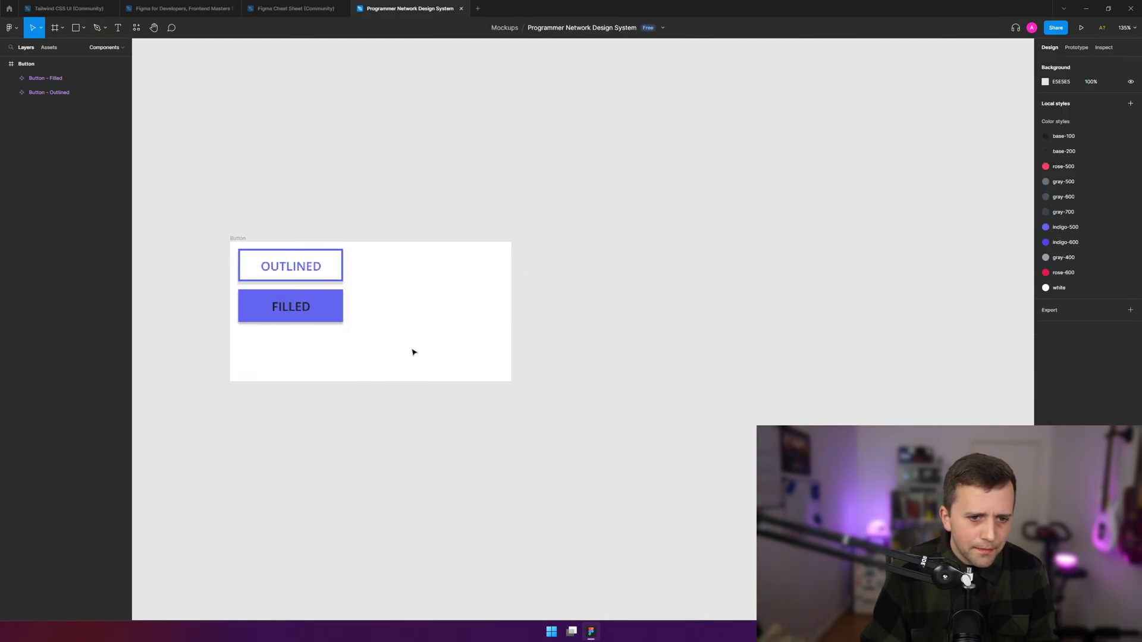
- Resize the Button frame to about 199 × 241 so it fits the stacked buttons' width with spare room below
{"action": "left_click", "coordinate": [237, 239]}
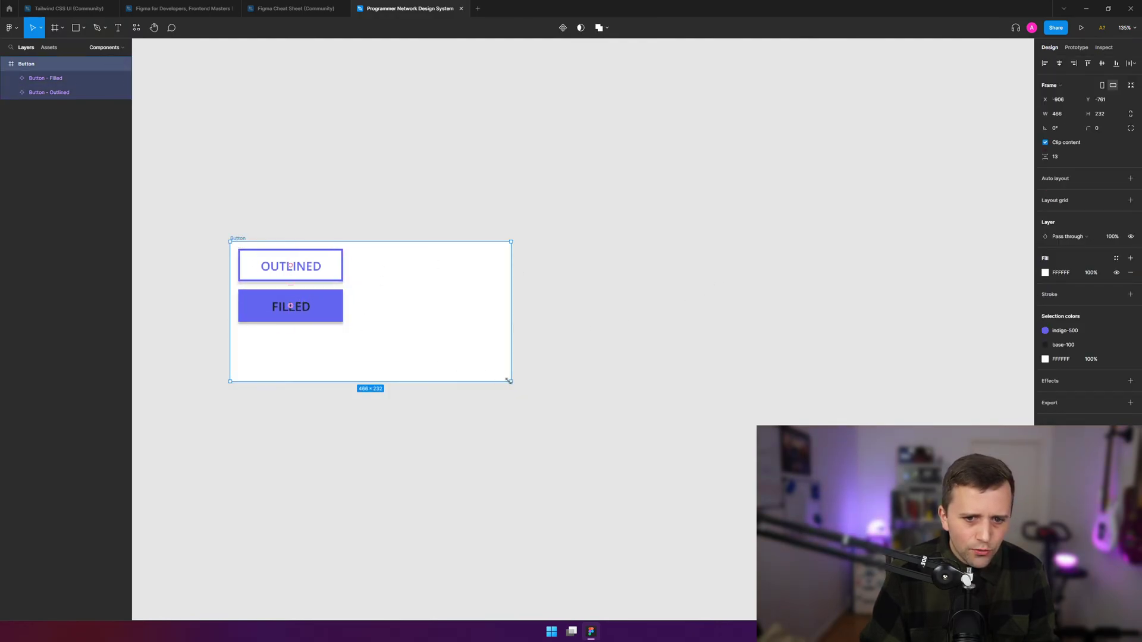
{"action": "left_click_drag", "start_coordinate": [511, 381], "coordinate": [350, 387]}
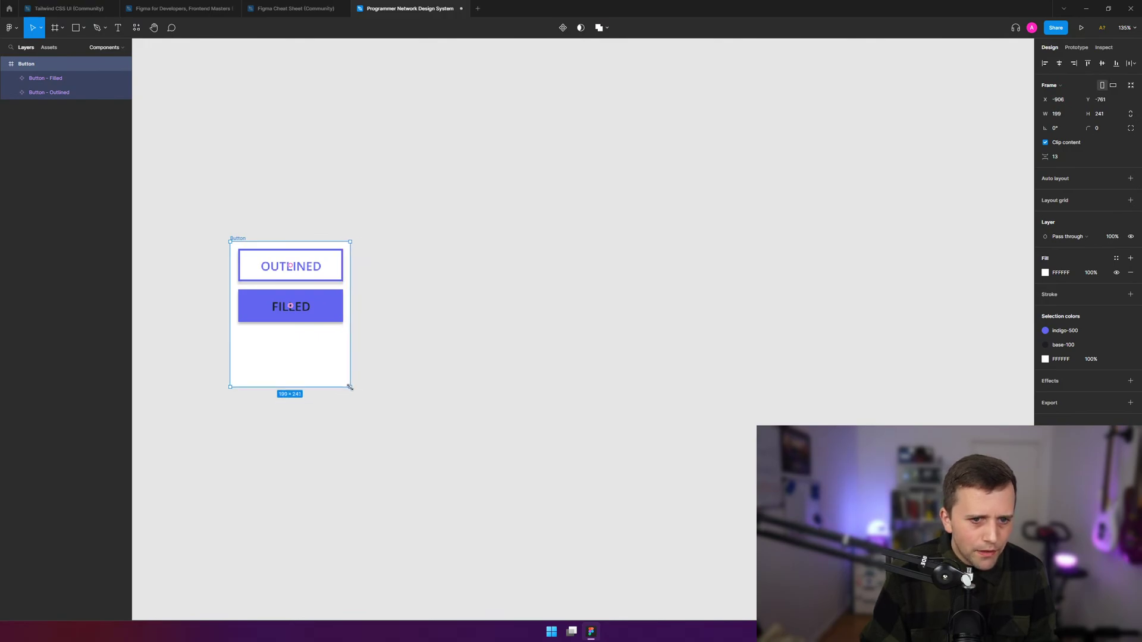
{"action": "left_click", "coordinate": [383, 370]}
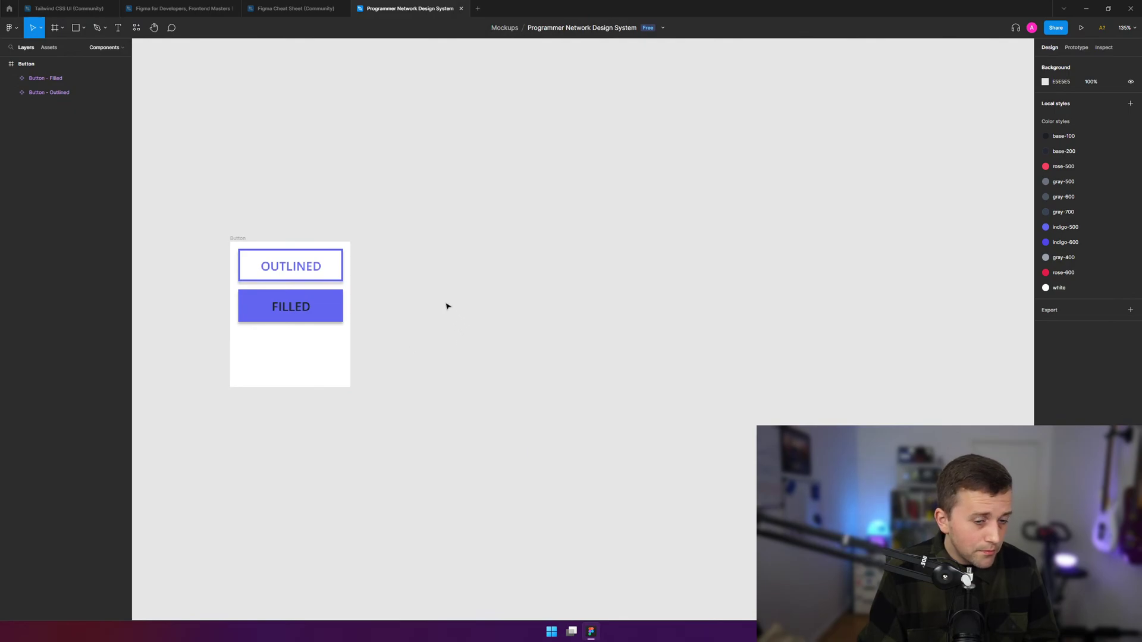
{"action": "left_click_drag", "start_coordinate": [382, 232], "coordinate": [176, 369]}
{"action": "left_click", "coordinate": [381, 270]}
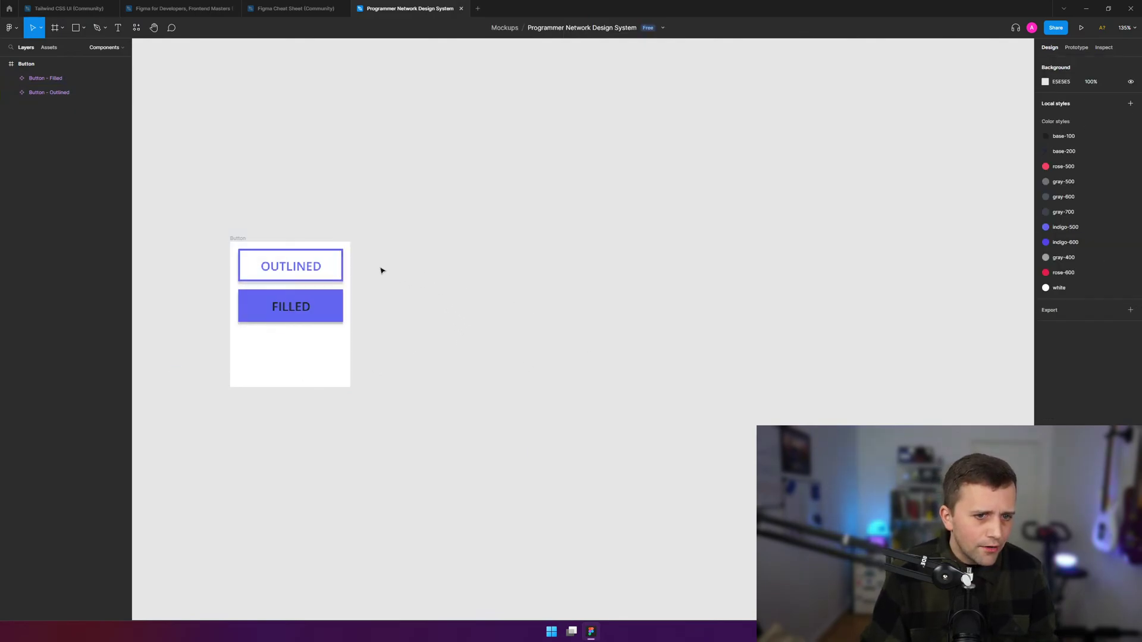
- Place an outlined button instance at about X -327, Y -728, beside the Button frame, and recolour it to rose-500
{"action": "left_click", "coordinate": [320, 266]}
{"action": "left_click_drag", "start_coordinate": [311, 277], "coordinate": [652, 290]}
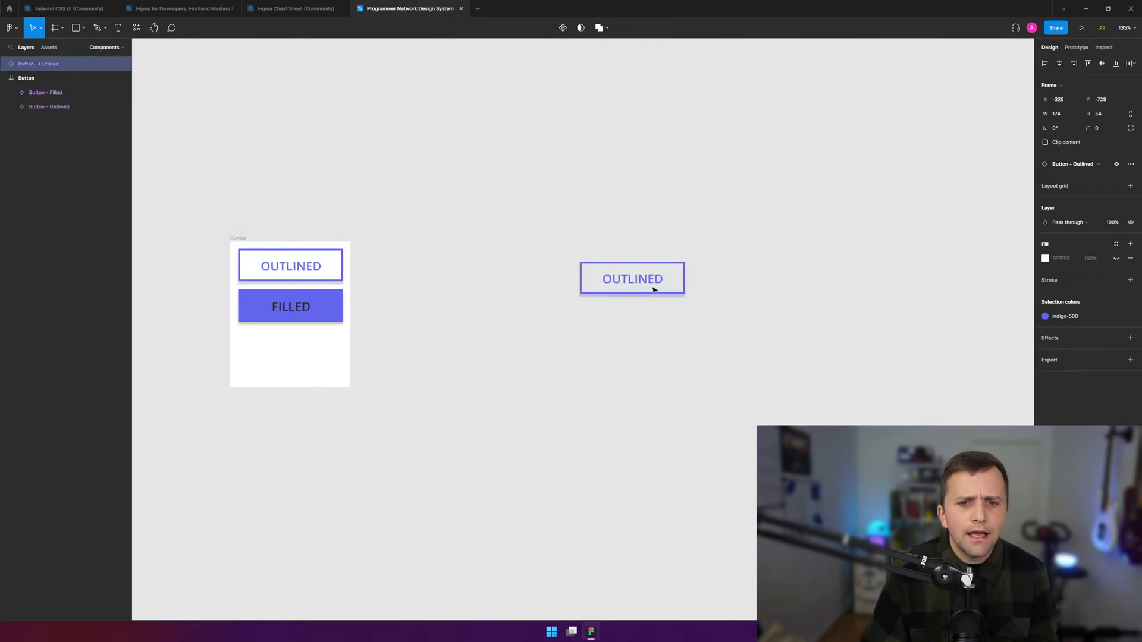
{"action": "left_click", "coordinate": [1045, 316]}
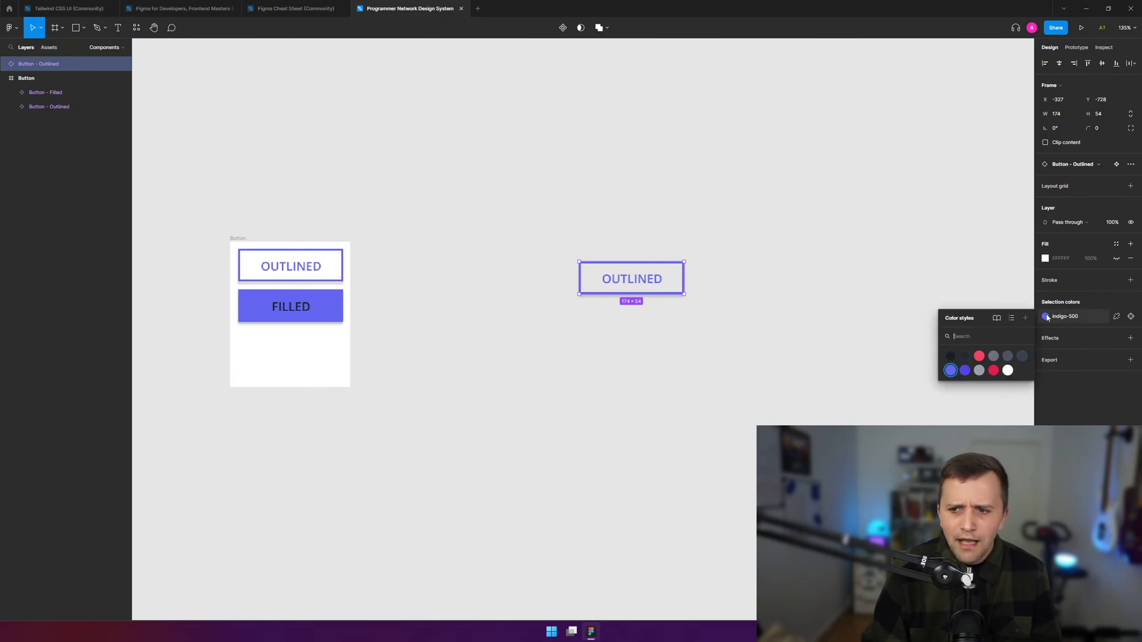
{"action": "left_click", "coordinate": [992, 355]}
{"action": "left_click", "coordinate": [881, 345]}
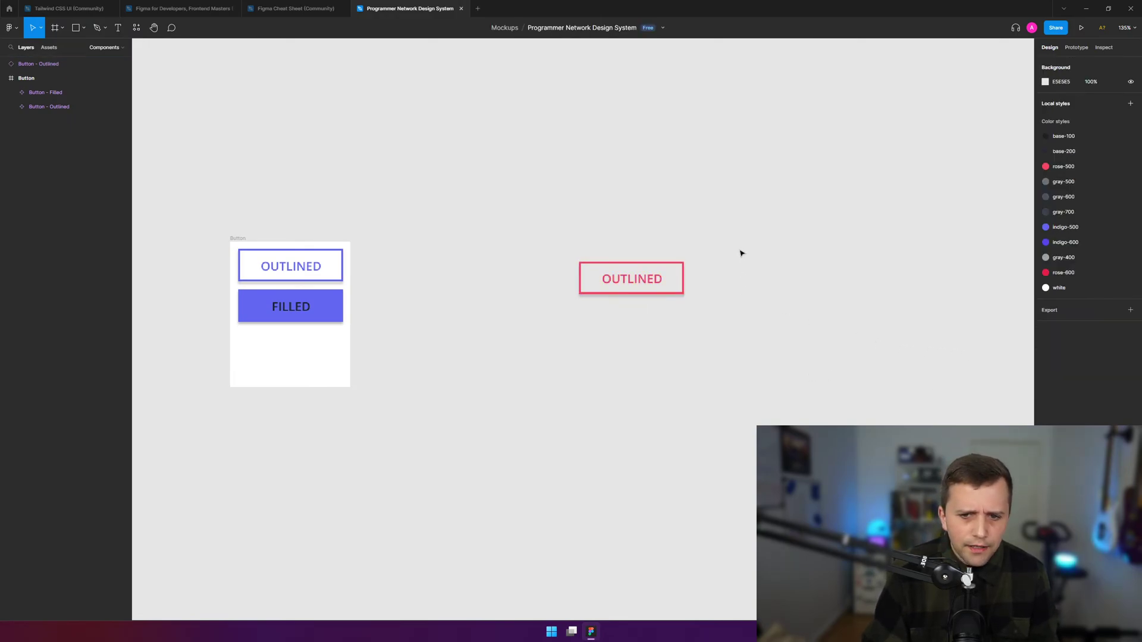
- Duplicate the rose outlined instance beneath itself at about X -321, Y -617 and give the copy an F43F5E fill
{"action": "left_click_drag", "start_coordinate": [743, 249], "coordinate": [517, 348]}
{"action": "left_click_drag", "start_coordinate": [677, 284], "coordinate": [676, 353]}
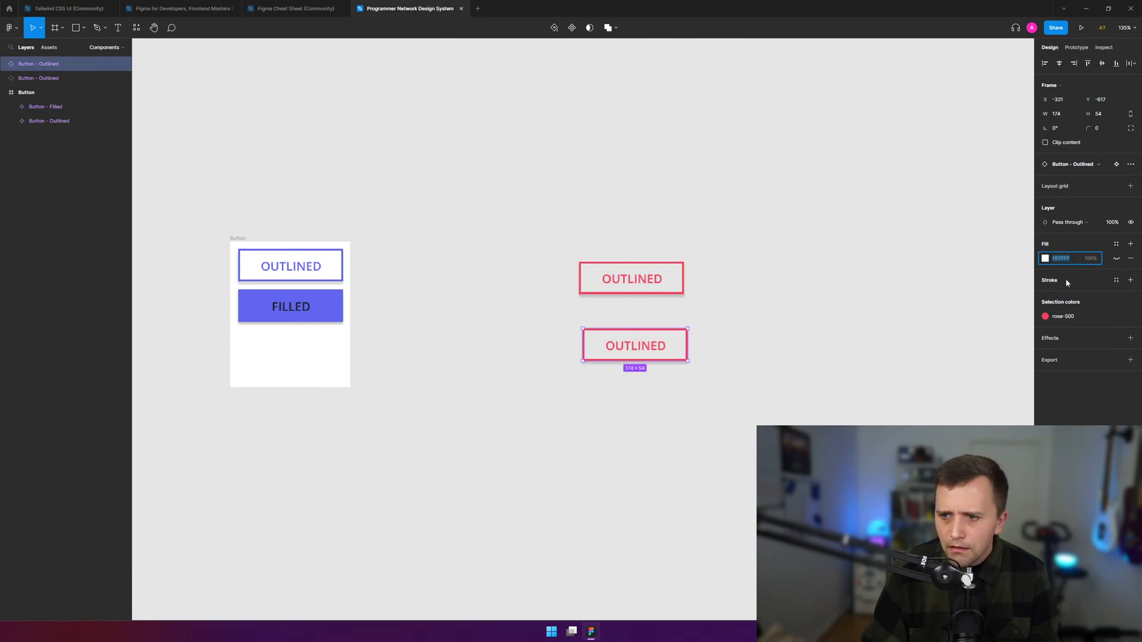
{"action": "left_click", "coordinate": [1045, 258]}
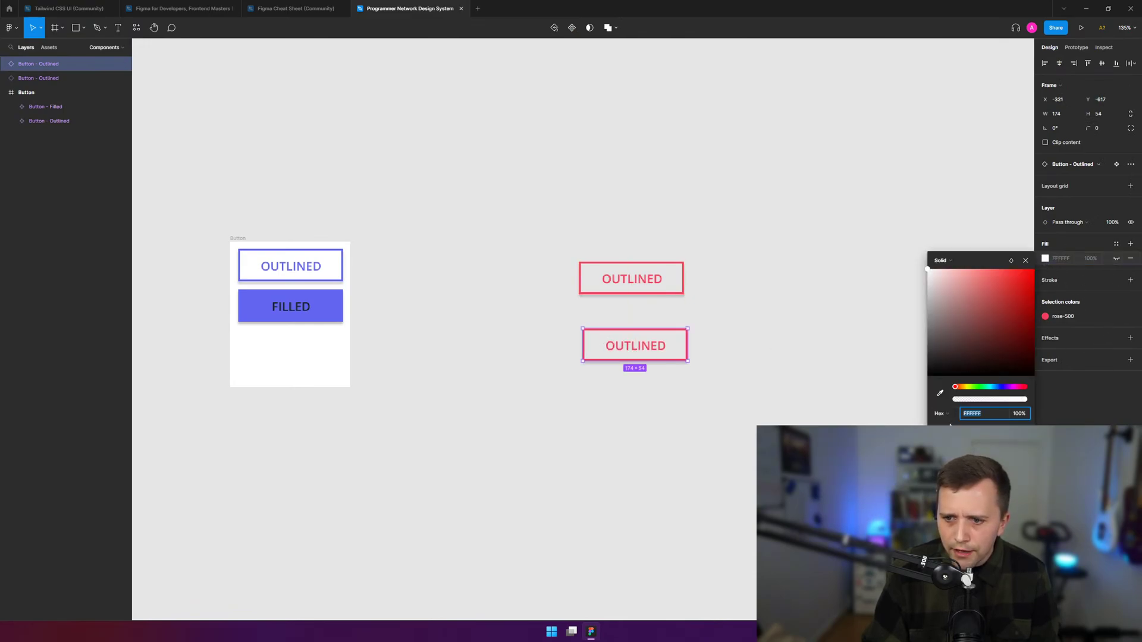
{"action": "type", "text": "F43F5E"}
{"action": "key", "text": "Return"}
{"action": "left_click", "coordinate": [804, 401]}
{"action": "left_click", "coordinate": [634, 343]}
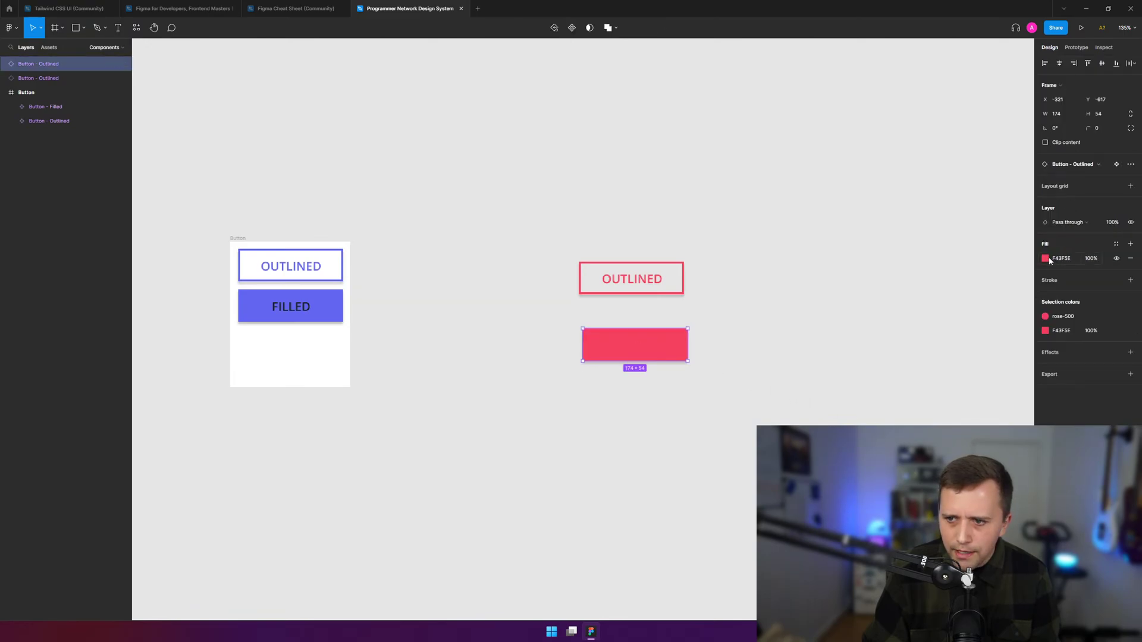
{"action": "left_click", "coordinate": [1116, 243]}
{"action": "key", "text": "Escape"}
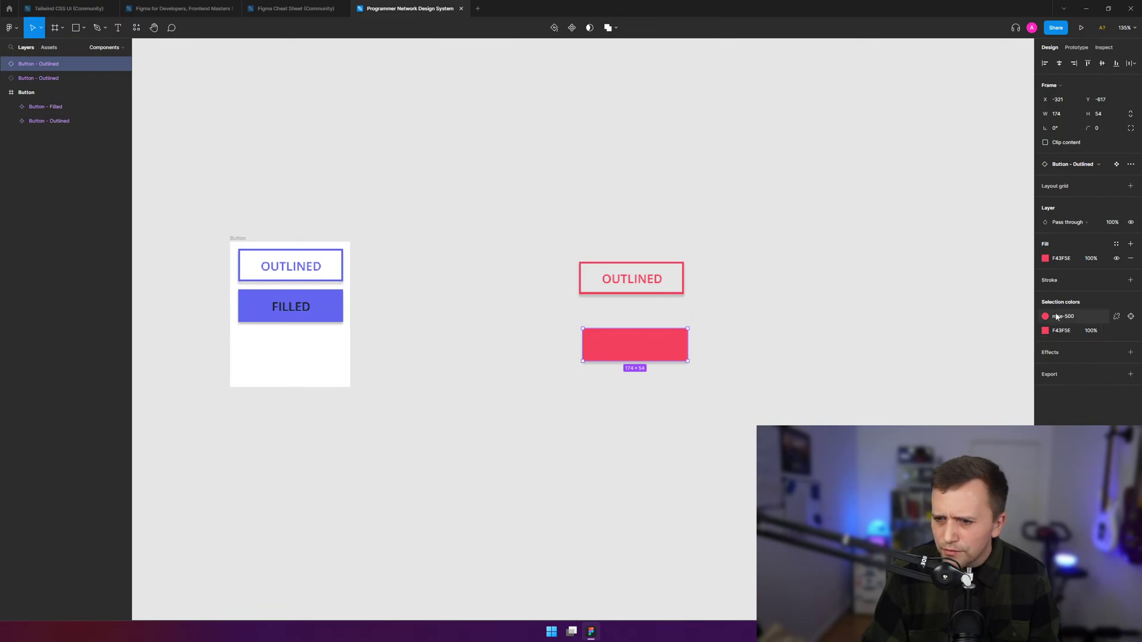
- Recolour the outline and label of the rose-filled instance to the white colour style
{"action": "left_click", "coordinate": [1054, 318]}
{"action": "left_click", "coordinate": [1009, 377]}
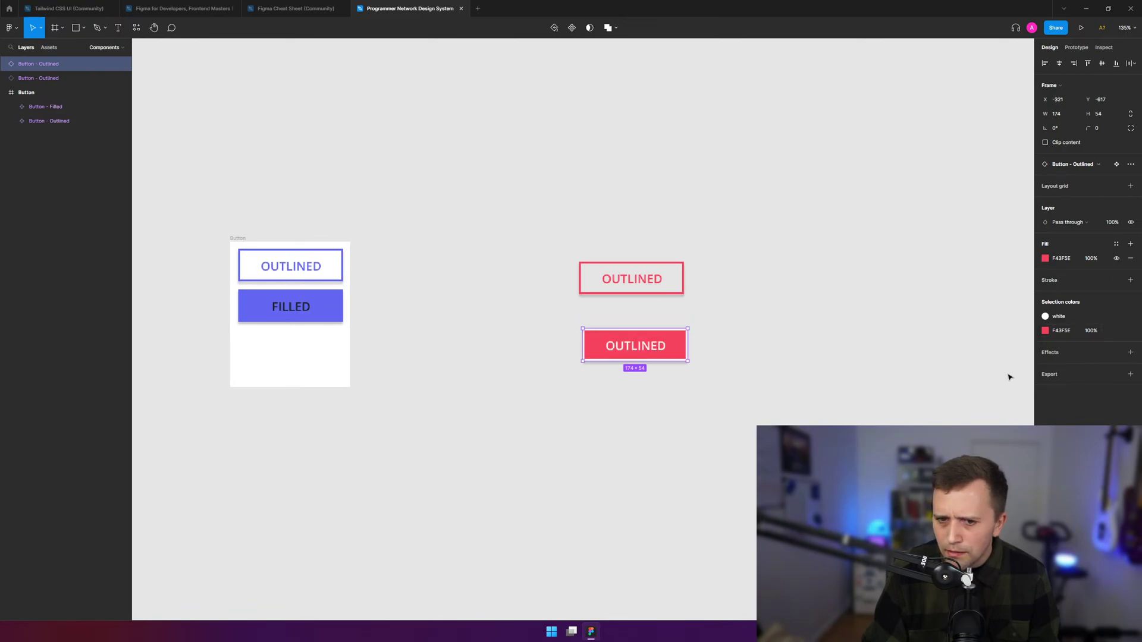
{"action": "left_click", "coordinate": [817, 339]}
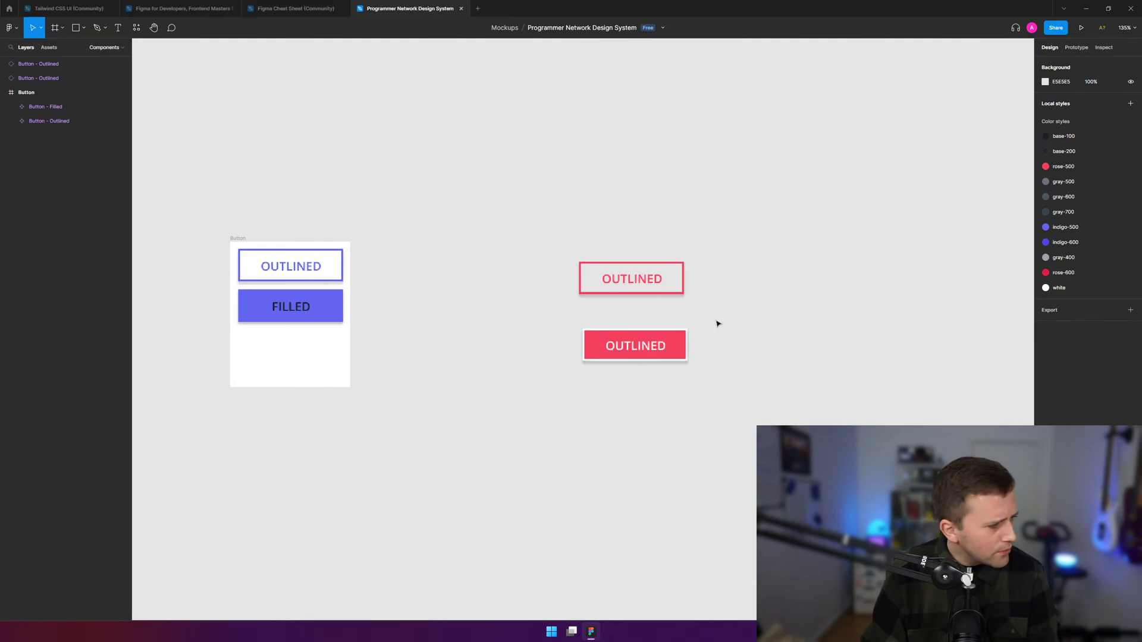
- Delete both rose button instances from the canvas
{"action": "left_click_drag", "start_coordinate": [738, 205], "coordinate": [537, 414]}
{"action": "key", "text": "Delete"}
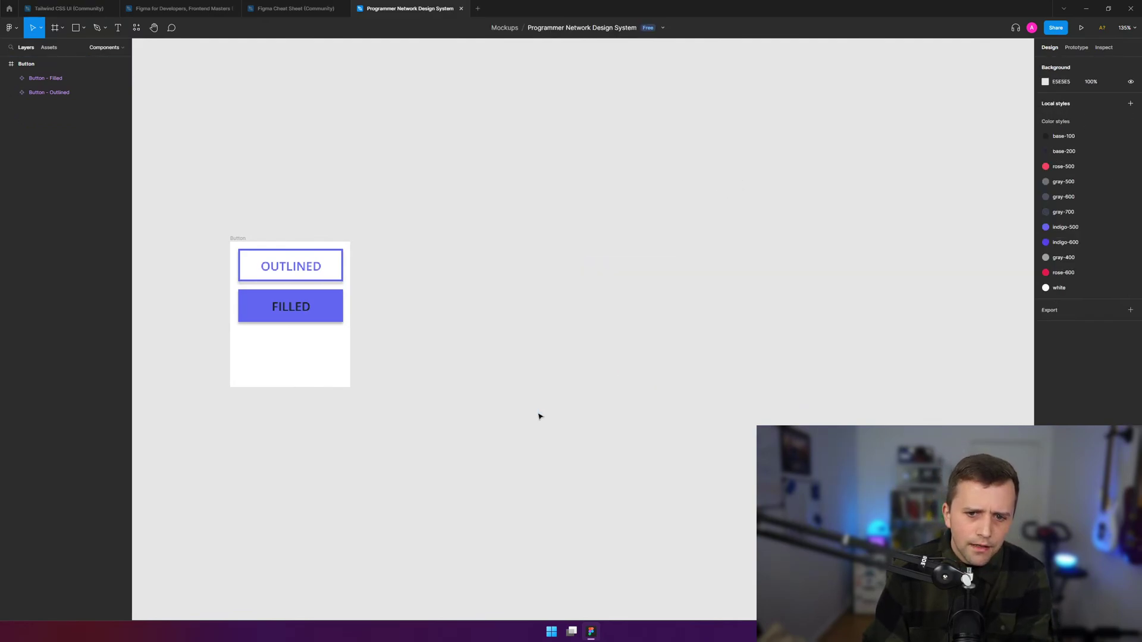
- Shorten the Button frame to about 199 × 144 so it fits closely around the two stacked buttons
{"action": "left_click", "coordinate": [237, 240]}
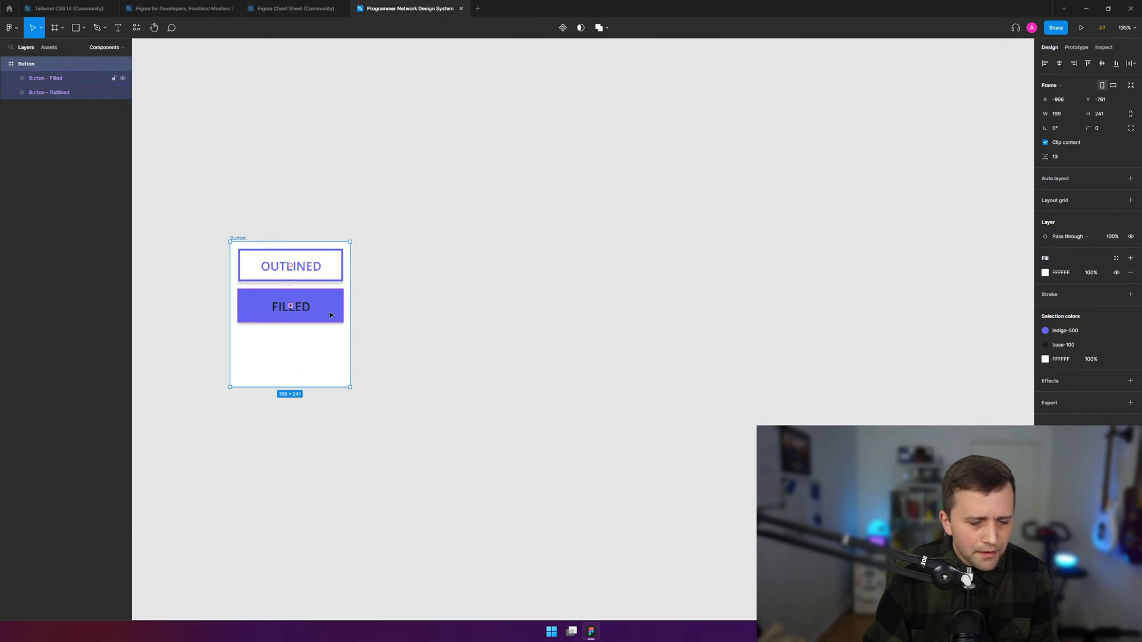
{"action": "left_click", "coordinate": [427, 310]}
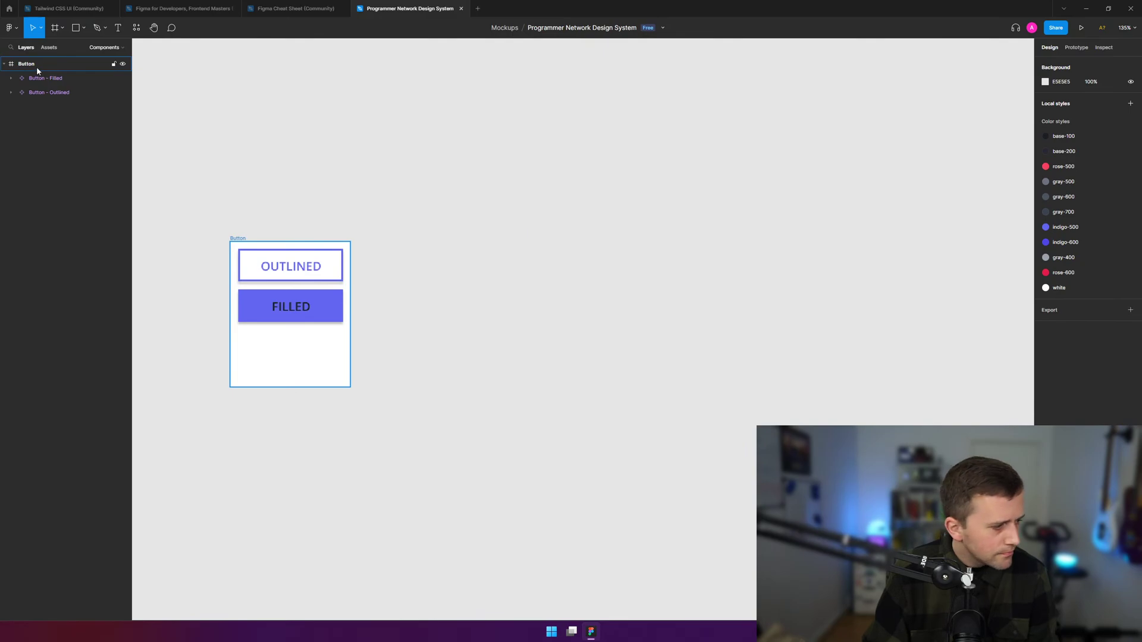
{"action": "left_click", "coordinate": [241, 238]}
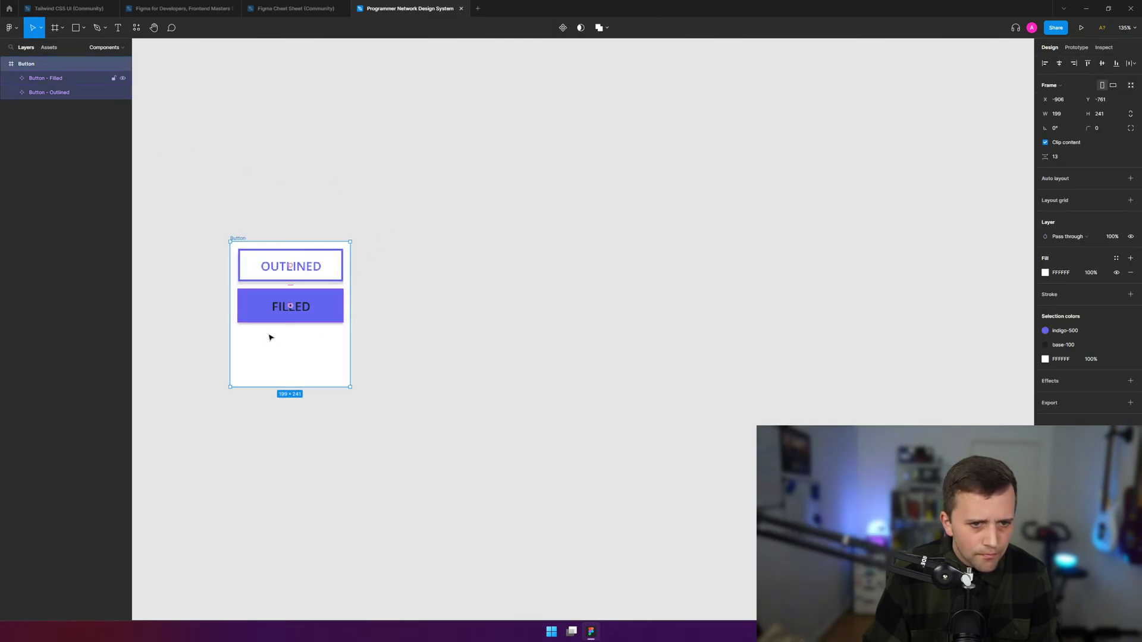
{"action": "left_click_drag", "start_coordinate": [268, 386], "coordinate": [281, 328]}
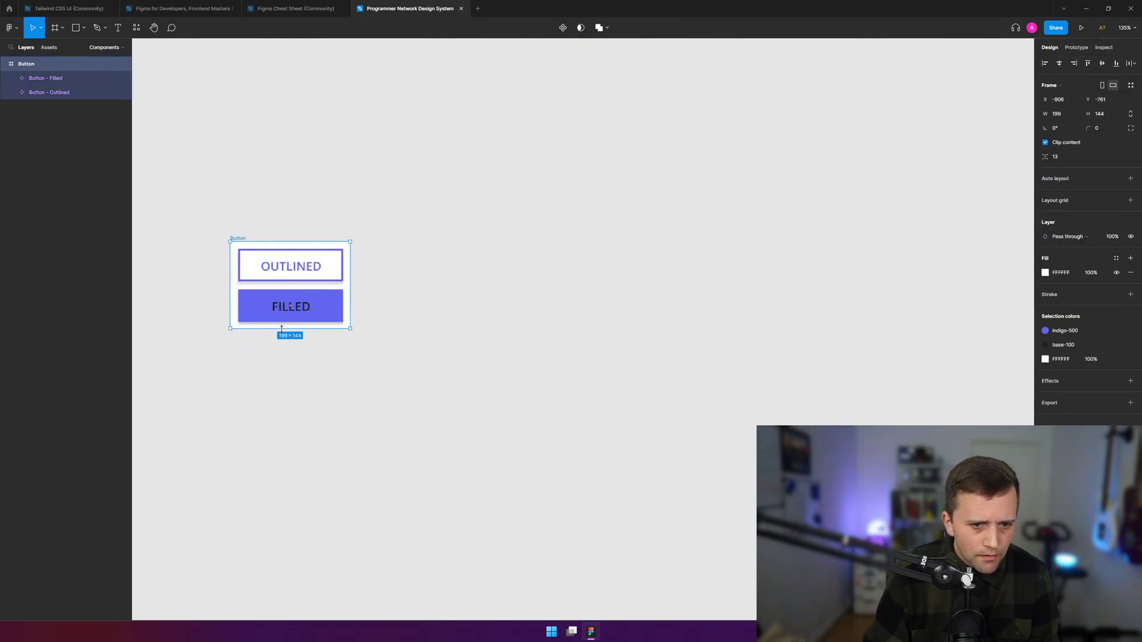
{"action": "left_click", "coordinate": [441, 296]}
{"action": "scroll", "coordinate": [437, 284], "scroll_direction": "up", "scroll_amount": 1}
{"action": "scroll", "coordinate": [432, 284], "scroll_direction": "down", "scroll_amount": 1}
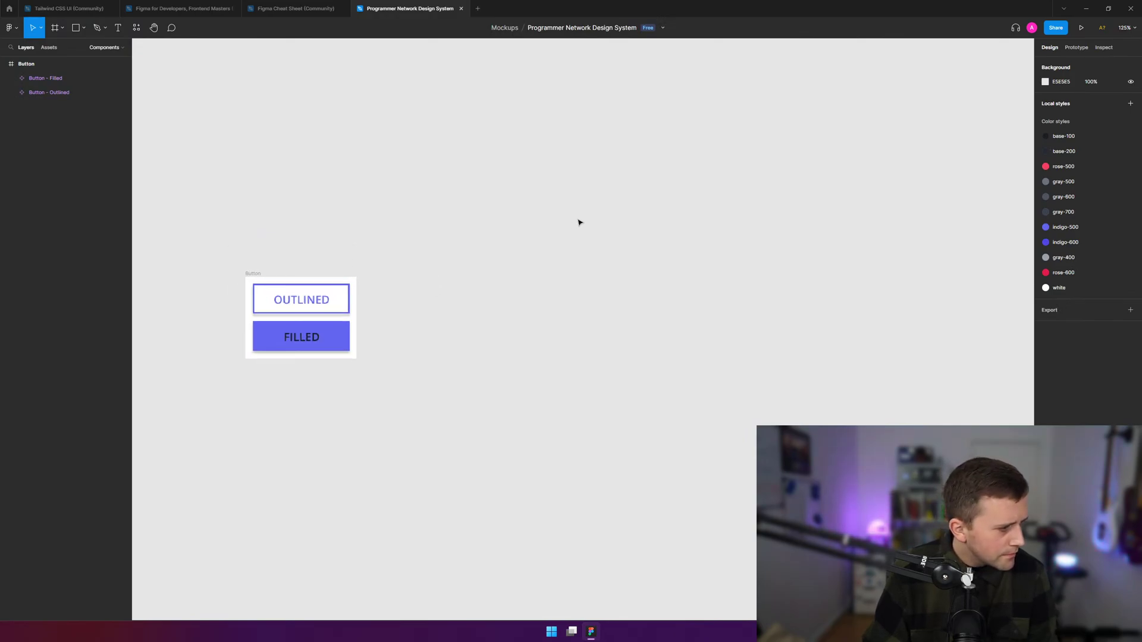
- Switch to the browser, pause the Figma components tutorial at the section on detaching an instance, and return to Figma
{"action": "key", "text": "alt+Tab"}
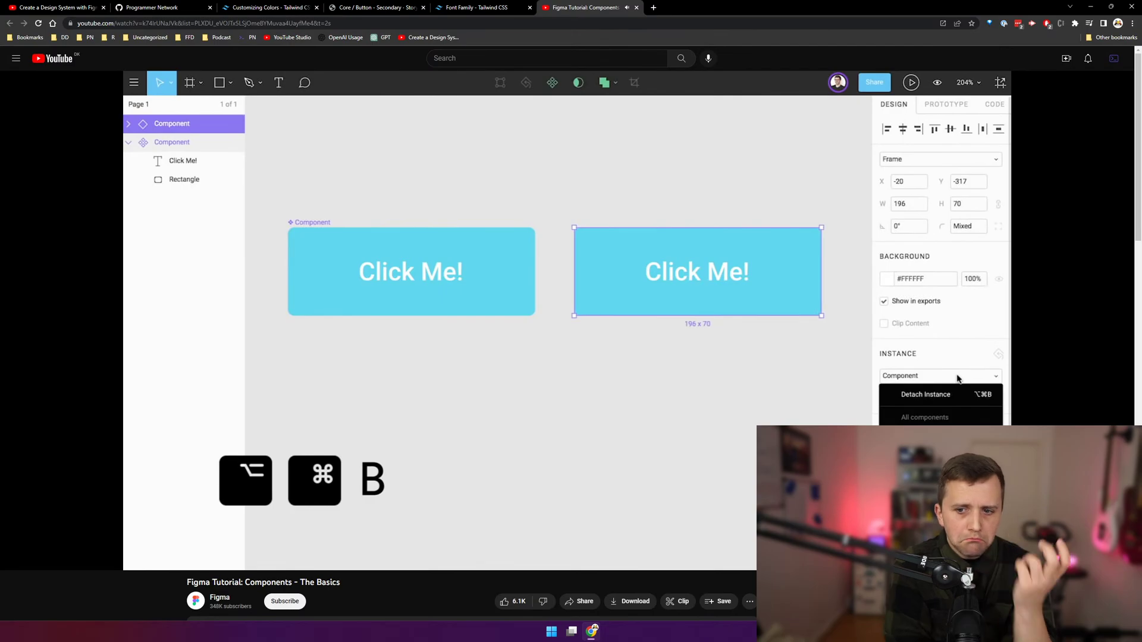
{"action": "left_click", "coordinate": [488, 280]}
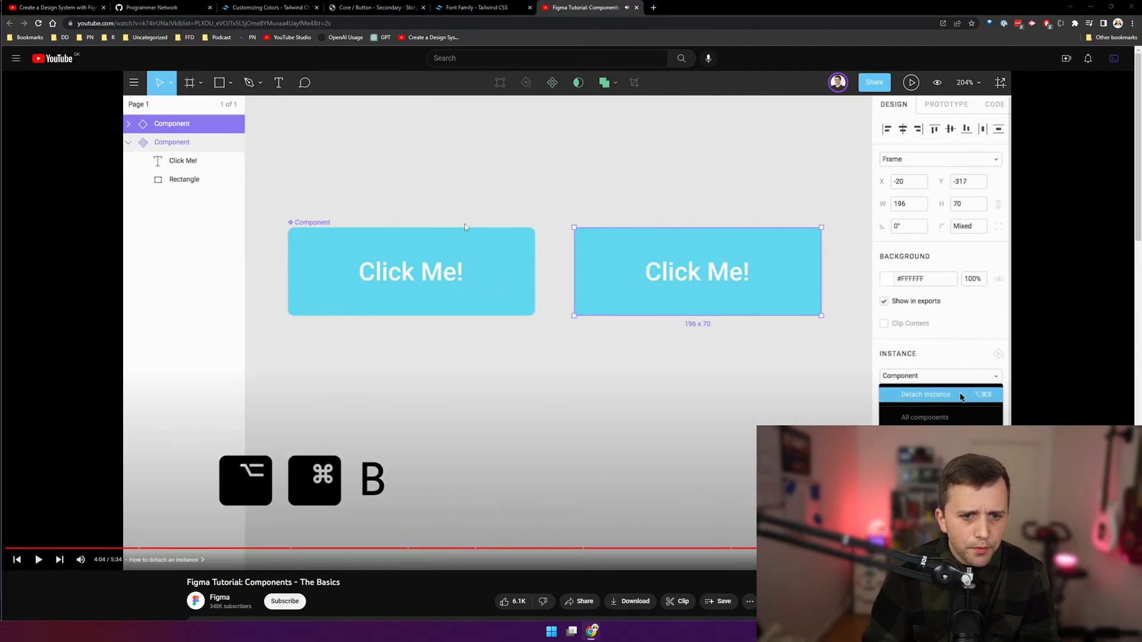
{"action": "key", "text": "alt+F4"}
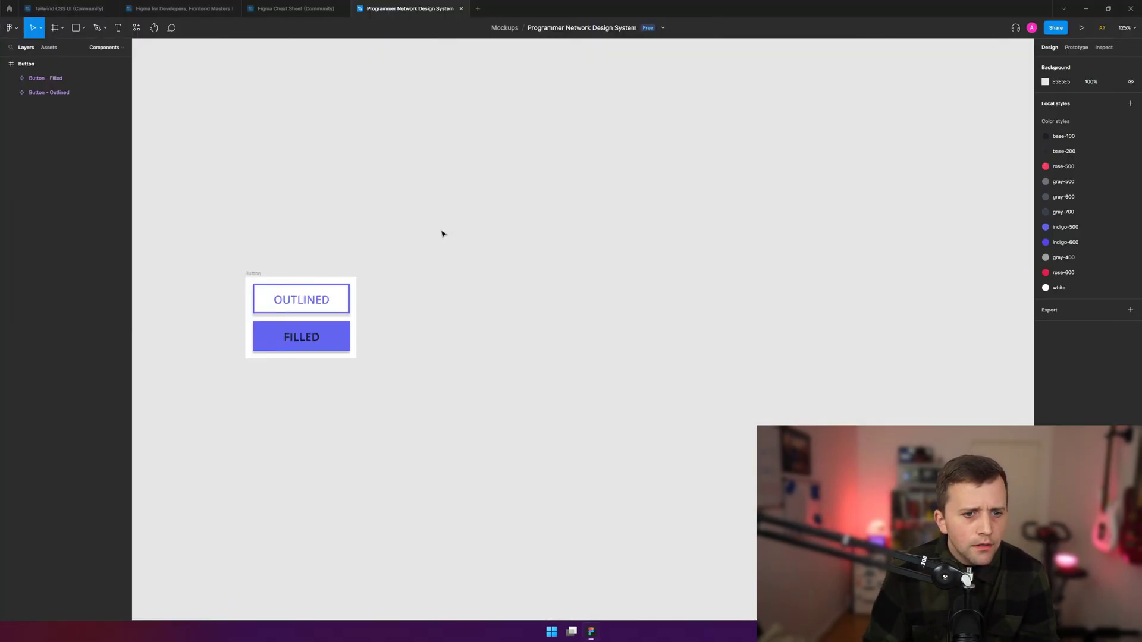
- Create an instance of the outlined button at about X -538, Y -803, outside the Button frame
{"action": "left_click", "coordinate": [313, 297]}
{"action": "key", "text": "ctrl+d"}
{"action": "left_click_drag", "start_coordinate": [256, 300], "coordinate": [473, 267]}
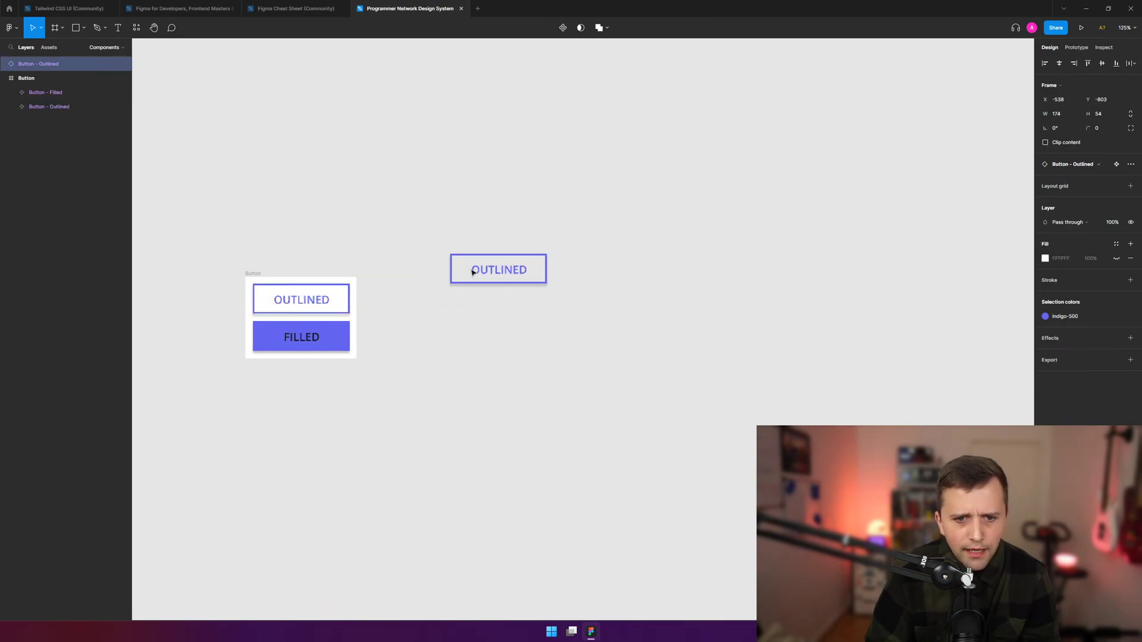
{"action": "left_click", "coordinate": [479, 378]}
{"action": "scroll", "coordinate": [528, 238], "scroll_direction": "up", "scroll_amount": 3}
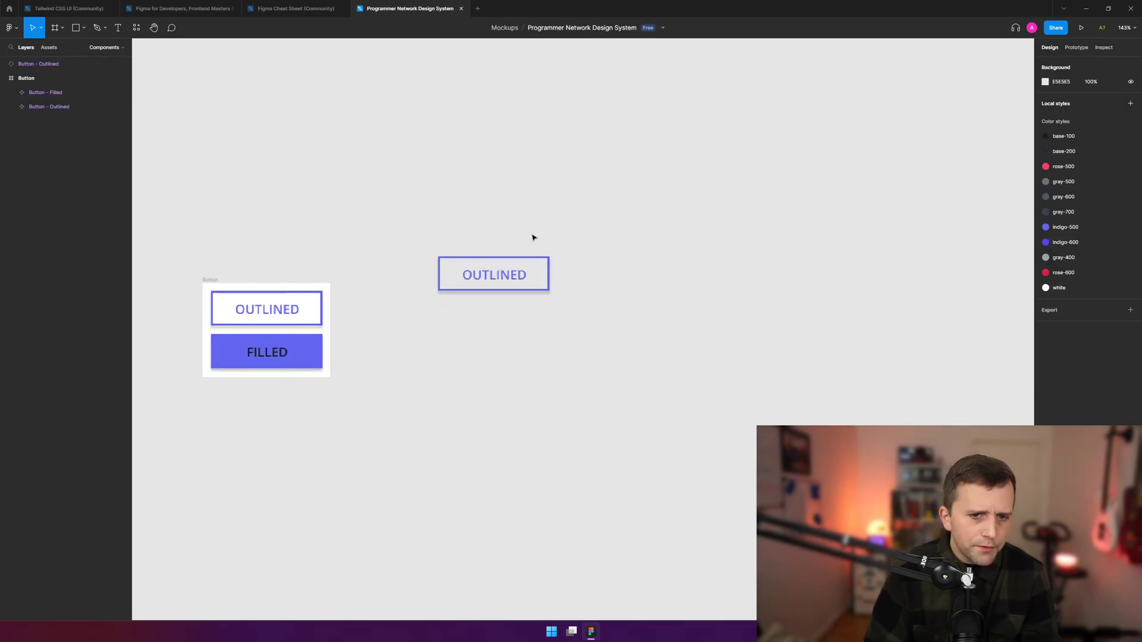
- Detach the loose outlined button instance from its main component
{"action": "left_click_drag", "start_coordinate": [619, 206], "coordinate": [382, 338]}
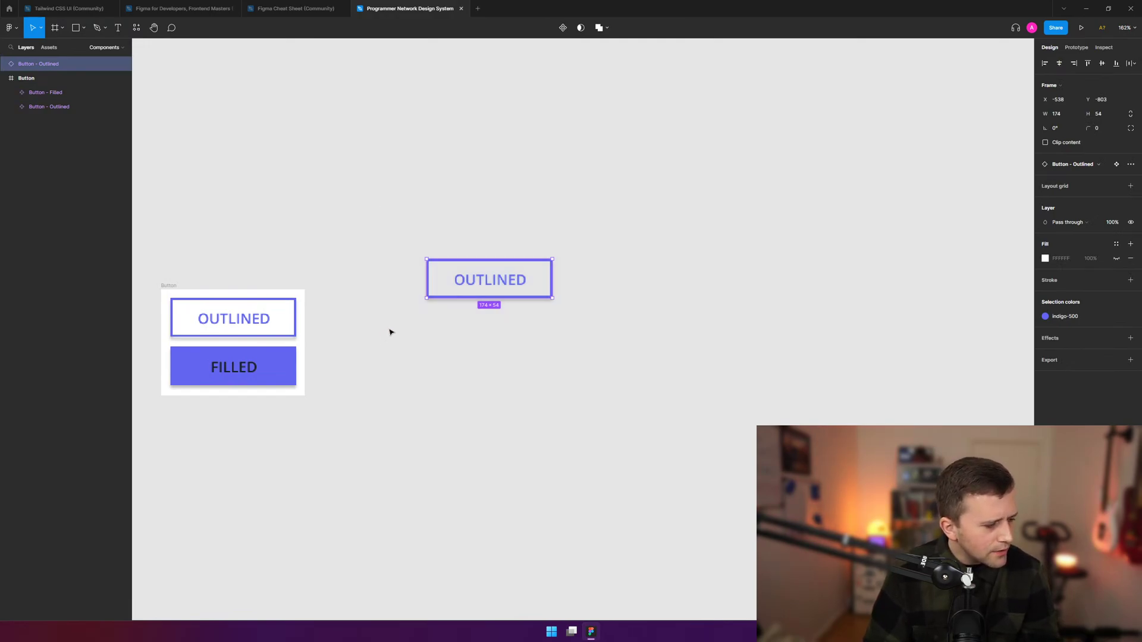
{"action": "right_click", "coordinate": [531, 268]}
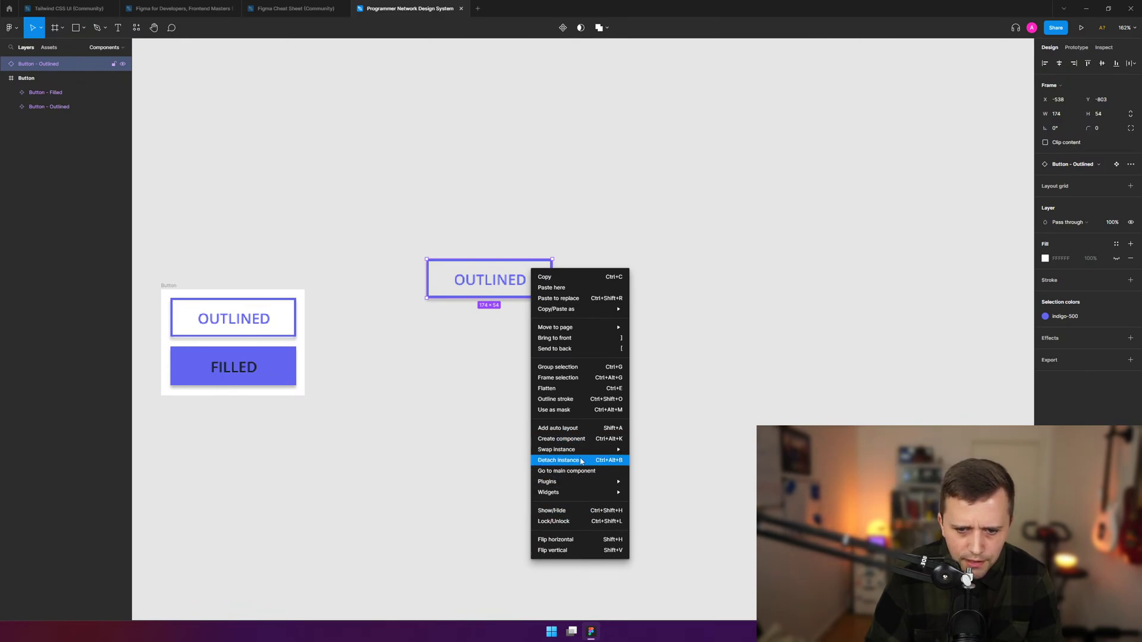
{"action": "mouse_move", "coordinate": [607, 450]}
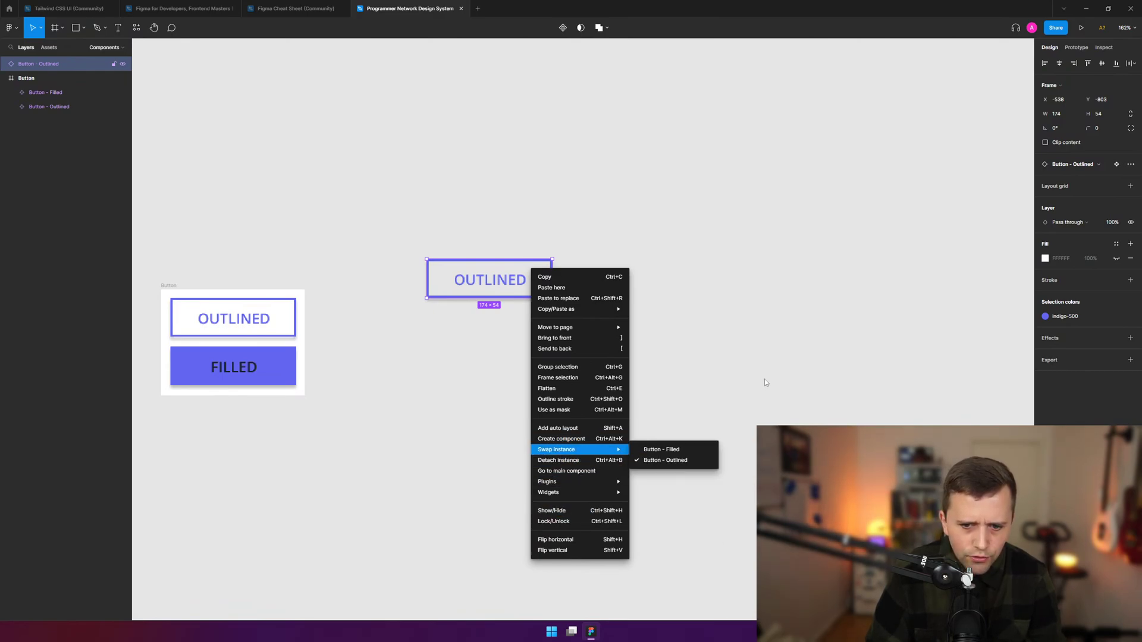
{"action": "left_click", "coordinate": [578, 460]}
{"action": "left_click", "coordinate": [589, 359]}
{"action": "left_click_drag", "start_coordinate": [571, 227], "coordinate": [418, 344]}
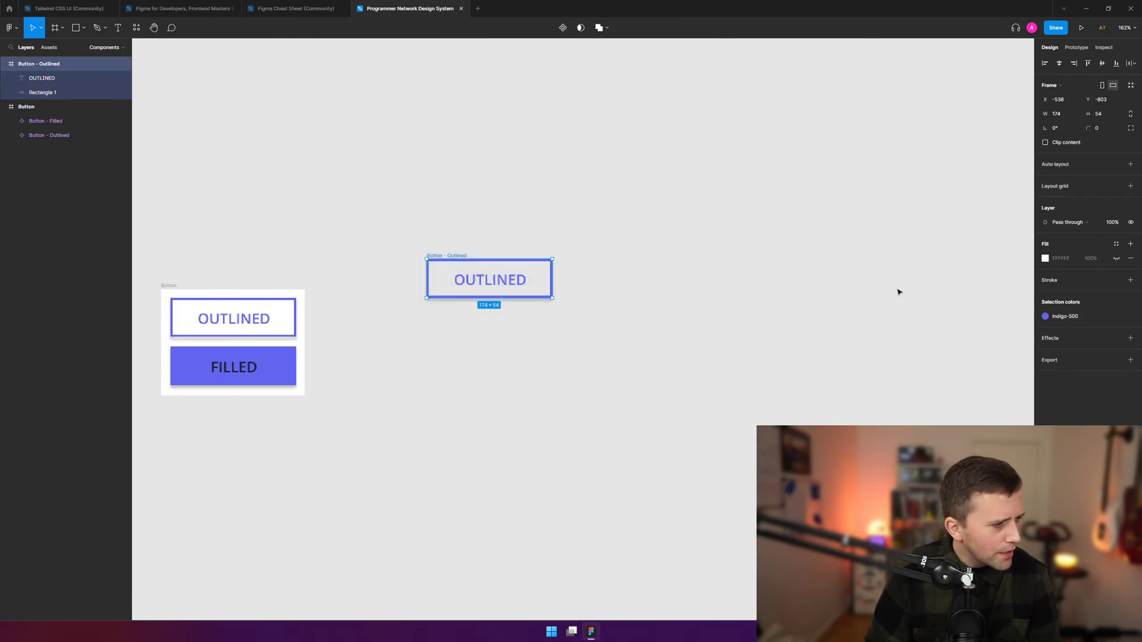
{"action": "left_click", "coordinate": [726, 288]}
- Try rotating the detached outlined button by 10°, and undo the rotation
{"action": "left_click", "coordinate": [551, 266]}
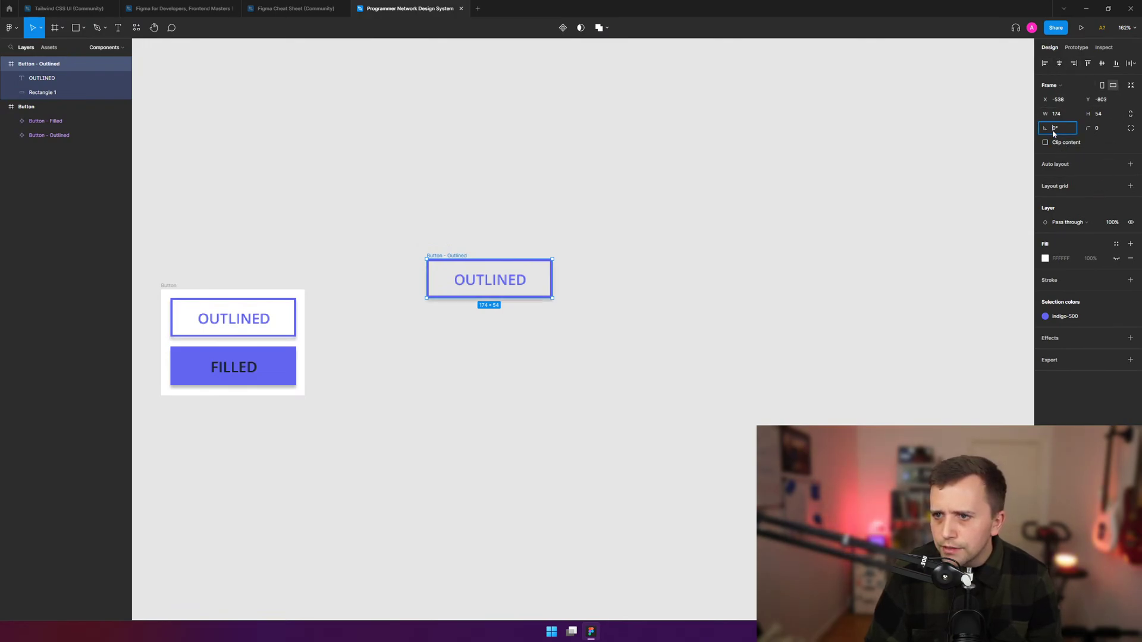
{"action": "type", "text": "10"}
{"action": "key", "text": "Return"}
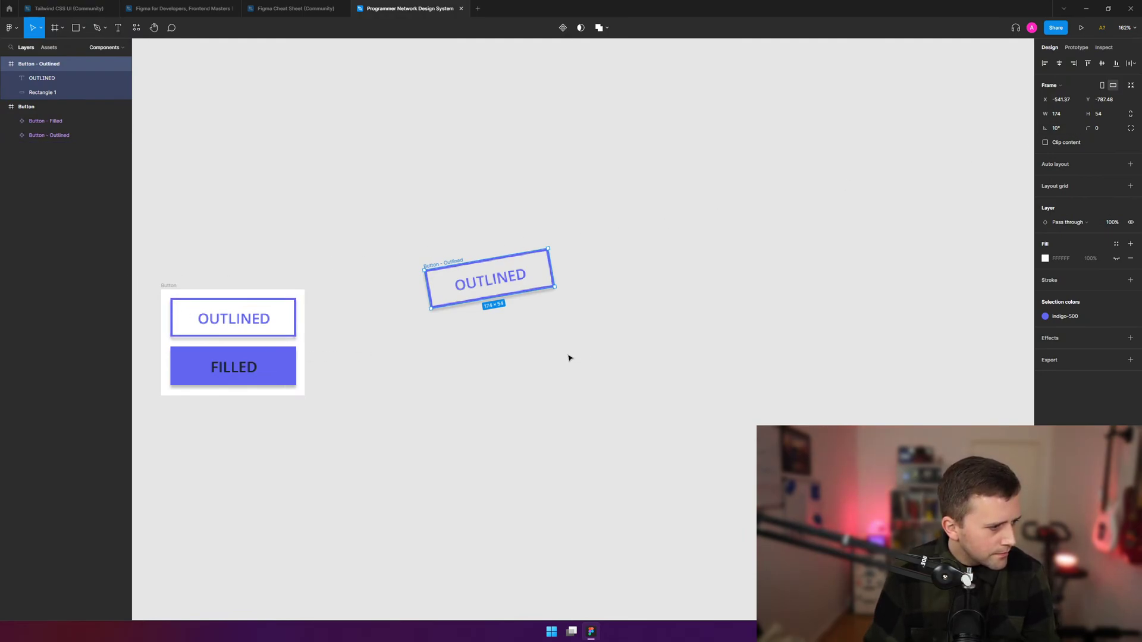
{"action": "key", "text": "ctrl+z"}
{"action": "key", "text": "Escape"}
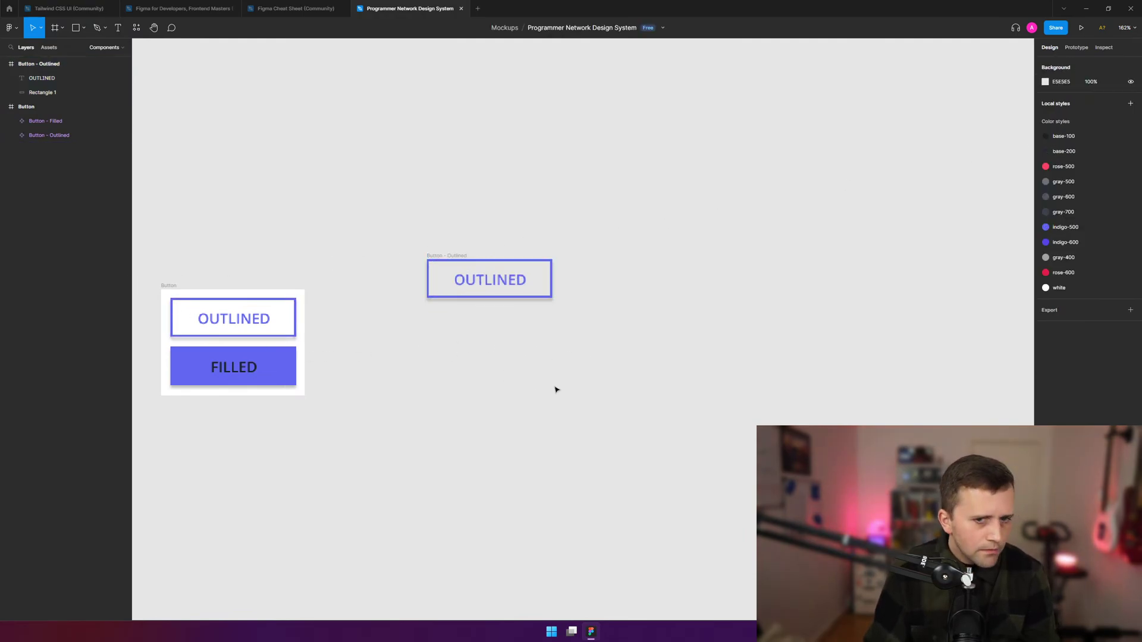
- Delete the detached outlined button from the canvas
{"action": "left_click_drag", "start_coordinate": [620, 230], "coordinate": [416, 357]}
{"action": "key", "text": "Delete"}
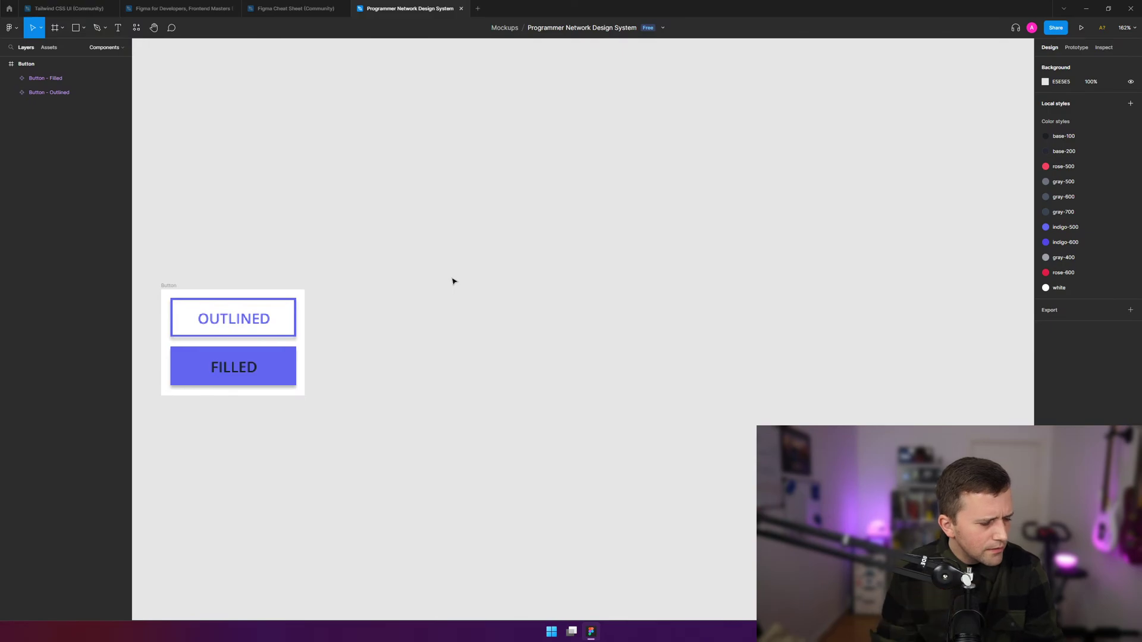
- Switch to the browser, watch more of the Figma components tutorial after the detach-instance section, and return to Figma
{"action": "key", "text": "alt+Tab"}
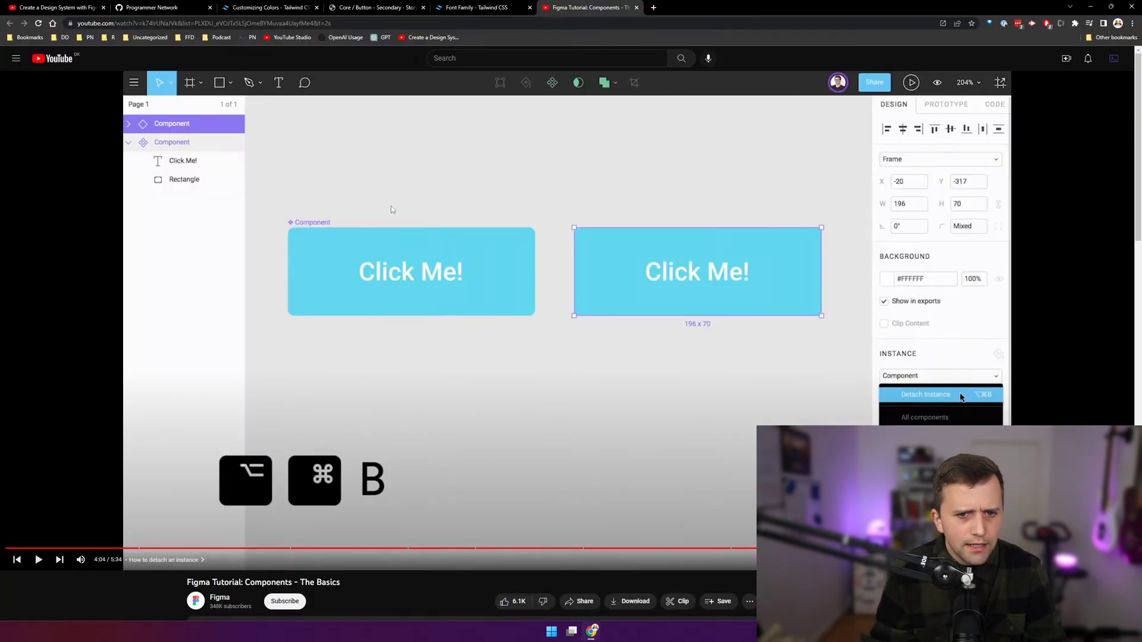
{"action": "left_click", "coordinate": [489, 211]}
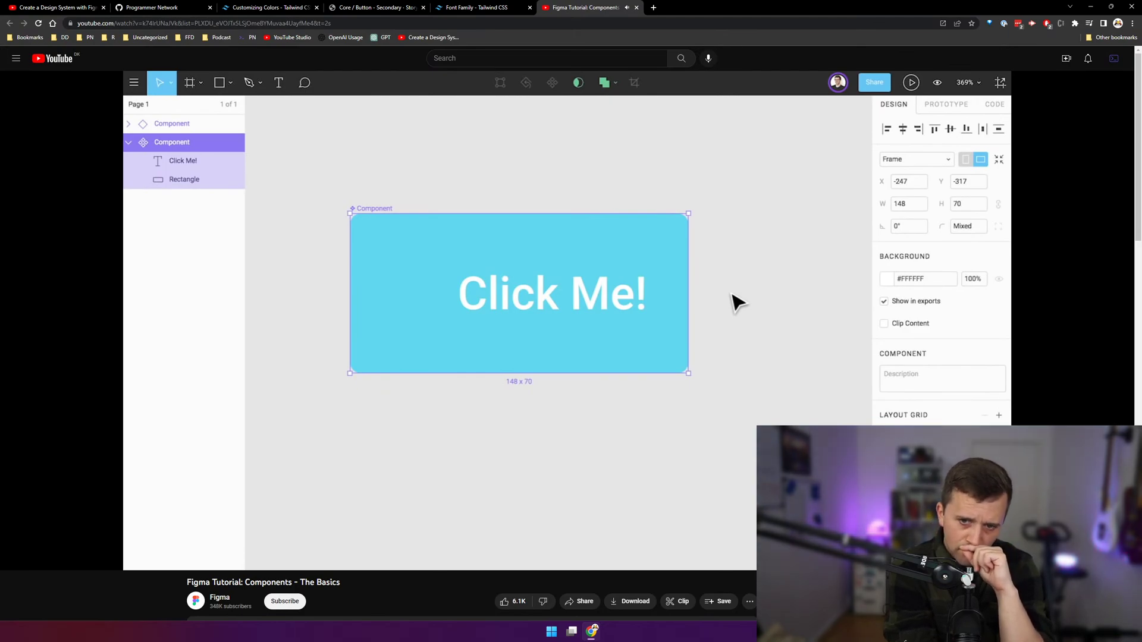
{"action": "left_click", "coordinate": [676, 115]}
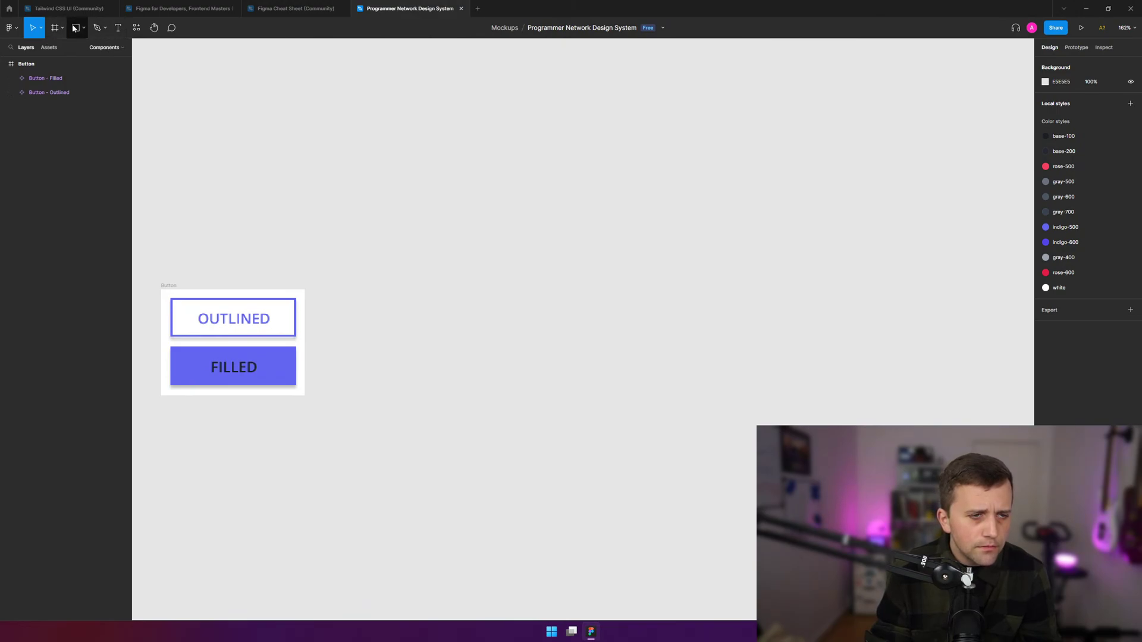
- Add a text box of about 457 × 145 above and beside the Button frame, containing "dsadsadsadsa"
{"action": "left_click", "coordinate": [119, 27]}
{"action": "left_click_drag", "start_coordinate": [455, 127], "coordinate": [786, 231]}
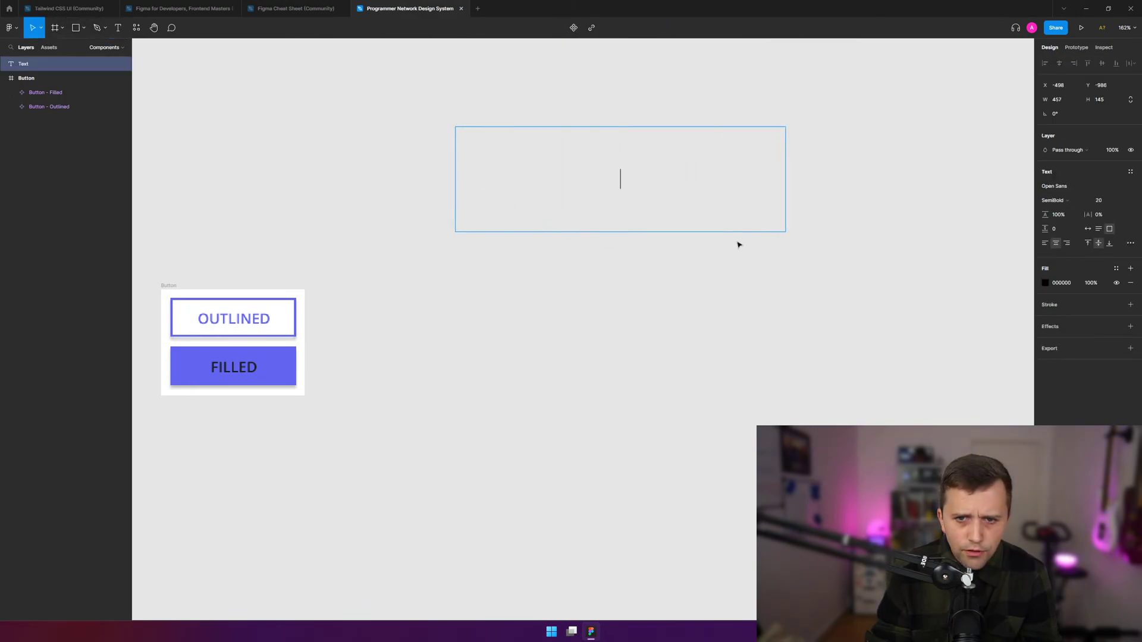
{"action": "type", "text": "dsadsadsadsa"}
{"action": "key", "text": "Escape"}
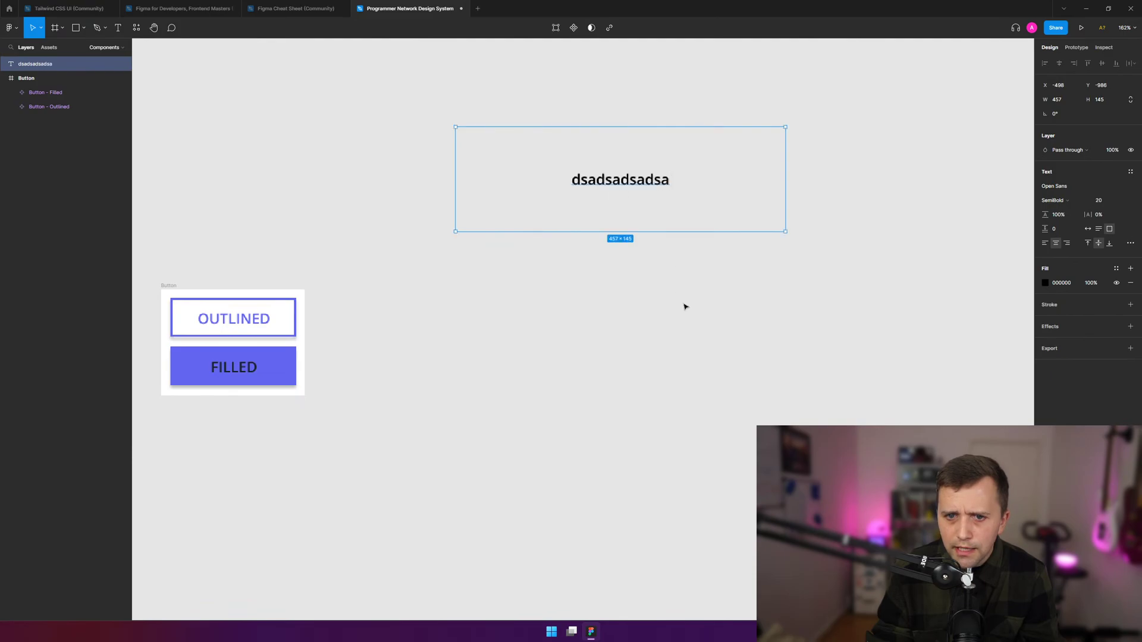
{"action": "key", "text": "Escape"}
{"action": "left_click", "coordinate": [647, 178]}
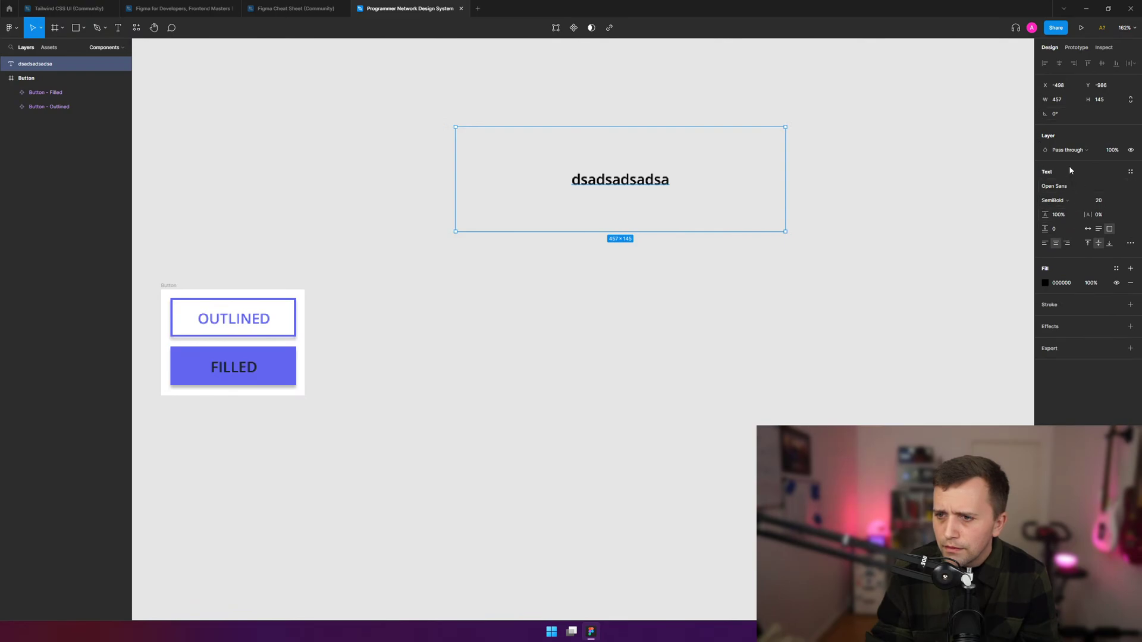
{"action": "key", "text": "Escape"}
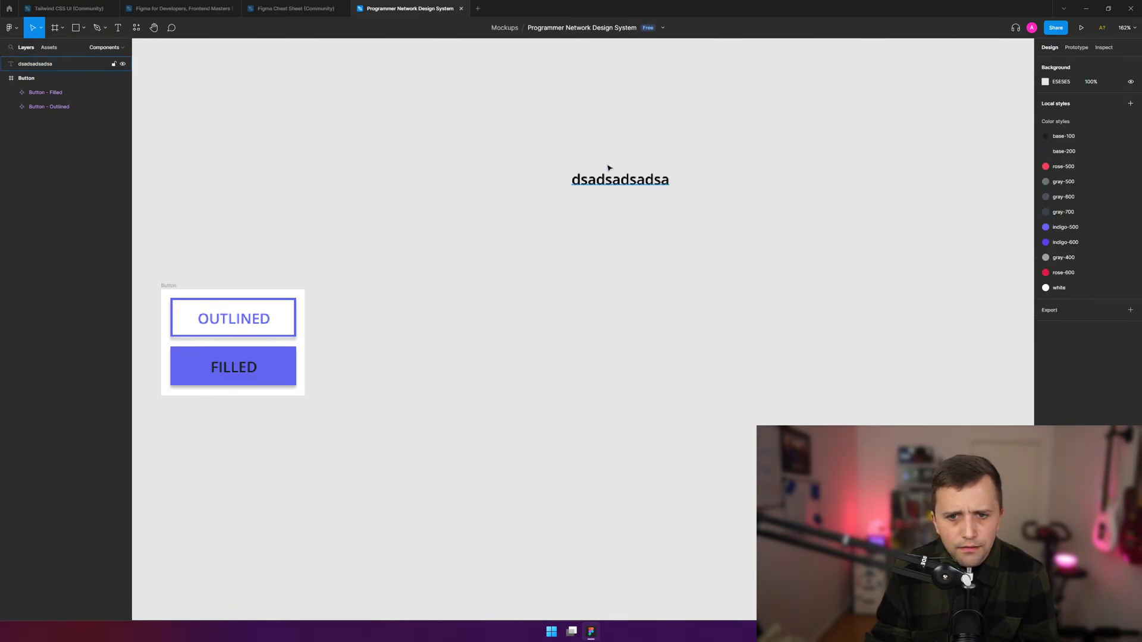
- Delete the "dsadsadsadsa" test text box from the canvas
{"action": "left_click", "coordinate": [604, 181]}
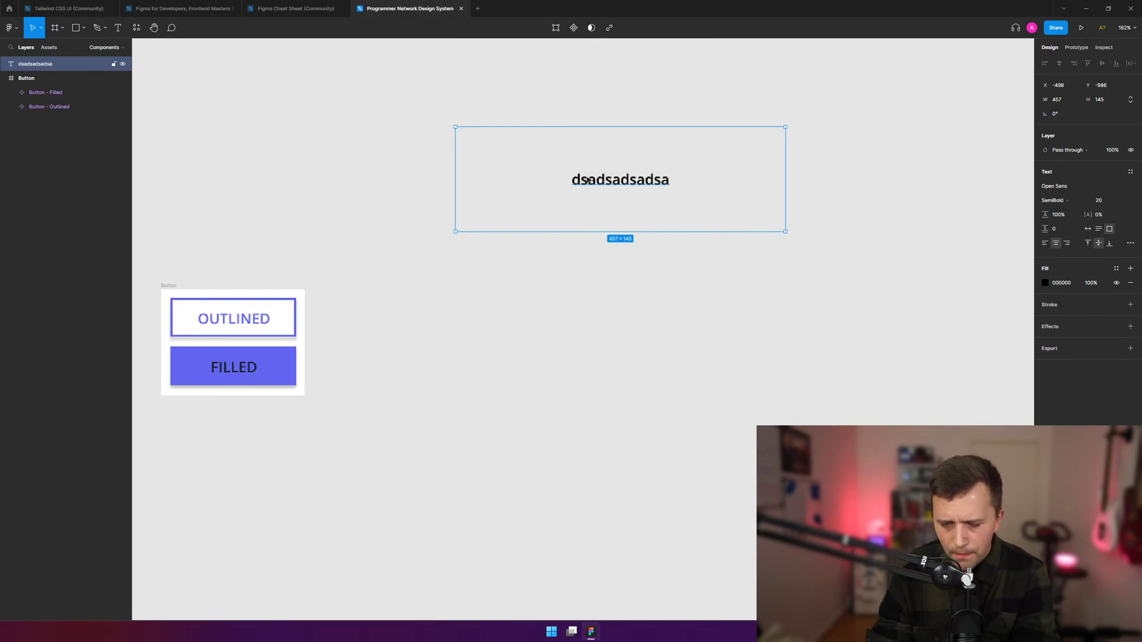
{"action": "key", "text": "Delete"}
- Try narrowing the outlined button component from its side edge, and undo the resize
{"action": "left_click", "coordinate": [290, 326]}
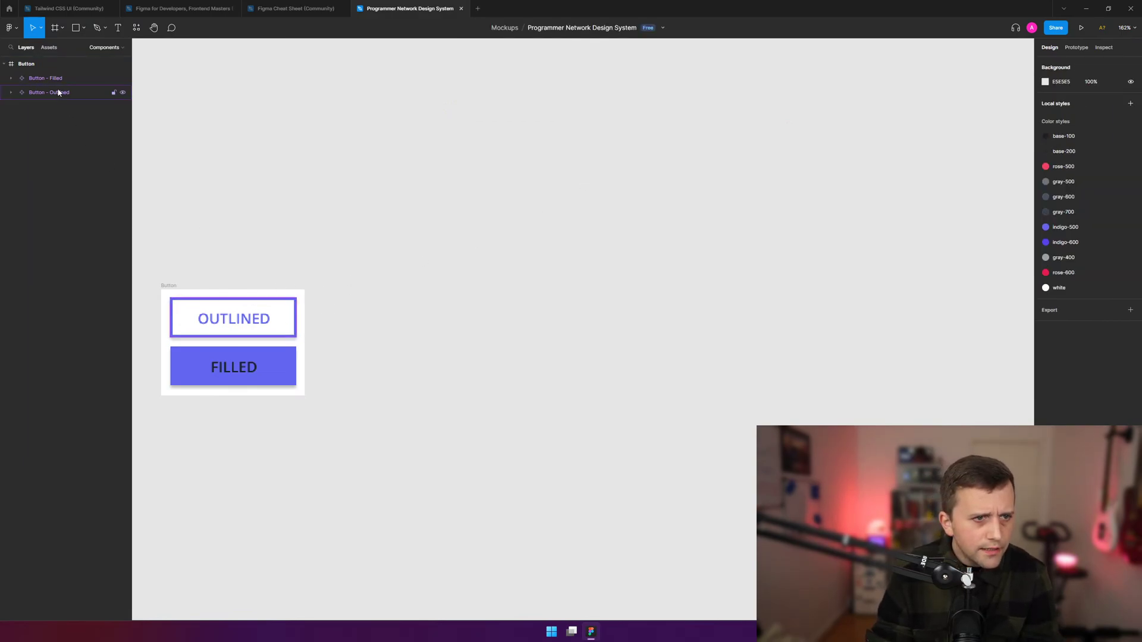
{"action": "left_click_drag", "start_coordinate": [295, 307], "coordinate": [244, 307]}
{"action": "key", "text": "ctrl+z"}
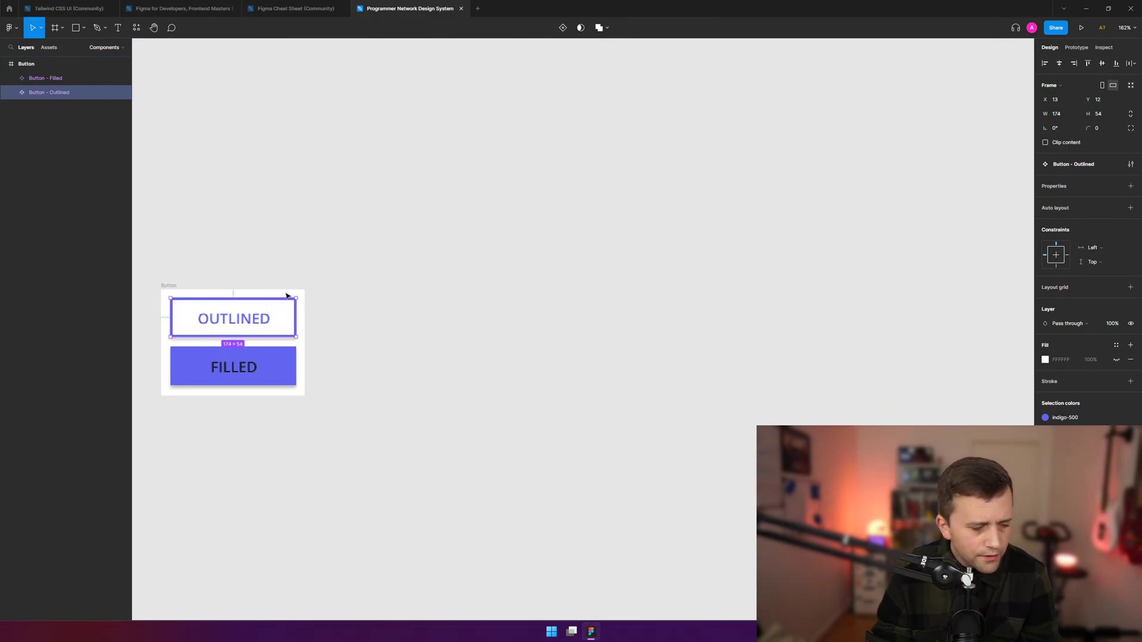
- Switch to the browser, replay the Figma components tutorial's section on resizing a component, pause it, and return to Figma
{"action": "key", "text": "ctrl+super+Right"}
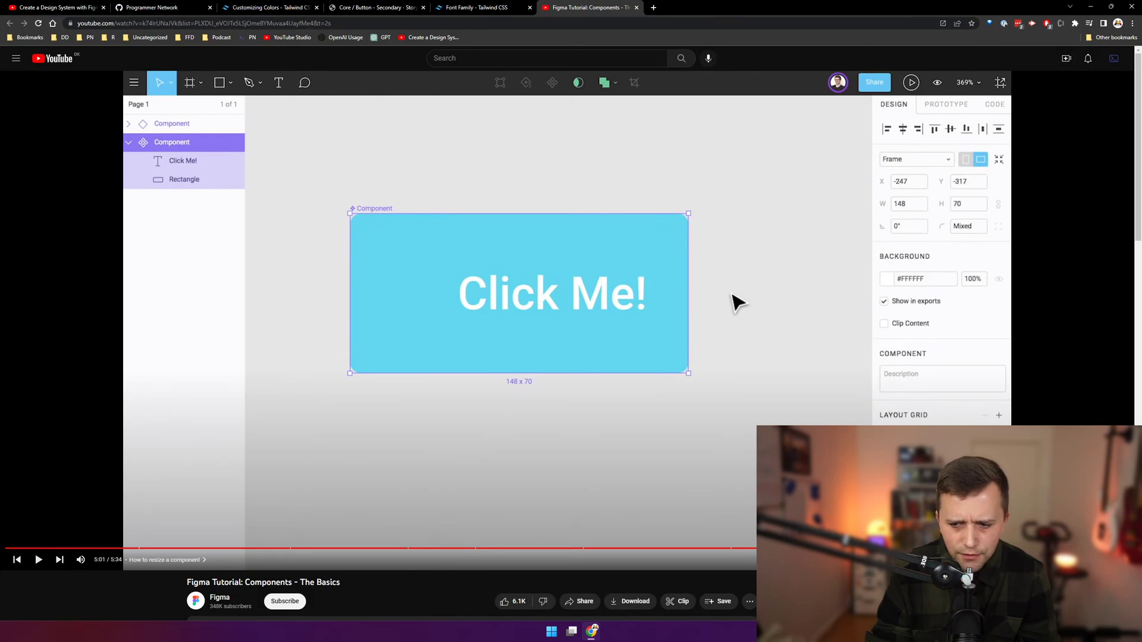
{"action": "key", "text": "Left"}
{"action": "key", "text": "Left"}
{"action": "key", "text": "Left"}
{"action": "key", "text": "Left"}
{"action": "key", "text": "Left"}
{"action": "left_click", "coordinate": [678, 372]}
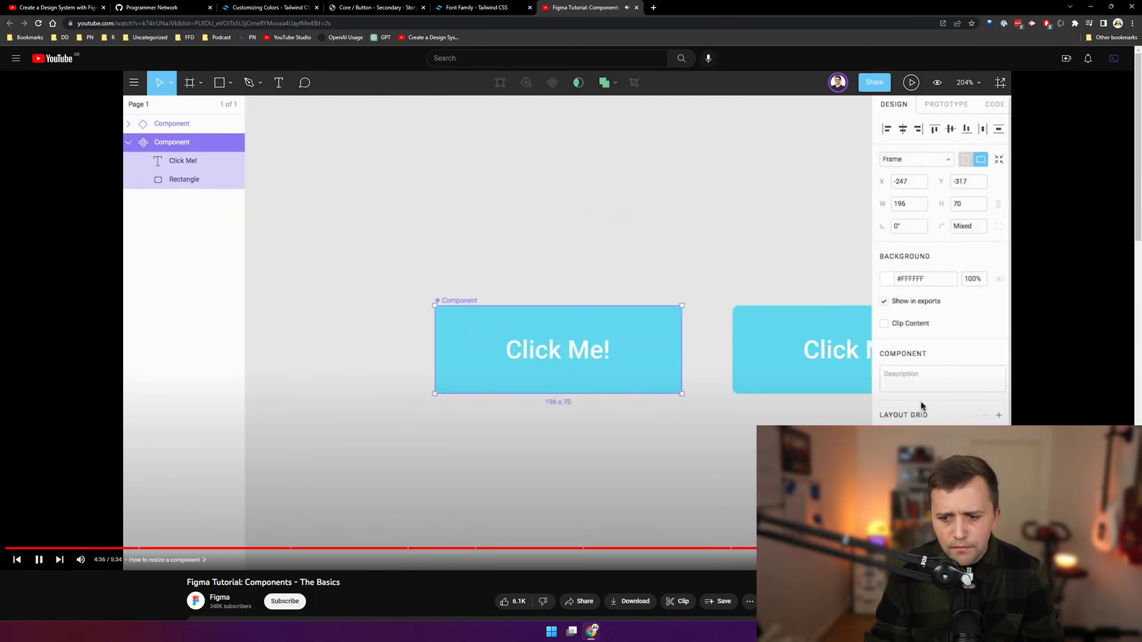
{"action": "key", "text": "Left"}
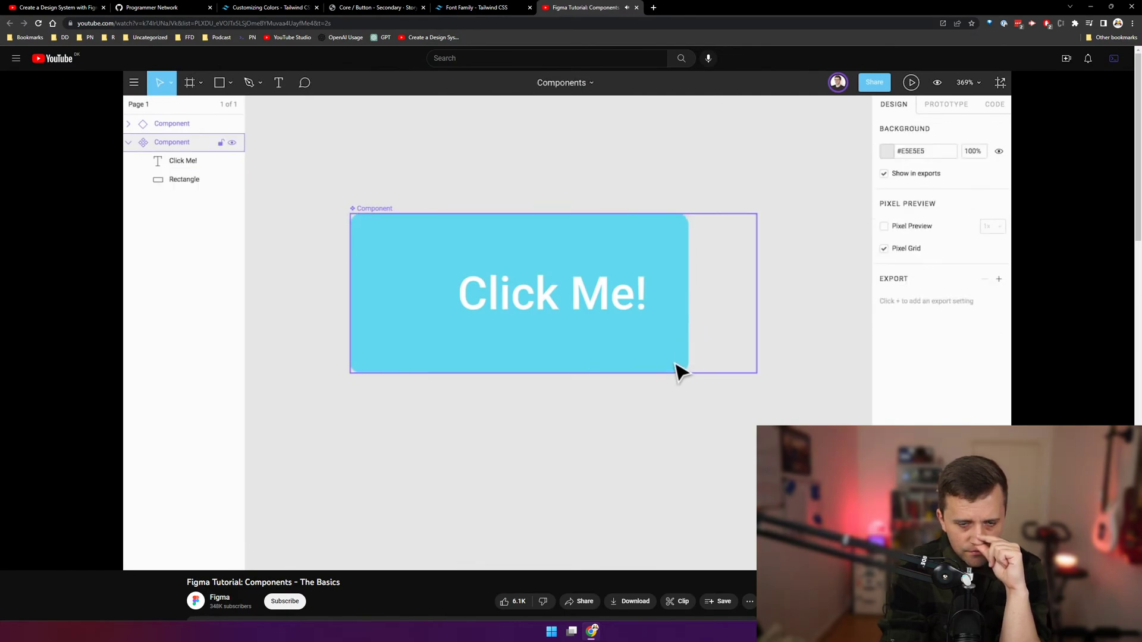
{"action": "left_click", "coordinate": [973, 326]}
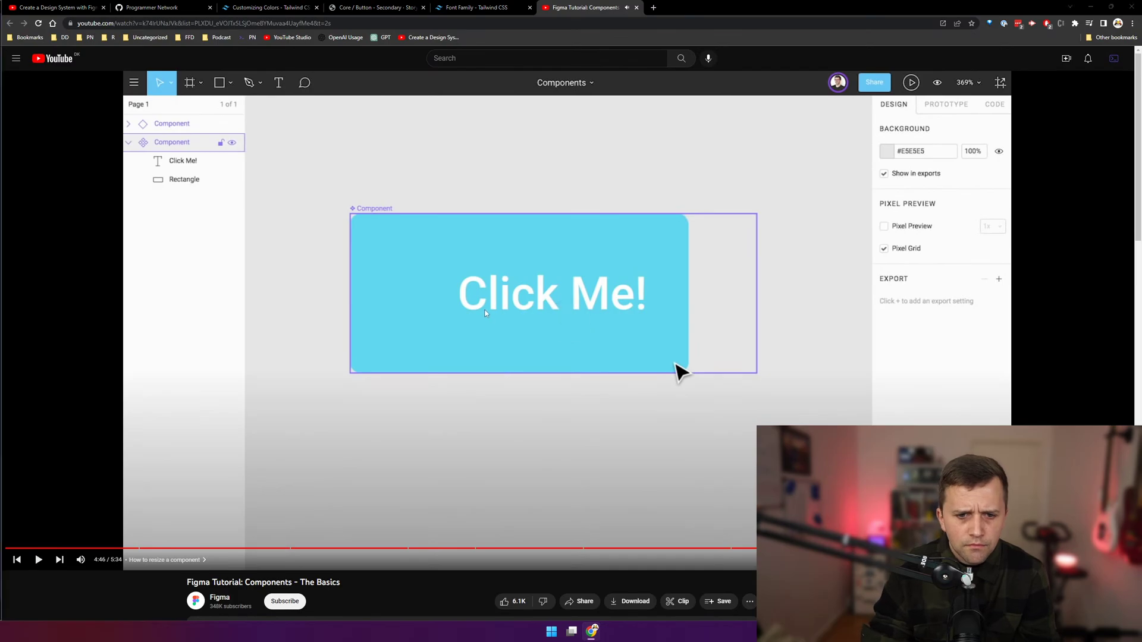
{"action": "key", "text": "alt+Tab"}
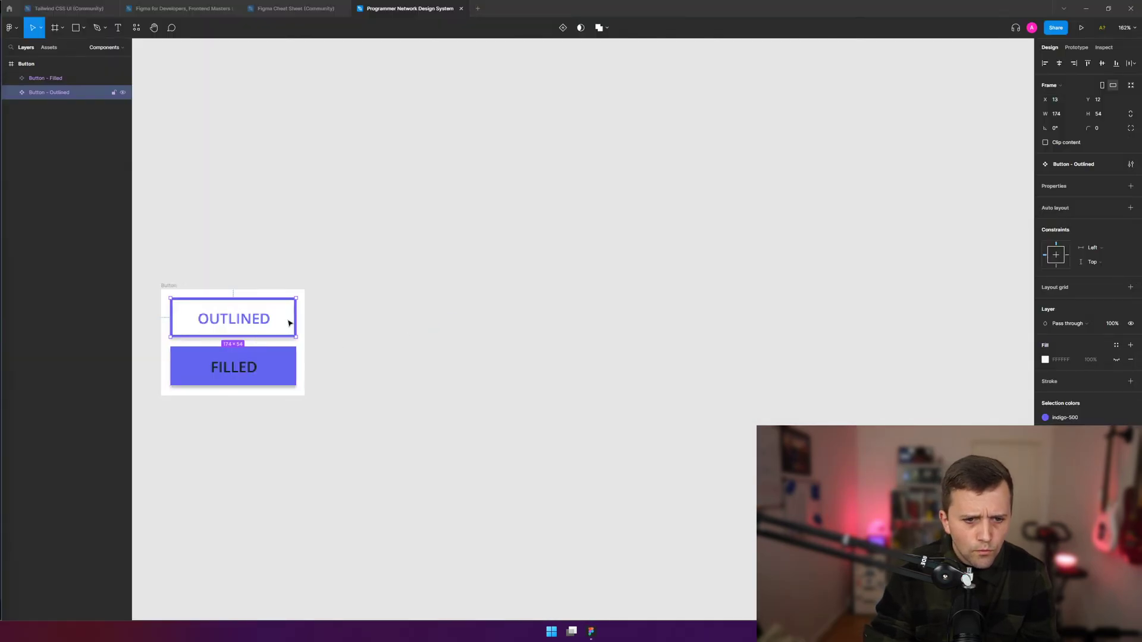
- Try narrowing the Button - Outlined component to 113 wide, compare it through undo and redo, and restore its original width
{"action": "left_click_drag", "start_coordinate": [298, 315], "coordinate": [252, 315]}
{"action": "left_click", "coordinate": [364, 308]}
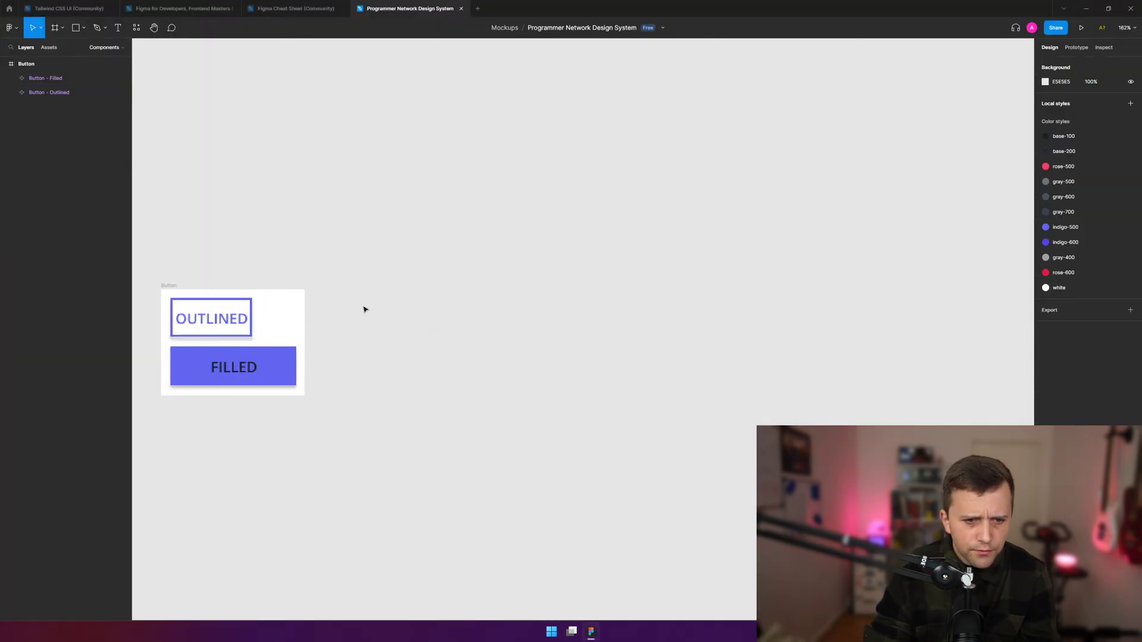
{"action": "left_click", "coordinate": [237, 330]}
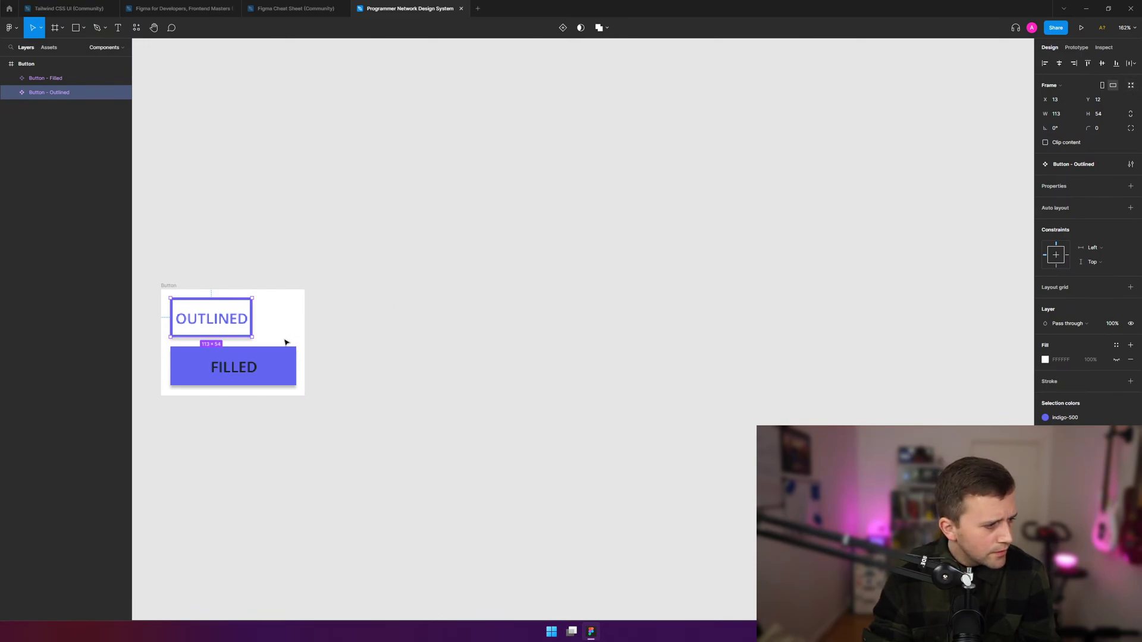
{"action": "left_click", "coordinate": [474, 344]}
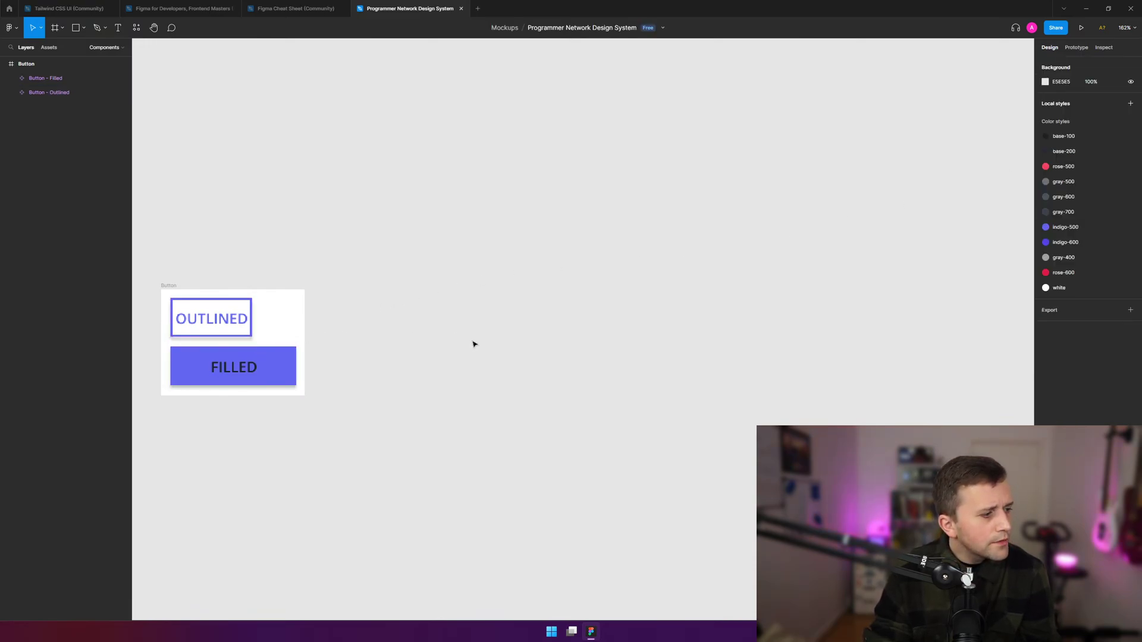
{"action": "key", "text": "ctrl+z"}
{"action": "key", "text": "ctrl+shift+z"}
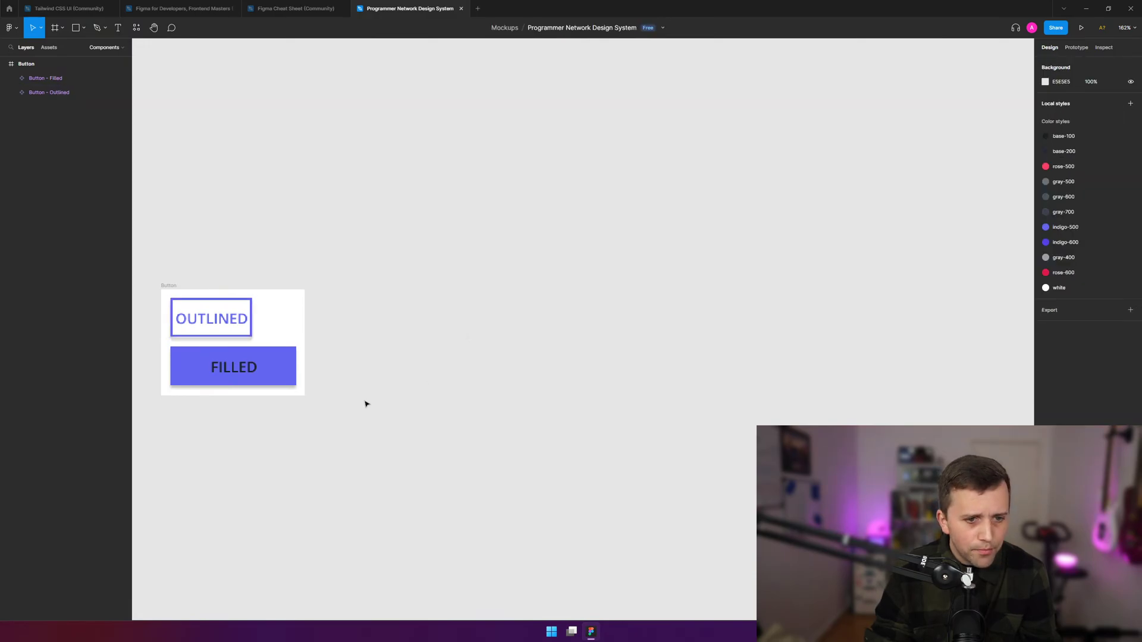
{"action": "key", "text": "ctrl+z"}
{"action": "key", "text": "ctrl+z"}
{"action": "left_click", "coordinate": [310, 307]}
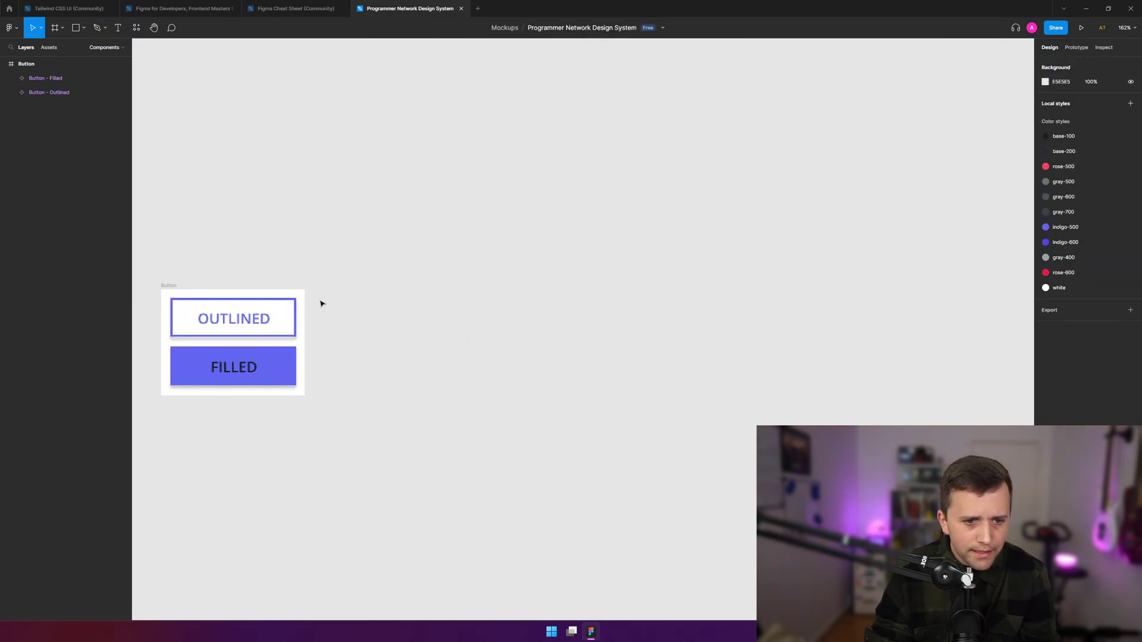
- Try shrinking the outlined button component from its upper corner, and undo the change
{"action": "left_click", "coordinate": [207, 305]}
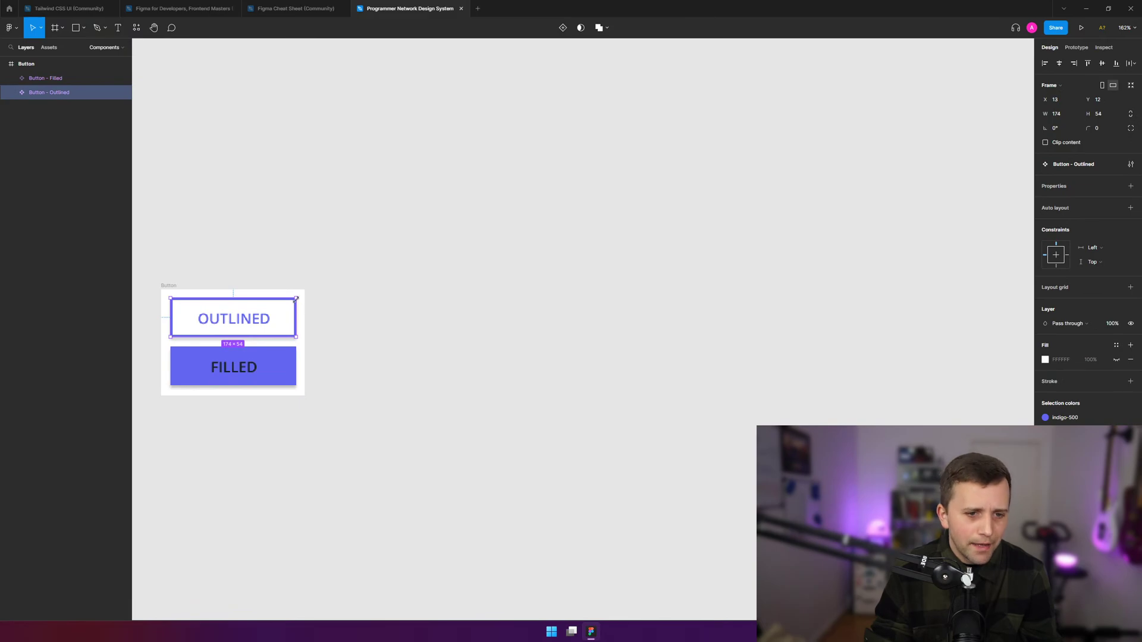
{"action": "left_click_drag", "start_coordinate": [295, 299], "coordinate": [238, 320]}
{"action": "key", "text": "ctrl+z"}
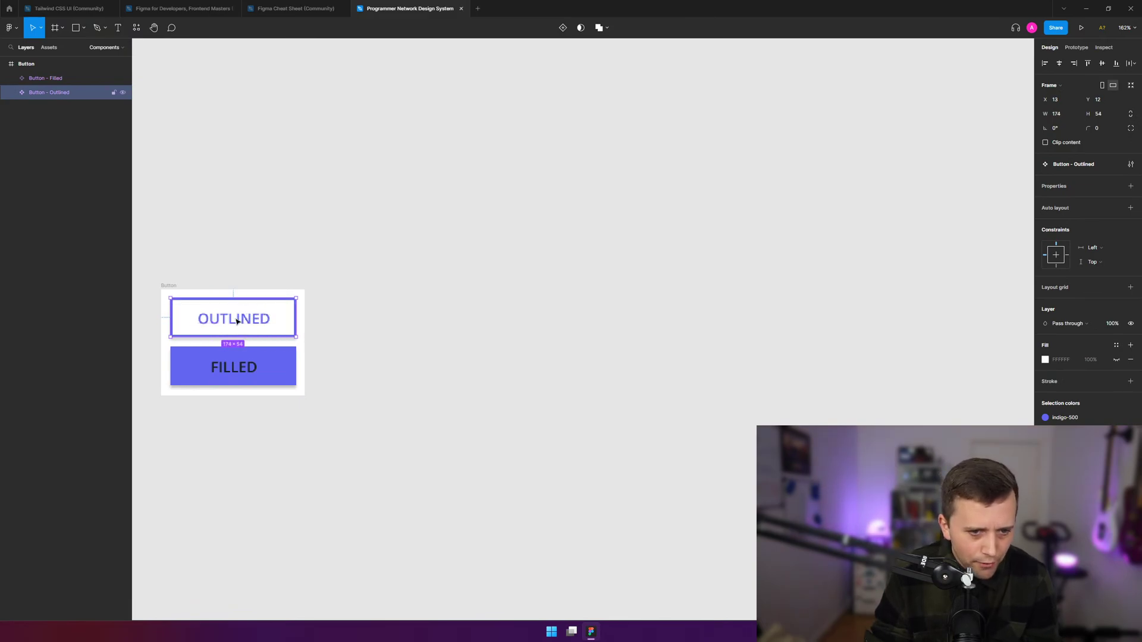
- Expand the Button - Outlined component's layers and shrink its OUTLINED text box to about 90 × 39
{"action": "left_click", "coordinate": [11, 92]}
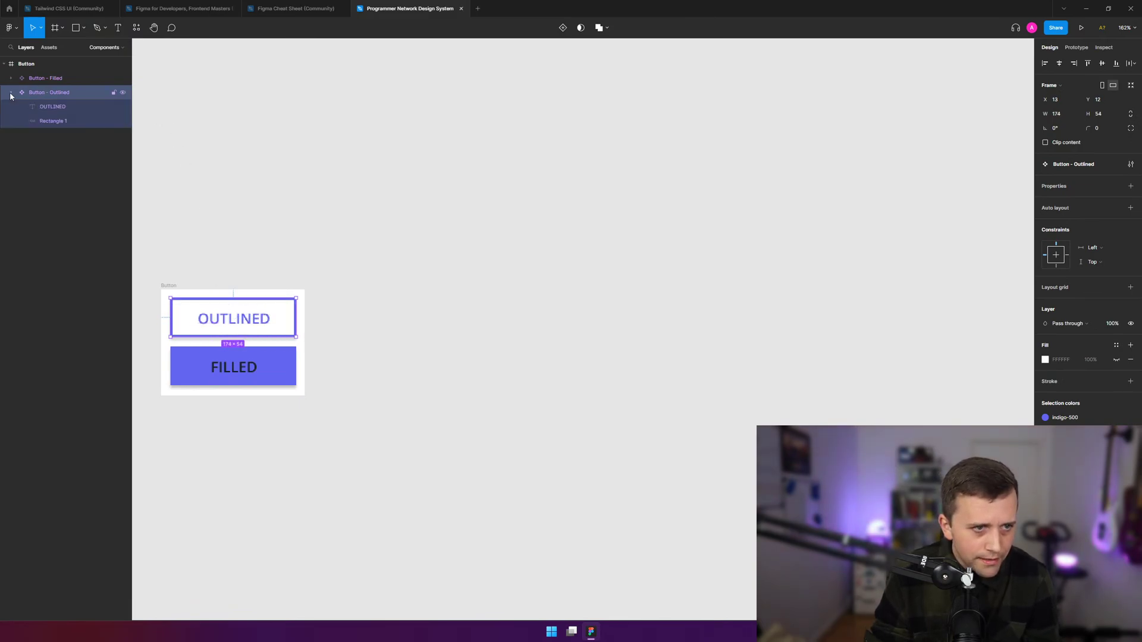
{"action": "left_click", "coordinate": [57, 108]}
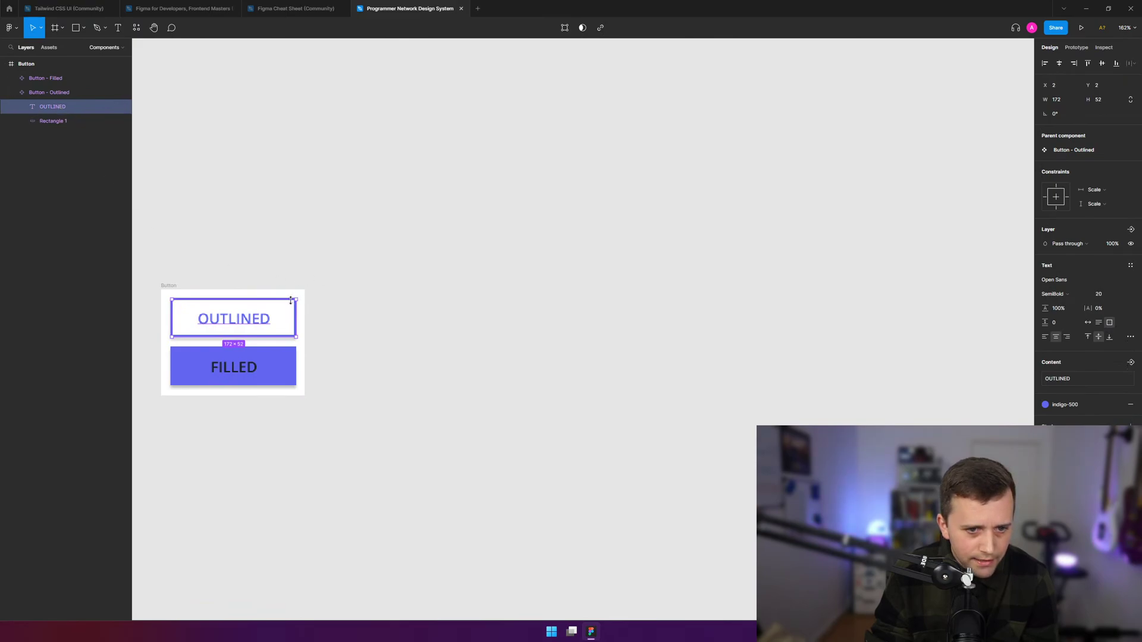
{"action": "left_click_drag", "start_coordinate": [294, 299], "coordinate": [237, 308]}
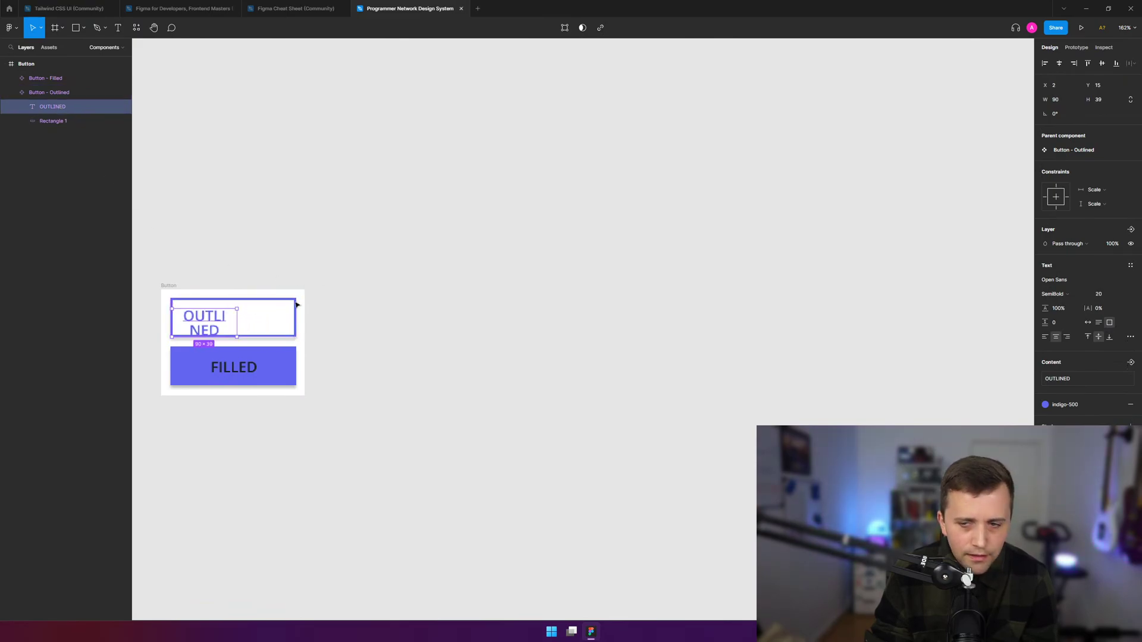
{"action": "key", "text": "Escape"}
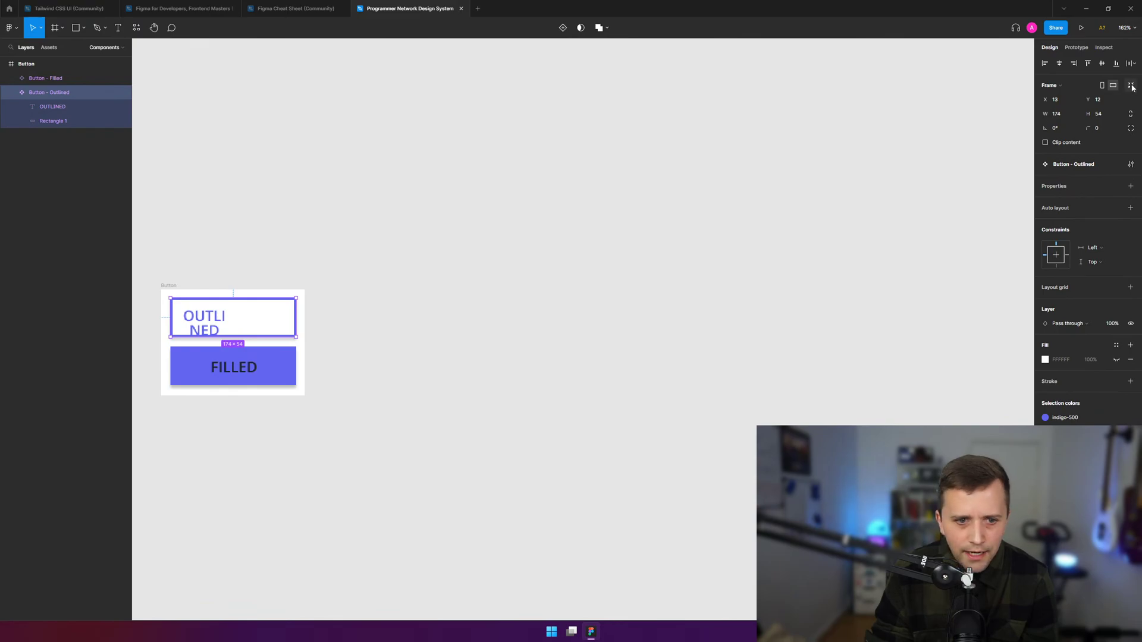
{"action": "left_click", "coordinate": [347, 205]}
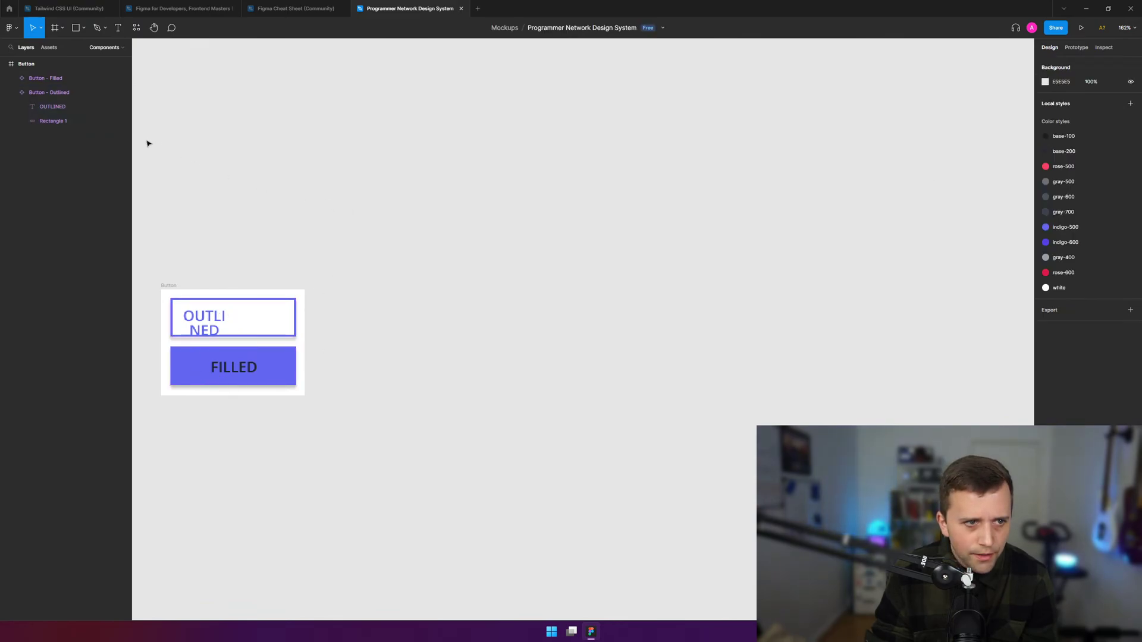
- Compare the size and constraint settings of the outlined button's text, its Rectangle 1 and the two button components
{"action": "left_click", "coordinate": [64, 121]}
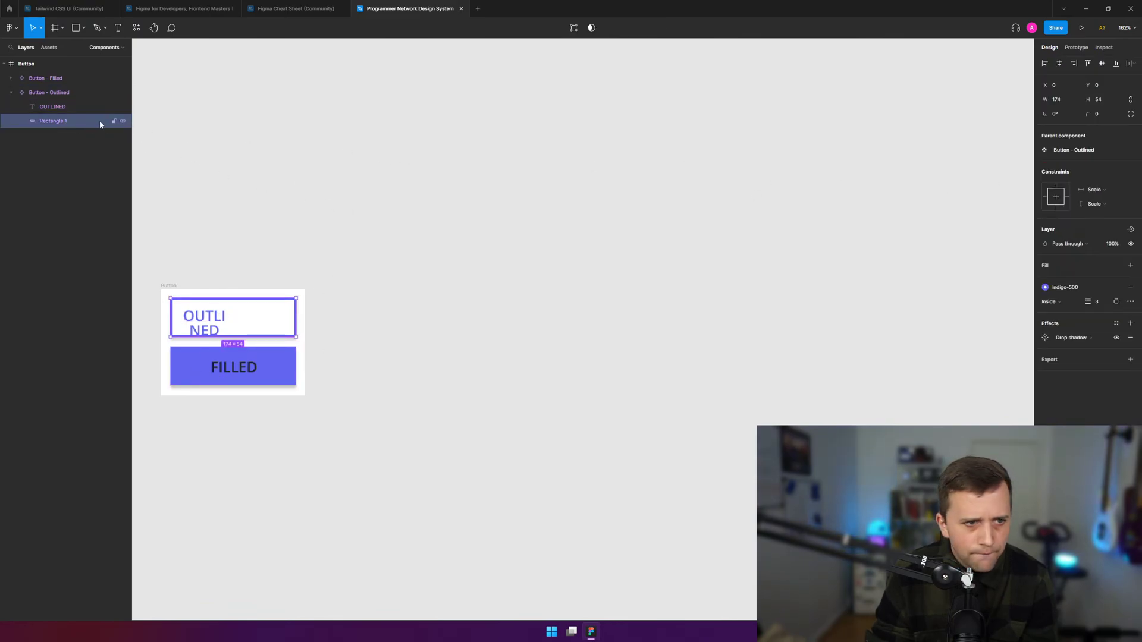
{"action": "left_click", "coordinate": [76, 107]}
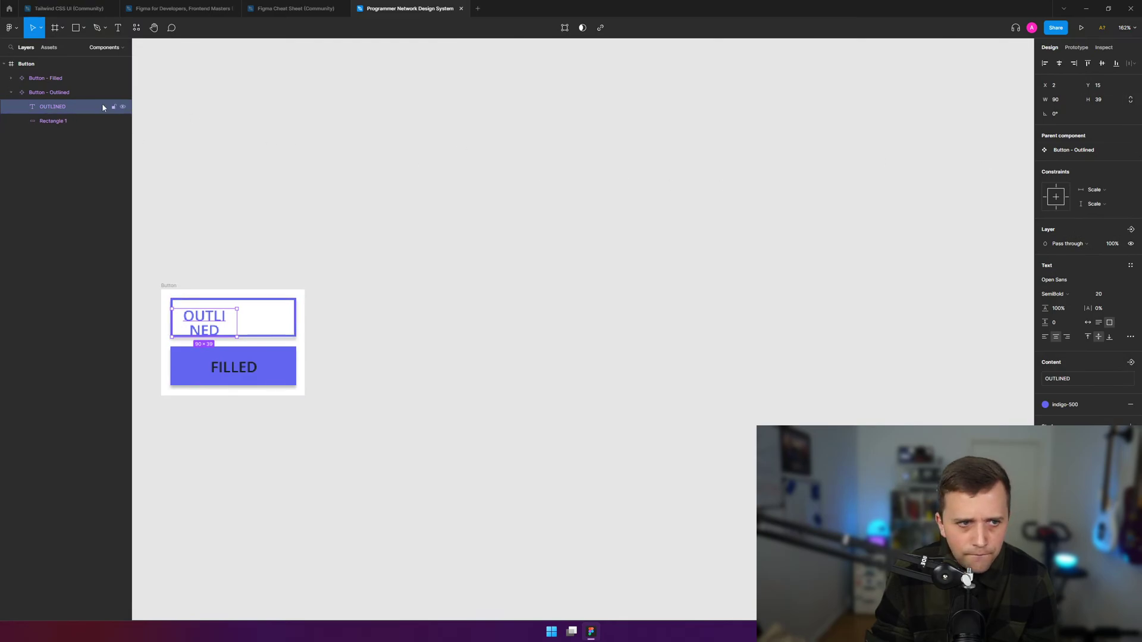
{"action": "left_click", "coordinate": [78, 122]}
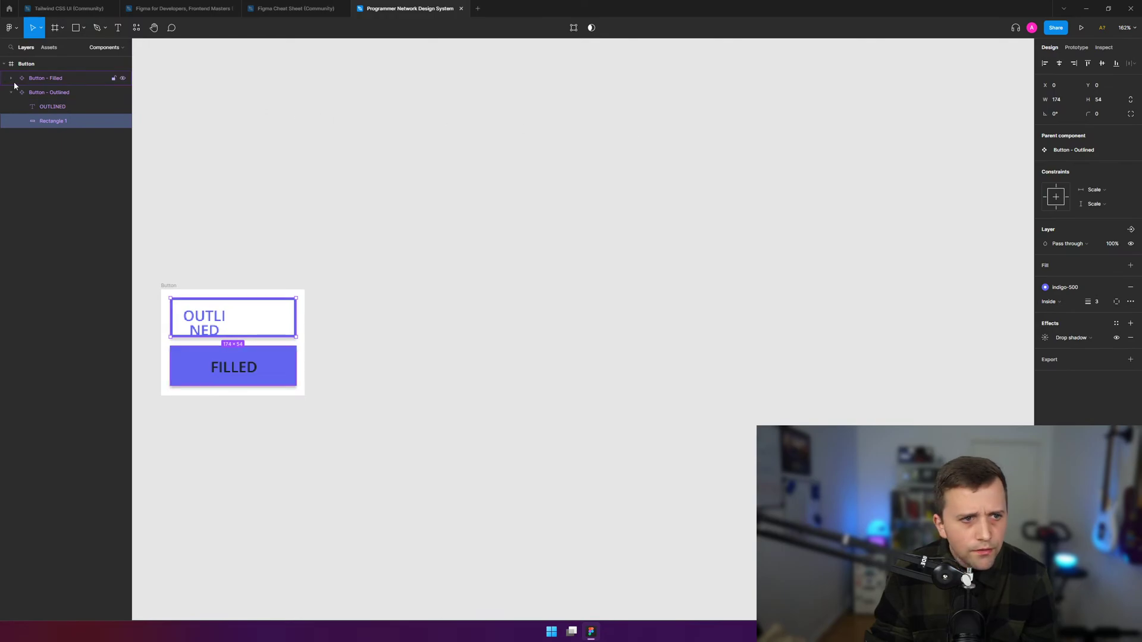
{"action": "left_click", "coordinate": [46, 95]}
{"action": "left_click", "coordinate": [46, 107]}
{"action": "left_click", "coordinate": [47, 78]}
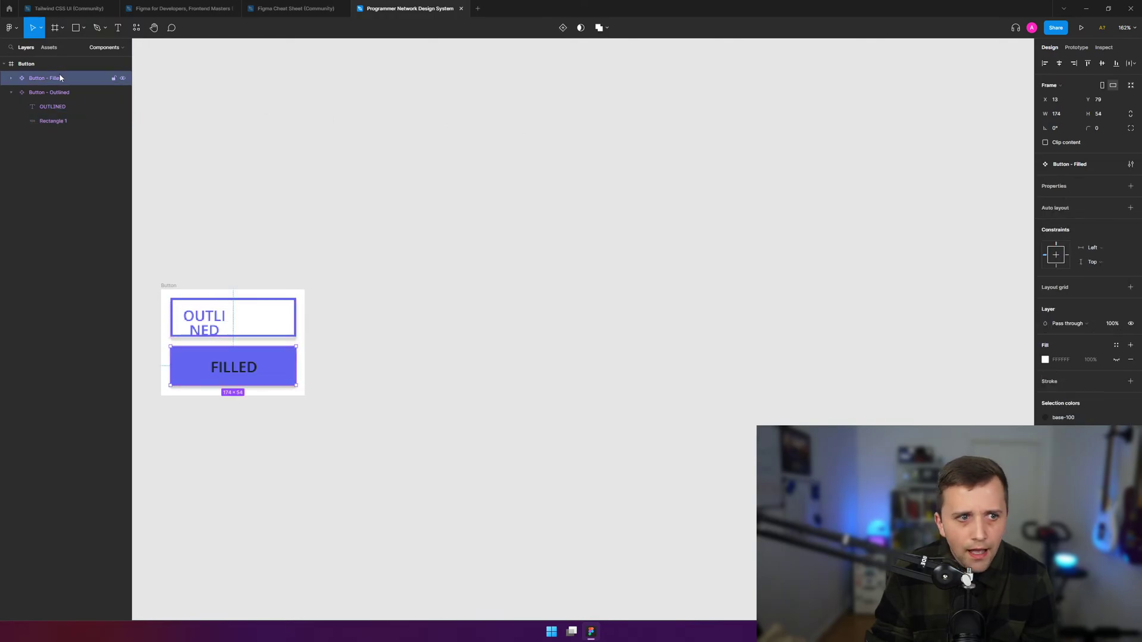
{"action": "left_click", "coordinate": [91, 95]}
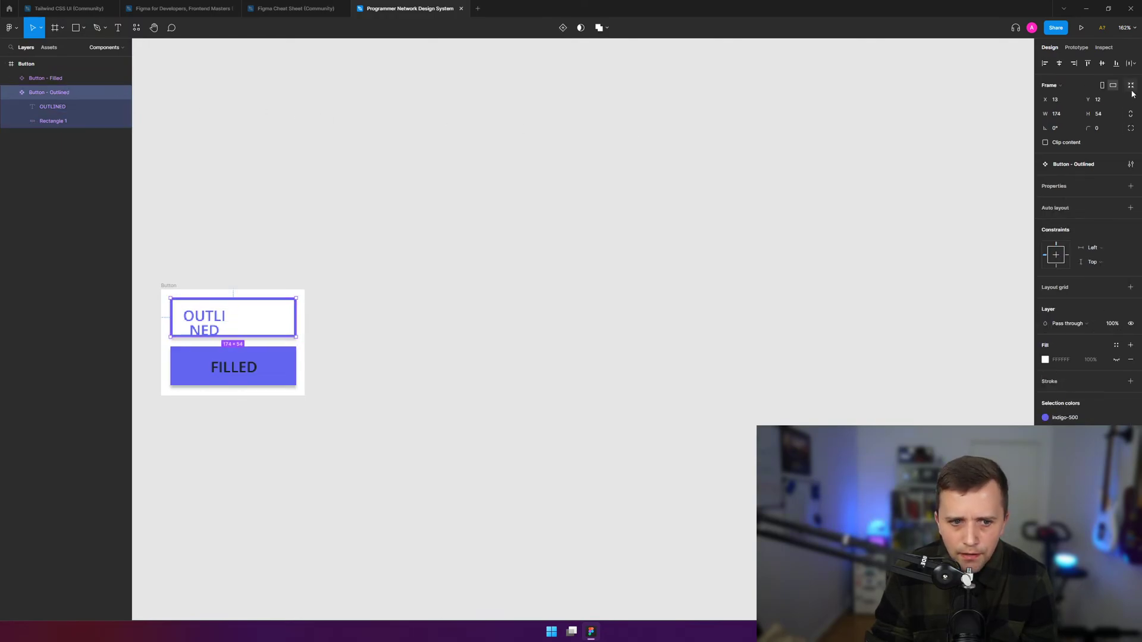
- Undo the resizing of the OUTLINED text box inside the outlined button and clear the selection
{"action": "left_click", "coordinate": [261, 291]}
{"action": "left_click", "coordinate": [216, 320]}
{"action": "key", "text": "ctrl+z"}
{"action": "key", "text": "ctrl+z"}
{"action": "key", "text": "ctrl+z"}
{"action": "key", "text": "ctrl+z"}
{"action": "key", "text": "ctrl+z"}
{"action": "key", "text": "ctrl+z"}
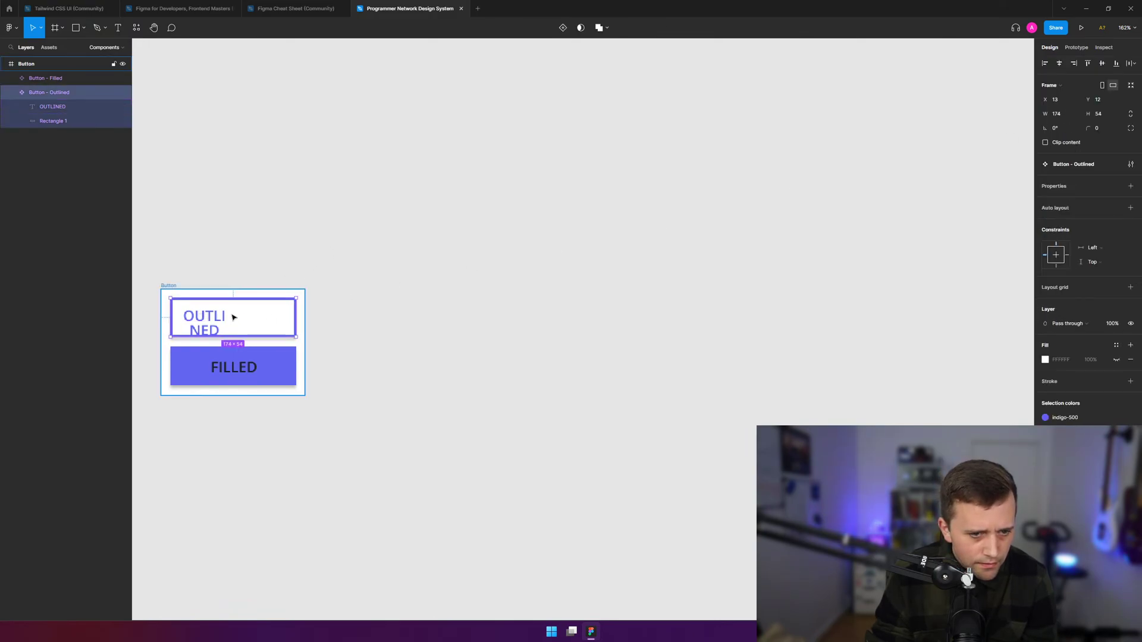
{"action": "key", "text": "ctrl+z"}
{"action": "key", "text": "ctrl+z"}
{"action": "key", "text": "ctrl+z"}
{"action": "key", "text": "ctrl+z"}
{"action": "key", "text": "ctrl+z"}
{"action": "key", "text": "ctrl+z"}
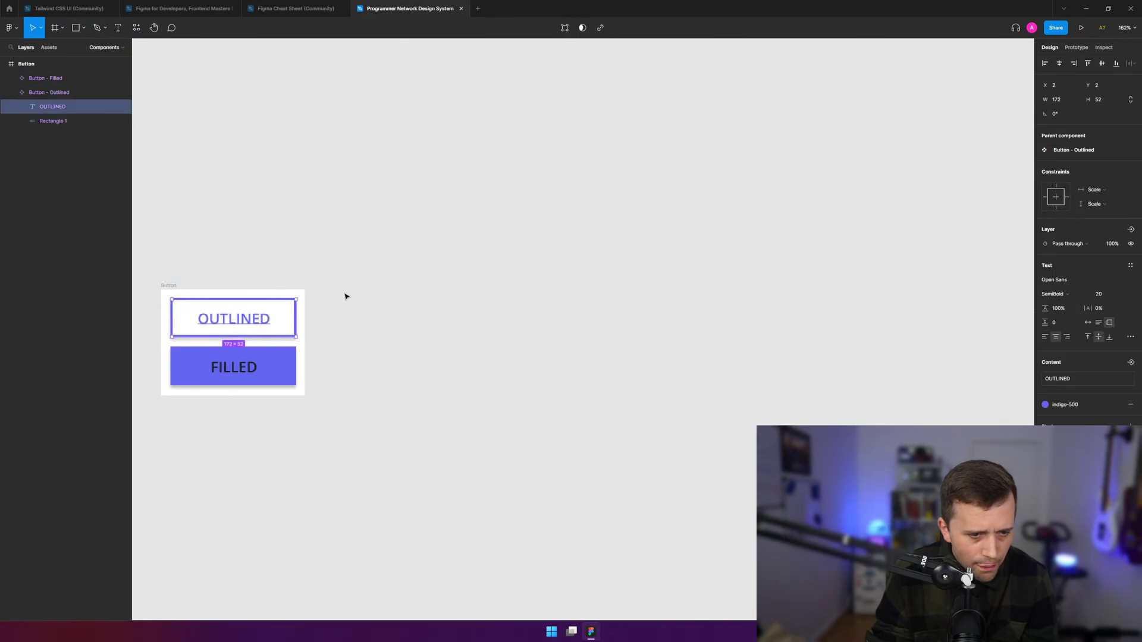
{"action": "left_click", "coordinate": [346, 296]}
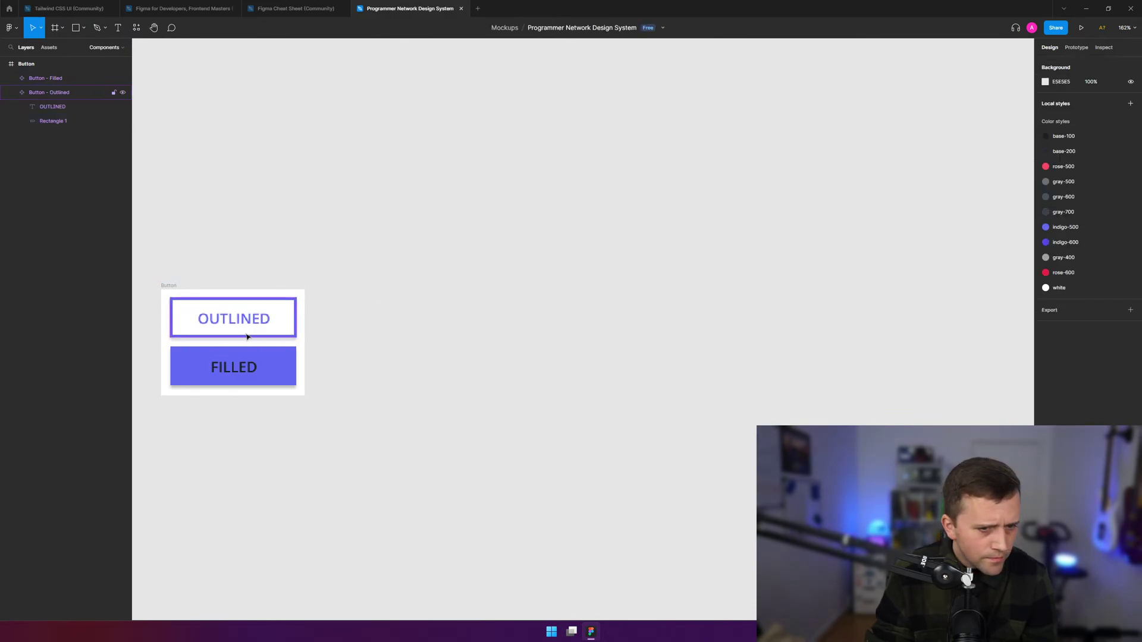
- Examine the properties of the Button - Outlined component, its OUTLINED text and its Rectangle 1 layer
{"action": "left_click", "coordinate": [270, 303]}
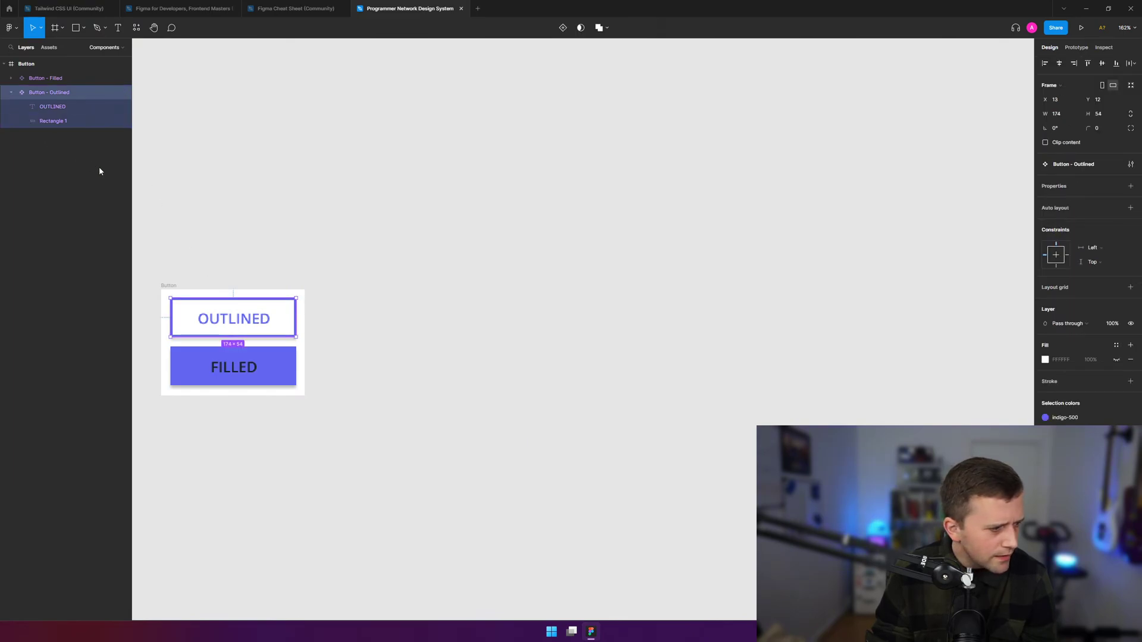
{"action": "left_click", "coordinate": [232, 191]}
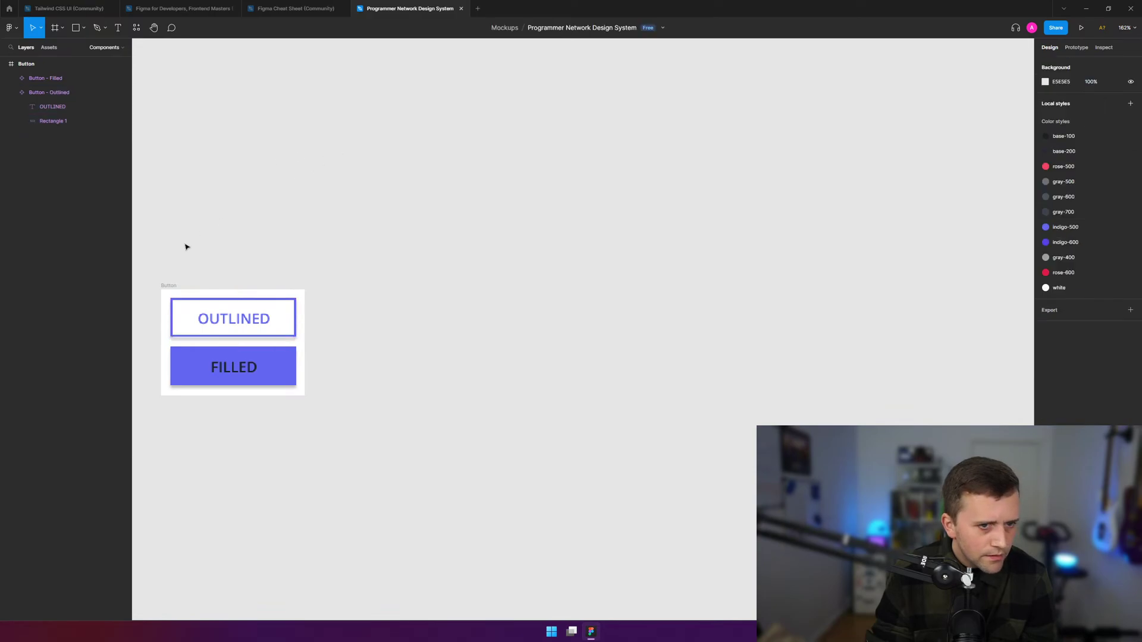
{"action": "left_click", "coordinate": [213, 311]}
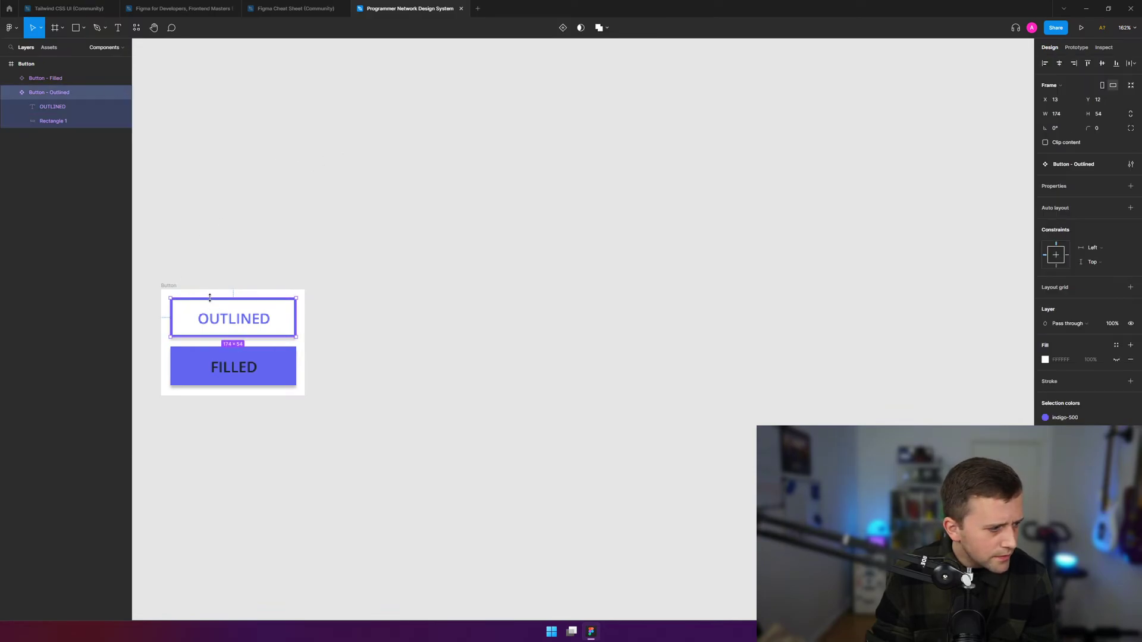
{"action": "left_click", "coordinate": [359, 205]}
{"action": "left_click", "coordinate": [75, 107]}
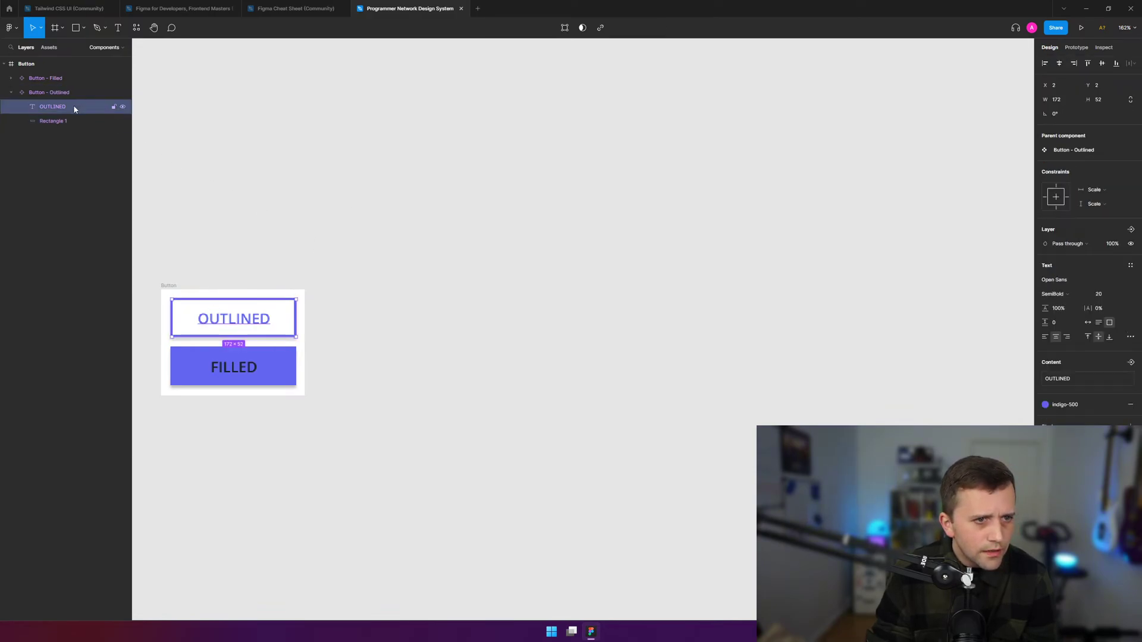
{"action": "left_click", "coordinate": [59, 124]}
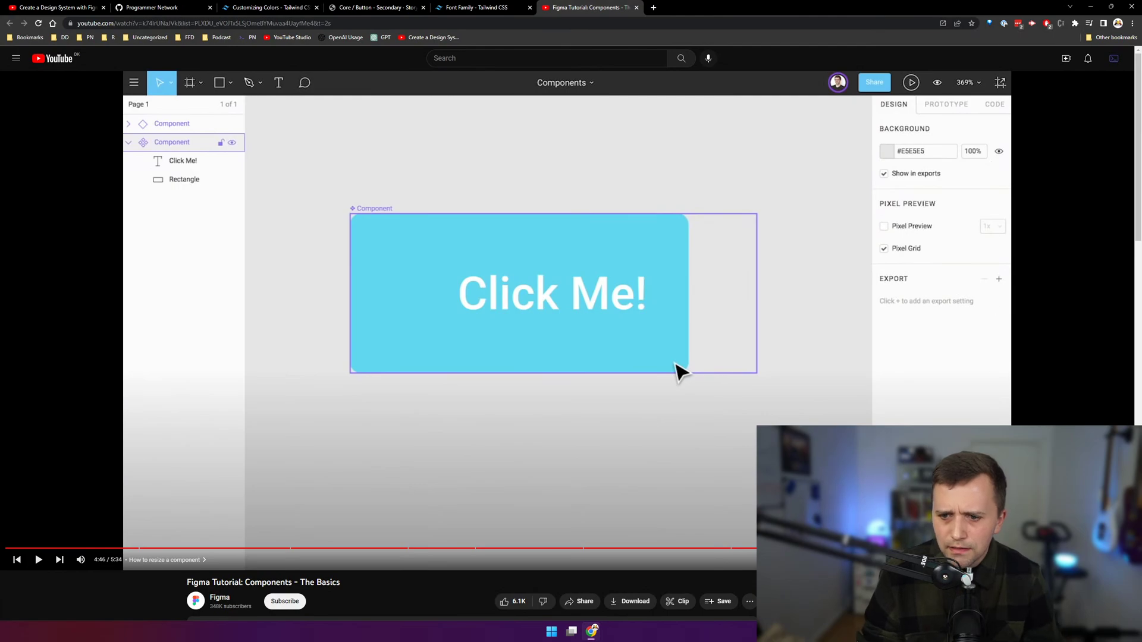
- Switch to the browser and replay the tutorial's component-resizing section up to selecting the component, pausing it there
{"action": "key", "text": "Left"}
{"action": "key", "text": "Left"}
{"action": "key", "text": "Left"}
{"action": "key", "text": "k"}
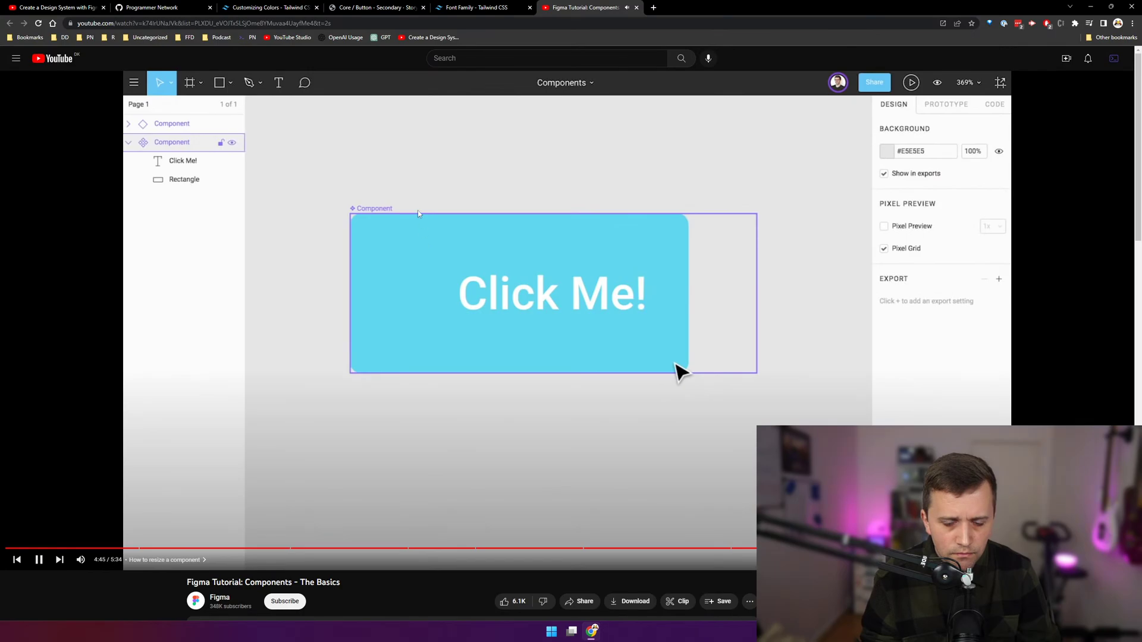
{"action": "left_click", "coordinate": [676, 363]}
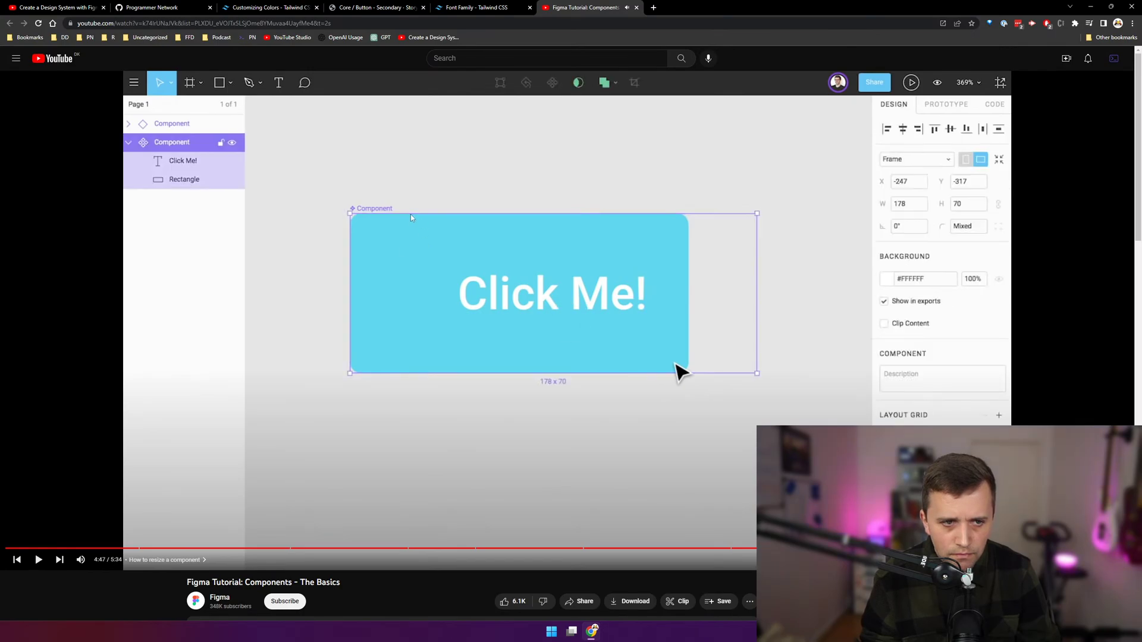
- Switch back to Figma and try widening the Button - Outlined component to about 231 px, undoing the resize
{"action": "key", "text": "alt+Tab"}
{"action": "left_click", "coordinate": [49, 92]}
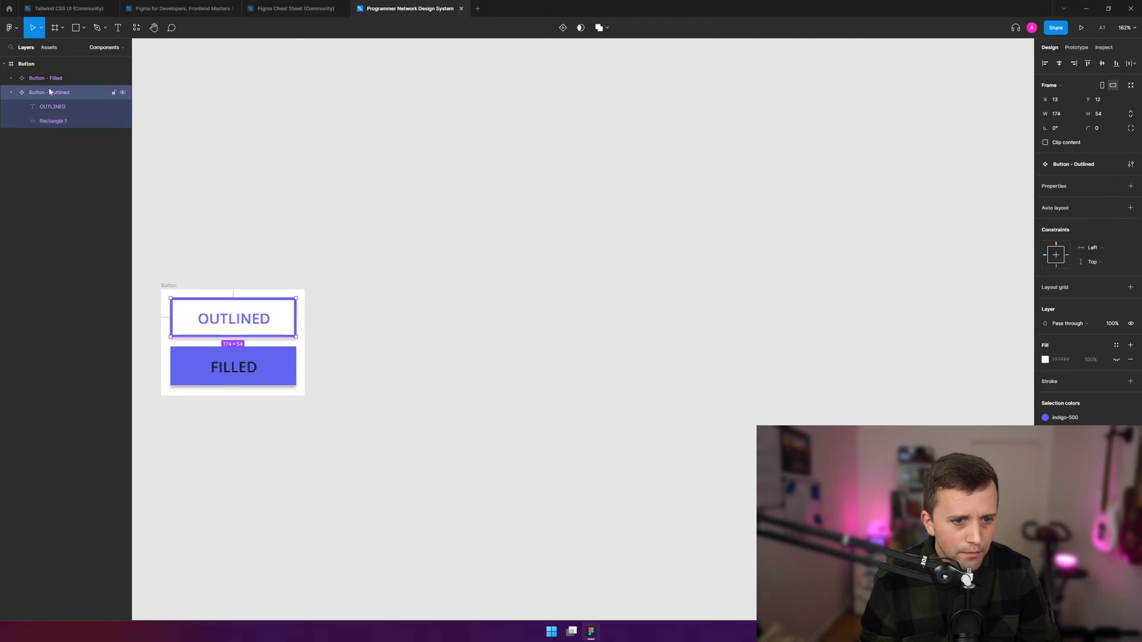
{"action": "left_click", "coordinate": [214, 112]}
{"action": "left_click", "coordinate": [50, 92]}
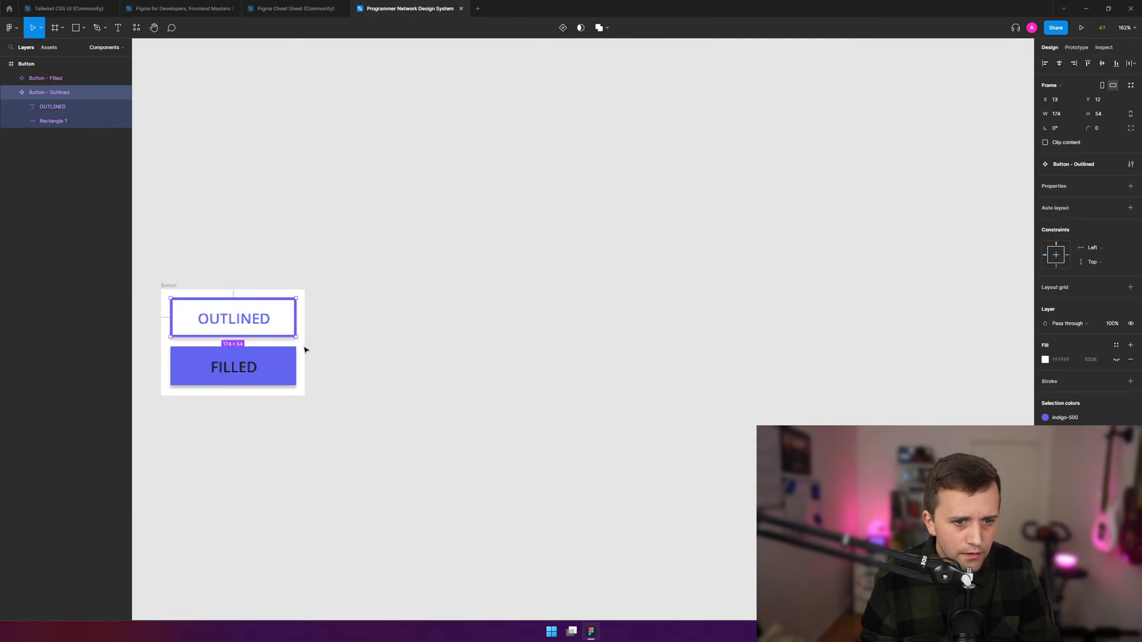
{"action": "left_click_drag", "start_coordinate": [296, 337], "coordinate": [337, 339]}
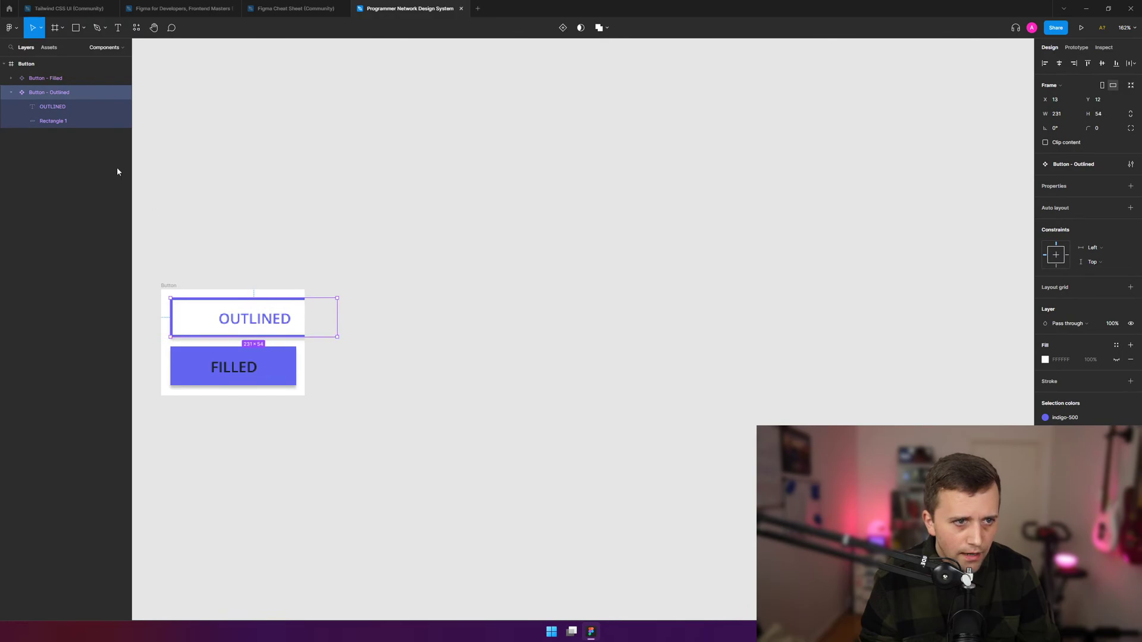
{"action": "left_click", "coordinate": [77, 127]}
{"action": "key", "text": "ctrl+z"}
{"action": "key", "text": "ctrl+z"}
{"action": "key", "text": "ctrl+z"}
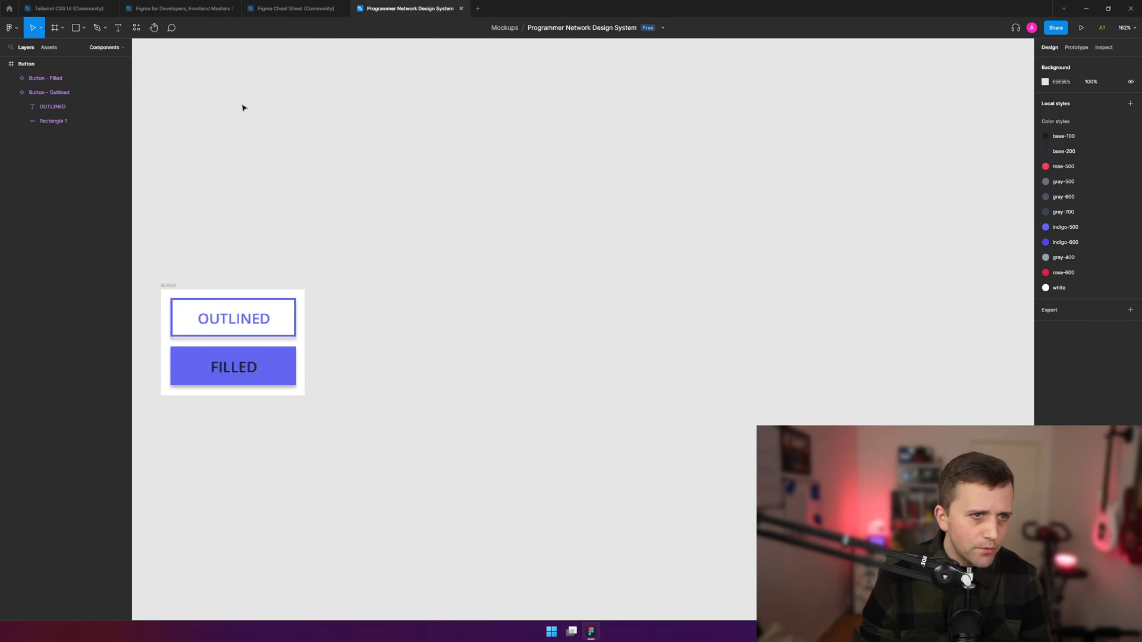
- Draw a test rectangle about 457 × 174 px on the empty canvas beside the Button frame
{"action": "key", "text": "r"}
{"action": "left_click_drag", "start_coordinate": [407, 102], "coordinate": [739, 227]}
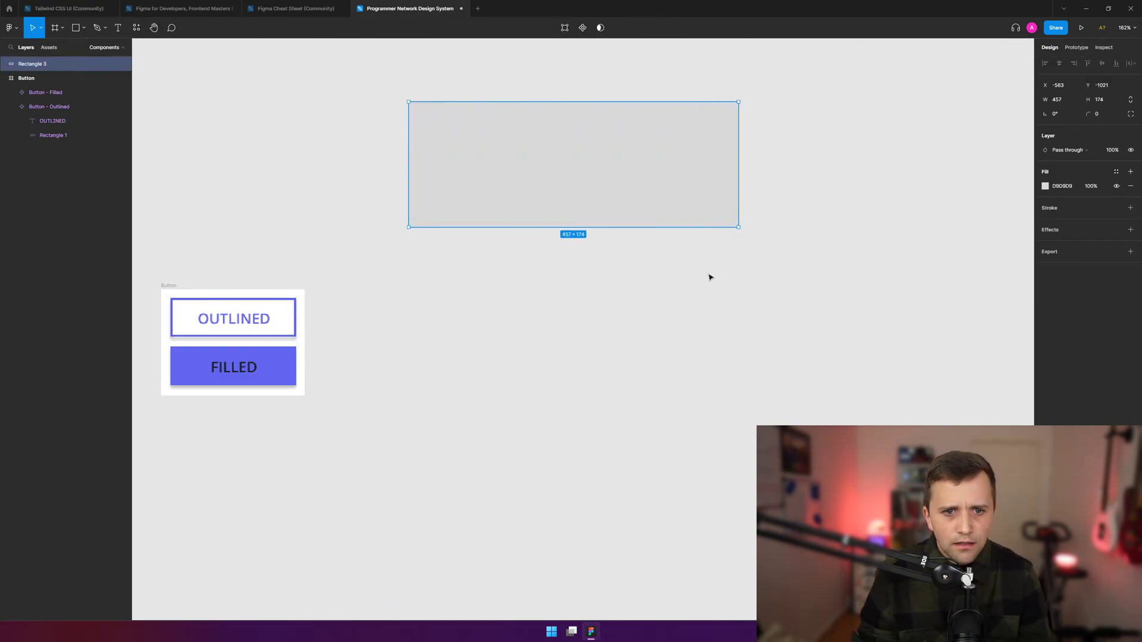
{"action": "left_click", "coordinate": [708, 275]}
{"action": "scroll", "coordinate": [723, 71], "scroll_direction": "up", "scroll_amount": 1}
{"action": "scroll", "coordinate": [710, 76], "scroll_direction": "up", "scroll_amount": 2}
{"action": "left_click", "coordinate": [543, 175]}
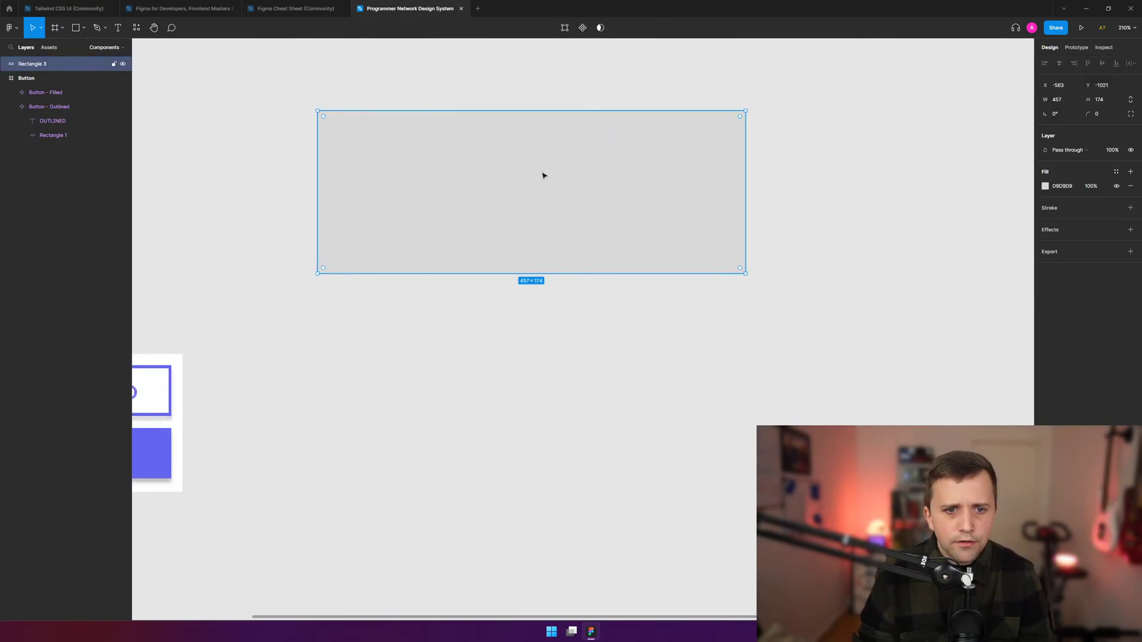
{"action": "left_click", "coordinate": [232, 84]}
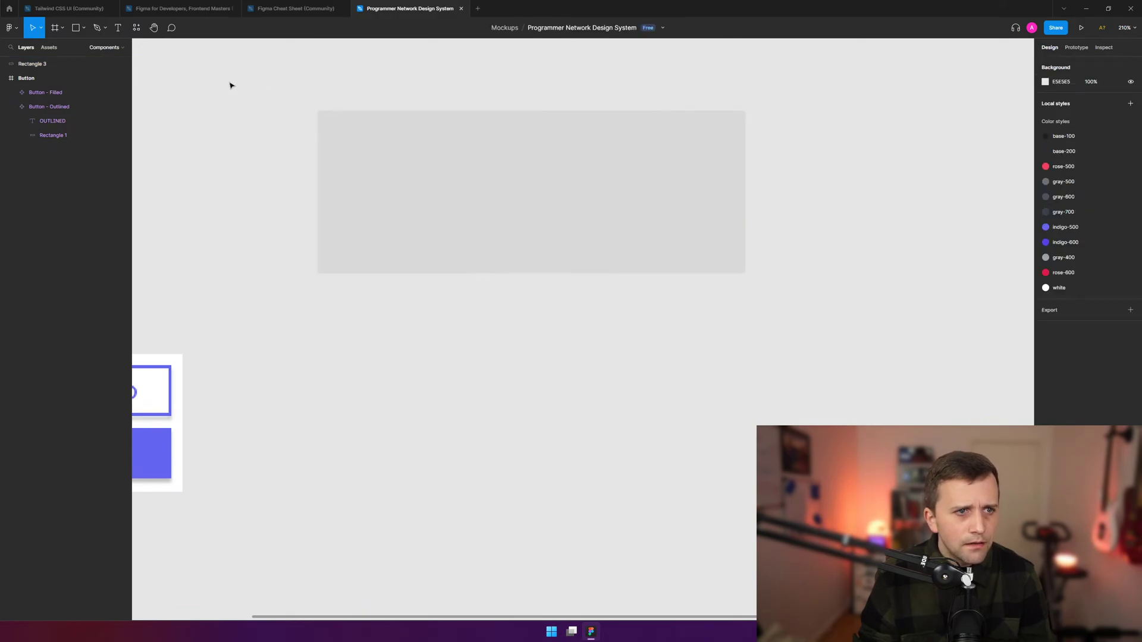
- Add a text box about 313 × 95 px reading "text inside the box" within the test rectangle
{"action": "key", "text": "t"}
{"action": "left_click_drag", "start_coordinate": [382, 137], "coordinate": [678, 228]}
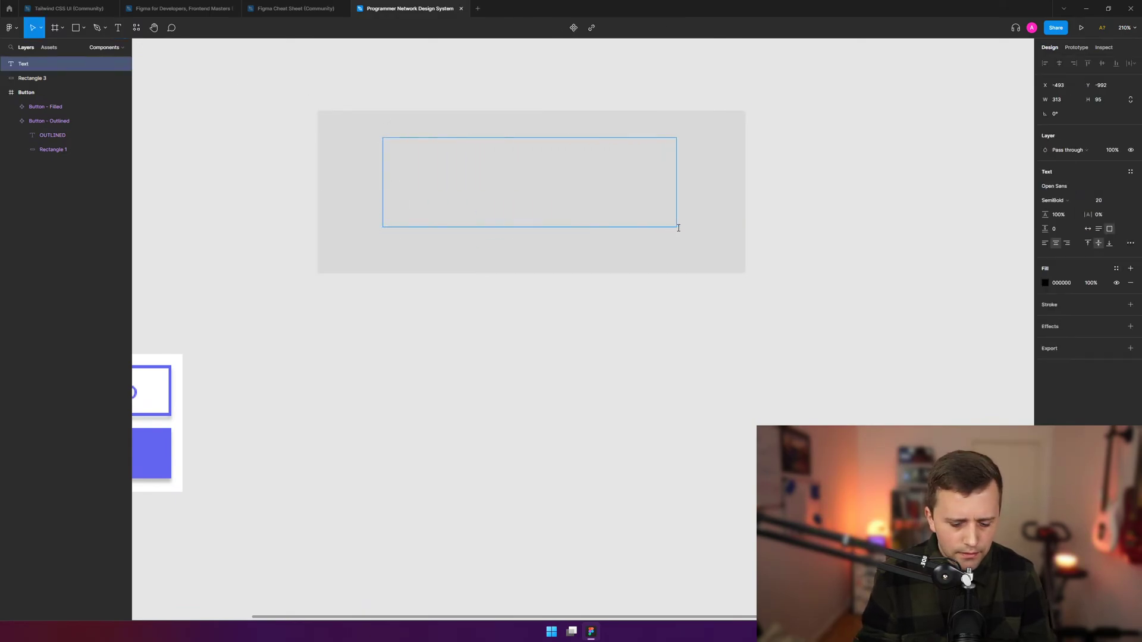
{"action": "type", "text": "text inside the box"}
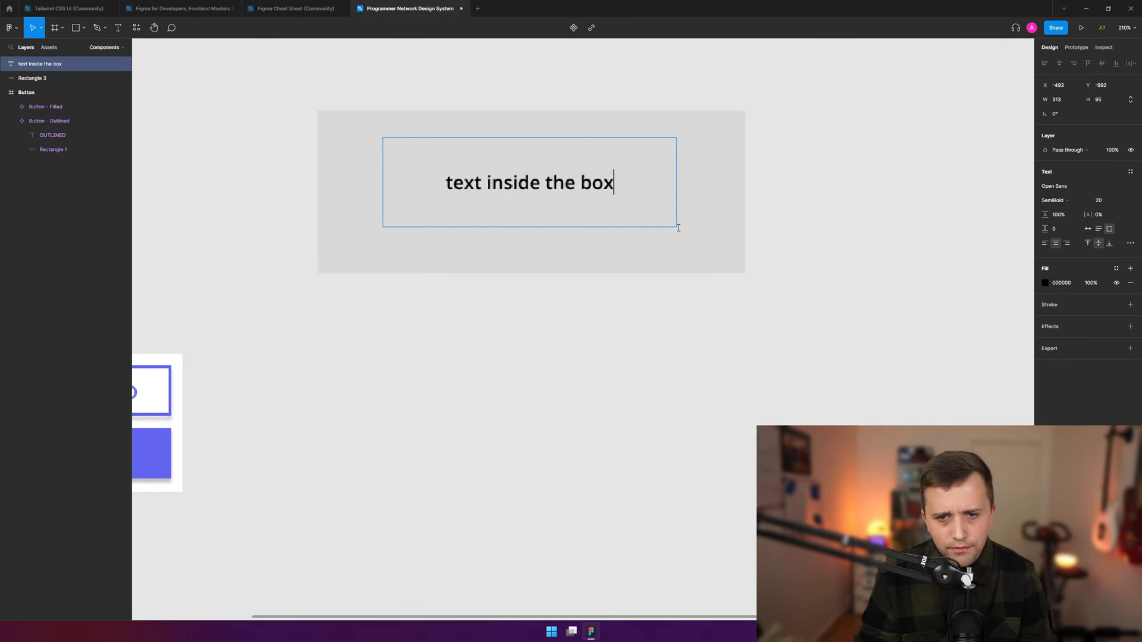
{"action": "key", "text": "Escape"}
{"action": "left_click", "coordinate": [496, 212]}
- Create a component from the test rectangle and its text, and show only its child layers in the layer list
{"action": "left_click_drag", "start_coordinate": [255, 77], "coordinate": [760, 276]}
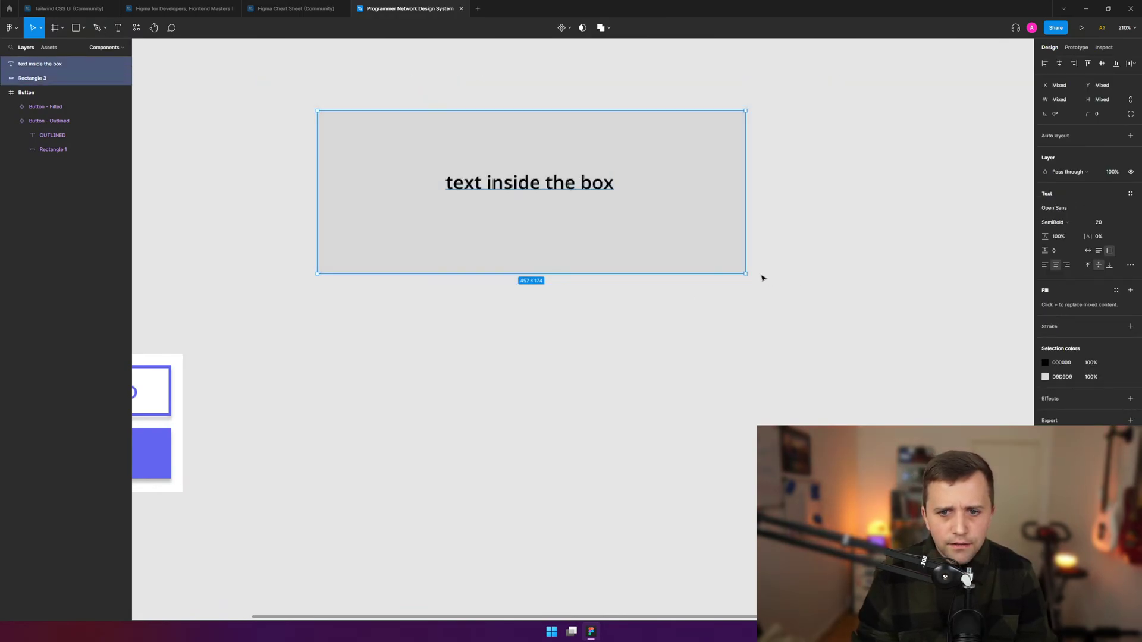
{"action": "right_click", "coordinate": [737, 260]}
{"action": "left_click", "coordinate": [868, 440]}
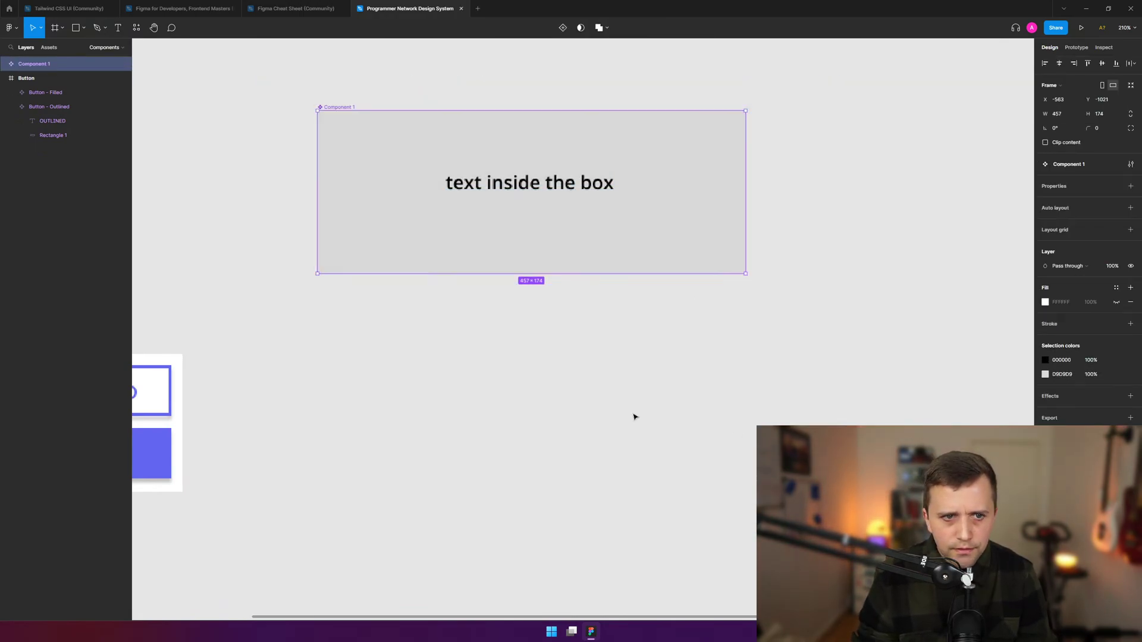
{"action": "left_click", "coordinate": [307, 361]}
{"action": "left_click", "coordinate": [344, 133]}
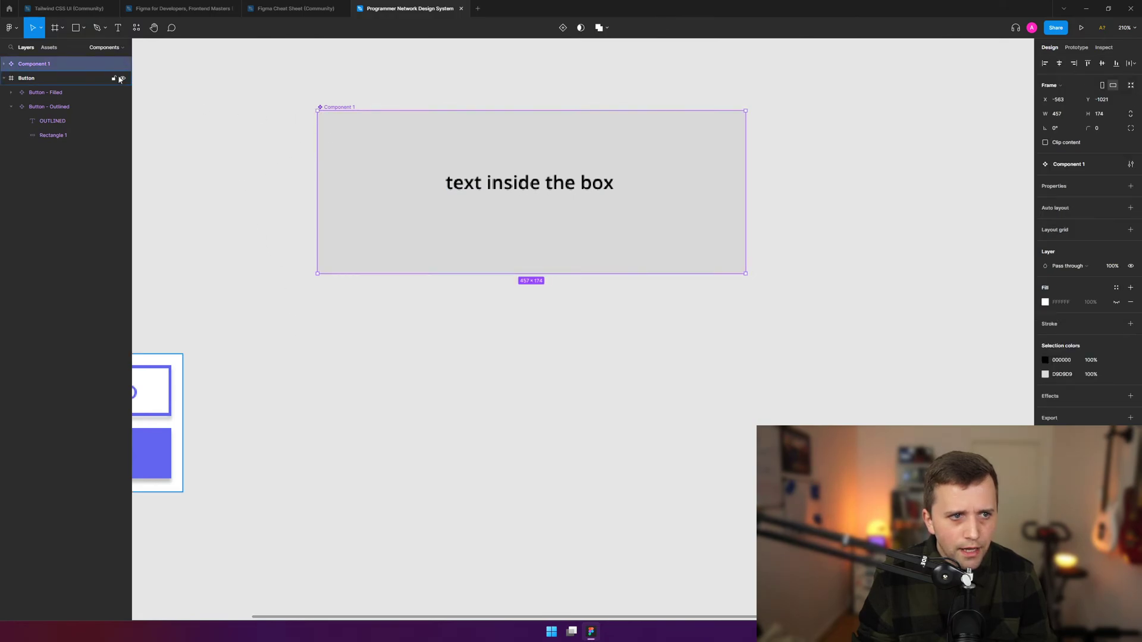
{"action": "left_click", "coordinate": [5, 79]}
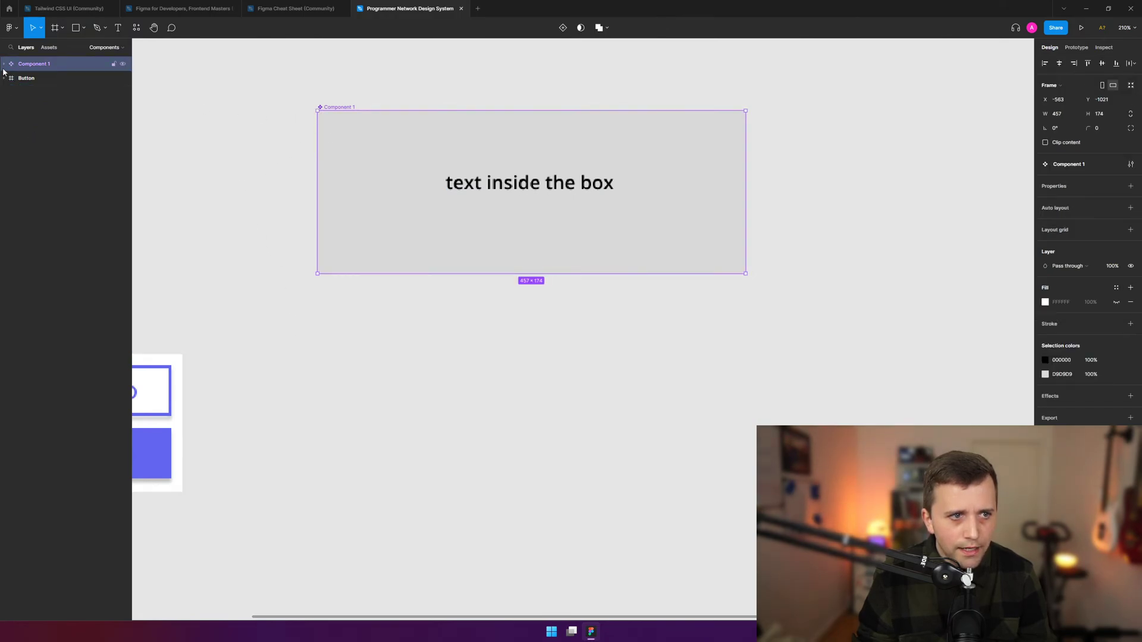
{"action": "left_click", "coordinate": [4, 64]}
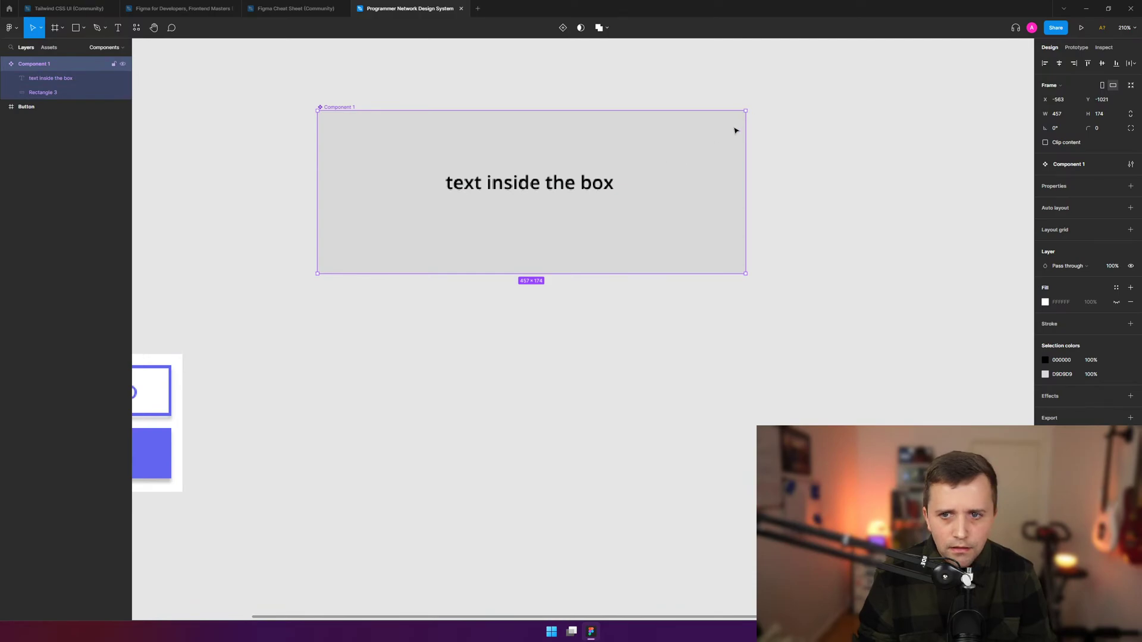
- Try rounding the test rectangle's corners and resizing it from its corner, undoing each change
{"action": "left_click", "coordinate": [45, 93]}
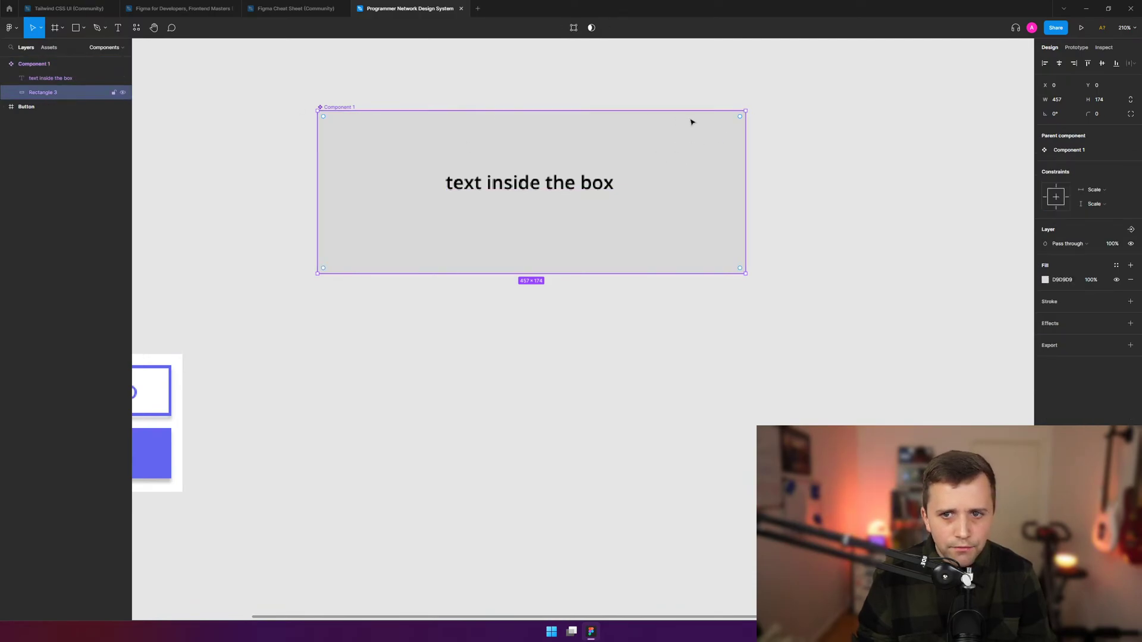
{"action": "left_click_drag", "start_coordinate": [740, 117], "coordinate": [577, 176]}
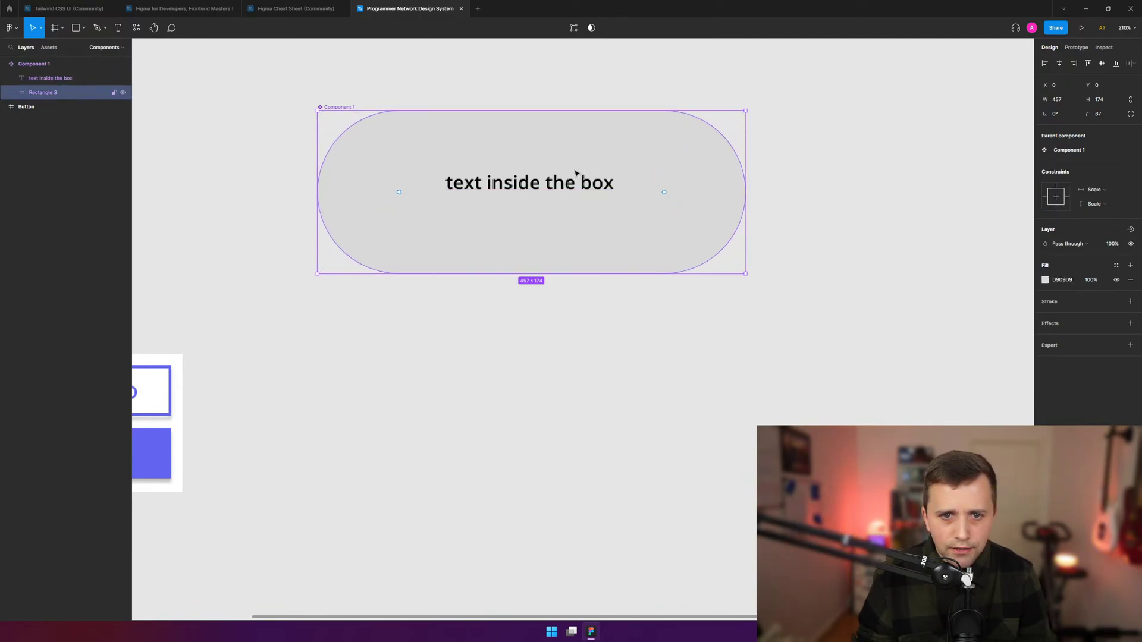
{"action": "key", "text": "ctrl+z"}
{"action": "left_click_drag", "start_coordinate": [746, 111], "coordinate": [643, 157]}
{"action": "key", "text": "ctrl+z"}
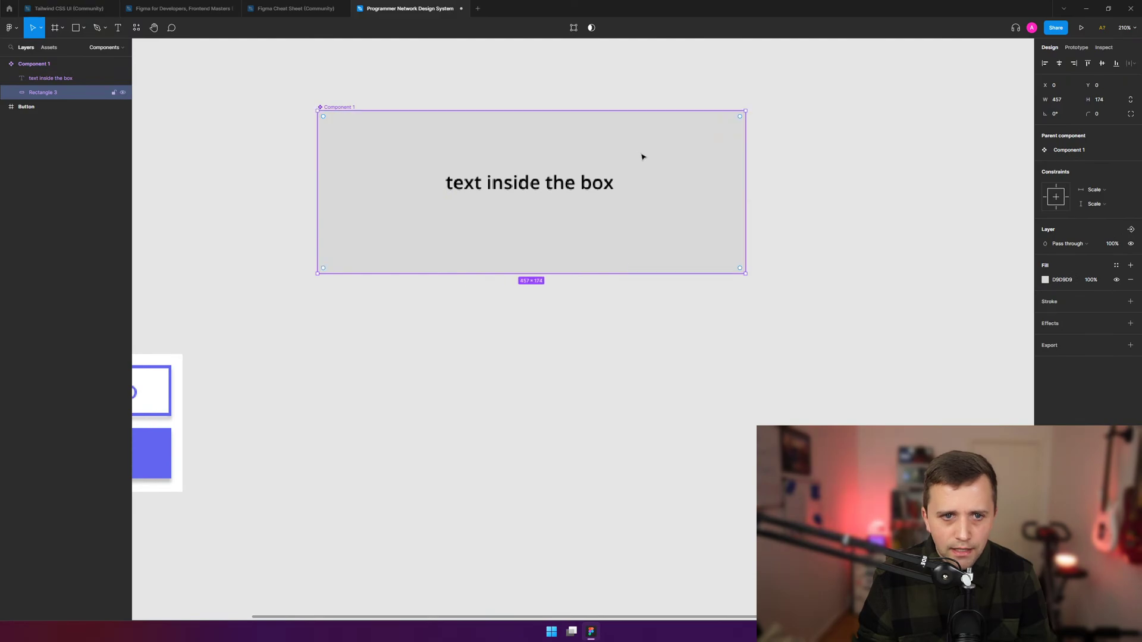
- Shrink the test rectangle to about 332 × 105 px and its parent component's bounding box to about 383 × 145 px
{"action": "left_click_drag", "start_coordinate": [747, 111], "coordinate": [628, 175]}
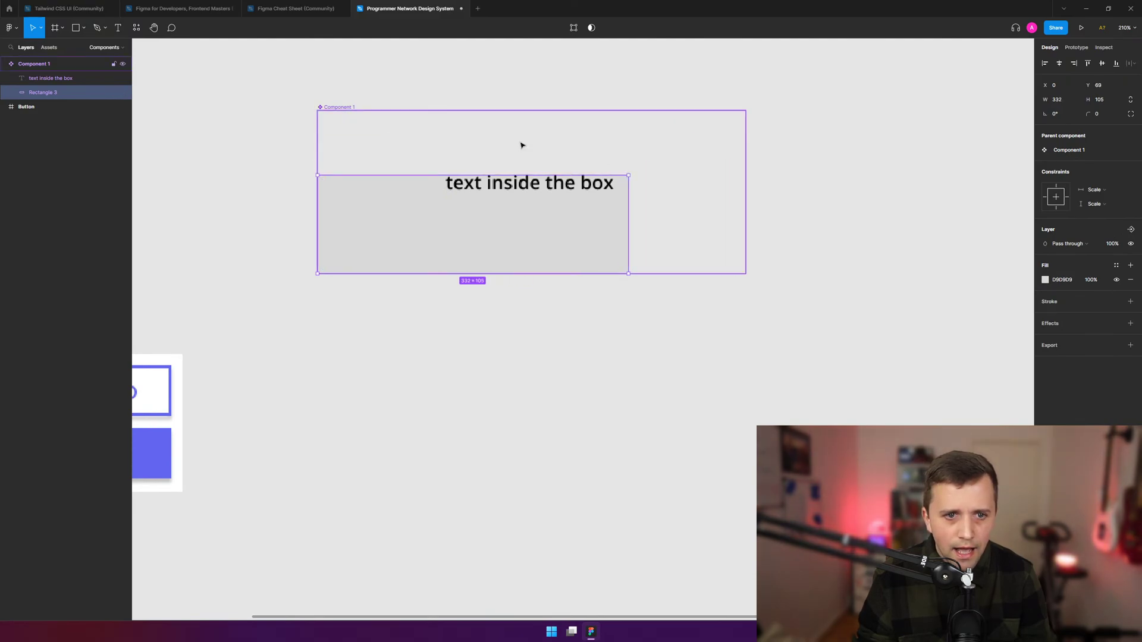
{"action": "left_click", "coordinate": [361, 114]}
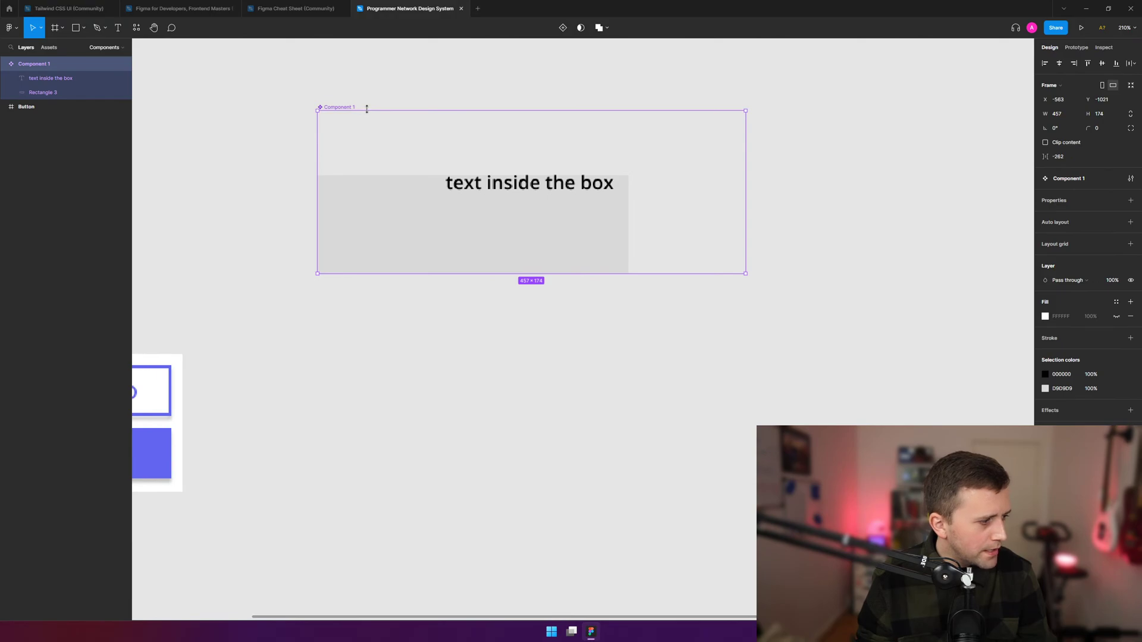
{"action": "left_click_drag", "start_coordinate": [746, 111], "coordinate": [676, 138]}
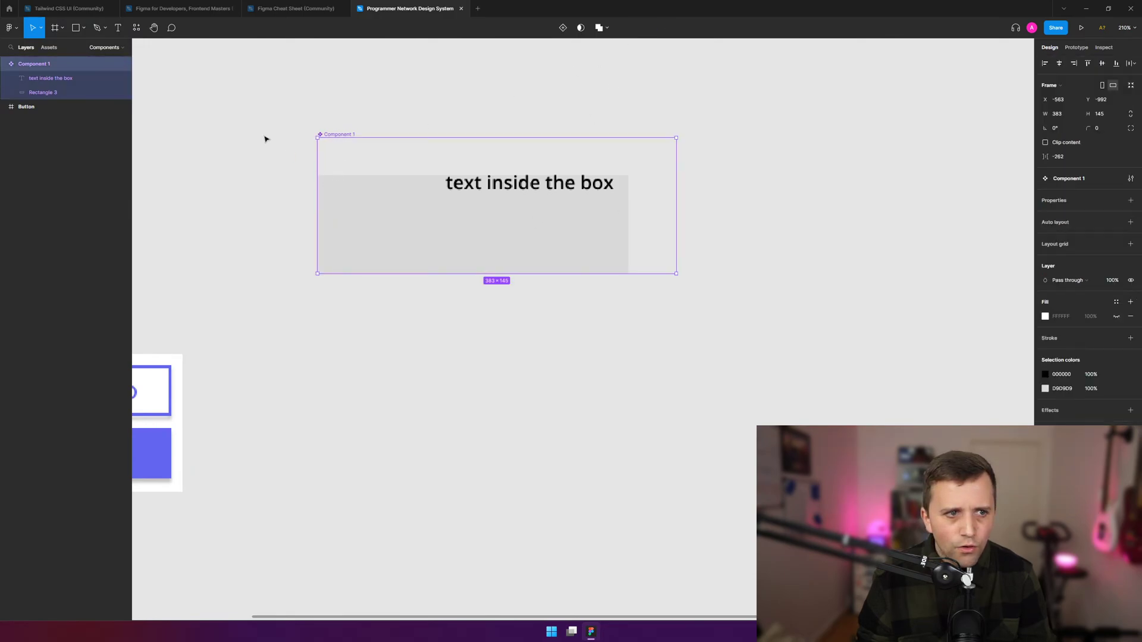
{"action": "left_click", "coordinate": [43, 92]}
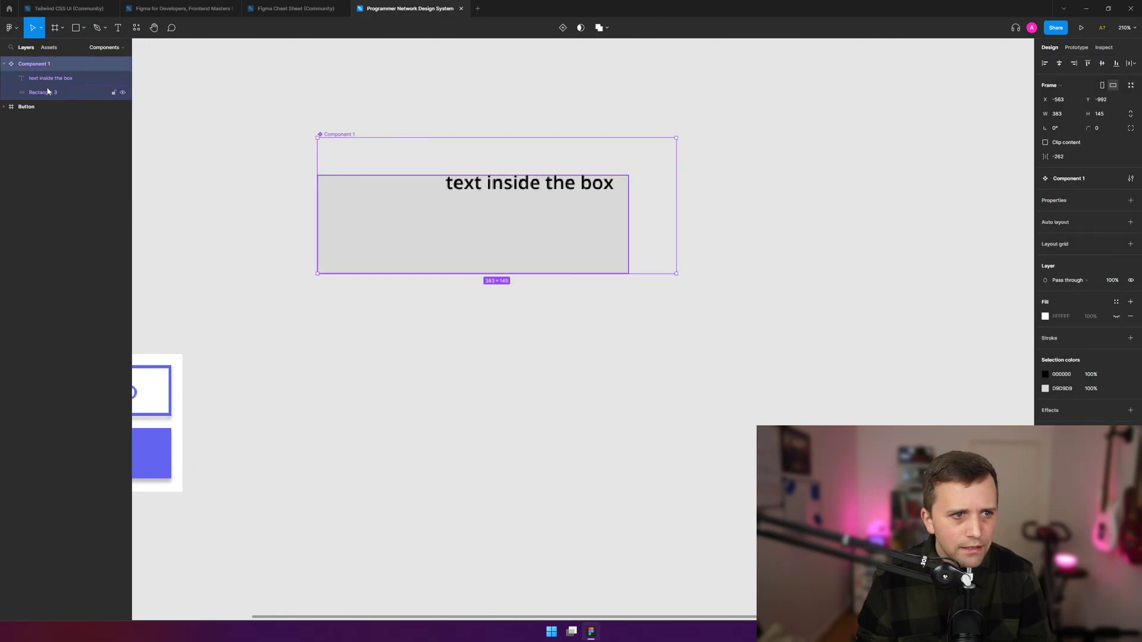
{"action": "left_click", "coordinate": [543, 152]}
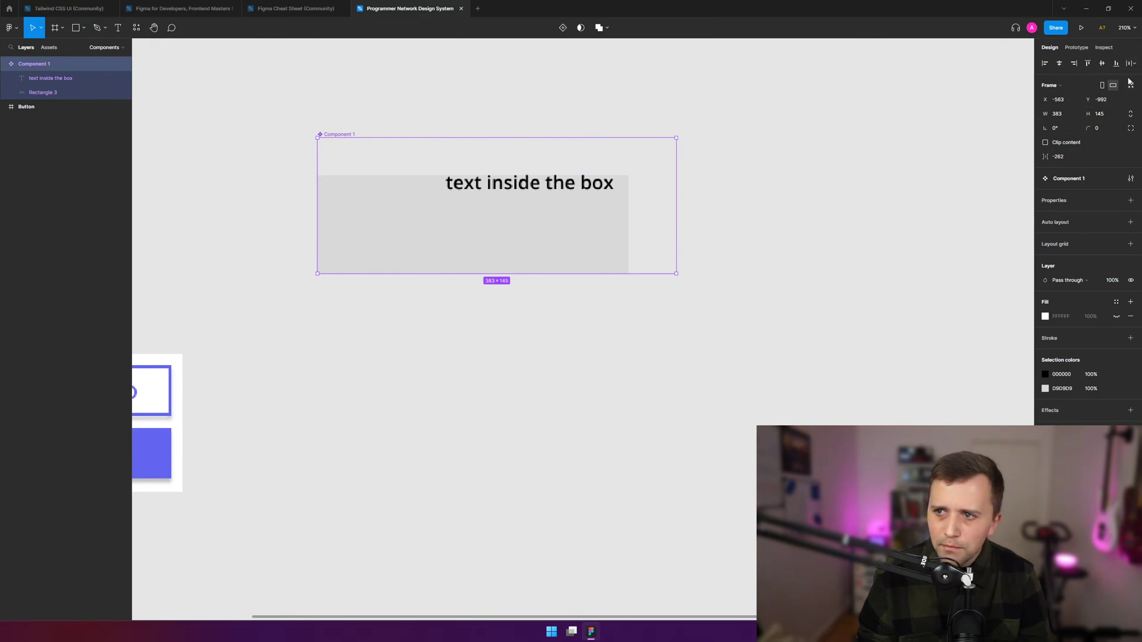
{"action": "left_click", "coordinate": [685, 200]}
{"action": "left_click", "coordinate": [666, 200]}
{"action": "left_click", "coordinate": [841, 148]}
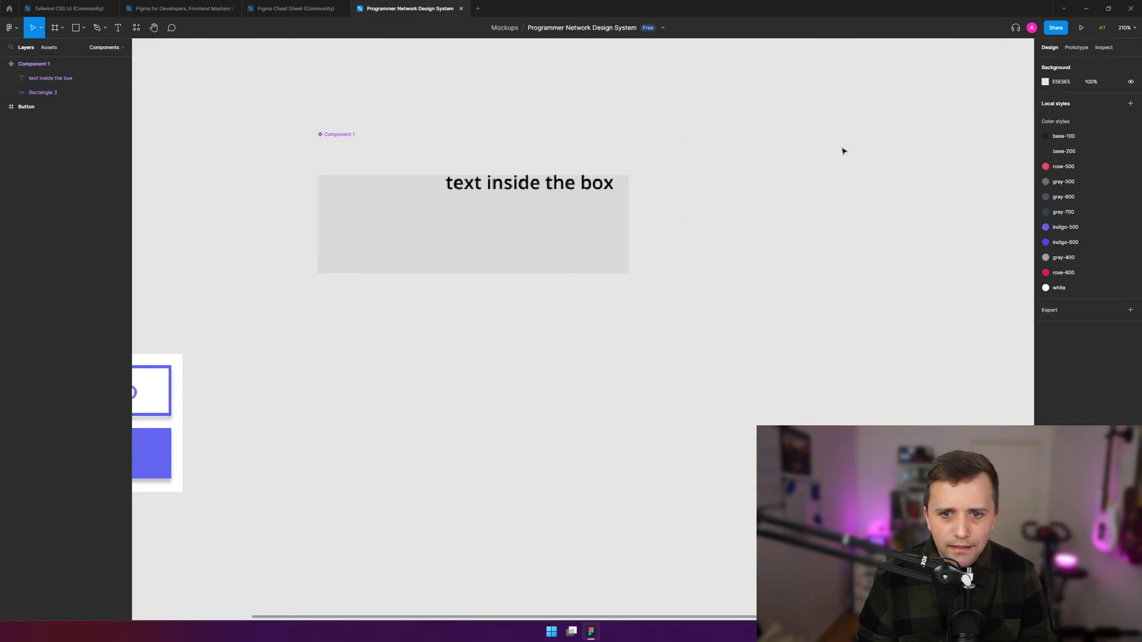
{"action": "left_click", "coordinate": [422, 147]}
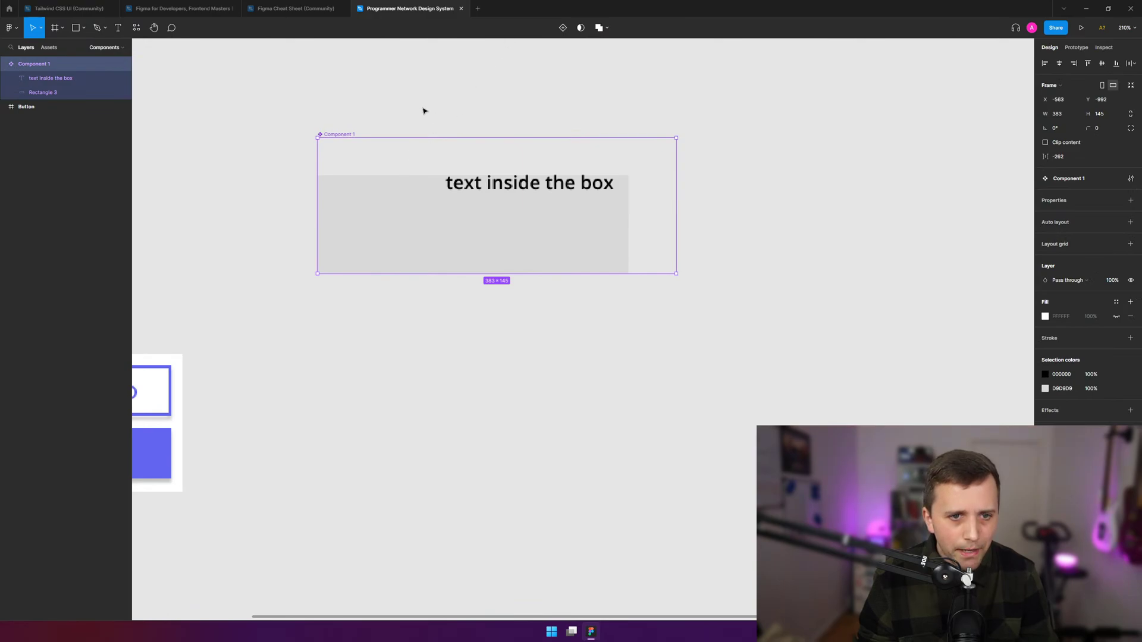
- Move the "text inside the box" text onto the rectangle and resize its text box to match at 332 × 105 px
{"action": "left_click", "coordinate": [441, 178]}
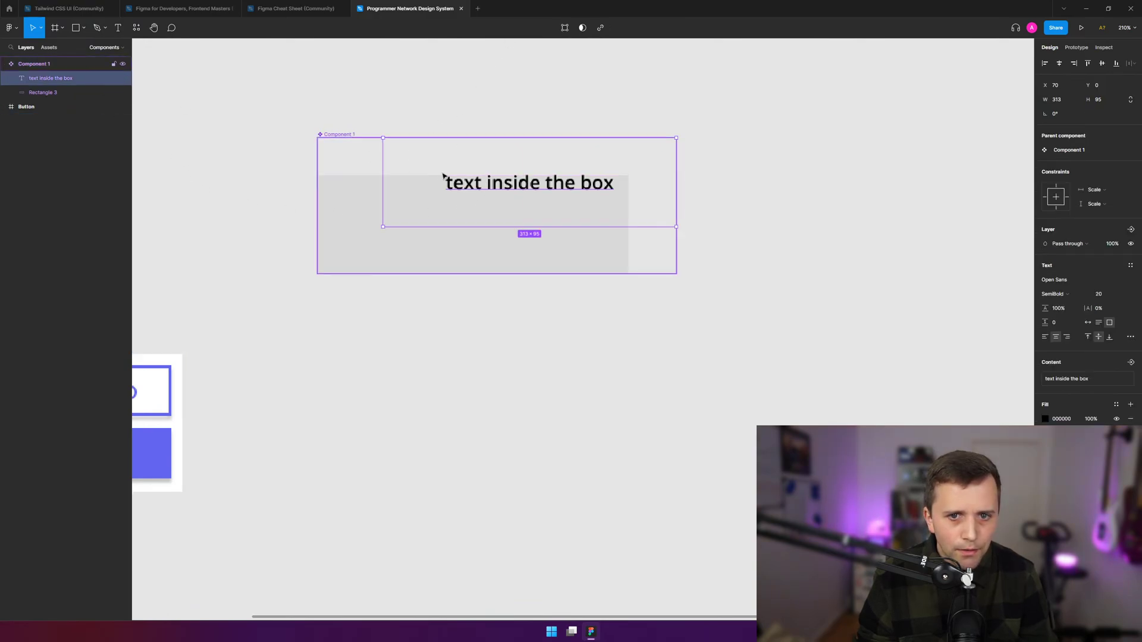
{"action": "left_click_drag", "start_coordinate": [506, 184], "coordinate": [431, 231]}
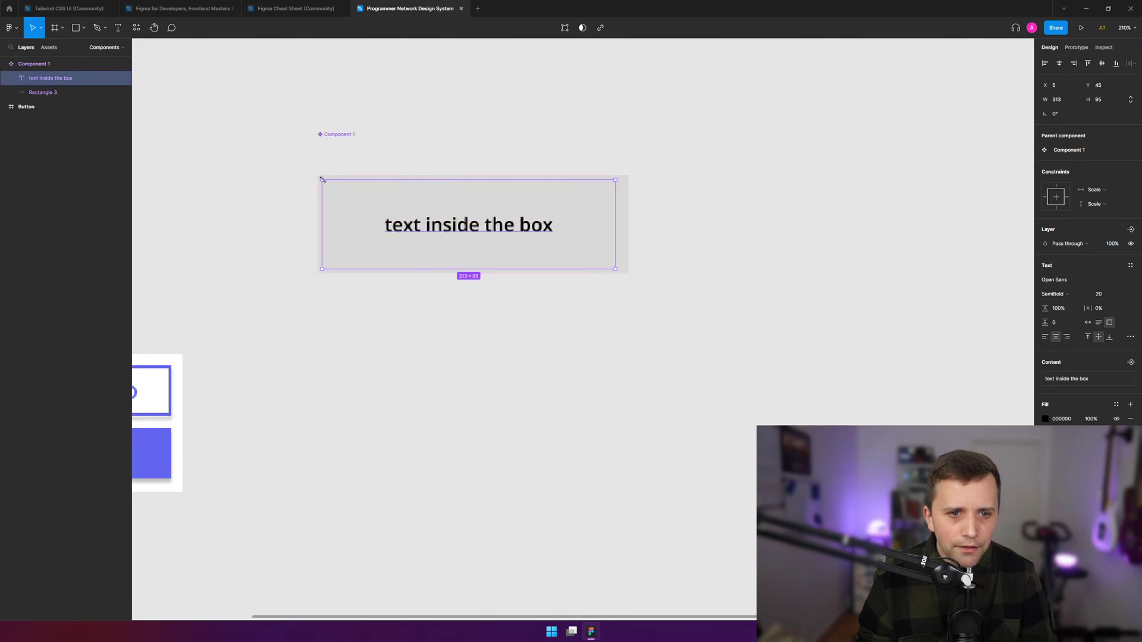
{"action": "left_click_drag", "start_coordinate": [322, 179], "coordinate": [317, 176]}
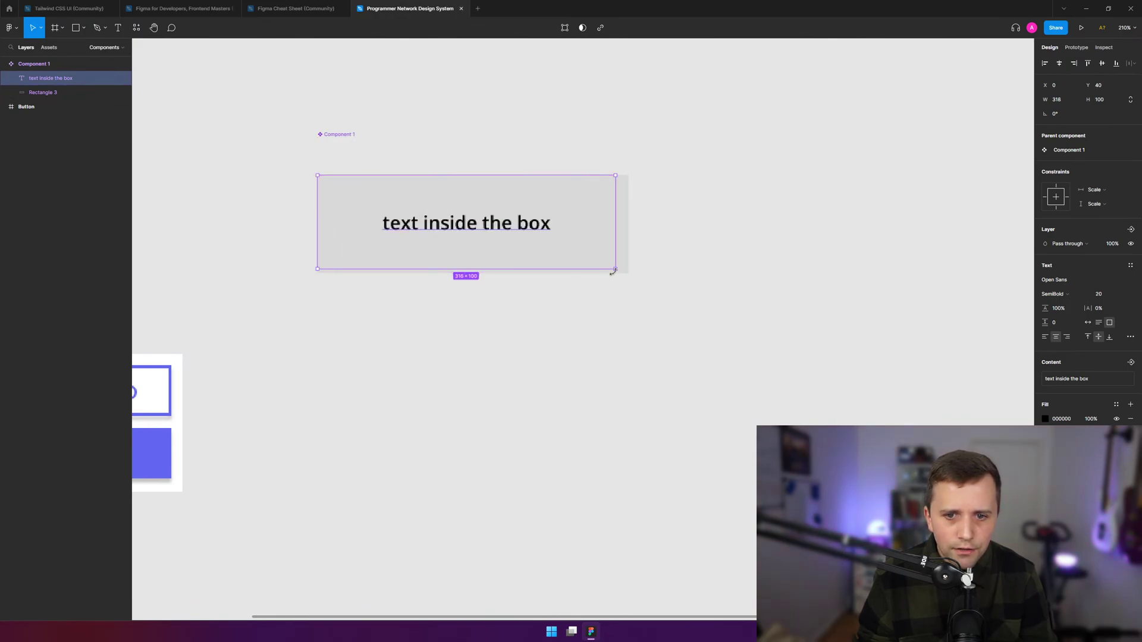
{"action": "left_click_drag", "start_coordinate": [612, 270], "coordinate": [626, 273]}
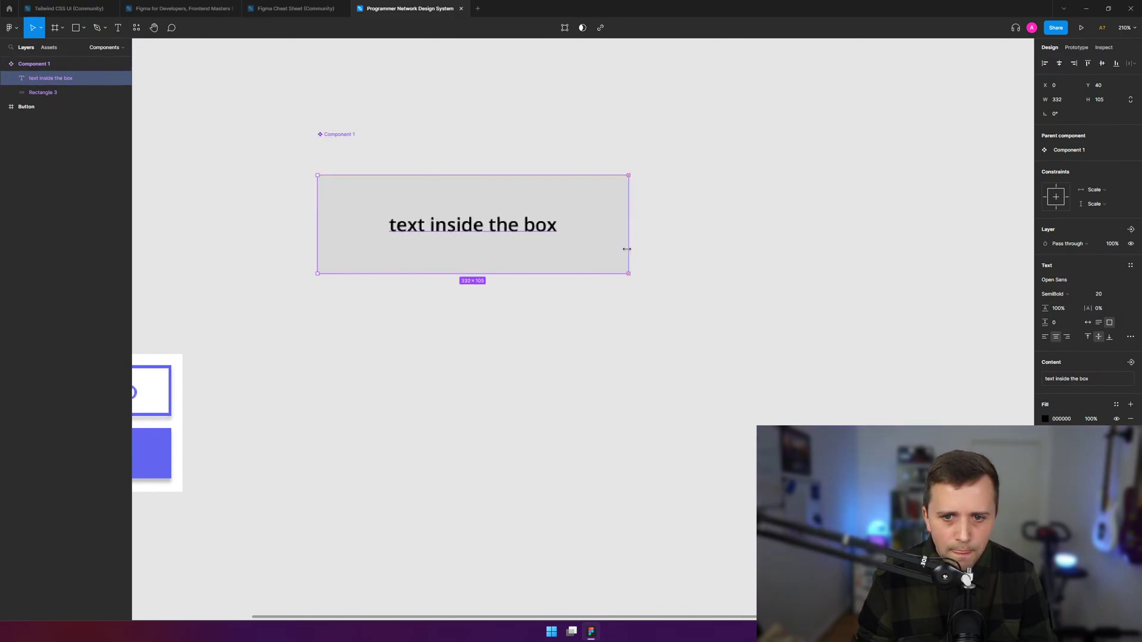
- Resize the test component to fit its contents, and delete the component from the canvas
{"action": "left_click", "coordinate": [352, 134]}
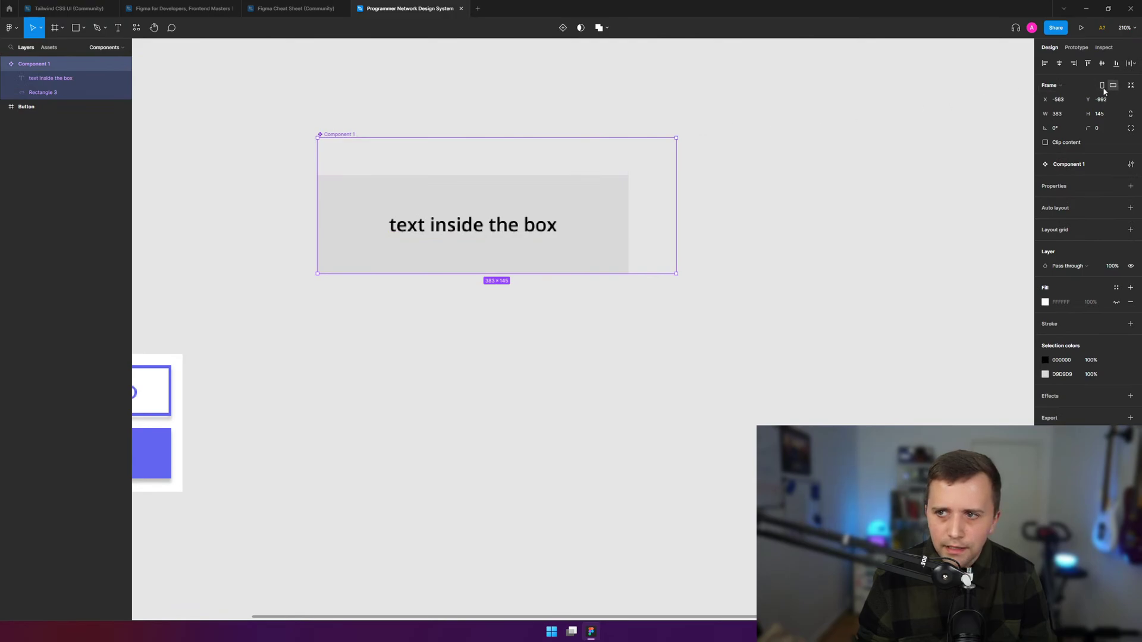
{"action": "left_click", "coordinate": [1131, 85]}
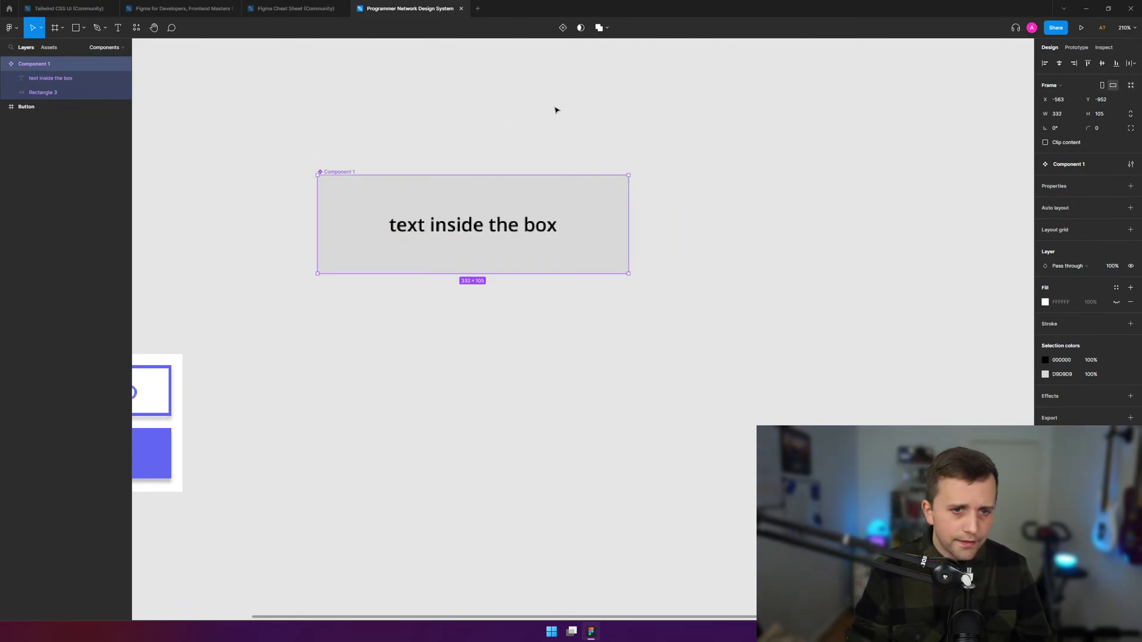
{"action": "left_click_drag", "start_coordinate": [675, 146], "coordinate": [280, 434]}
{"action": "key", "text": "Delete"}
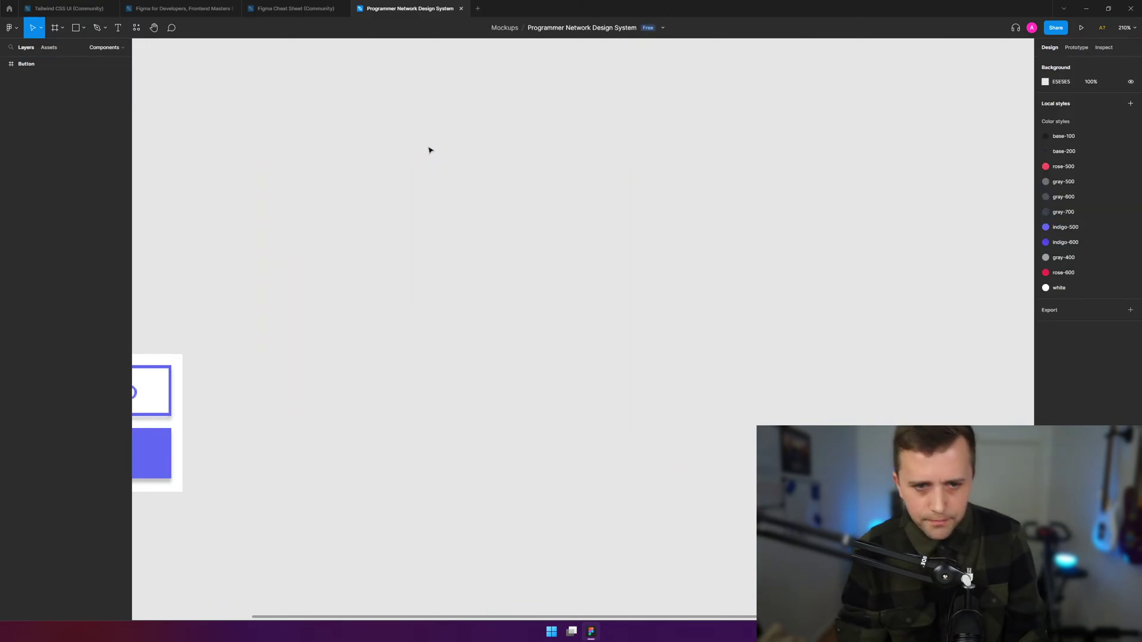
- Switch to the browser and play the rest of the tutorial's component-resizing section, pausing on the Components Review Sheet
{"action": "key", "text": "alt+Tab"}
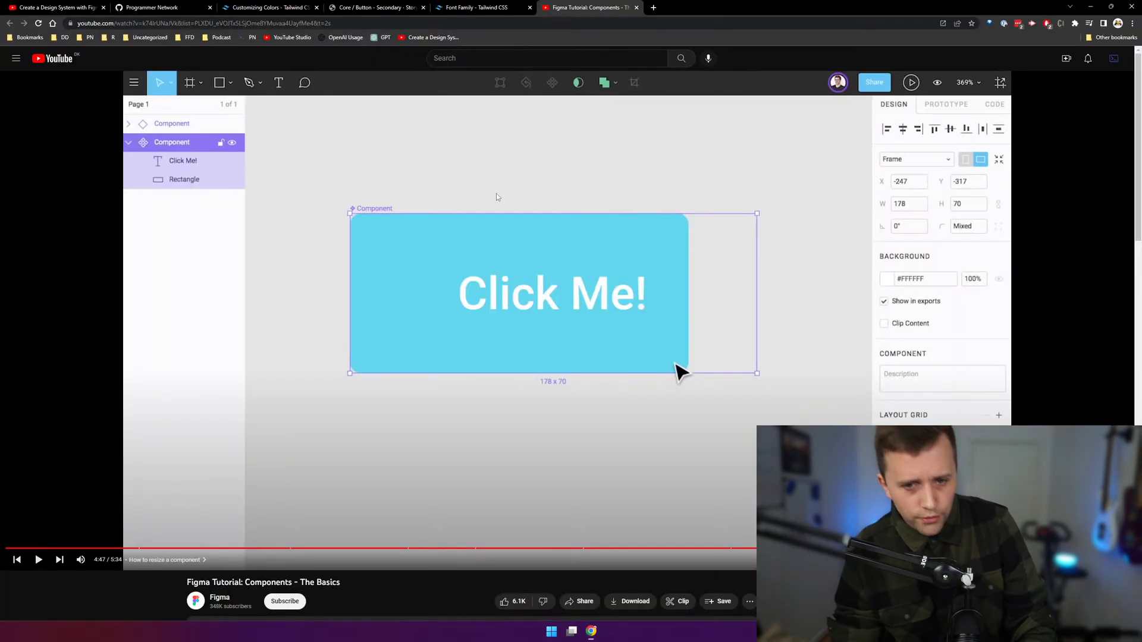
{"action": "left_click", "coordinate": [635, 202]}
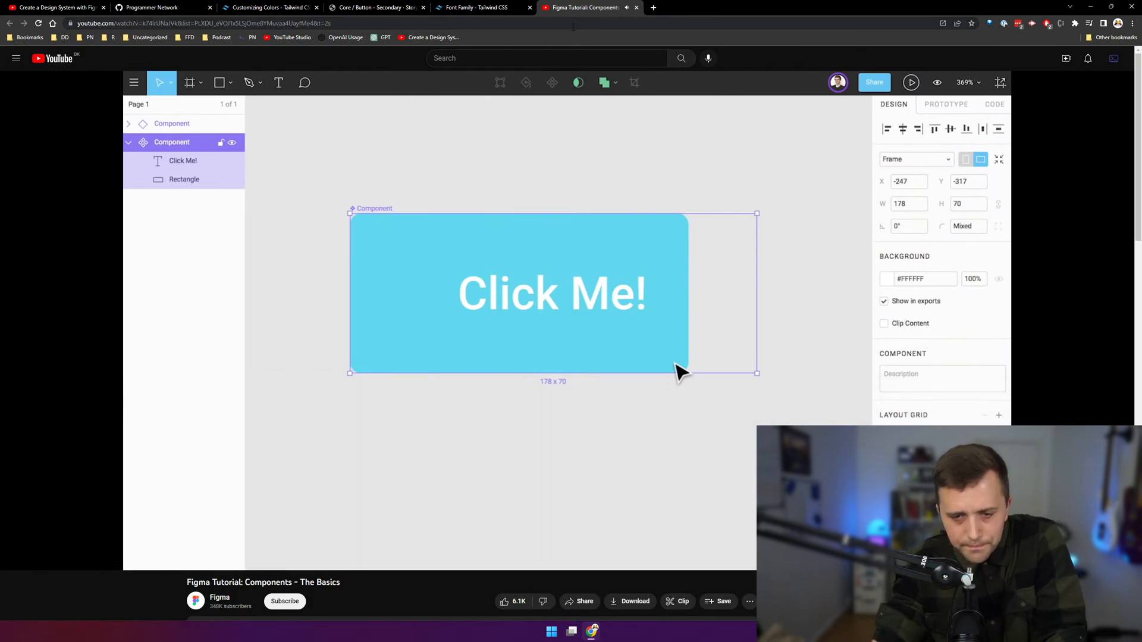
{"action": "mouse_move", "coordinate": [512, 140]}
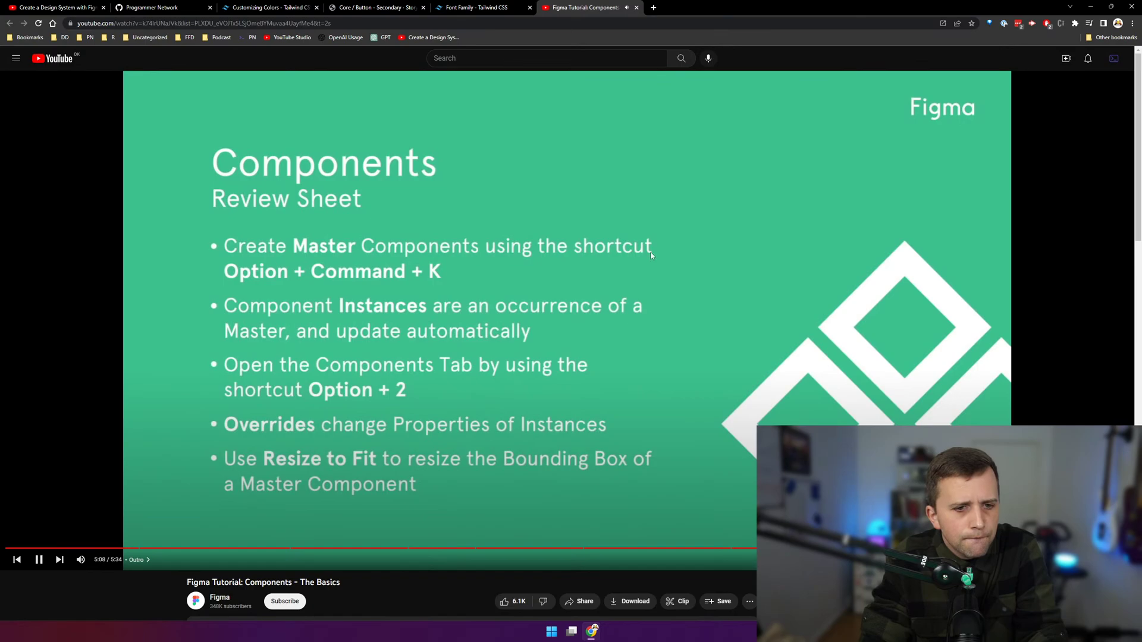
{"action": "left_click", "coordinate": [563, 344]}
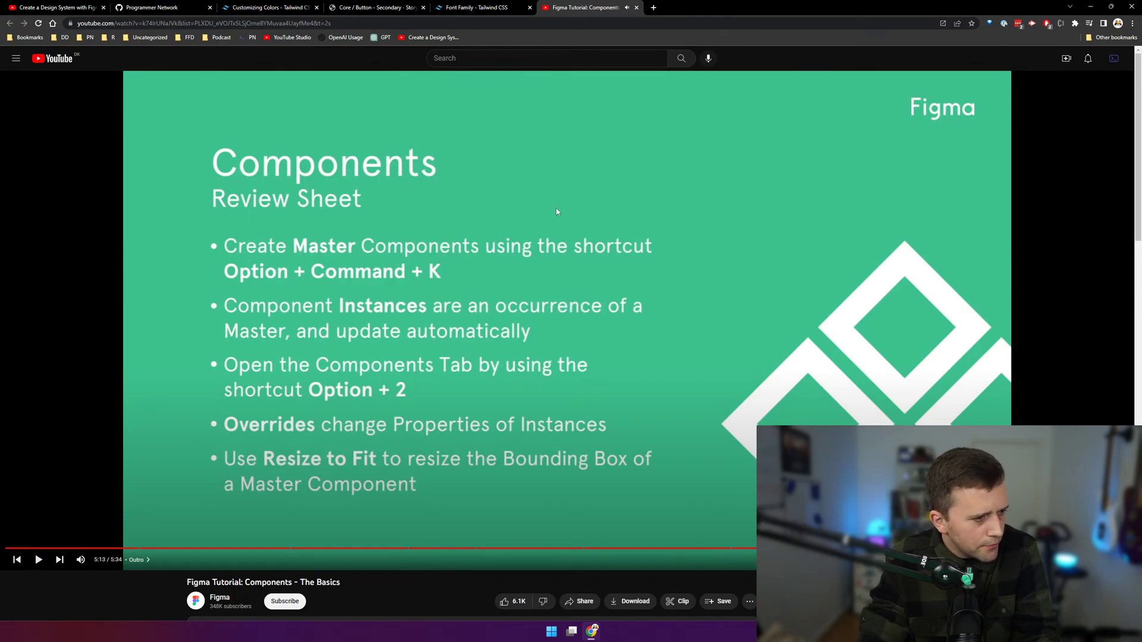
- Look through the Storybook button, Programmer Network and Tailwind colors pages, and switch back to the design system file in Figma
{"action": "left_click", "coordinate": [475, 8]}
{"action": "left_click", "coordinate": [366, 5]}
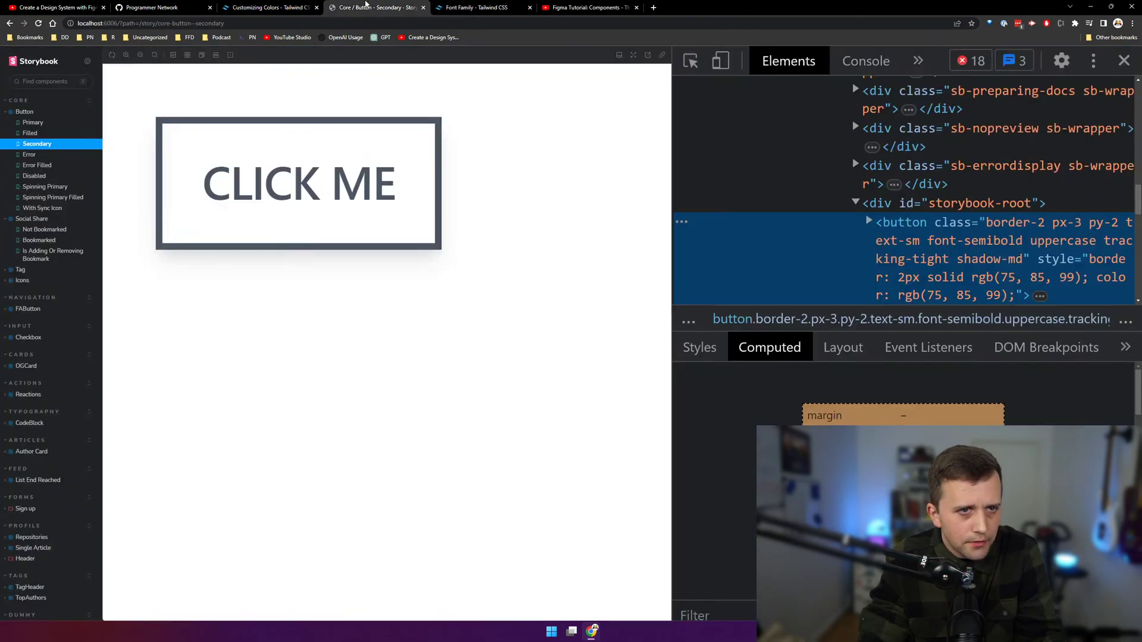
{"action": "left_click", "coordinate": [152, 7]}
{"action": "left_click", "coordinate": [268, 7]}
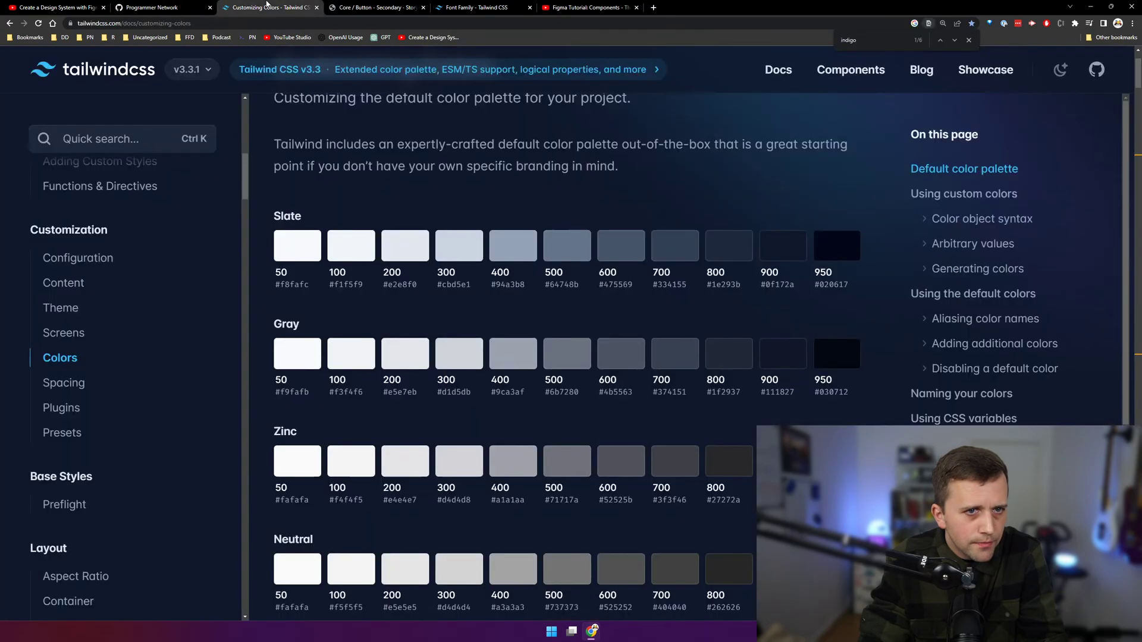
{"action": "key", "text": "alt+Tab"}
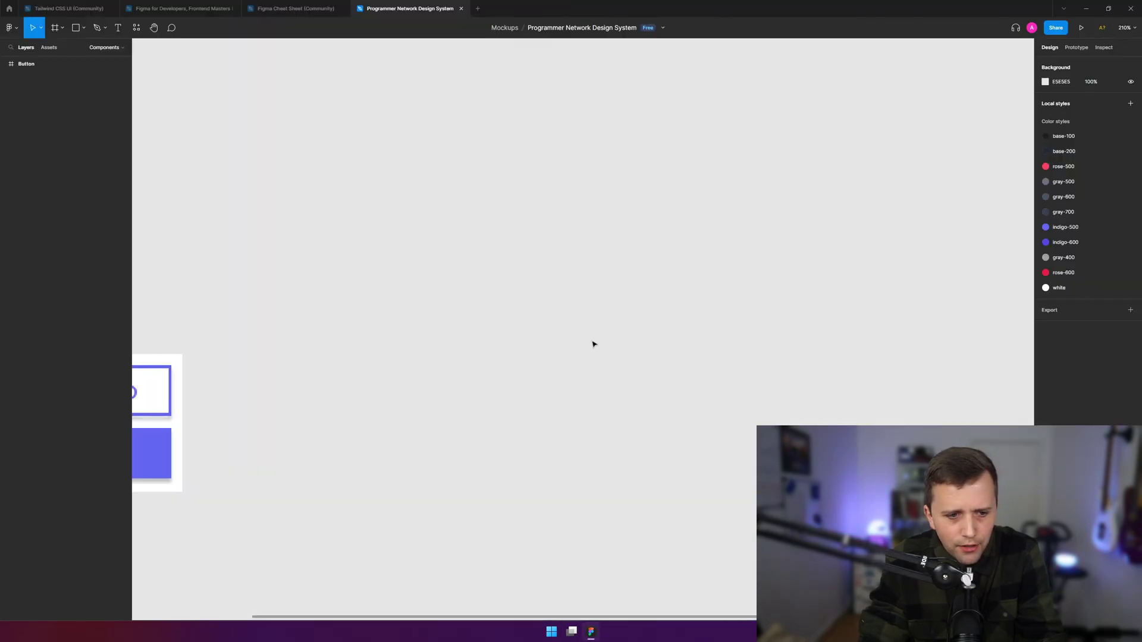
- Inspect the layer hierarchy of the Button frame, collapse the layers of the Button - Outlined component, and clear the selection
{"action": "left_click_drag", "start_coordinate": [419, 619], "coordinate": [258, 458]}
{"action": "left_click", "coordinate": [22, 64]}
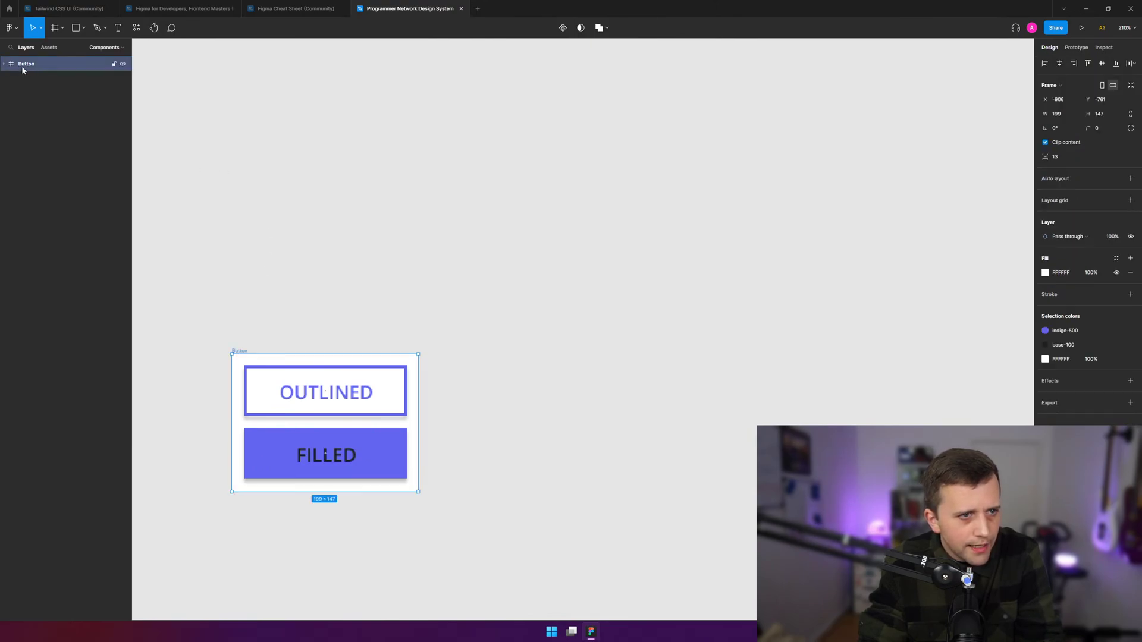
{"action": "left_click", "coordinate": [5, 65]}
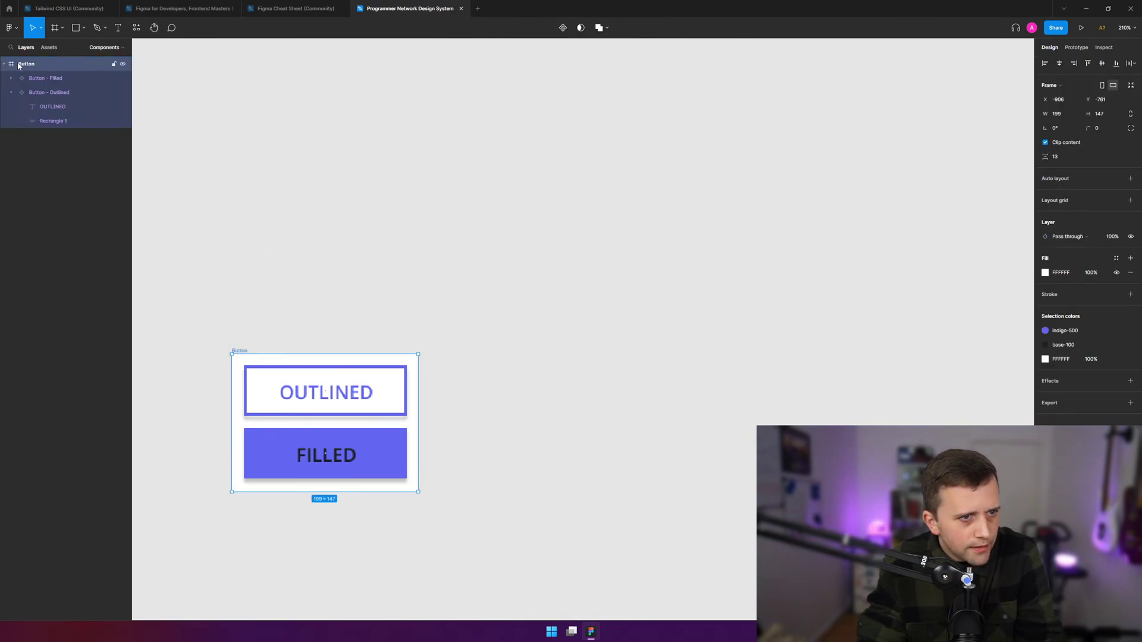
{"action": "left_click", "coordinate": [9, 93]}
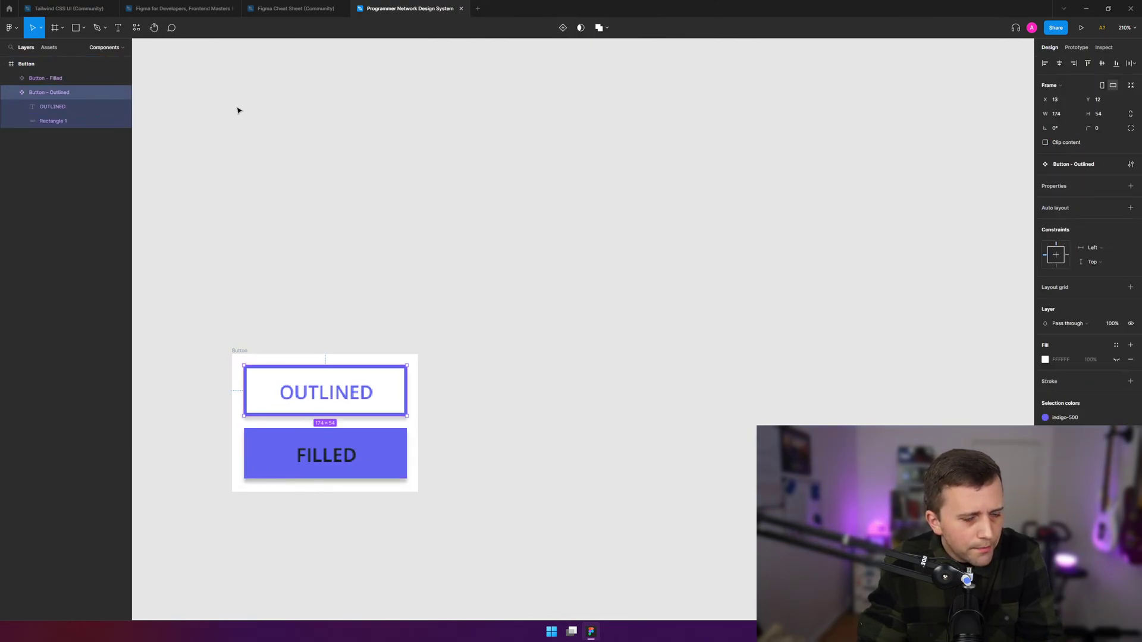
{"action": "left_click", "coordinate": [10, 92]}
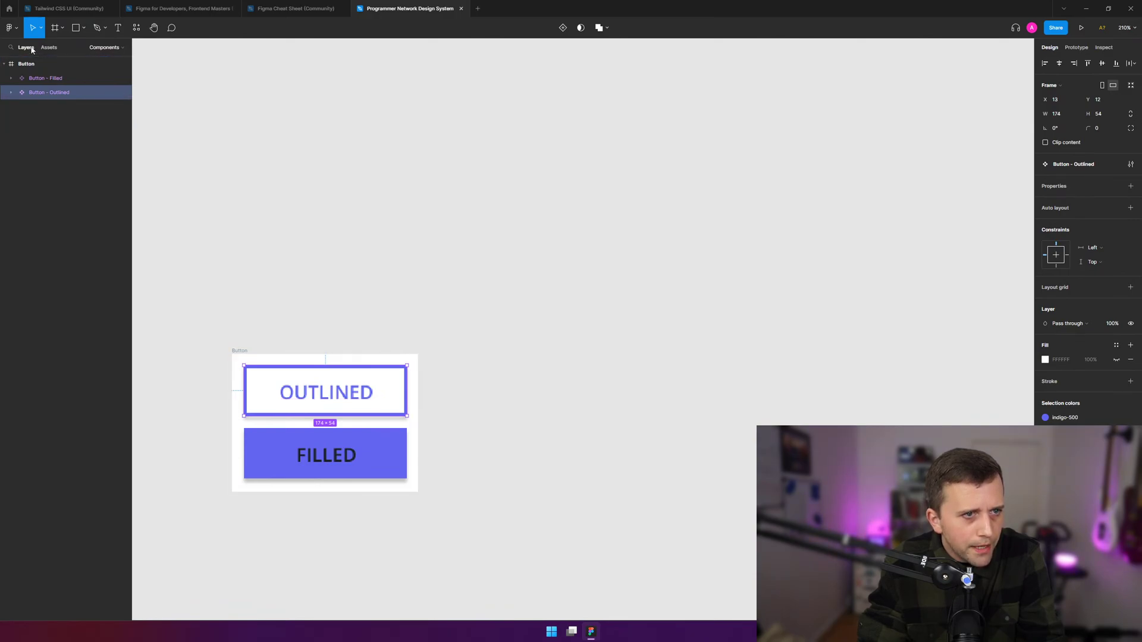
{"action": "left_click", "coordinate": [4, 63]}
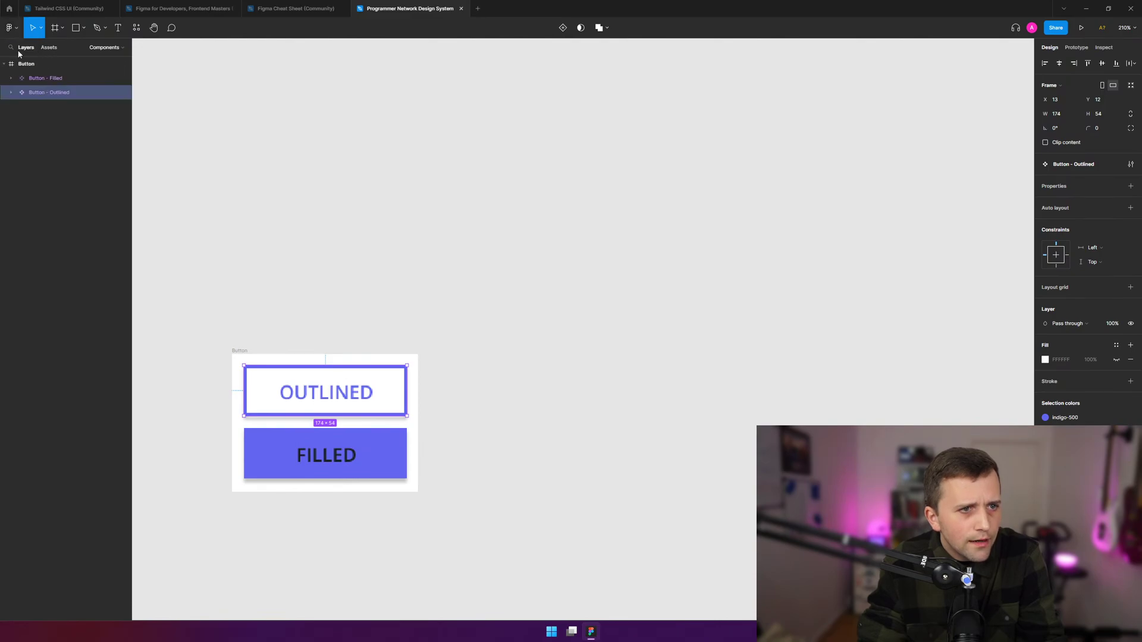
{"action": "scroll", "coordinate": [321, 171], "scroll_direction": "up", "scroll_amount": 2}
{"action": "left_click", "coordinate": [313, 171]}
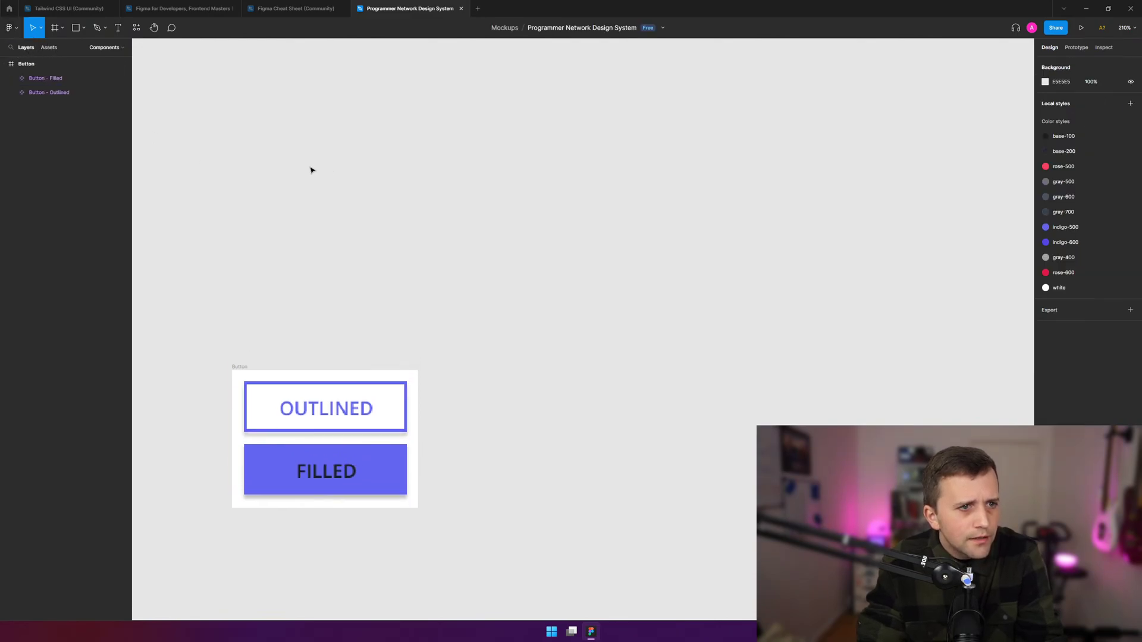
- Open the Primitives page of the design system file
{"action": "left_click", "coordinate": [49, 51]}
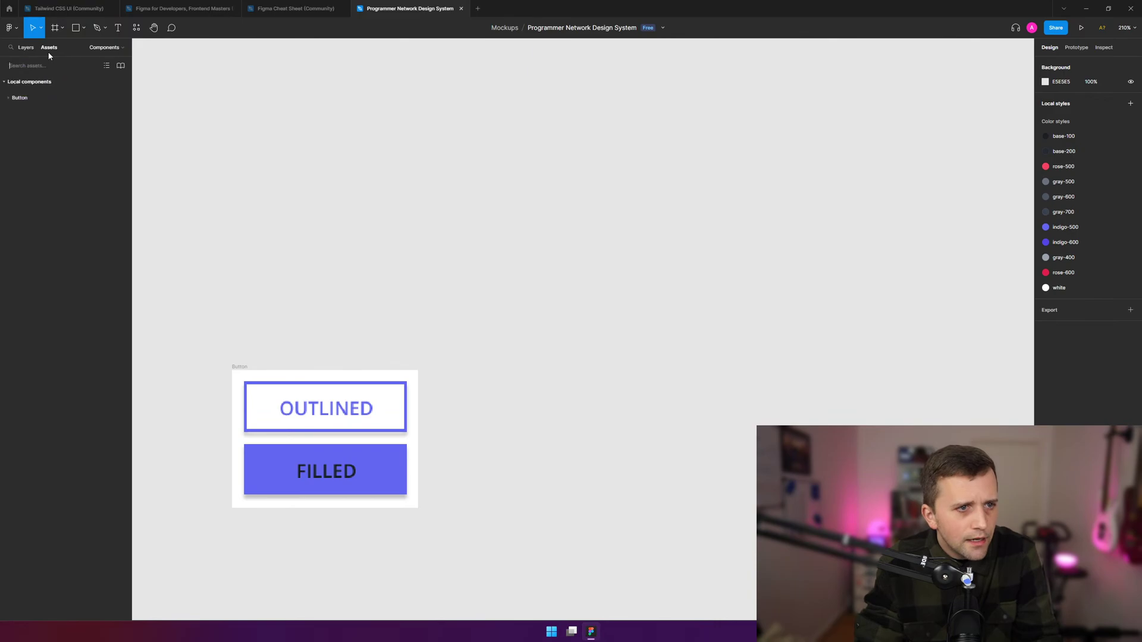
{"action": "left_click", "coordinate": [26, 48]}
{"action": "left_click", "coordinate": [102, 48]}
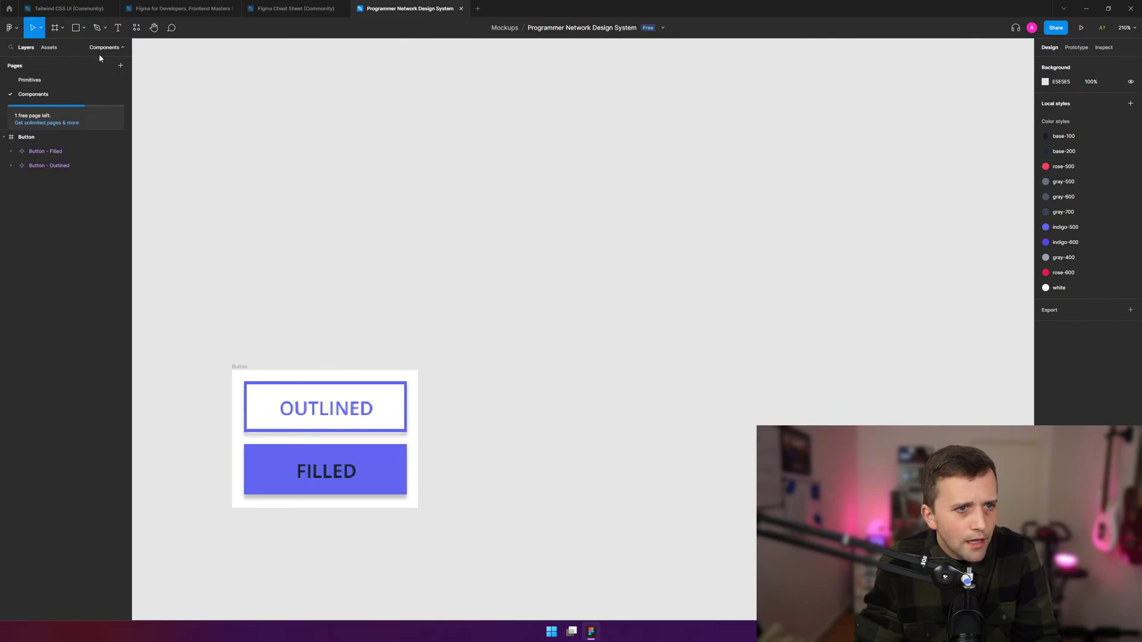
{"action": "left_click", "coordinate": [26, 79]}
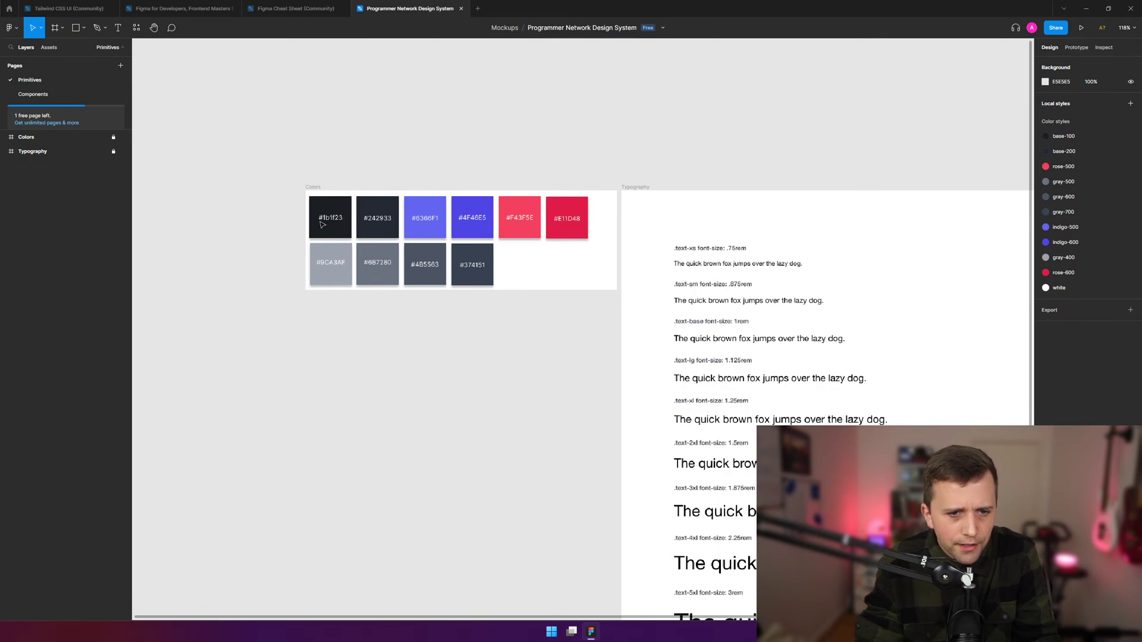
- Examine which styles the Programmer Network Design System library has published, and close the library overview
{"action": "left_click", "coordinate": [49, 48]}
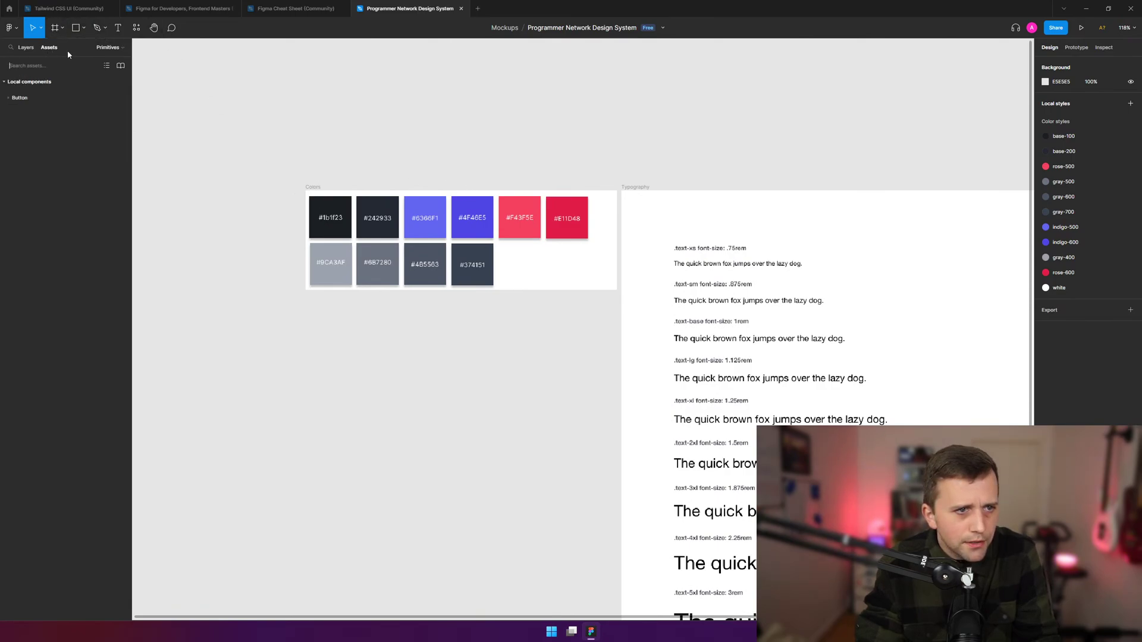
{"action": "left_click", "coordinate": [121, 65]}
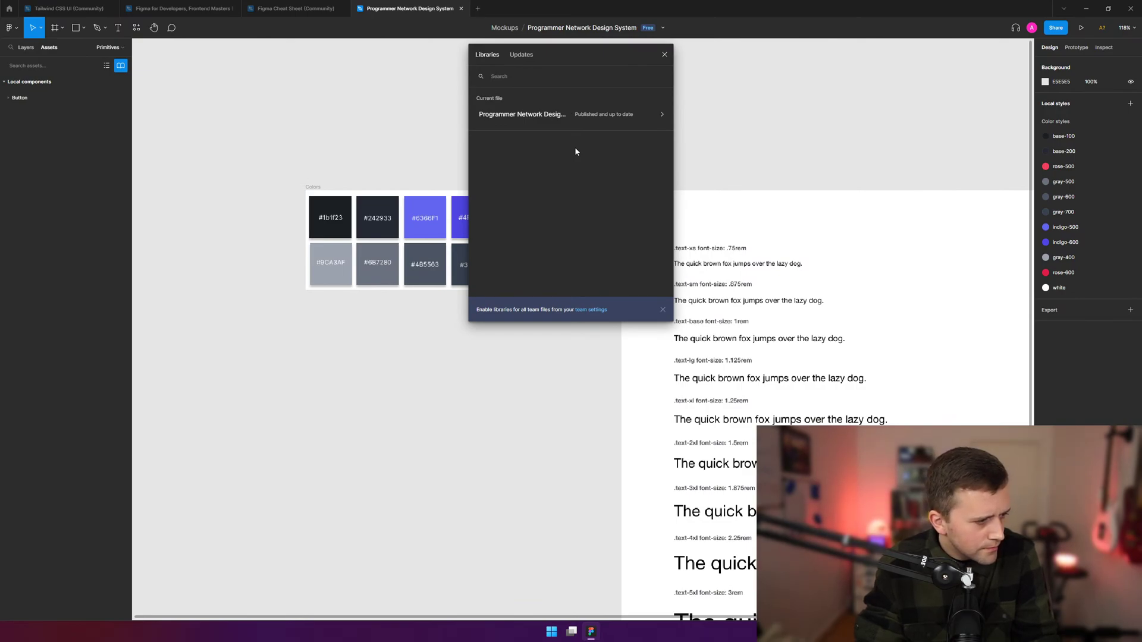
{"action": "left_click", "coordinate": [565, 112]}
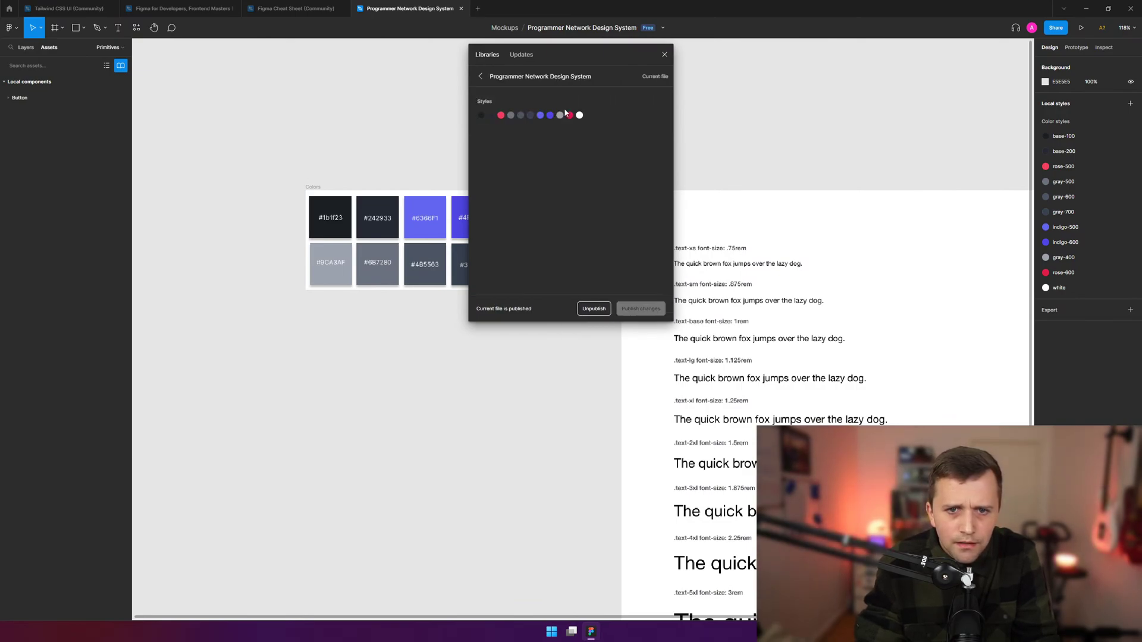
{"action": "left_click", "coordinate": [663, 55]}
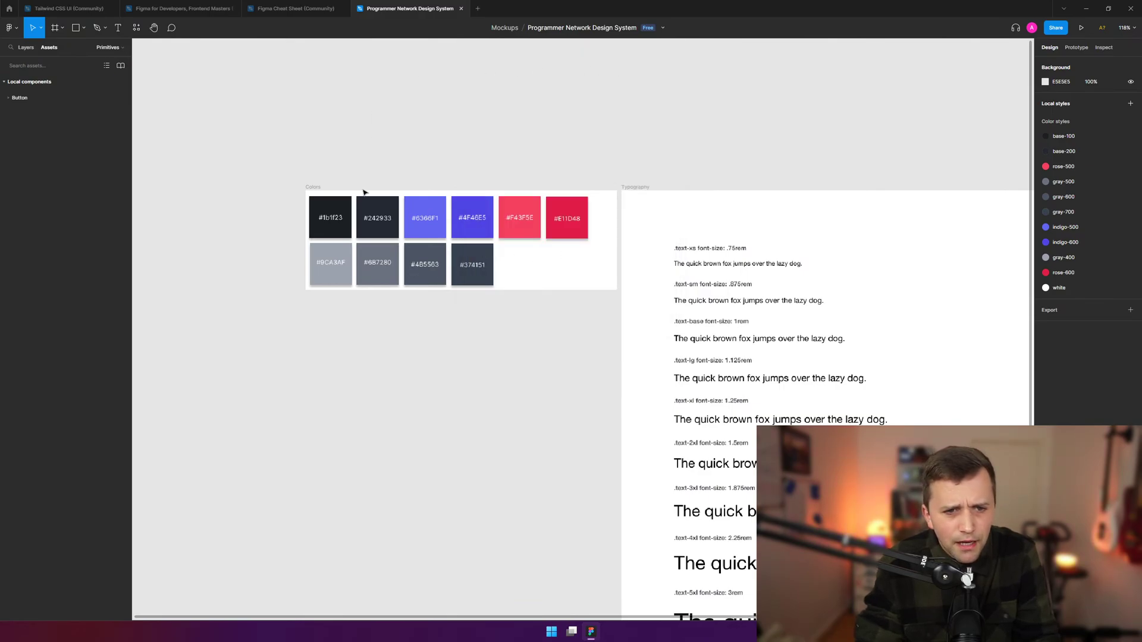
- Unlock the Colors and Typography frames on the Primitives page, and select the Colors frame
{"action": "scroll", "coordinate": [315, 188], "scroll_direction": "up", "scroll_amount": 3}
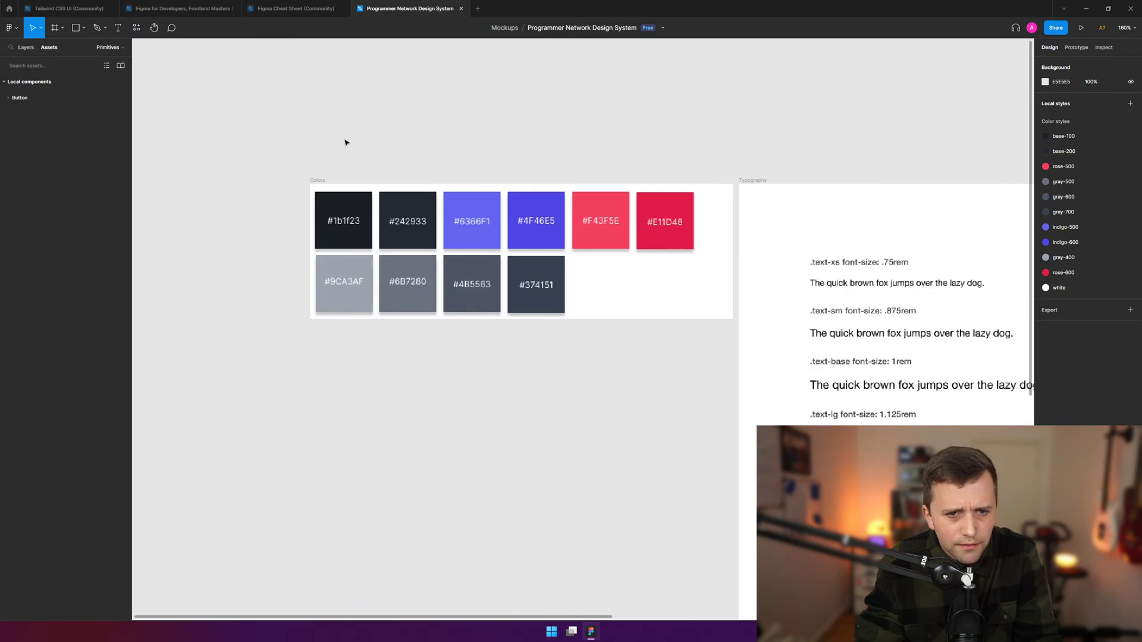
{"action": "key", "text": "shift+1"}
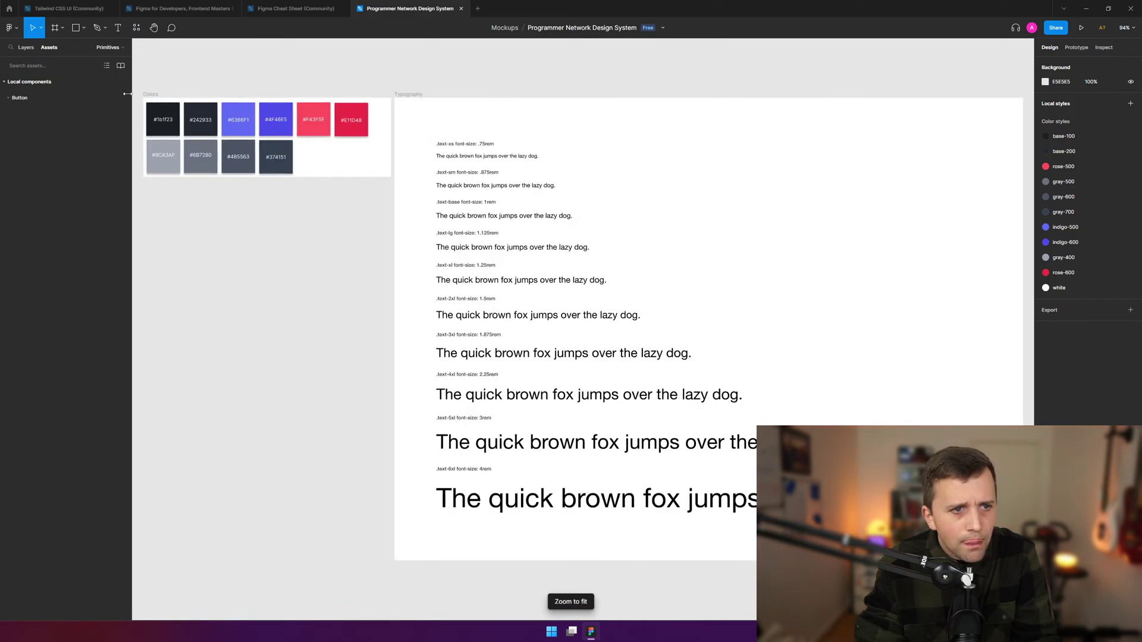
{"action": "key", "text": "shift+2"}
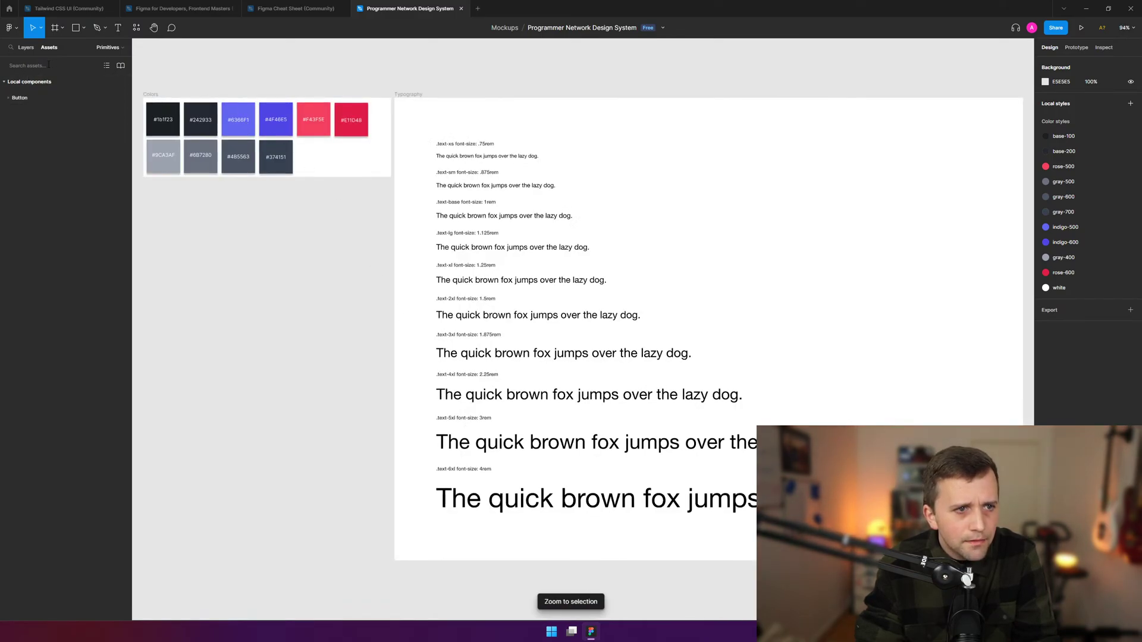
{"action": "left_click", "coordinate": [103, 53]}
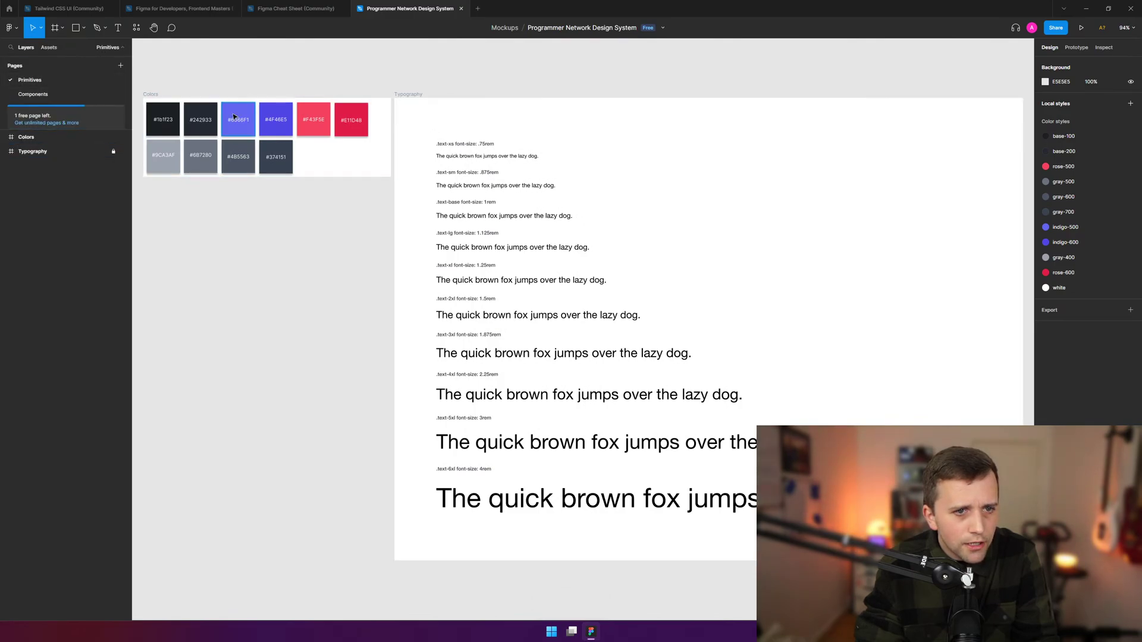
{"action": "key", "text": "shift+1"}
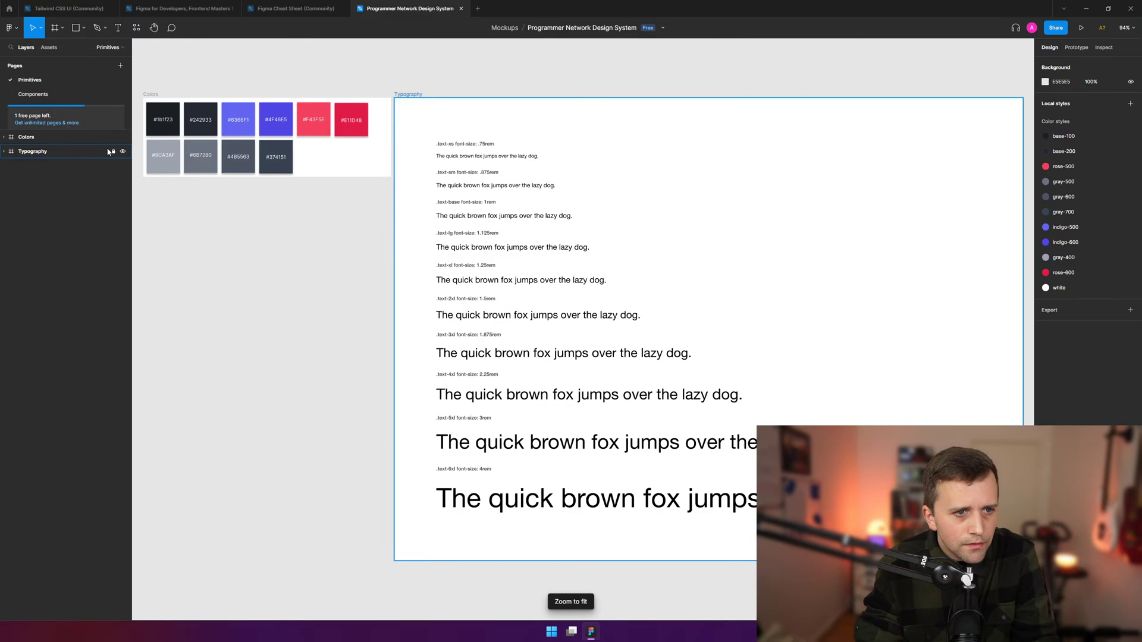
{"action": "left_click", "coordinate": [152, 96]}
{"action": "key", "text": "shift+2"}
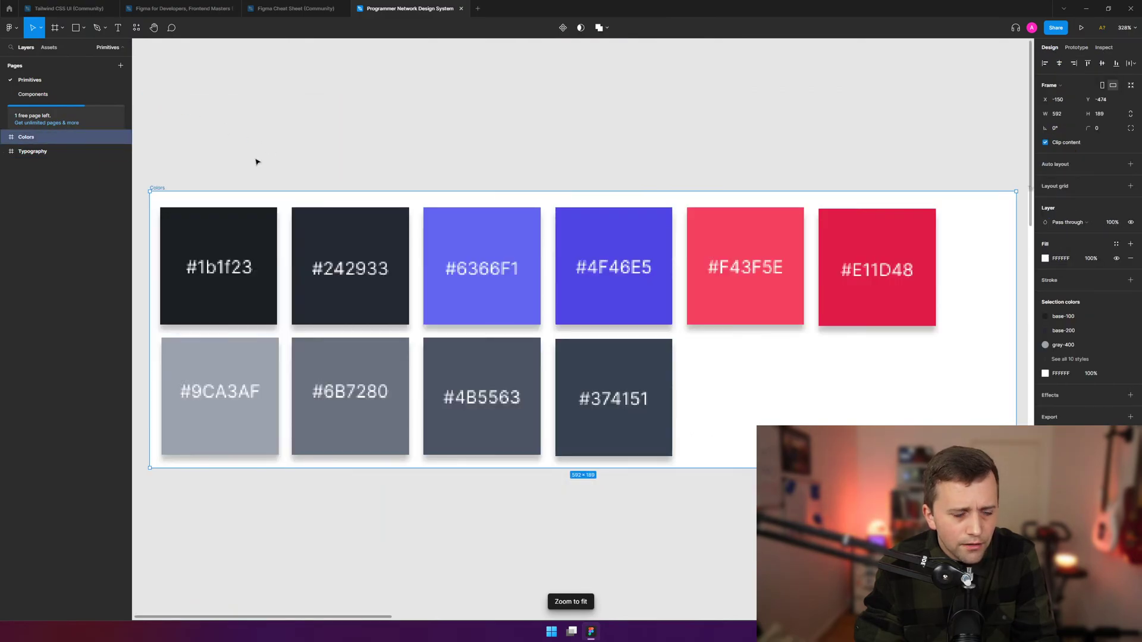
- Compare the full page view with a close-up of the selected Colors frame by alternating between zoom to fit and zoom to selection
{"action": "key", "text": "shift+1"}
{"action": "key", "text": "shift+2"}
{"action": "key", "text": "shift+1"}
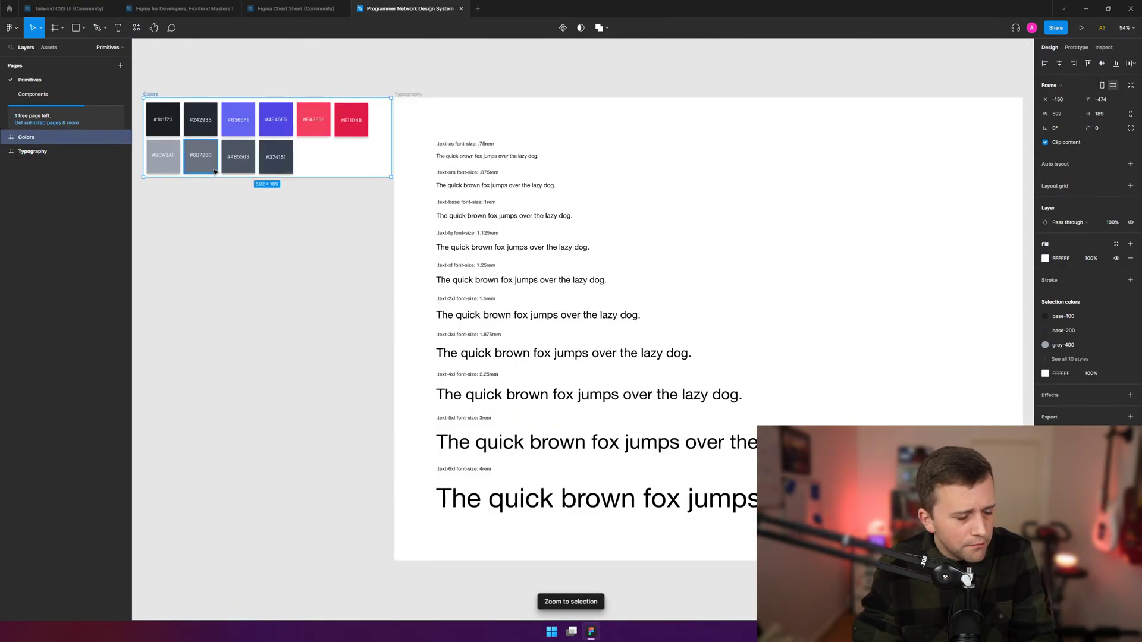
{"action": "key", "text": "shift+2"}
{"action": "key", "text": "shift+1"}
{"action": "key", "text": "shift+2"}
{"action": "key", "text": "shift+1"}
{"action": "key", "text": "shift+2"}
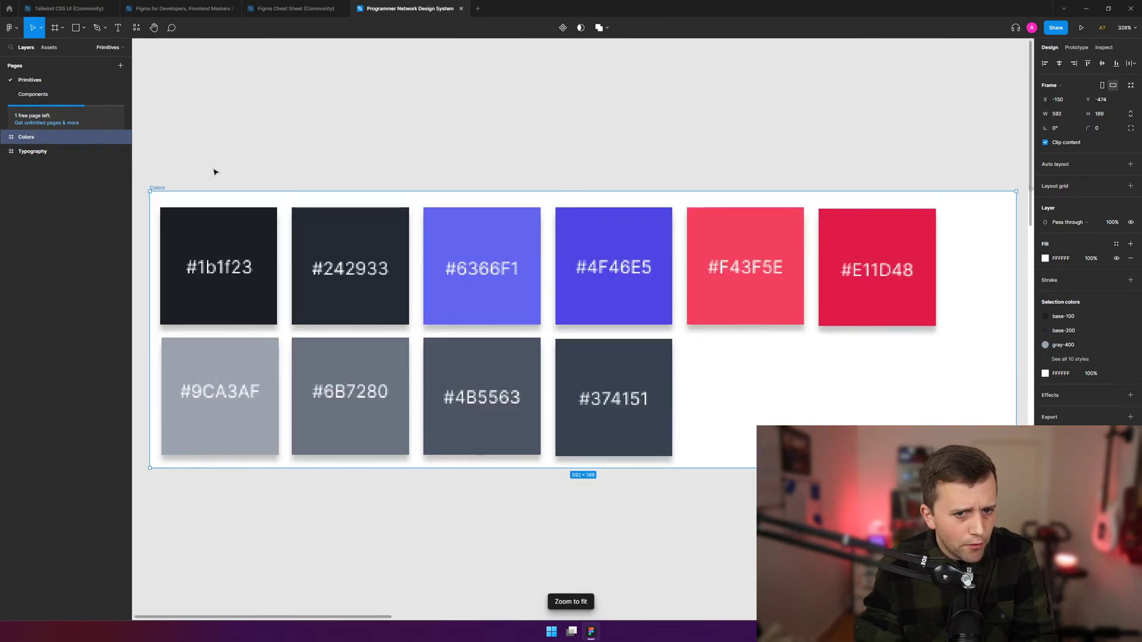
{"action": "key", "text": "shift+1"}
{"action": "key", "text": "shift+2"}
- Check the Colors and Typography frames in the layer list, and practise alternating between the page overview and the Colors frame
{"action": "left_click", "coordinate": [246, 168]}
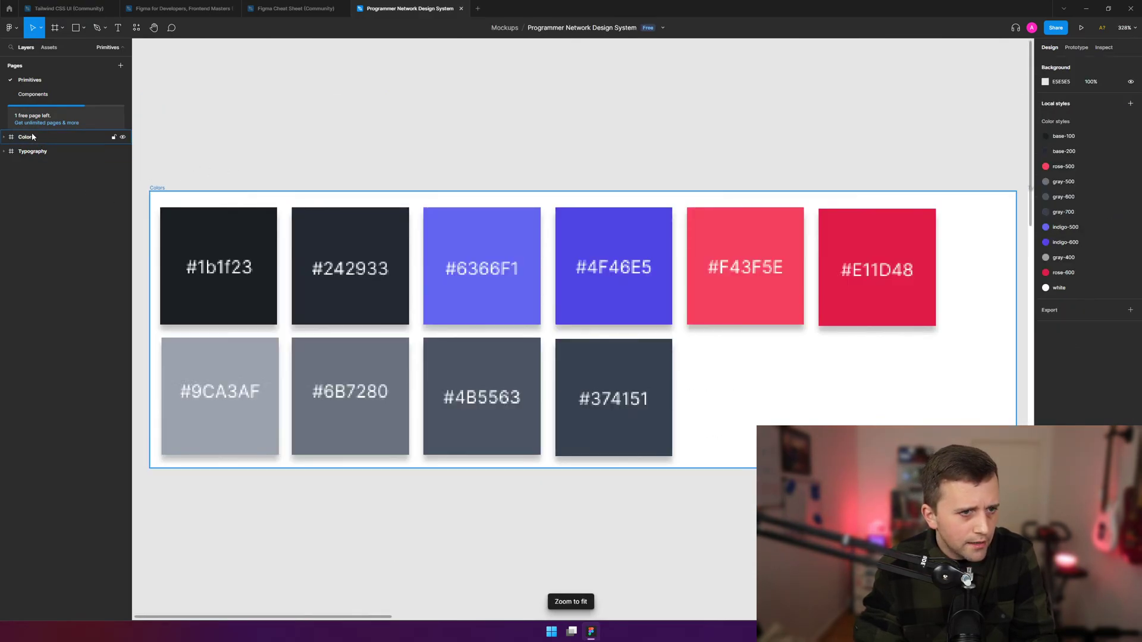
{"action": "left_click", "coordinate": [12, 137]}
{"action": "left_click", "coordinate": [3, 137]}
{"action": "left_click", "coordinate": [3, 137]}
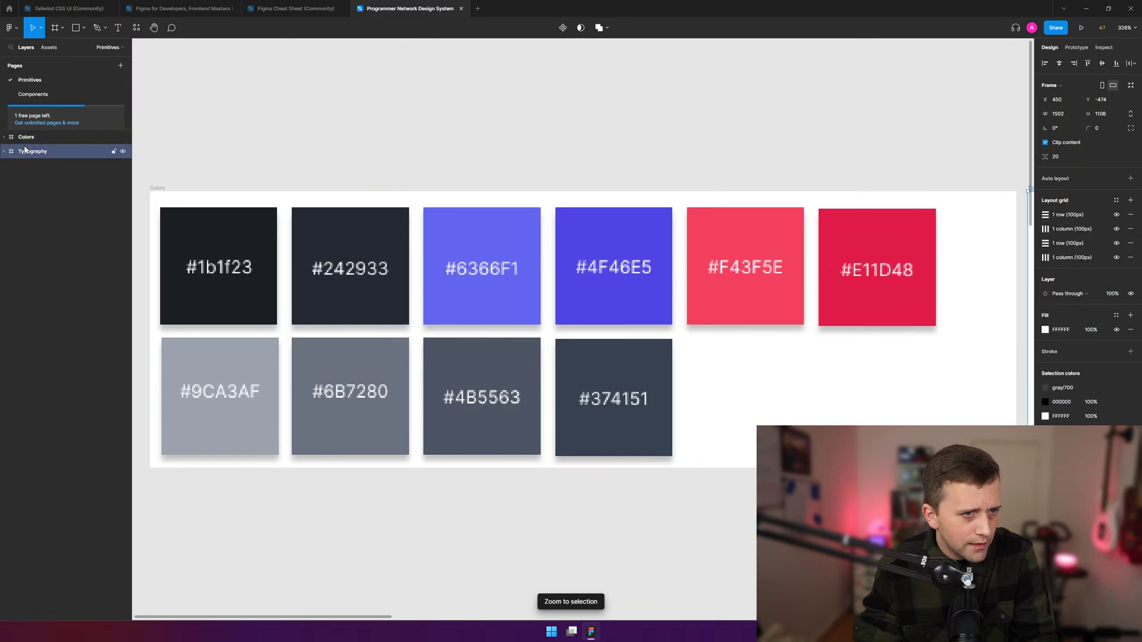
{"action": "key", "text": "shift+1"}
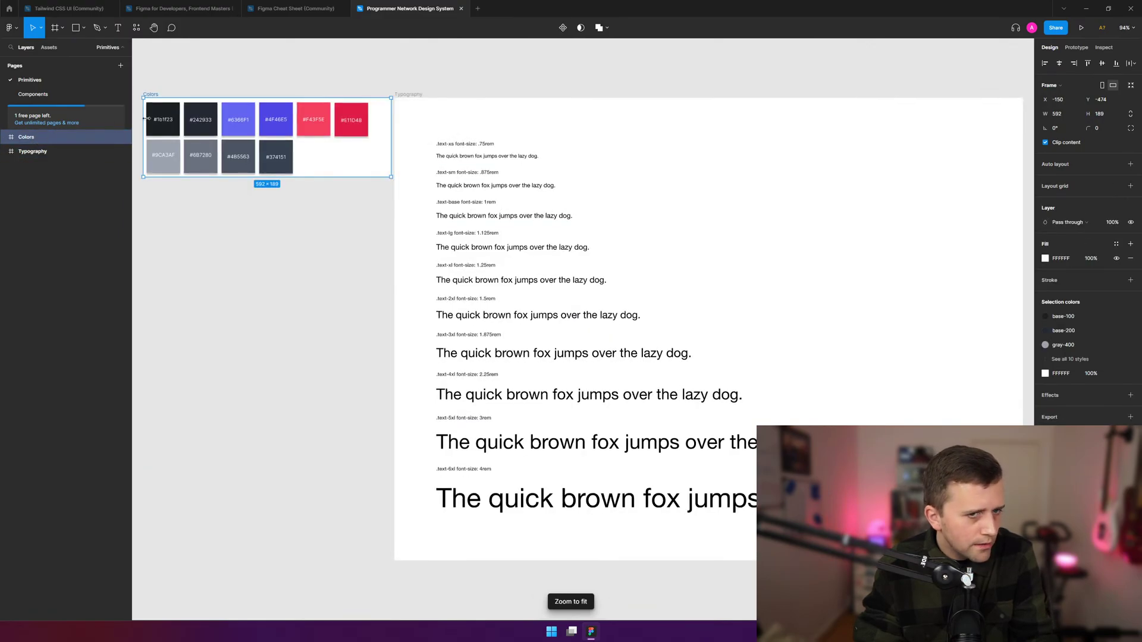
{"action": "key", "text": "shift+2"}
{"action": "key", "text": "shift+1"}
{"action": "key", "text": "shift+2"}
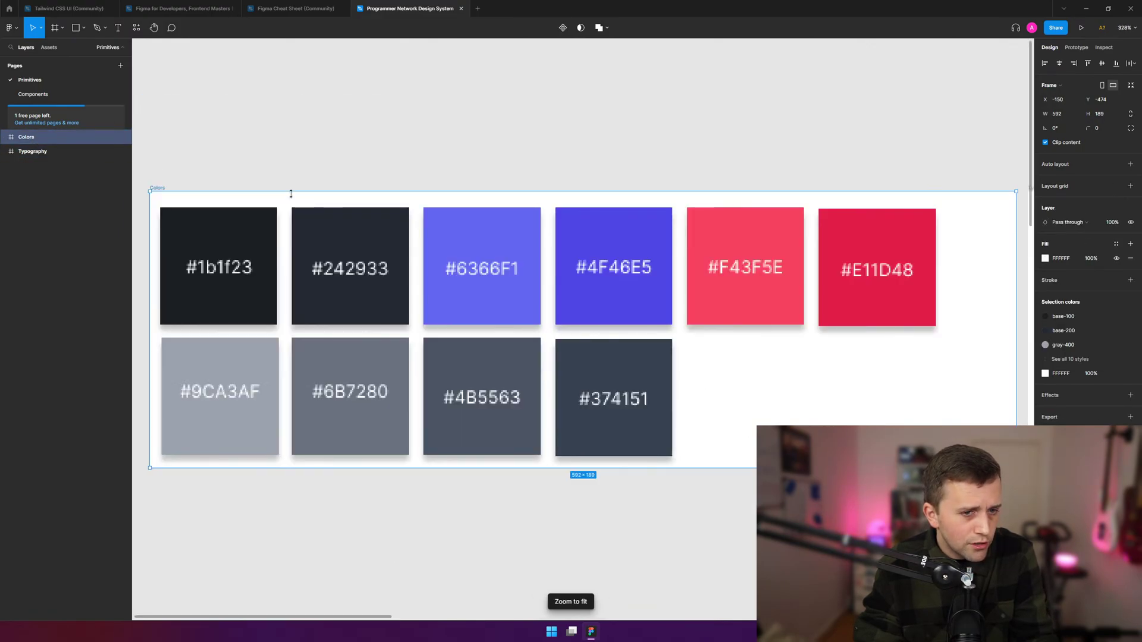
{"action": "key", "text": "shift+1"}
{"action": "key", "text": "shift+2"}
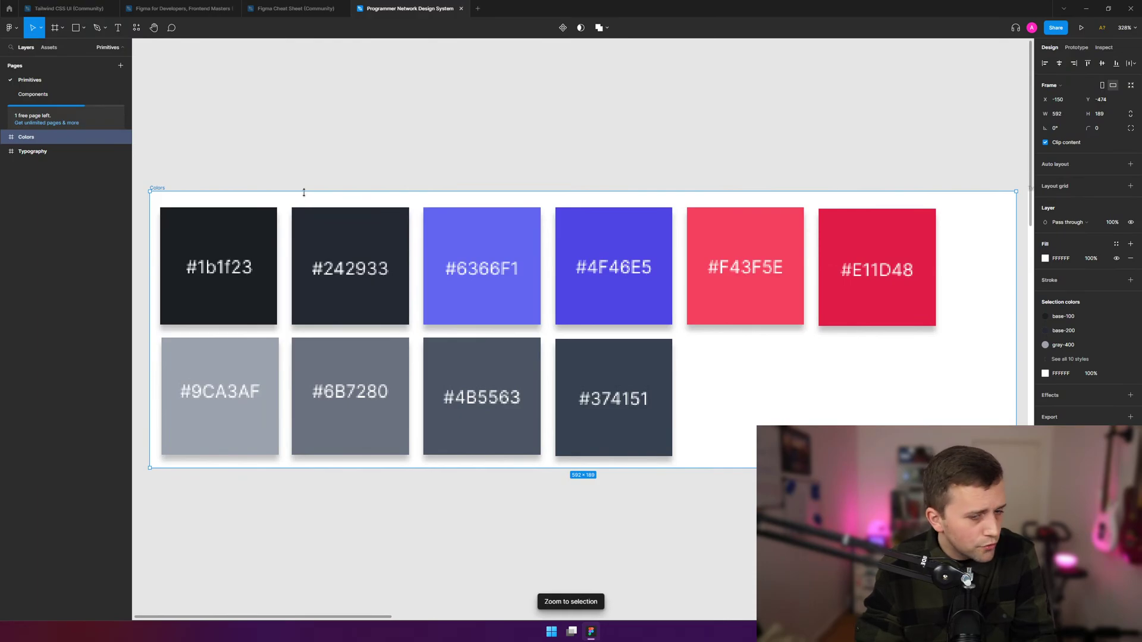
{"action": "key", "text": "shift+1"}
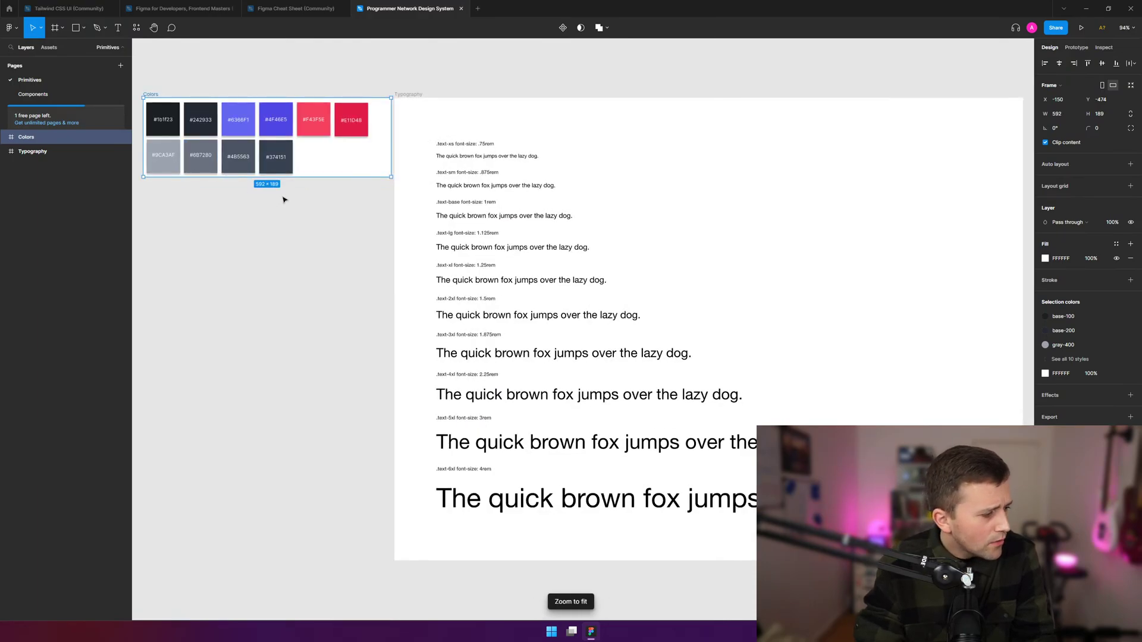
{"action": "key", "text": "shift+2"}
{"action": "key", "text": "shift+1"}
{"action": "key", "text": "shift+2"}
{"action": "key", "text": "shift+1"}
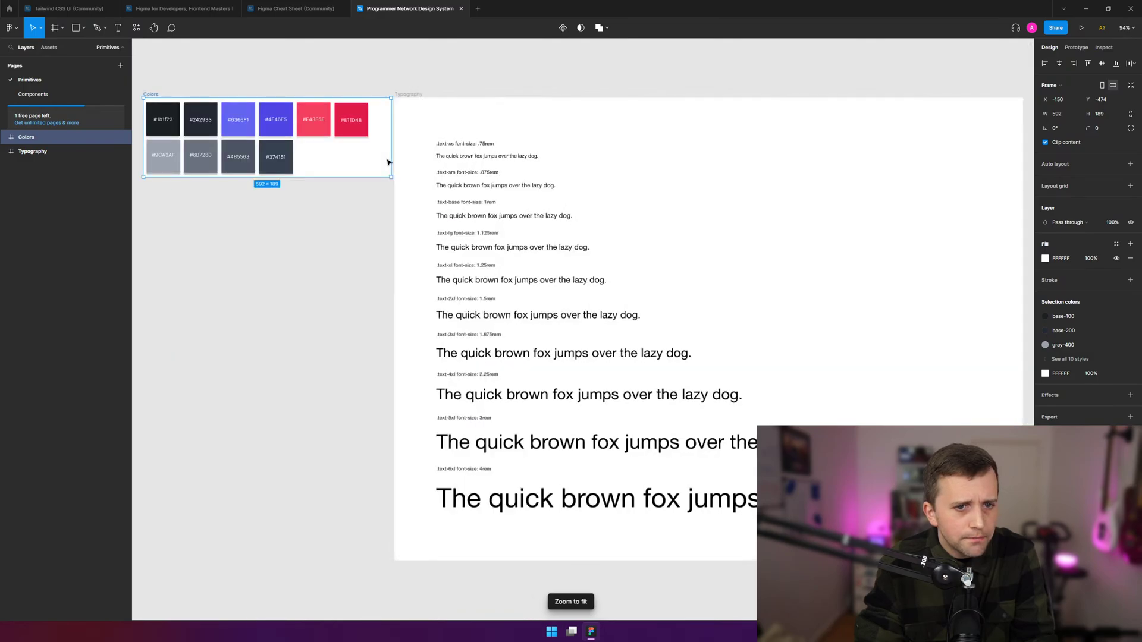
{"action": "key", "text": "shift+2"}
{"action": "key", "text": "shift+1"}
{"action": "key", "text": "shift+2"}
{"action": "key", "text": "shift+2"}
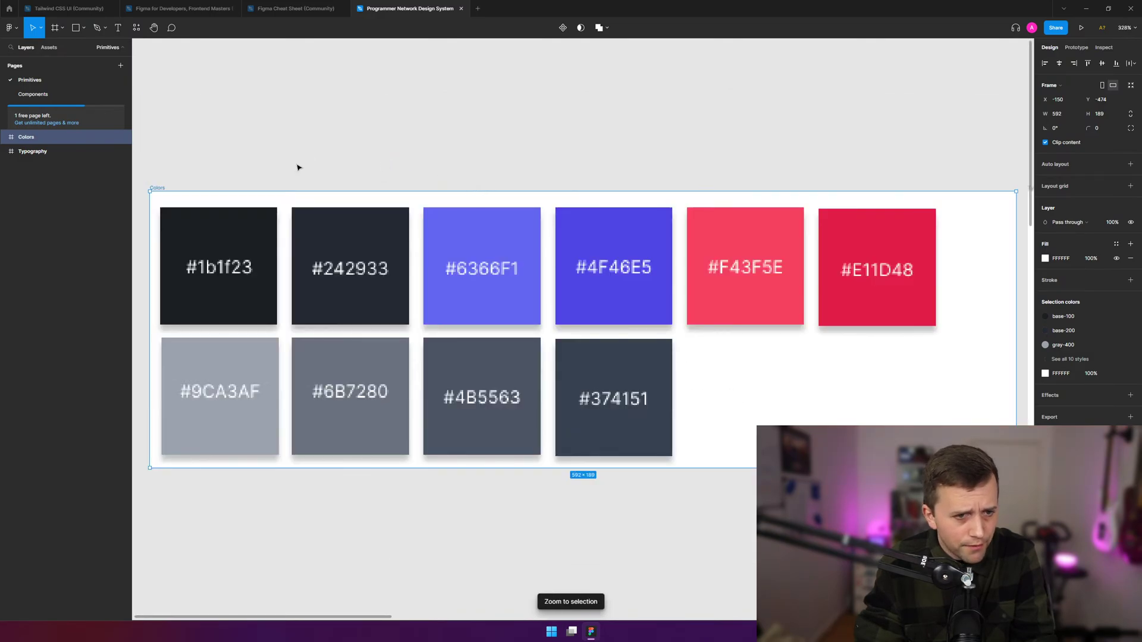
- Resize the Colors frame to about 591 × 193
{"action": "left_click", "coordinate": [225, 166]}
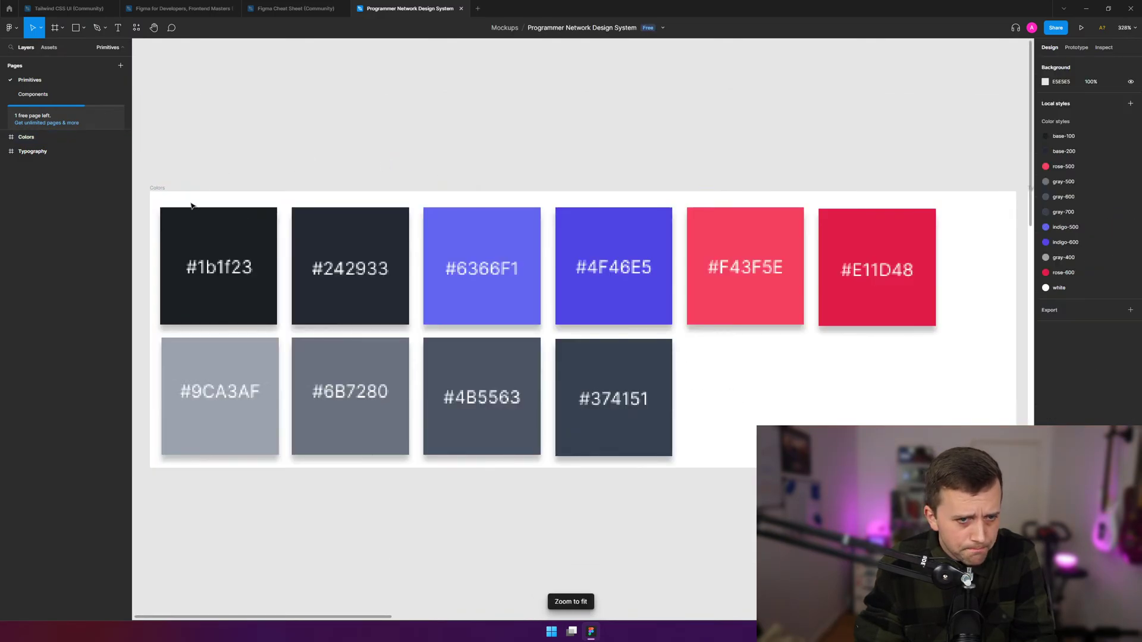
{"action": "left_click", "coordinate": [158, 187]}
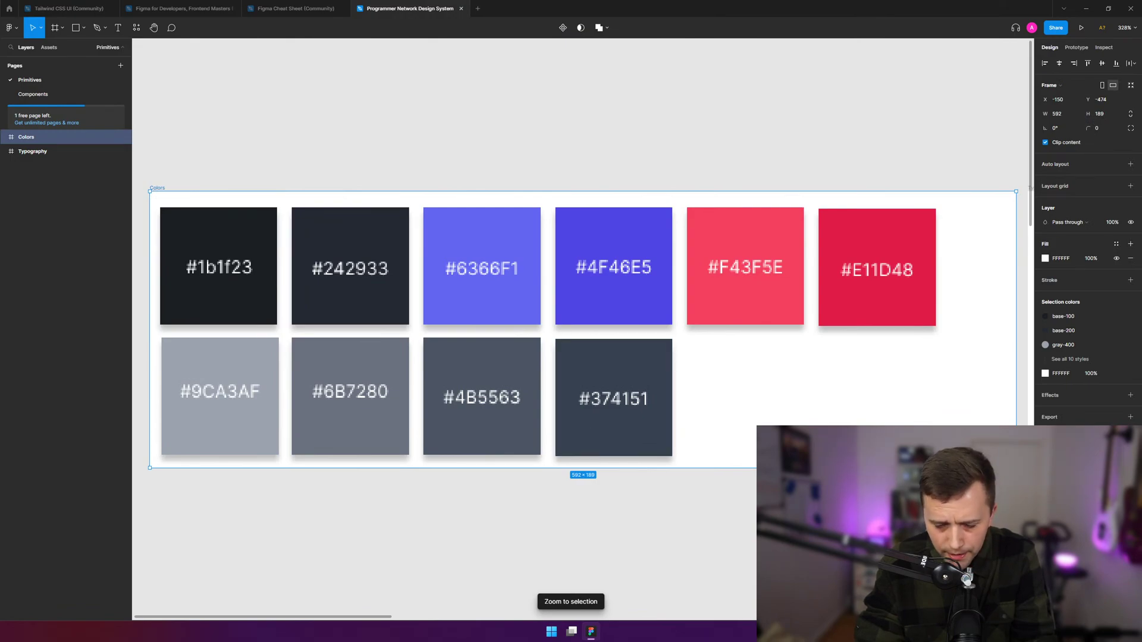
{"action": "left_click_drag", "start_coordinate": [1015, 468], "coordinate": [1014, 473]}
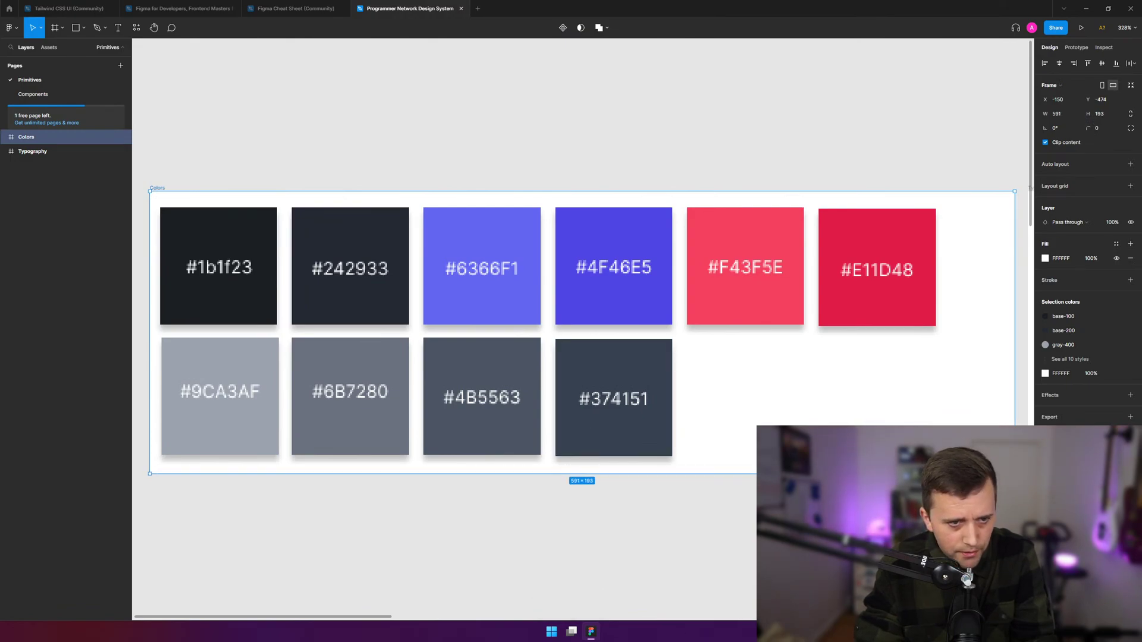
- Practise zooming between the Typography frame, the Colors frame, the .text-6xl sample group and the full Primitives page overview
{"action": "left_click", "coordinate": [51, 151]}
{"action": "key", "text": "shift+1"}
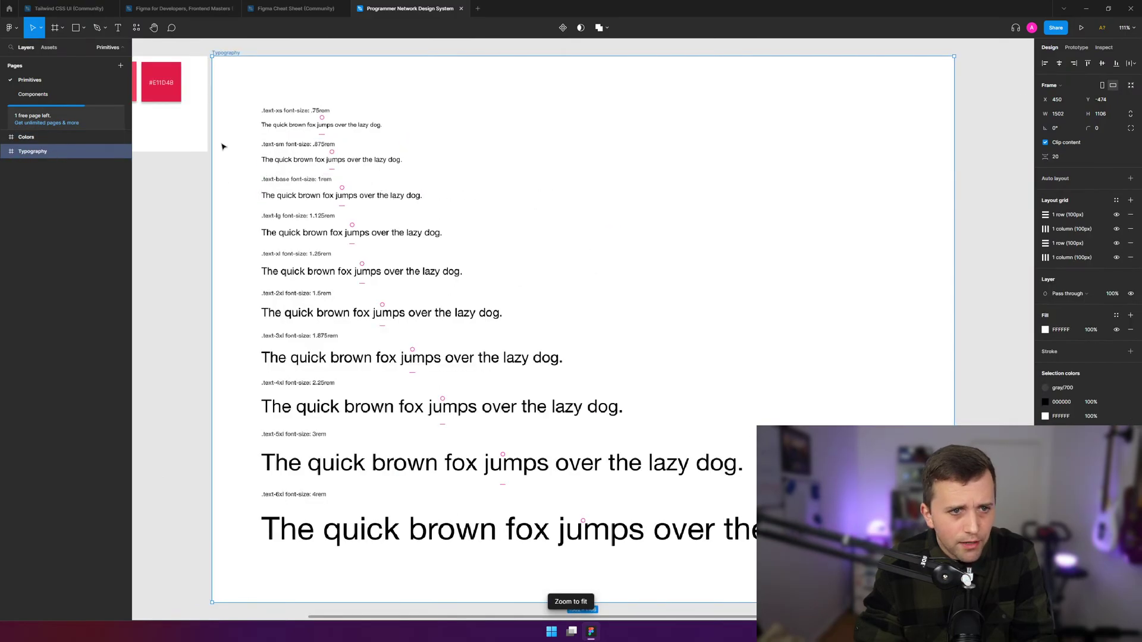
{"action": "left_click", "coordinate": [60, 137]}
{"action": "key", "text": "shift+1"}
{"action": "left_click", "coordinate": [85, 153]}
{"action": "key", "text": "shift+1"}
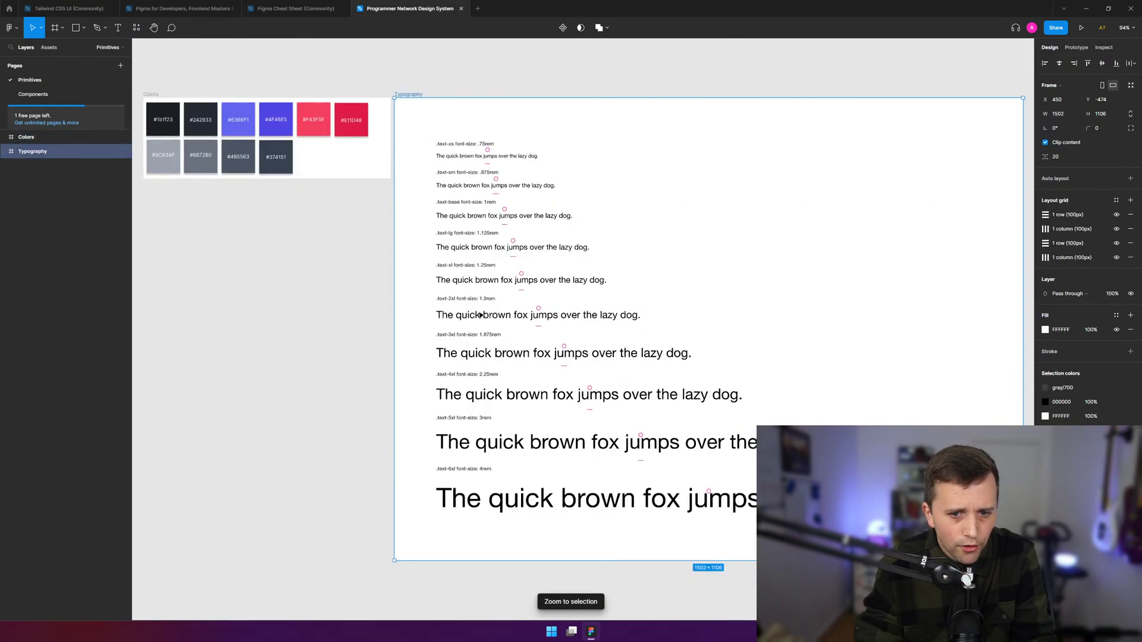
{"action": "left_click", "coordinate": [539, 488]}
{"action": "key", "text": "shift+2"}
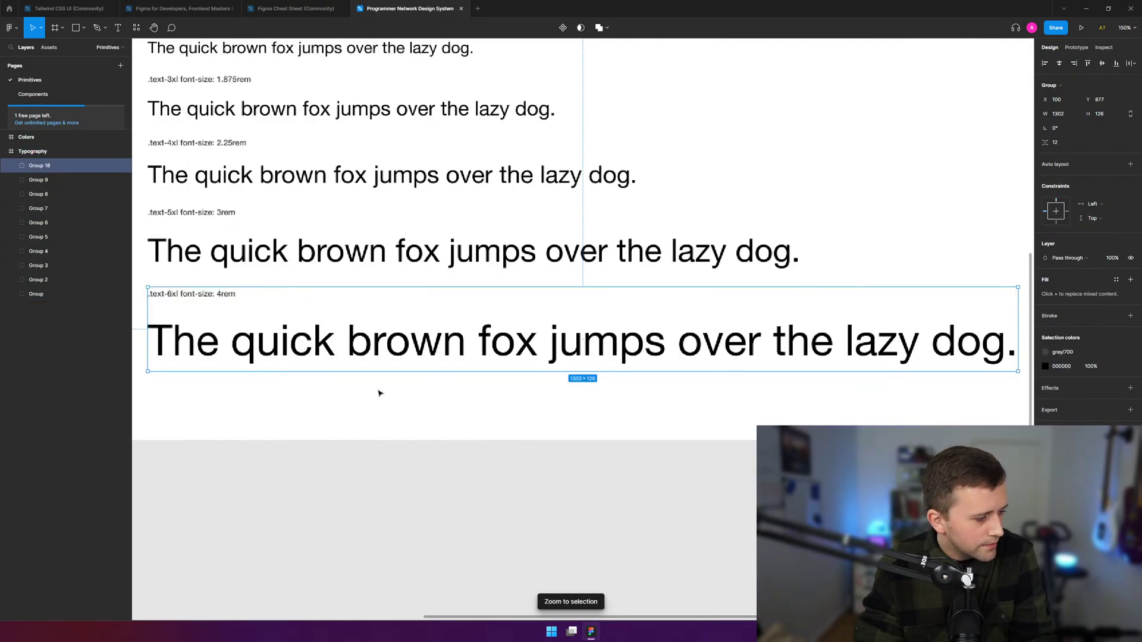
{"action": "key", "text": "shift+1"}
{"action": "left_click", "coordinate": [339, 283]}
- Switch to the Figma Cheat Sheet file, dismiss the spotlight tip, and copy the file's share link
{"action": "left_click", "coordinate": [296, 8]}
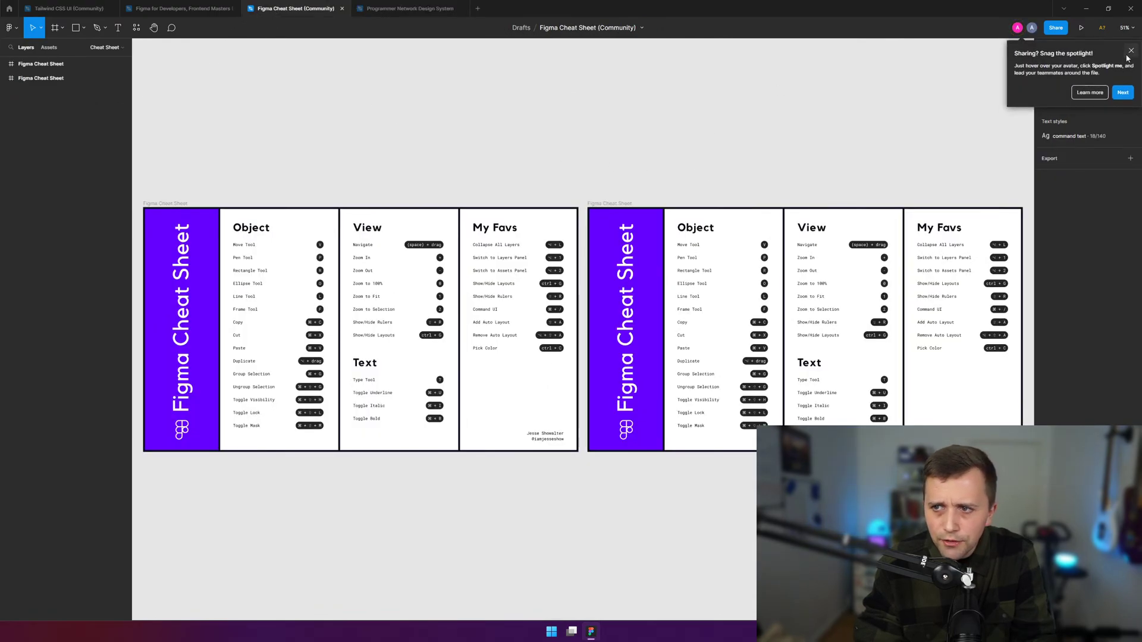
{"action": "left_click", "coordinate": [1130, 51]}
{"action": "left_click", "coordinate": [1055, 27]}
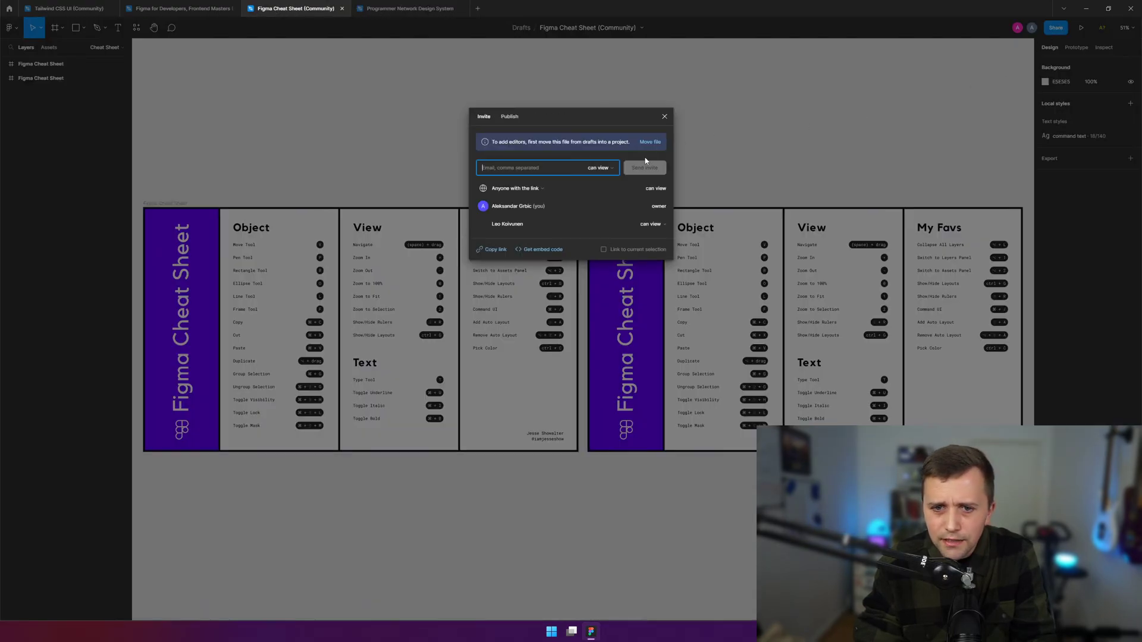
{"action": "left_click", "coordinate": [491, 250]}
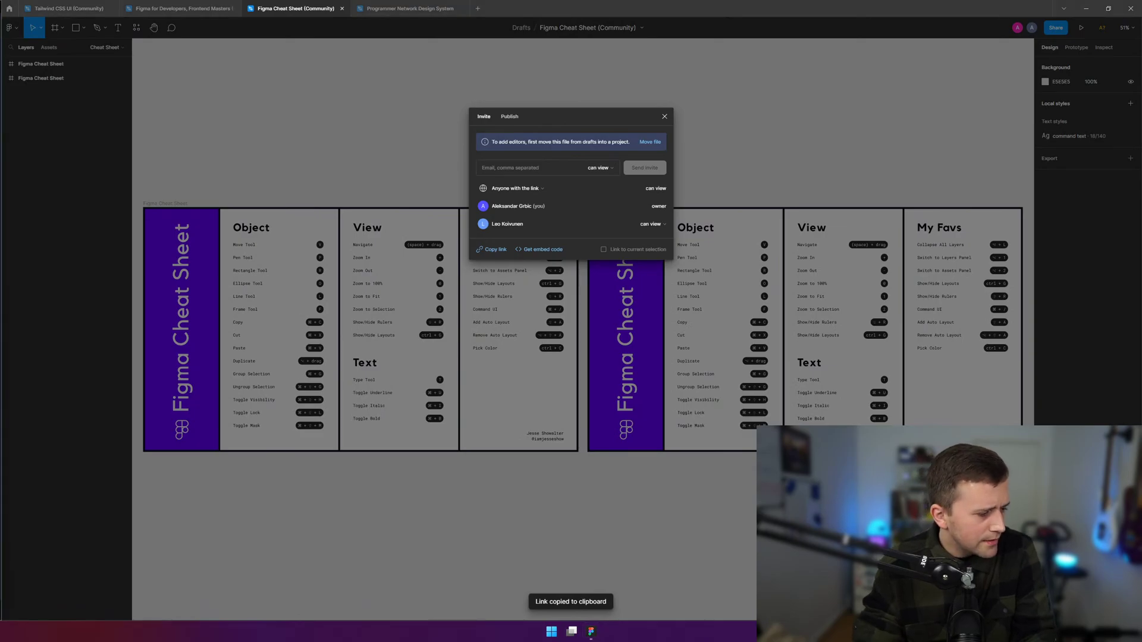
{"action": "left_click", "coordinate": [665, 116]}
- Return to the Programmer Network Design System file and open its Components page
{"action": "left_click", "coordinate": [377, 7]}
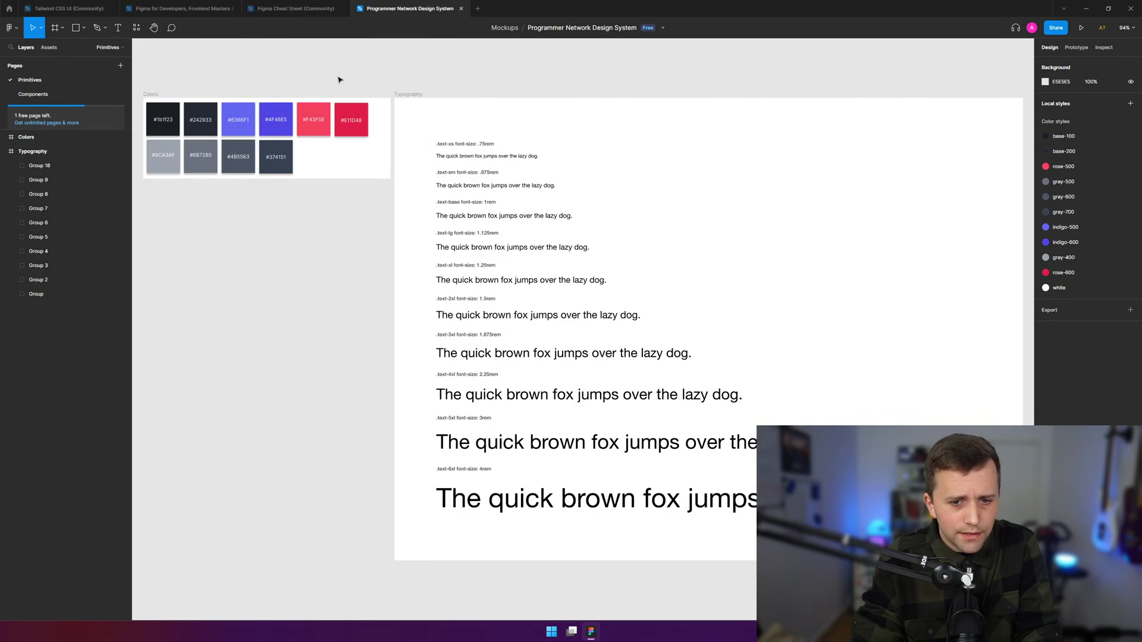
{"action": "left_click", "coordinate": [112, 49]}
{"action": "left_click", "coordinate": [112, 50]}
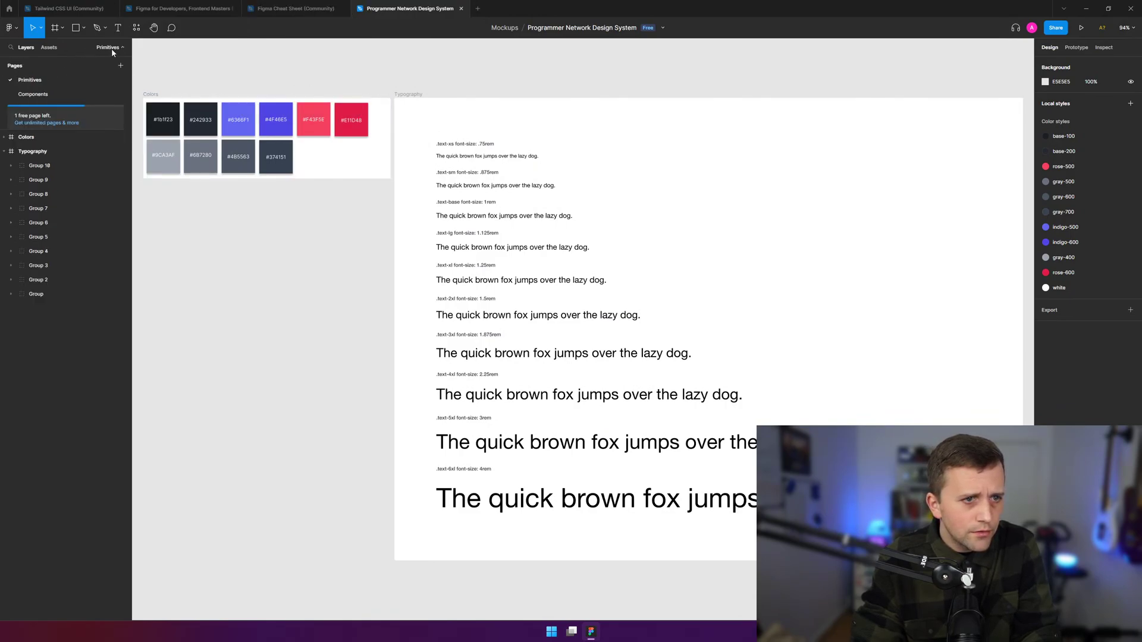
{"action": "left_click", "coordinate": [34, 94]}
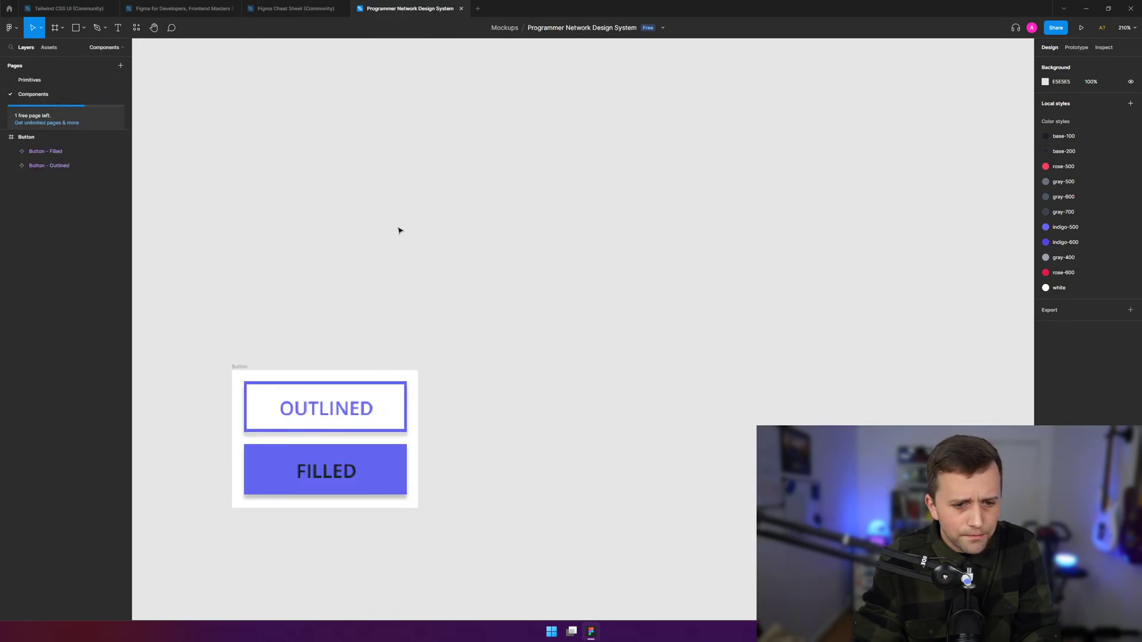
{"action": "scroll", "coordinate": [479, 324], "scroll_direction": "down", "scroll_amount": 3}
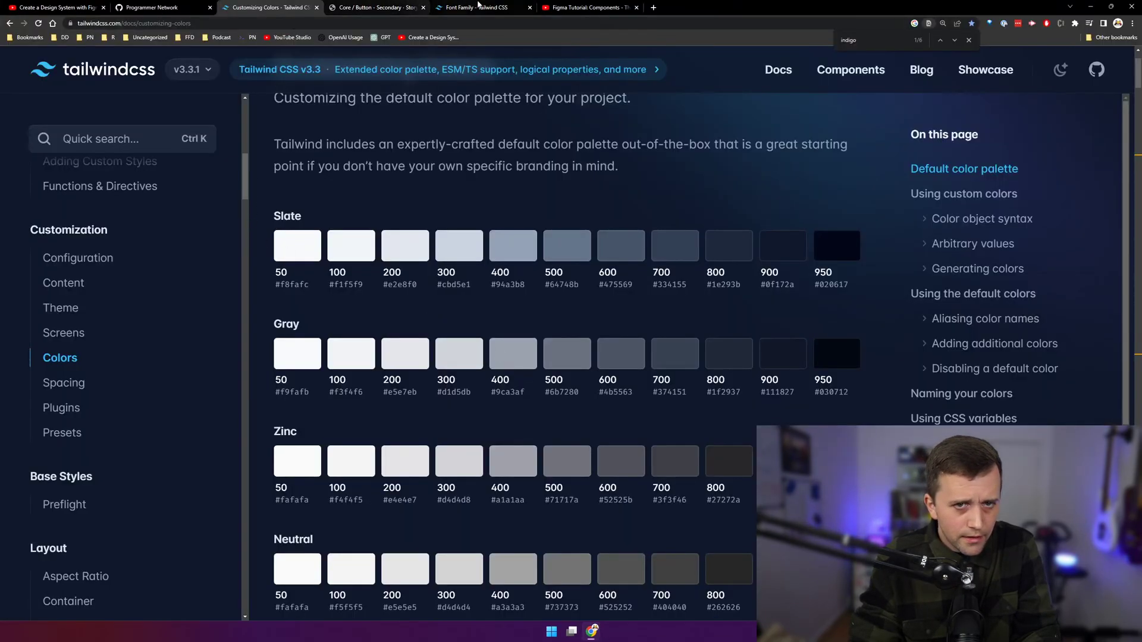
- Switch to Storybook in the browser and view the Not Bookmarked and Bookmarked stories of Social Share
{"action": "left_click", "coordinate": [438, 6]}
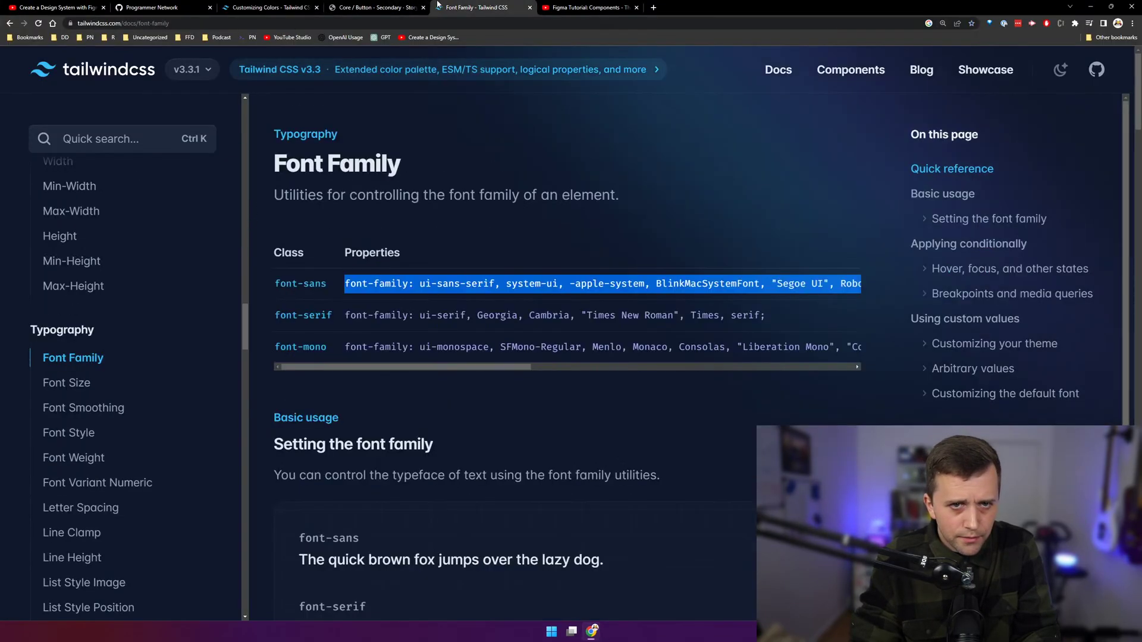
{"action": "left_click", "coordinate": [372, 8]}
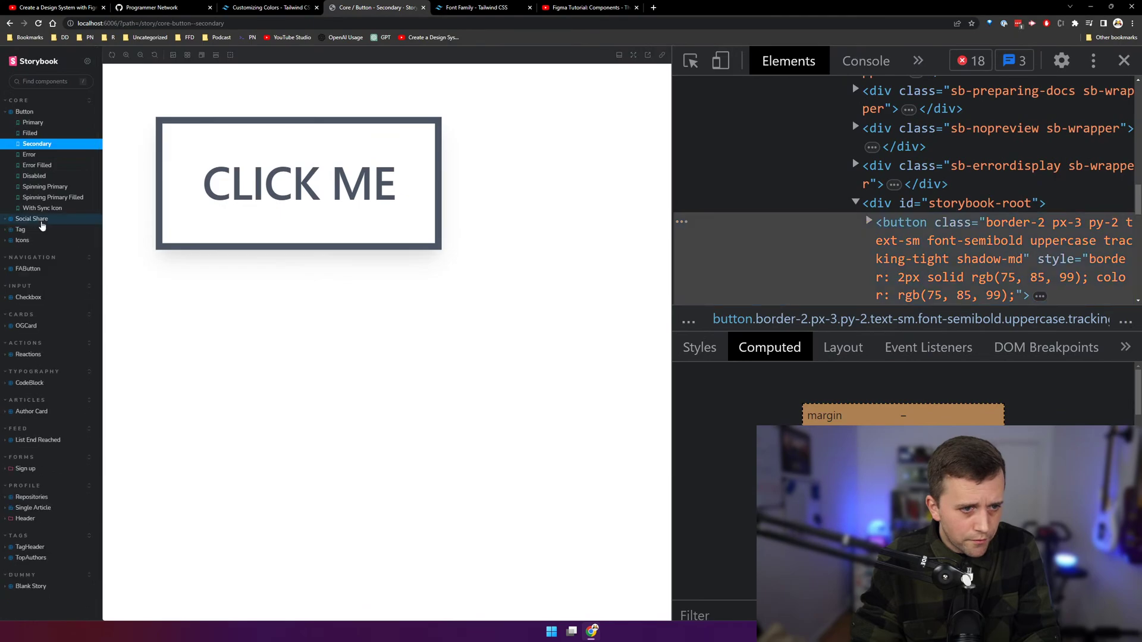
{"action": "left_click", "coordinate": [41, 220]}
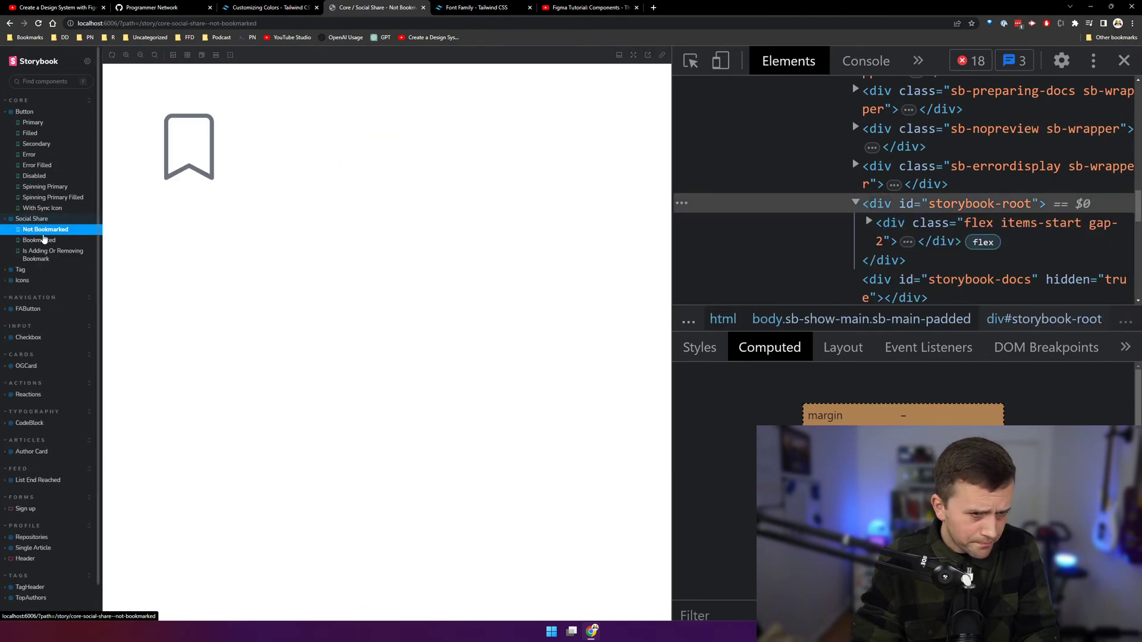
{"action": "left_click", "coordinate": [40, 239]}
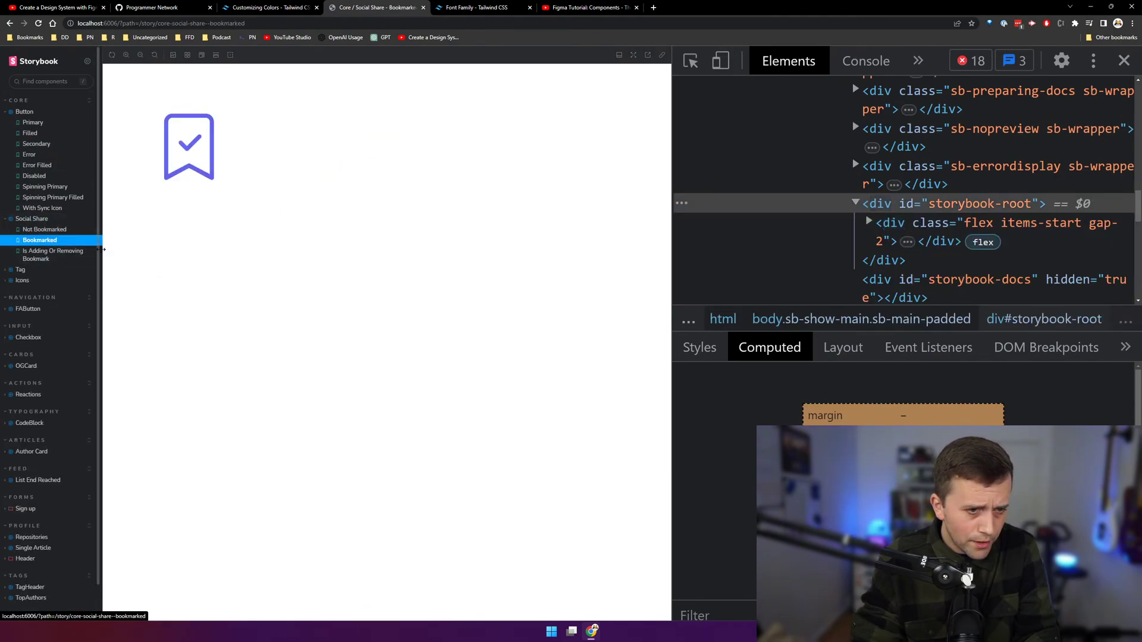
- Widen the Storybook sidebar, open the Primary story of Icons, reset its preview zoom, and enlarge the preview area
{"action": "left_click_drag", "start_coordinate": [102, 249], "coordinate": [250, 249]}
{"action": "left_click", "coordinate": [35, 273]}
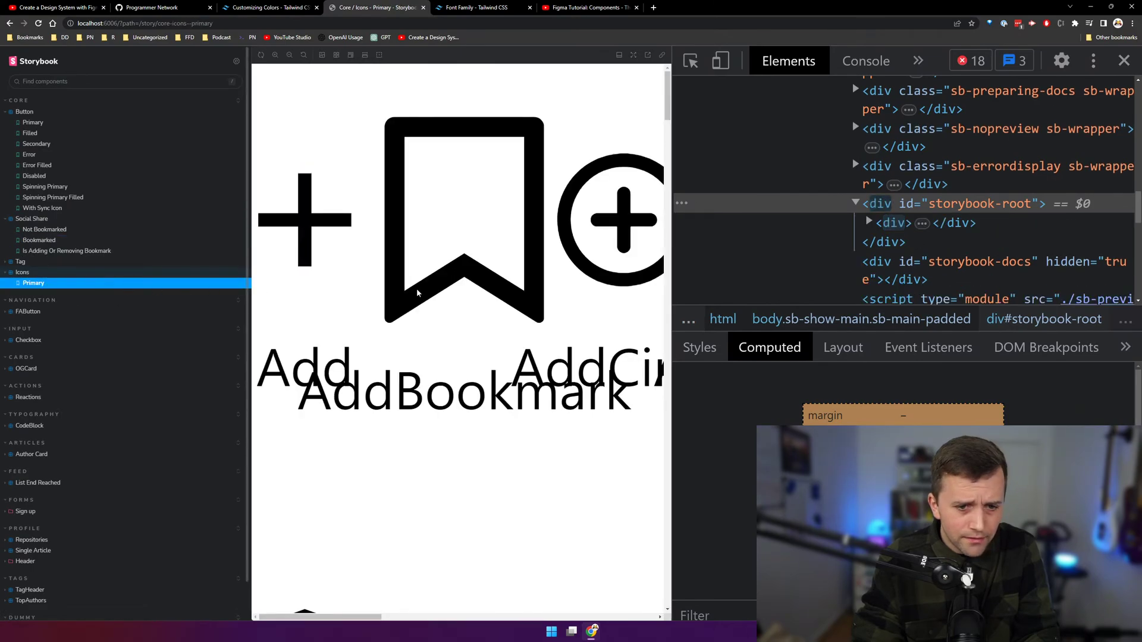
{"action": "scroll", "coordinate": [417, 293], "scroll_direction": "down", "scroll_amount": 3}
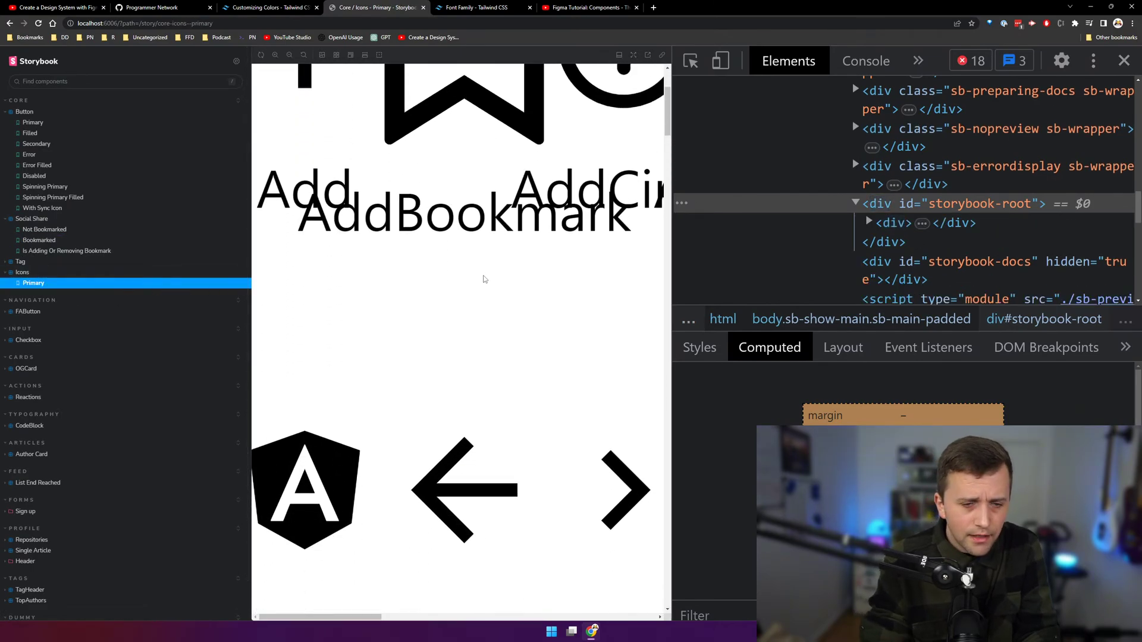
{"action": "left_click", "coordinate": [303, 56]}
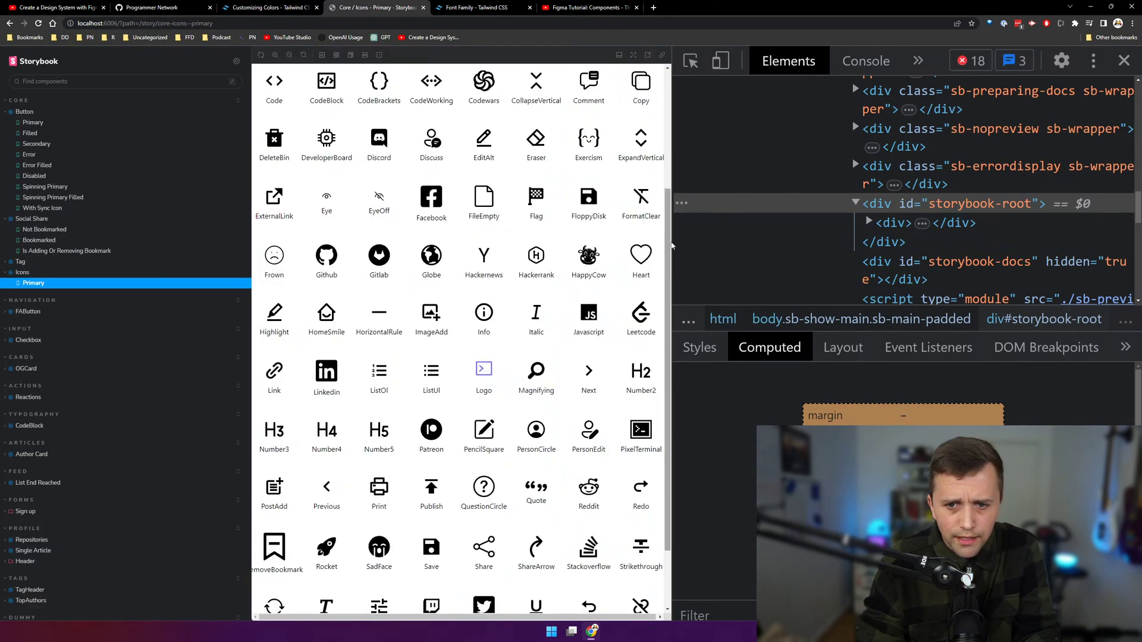
{"action": "left_click_drag", "start_coordinate": [672, 246], "coordinate": [767, 246]}
{"action": "scroll", "coordinate": [639, 220], "scroll_direction": "up", "scroll_amount": 3}
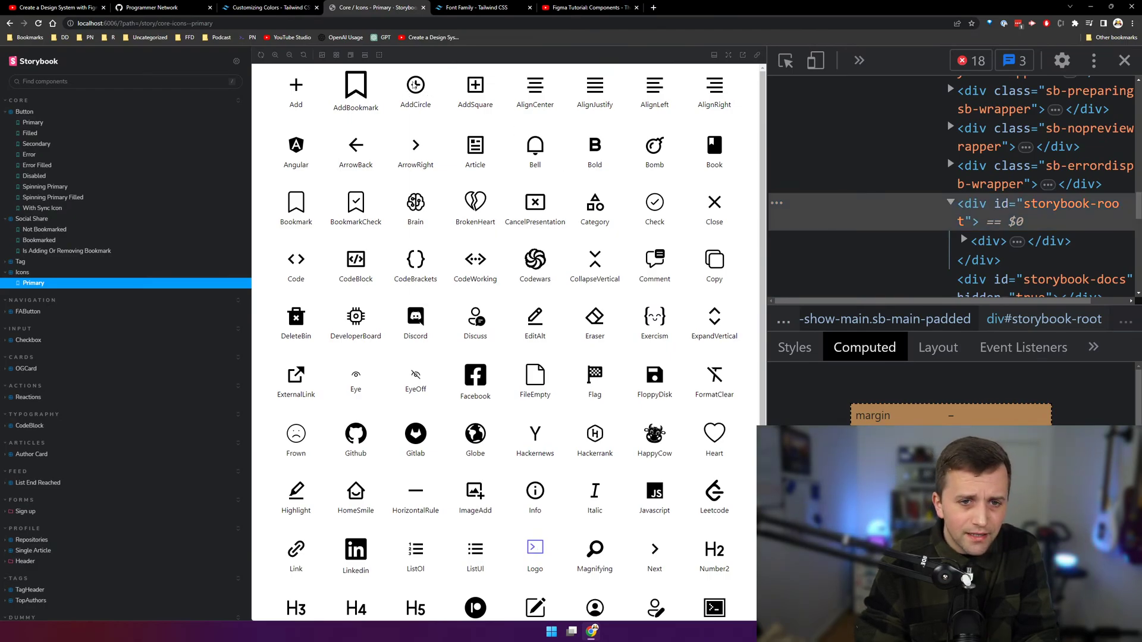
- Inspect the AddCircle icon in Storybook, copy its SVG element, and paste it onto the Components page in Figma
{"action": "right_click", "coordinate": [415, 84]}
{"action": "left_click", "coordinate": [434, 295]}
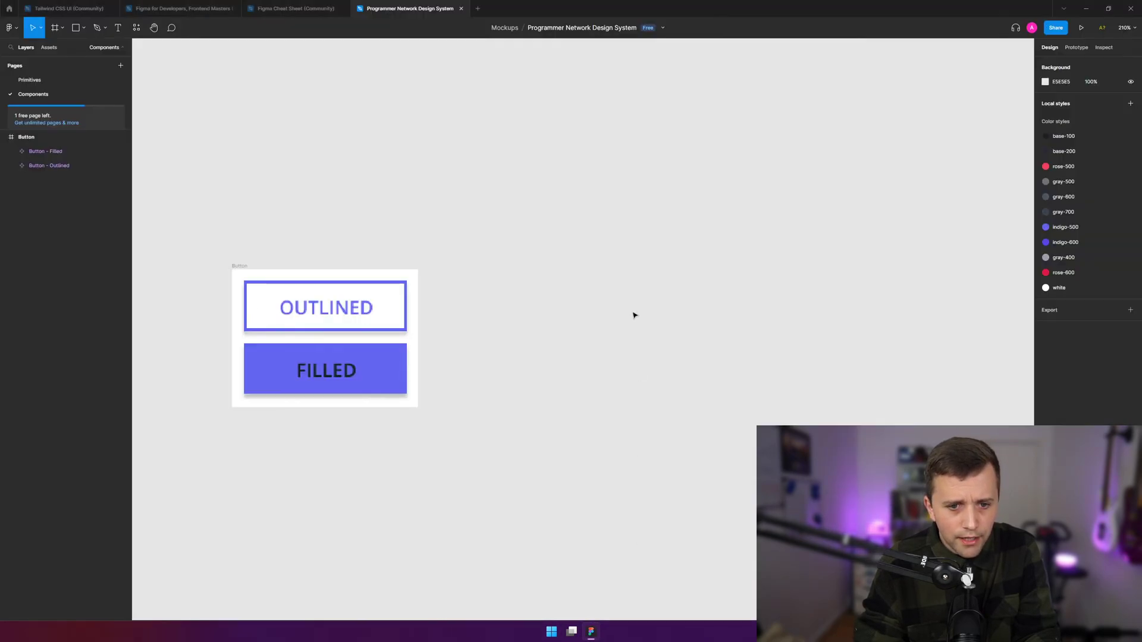
{"action": "key", "text": "ctrl+v"}
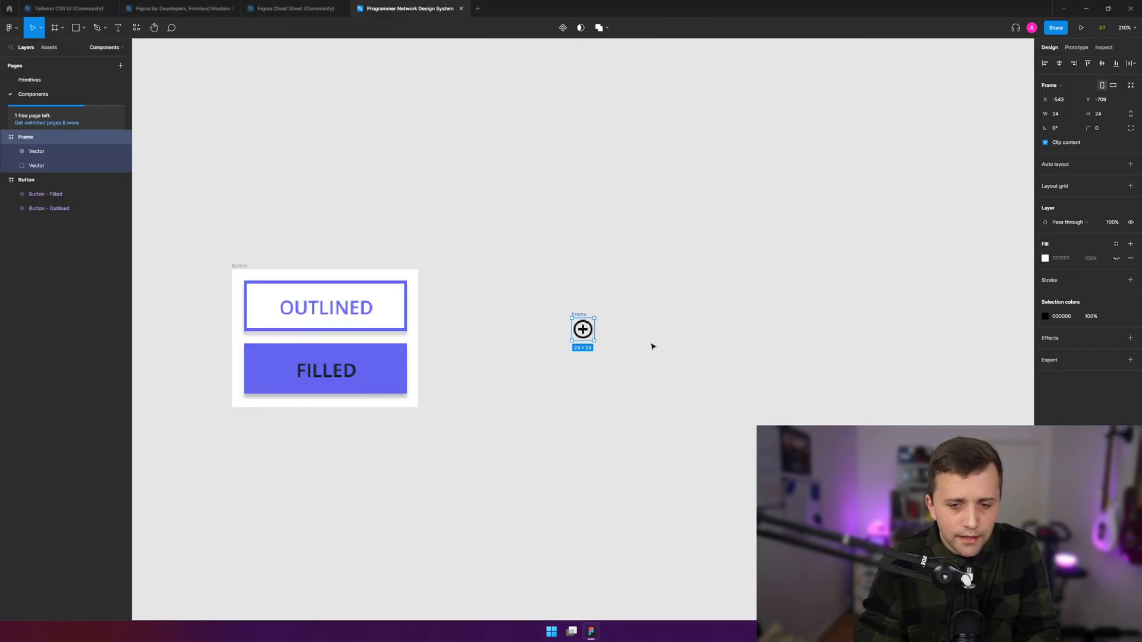
- Select the pasted AddCircle icon's frame, try enlarging it, and undo the resize
{"action": "scroll", "coordinate": [652, 346], "scroll_direction": "down", "scroll_amount": 1}
{"action": "left_click", "coordinate": [589, 326]}
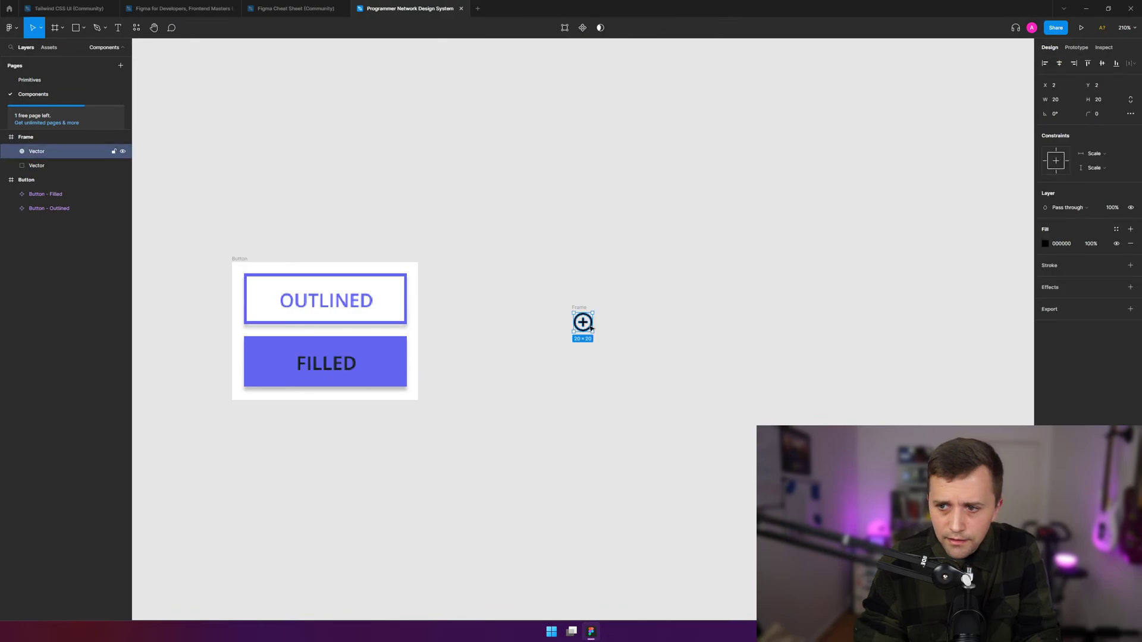
{"action": "left_click_drag", "start_coordinate": [614, 293], "coordinate": [557, 363]}
{"action": "left_click_drag", "start_coordinate": [594, 331], "coordinate": [815, 539]}
{"action": "key", "text": "ctrl+z"}
- Delete the pasted AddCircle icon frame from the Components page
{"action": "scroll", "coordinate": [803, 337], "scroll_direction": "down", "scroll_amount": 5}
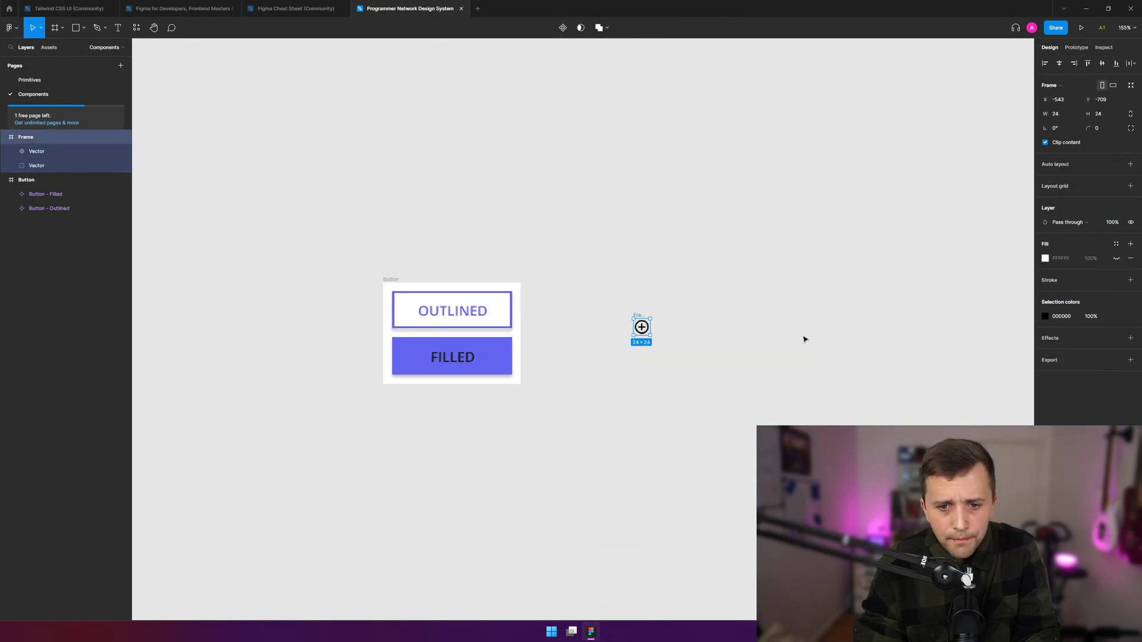
{"action": "left_click", "coordinate": [701, 321]}
{"action": "left_click_drag", "start_coordinate": [731, 301], "coordinate": [671, 357]}
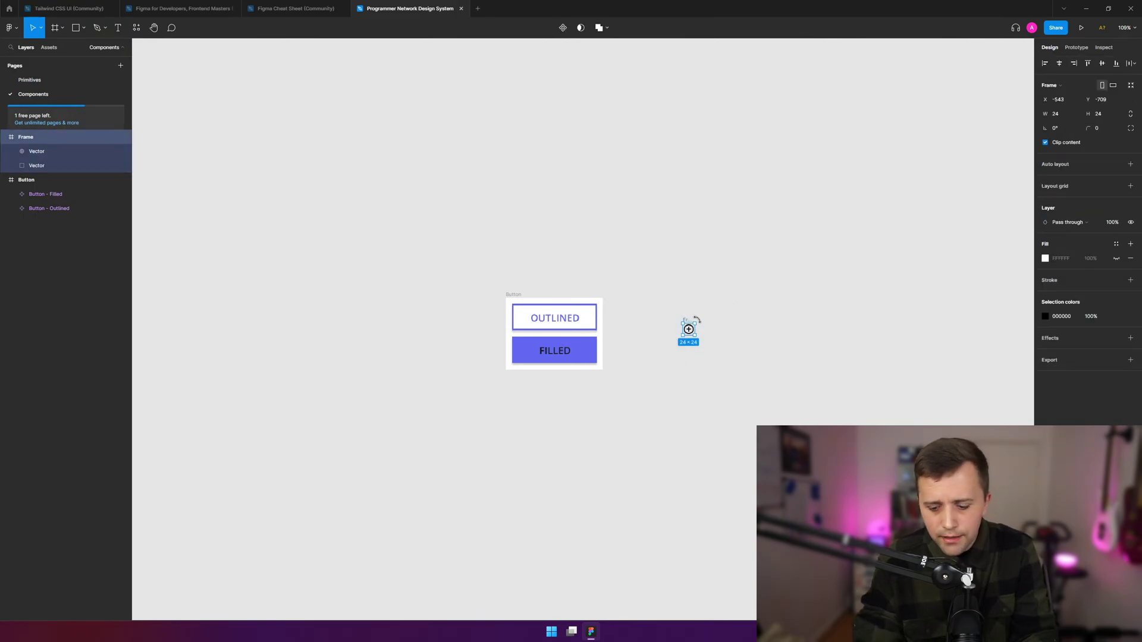
{"action": "key", "text": "Delete"}
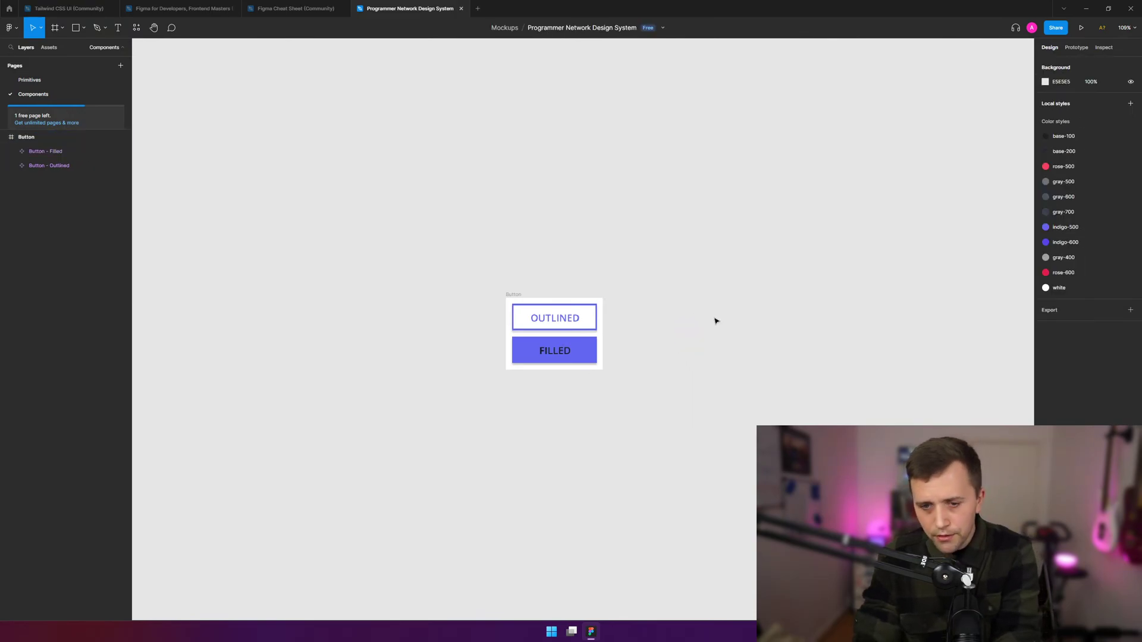
- Collapse the Button frame in the layer list, check the Primitives page, and return to the Components page
{"action": "left_click", "coordinate": [4, 137]}
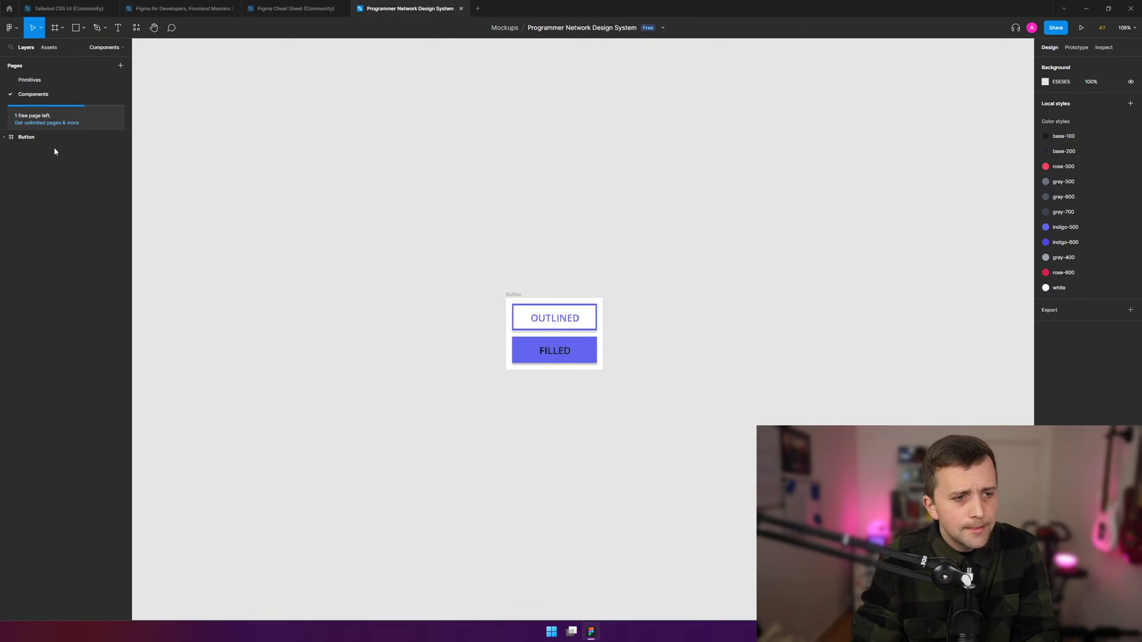
{"action": "left_click", "coordinate": [46, 79]}
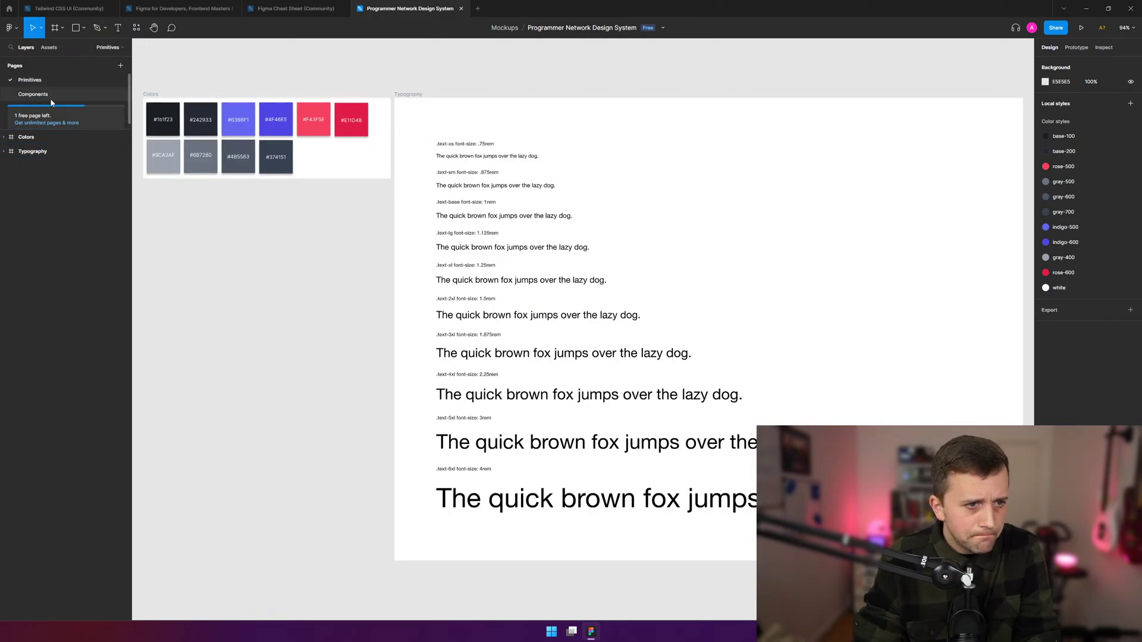
{"action": "left_click", "coordinate": [52, 95]}
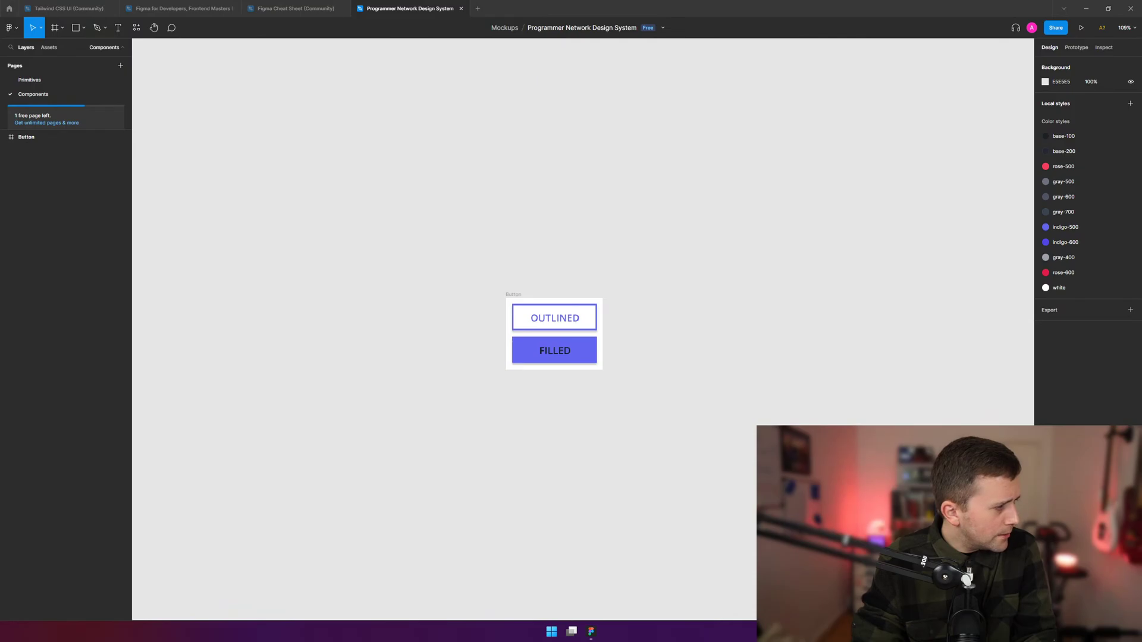
- Switch to Storybook, examine the Icons story's markup up to the body element, reset the developer tools' zoom, and close them
{"action": "mouse_move", "coordinate": [309, 21]}
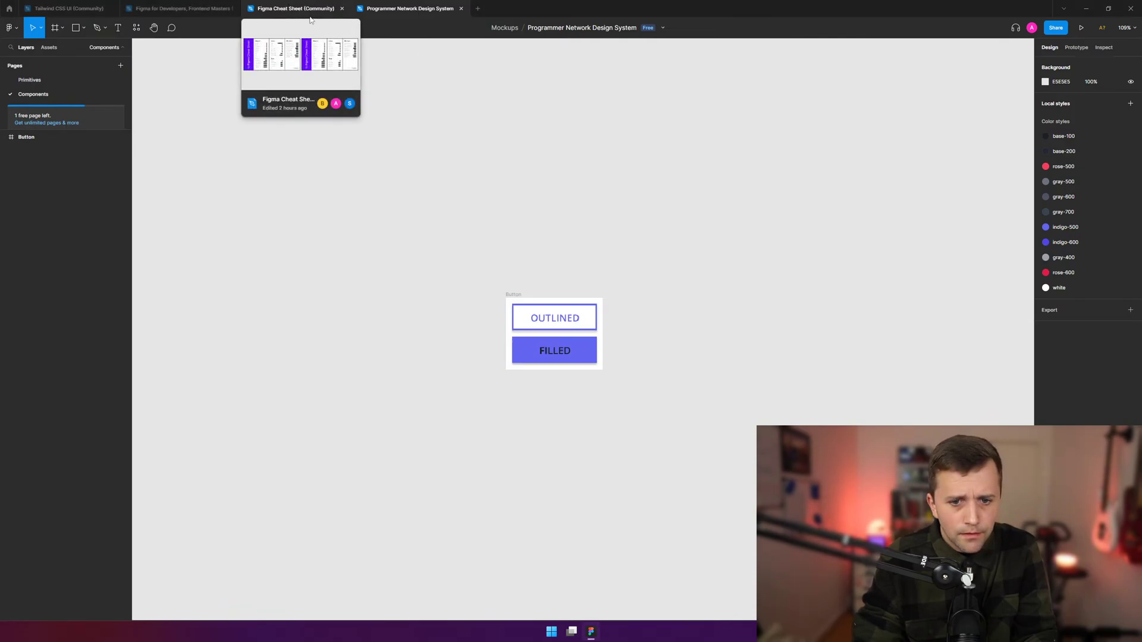
{"action": "key", "text": "alt+Tab"}
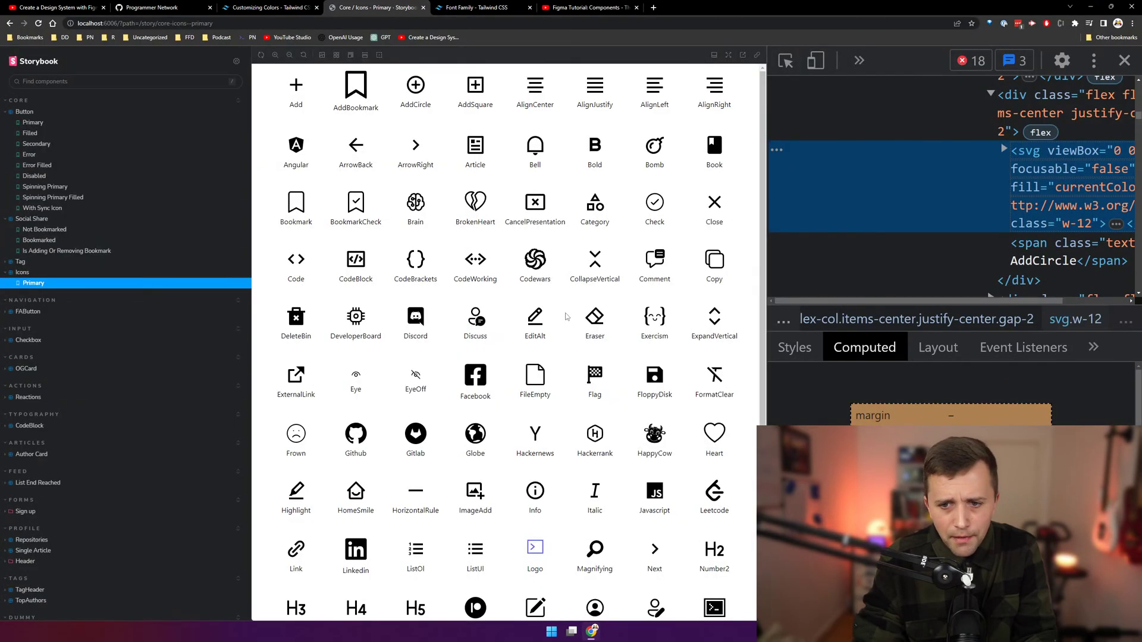
{"action": "scroll", "coordinate": [566, 317], "scroll_direction": "down", "scroll_amount": 3}
{"action": "scroll", "coordinate": [565, 317], "scroll_direction": "up", "scroll_amount": 3}
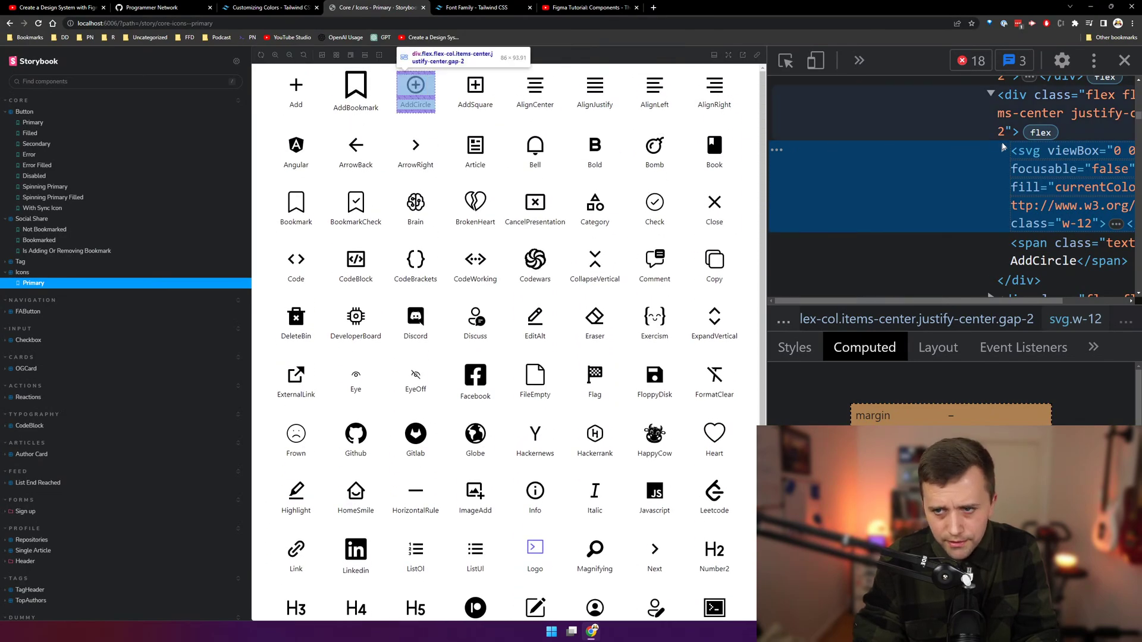
{"action": "scroll", "coordinate": [1058, 200], "scroll_direction": "up", "scroll_amount": 10}
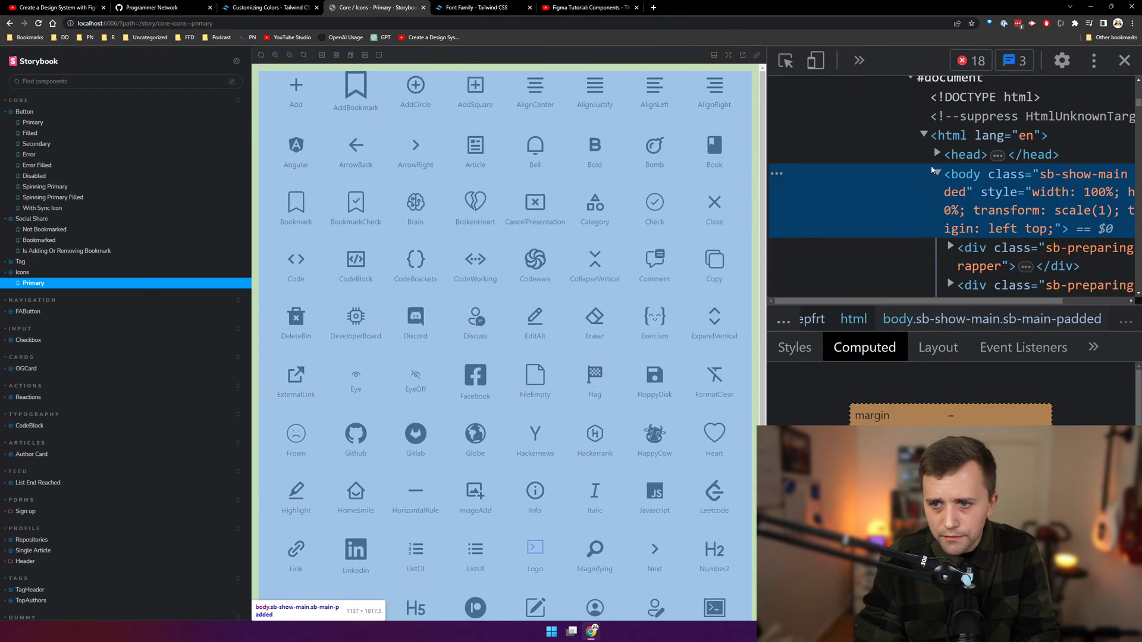
{"action": "scroll", "coordinate": [951, 202], "scroll_direction": "down", "scroll_amount": 2}
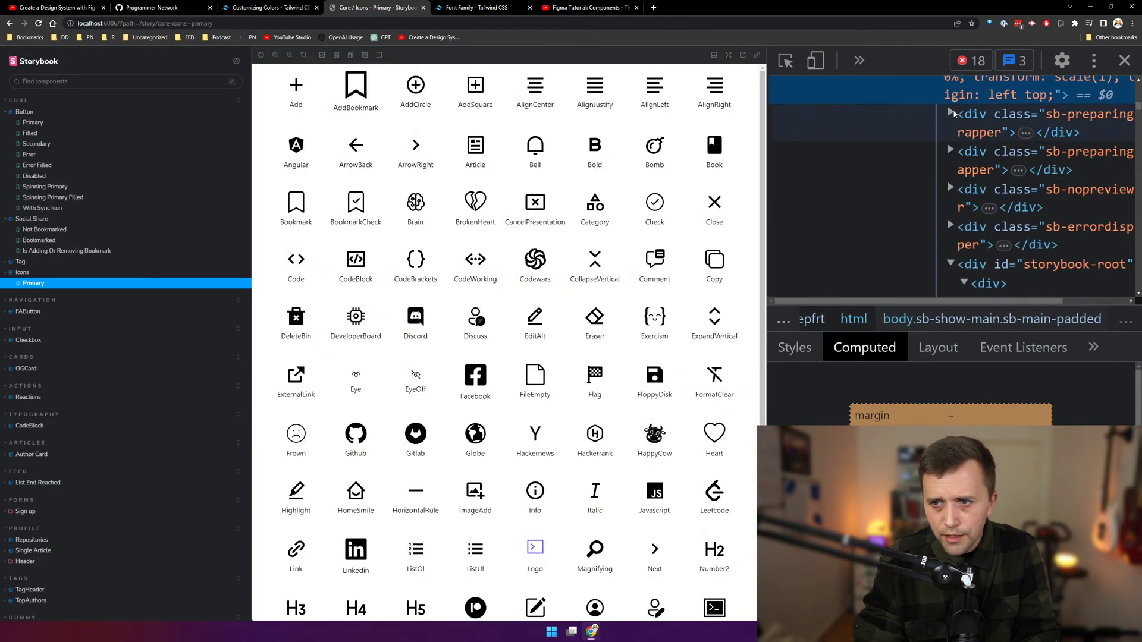
{"action": "scroll", "coordinate": [1011, 179], "scroll_direction": "up", "scroll_amount": 2}
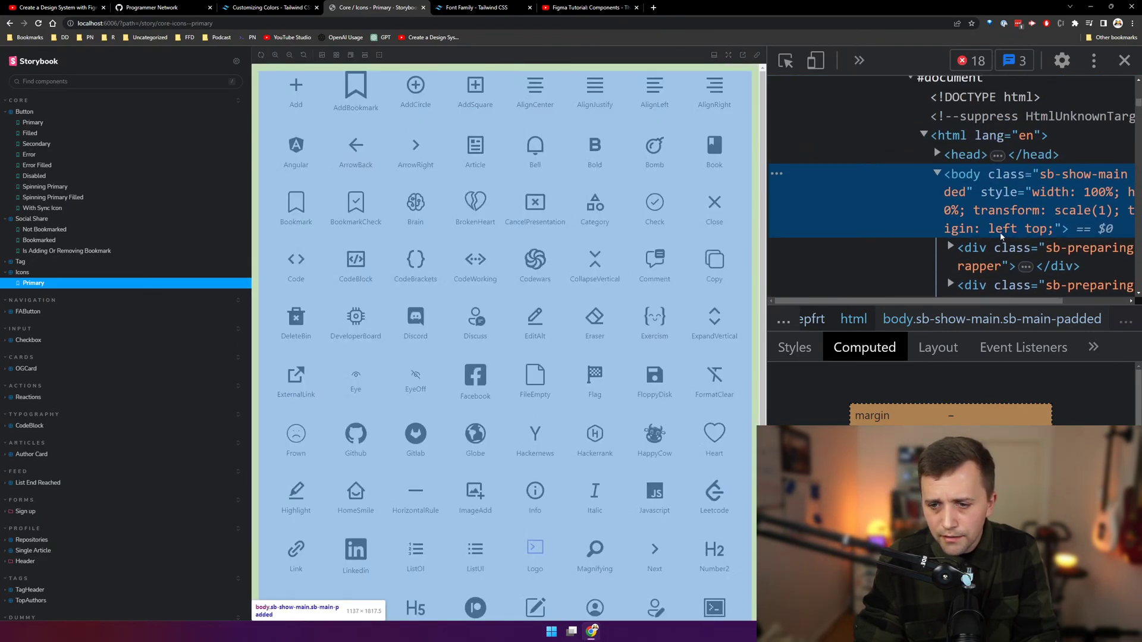
{"action": "key", "text": "ctrl+0"}
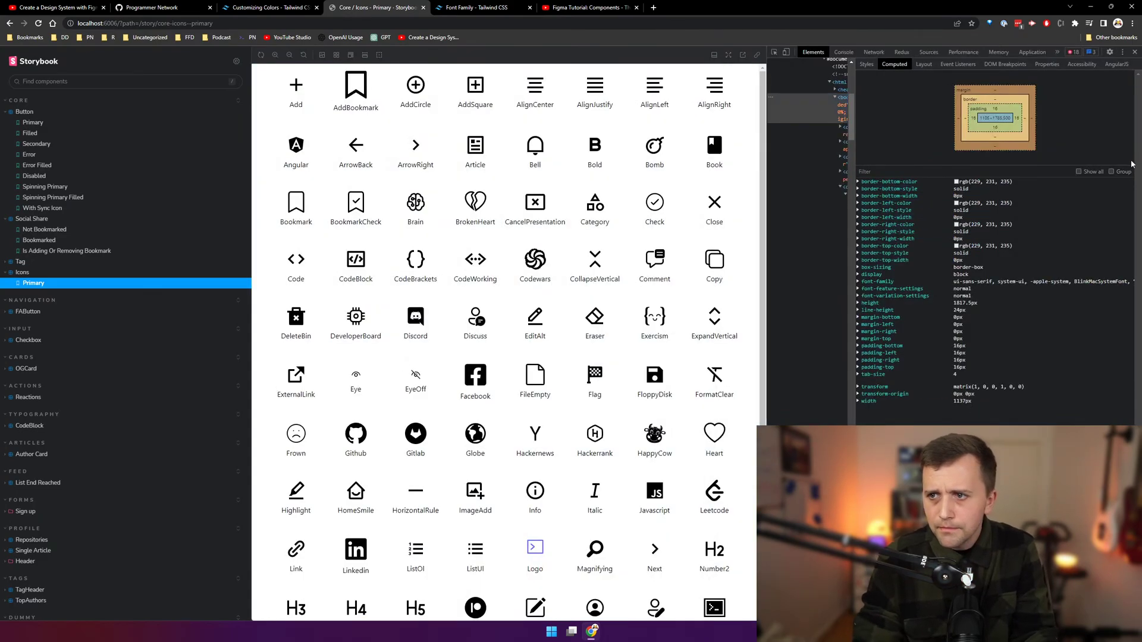
{"action": "key", "text": "F12"}
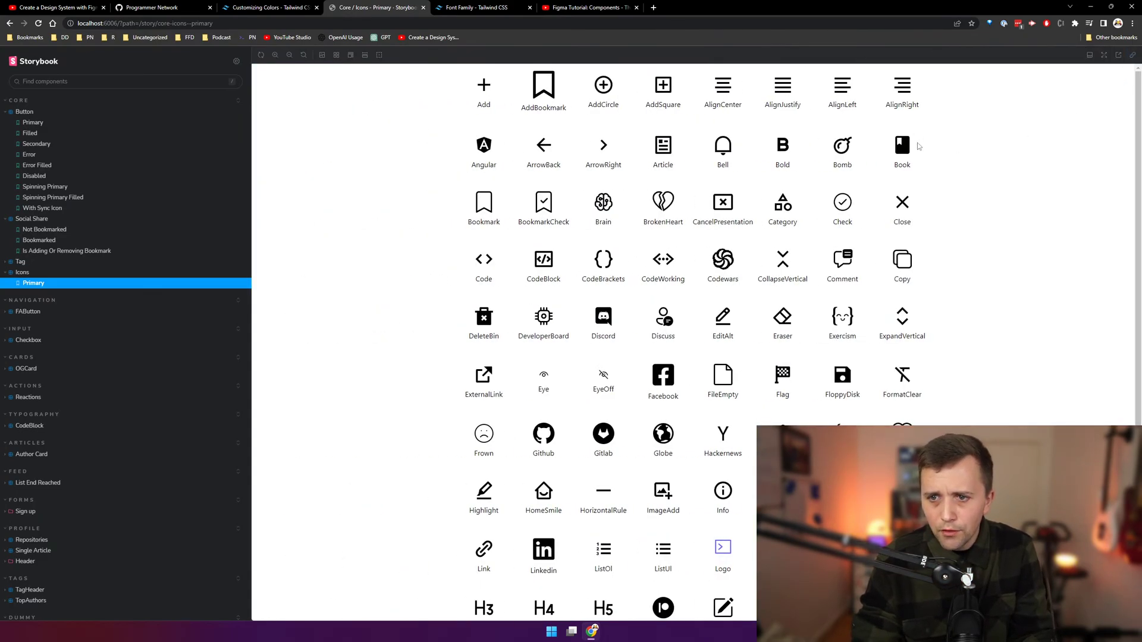
- Inspect the Icons story in Storybook and try copying the whole icon grid's HTML from the storybook-root div into Figma
{"action": "right_click", "coordinate": [919, 147]}
{"action": "left_click", "coordinate": [914, 364]}
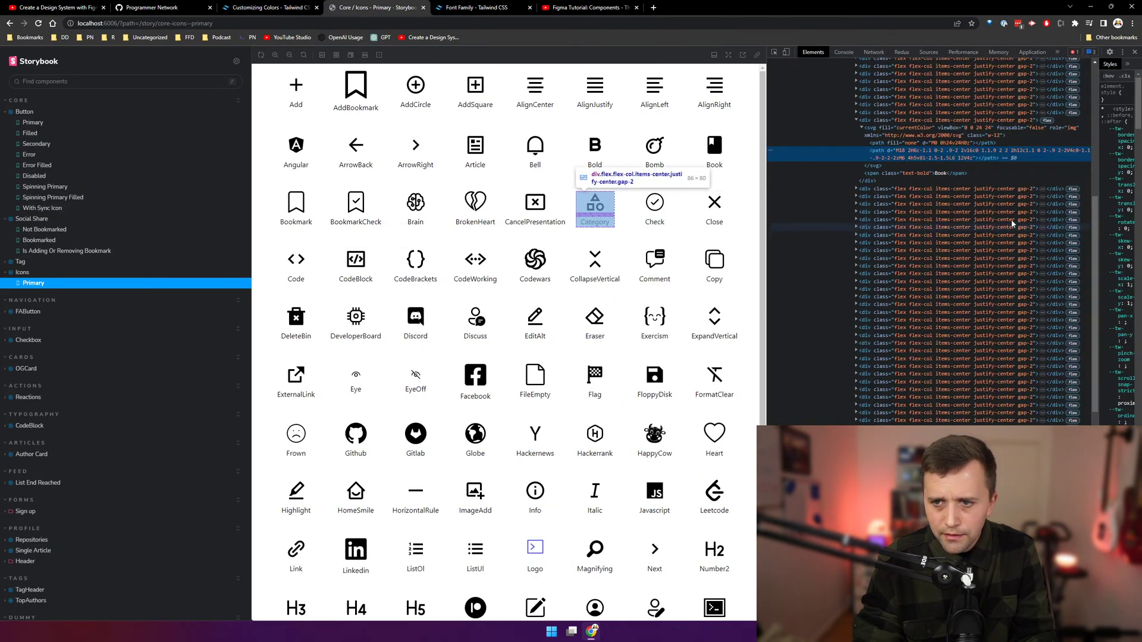
{"action": "scroll", "coordinate": [952, 250], "scroll_direction": "up", "scroll_amount": 5}
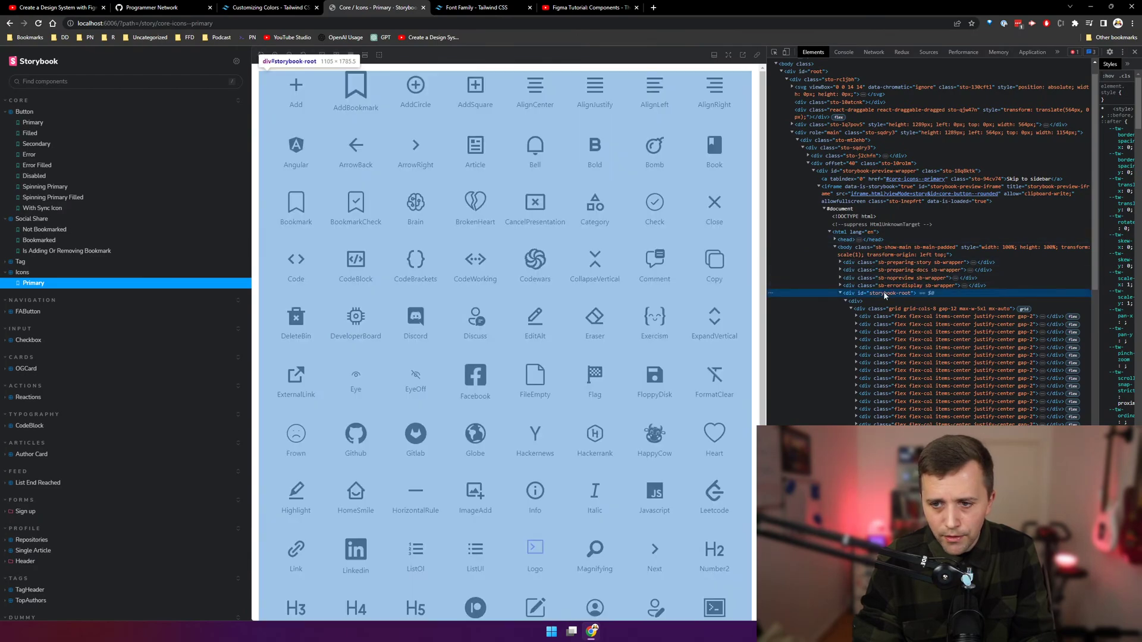
{"action": "left_click", "coordinate": [852, 292]}
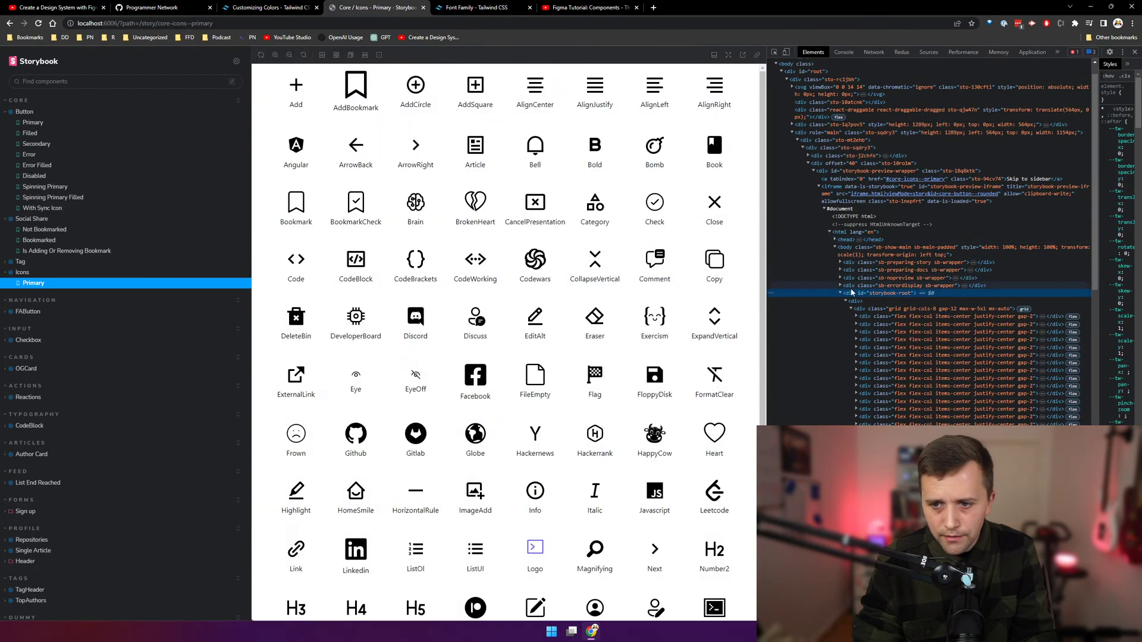
{"action": "left_click", "coordinate": [845, 300]}
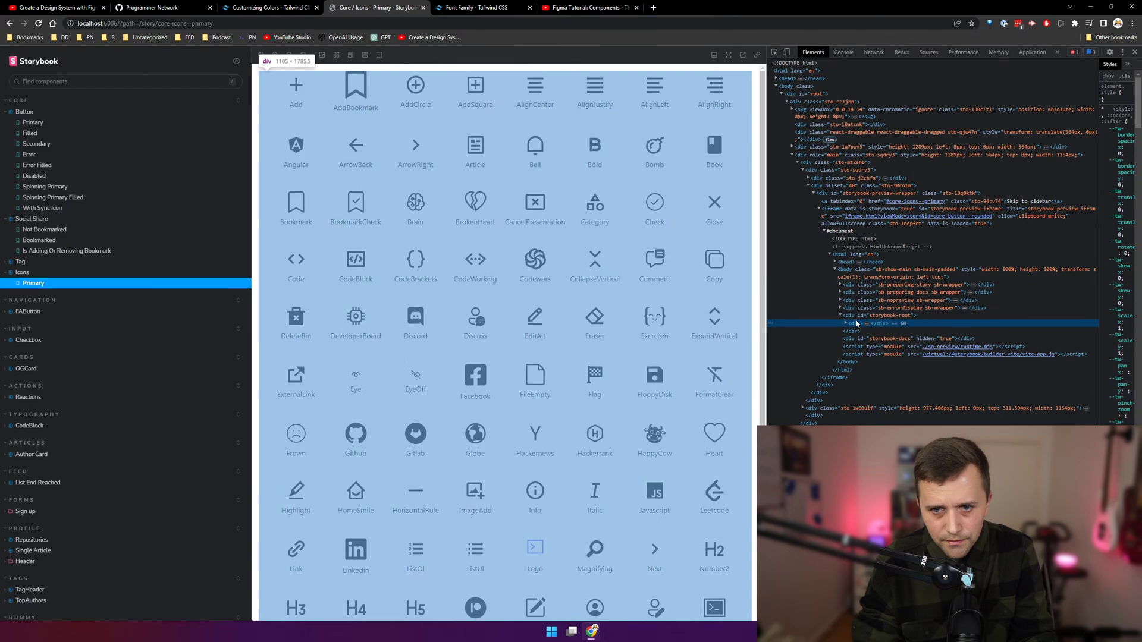
{"action": "right_click", "coordinate": [857, 323]}
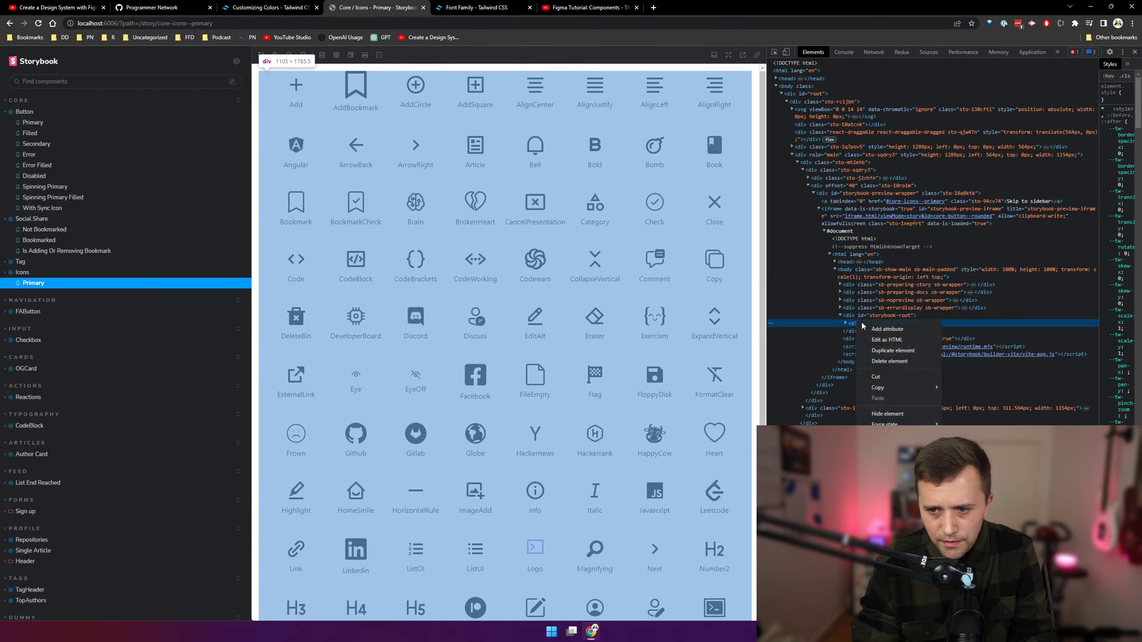
{"action": "left_click", "coordinate": [874, 336]}
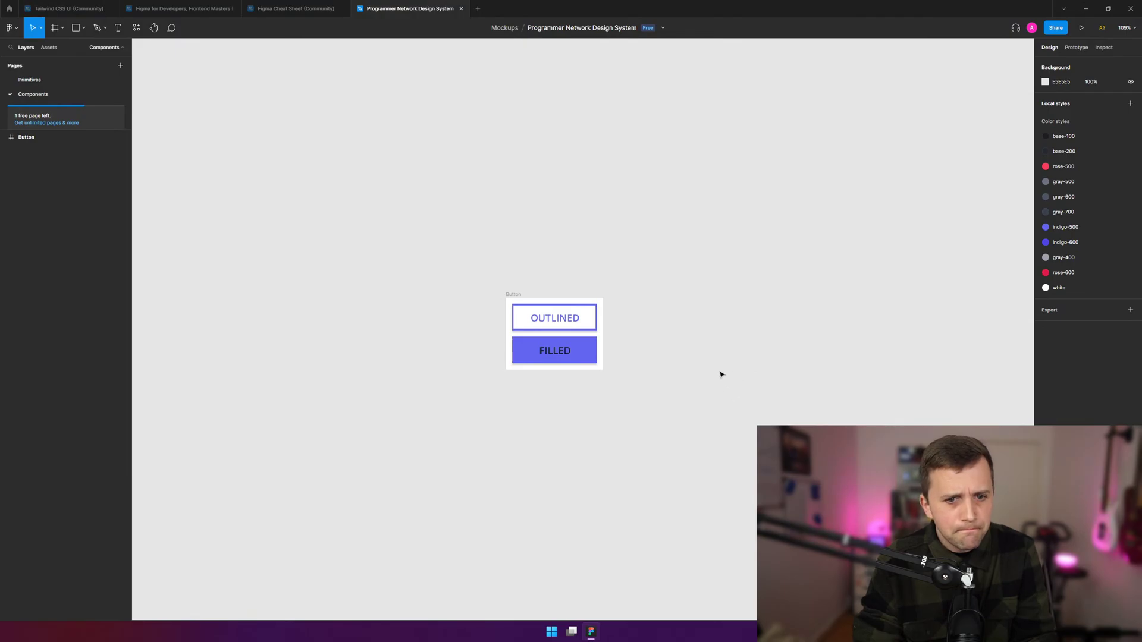
{"action": "scroll", "coordinate": [722, 375], "scroll_direction": "down", "scroll_amount": 2}
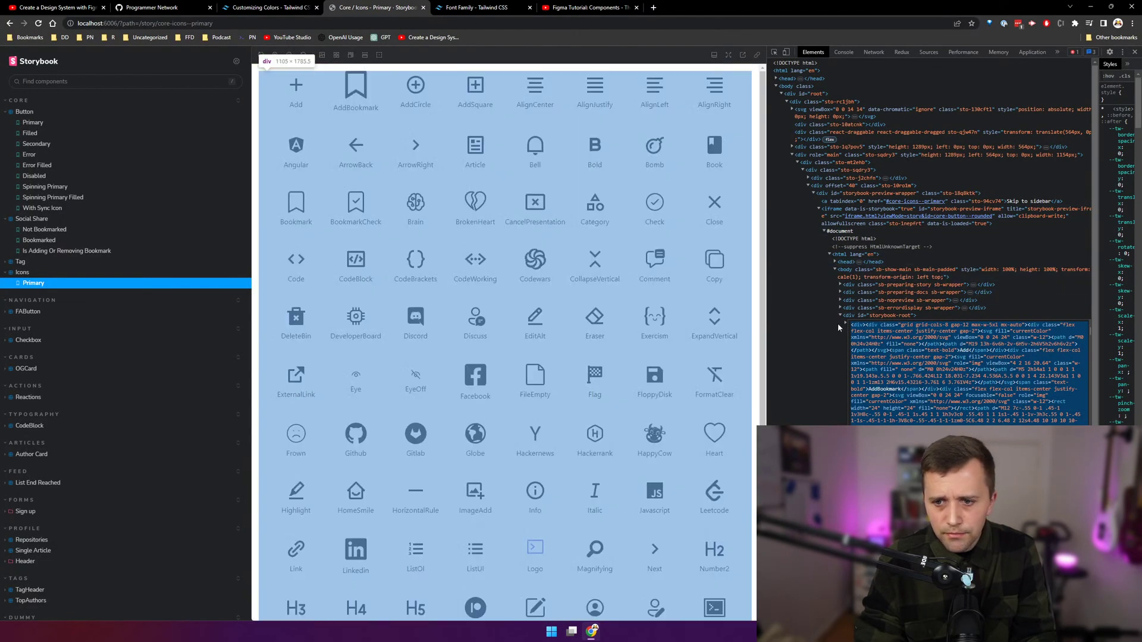
{"action": "left_click", "coordinate": [837, 323]}
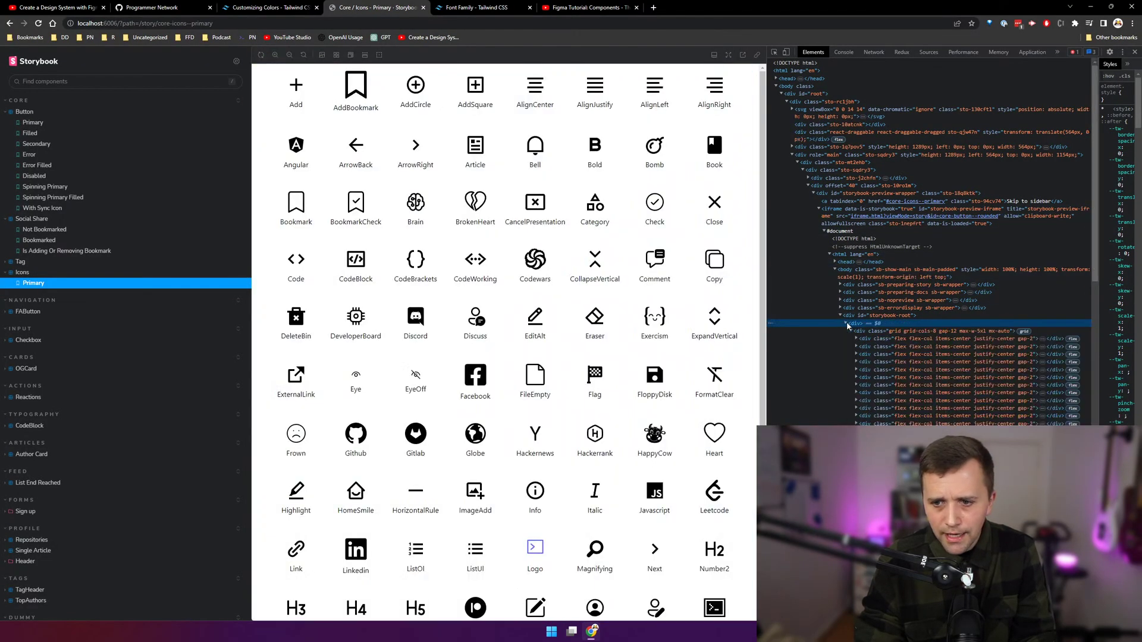
- Pick the Add icon with the element inspector and copy its SVG markup
{"action": "key", "text": "ctrl+shift+c"}
{"action": "left_click", "coordinate": [652, 255]}
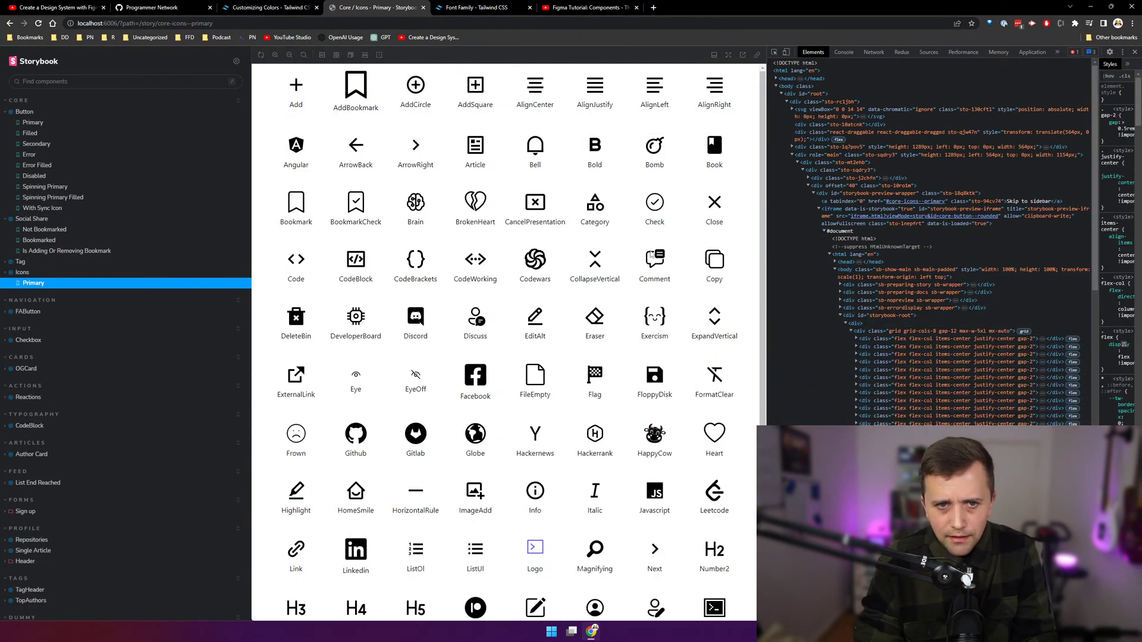
{"action": "left_click", "coordinate": [776, 54]}
{"action": "left_click", "coordinate": [307, 88]}
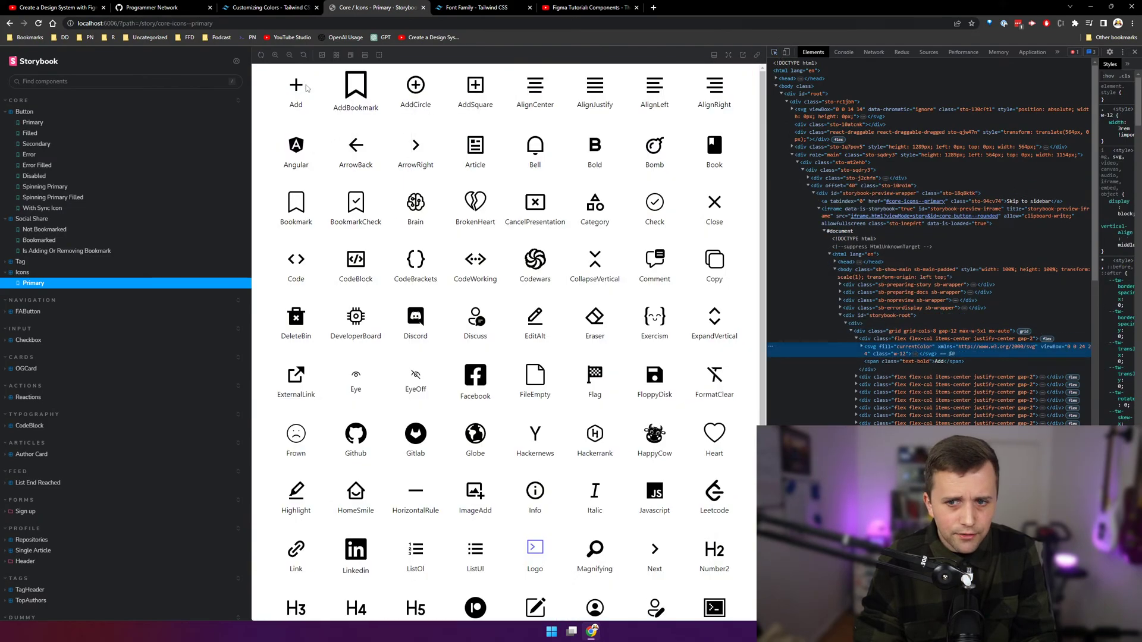
{"action": "right_click", "coordinate": [891, 350]}
{"action": "left_click", "coordinate": [921, 376]}
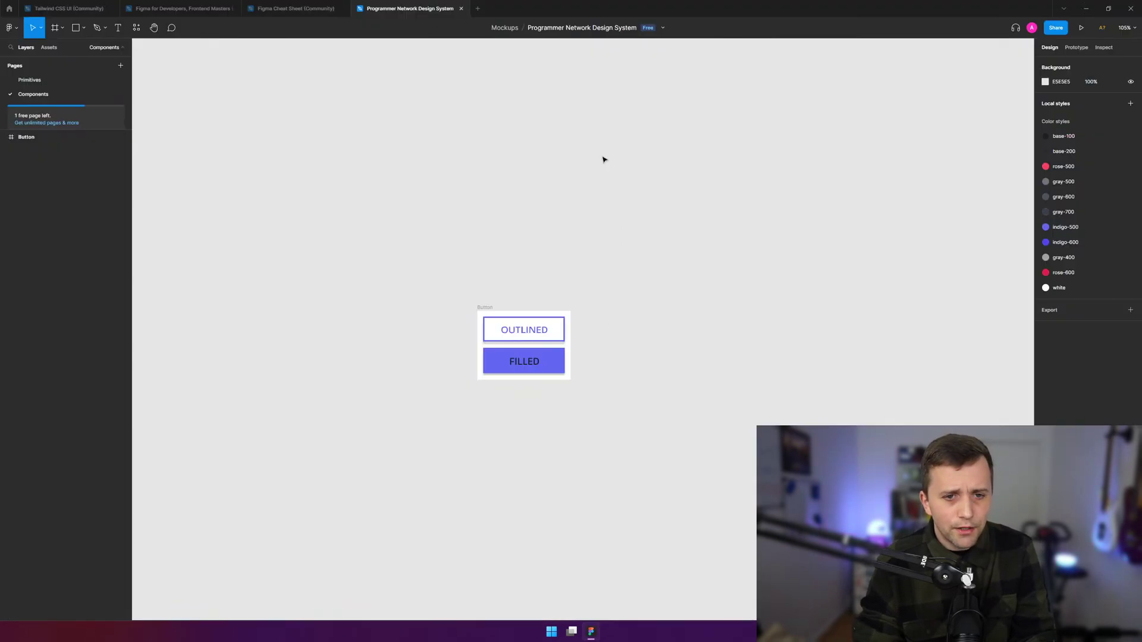
- Paste the Add icon onto the Figma Components page, move it above the buttons, and size its frame to 100 × 100
{"action": "key", "text": "ctrl+v"}
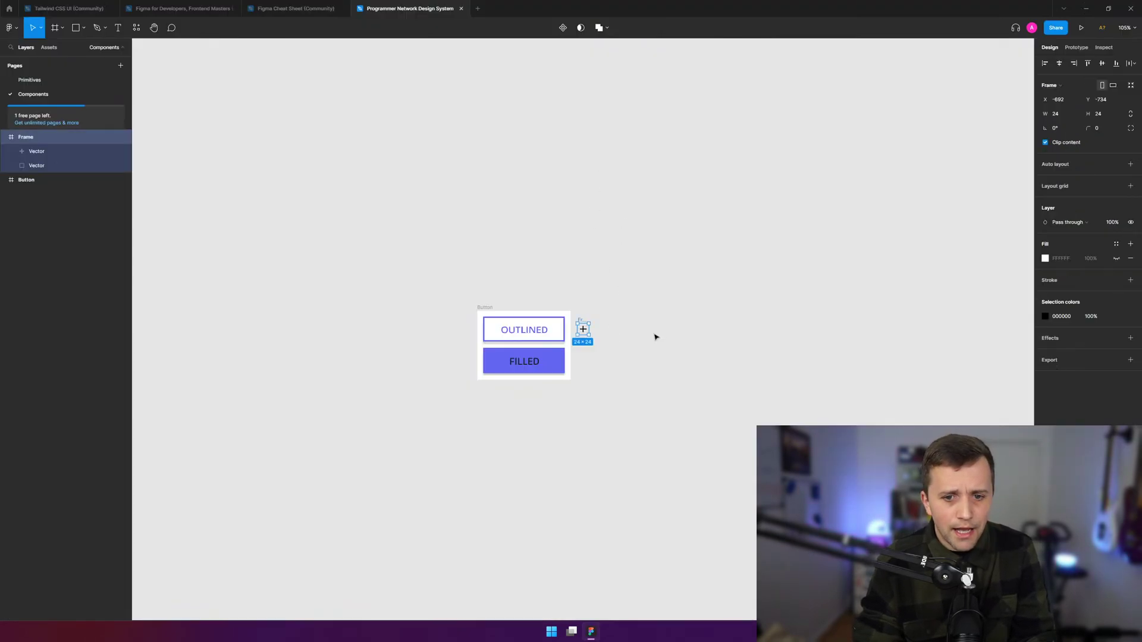
{"action": "left_click_drag", "start_coordinate": [583, 331], "coordinate": [443, 196]}
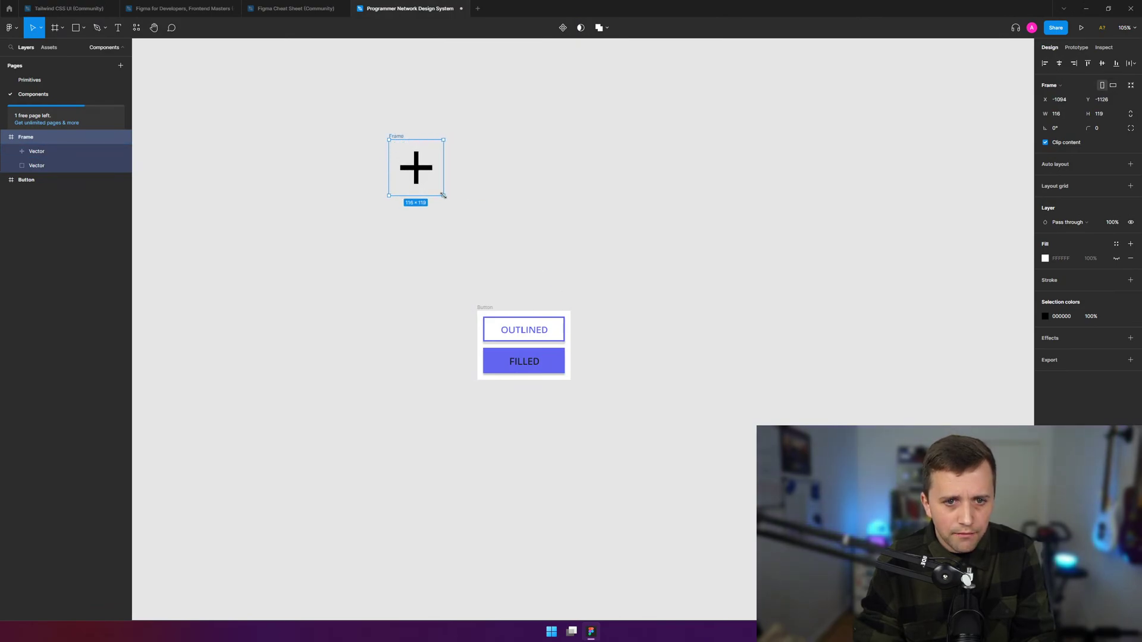
{"action": "type", "text": "100"}
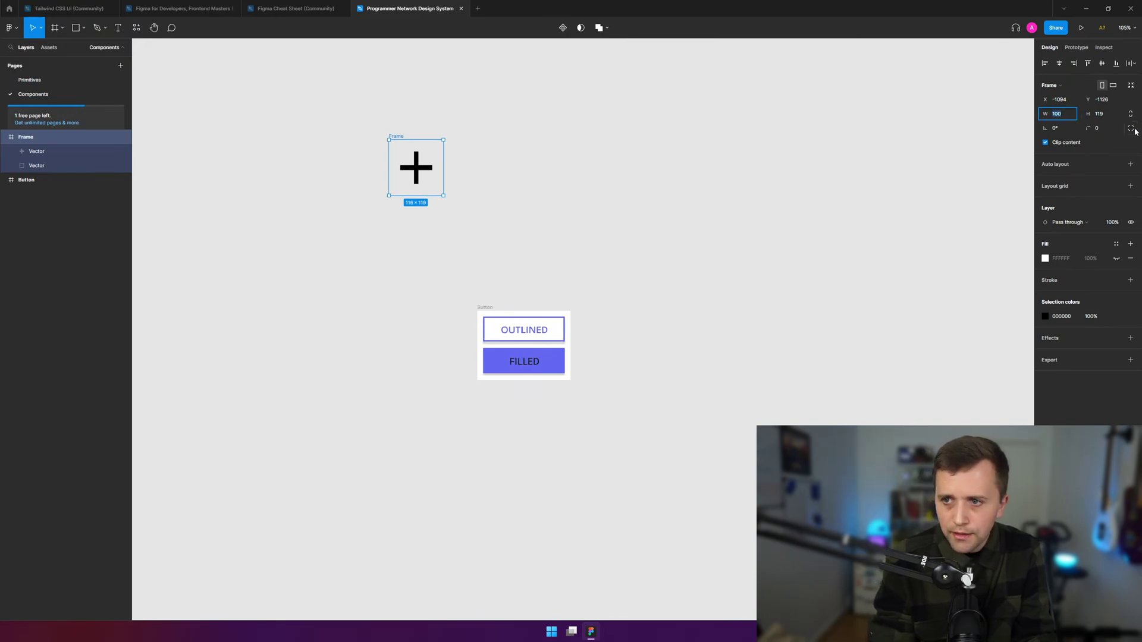
{"action": "key", "text": "BackSpace"}
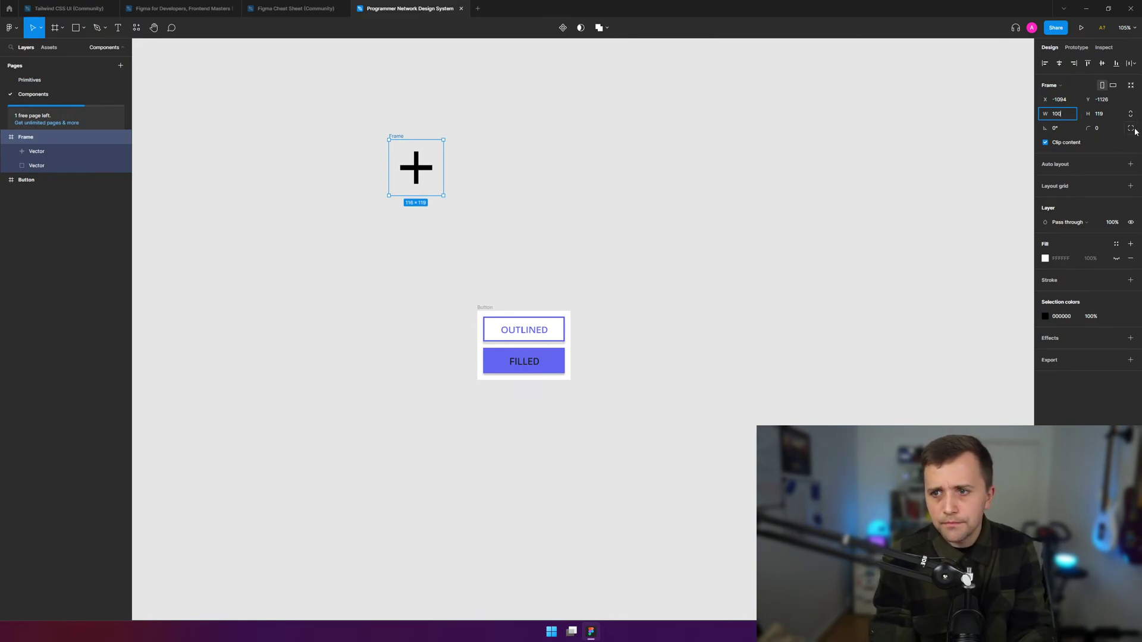
{"action": "key", "text": "Return"}
{"action": "left_click", "coordinate": [525, 108]}
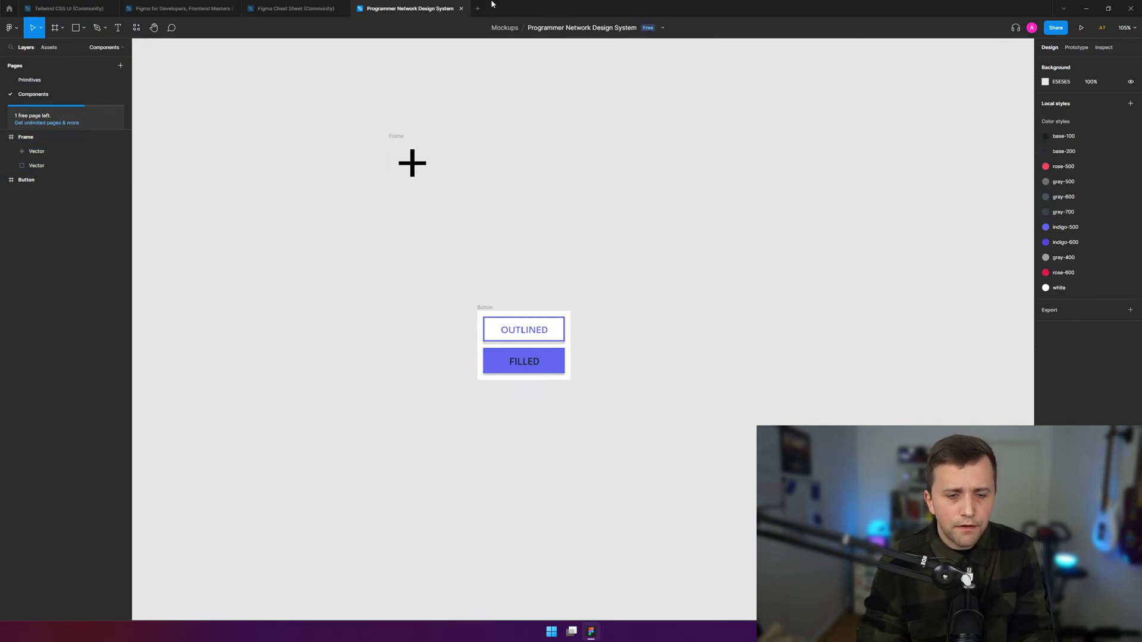
- Return to Storybook, inspect the AddBookmark icon, copy only its SVG element's markup, and switch to Figma
{"action": "key", "text": "ctrl+super+Right"}
{"action": "key", "text": "ctrl+super+Left"}
{"action": "key", "text": "ctrl+super+Left"}
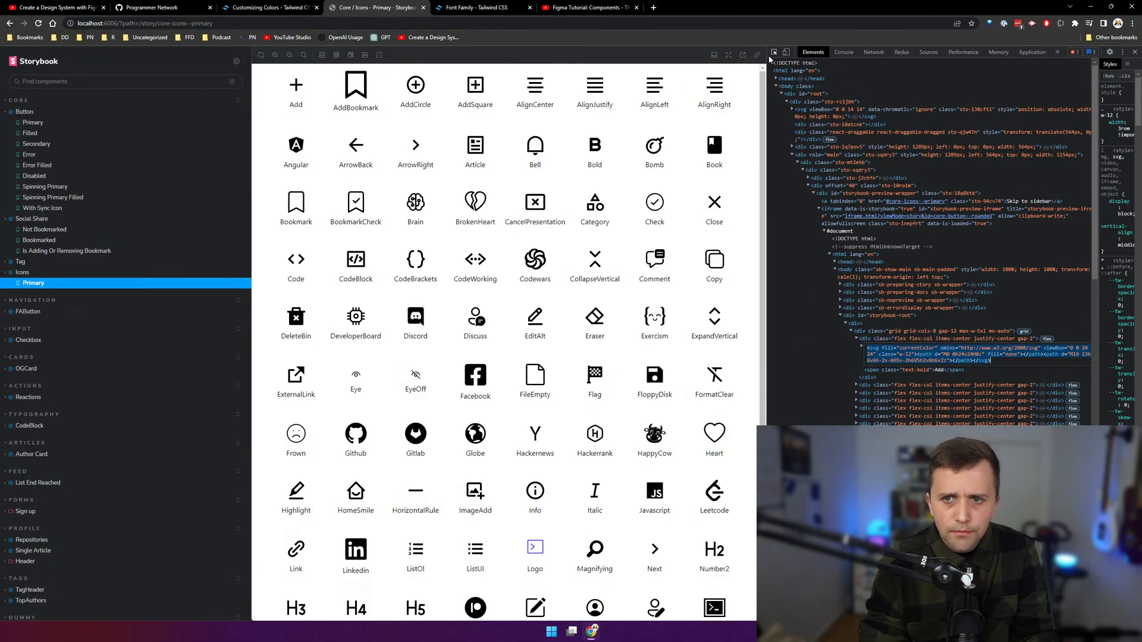
{"action": "left_click", "coordinate": [773, 53]}
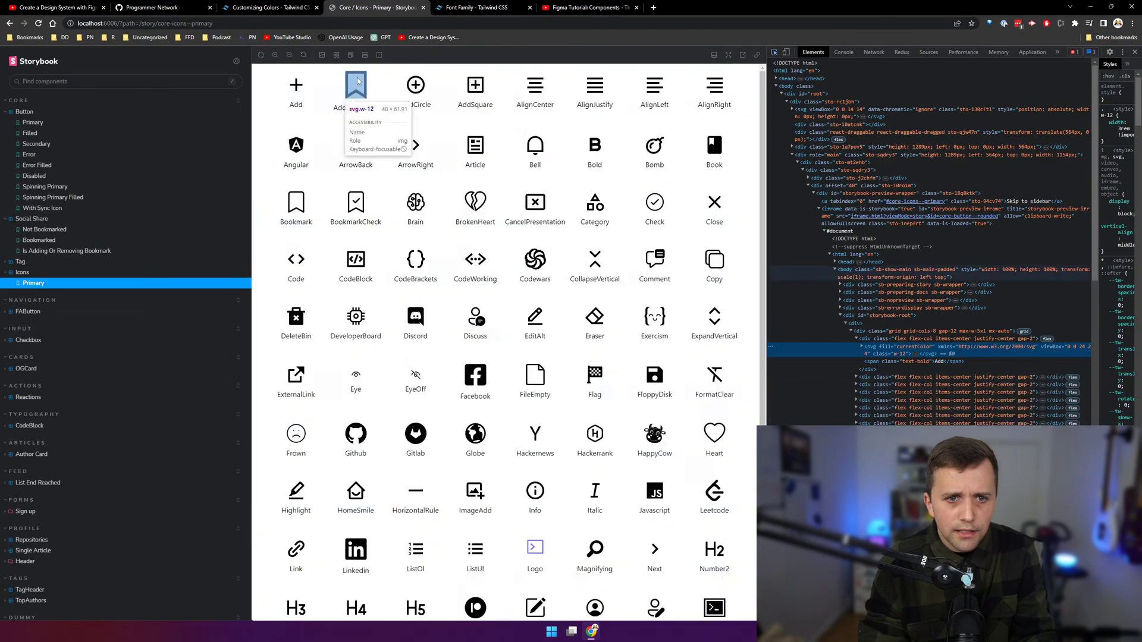
{"action": "left_click", "coordinate": [357, 80]}
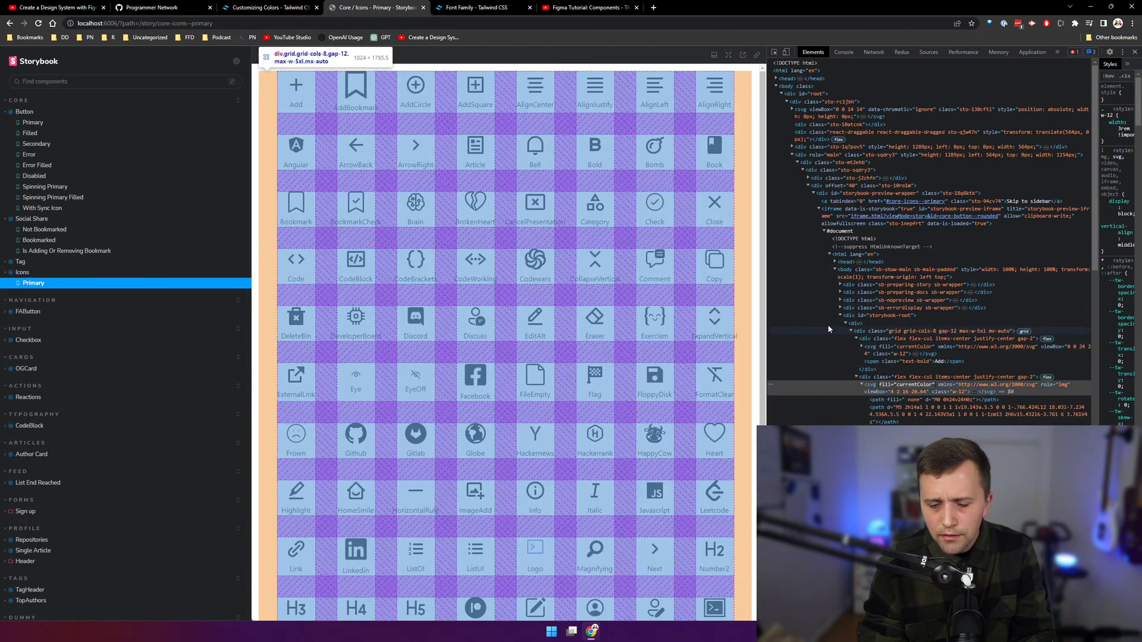
{"action": "right_click", "coordinate": [901, 378]}
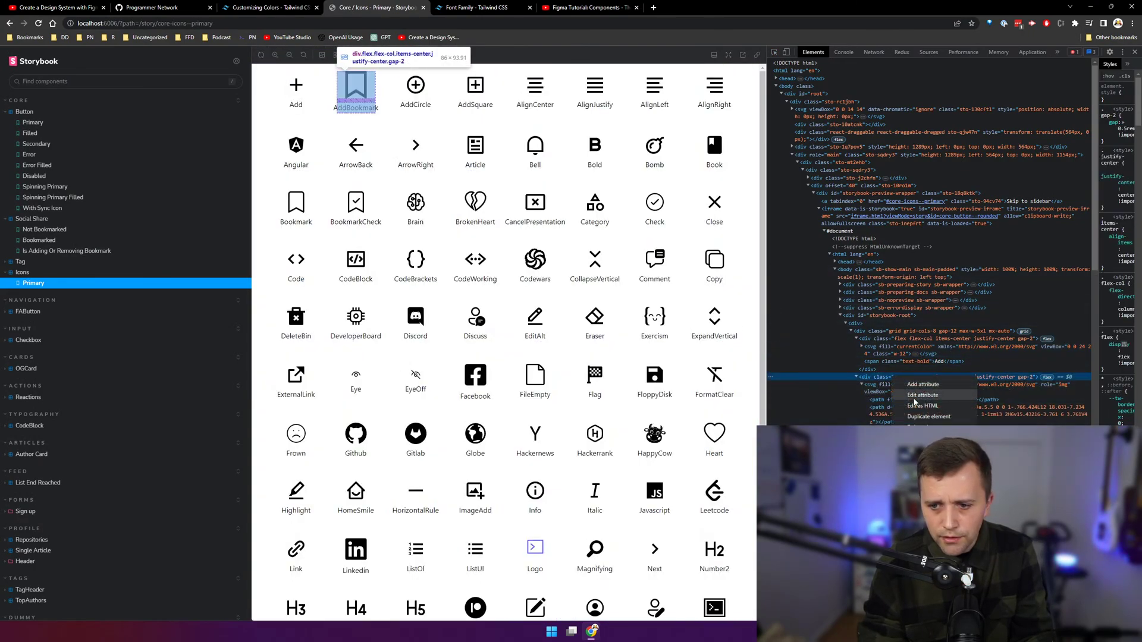
{"action": "left_click", "coordinate": [916, 406]}
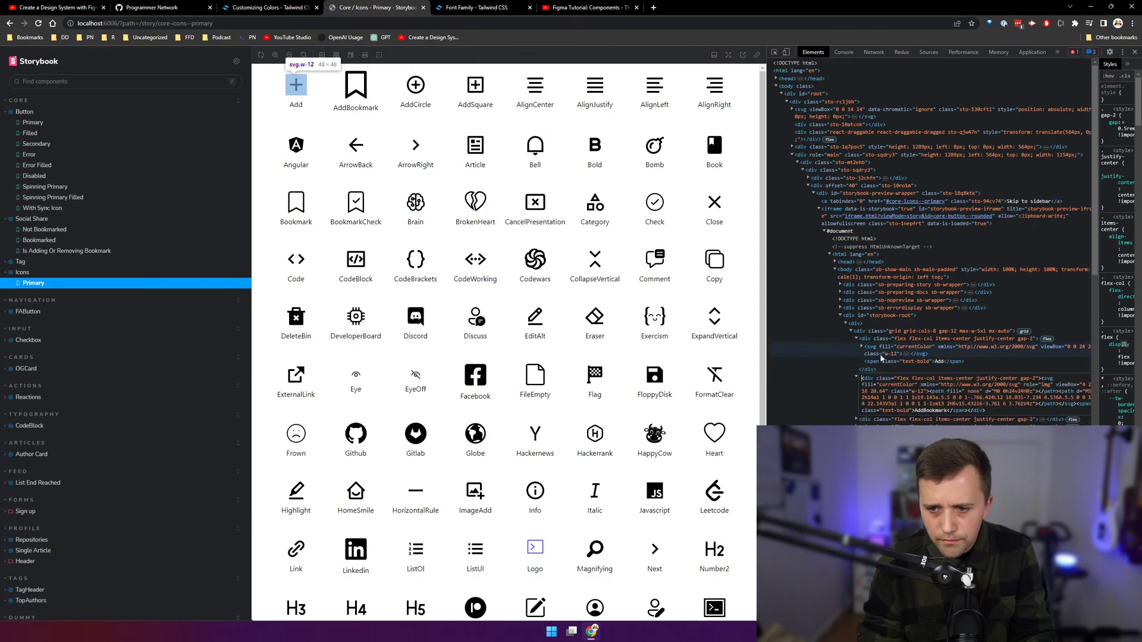
{"action": "left_click", "coordinate": [777, 53]}
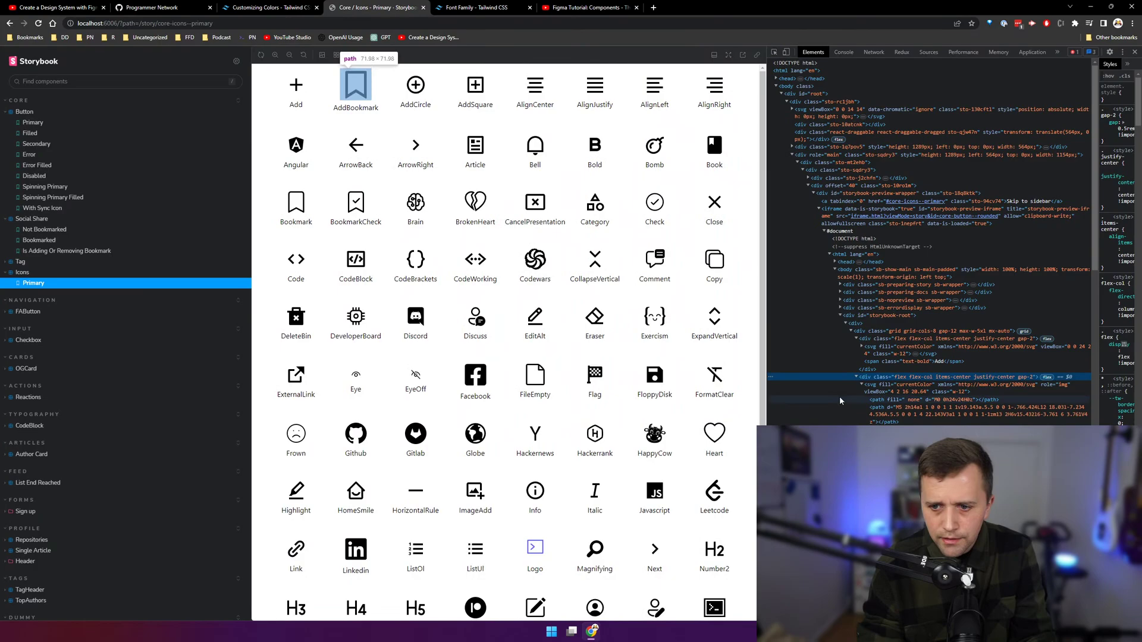
{"action": "left_click", "coordinate": [897, 387]}
{"action": "key", "text": "alt+Tab"}
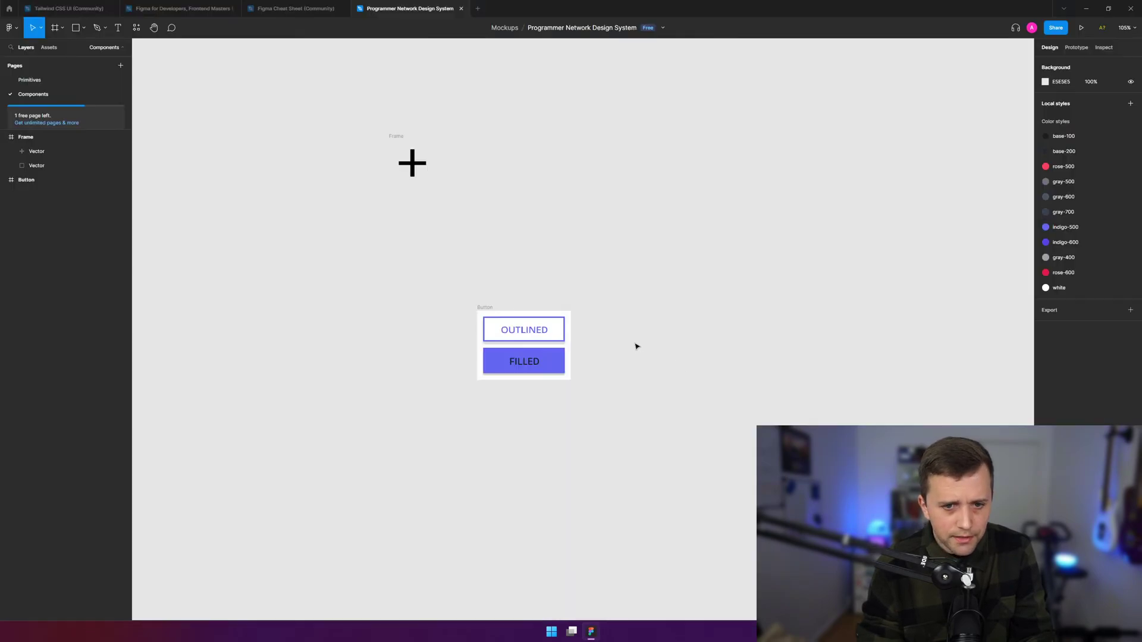
- Paste the AddBookmark icon and place it beside the Add icon, aligned with the top of its frame
{"action": "key", "text": "ctrl+v"}
{"action": "left_click_drag", "start_coordinate": [583, 334], "coordinate": [450, 149]}
{"action": "key", "text": "Escape"}
- Select the Add icon's vectors and frame to check their dimensions
{"action": "left_click", "coordinate": [417, 164]}
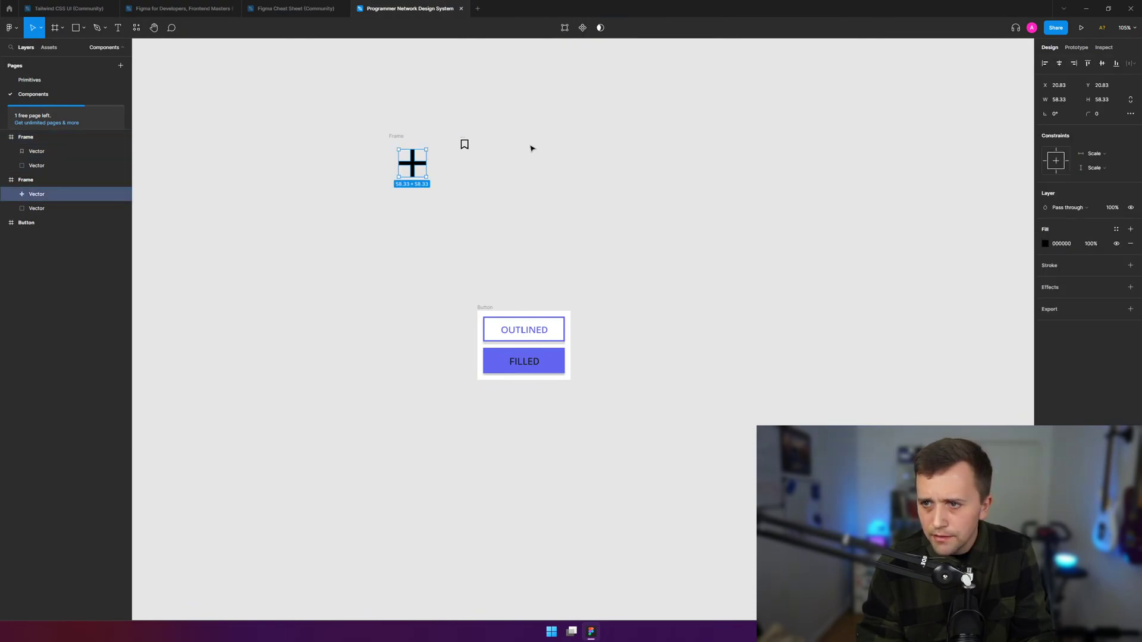
{"action": "left_click", "coordinate": [488, 201]}
{"action": "left_click_drag", "start_coordinate": [438, 137], "coordinate": [374, 180]}
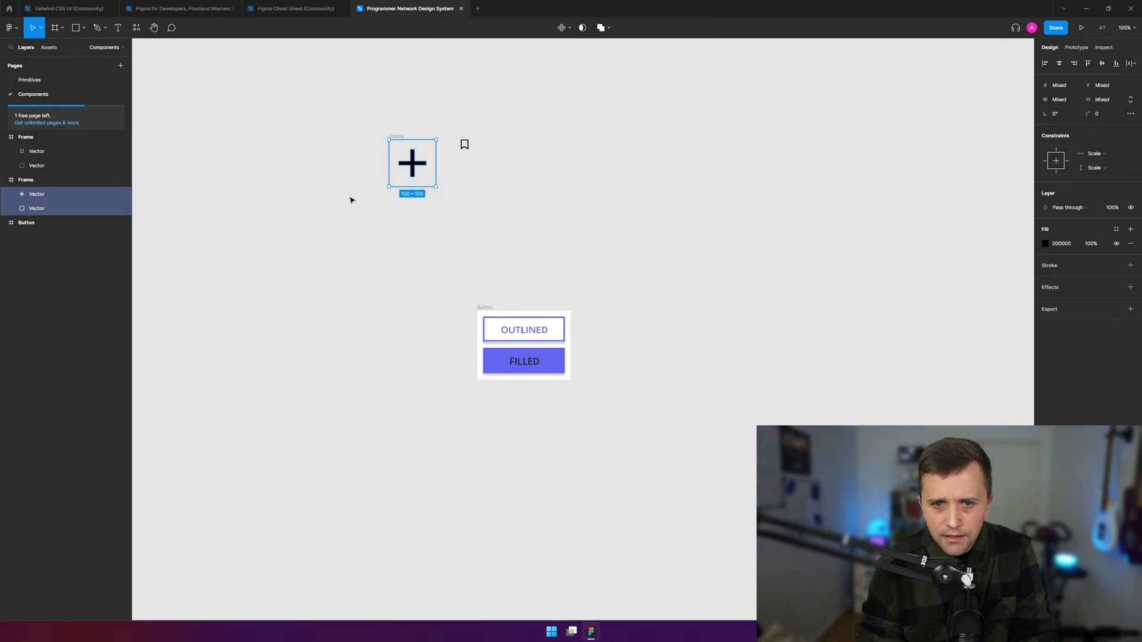
{"action": "left_click", "coordinate": [480, 170]}
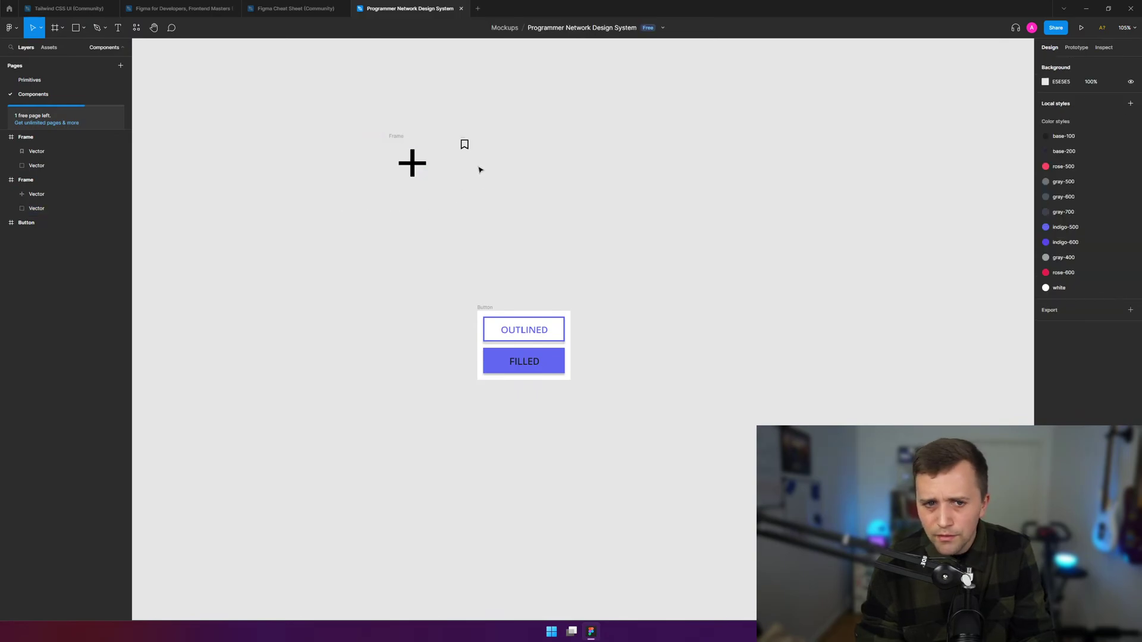
{"action": "left_click", "coordinate": [411, 159]}
{"action": "left_click", "coordinate": [400, 131]}
{"action": "left_click", "coordinate": [393, 138]}
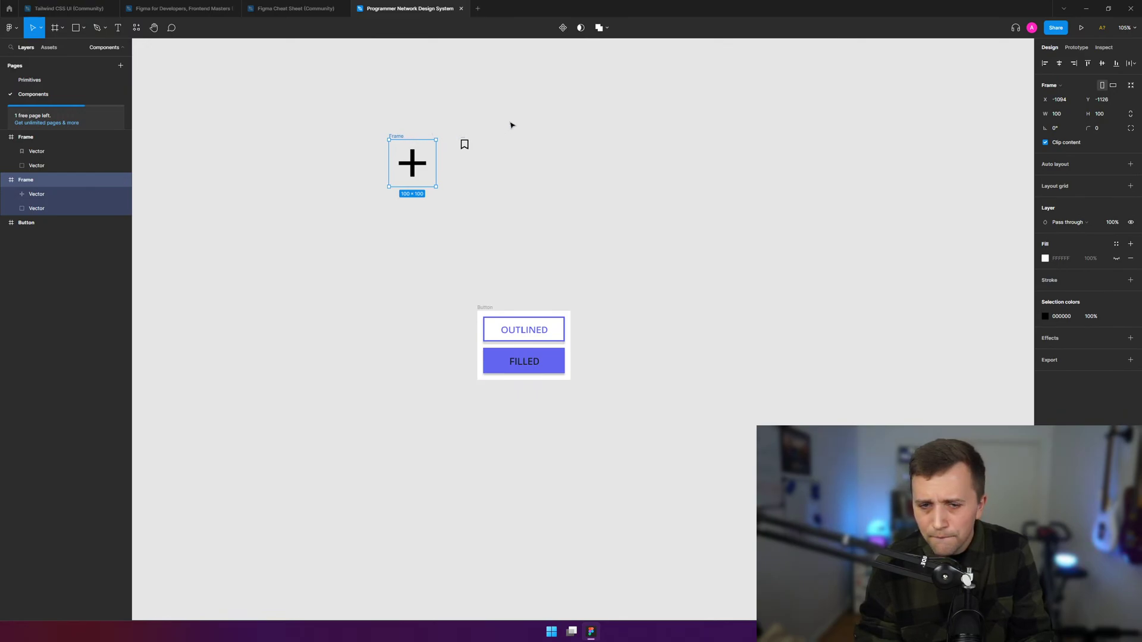
- Select the bookmark icon's frame and set its width and height to 100
{"action": "left_click_drag", "start_coordinate": [511, 125], "coordinate": [456, 156]}
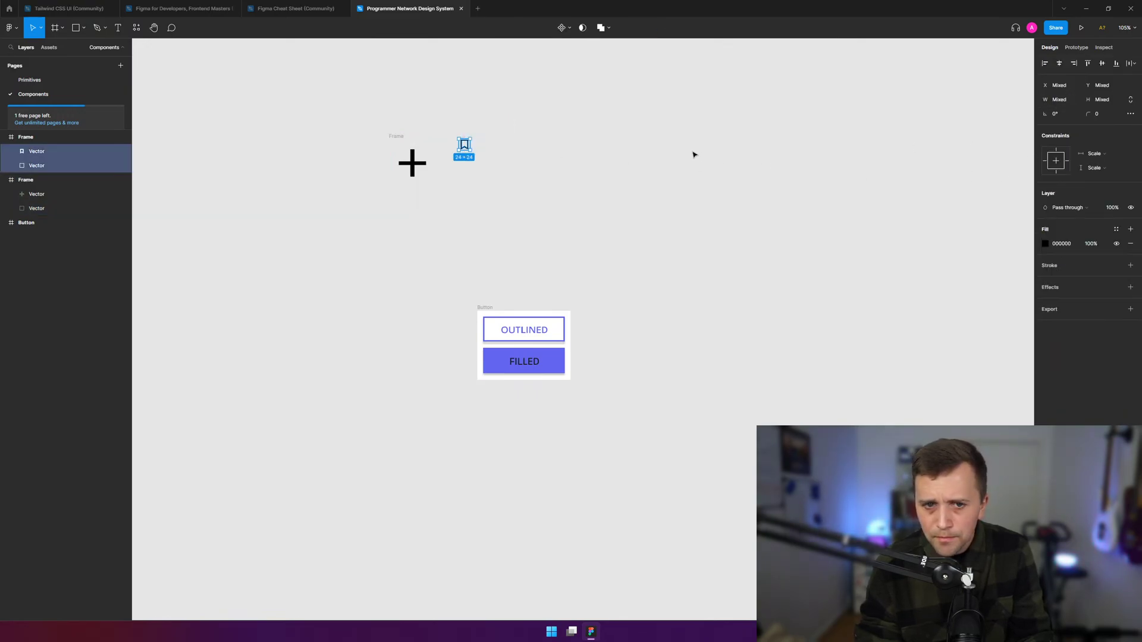
{"action": "left_click", "coordinate": [693, 155]}
{"action": "left_click_drag", "start_coordinate": [522, 99], "coordinate": [485, 156]}
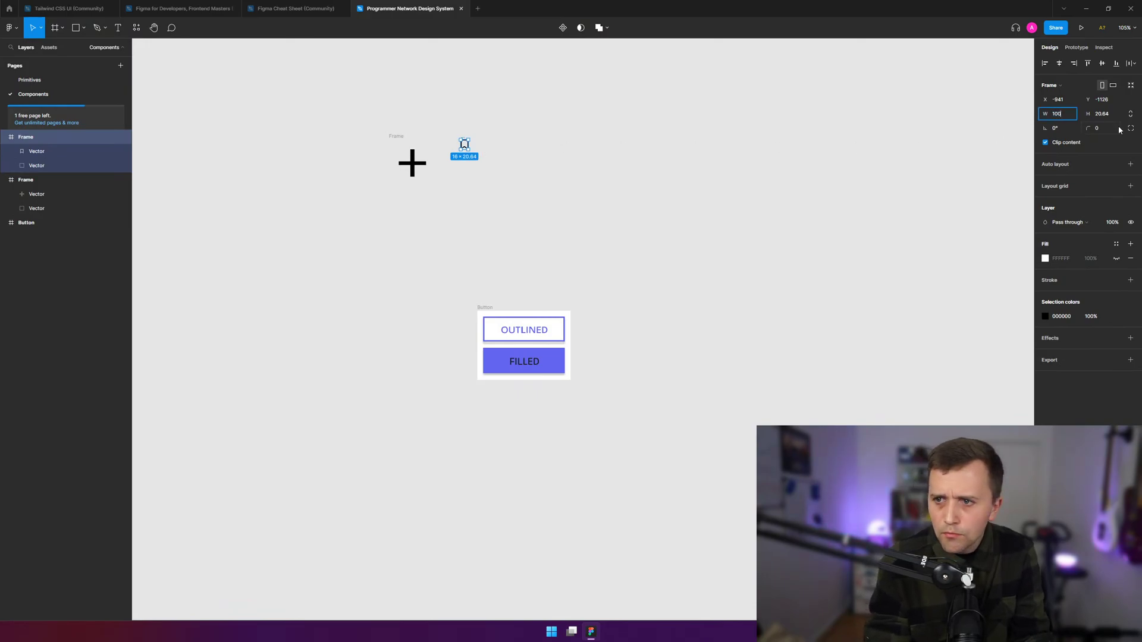
{"action": "type", "text": "100"}
{"action": "key", "text": "Tab"}
{"action": "type", "text": "100"}
{"action": "key", "text": "Return"}
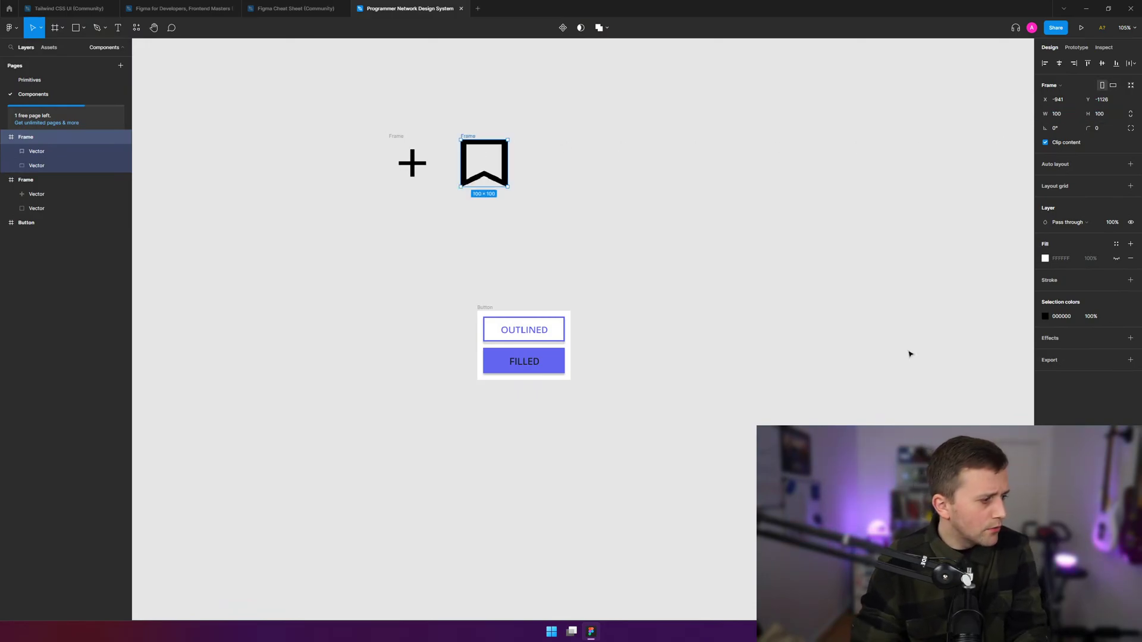
- Shrink the bookmark icon's frame freehand to about 72 × 66
{"action": "left_click", "coordinate": [773, 237]}
{"action": "left_click", "coordinate": [508, 167]}
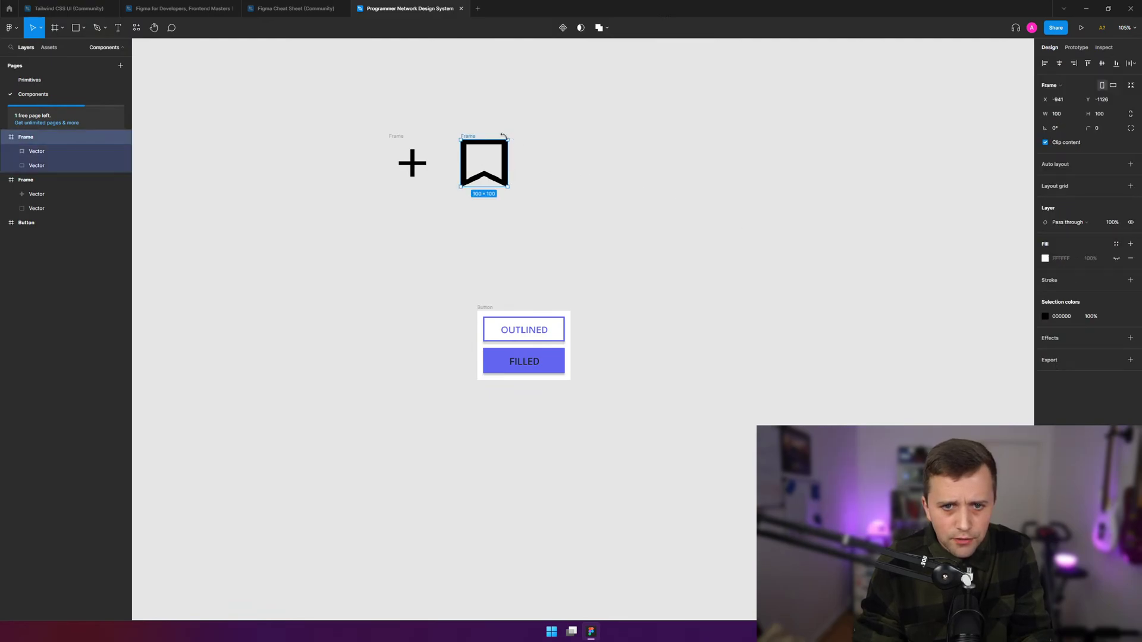
{"action": "left_click_drag", "start_coordinate": [509, 138], "coordinate": [495, 155]}
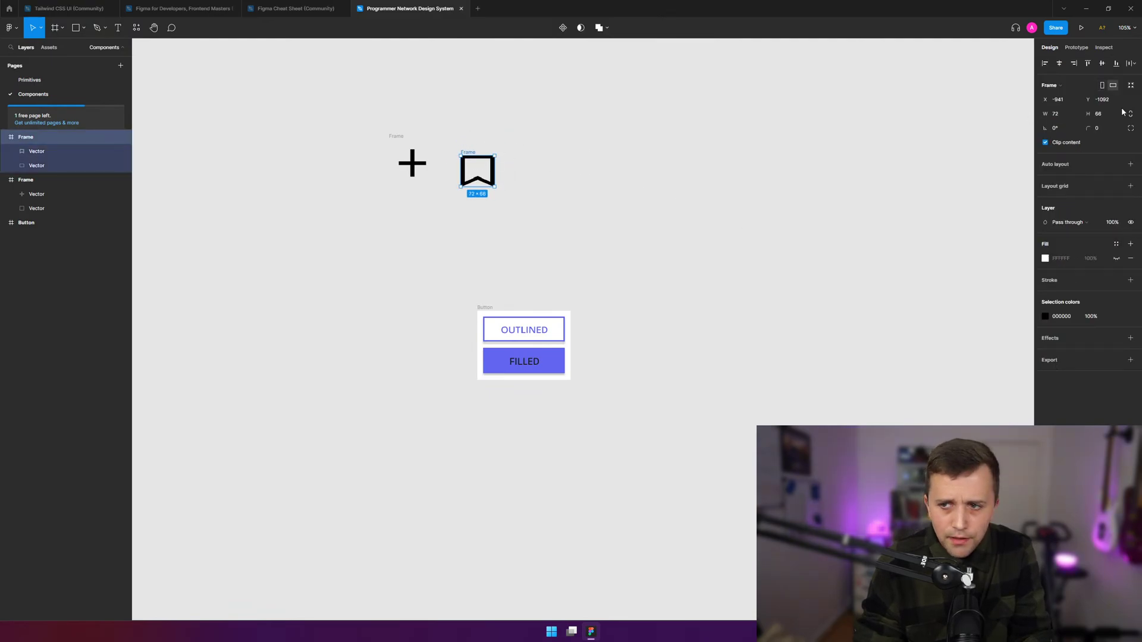
- Set the width of the bookmark icon's frame to 100
{"action": "left_click", "coordinate": [1055, 114]}
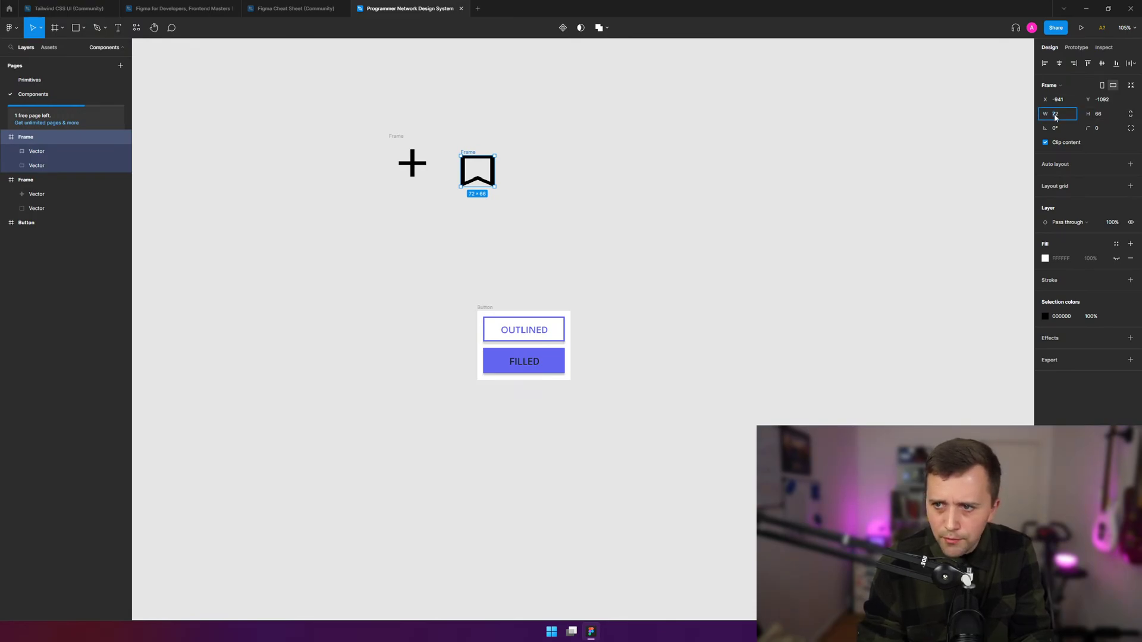
{"action": "type", "text": "1002"}
{"action": "key", "text": "Return"}
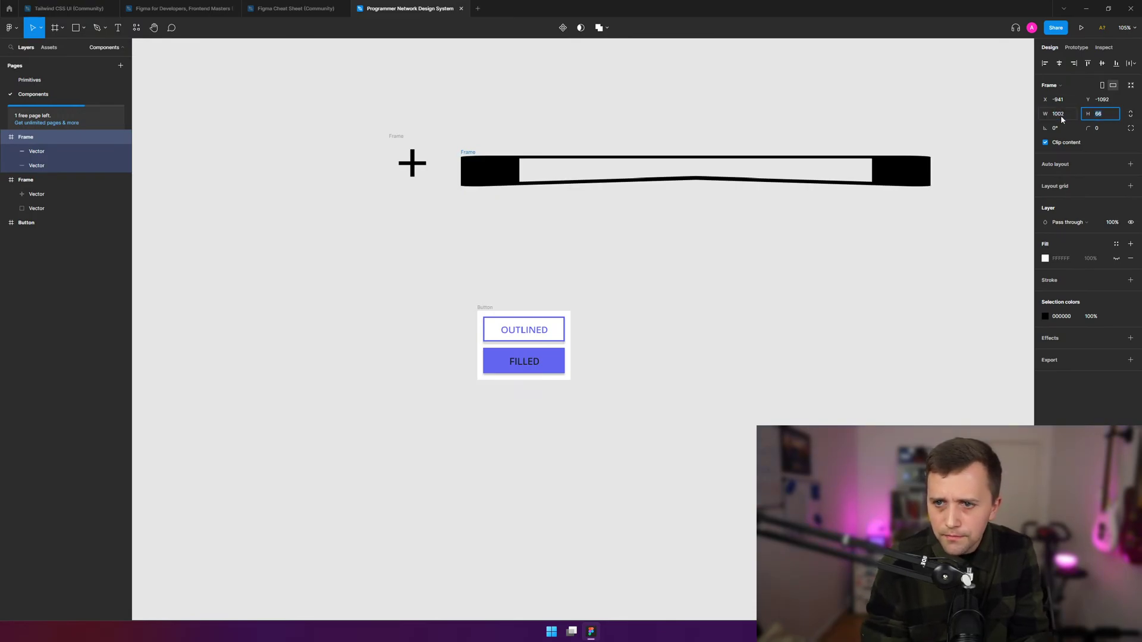
{"action": "key", "text": "ctrl+z"}
{"action": "key", "text": "ctrl+z"}
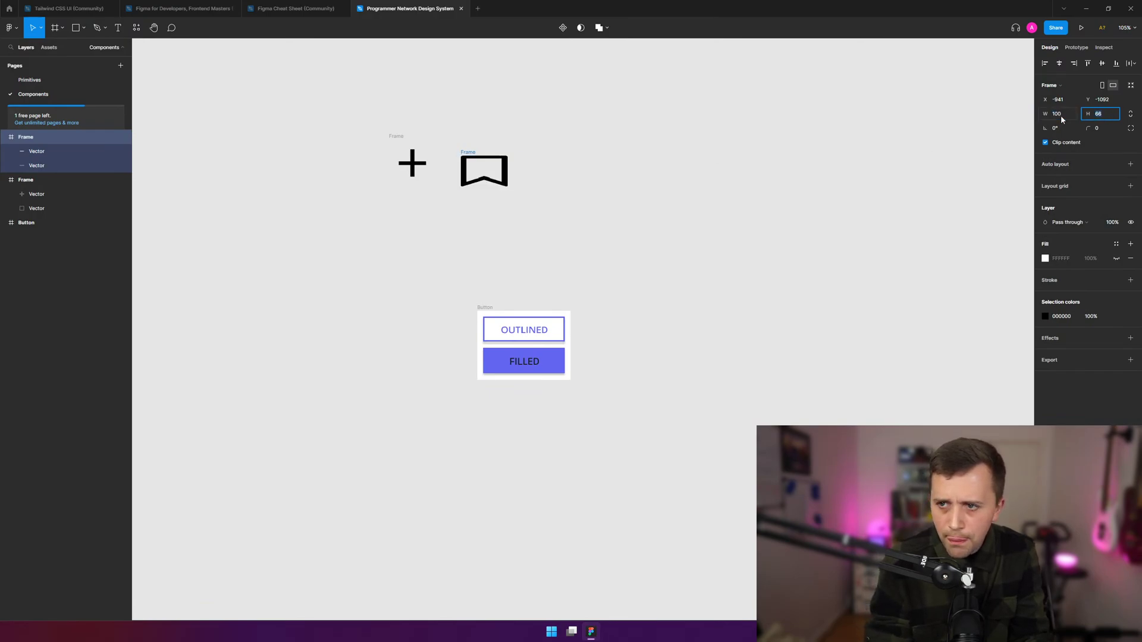
- Select both icon frames and move them further right on the canvas, then clear the selection
{"action": "left_click_drag", "start_coordinate": [589, 119], "coordinate": [358, 214]}
{"action": "left_click_drag", "start_coordinate": [490, 187], "coordinate": [906, 170]}
{"action": "left_click", "coordinate": [510, 258]}
- Switch to Storybook in the browser and review the FAButton, Checkbox and OGCard stories, including the cards with and without image
{"action": "scroll", "coordinate": [724, 305], "scroll_direction": "up", "scroll_amount": 1}
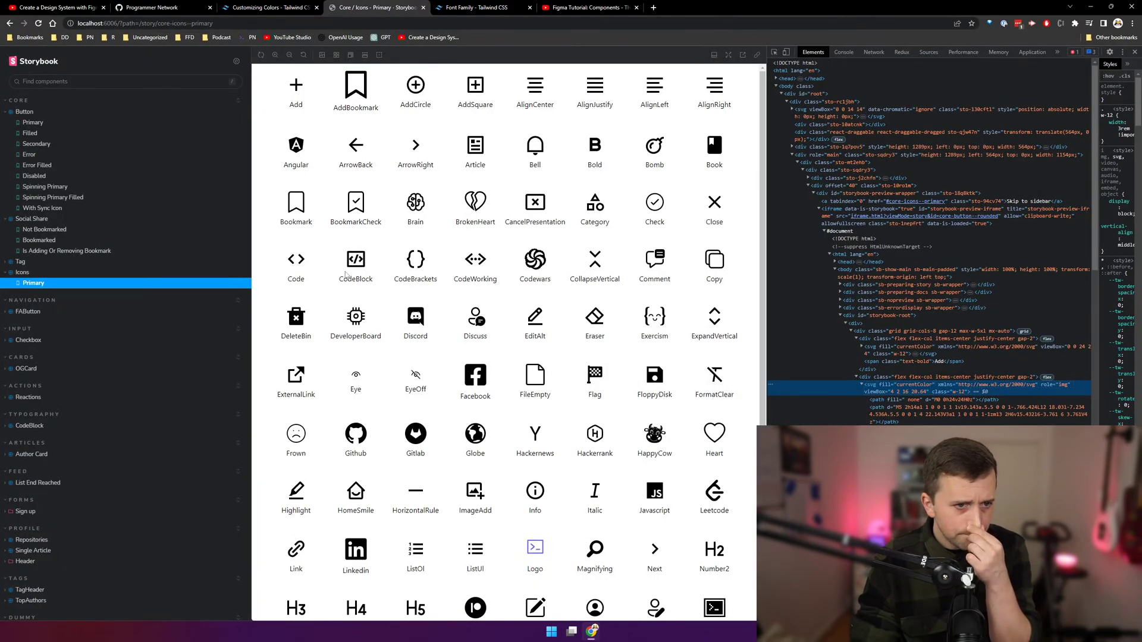
{"action": "left_click", "coordinate": [71, 311]}
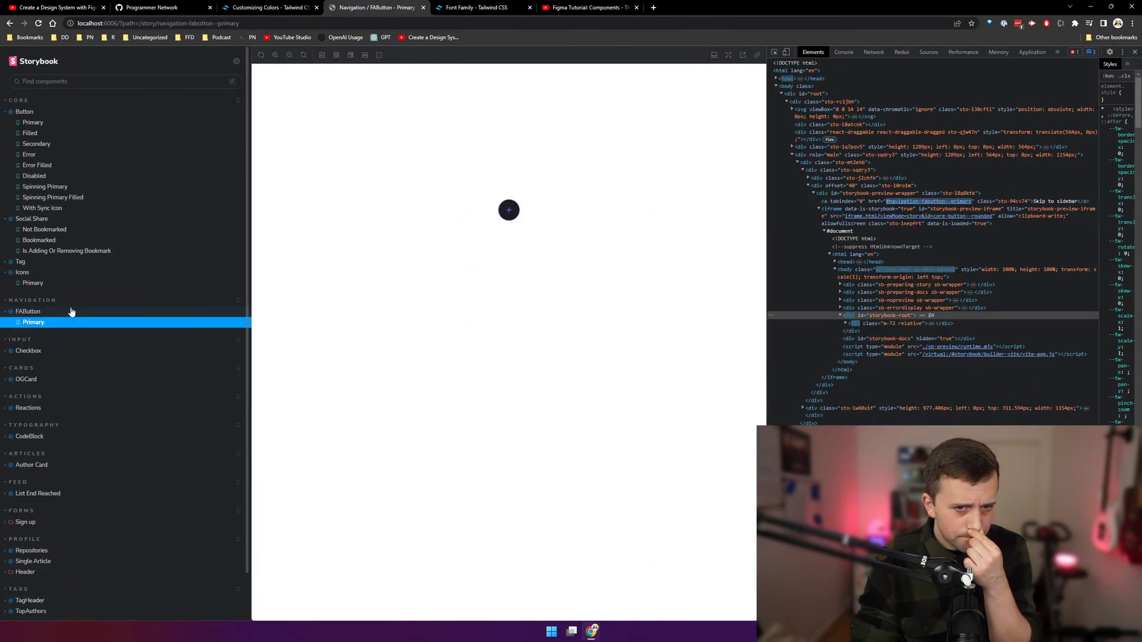
{"action": "left_click", "coordinate": [508, 211]}
{"action": "left_click", "coordinate": [72, 351]}
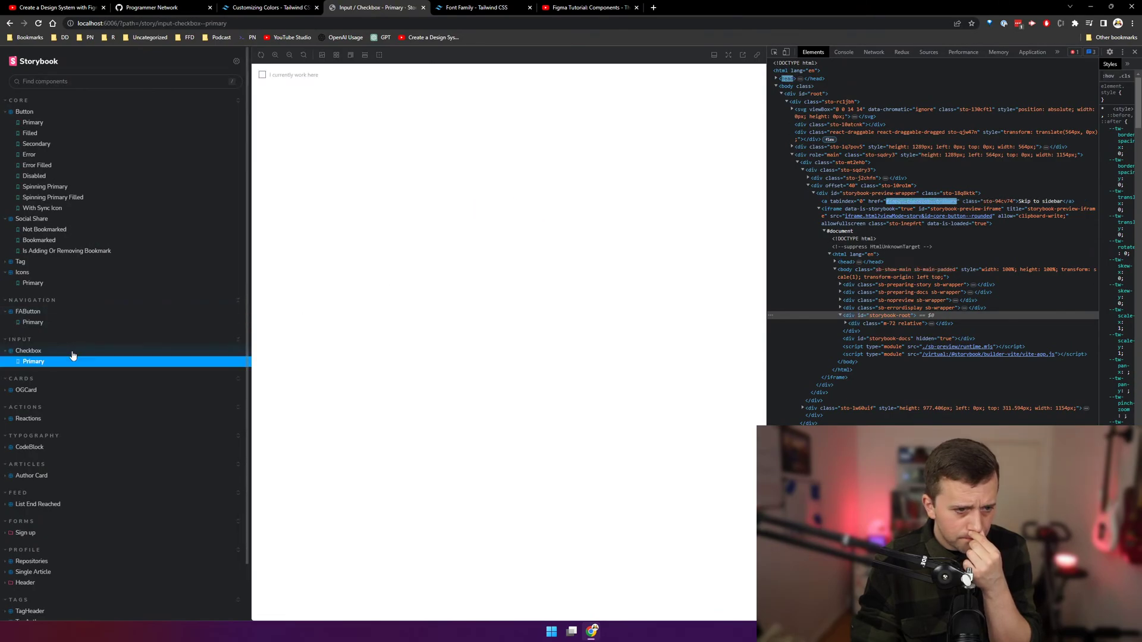
{"action": "left_click", "coordinate": [68, 393]}
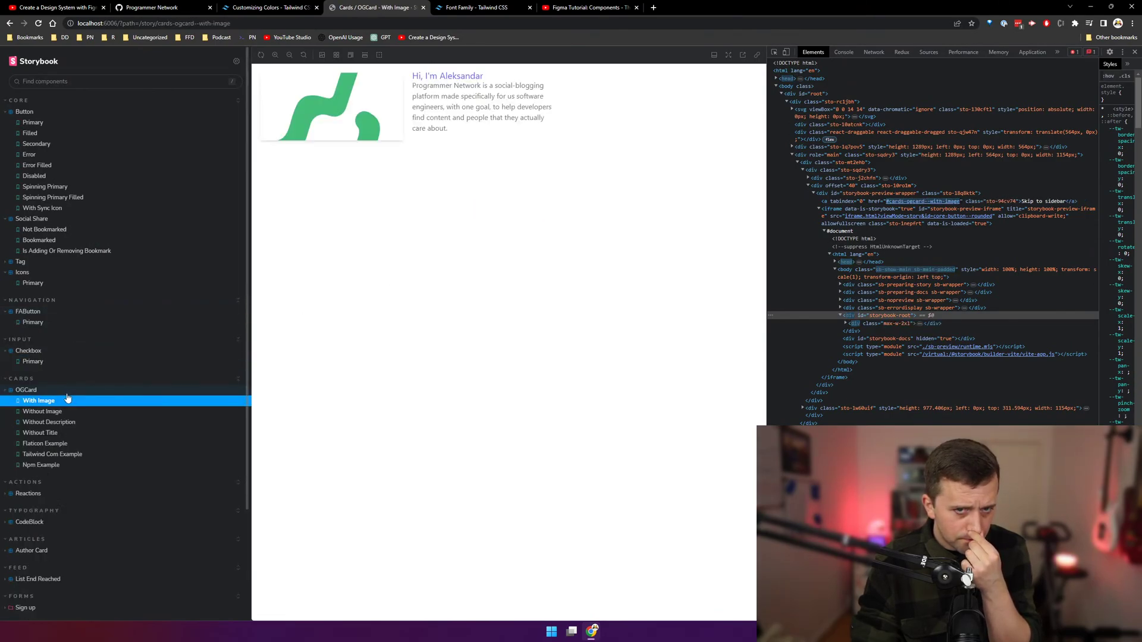
{"action": "left_click", "coordinate": [51, 411]}
{"action": "scroll", "coordinate": [47, 426], "scroll_direction": "down", "scroll_amount": 2}
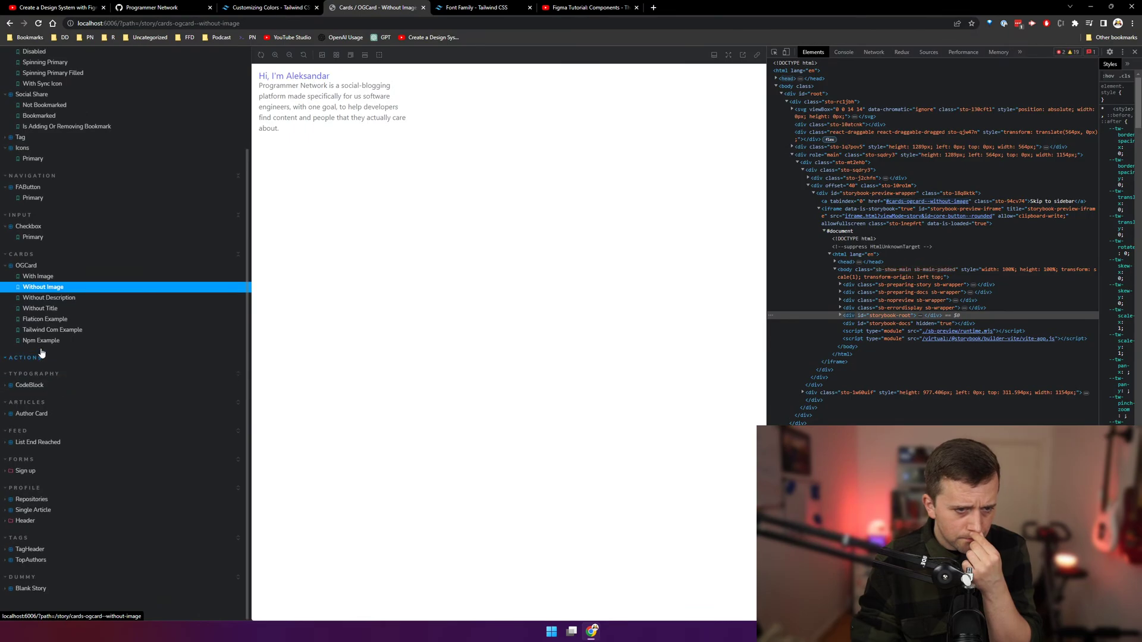
- Open the Reactions story and enlarge its preview to inspect the share, like, dislike and comment icons
{"action": "left_click", "coordinate": [42, 361]}
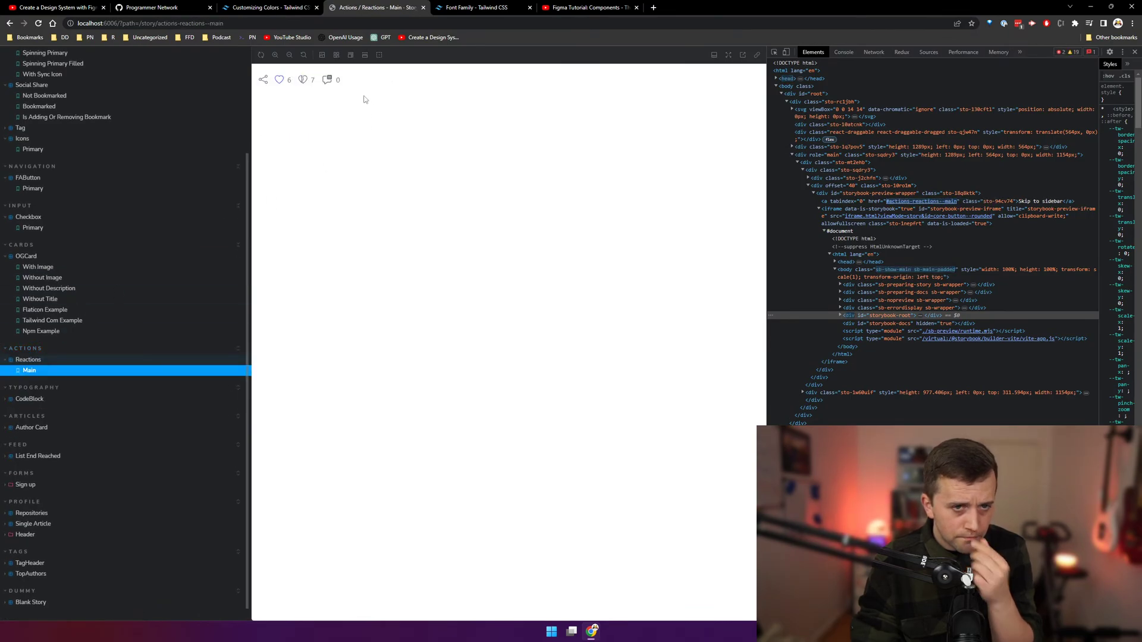
{"action": "left_click", "coordinate": [277, 55]}
{"action": "left_click", "coordinate": [276, 55]}
{"action": "left_click", "coordinate": [276, 56]}
{"action": "left_click", "coordinate": [277, 56]}
{"action": "scroll", "coordinate": [71, 316], "scroll_direction": "down", "scroll_amount": 1}
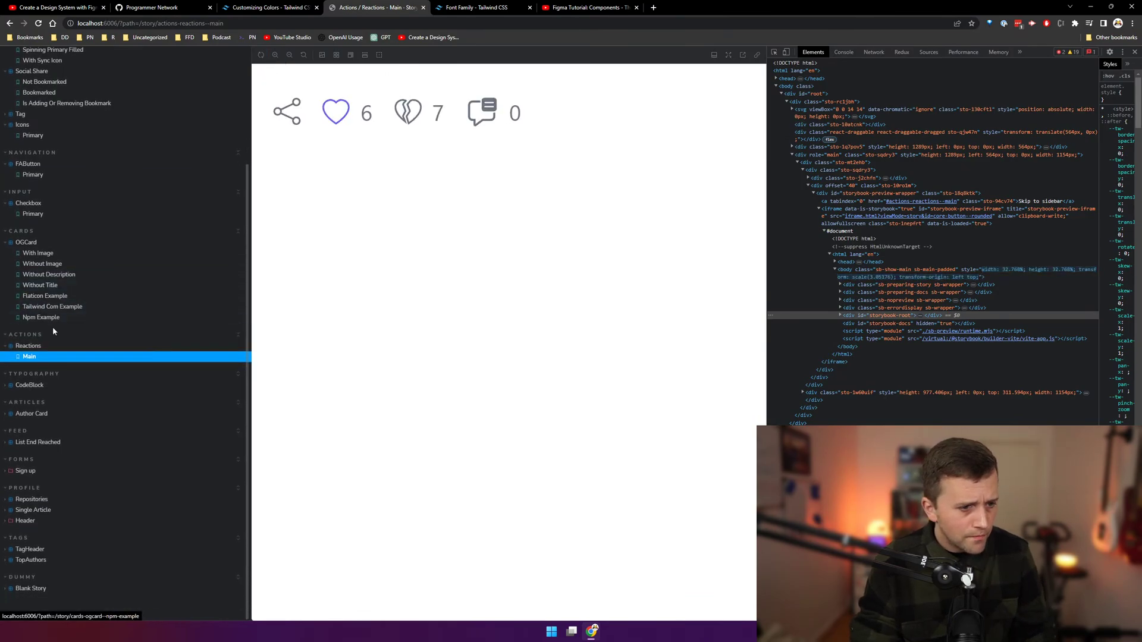
- Review the CodeBlock, Author Card and profile Repositories stories in Storybook
{"action": "left_click", "coordinate": [52, 387]}
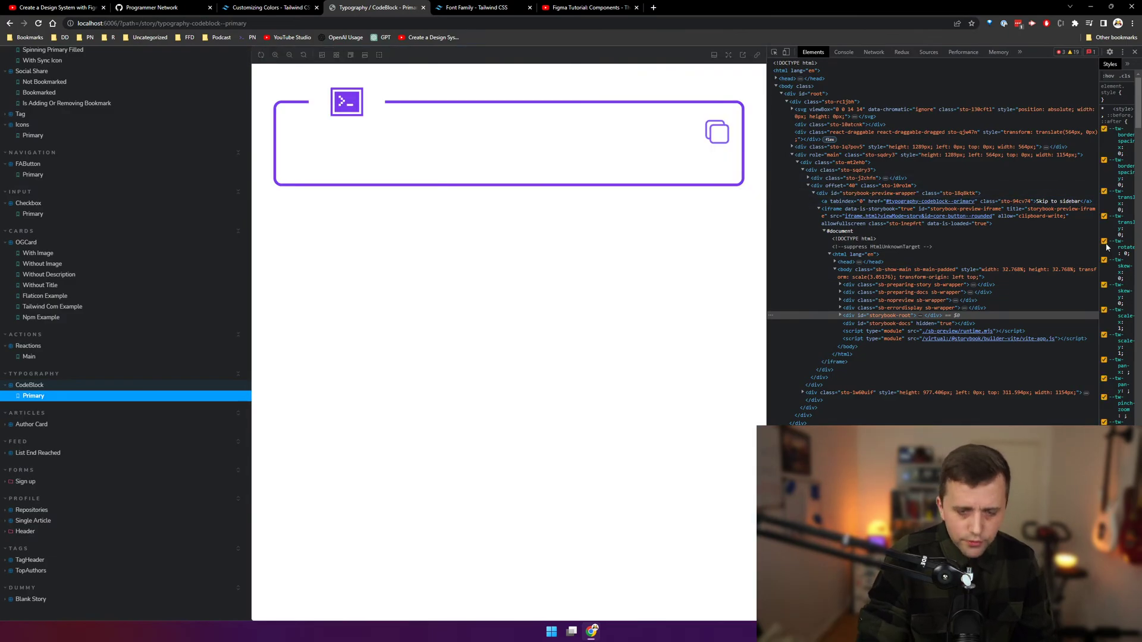
{"action": "left_click", "coordinate": [37, 423]}
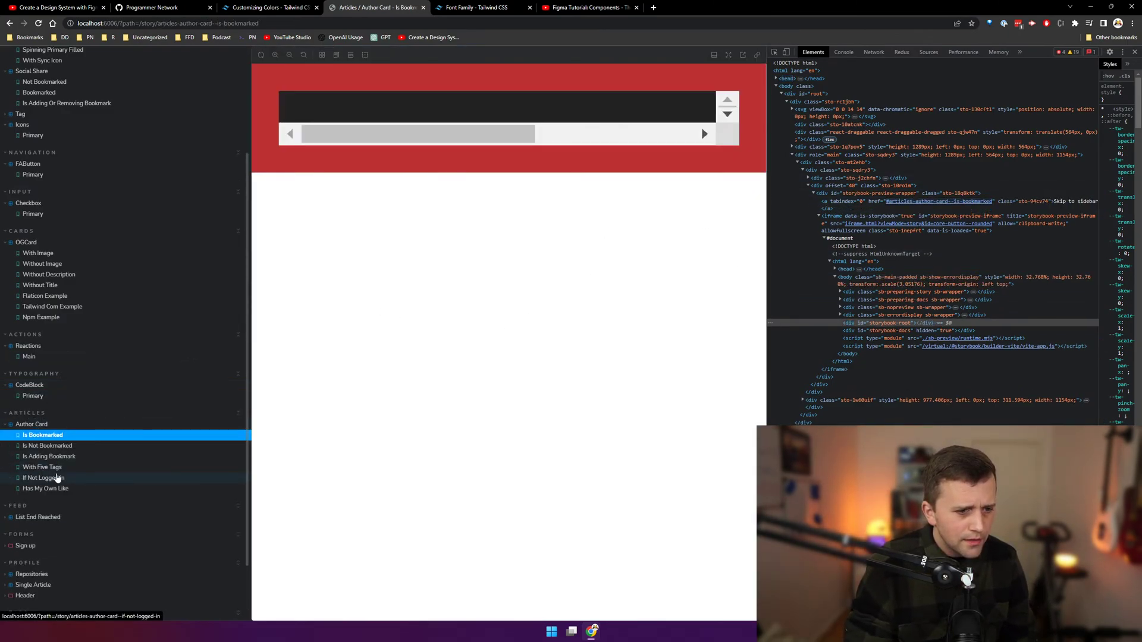
{"action": "left_click", "coordinate": [57, 478]}
{"action": "left_click", "coordinate": [48, 456]}
{"action": "scroll", "coordinate": [69, 435], "scroll_direction": "down", "scroll_amount": 1}
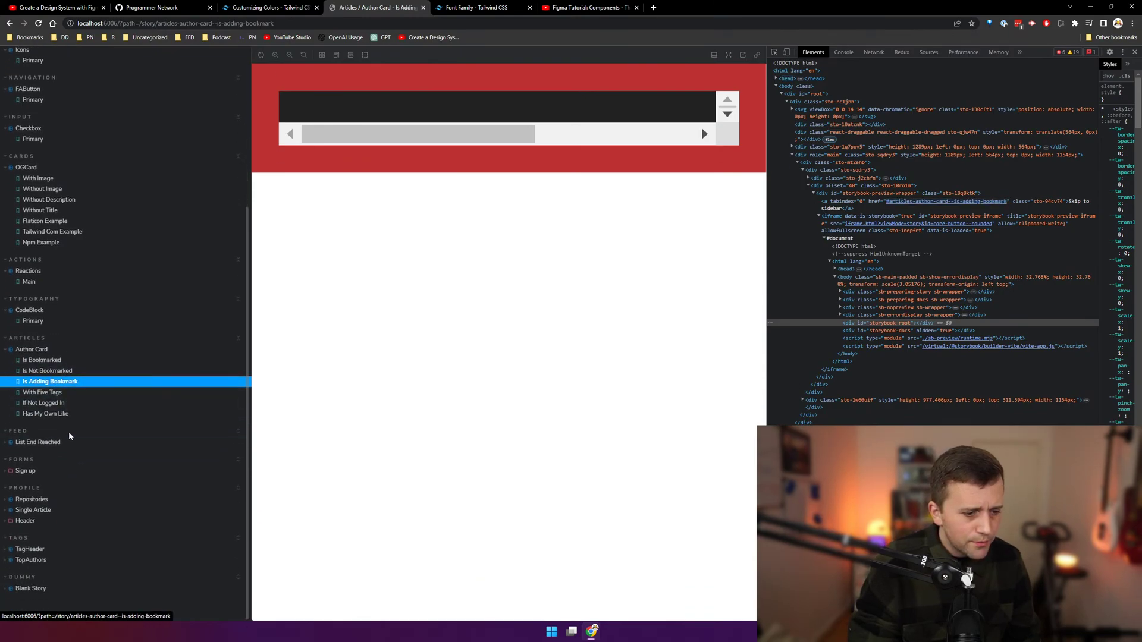
{"action": "left_click", "coordinate": [24, 503]}
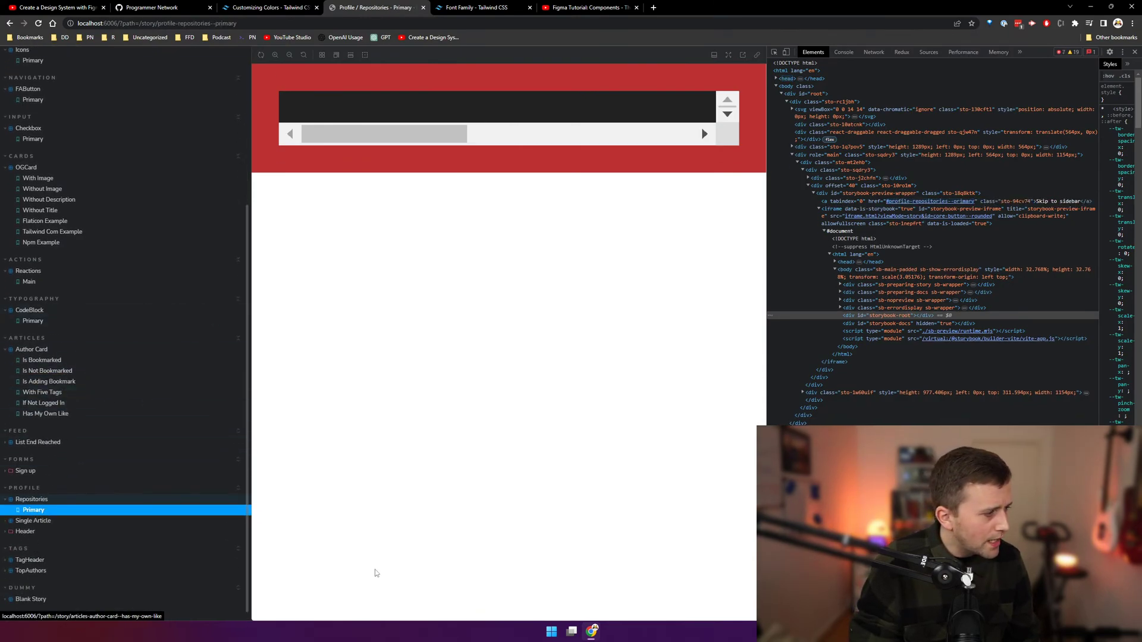
- Open programmer.network in a new browser tab and review its Thoughts, Articles and Programmers lists
{"action": "key", "text": "ctrl+t"}
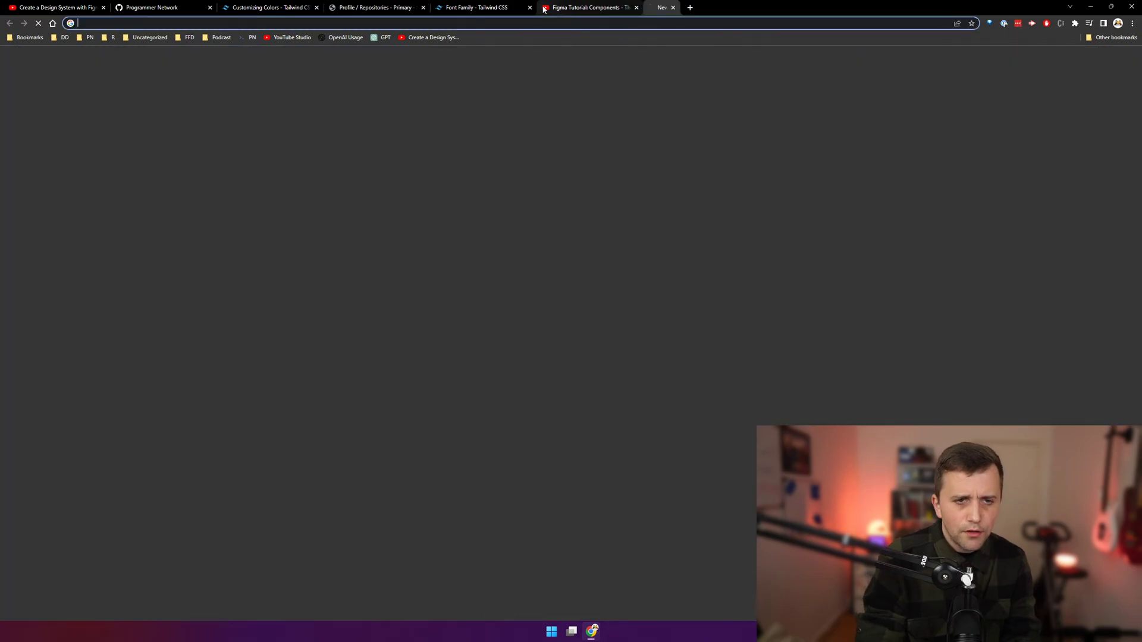
{"action": "type", "text": "programmer.network"}
{"action": "key", "text": "Return"}
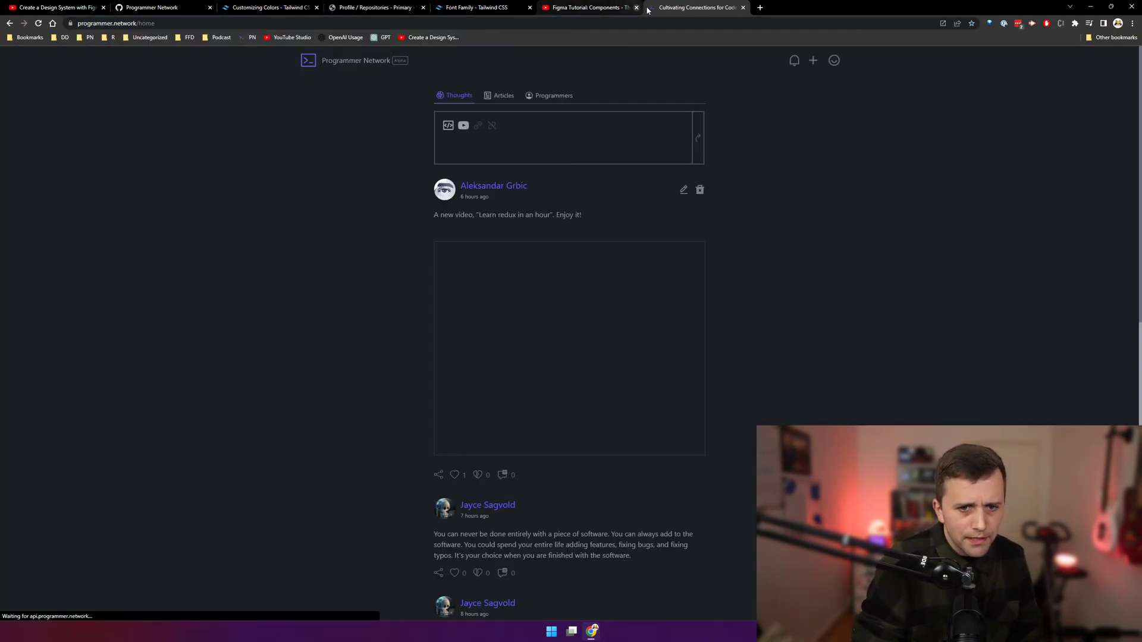
{"action": "scroll", "coordinate": [1134, 279], "scroll_direction": "down", "scroll_amount": 6}
{"action": "scroll", "coordinate": [1134, 279], "scroll_direction": "up", "scroll_amount": 6}
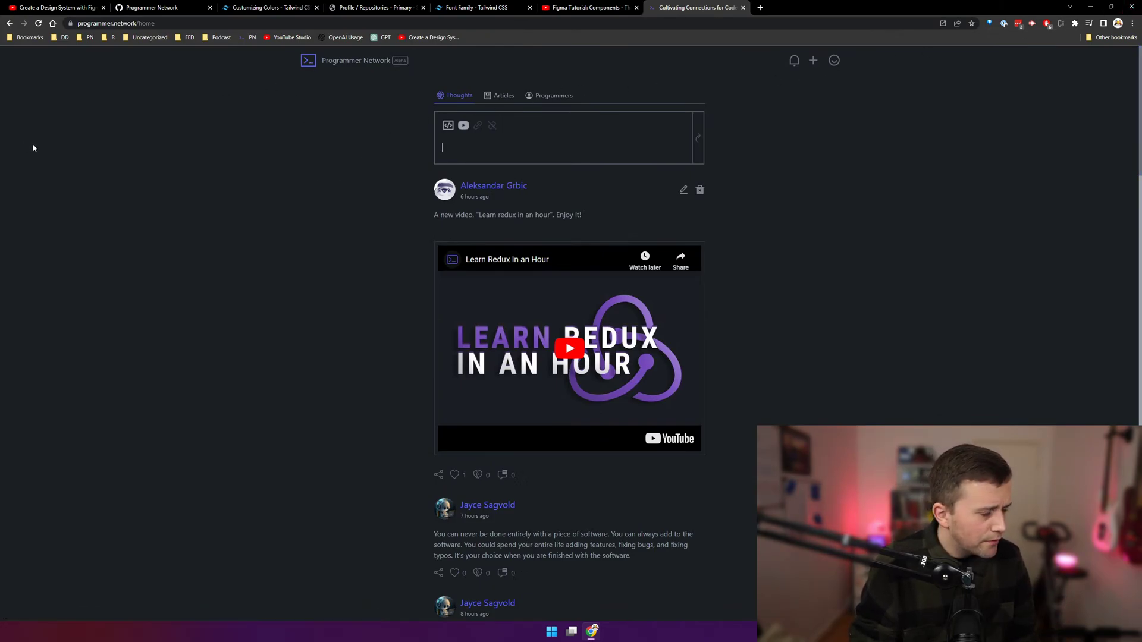
{"action": "left_click", "coordinate": [498, 100]}
{"action": "left_click", "coordinate": [540, 96]}
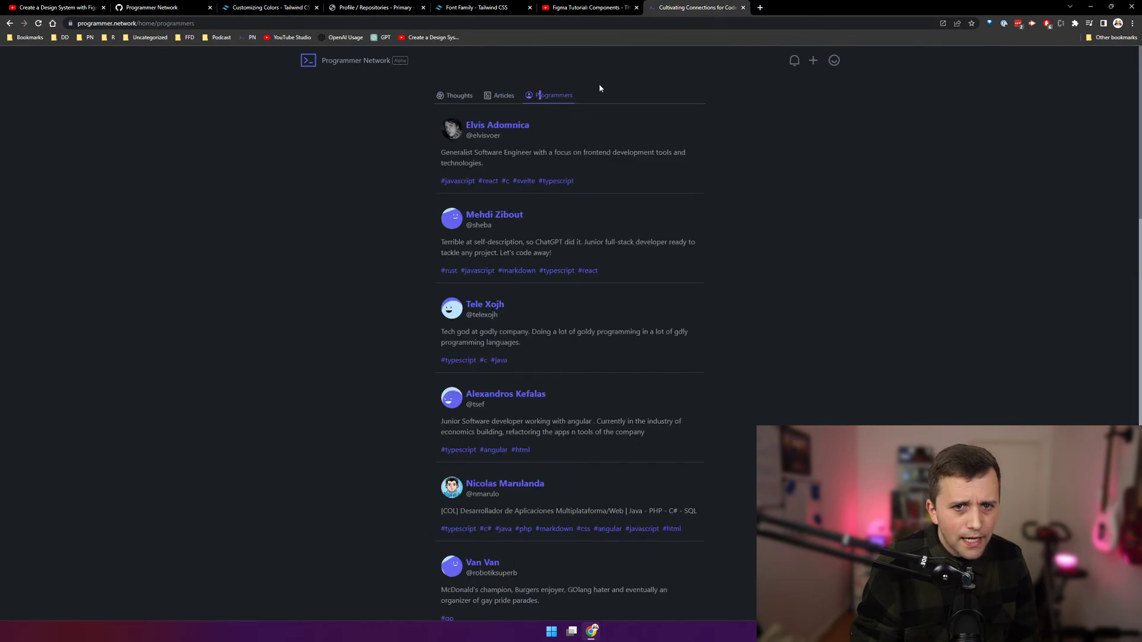
{"action": "mouse_move", "coordinate": [445, 152]}
{"action": "left_mouse_down"}
{"action": "mouse_move", "coordinate": [473, 153]}
{"action": "mouse_move", "coordinate": [433, 156]}
{"action": "left_mouse_up"}
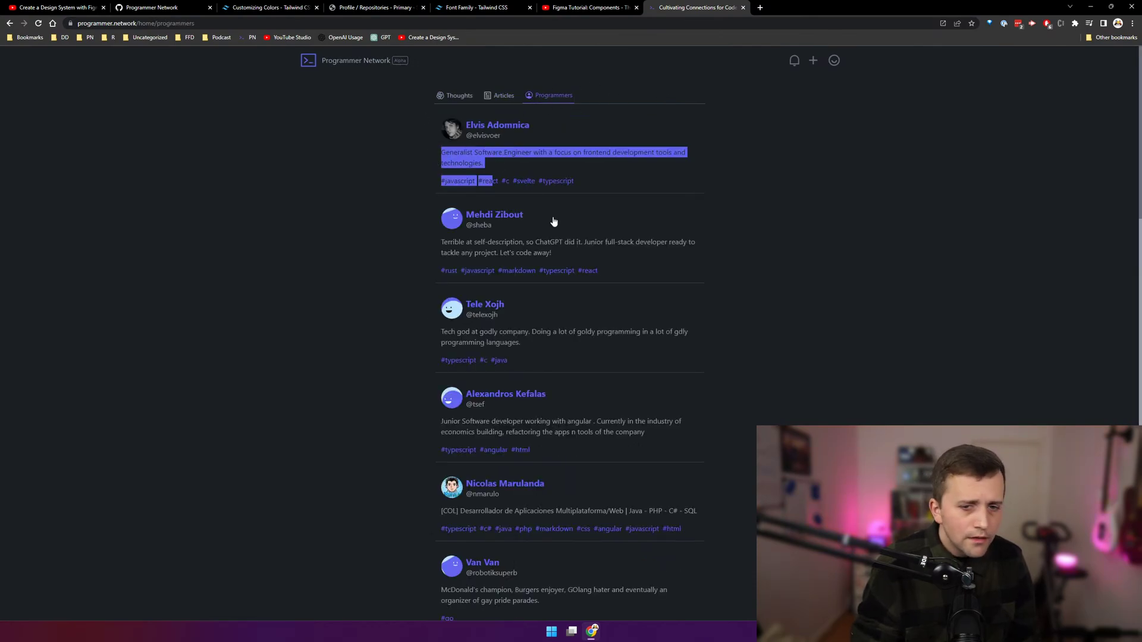
- Open the account's own profile page and review its Articles, Thoughts, Experience and Repositories sections
{"action": "left_click", "coordinate": [831, 63]}
{"action": "left_click", "coordinate": [829, 80]}
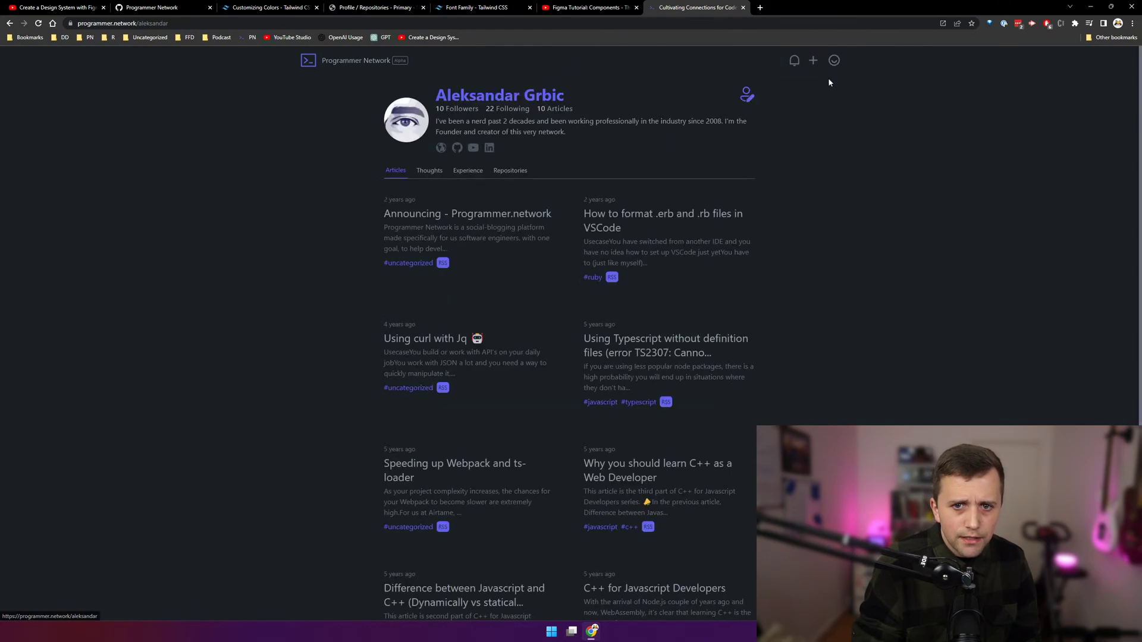
{"action": "left_click", "coordinate": [432, 171]}
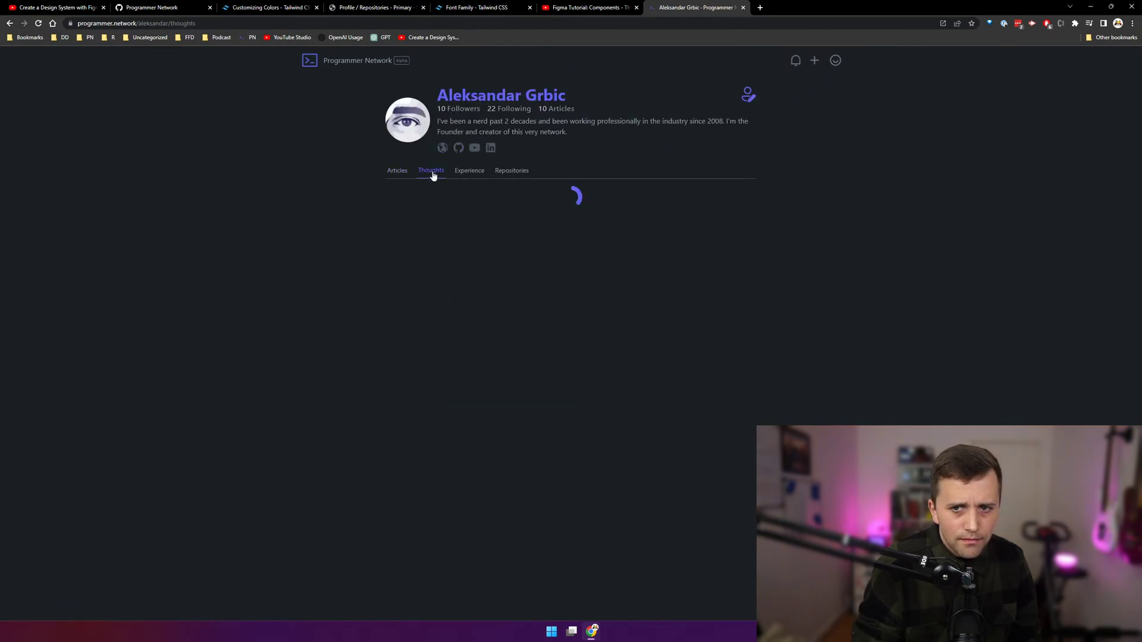
{"action": "left_click", "coordinate": [462, 171]}
{"action": "left_click", "coordinate": [526, 170]}
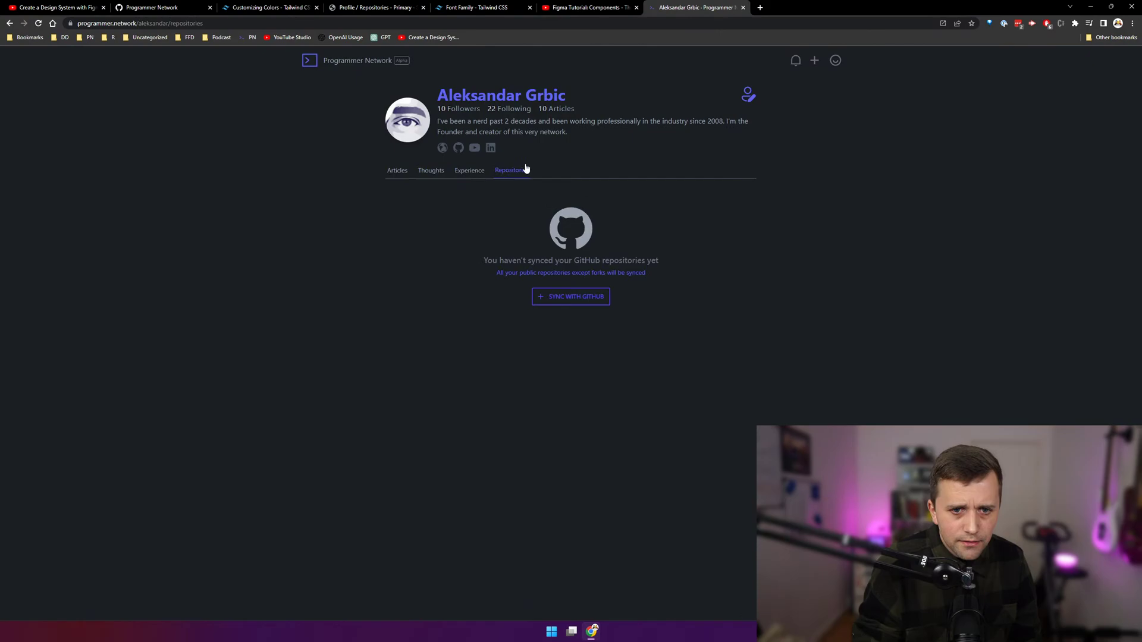
{"action": "left_click", "coordinate": [469, 172]}
{"action": "left_click", "coordinate": [423, 172]}
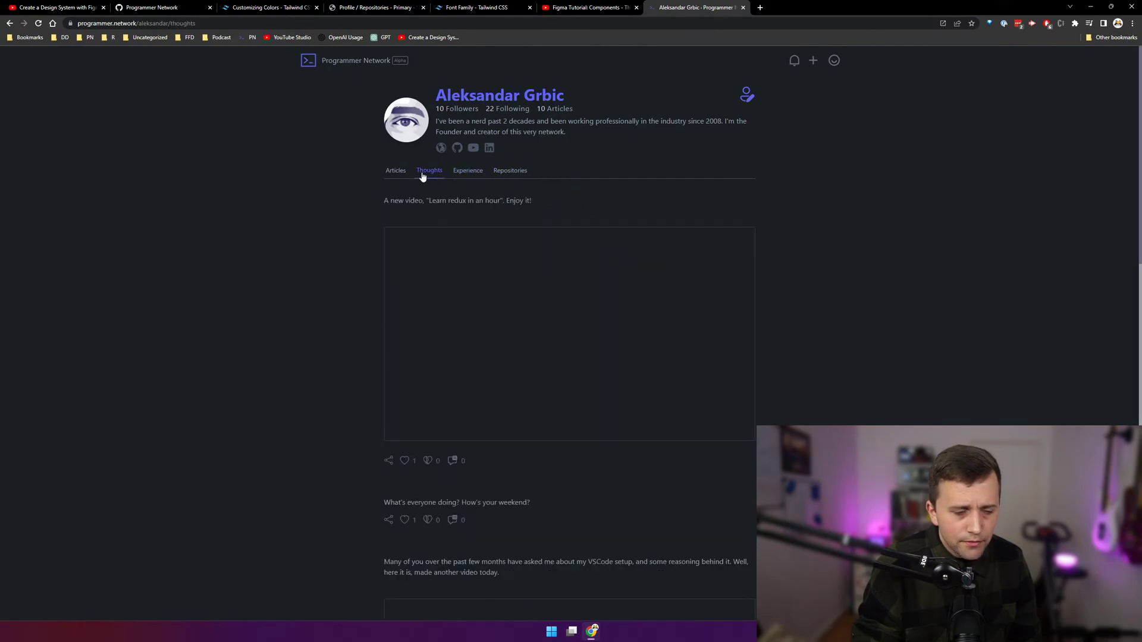
{"action": "left_click", "coordinate": [397, 172]}
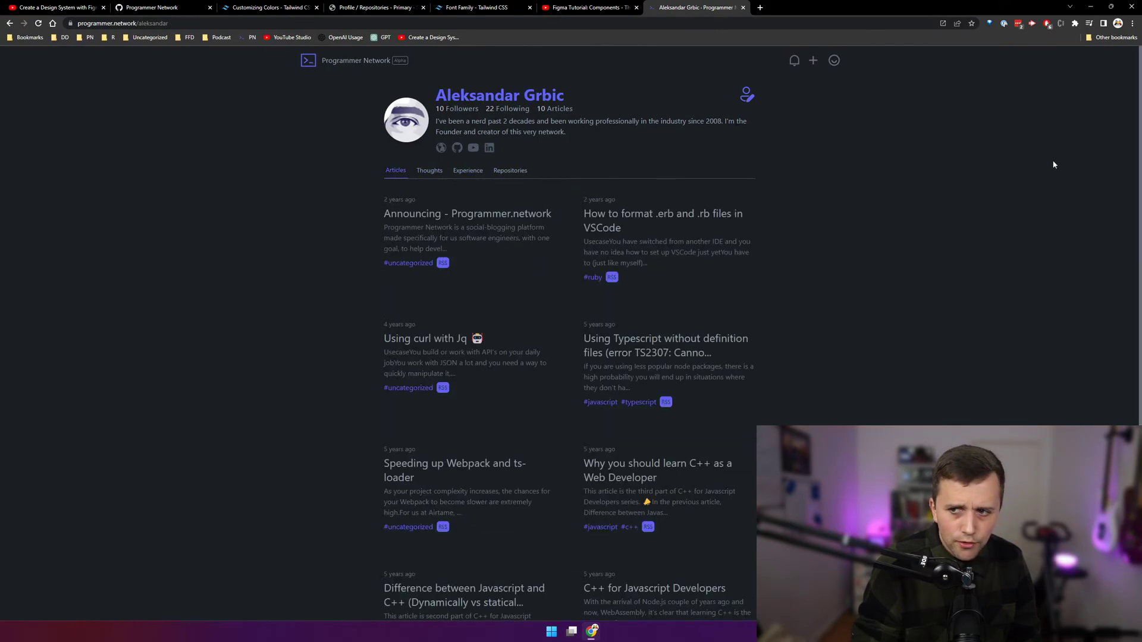
{"action": "scroll", "coordinate": [1054, 165], "scroll_direction": "down", "scroll_amount": 4}
{"action": "scroll", "coordinate": [1054, 165], "scroll_direction": "up", "scroll_amount": 4}
- Return to the Programmer Network home page, look through the Thoughts feed, and reopen the account's own profile
{"action": "left_click", "coordinate": [359, 65]}
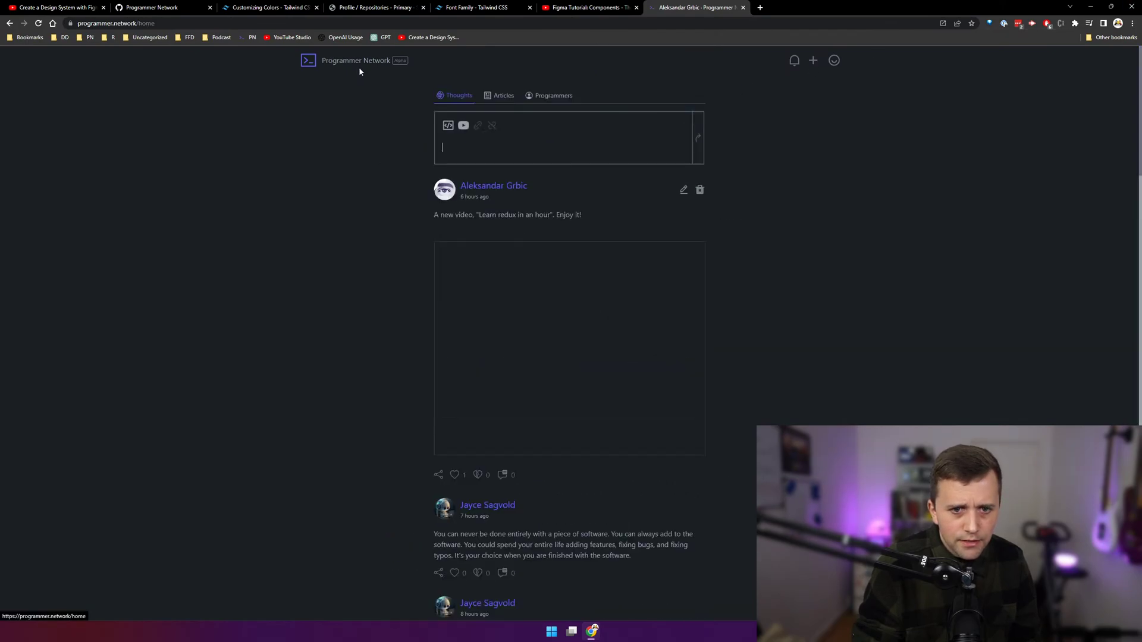
{"action": "scroll", "coordinate": [1069, 162], "scroll_direction": "down", "scroll_amount": 2}
{"action": "scroll", "coordinate": [1135, 282], "scroll_direction": "down", "scroll_amount": 15}
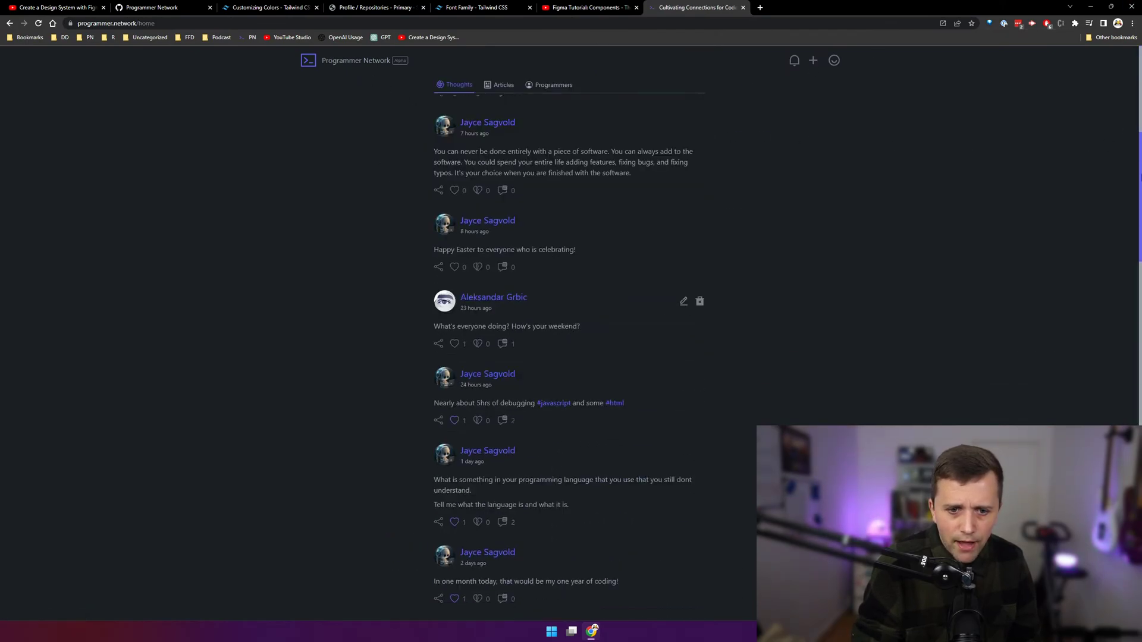
{"action": "scroll", "coordinate": [1135, 281], "scroll_direction": "down", "scroll_amount": 15}
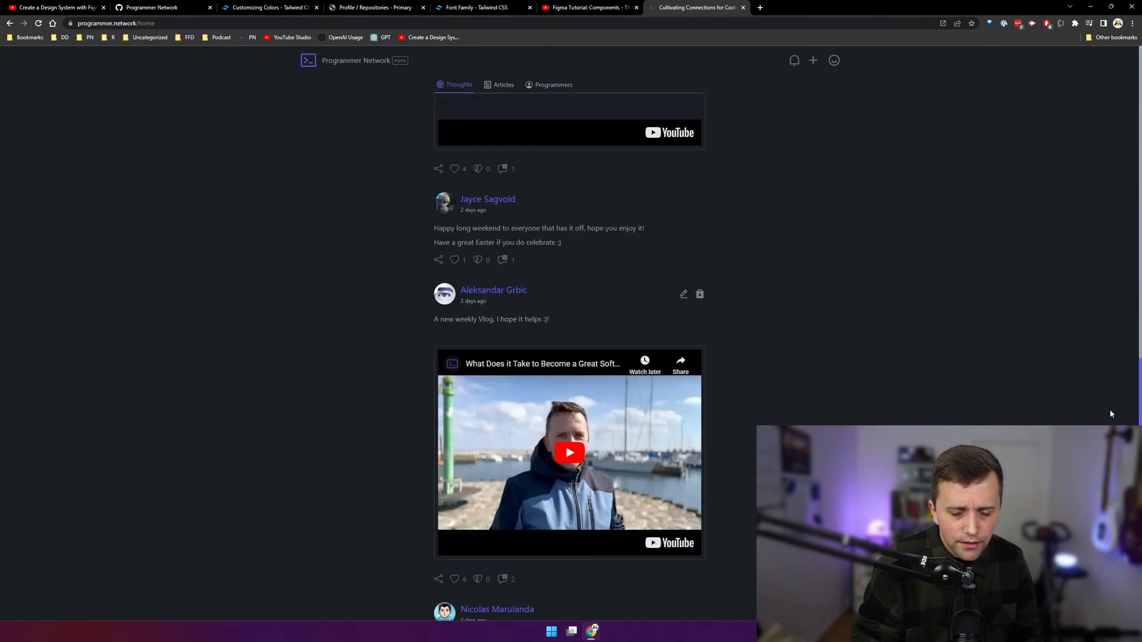
{"action": "scroll", "coordinate": [876, 53], "scroll_direction": "up", "scroll_amount": 20}
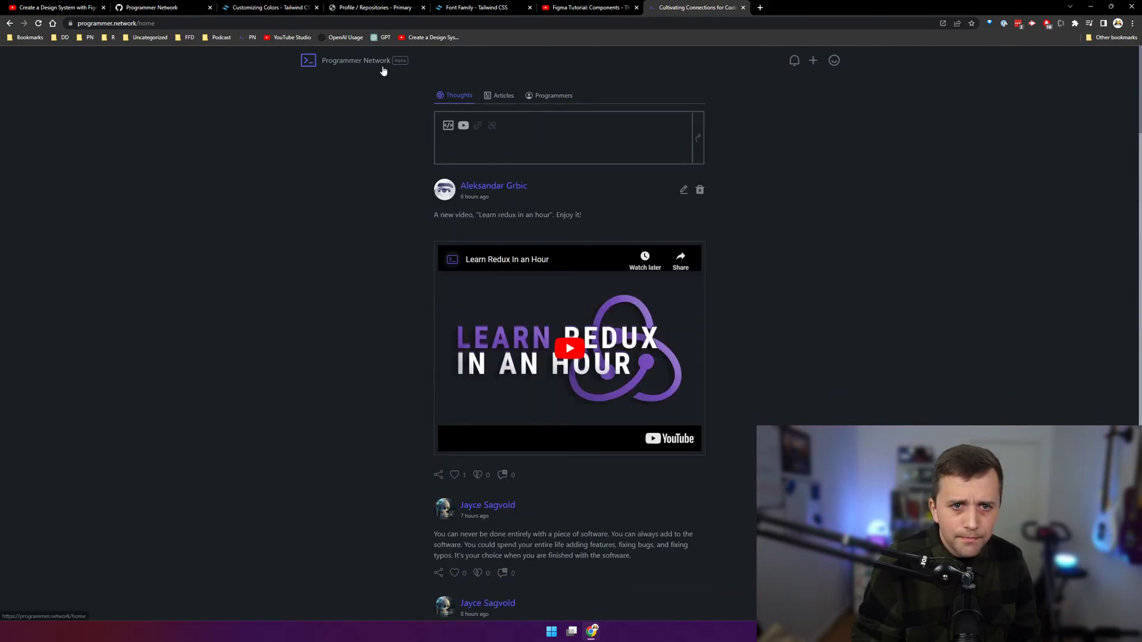
{"action": "left_click", "coordinate": [833, 61]}
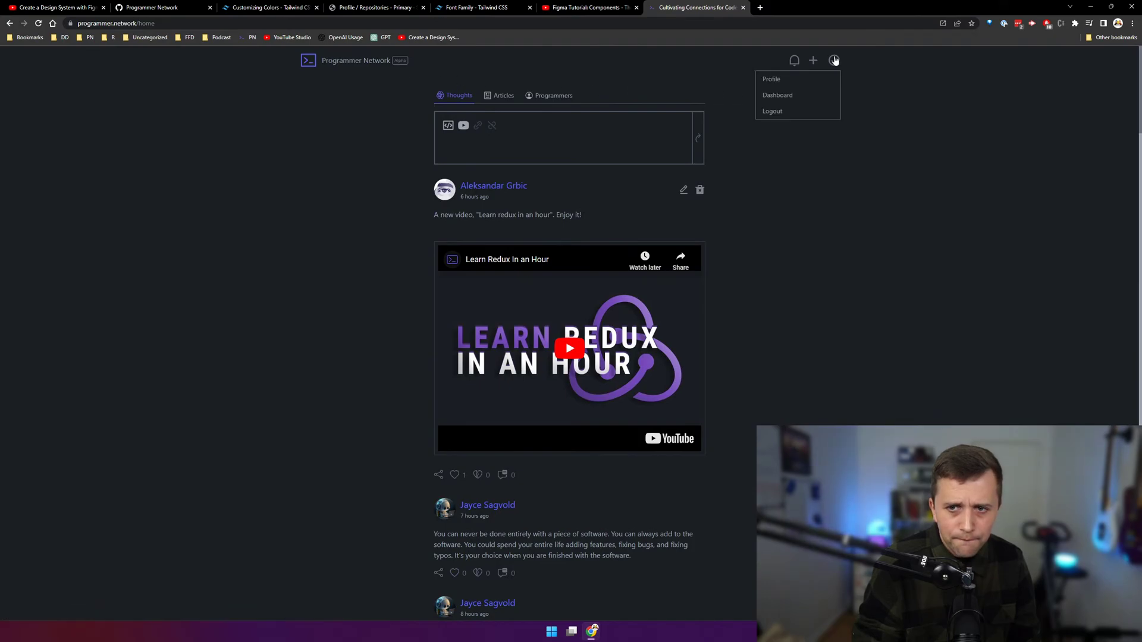
{"action": "left_click", "coordinate": [828, 73]}
- Subscribe to the Figma channel from its YouTube tutorial, pause the channel page's intro video, and return to the Programmer Network profile
{"action": "left_click", "coordinate": [616, 8]}
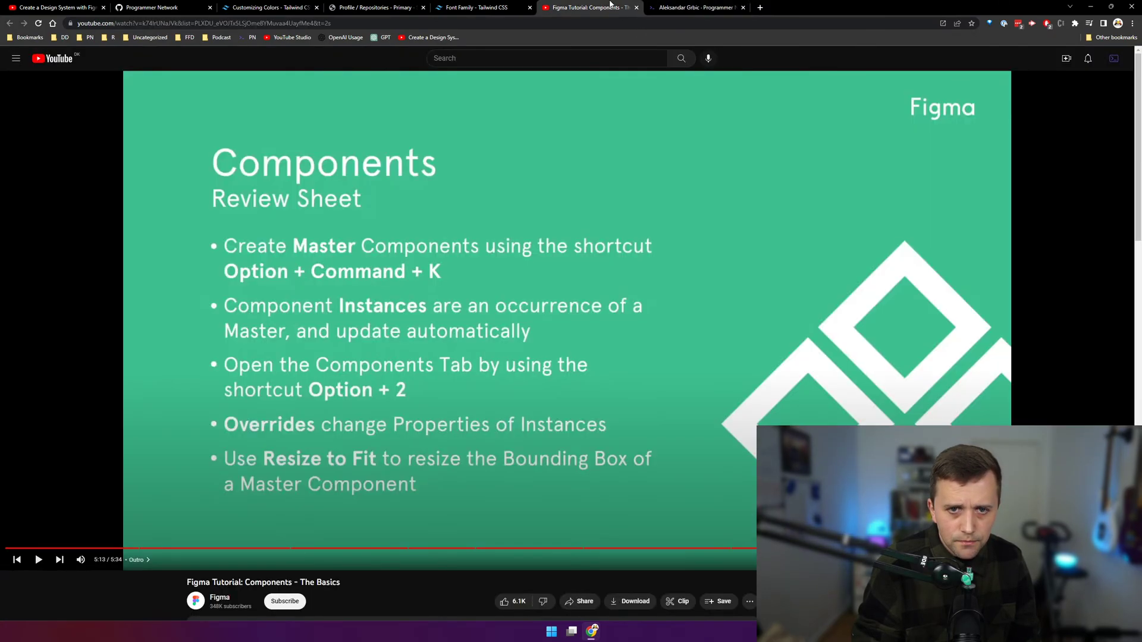
{"action": "scroll", "coordinate": [257, 387], "scroll_direction": "down", "scroll_amount": 3}
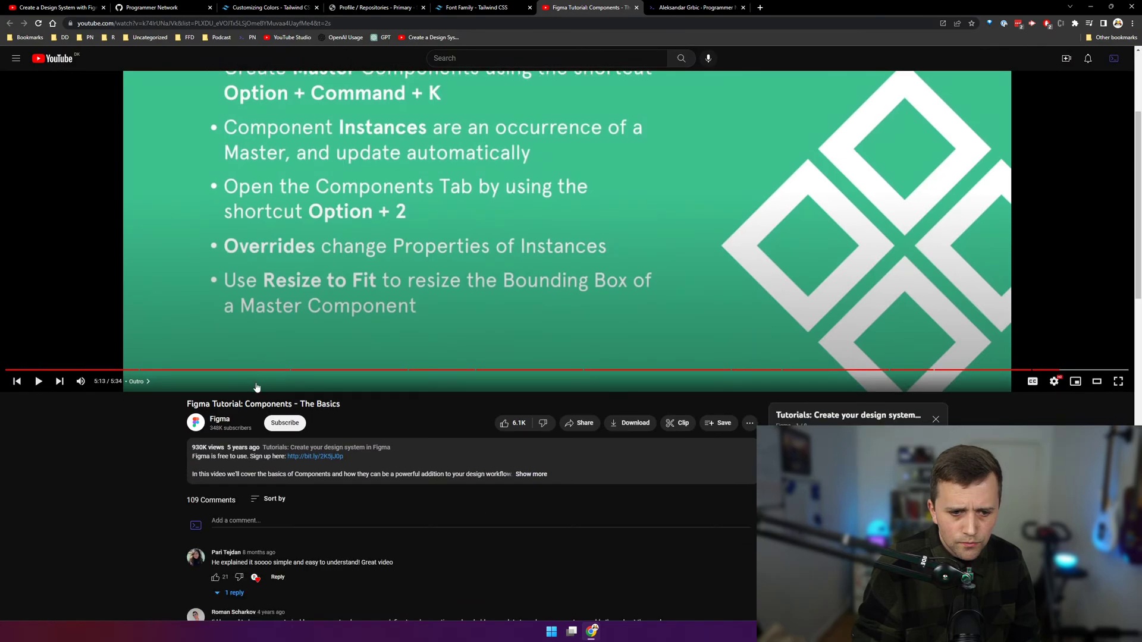
{"action": "left_click", "coordinate": [275, 424]}
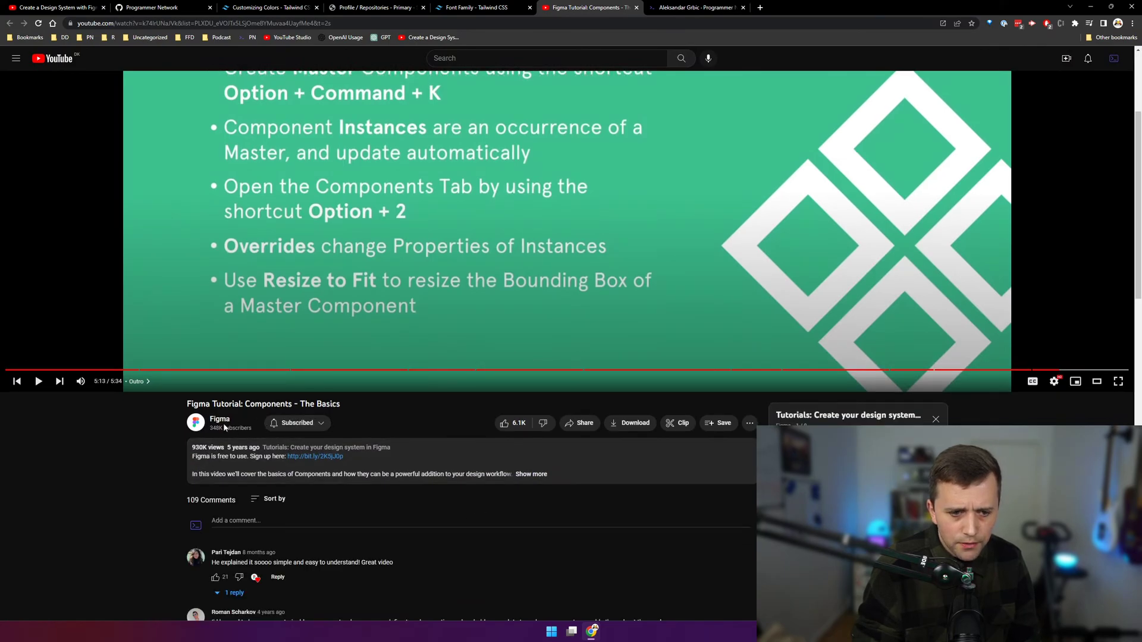
{"action": "left_click", "coordinate": [225, 426]}
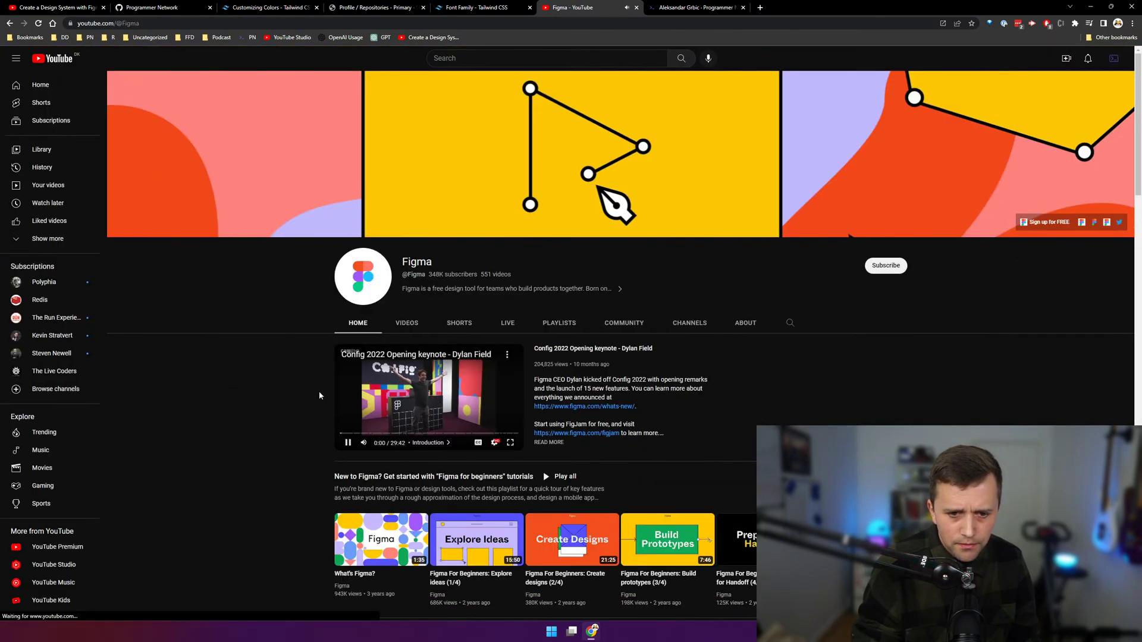
{"action": "left_click", "coordinate": [348, 442]}
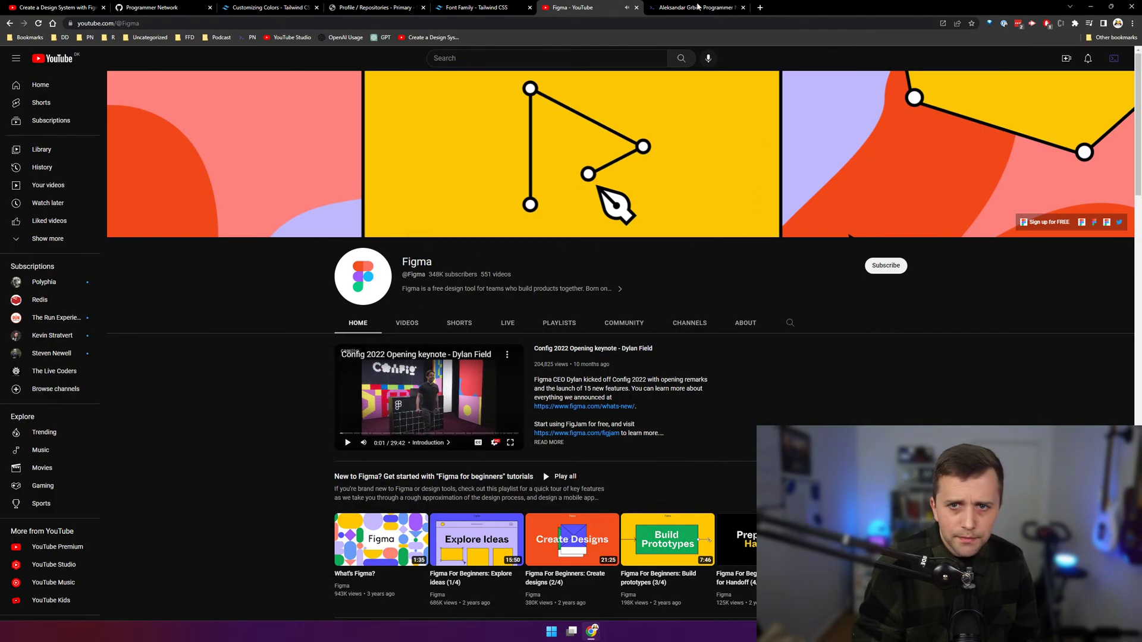
{"action": "left_click", "coordinate": [657, 6]}
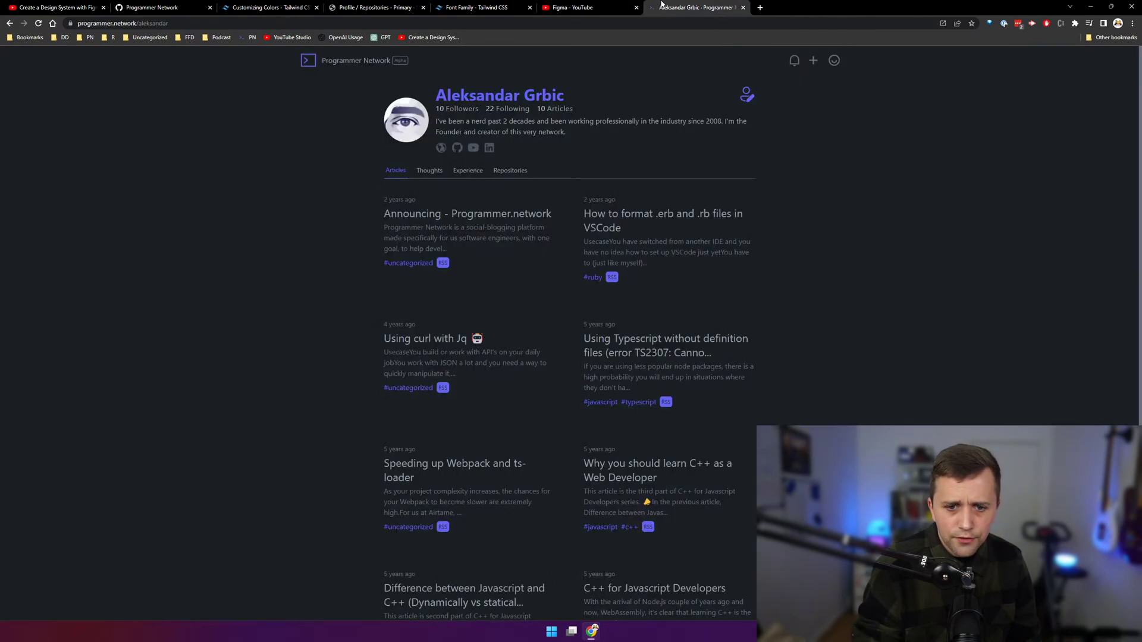
- Review the profile's Thoughts, Experience, Repositories and Articles sections again, and check the Components page of the Figma design system
{"action": "left_click", "coordinate": [438, 171]}
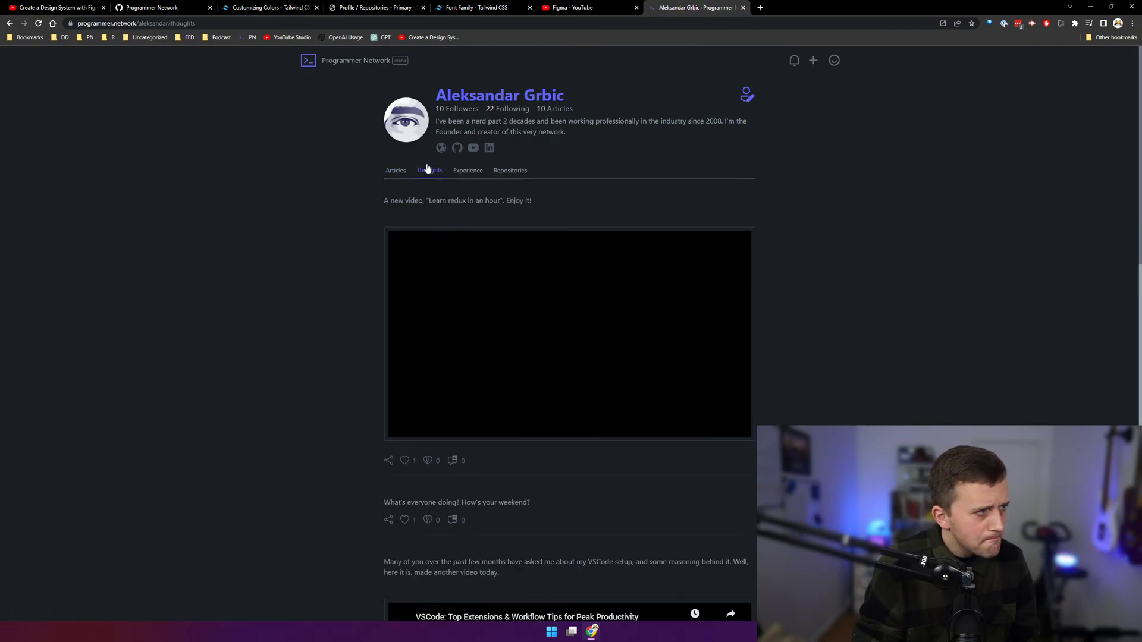
{"action": "left_click", "coordinate": [464, 171]}
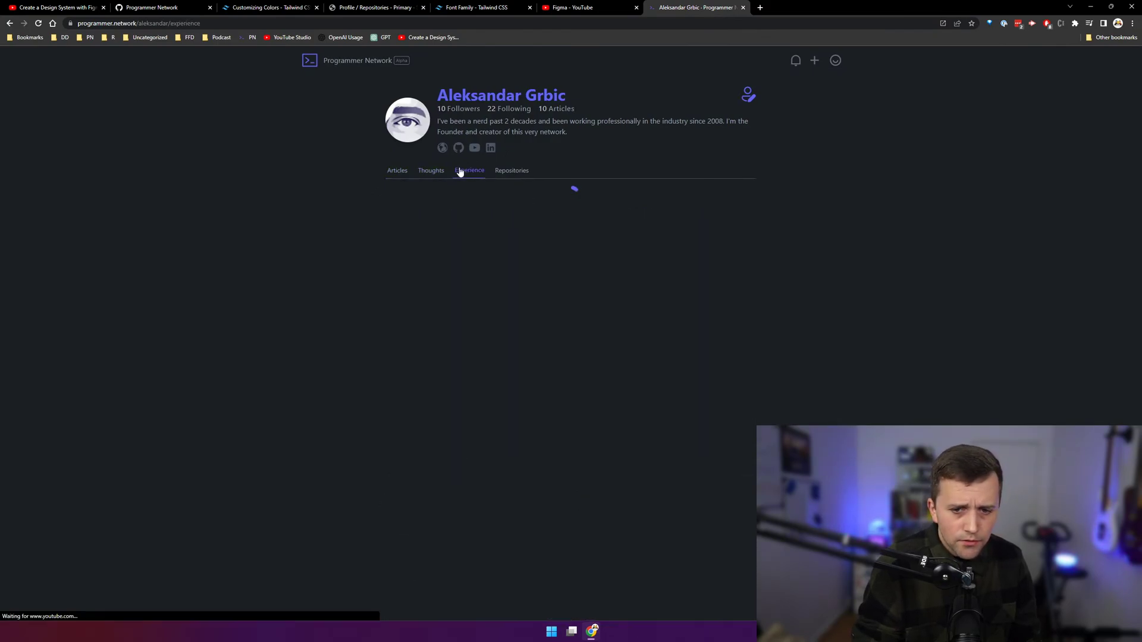
{"action": "left_click", "coordinate": [510, 172]}
{"action": "left_click", "coordinate": [390, 172]}
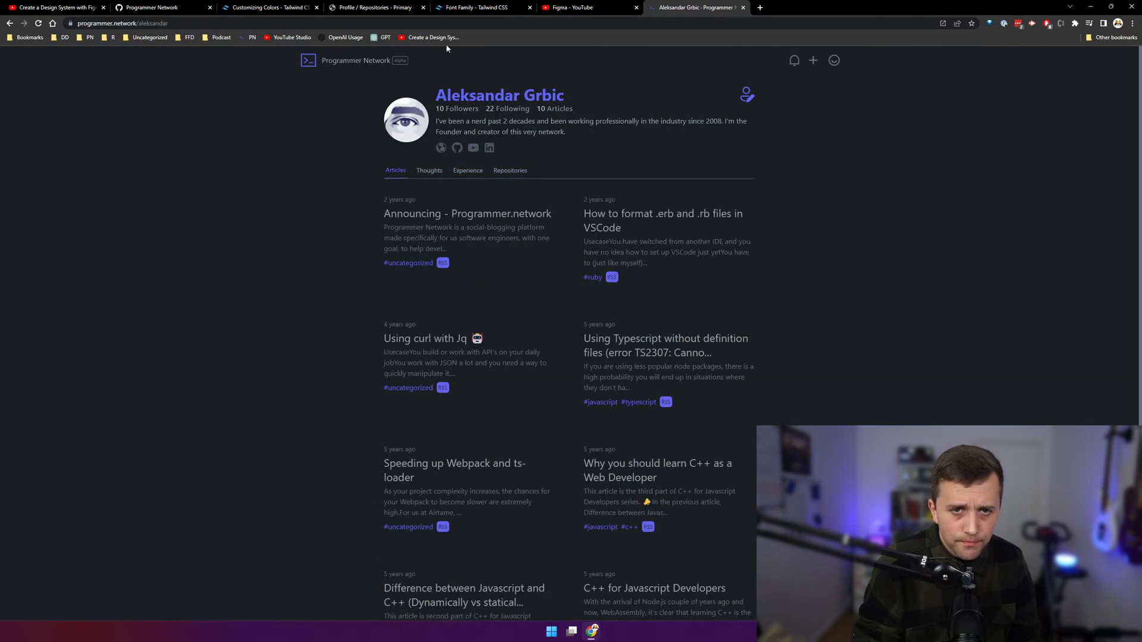
{"action": "left_click", "coordinate": [473, 8]}
{"action": "left_click", "coordinate": [375, 7]}
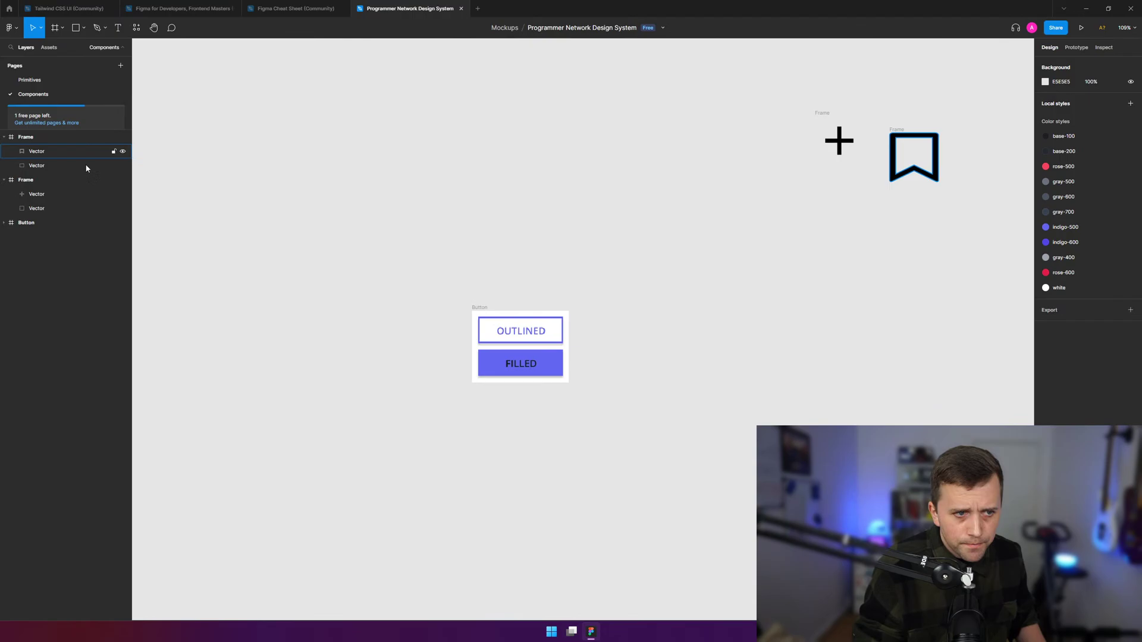
{"action": "left_click", "coordinate": [35, 143]}
{"action": "left_click", "coordinate": [453, 120]}
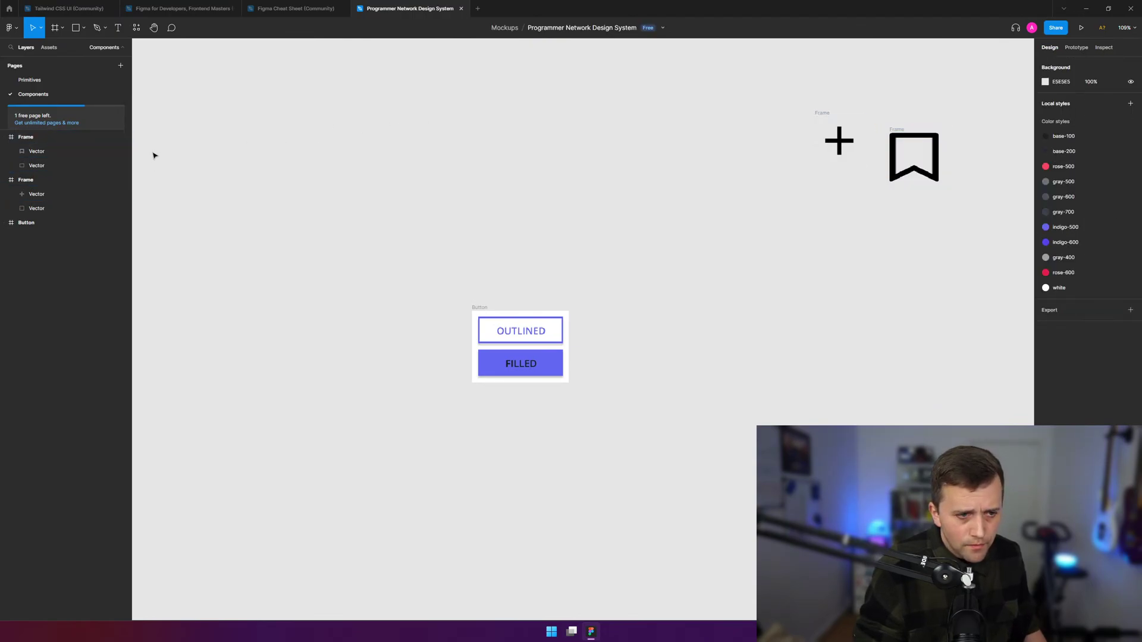
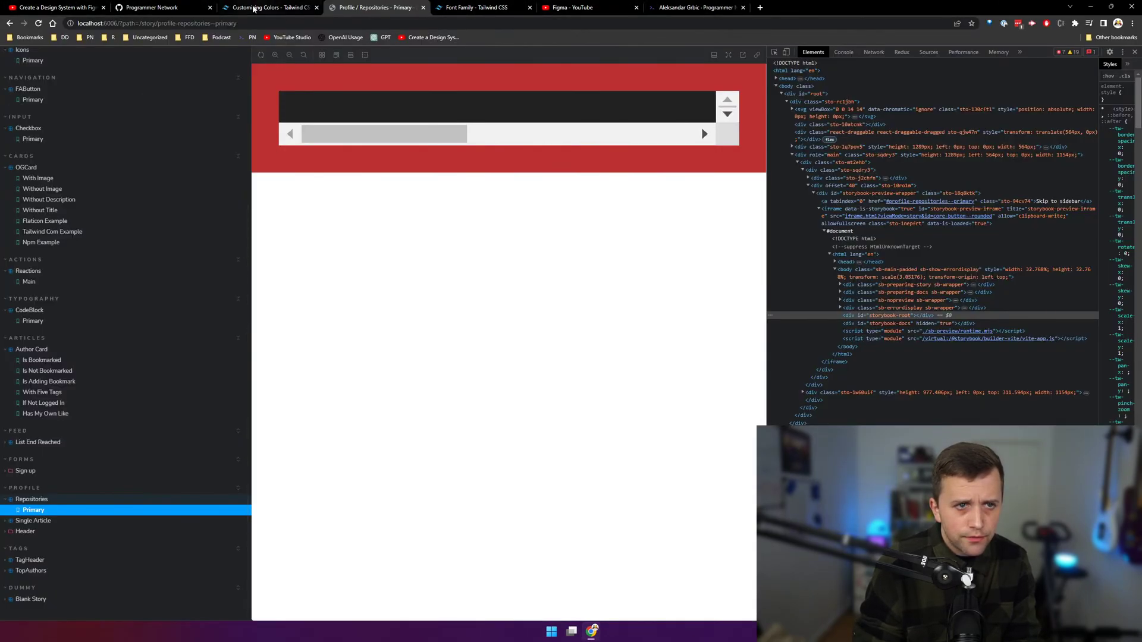
- Open the in-progress Figma design system card on the GitHub project board and start a description checklist with "Move all the icons from Storybook"
{"action": "left_click", "coordinate": [173, 6]}
{"action": "left_click", "coordinate": [834, 266]}
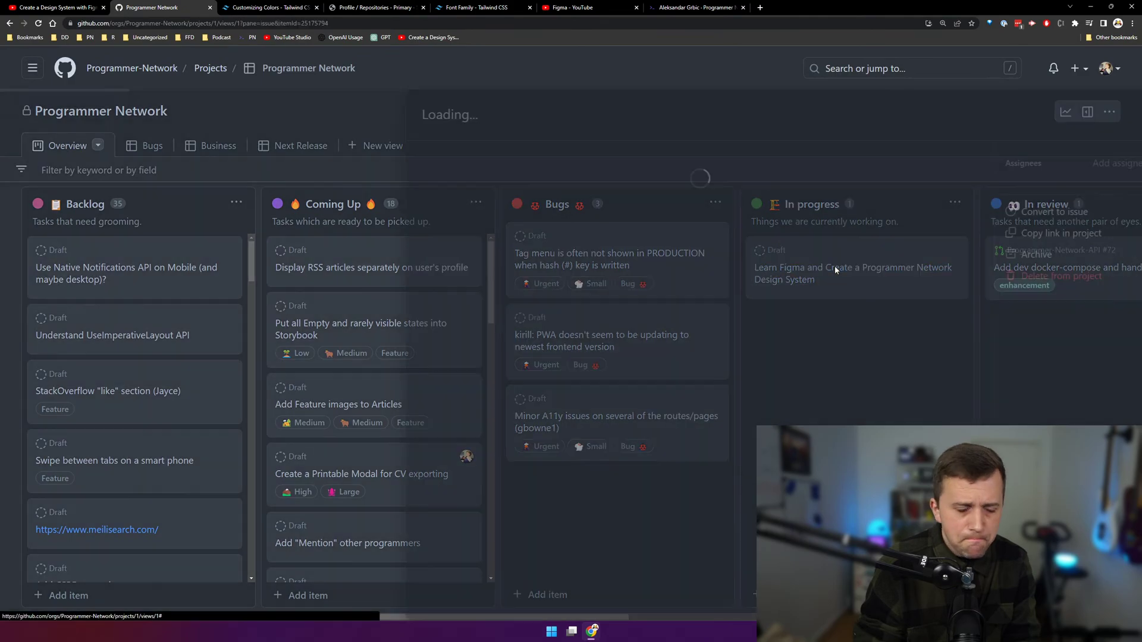
{"action": "left_click", "coordinate": [846, 181]}
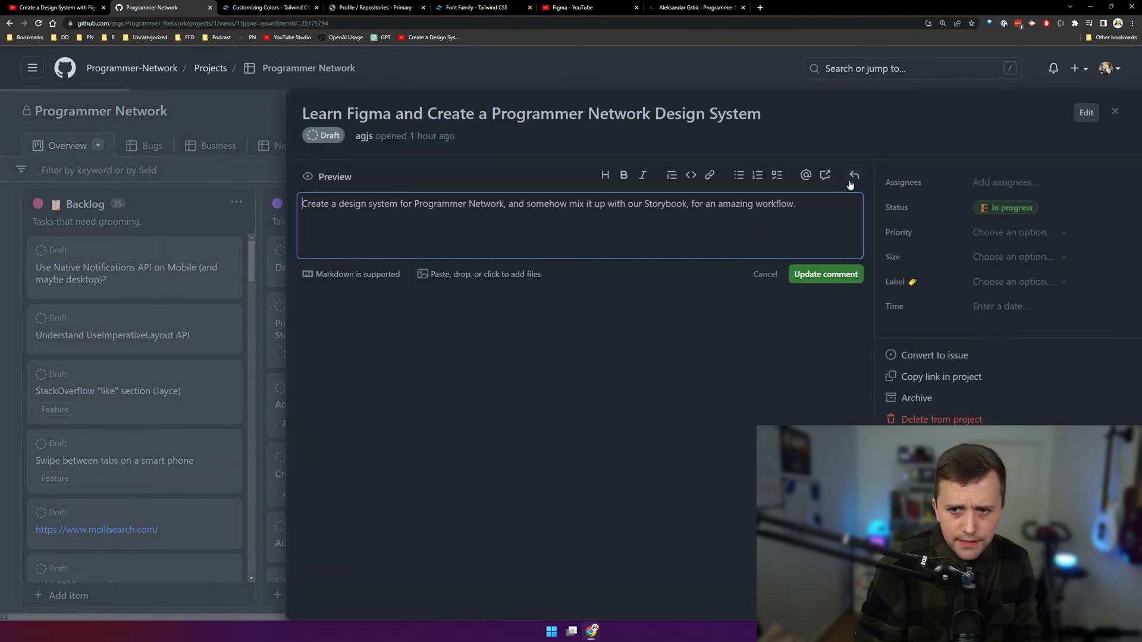
{"action": "key", "text": "Return"}
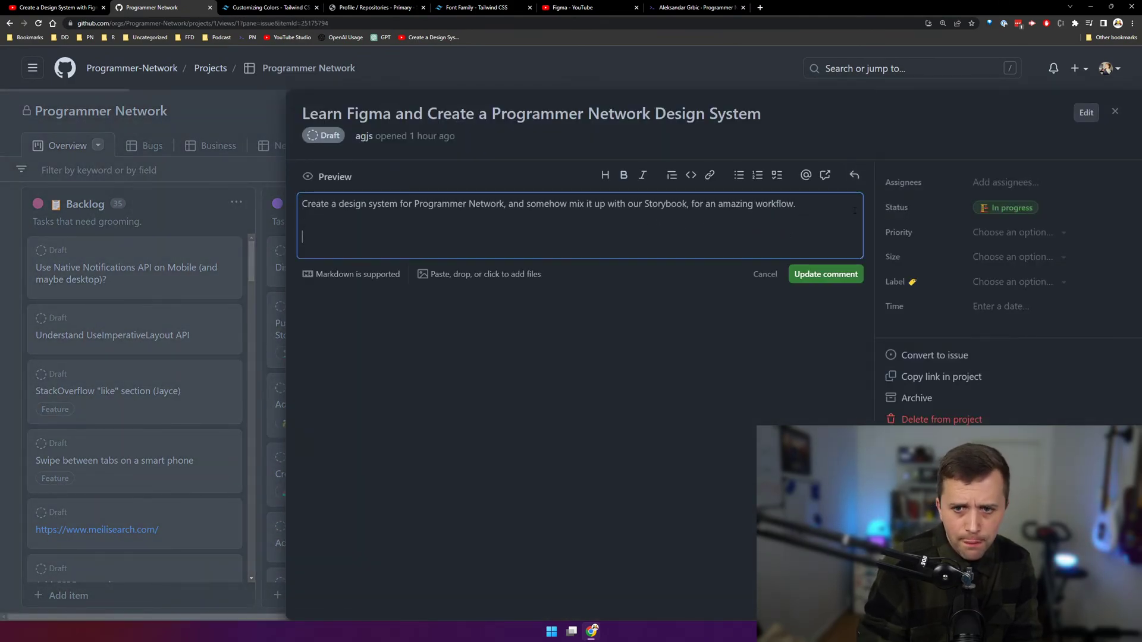
{"action": "left_click", "coordinate": [771, 176]}
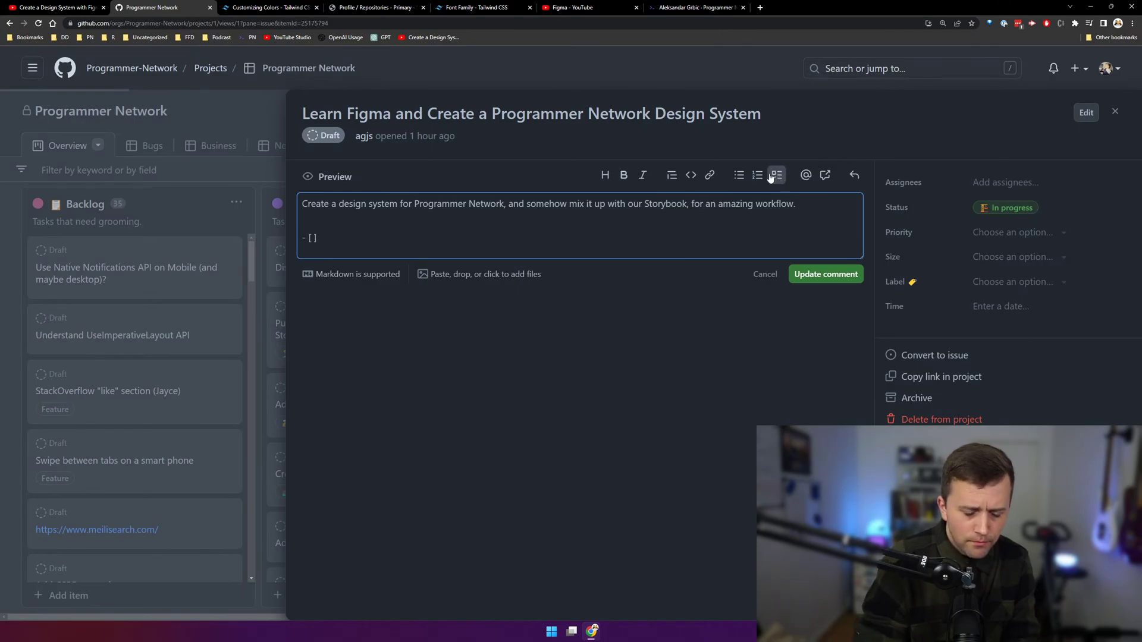
{"action": "type", "text": "Move all the icons from Storyboo"}
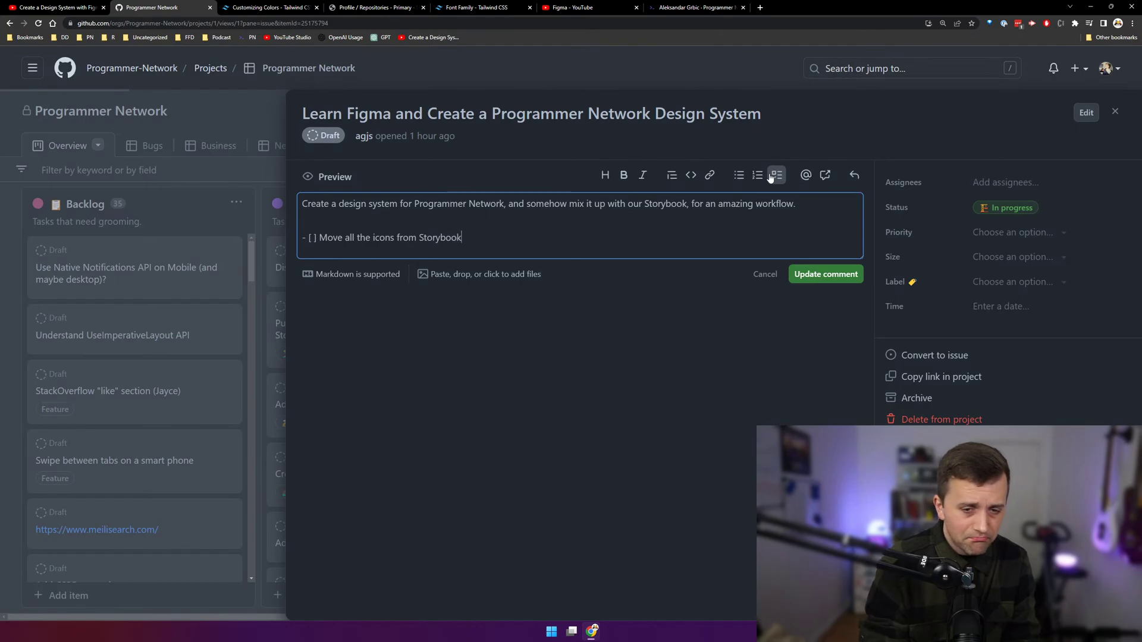
{"action": "type", "text": "k"}
{"action": "key", "text": "Return"}
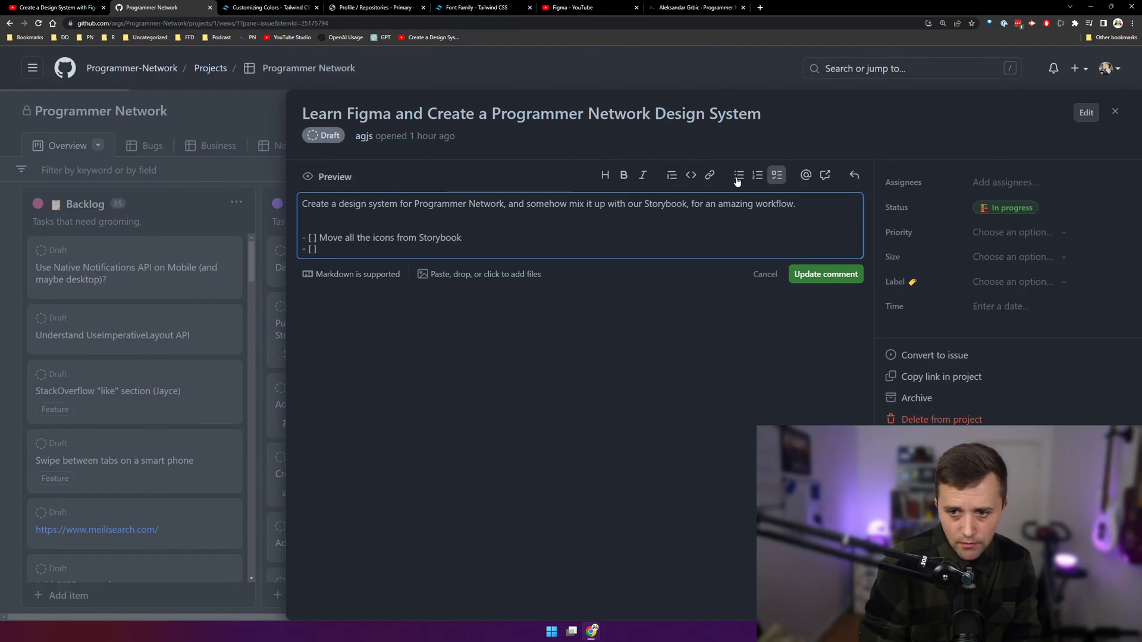
- Enlarge the card's description box and add the checklist items "Decide on Typography and text colors" and "Move the inputs"
{"action": "left_click_drag", "start_coordinate": [860, 256], "coordinate": [859, 318]}
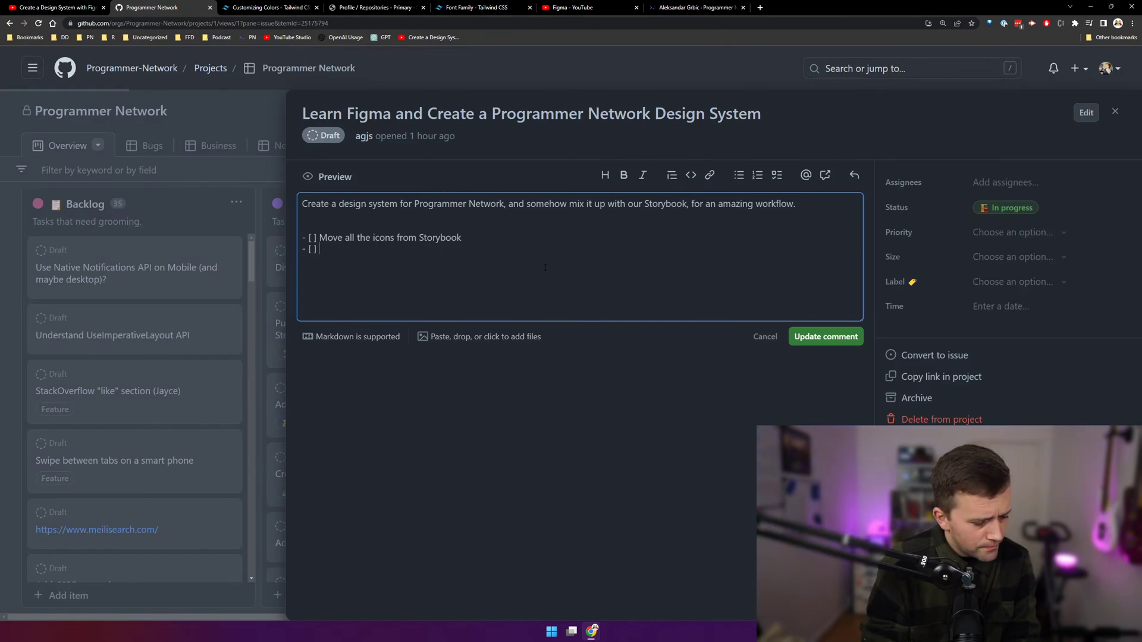
{"action": "type", "text": "on Y"}
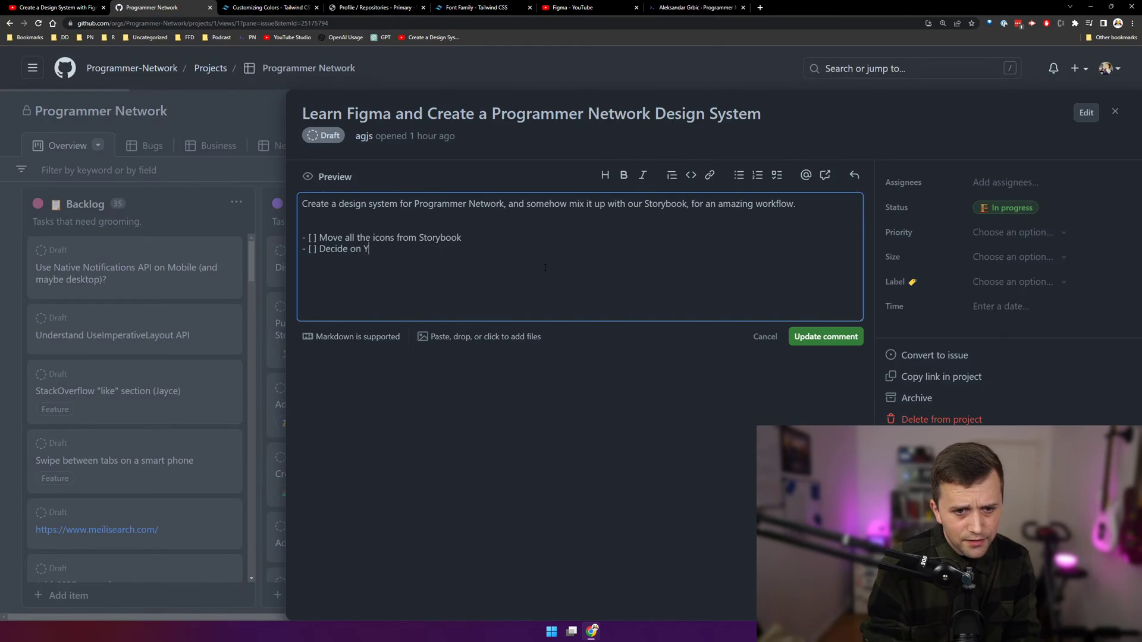
{"action": "key", "text": "BackSpace"}
{"action": "type", "text": "Typography and "}
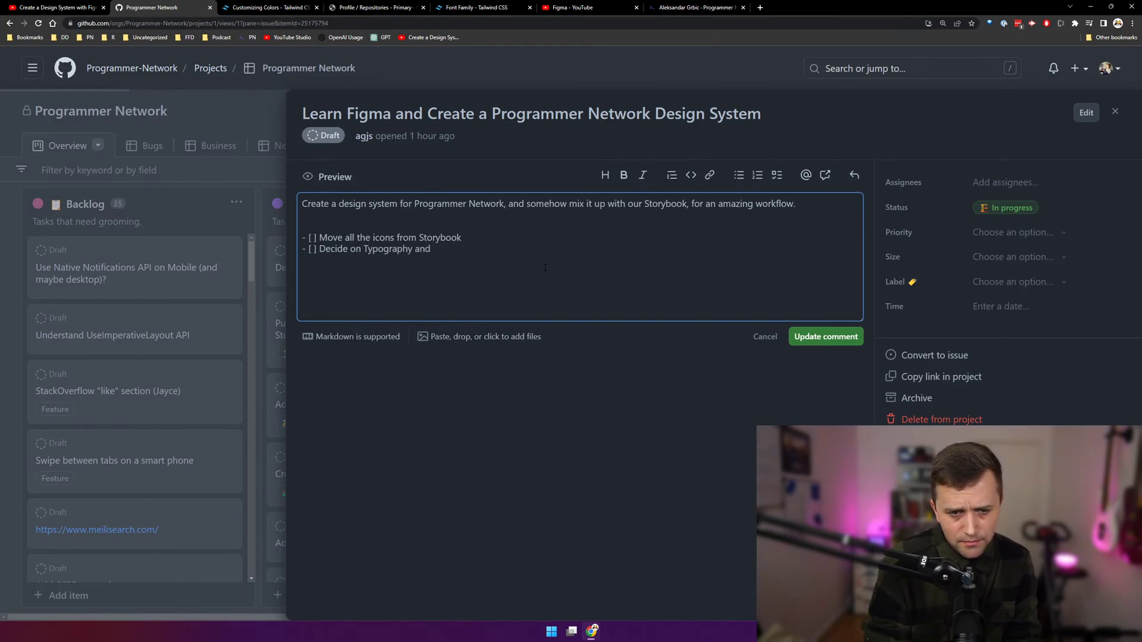
{"action": "type", "text": "text colors"}
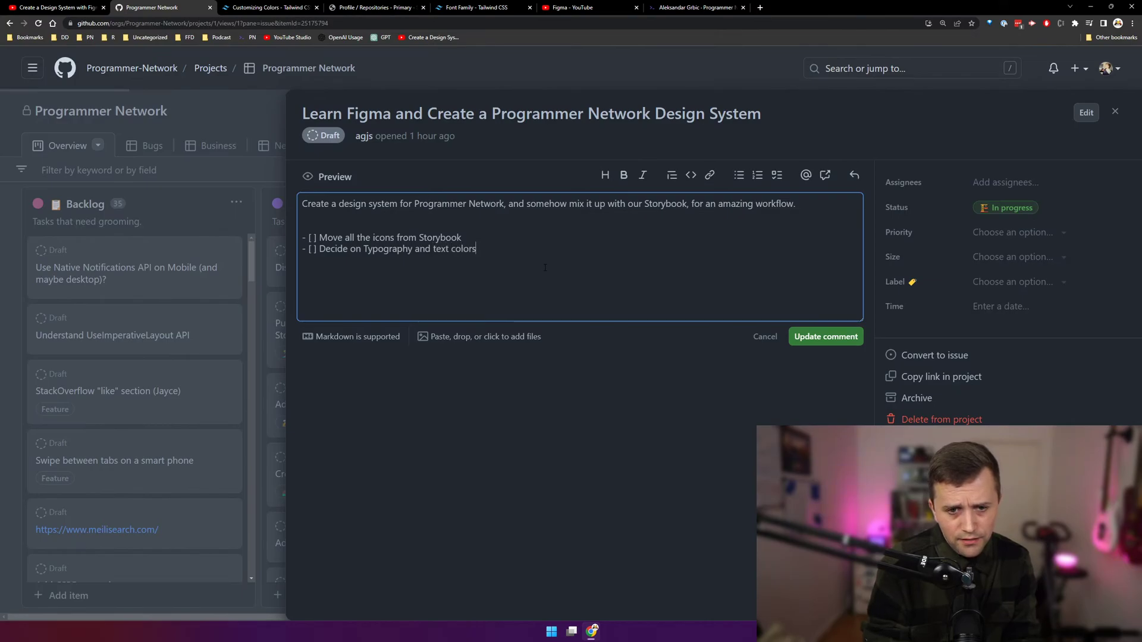
{"action": "key", "text": "Return"}
{"action": "type", "text": "Move "}
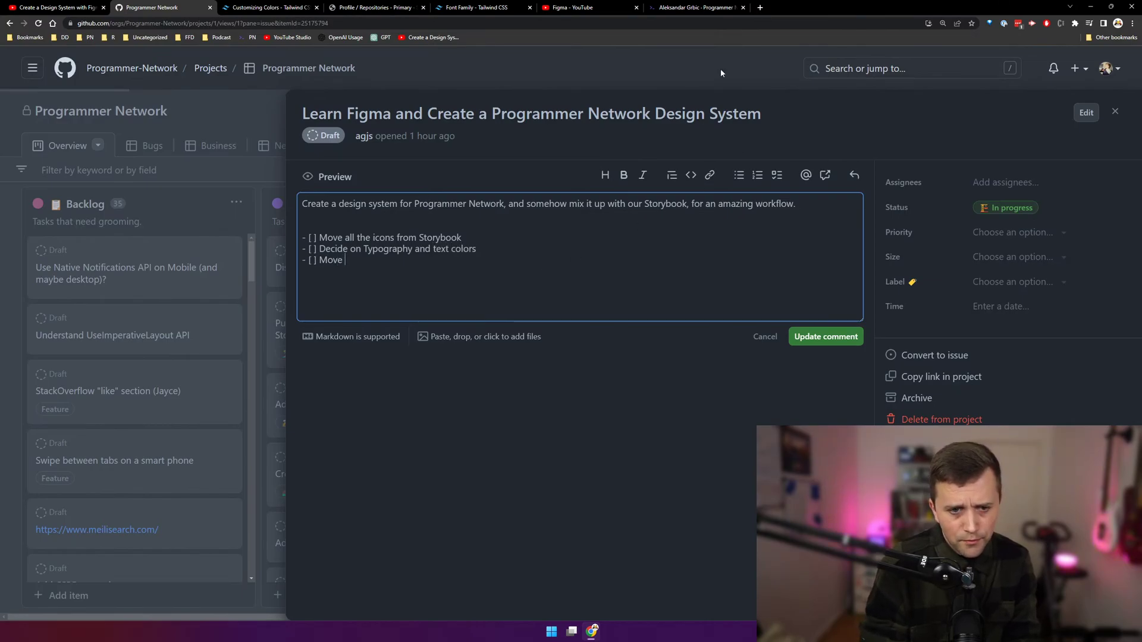
{"action": "type", "text": "the inputs"}
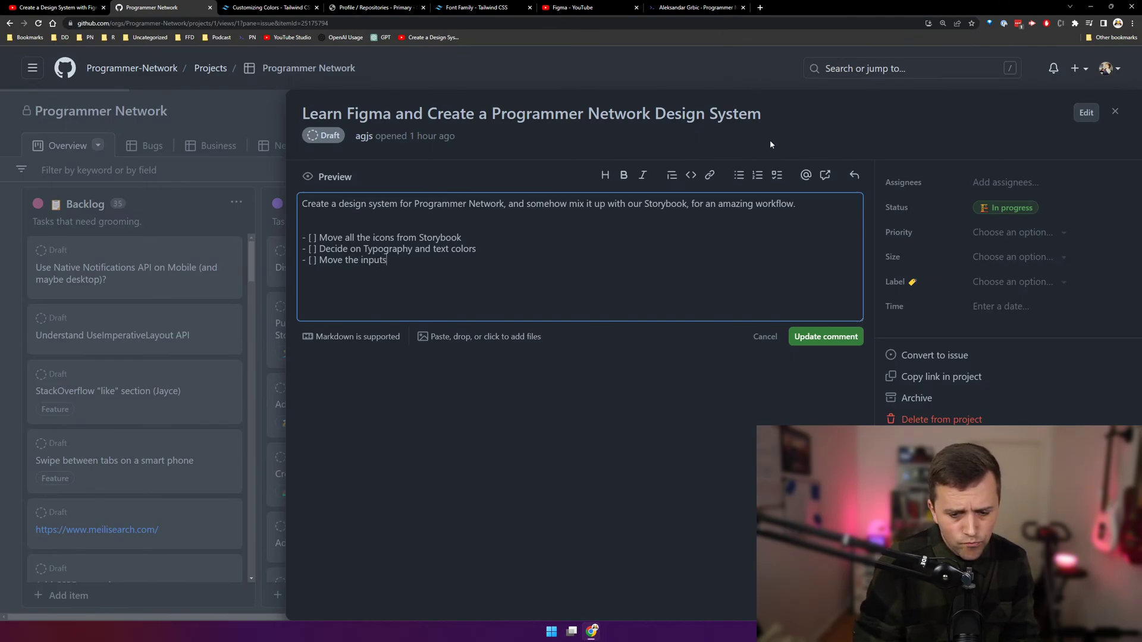
- Place the GitHub project's browser tab last and review the Programmer Network profile's Thoughts, Experience, Repositories and Articles sections
{"action": "left_click_drag", "start_coordinate": [154, 7], "coordinate": [695, 7]}
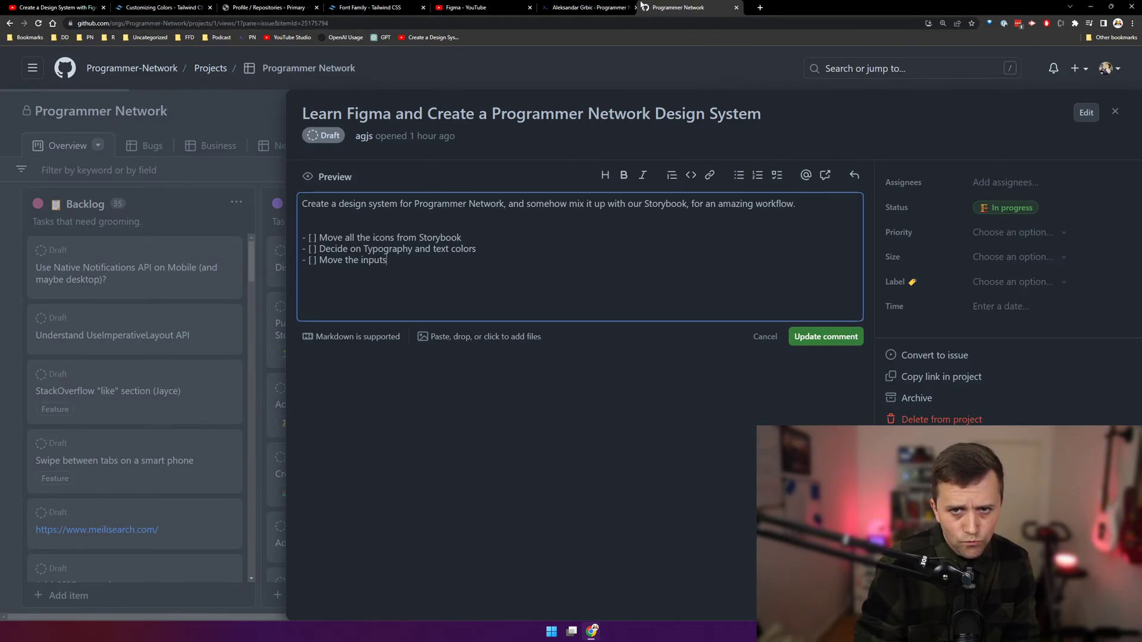
{"action": "left_click", "coordinate": [592, 7]}
{"action": "left_click", "coordinate": [441, 172]}
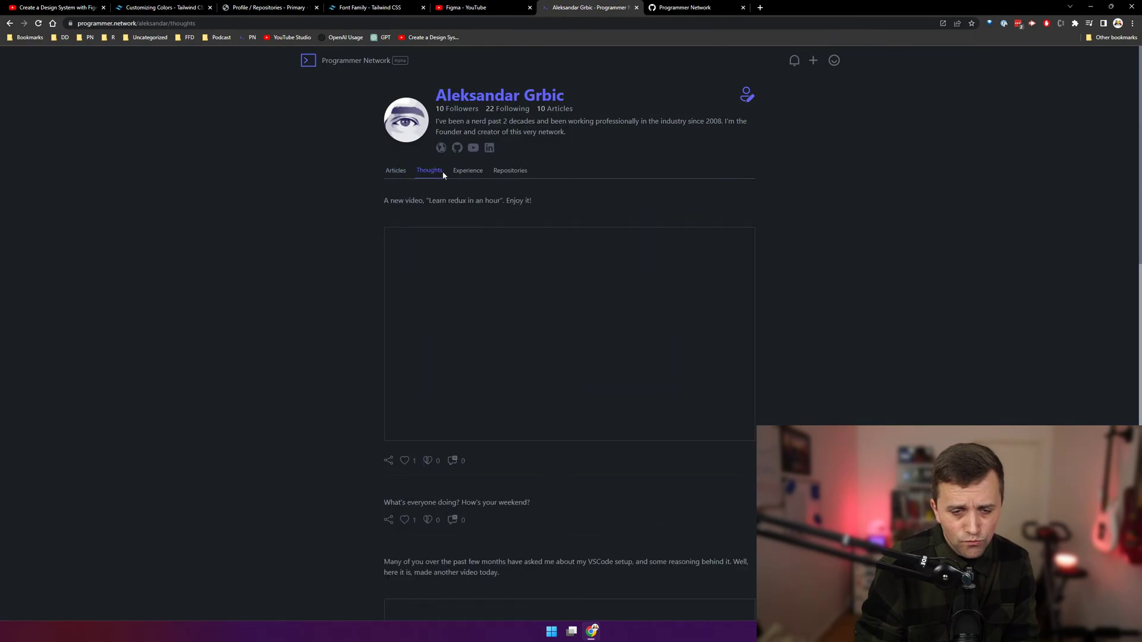
{"action": "left_click", "coordinate": [473, 170]}
{"action": "left_click", "coordinate": [504, 171]}
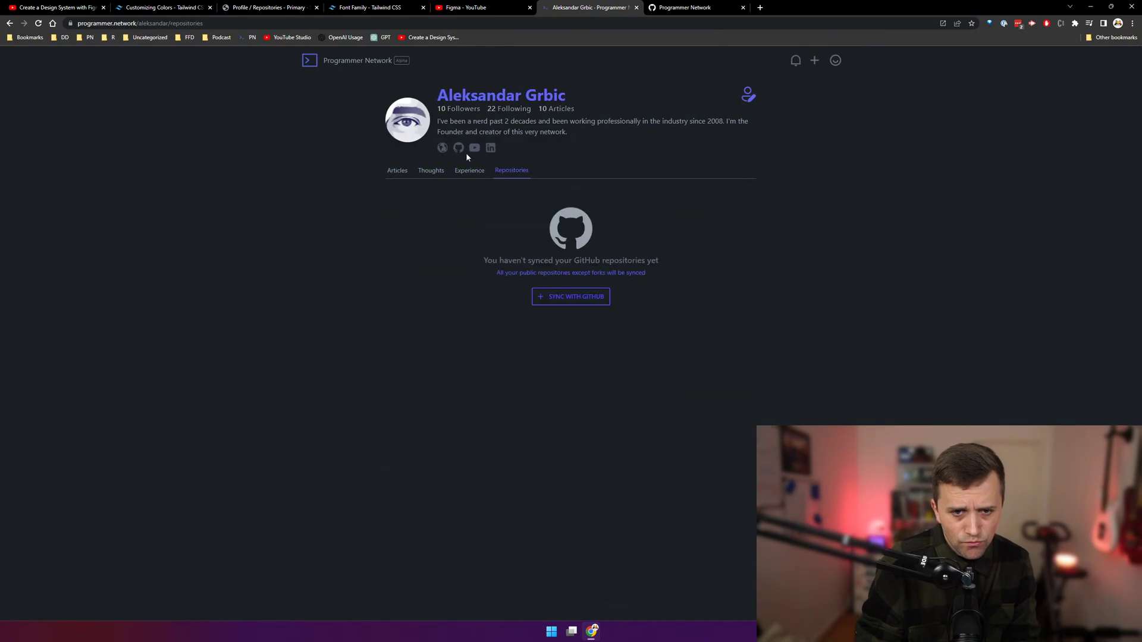
{"action": "left_click", "coordinate": [397, 171]}
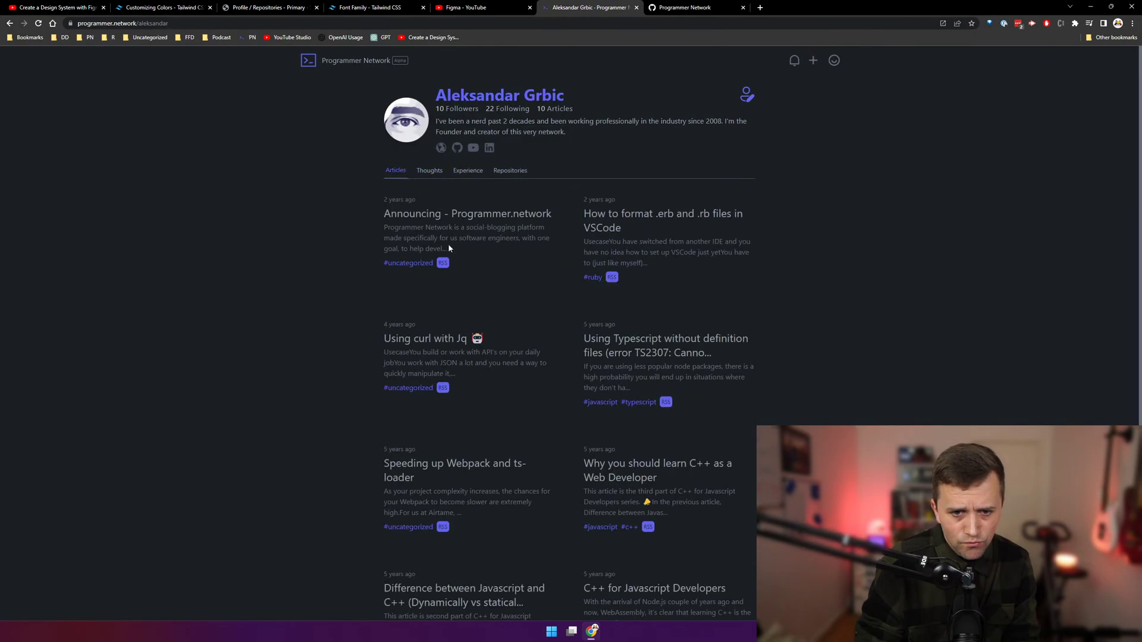
- Look at the #ruby tag page, return to the account's own profile, and check its Thoughts, Experience and Repositories sections
{"action": "left_click", "coordinate": [596, 277]}
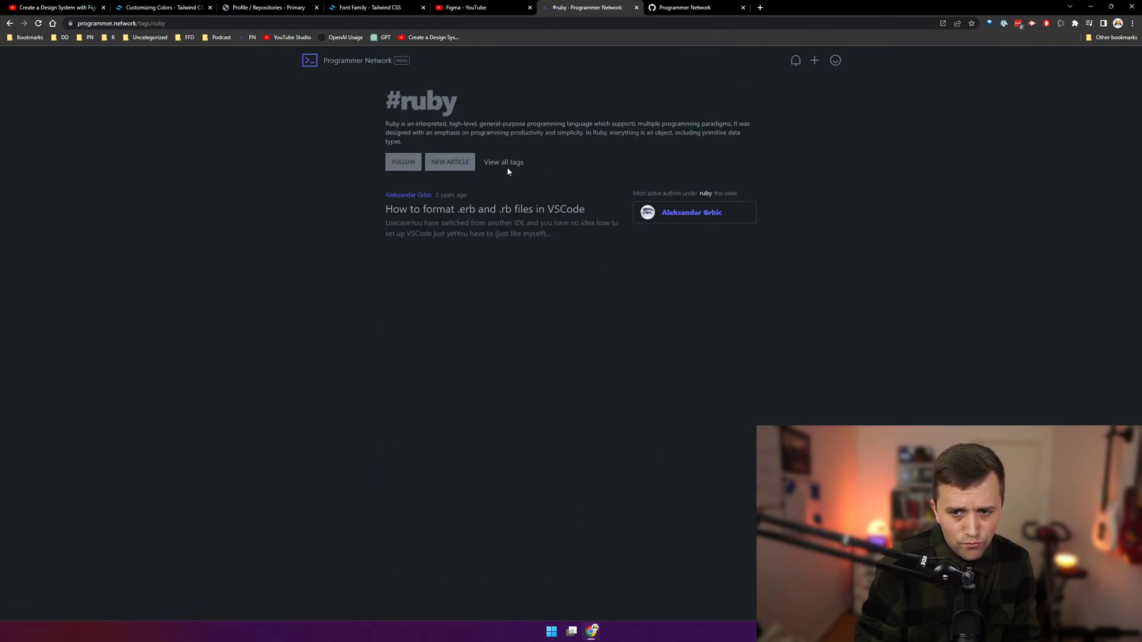
{"action": "left_click", "coordinate": [835, 60]}
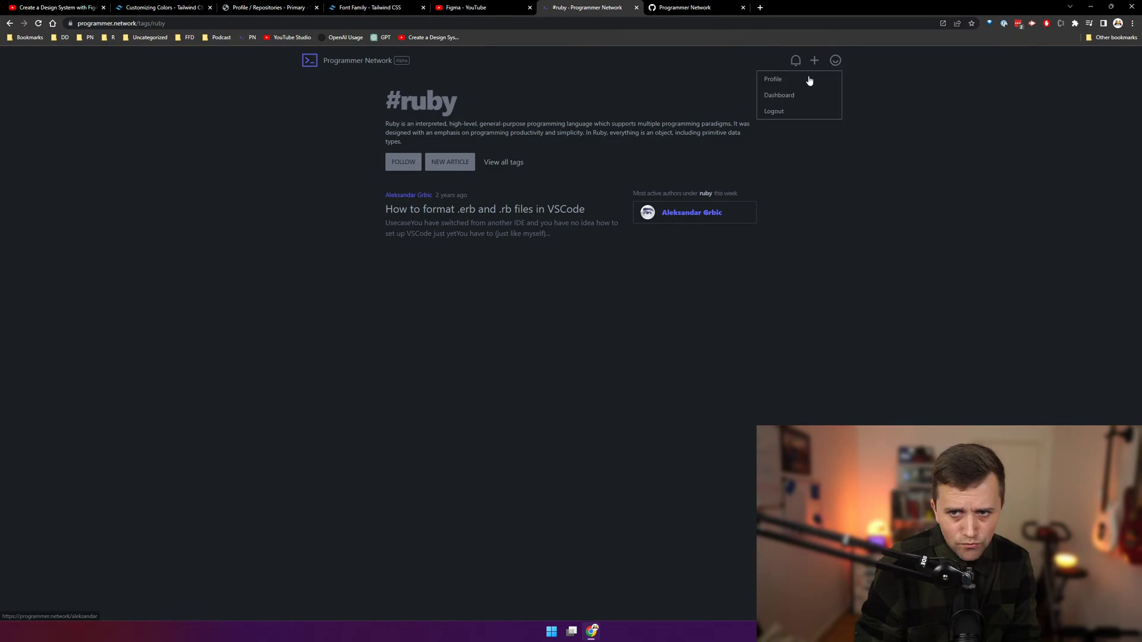
{"action": "left_click", "coordinate": [807, 79]}
{"action": "left_click", "coordinate": [430, 171]}
{"action": "left_click", "coordinate": [468, 171]}
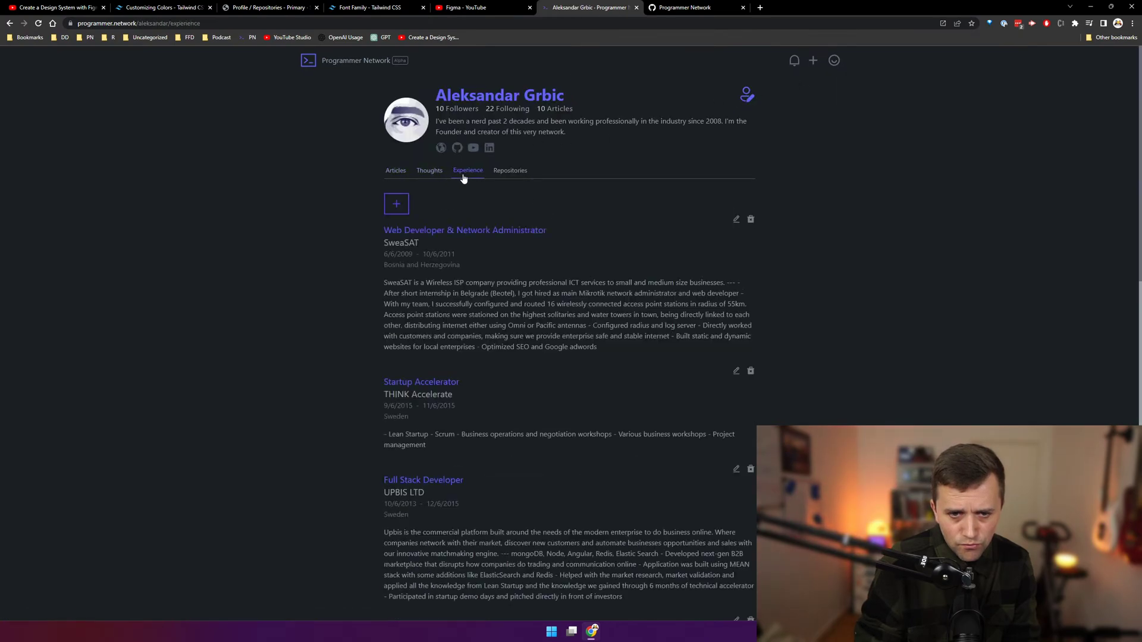
{"action": "left_click", "coordinate": [509, 171]}
- Return to the GitHub project card and add the checklist item "Move the Tabs Component" to its description
{"action": "left_click", "coordinate": [690, 7]}
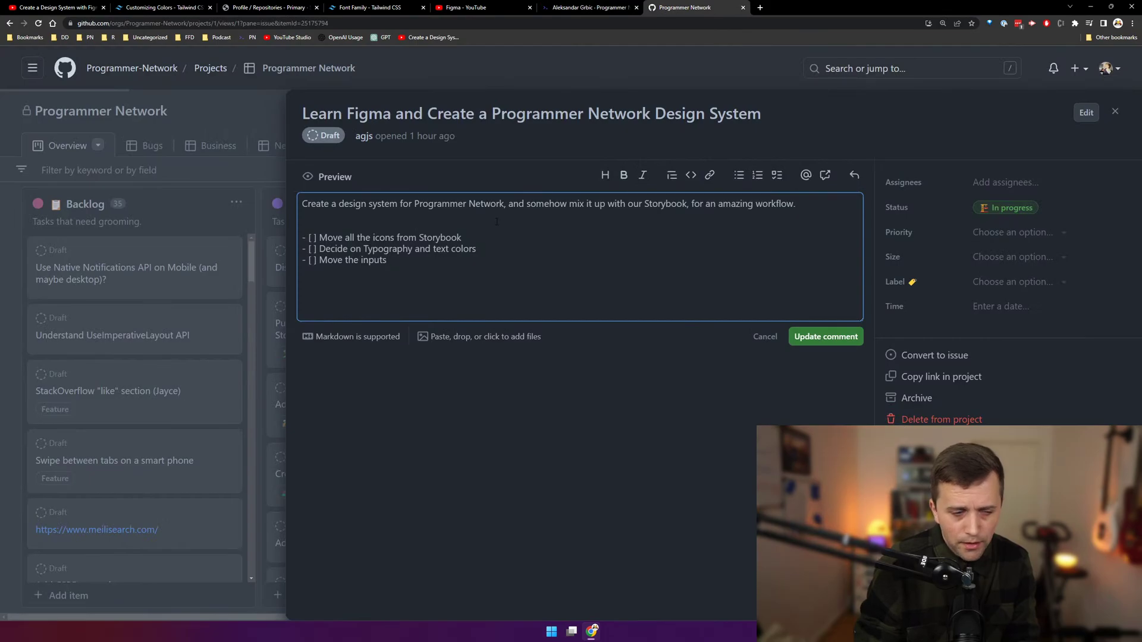
{"action": "key", "text": "Return"}
{"action": "type", "text": "Move the T"}
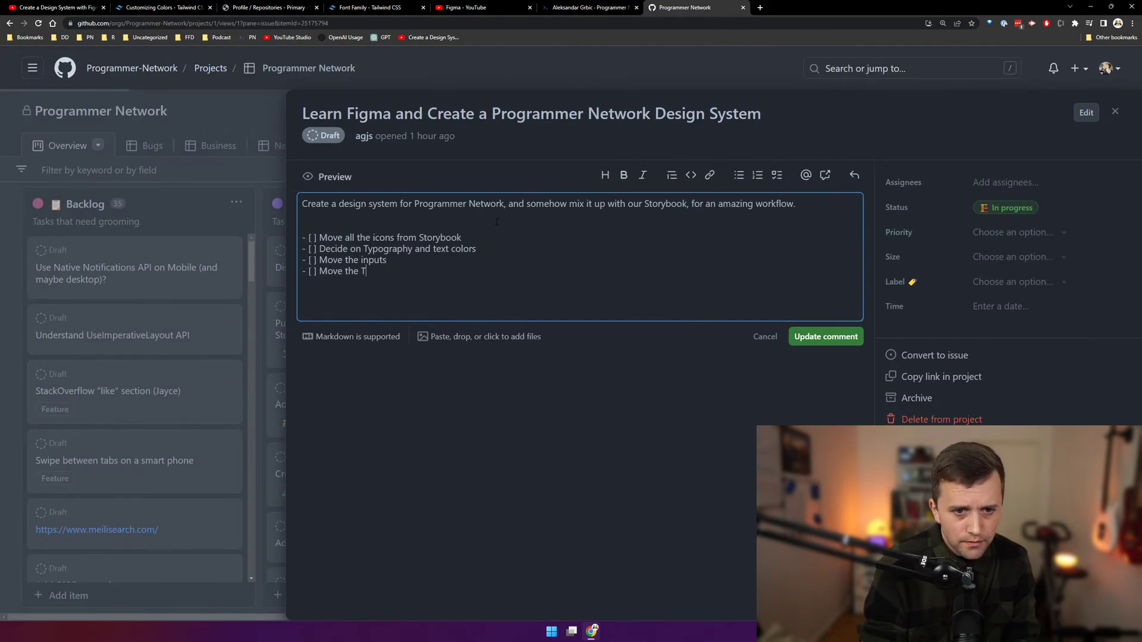
{"action": "type", "text": "abs Component"}
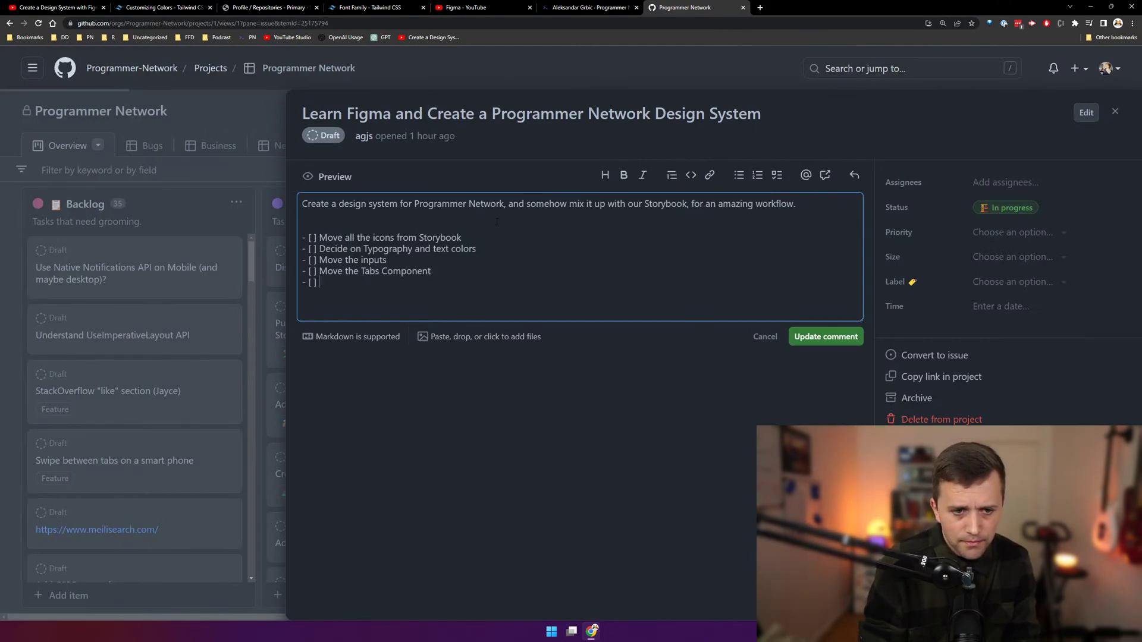
- Open the Programmer Network dashboard and look through its Articles, Bookmarks and Import sections
{"action": "left_click", "coordinate": [574, 7]}
{"action": "left_click", "coordinate": [836, 61]}
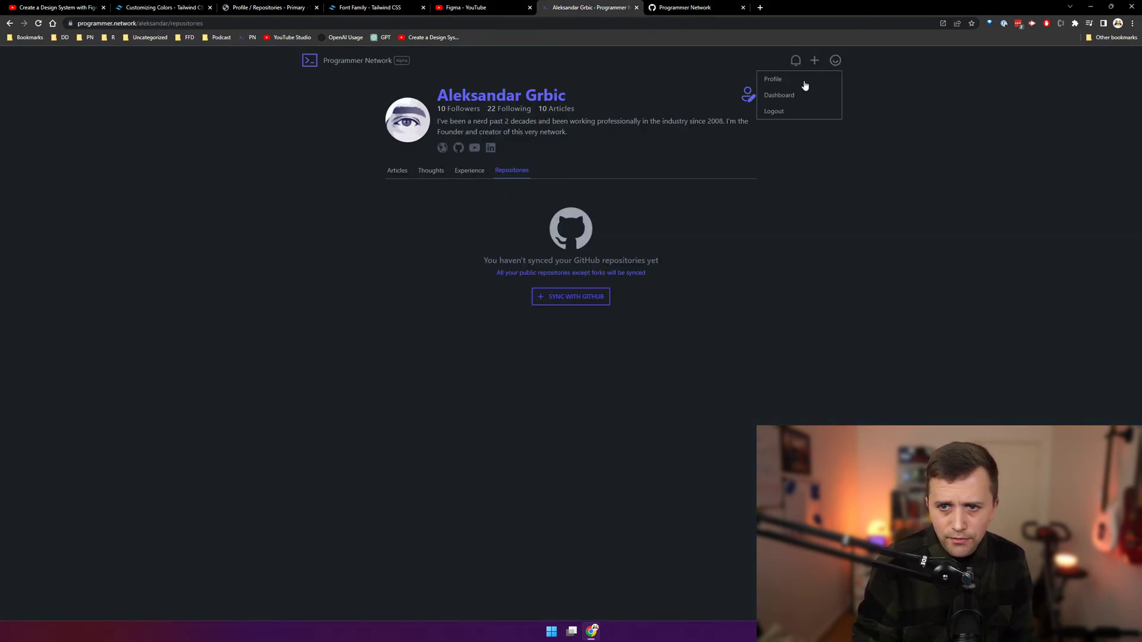
{"action": "left_click", "coordinate": [790, 98]}
{"action": "left_click", "coordinate": [422, 97]}
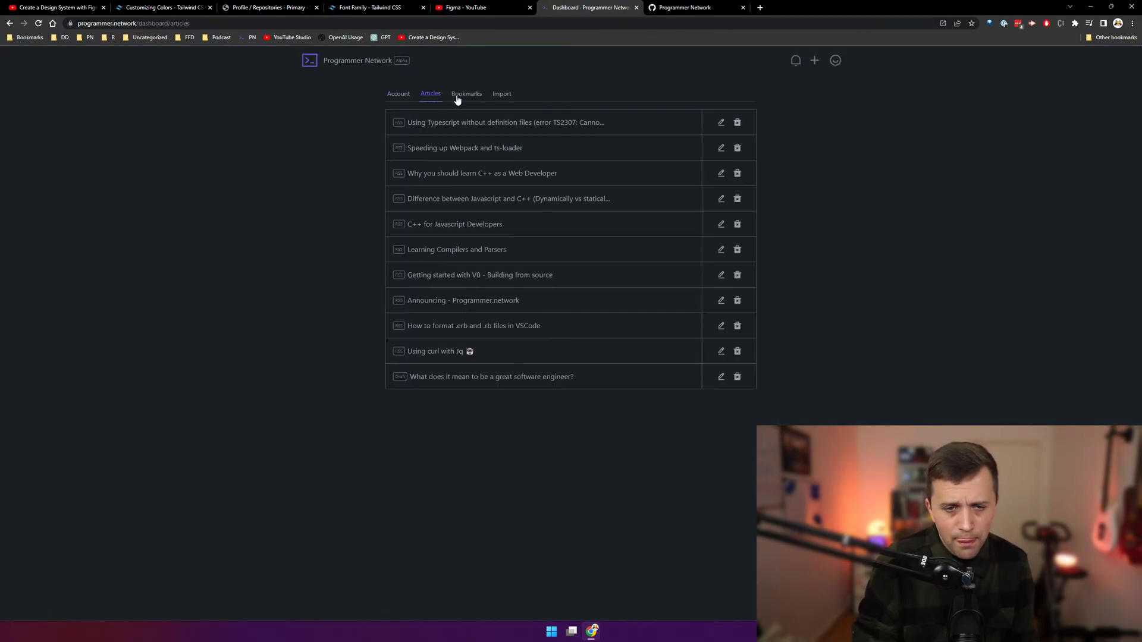
{"action": "left_click", "coordinate": [458, 98]}
{"action": "left_click", "coordinate": [494, 95]}
{"action": "left_click", "coordinate": [465, 98]}
{"action": "left_click", "coordinate": [430, 97]}
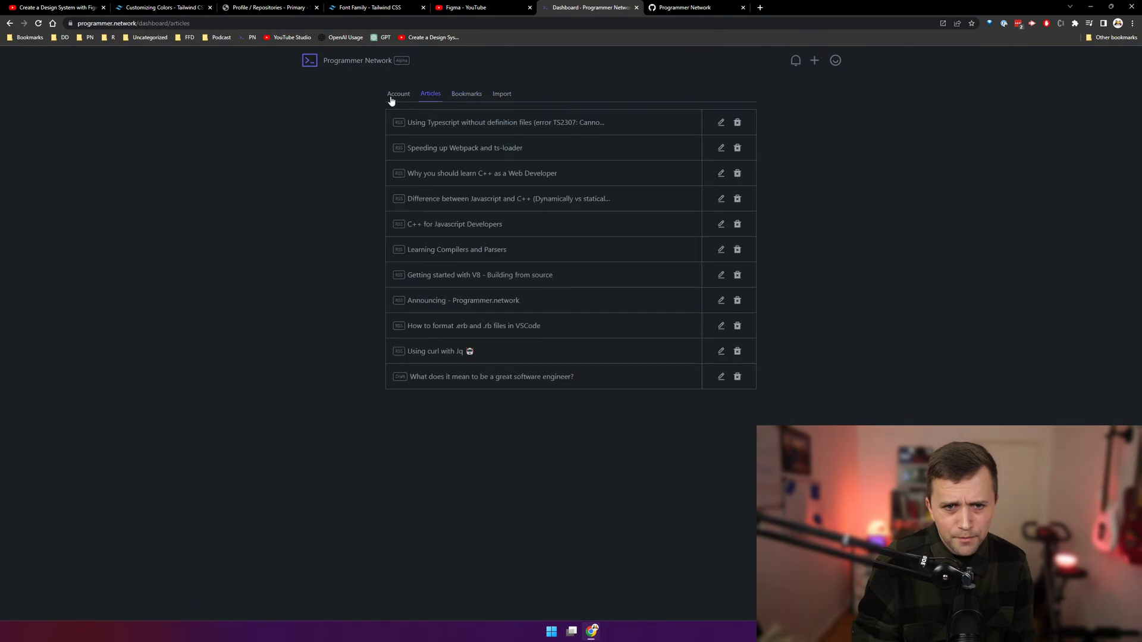
- Examine the dashboard's Account form from personal information to social profiles, and revisit the Articles, Bookmarks and Import sections
{"action": "left_click", "coordinate": [396, 97]}
{"action": "scroll", "coordinate": [570, 345], "scroll_direction": "down", "scroll_amount": 3}
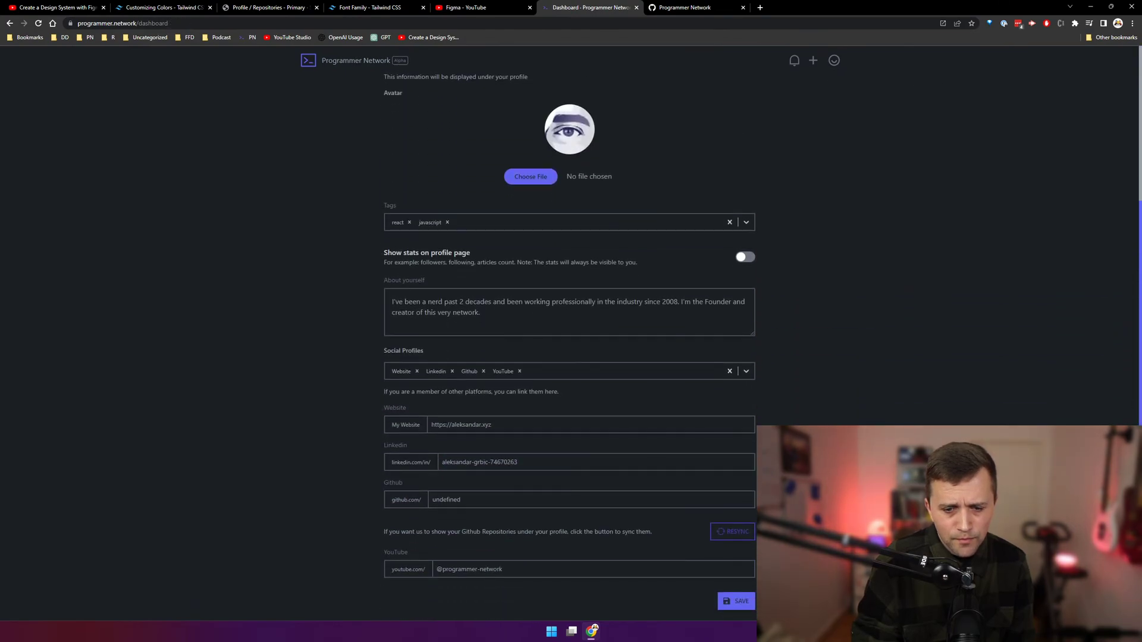
{"action": "scroll", "coordinate": [569, 345], "scroll_direction": "up", "scroll_amount": 3}
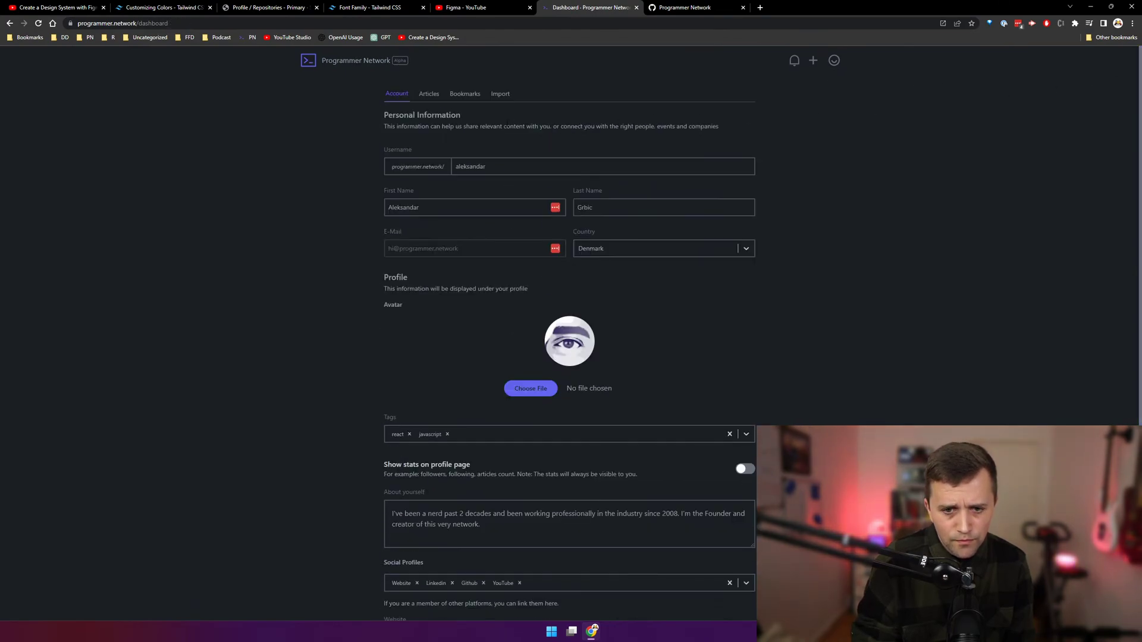
{"action": "left_click", "coordinate": [424, 103]}
{"action": "left_click", "coordinate": [466, 94]}
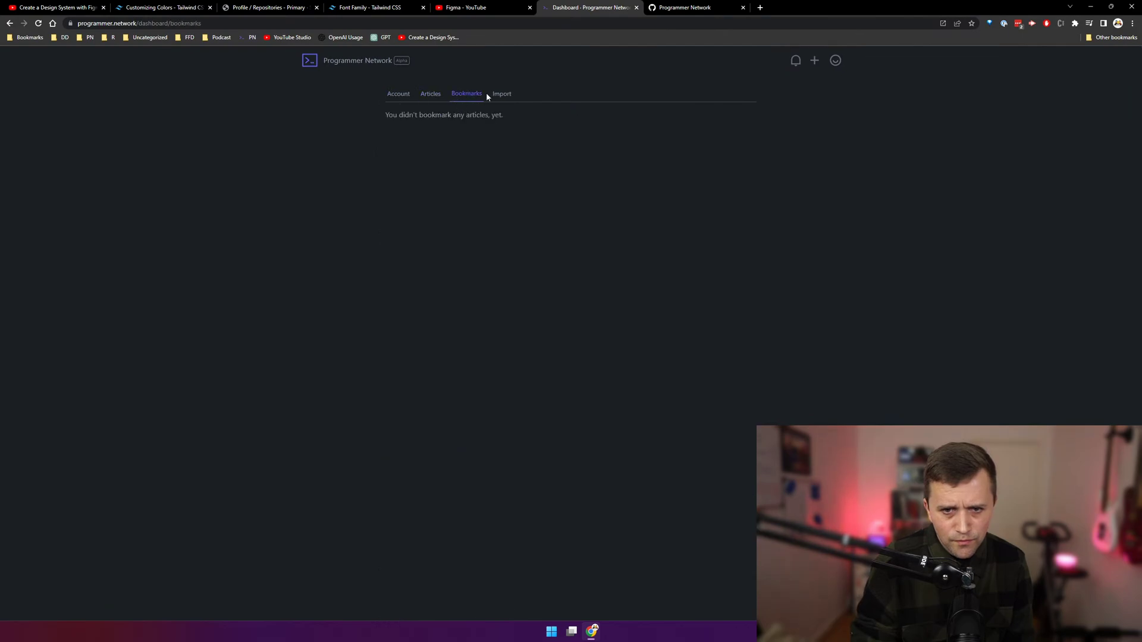
{"action": "left_click", "coordinate": [501, 94]}
{"action": "left_click", "coordinate": [432, 94]}
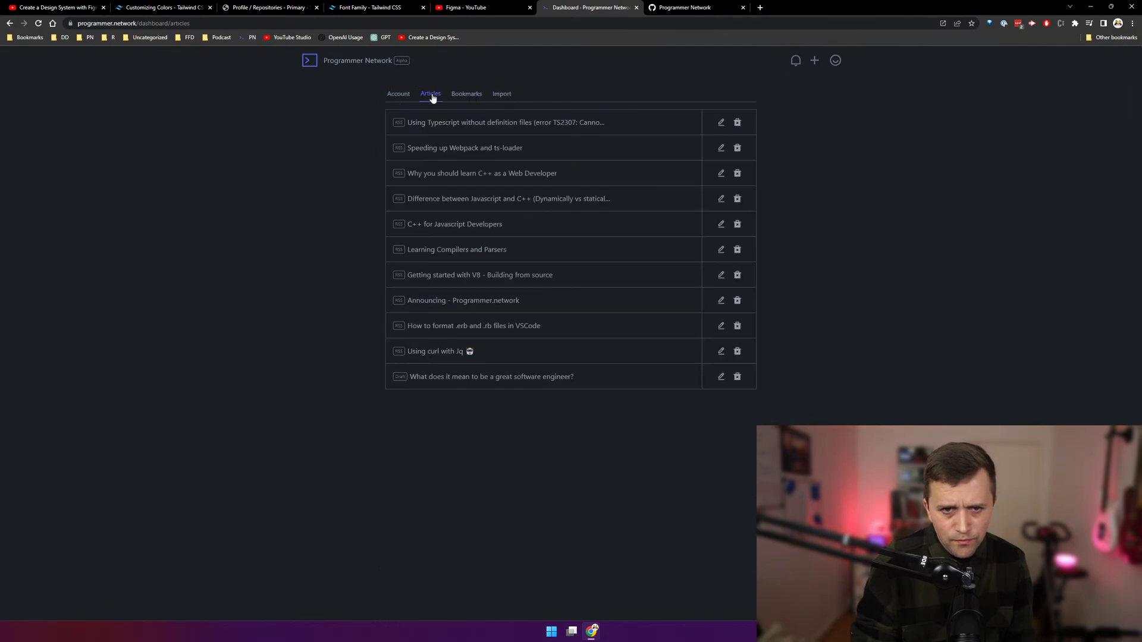
- Look at the draft article "What does it mean to be a great software engineer?" and the home page's Thoughts feed
{"action": "left_click", "coordinate": [436, 378]}
{"action": "scroll", "coordinate": [569, 327], "scroll_direction": "up", "scroll_amount": 2}
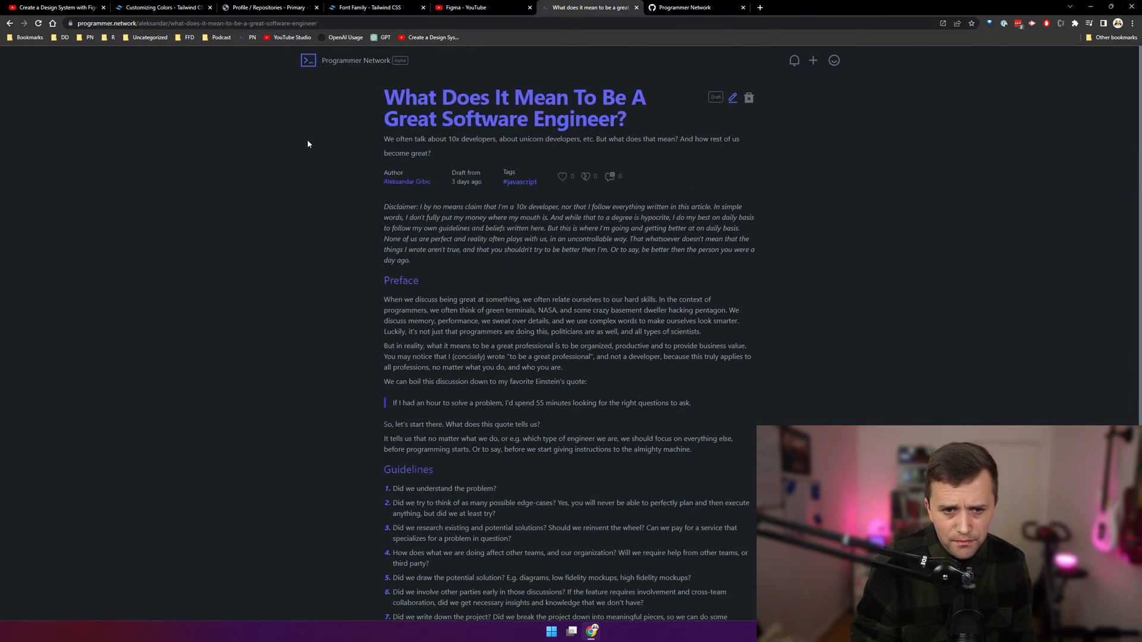
{"action": "left_click", "coordinate": [365, 56]}
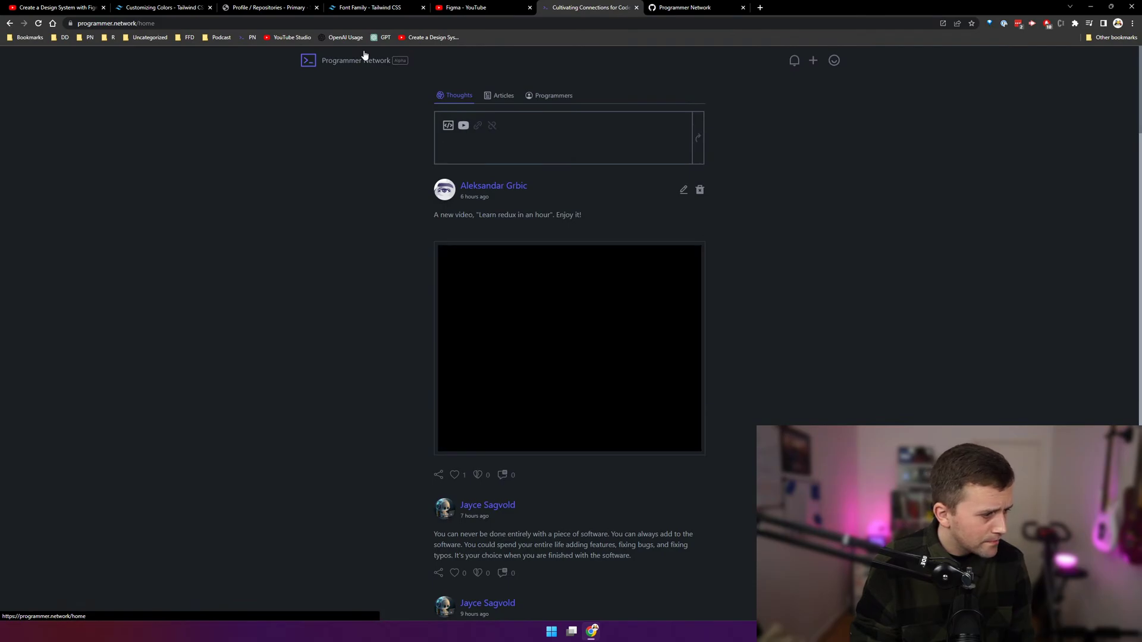
{"action": "scroll", "coordinate": [1131, 150], "scroll_direction": "down", "scroll_amount": 15}
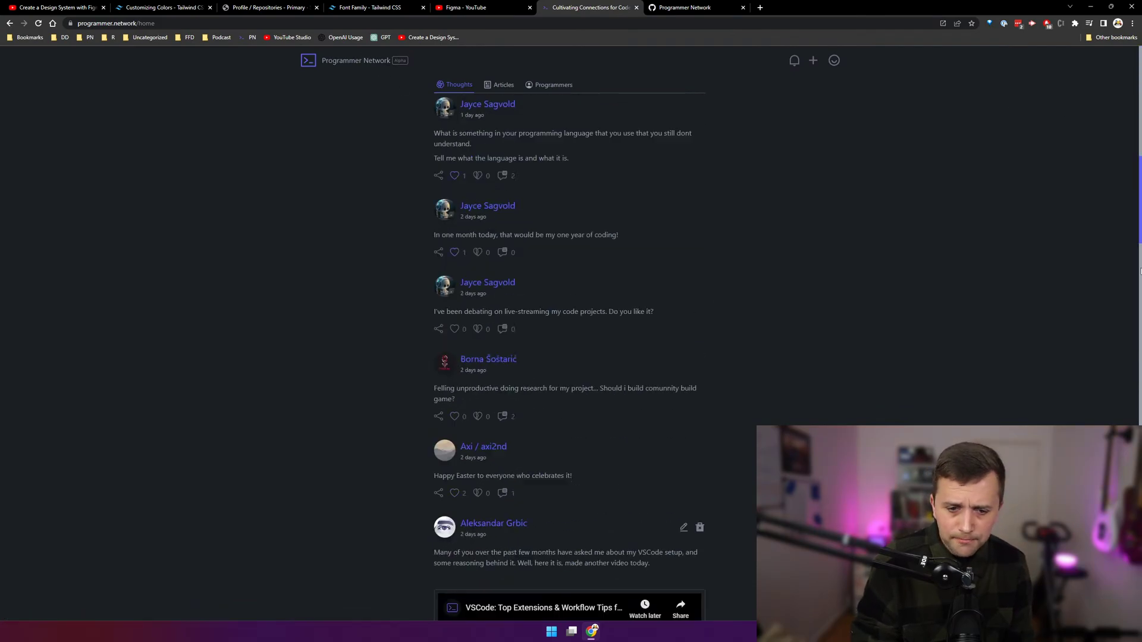
{"action": "scroll", "coordinate": [1132, 150], "scroll_direction": "up", "scroll_amount": 15}
- Return to the GitHub project card, clear the empty checkbox from the checklist's last line and save the description
{"action": "left_click", "coordinate": [690, 7]}
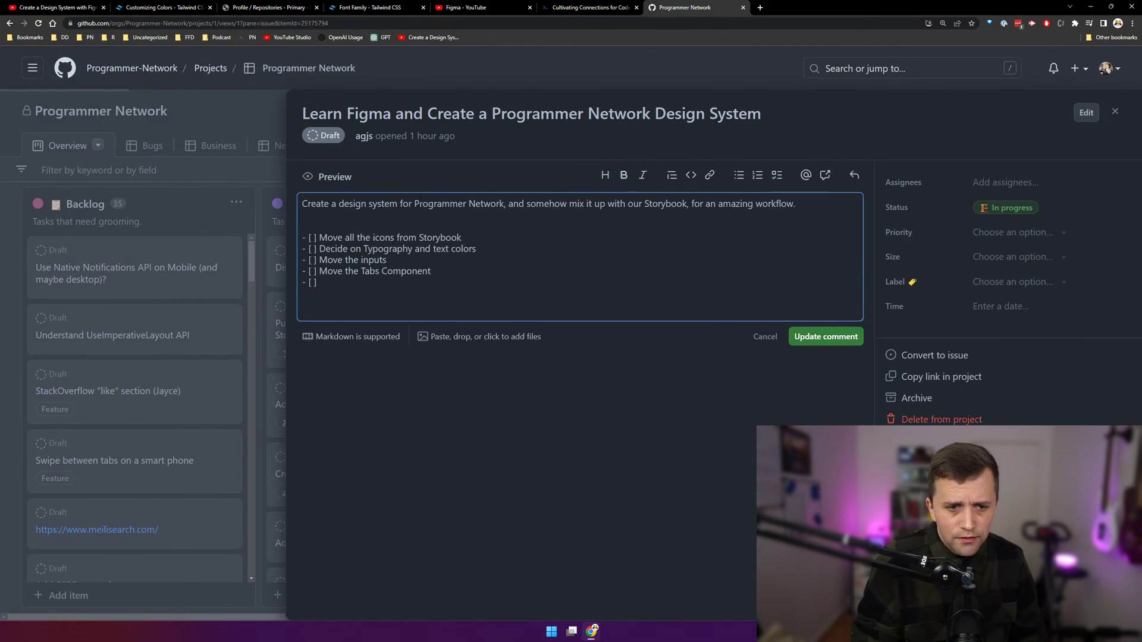
{"action": "key", "text": "BackSpace"}
{"action": "key", "text": "BackSpace"}
{"action": "key", "text": "BackSpace"}
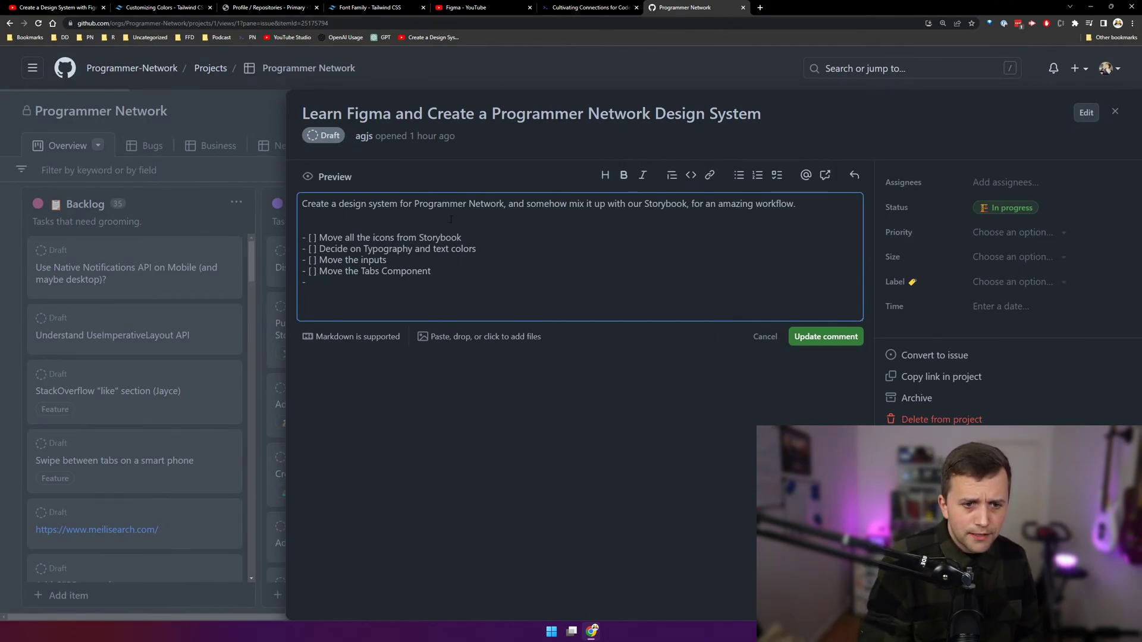
{"action": "left_click", "coordinate": [828, 337]}
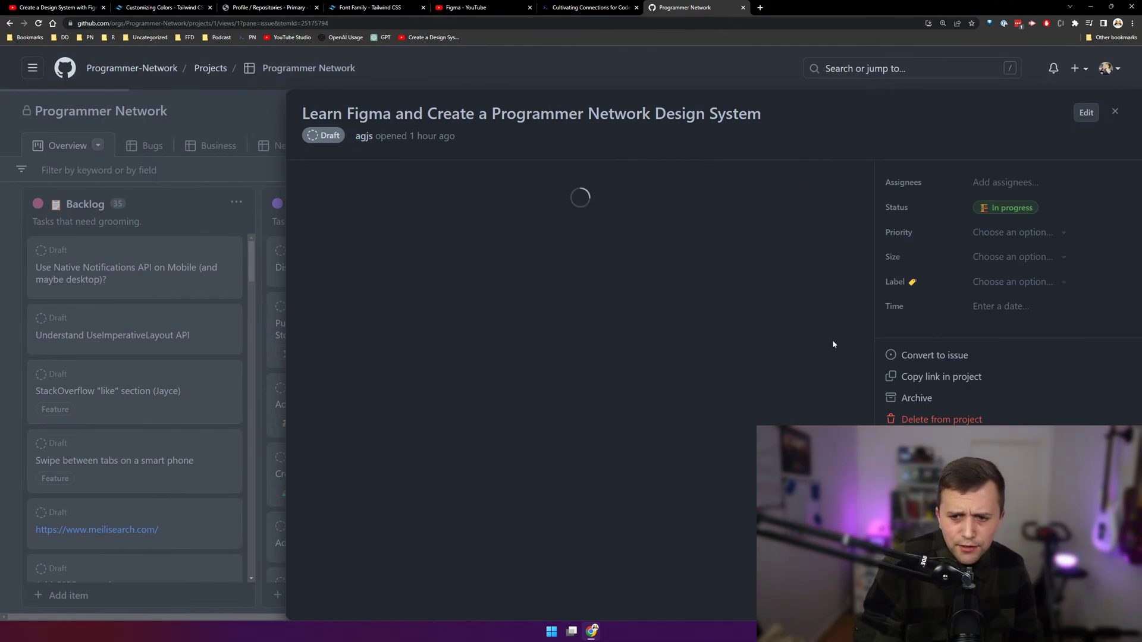
- Switch to the Programmer Network Design System file in Figma and collapse the layers of both icon frames
{"action": "left_click", "coordinate": [589, 7]}
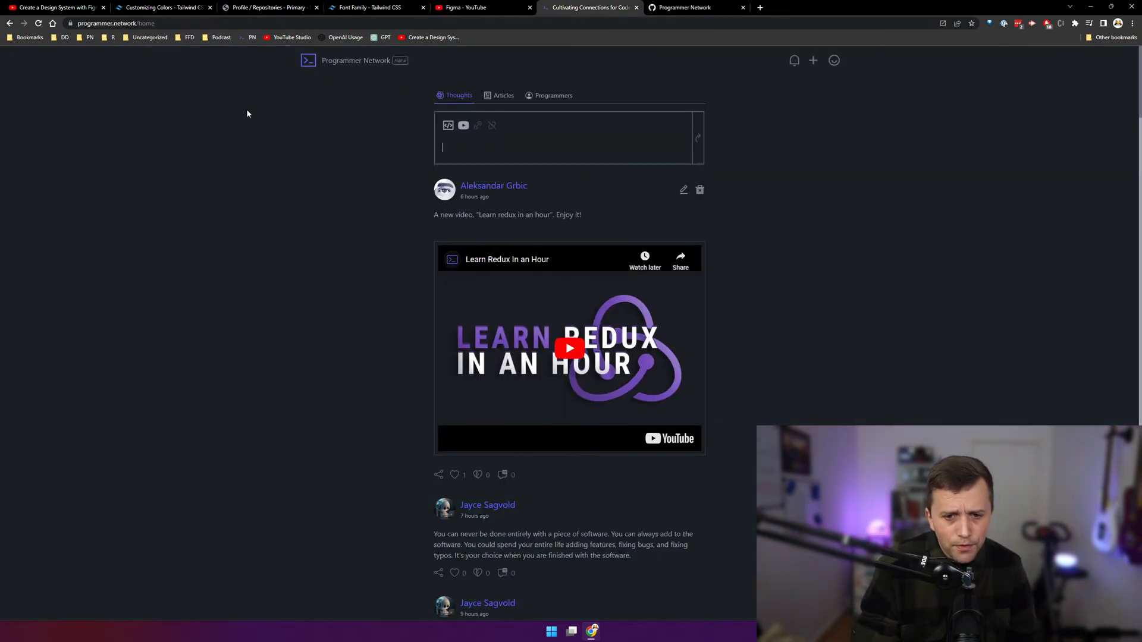
{"action": "key", "text": "ctrl+super+Right"}
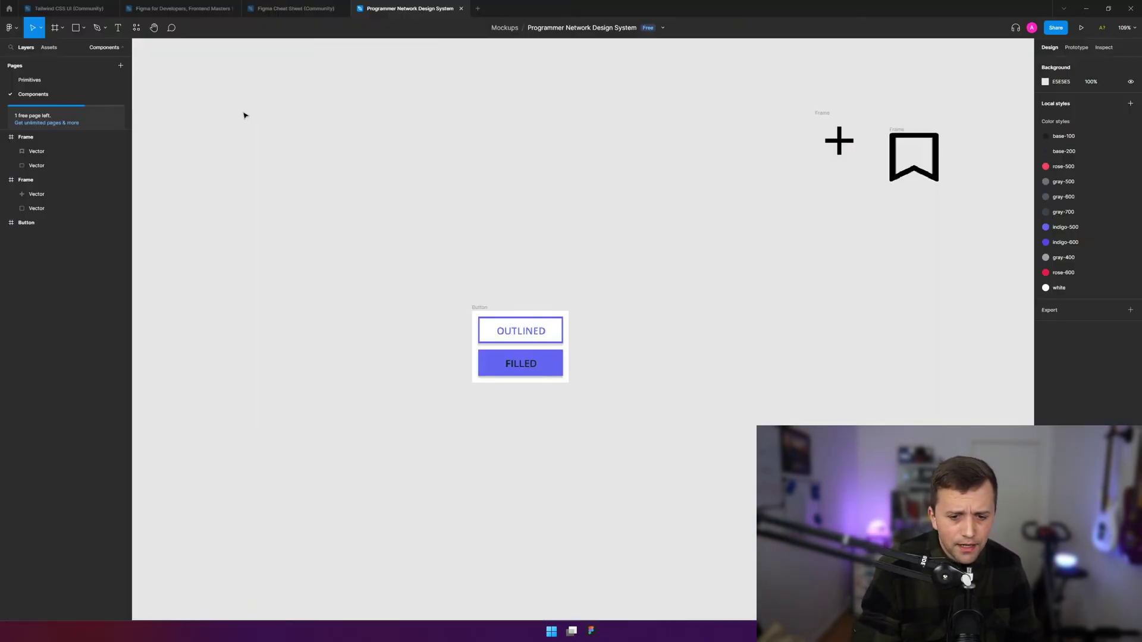
{"action": "left_click", "coordinate": [5, 180]}
{"action": "left_click", "coordinate": [7, 137]}
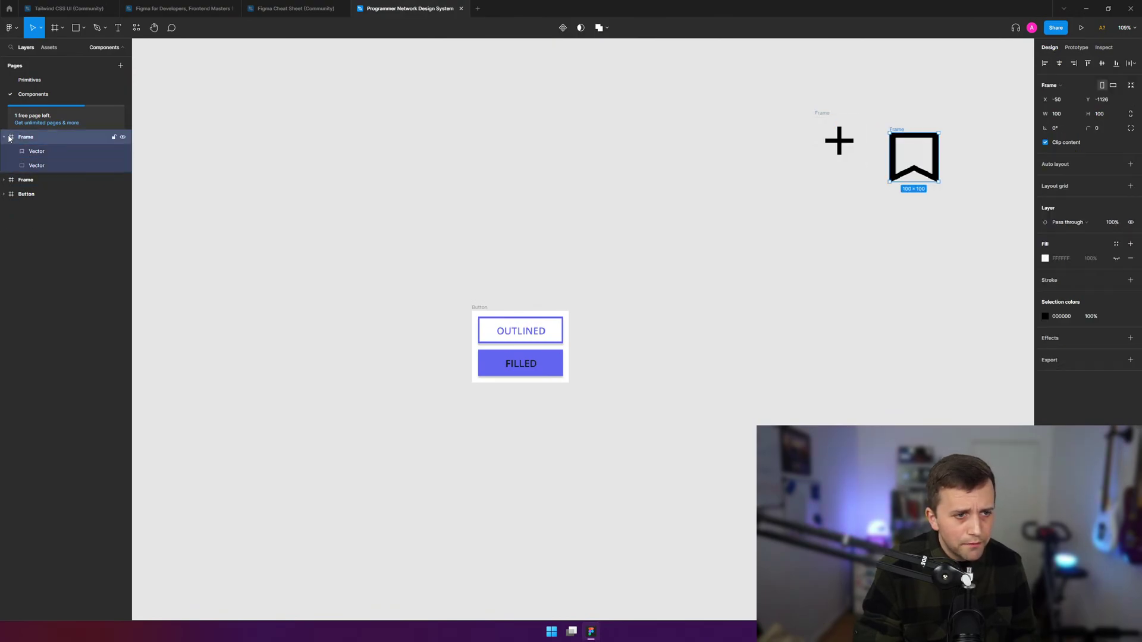
{"action": "left_click", "coordinate": [5, 137]}
{"action": "left_click", "coordinate": [283, 174]}
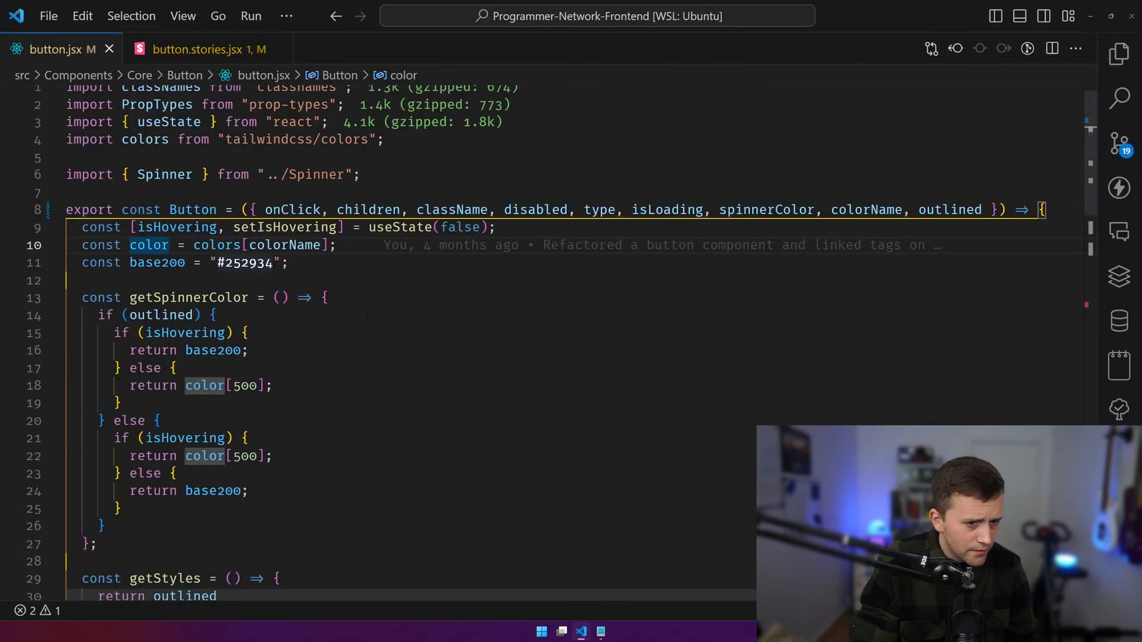
- Open the layout file in VS Code and examine the Layout and NarrowLayout components and their width classes
{"action": "left_click", "coordinate": [542, 350]}
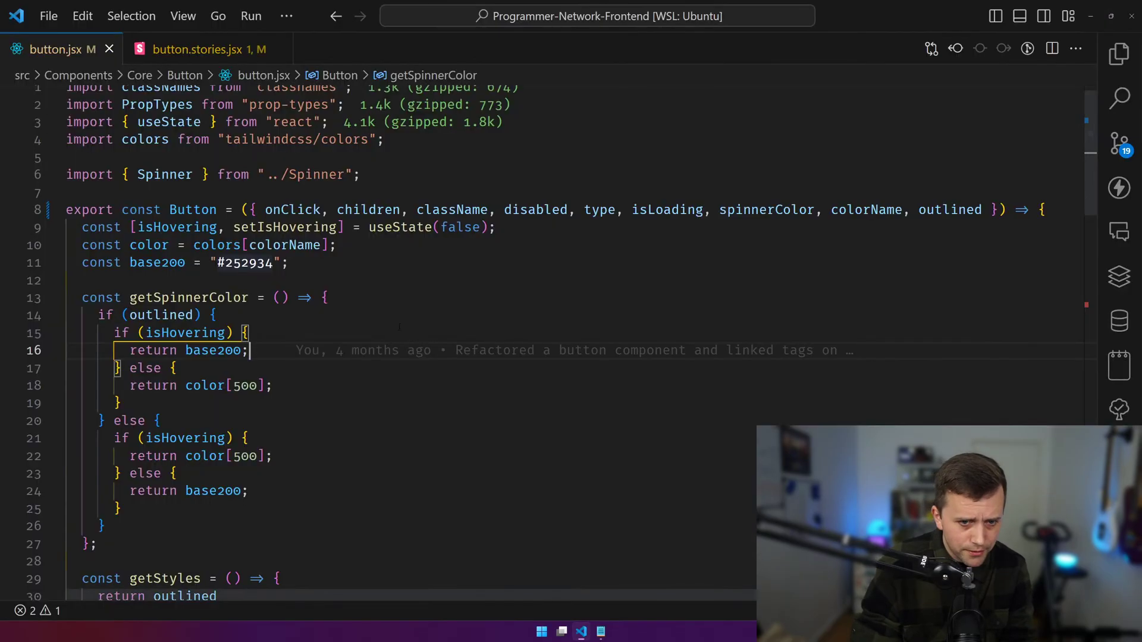
{"action": "key", "text": "ctrl+p"}
{"action": "type", "text": "layout"}
{"action": "key", "text": "Return"}
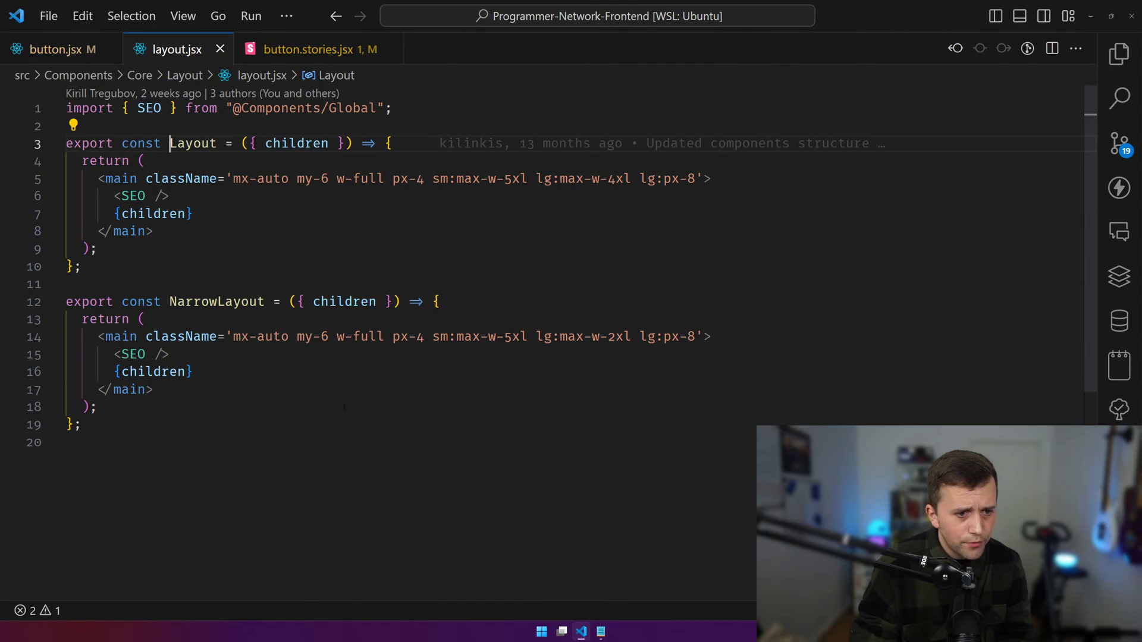
{"action": "left_click_drag", "start_coordinate": [333, 443], "coordinate": [67, 159]}
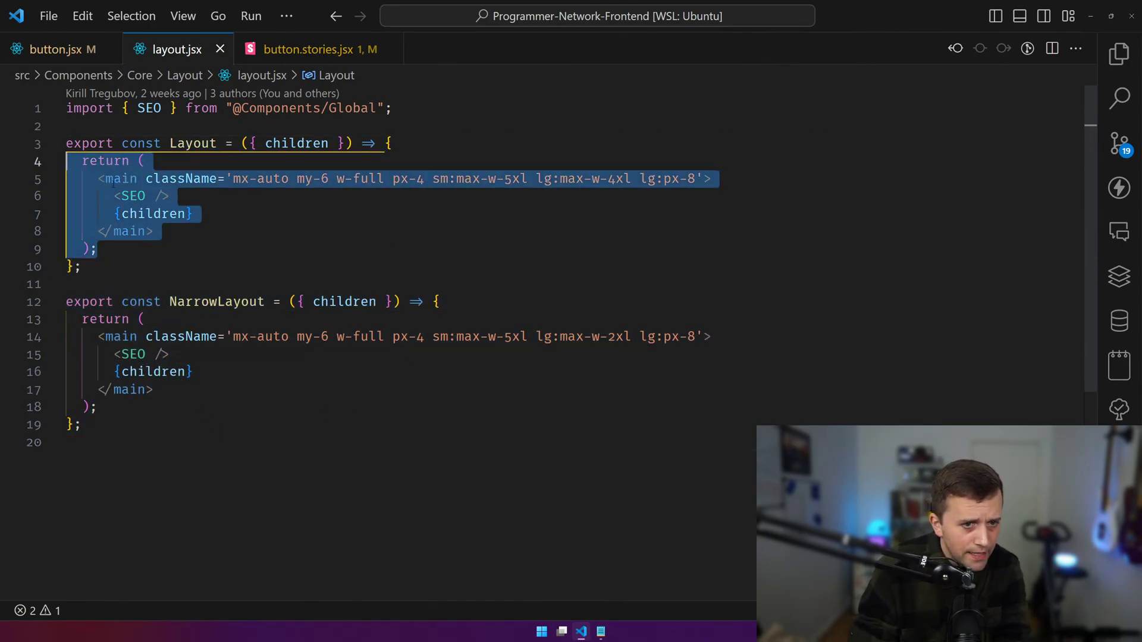
{"action": "left_click", "coordinate": [256, 301]}
{"action": "key", "text": "ctrl+End"}
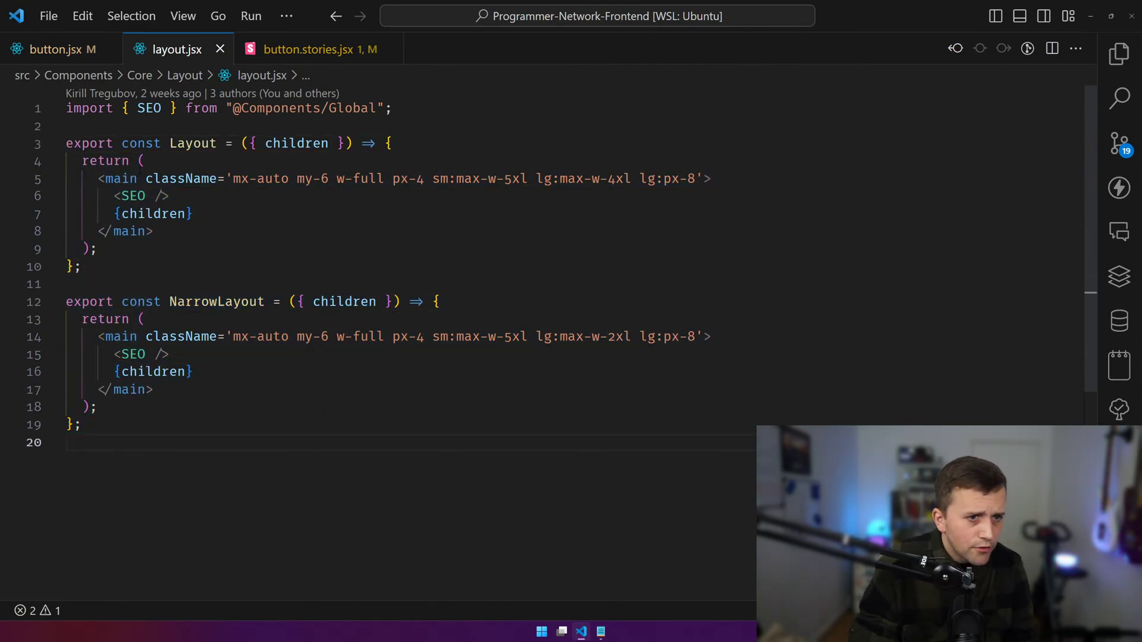
{"action": "left_click_drag", "start_coordinate": [76, 177], "coordinate": [470, 229]}
{"action": "left_click", "coordinate": [470, 199]}
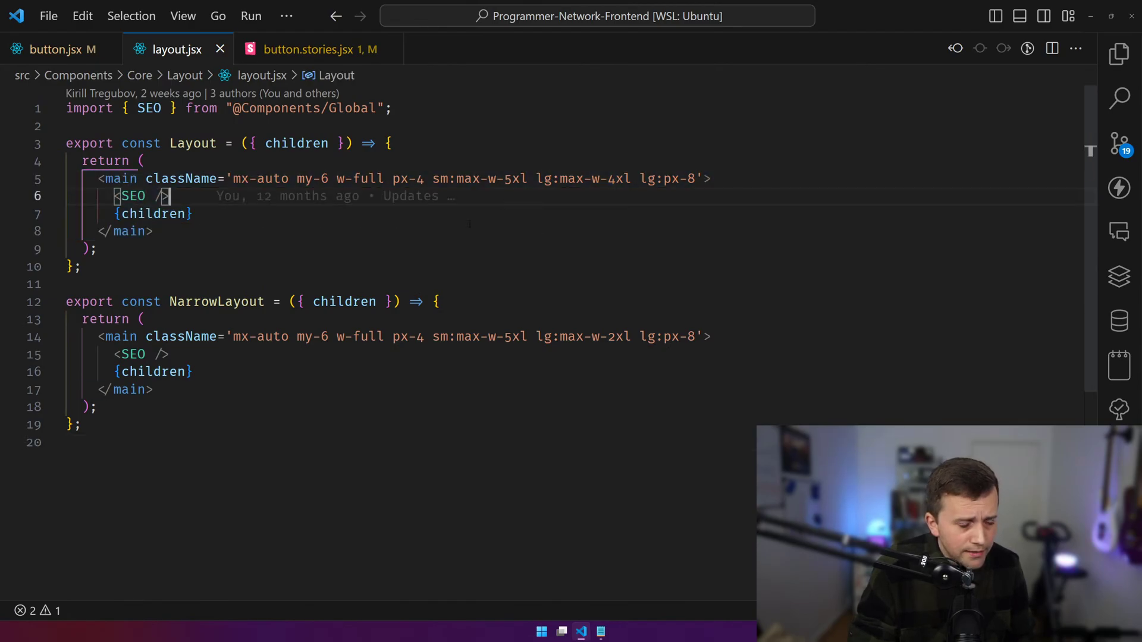
{"action": "left_click", "coordinate": [354, 568]}
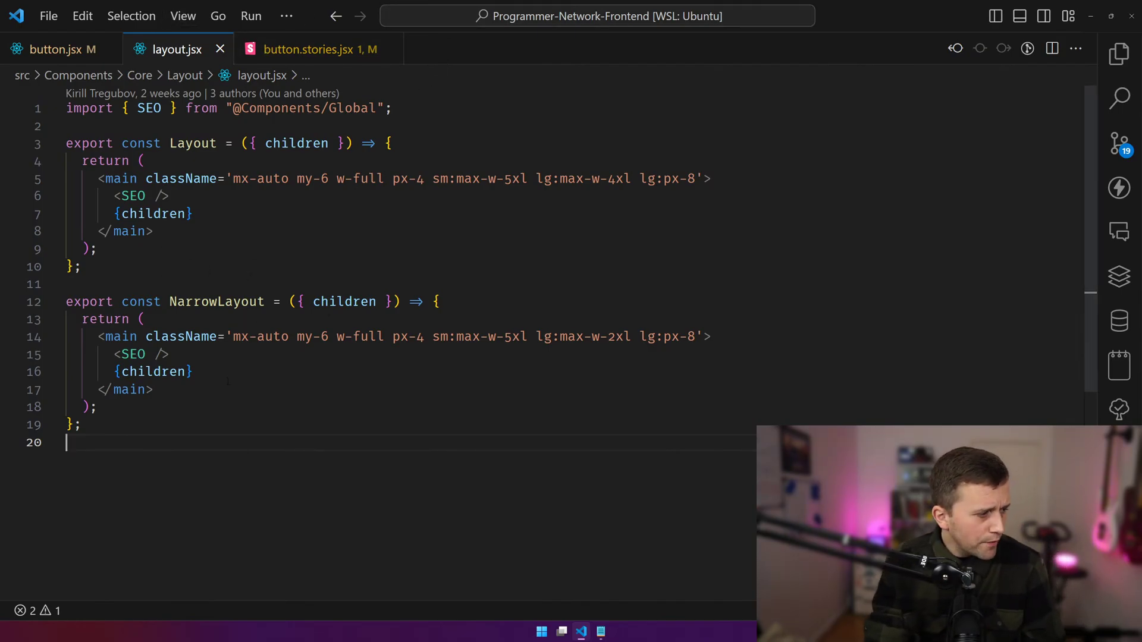
- Back in Figma, move the Button frame up and to the left and bring the plus and bookmark icon frames closer to it
{"action": "key", "text": "ctrl+super+Right"}
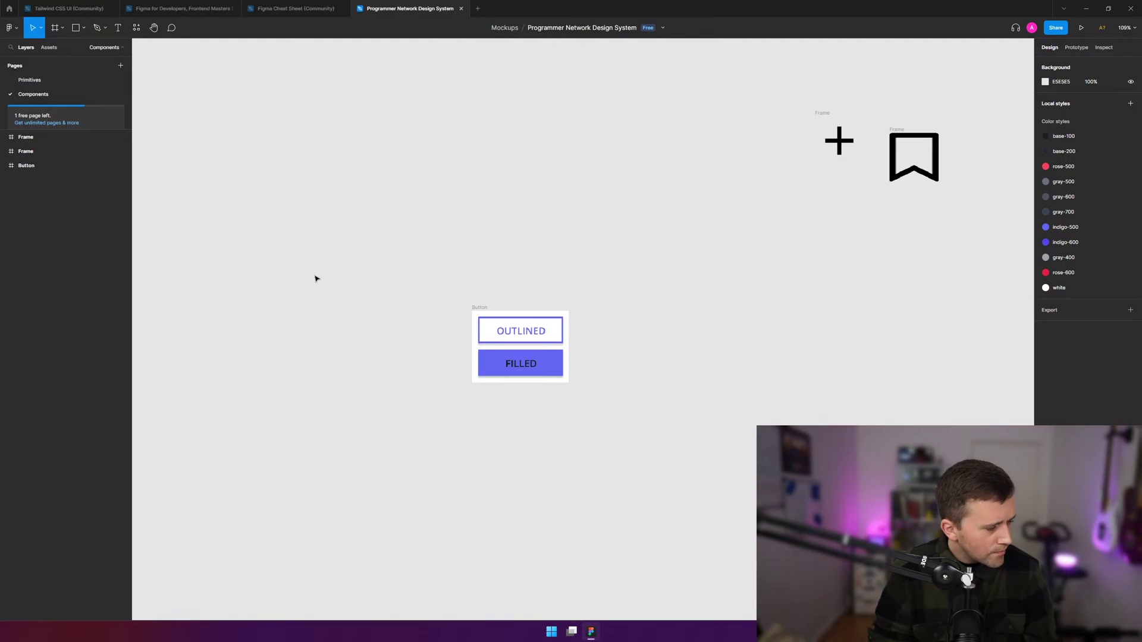
{"action": "scroll", "coordinate": [310, 278], "scroll_direction": "up", "scroll_amount": 1}
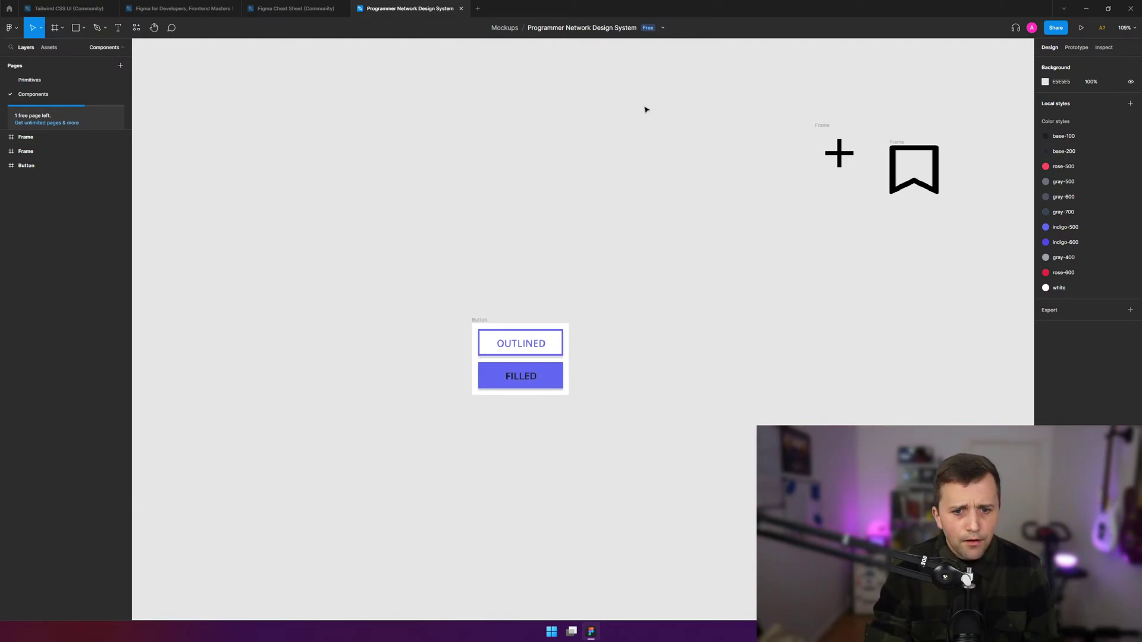
{"action": "left_click_drag", "start_coordinate": [457, 325], "coordinate": [572, 410]}
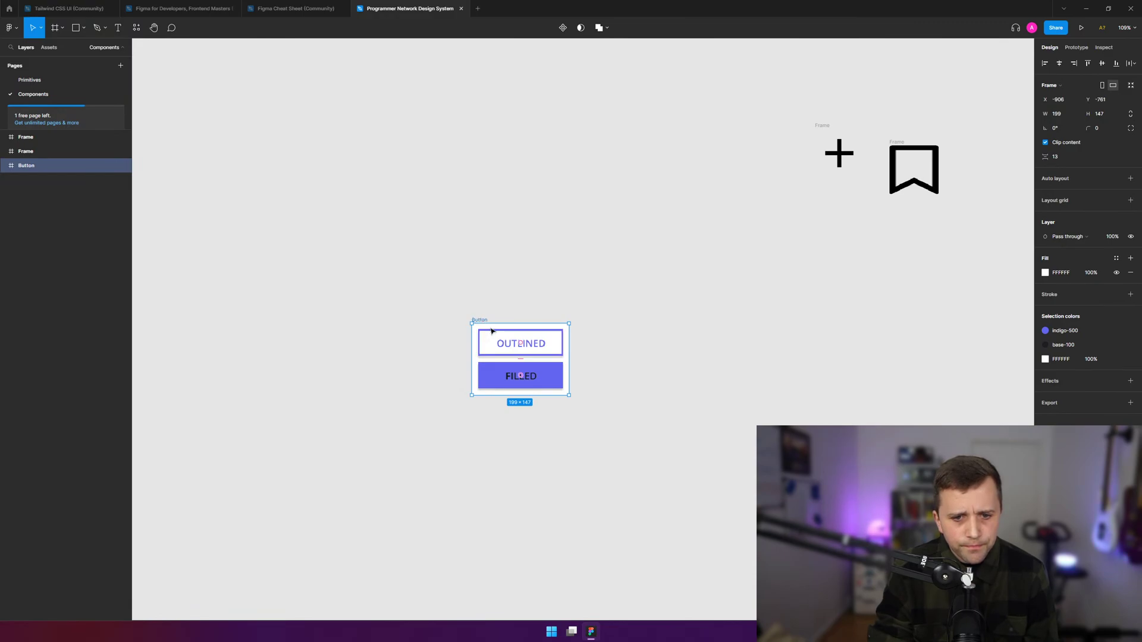
{"action": "left_click_drag", "start_coordinate": [472, 322], "coordinate": [273, 124]}
{"action": "key", "text": "Escape"}
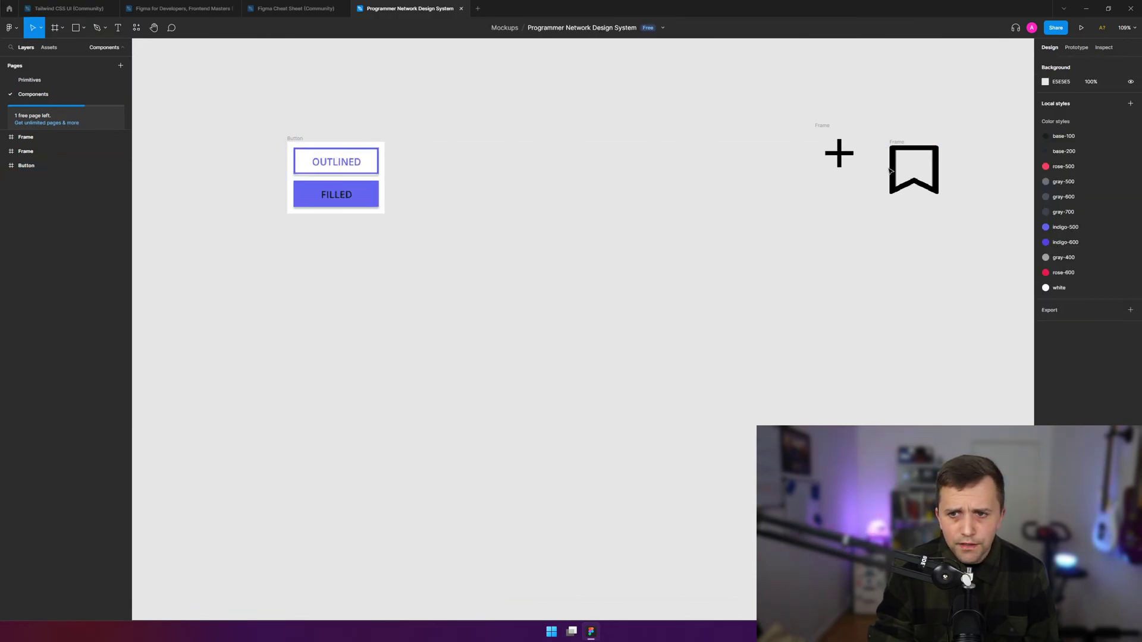
{"action": "left_click_drag", "start_coordinate": [990, 89], "coordinate": [535, 176]}
{"action": "left_click", "coordinate": [446, 259]}
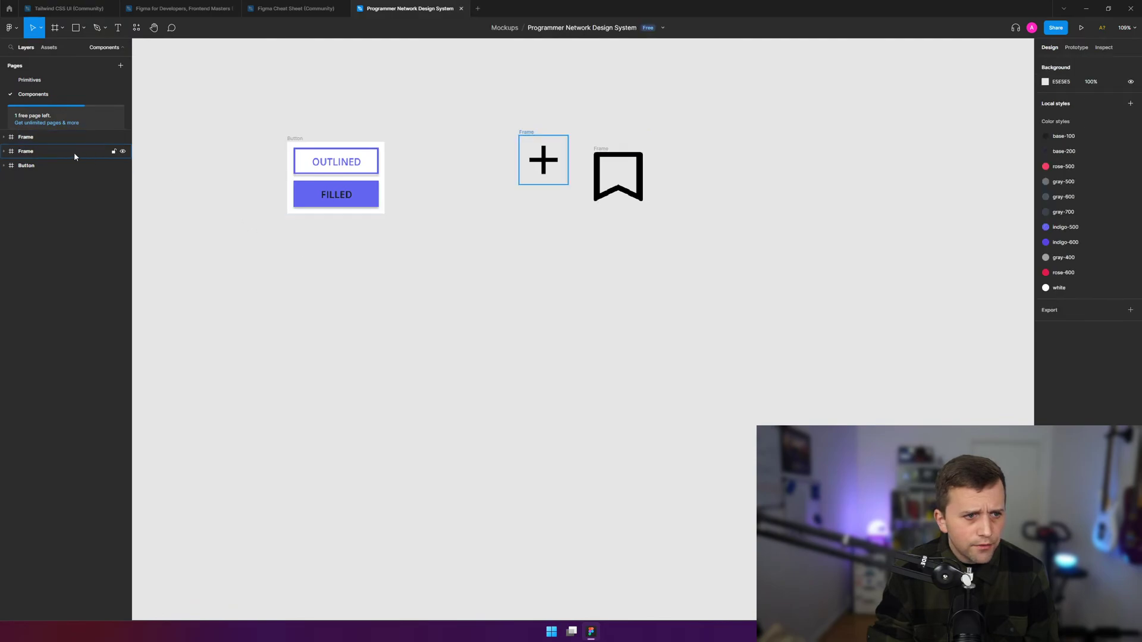
- Take the bookmark shape out of its frame and place it on the empty canvas below
{"action": "left_click", "coordinate": [36, 138]}
{"action": "left_click", "coordinate": [28, 165]}
{"action": "left_click", "coordinate": [37, 138]}
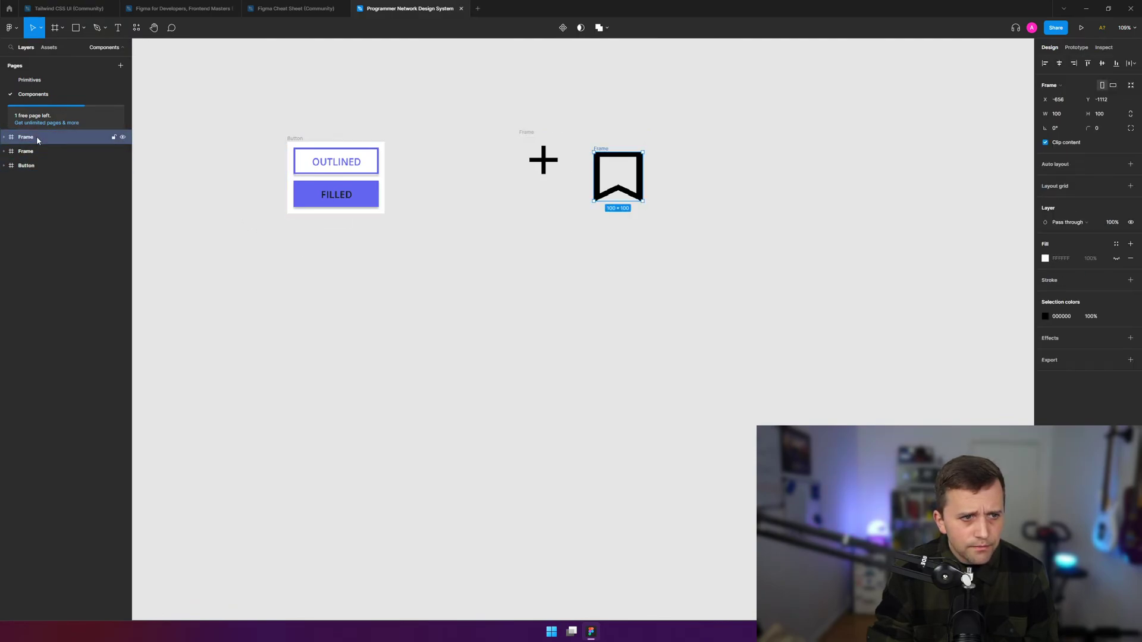
{"action": "left_click", "coordinate": [4, 137]}
{"action": "left_click", "coordinate": [31, 166]}
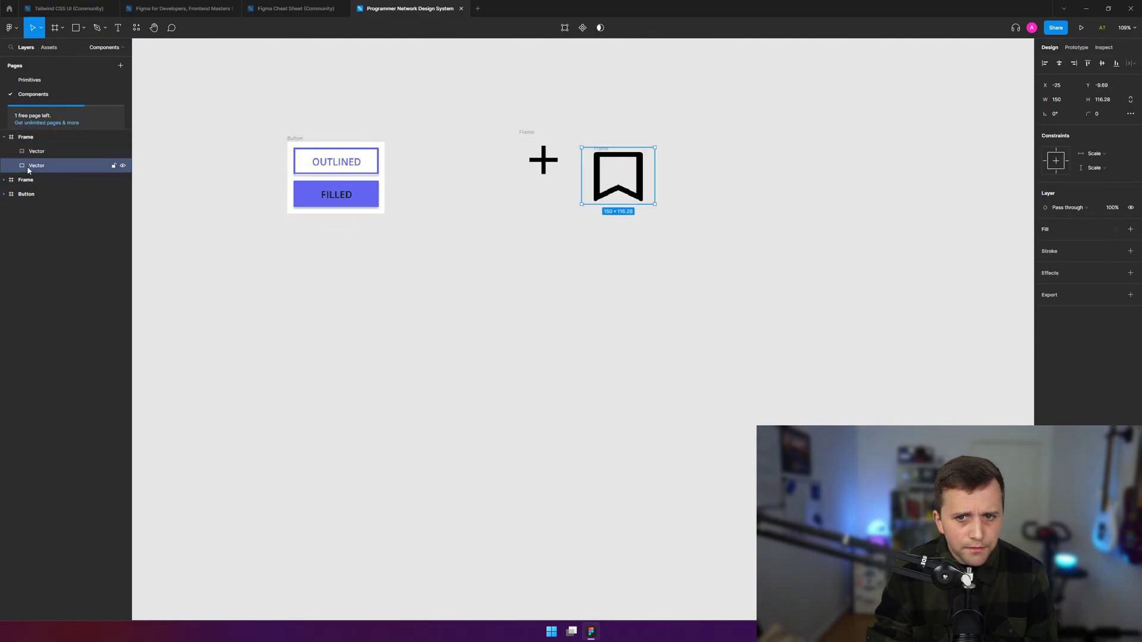
{"action": "left_click", "coordinate": [38, 154]}
{"action": "left_click_drag", "start_coordinate": [45, 154], "coordinate": [43, 198]}
{"action": "left_click_drag", "start_coordinate": [604, 192], "coordinate": [598, 318]}
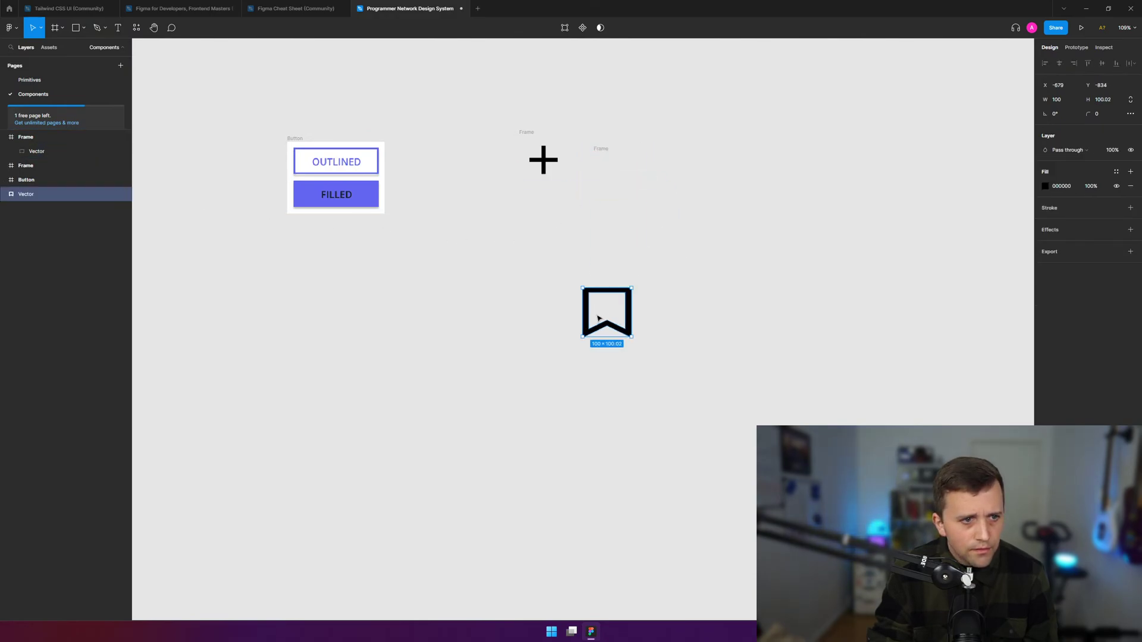
- Delete the bookmark's leftover frame together with the invisible vector inside it
{"action": "left_click", "coordinate": [615, 168]}
{"action": "key", "text": "Delete"}
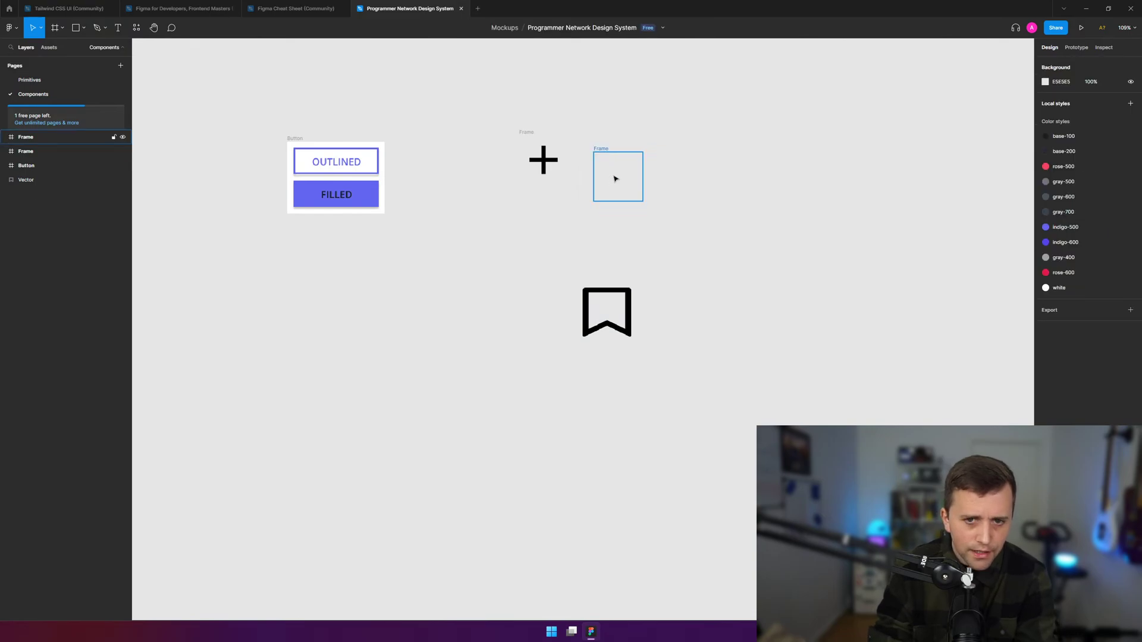
{"action": "left_click", "coordinate": [622, 176]}
{"action": "key", "text": "Delete"}
- Delete the invisible vector from the plus icon's frame and move the plus shape out beside the bookmark
{"action": "left_click", "coordinate": [546, 165]}
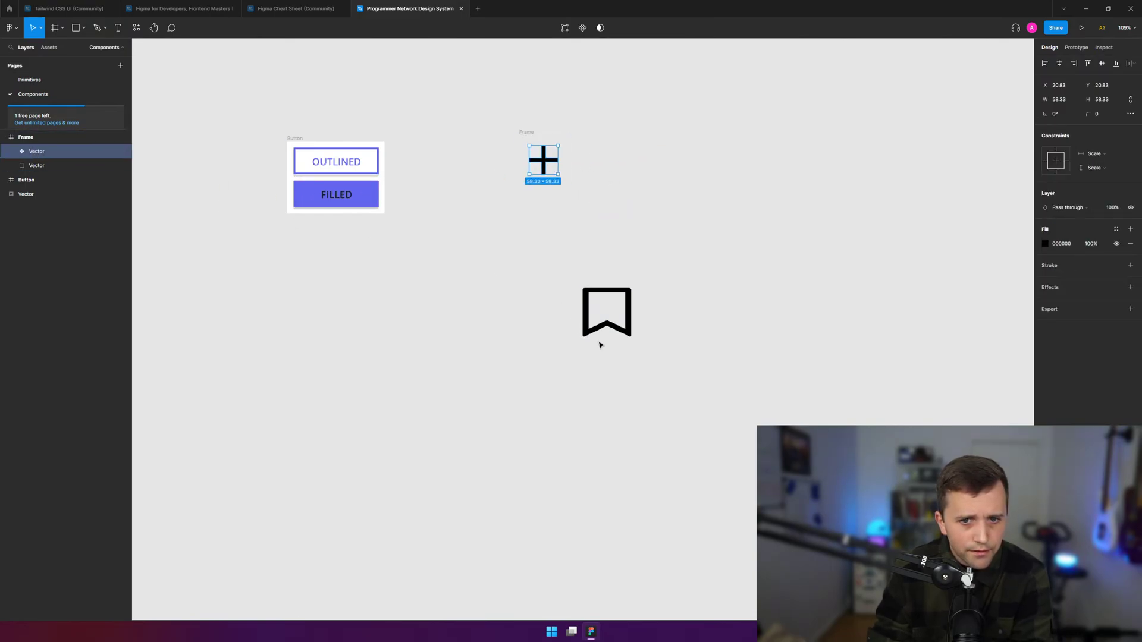
{"action": "left_click", "coordinate": [600, 344]}
{"action": "left_click", "coordinate": [548, 167]}
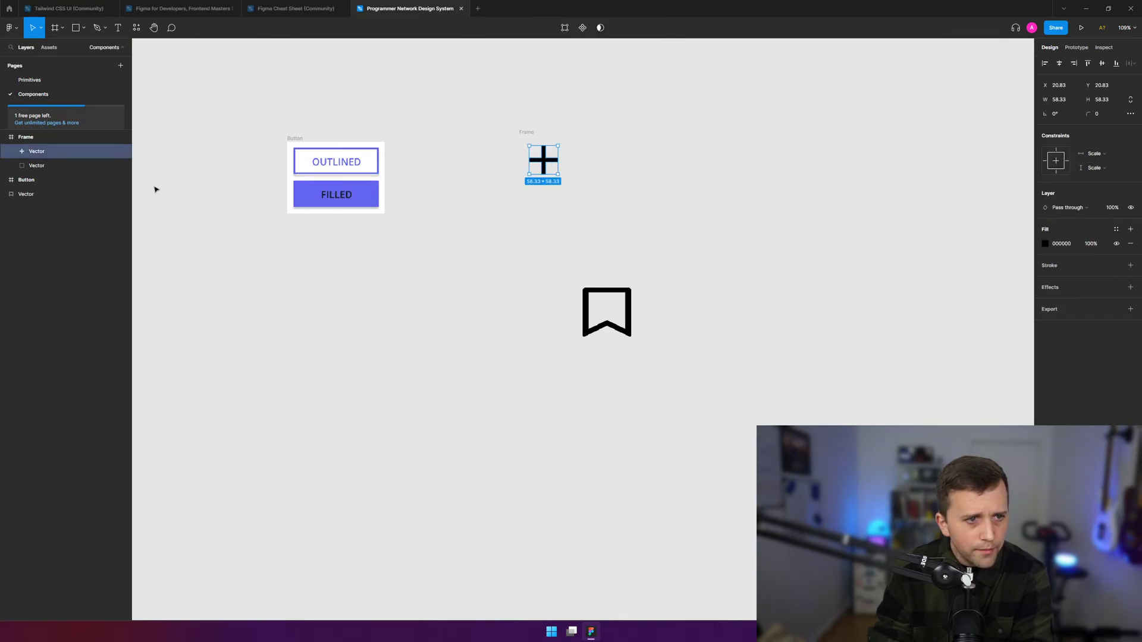
{"action": "left_click", "coordinate": [60, 164]}
{"action": "left_click", "coordinate": [61, 153]}
{"action": "left_click", "coordinate": [48, 169]}
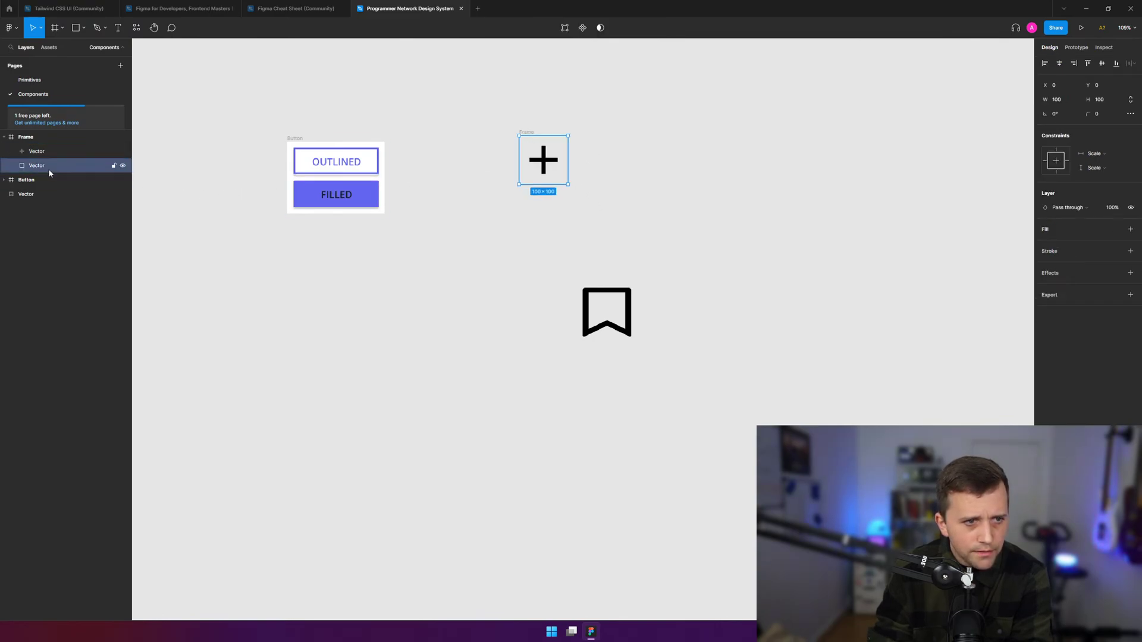
{"action": "key", "text": "Delete"}
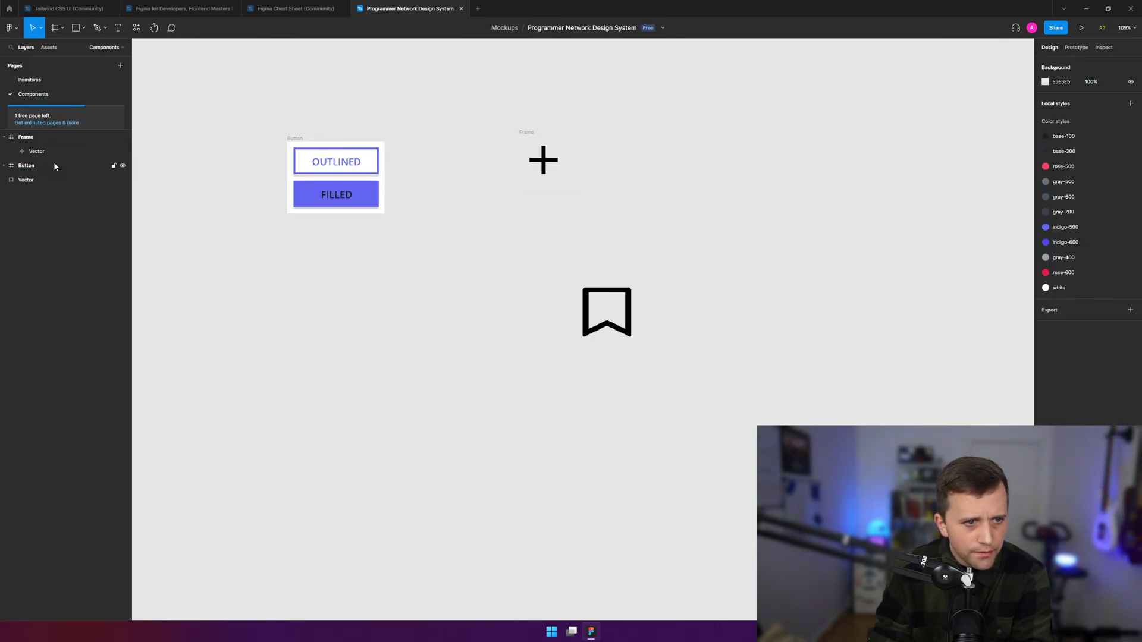
{"action": "left_click", "coordinate": [543, 165]}
{"action": "left_click_drag", "start_coordinate": [548, 168], "coordinate": [513, 263]}
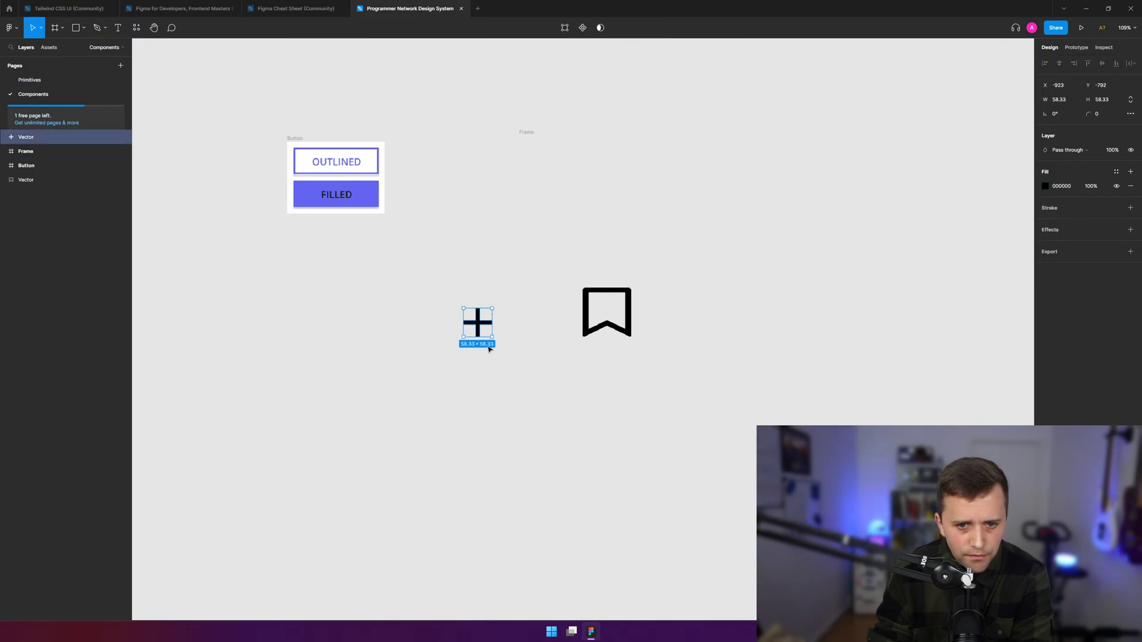
- Try to enlarge the plus icon and undo the resize
{"action": "left_click_drag", "start_coordinate": [493, 336], "coordinate": [671, 506]}
{"action": "key", "text": "ctrl+z"}
{"action": "left_click", "coordinate": [656, 264]}
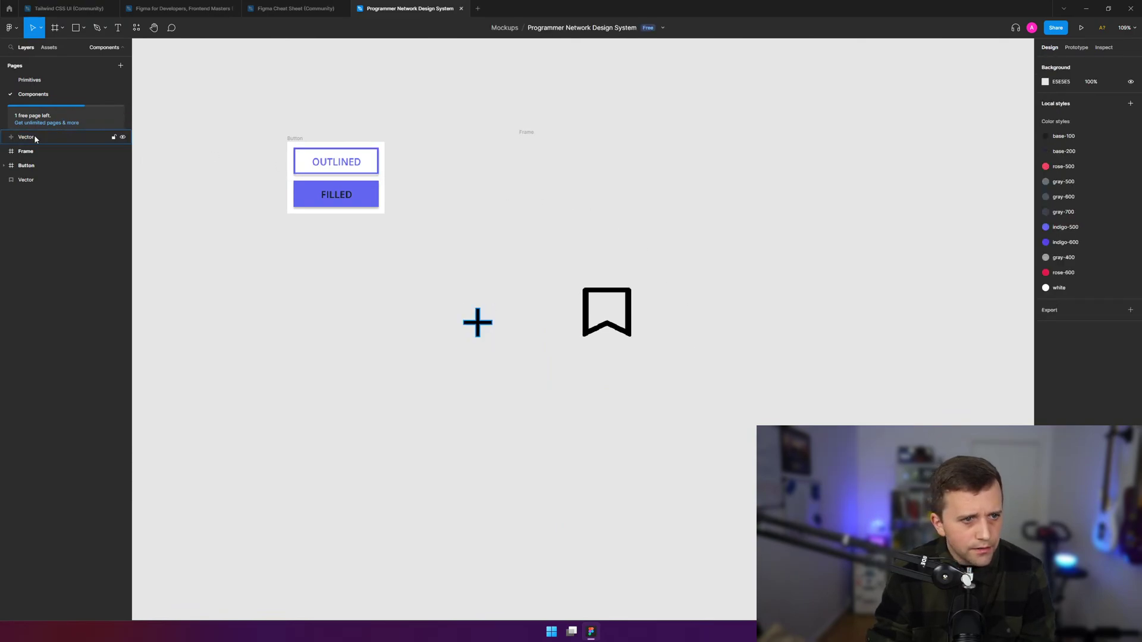
- Delete the empty frame left over from the plus icon
{"action": "left_click", "coordinate": [113, 137]}
{"action": "left_click", "coordinate": [7, 153]}
{"action": "key", "text": "Delete"}
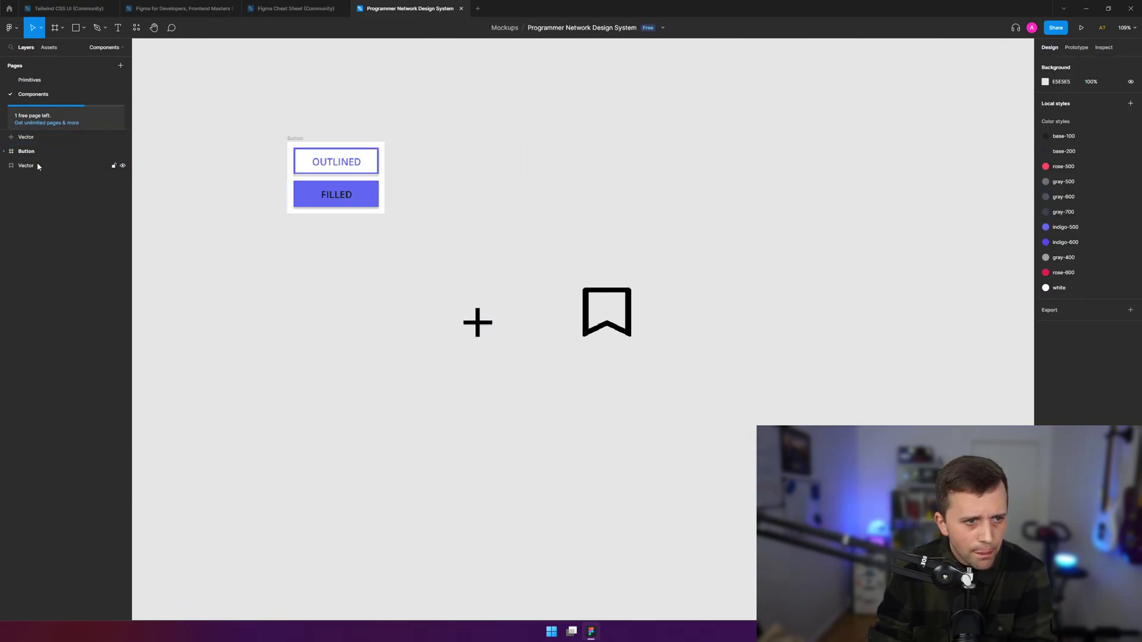
{"action": "left_click", "coordinate": [36, 152]}
{"action": "left_click", "coordinate": [697, 245]}
{"action": "left_click", "coordinate": [56, 165]}
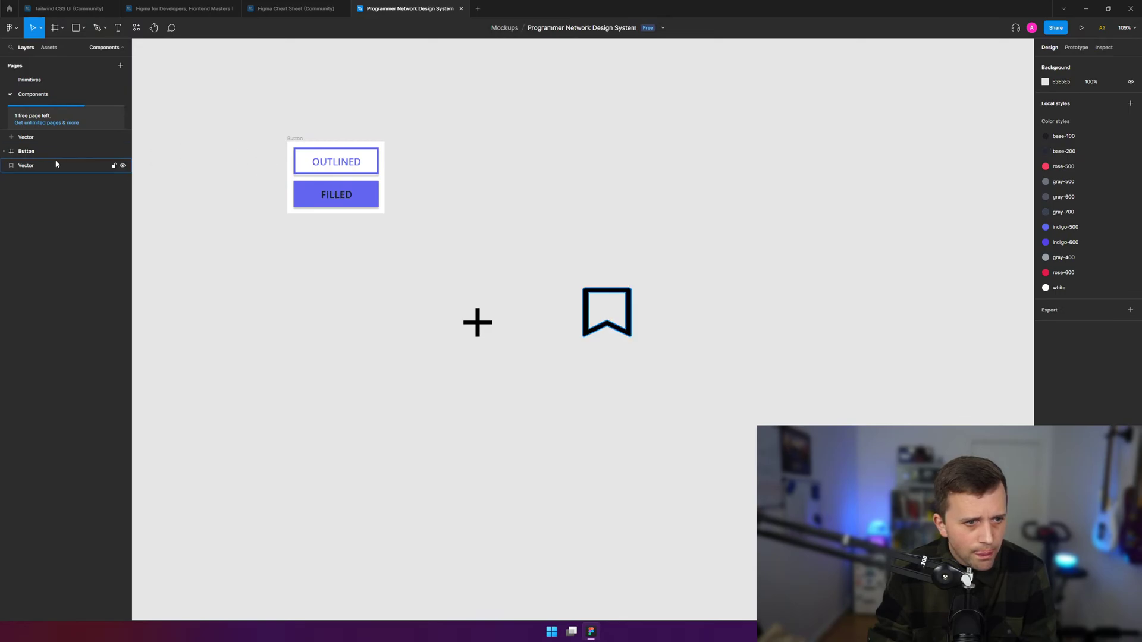
- Draw a frame about 890 by 344 beside the Button frame, above the loose plus and bookmark icons
{"action": "left_click", "coordinate": [204, 79]}
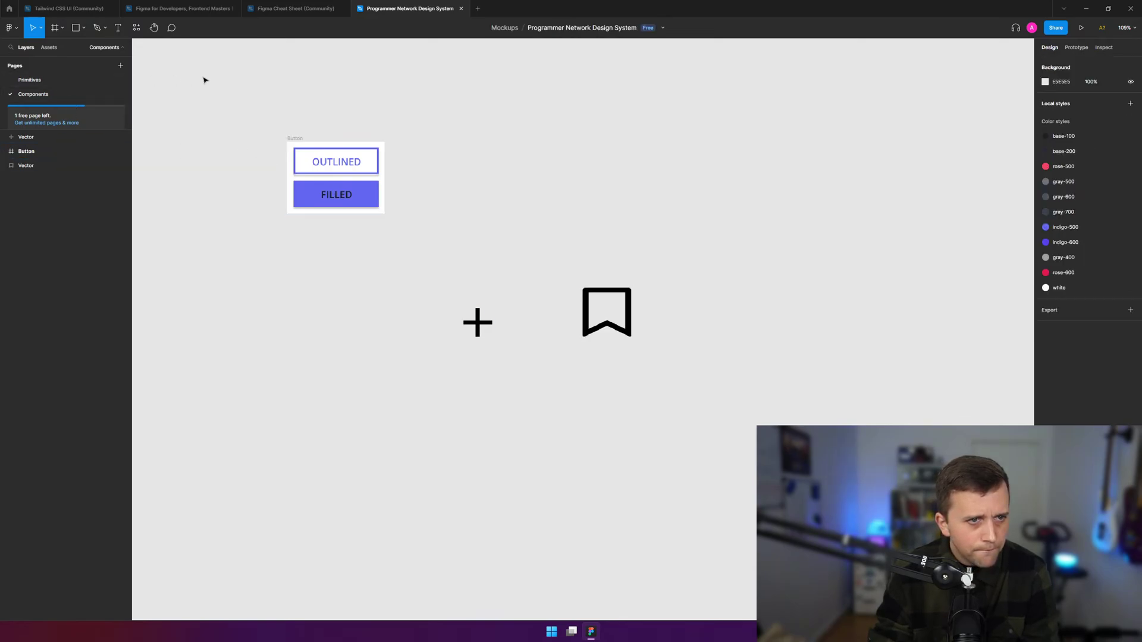
{"action": "key", "text": "f"}
{"action": "left_click_drag", "start_coordinate": [498, 94], "coordinate": [932, 262]}
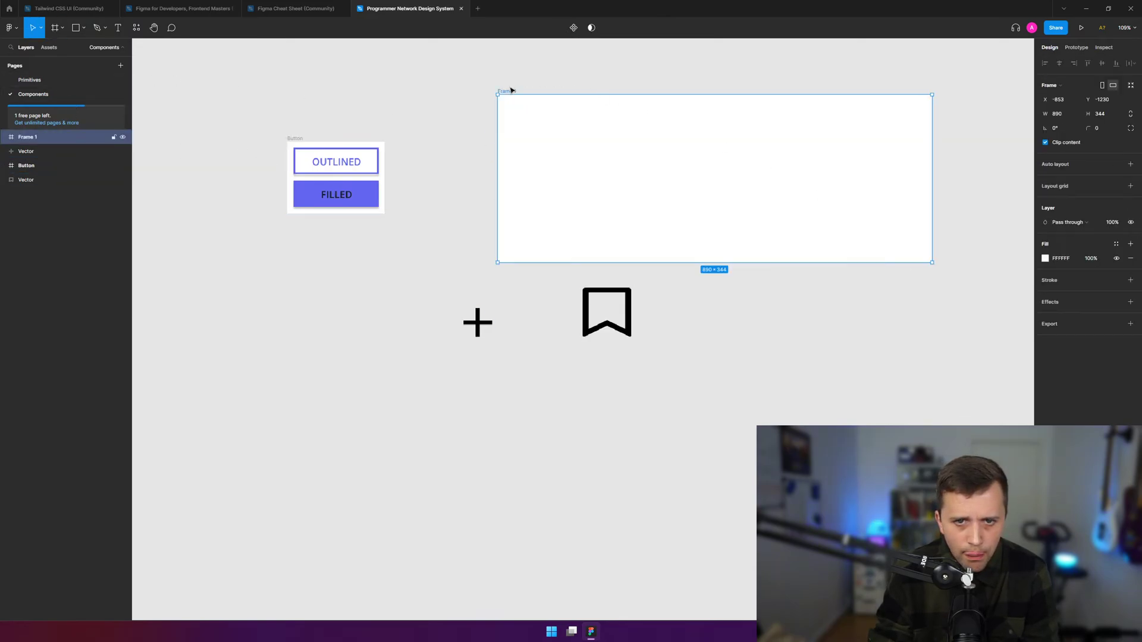
- Rename the new frame Icons and move the loose plus and bookmark icons side by side into its upper-left corner
{"action": "key", "text": "ctrl+r"}
{"action": "type", "text": "C"}
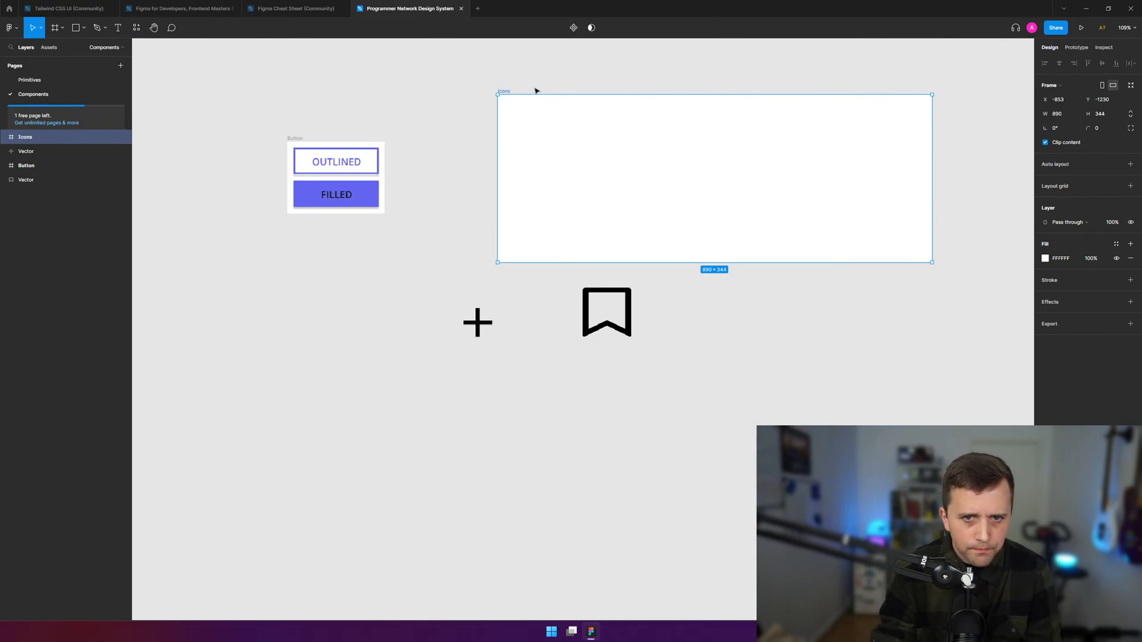
{"action": "left_click", "coordinate": [474, 321]}
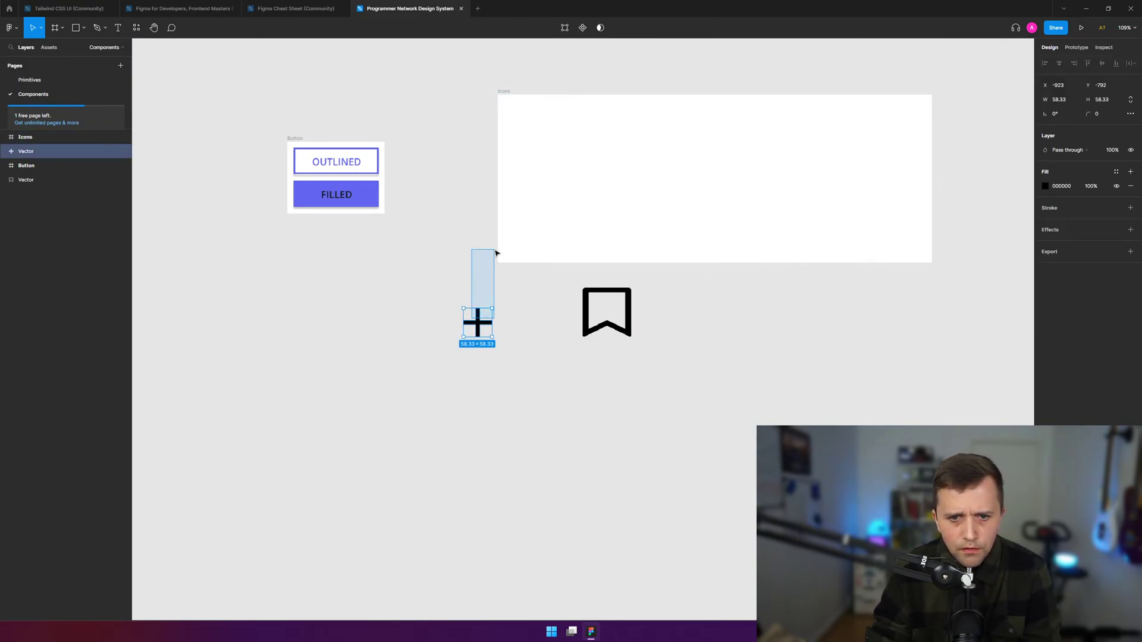
{"action": "left_click_drag", "start_coordinate": [476, 322], "coordinate": [519, 121]}
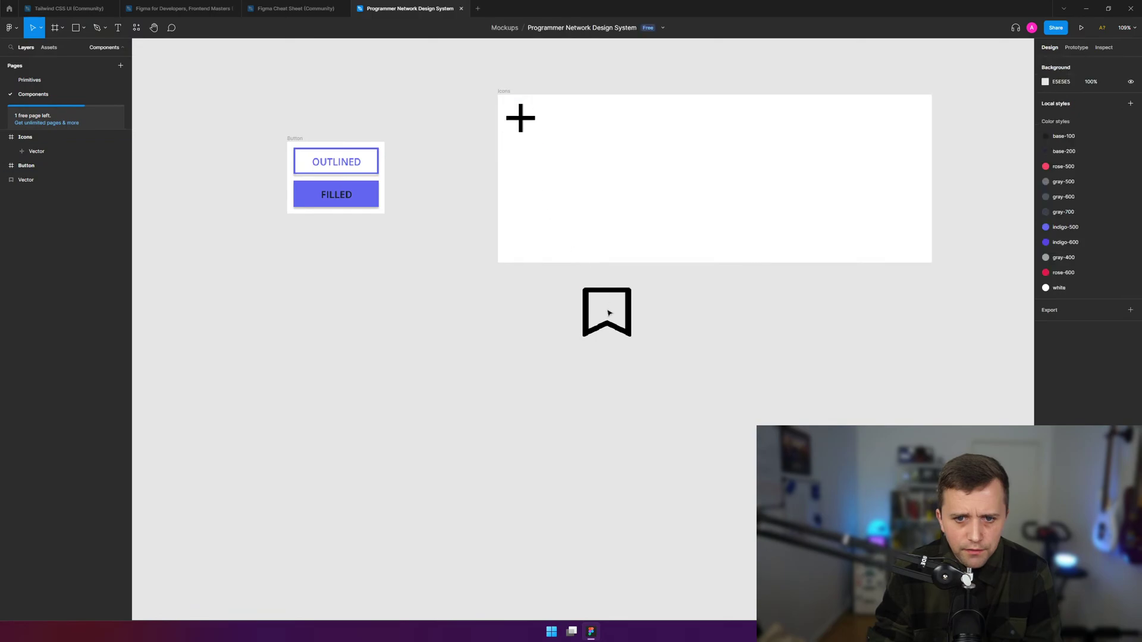
{"action": "left_click_drag", "start_coordinate": [606, 331], "coordinate": [627, 221]}
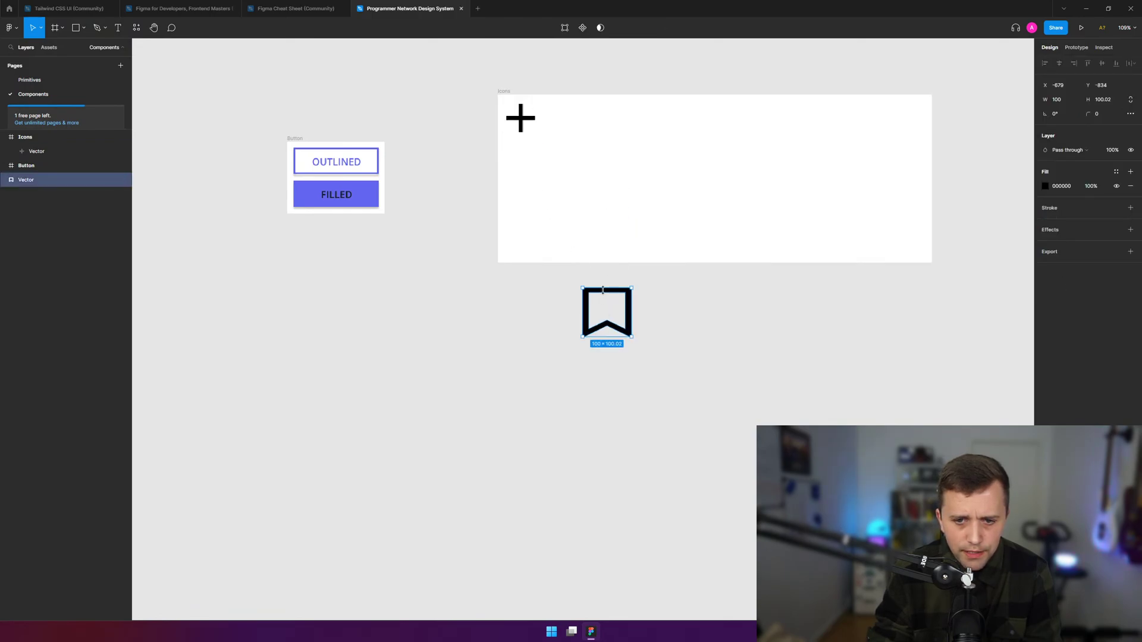
{"action": "left_click_drag", "start_coordinate": [601, 300], "coordinate": [573, 116]}
{"action": "left_click", "coordinate": [536, 338]}
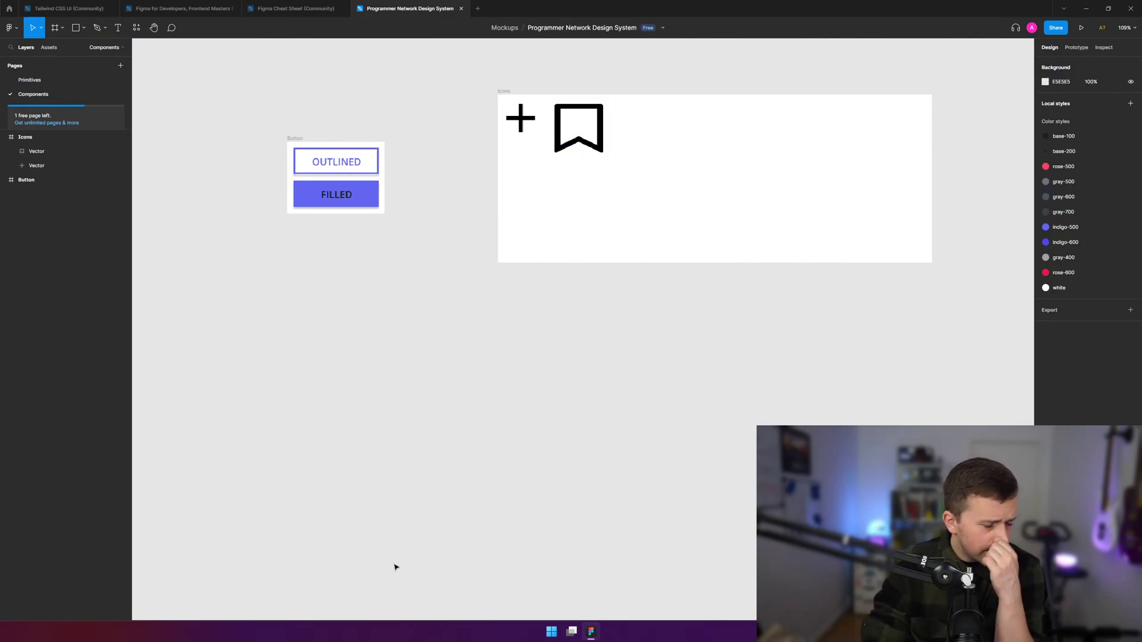
- Move the Icons frame directly below the Button frame, aligned with its left edge, and collapse its layers
{"action": "left_click_drag", "start_coordinate": [699, 92], "coordinate": [654, 168]}
{"action": "mouse_move", "coordinate": [505, 91]}
{"action": "left_mouse_down"}
{"action": "mouse_move", "coordinate": [497, 203]}
{"action": "mouse_move", "coordinate": [299, 269]}
{"action": "mouse_move", "coordinate": [294, 240]}
{"action": "left_mouse_up"}
{"action": "left_click", "coordinate": [196, 255]}
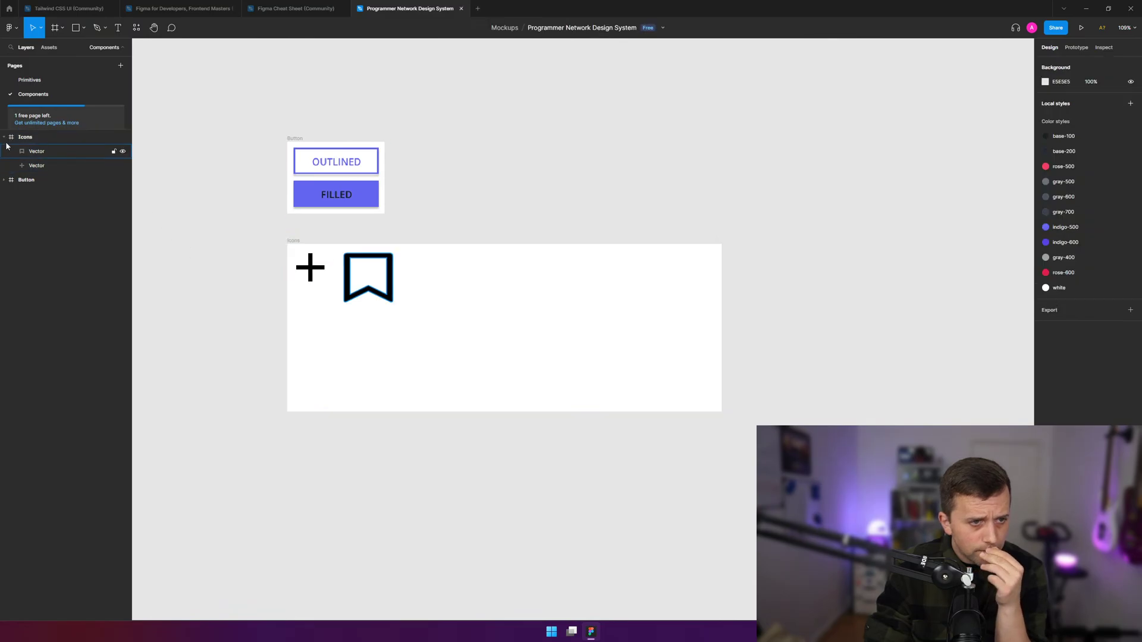
{"action": "left_click", "coordinate": [4, 137]}
- Check the Primitives page, the file's local components and libraries, and the plan options for unlimited pages
{"action": "left_click", "coordinate": [31, 80]}
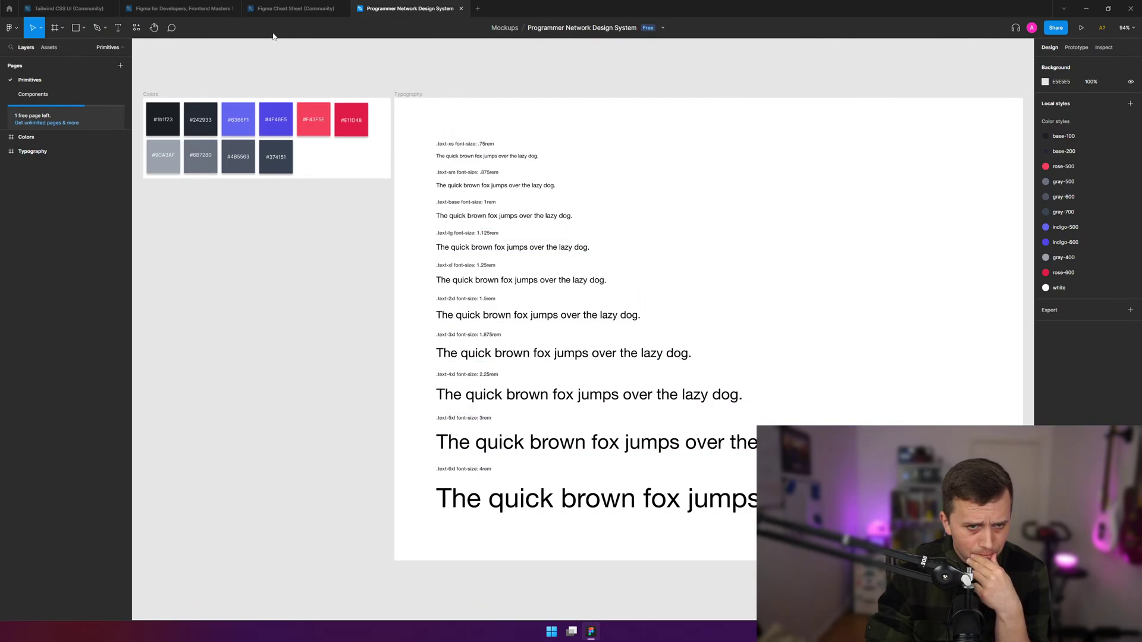
{"action": "left_click", "coordinate": [40, 97]}
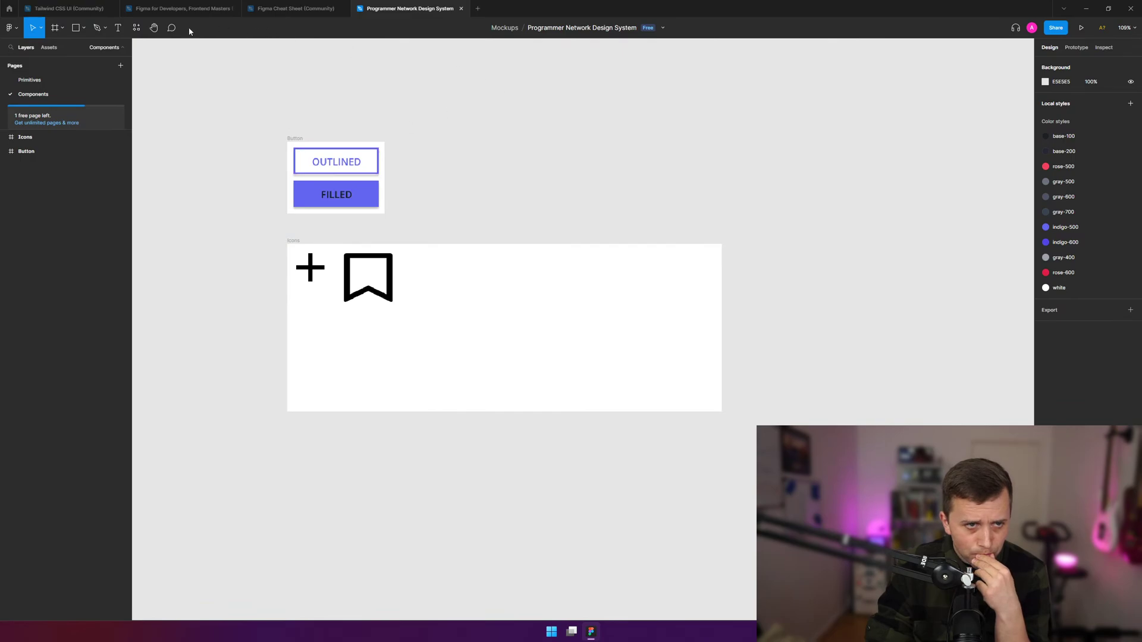
{"action": "left_click", "coordinate": [49, 48]}
{"action": "left_click", "coordinate": [120, 66]}
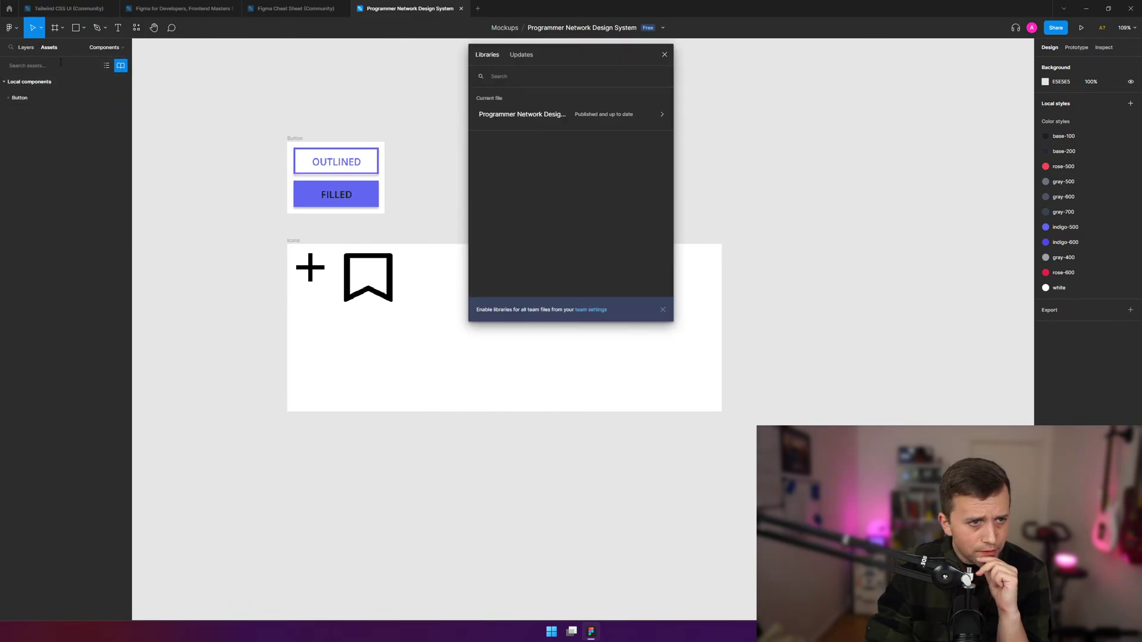
{"action": "left_click", "coordinate": [94, 49]}
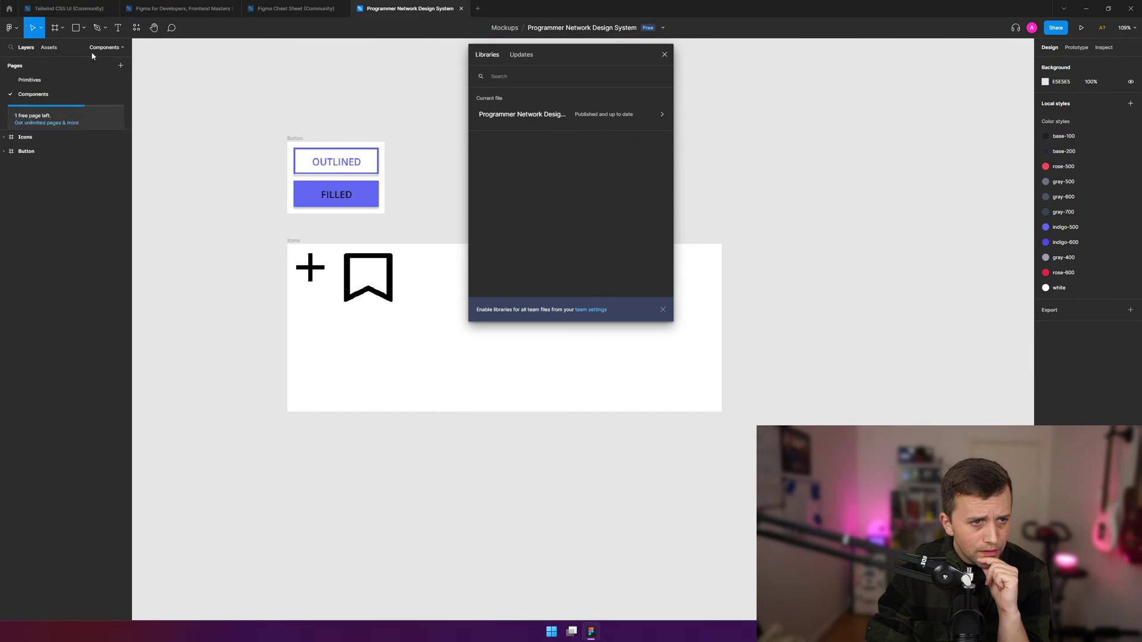
{"action": "left_click", "coordinate": [158, 77]}
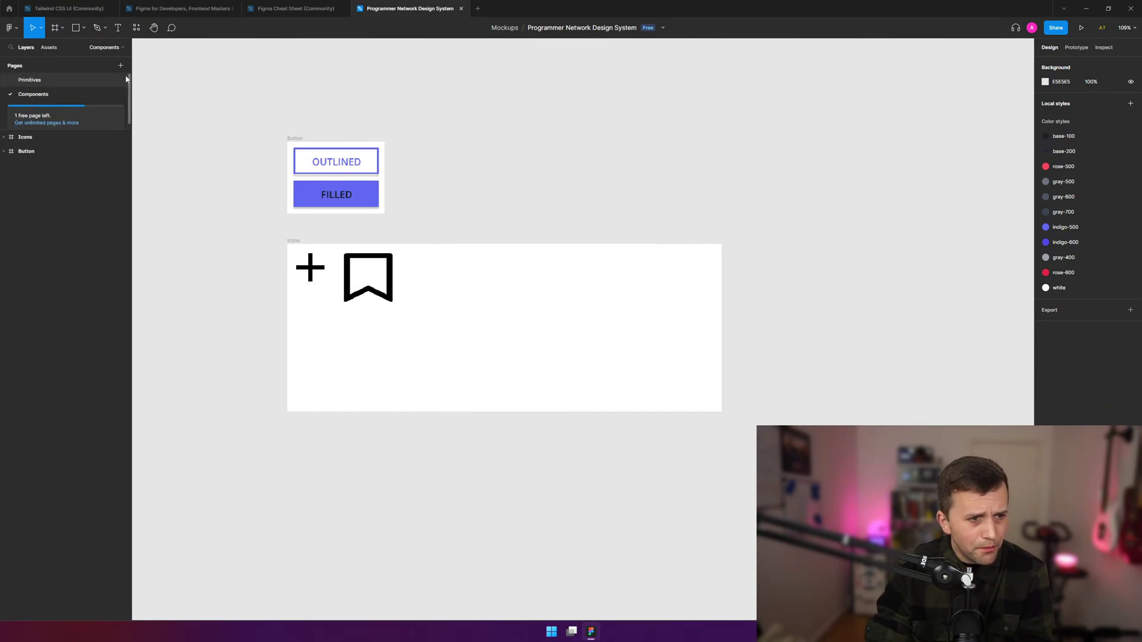
{"action": "left_click", "coordinate": [35, 123]}
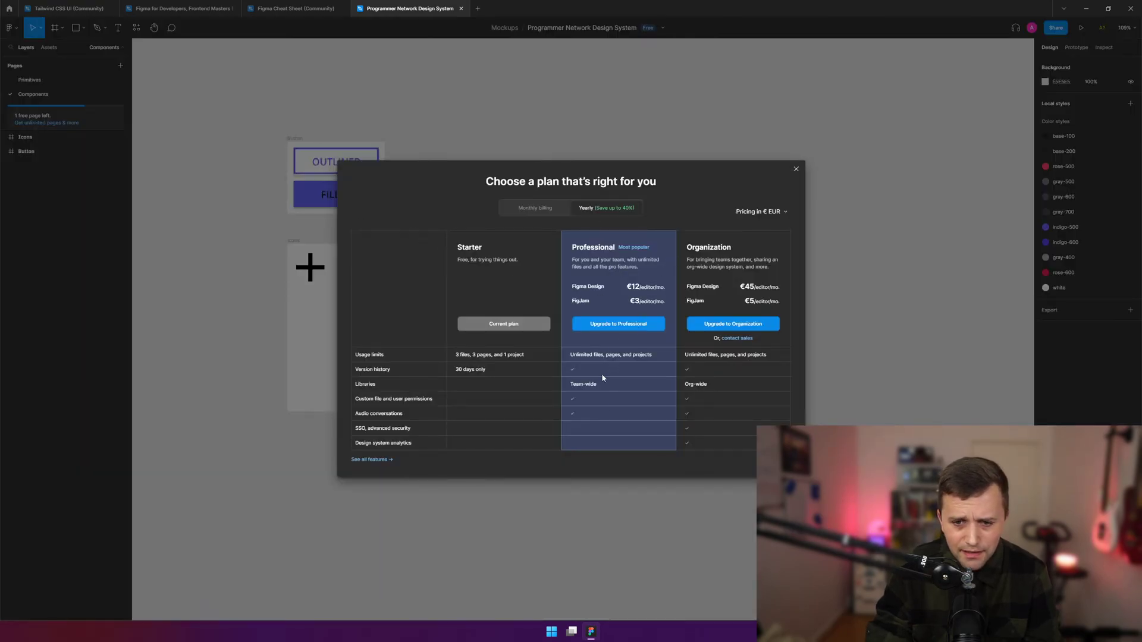
{"action": "left_click", "coordinate": [861, 134]}
- Compare the Components and Primitives pages and examine how the Typography and Colors frames are organized on Primitives
{"action": "left_click", "coordinate": [35, 84]}
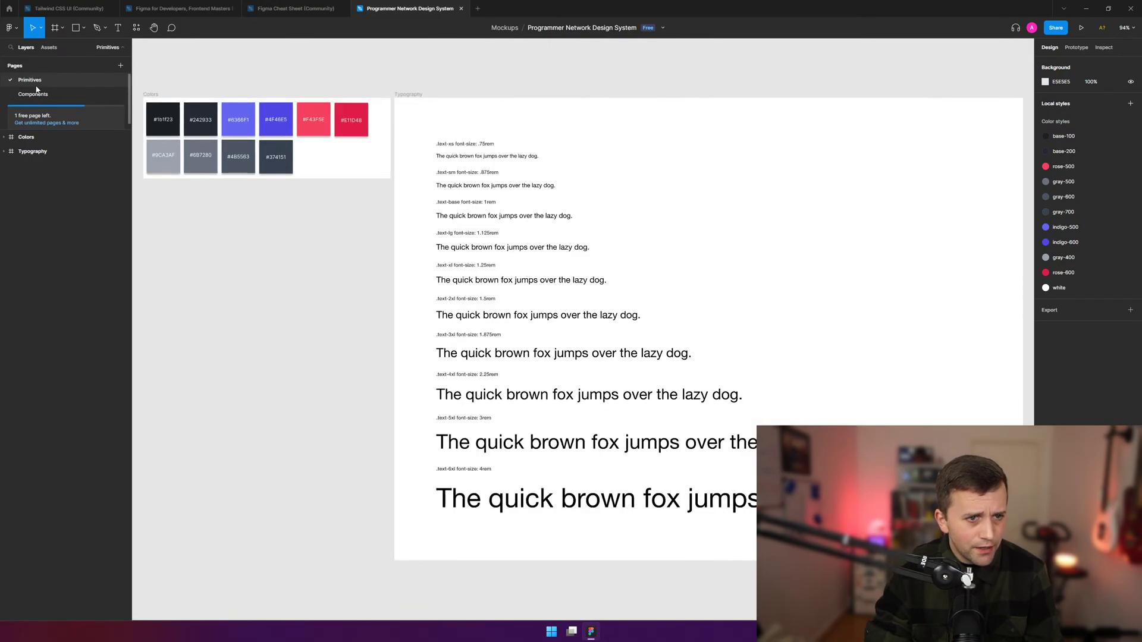
{"action": "left_click", "coordinate": [31, 92]}
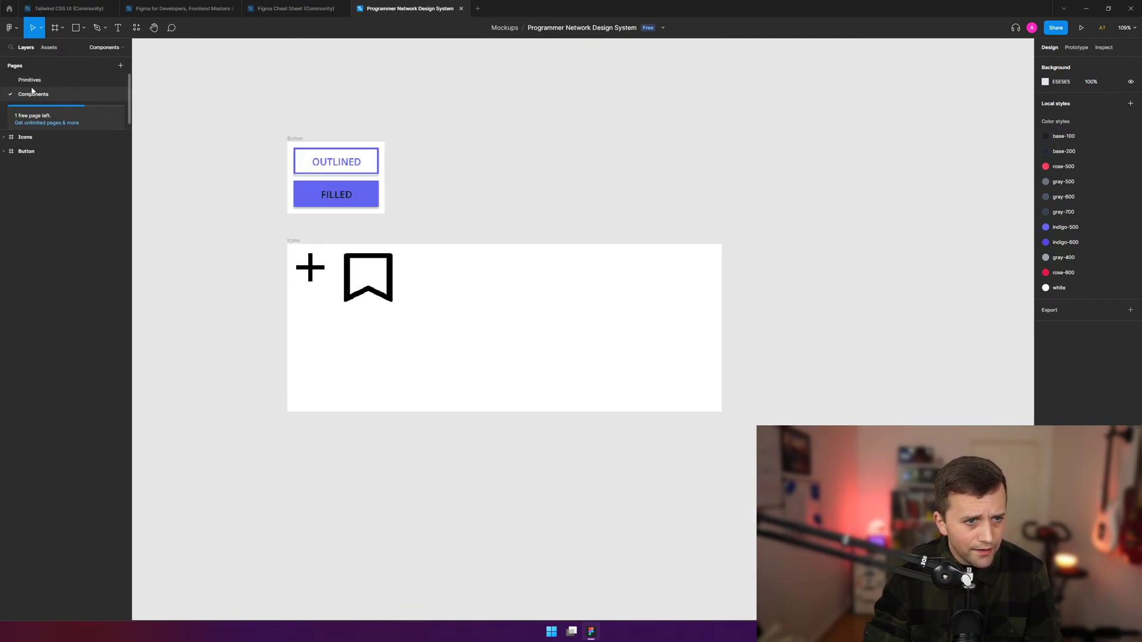
{"action": "left_click", "coordinate": [30, 79]}
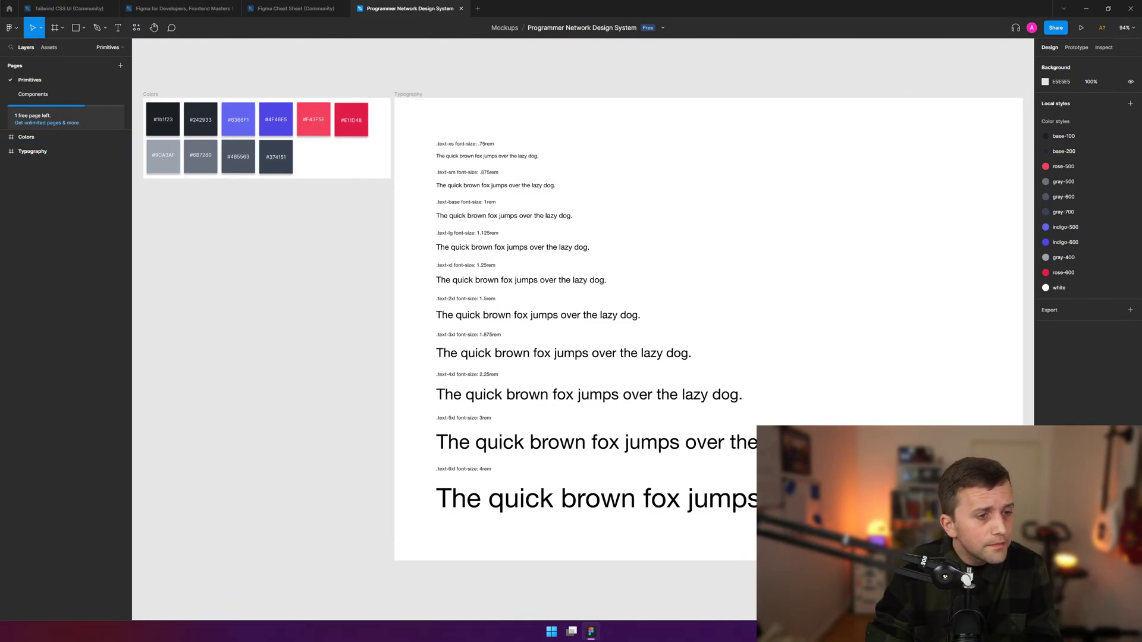
{"action": "left_click", "coordinate": [5, 152]}
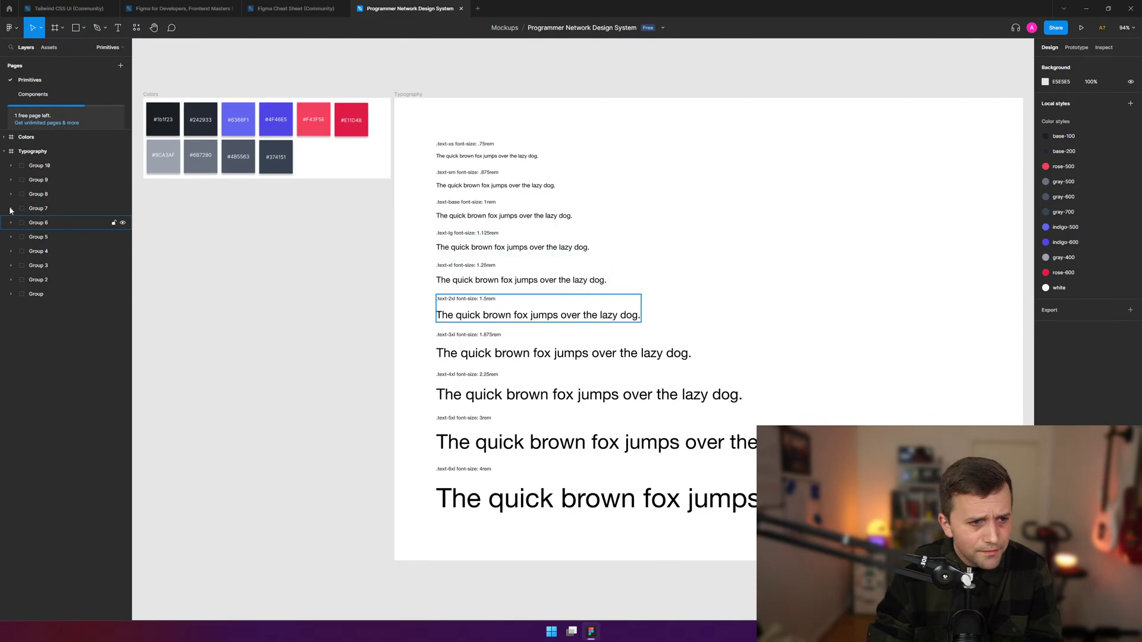
{"action": "left_click", "coordinate": [26, 137]}
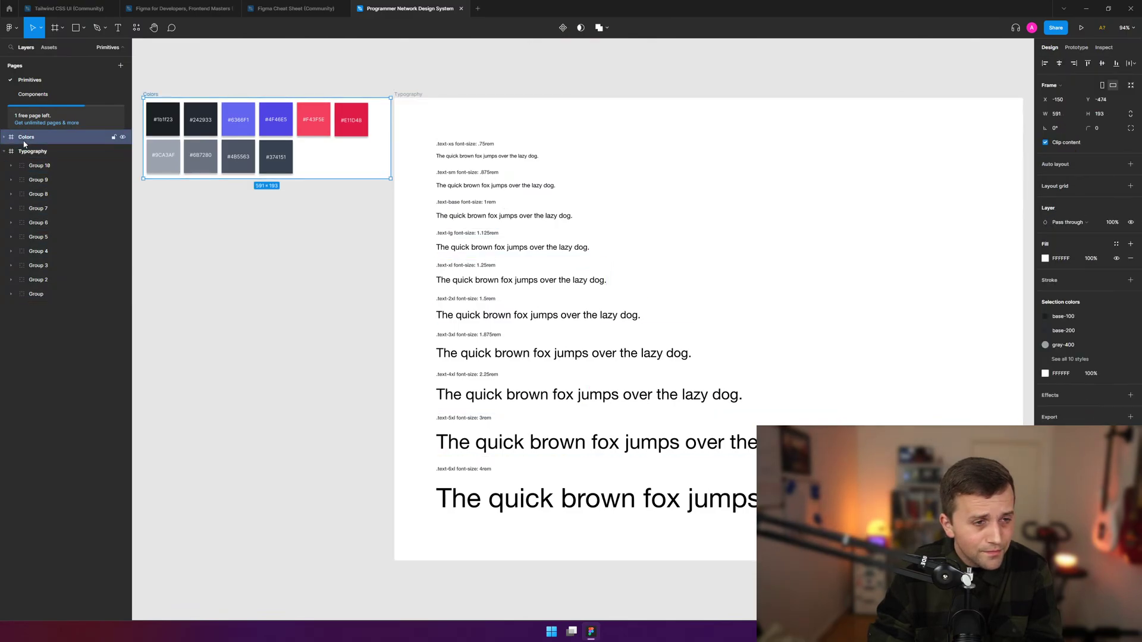
{"action": "left_click", "coordinate": [209, 74]}
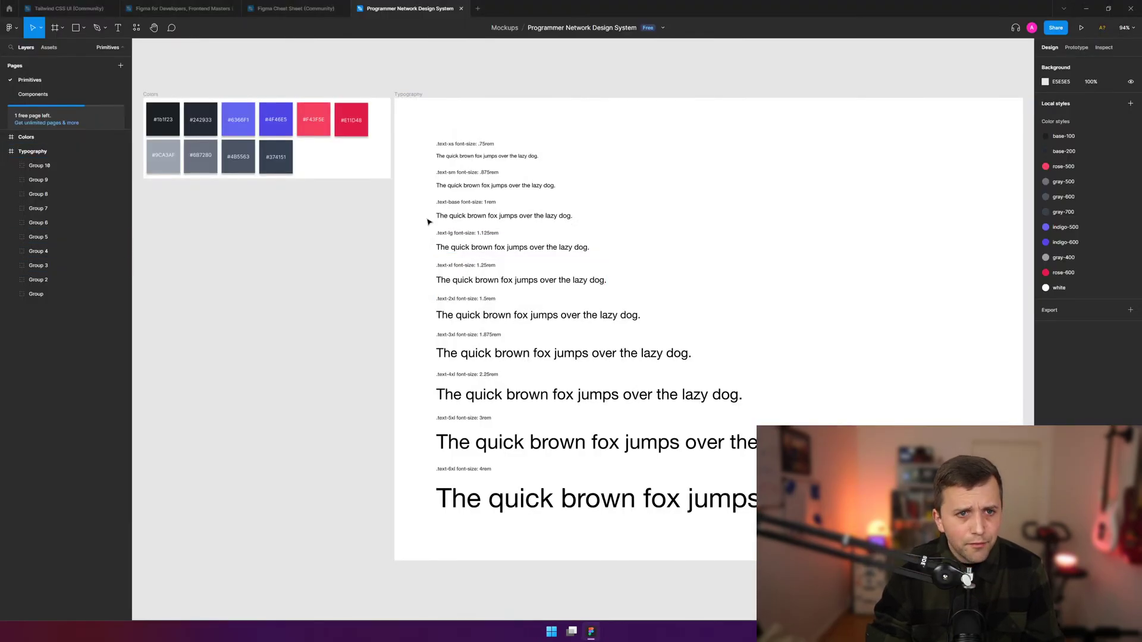
- Review the Figma for Developers and Tailwind CSS UI community files for reference and return to the Programmer Network Design System file
{"action": "left_click", "coordinate": [310, 9]}
{"action": "left_click", "coordinate": [208, 7]}
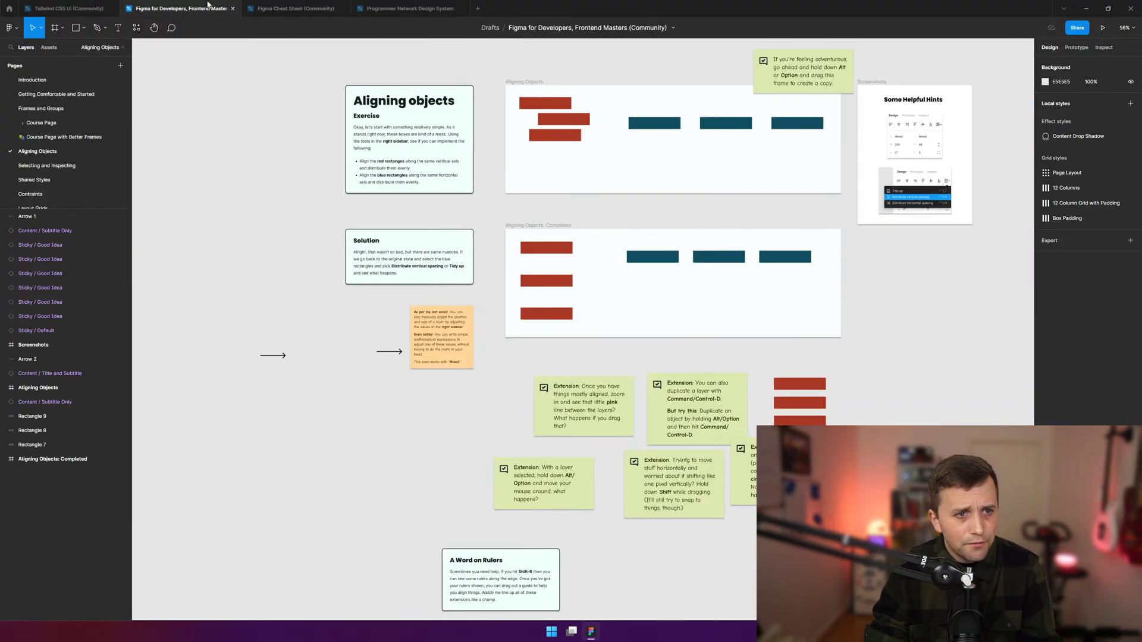
{"action": "left_click", "coordinate": [68, 8]}
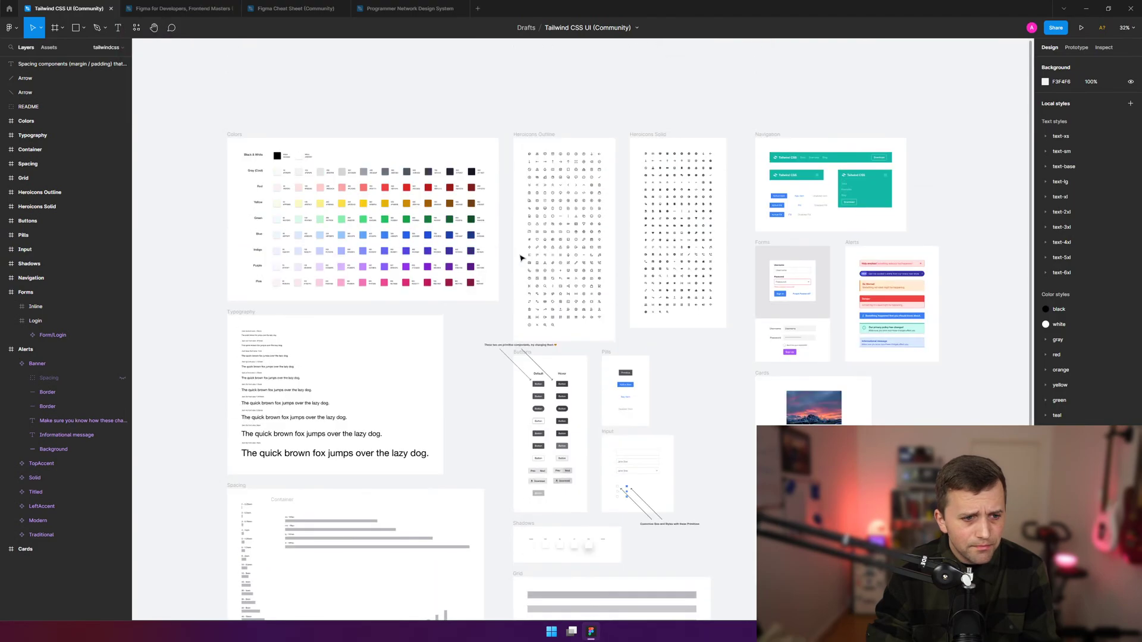
{"action": "left_click", "coordinate": [375, 5]}
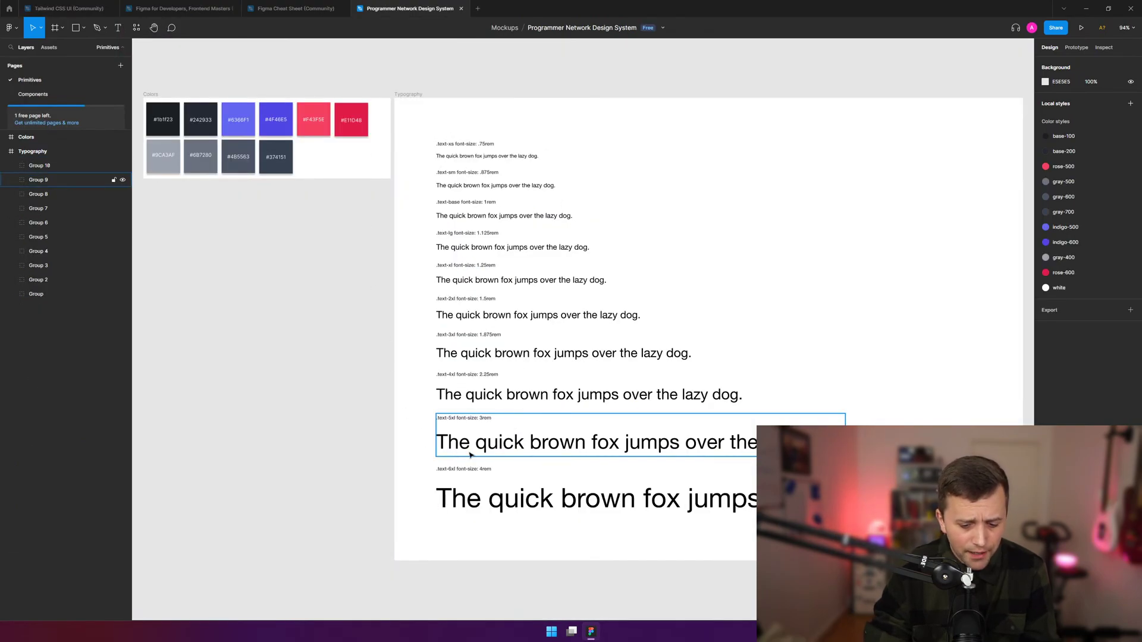